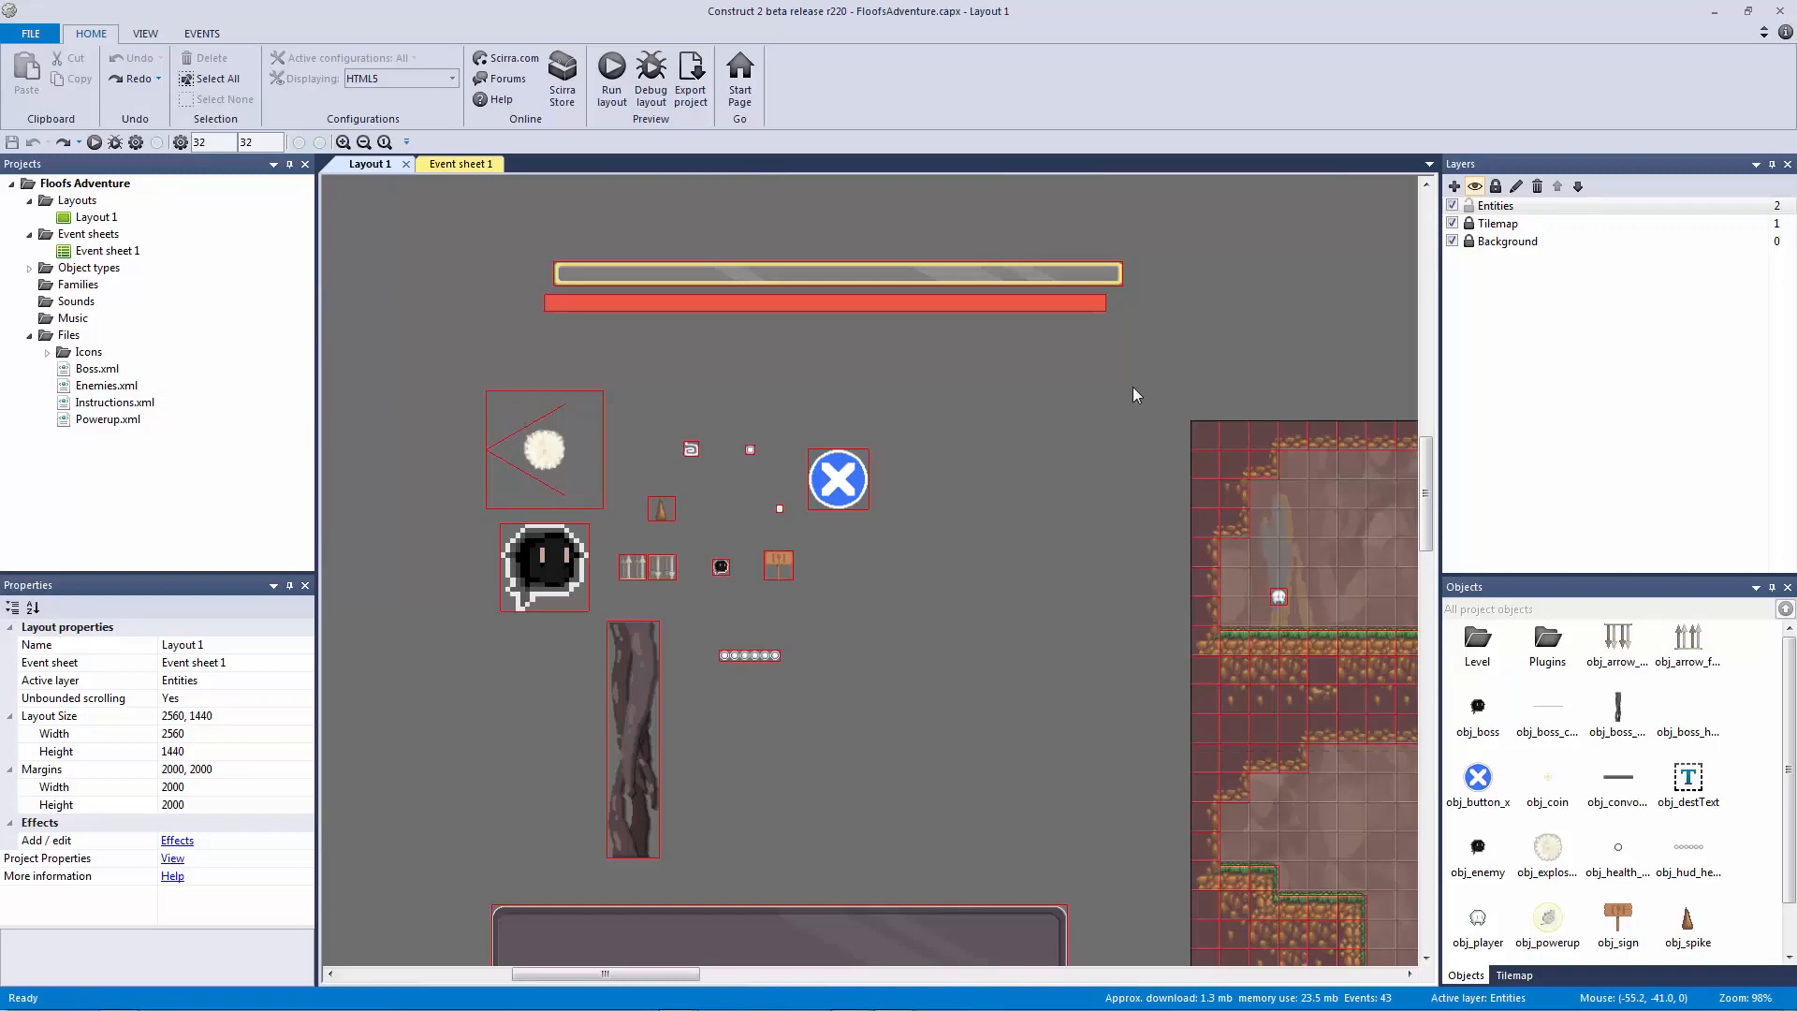
Step: Bring the off-layout objects into view and select the spike
middle_drag(1140, 384, 834, 273)
ctrl+scroll(876, 296, down, 2)
ctrl+scroll(876, 296, down, 1)
middle_drag(1015, 423, 741, 330)
ctrl+scroll(722, 281, down, 2)
ctrl+scroll(1090, 402, down, 1)
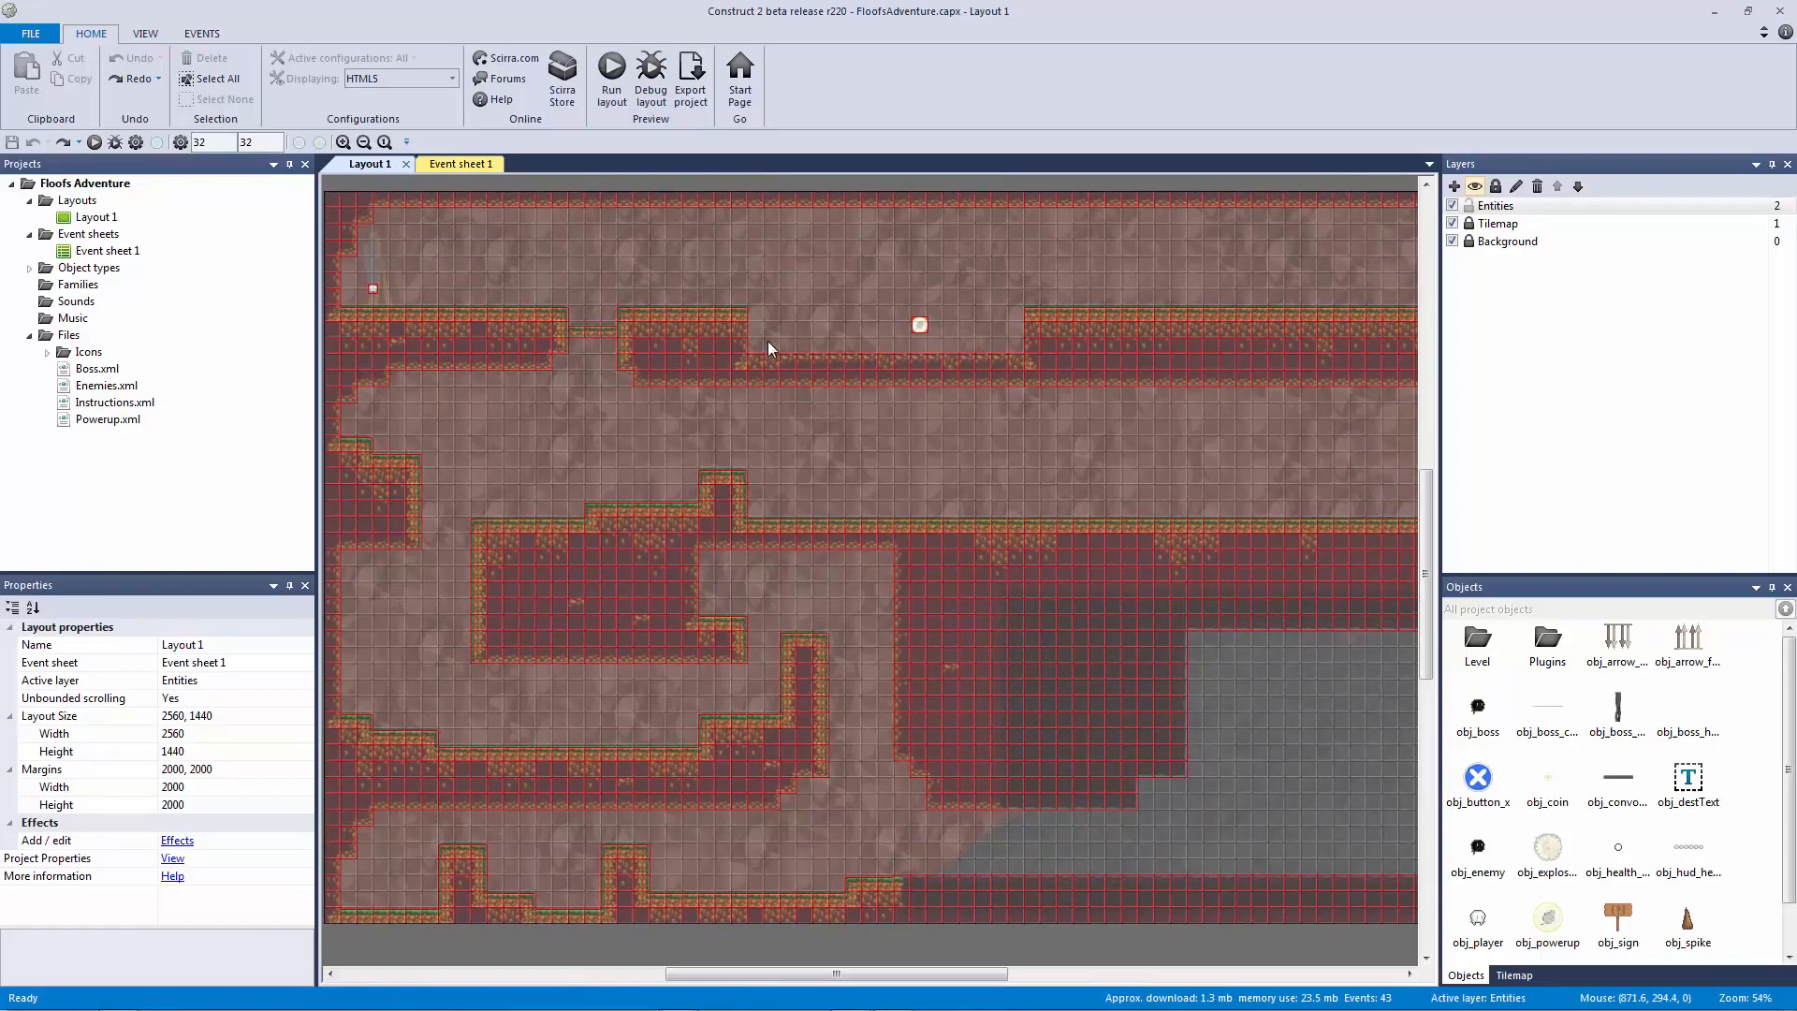
middle_drag(642, 353, 1264, 514)
ctrl+scroll(818, 435, up, 4)
middle_drag(791, 477, 970, 626)
ctrl+scroll(1041, 566, up, 5)
ctrl+scroll(1042, 566, up, 2)
ctrl+scroll(969, 626, up, 1)
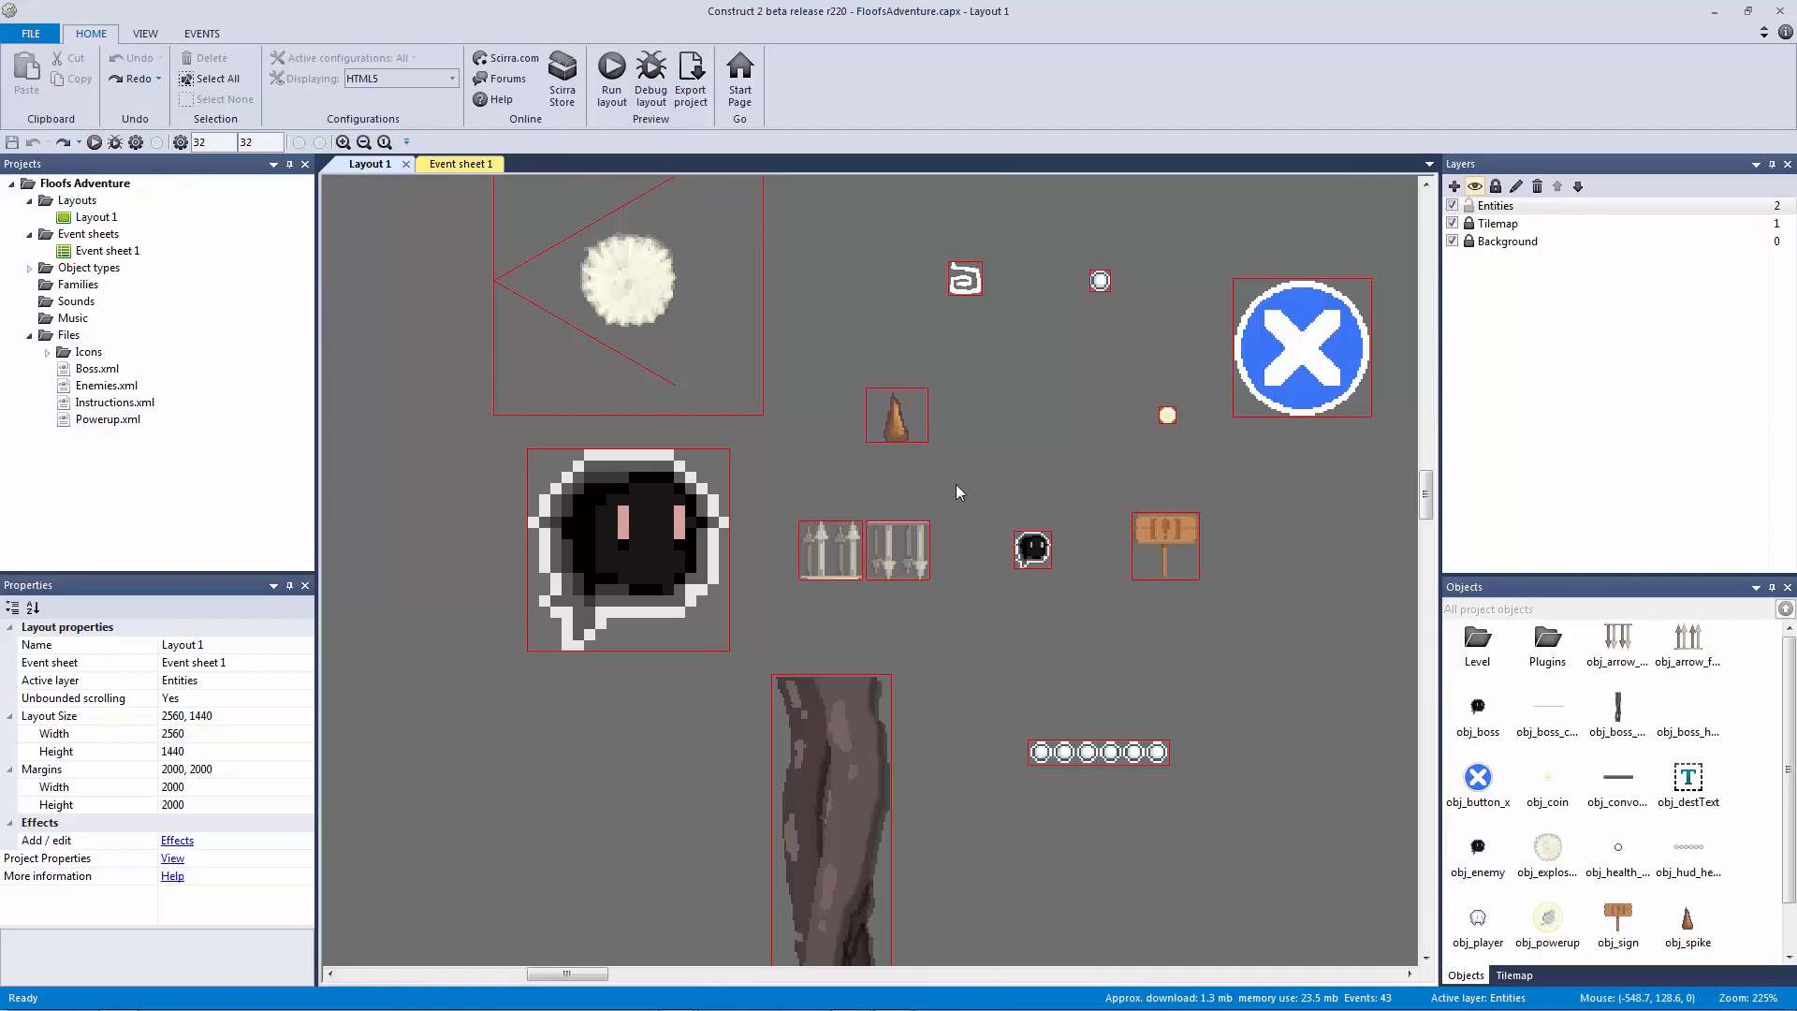
click(896, 417)
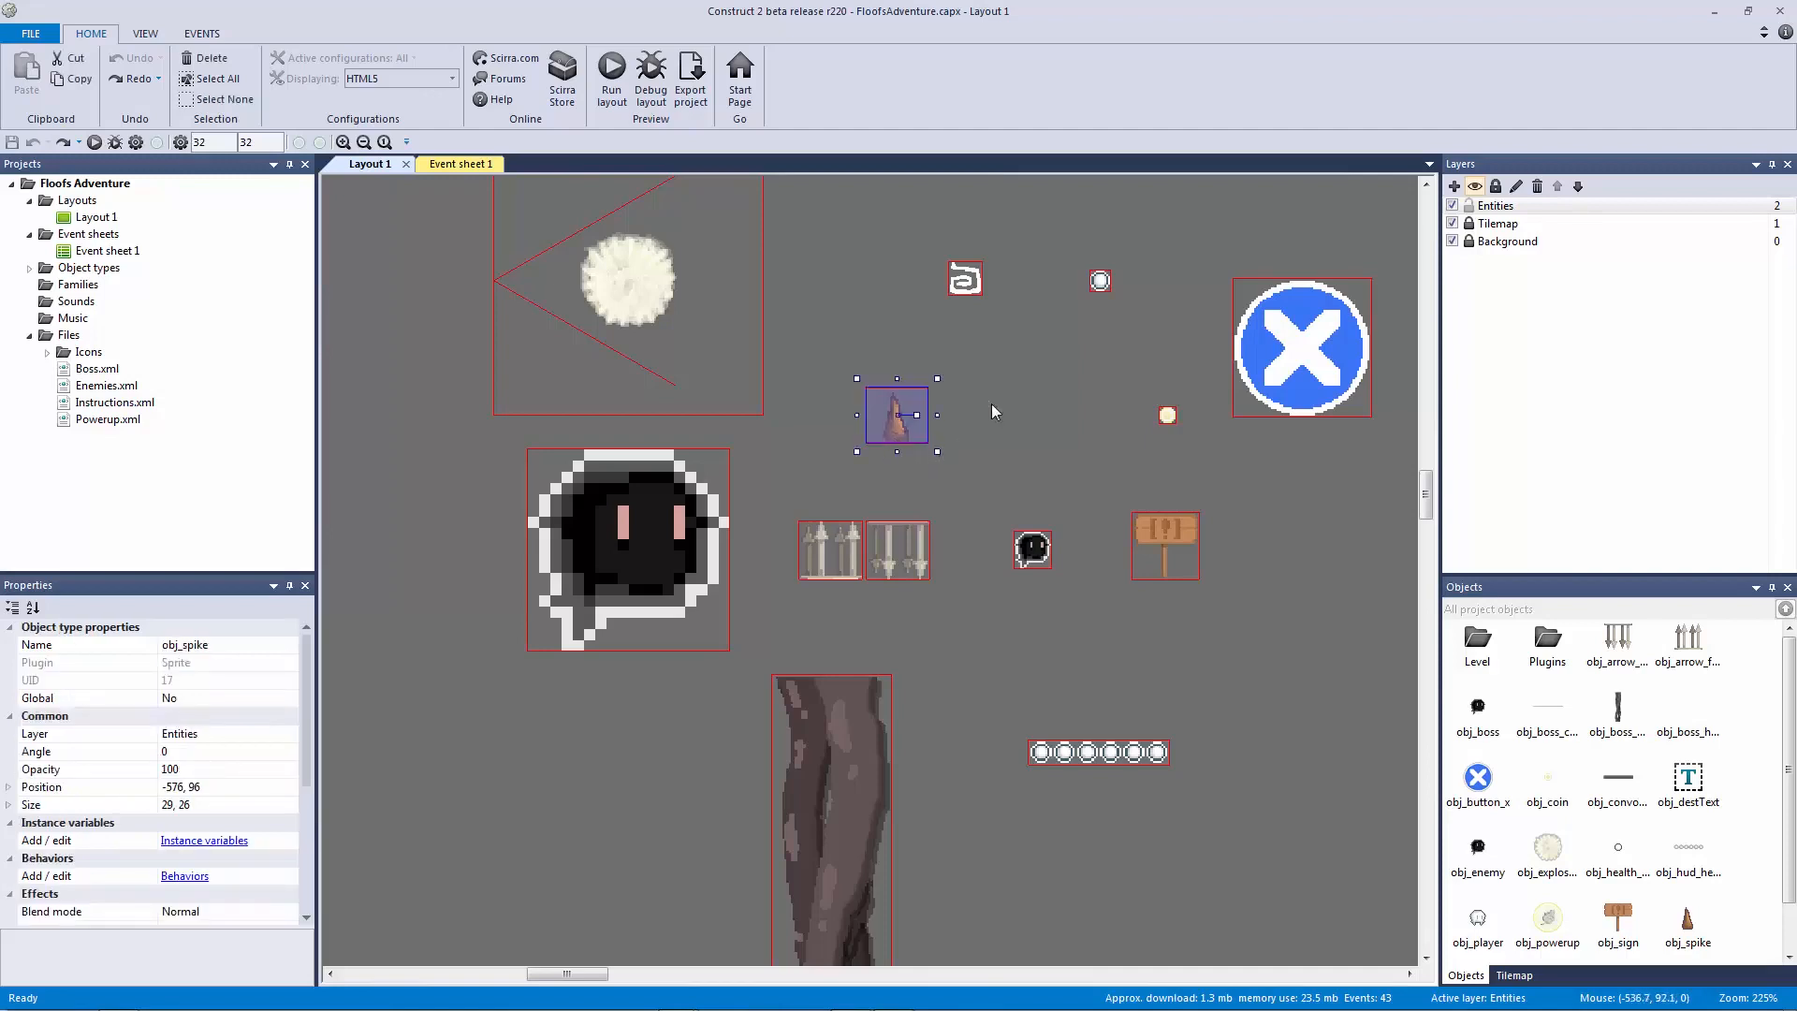
Step: Add a new layer named Spikes
click(1455, 187)
right_click(1508, 208)
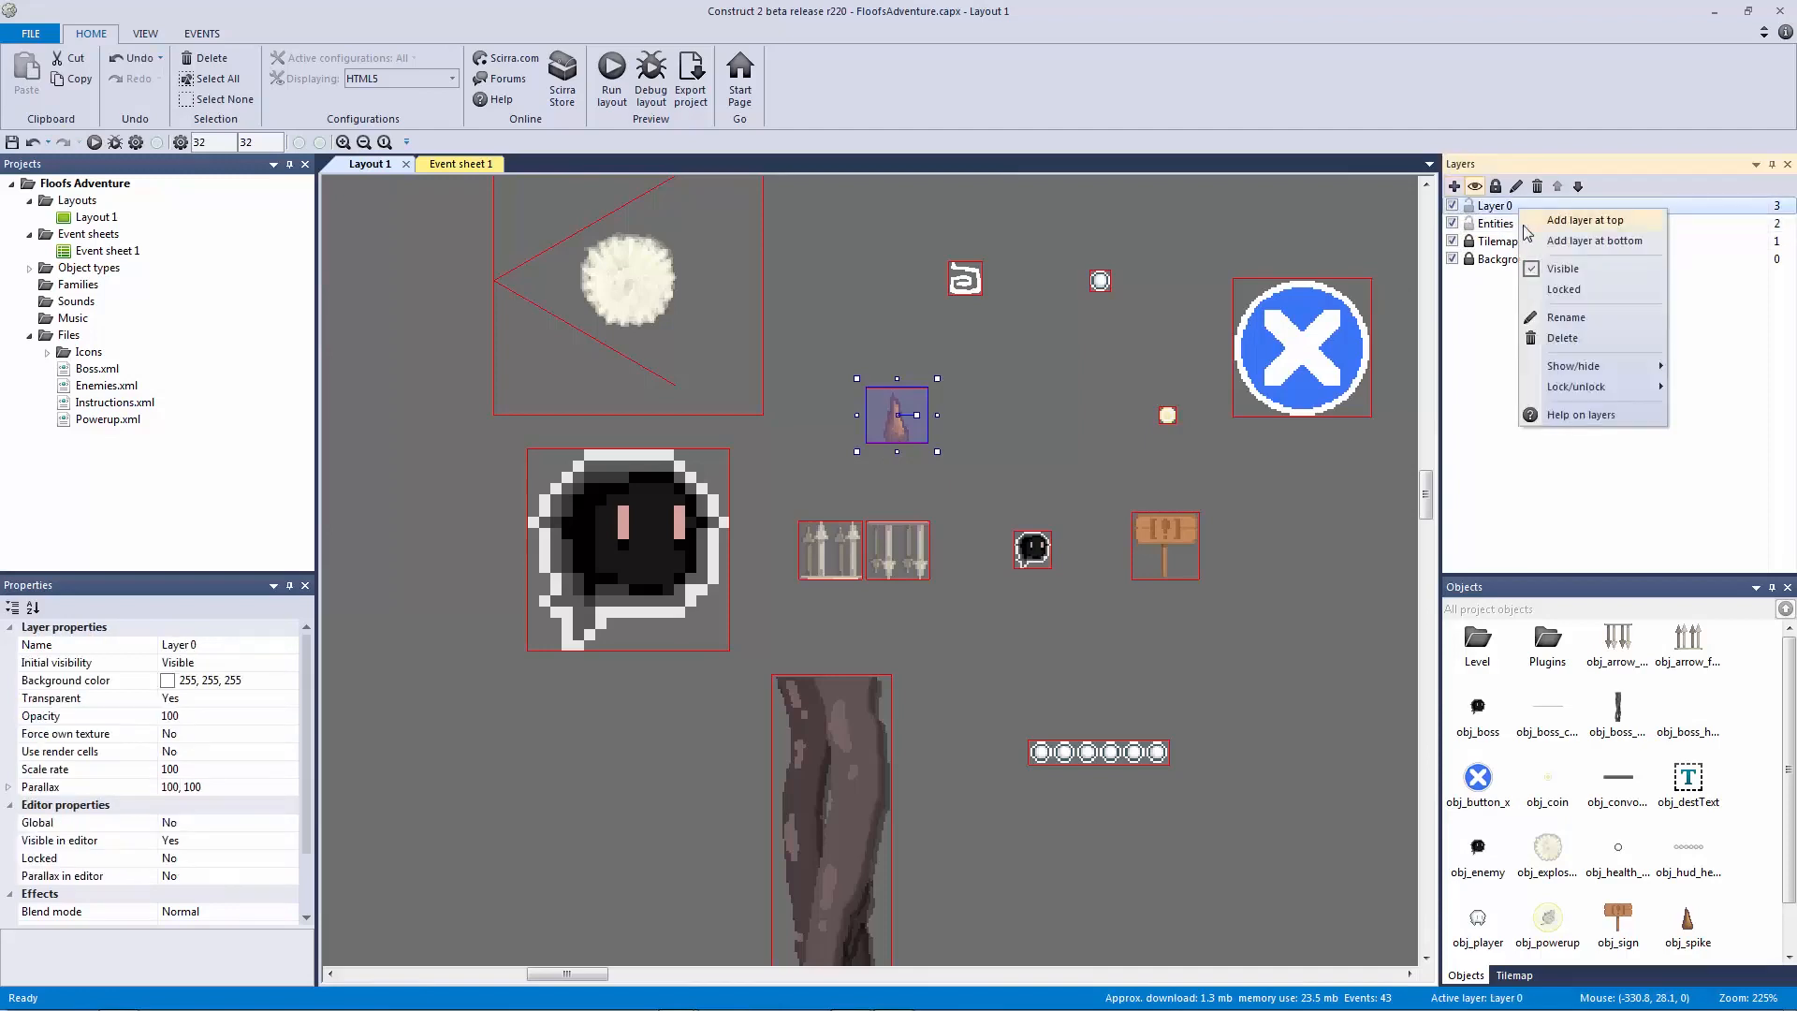
click(1562, 326)
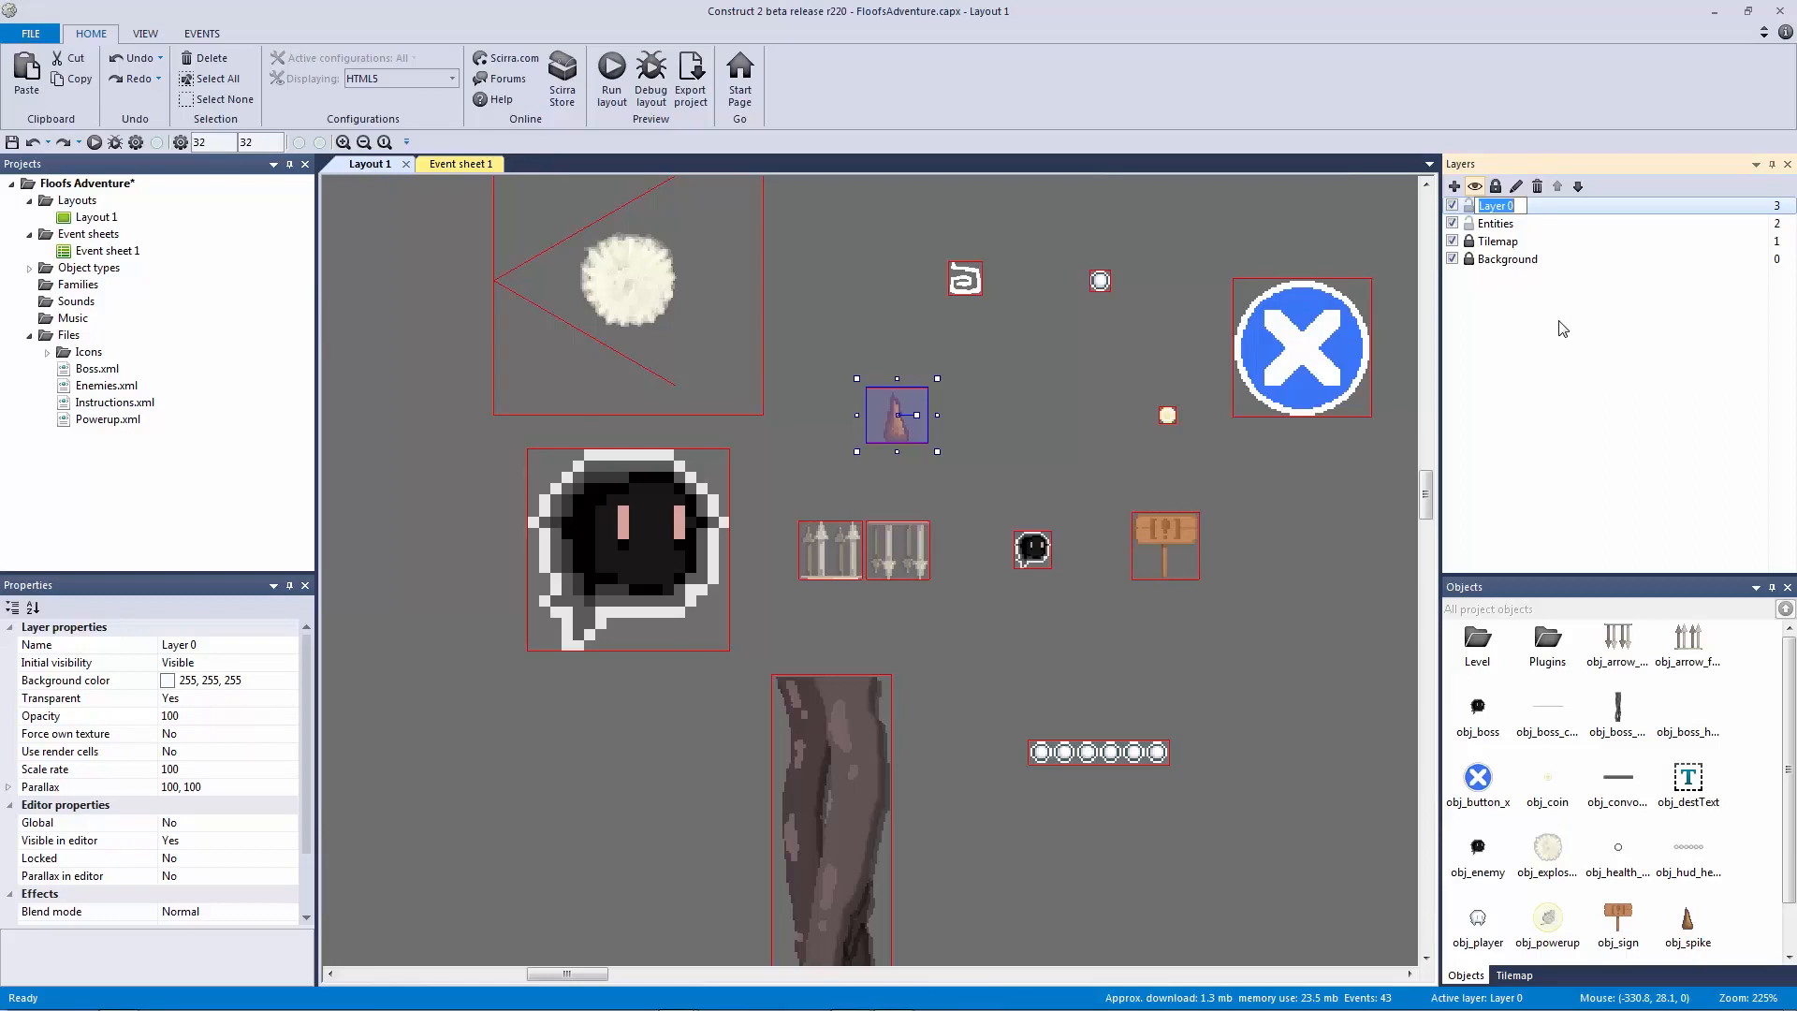
text(Spikes)
key(Return)
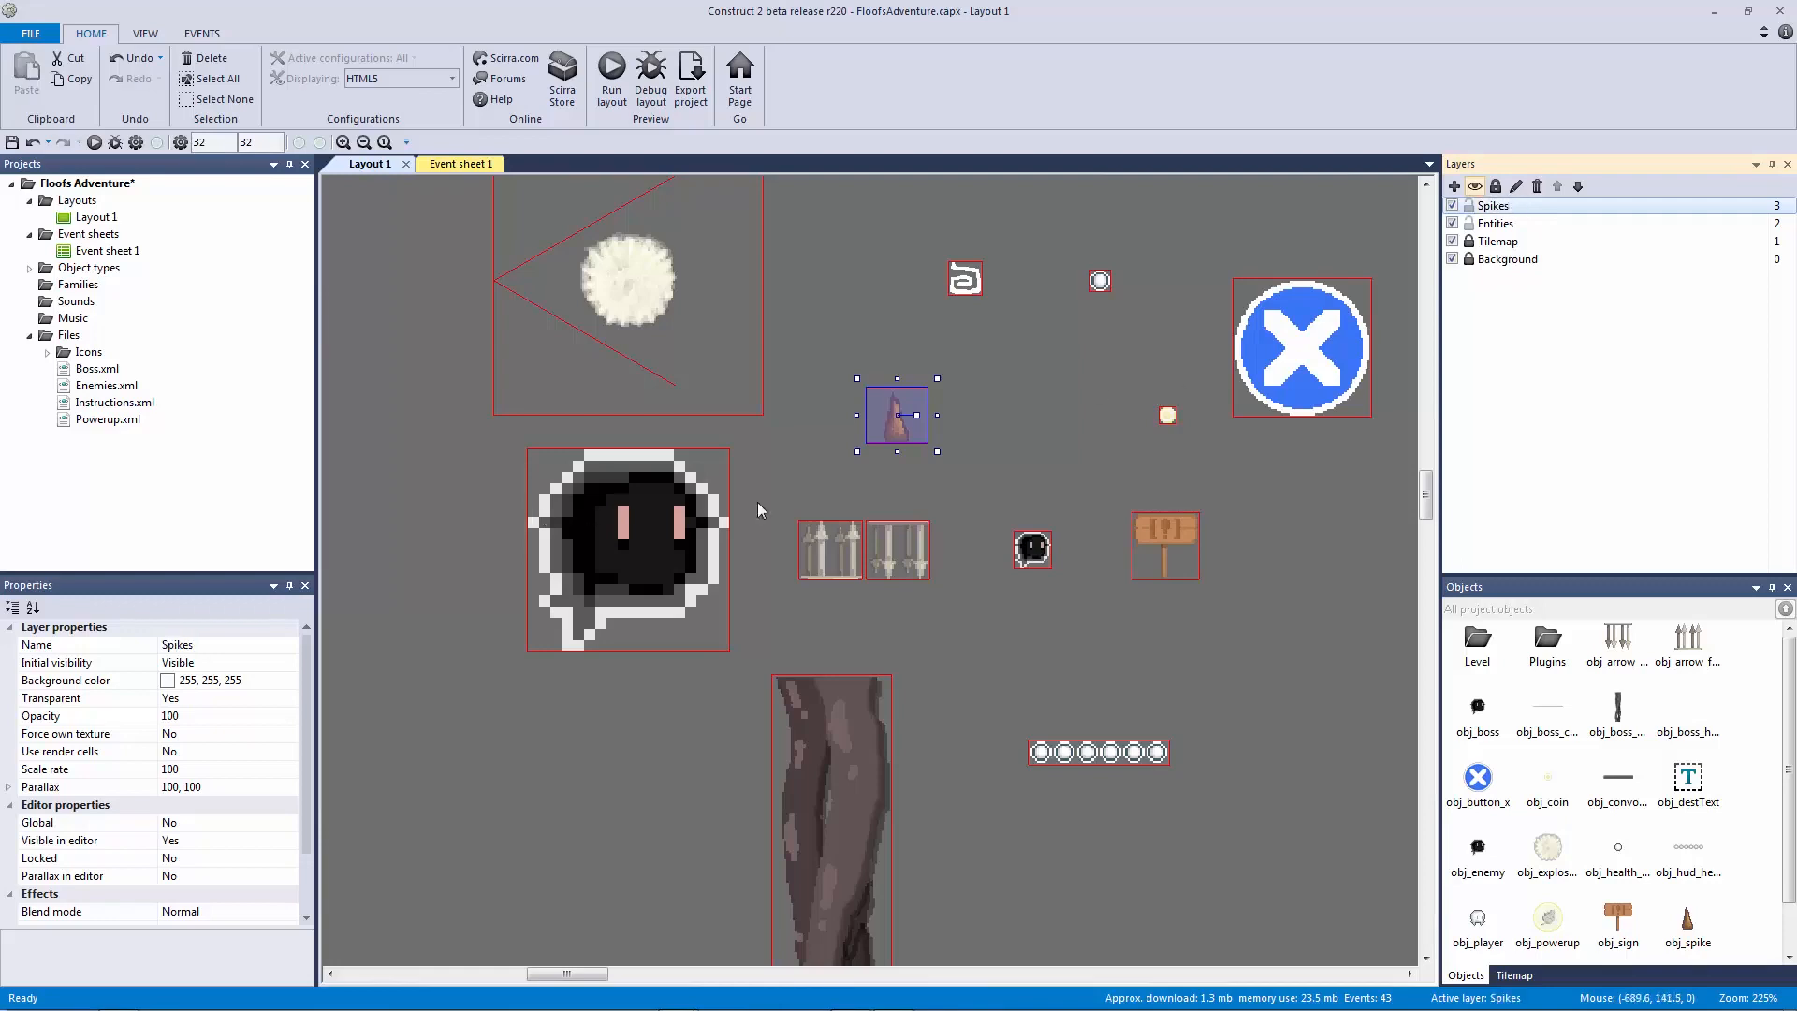
Step: Move the spike onto the Spikes layer and lower that layer twice, just above Background
right_click(900, 436)
mouse_move(960, 555)
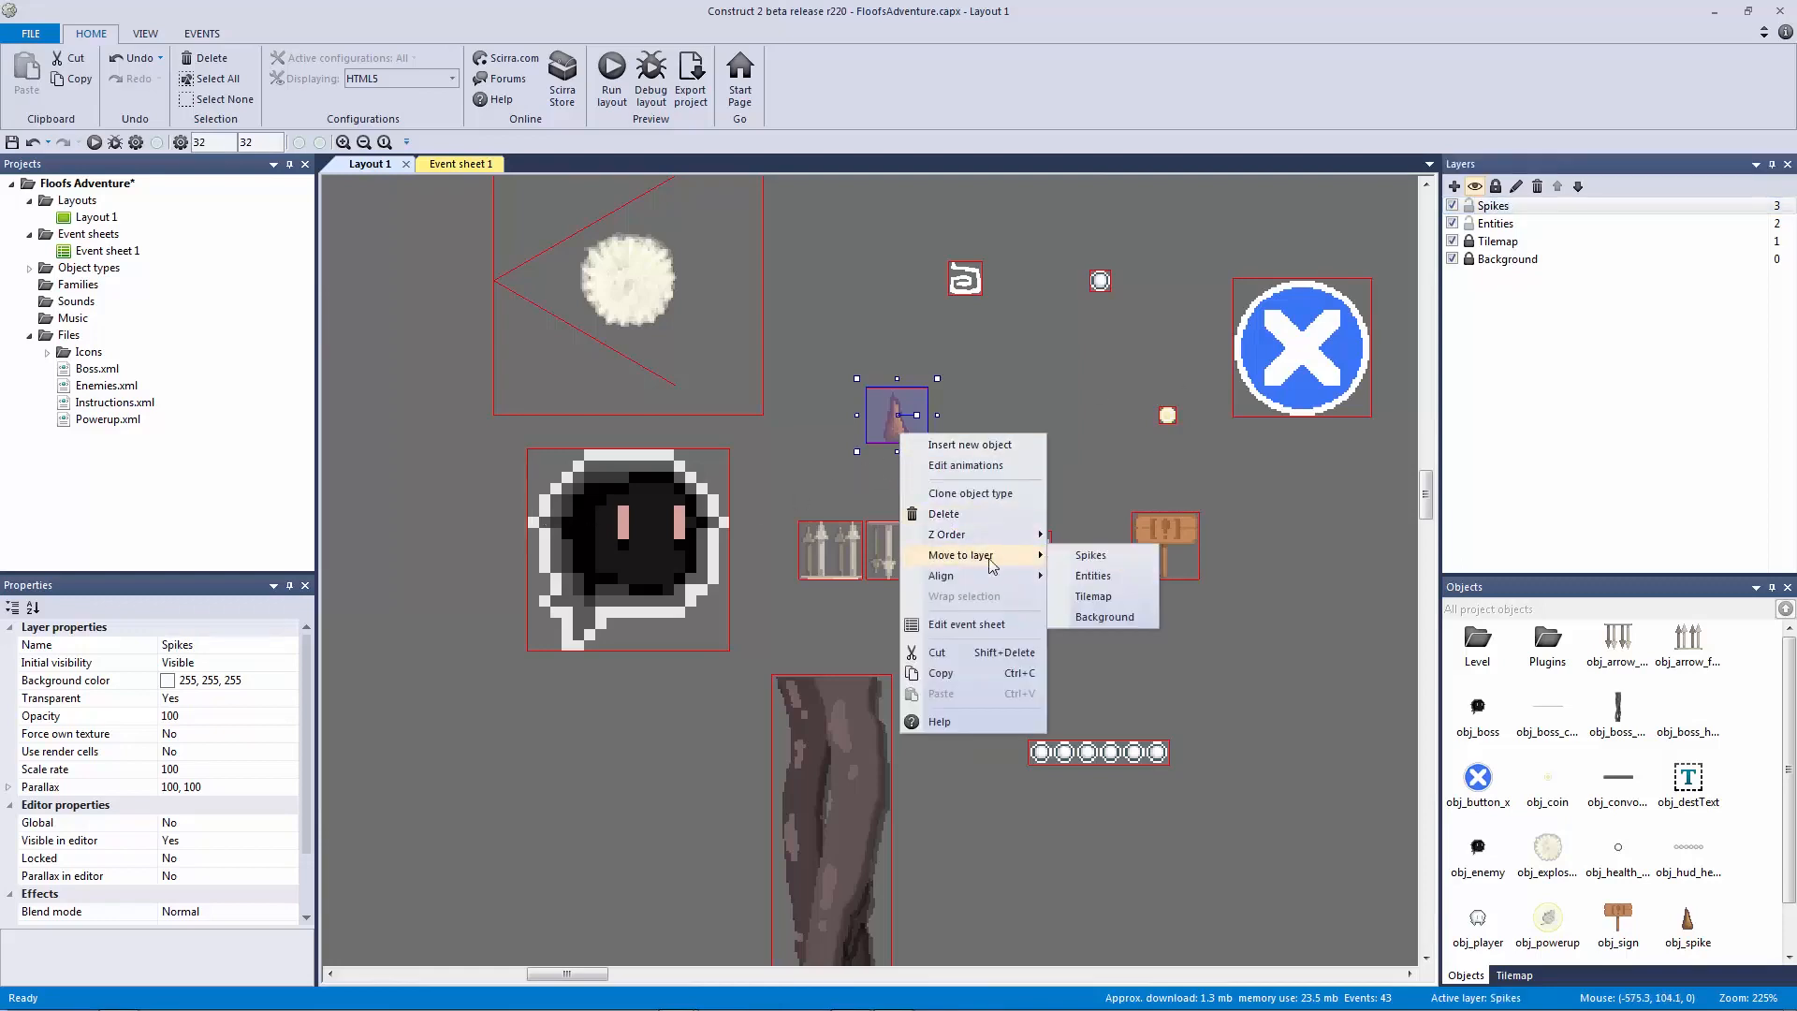
click(1120, 550)
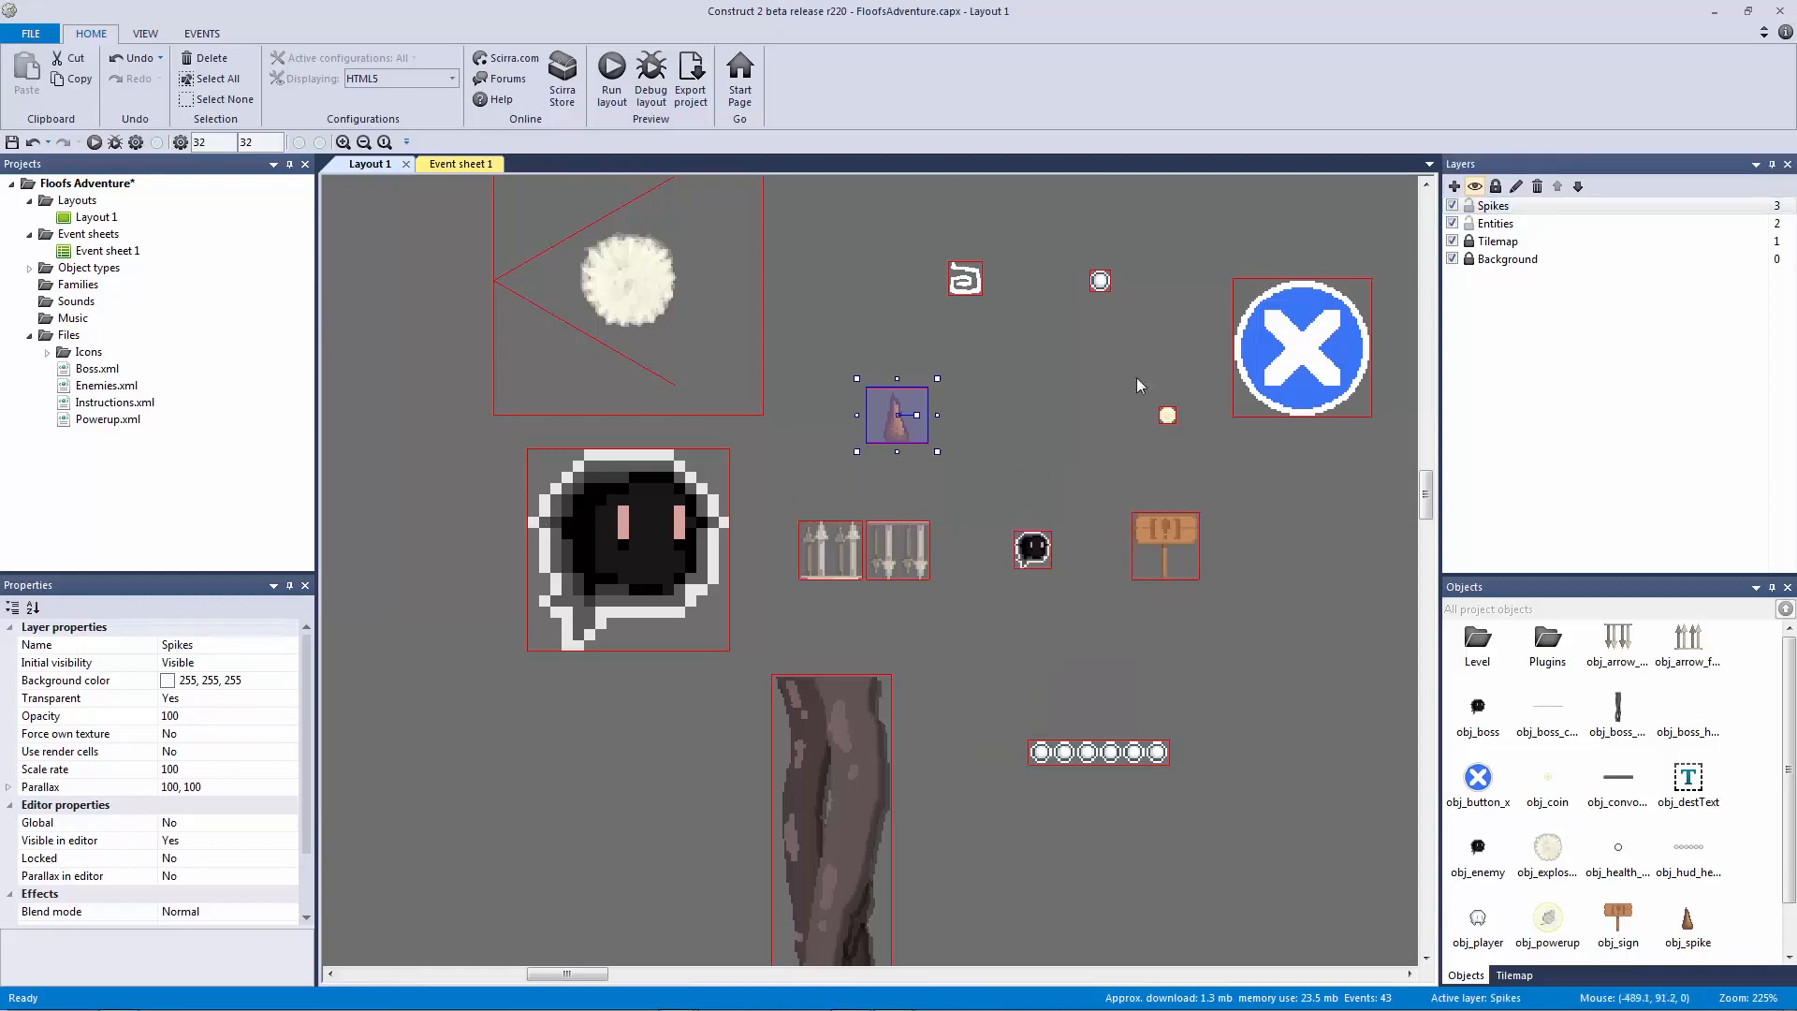
click(1578, 186)
click(1578, 186)
click(1042, 398)
click(897, 416)
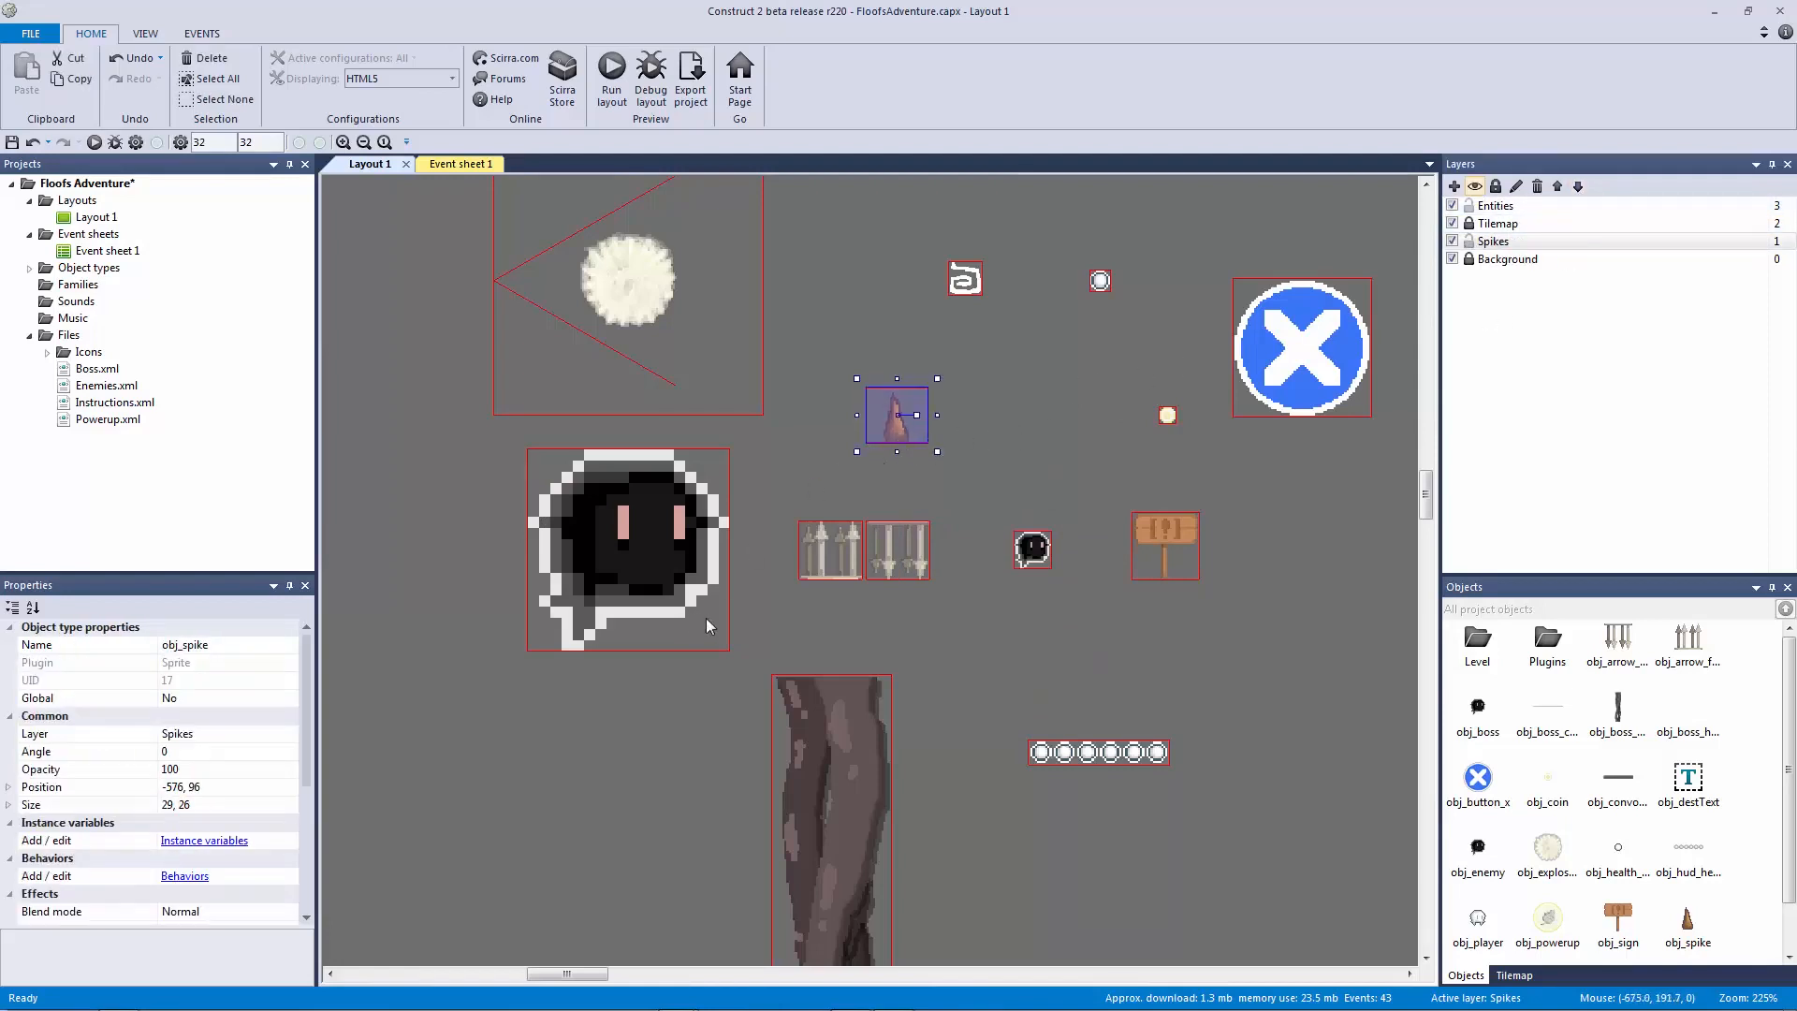
Step: Set the obj_spike instance's Angle property to 90 so it points sideways
click(985, 440)
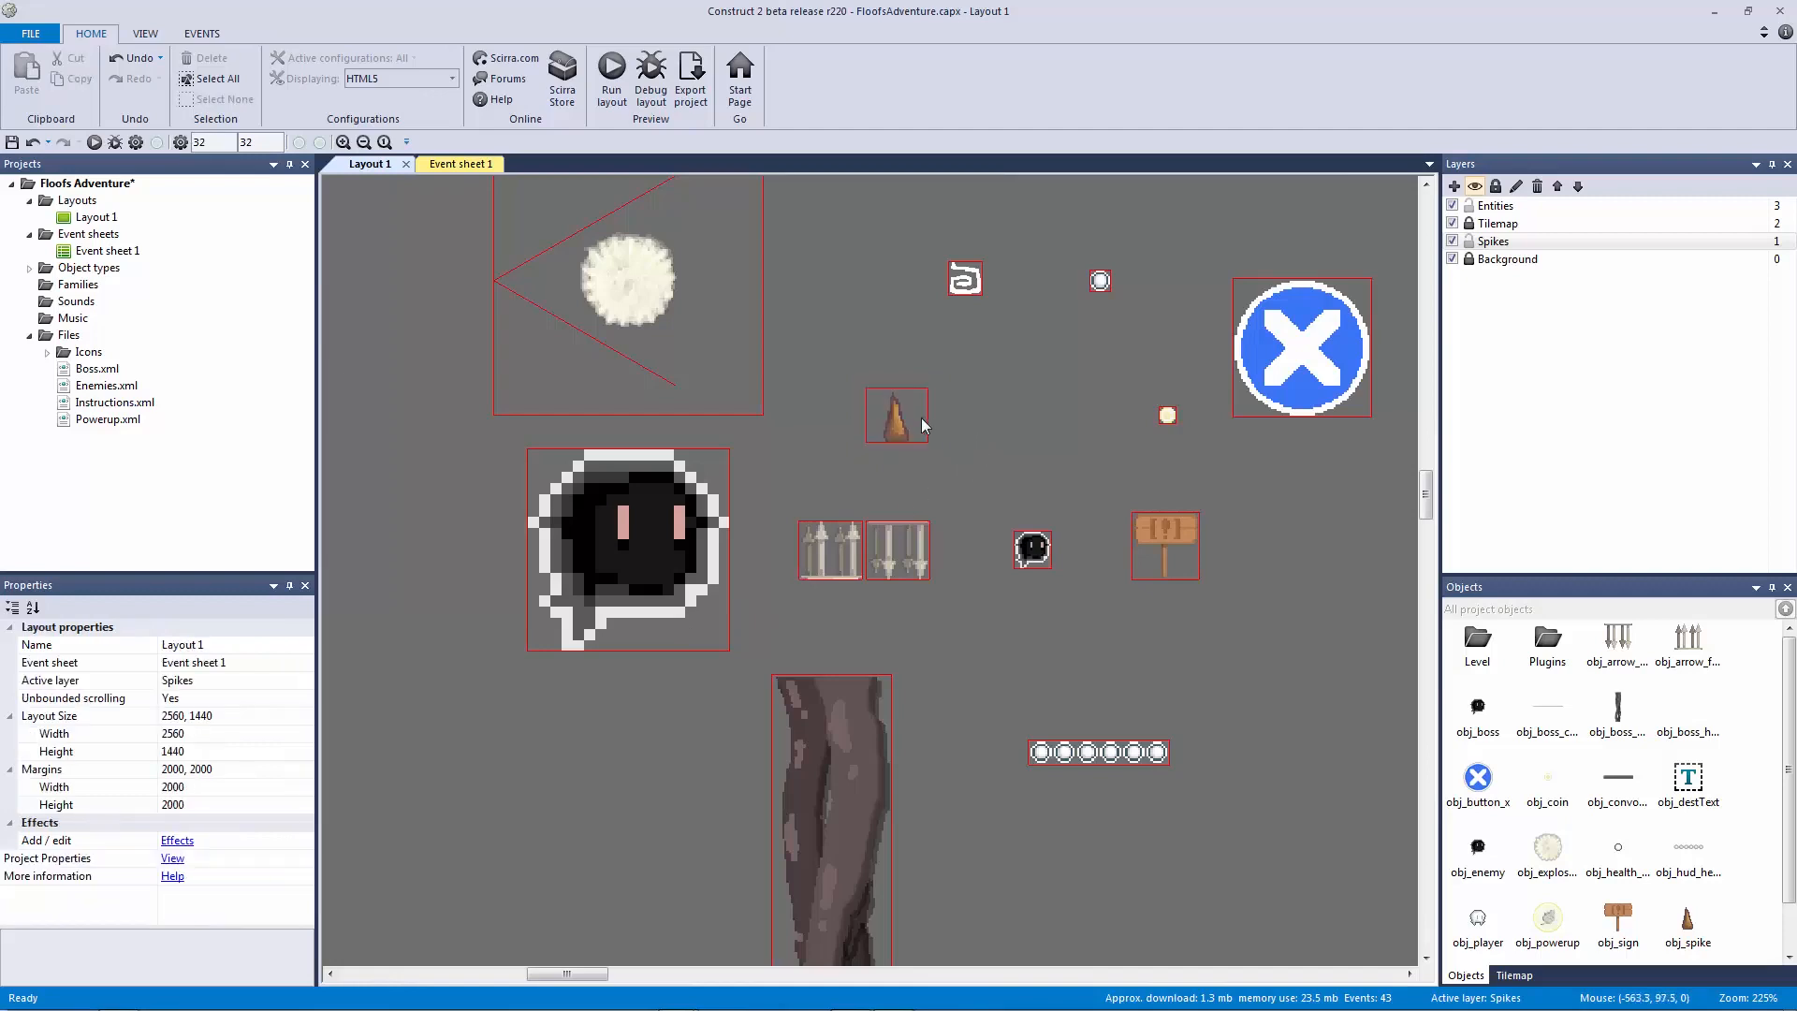
click(903, 432)
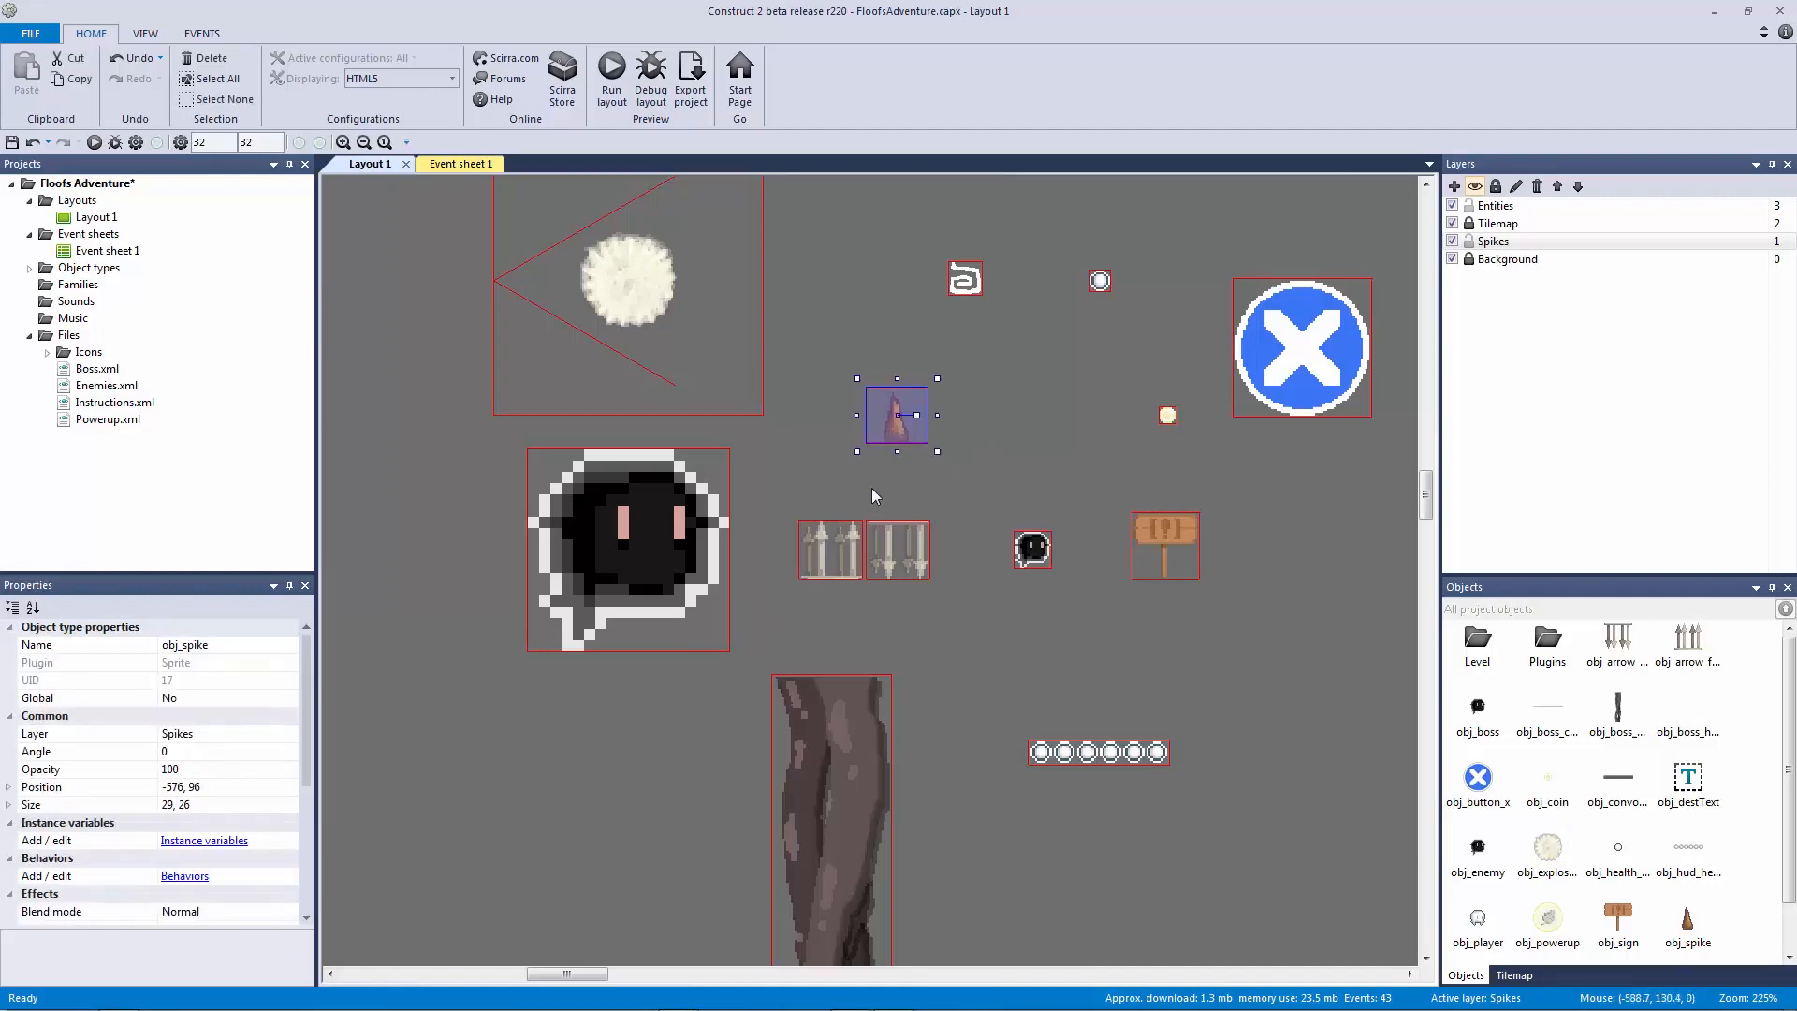
click(994, 456)
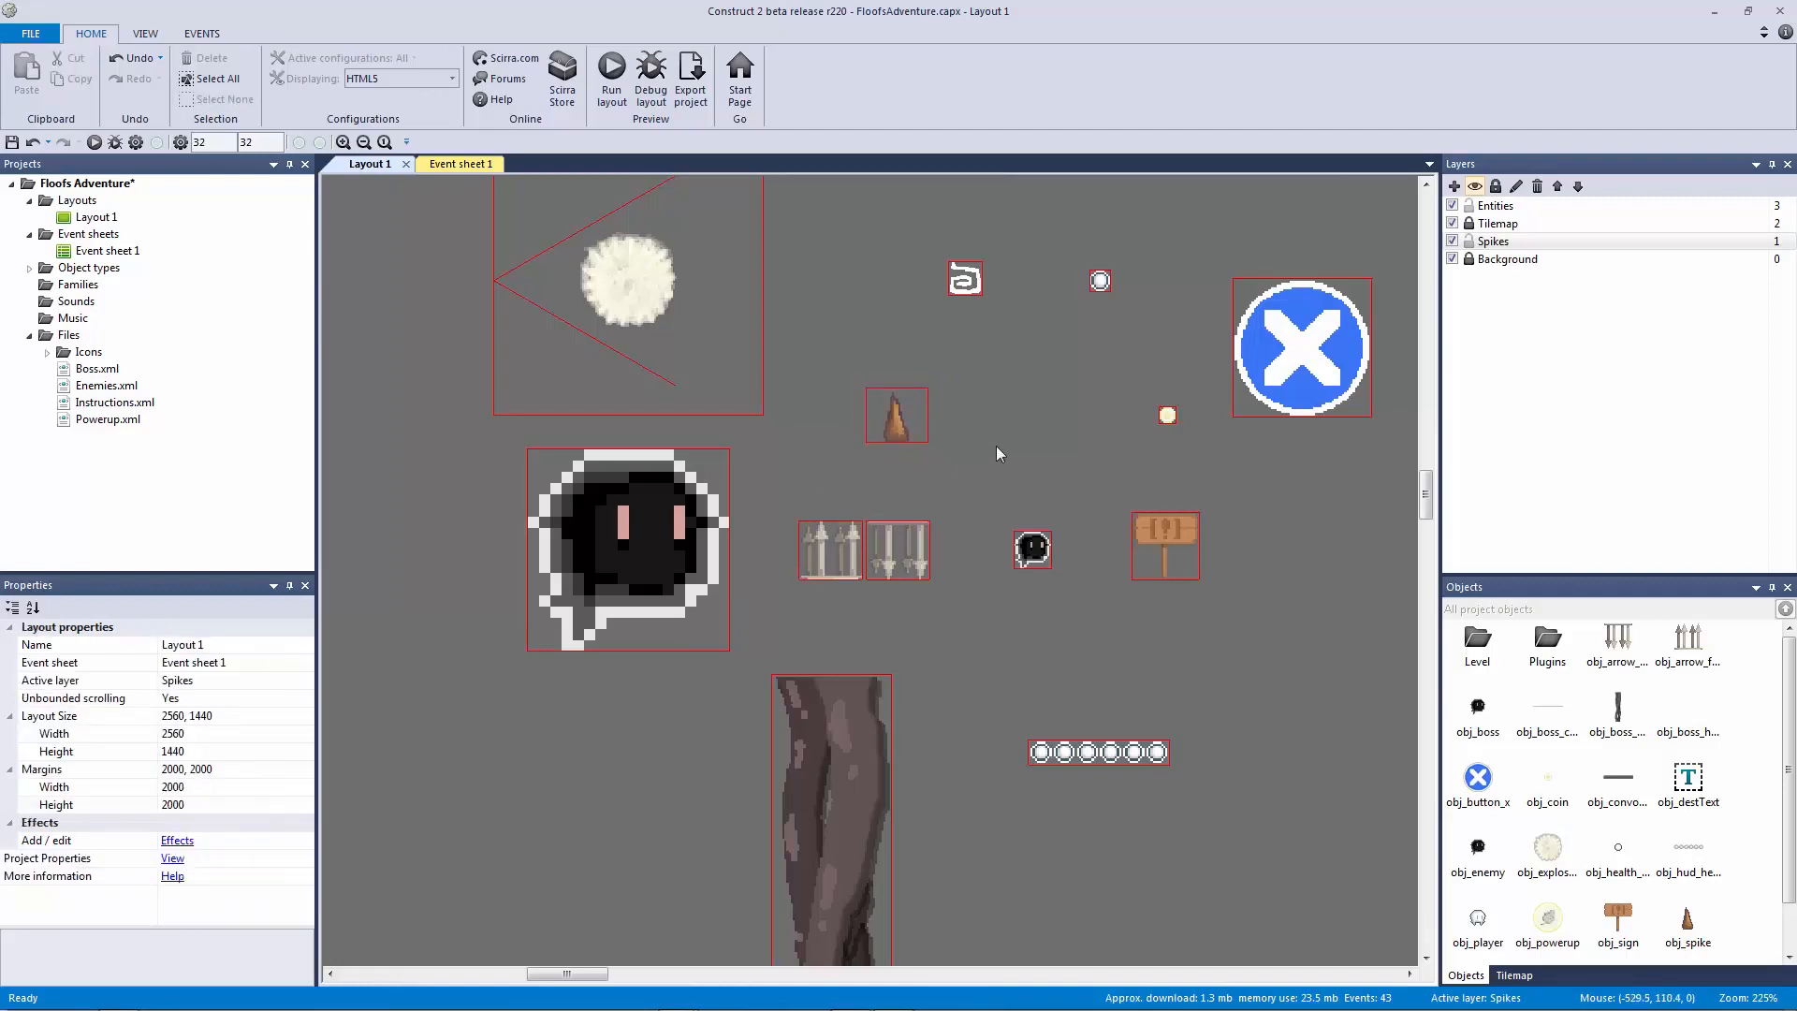
drag(998, 408, 990, 721)
drag(989, 487, 936, 202)
drag(975, 430, 1283, 469)
drag(936, 388, 986, 746)
click(905, 427)
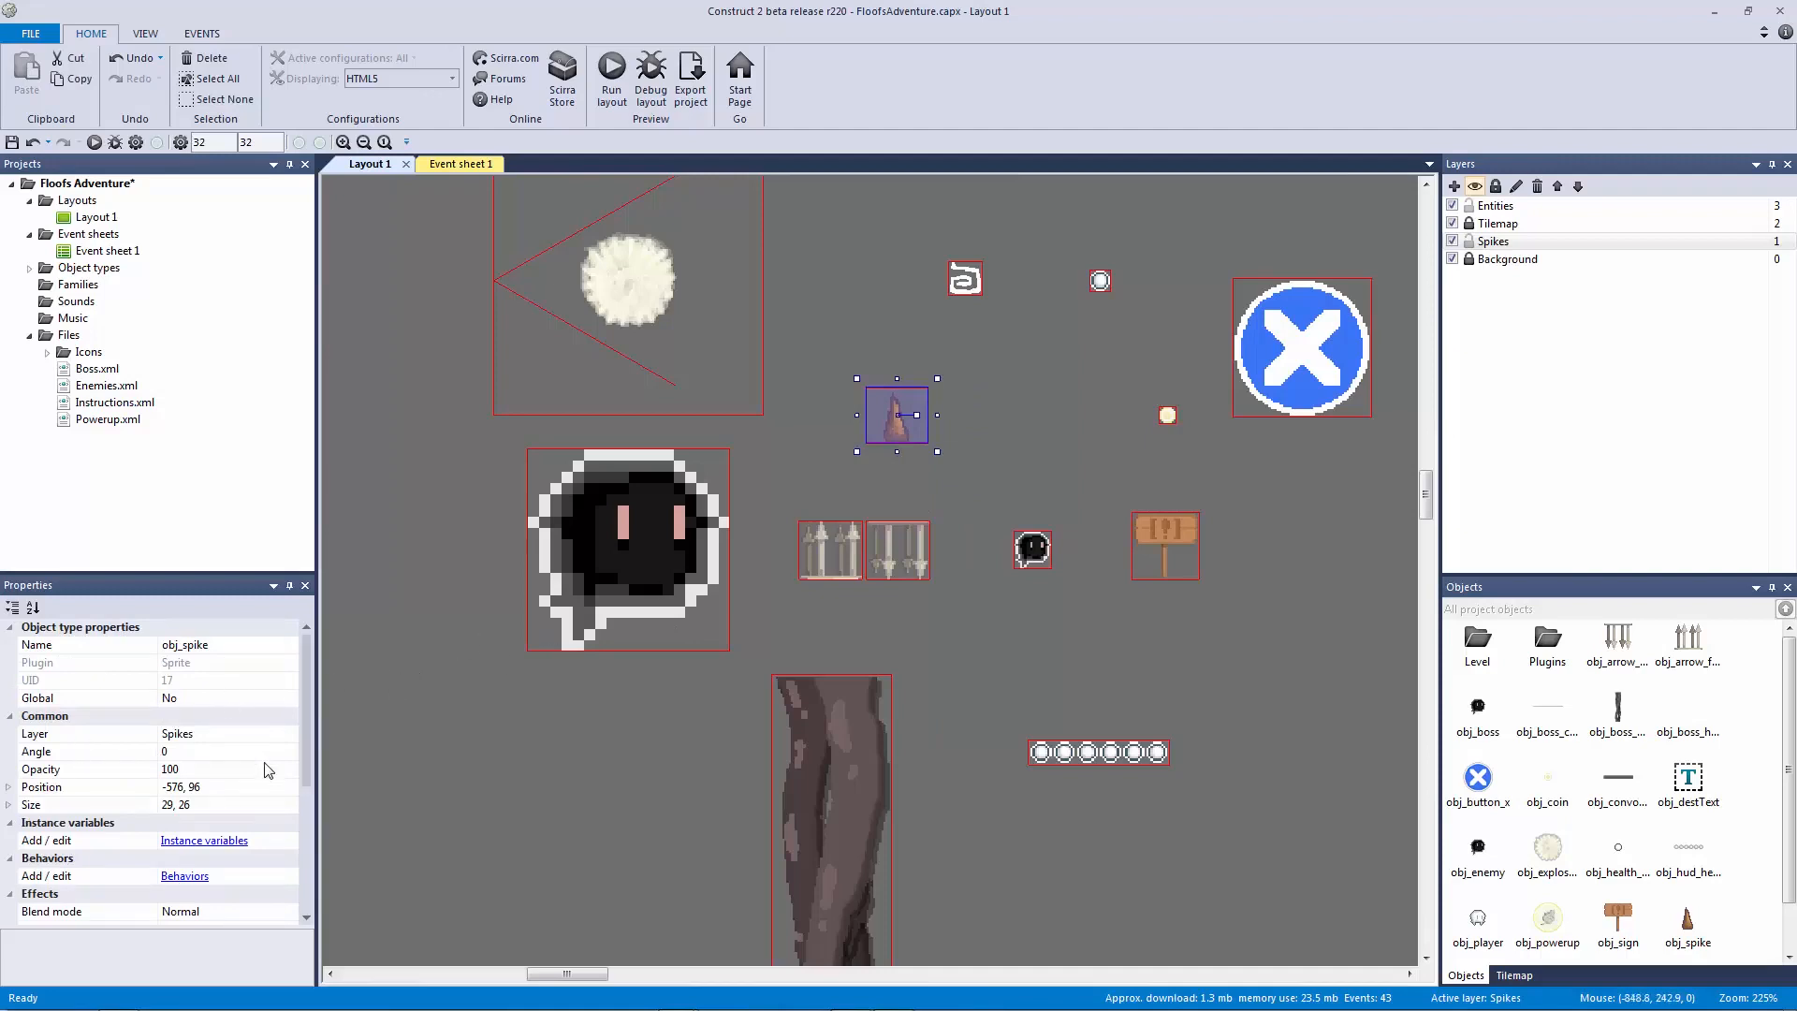
click(229, 750)
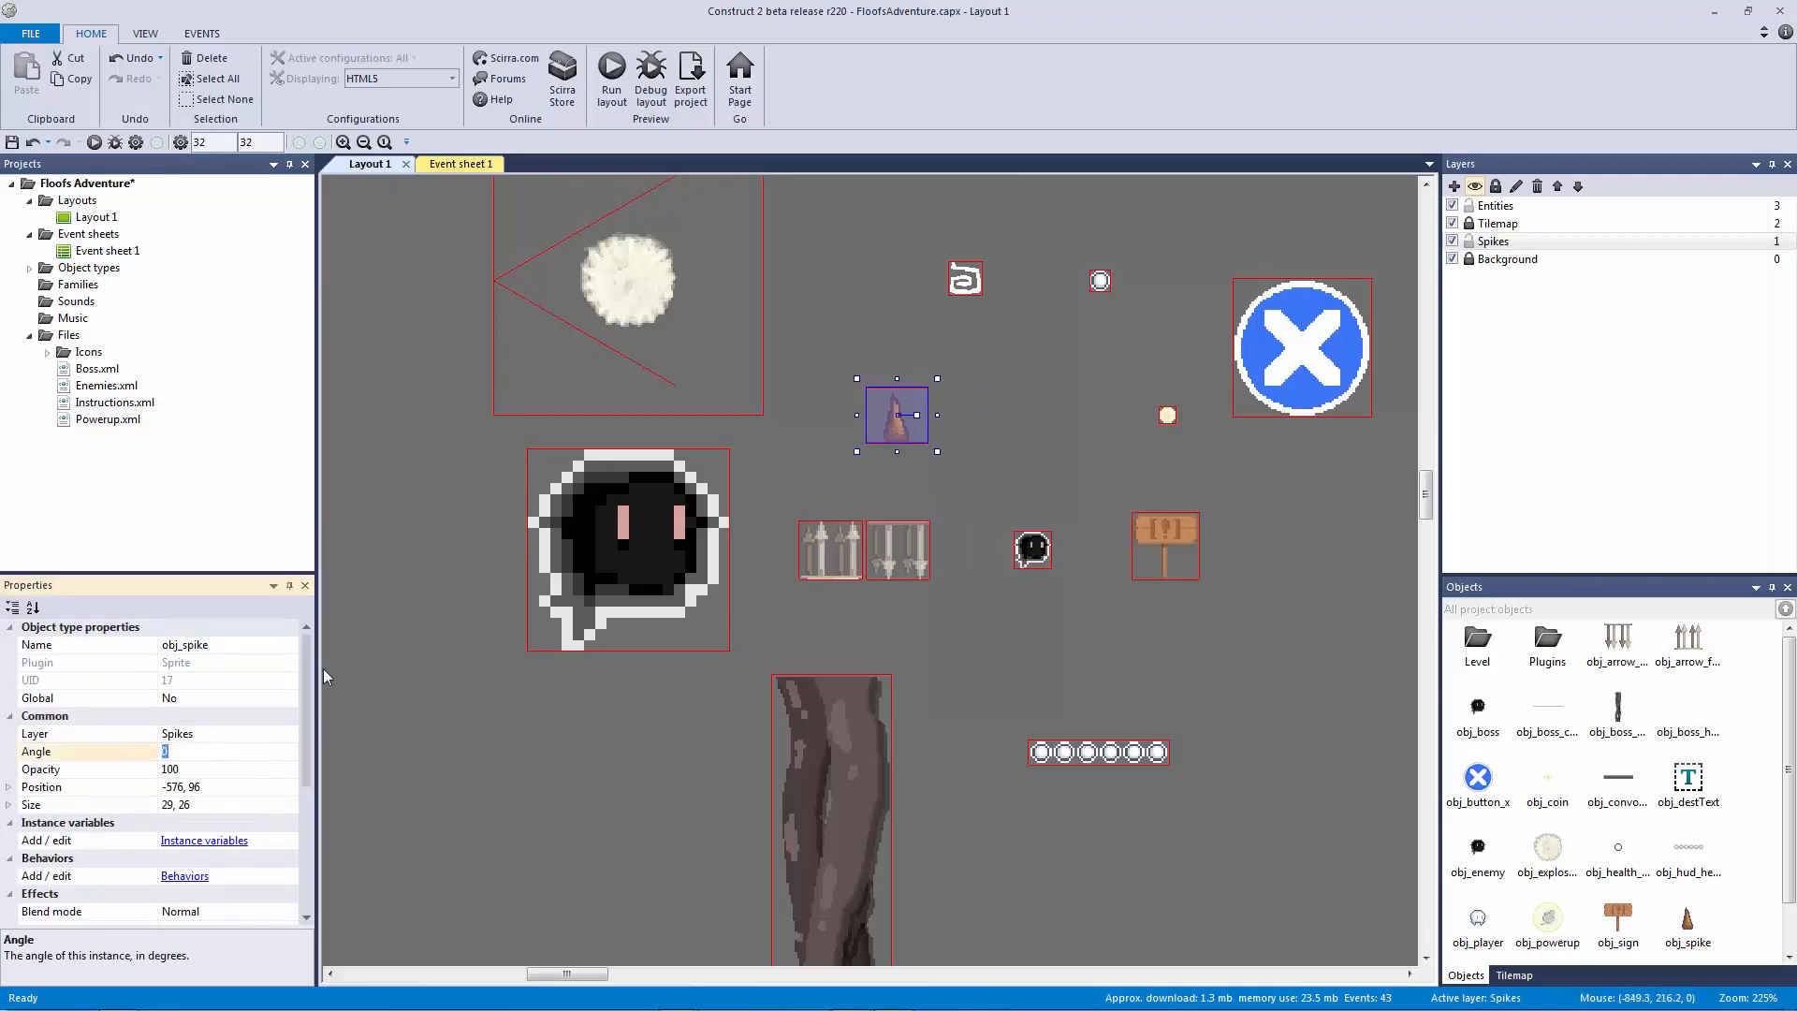
text(90)
key(Return)
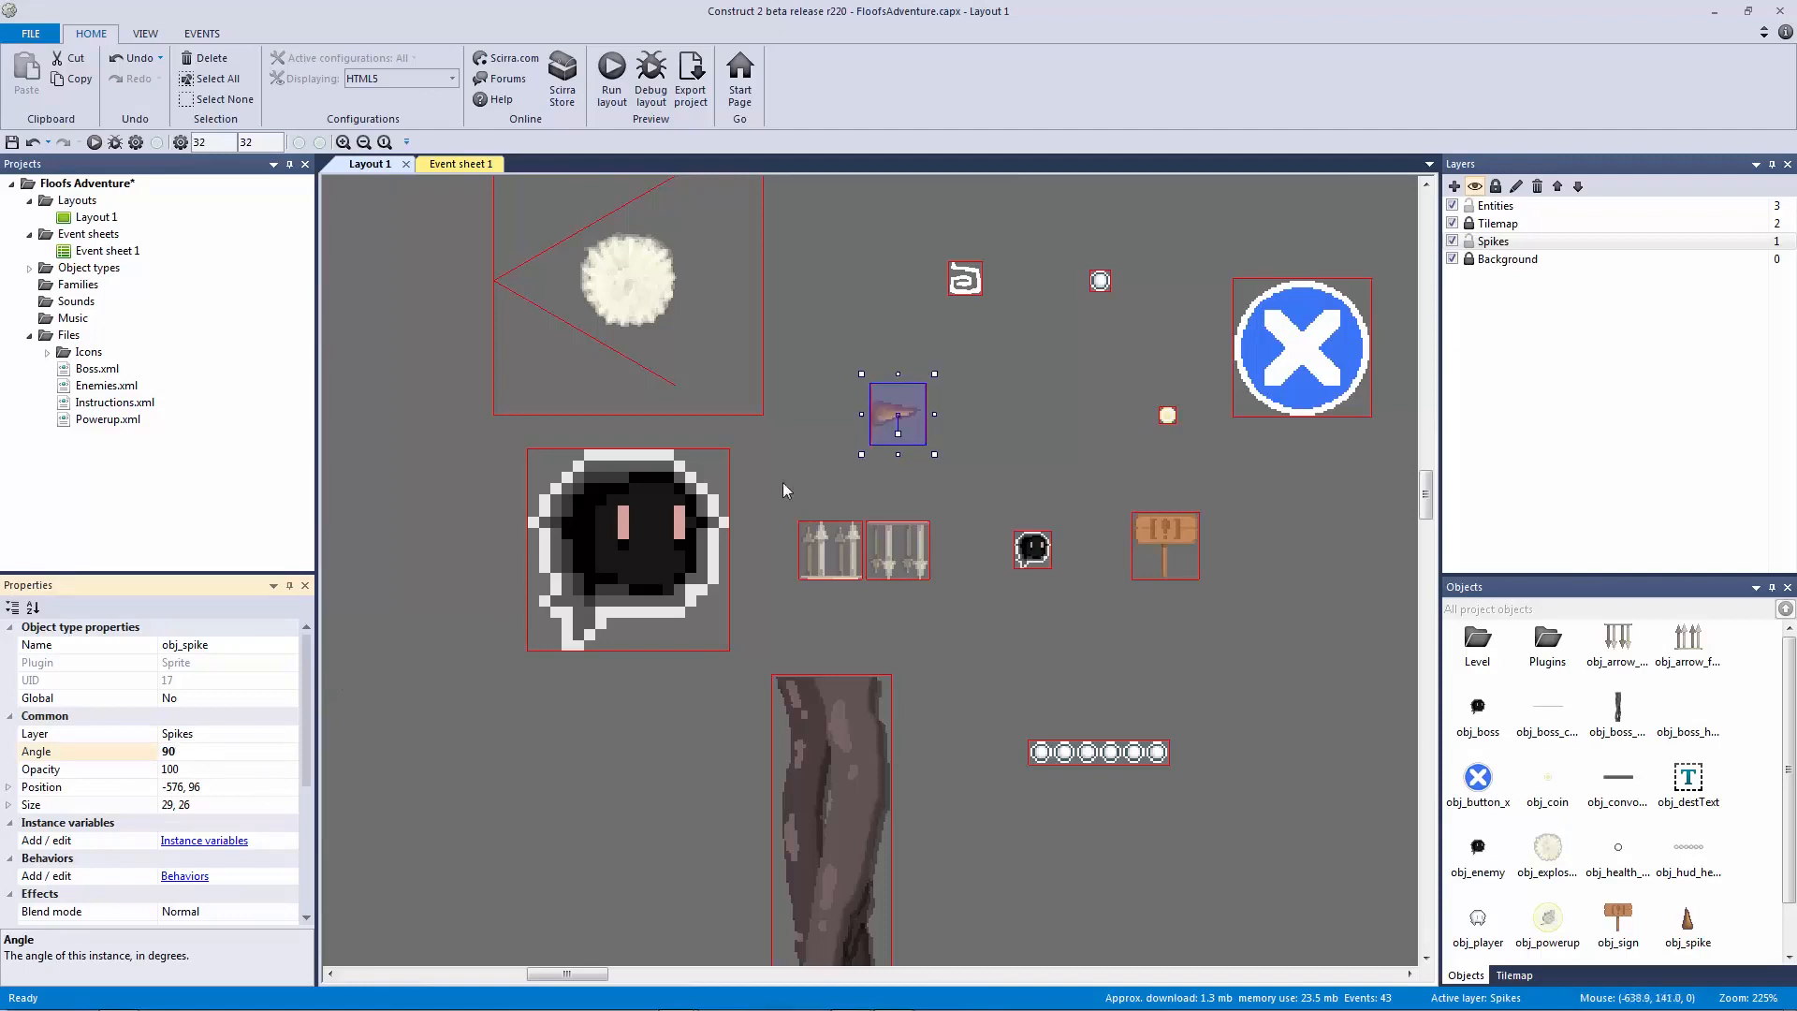
click(814, 460)
click(896, 414)
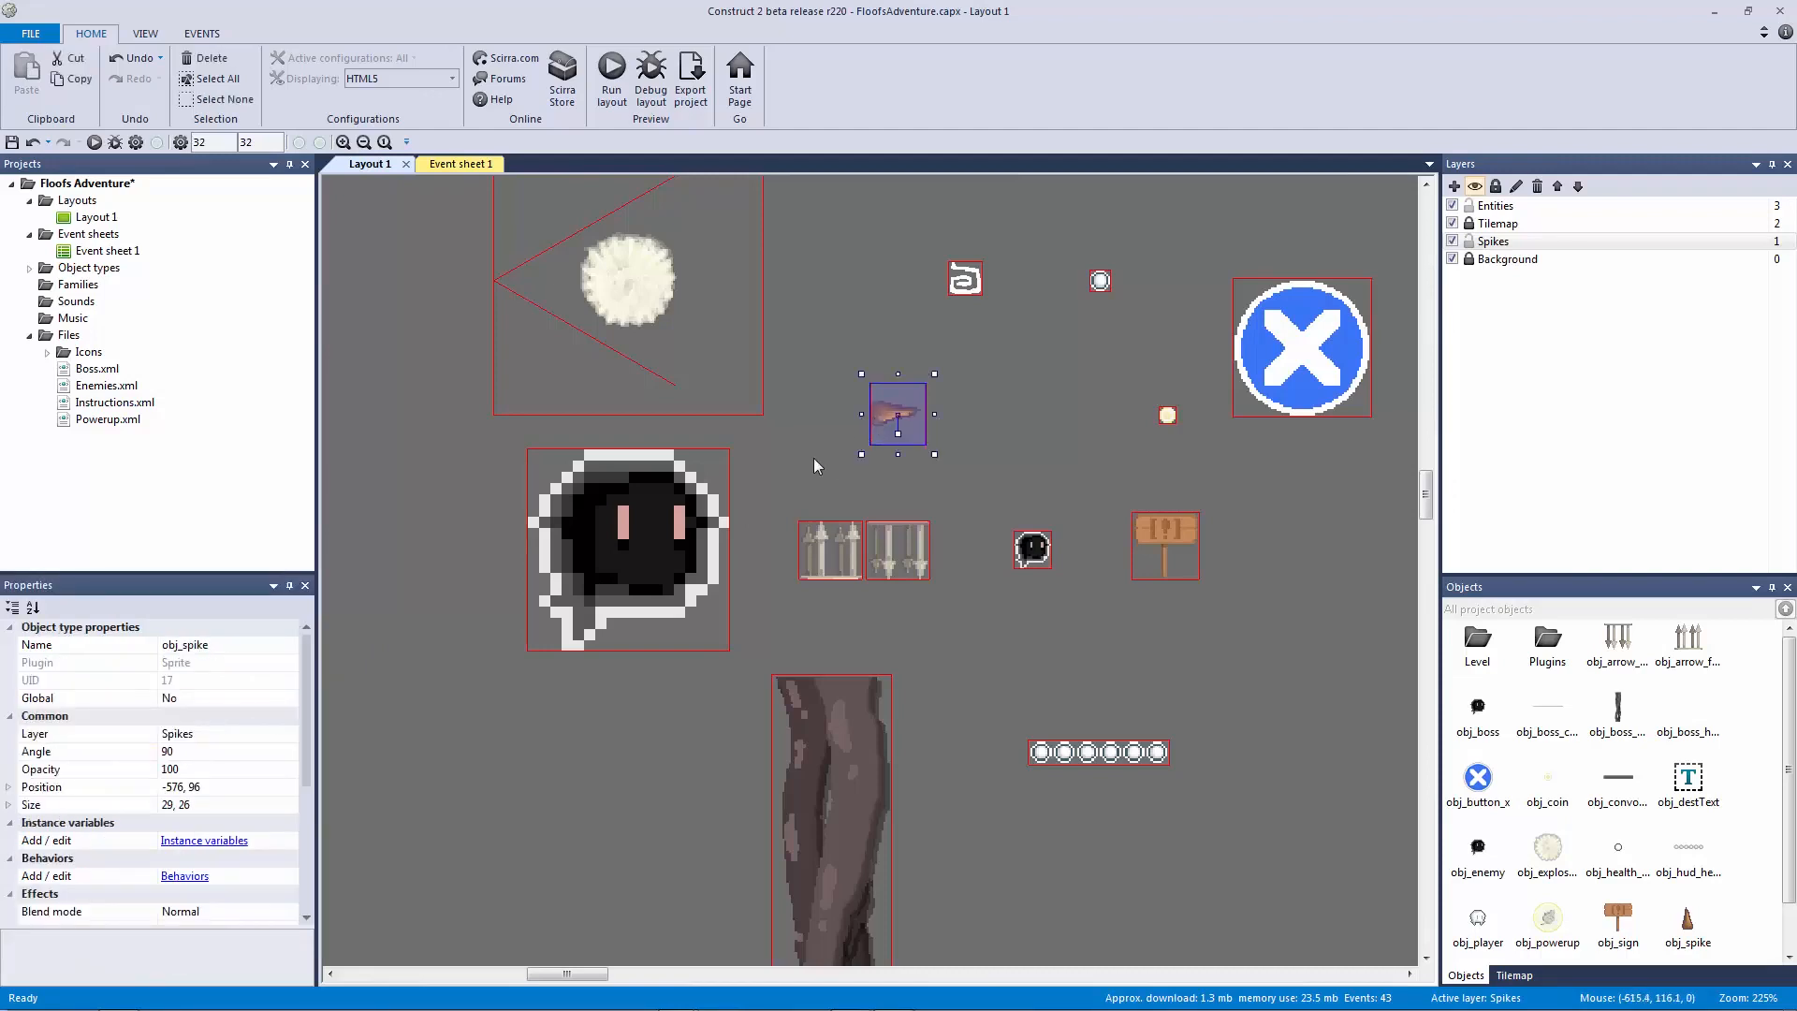
Step: In the image editor, crop the spike image to 14x26 and rotate it 90° clockwise
double_click(888, 417)
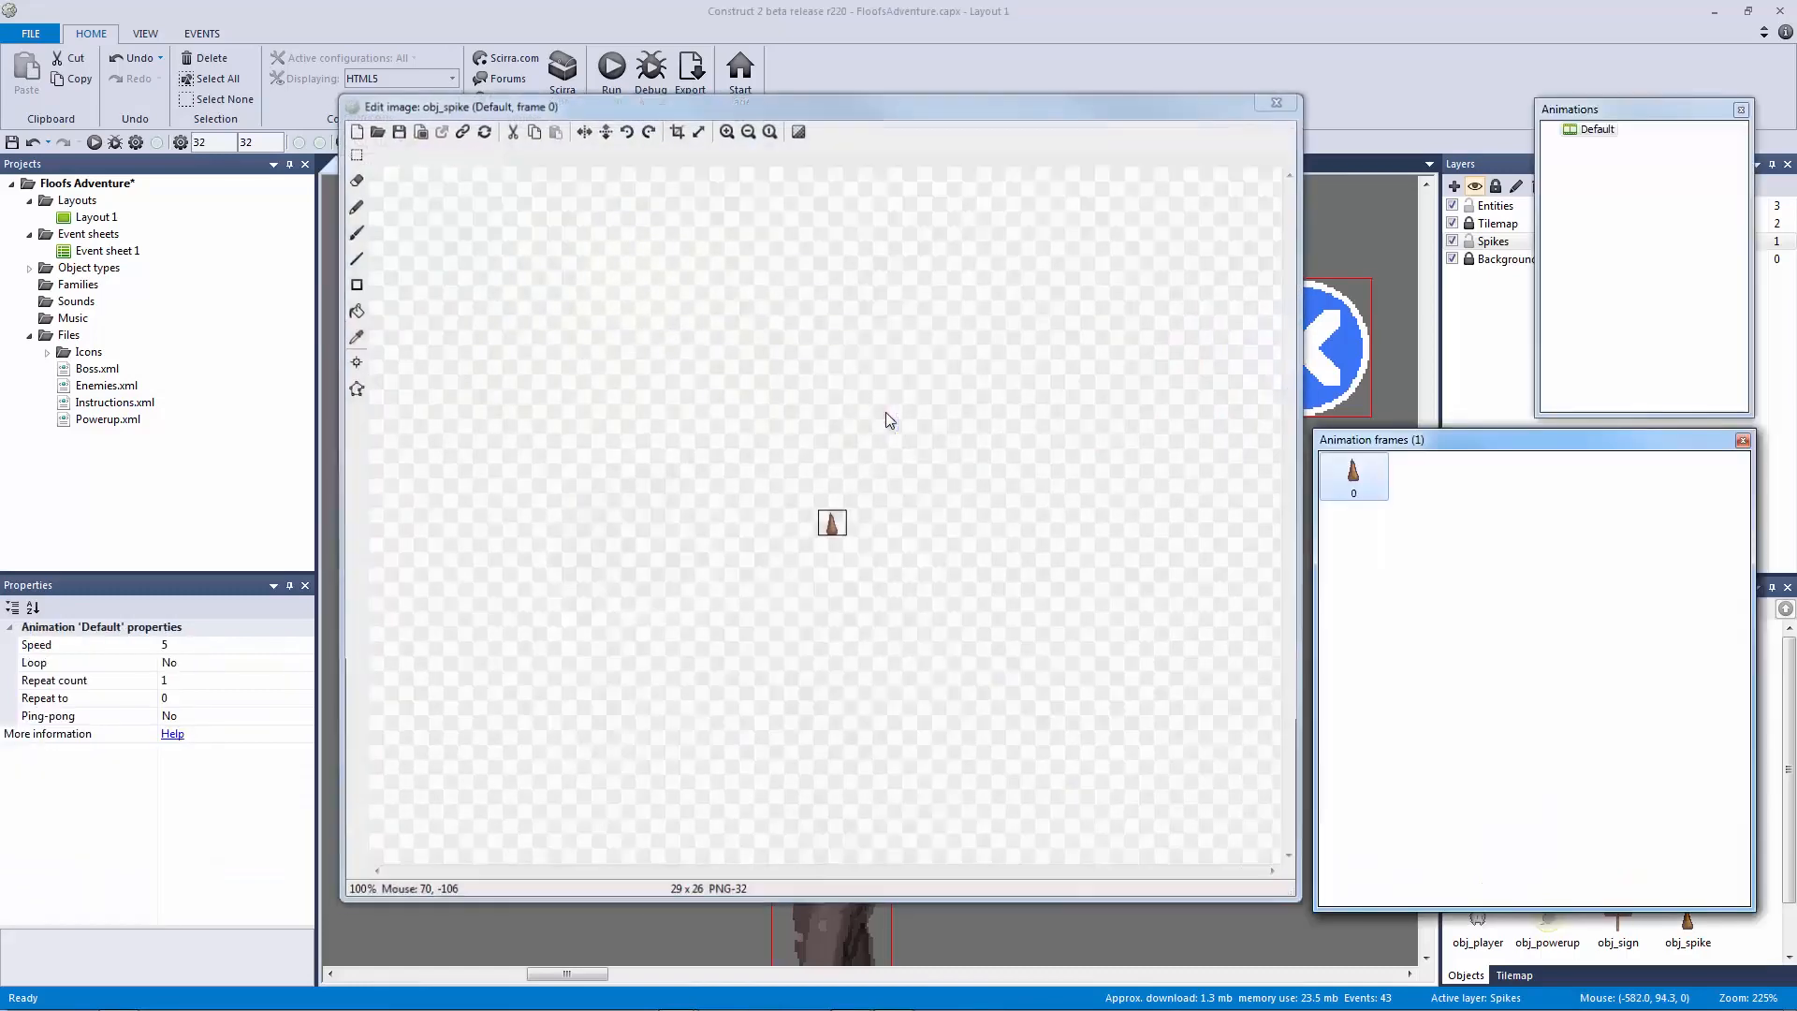
click(726, 130)
click(726, 130)
click(676, 129)
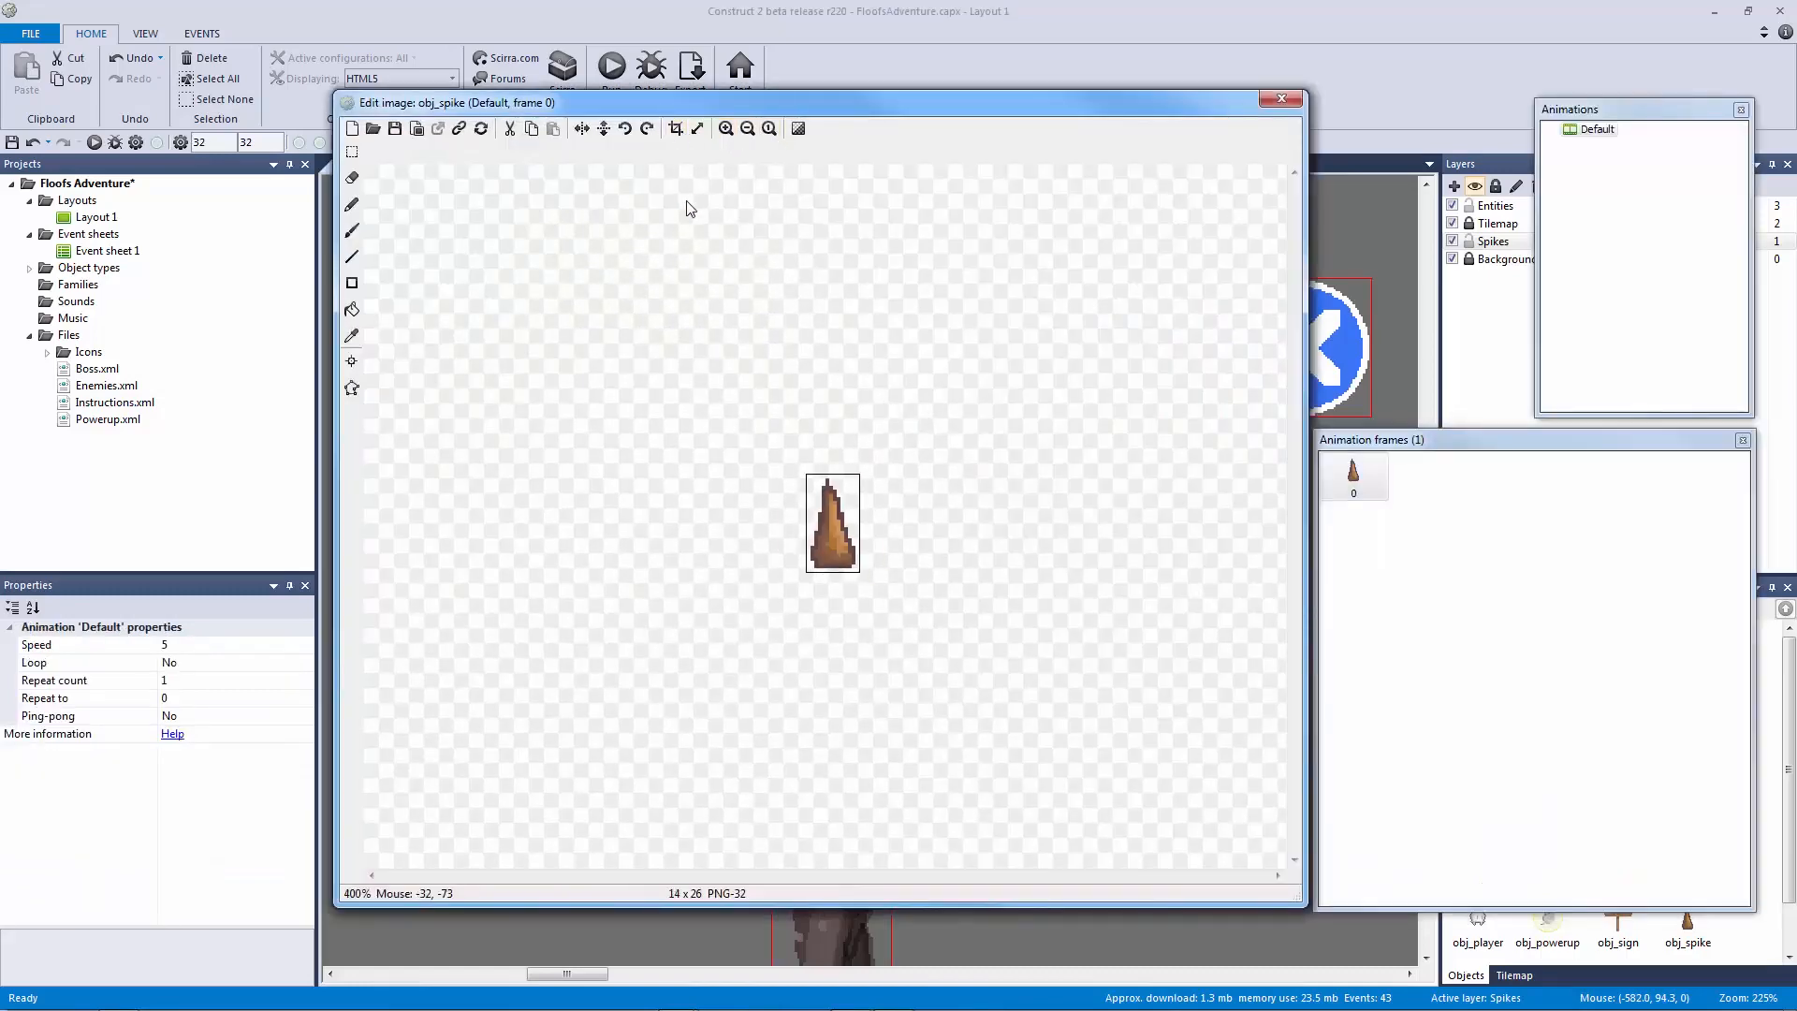
click(648, 130)
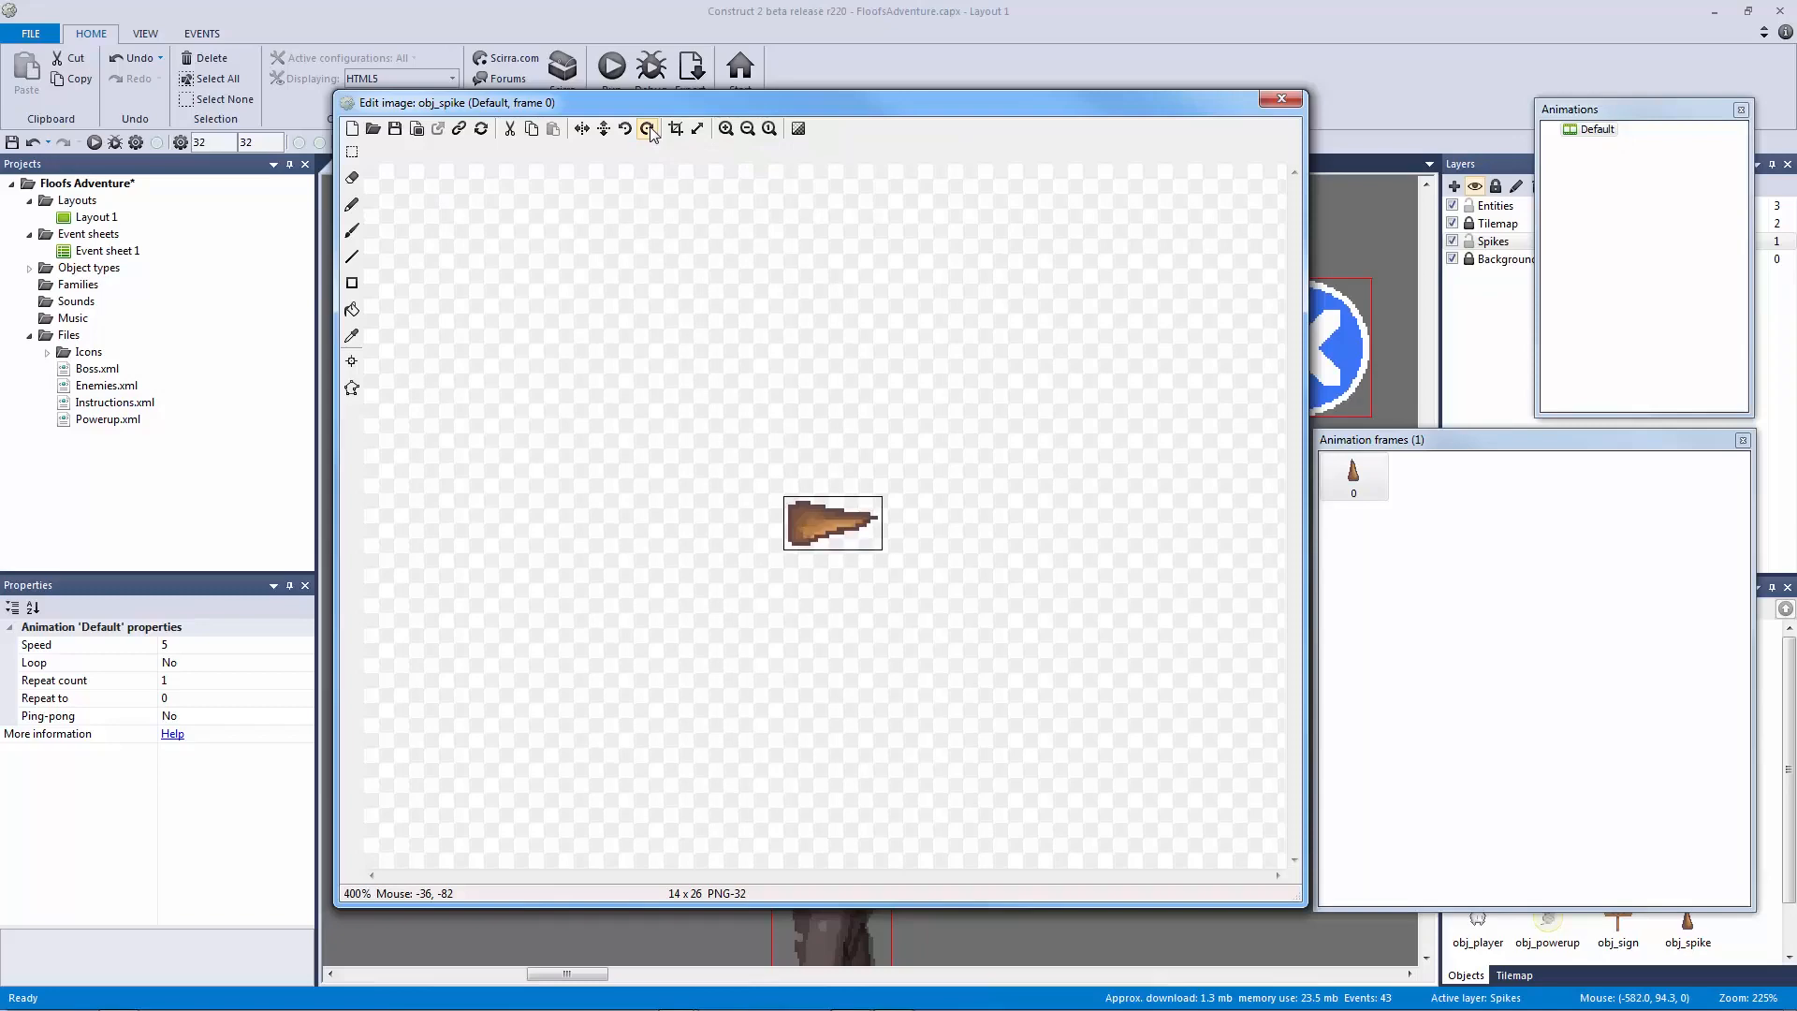
click(1280, 100)
click(1003, 365)
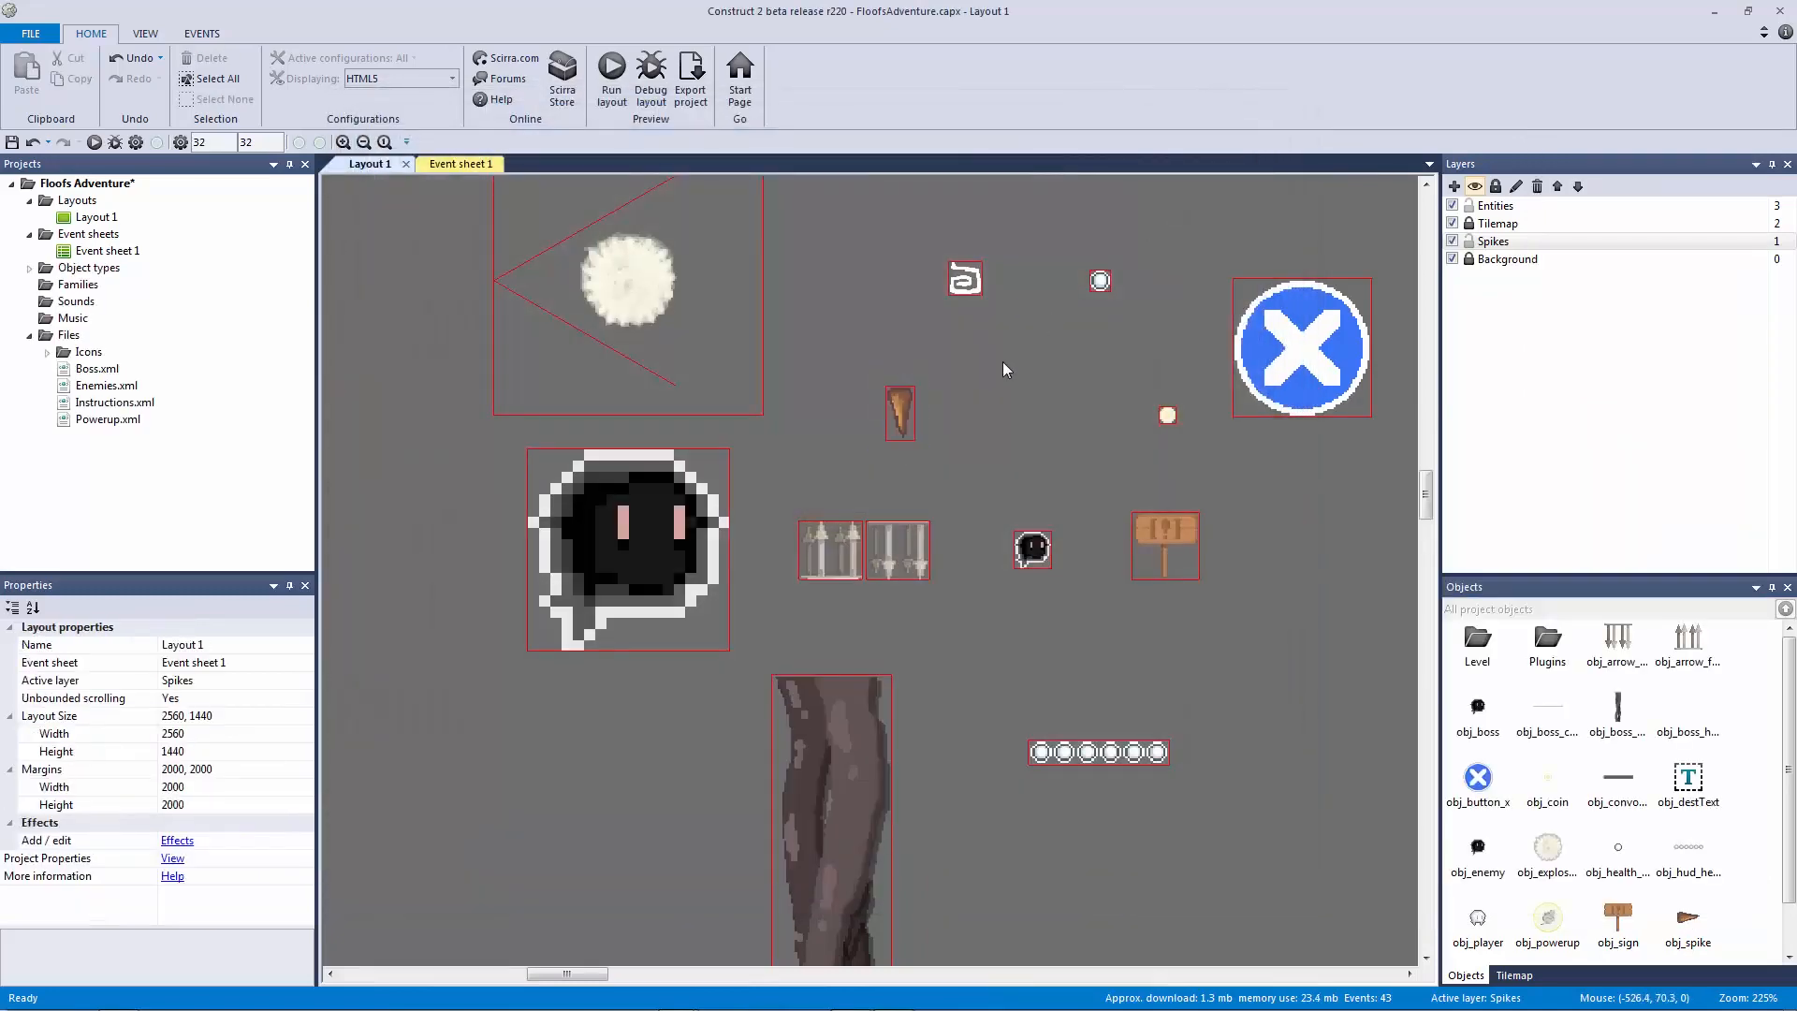
Step: Give obj_spike a Bullet behavior from its Behaviors list
ctrl+scroll(992, 362, up, 4)
click(921, 314)
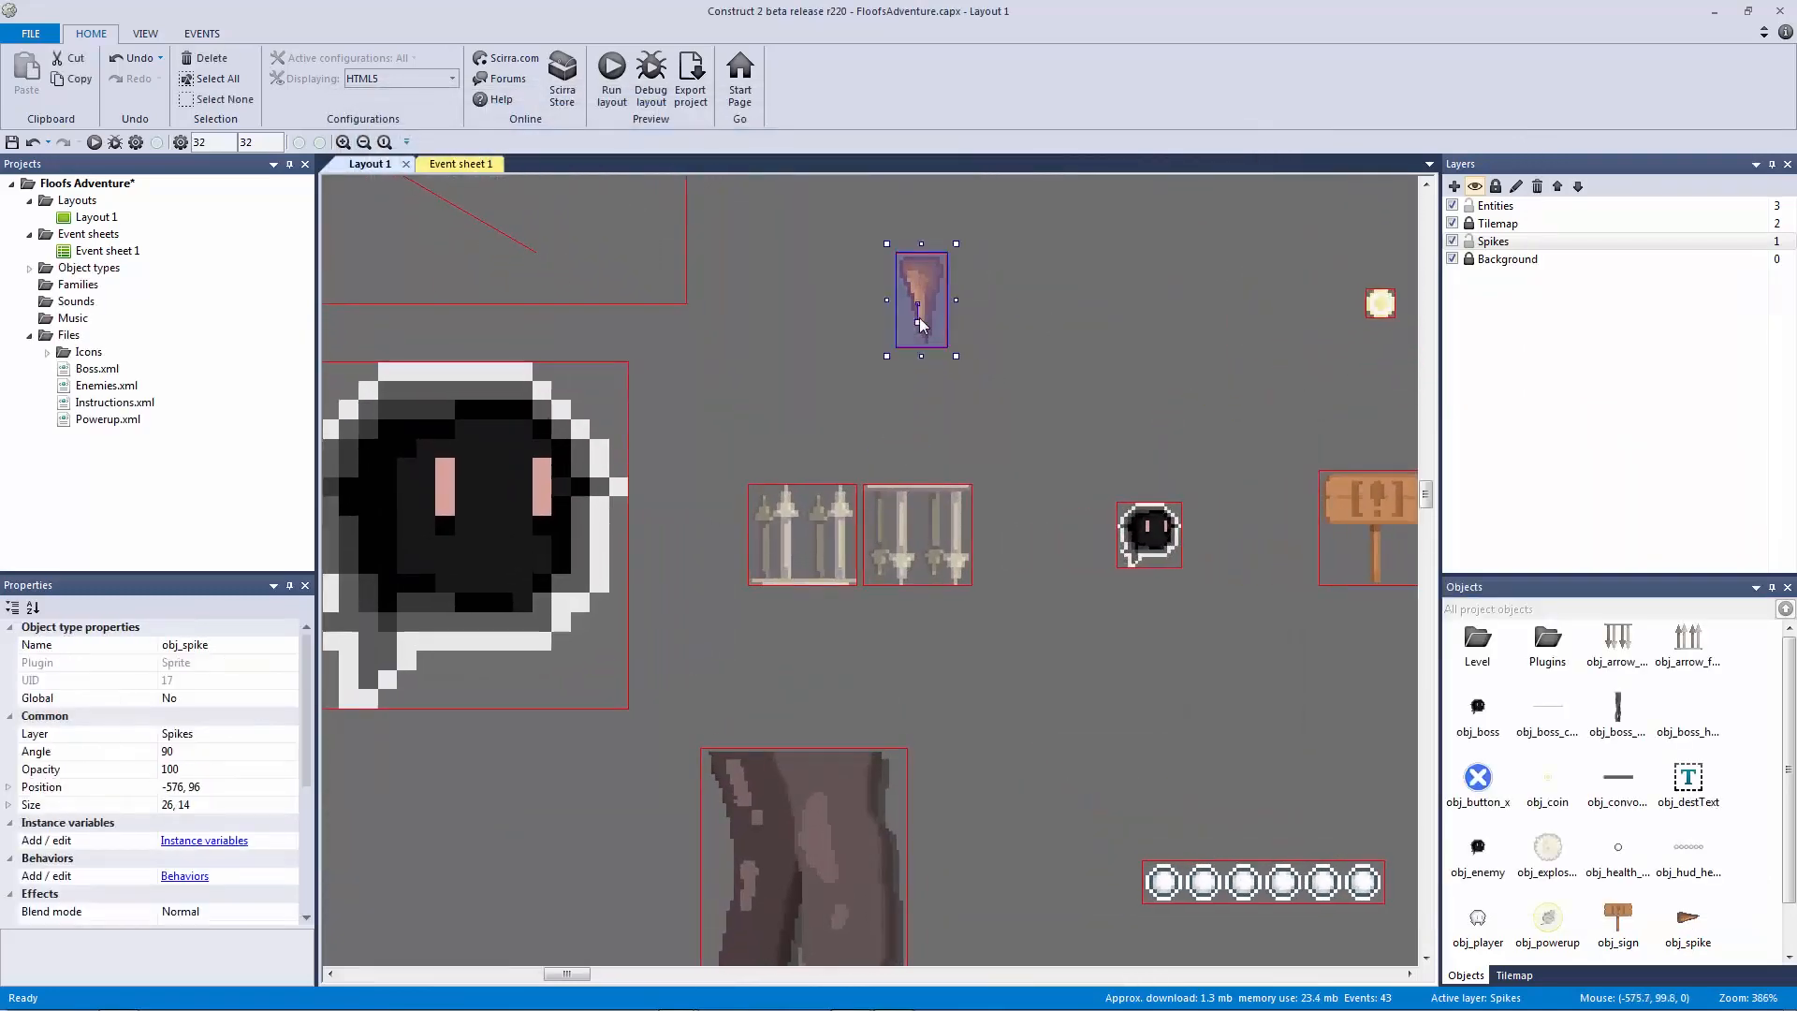
click(1062, 387)
click(918, 290)
scroll(304, 744, down, 3)
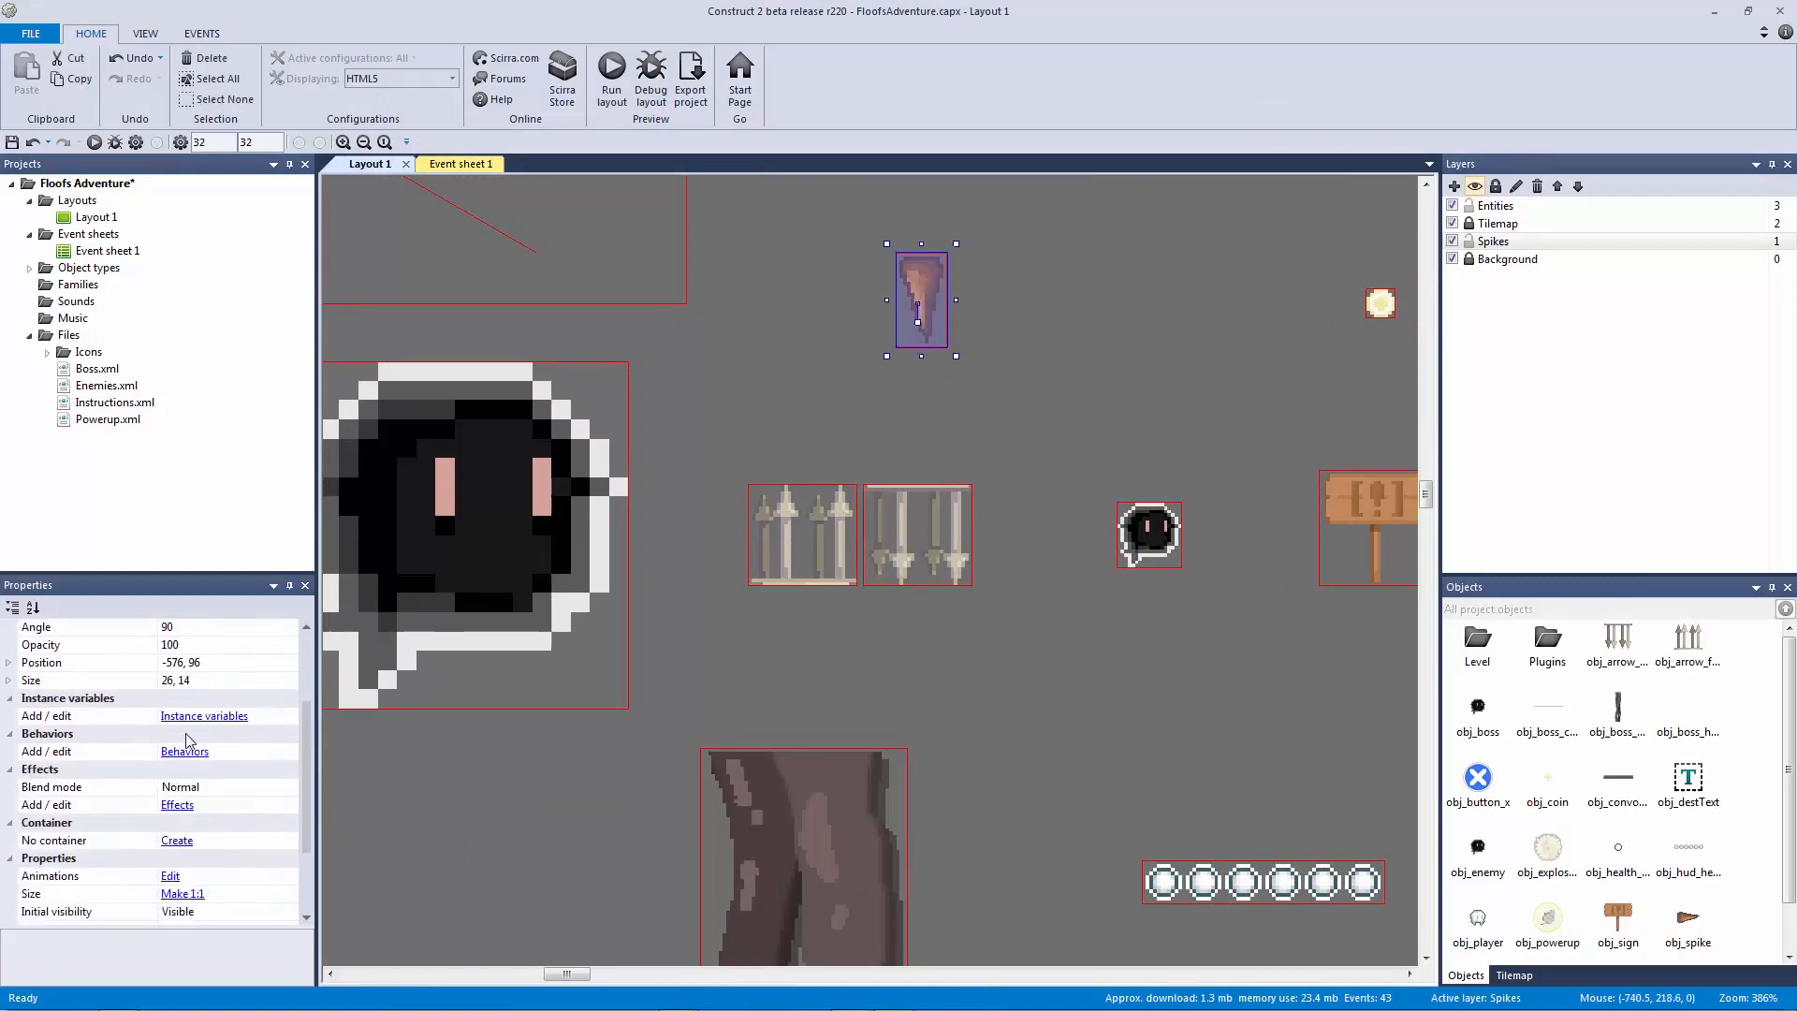
click(184, 751)
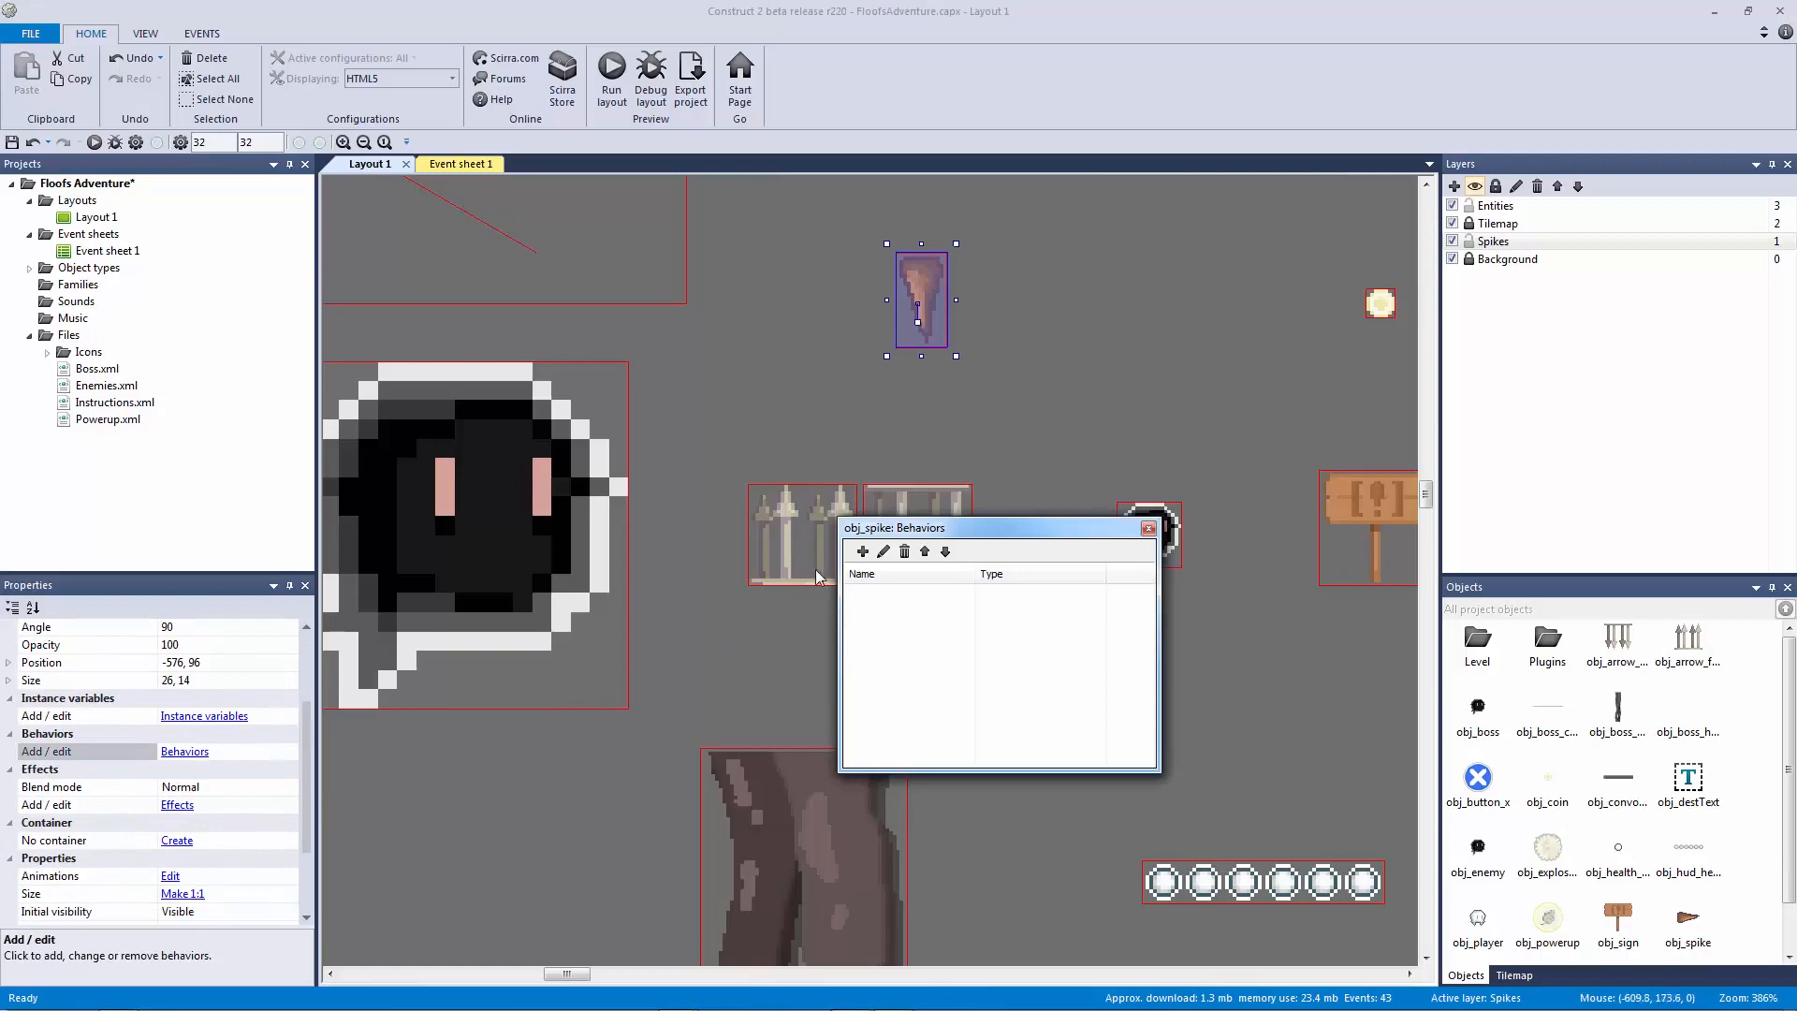
click(859, 554)
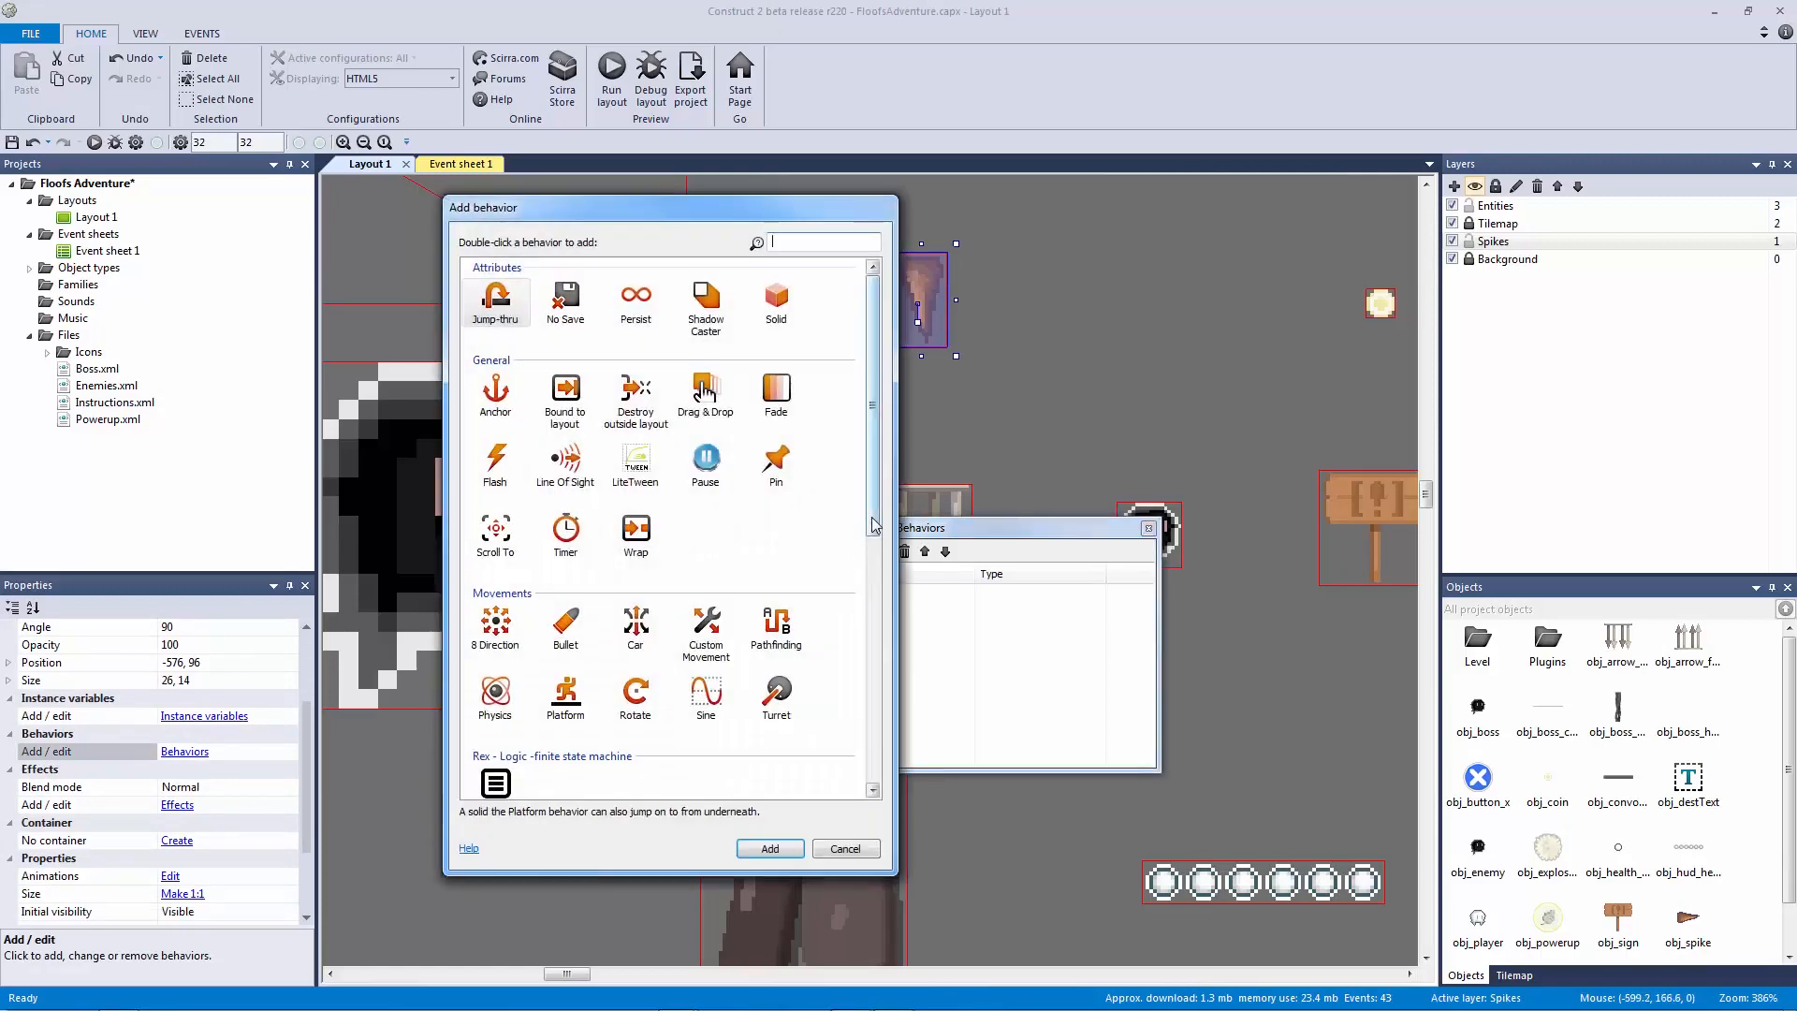
text(bu)
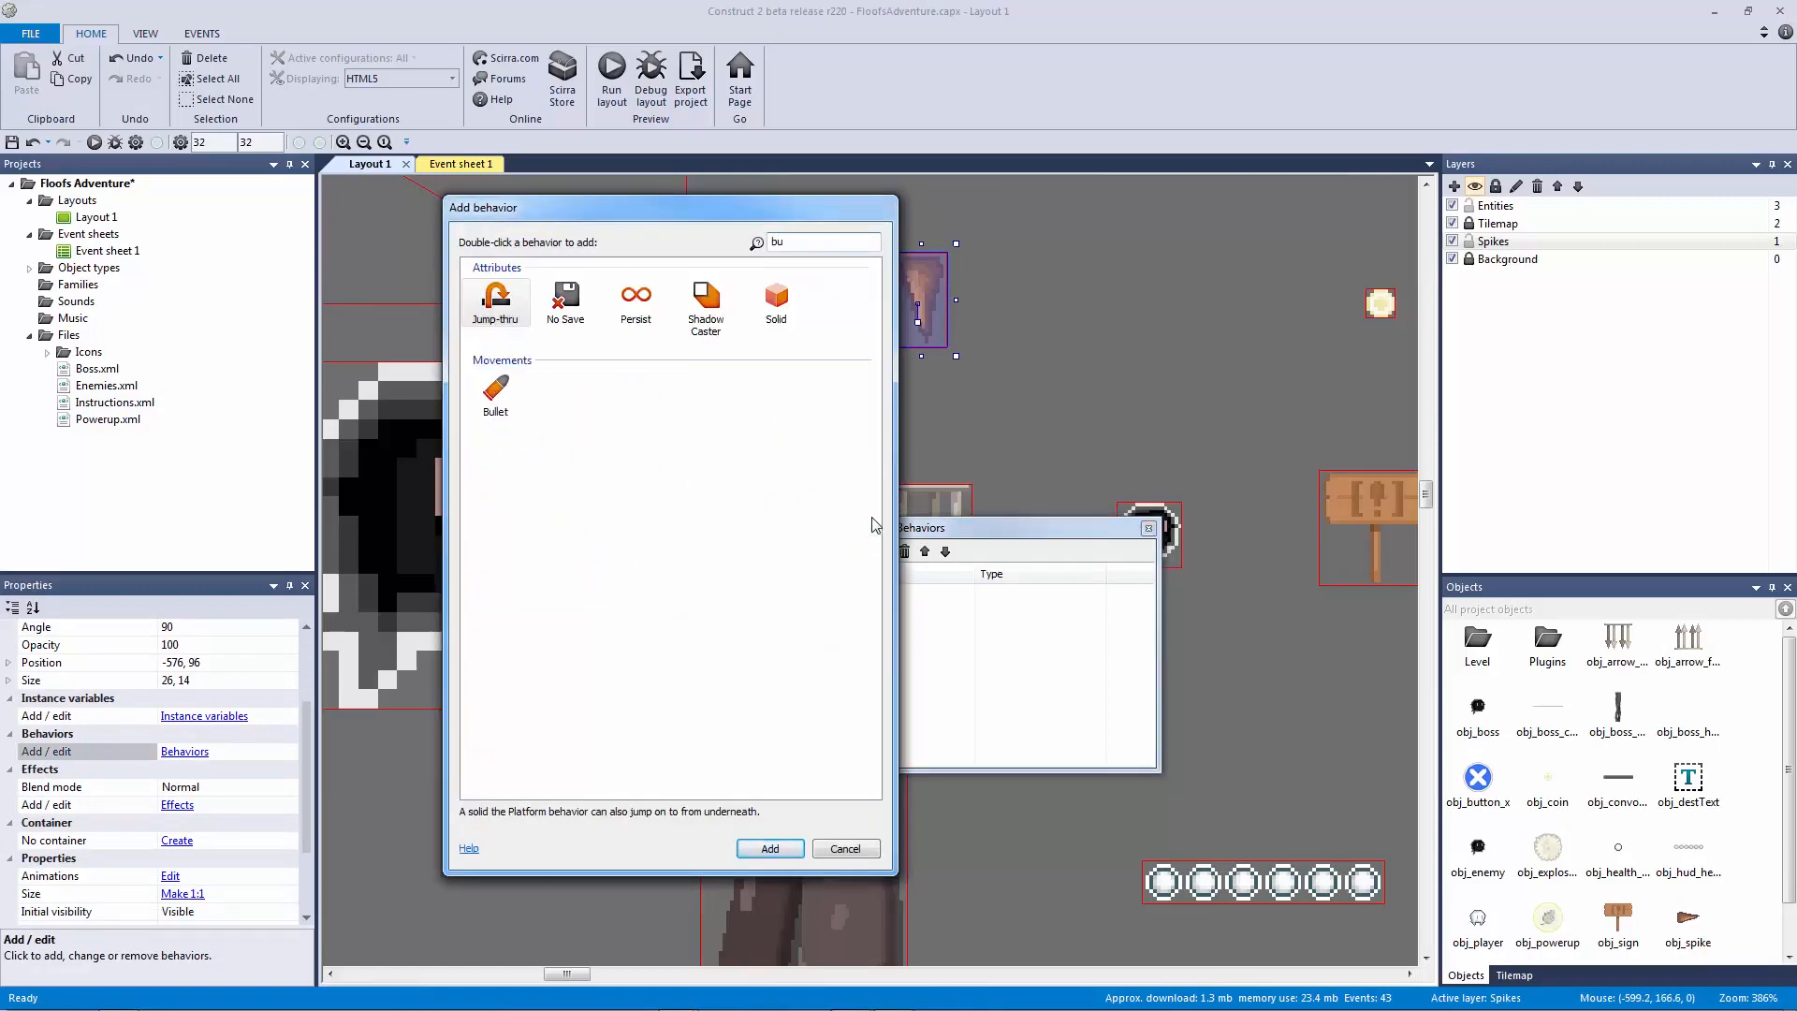
double_click(495, 393)
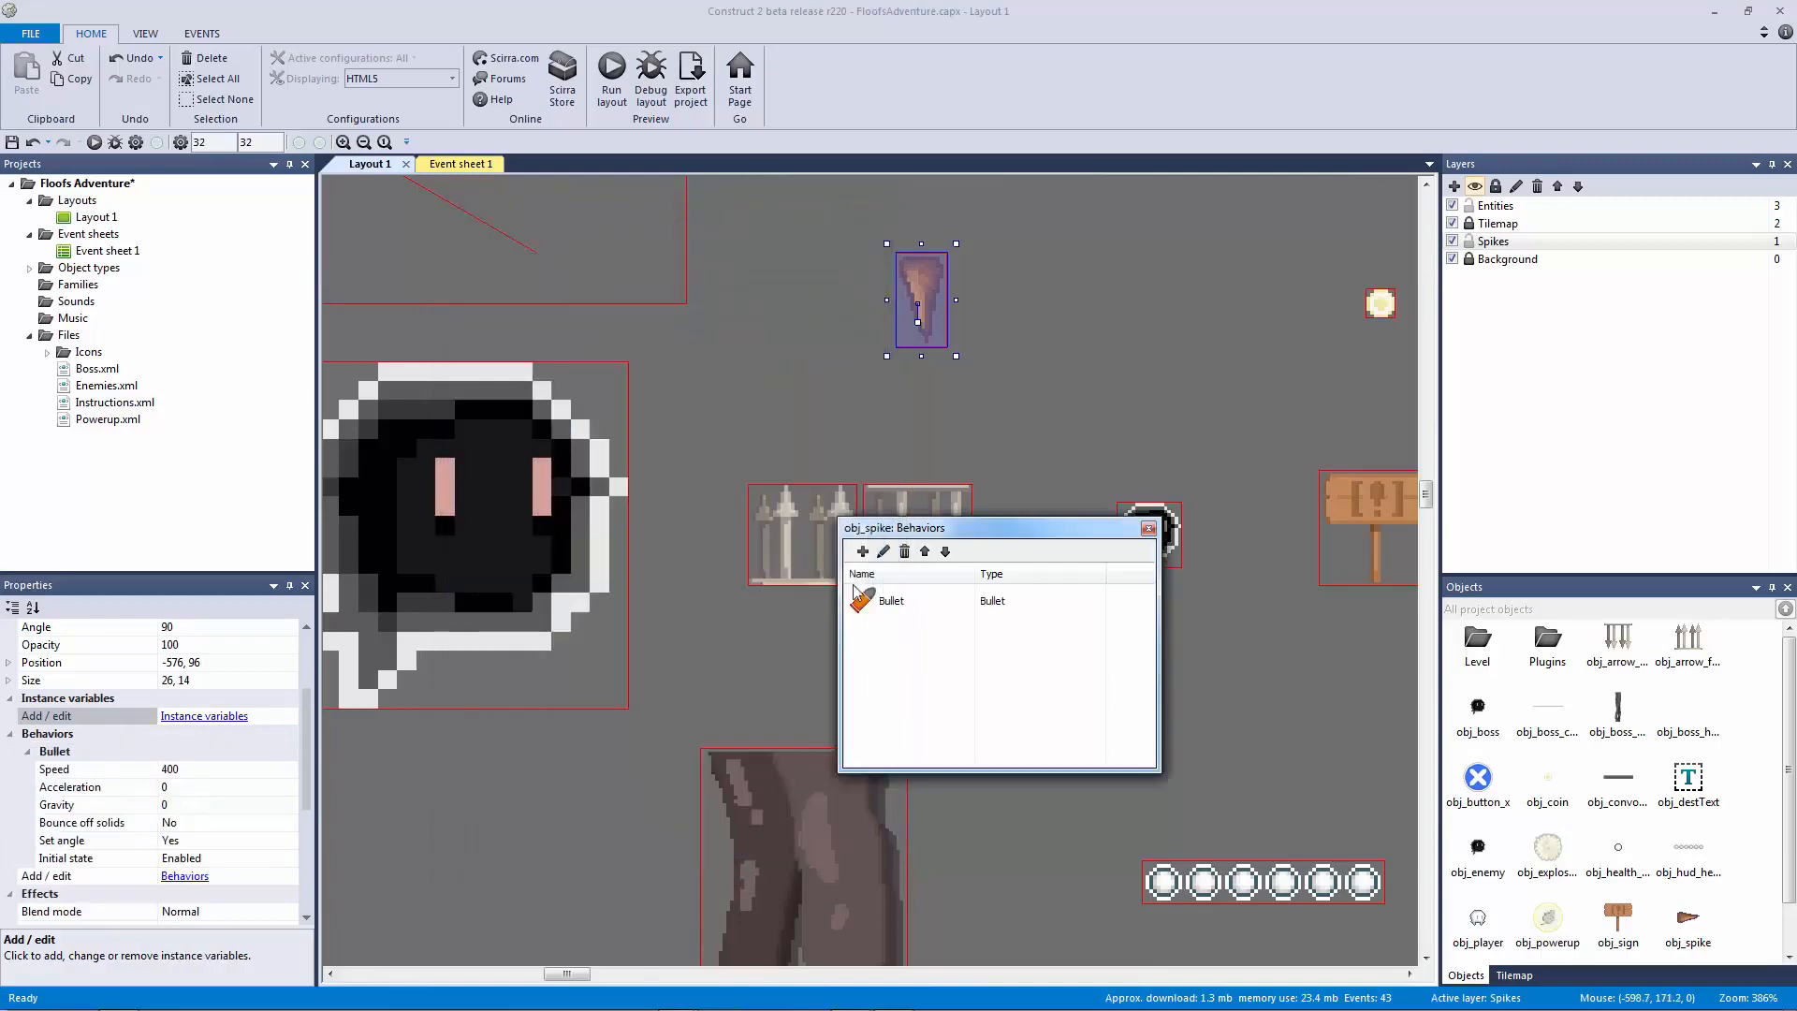
Step: Add the LineOfSight and Sine behaviors to obj_spike
click(863, 552)
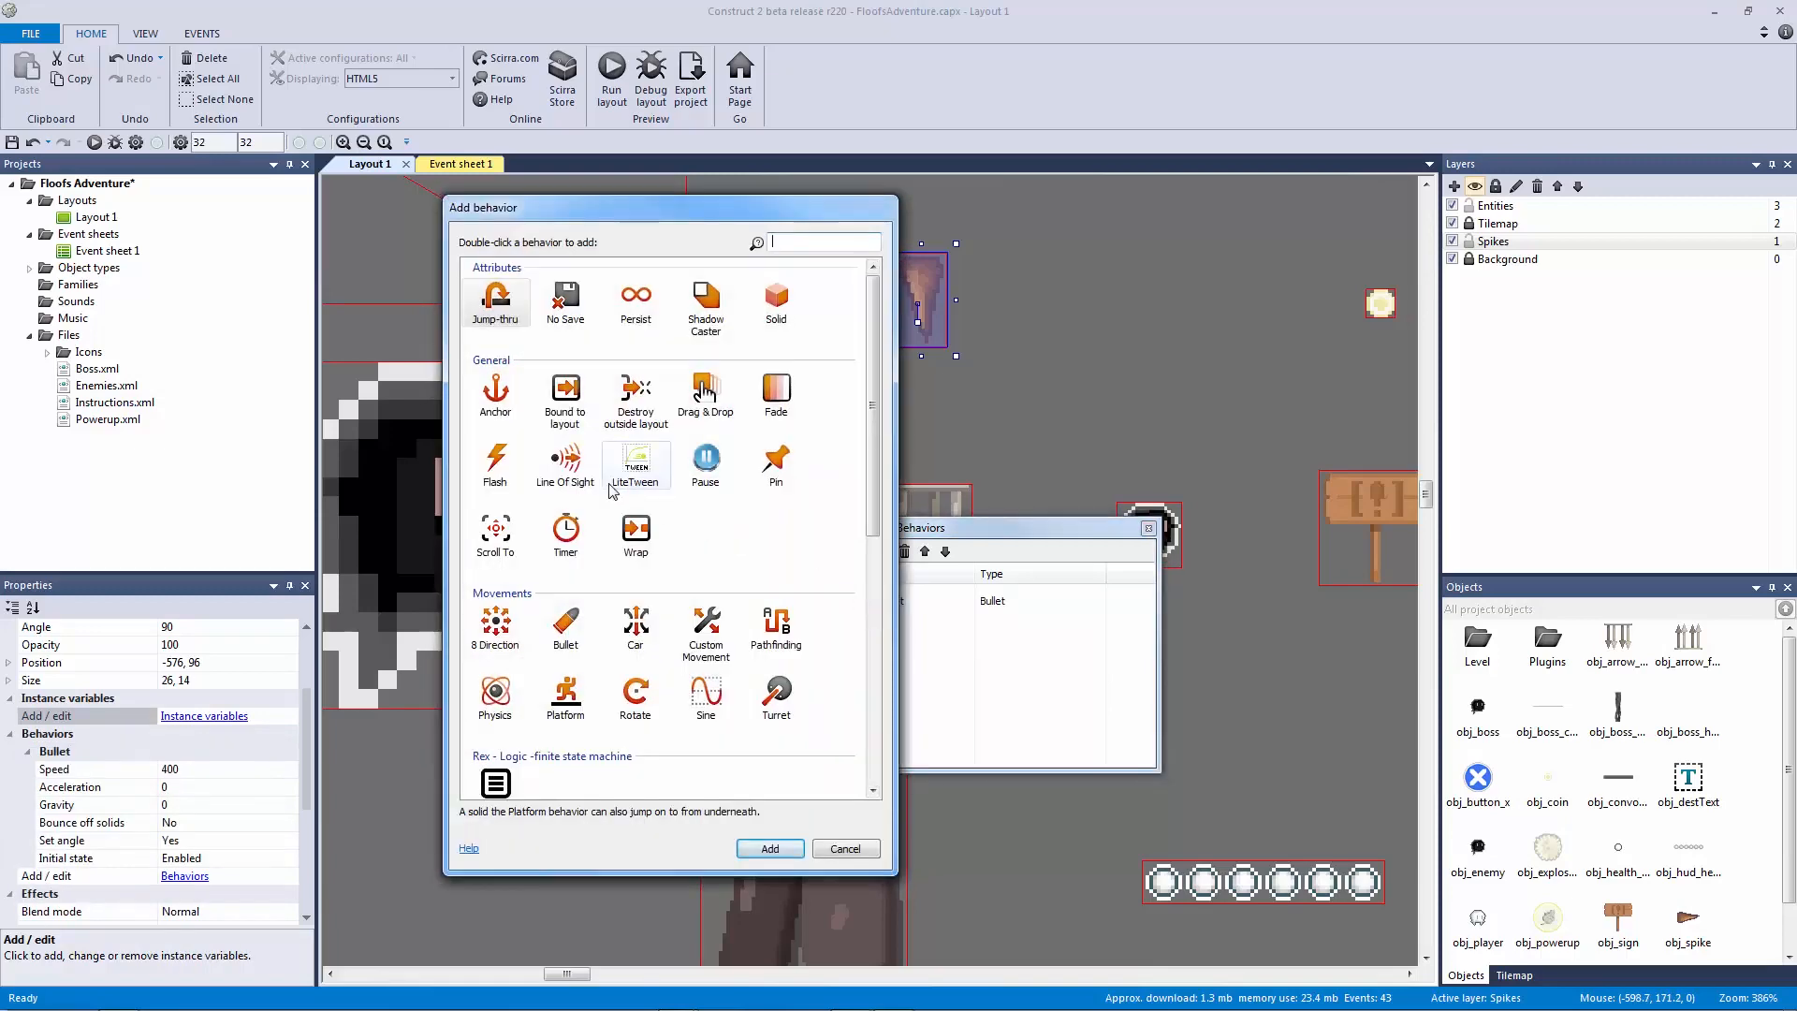
double_click(567, 472)
click(875, 632)
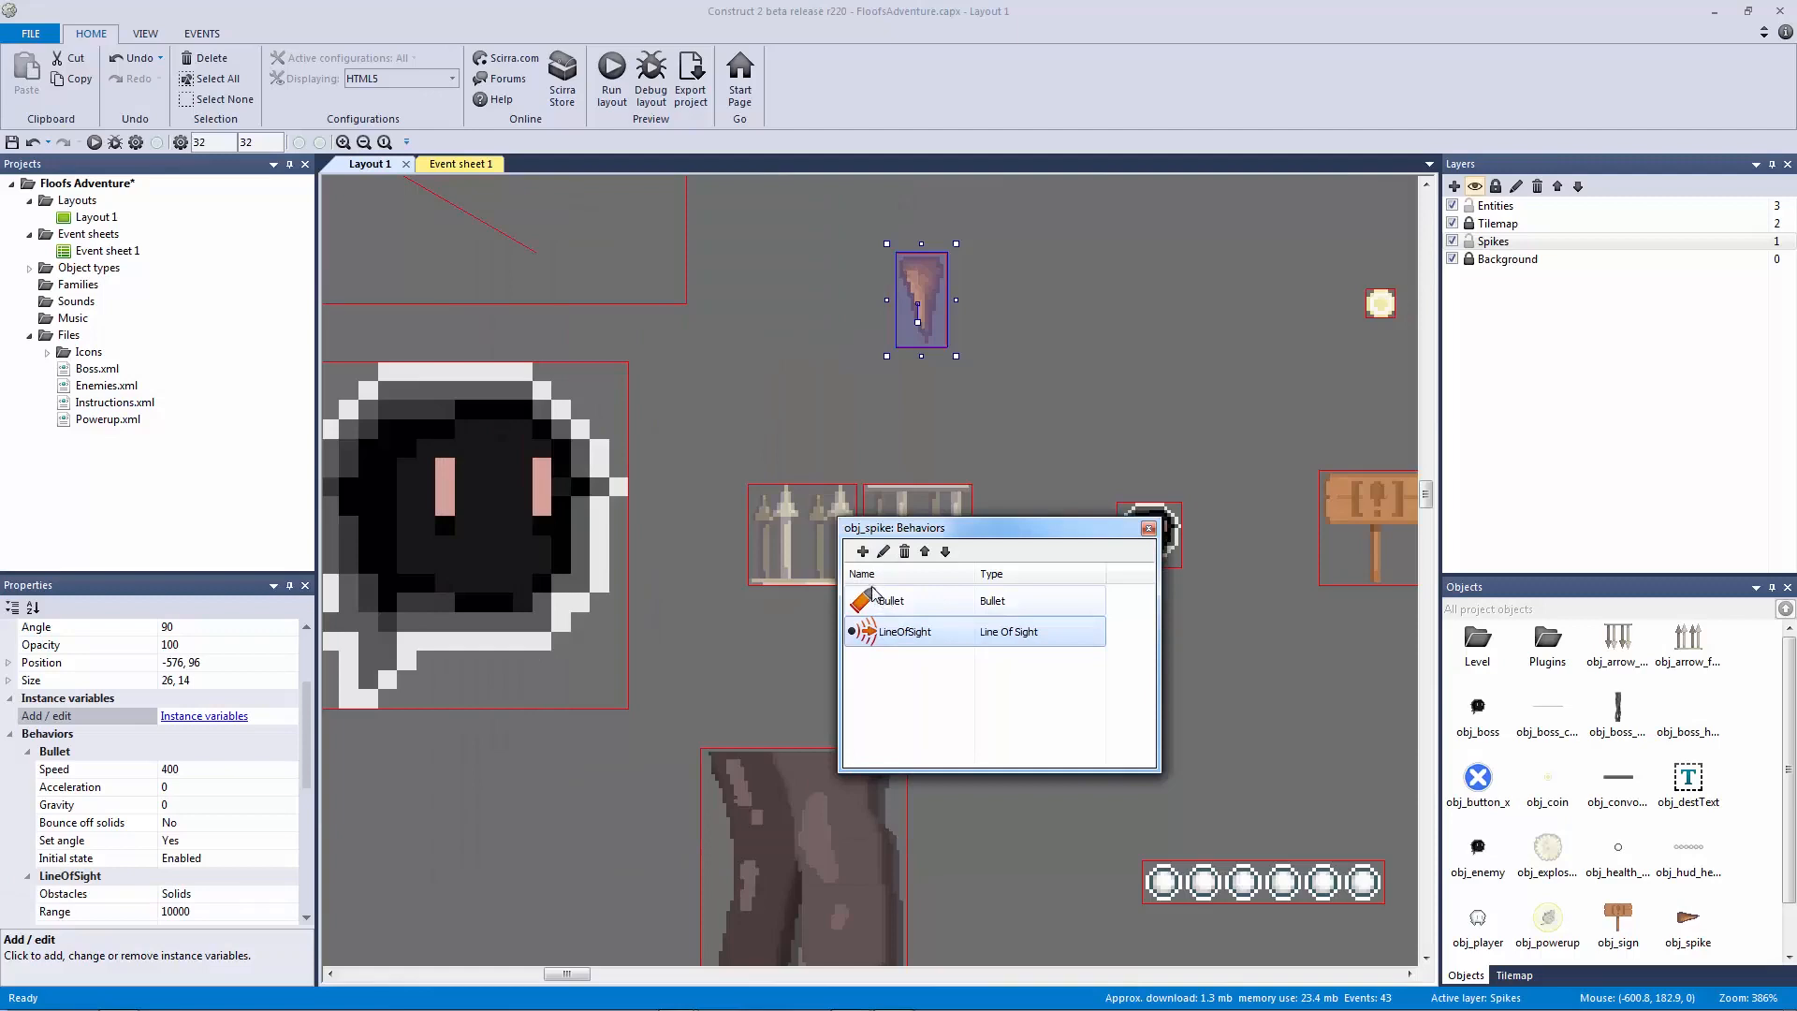
drag(870, 526, 542, 287)
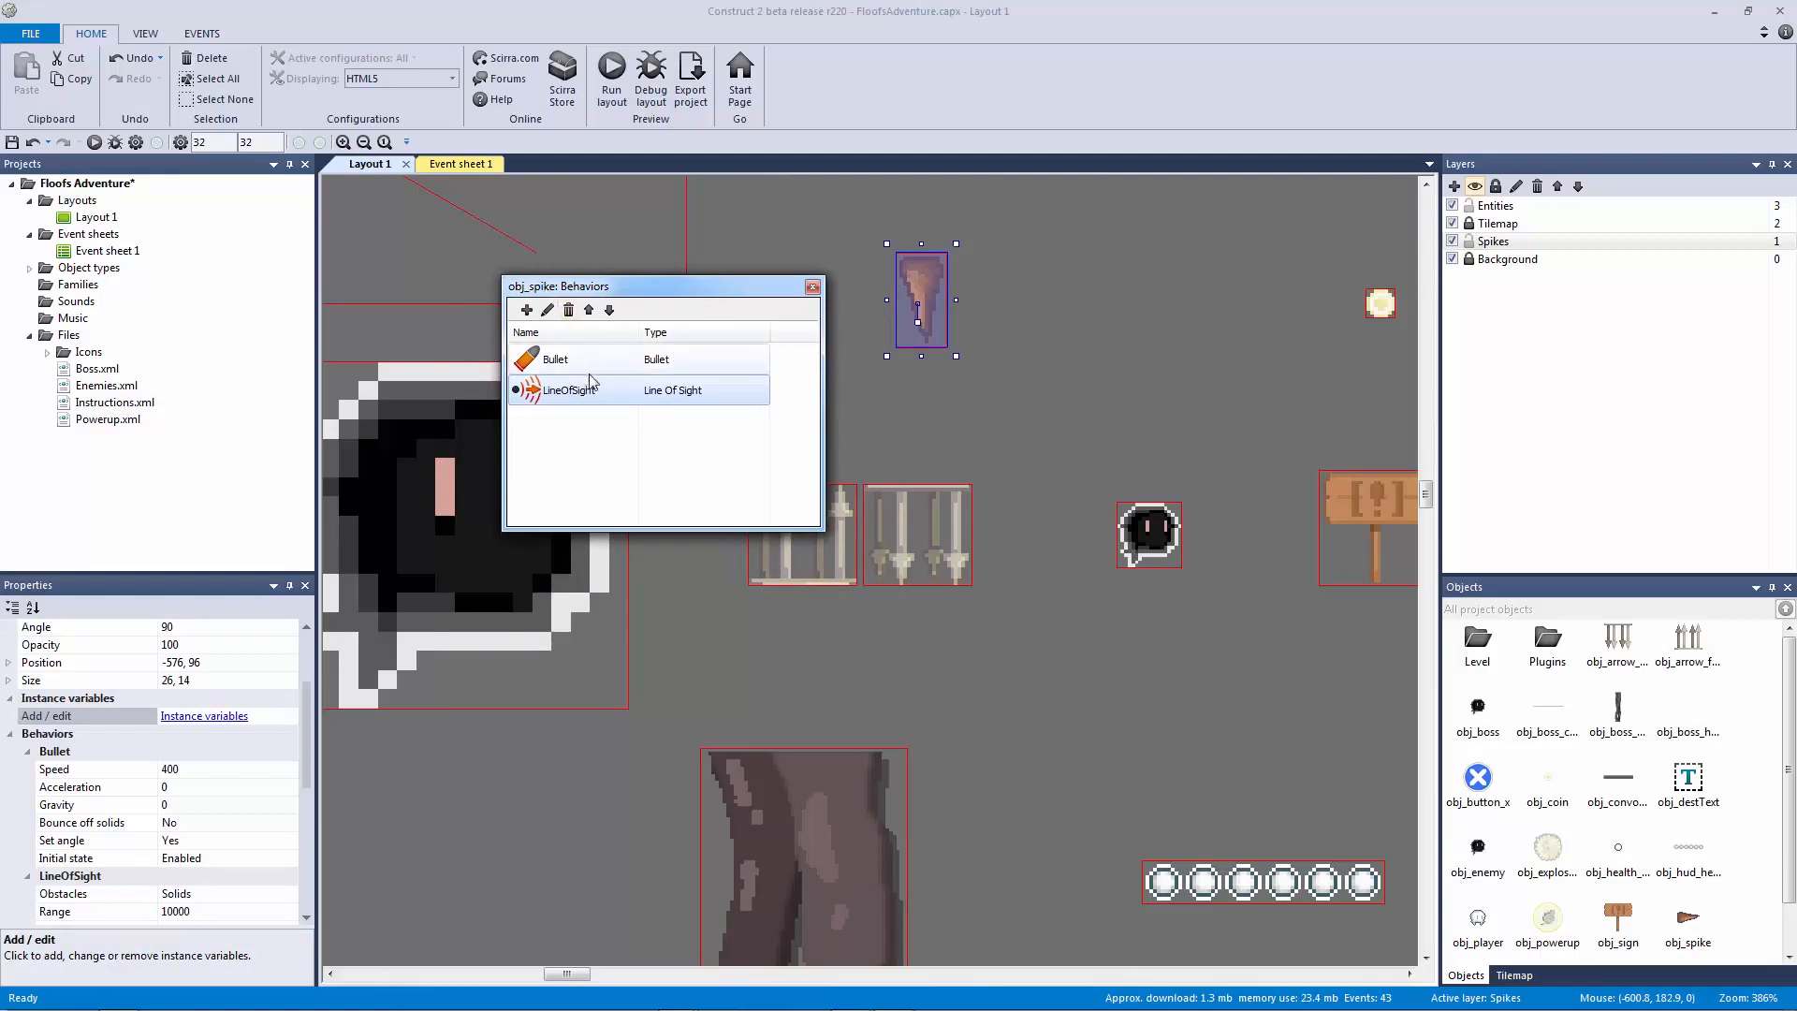
click(550, 365)
click(554, 389)
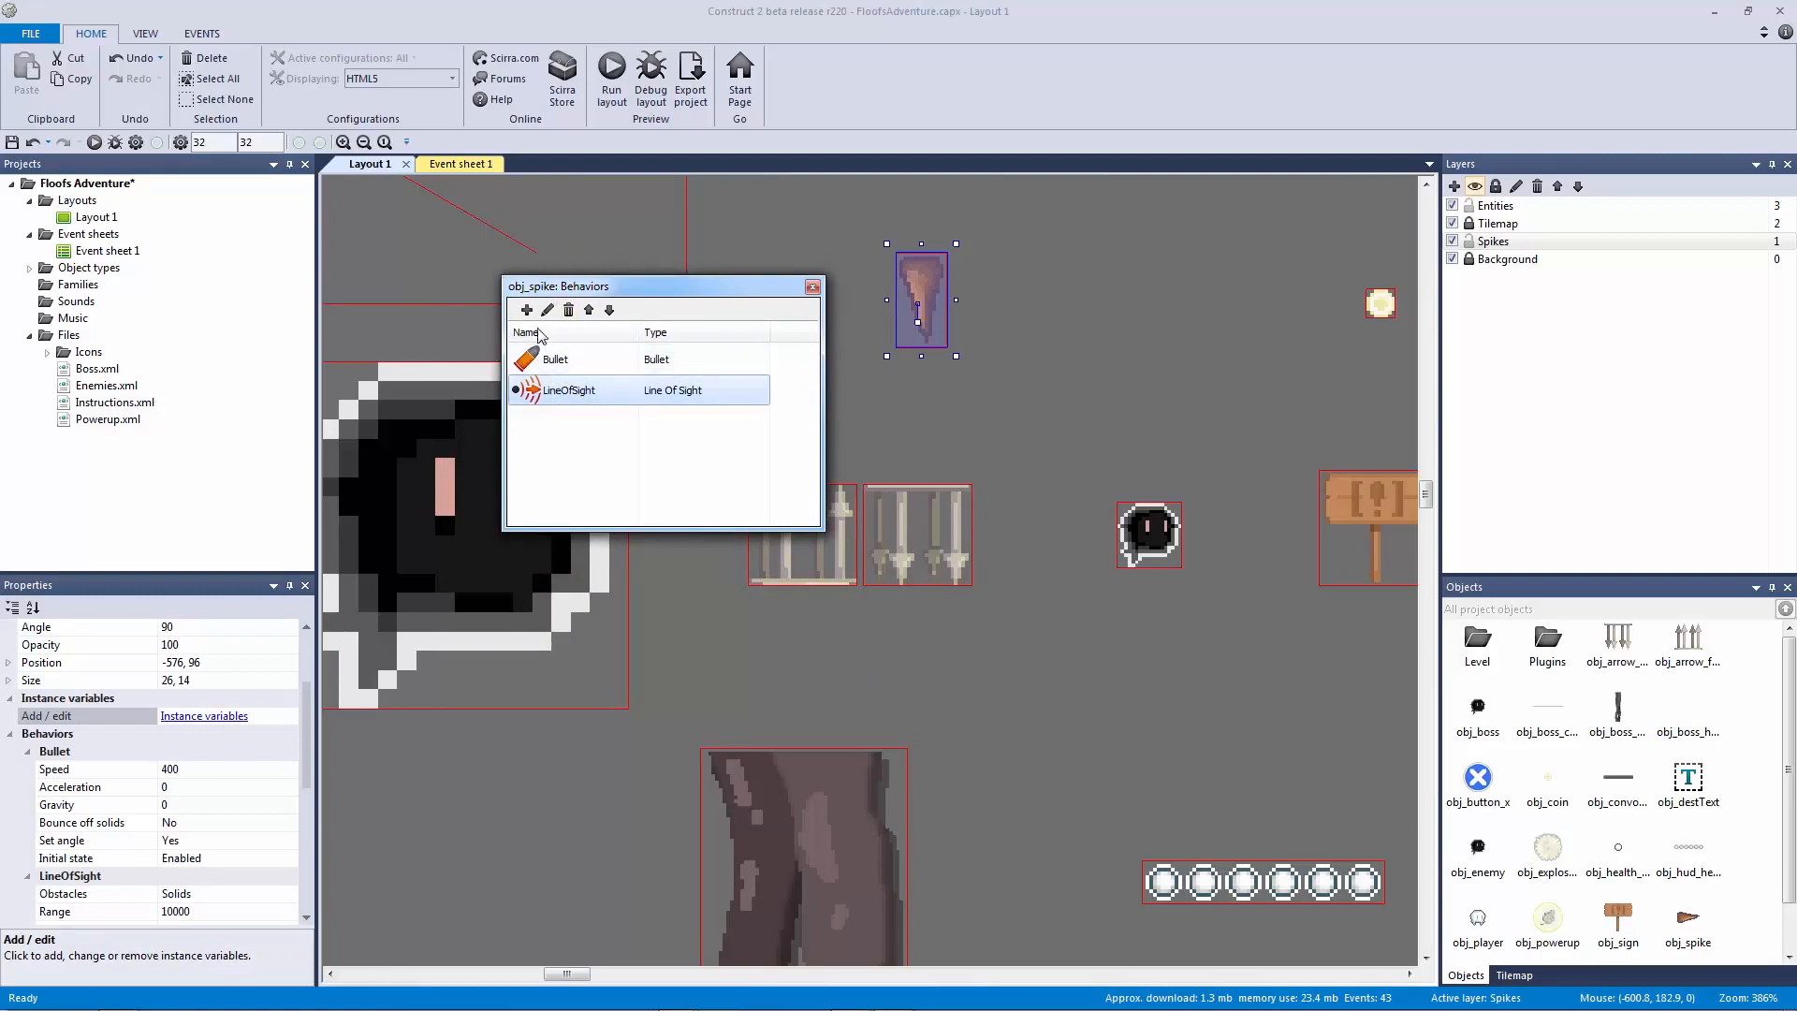
click(527, 310)
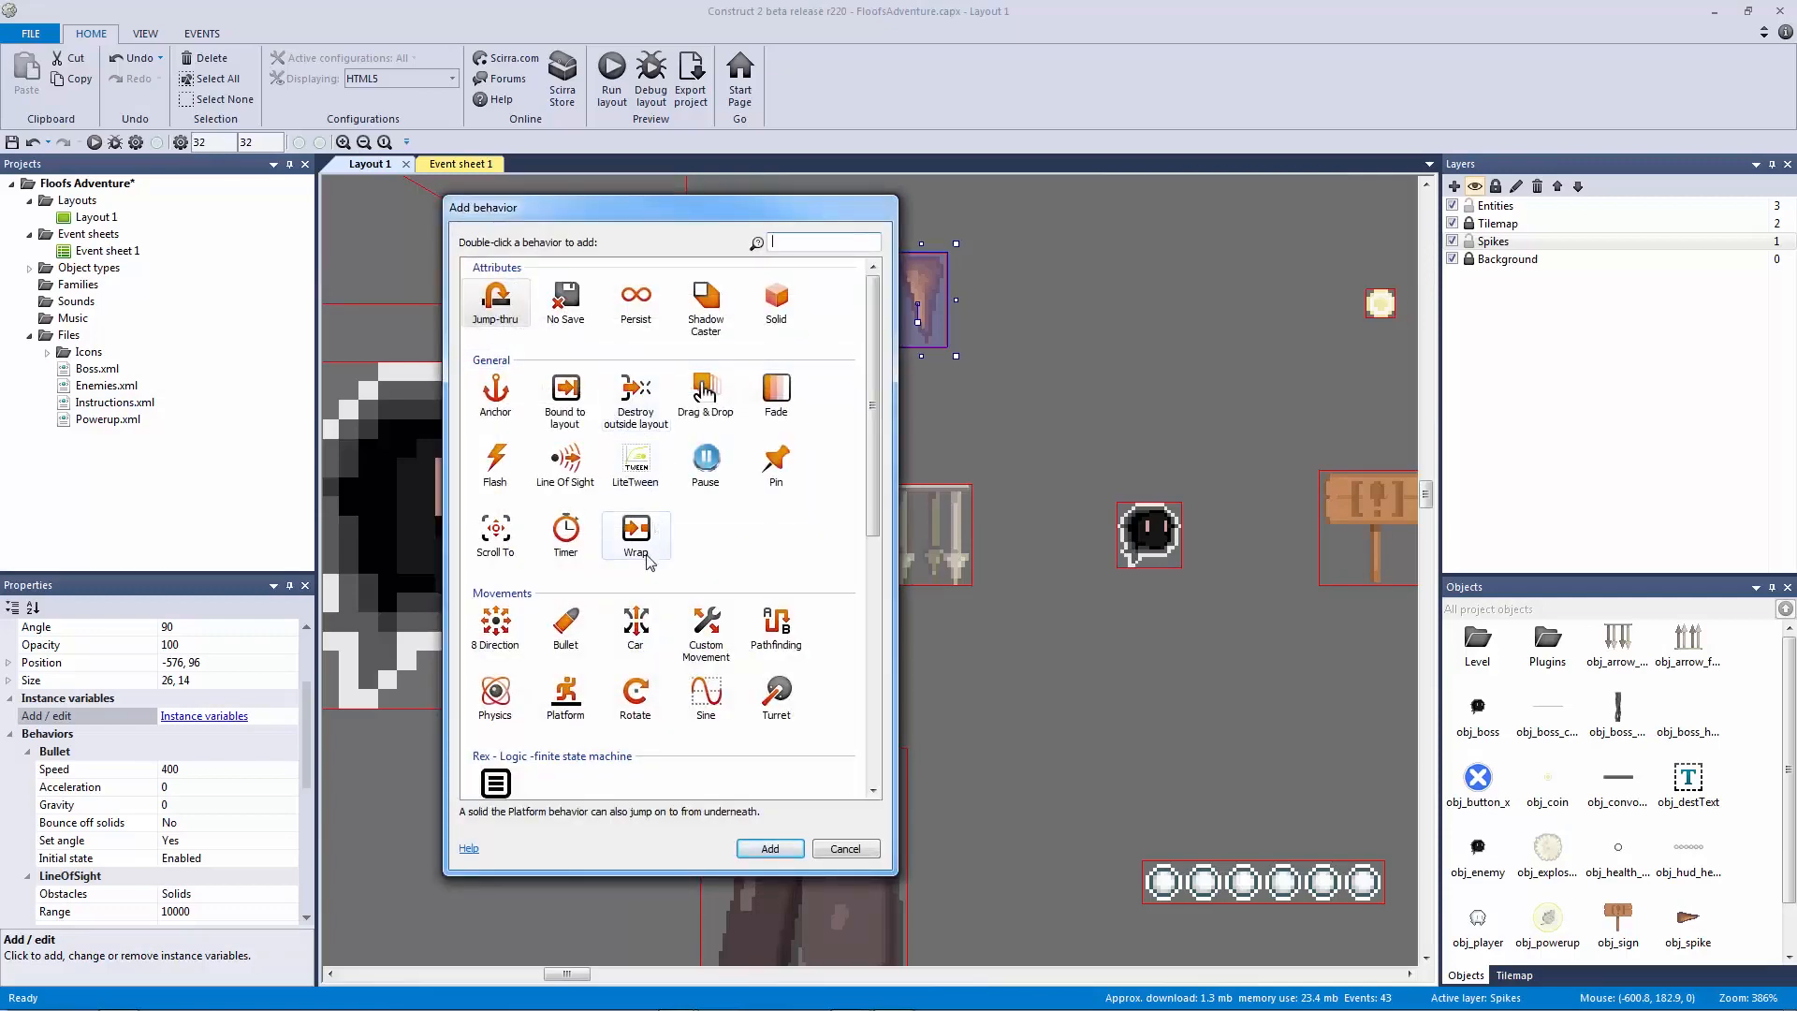
double_click(706, 692)
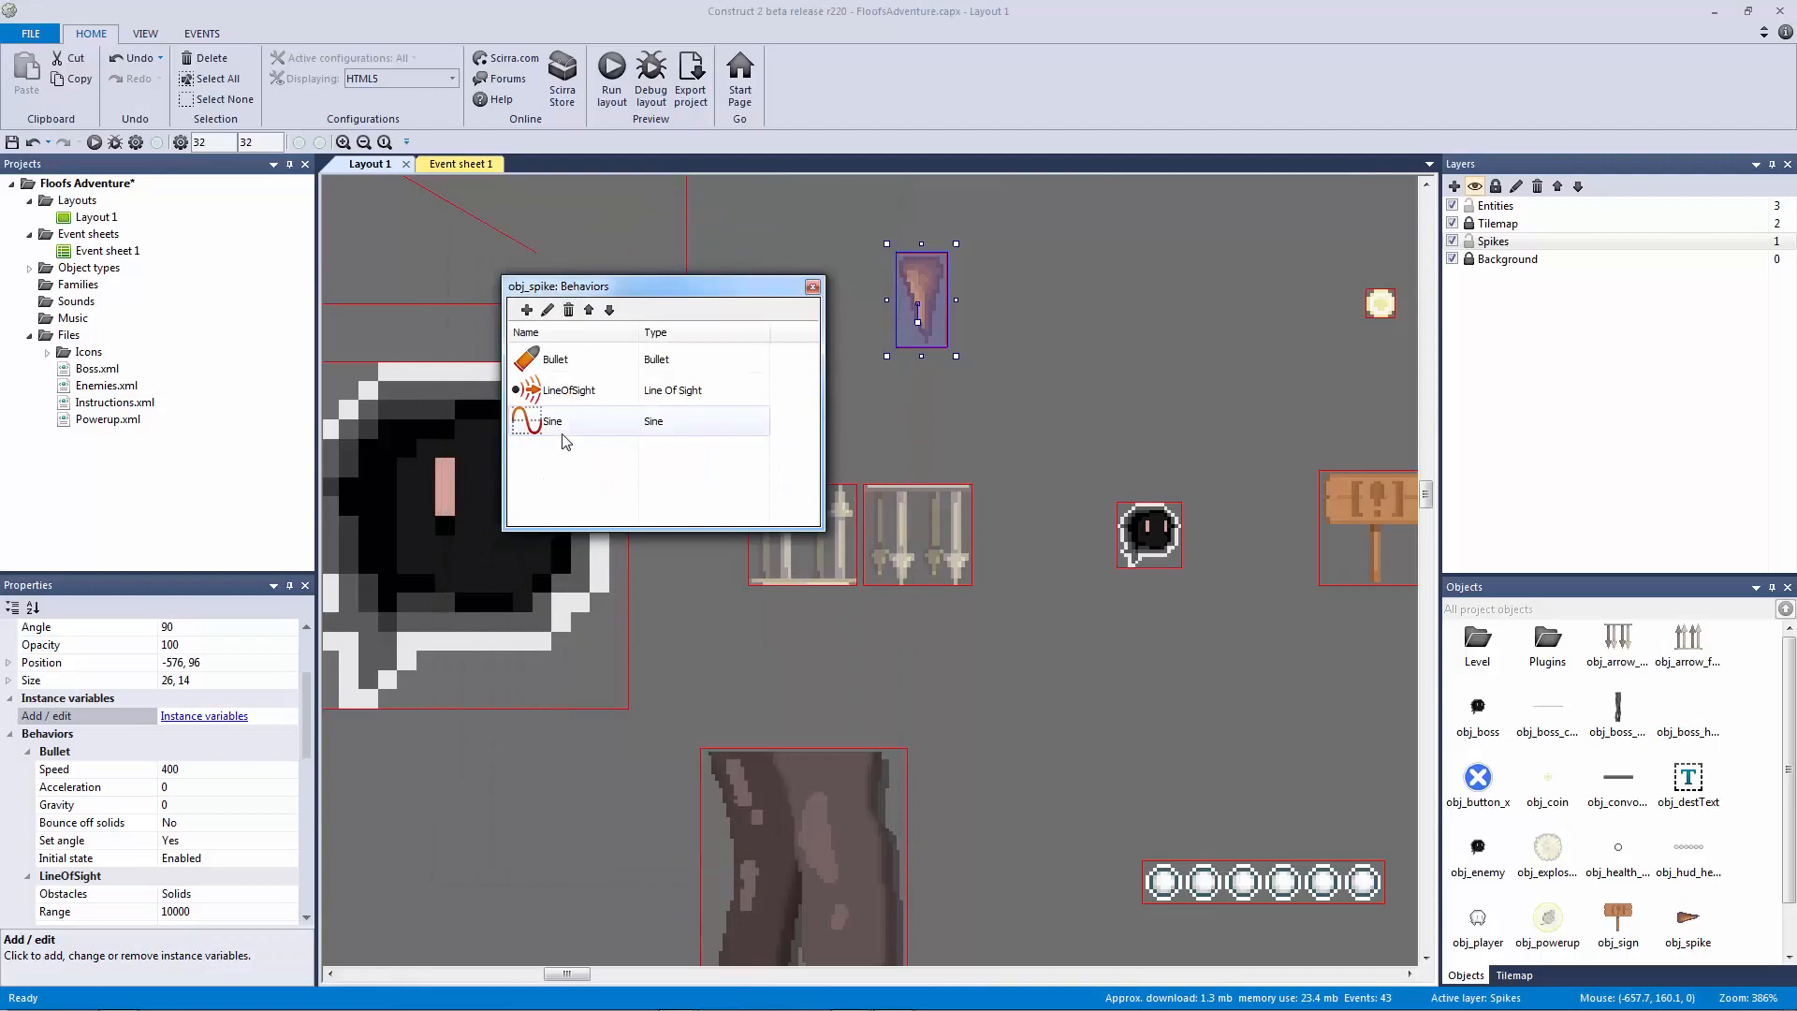
click(557, 432)
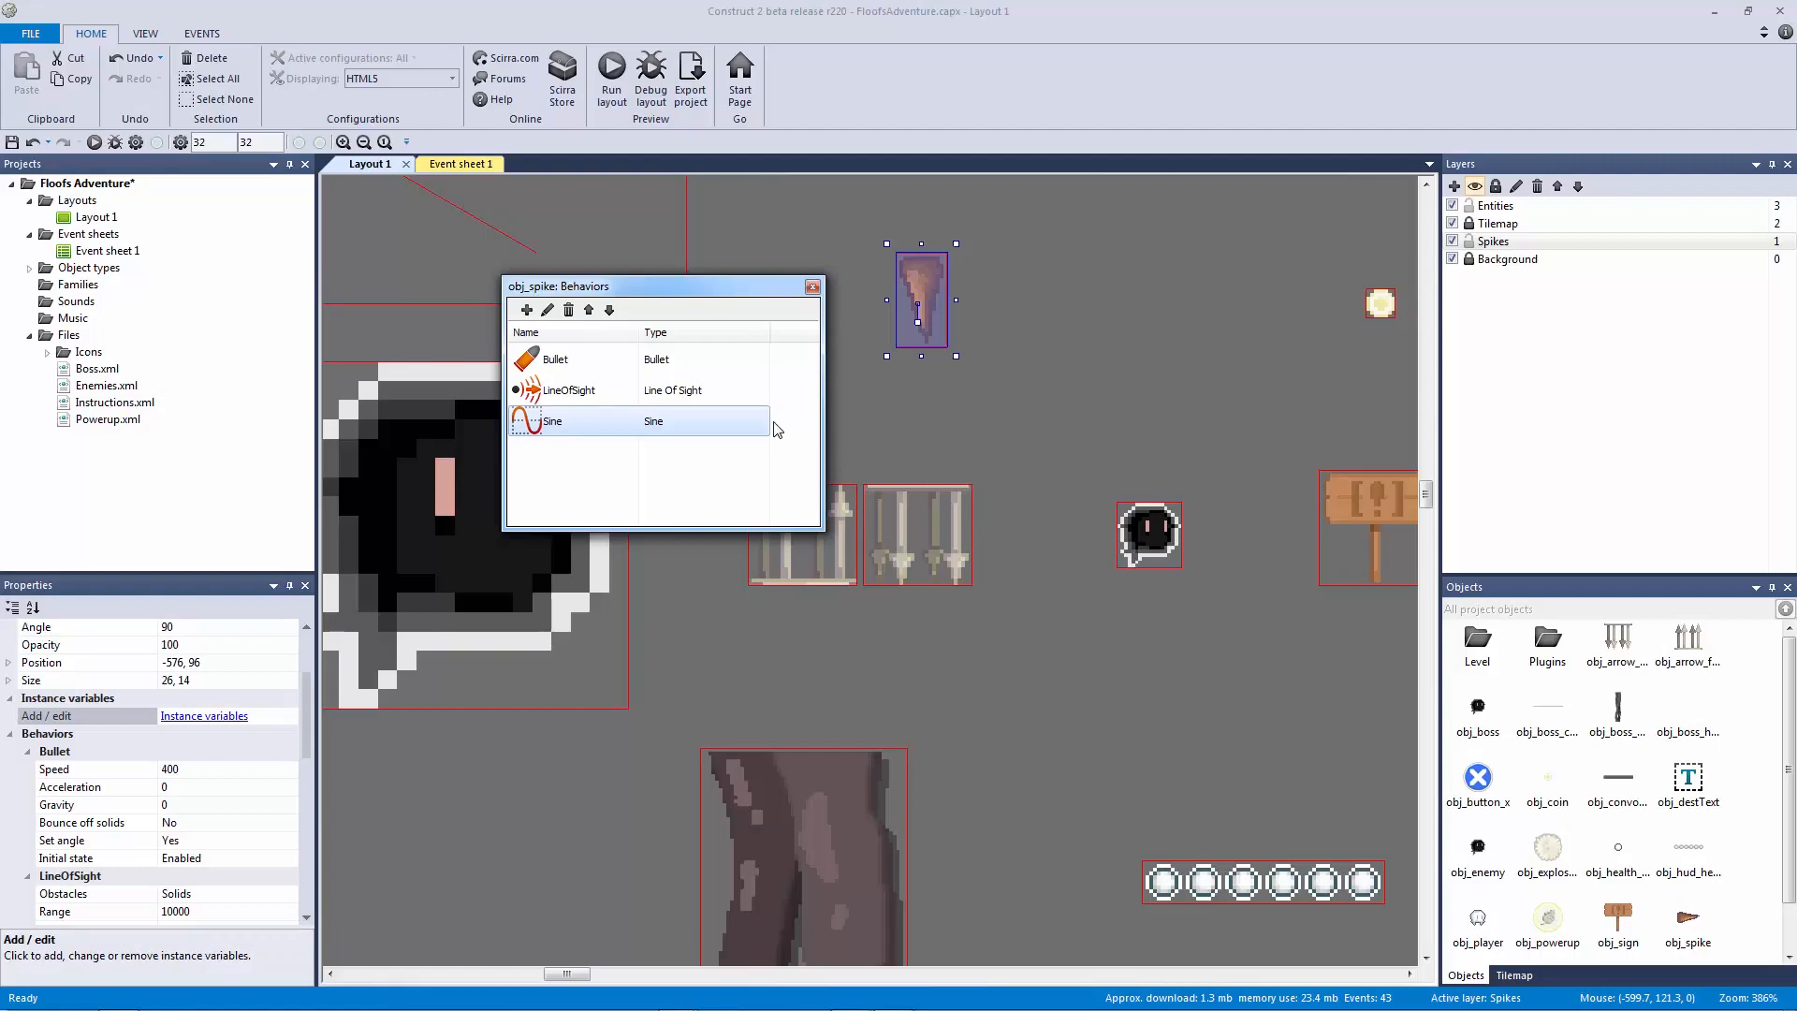
Step: Drag the spike into the cave so it hangs just under the ceiling tiles
click(812, 288)
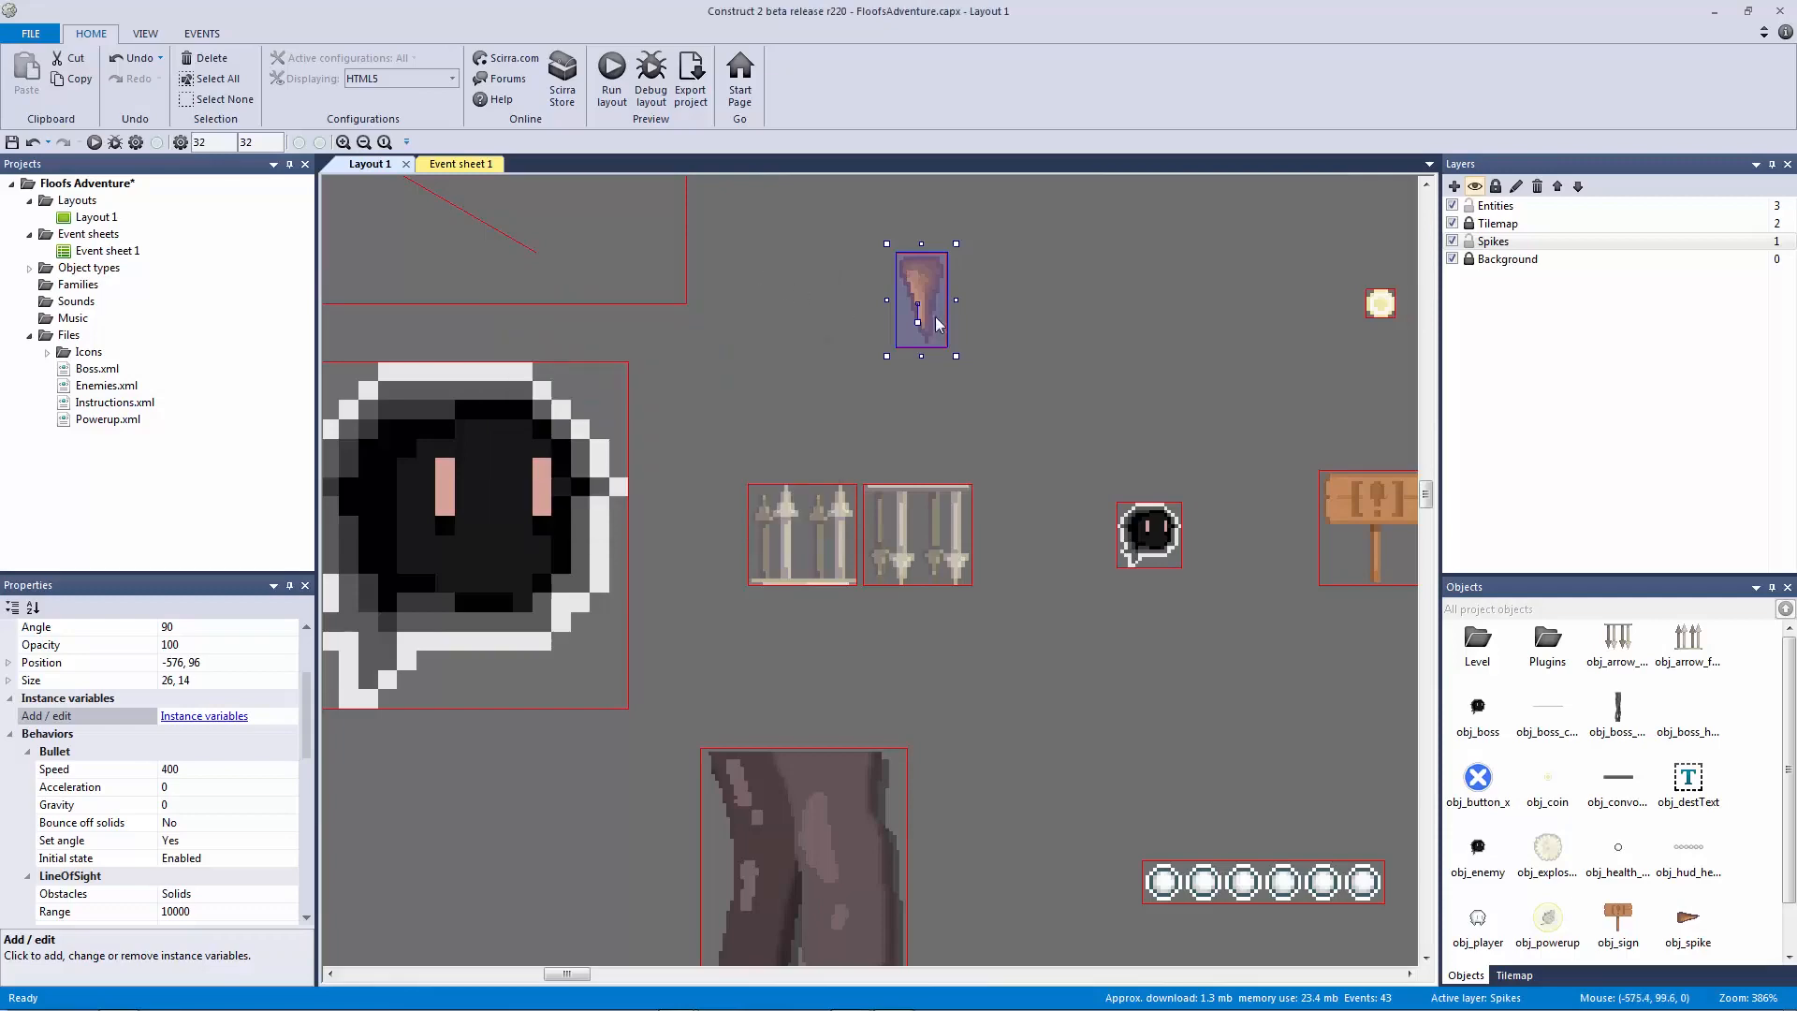
ctrl+scroll(937, 324, down, 5)
drag(622, 415, 1151, 452)
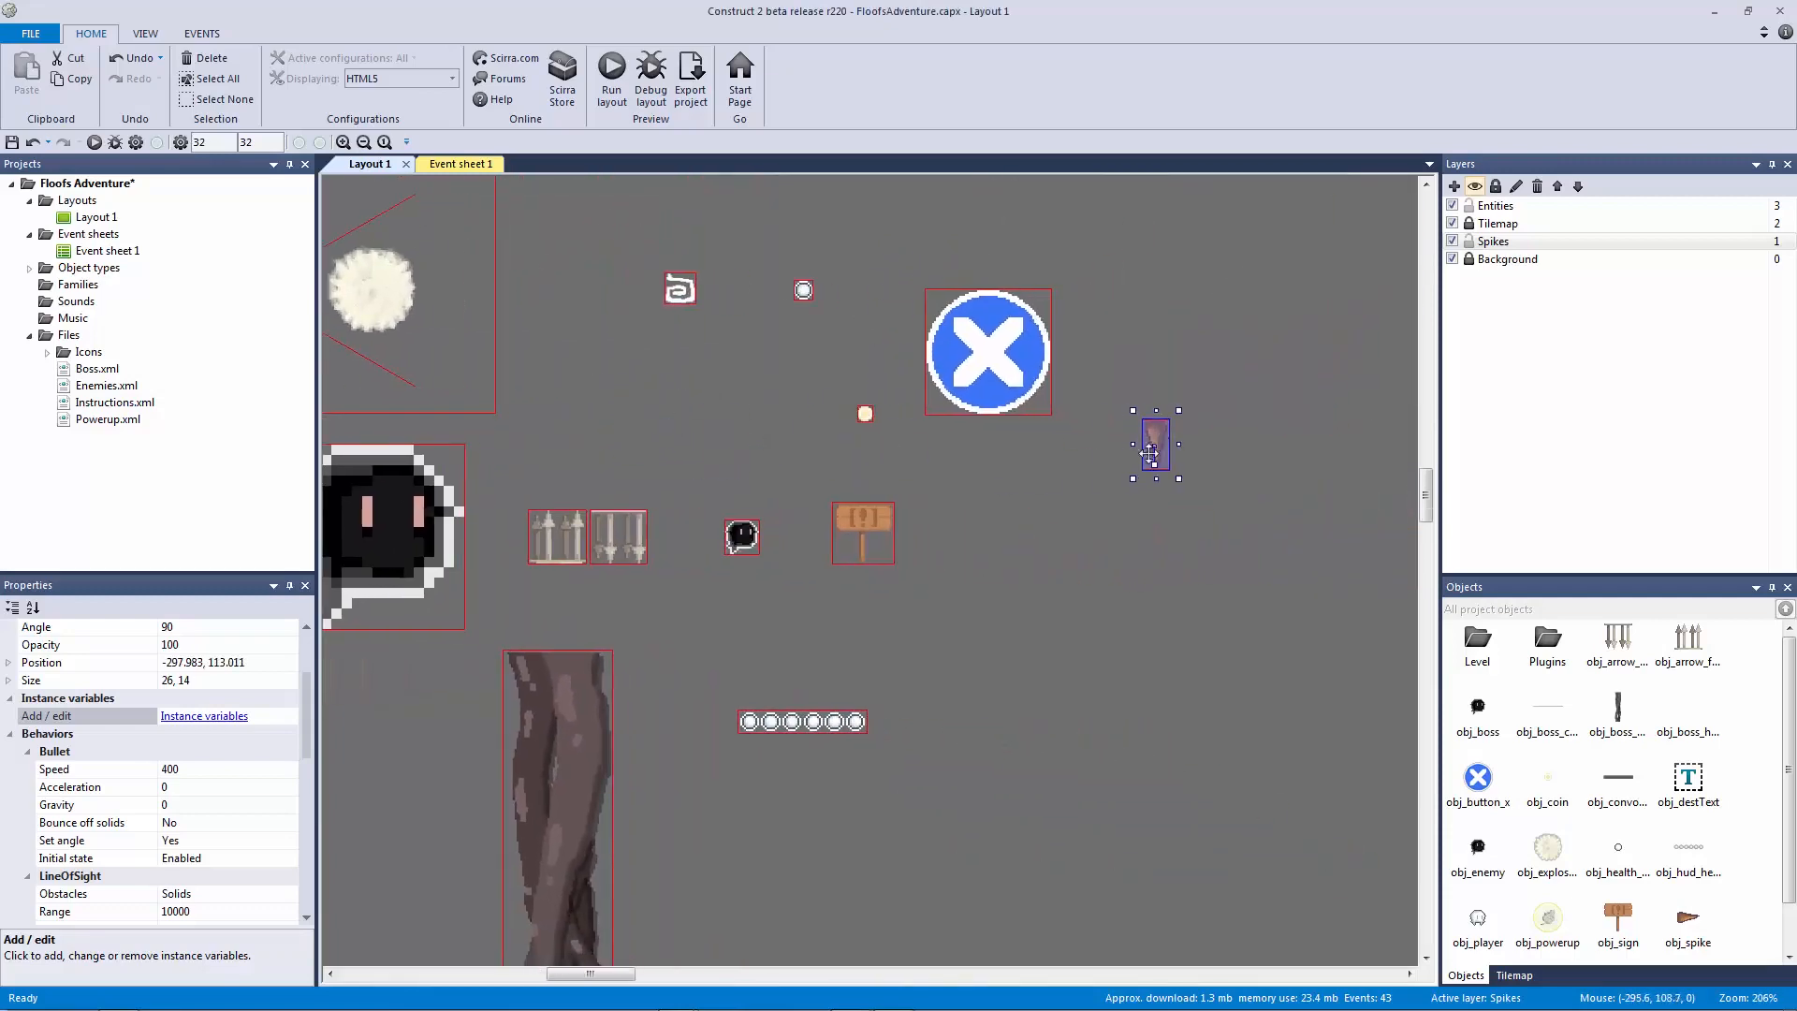
scroll(1151, 452, right, 5)
drag(553, 400, 1163, 401)
scroll(827, 421, right, 5)
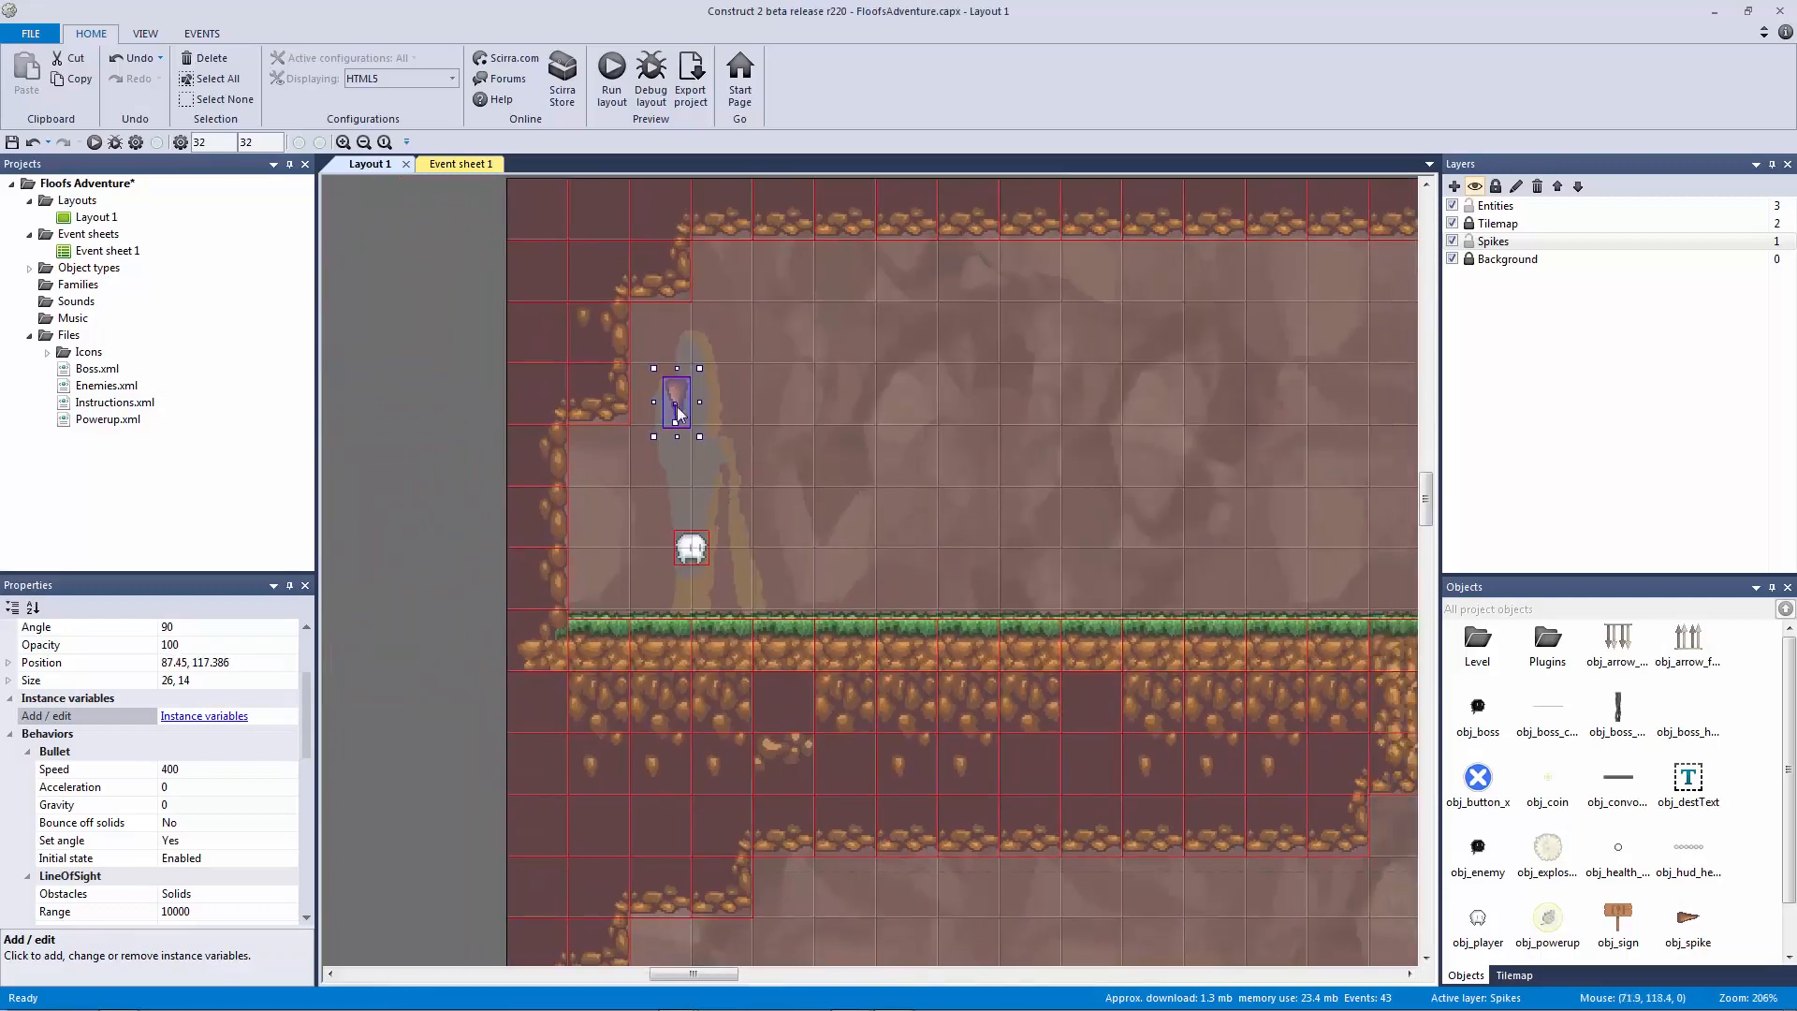
scroll(899, 430, right, 5)
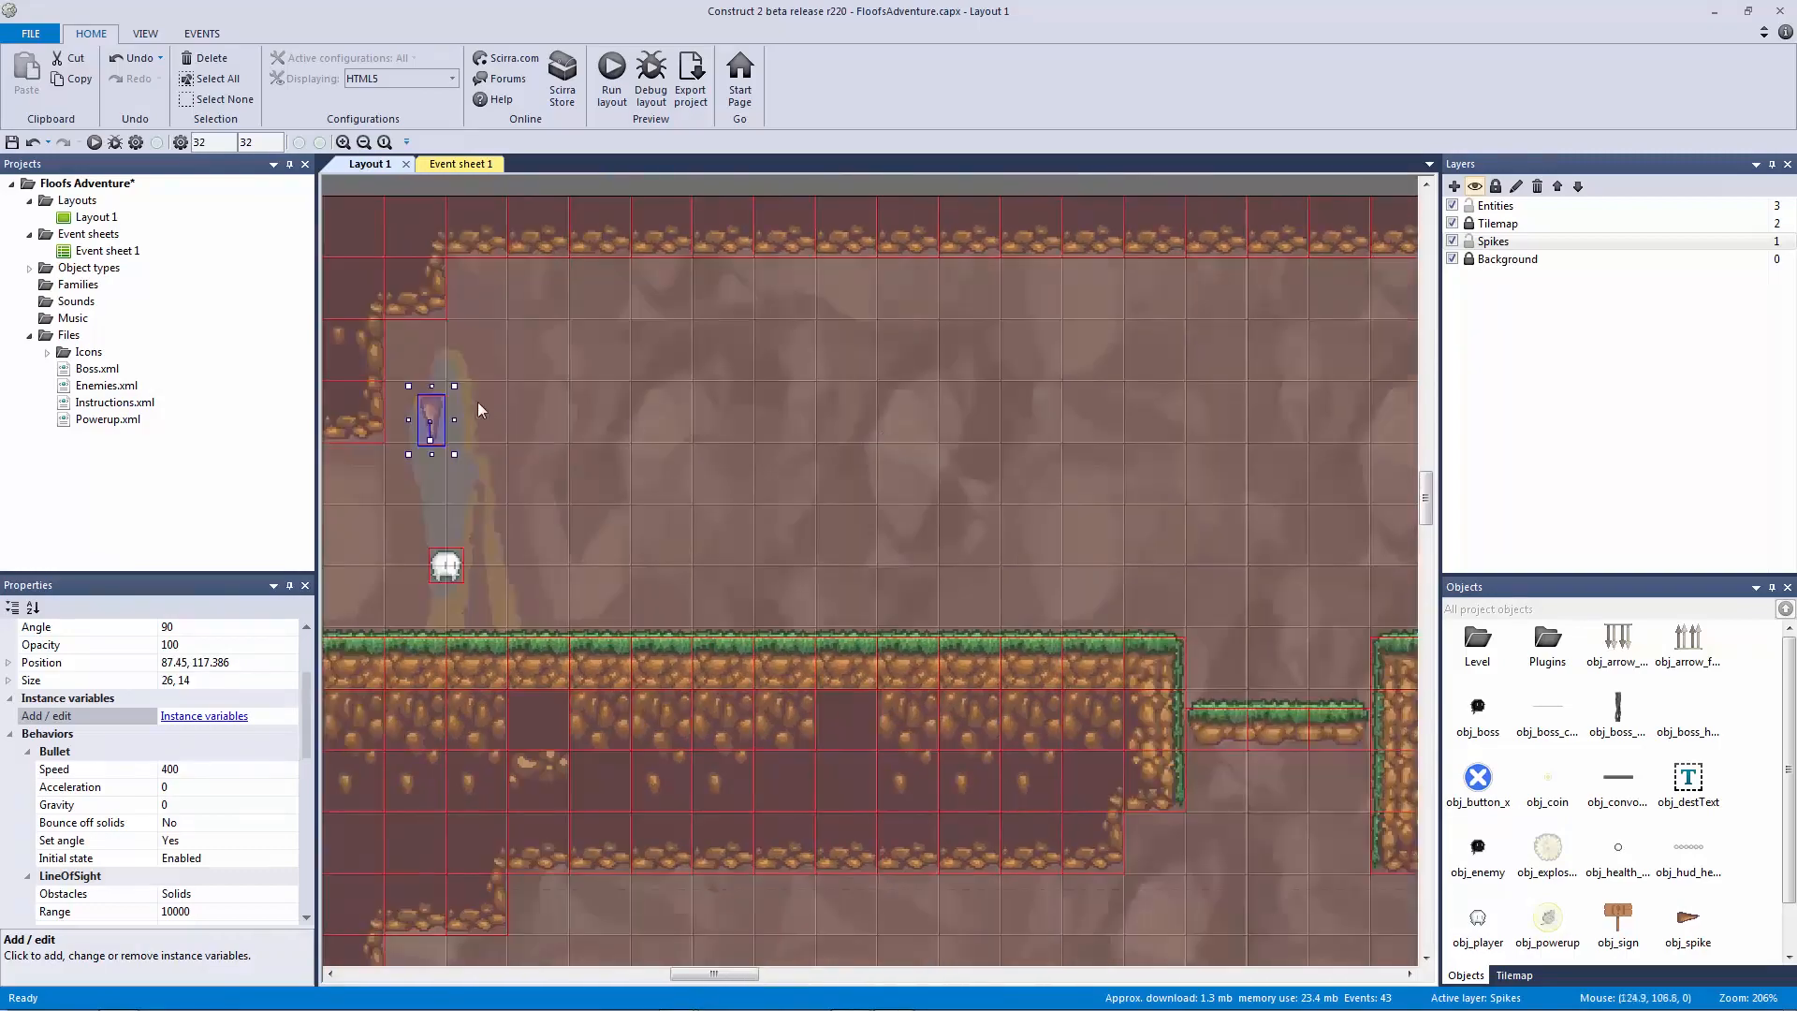
drag(431, 419, 1104, 423)
scroll(844, 520, right, 8)
drag(816, 611, 1011, 819)
drag(720, 413, 806, 269)
ctrl+scroll(839, 412, up, 2)
ctrl+scroll(838, 412, up, 2)
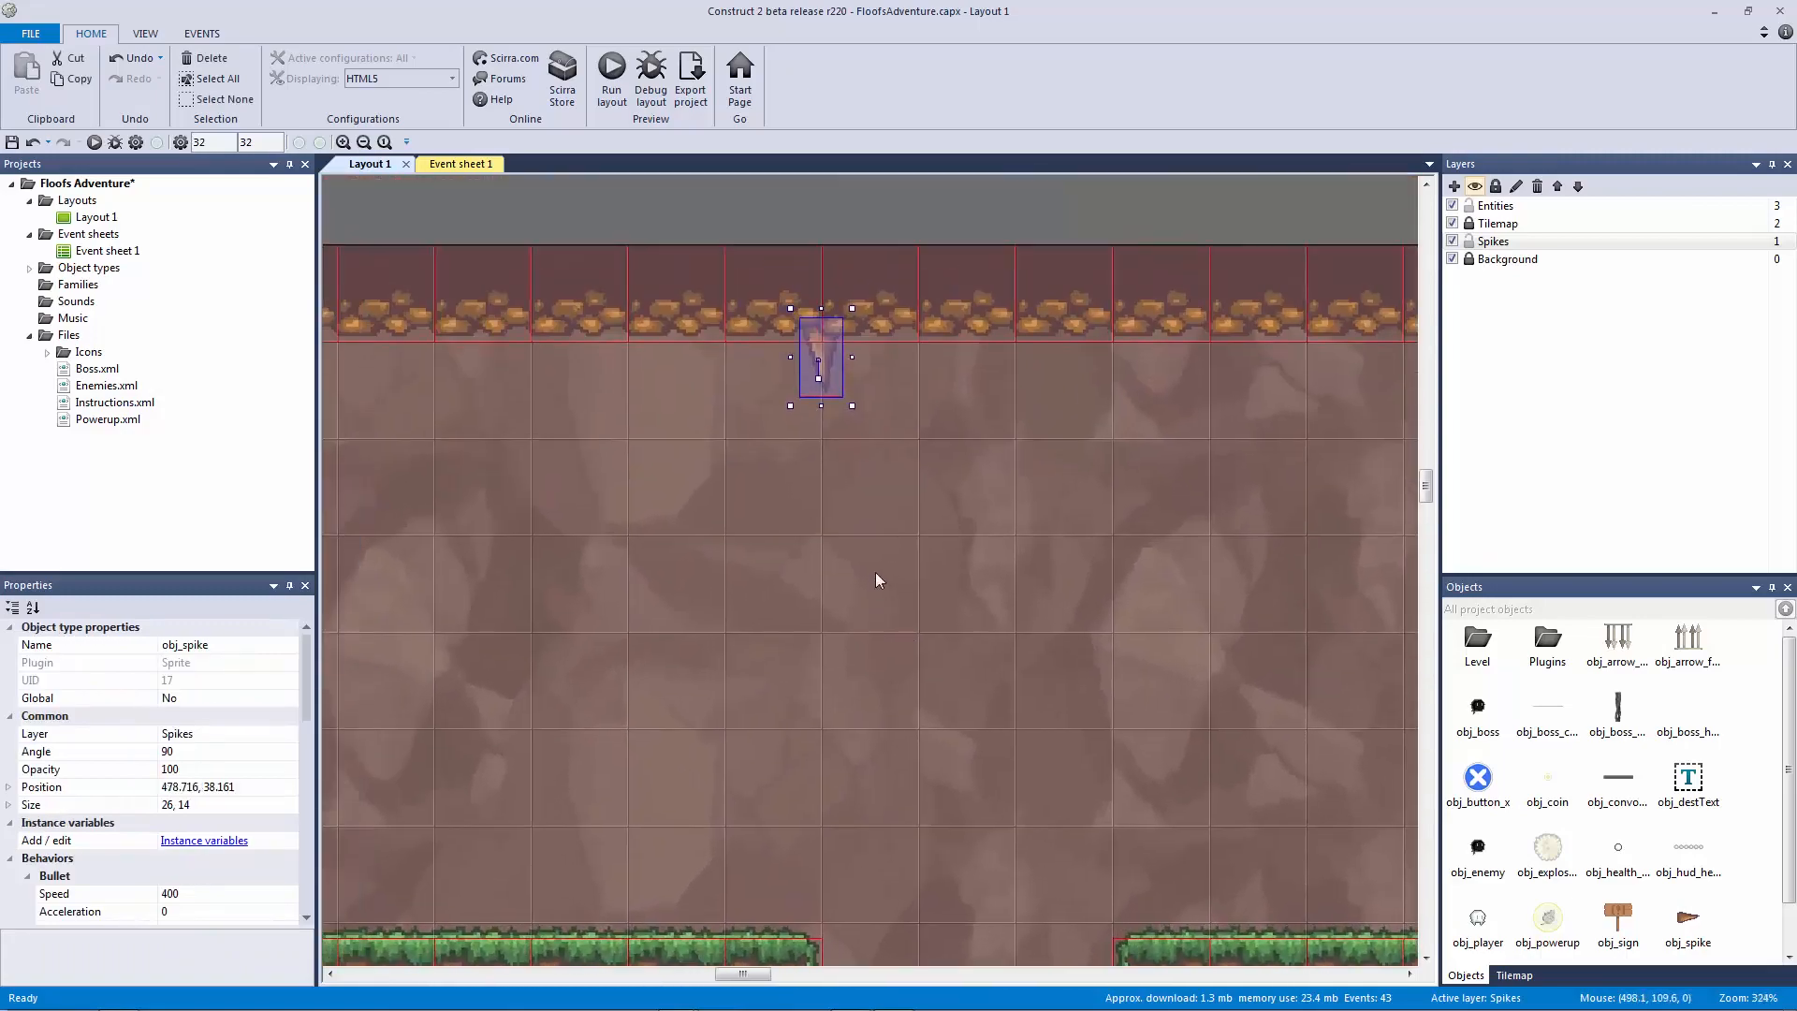
mouse_move(787, 230)
mouse_down()
mouse_move(805, 253)
mouse_move(788, 226)
mouse_move(811, 239)
mouse_up()
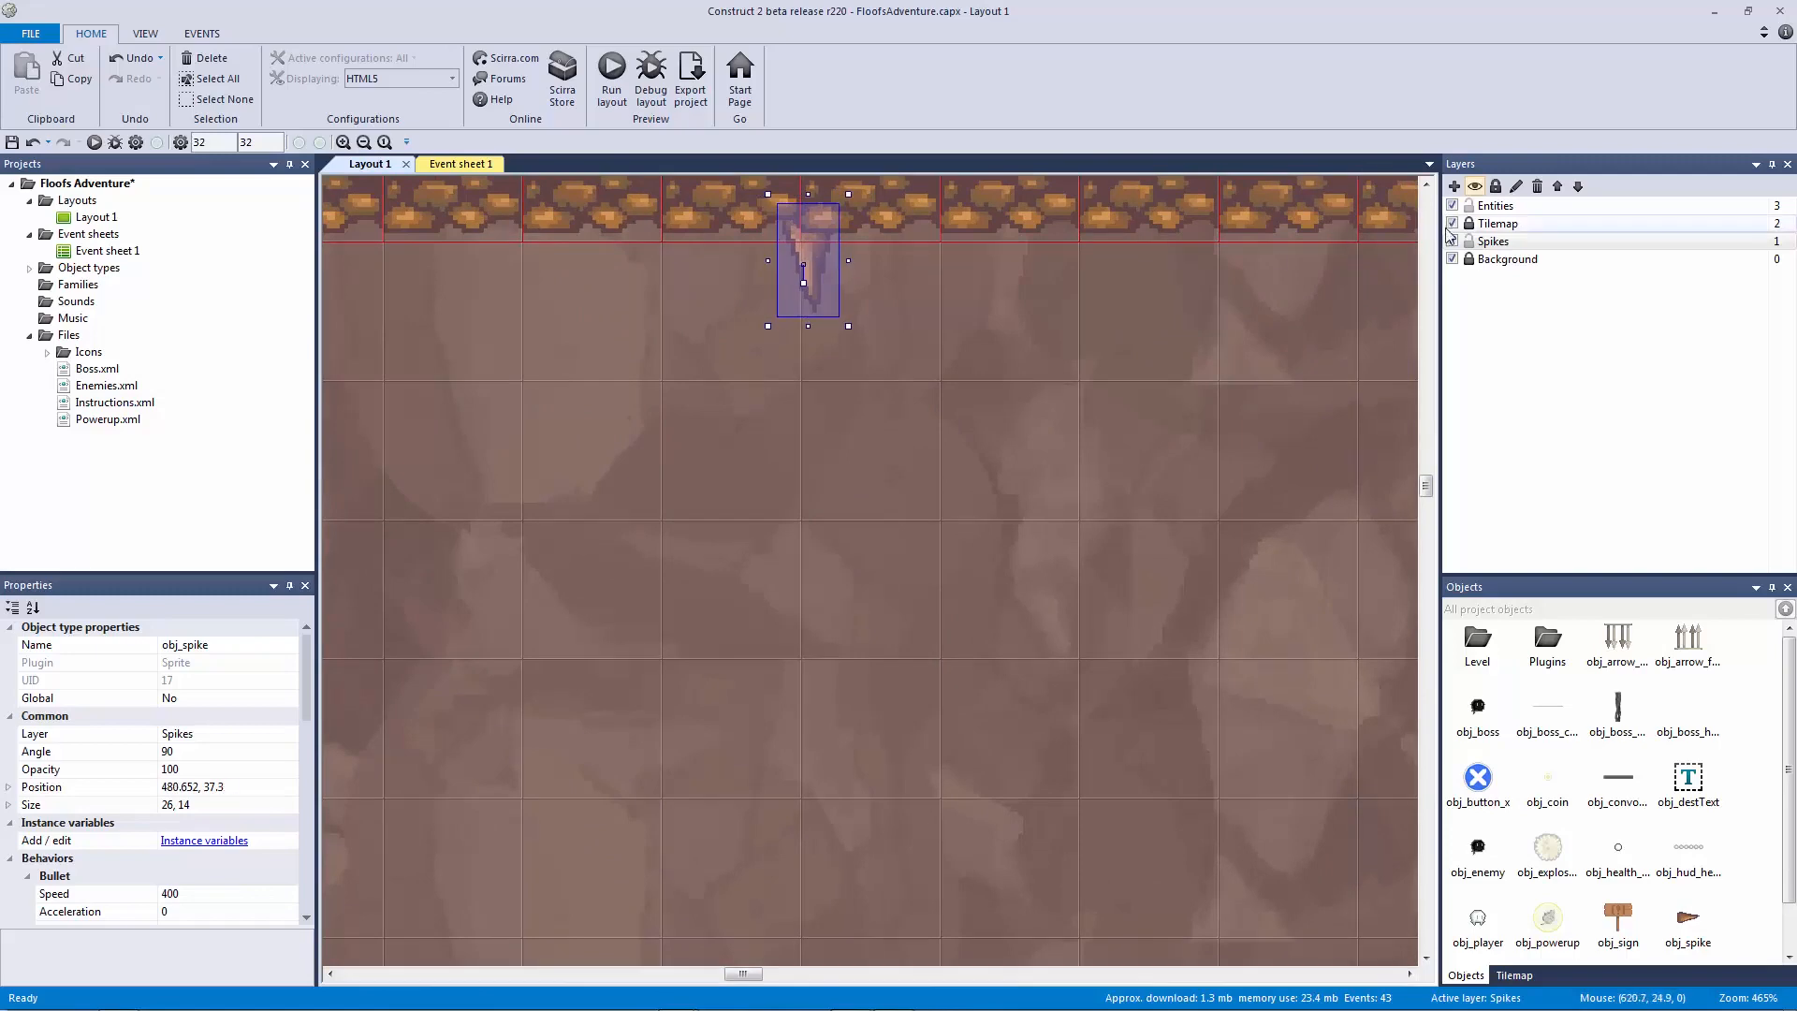
Step: Lock the Spikes layer, then select the tm_level tilemap
click(1454, 243)
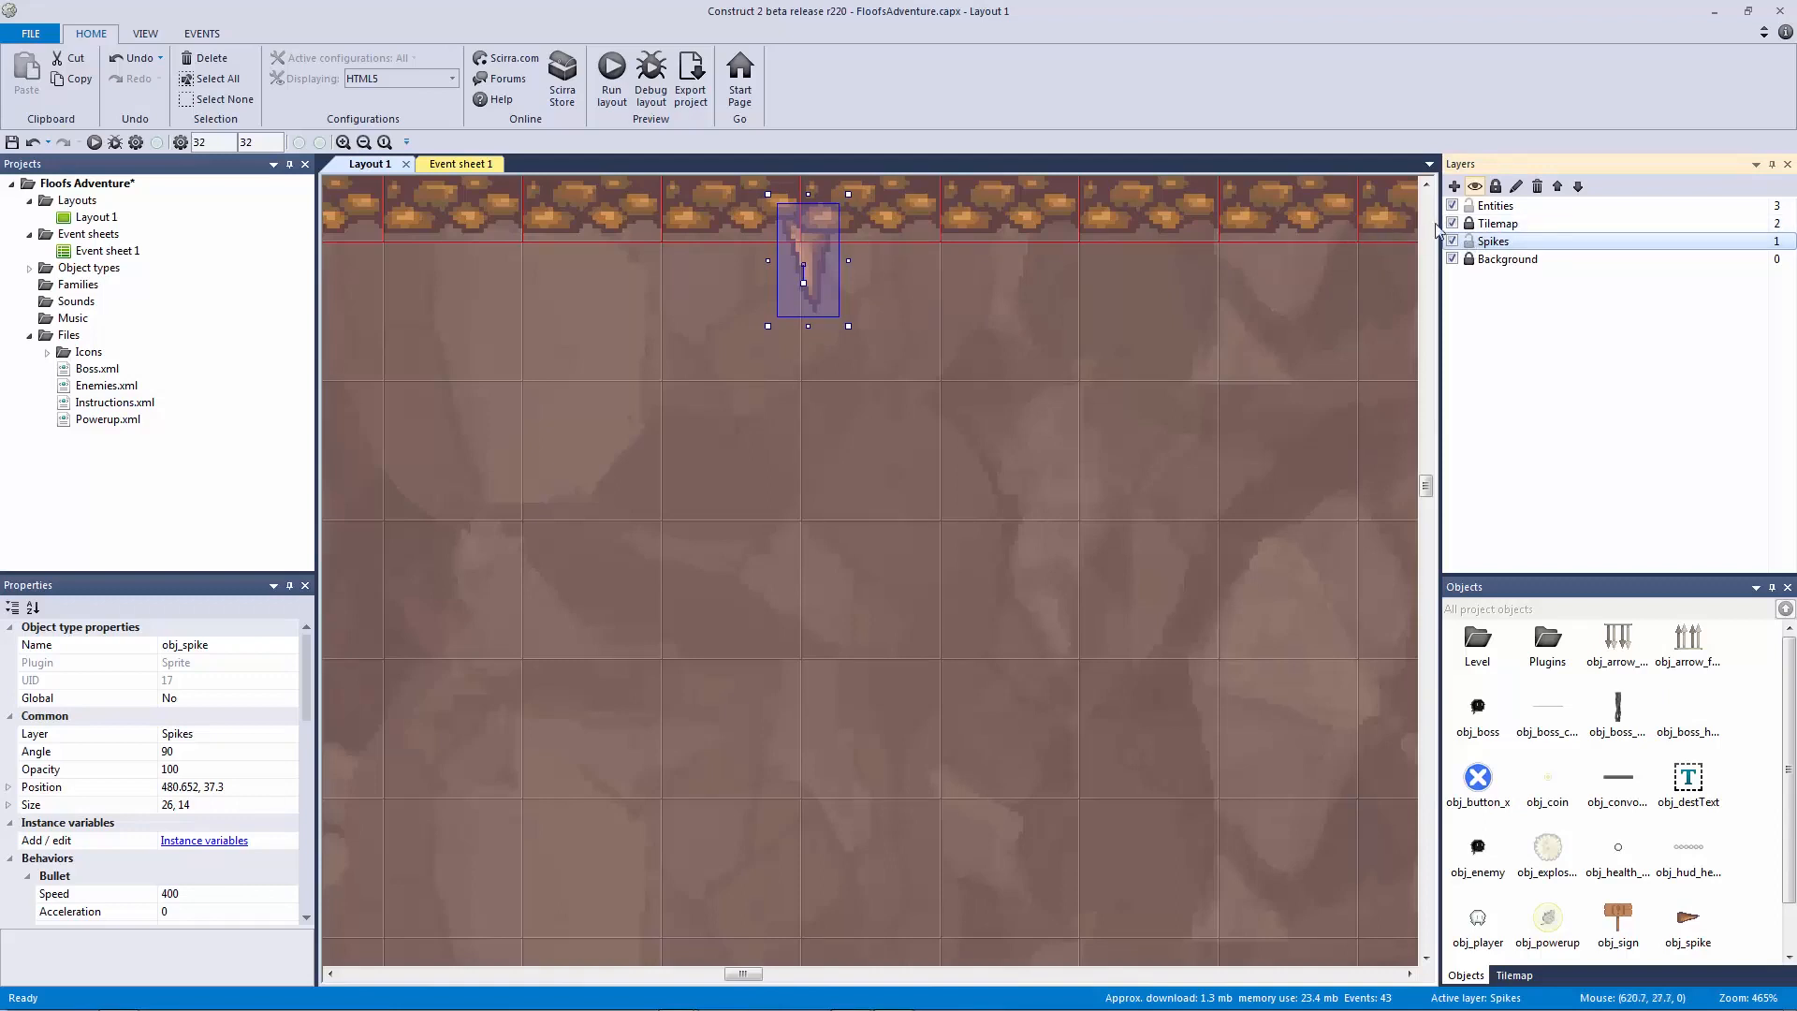
right_click(807, 249)
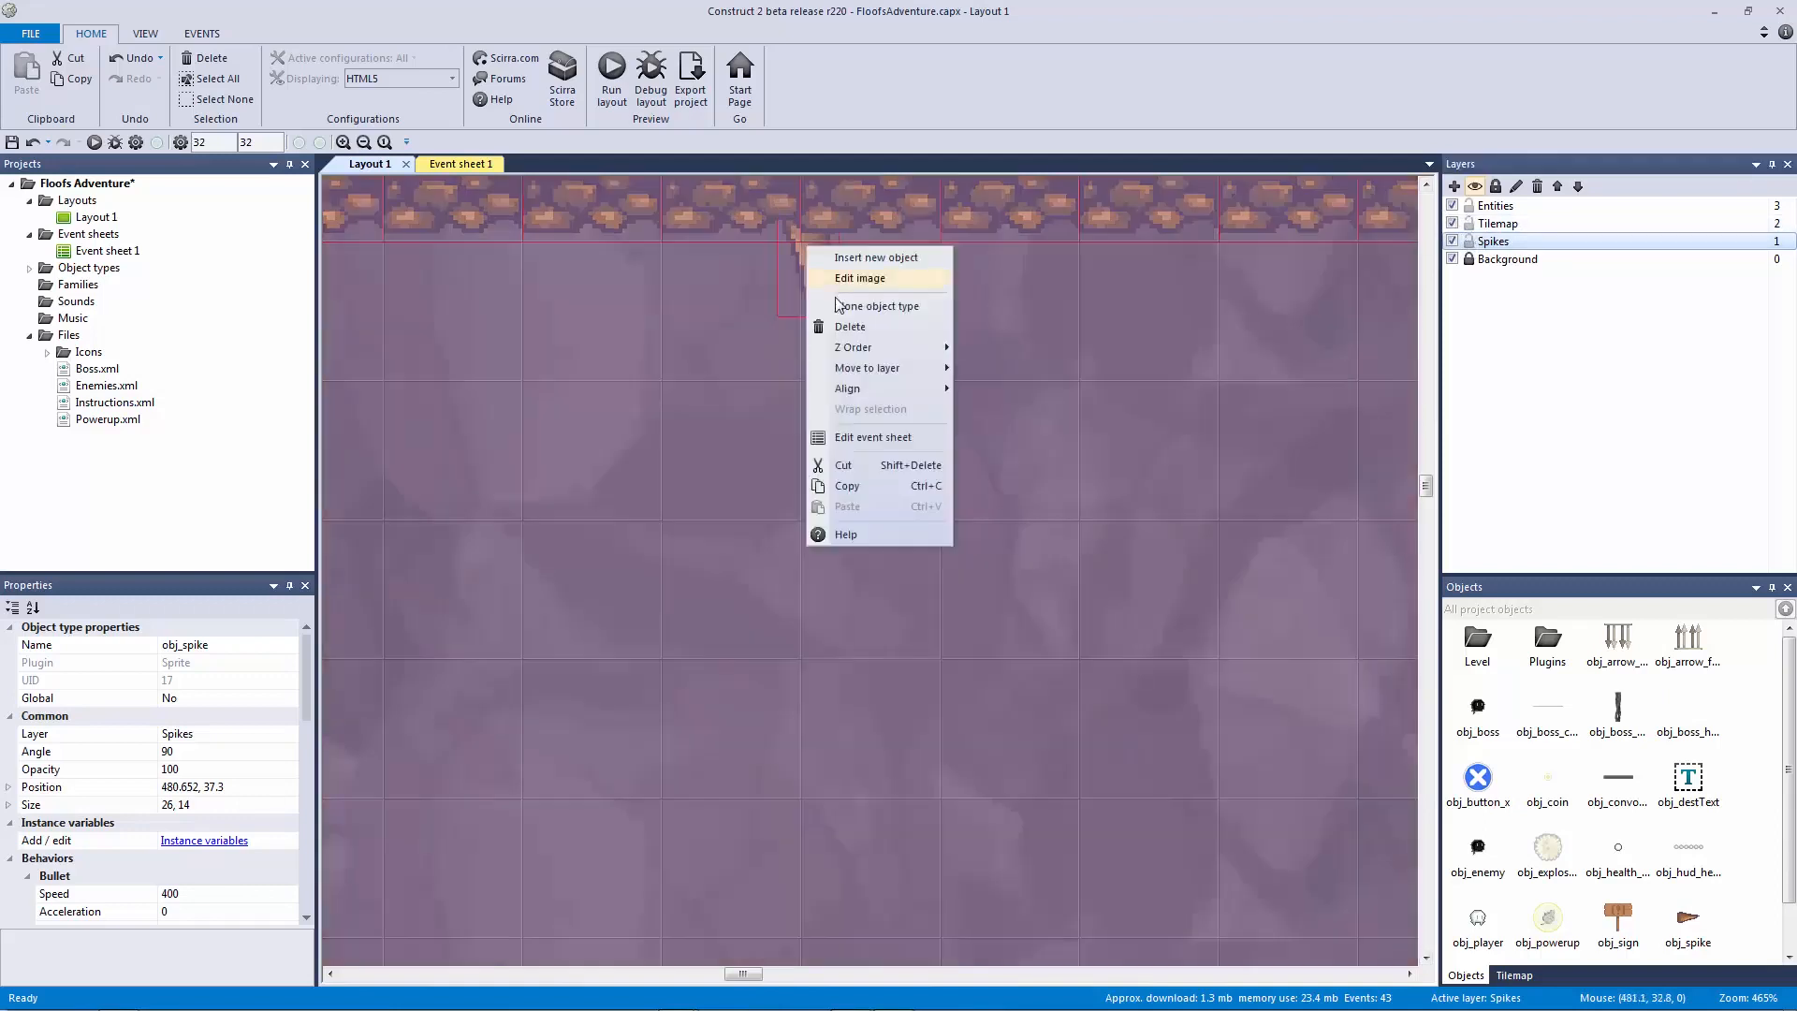
click(1467, 243)
click(1123, 314)
ctrl+scroll(945, 303, down, 3)
click(872, 260)
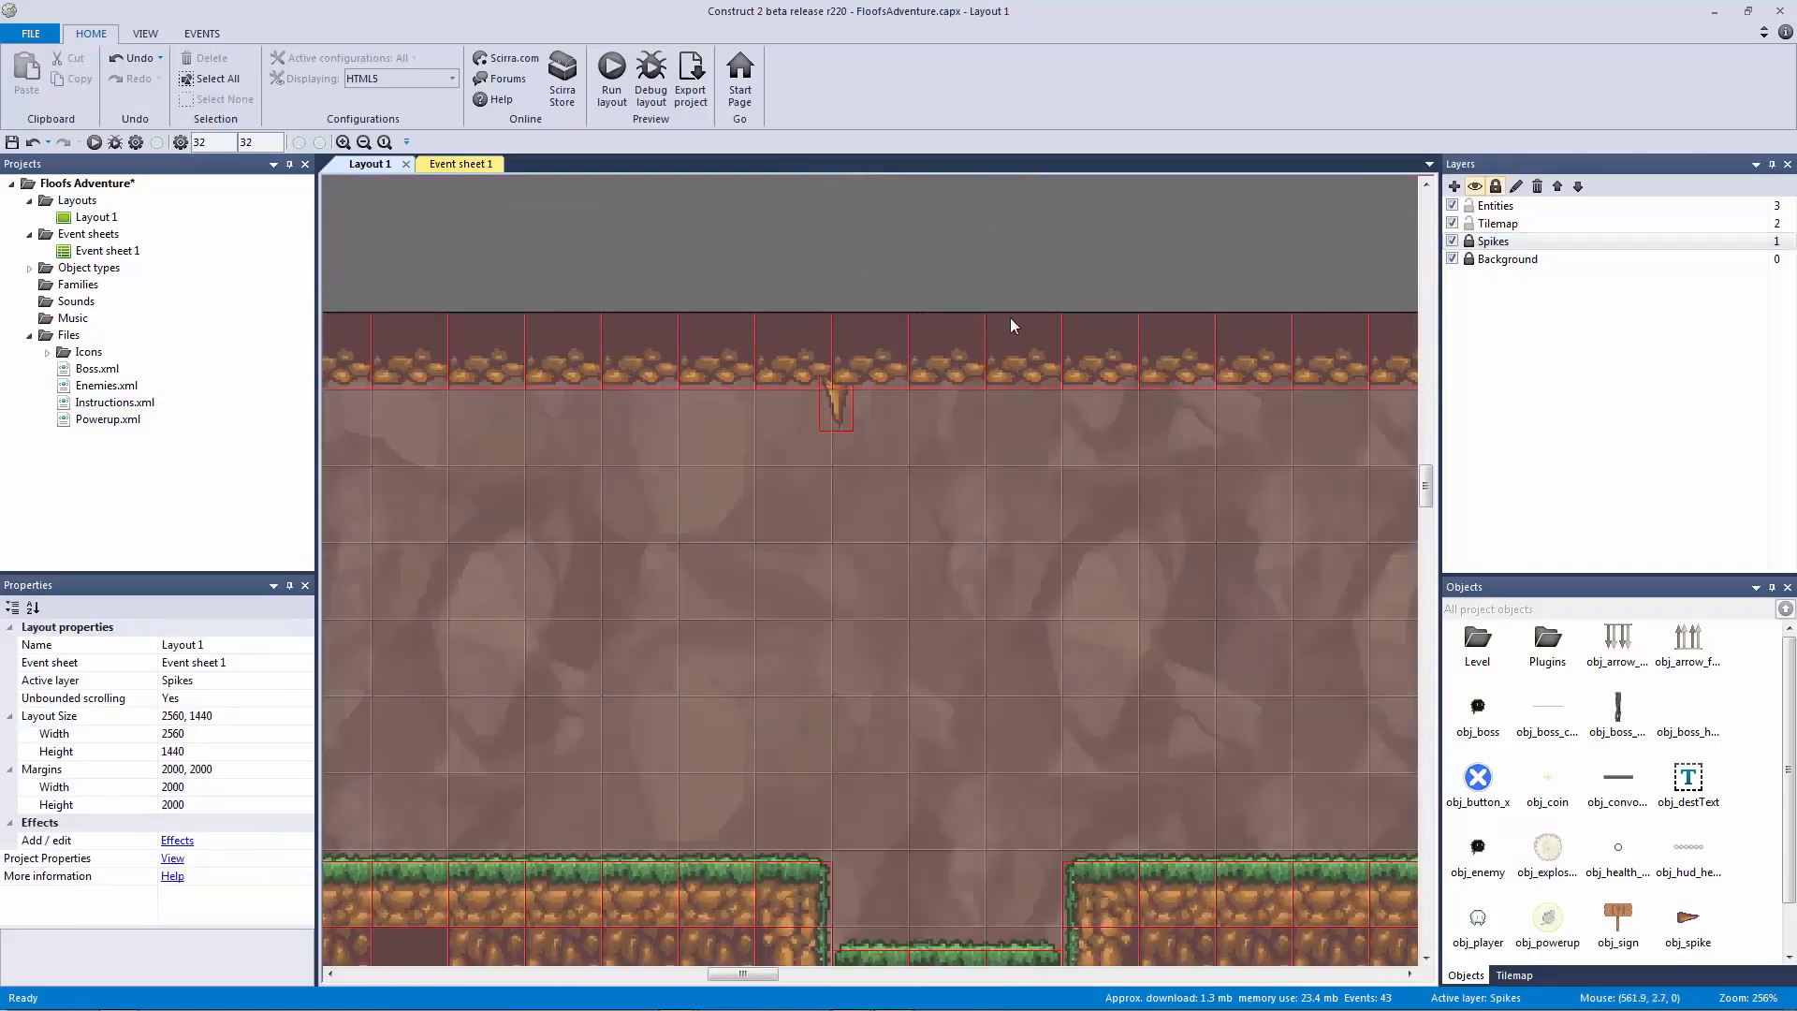
click(834, 407)
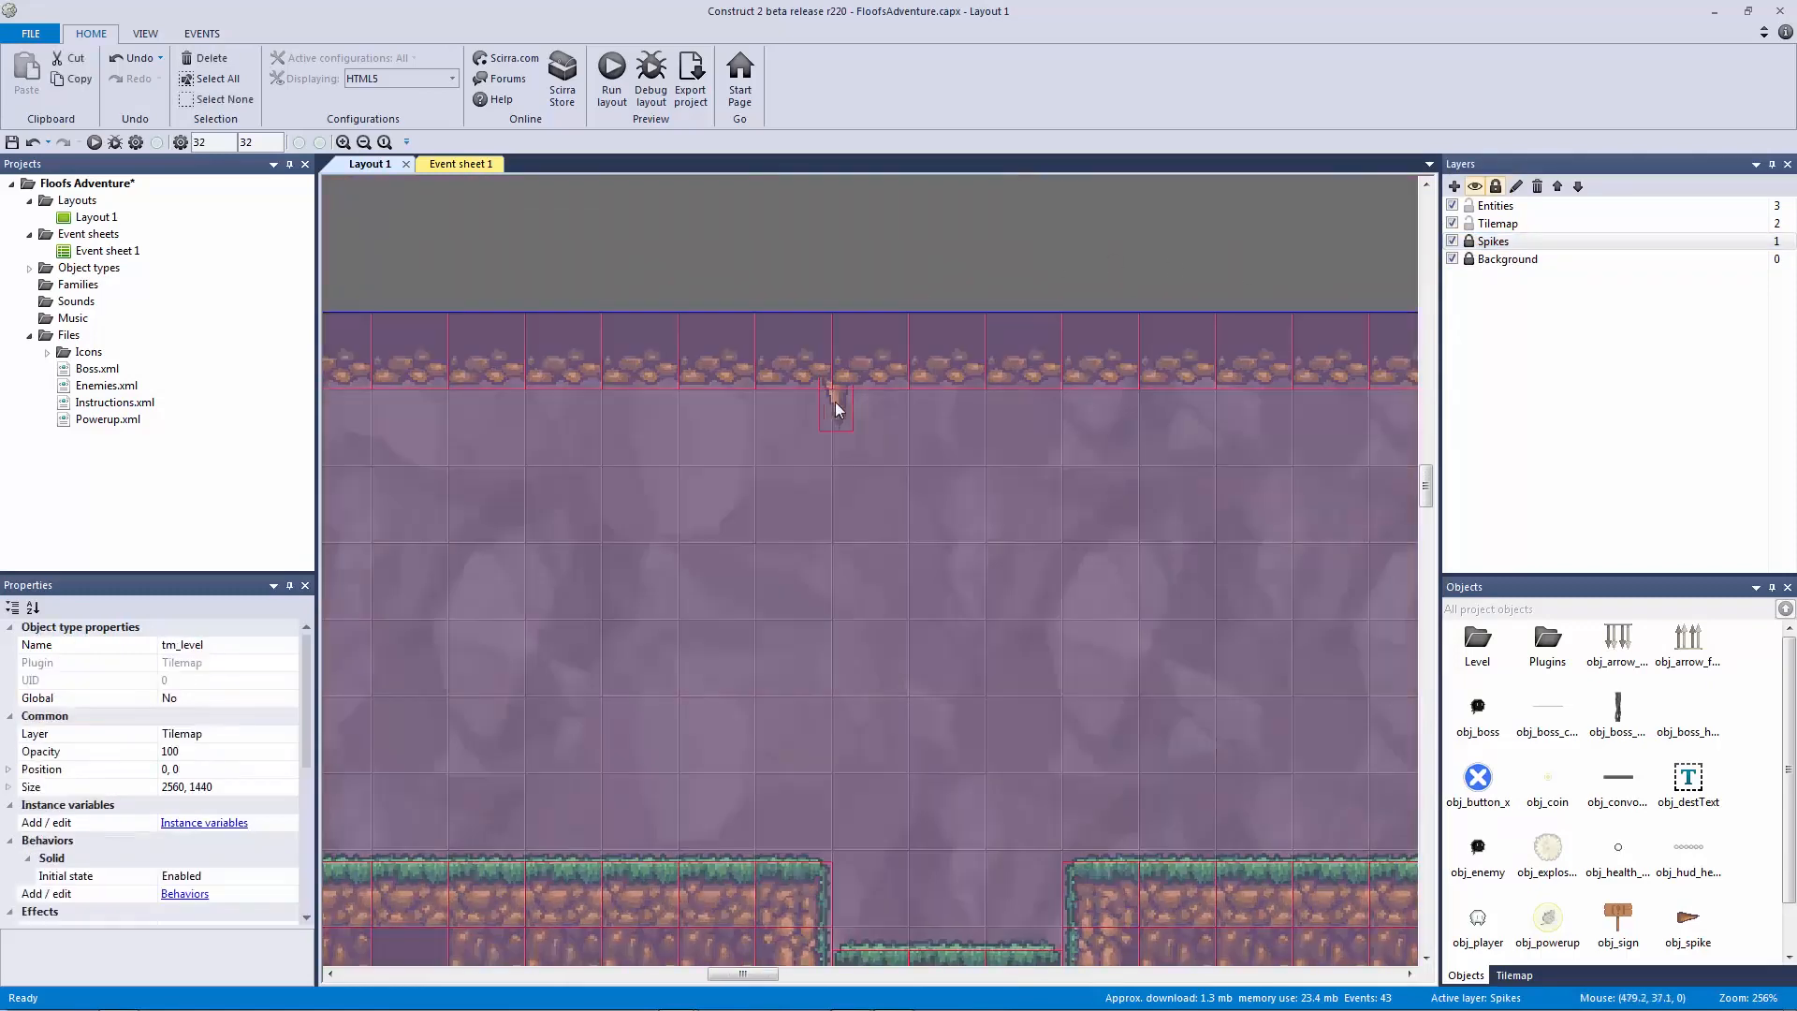
Step: Unlock the Spikes layer and collapse the Powerup group in Event sheet 1
click(1468, 241)
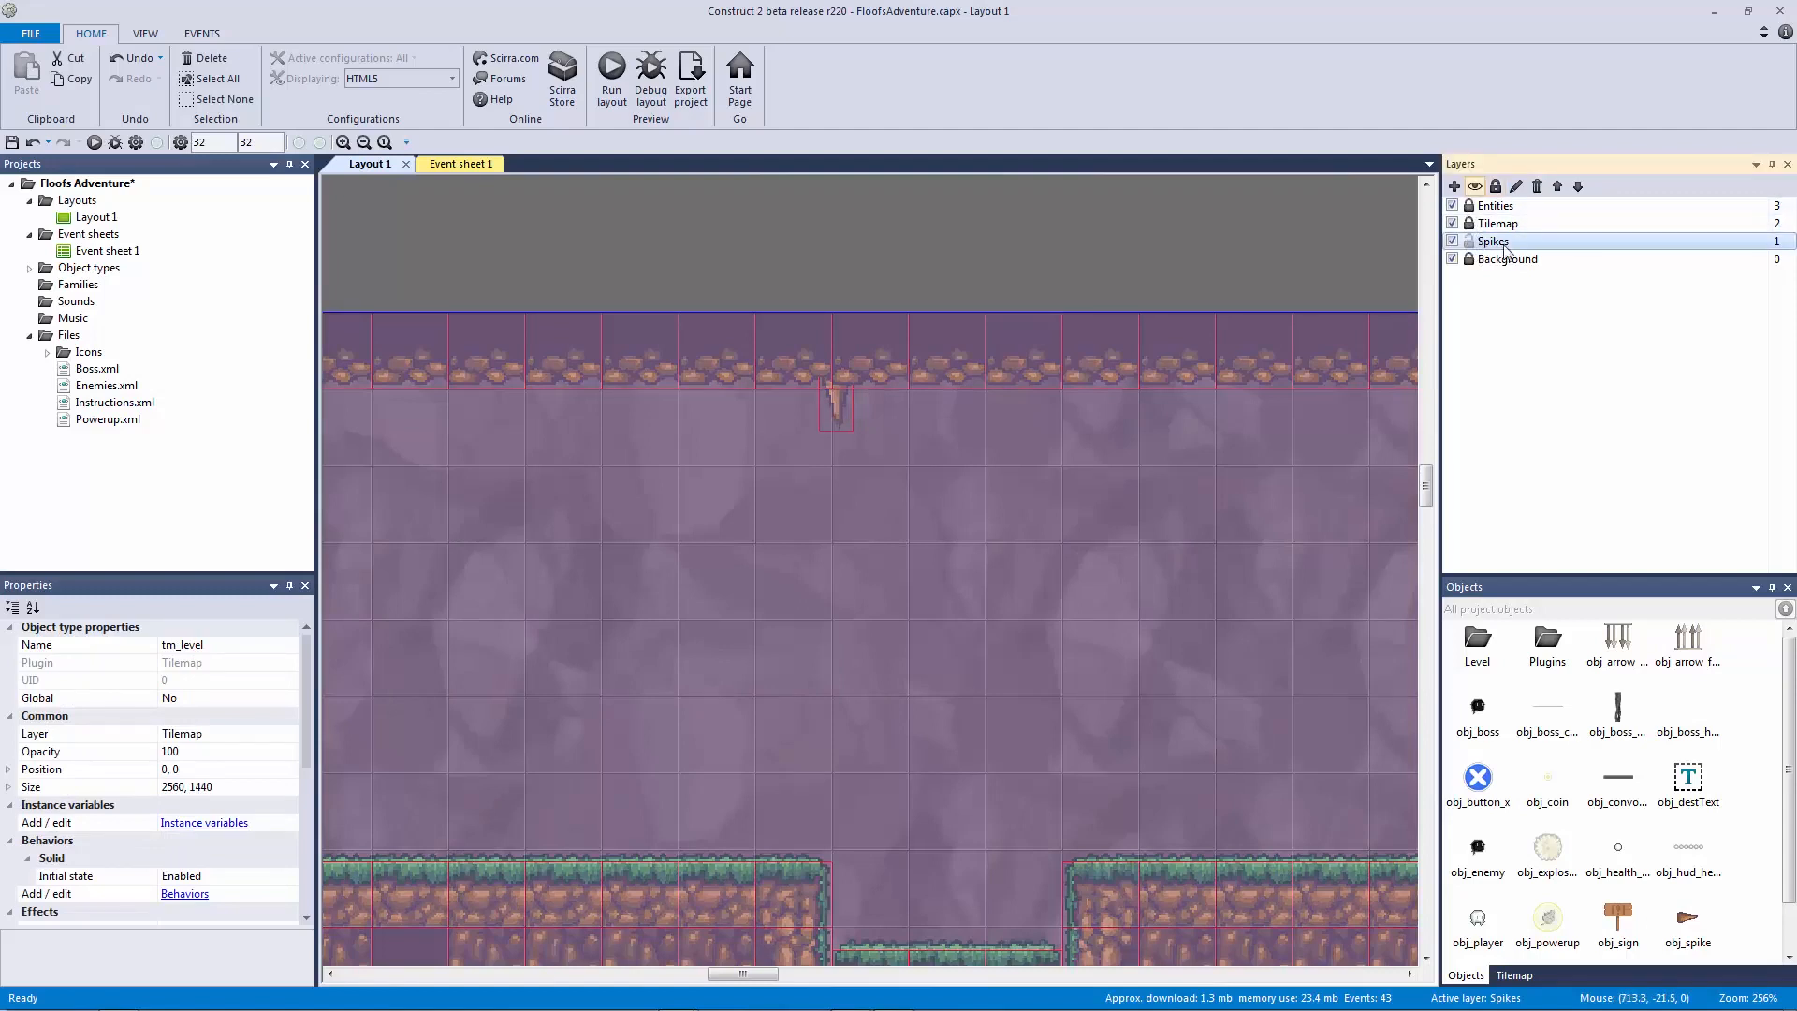
click(1121, 249)
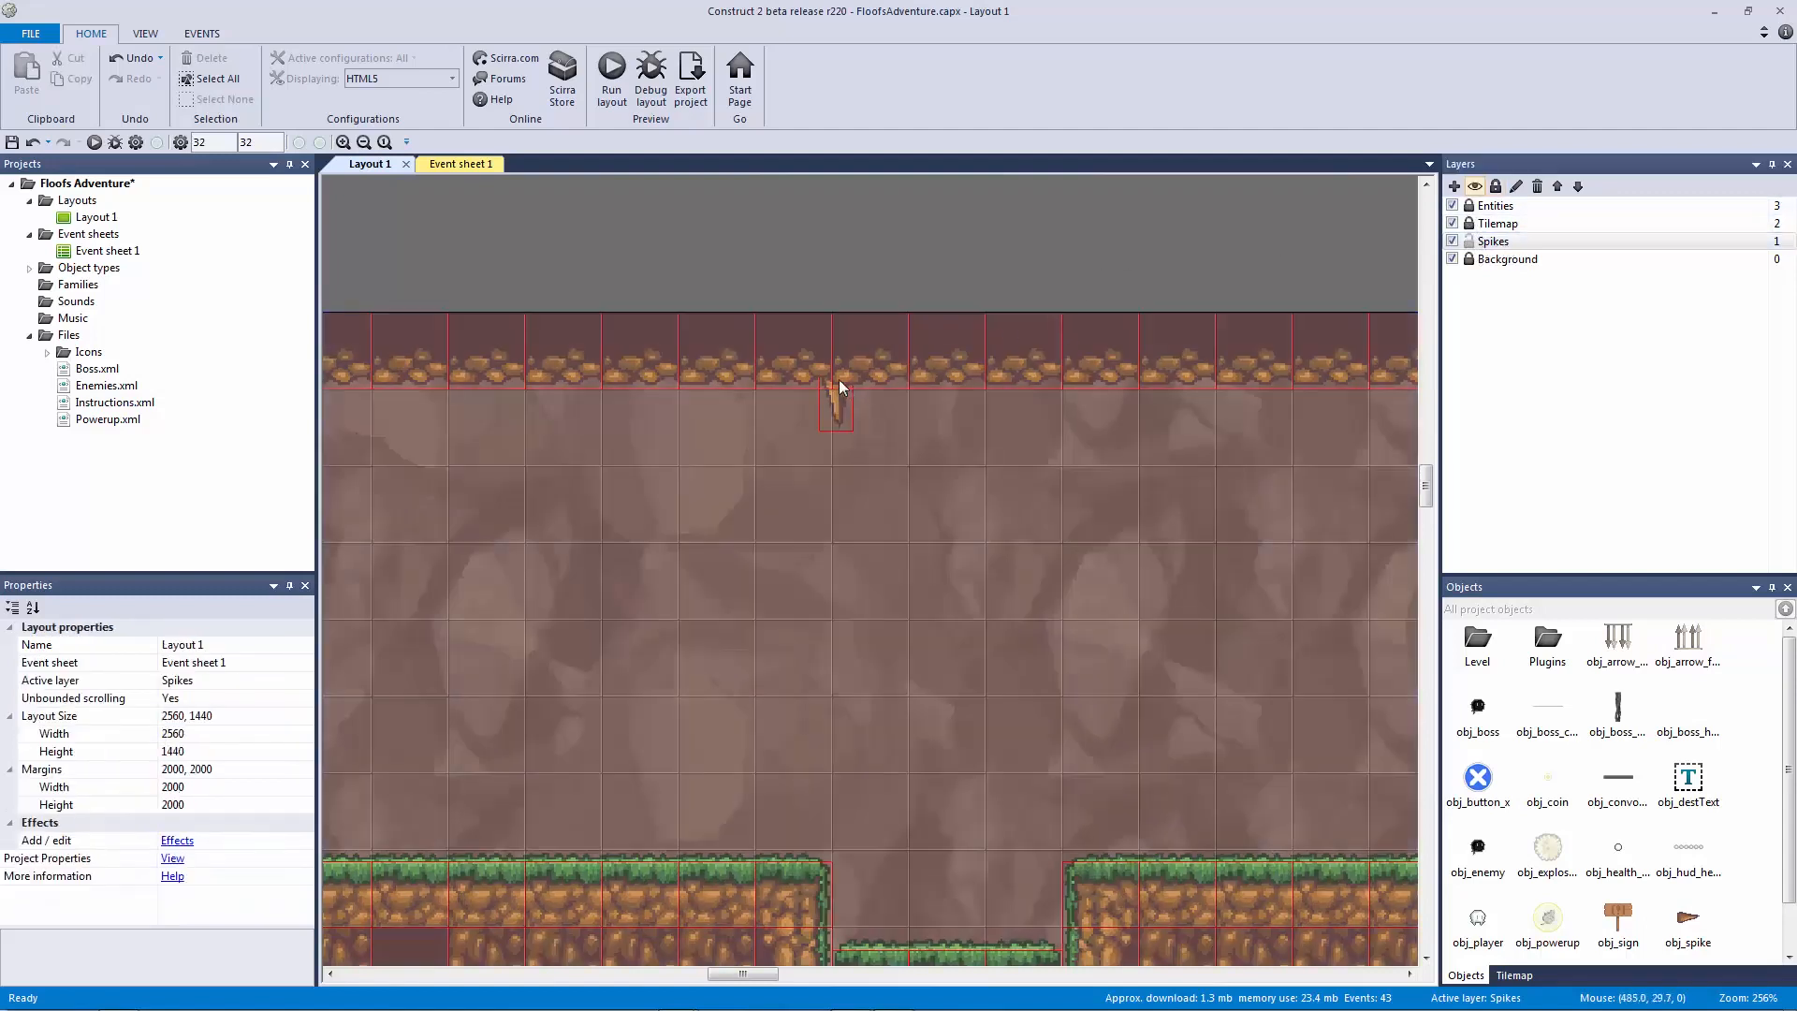
click(458, 164)
ctrl+scroll(374, 485, down, 4)
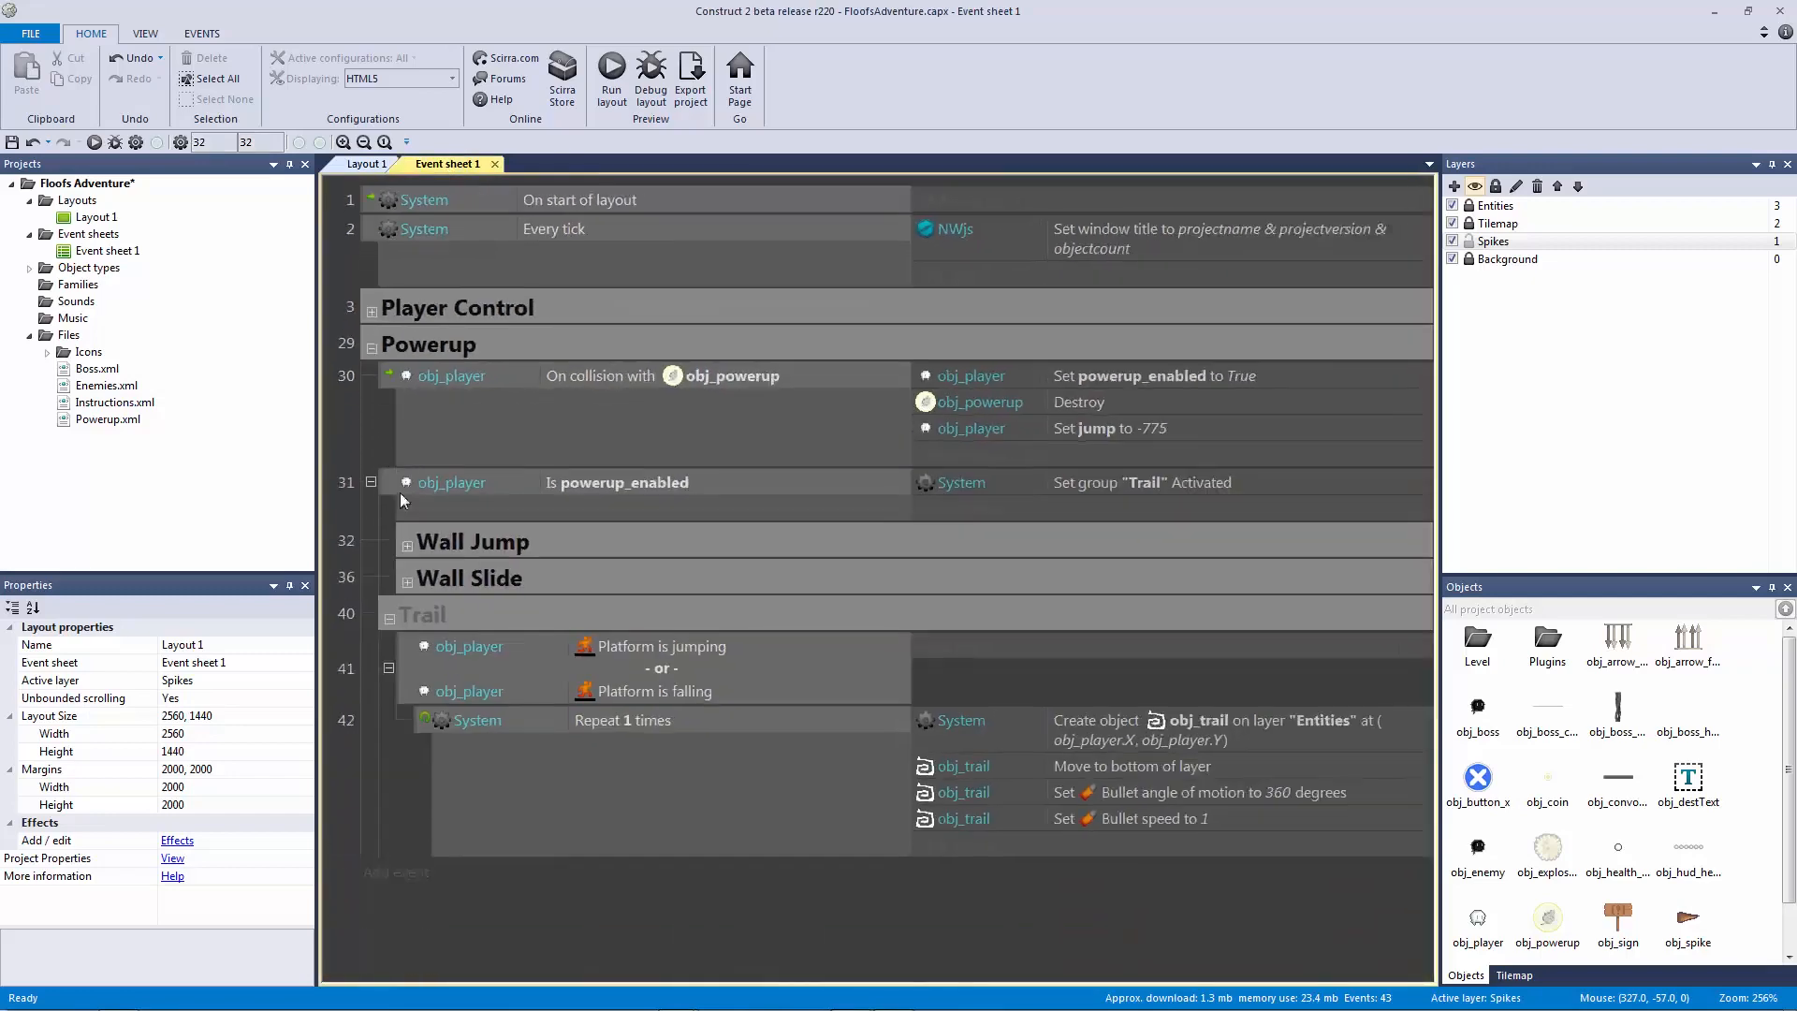
click(372, 304)
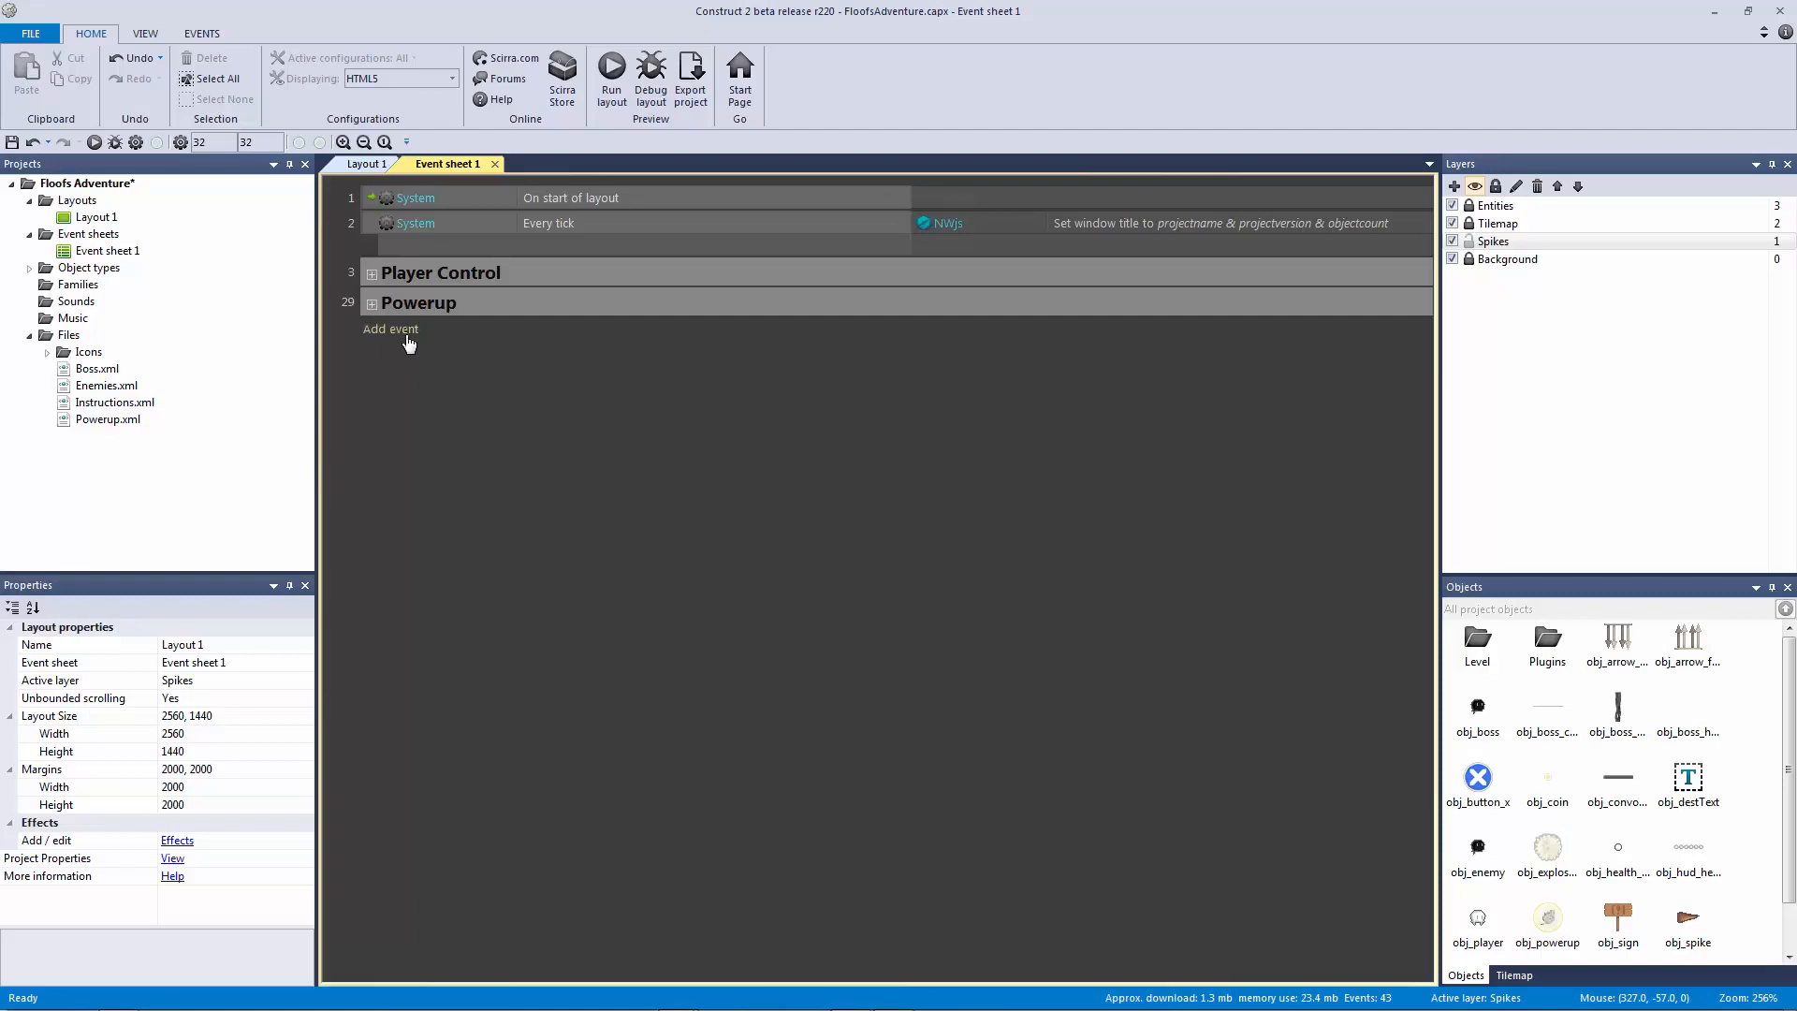
Step: Add a System 'For each obj_spike' event below the Powerup group
click(409, 340)
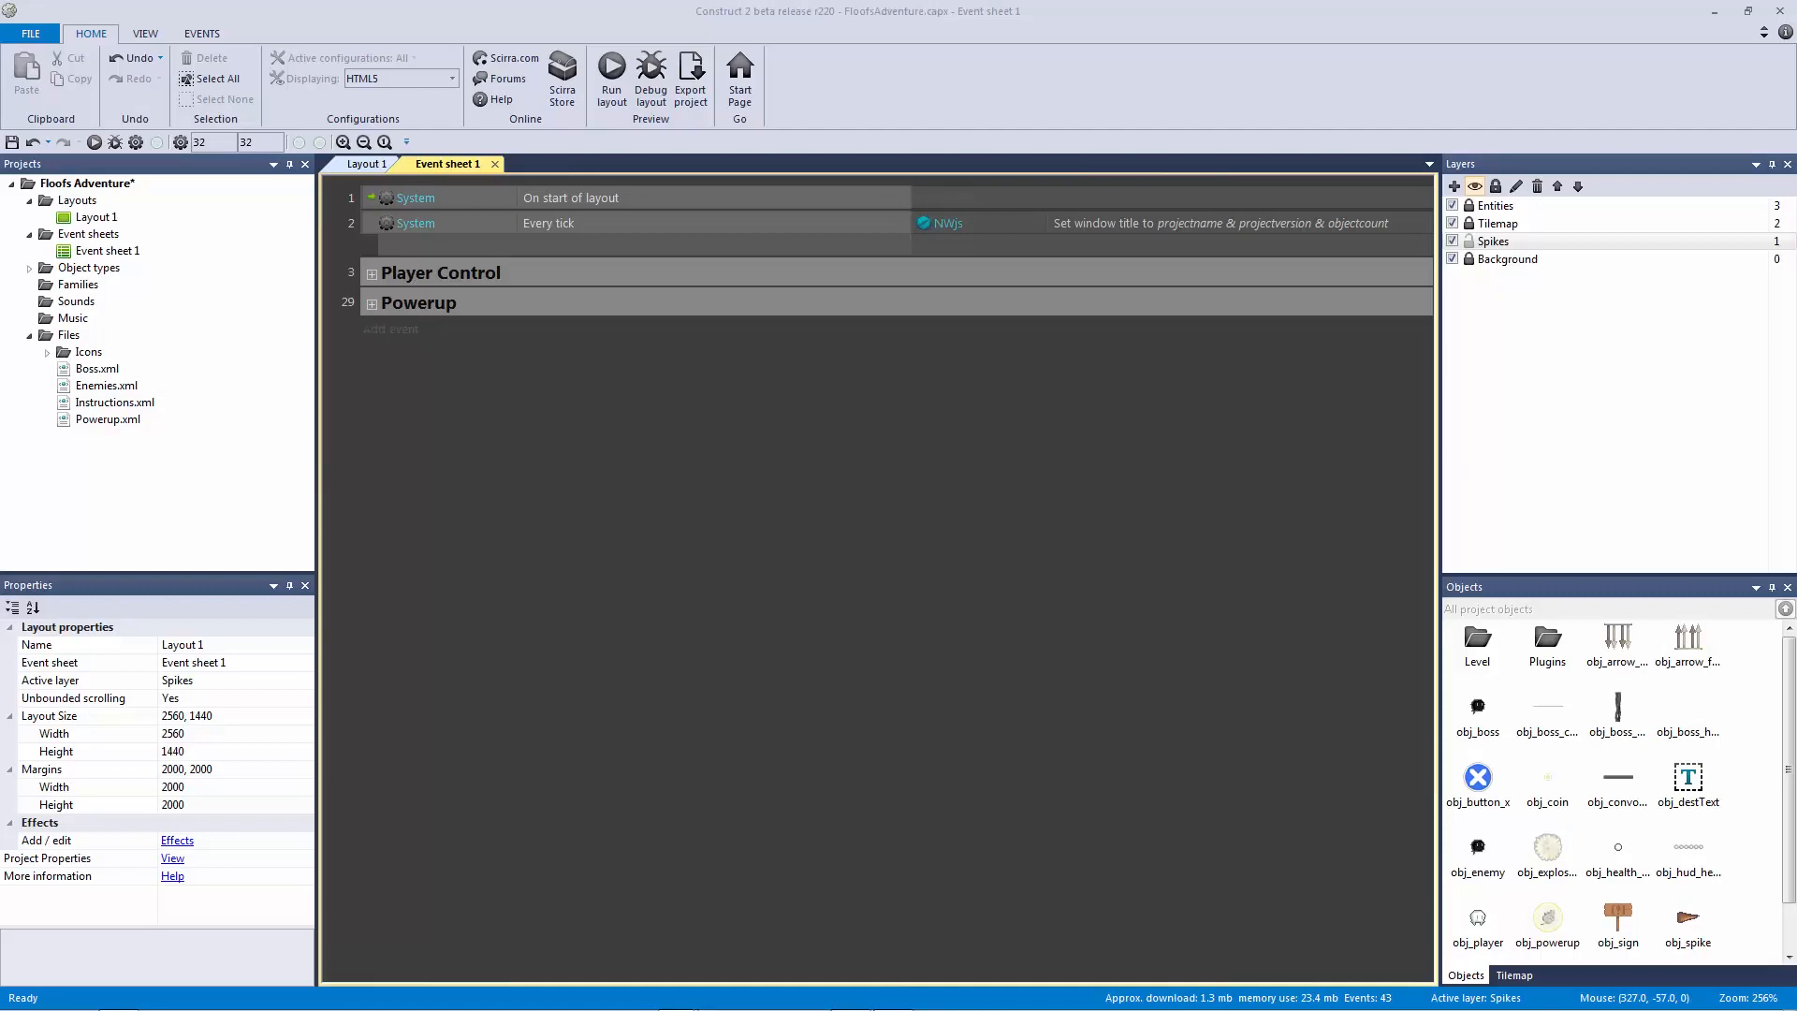
click(412, 333)
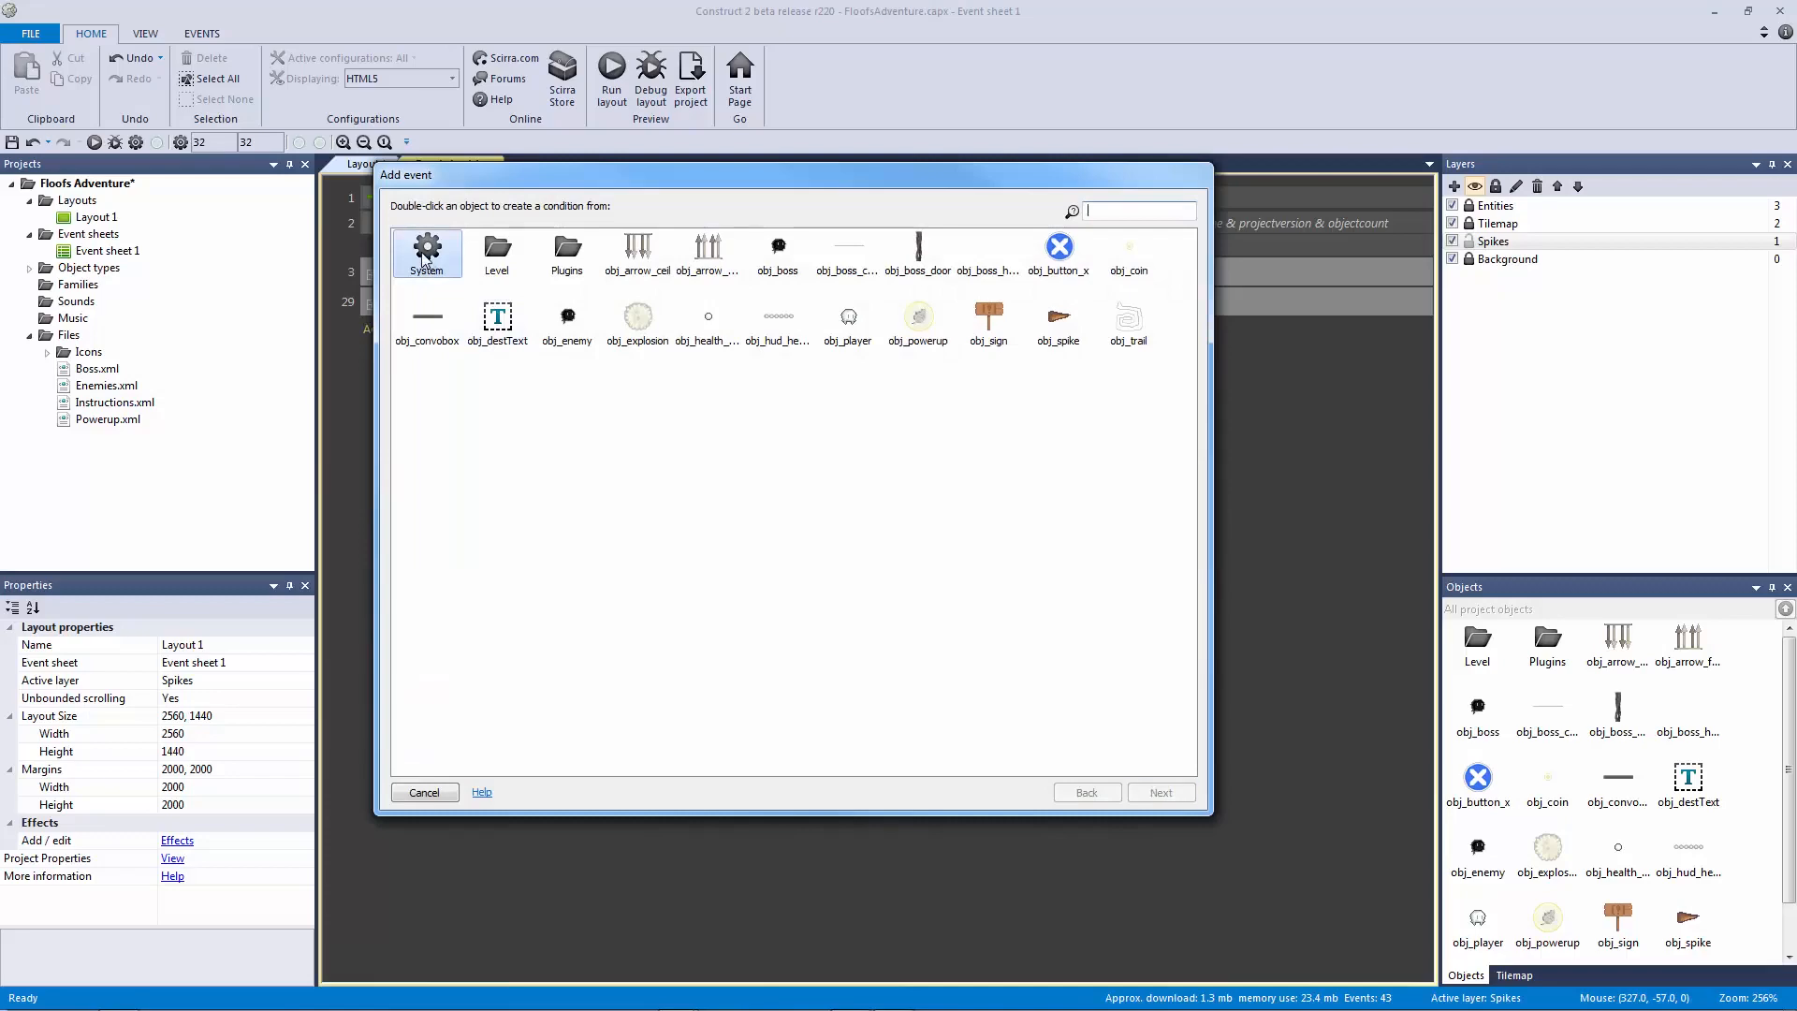
double_click(428, 252)
double_click(646, 511)
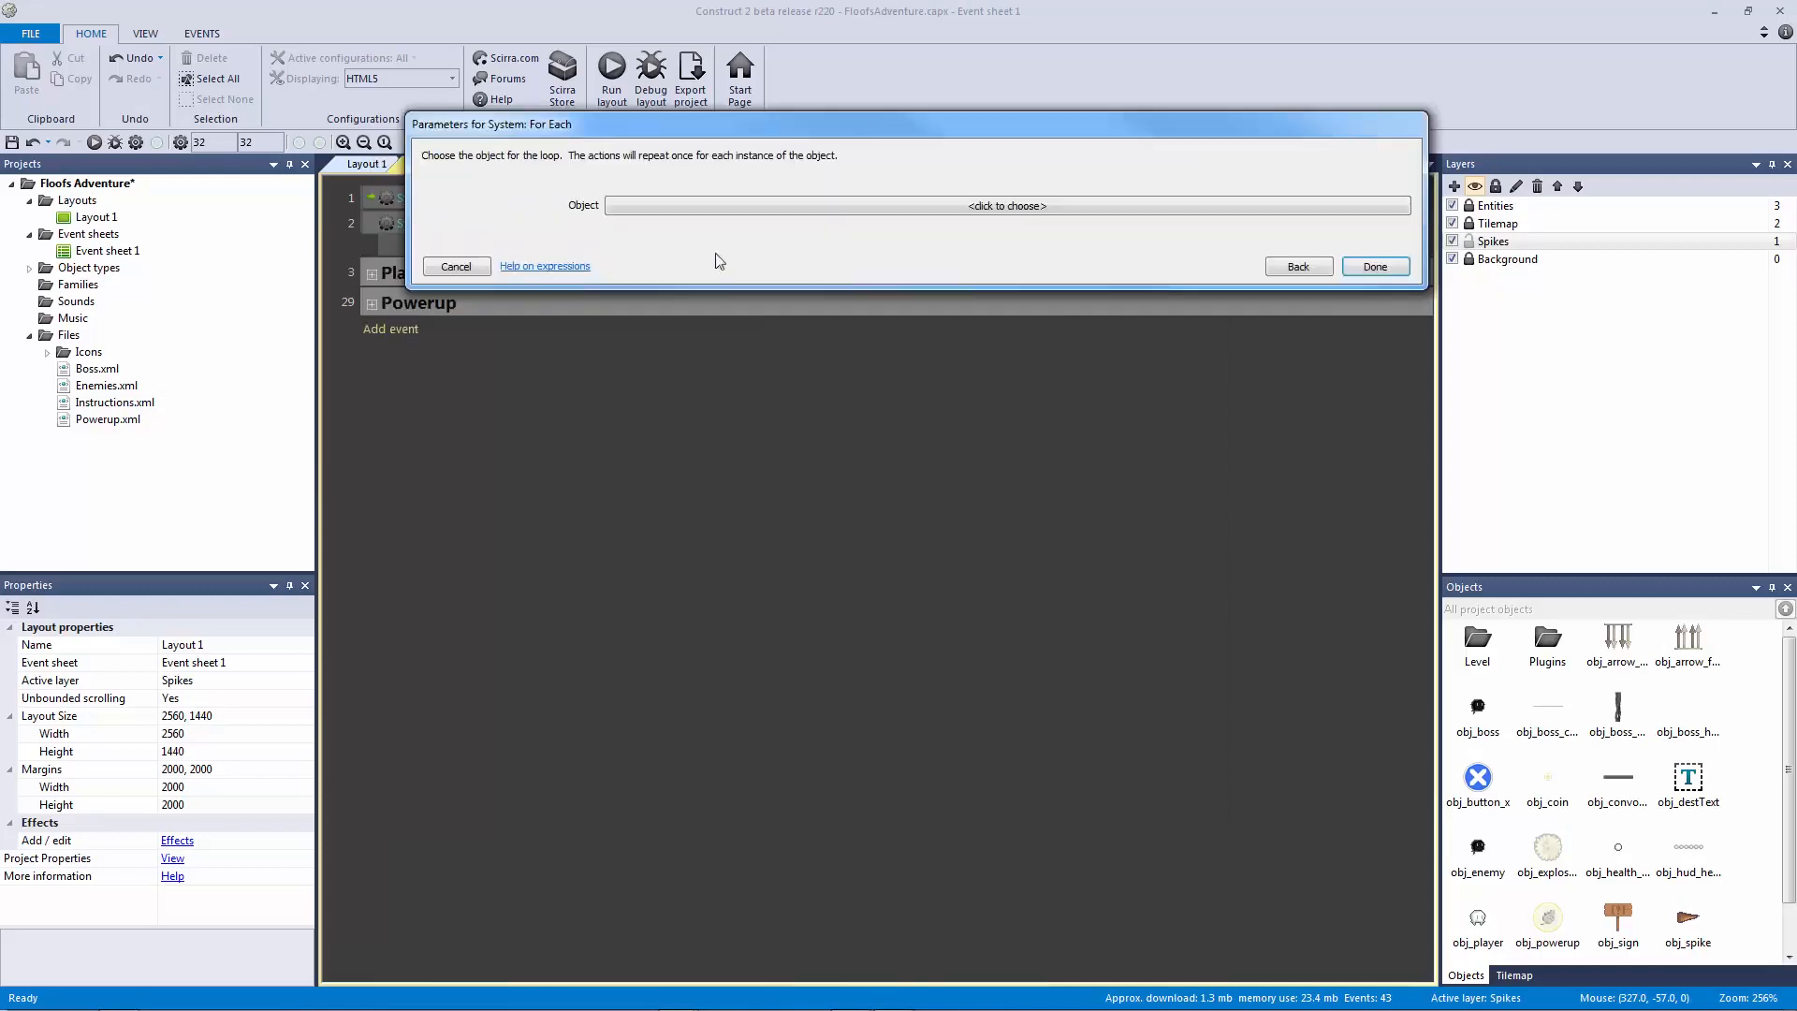
click(661, 206)
double_click(814, 404)
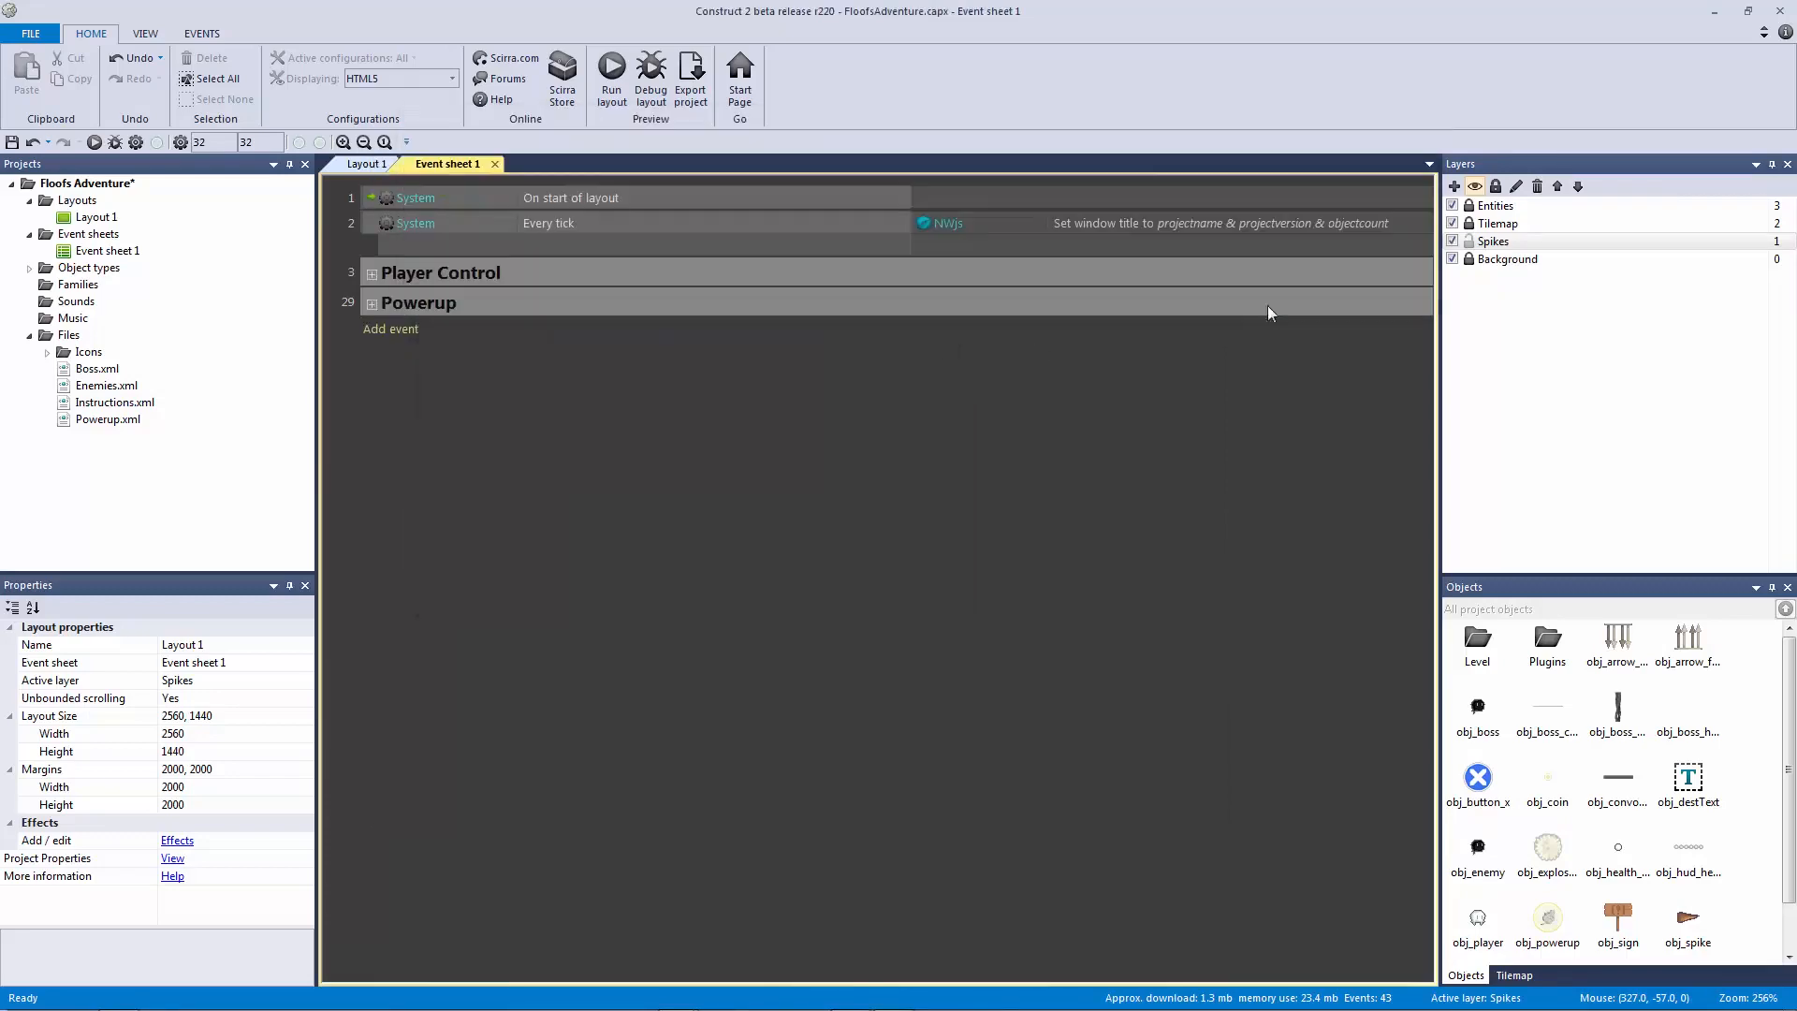
click(1375, 267)
click(758, 436)
click(565, 334)
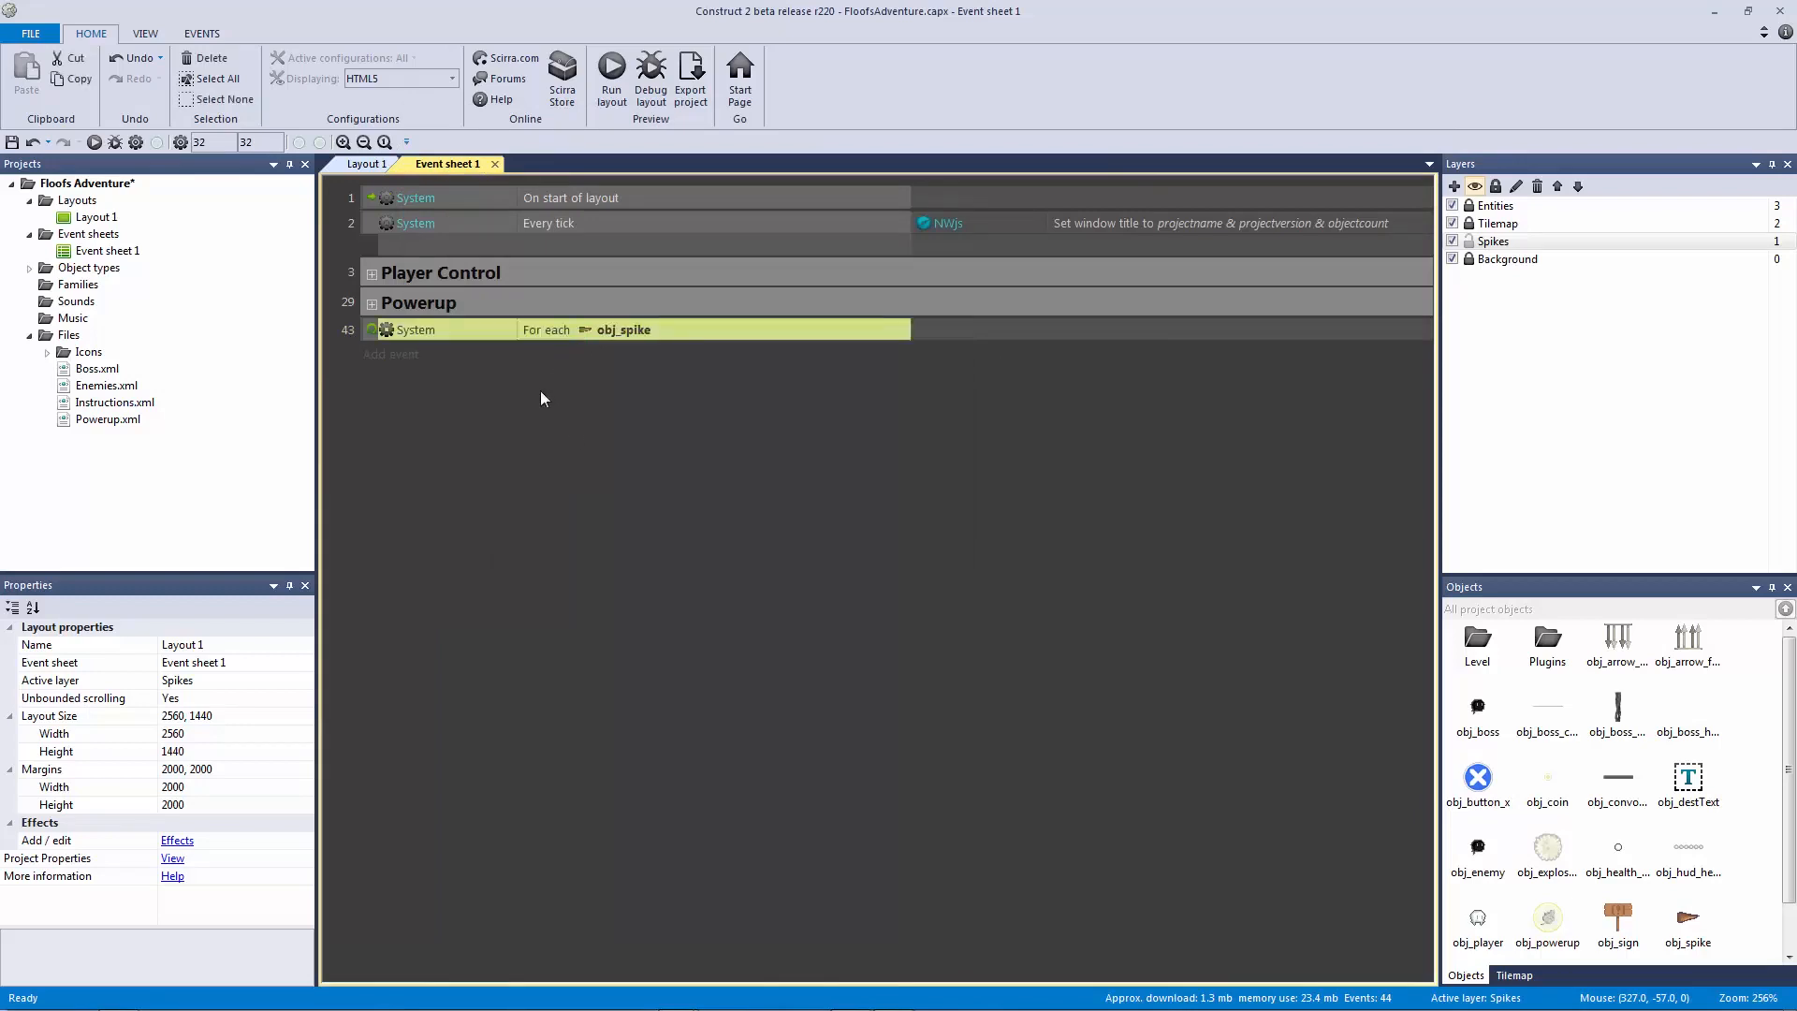
click(367, 166)
click(833, 412)
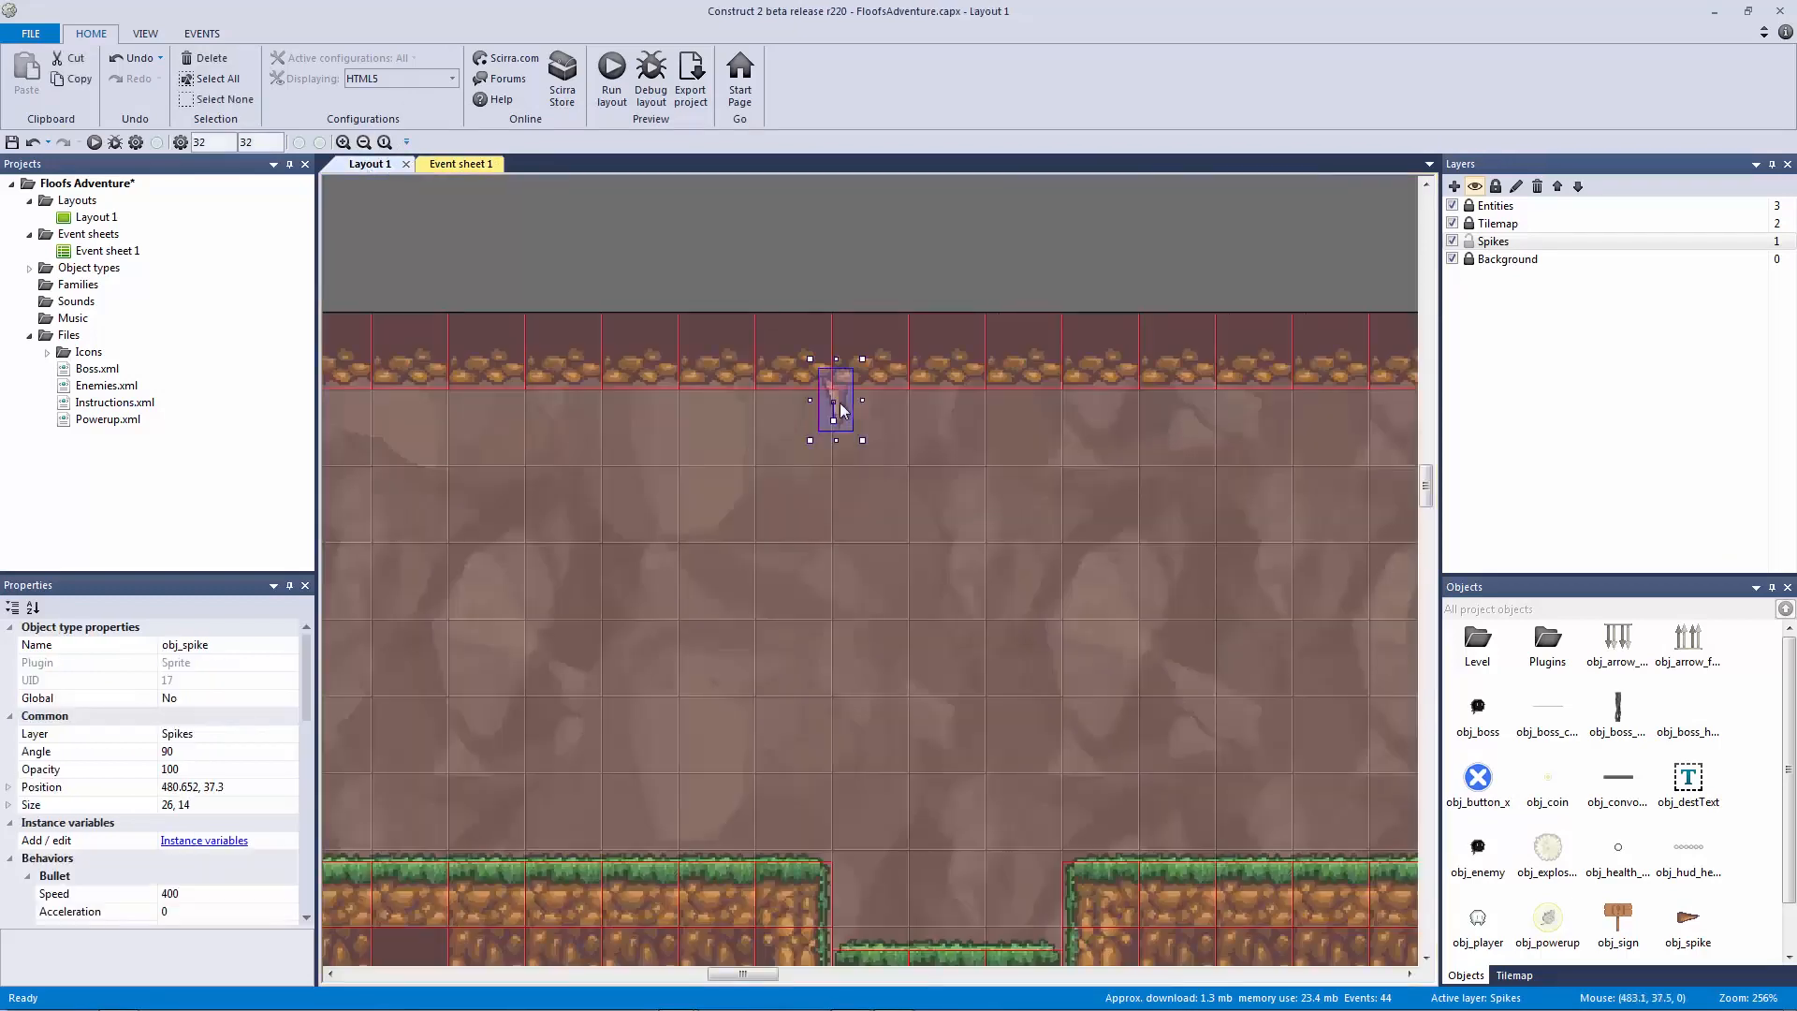
key(ctrl+c)
key(ctrl+v)
click(905, 396)
click(467, 164)
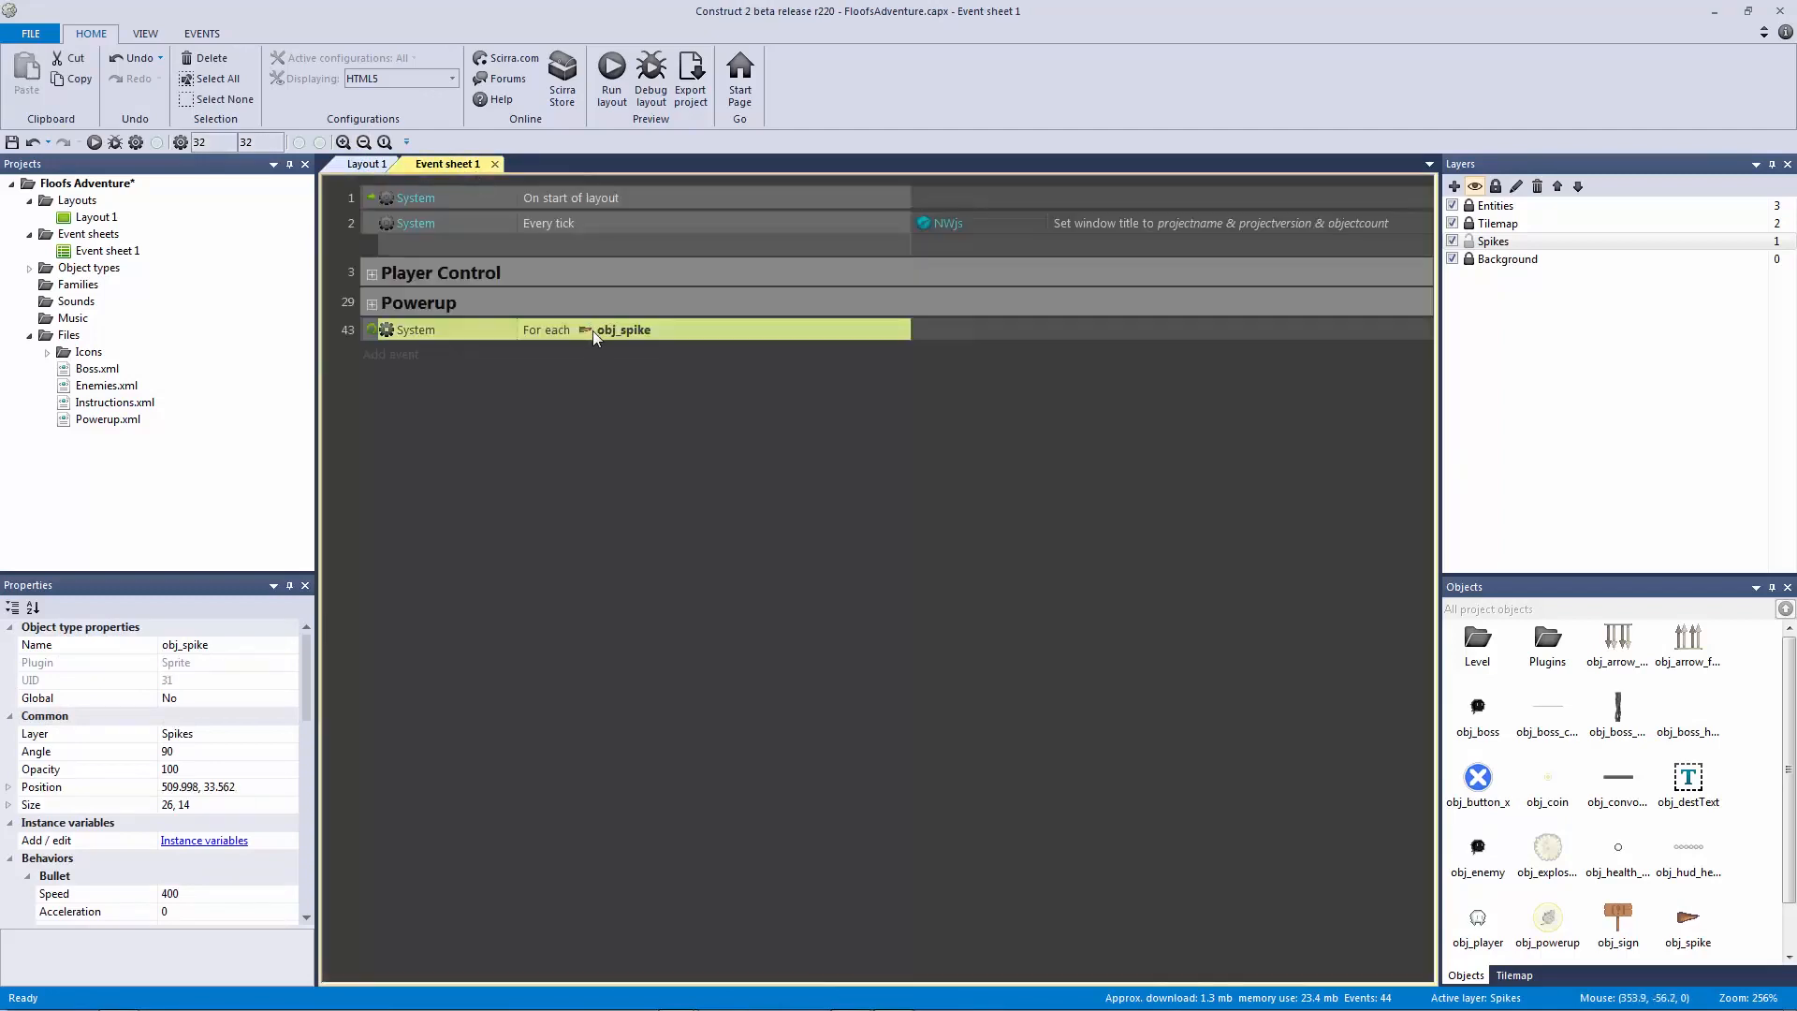
click(367, 165)
drag(912, 392, 910, 404)
key(Delete)
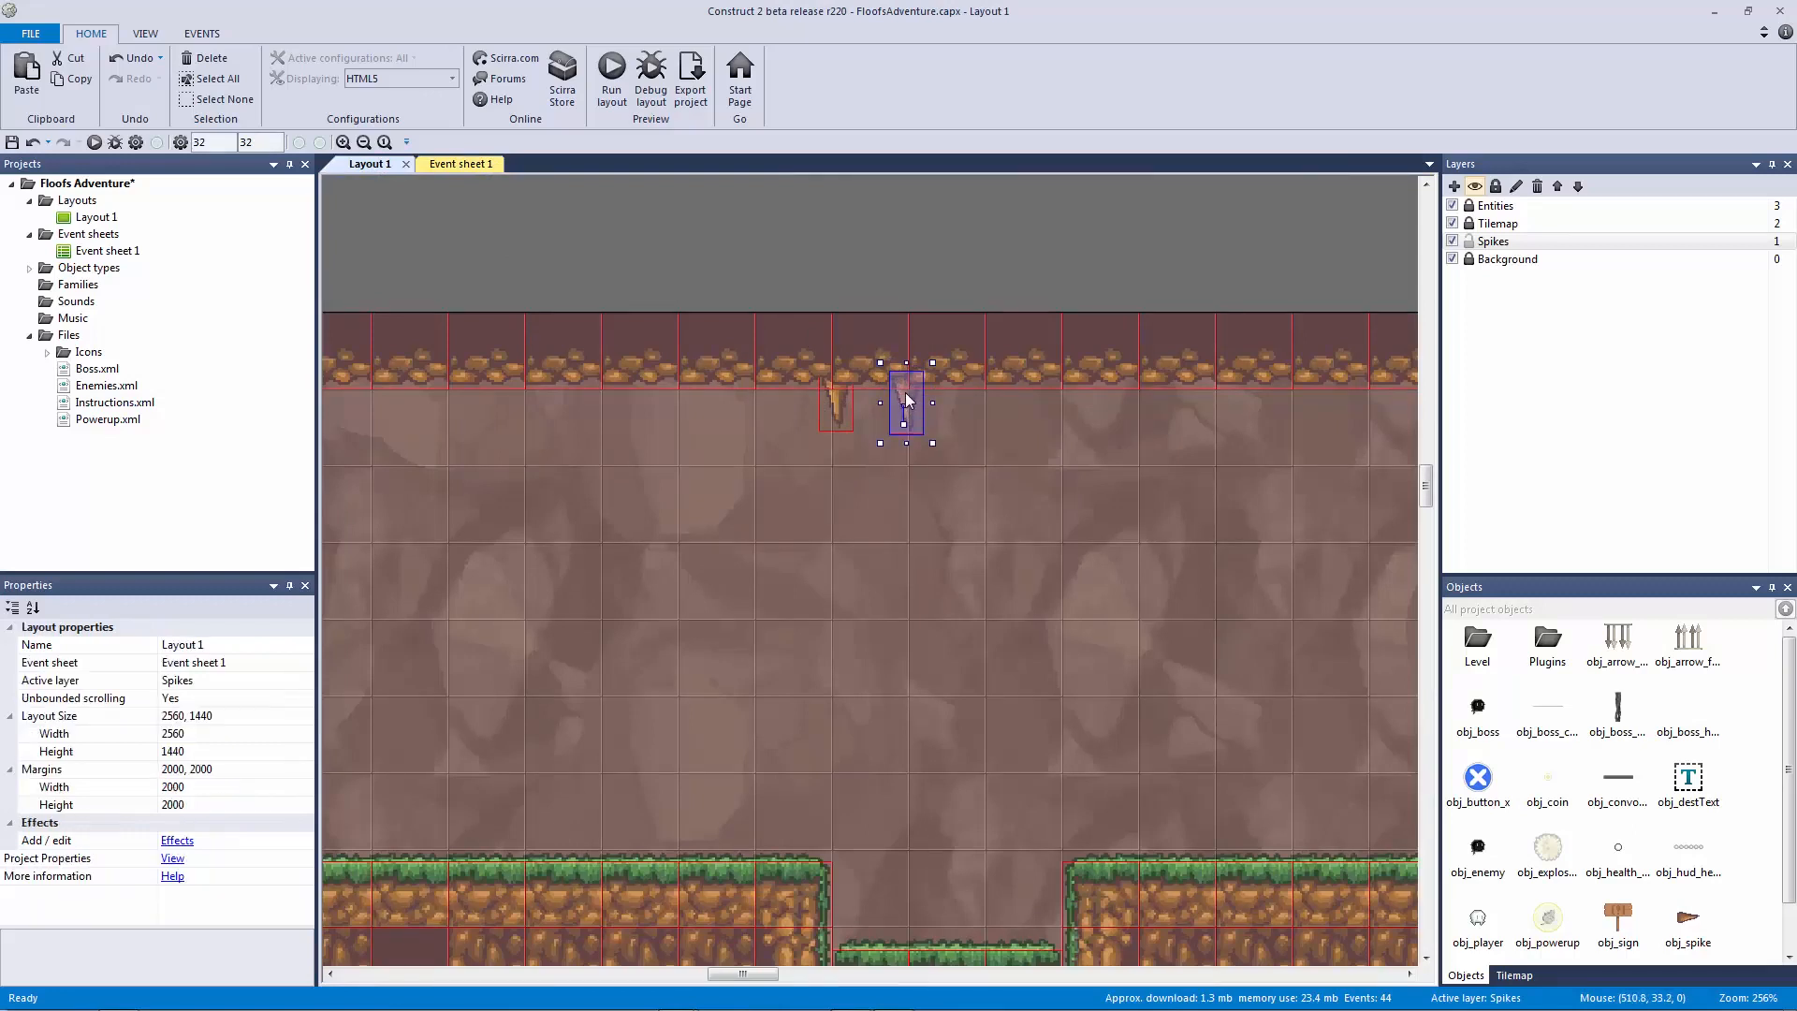
click(839, 389)
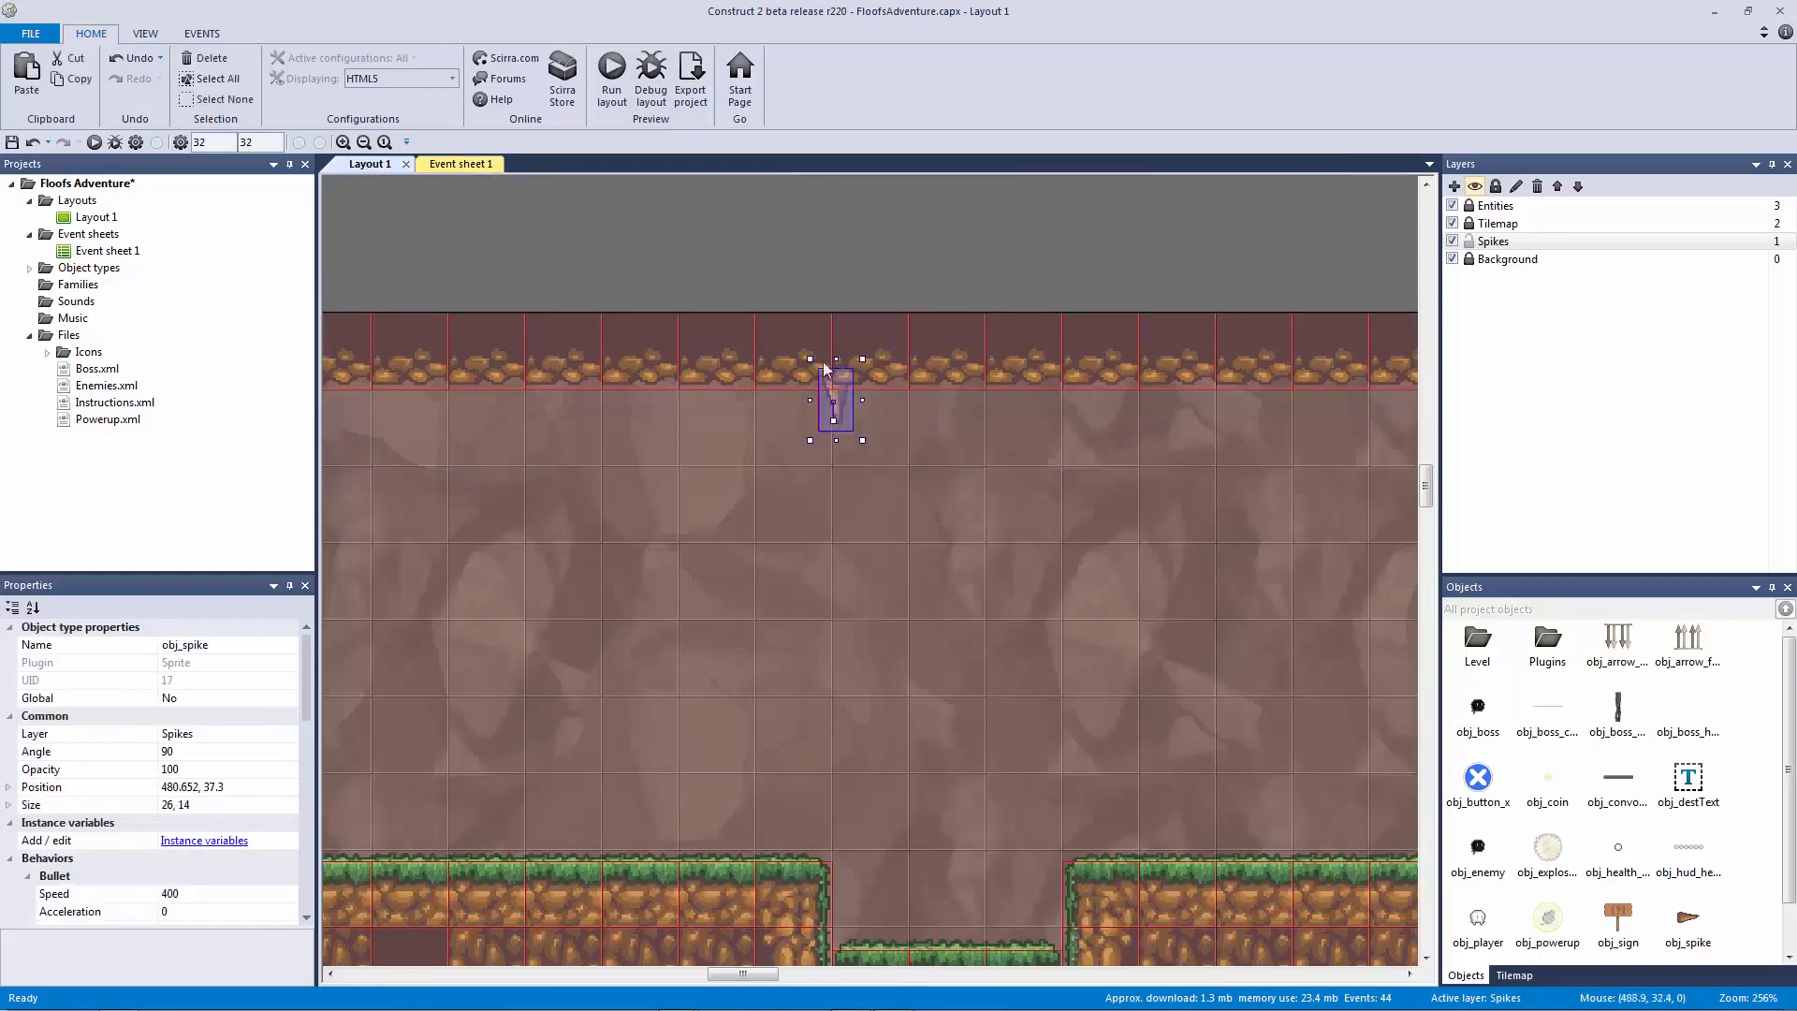
click(480, 164)
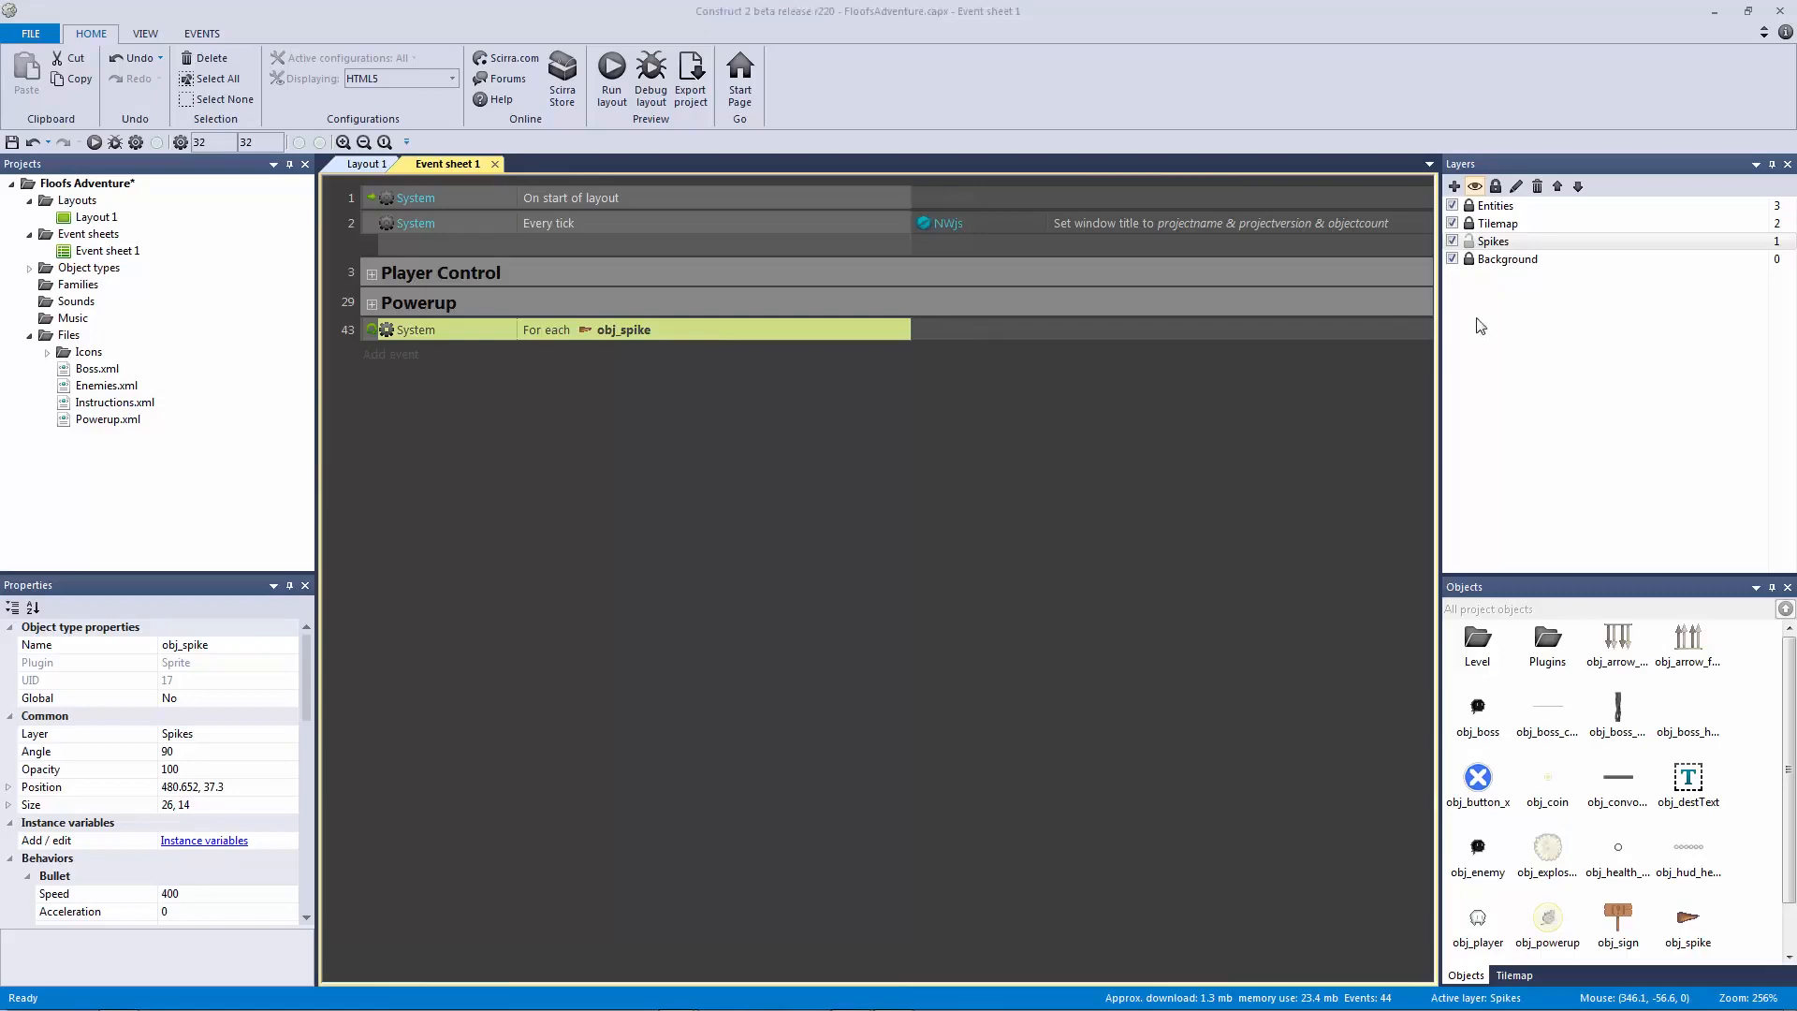
Step: Add an obj_spike Sine 'Set period' action with value random(0.1,0.6) to the loop
click(964, 329)
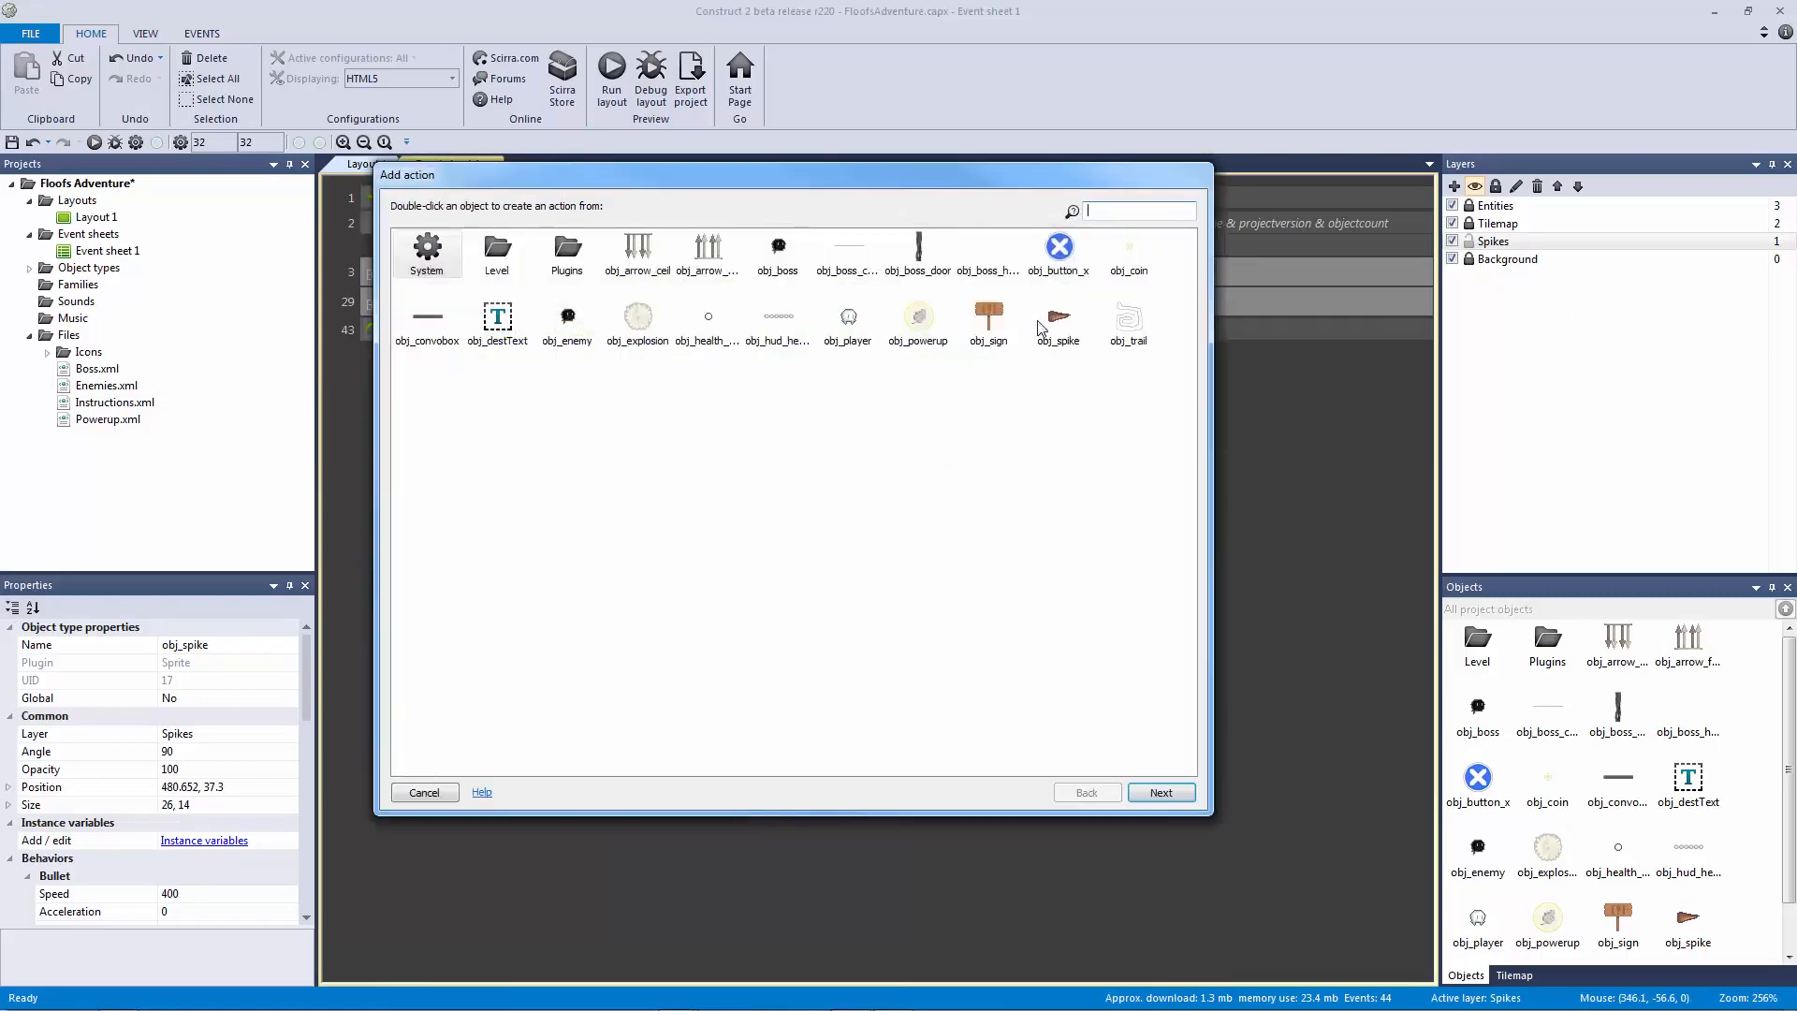
double_click(1050, 323)
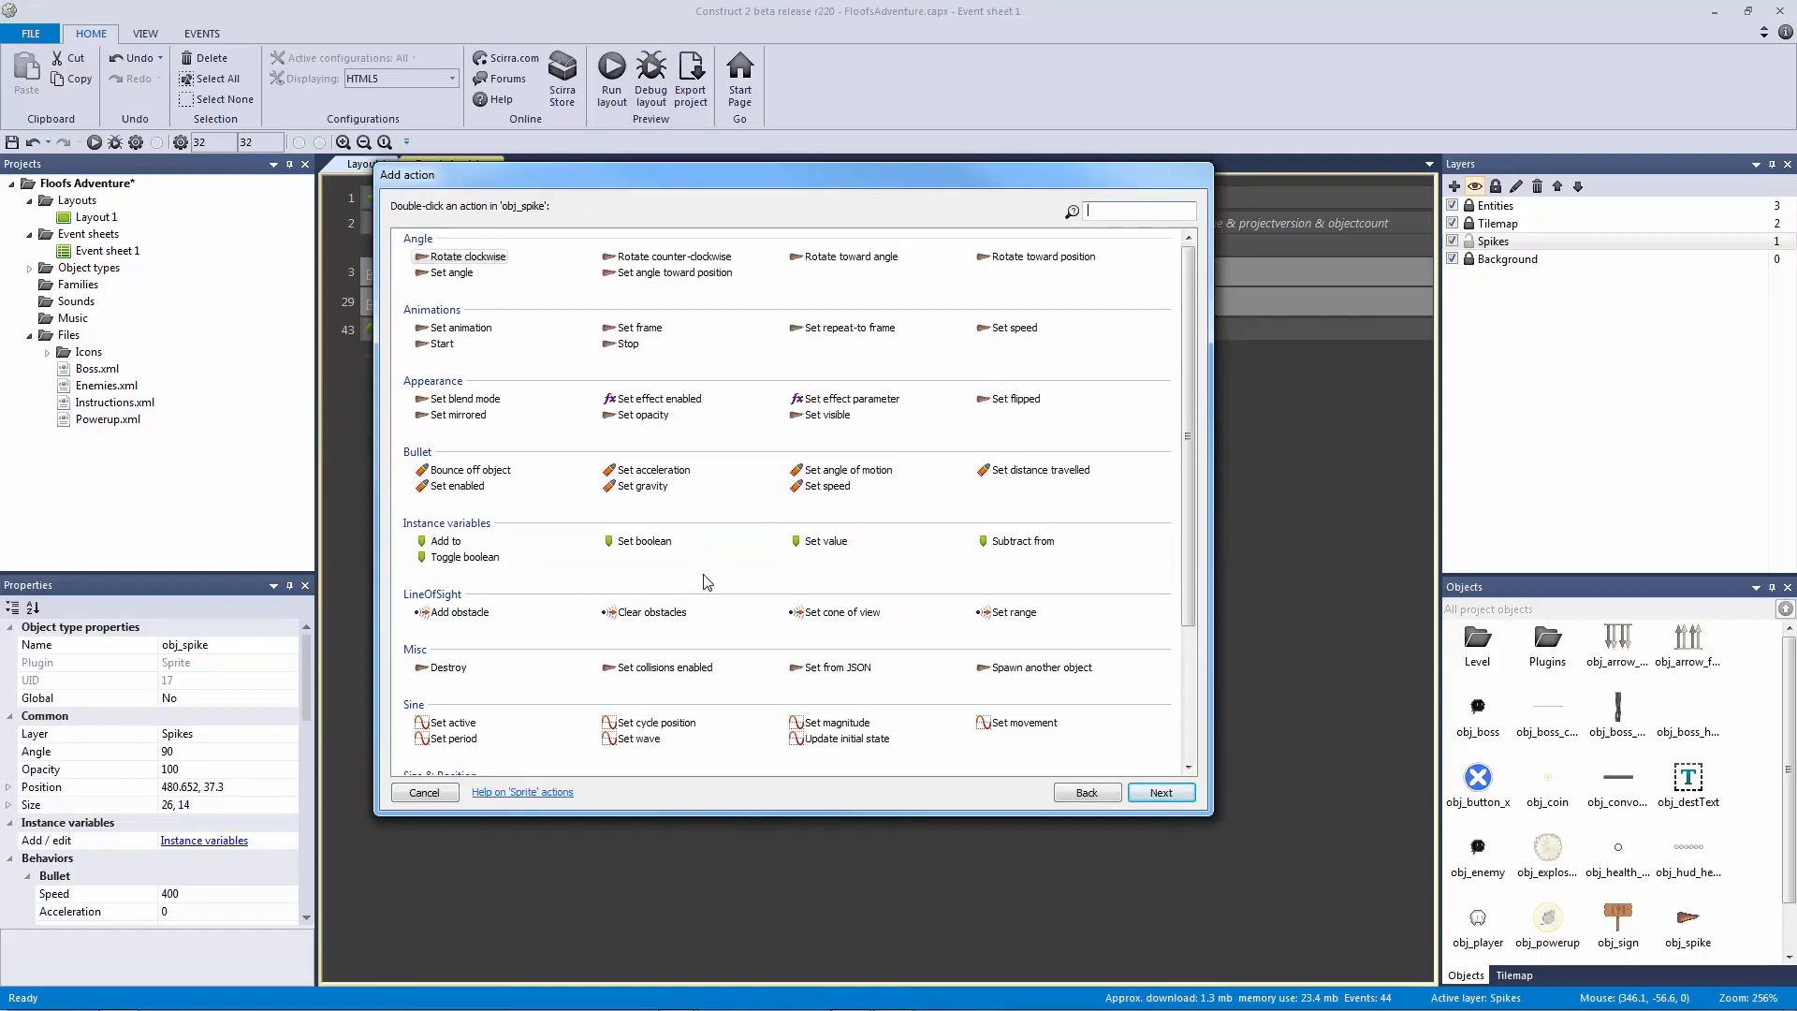
drag(1188, 417, 1190, 509)
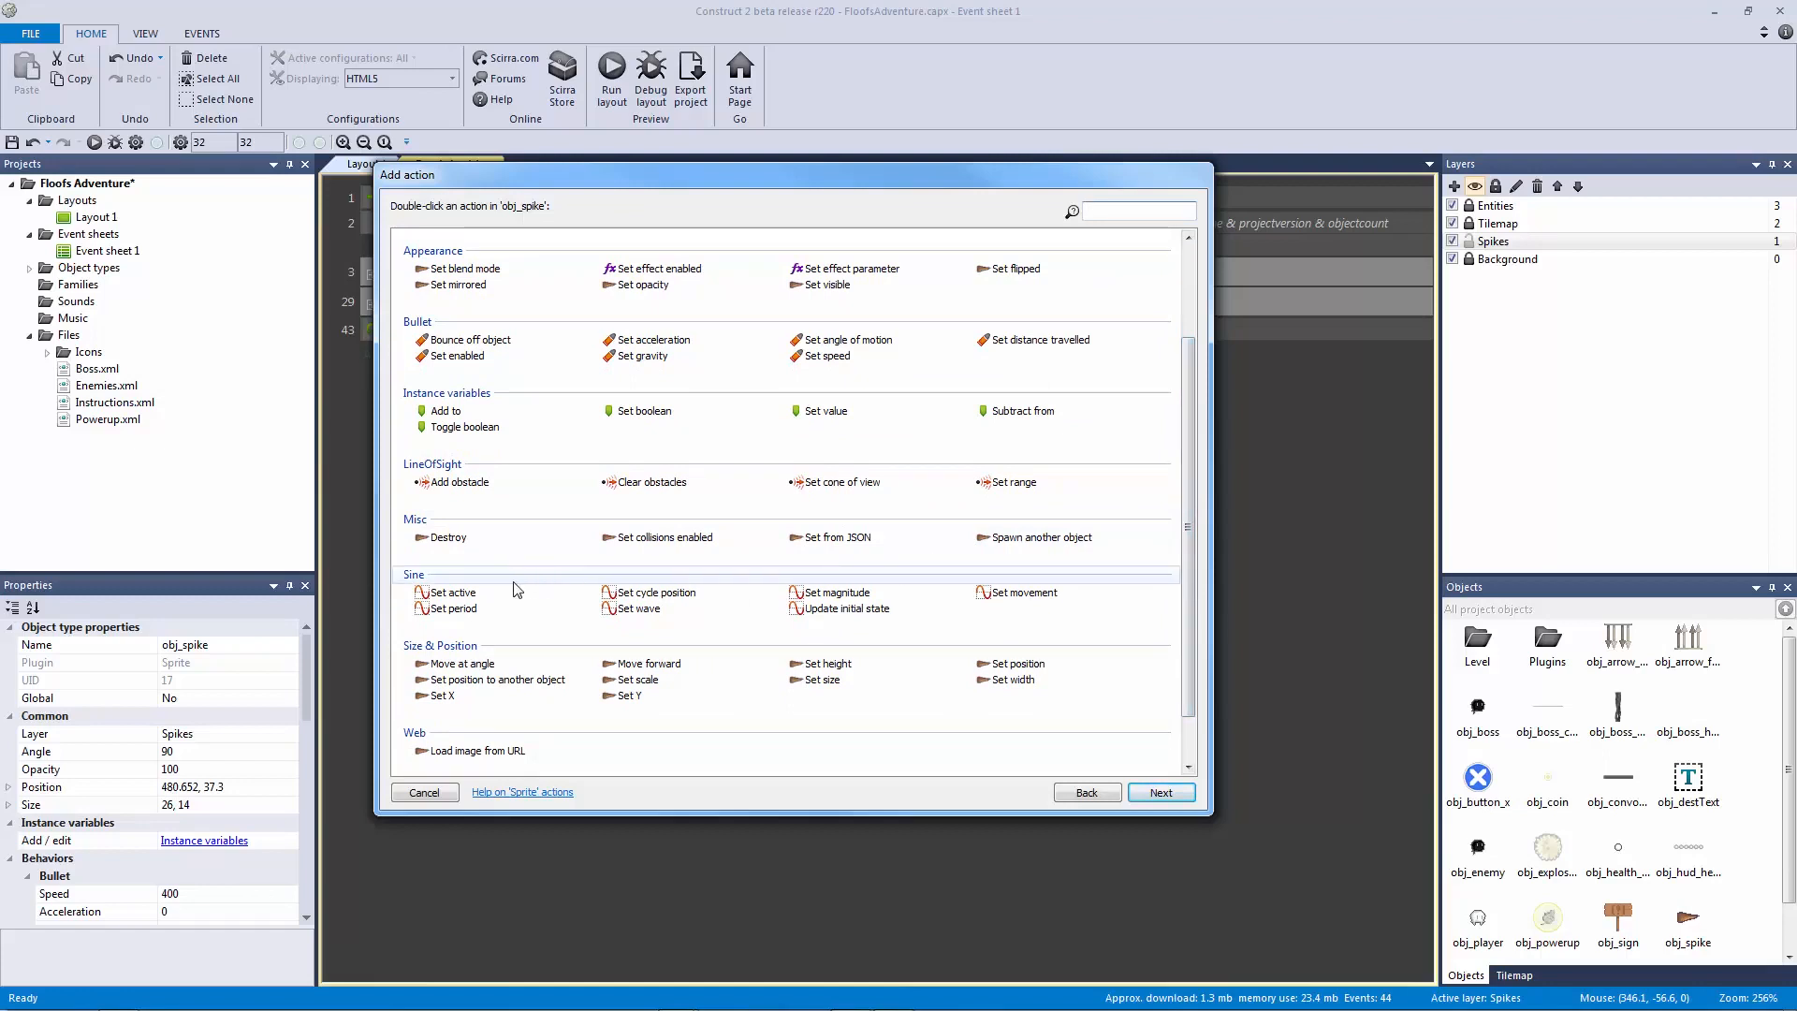
click(455, 593)
click(827, 593)
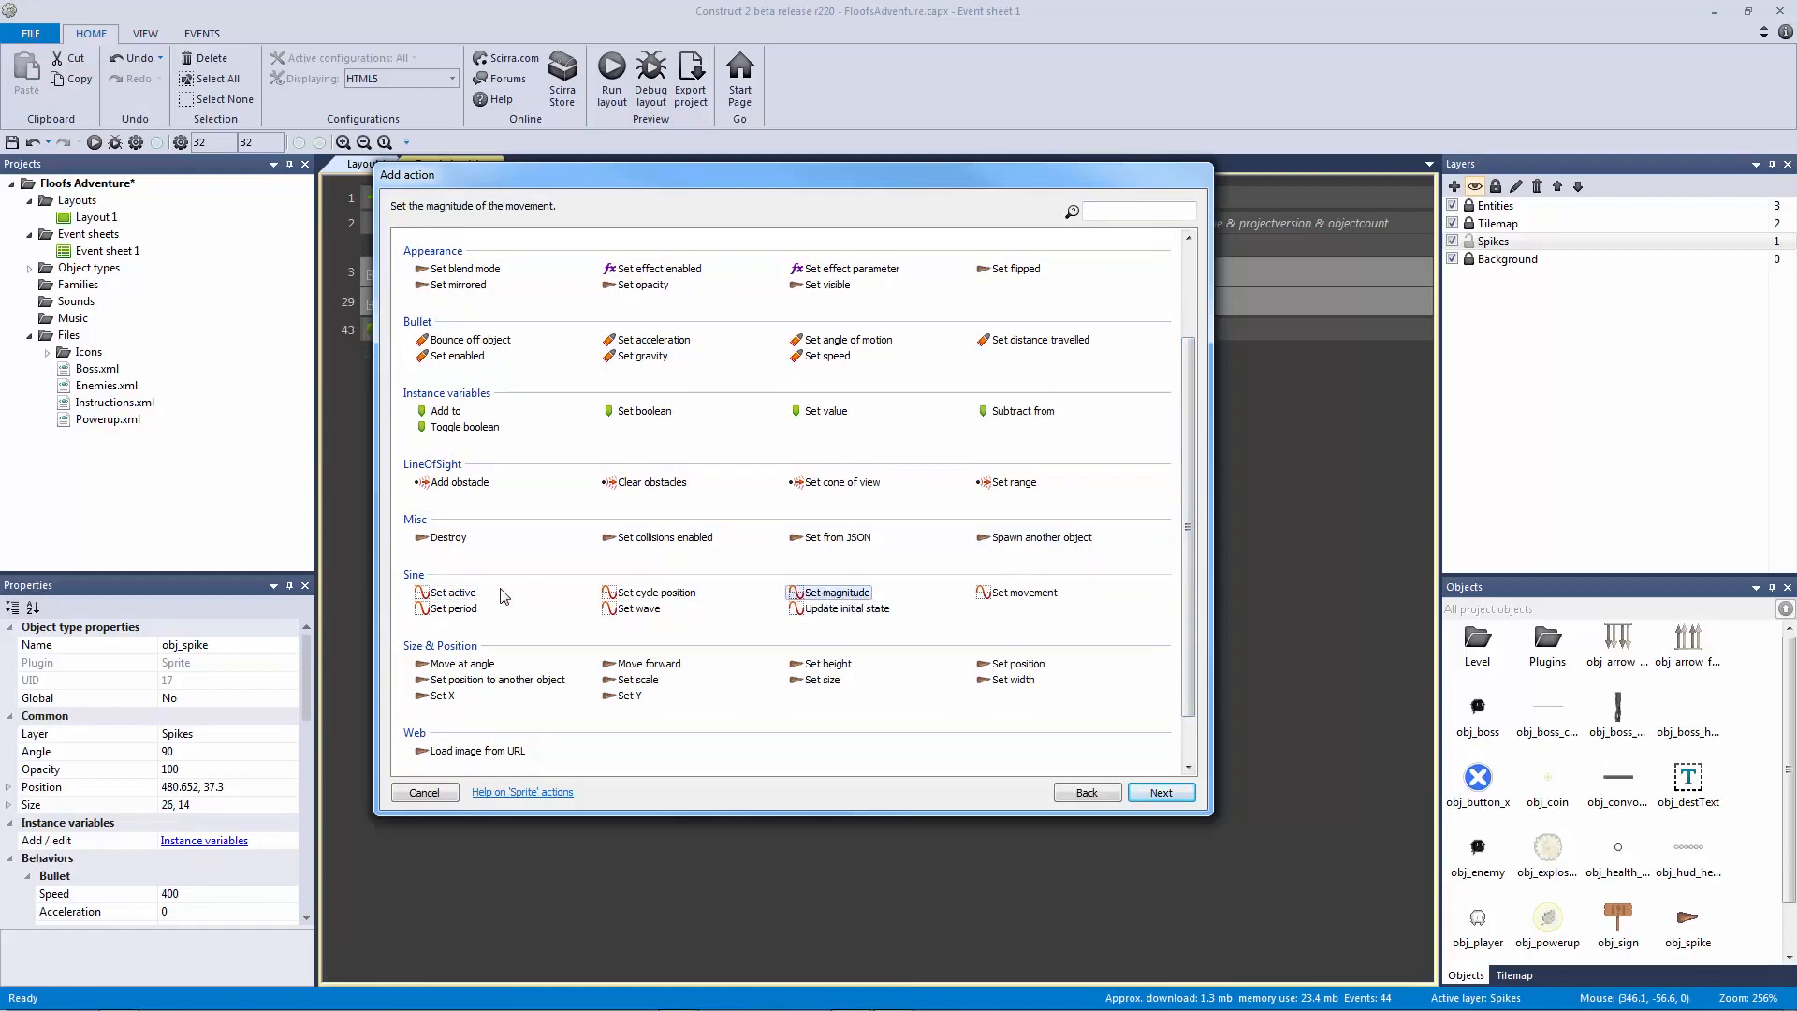
double_click(455, 593)
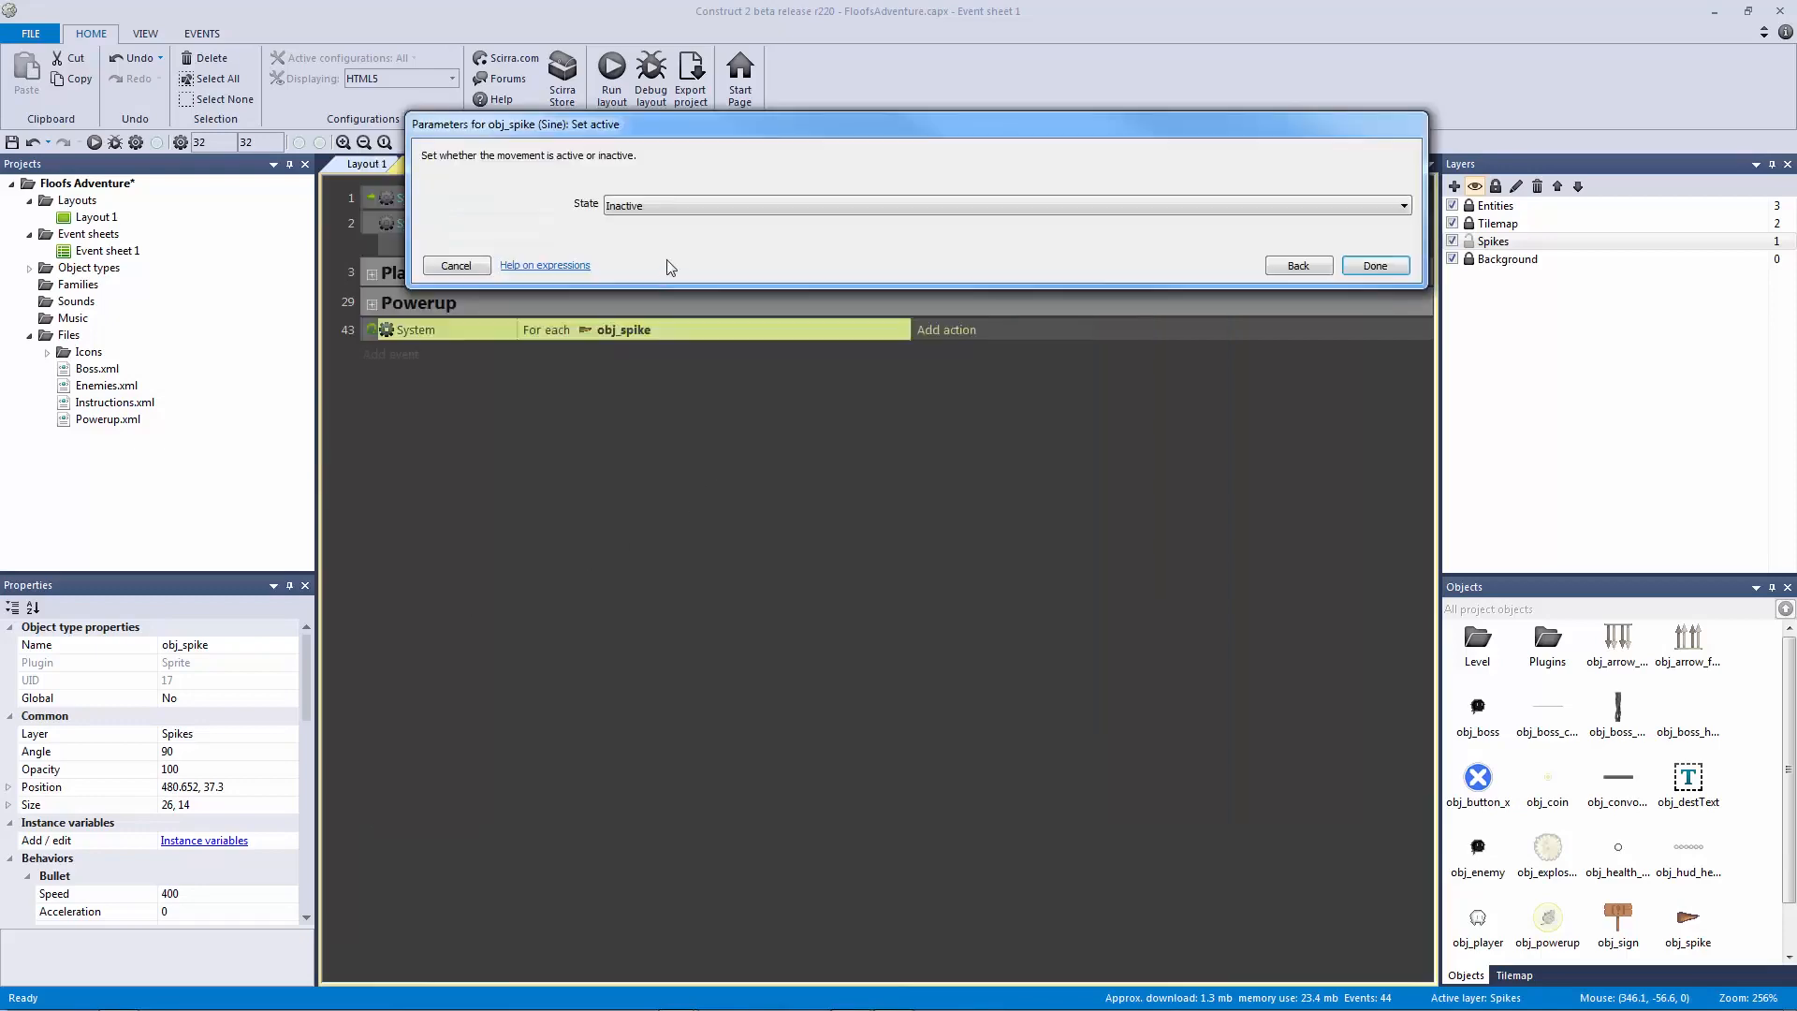
click(1296, 267)
double_click(453, 610)
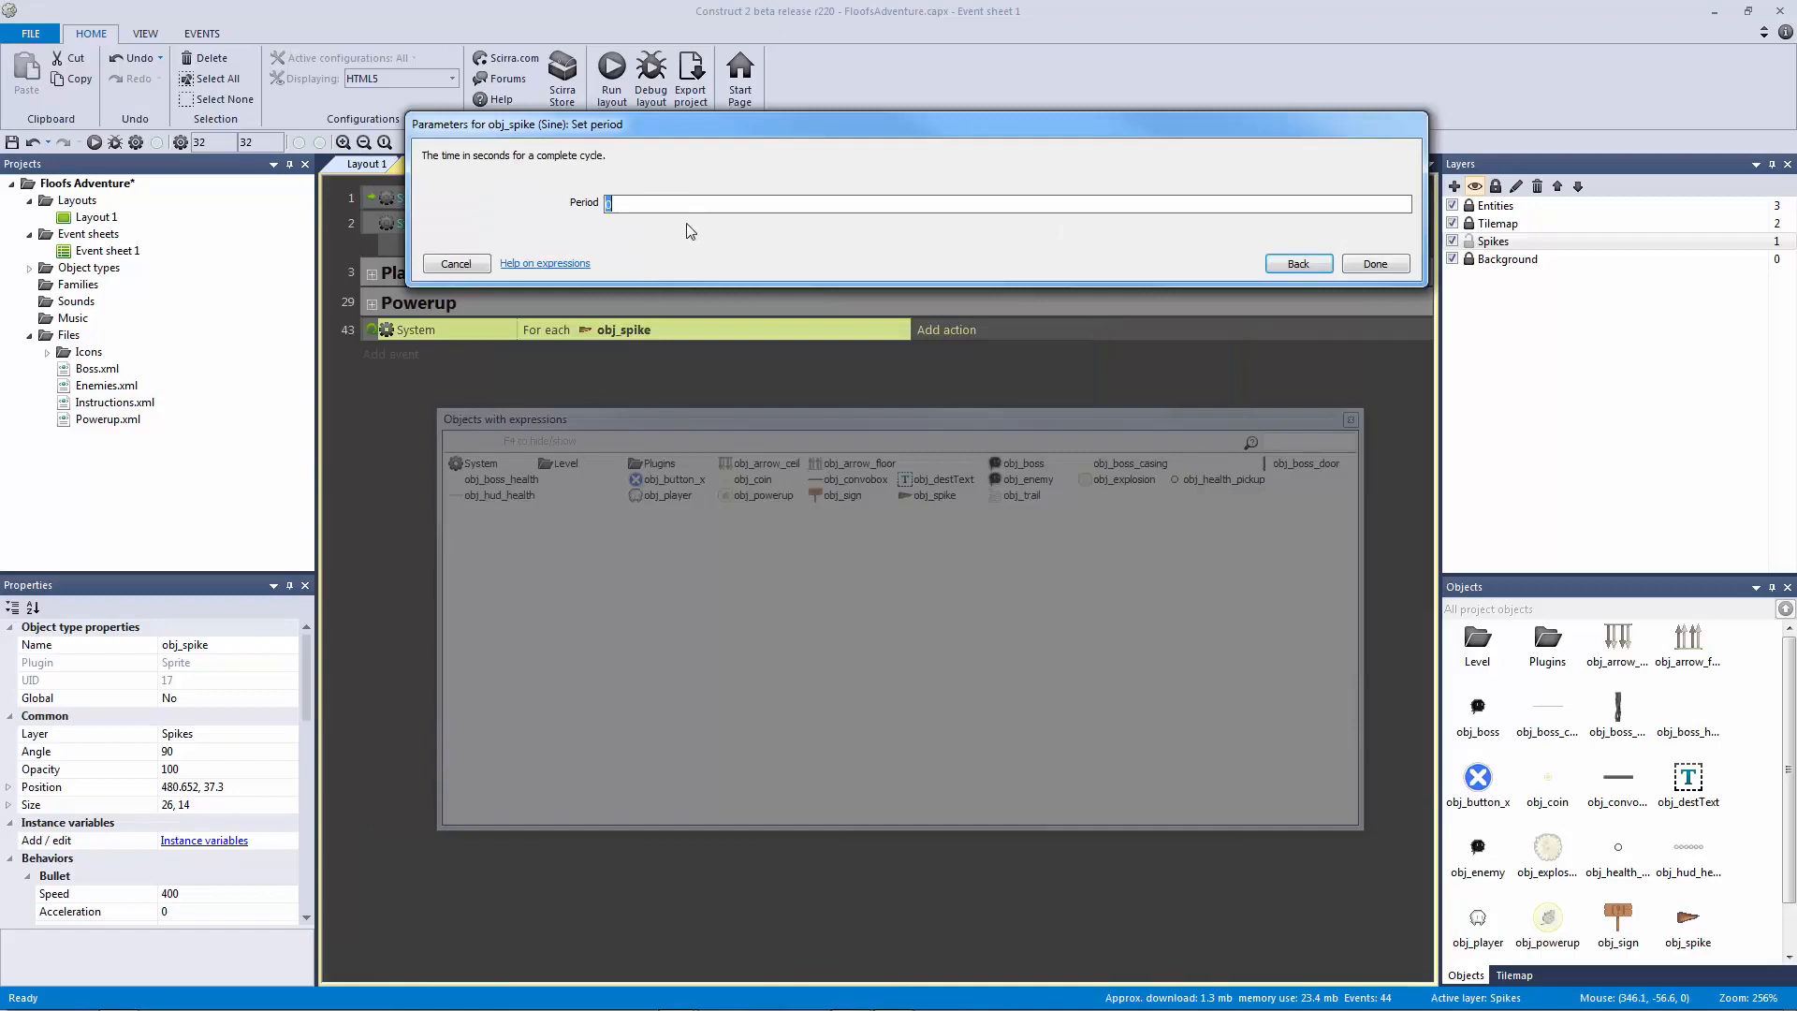
text(random)
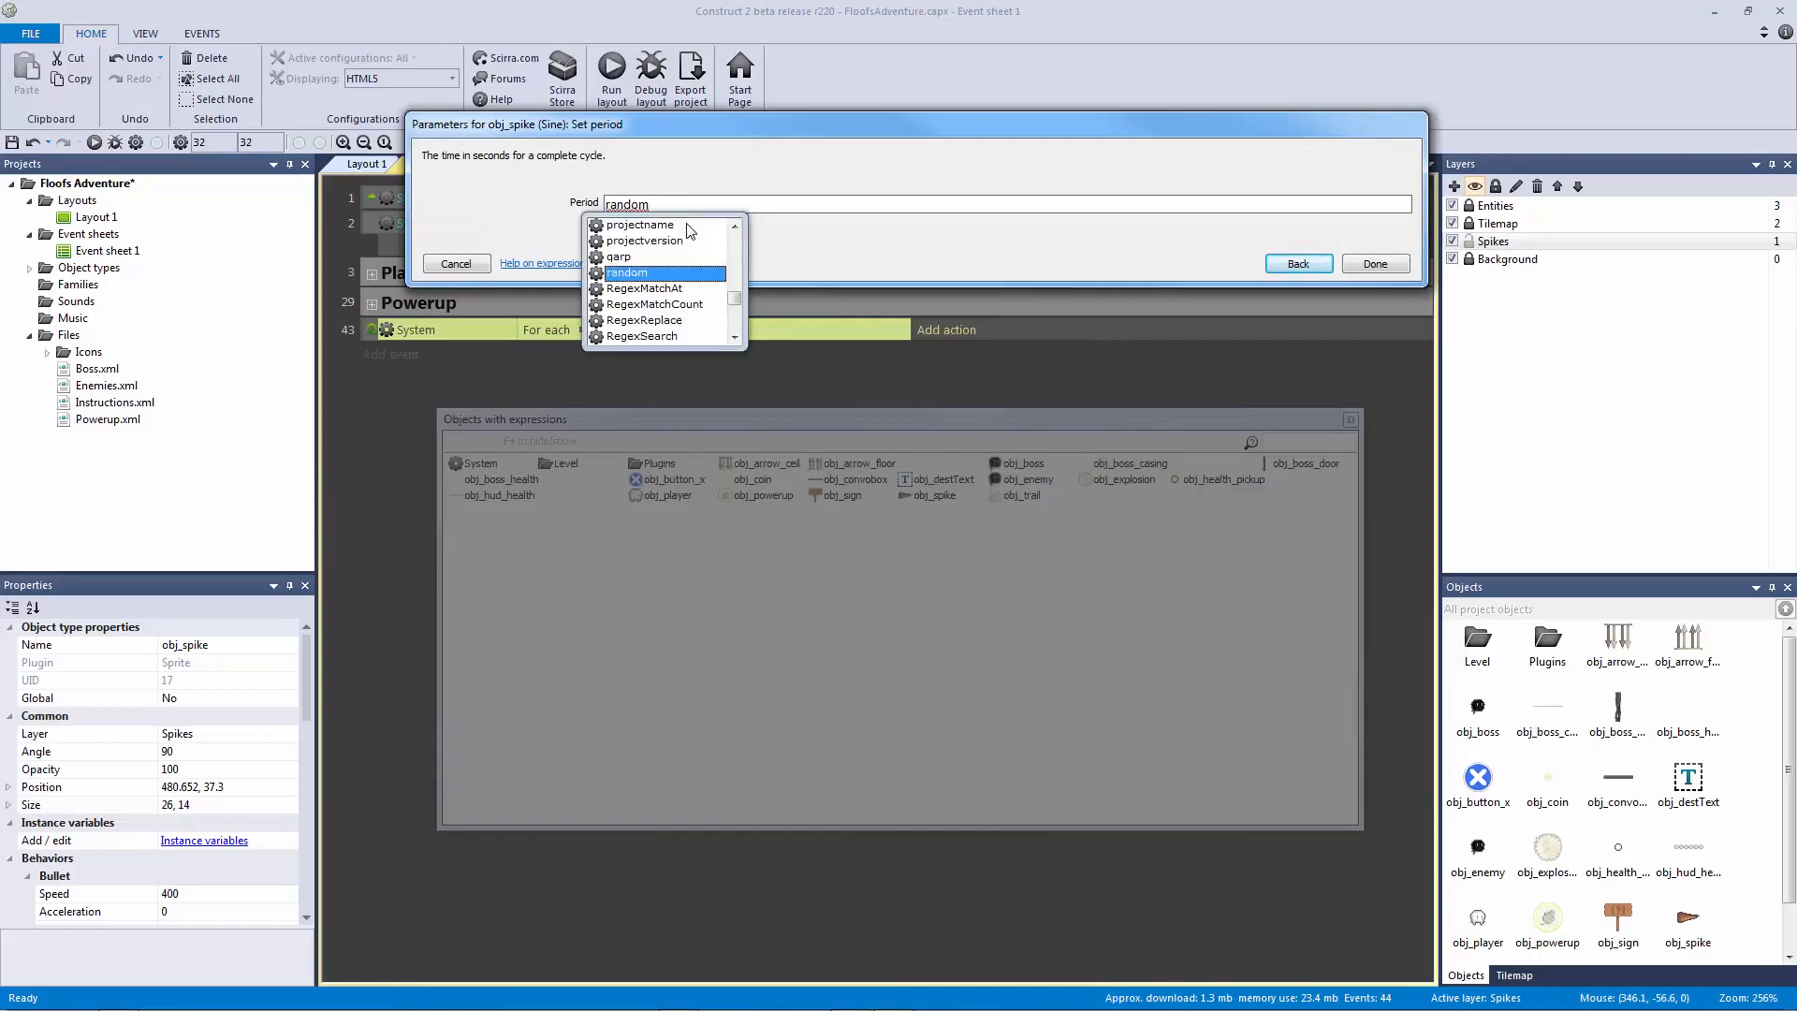
text((0.1,0.6))
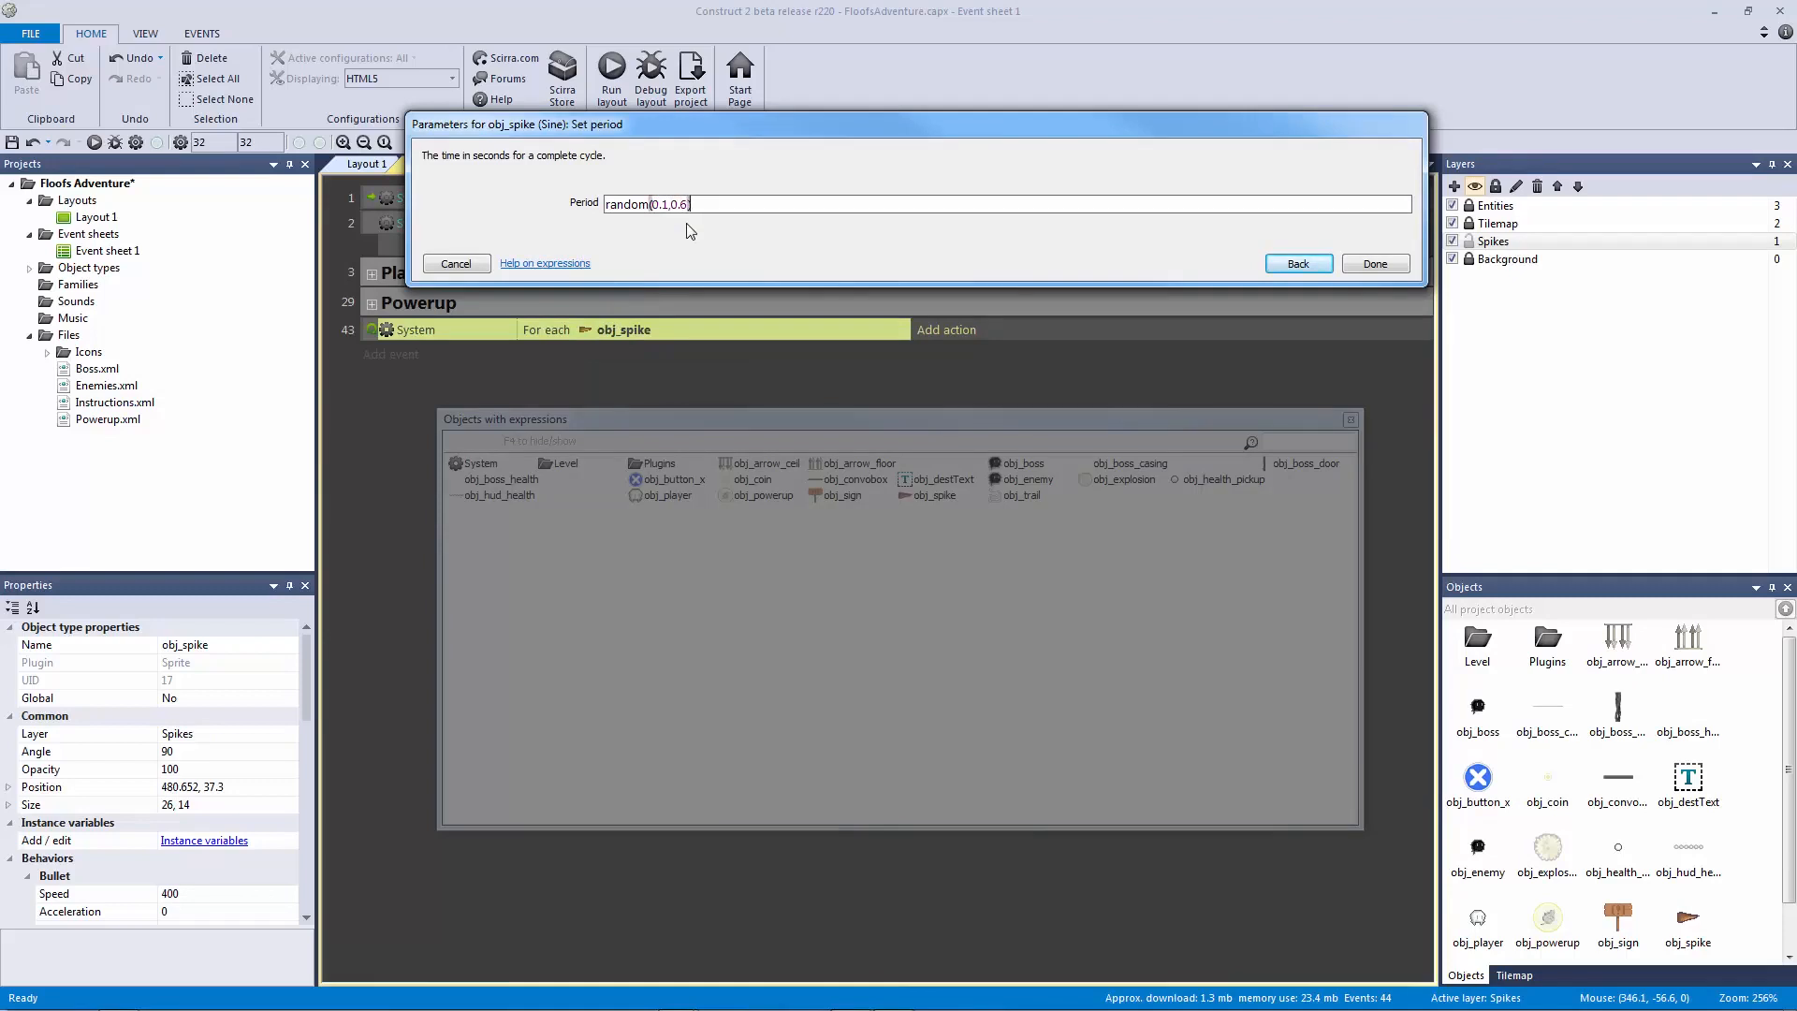
click(1376, 264)
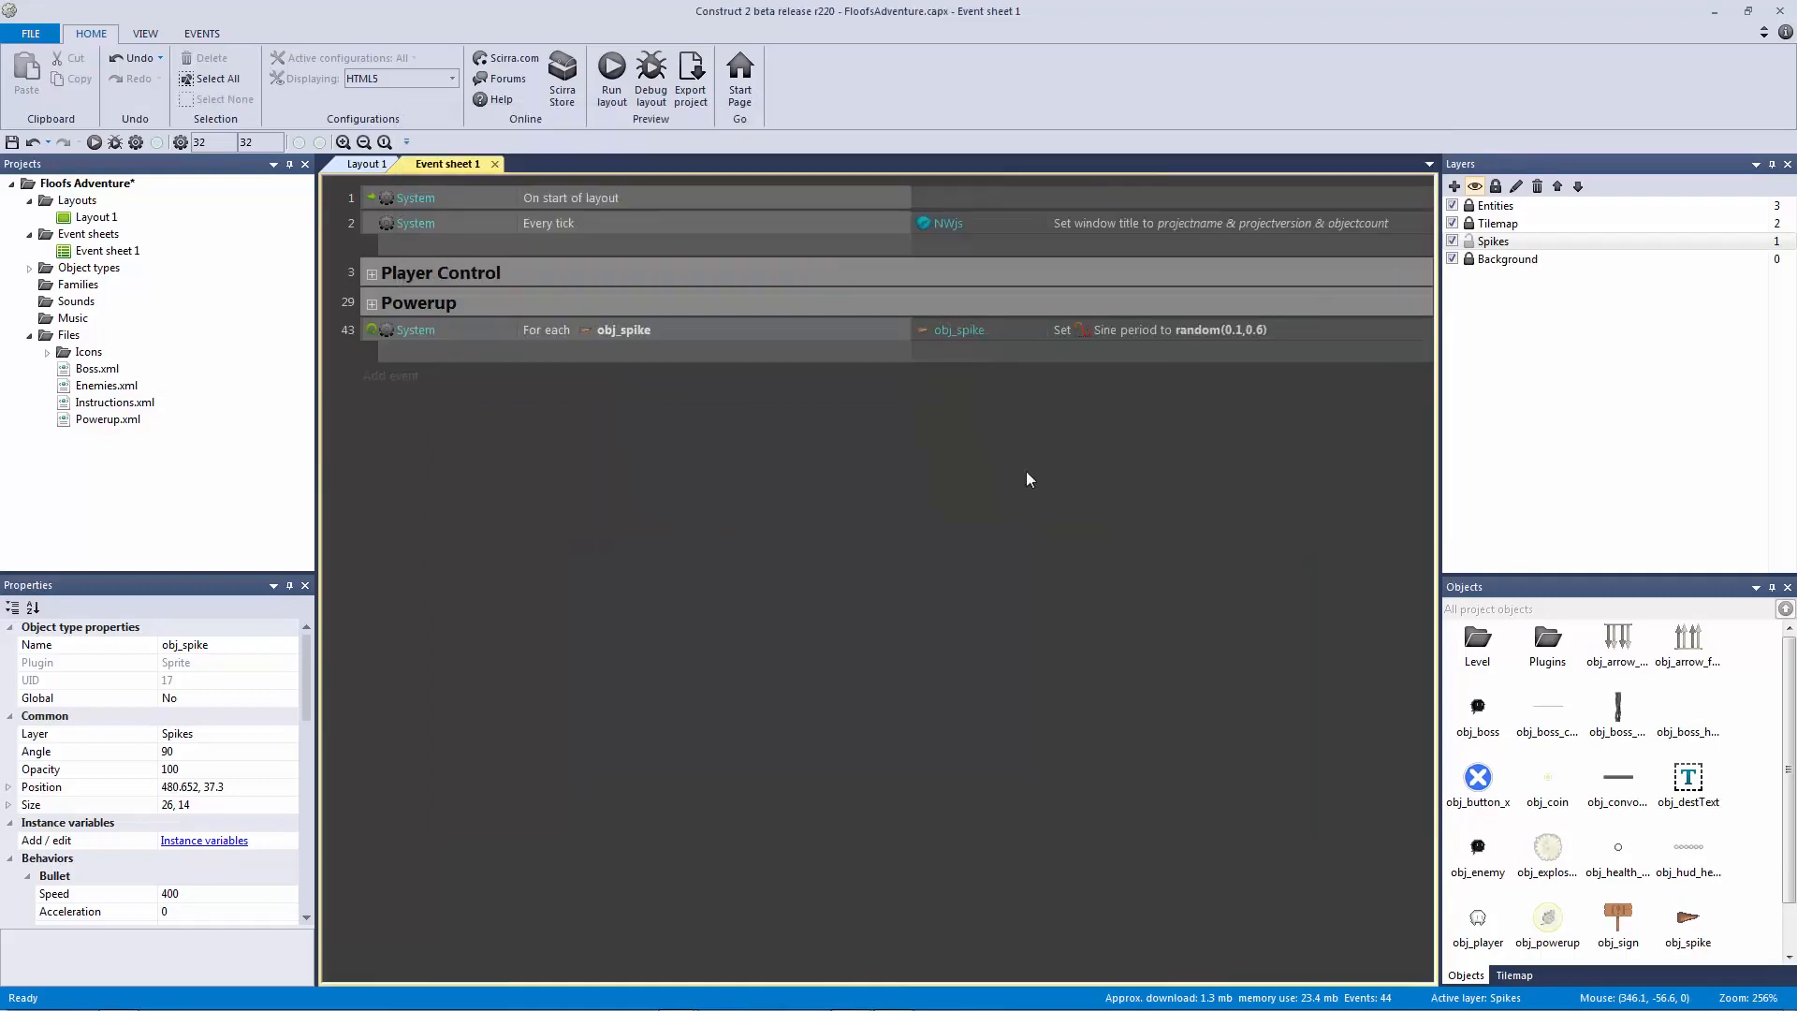
ctrl+scroll(1026, 469, up, 3)
double_click(1179, 423)
click(798, 219)
drag(527, 430, 542, 321)
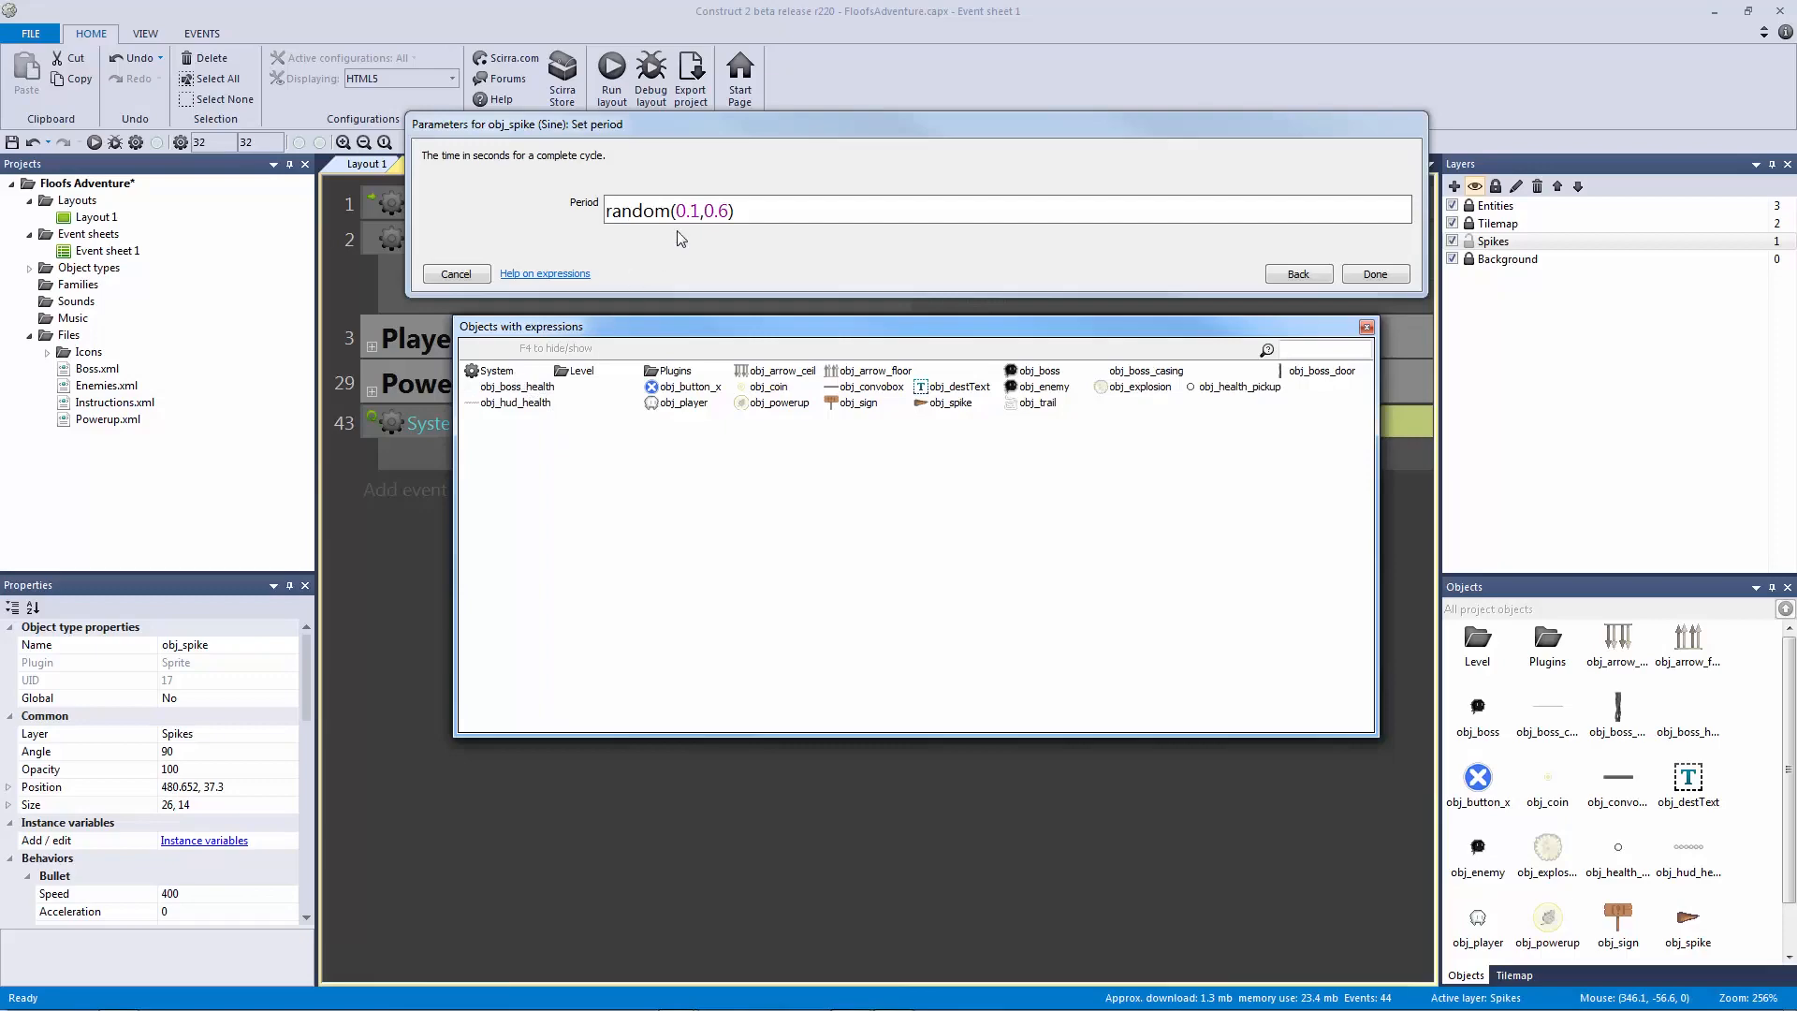
double_click(494, 371)
scroll(552, 502, down, 3)
scroll(553, 502, up, 3)
click(1305, 349)
text(random)
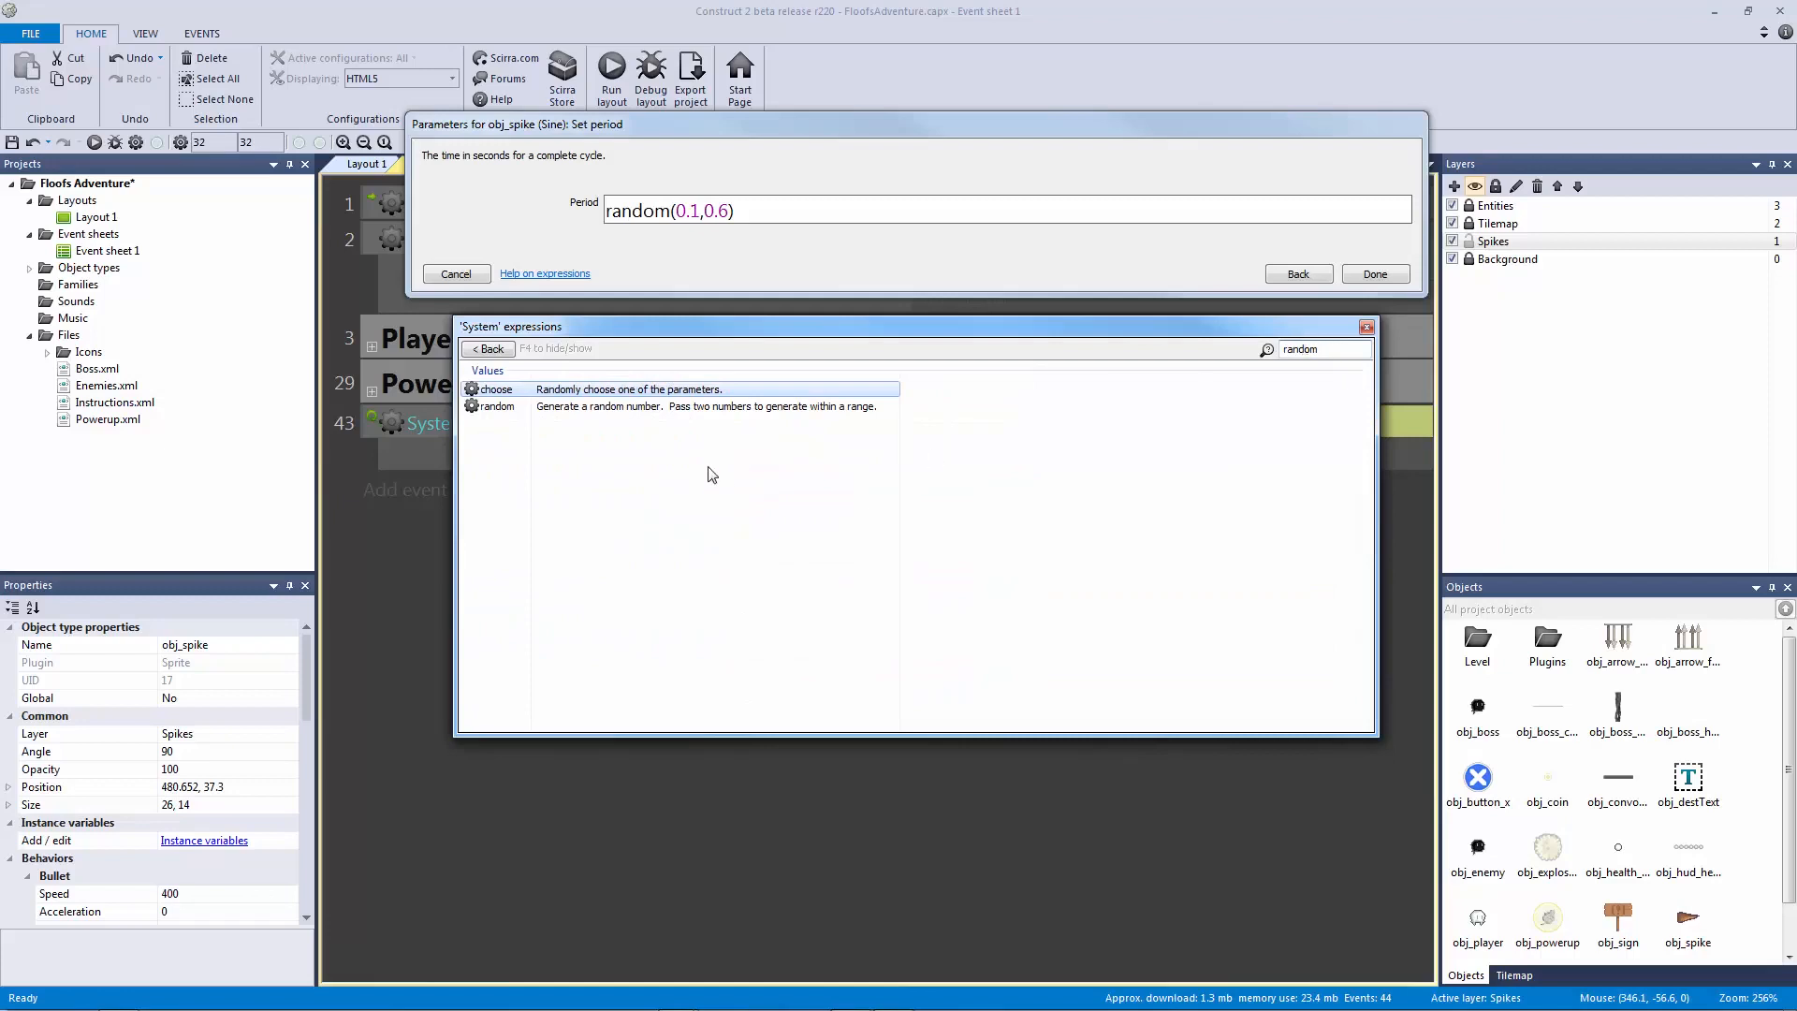
click(549, 412)
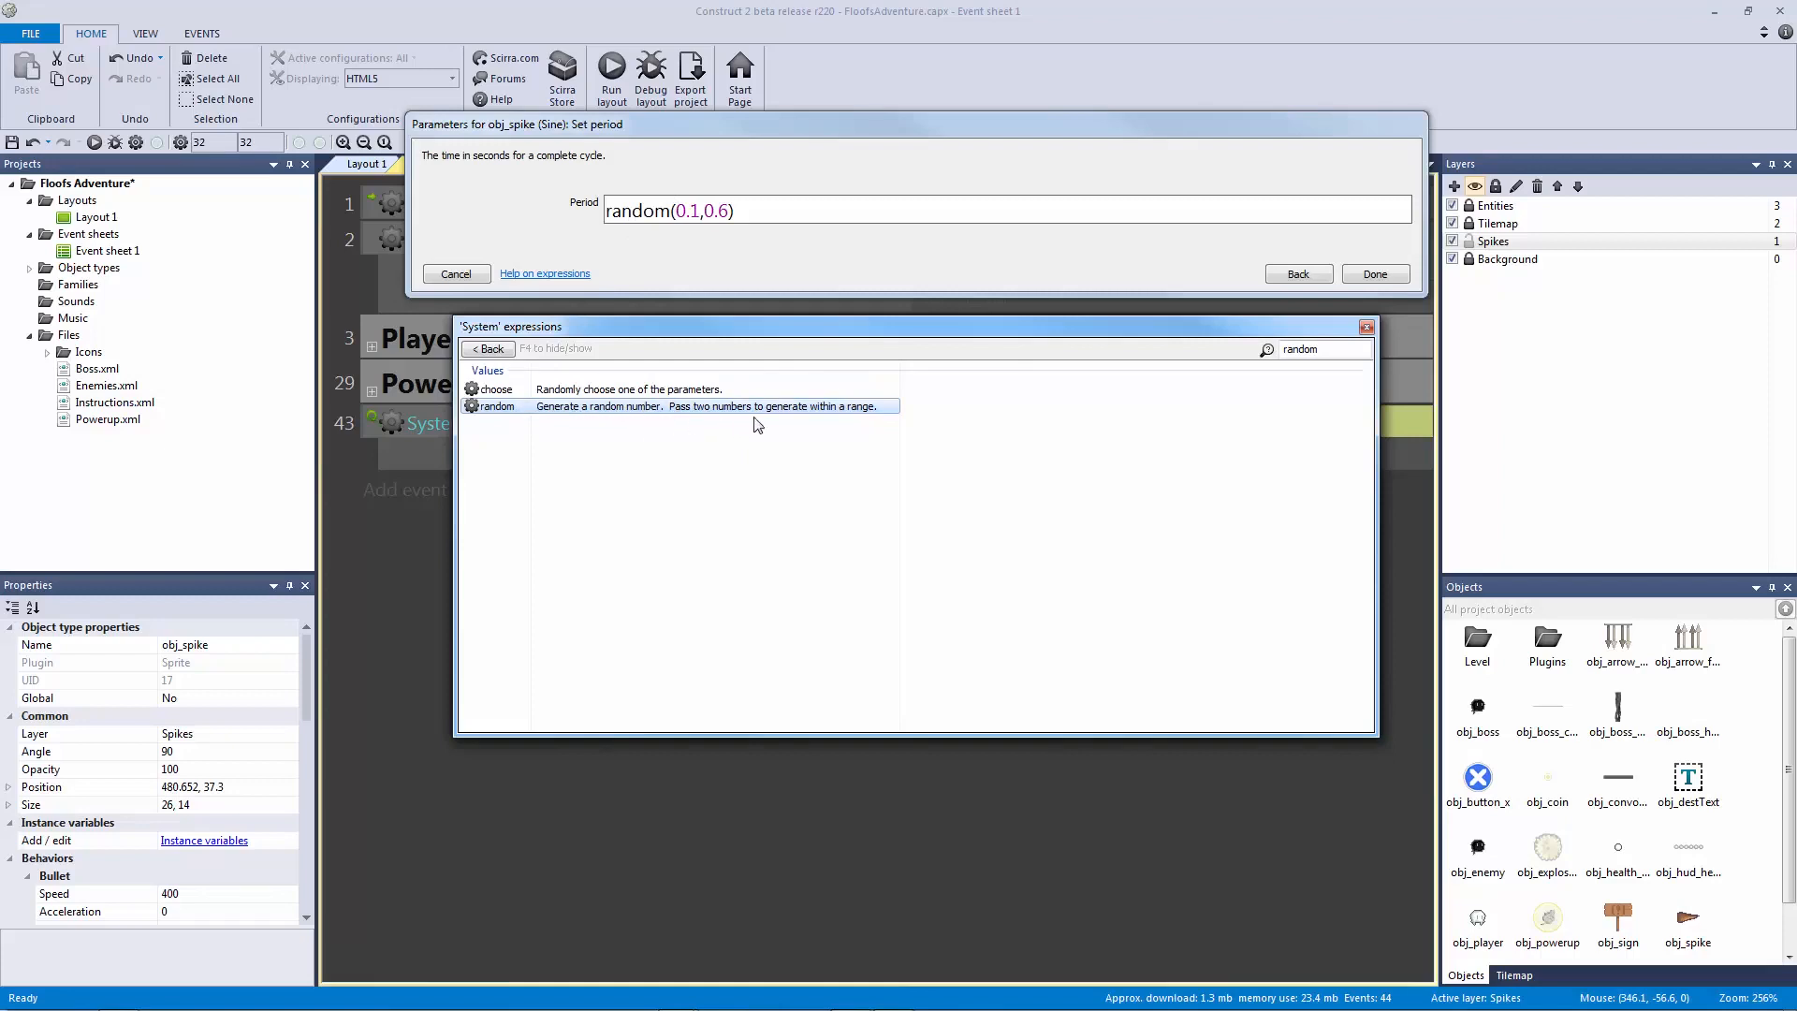
click(692, 222)
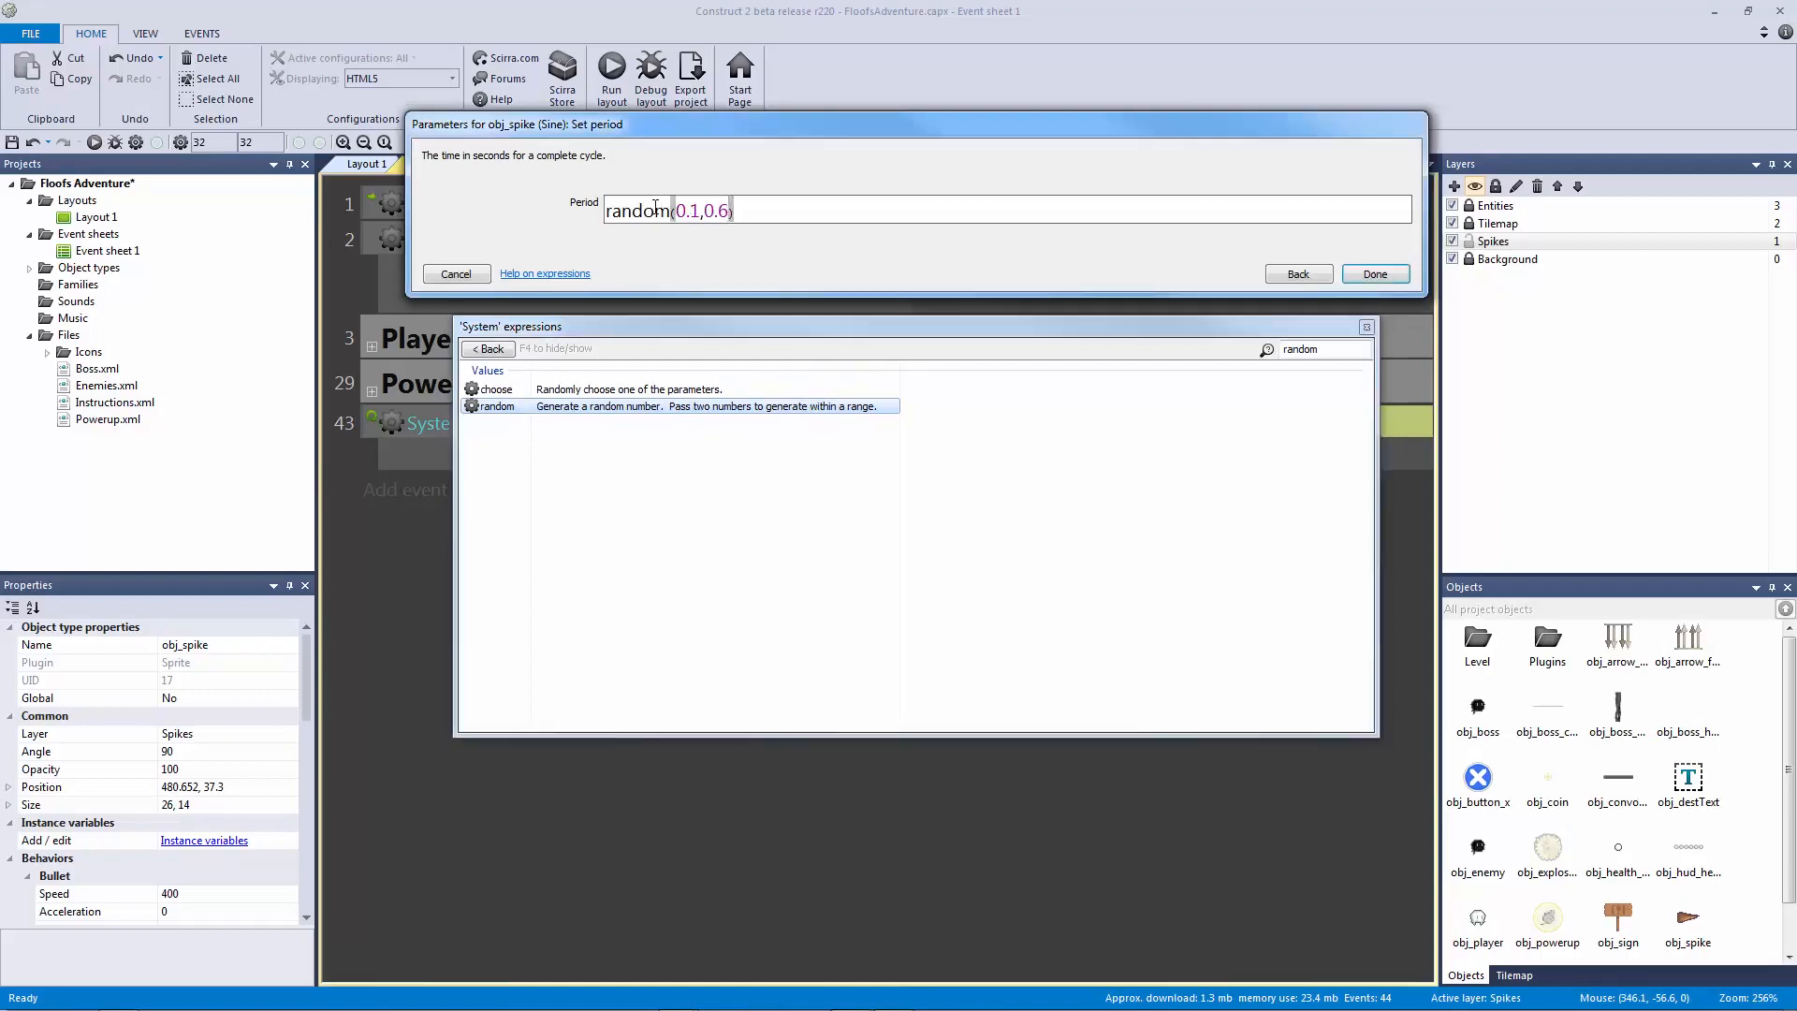
drag(733, 210, 502, 220)
text(random)
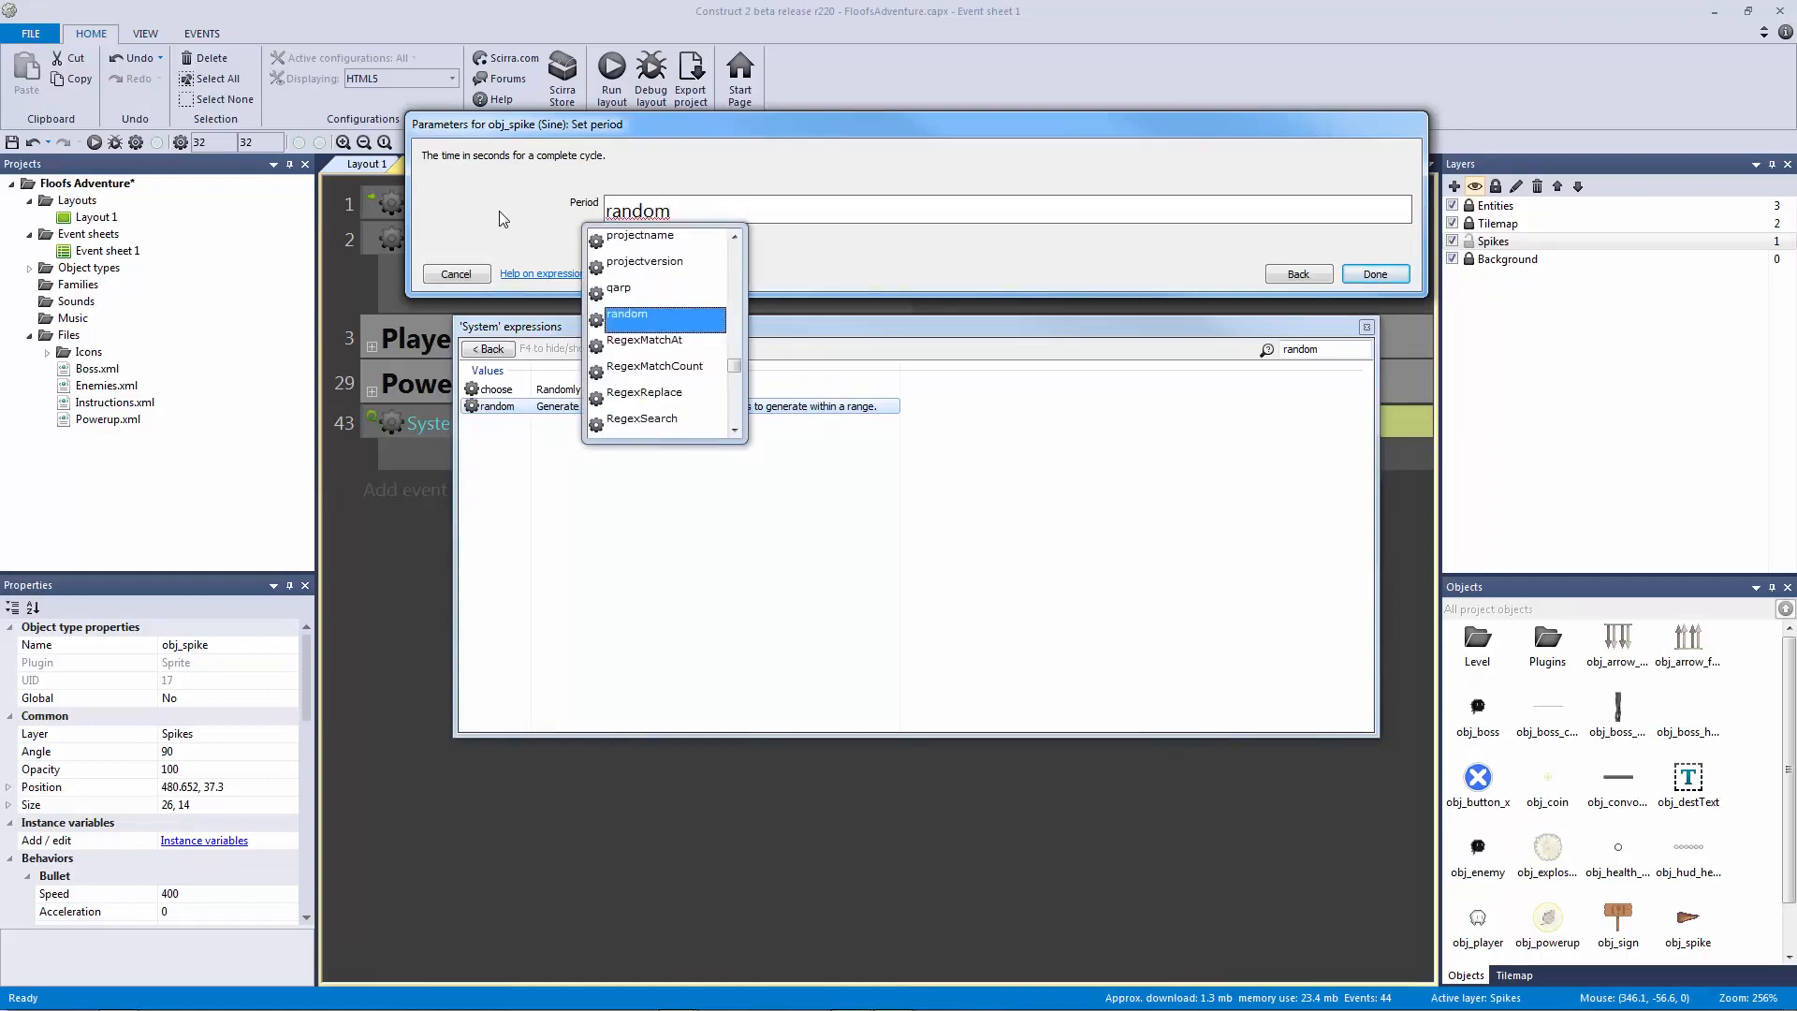
text(()
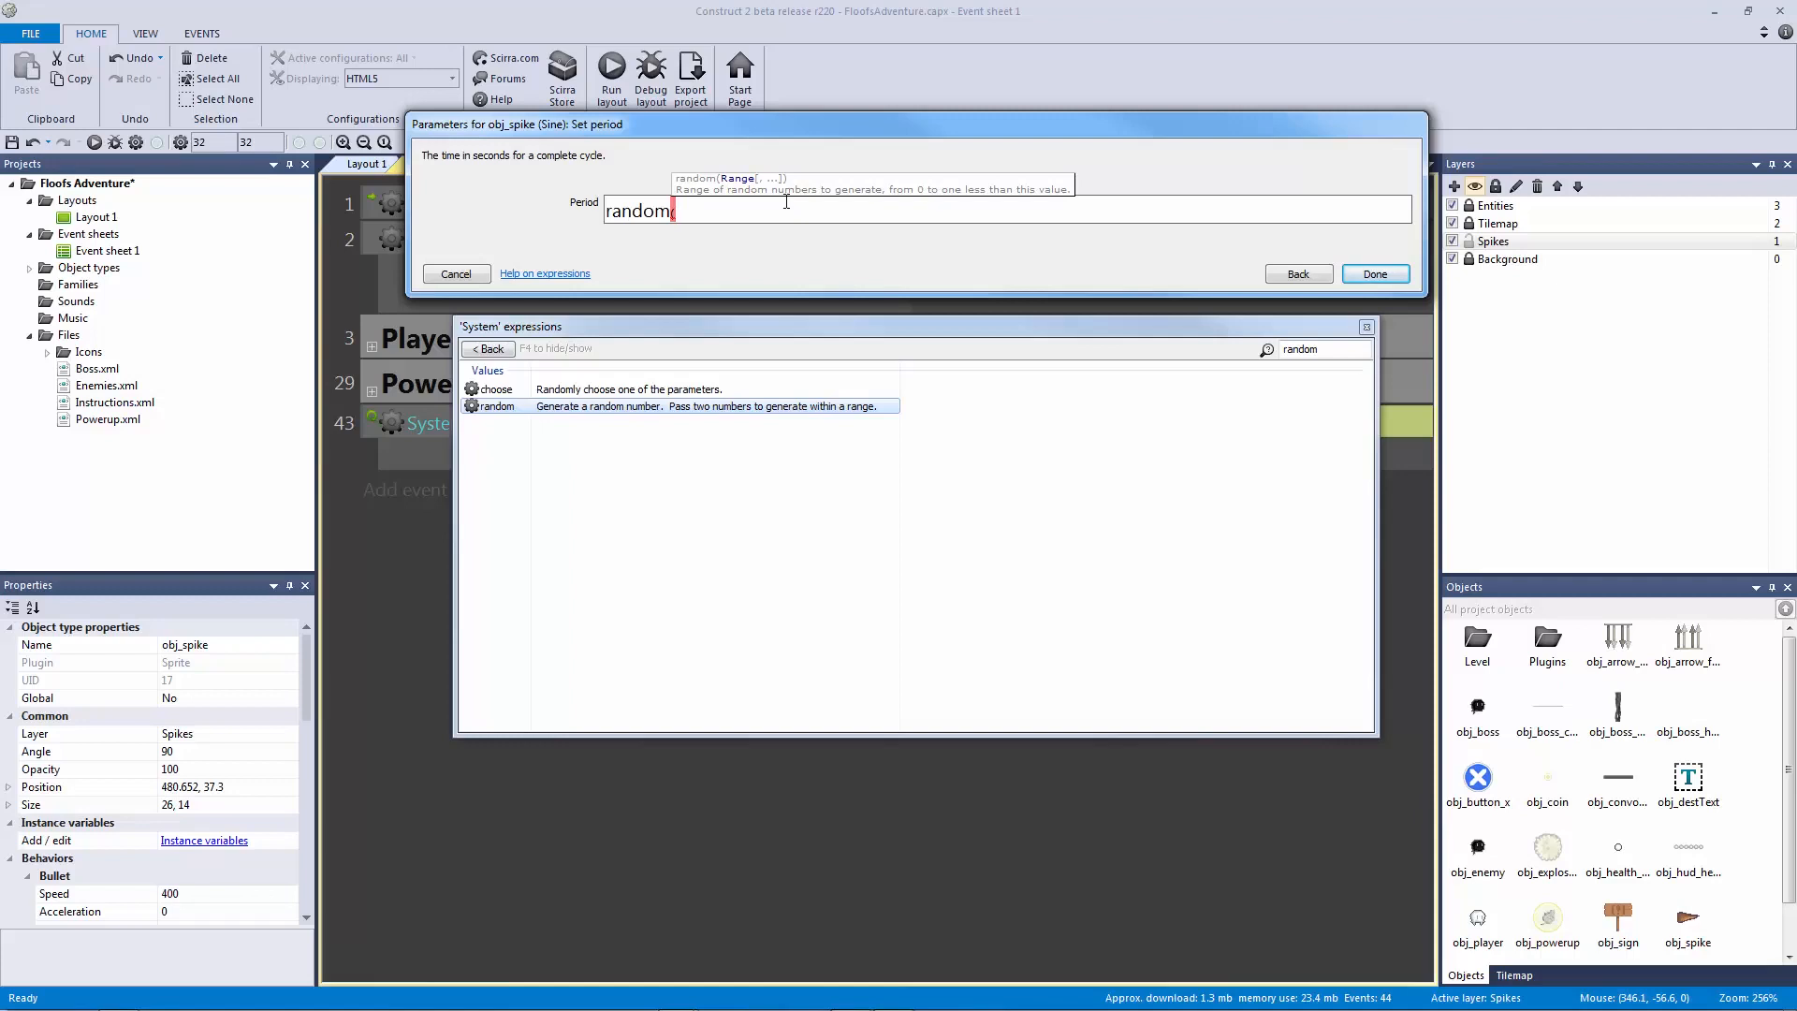
text(5))
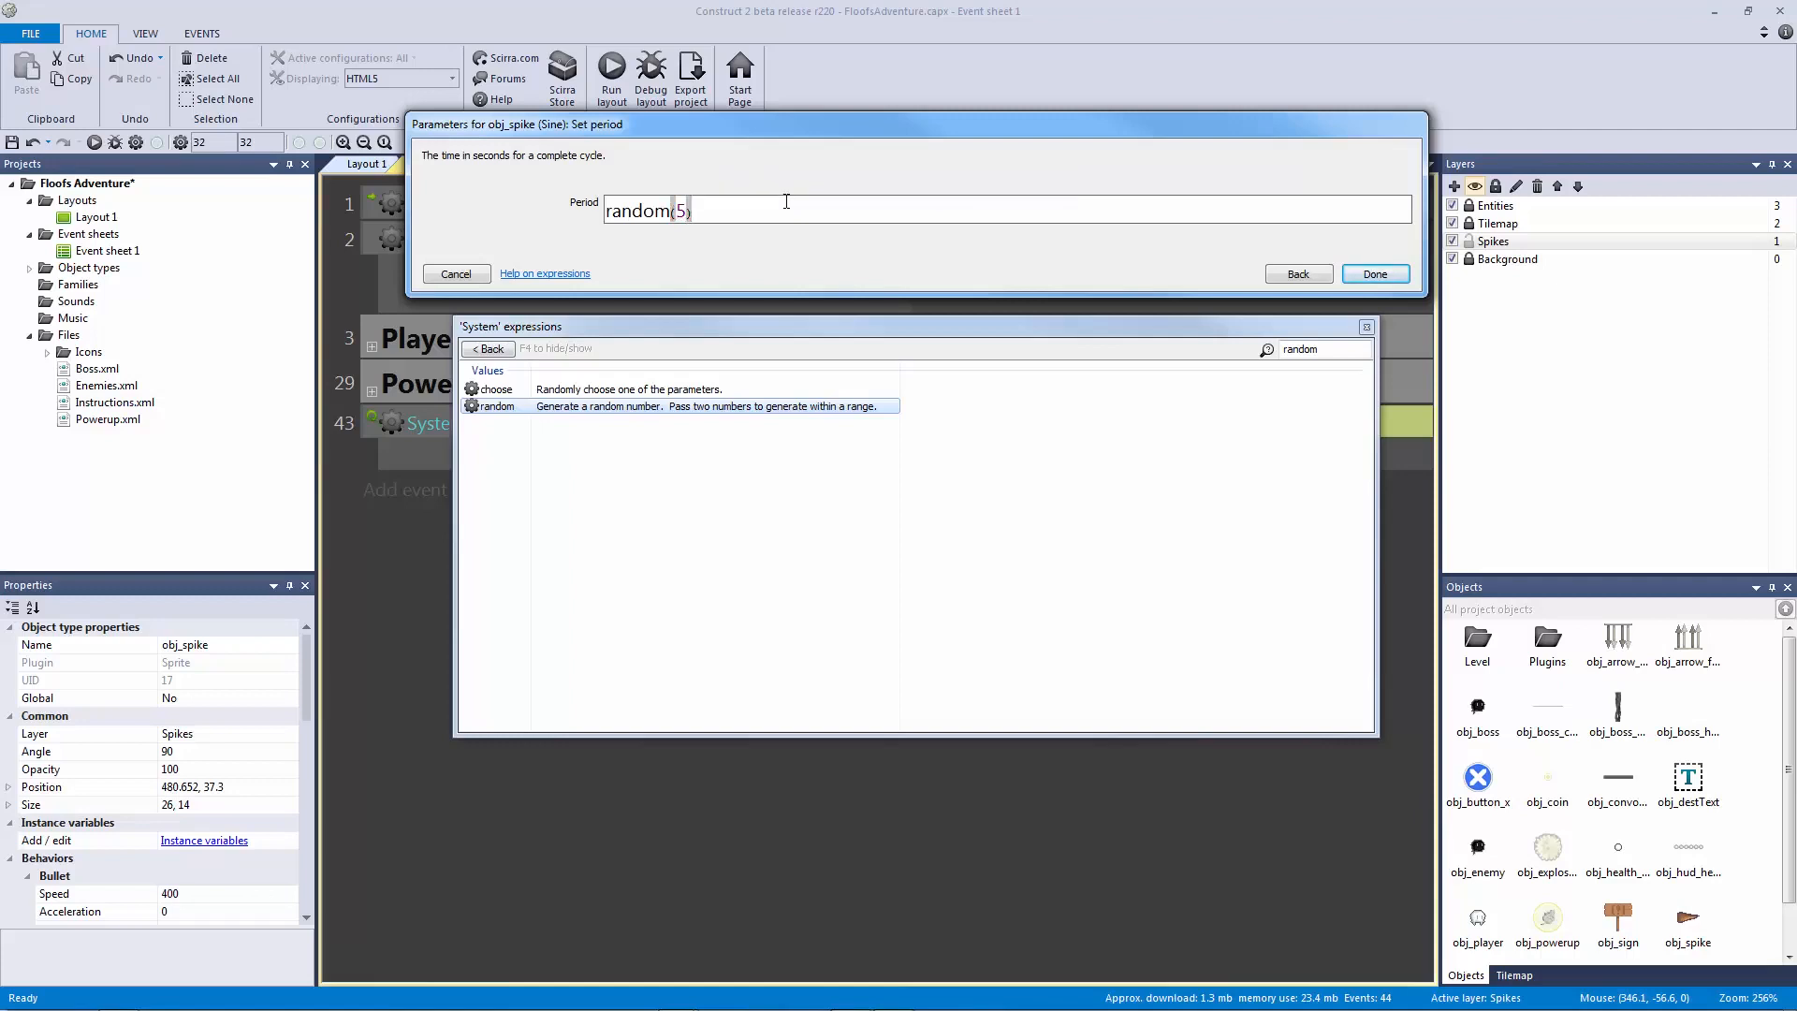
key(BackSpace)
key(BackSpace)
text(5,6))
key(shift+Right)
click(738, 214)
key(BackSpace)
key(BackSpace)
key(BackSpace)
key(BackSpace)
key(BackSpace)
text(0.1,0.6))
key(Return)
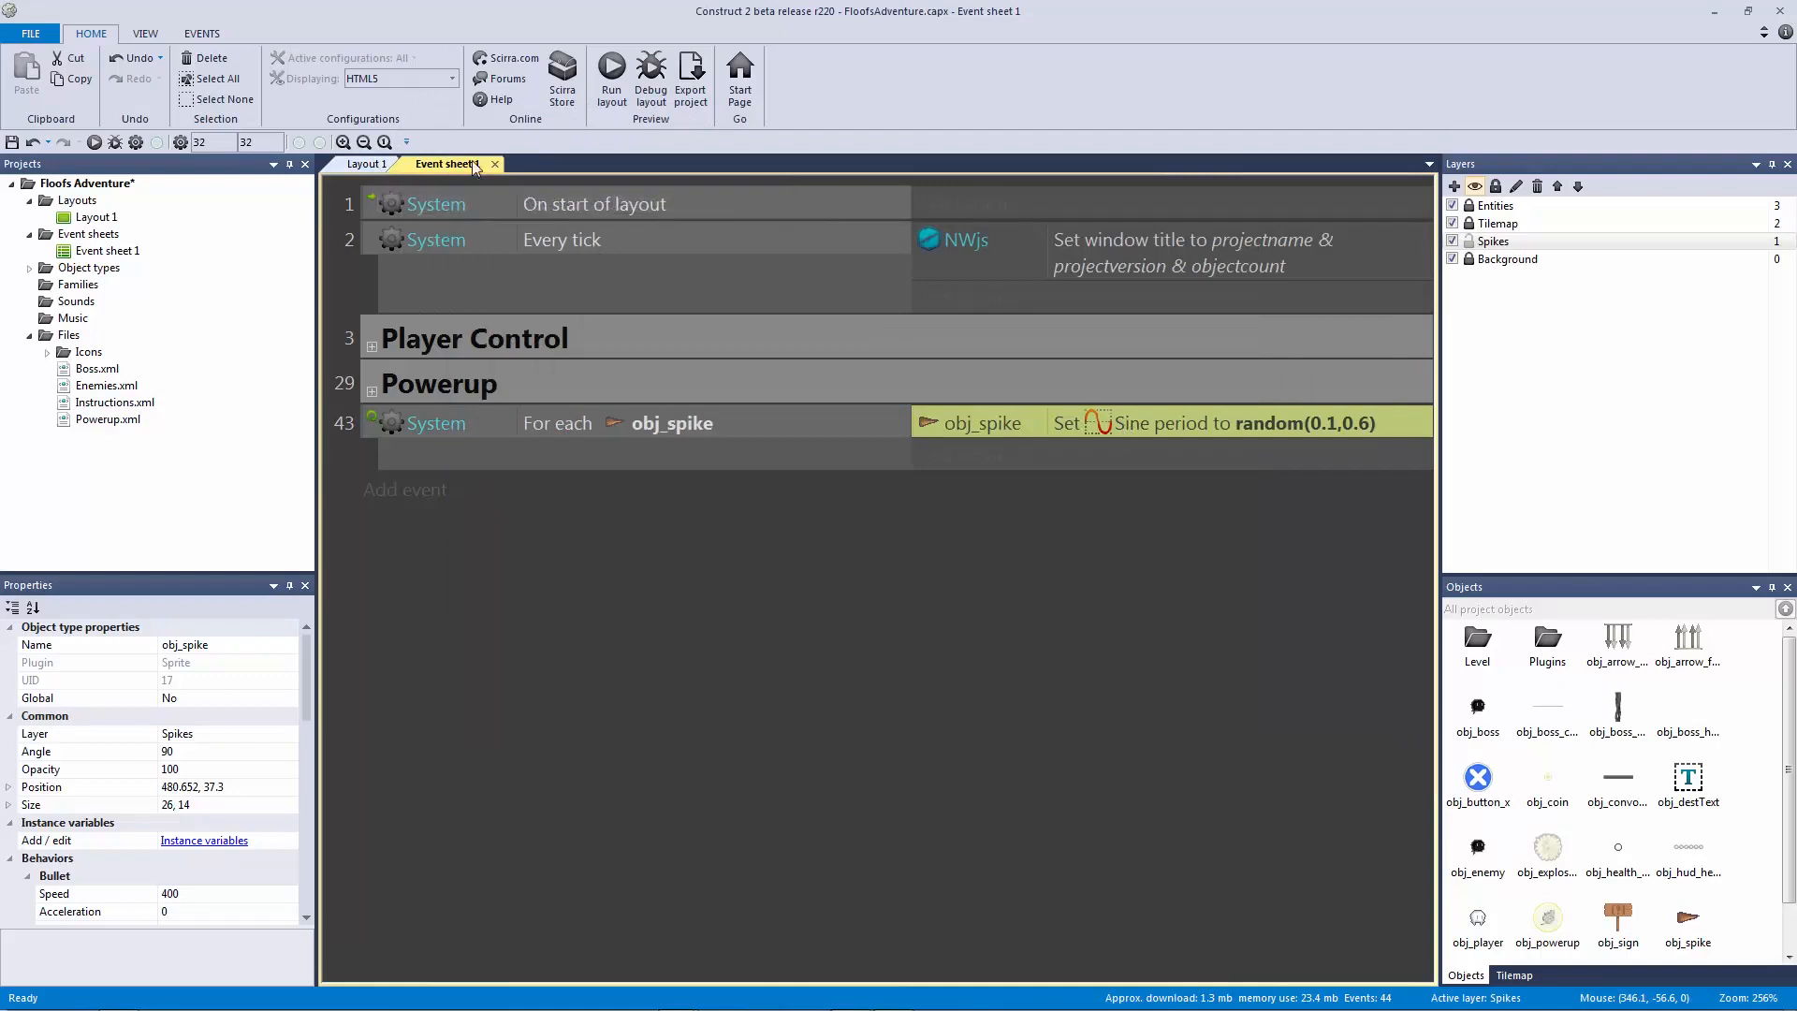
Step: Paste two copies of the spike alongside the original under the cave ceiling
click(372, 164)
click(728, 268)
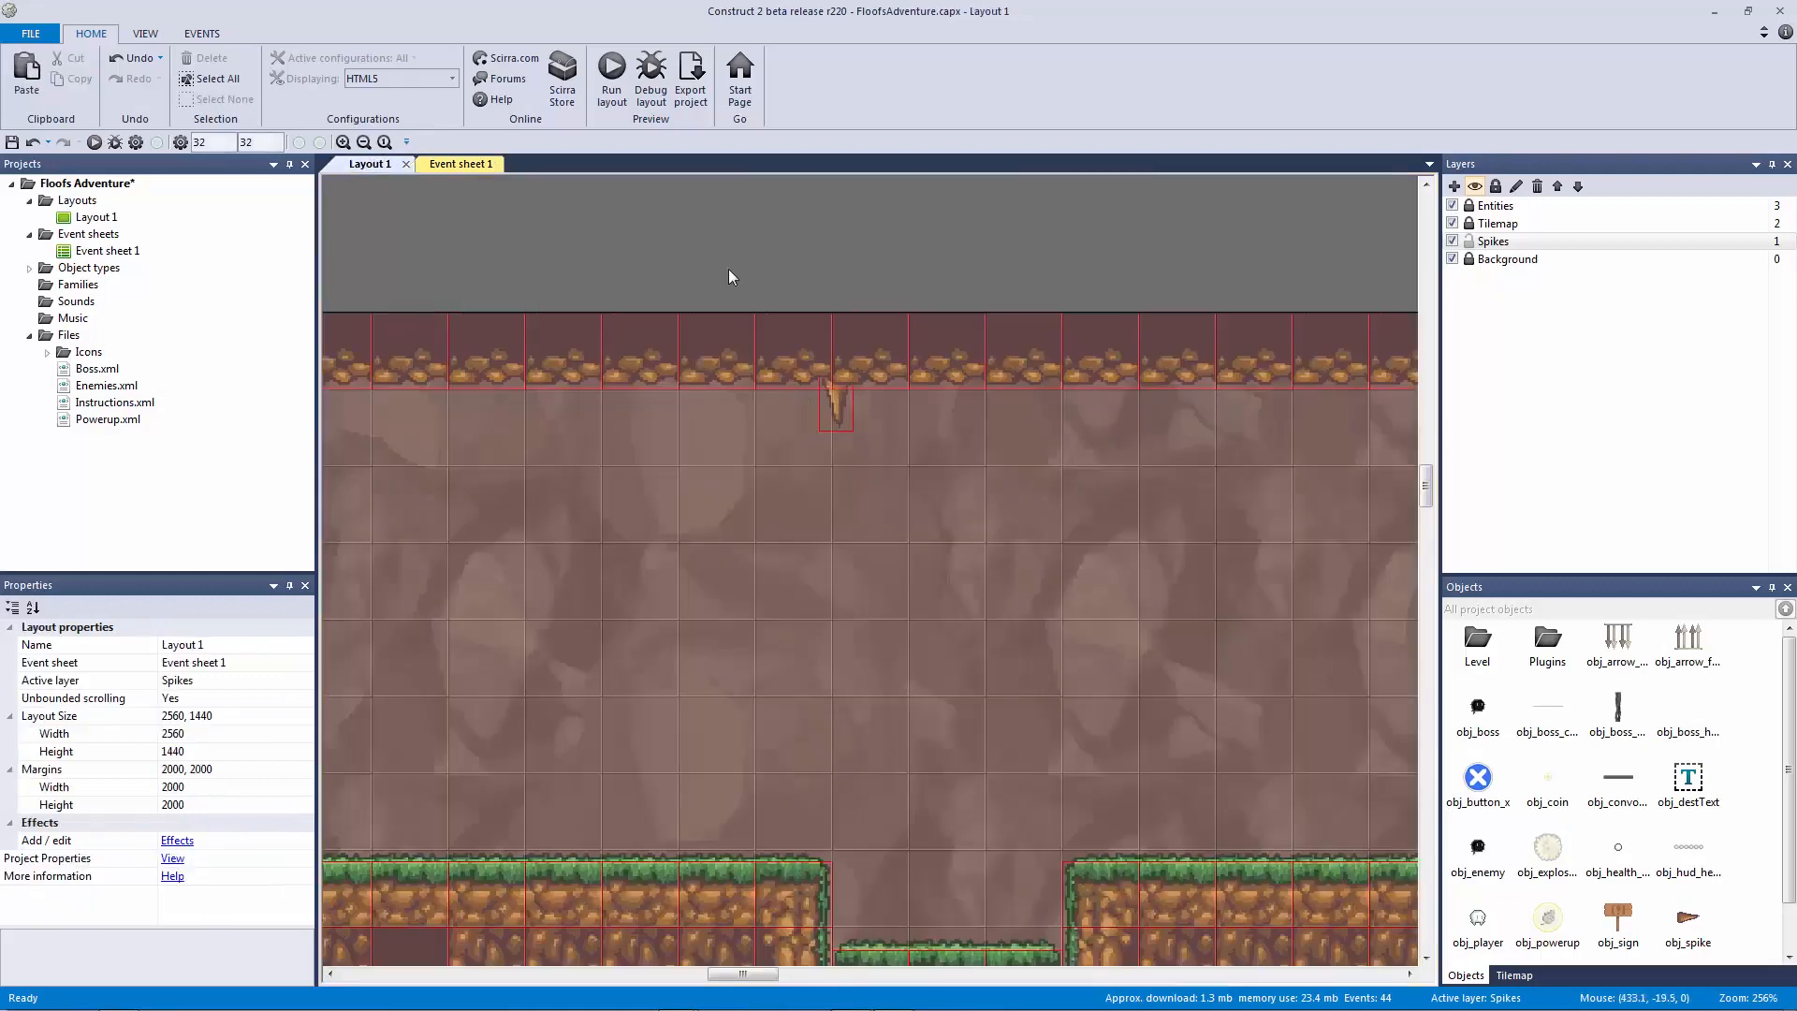
click(842, 377)
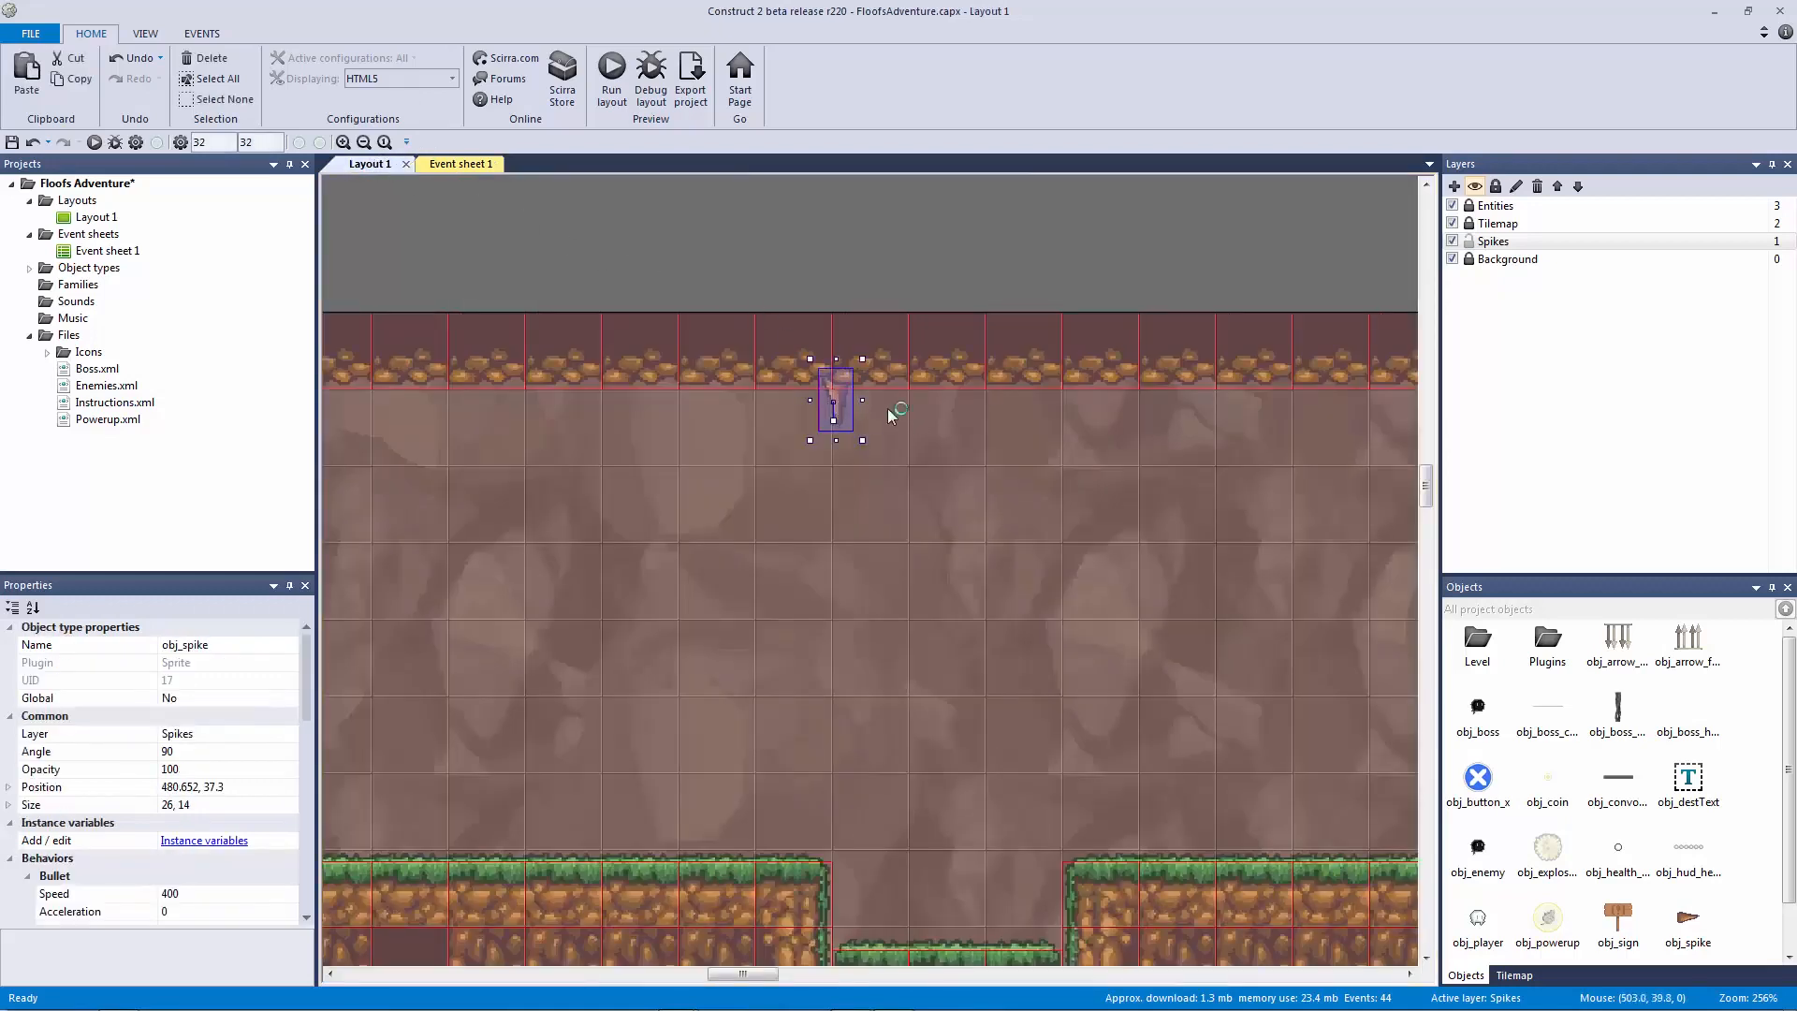
key(ctrl+v)
click(916, 402)
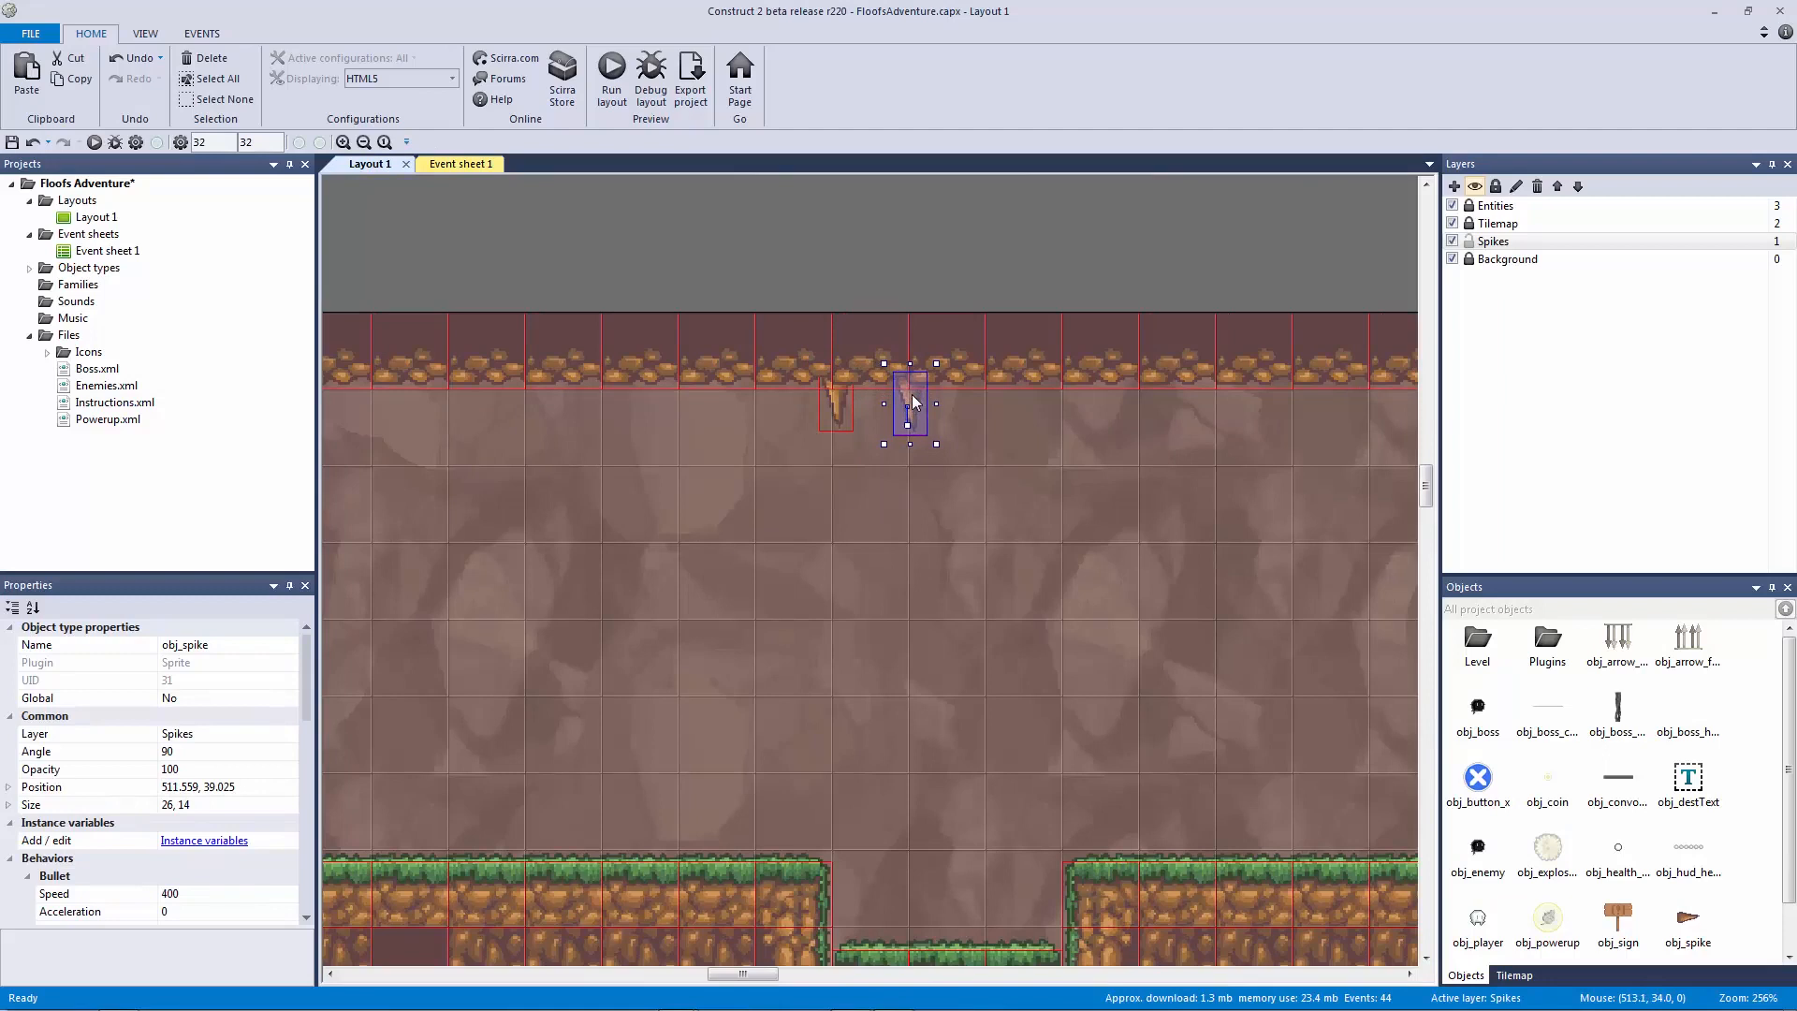
key(ctrl+v)
click(987, 405)
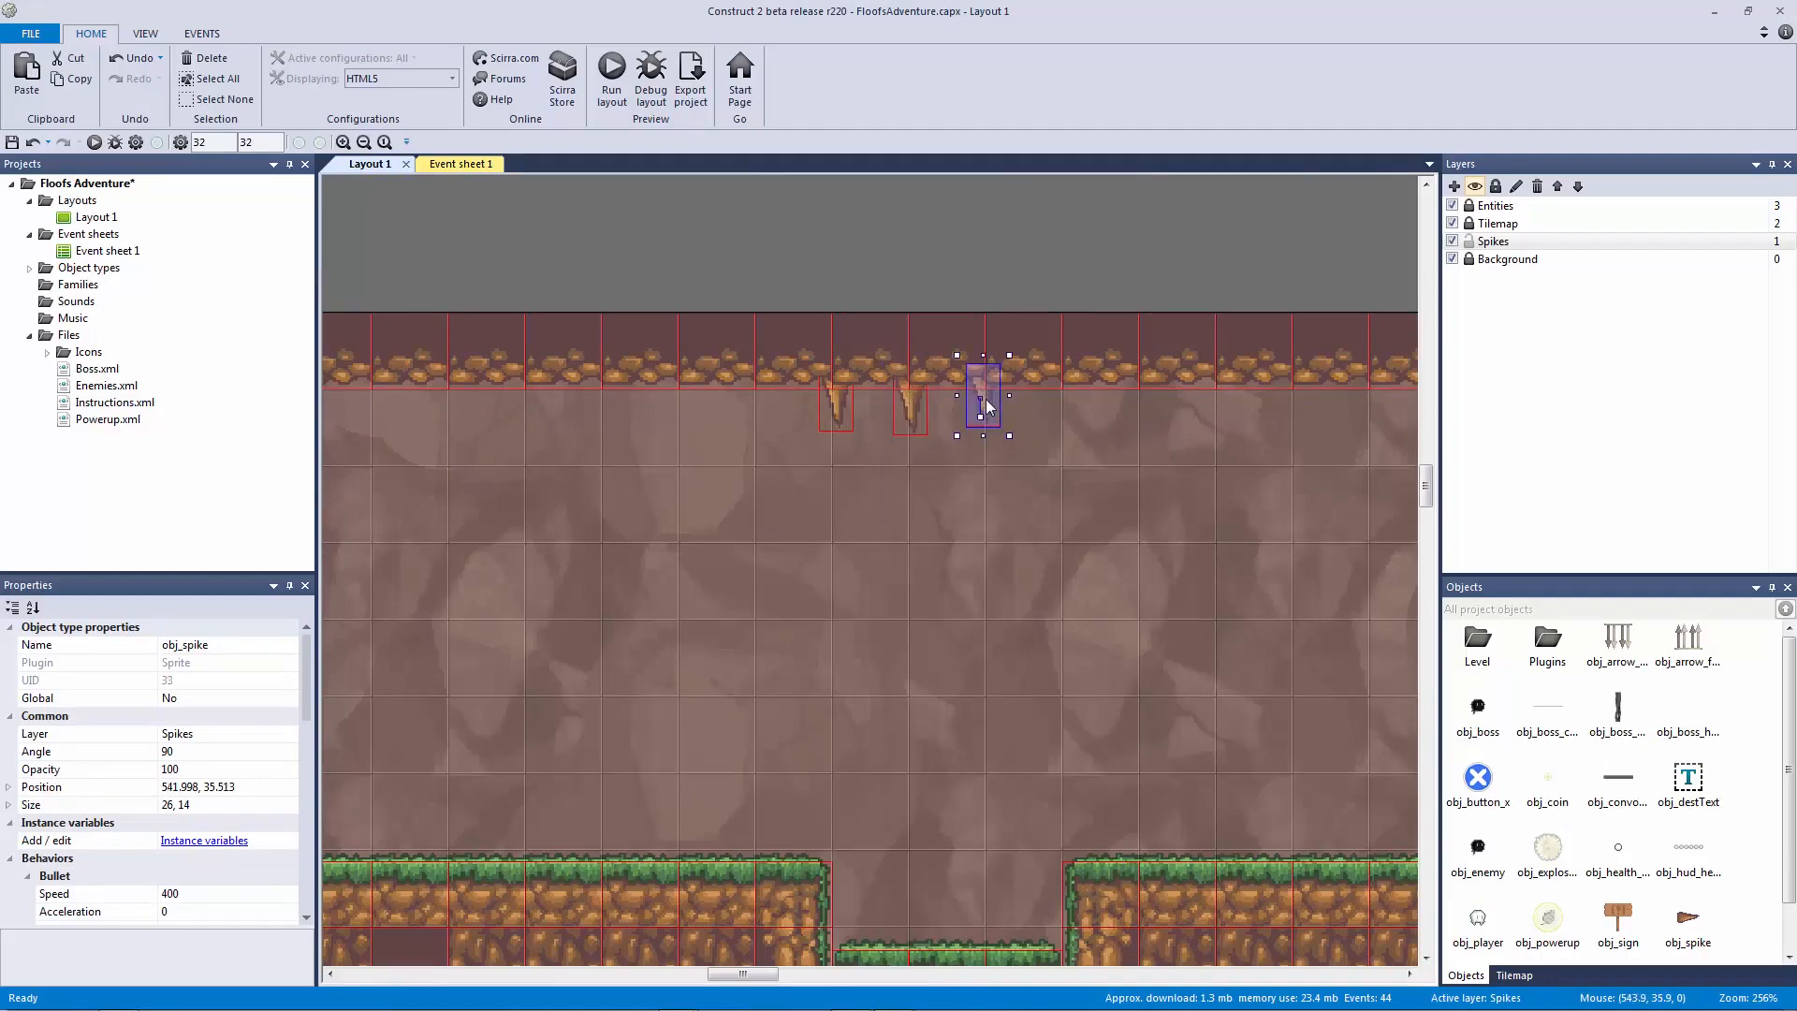
click(755, 246)
Step: Return to Event sheet 1 and select the Sine period action
click(478, 169)
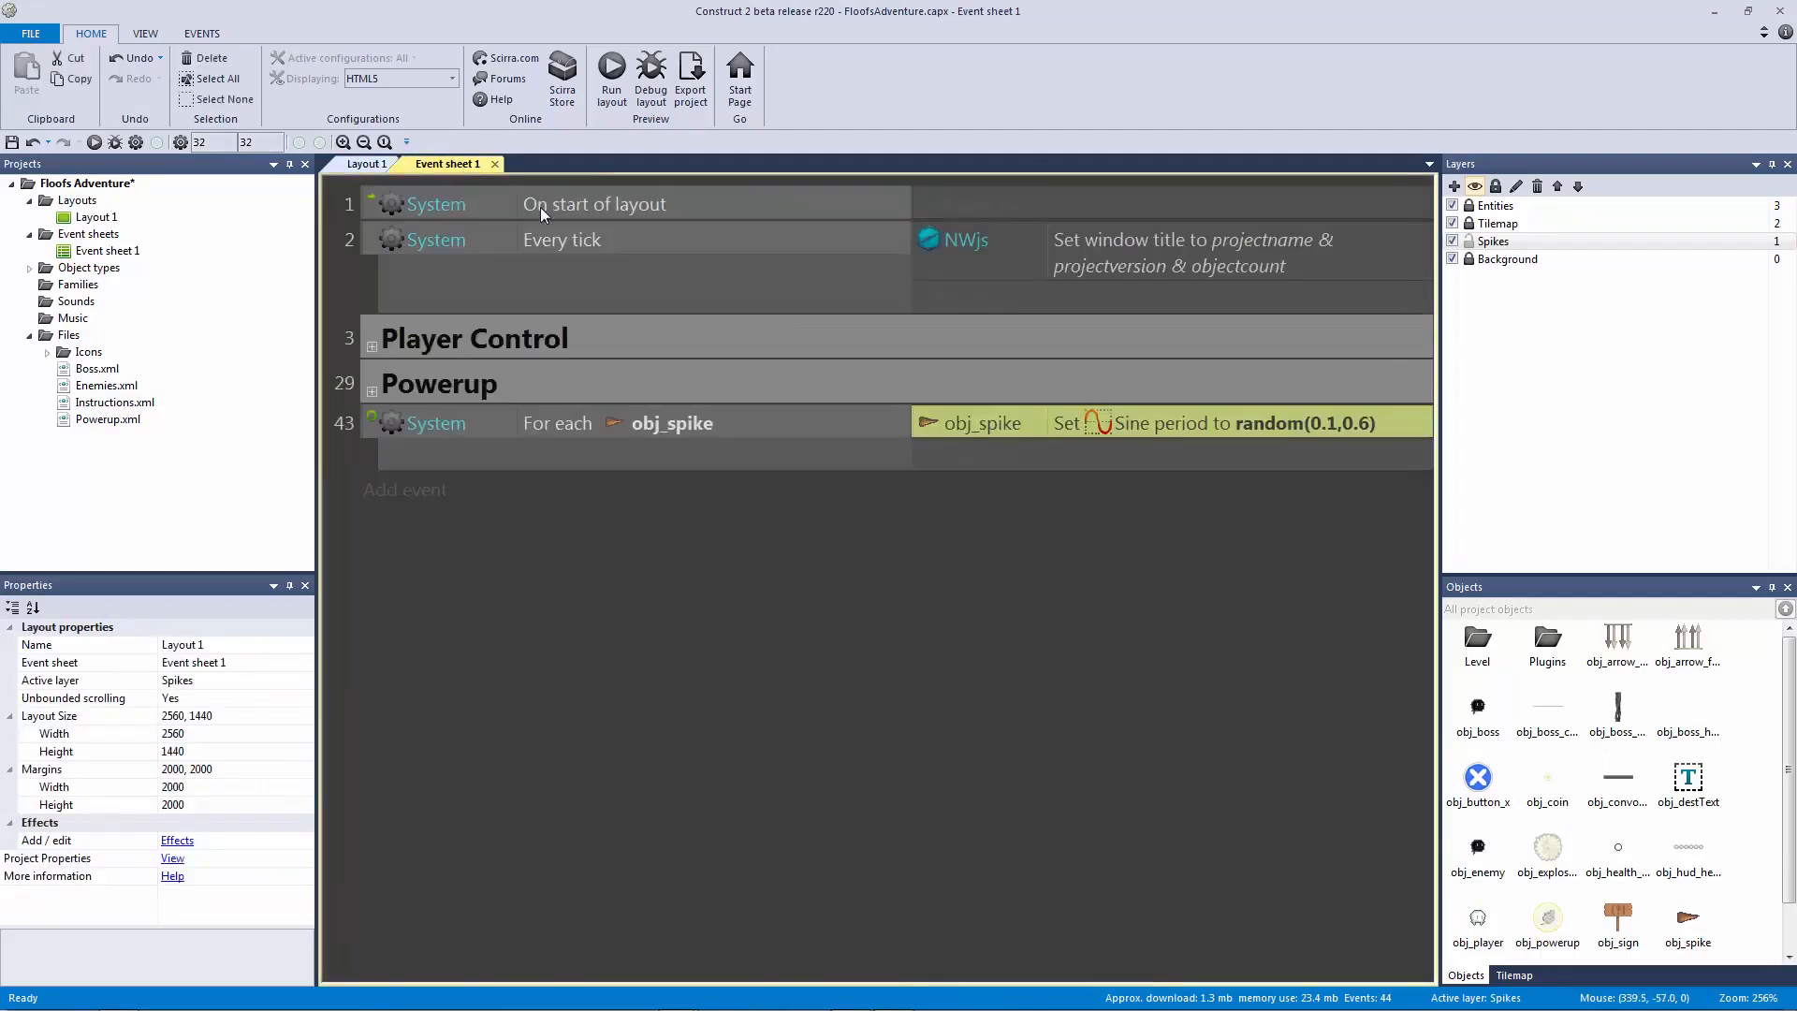
click(894, 423)
click(943, 418)
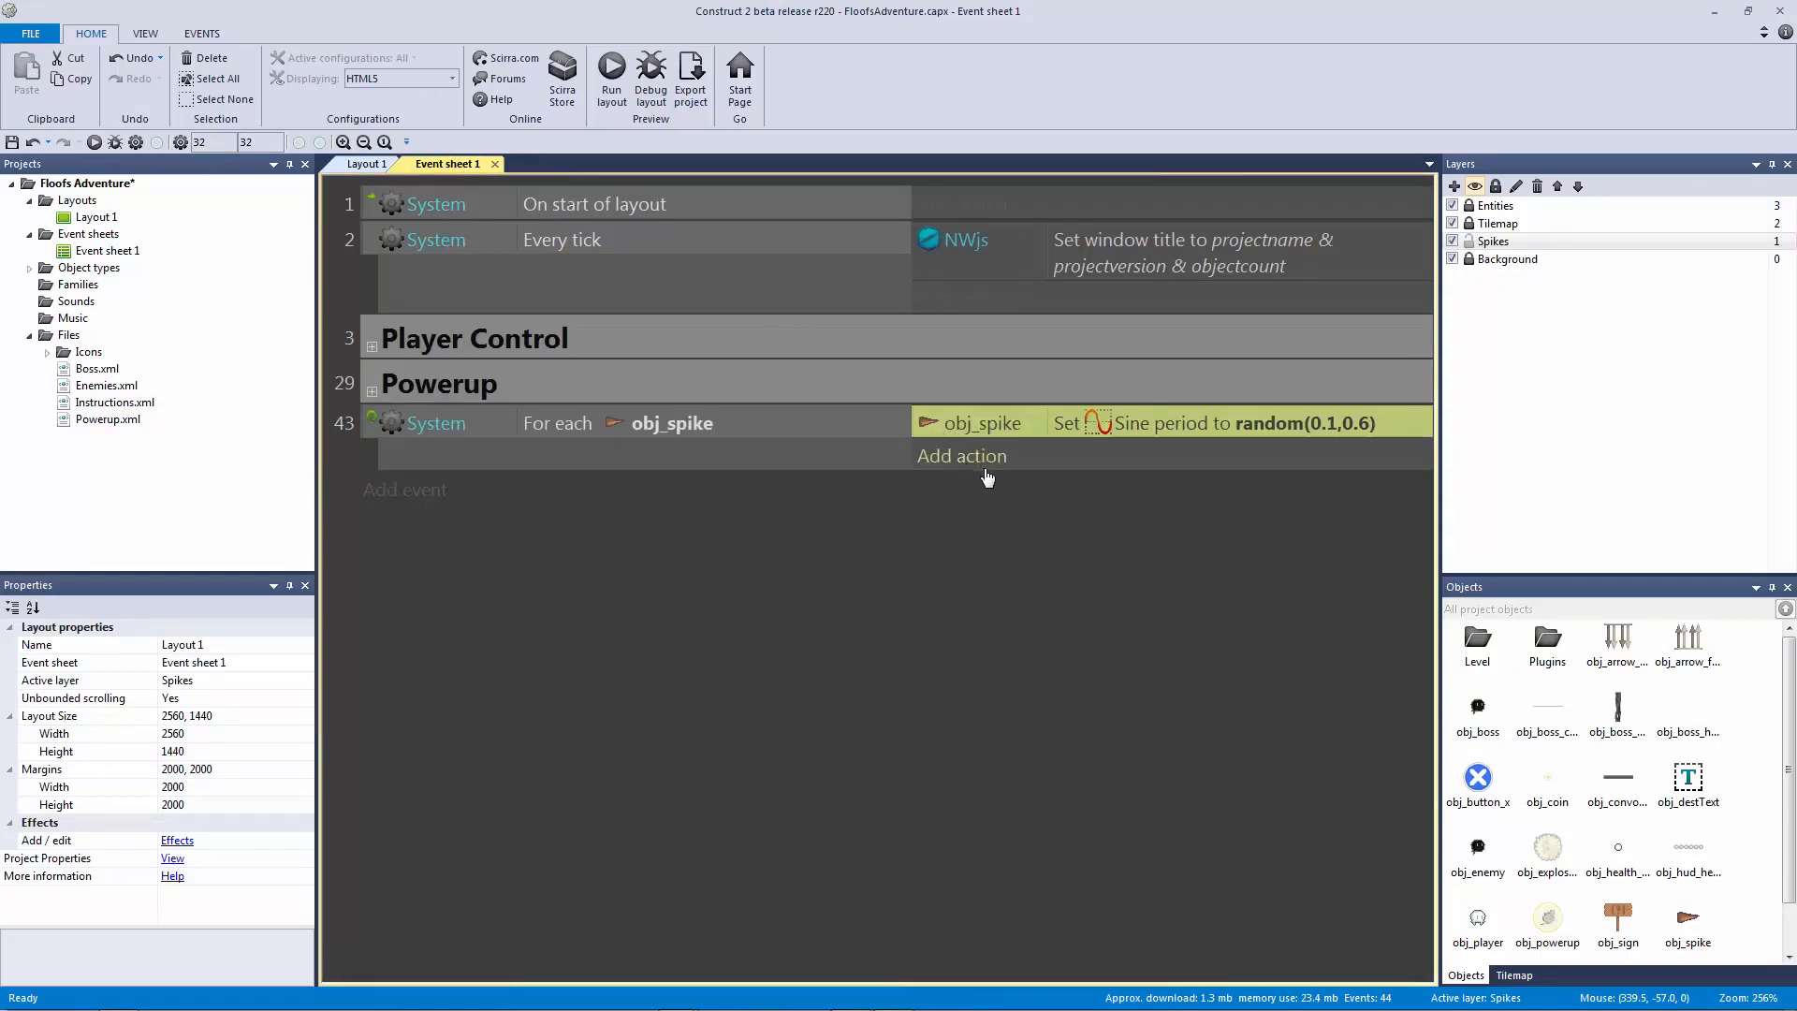
Step: Duplicate the Set period action and change the copy to Sine 'Set magnitude'
key(ctrl+c)
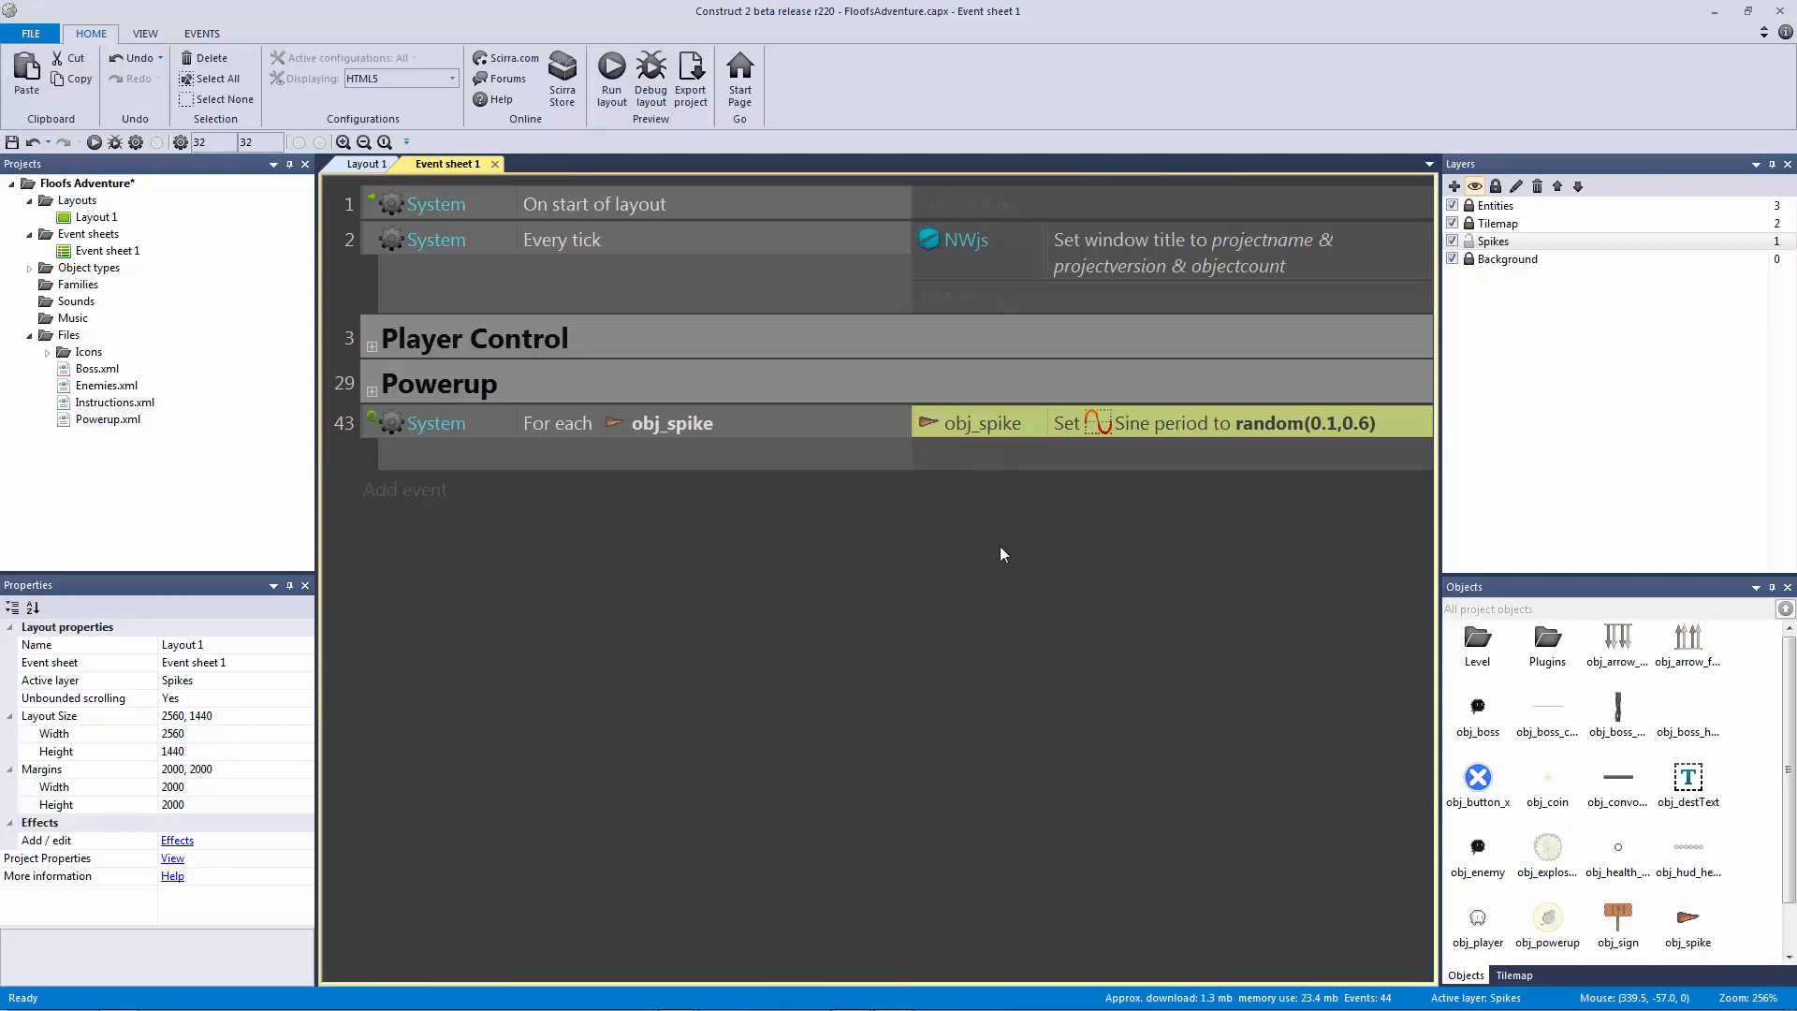
key(ctrl+v)
double_click(1206, 457)
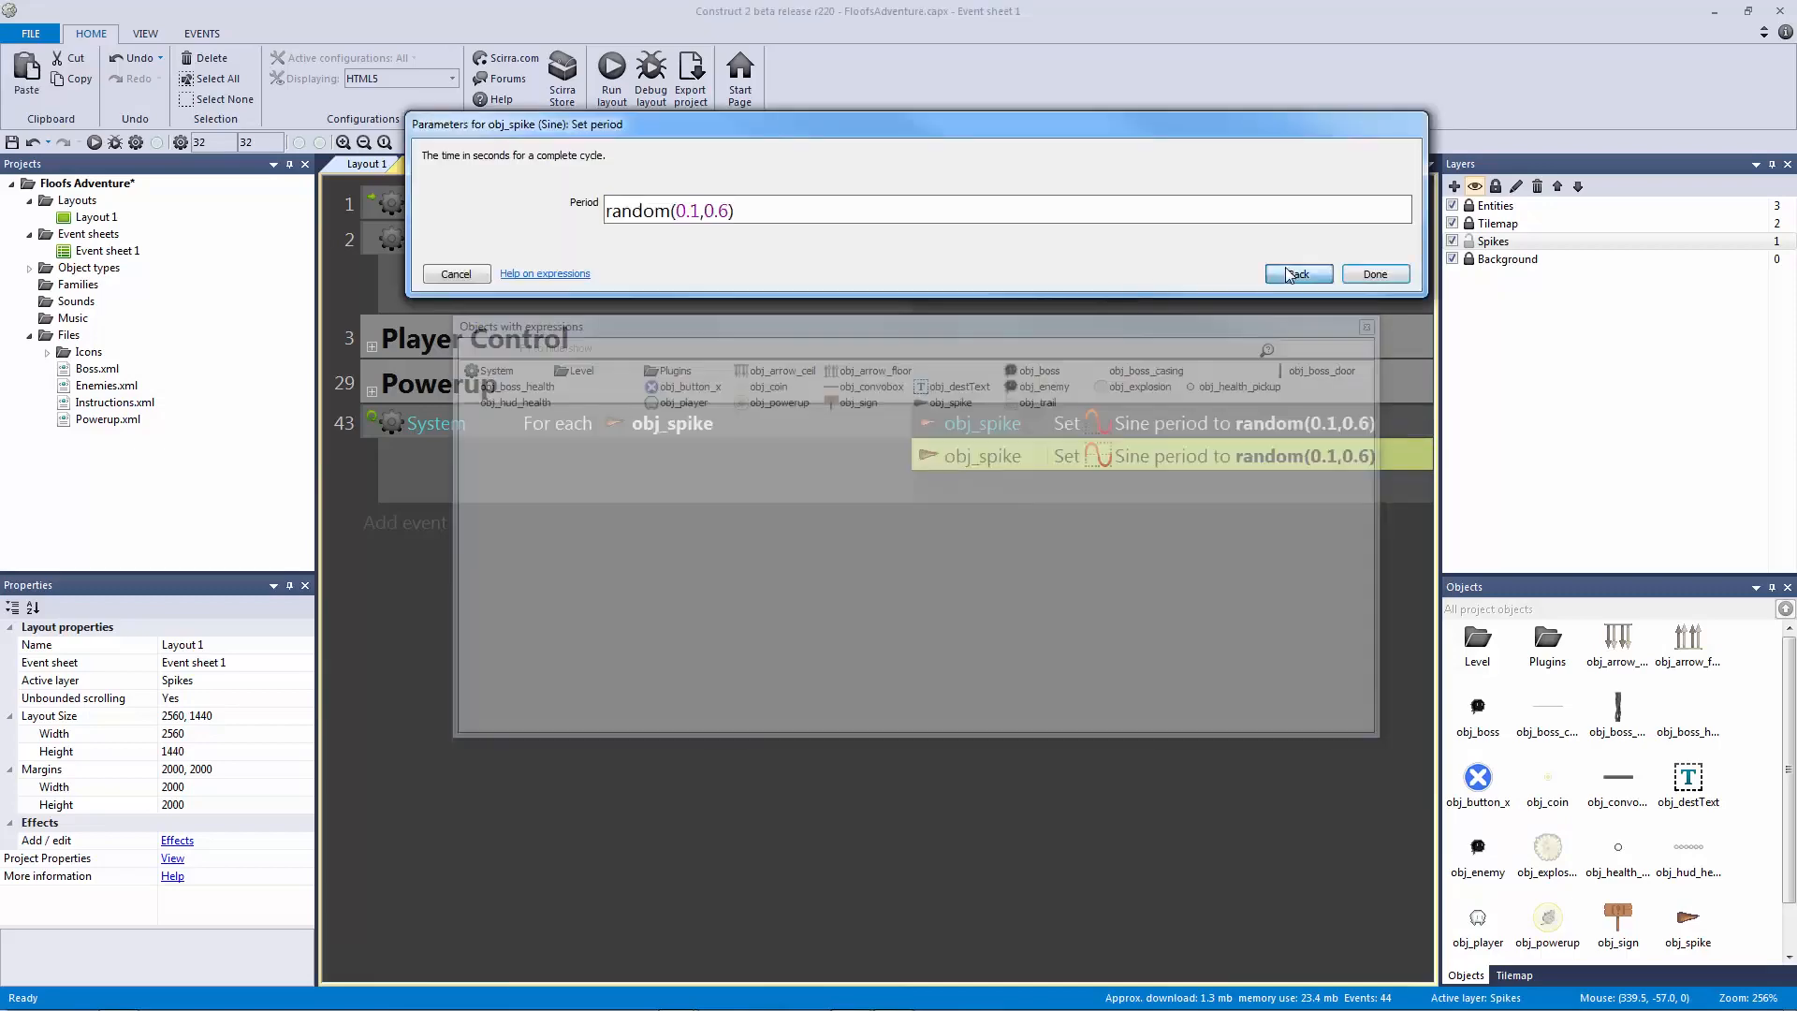
click(1278, 276)
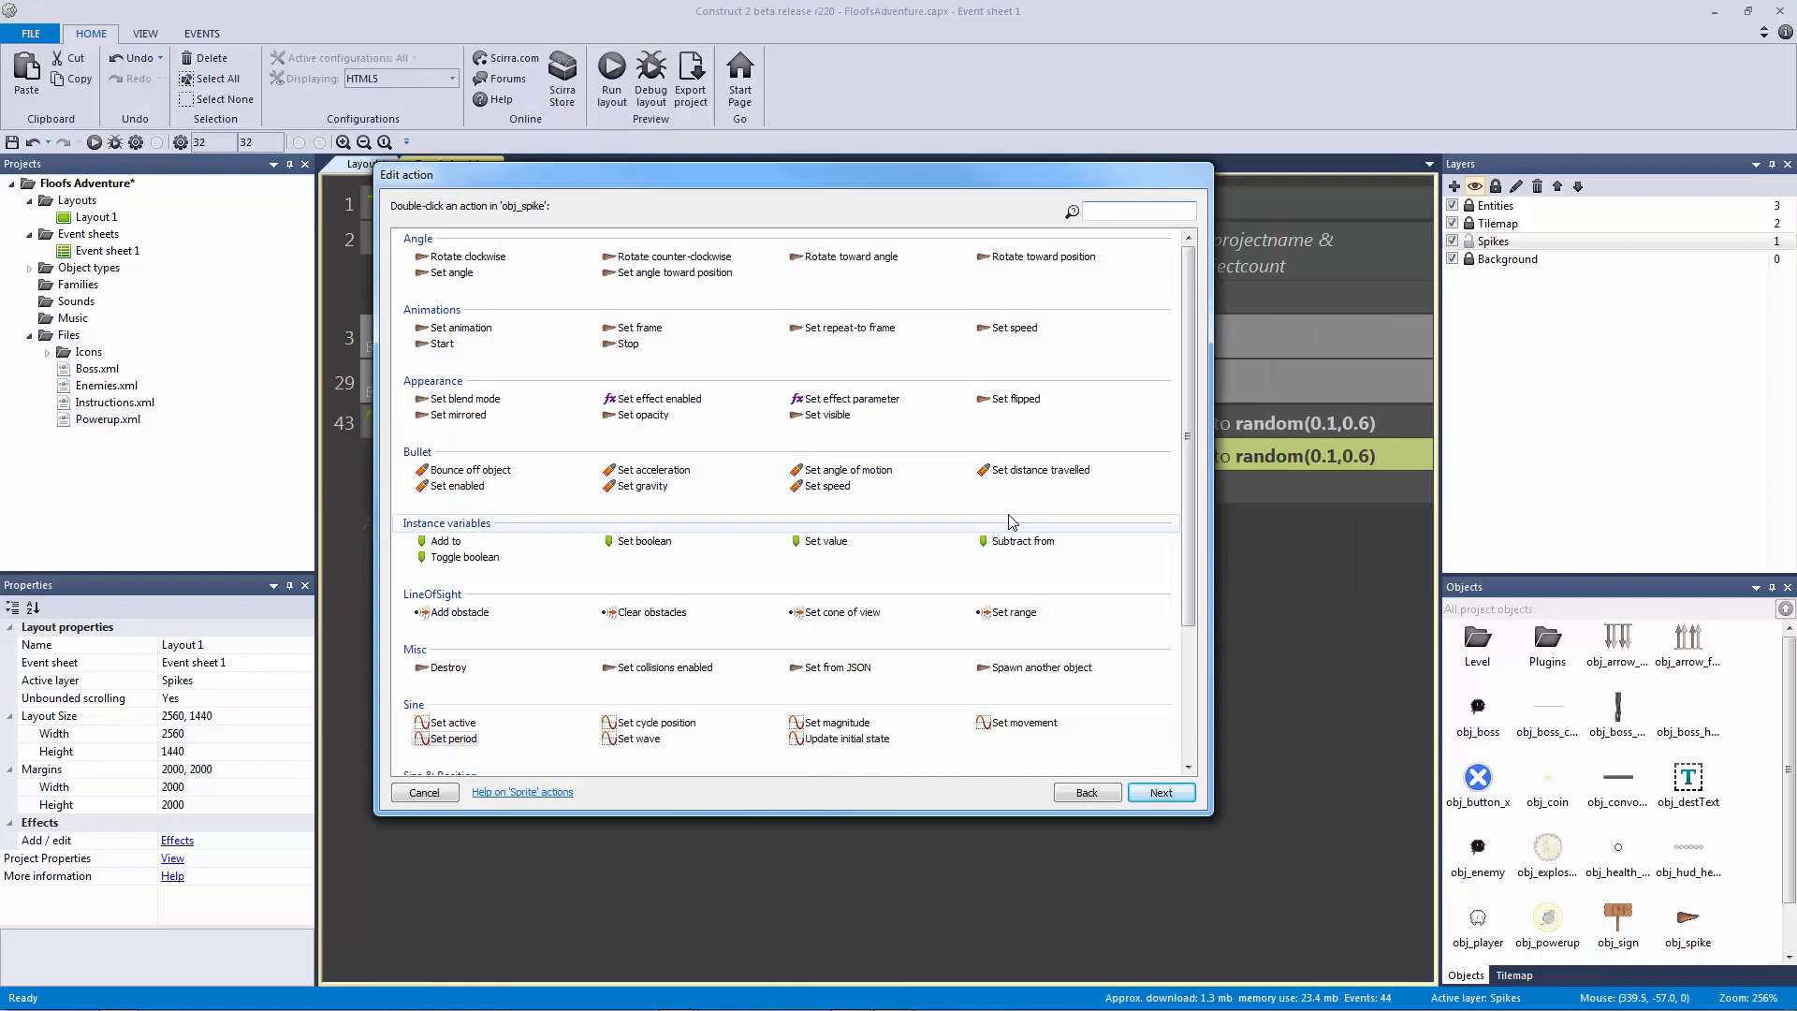
double_click(854, 727)
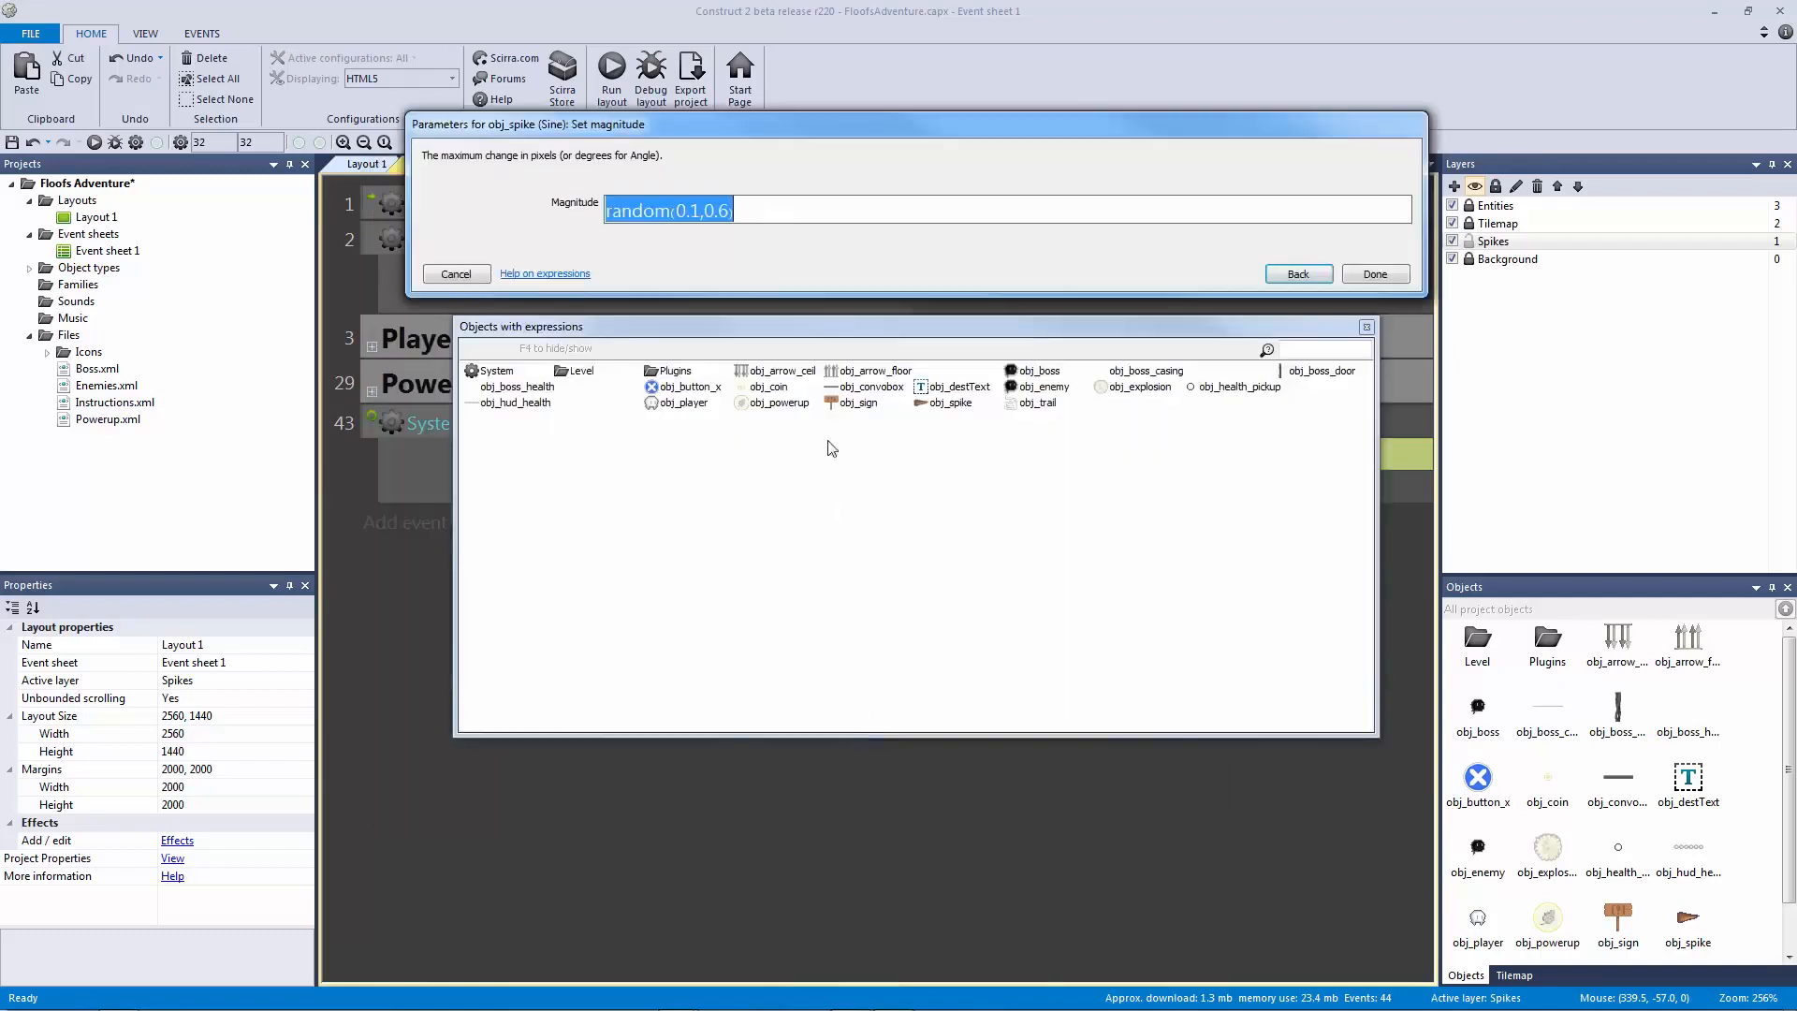
click(701, 211)
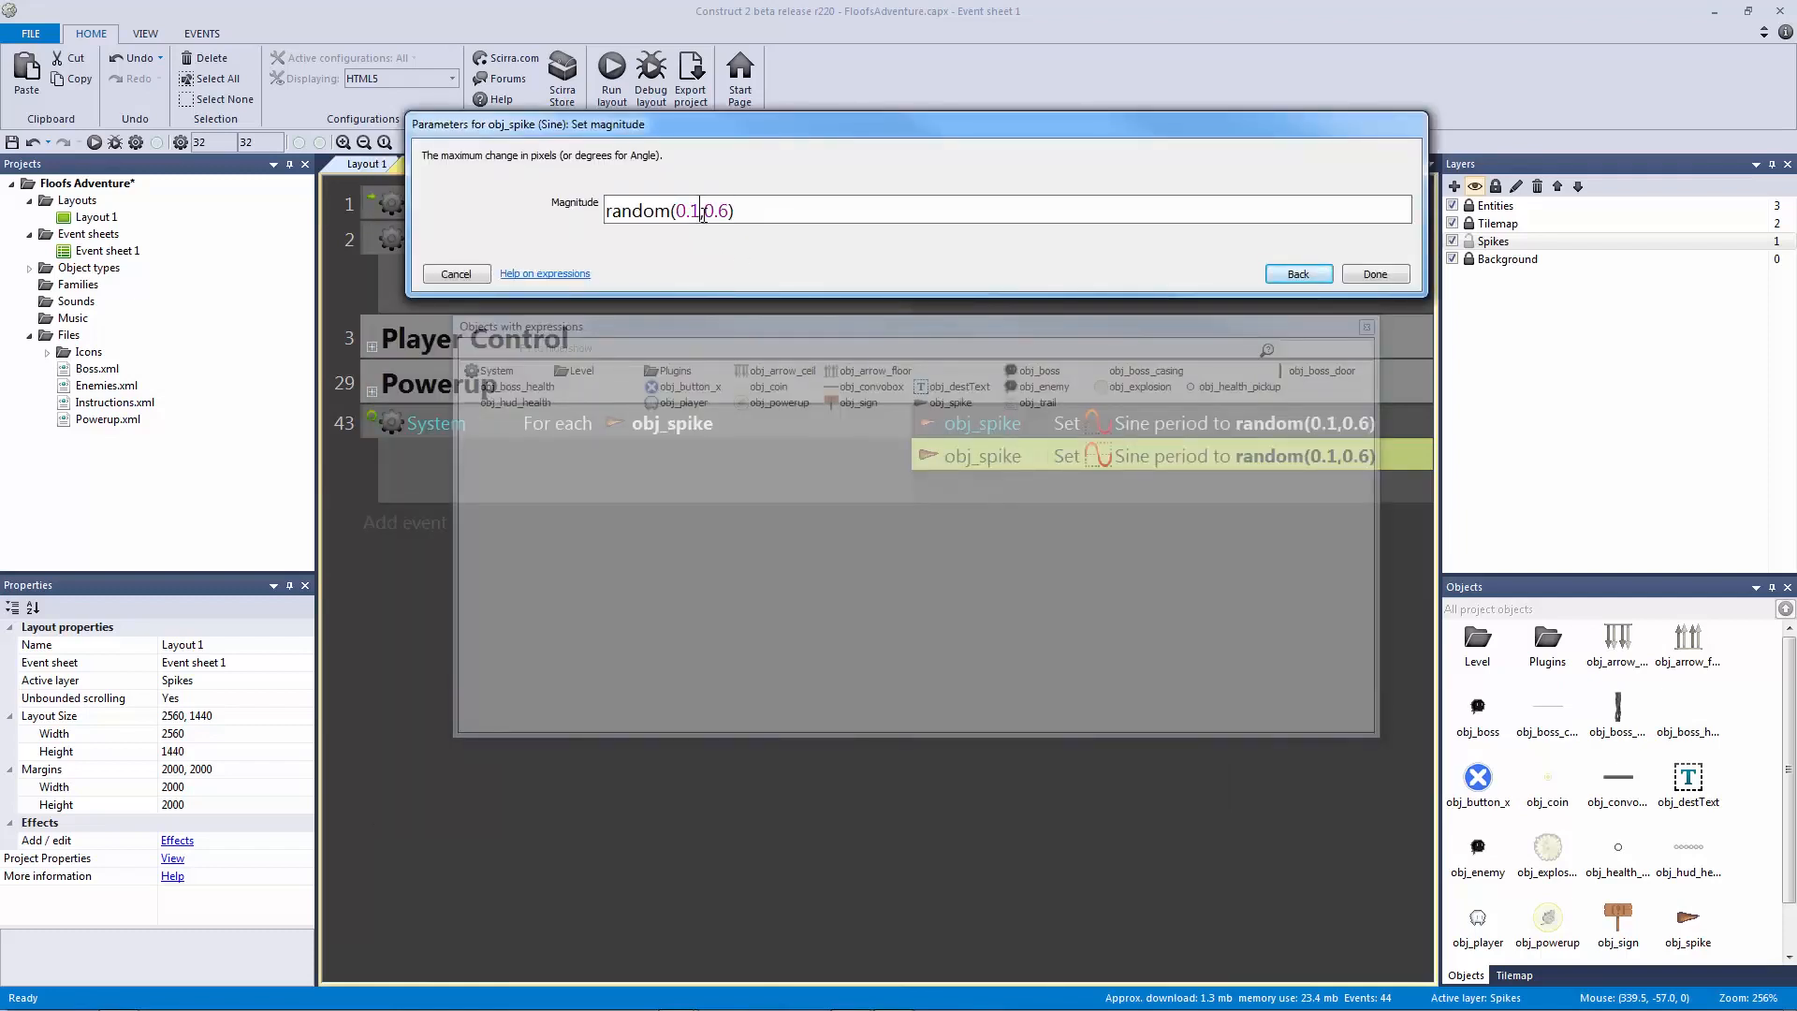
double_click(725, 212)
Step: Make the magnitude random(0.1,0.7) and save the project
text(7)
key(Return)
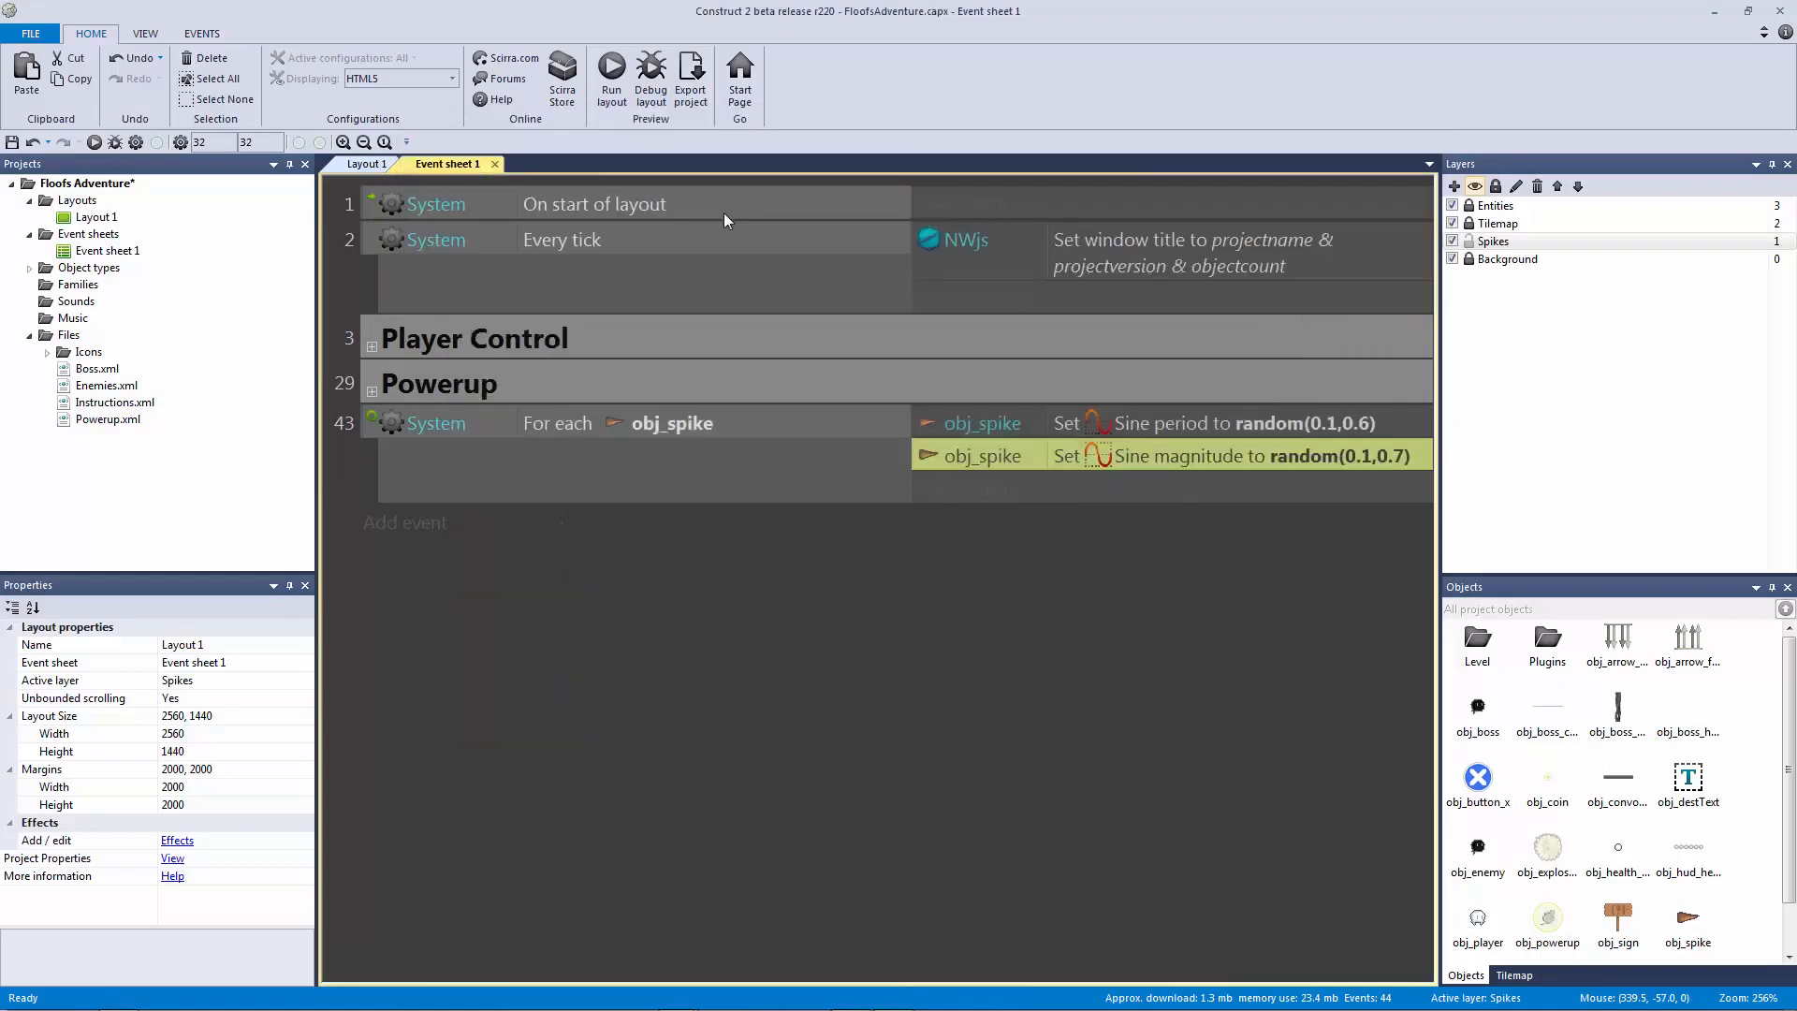
click(801, 654)
key(ctrl+s)
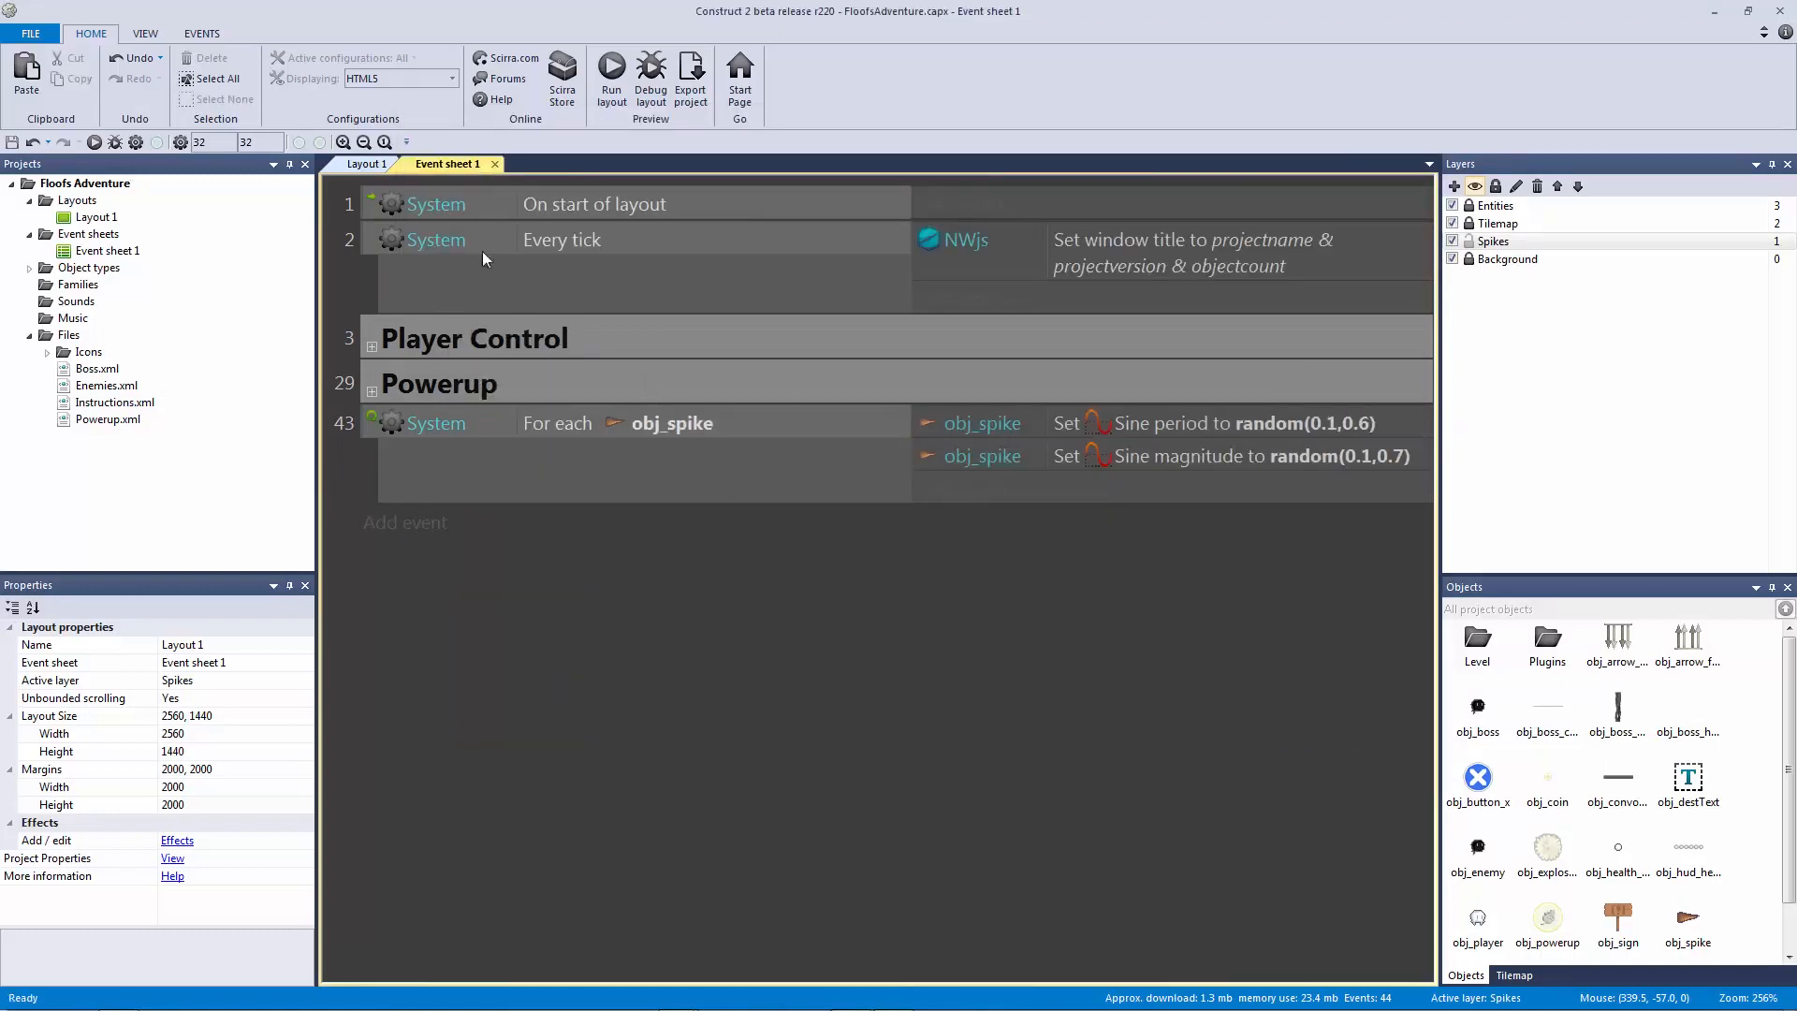
Step: Preview Layout 1, move and jump the player around, then close the preview
click(365, 164)
click(611, 80)
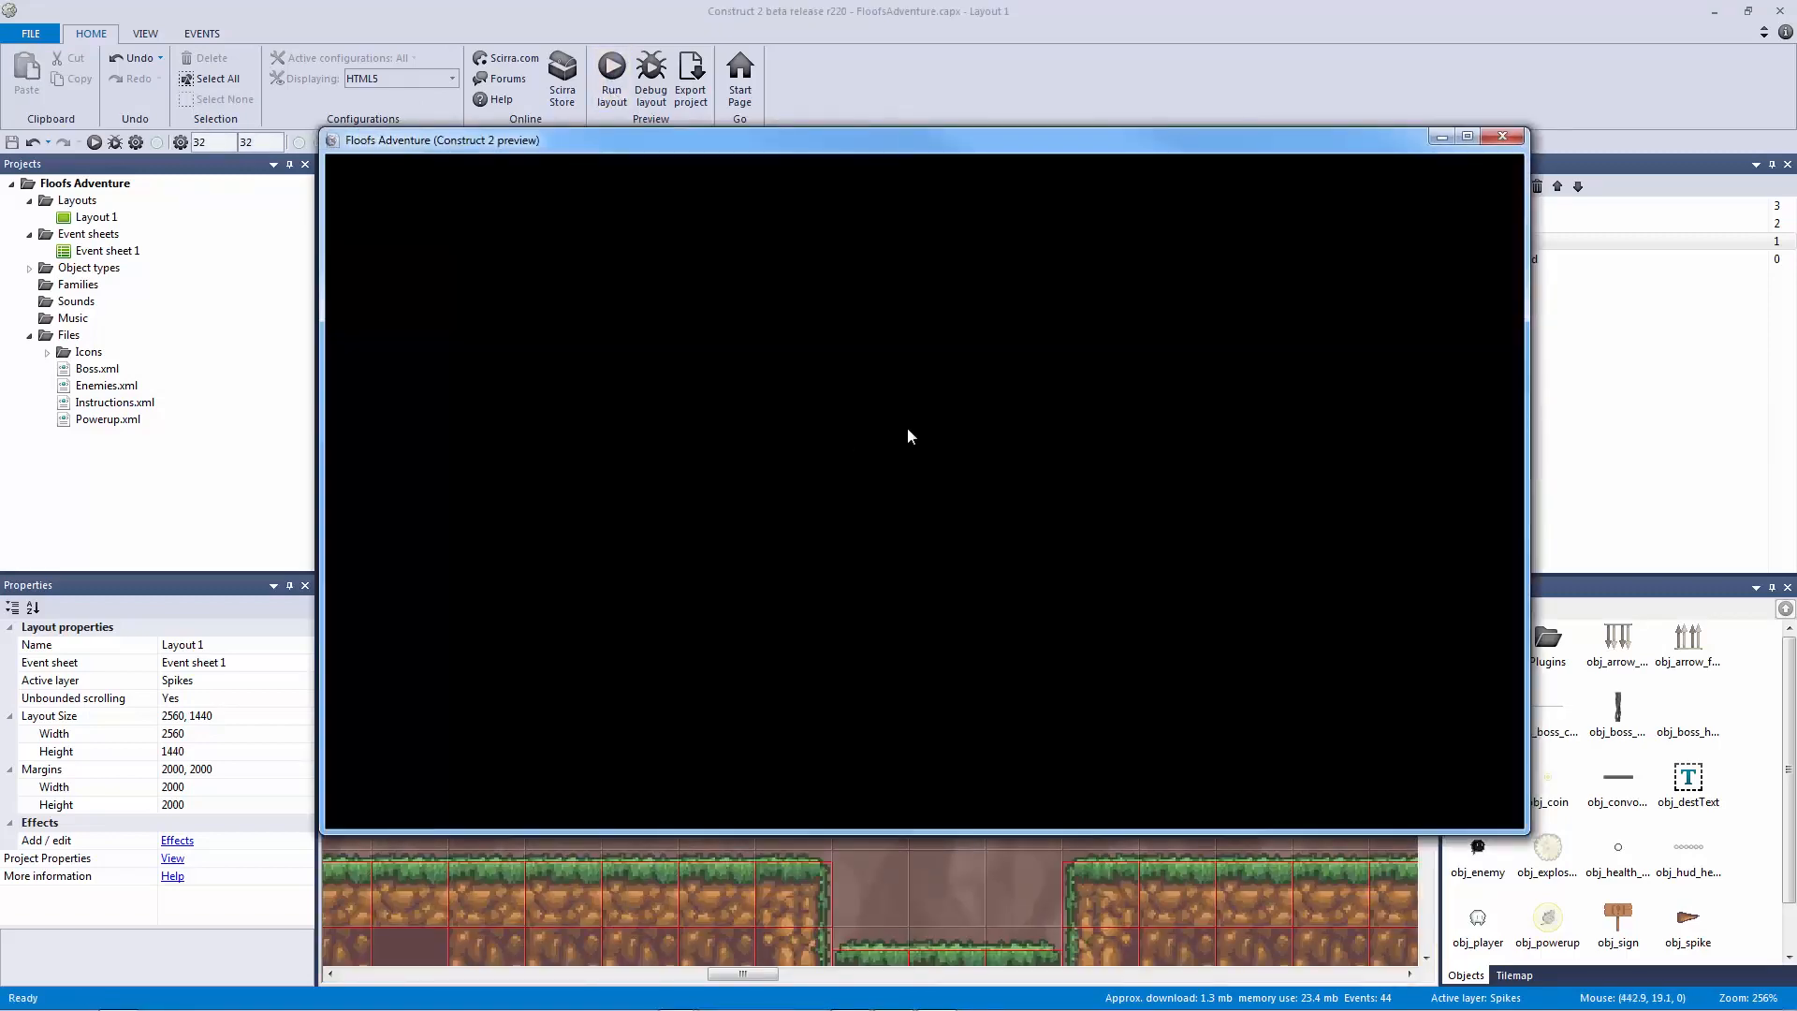
key(Right)
key(Up)
key(Right)
key(Up)
key(Left)
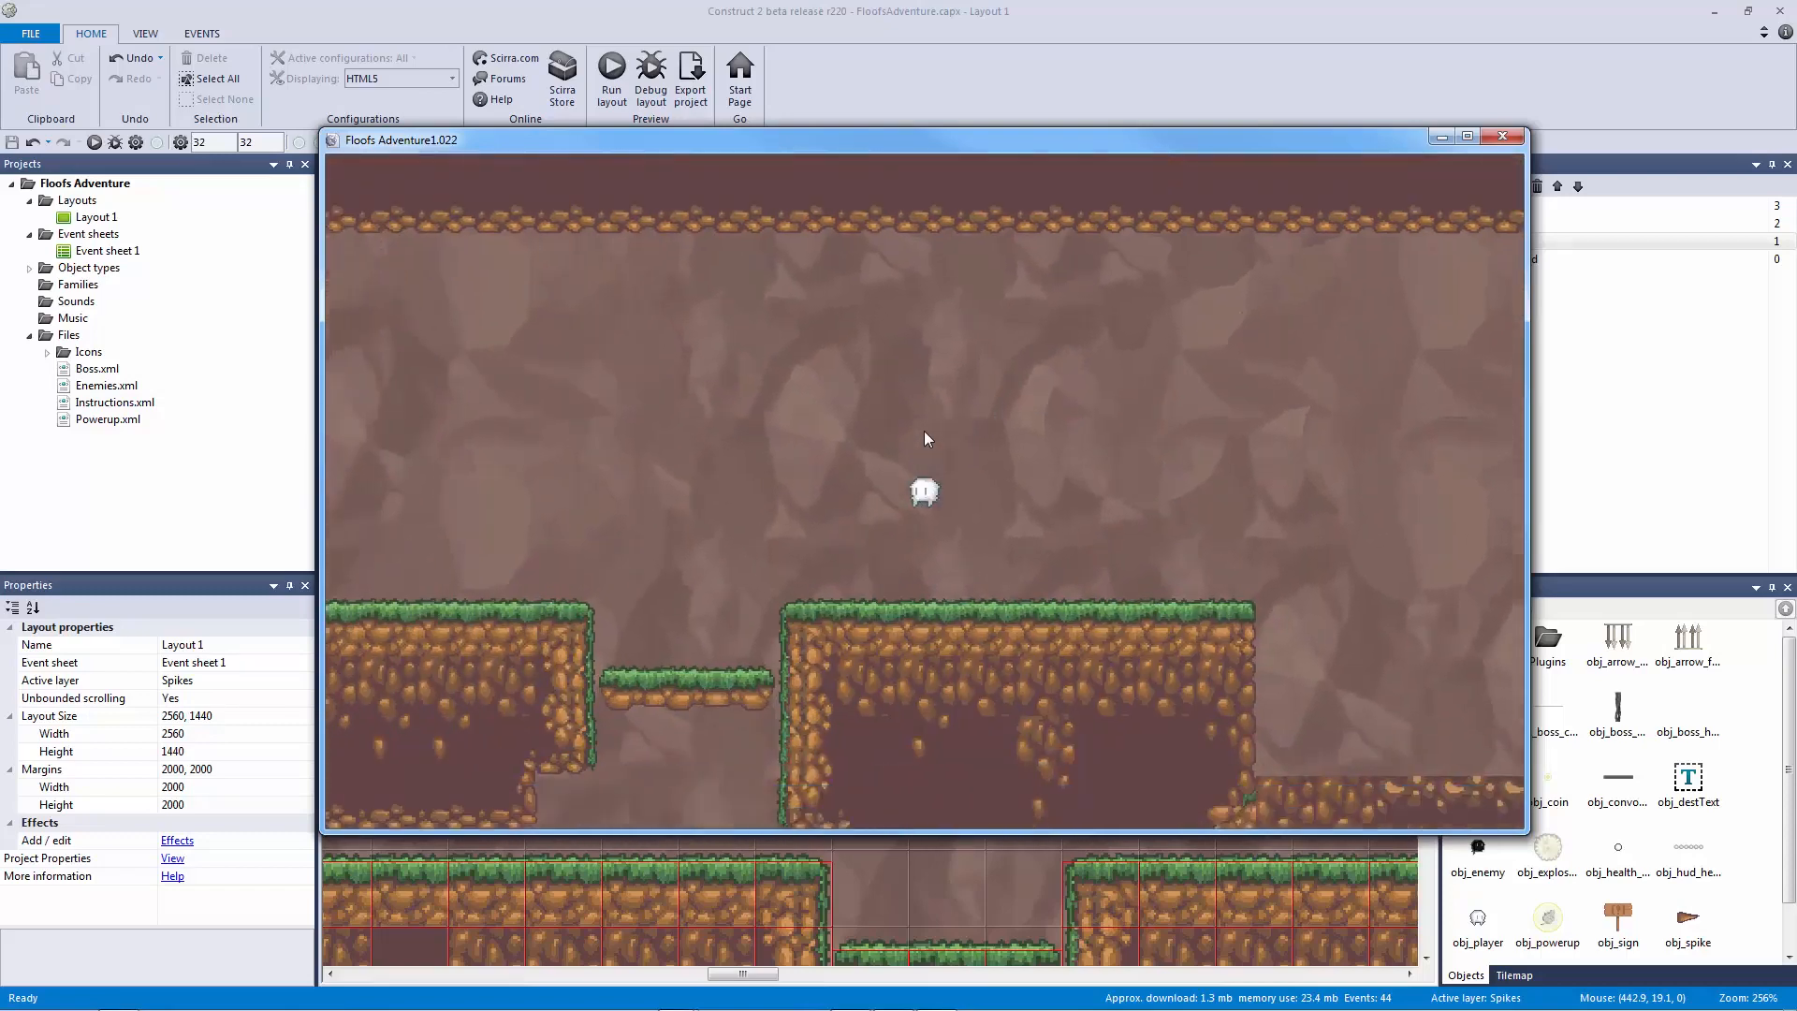
key(Up)
click(1496, 136)
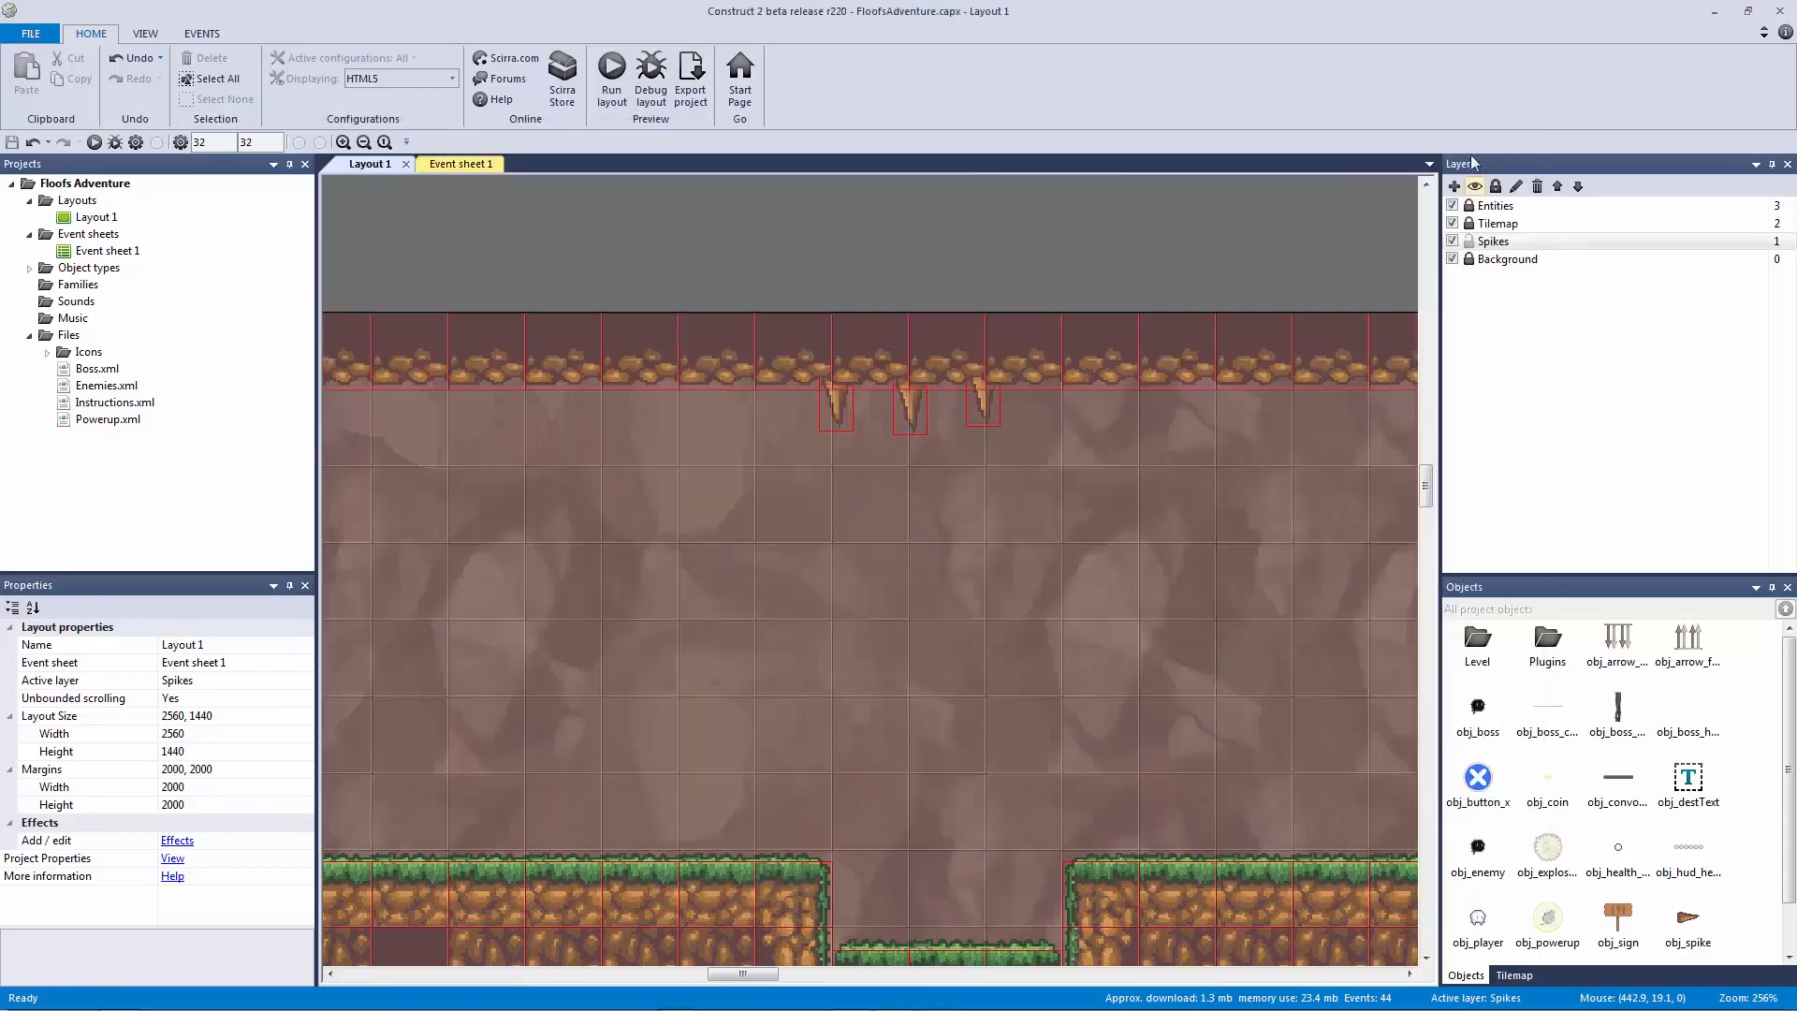
Step: Line up the first and third spikes along the cave ceiling
click(852, 412)
drag(854, 440, 852, 421)
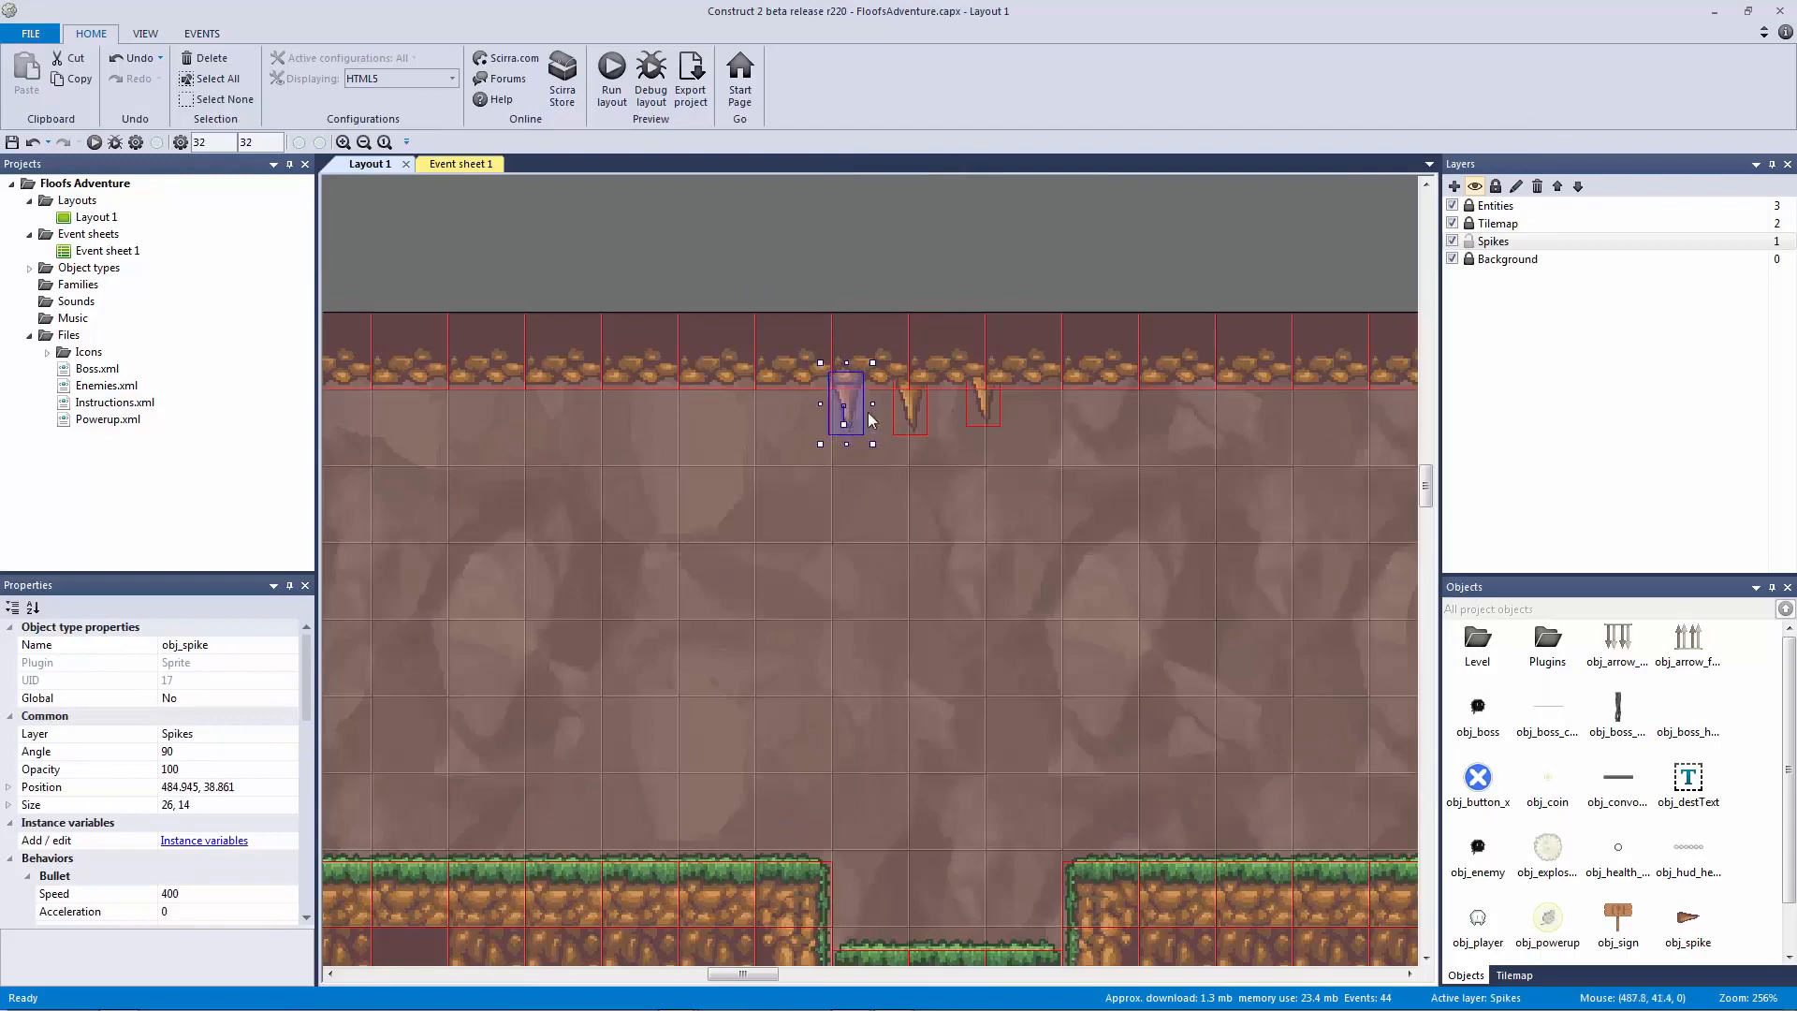
click(979, 412)
drag(976, 419, 851, 399)
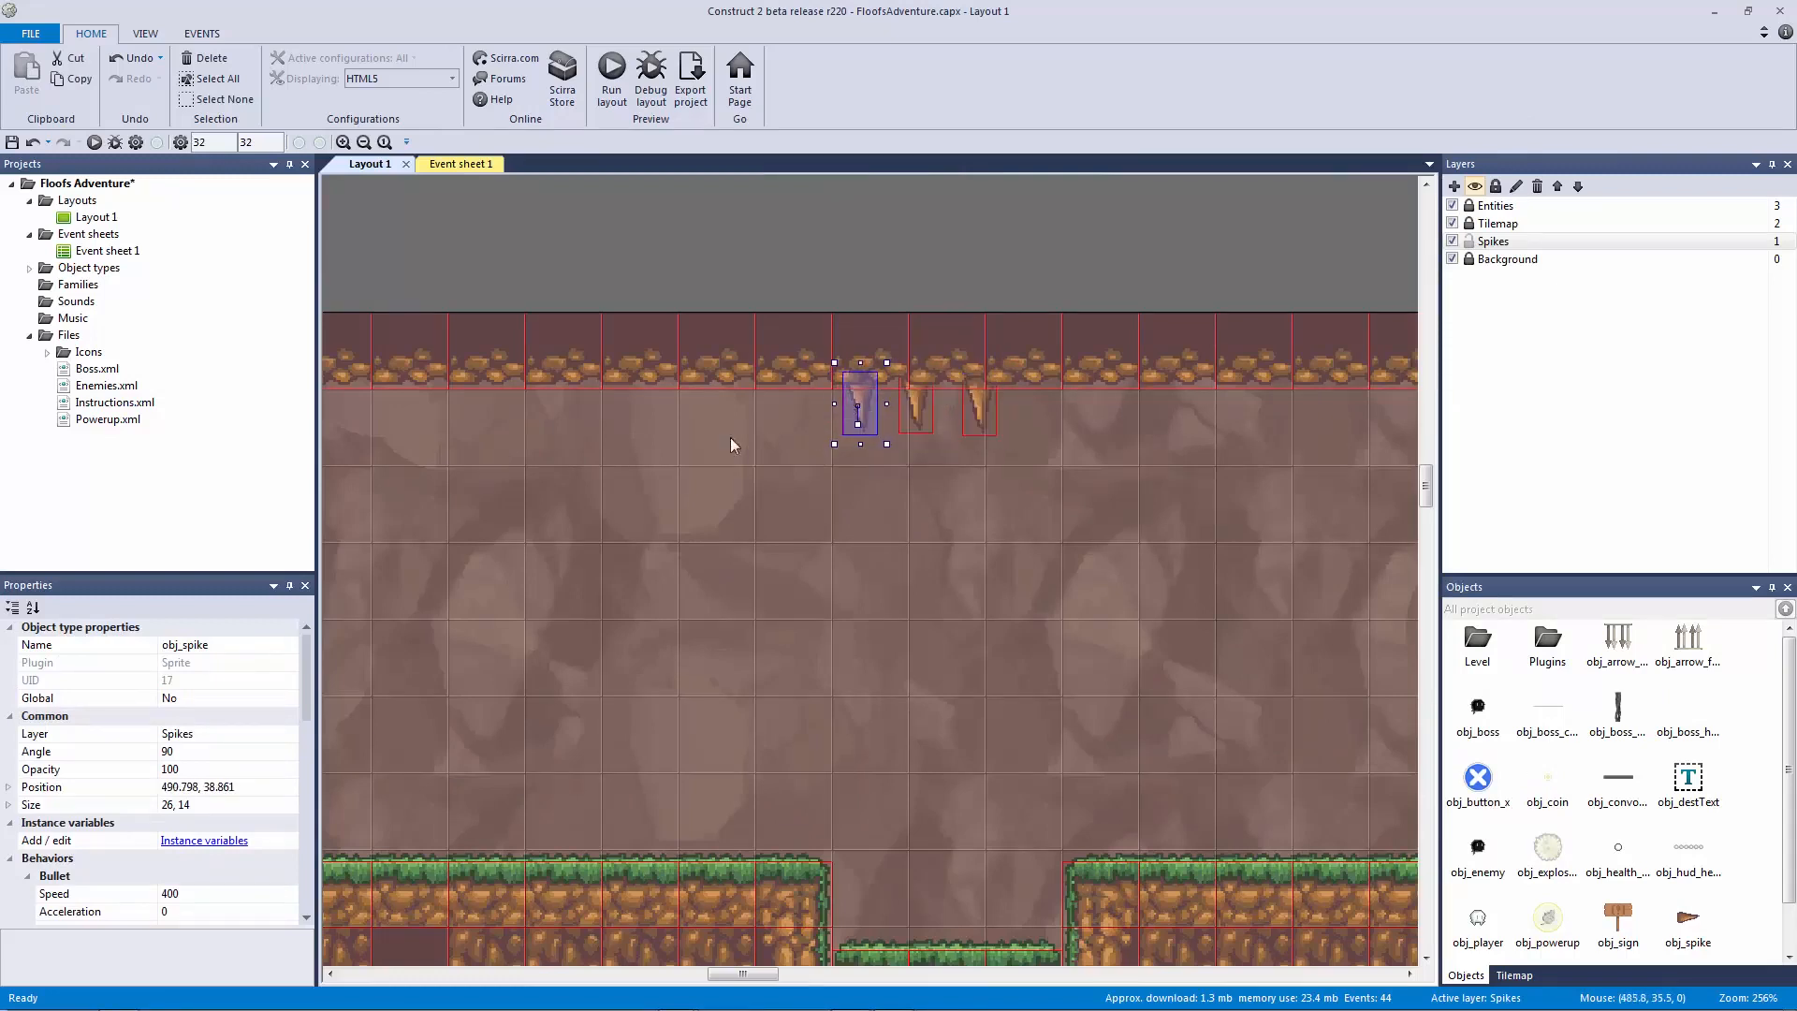
Step: Set the left spike's Bullet initial state to Disabled, then run the layout
drag(305, 709, 301, 767)
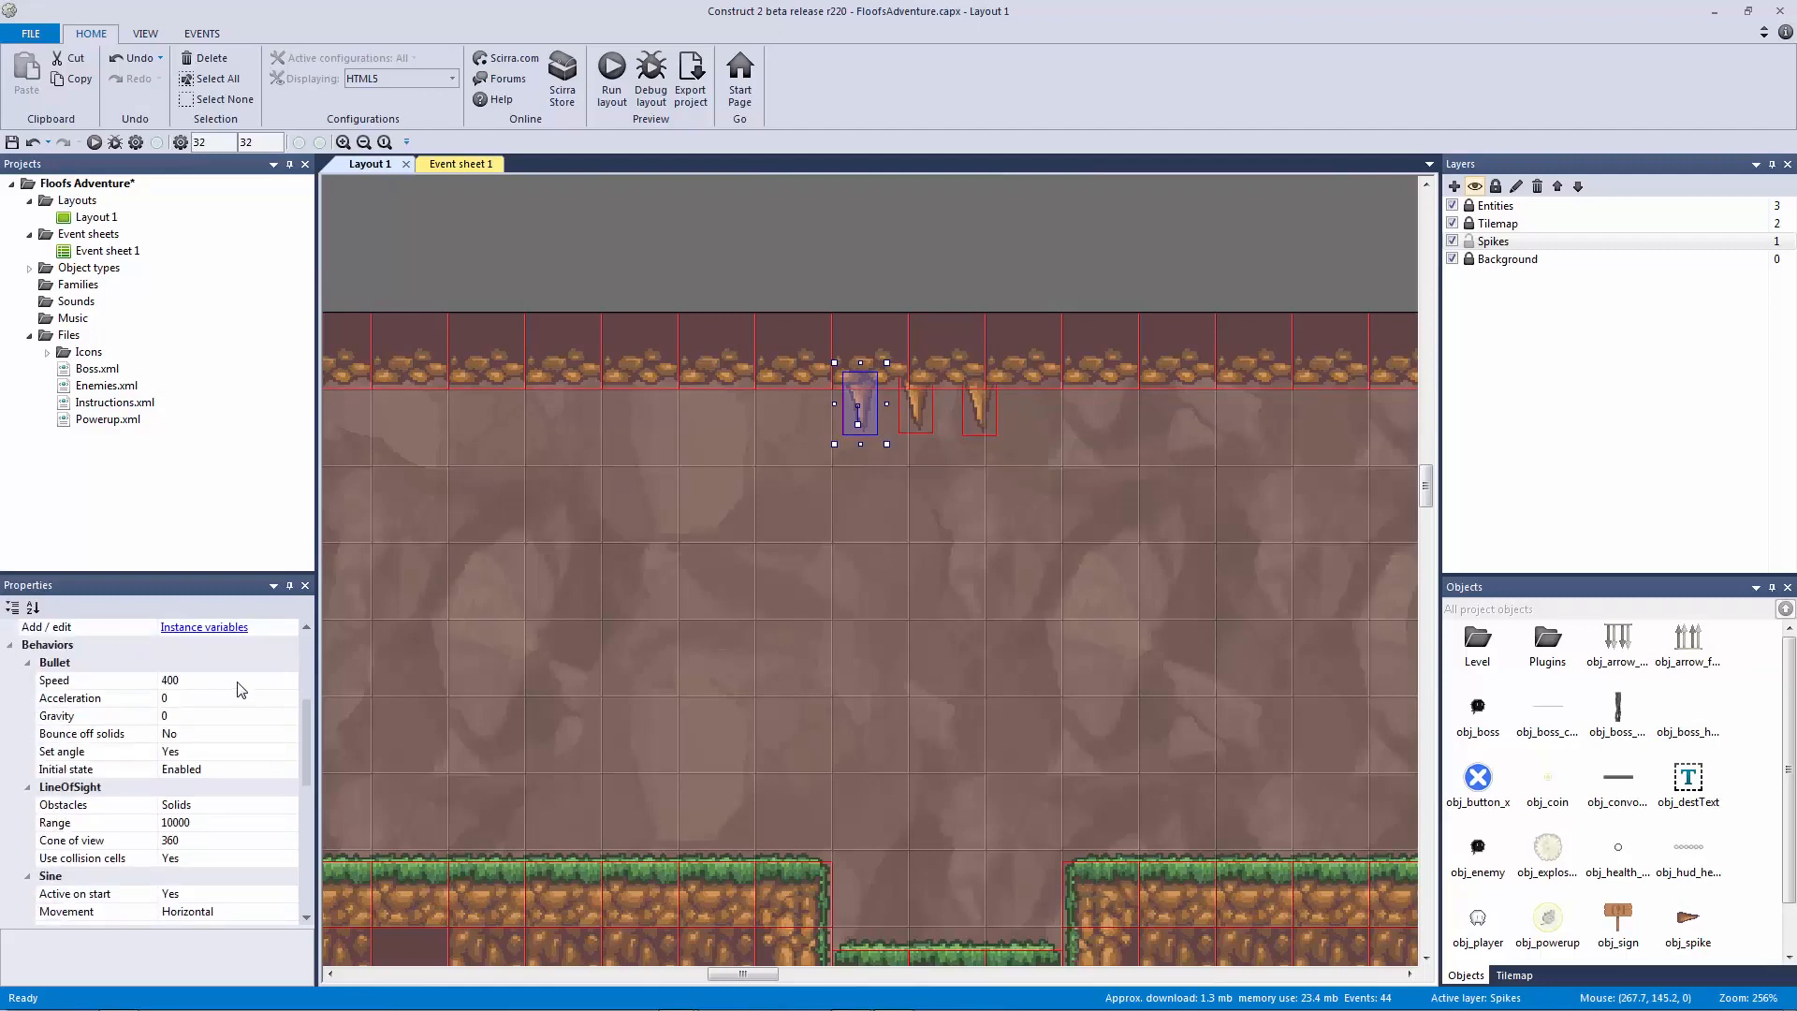
click(230, 769)
click(289, 769)
click(261, 792)
click(576, 245)
click(611, 76)
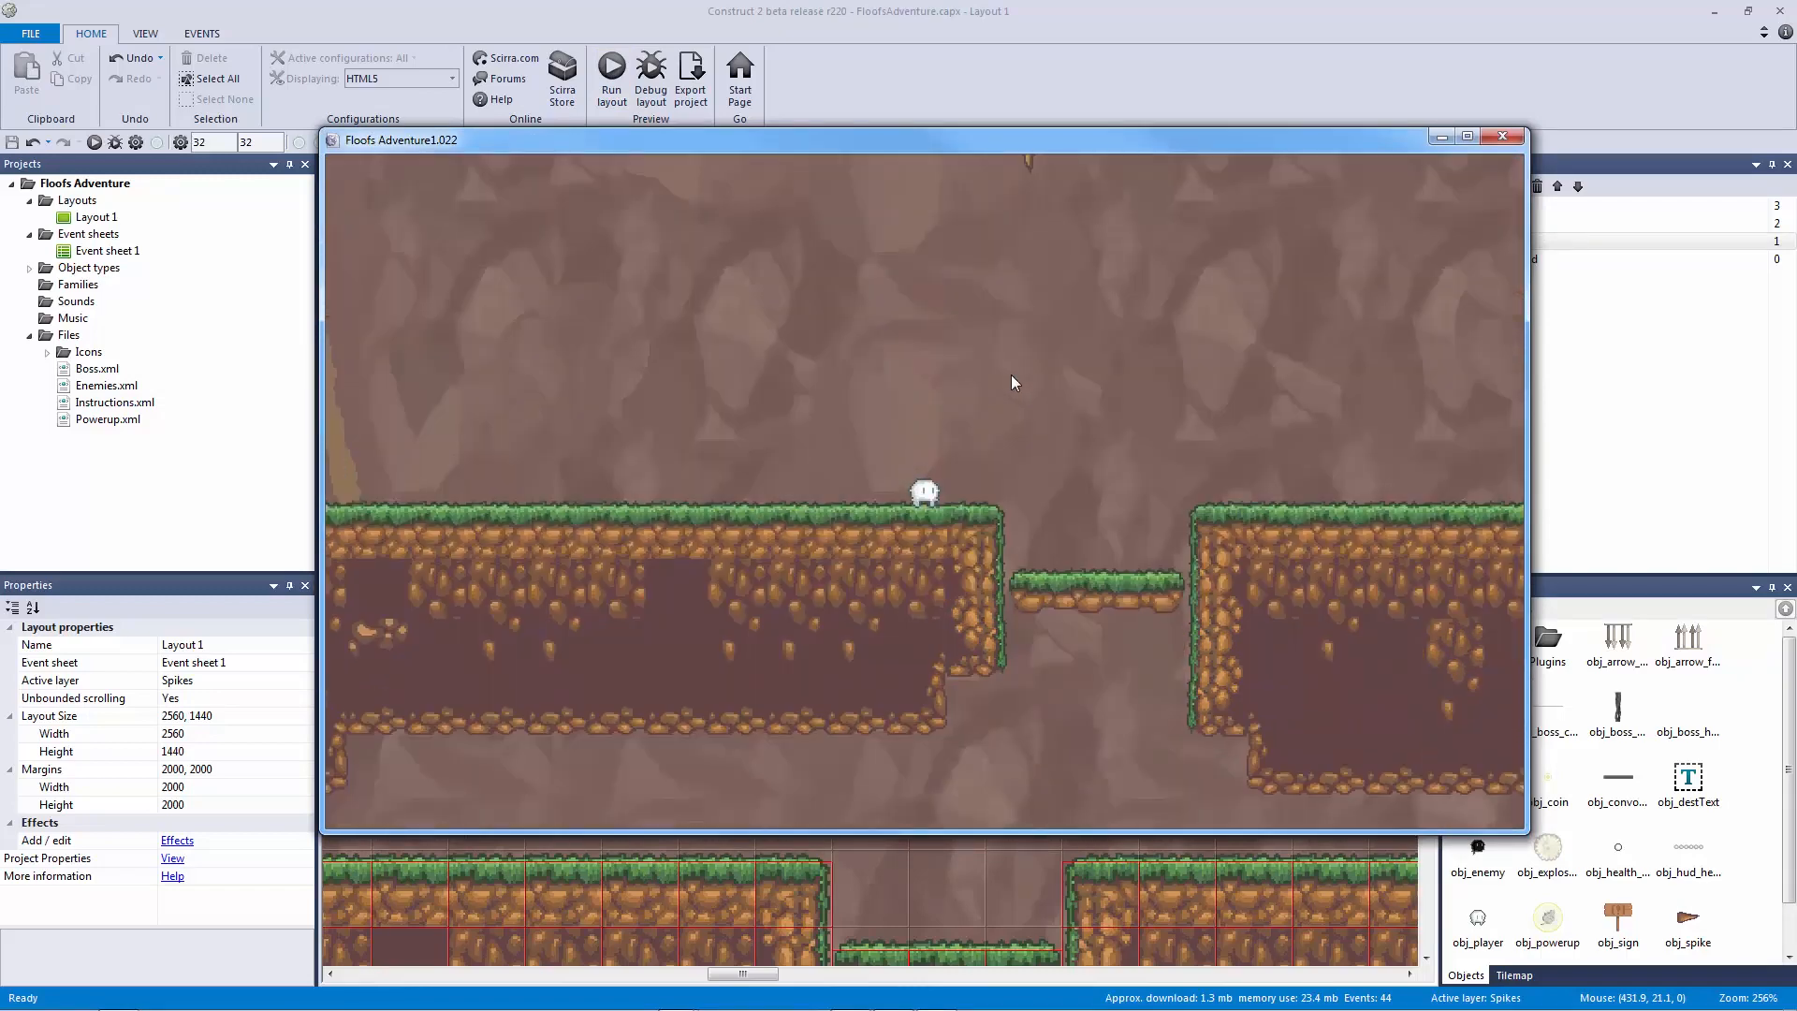
Step: Jump the player once, close the preview, and drag the left spike down to mid-cave
key(Up)
click(1505, 137)
drag(872, 402, 870, 621)
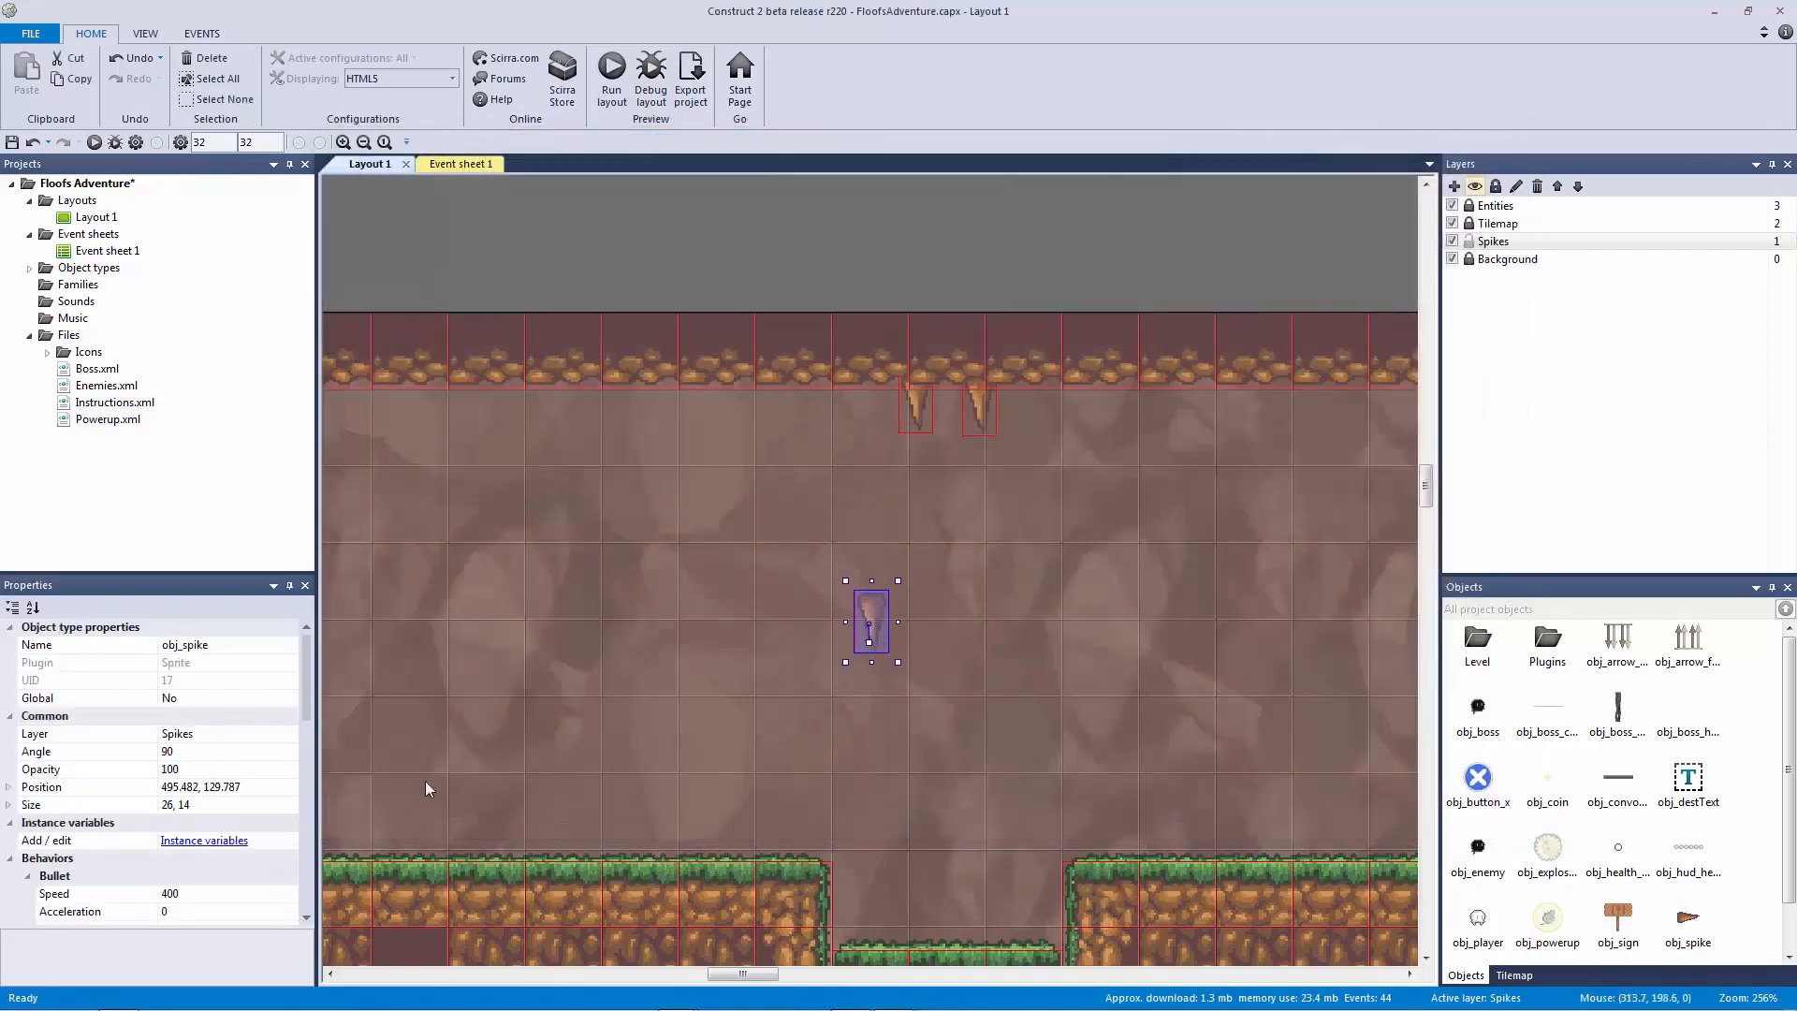
Step: Delete the middle and right ceiling spikes, leaving only the mid-cave spike
scroll(301, 734, down, 3)
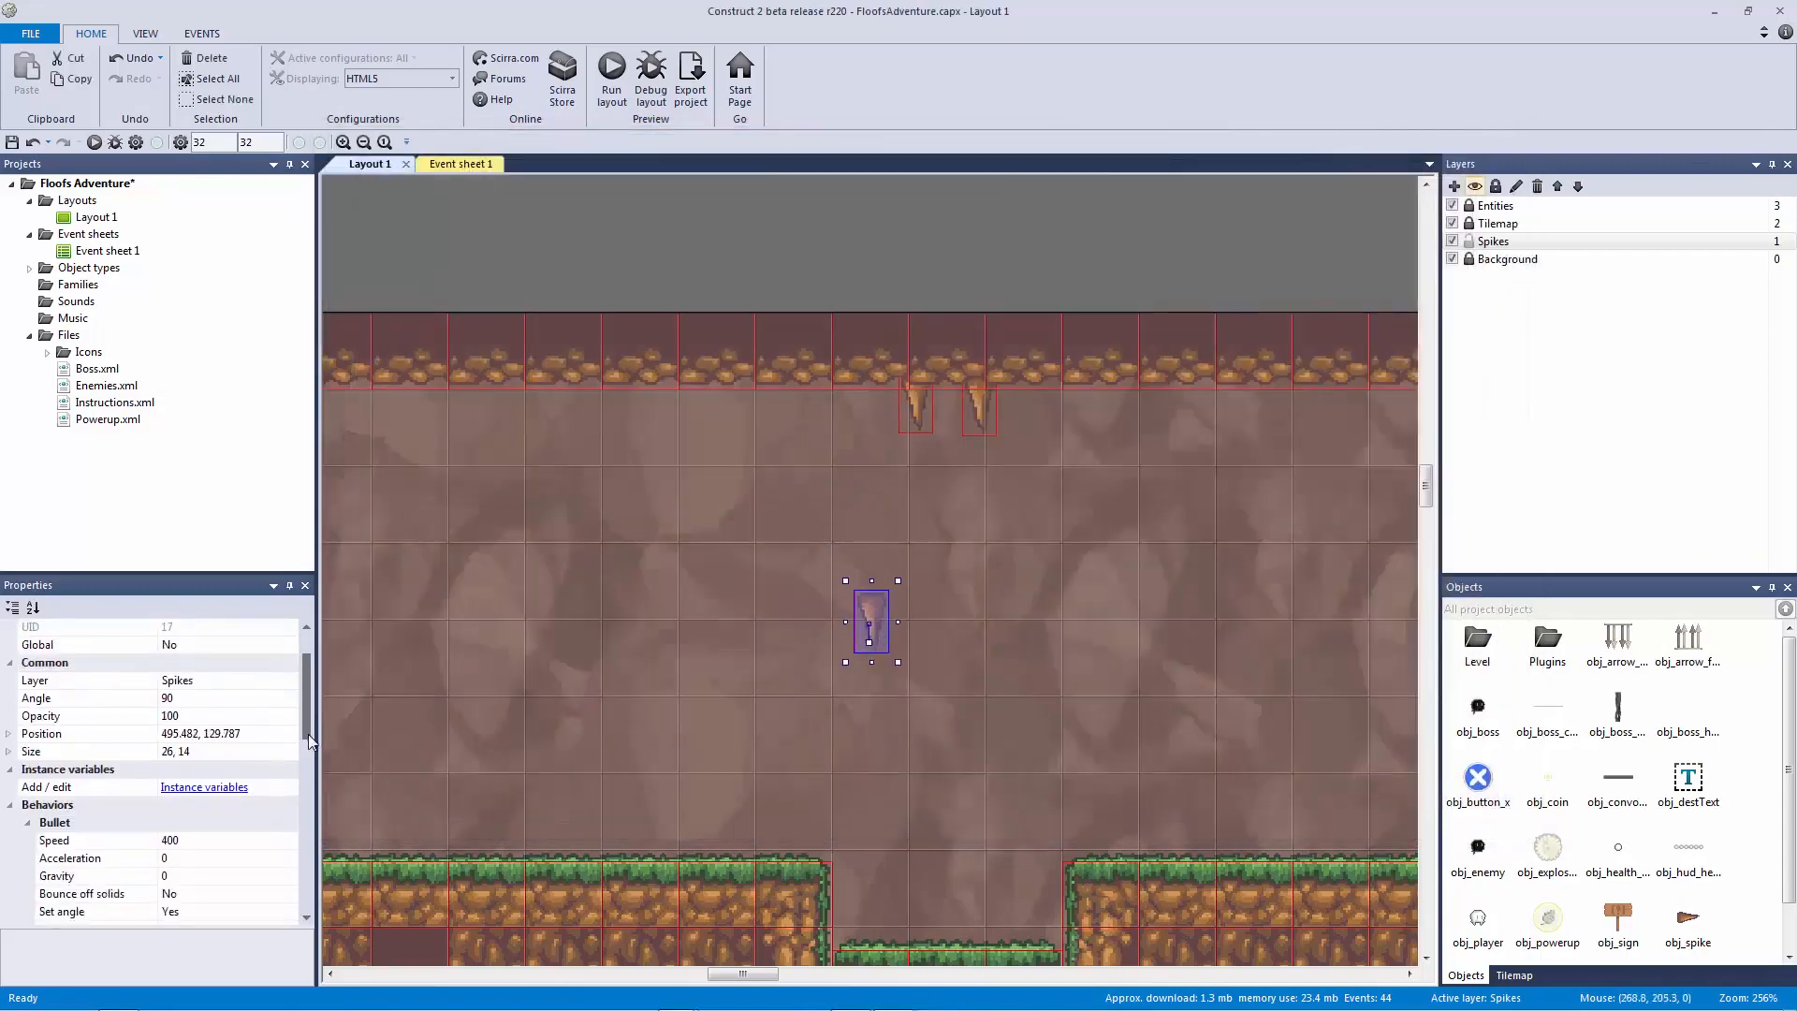
click(927, 416)
click(103, 806)
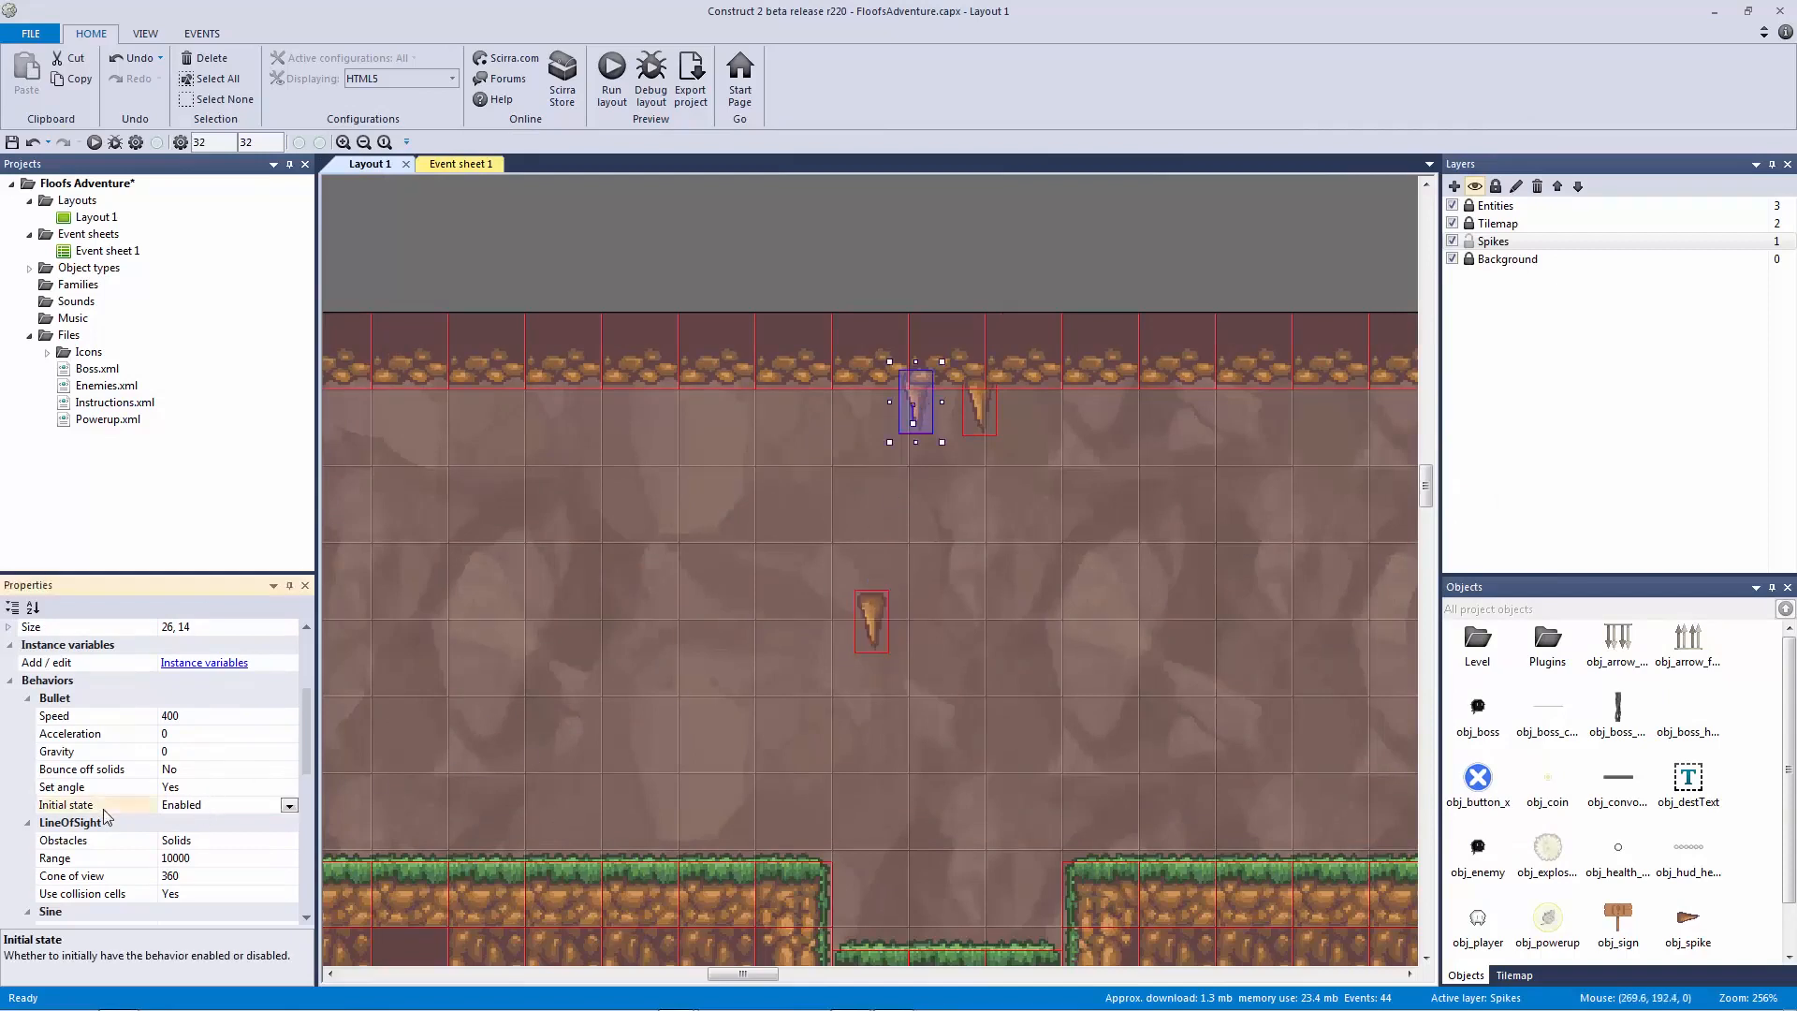
click(1067, 424)
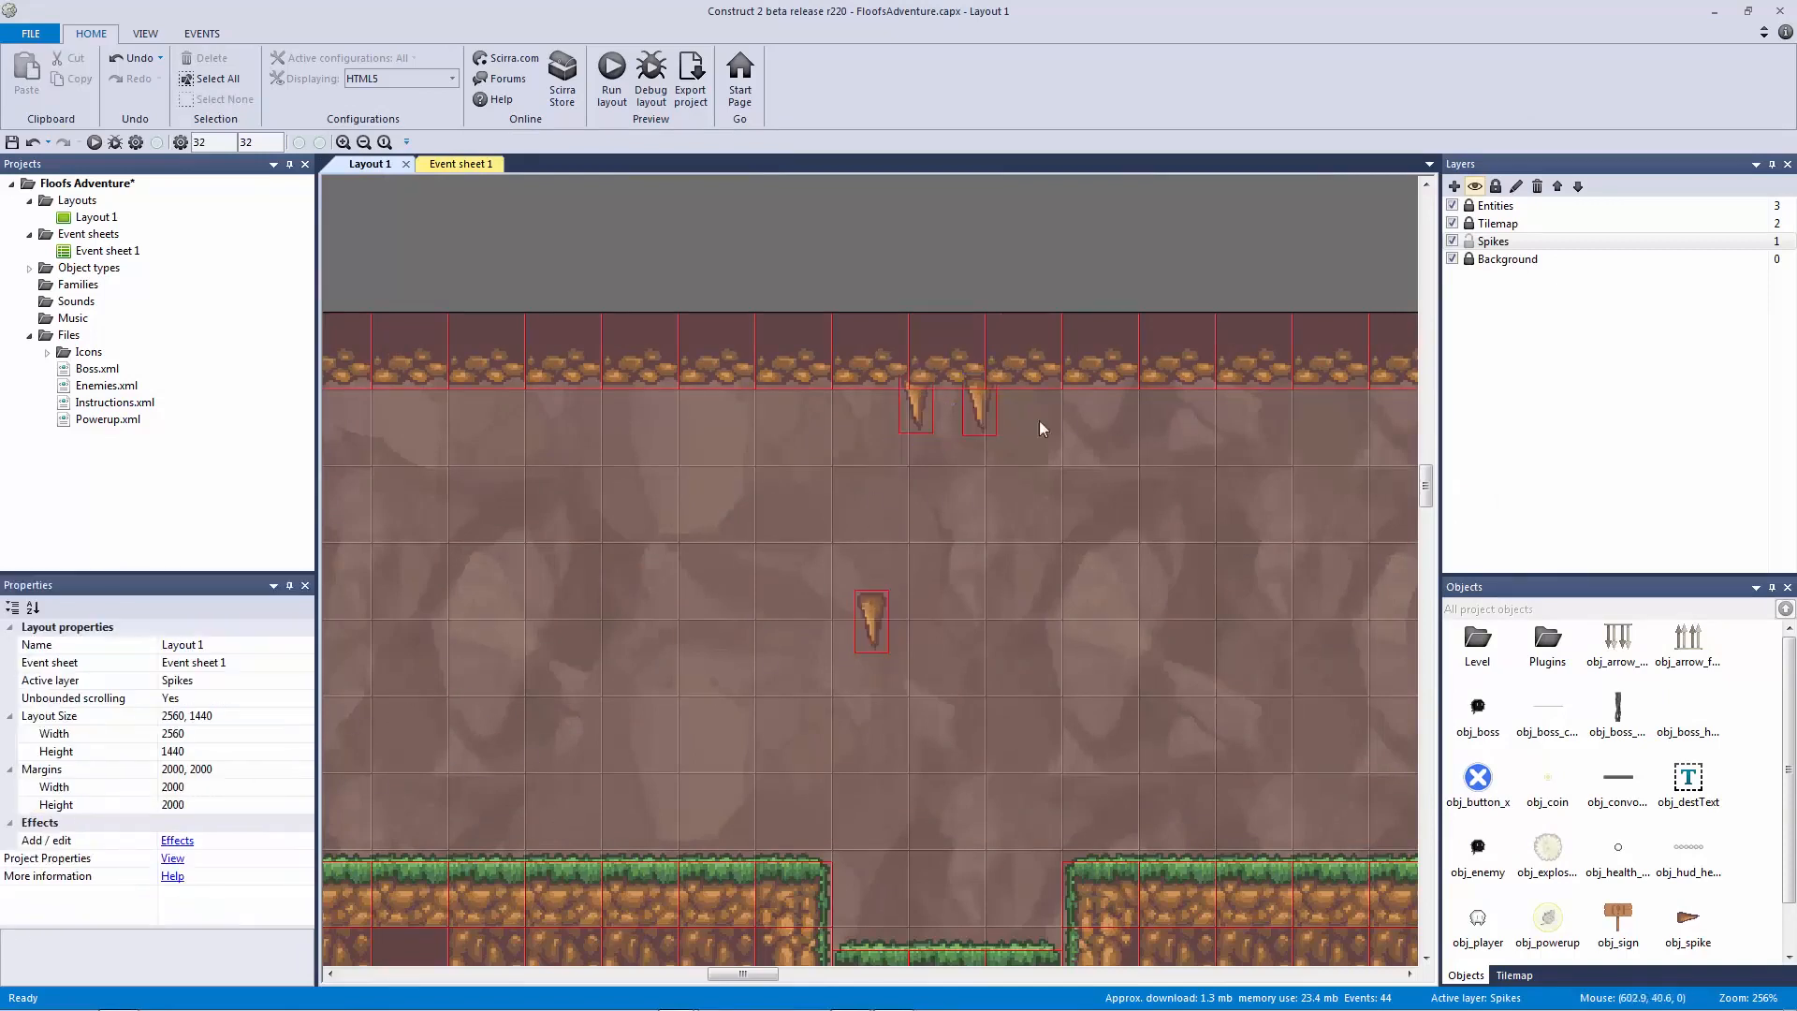
click(982, 412)
key(Delete)
click(921, 408)
key(Delete)
Step: Nudge the mid-cave spike slightly, save the project, and start a test run
drag(869, 614, 888, 620)
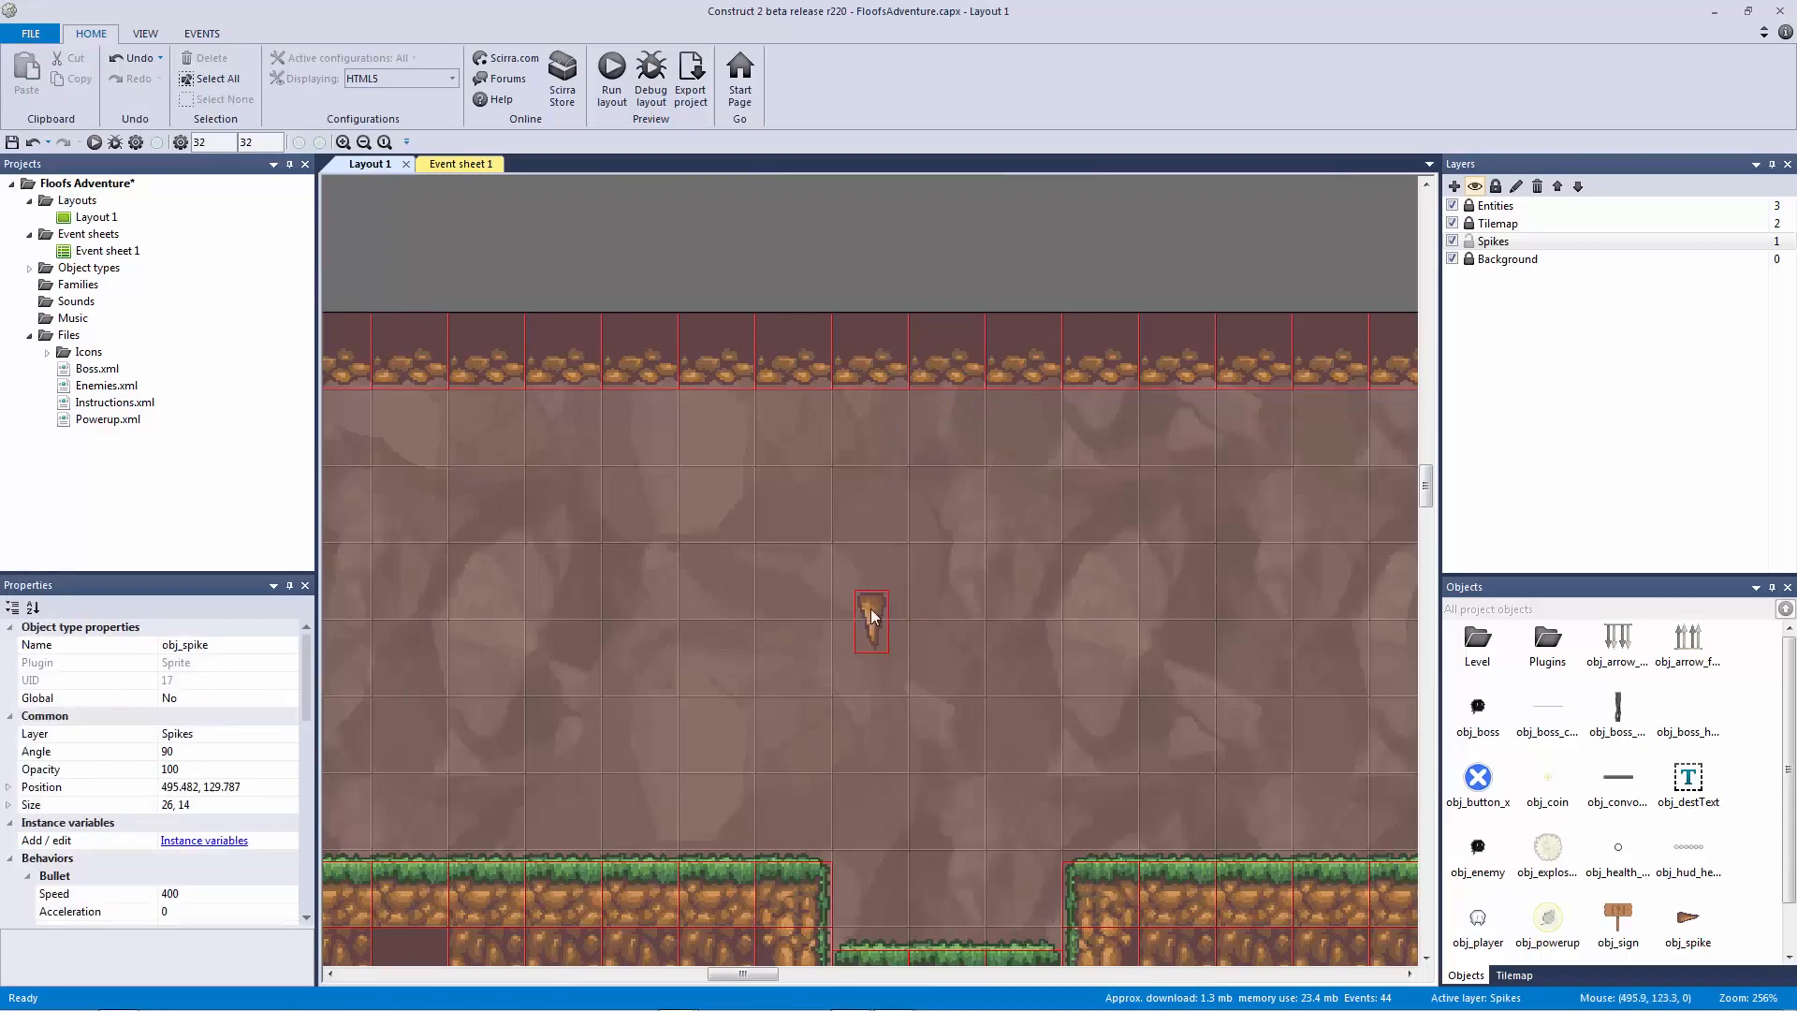
key(ctrl+s)
key(F5)
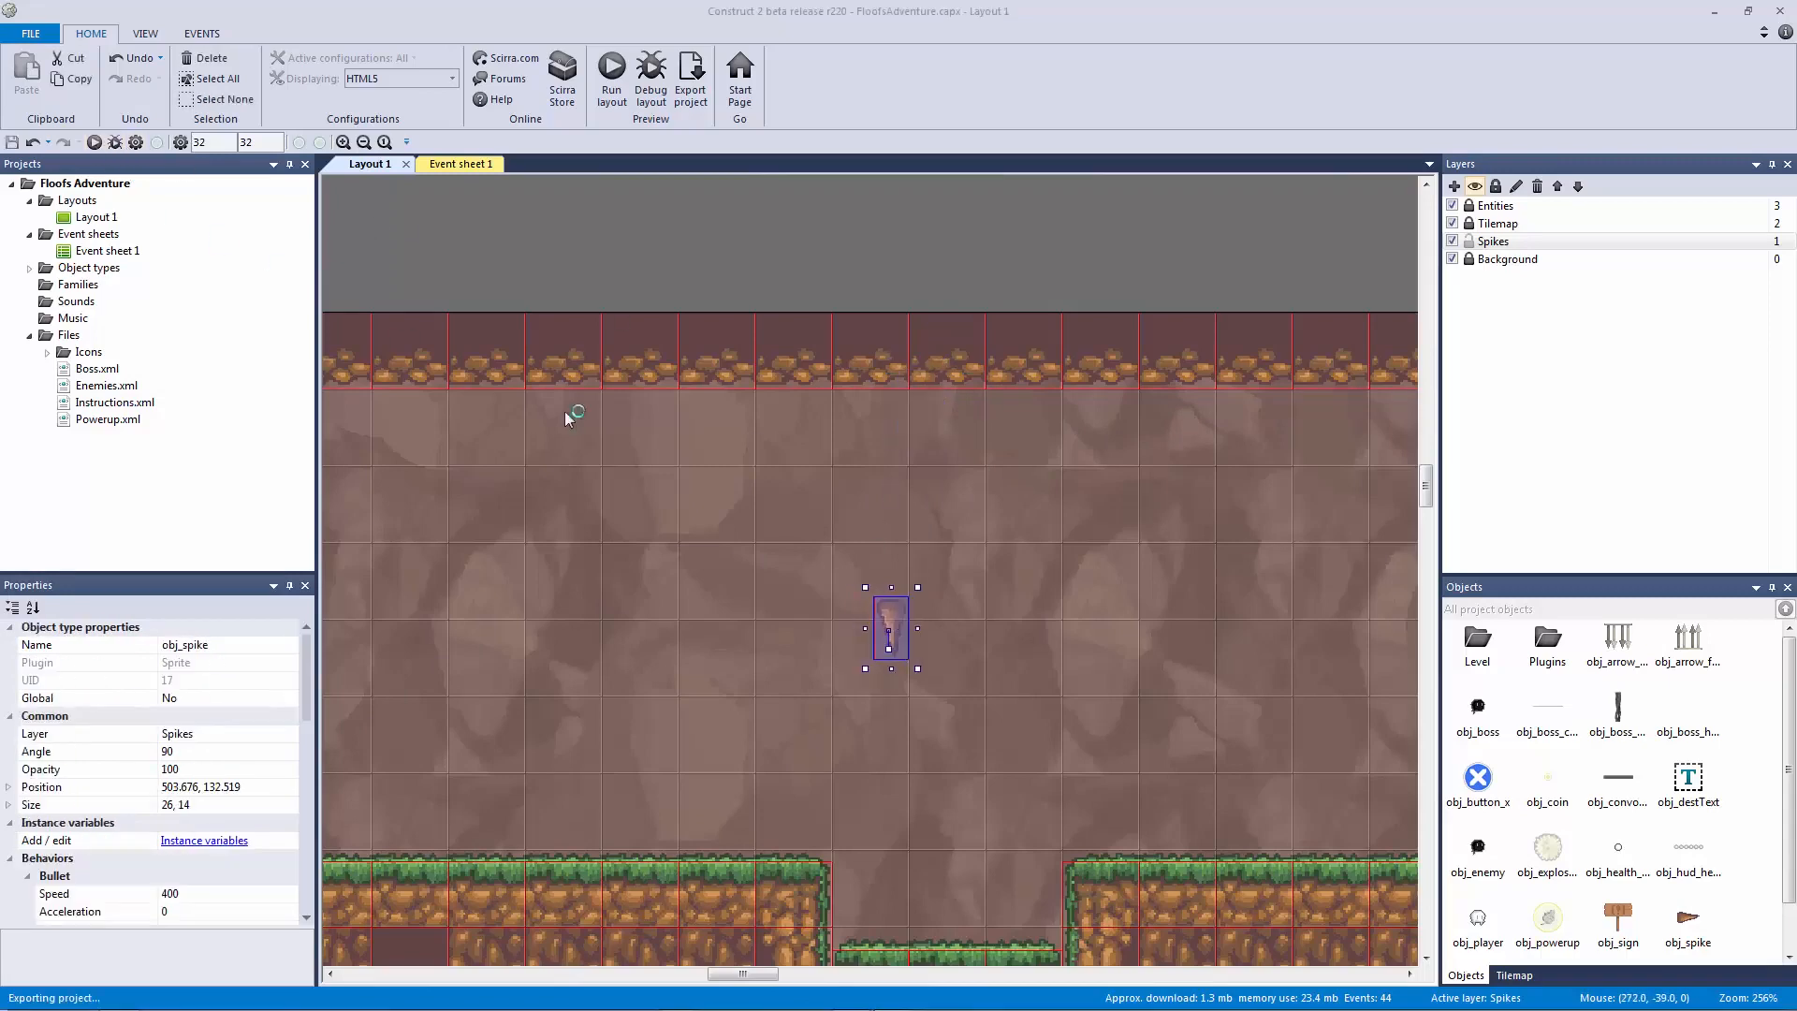
Step: Walk the player across the platforms, close the test, and move the spike back under the ceiling
key(Right)
key(Right)
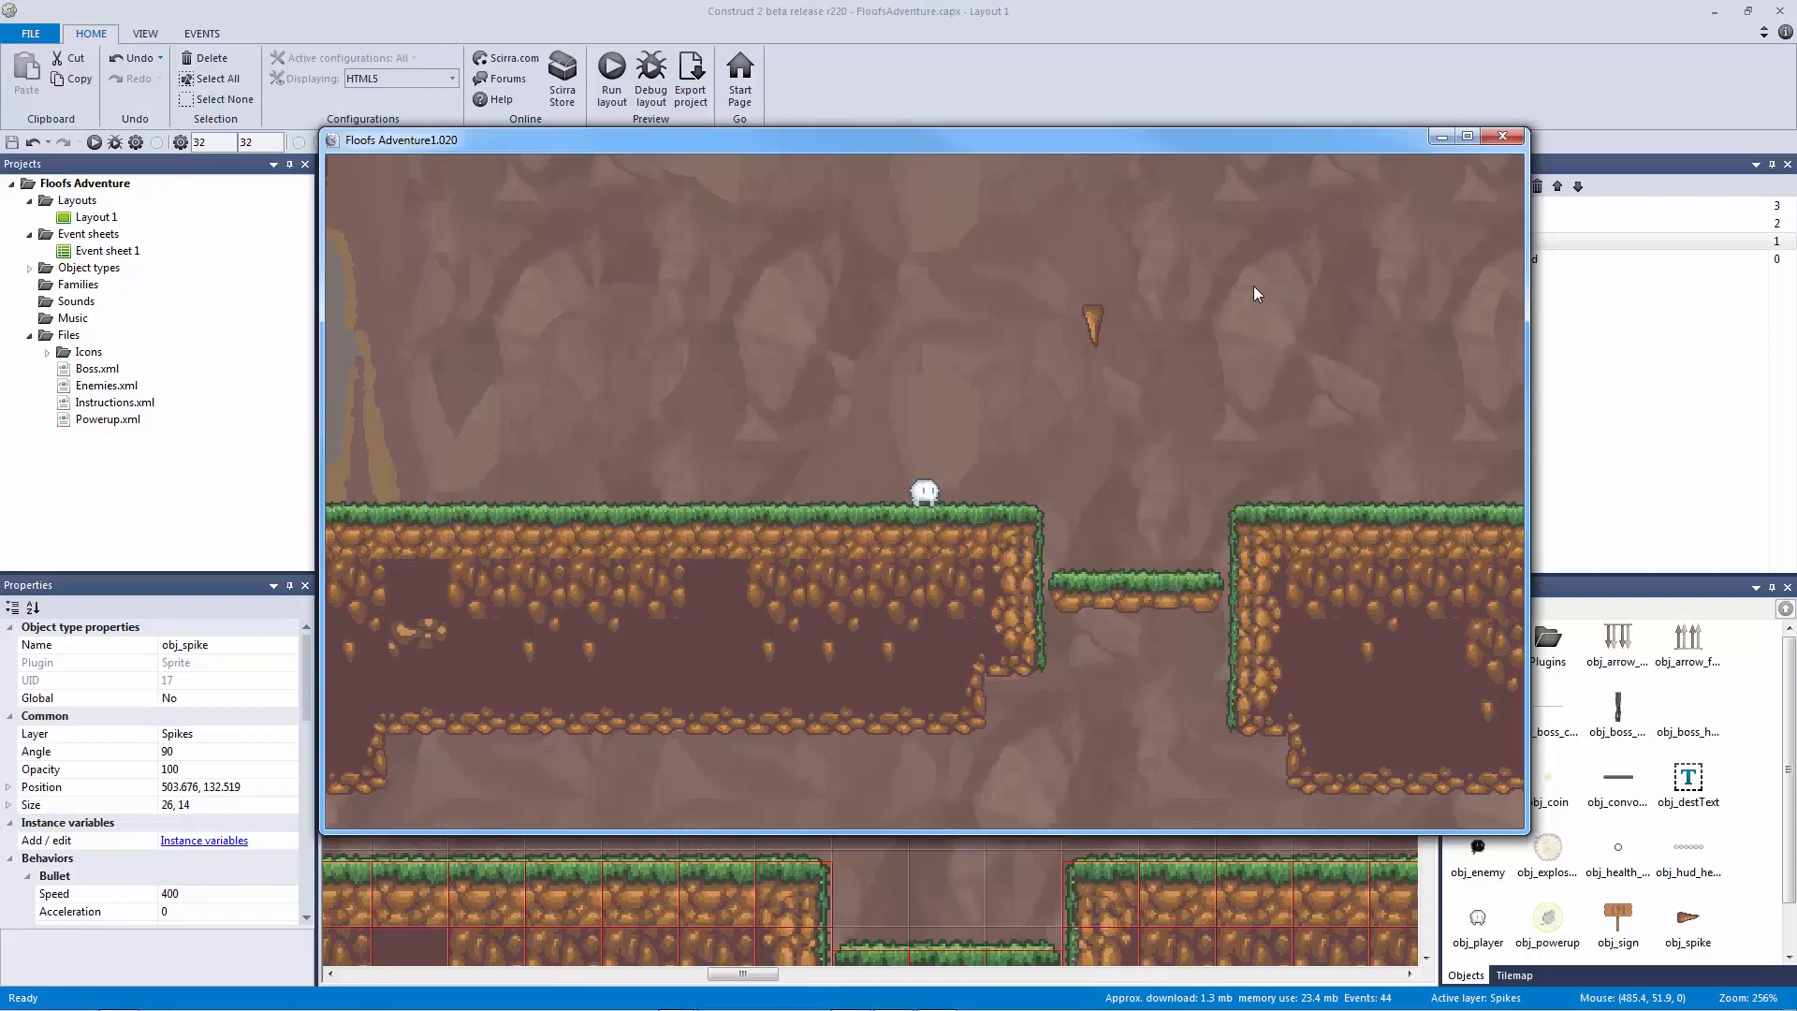
key(Right)
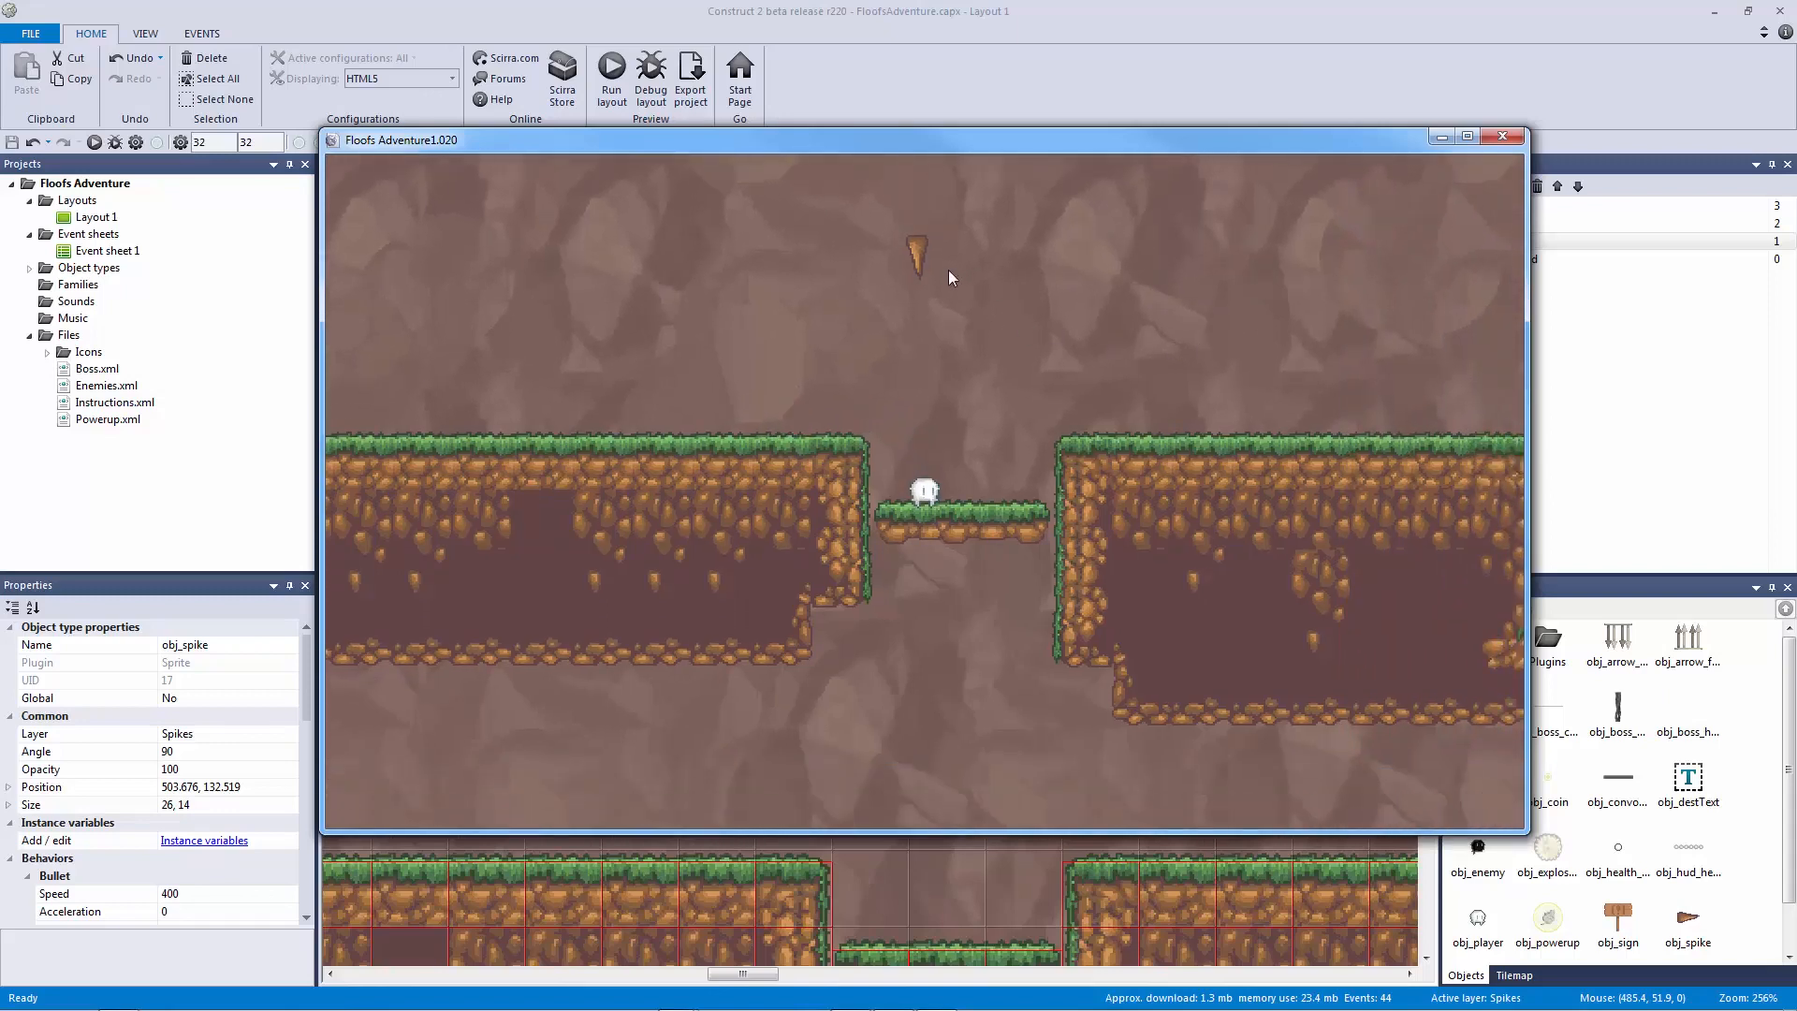
key(Right)
key(Up)
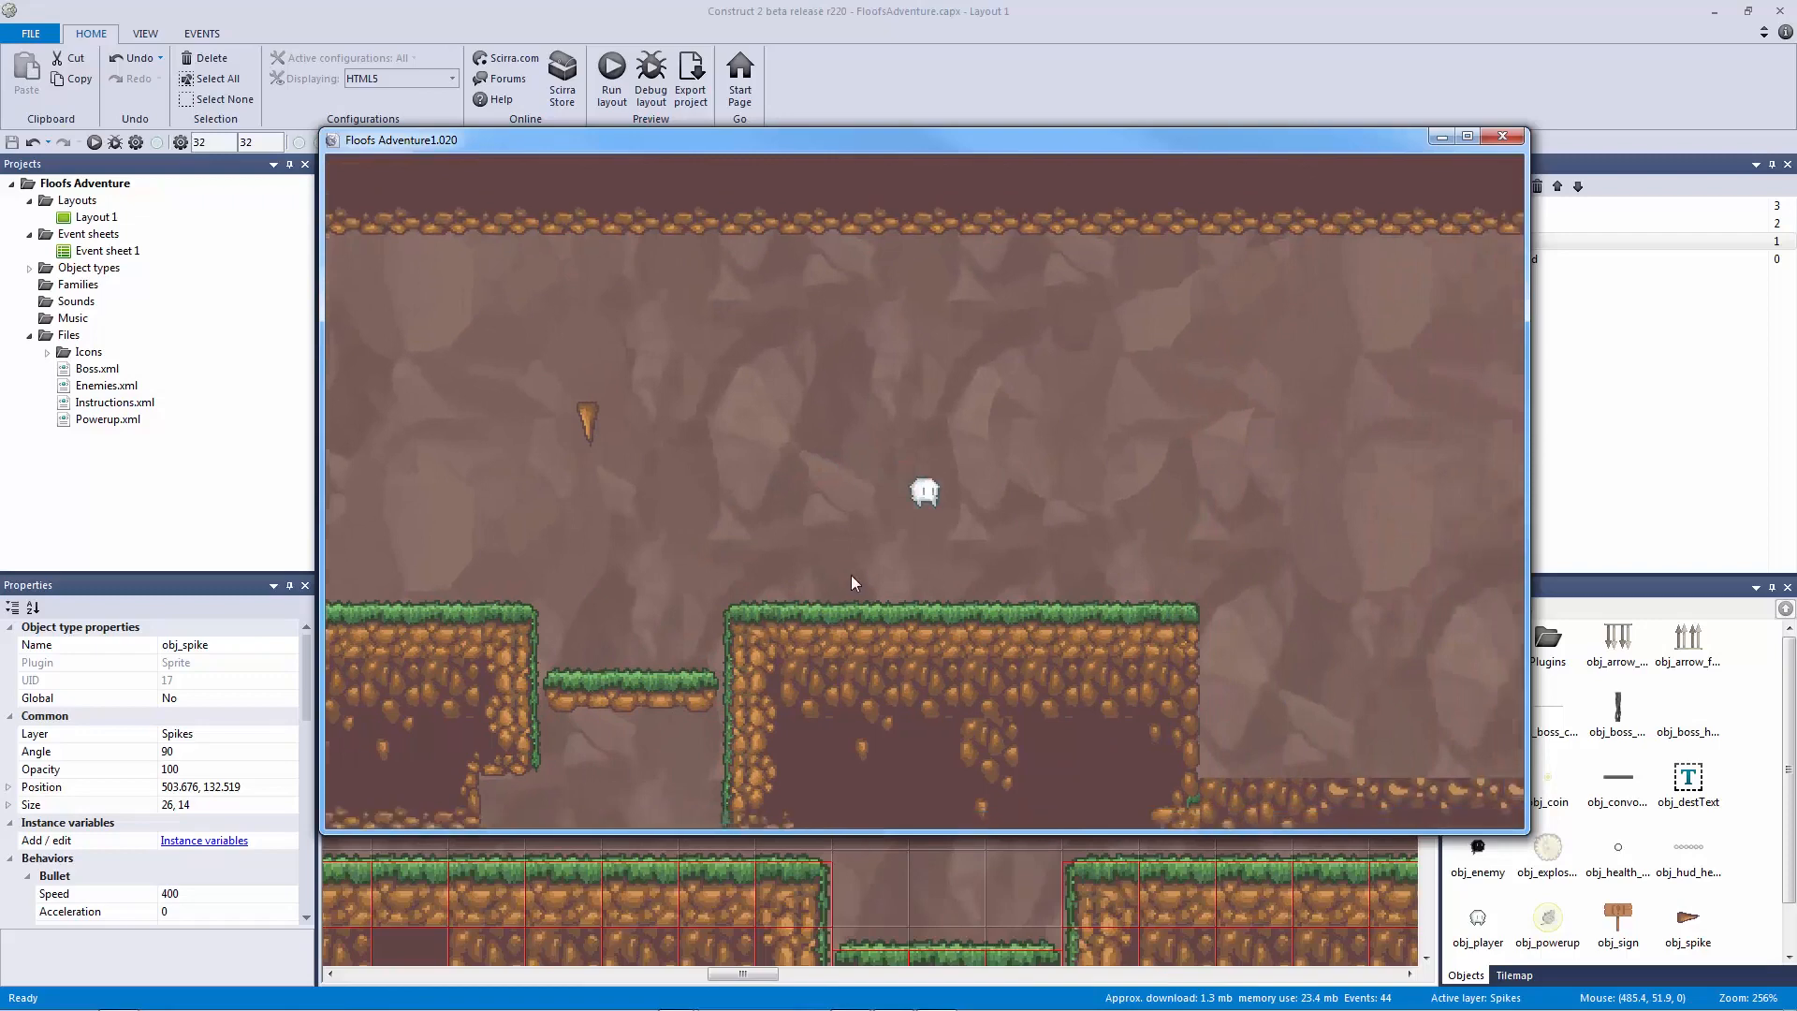
key(Left)
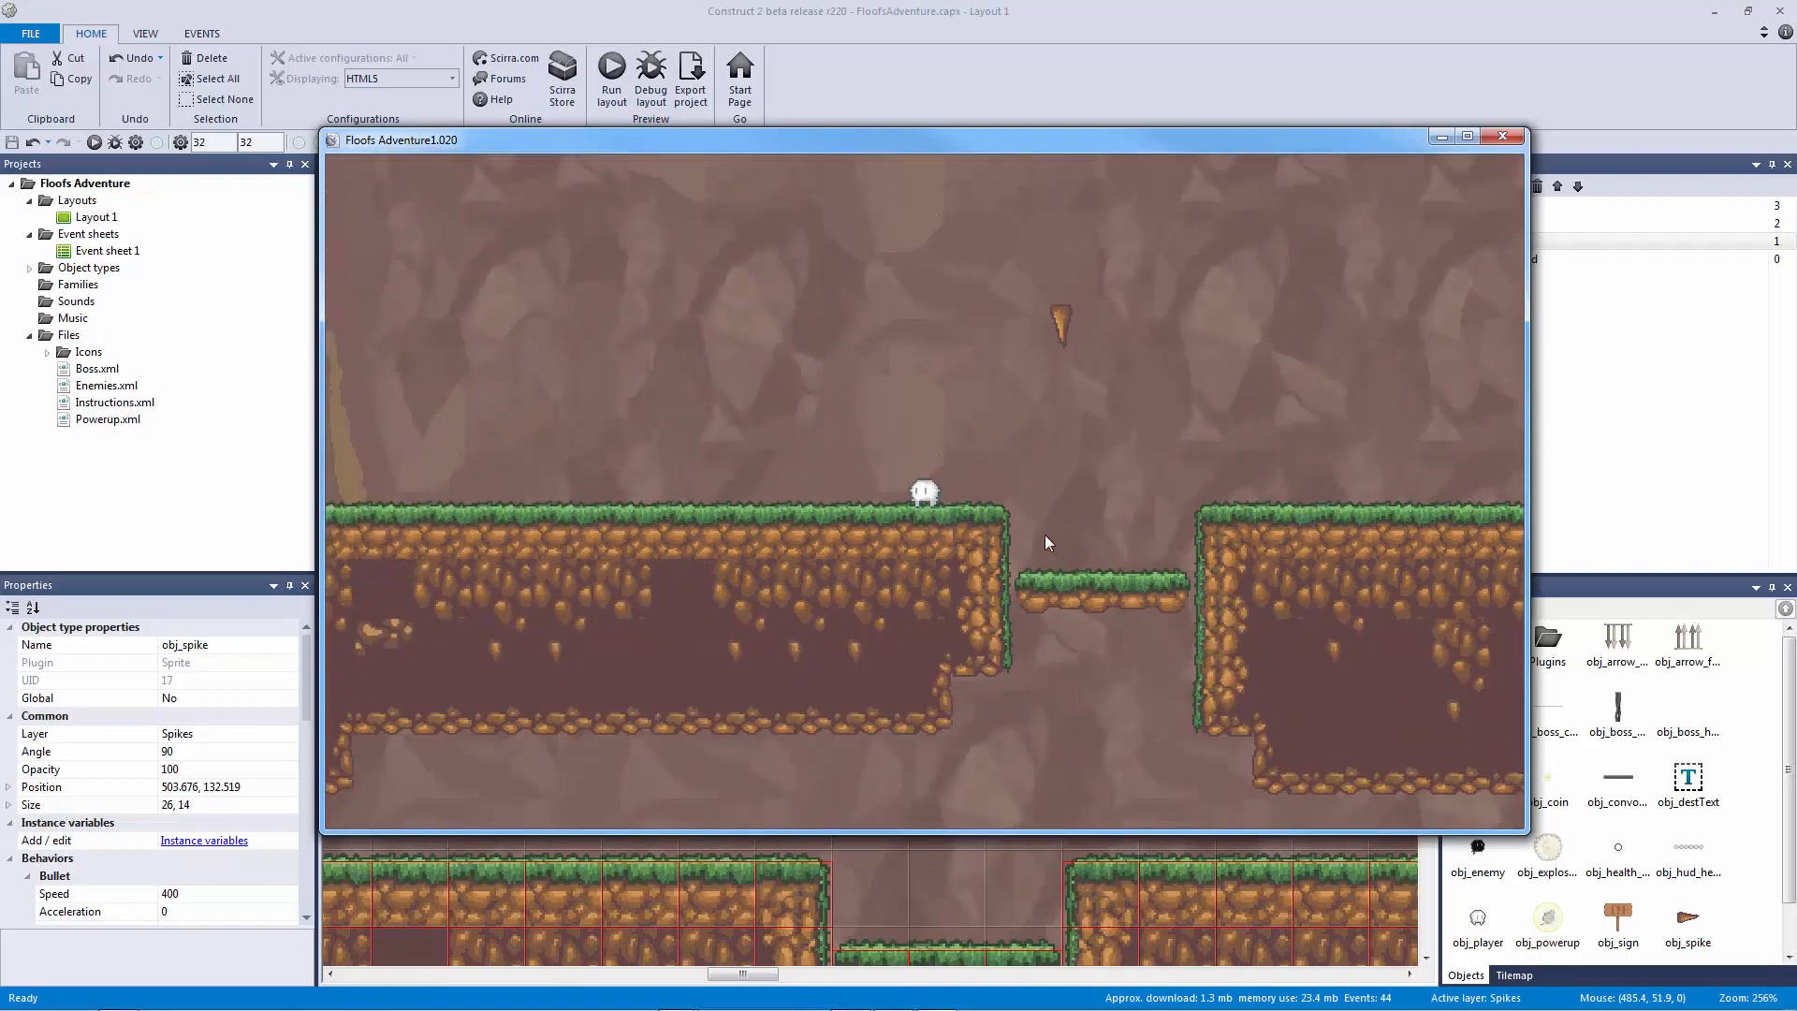
click(1502, 137)
drag(895, 602, 878, 397)
click(874, 269)
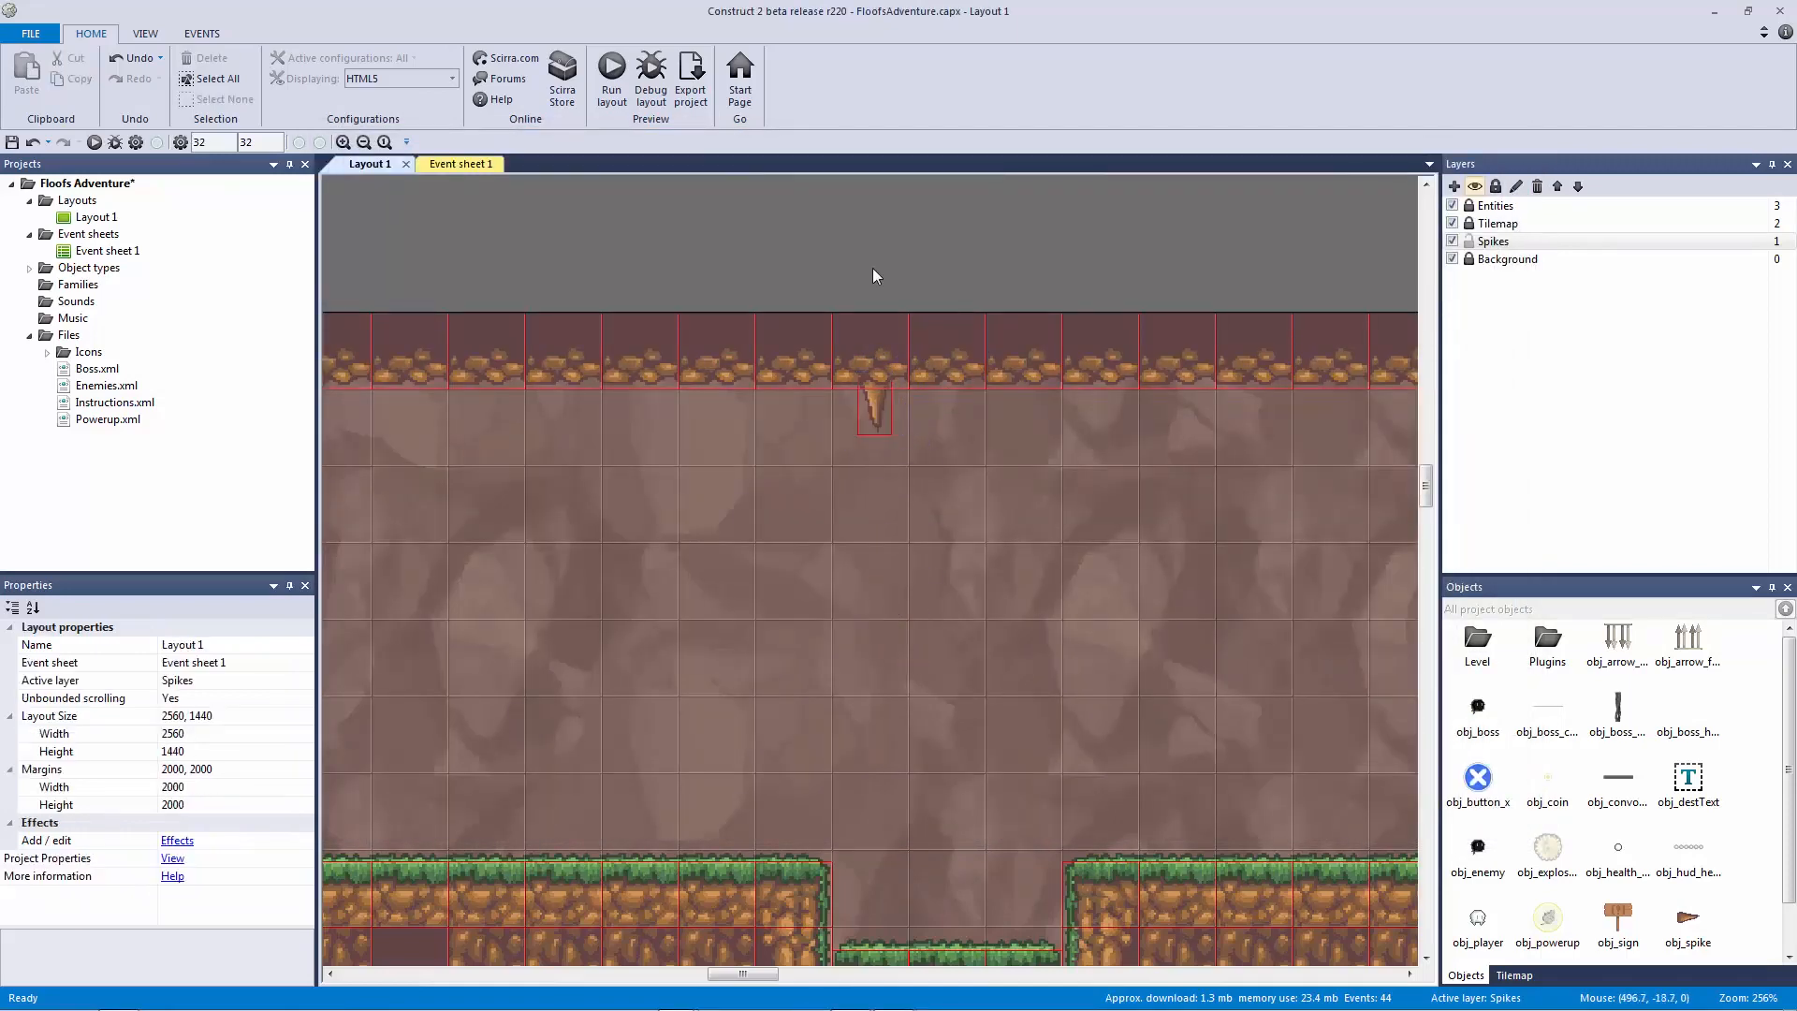
click(874, 407)
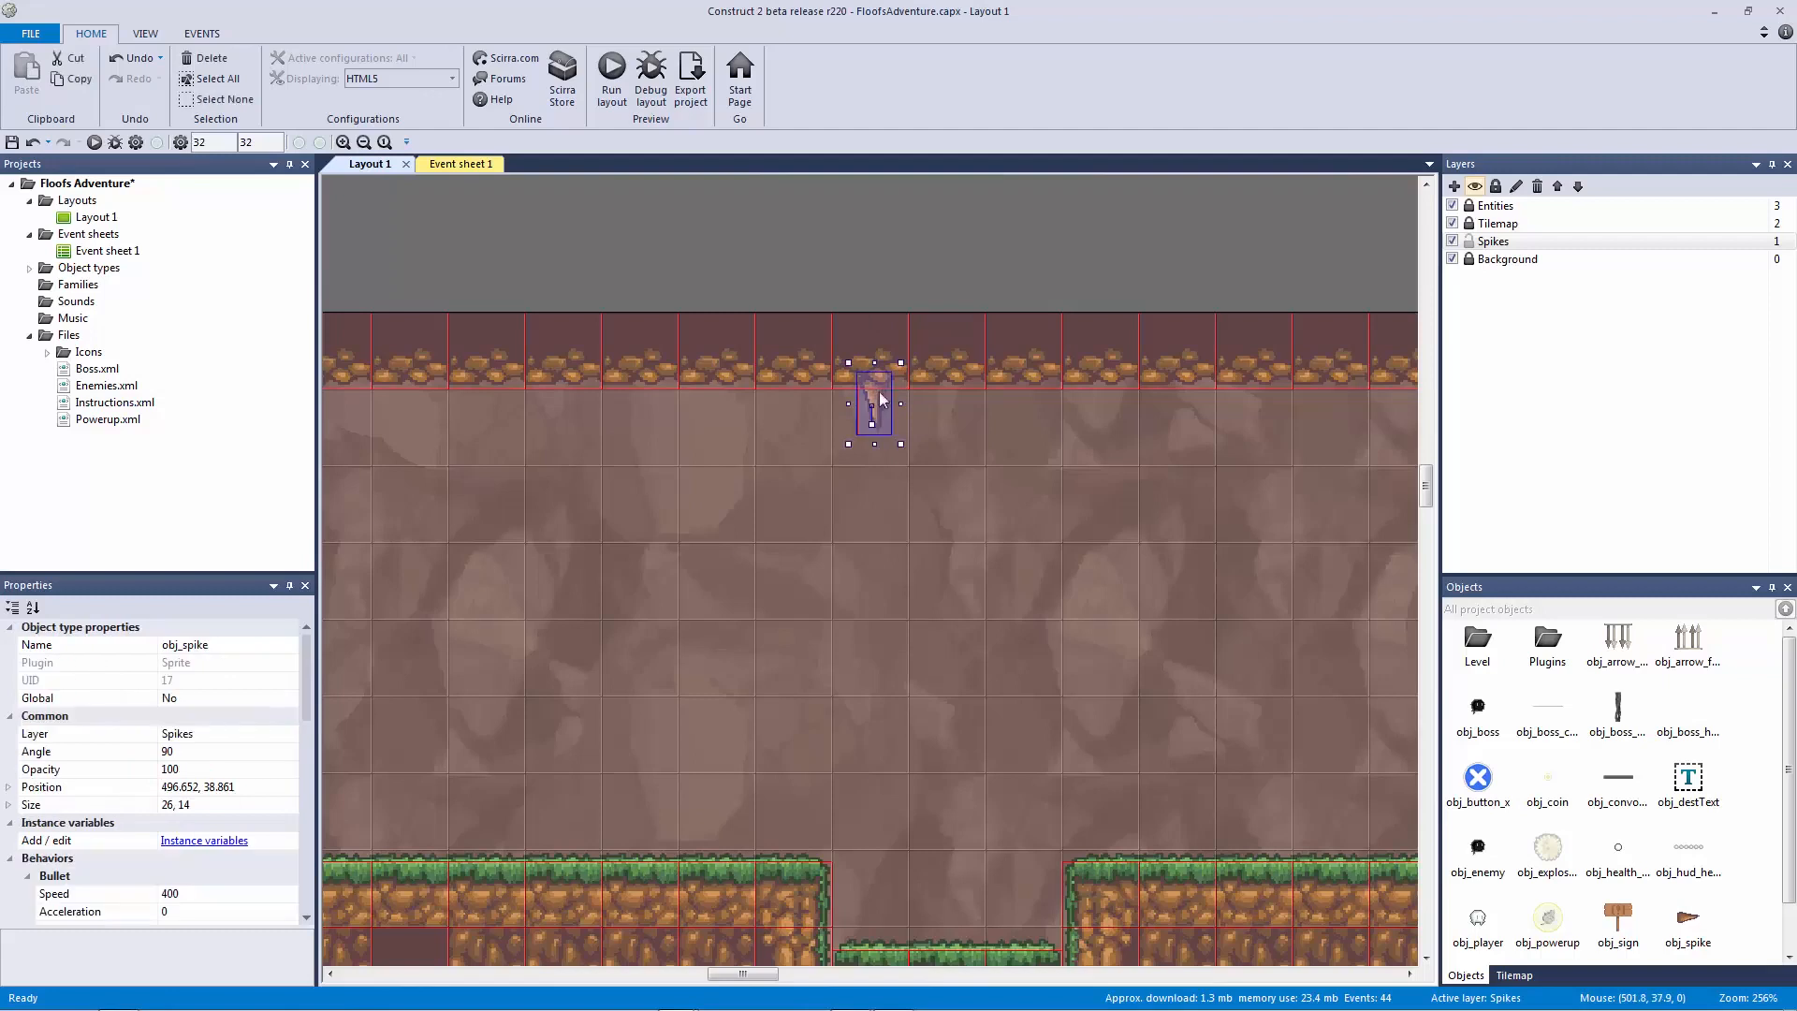
click(691, 241)
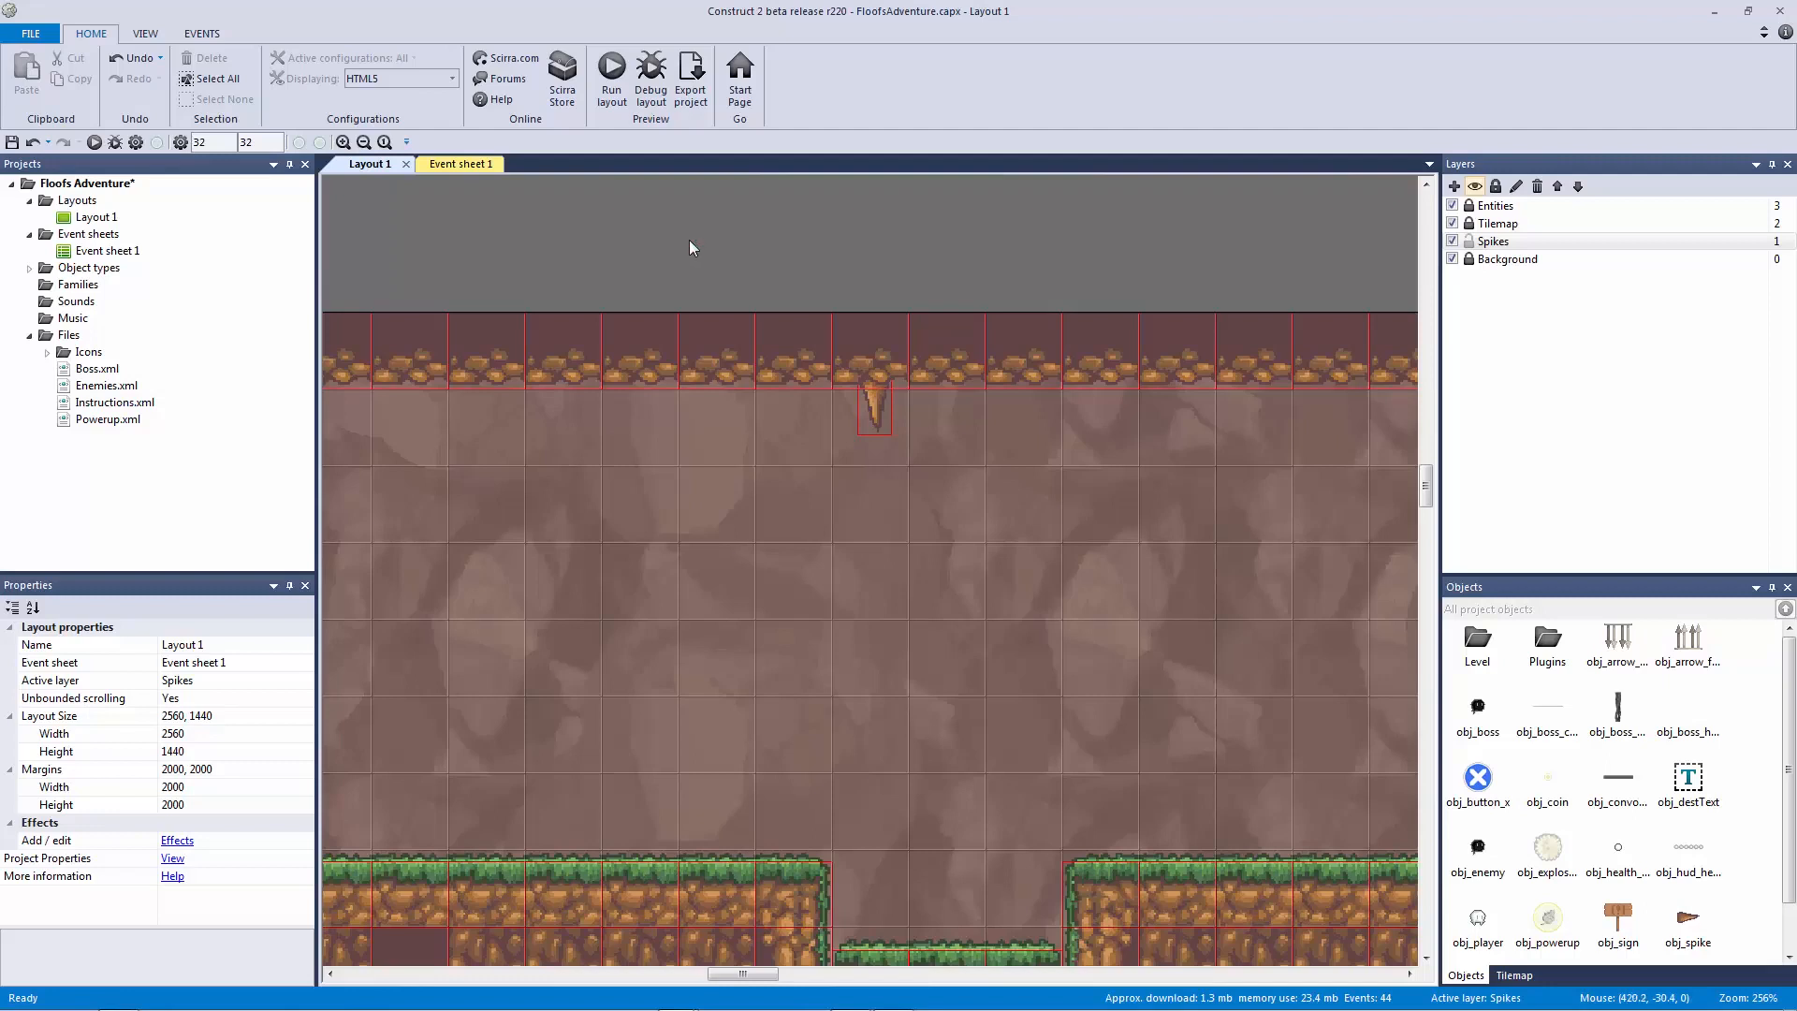
Step: On Event sheet 1, add an empty sub-event 44 under the For each obj_spike event
click(478, 165)
click(390, 426)
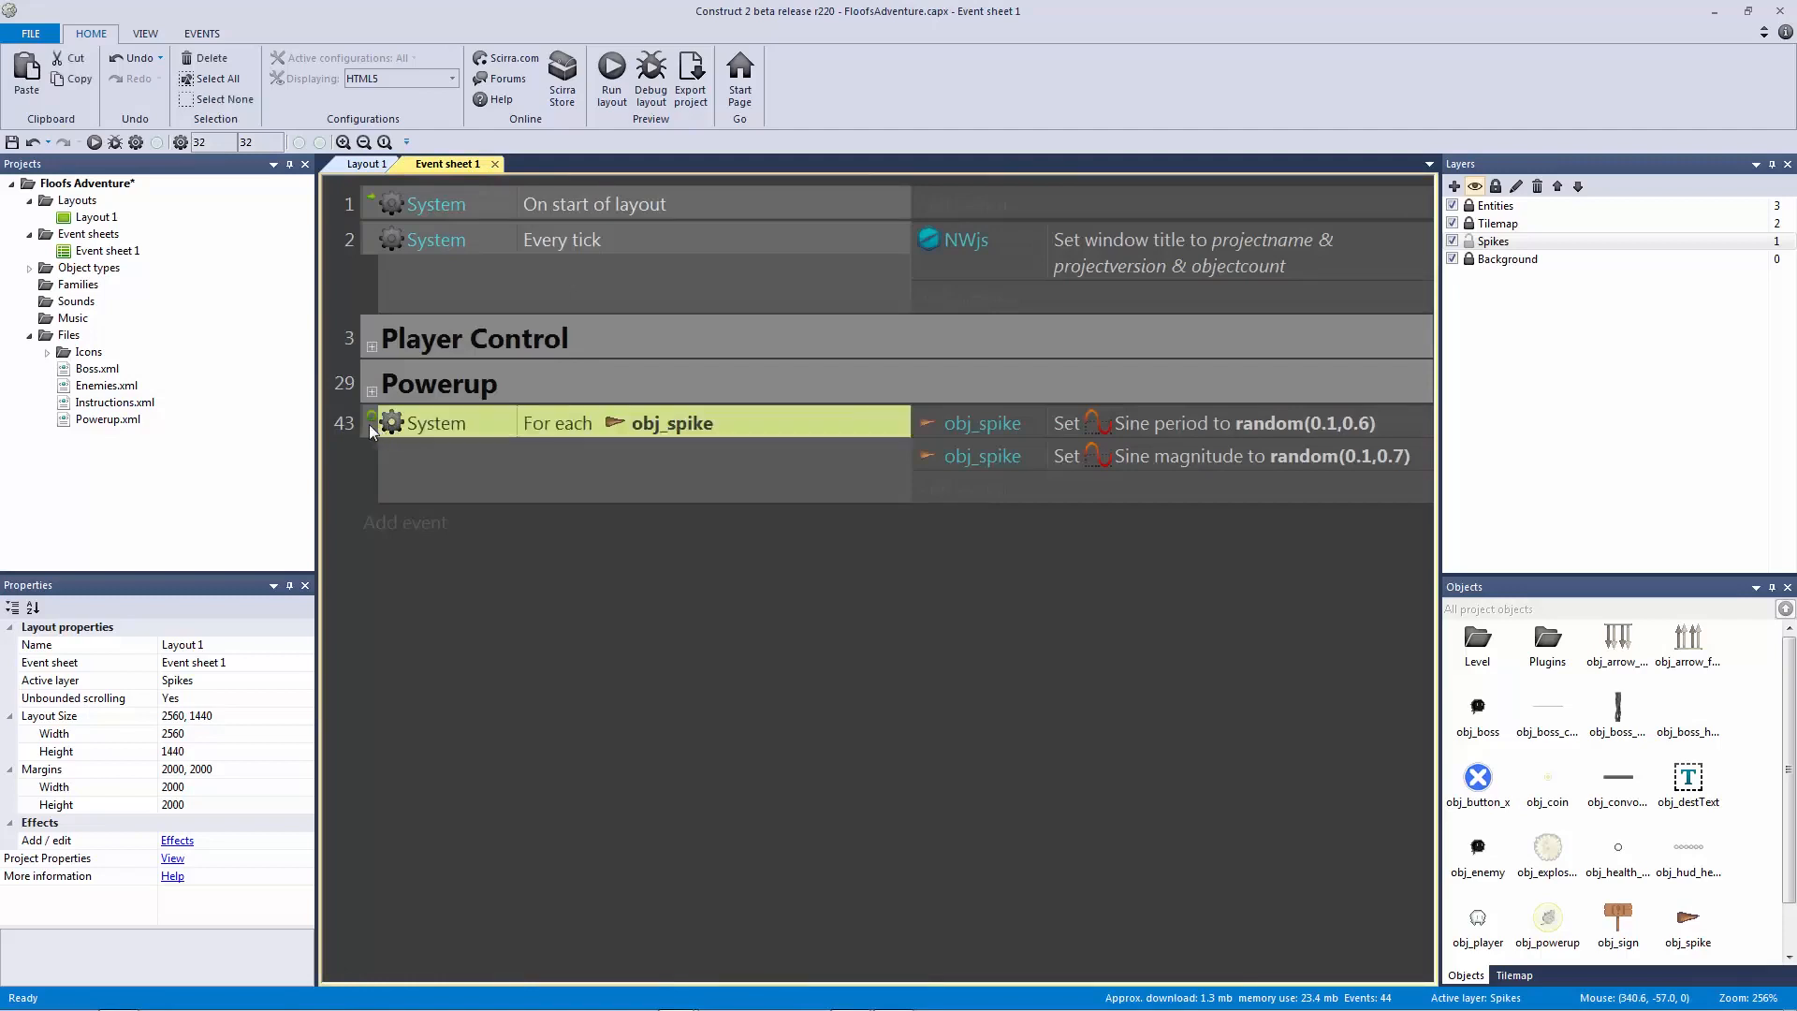
key(b)
click(587, 420)
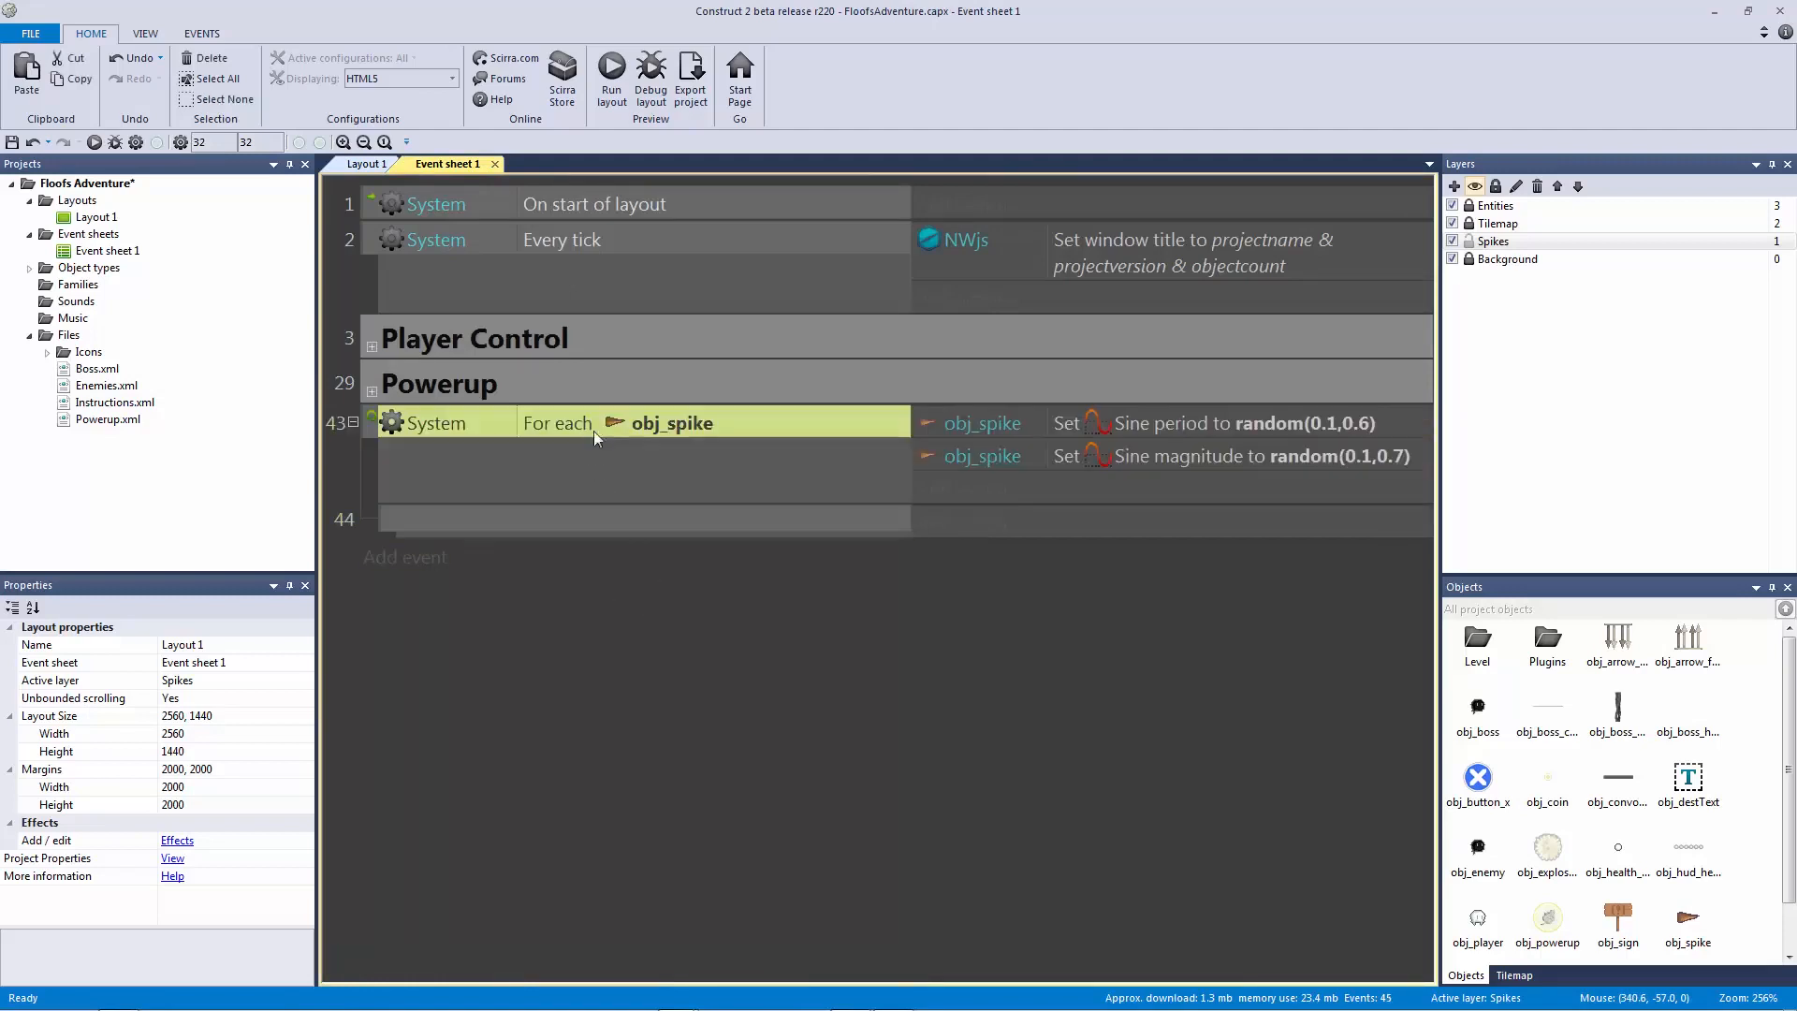
click(671, 518)
click(602, 427)
click(683, 520)
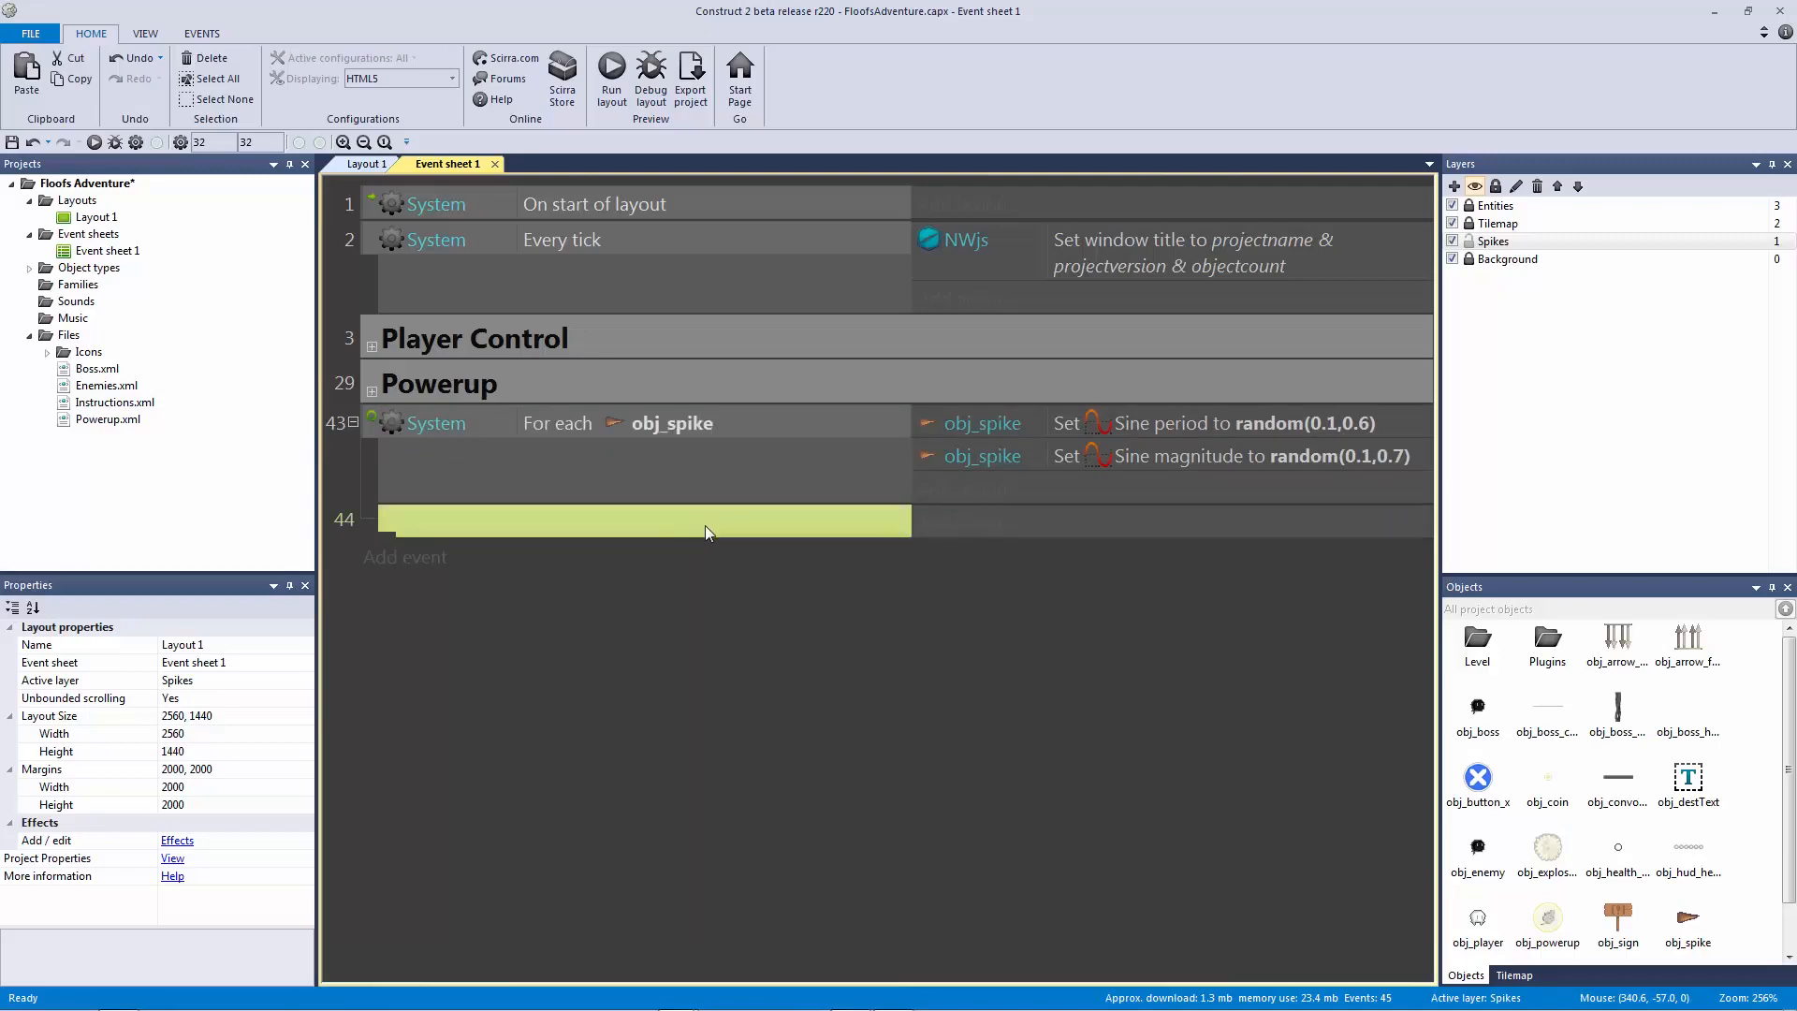
Step: Give event 44 the obj_spike Has LOS to position condition with obj_player.X, obj_player.Y
double_click(705, 525)
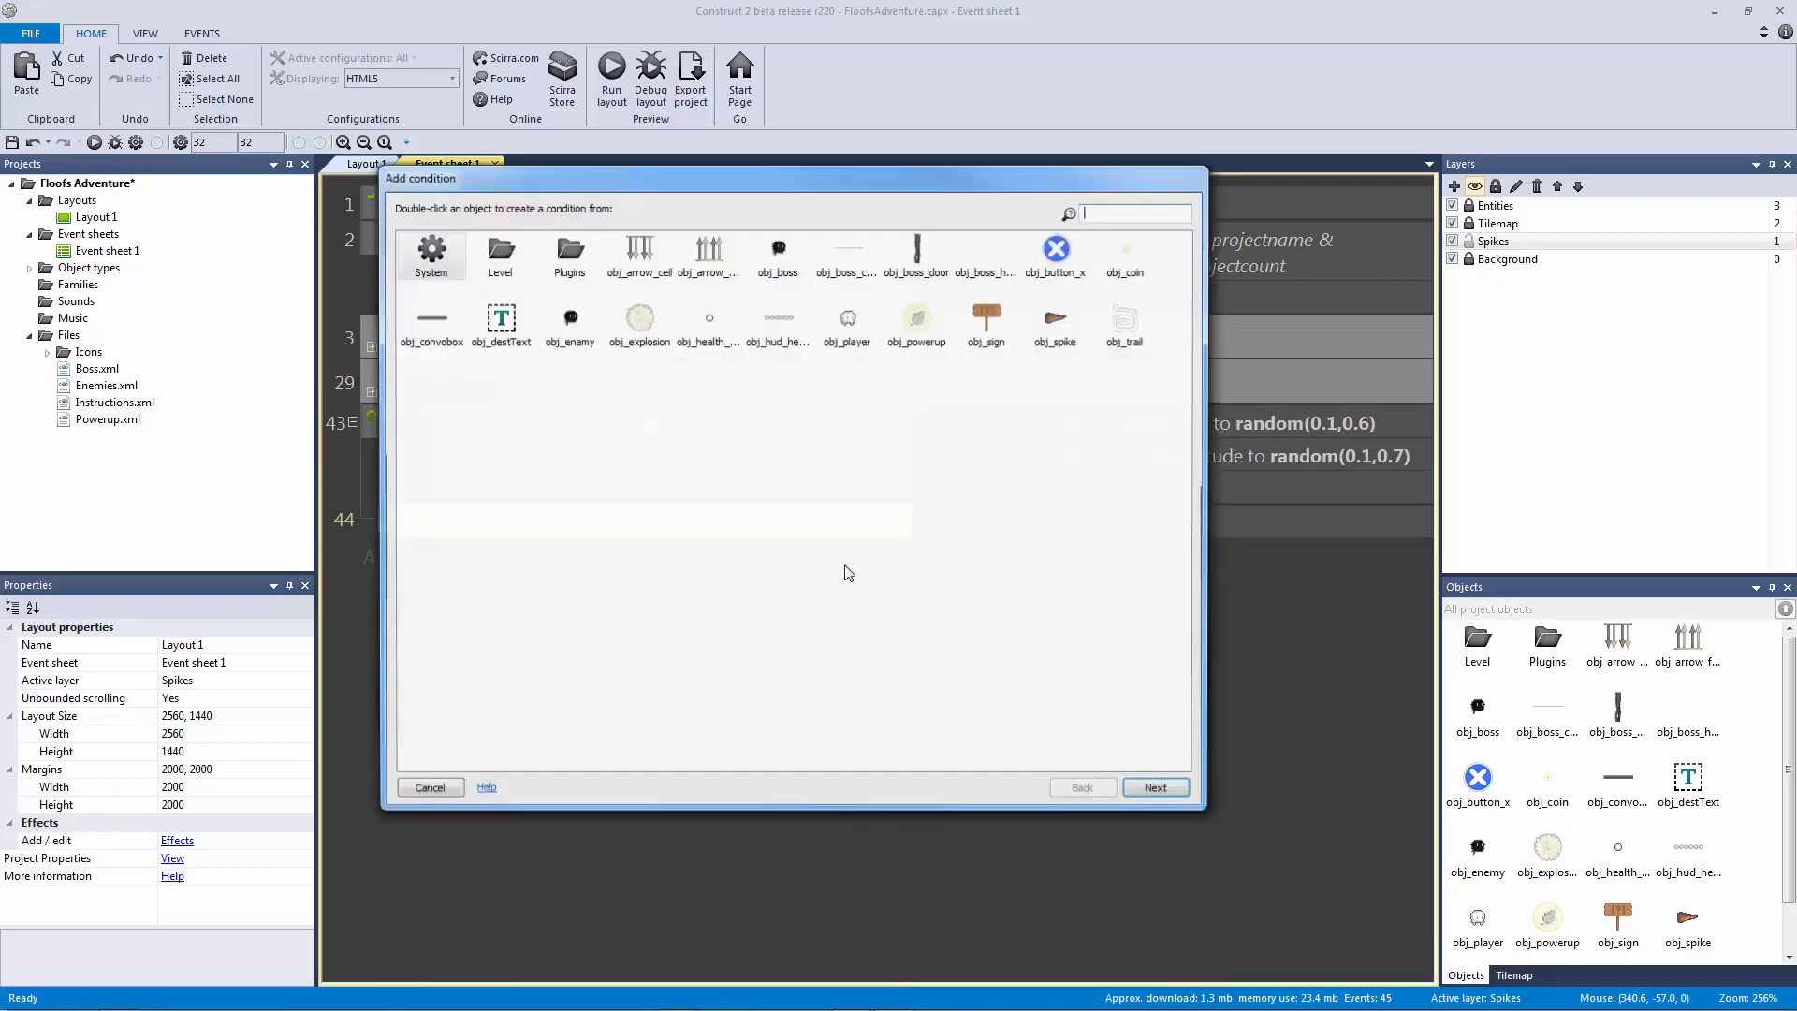
double_click(1057, 328)
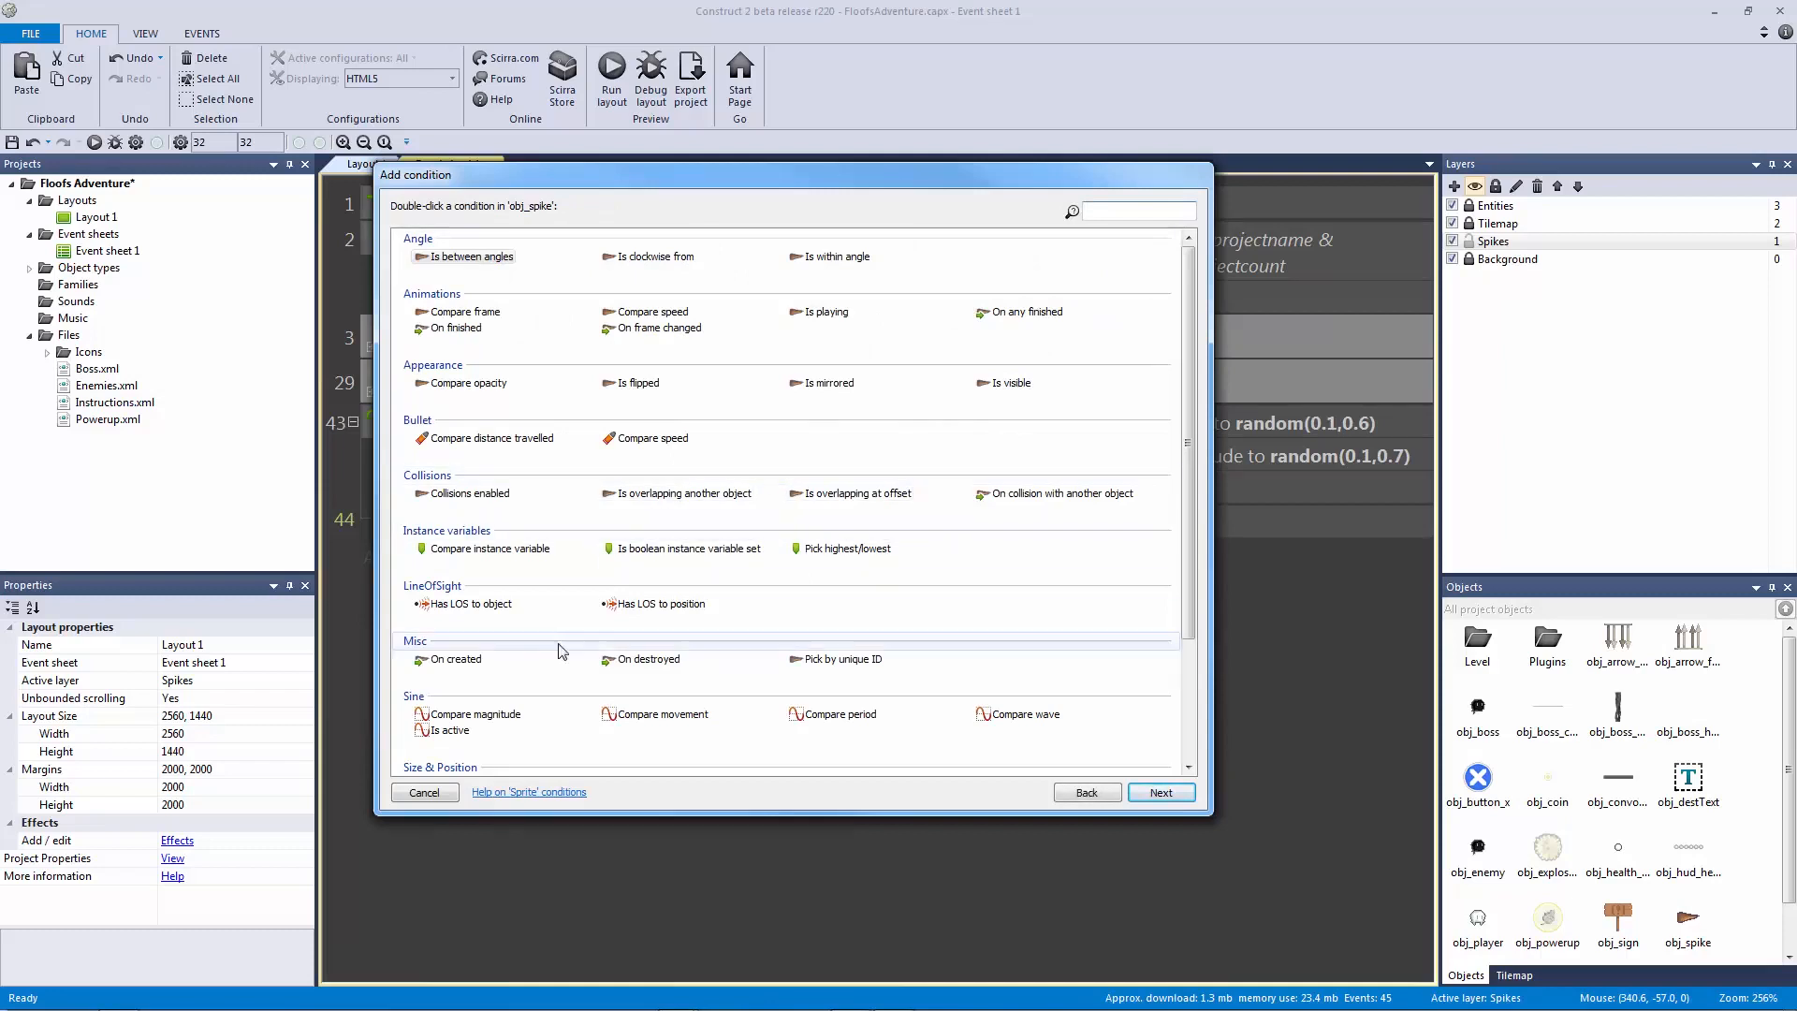
click(487, 604)
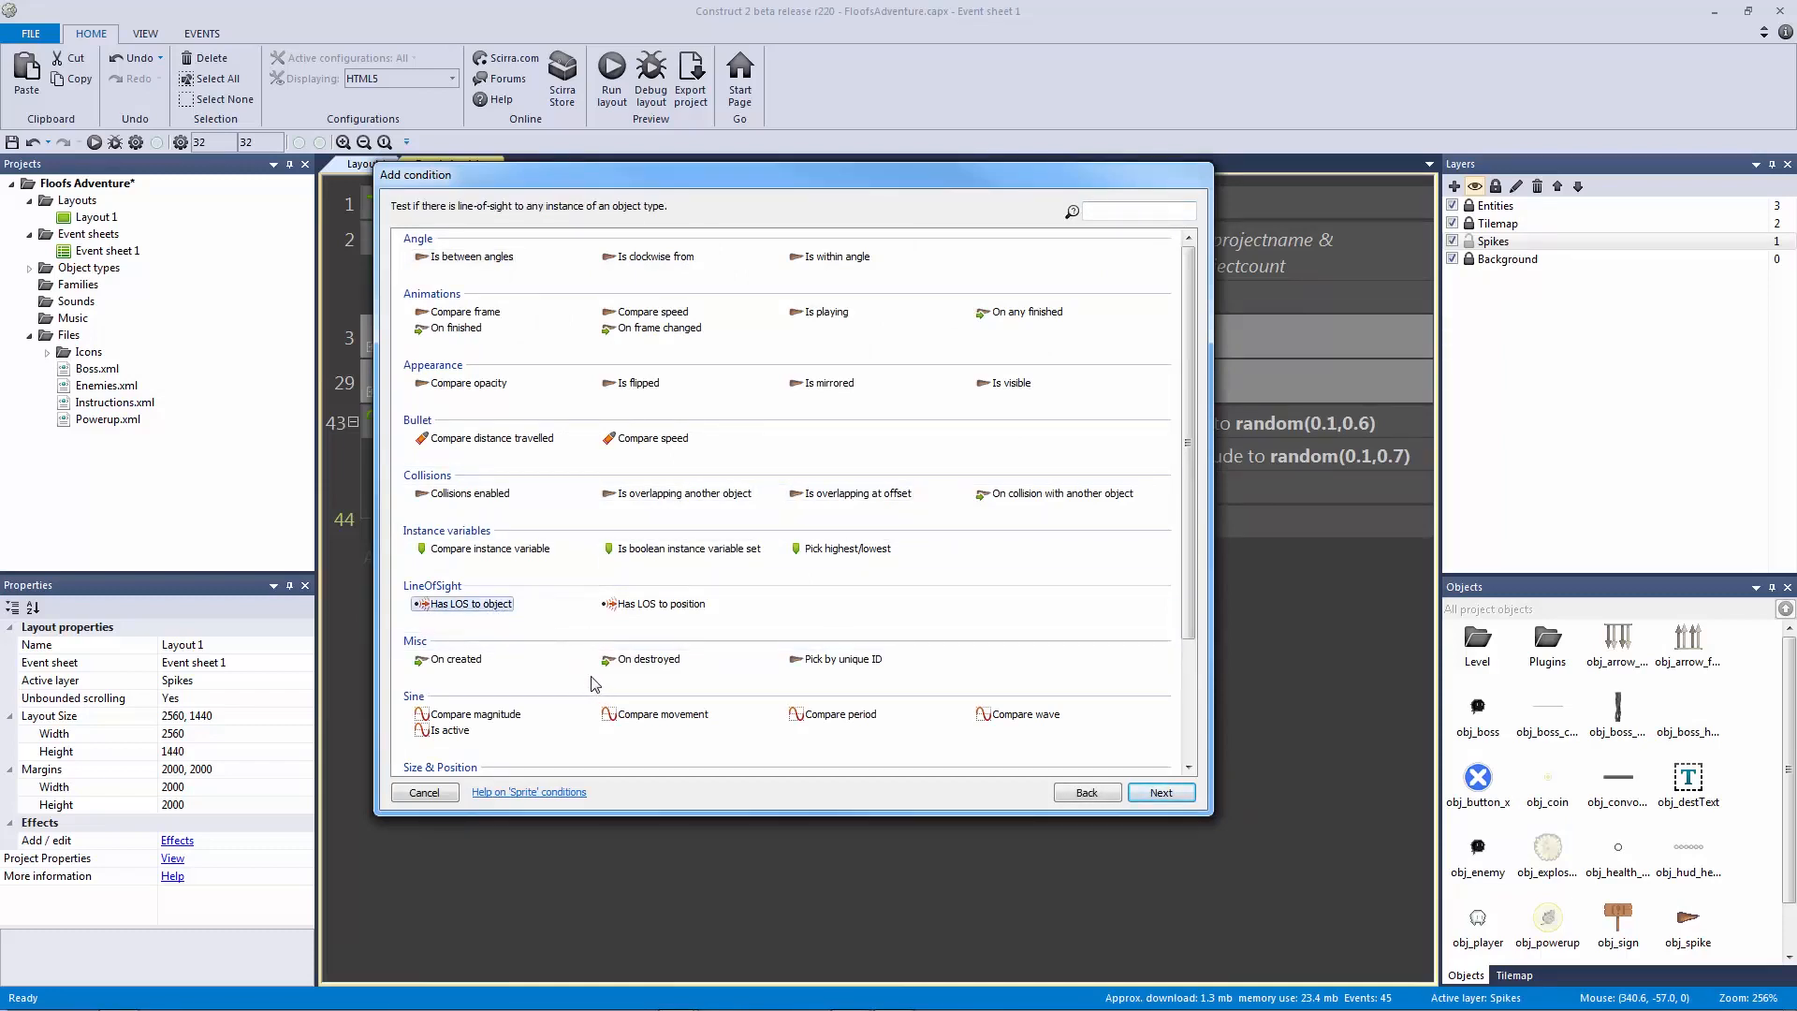
click(655, 606)
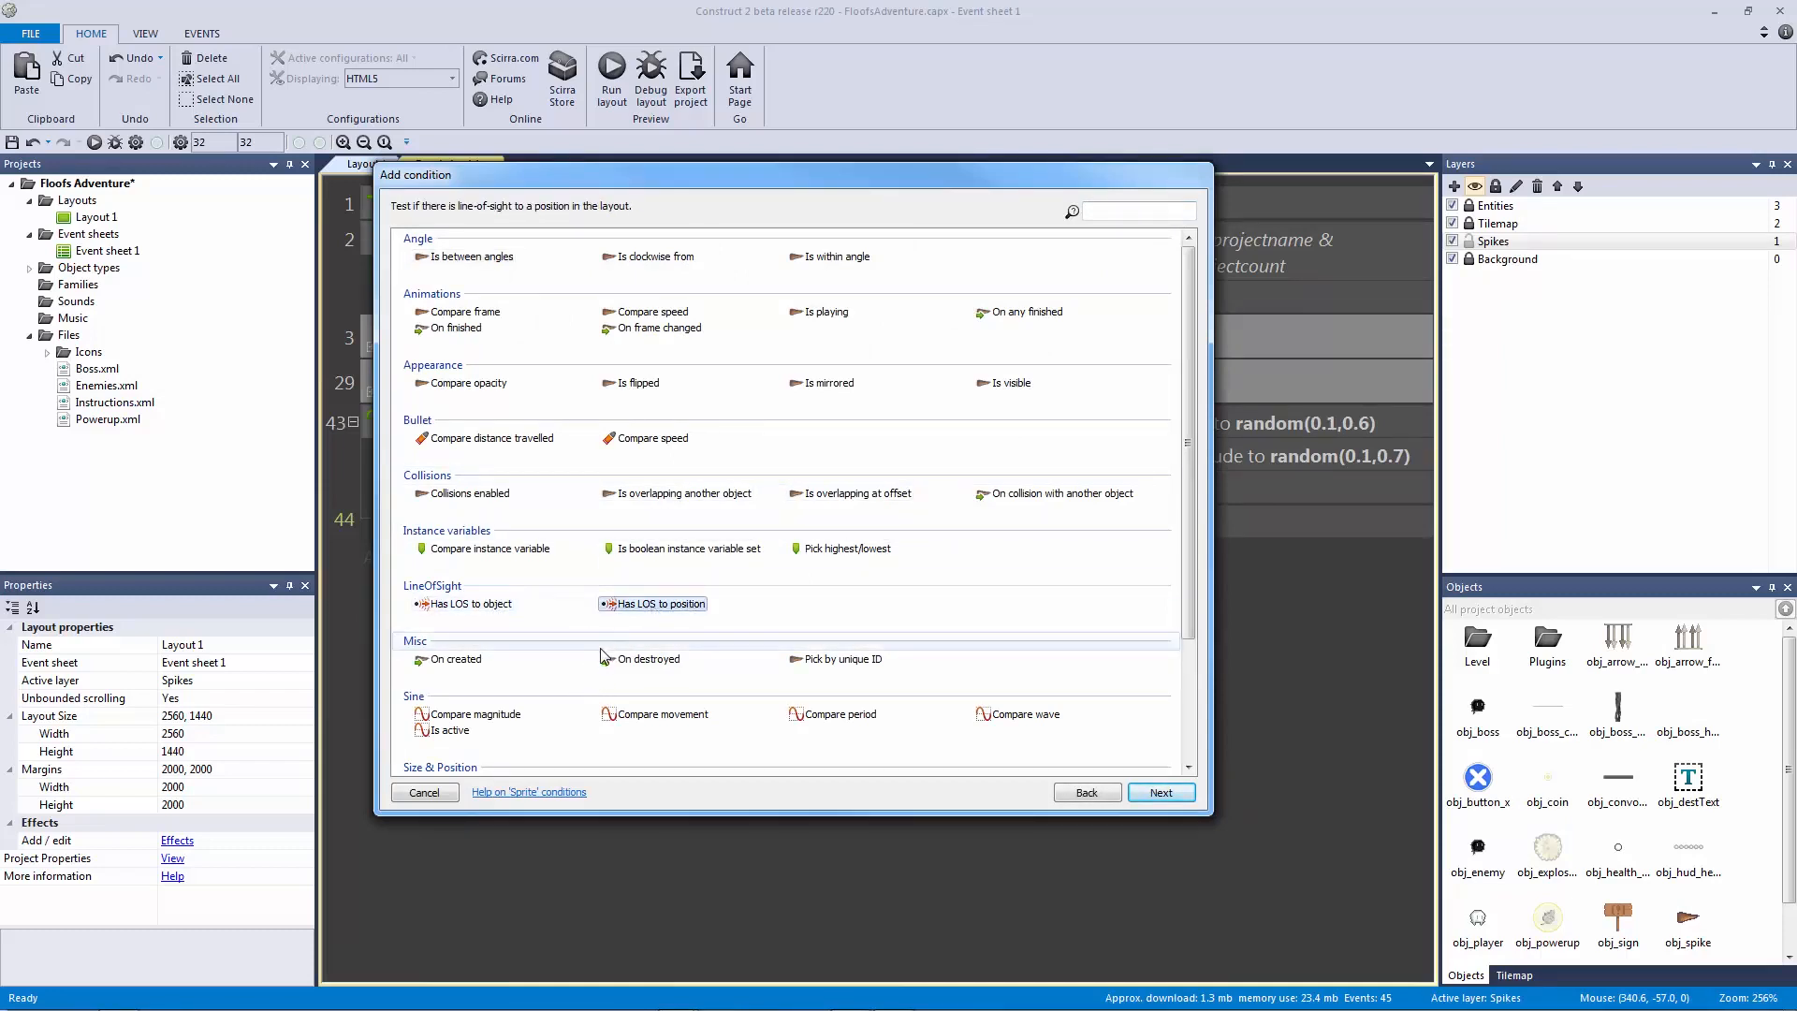
click(500, 604)
double_click(662, 604)
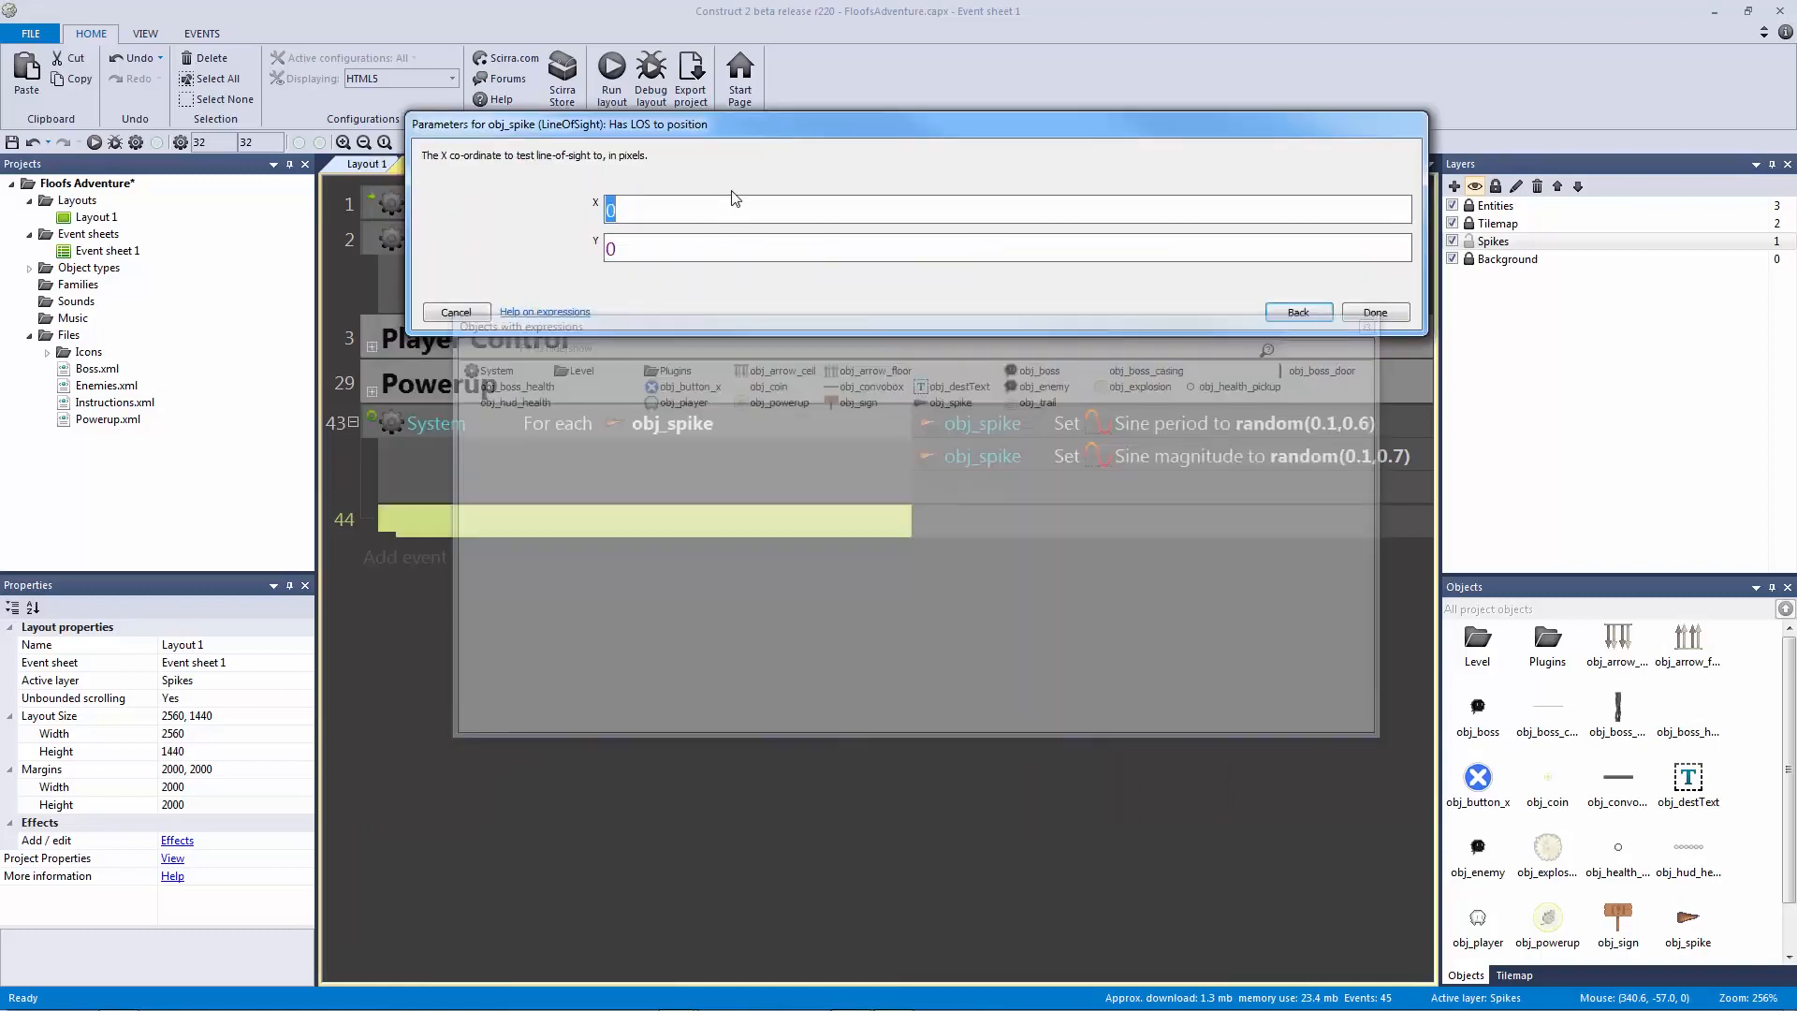
text(obj_p)
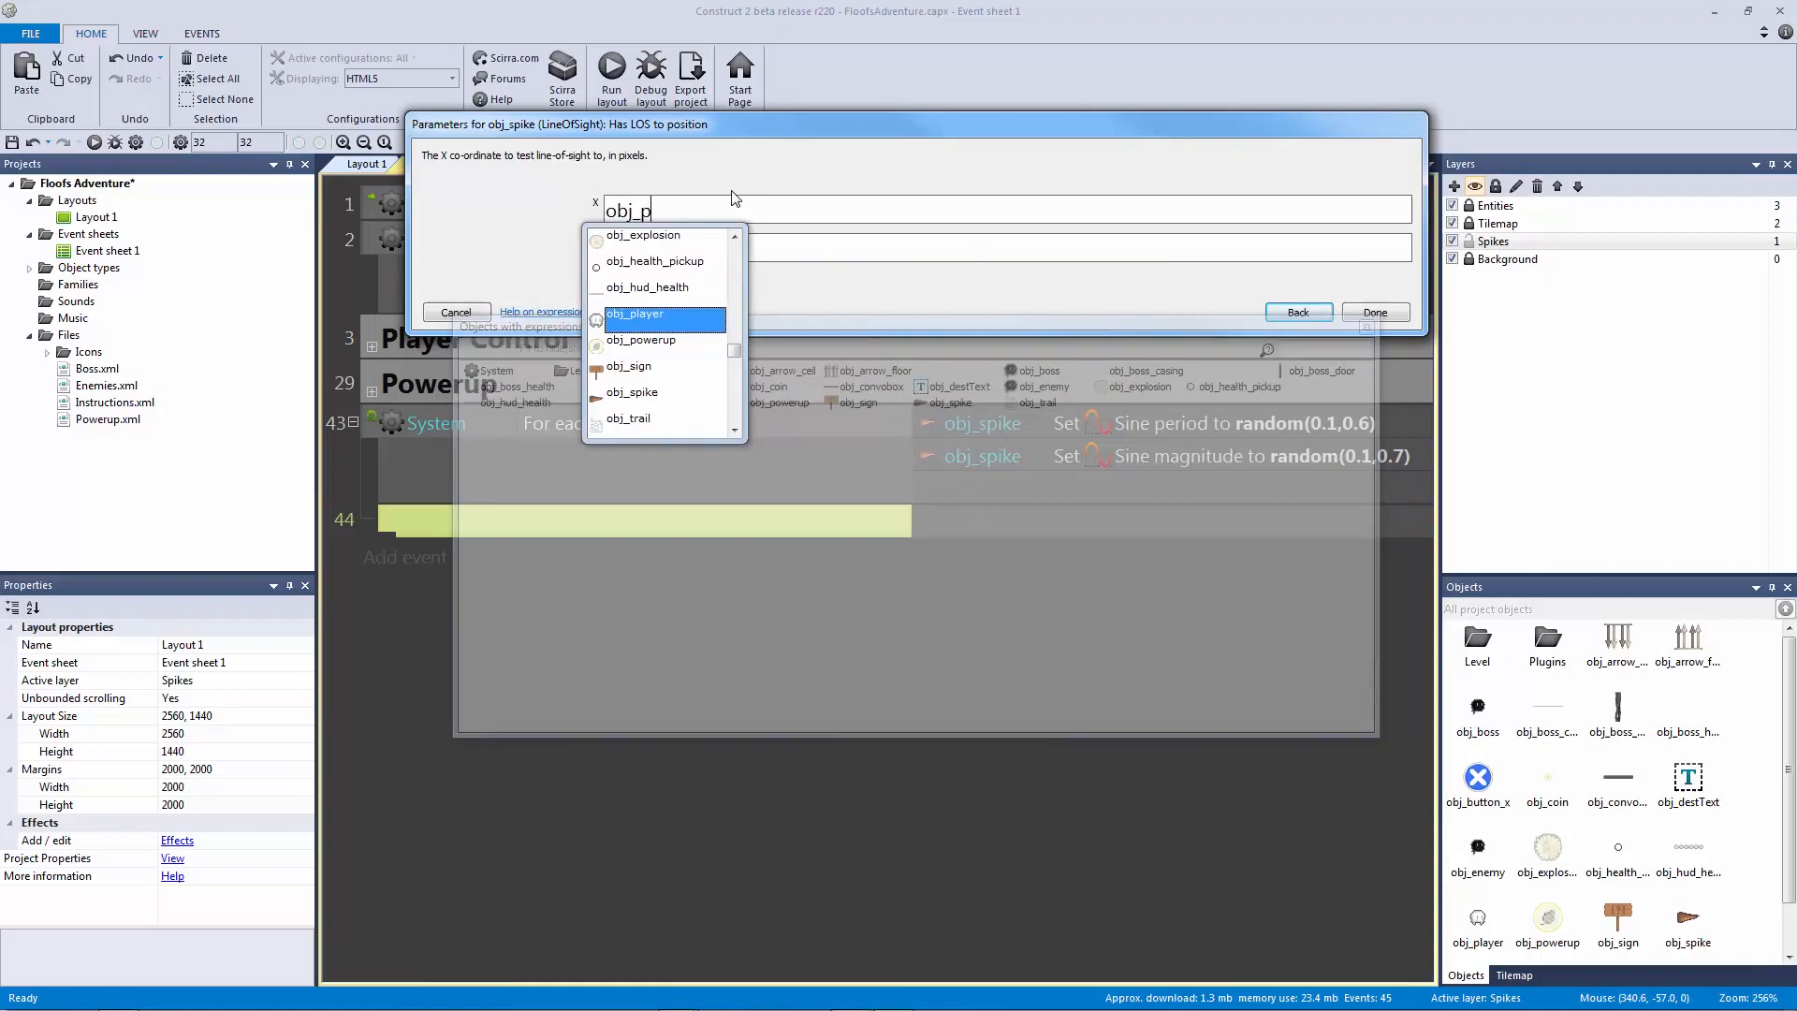
text(layer.X)
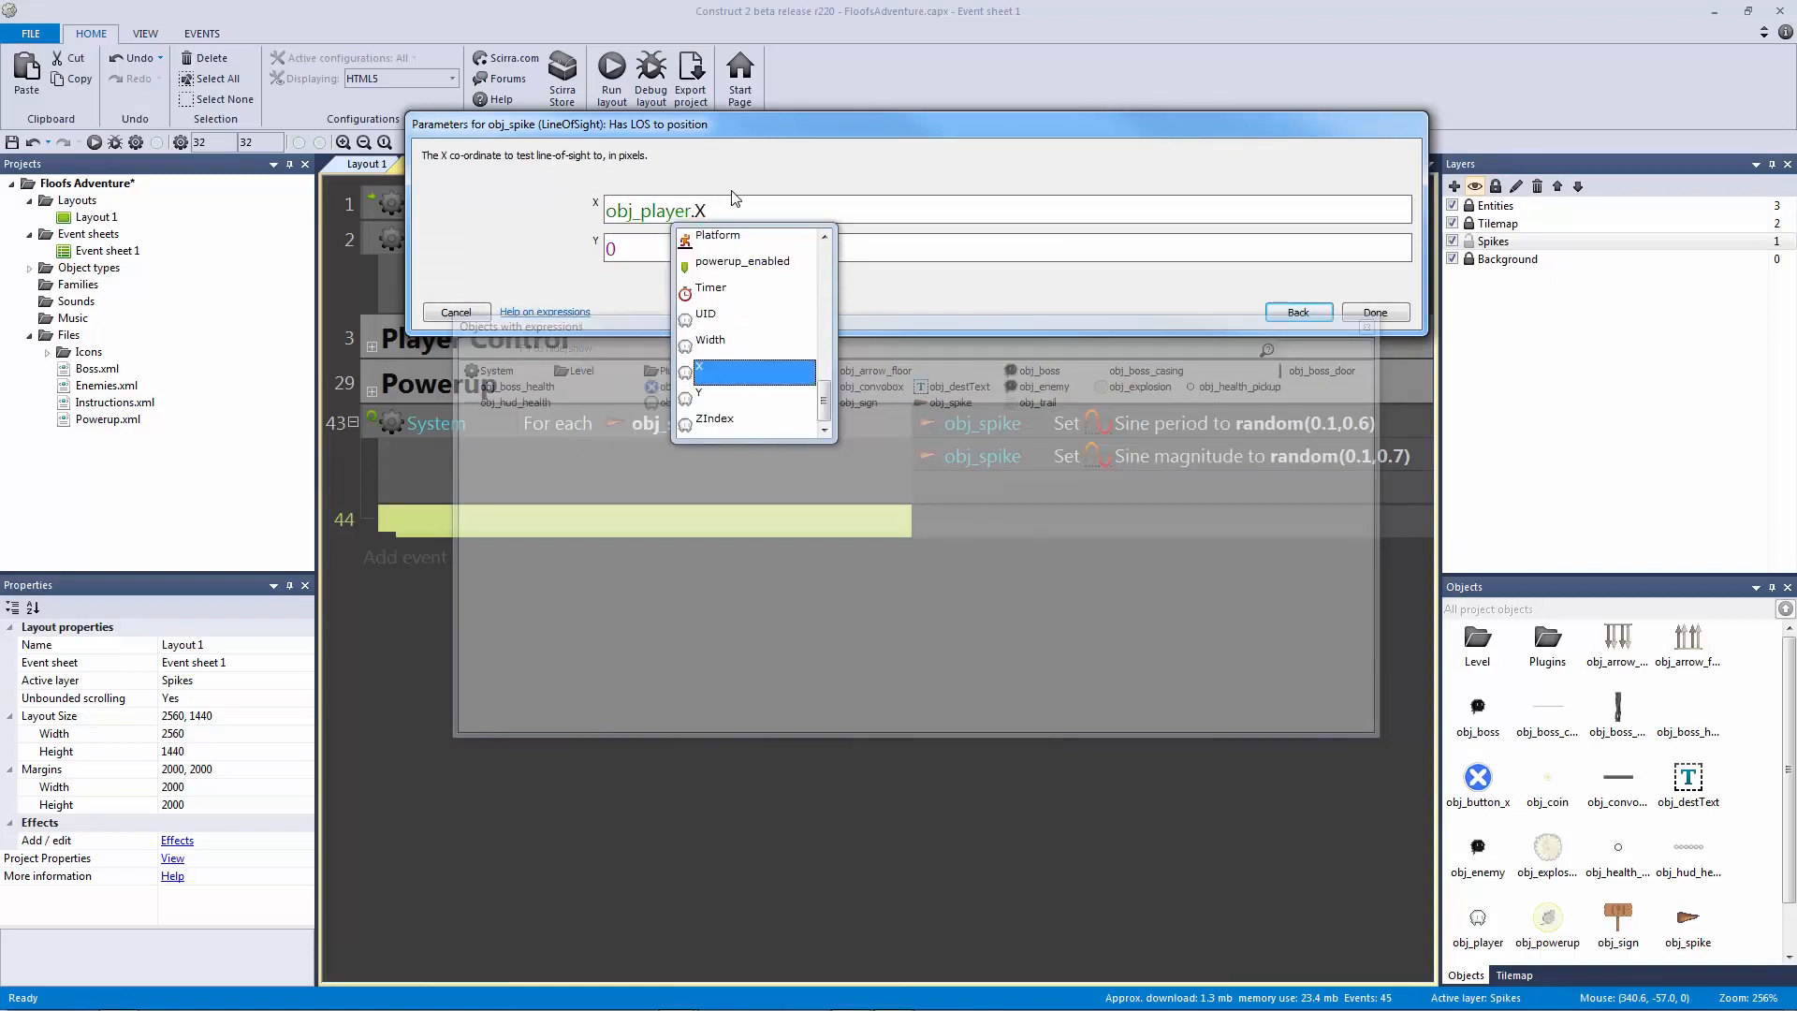
key(Tab)
text(obj)
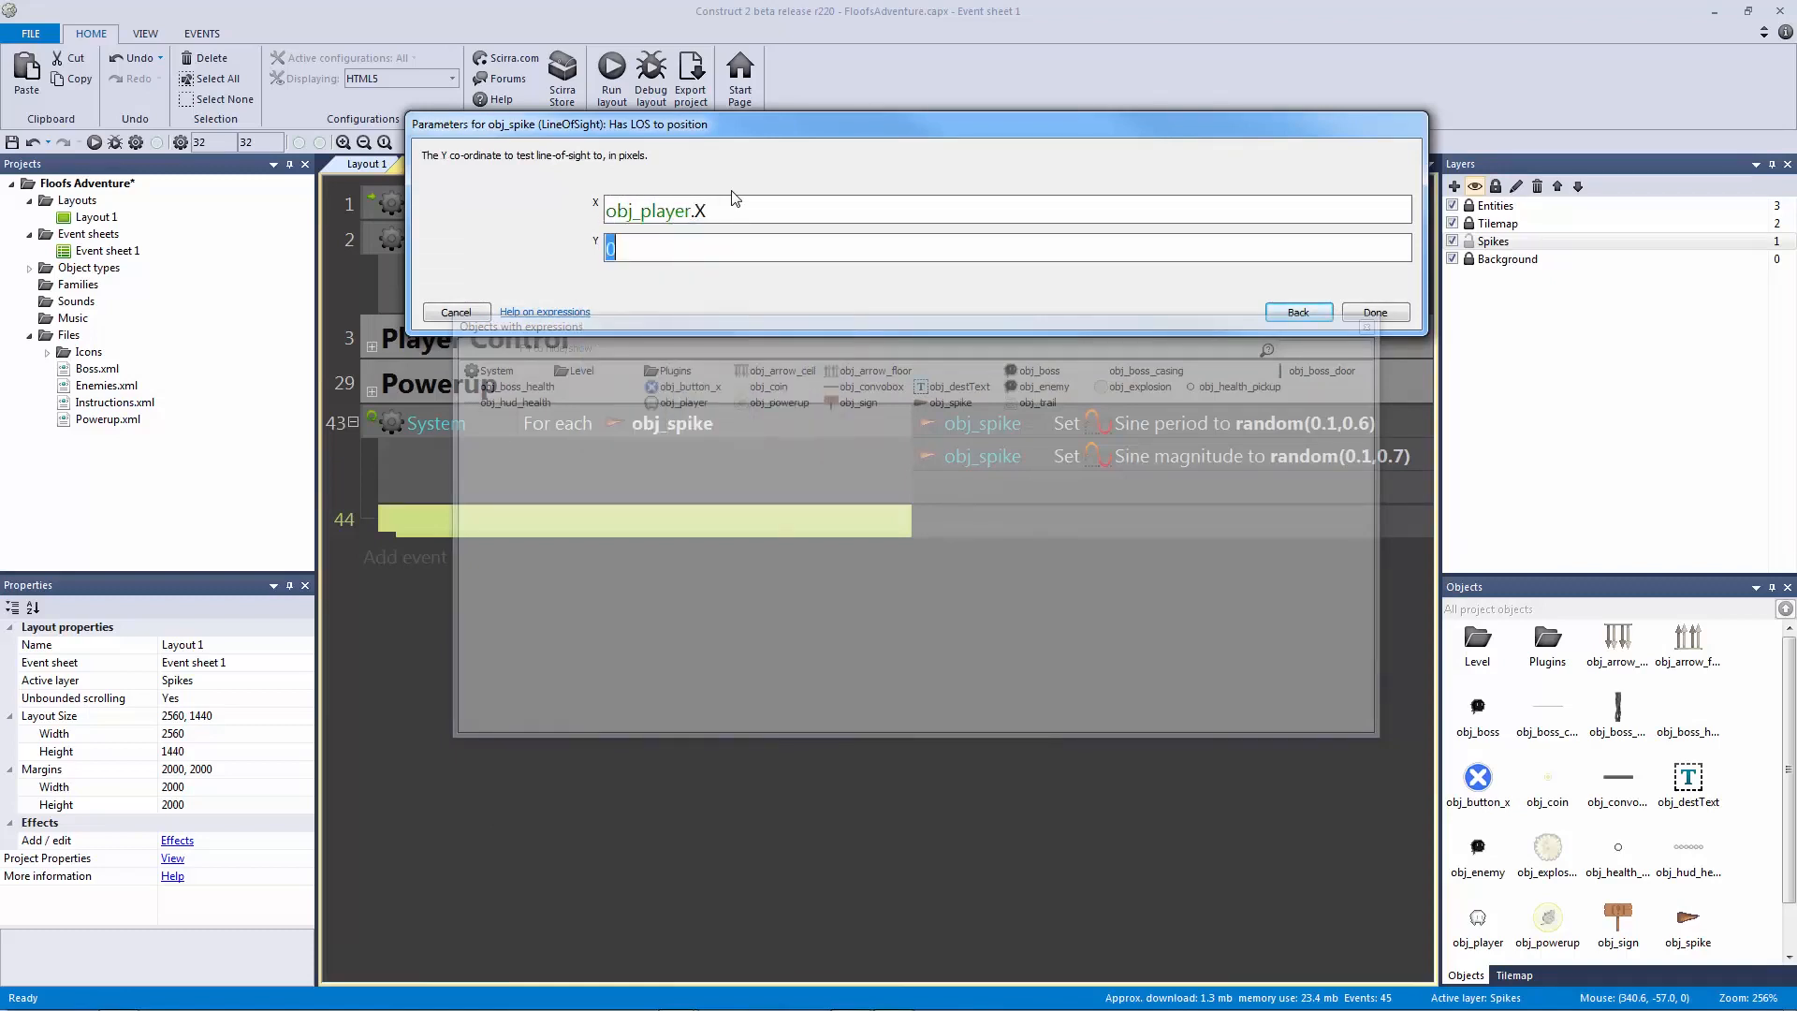
text(_player.Y)
key(Return)
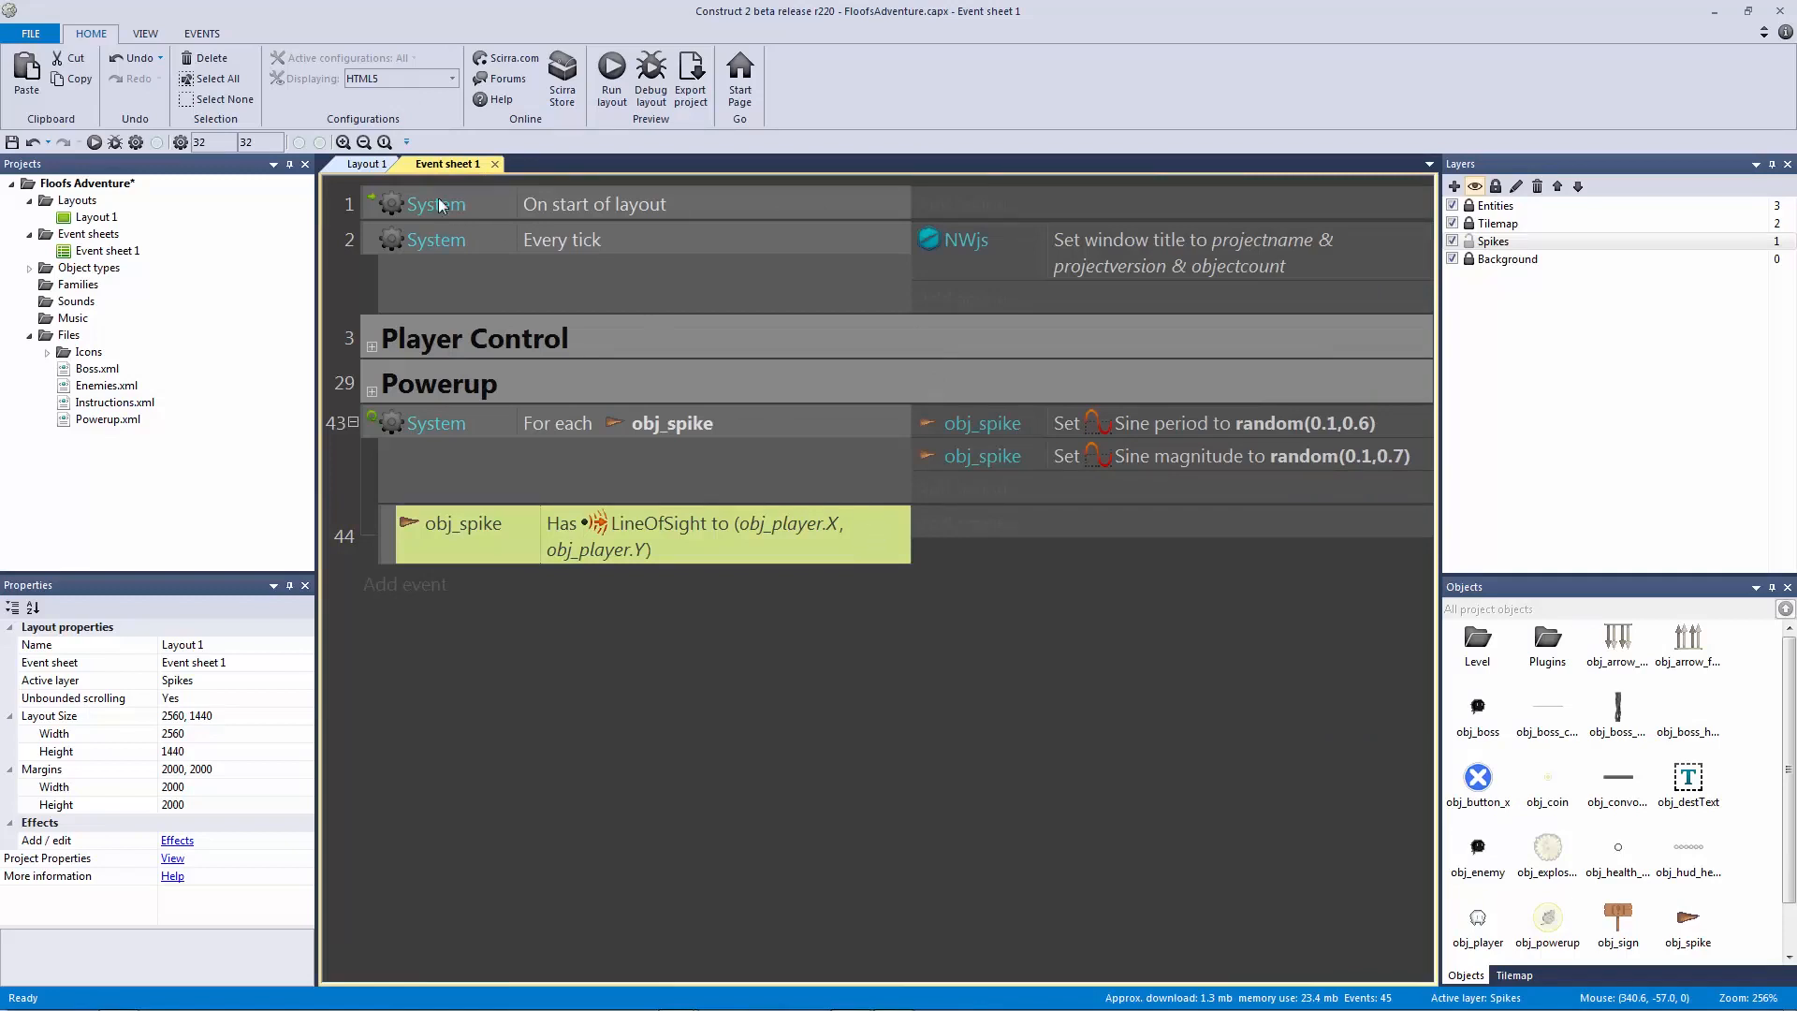
click(374, 166)
click(872, 402)
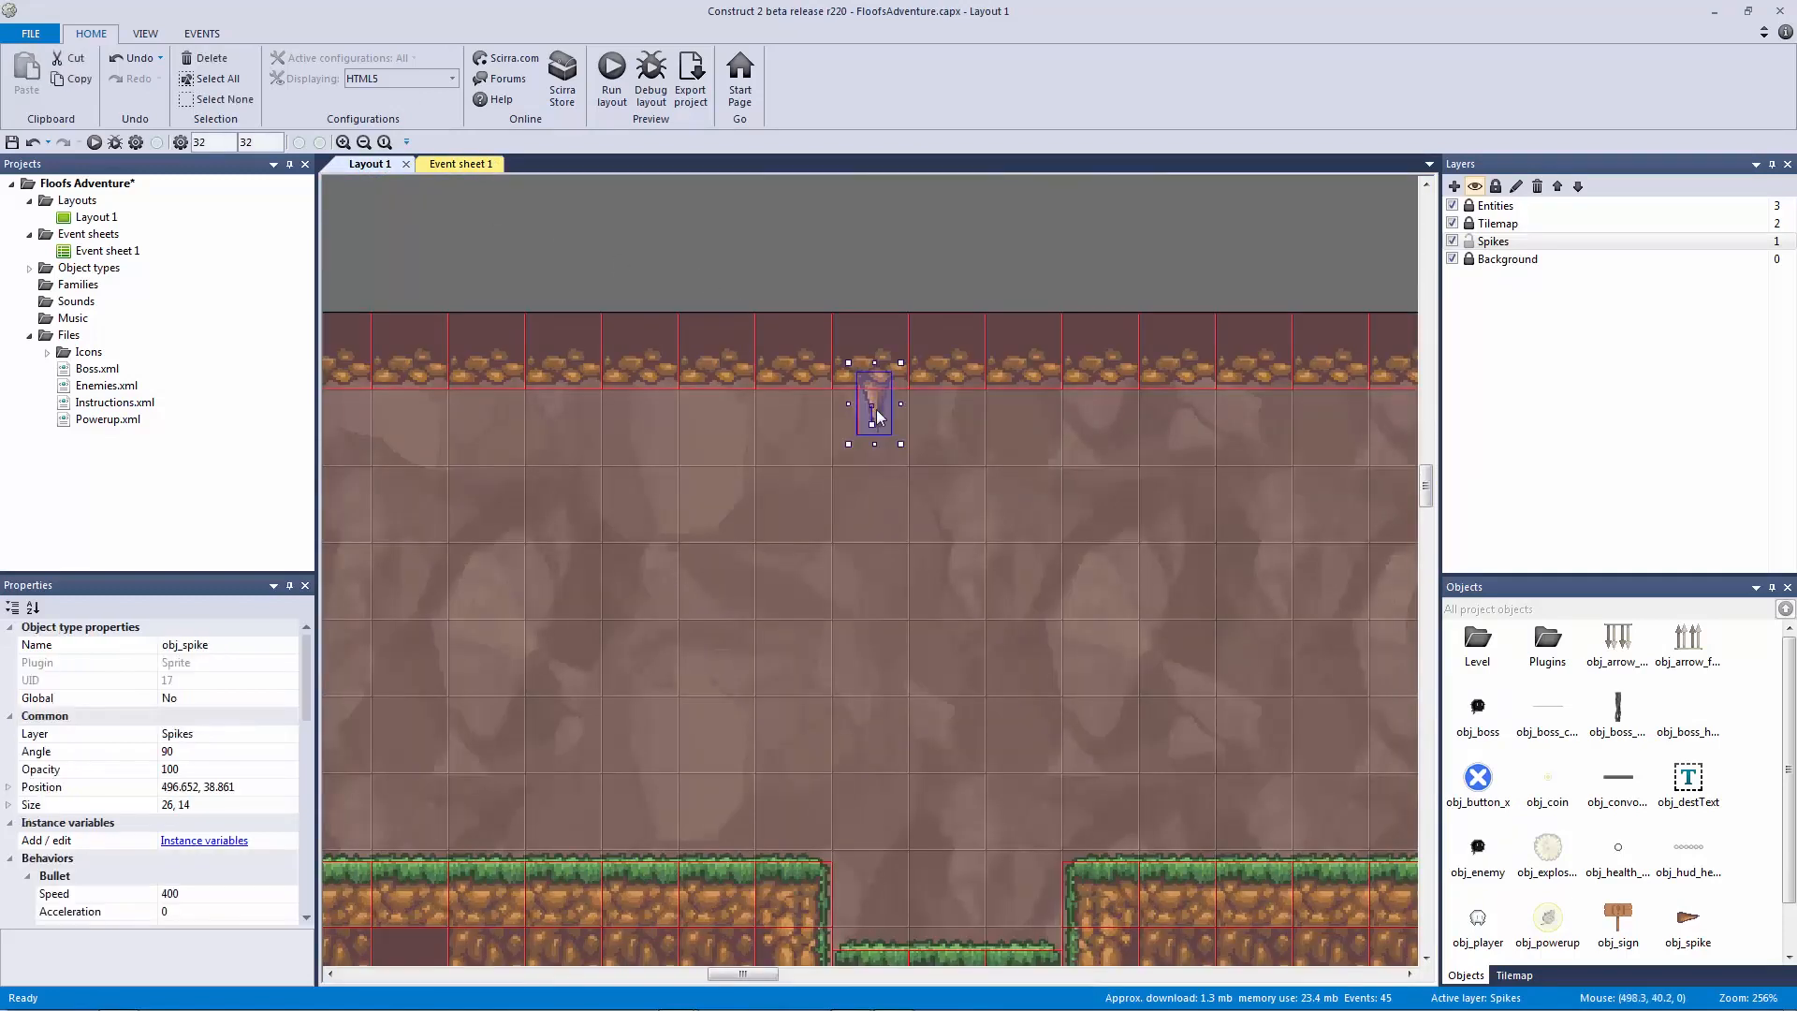
scroll(305, 671, down, 3)
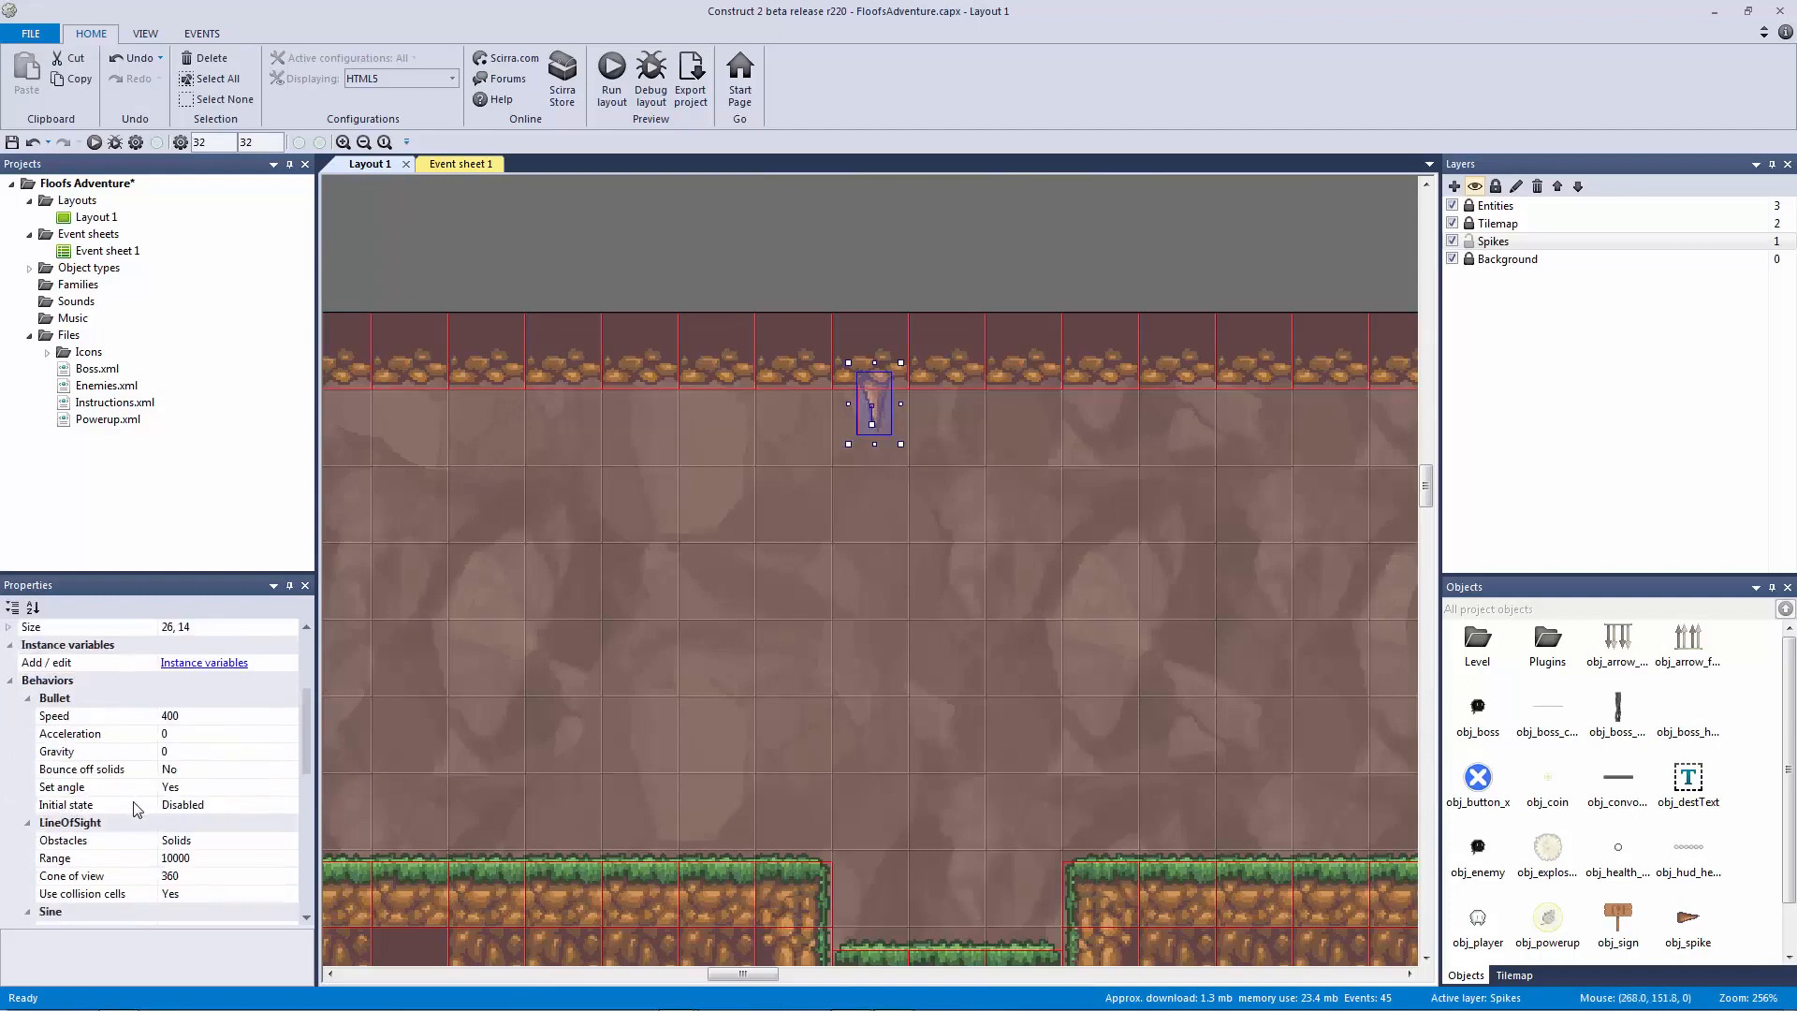
click(477, 165)
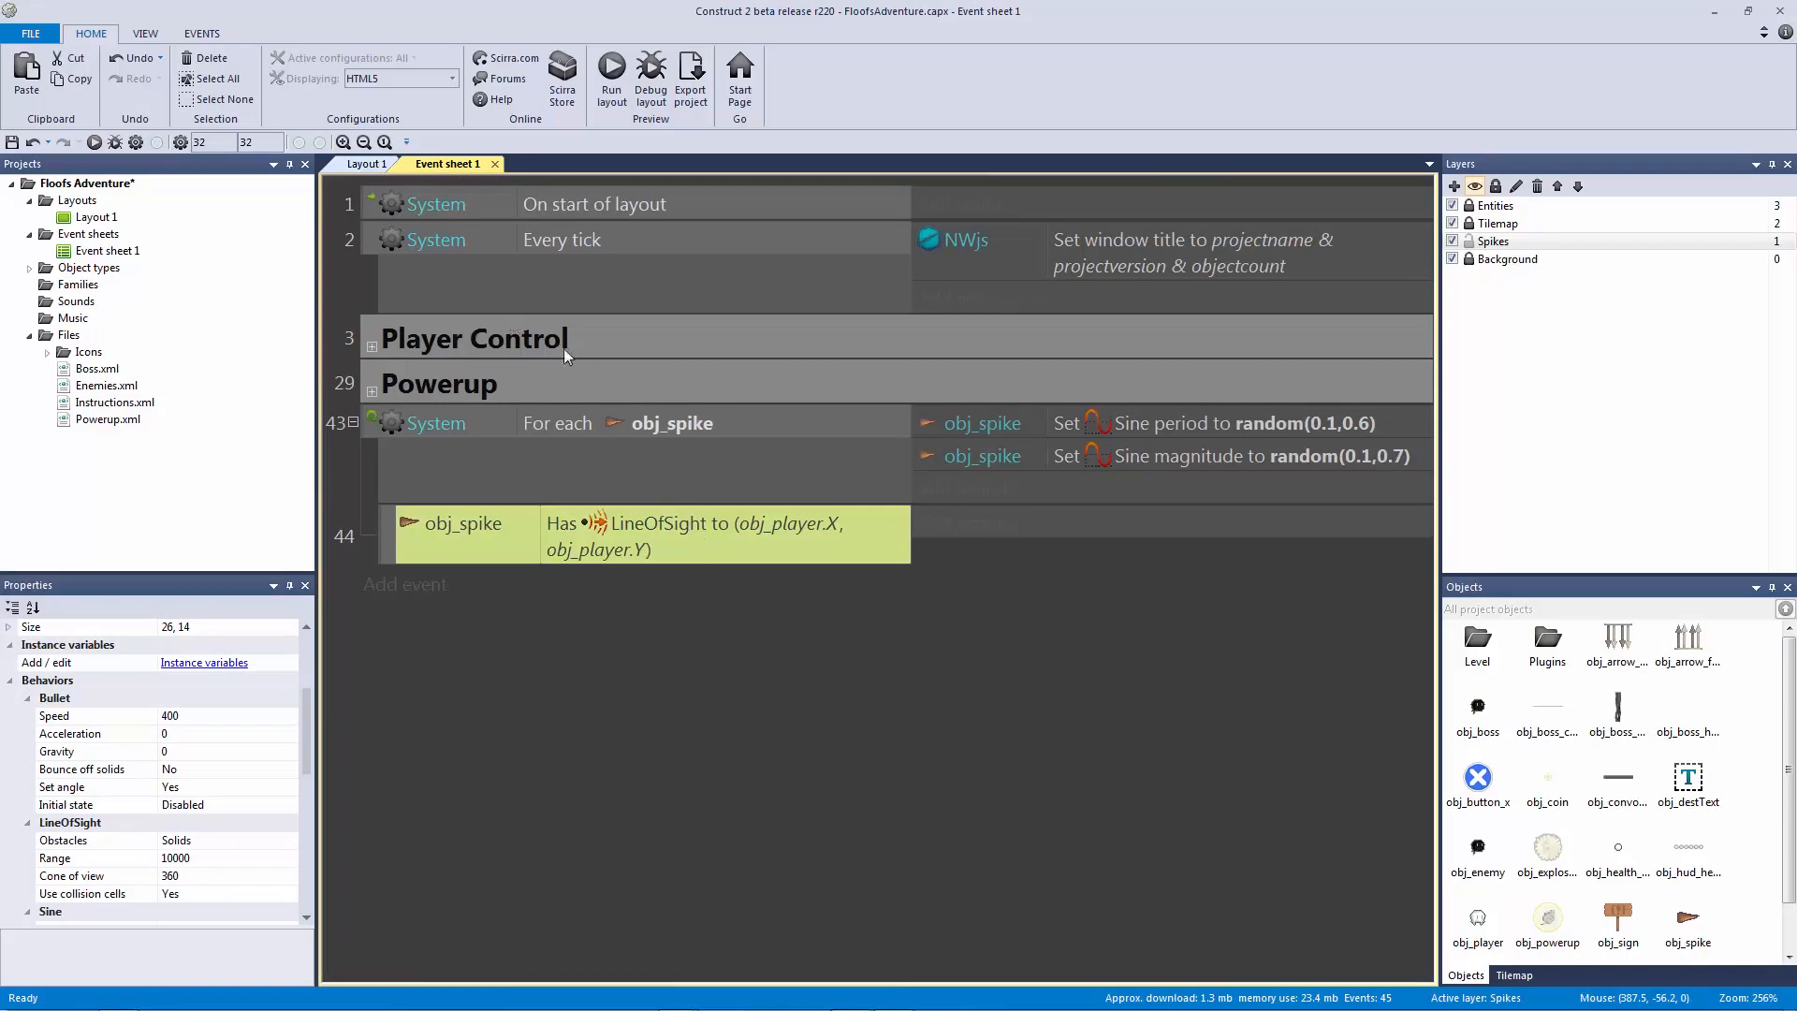
Step: Add an obj_spike Set Bullet Disabled action to the For each event
click(981, 490)
click(1049, 335)
double_click(1049, 335)
double_click(449, 494)
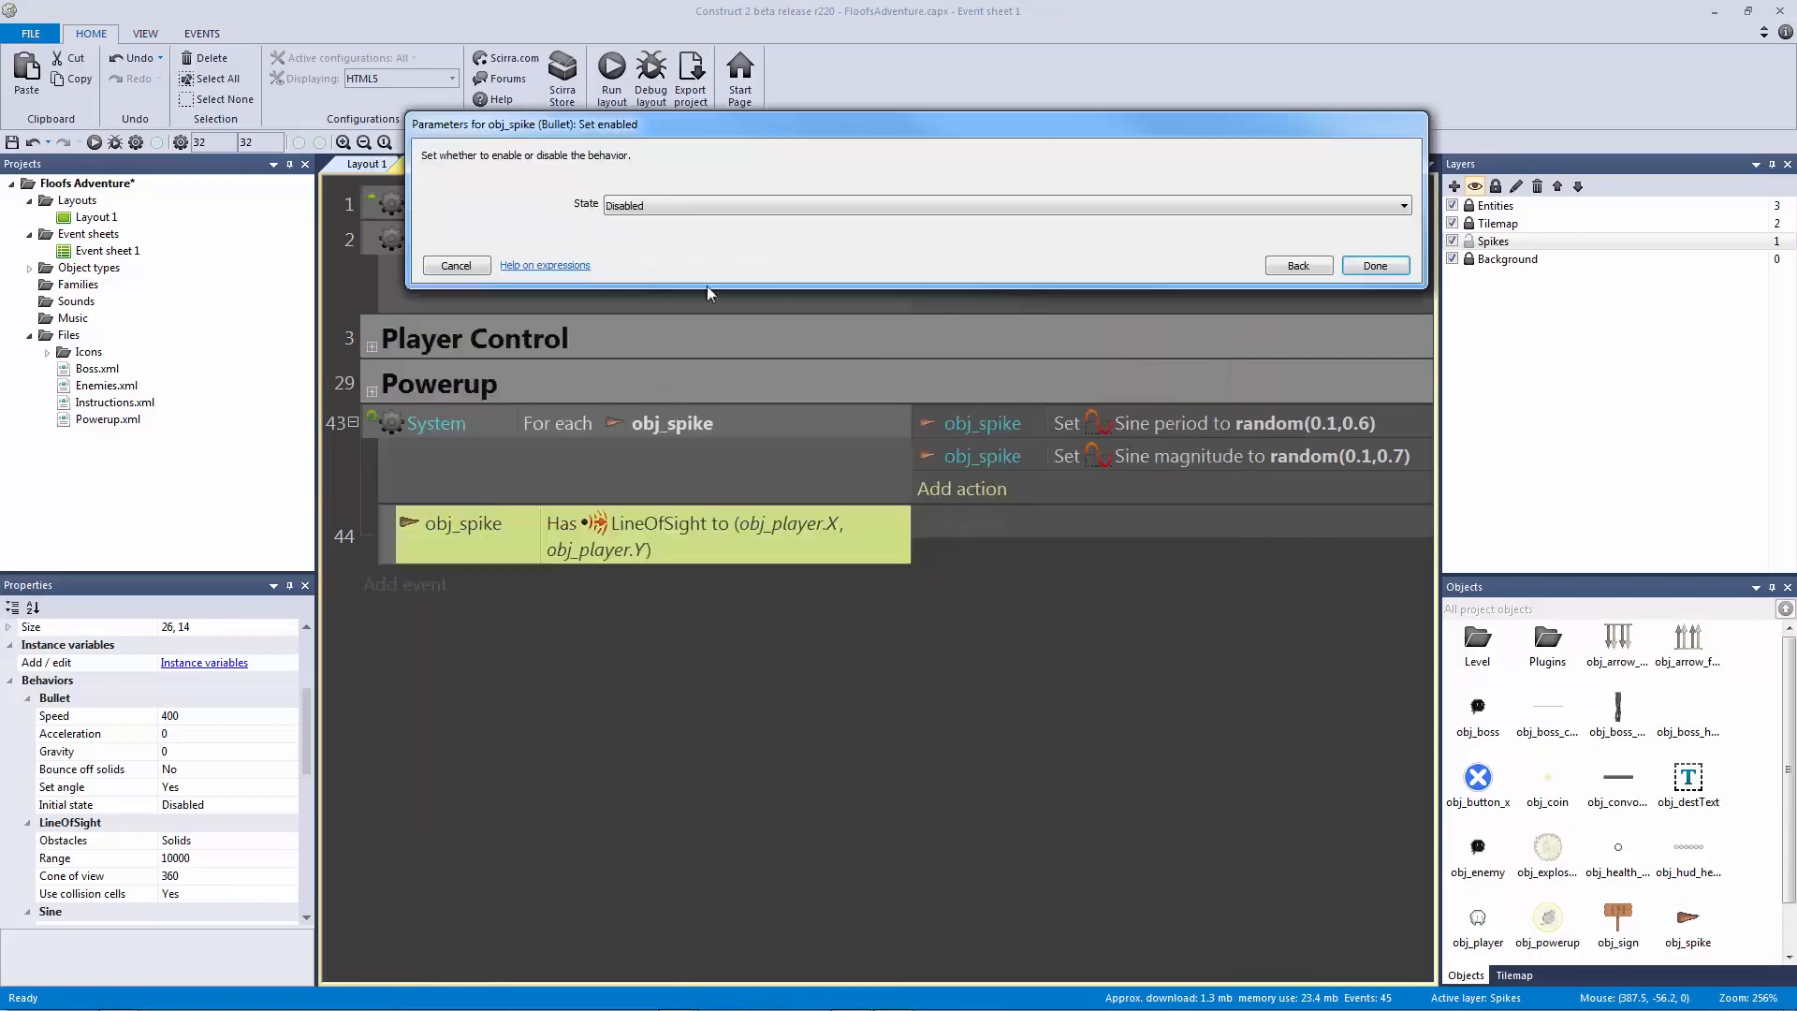
click(1374, 266)
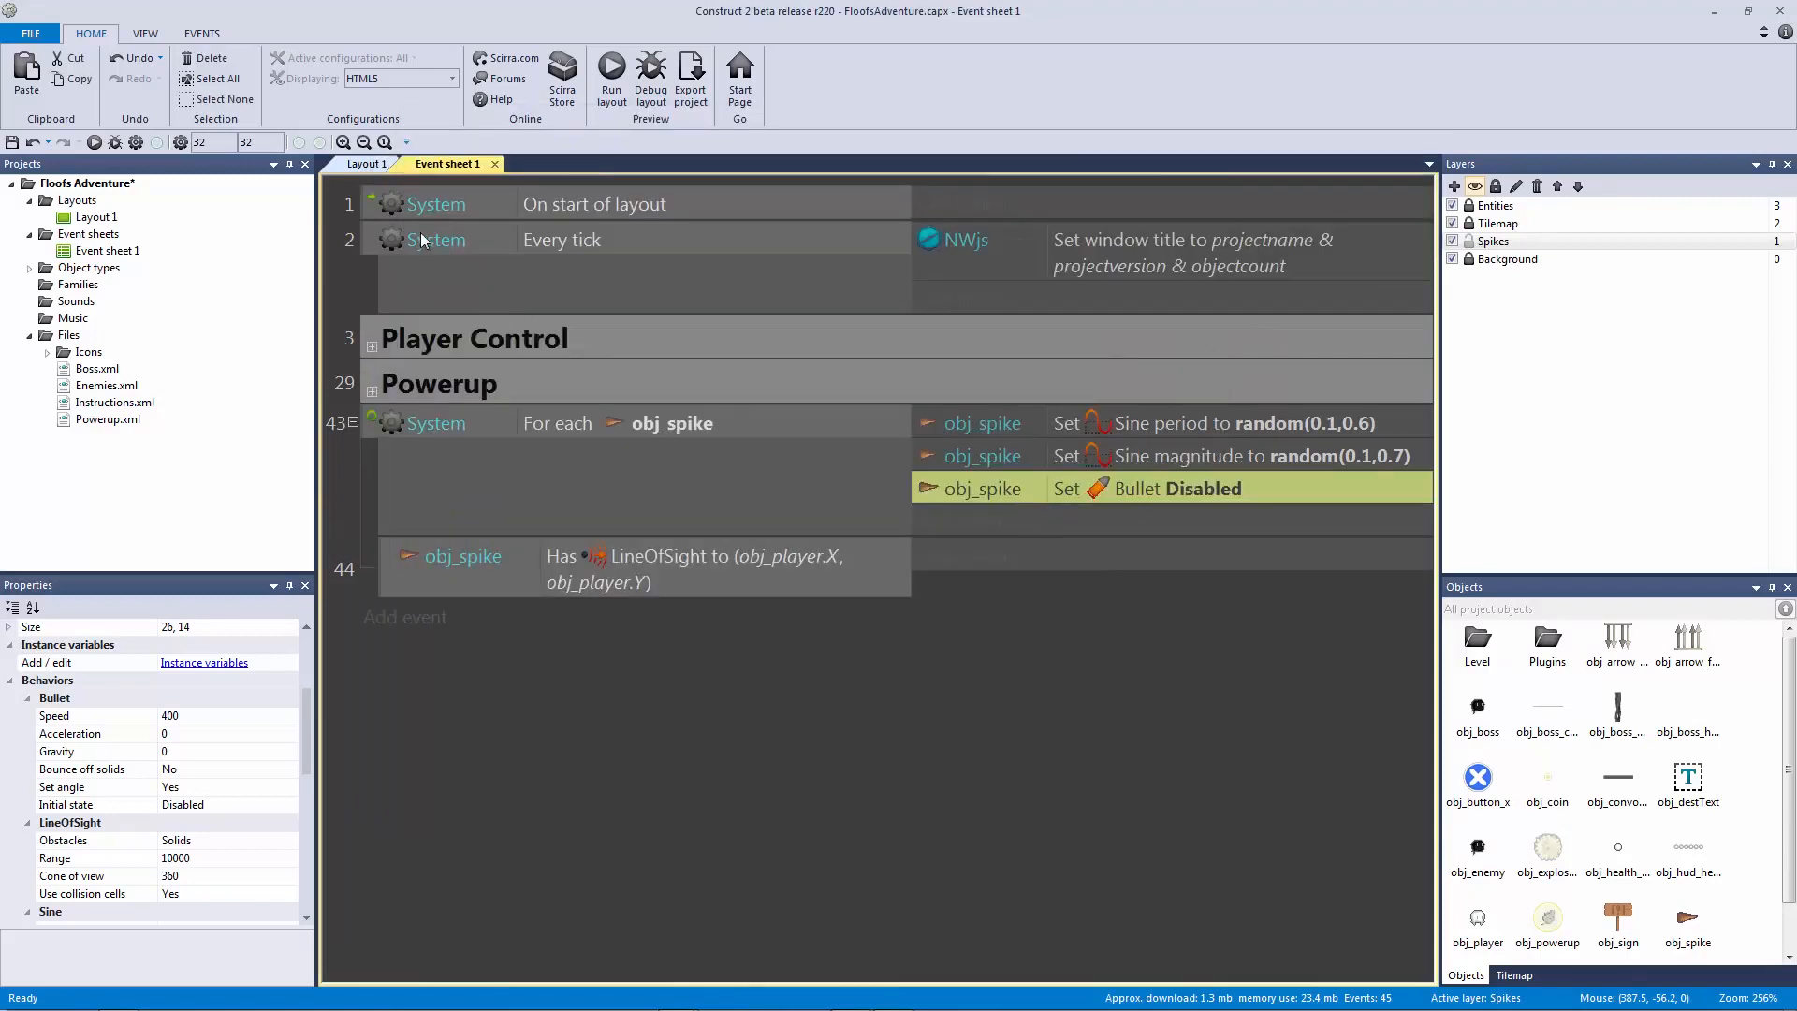
Step: Check the spike in the layout, then delete and restore the Bullet Disabled action
click(365, 165)
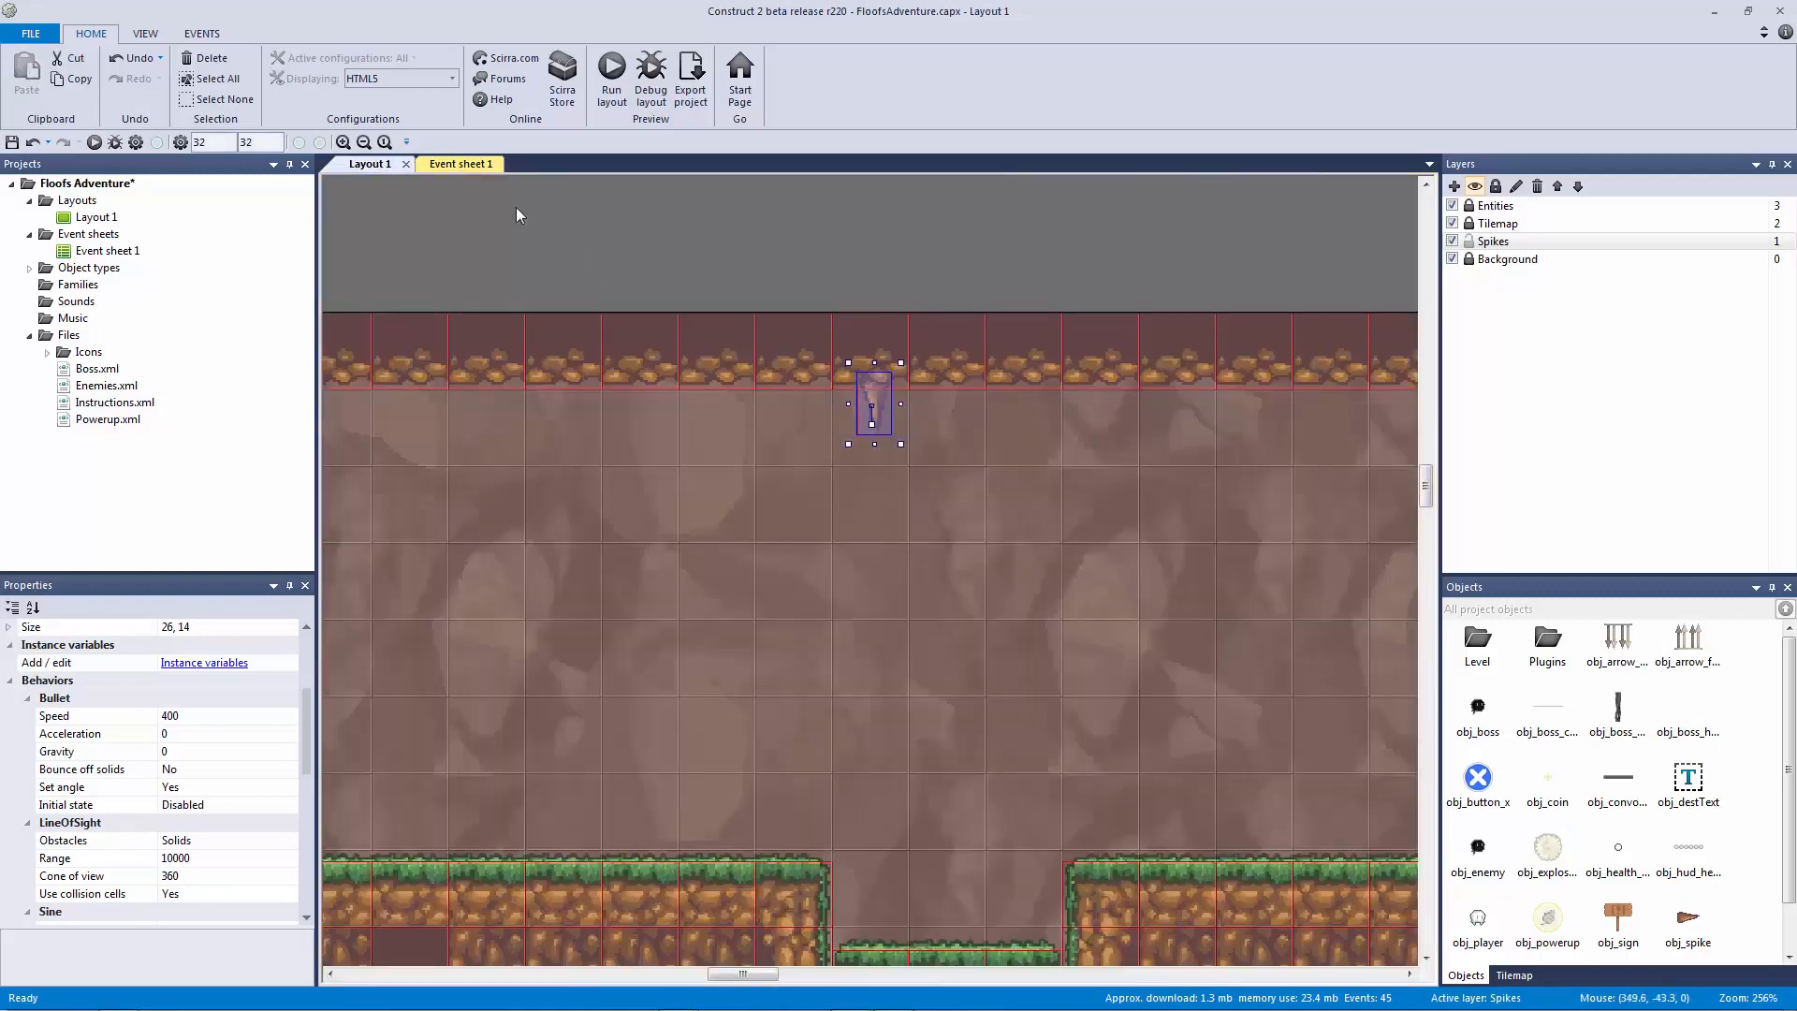
click(459, 165)
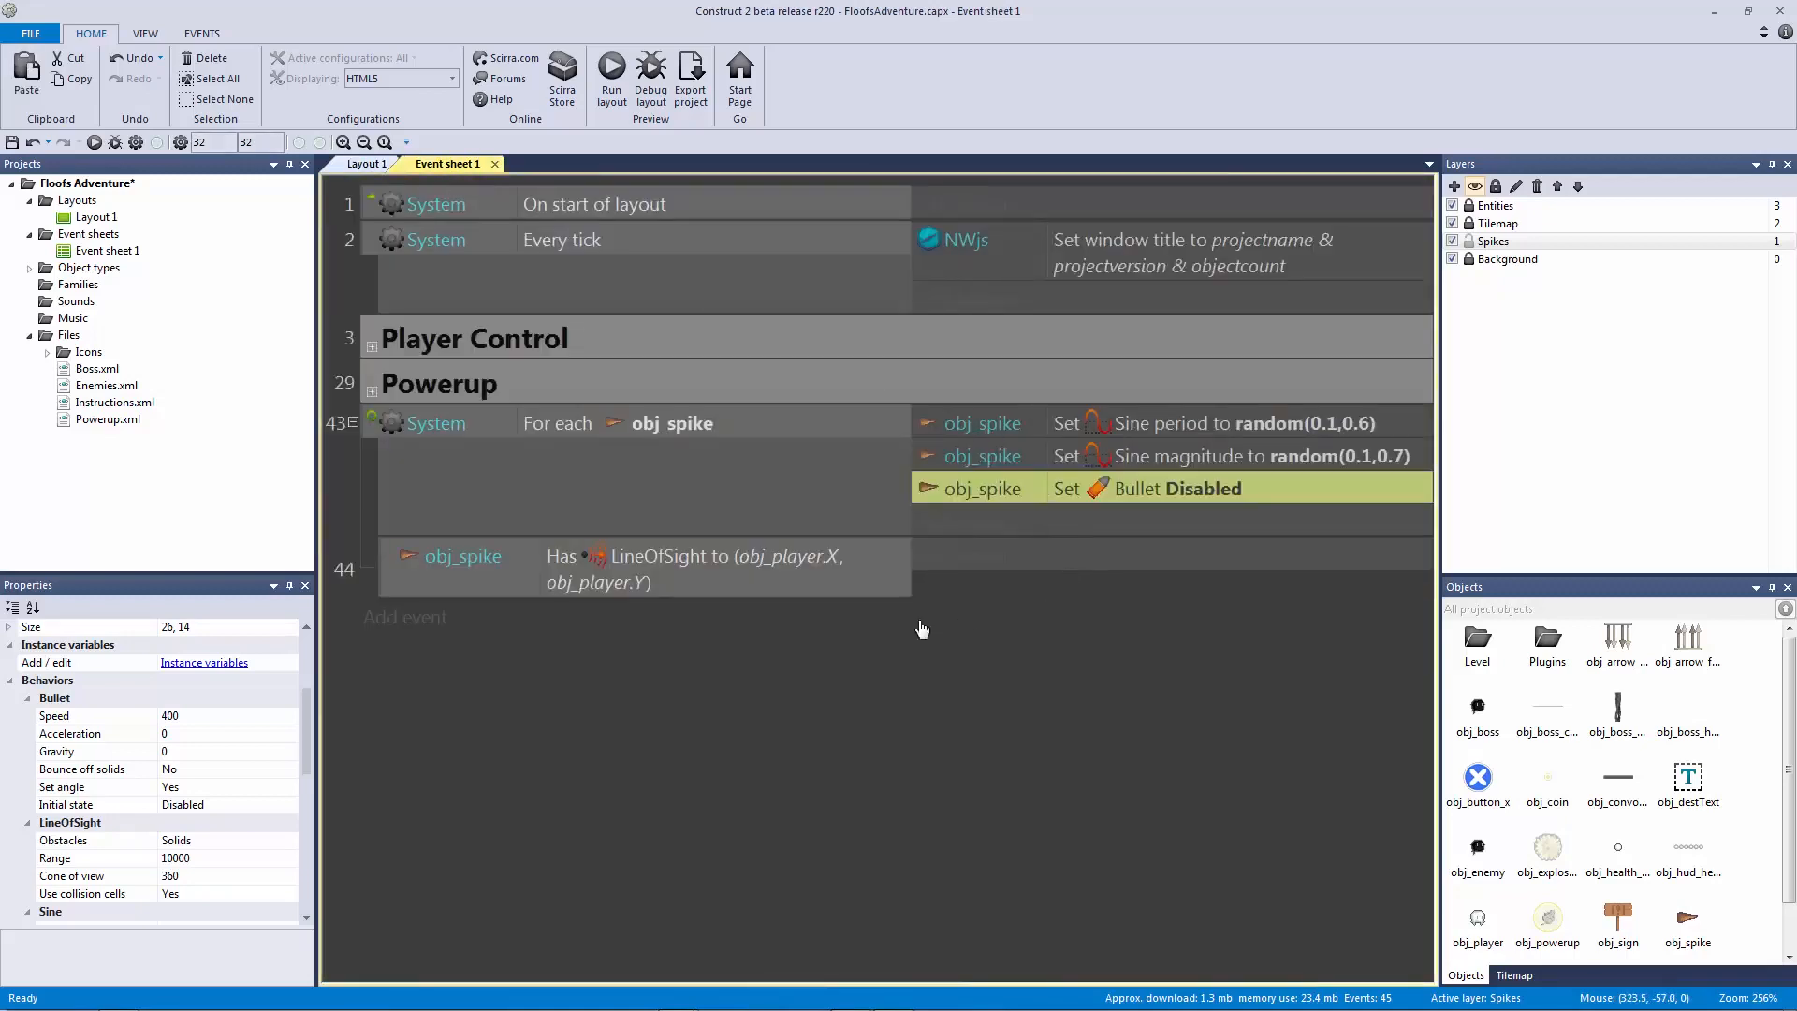
key(Delete)
click(793, 533)
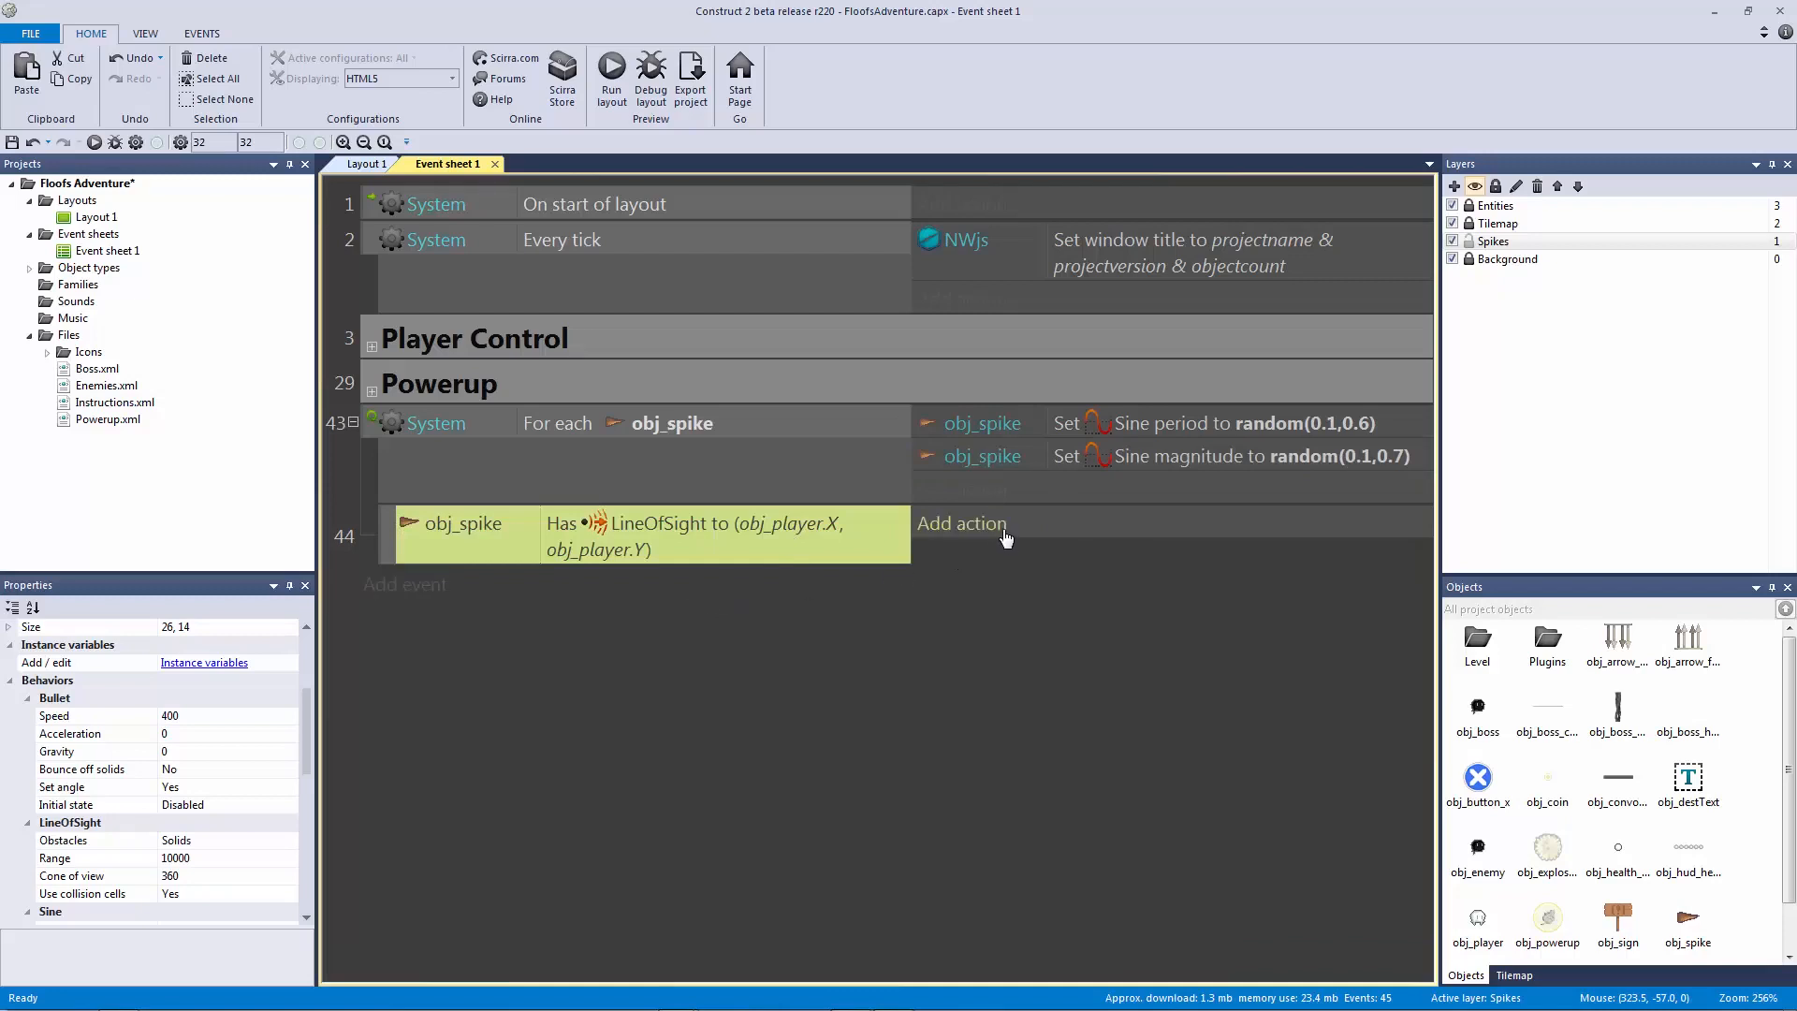
key(ctrl+z)
Step: Move the Bullet action into event 44, change it to Enabled, and launch a preview
click(1073, 491)
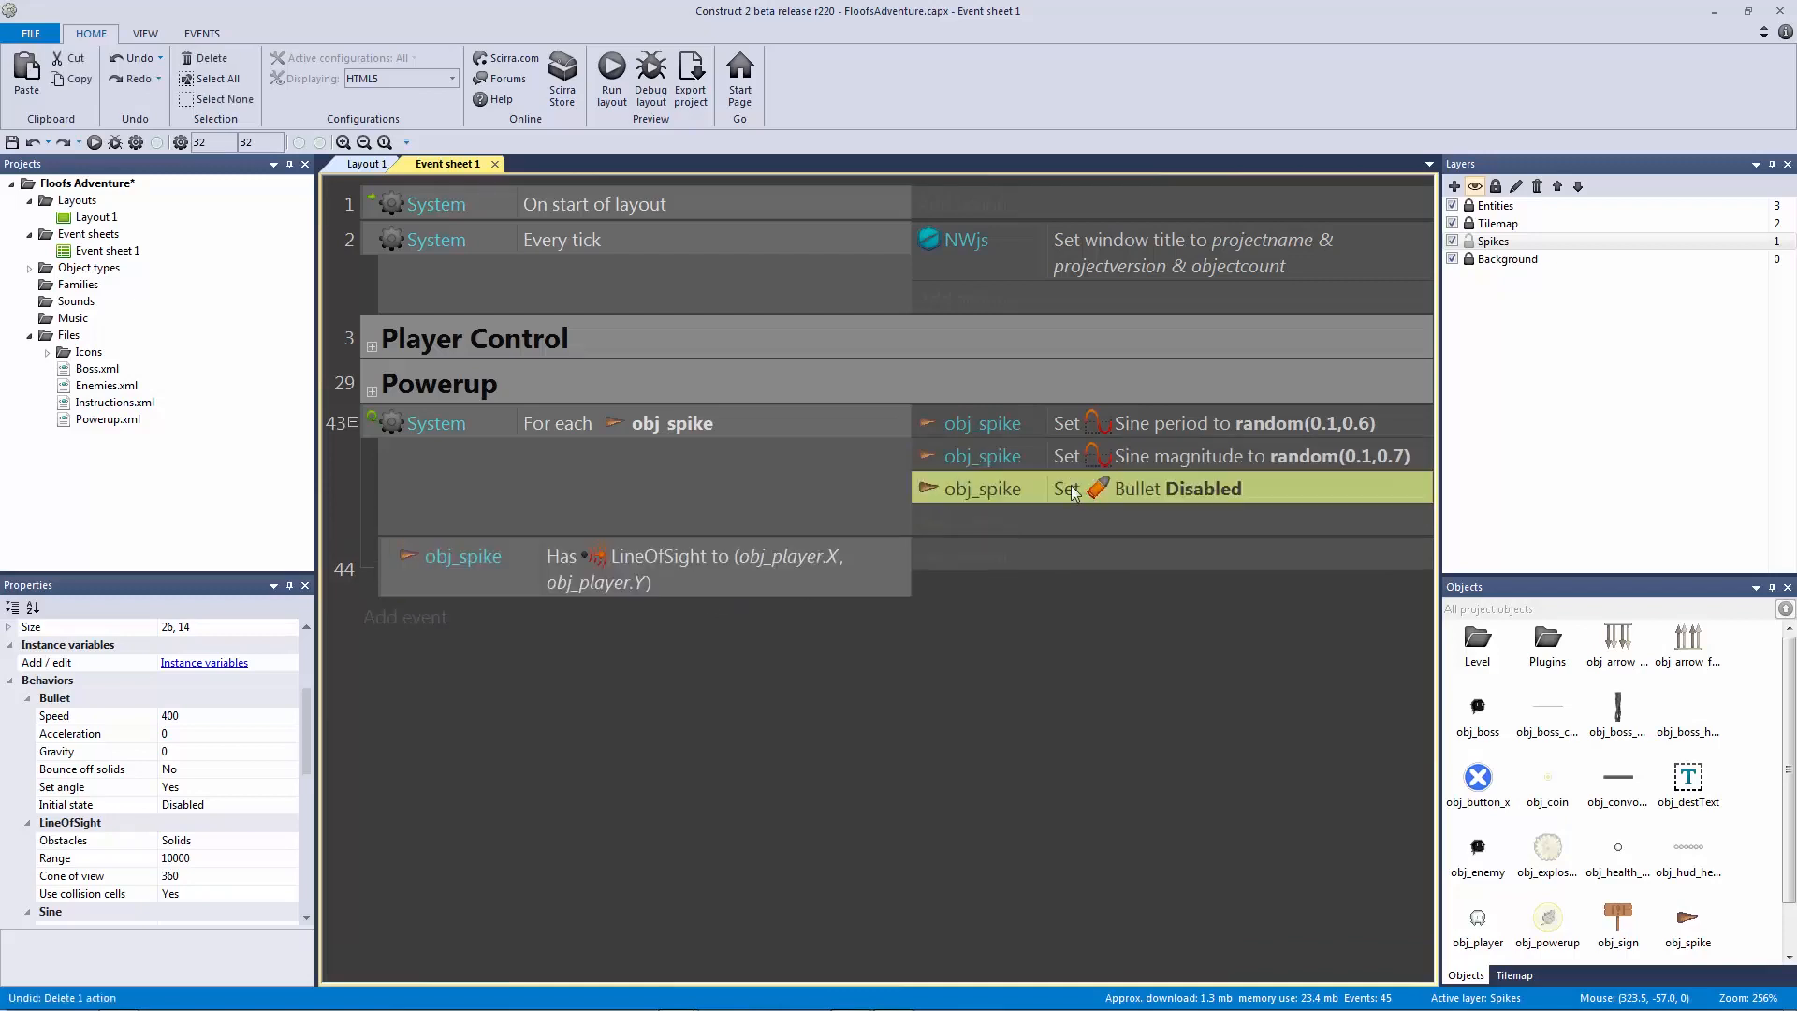
drag(1065, 491, 1064, 548)
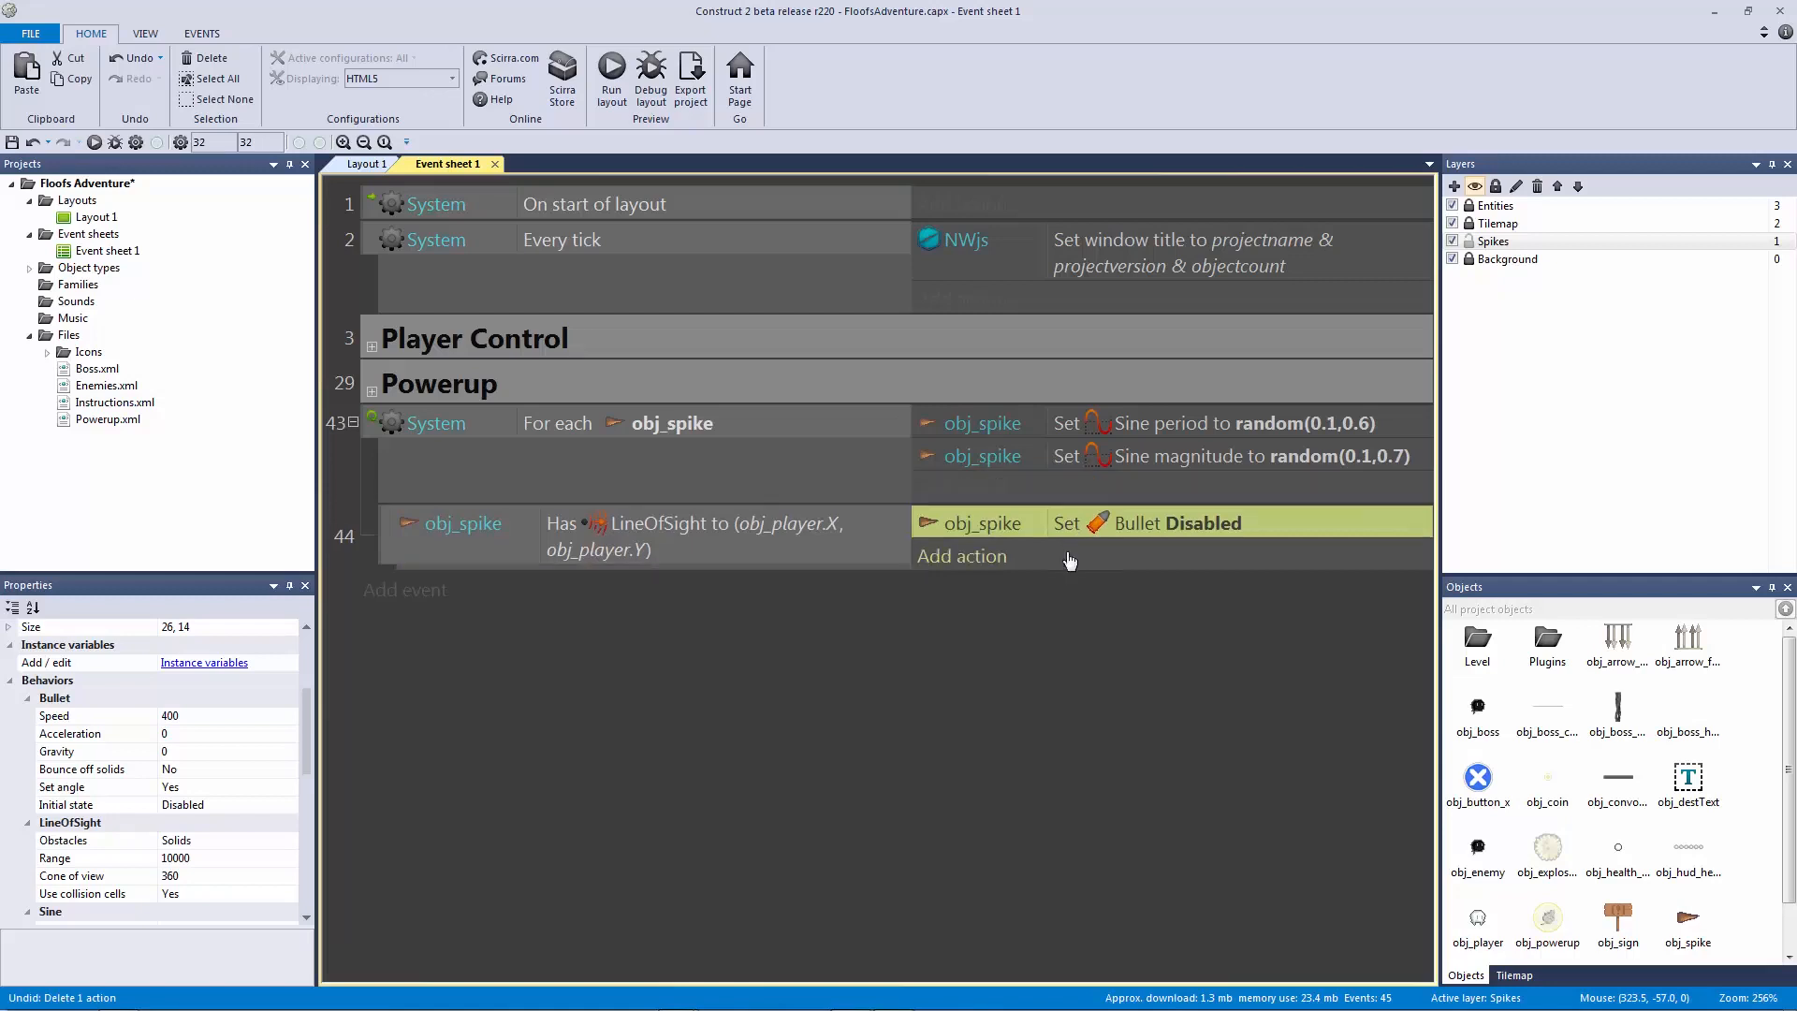
double_click(1171, 522)
click(661, 205)
click(660, 240)
click(1373, 266)
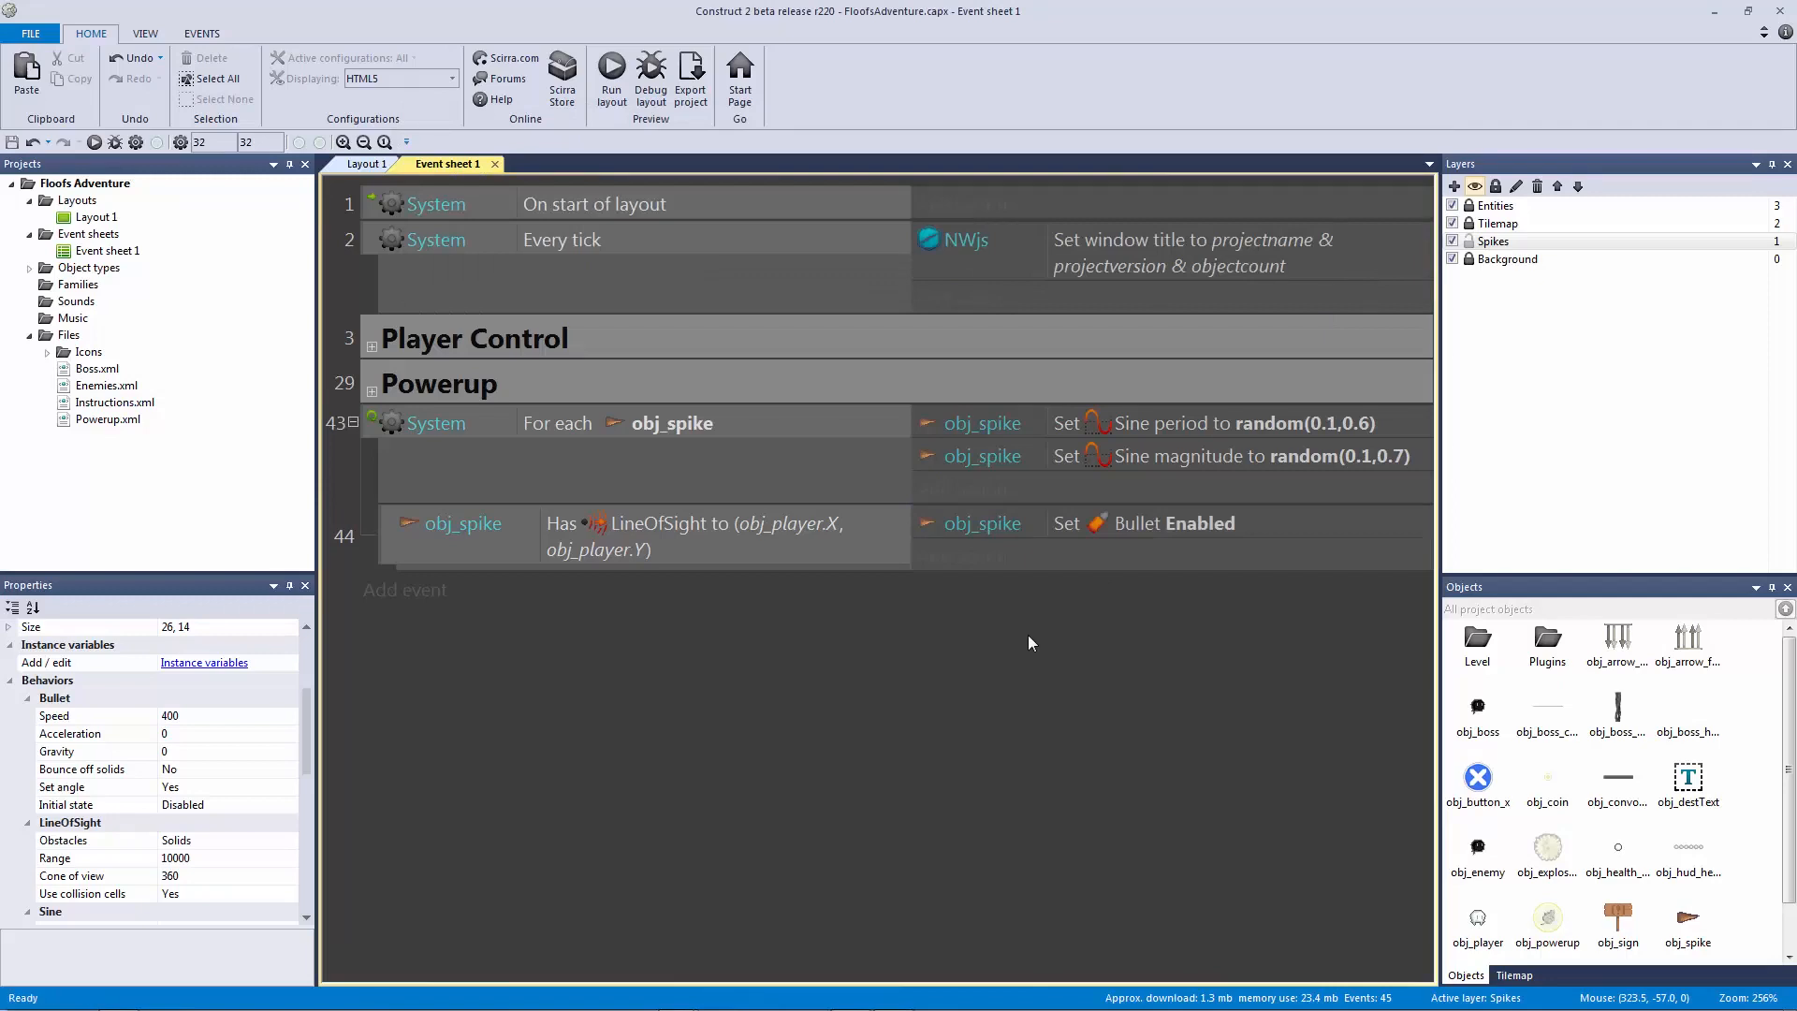
click(841, 525)
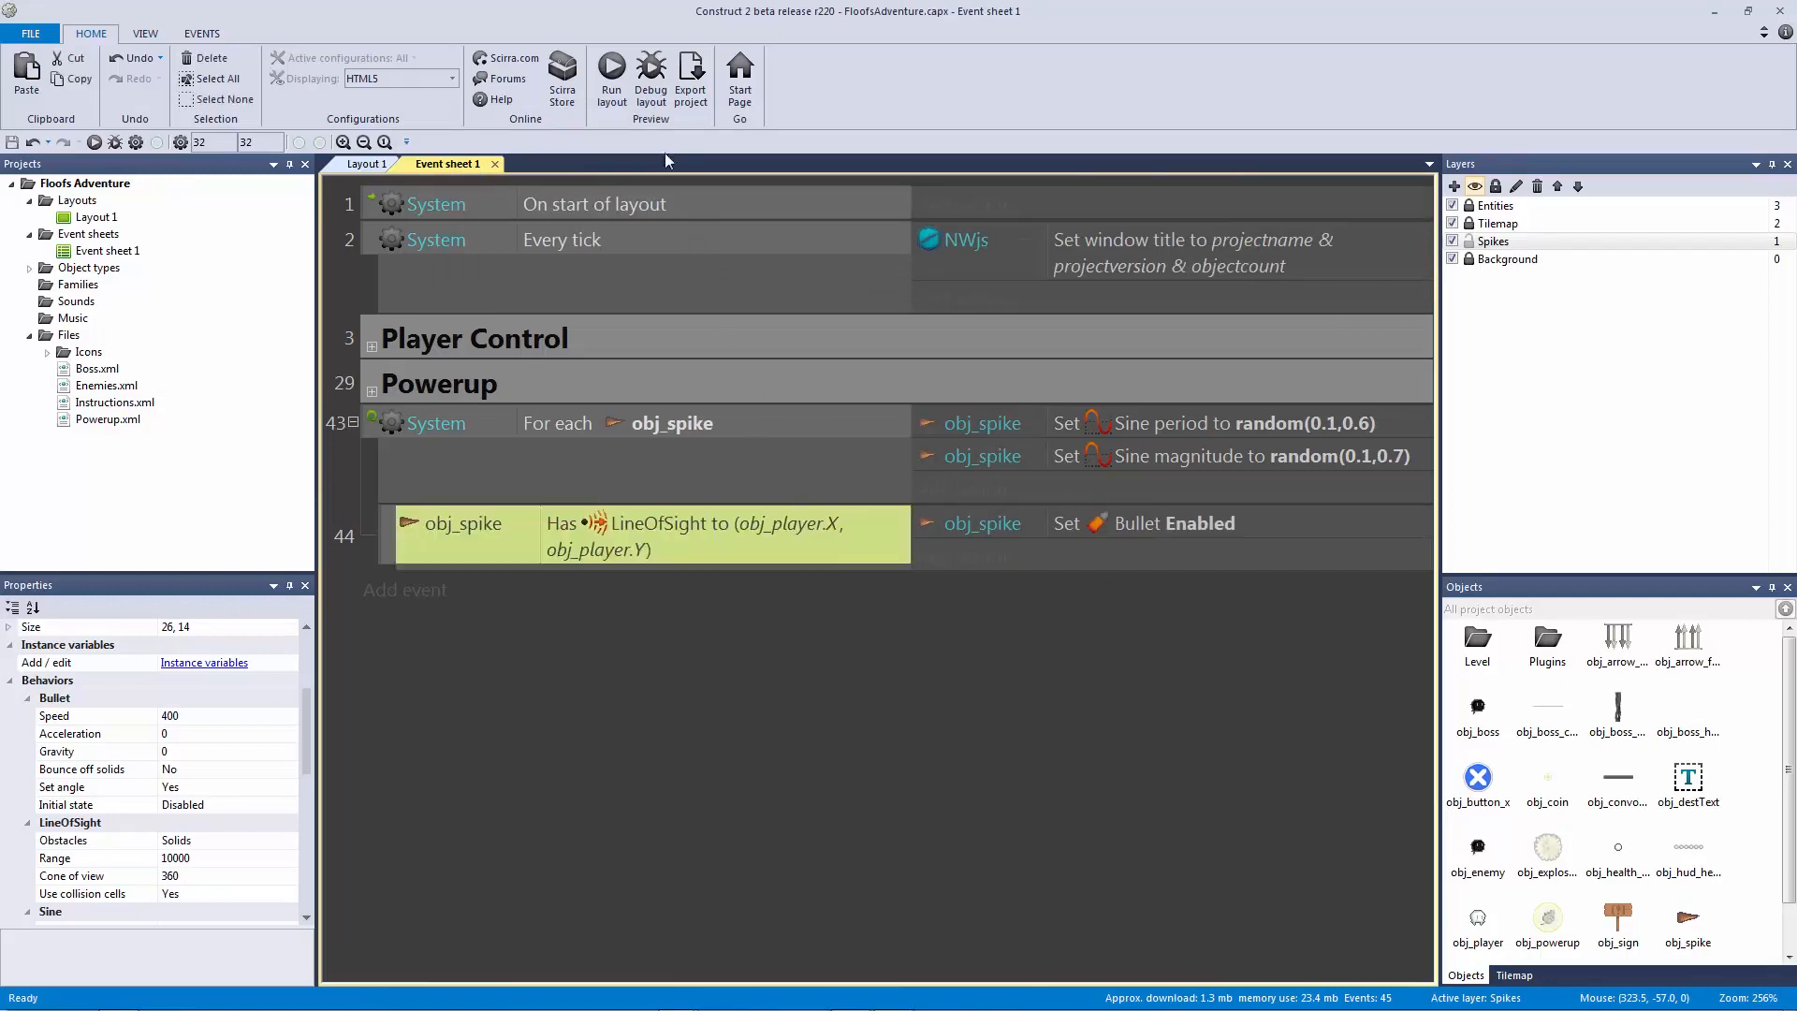
click(617, 89)
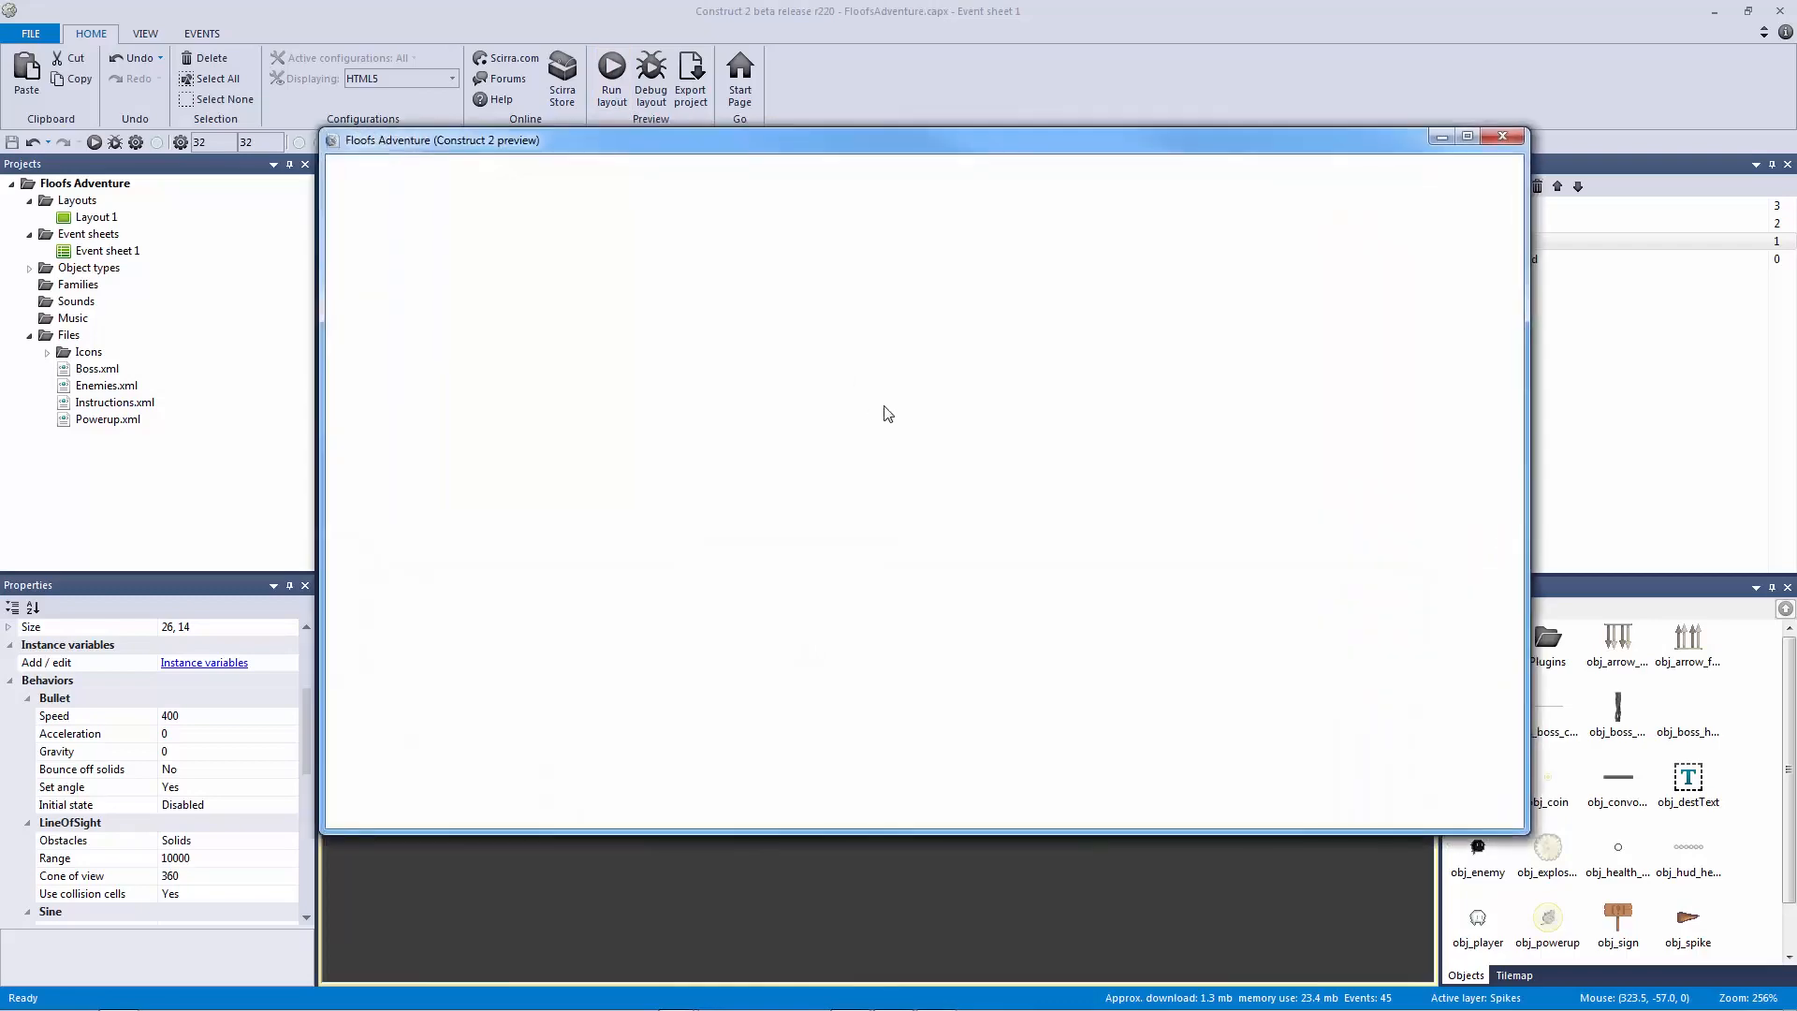
Step: Walk right in the preview, close it, and open Add action on event 44
key(Right)
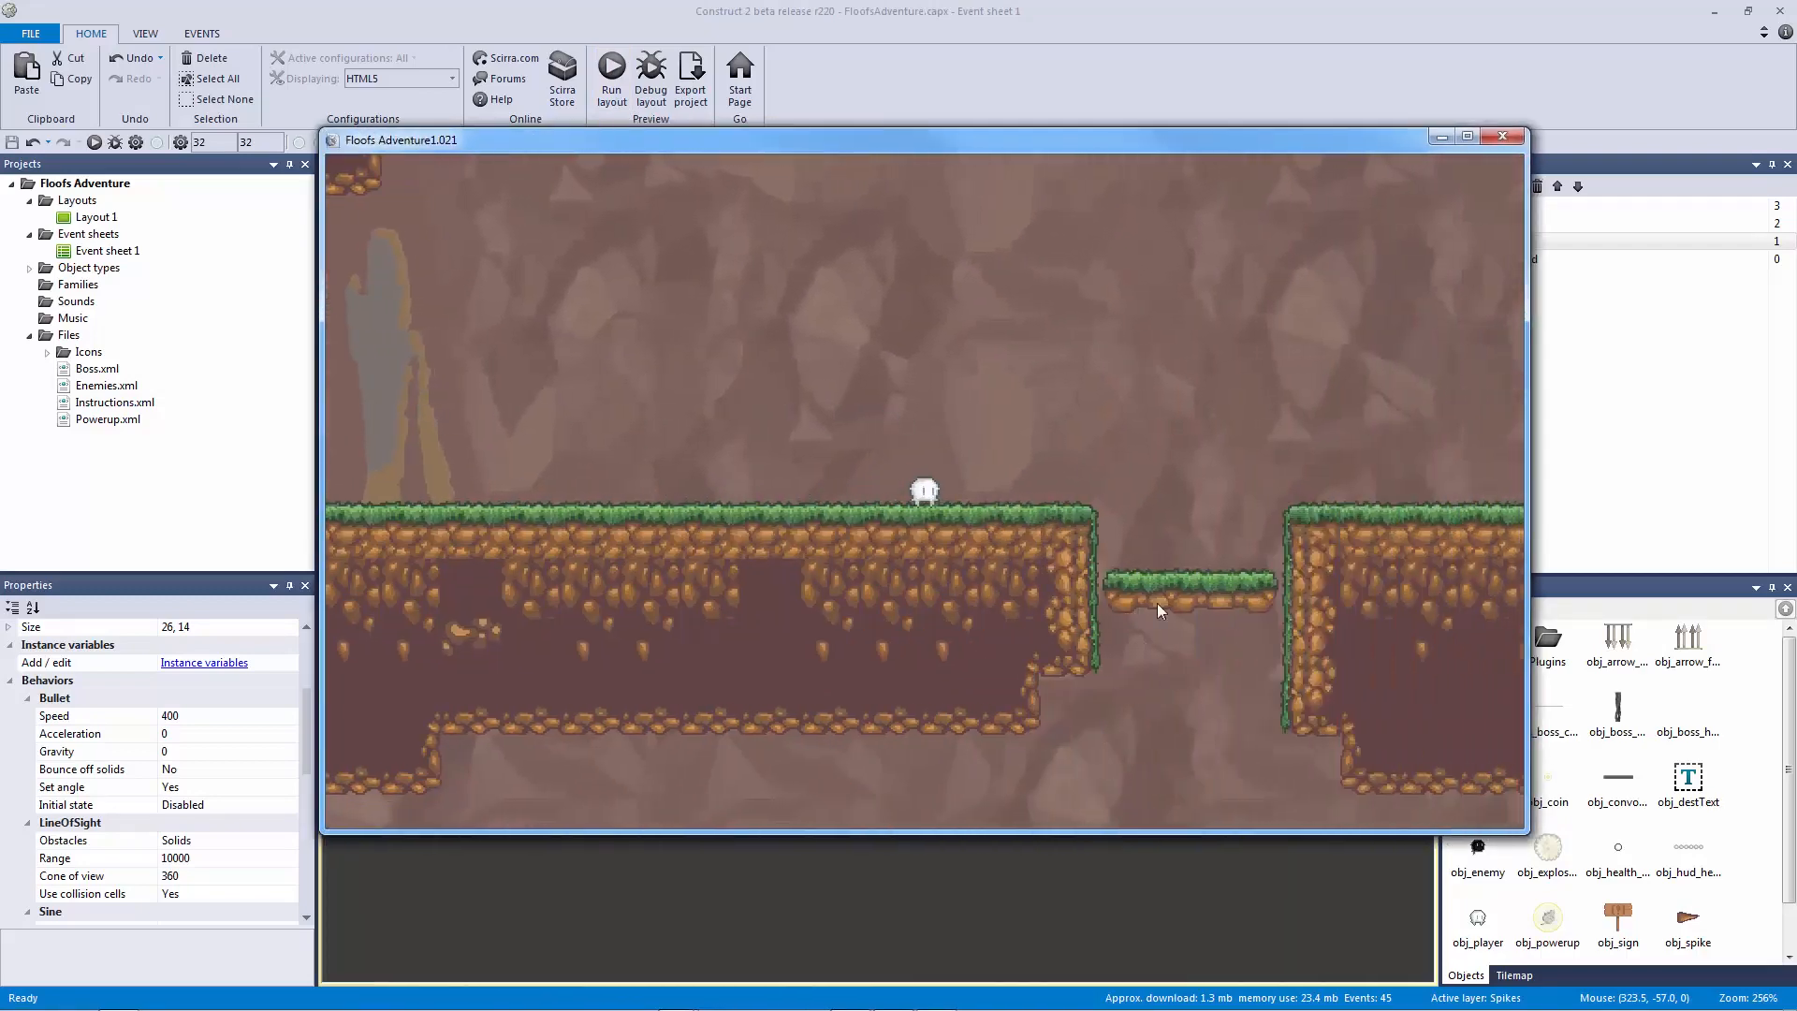
click(1502, 136)
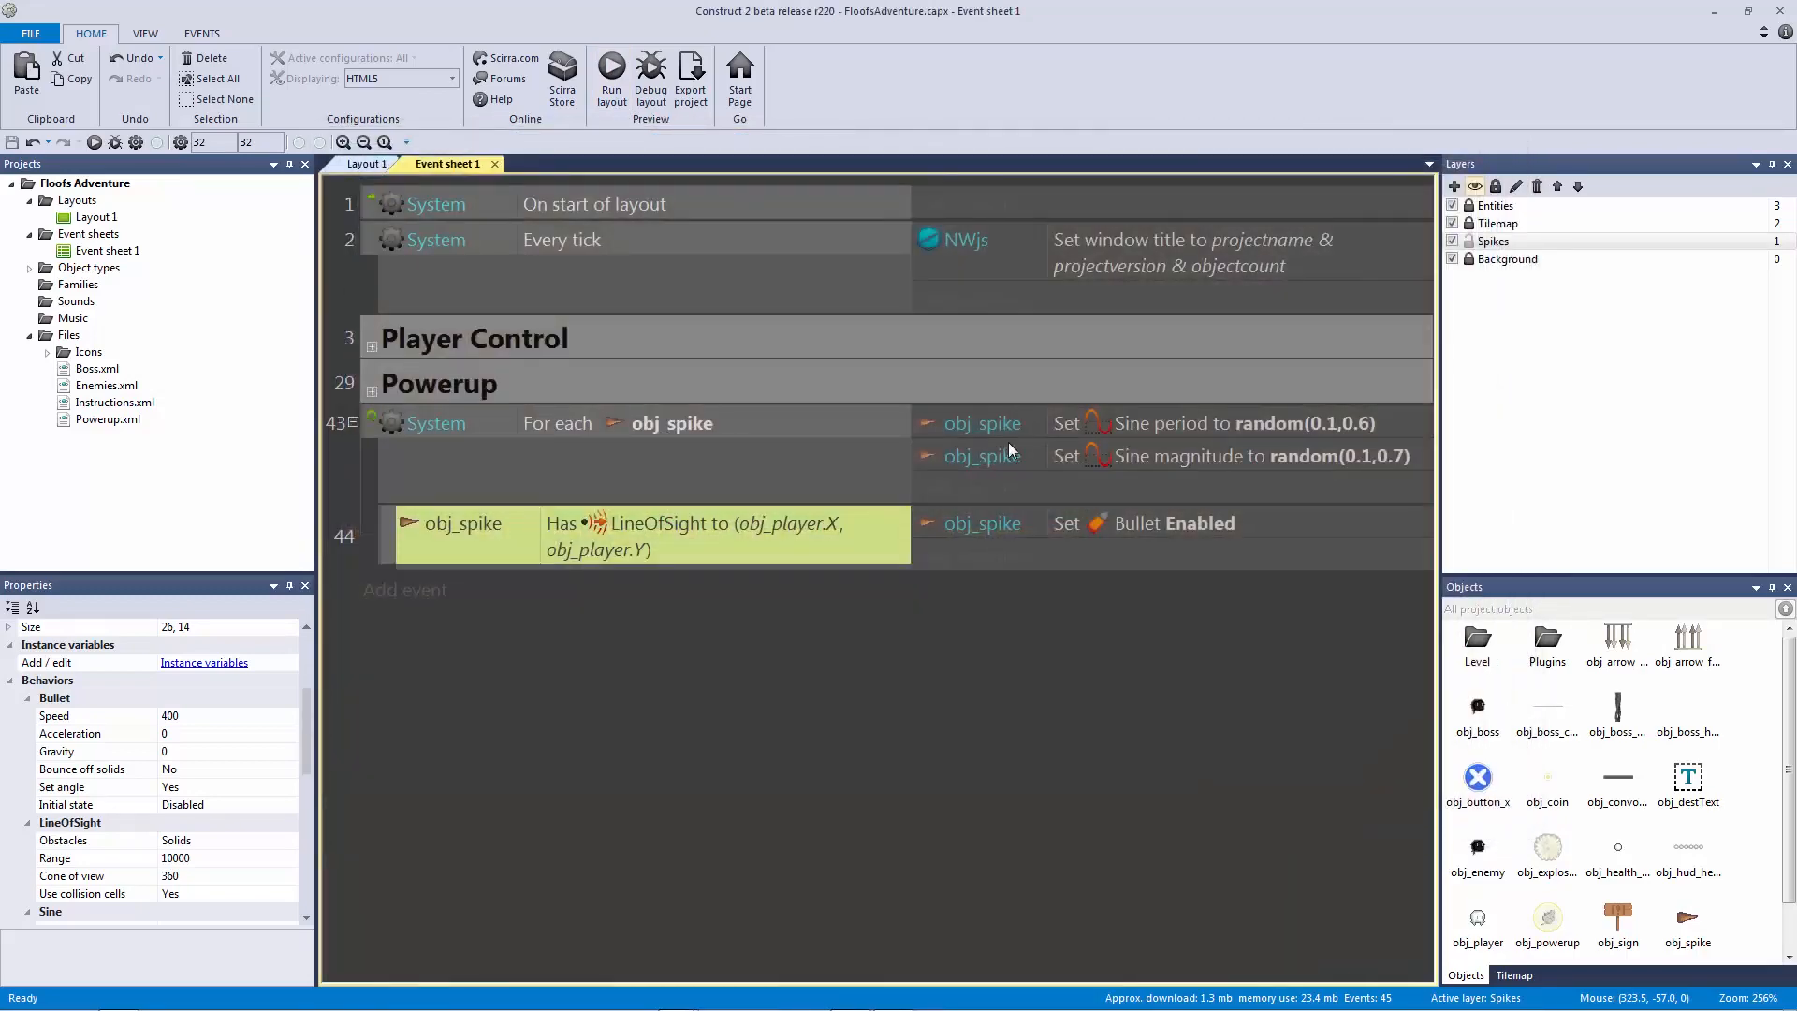
click(978, 560)
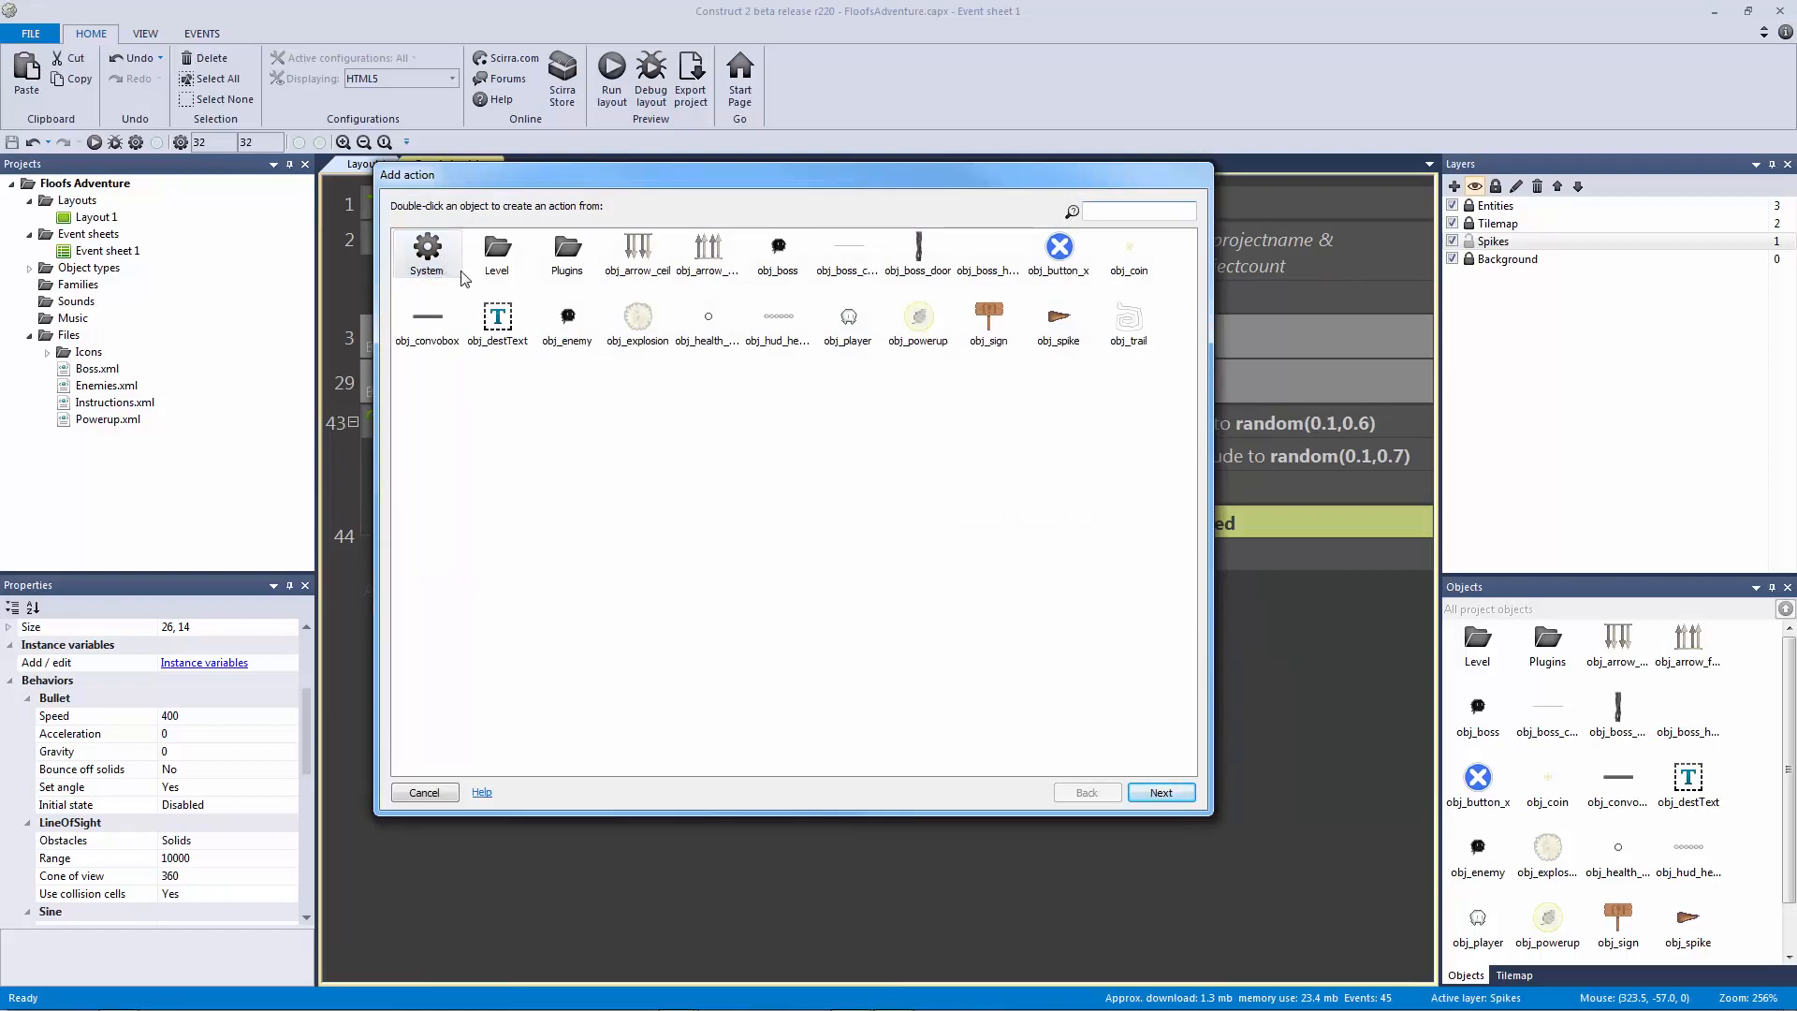
Step: Add a System Wait of random(3,4) seconds and place it above Set Bullet Enabled
double_click(446, 267)
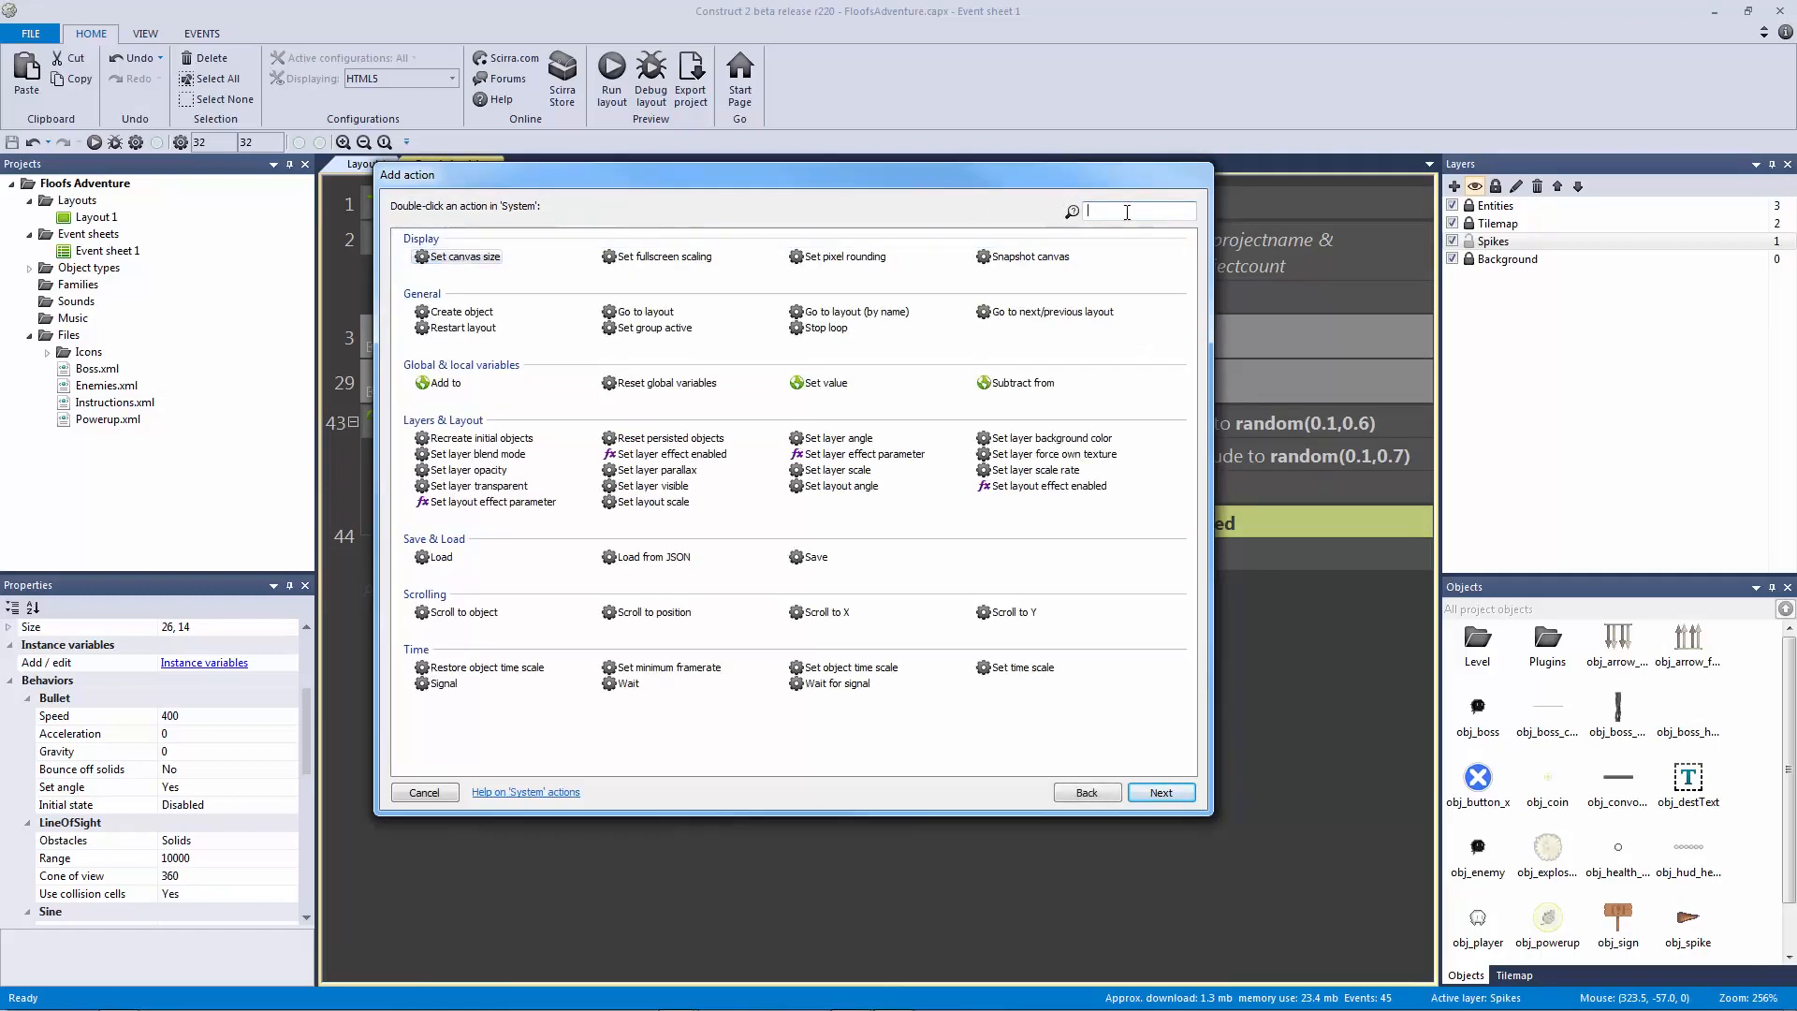
text(wait)
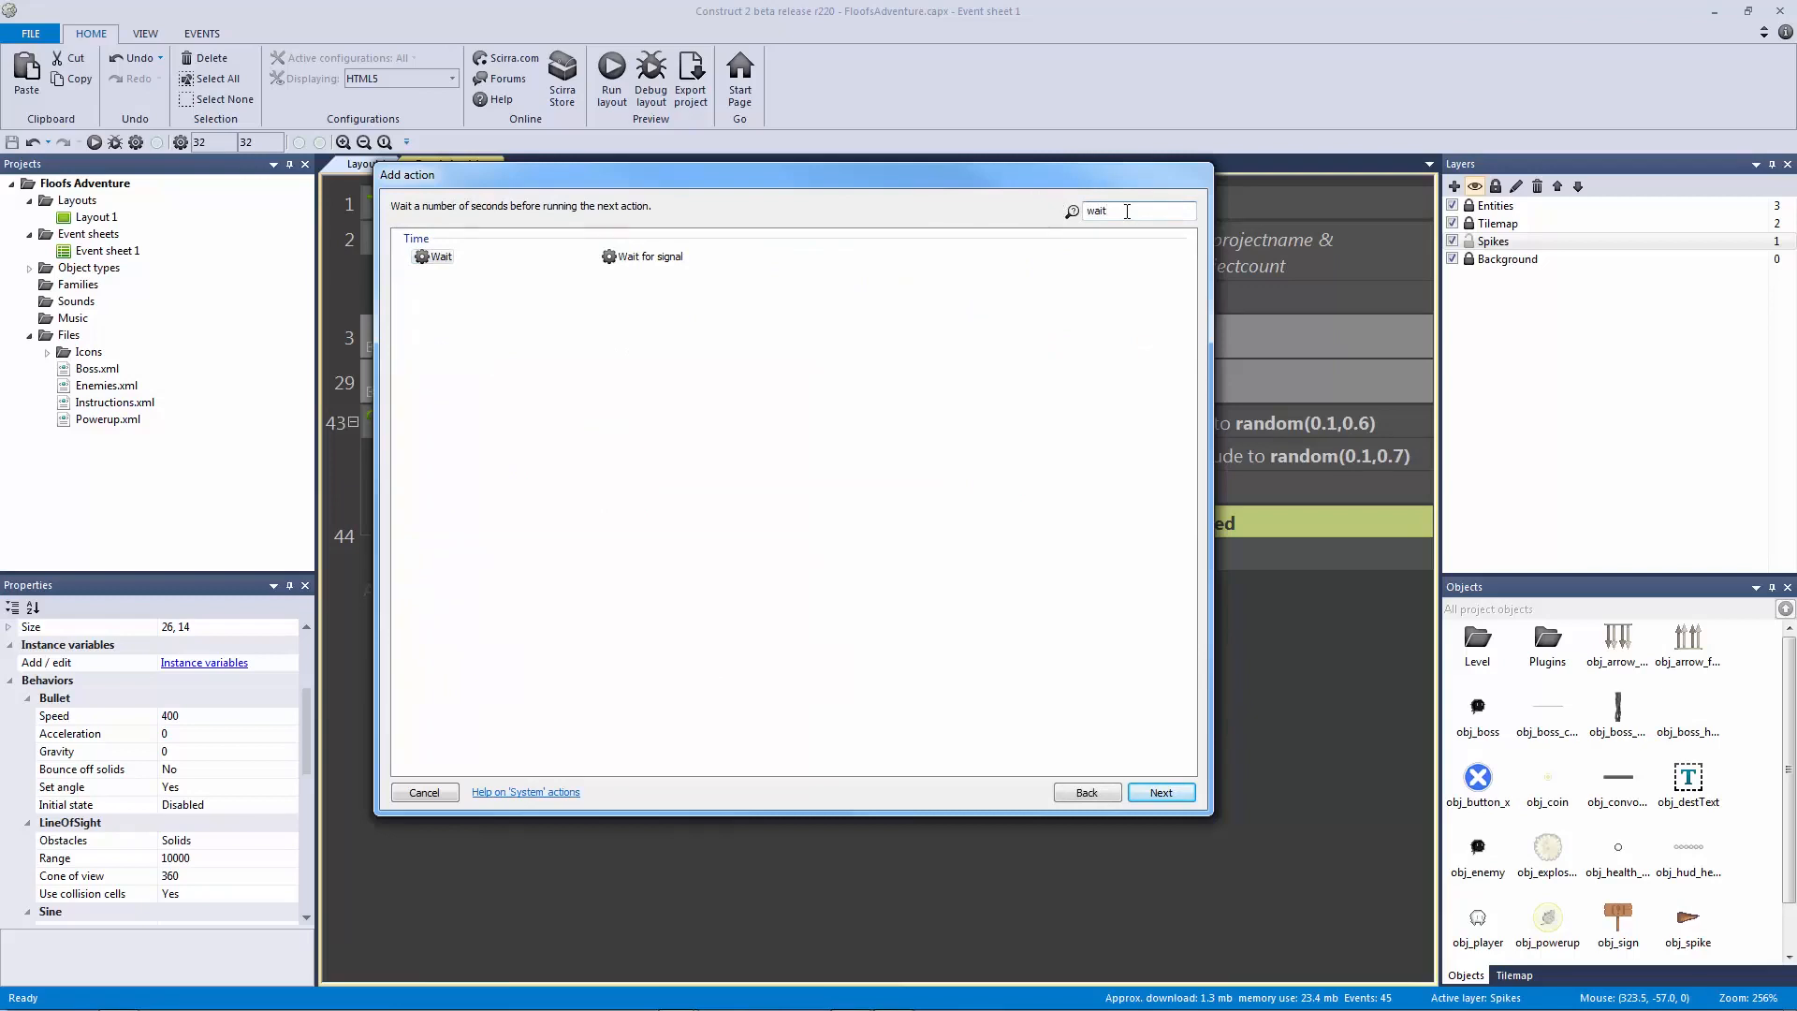
double_click(438, 258)
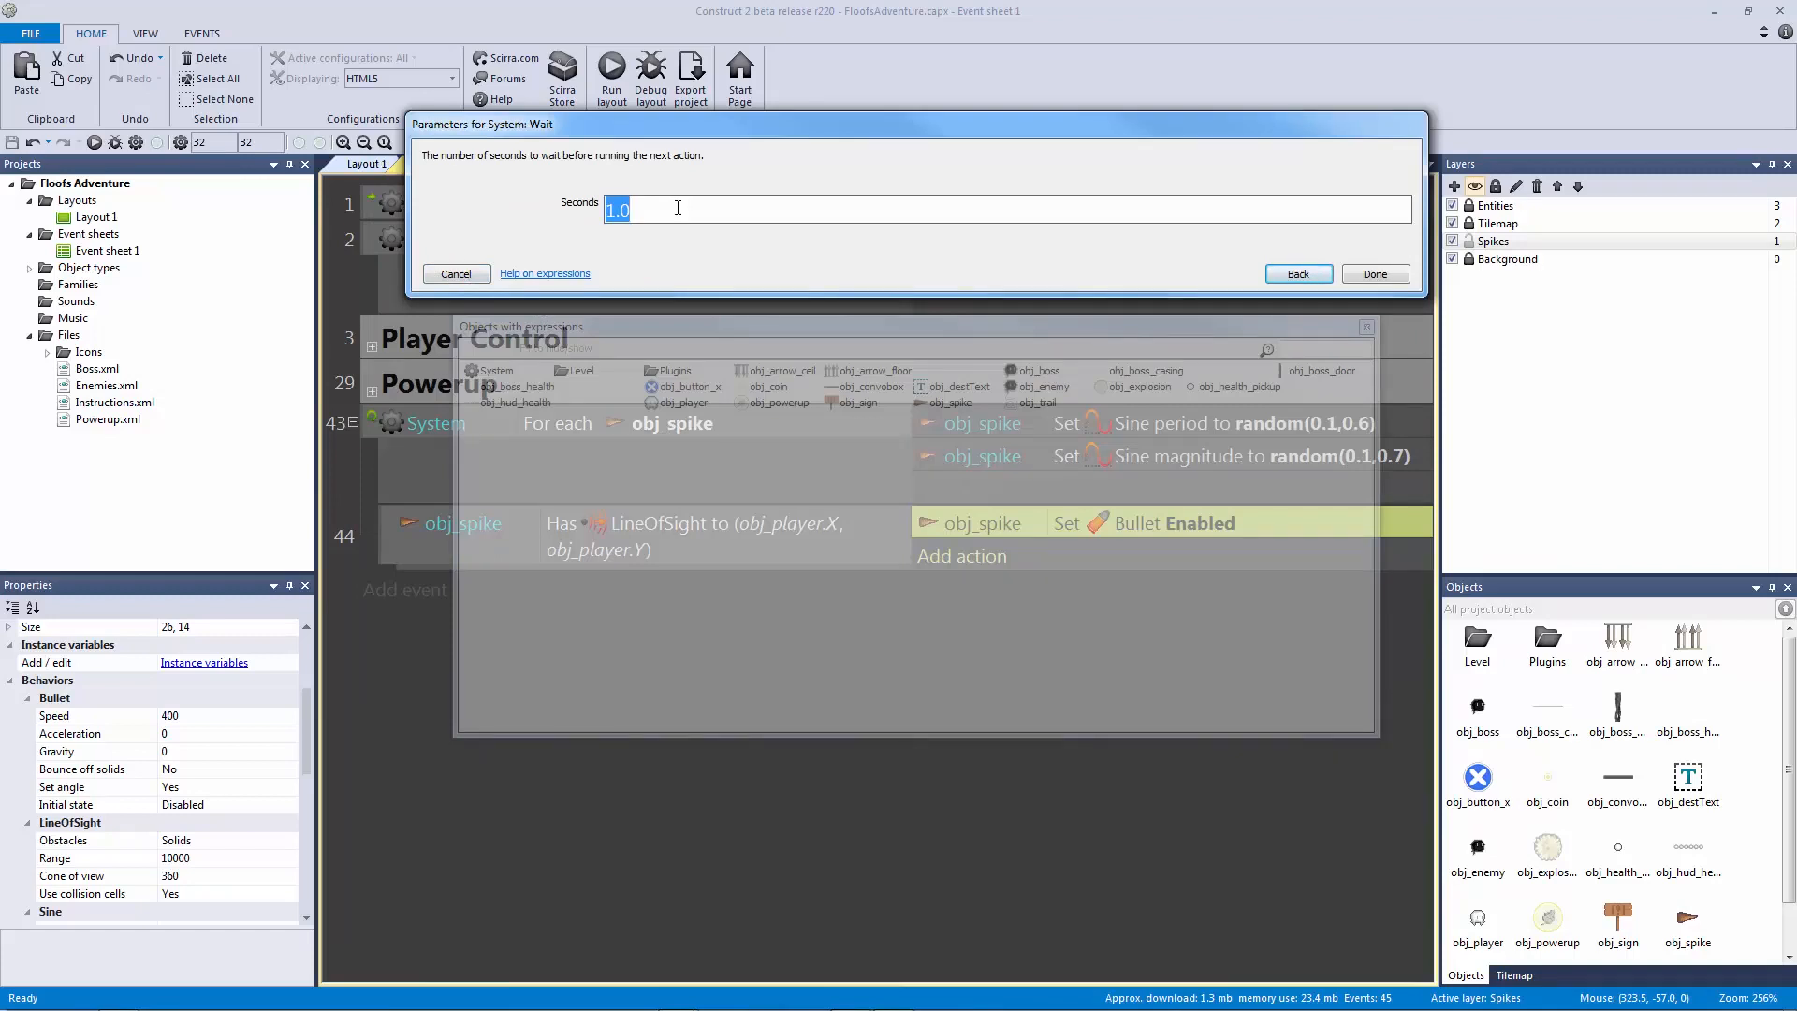
text(rand)
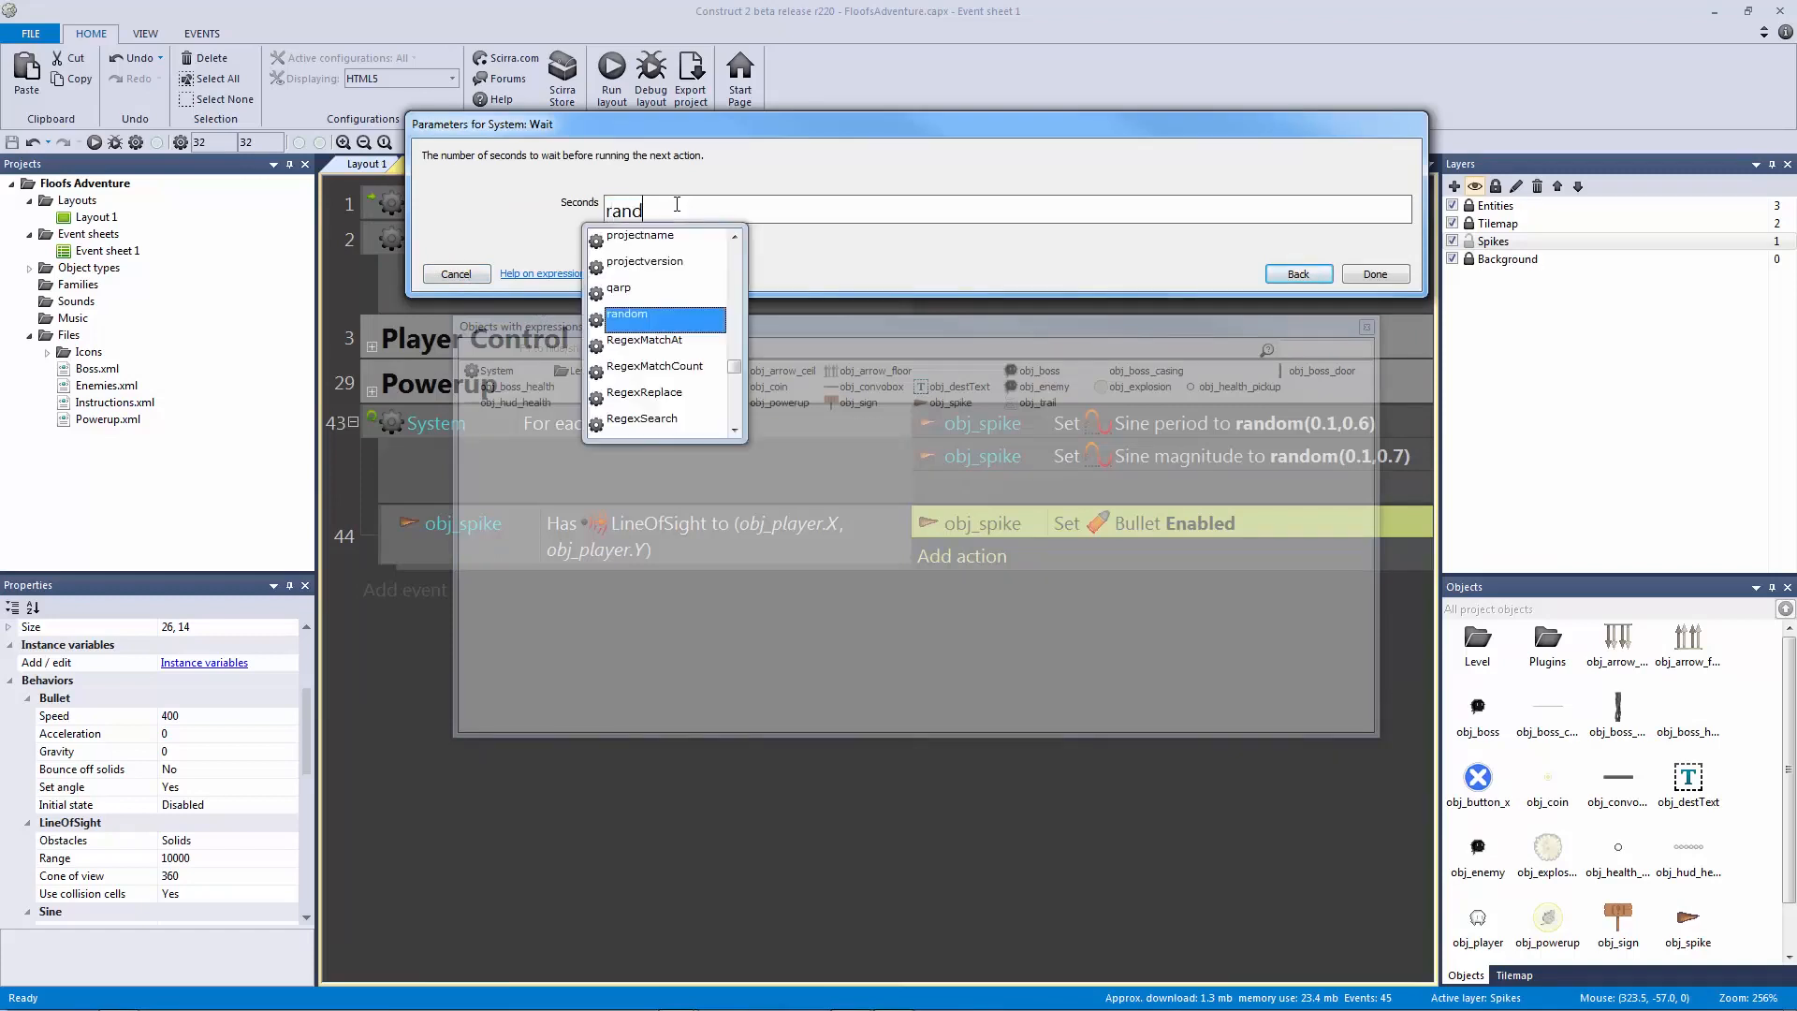
text(om(3)
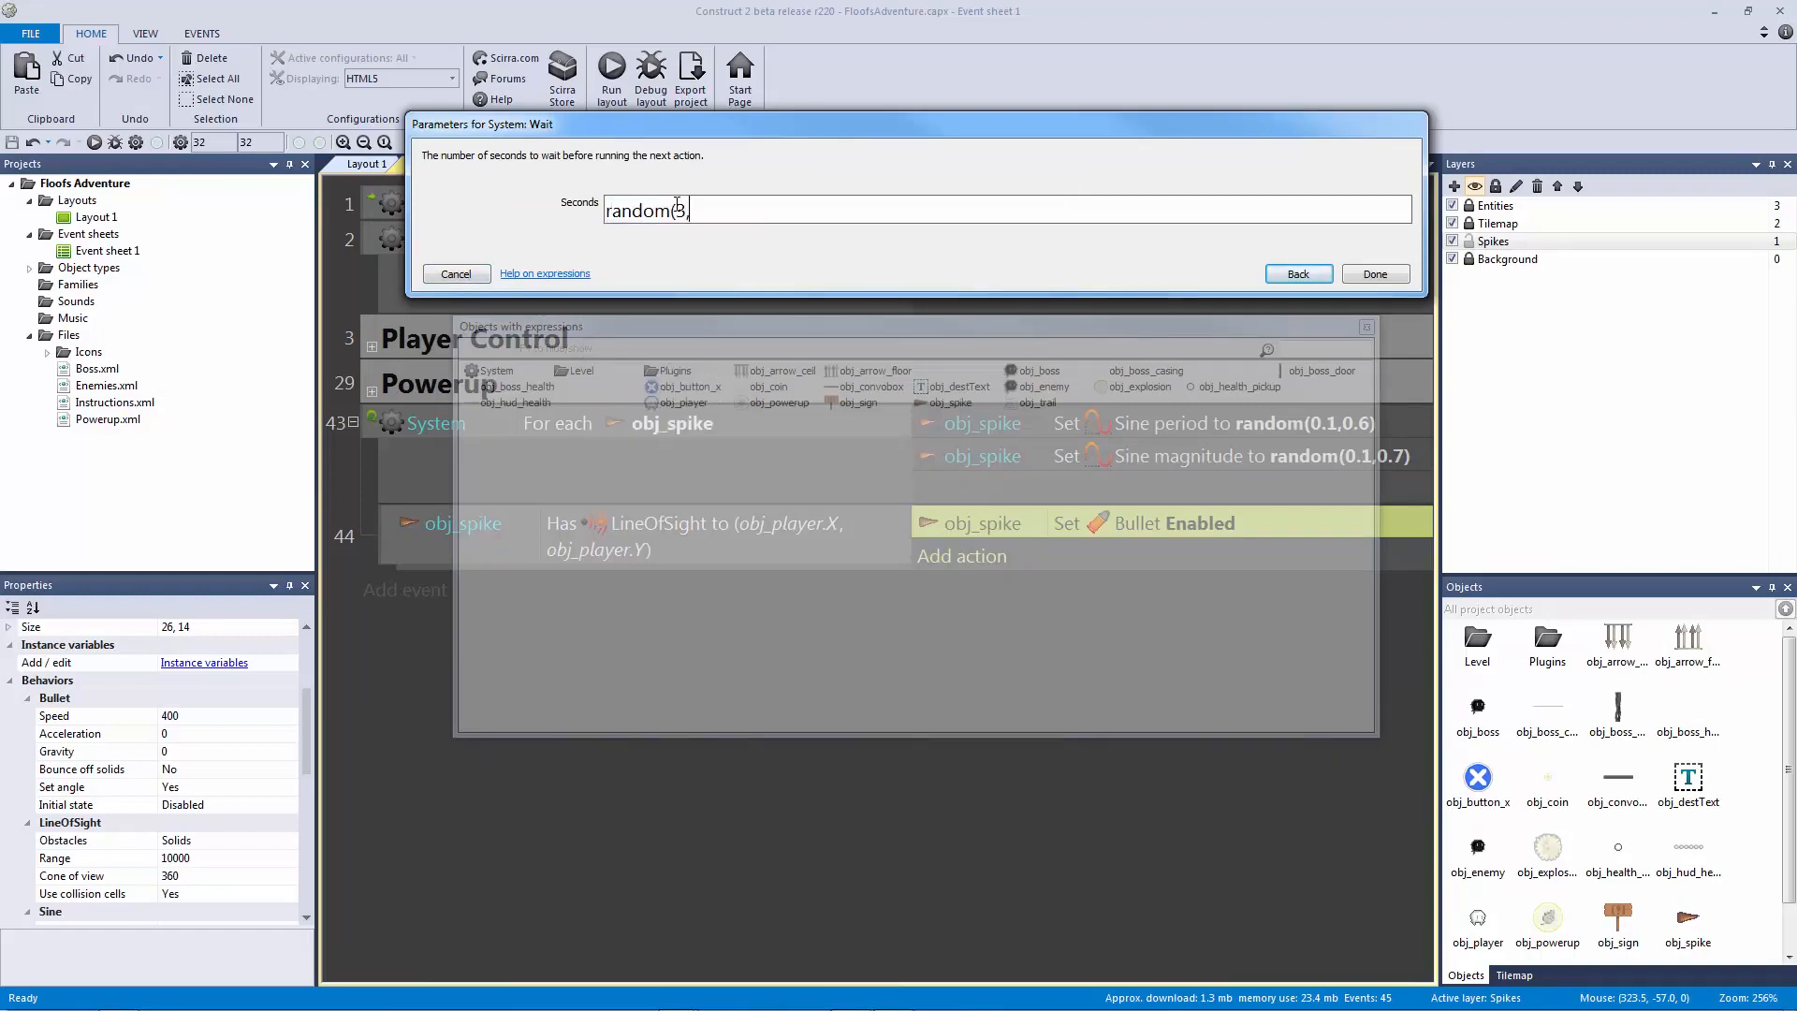
text(,4))
key(Return)
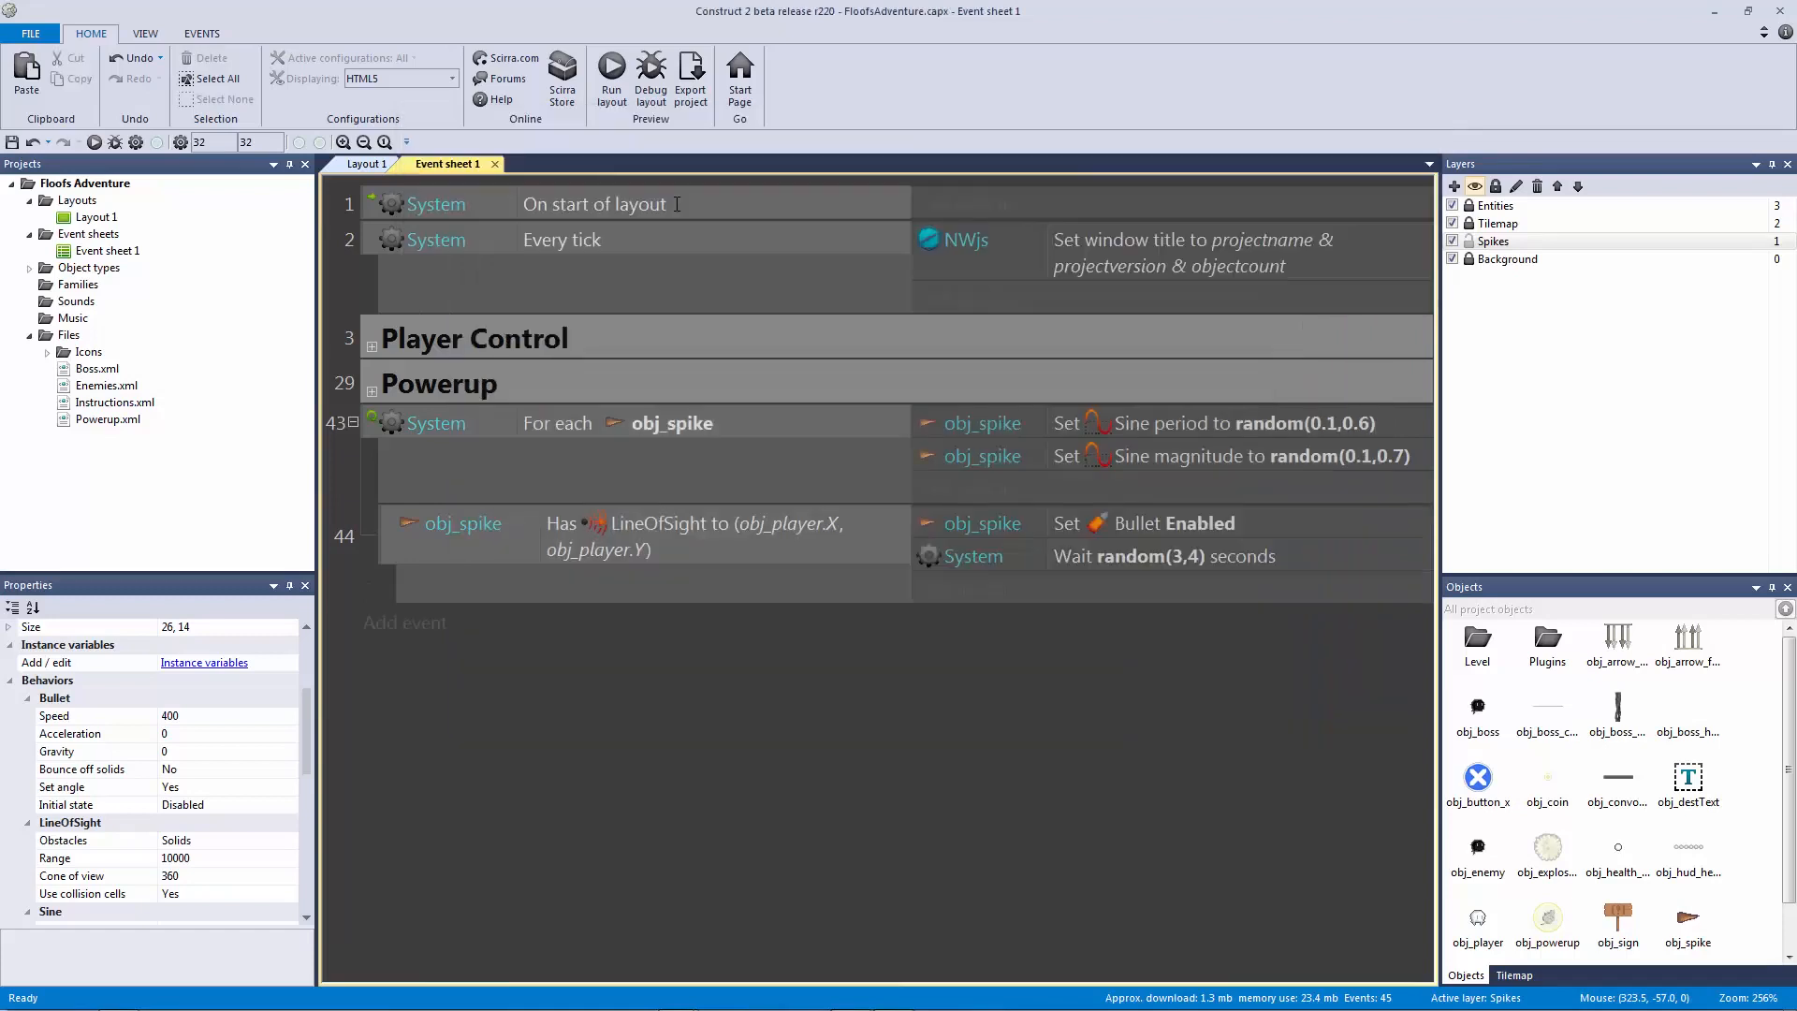
drag(1134, 556, 1137, 513)
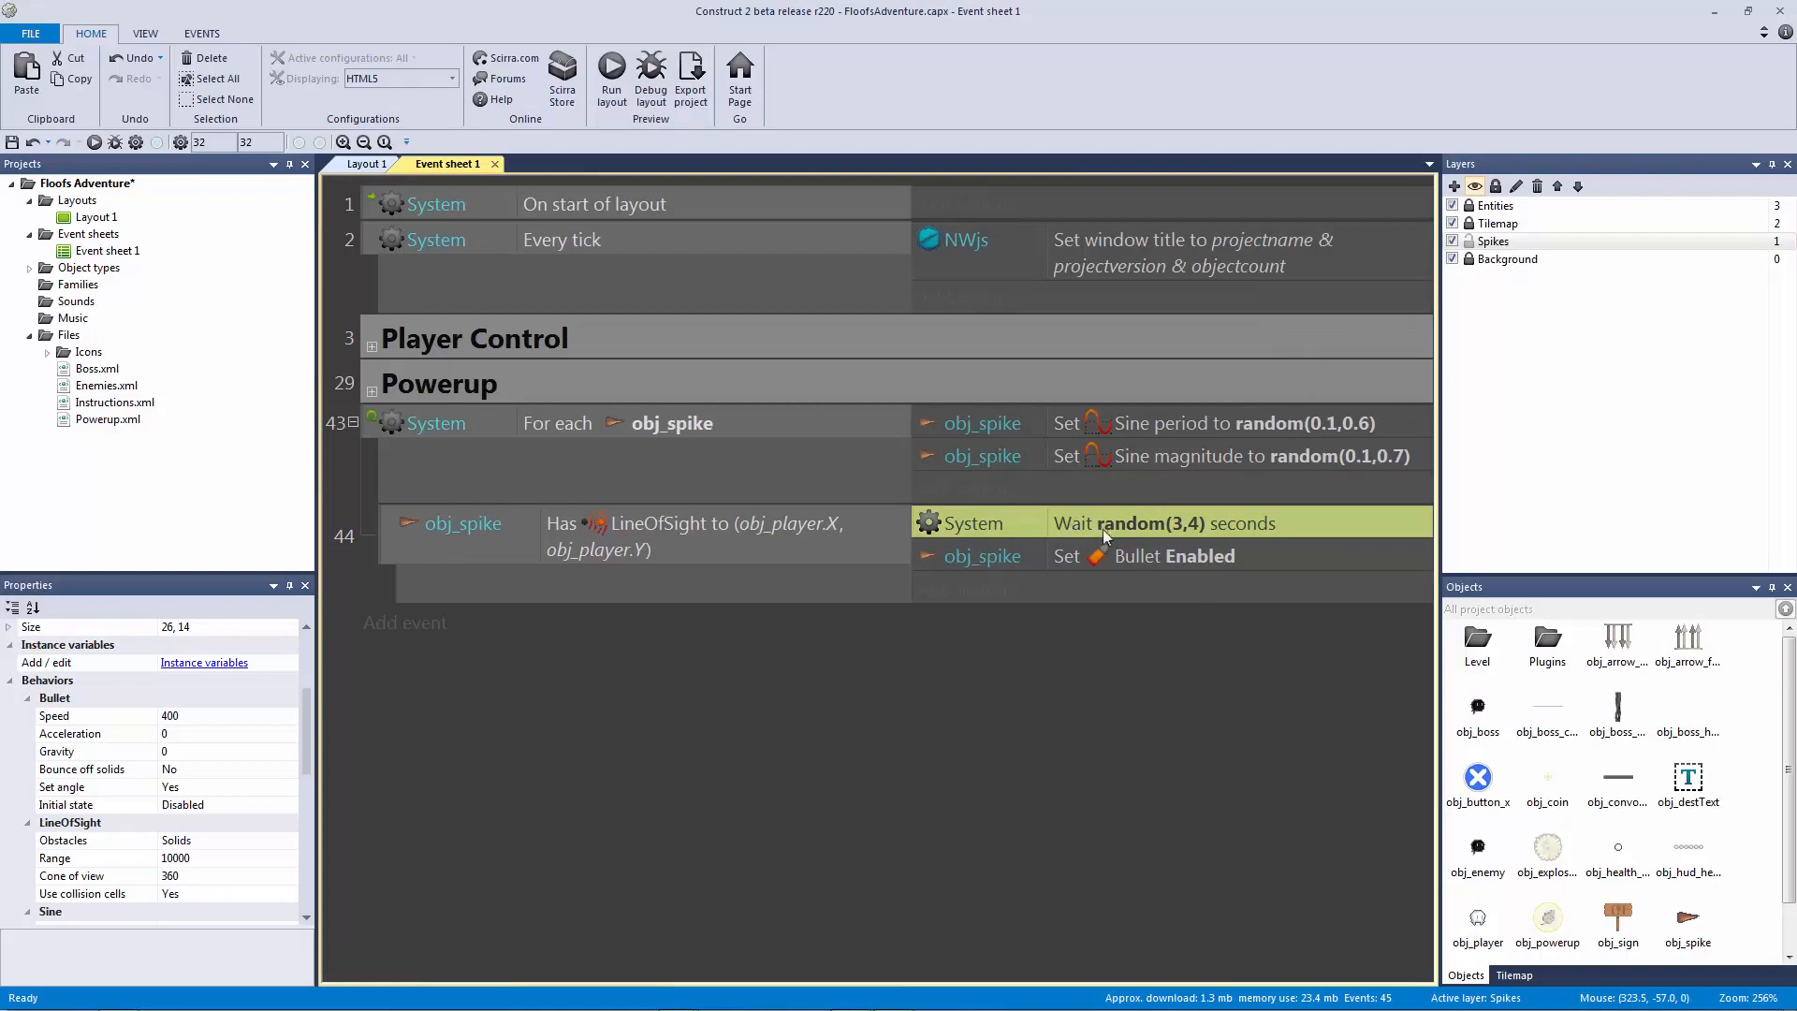
click(1165, 530)
click(1181, 564)
key(ctrl+s)
key(F5)
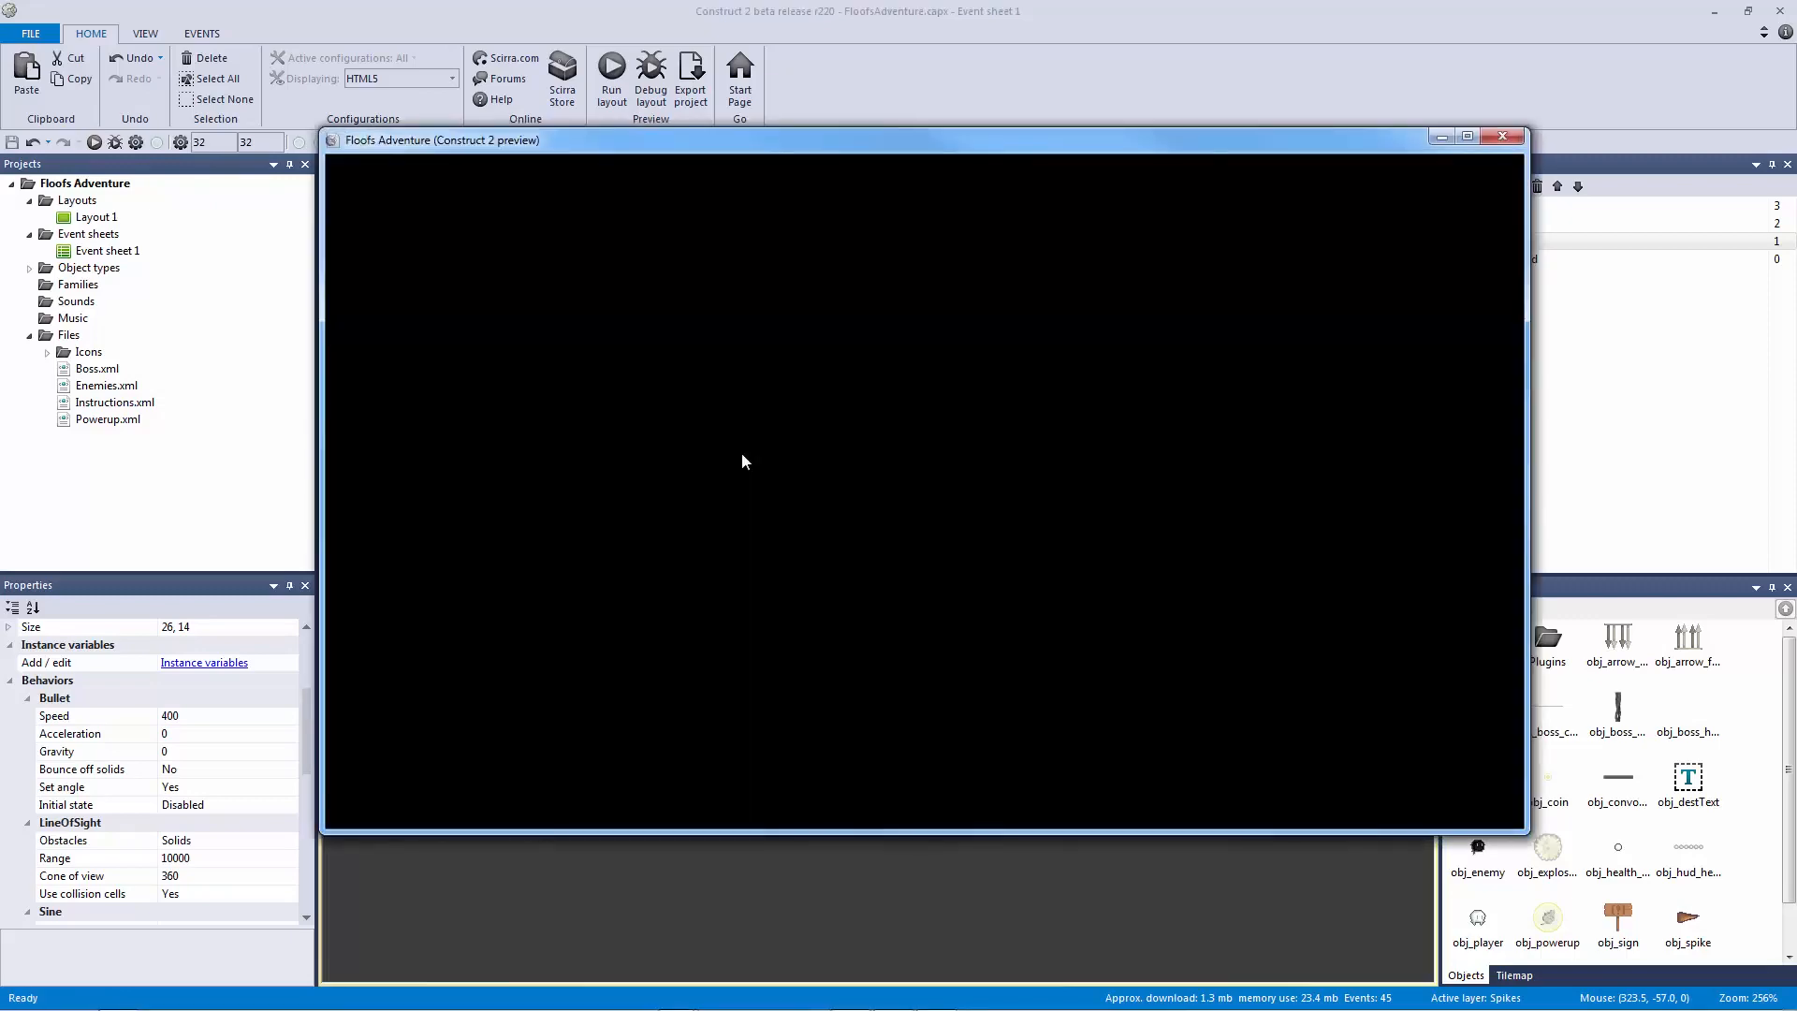
key(Right)
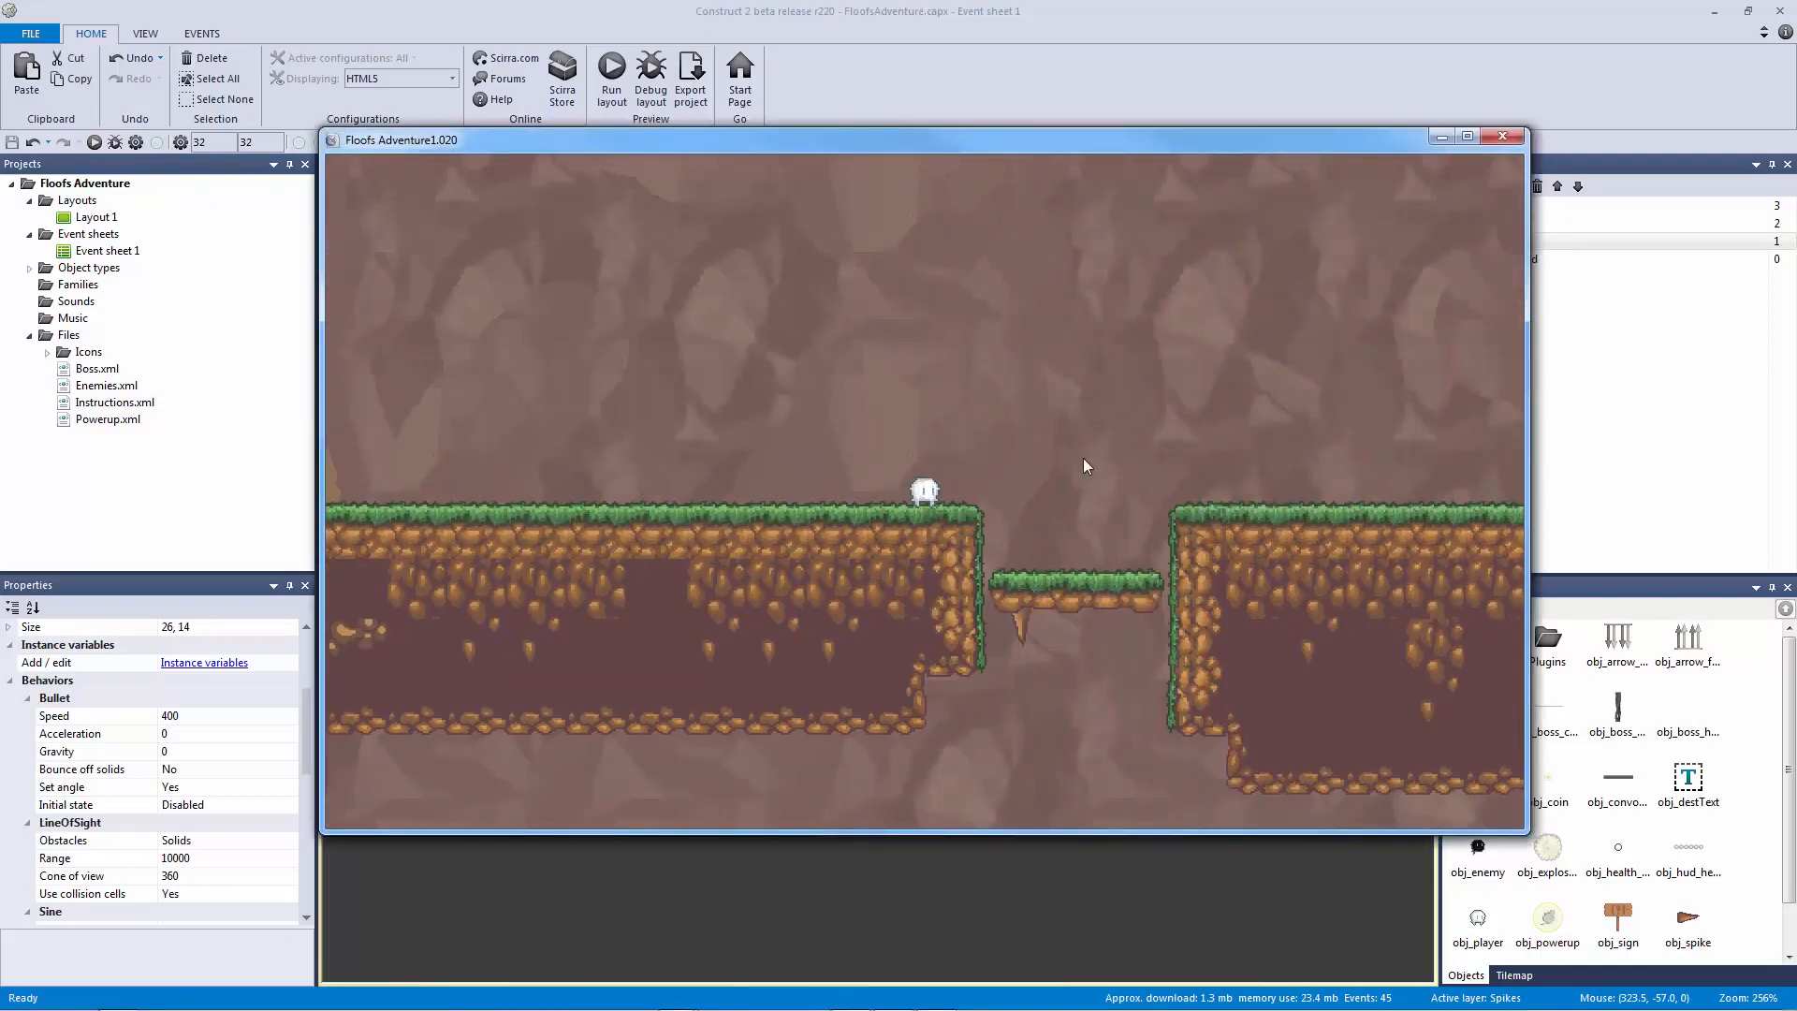
click(1502, 138)
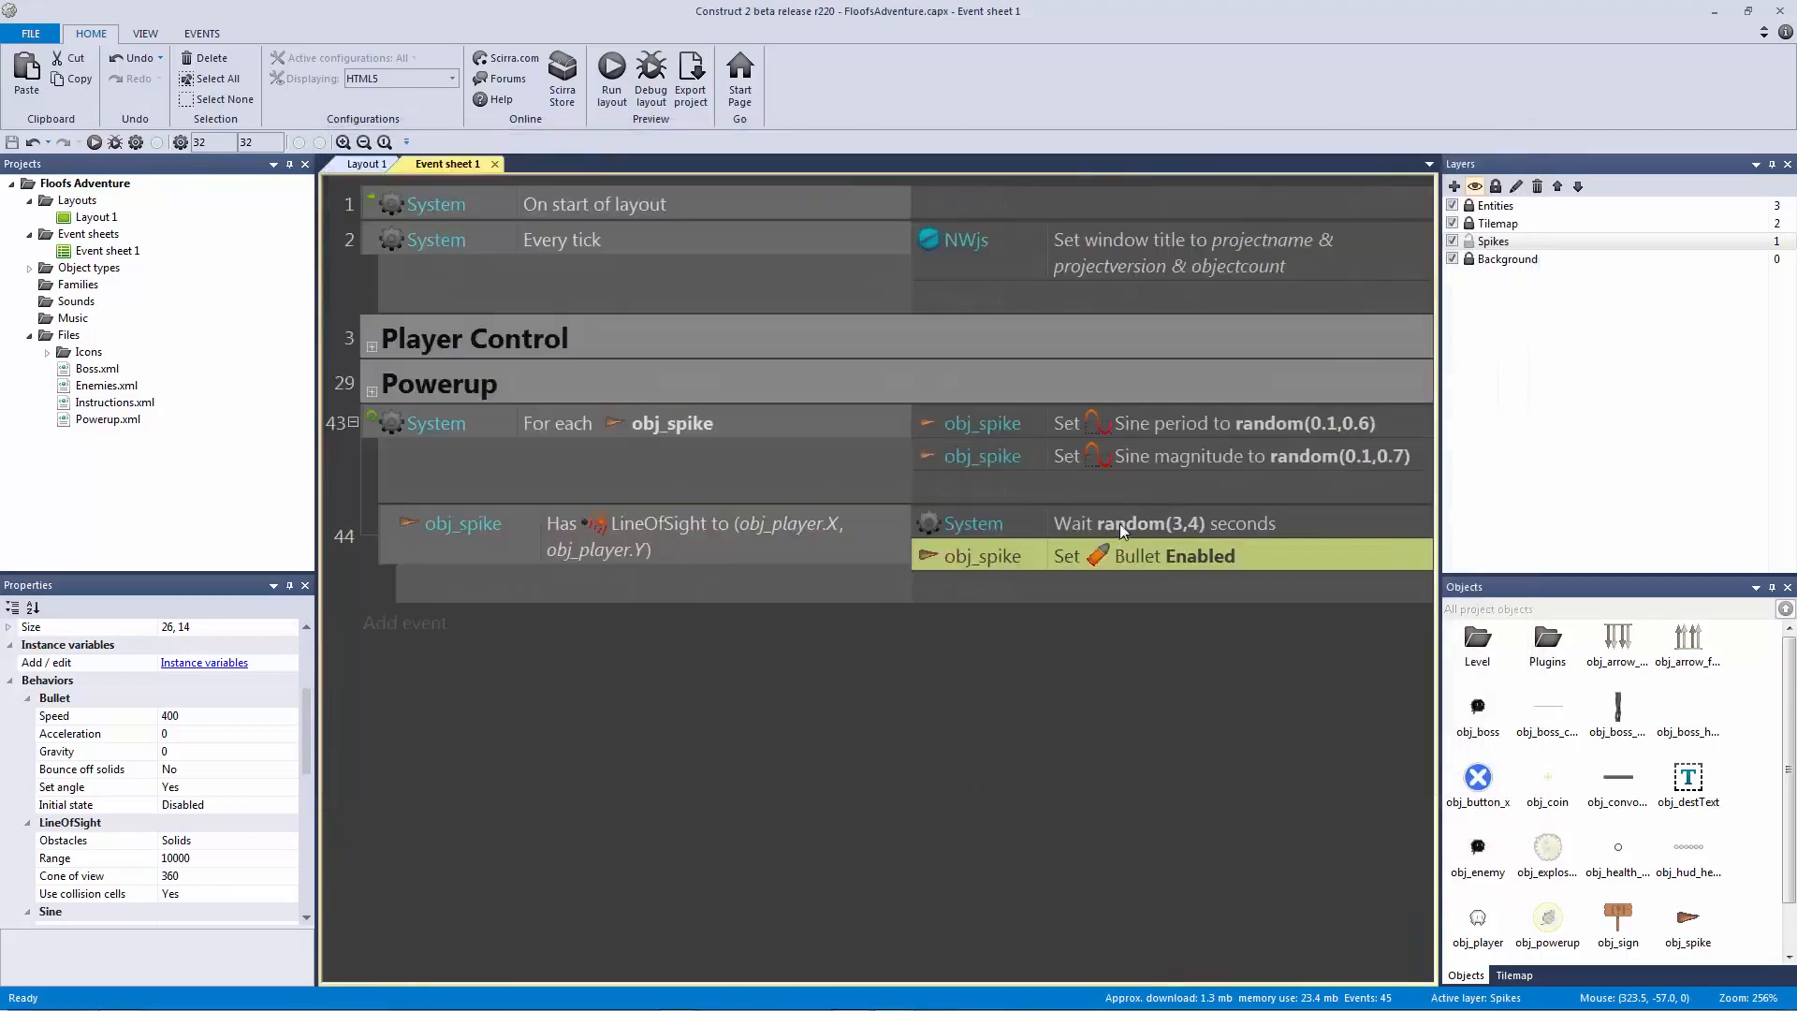
Step: Change the Wait duration from random(3,4) to 3 seconds and save the project
double_click(1119, 524)
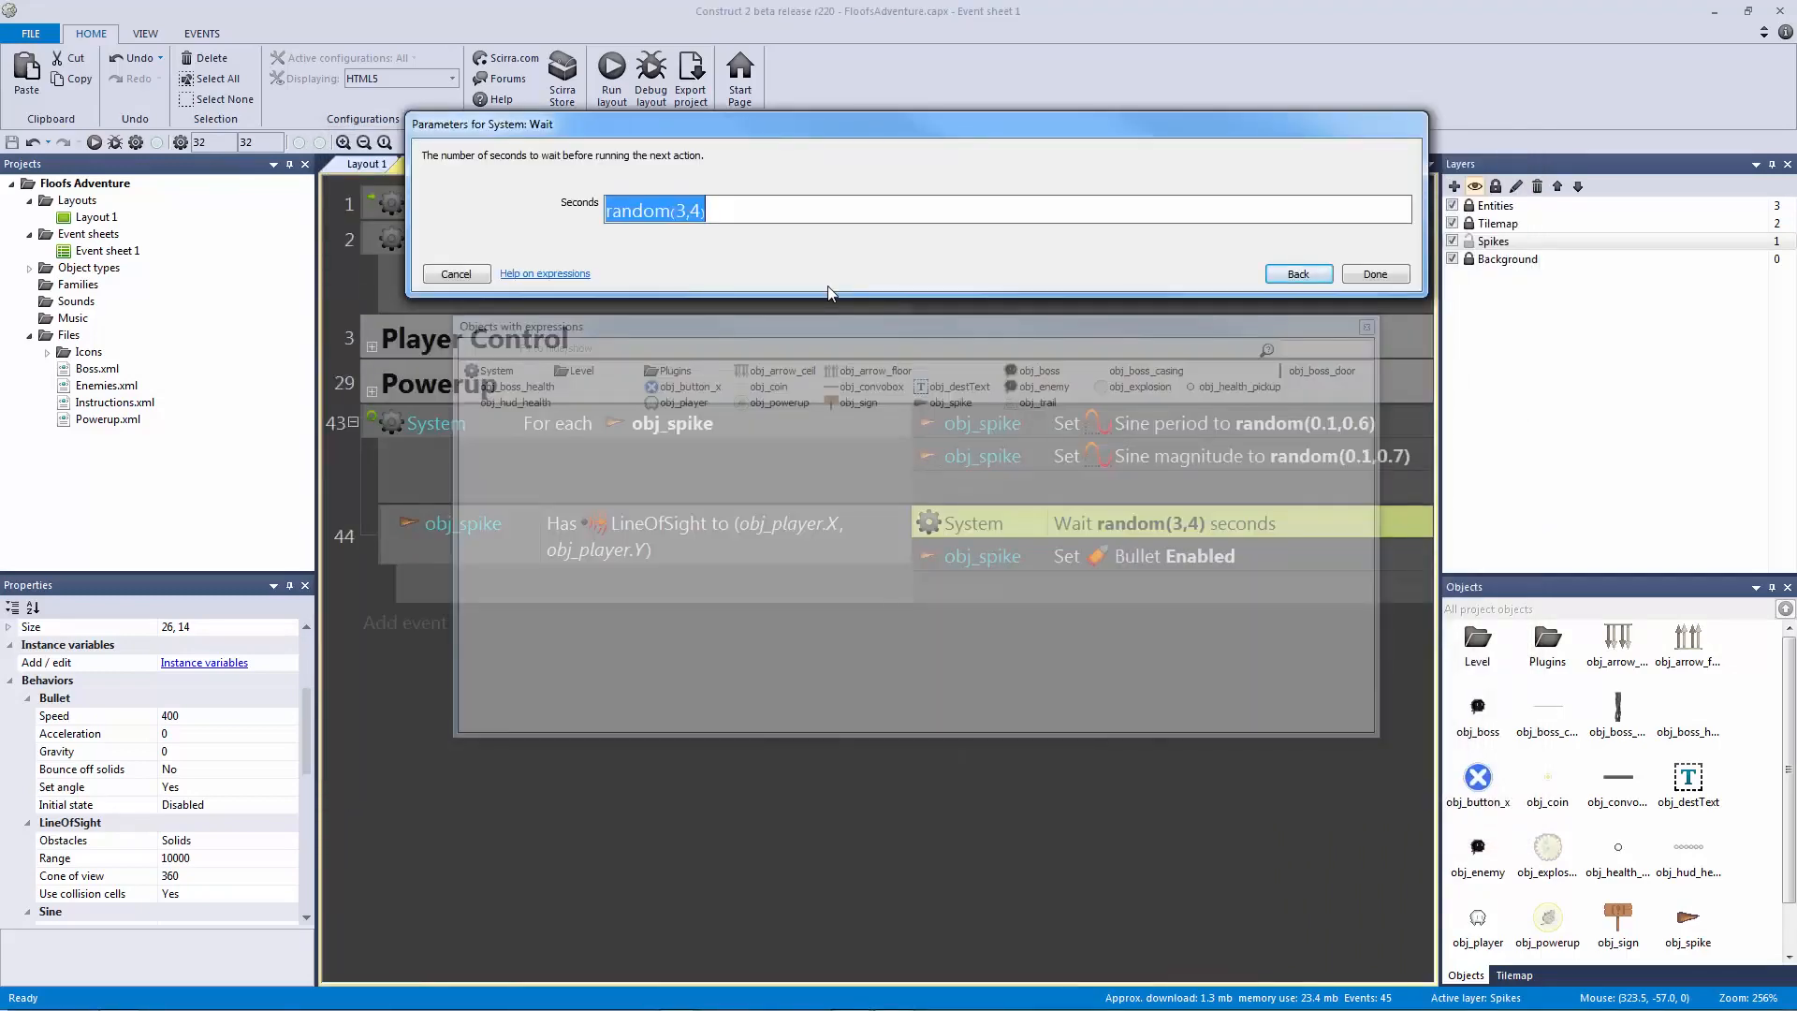
text(3)
key(Return)
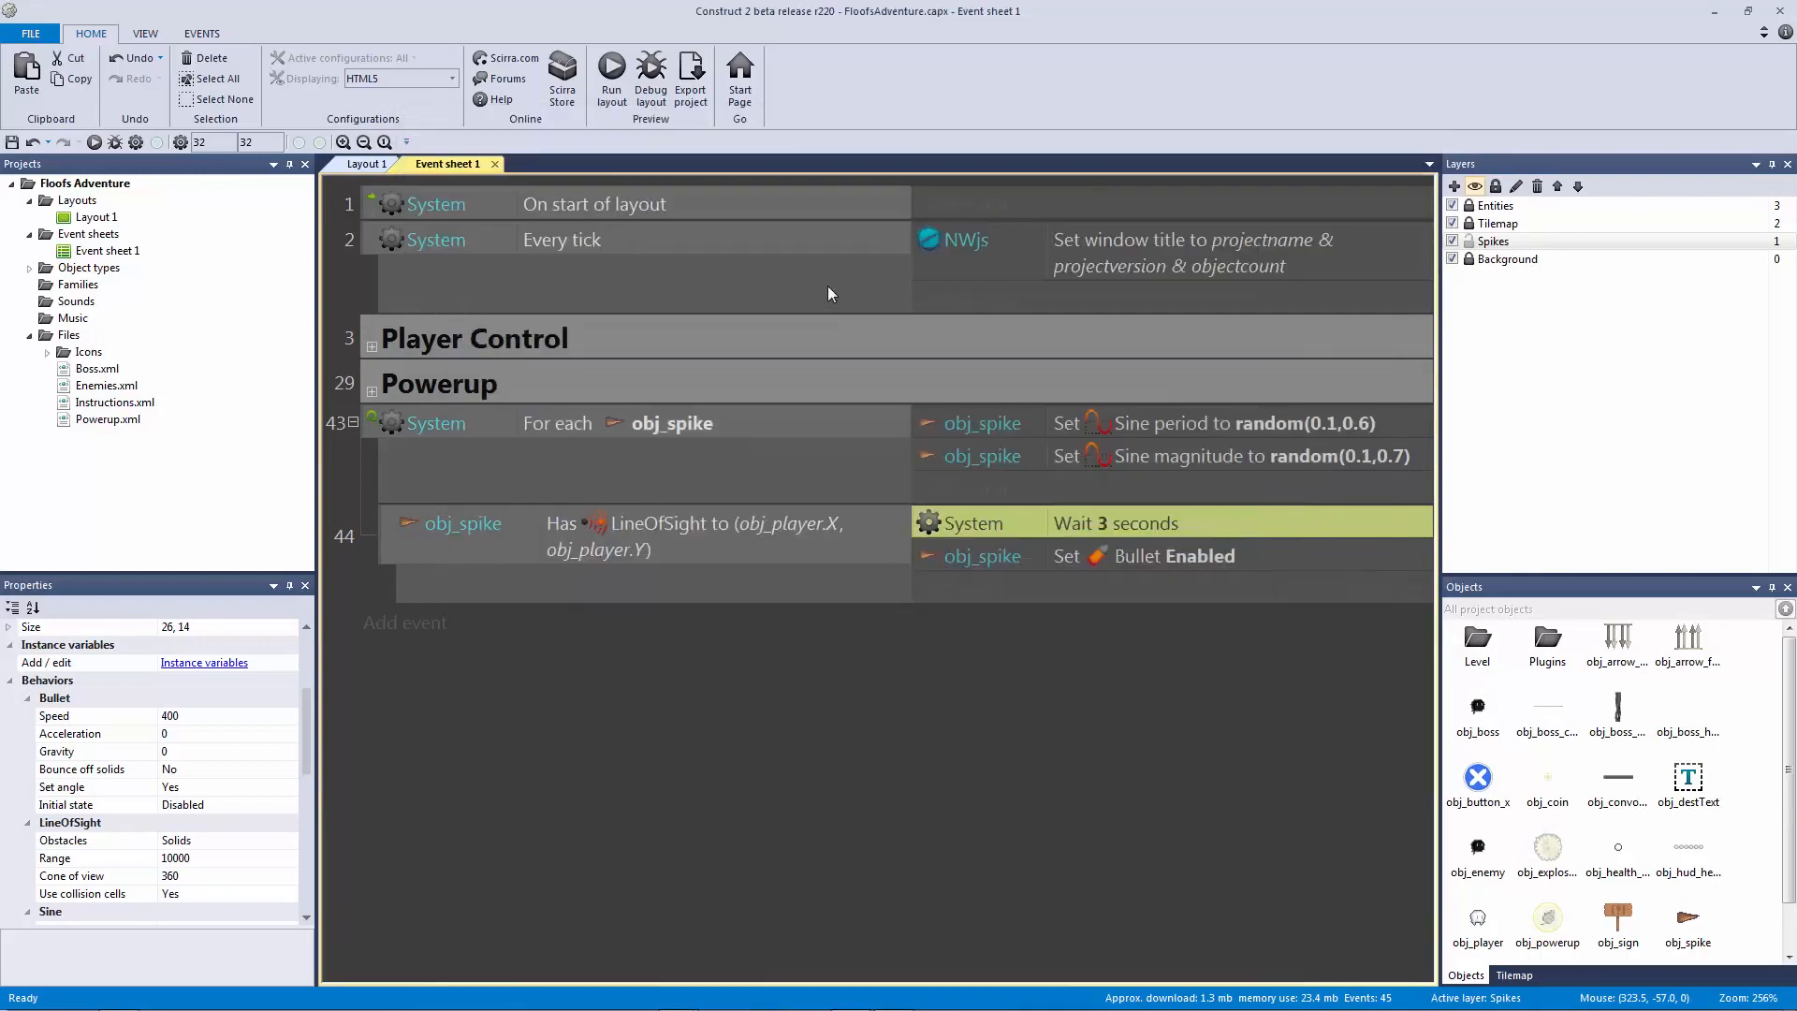
click(1034, 556)
key(ctrl+s)
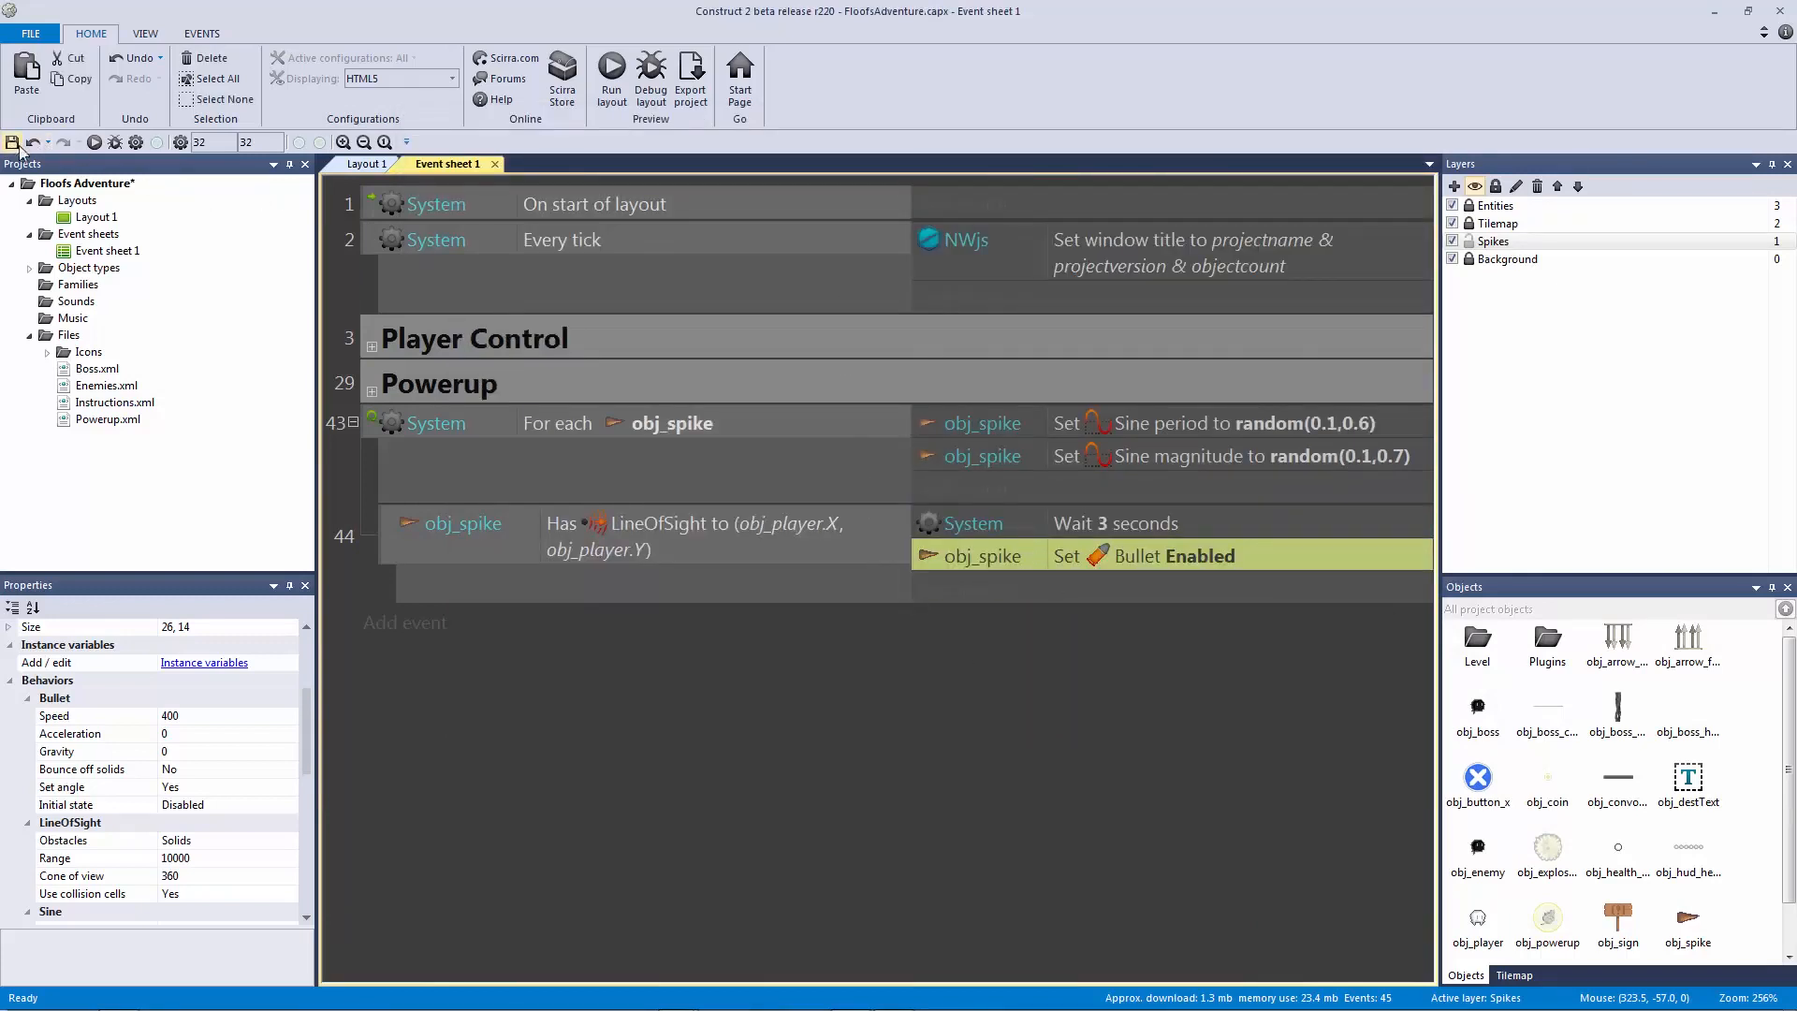
Step: Preview the level, jumping the gap and walking past the spike, then close it
key(F5)
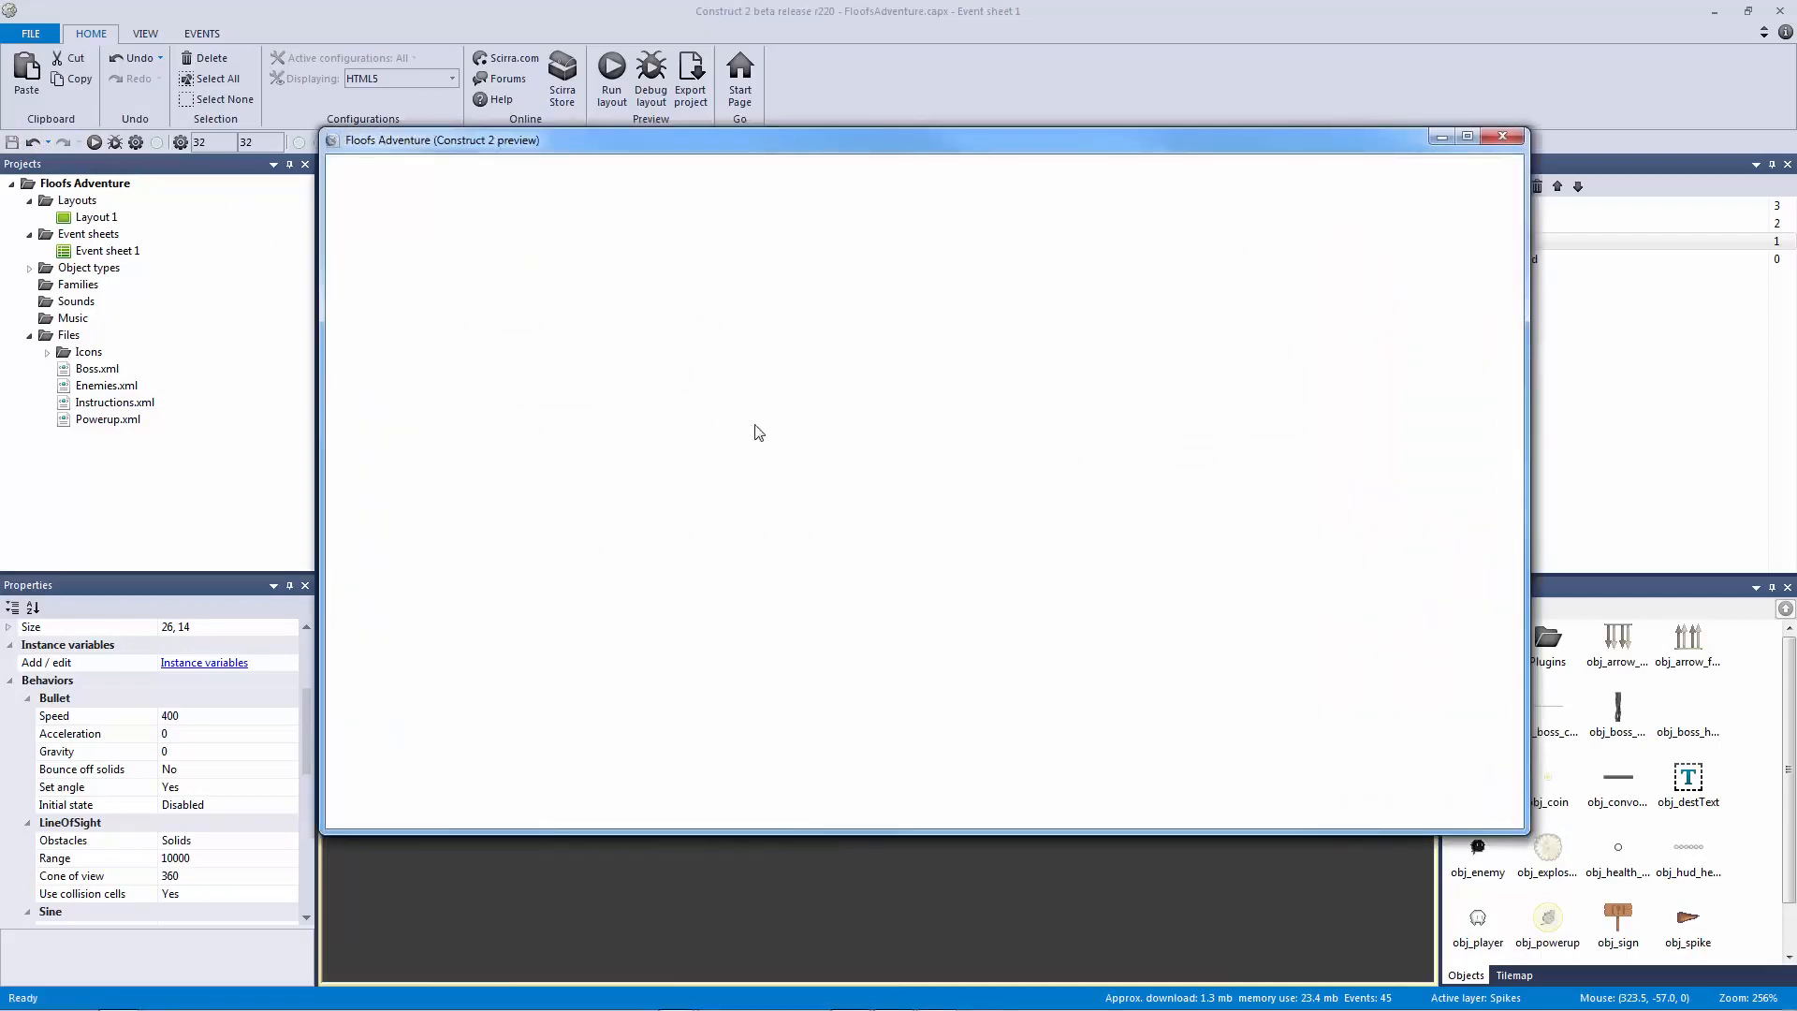
key(Right)
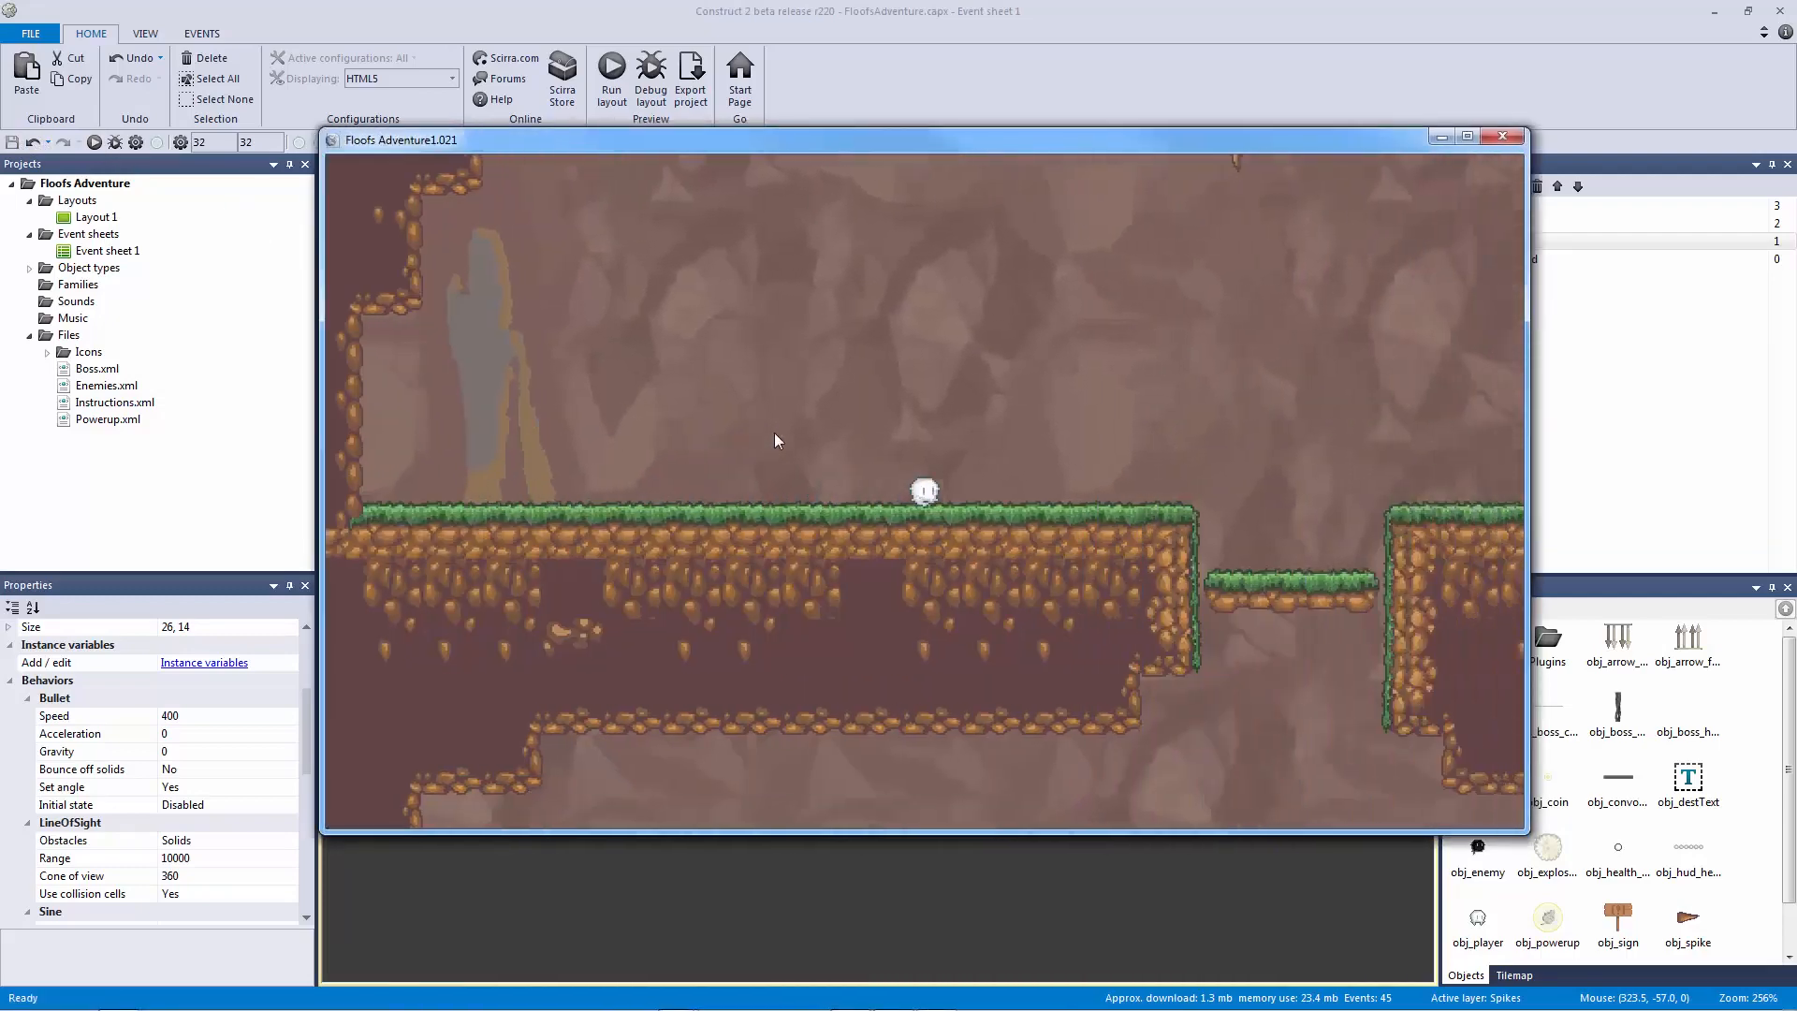
key(Up)
key(Right)
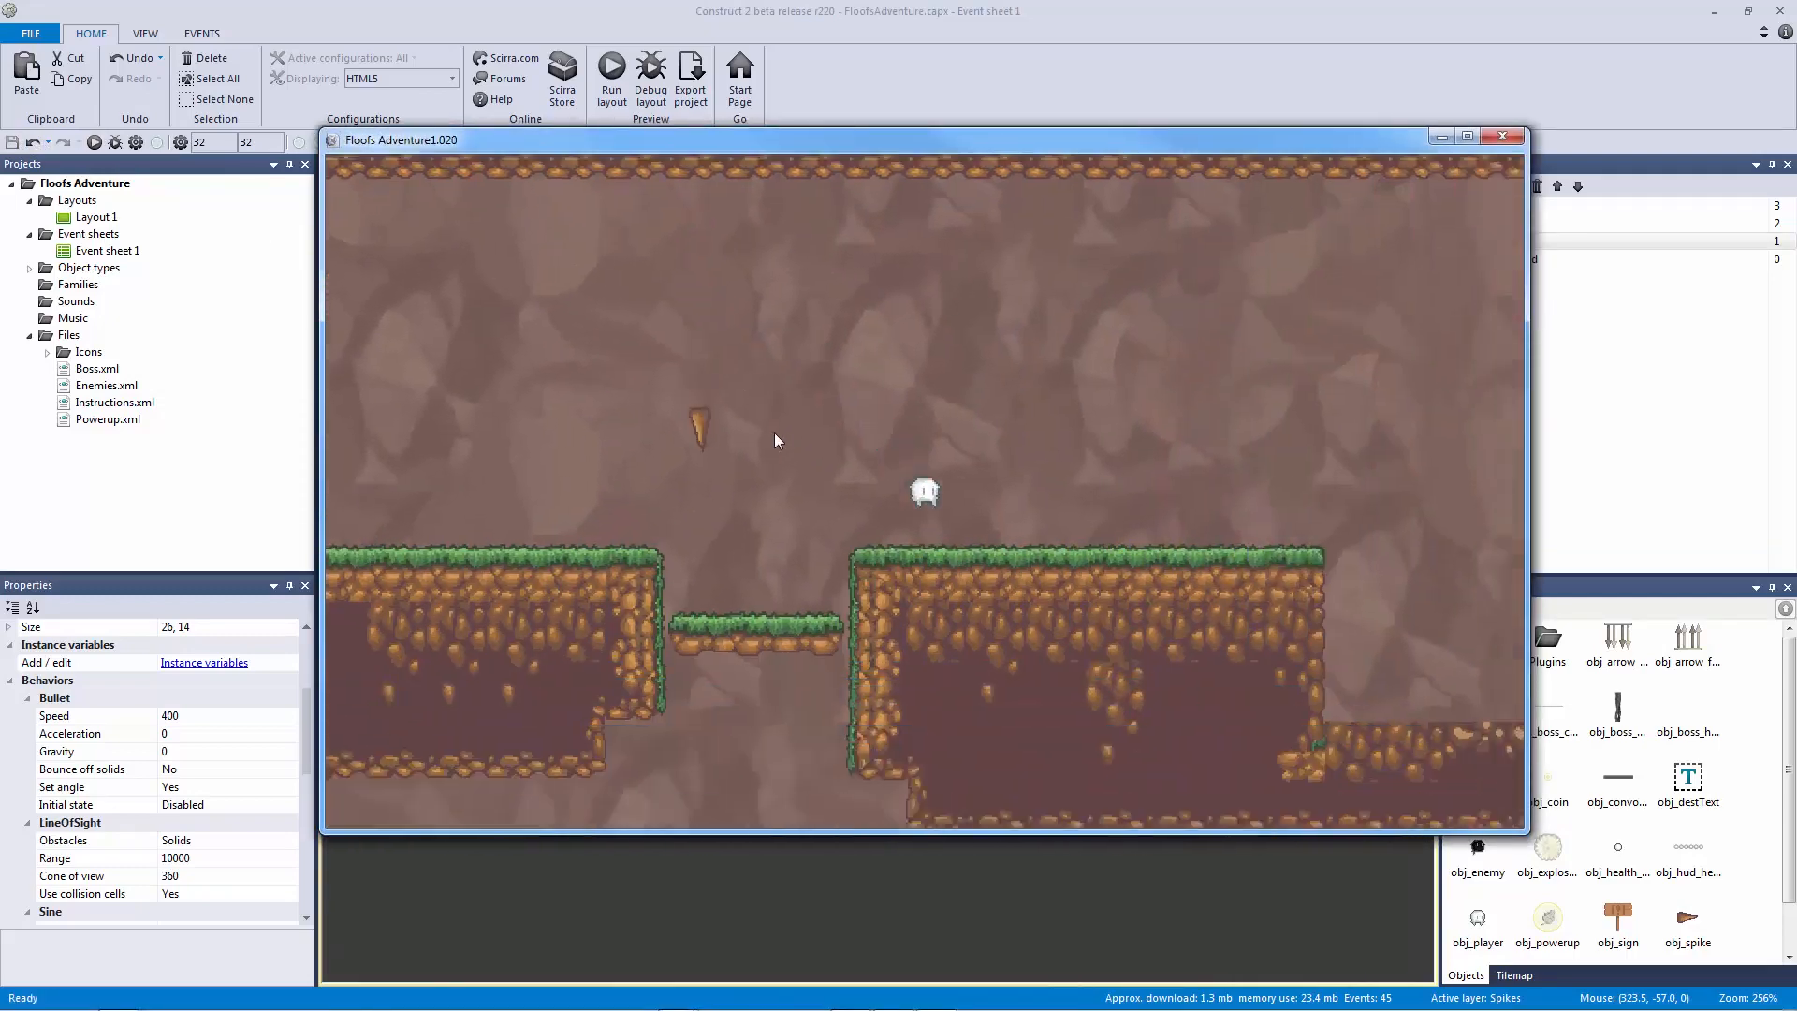
key(Right)
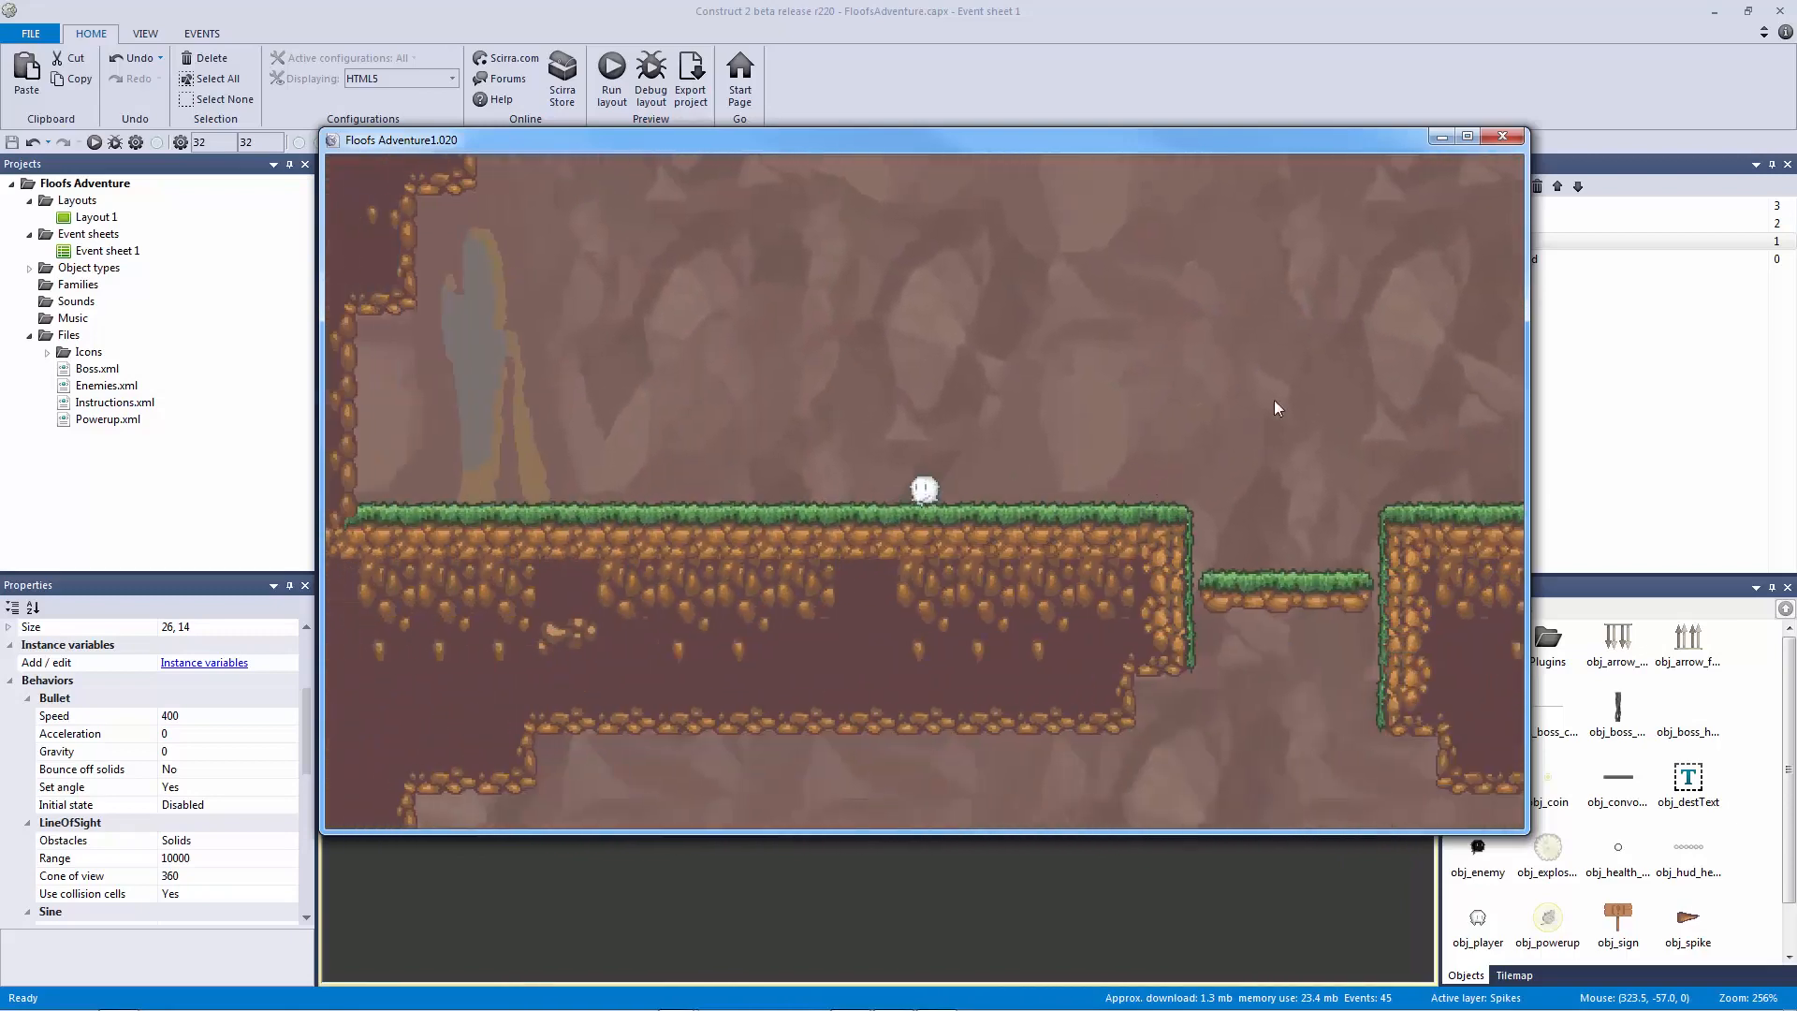
click(1503, 136)
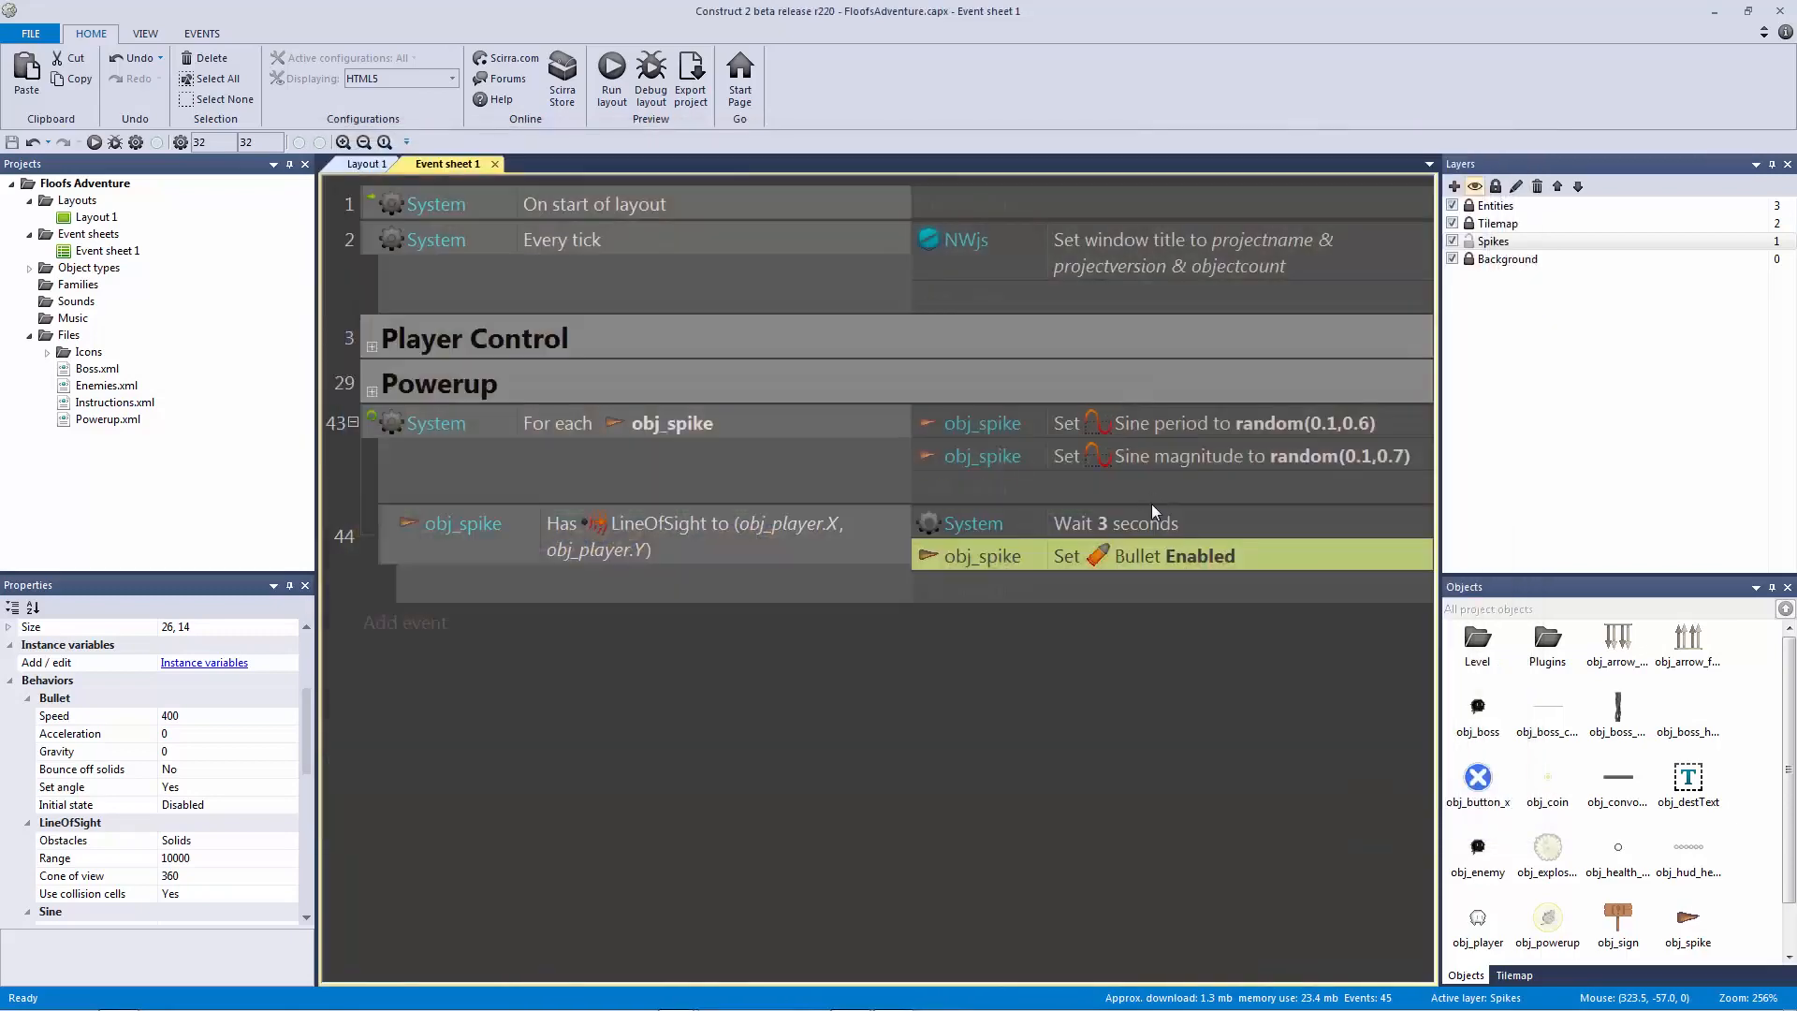
Step: On Layout 1, select the ceiling spike and check its Bullet speed
click(369, 165)
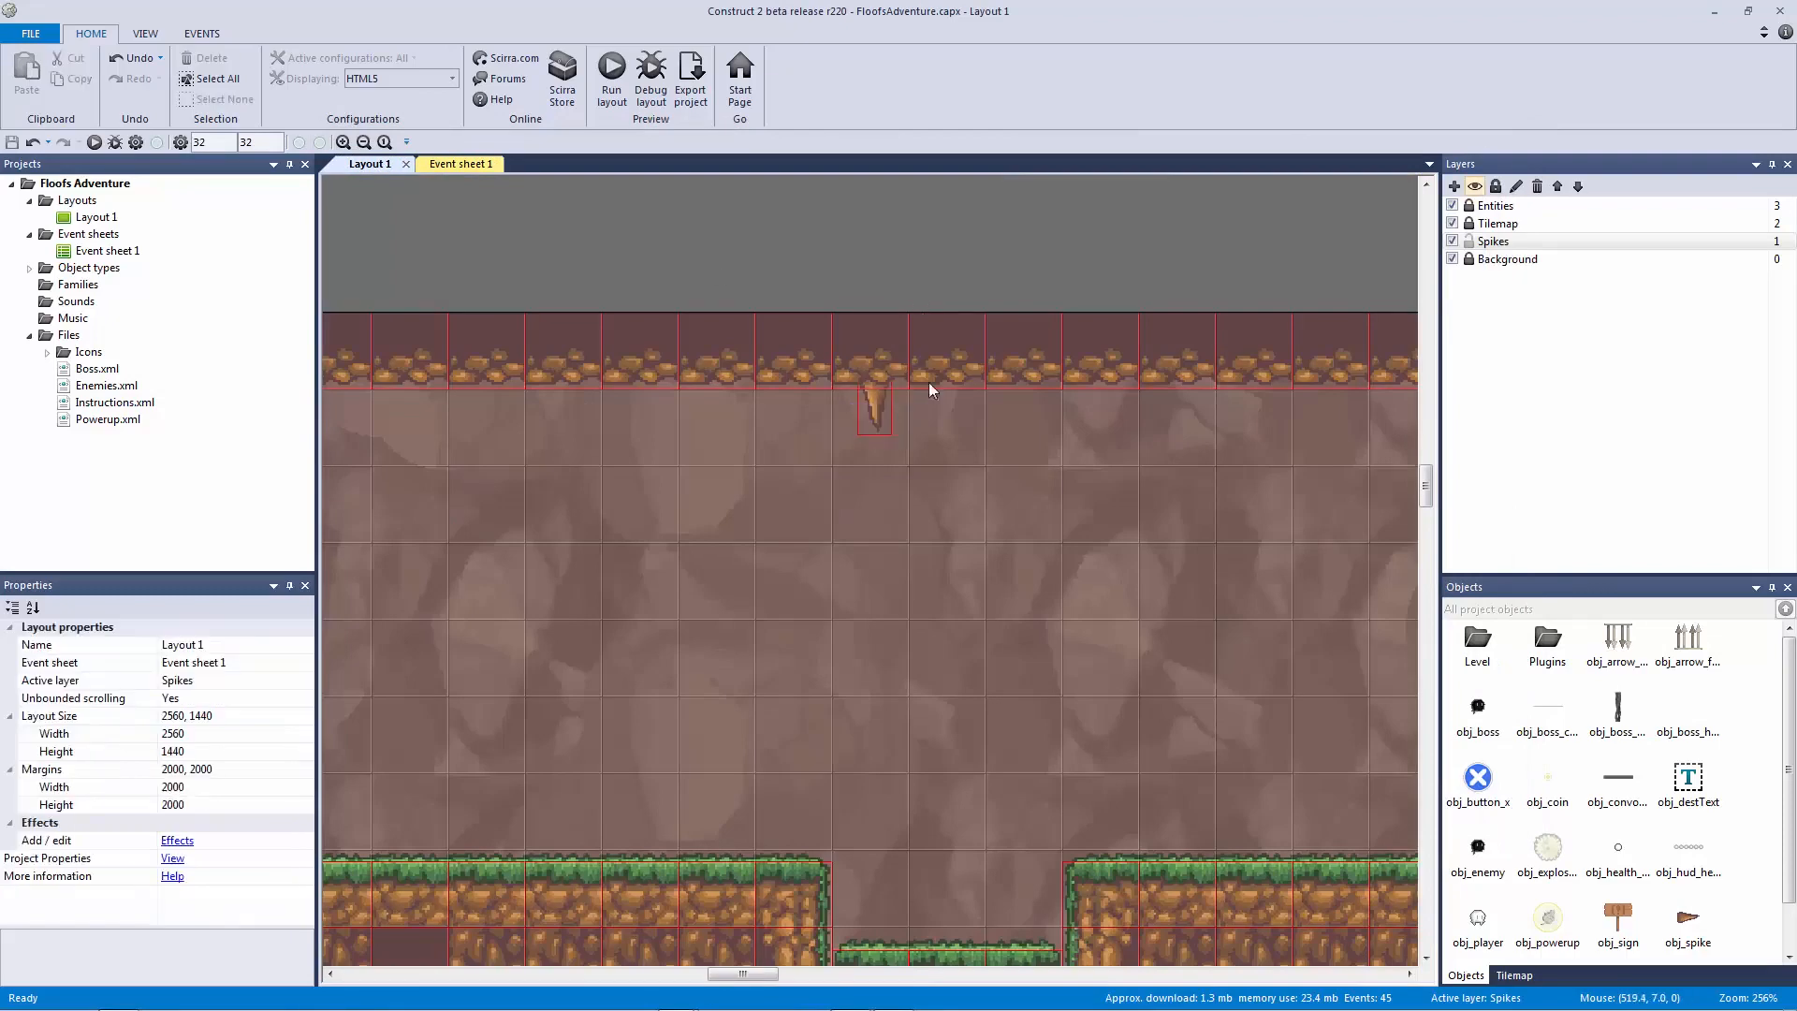
scroll(929, 382, down, 5)
ctrl+scroll(959, 598, up, 3)
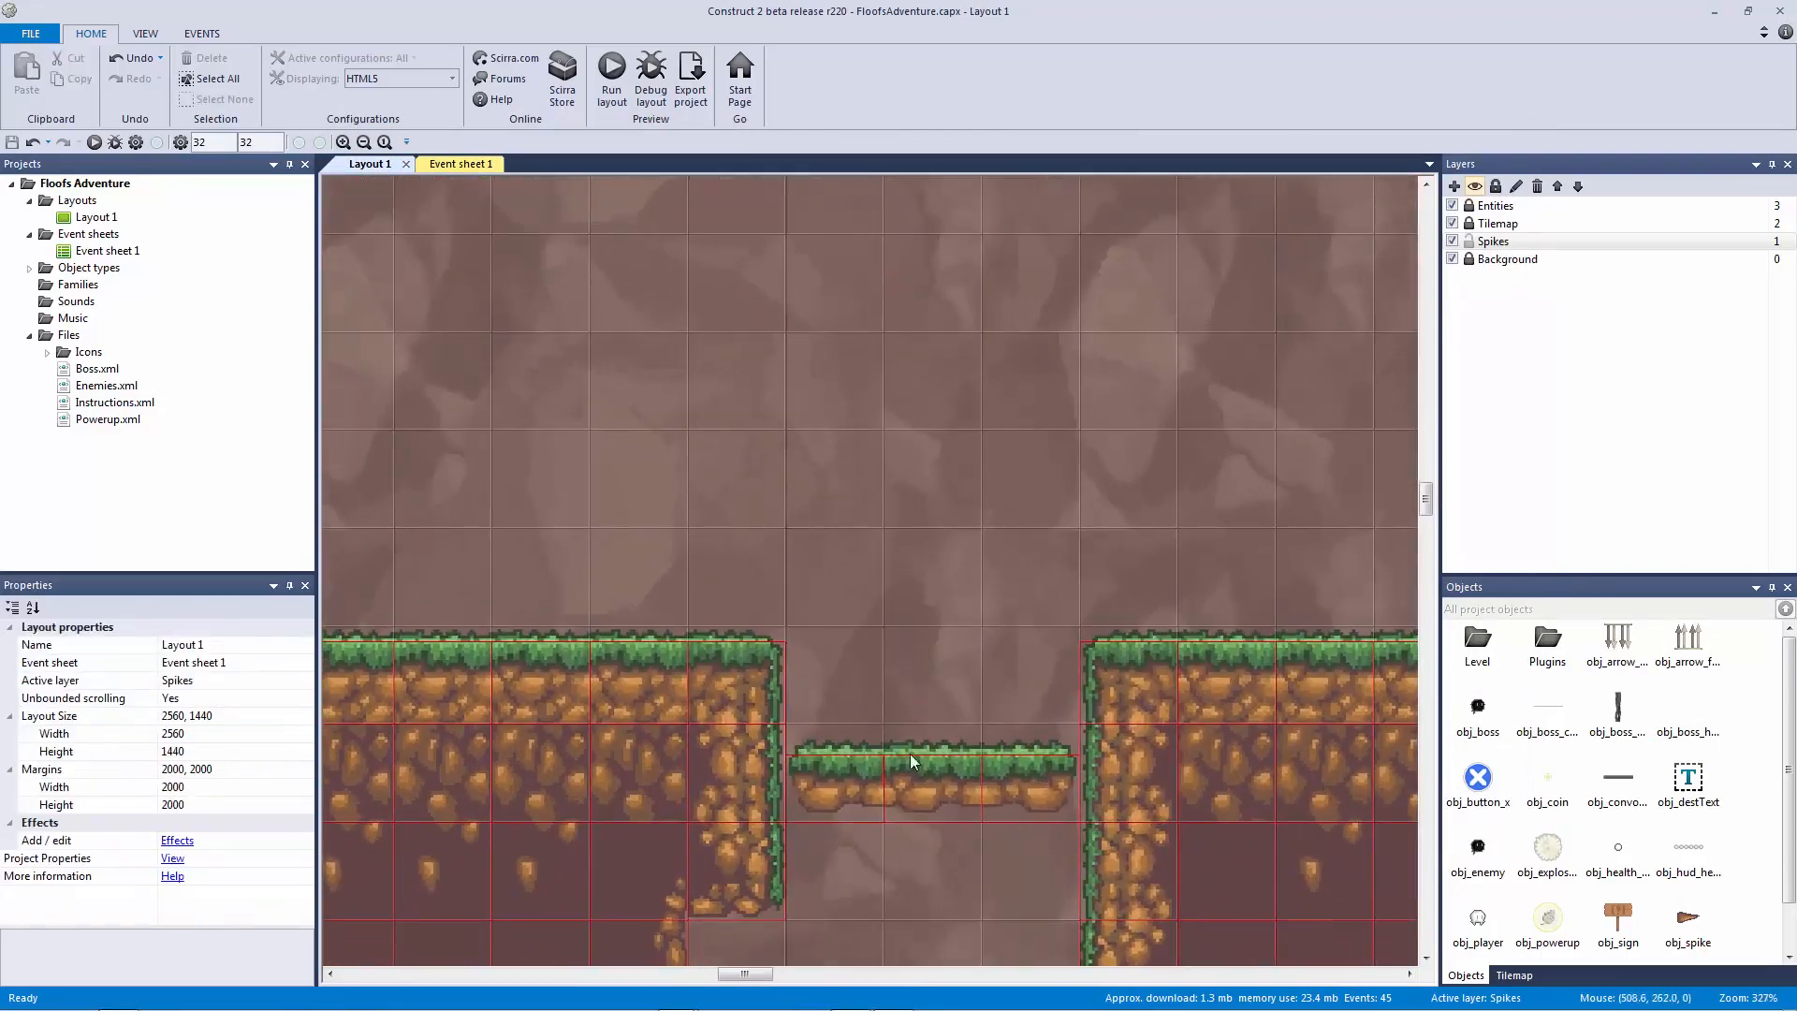
ctrl+scroll(923, 562, down, 8)
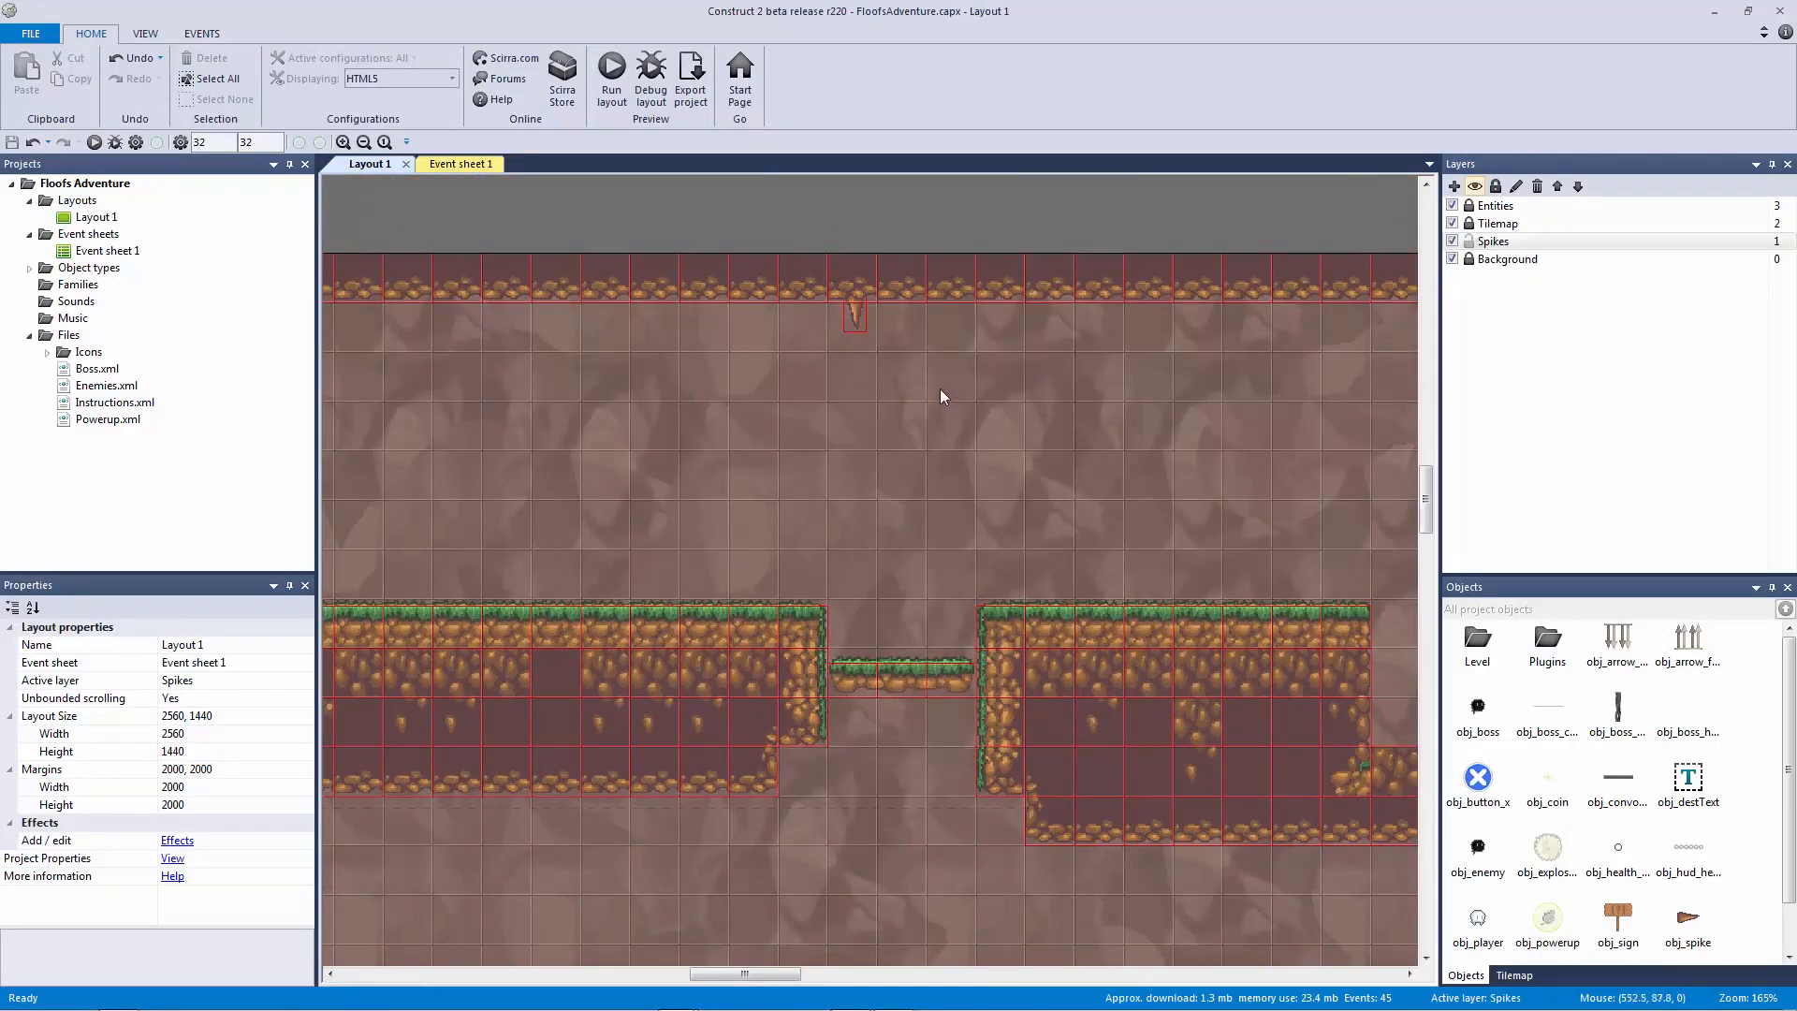
click(853, 314)
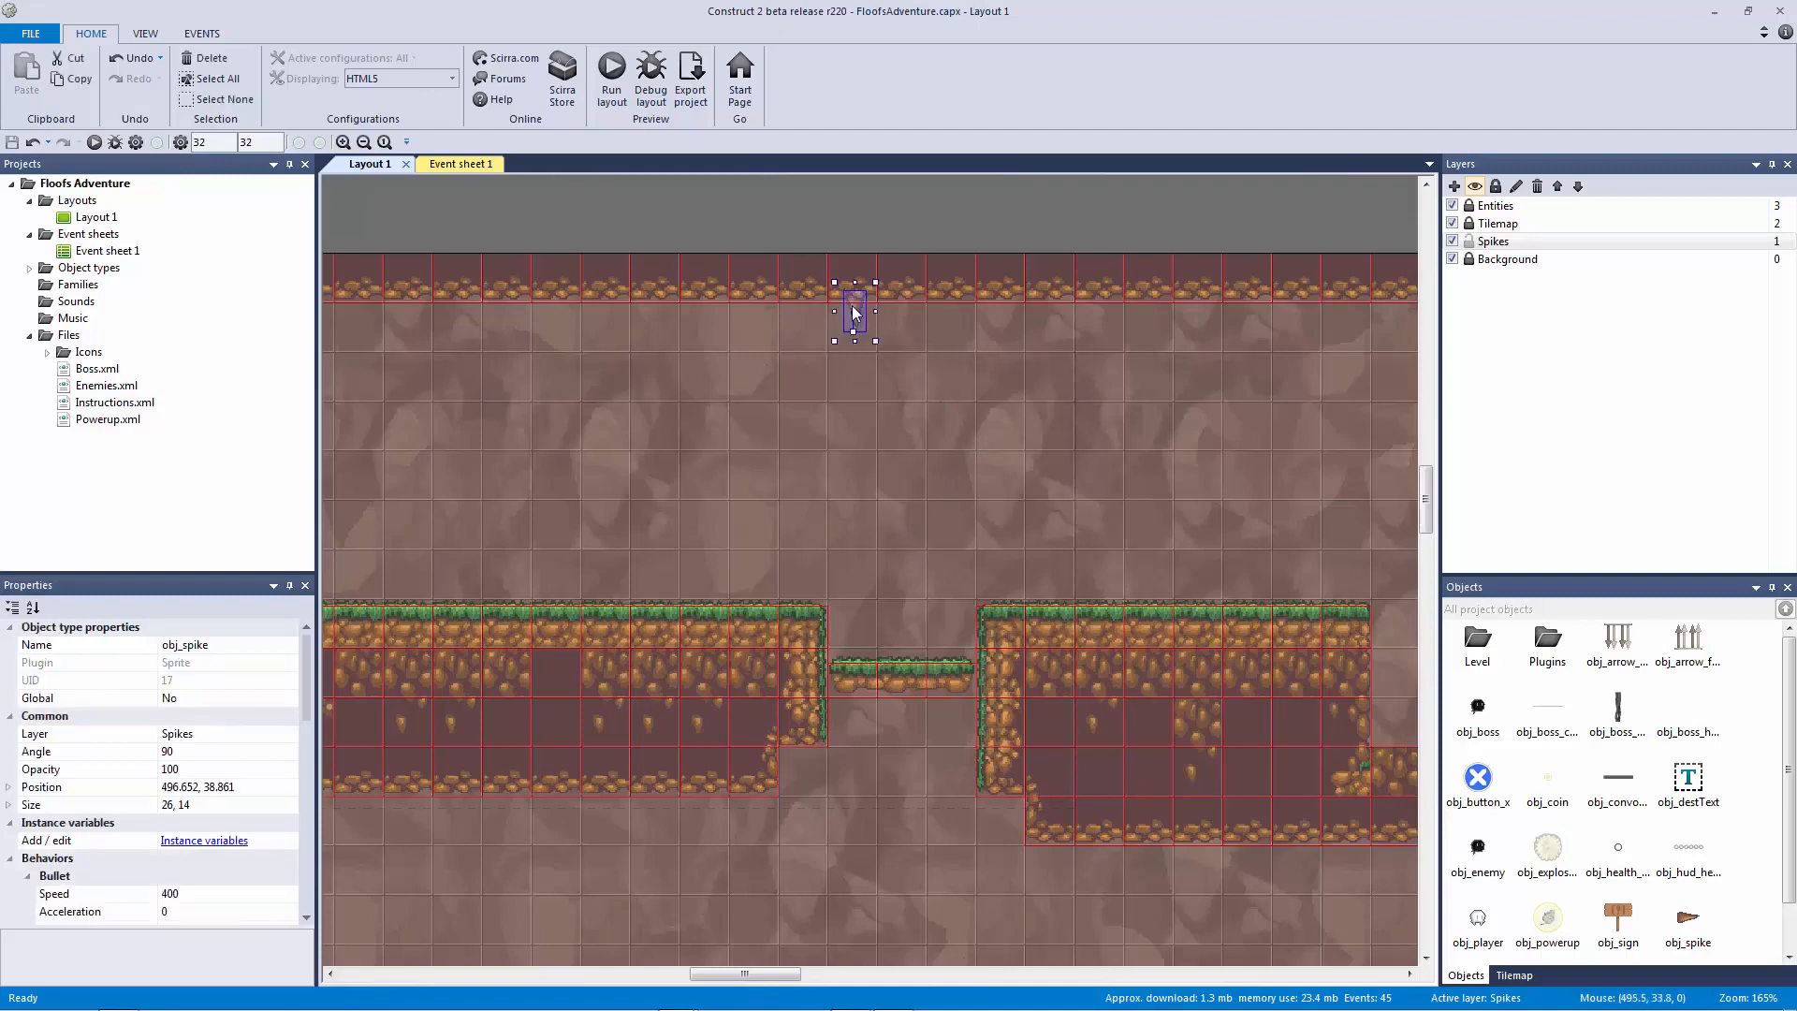
drag(305, 692, 306, 760)
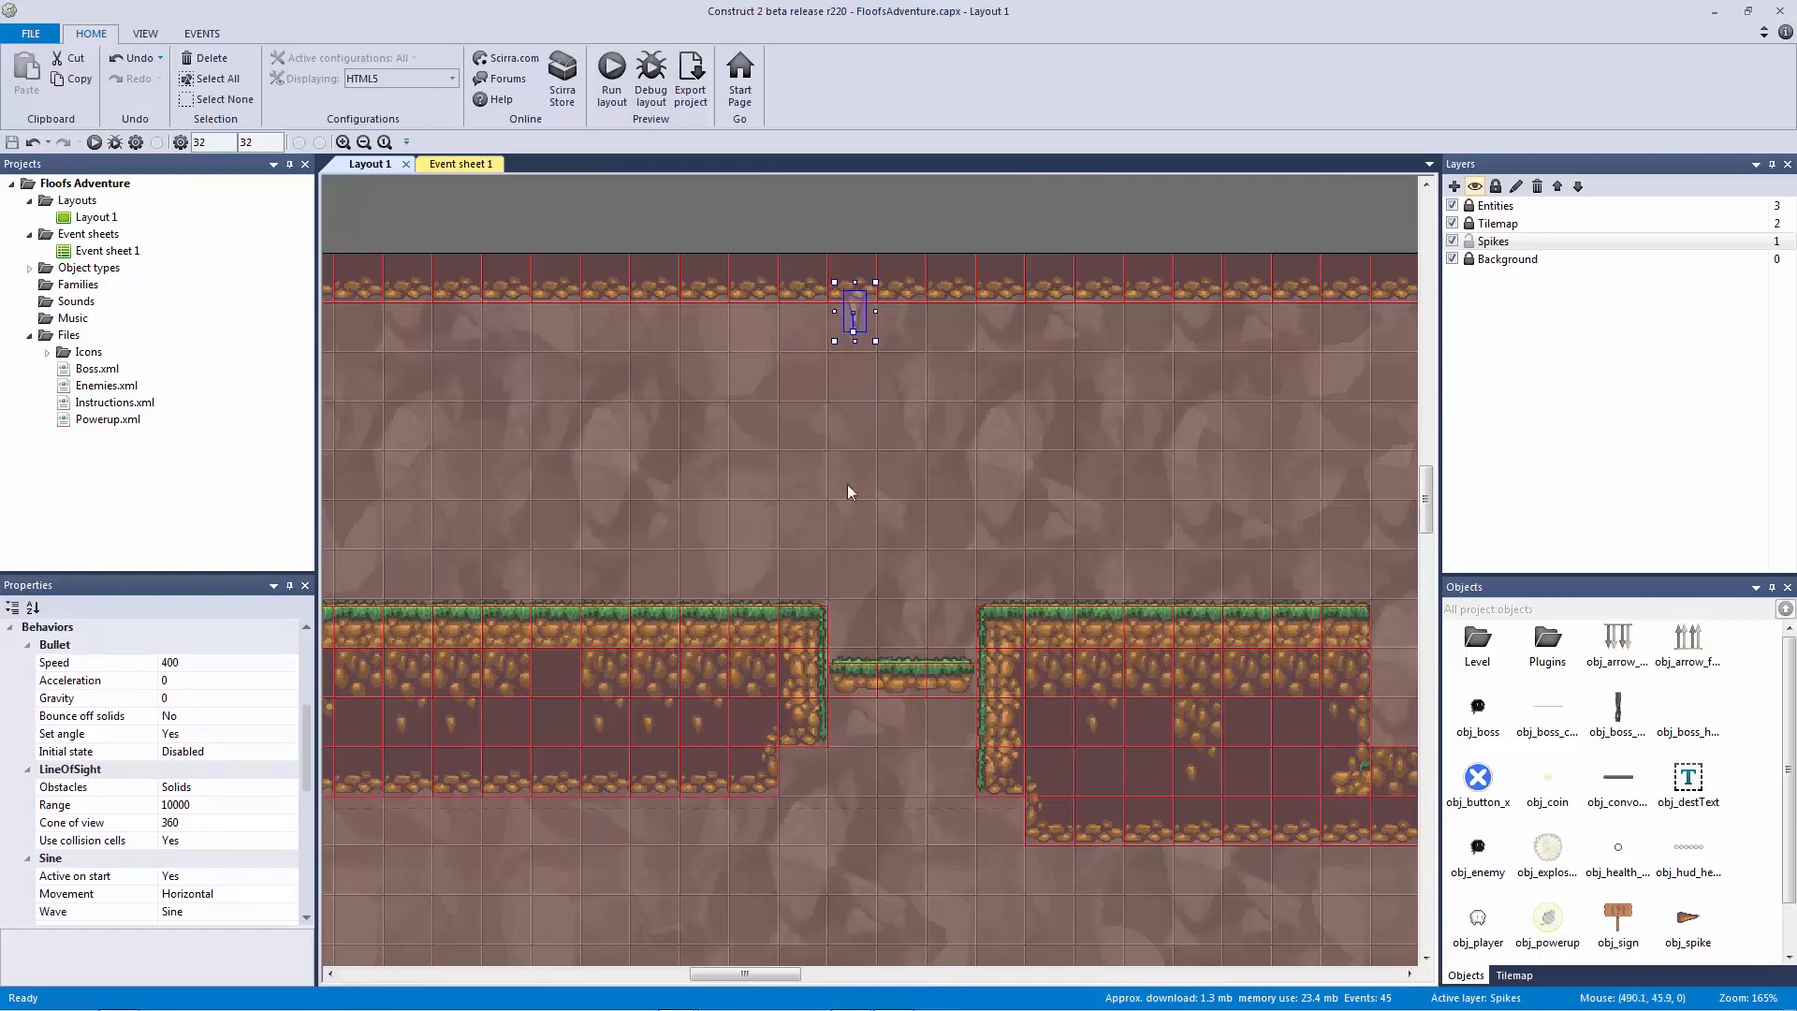
click(198, 663)
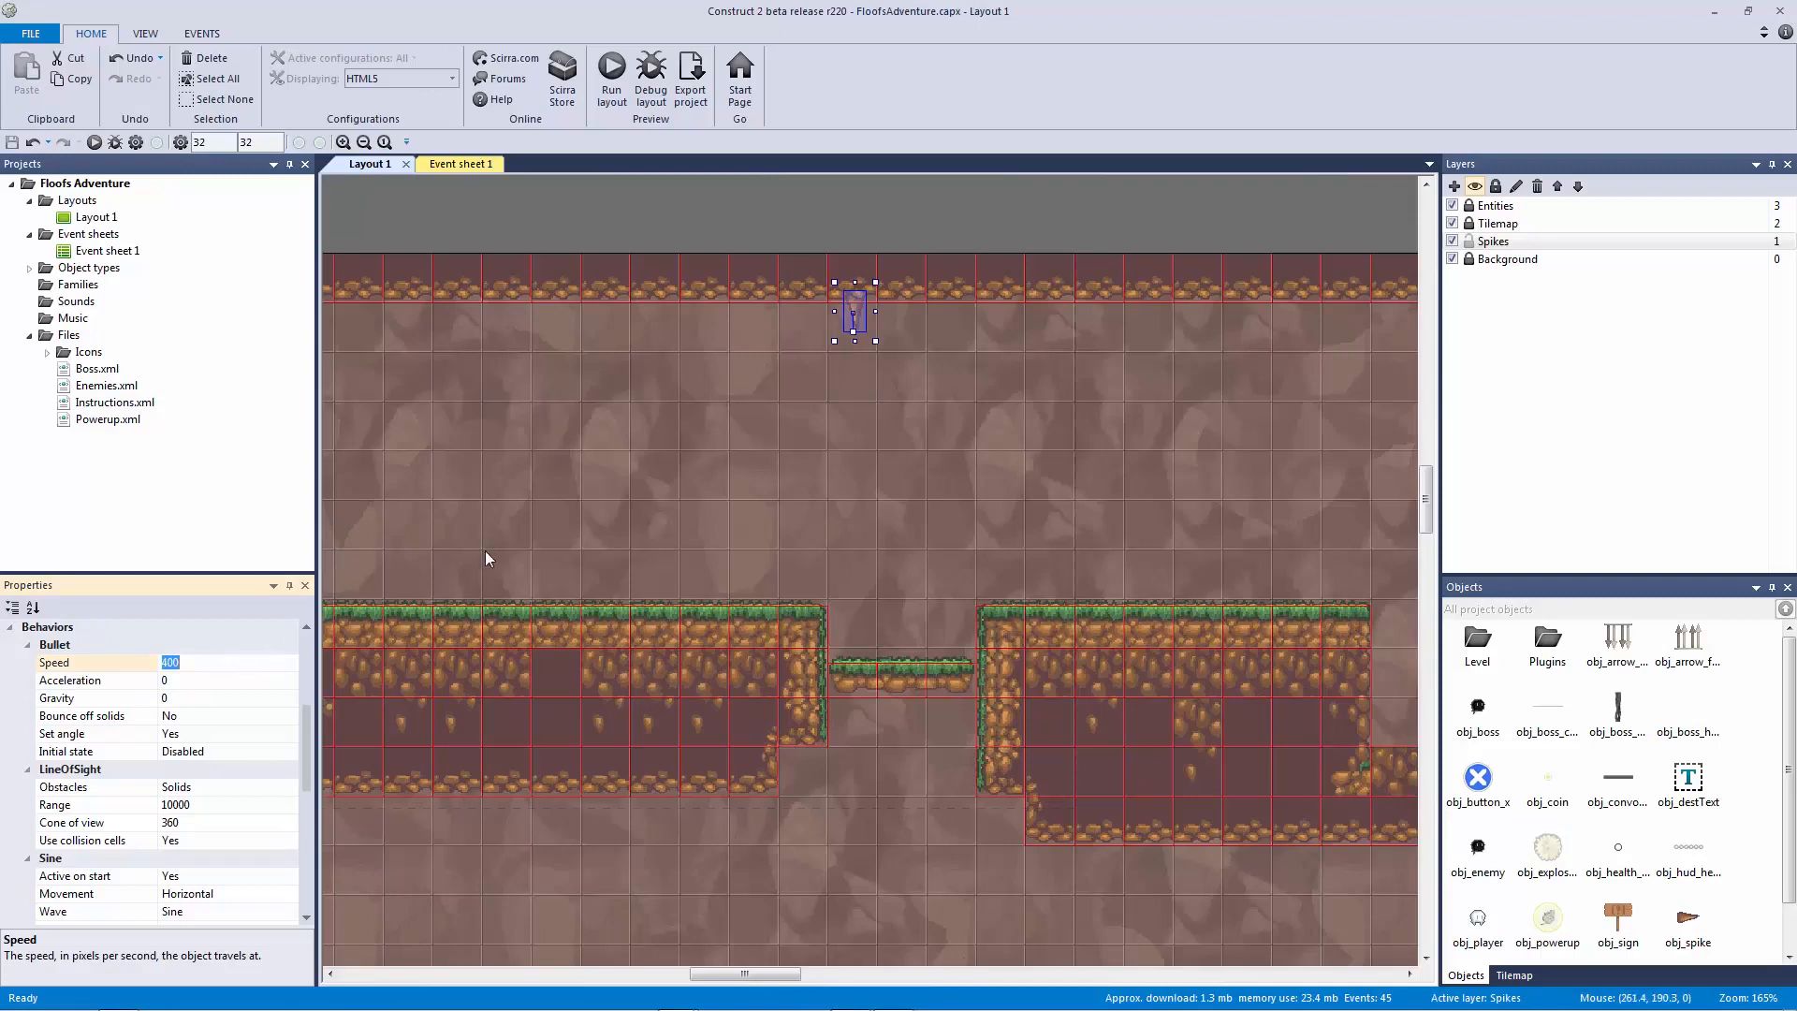
Step: Open the spike's LineOfSight Obstacles dropdown showing Solids and Custom
scroll(306, 739, down, 1)
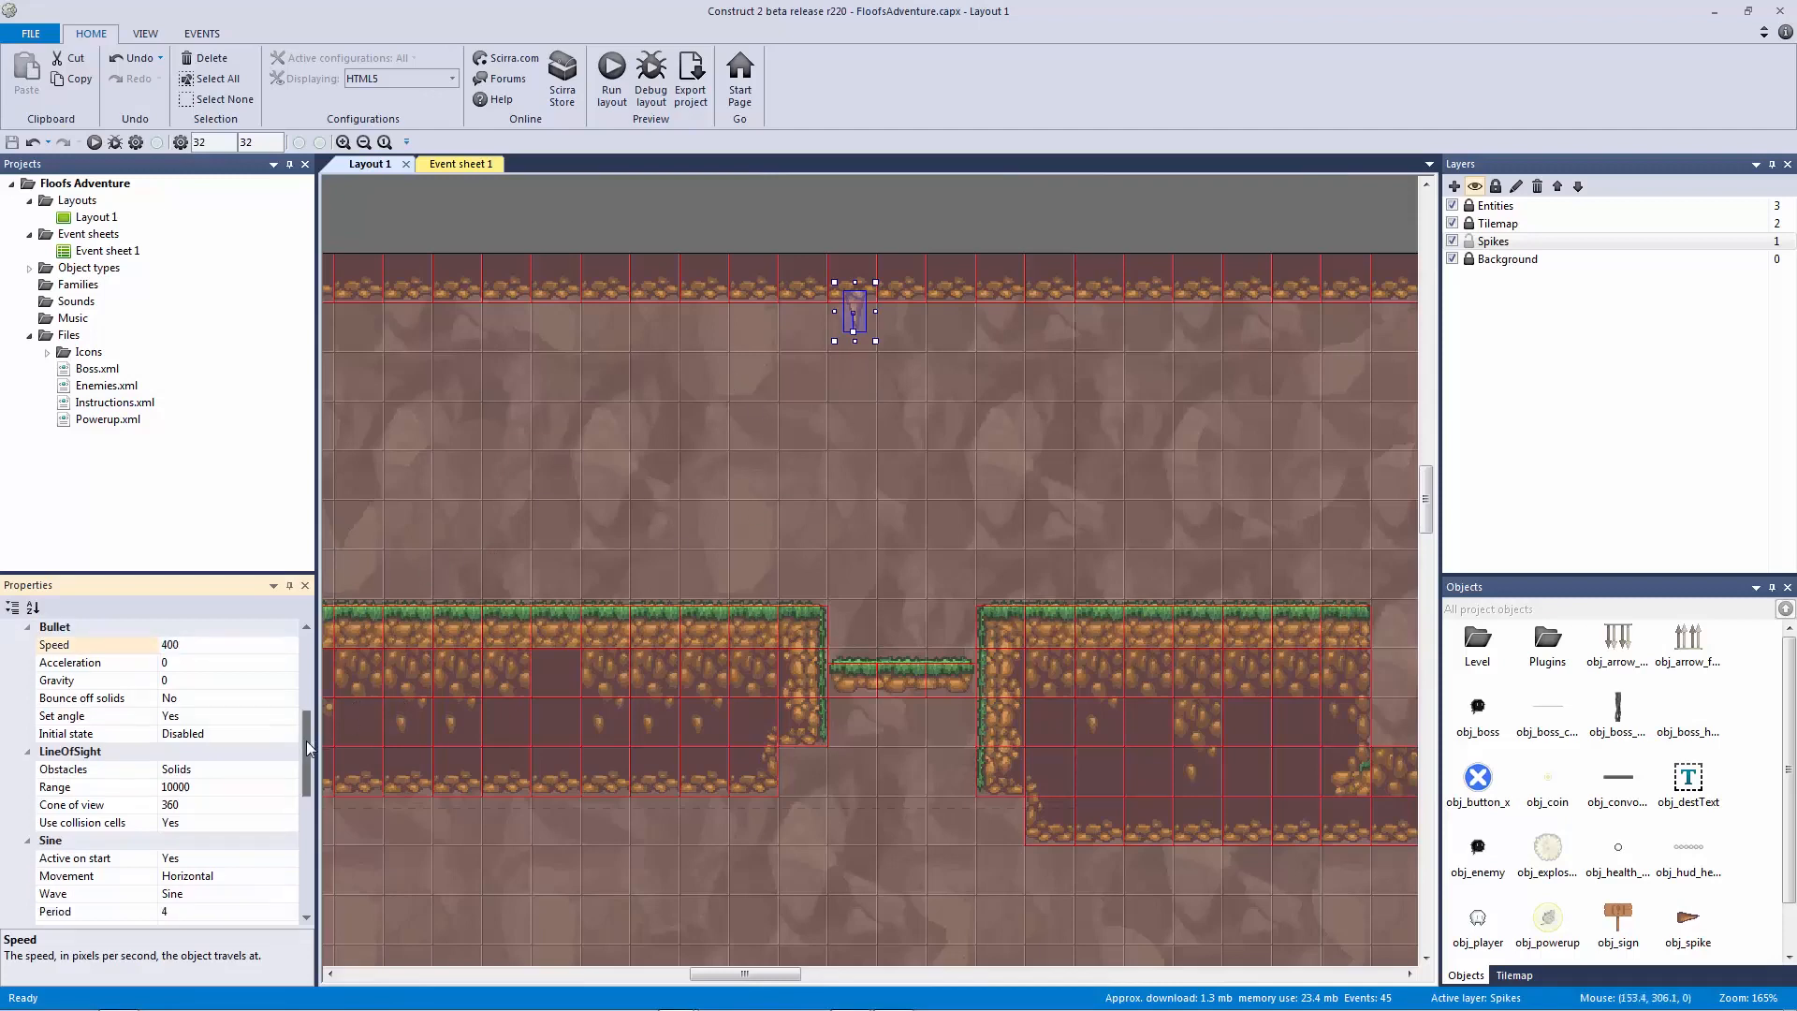
scroll(307, 745, down, 2)
click(113, 735)
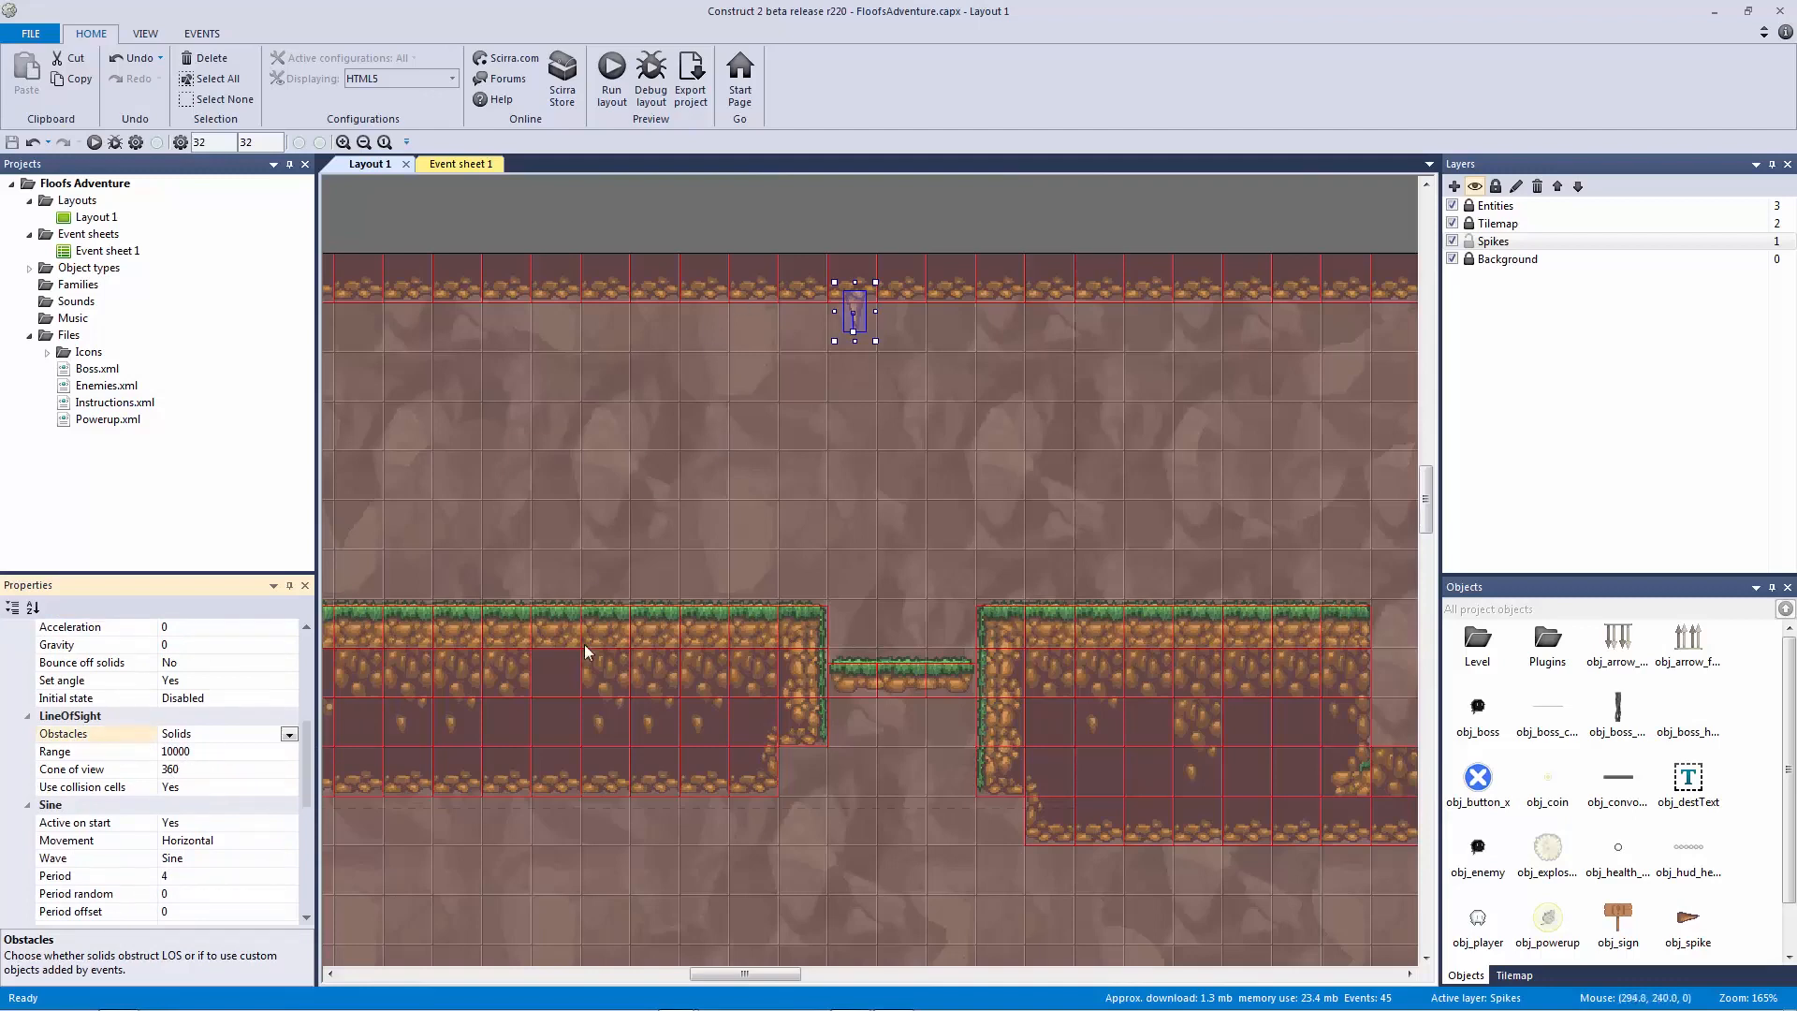
click(683, 262)
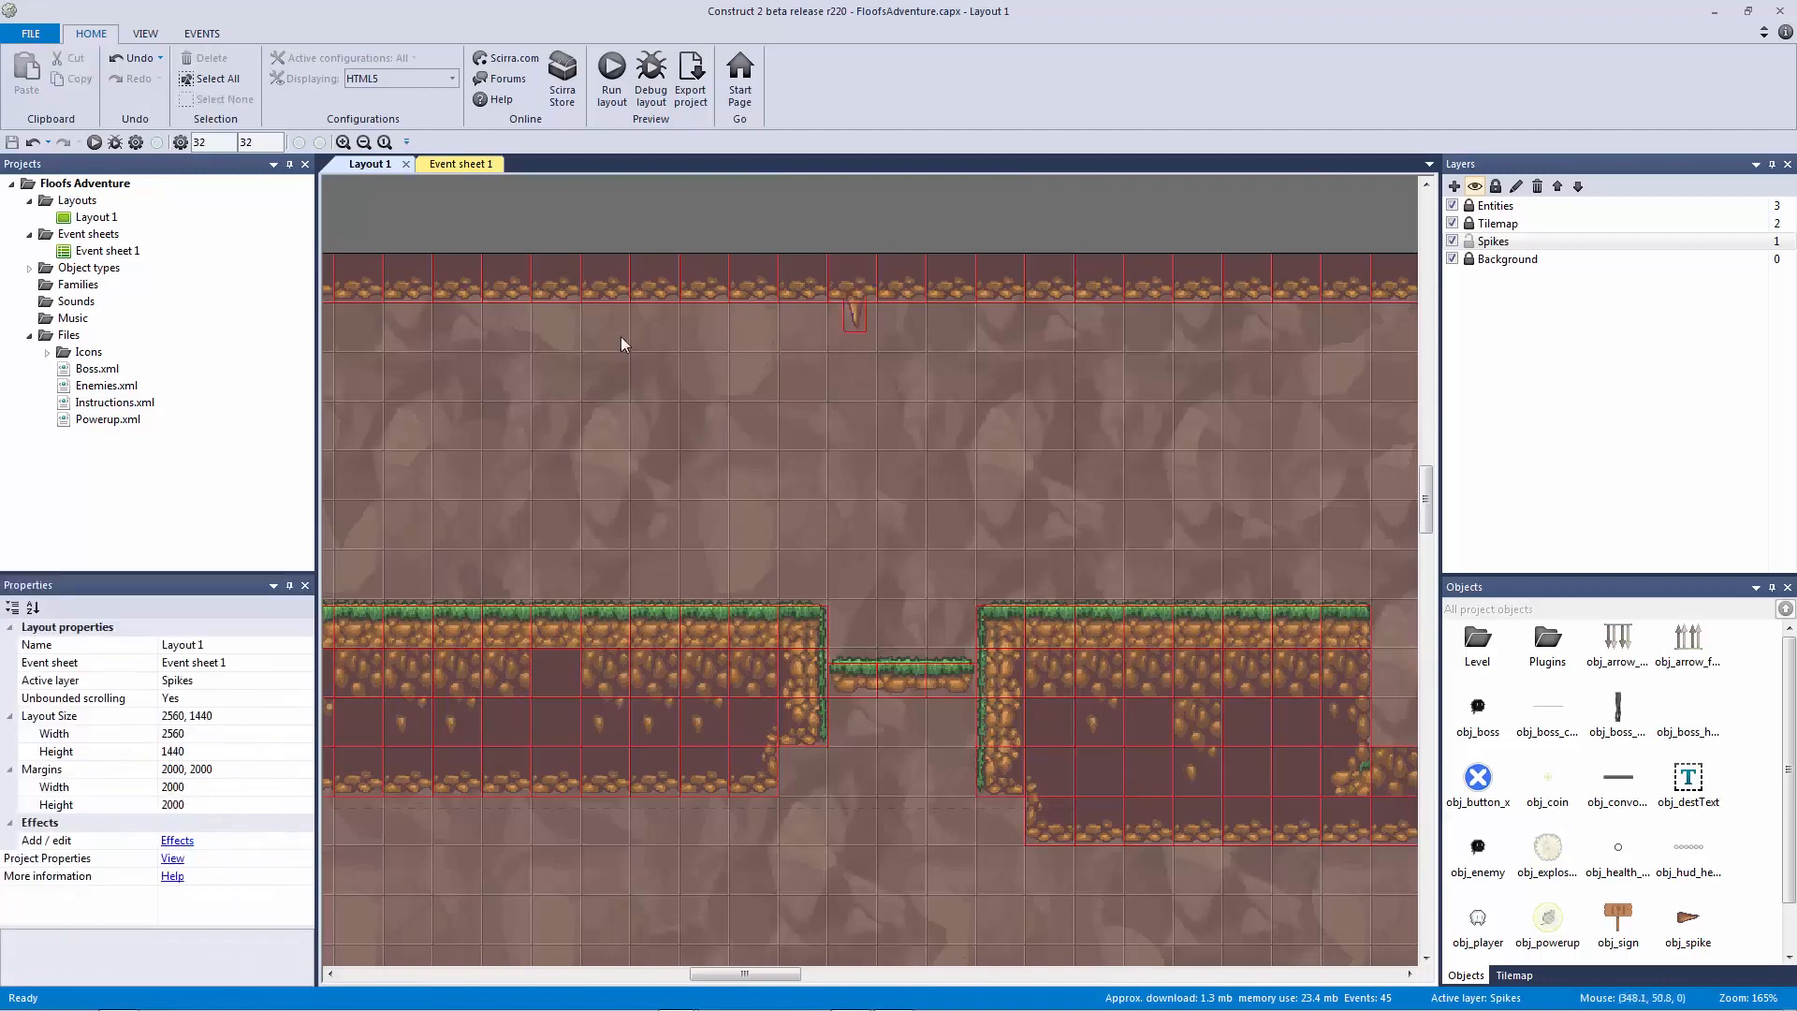
click(856, 309)
drag(307, 706, 307, 804)
click(93, 705)
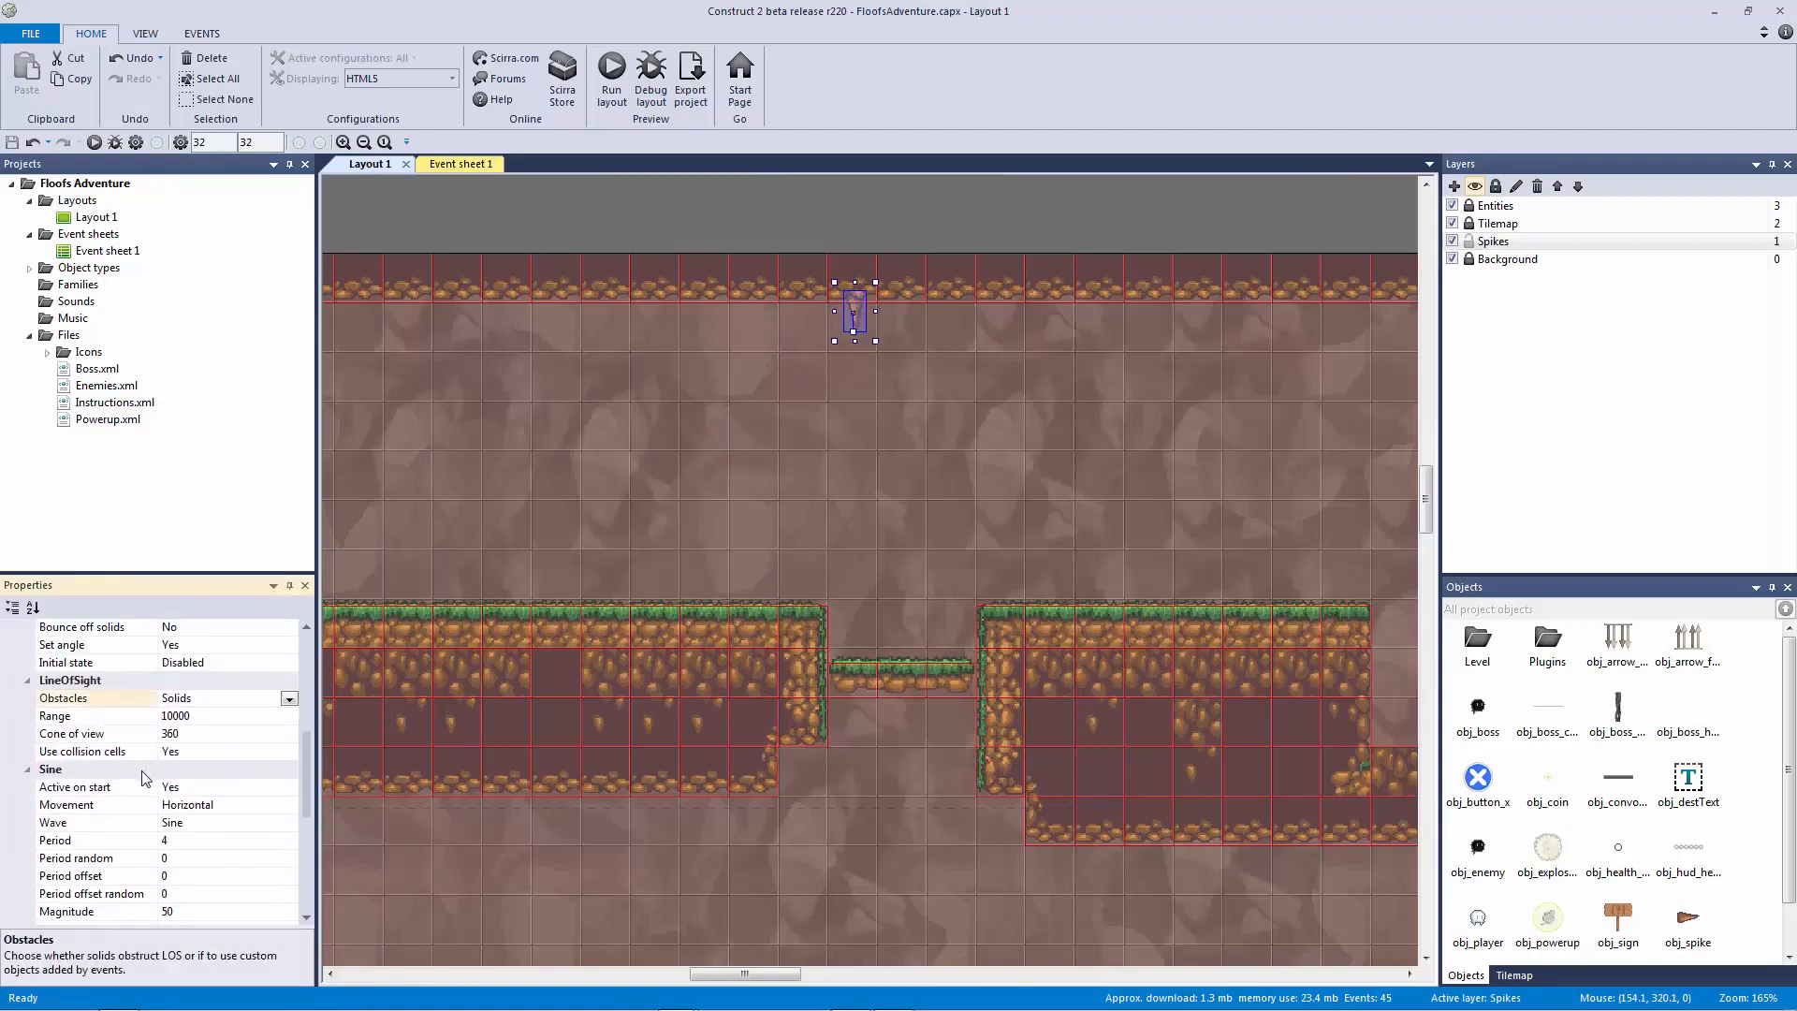
click(290, 702)
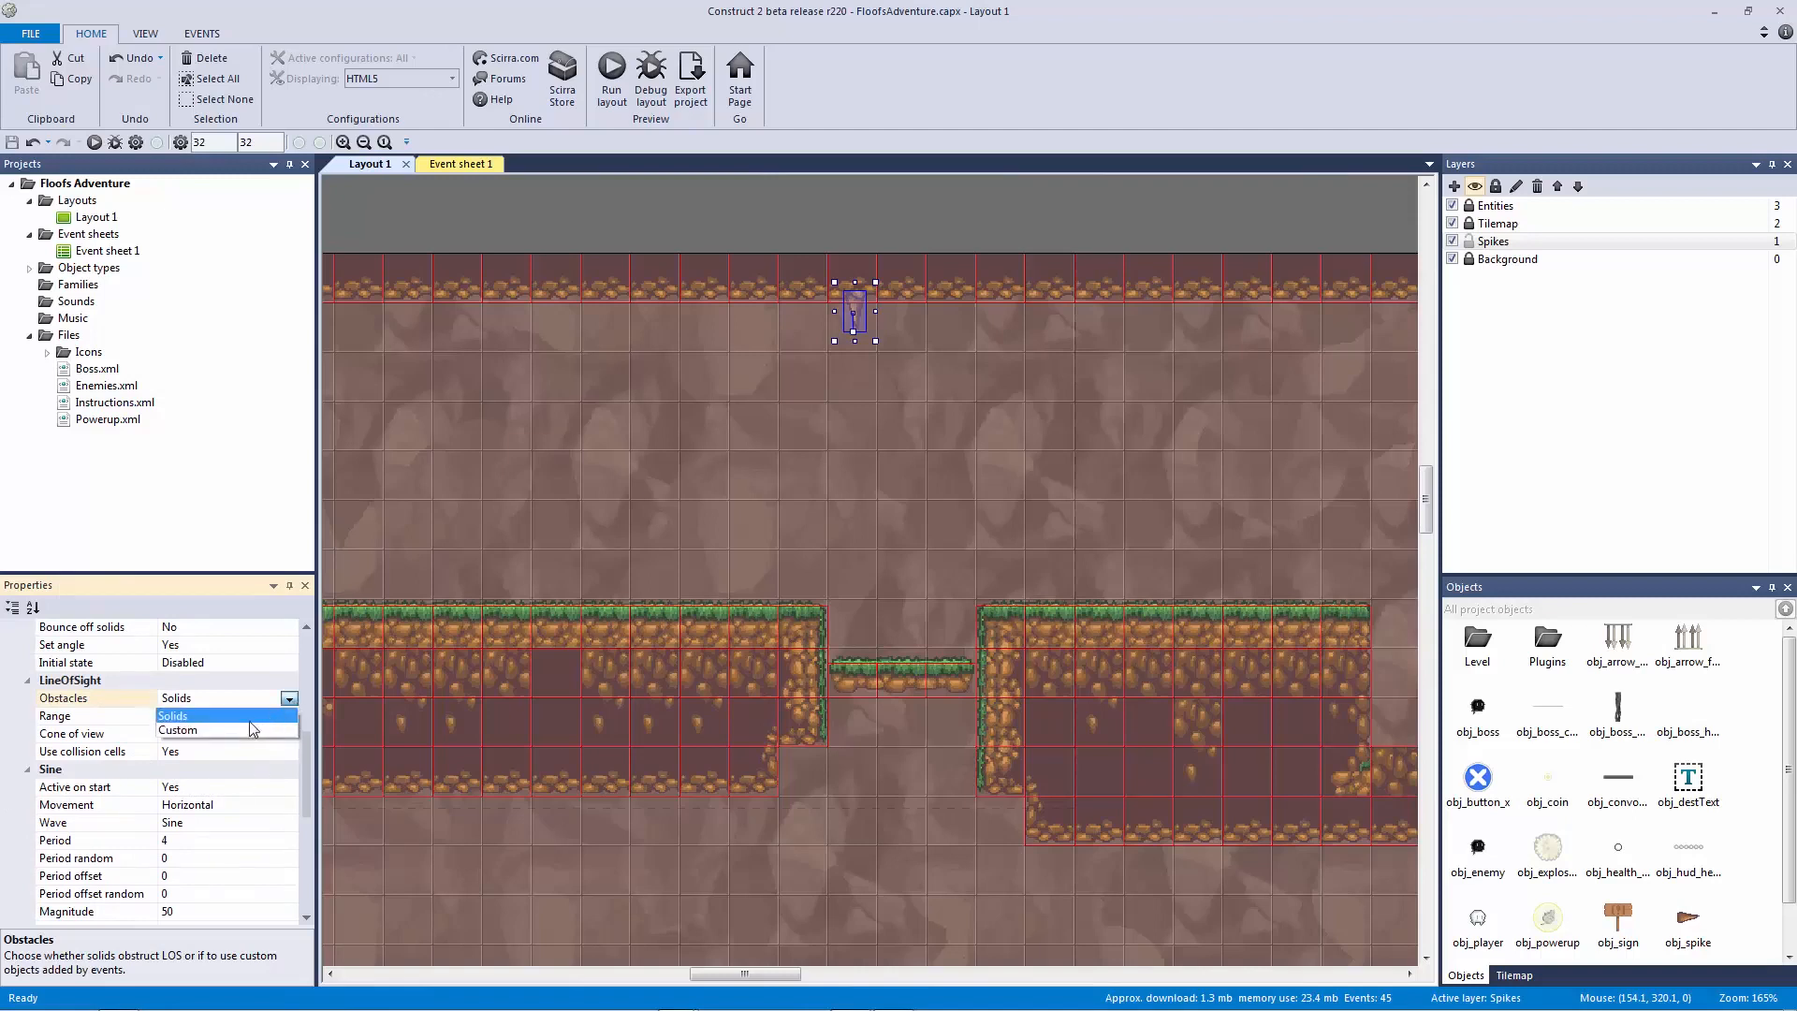
Step: Switch the ceiling spike's LineOfSight obstacles from Solids to Custom, then return to Event sheet 1
click(234, 732)
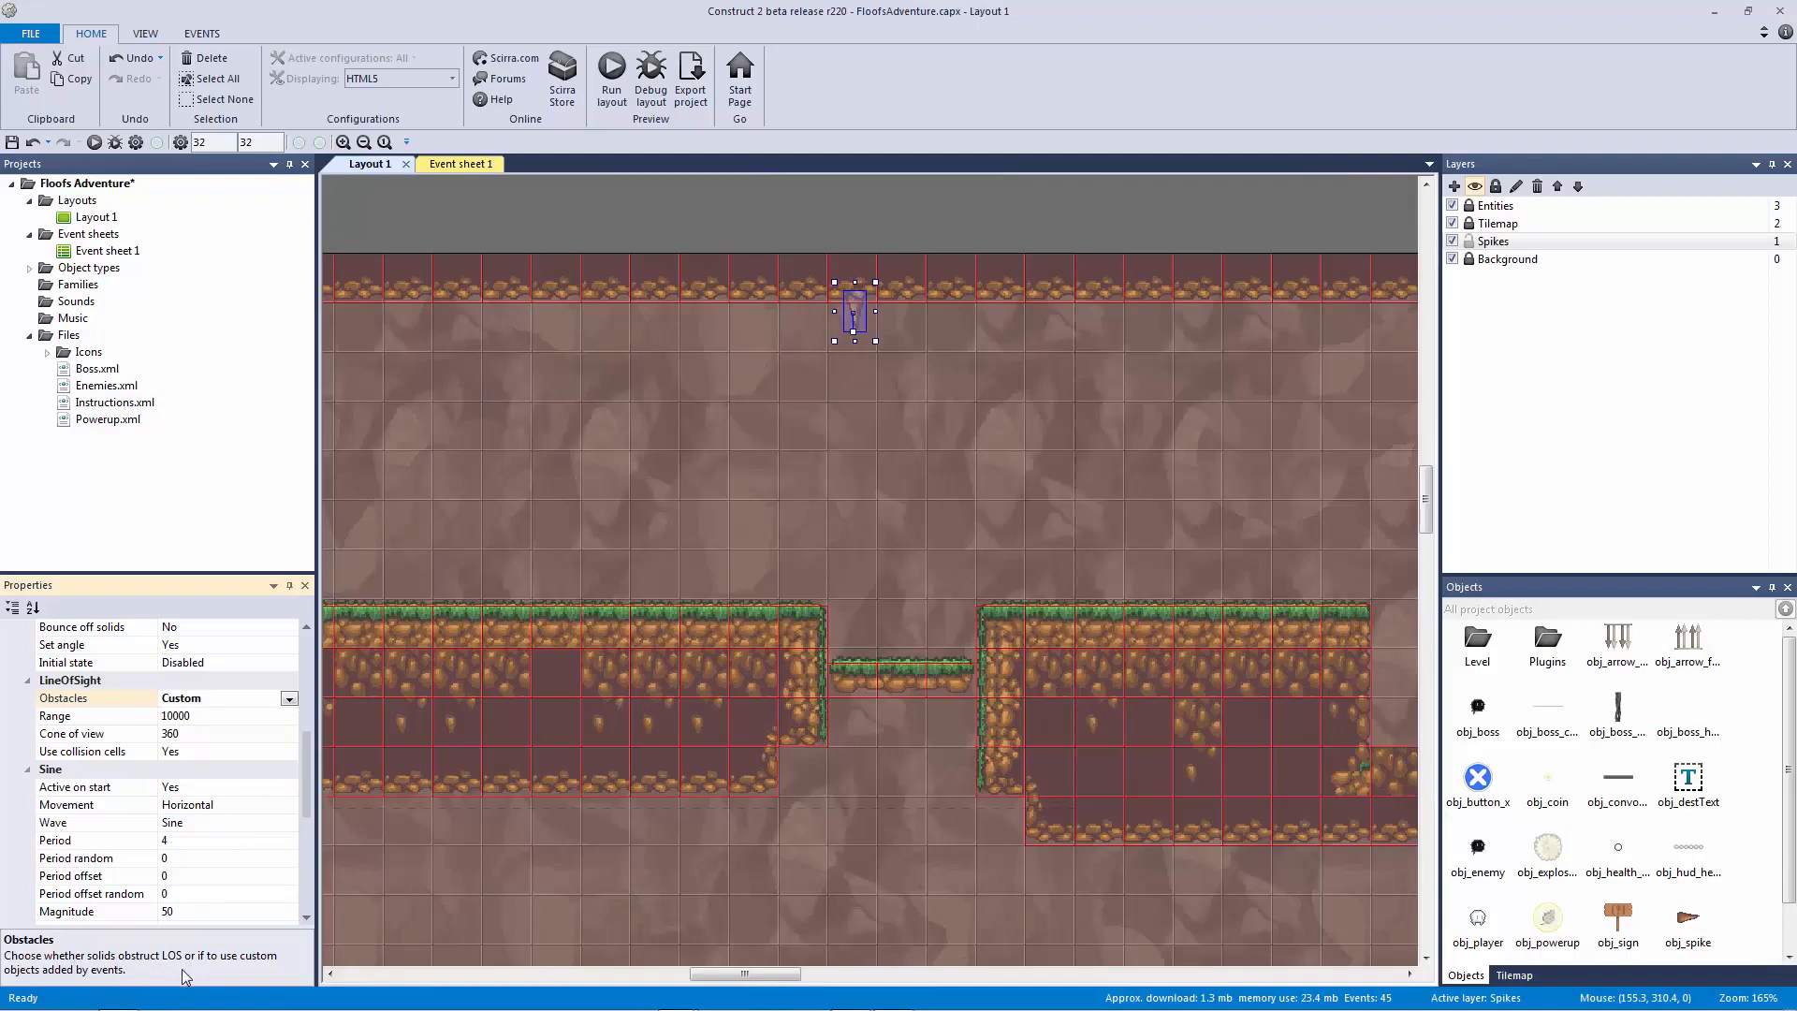
click(646, 241)
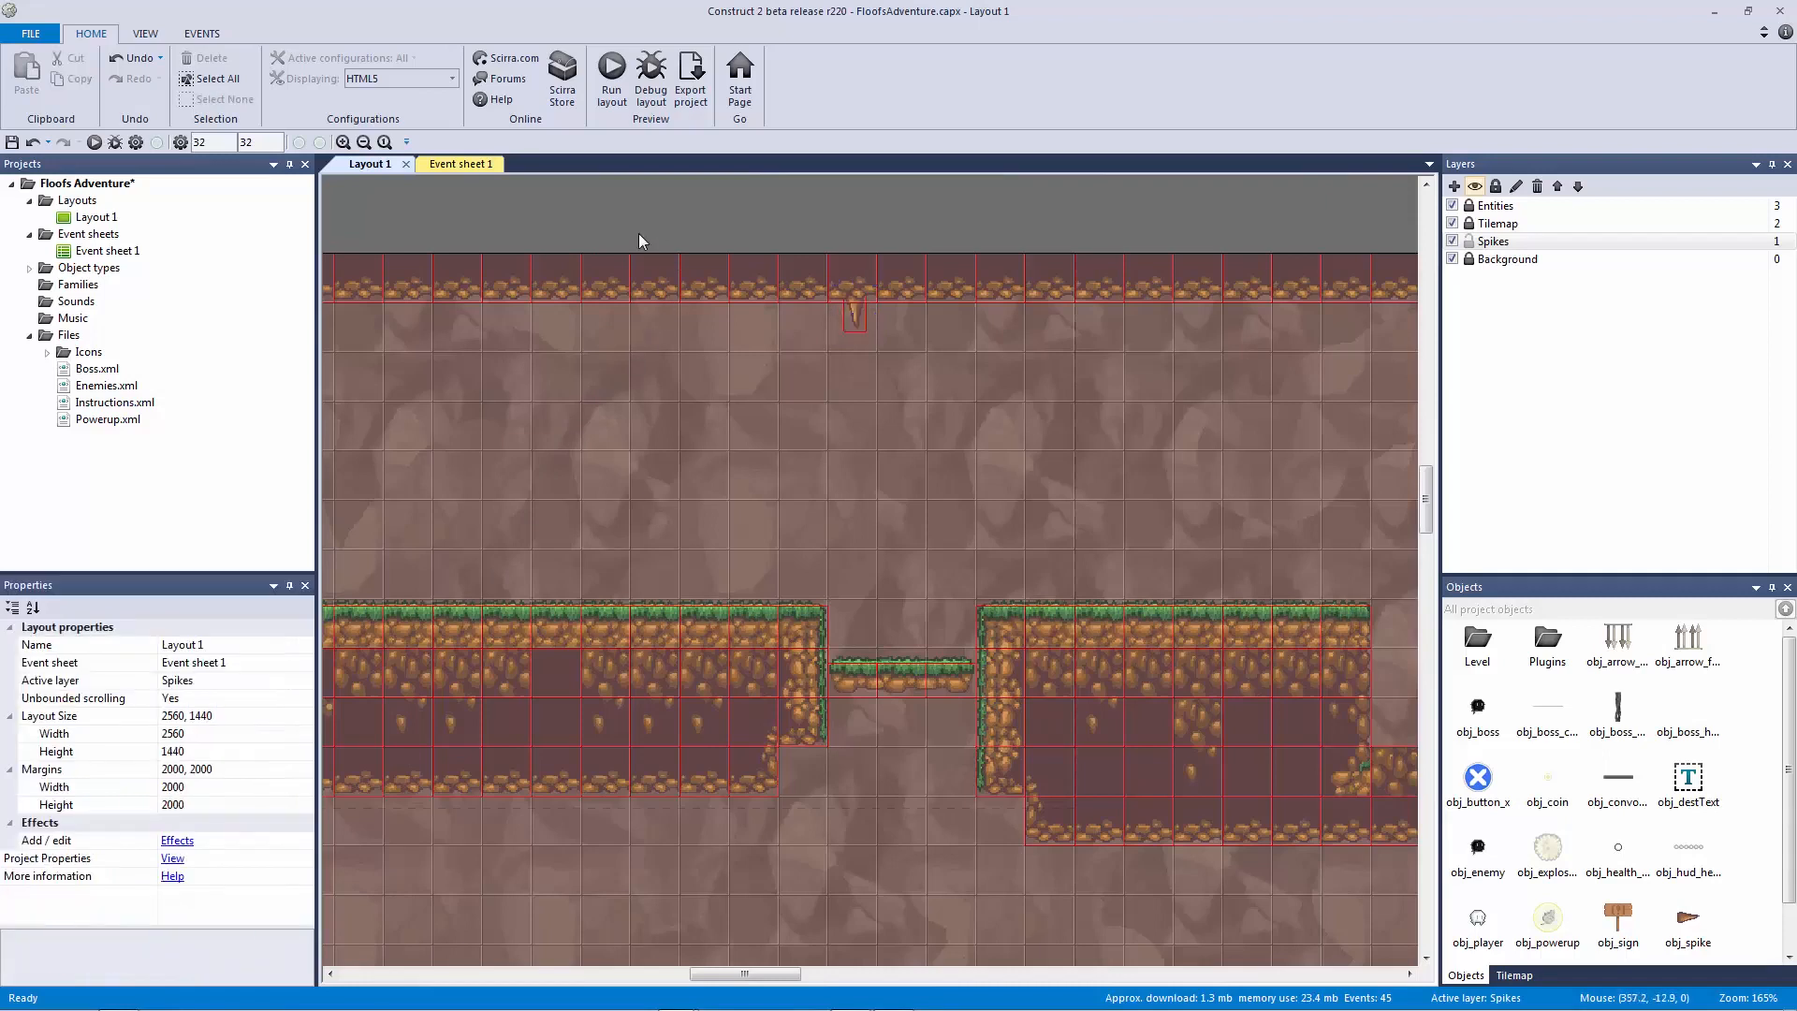
click(854, 318)
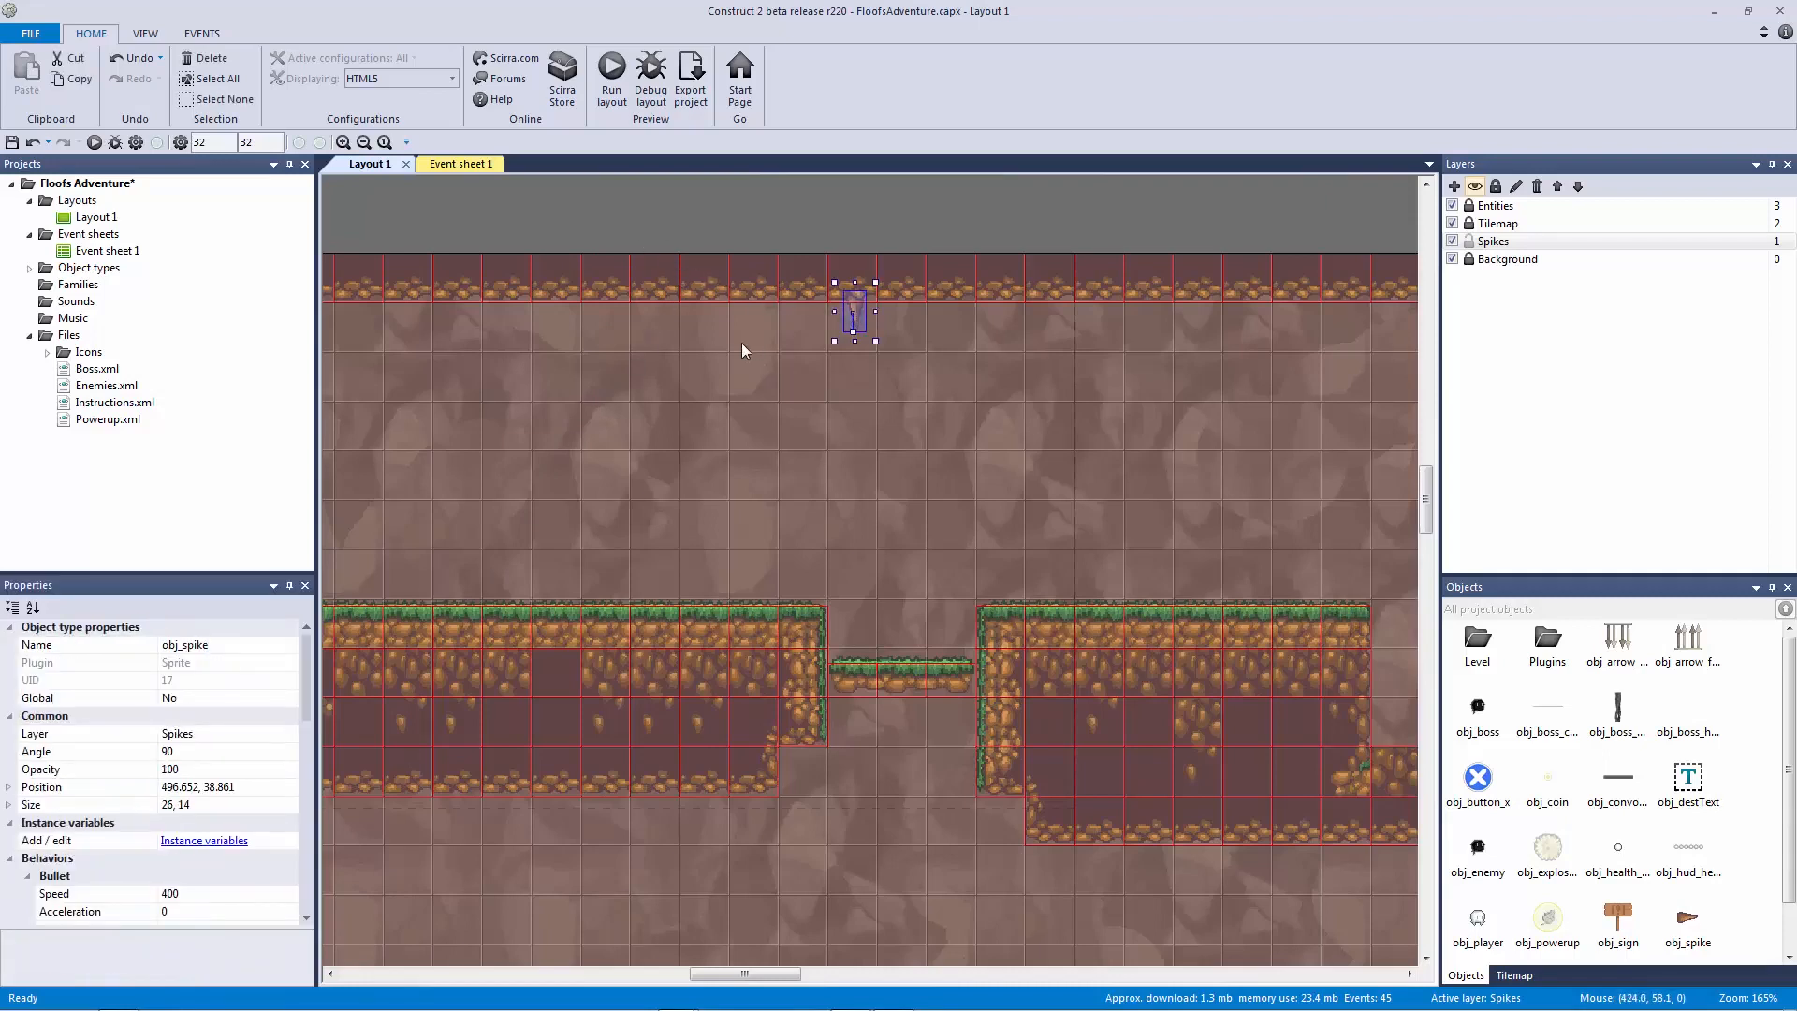
click(465, 165)
click(660, 552)
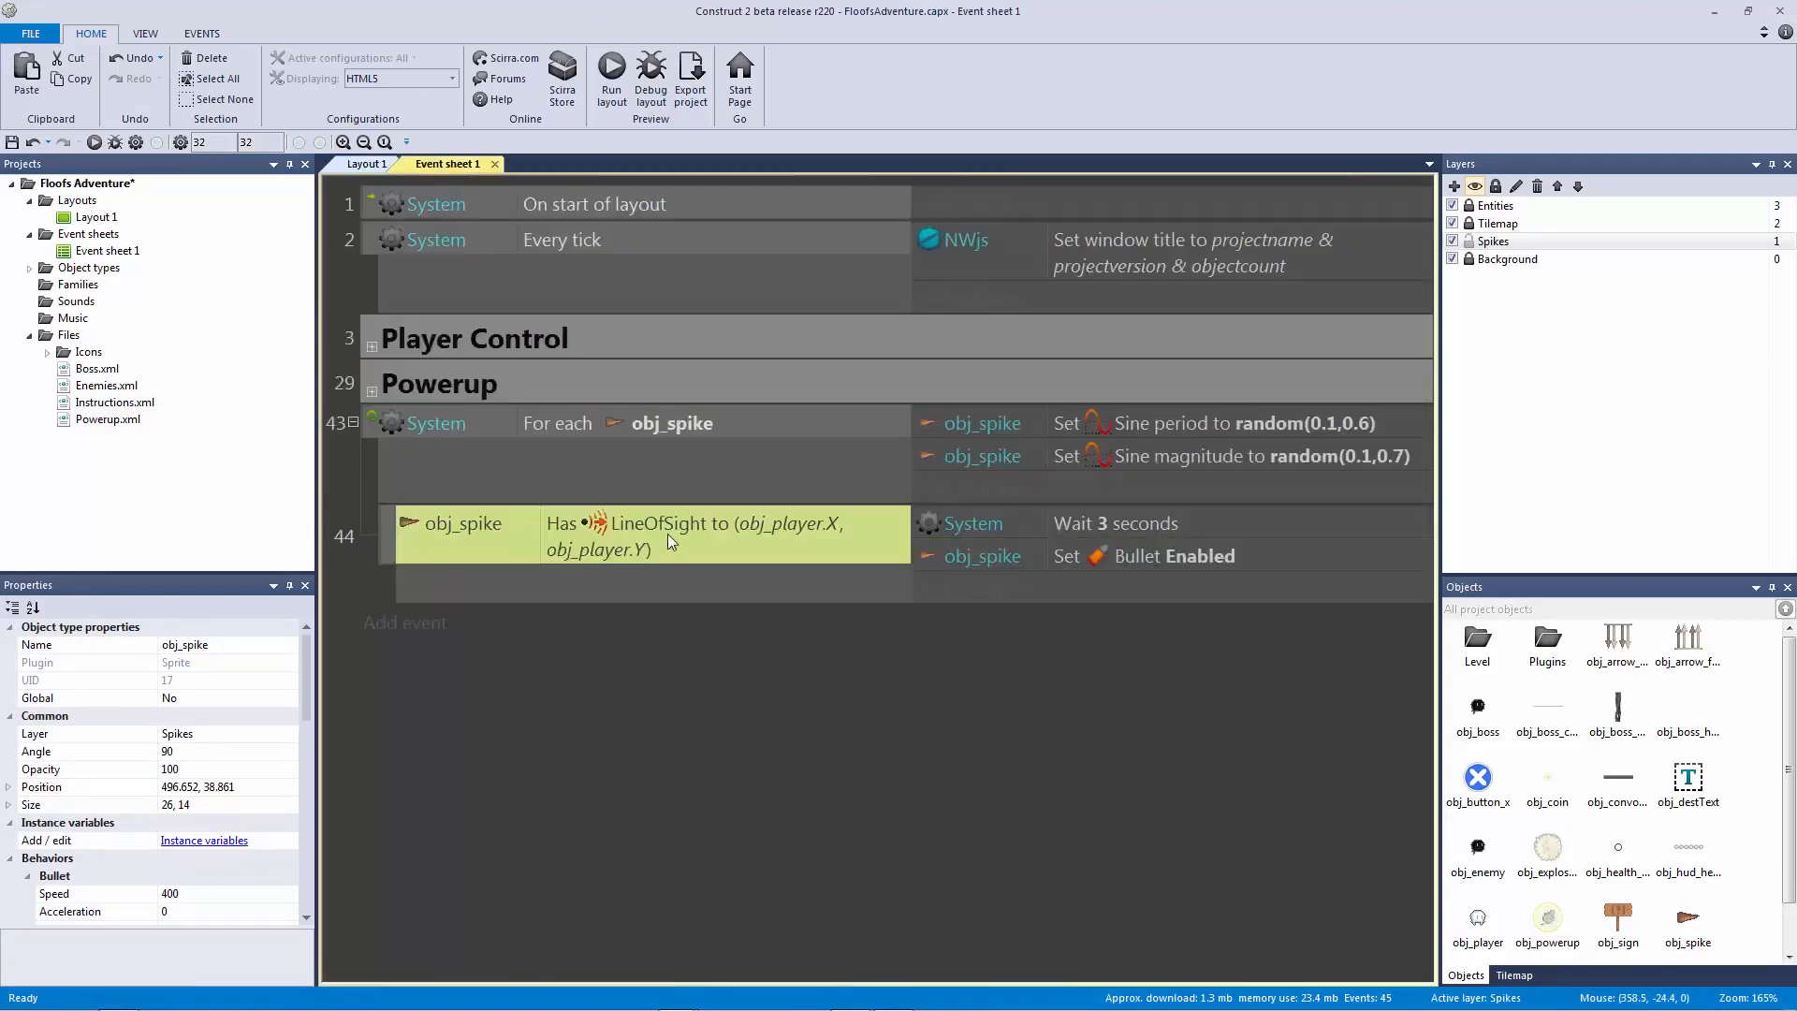
Step: Save the project and playtest Layout 1 with the current 3 second spike wait
key(ctrl+s)
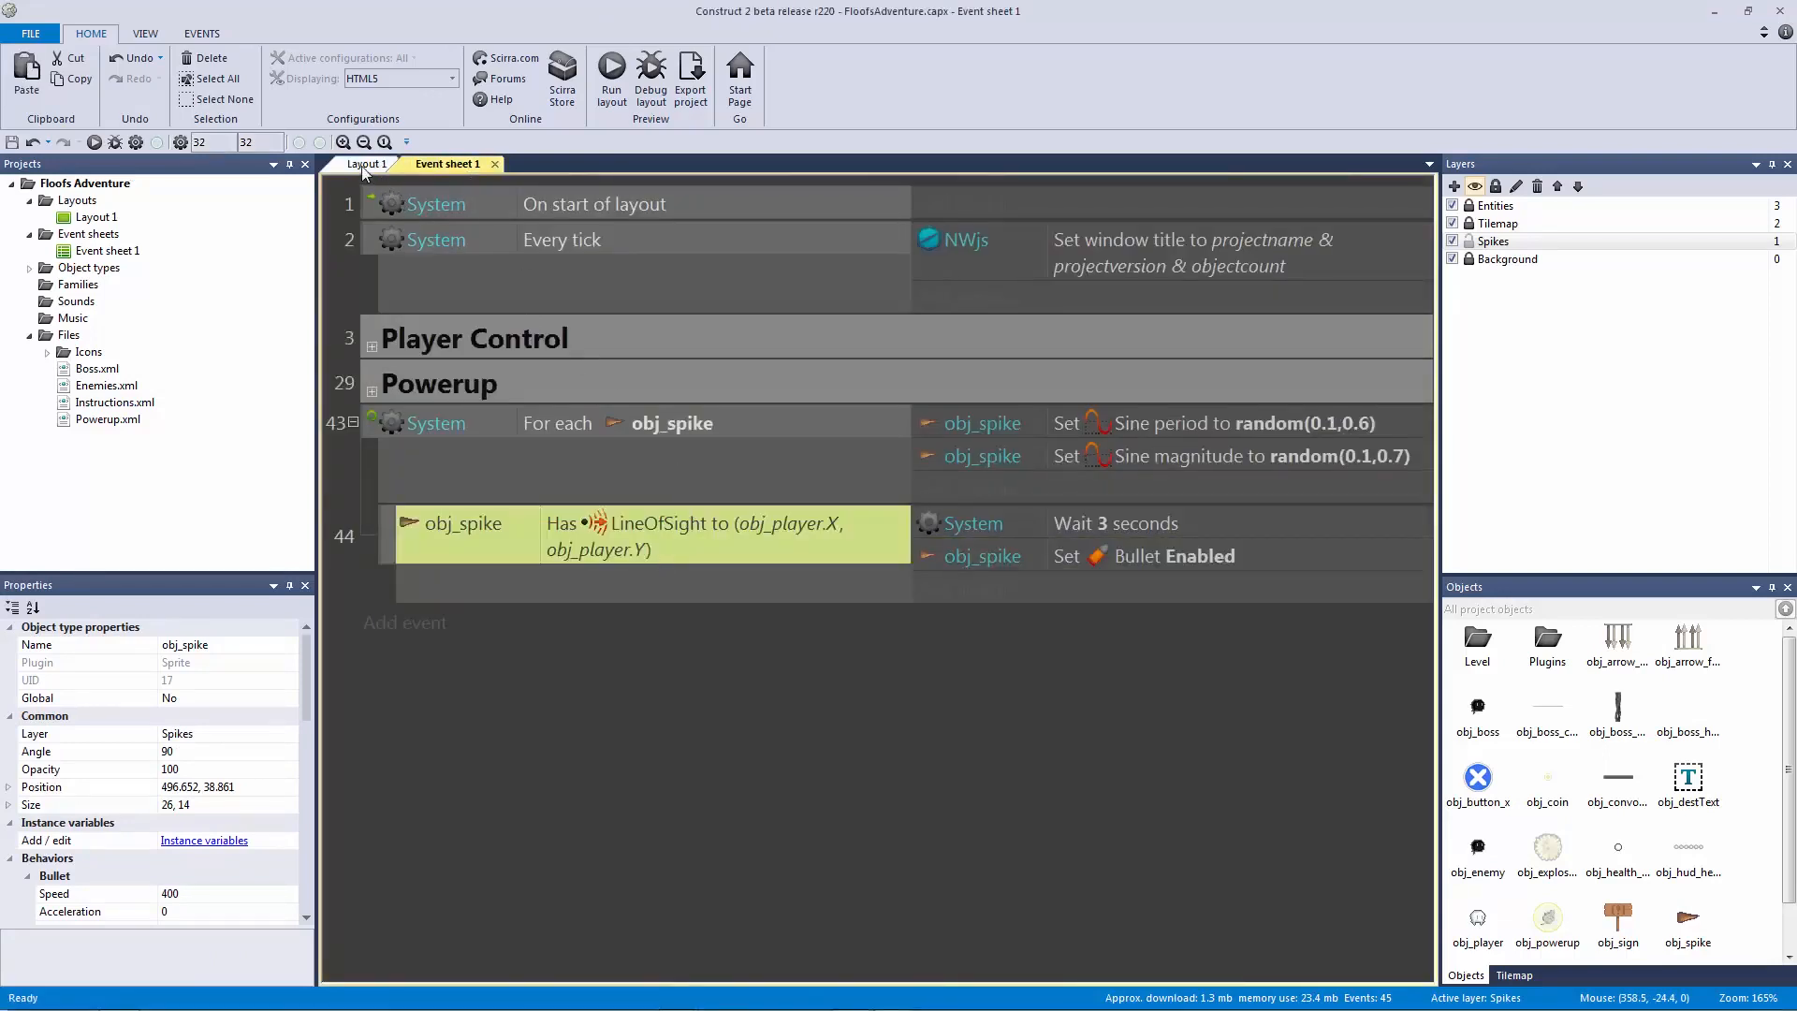
click(366, 164)
click(611, 70)
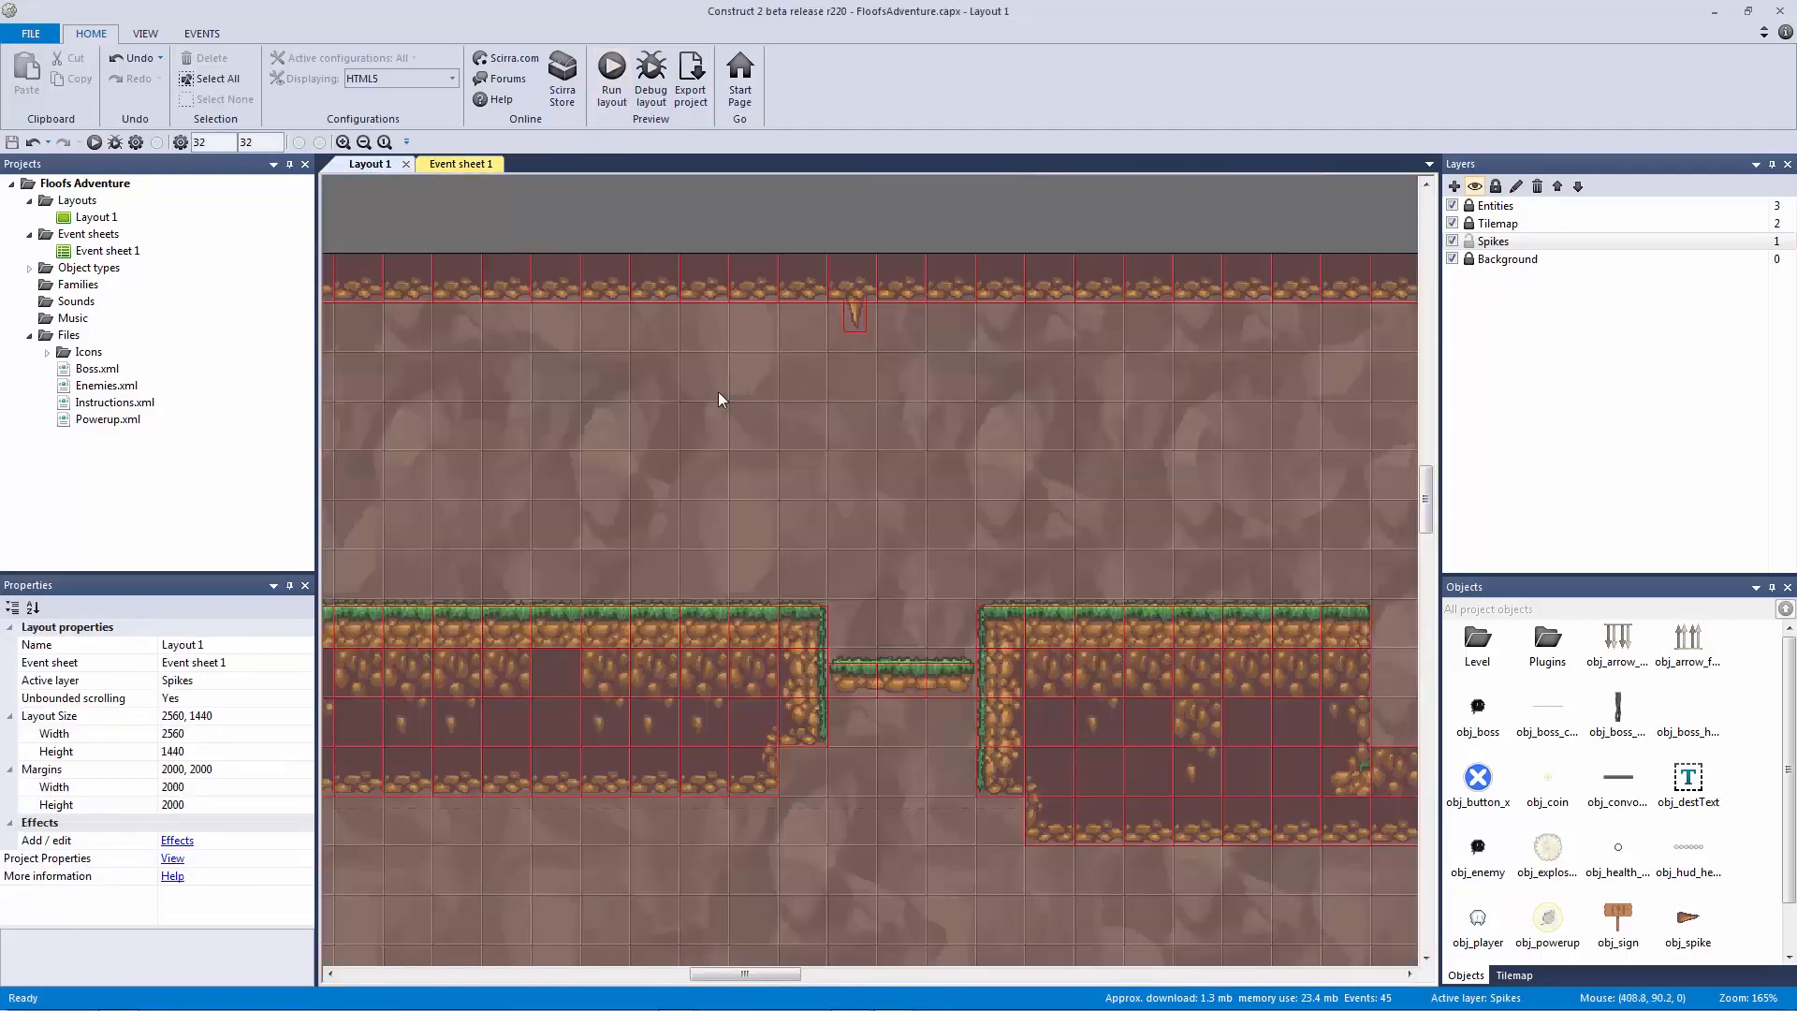
key(Right)
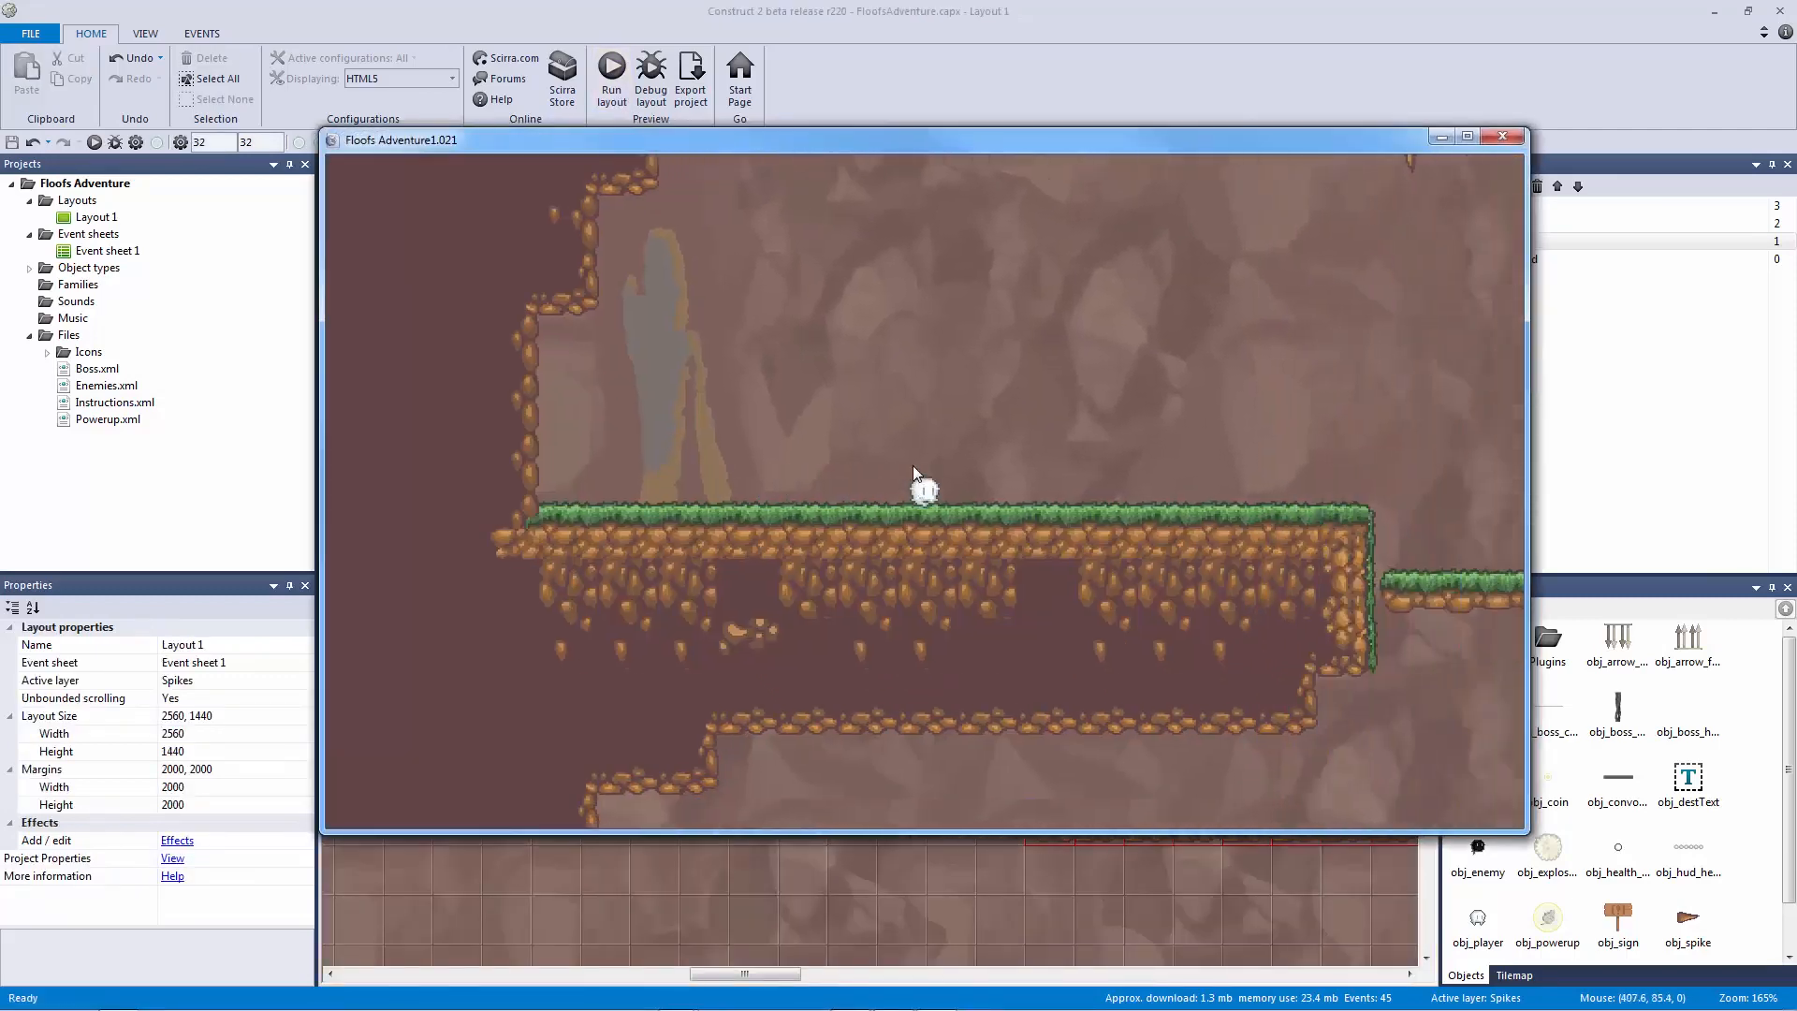
key(Up)
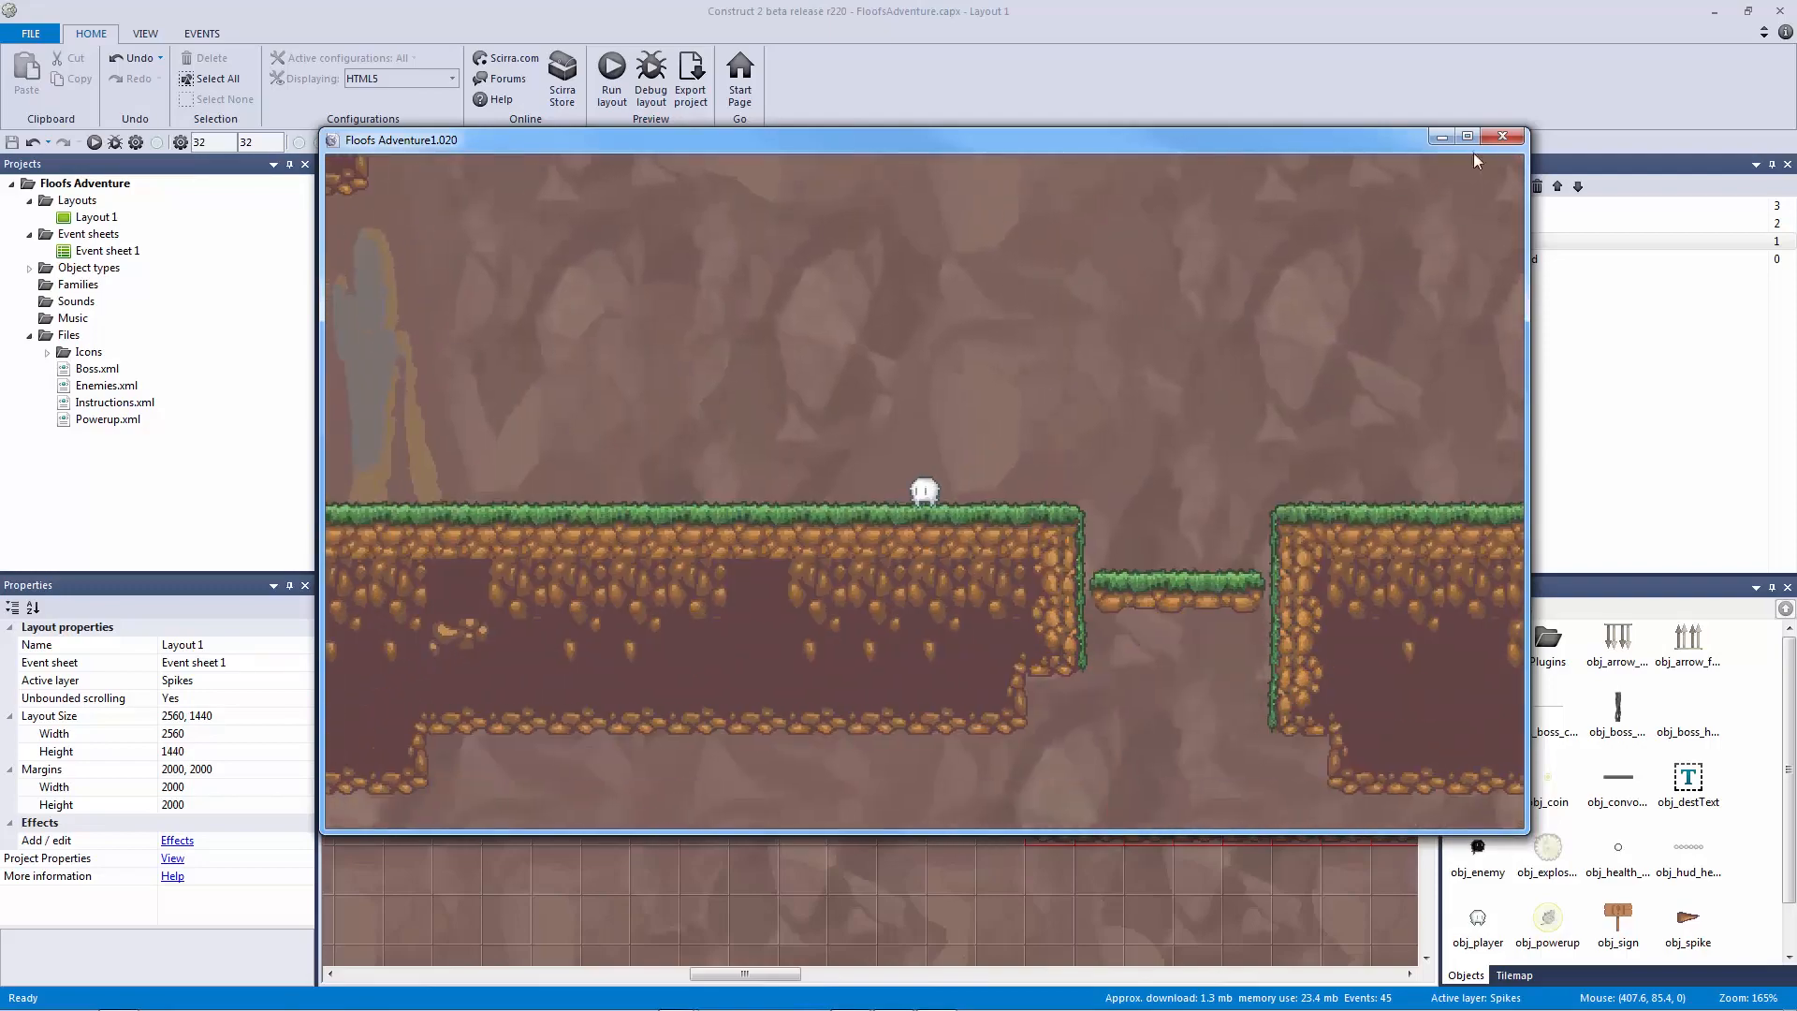
click(1503, 137)
Step: Shorten the spike's Wait action to 0.3 seconds and preview the result
click(460, 164)
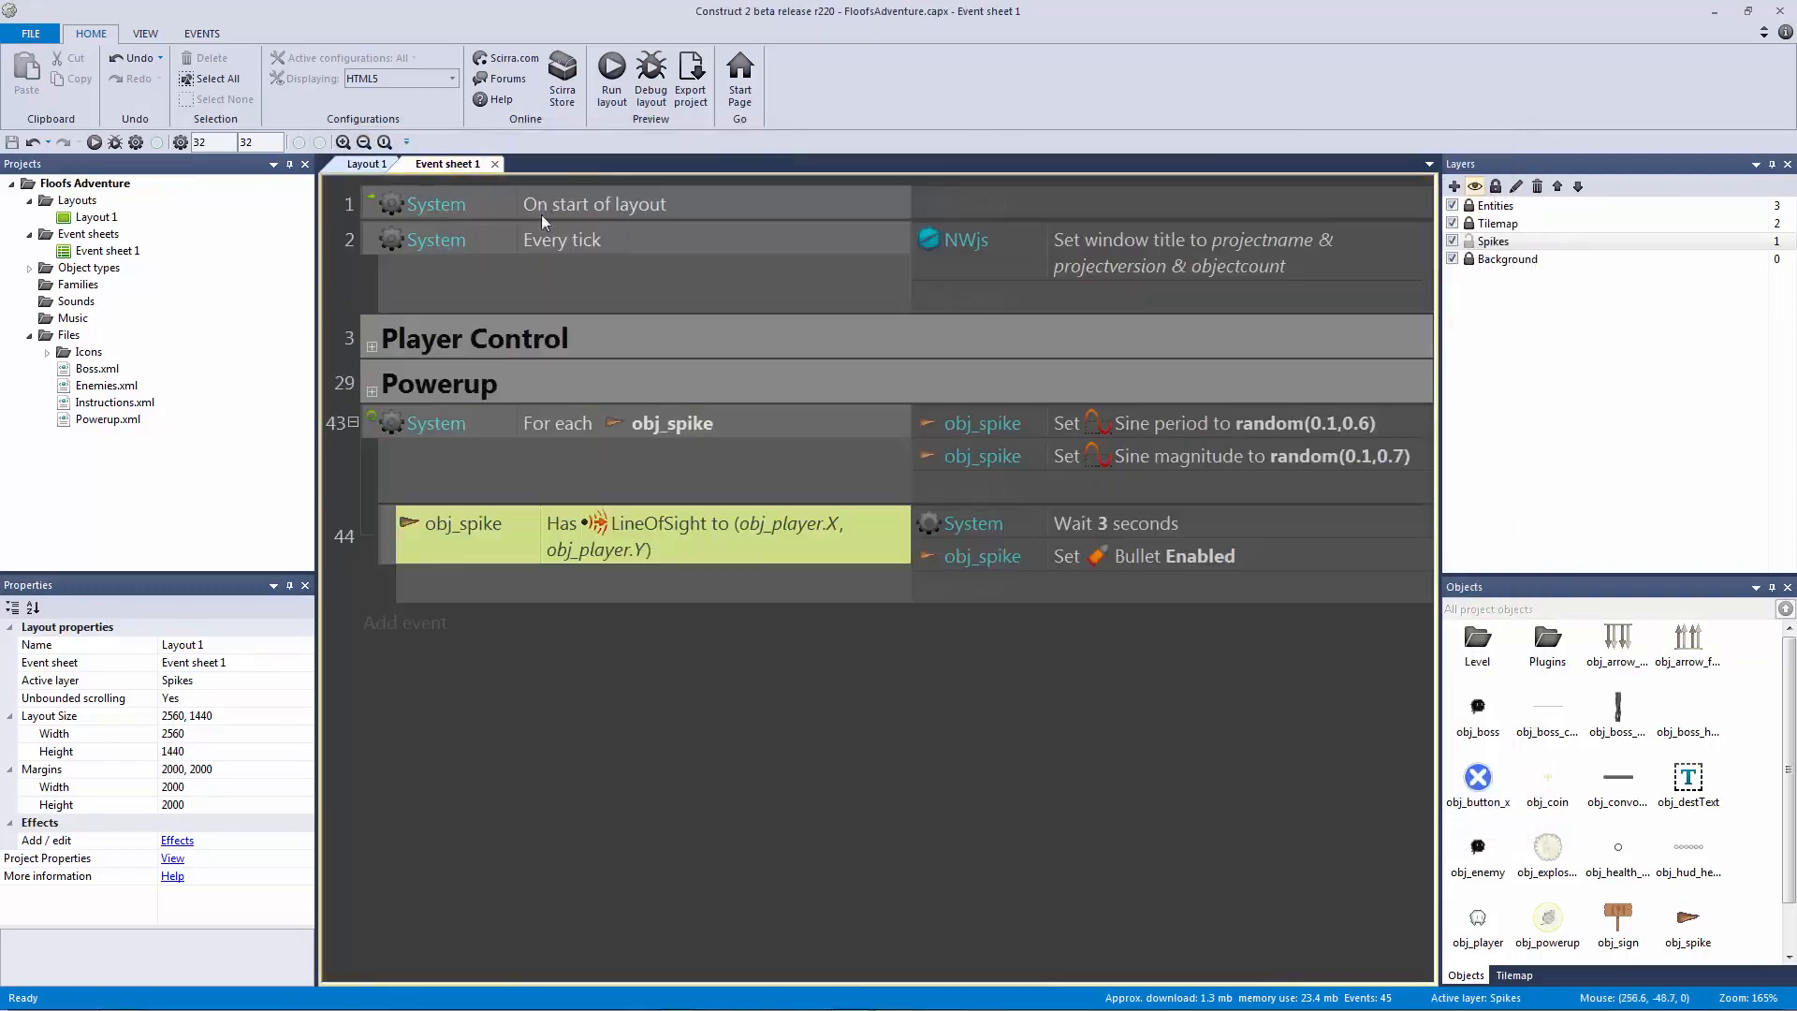
click(1170, 521)
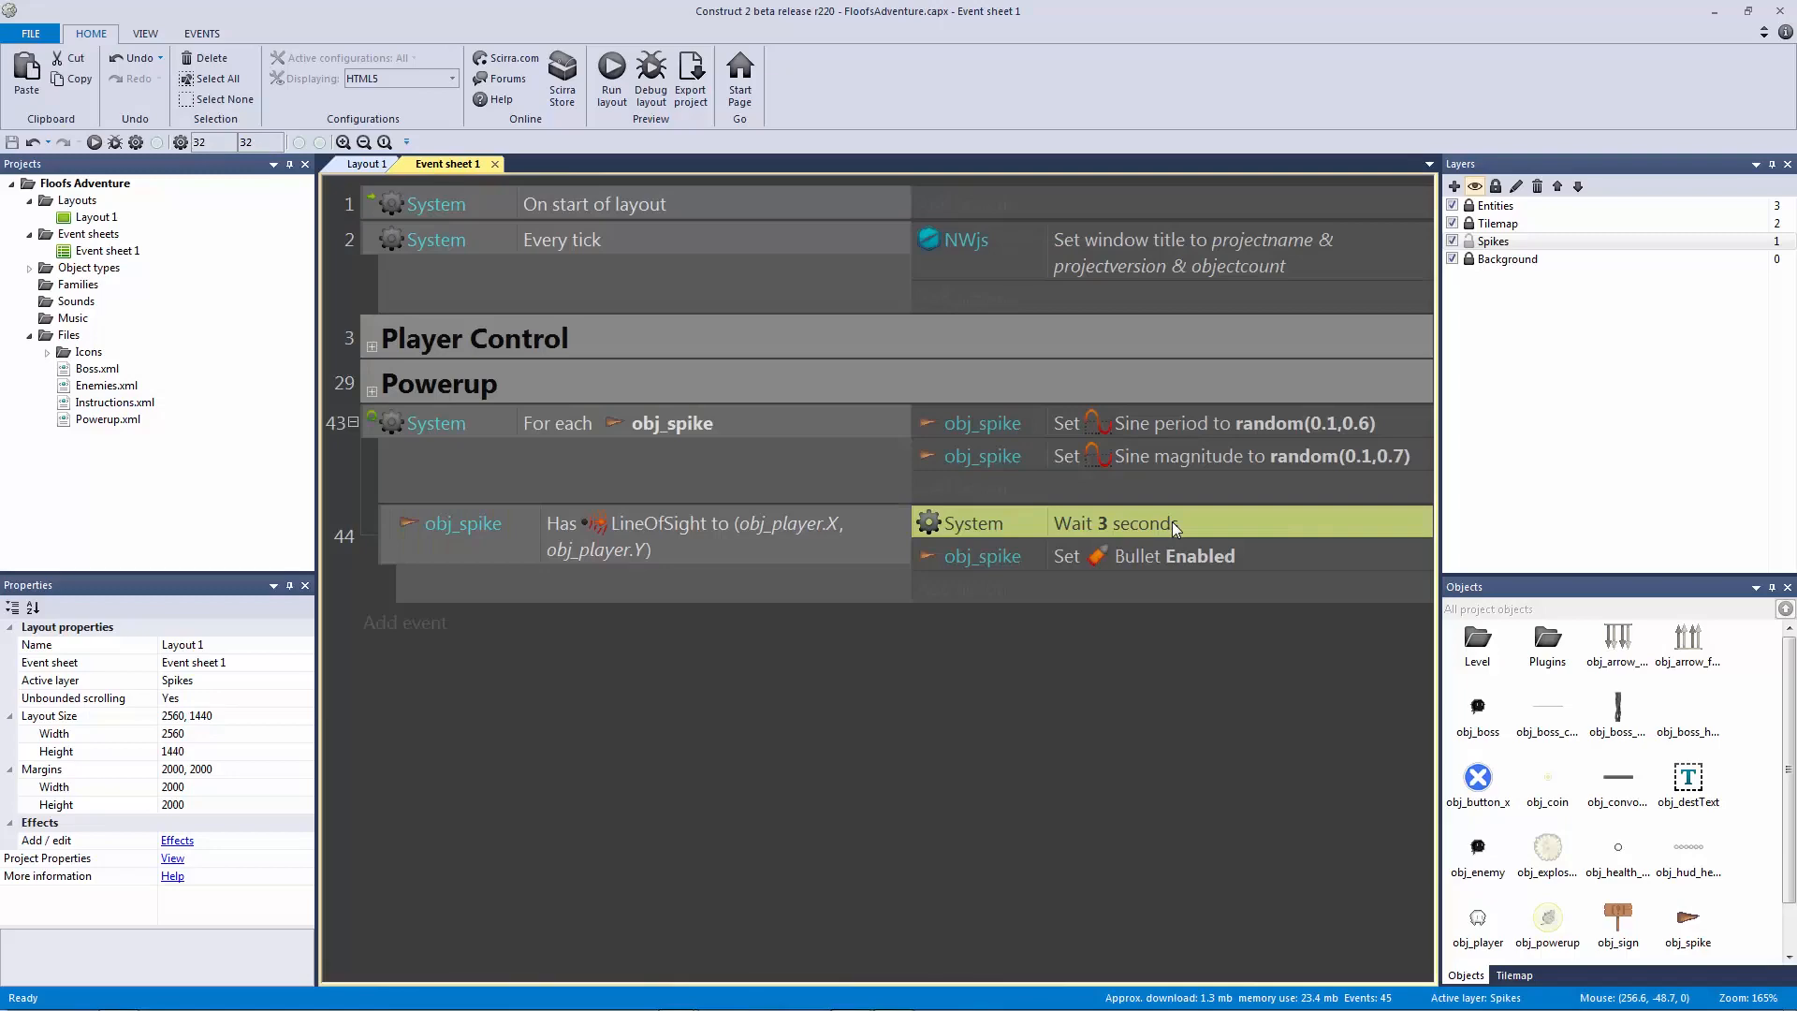
double_click(1171, 521)
text(0.3)
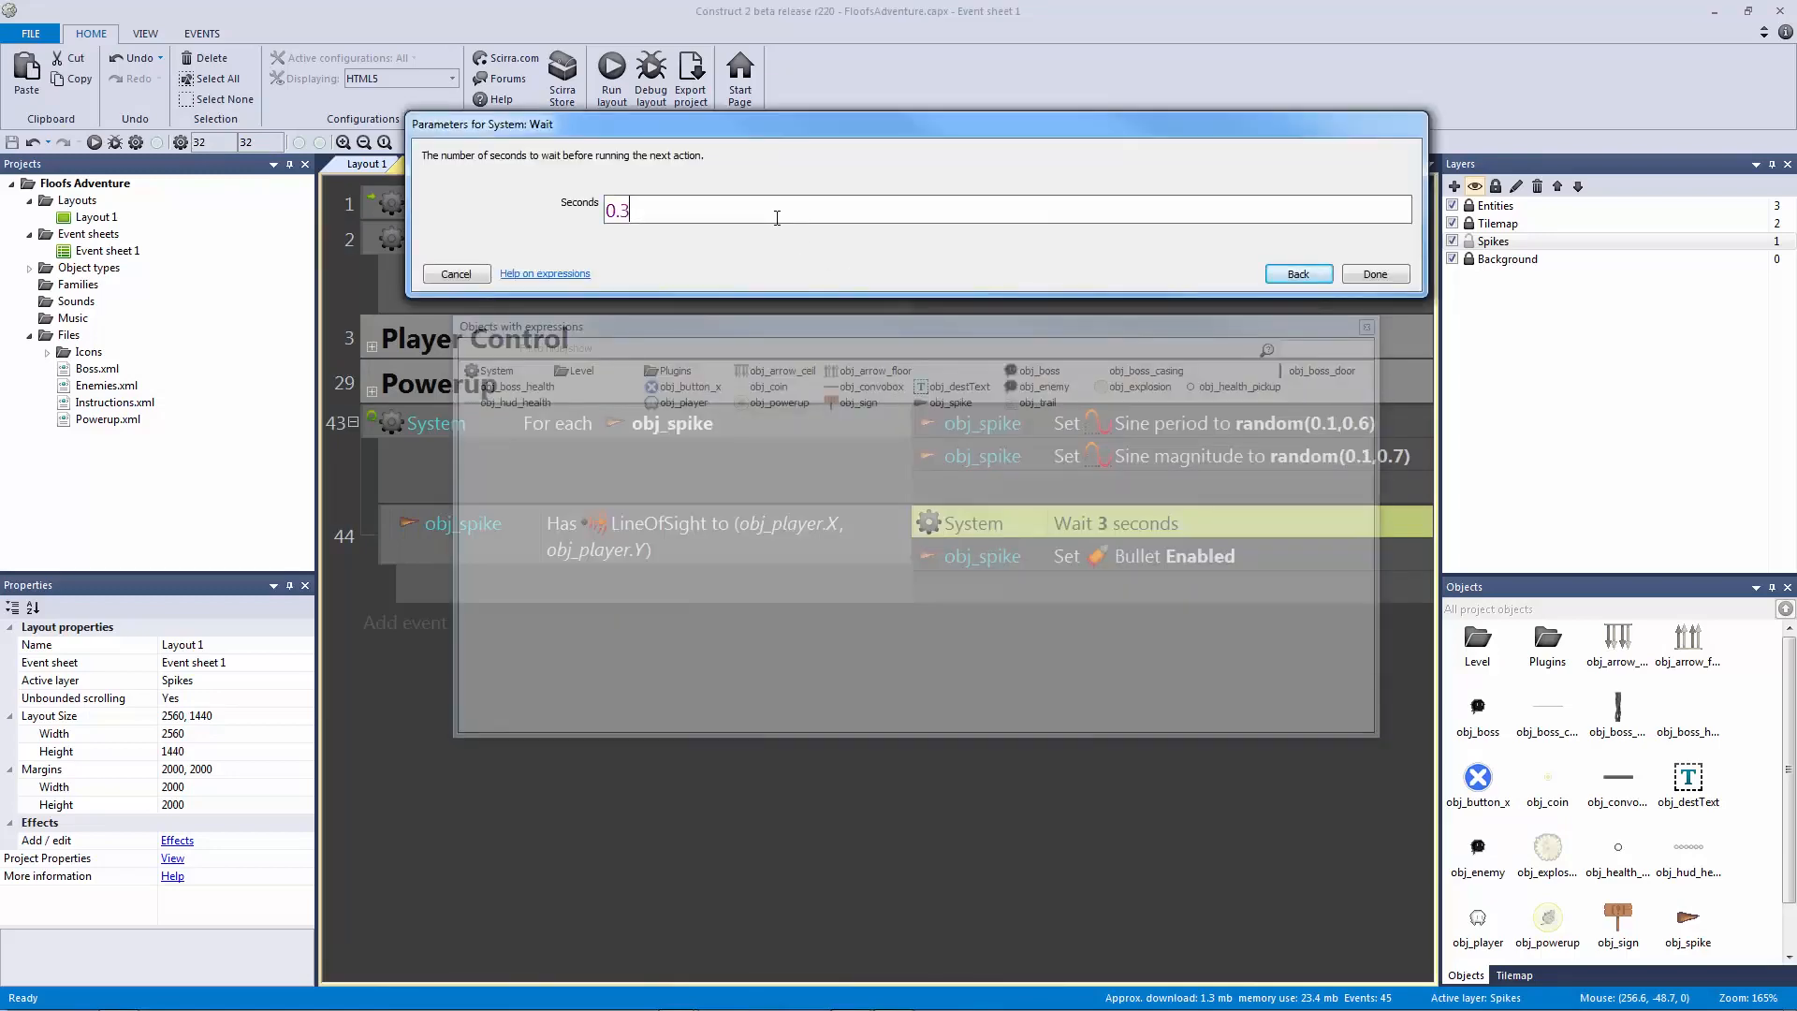
key(Return)
click(96, 144)
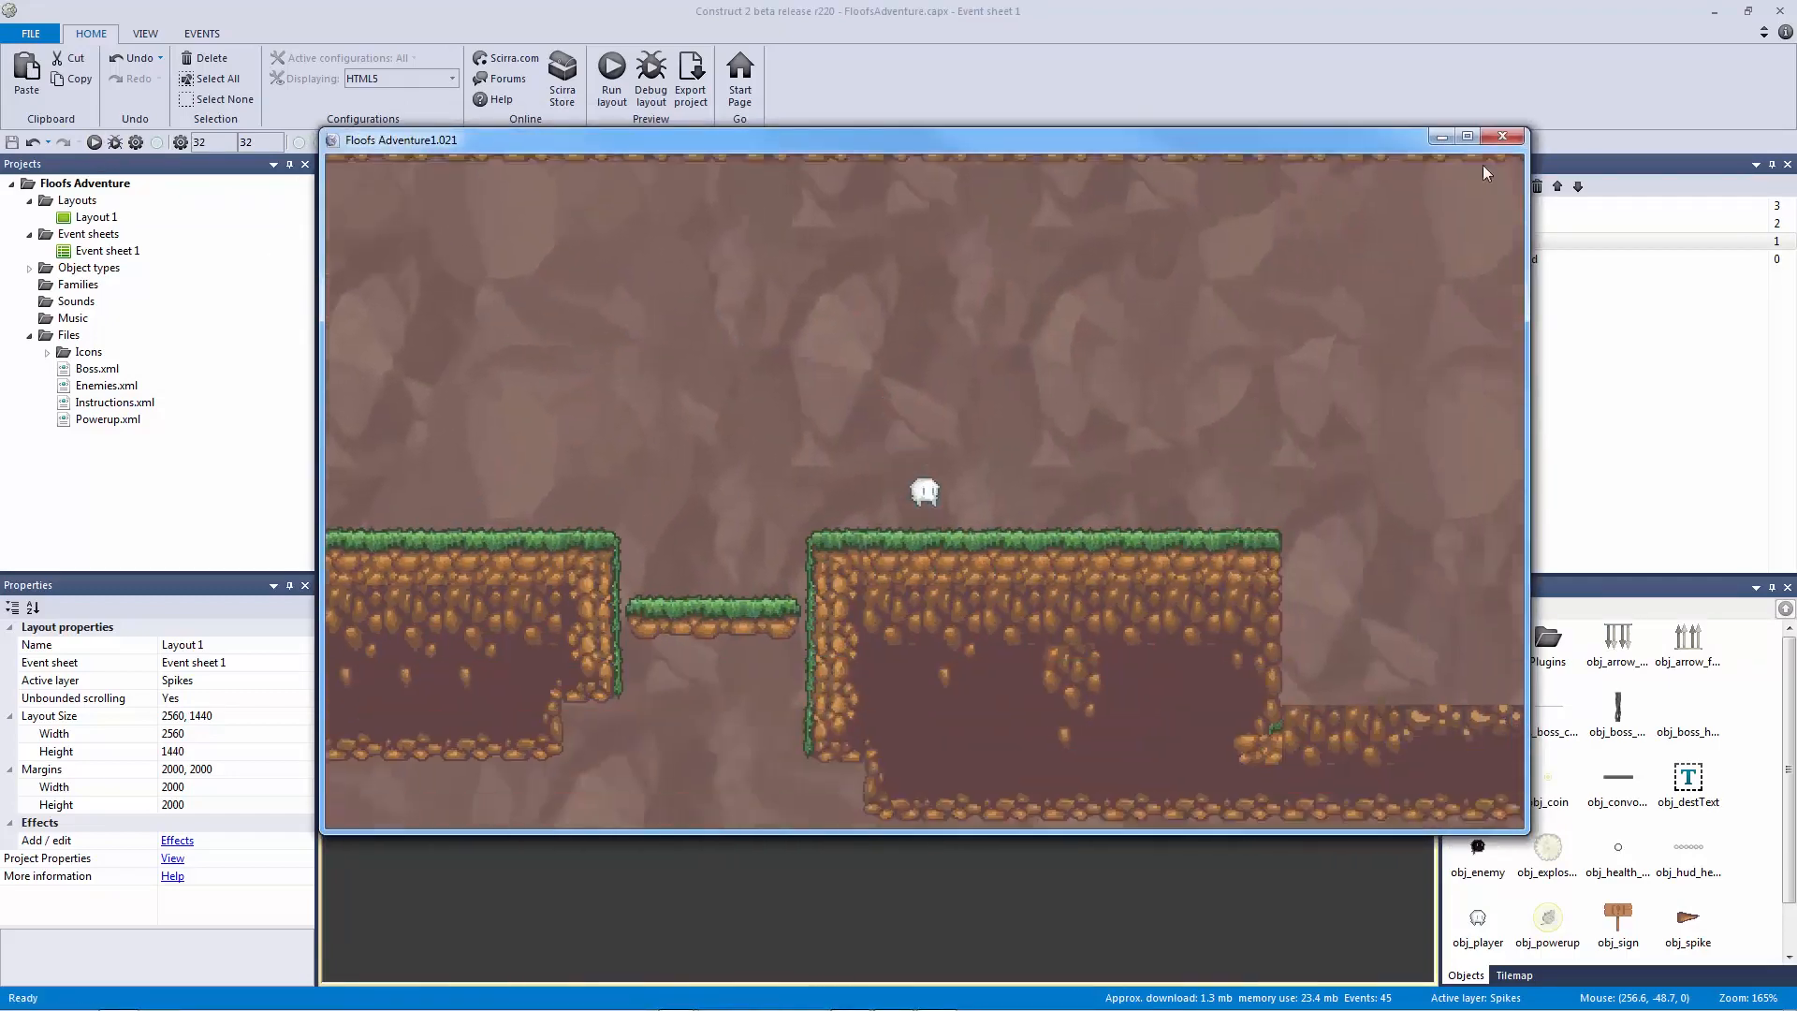
click(1500, 137)
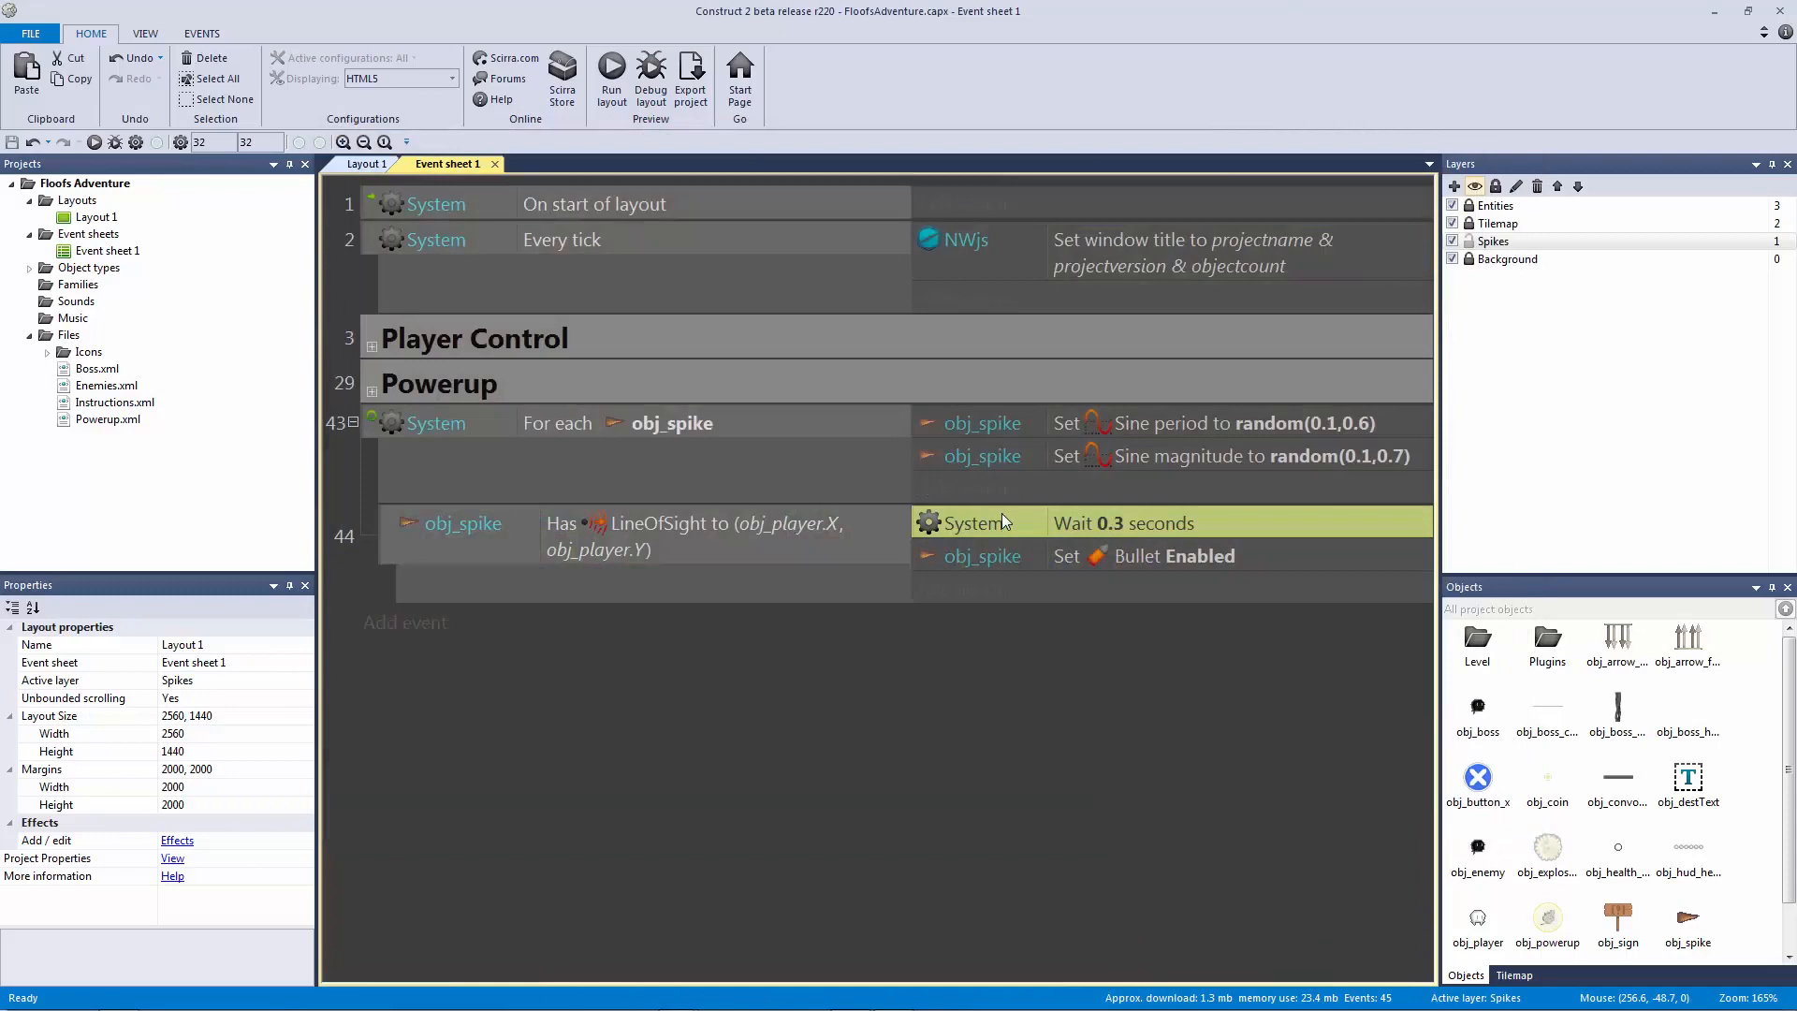
Step: Change the Wait duration to 0.6 seconds and preview the game again
double_click(1001, 522)
text(0.6)
key(Return)
click(94, 142)
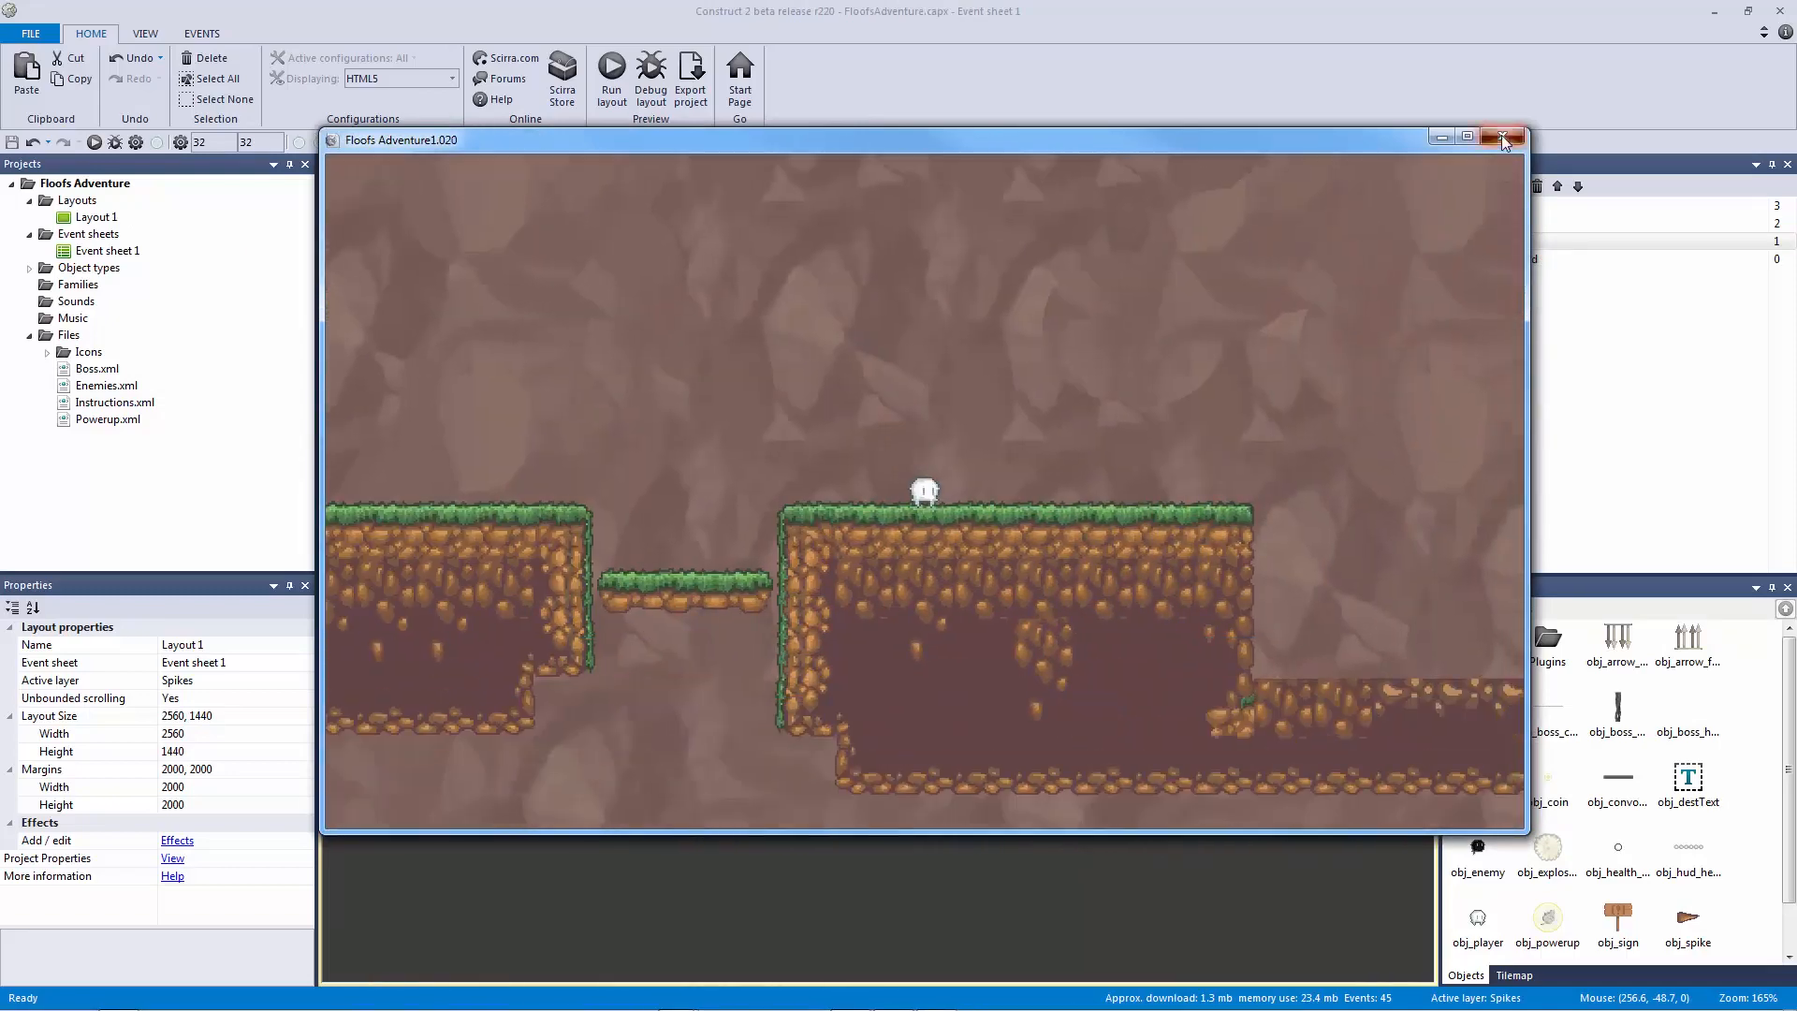
click(1502, 138)
Step: Review the 0.6 second Wait action without changes and go back to Layout 1
double_click(1175, 524)
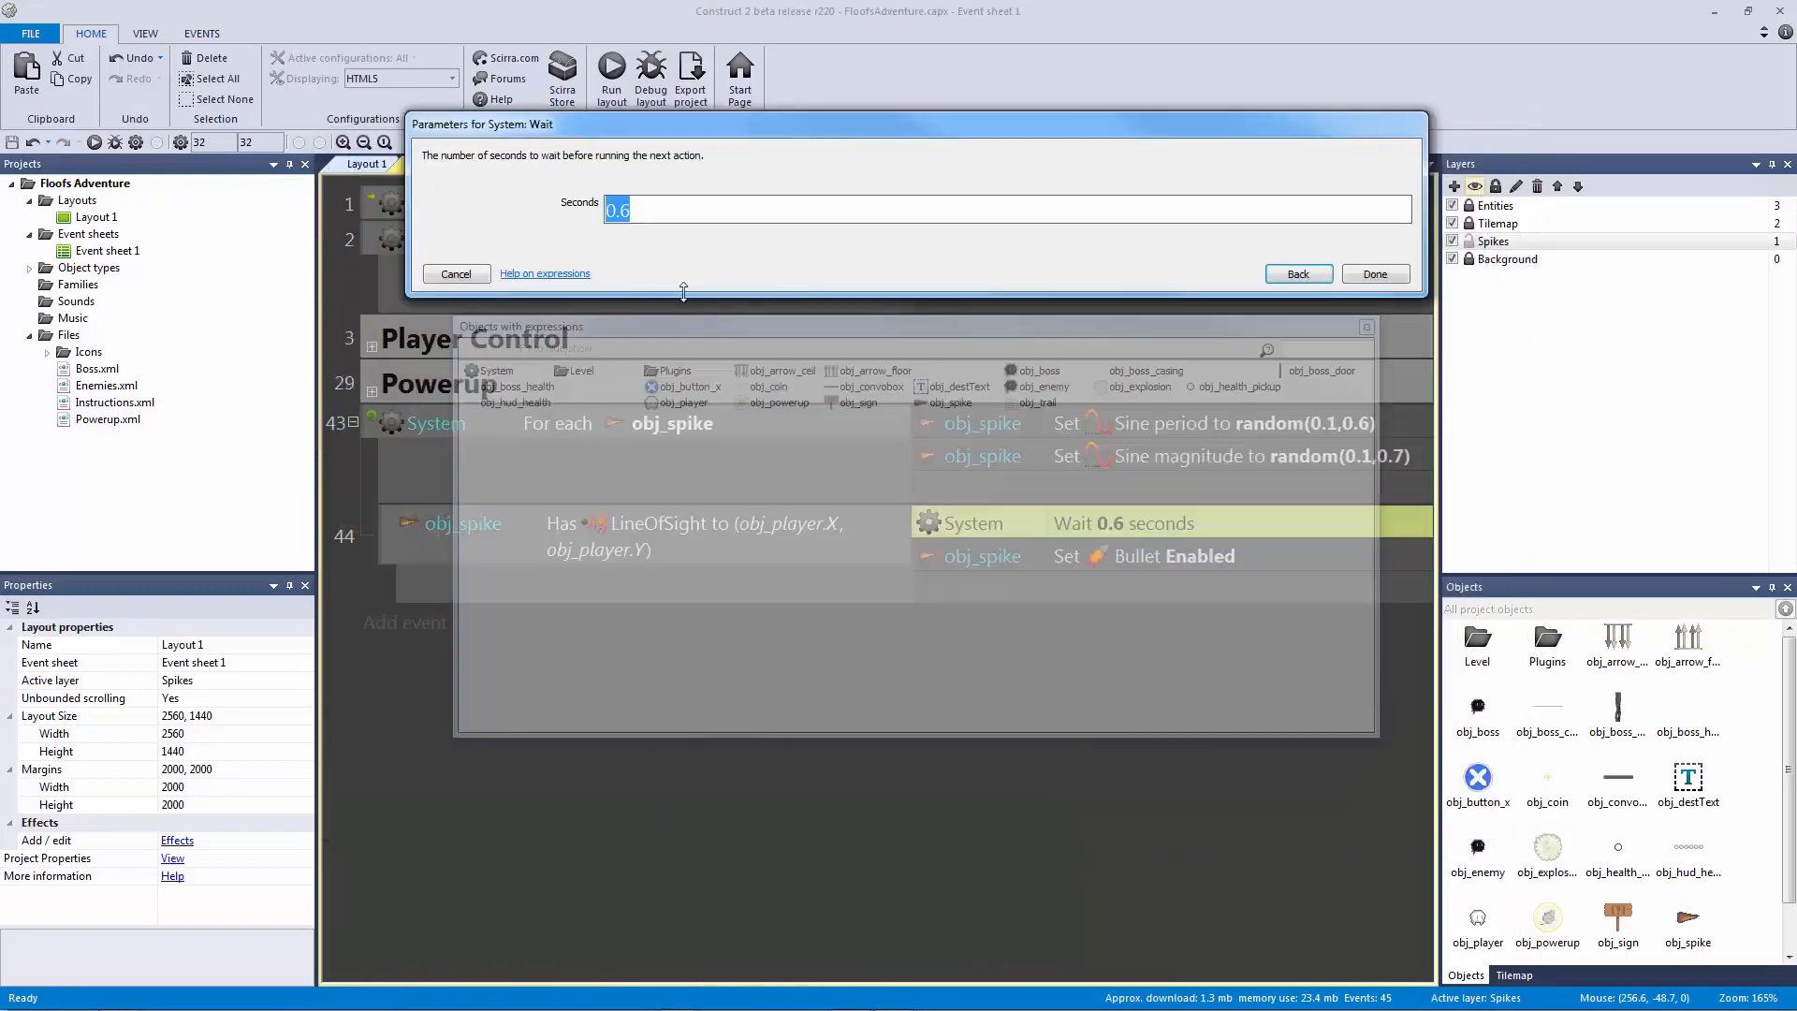
click(458, 274)
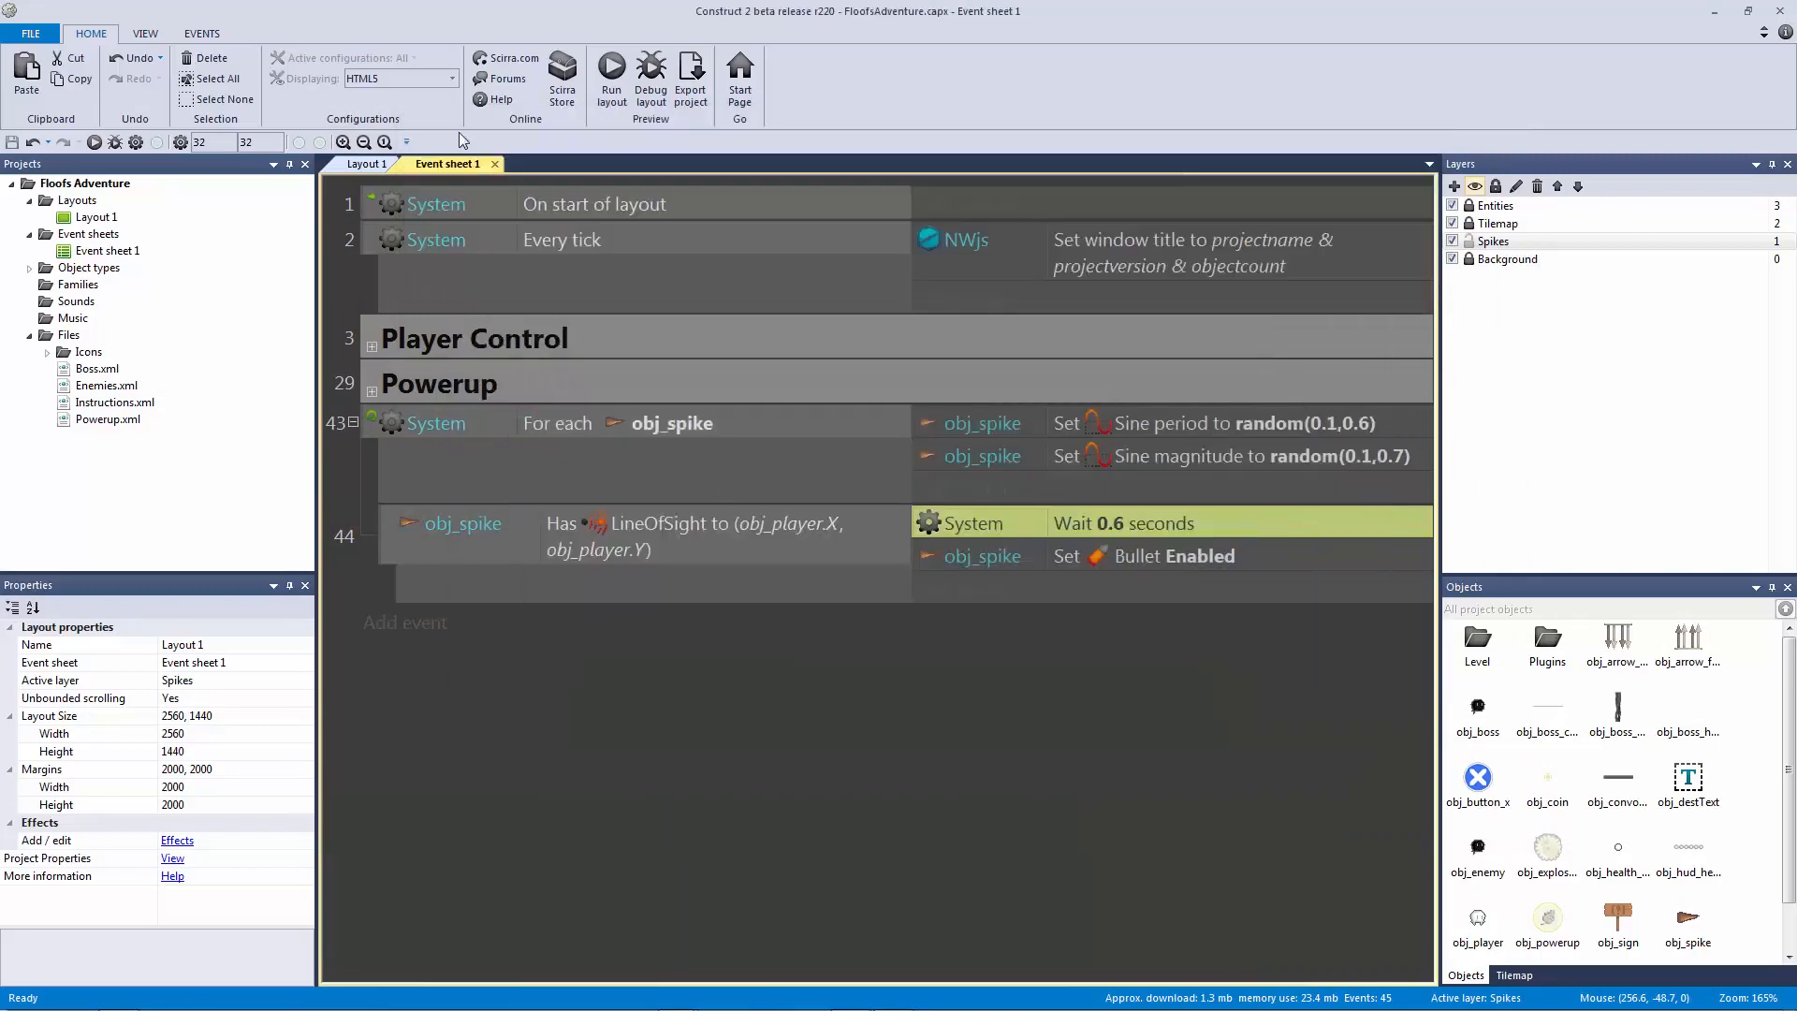
click(368, 164)
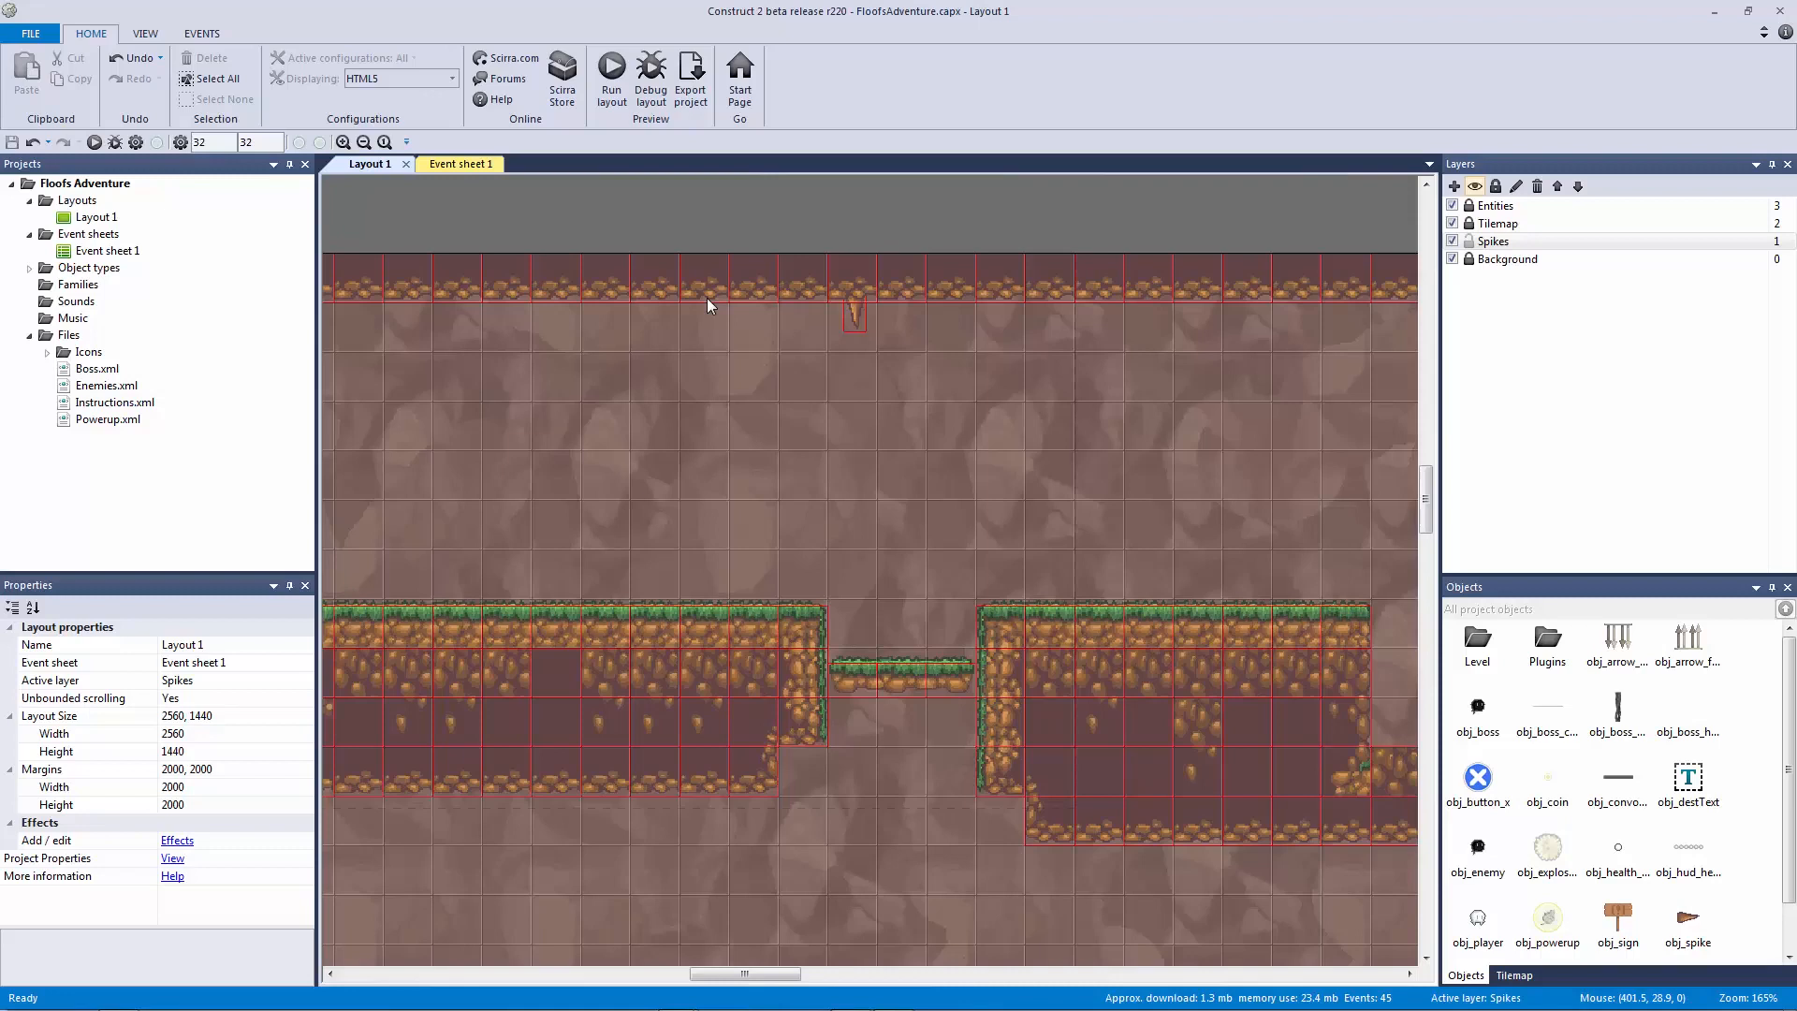
click(477, 165)
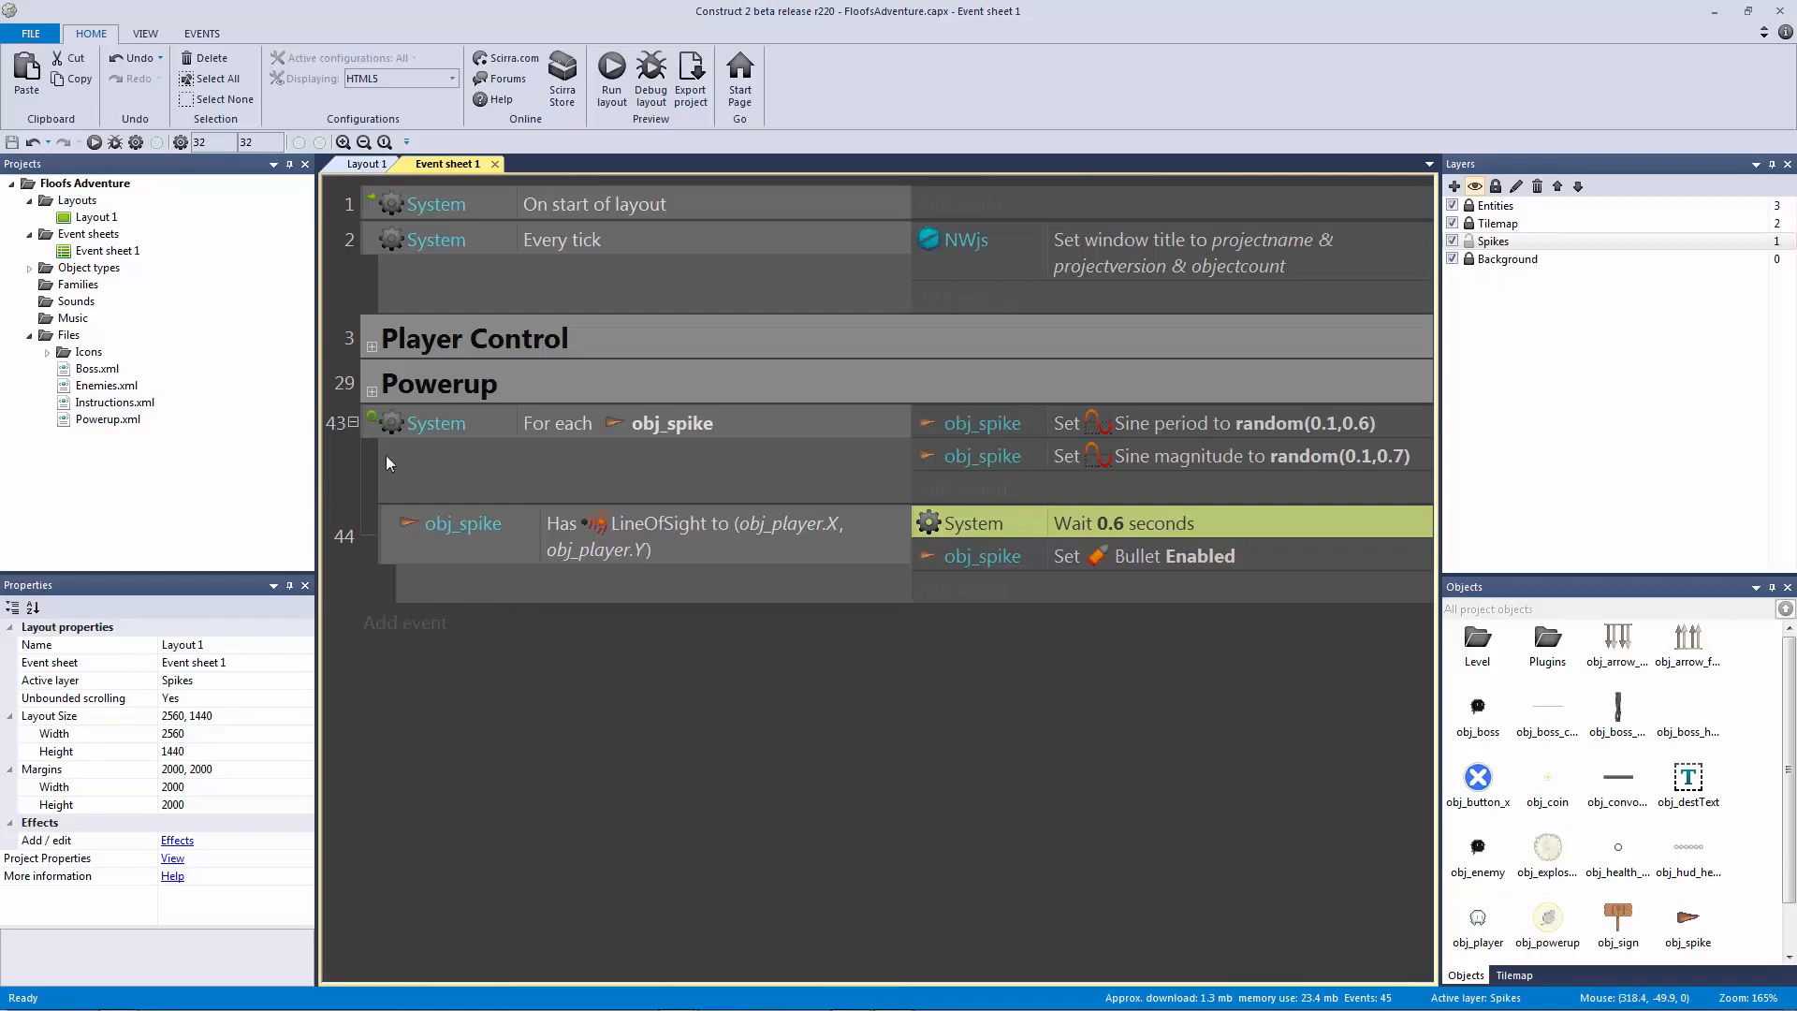
Step: Add a new event with the condition obj_spike On collision with tm_level
click(369, 423)
click(538, 687)
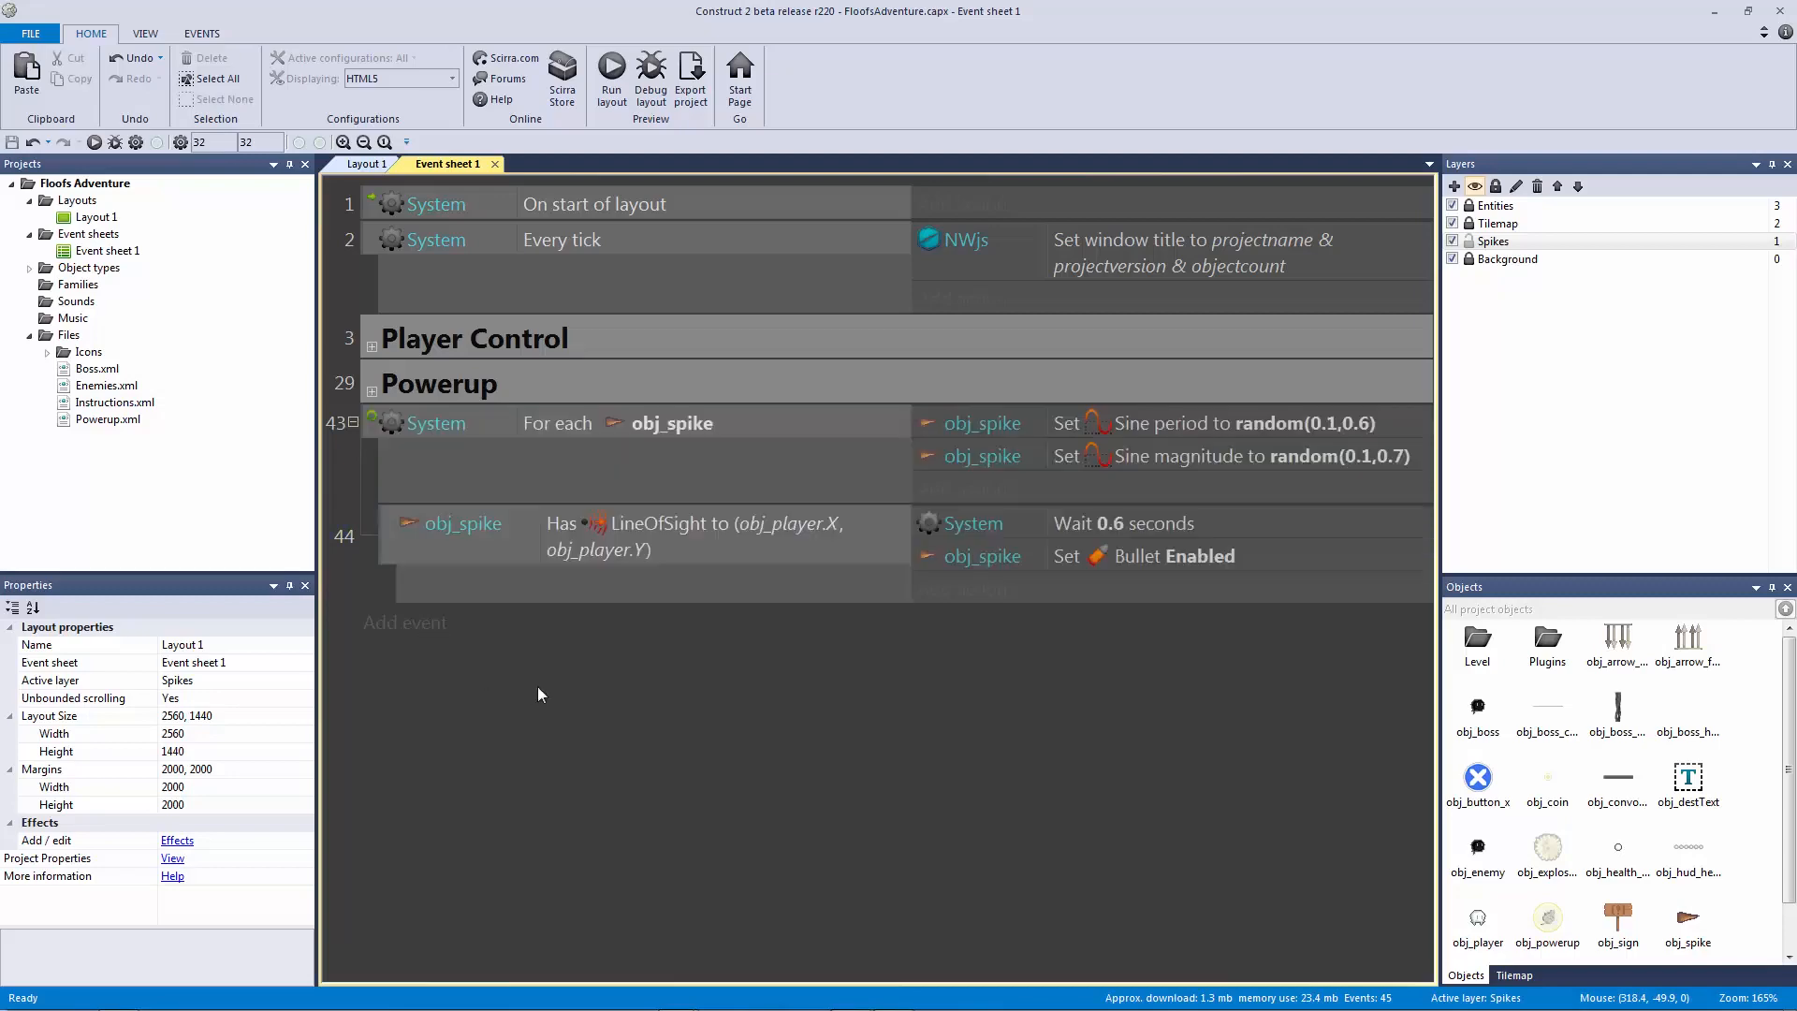
click(432, 634)
click(1058, 333)
double_click(1055, 338)
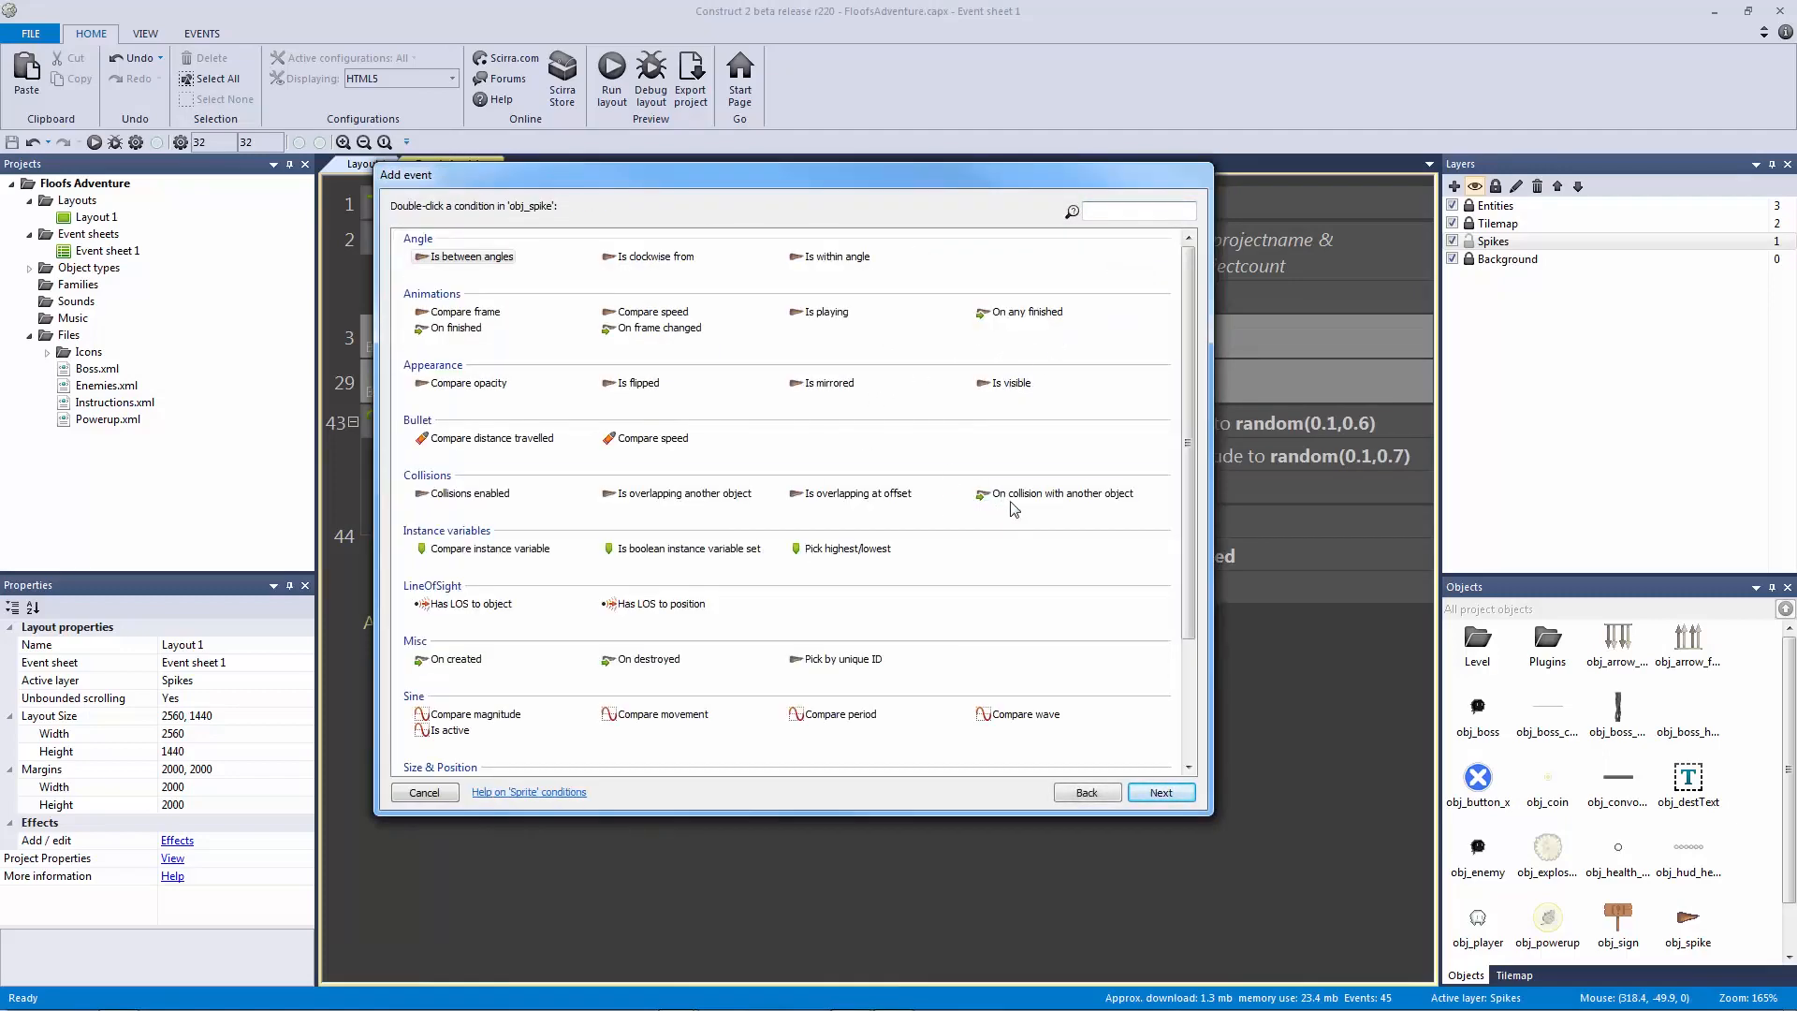
double_click(1062, 494)
click(702, 205)
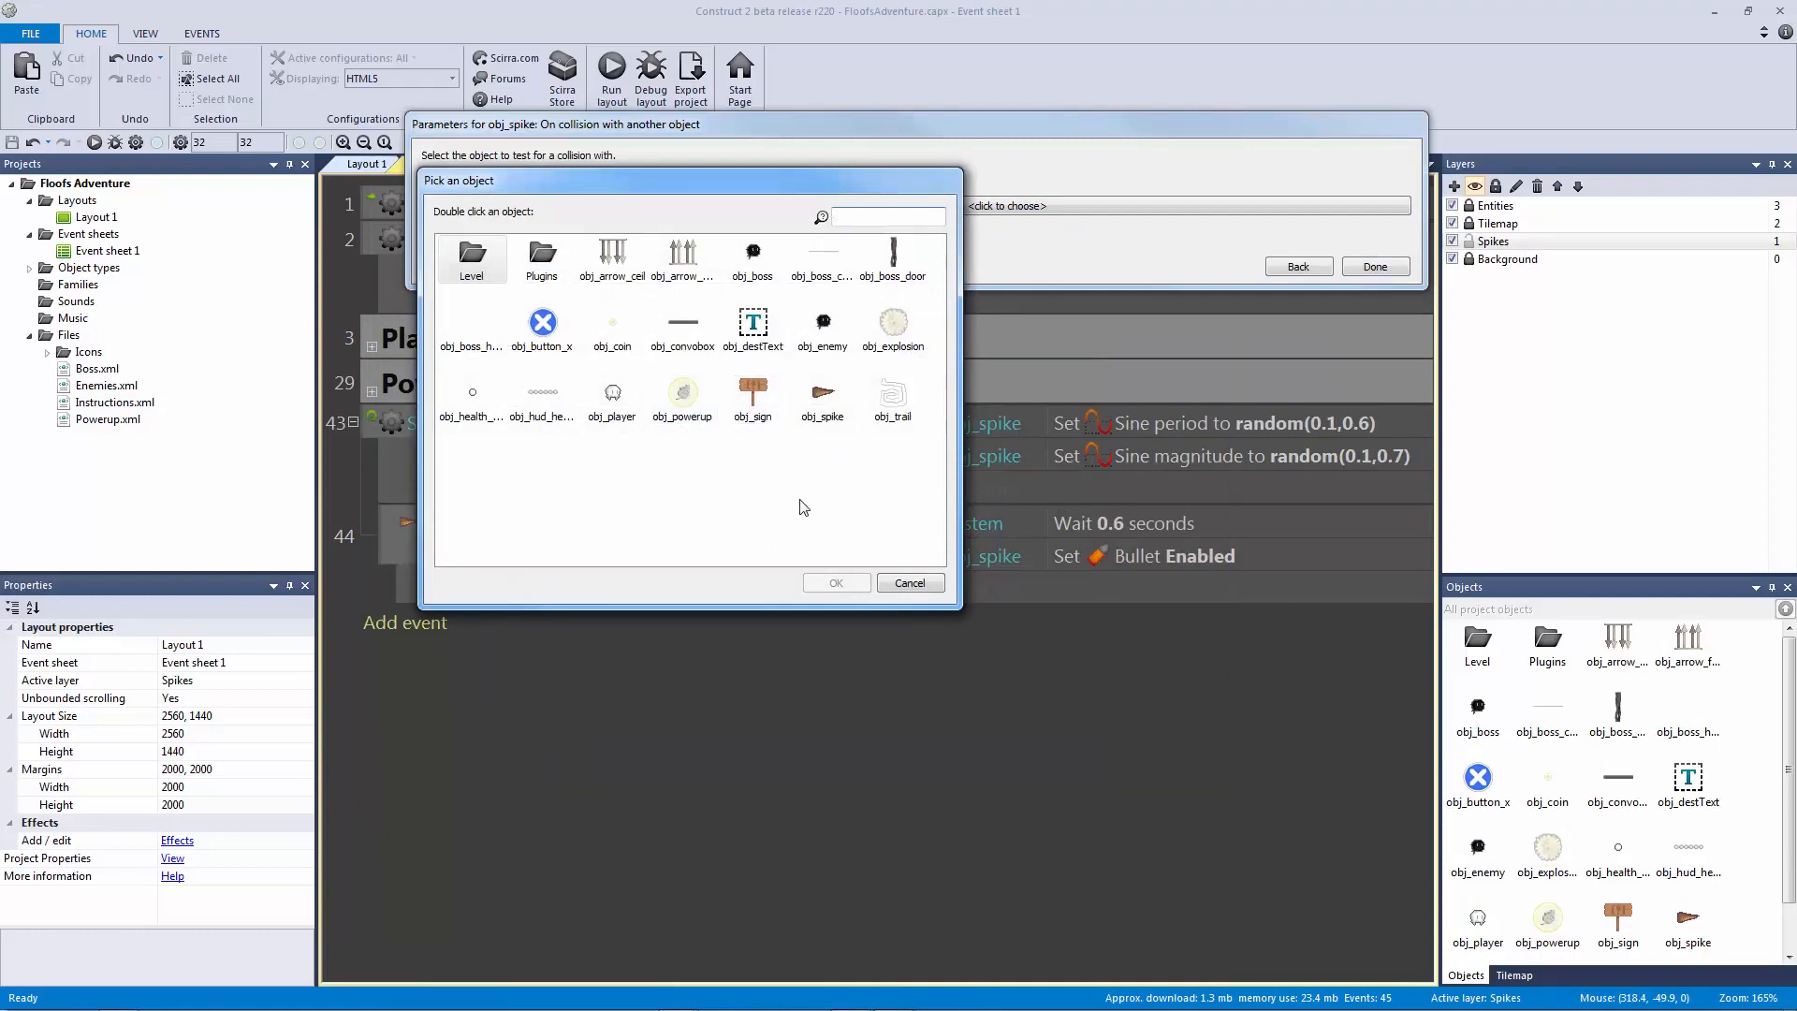
double_click(471, 254)
double_click(613, 258)
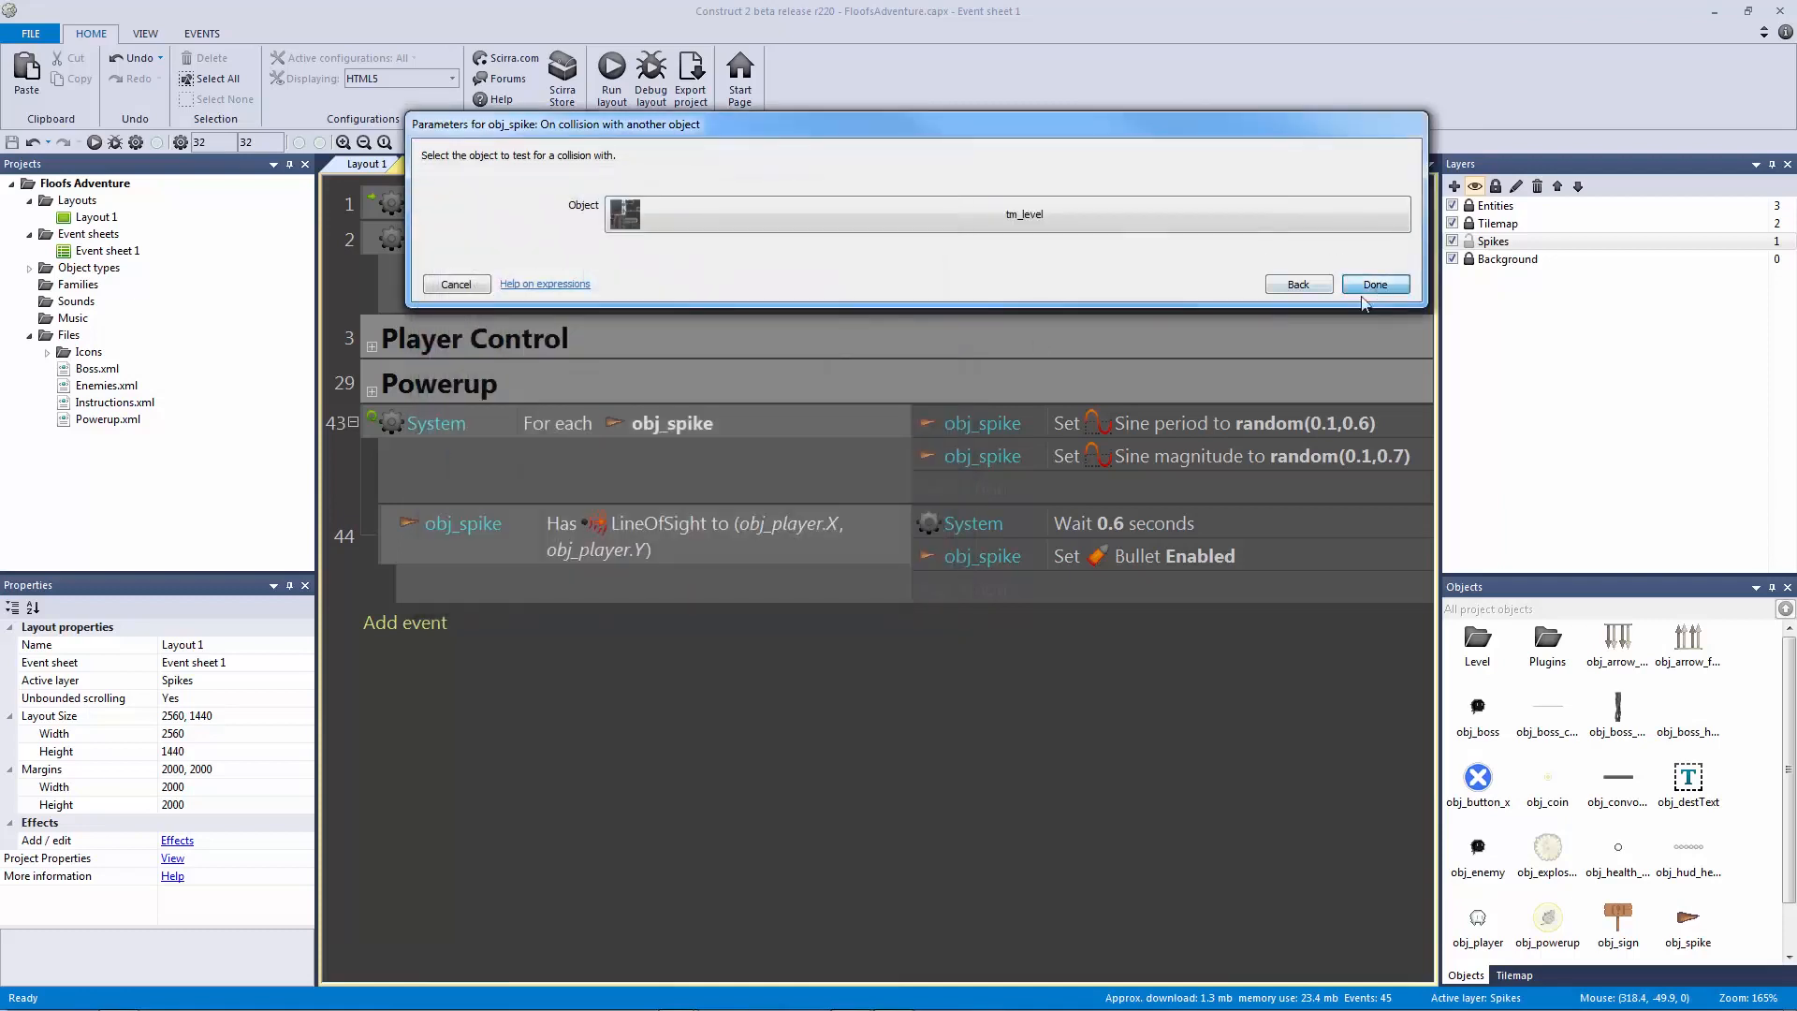
click(1375, 267)
Step: Give the collision event an obj_spike Destroy action, then save and preview the layout
click(695, 723)
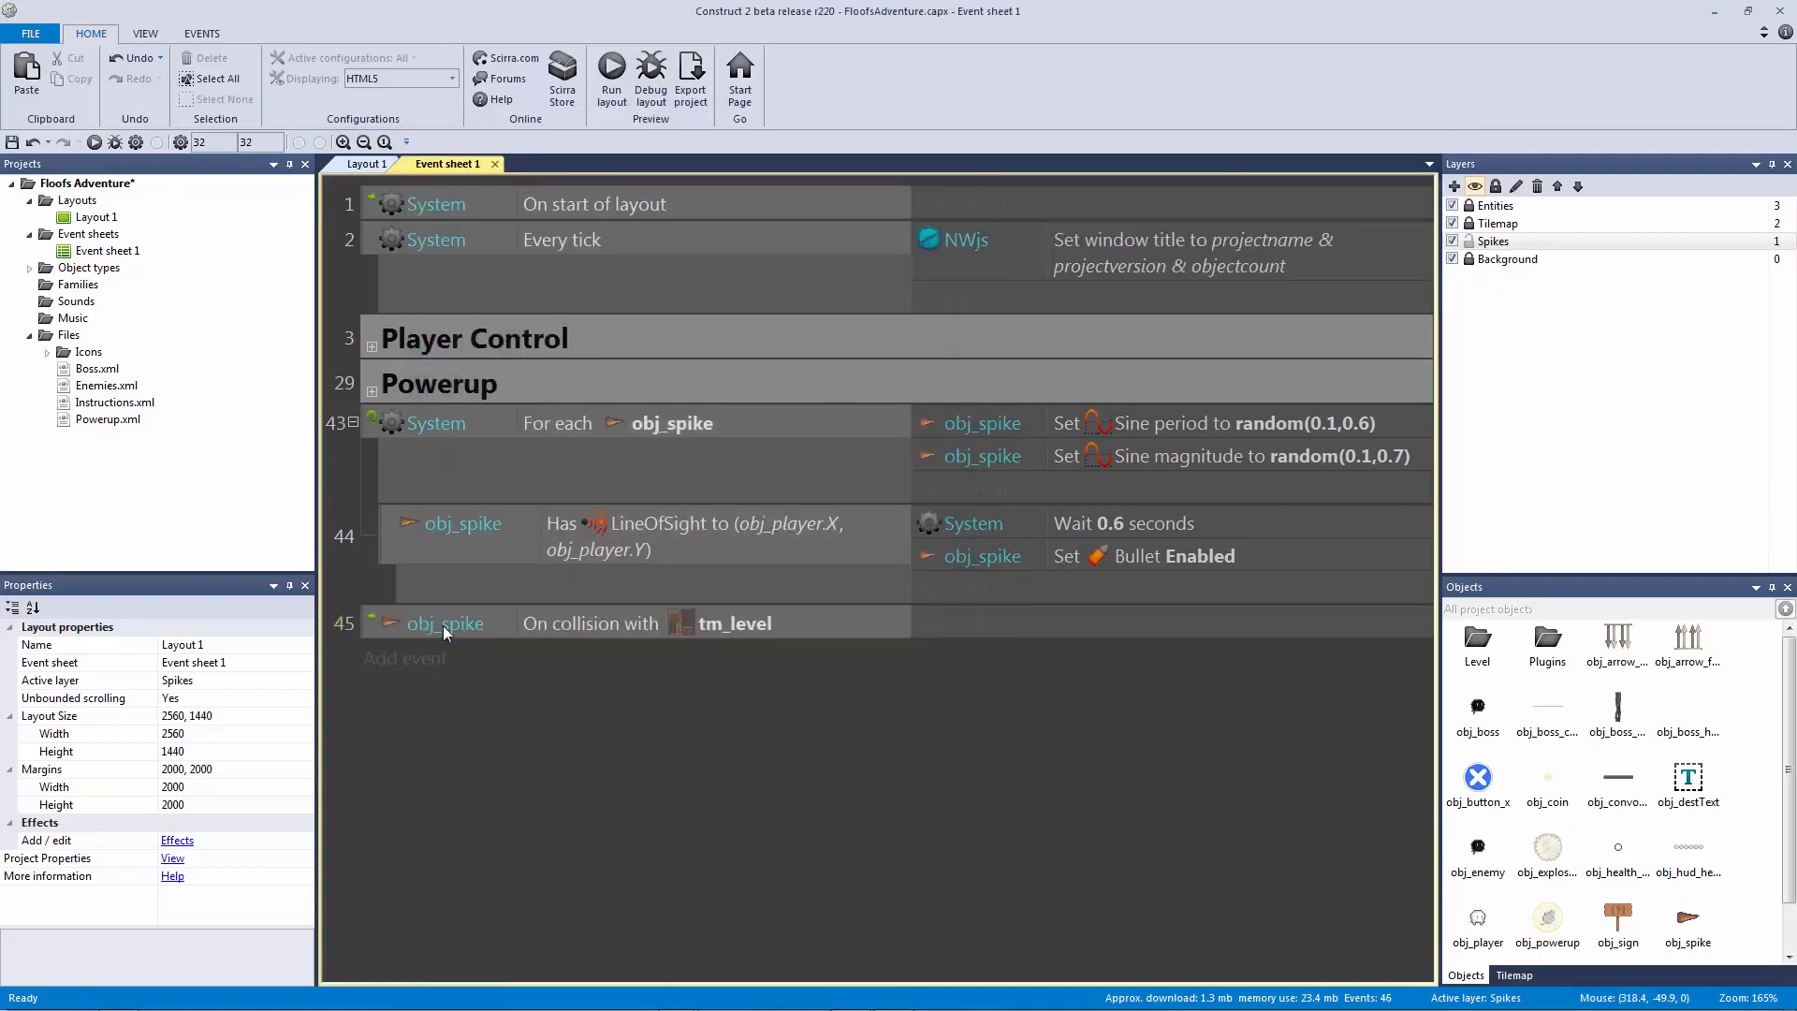
click(693, 633)
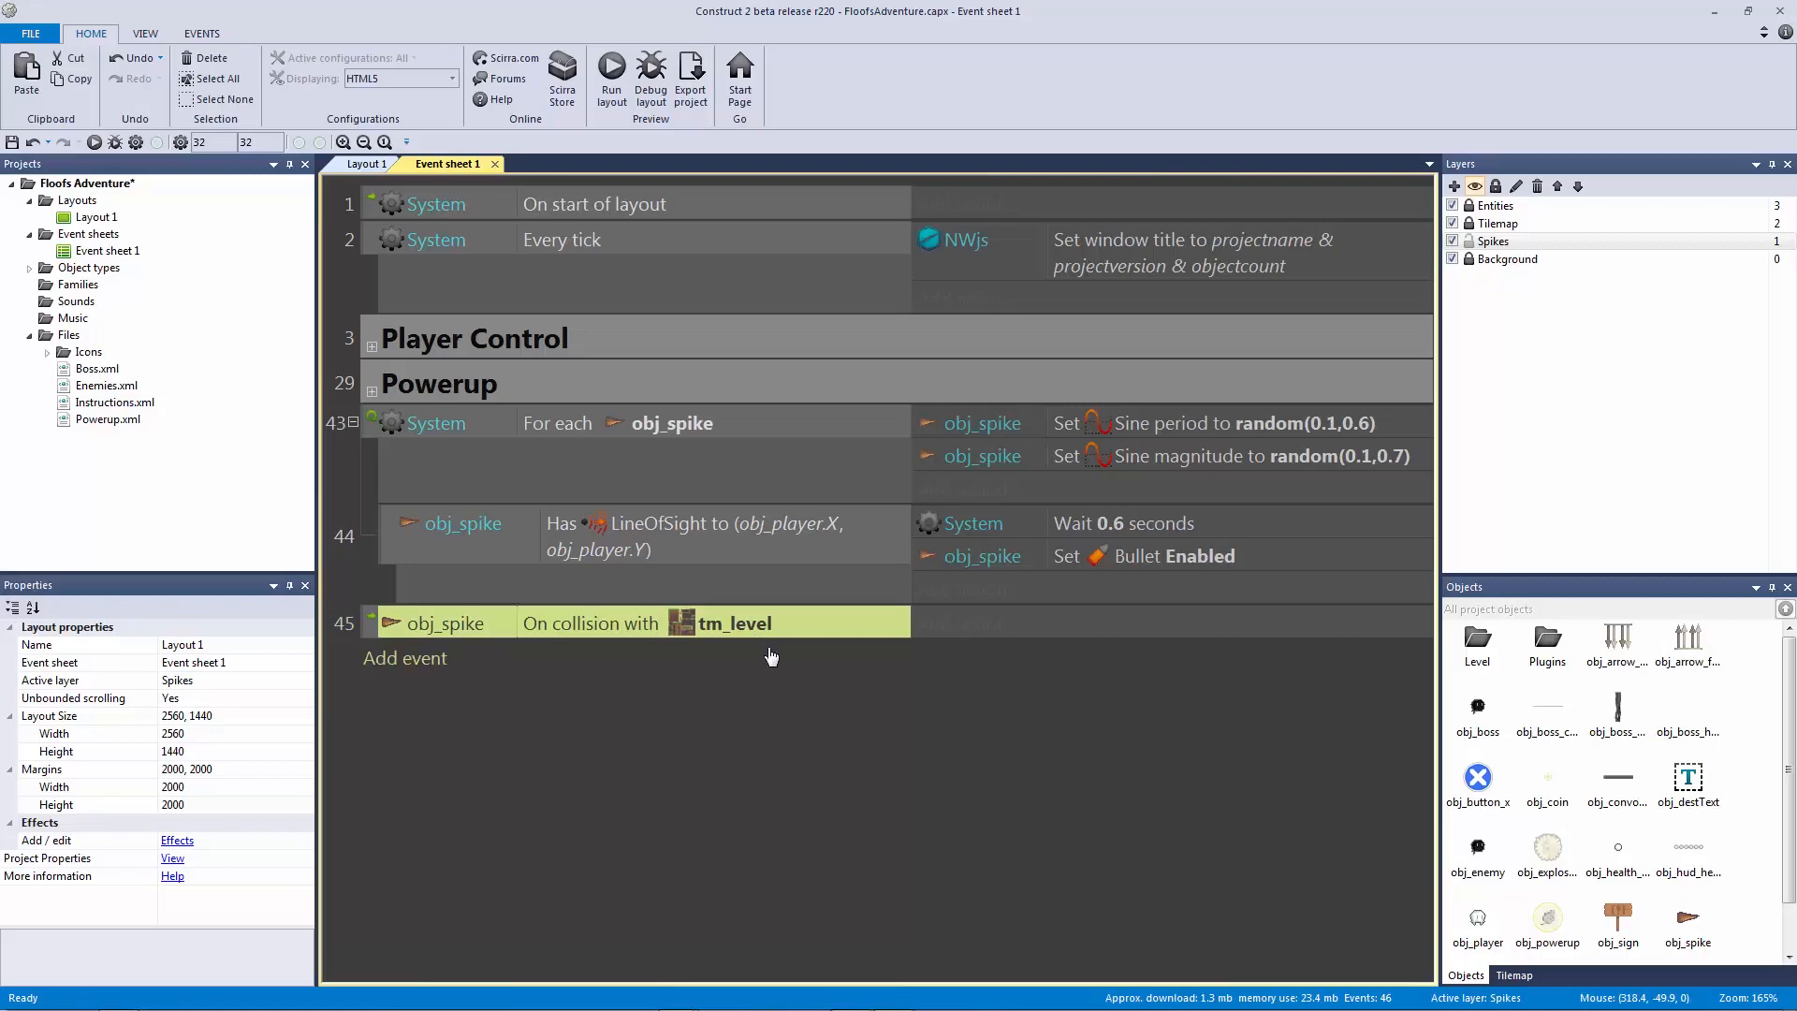
click(973, 629)
double_click(1058, 318)
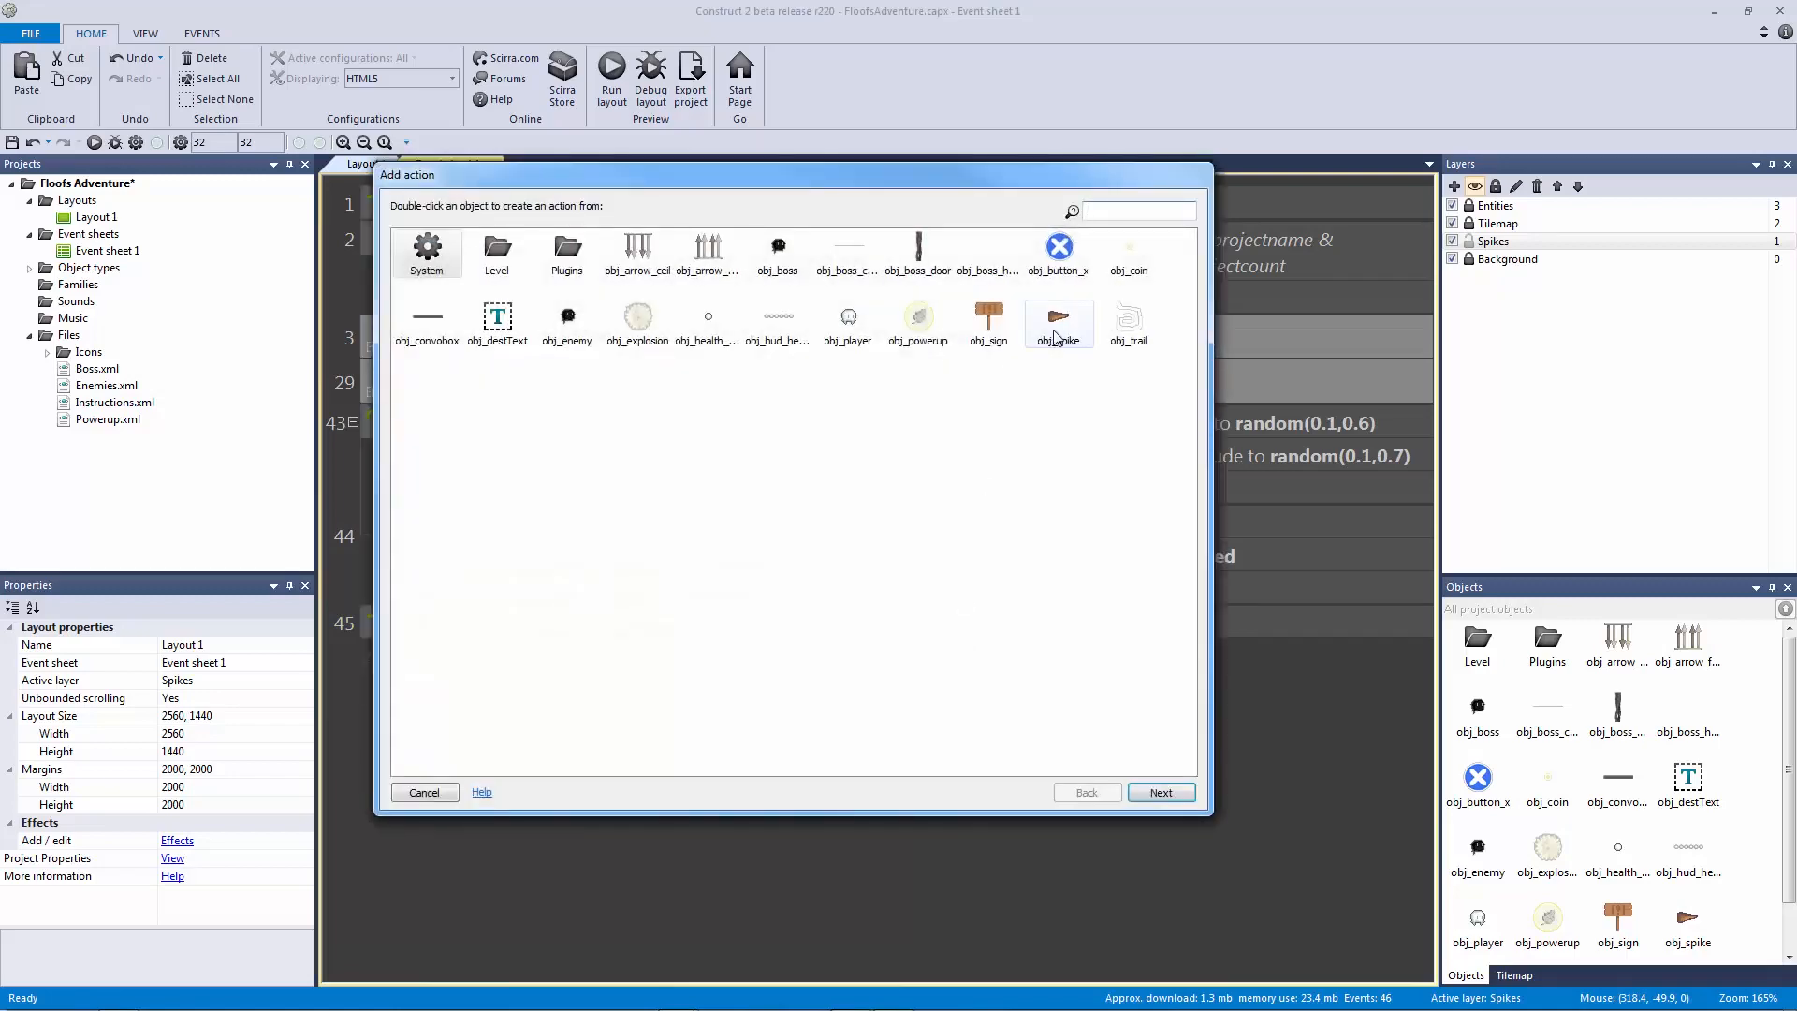
text(des)
double_click(448, 257)
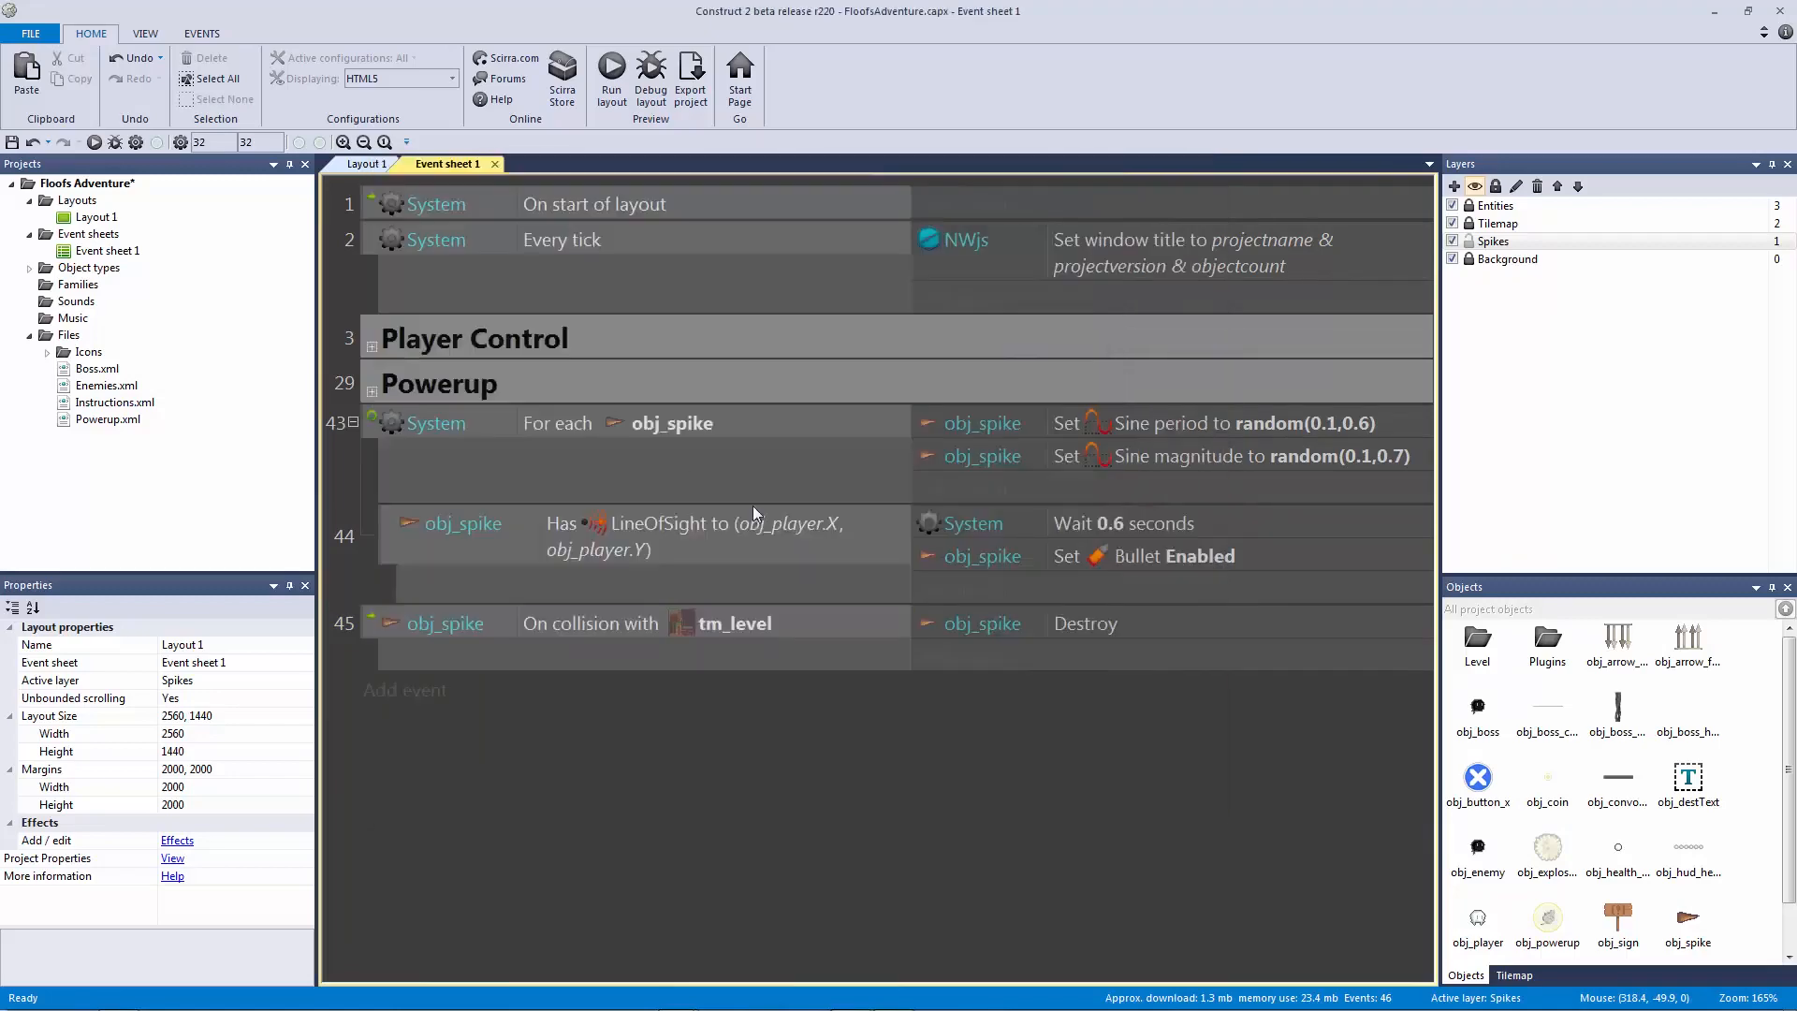
key(ctrl+s)
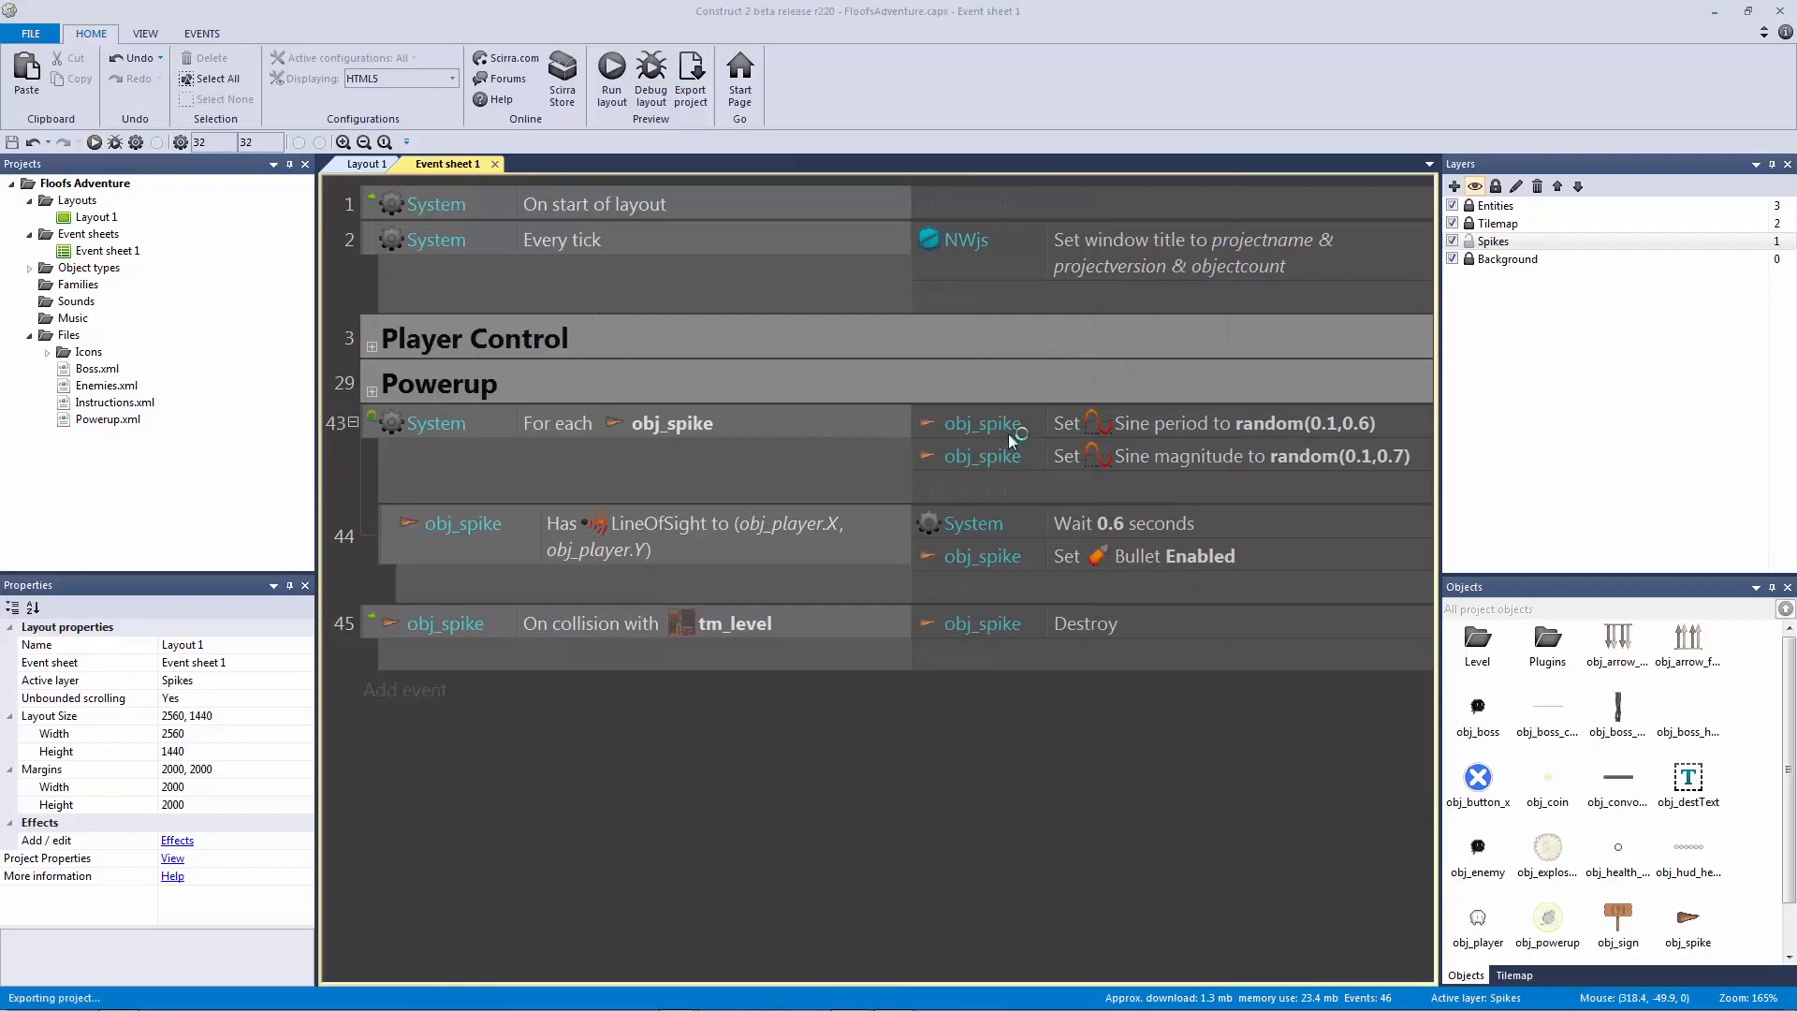
key(F5)
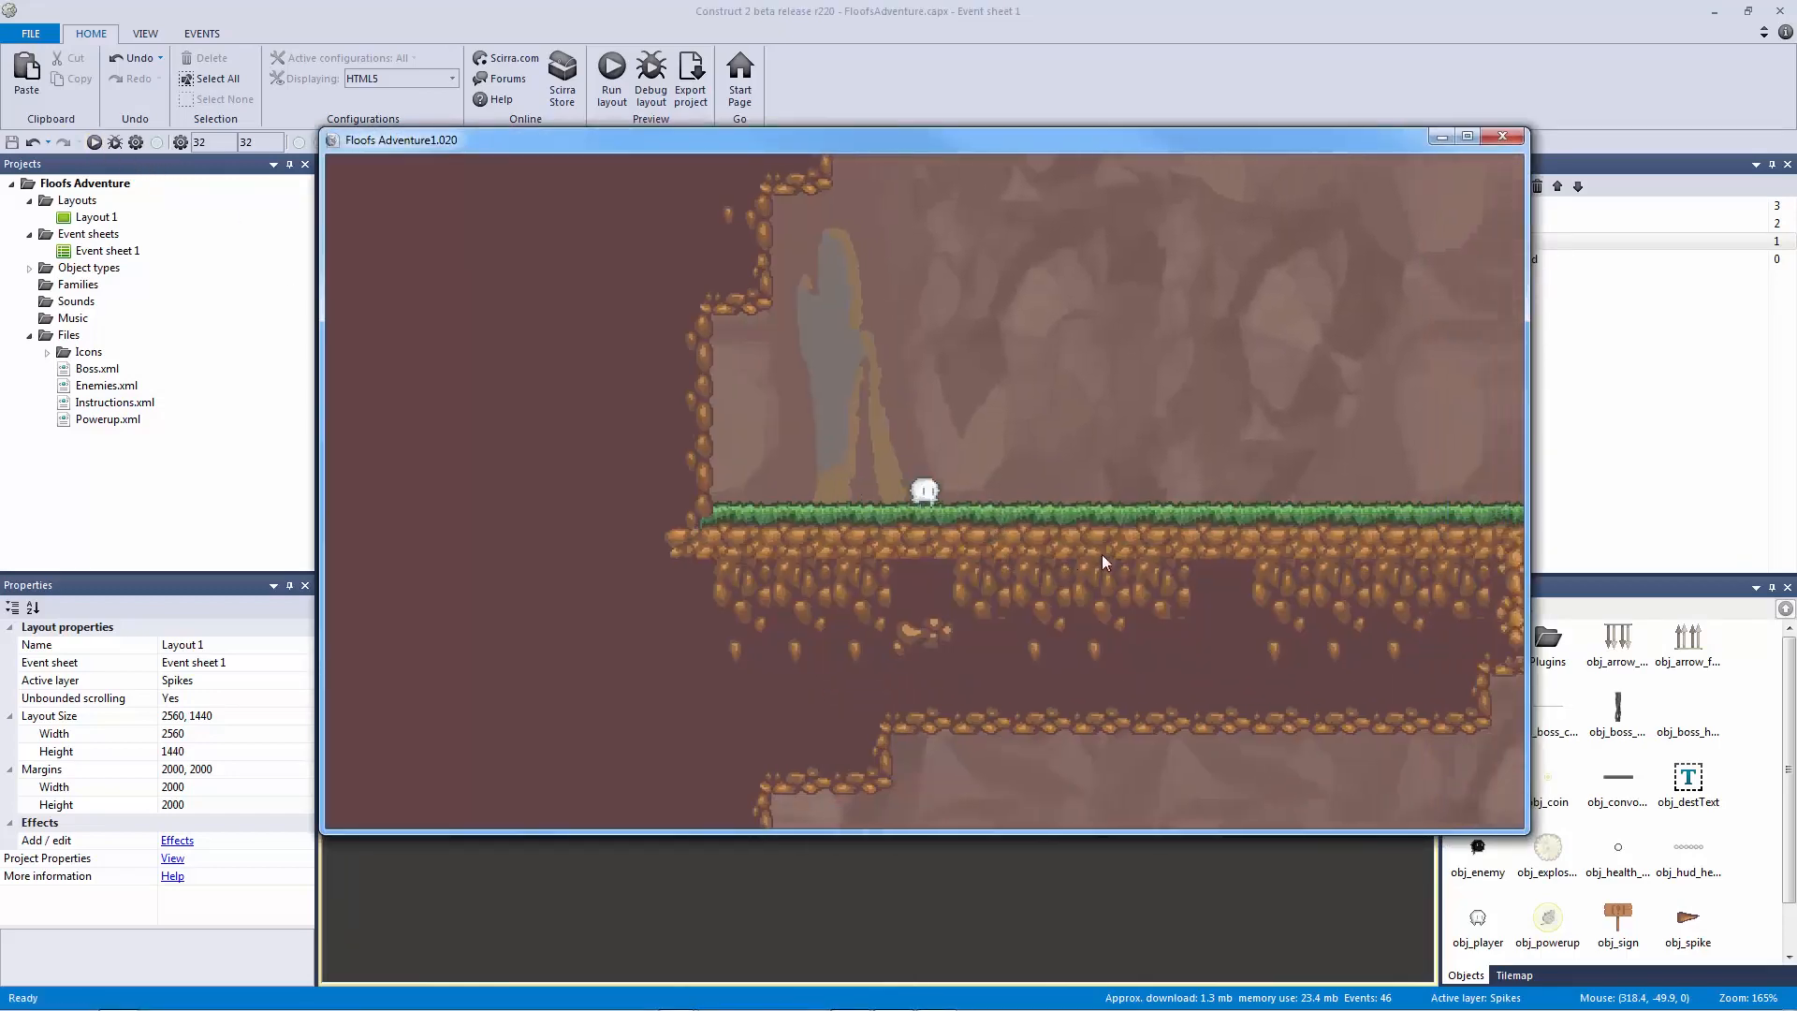
Step: Lengthen the spike's Wait action from 0.6 to 1 second
key(Right)
key(Right)
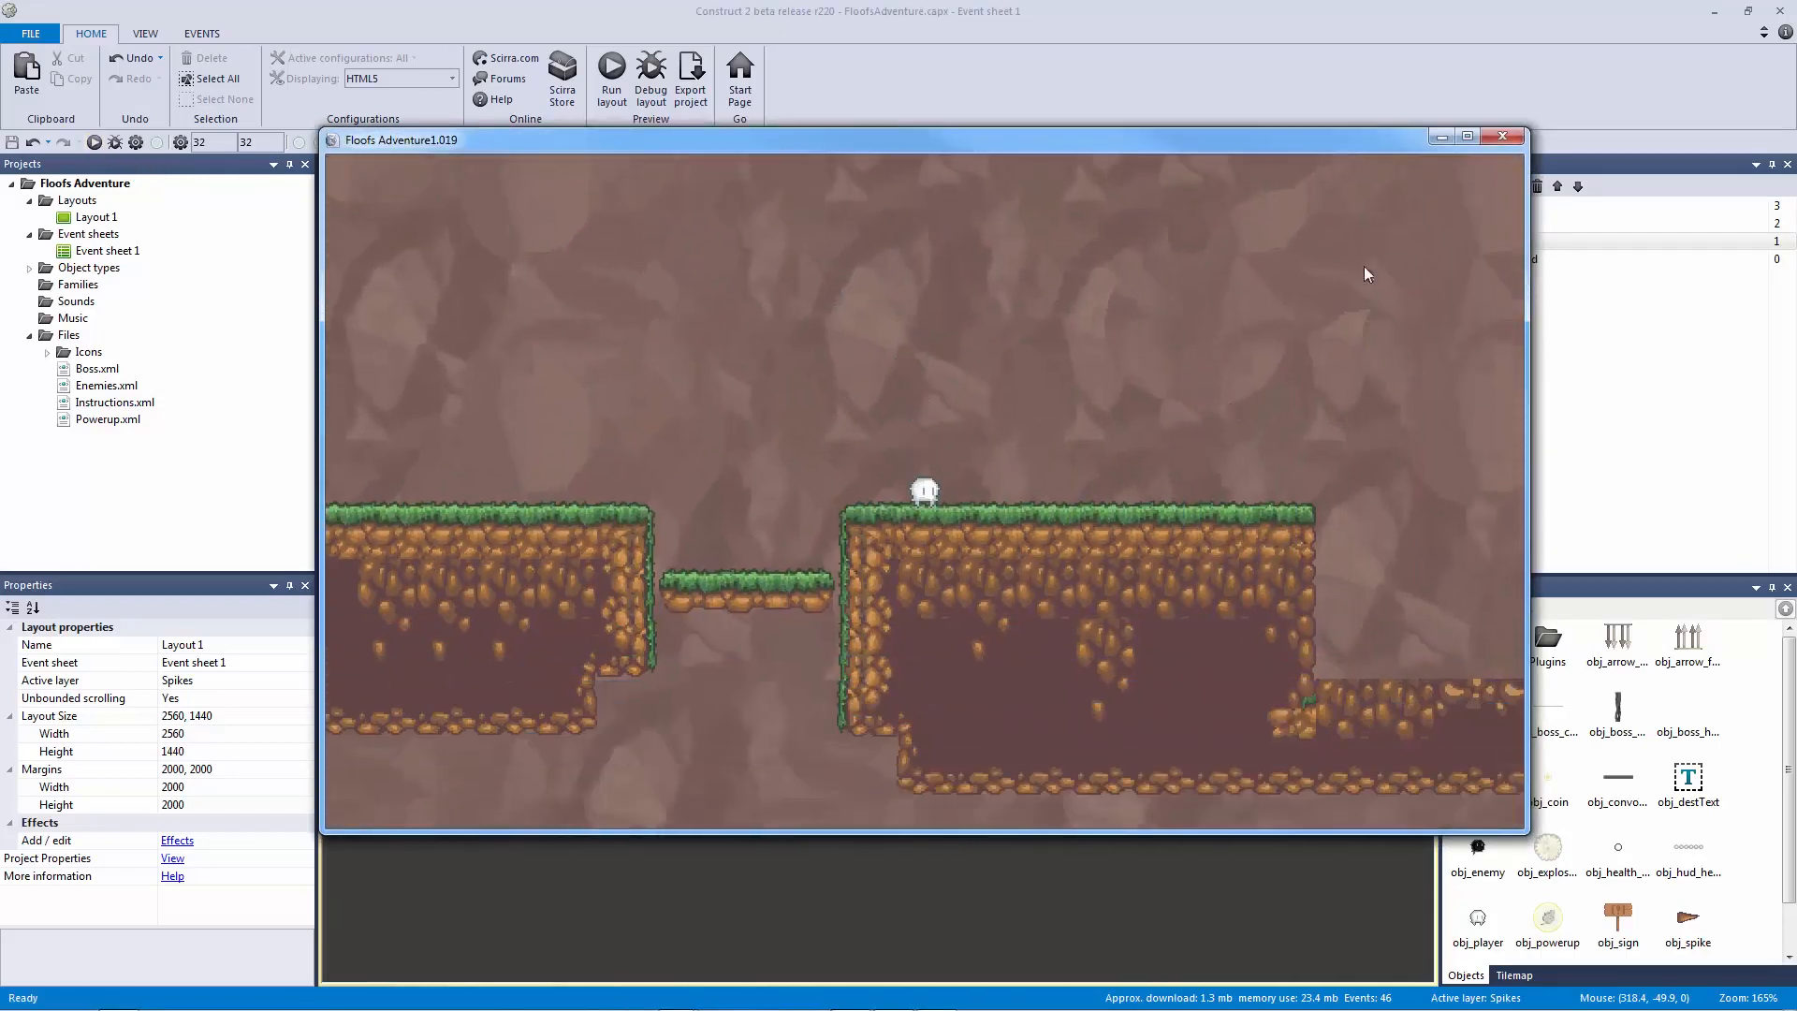
click(1499, 140)
click(1158, 530)
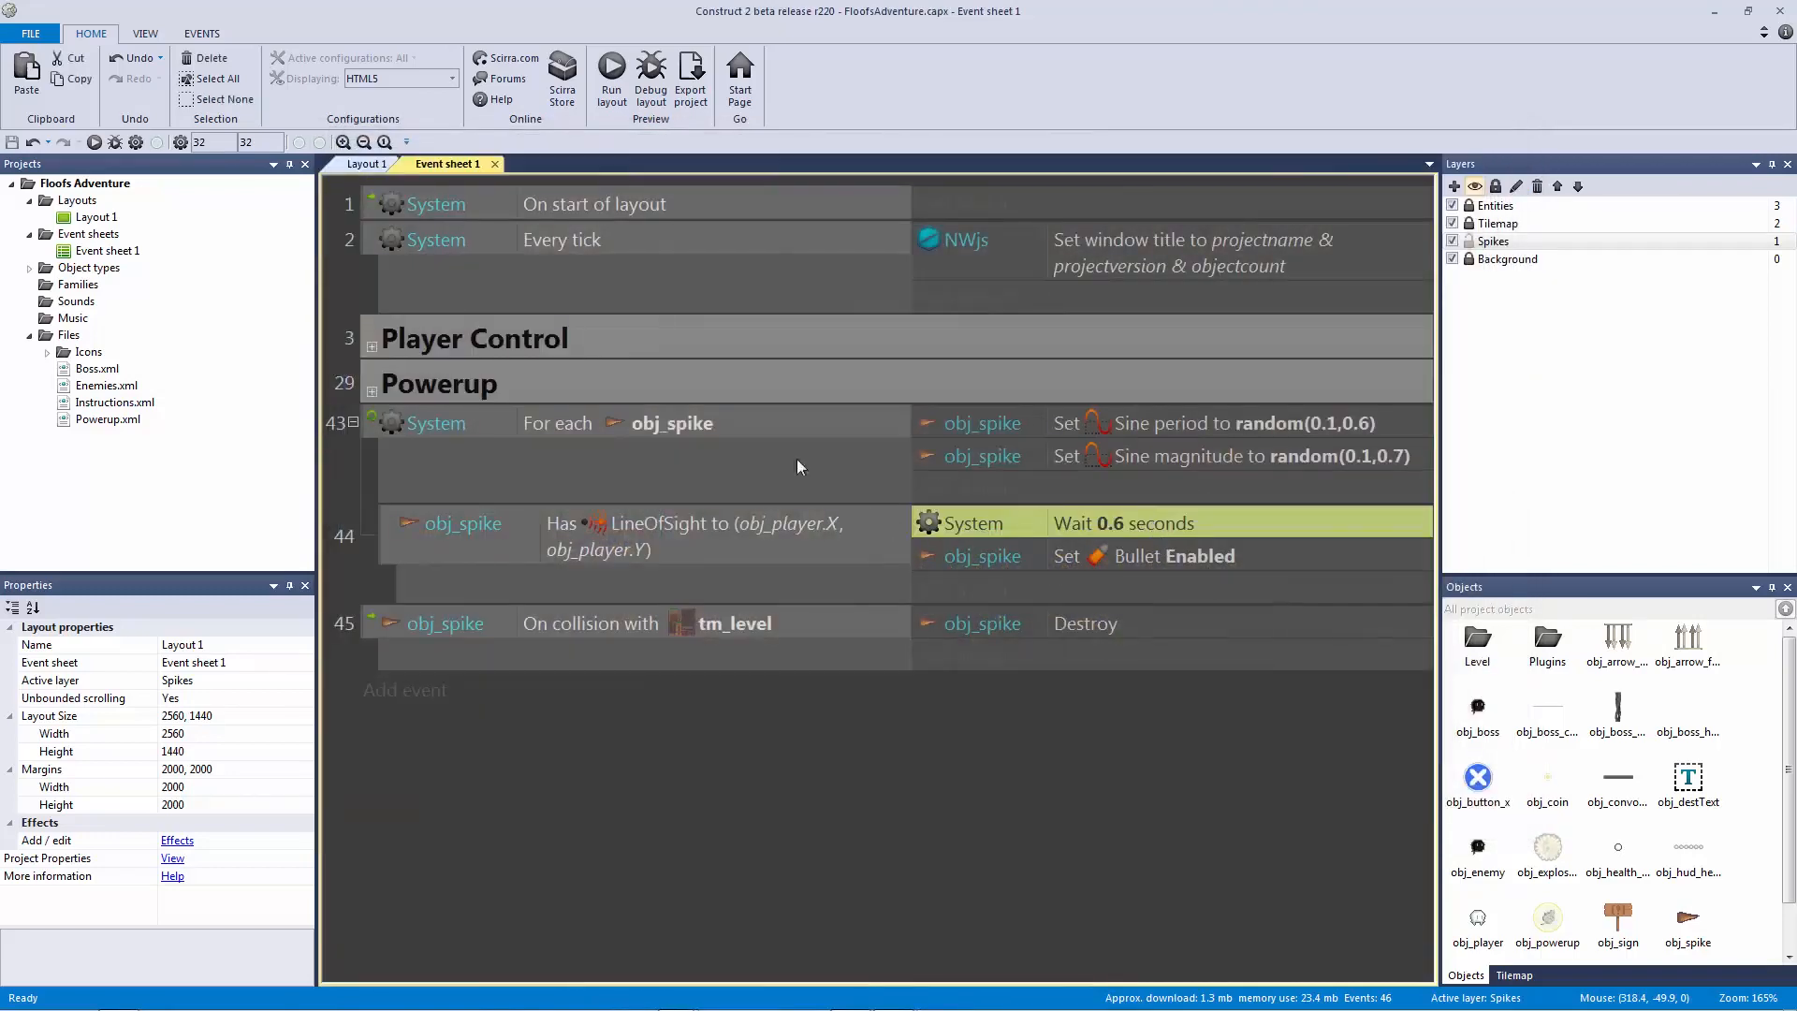
double_click(1130, 520)
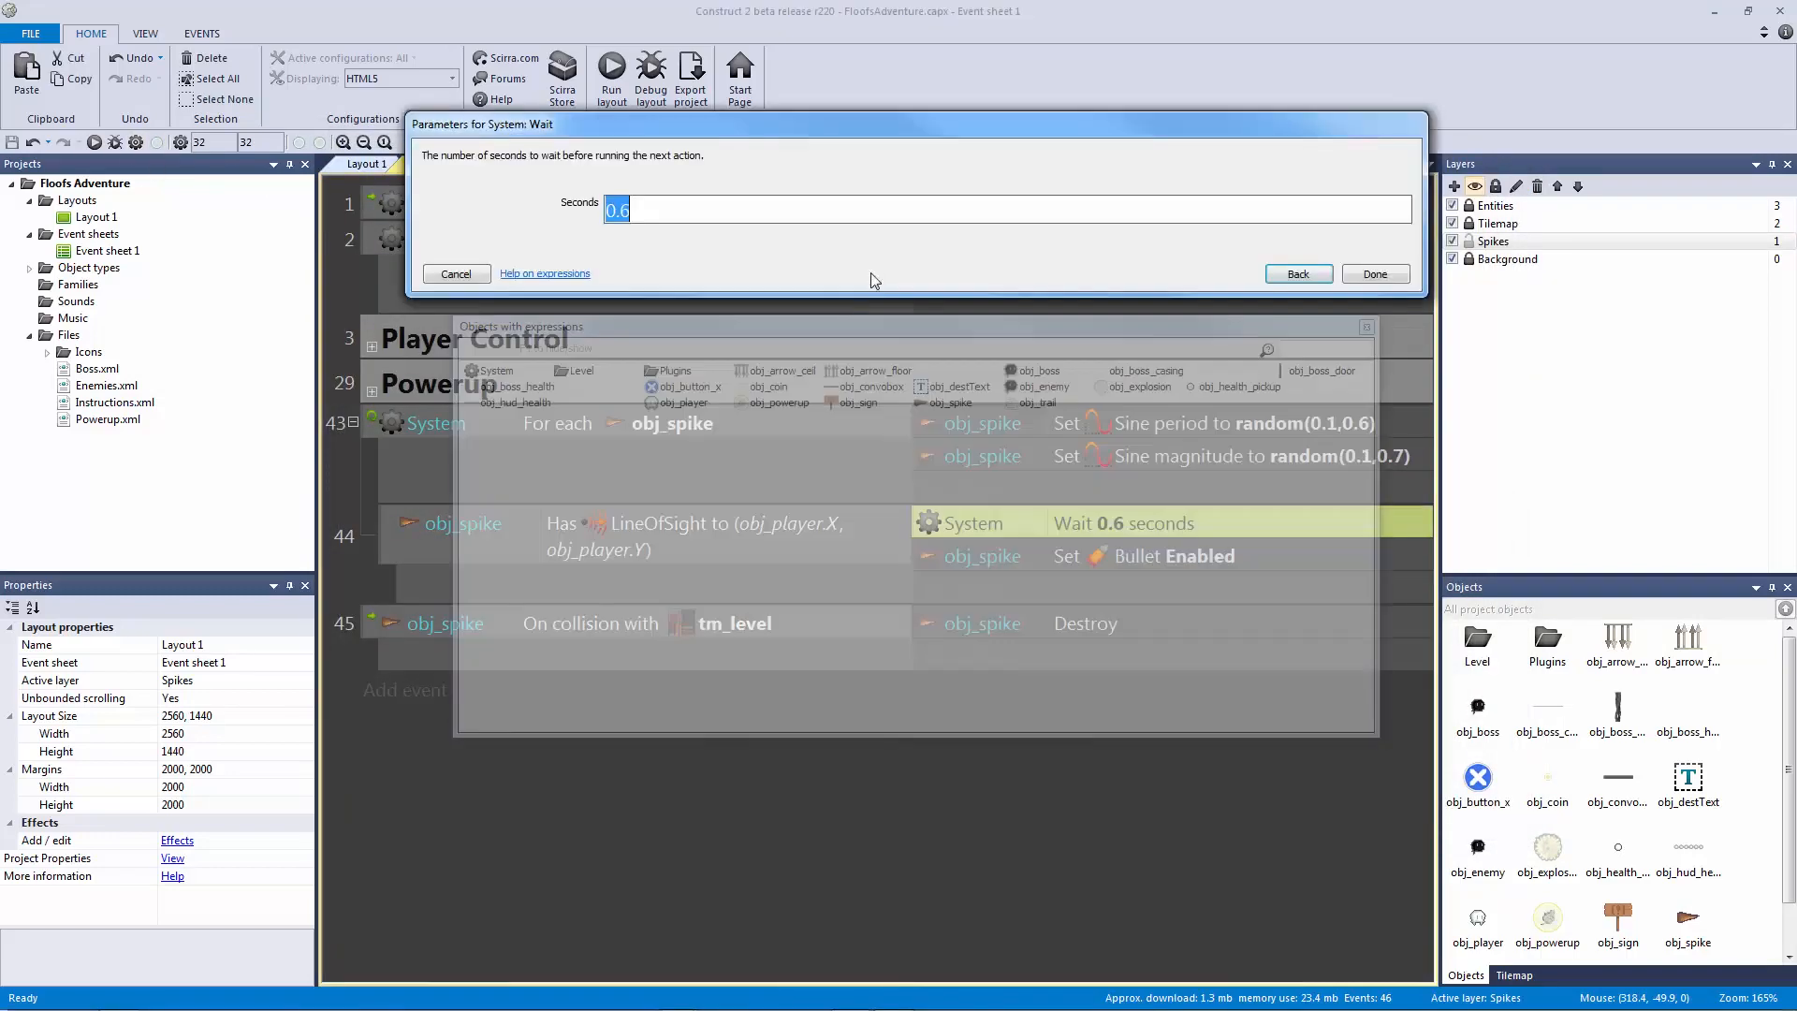
text(1)
key(Return)
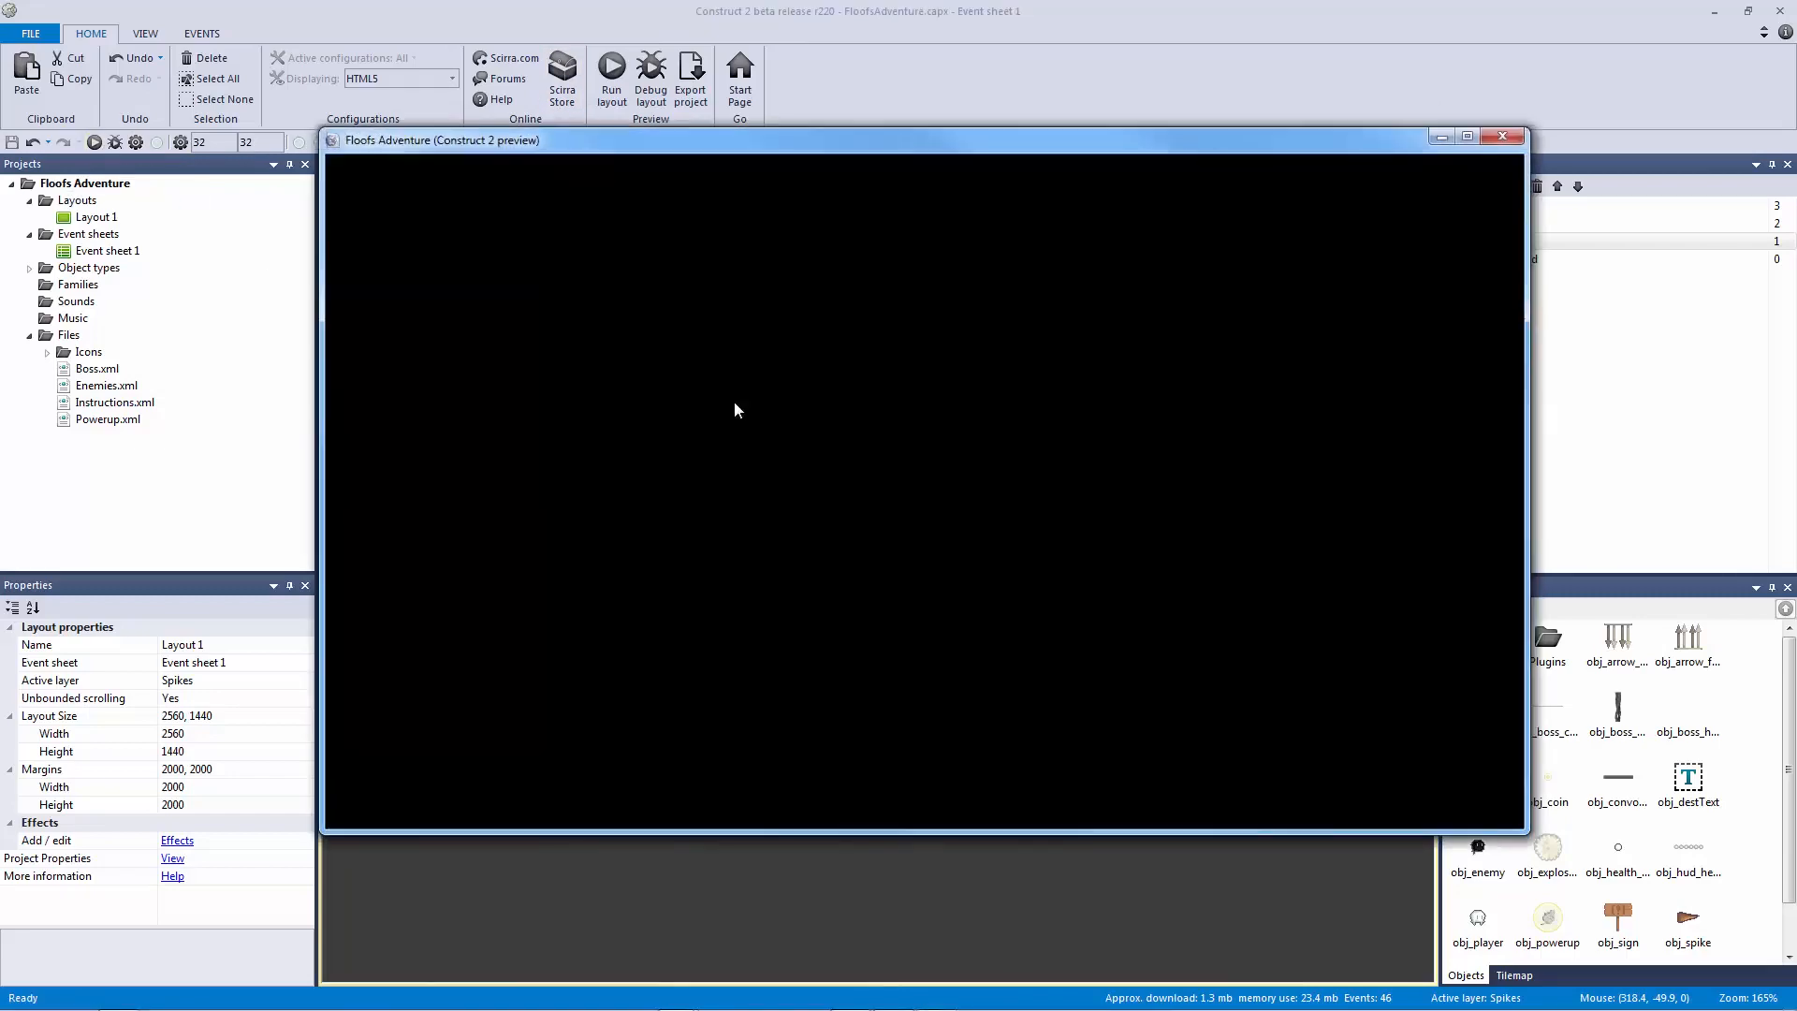
Step: Playtest the level to check the spike's new 1 second wait
key(Right)
key(Up)
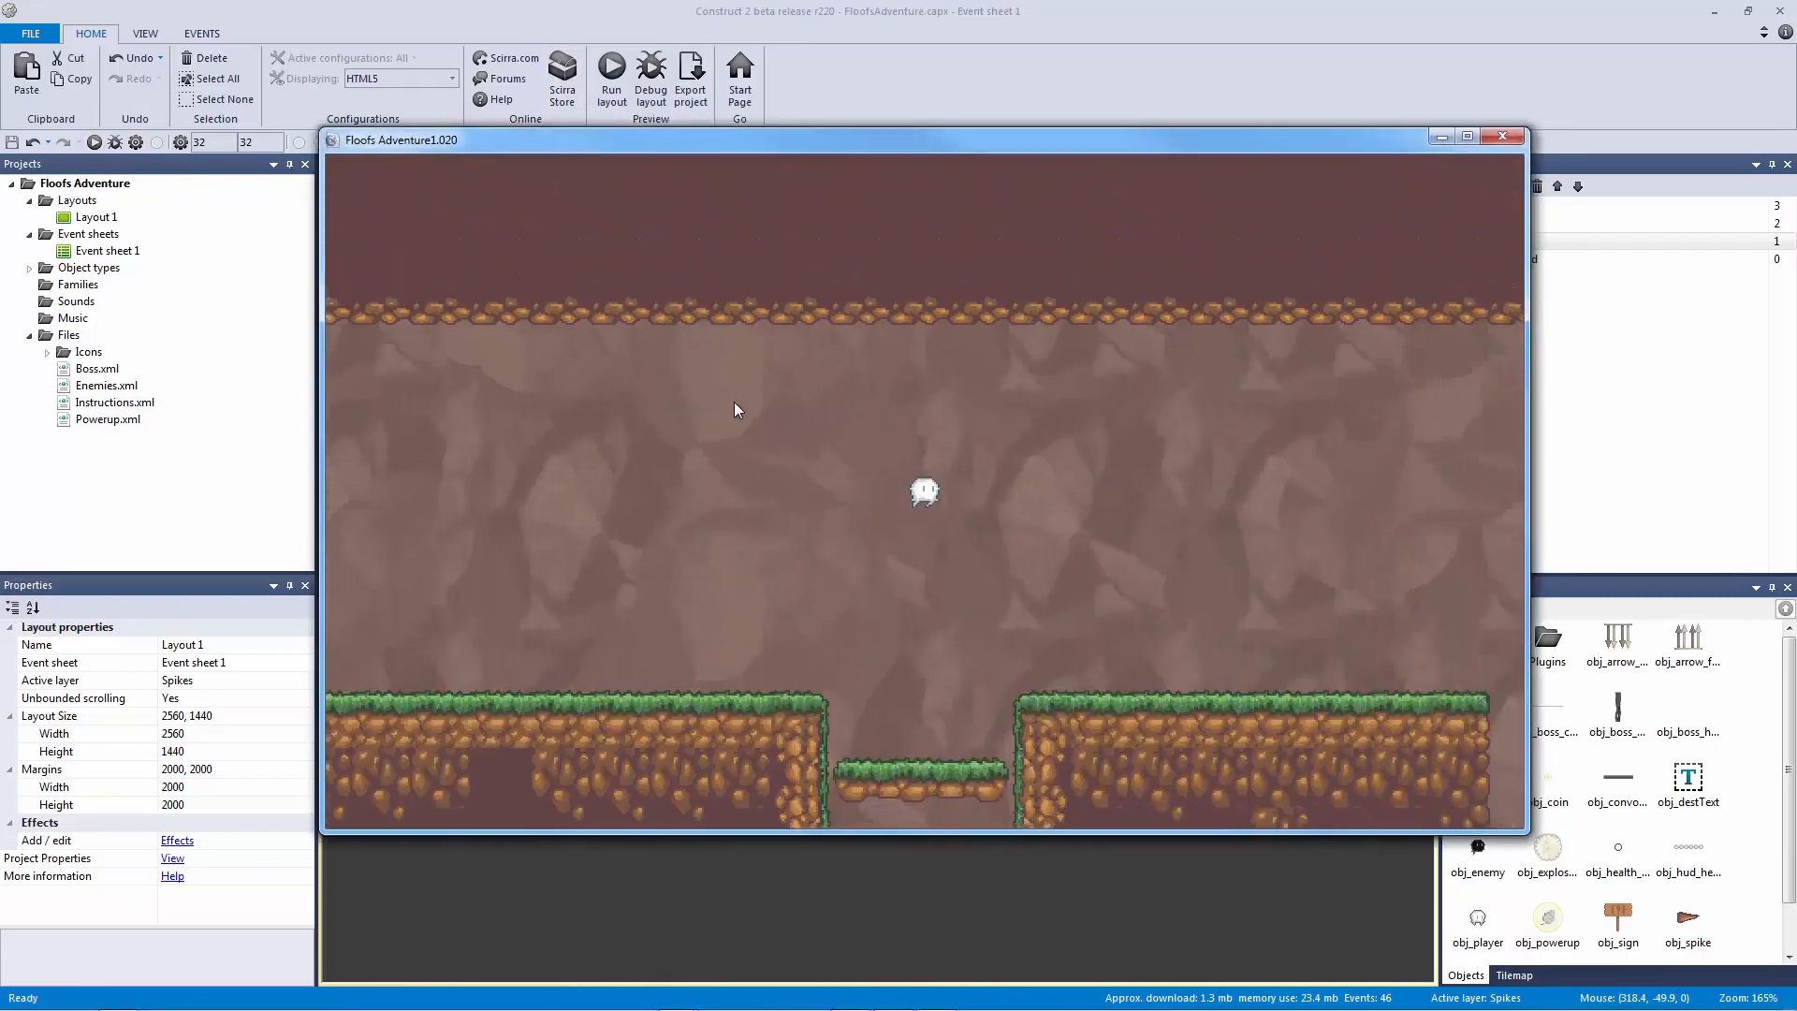
key(Left)
key(Left)
key(Up)
key(Right)
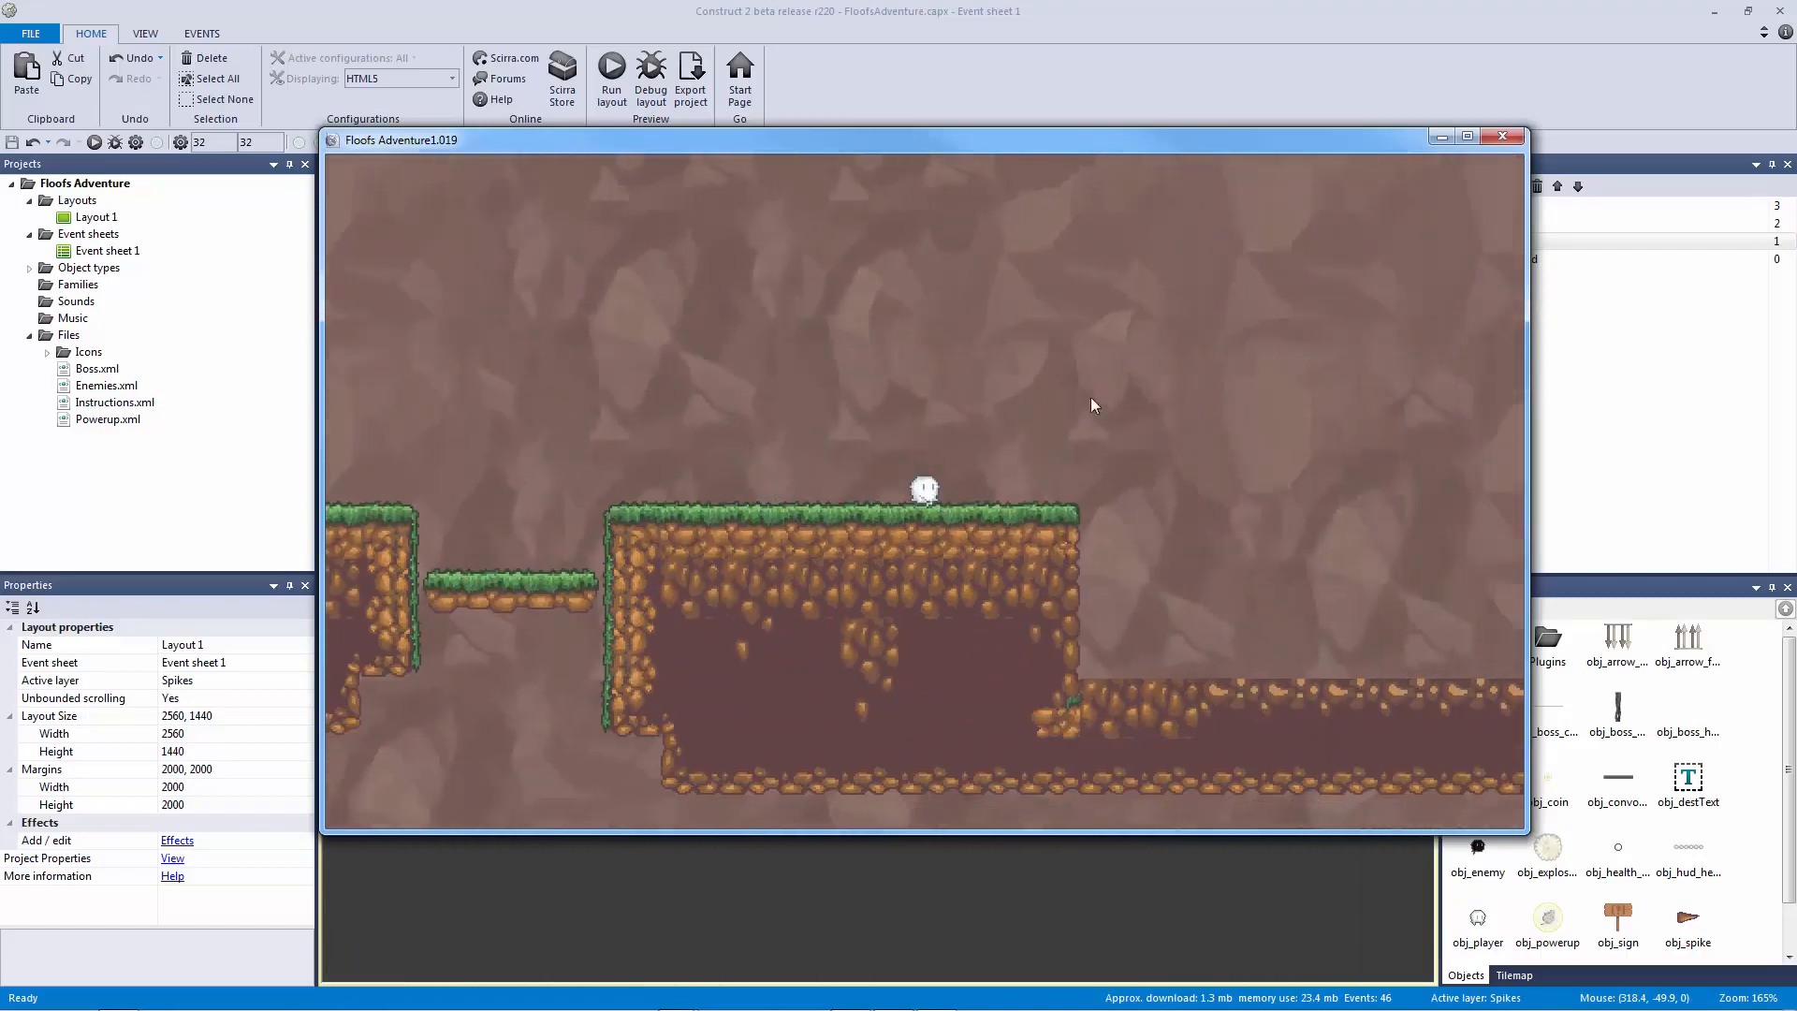
click(1503, 137)
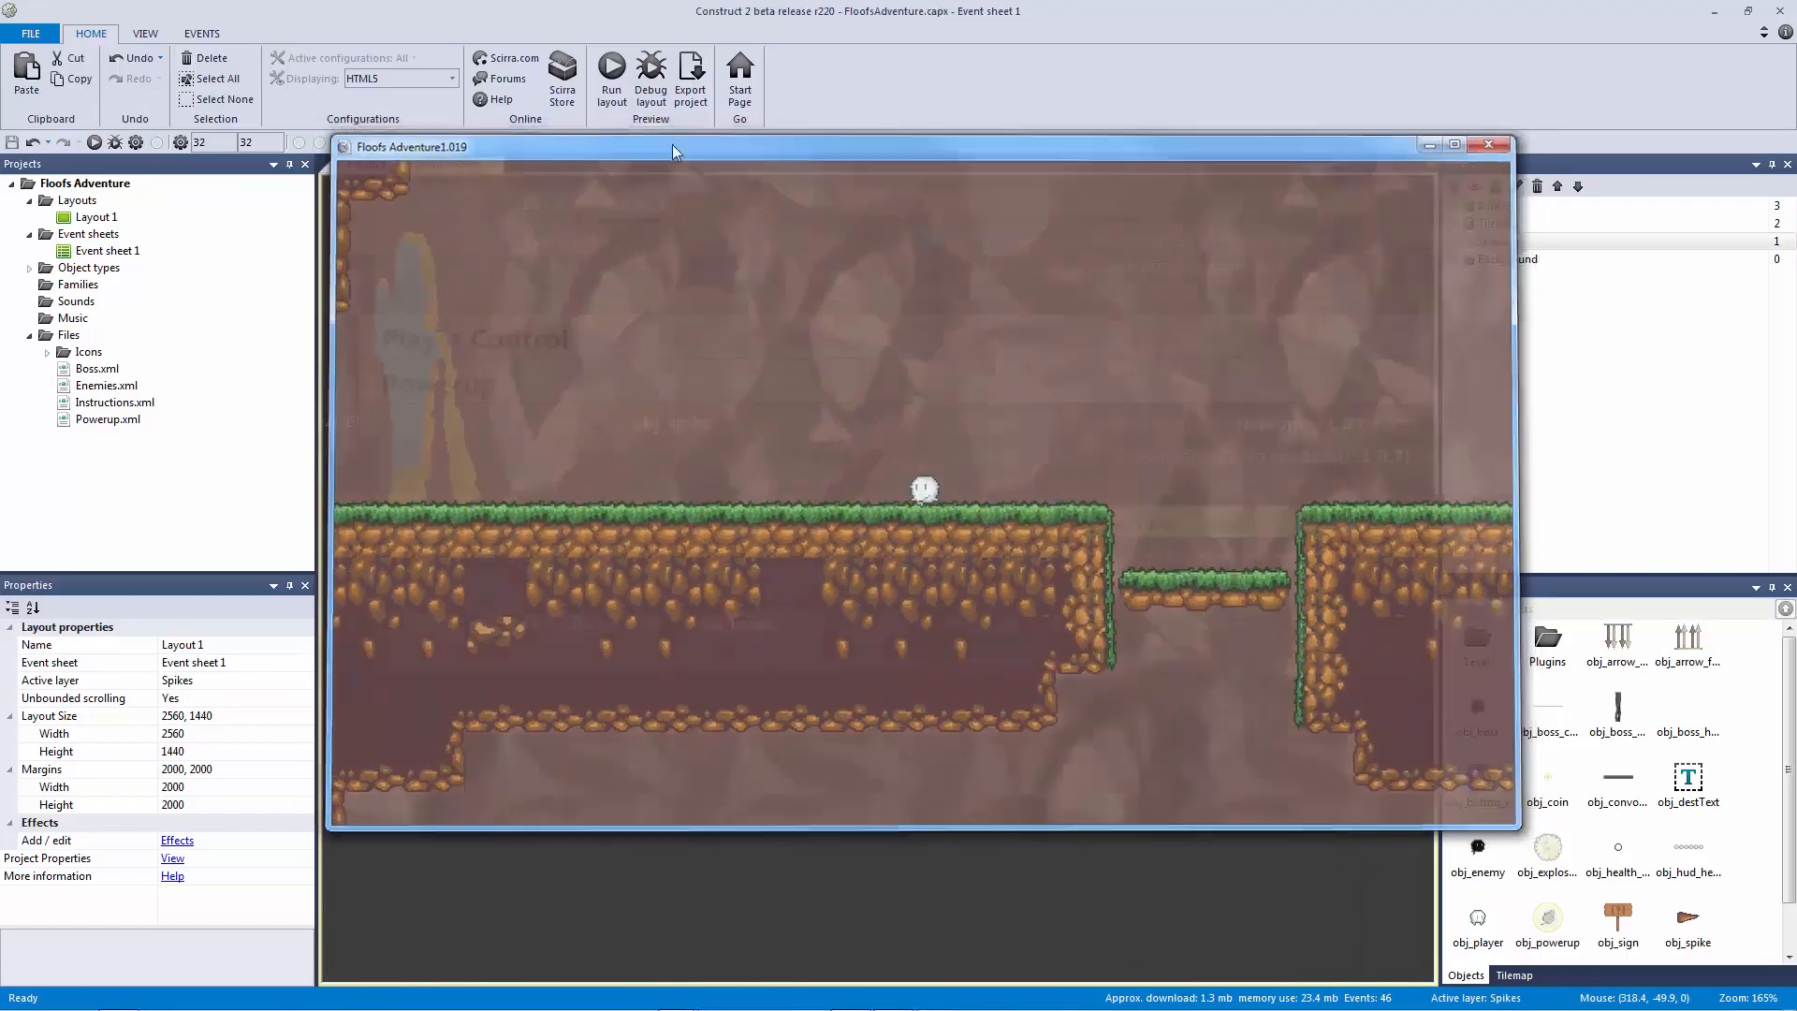
Step: Copy the ceiling spike, paste two copies beside it under the ceiling, and save
click(365, 164)
click(859, 315)
key(ctrl+c)
key(ctrl+v)
click(896, 317)
drag(897, 317, 891, 320)
key(ctrl+v)
click(924, 312)
key(ctrl+s)
Step: Playtest the level with three spikes, then select the left and middle spikes
click(612, 79)
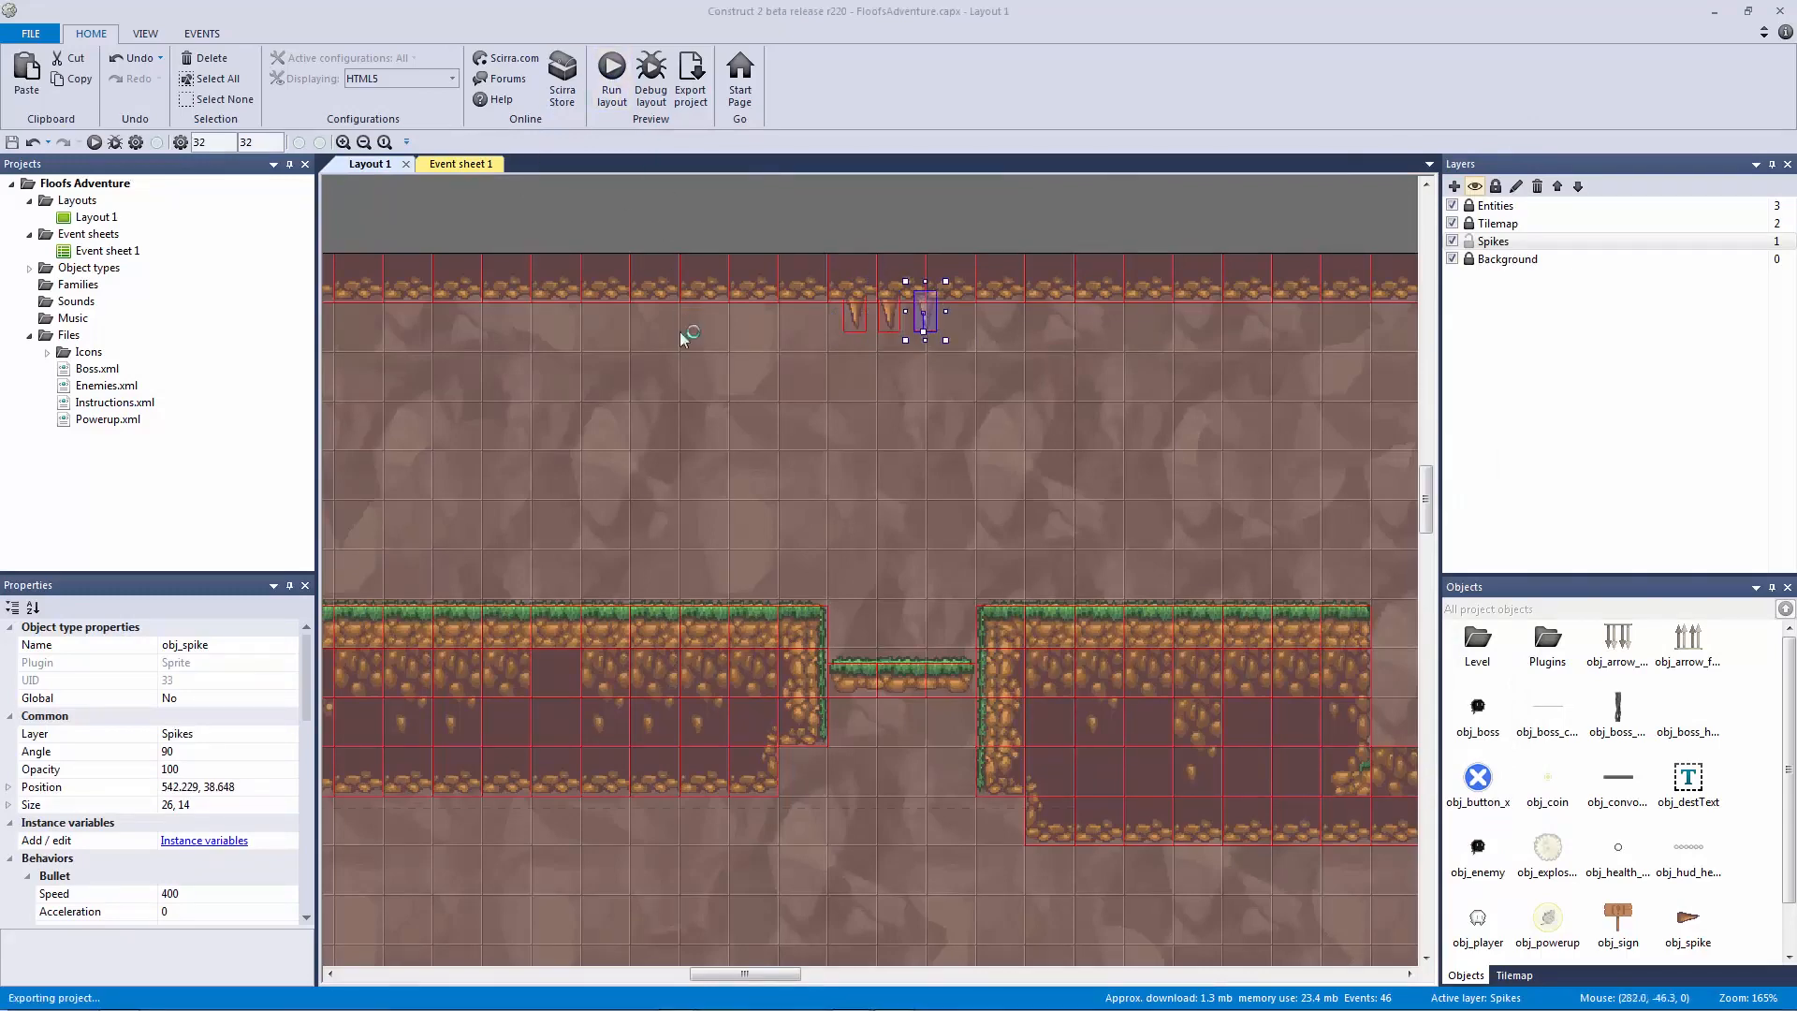
key(Right)
key(Up)
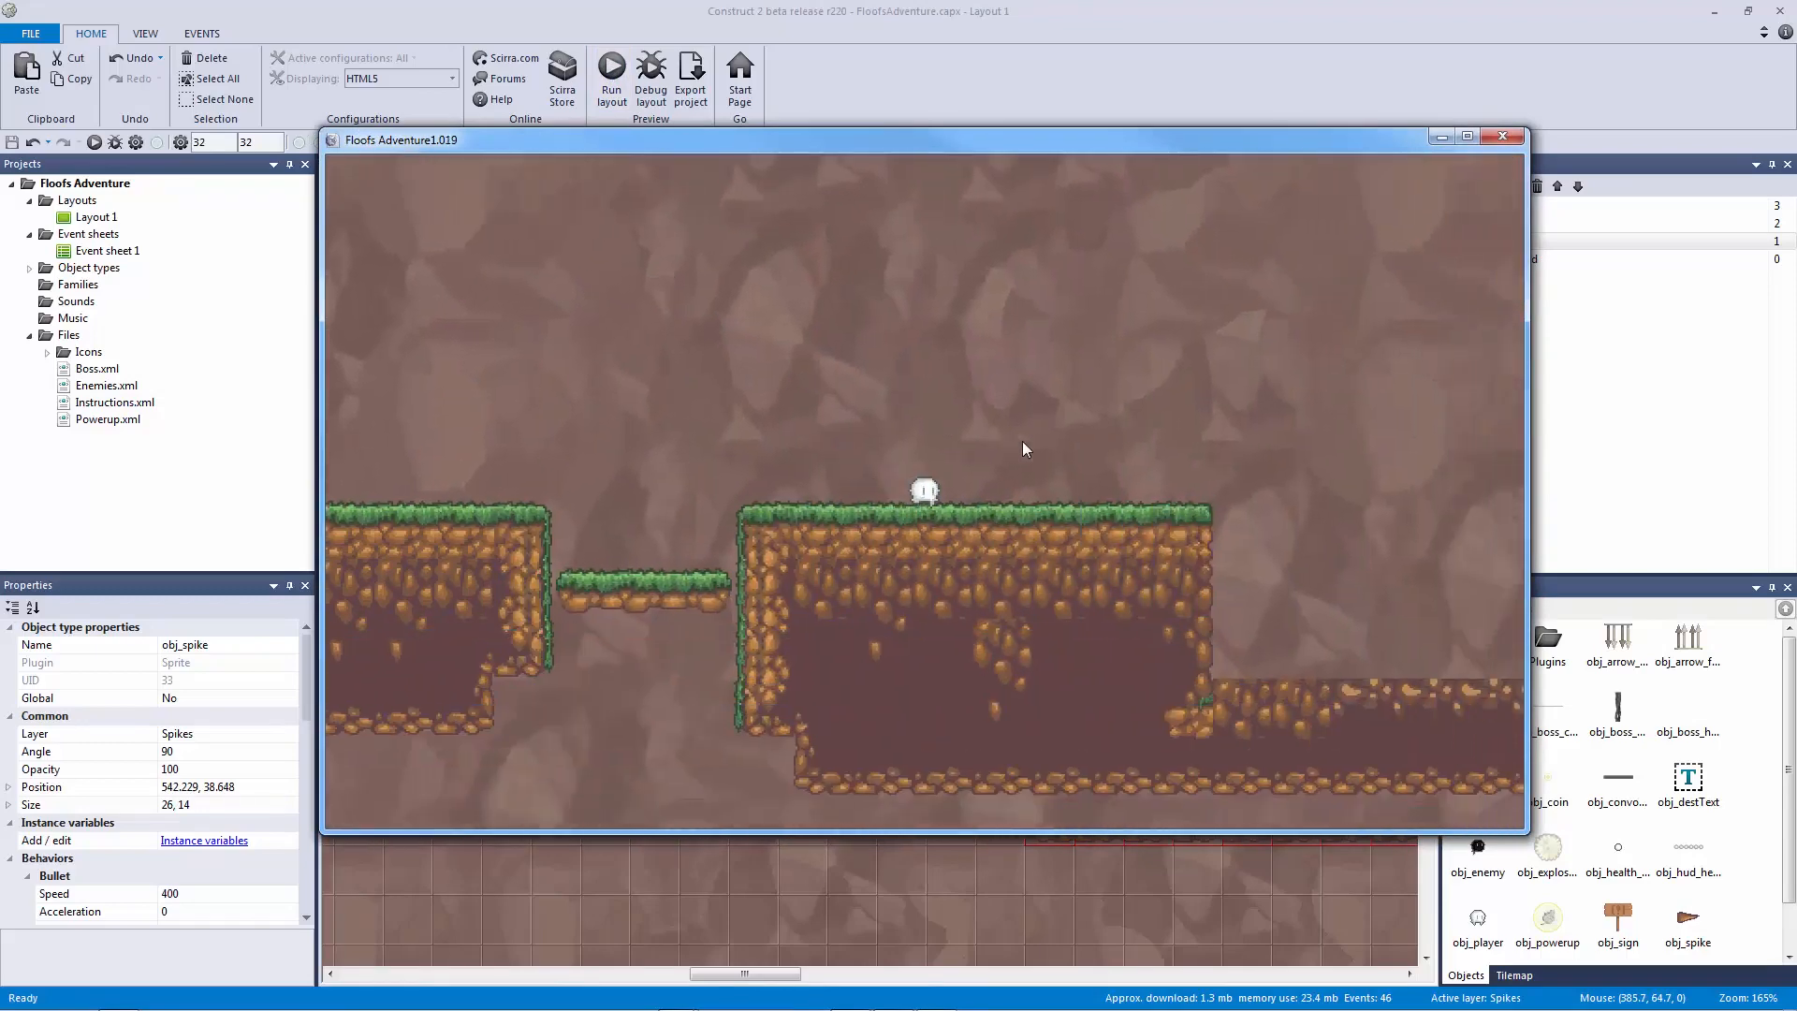
key(Left)
key(Right)
key(Up)
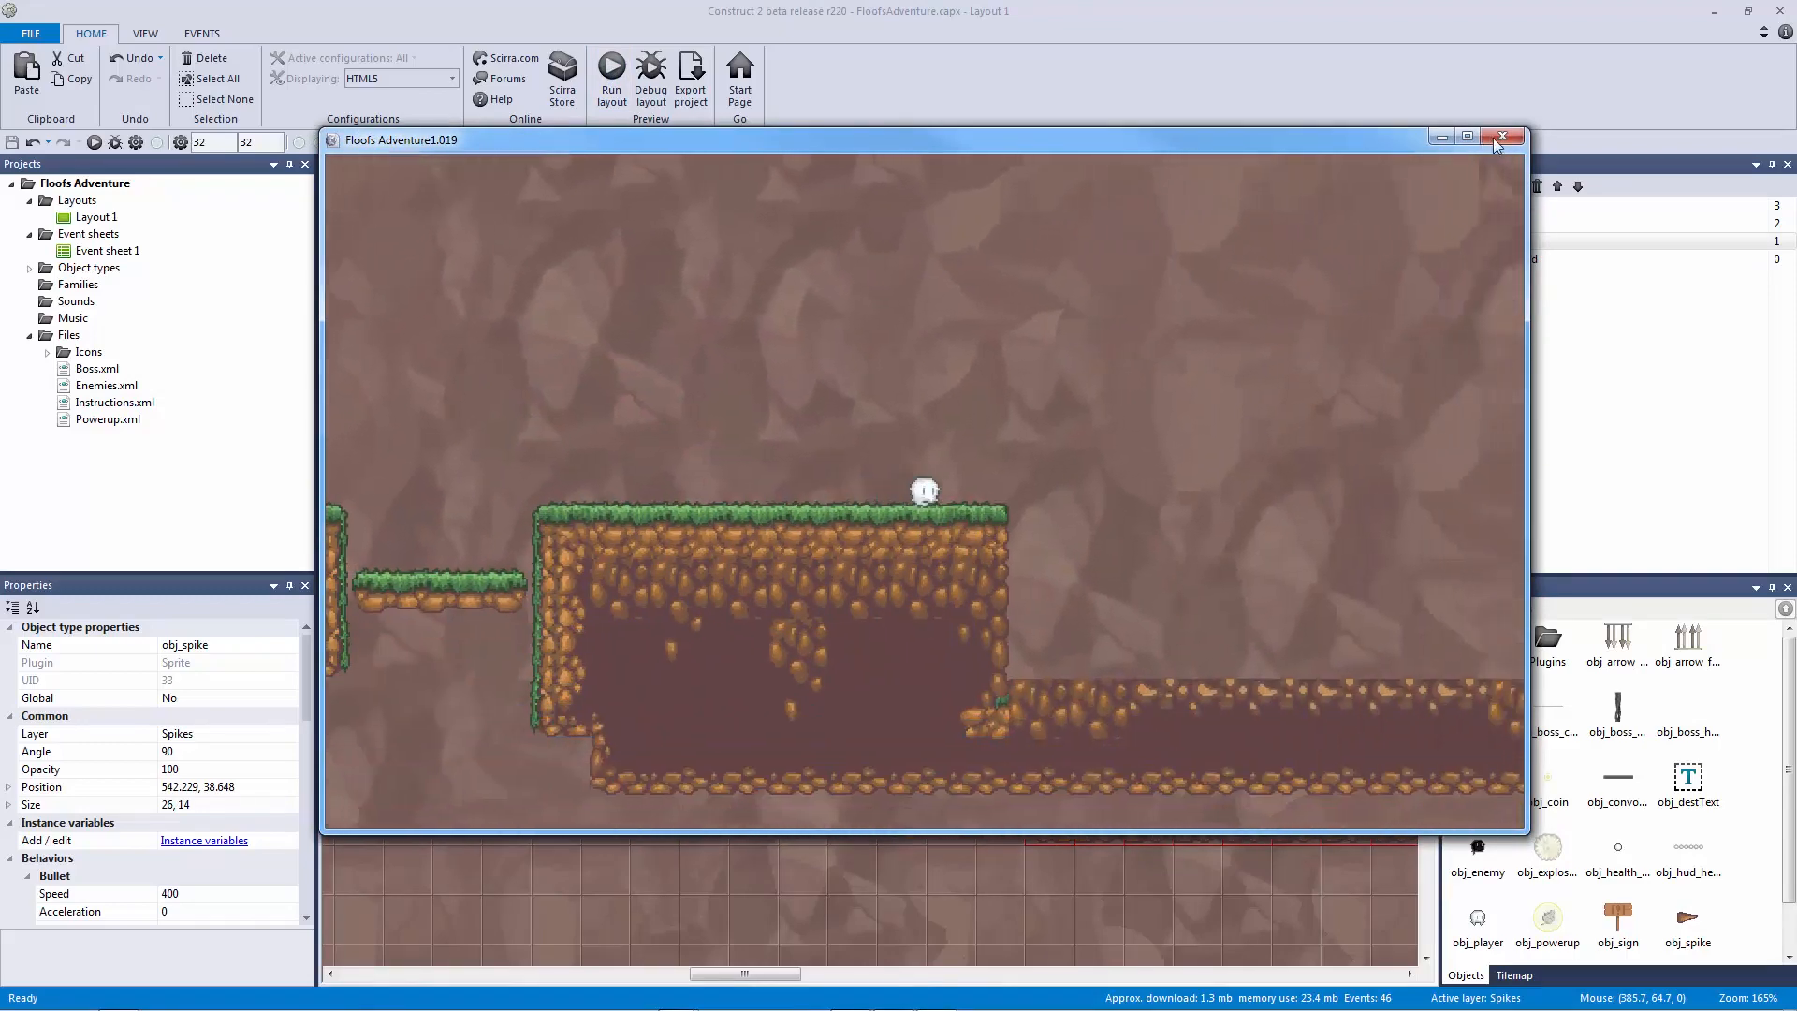
click(1500, 138)
click(855, 309)
click(894, 323)
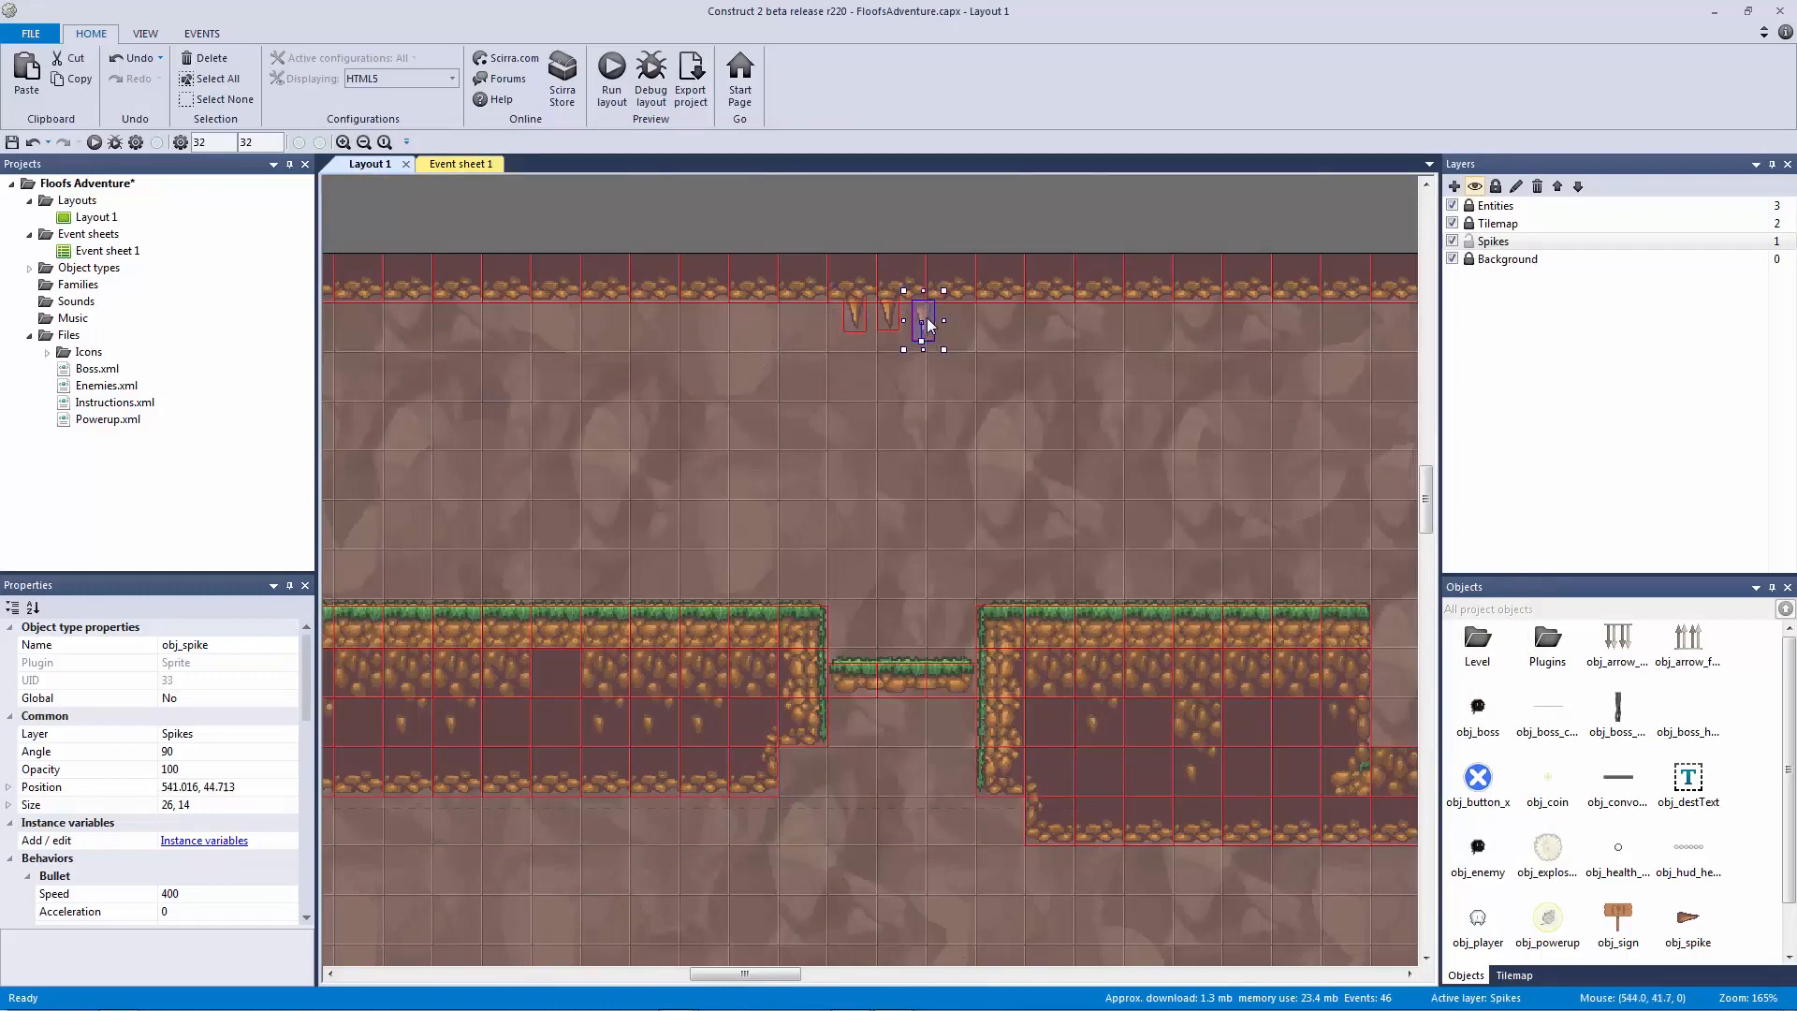
Step: Preview the level, walk the player off the ledge, and review the event sheet
click(895, 193)
click(611, 79)
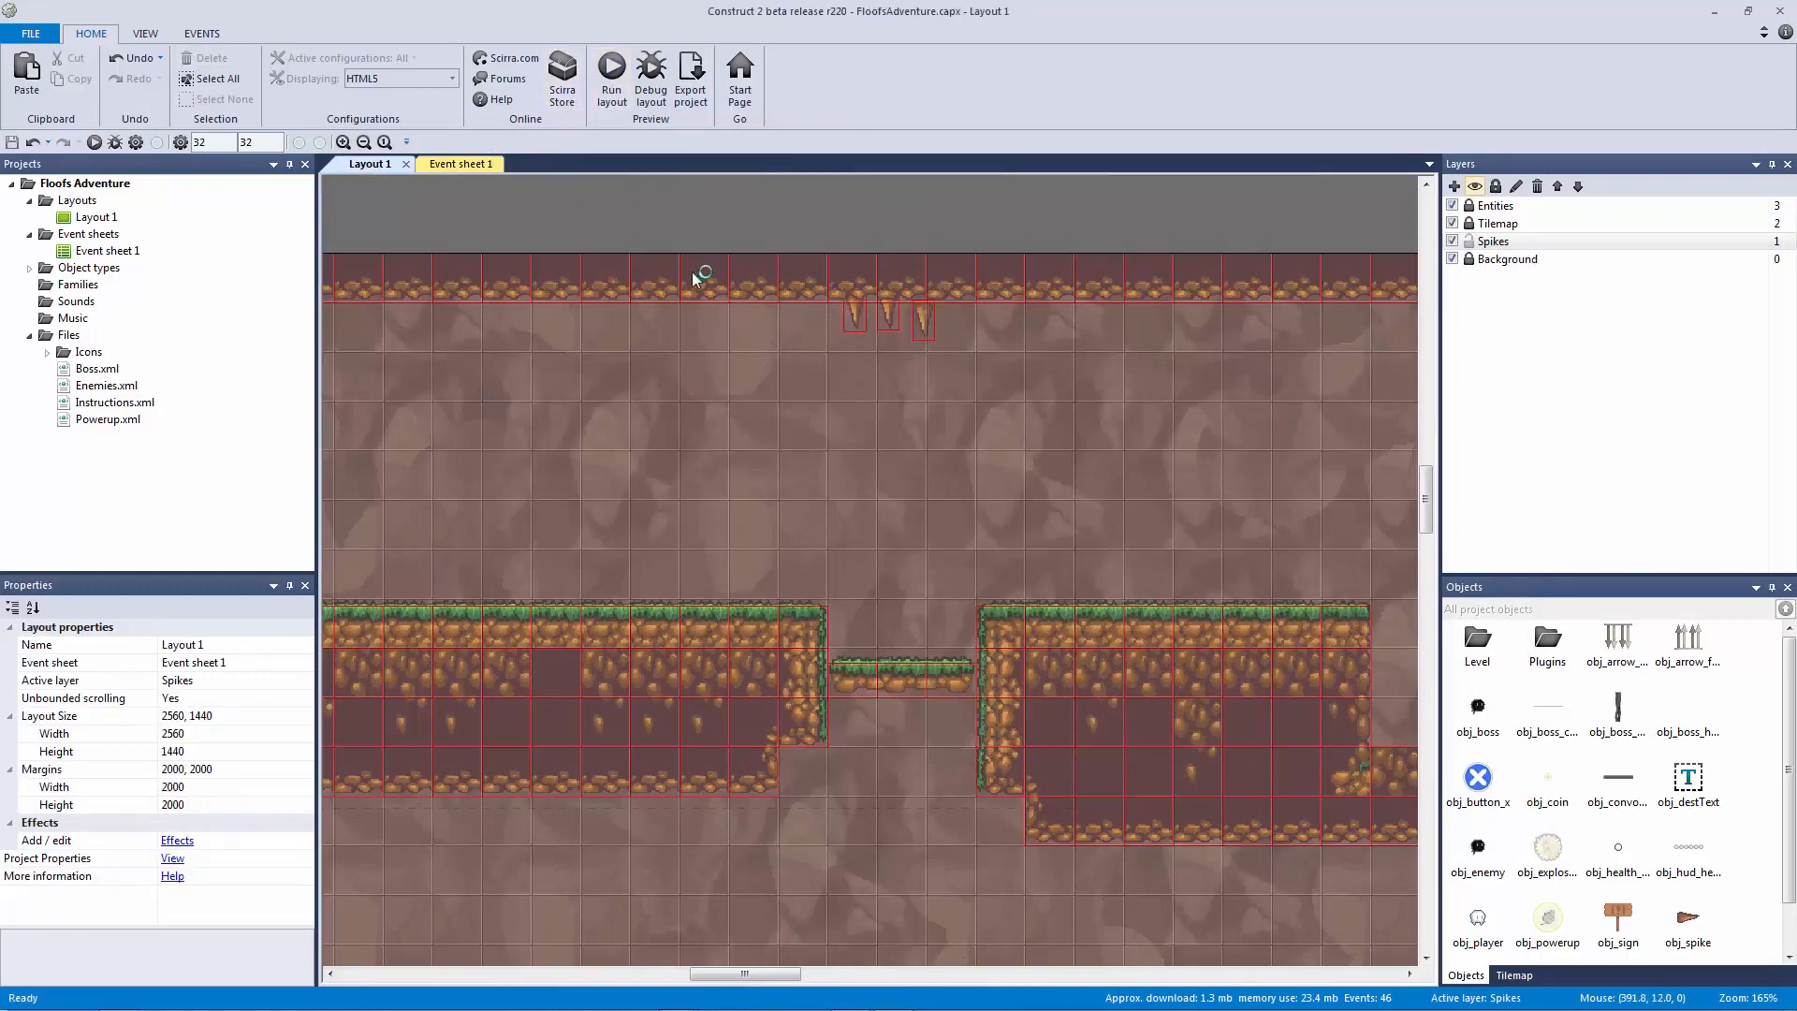
key(Right)
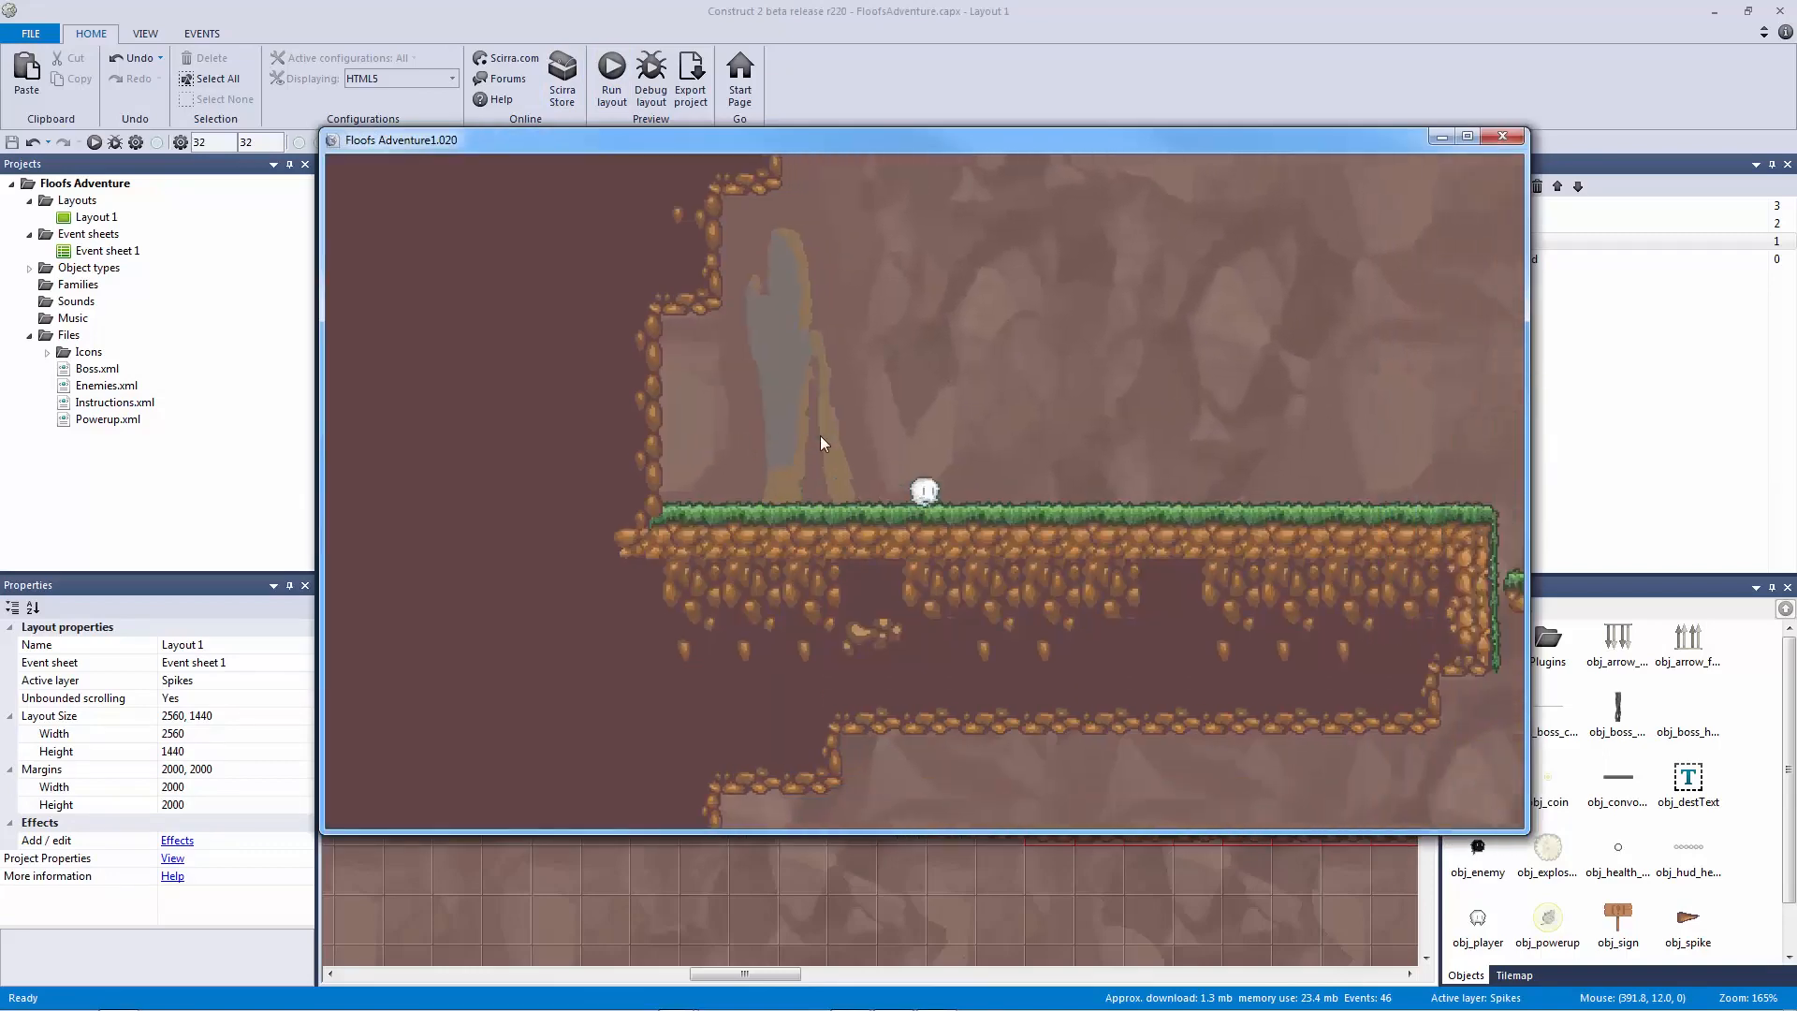
key(Right)
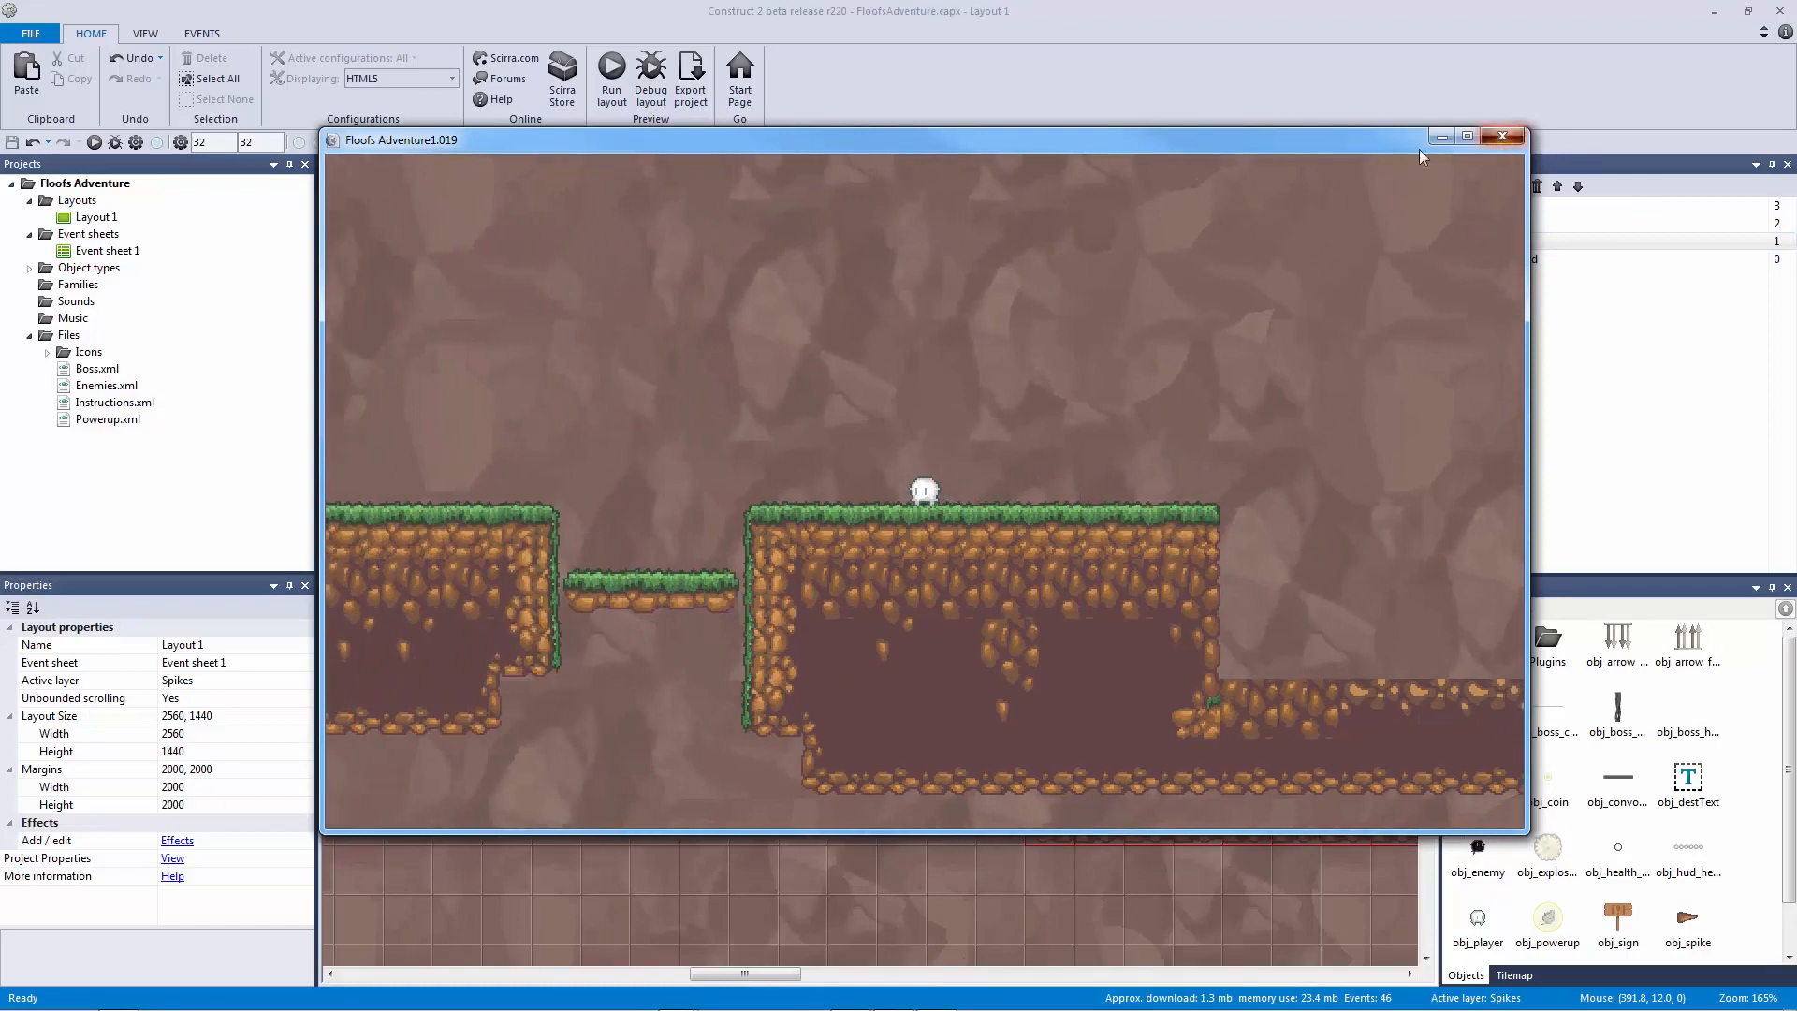
click(1502, 136)
click(471, 165)
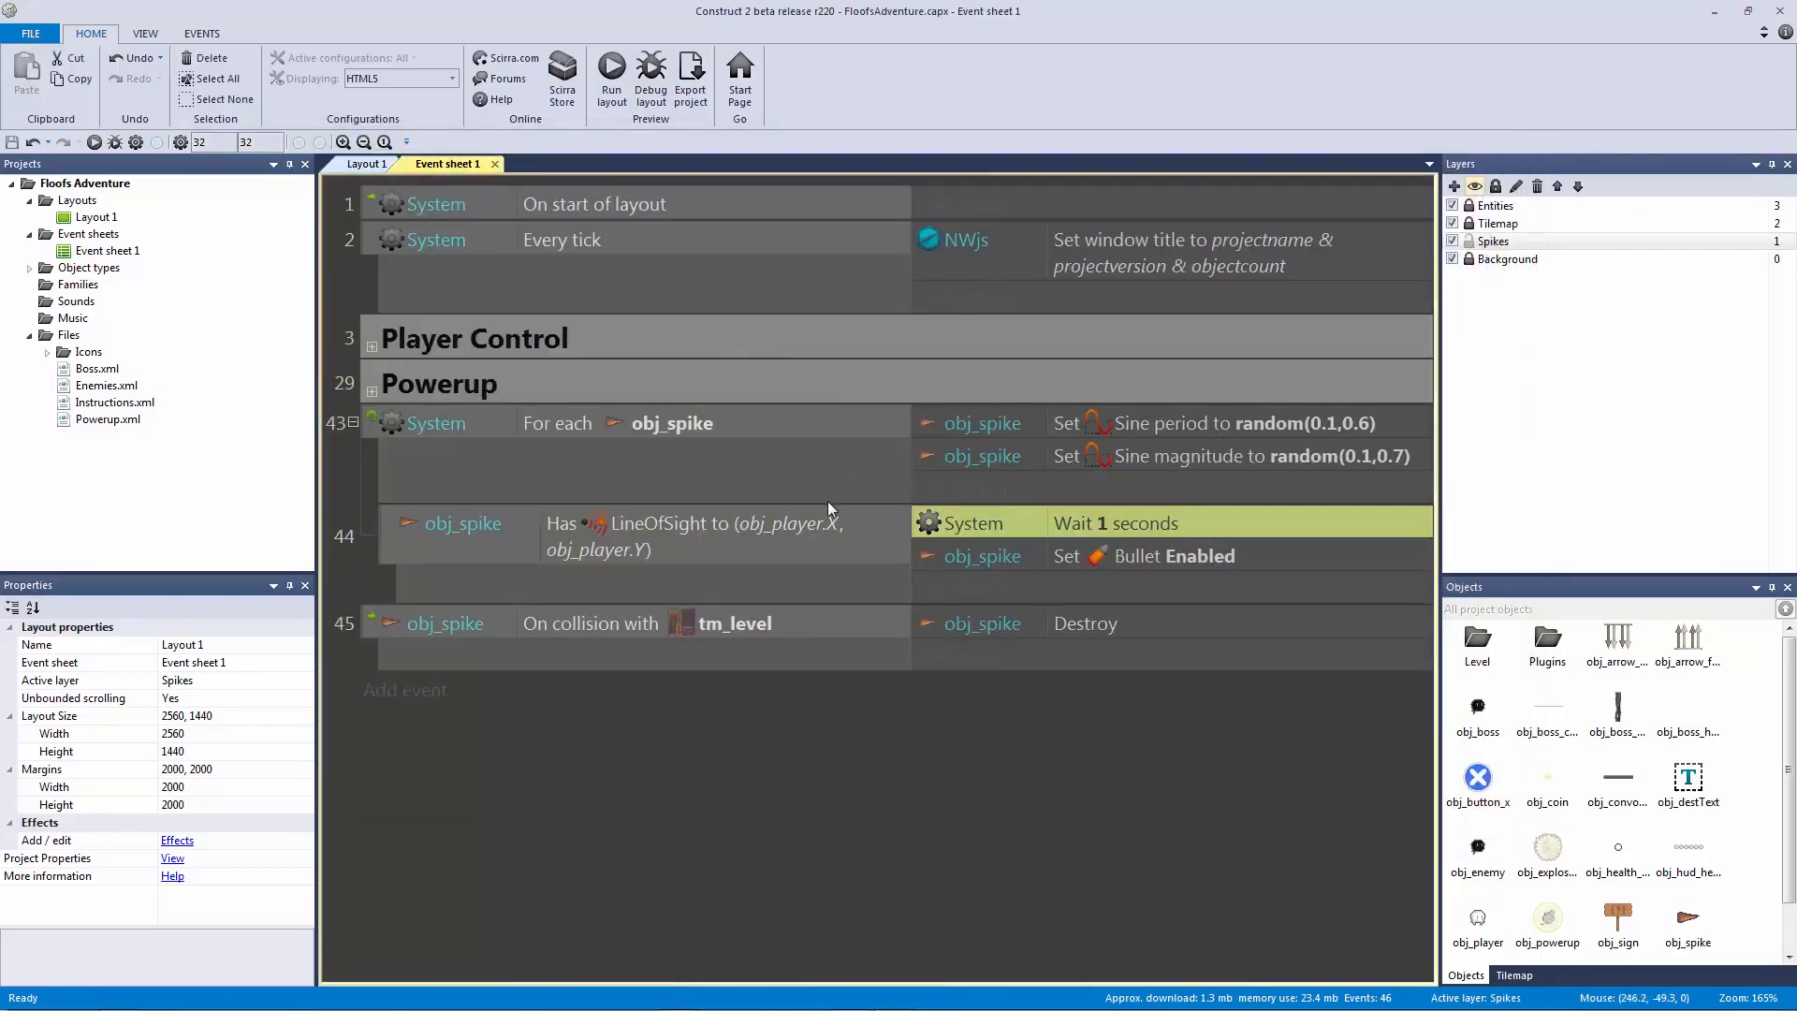
click(367, 163)
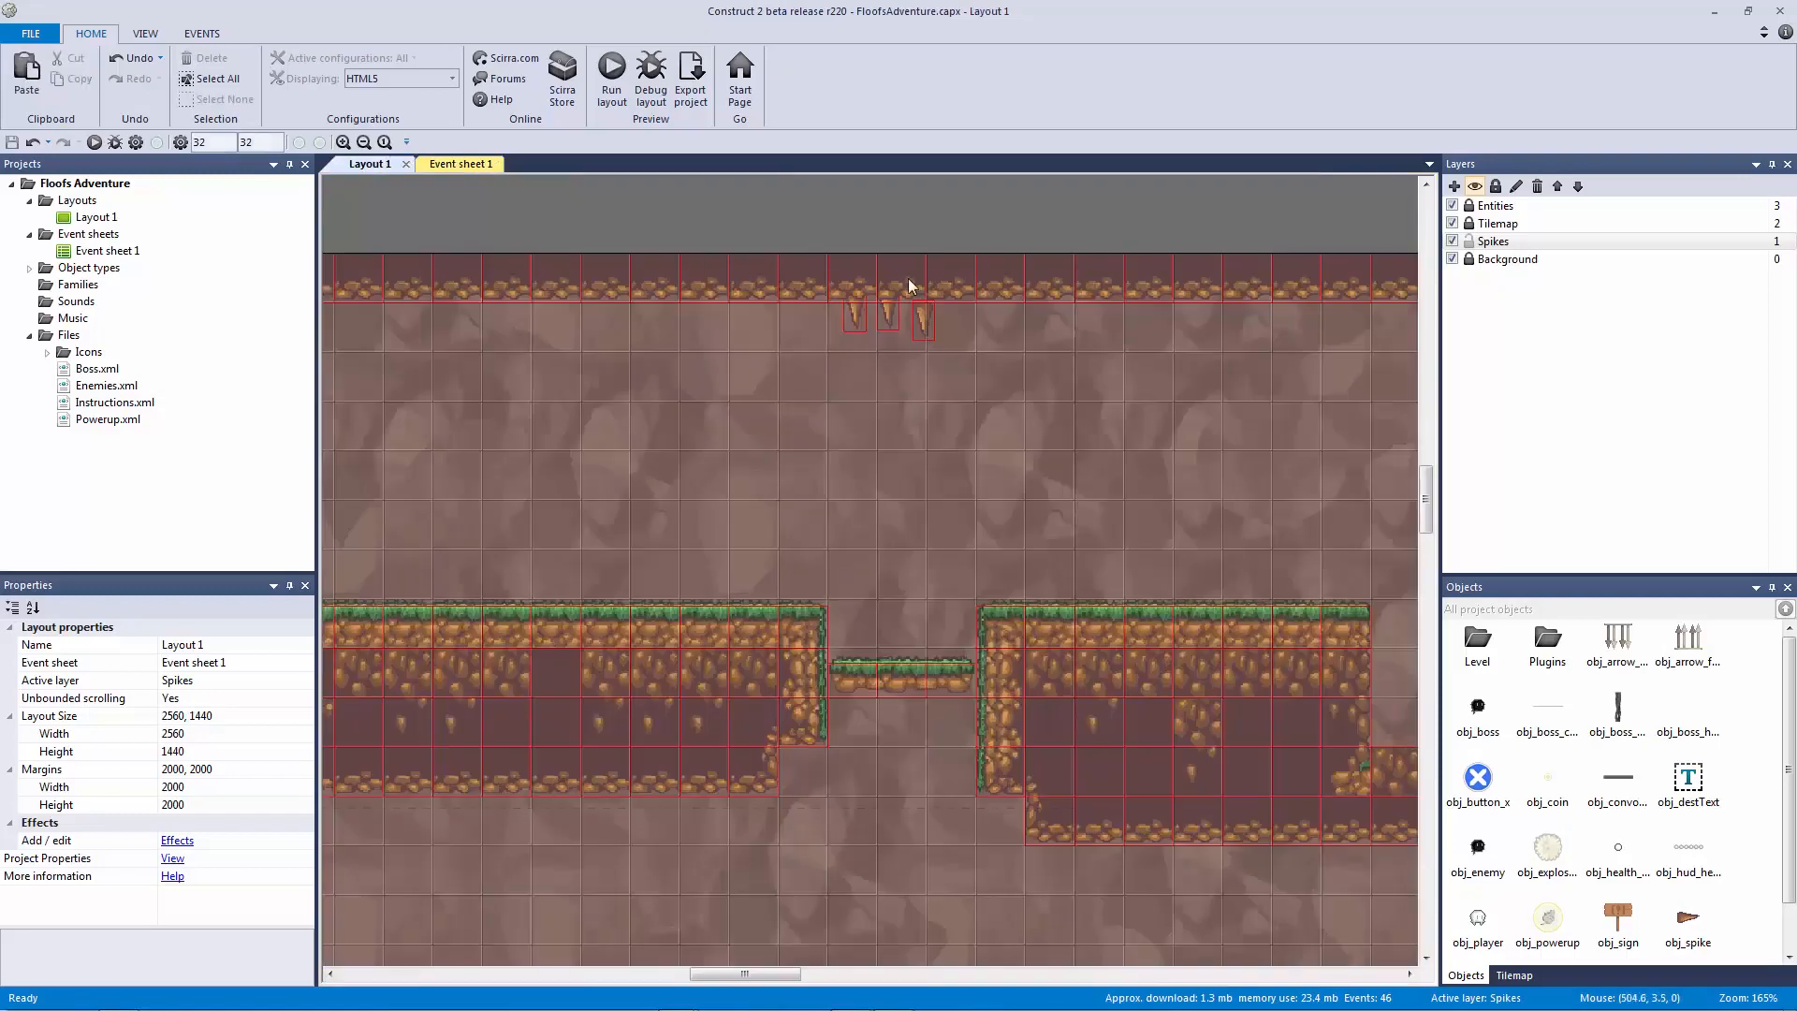
Step: Select all three ceiling spikes, then run the level again and jump beneath them
ctrl+scroll(890, 280, up, 4)
ctrl+scroll(856, 563, up, 5)
click(822, 367)
click(883, 369)
click(968, 361)
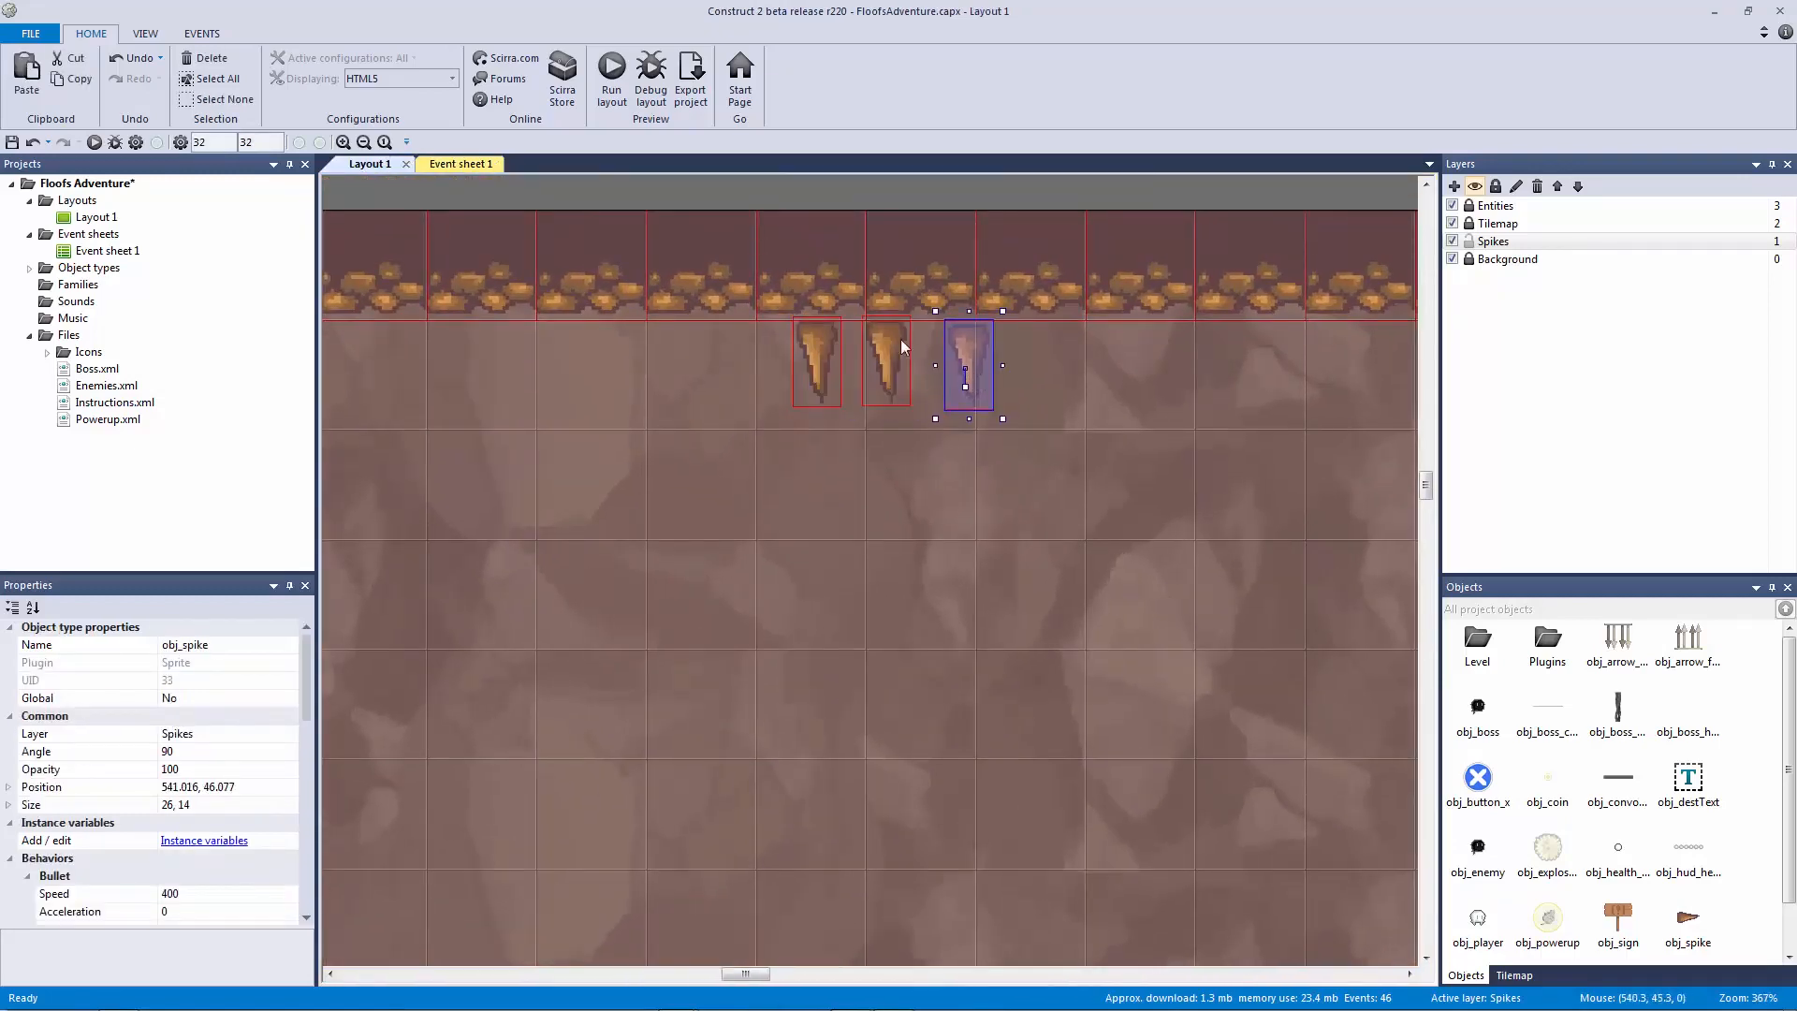
click(611, 84)
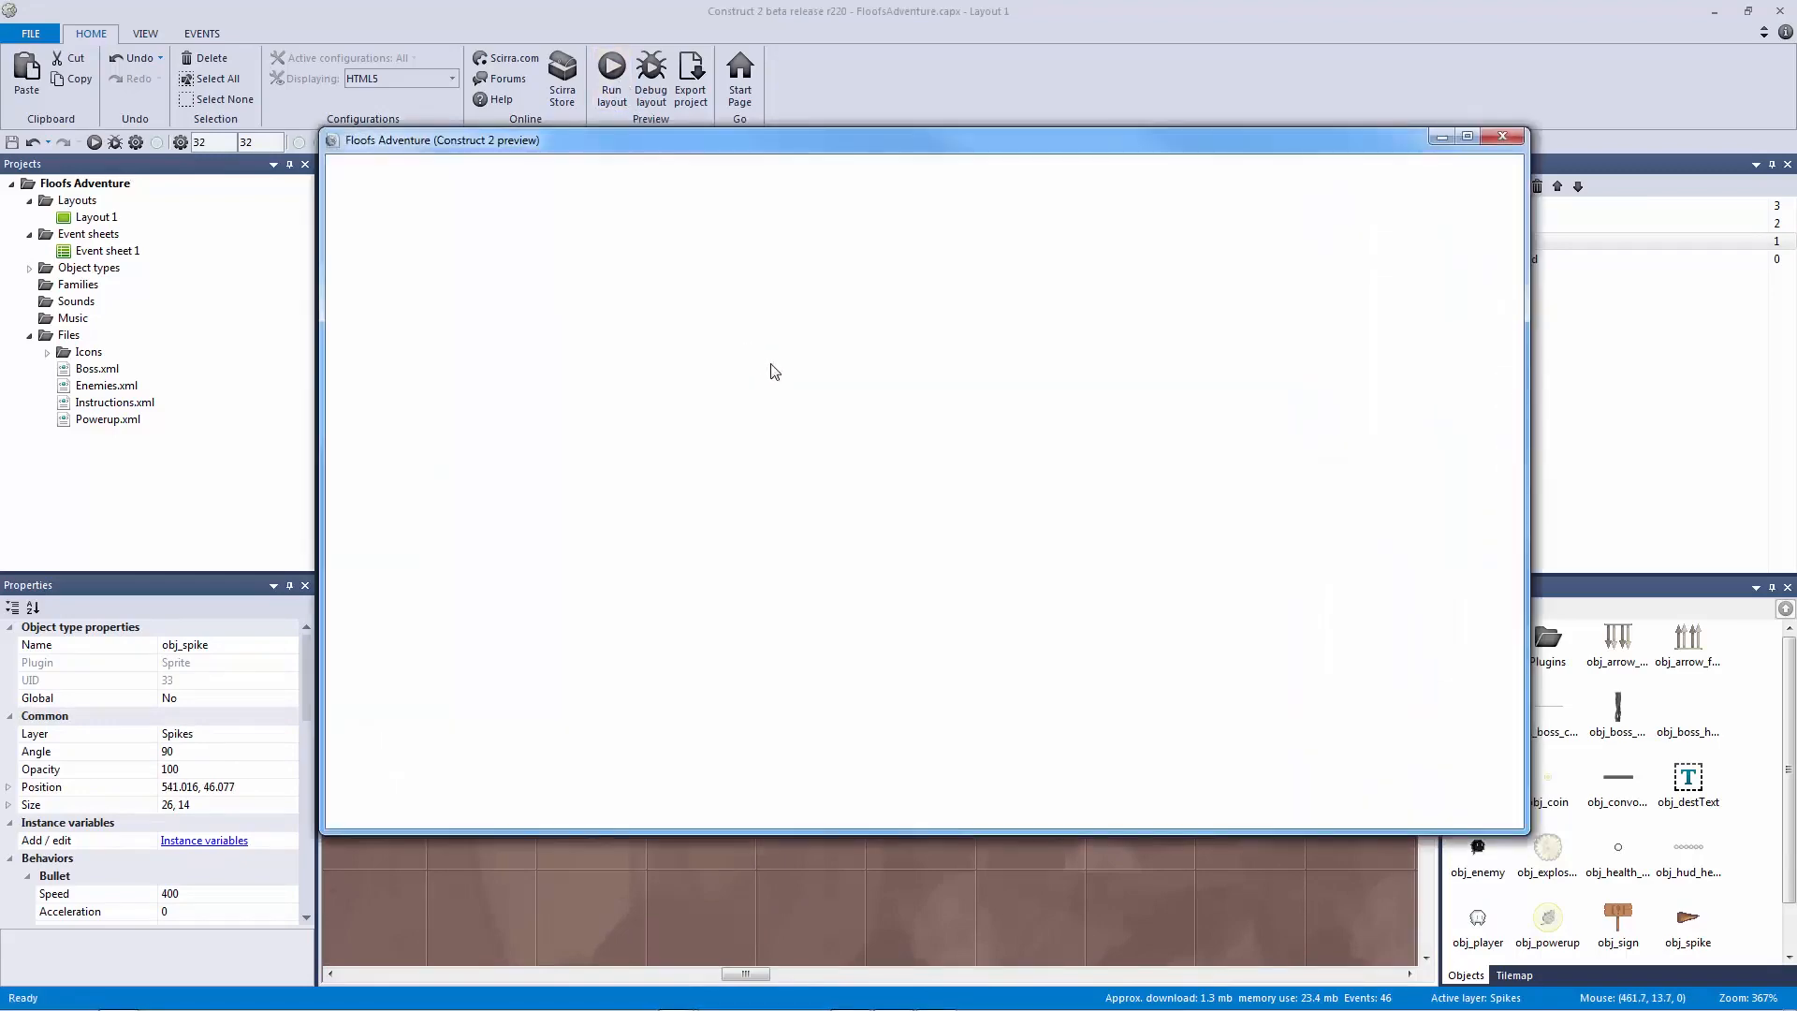
key(Right)
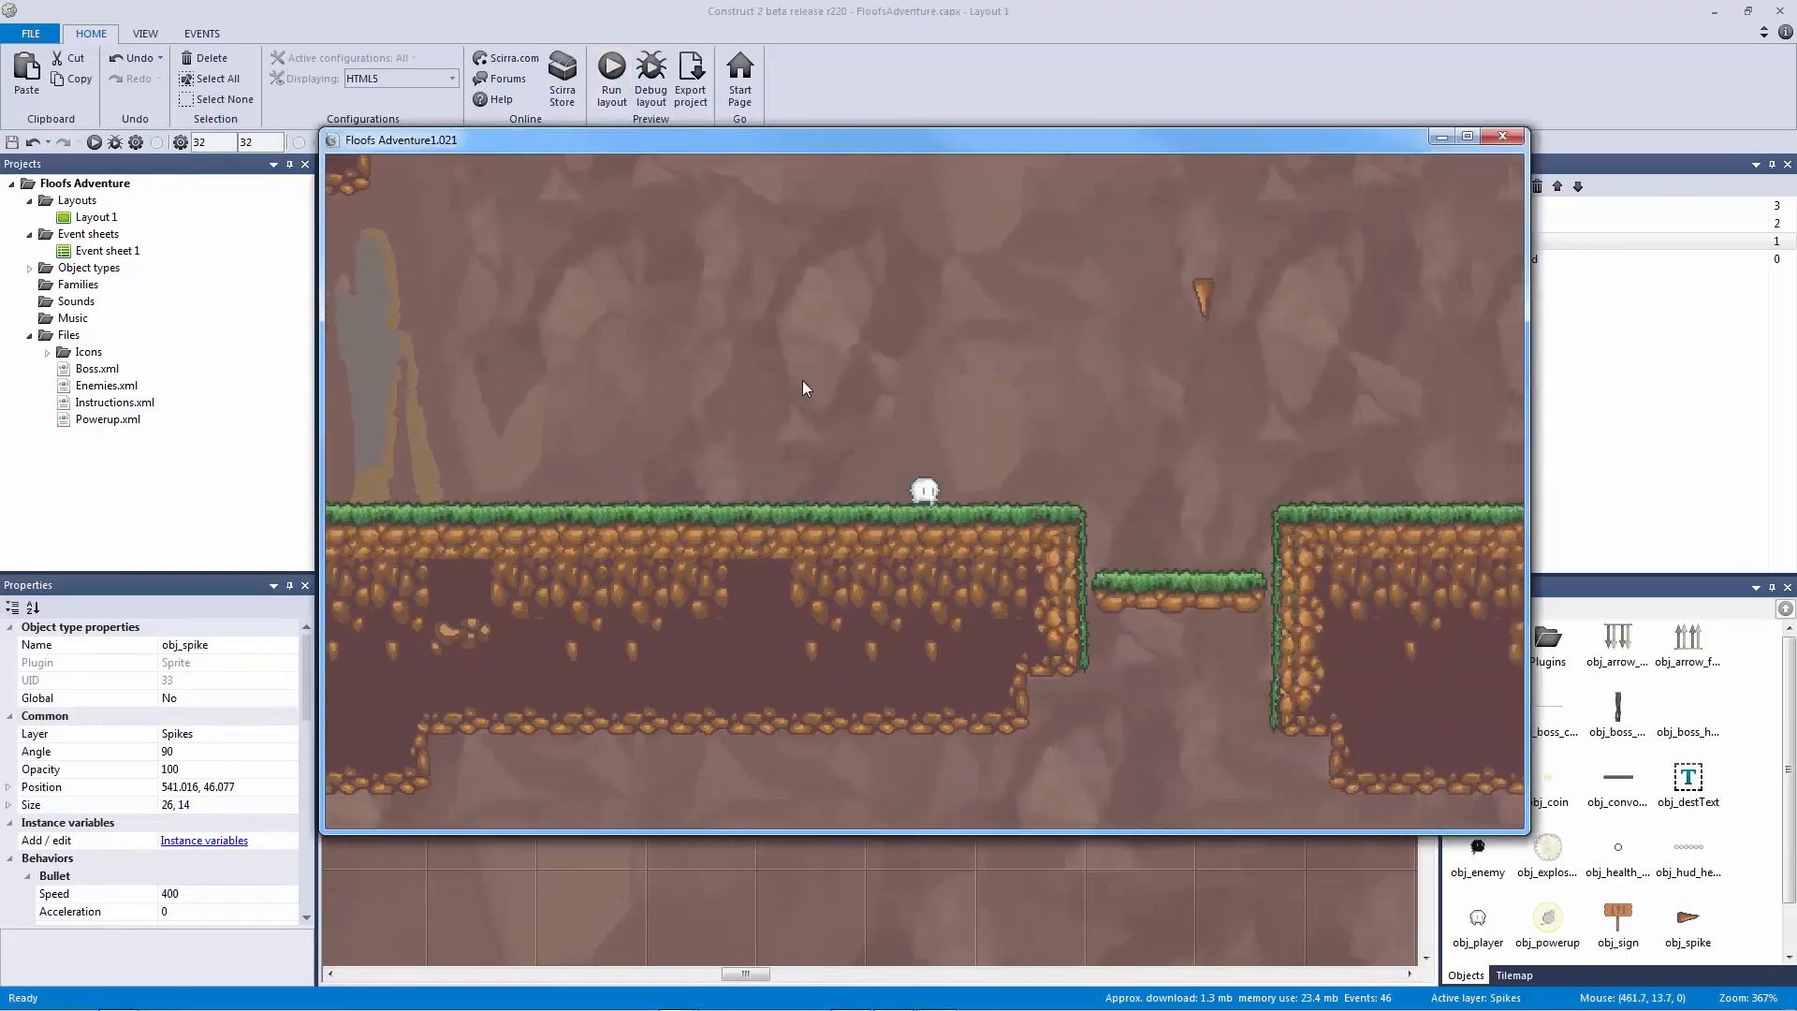
key(Up)
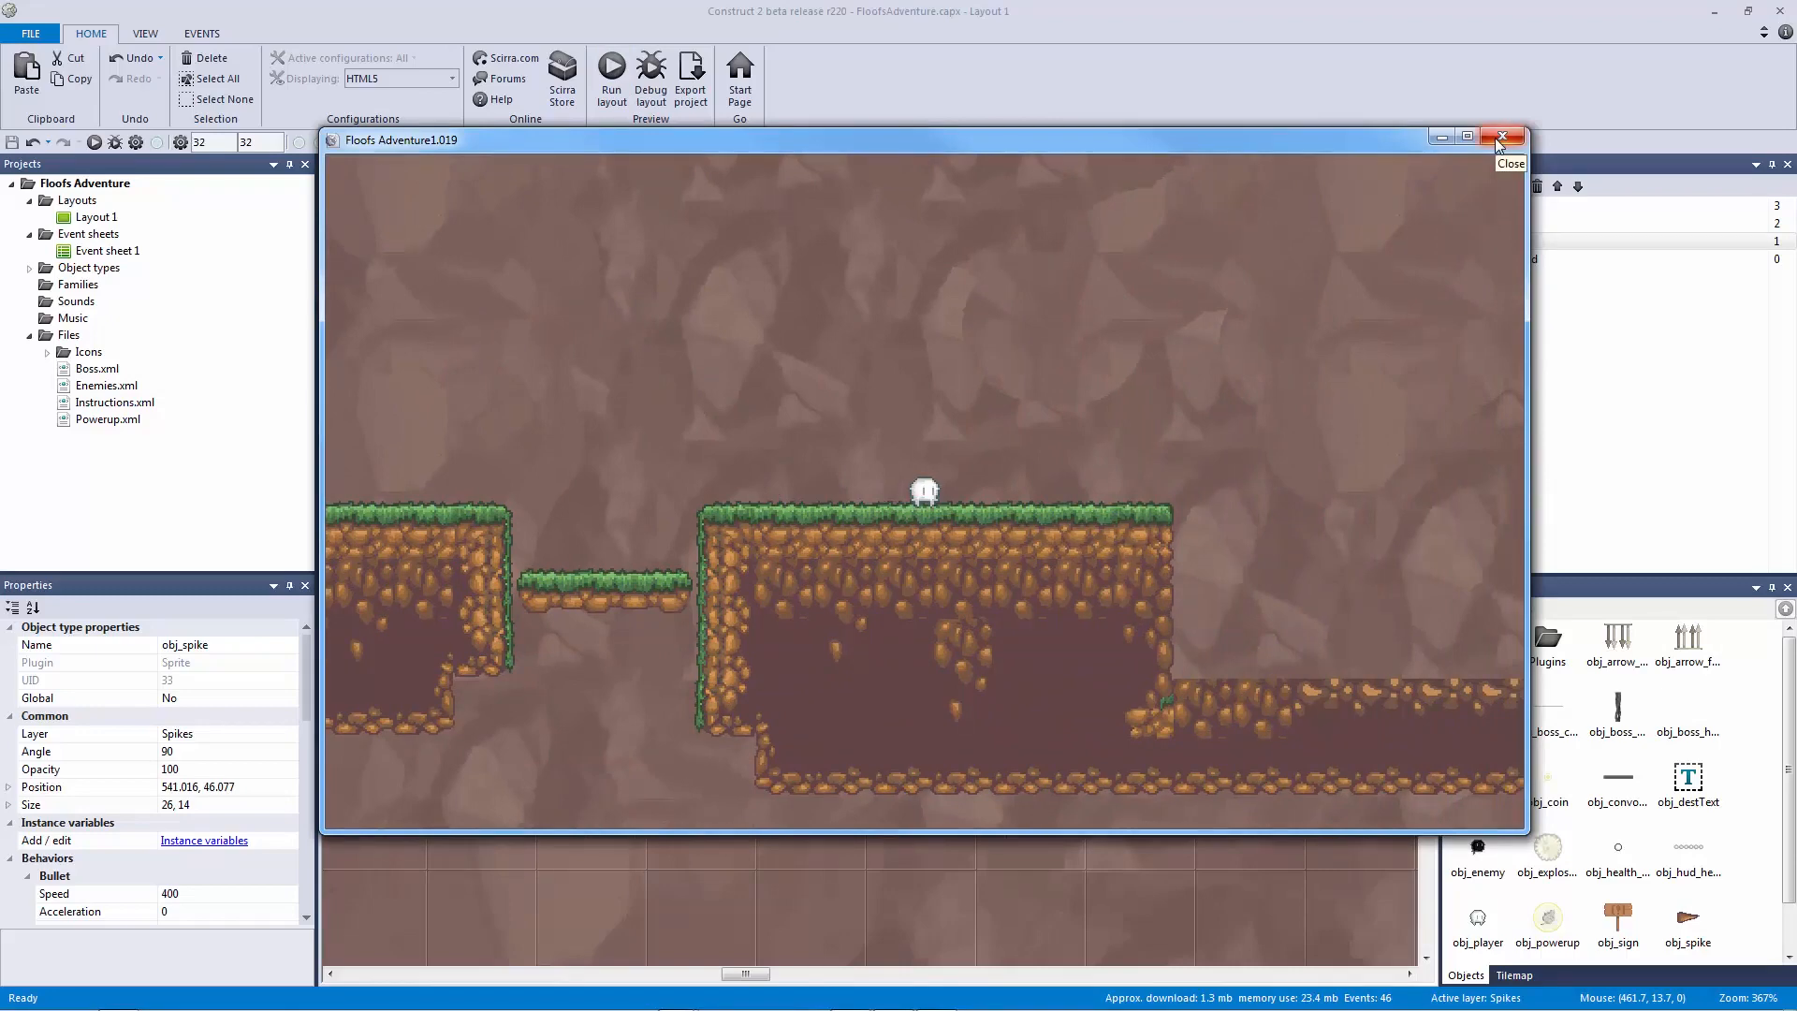
Step: Close the preview and review the spike line-of-sight and collision events in Event sheet 1
click(1501, 139)
click(811, 341)
ctrl+scroll(846, 352, down, 3)
click(835, 335)
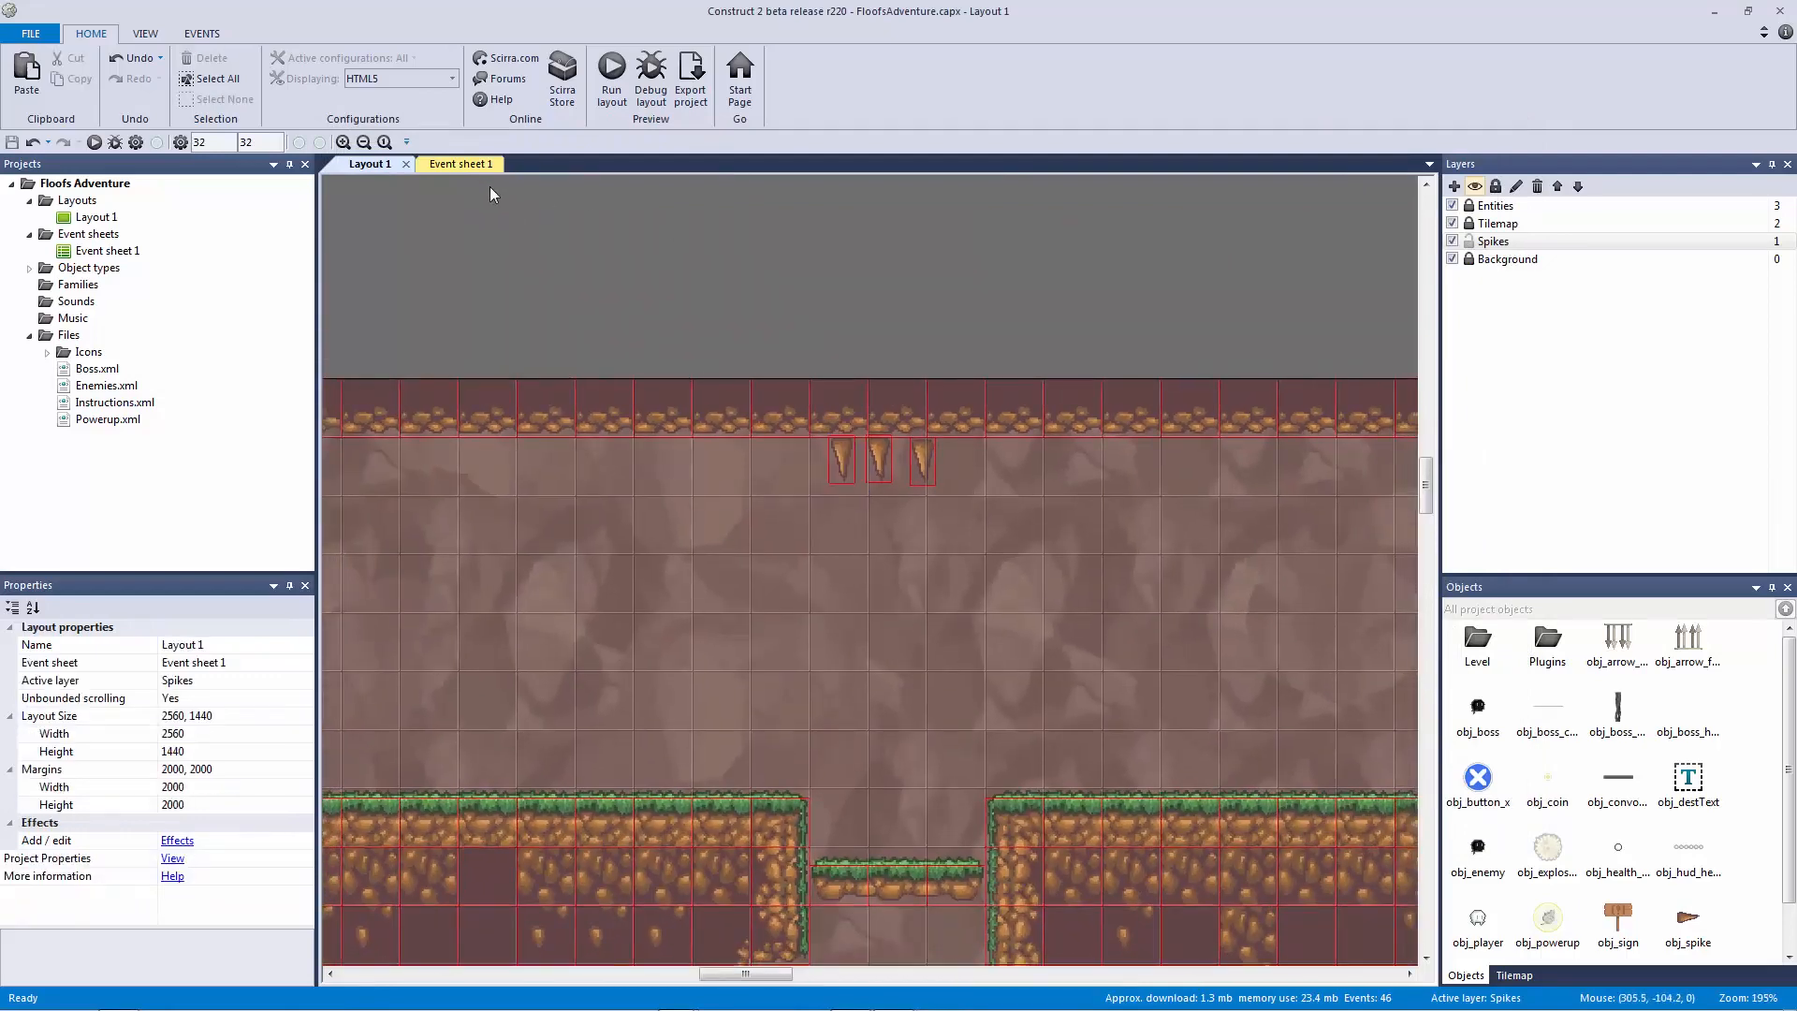
click(461, 163)
click(569, 537)
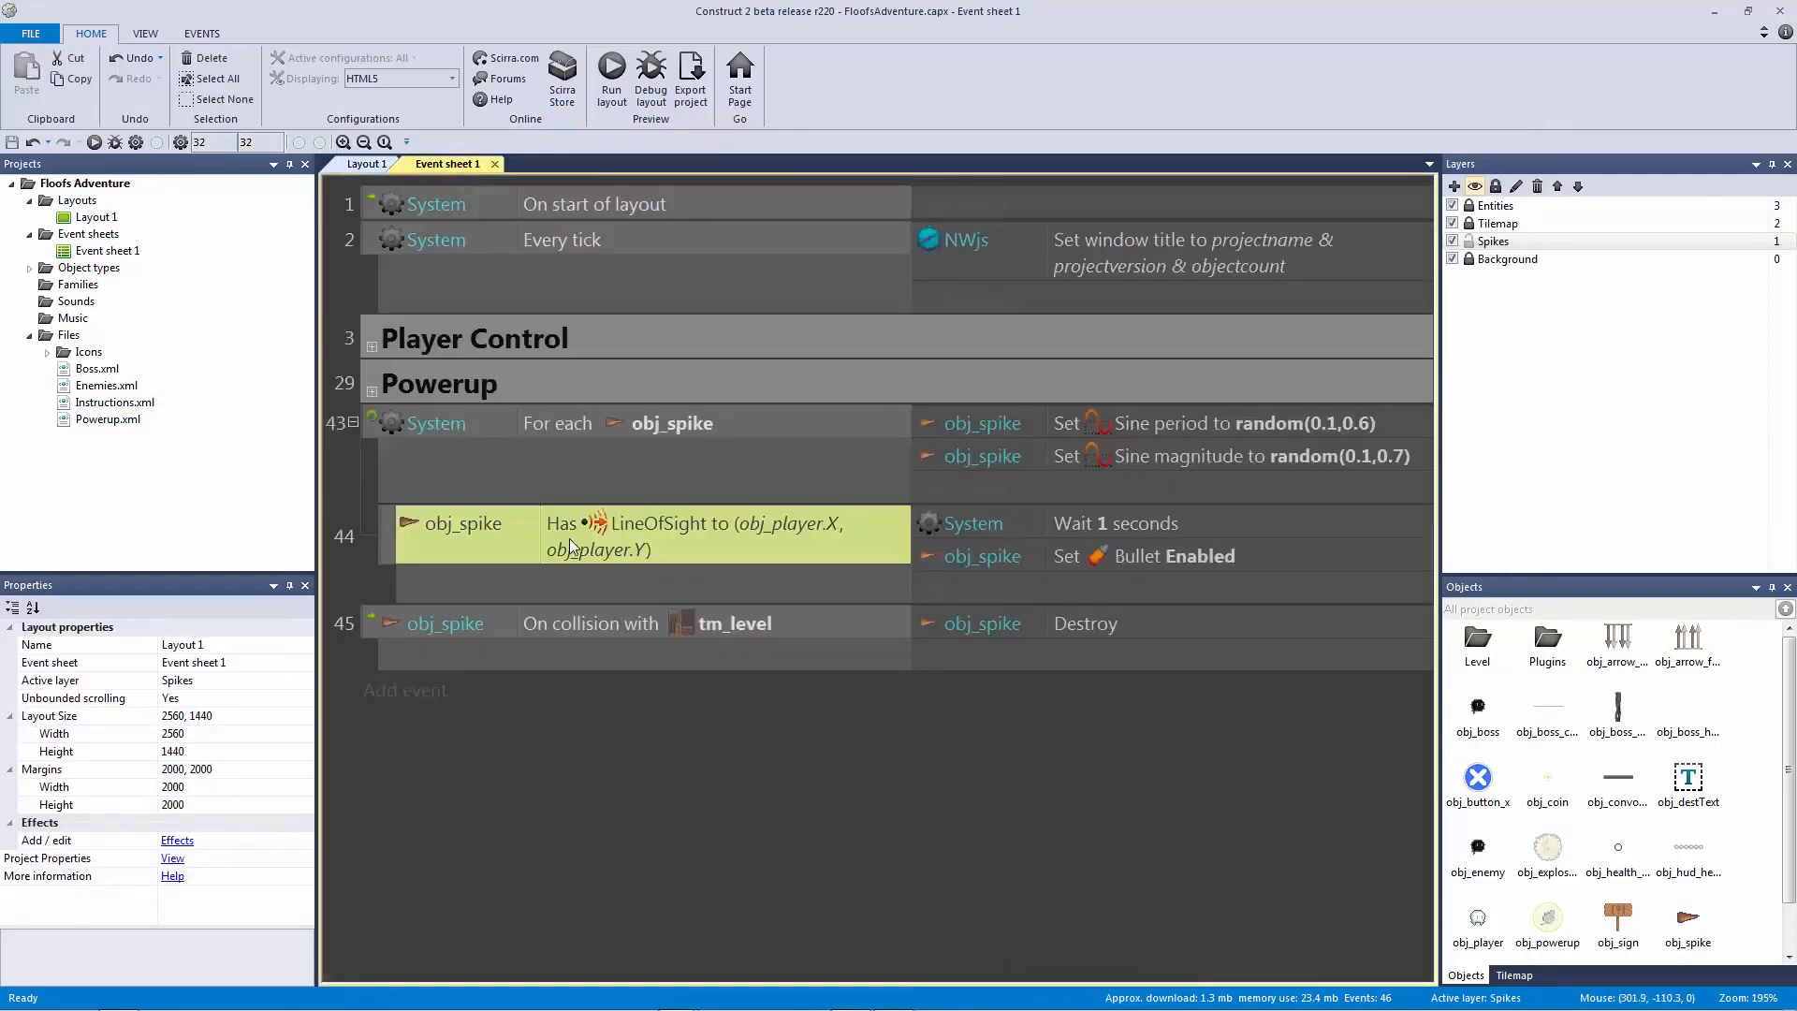
click(560, 638)
click(571, 627)
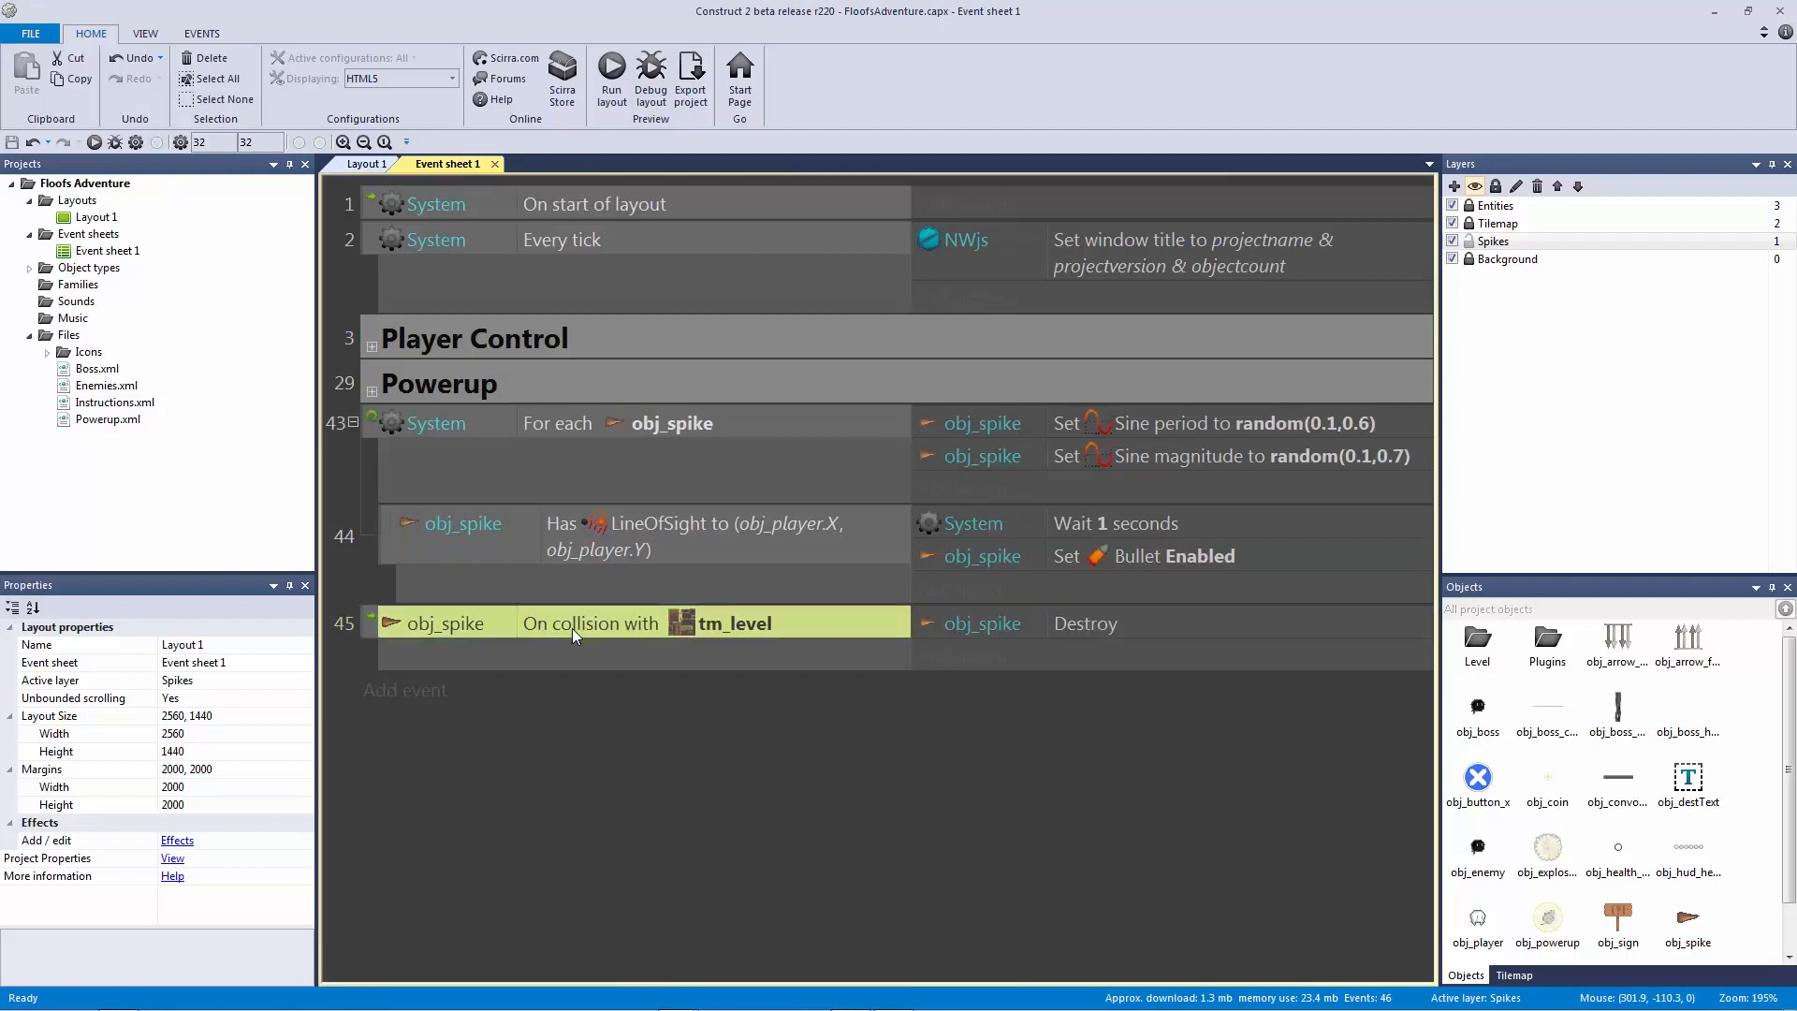
Step: In Layout 1, raise the three obj_spike instances under the ceiling tiles, spaced evenly
click(365, 163)
drag(843, 450, 895, 442)
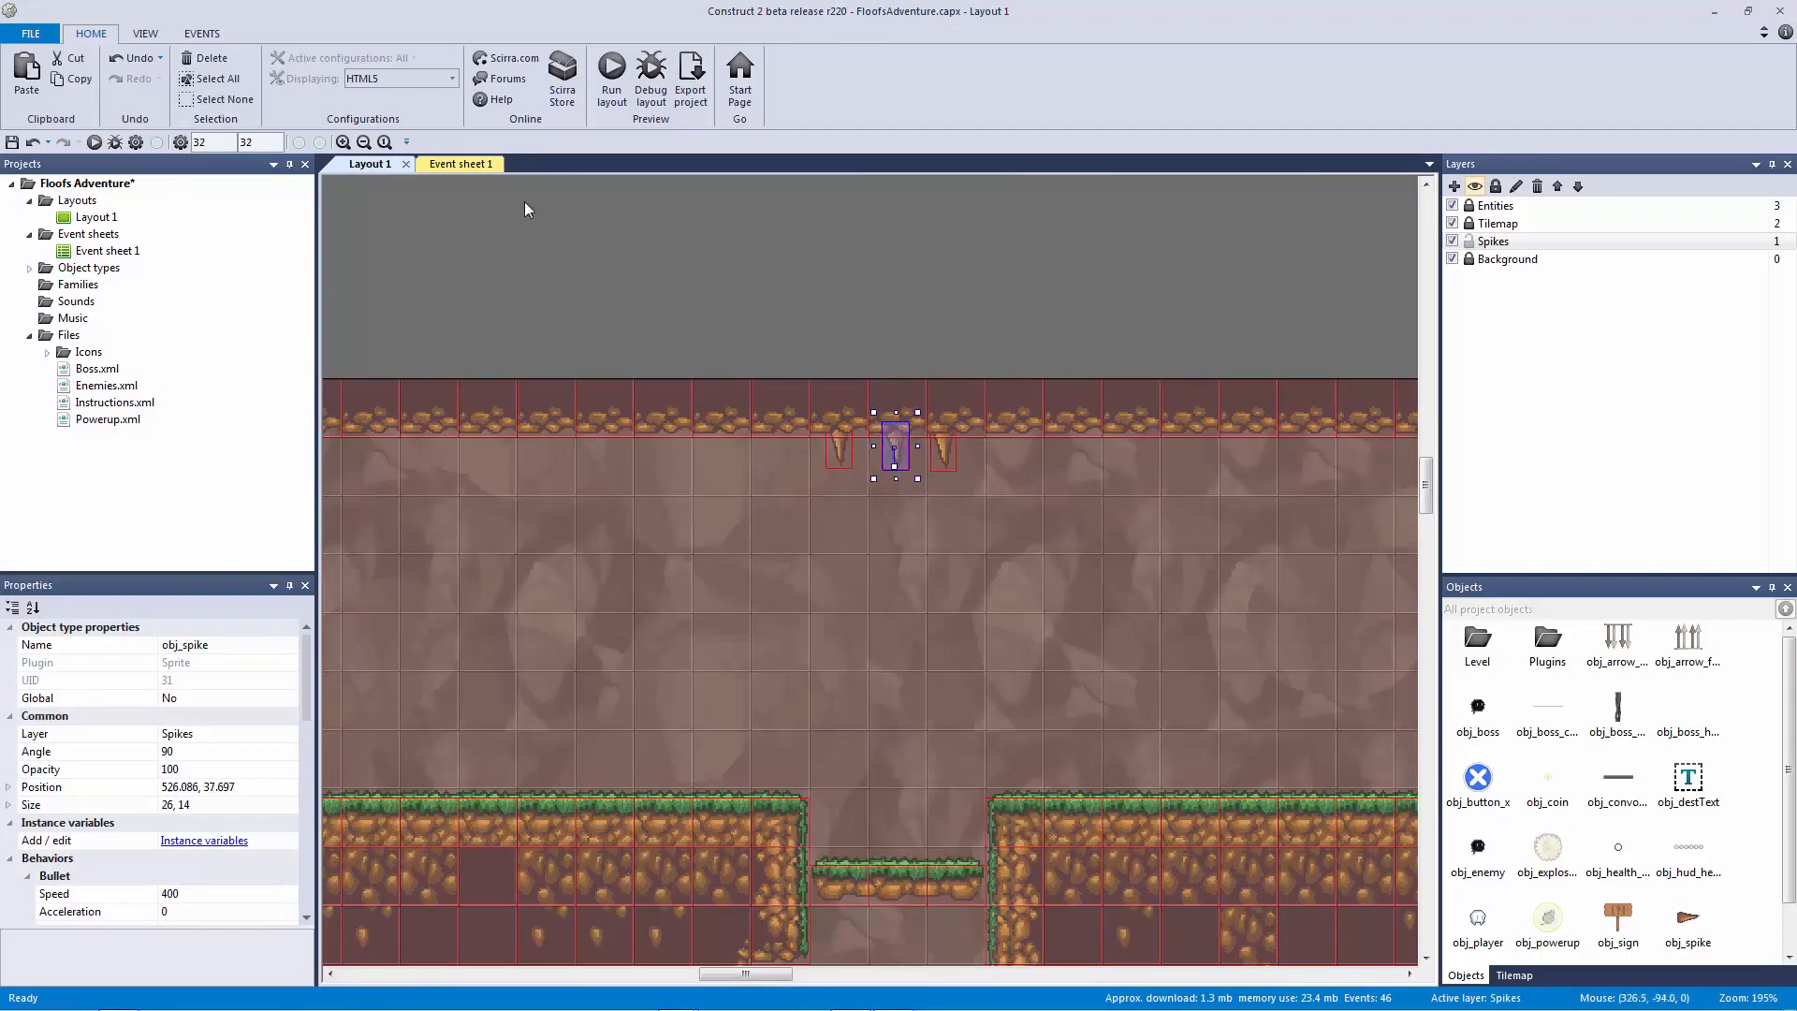
drag(842, 448, 846, 531)
key(ctrl+z)
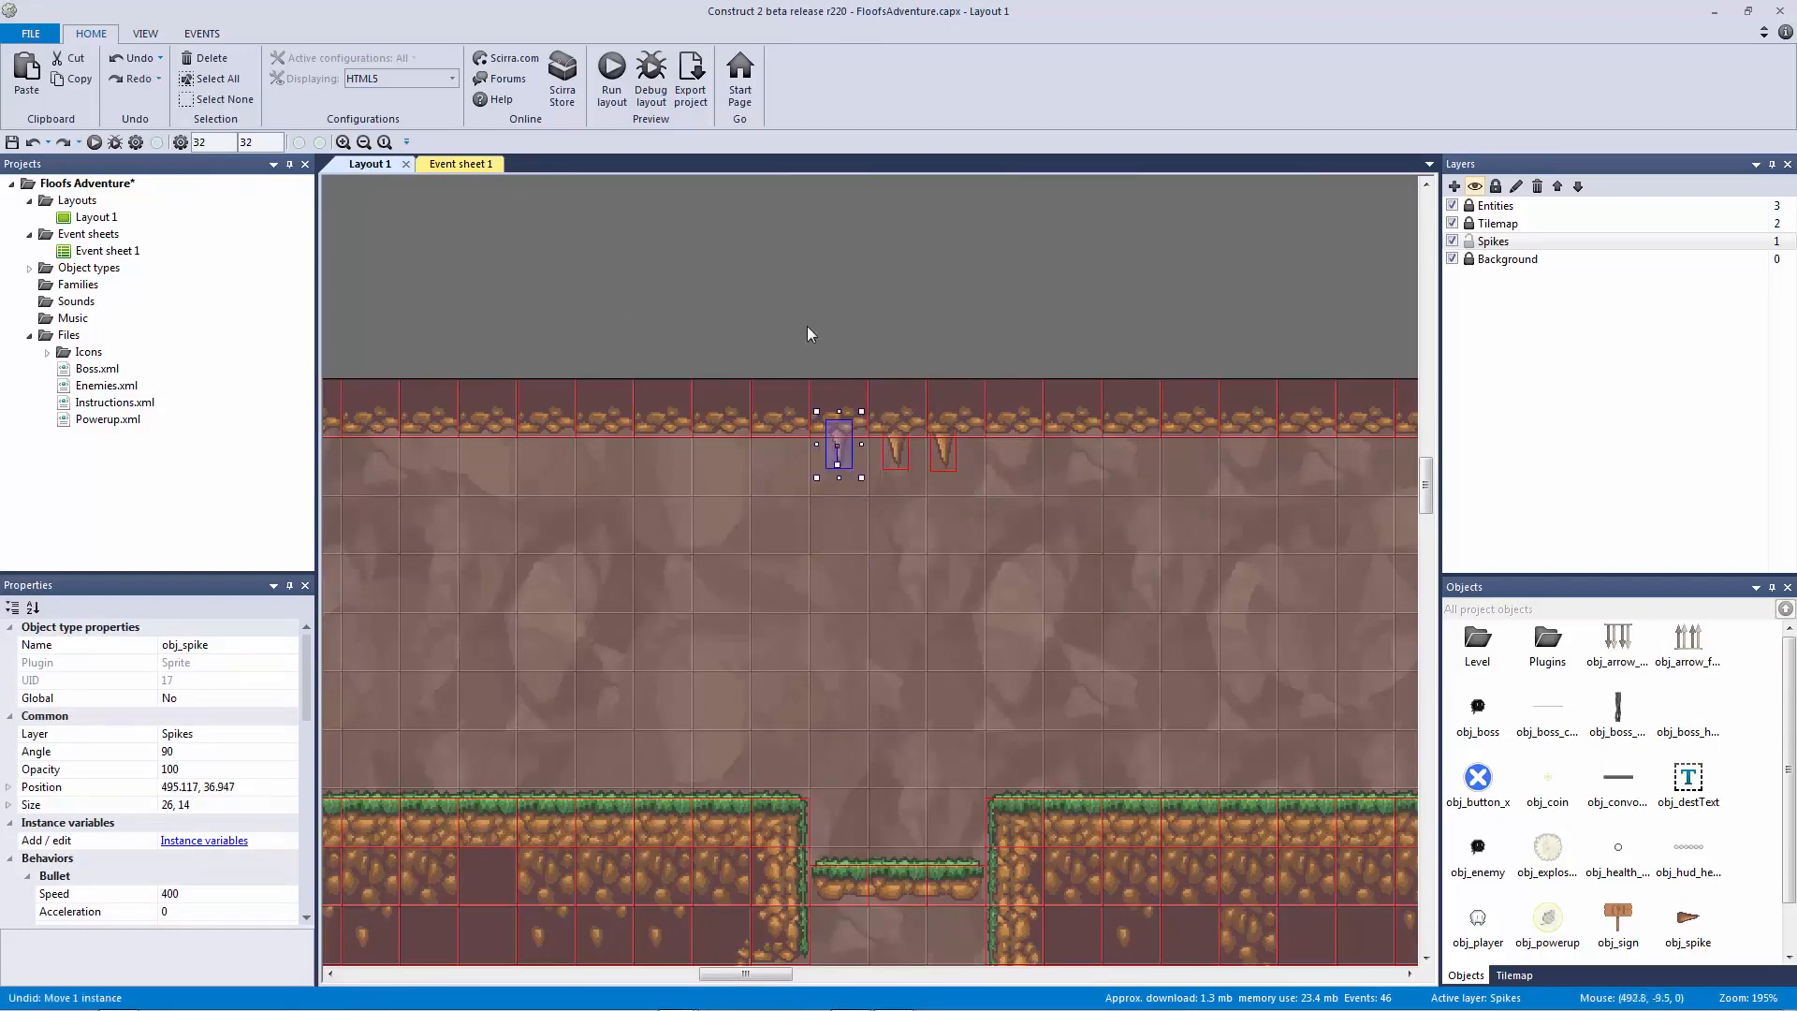
click(812, 342)
drag(775, 351, 883, 429)
Step: Add an obj_spike Bullet distance travelled > 50 condition to spike collision event 45
click(460, 165)
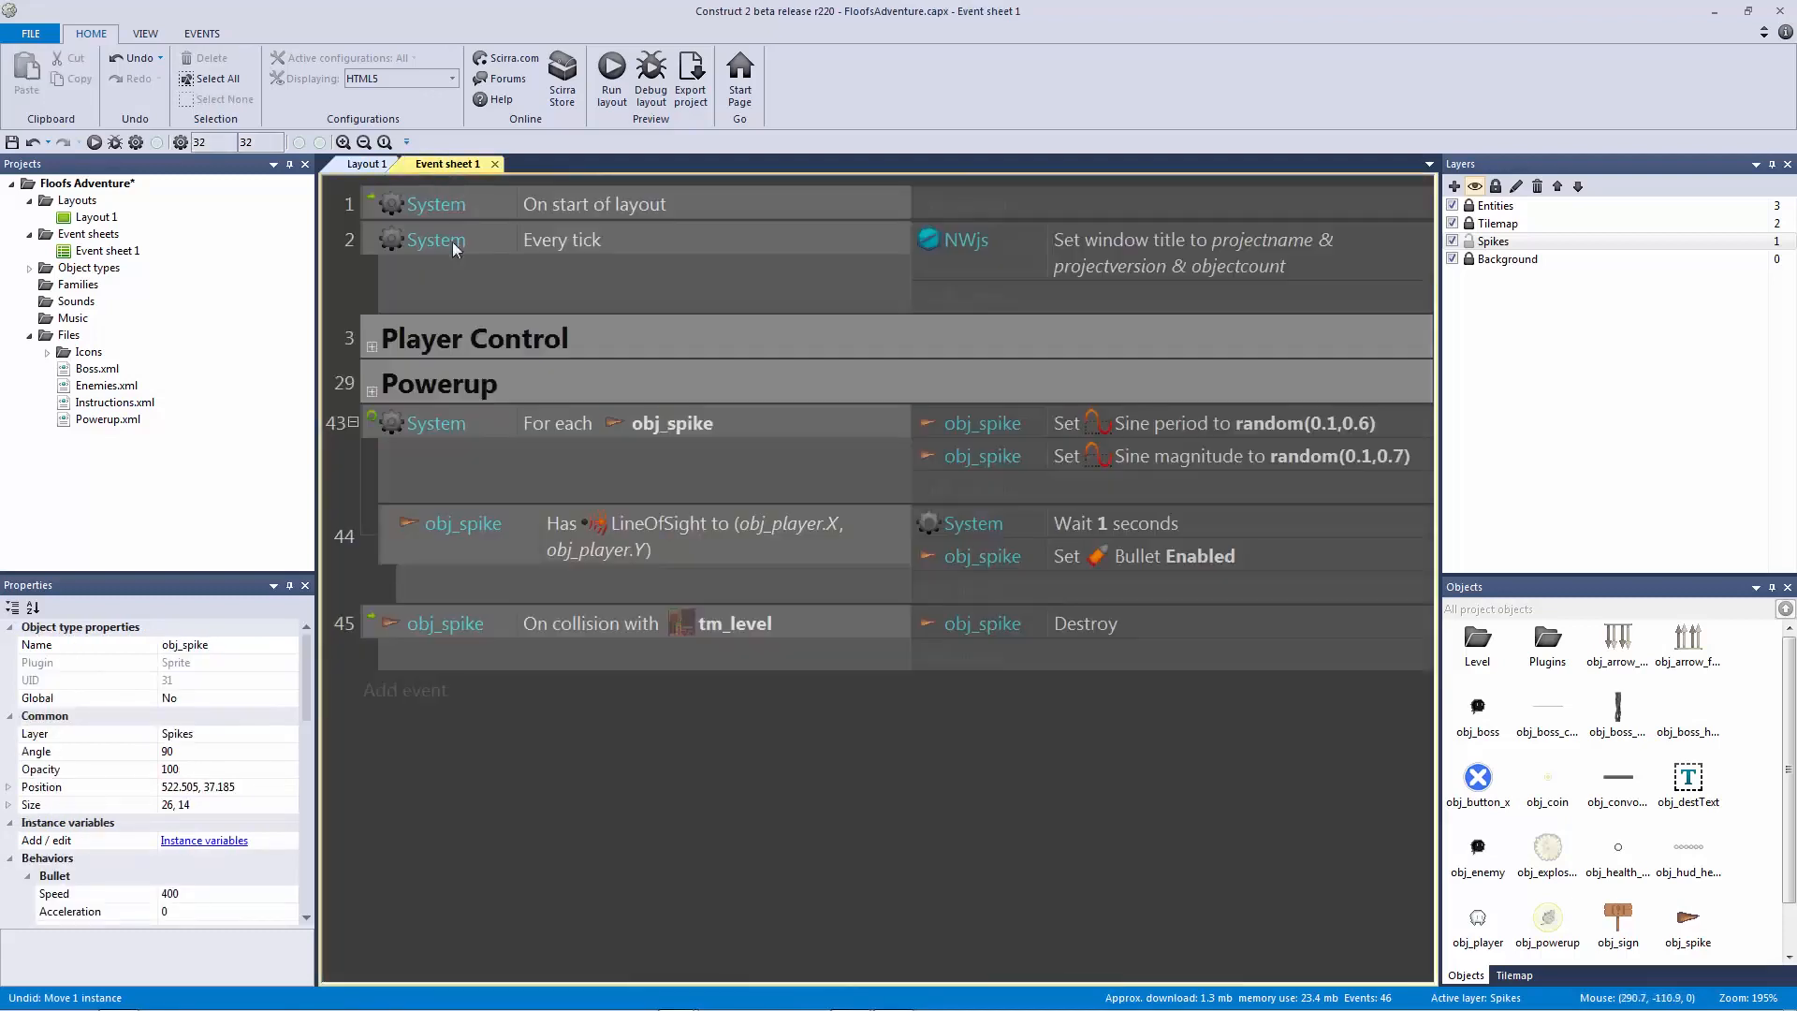
click(534, 627)
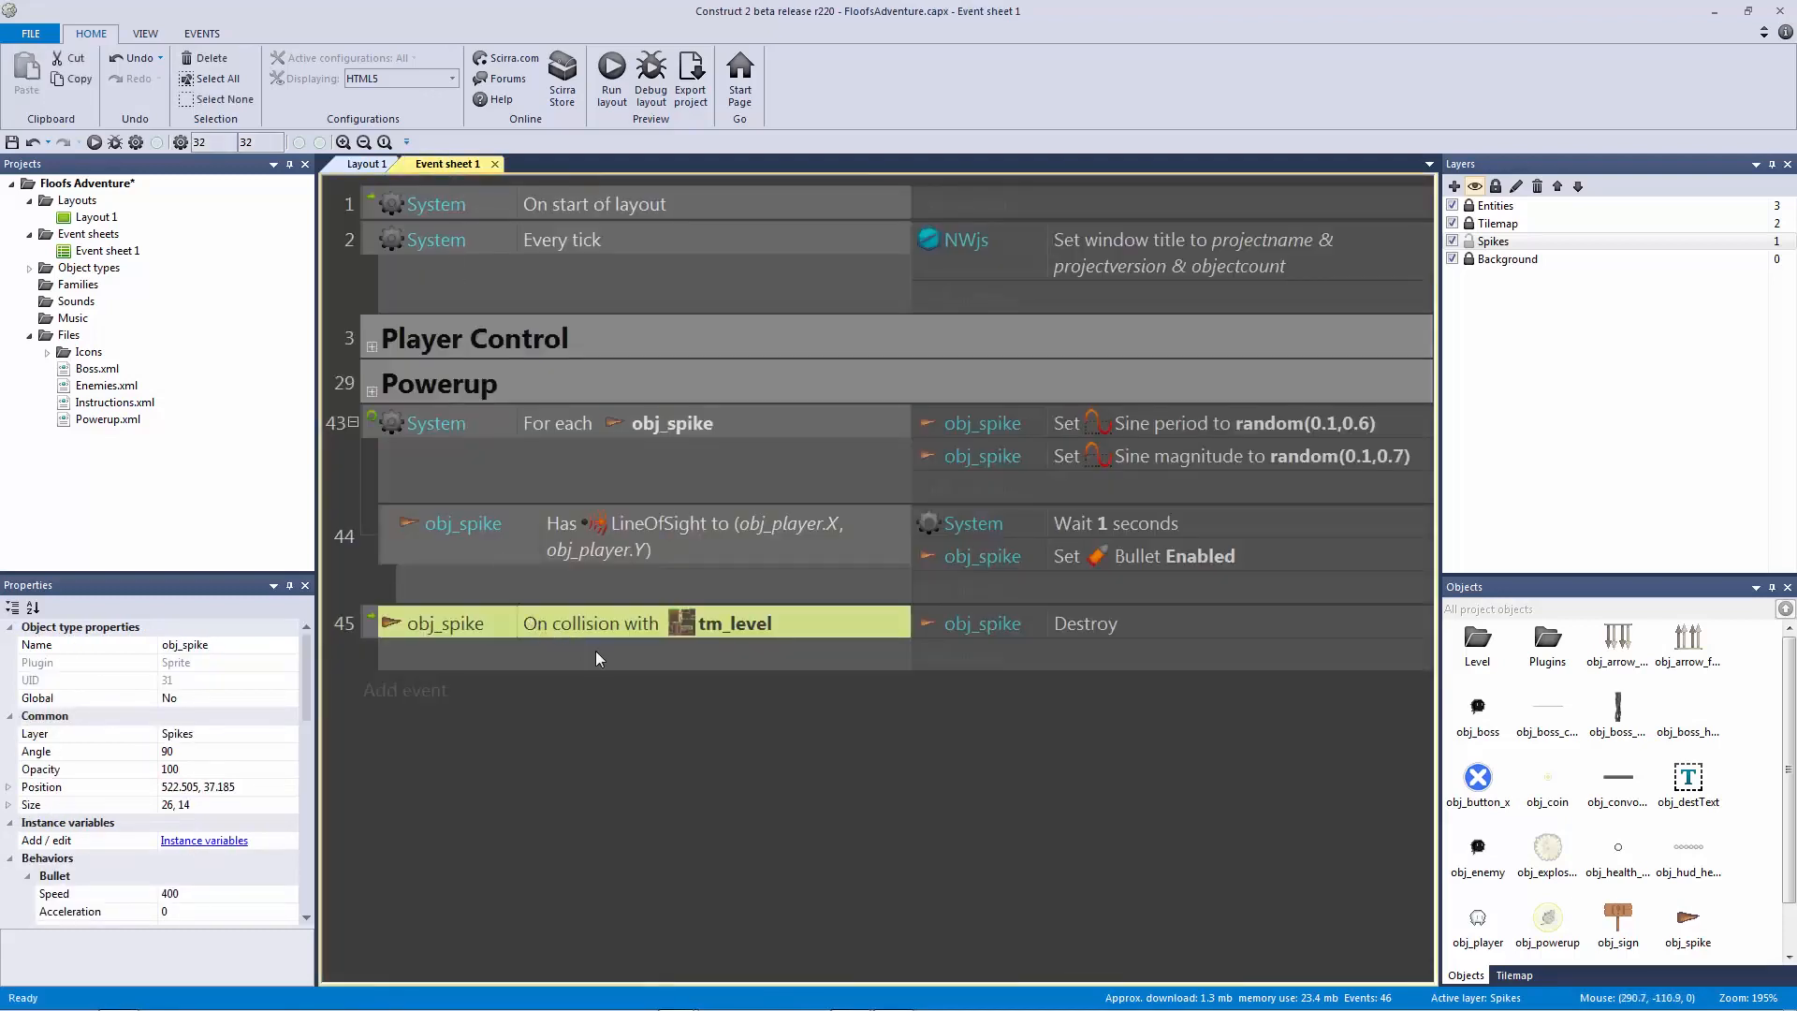
double_click(804, 640)
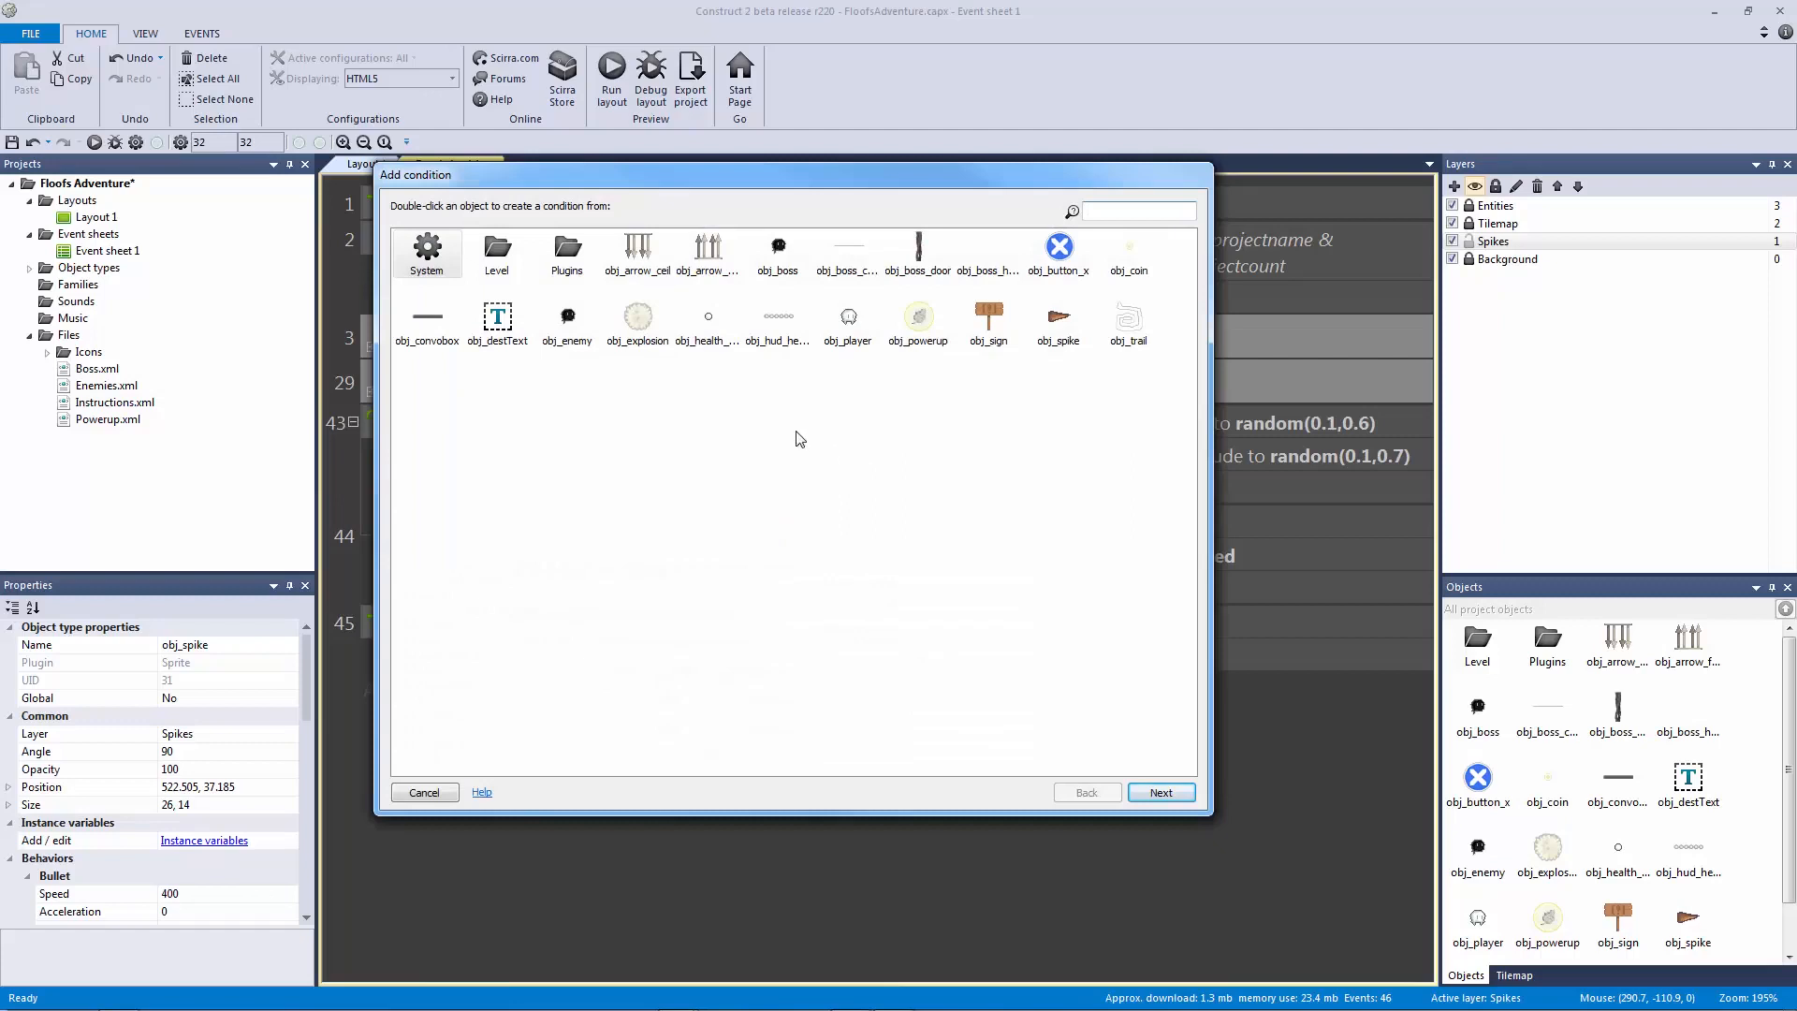
double_click(1059, 318)
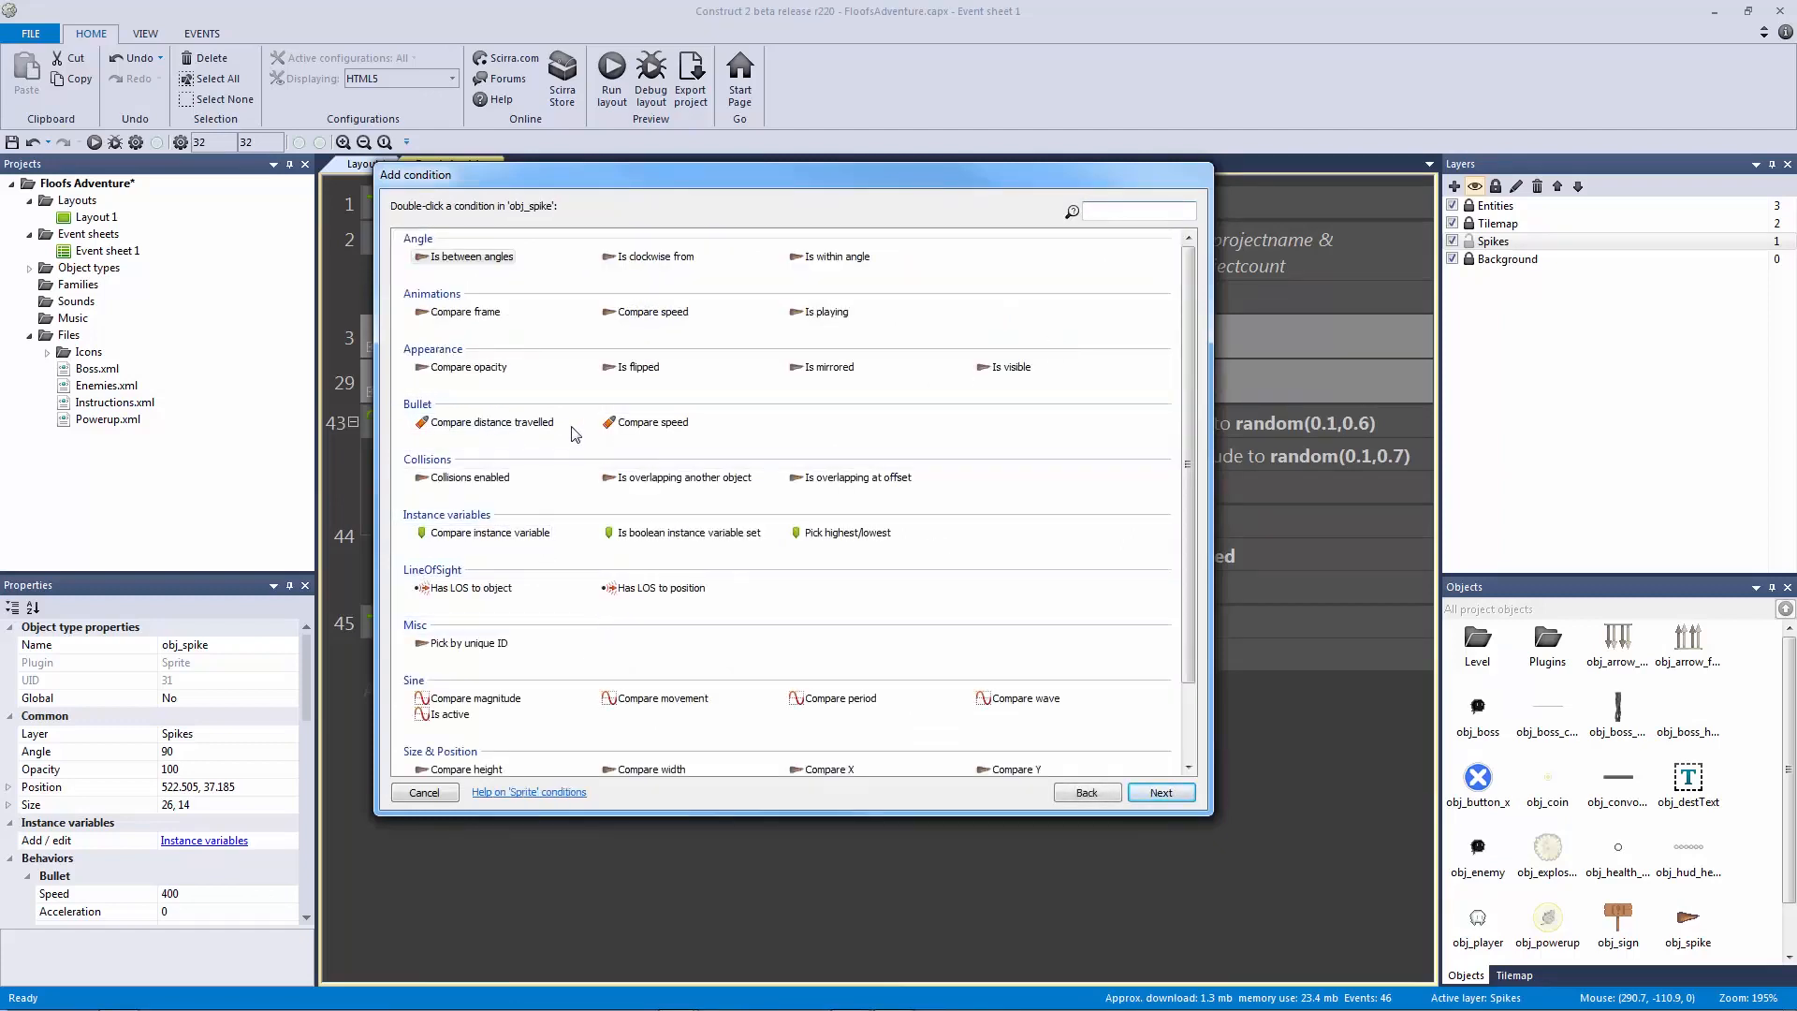
double_click(539, 432)
click(649, 207)
click(648, 285)
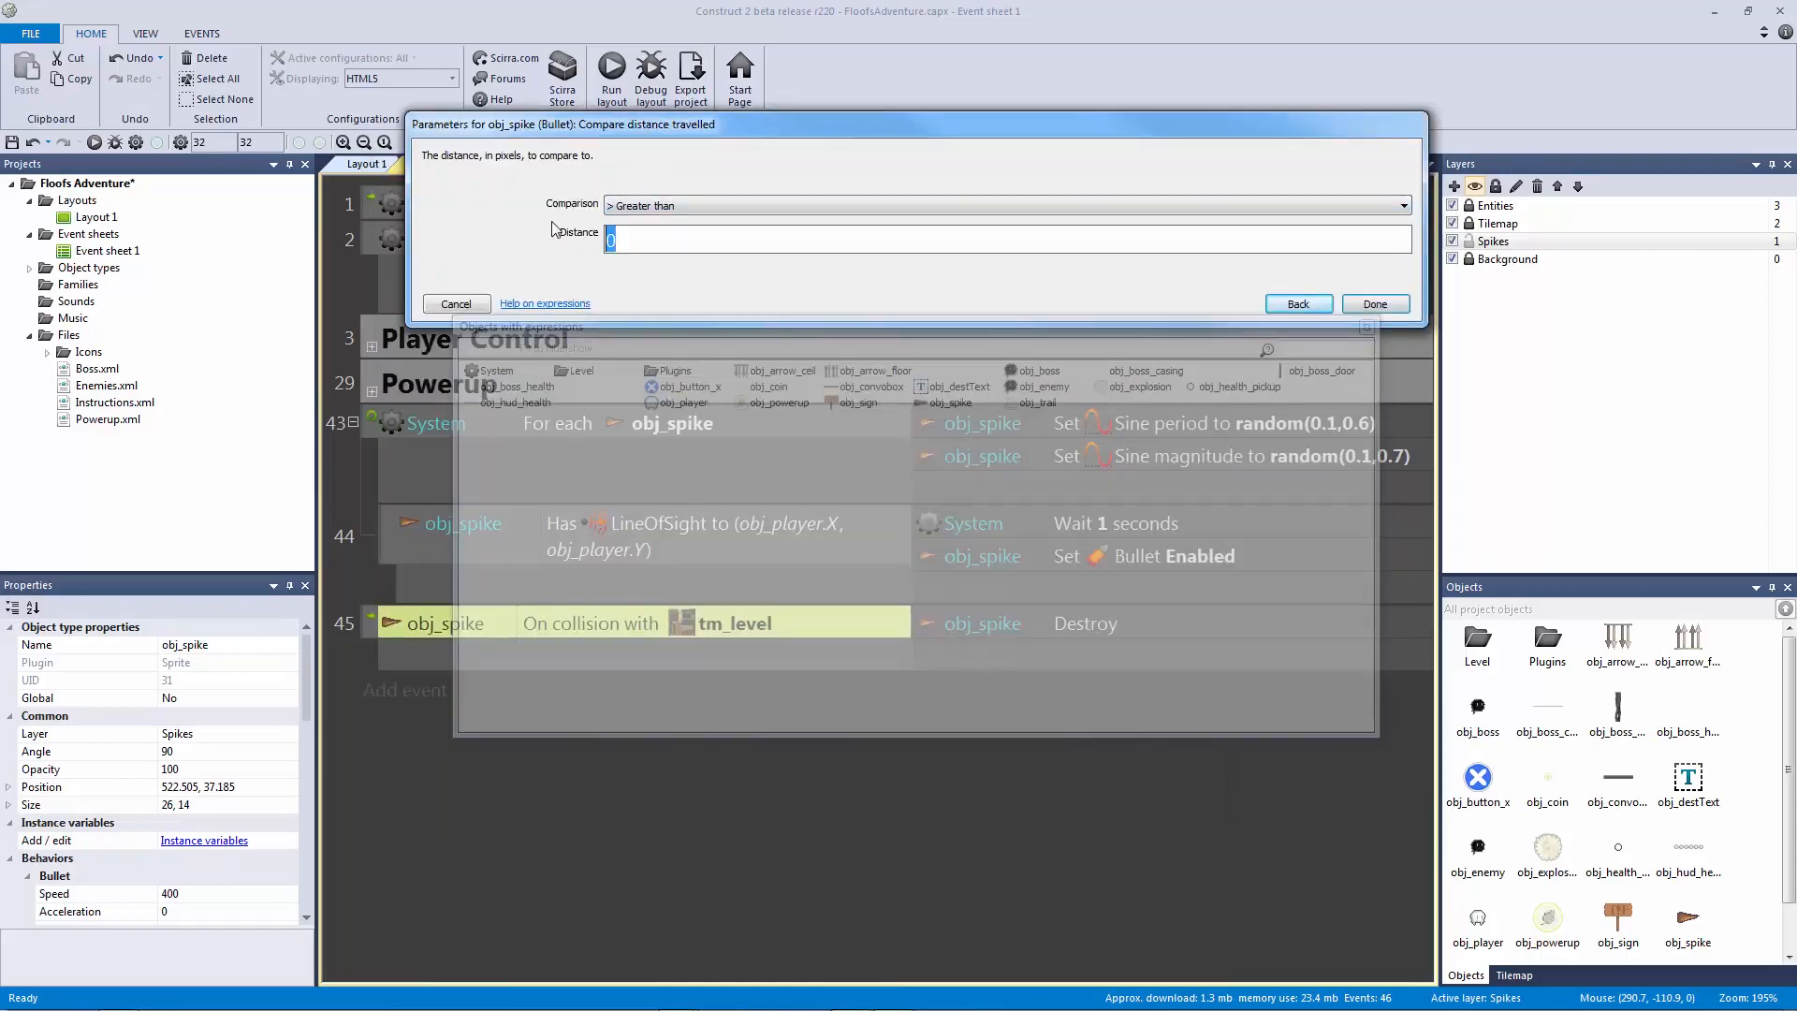
text(50)
key(Return)
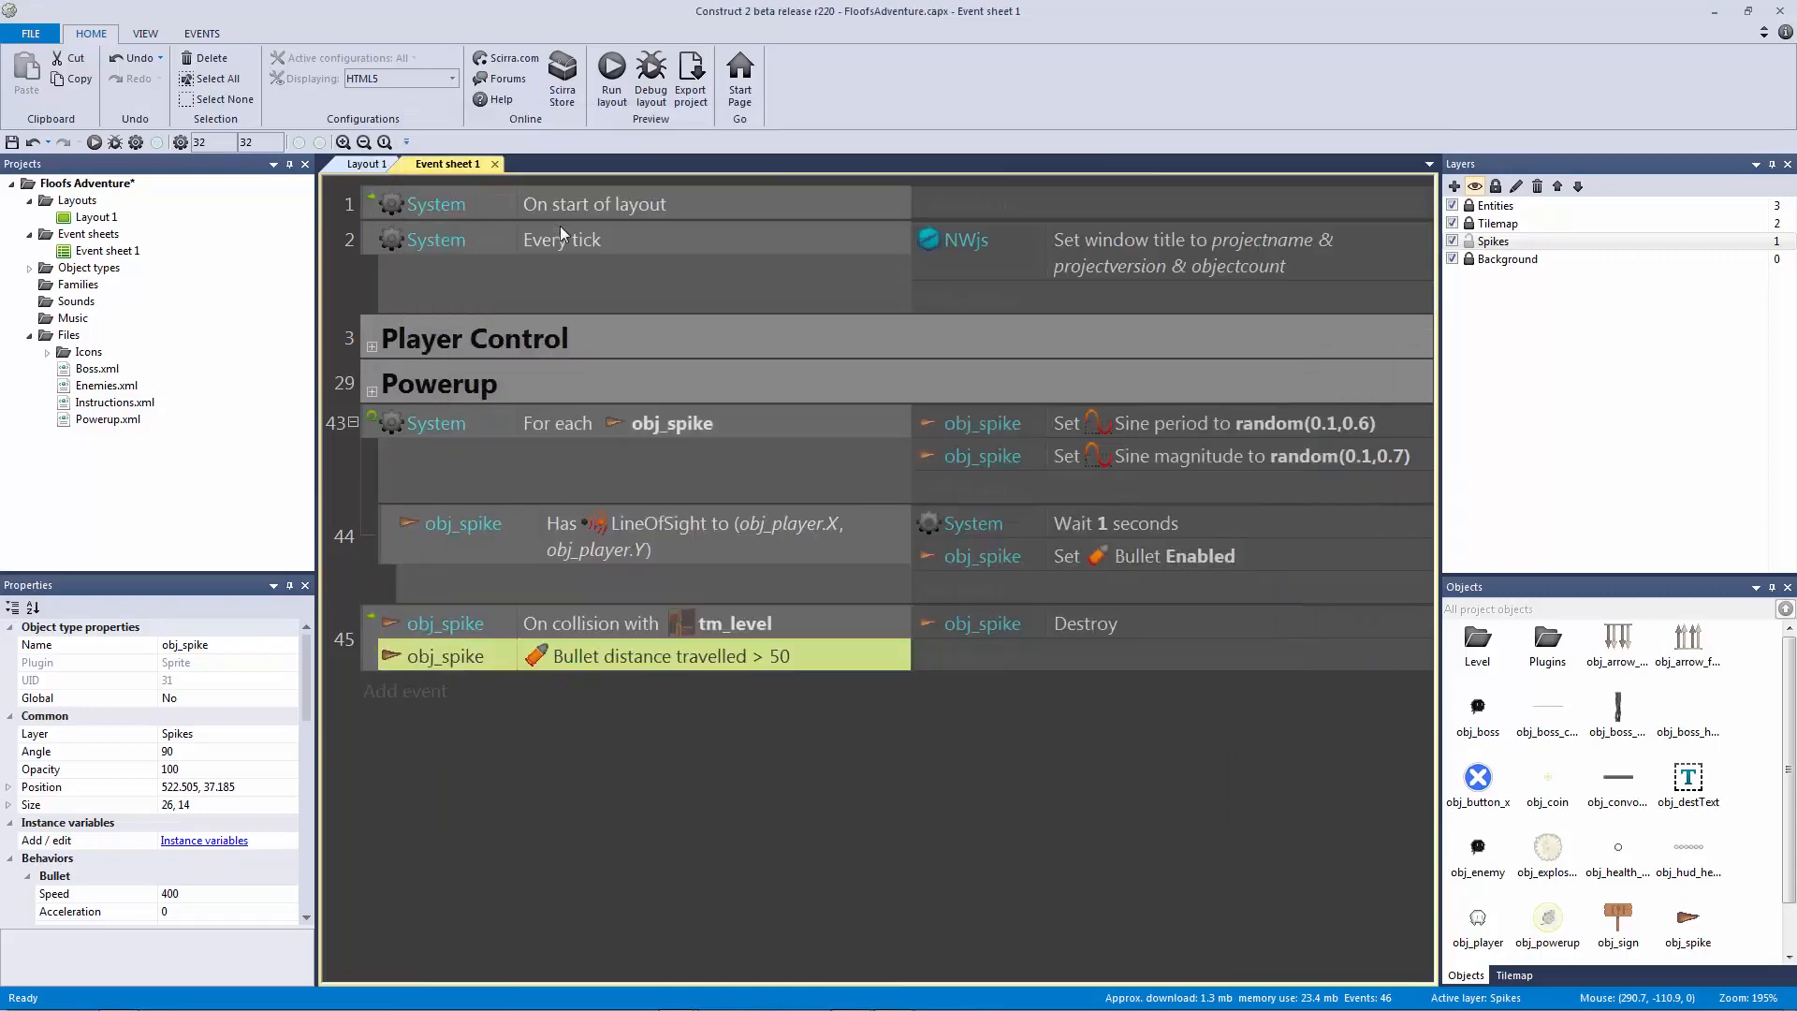
Step: Save the project and run the layout in a preview
click(1037, 612)
key(ctrl+s)
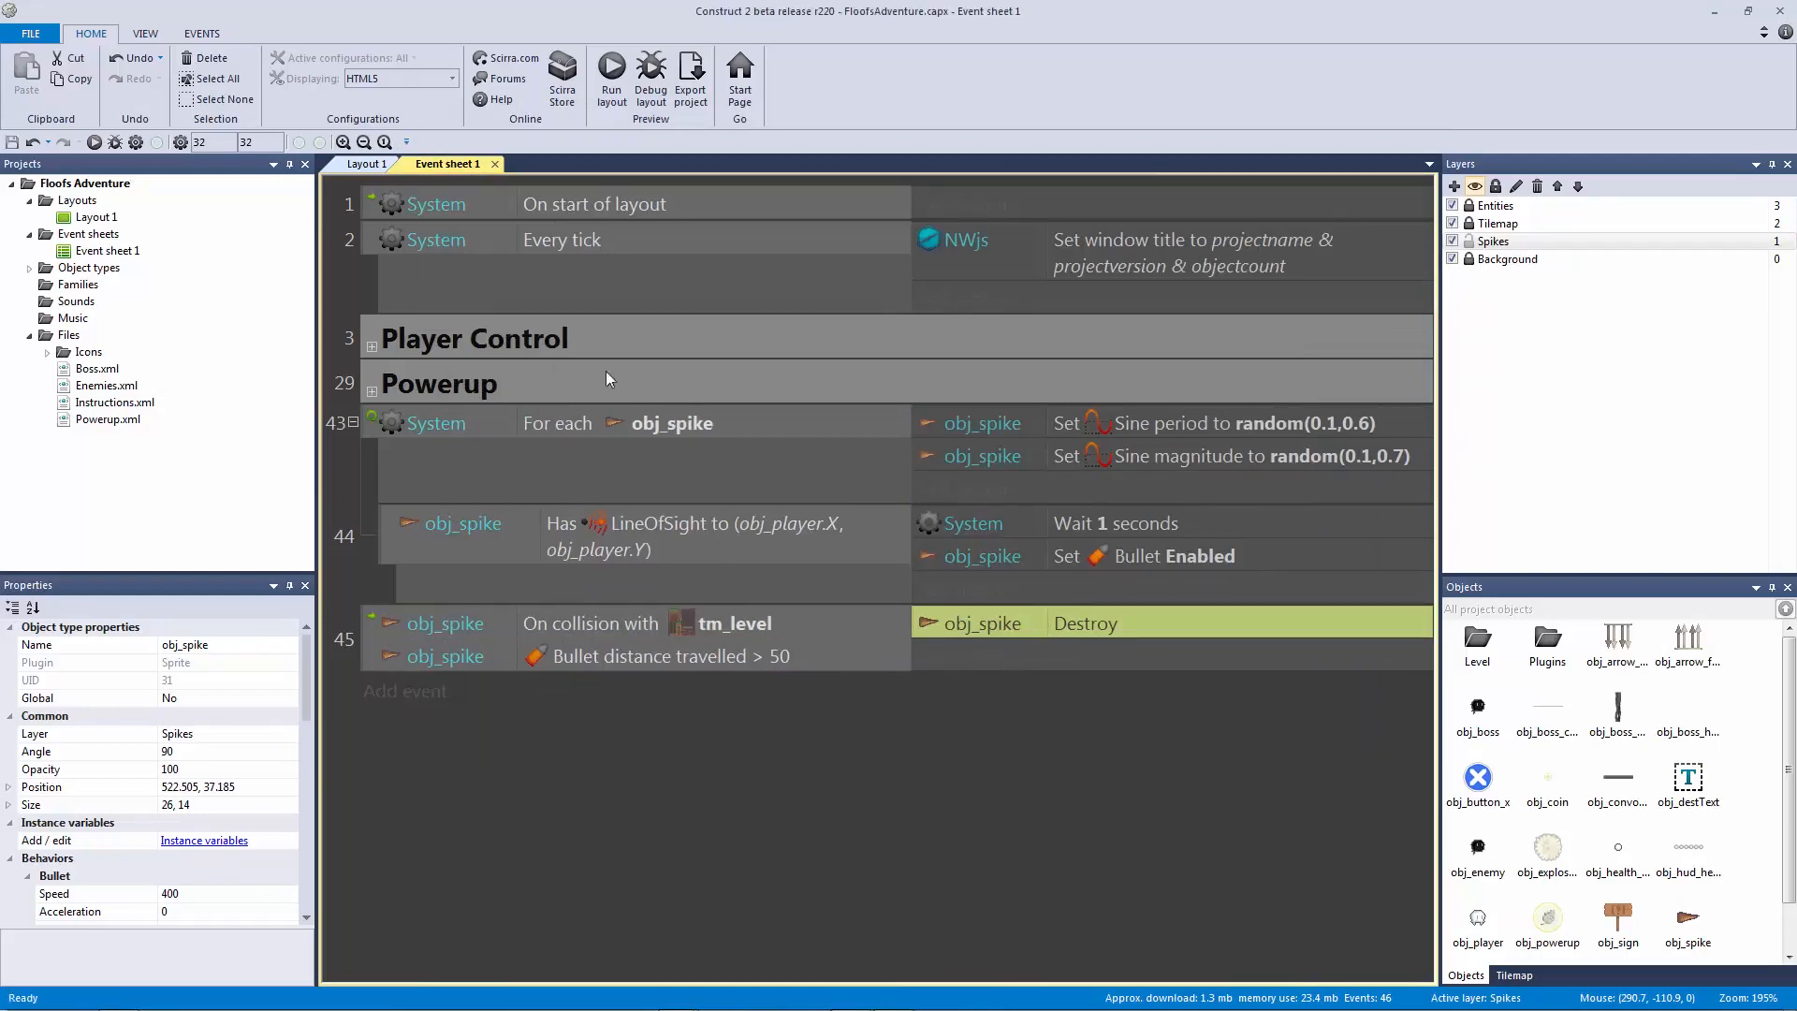
click(94, 143)
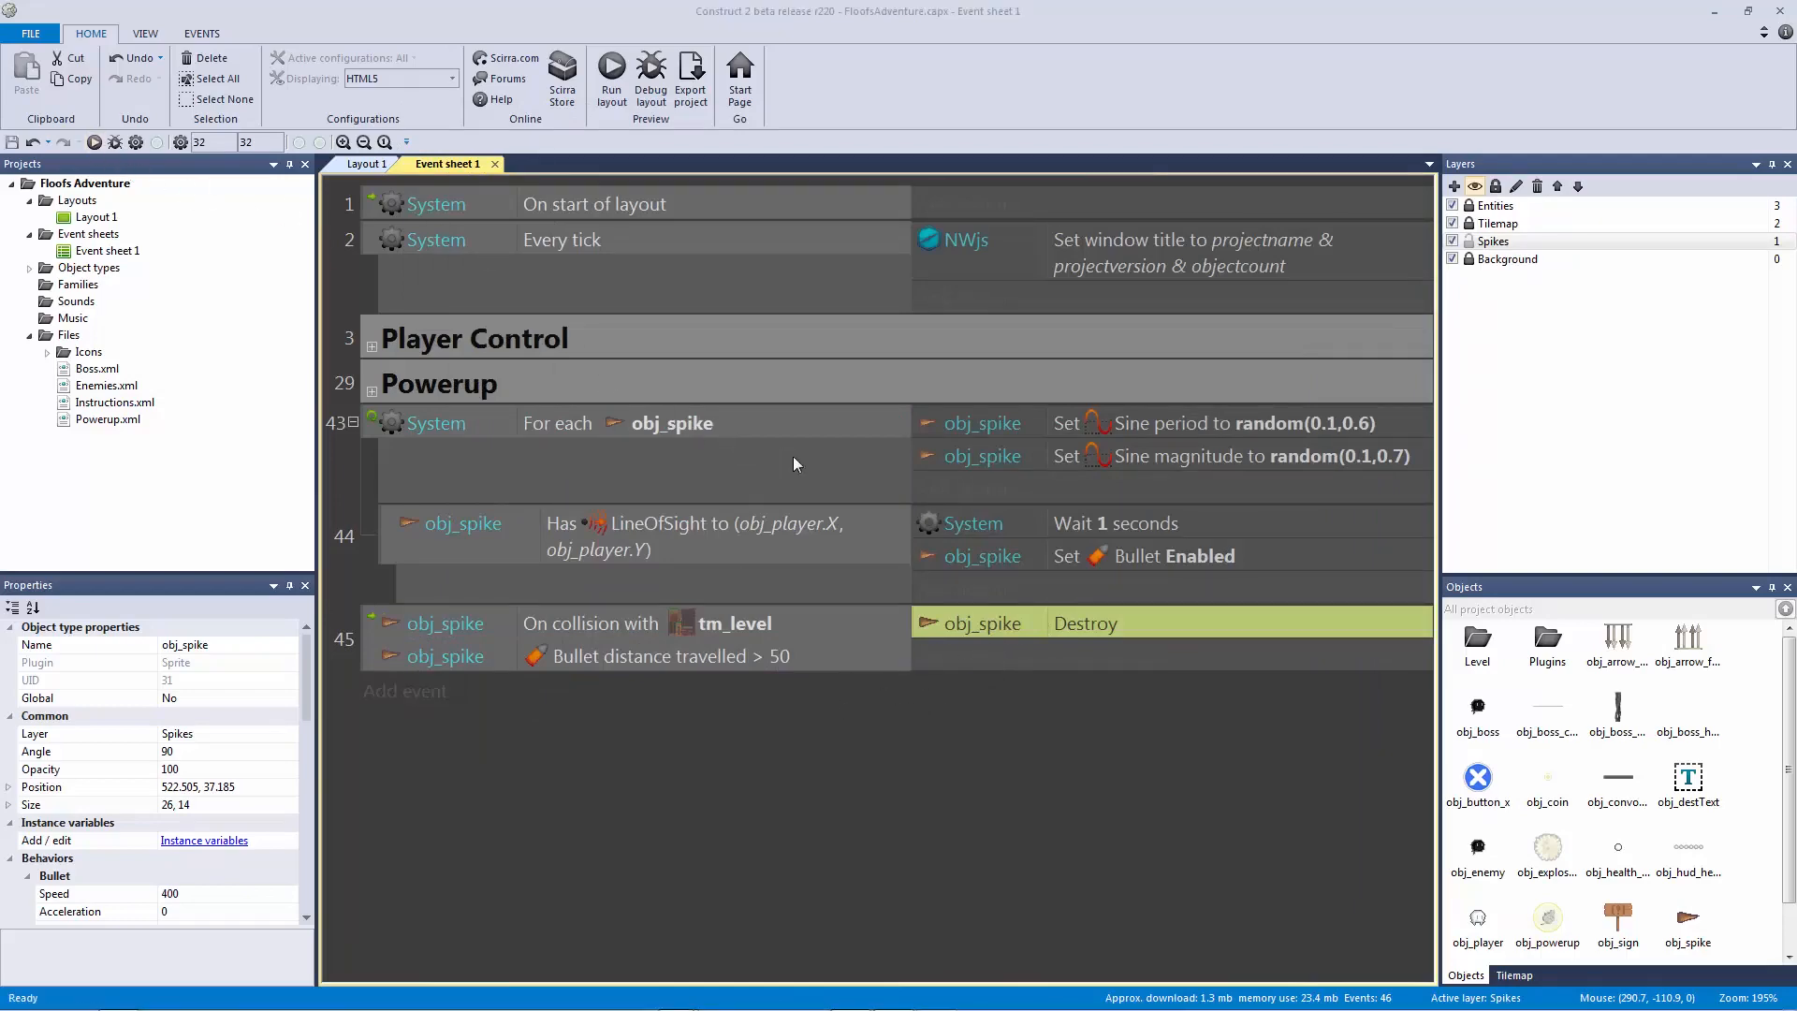
key(Right)
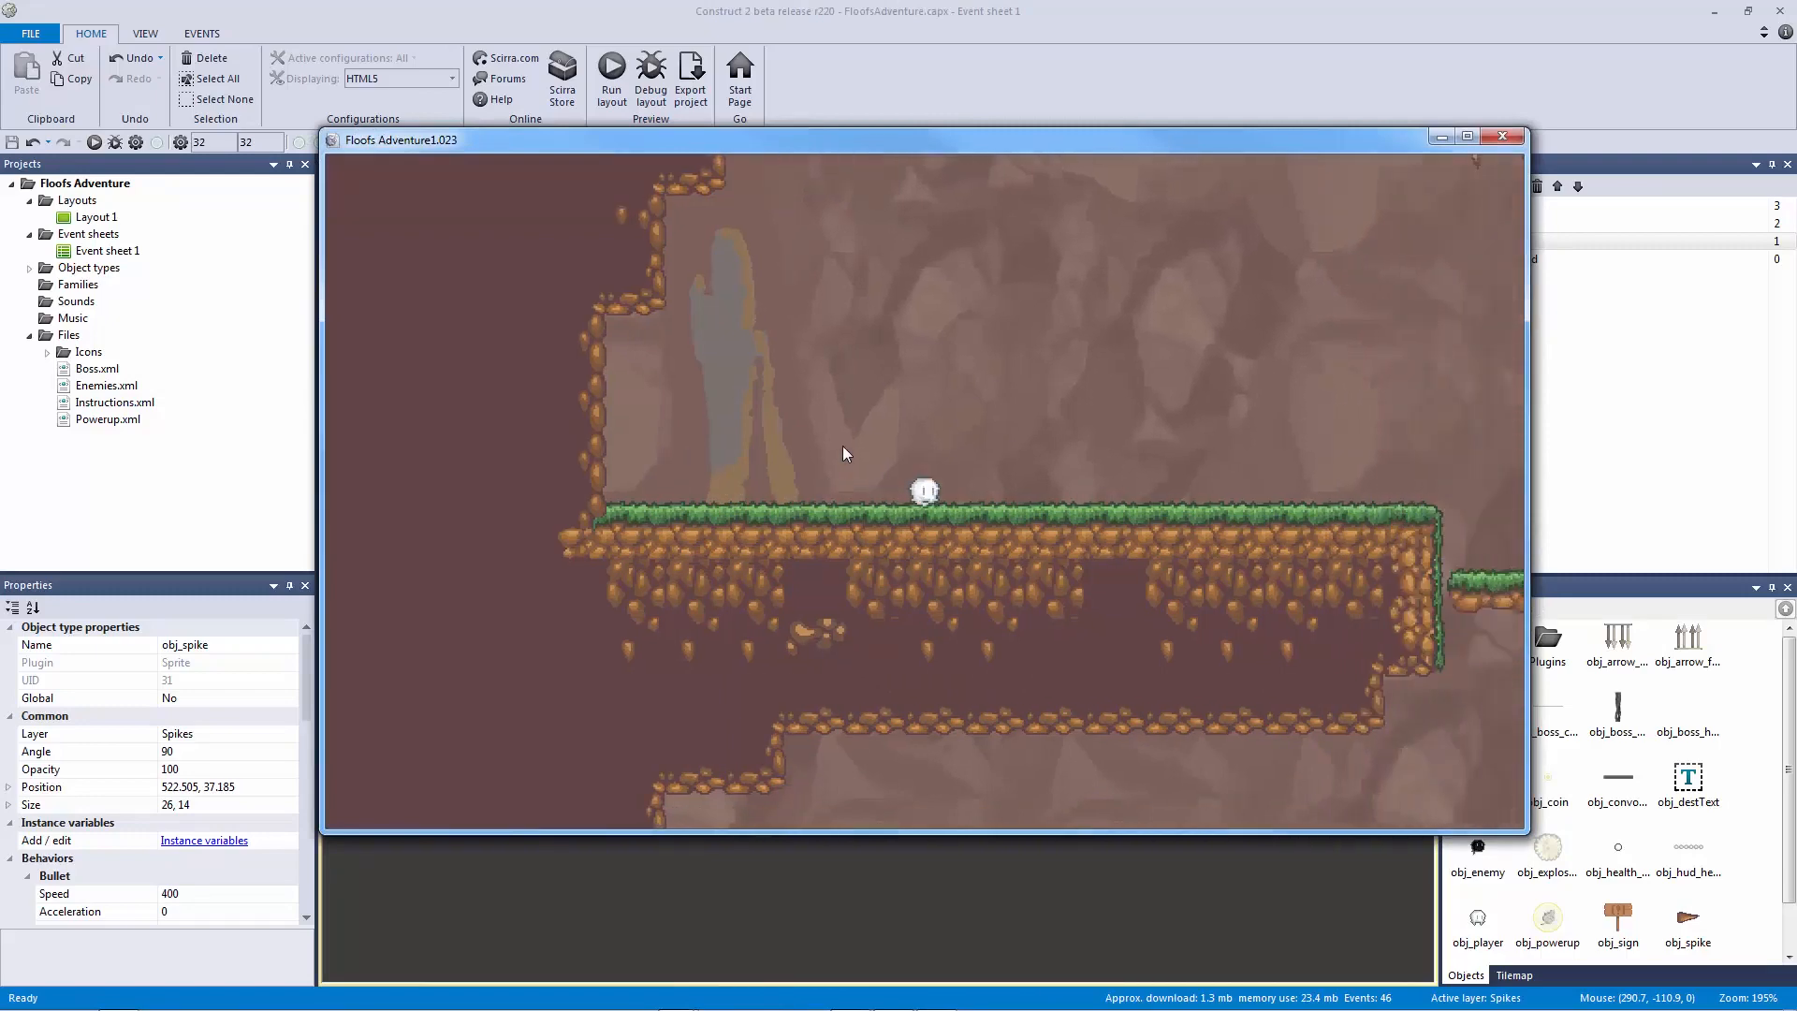
key(Up)
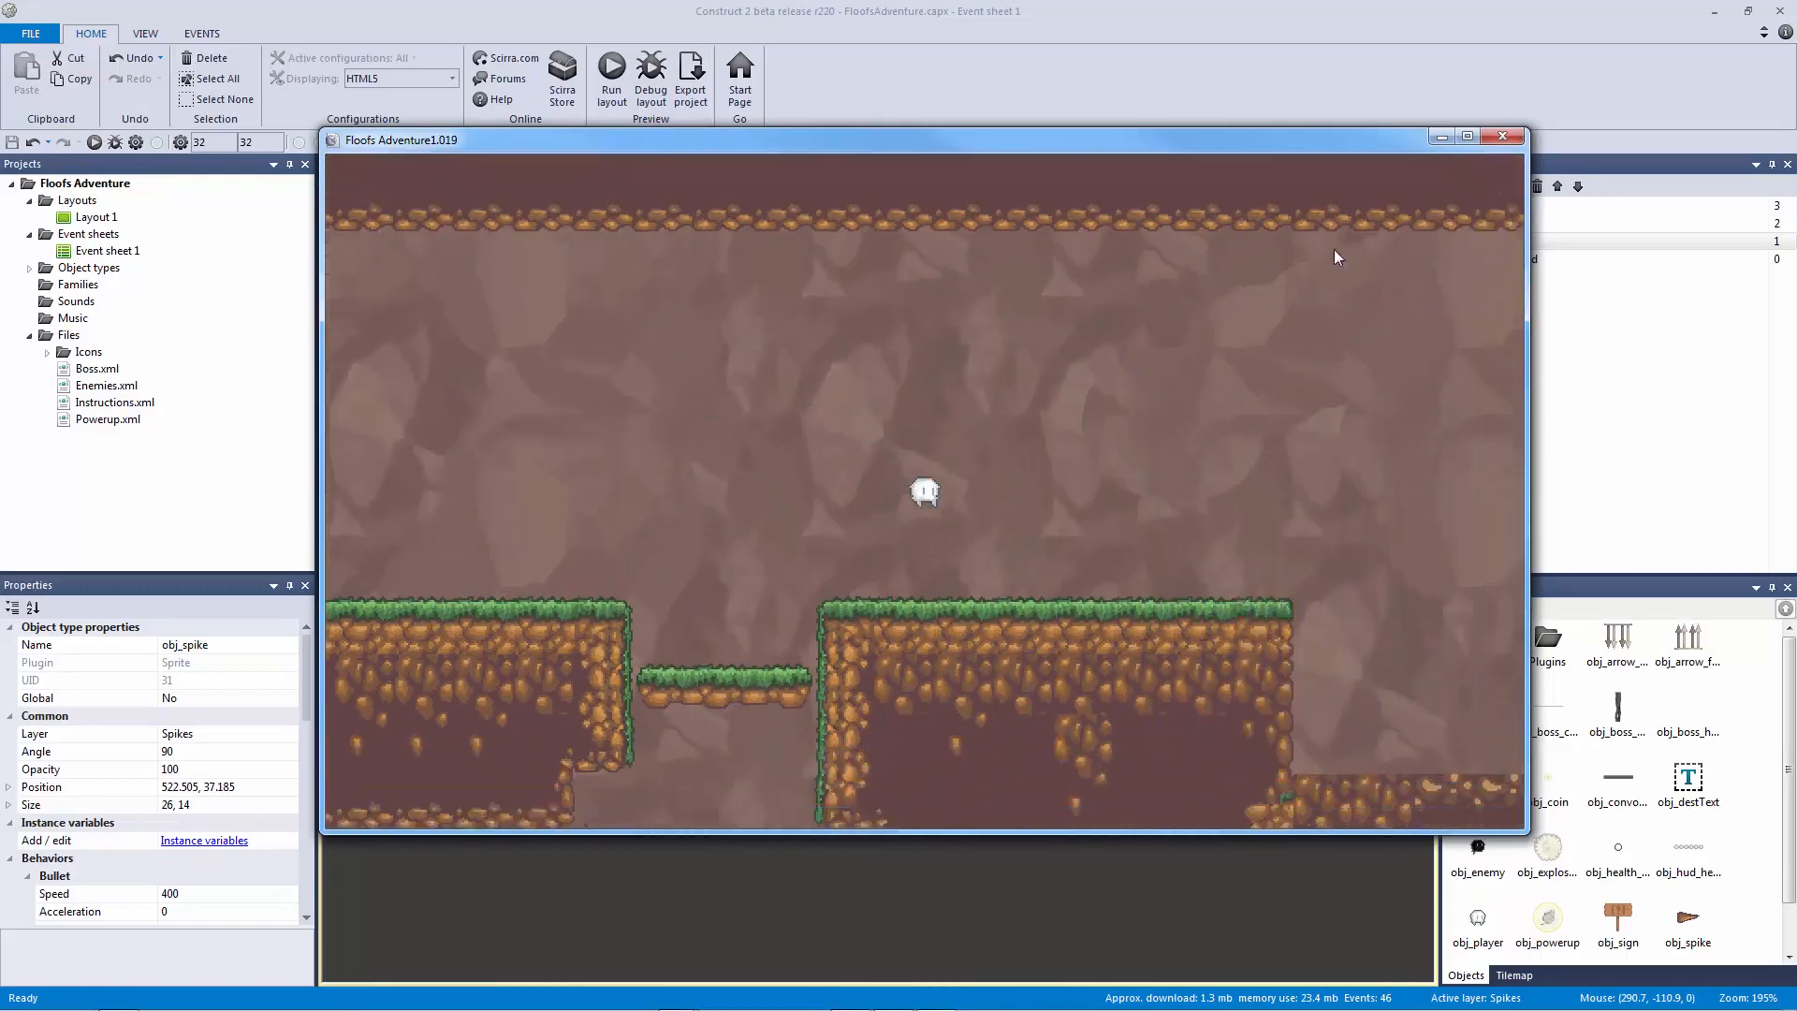
click(1497, 140)
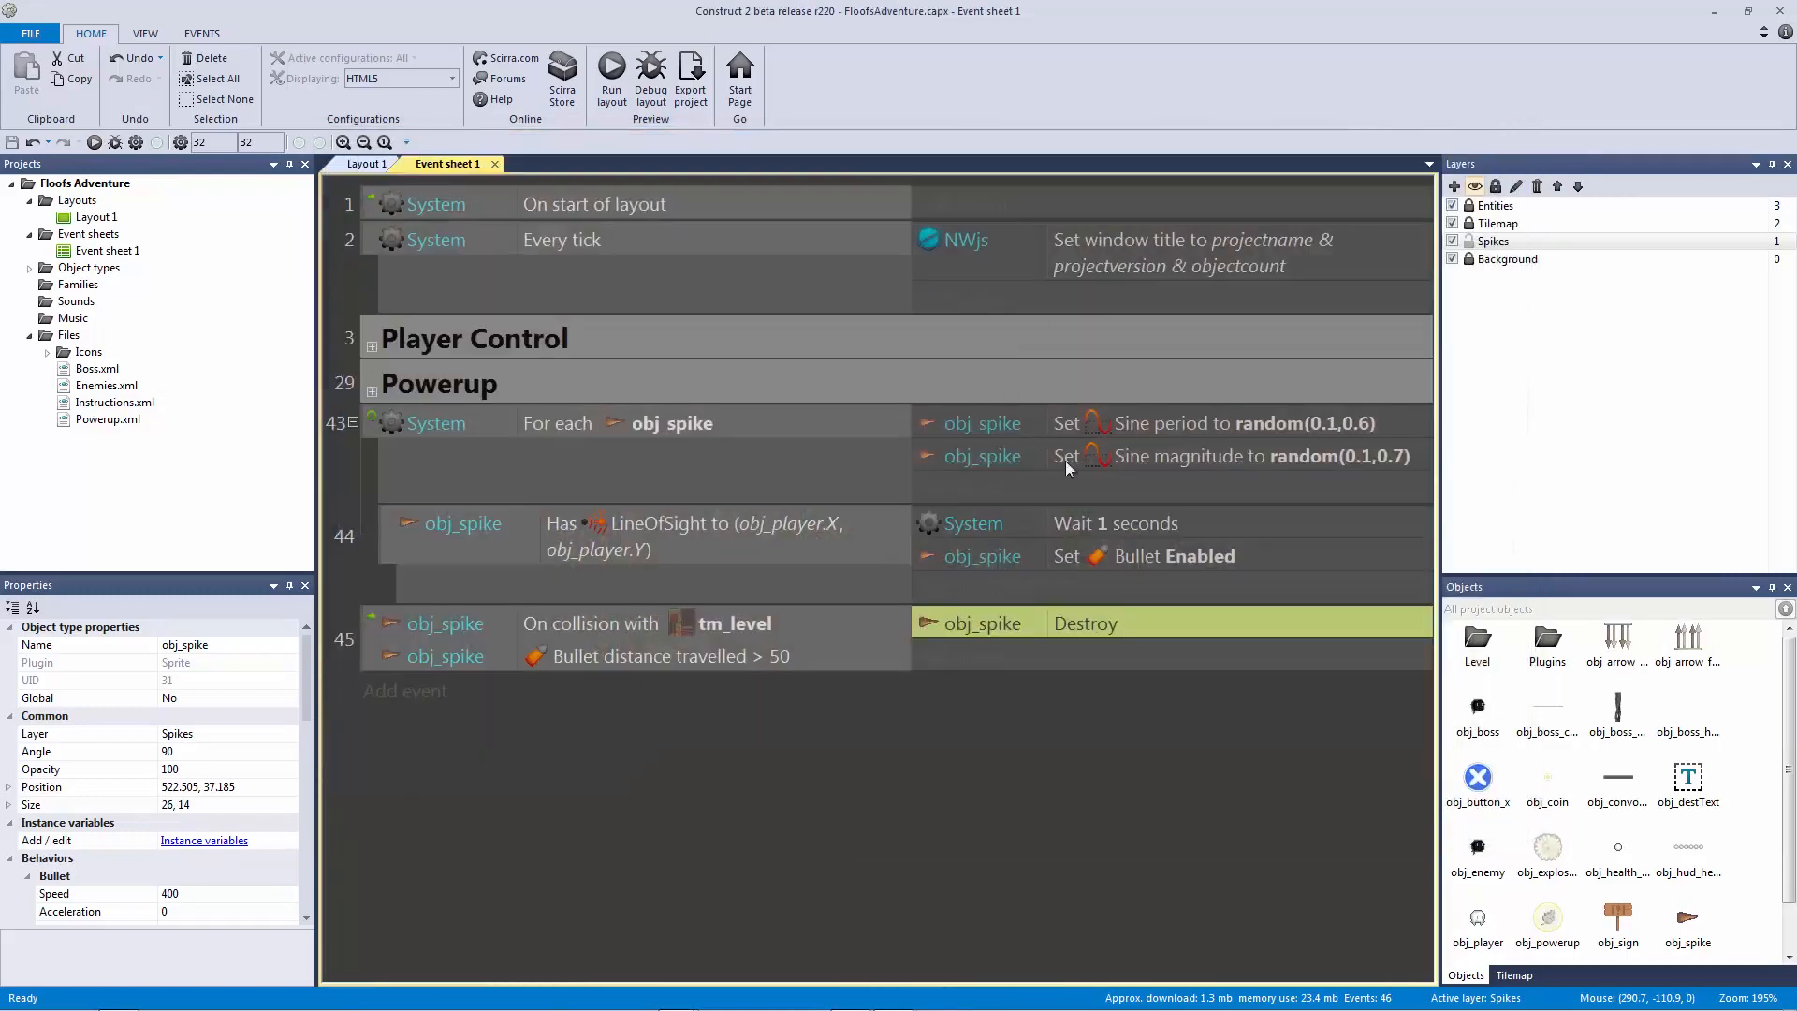
double_click(1126, 525)
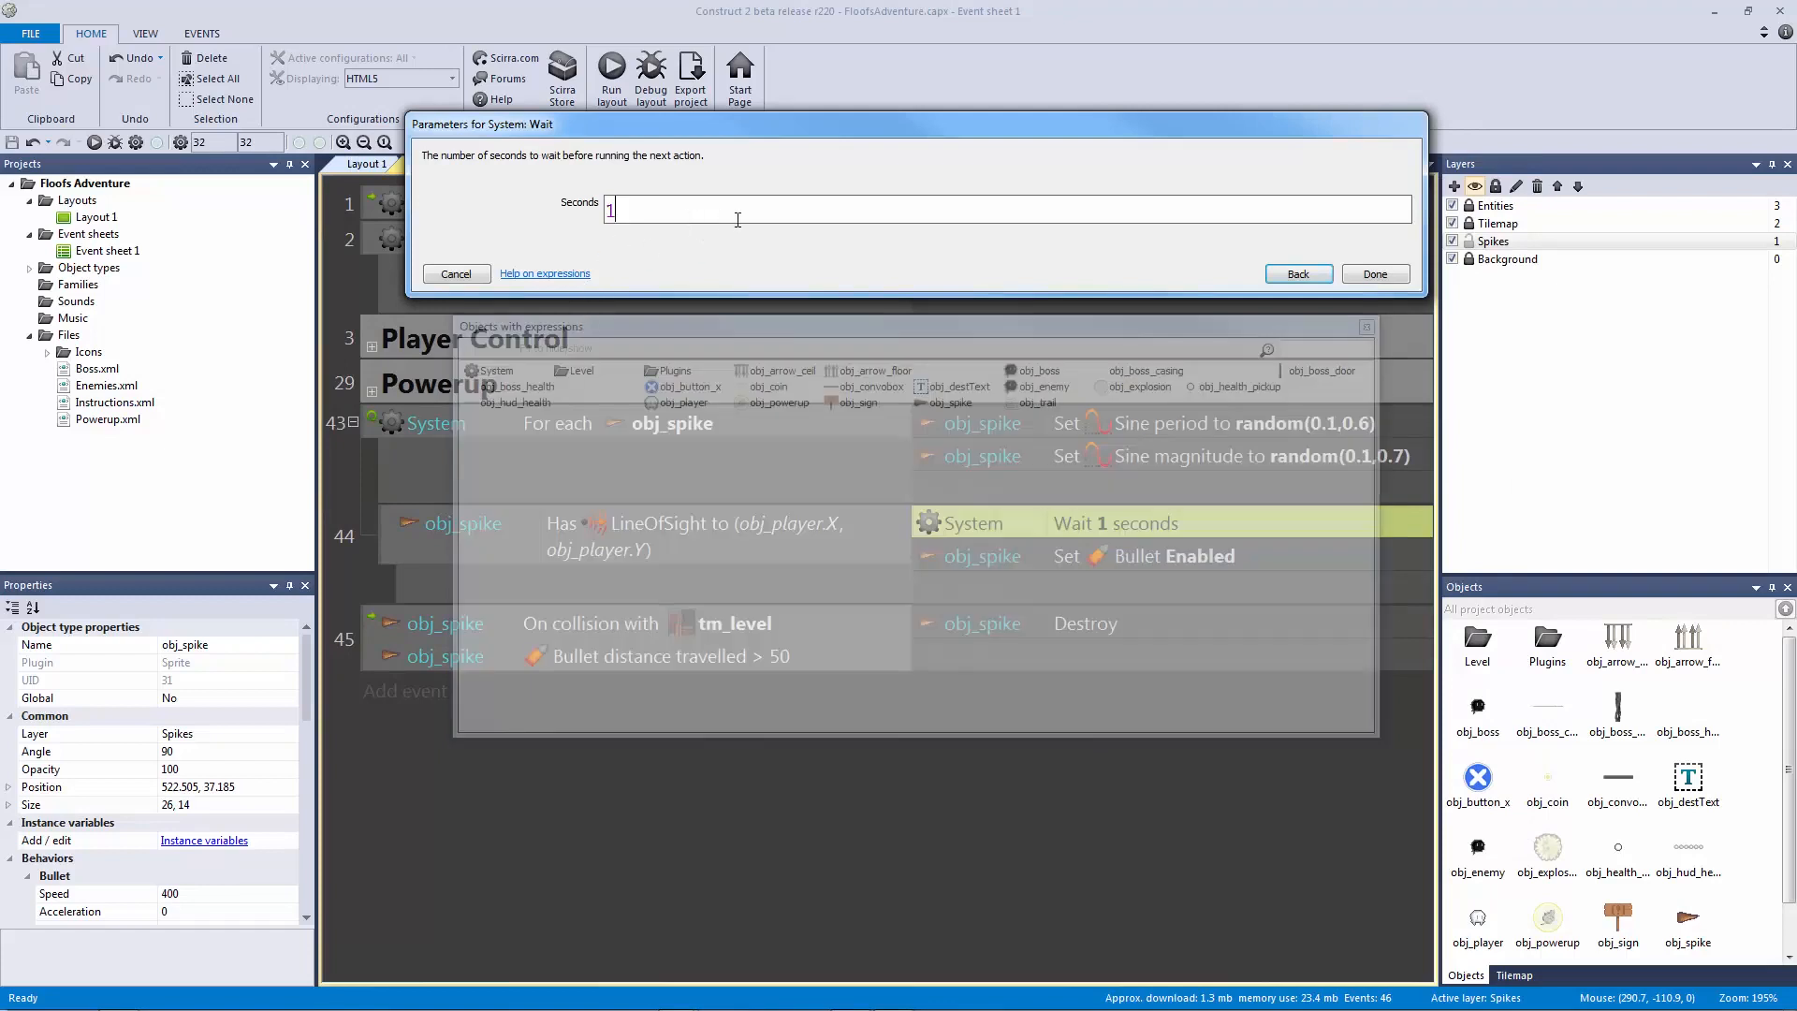
click(457, 273)
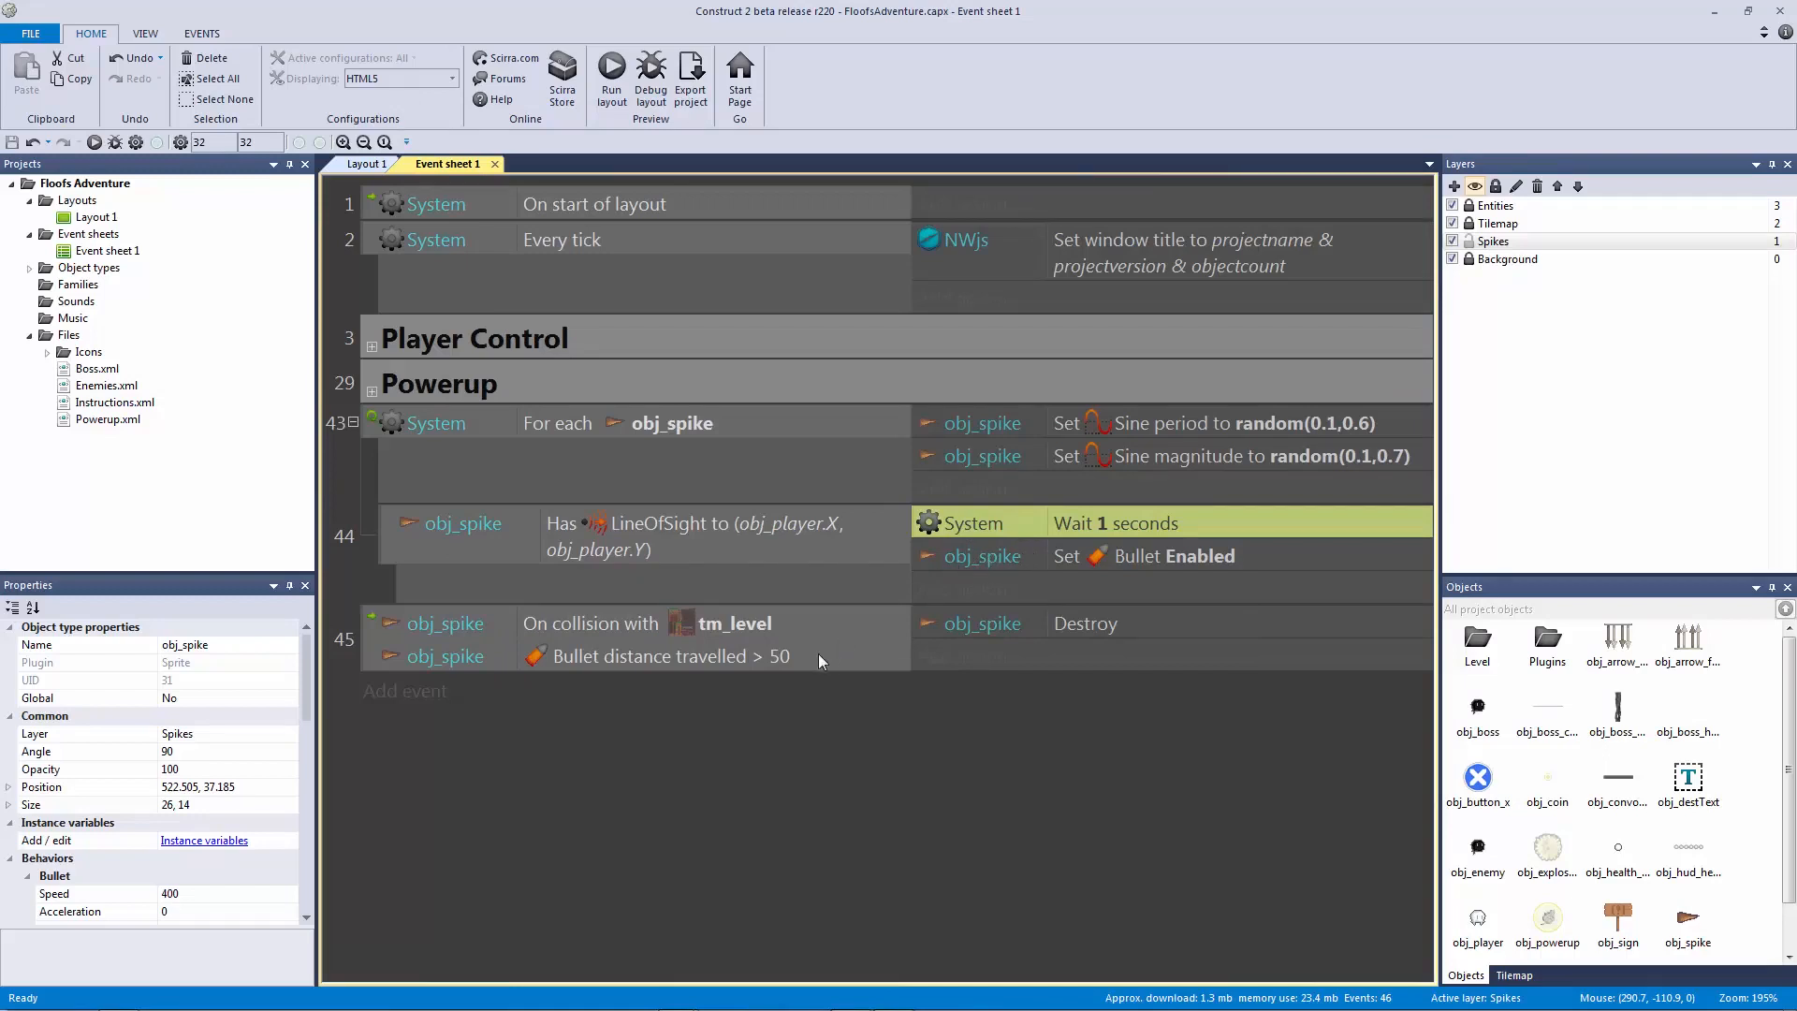
click(762, 659)
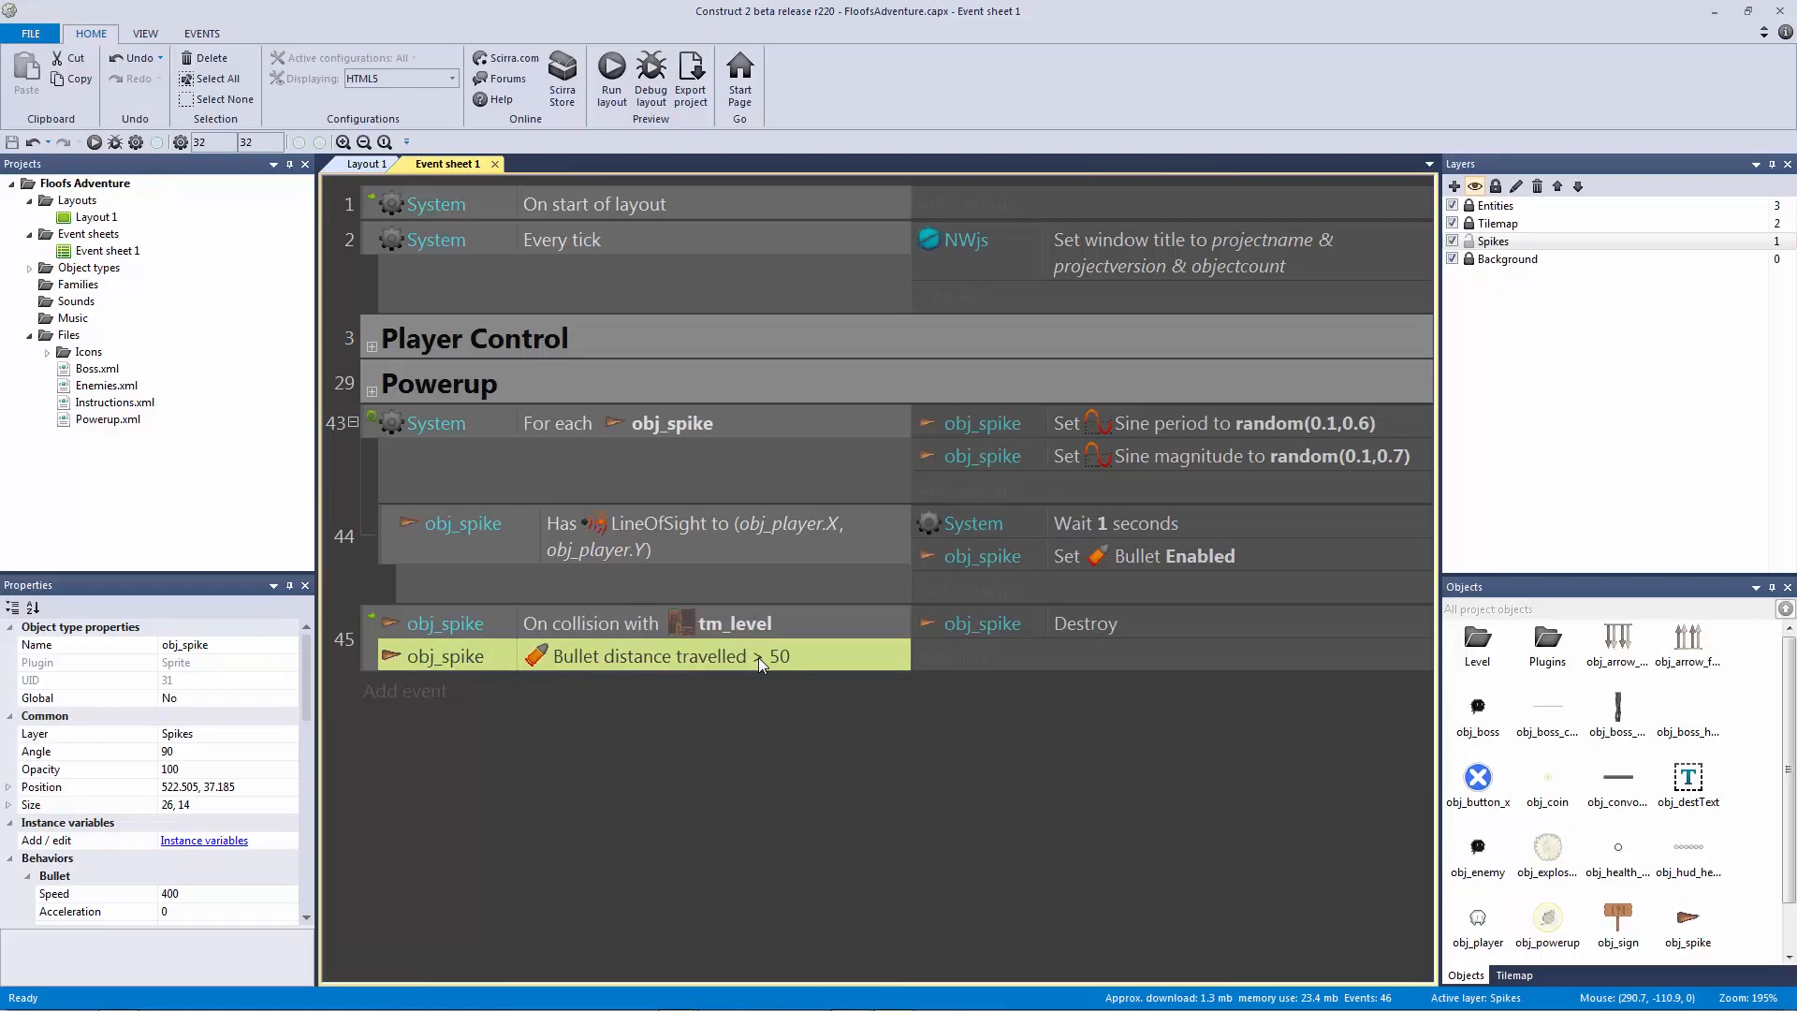
Step: Group spike events 43–44 into a new group named Spike and collapse it
click(375, 430)
text(g)
text(Spike)
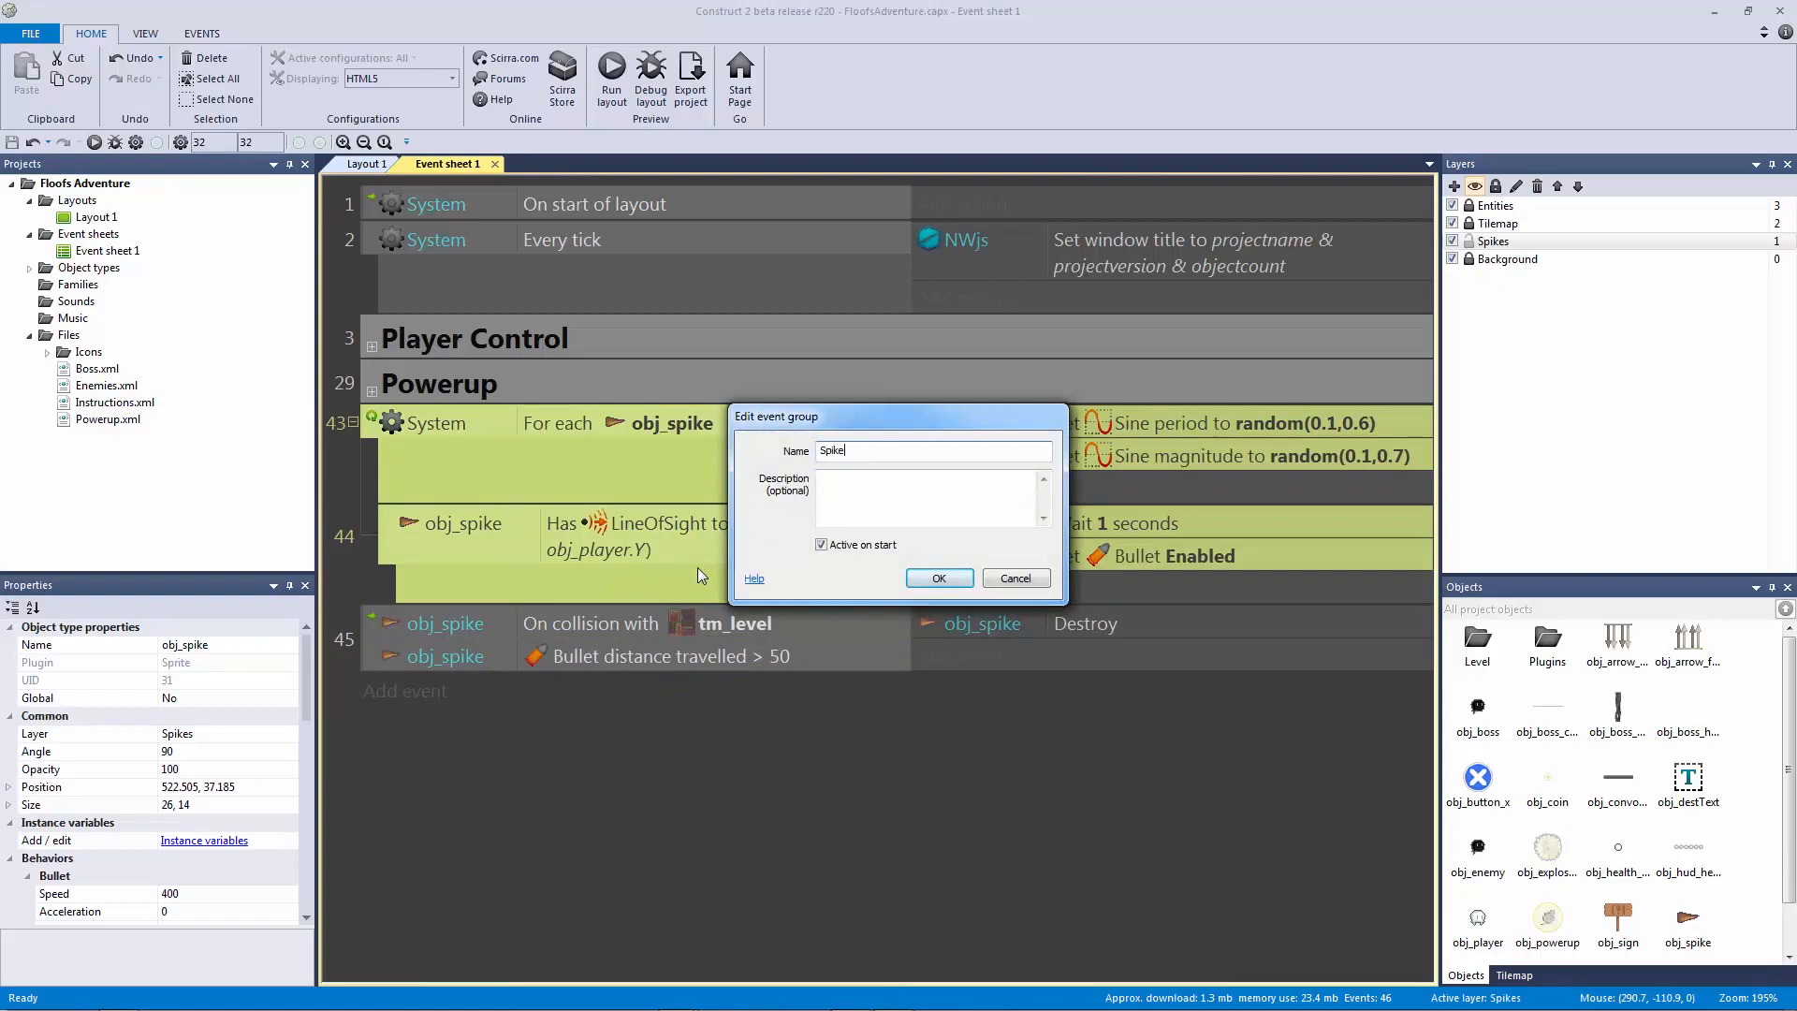
key(Return)
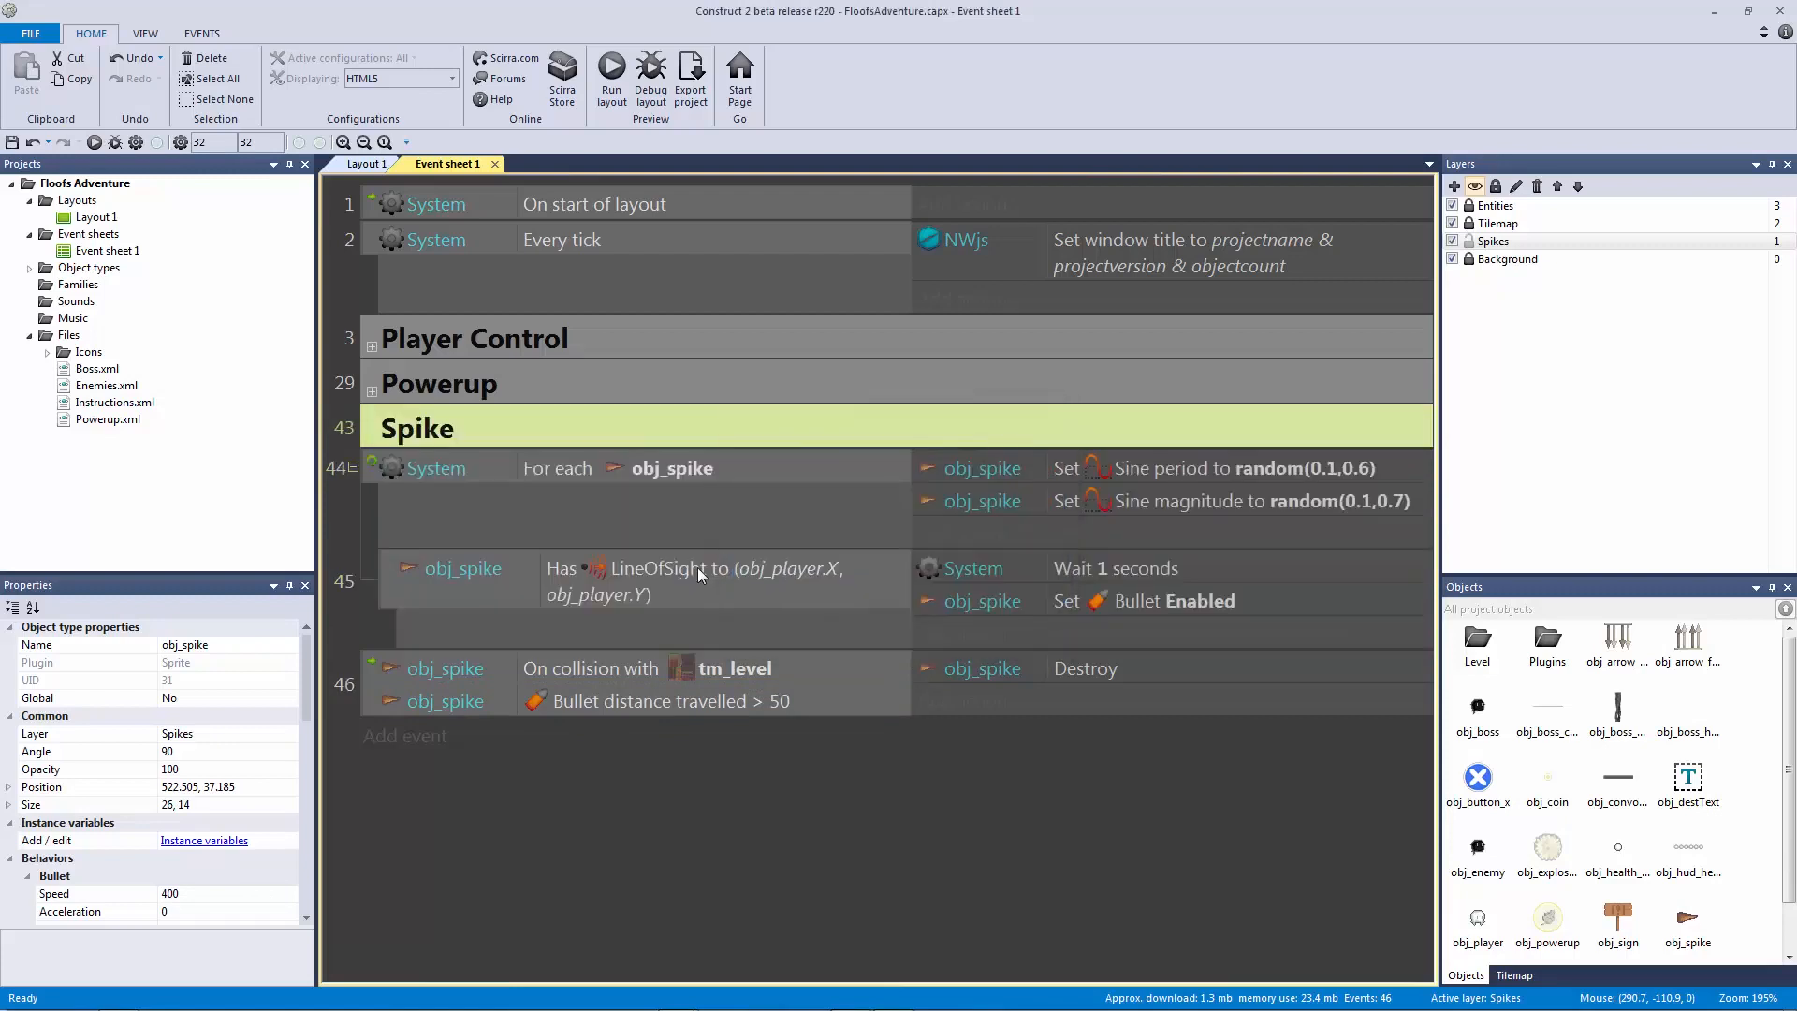
click(369, 485)
shift+click(369, 683)
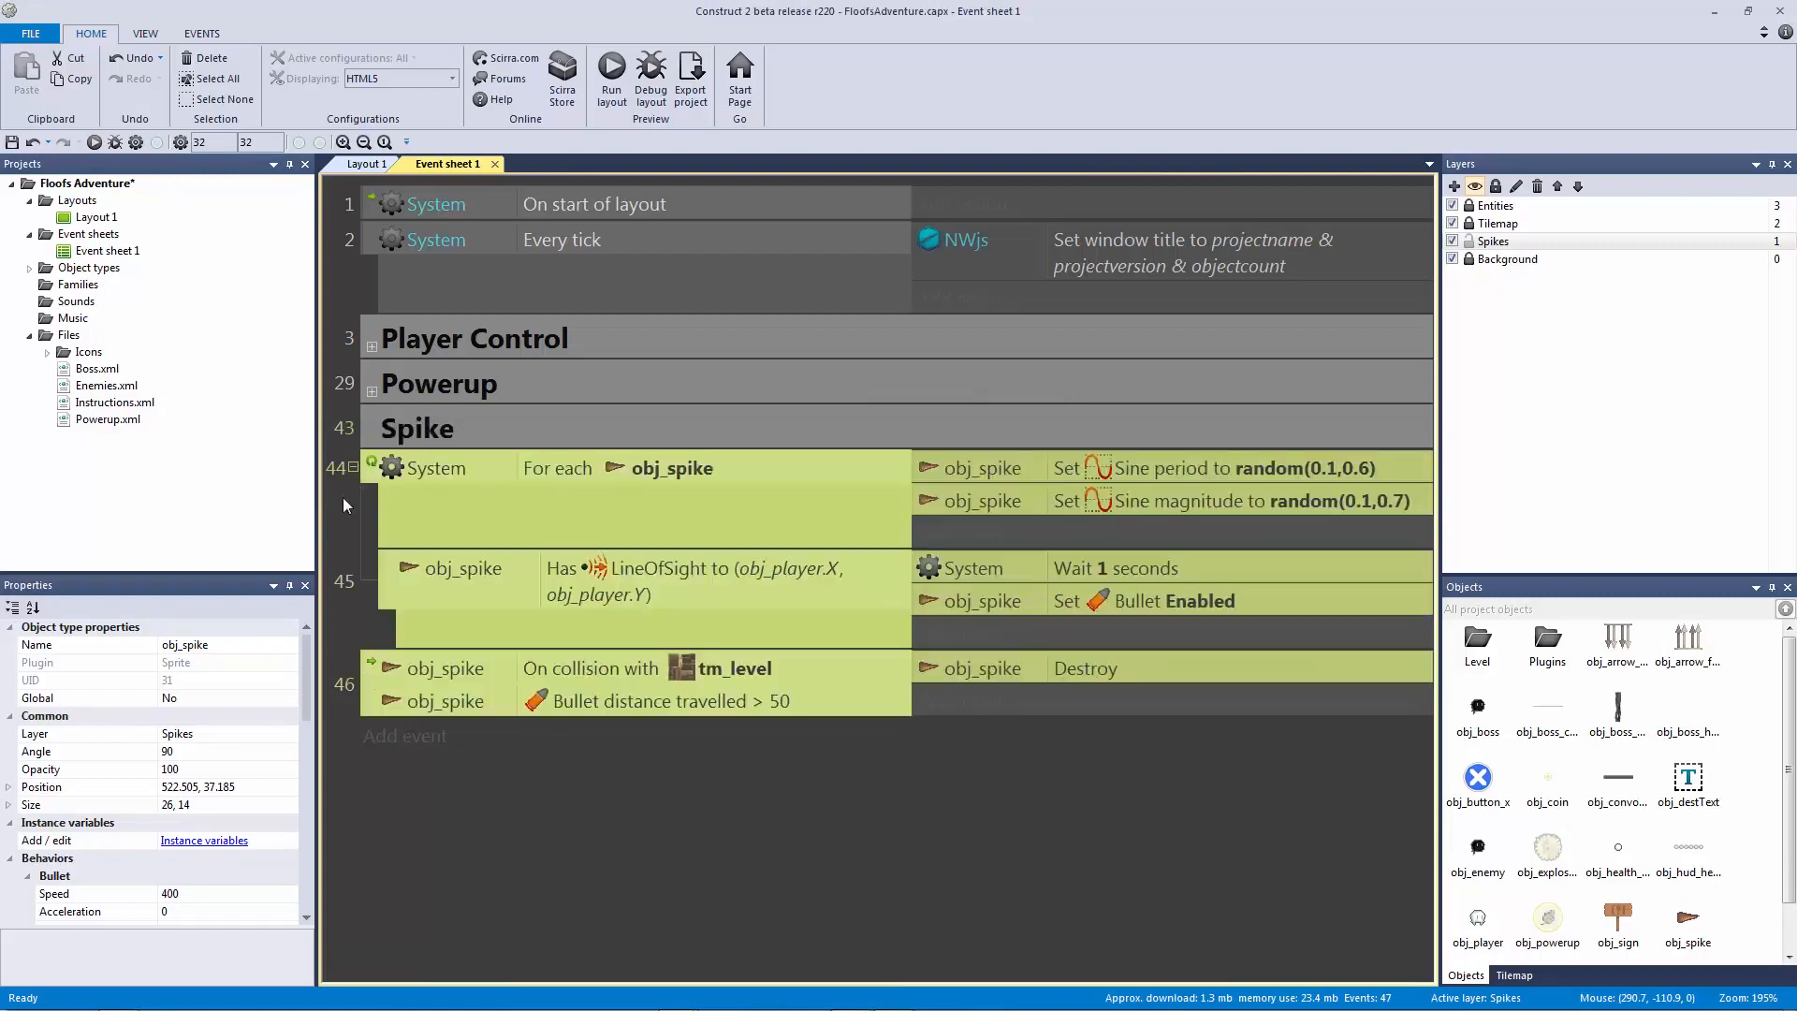
click(371, 435)
click(447, 501)
Step: Save the project and show the left end of Layout 1
key(ctrl+s)
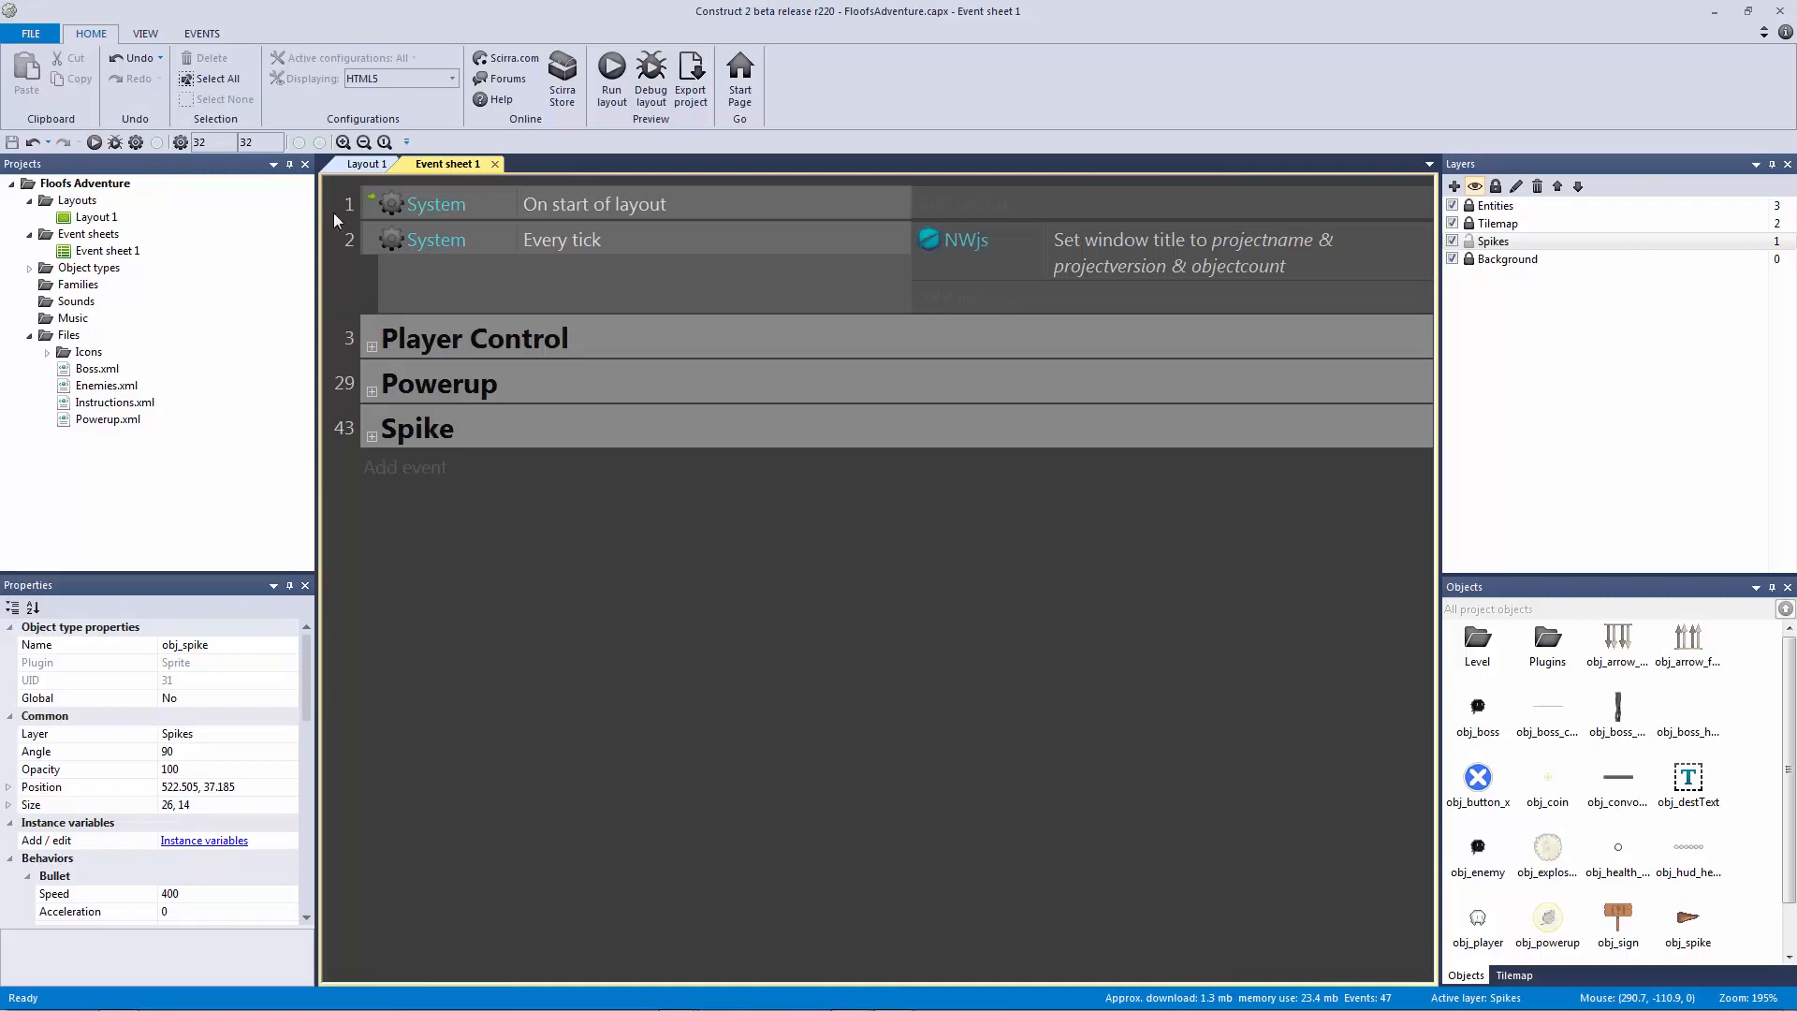
click(364, 164)
shift+scroll(468, 361, left, 5)
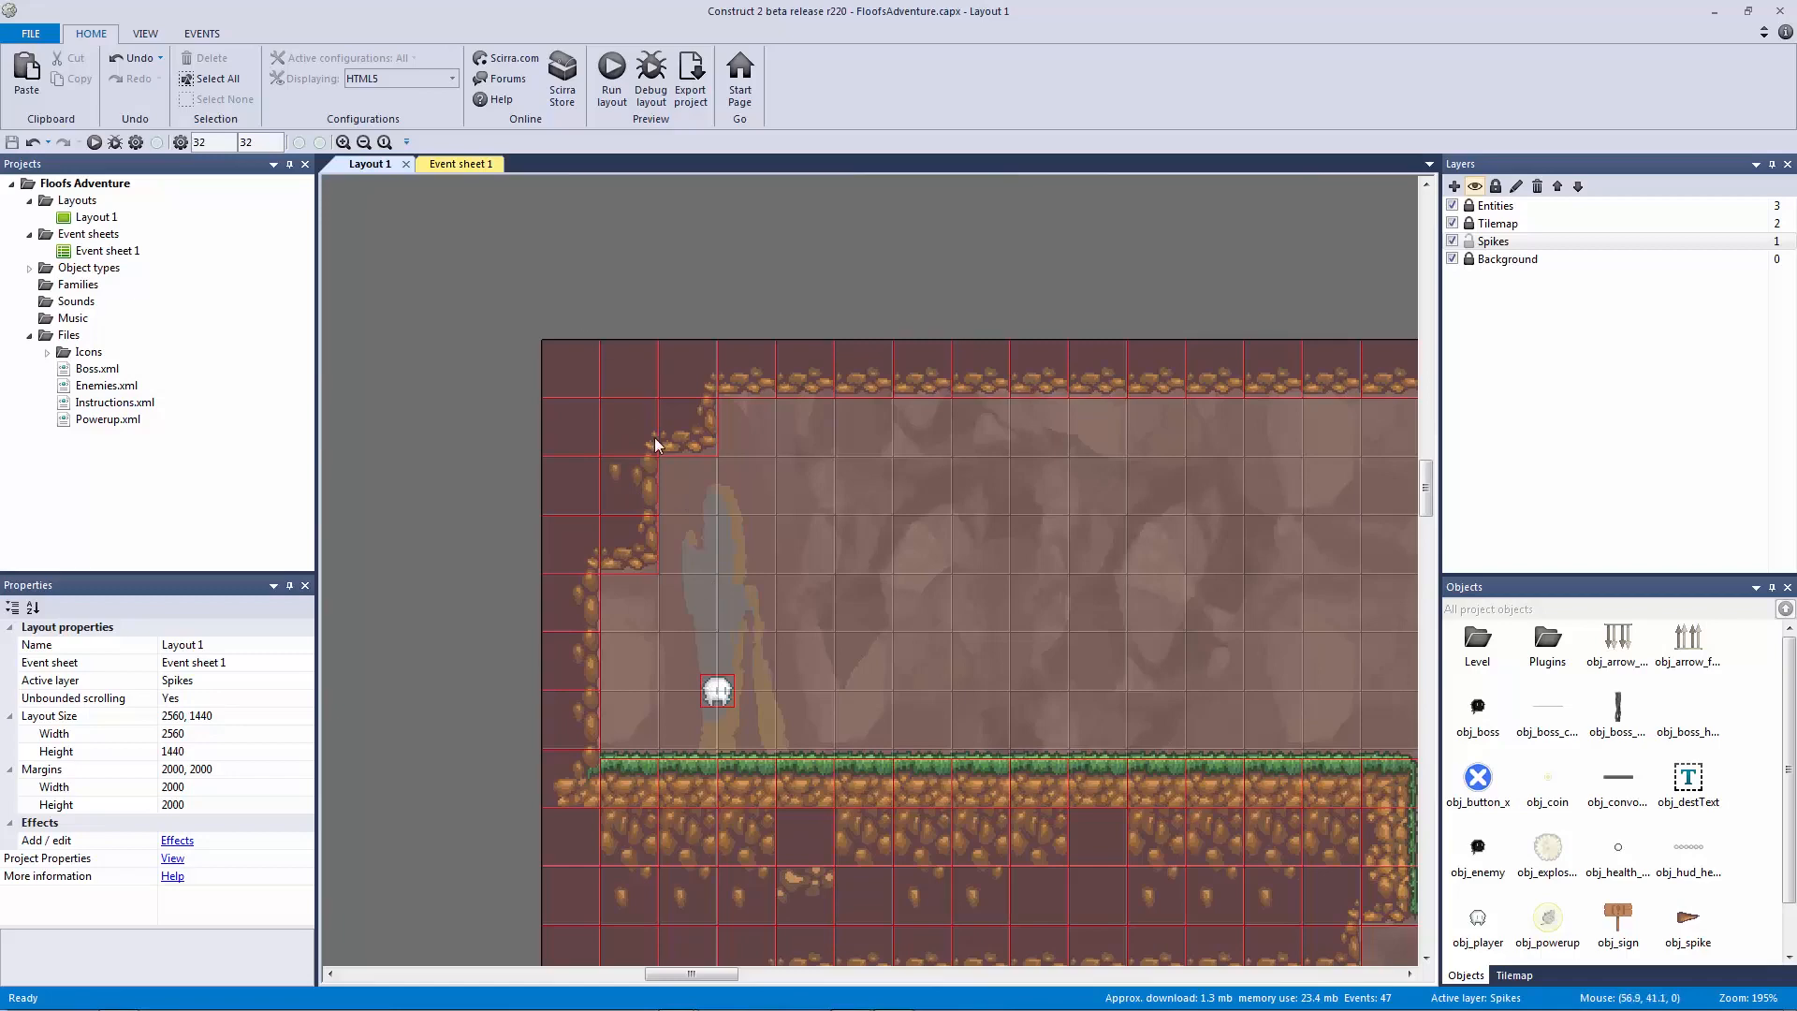
Step: Add event 47 with a Function On function trigger named 'screenshake_func'
click(476, 164)
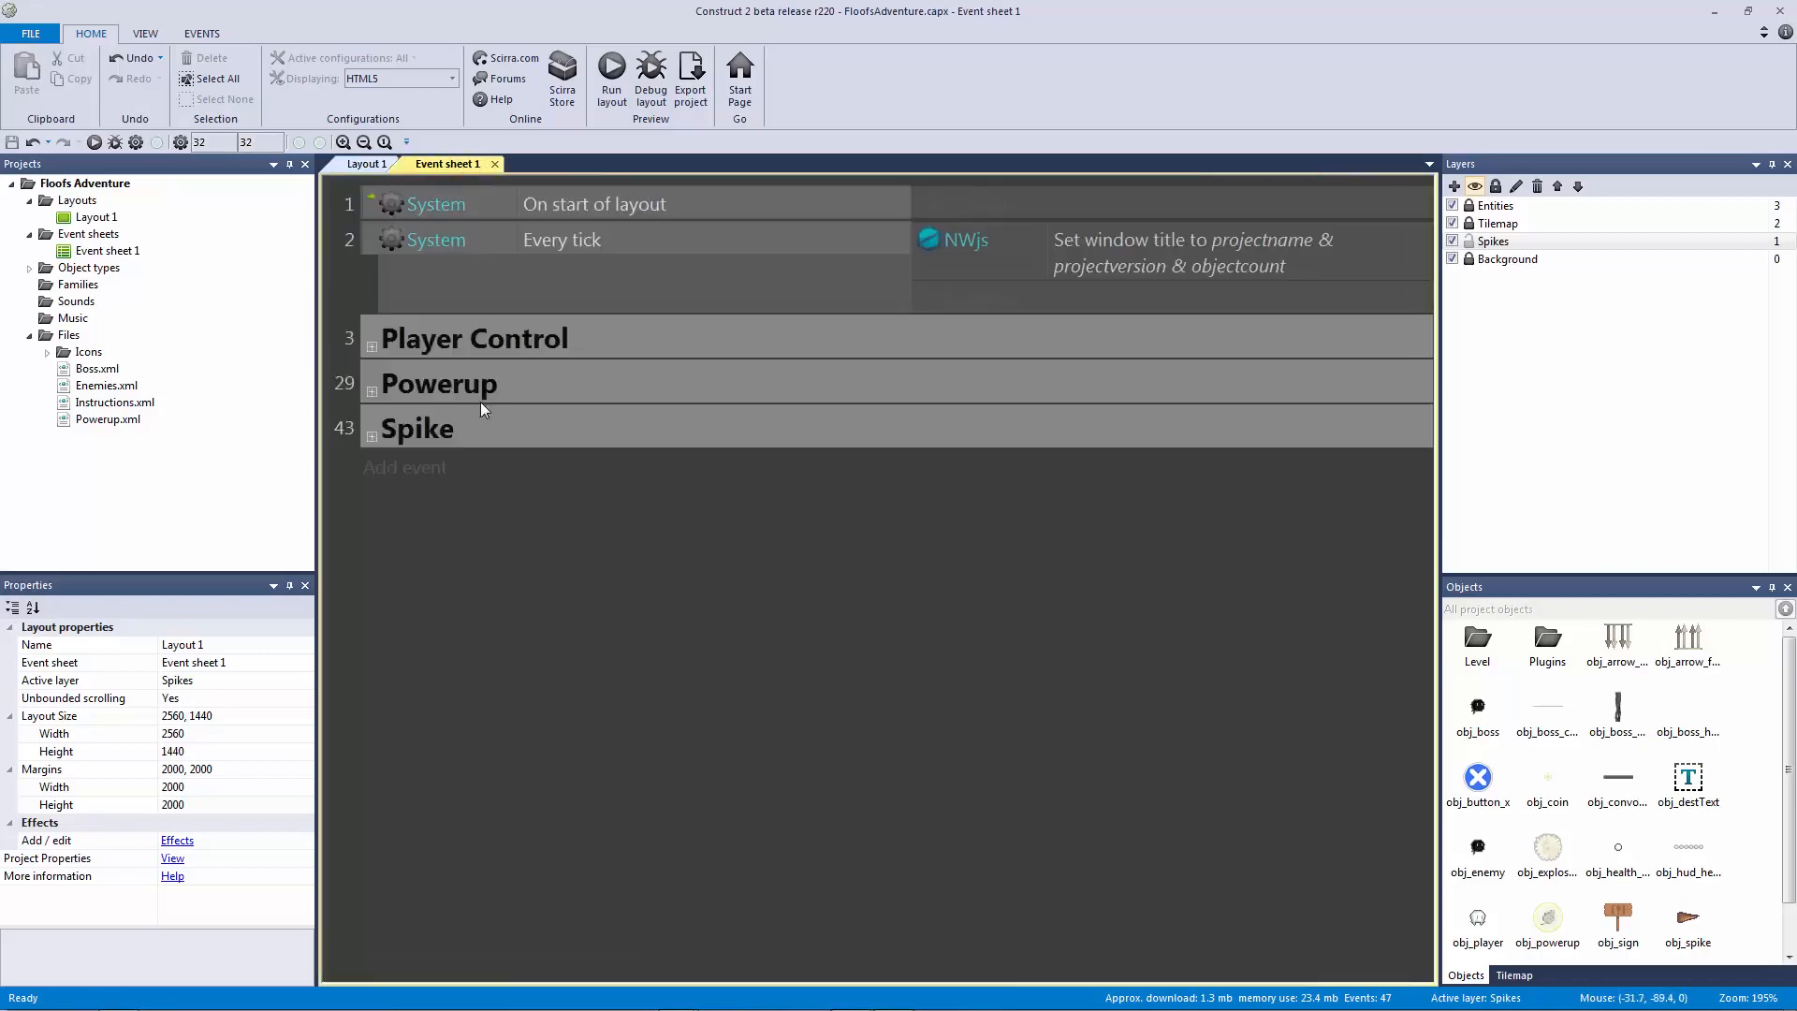
click(446, 479)
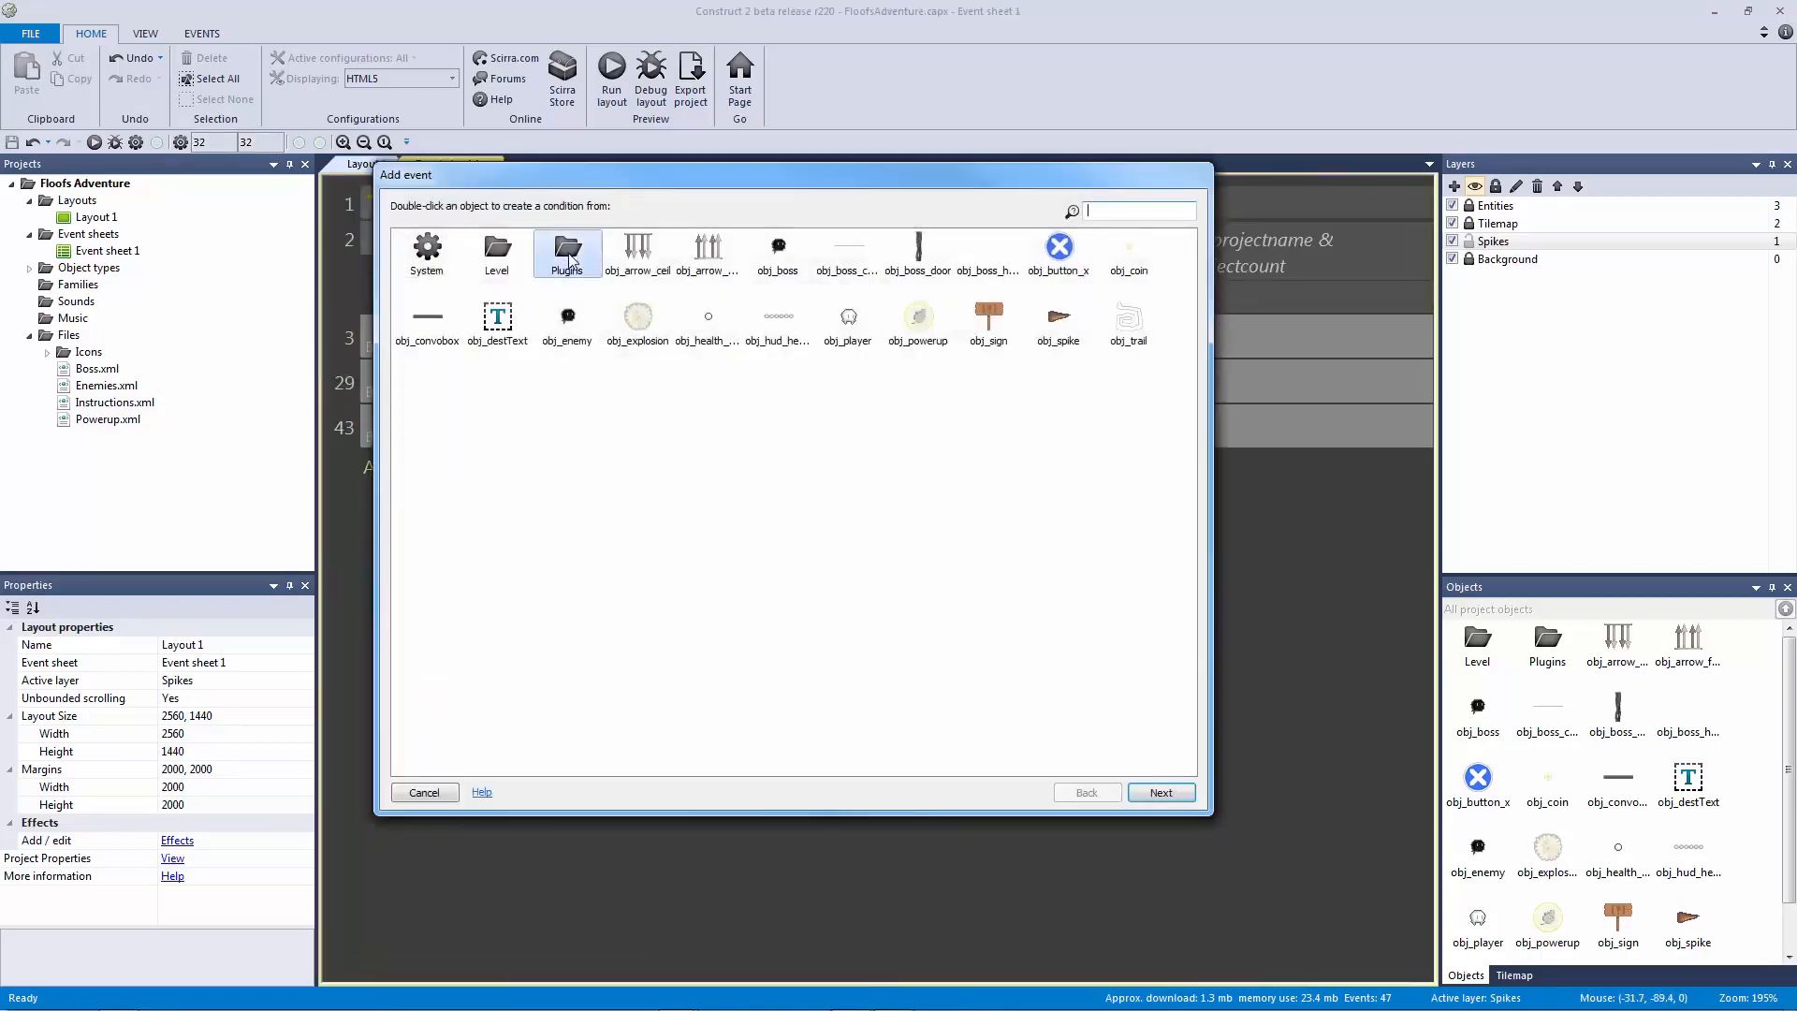
double_click(570, 258)
click(711, 267)
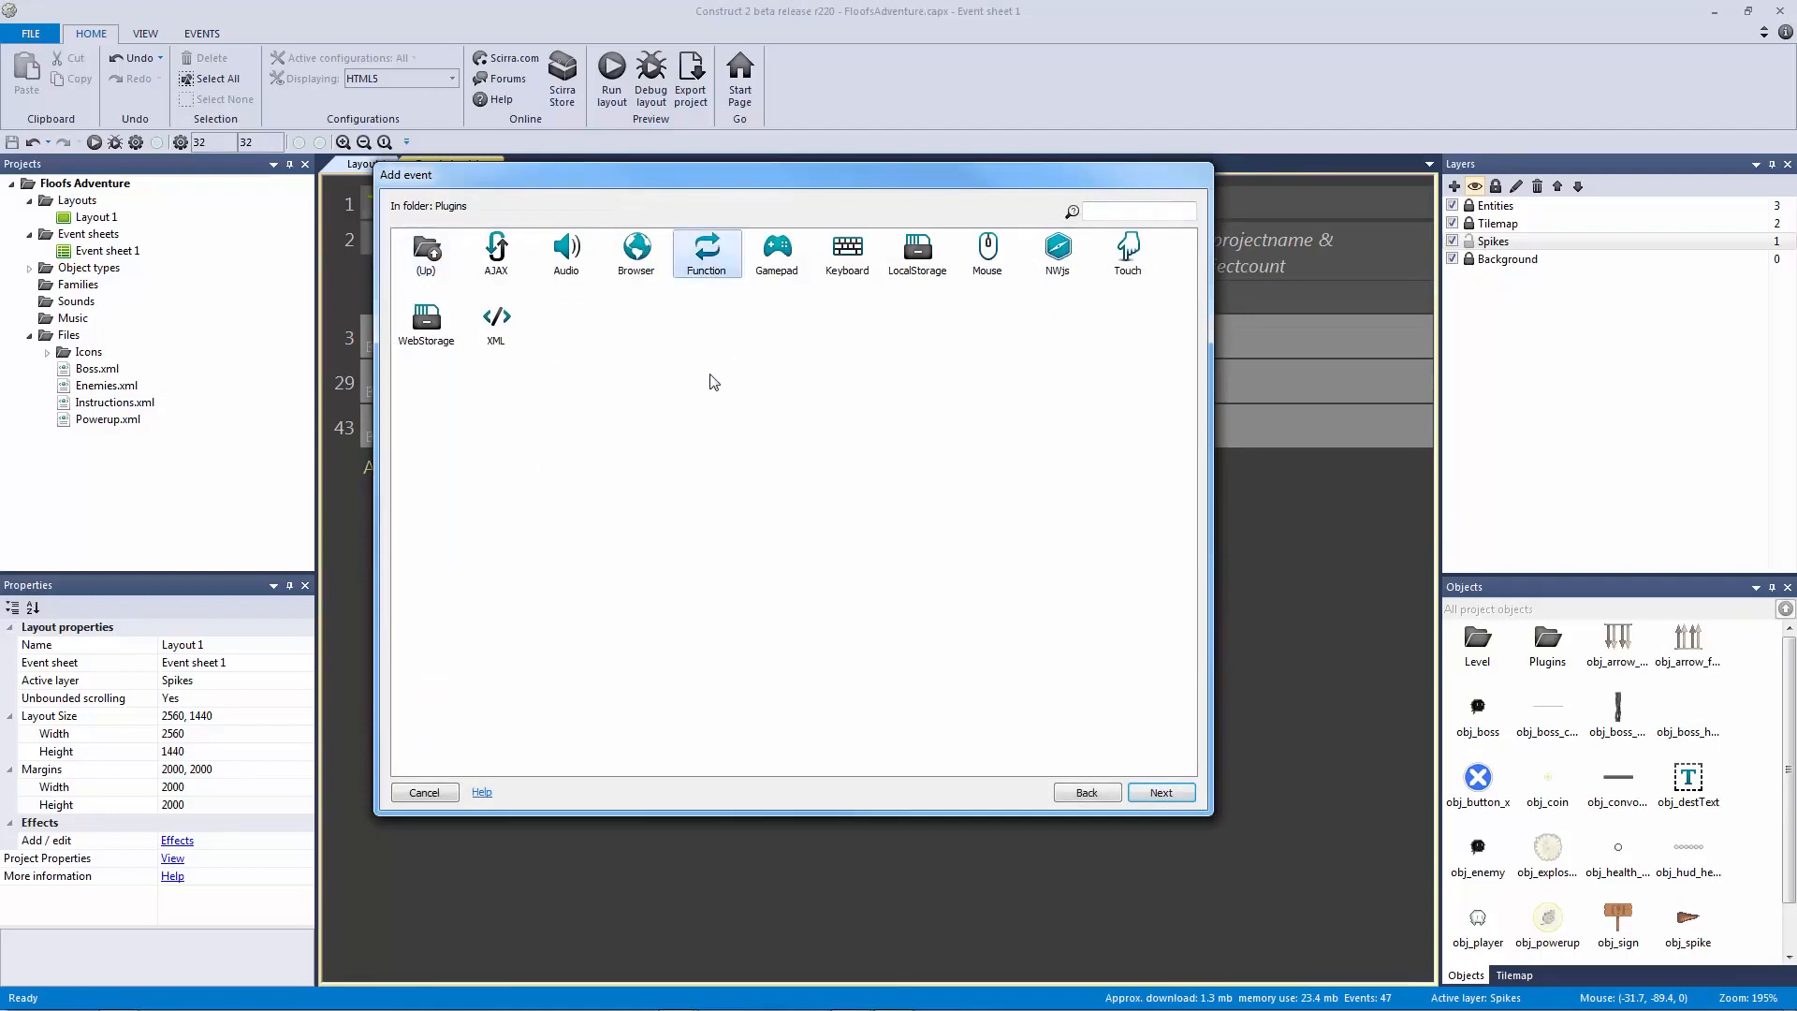
double_click(709, 260)
double_click(625, 256)
click(614, 210)
text(screenshake)
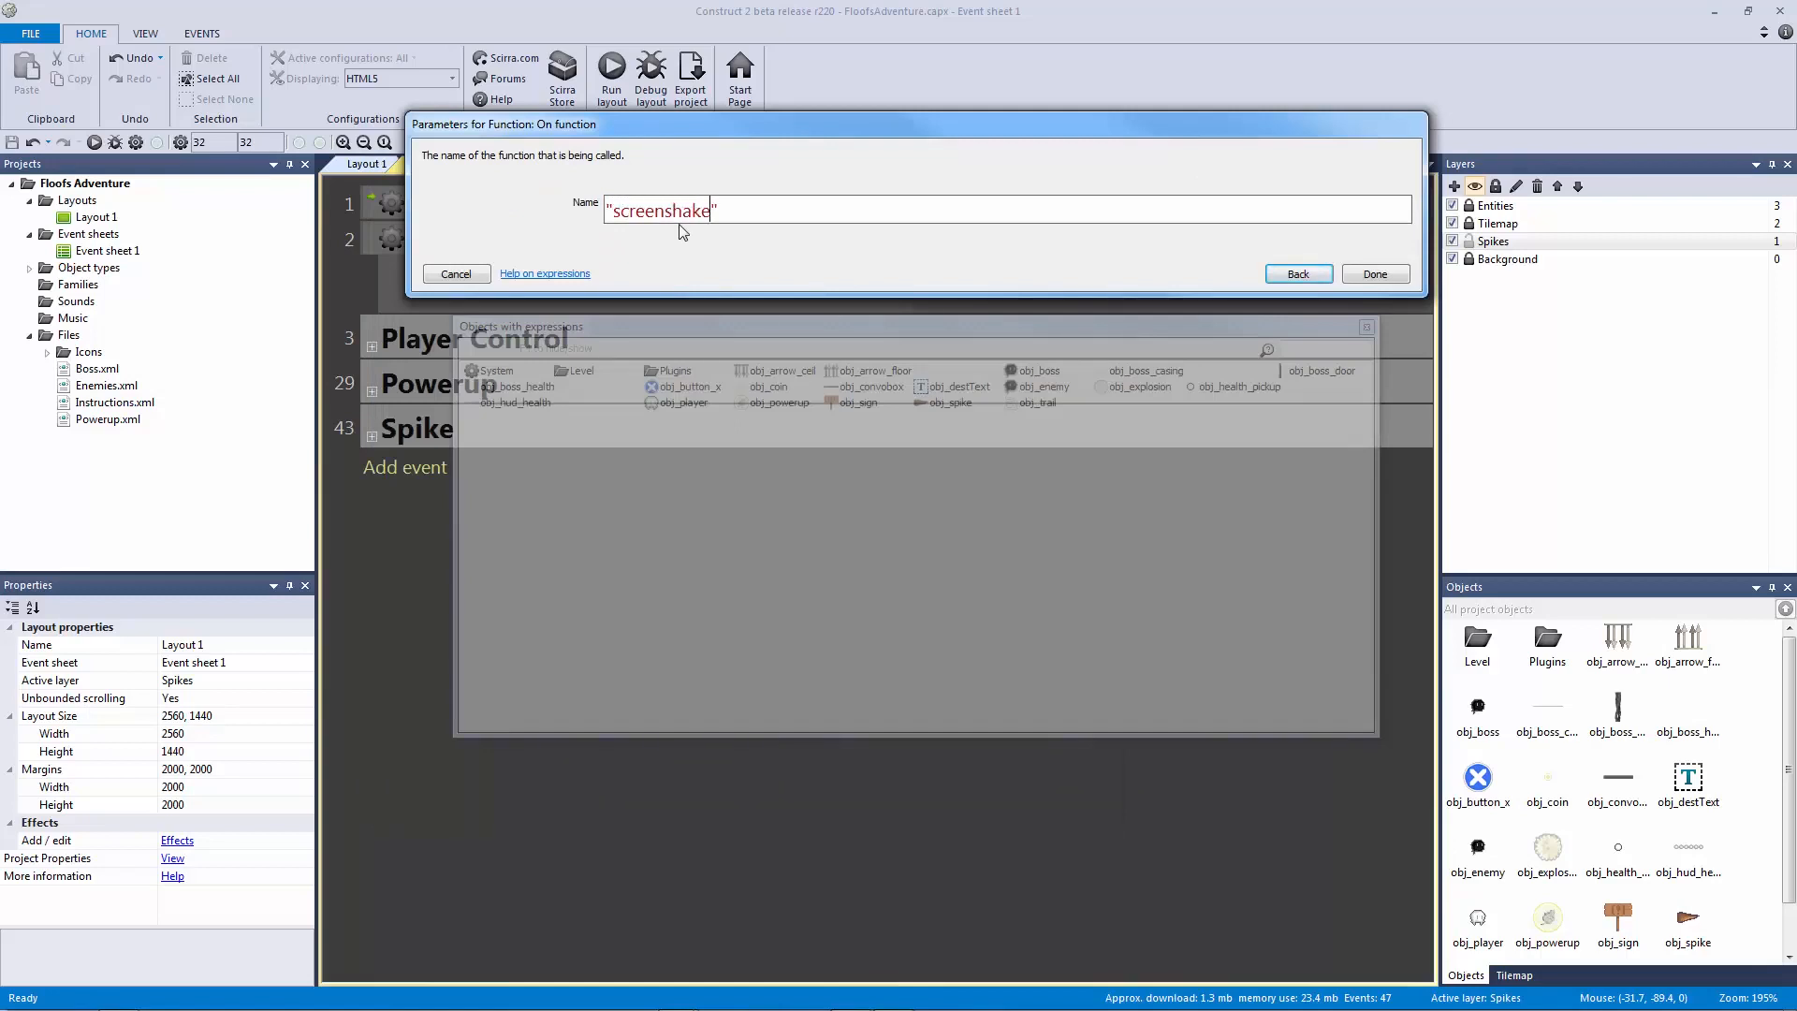
text(_func)
key(Return)
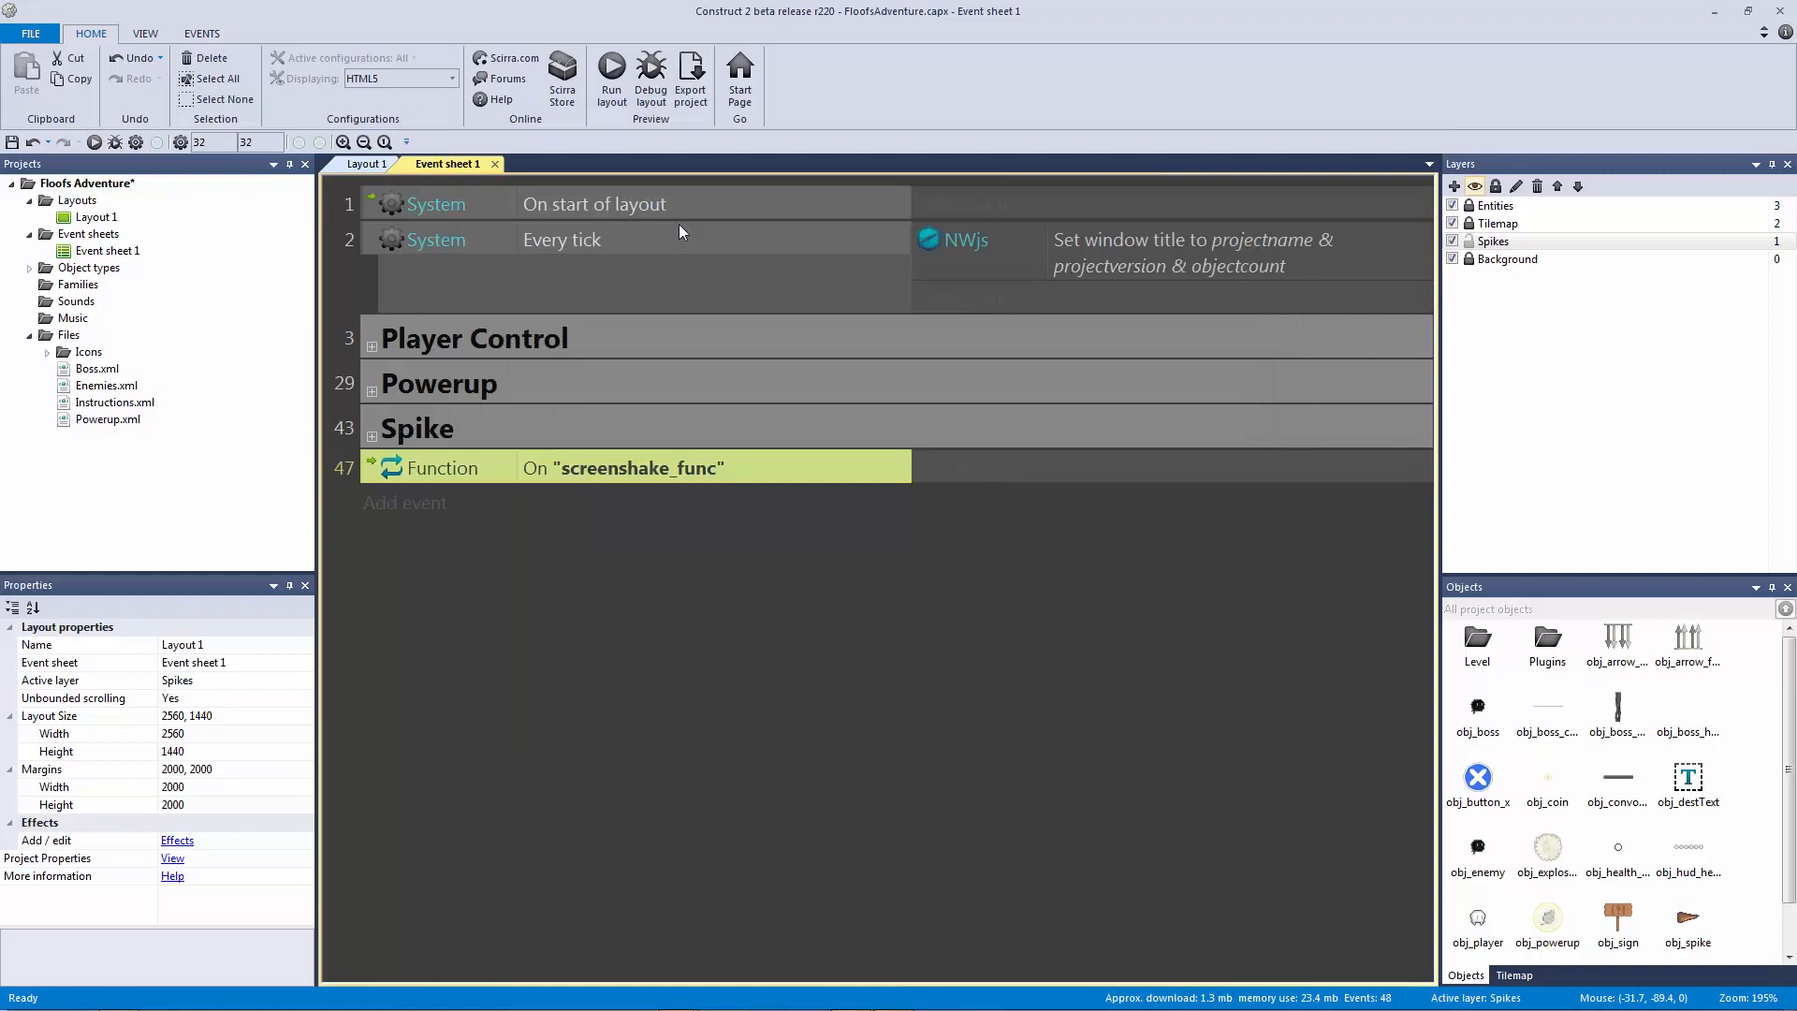
Step: Add an obj_player ScrollTo Shake action to the screenshake_func event
click(649, 474)
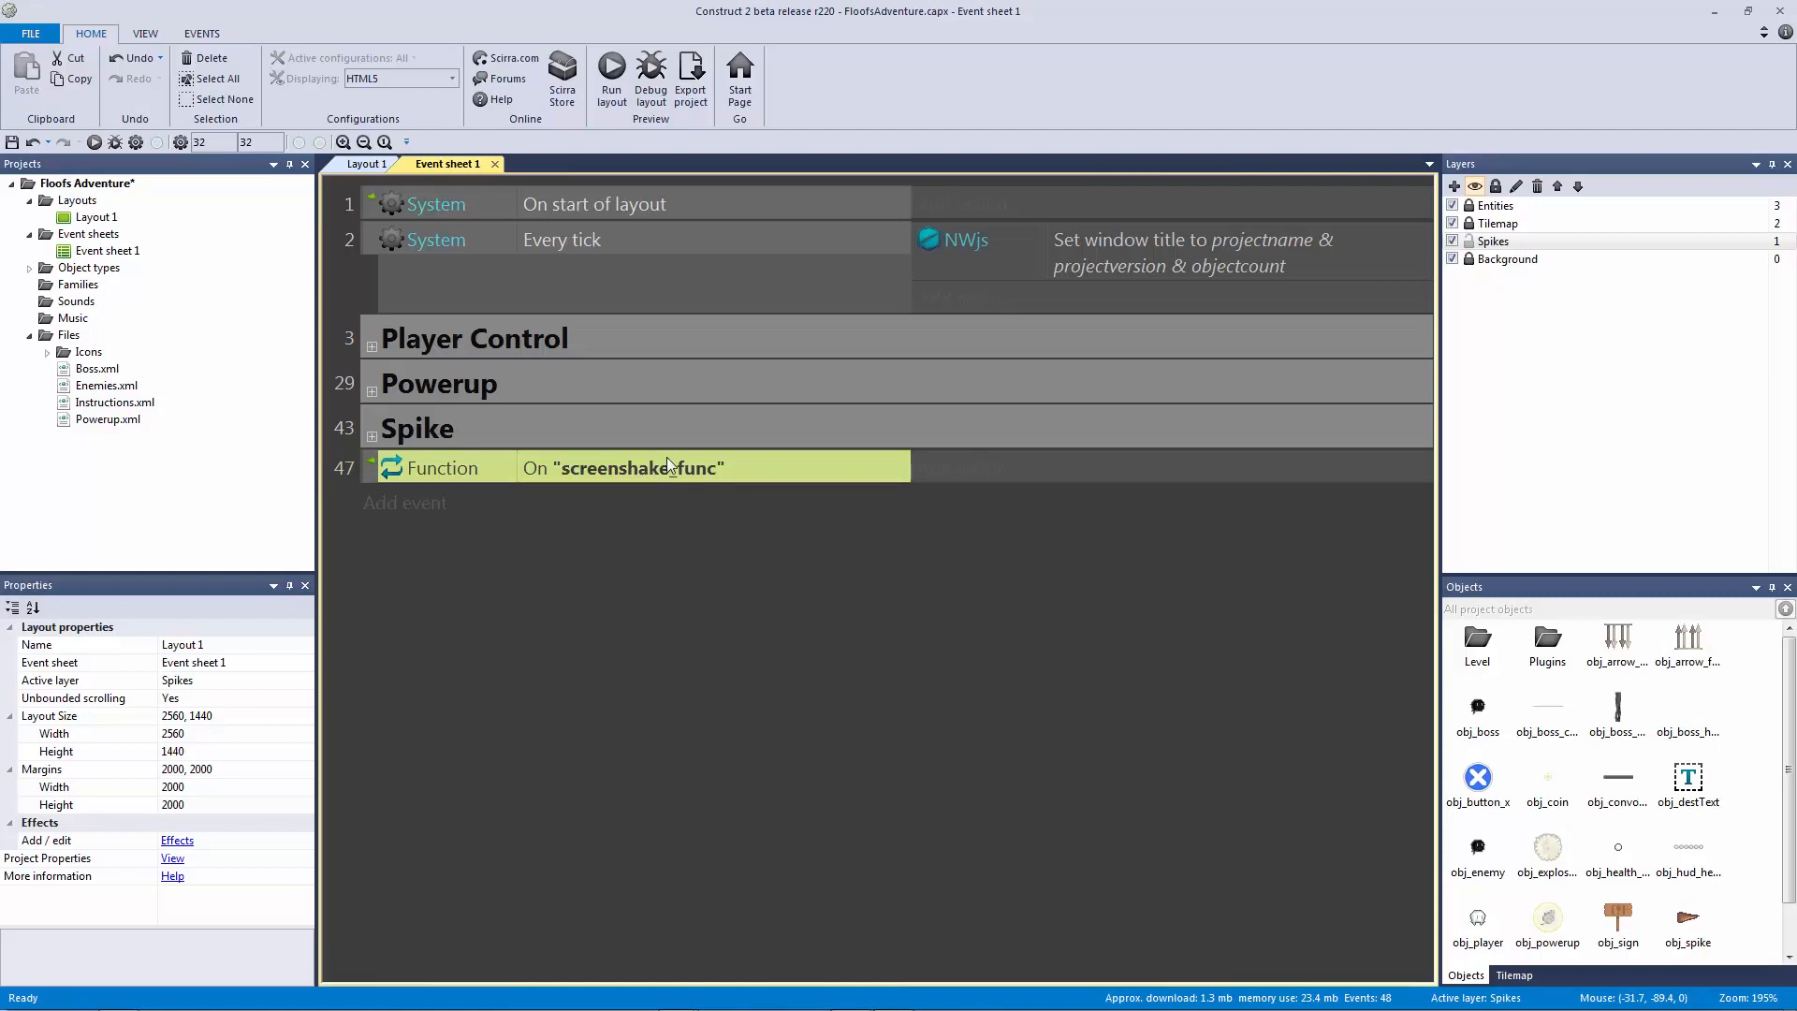
click(948, 482)
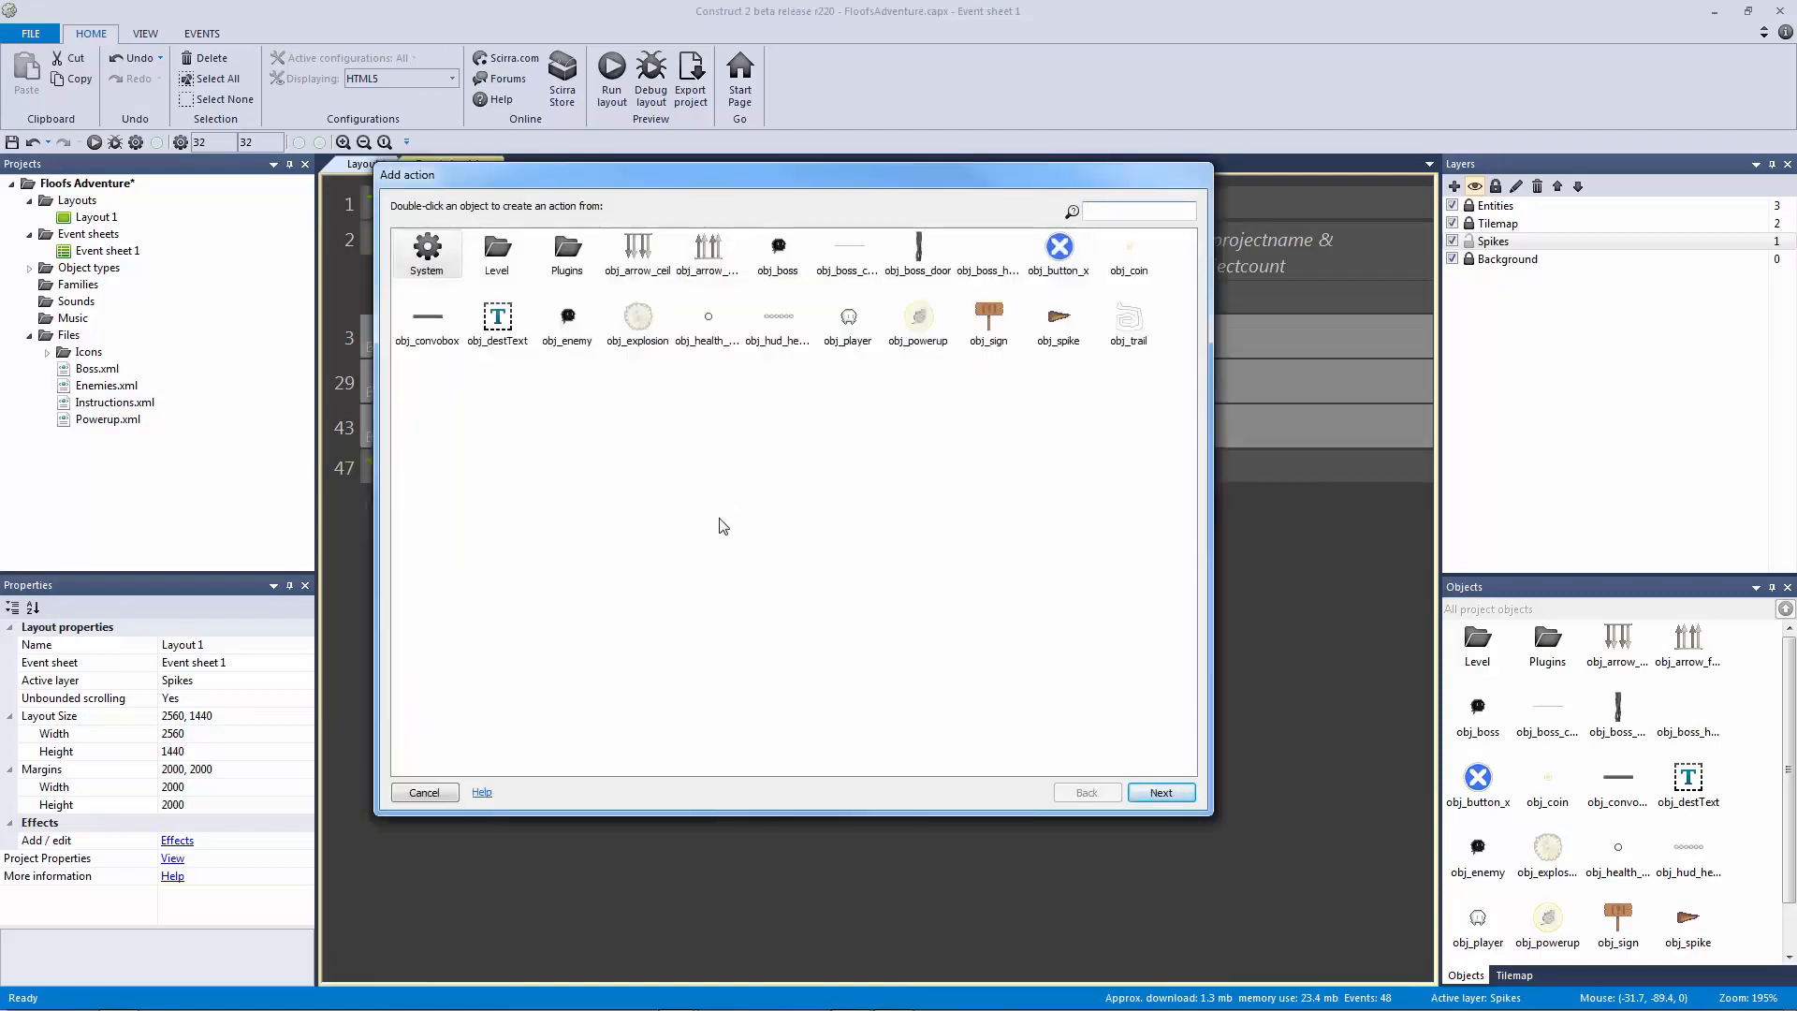
double_click(848, 318)
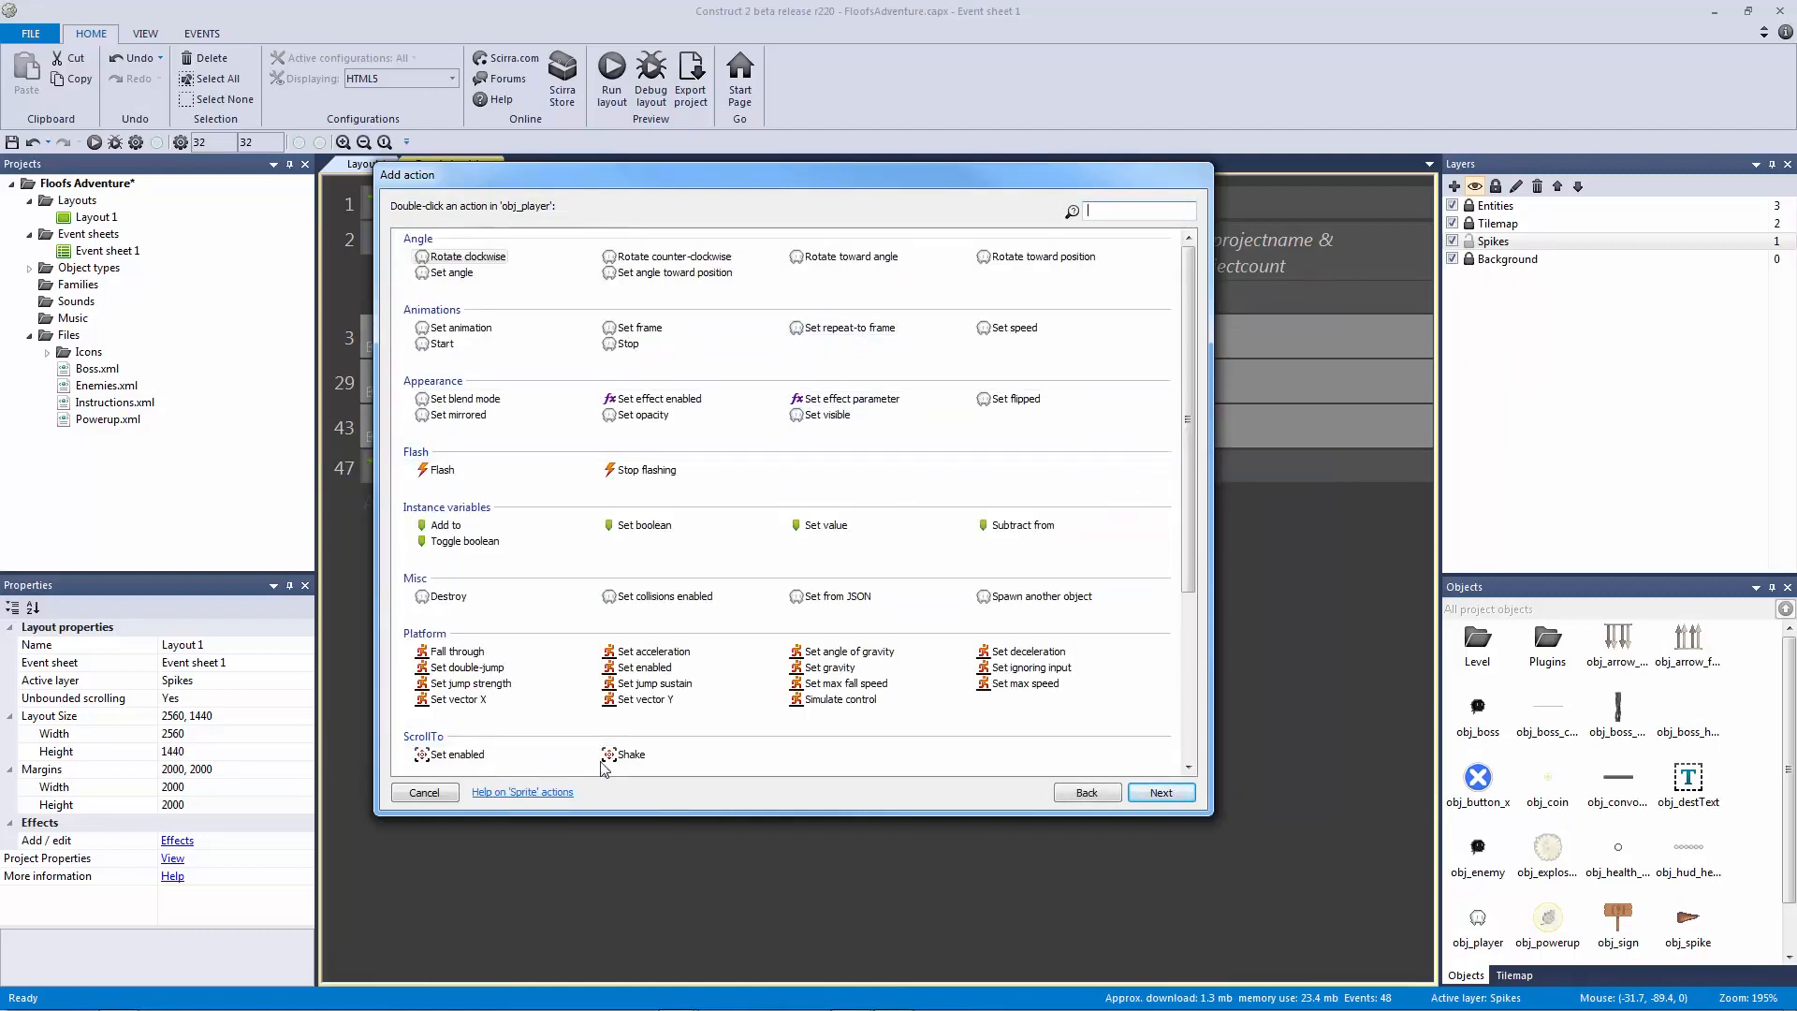
drag(1186, 518, 1185, 589)
click(463, 643)
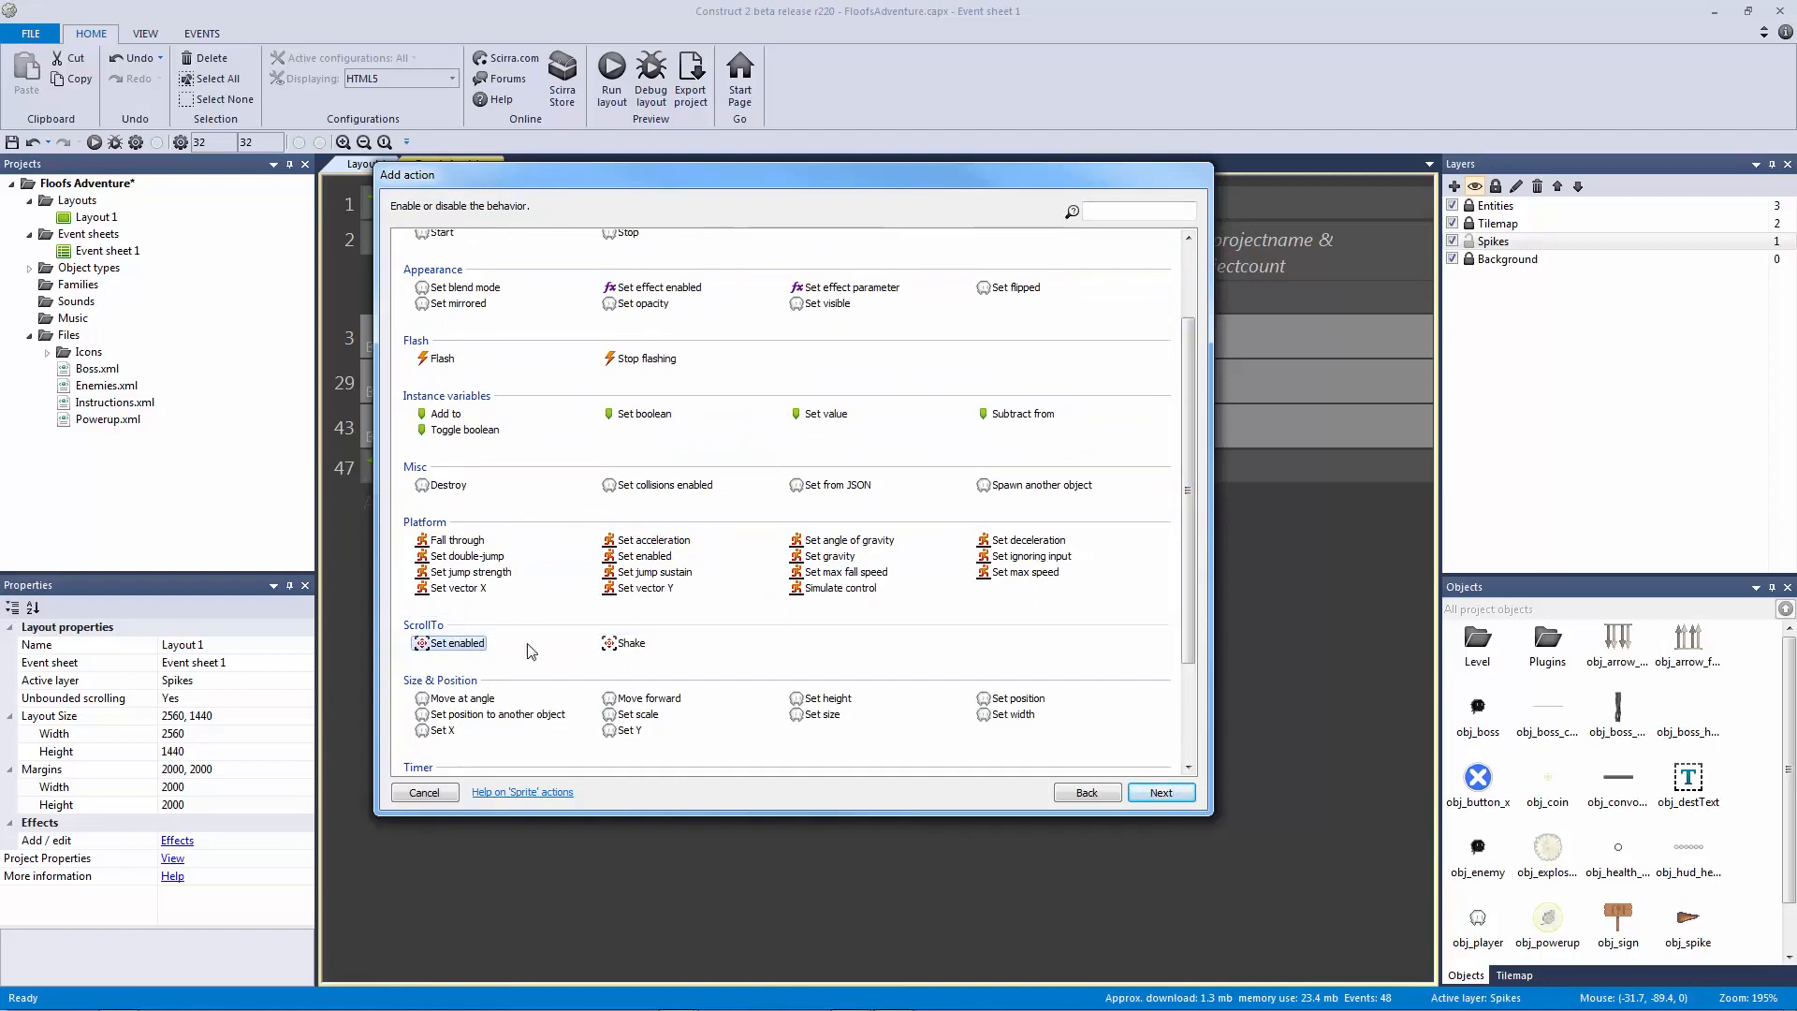
click(625, 649)
double_click(626, 644)
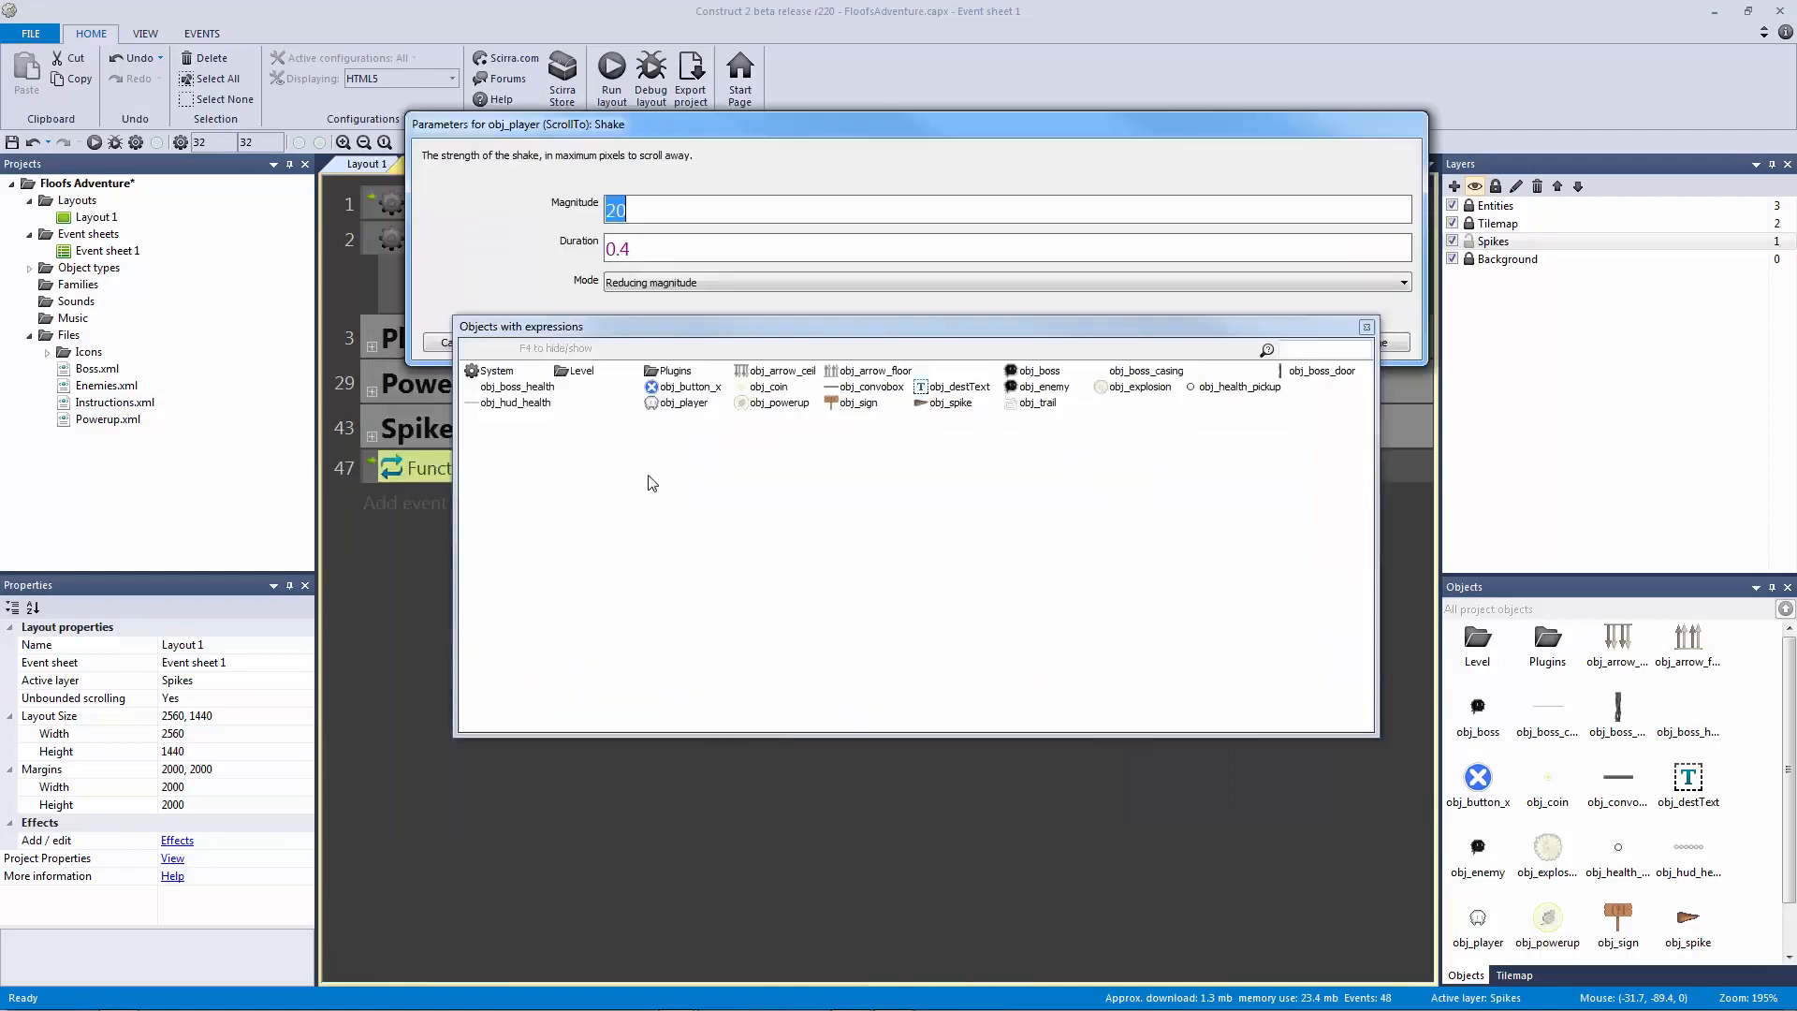
Step: Set the shake magnitude to Function.Param(0) and duration to Function.Param(1)
click(662, 213)
key(Tab)
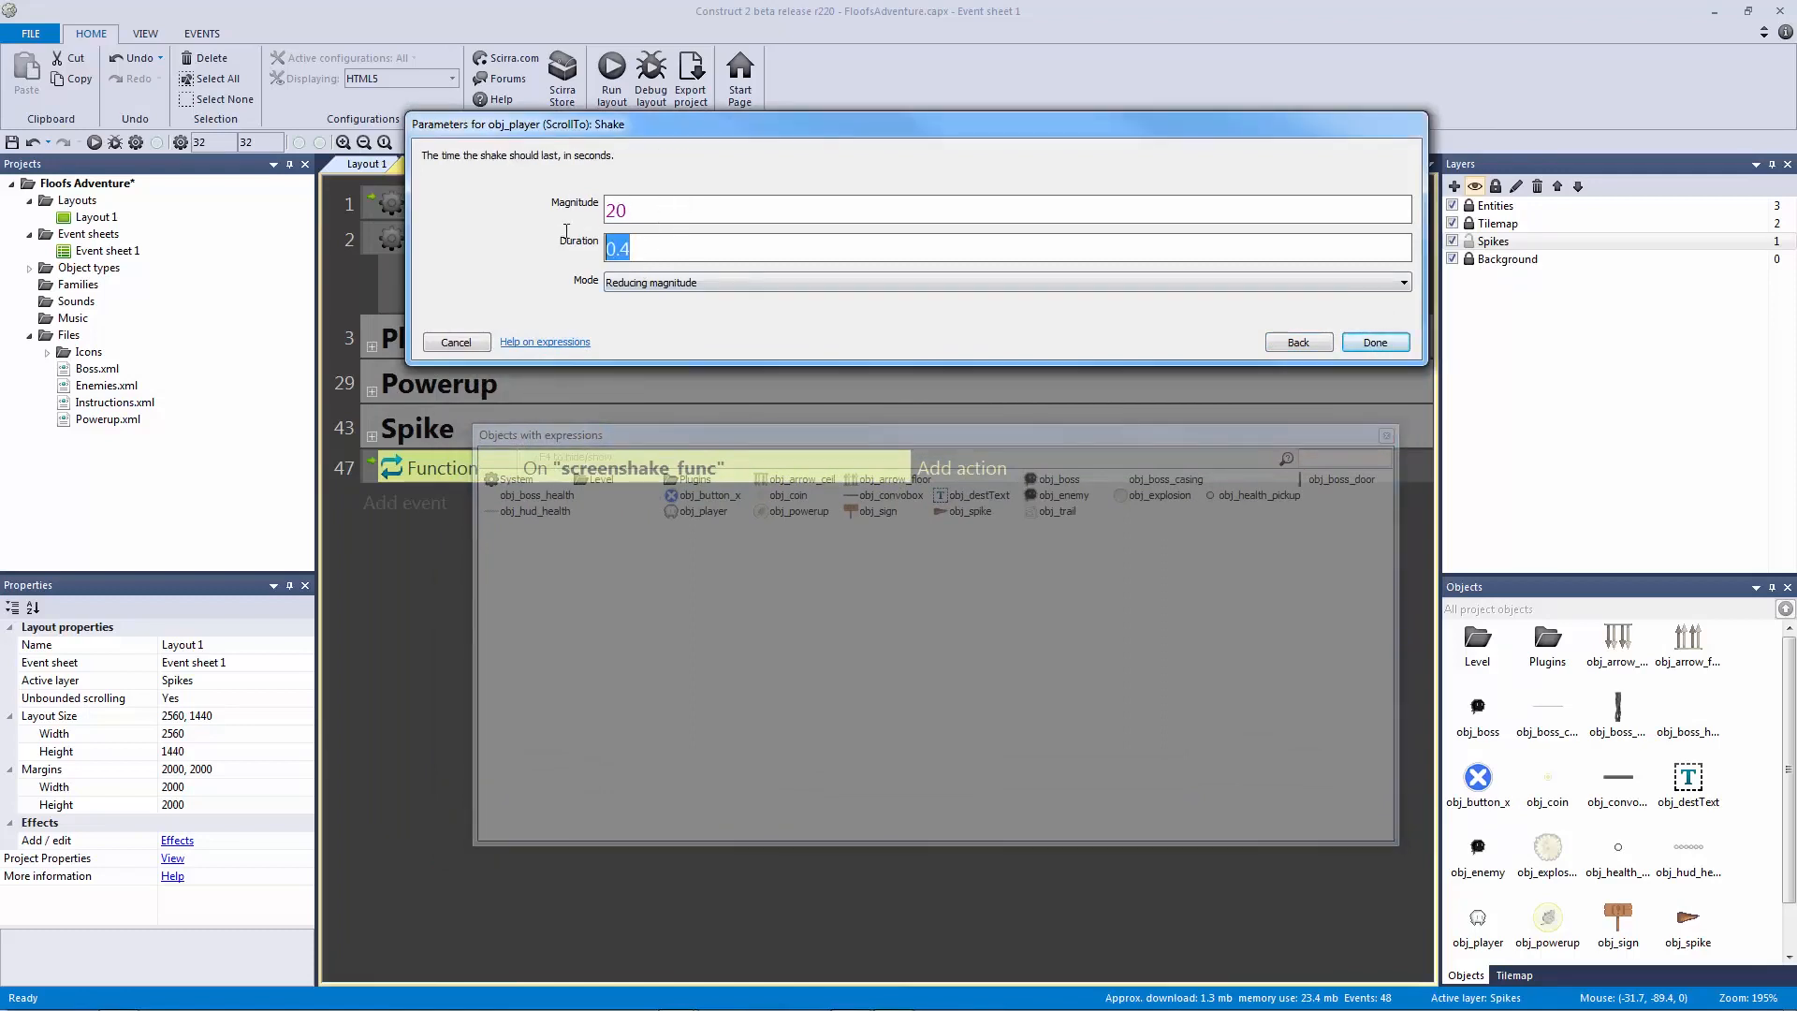
key(shift+Tab)
key(Tab)
key(shift+Tab)
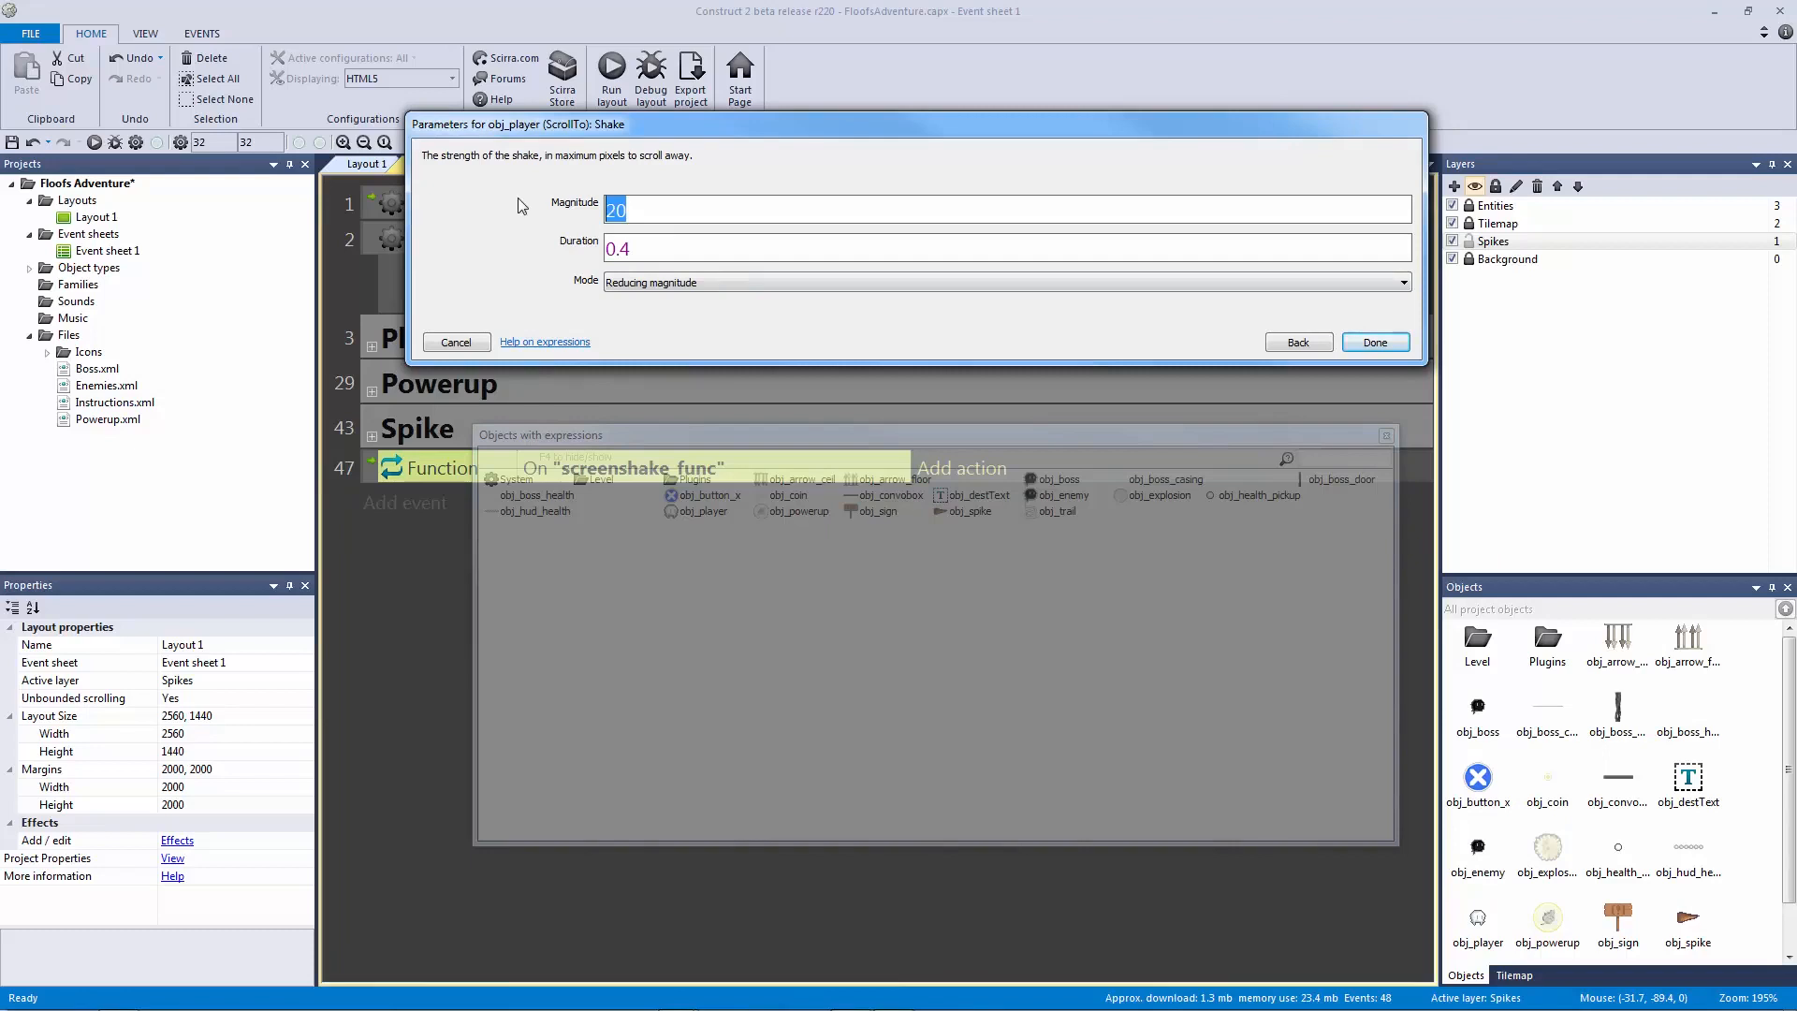
text(F)
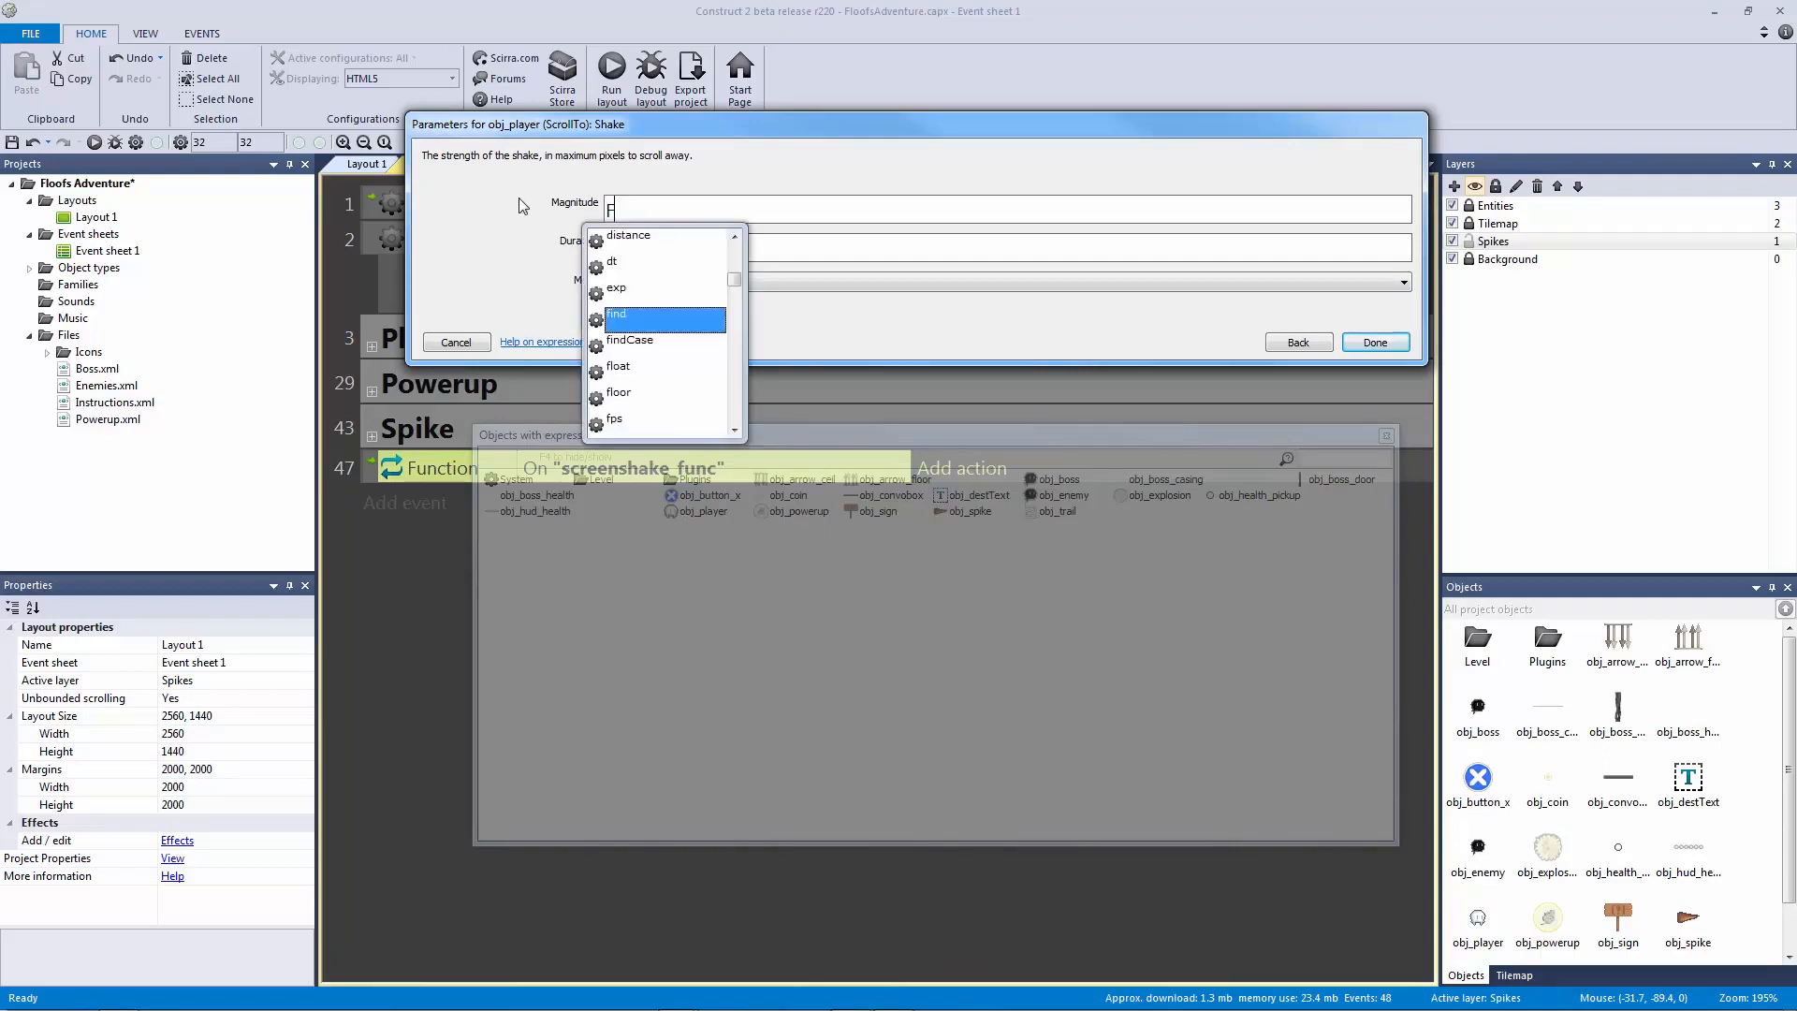
text(unction.Param(0))
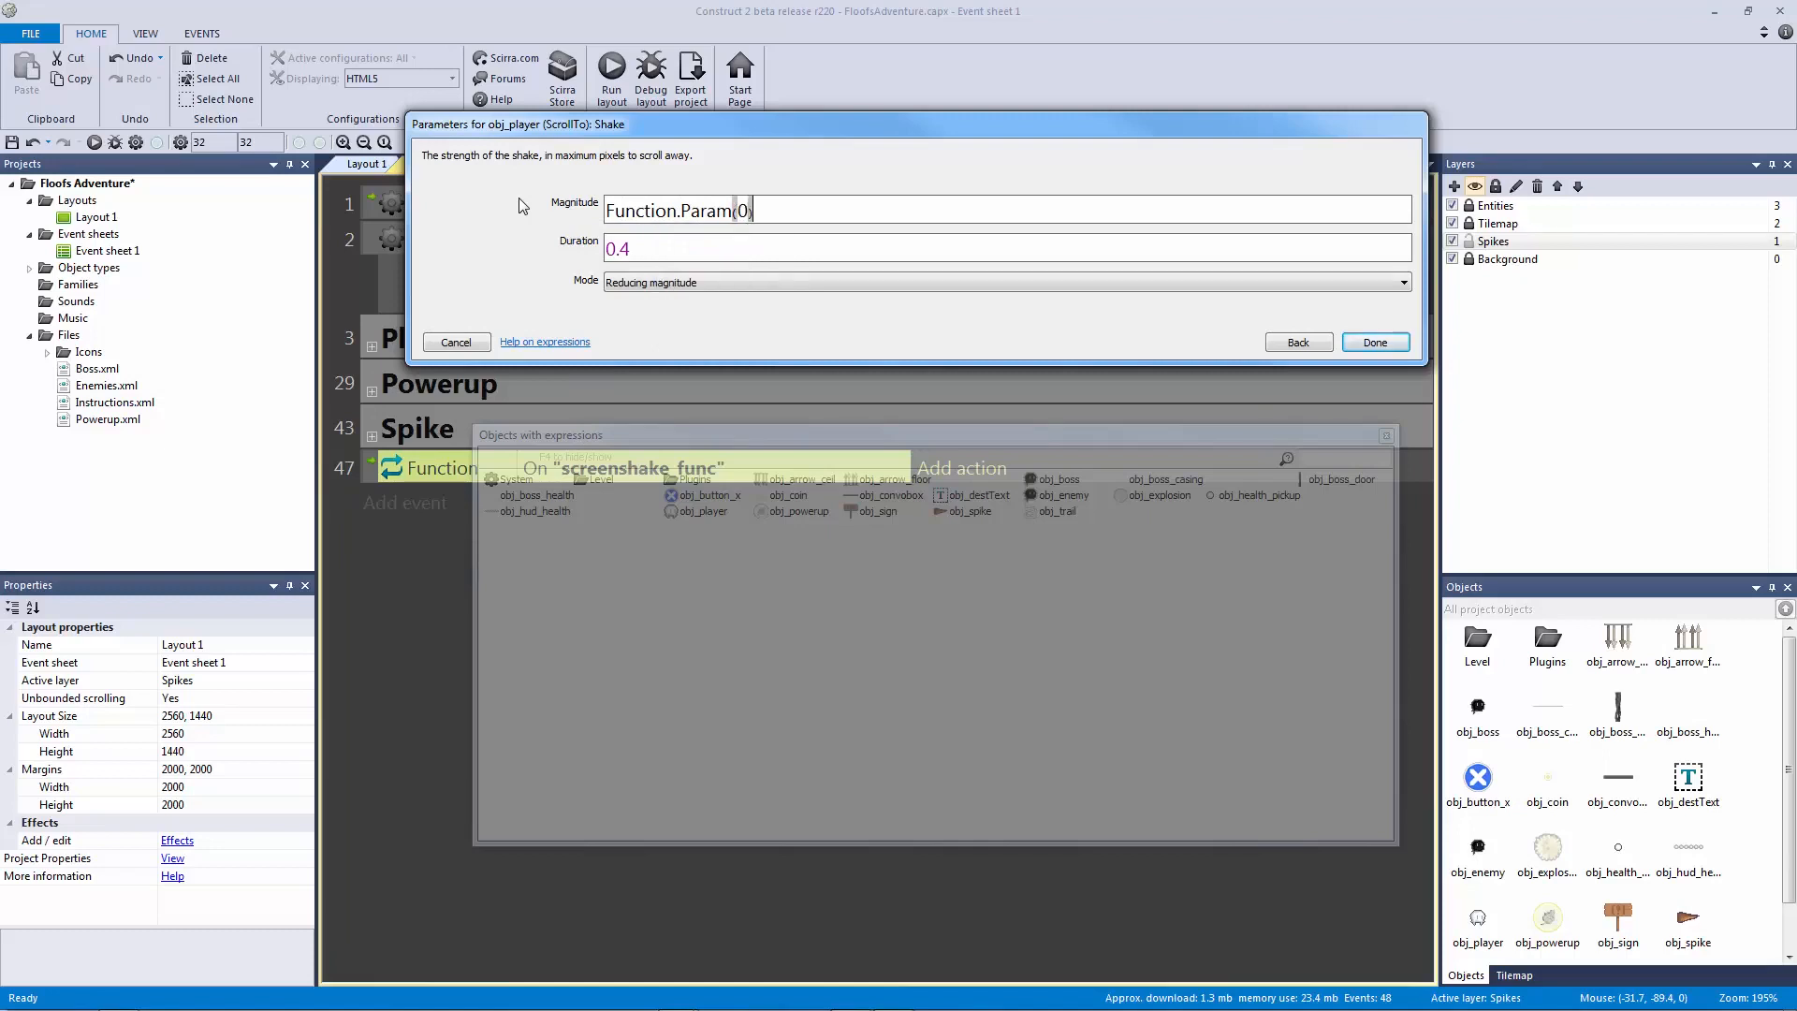
key(Tab)
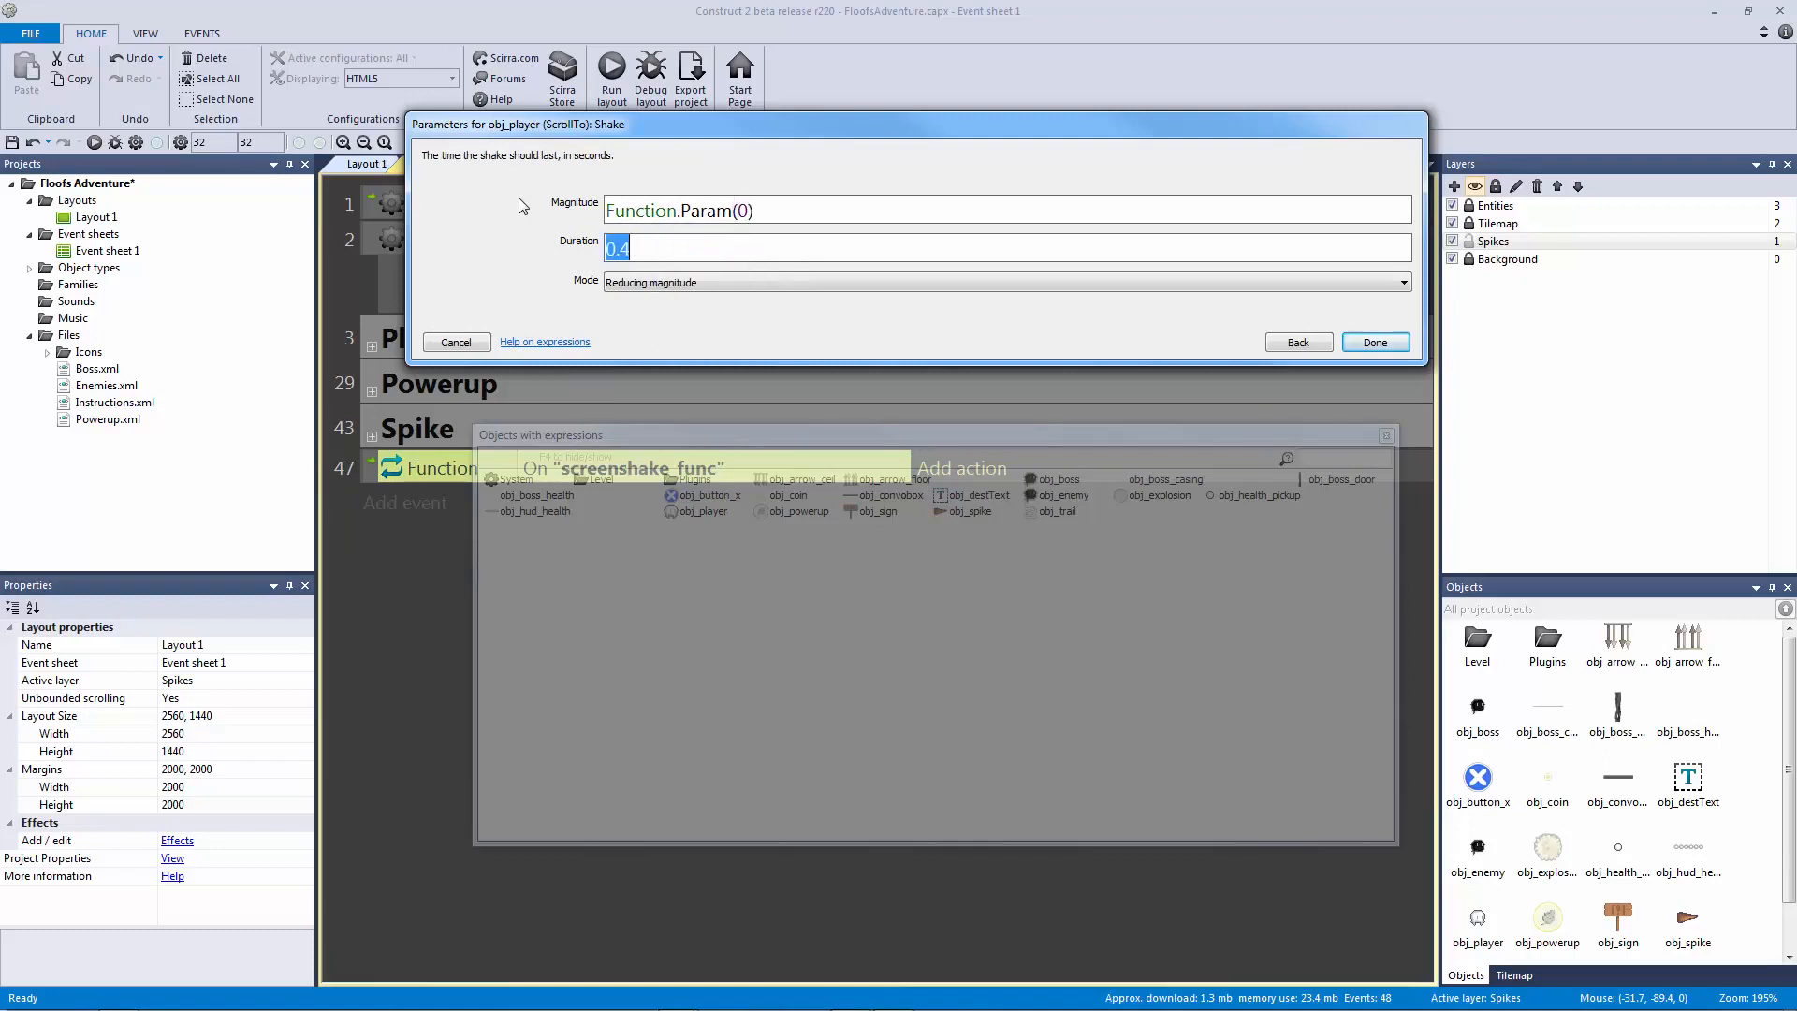
text(Function.Param(1))
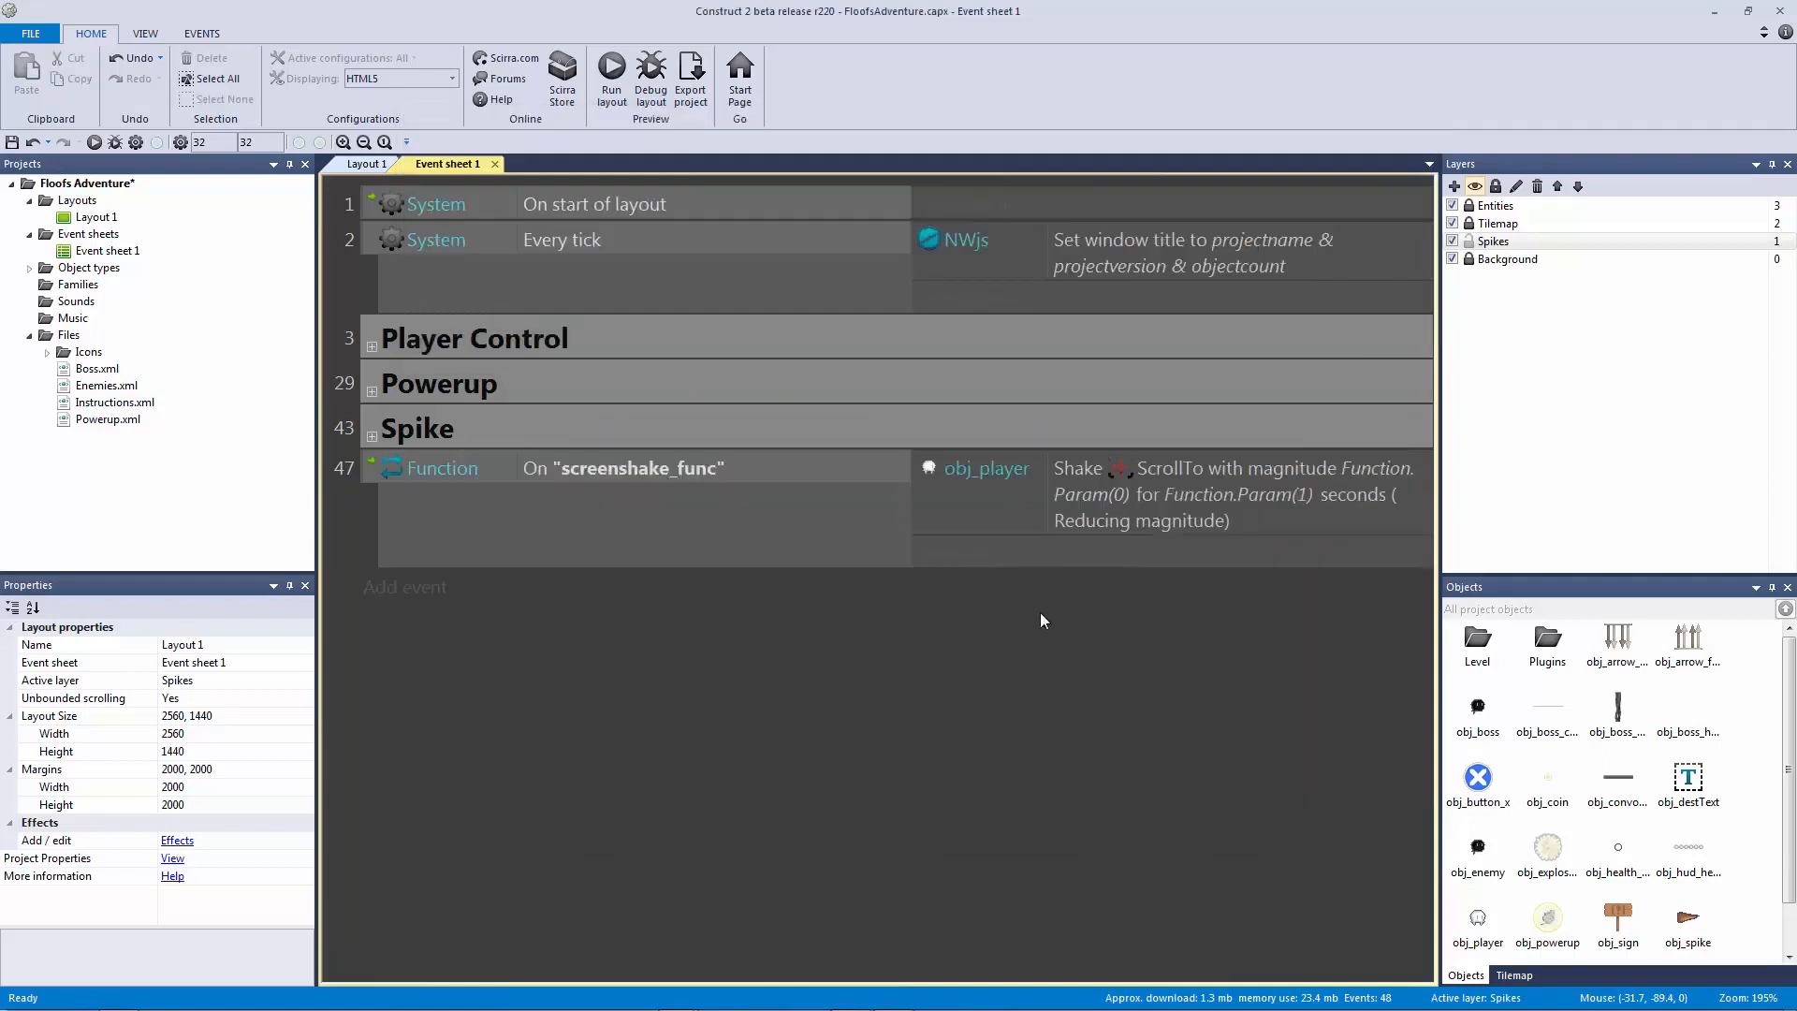
click(386, 484)
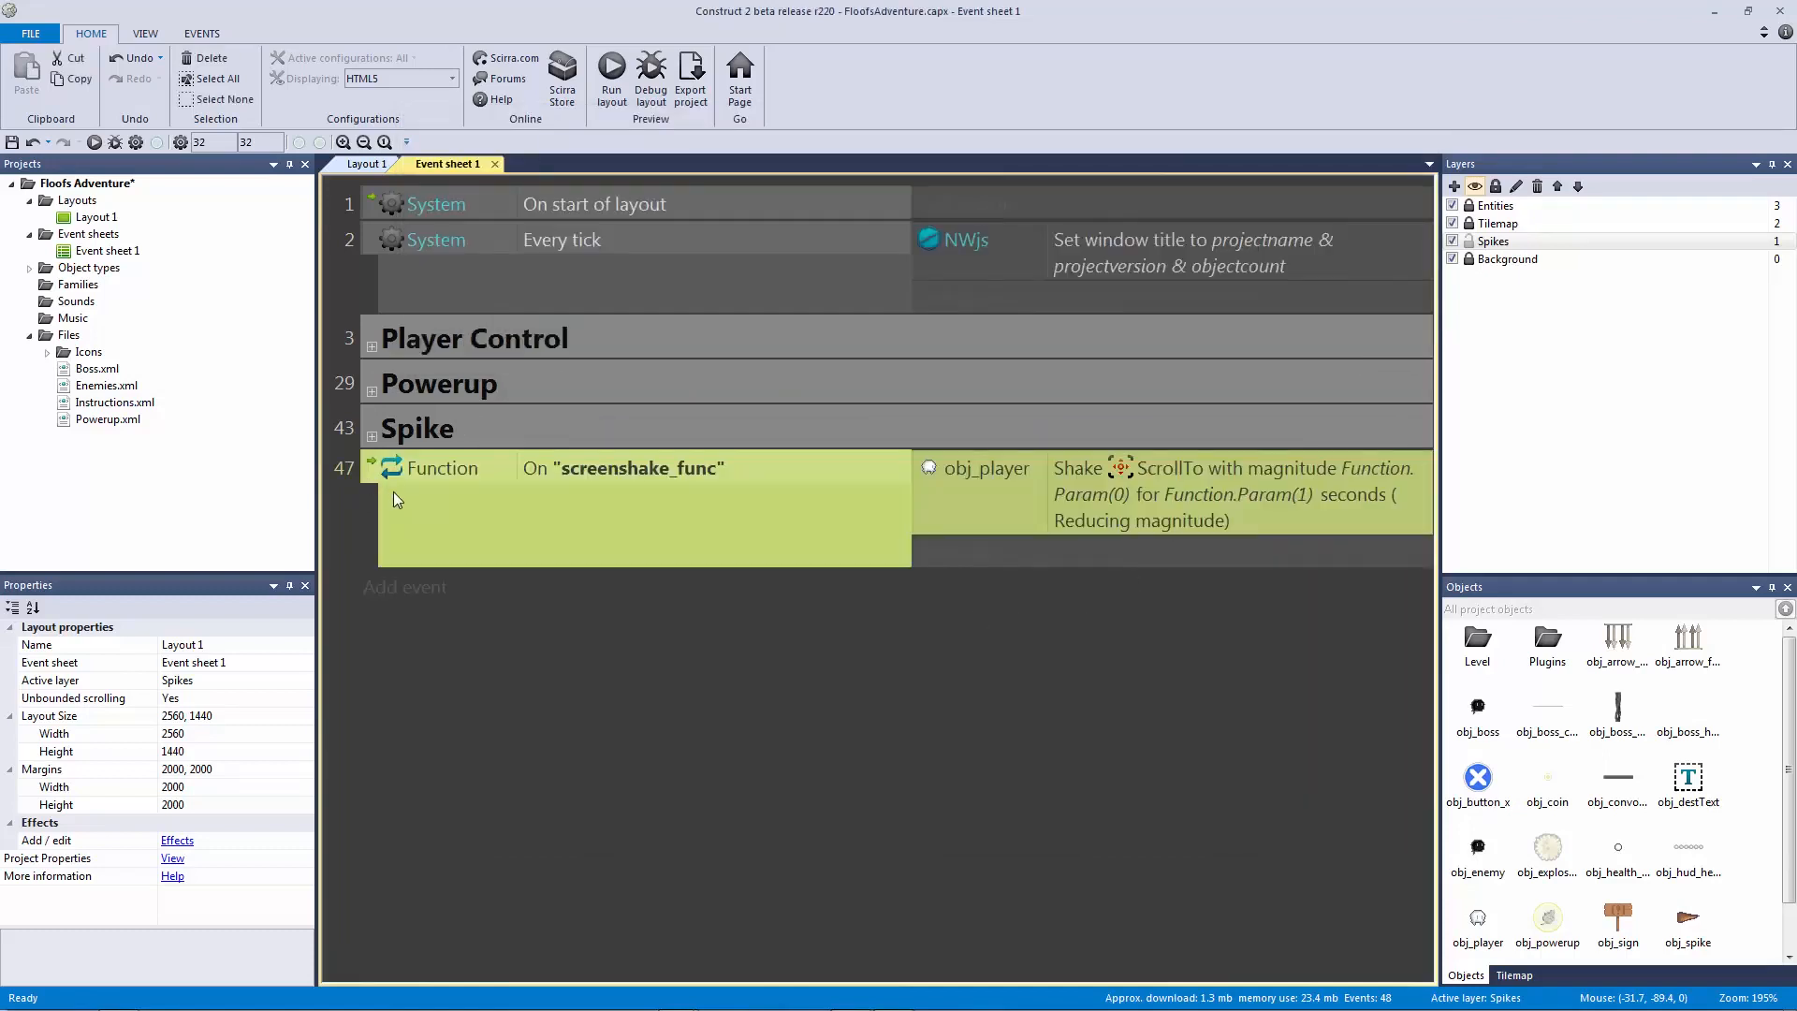
Step: Put the screenshake_func event into a new group named Screenshake
key(g)
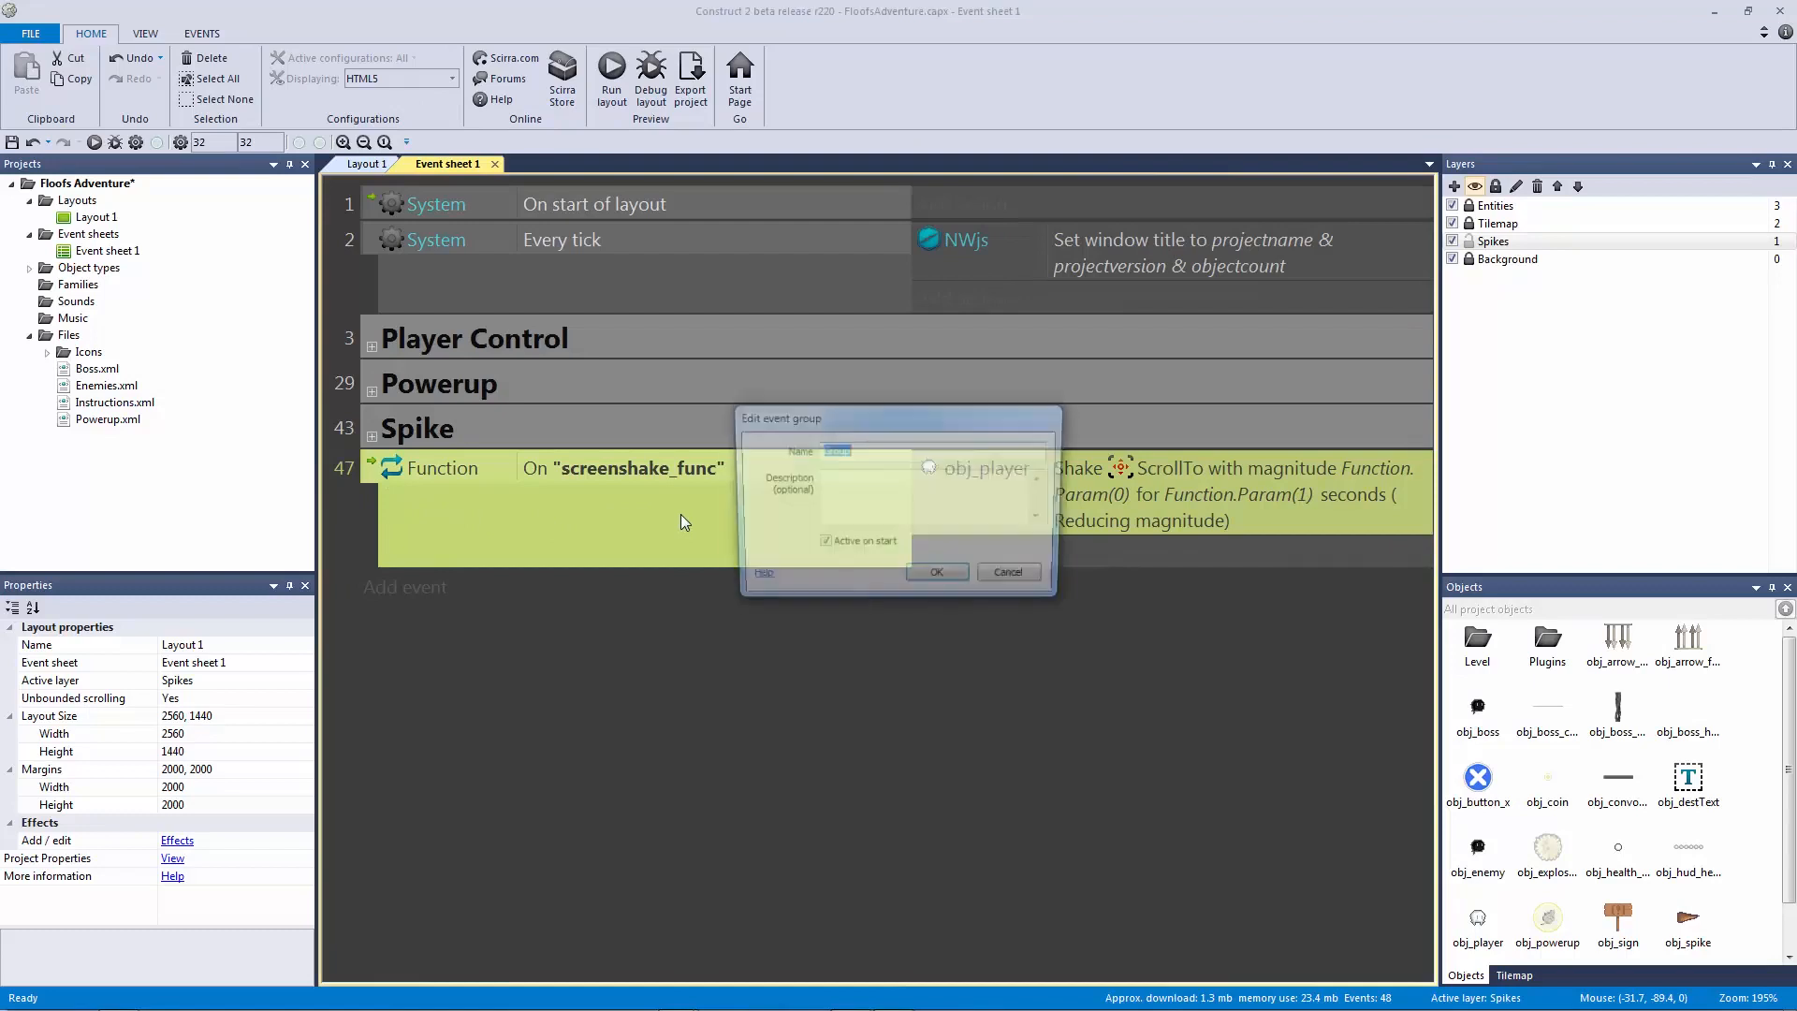
text(Screenshake)
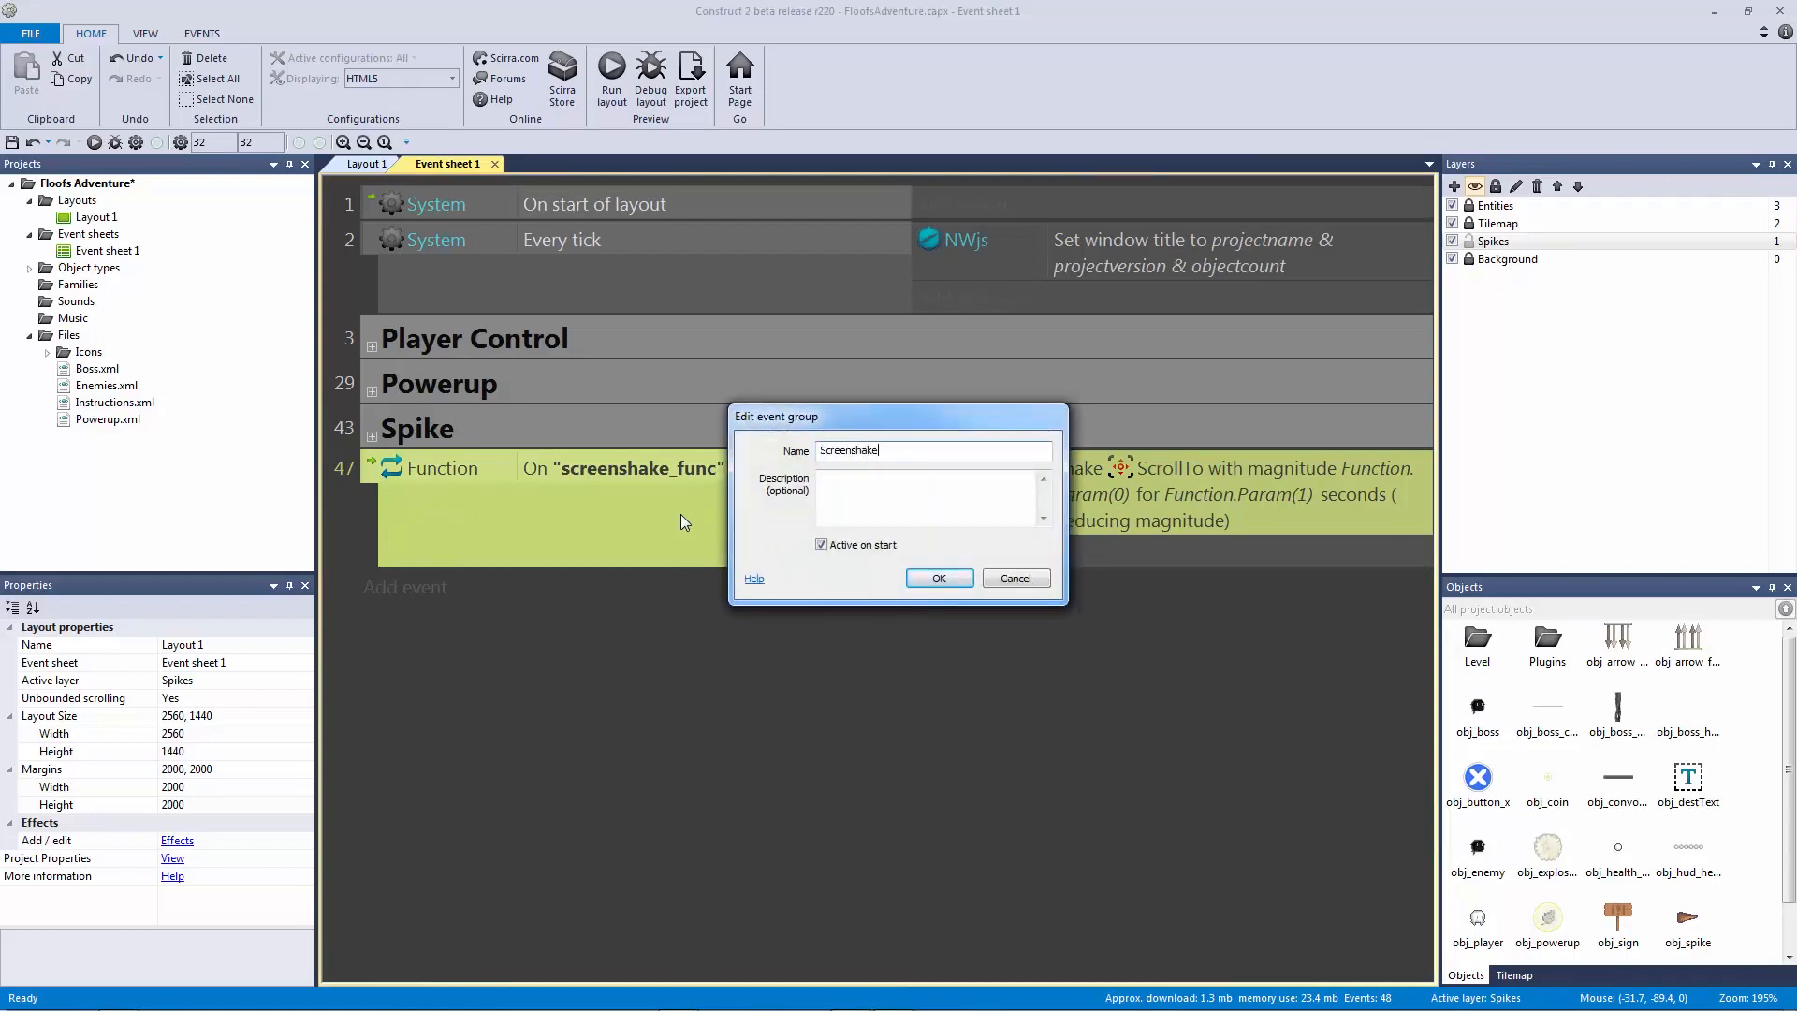
key(Return)
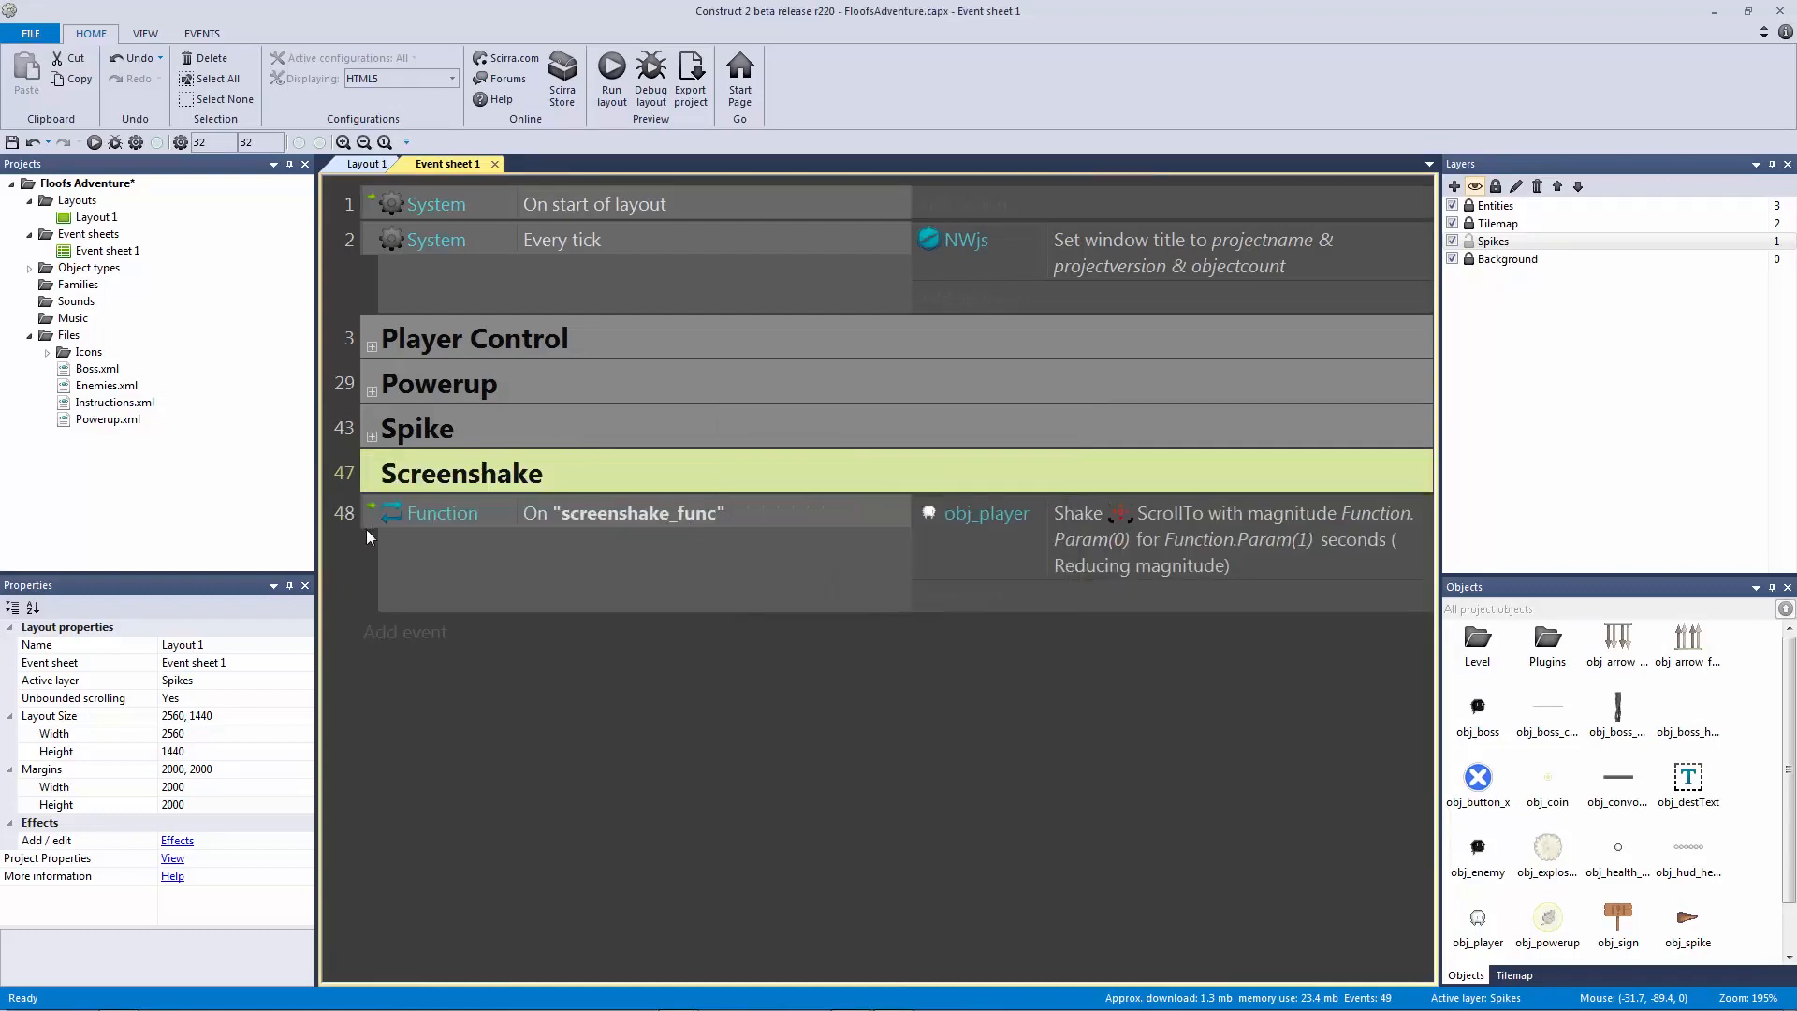
Step: Review the Shake action's parameters, then collapse Screenshake and expand the Spike group
click(411, 511)
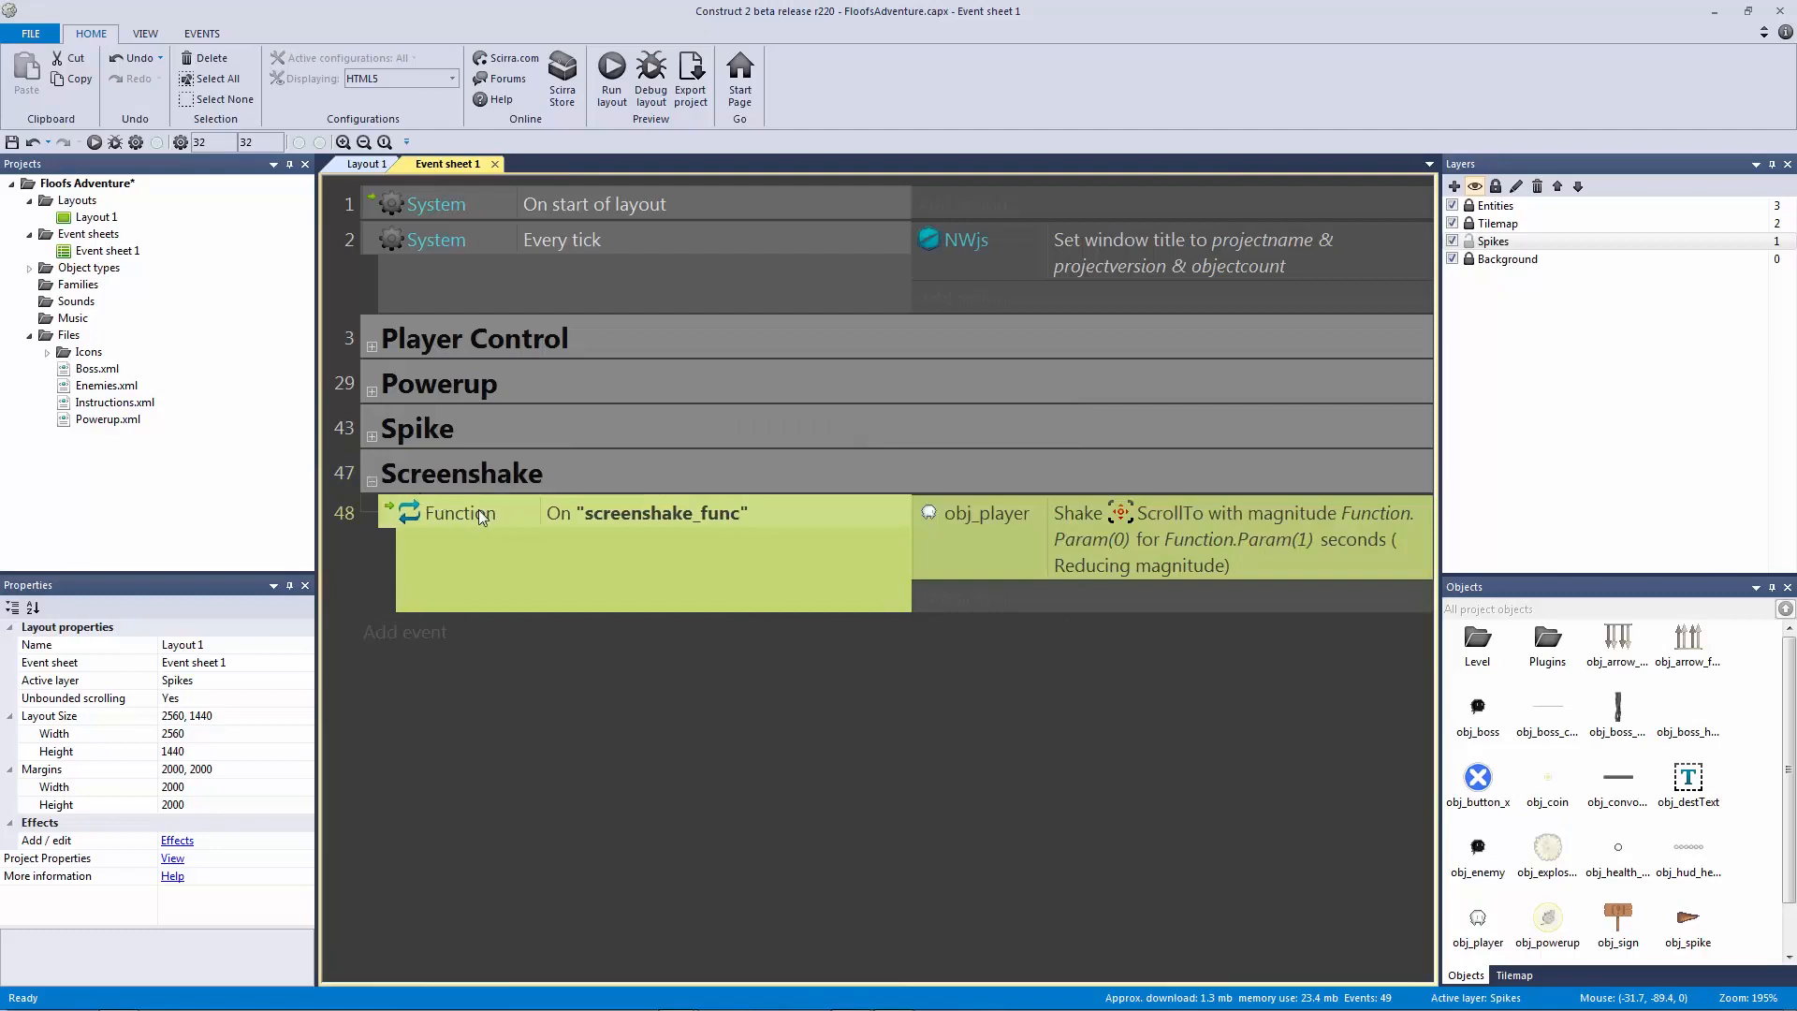
click(650, 520)
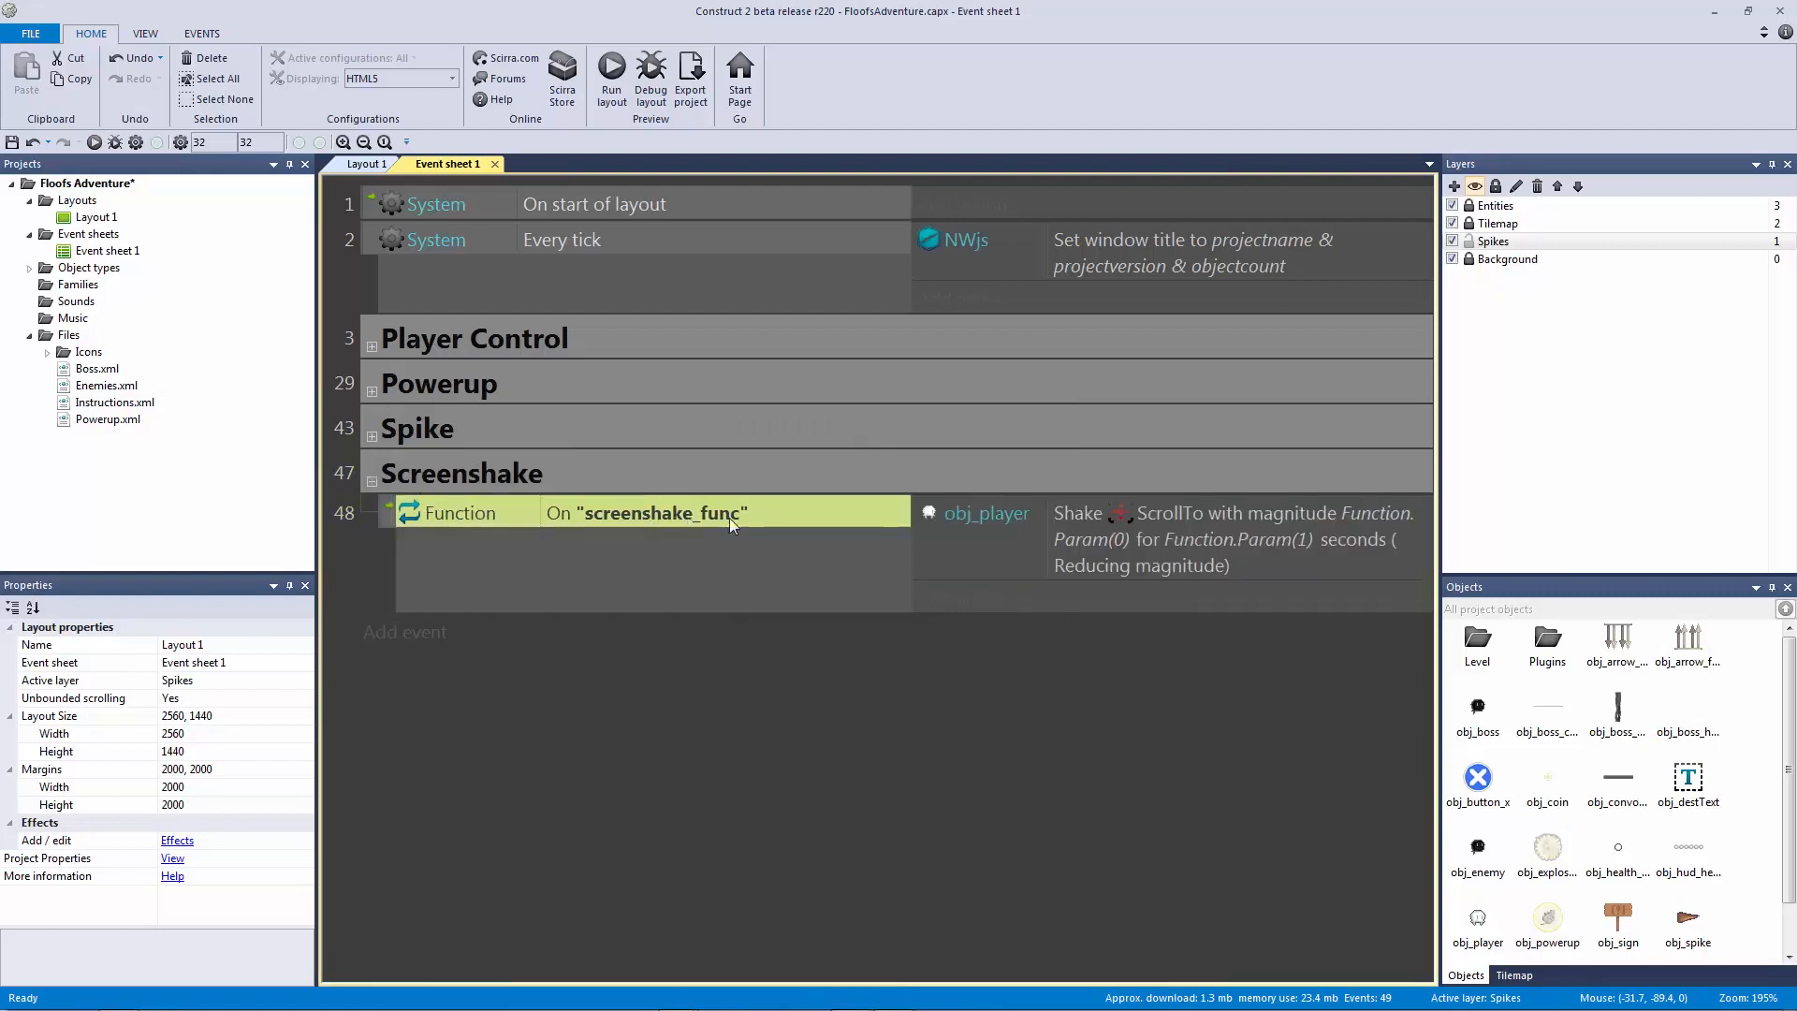
click(1142, 535)
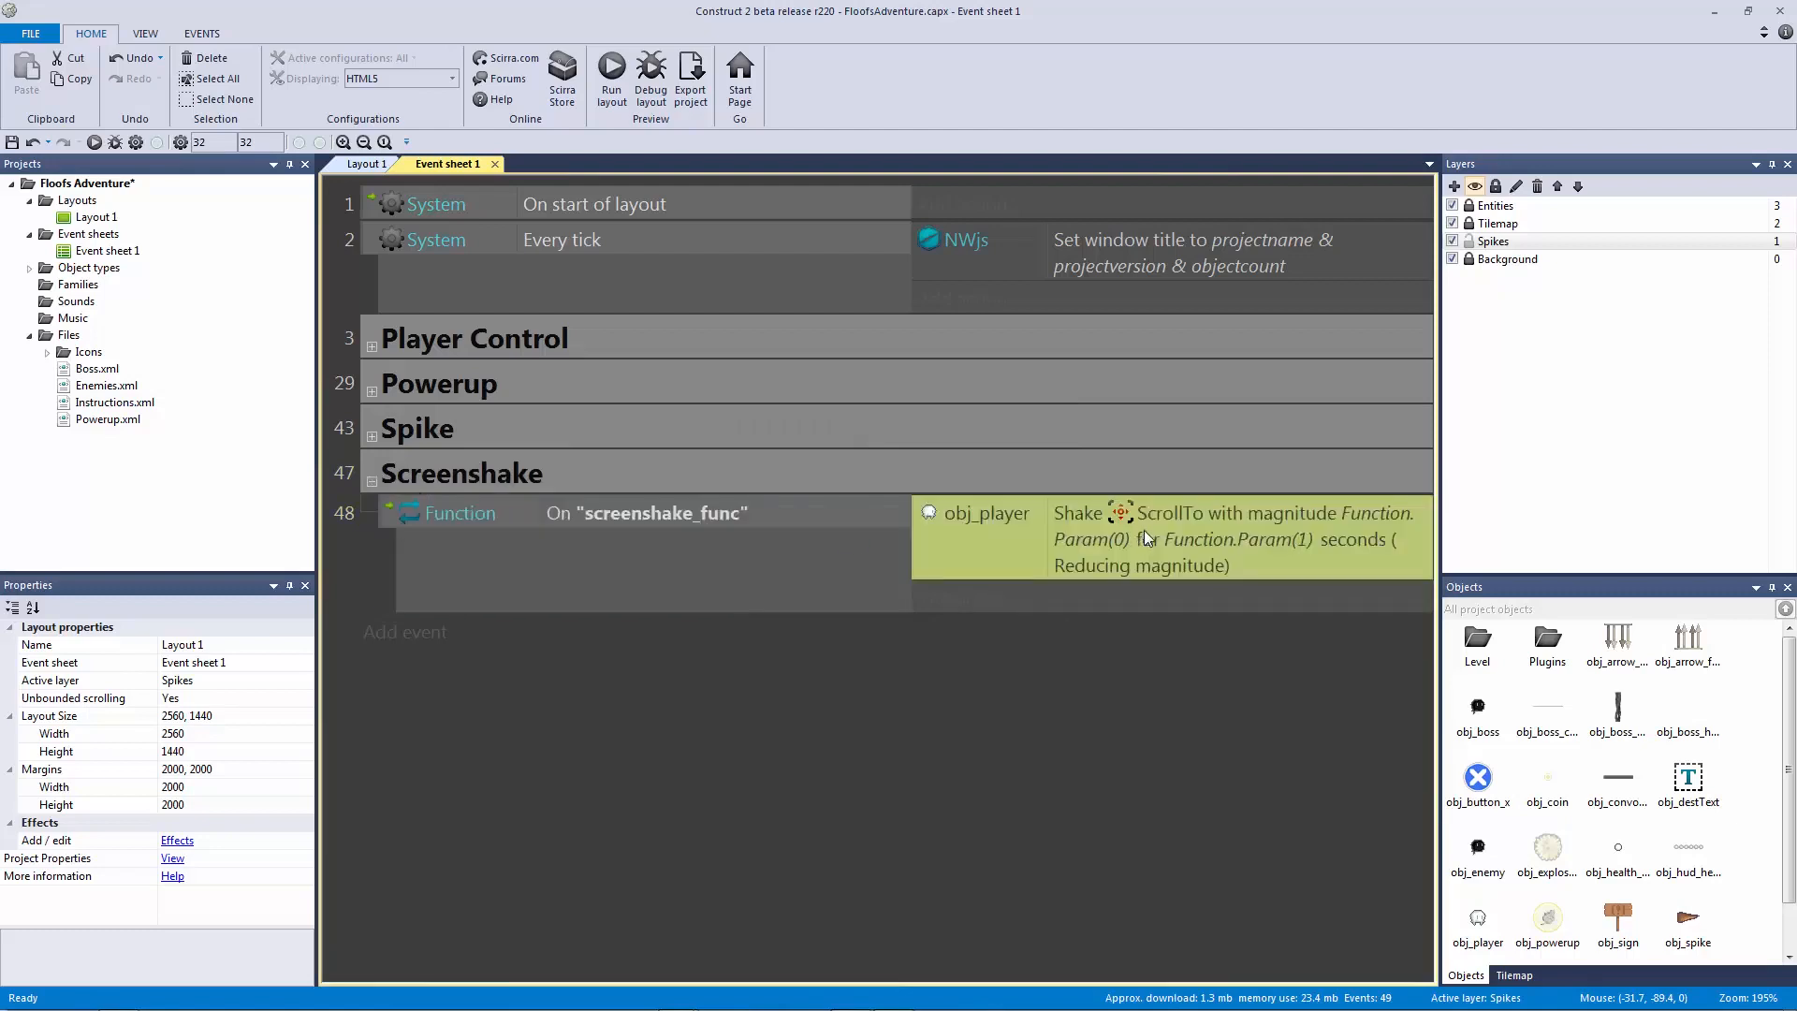
double_click(1205, 562)
click(607, 213)
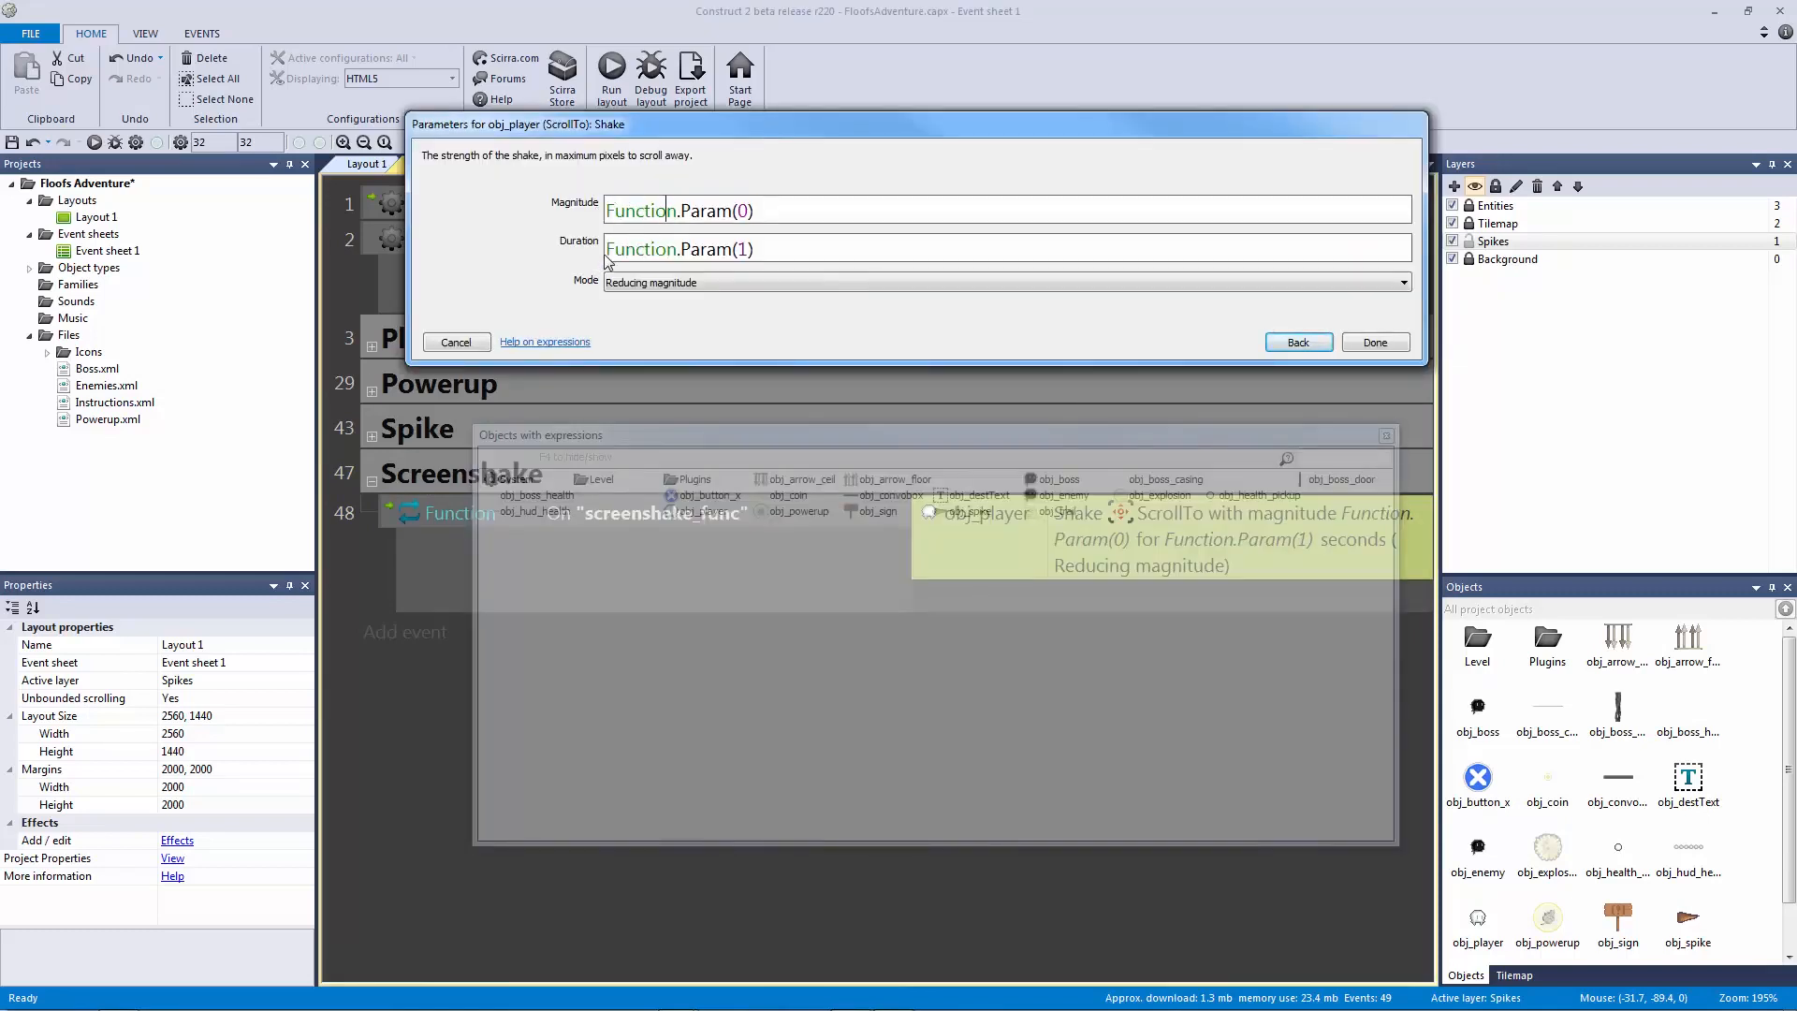
click(468, 342)
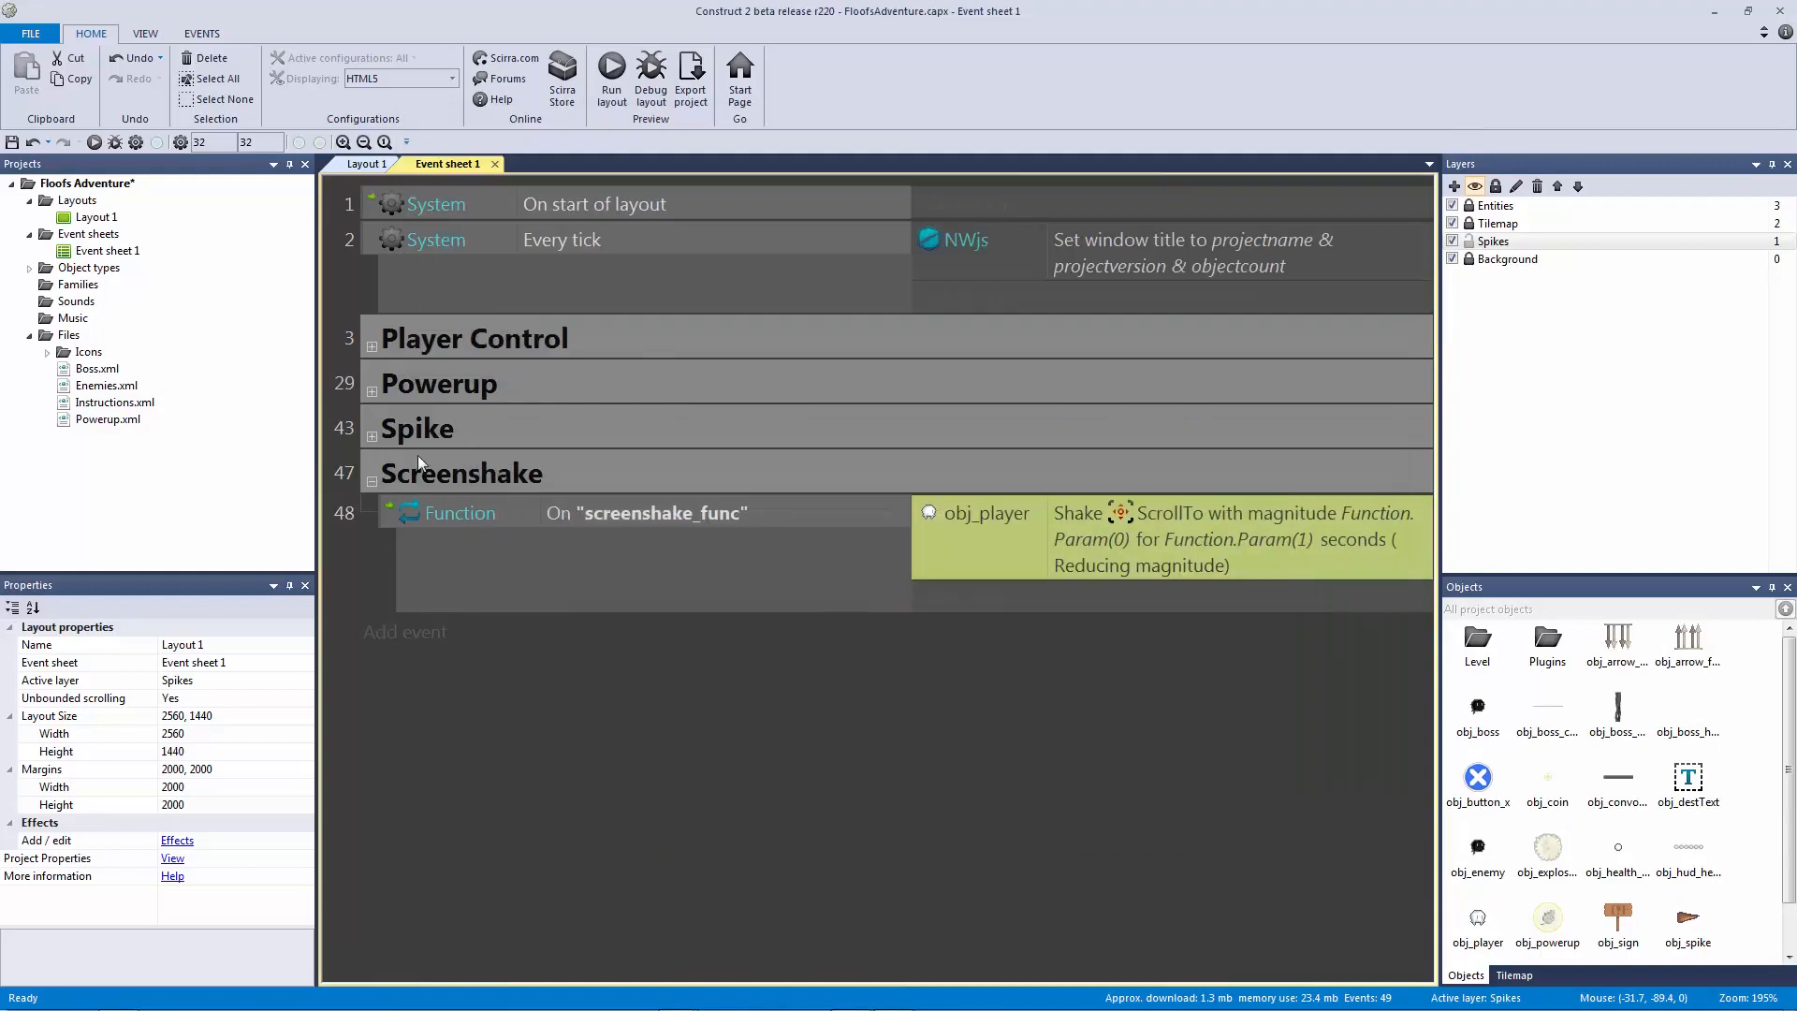
click(371, 482)
click(371, 437)
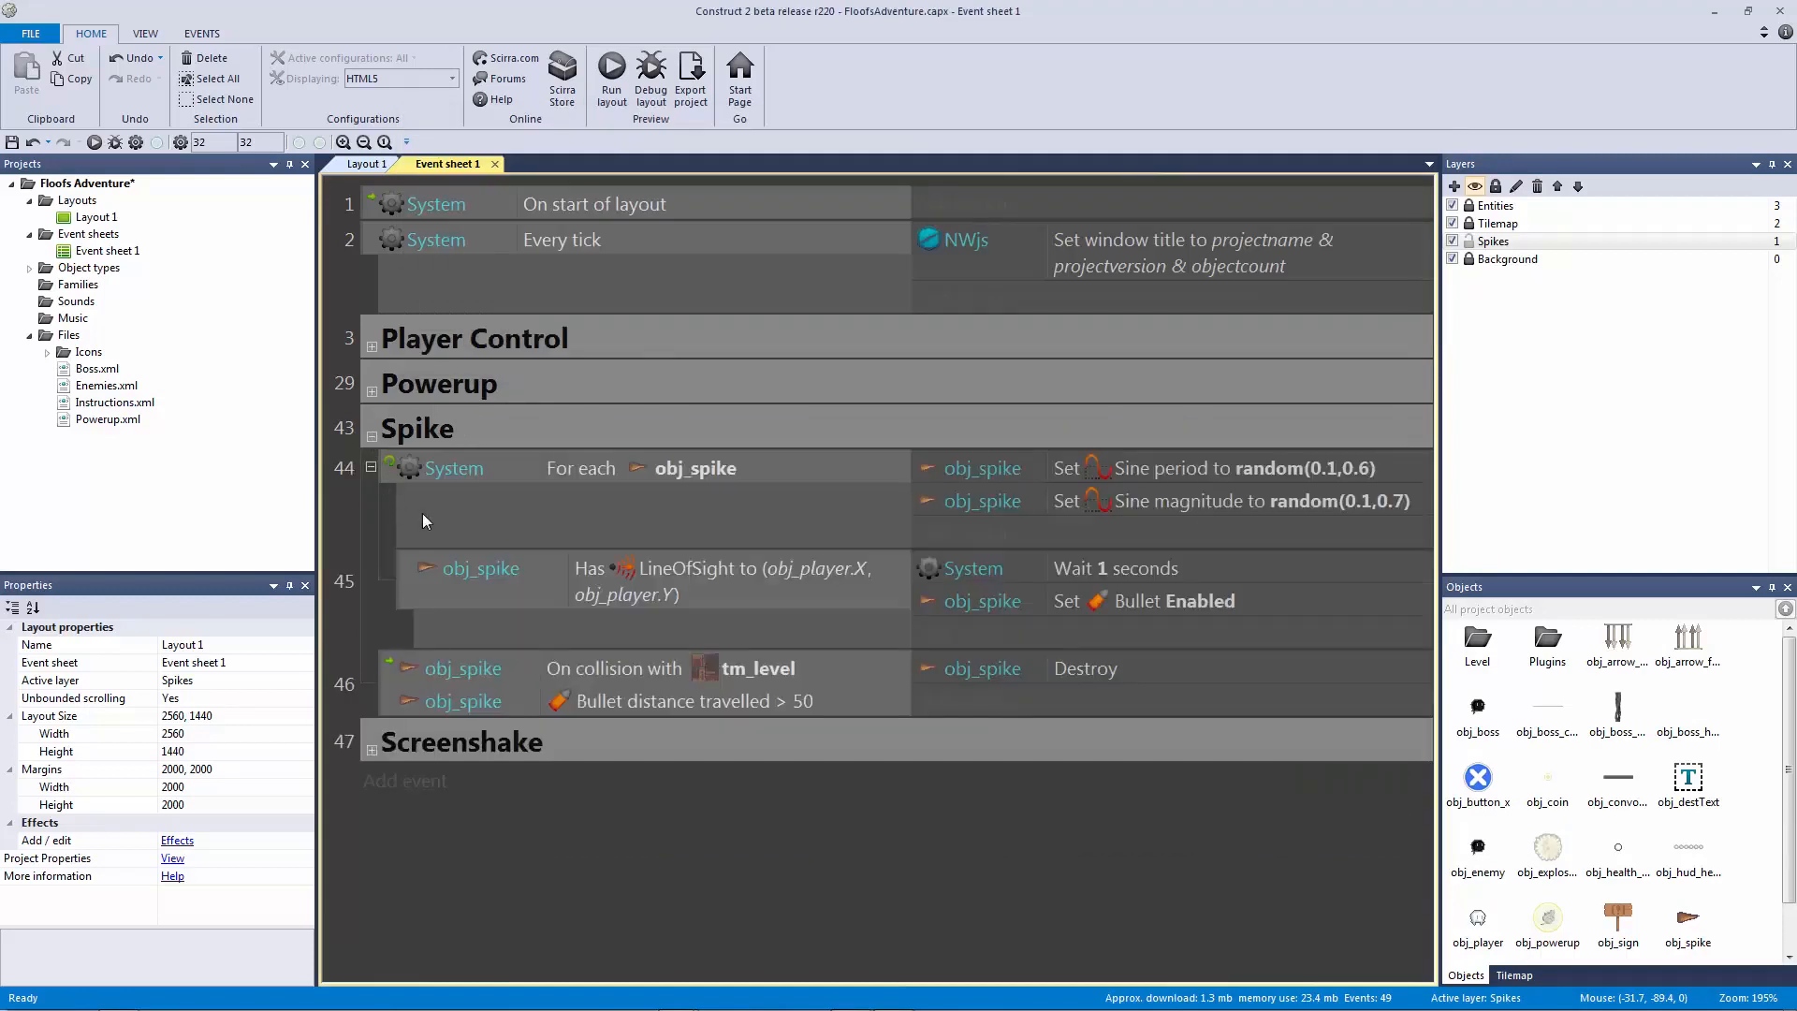
Step: Add an obj_spike Is on-screen sub-event under spike collision event 46
click(398, 677)
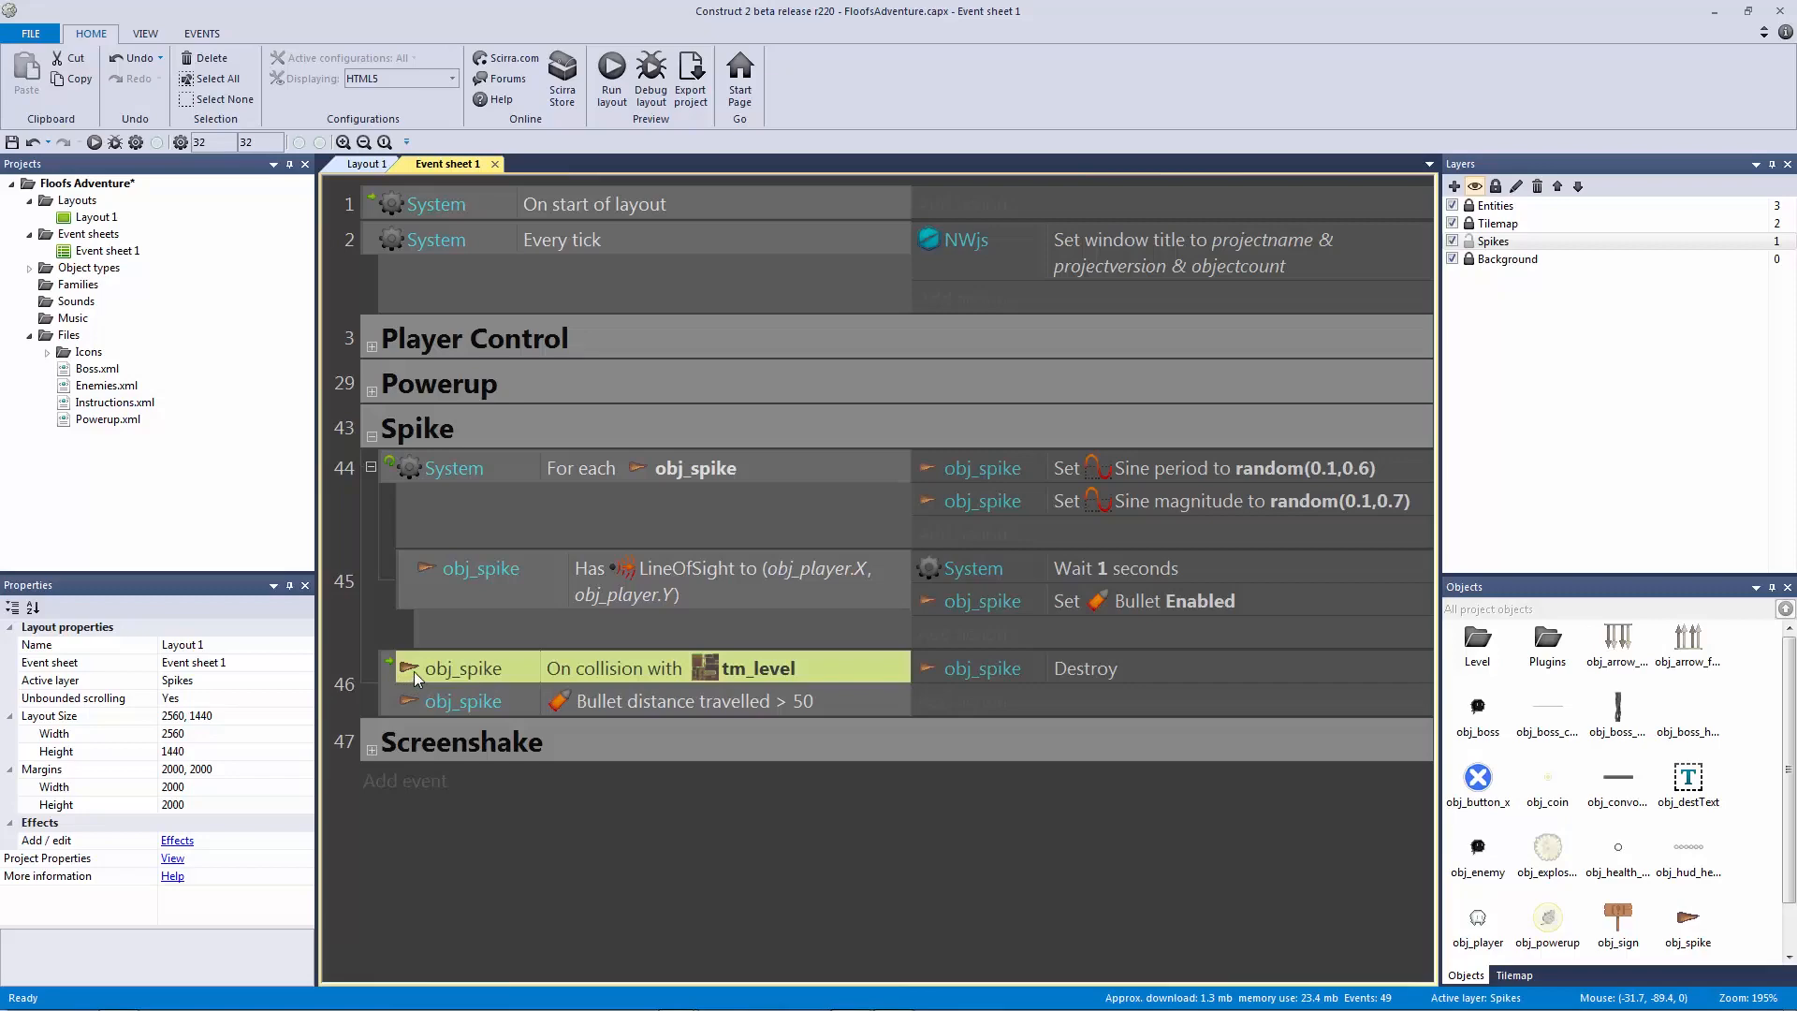
click(380, 675)
key(s)
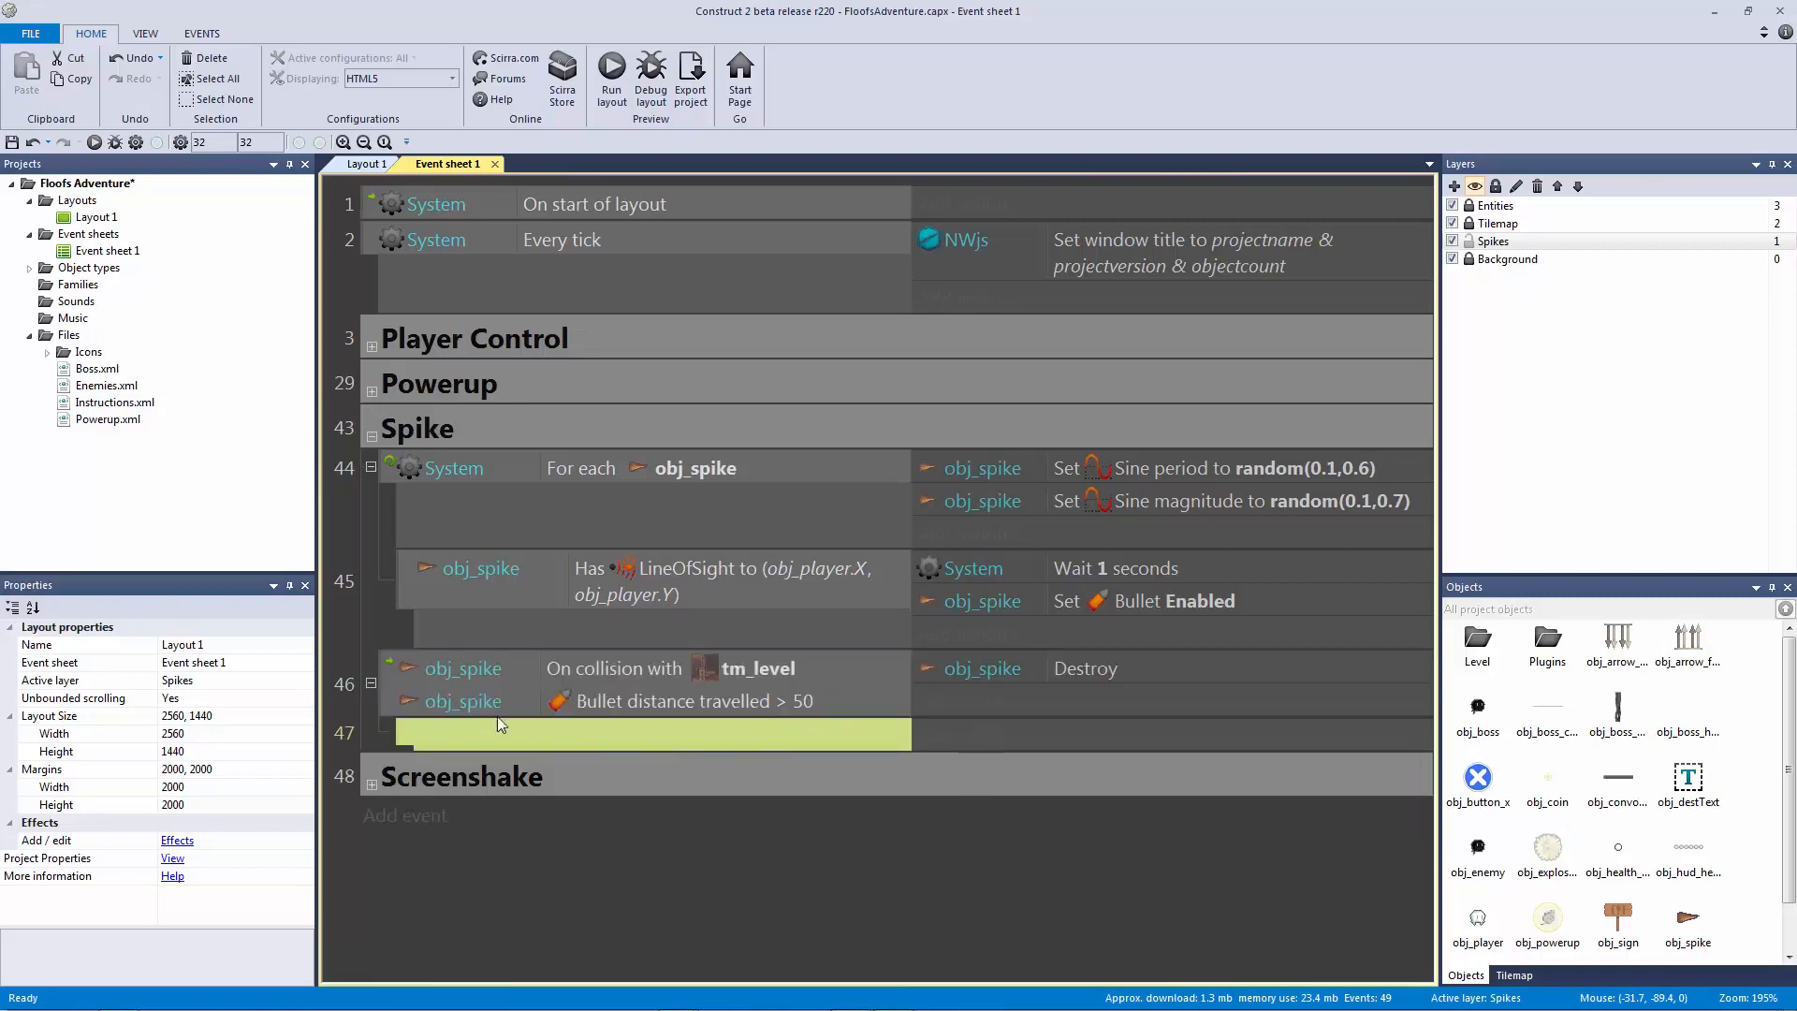
double_click(546, 732)
double_click(1059, 323)
text(scre)
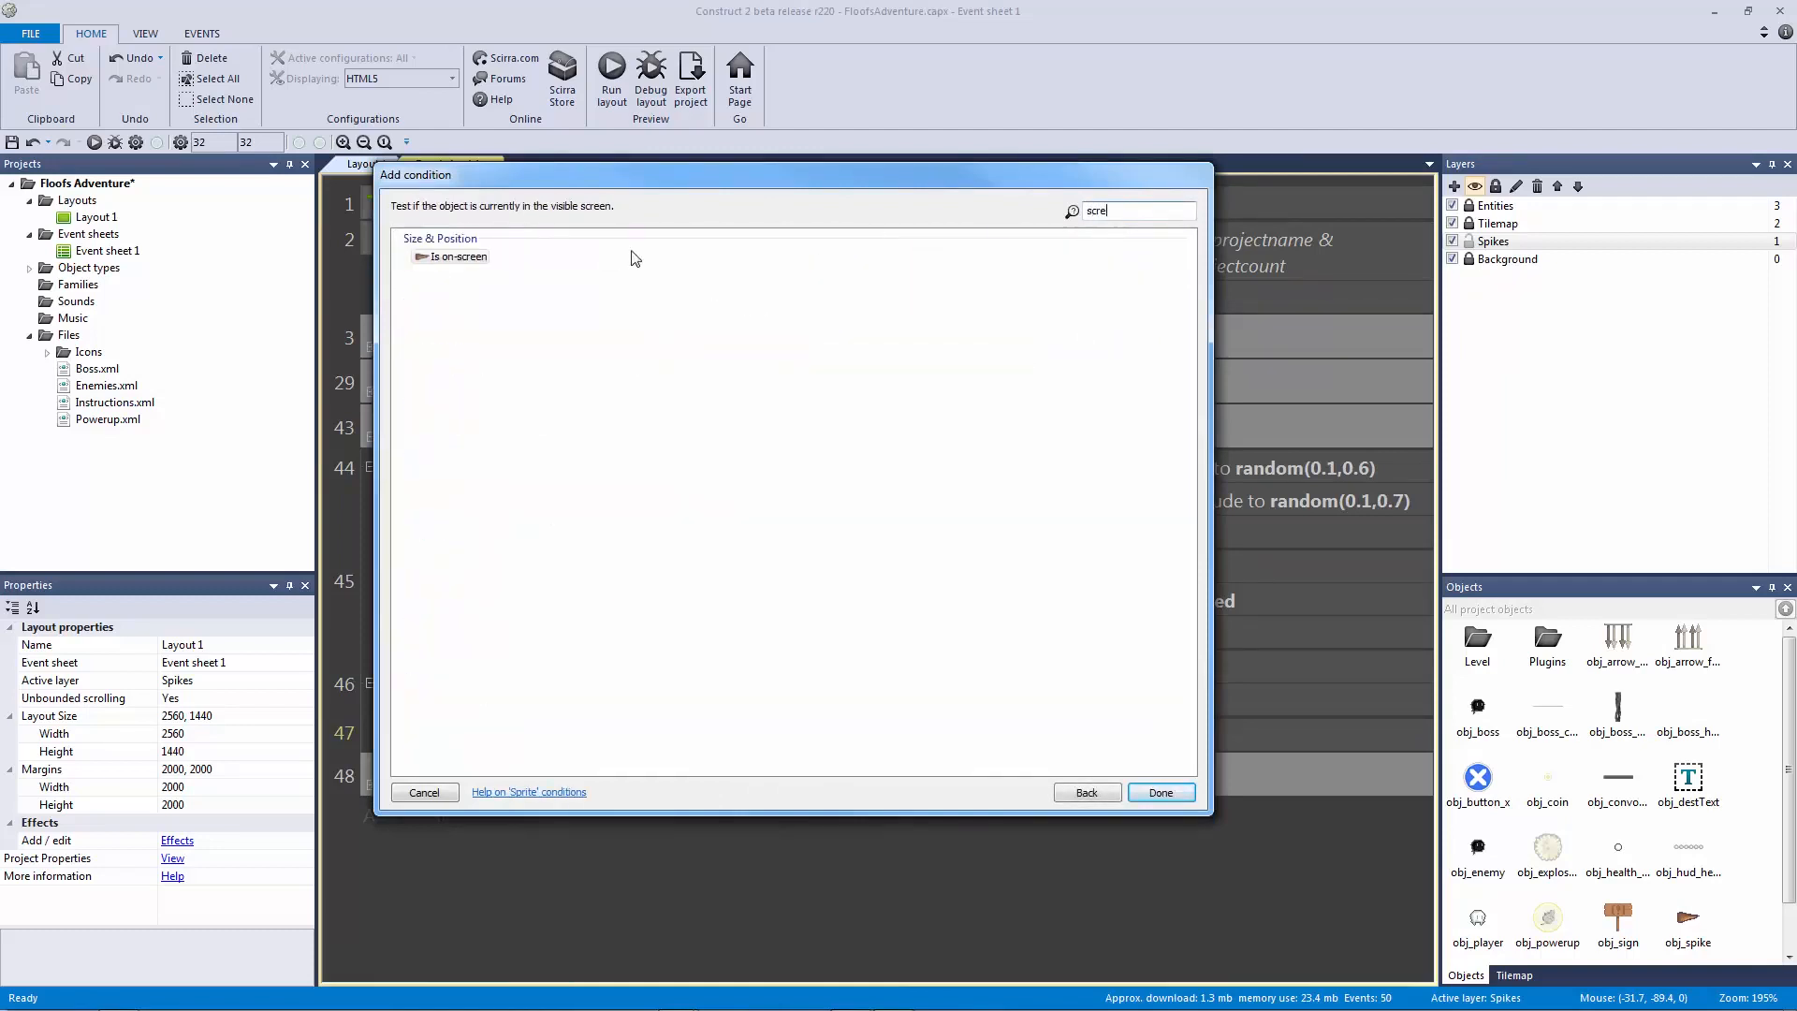
click(473, 258)
double_click(459, 257)
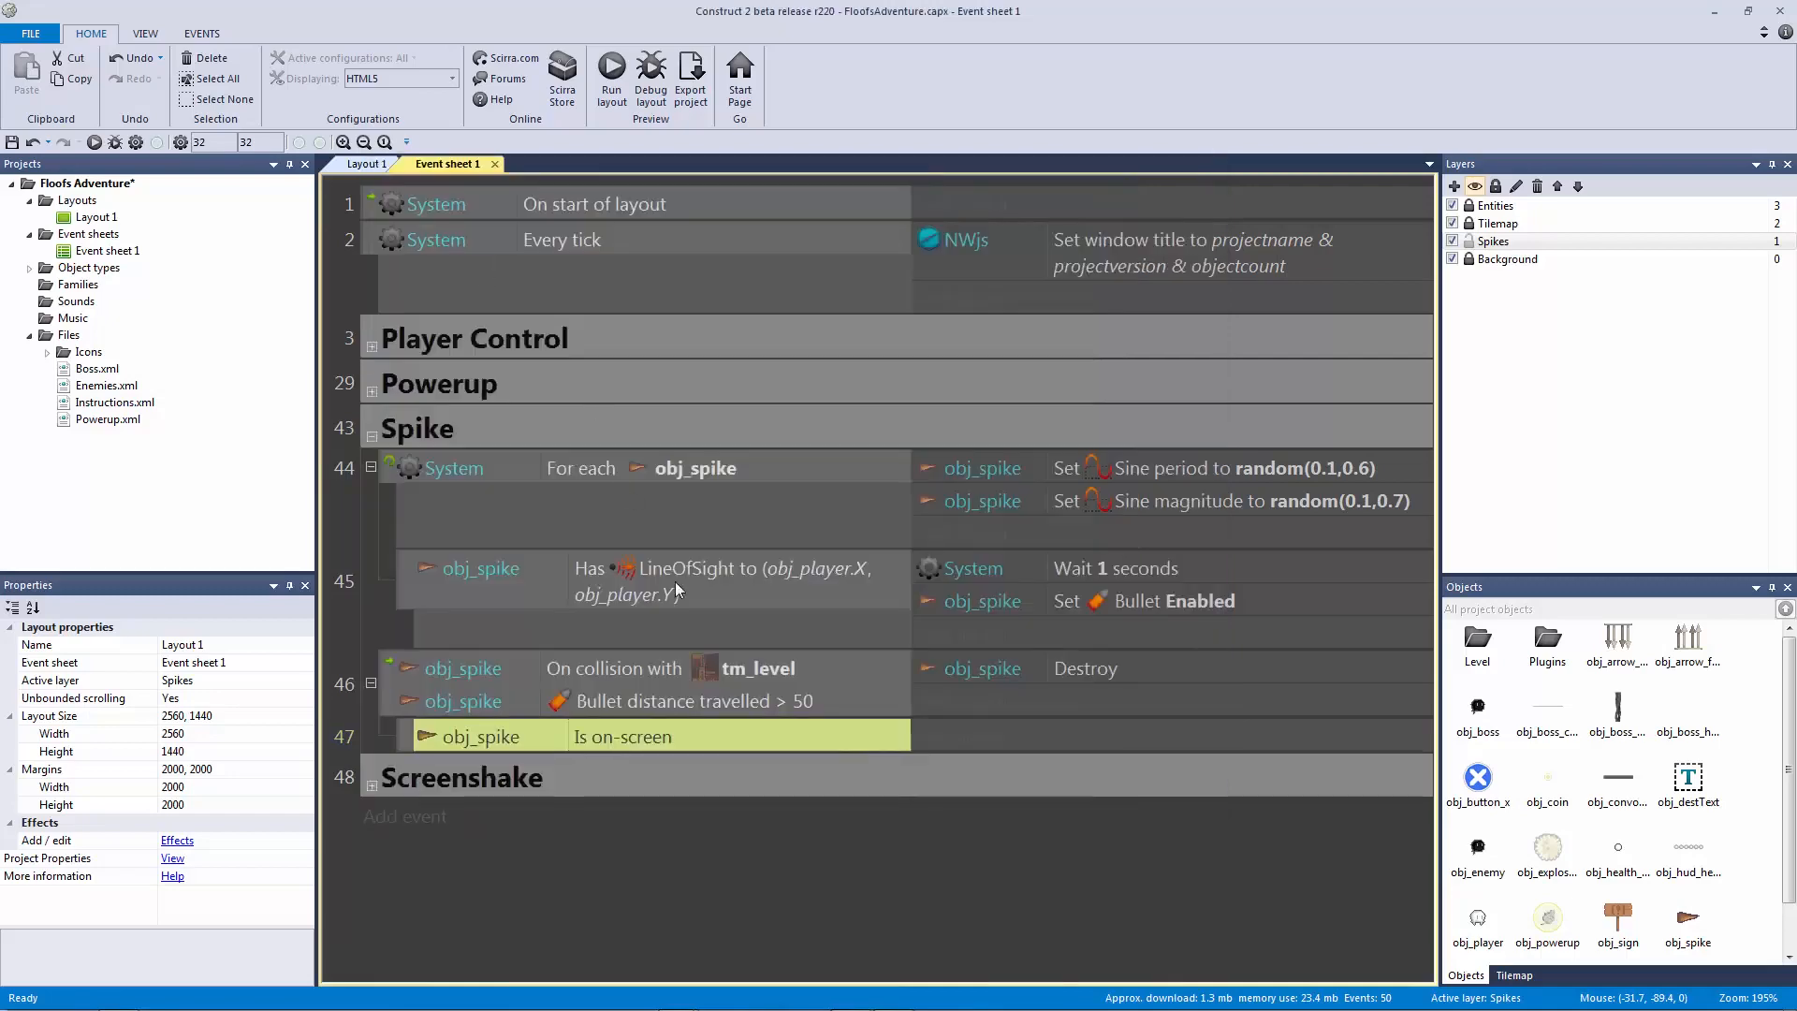
Step: Switch to Layout 1 and pan over to the three hanging spikes
click(368, 165)
drag(1184, 653, 1271, 710)
middle_drag(869, 280, 229, 239)
drag(539, 242, 1369, 964)
click(786, 245)
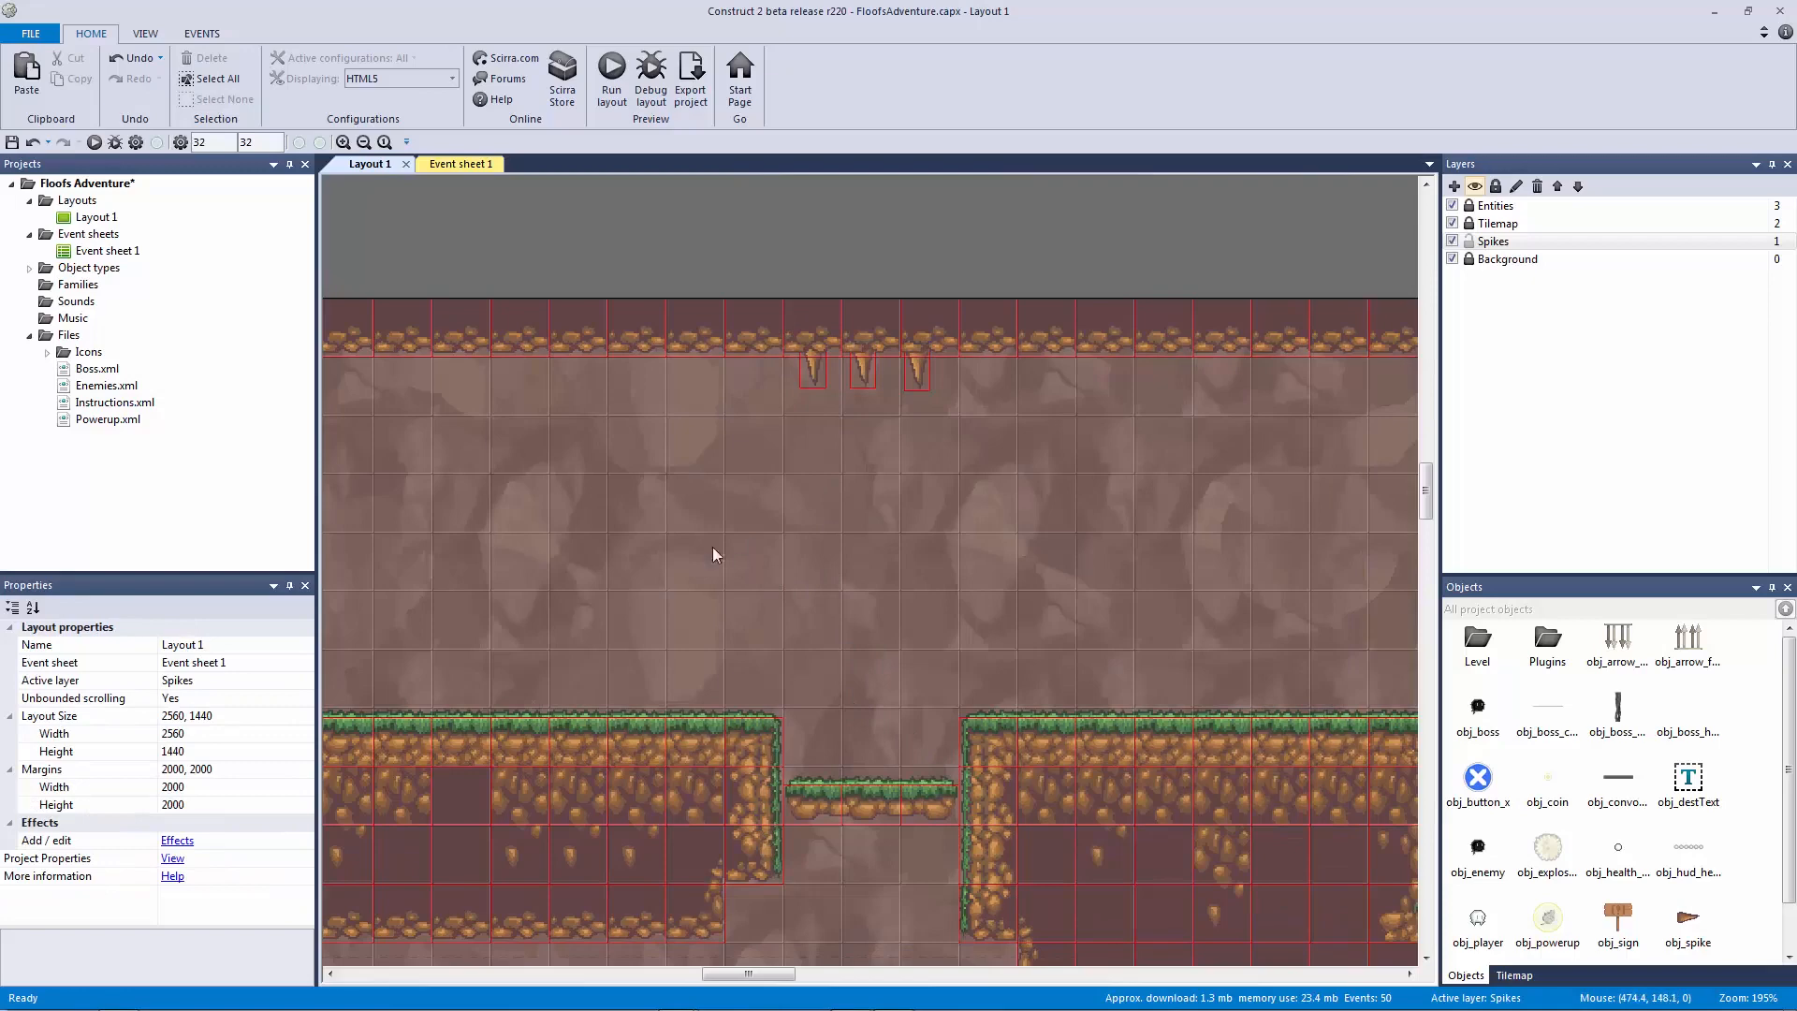
middle_drag(665, 536, 1303, 525)
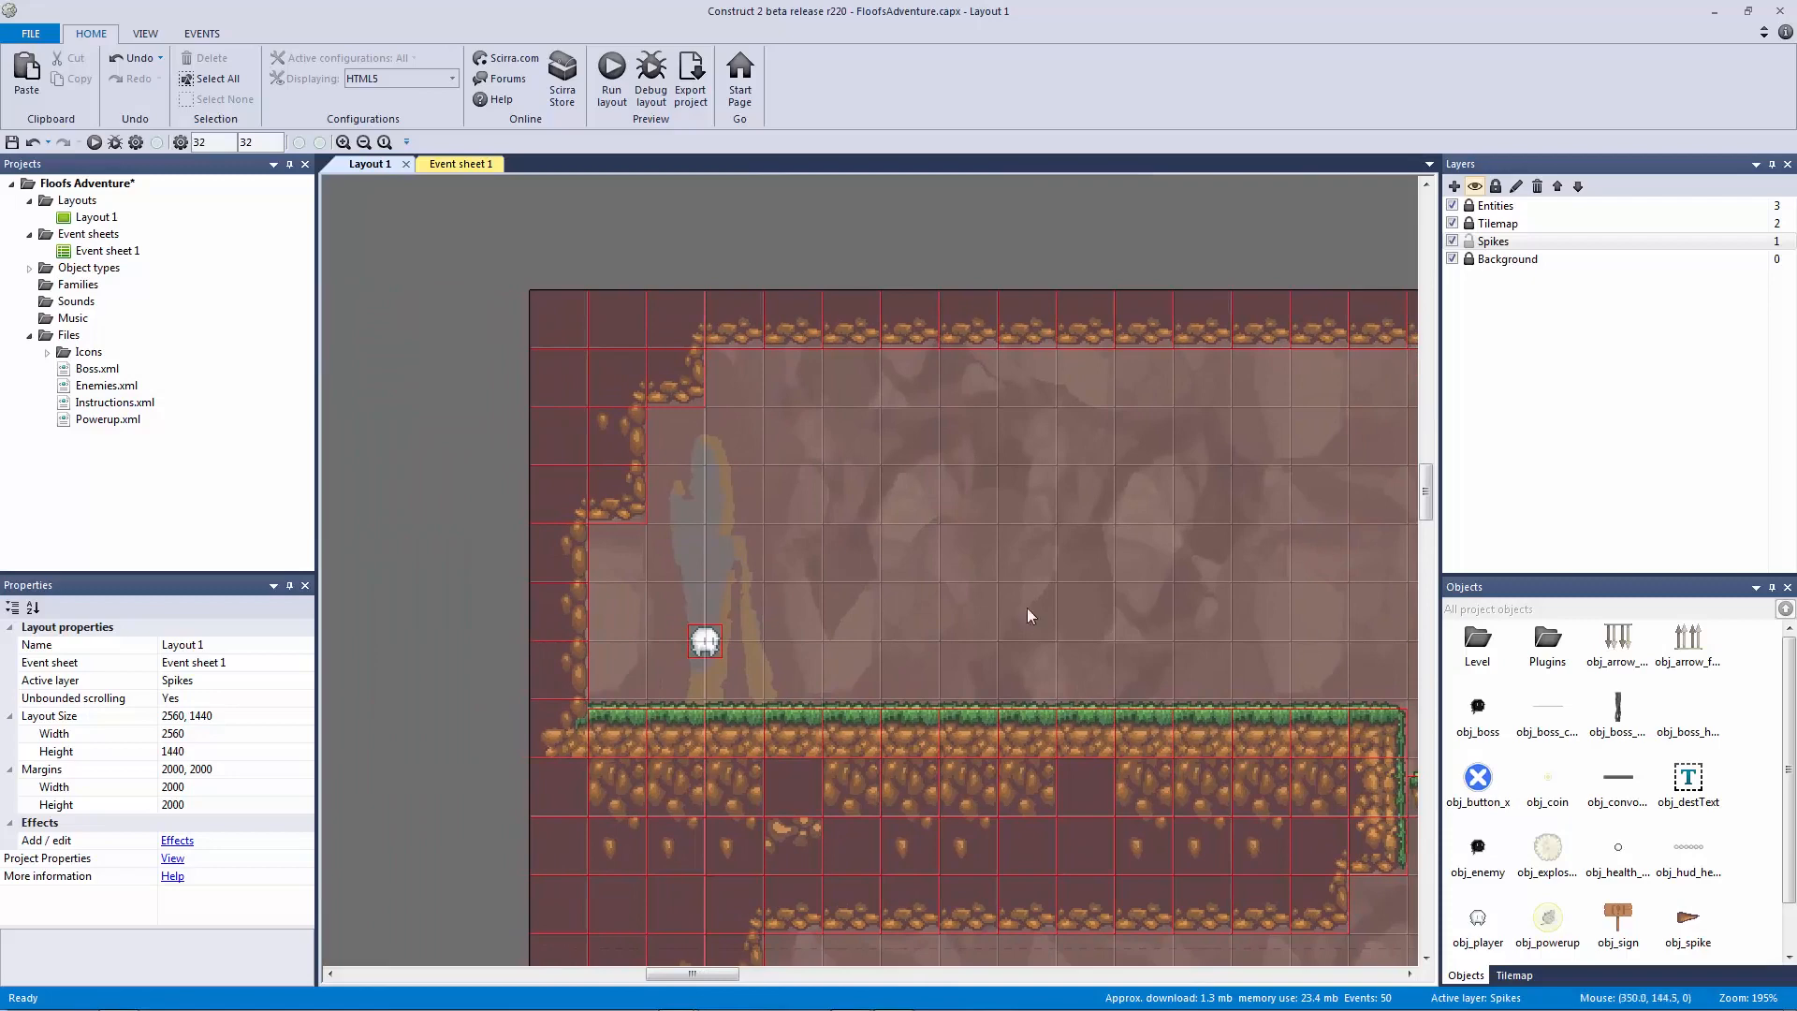
click(474, 168)
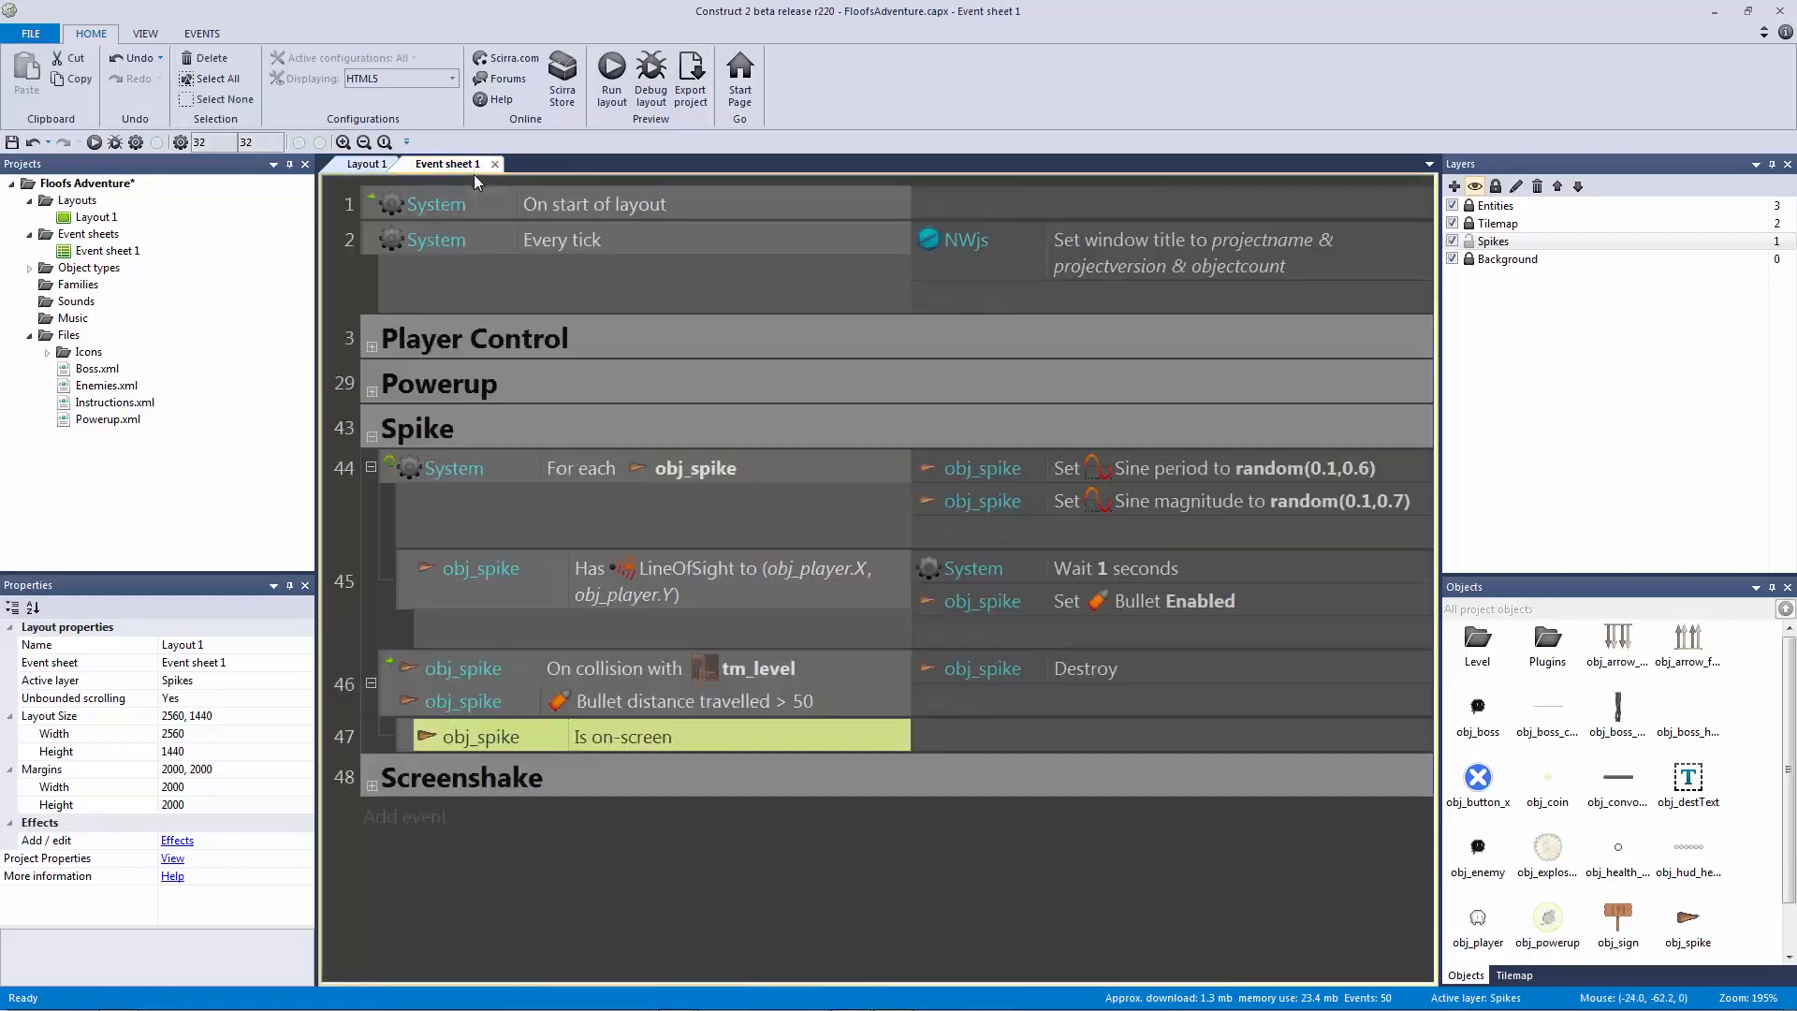
click(792, 681)
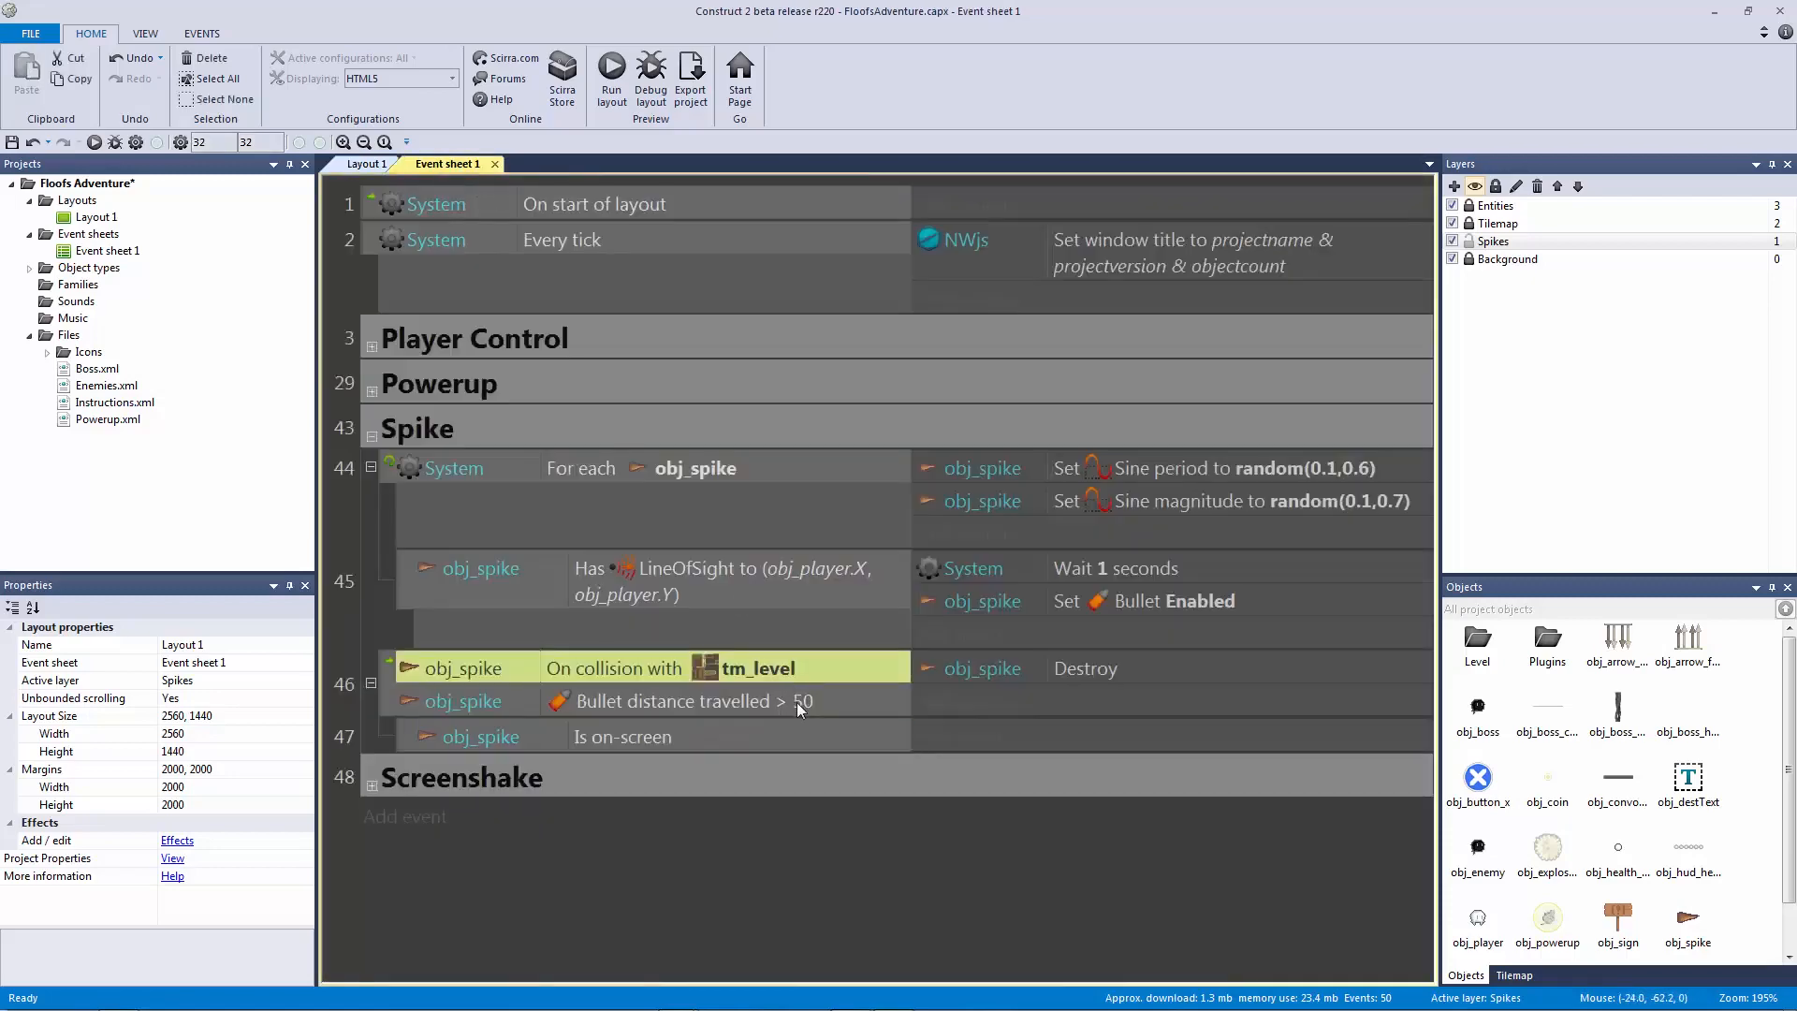
click(800, 700)
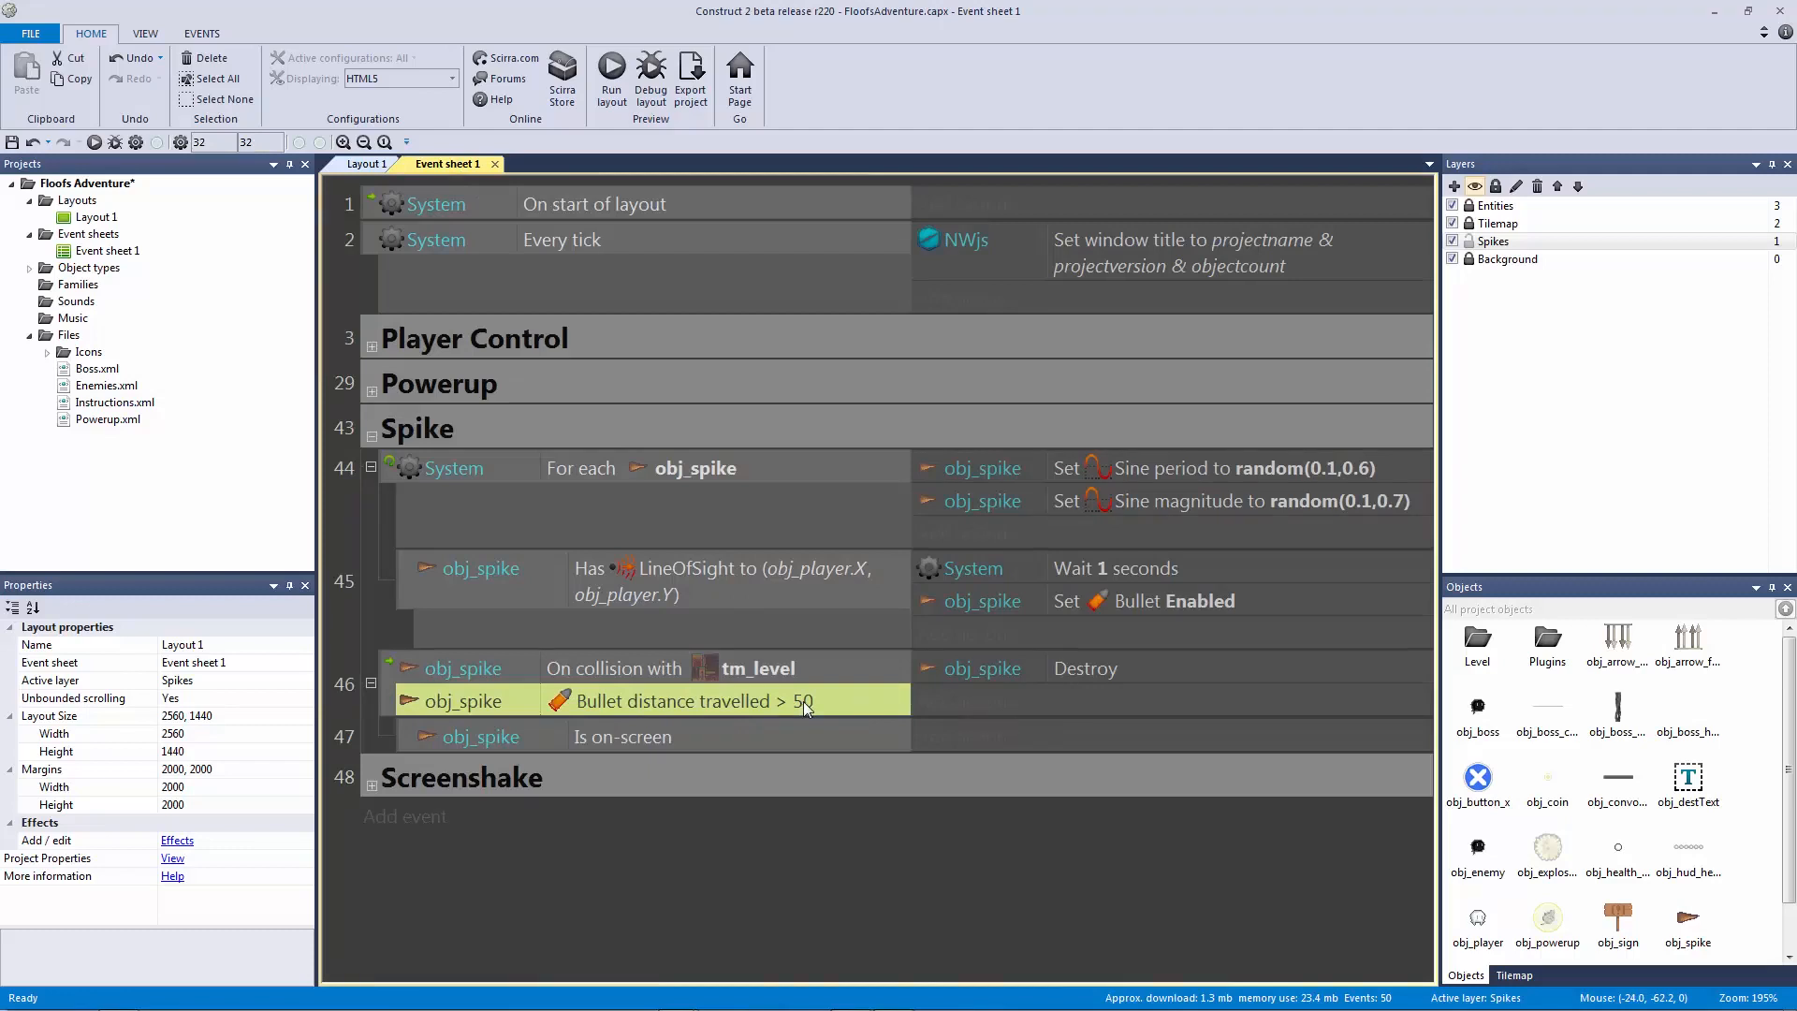
click(788, 681)
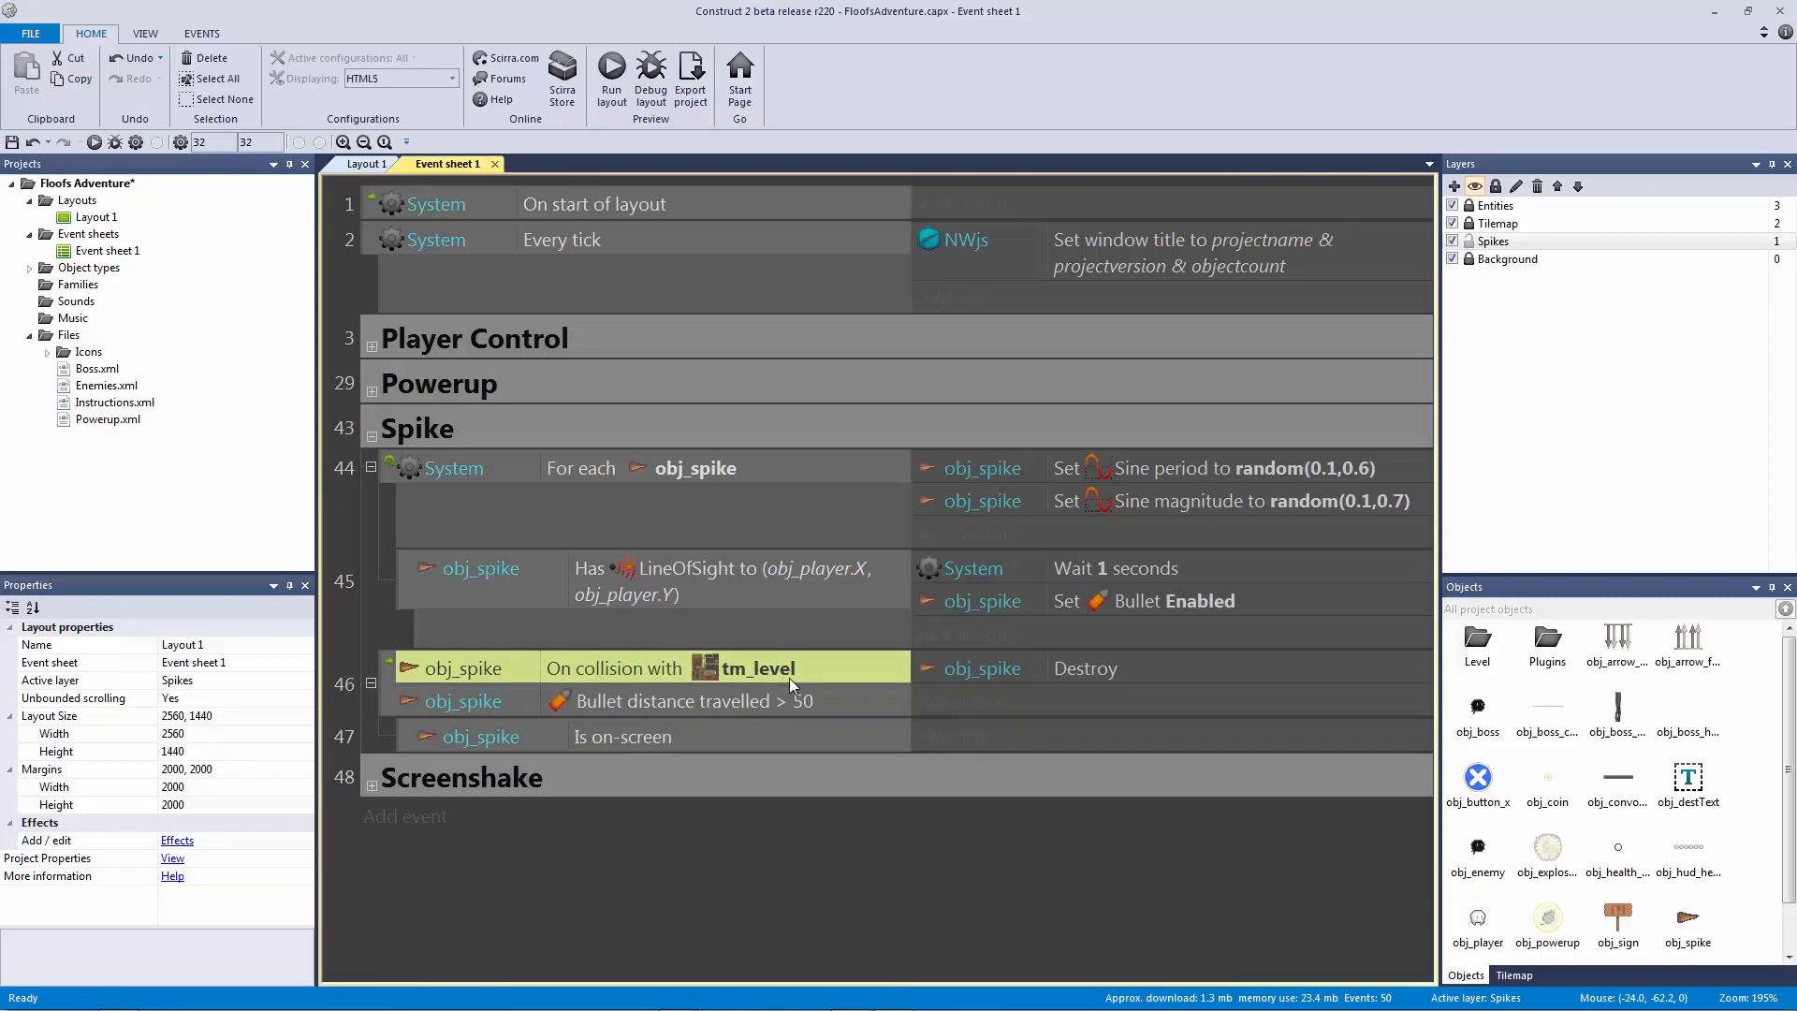
click(792, 704)
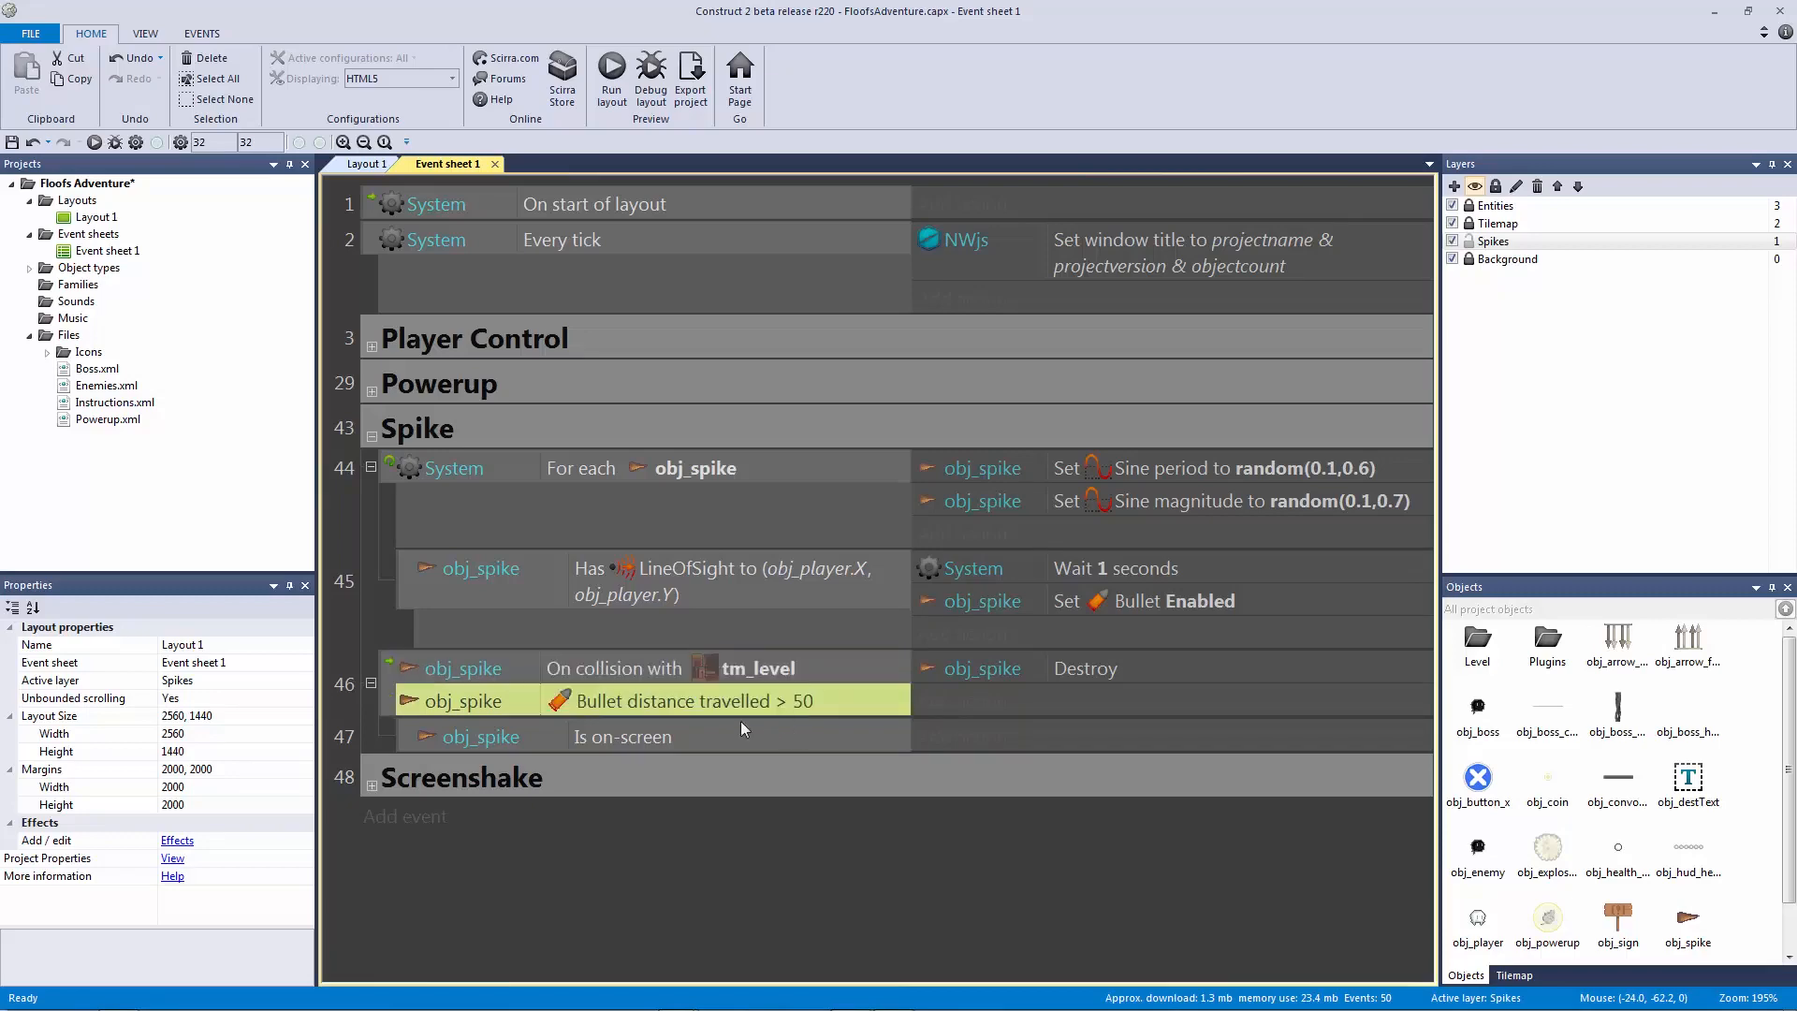
click(368, 167)
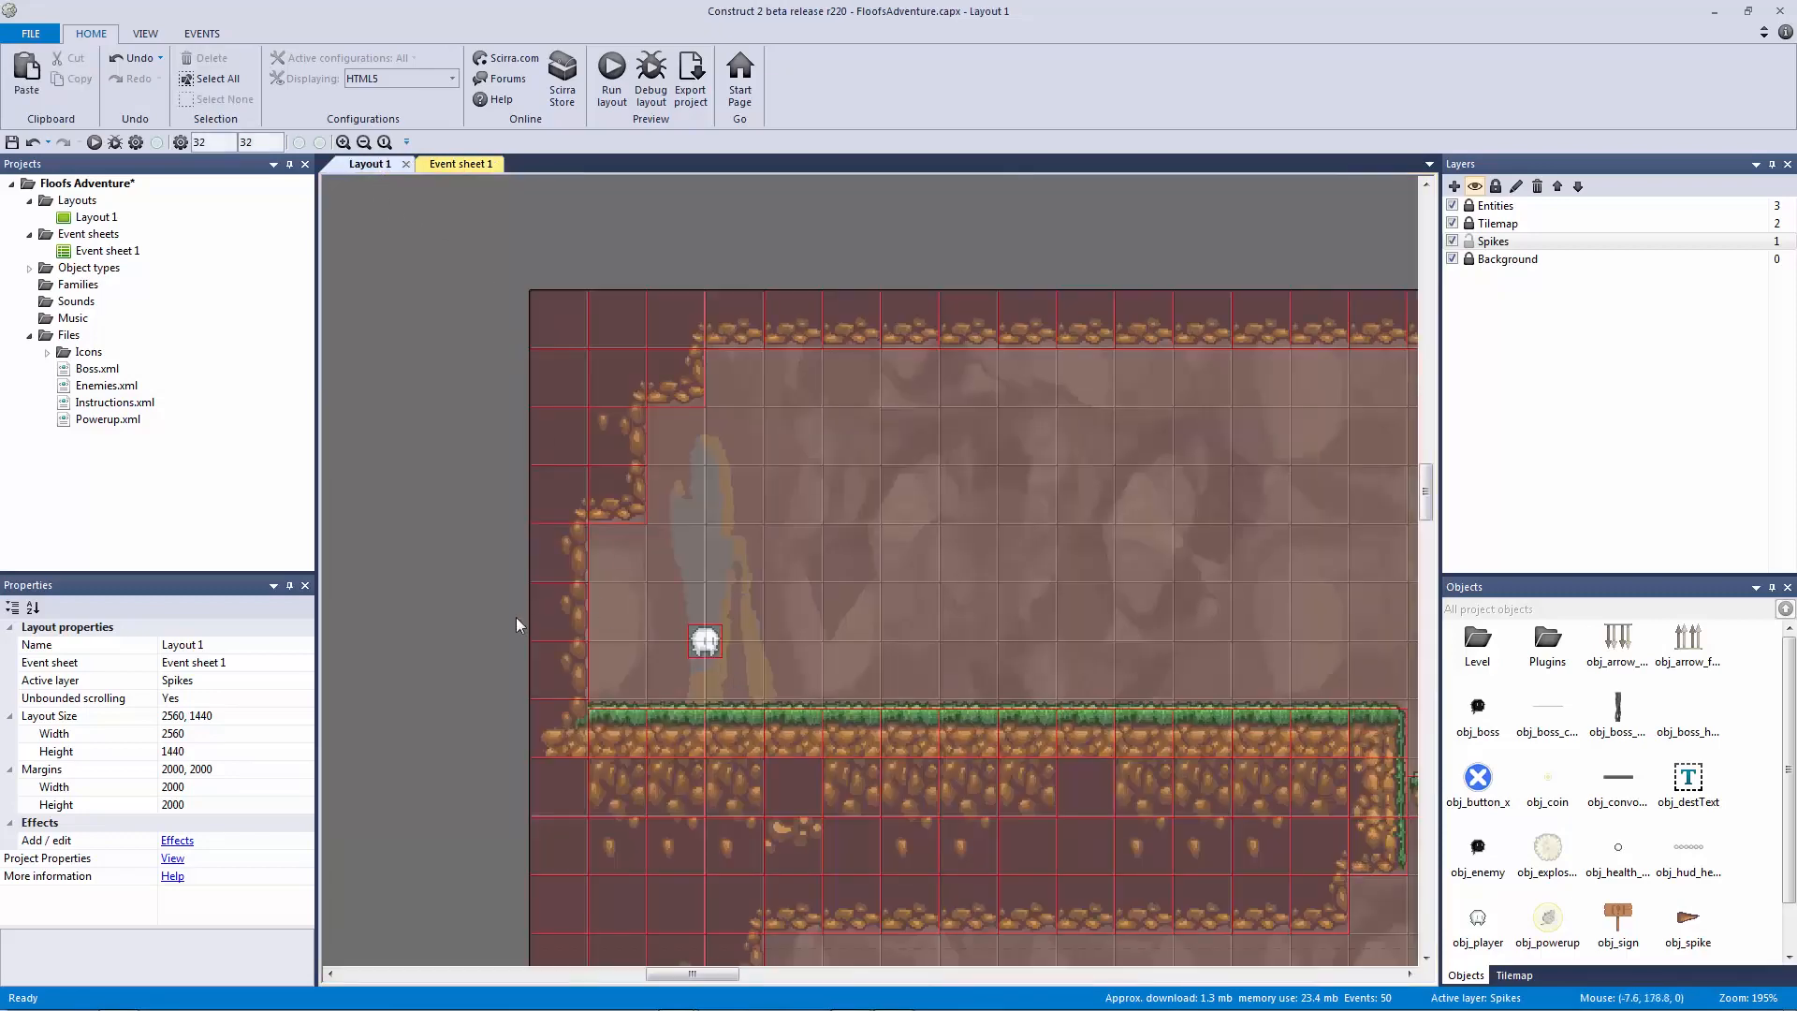
ctrl+scroll(1111, 712, down, 3)
ctrl+scroll(1112, 711, down, 1)
middle_drag(1112, 711, 313, 519)
drag(1305, 545, 1088, 387)
middle_drag(441, 413, 1259, 413)
middle_drag(548, 479, 1183, 518)
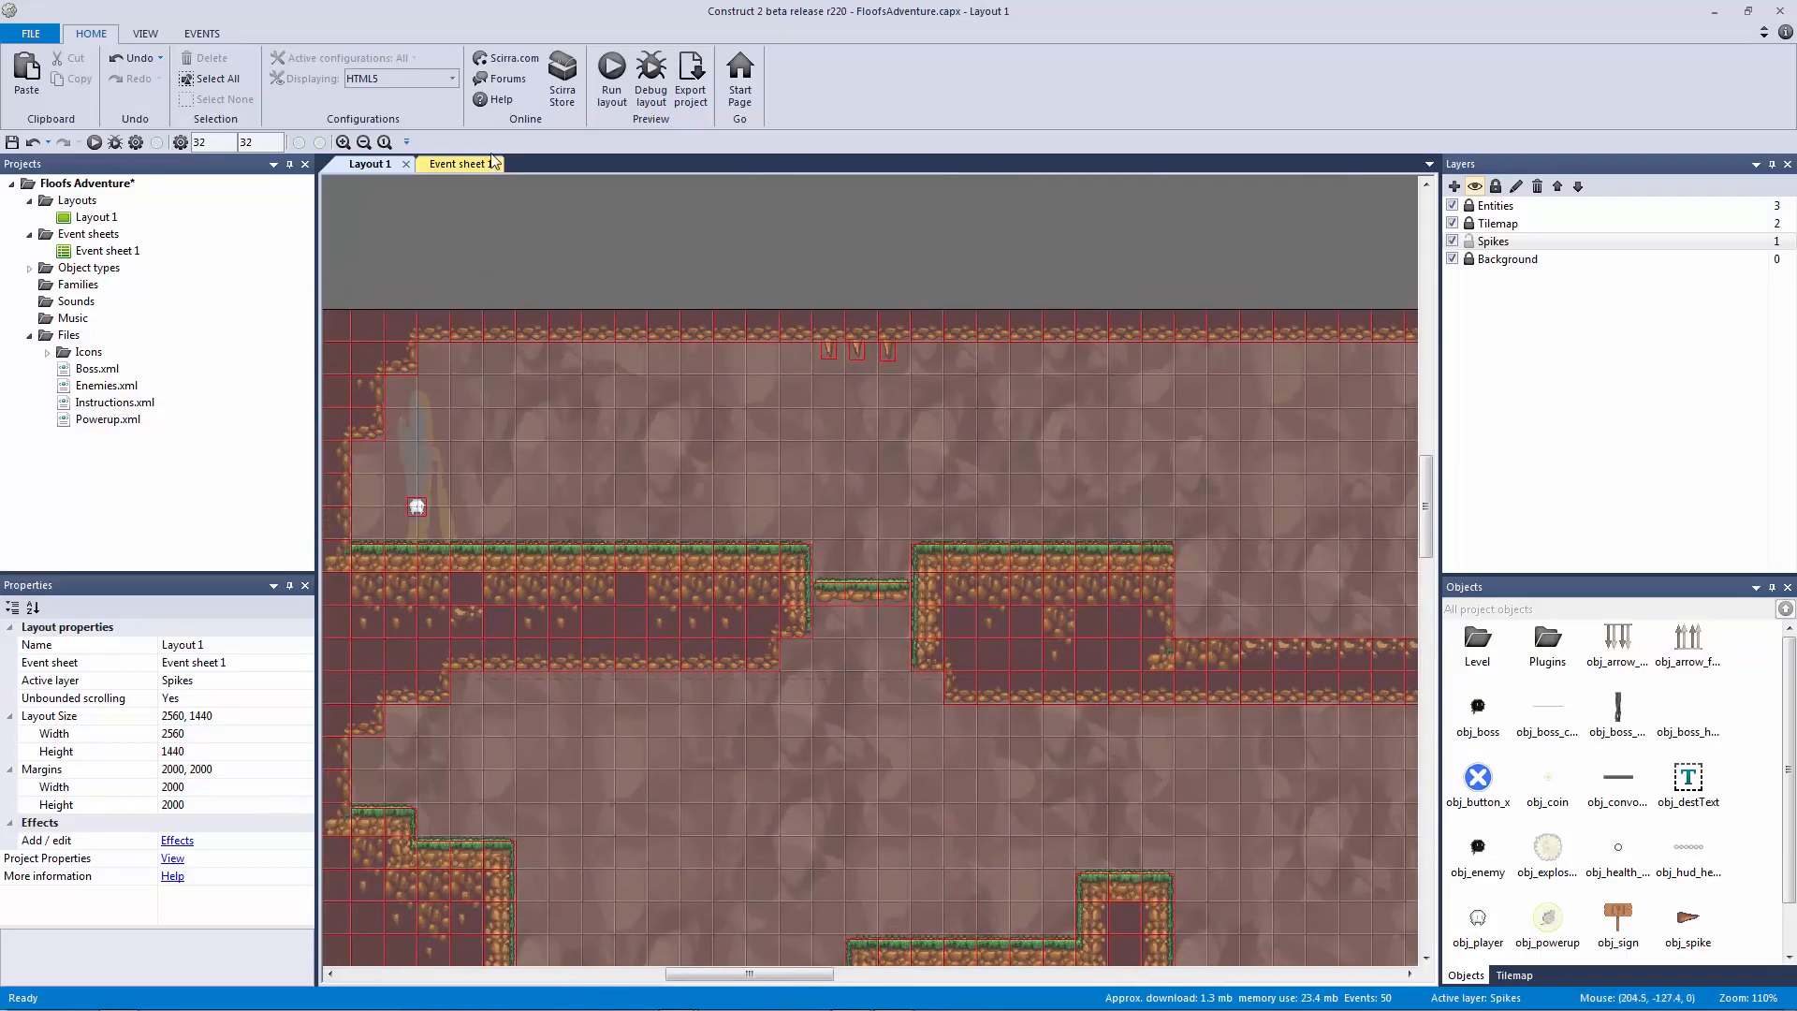
click(459, 164)
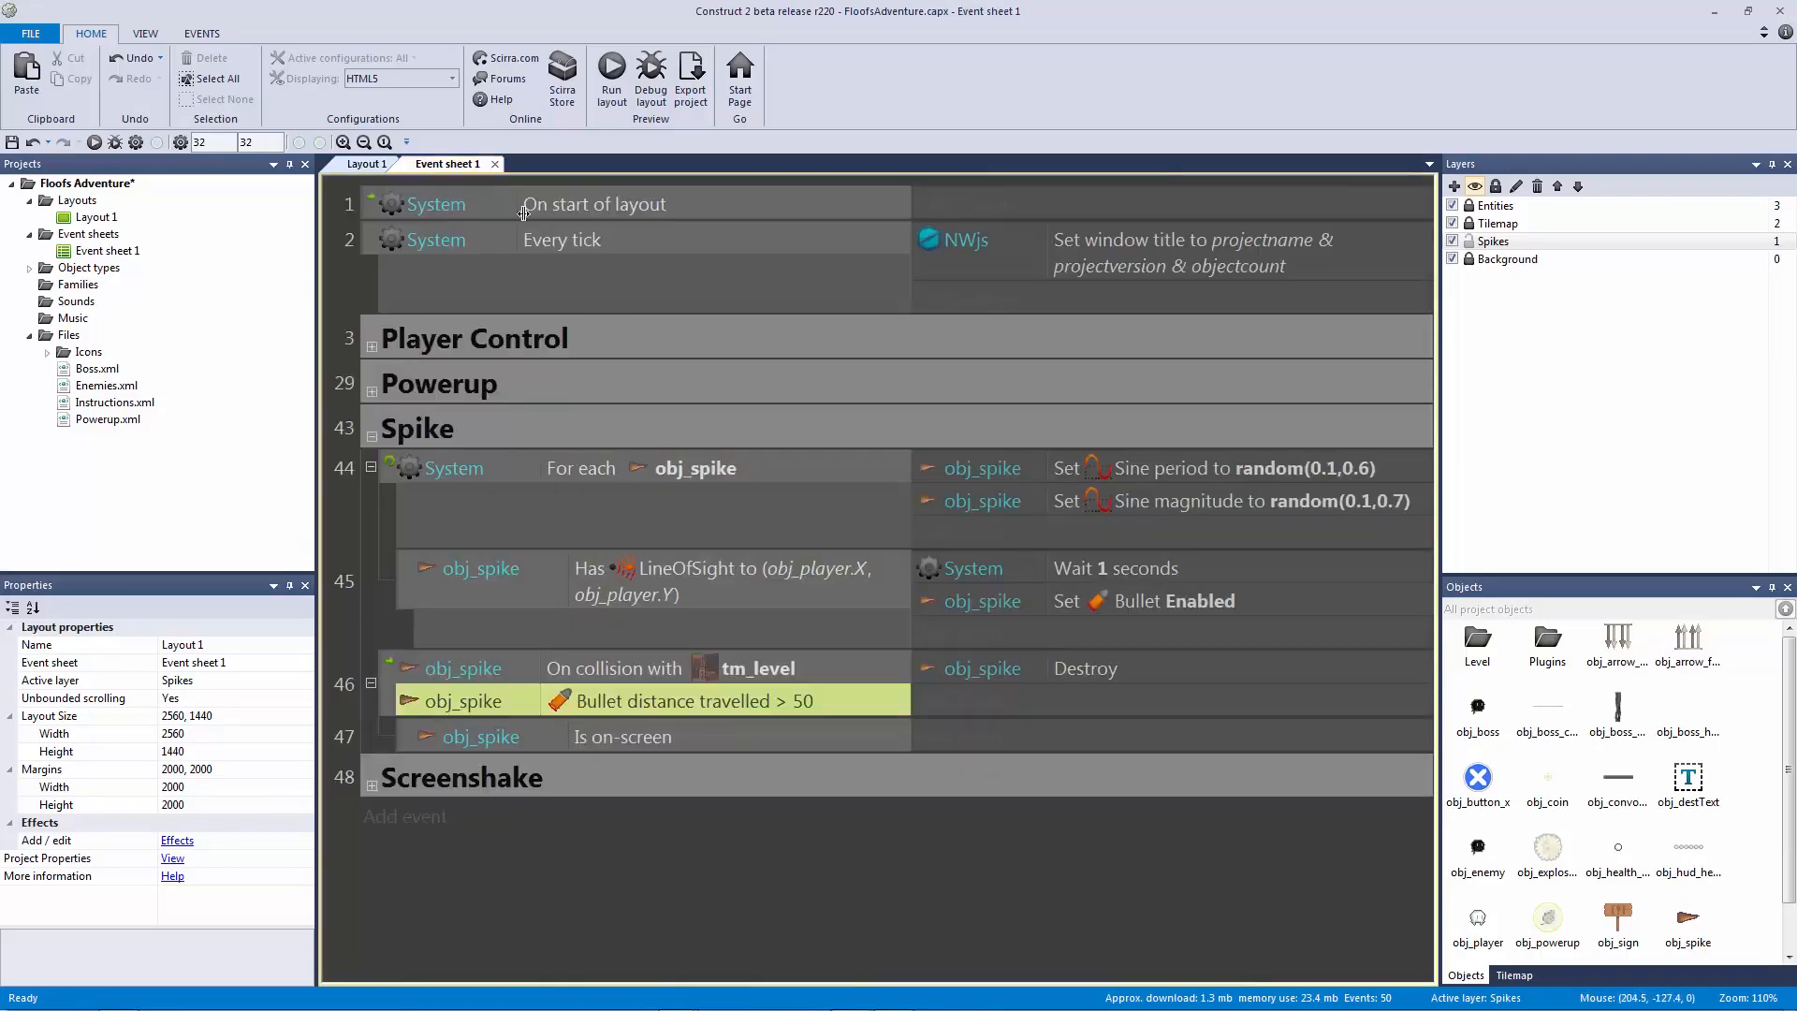
Step: Add a Function Call 'screenshake_func' action to Is on-screen sub-event 47
click(823, 736)
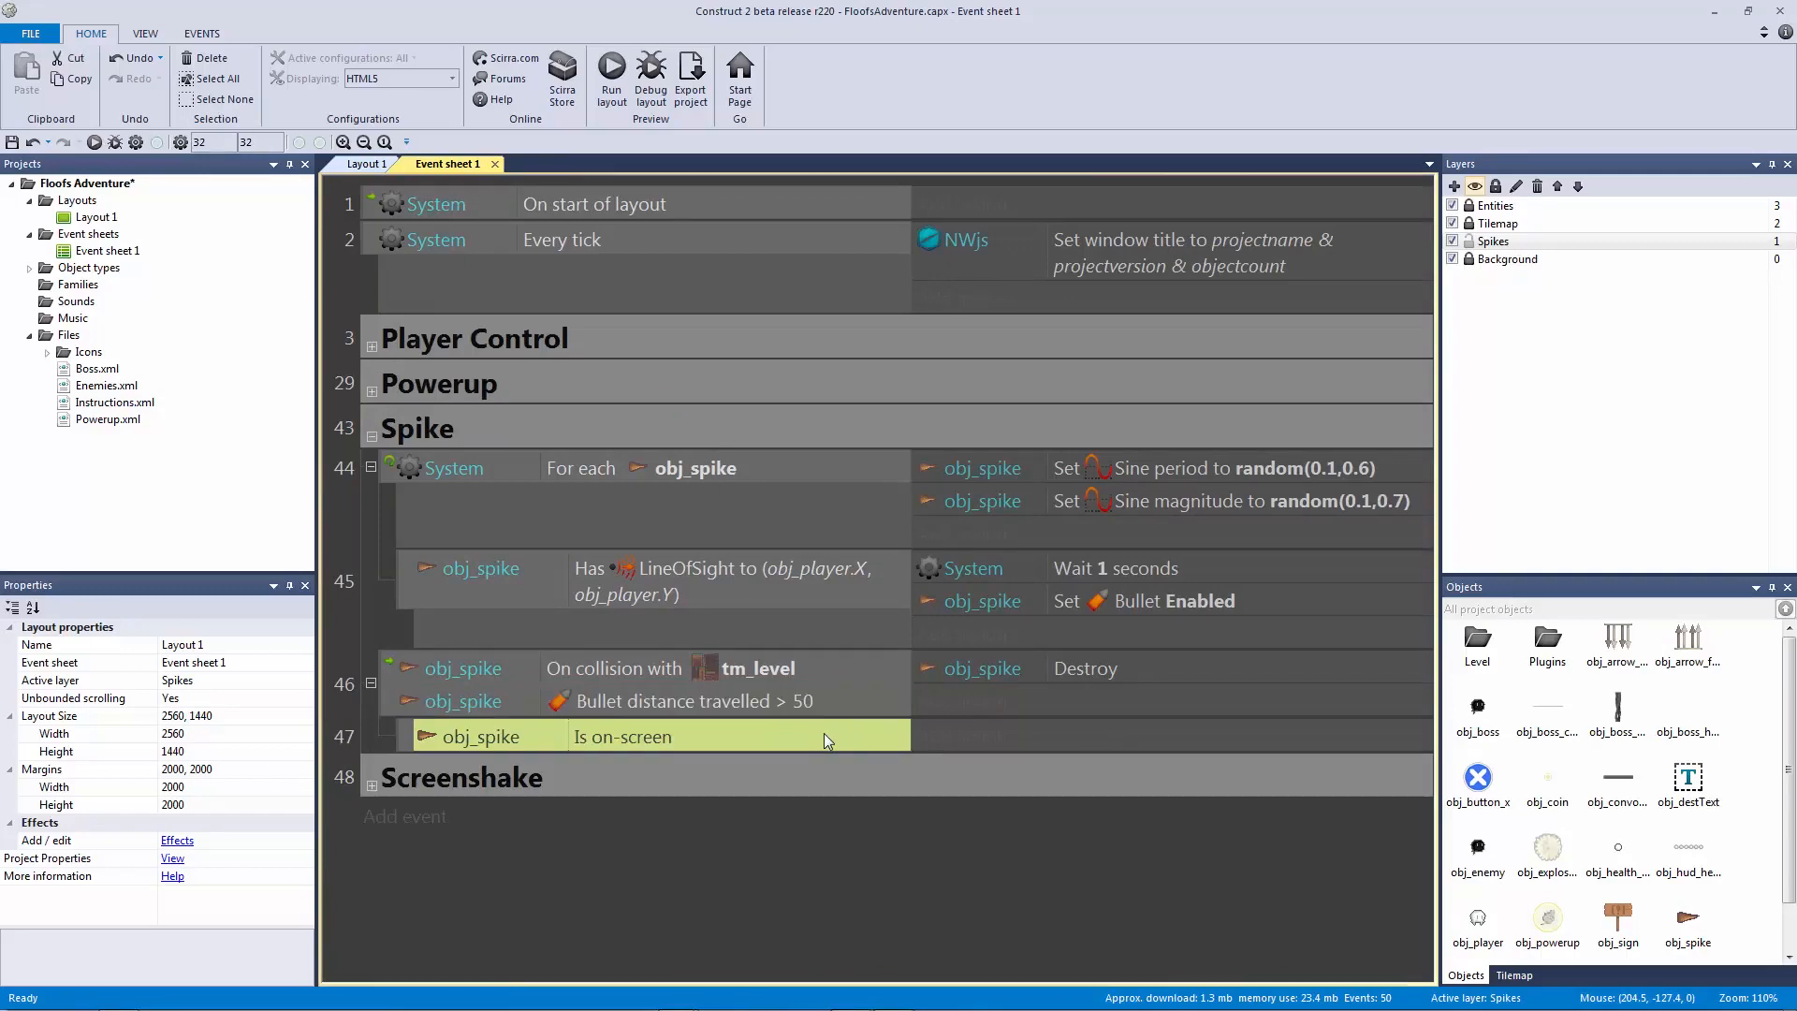
click(962, 739)
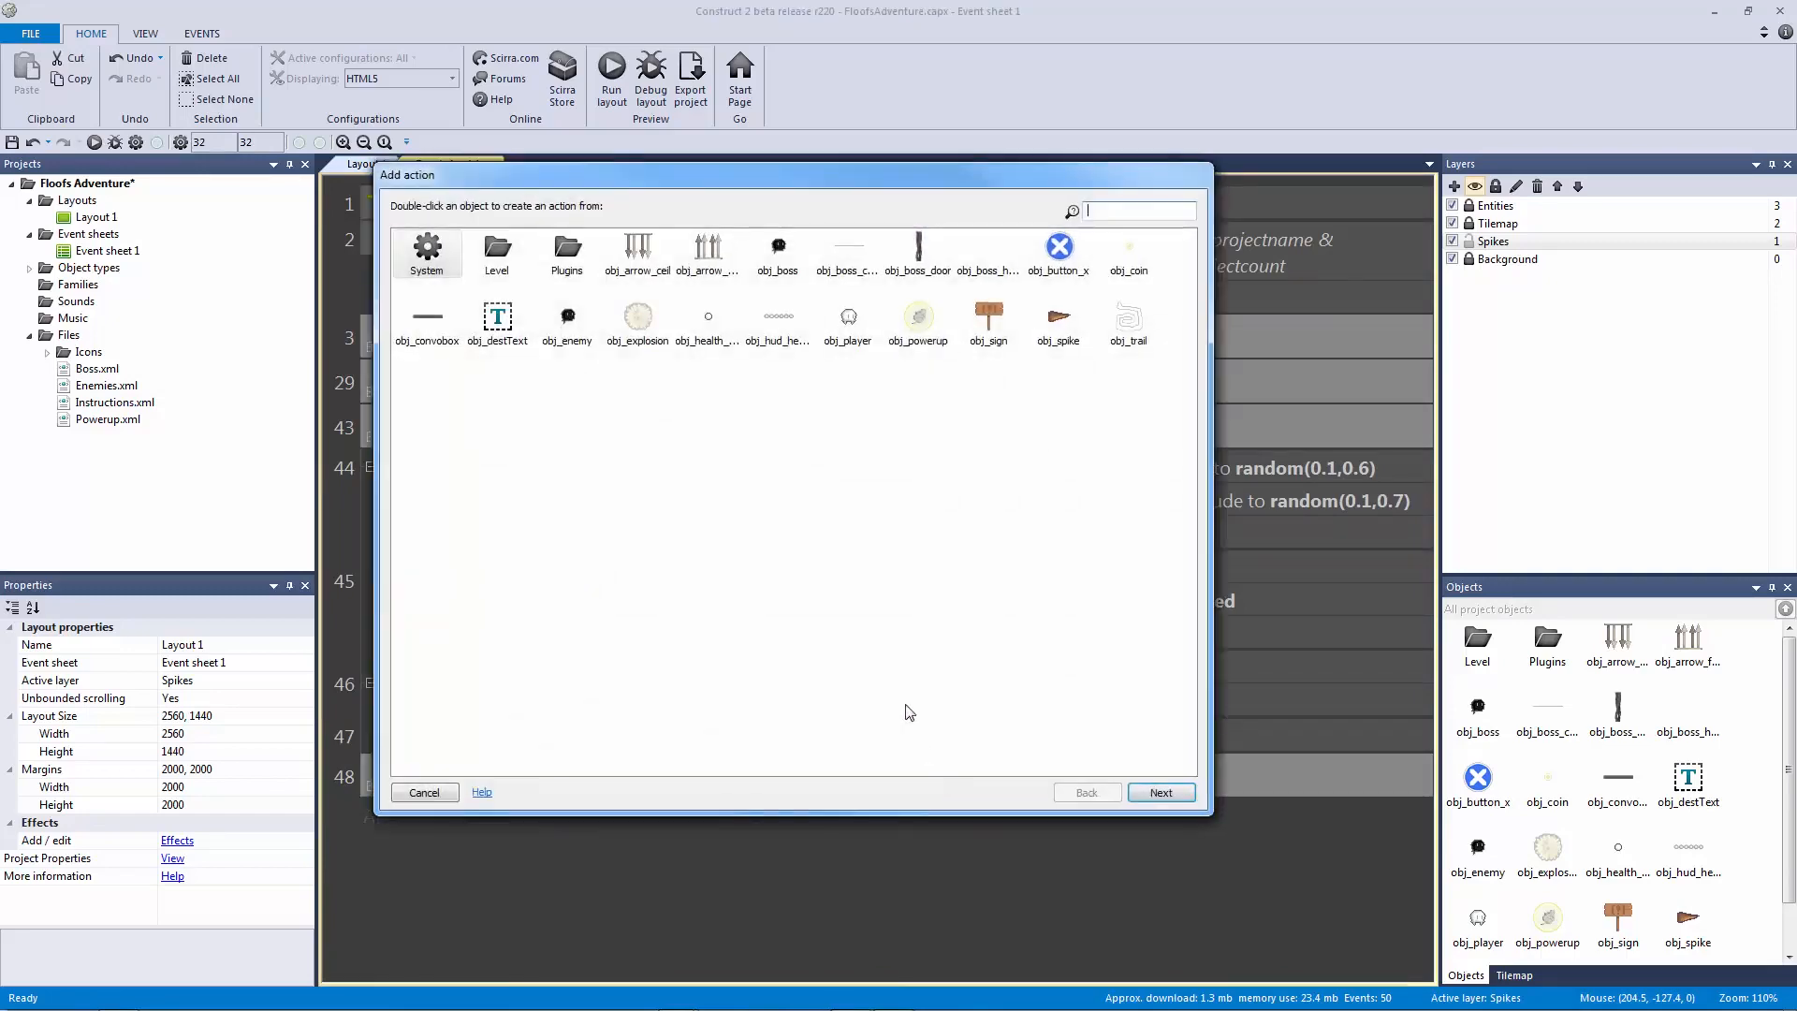
double_click(567, 250)
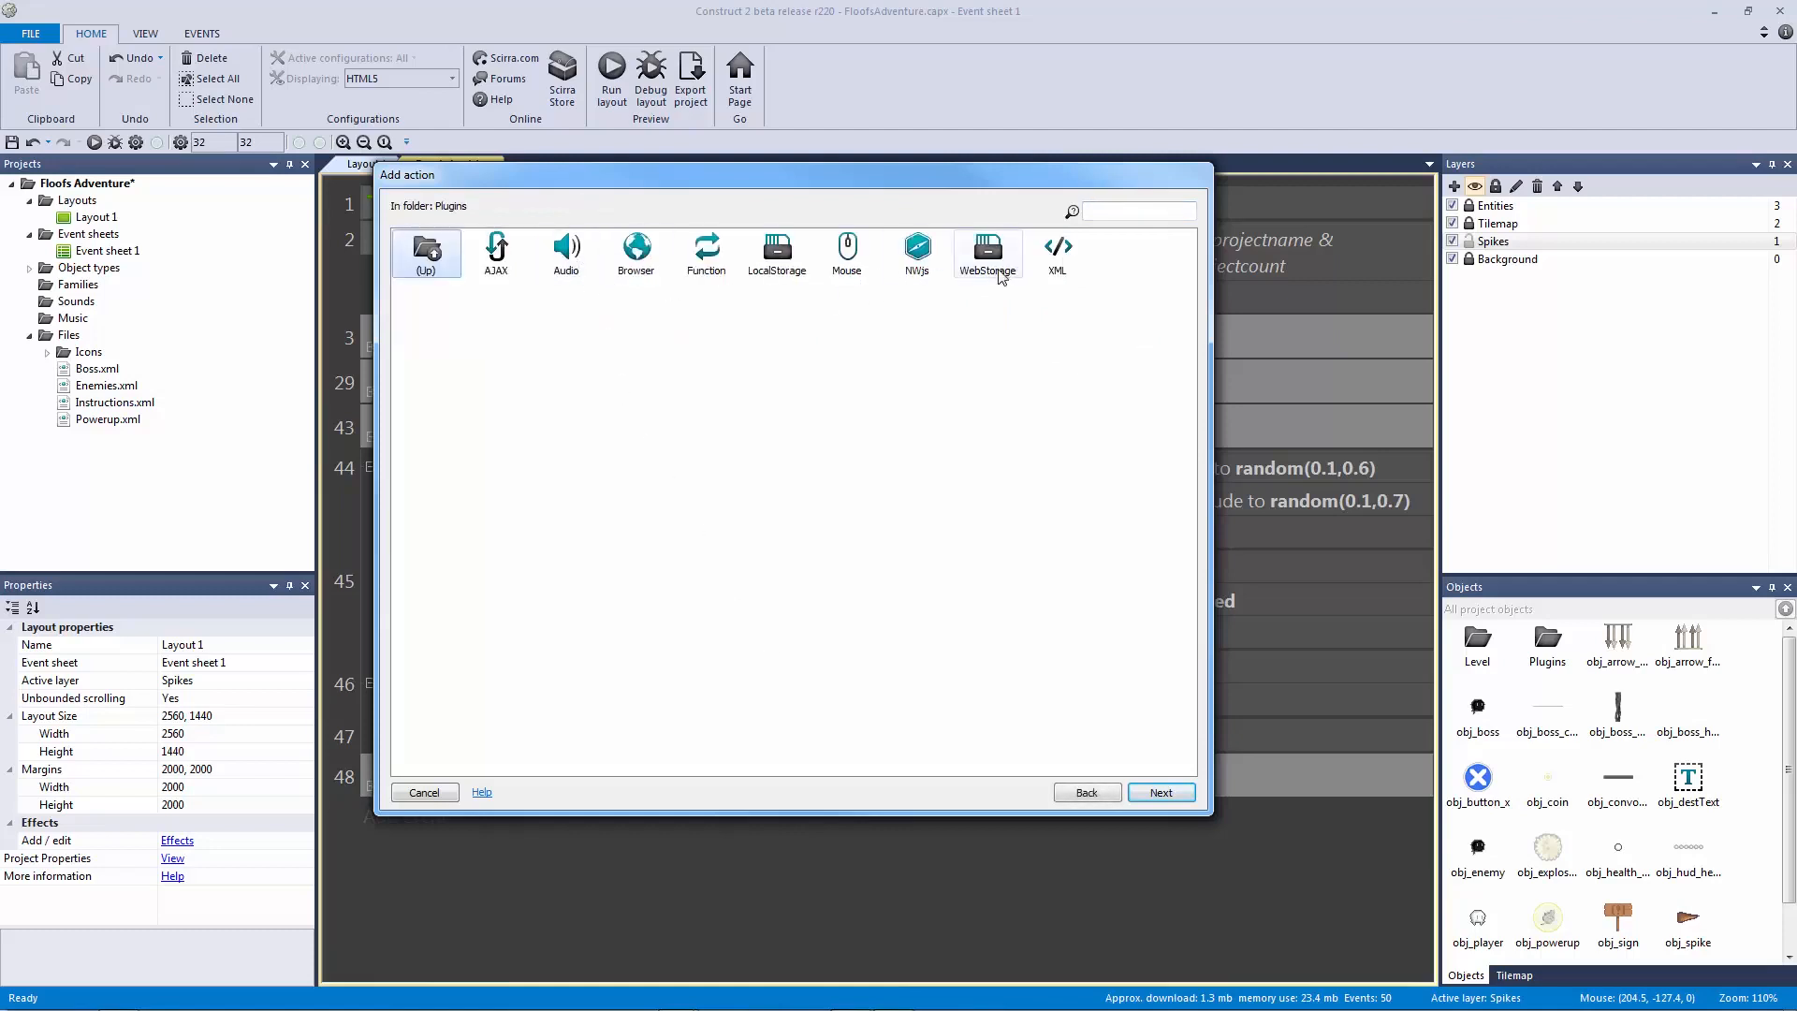
double_click(707, 249)
click(641, 257)
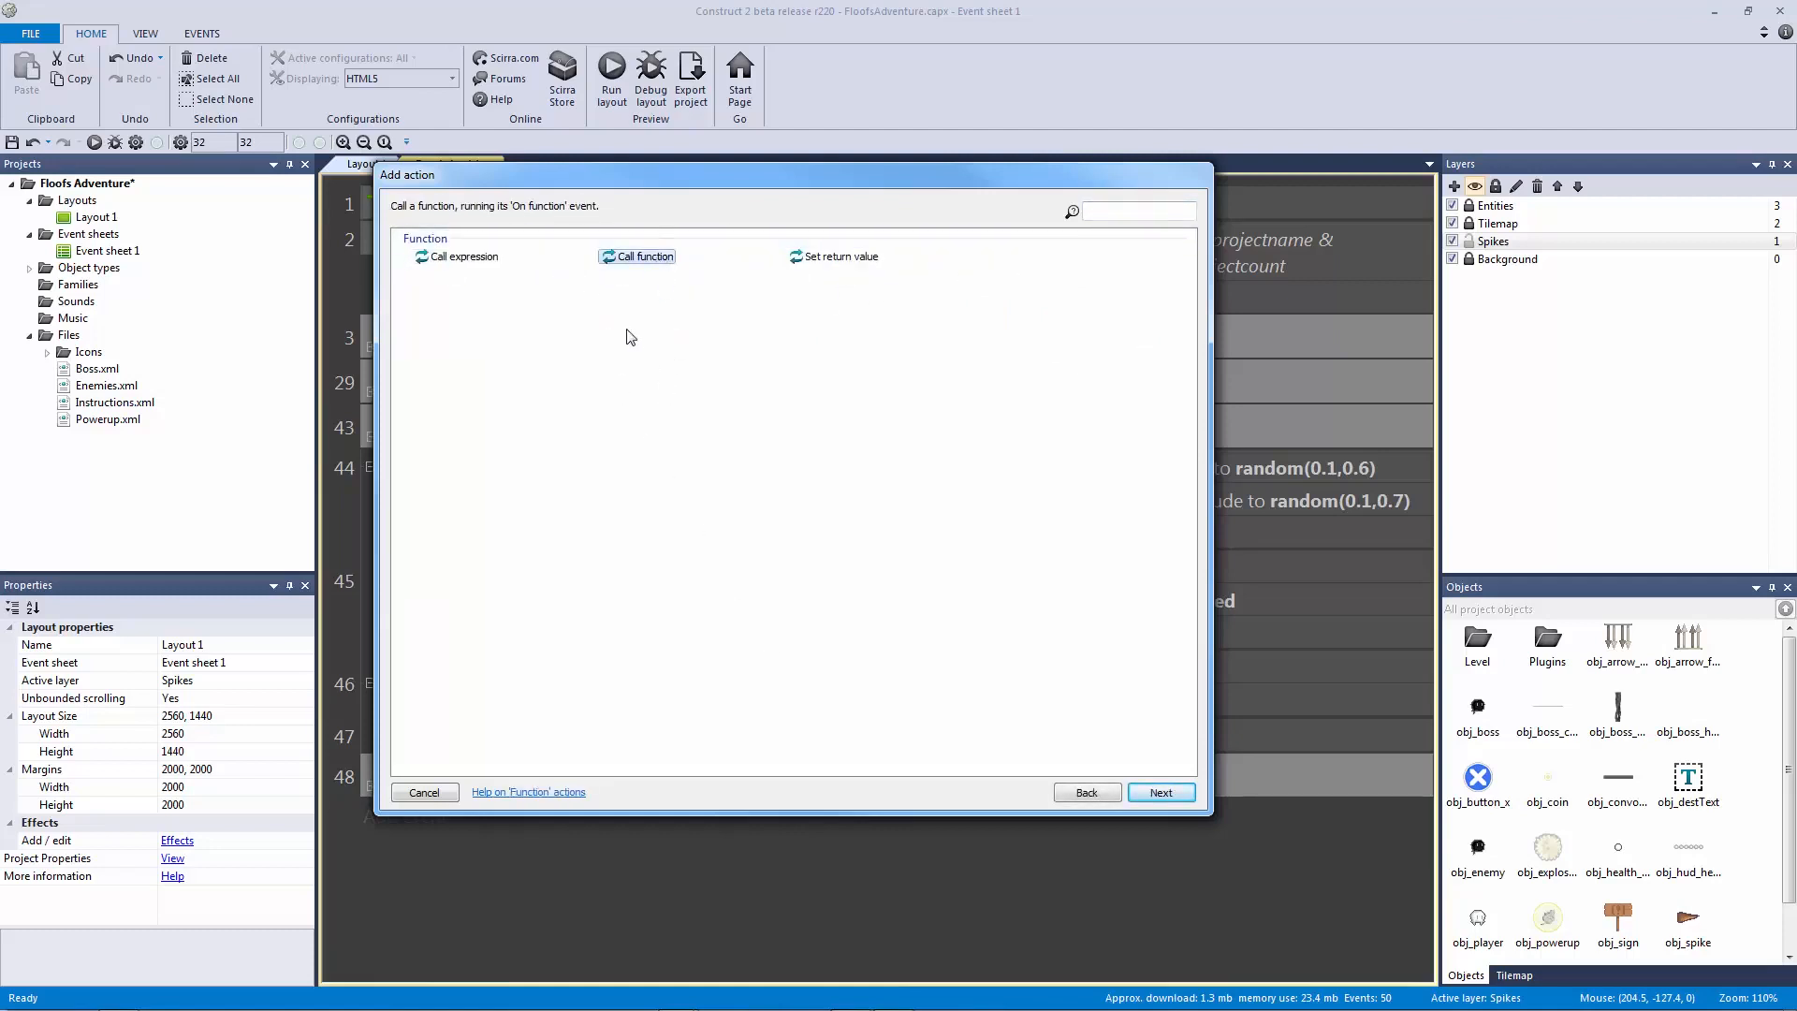
double_click(636, 257)
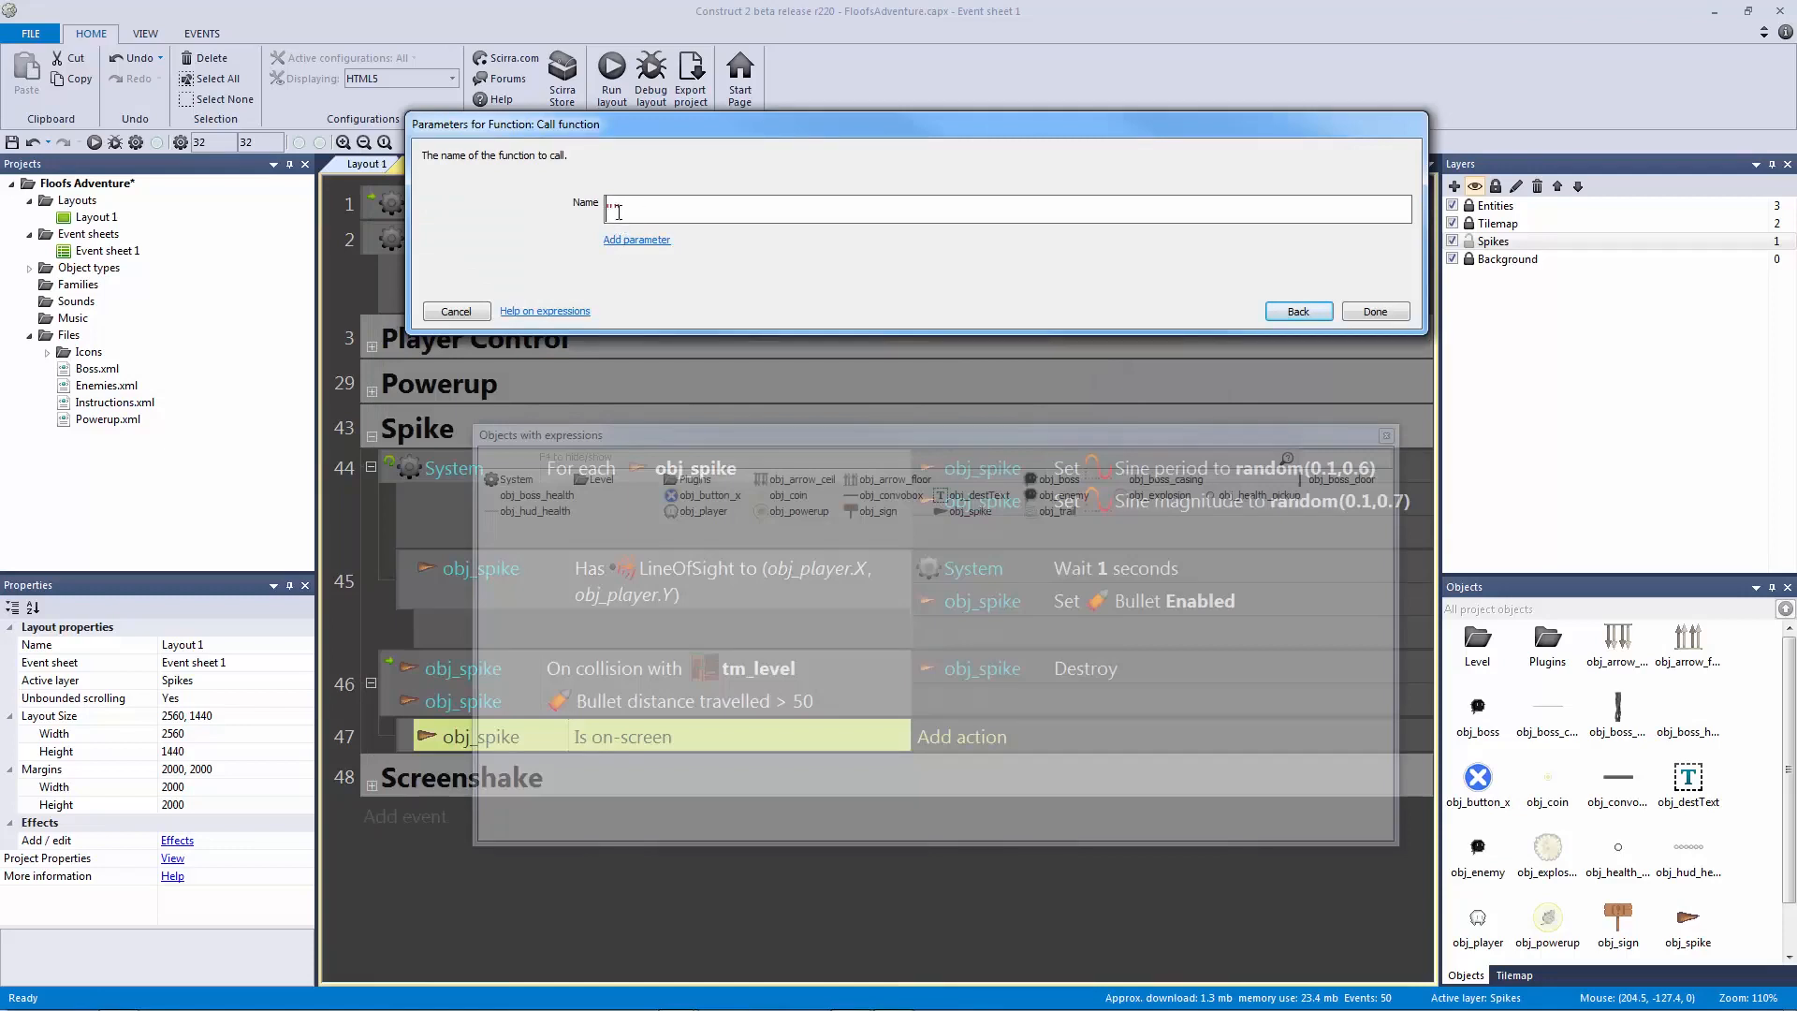
text(screenshake_func)
Step: Give the screenshake_func call two parameters: 3 and 0.2
click(636, 240)
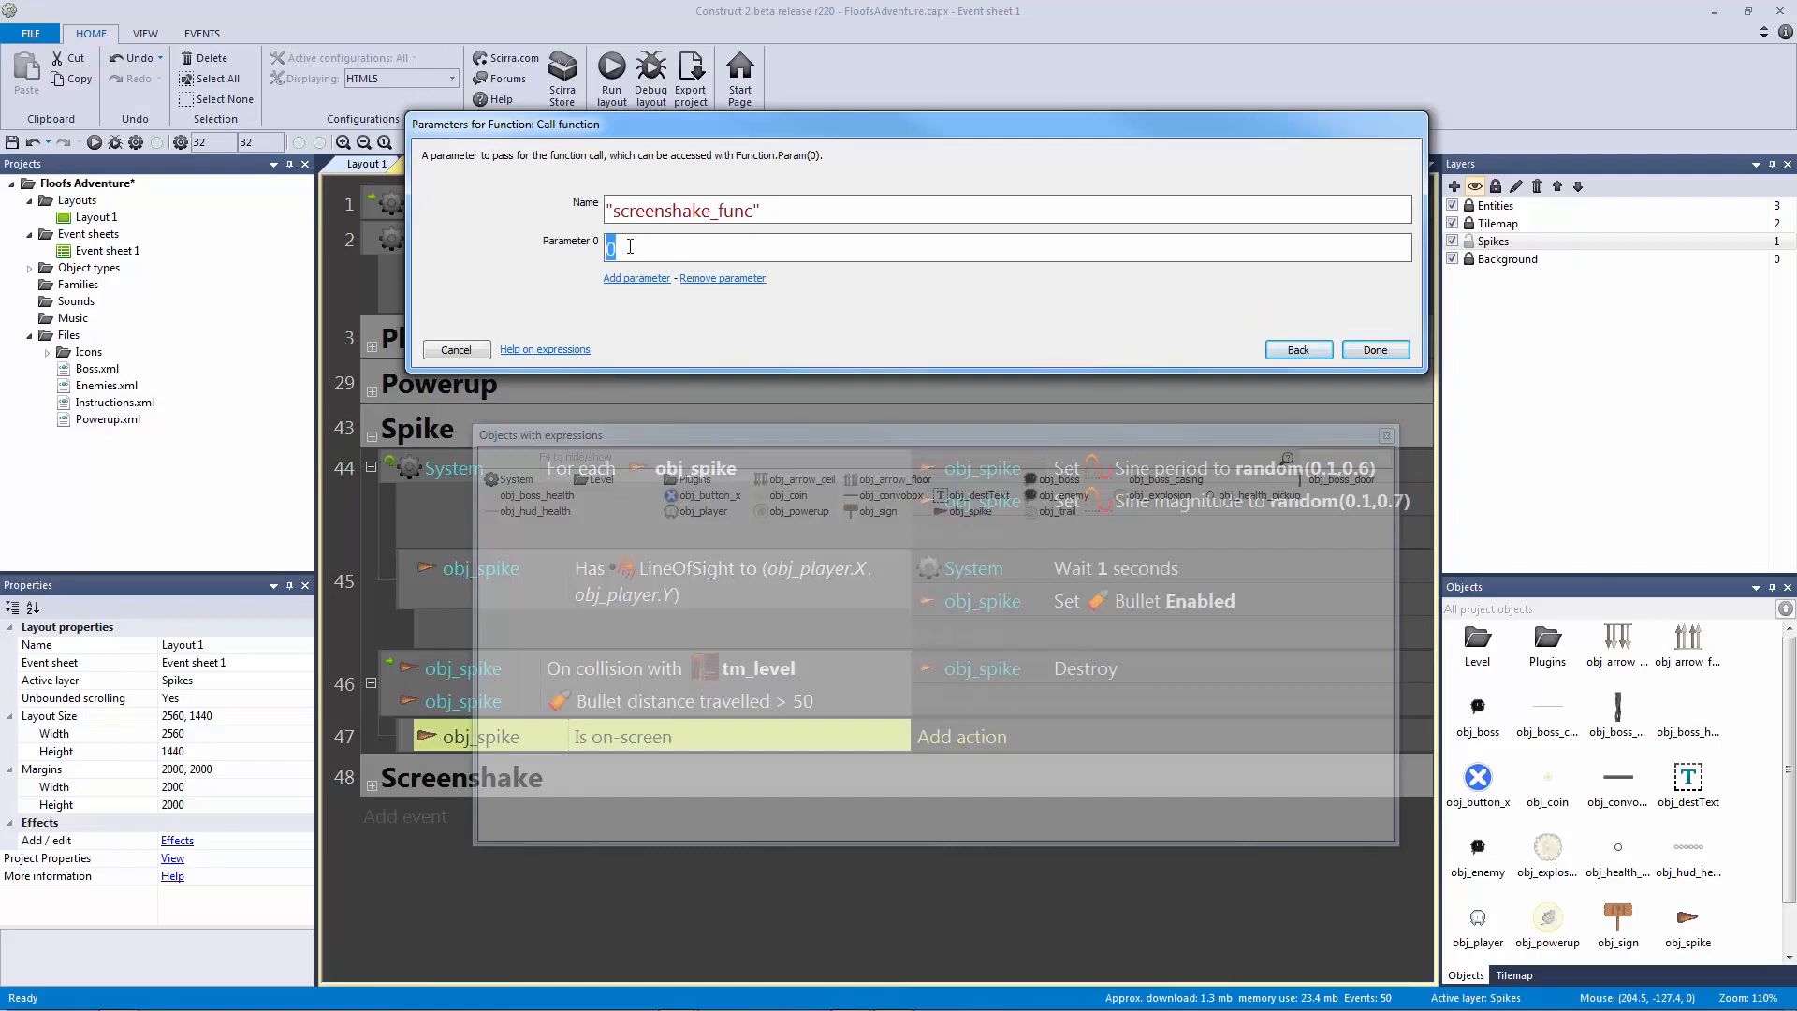
click(634, 278)
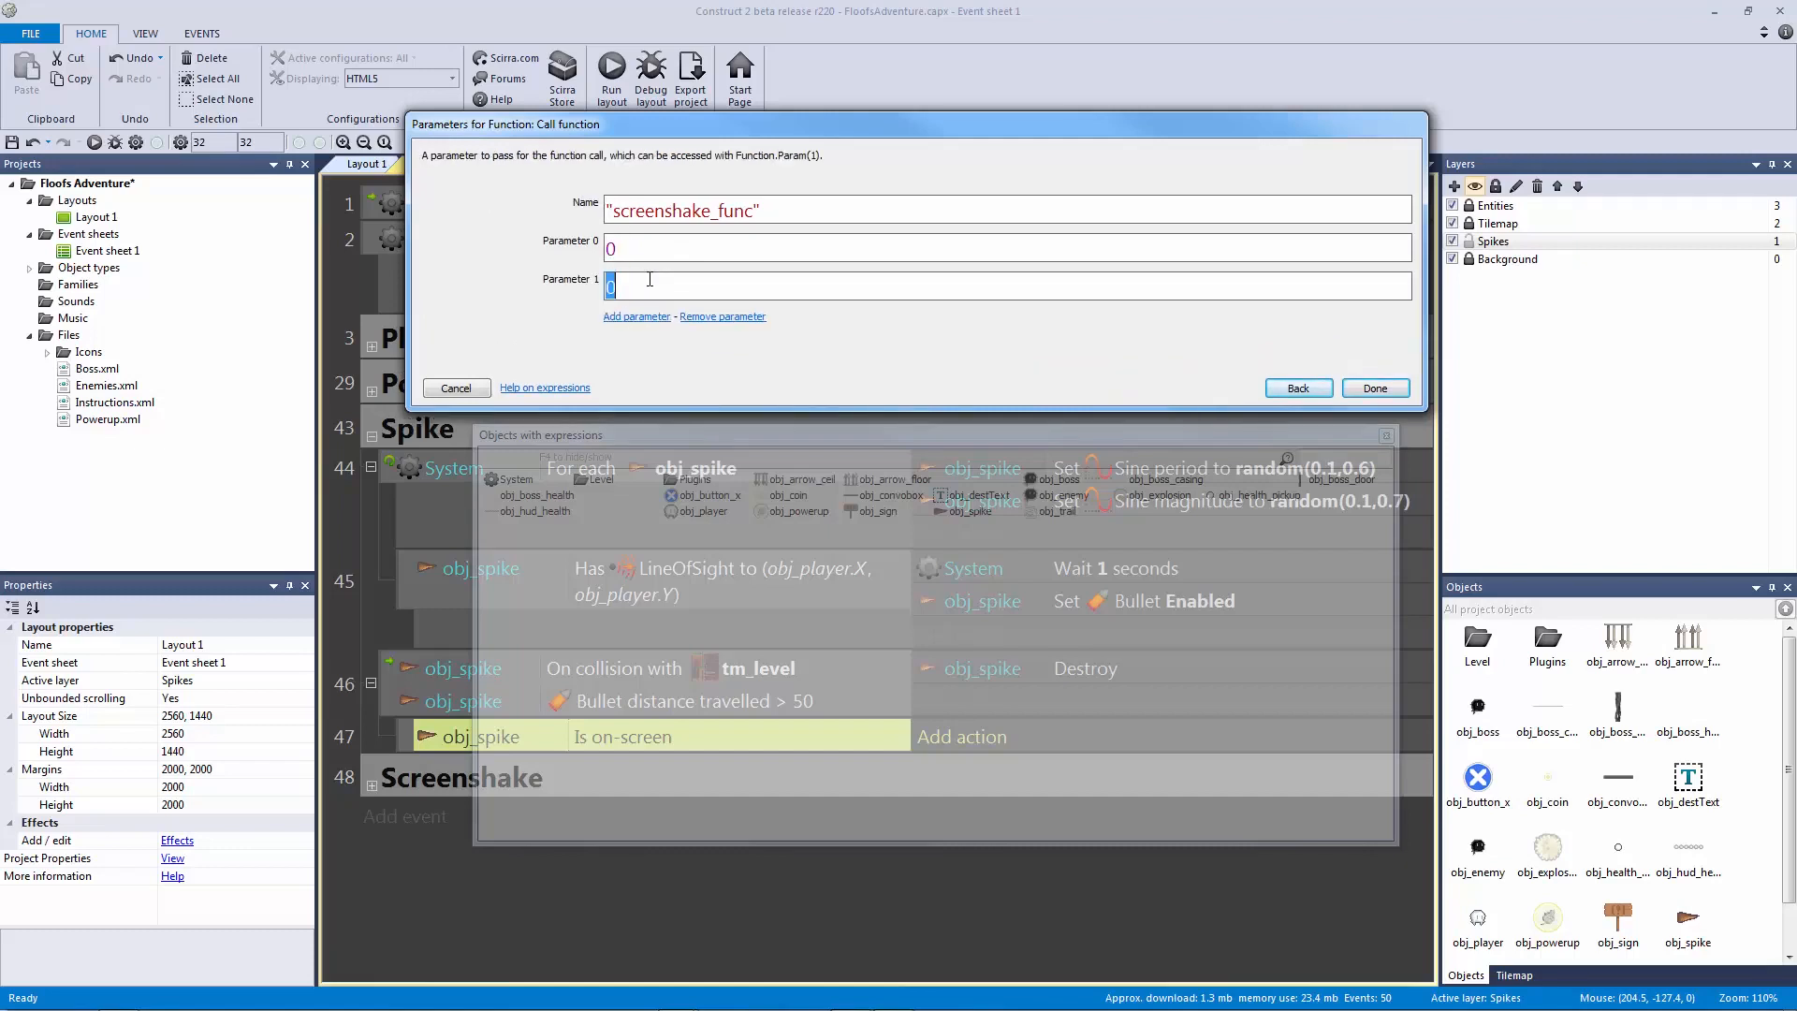
click(634, 247)
key(Tab)
text(0.2)
click(665, 248)
text(3)
key(Return)
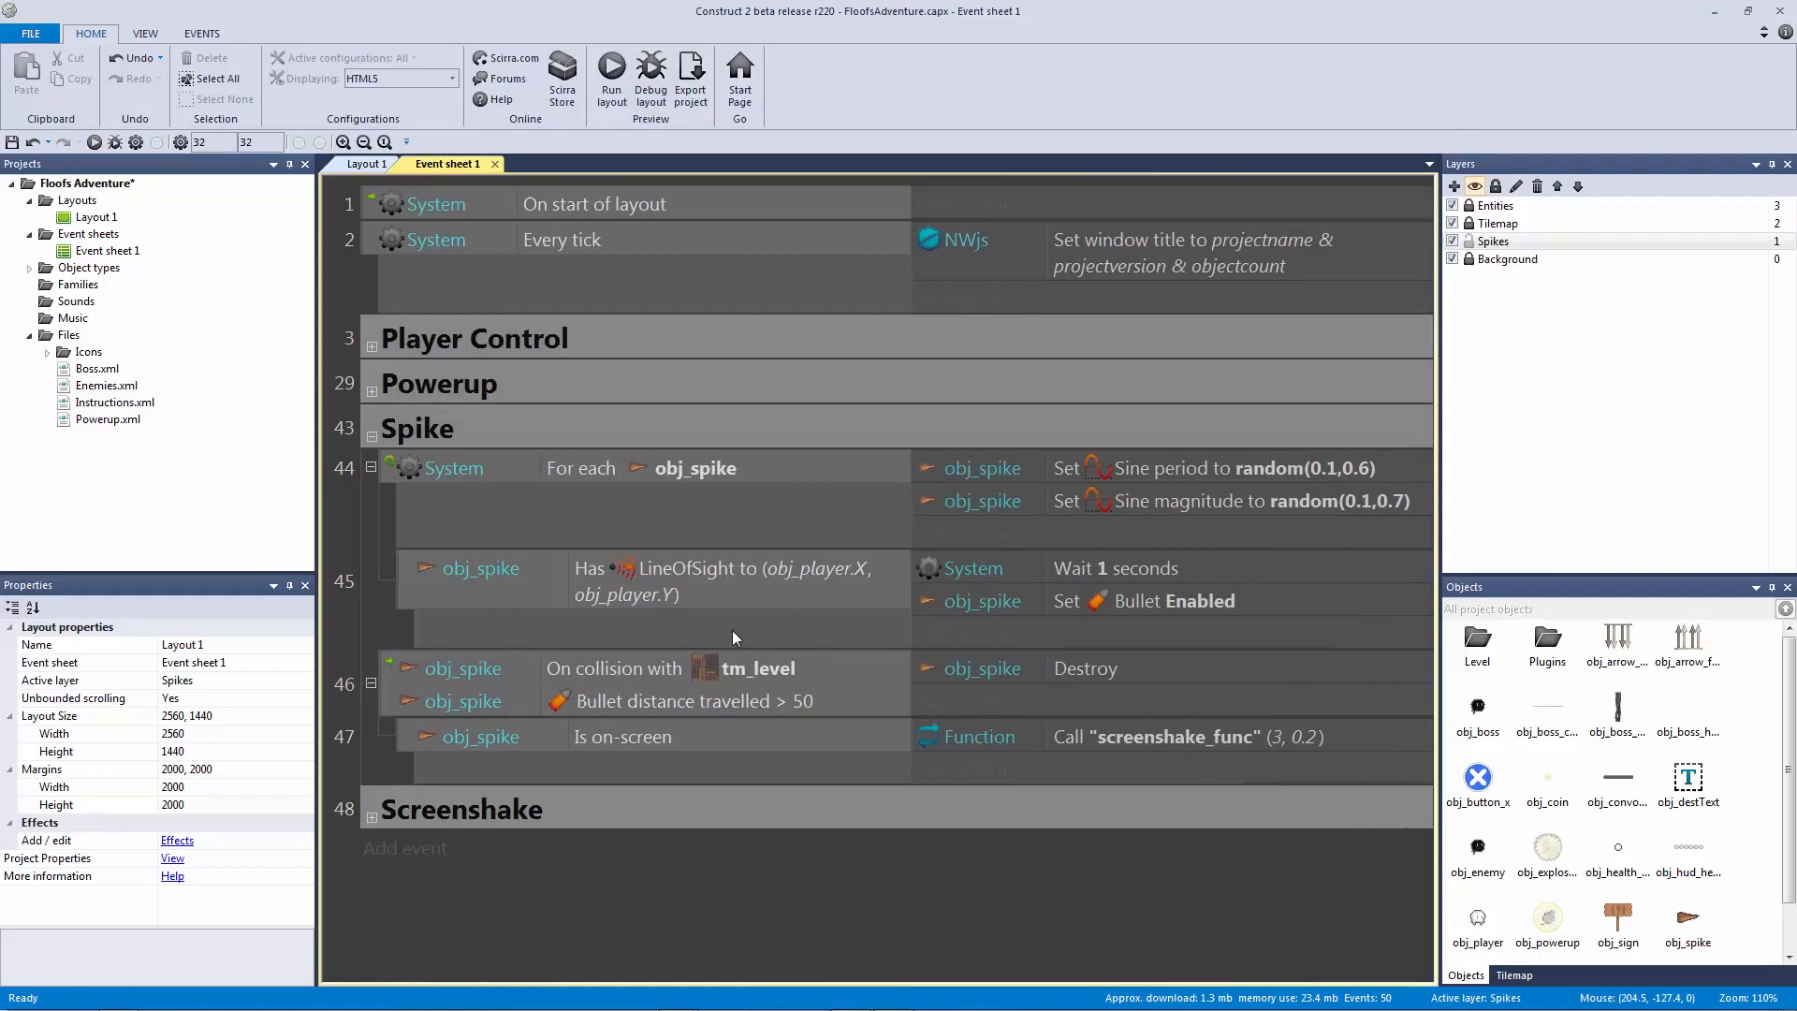
Step: Review the new screenshake_func call action and its Is on-screen condition in event 47
click(1058, 737)
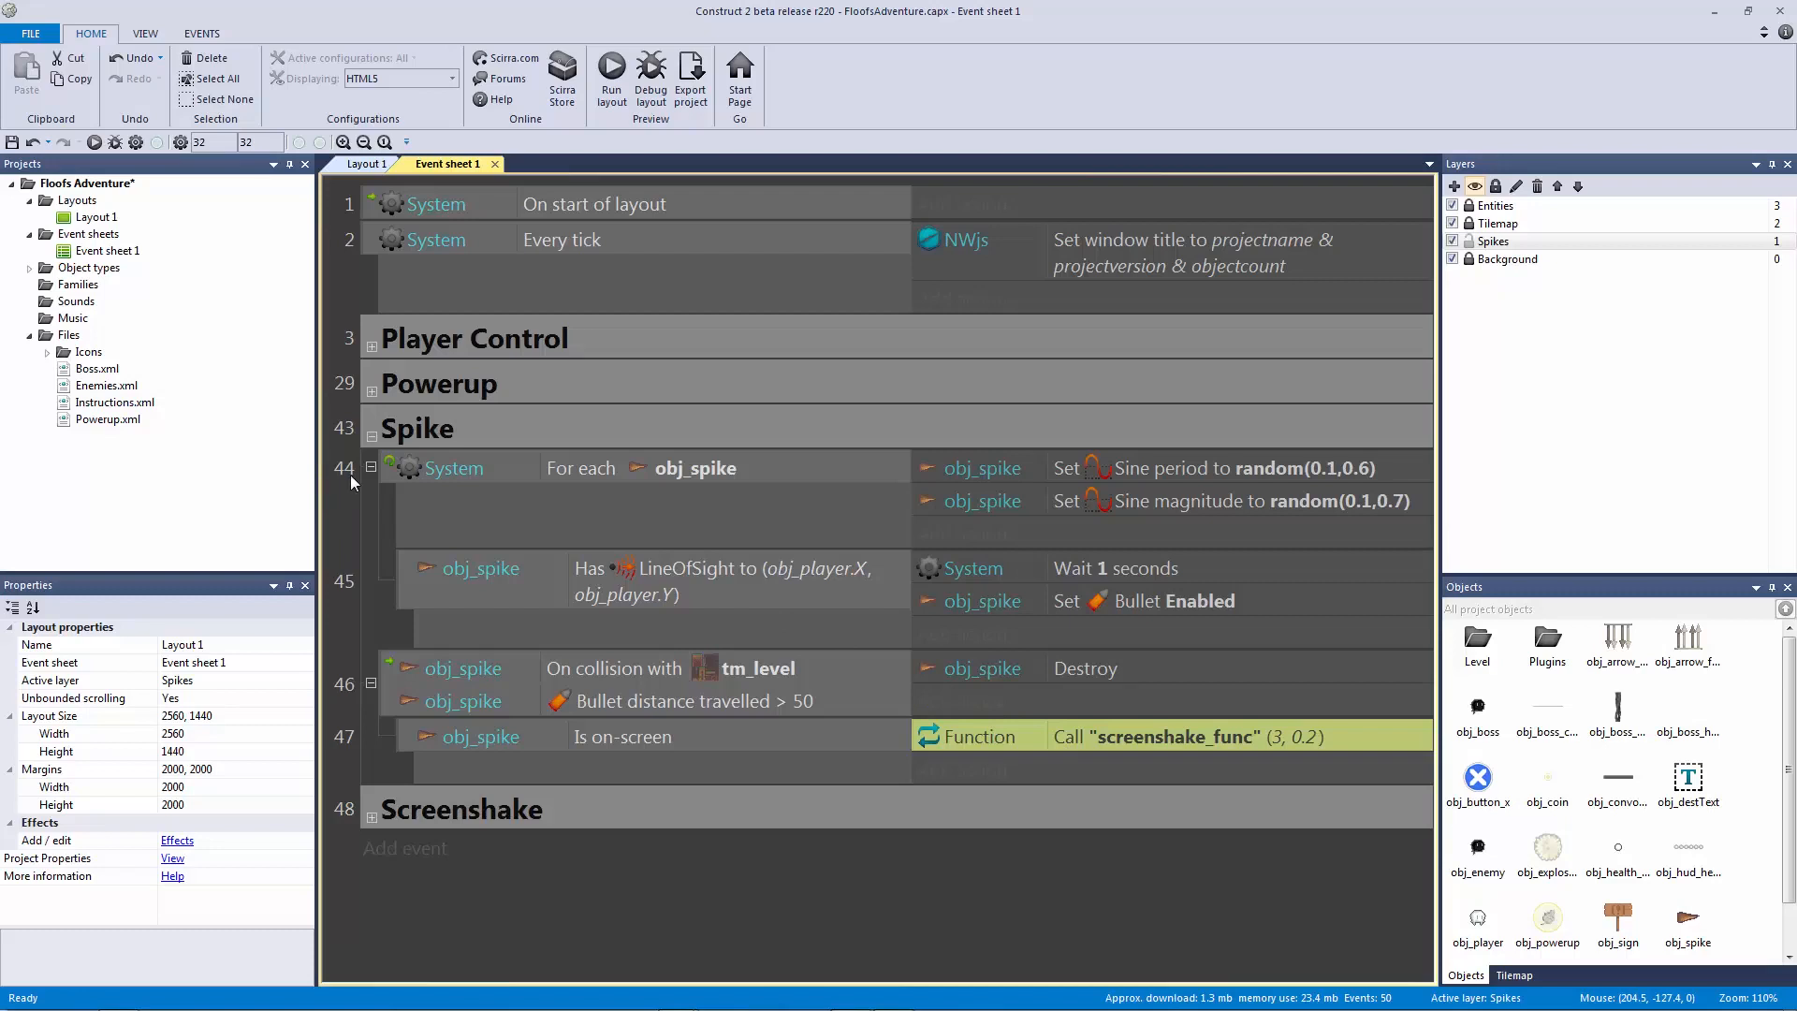
click(359, 518)
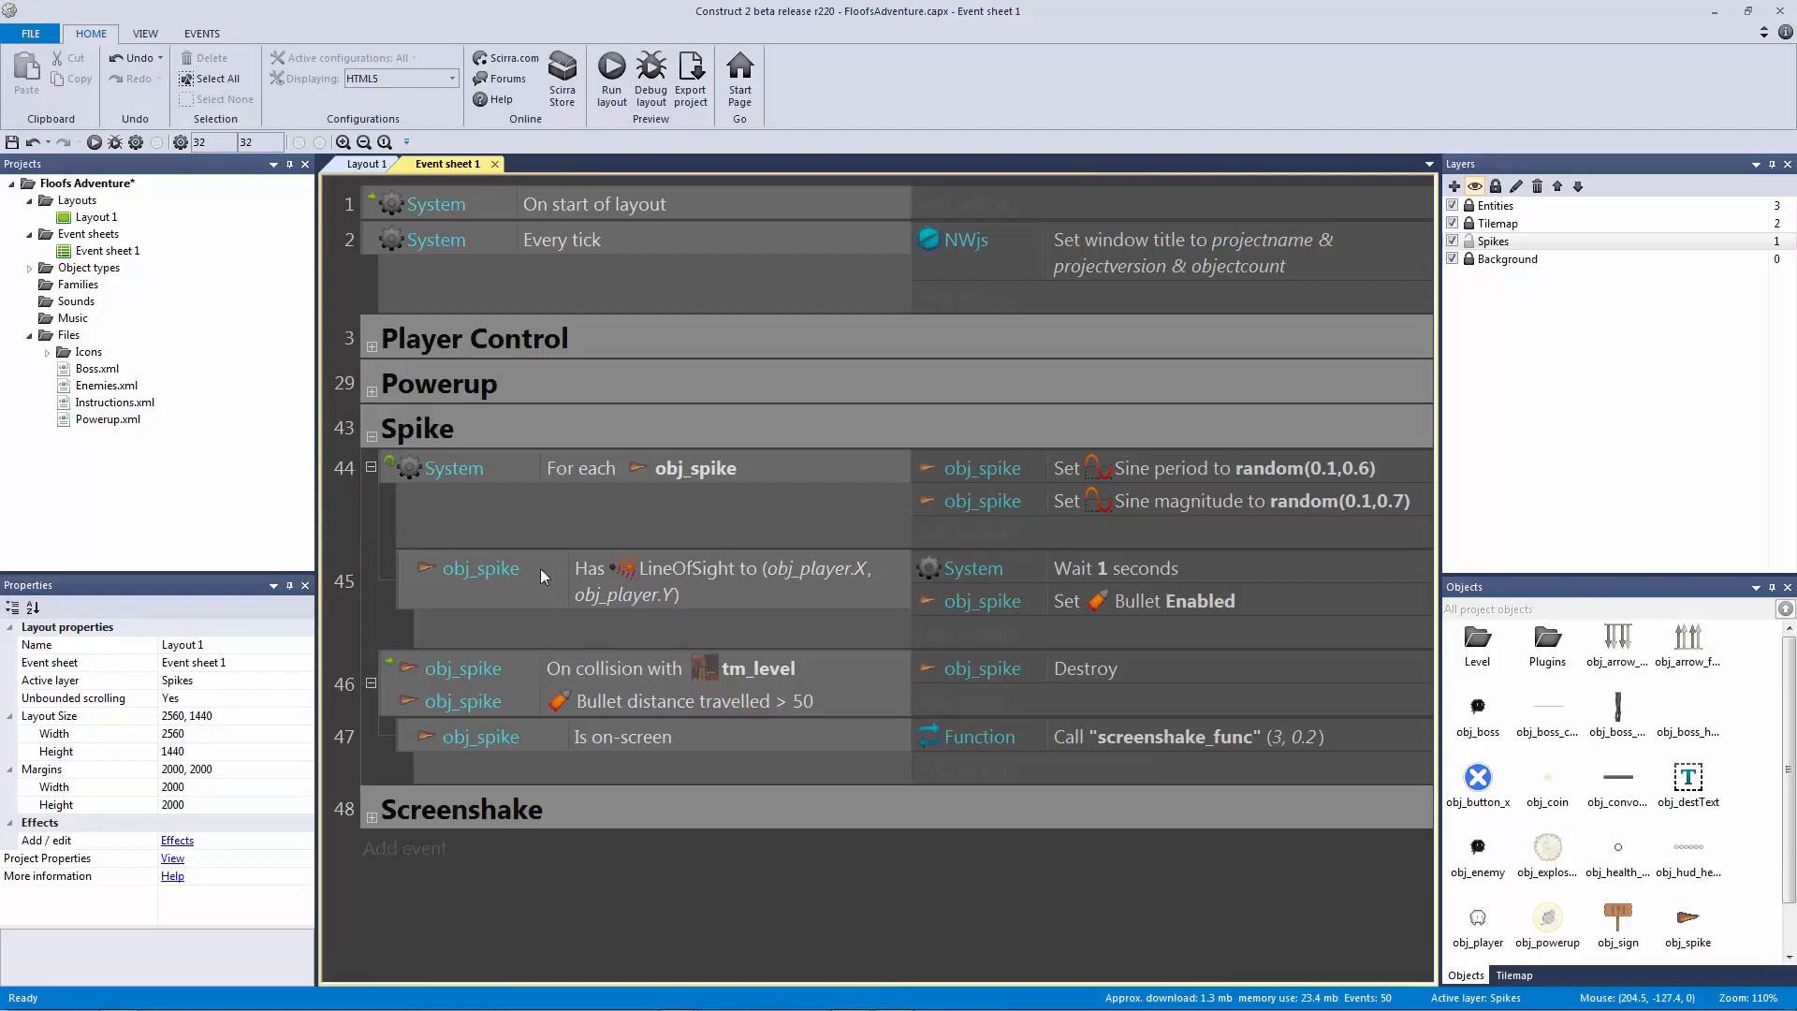
click(740, 736)
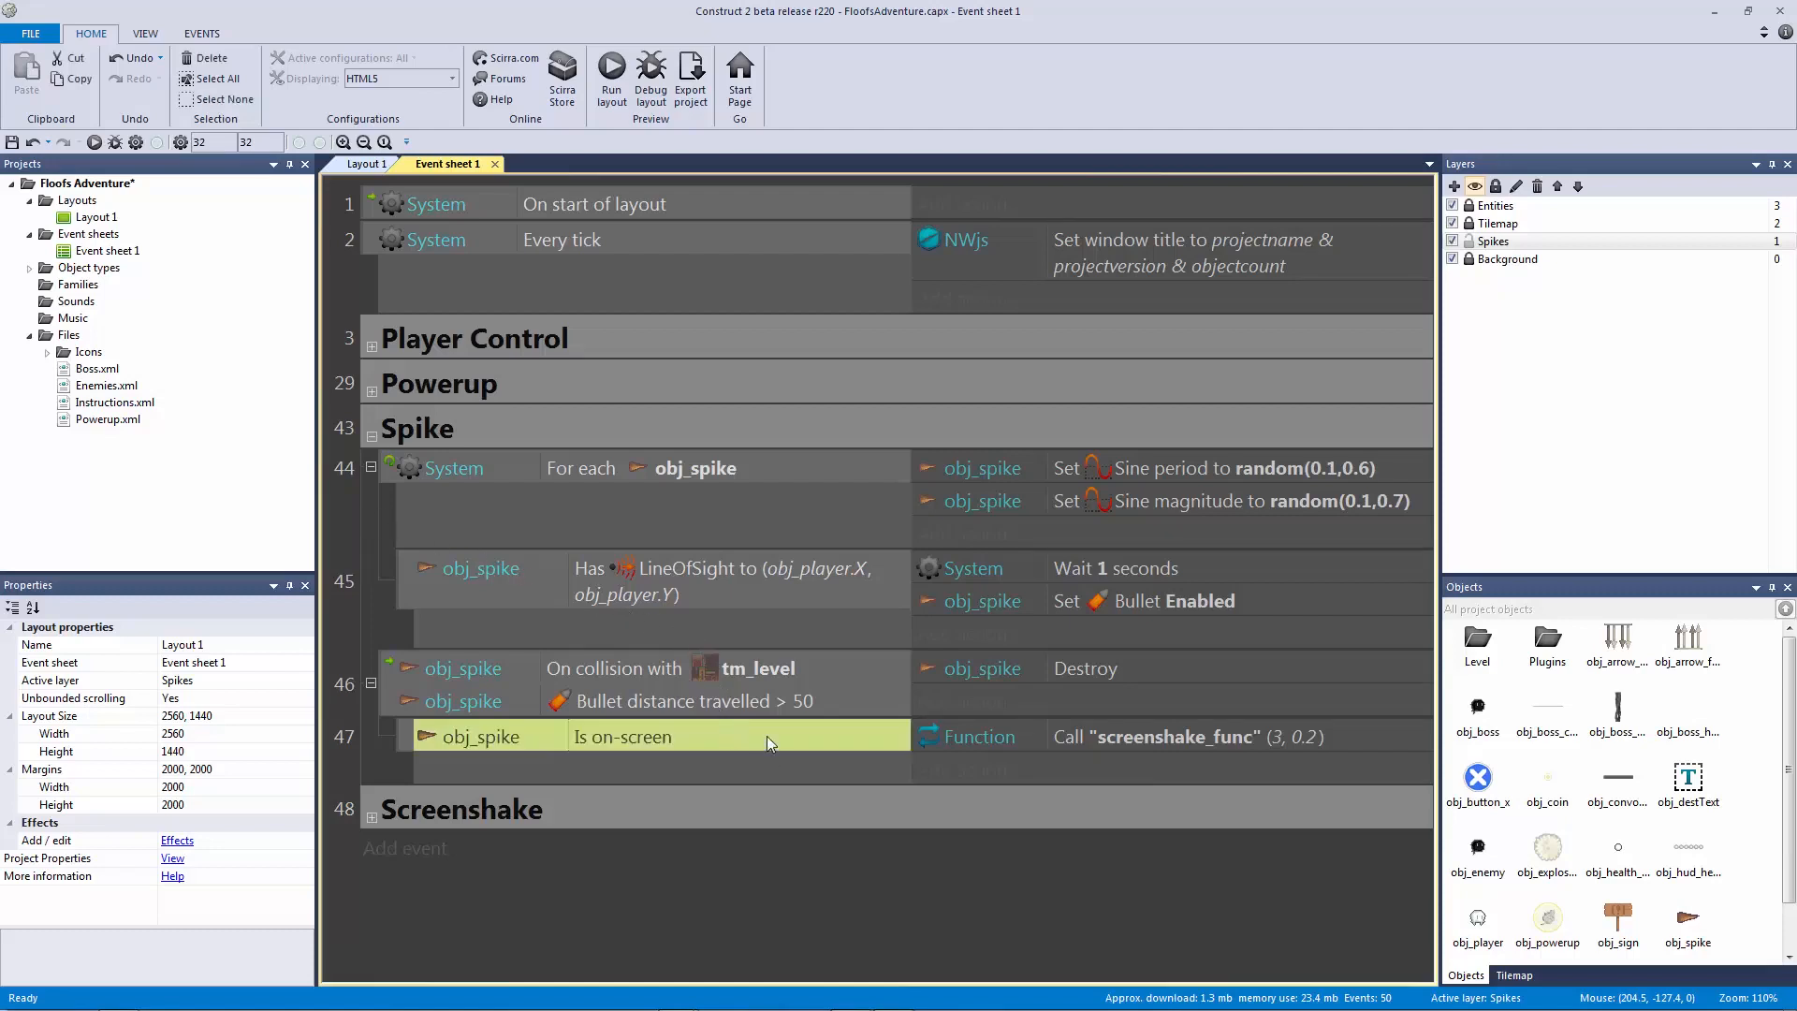
click(1146, 735)
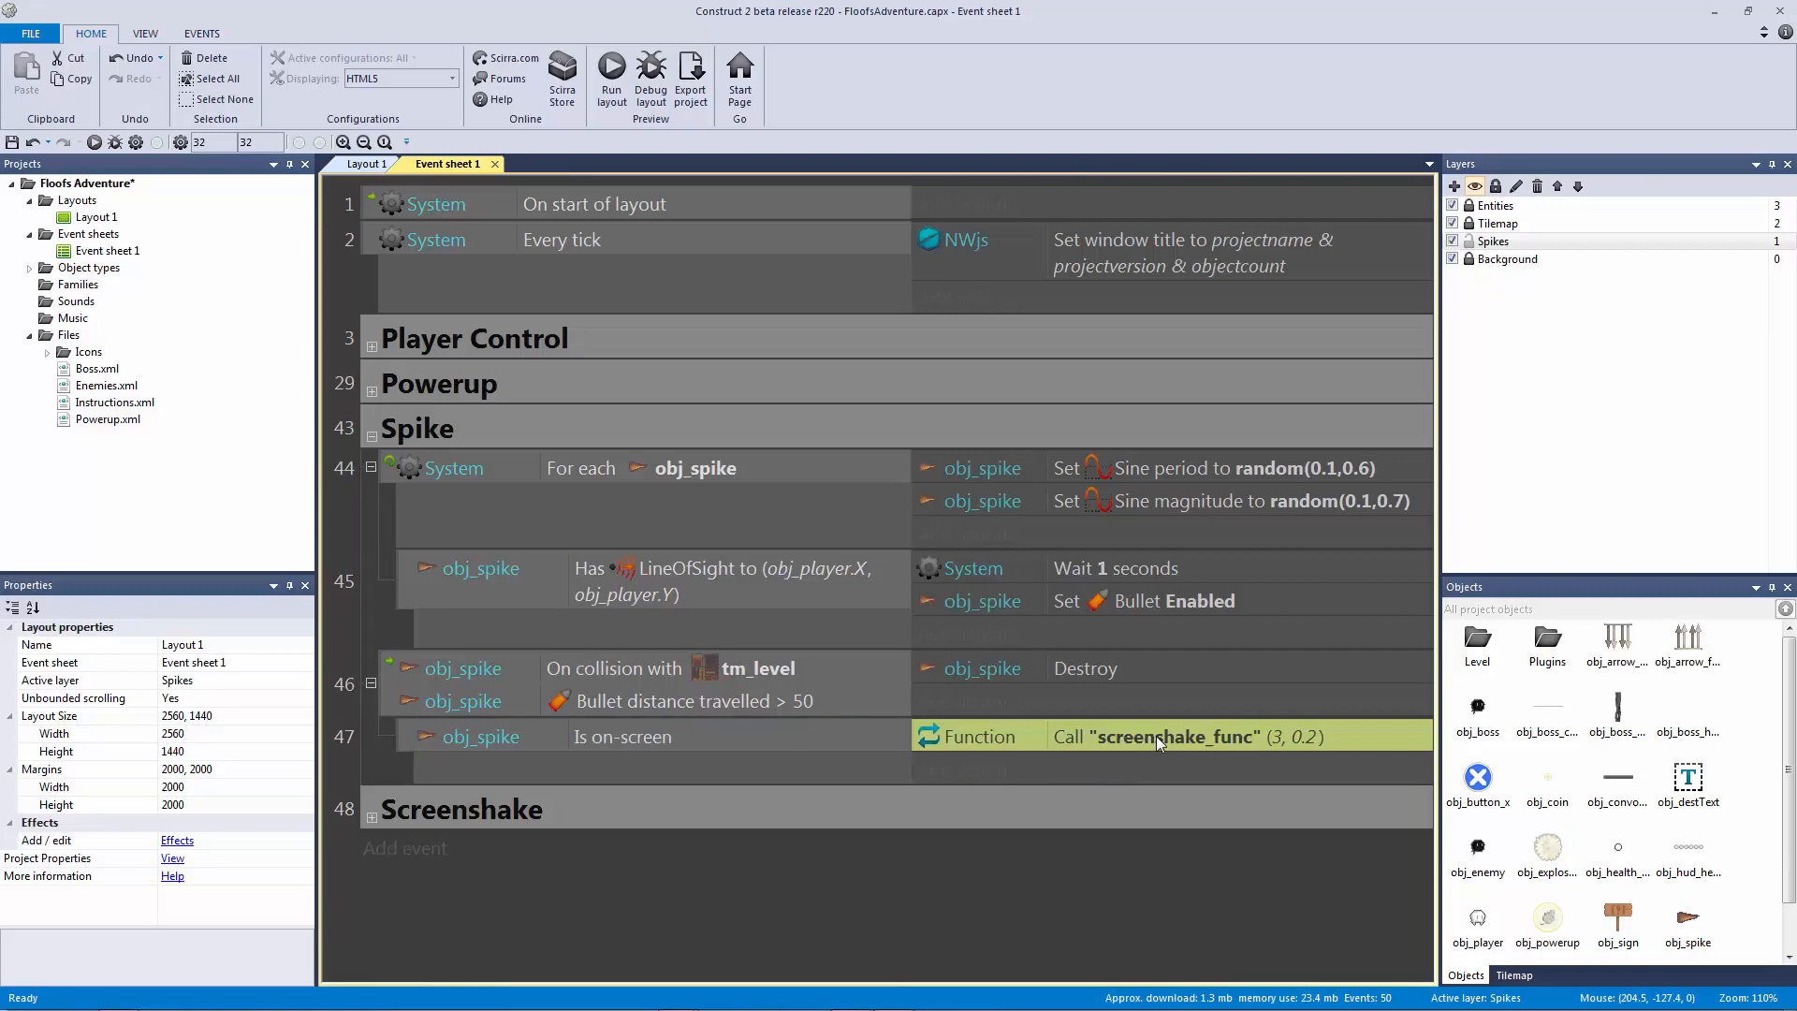
Step: Save, run the layout, walk the player right, and close the preview
key(ctrl+s)
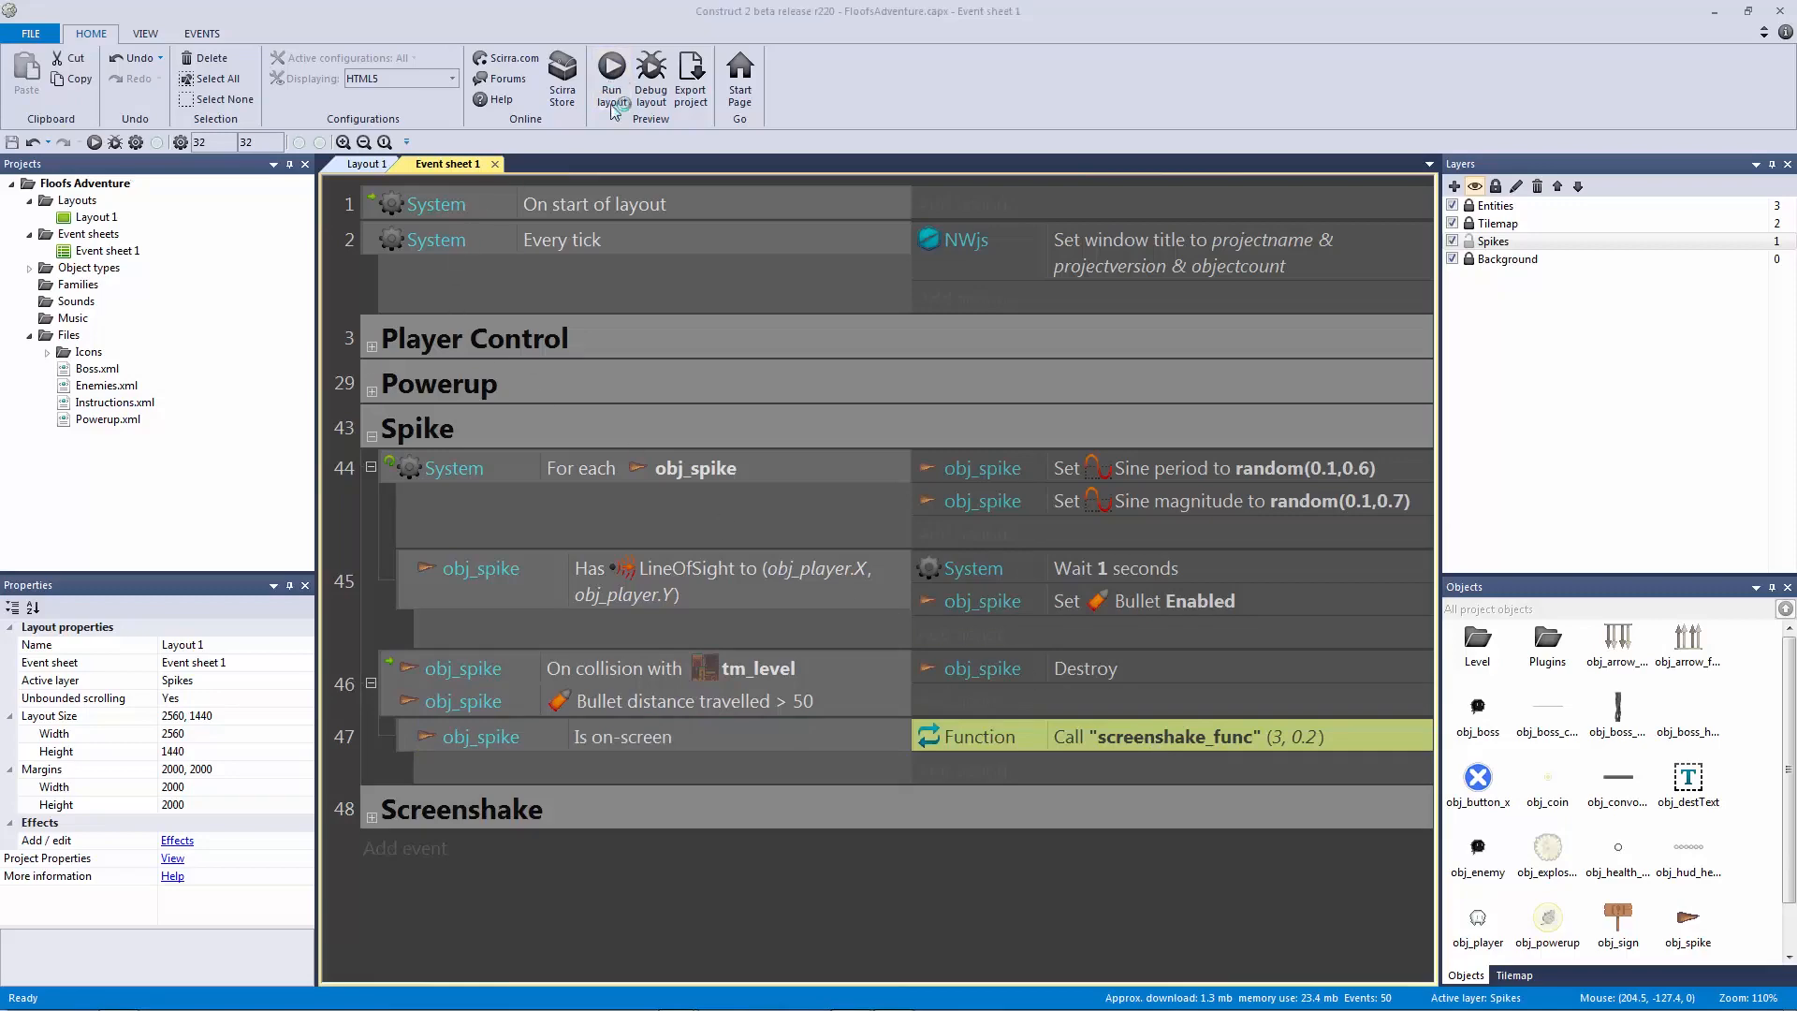
key(F5)
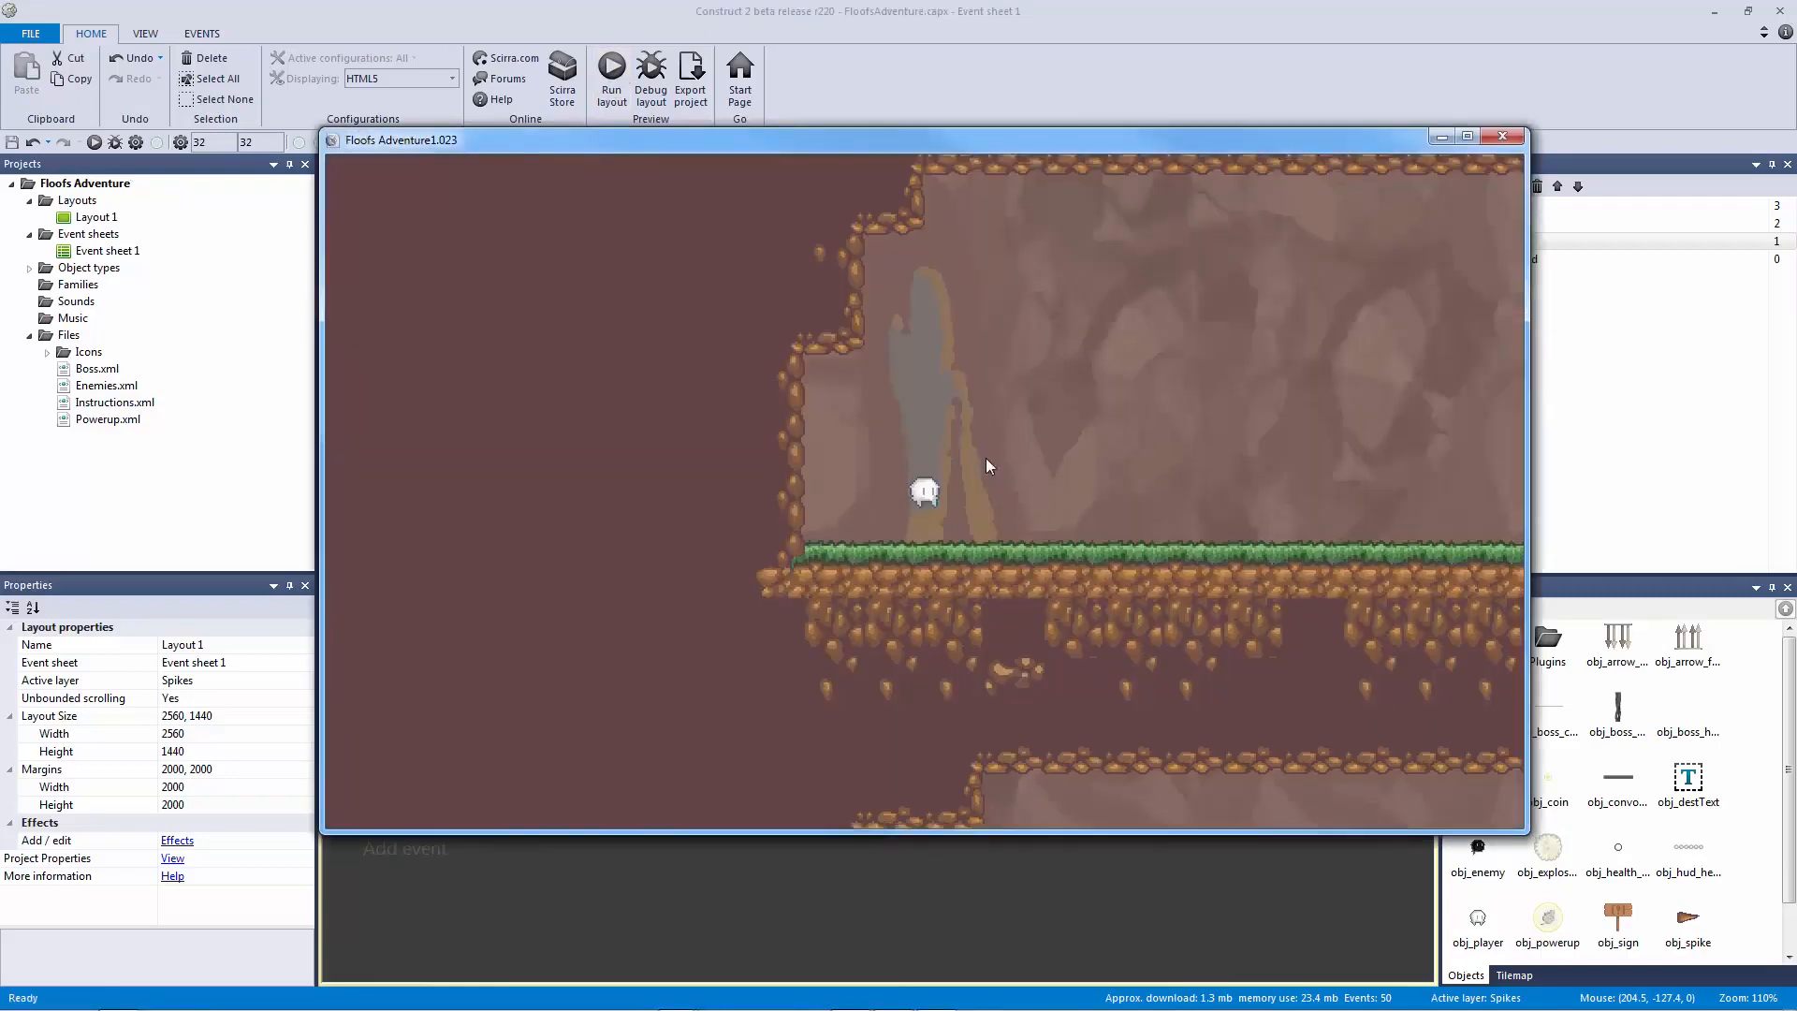
key(Right)
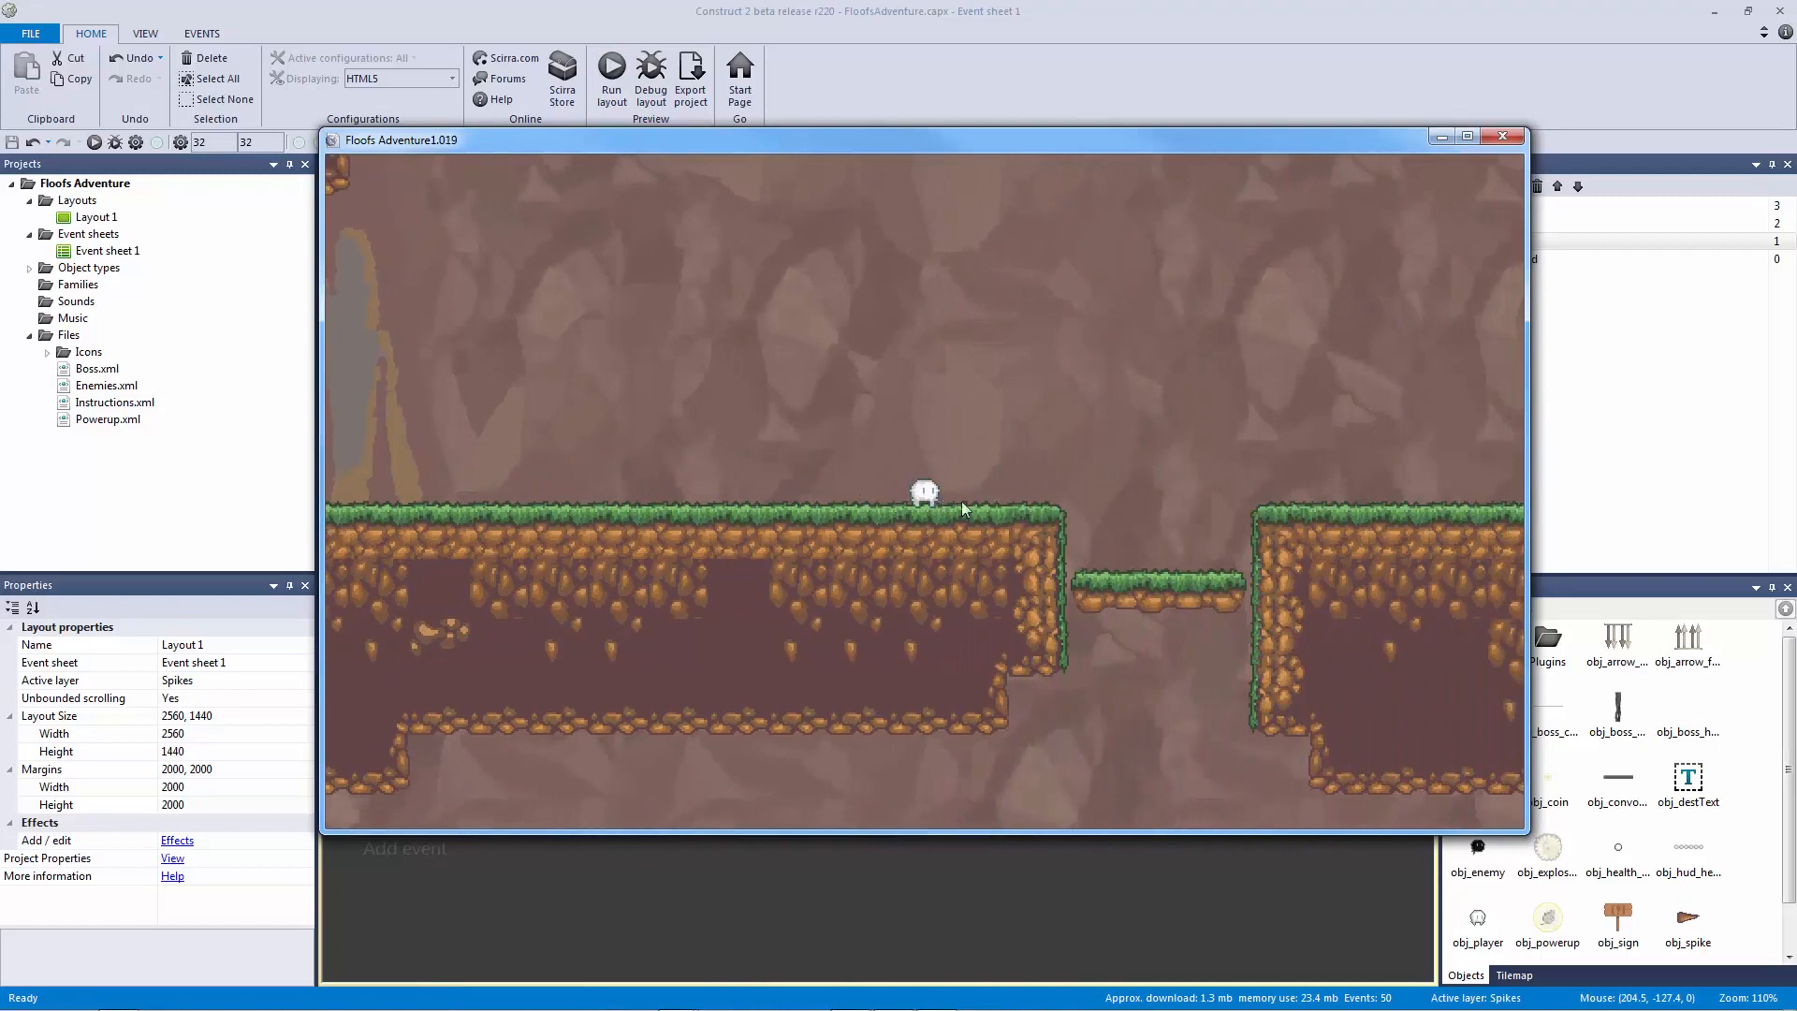
click(1502, 137)
mouse_move(1054, 625)
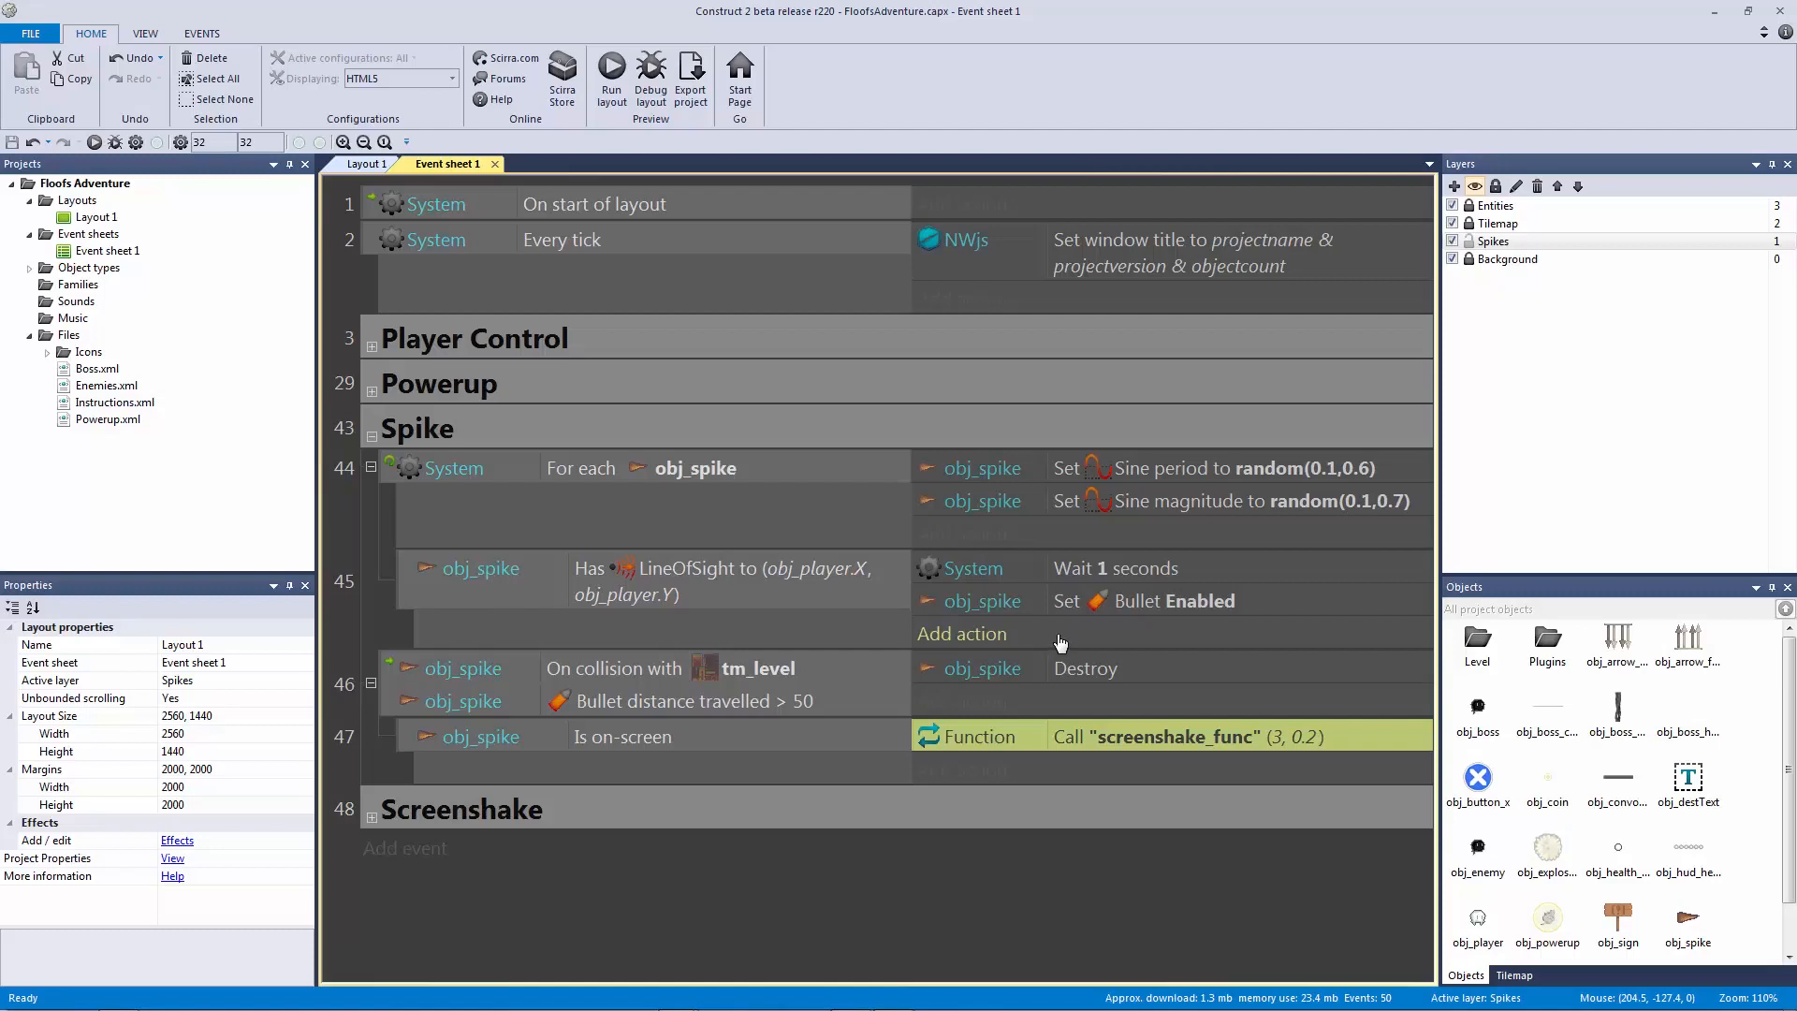
Step: Add event 48 to the Spike group: obj_spike On collision with obj_player
click(607, 666)
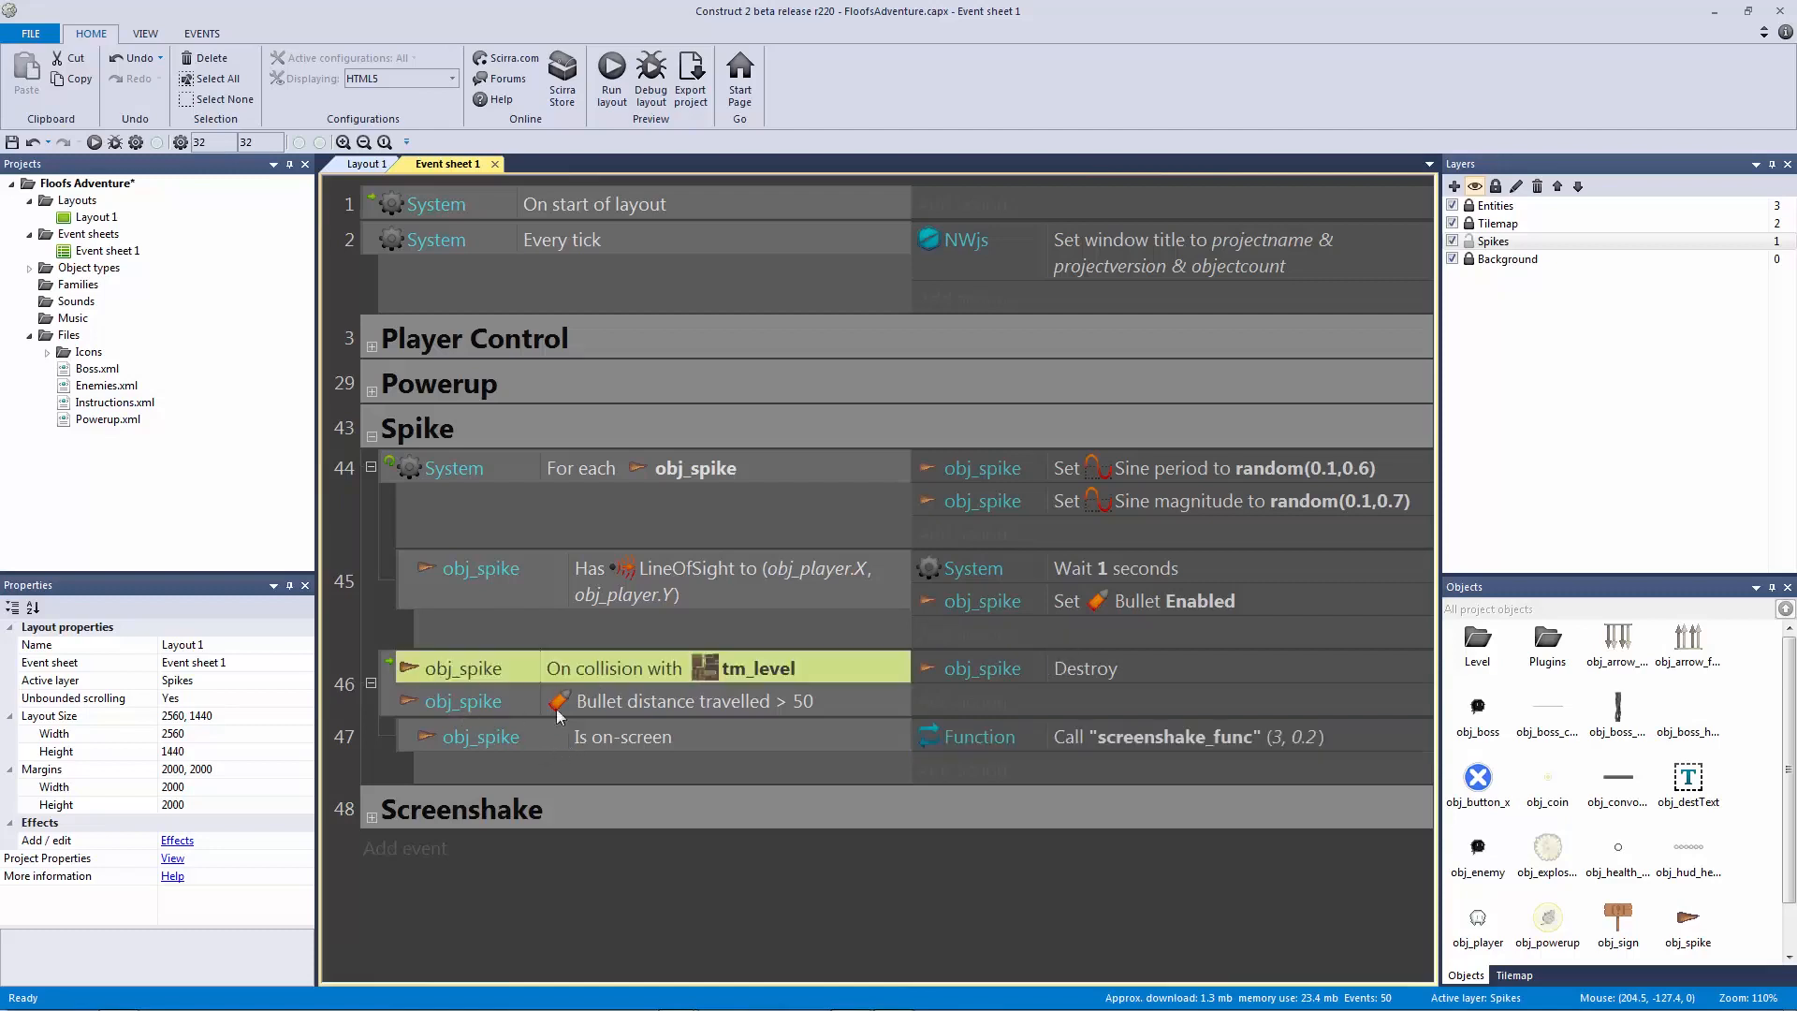
key(ctrl+c)
click(474, 432)
key(b)
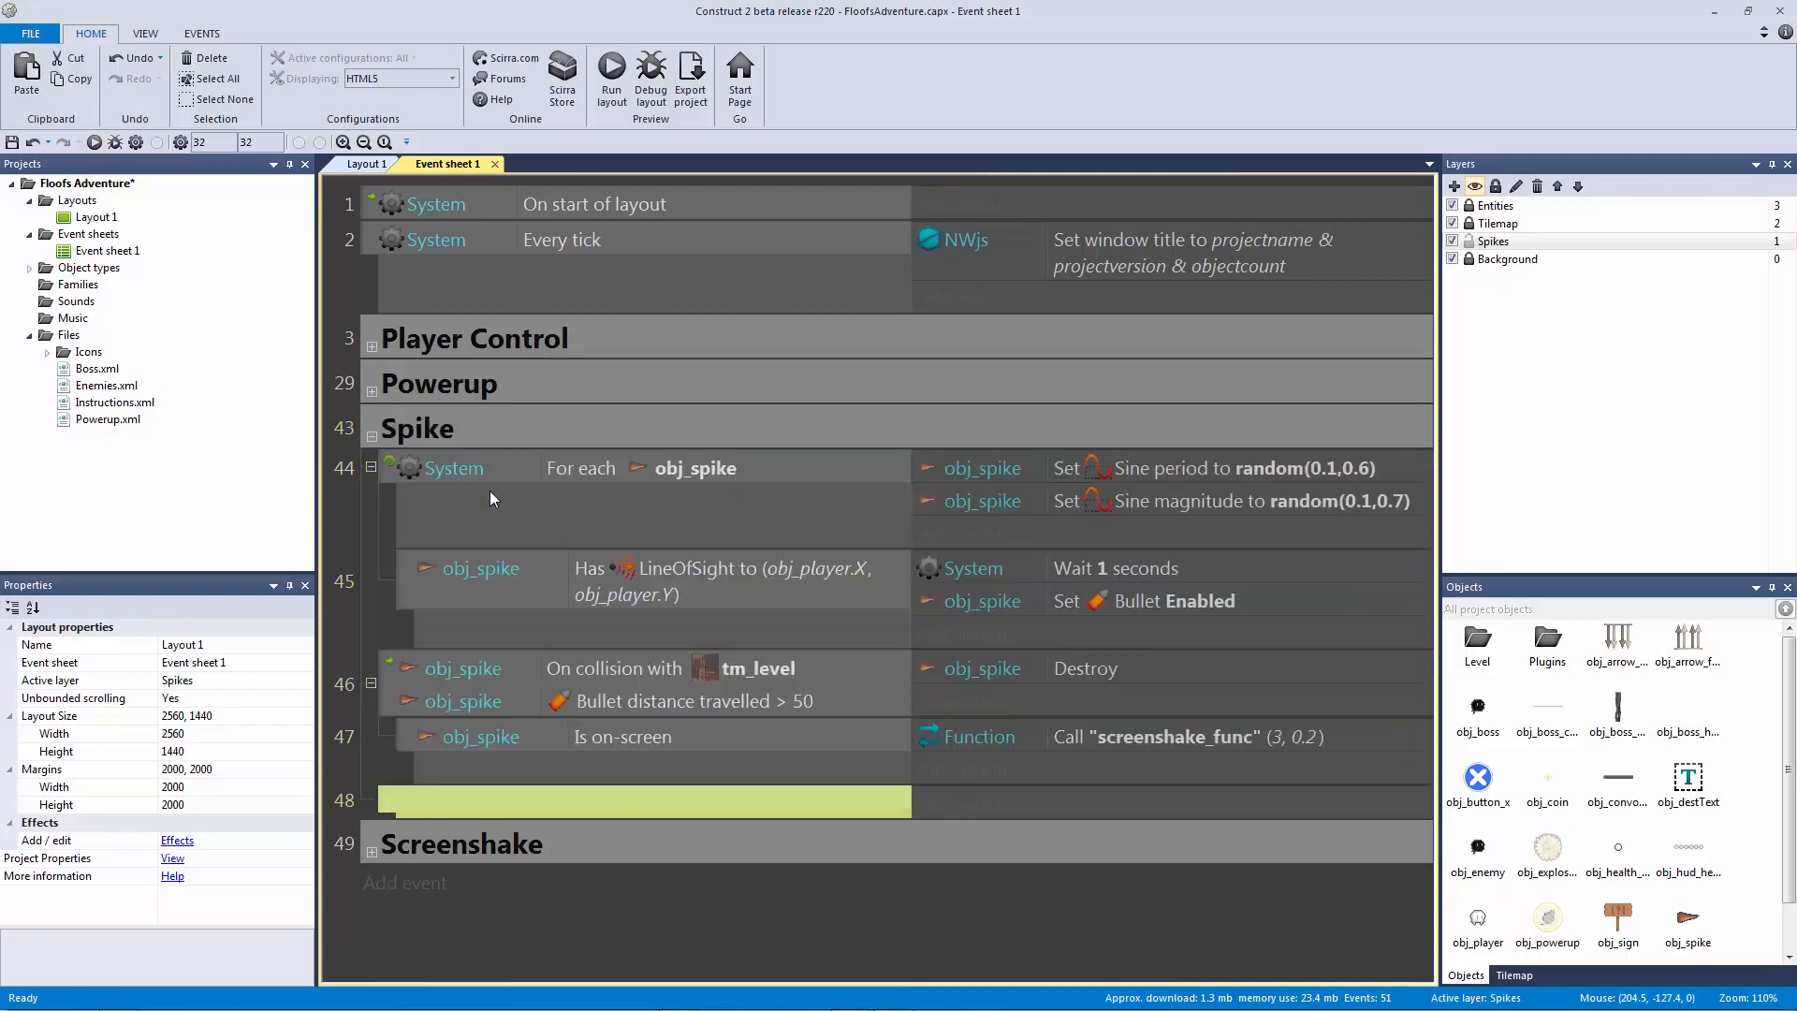
key(ctrl+v)
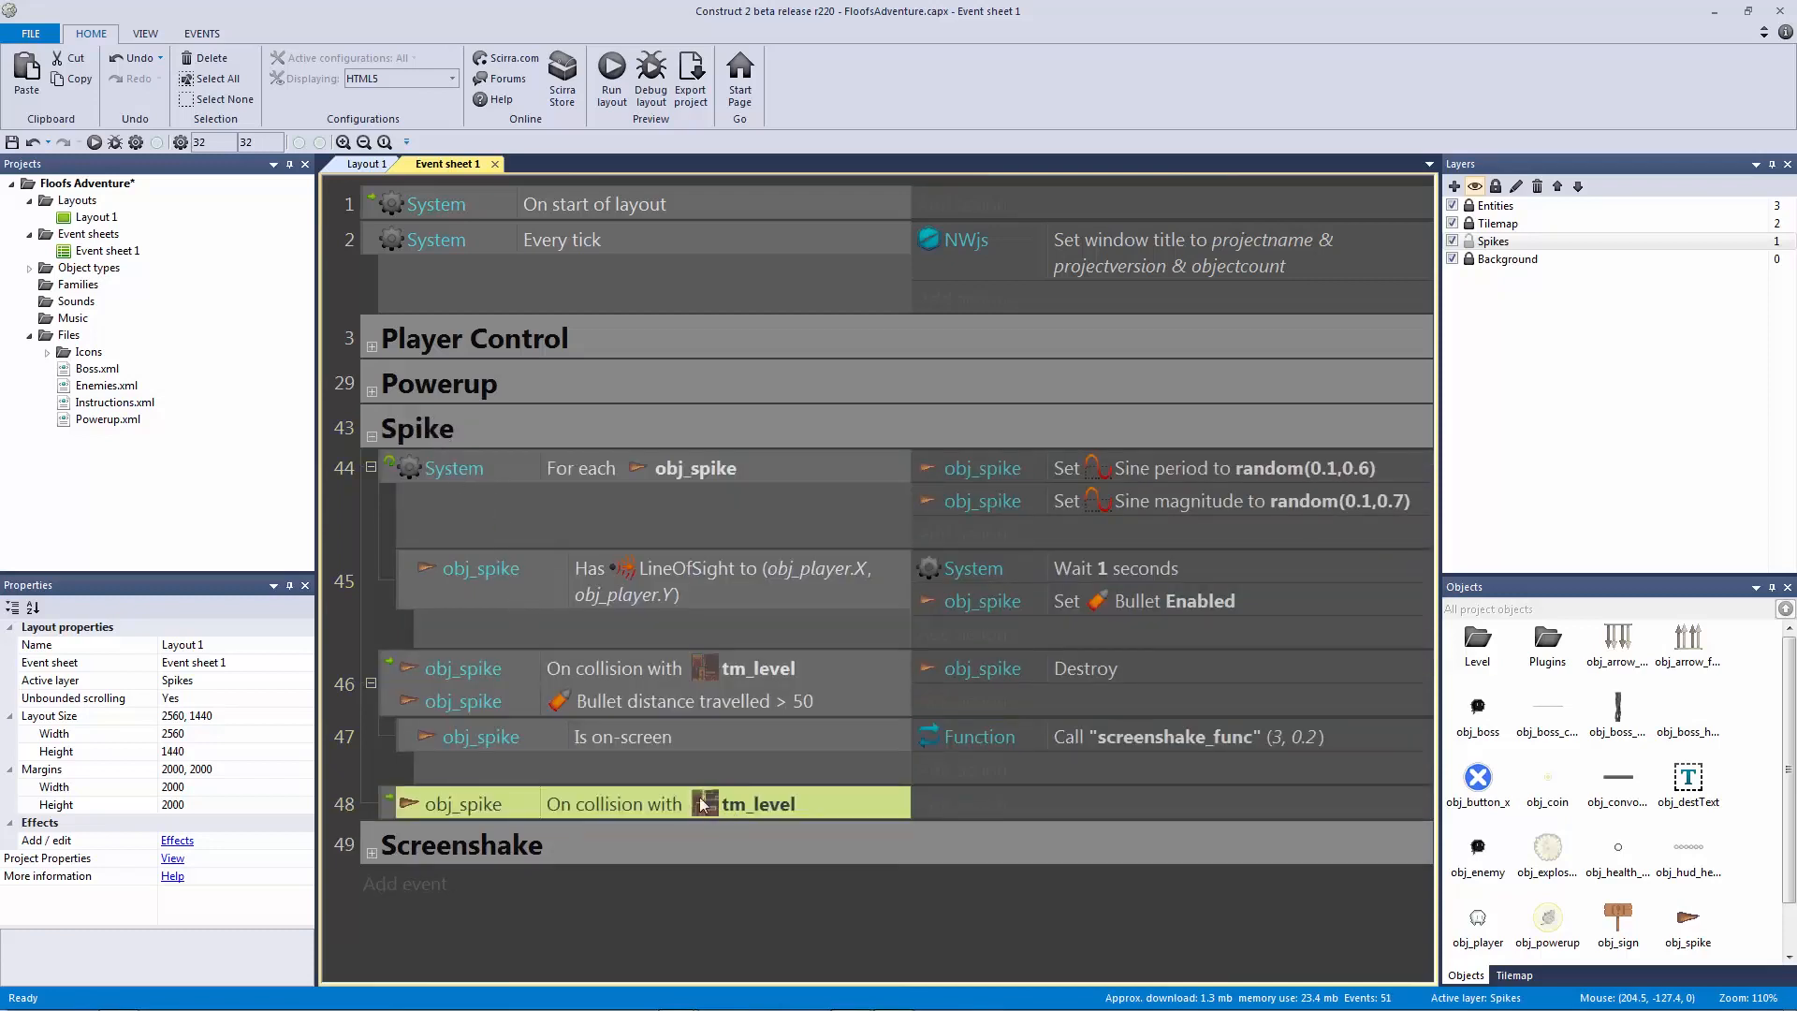
double_click(712, 805)
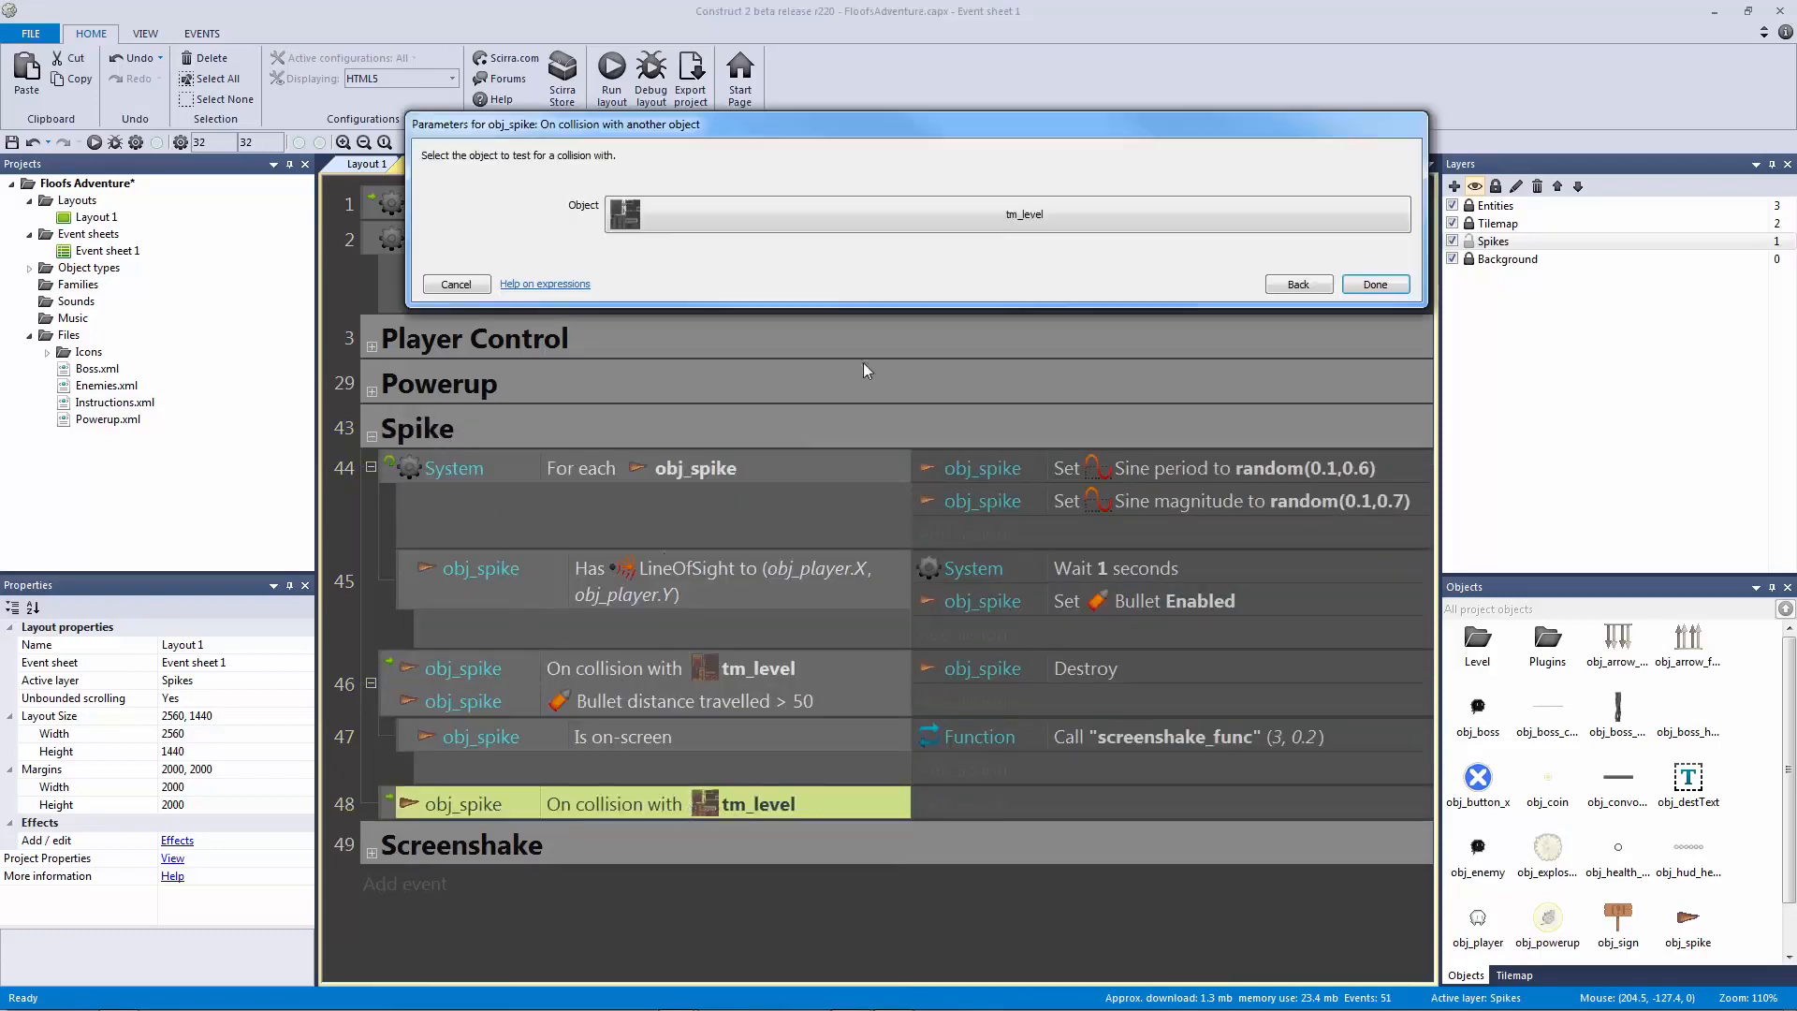
click(799, 221)
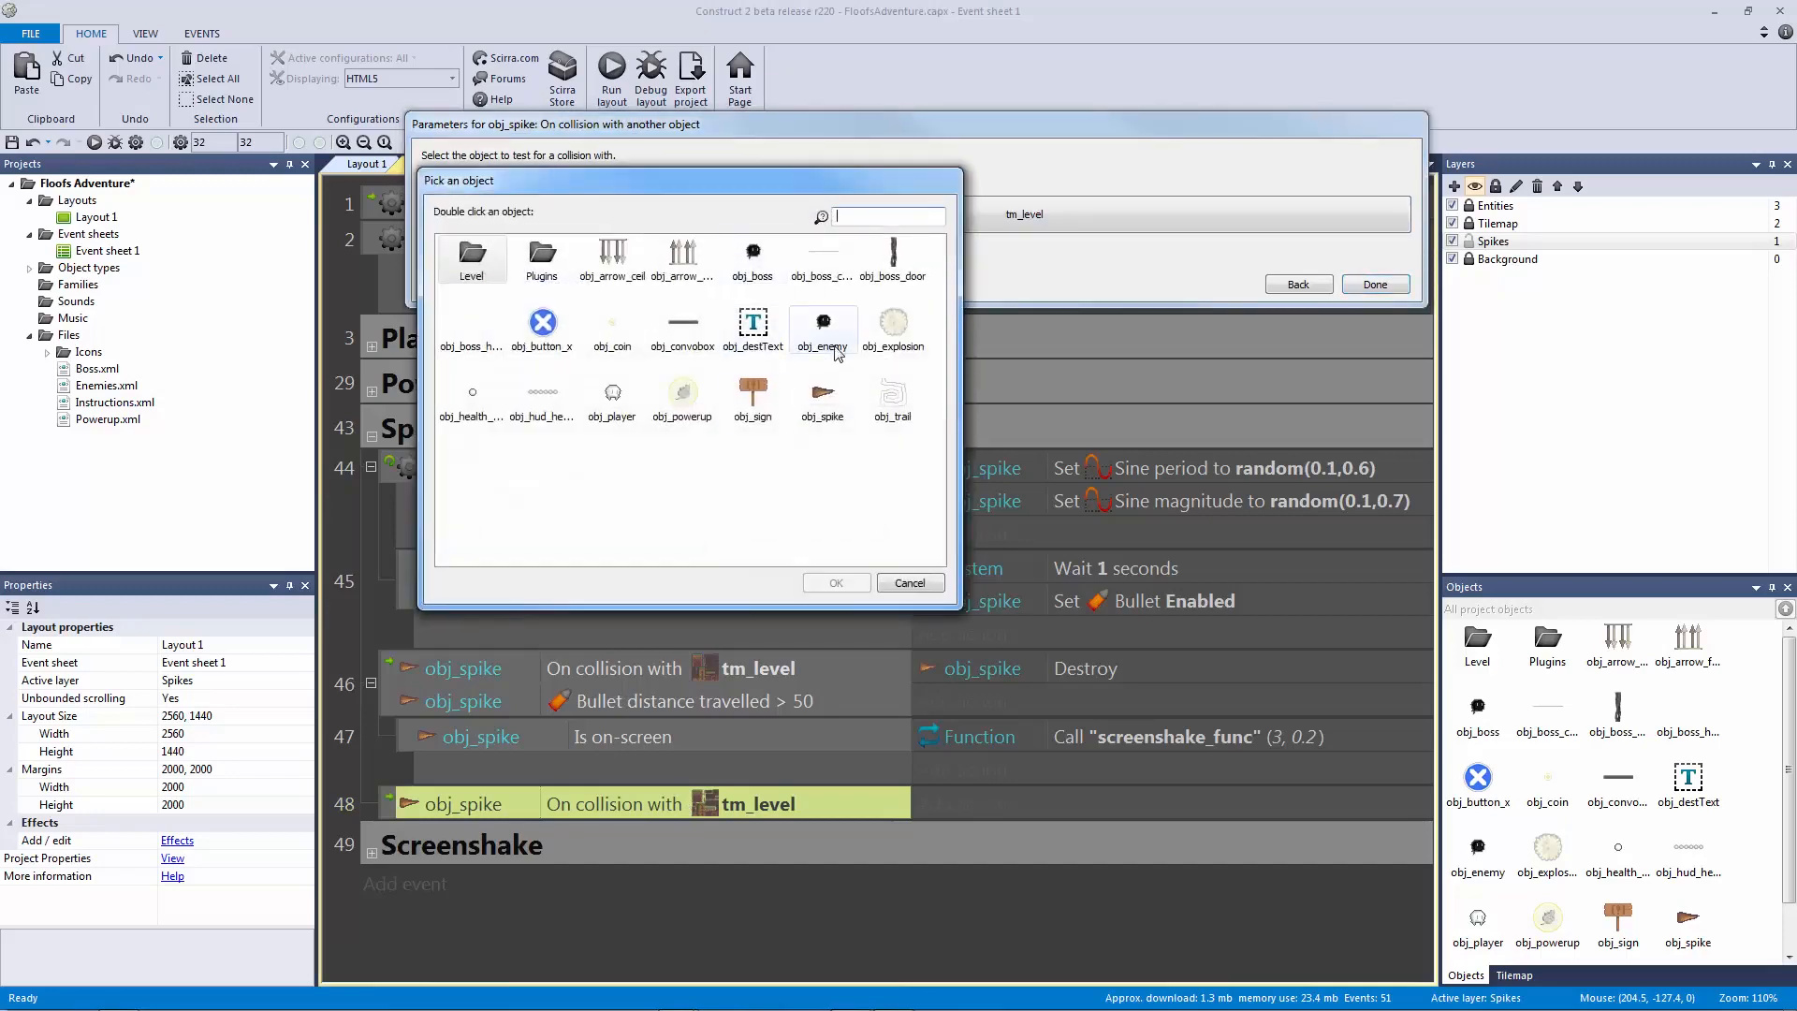
double_click(625, 398)
click(1366, 283)
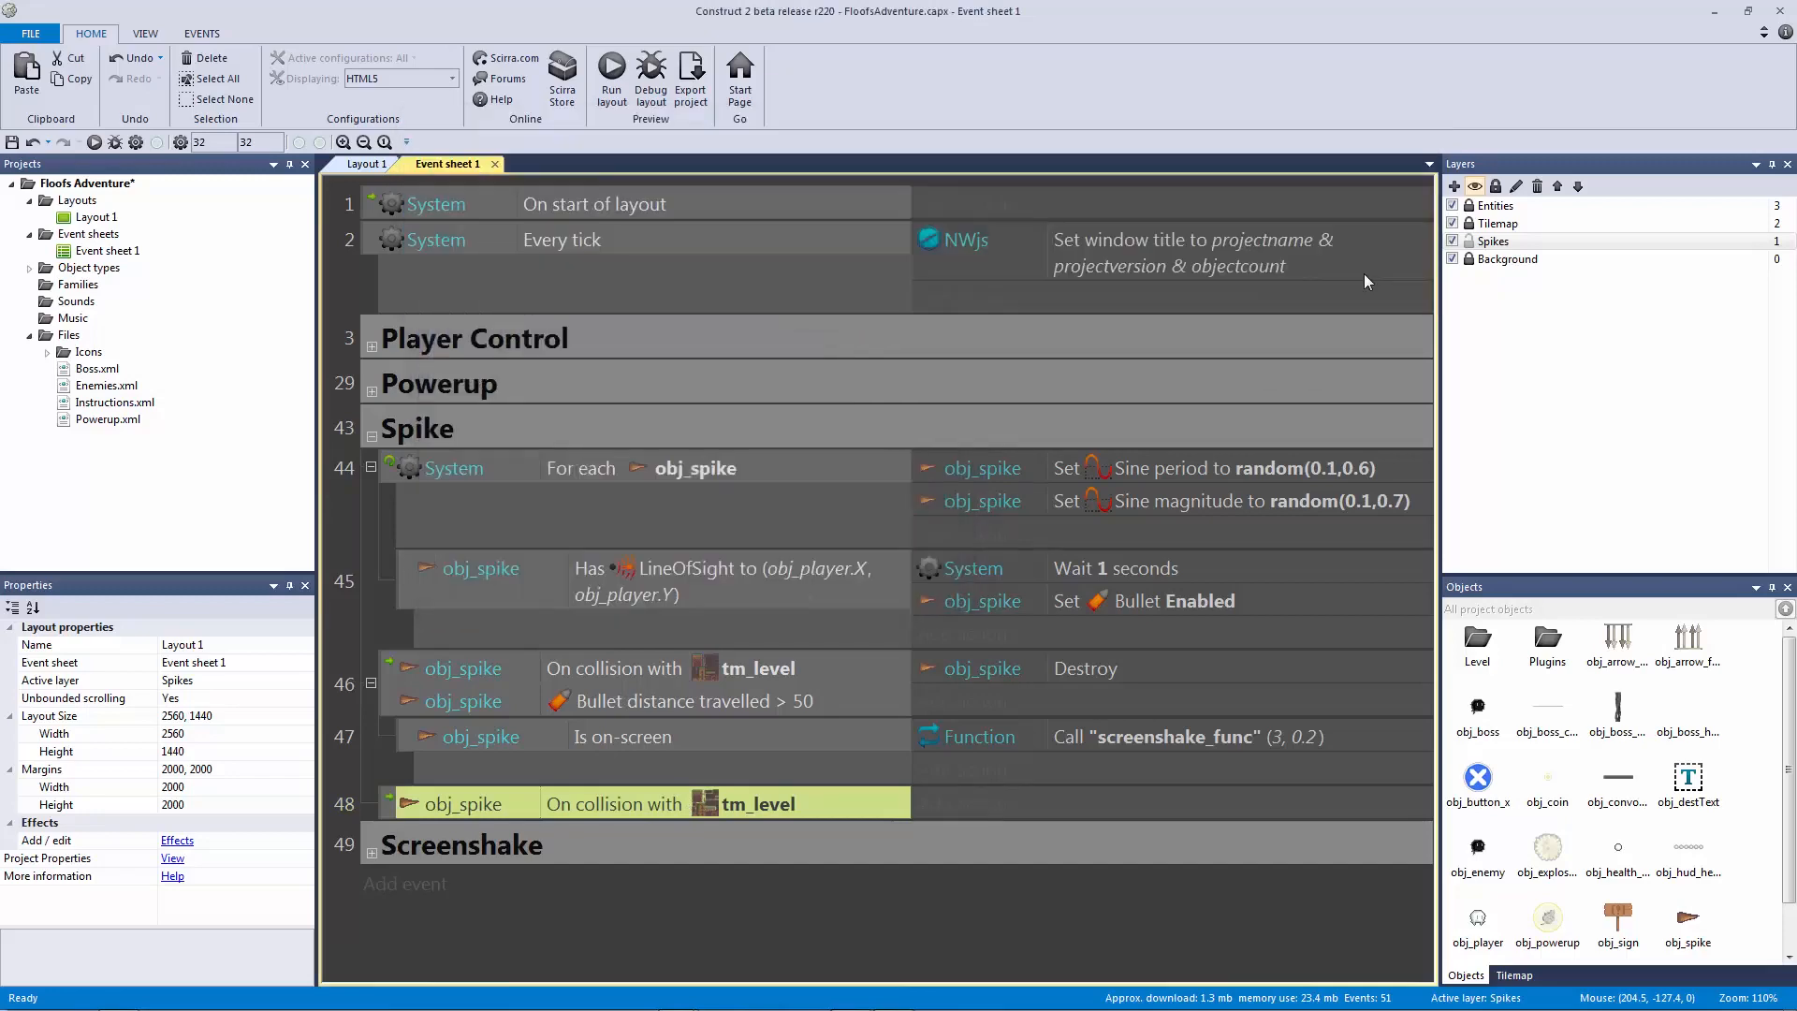
Step: Copy the screenshake_func call into event 48 with parameters 5 and 0.3
click(1140, 740)
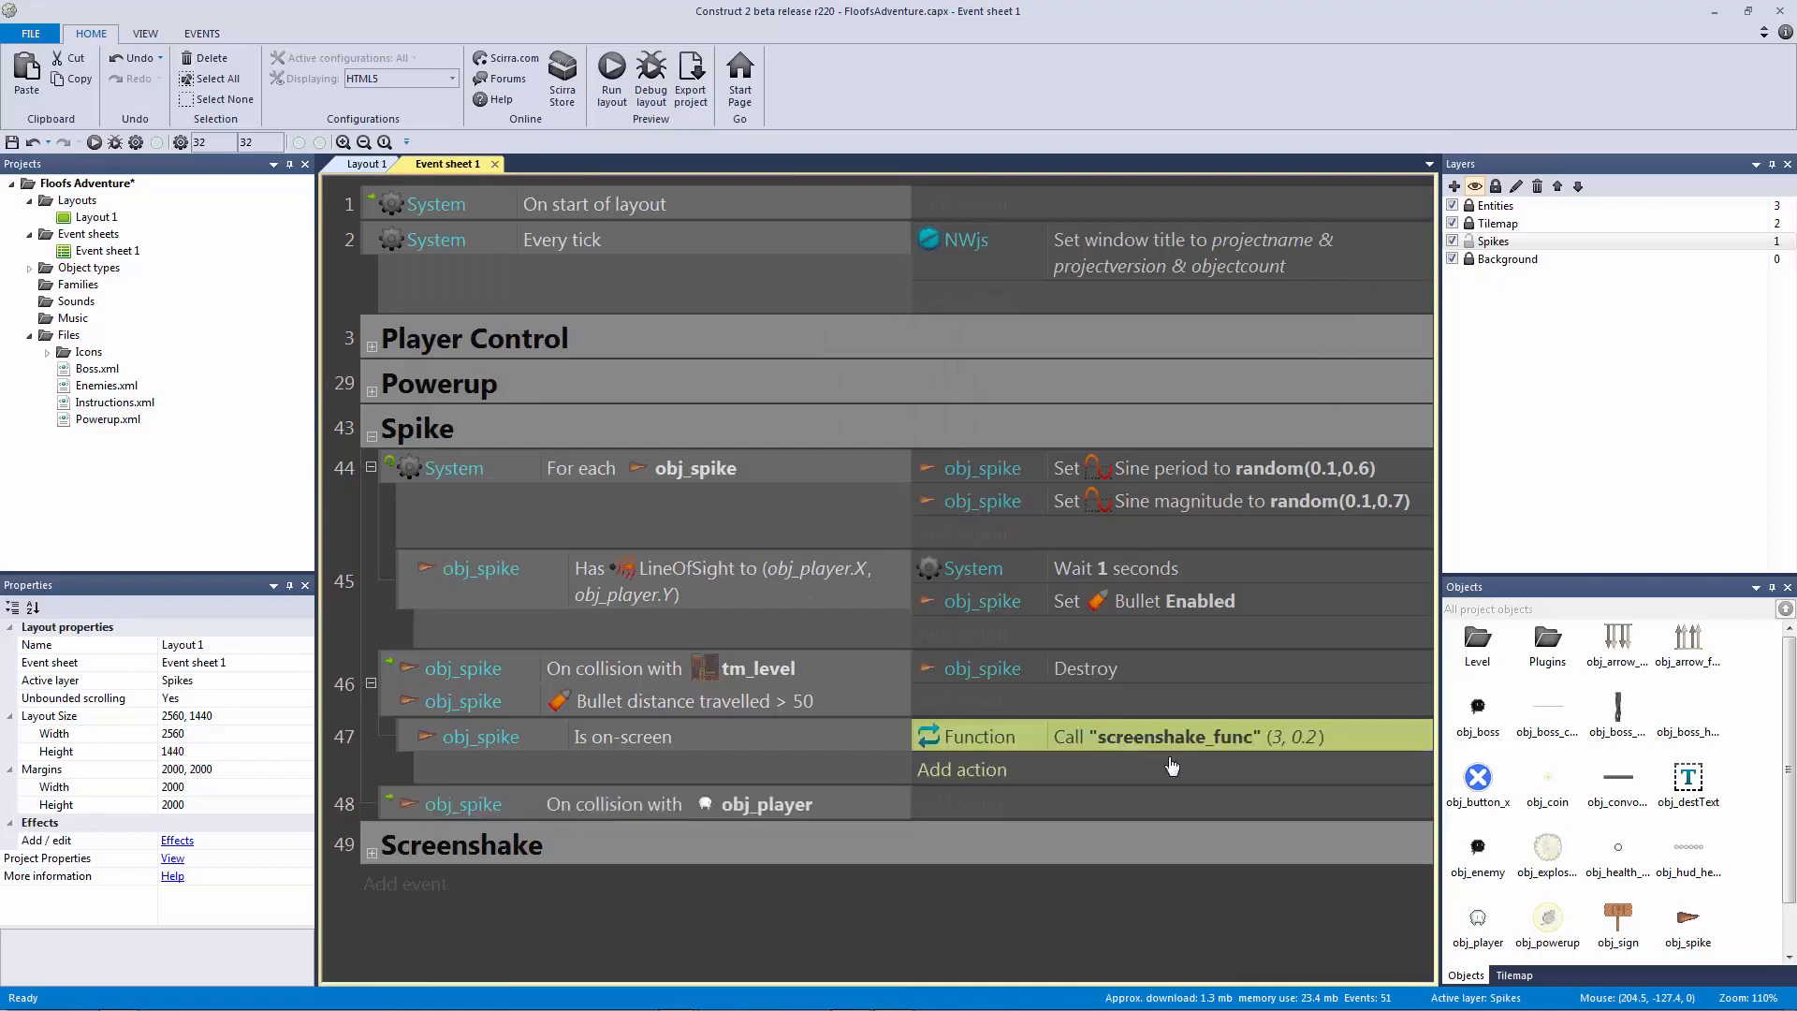
ctrl+drag(1142, 764, 1140, 810)
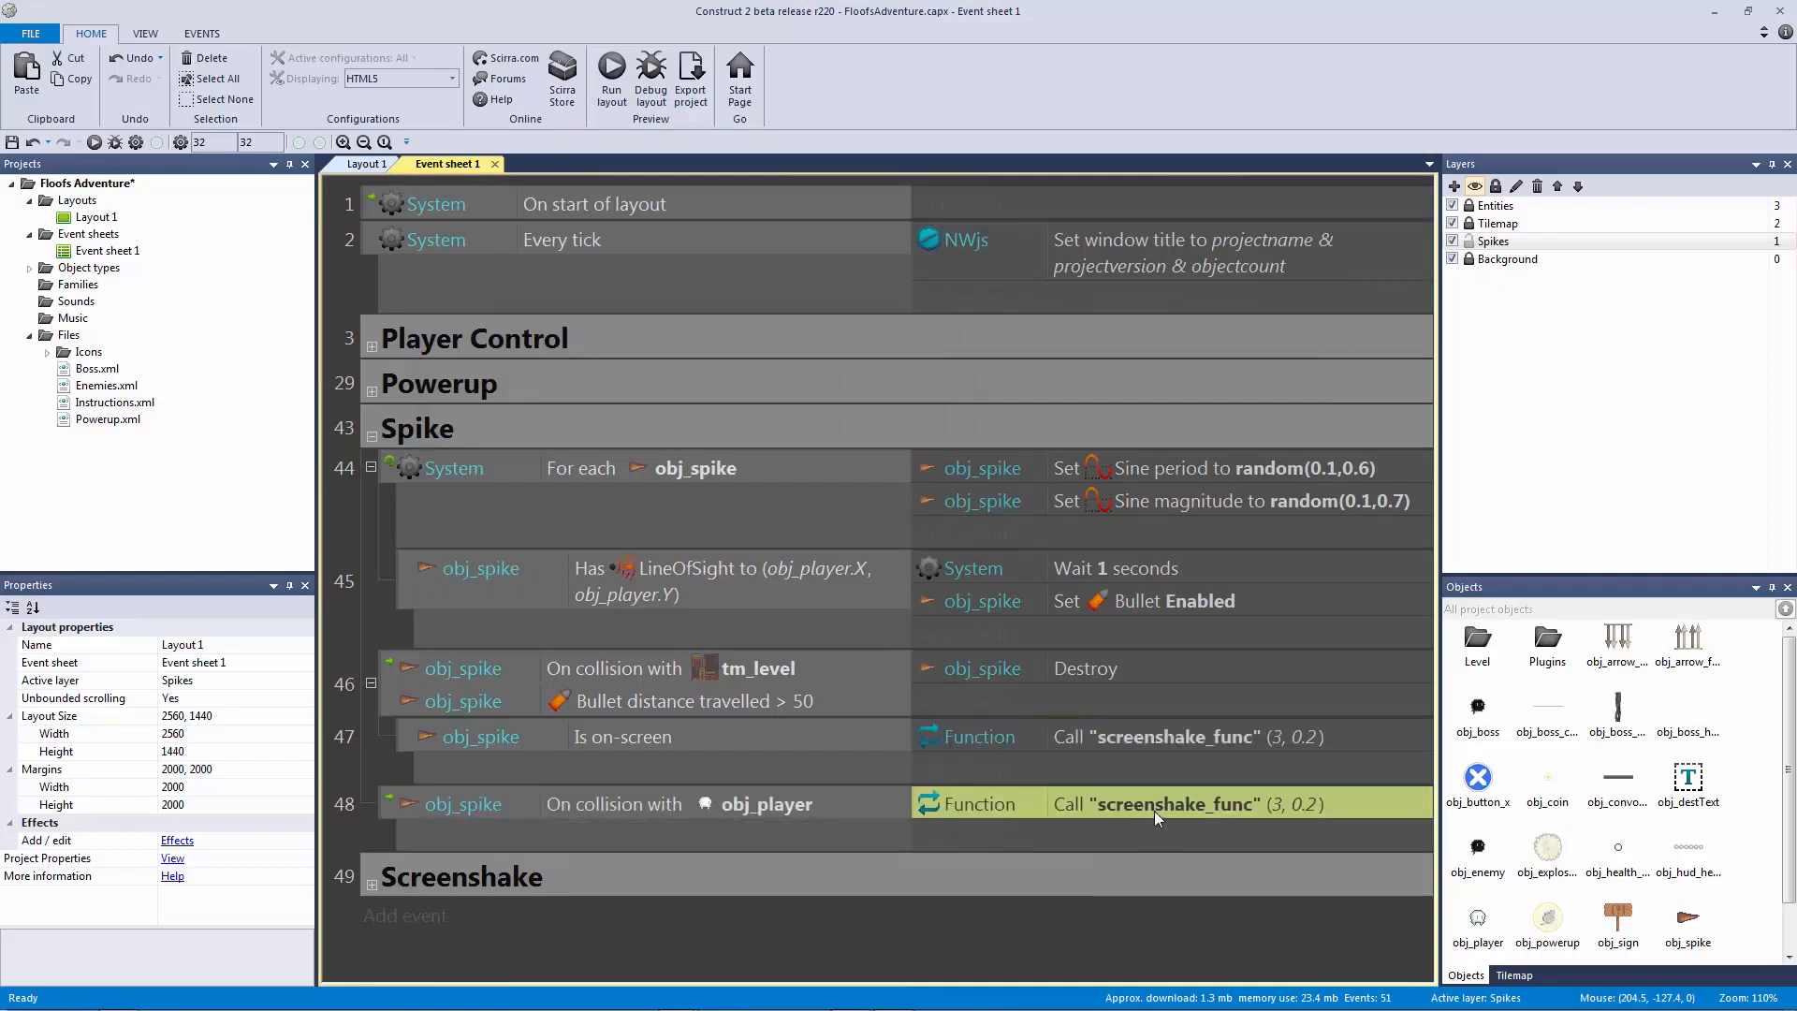
double_click(1154, 810)
key(Tab)
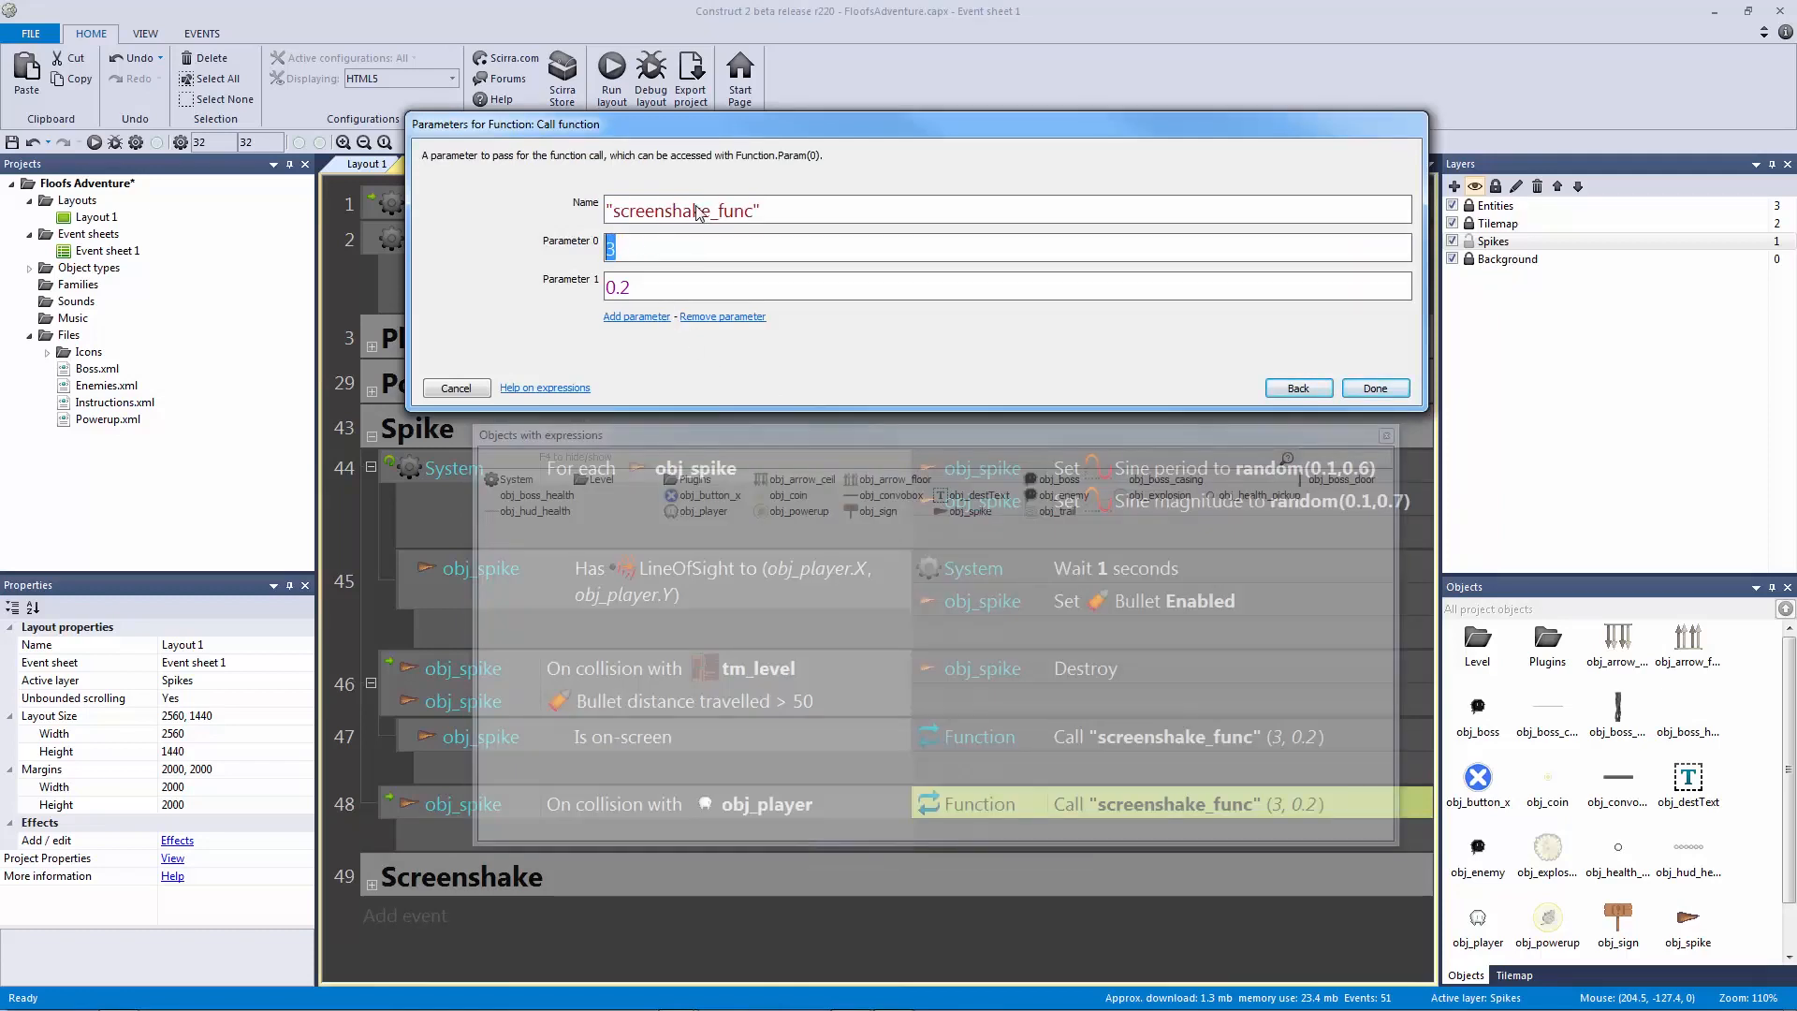
text(5)
key(Tab)
text(0.3)
key(Return)
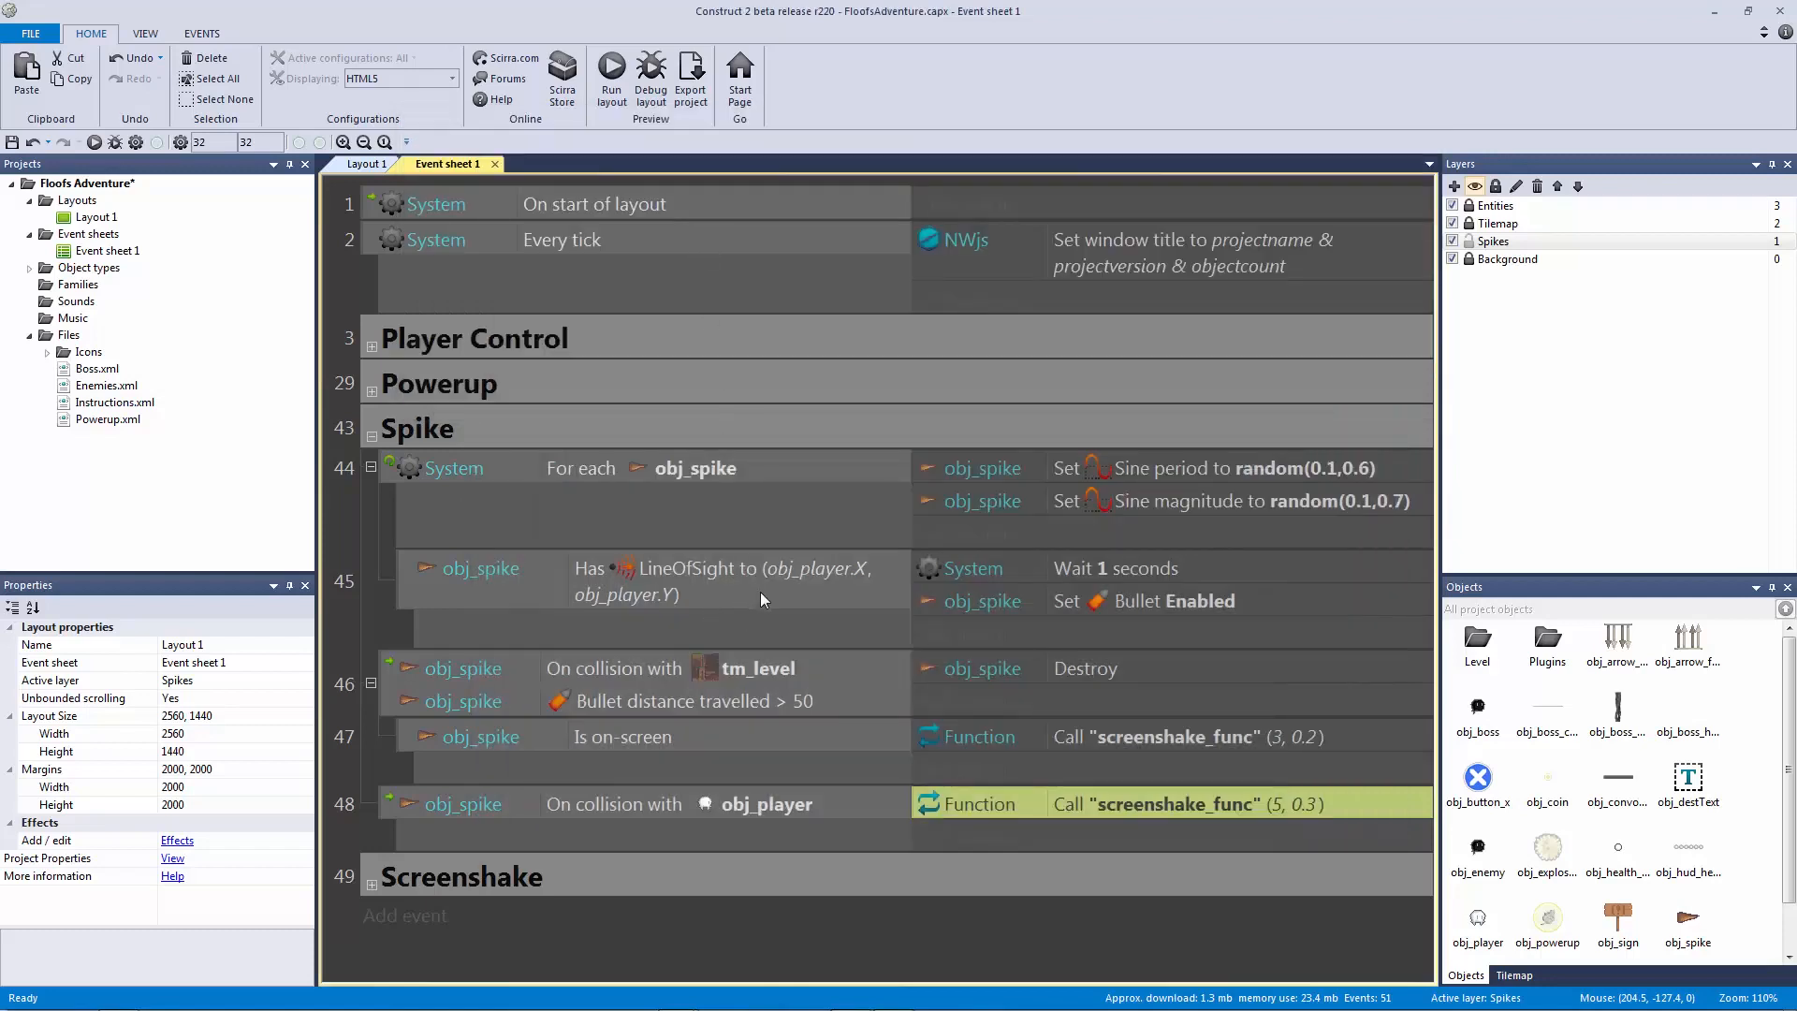
Step: Add the comments 'Lose health function' and 'Player Hurt Sound' above event 48
click(577, 812)
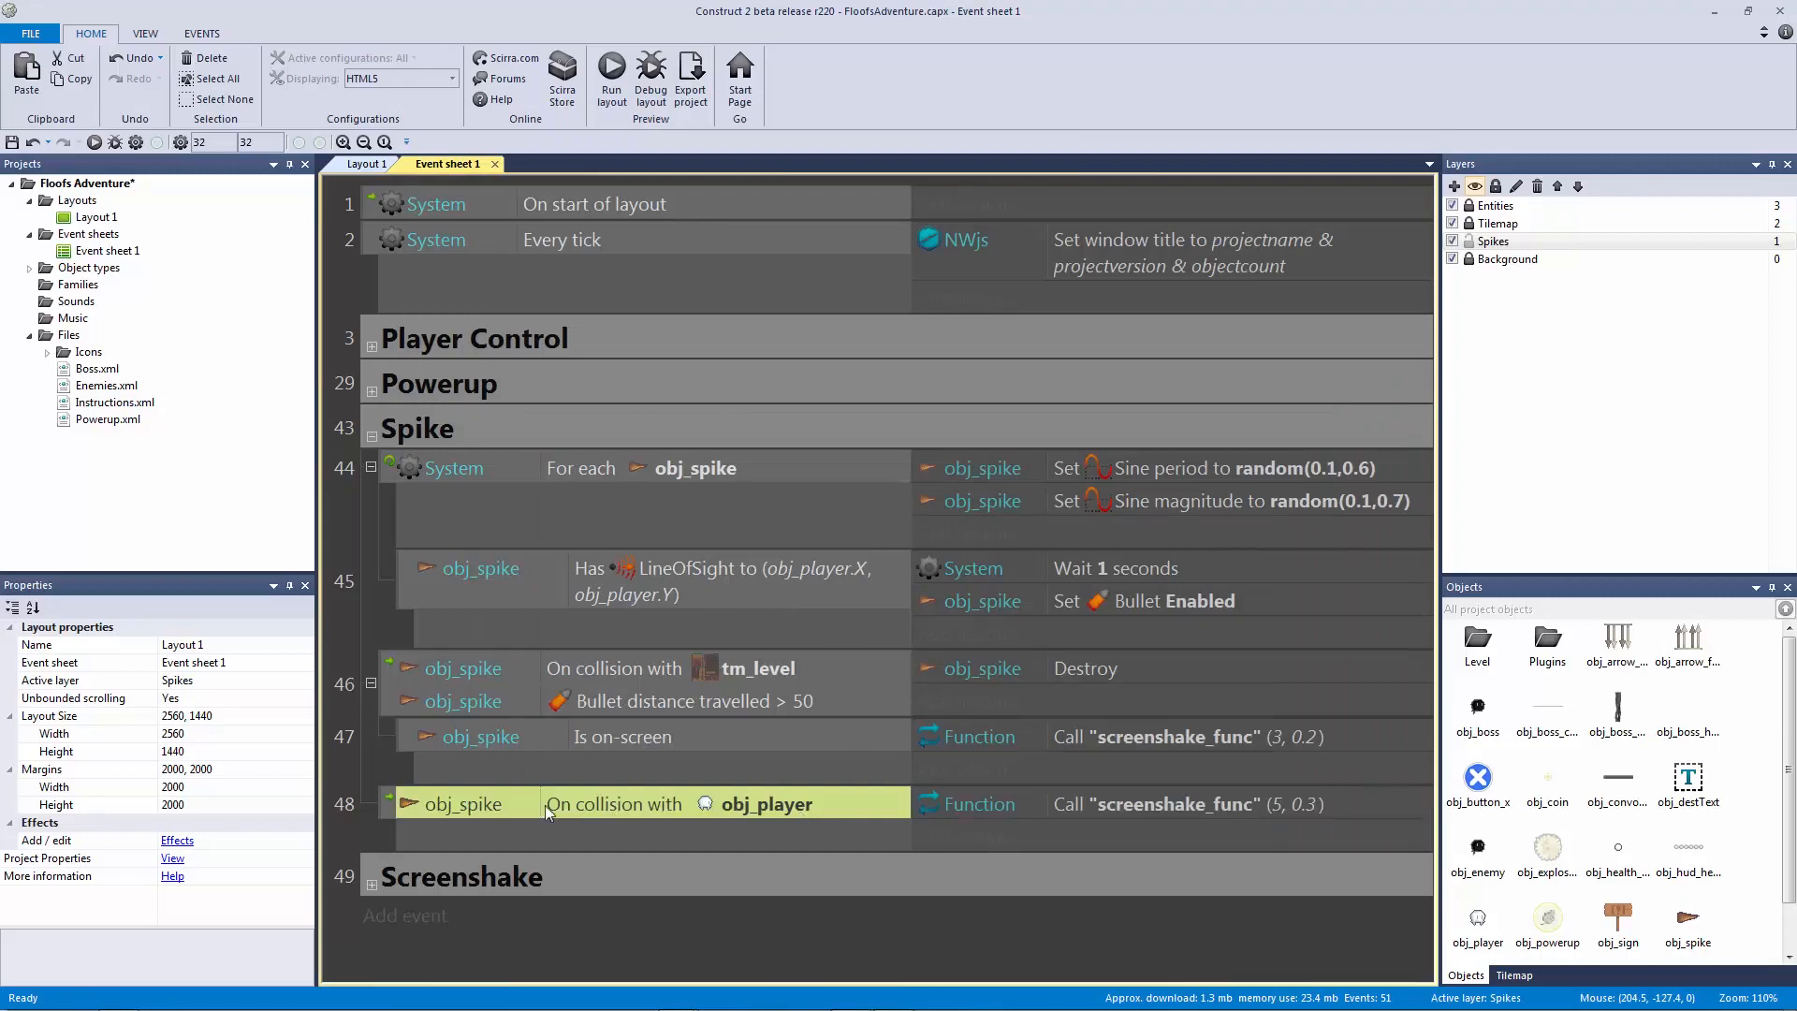
double_click(394, 810)
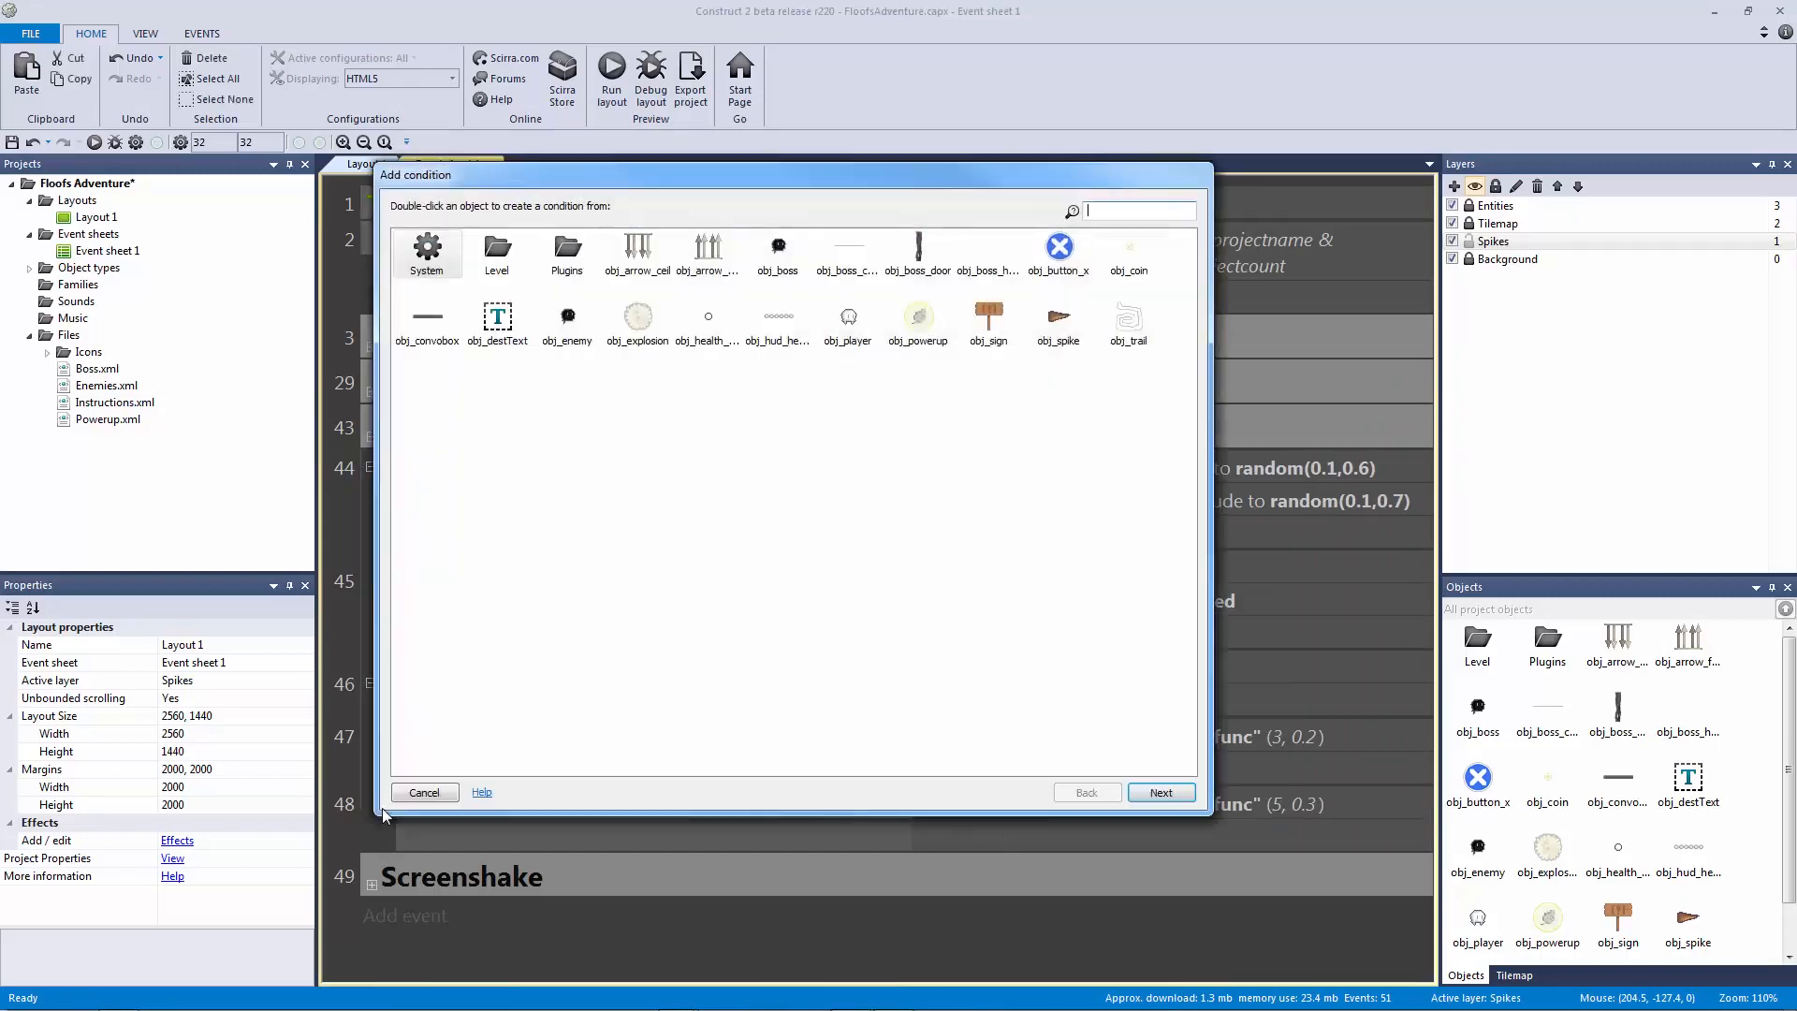
click(408, 795)
key(q)
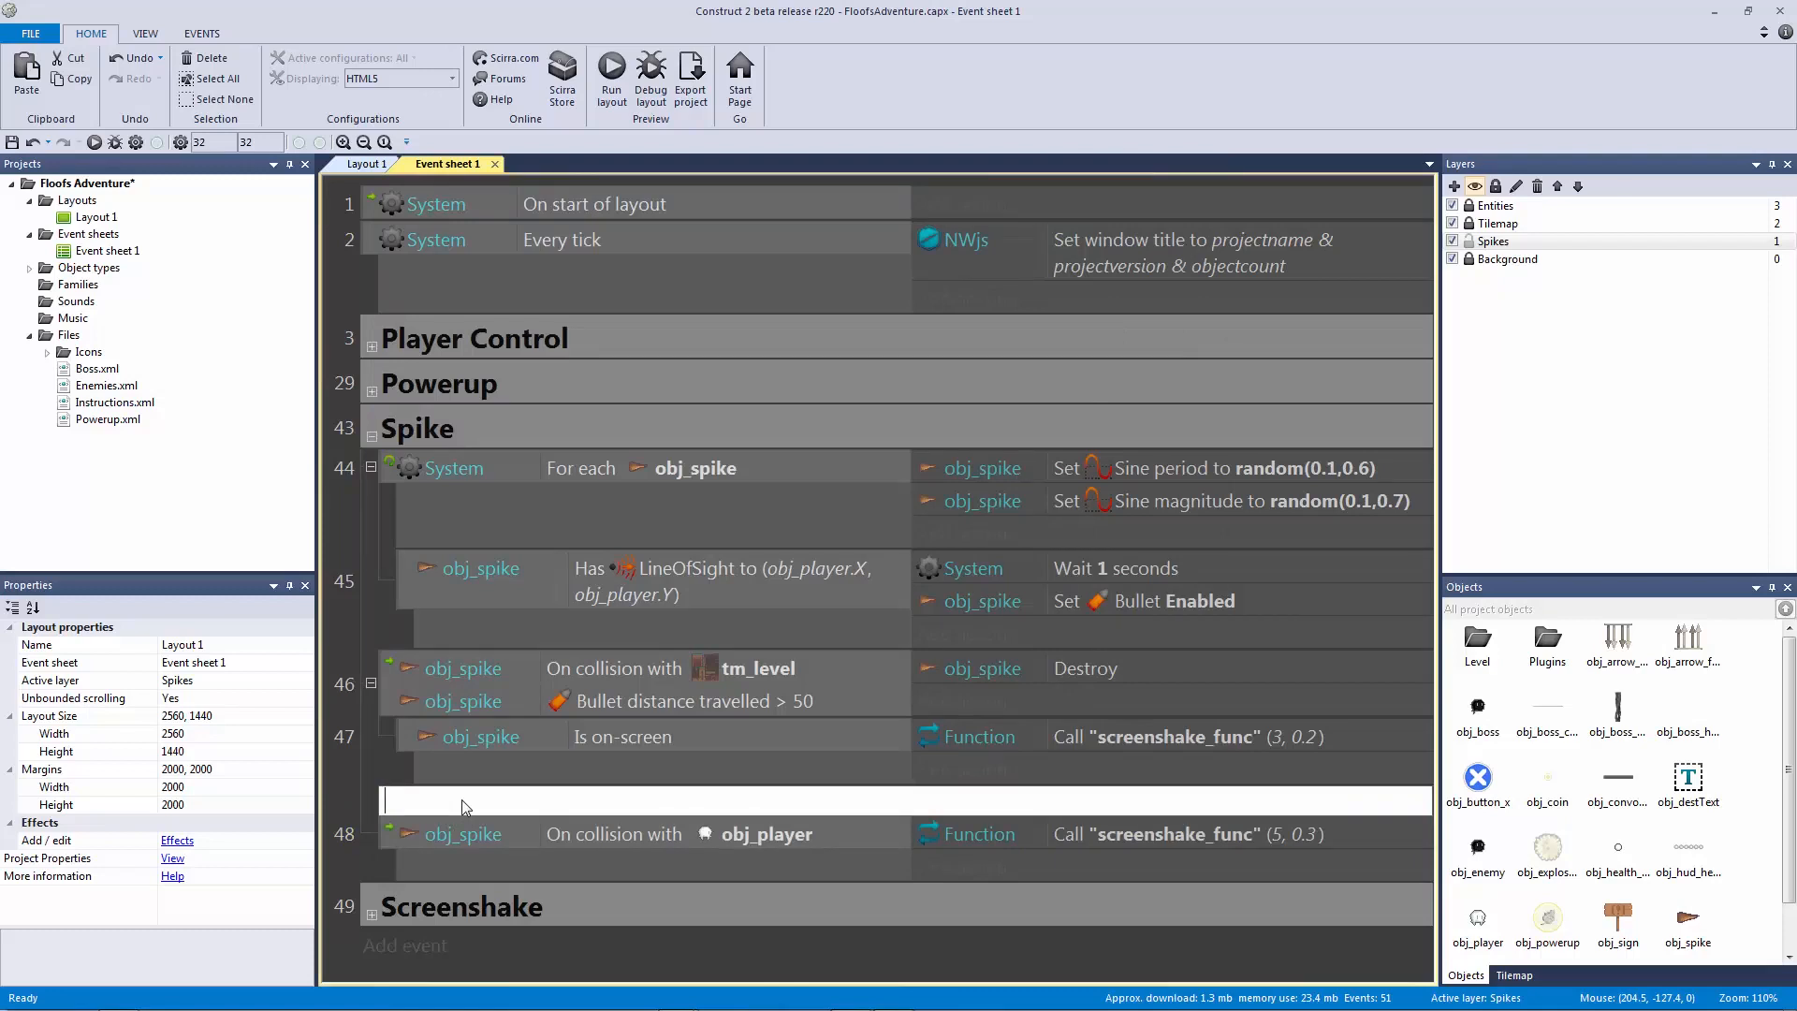
text(Lose health function)
key(Return)
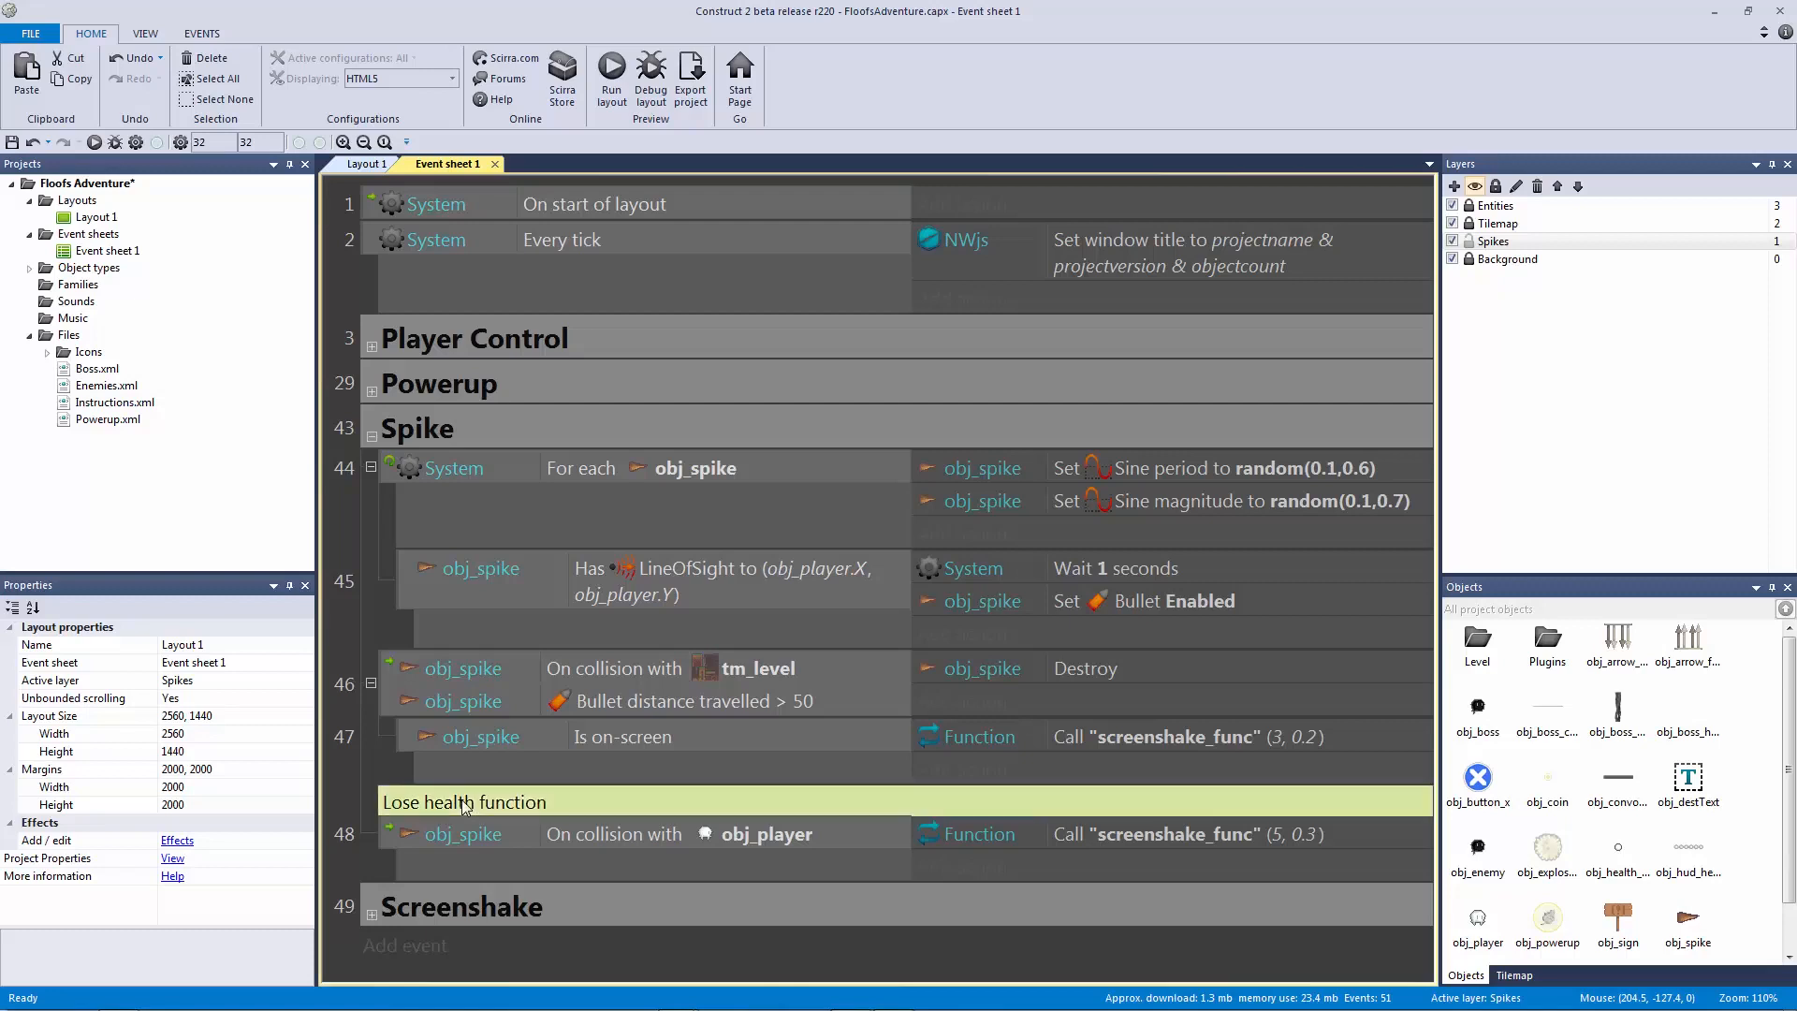
key(q)
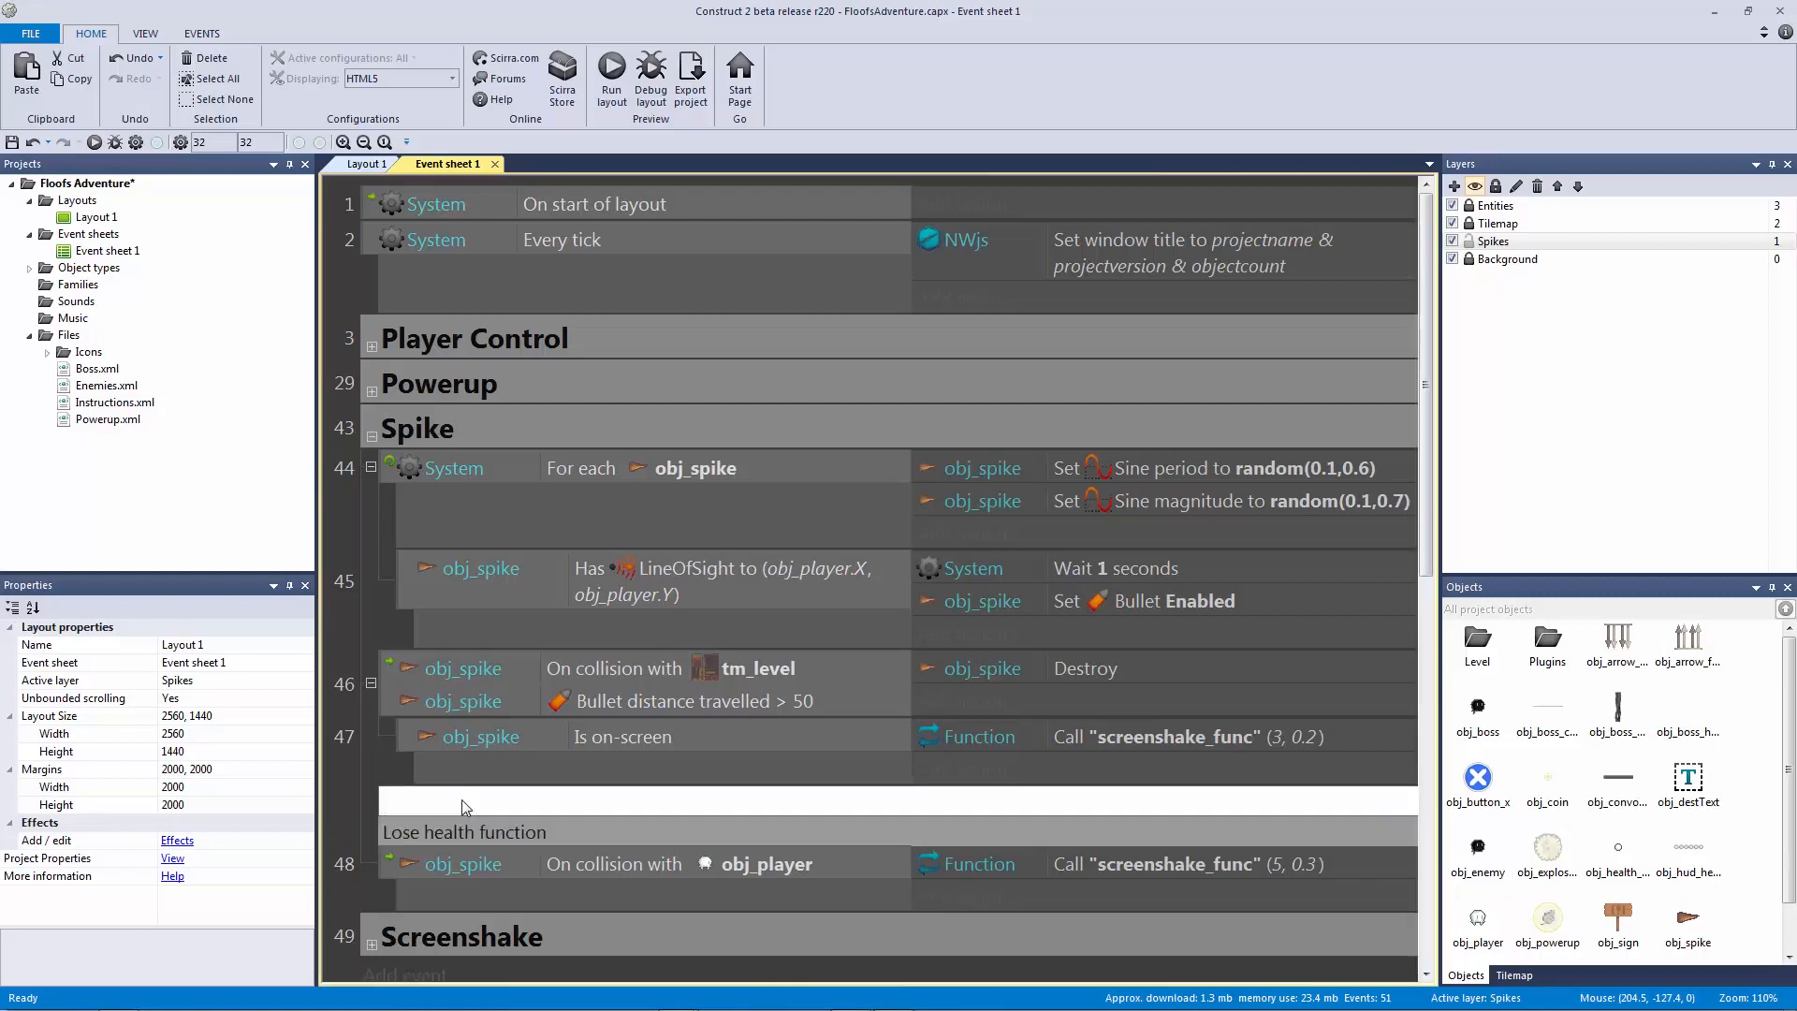
text(Player Hurt Sound)
key(Return)
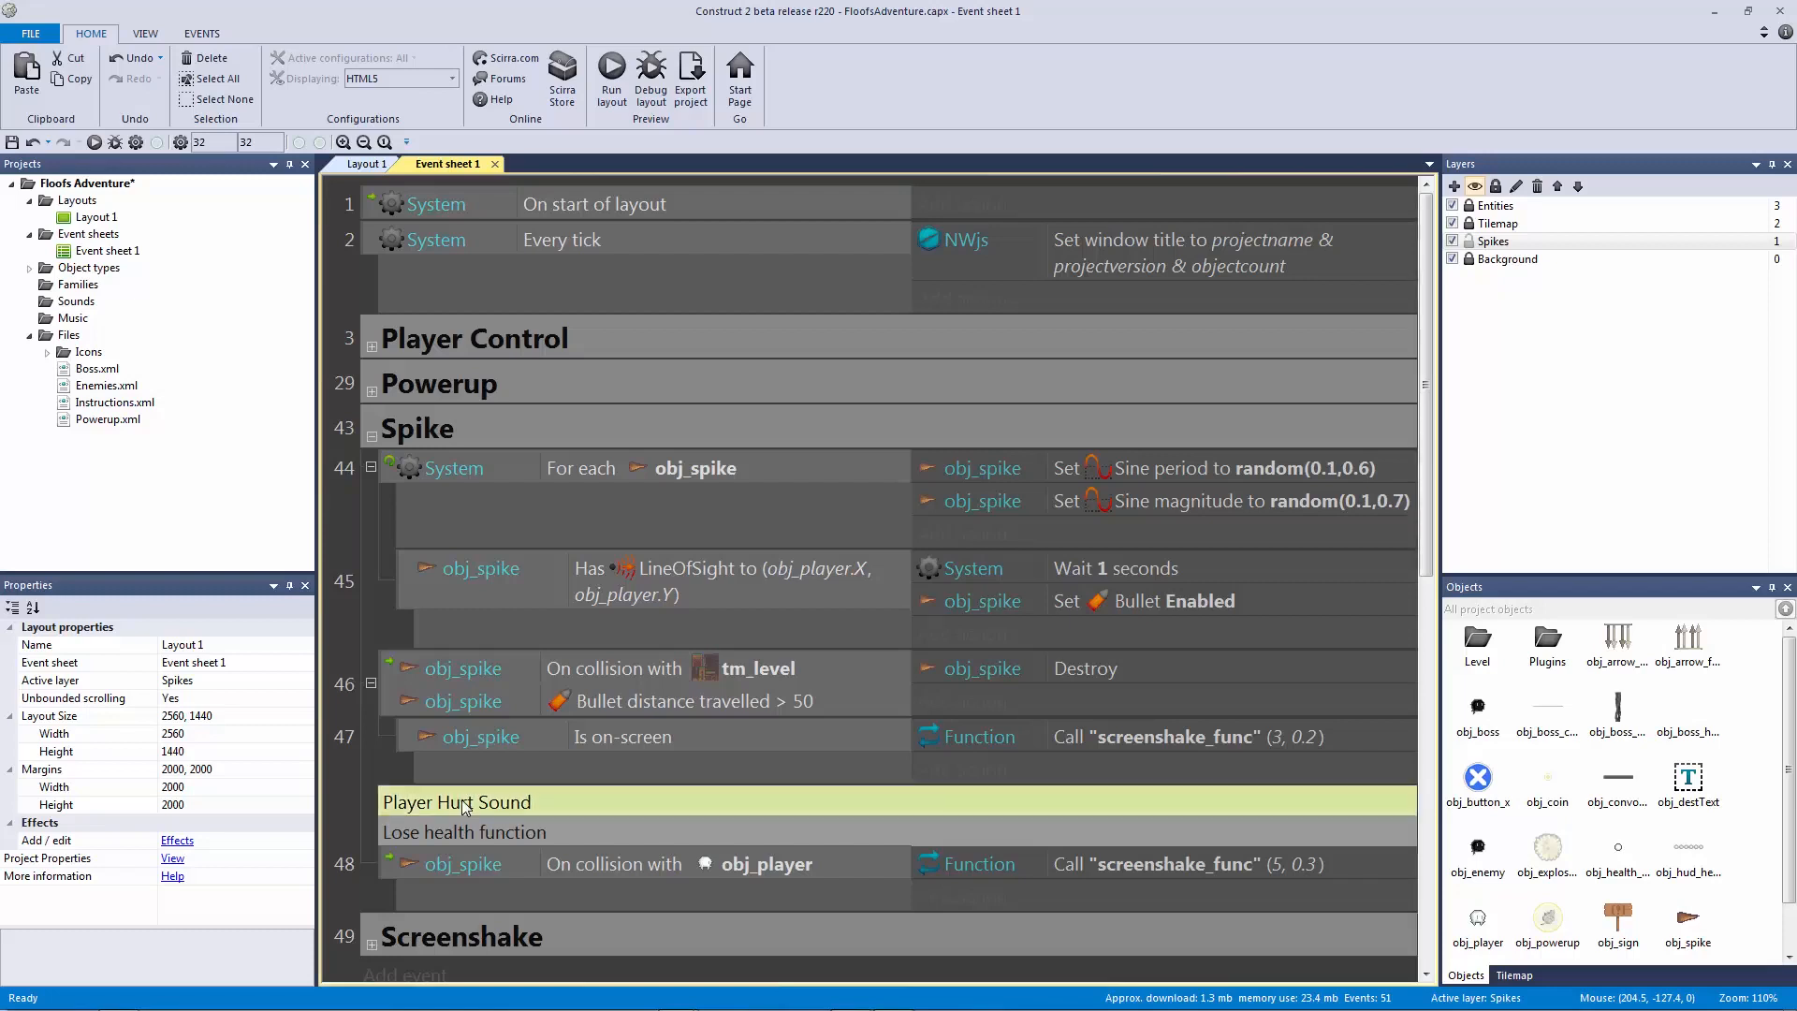
Step: Bookmark the Player Hurt Sound comment with Ctrl+F2
click(408, 854)
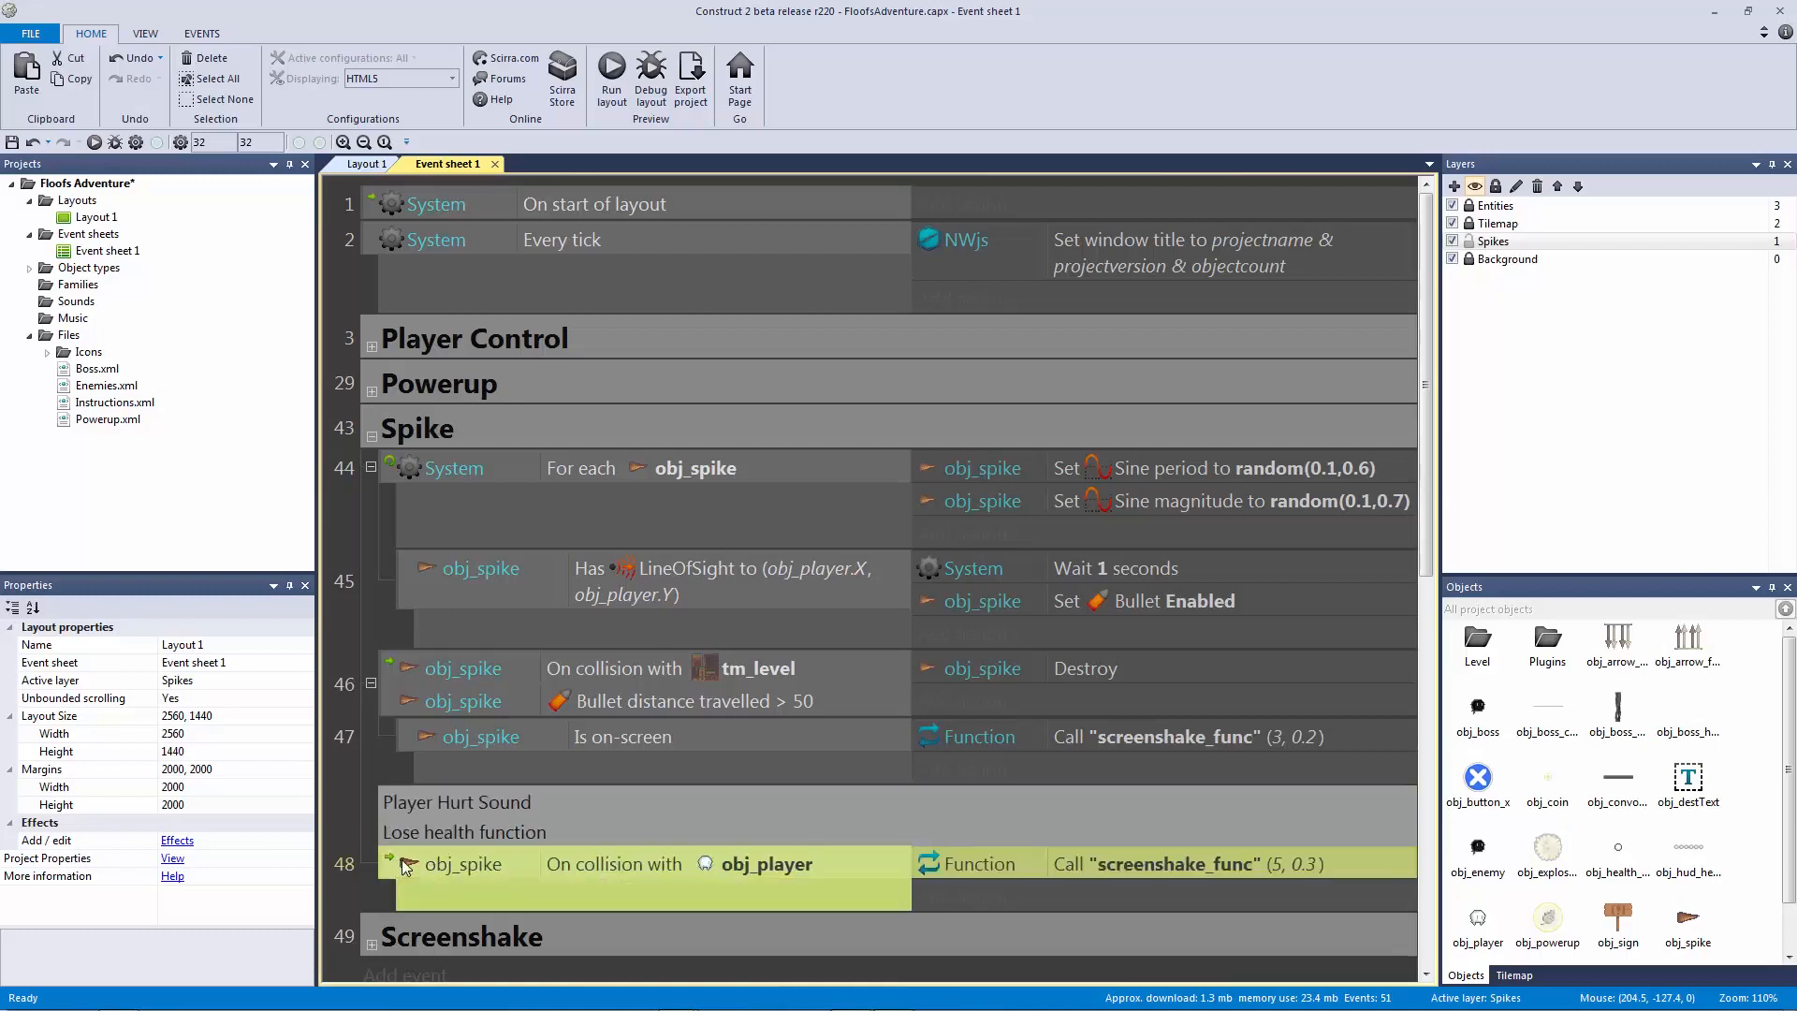
key(q)
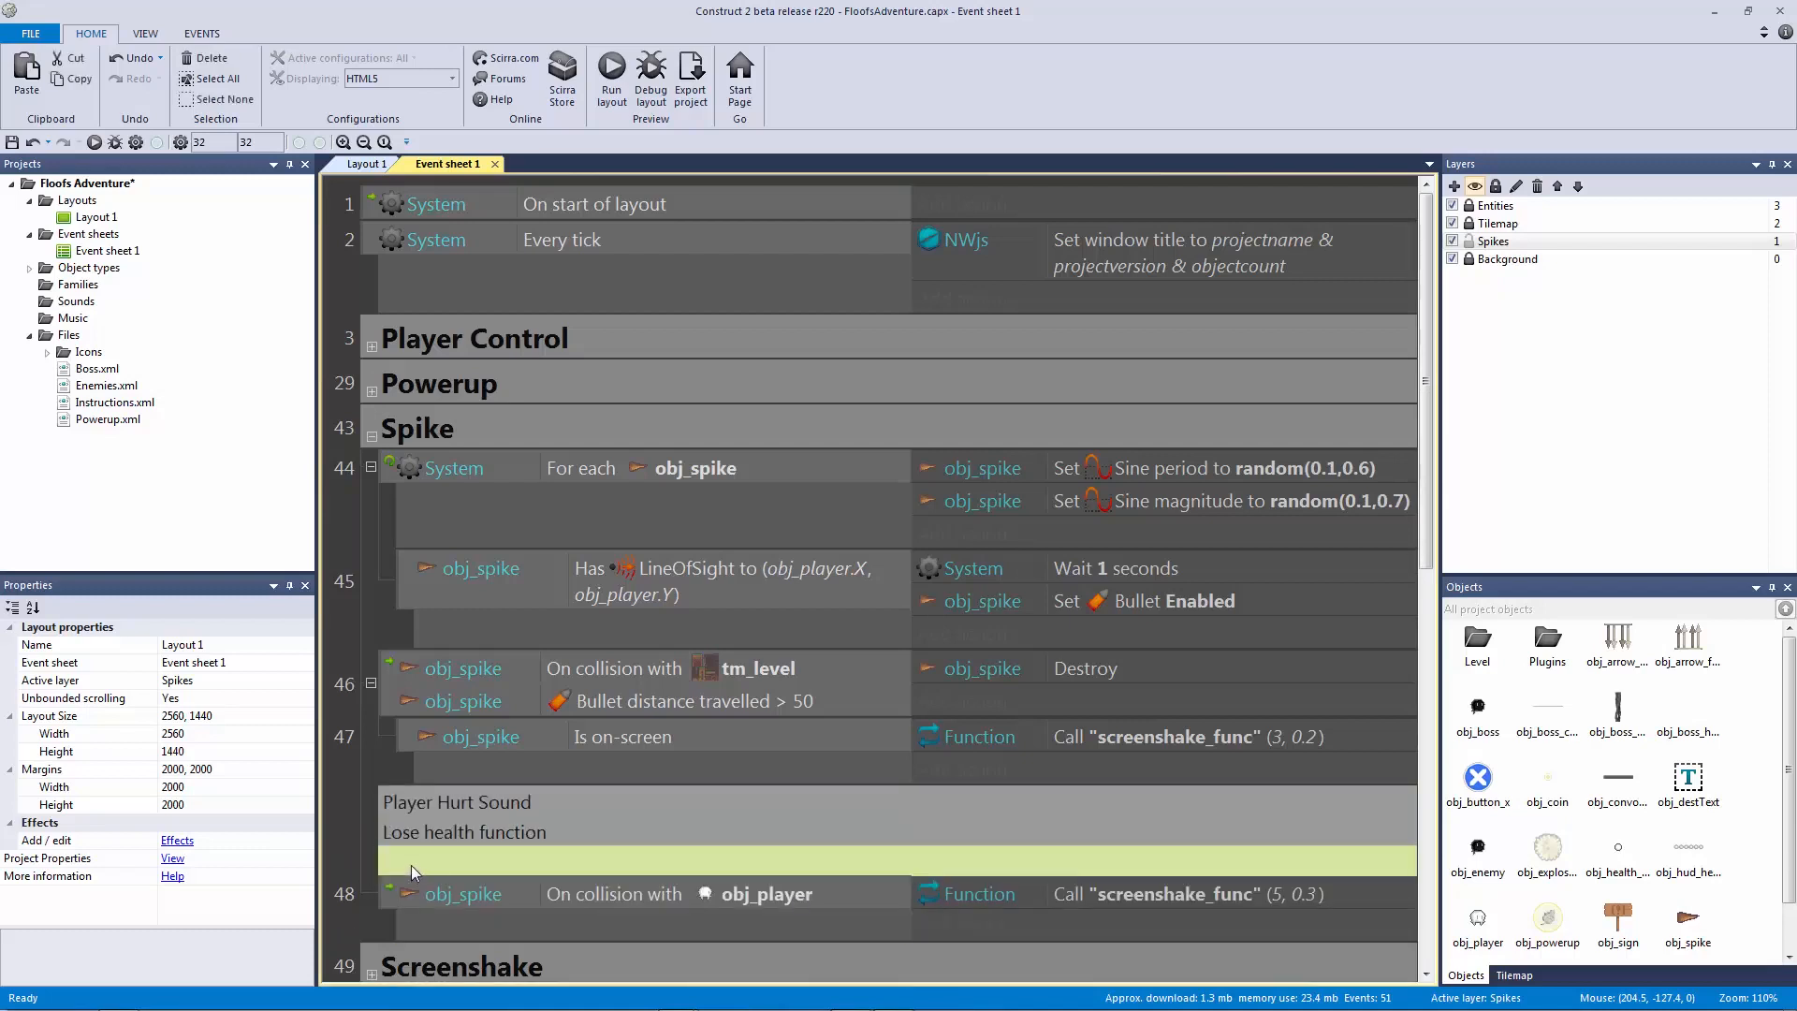
click(412, 867)
click(491, 829)
click(541, 803)
scroll(575, 803, down, 3)
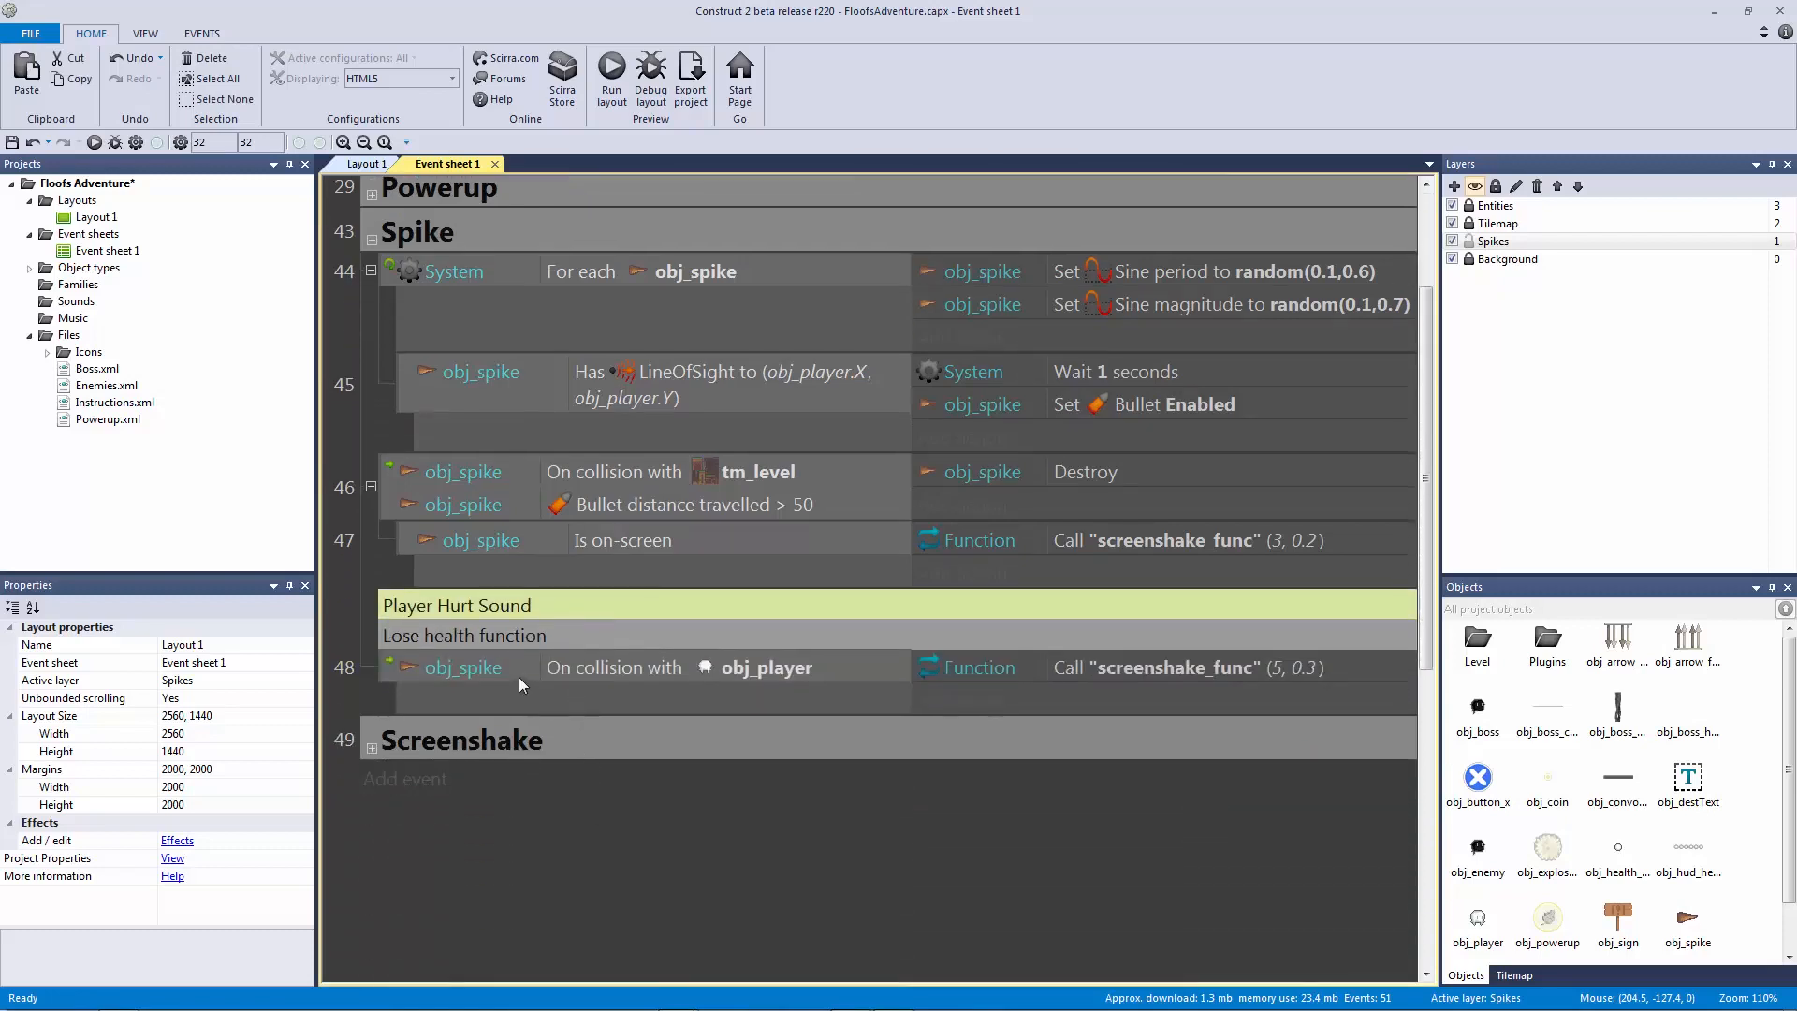
key(ctrl+F2)
click(483, 644)
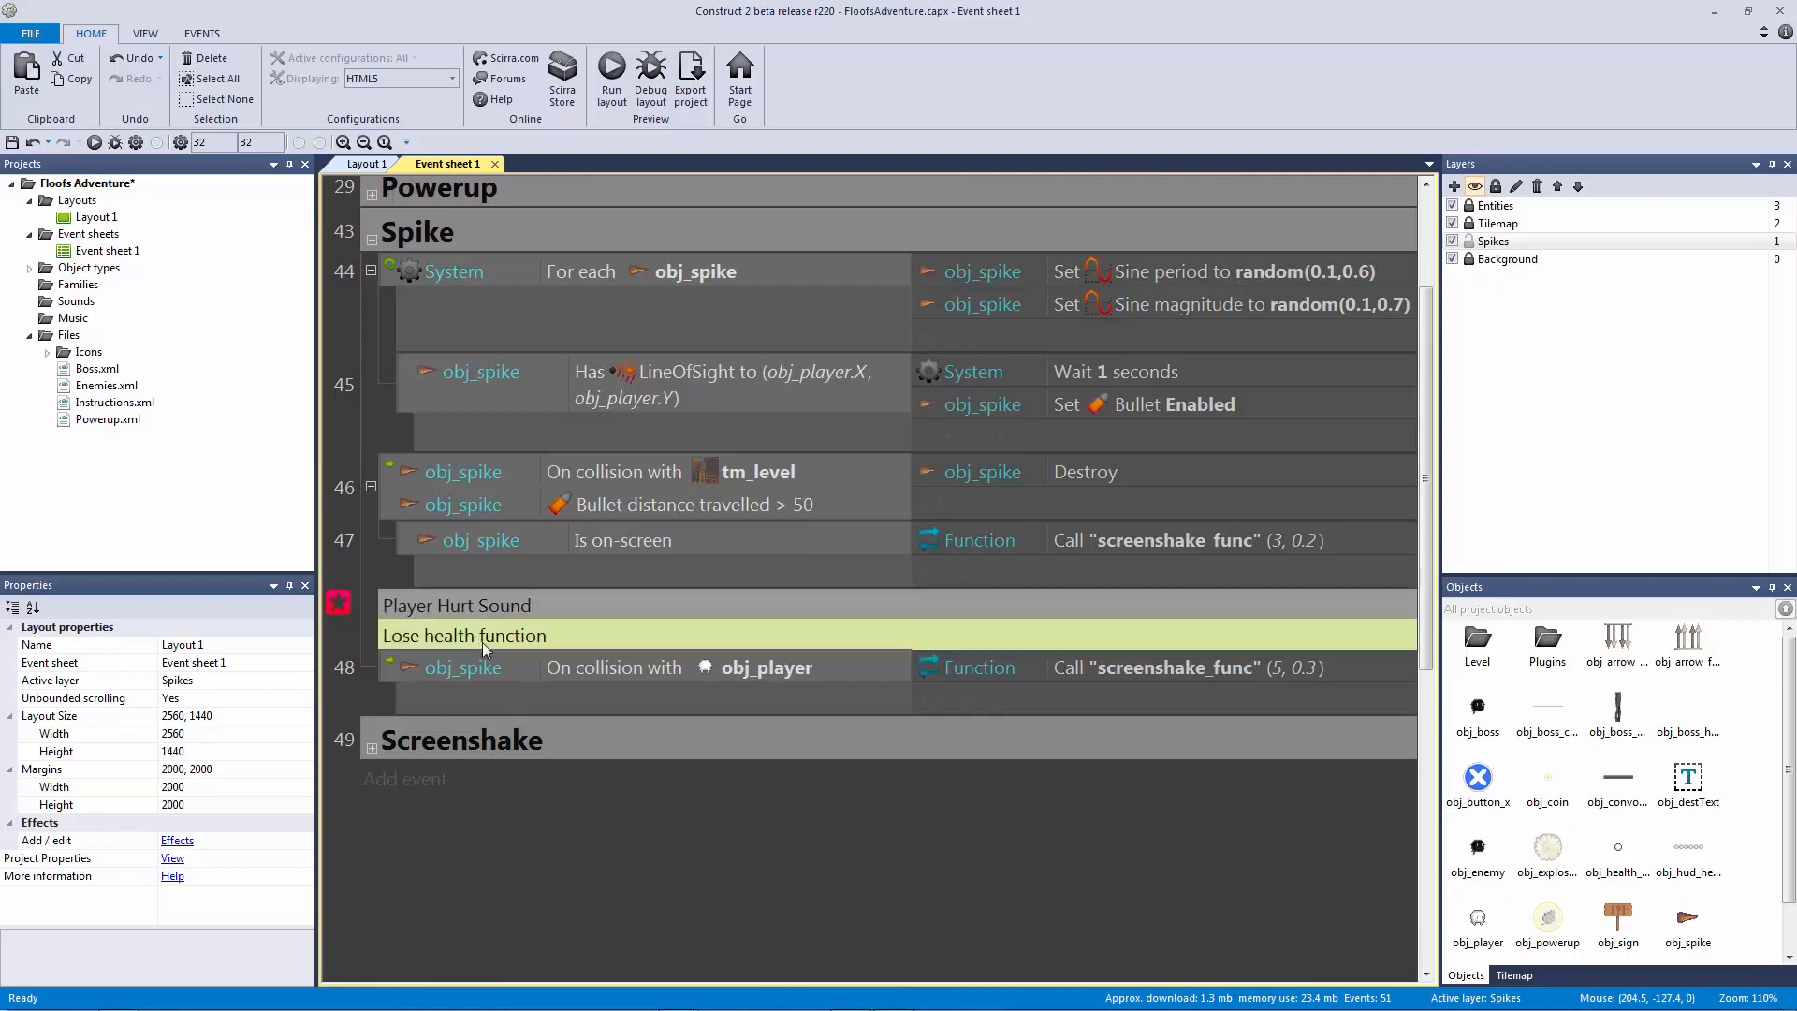
click(500, 605)
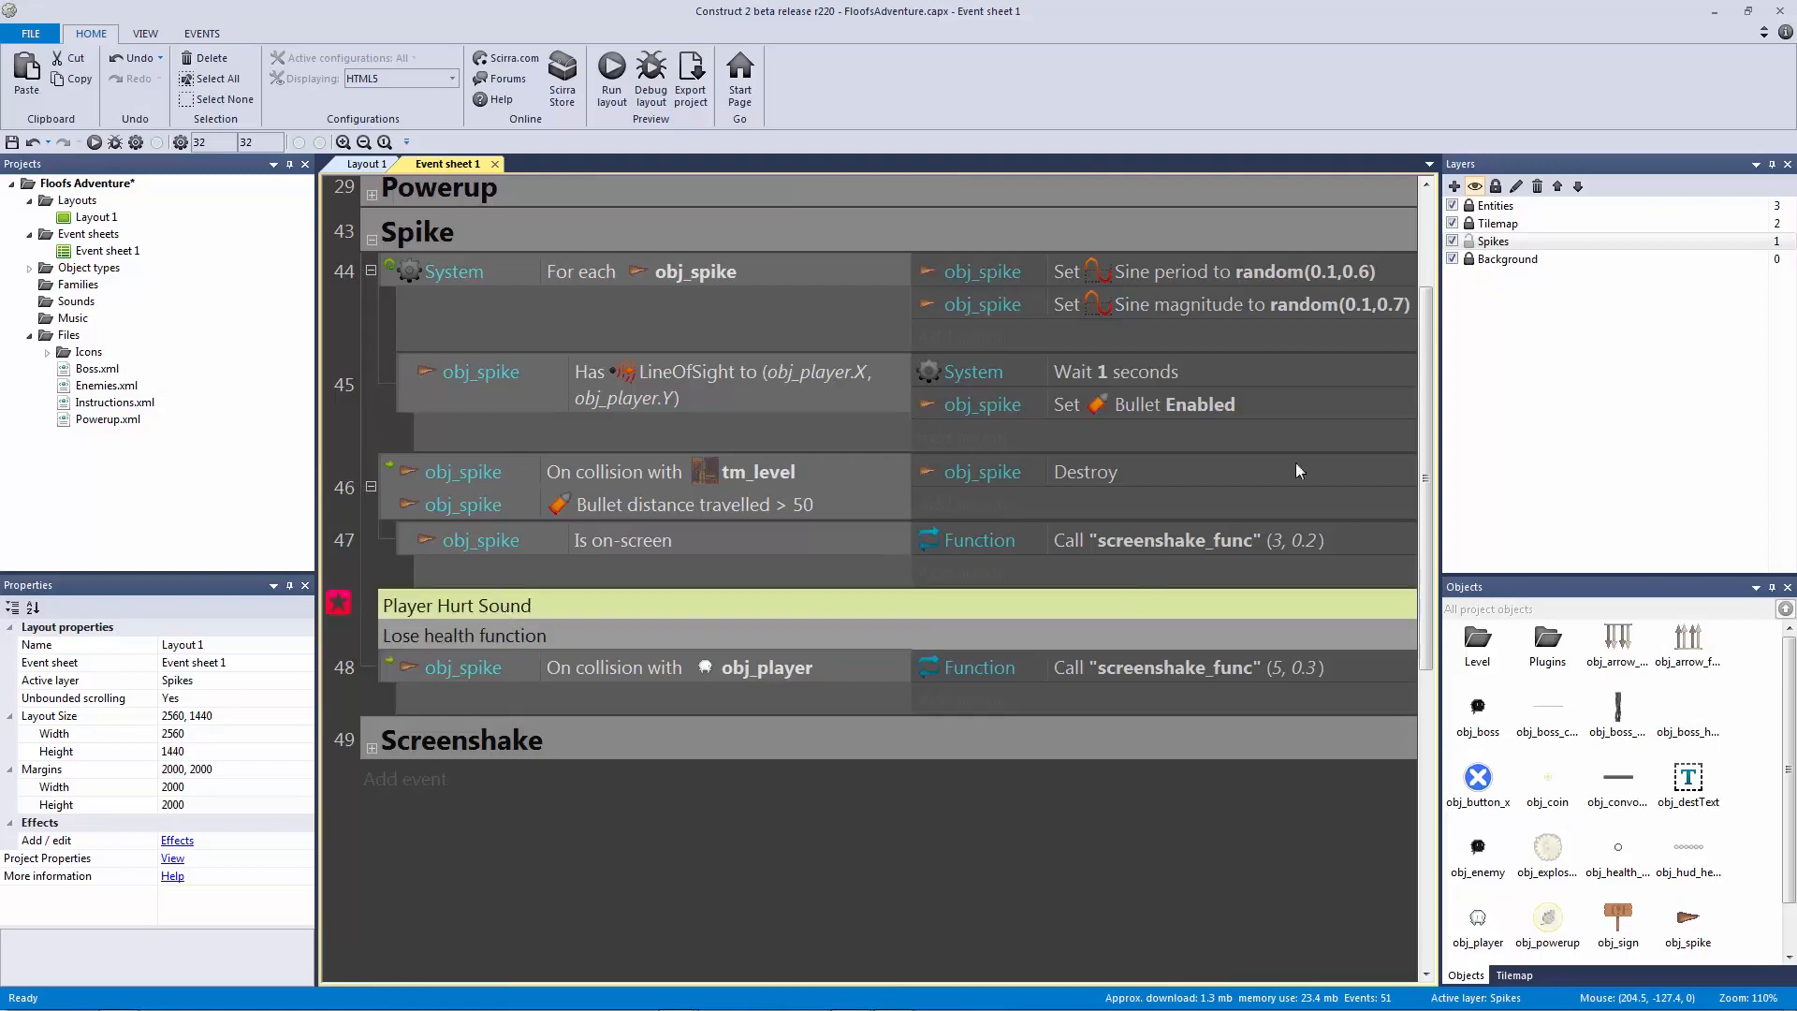
Step: Show the Bookmarks Bar and jump to the bookmarked Player Hurt Sound comment
click(140, 33)
click(215, 57)
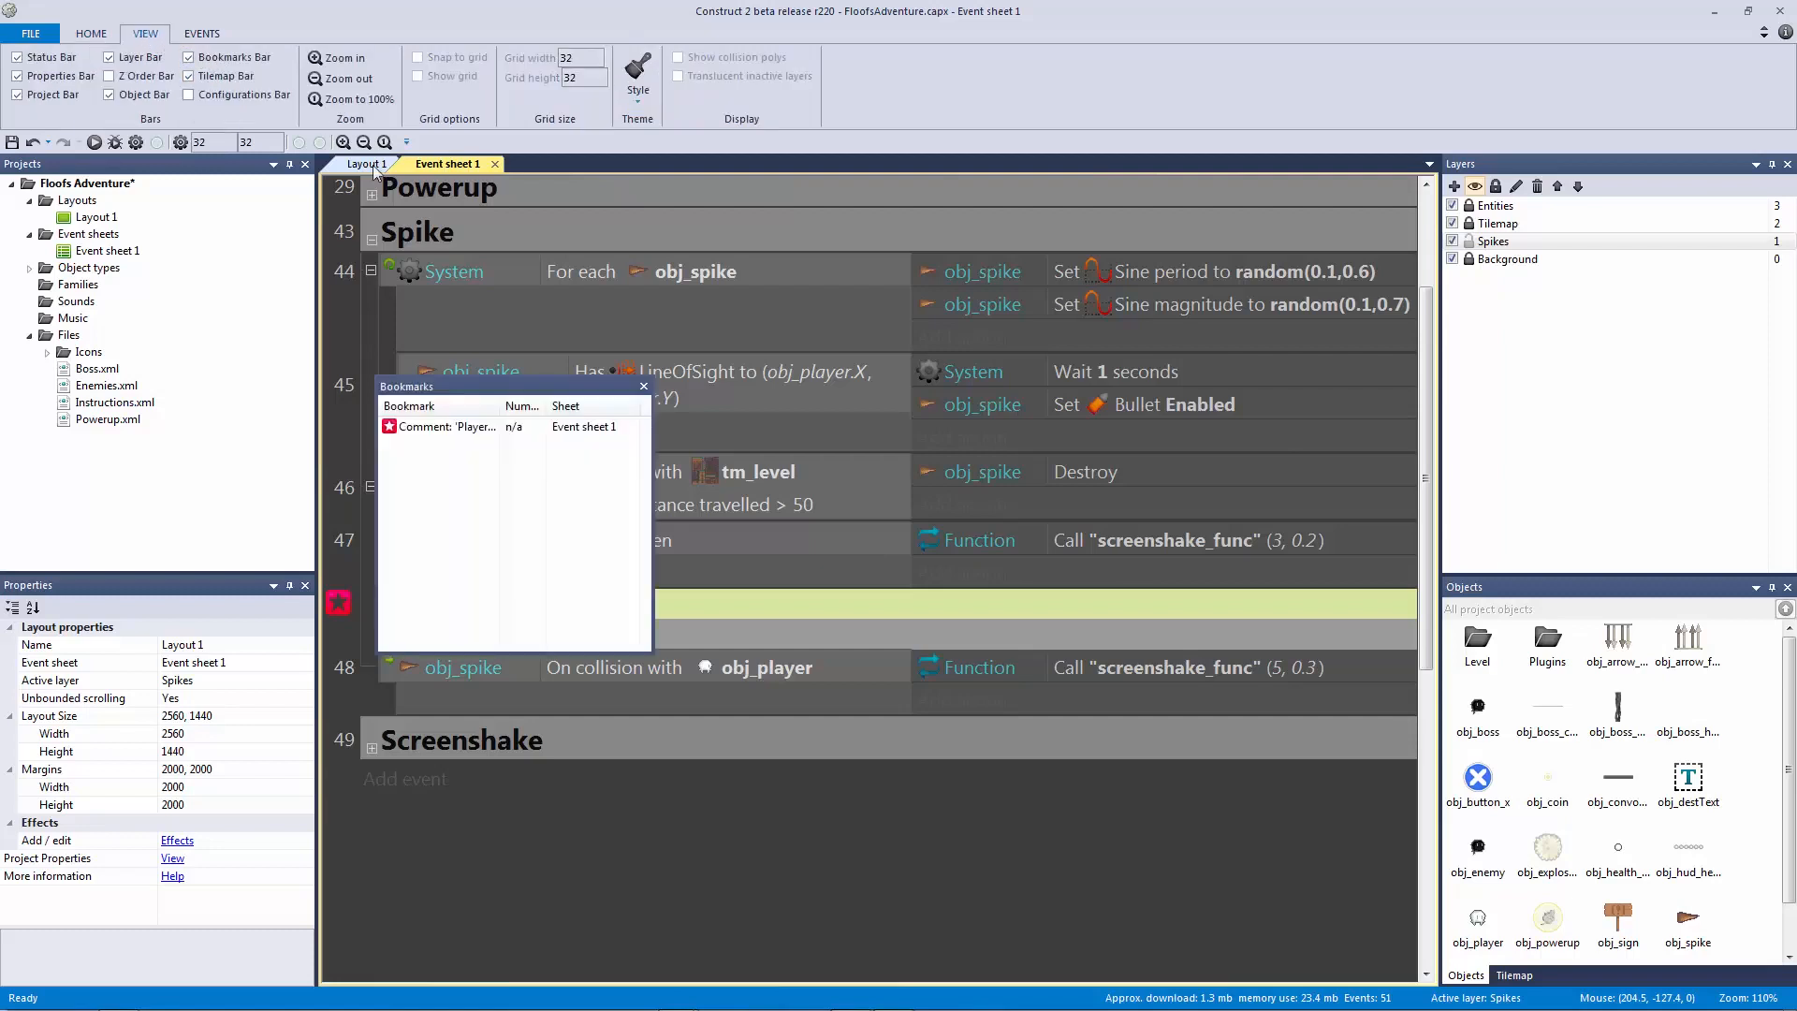
drag(462, 391, 1081, 448)
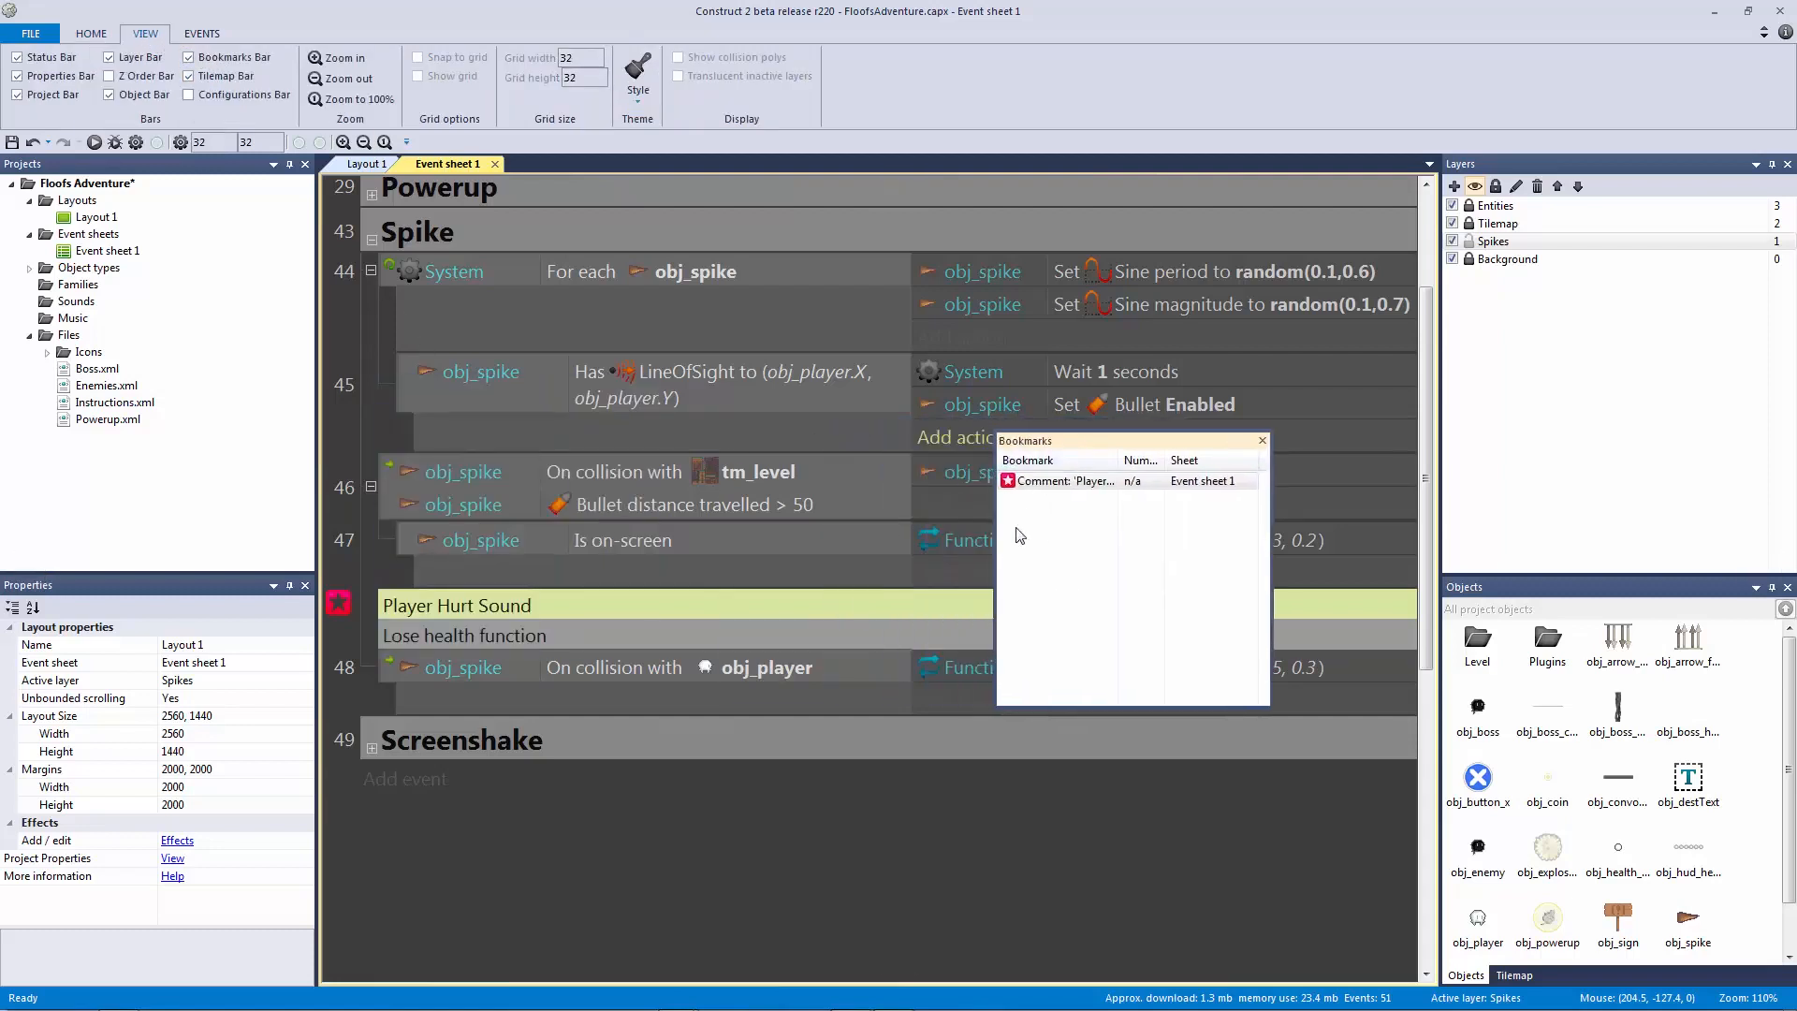
double_click(1067, 481)
scroll(562, 260, up, 3)
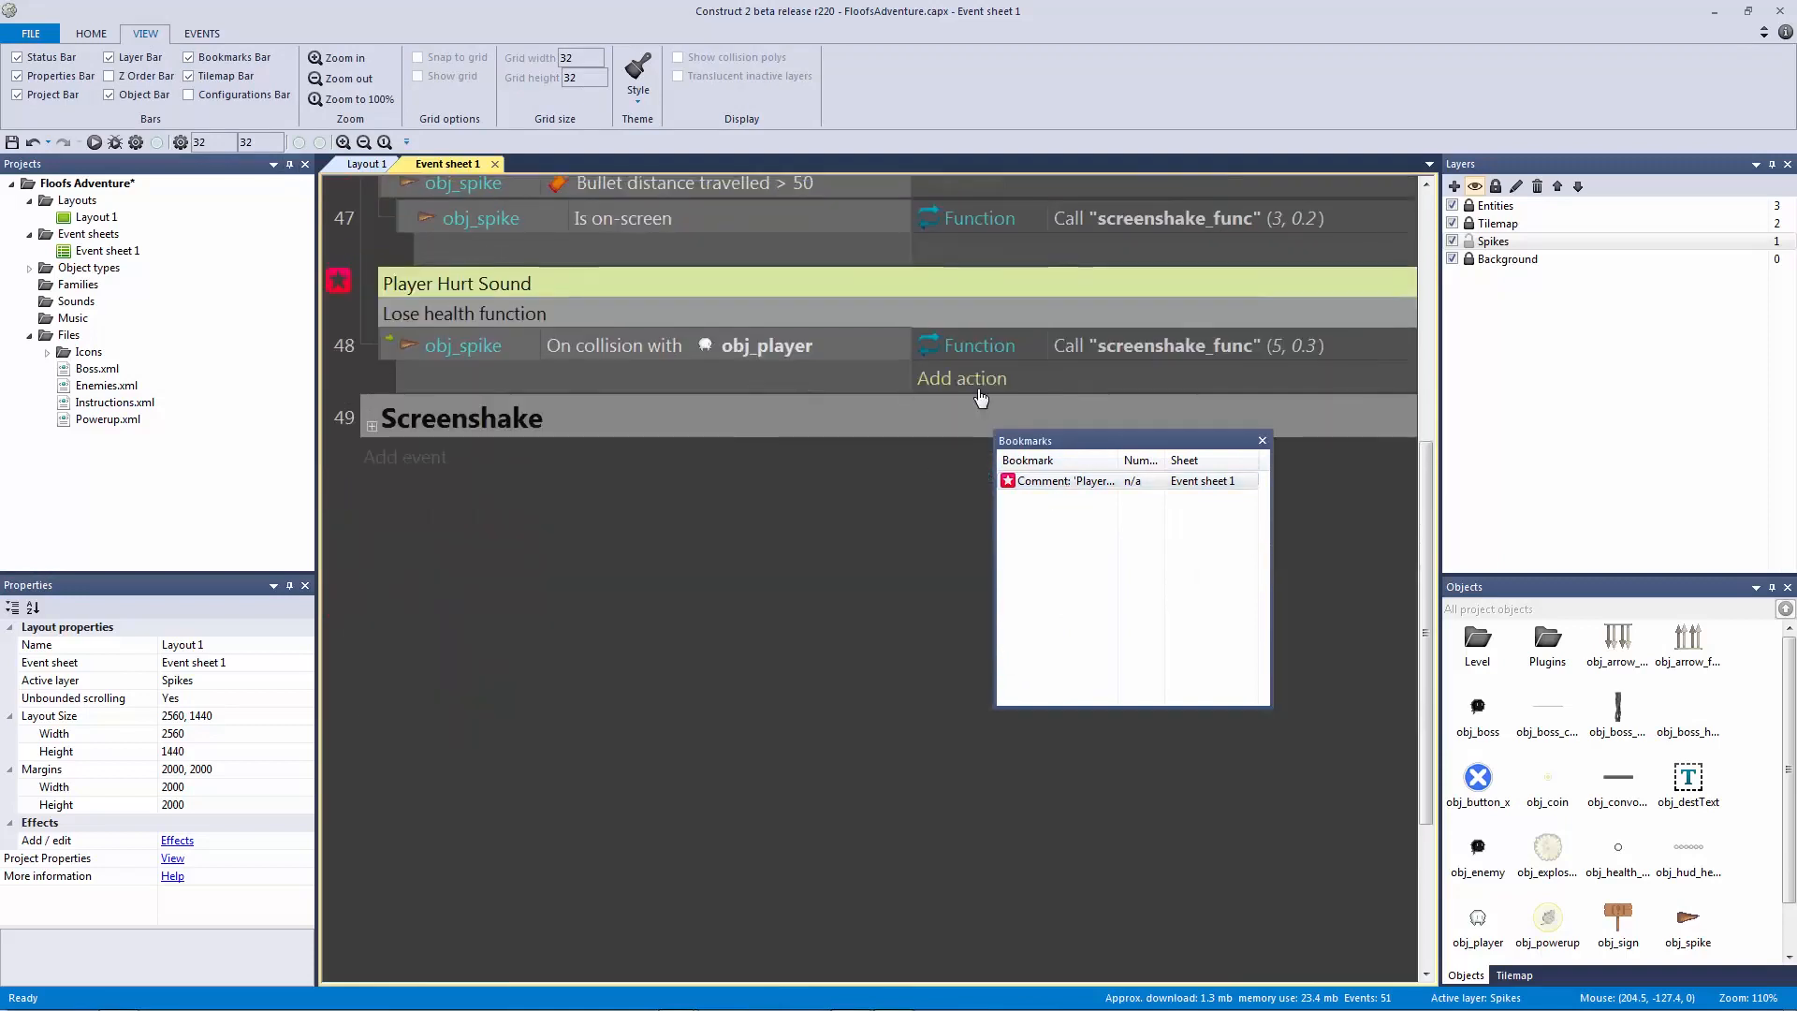
Step: Close the Bookmarks Bar and remove the bookmark from the Player Hurt Sound comment
click(1261, 440)
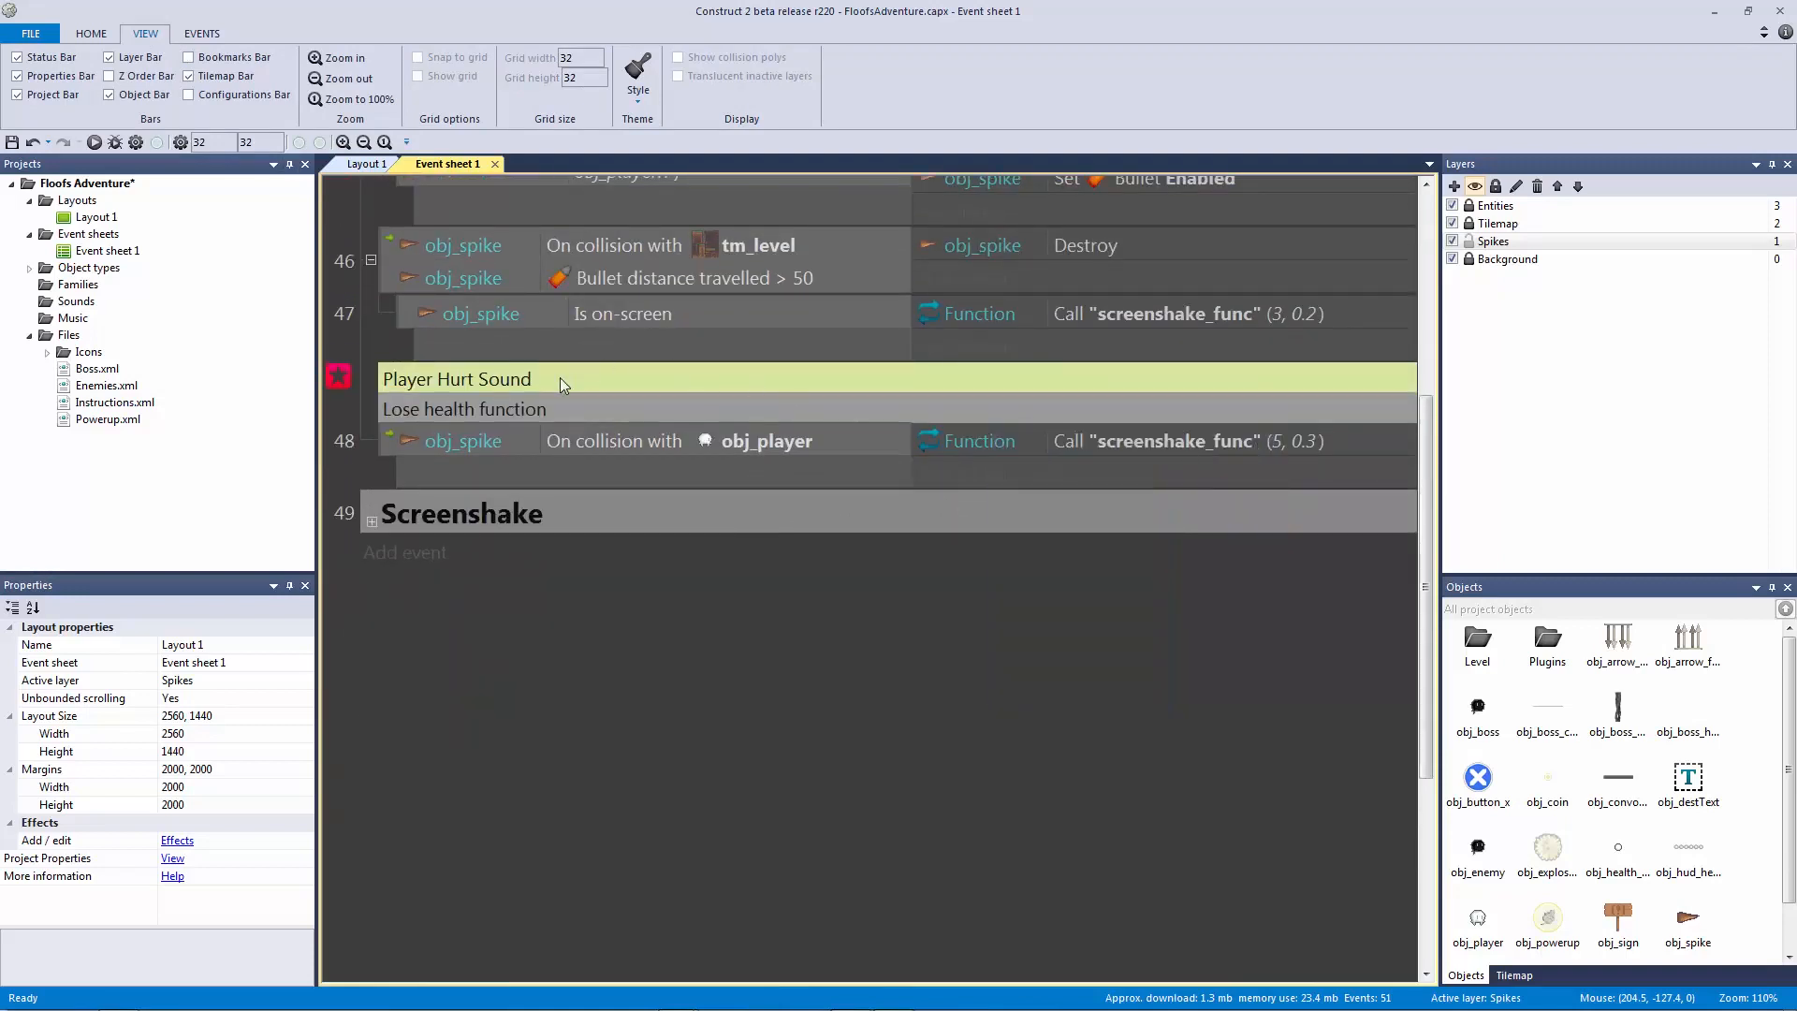
key(ctrl+F2)
click(556, 406)
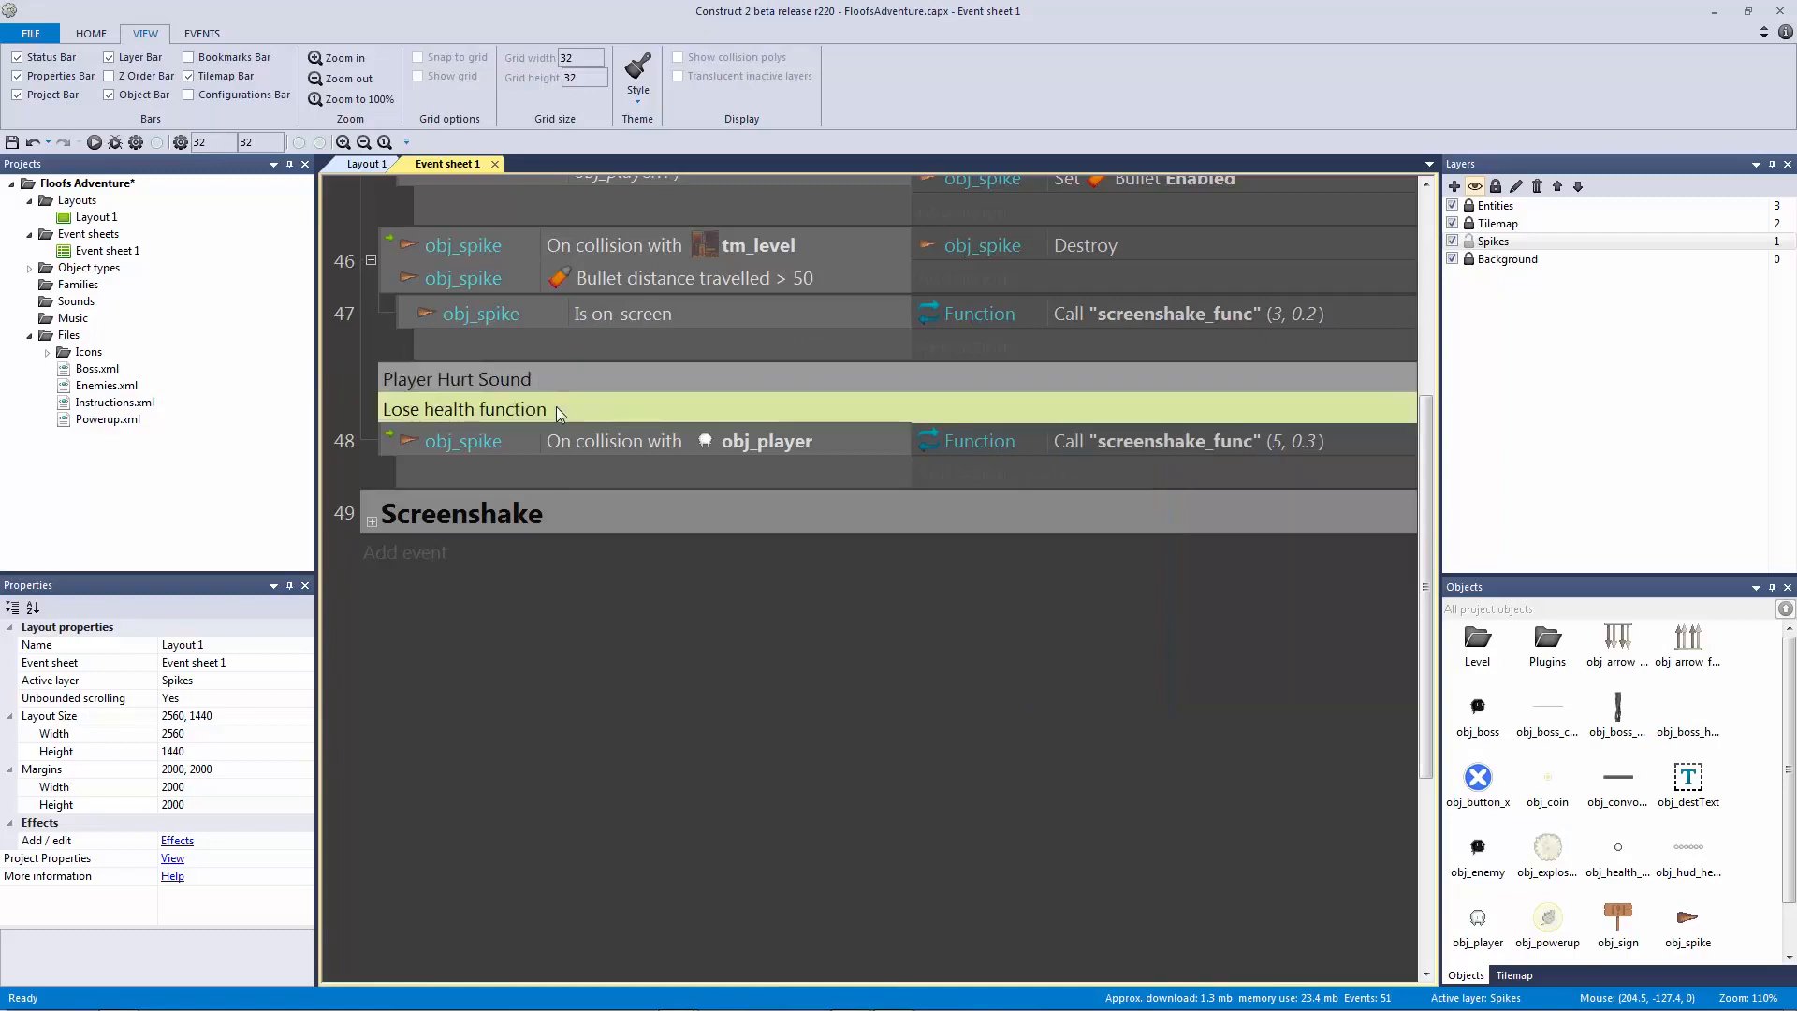
scroll(562, 410, up, 3)
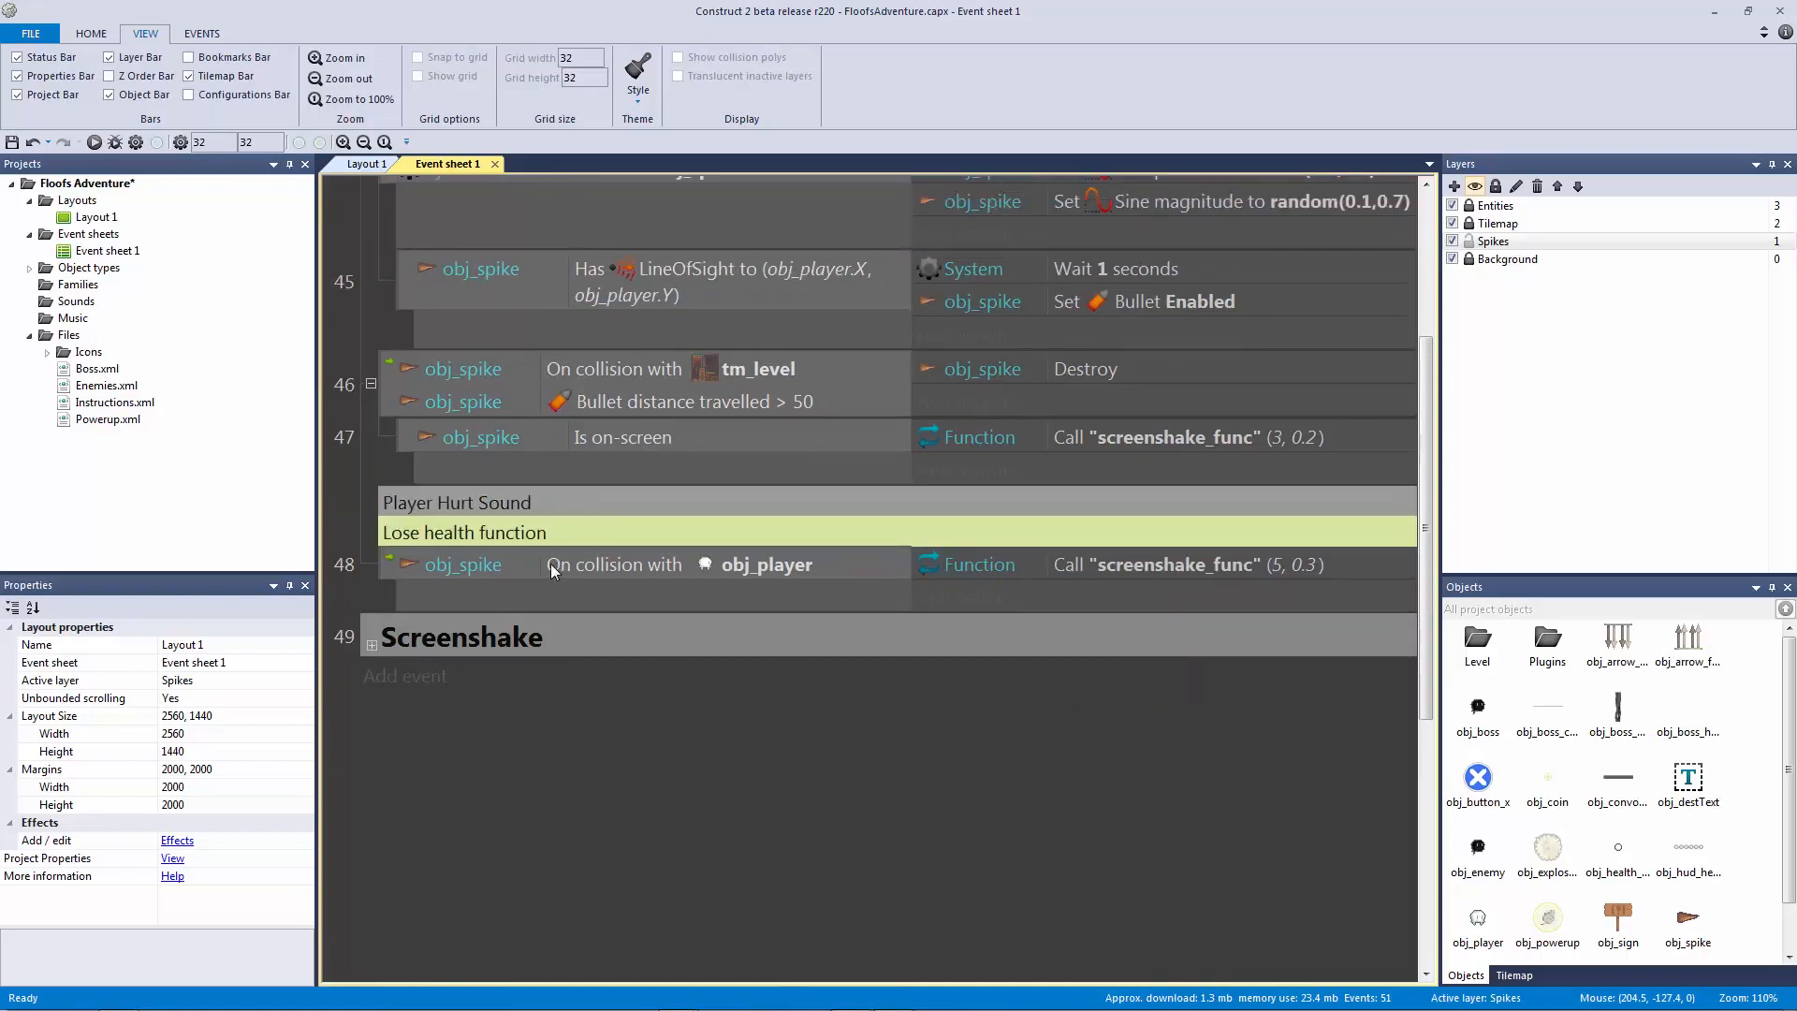
click(553, 567)
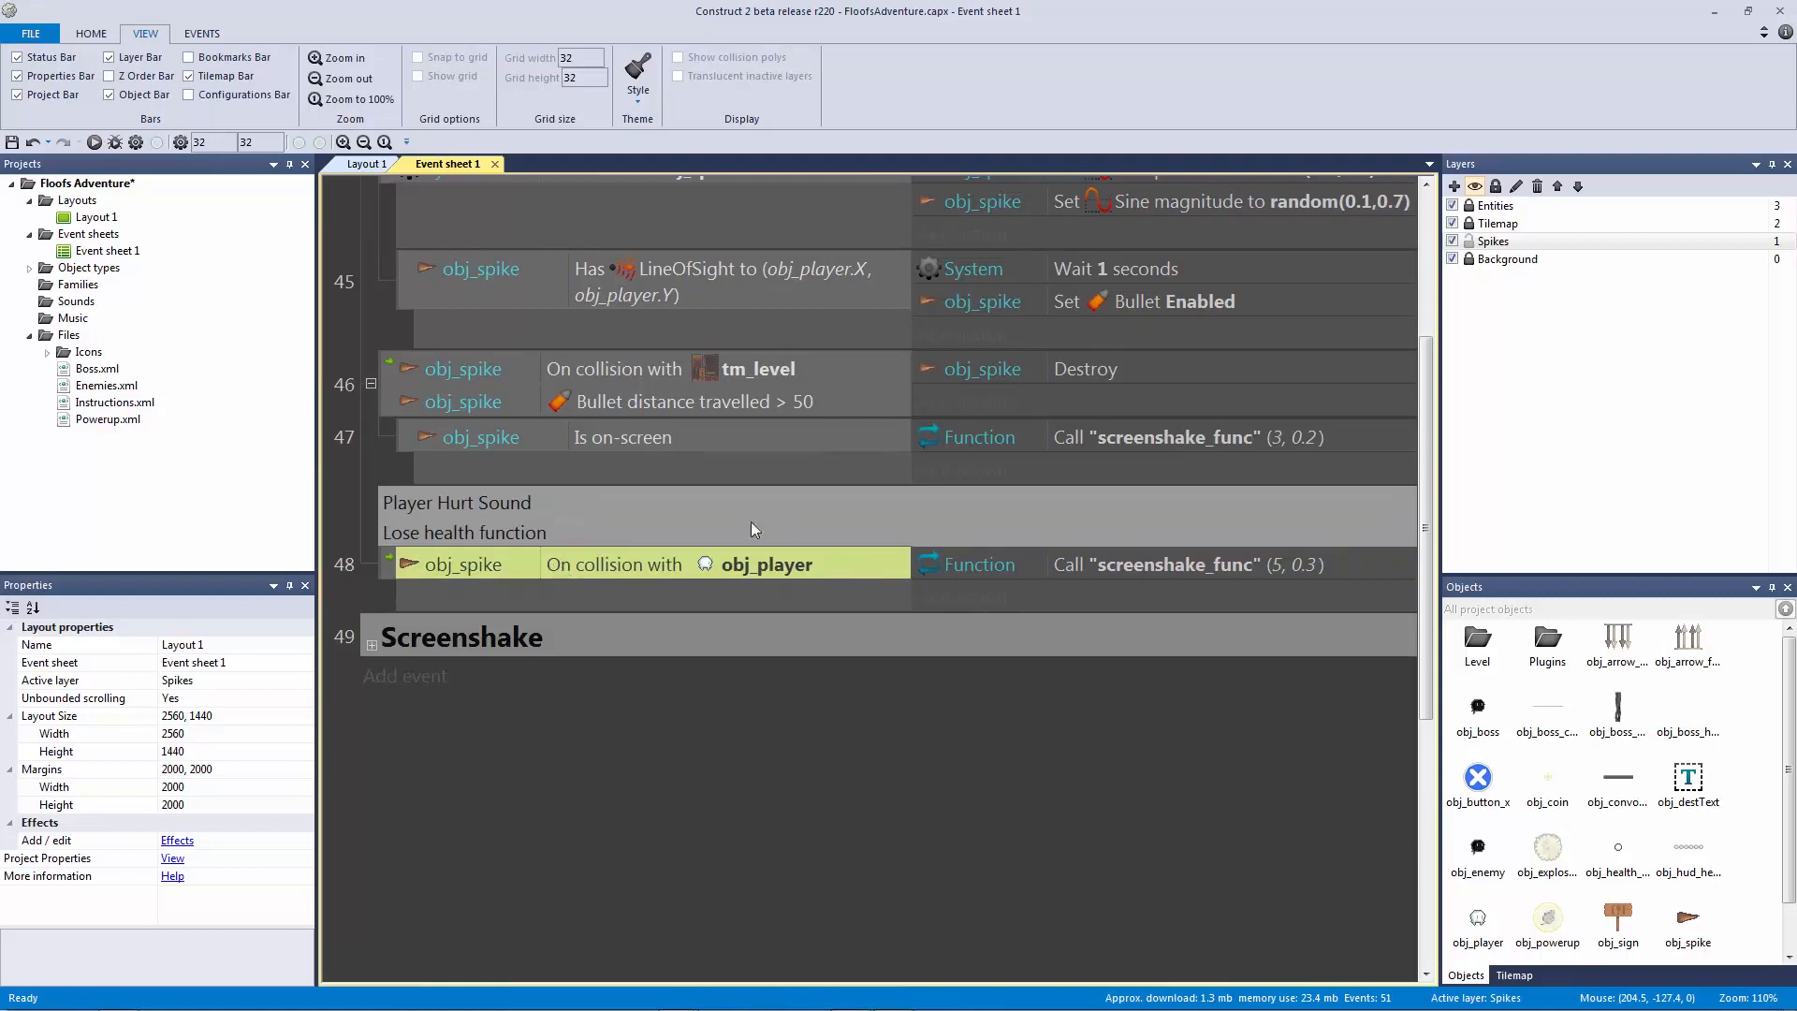
click(711, 508)
ctrl+click(698, 534)
click(1170, 564)
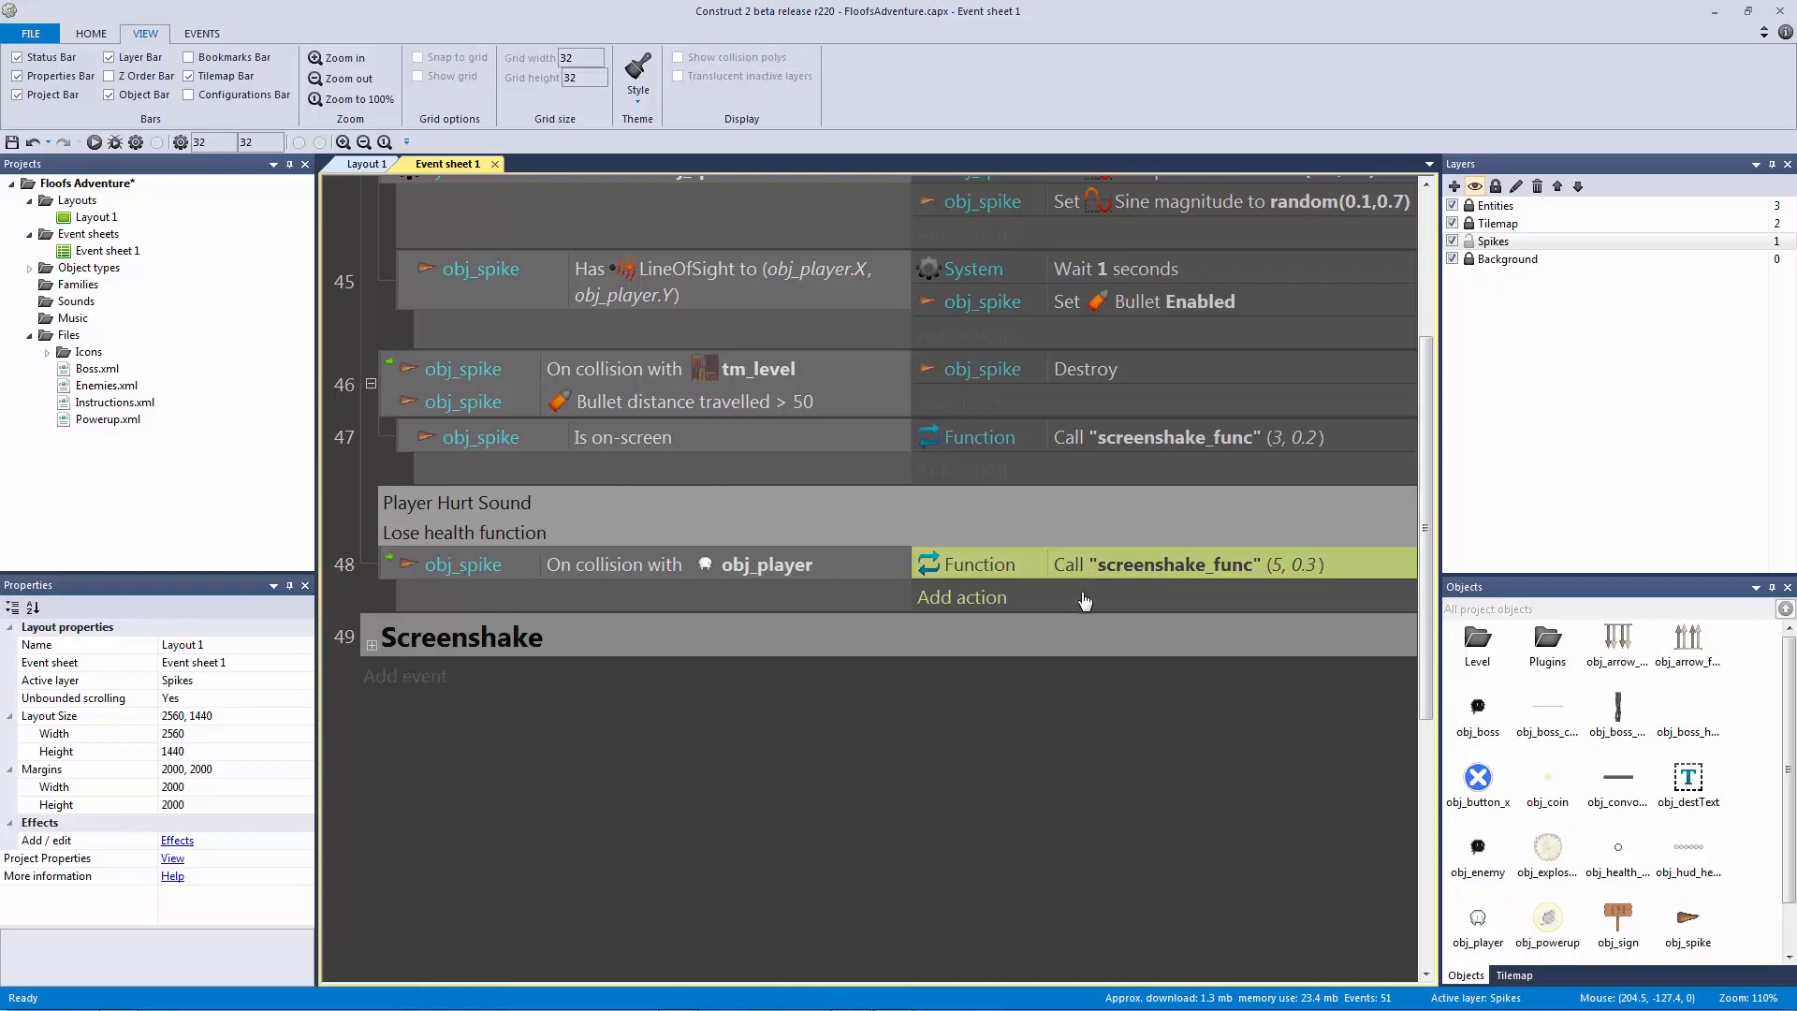
Step: Add an obj_player Flash action to event 48
click(1475, 922)
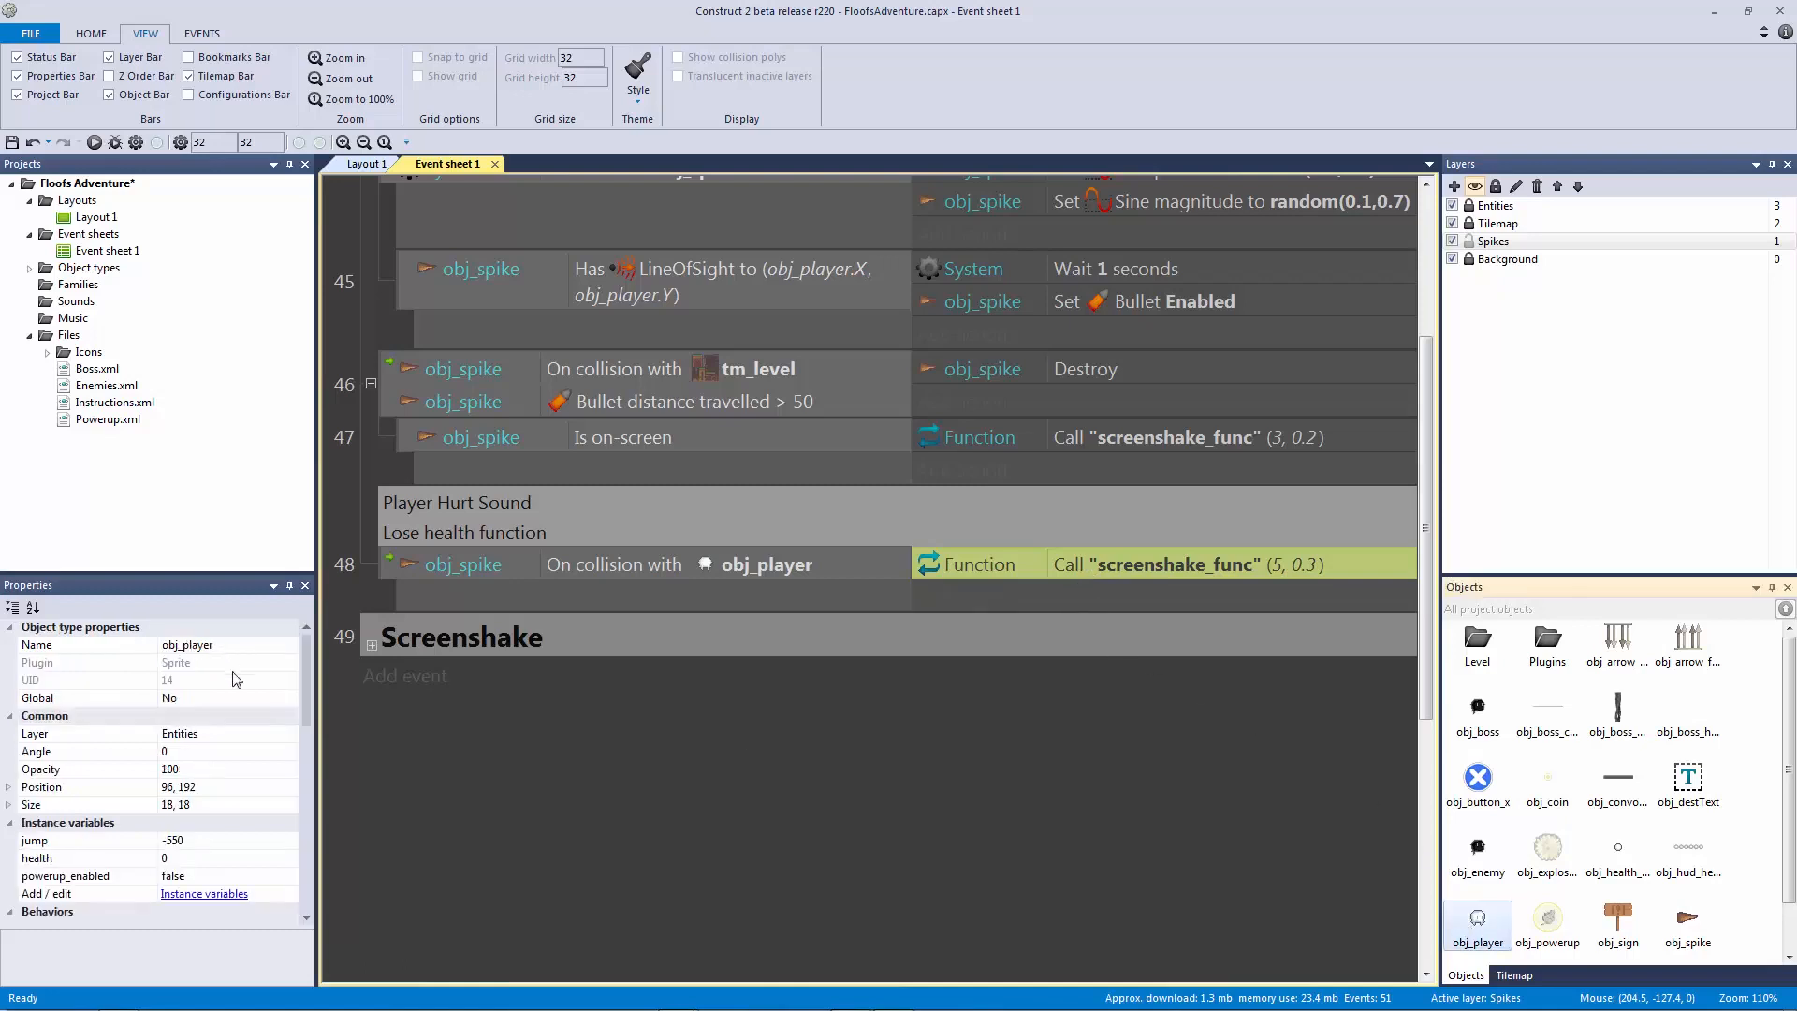
drag(301, 689, 309, 816)
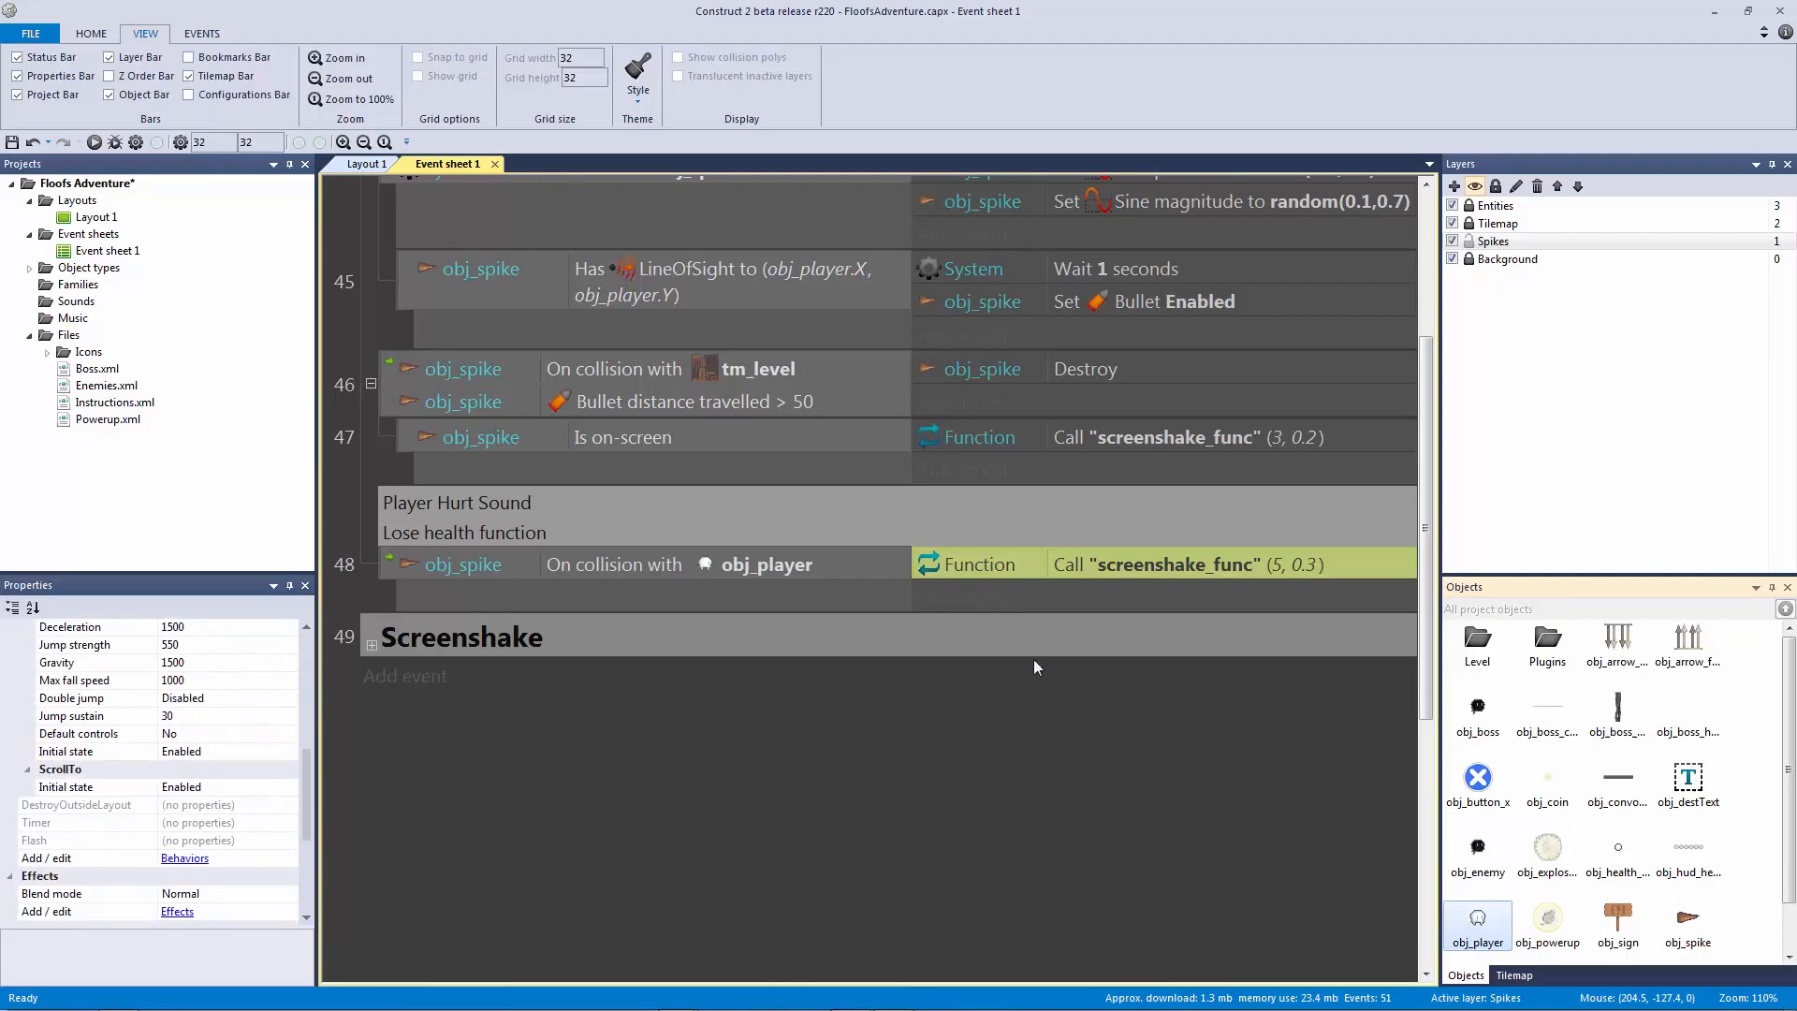
click(950, 599)
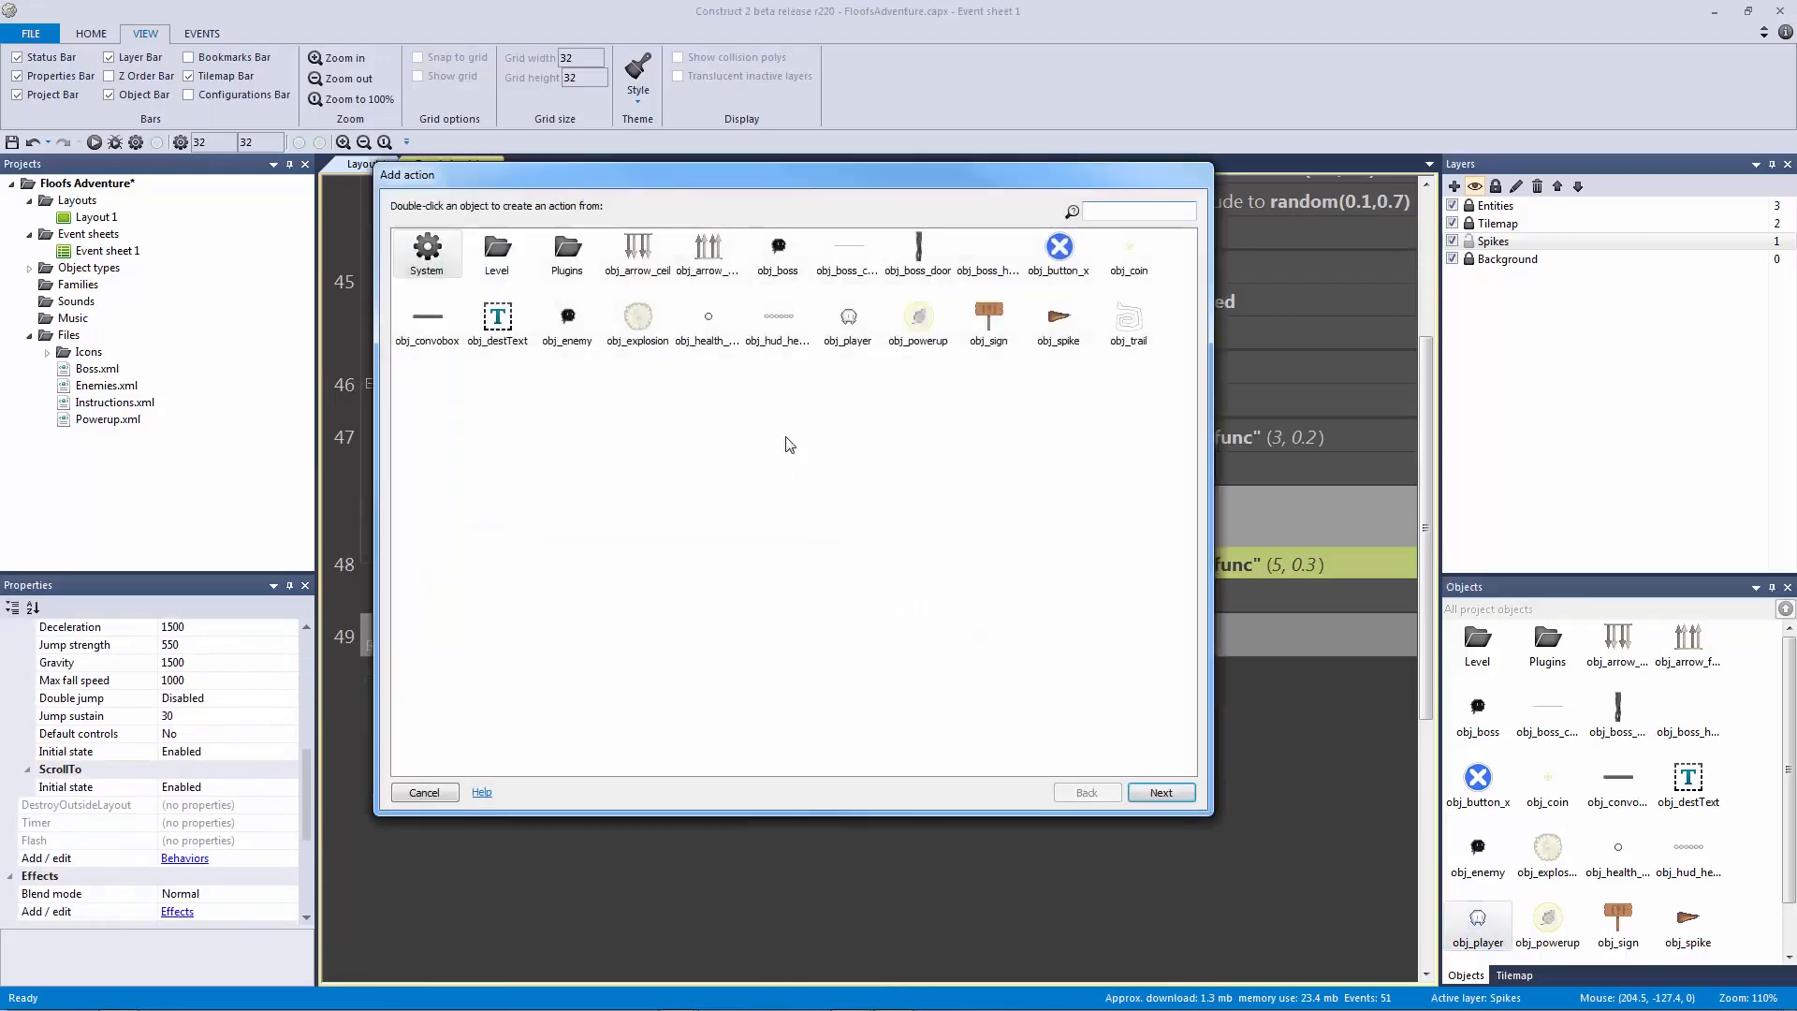
double_click(847, 319)
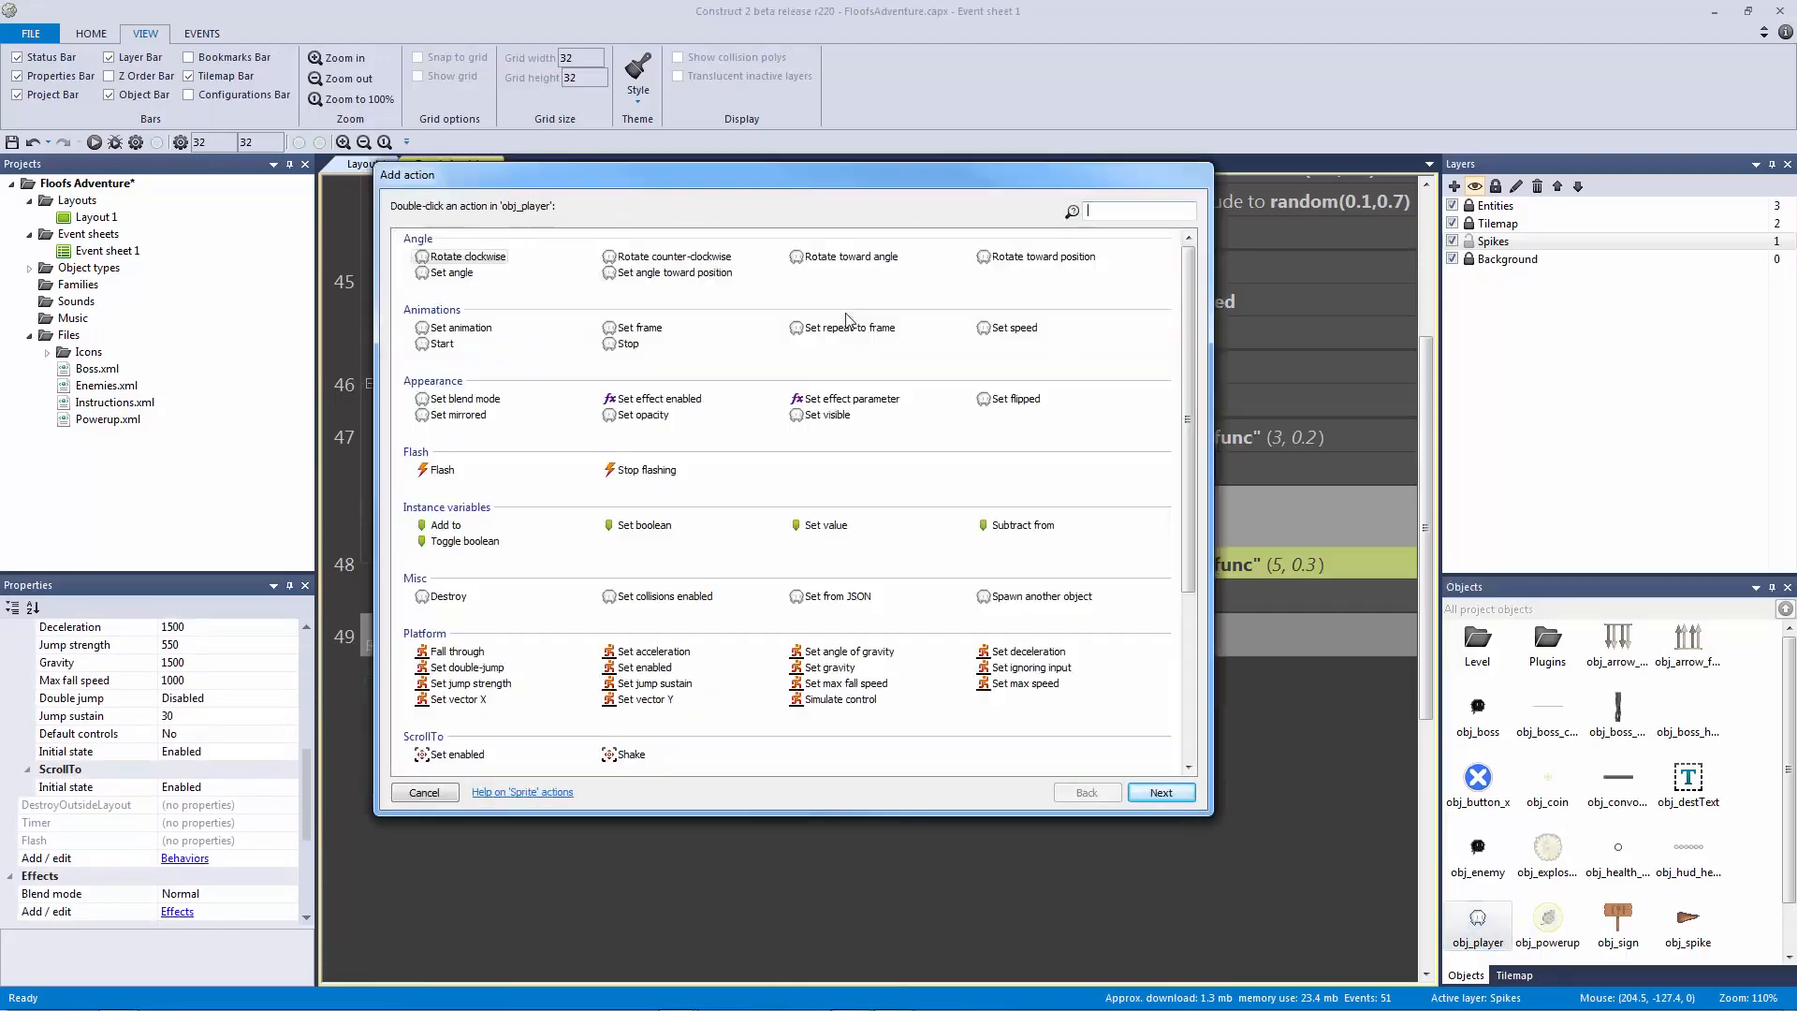
click(442, 471)
double_click(441, 471)
Step: Set the Flash to 0.05 on, 0.05 off for 1.0 seconds, then save the project
click(661, 207)
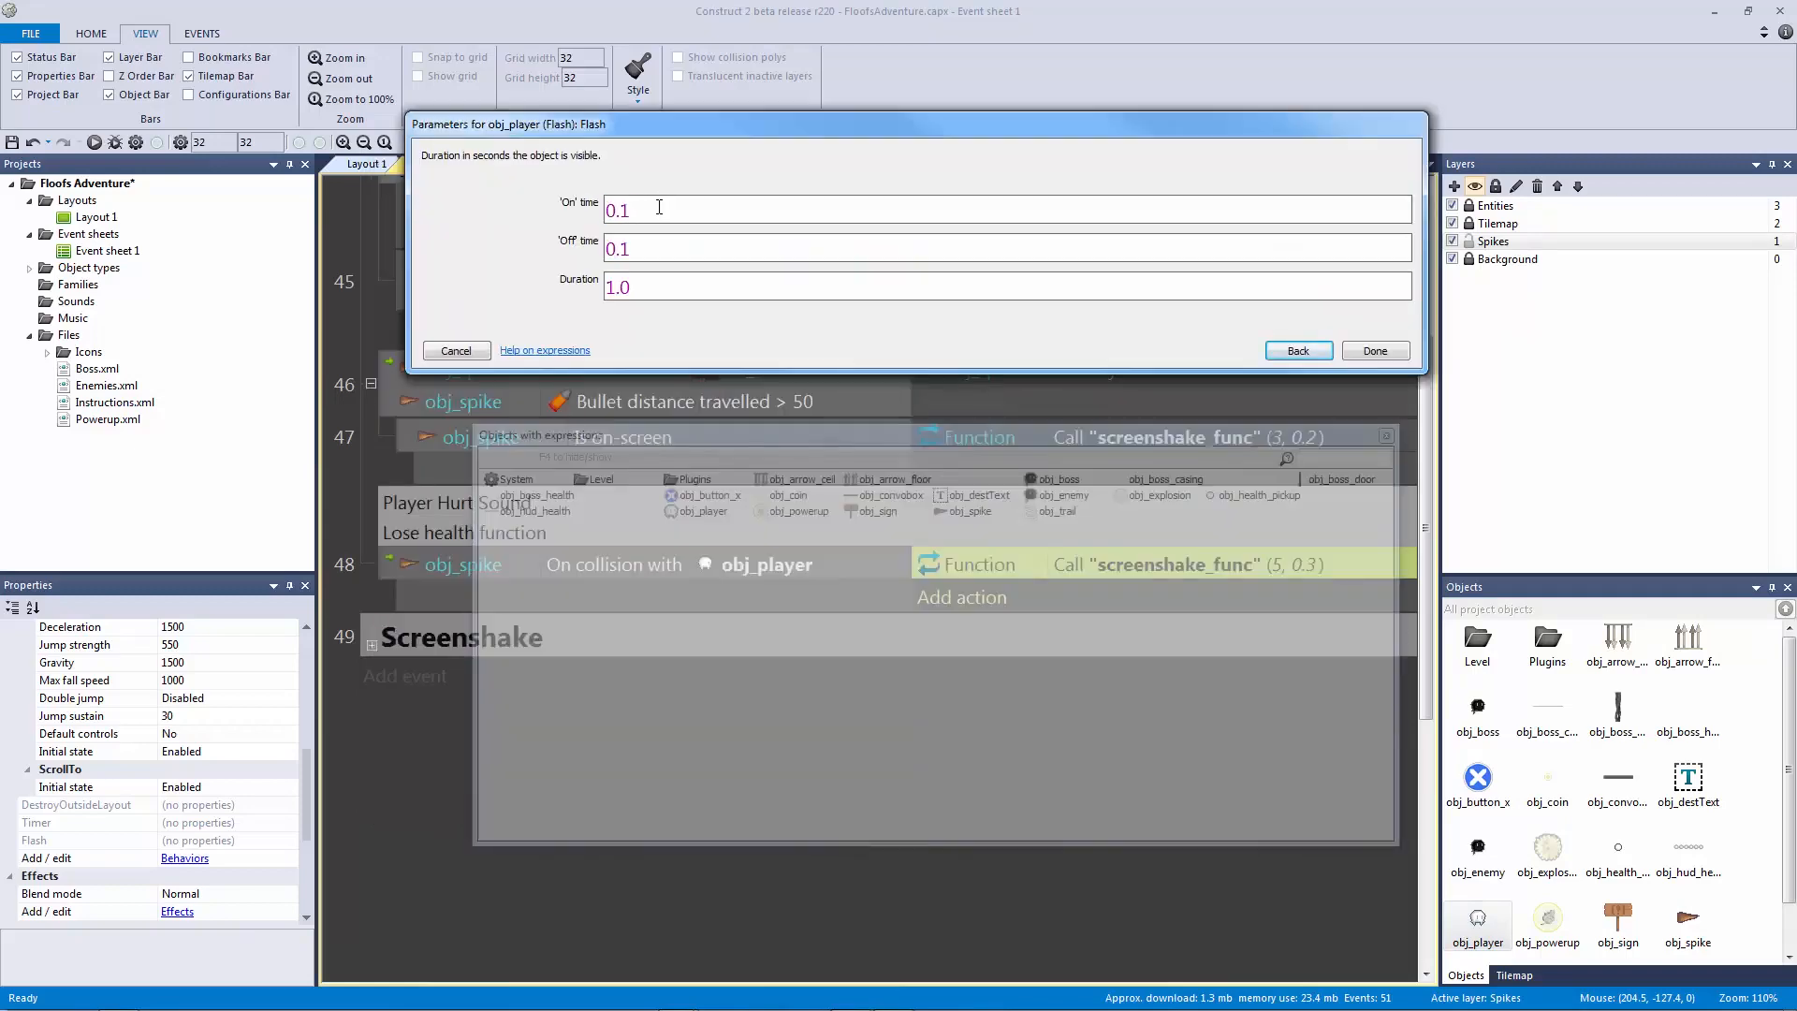
drag(629, 208, 620, 207)
text(0.5)
key(BackSpace)
key(BackSpace)
text(5)
key(Tab)
text(0.05)
key(Tab)
key(Return)
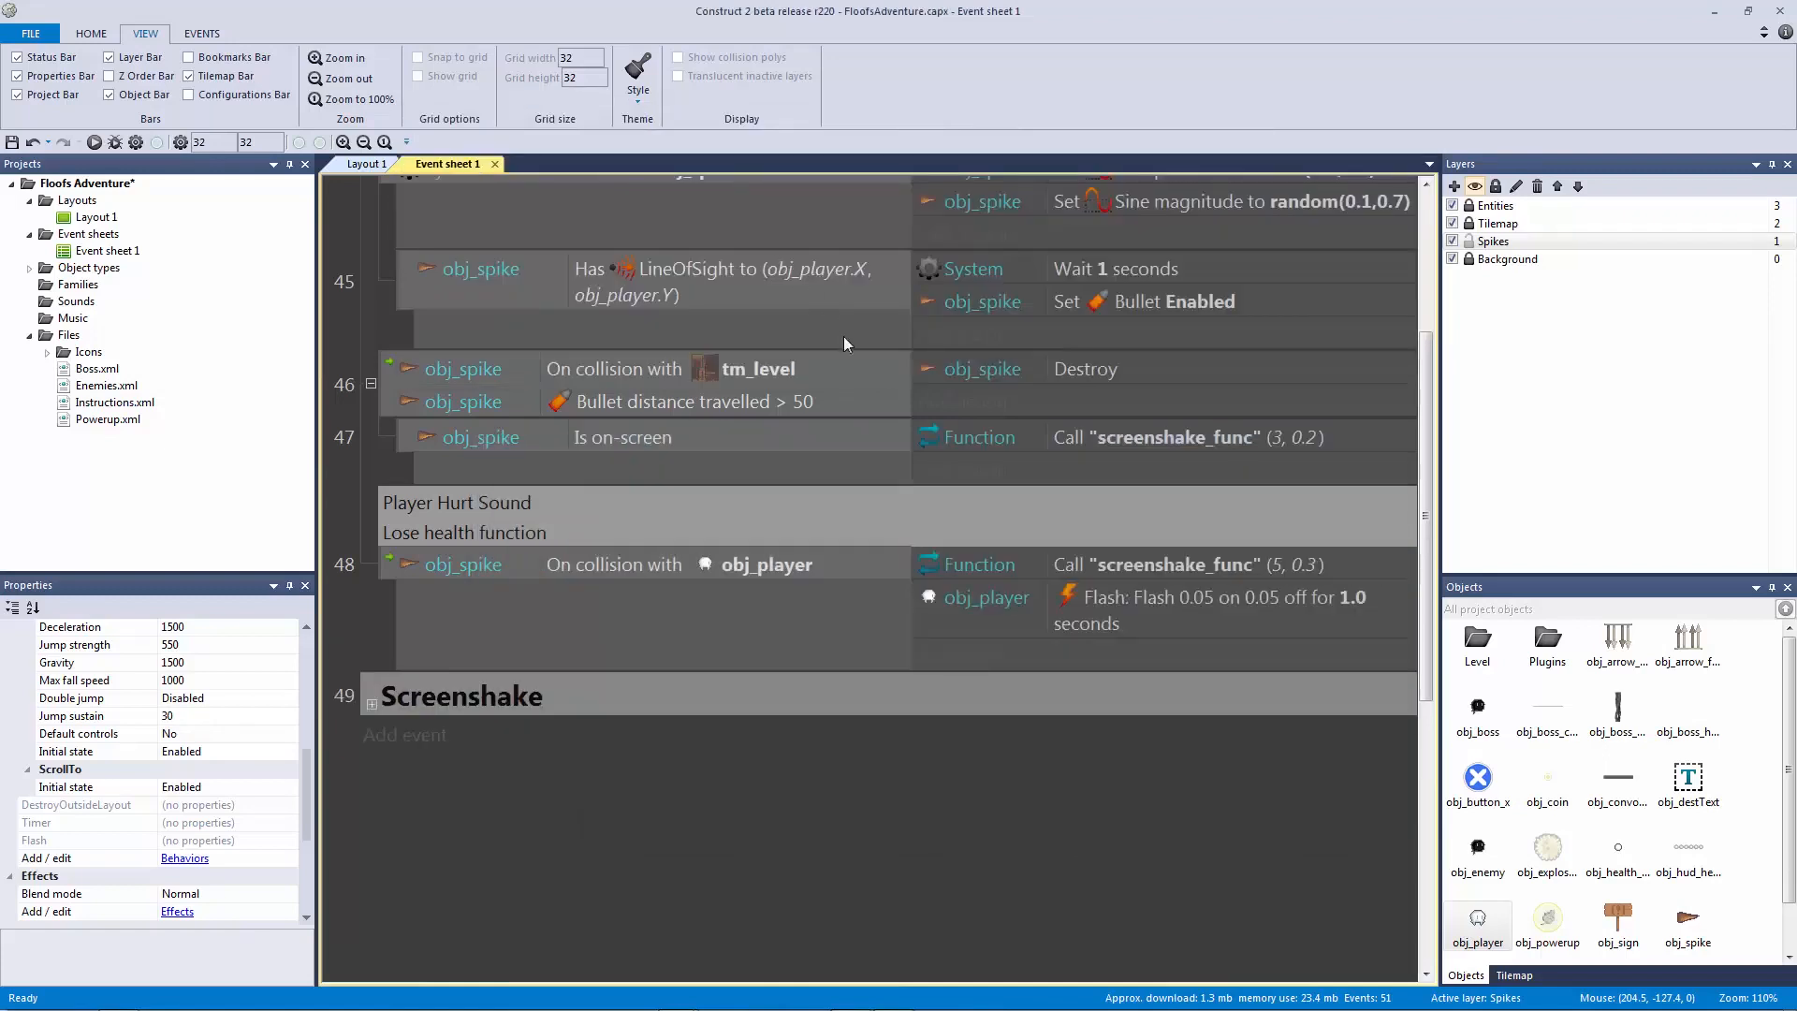
click(1204, 605)
key(ctrl+s)
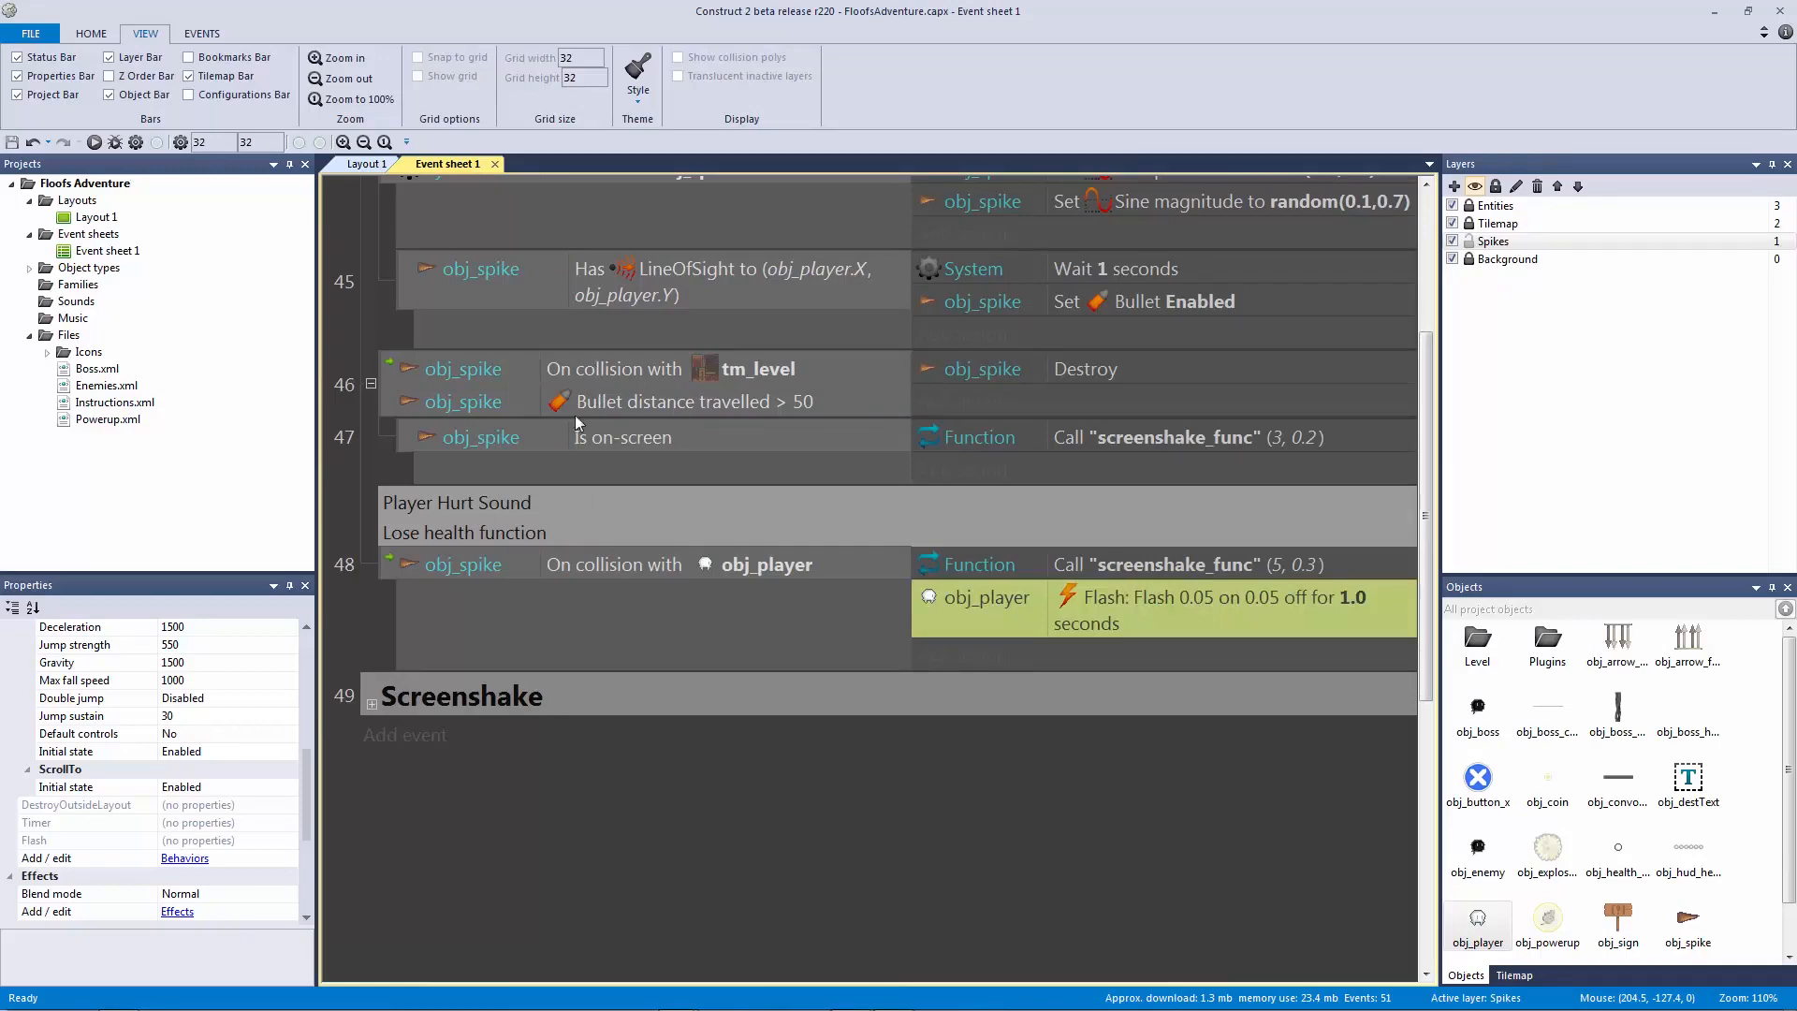
Step: Test-play a preview, running and jumping the player right through the level, then close it
click(99, 146)
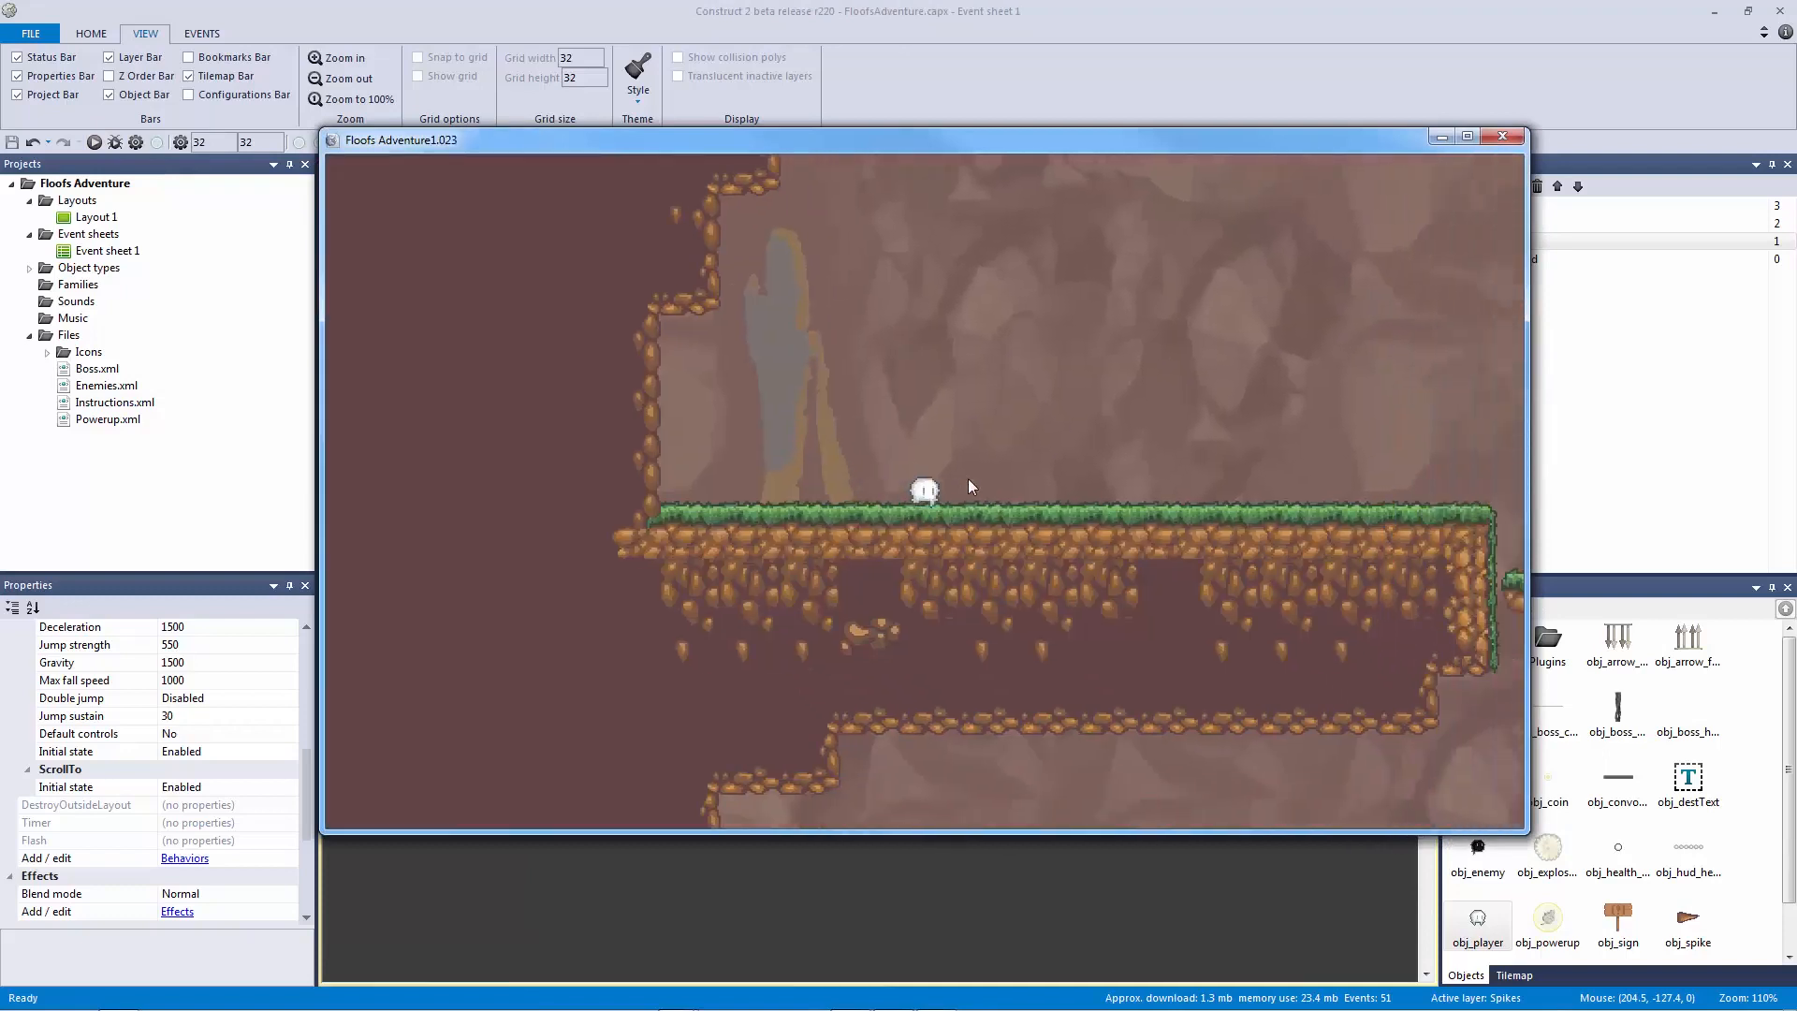
key(Right)
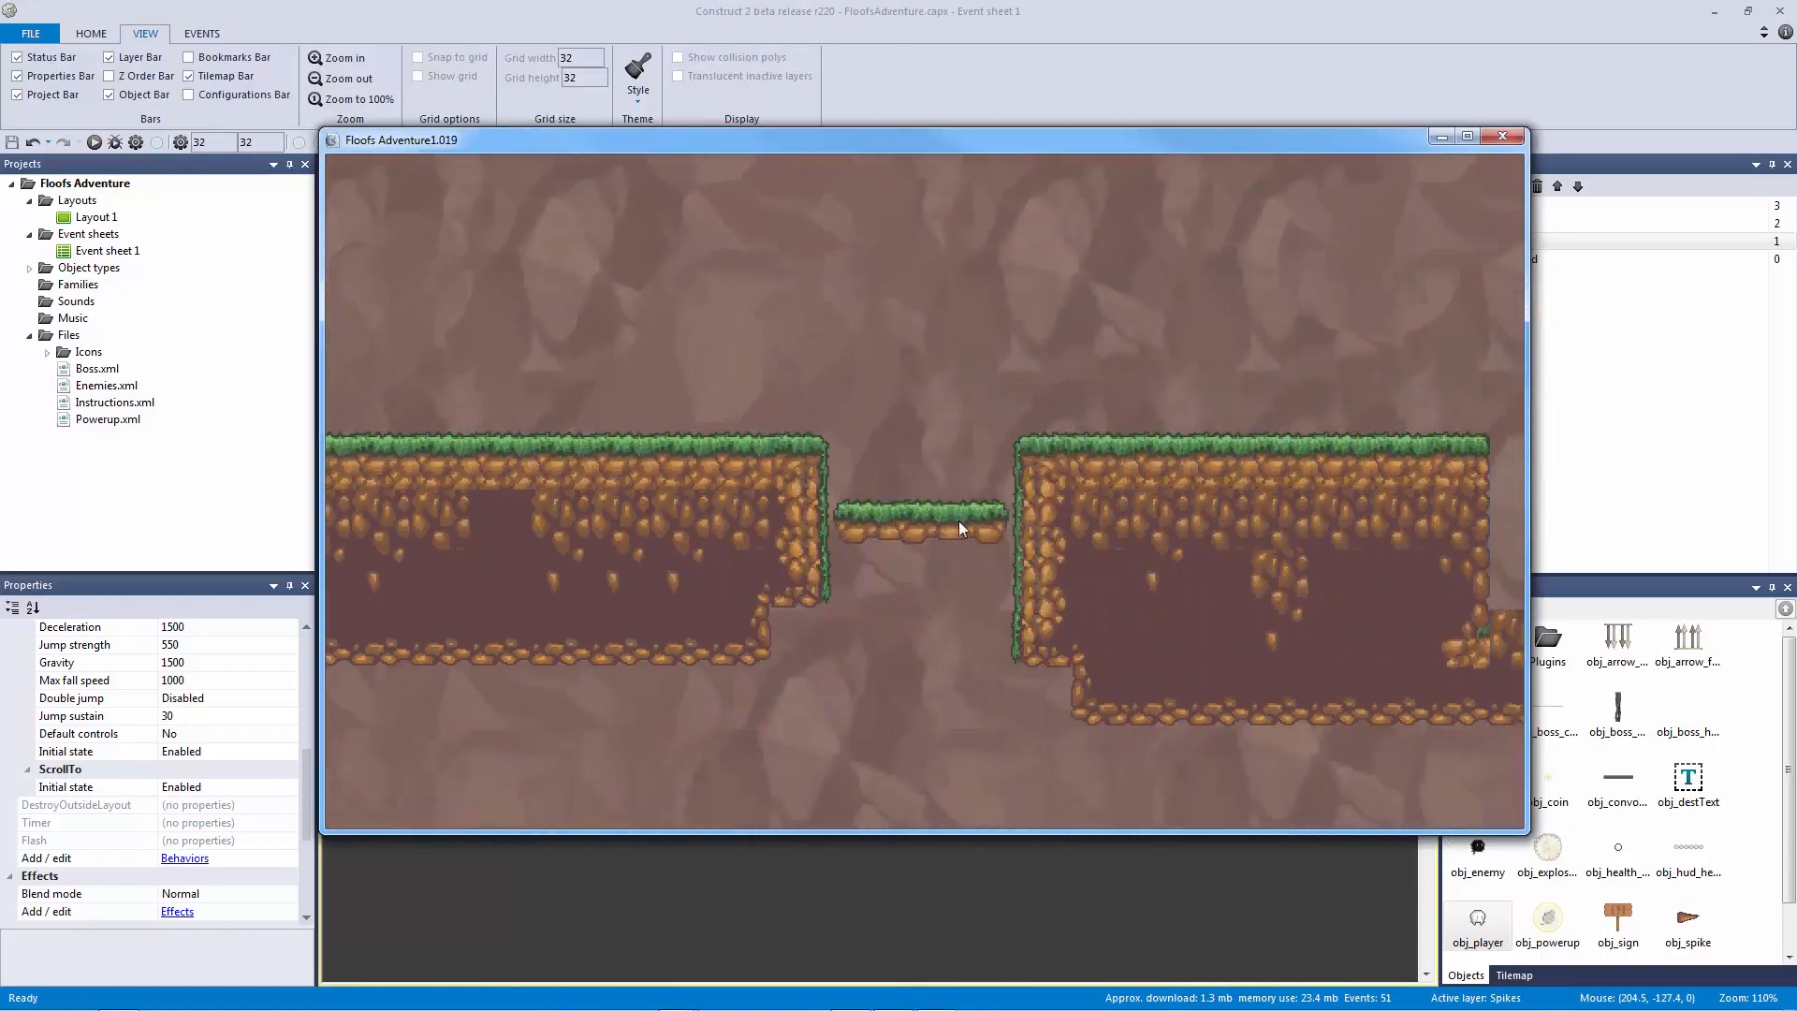
key(Right)
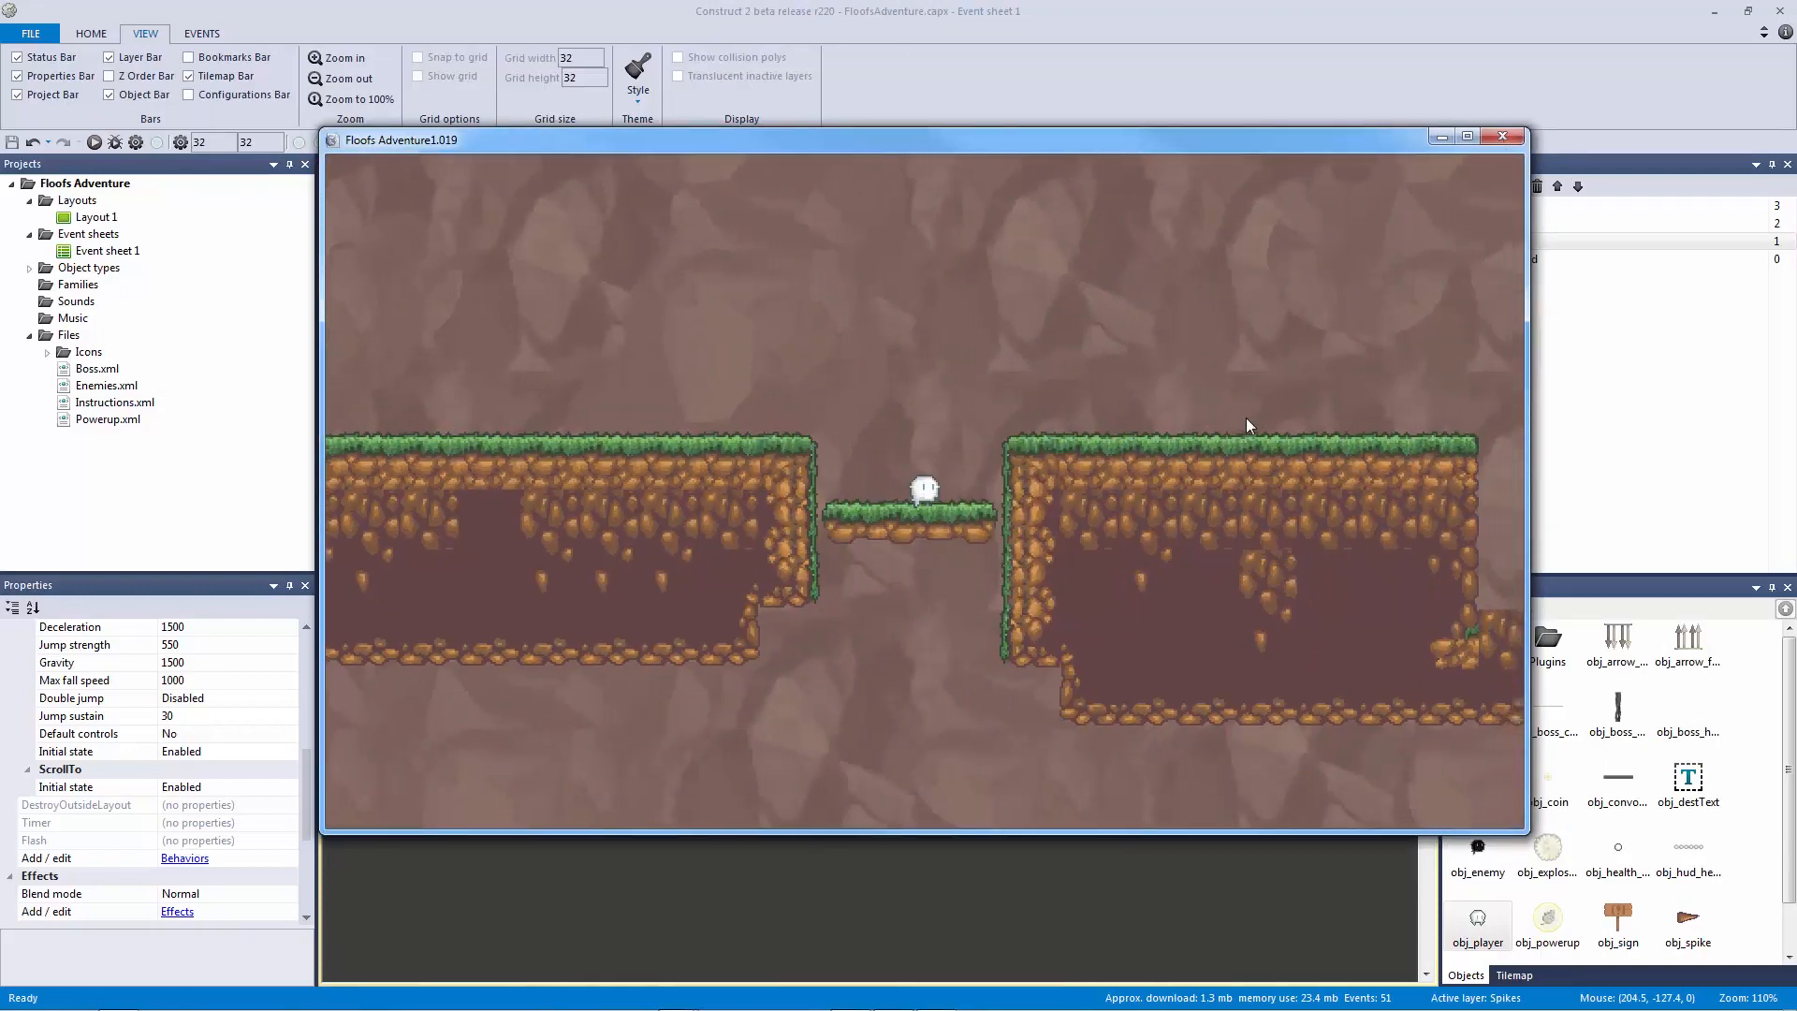
key(Right)
key(Up)
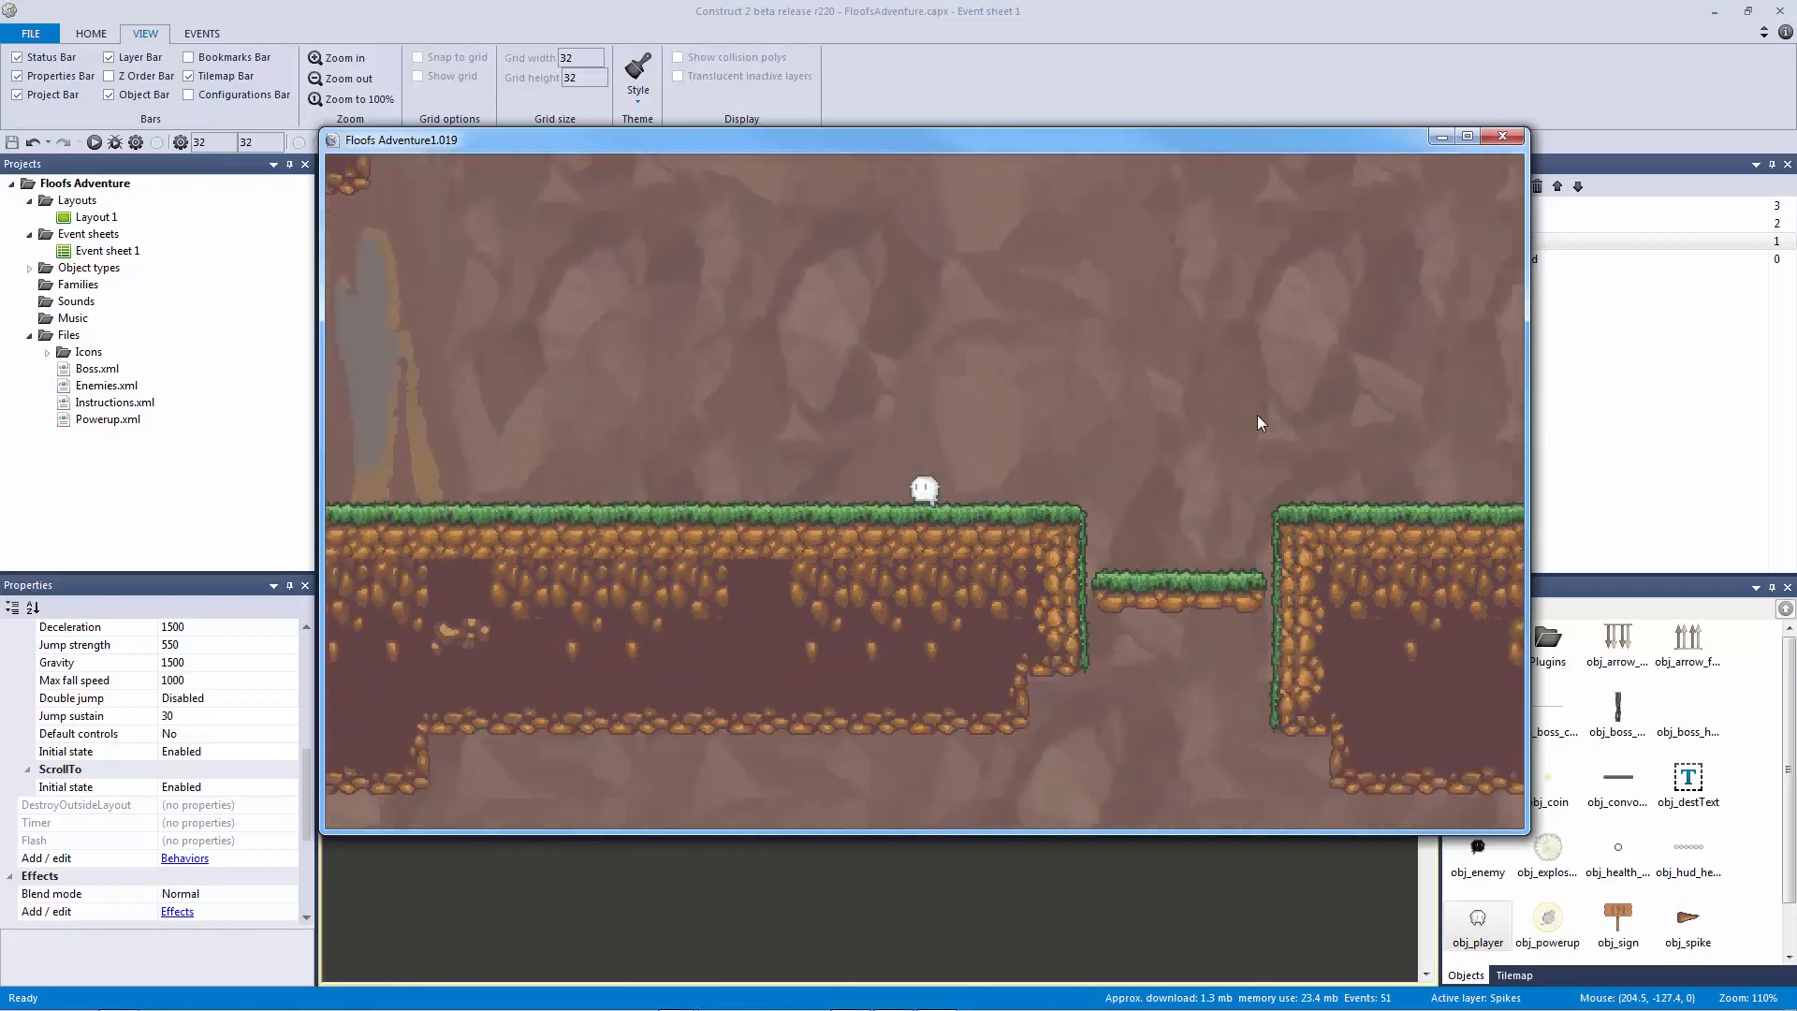
key(Up)
key(Right)
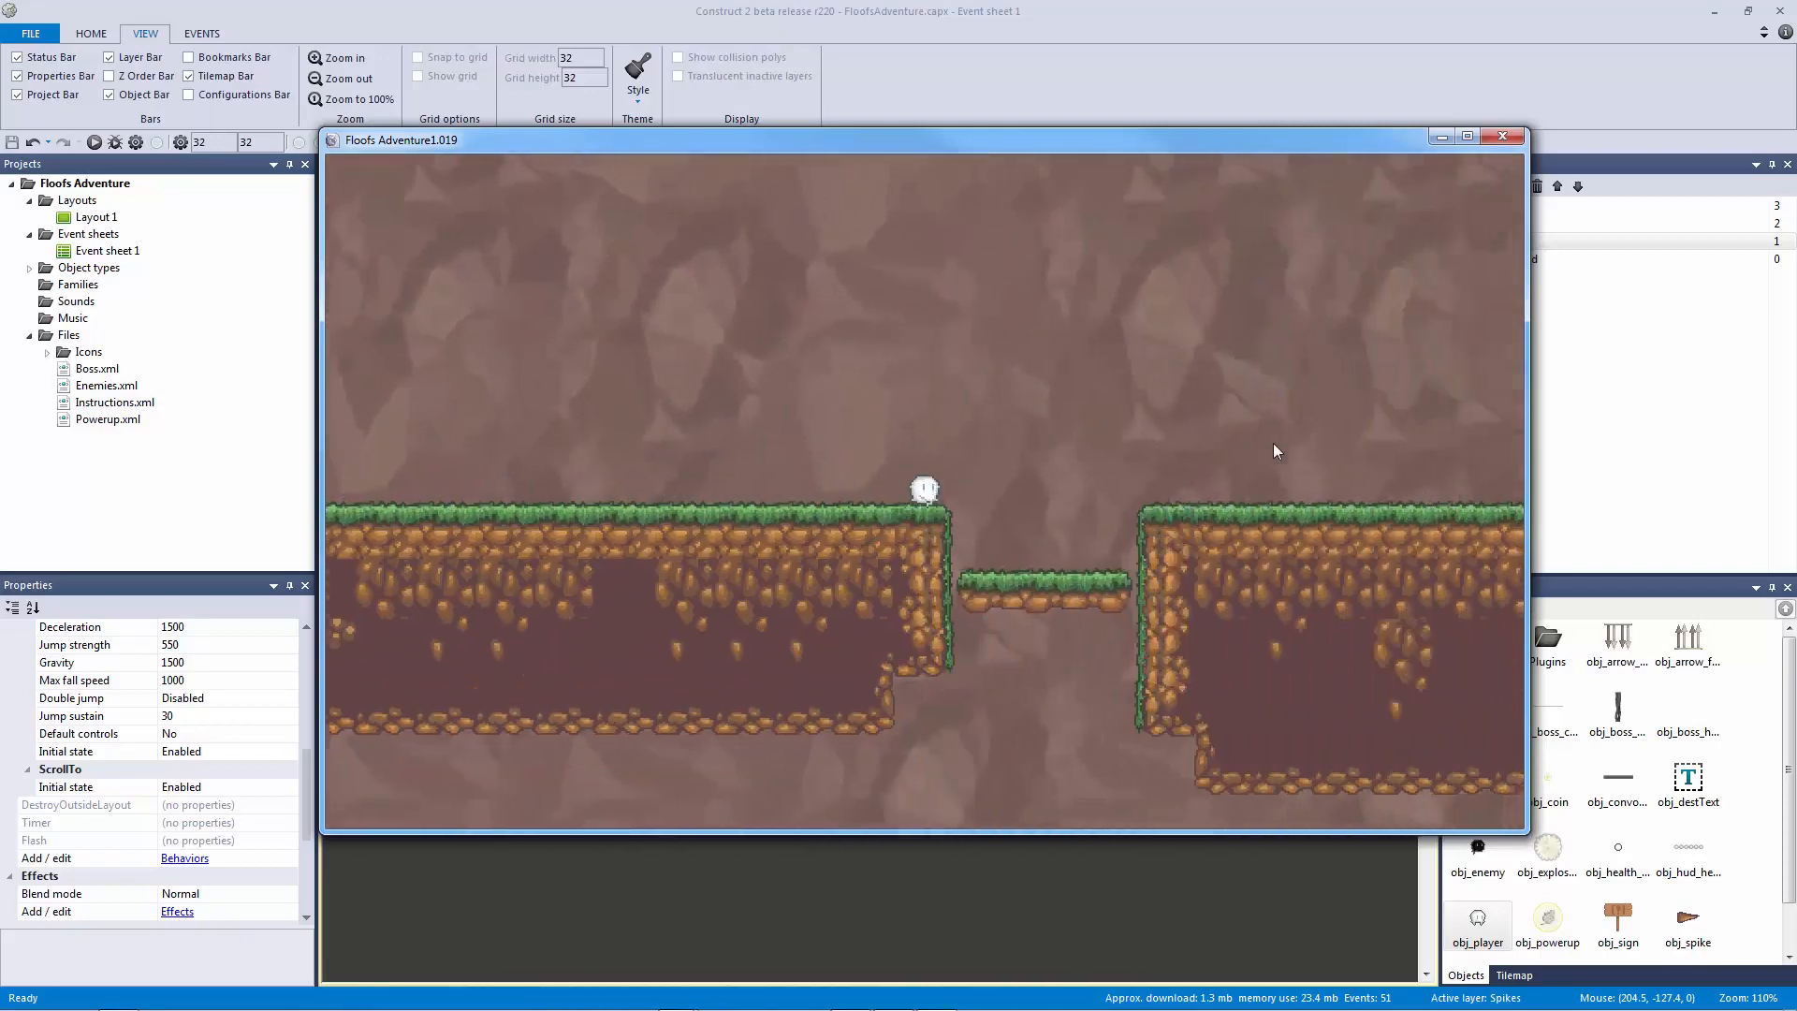
key(Right)
key(Up)
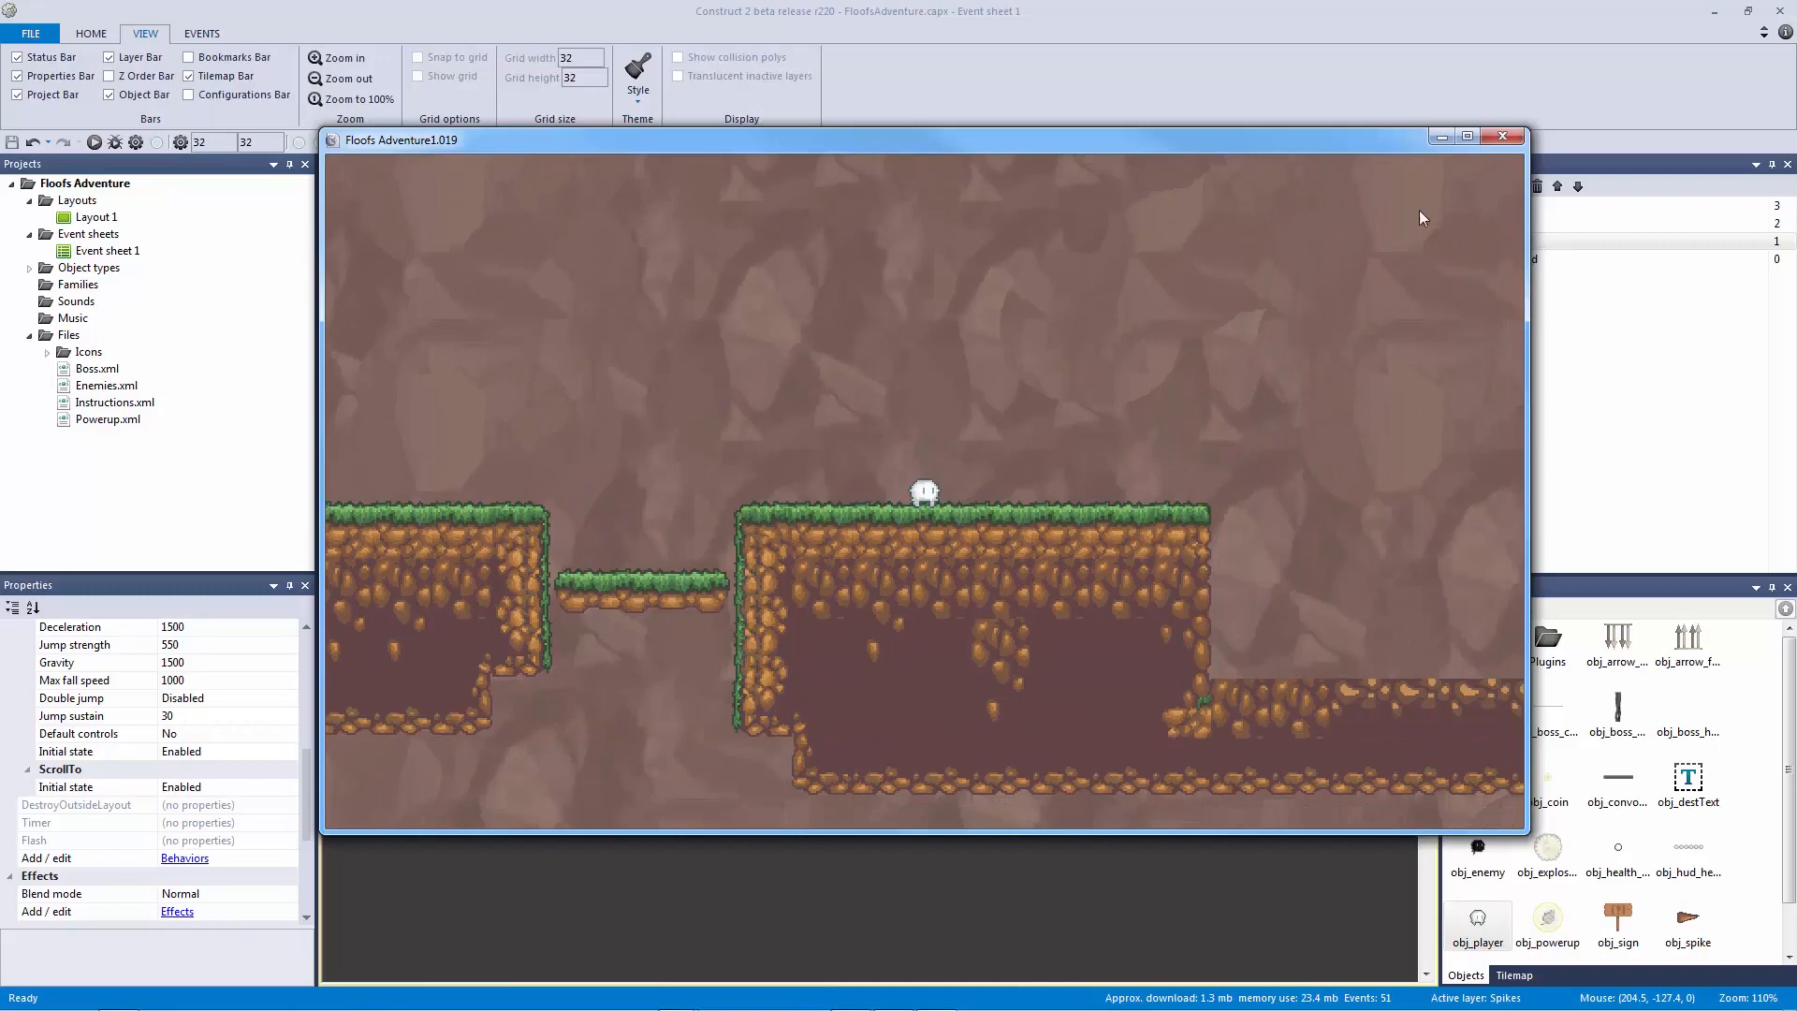
click(1501, 138)
Step: Scroll back up Event sheet 1 and select the Spike event group
drag(1095, 581, 1109, 569)
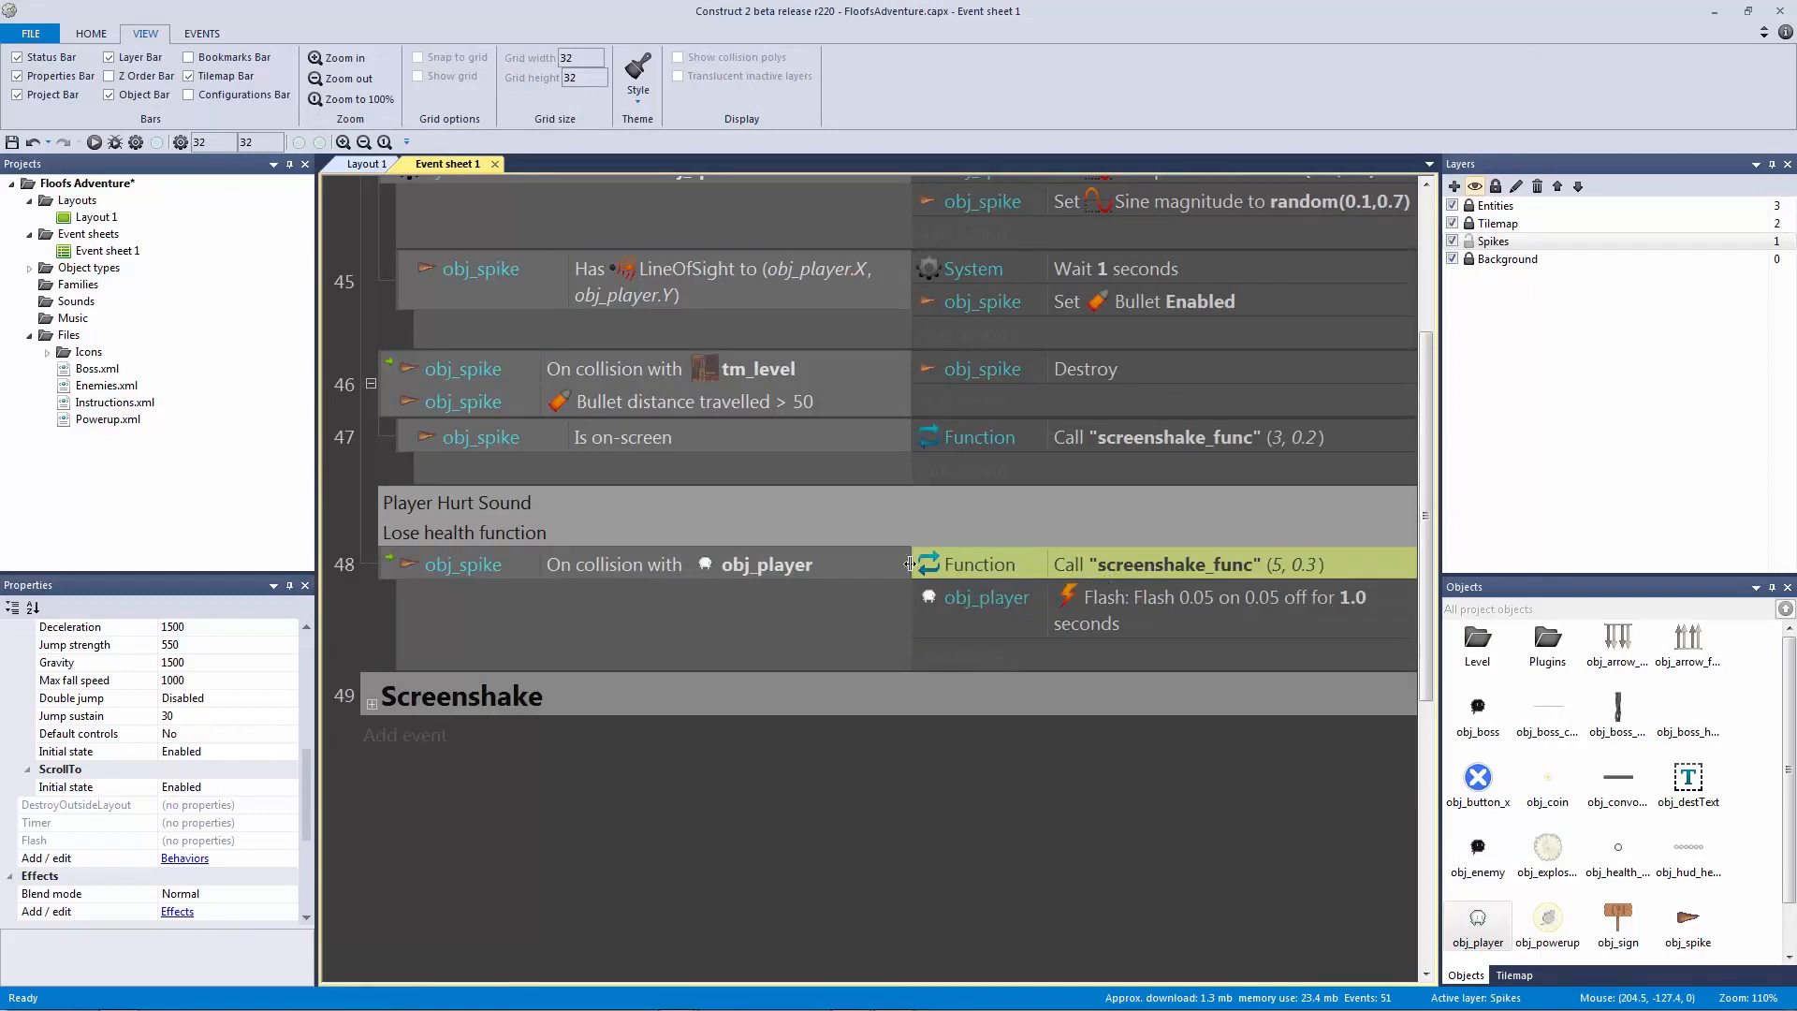
click(872, 570)
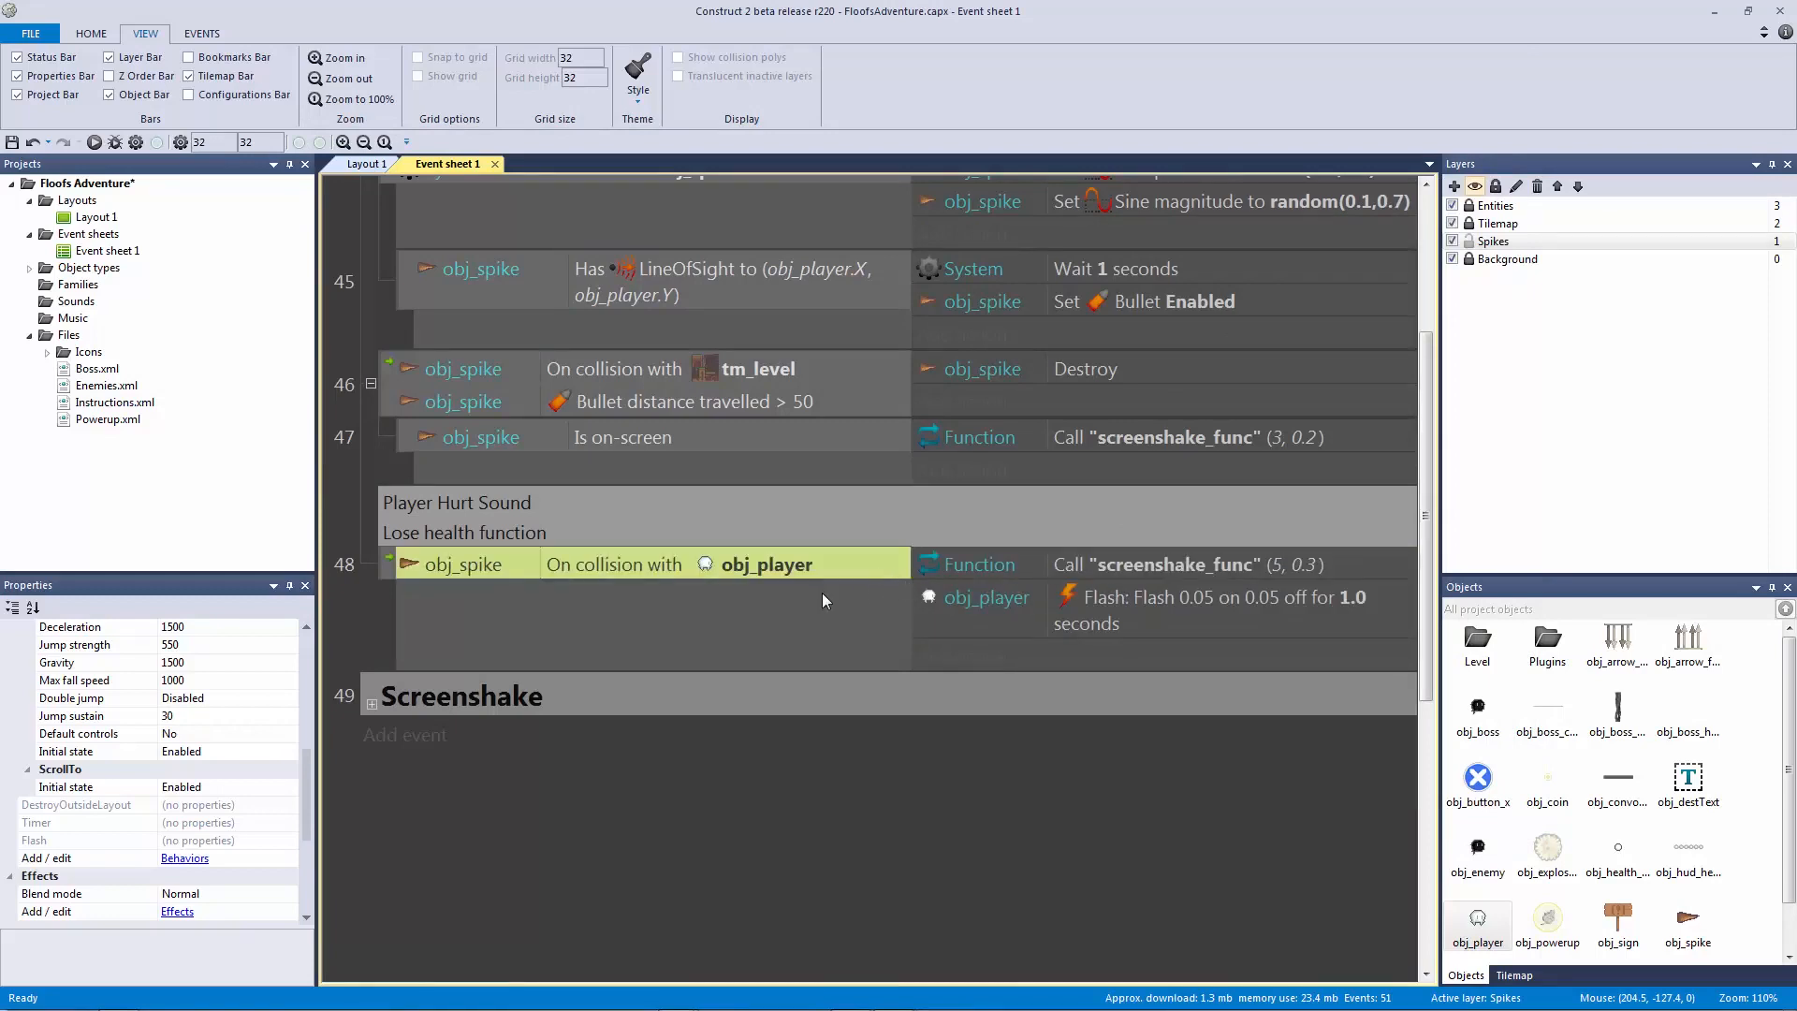
scroll(767, 558, up, 2)
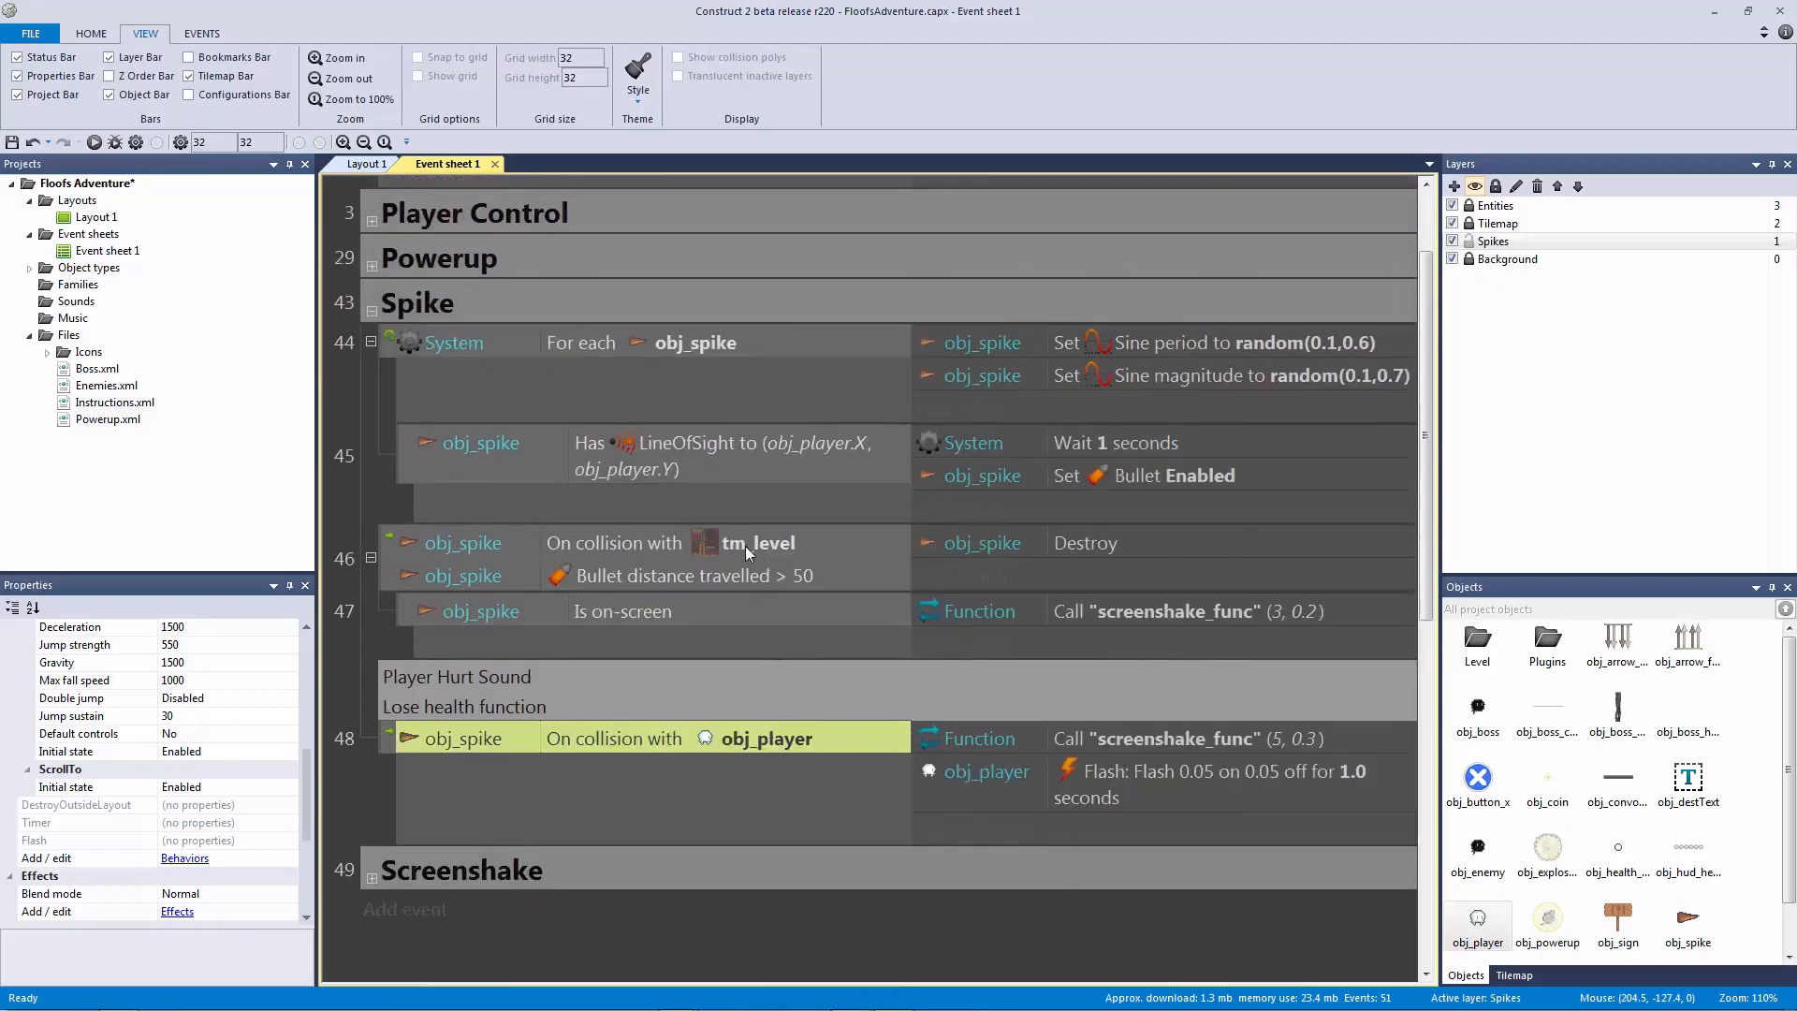
click(438, 314)
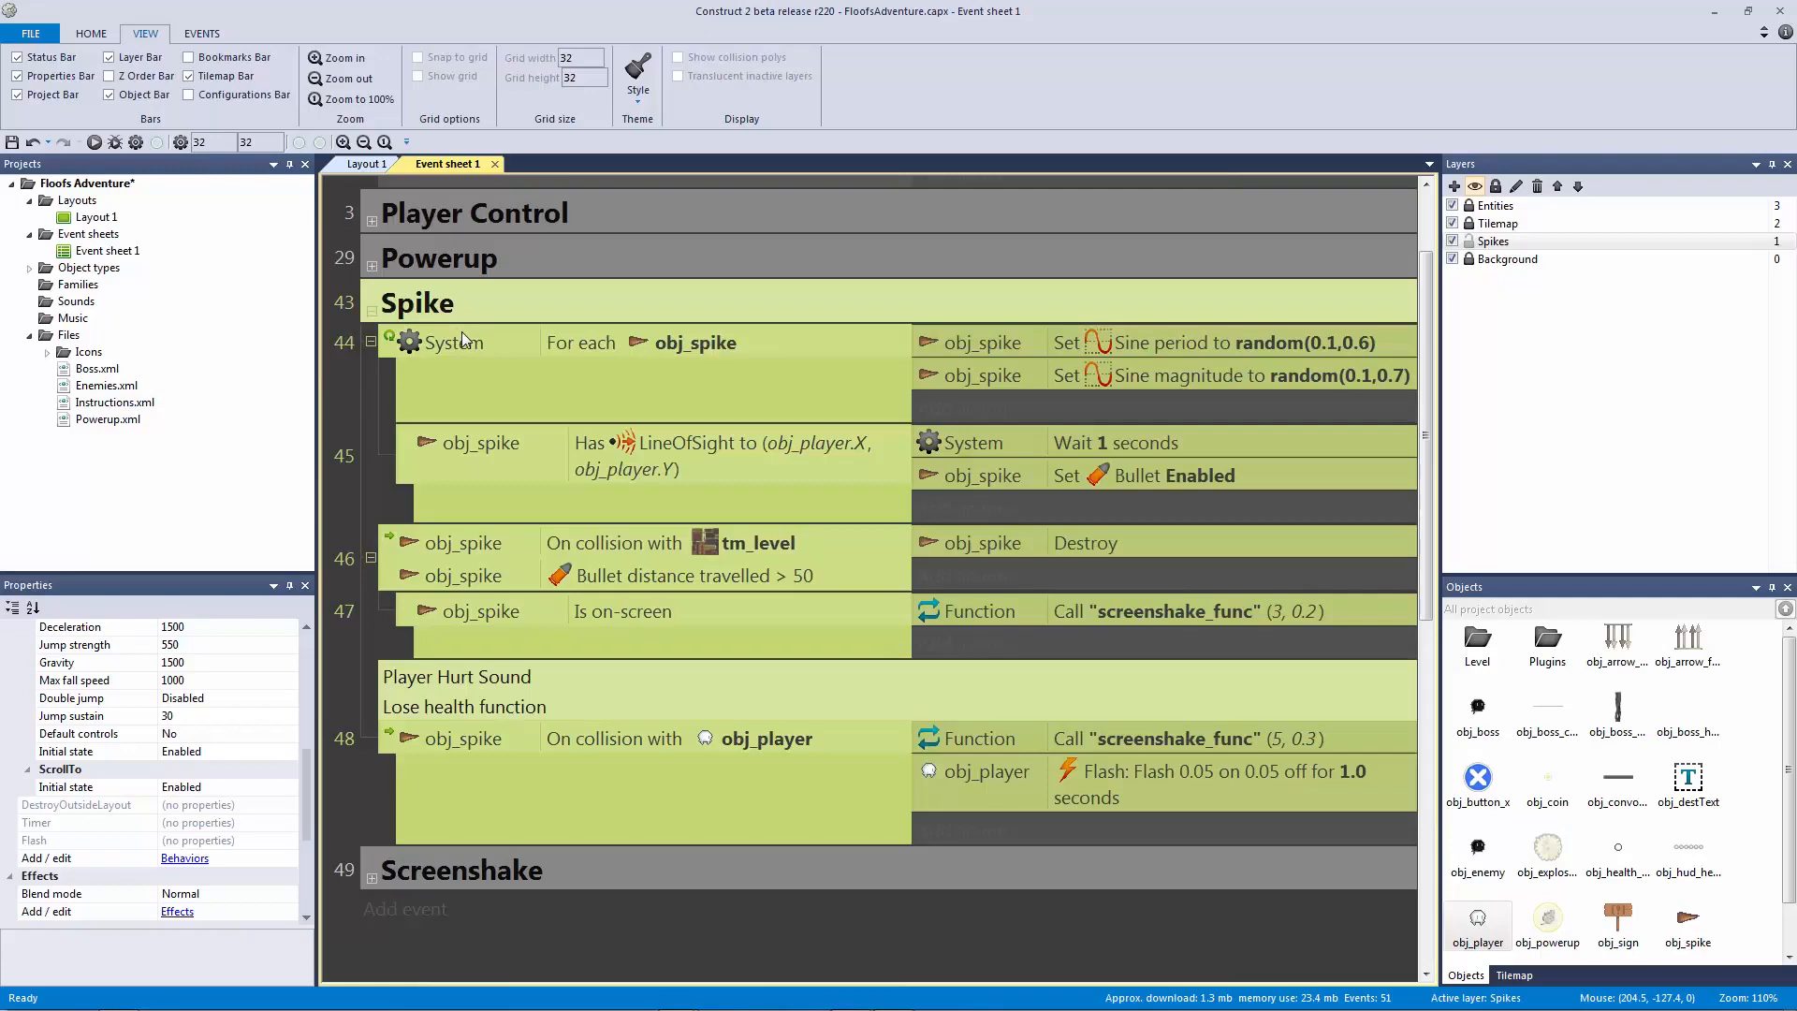
Step: Insert a new Sprite beside the level in Layout 1, loaded with Horizontal_Platform.png
click(367, 165)
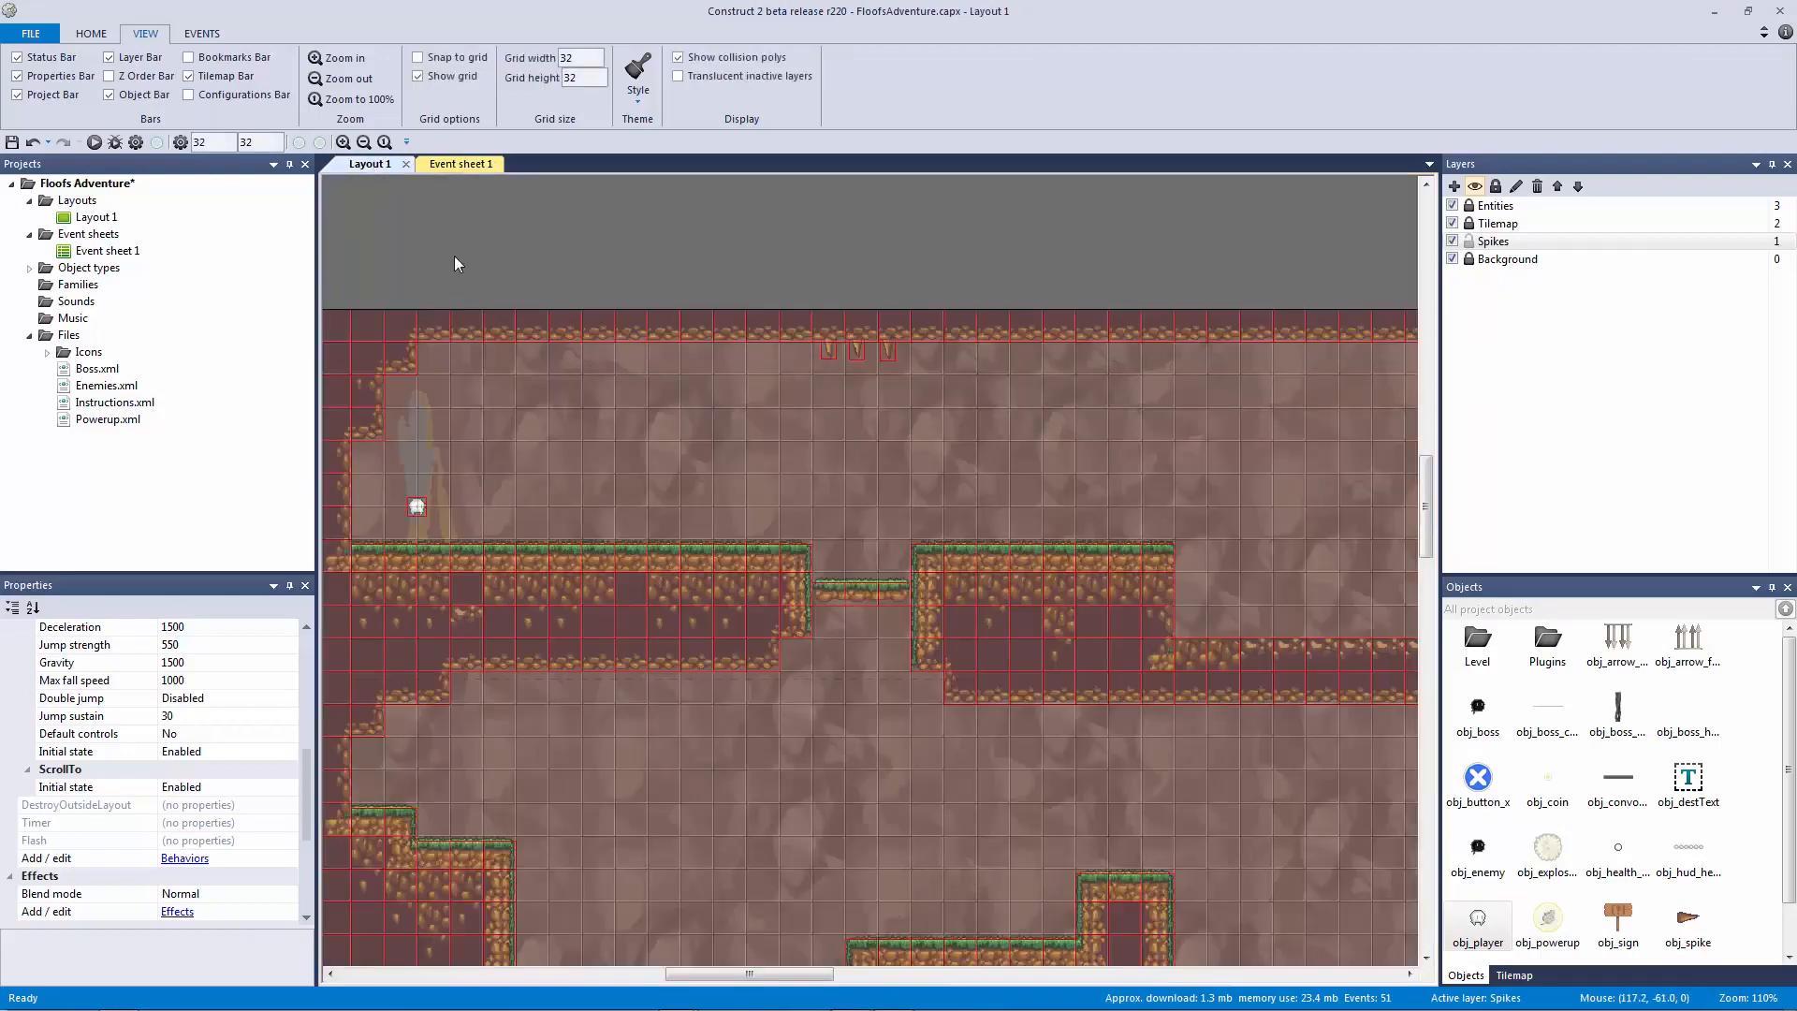
middle_drag(491, 265, 854, 288)
middle_drag(546, 368, 895, 449)
double_click(934, 541)
double_click(750, 474)
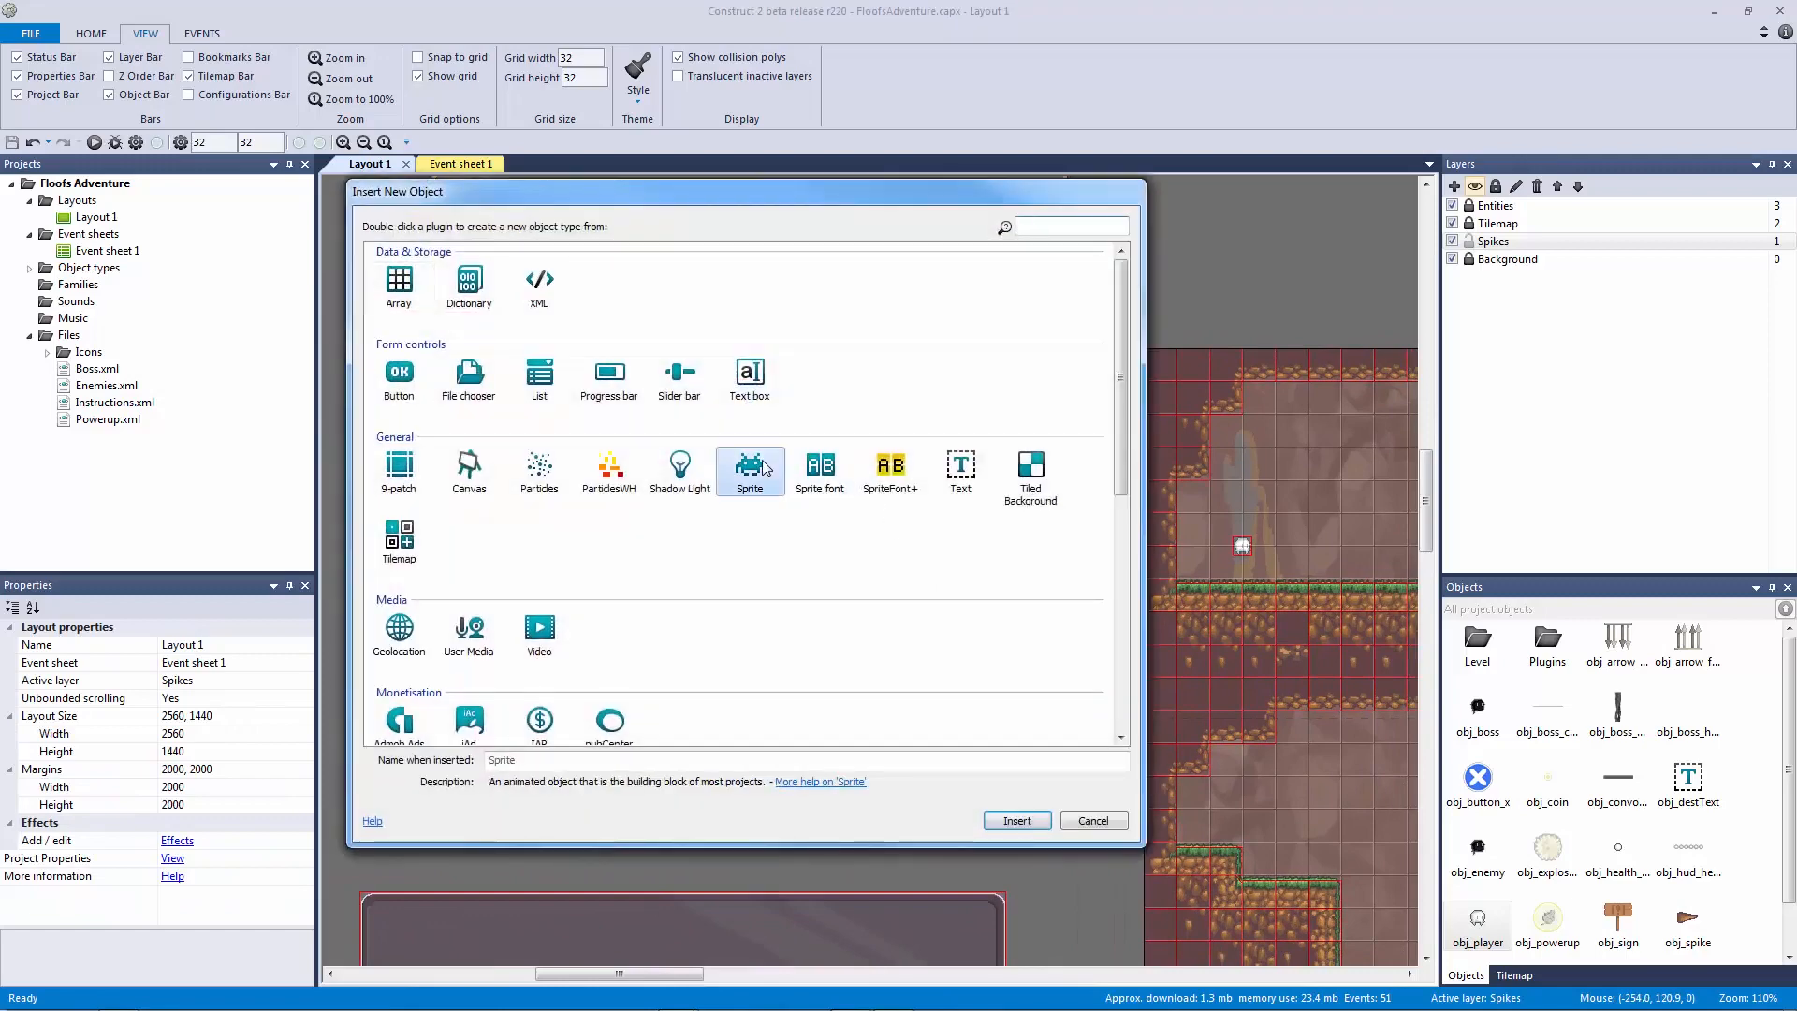
click(846, 560)
click(373, 129)
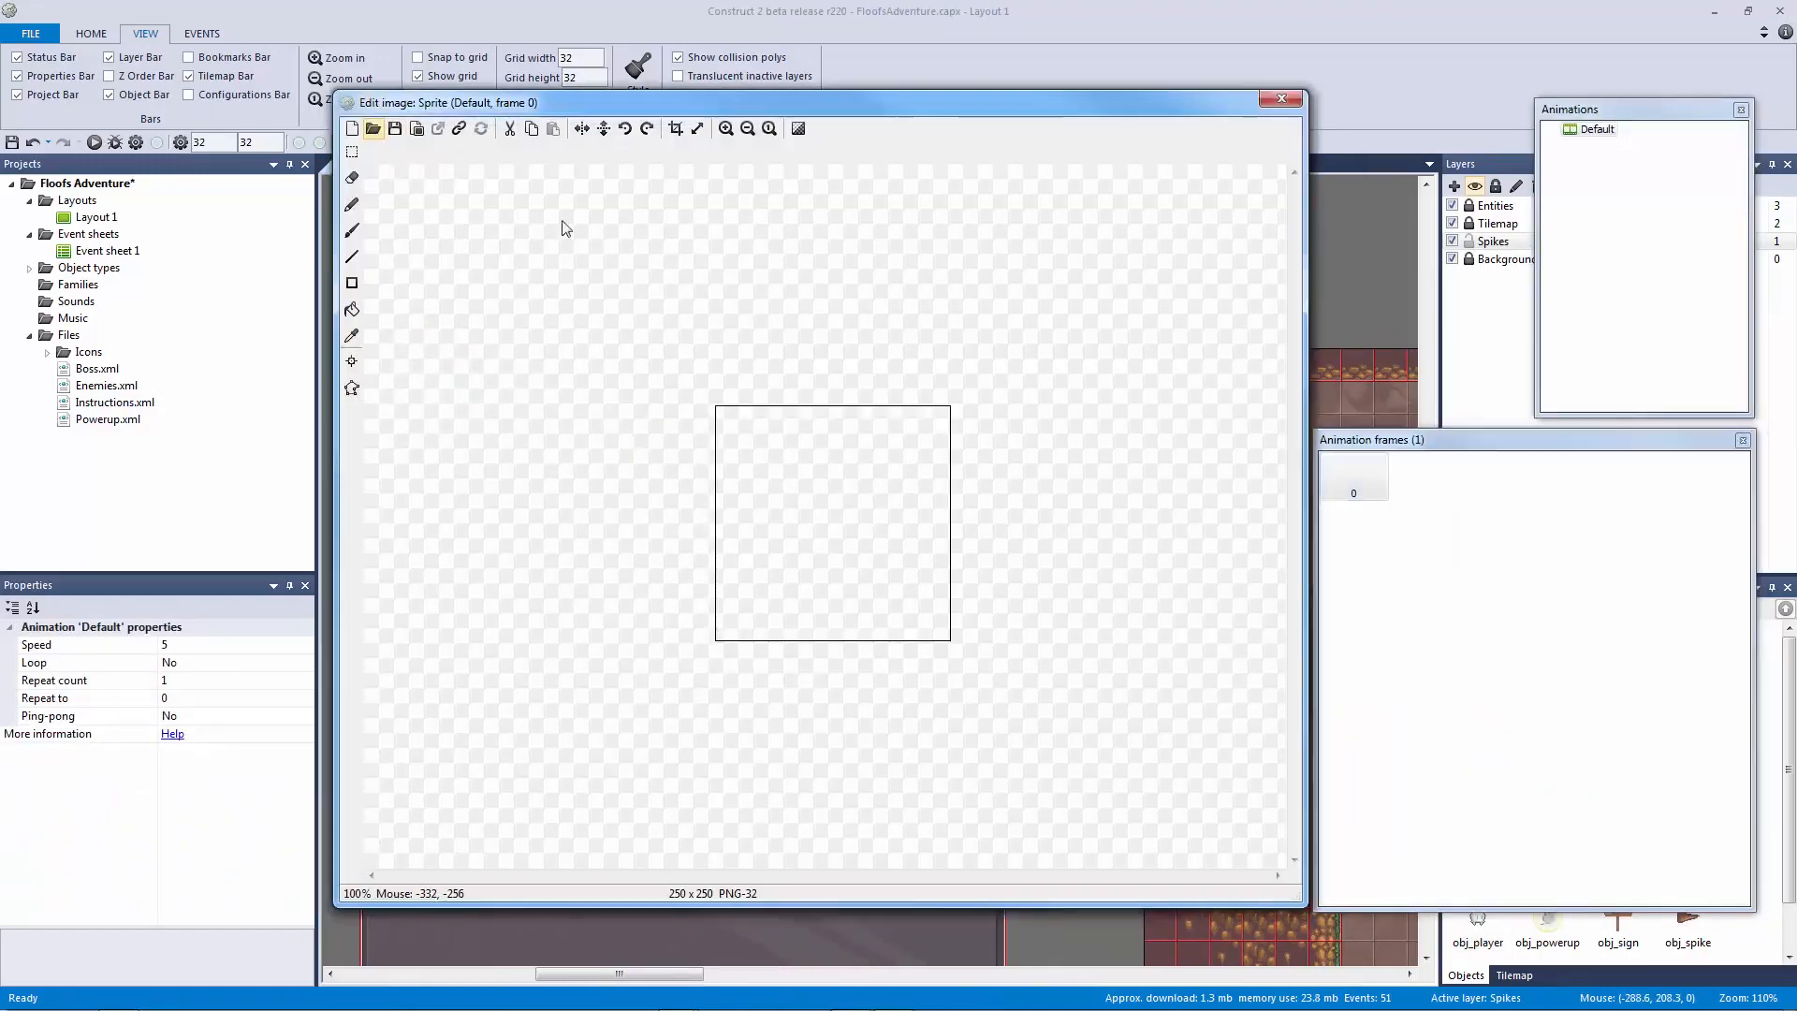
click(732, 306)
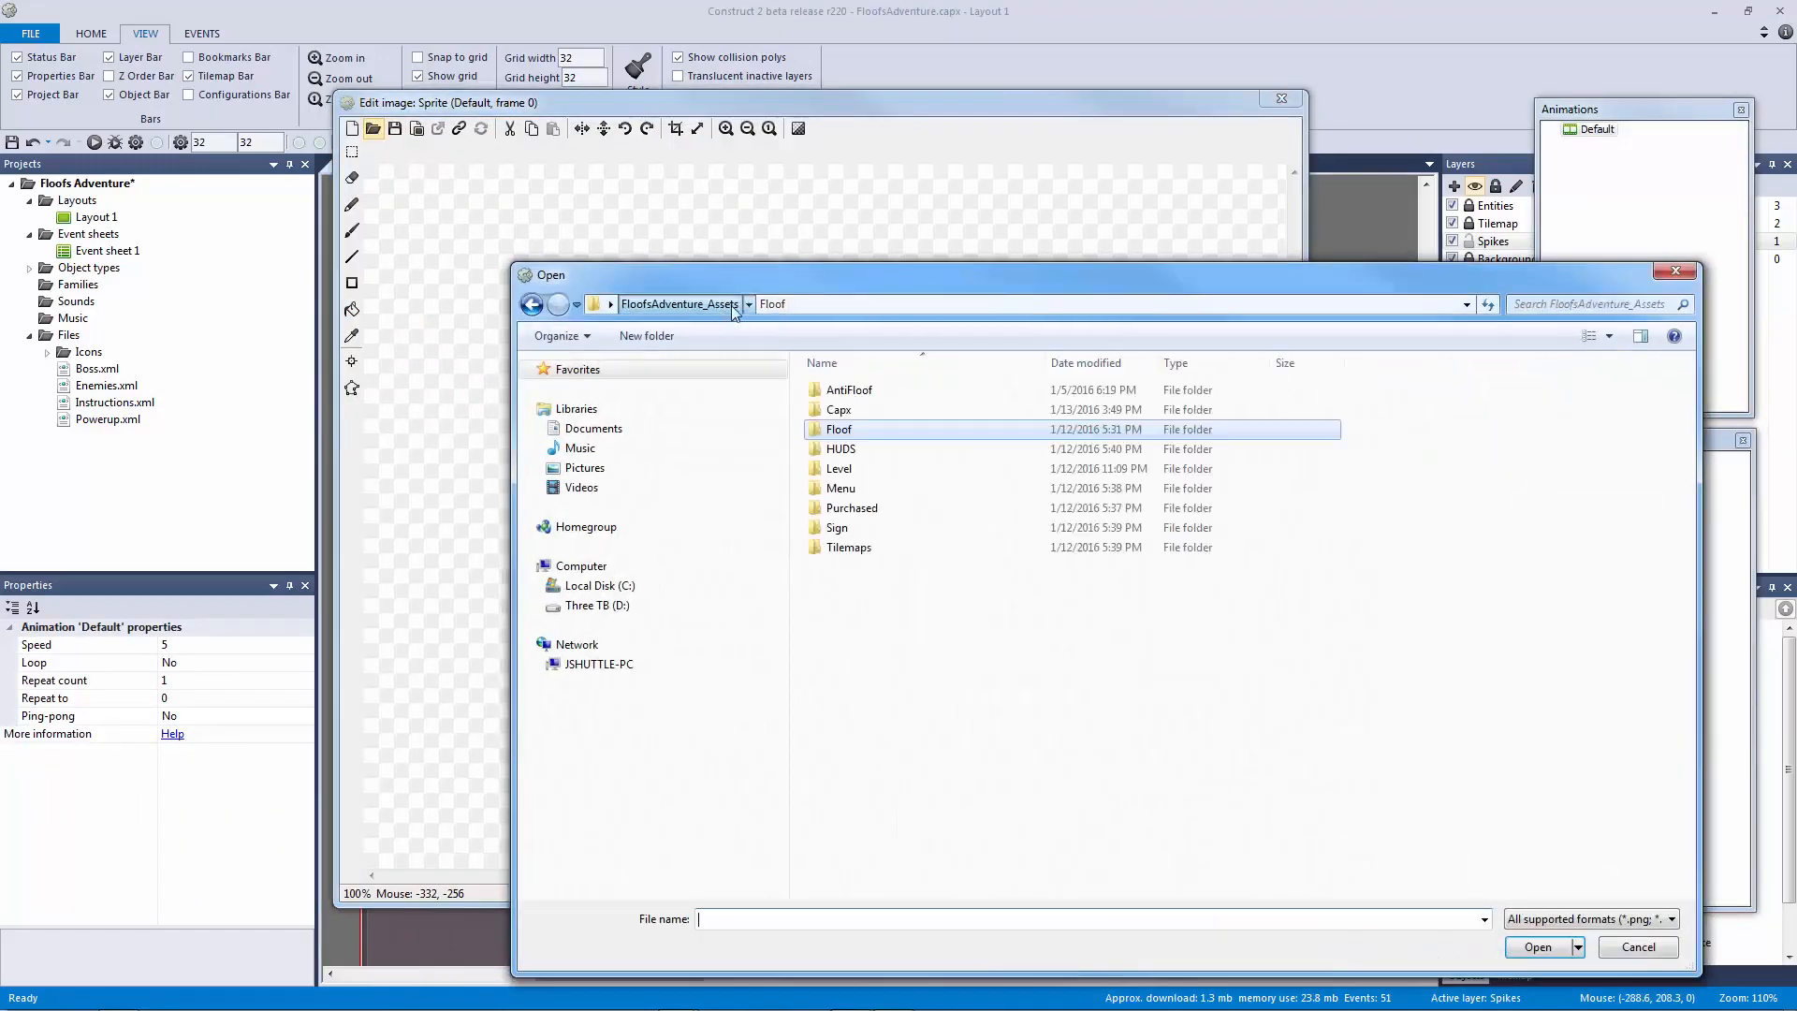
double_click(875, 473)
click(866, 580)
double_click(865, 586)
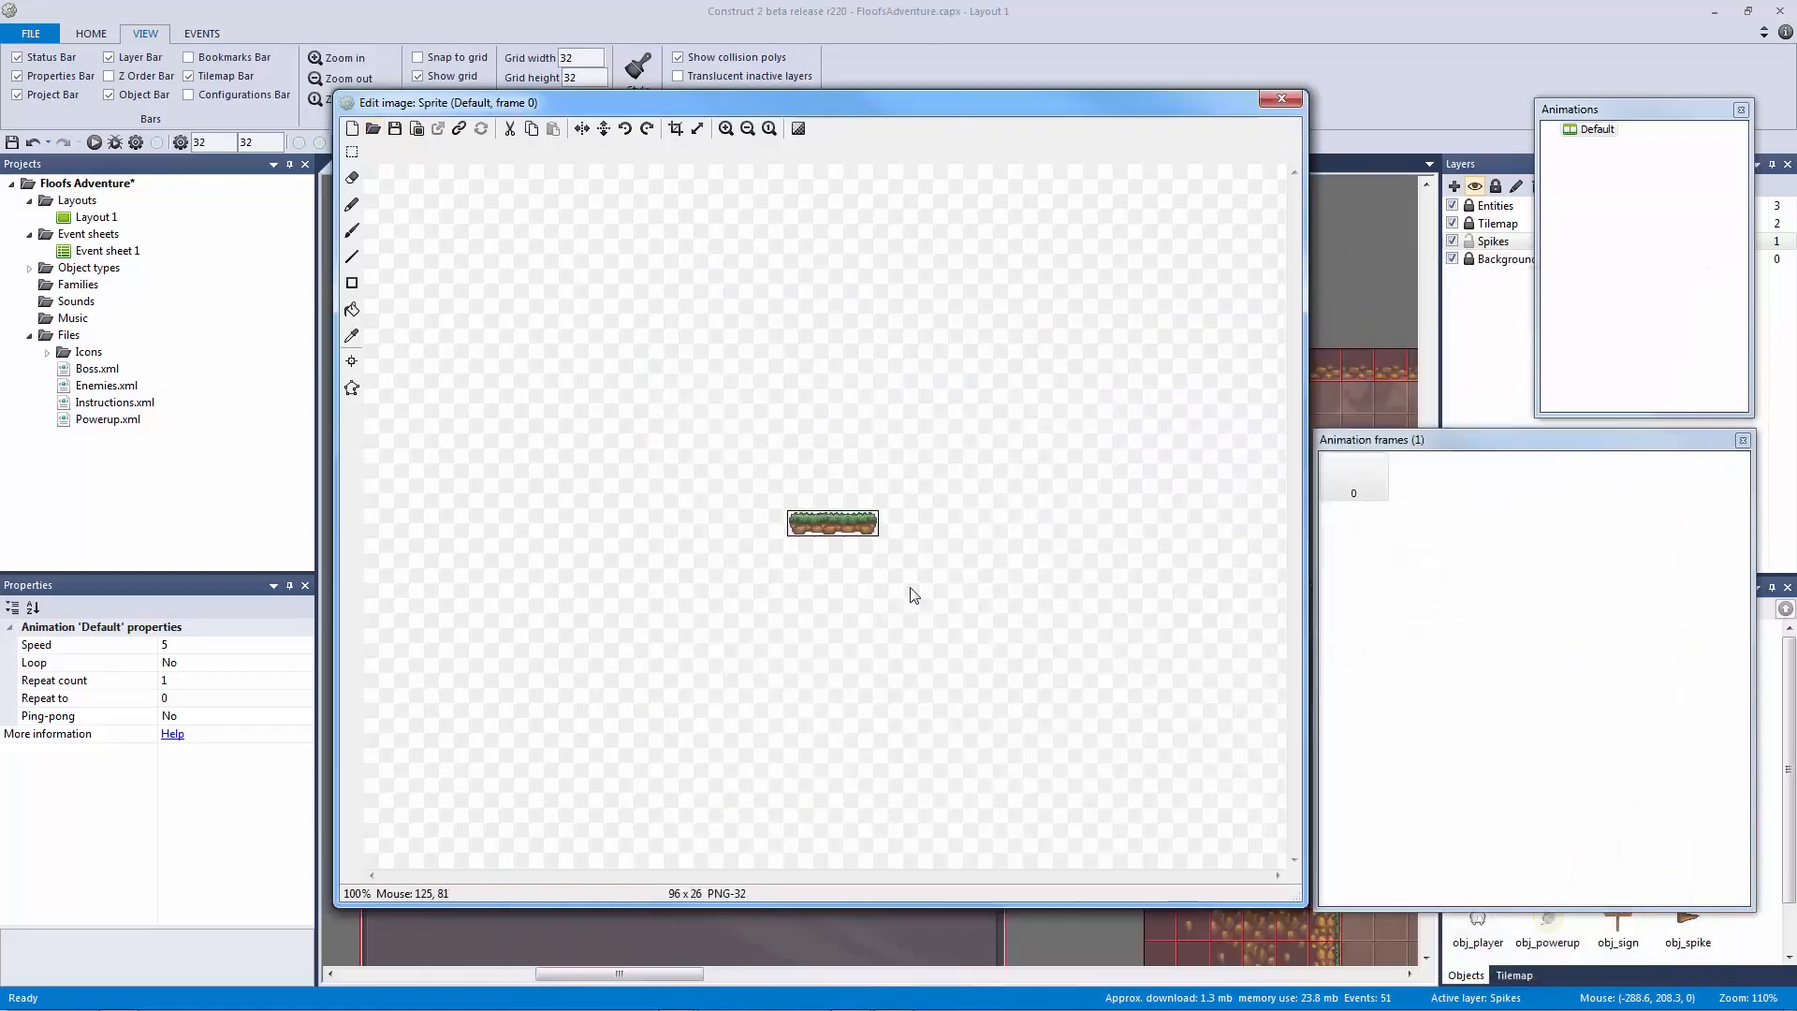
click(1270, 100)
Step: Name the new sprite obj_horizontal_platform
click(254, 647)
text(obj_horizontal_platform)
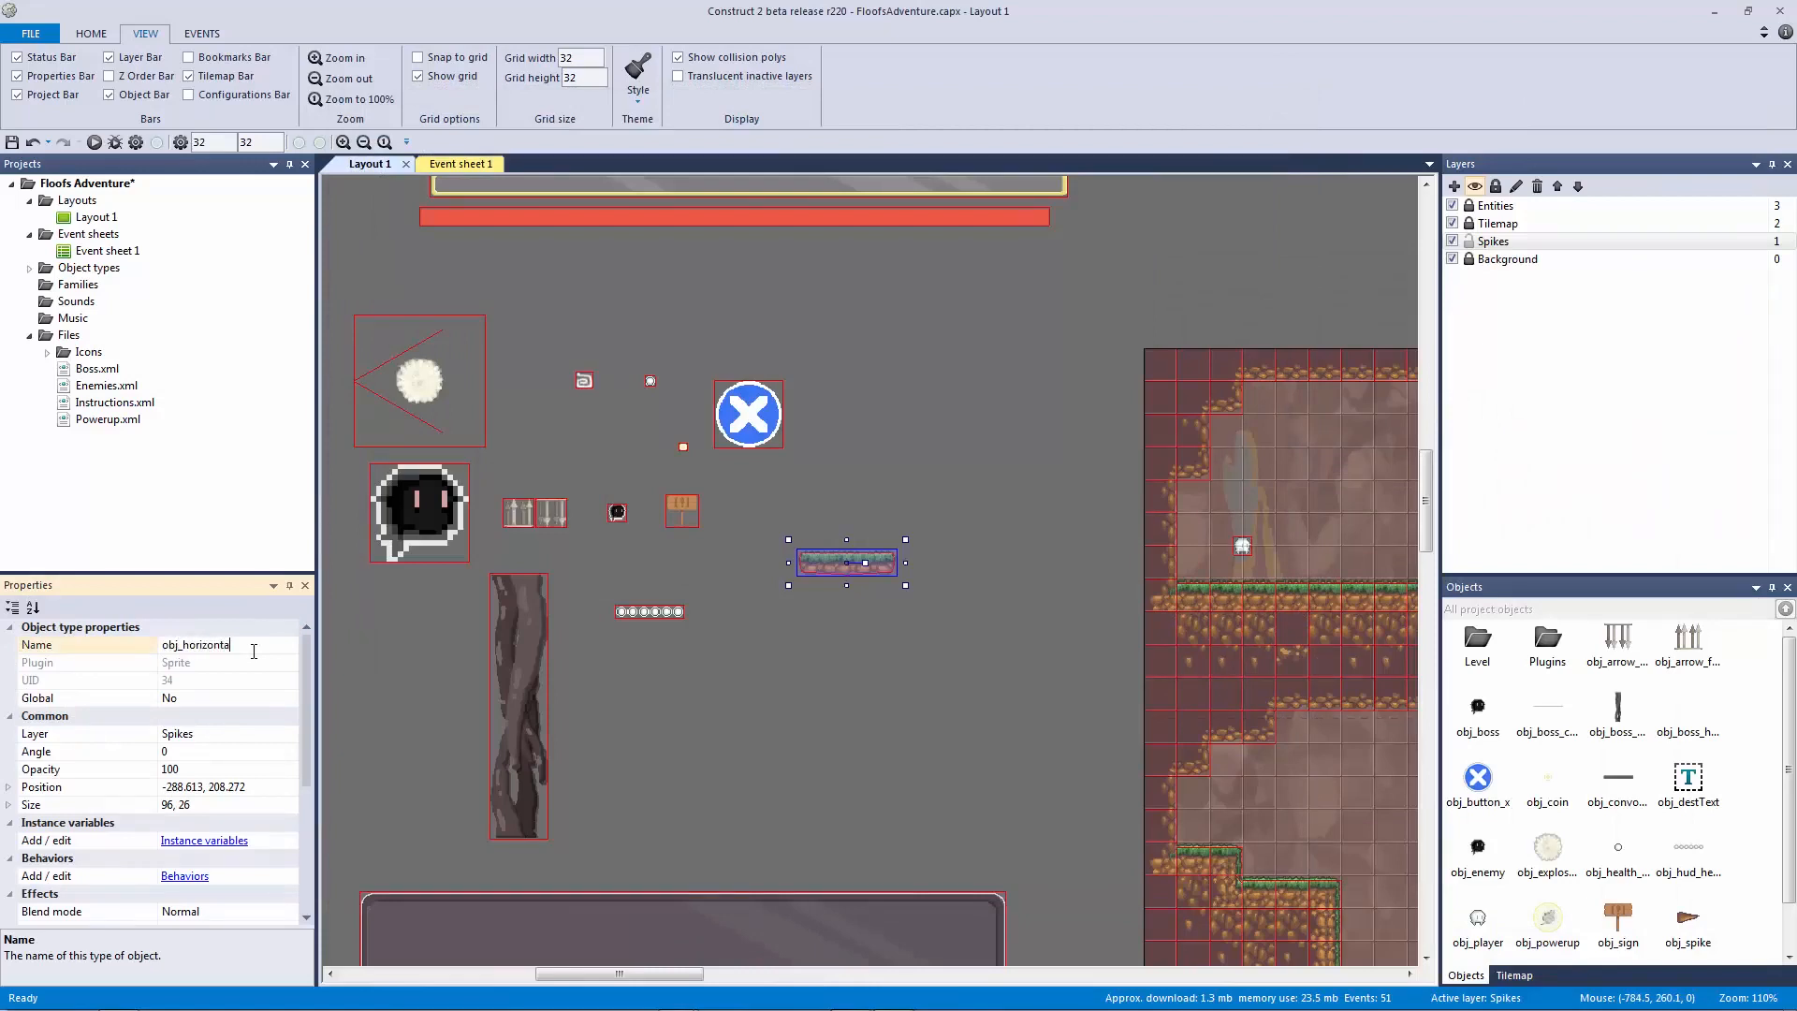
key(Return)
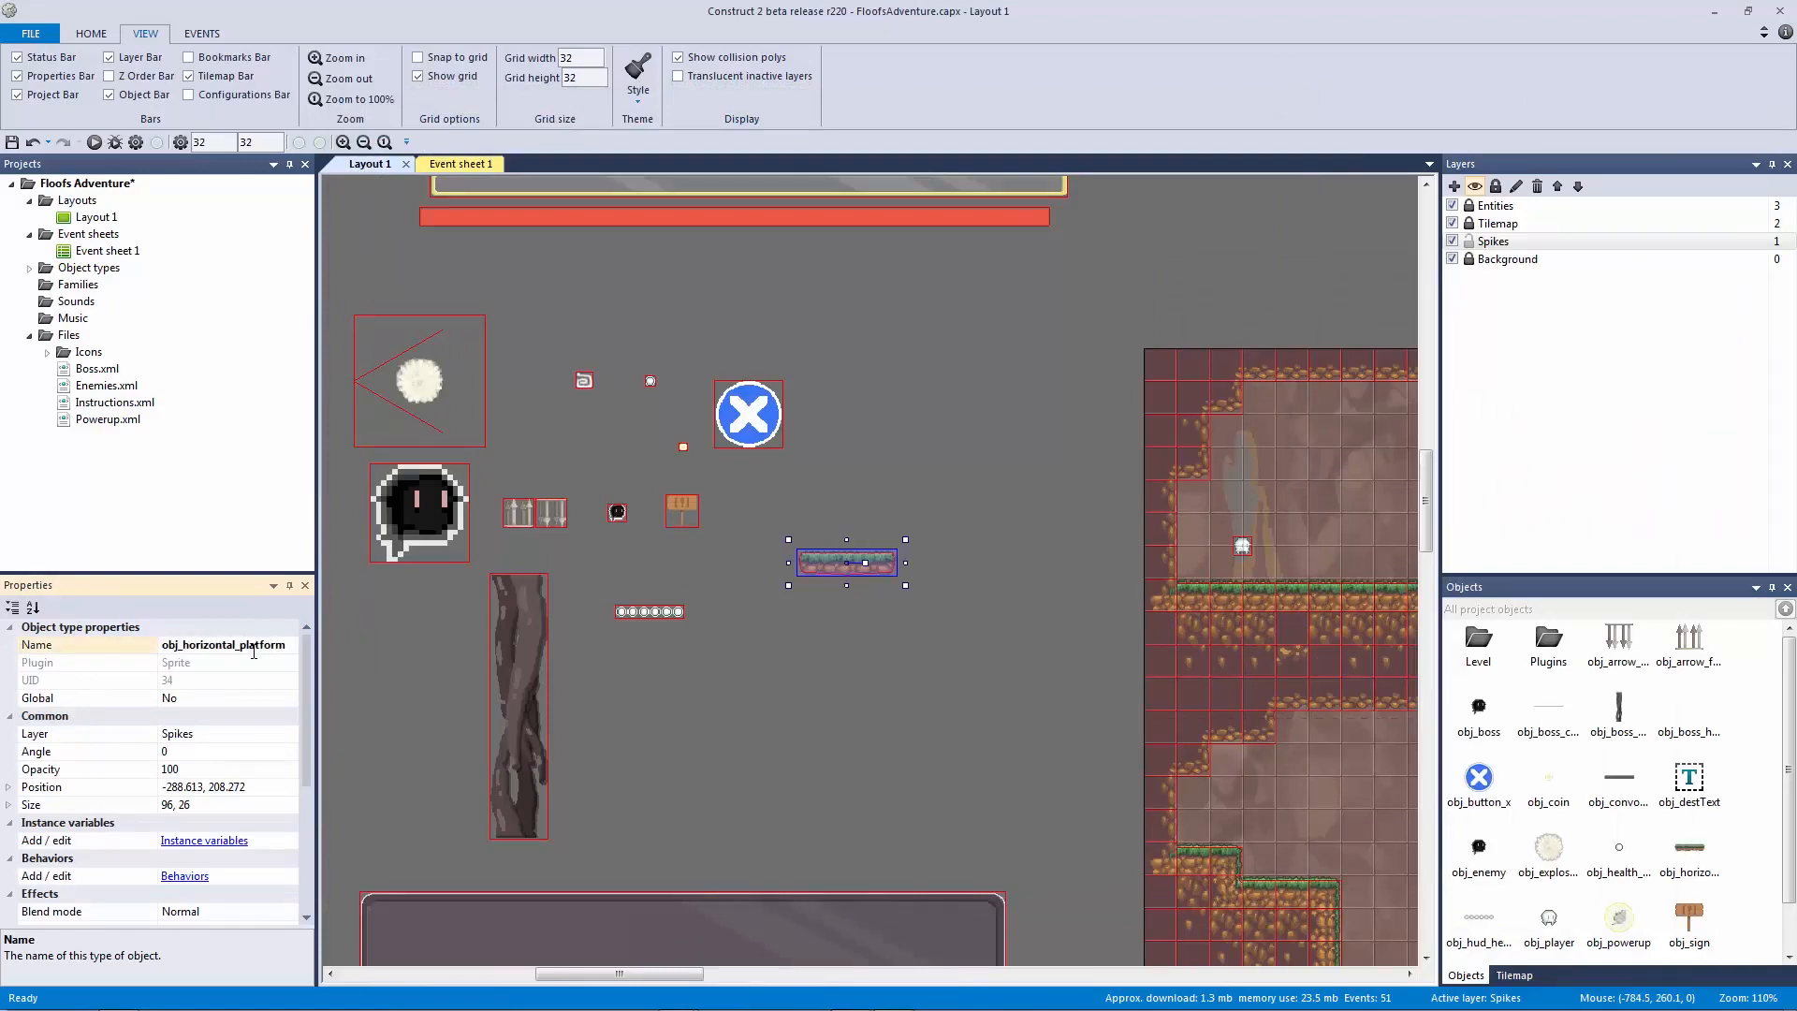
click(590, 633)
double_click(848, 615)
double_click(751, 474)
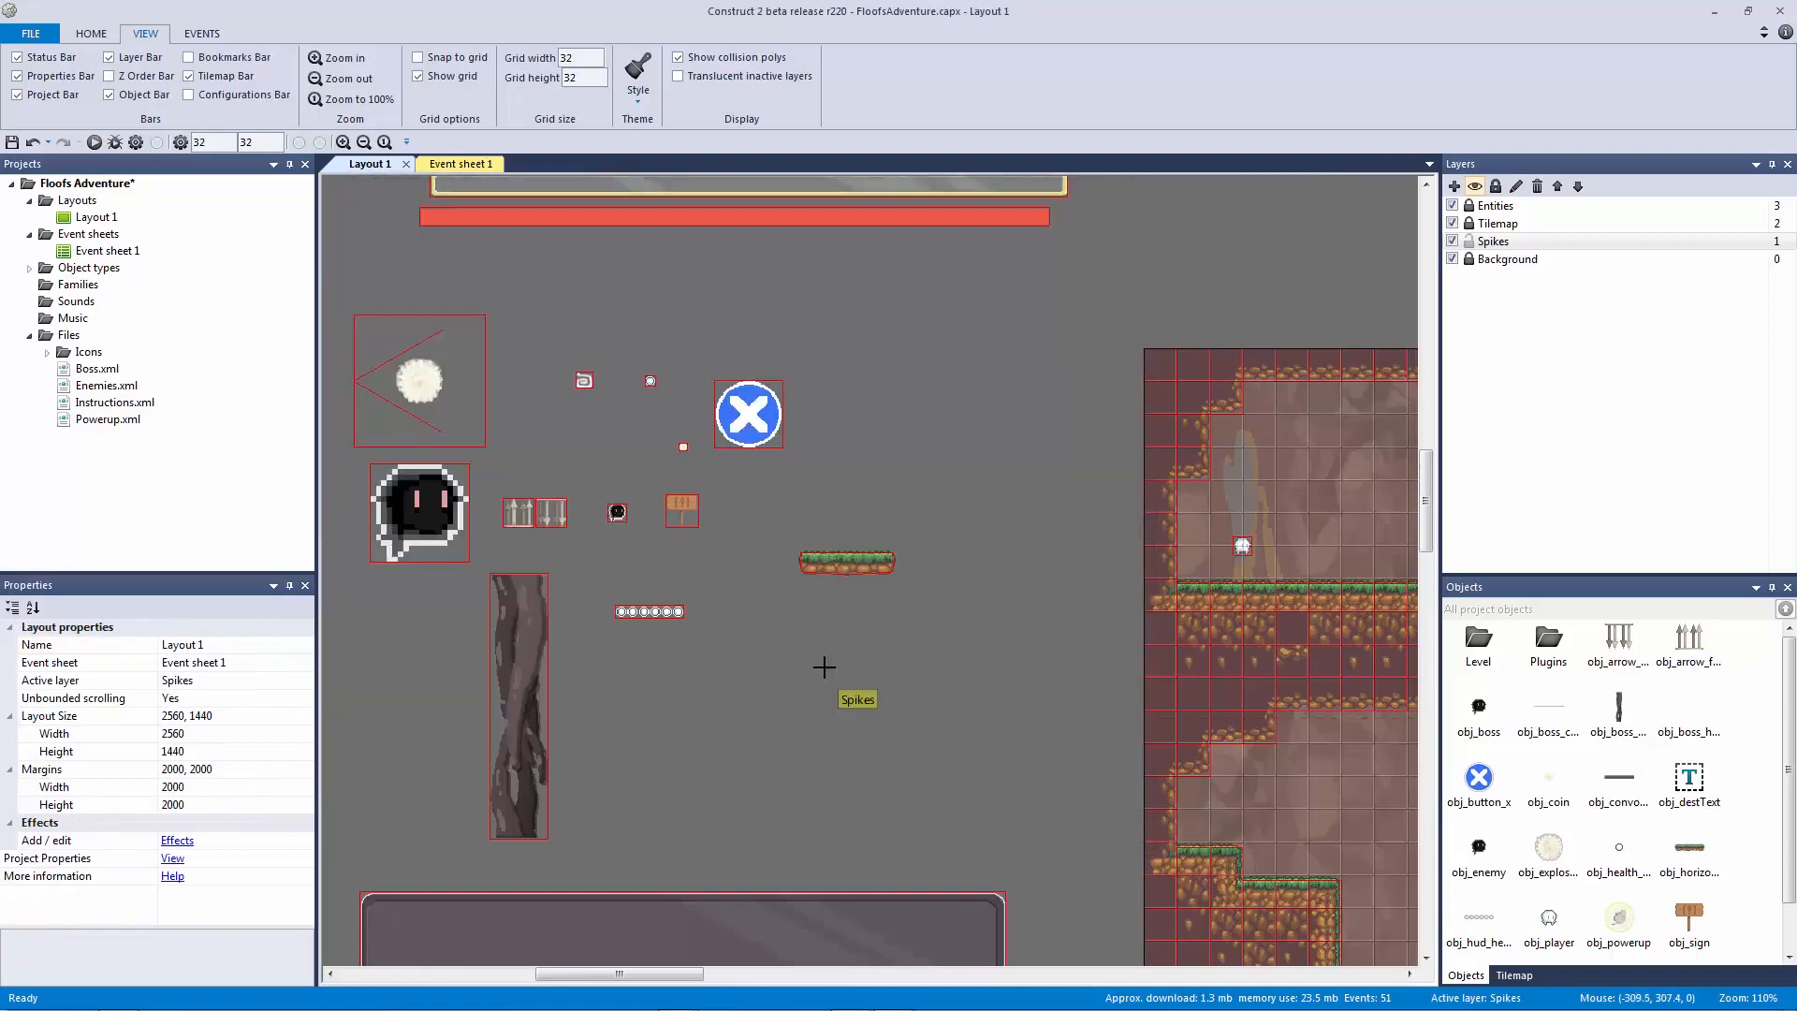
Step: Insert a second sprite from Vertical_Platform.png and name it obj_vertical_platform
click(823, 666)
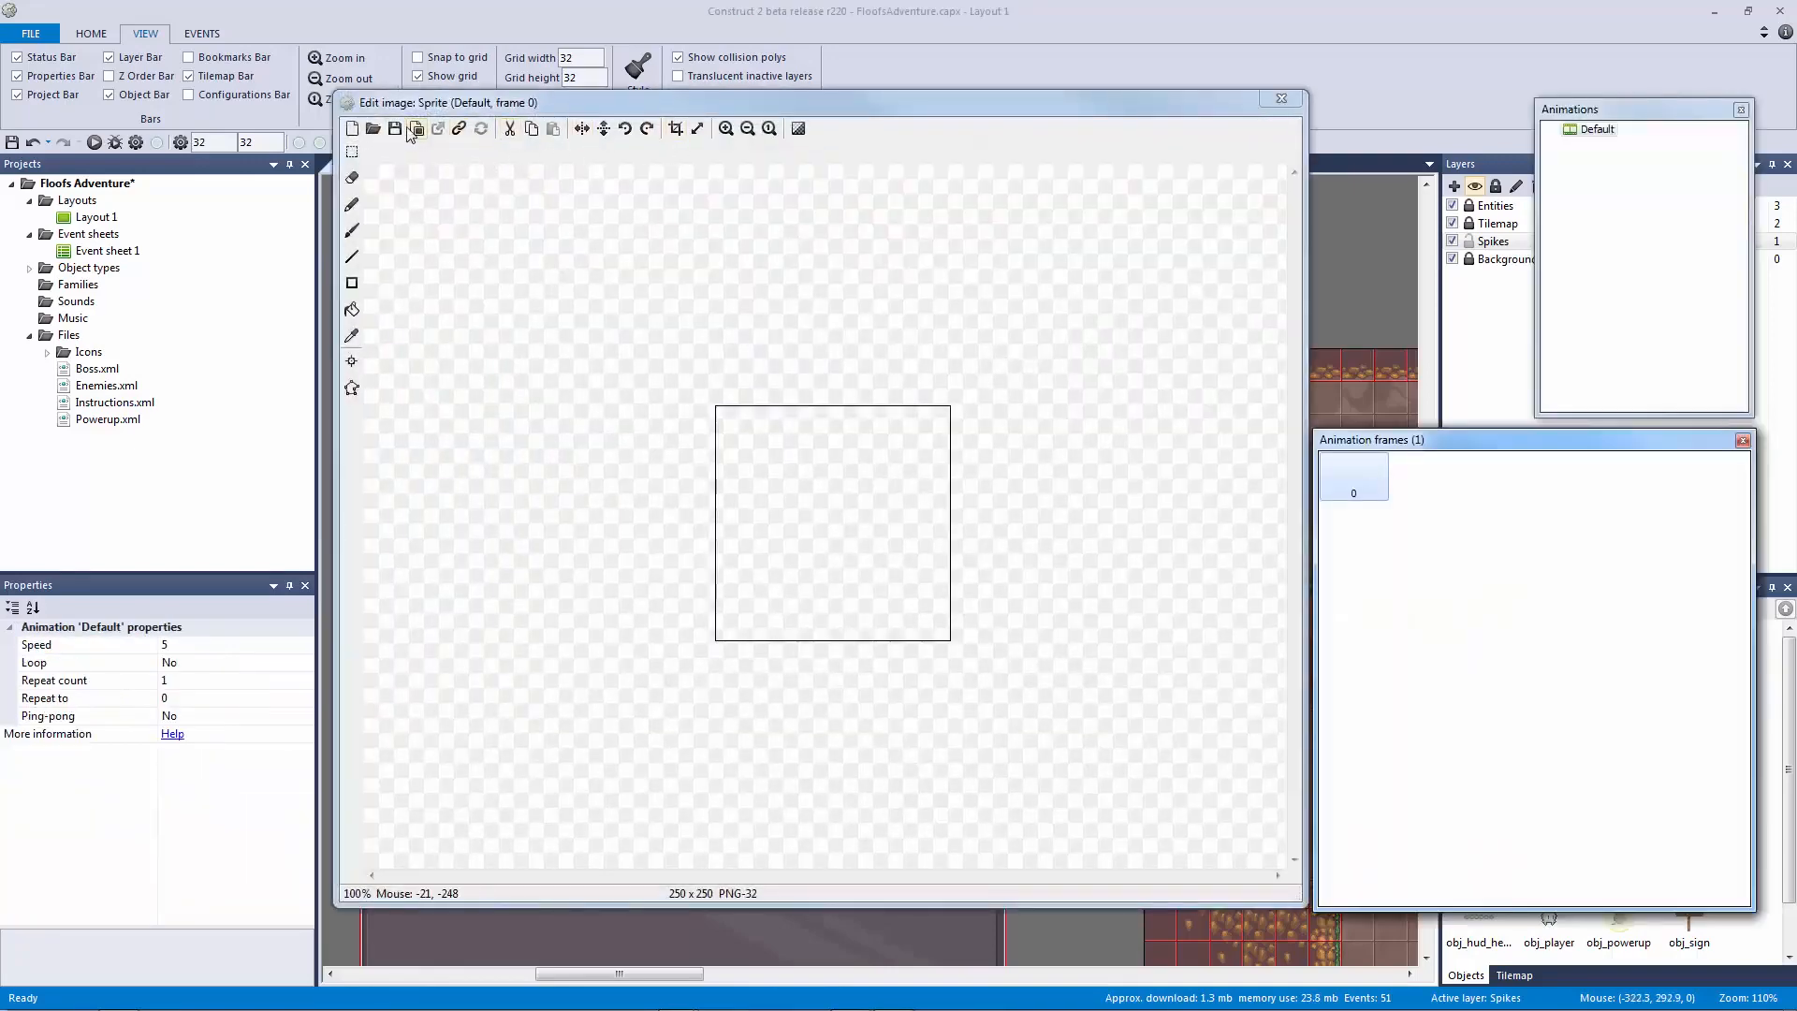
click(416, 128)
double_click(1151, 515)
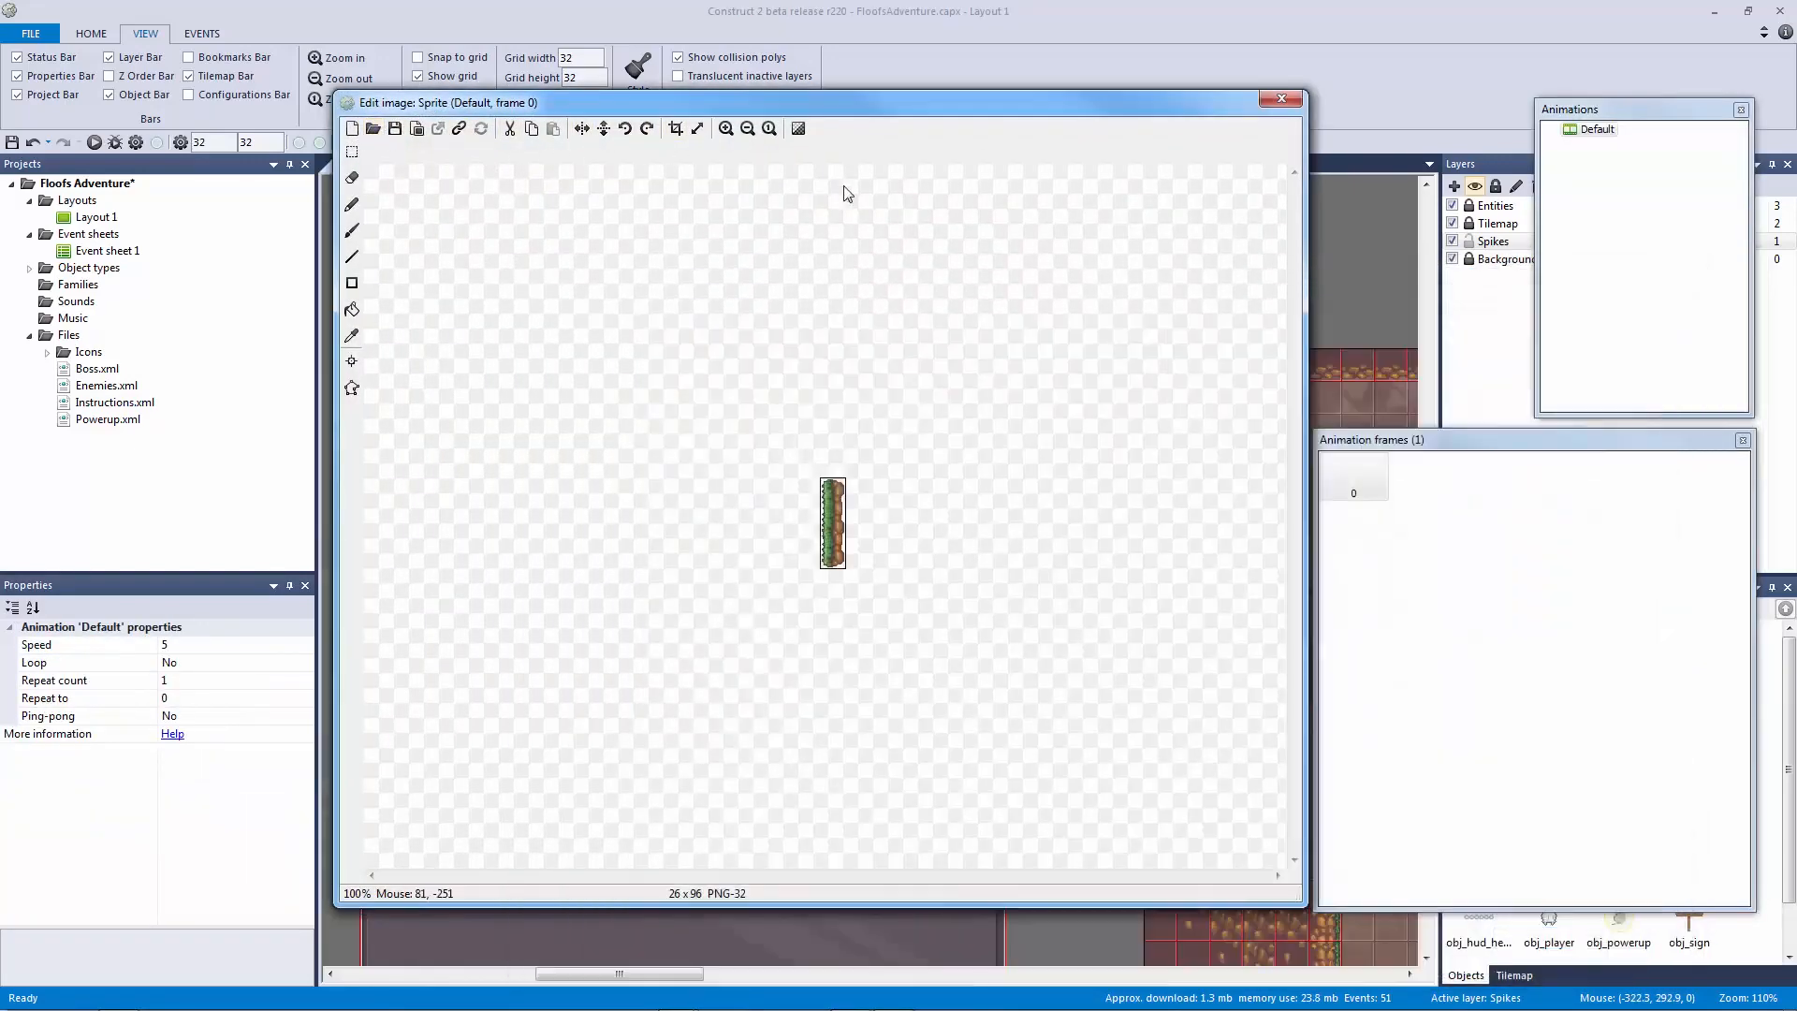
click(1281, 98)
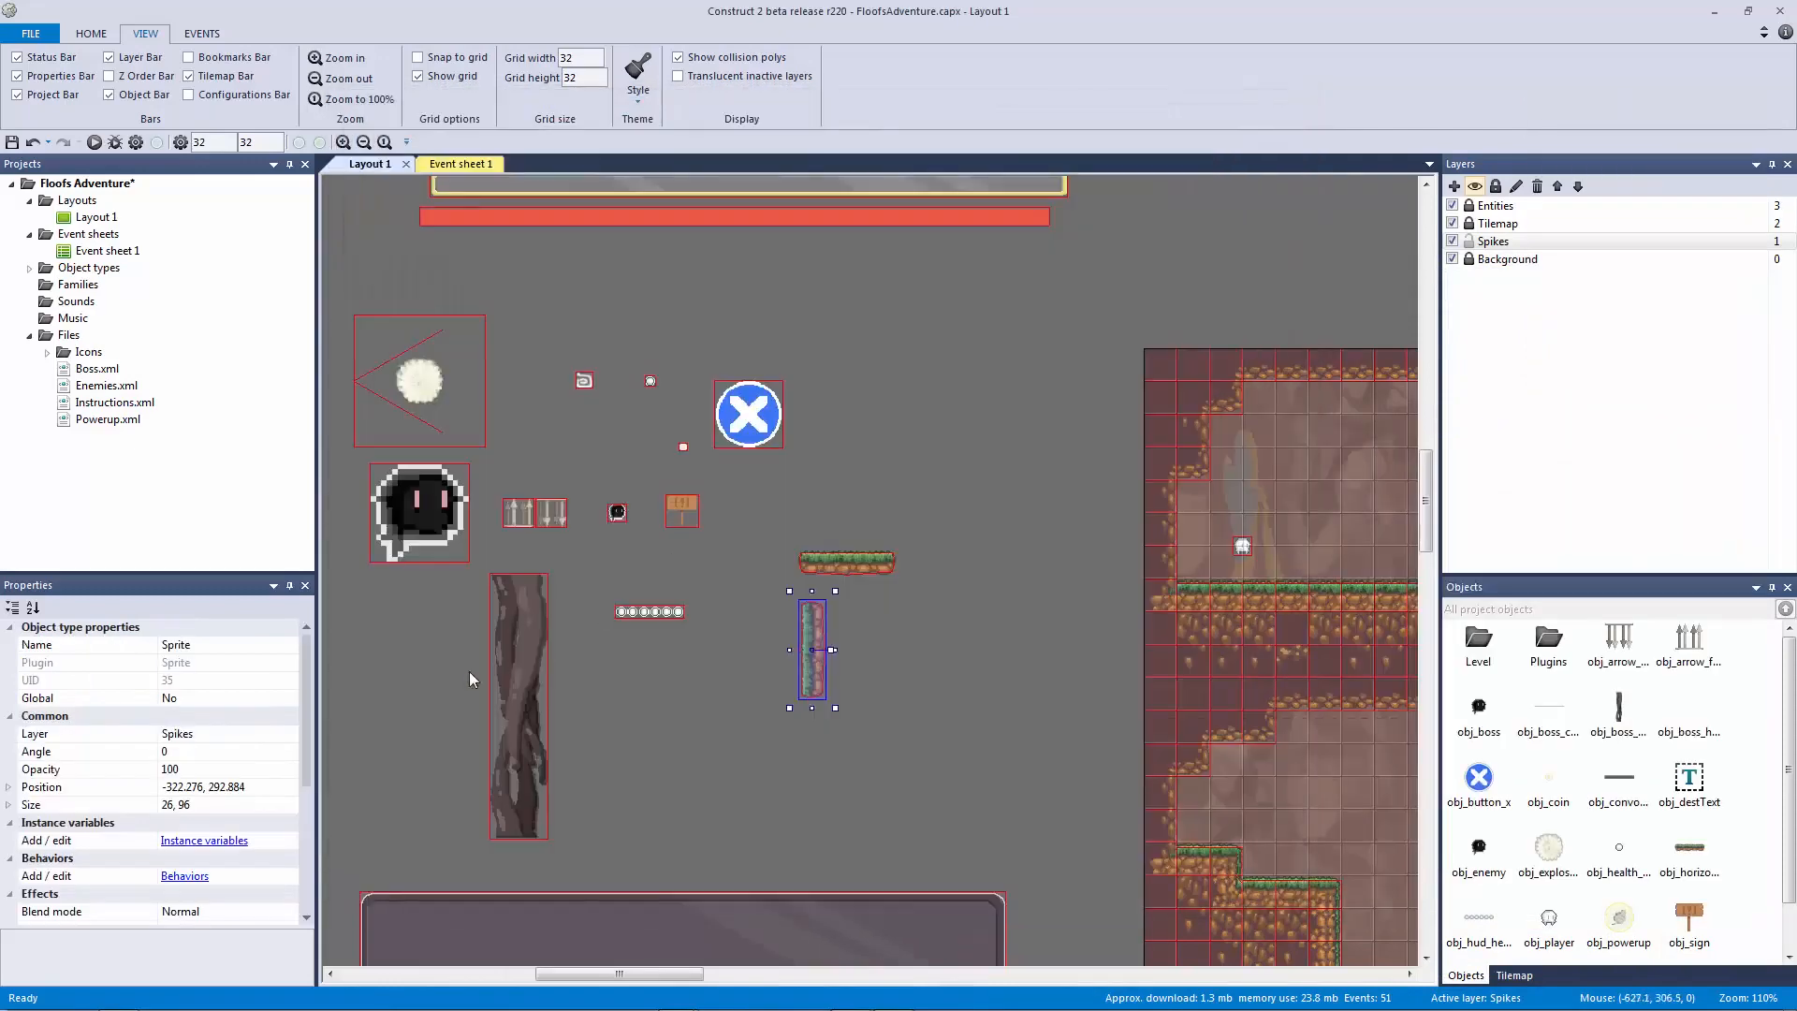
click(259, 644)
text(obj_v)
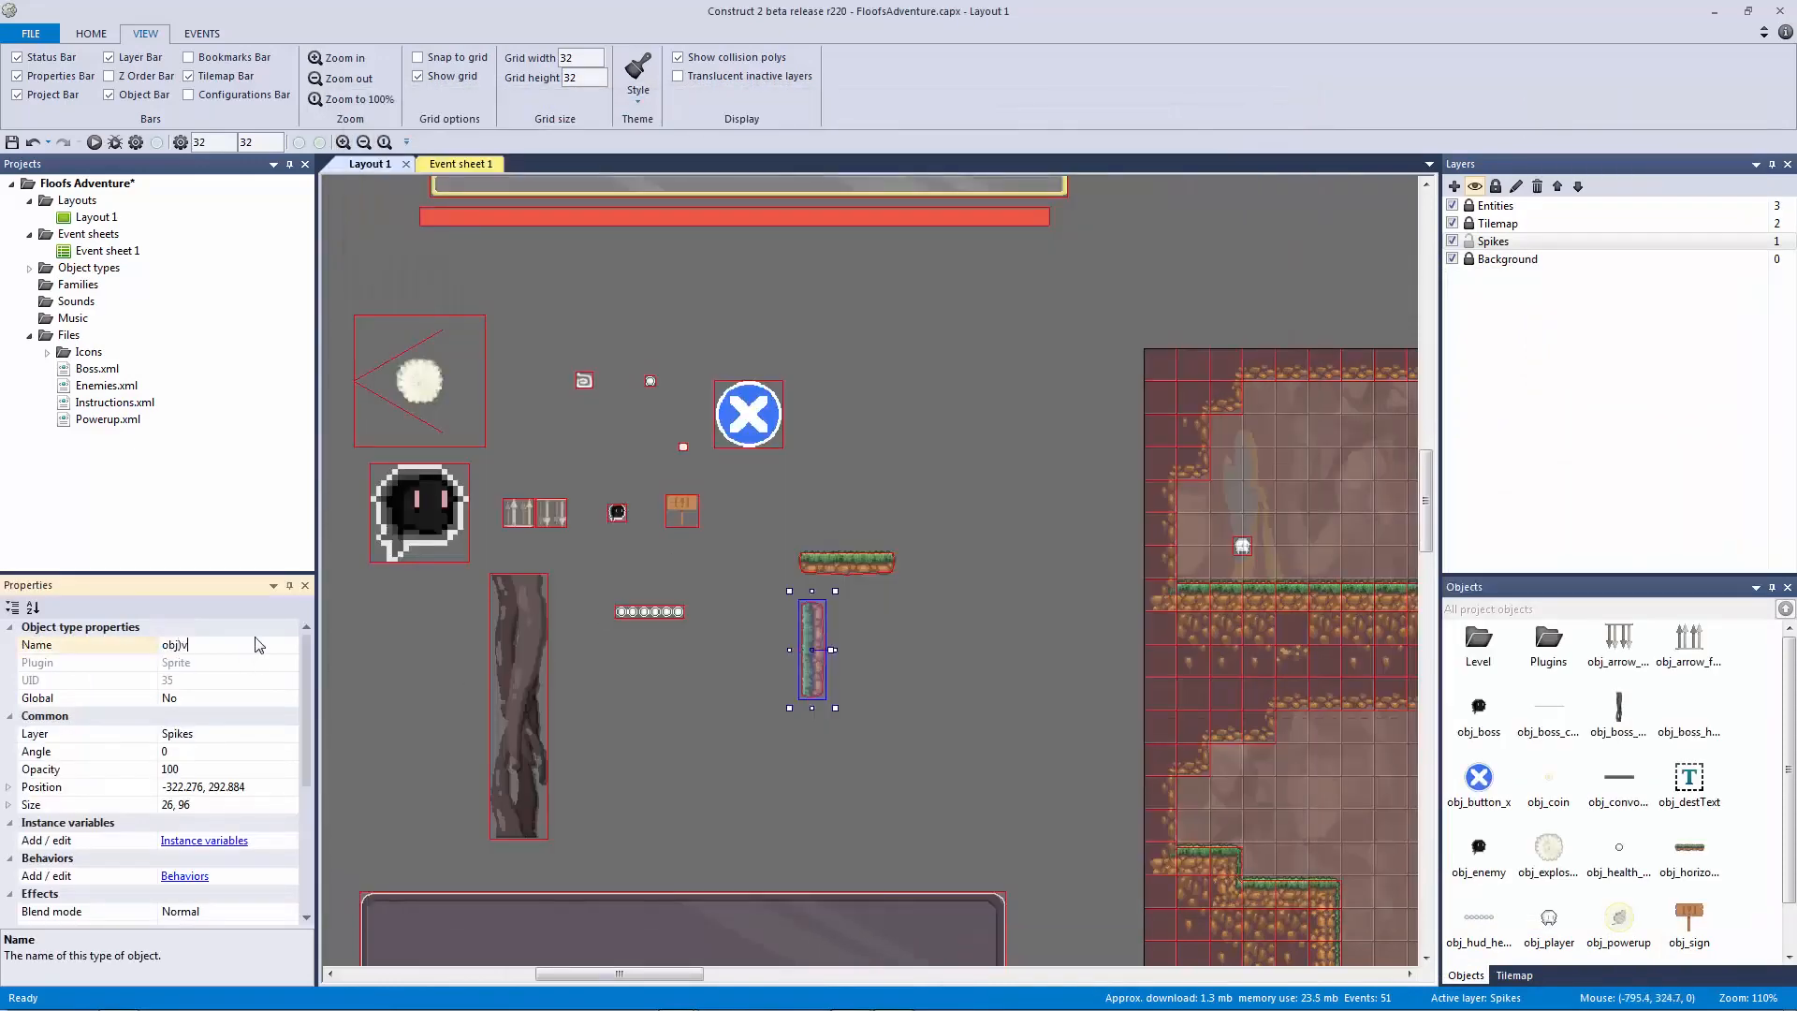
text(ertical_platform)
key(Return)
drag(812, 629, 993, 598)
Step: Set both platforms' collision polygons to their bounding boxes and place them side by side
double_click(847, 562)
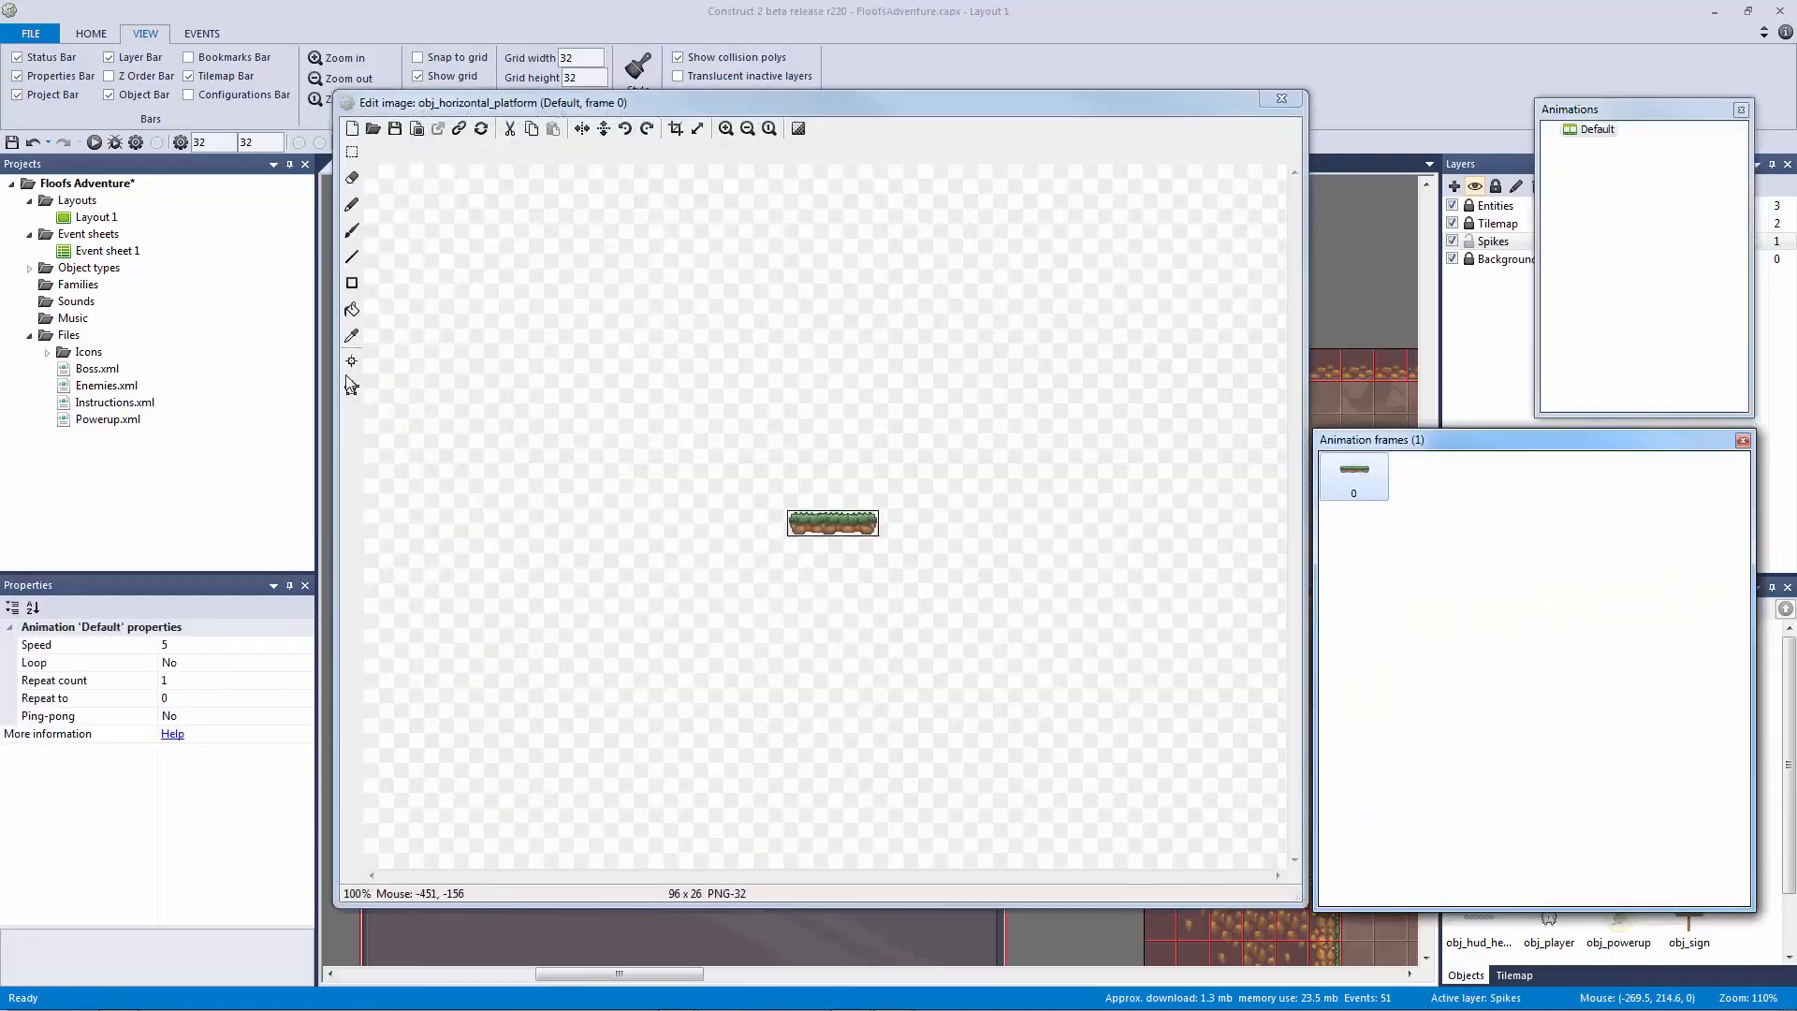
right_click(838, 522)
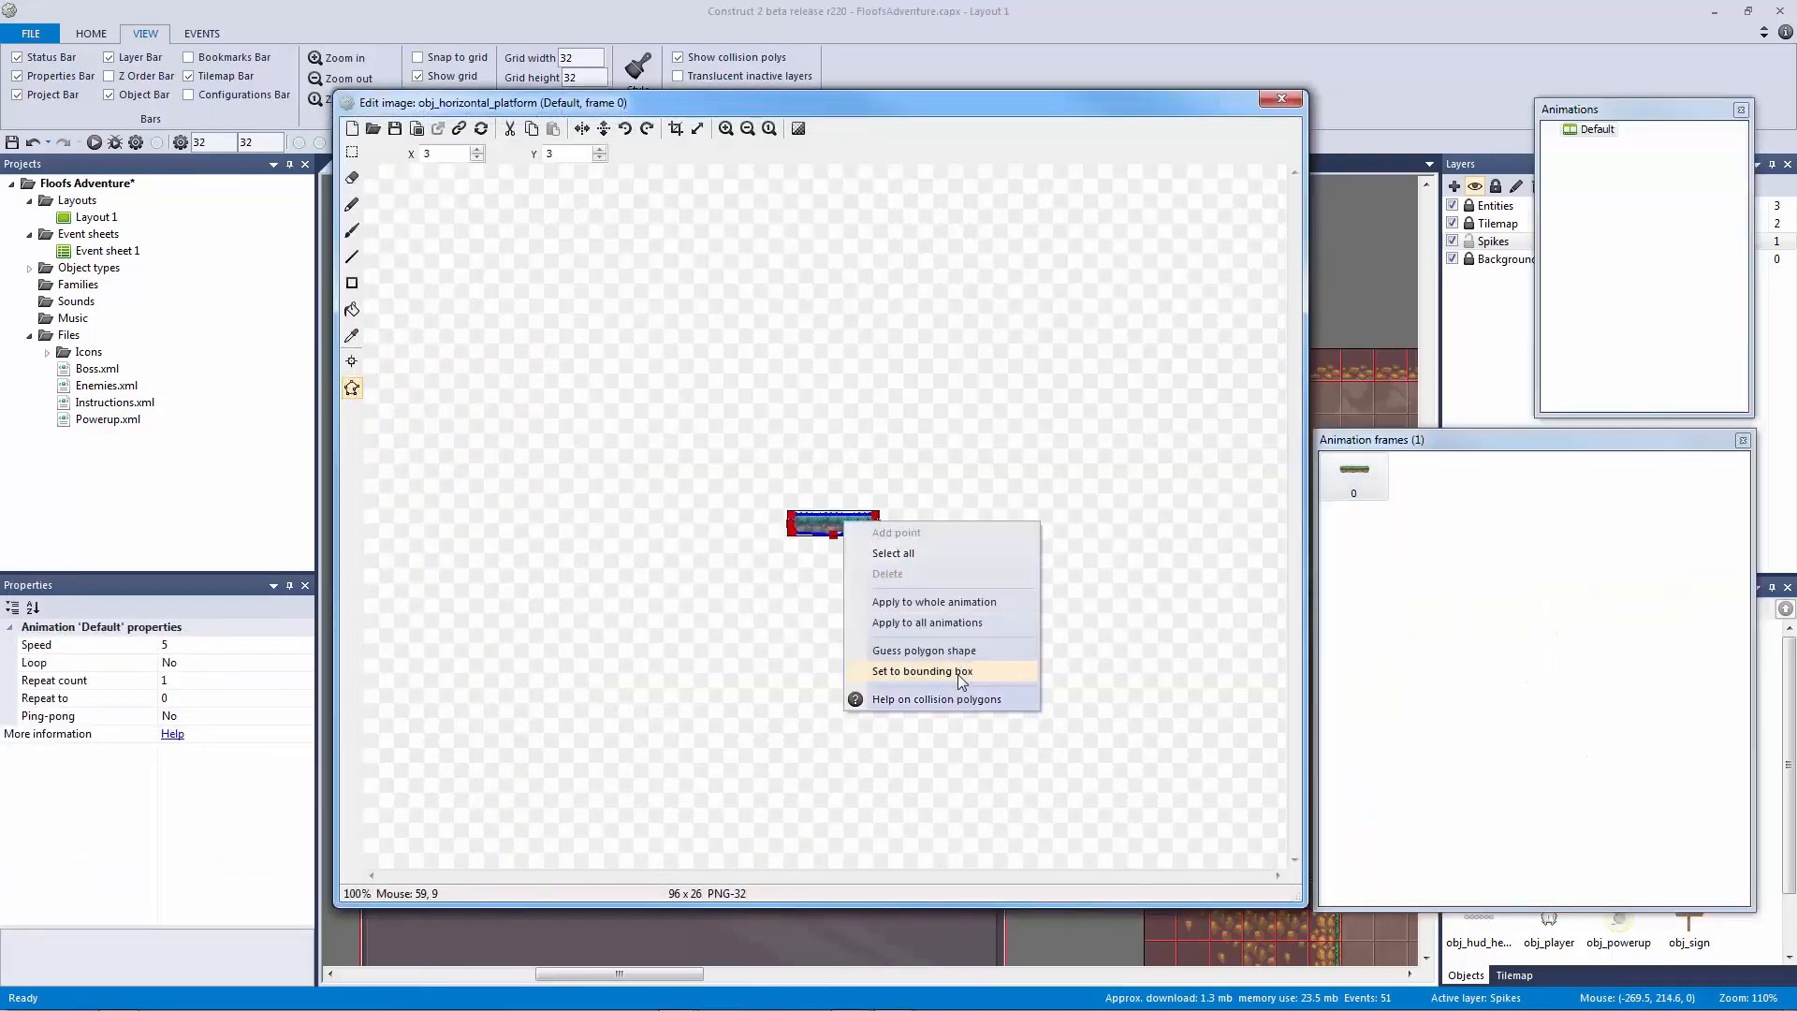
click(918, 672)
click(1282, 100)
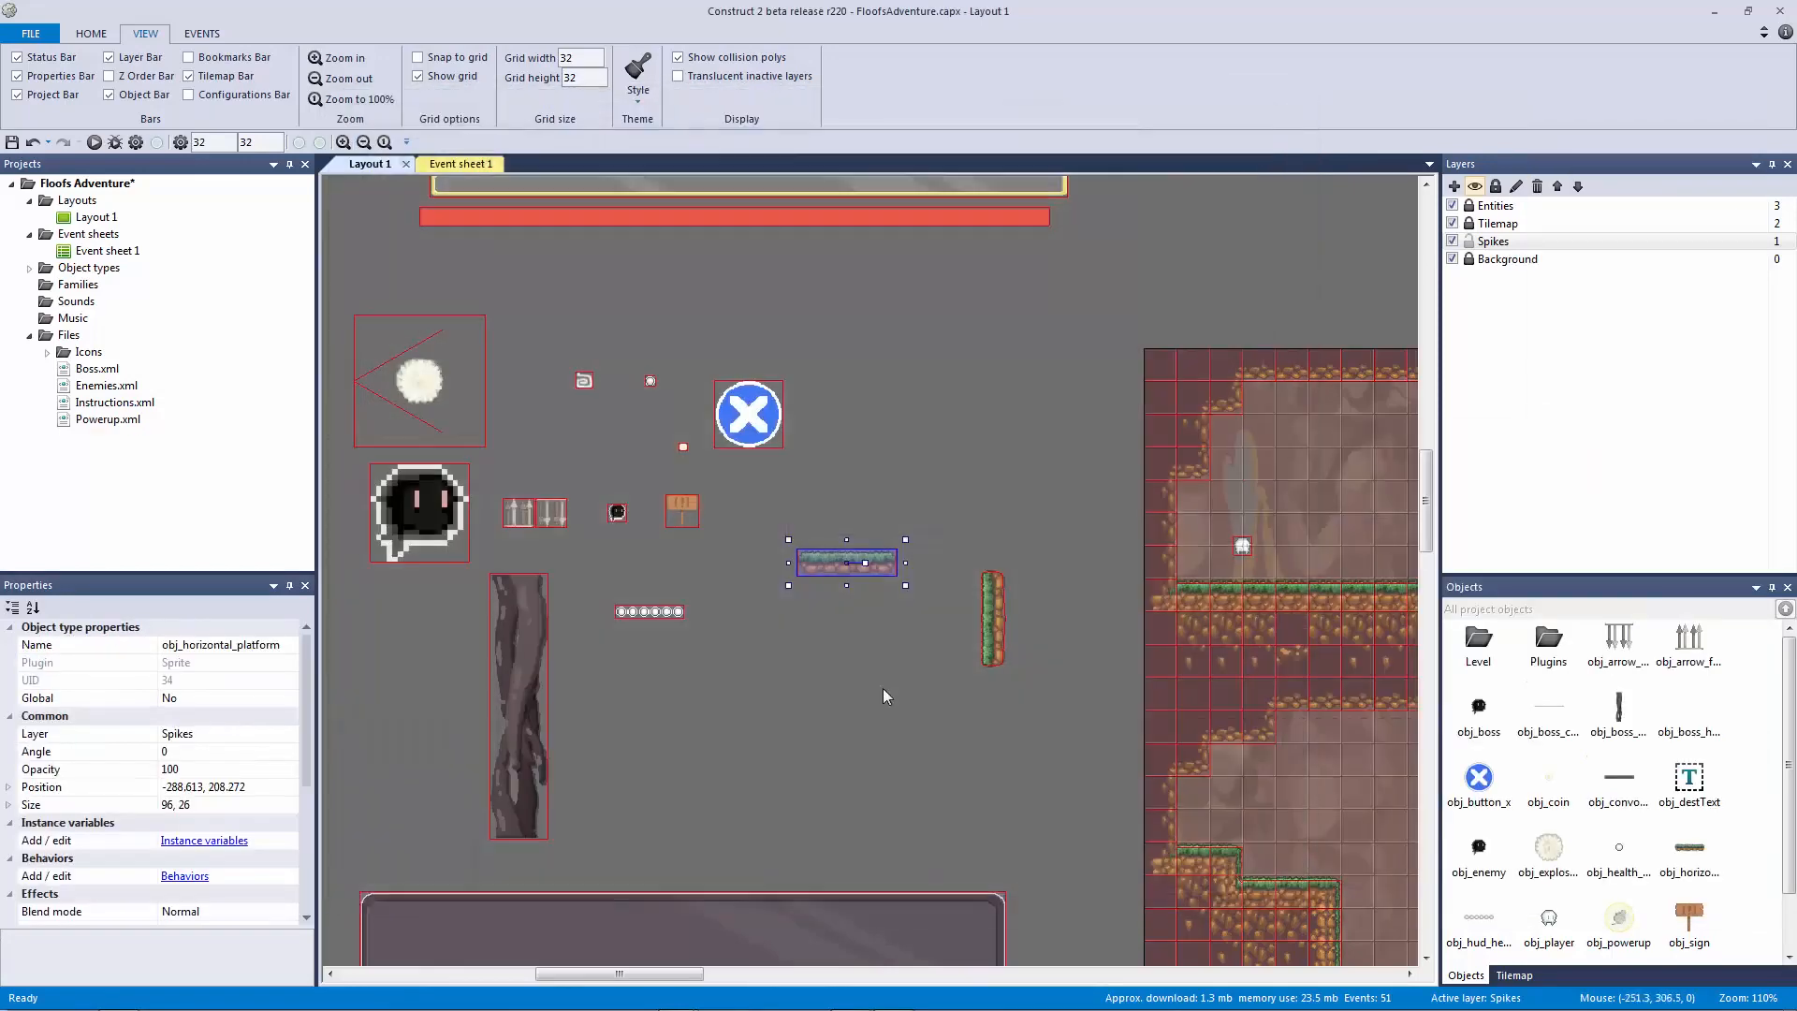
double_click(992, 597)
right_click(835, 510)
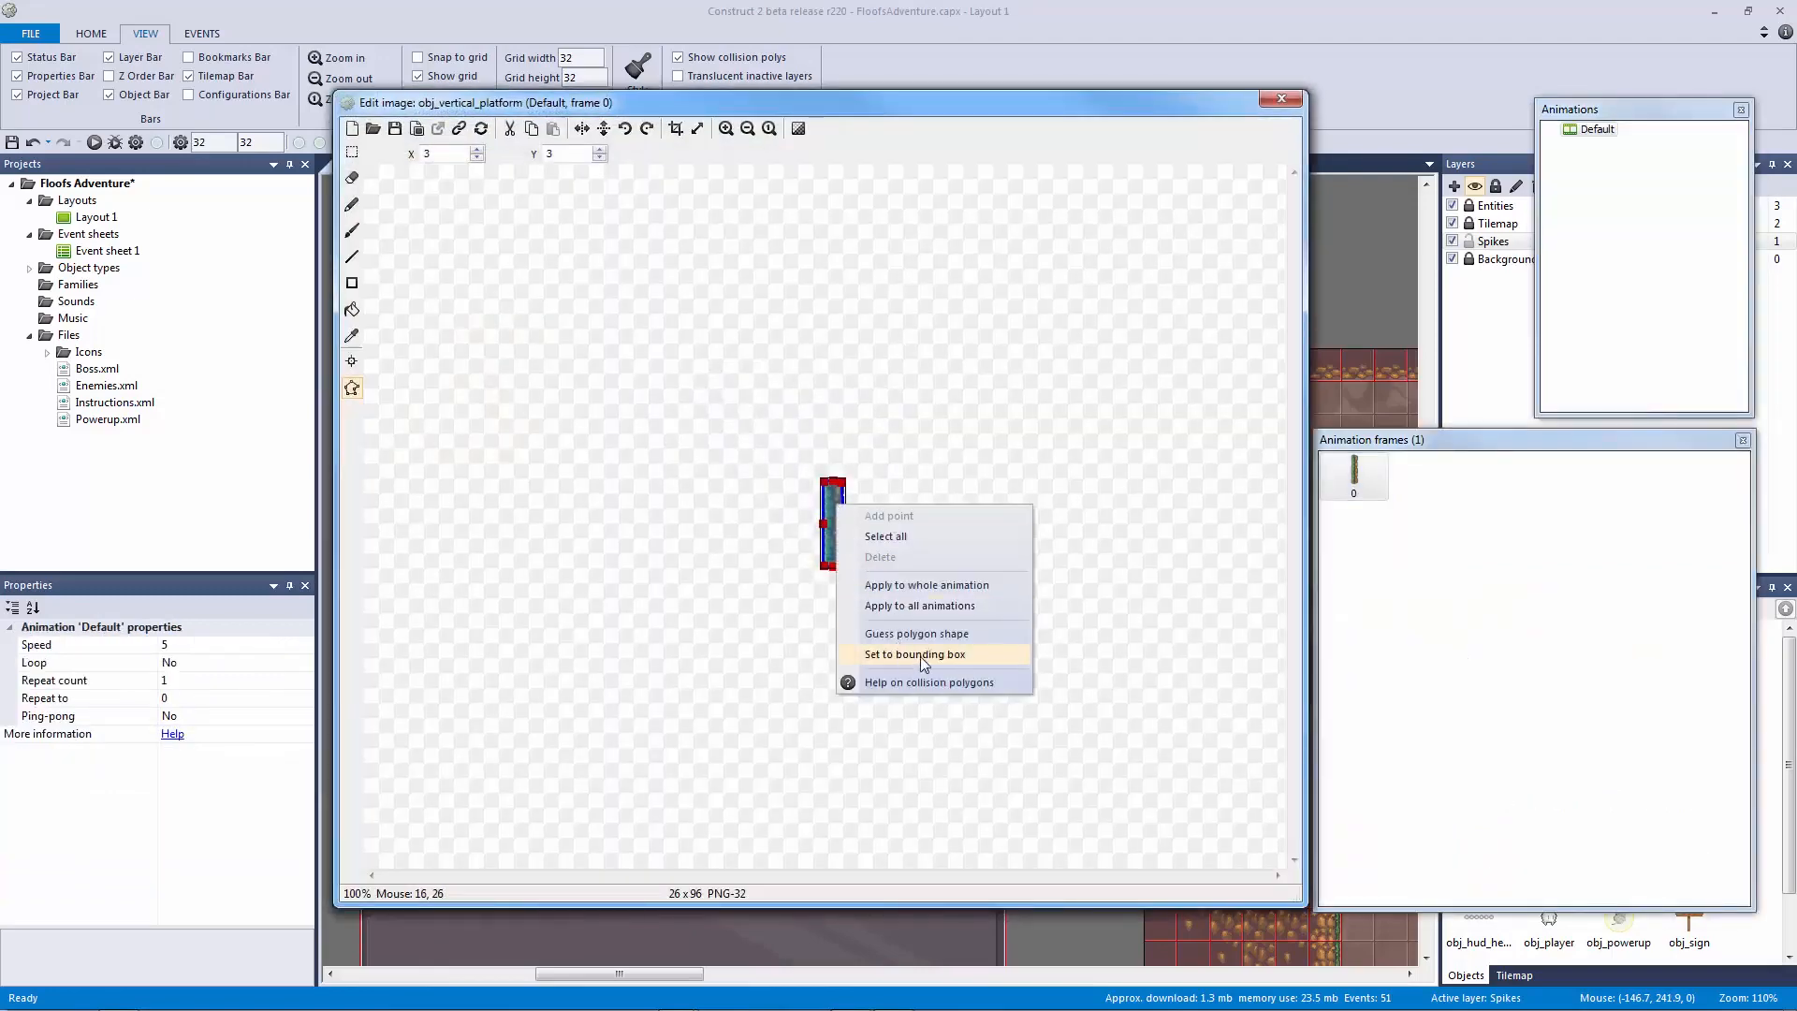
click(919, 655)
click(1281, 99)
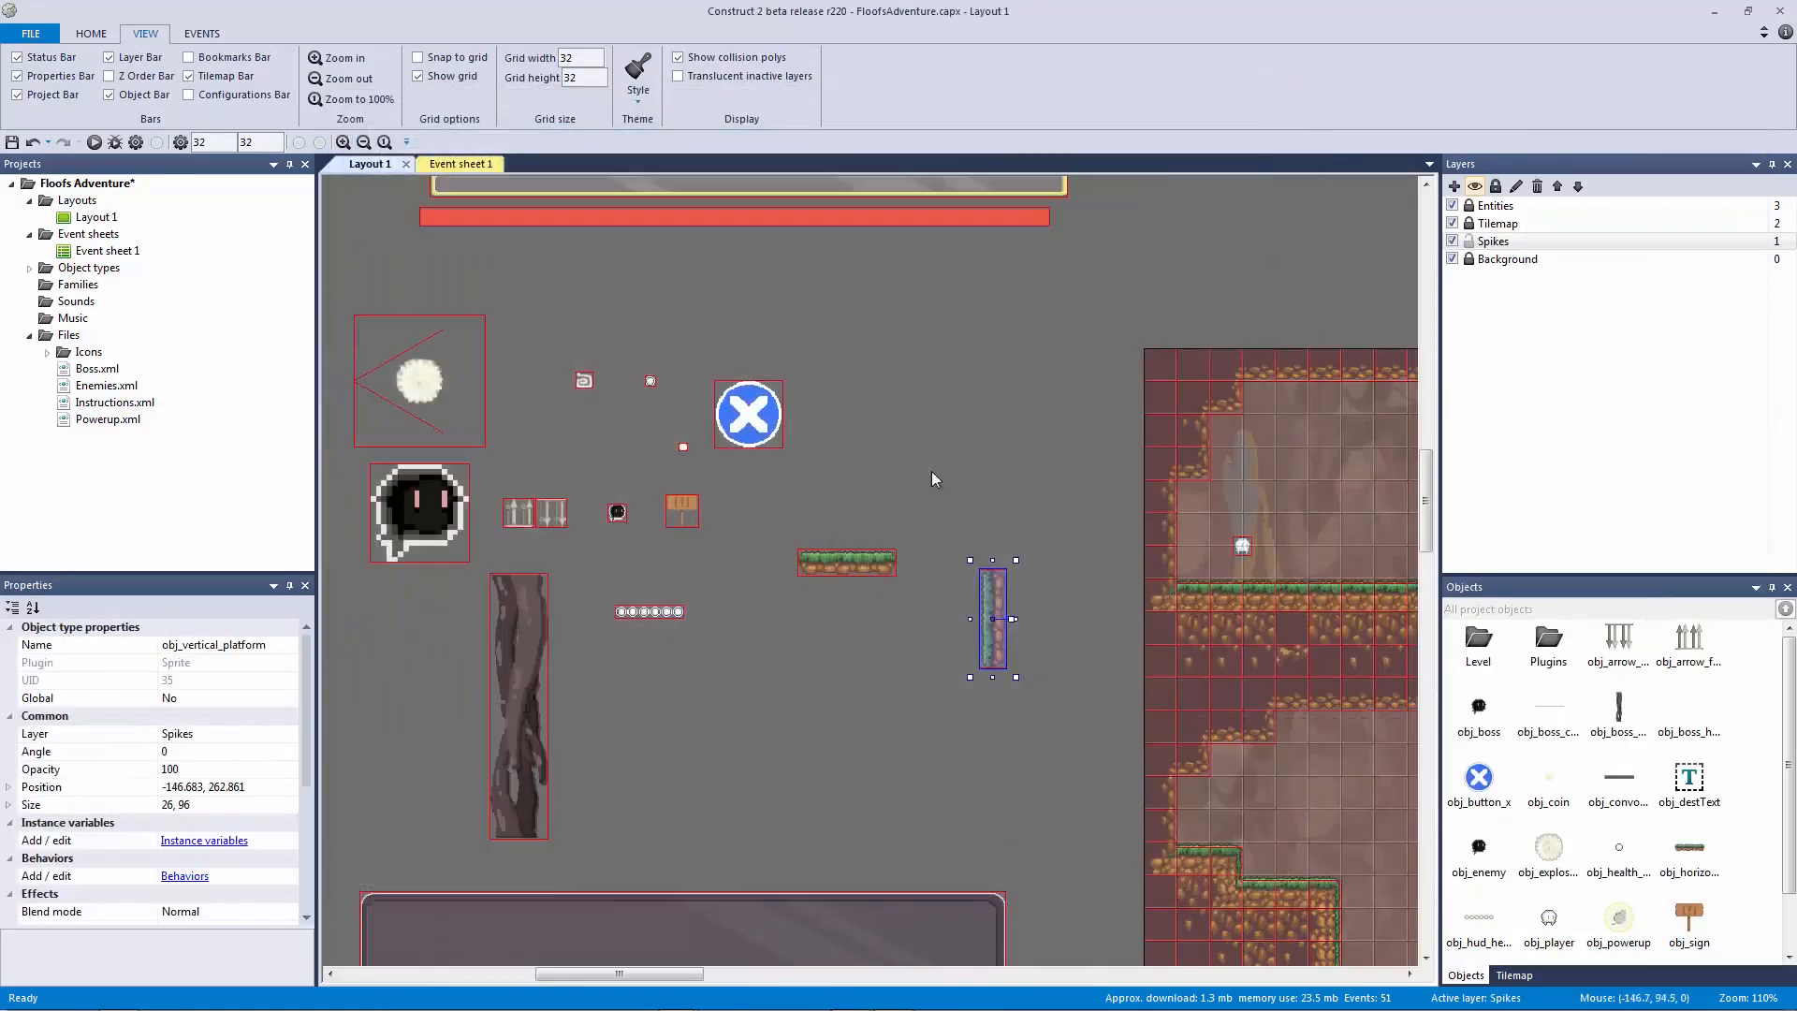
drag(990, 606, 926, 572)
click(687, 192)
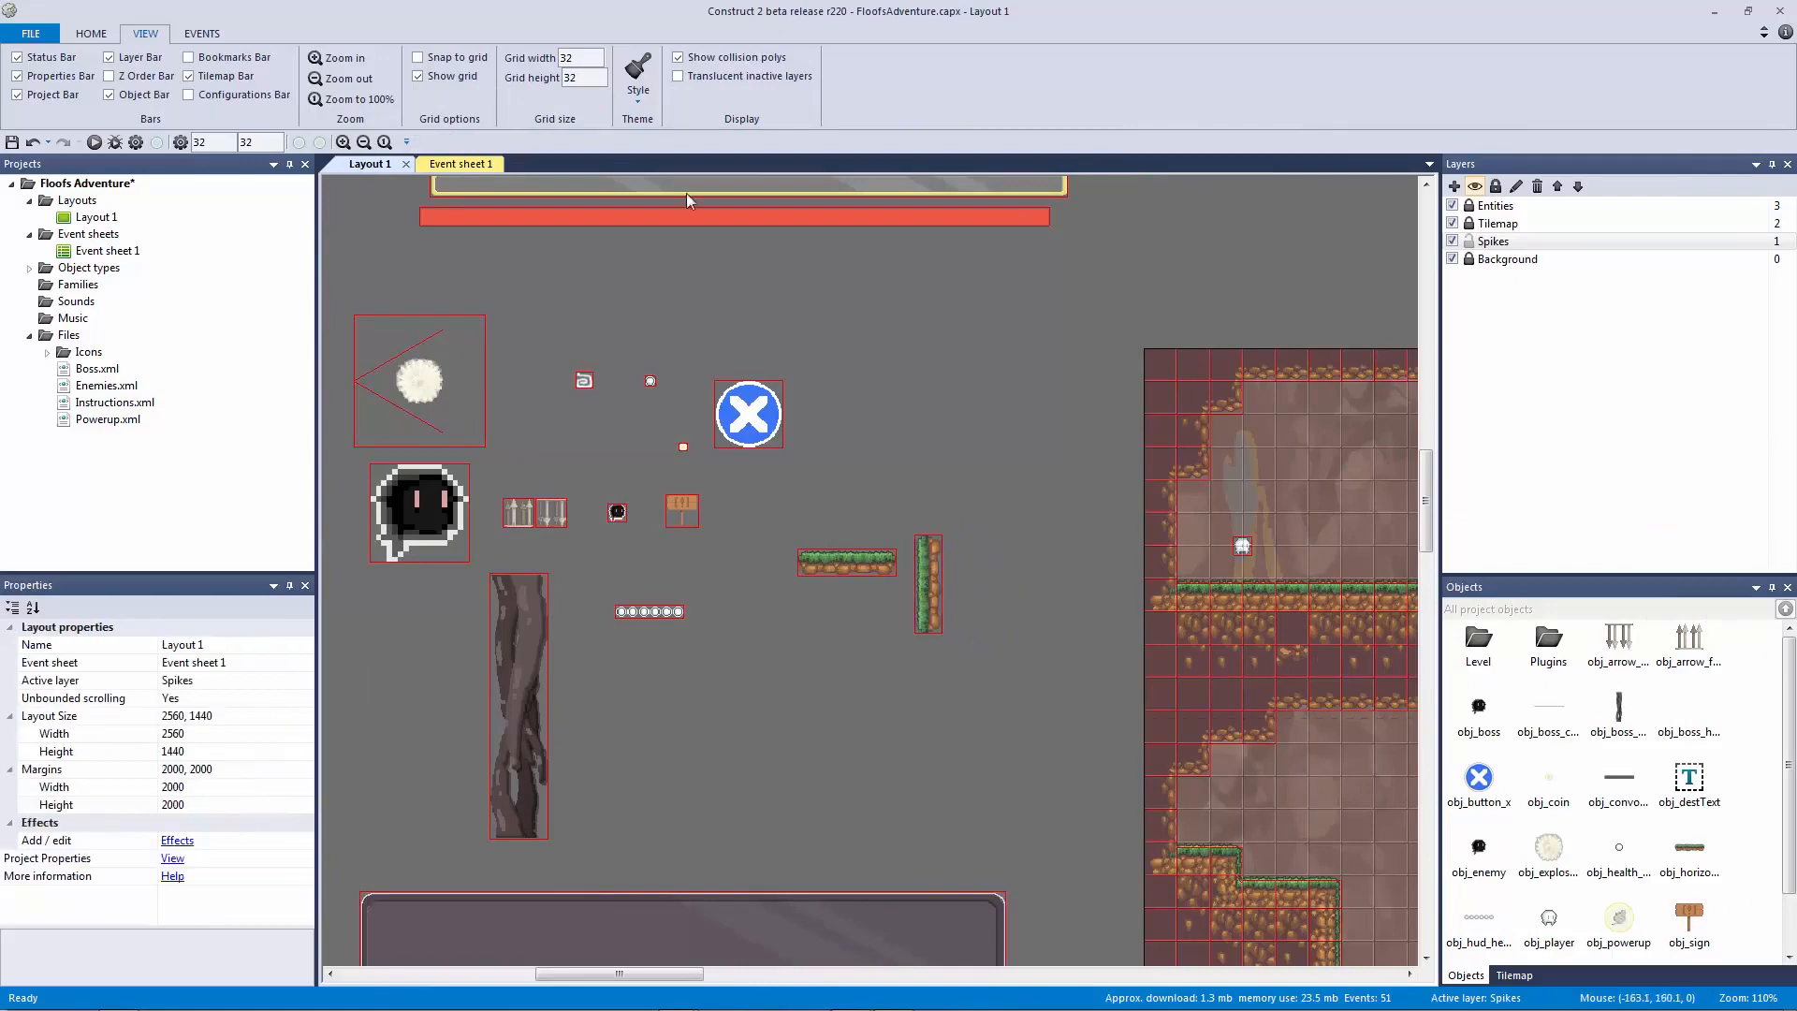
Step: Add event 49 to the Spike group: obj_spike on collision with obj_horizontal_platform
click(474, 165)
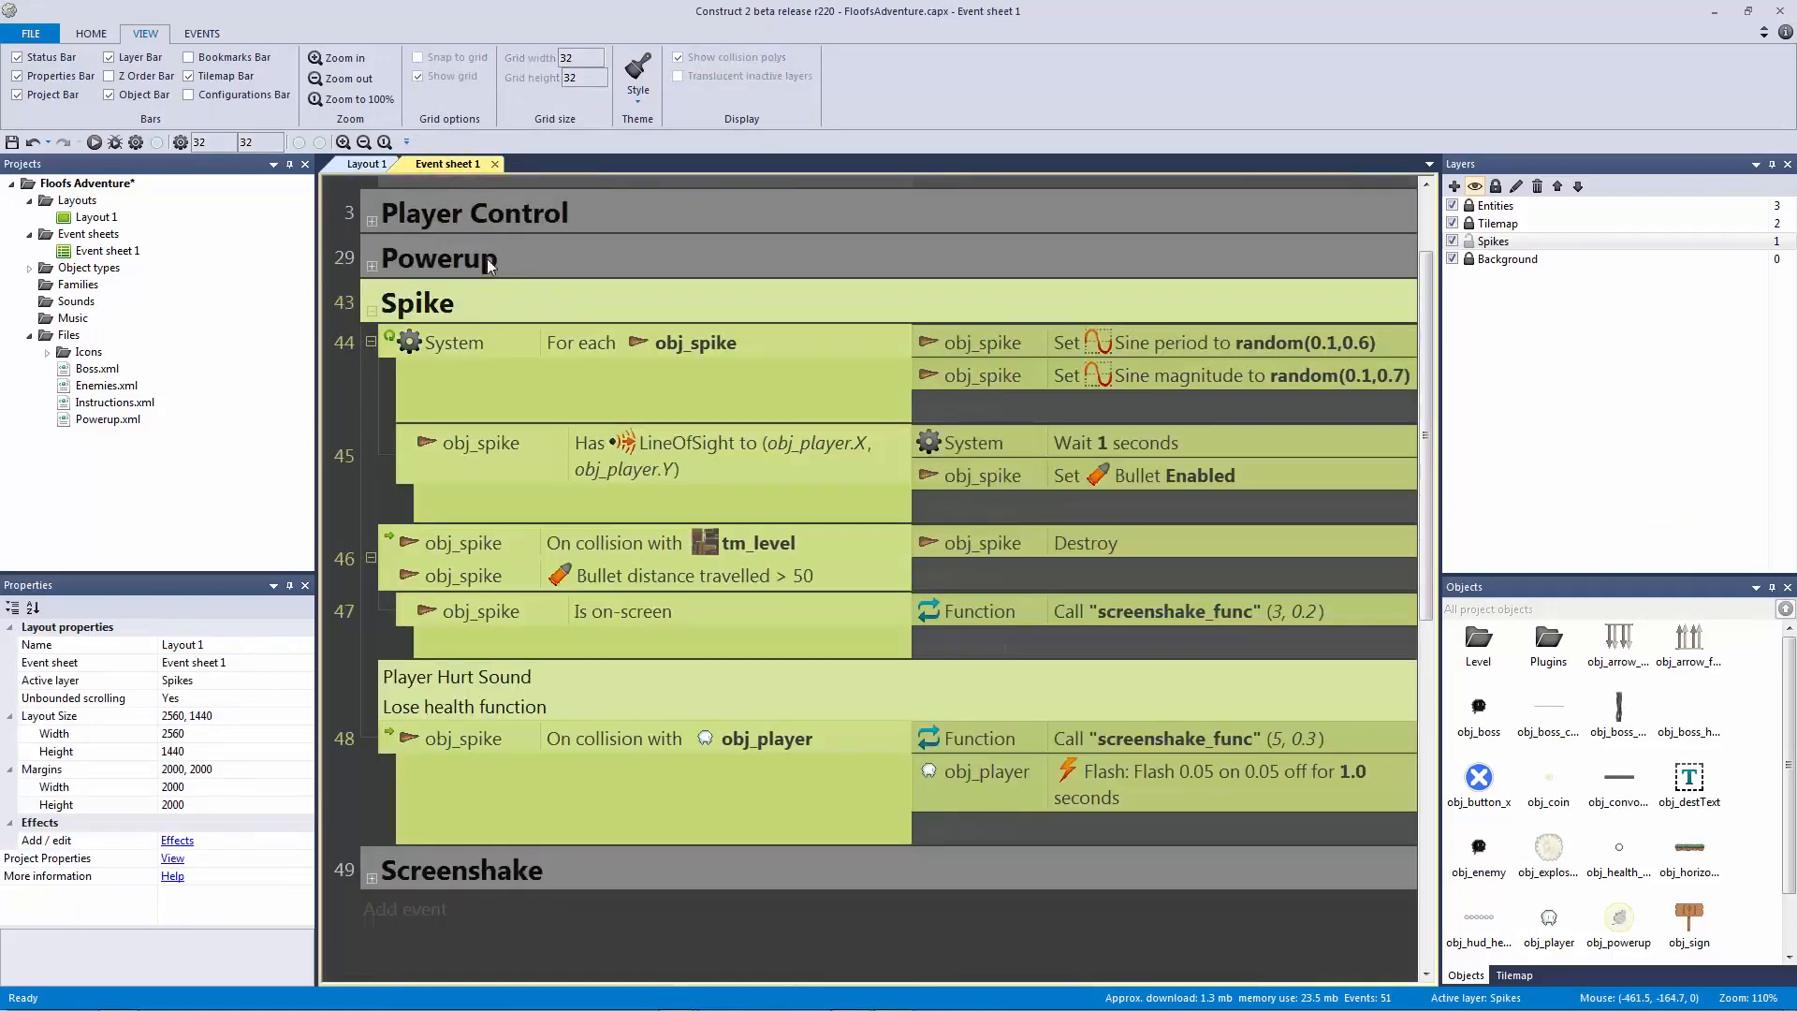
click(396, 458)
click(446, 317)
key(b)
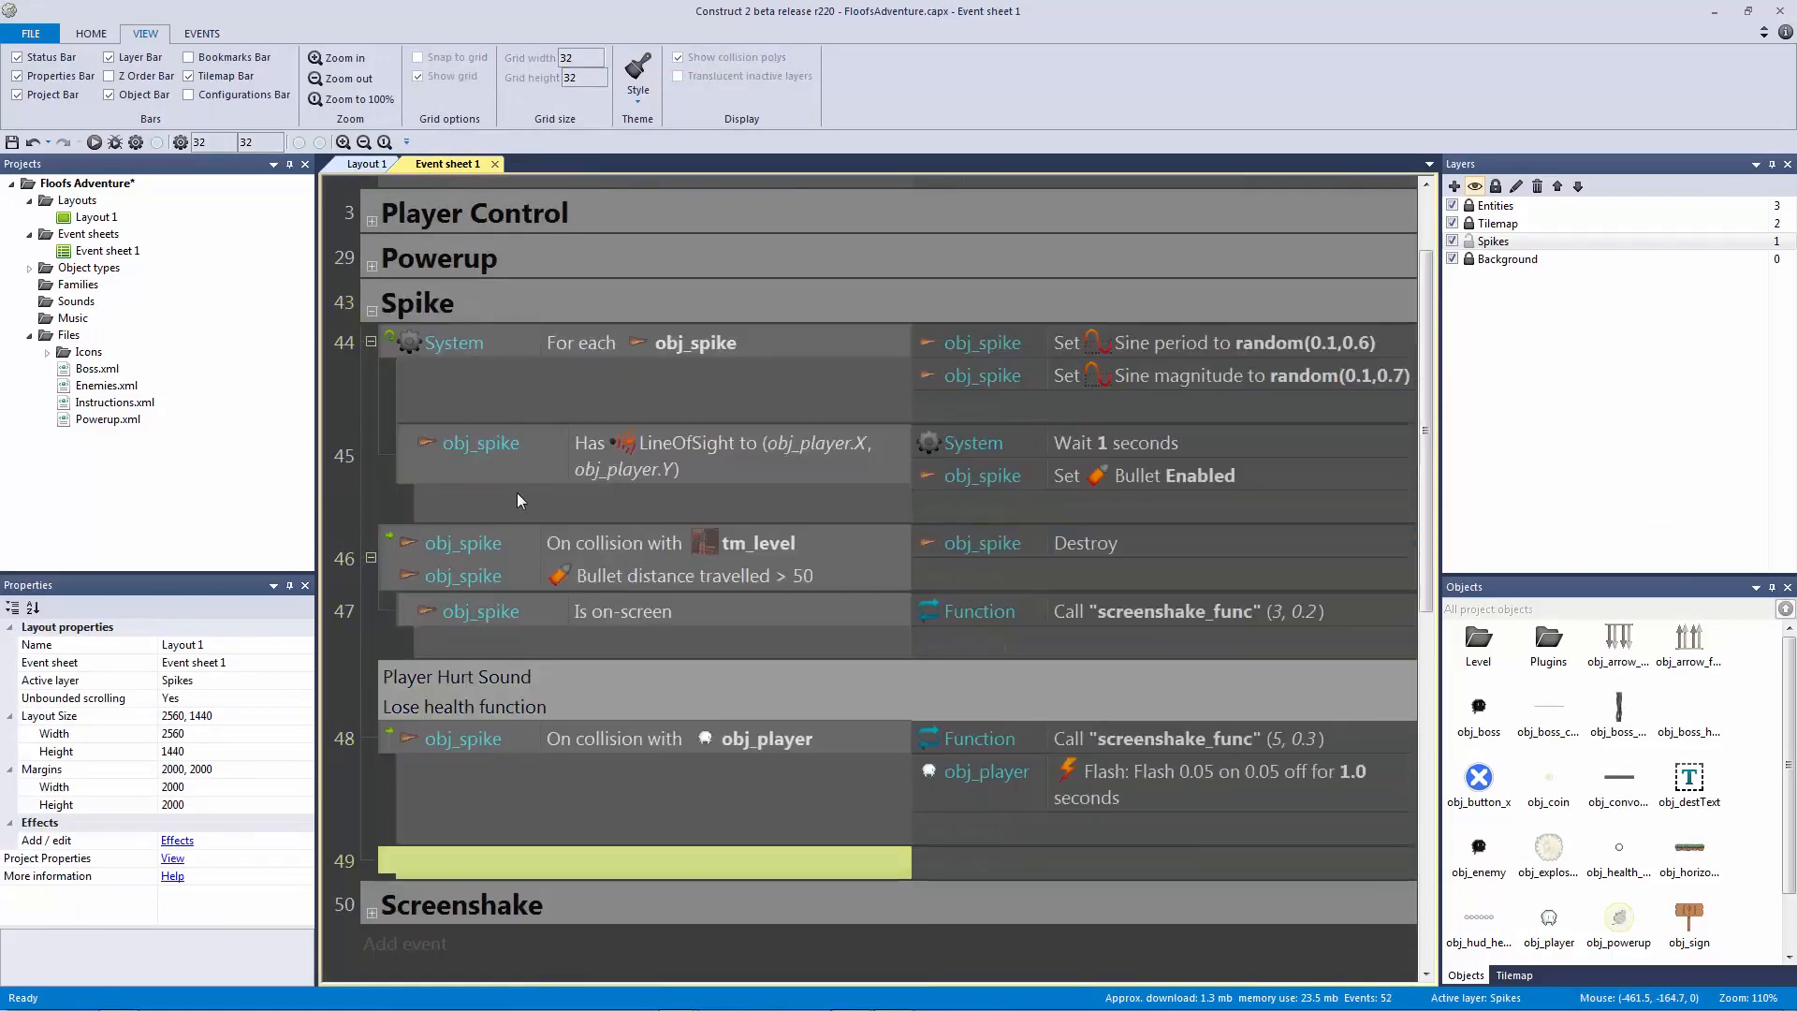
click(665, 743)
ctrl+drag(661, 866, 661, 868)
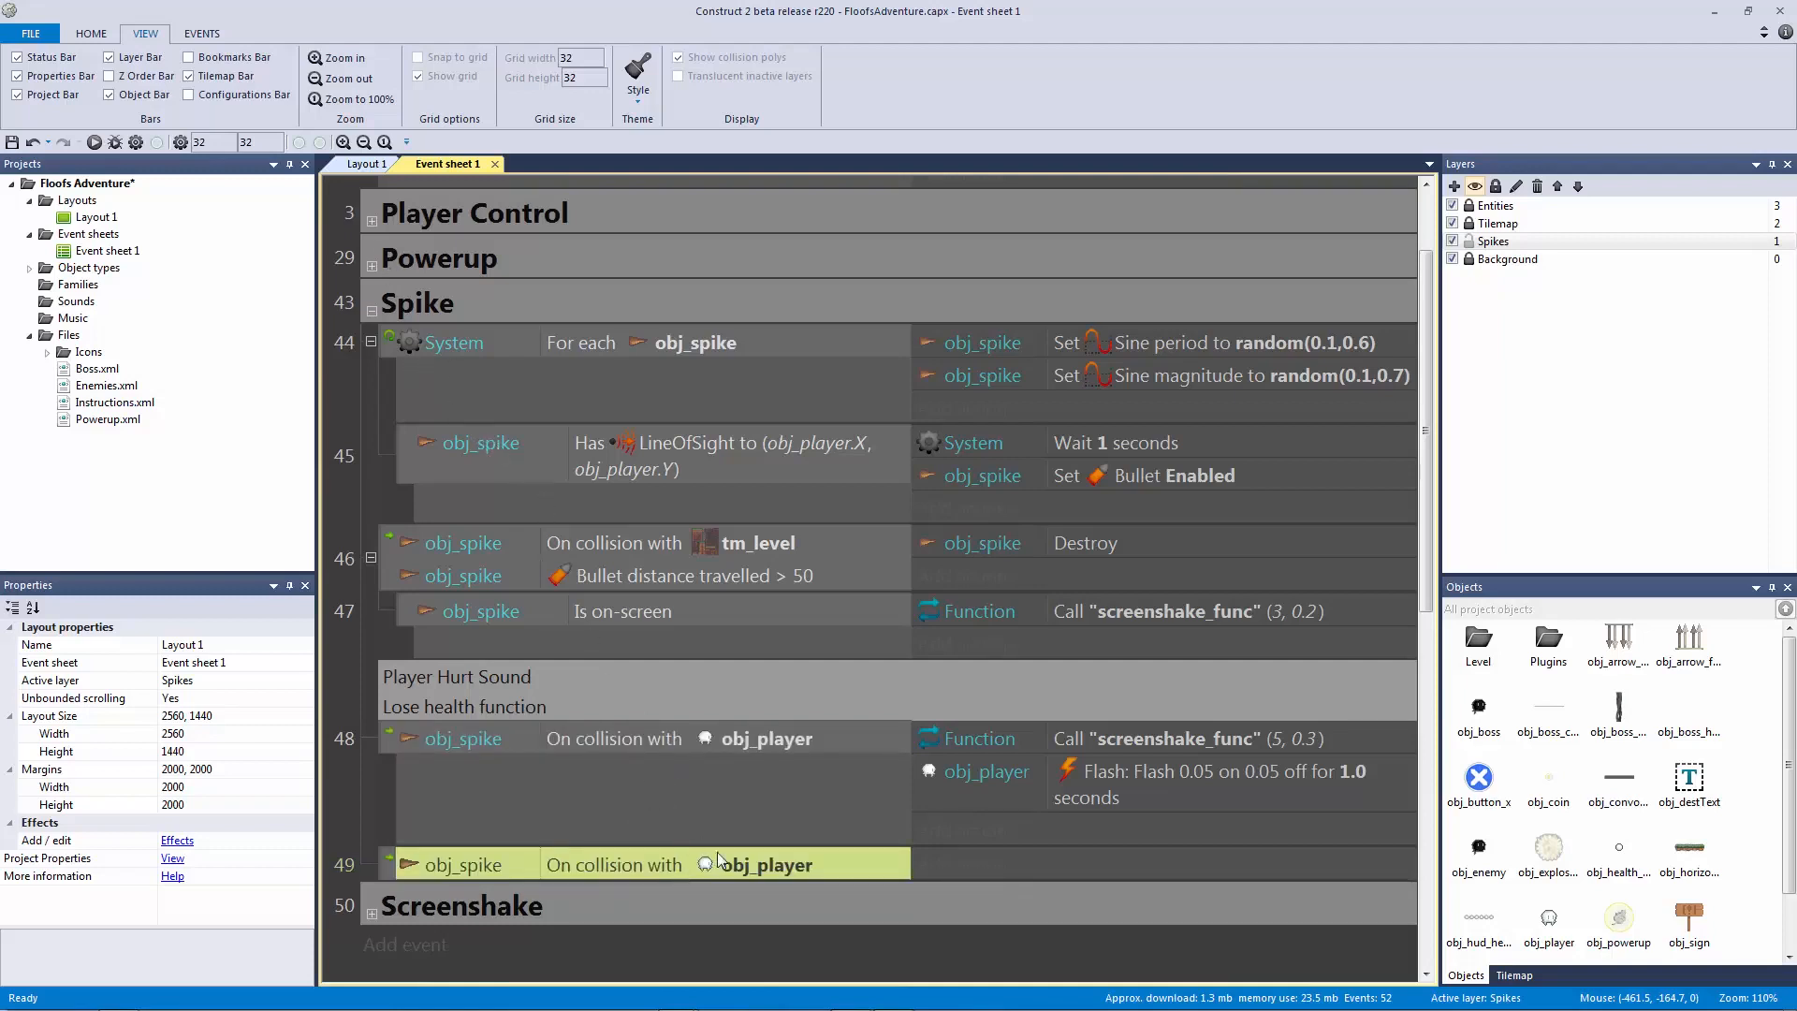
double_click(758, 868)
click(756, 229)
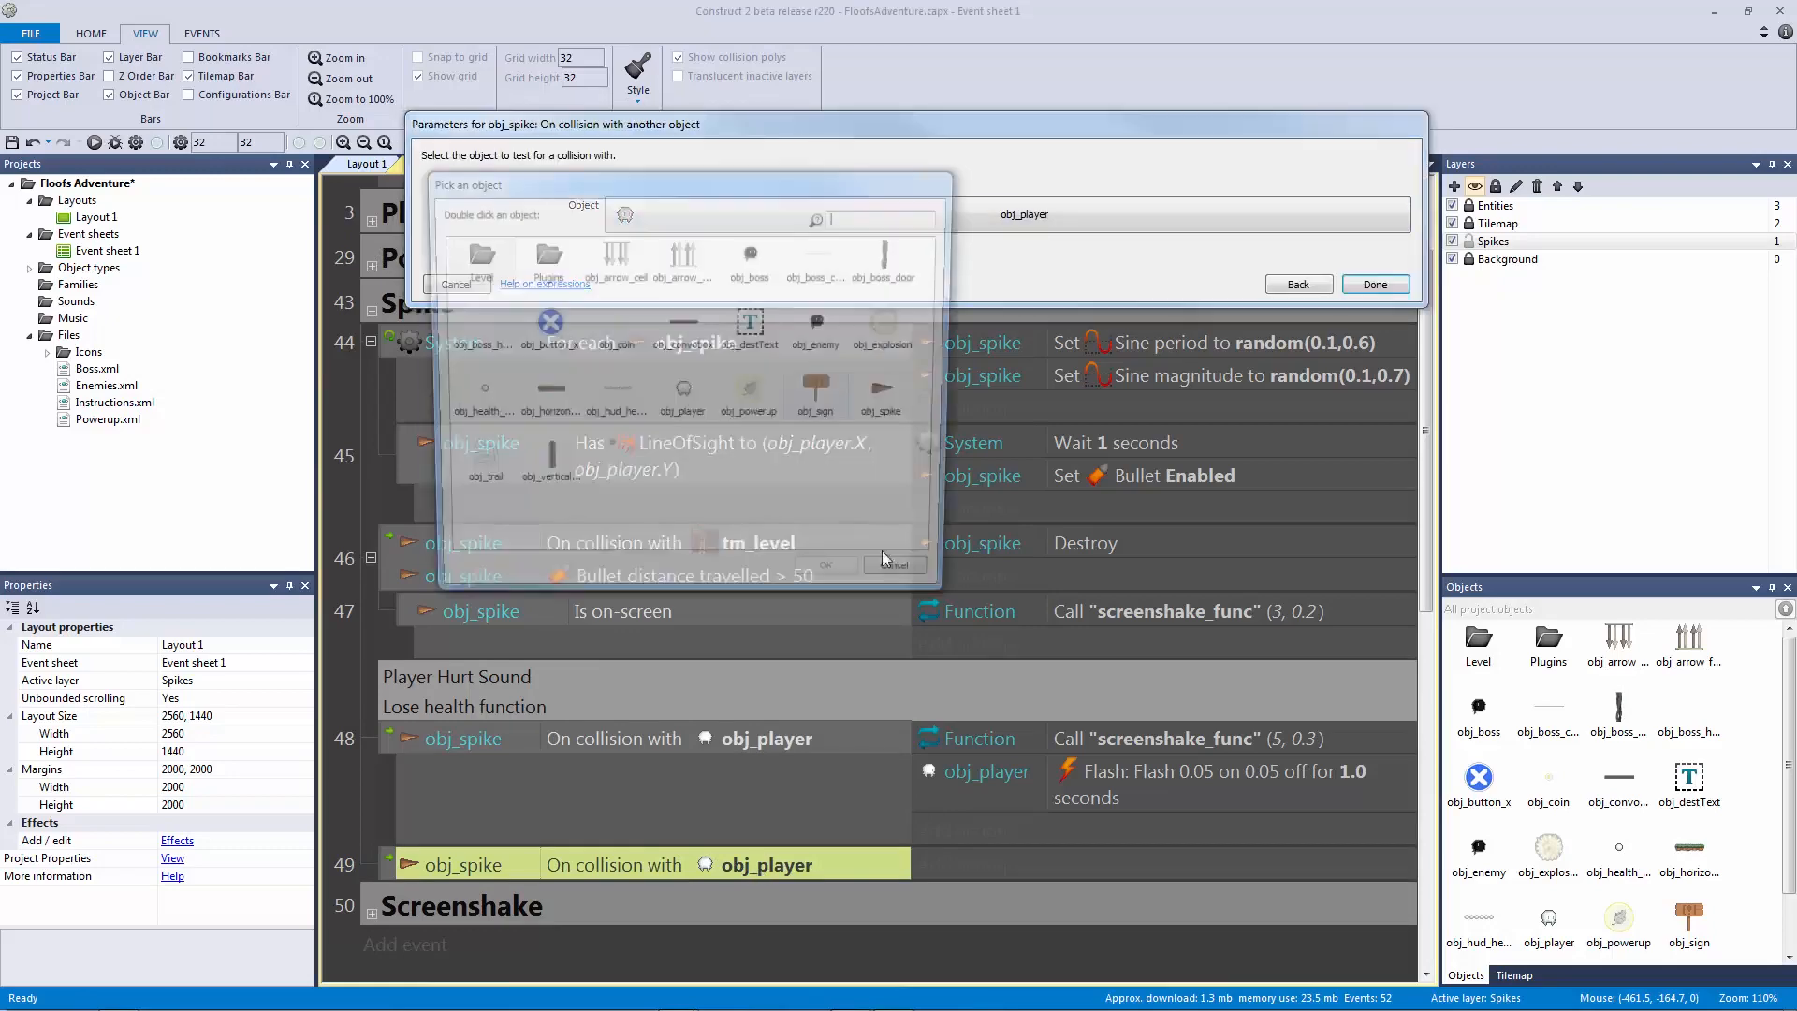
double_click(548, 407)
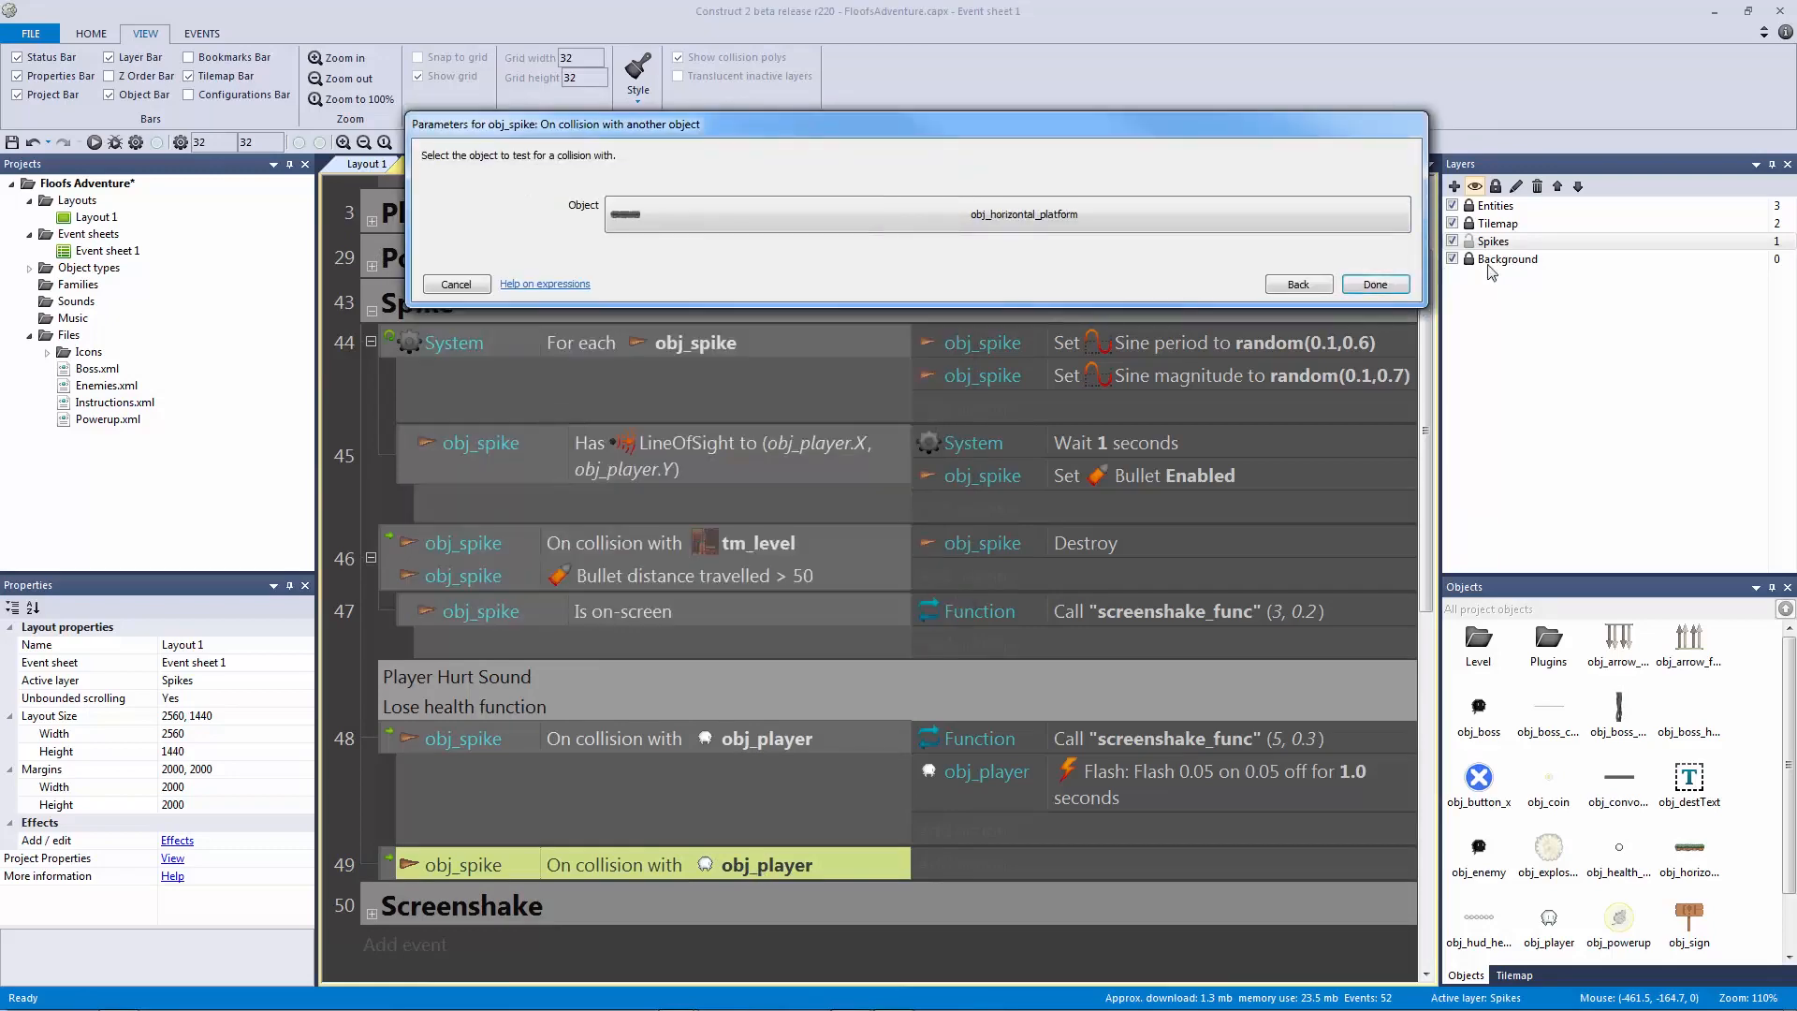
click(1375, 284)
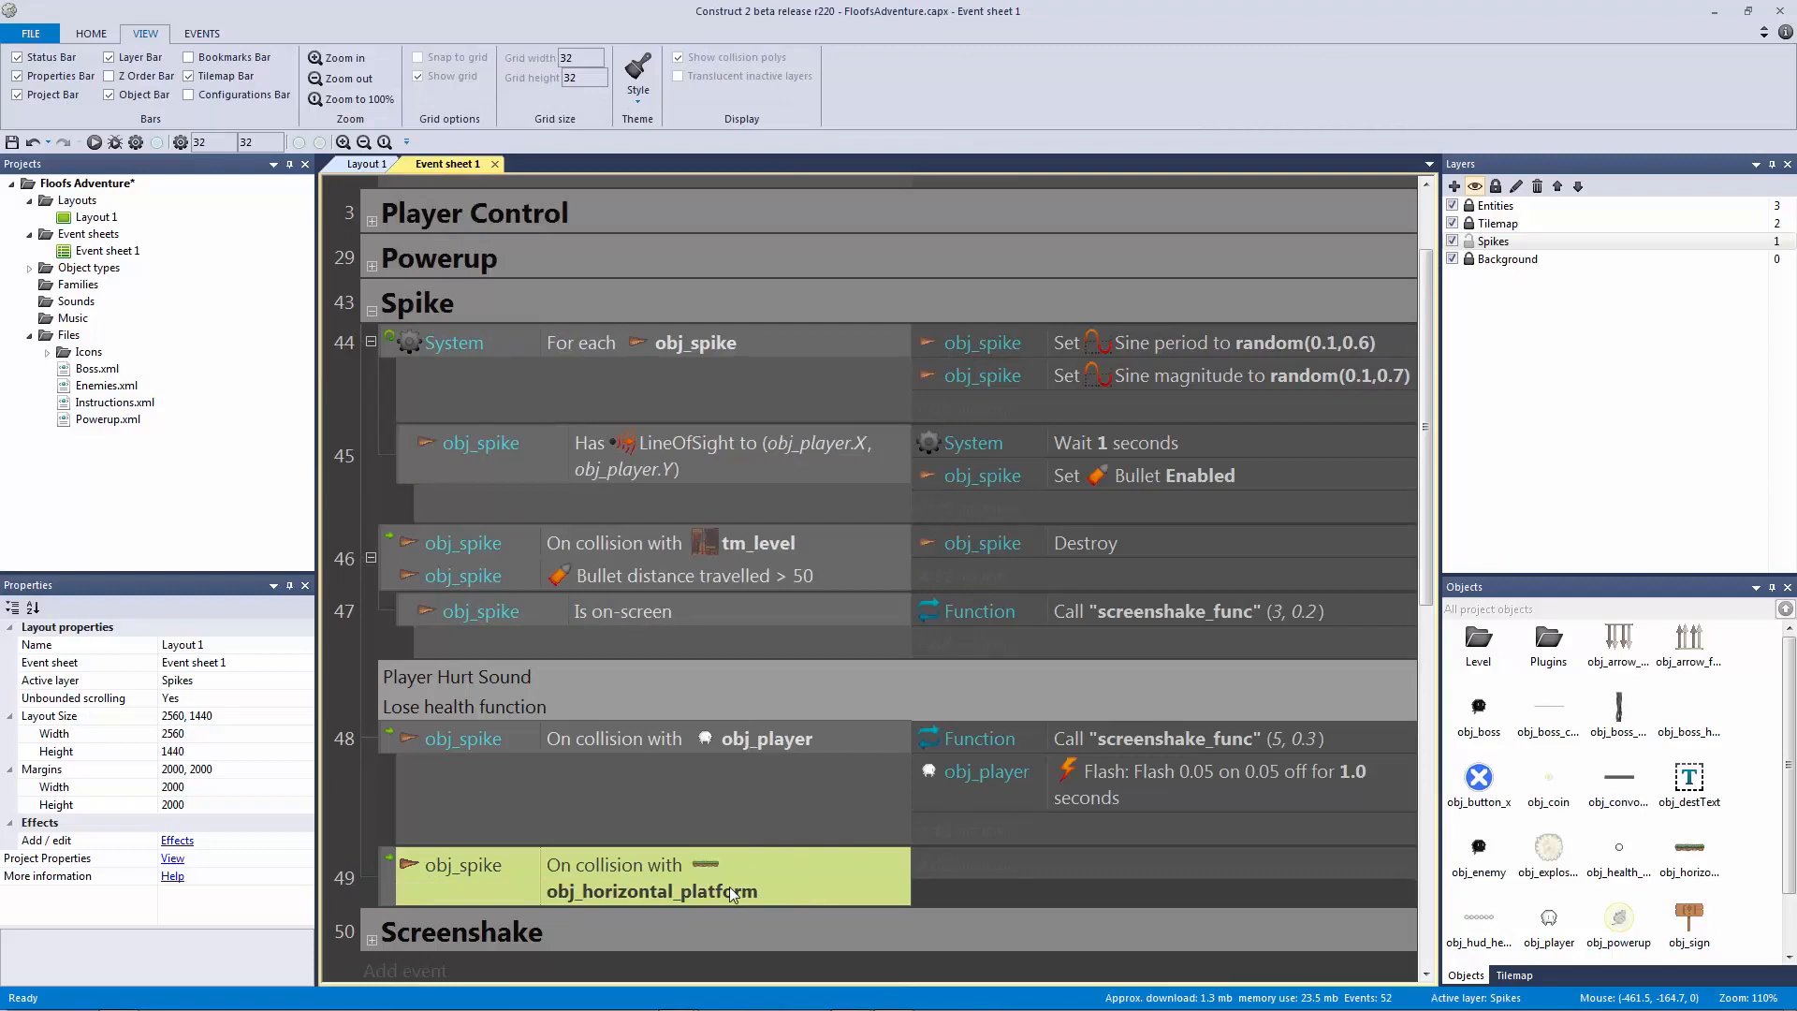
Step: Paste a second collision condition as an OR and change its object to obj_vertical_platform
key(ctrl+v)
scroll(726, 913, down, 1)
click(660, 805)
click(710, 873)
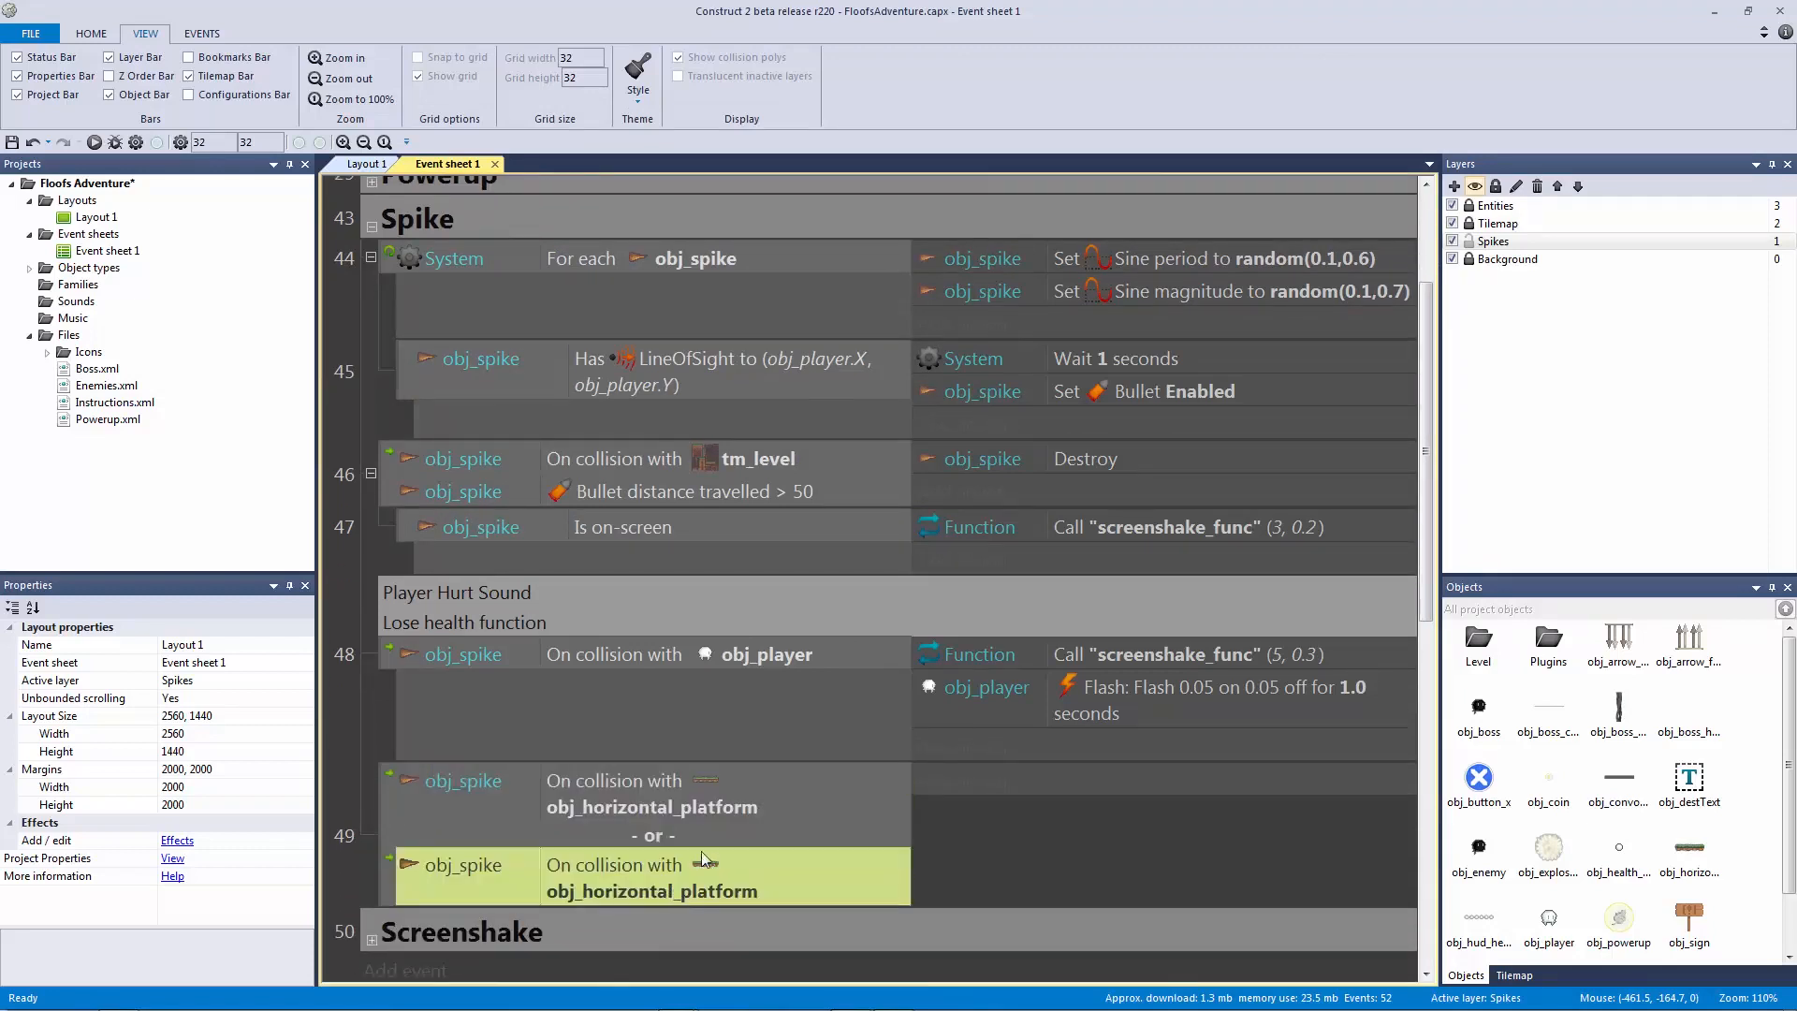
double_click(717, 887)
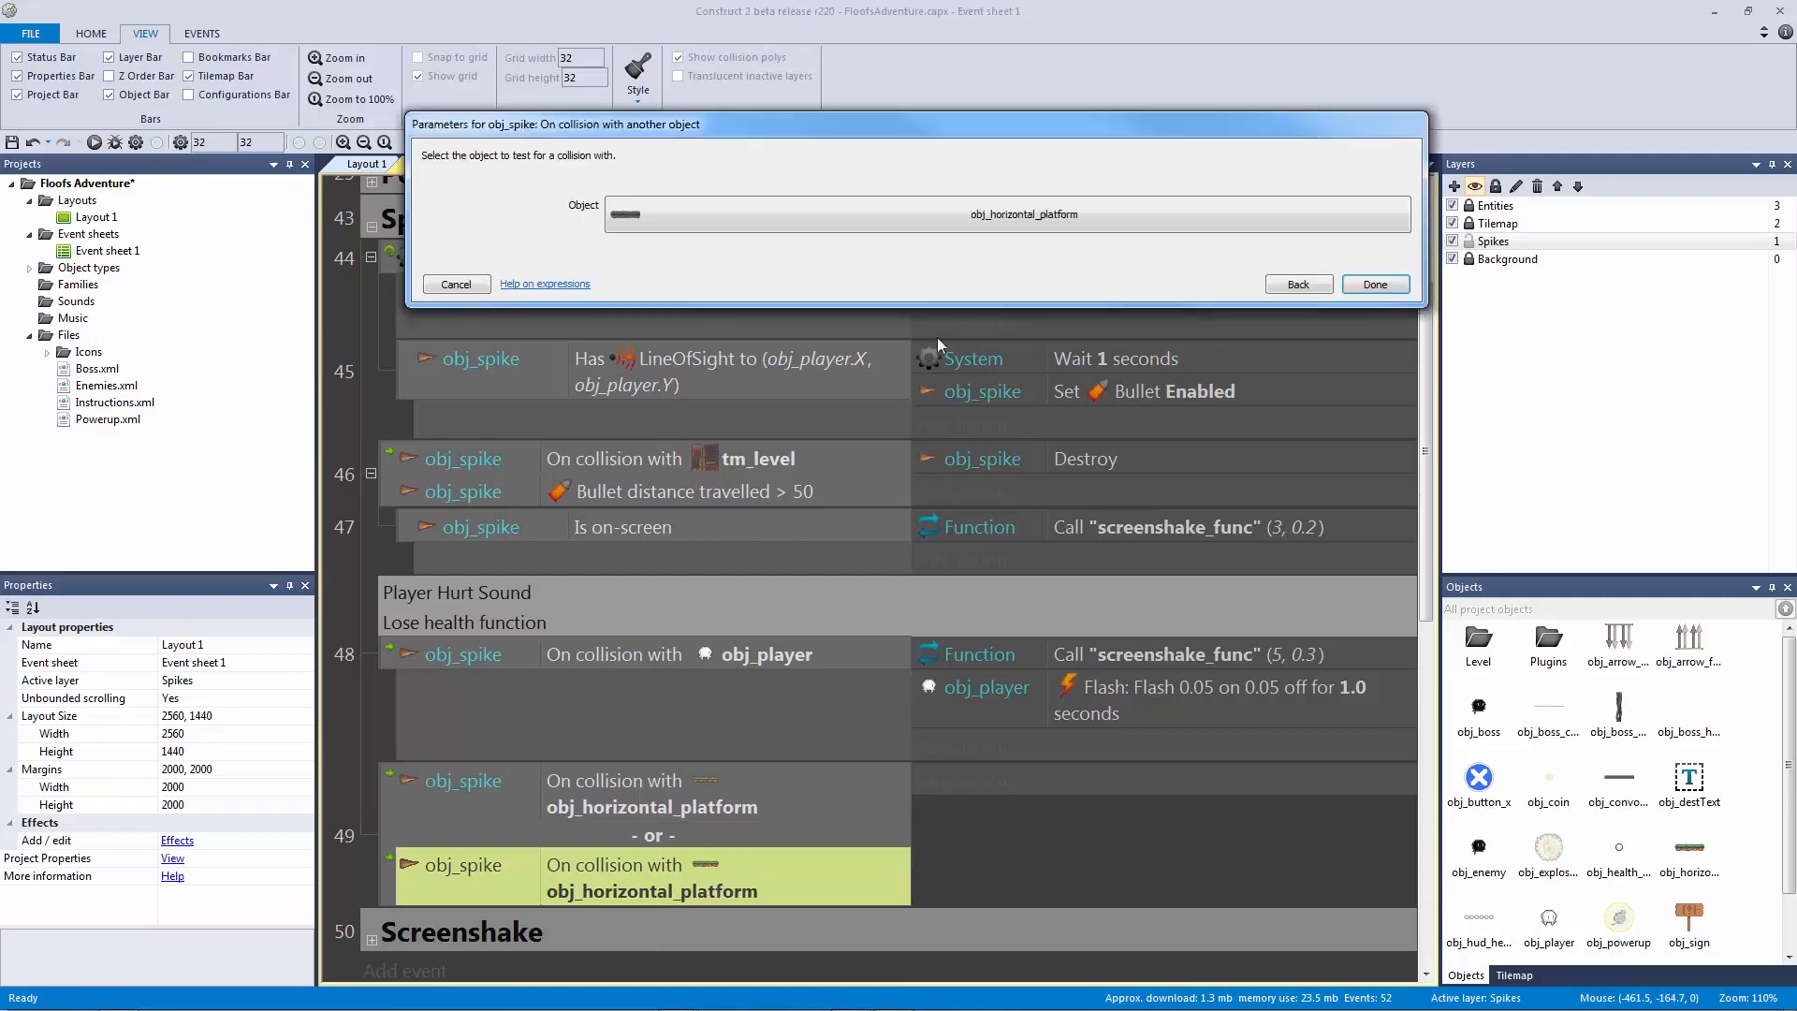
click(895, 225)
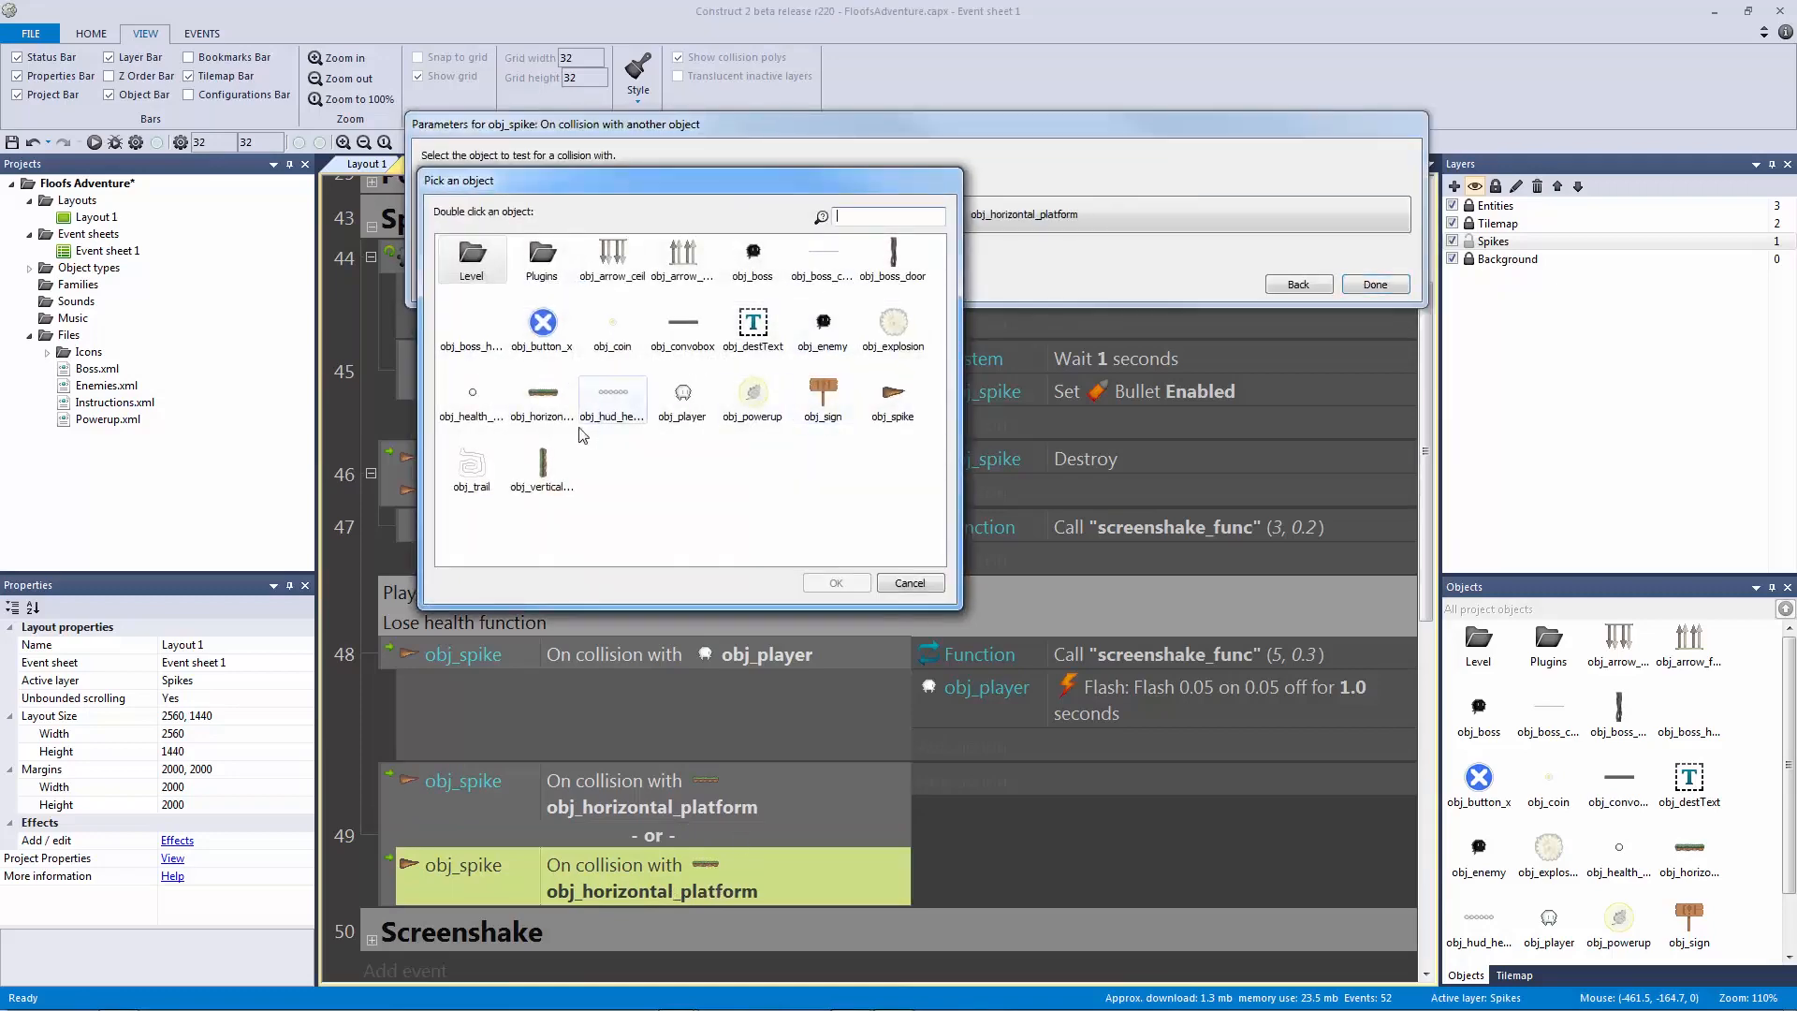
click(540, 480)
double_click(540, 479)
click(1375, 285)
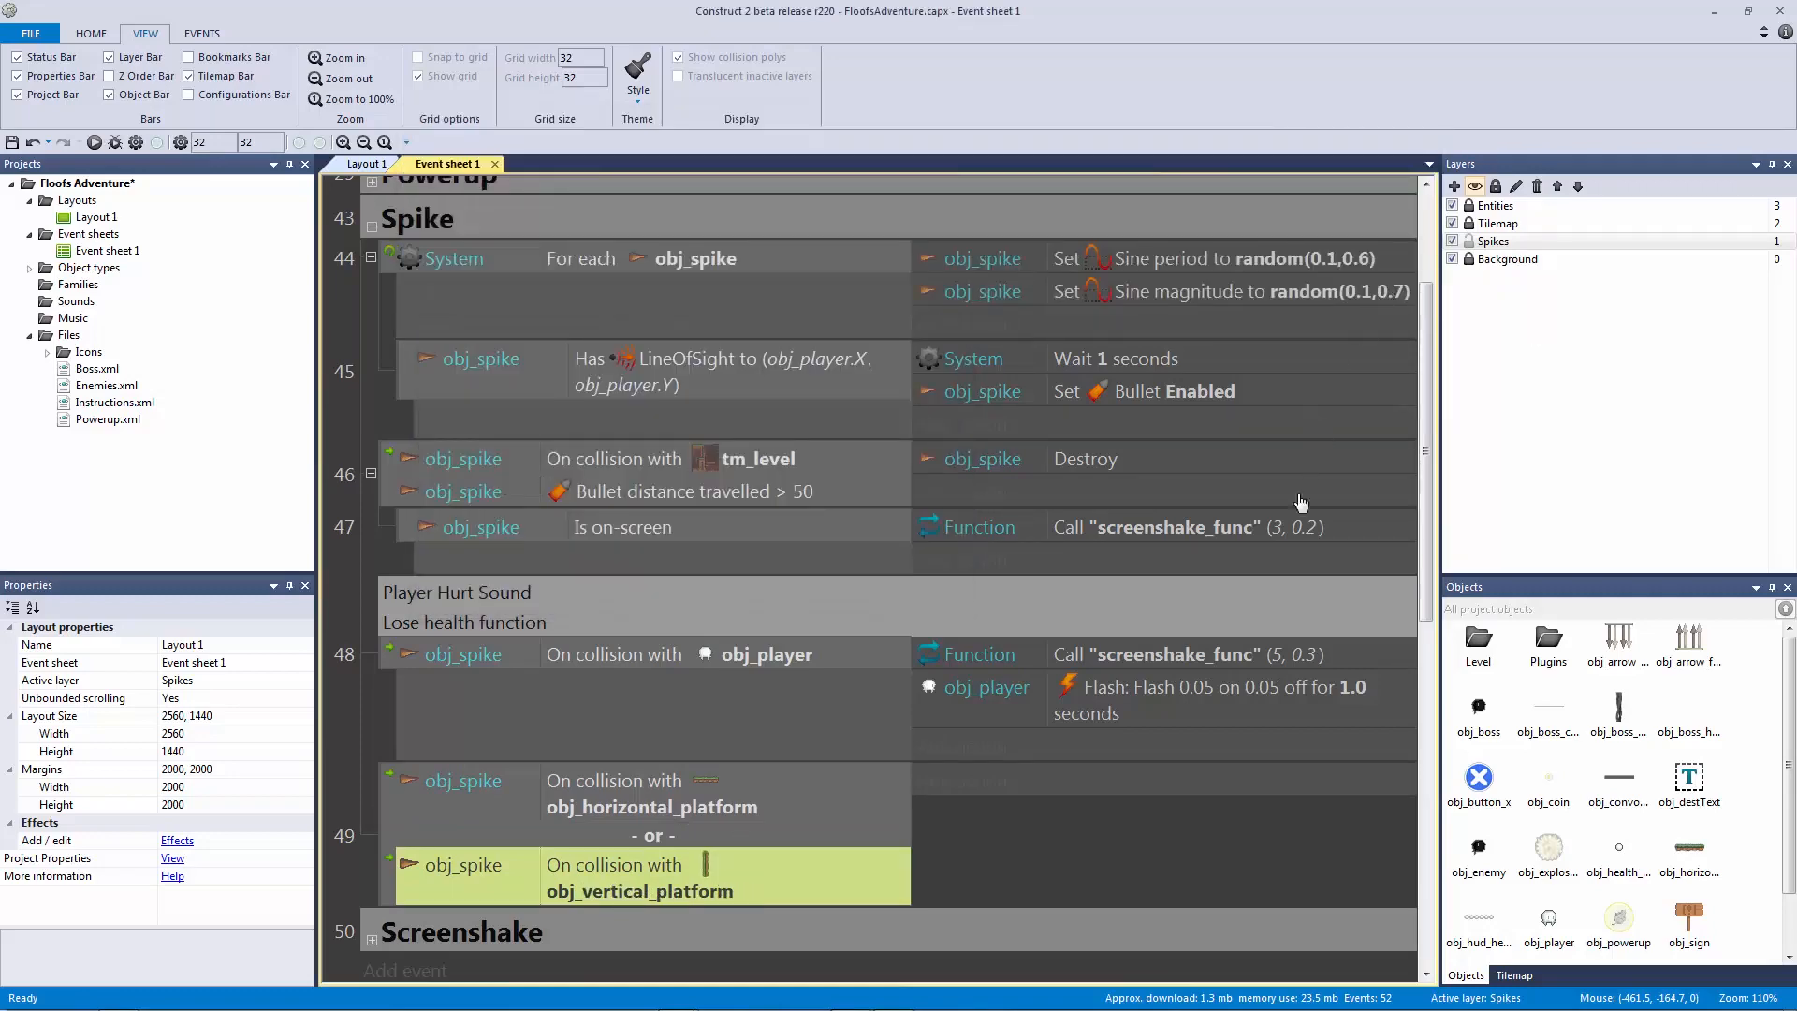
Step: Add a 'Spike Death Sound' comment above event 49
click(402, 805)
click(427, 827)
key(q)
text(Spike Death Sound)
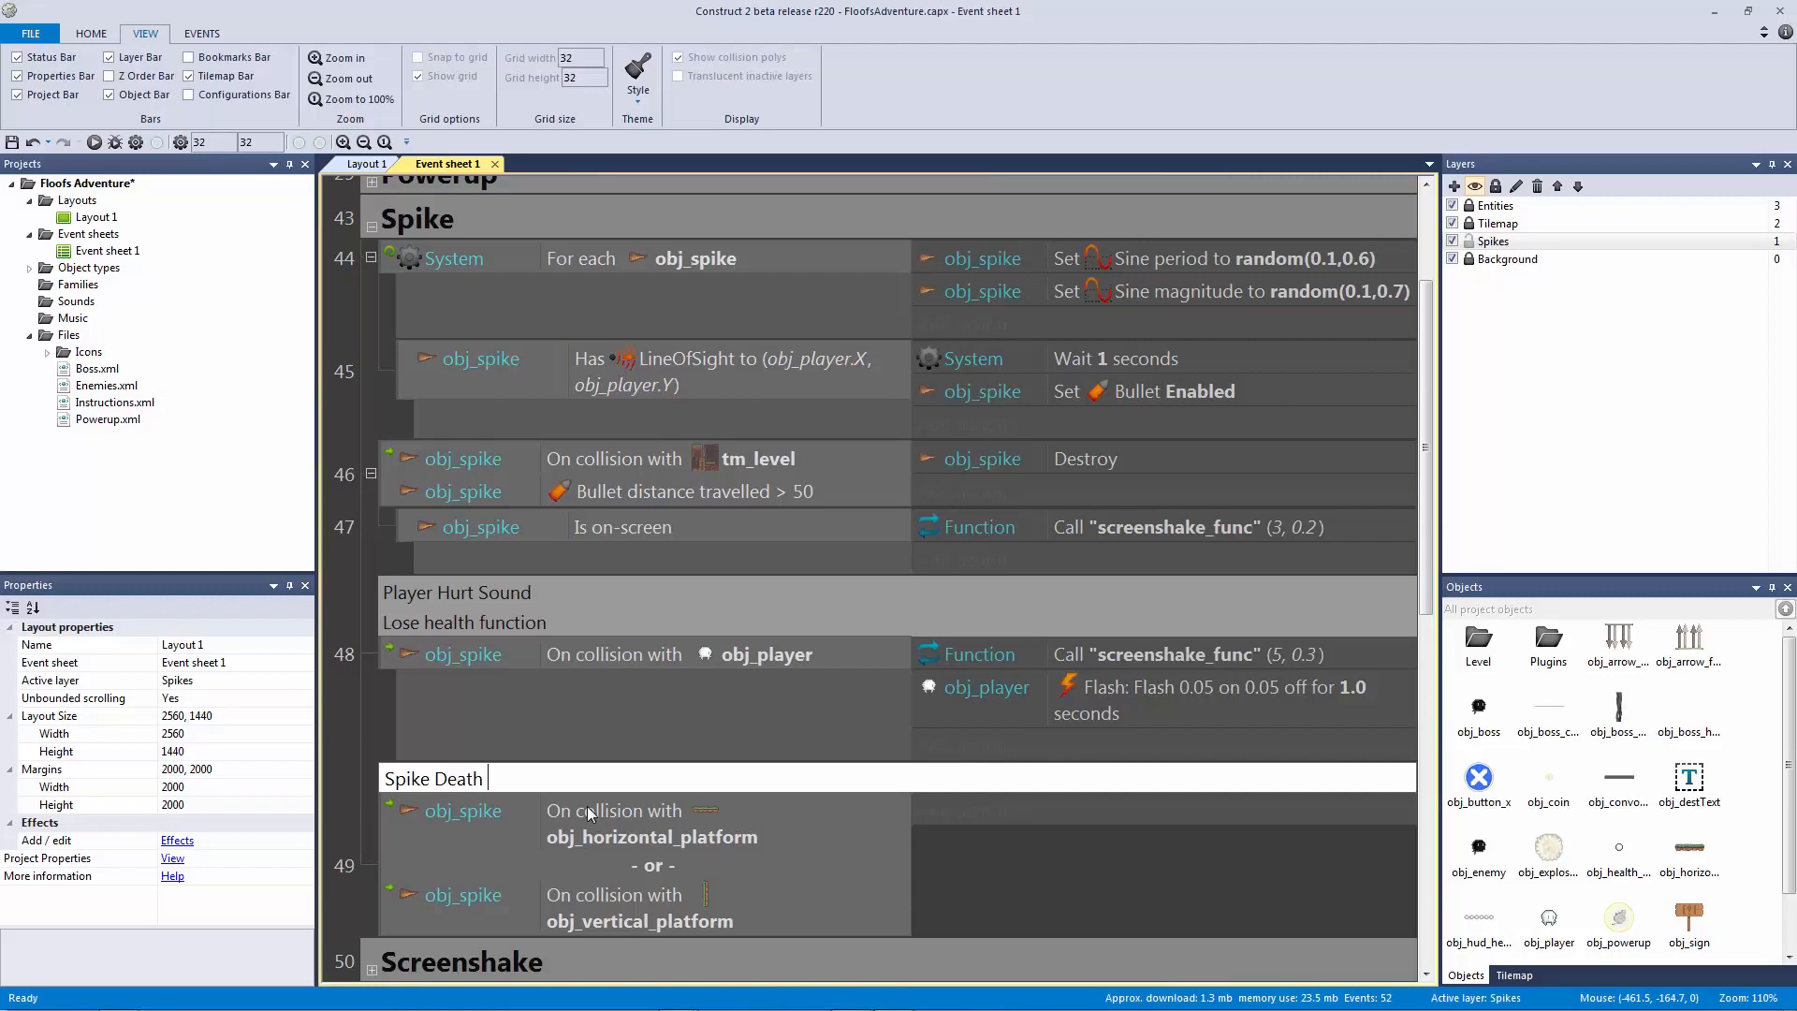
key(Return)
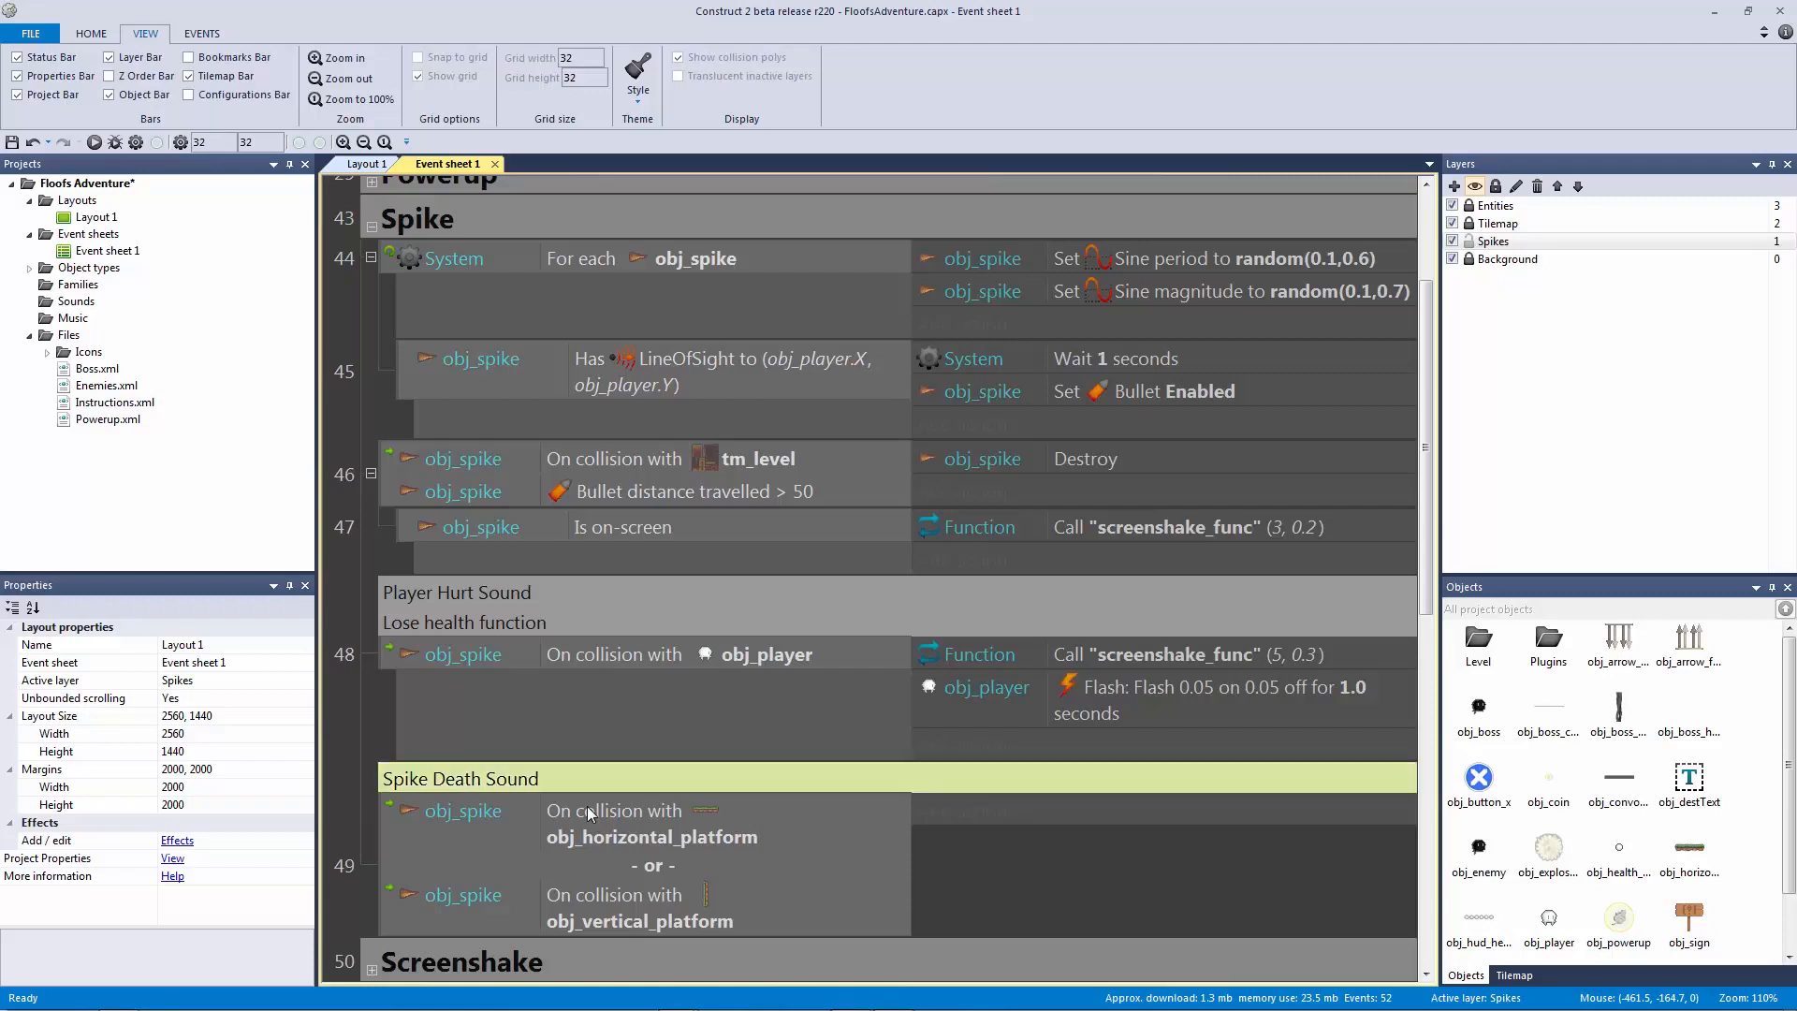
Step: Copy event 46's obj_spike Destroy action into event 49 and save the project
click(637, 657)
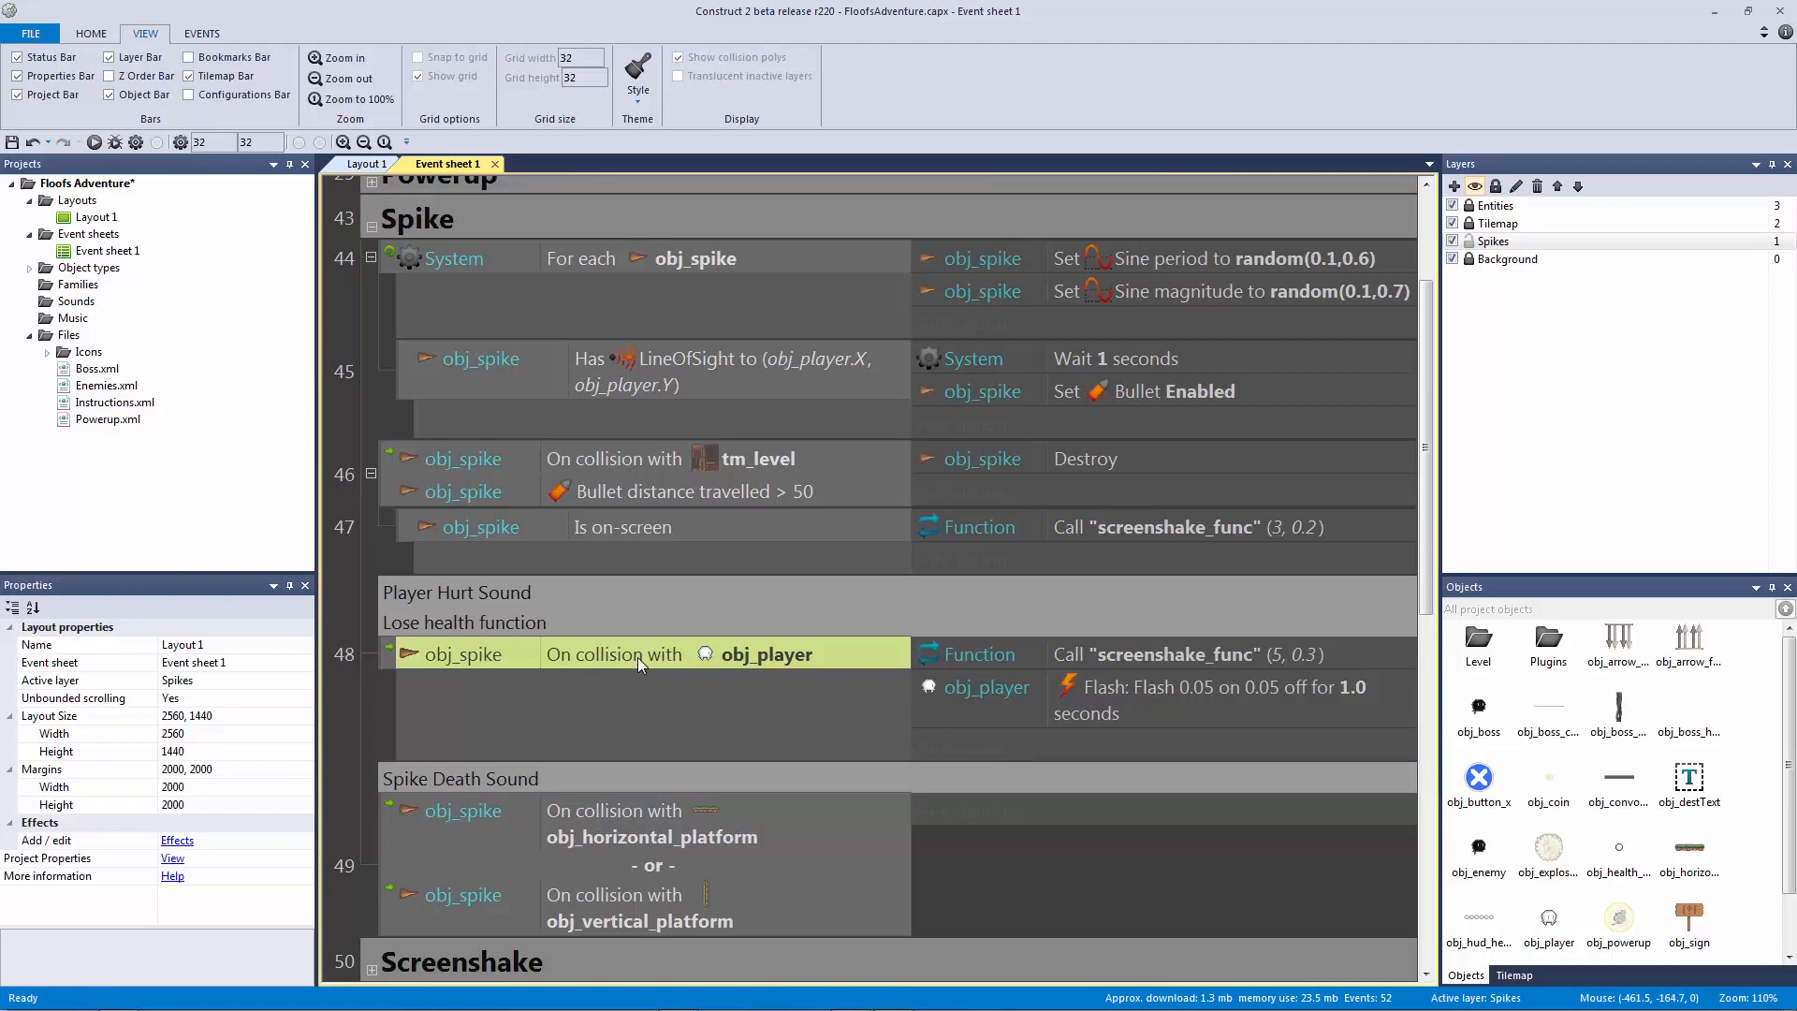
scroll(637, 657, down, 3)
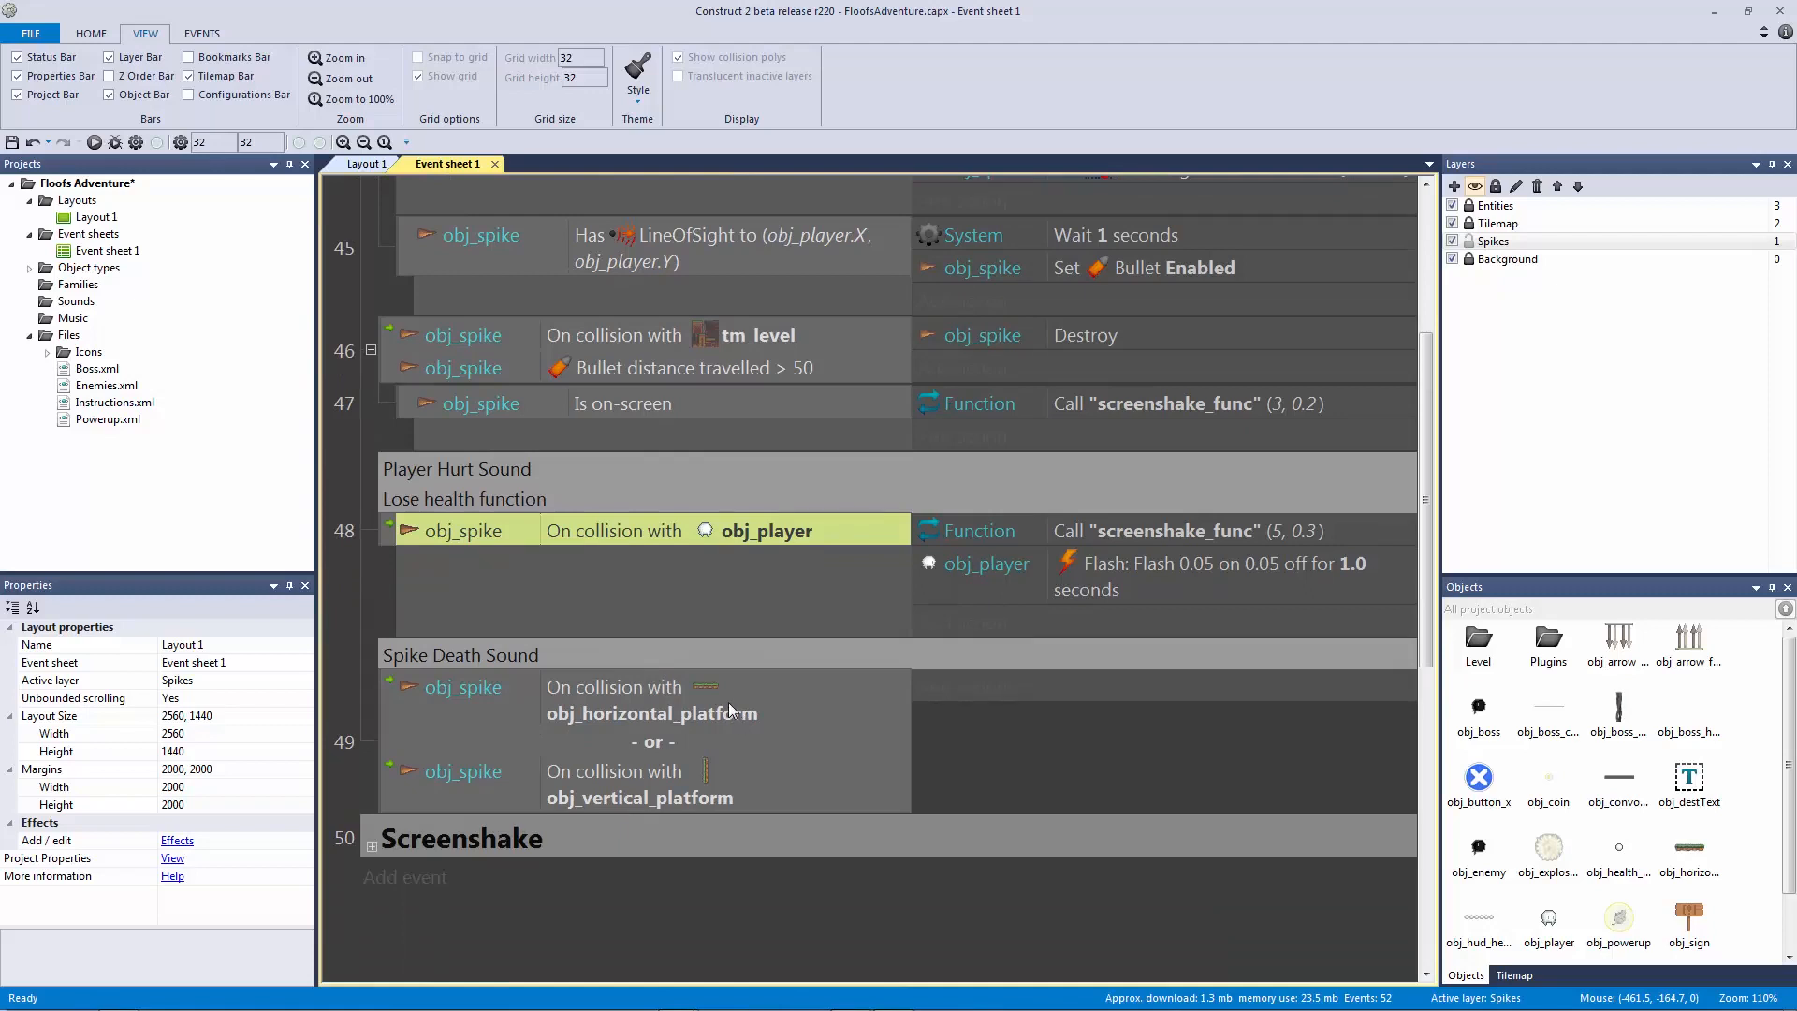
scroll(733, 625, up, 4)
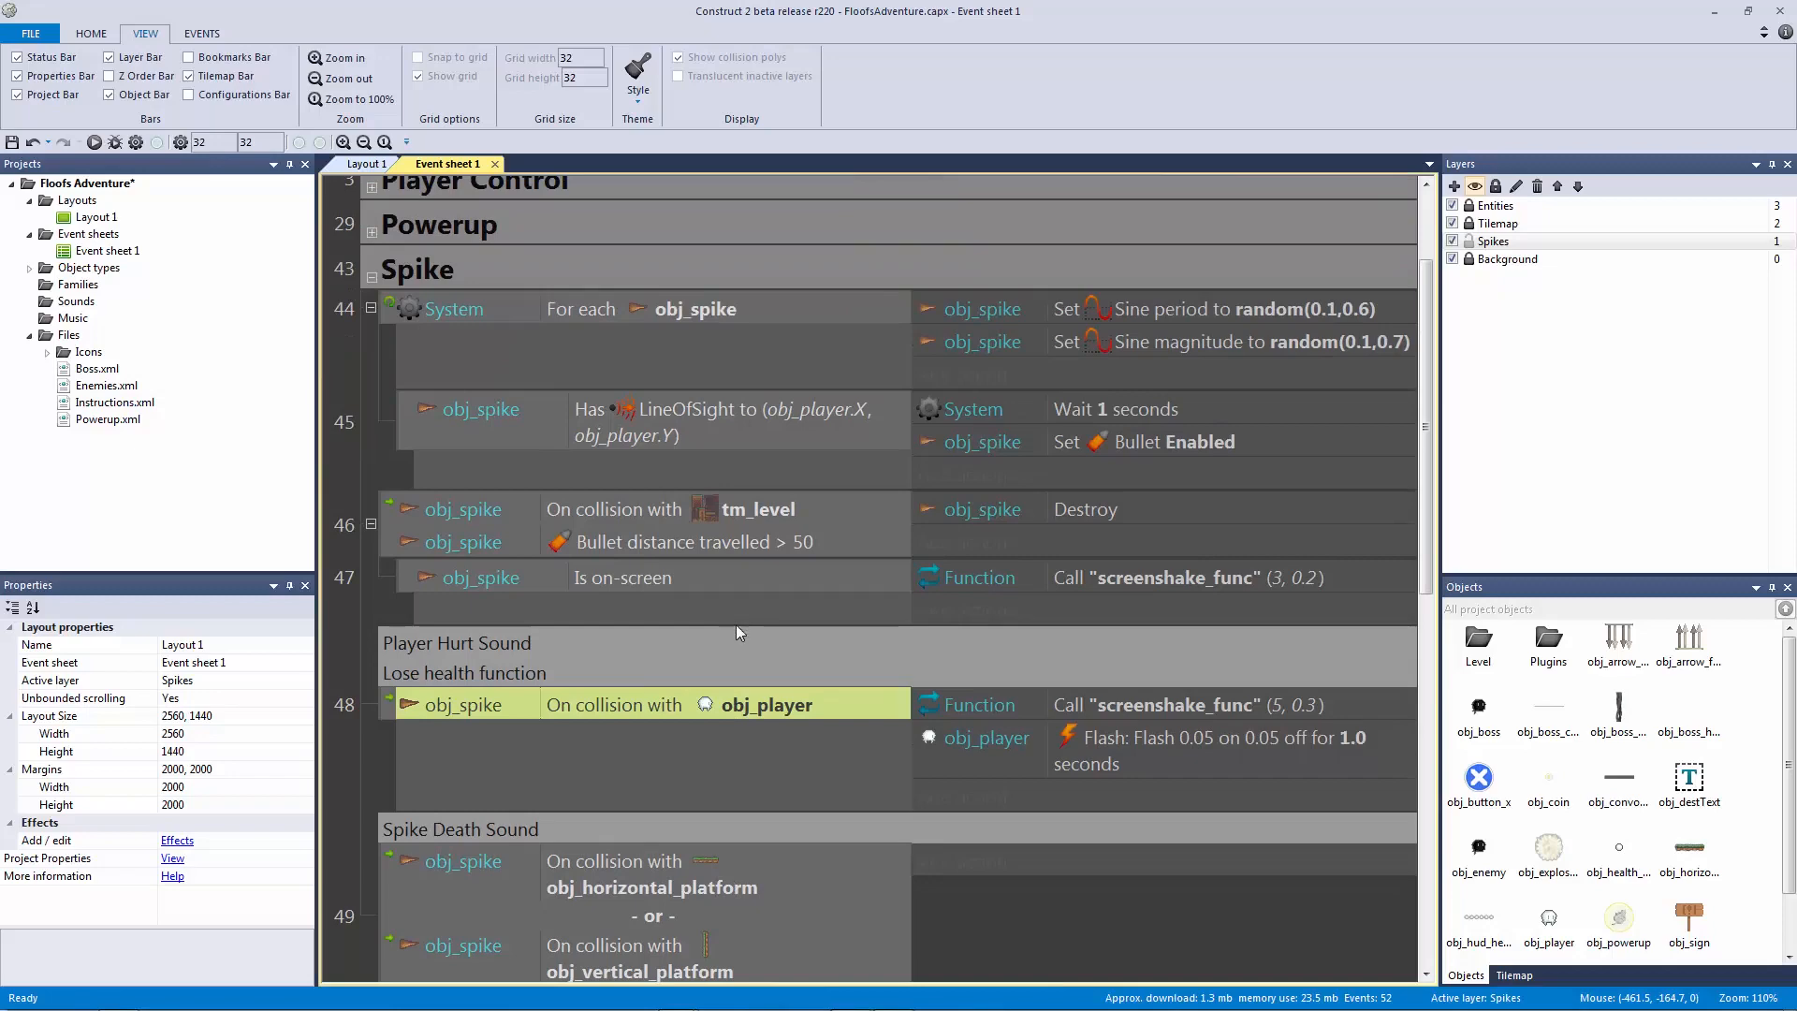
click(1069, 747)
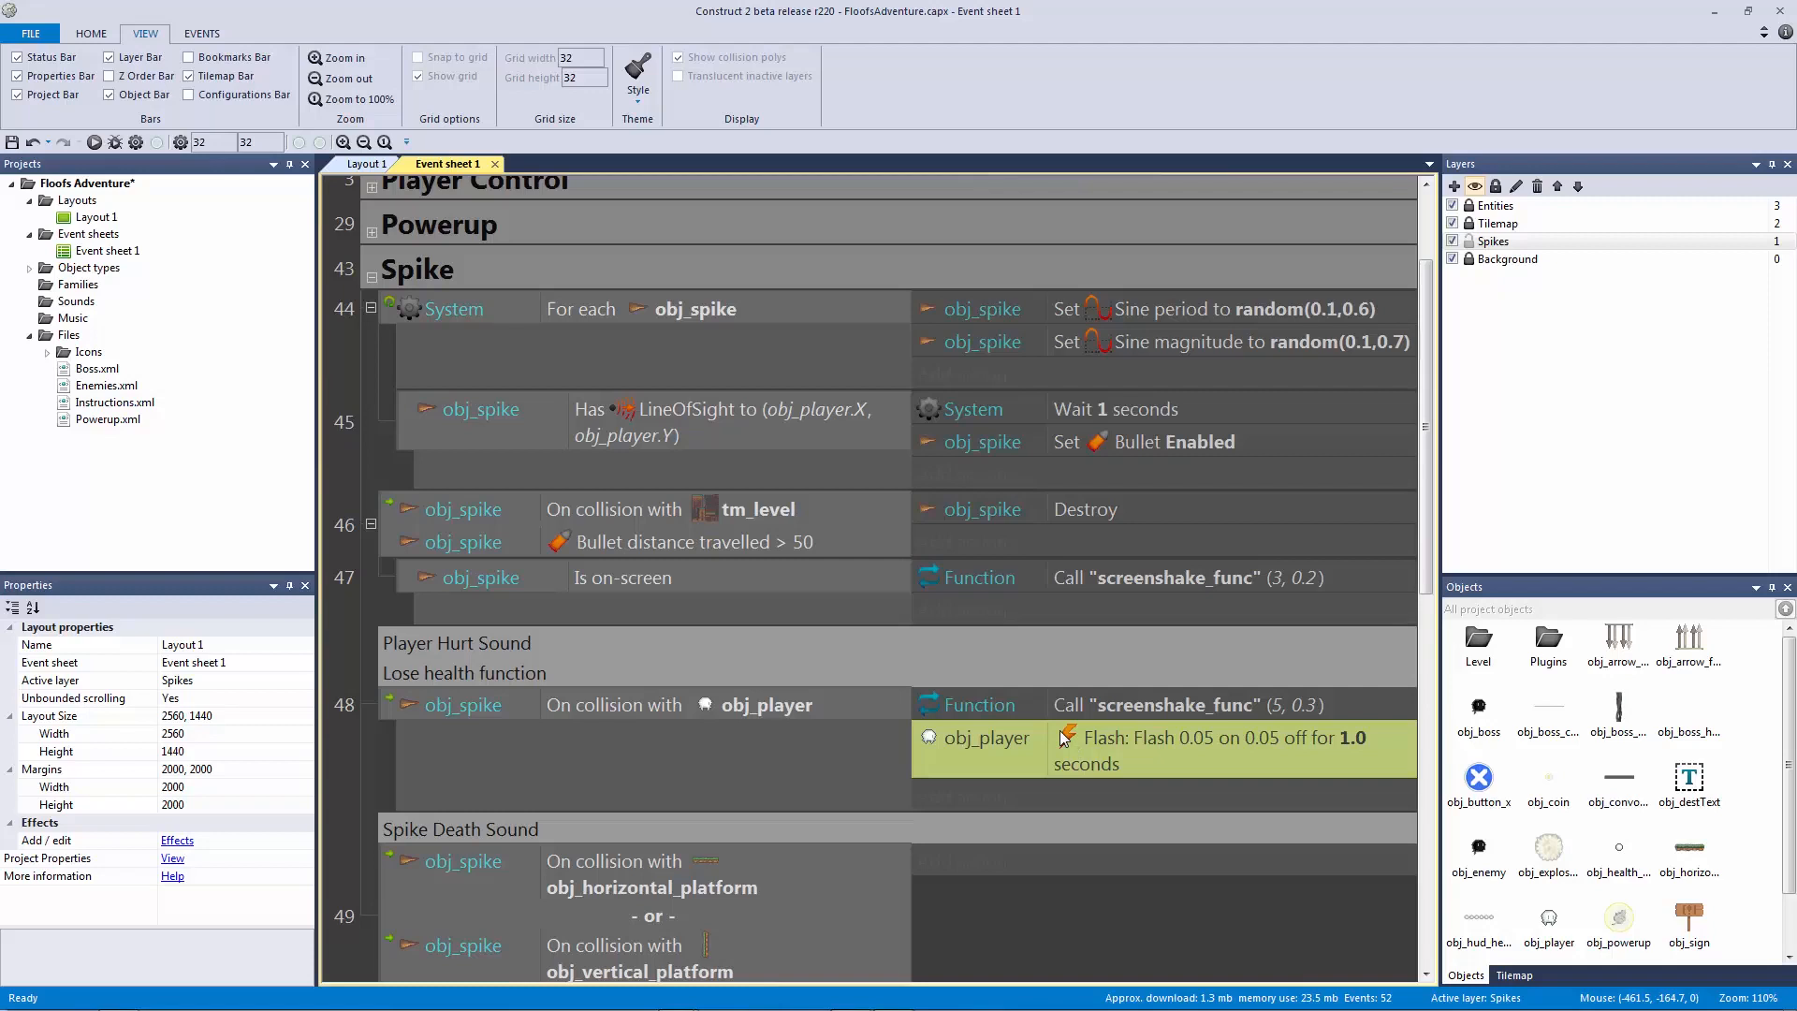
scroll(1063, 738, down, 3)
click(839, 745)
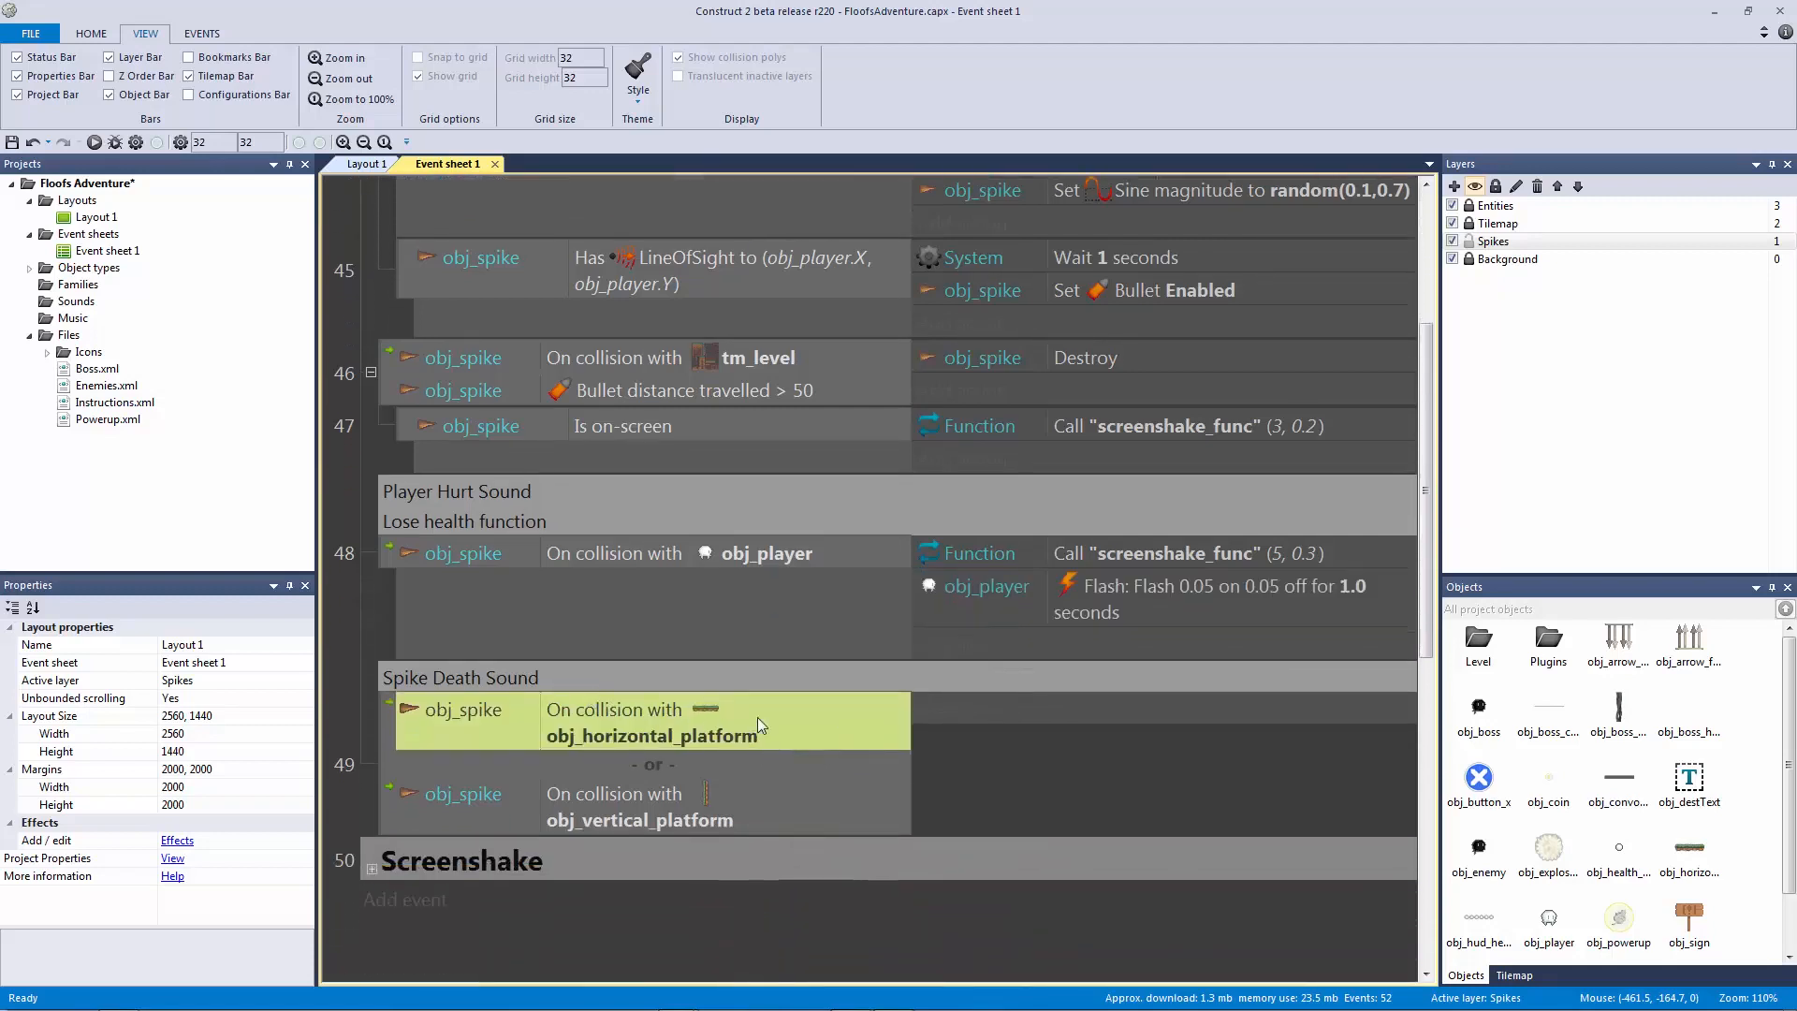
click(978, 357)
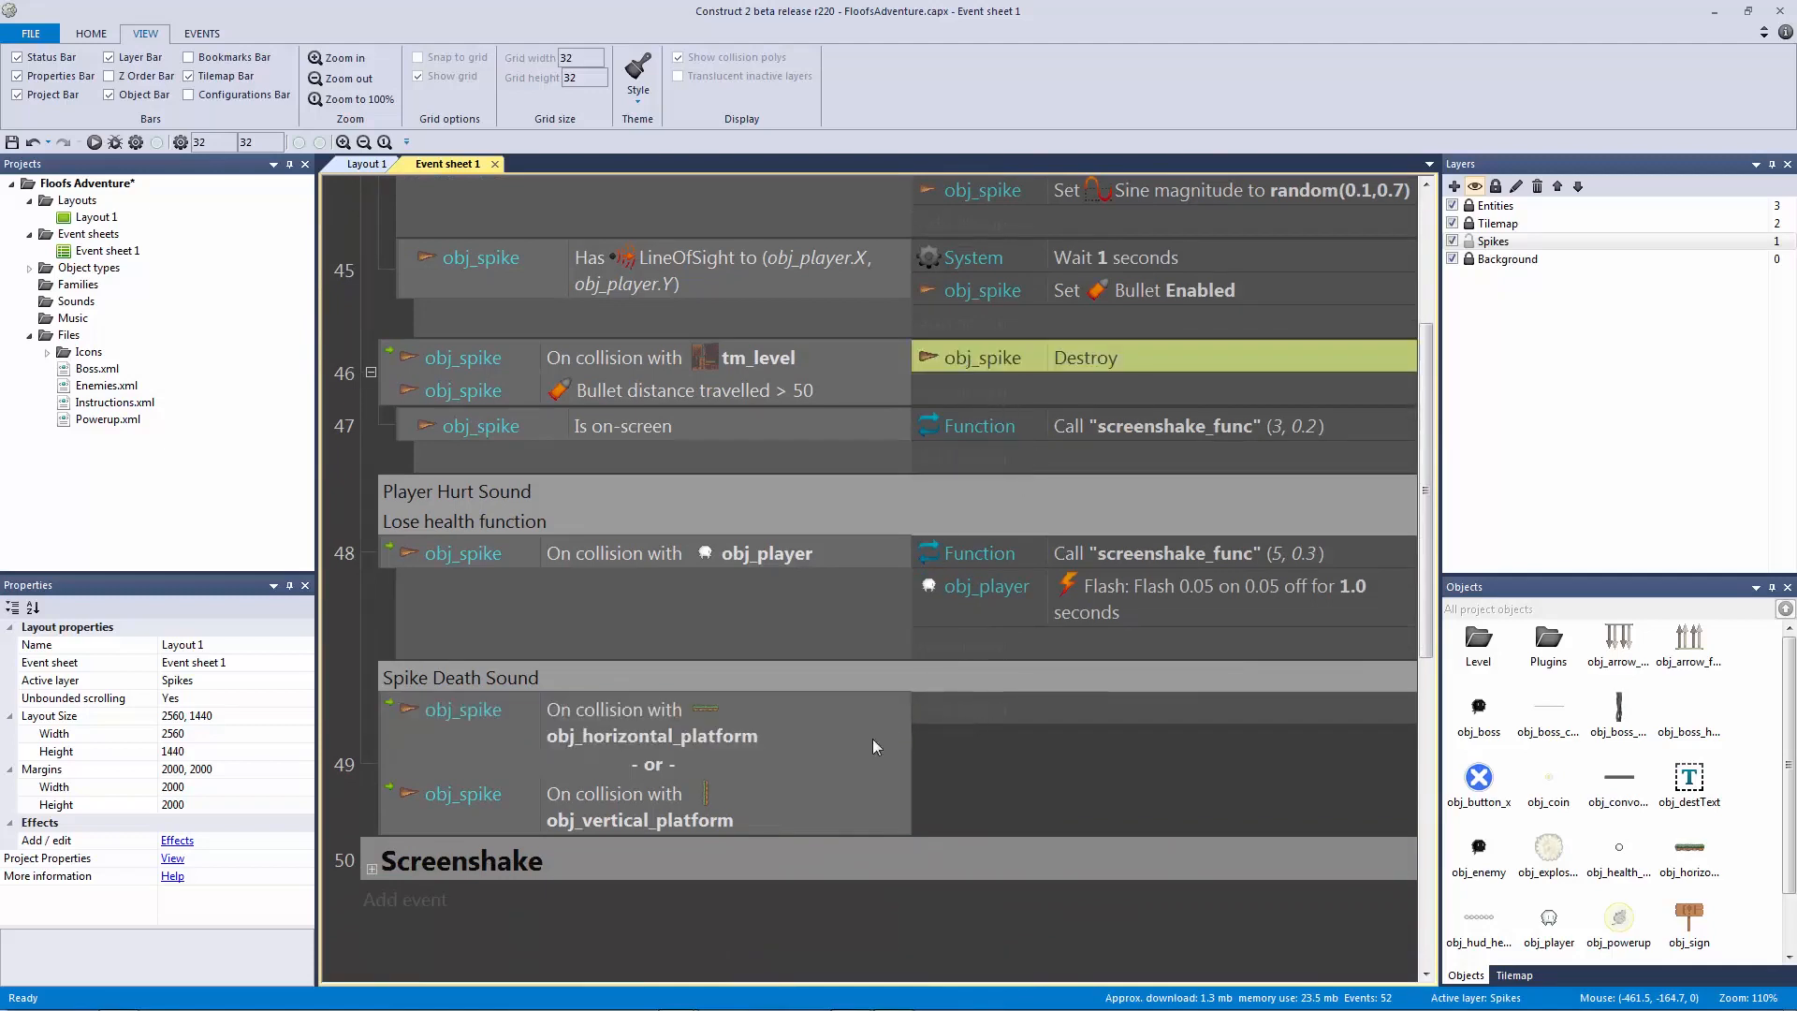
click(812, 730)
key(ctrl+v)
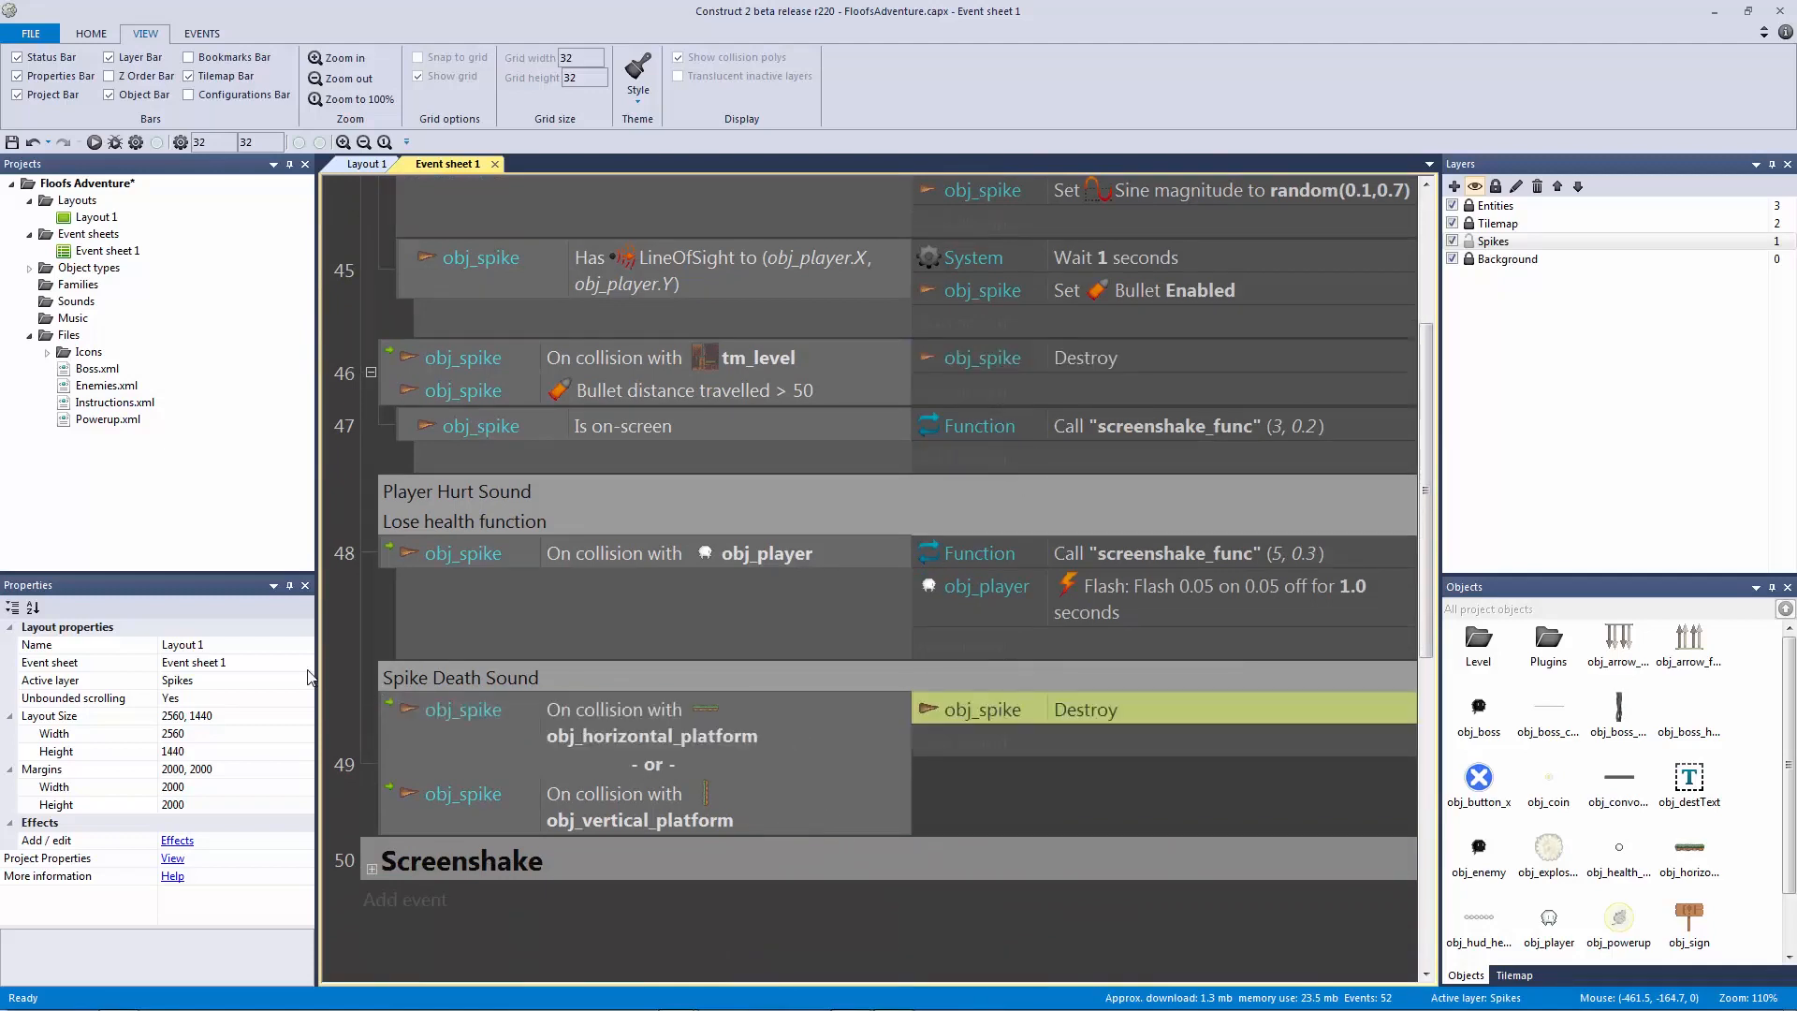
click(380, 659)
key(ctrl+s)
scroll(452, 644, up, 3)
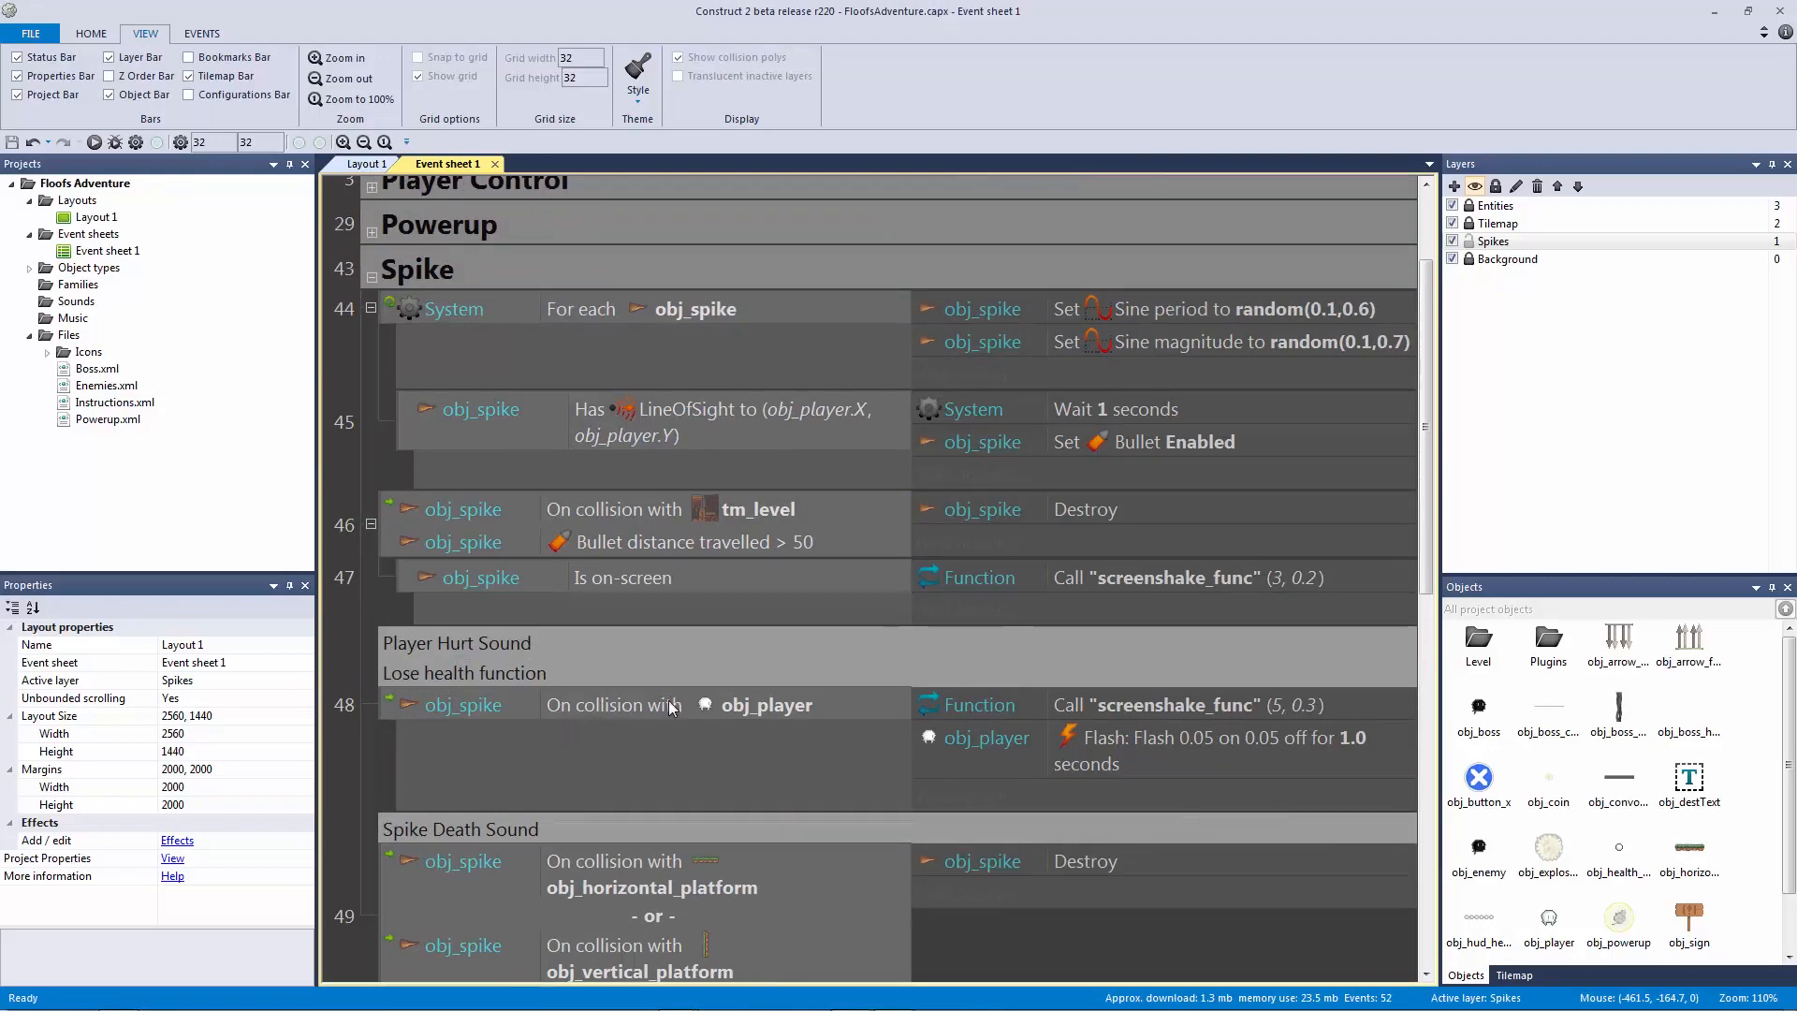
Step: Return to Layout 1, turn on grid snapping, and trial-move the first spike before undoing
click(367, 164)
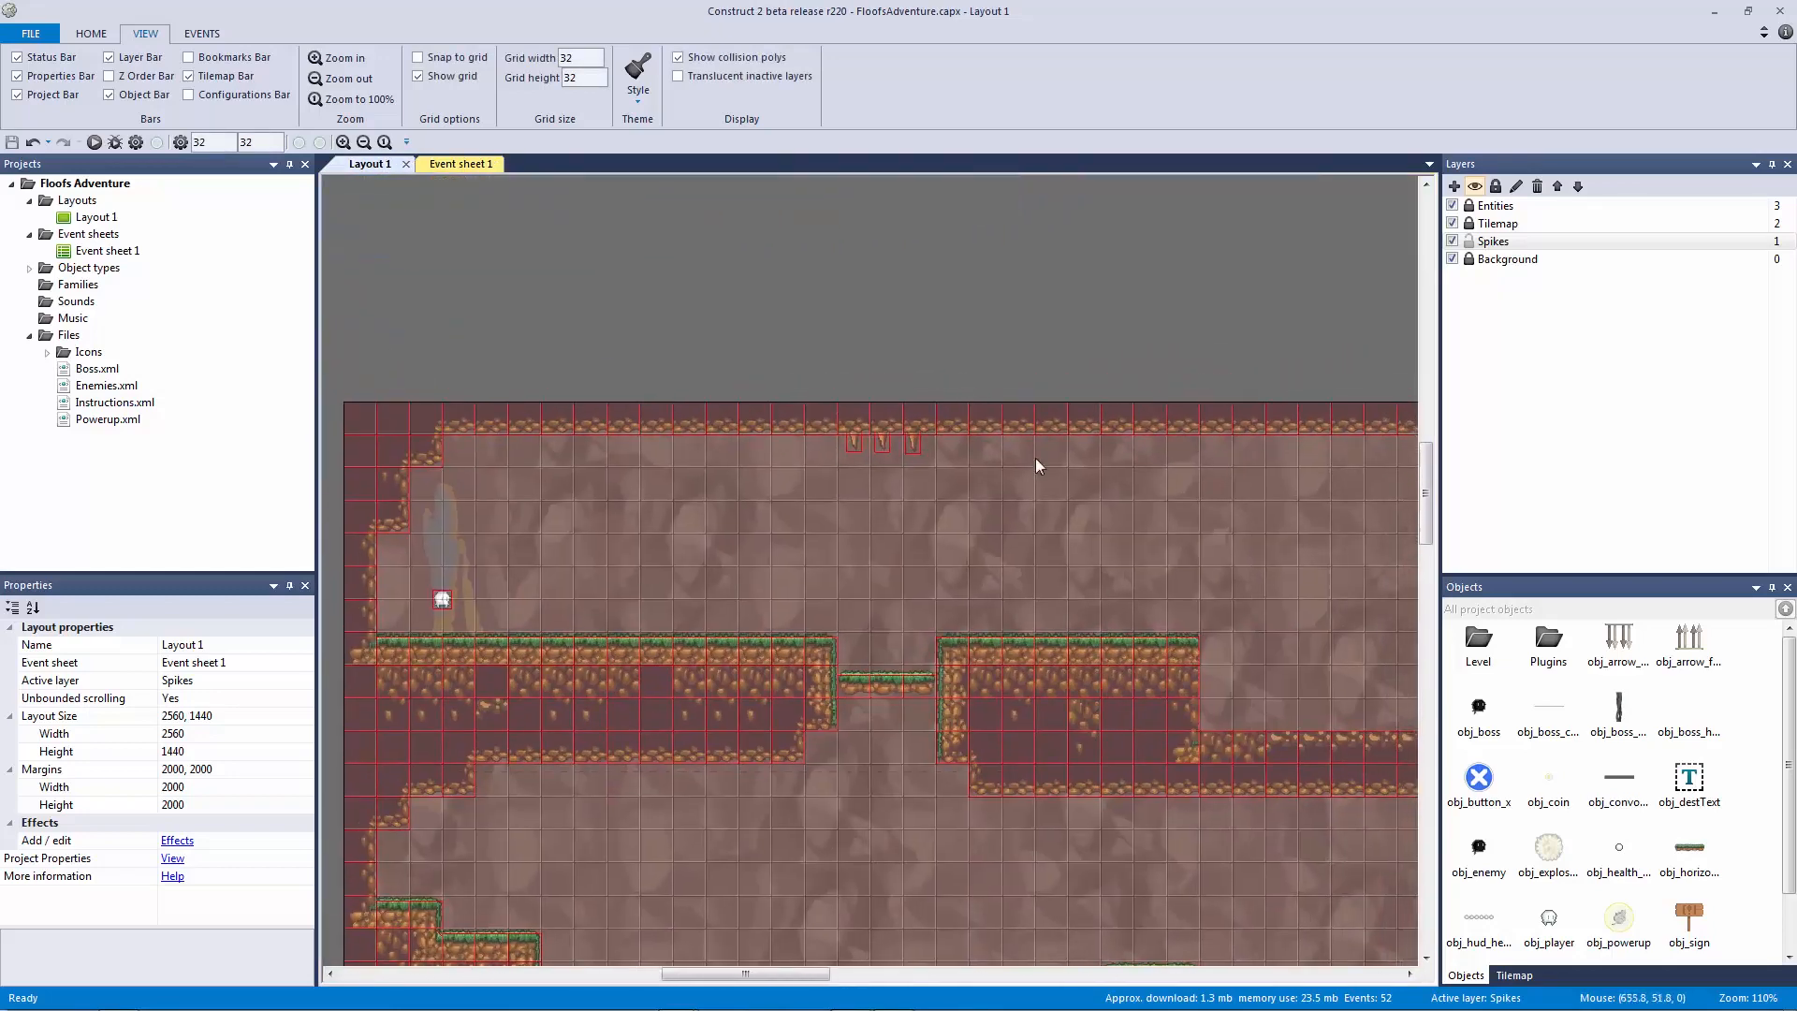
ctrl+scroll(1035, 466, up, 8)
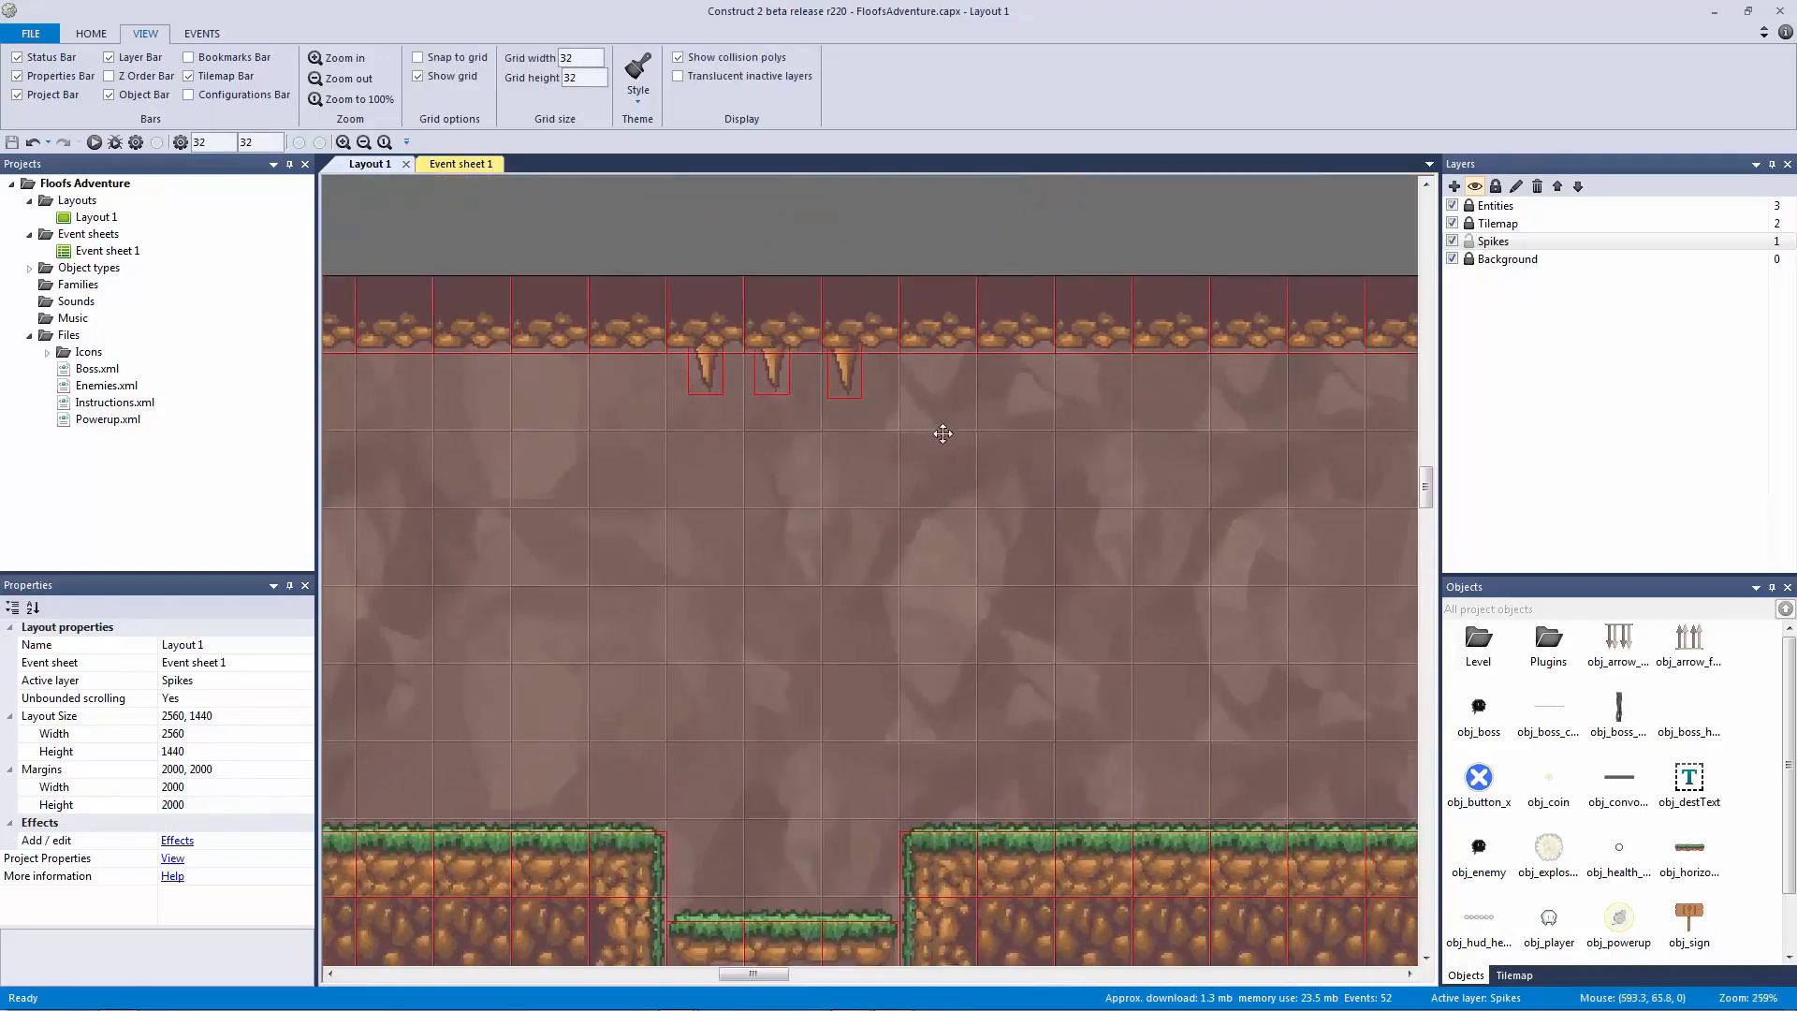
ctrl+scroll(942, 433, up, 2)
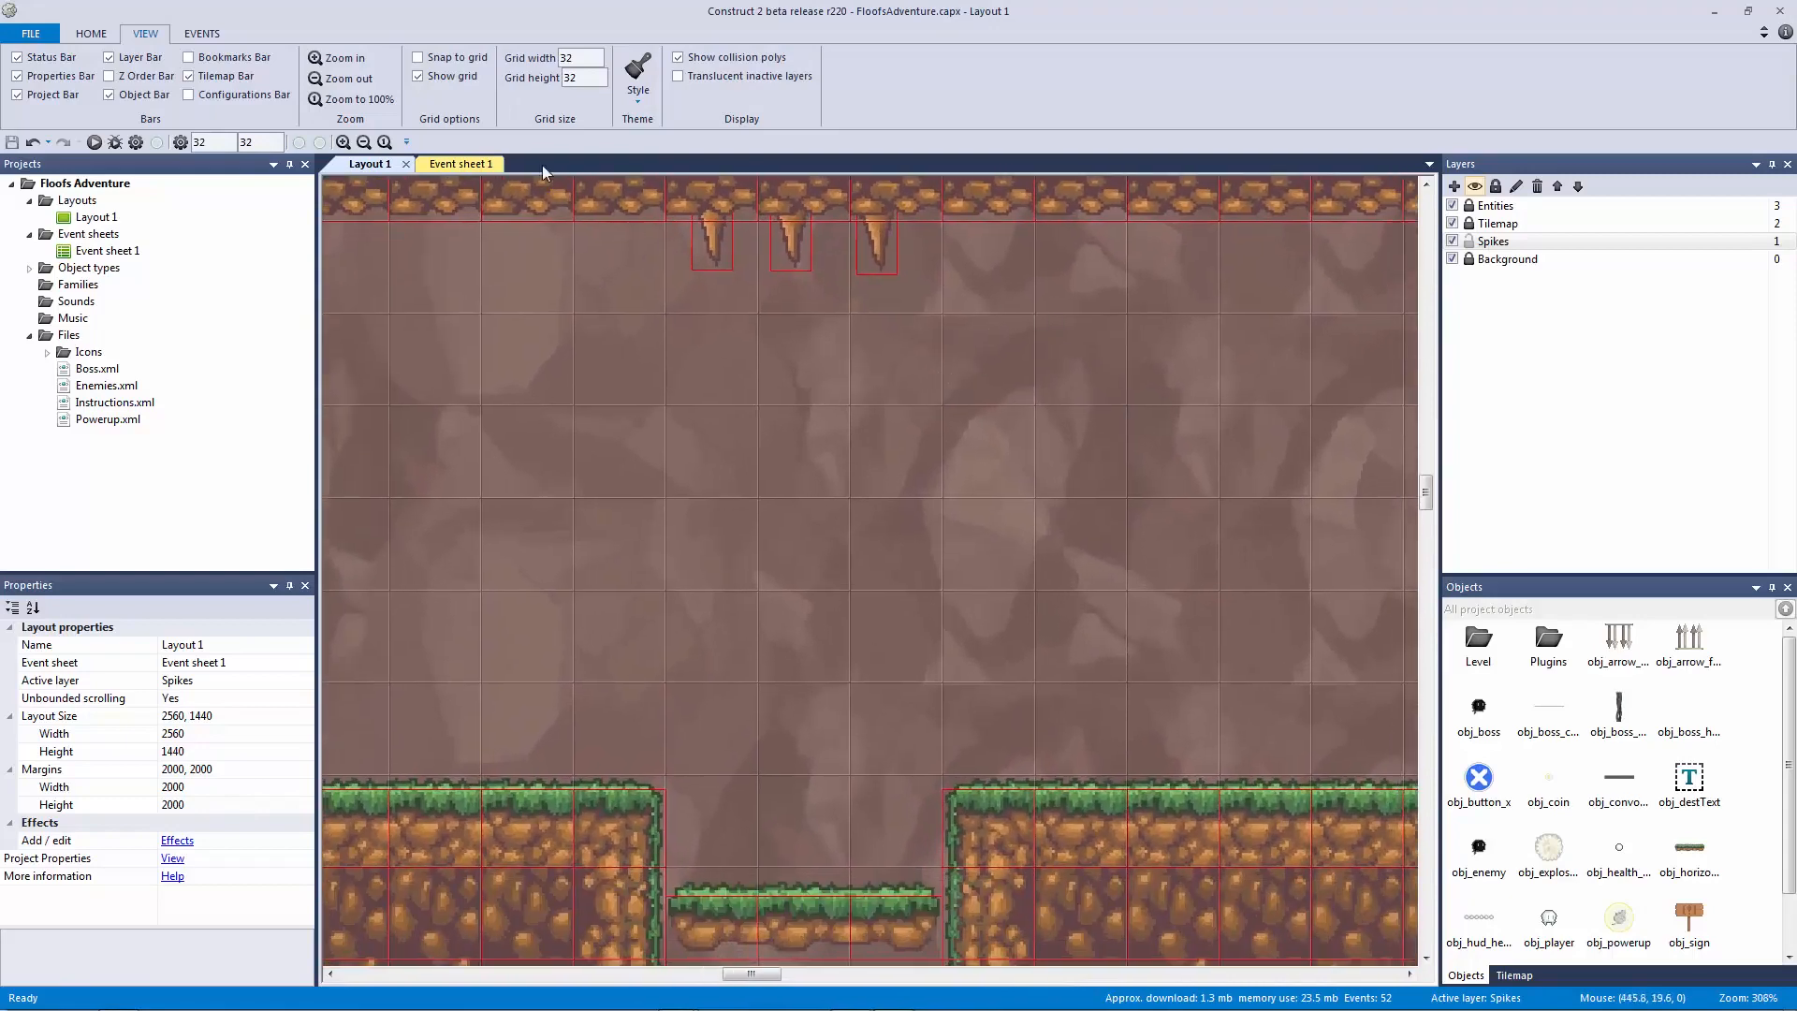
click(417, 57)
mouse_move(722, 241)
mouse_down()
mouse_move(706, 243)
mouse_move(784, 244)
mouse_move(717, 264)
mouse_up()
key(ctrl+z)
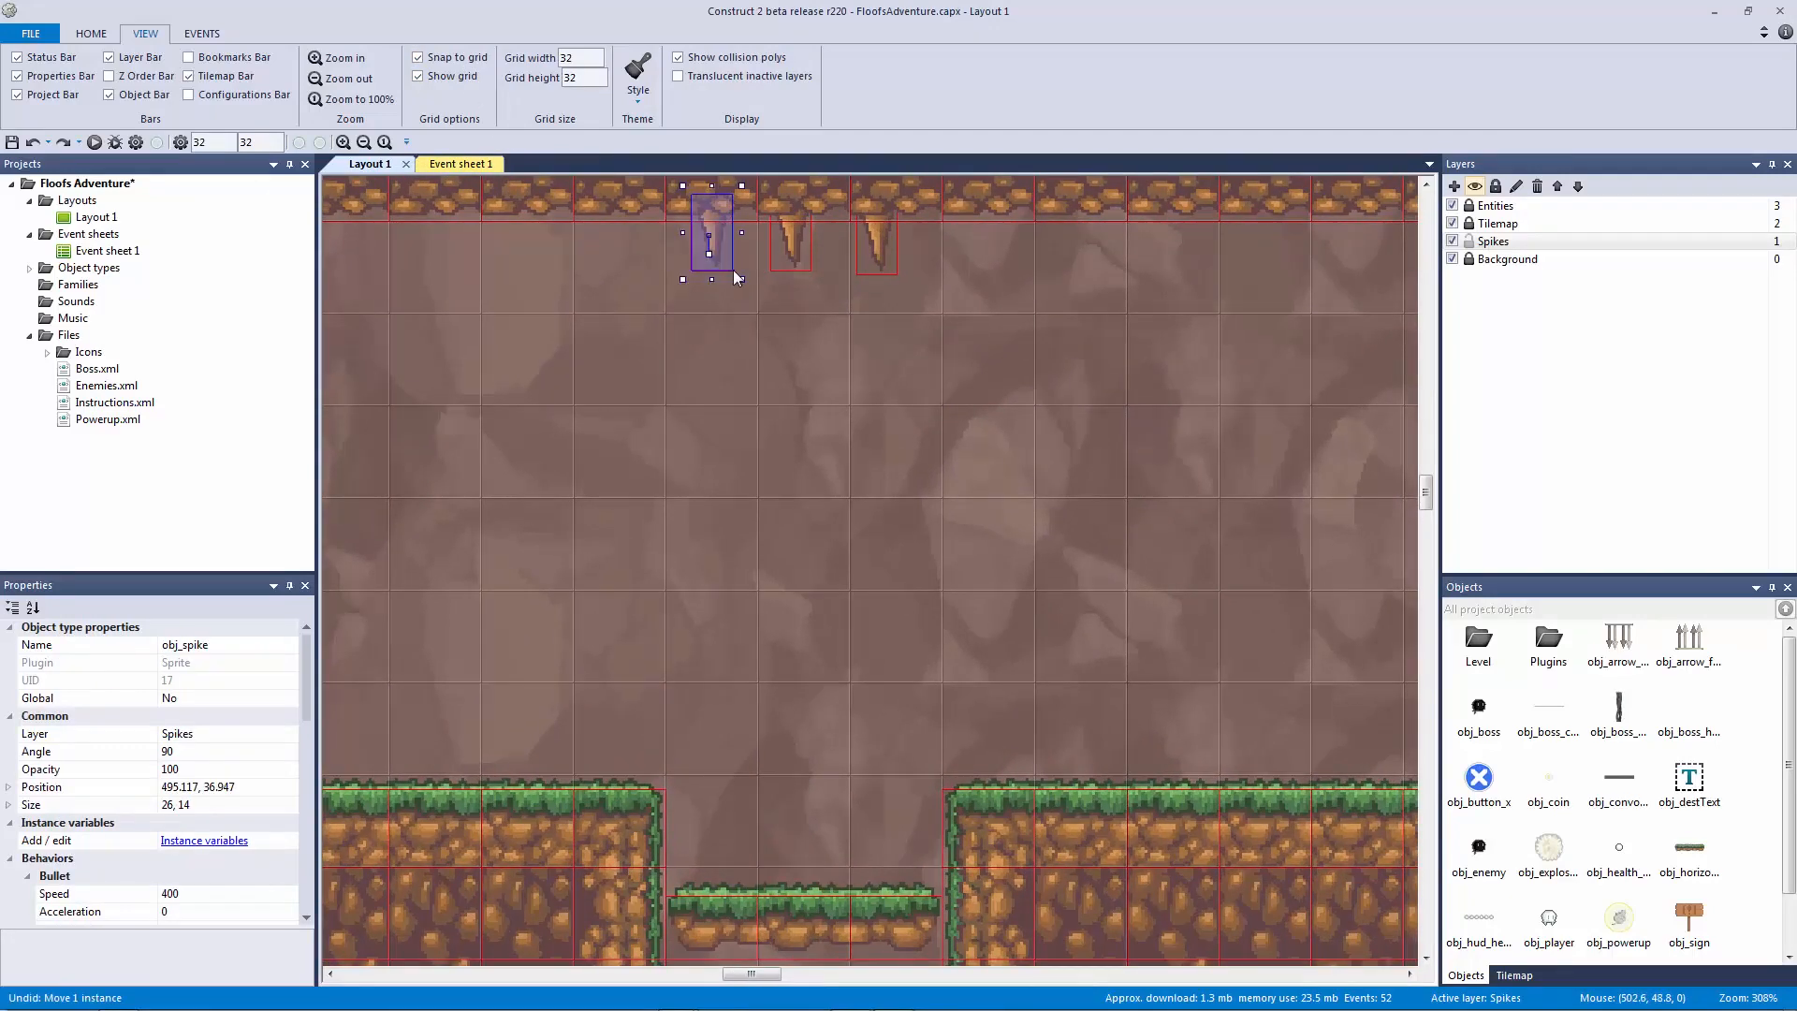
Step: In the spike's image editor, set the origin to the top-left corner via Quick assign
double_click(717, 221)
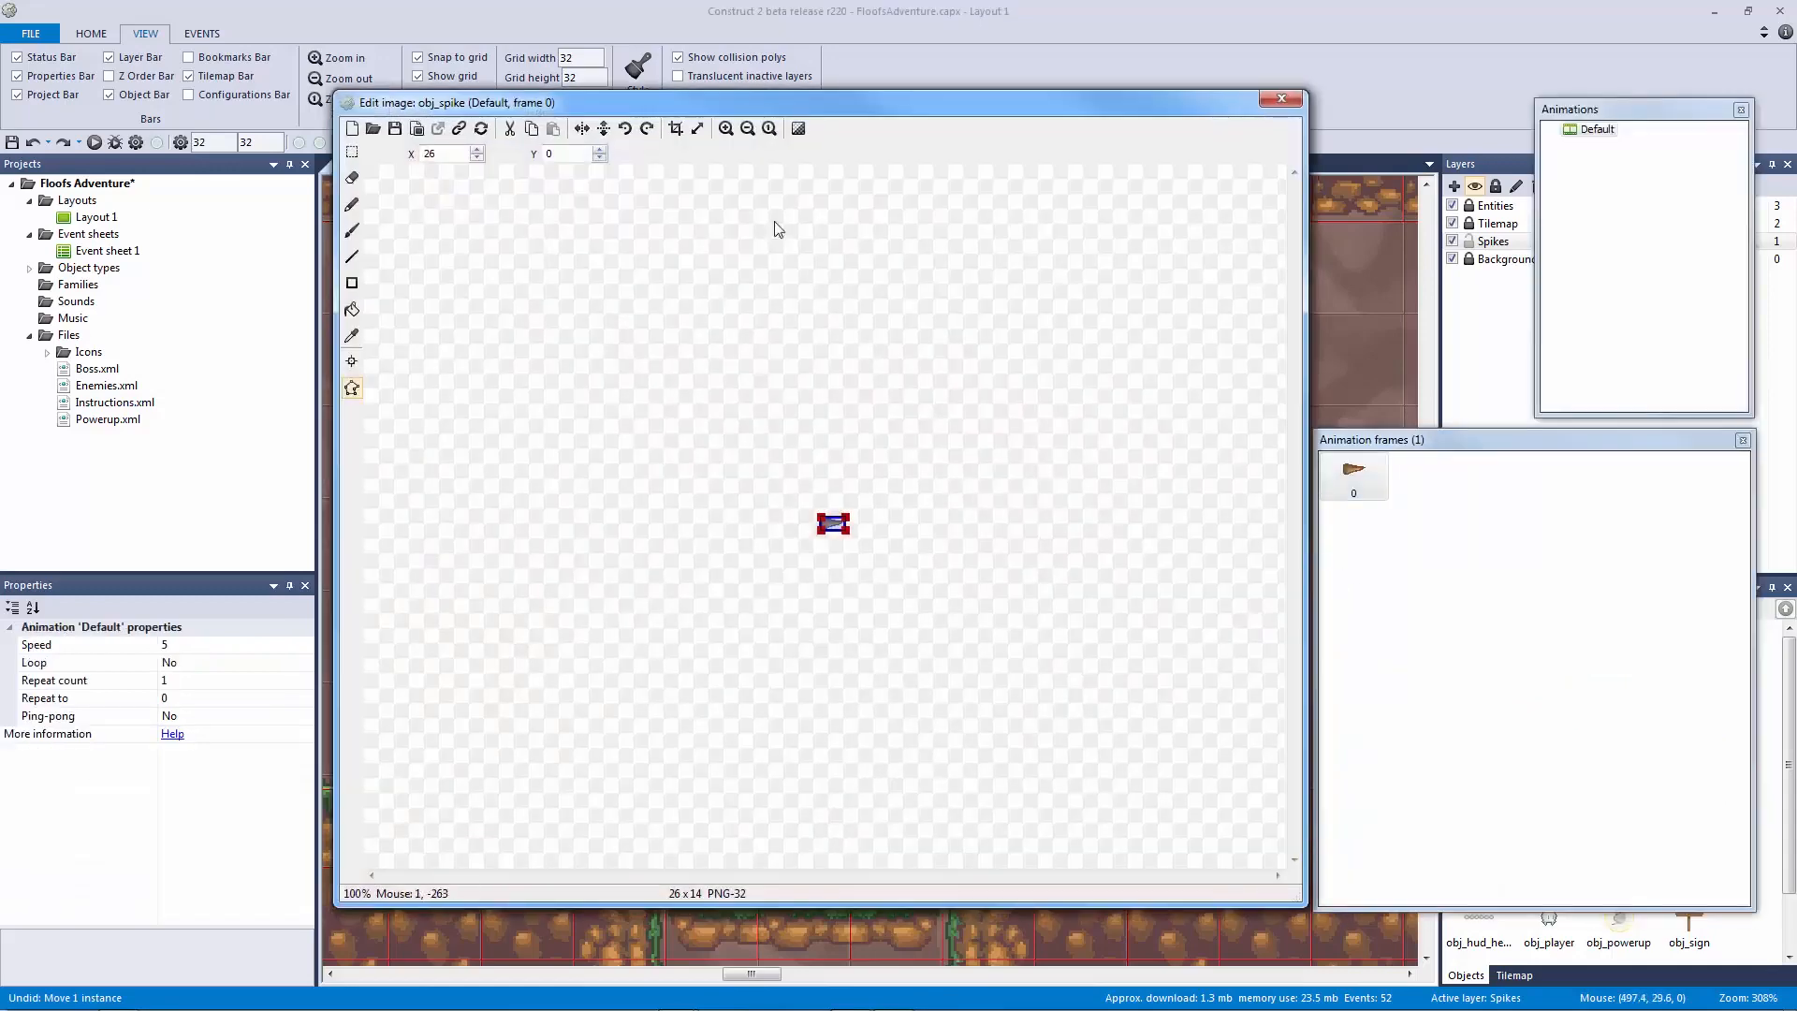
click(726, 128)
click(352, 362)
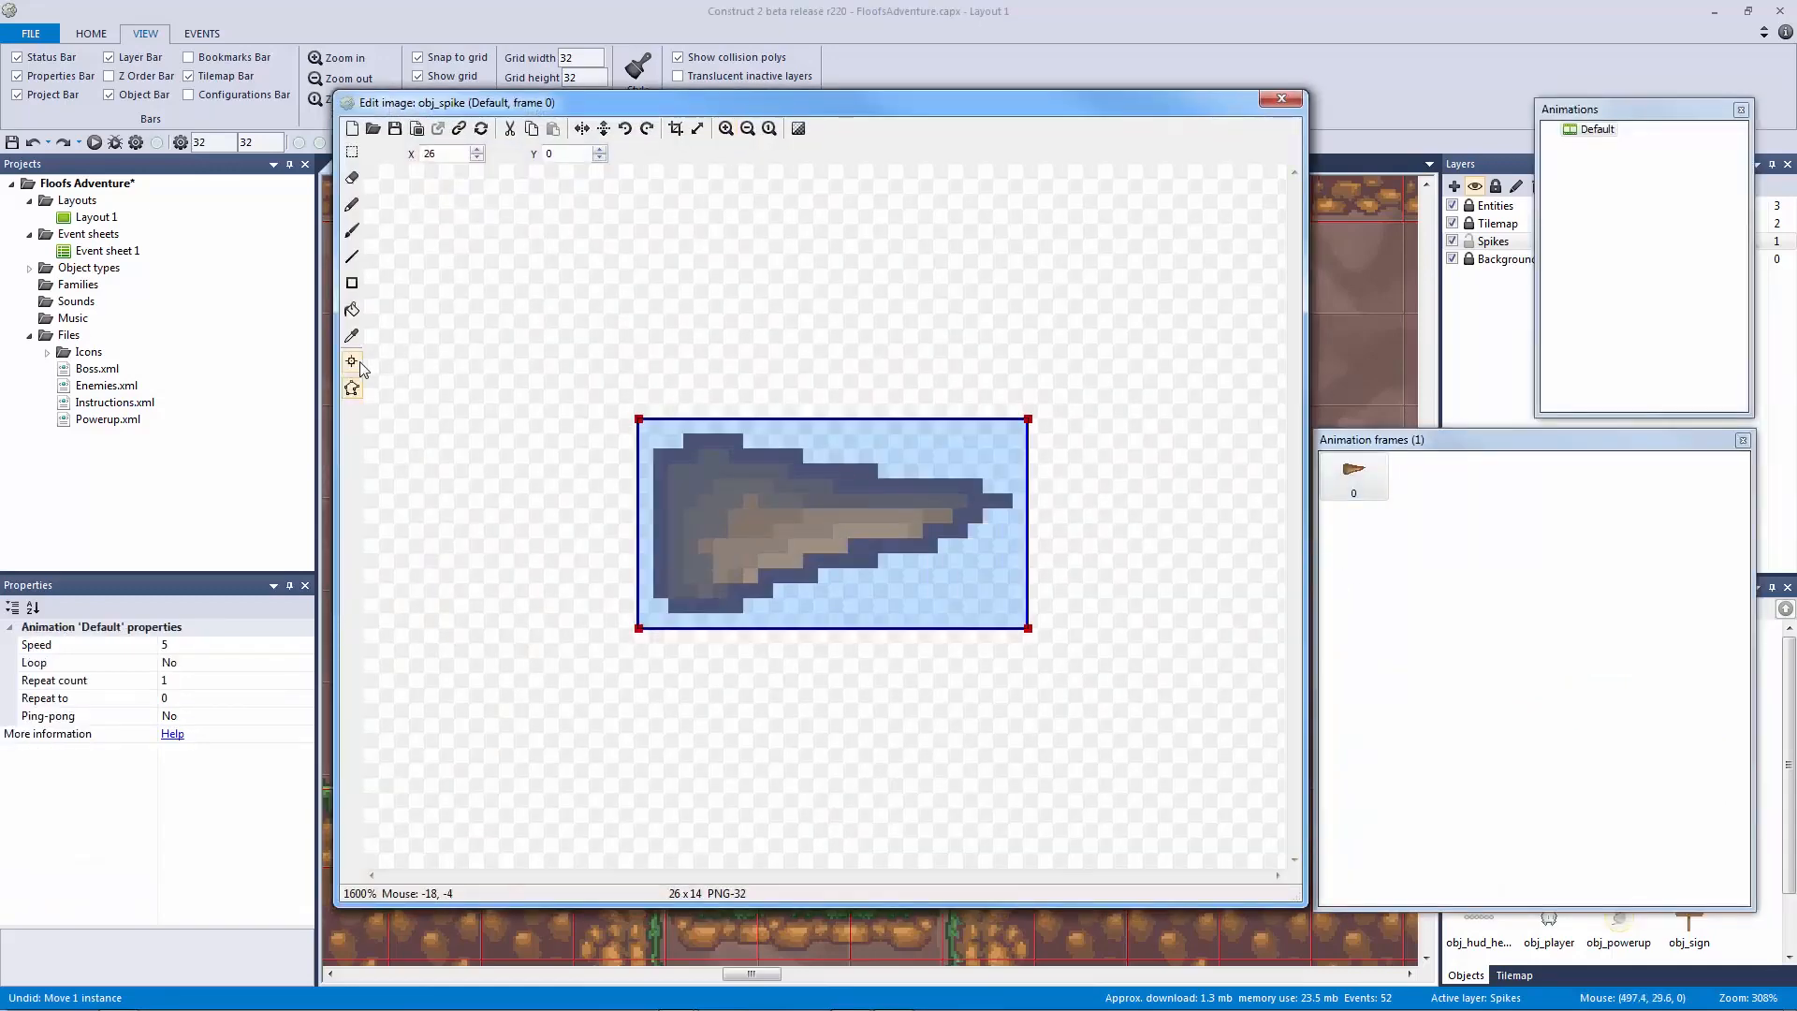
right_click(1394, 189)
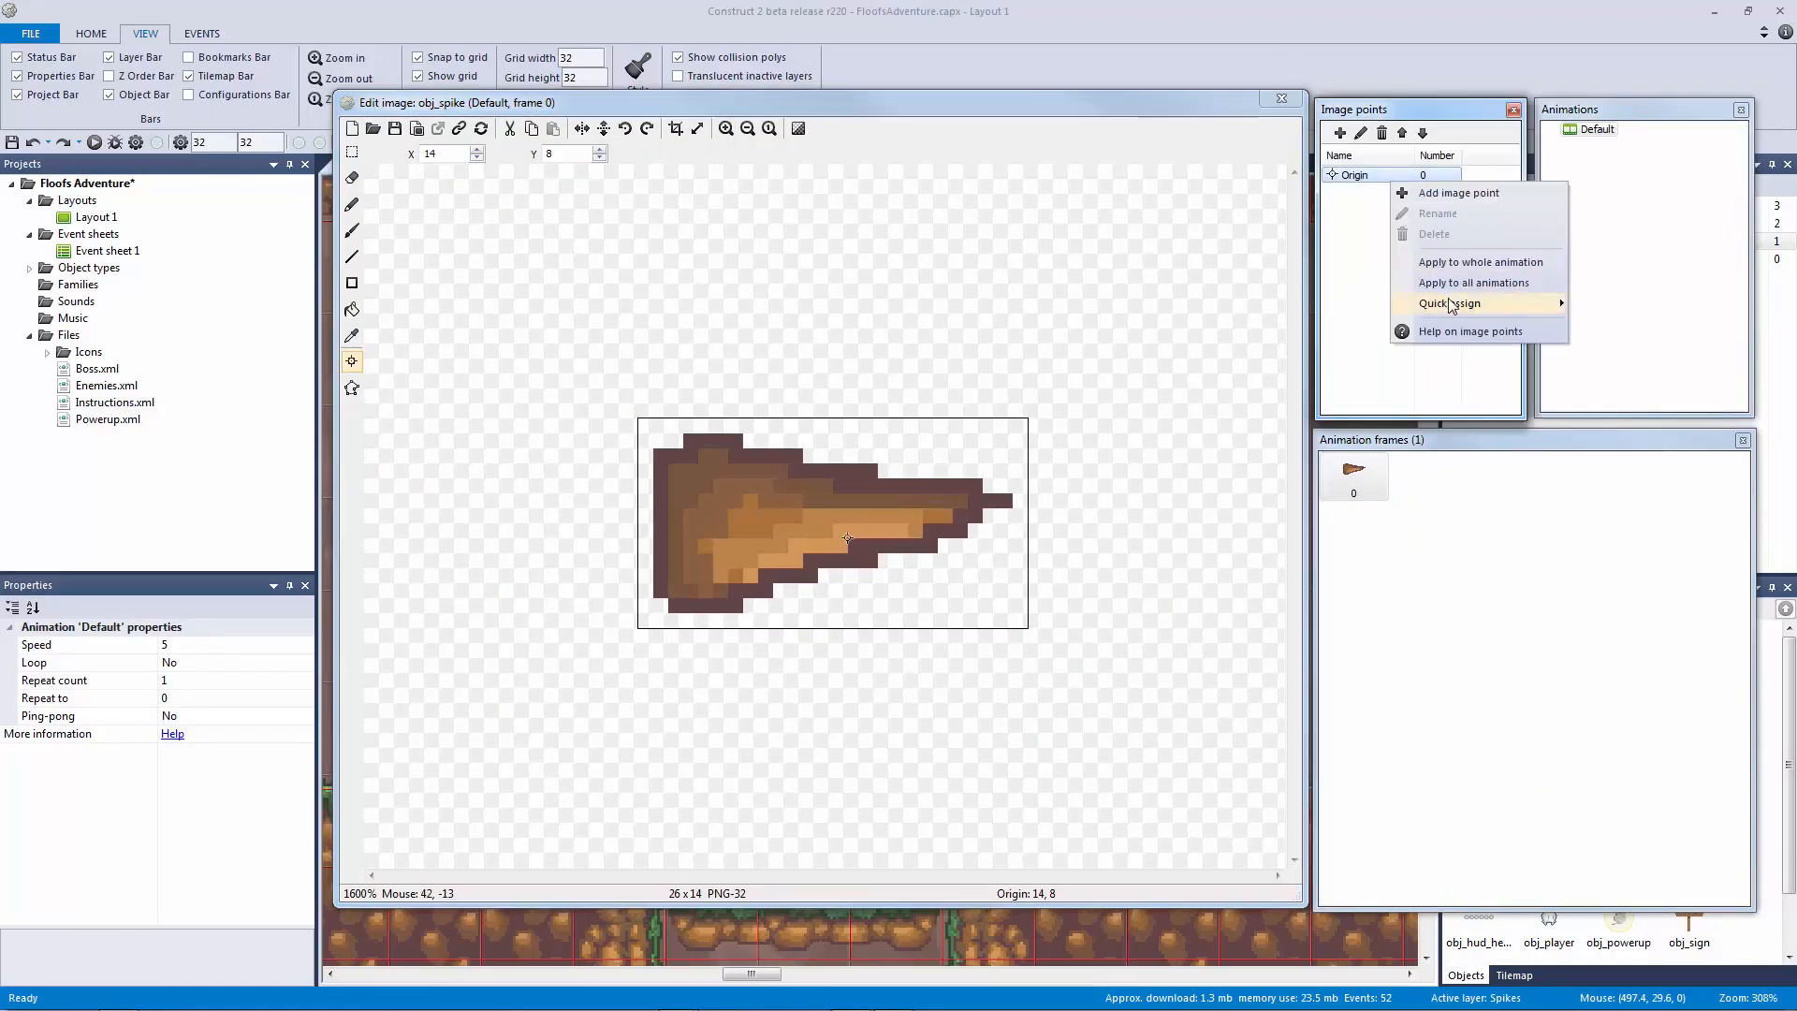
mouse_move(1464, 304)
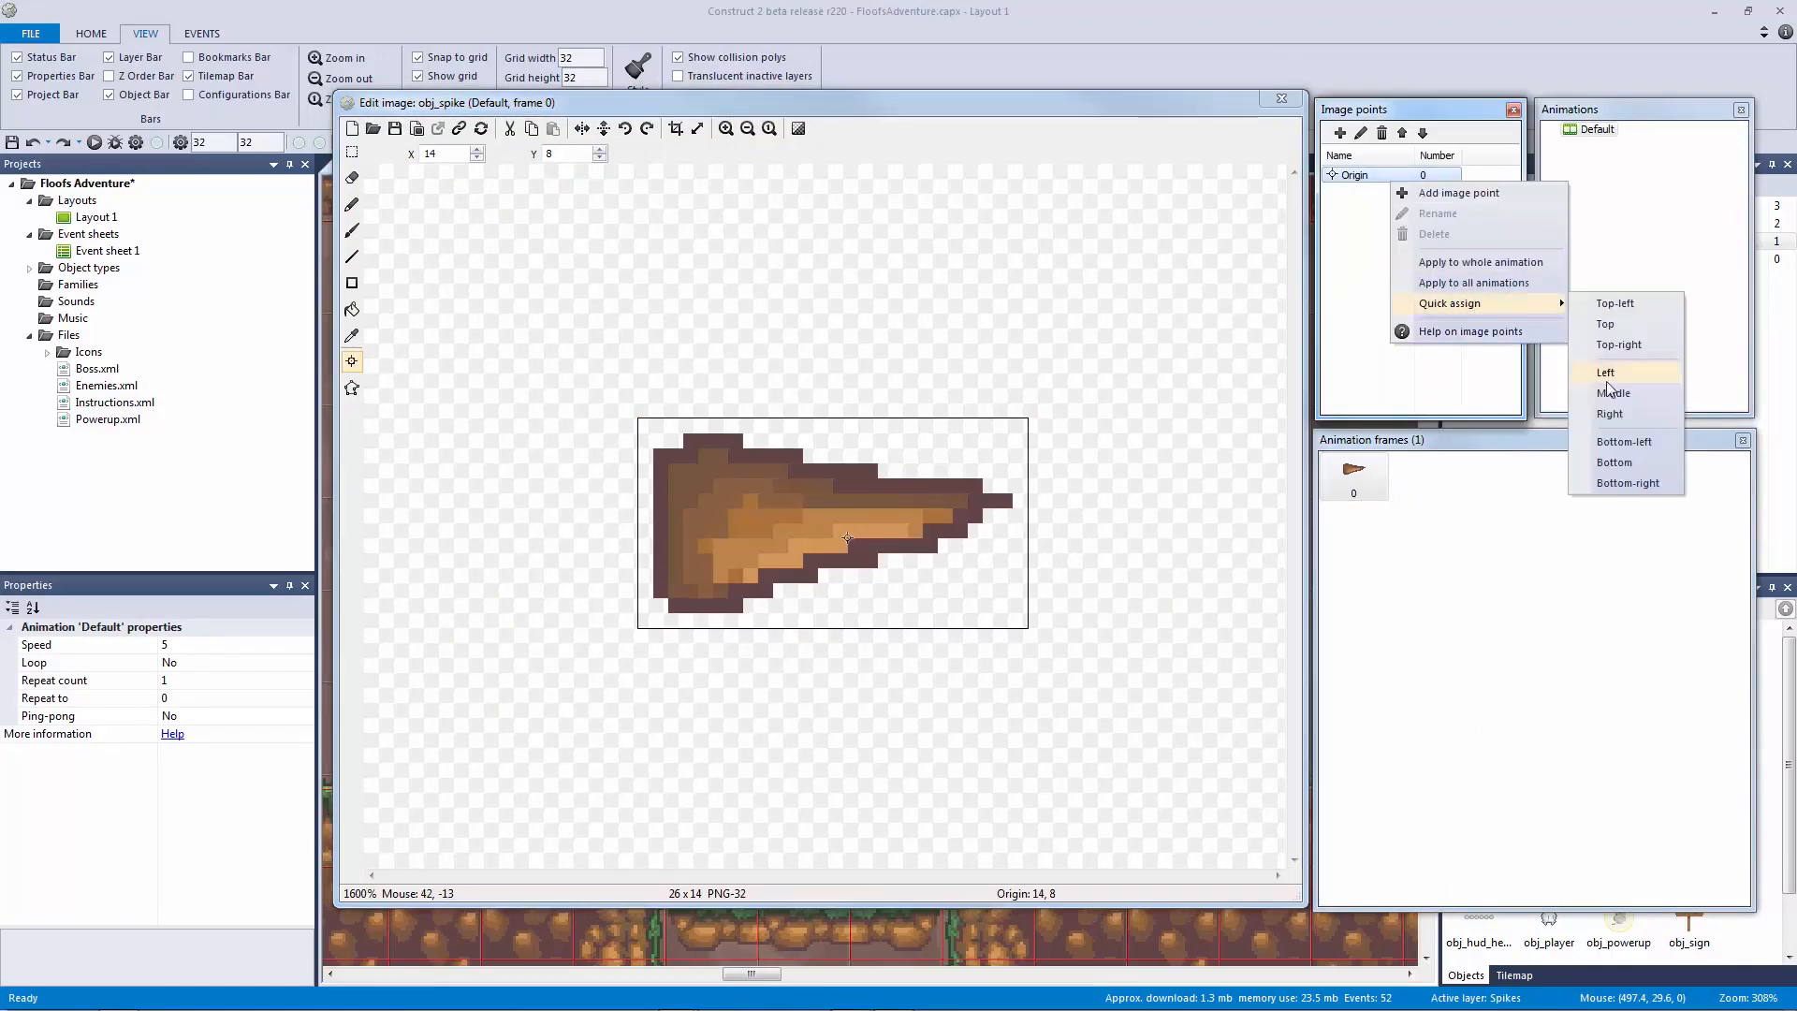
click(1615, 303)
click(1281, 97)
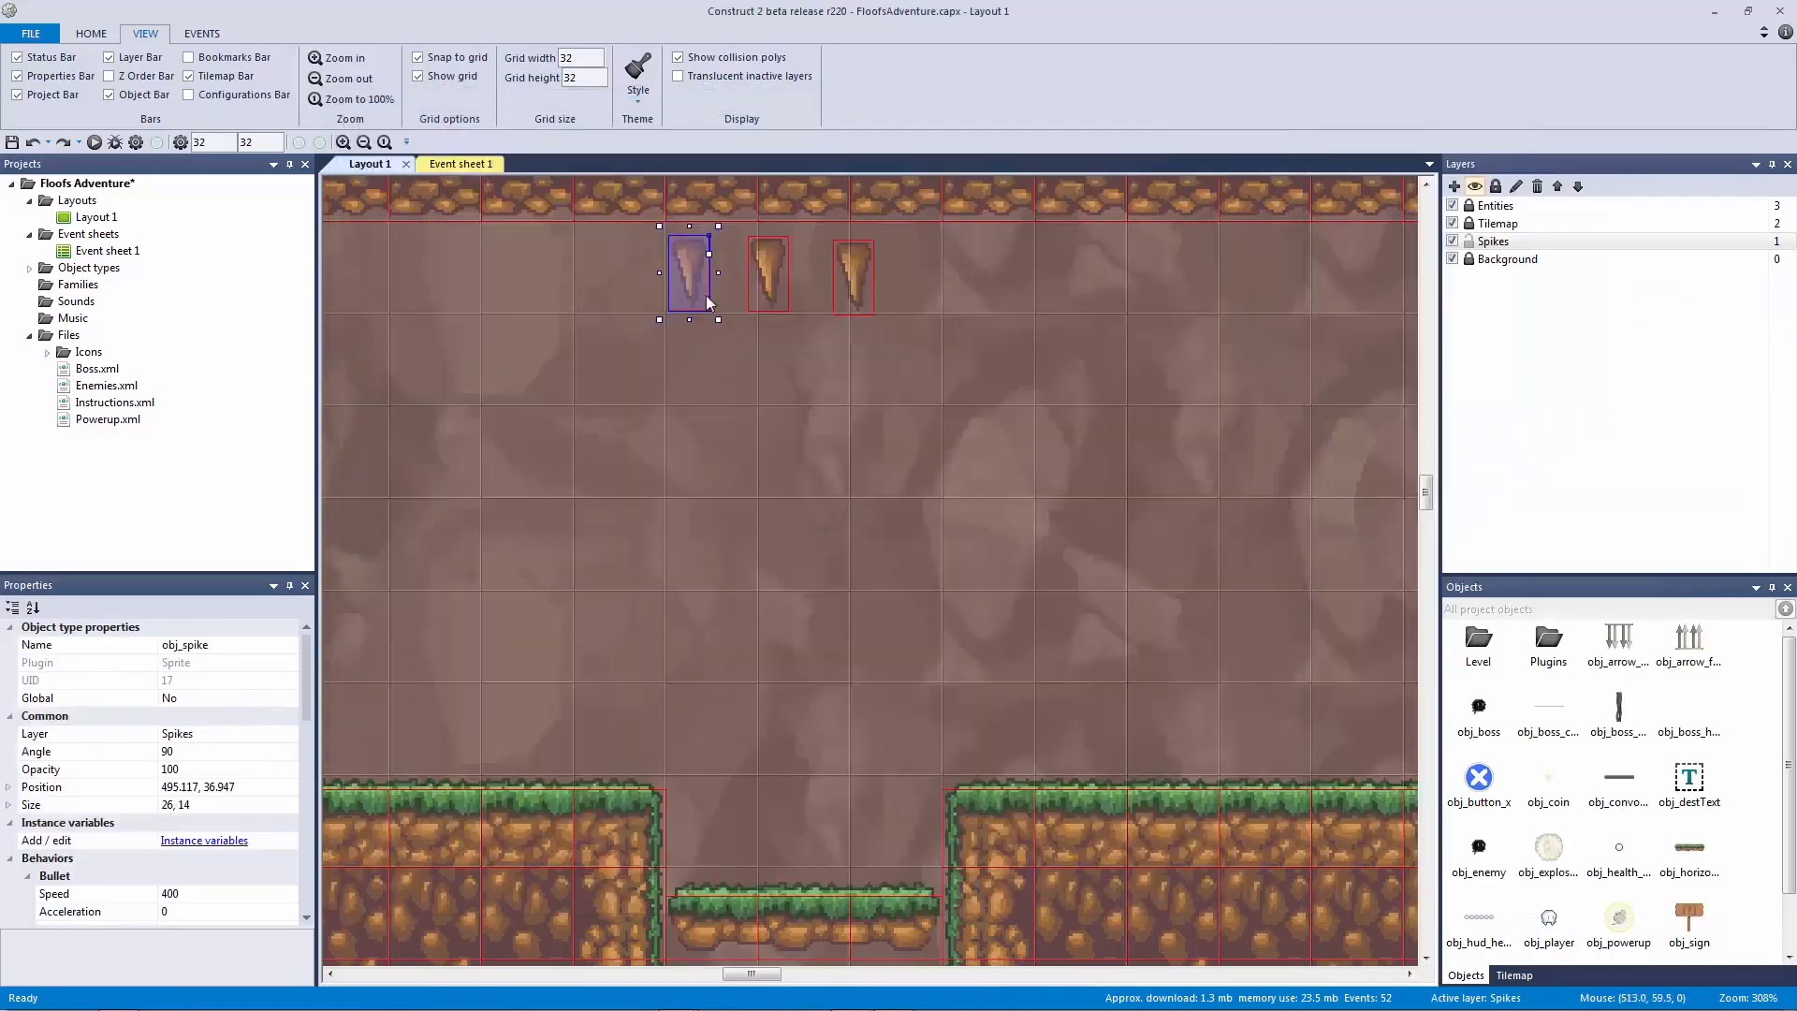
Step: Test the spike's new origin, then reassign it to the middle of the left edge
drag(688, 267, 735, 267)
key(ctrl+z)
double_click(704, 269)
right_click(1332, 174)
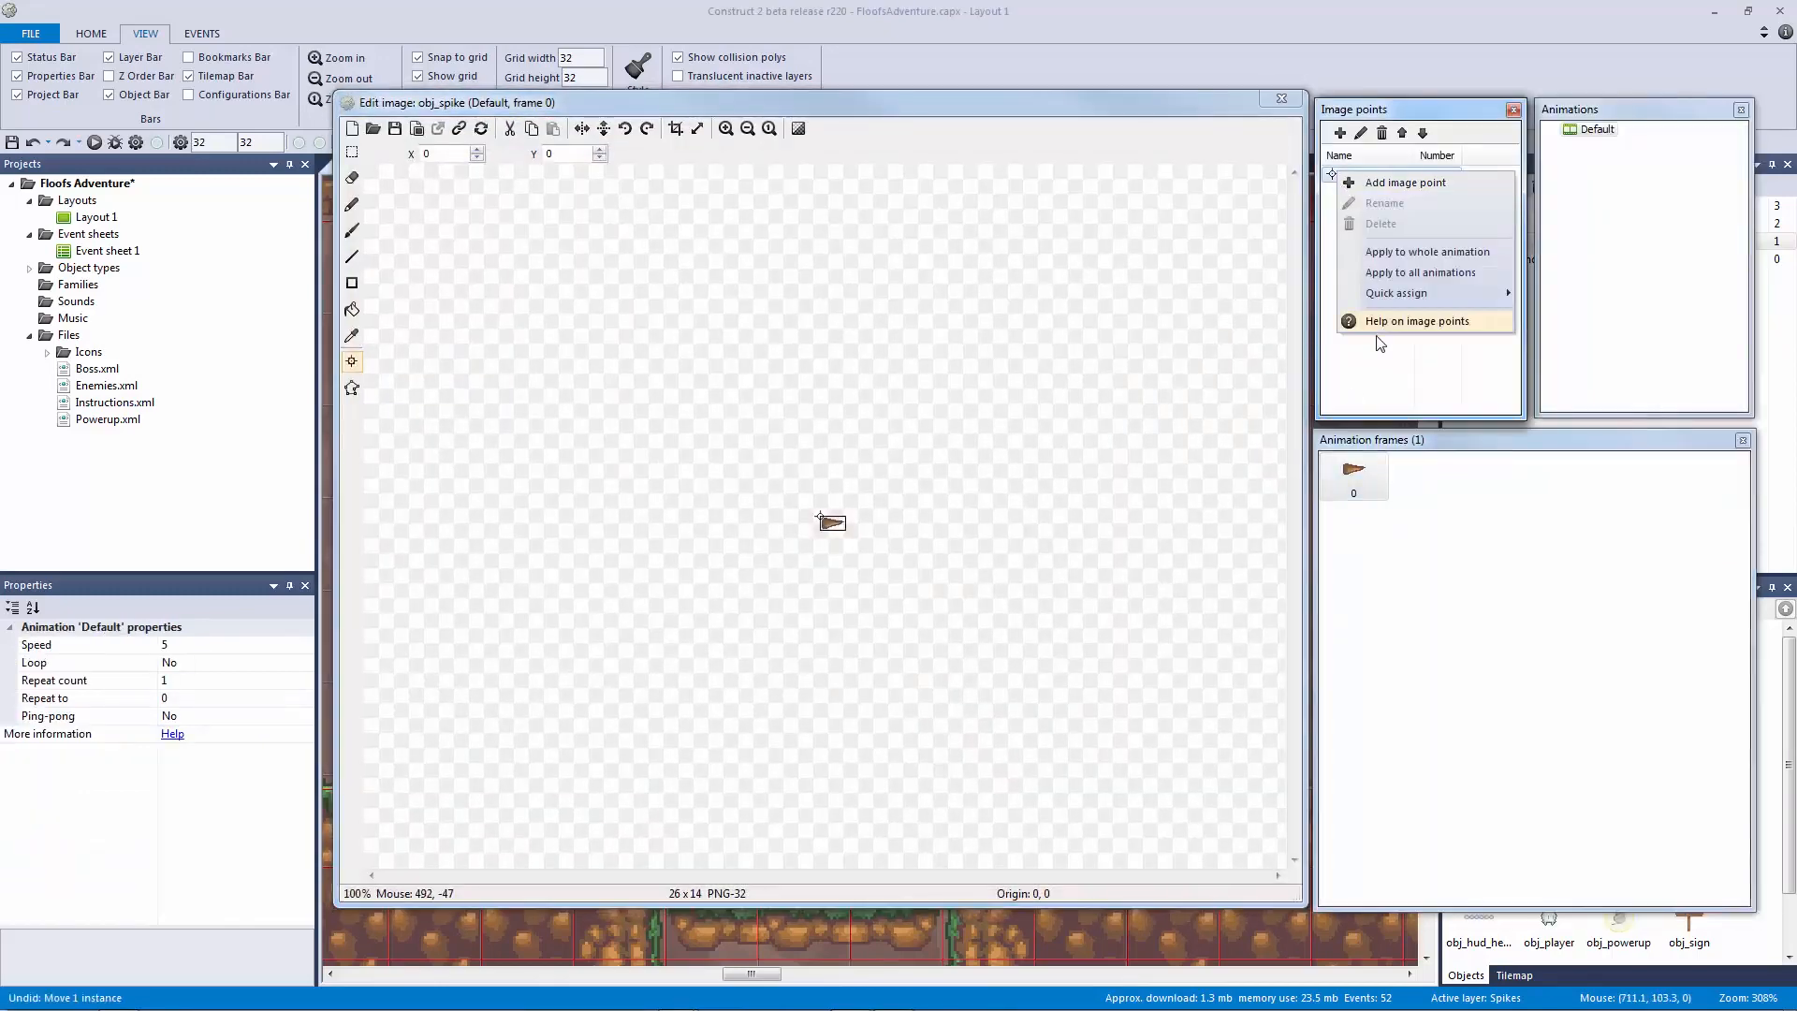
mouse_move(1460, 293)
click(1578, 374)
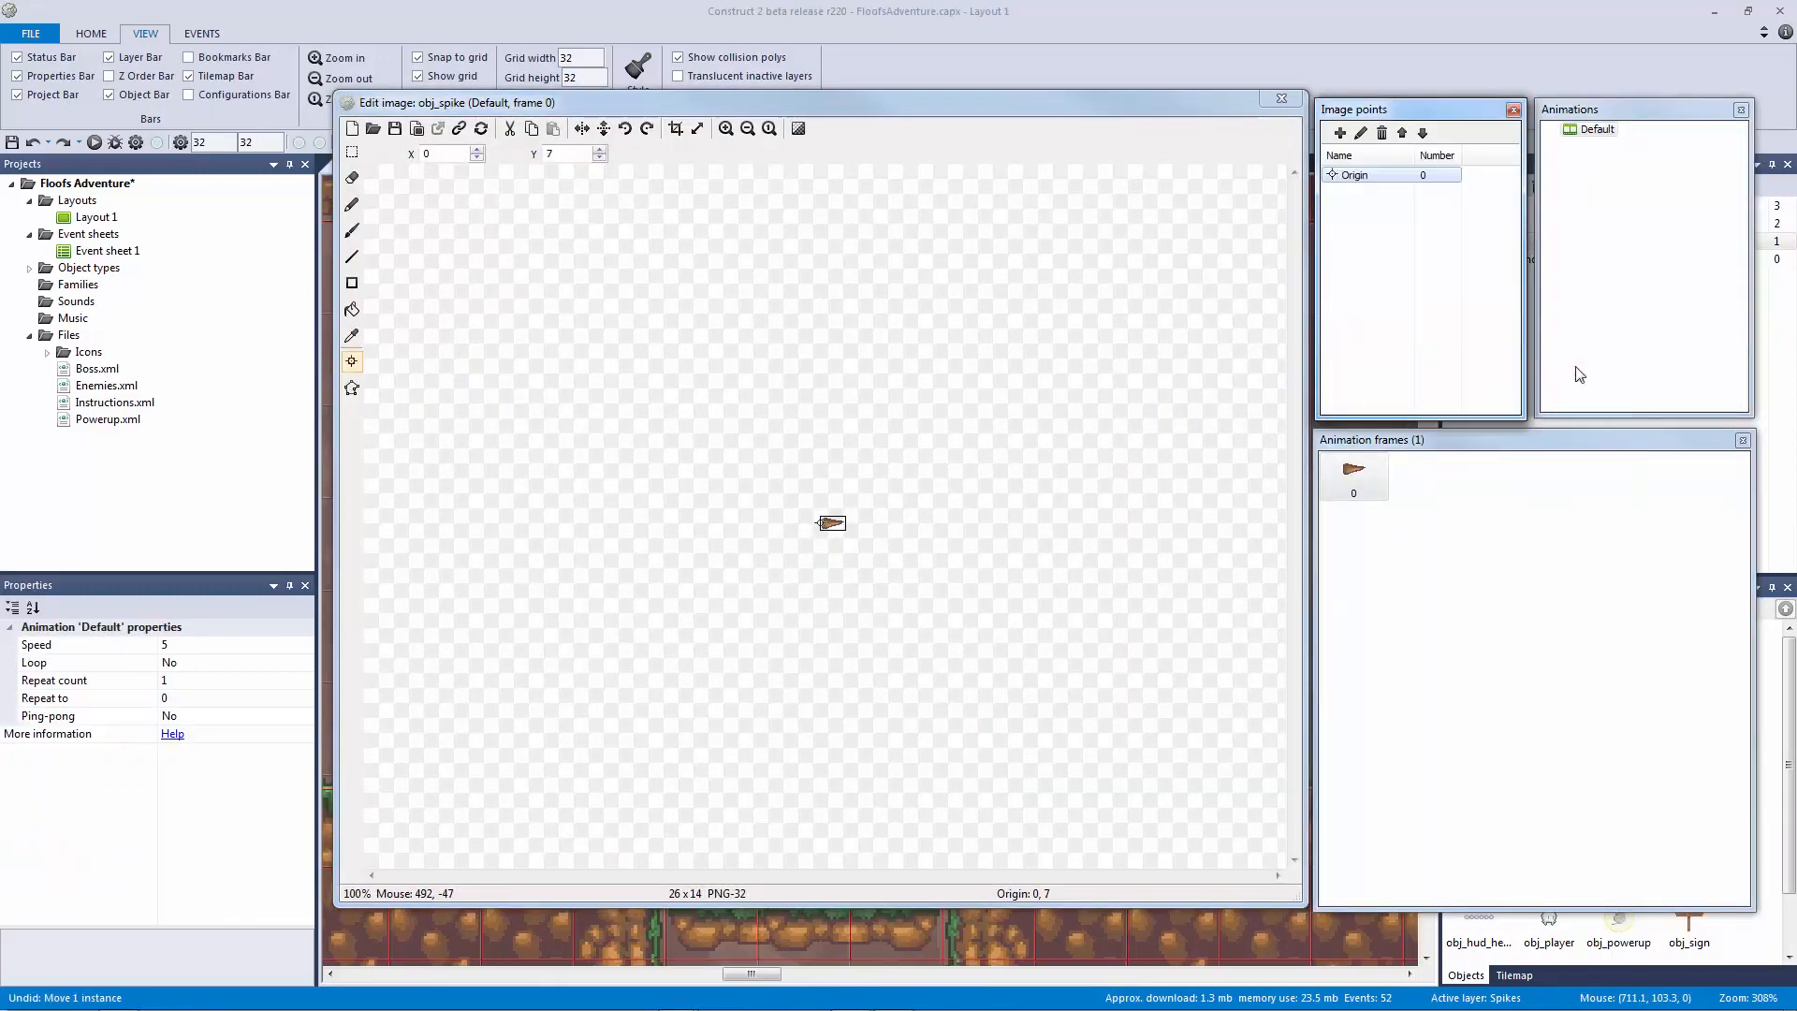
click(1281, 100)
Step: Try snapping a spike against the cave ceiling, then undo the move and rotation
drag(703, 258, 670, 243)
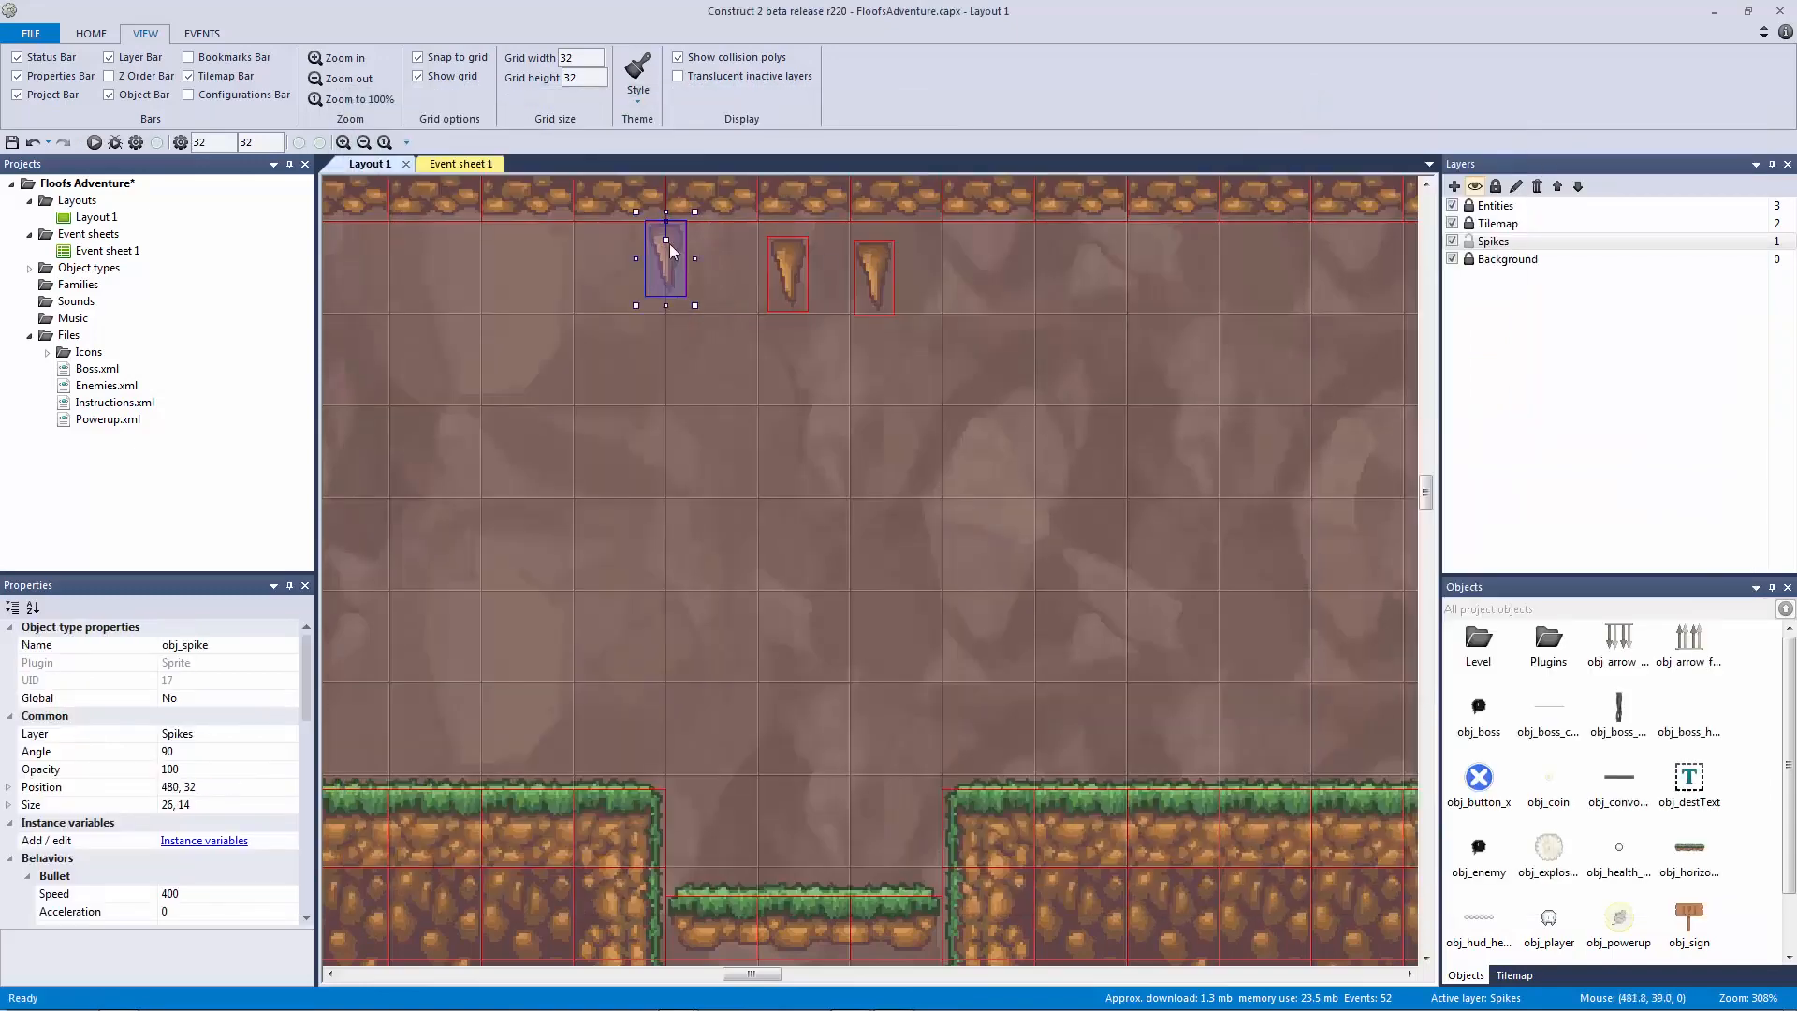
key(ctrl+z)
key(ctrl+z)
key(ctrl+z)
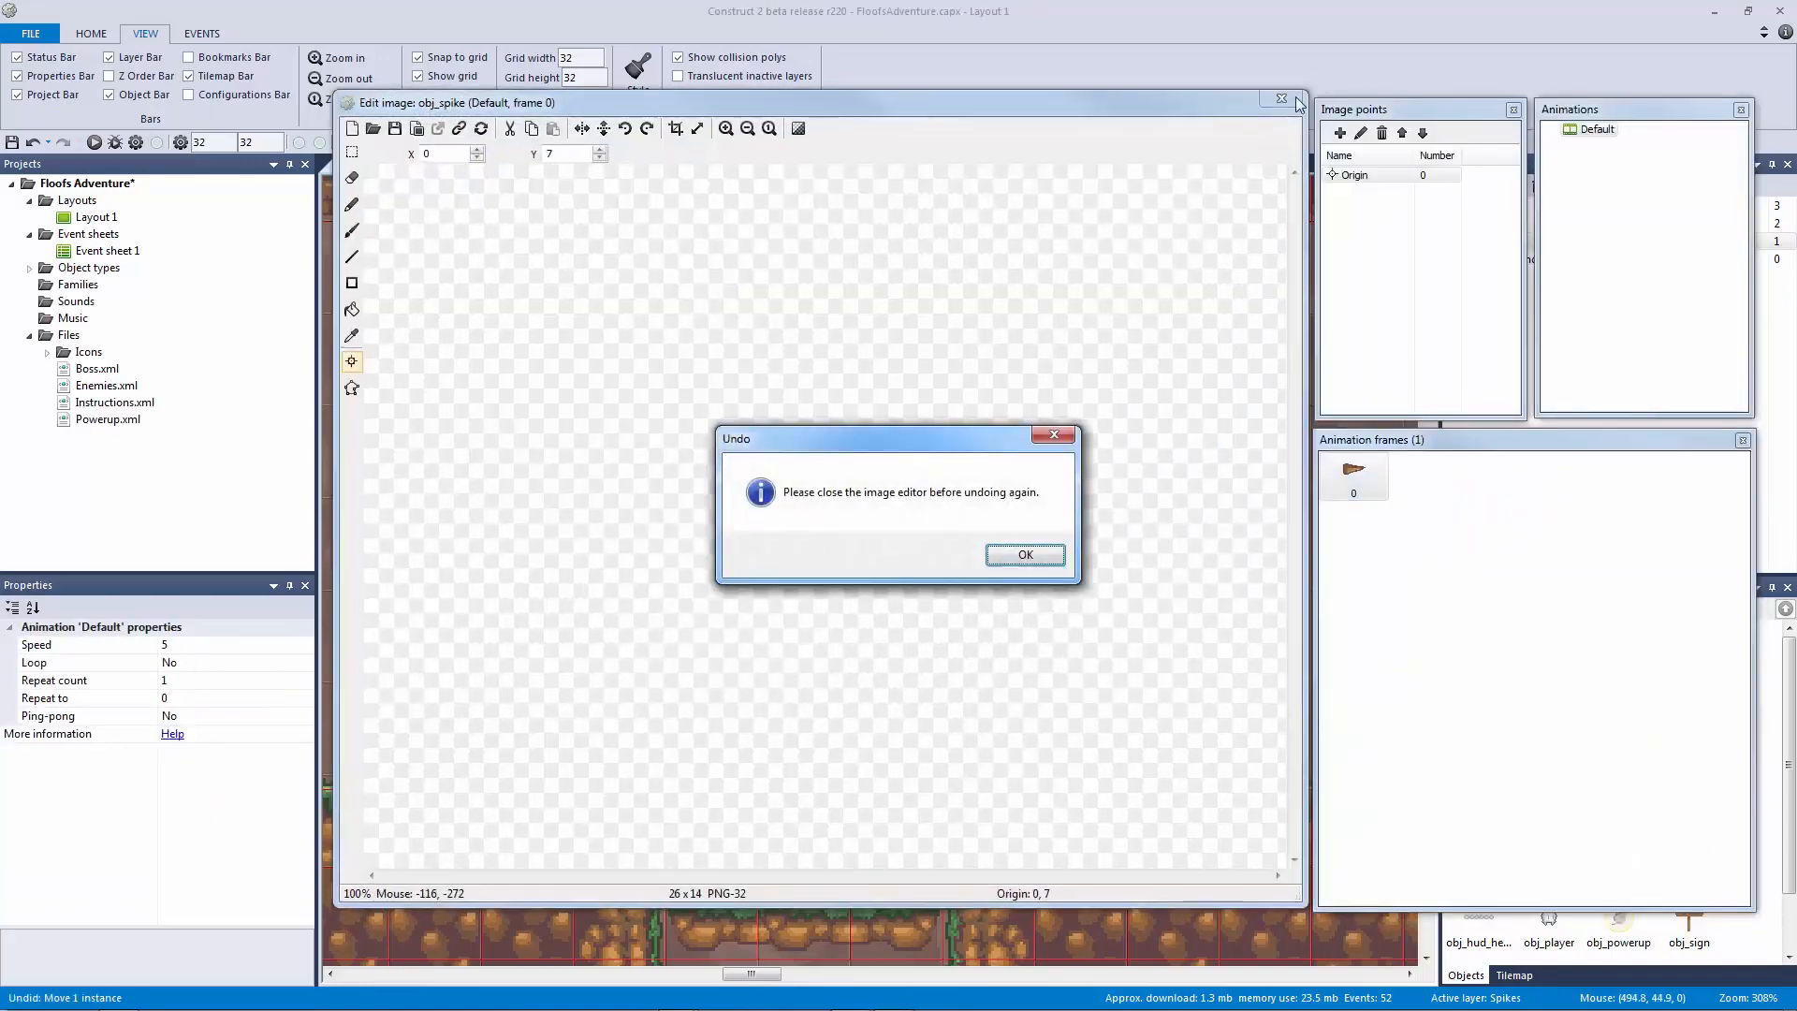
click(1065, 434)
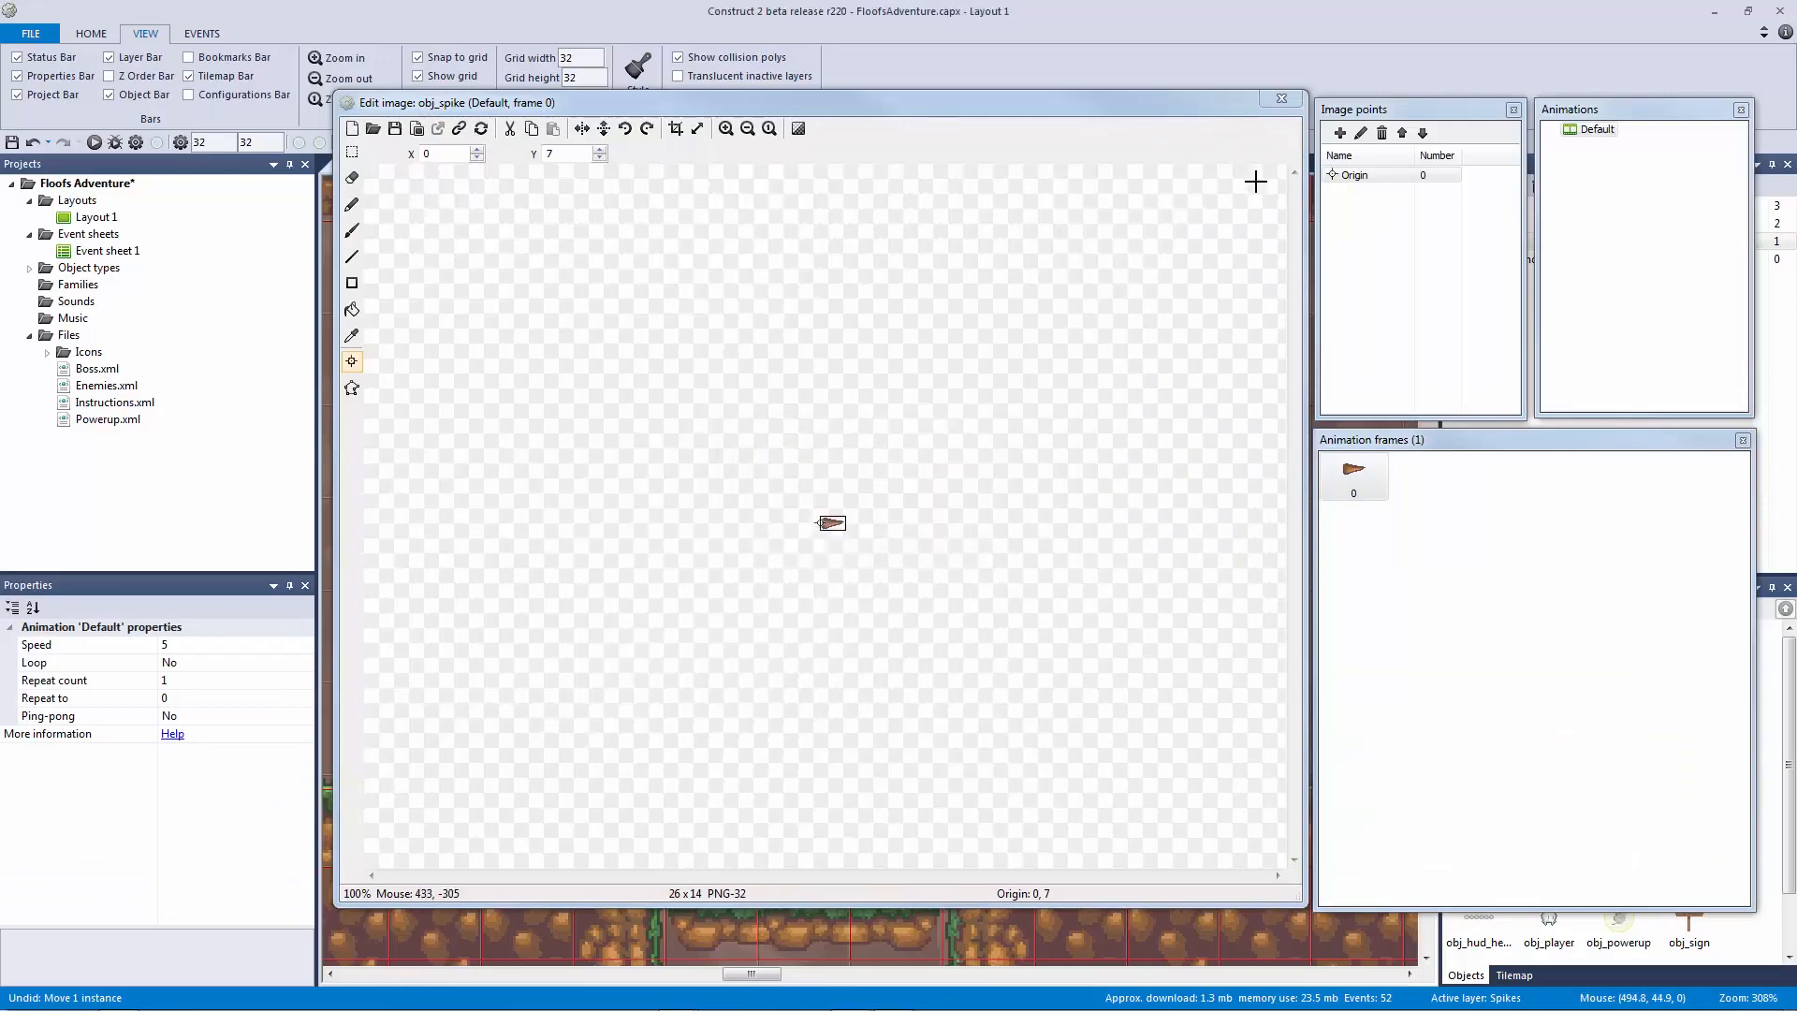
click(1281, 99)
key(ctrl+z)
key(ctrl+z)
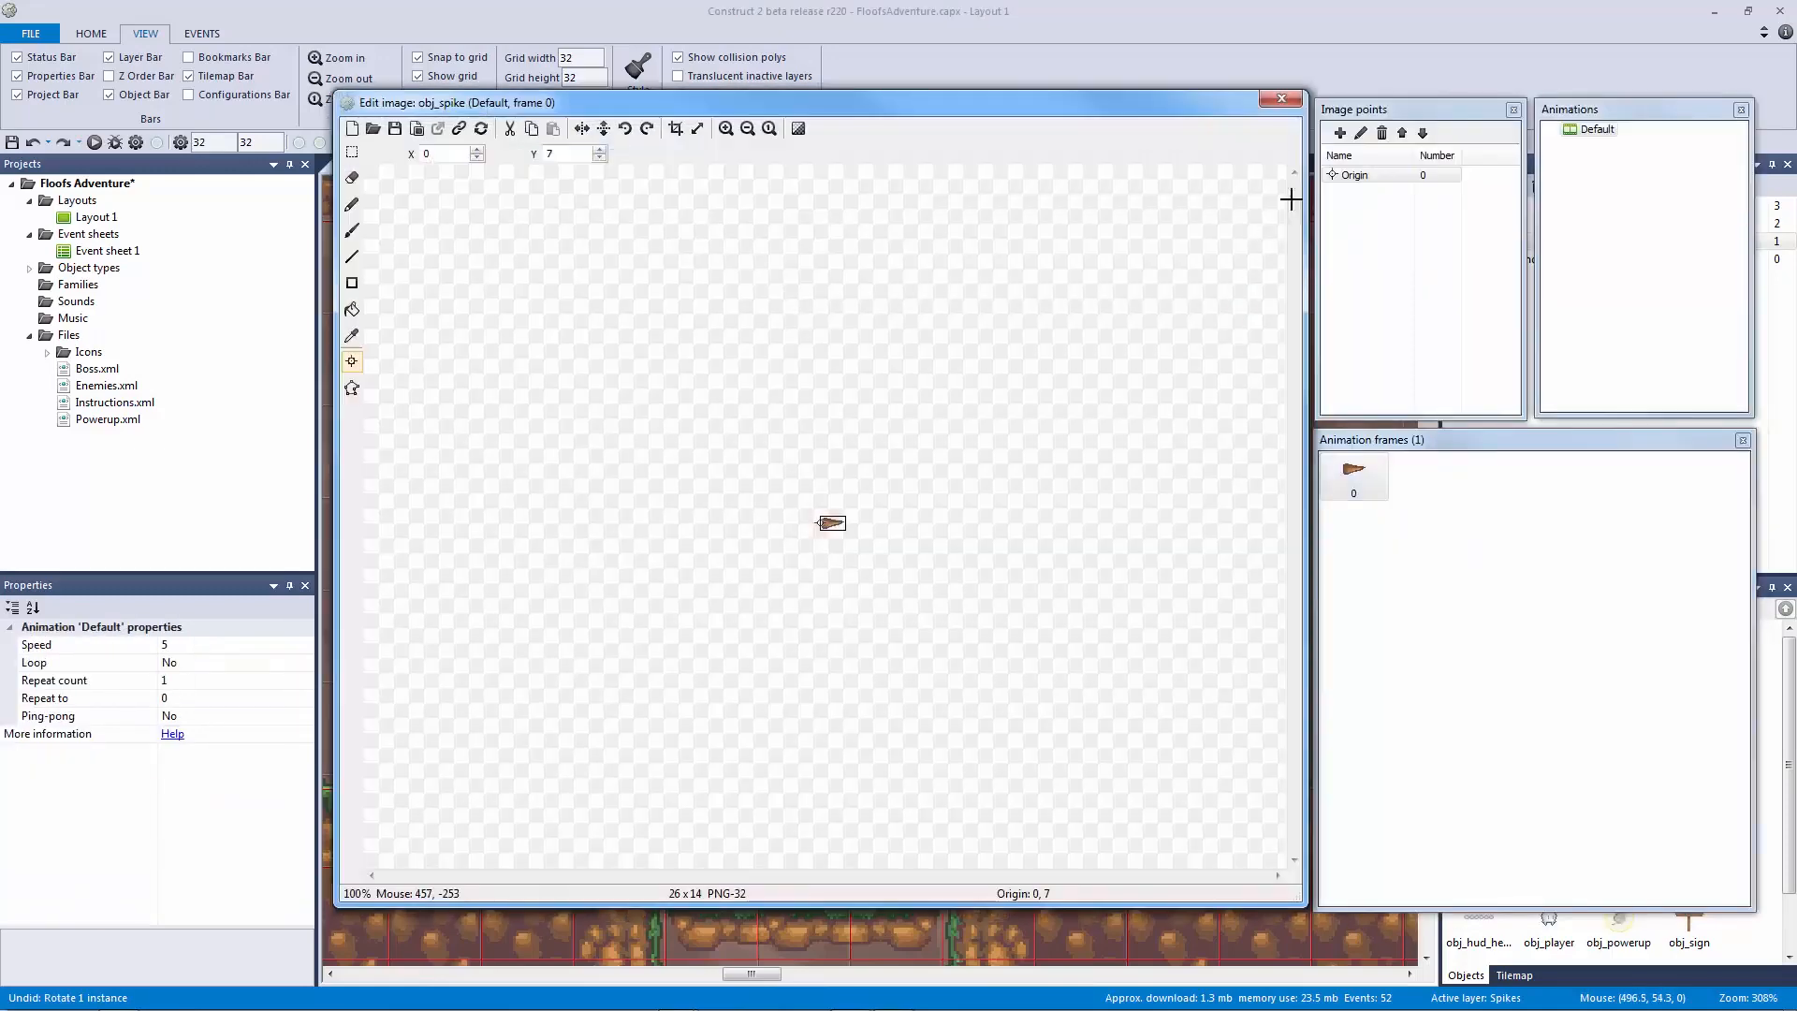
Step: Assign the spike sprite's origin to its top edge with Quick assign > Top
click(1352, 176)
right_click(1352, 176)
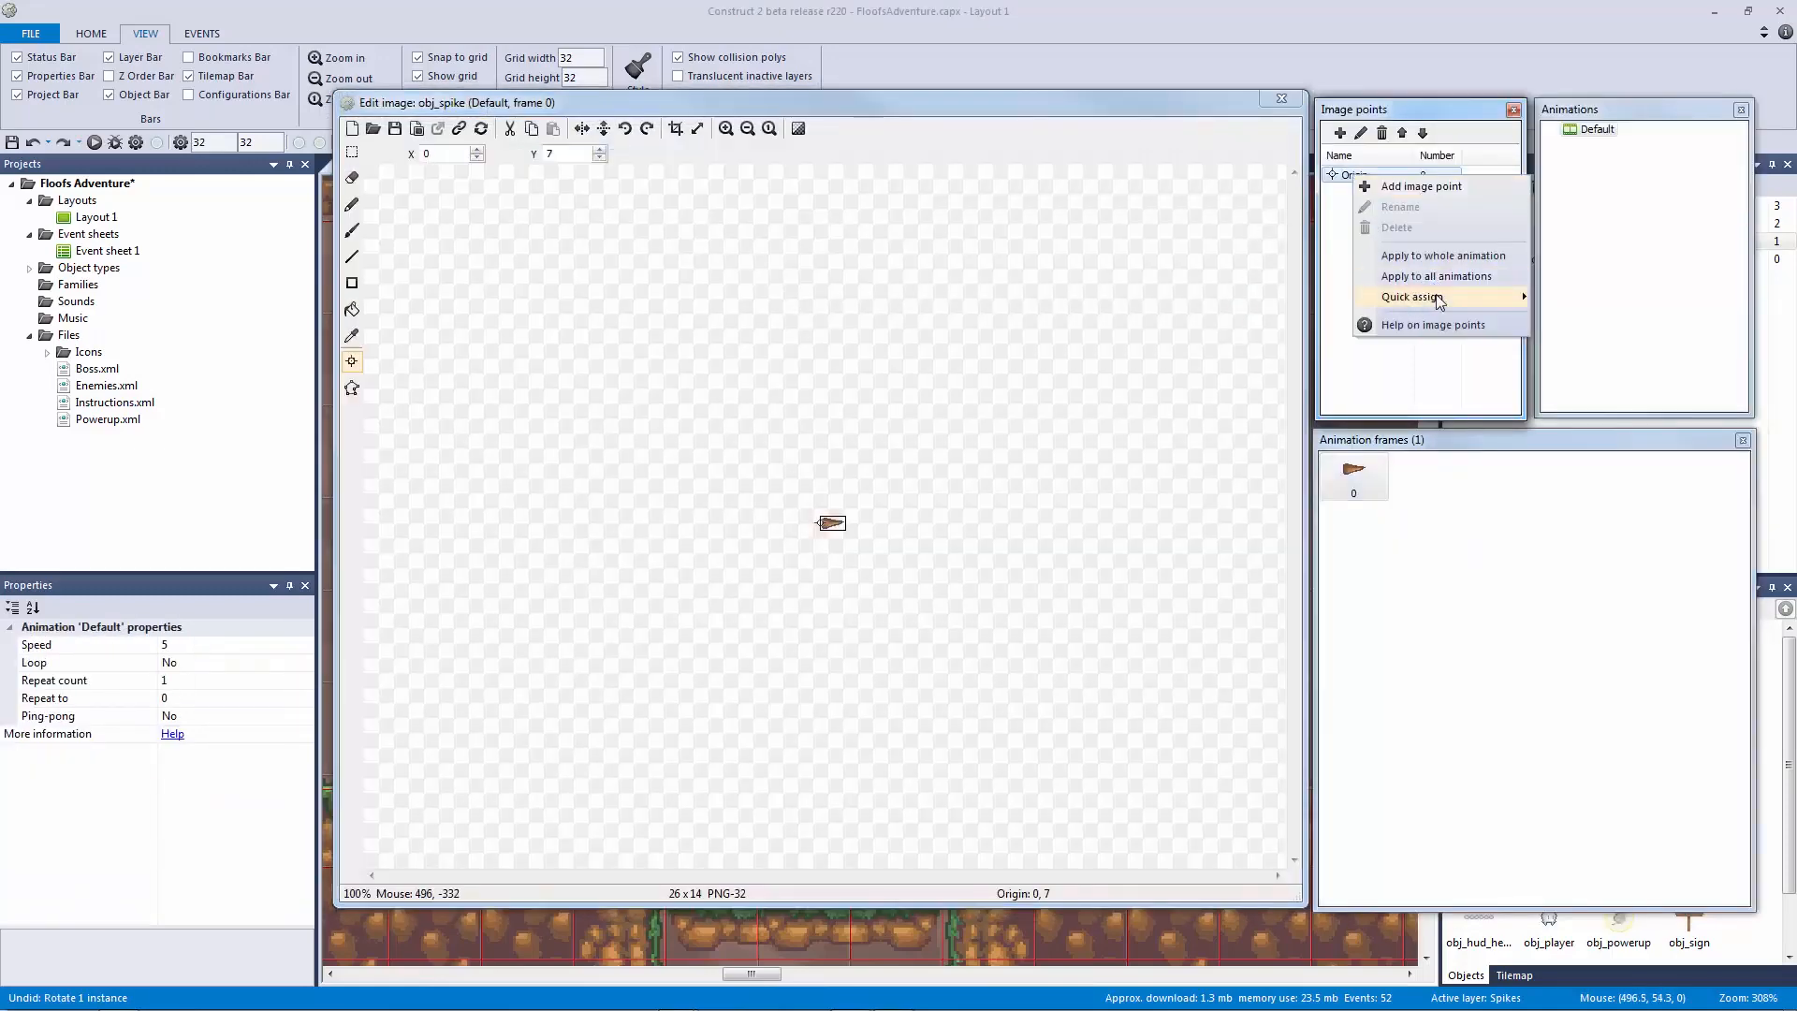
click(1338, 201)
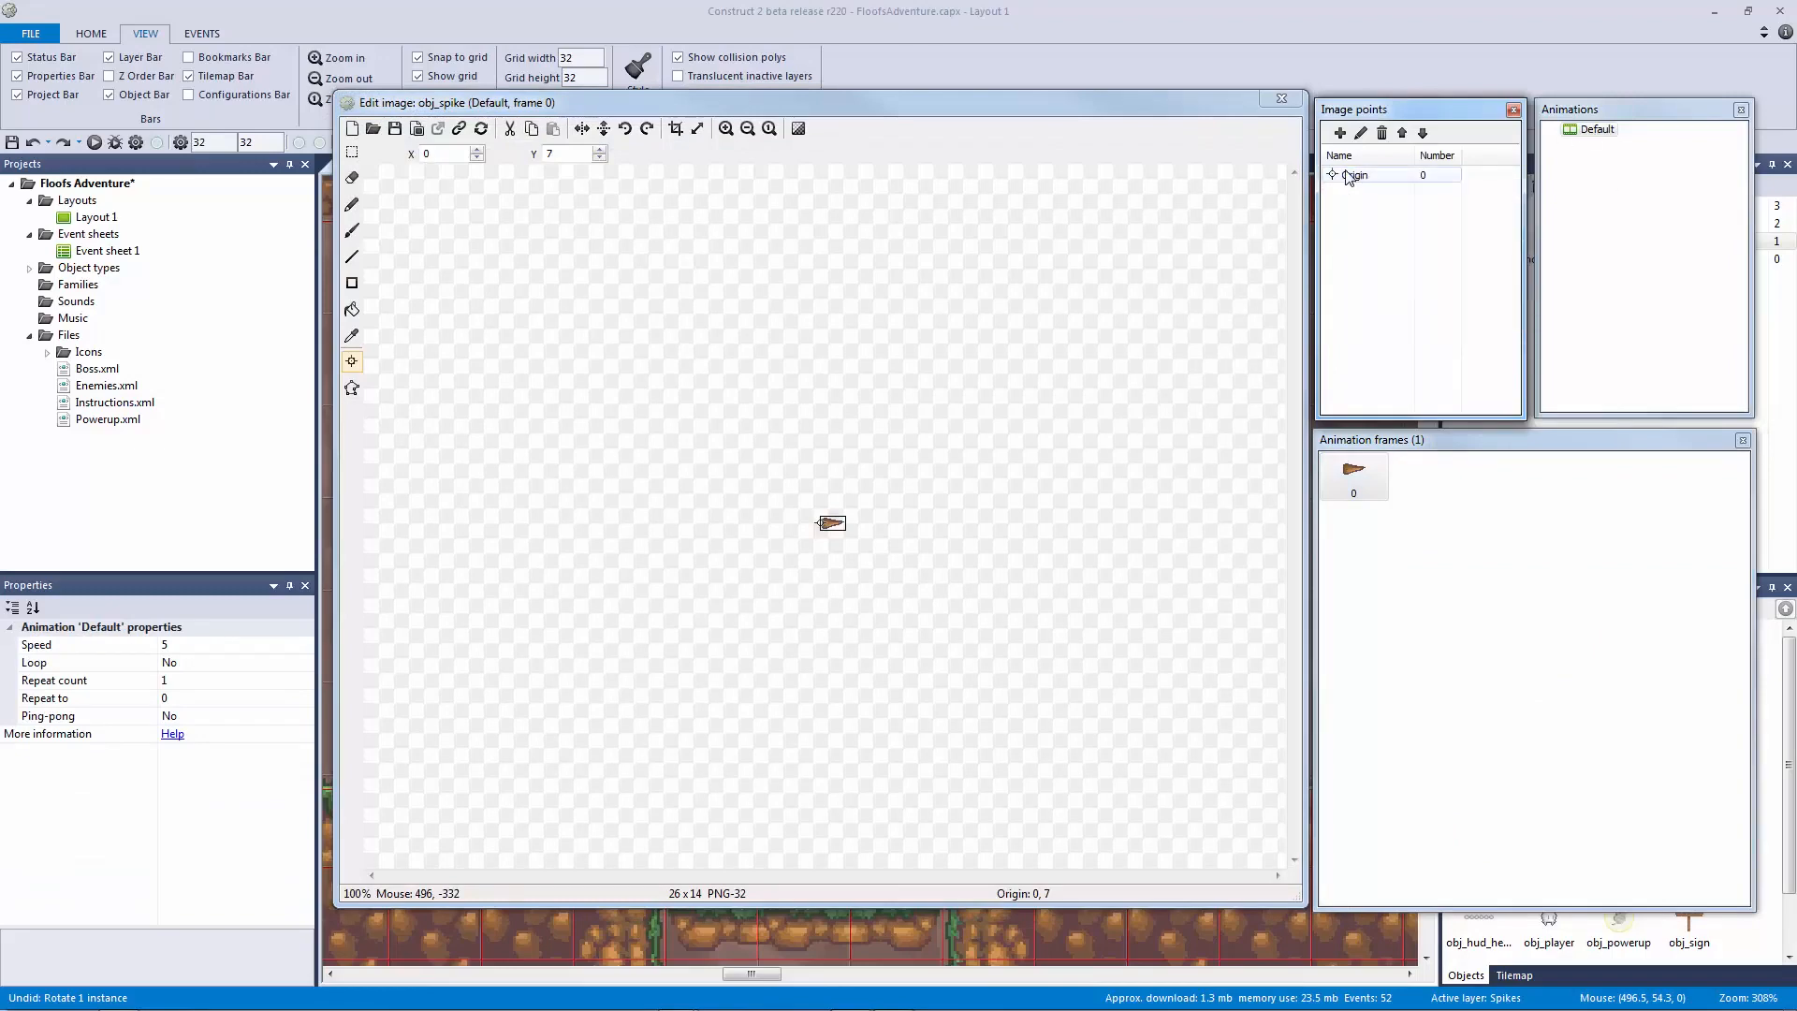
right_click(1350, 178)
mouse_move(1449, 291)
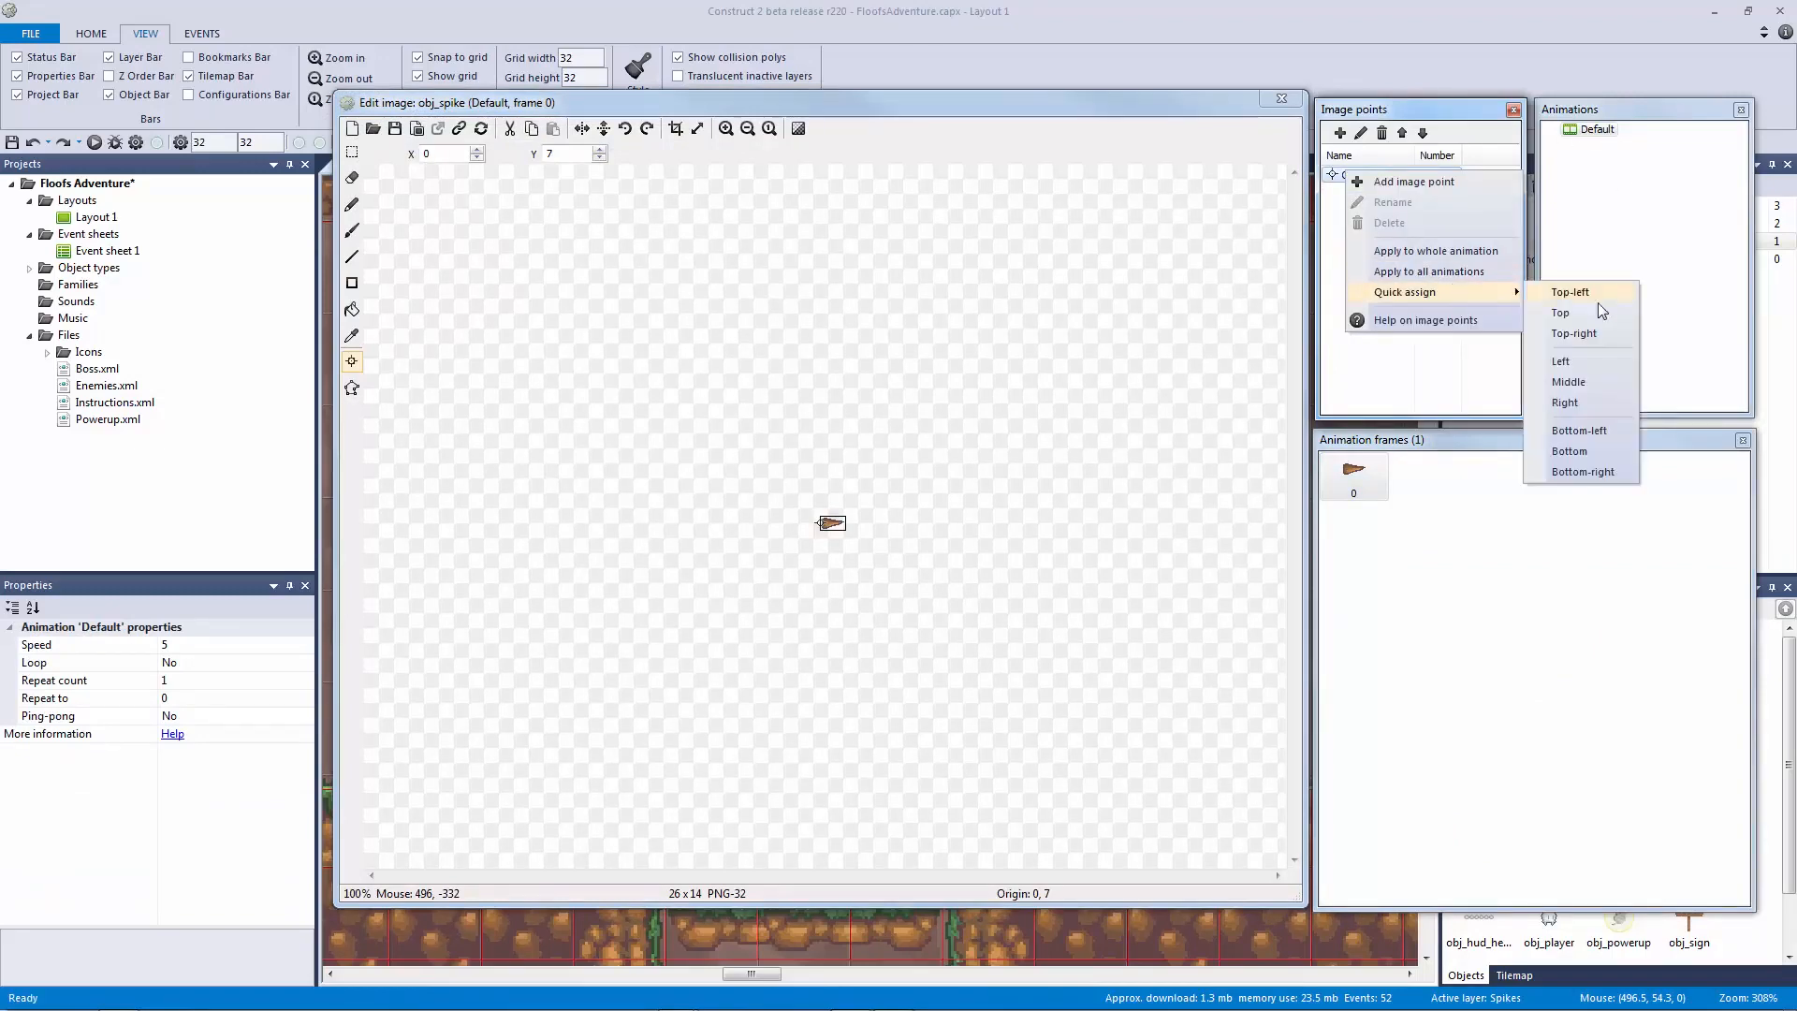
click(1599, 381)
click(1281, 98)
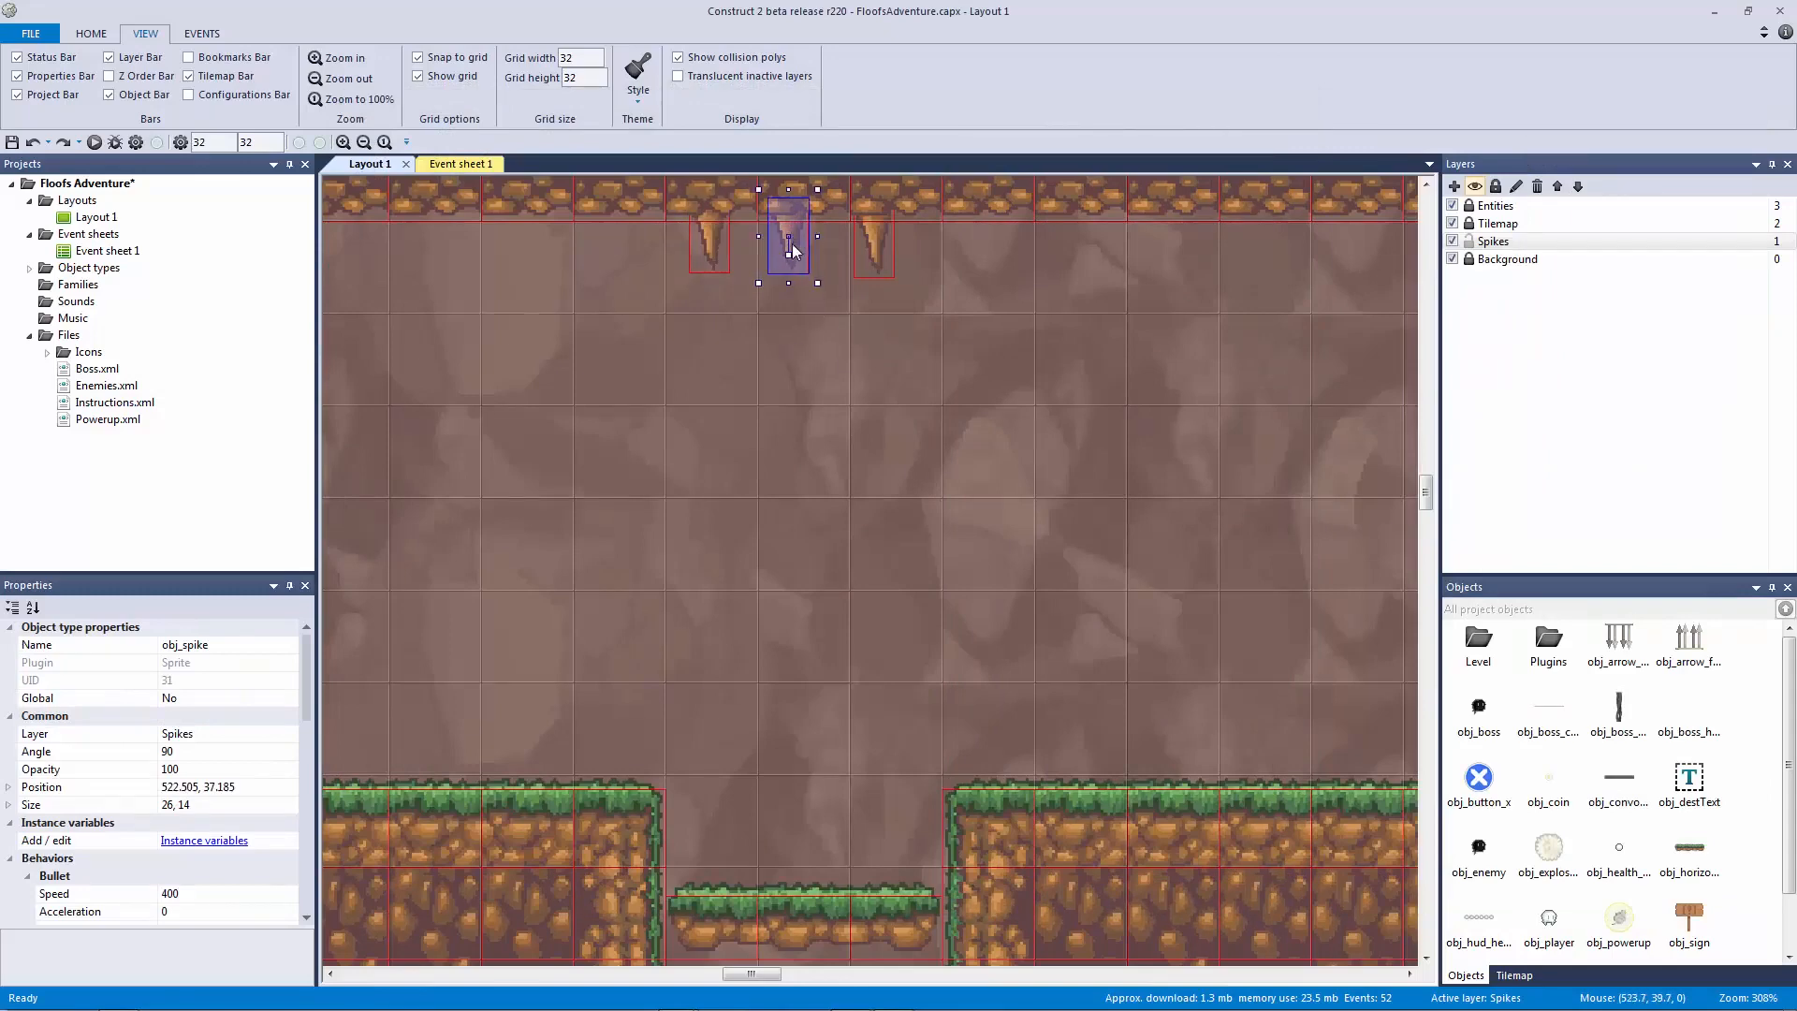
Step: Select the left and middle ceiling spikes in Layout 1, then deselect them
click(709, 250)
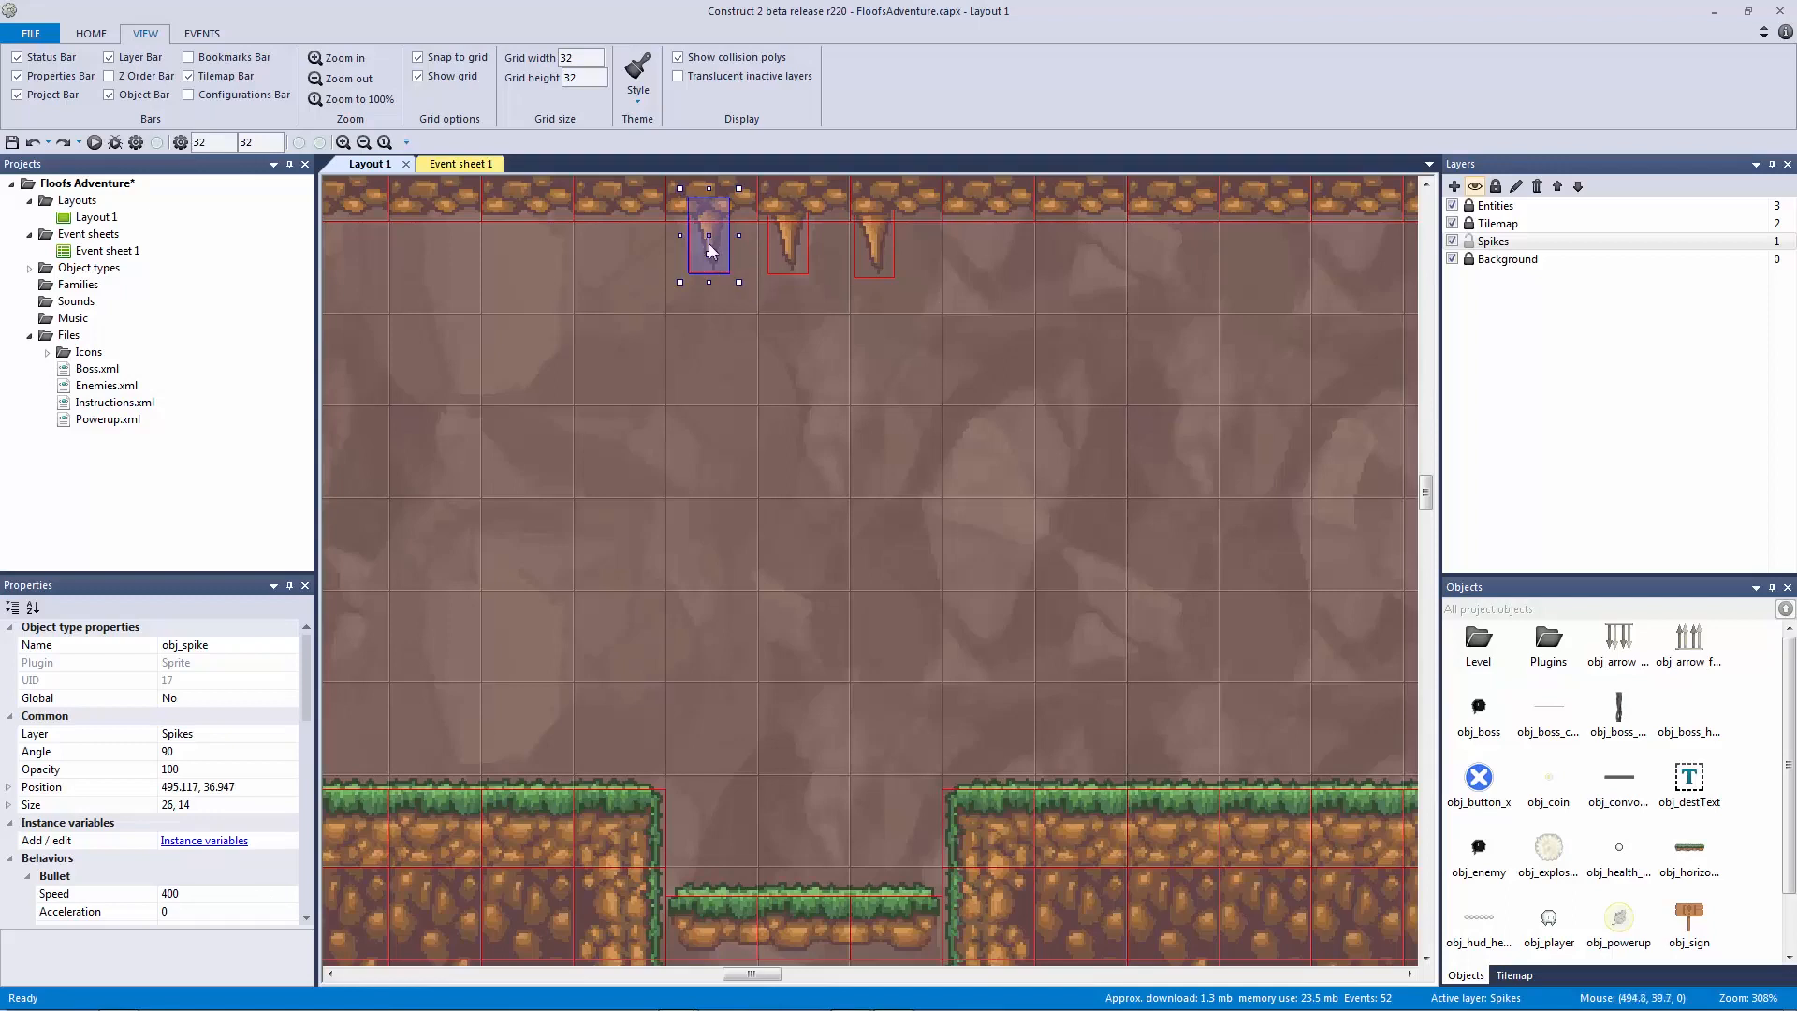
click(789, 247)
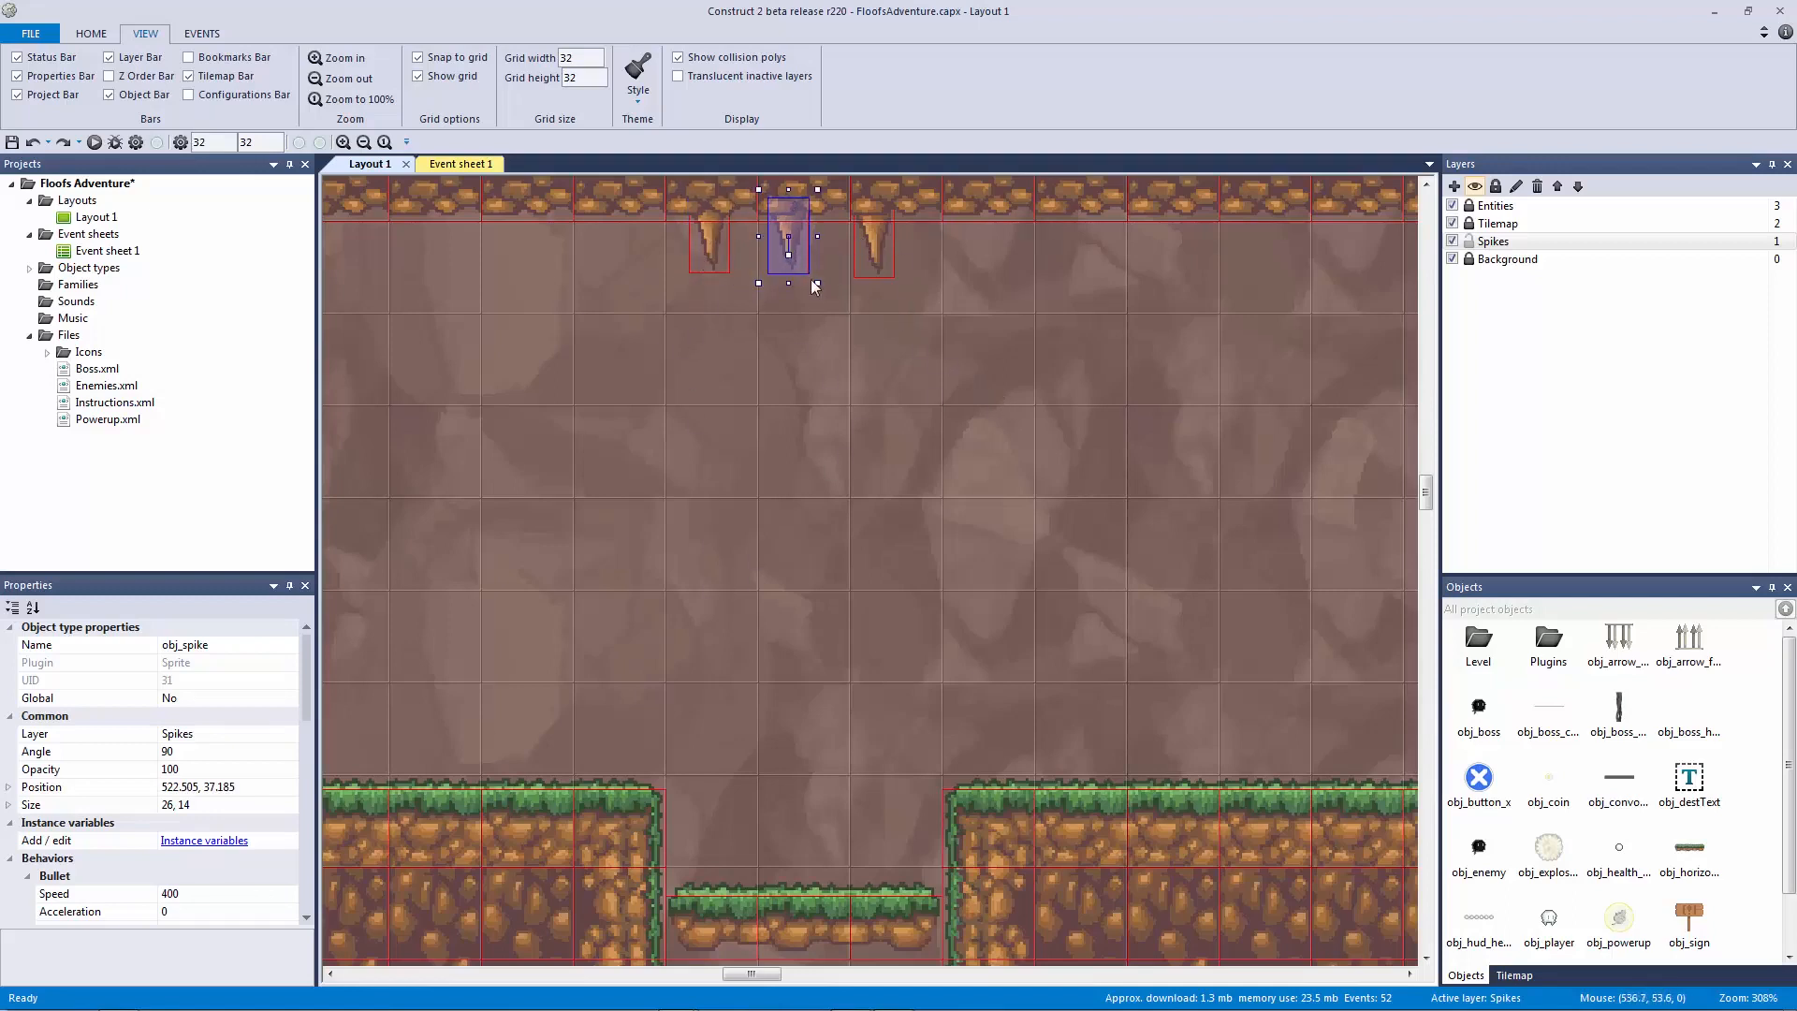
click(744, 728)
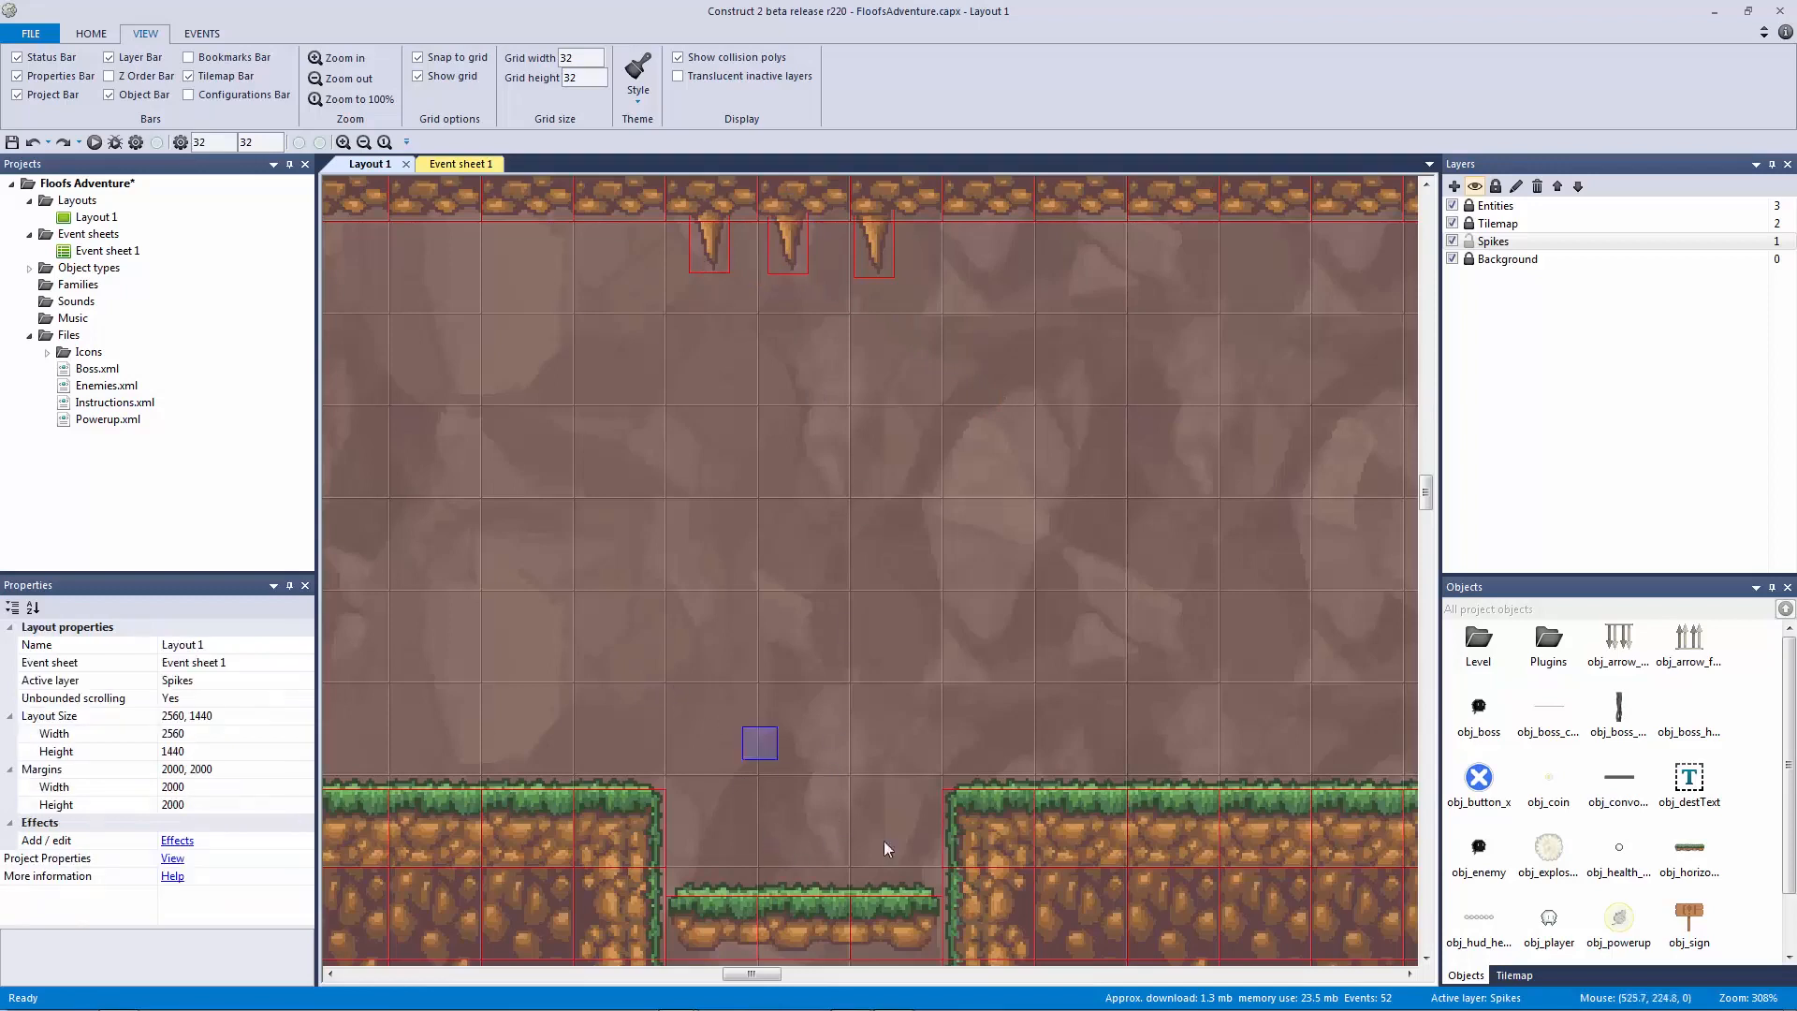
Step: Marquee-select the three ceiling spikes and paste a copy below the upper ledge
drag(1029, 393, 622, 206)
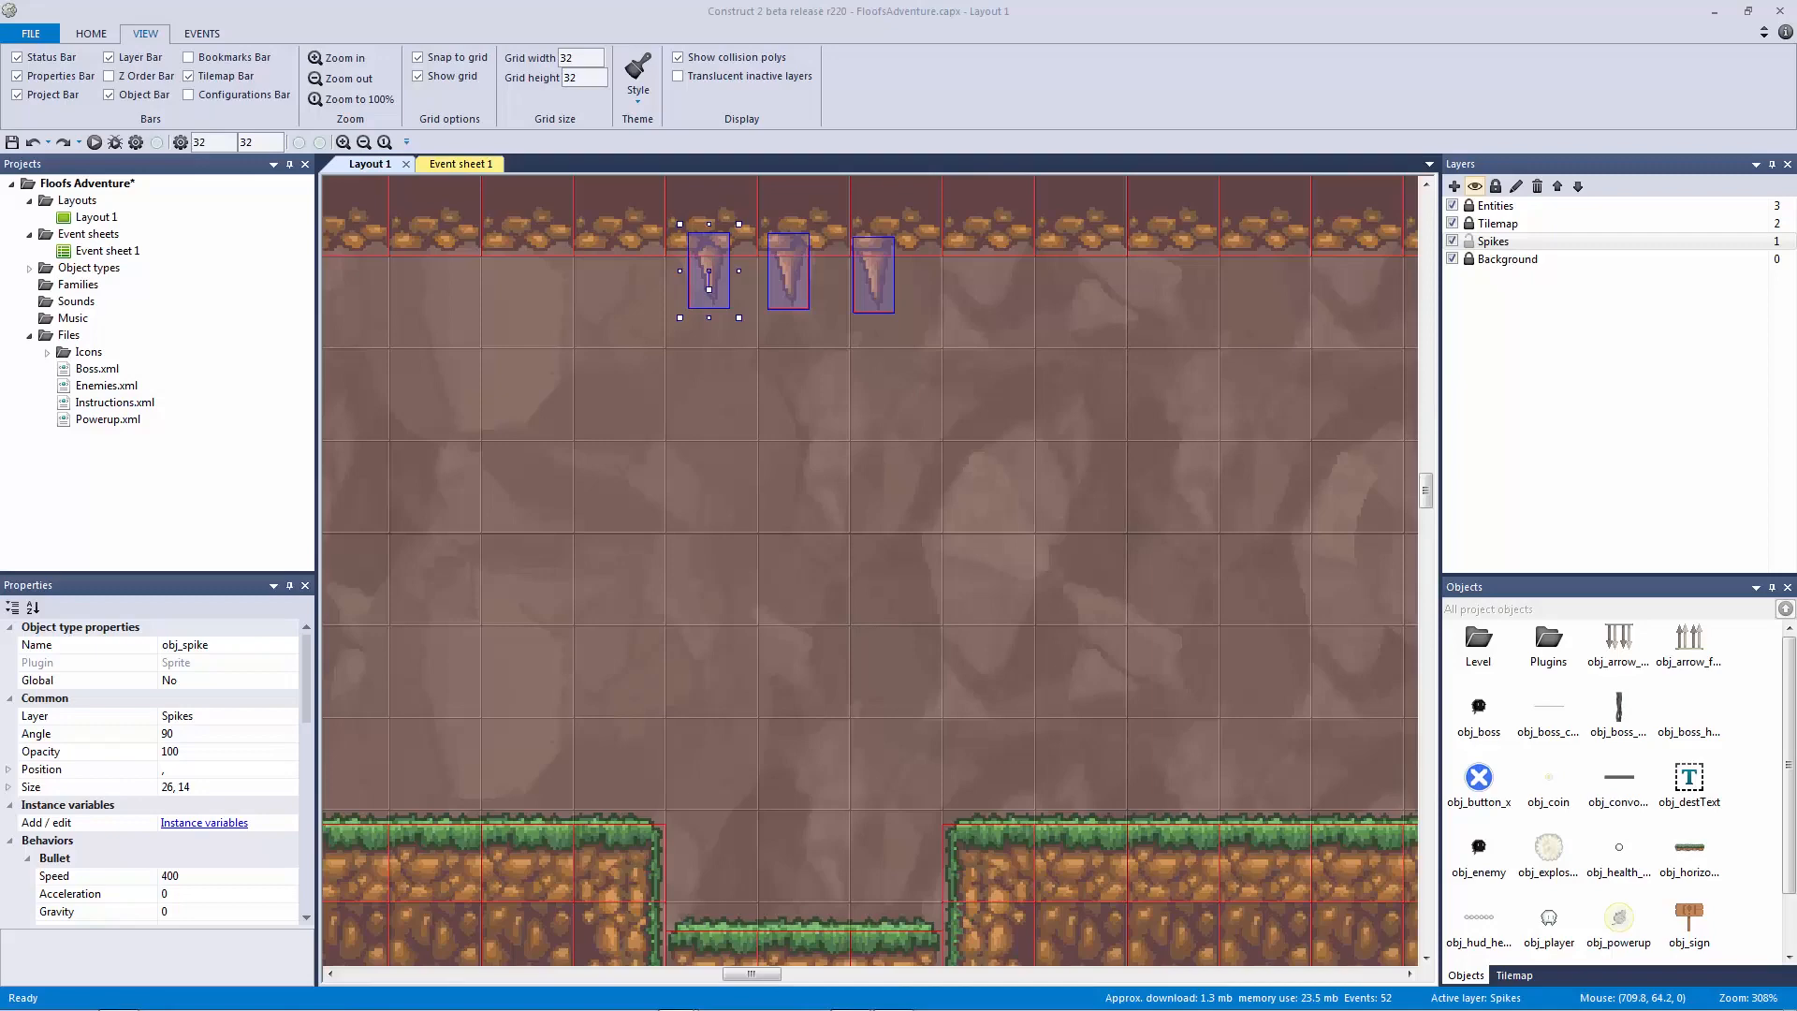
click(1210, 446)
ctrl+scroll(1273, 474, down, 5)
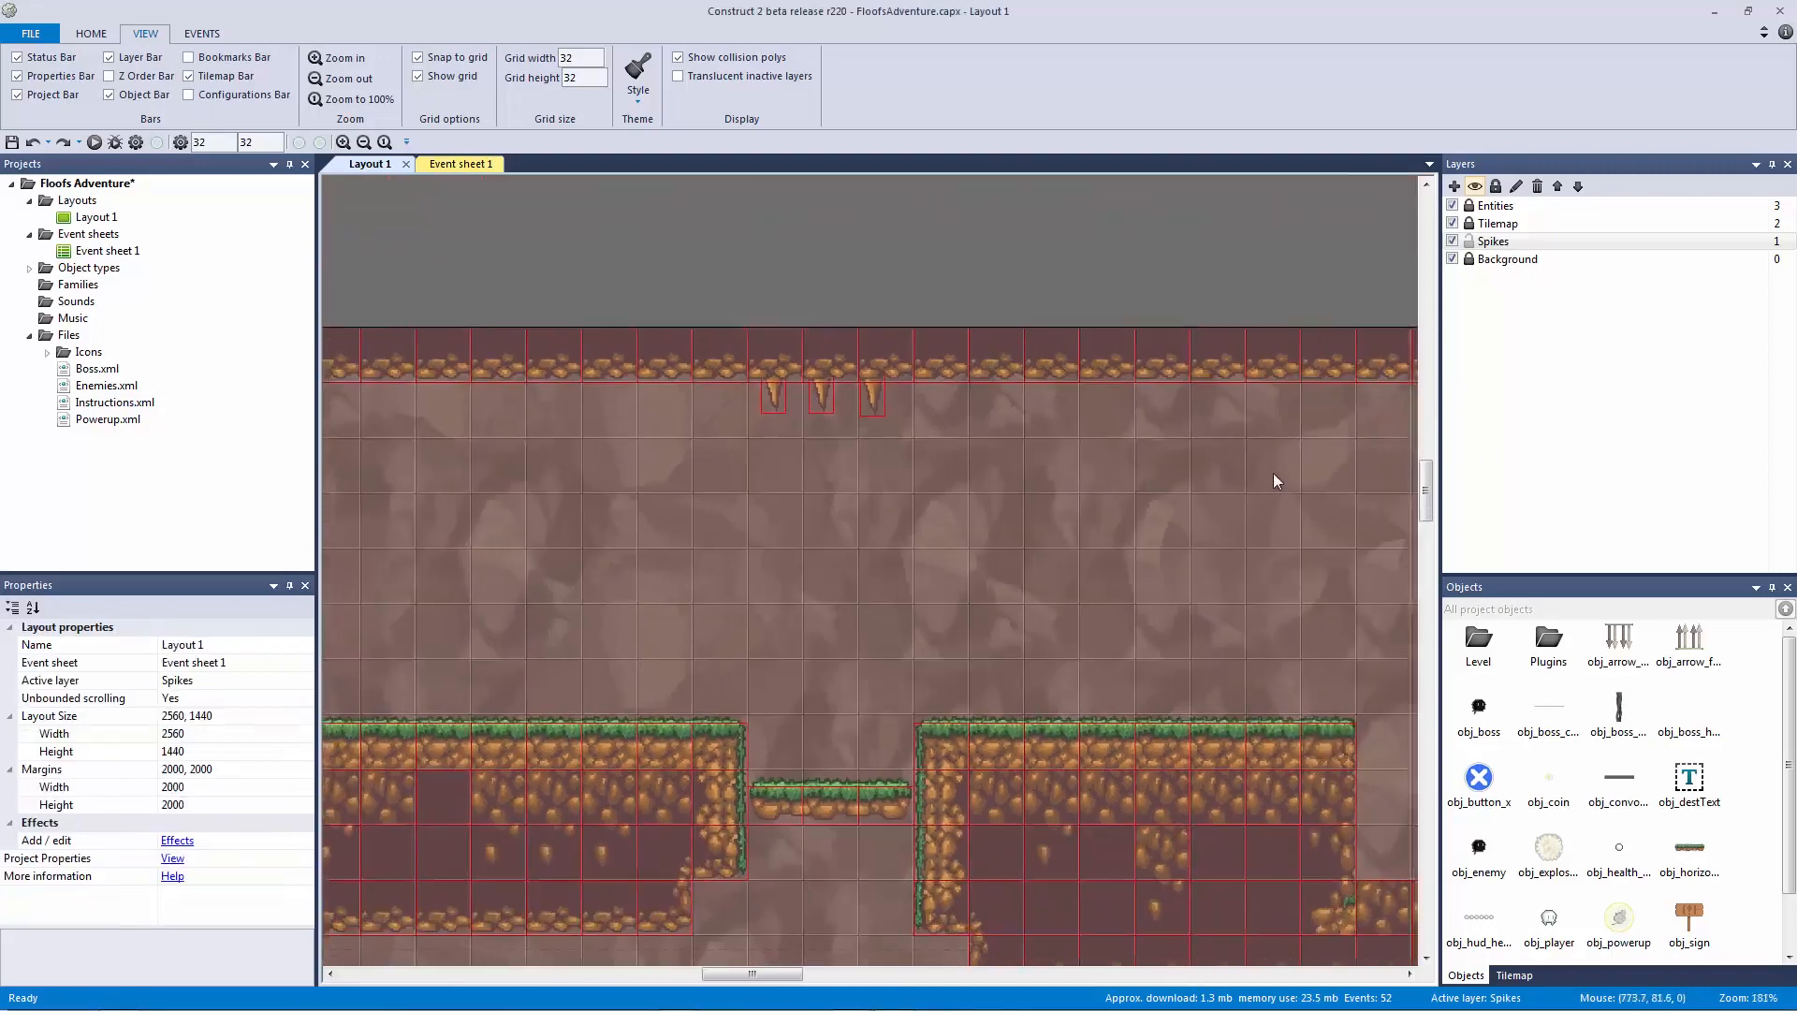
drag(840, 470, 446, 295)
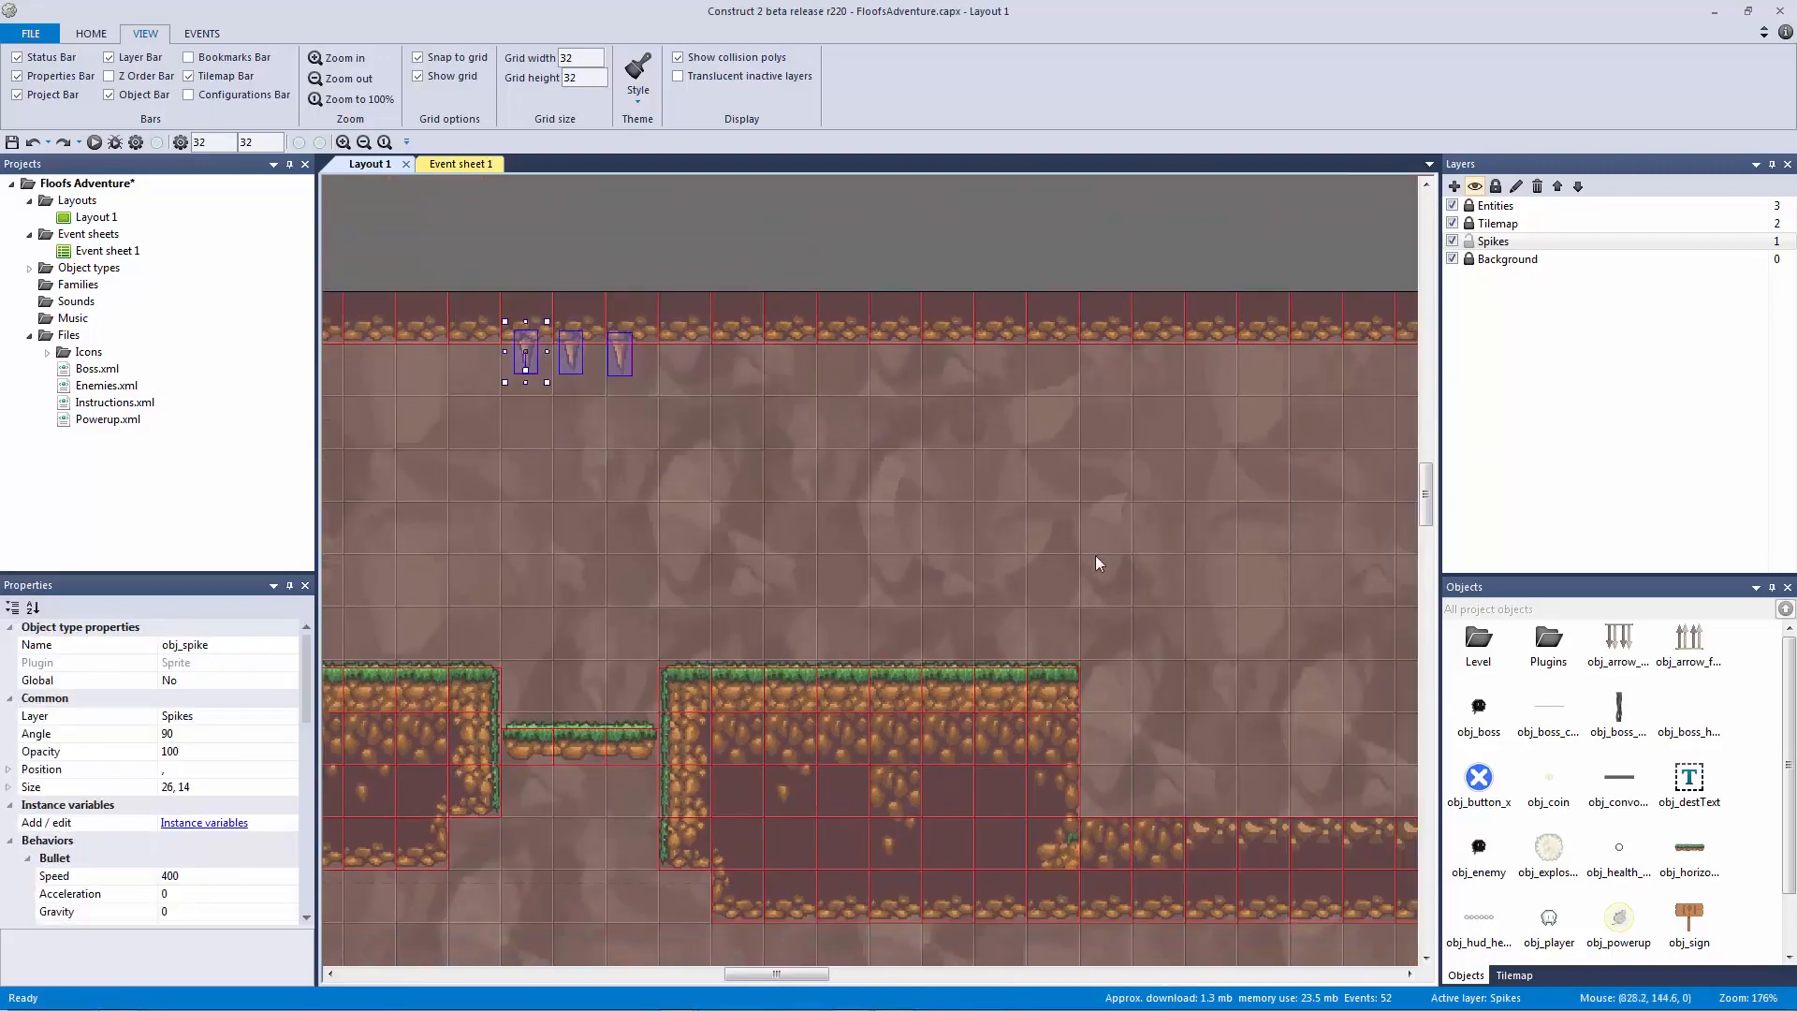
ctrl+scroll(1099, 563, down, 3)
middle_drag(641, 415, 736, 483)
click(1035, 552)
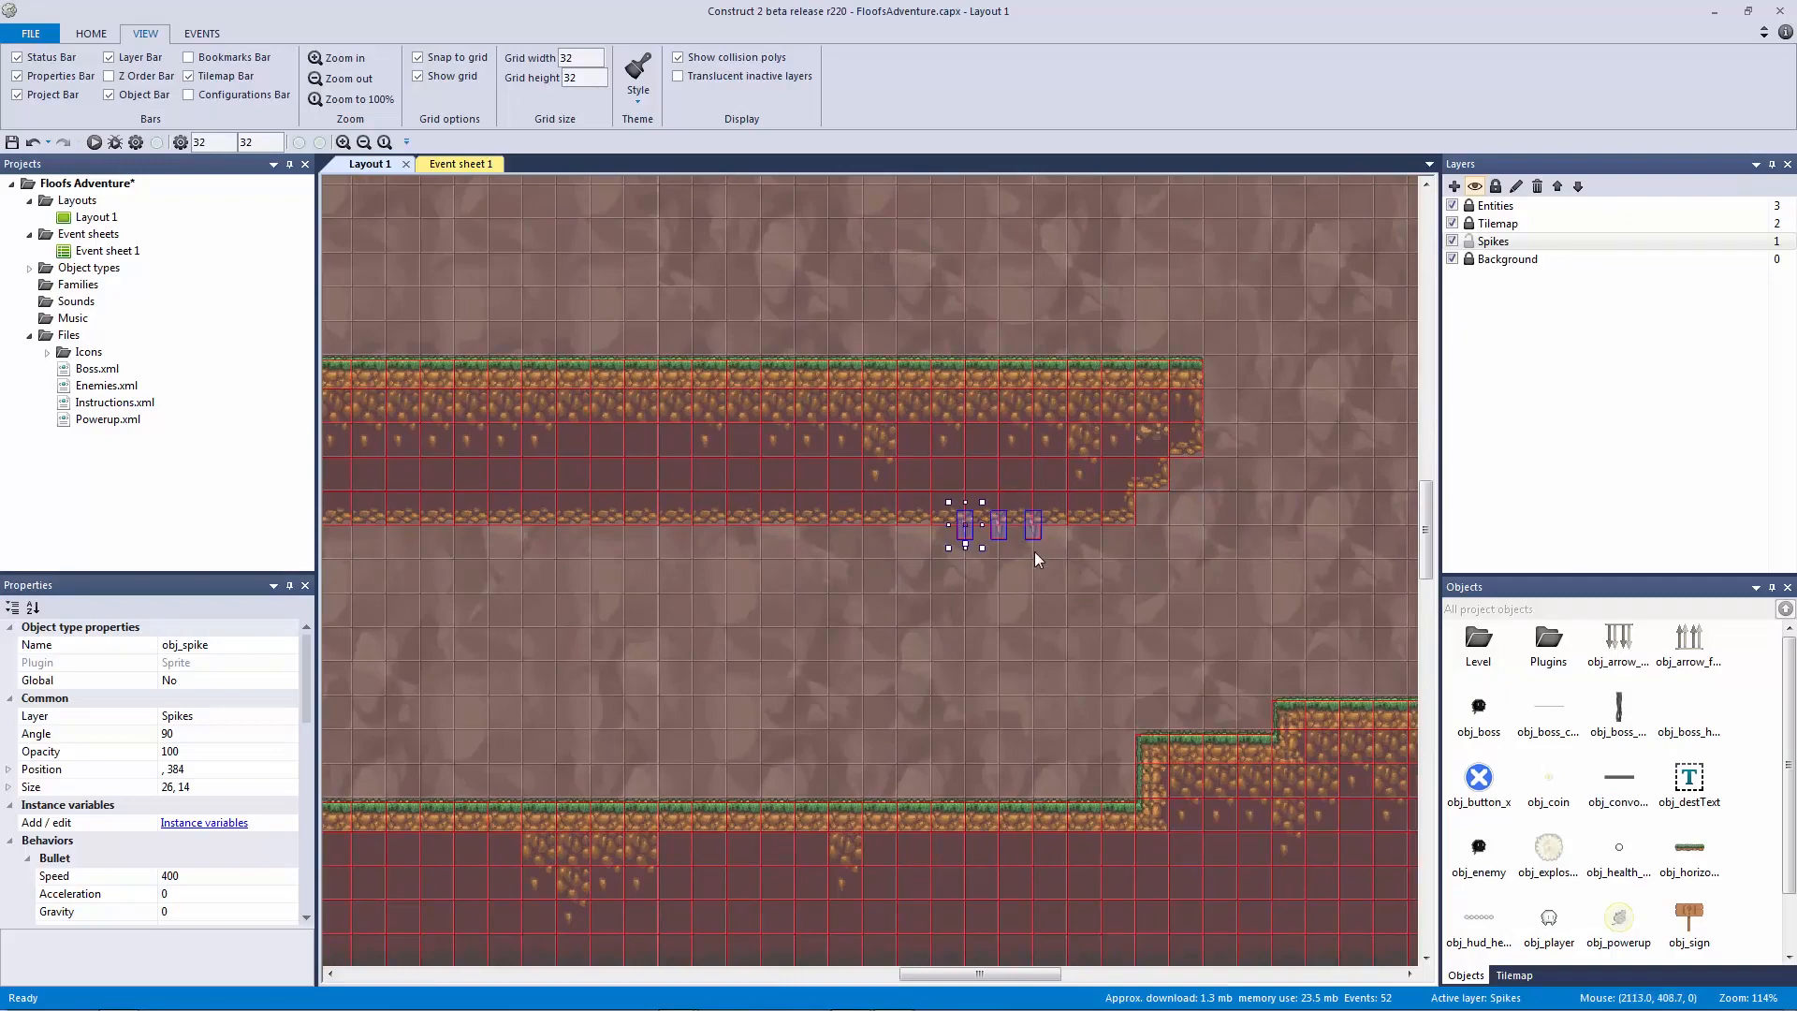
Step: Paste two more sets of three spikes along the upper ledge, aligned to the grid
ctrl+scroll(1067, 552, up, 3)
key(Right)
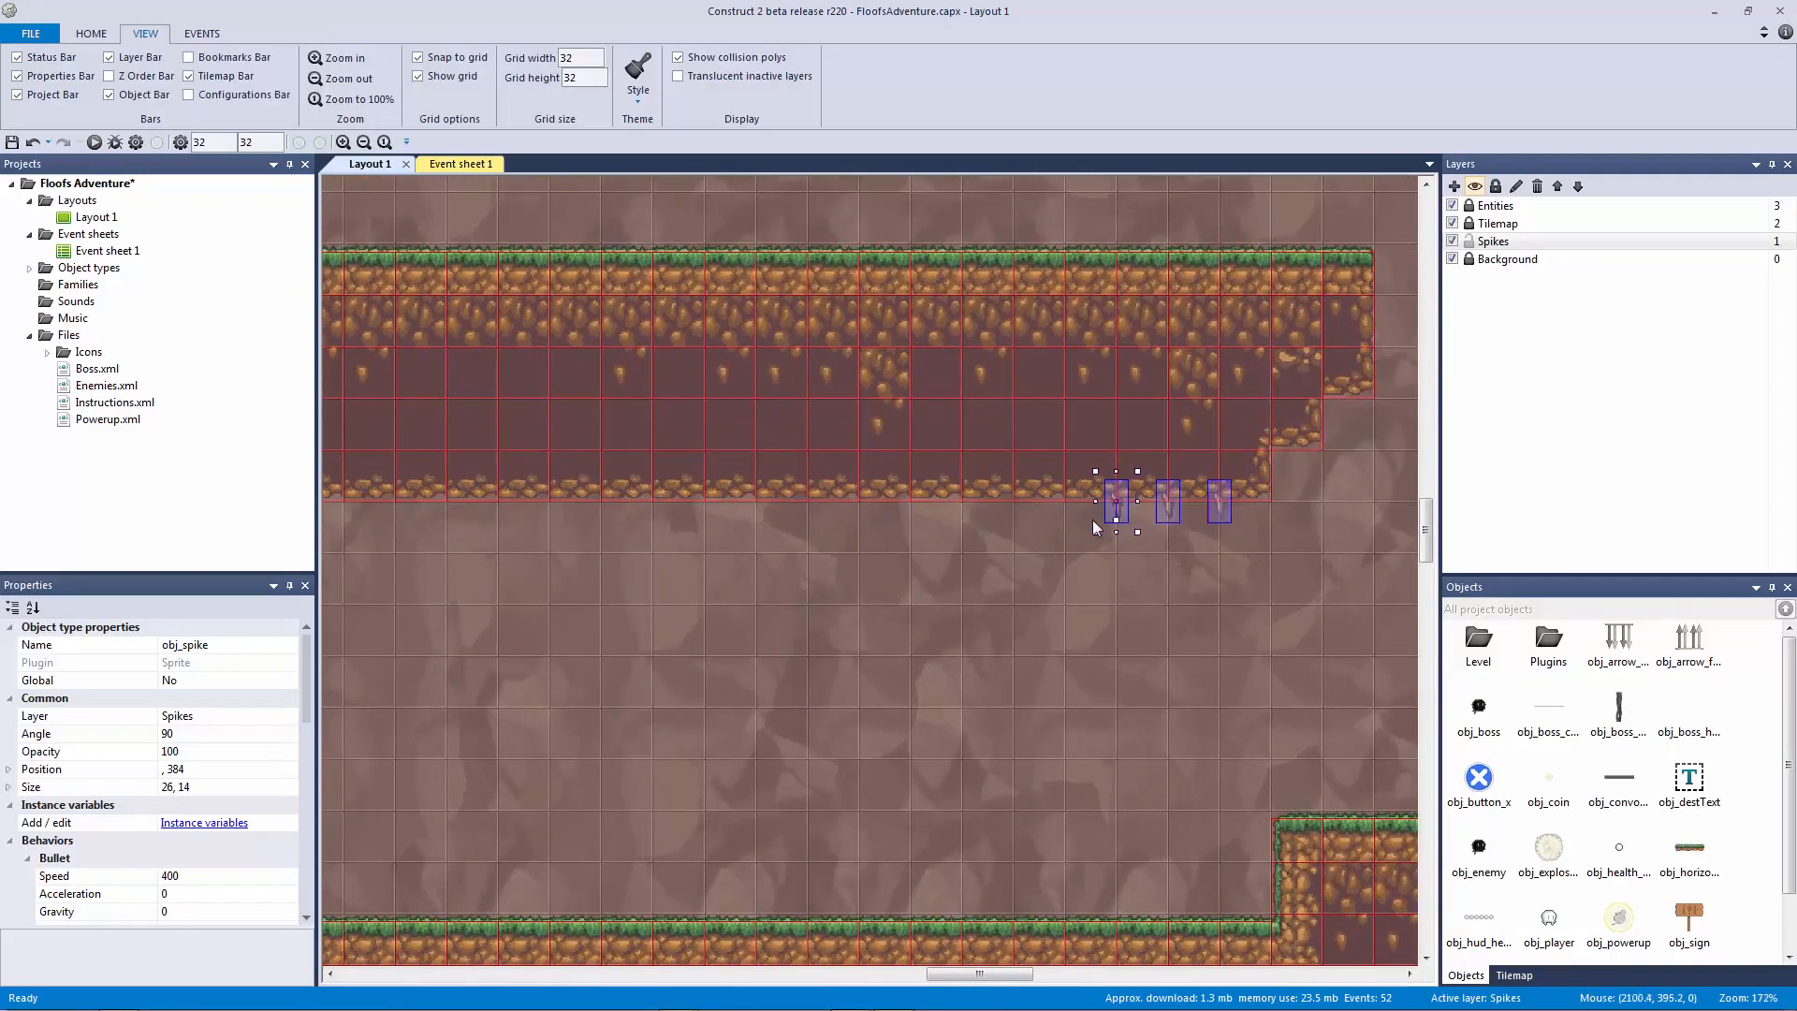
key(ctrl+v)
click(977, 521)
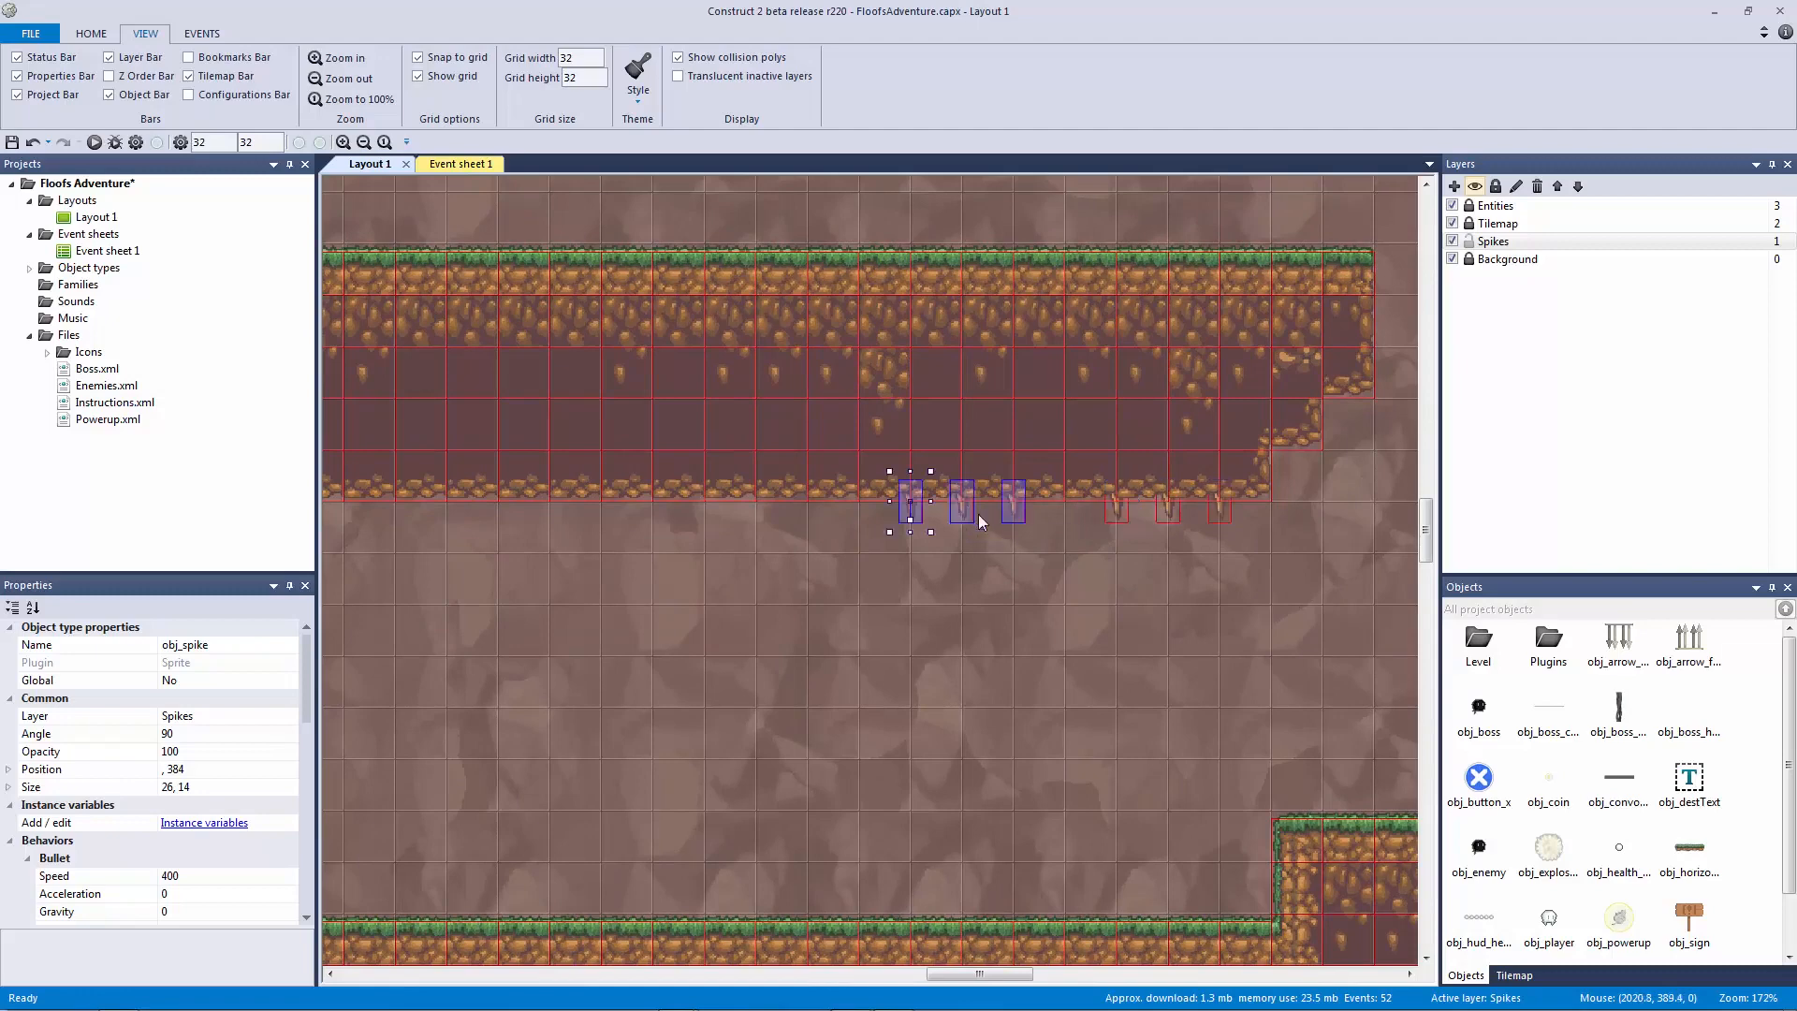
drag(1024, 504, 1074, 513)
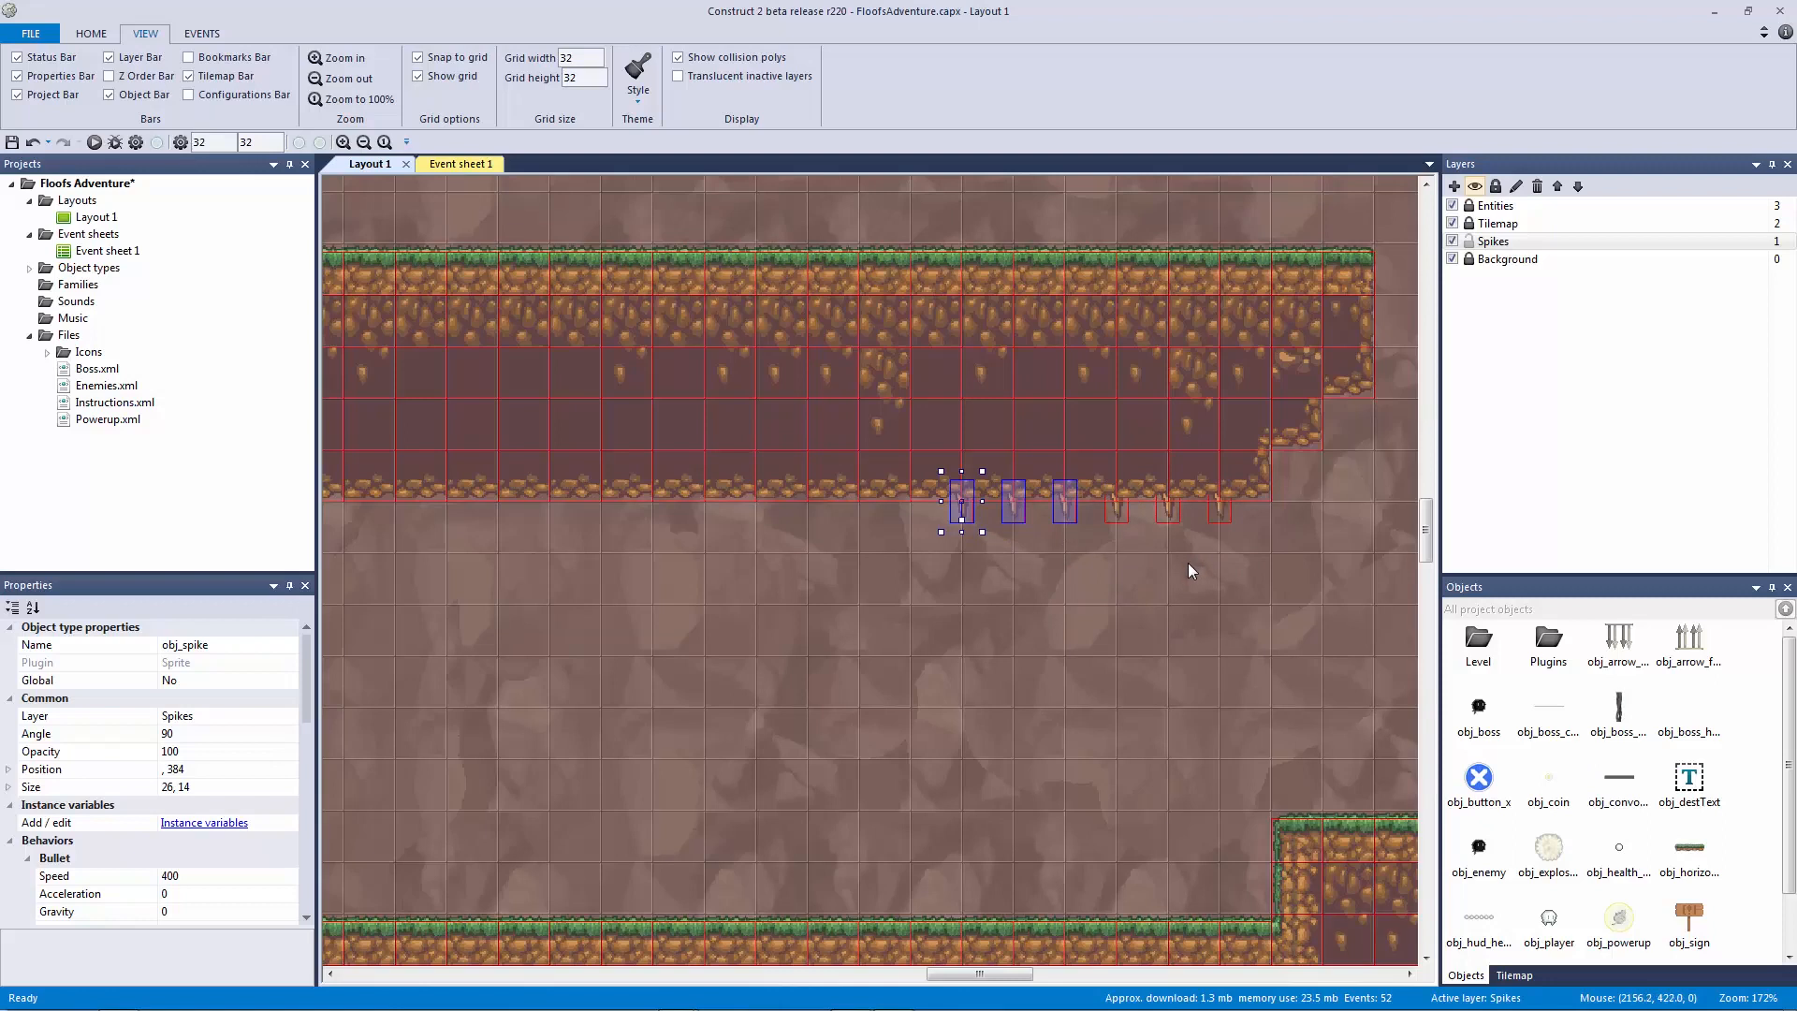
key(ctrl+v)
click(858, 513)
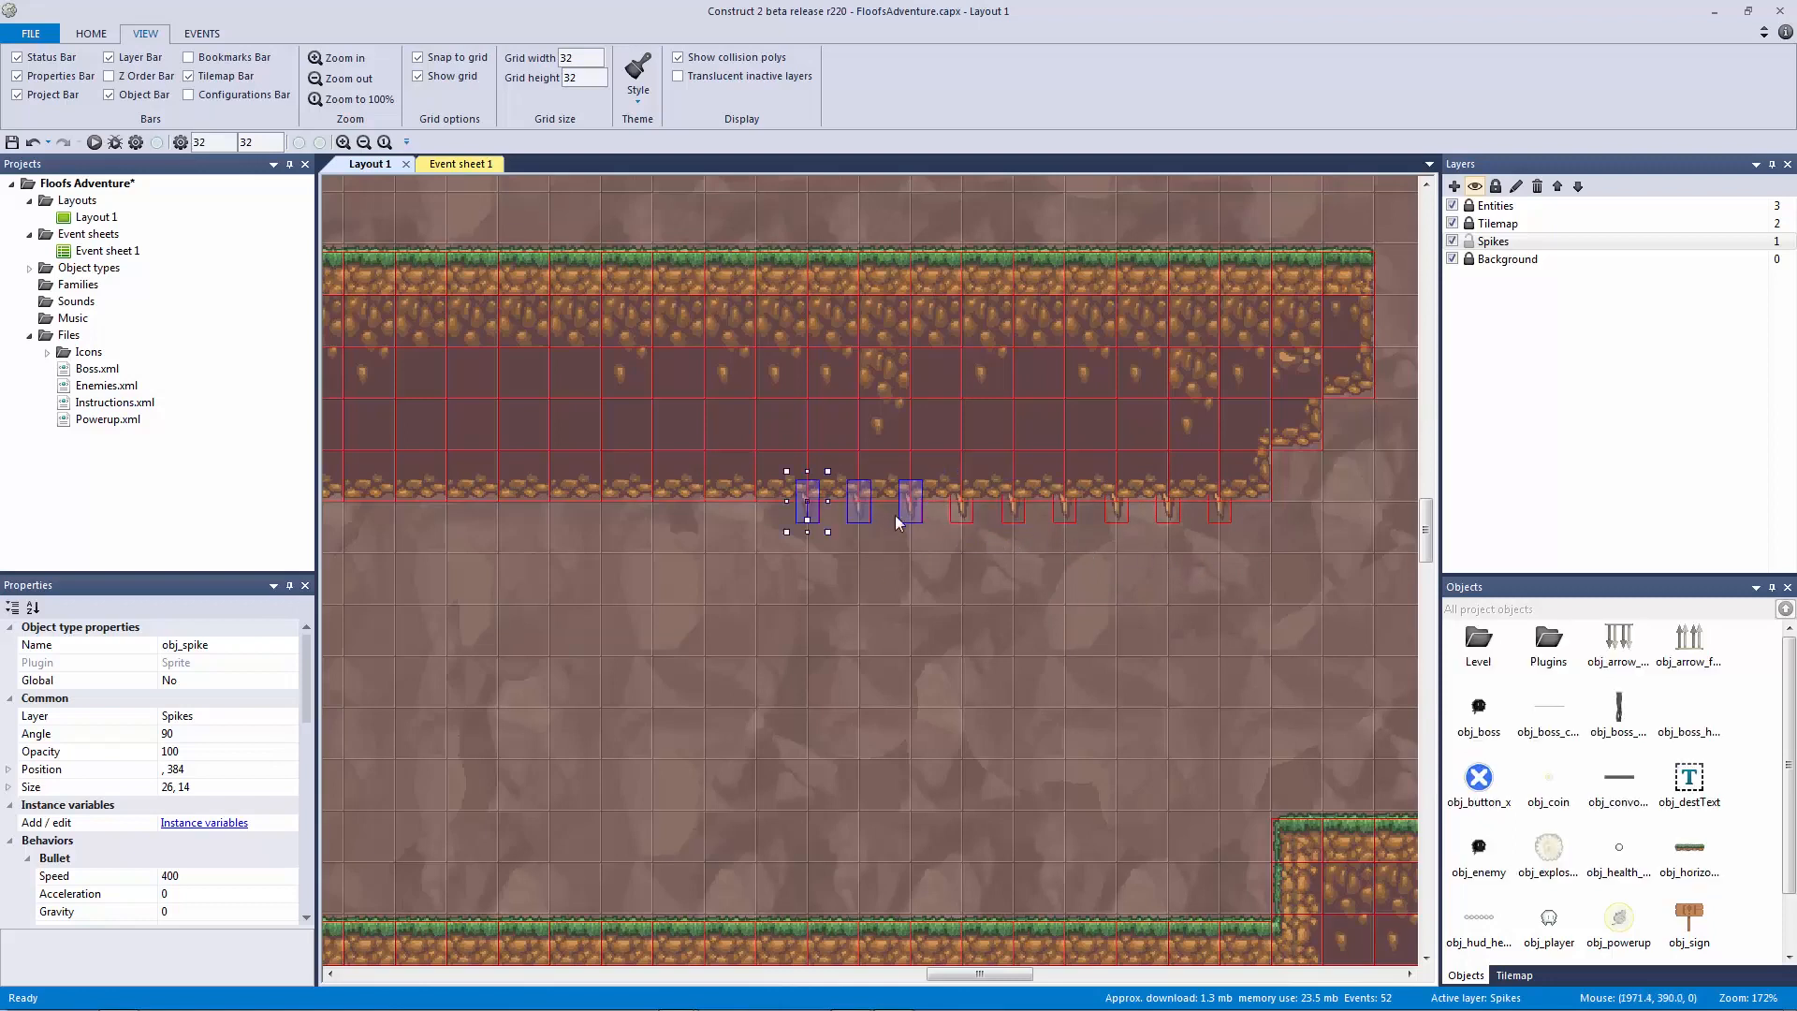
click(952, 571)
Step: Pan to the left end of the ledge and paste three spikes beneath it
middle_drag(916, 569, 1361, 583)
middle_drag(814, 533, 943, 489)
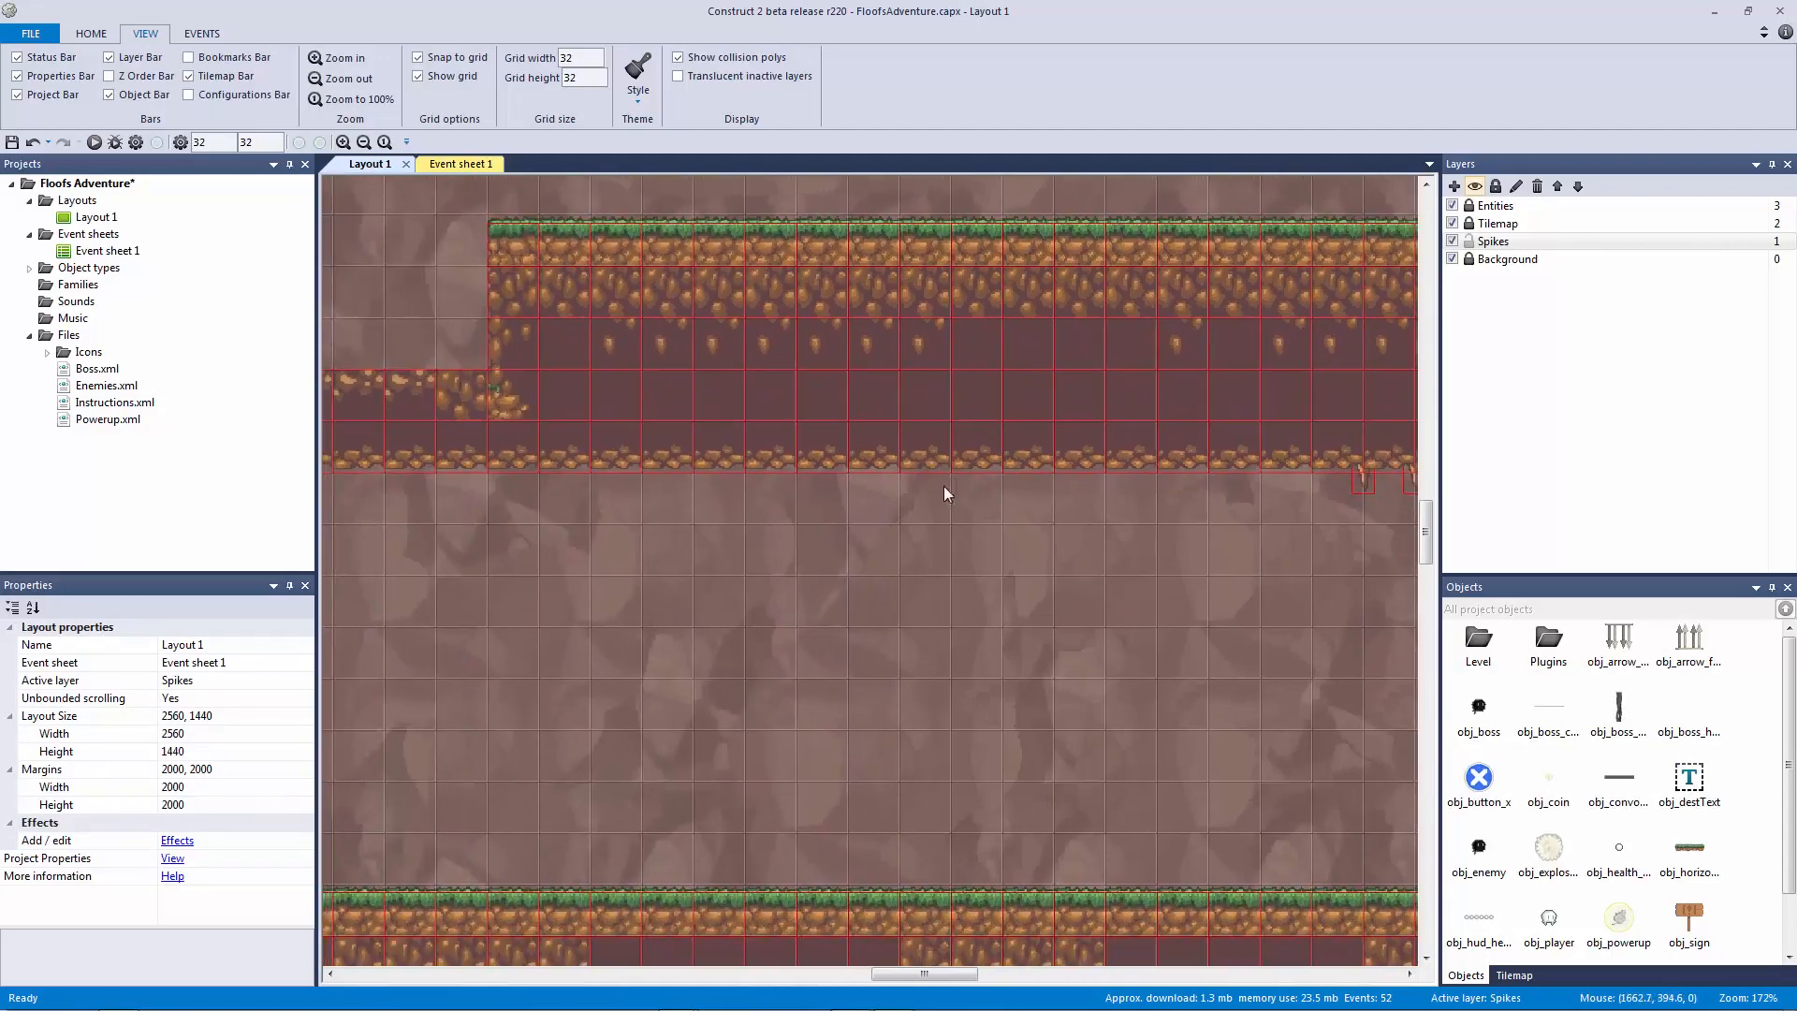
key(ctrl+v)
click(896, 478)
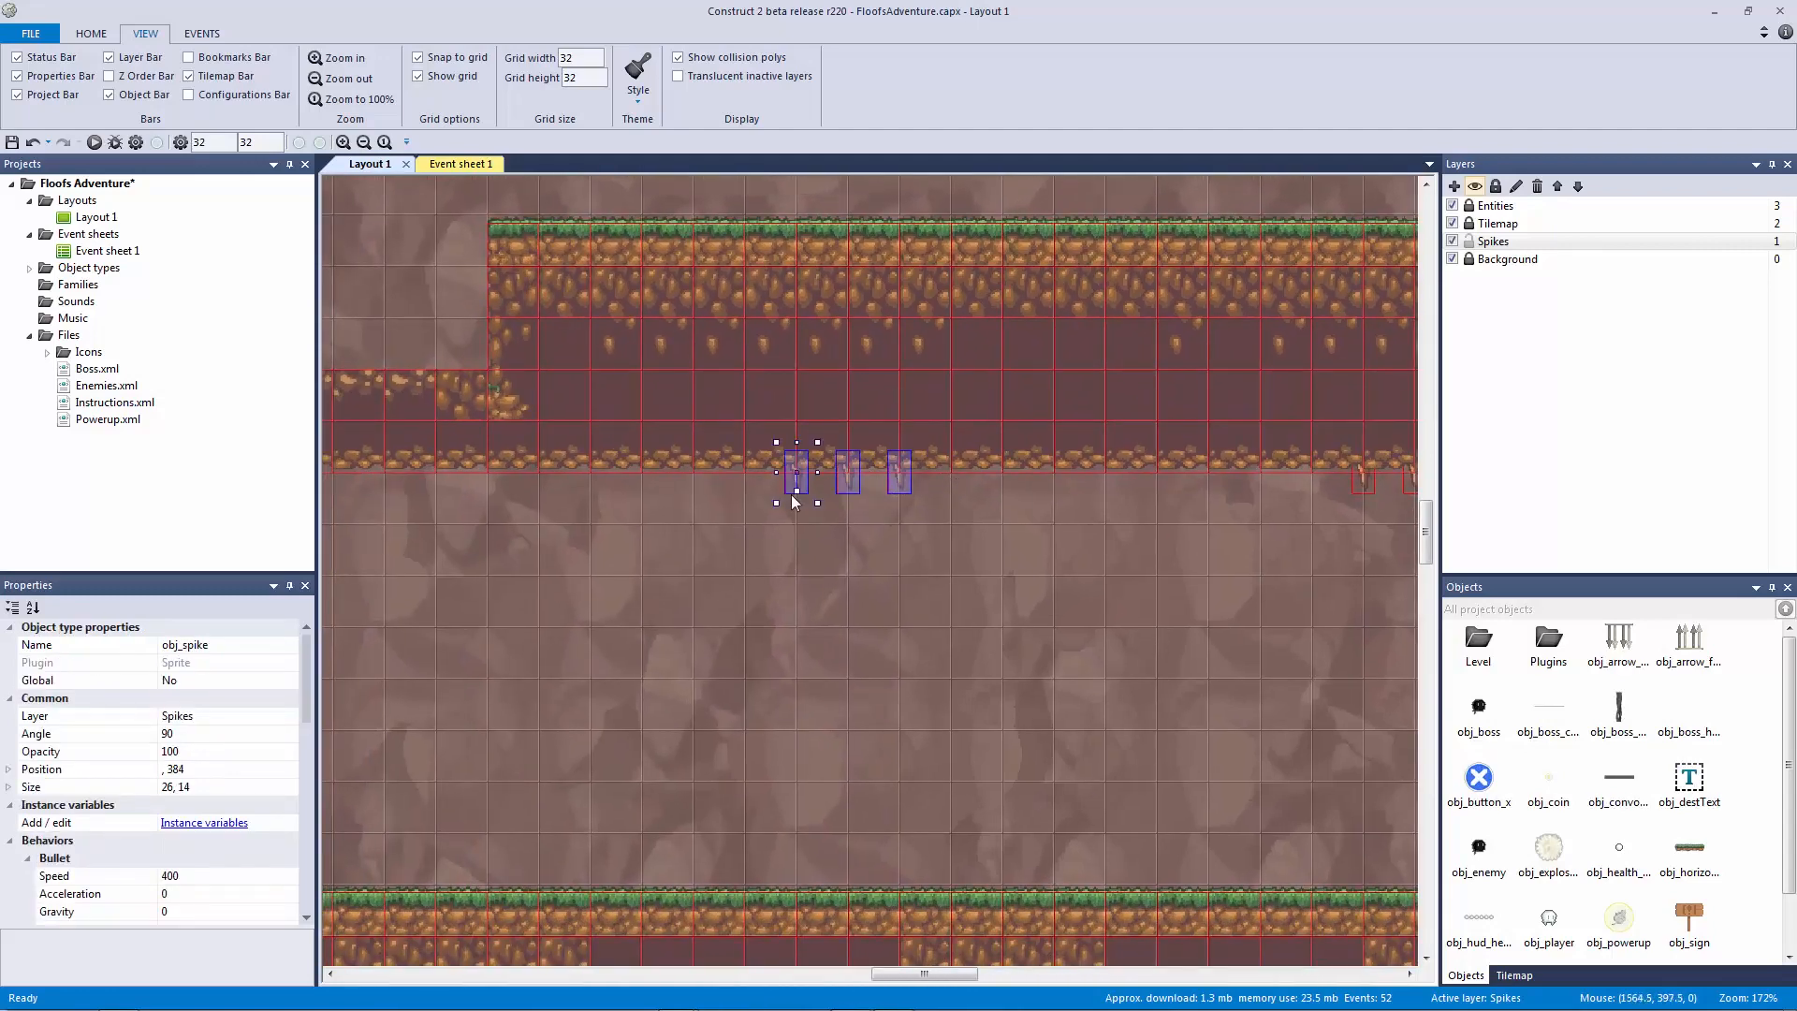
middle_drag(848, 520, 1281, 510)
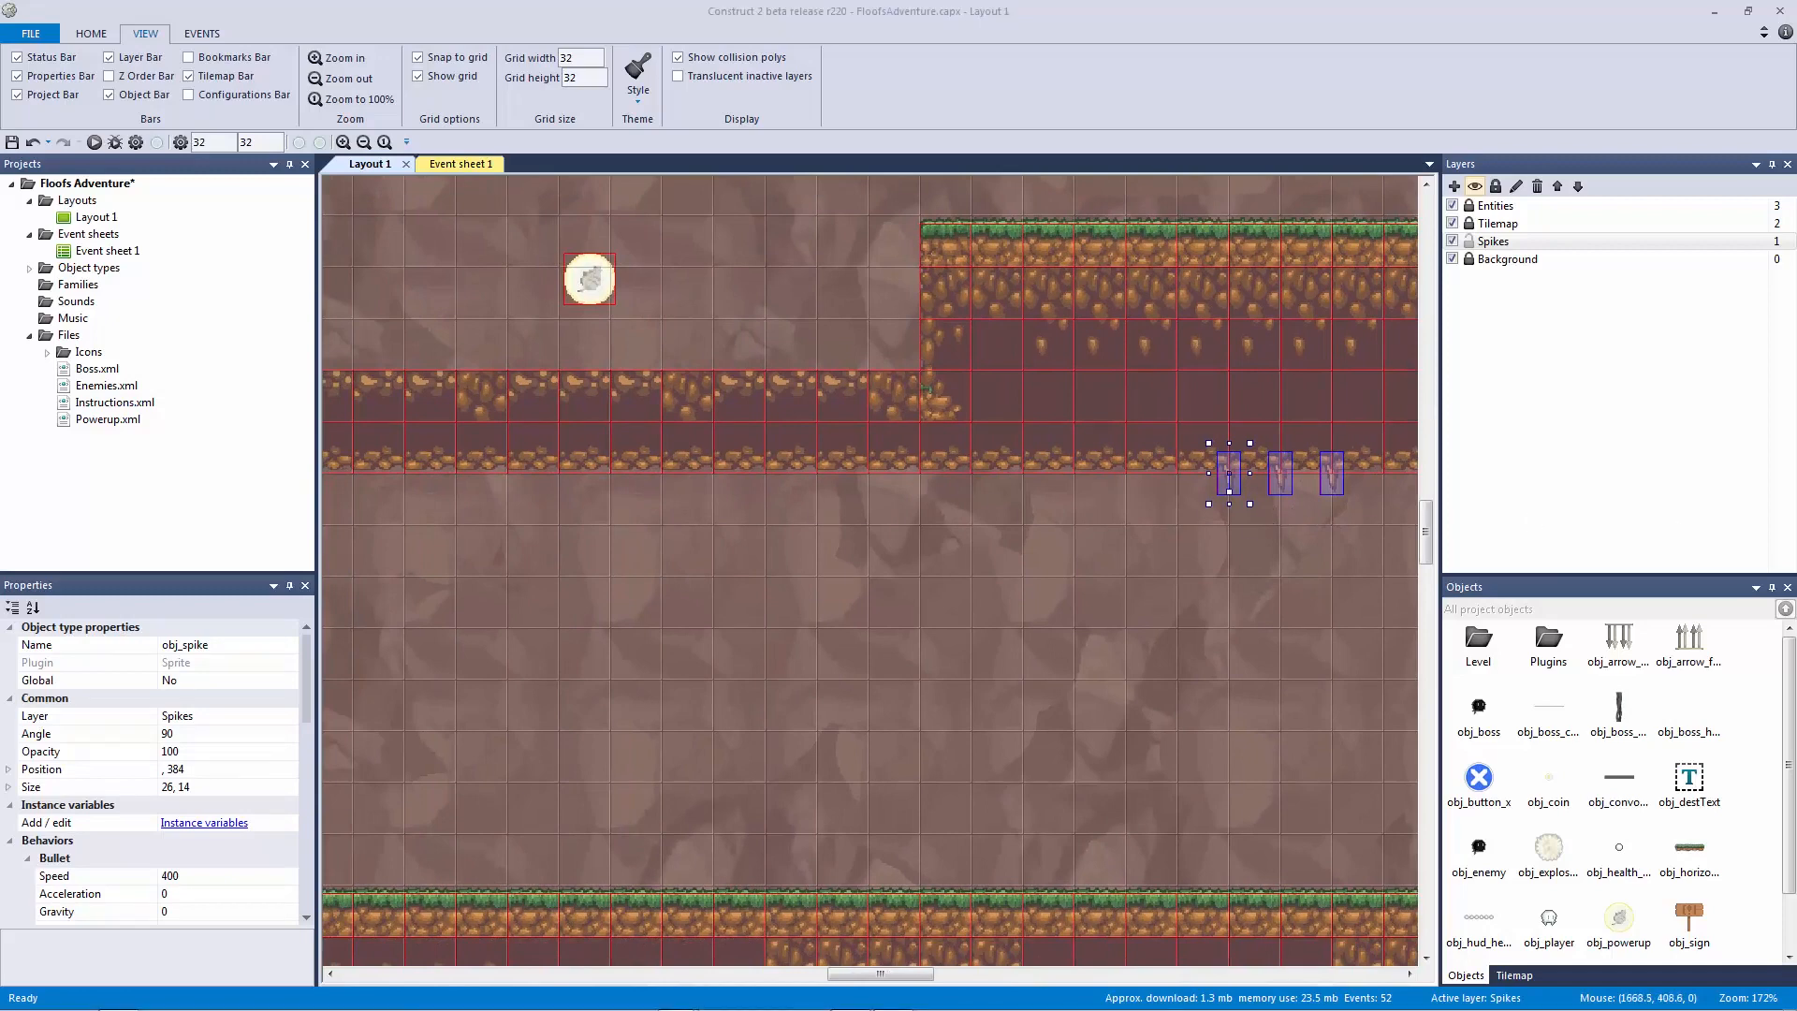
click(752, 612)
Step: Paste a row of spike sets beneath another ledge, stepping right along its ceiling
middle_drag(752, 612, 1316, 575)
click(630, 434)
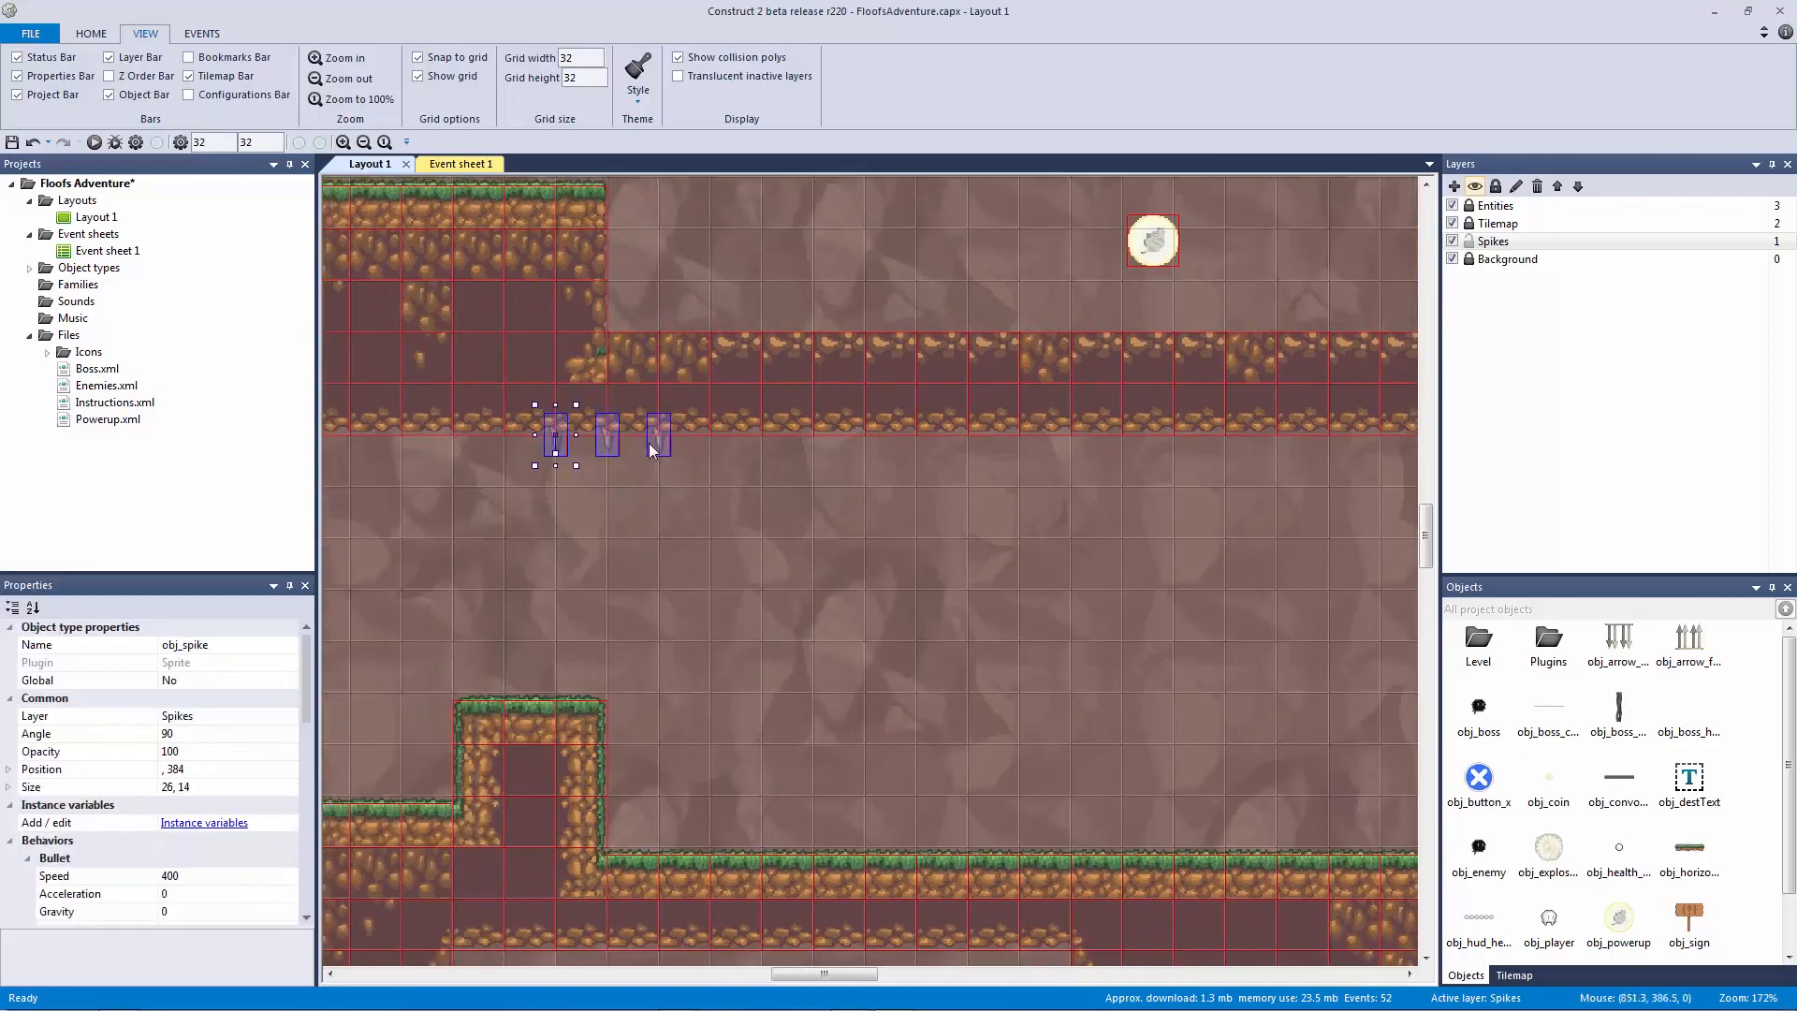
drag(680, 443, 719, 443)
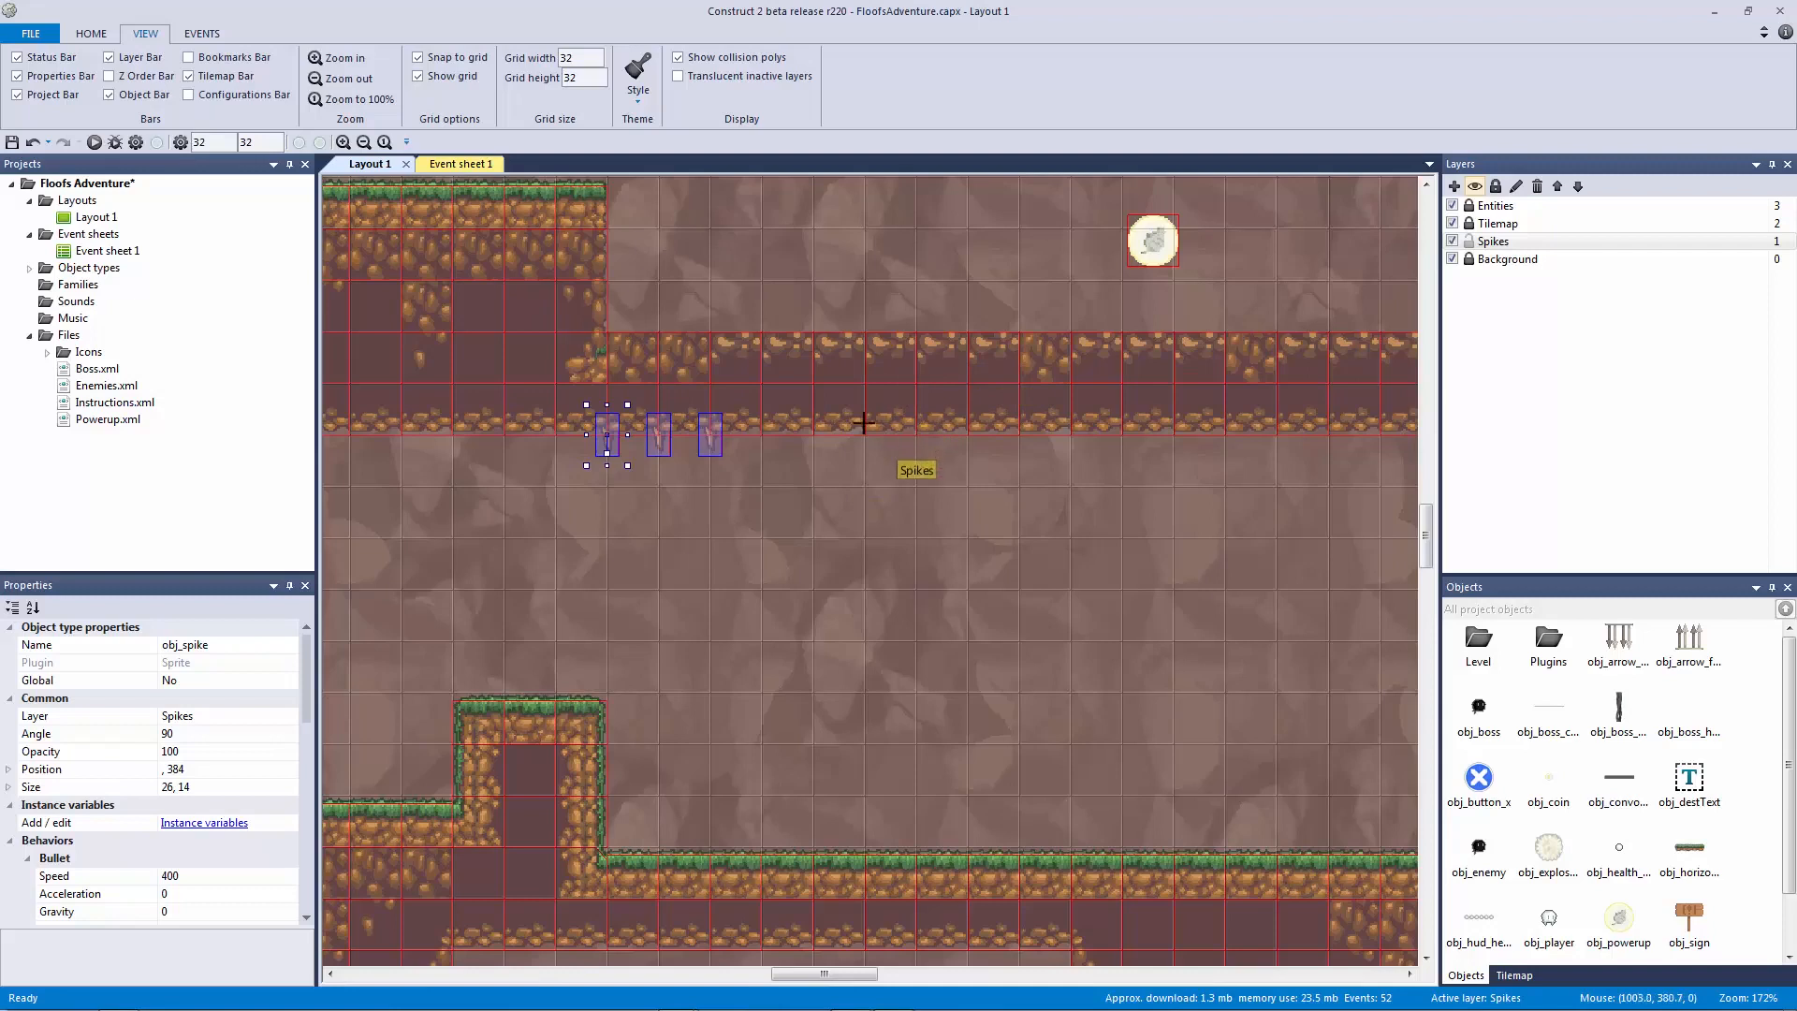
click(822, 439)
key(ctrl+v)
click(909, 445)
key(ctrl+v)
click(1074, 440)
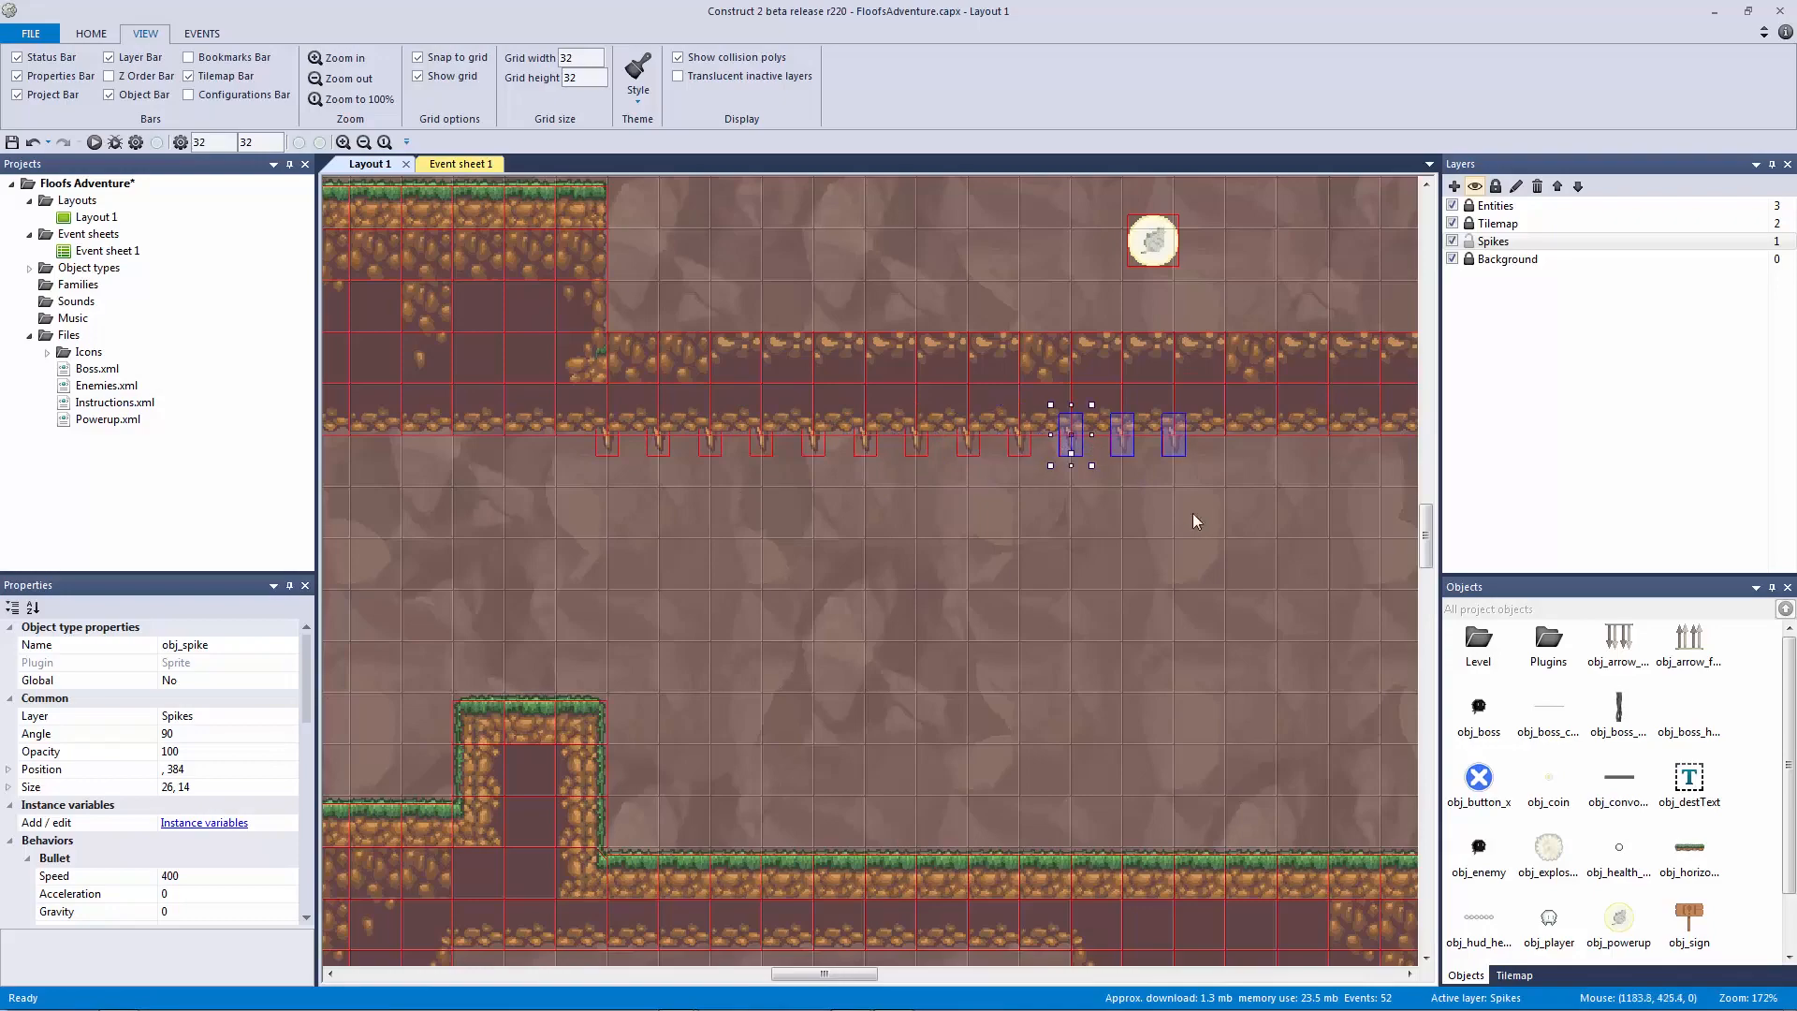
Step: Add three more spikes further along the ceiling, then pan to review the spike rows
ctrl+scroll(824, 442, down, 4)
middle_drag(1083, 466, 777, 451)
key(ctrl+v)
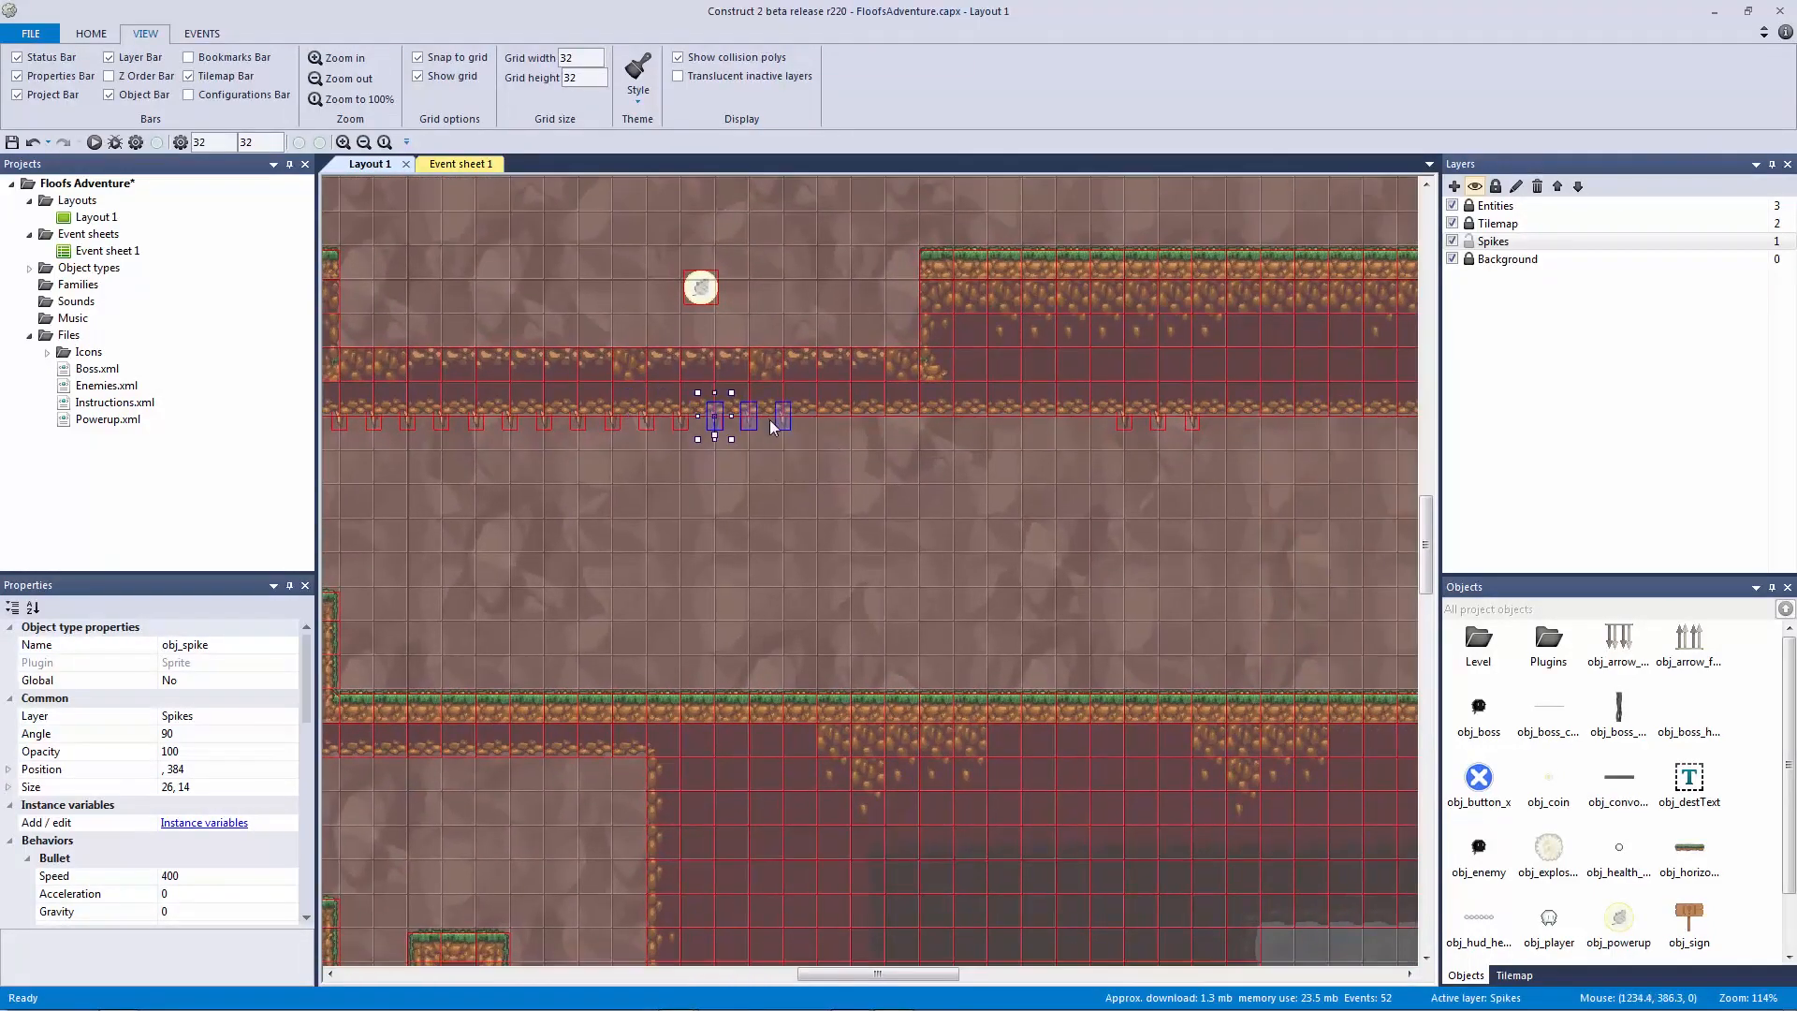
click(744, 430)
click(814, 502)
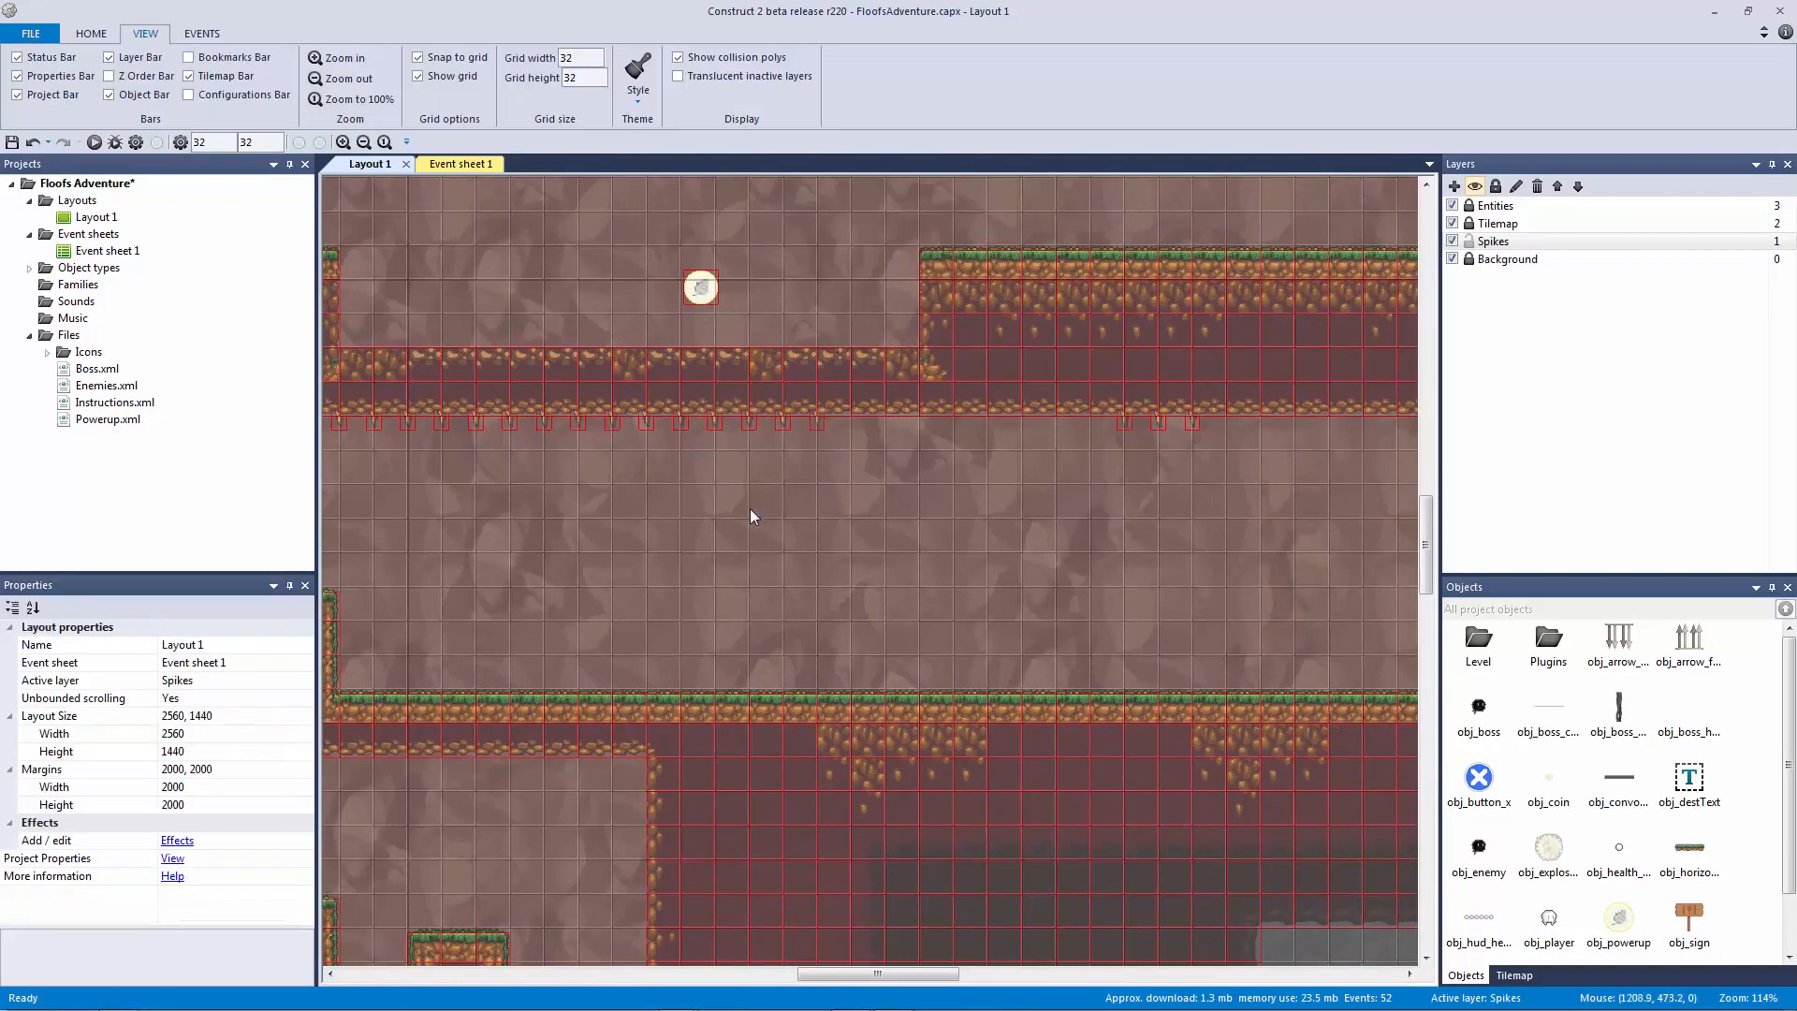
ctrl+scroll(741, 511, down, 2)
middle_drag(594, 482, 562, 550)
ctrl+scroll(1035, 614, down, 1)
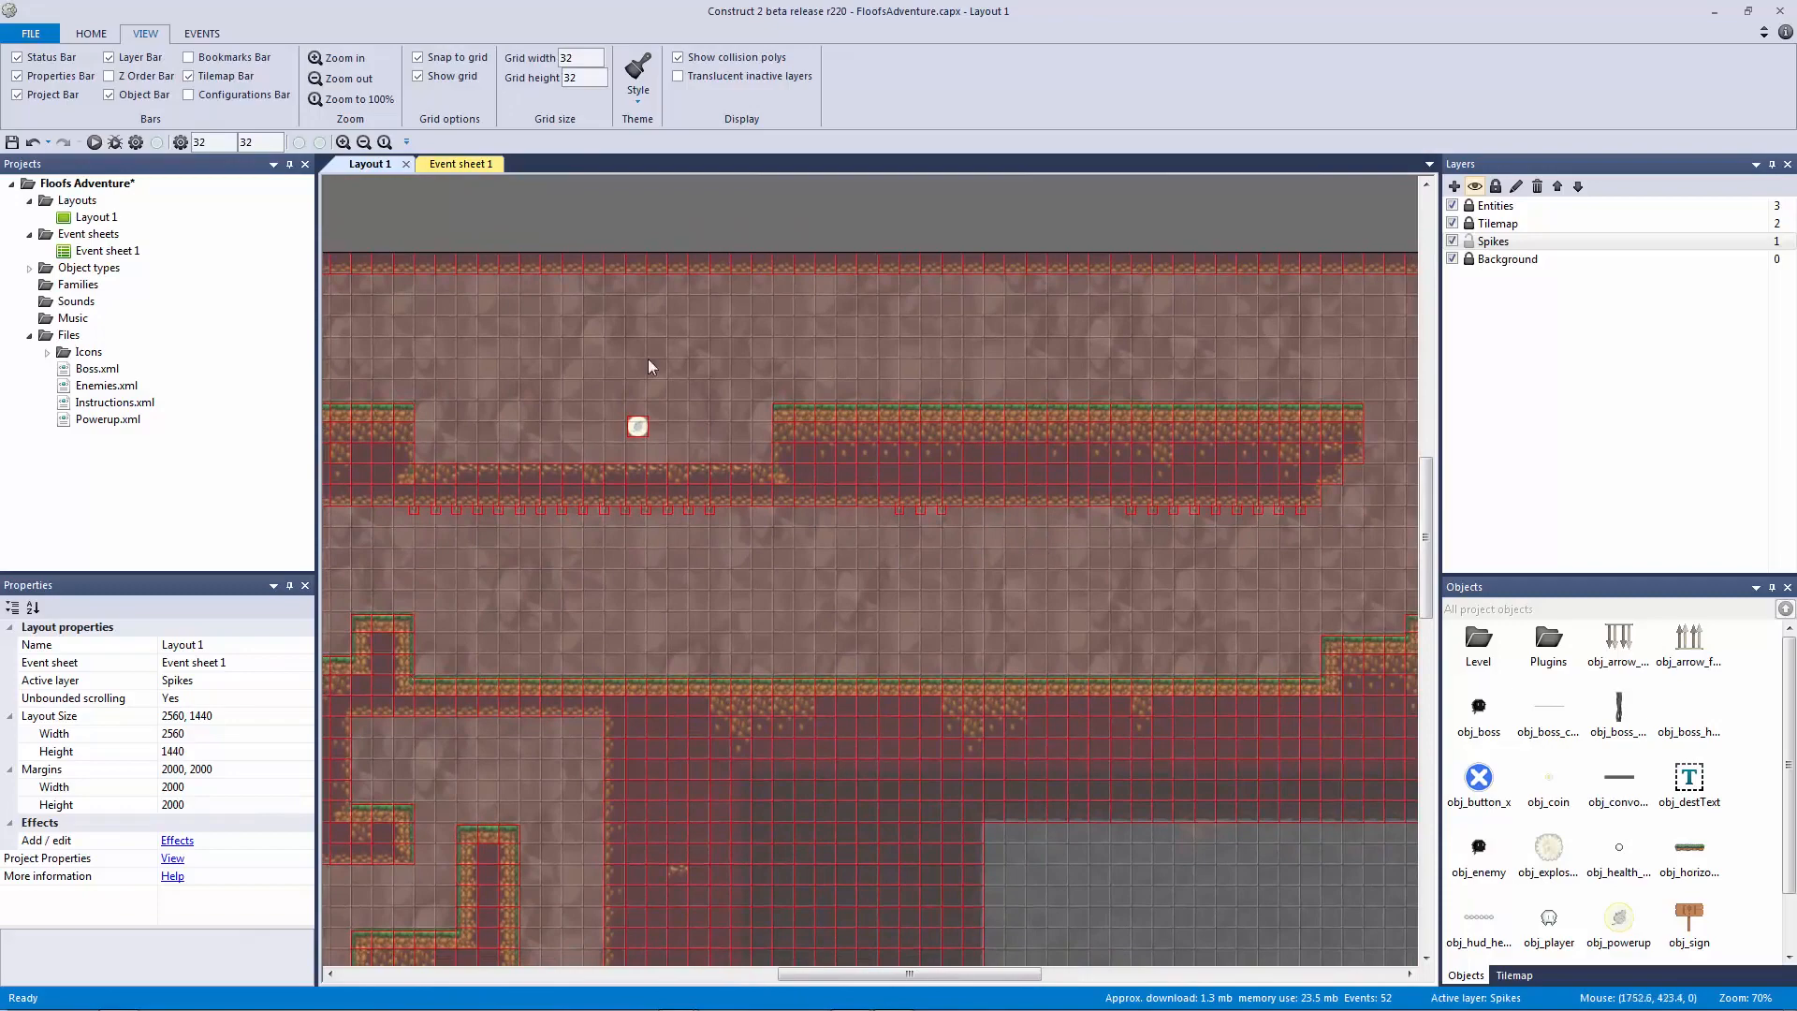
ctrl+scroll(1058, 479, up, 6)
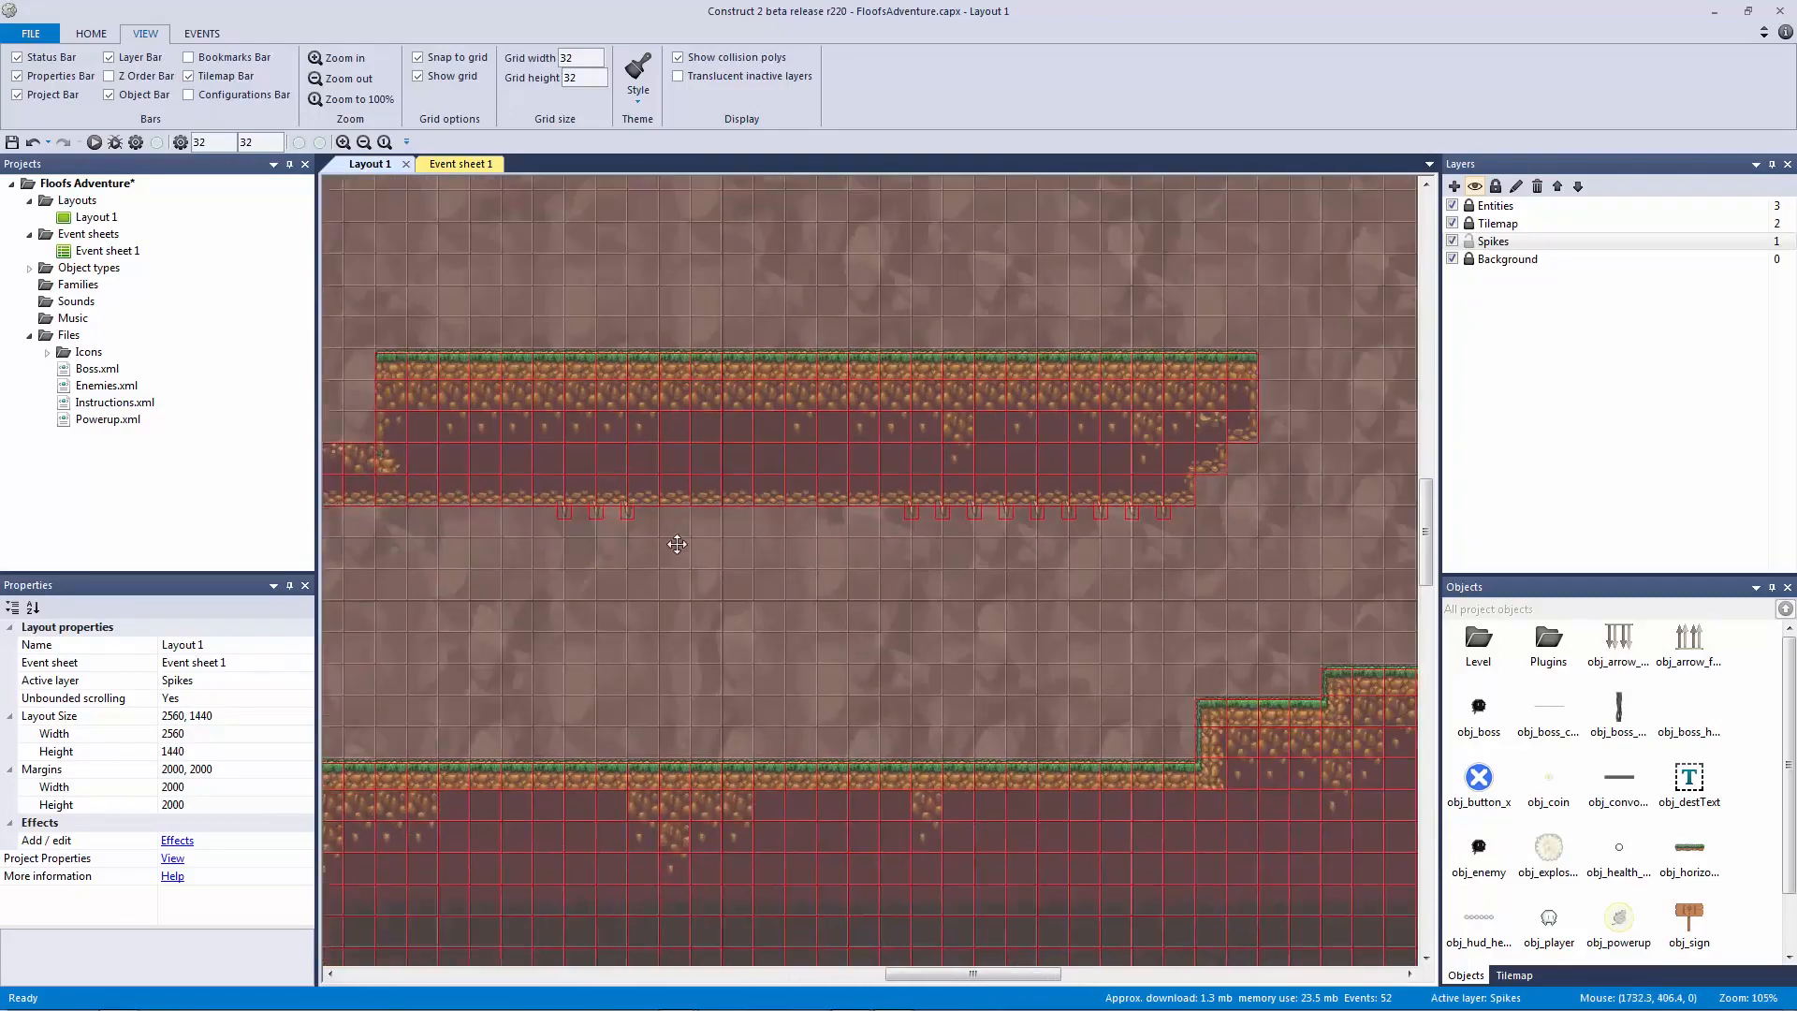
ctrl+scroll(1177, 573, up, 1)
middle_drag(1176, 573, 780, 396)
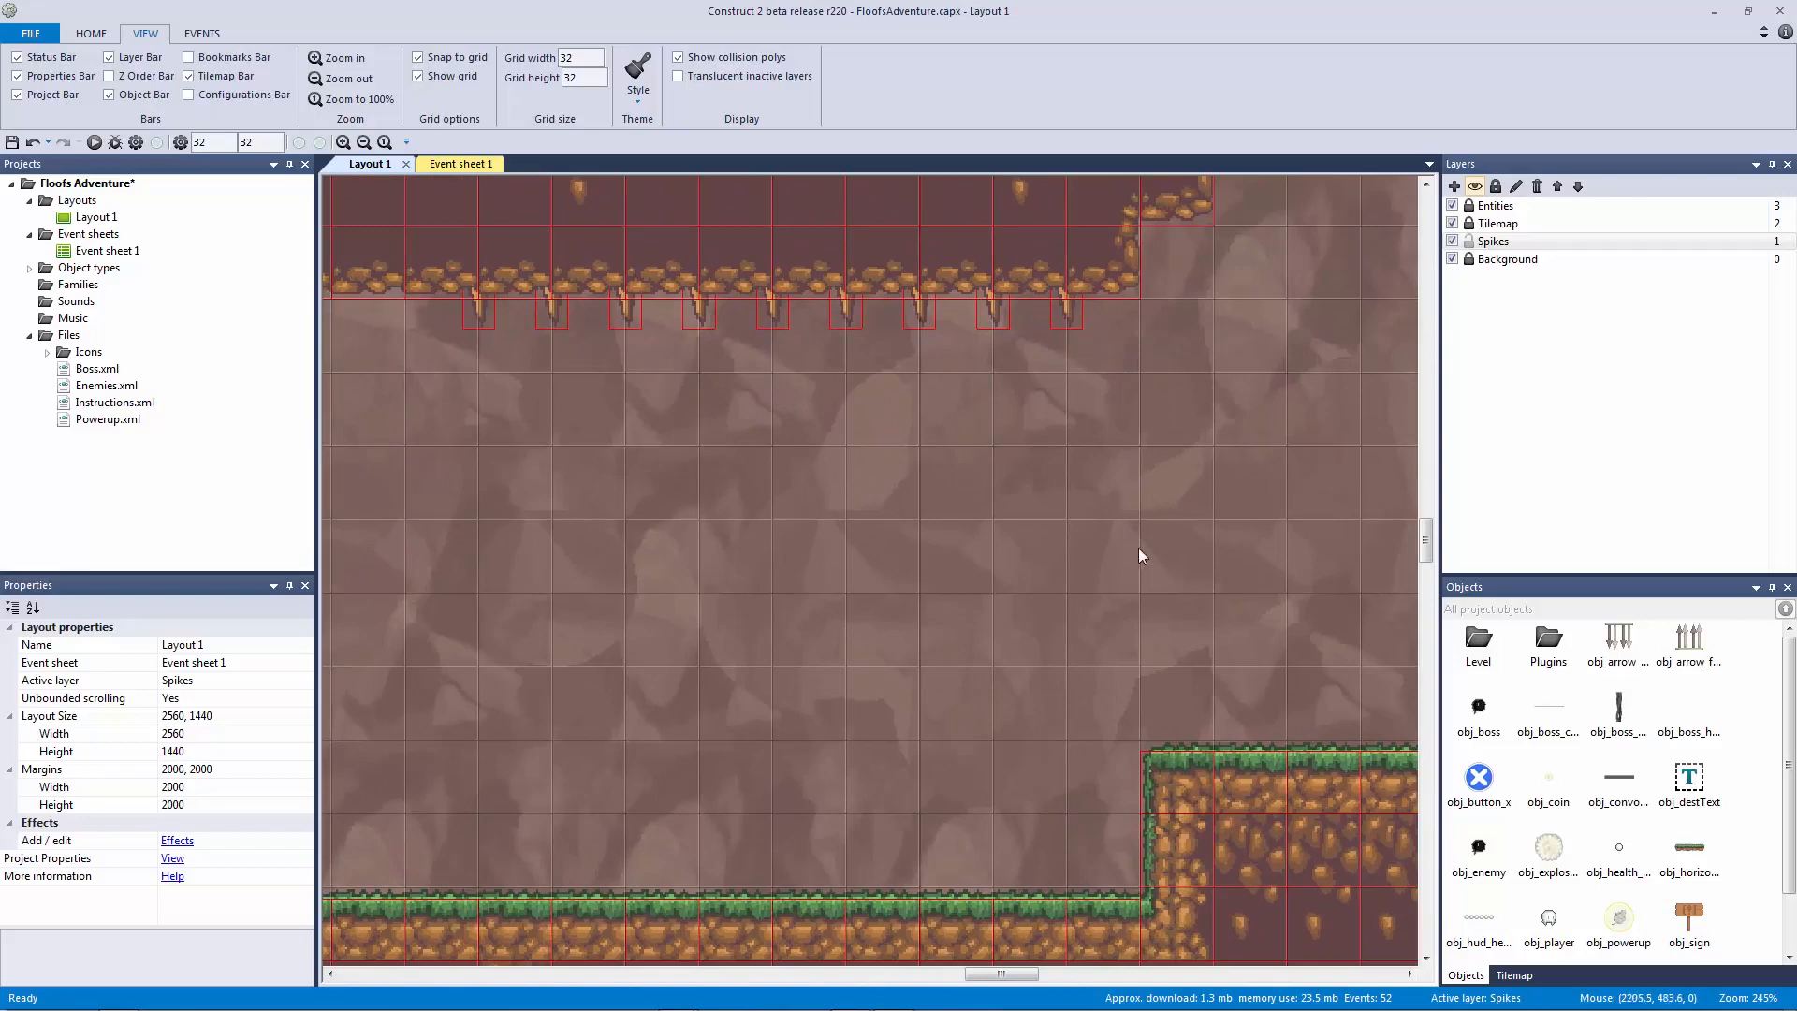
key(ctrl+Tab)
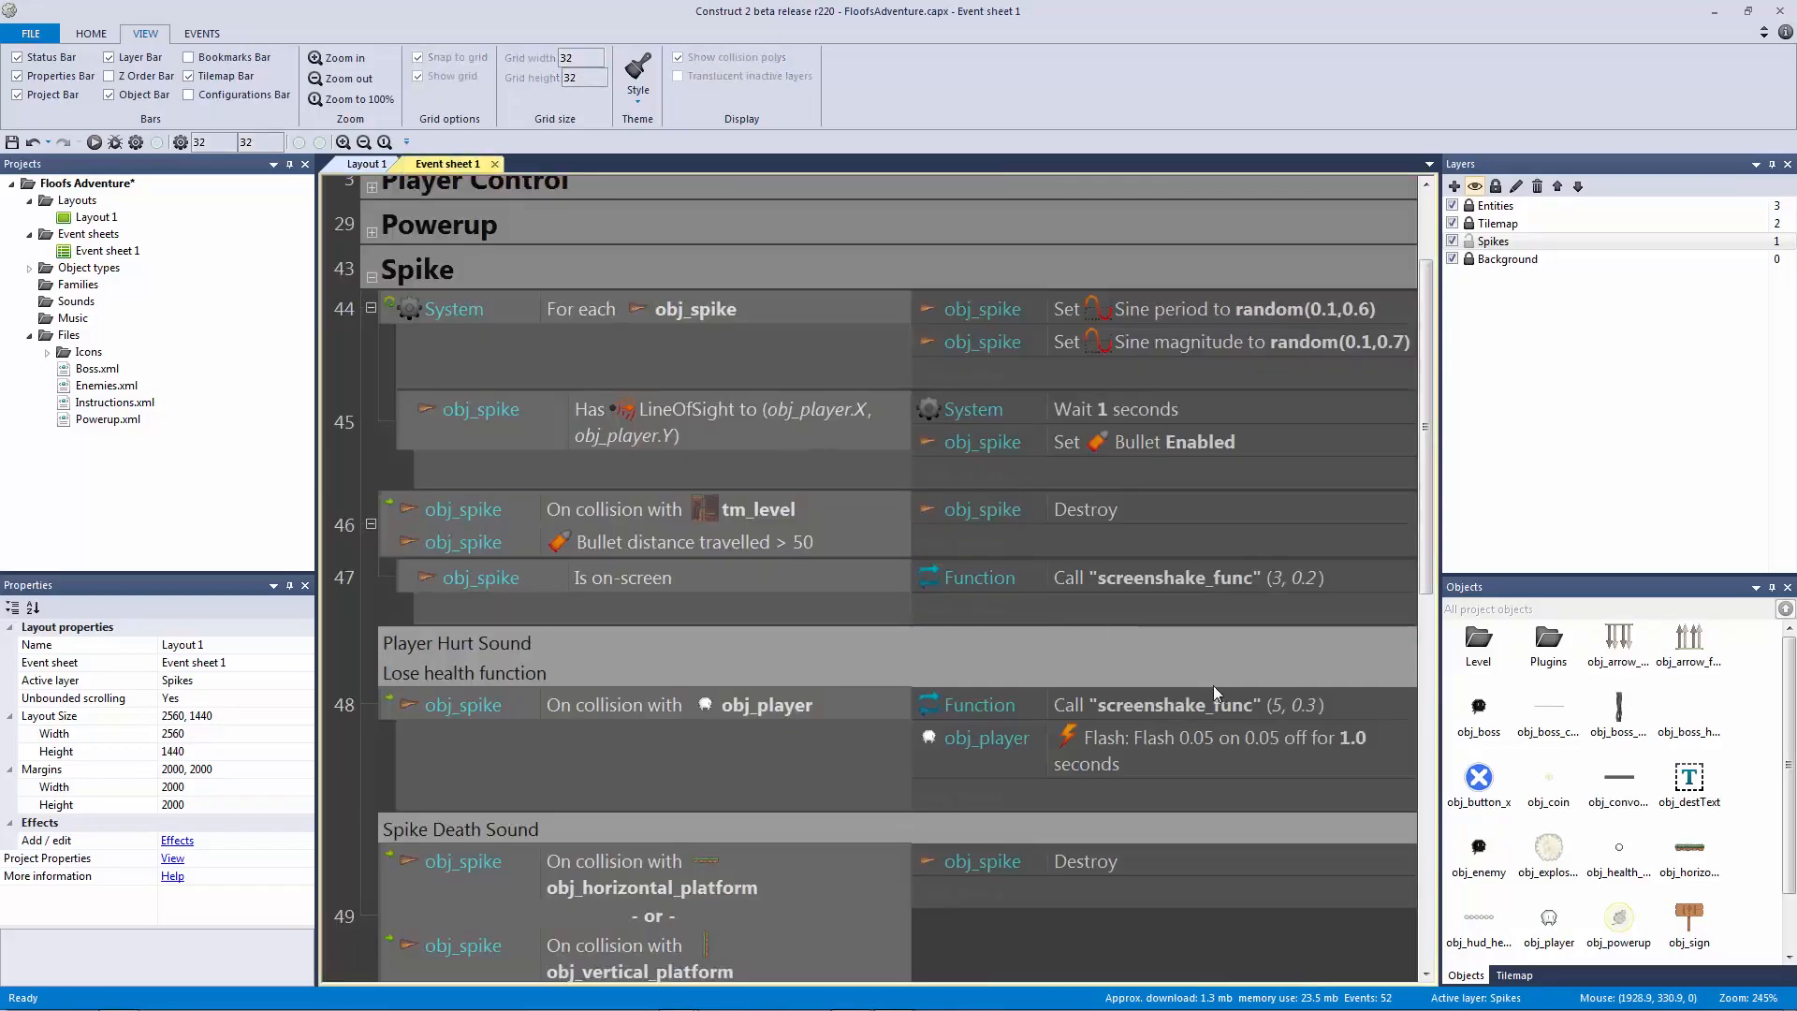
scroll(1143, 618, down, 3)
click(1111, 313)
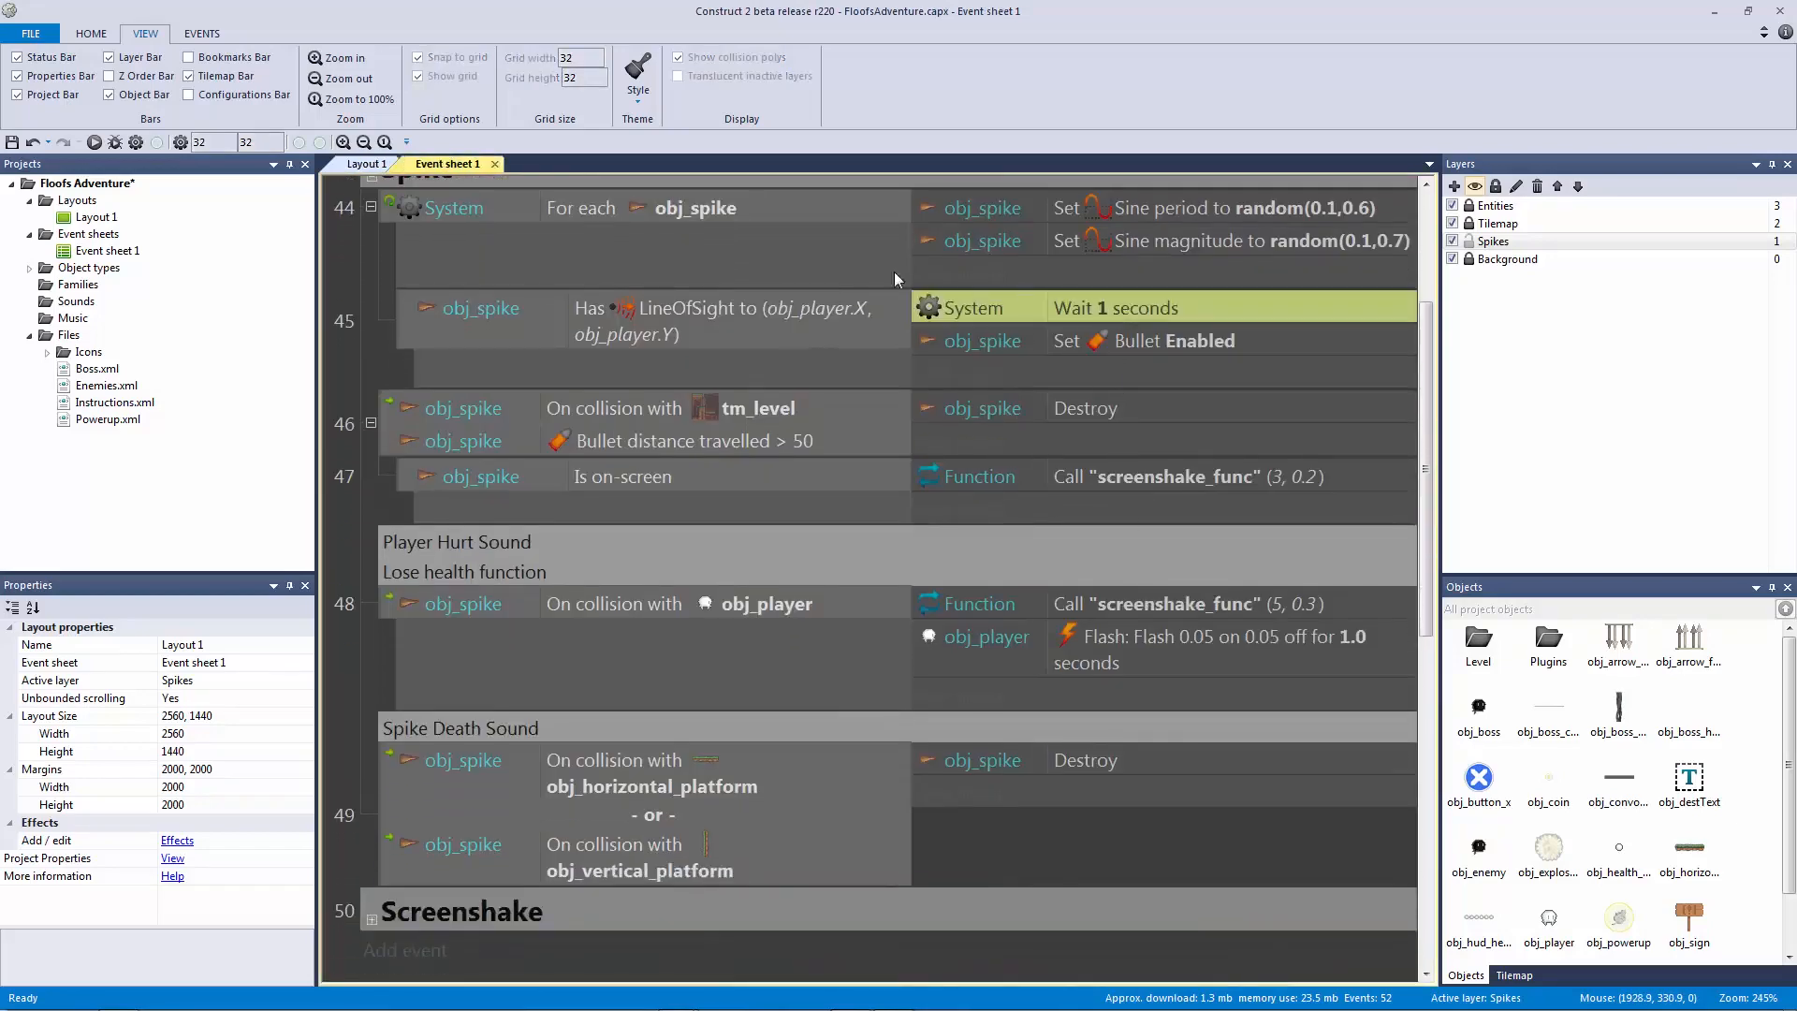
click(354, 165)
drag(1112, 762, 472, 812)
middle_drag(808, 822, 921, 743)
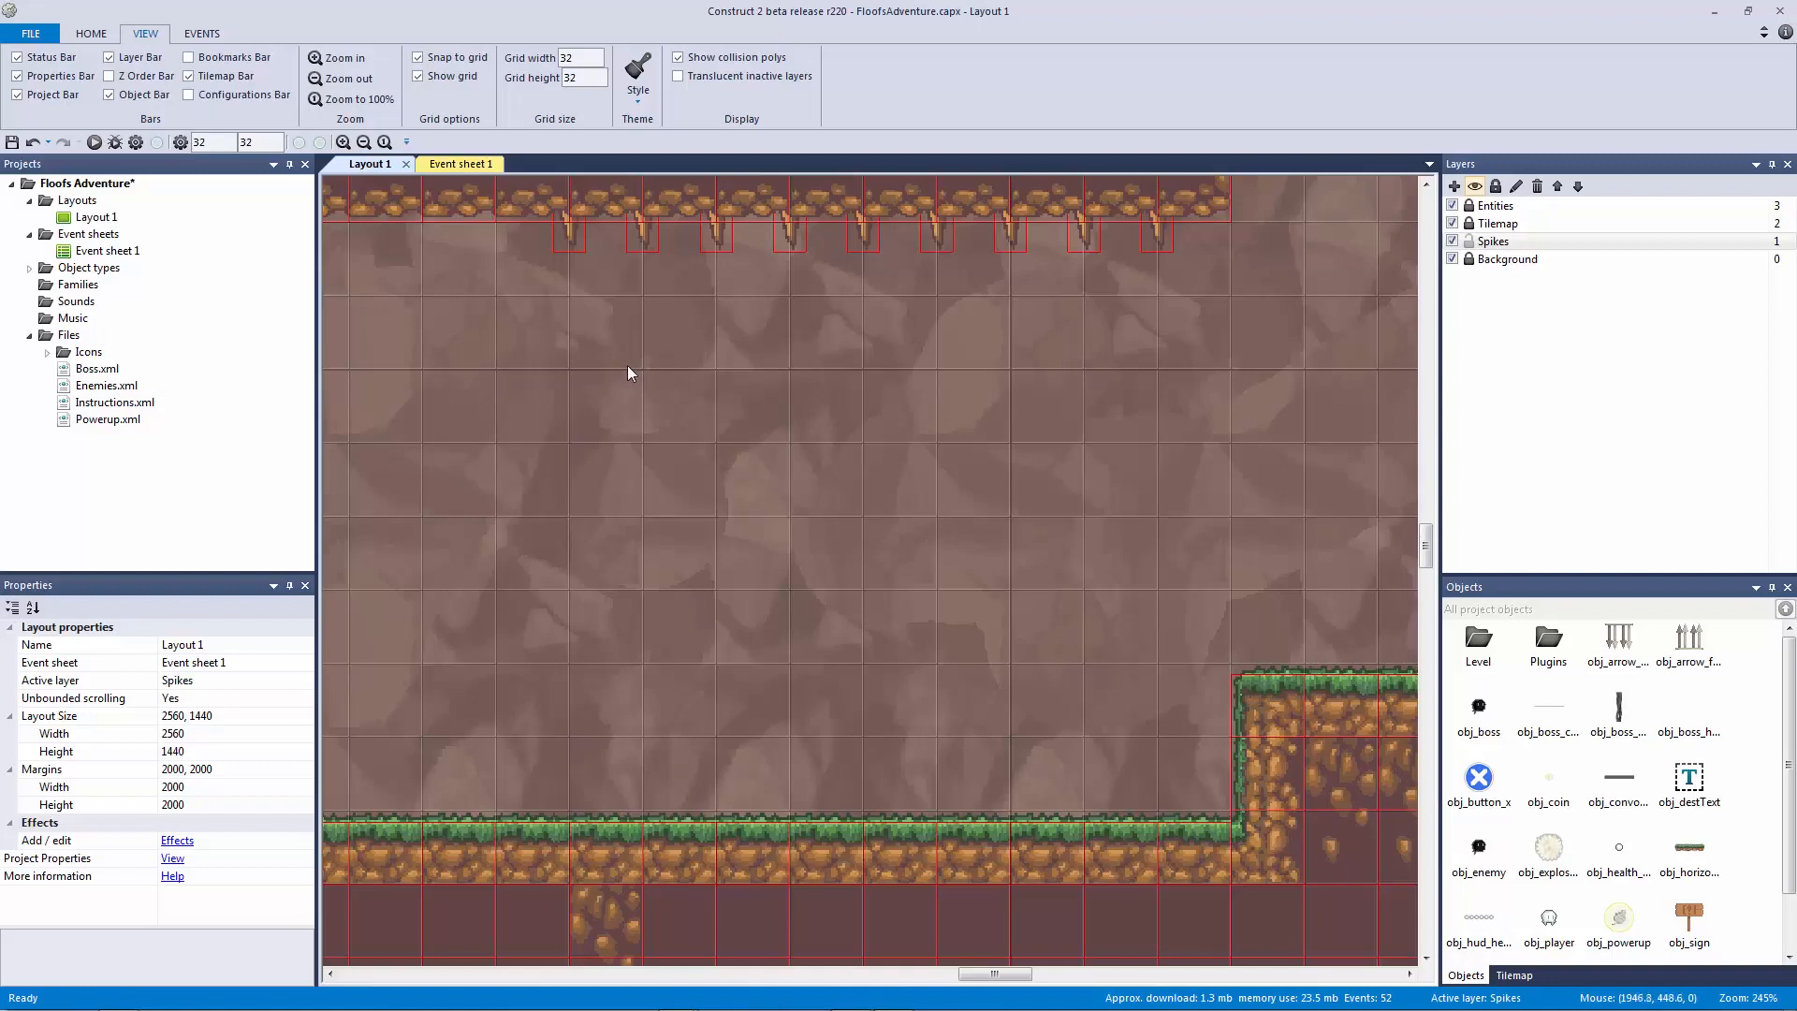
Step: Box-select the row of ceiling spikes and nudge it right to line up under the ledge
ctrl+scroll(924, 391, down, 3)
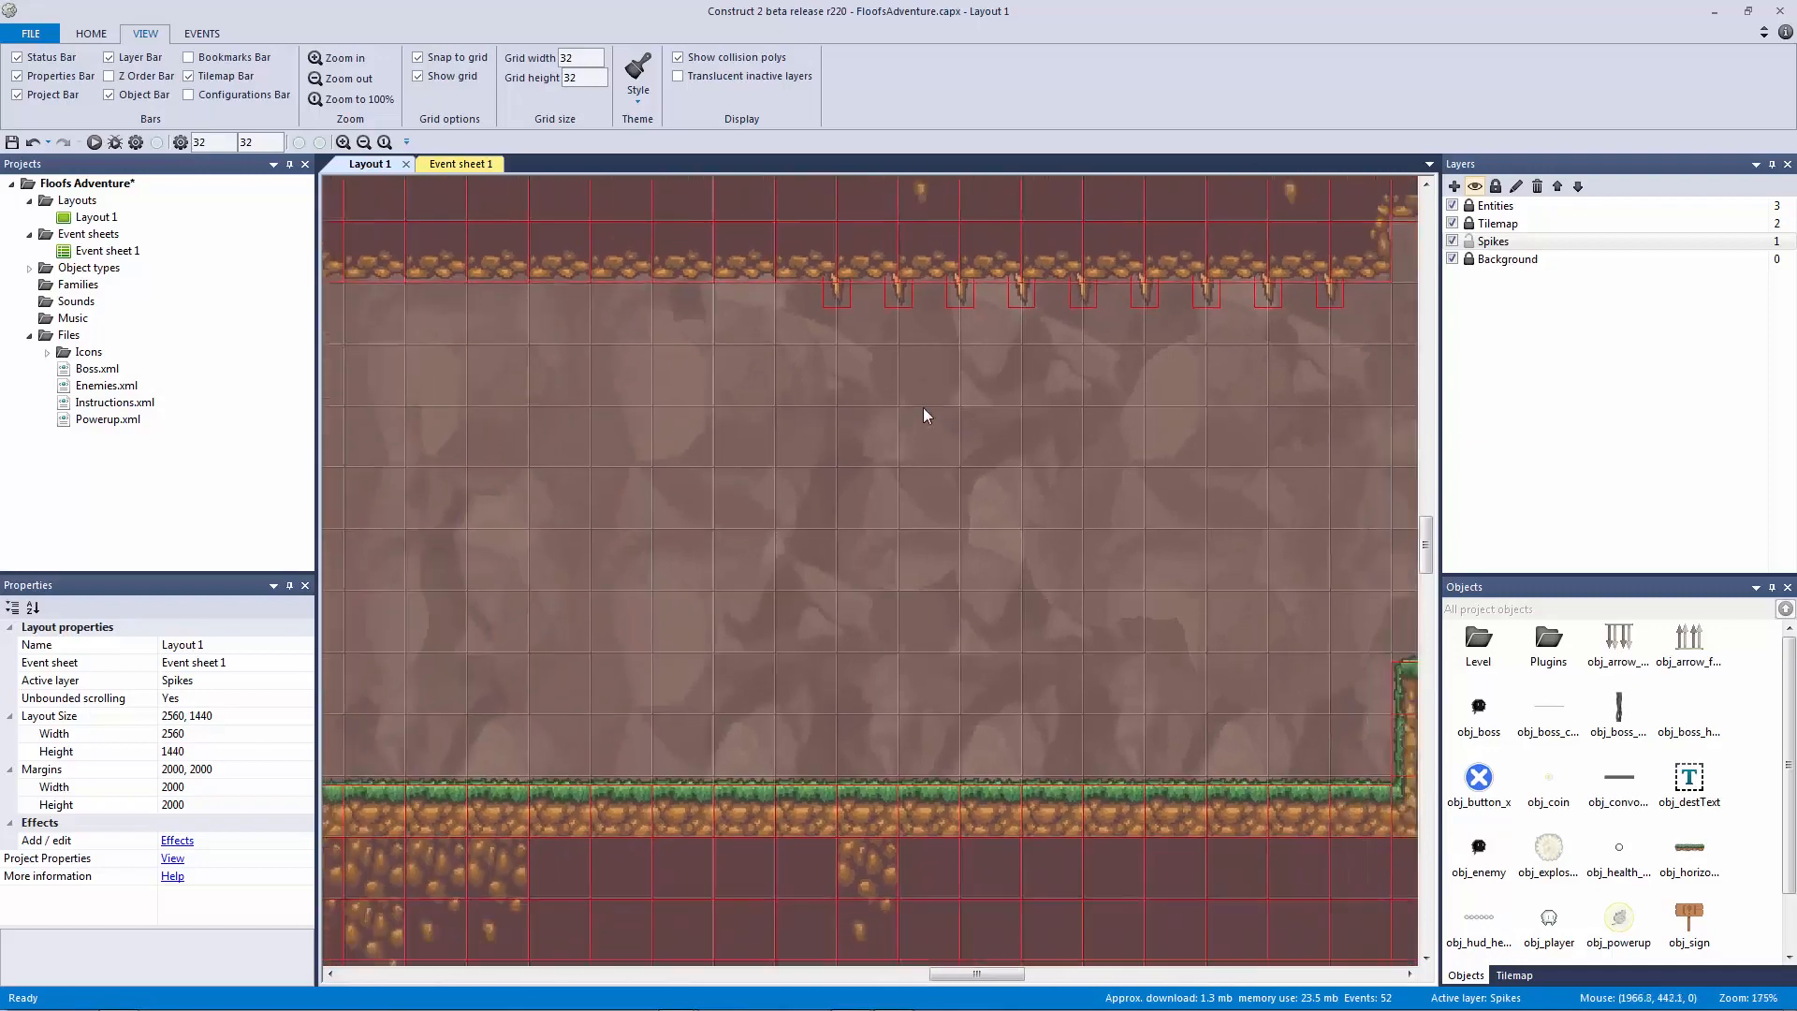
ctrl+scroll(923, 412, down, 5)
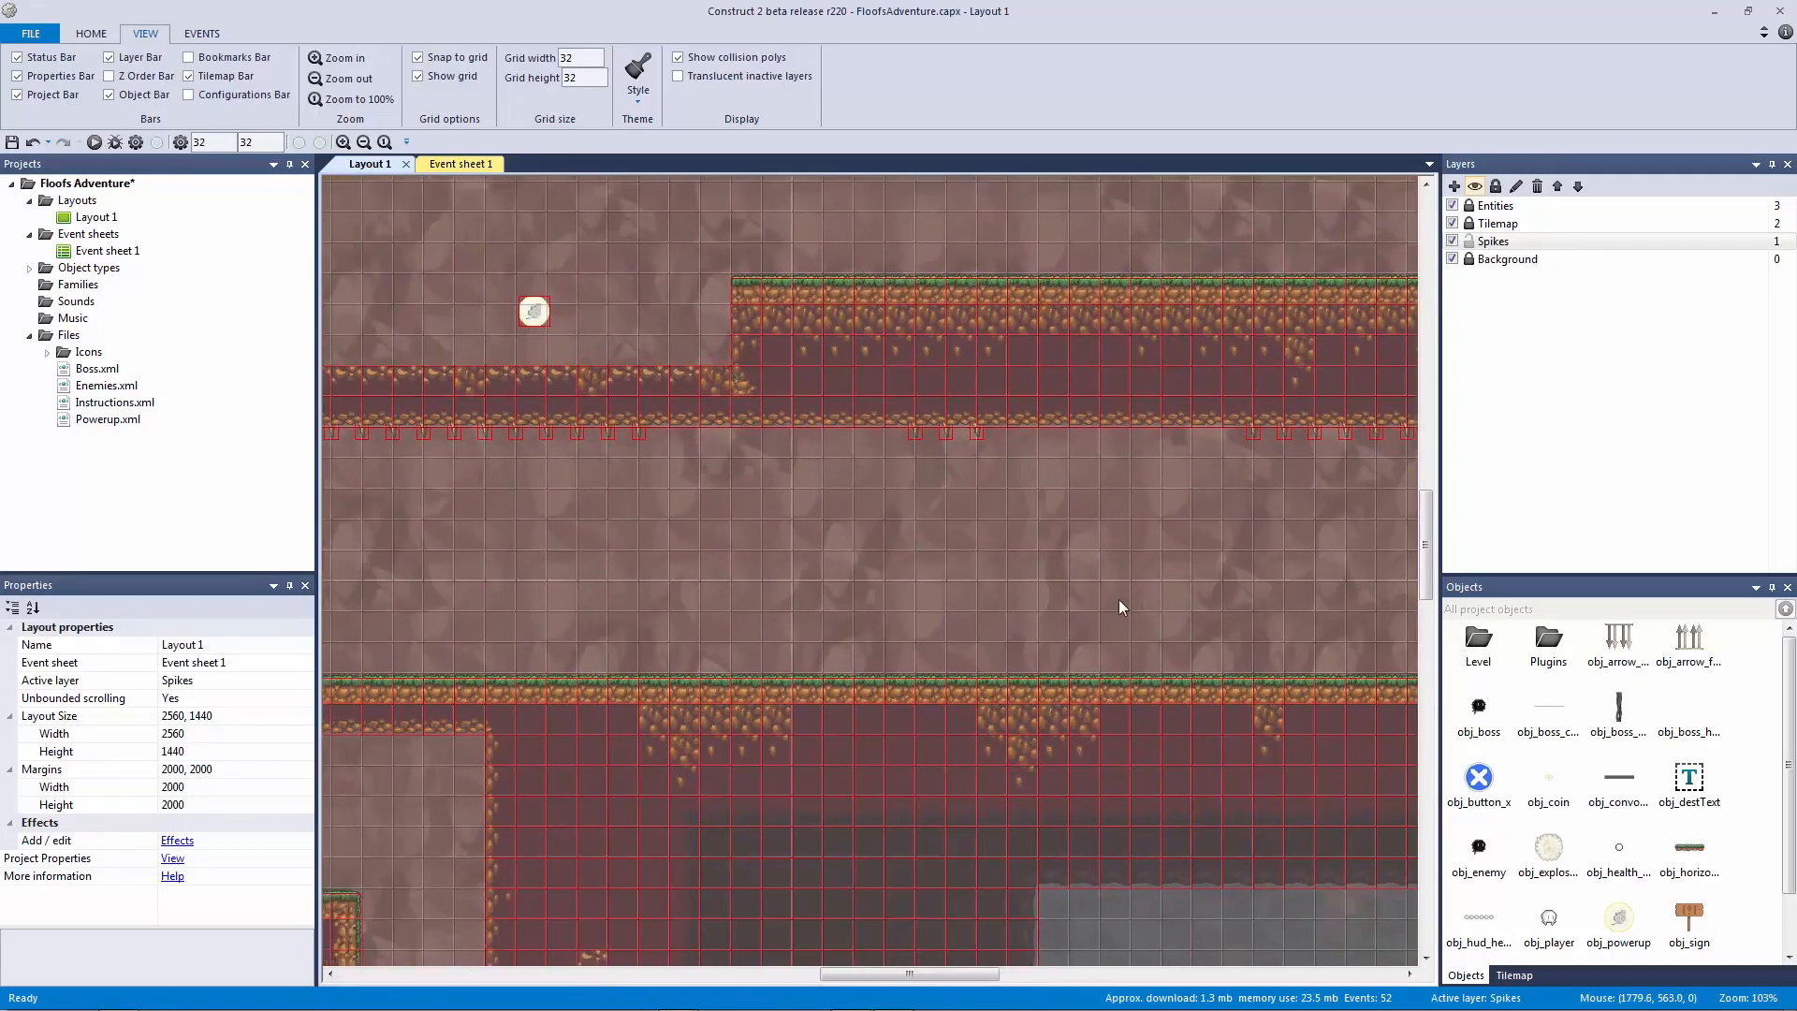
ctrl+scroll(1110, 582, up, 6)
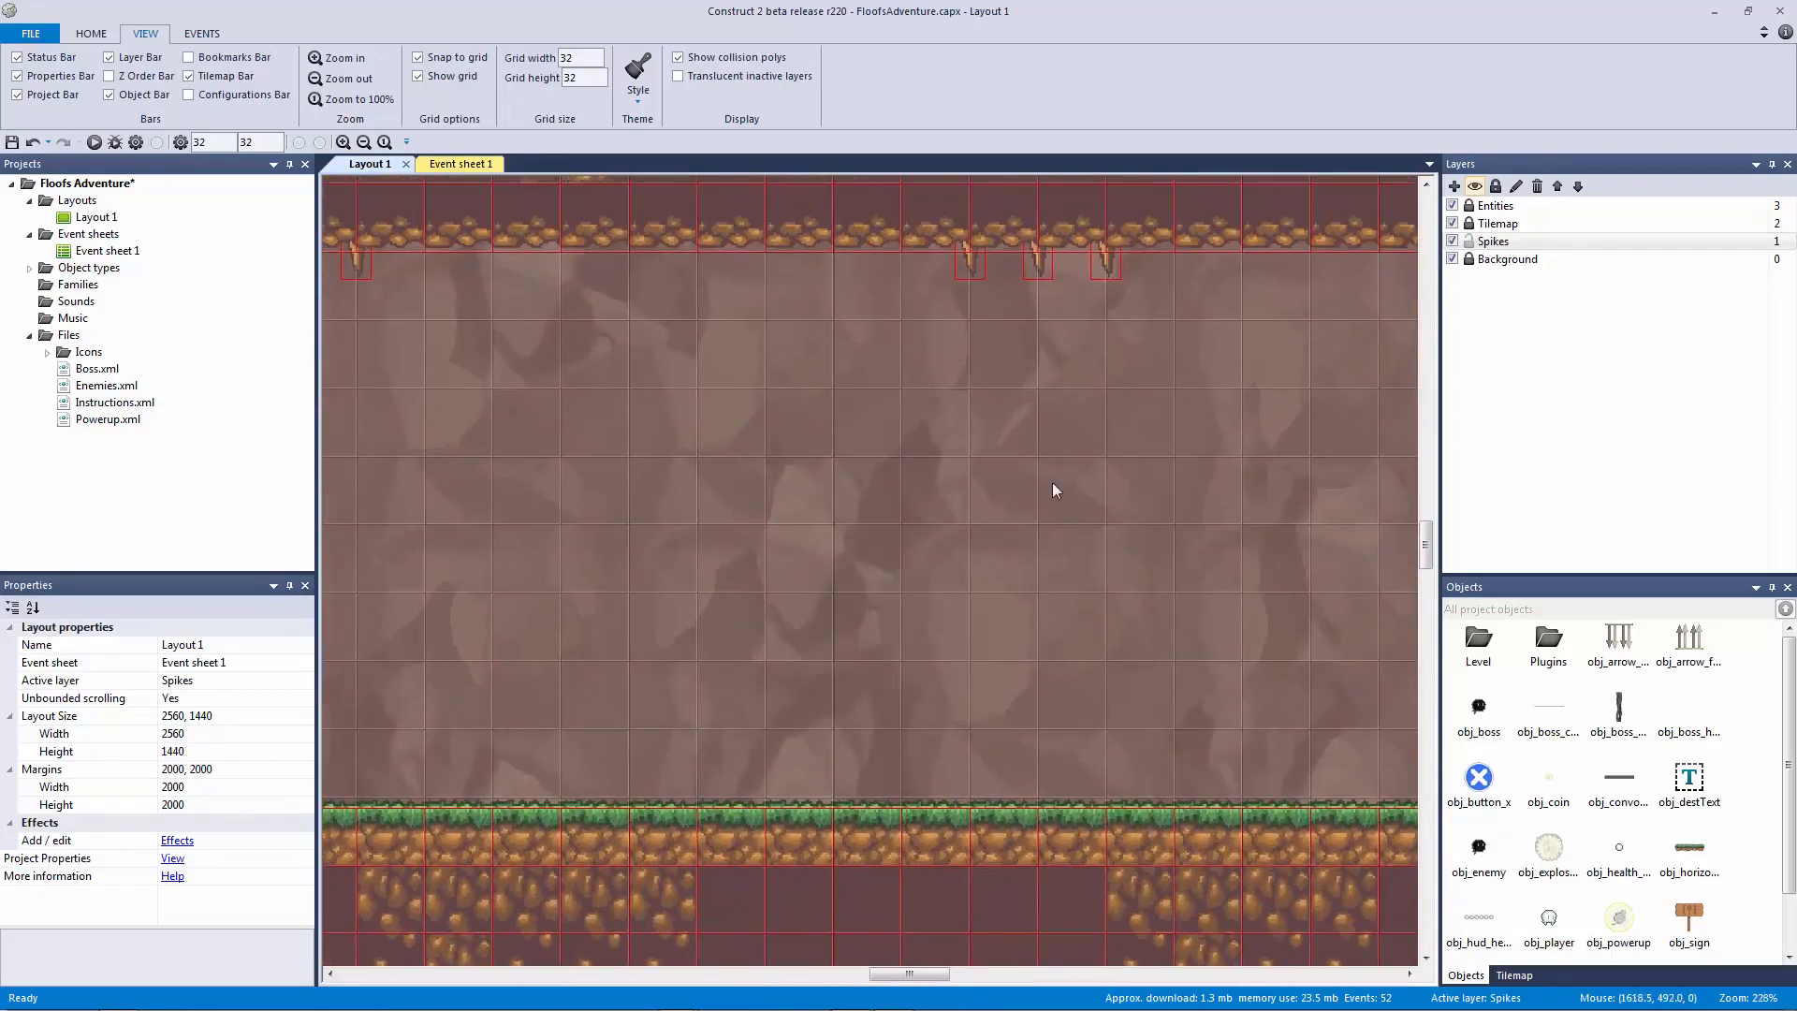
ctrl+scroll(760, 513, down, 3)
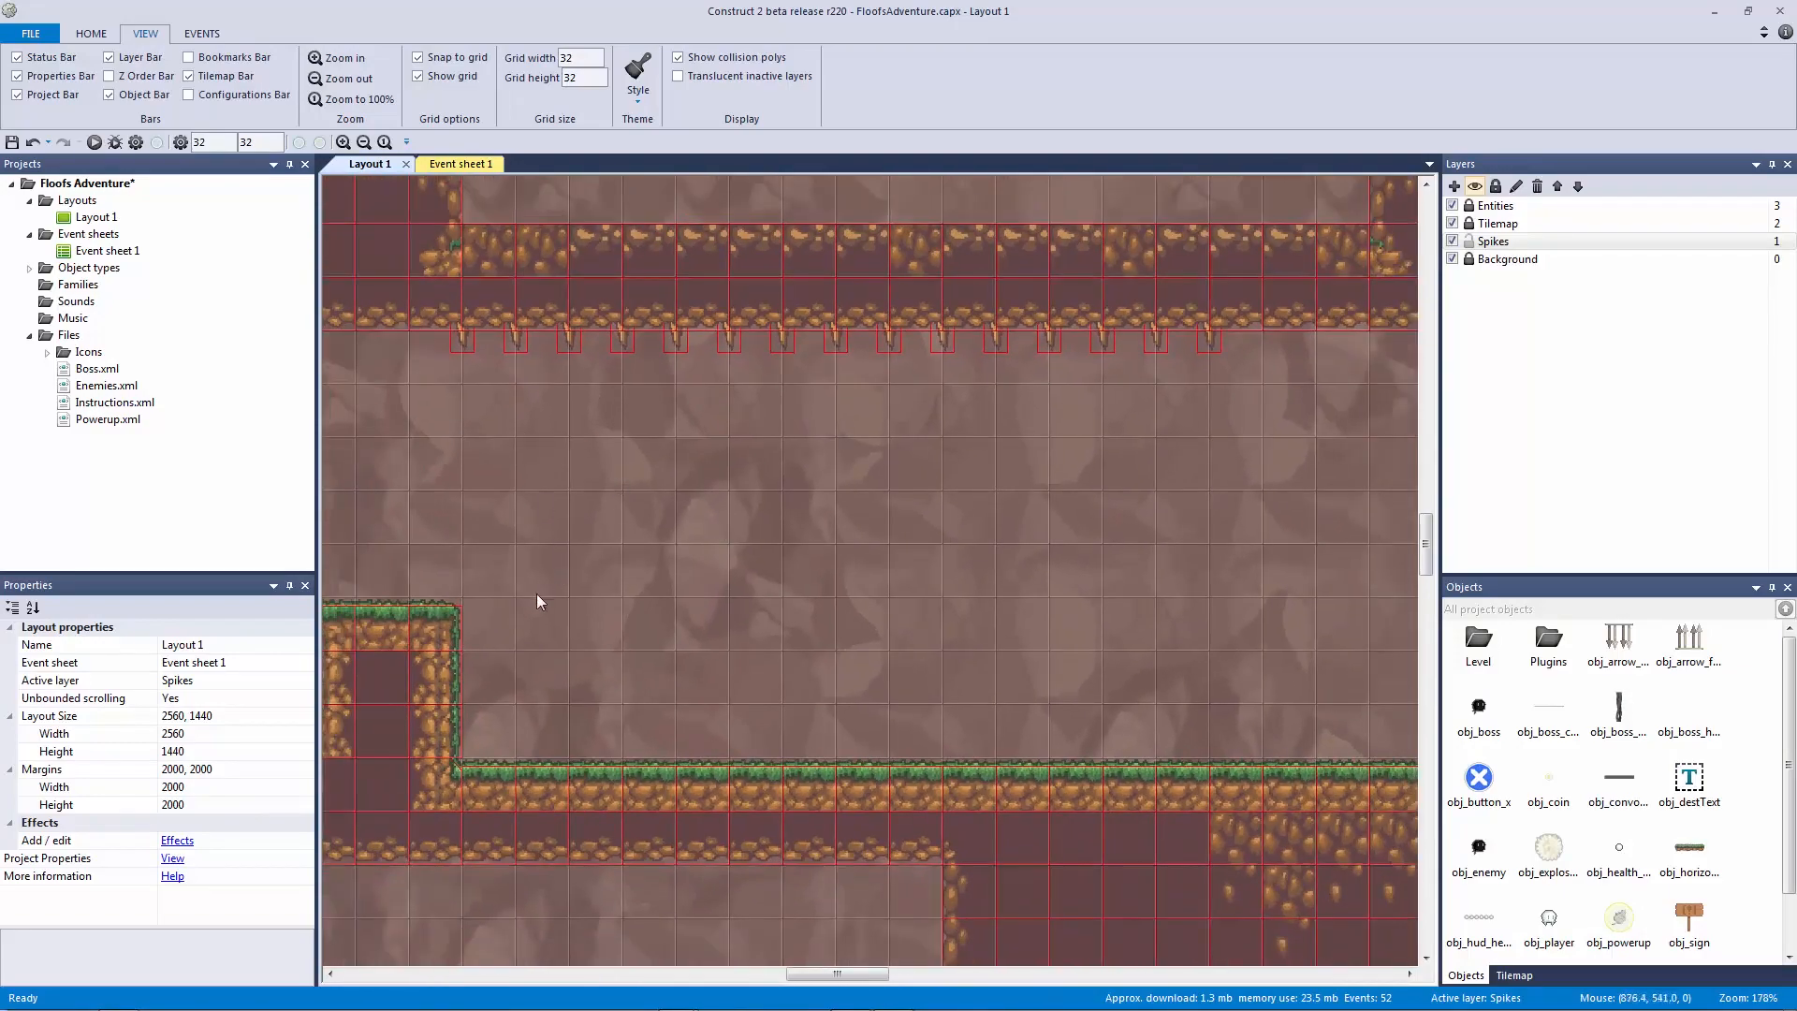
click(468, 339)
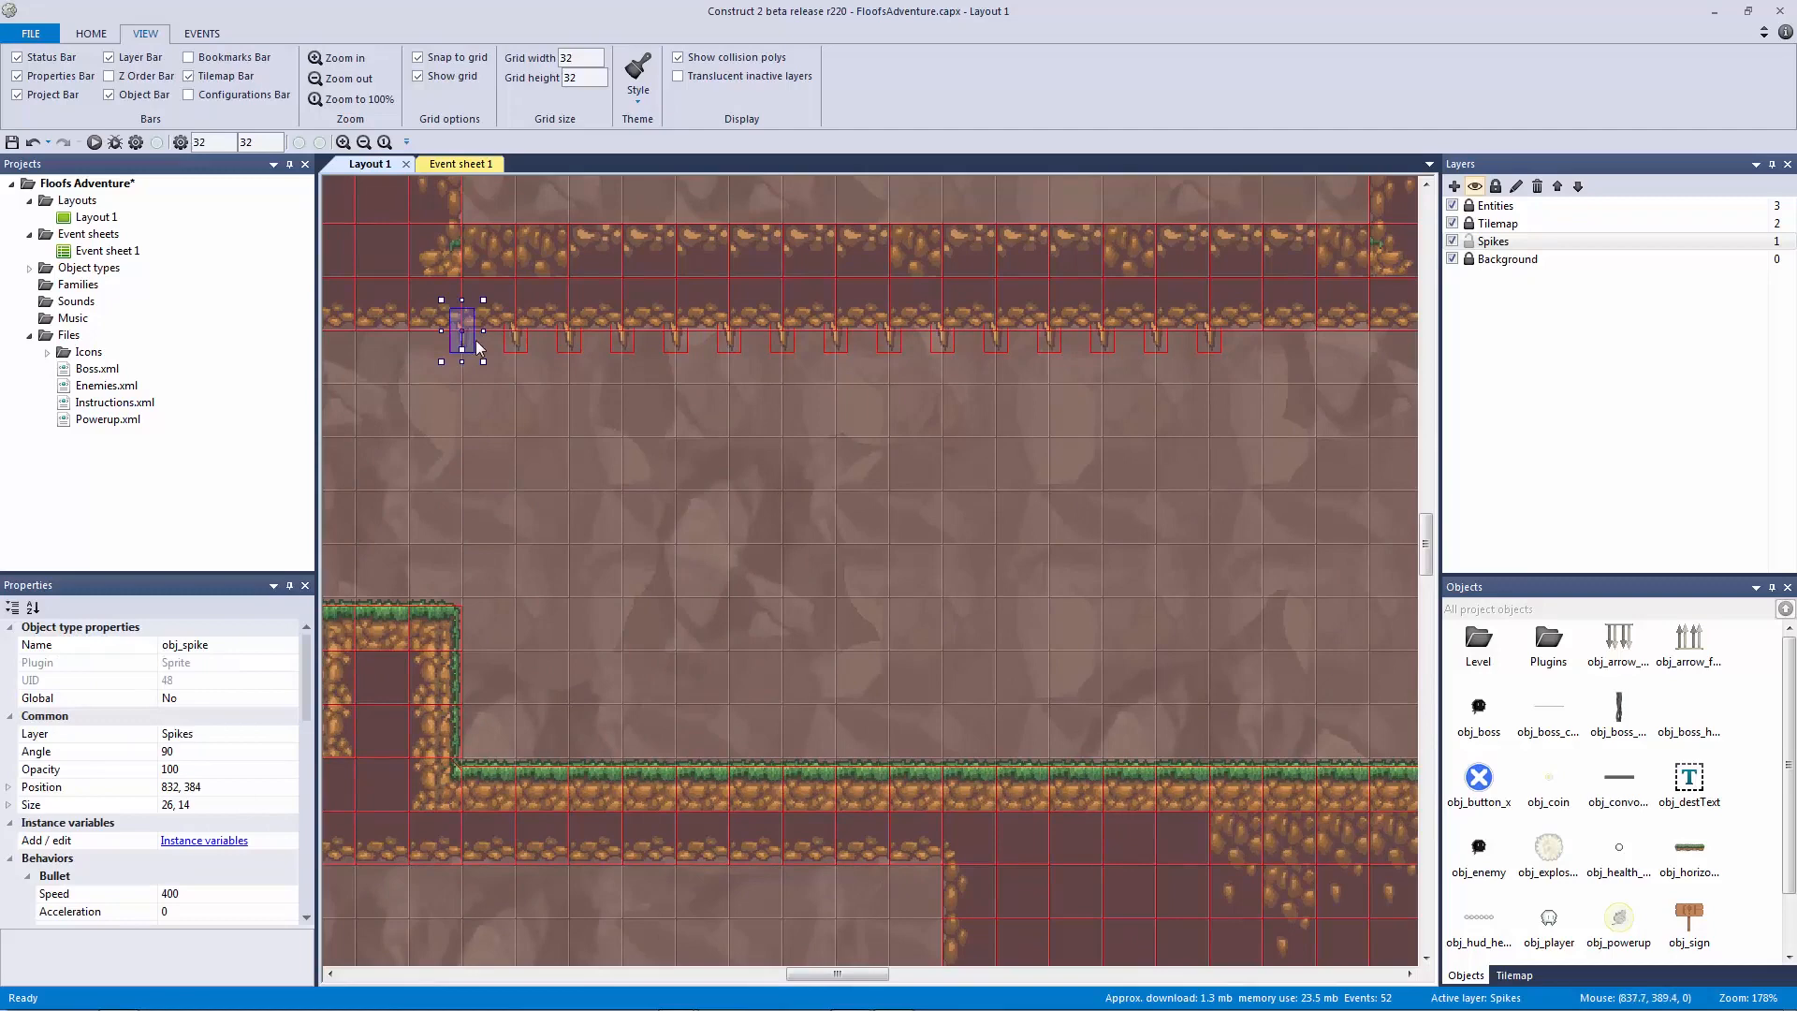
drag(1270, 443, 386, 253)
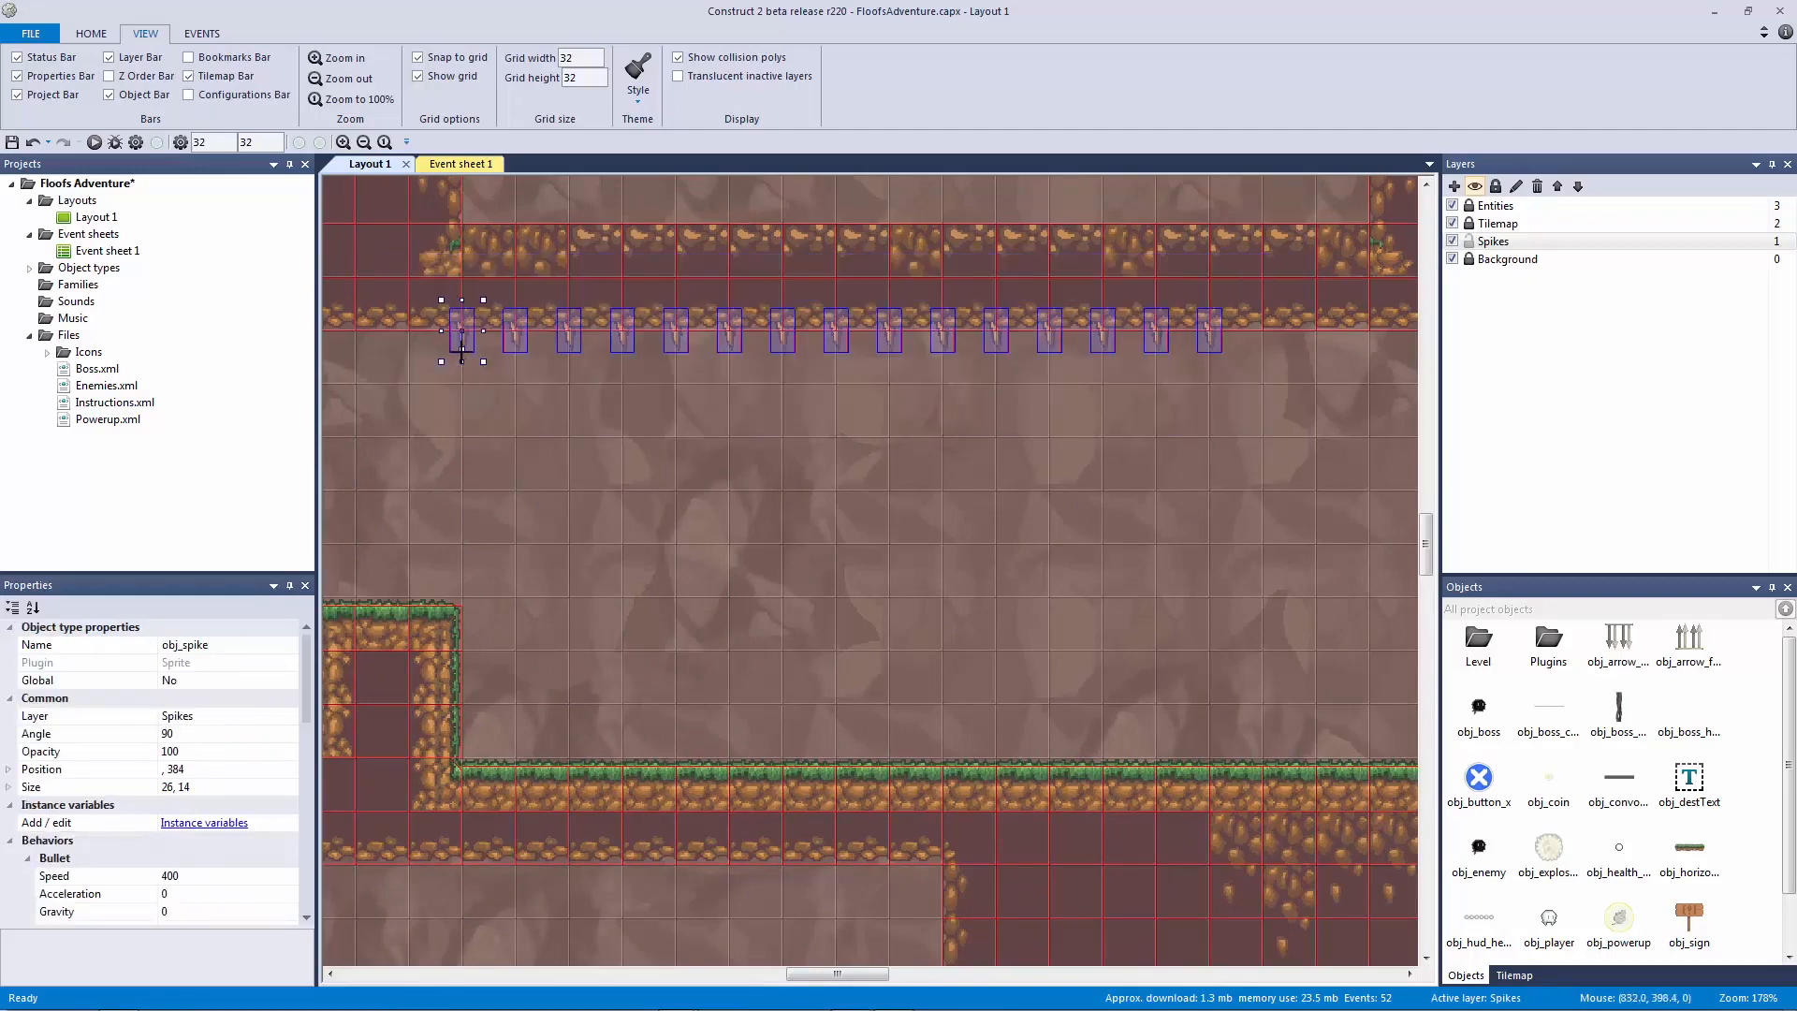
key(Right)
key(Right)
key(Right)
key(Right)
key(Right)
key(Right)
key(Right)
key(Right)
key(Right)
key(Right)
key(Right)
key(Right)
key(Right)
key(Right)
key(Right)
key(Right)
key(Right)
key(Right)
key(Right)
key(Right)
key(Right)
key(Right)
key(Right)
key(Right)
key(Right)
key(Right)
click(621, 458)
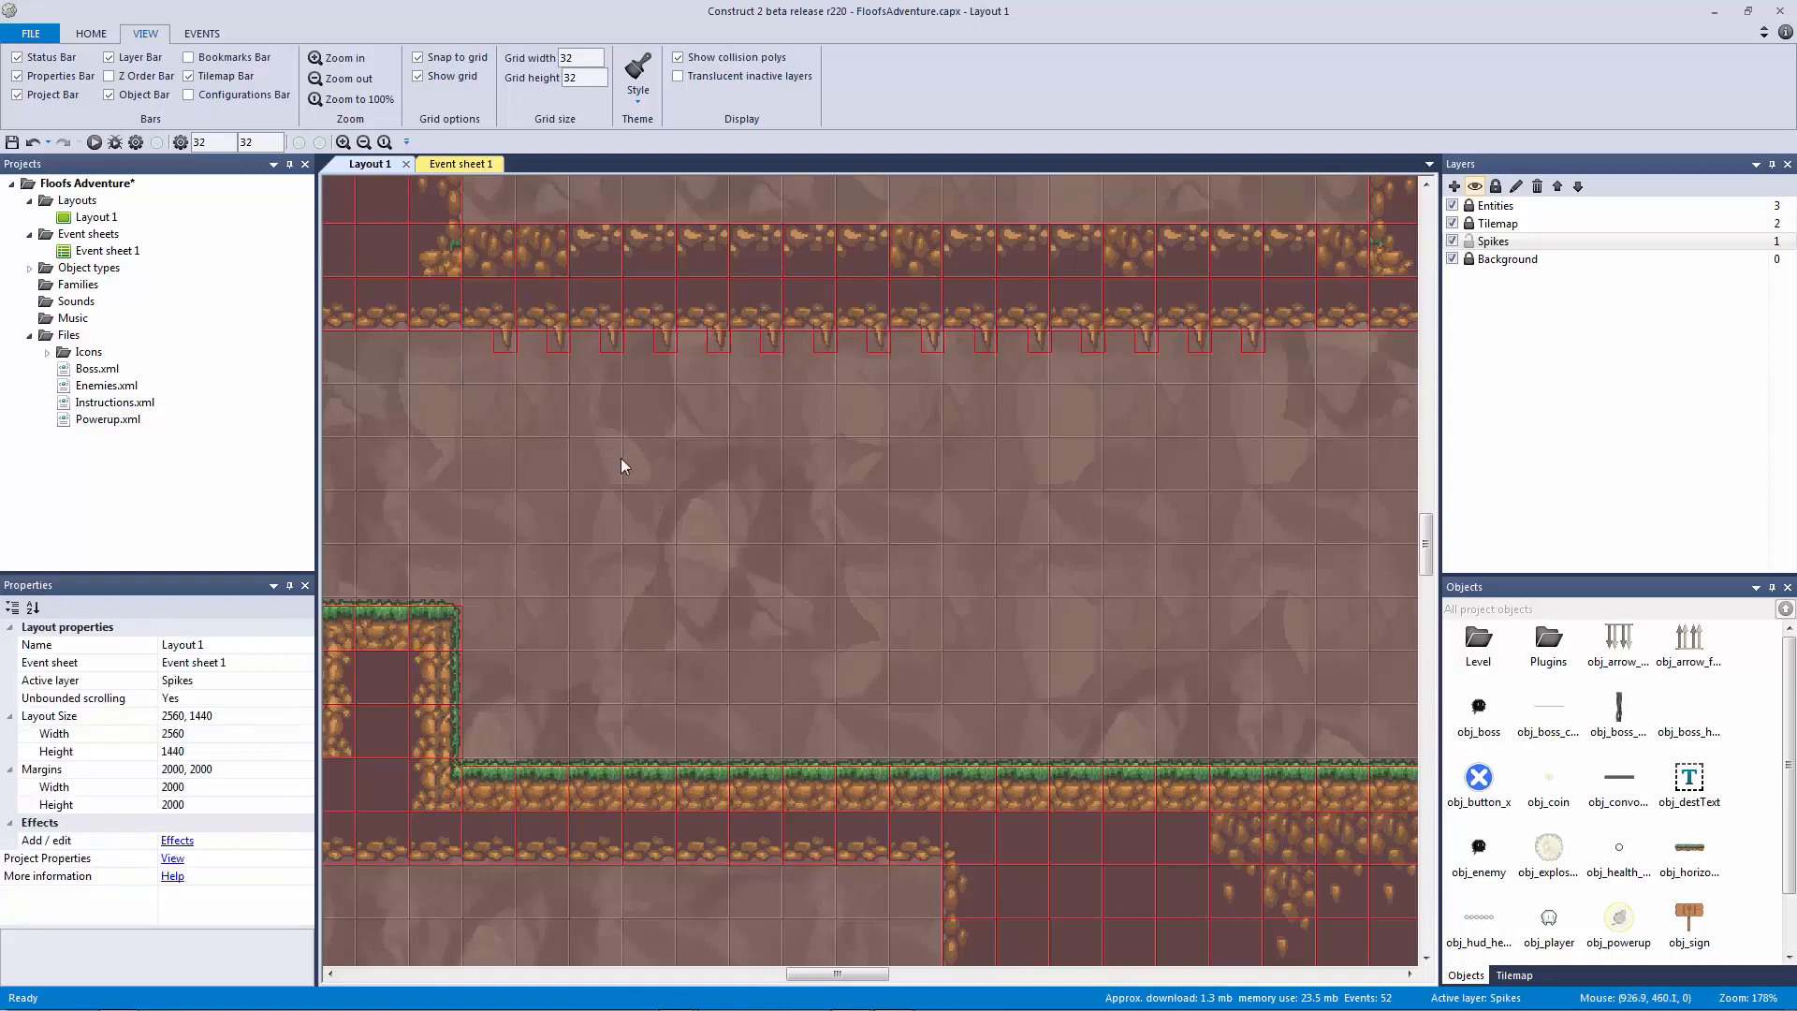
Step: Check the spikes around the left grass ledge and pan to the layout's left edge
click(505, 333)
drag(400, 499, 466, 637)
drag(493, 410, 530, 816)
scroll(1075, 671, left, 5)
ctrl+scroll(1075, 671, down, 1)
ctrl+scroll(1074, 671, down, 3)
middle_drag(598, 586, 911, 576)
ctrl+scroll(1114, 563, up, 3)
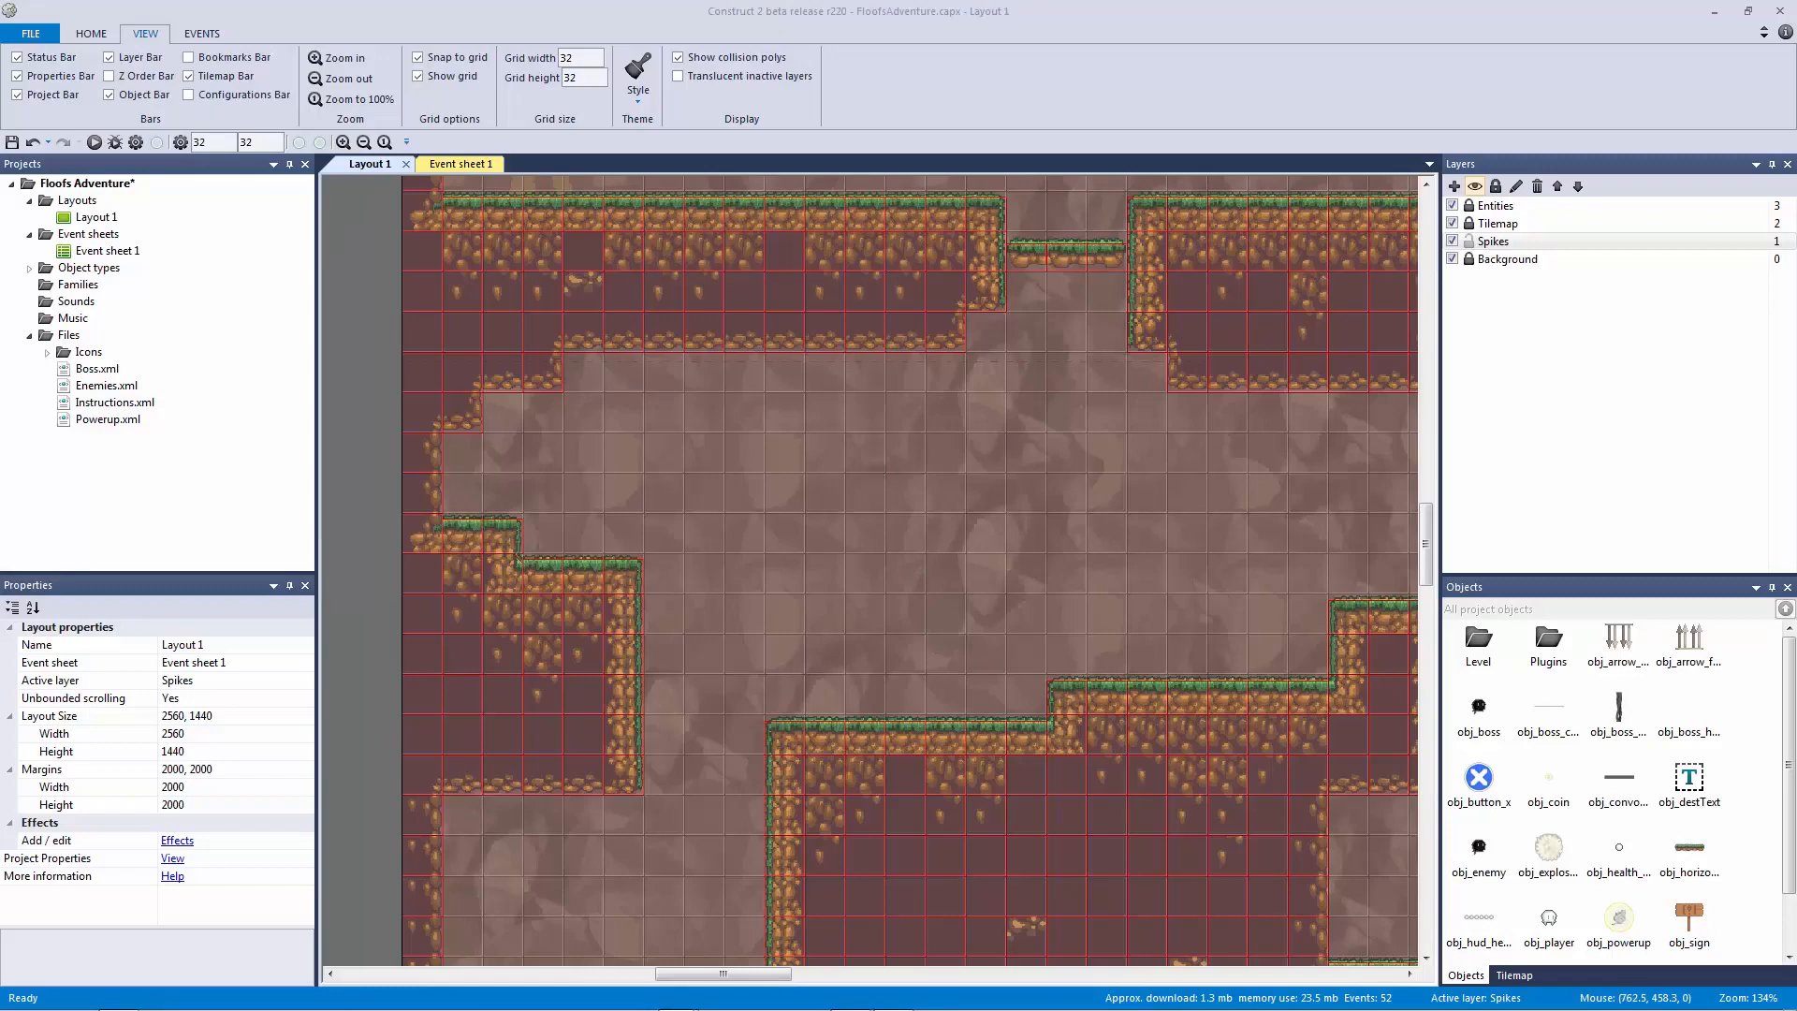
Step: Paste three spikes under the left ledge and nudge them left flush against the wall
middle_drag(775, 666, 922, 392)
key(ctrl+v)
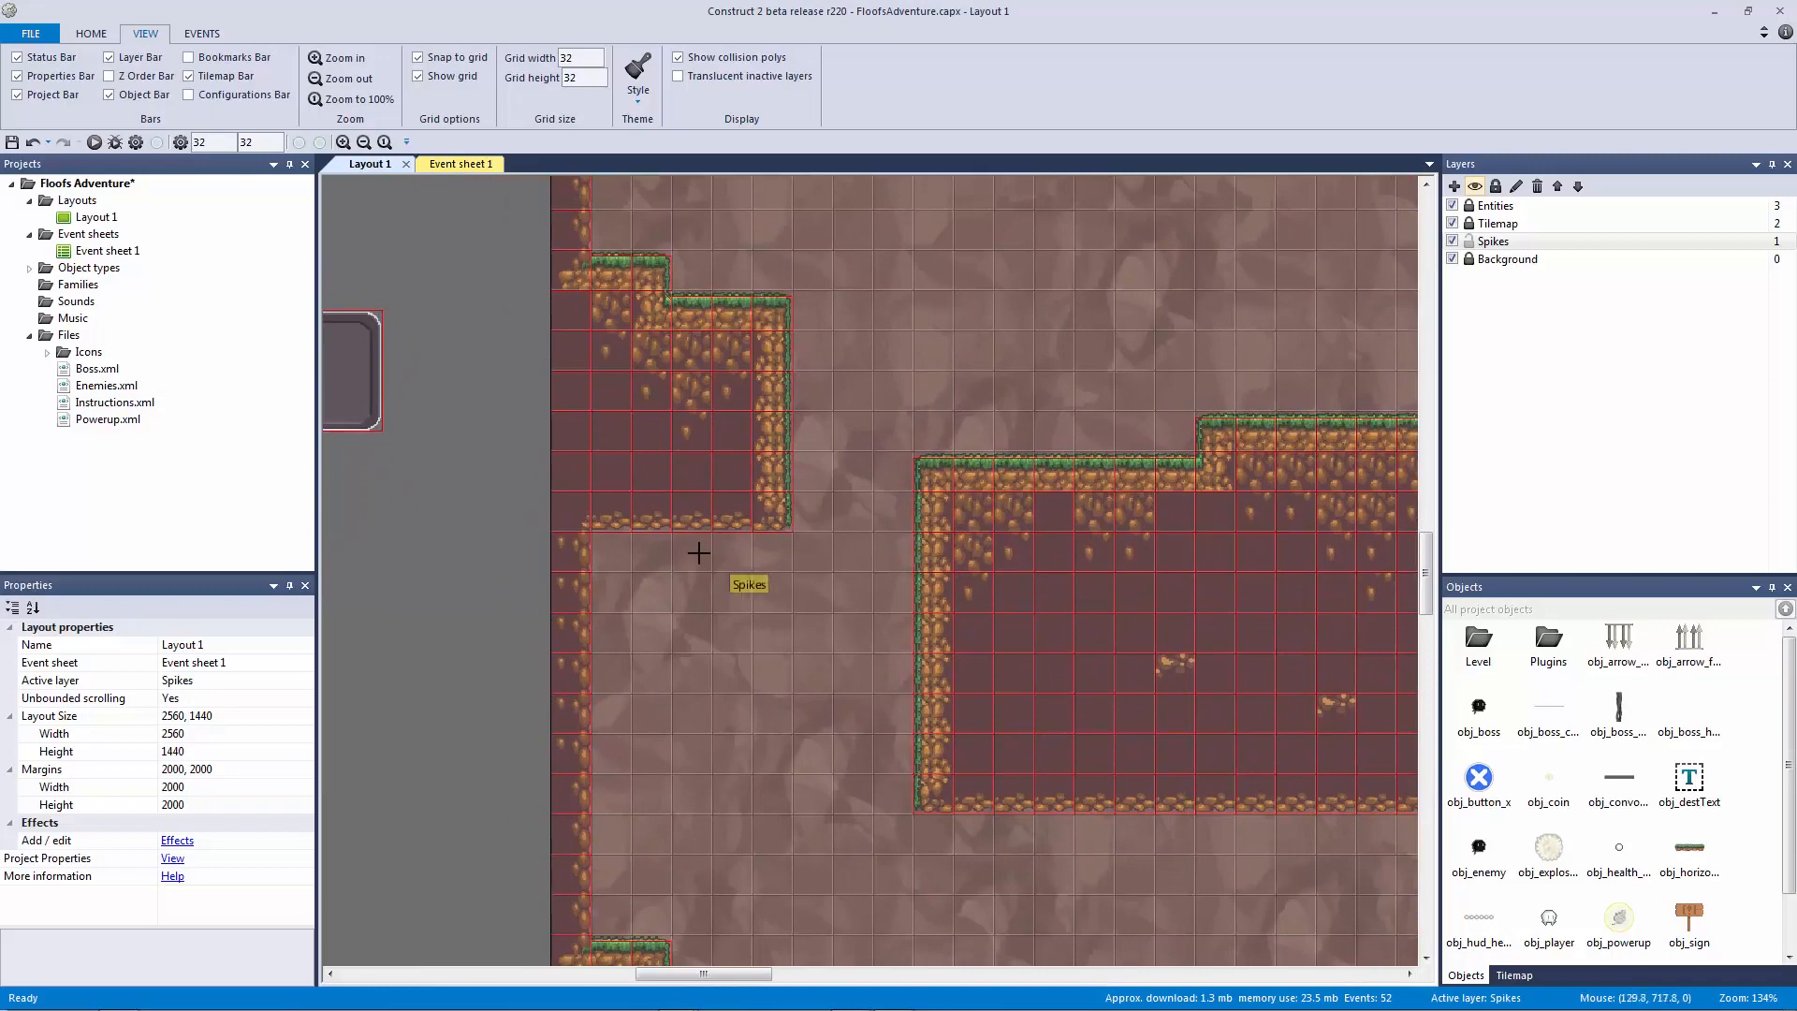
click(711, 571)
drag(711, 578, 655, 543)
key(Left)
key(Left)
key(Left)
key(Left)
key(Left)
key(Left)
key(Left)
key(Left)
key(Left)
key(Left)
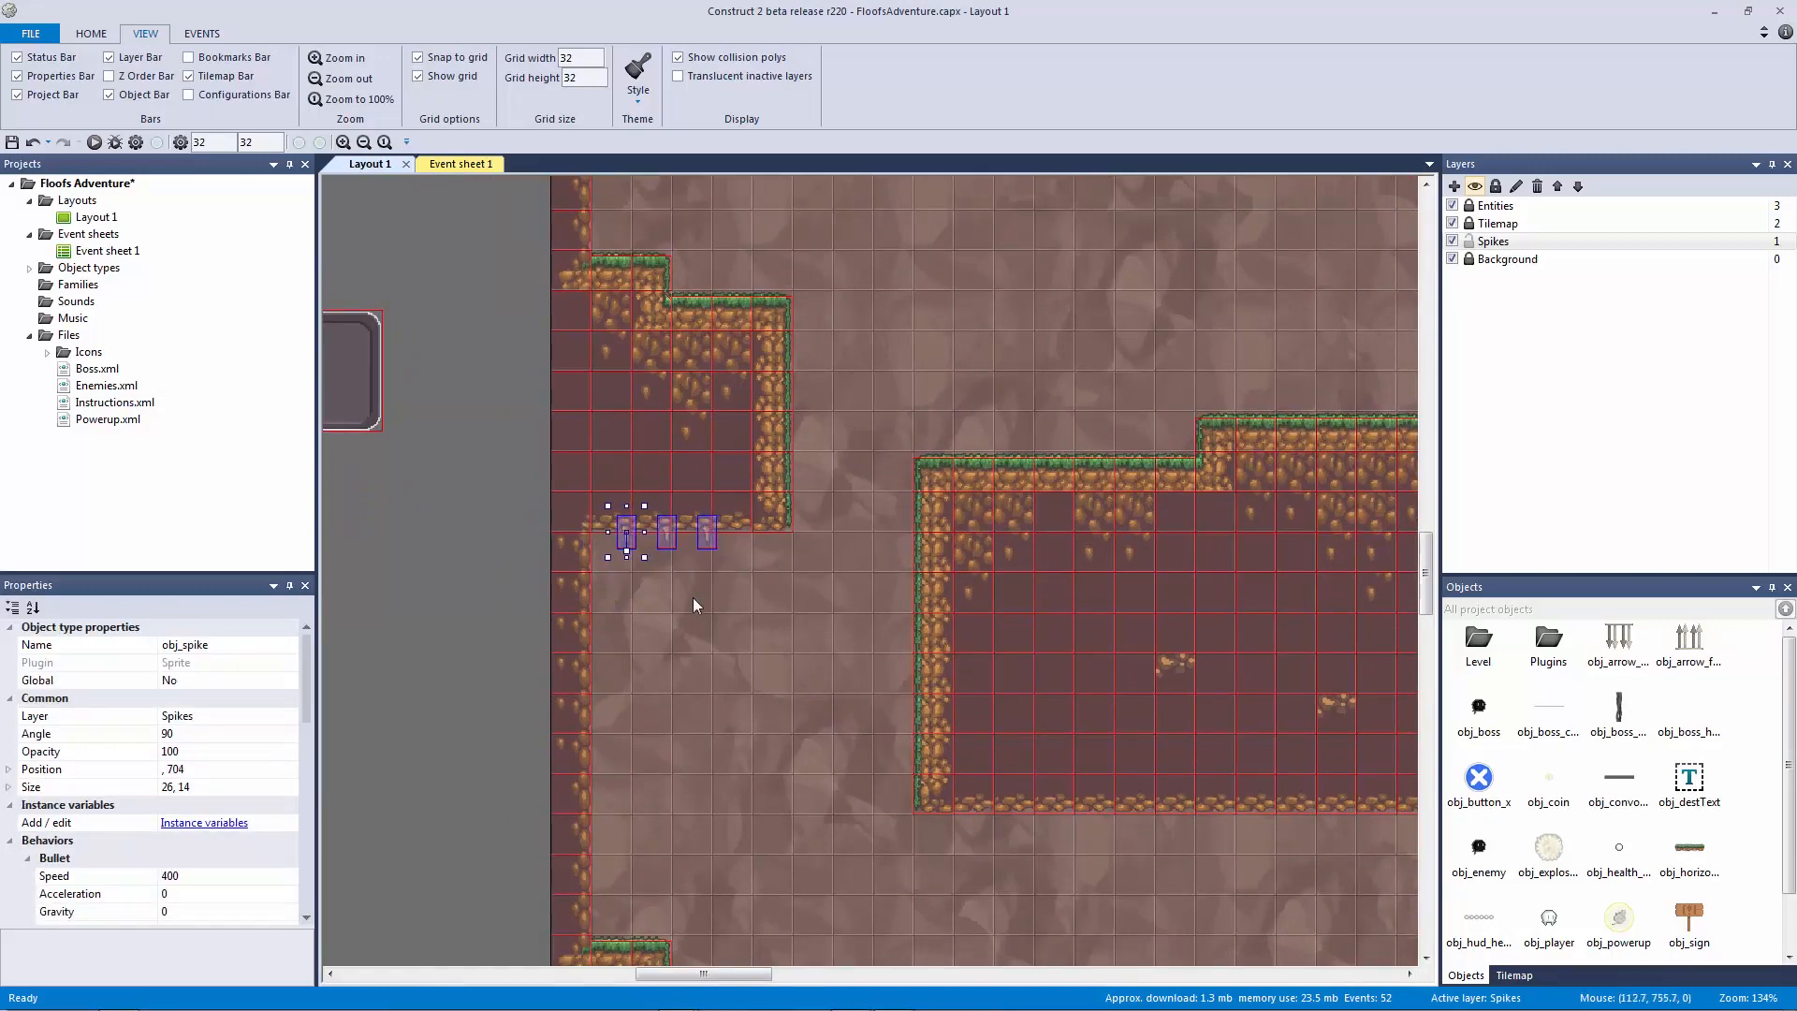
key(Left)
key(Left)
key(Left)
key(Left)
key(Left)
key(Left)
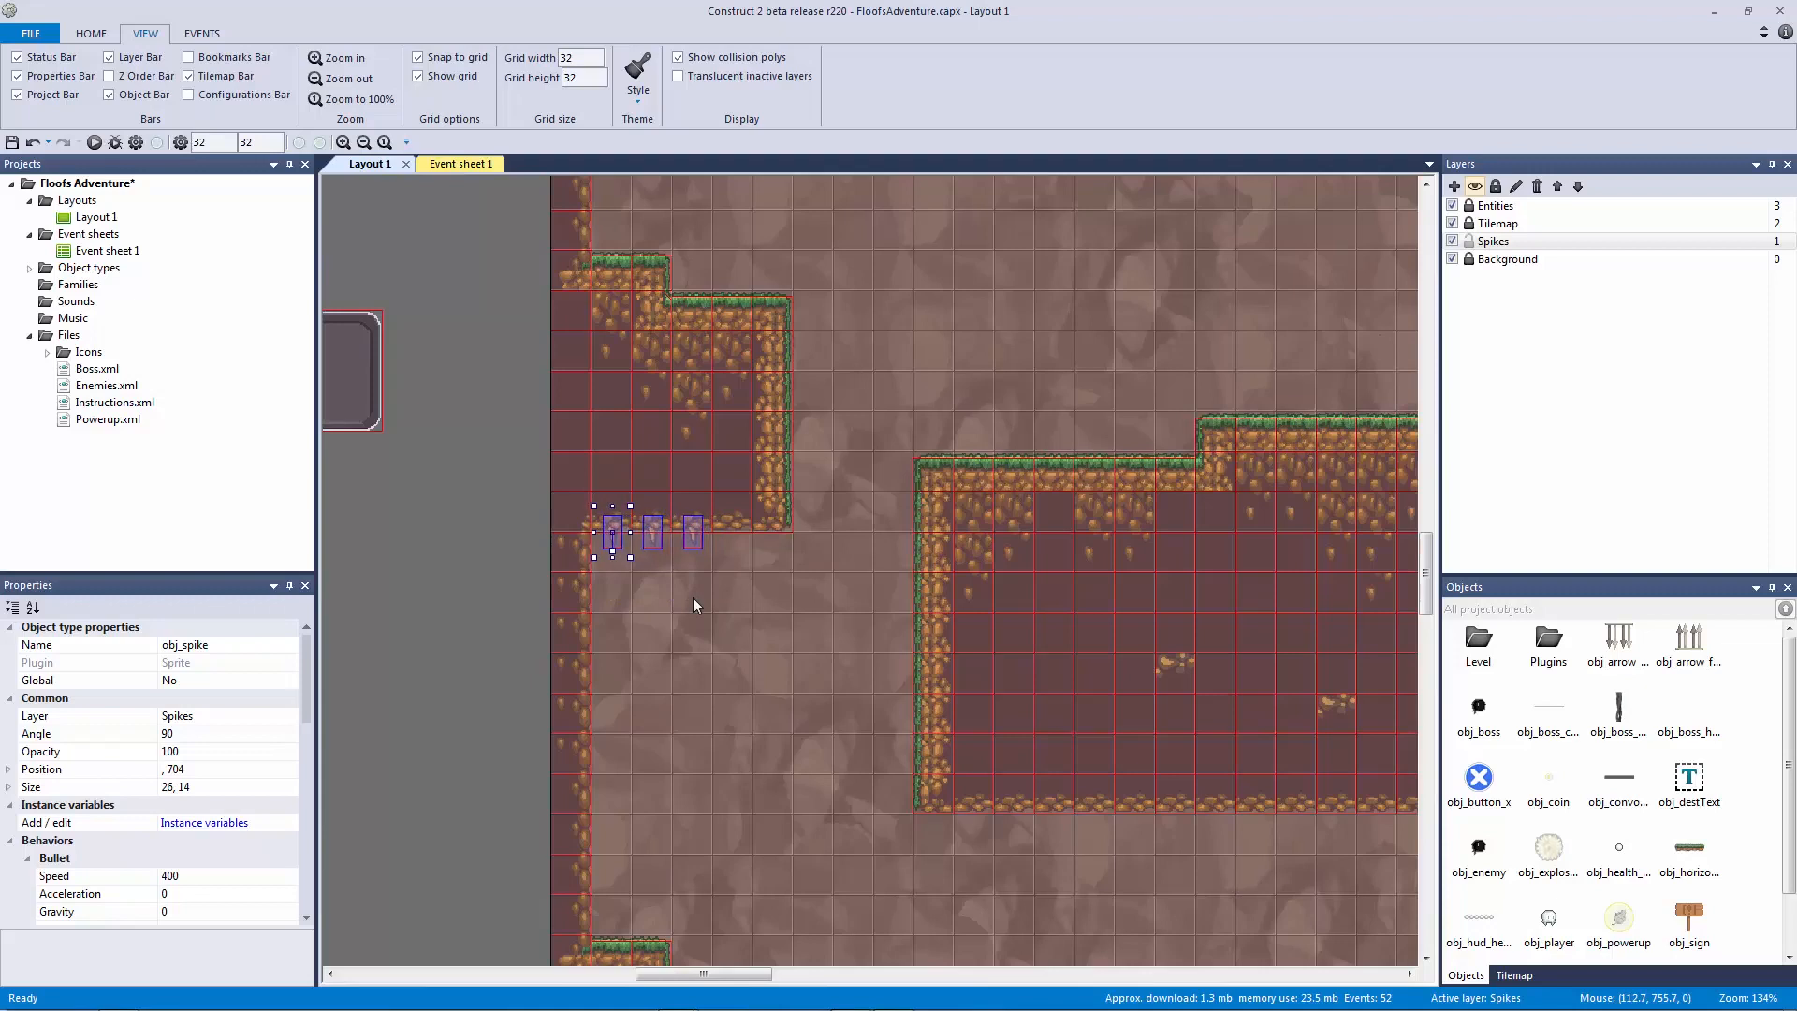
click(745, 654)
Step: Copy the upper platform's spike row under the next platform and delete its two extra spikes
middle_drag(742, 590, 699, 420)
drag(553, 404, 668, 758)
middle_drag(669, 758, 525, 655)
ctrl+scroll(564, 546, down, 5)
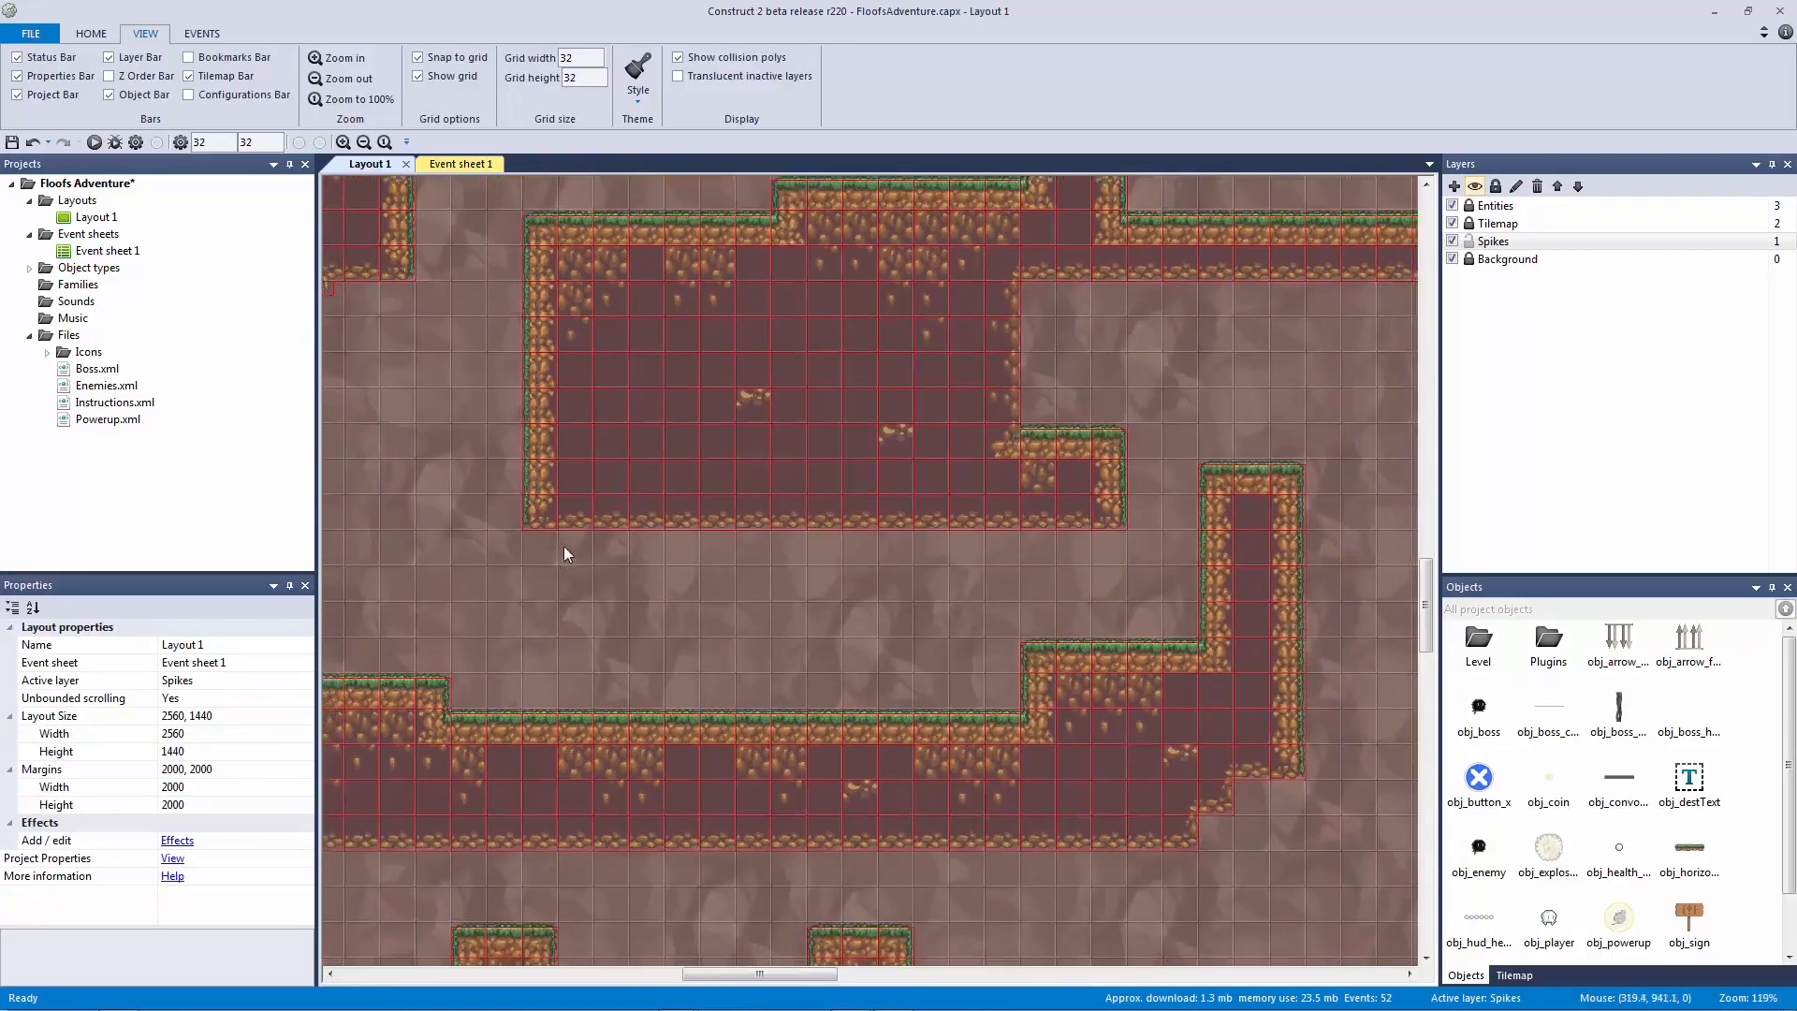
ctrl+scroll(912, 644, up, 3)
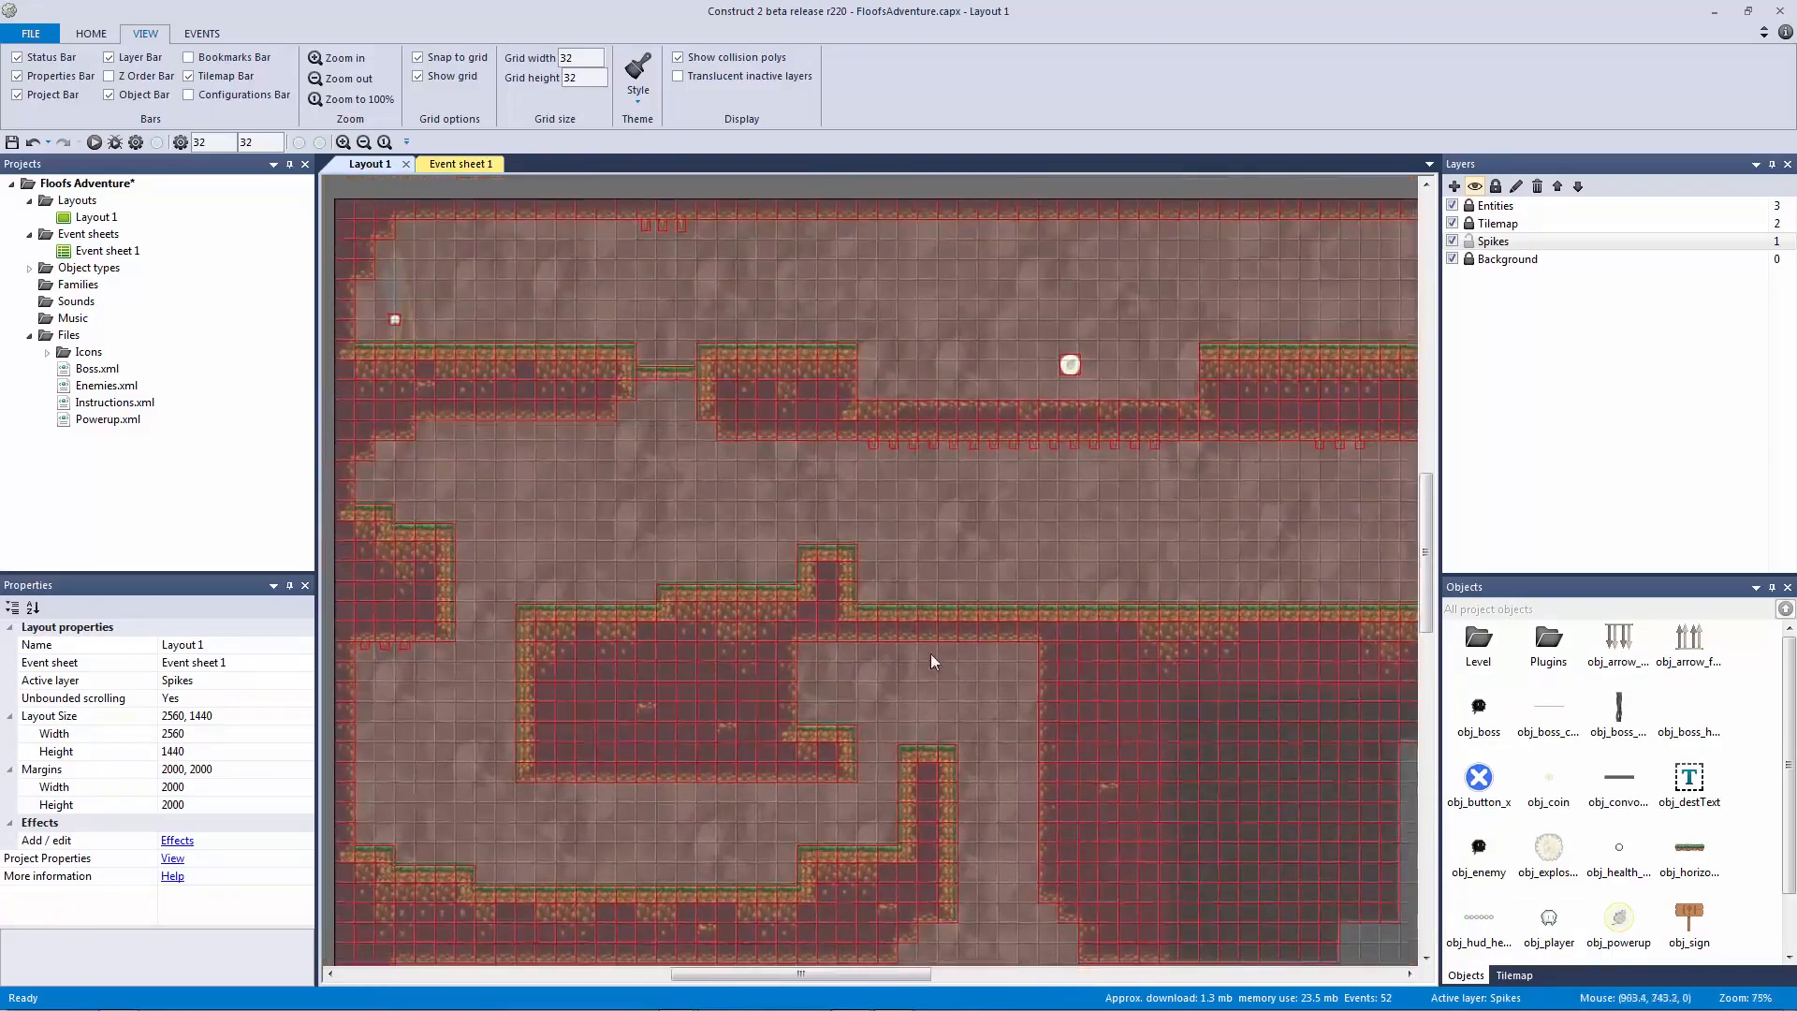
drag(1293, 441, 846, 380)
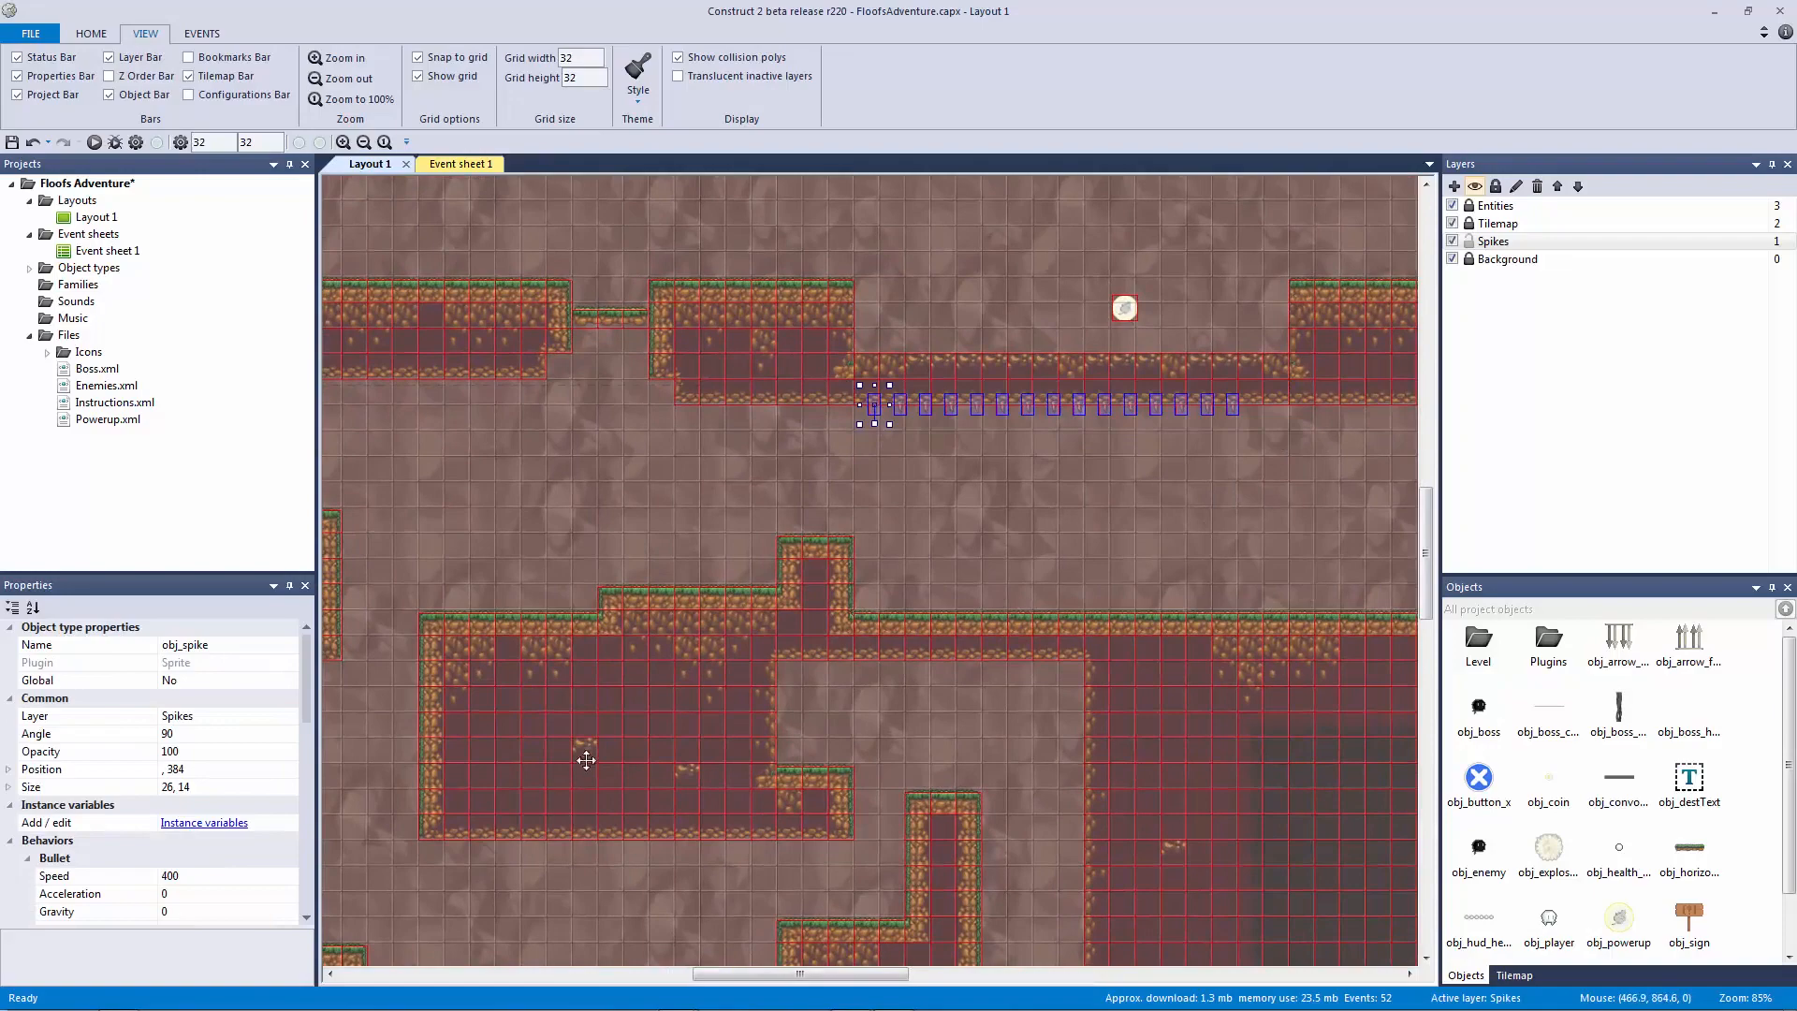
middle_drag(586, 760, 797, 580)
key(ctrl+v)
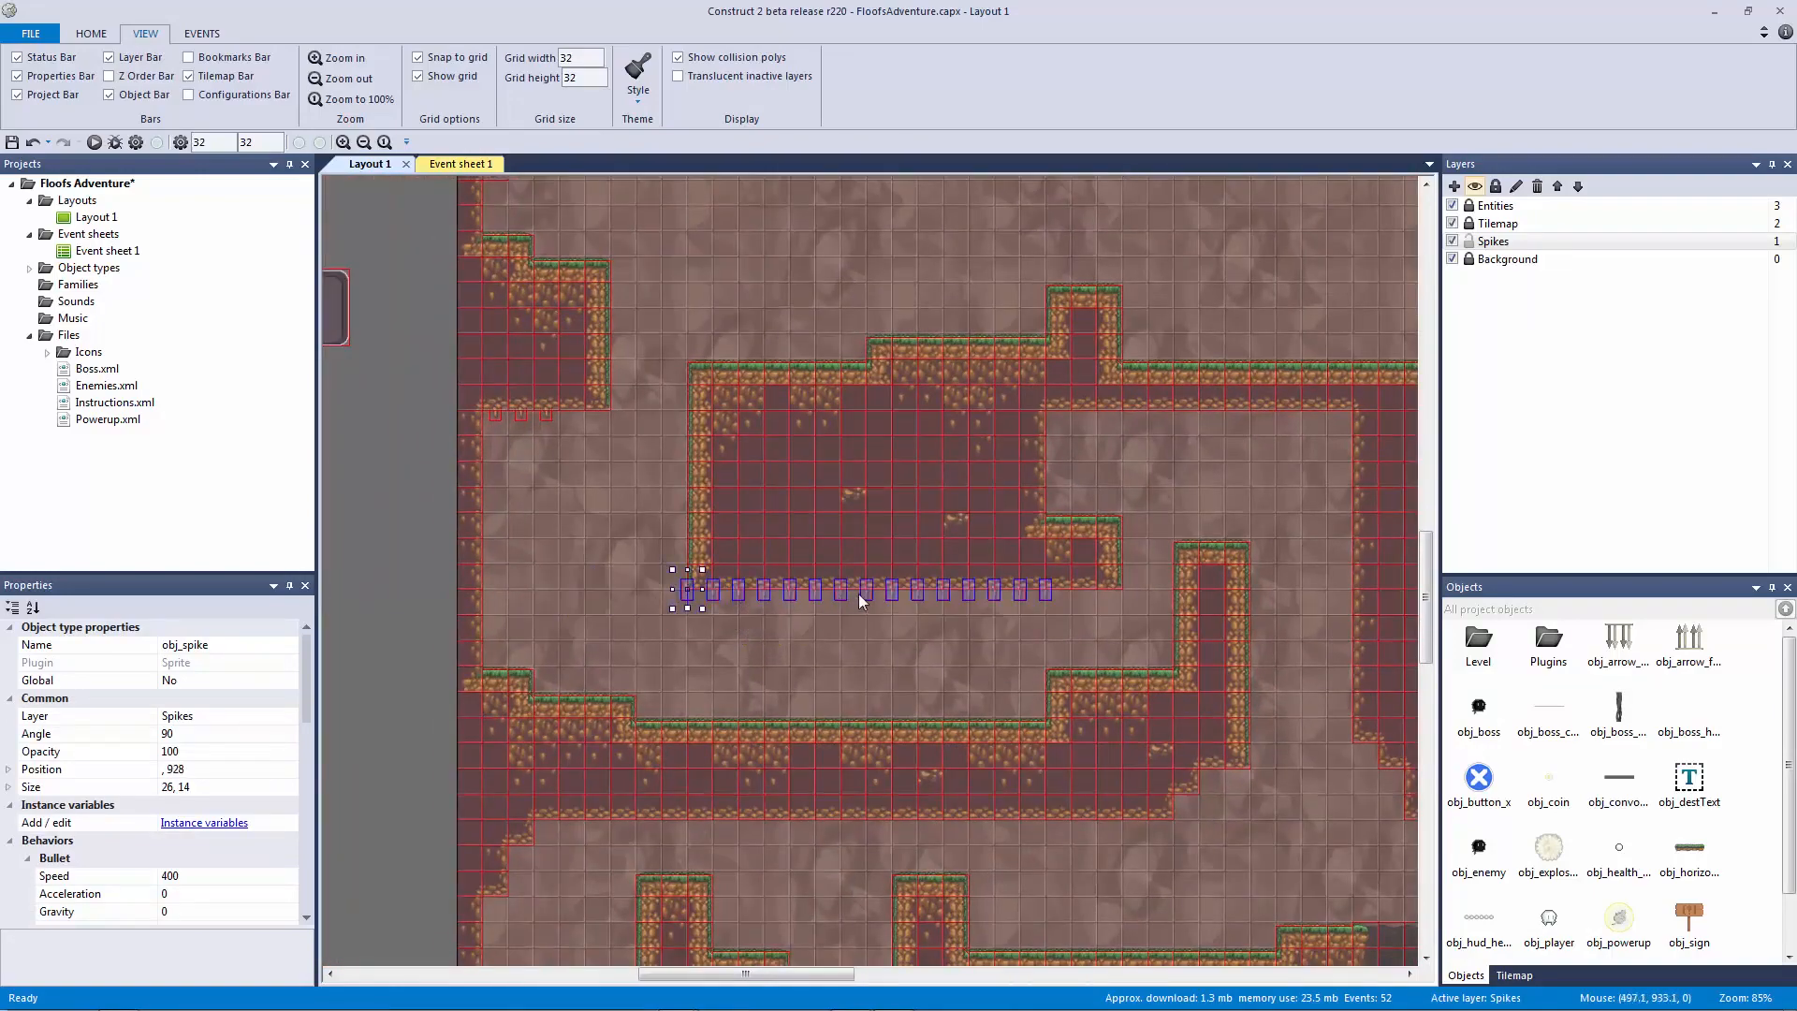
click(891, 598)
drag(1111, 627, 1028, 563)
key(Delete)
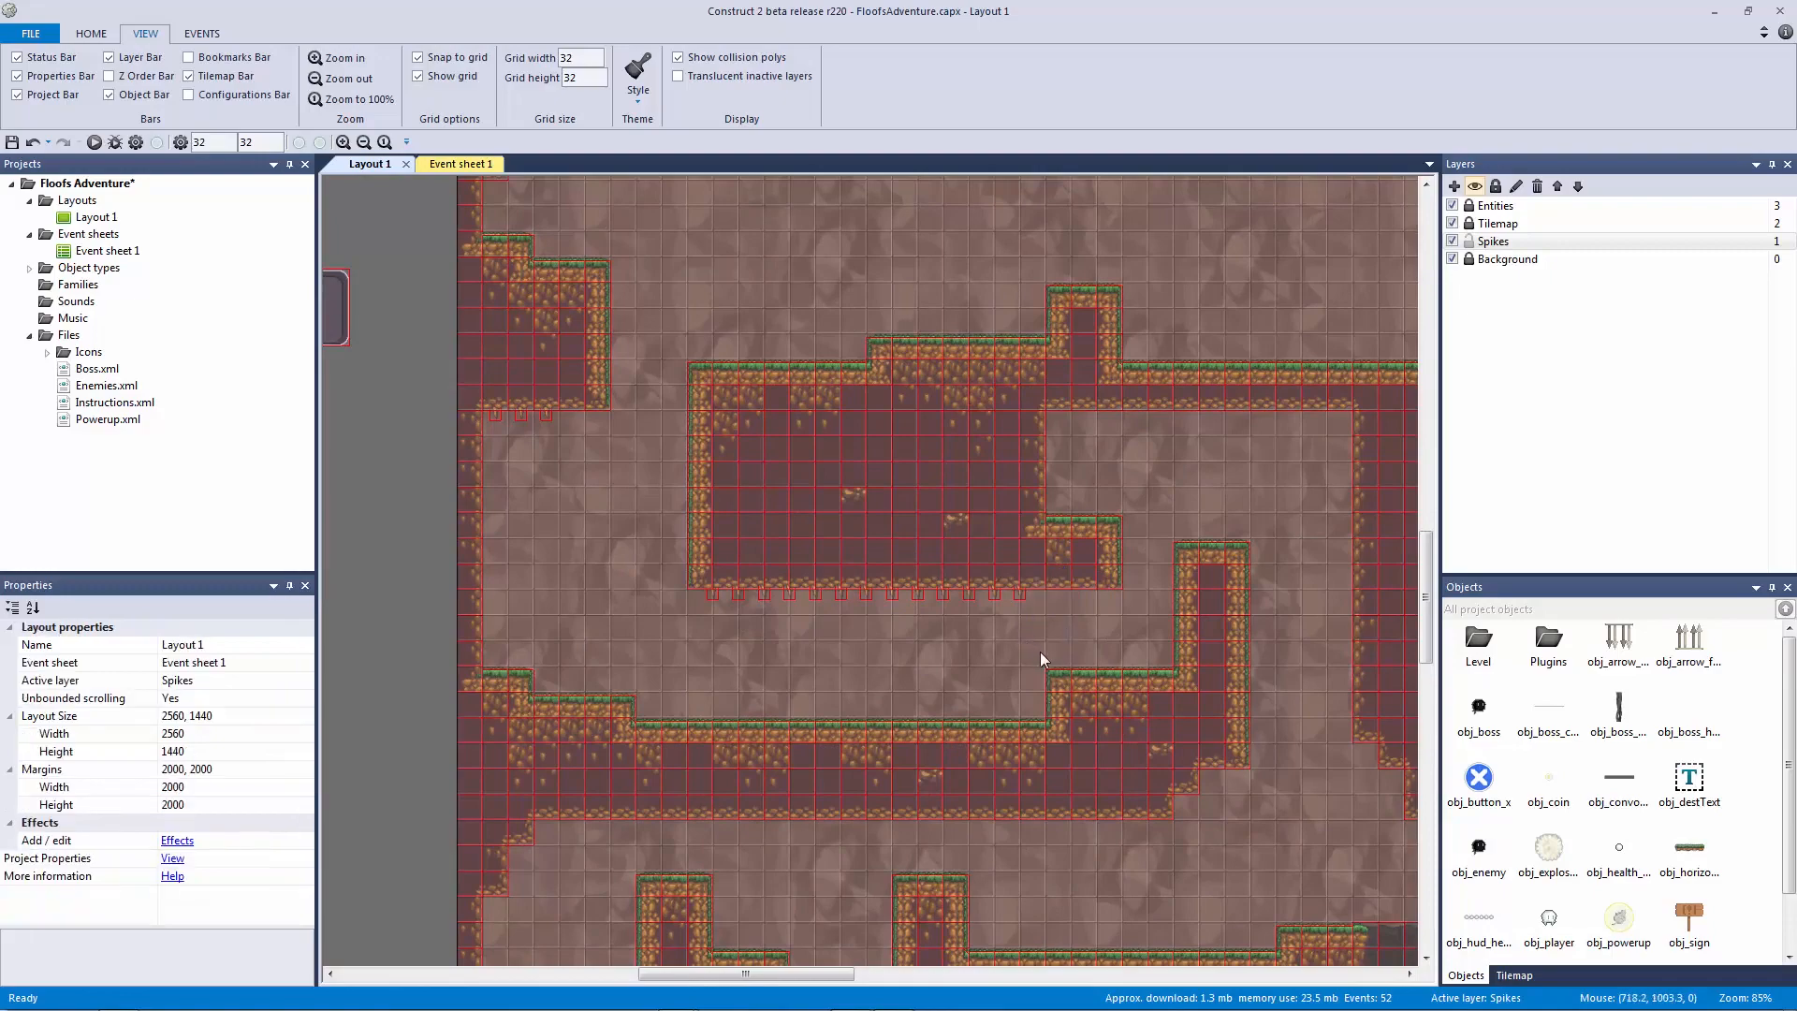
Step: Select groups of ceiling spikes to choose which ones to copy
ctrl+scroll(1041, 652, up, 3)
drag(553, 553, 1127, 840)
click(593, 603)
drag(595, 570, 1091, 812)
middle_drag(1147, 667, 717, 606)
drag(716, 571, 566, 511)
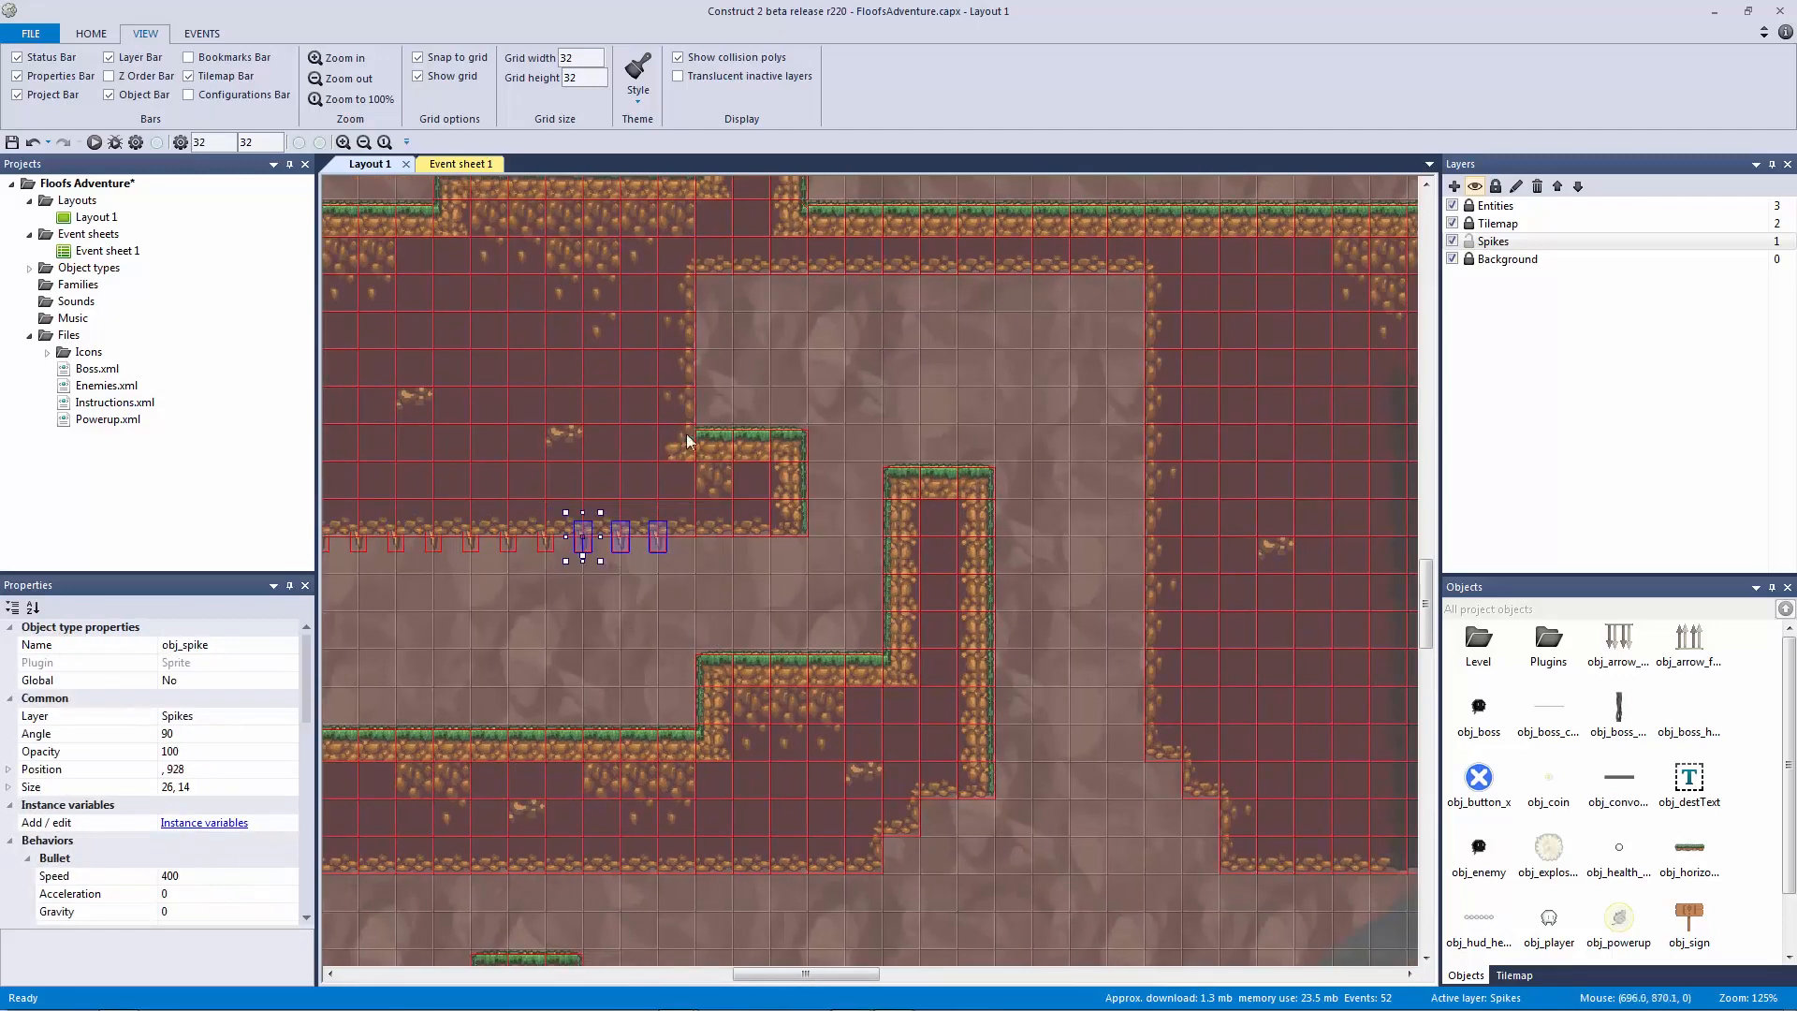
click(725, 286)
Step: Place three spikes under the upper ceiling, nudge them two pixels left, then reselect them
click(721, 290)
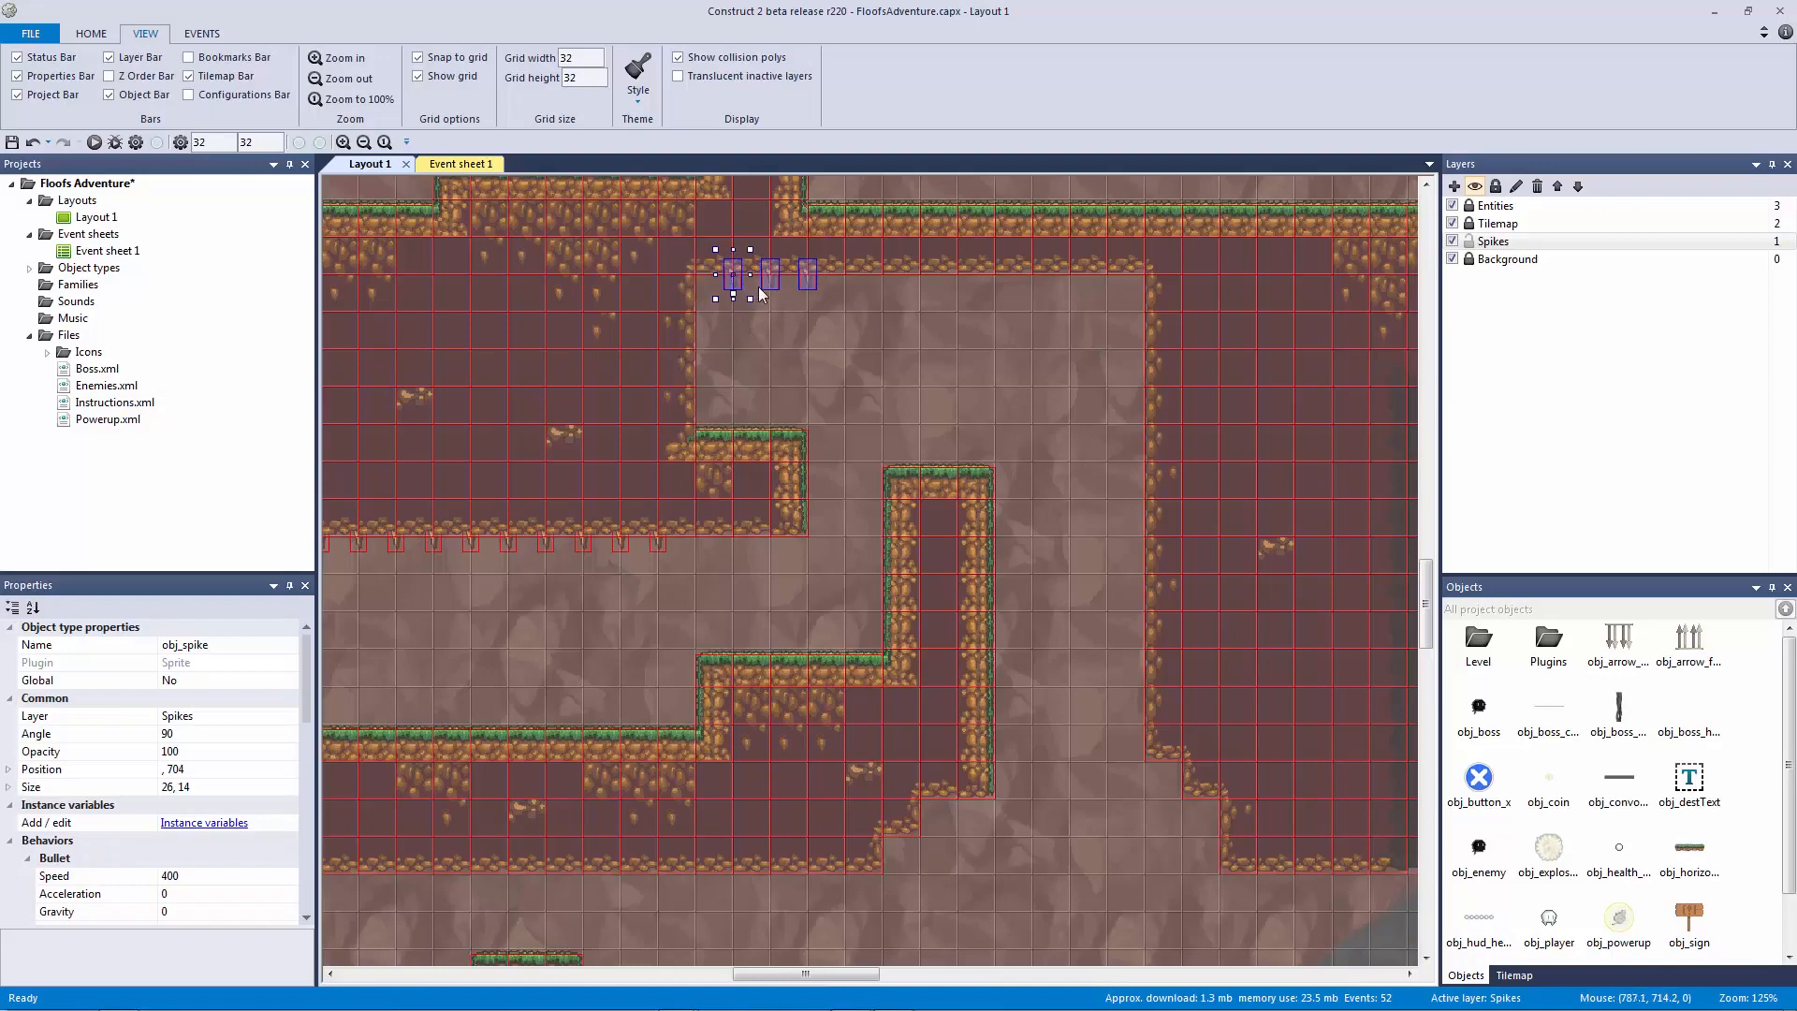
ctrl+scroll(809, 324, up, 6)
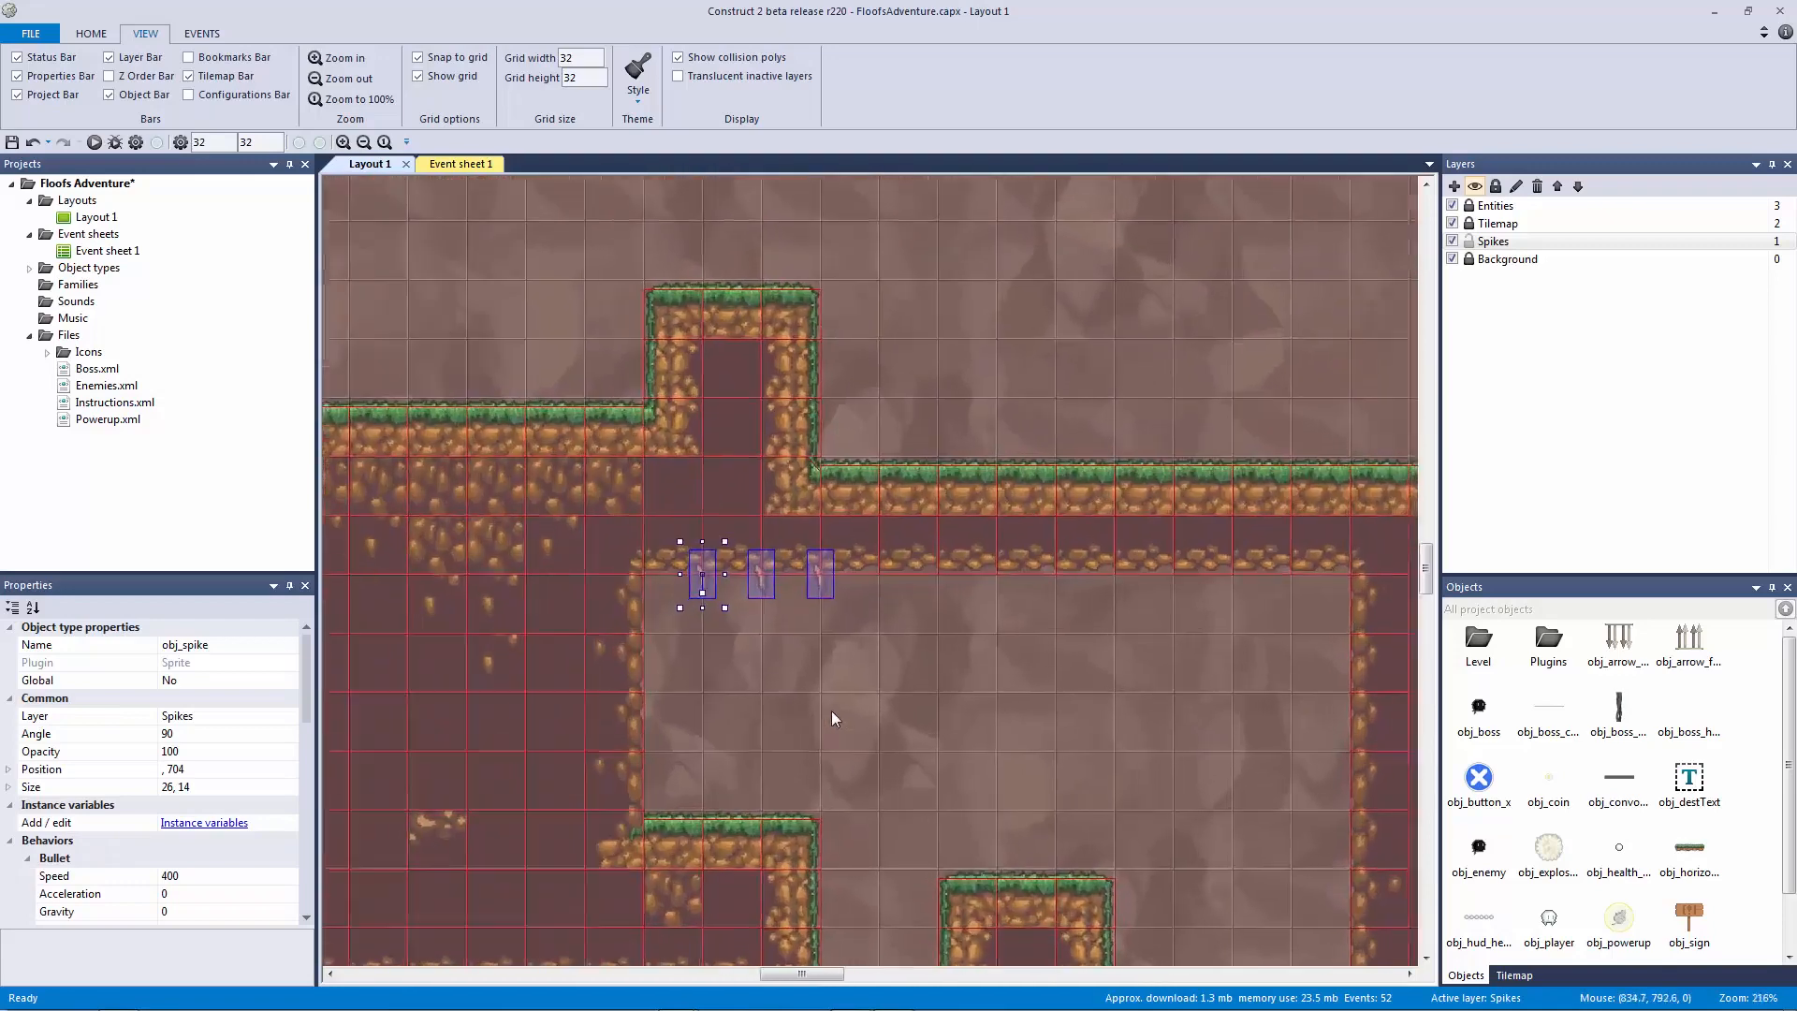
key(Left)
key(Left)
key(Left)
key(Left)
key(Left)
key(Left)
key(Left)
key(Left)
key(Left)
key(Left)
key(Left)
key(Left)
key(Left)
key(Left)
key(Left)
key(Left)
key(Left)
key(Left)
key(Left)
key(Left)
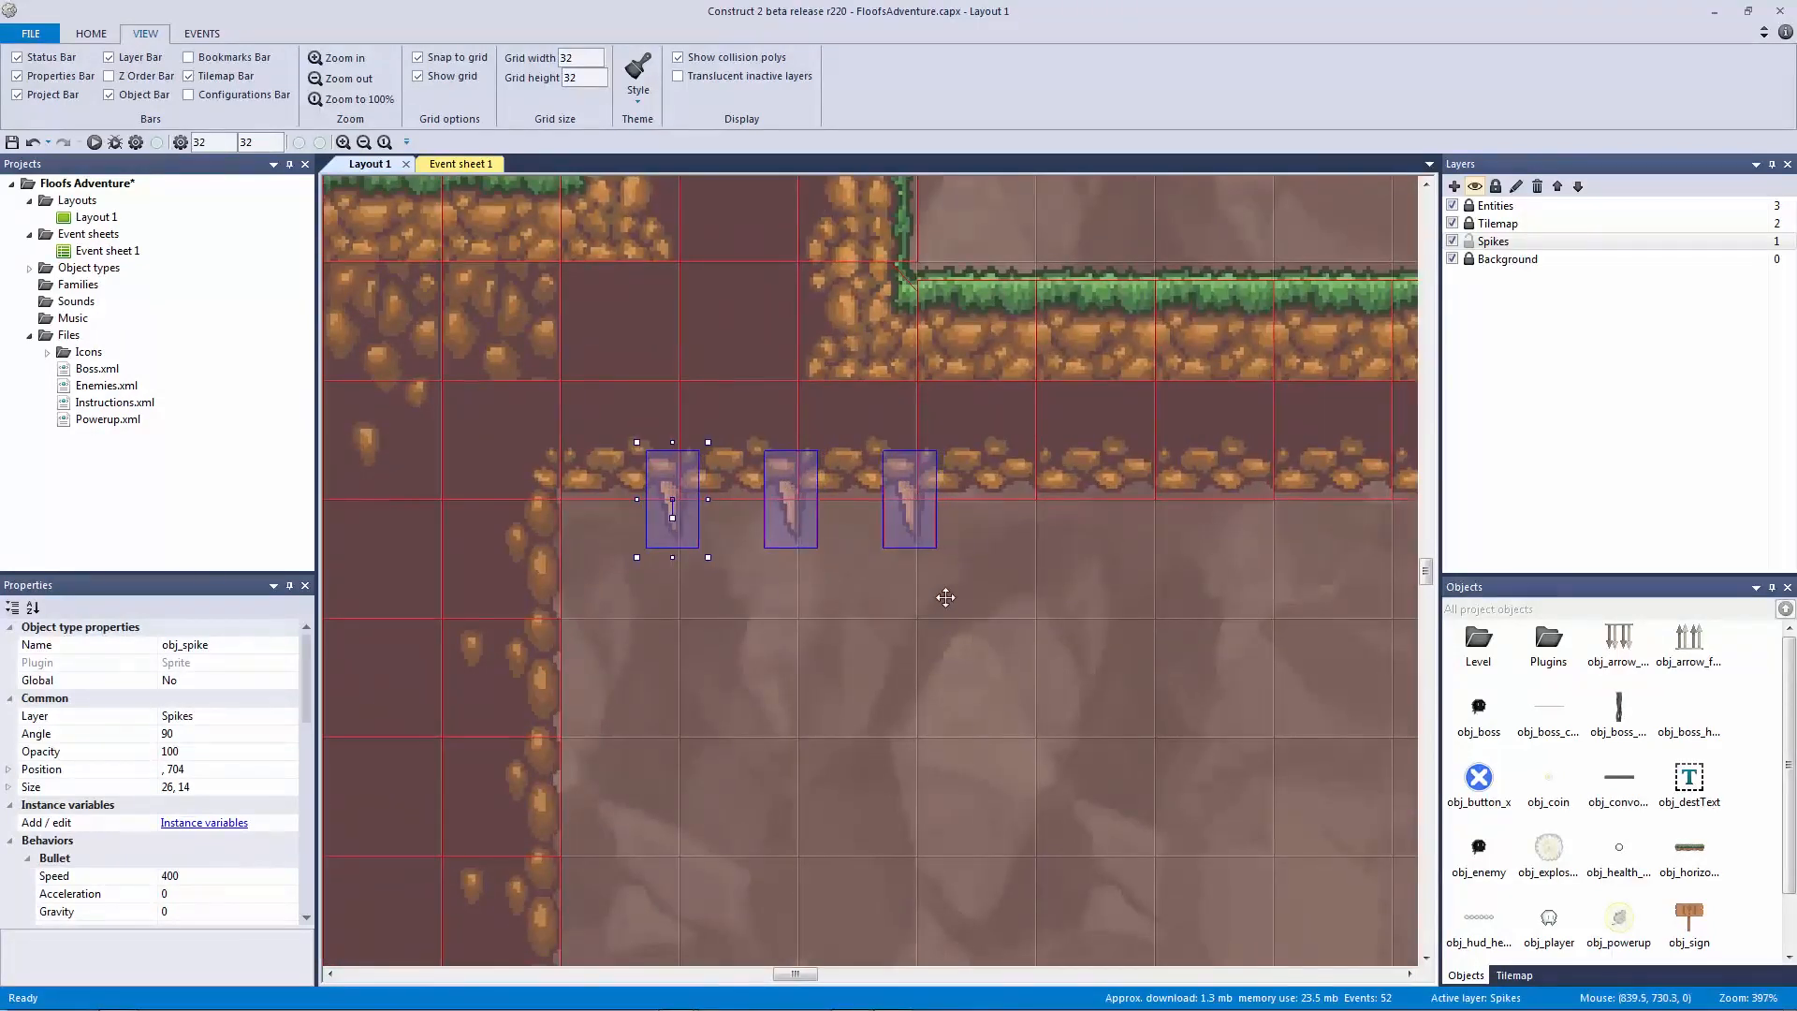
key(Left)
key(Left)
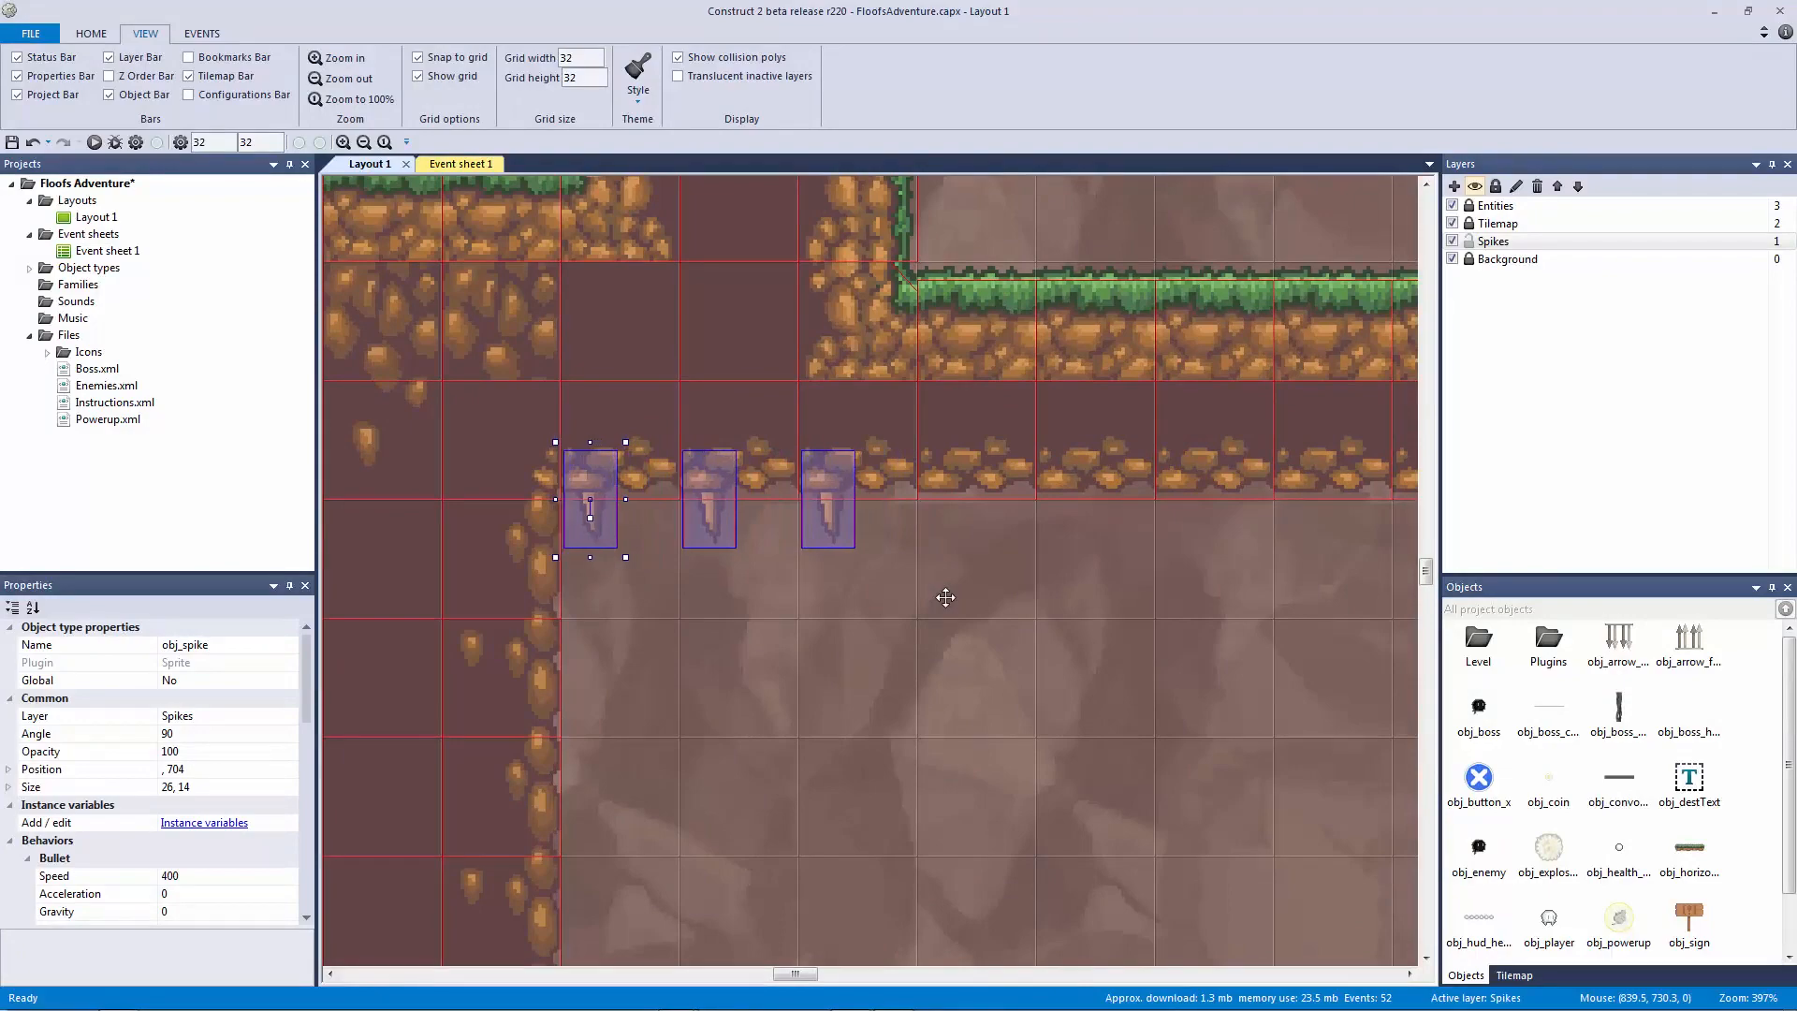
click(945, 597)
ctrl+scroll(953, 604, down, 5)
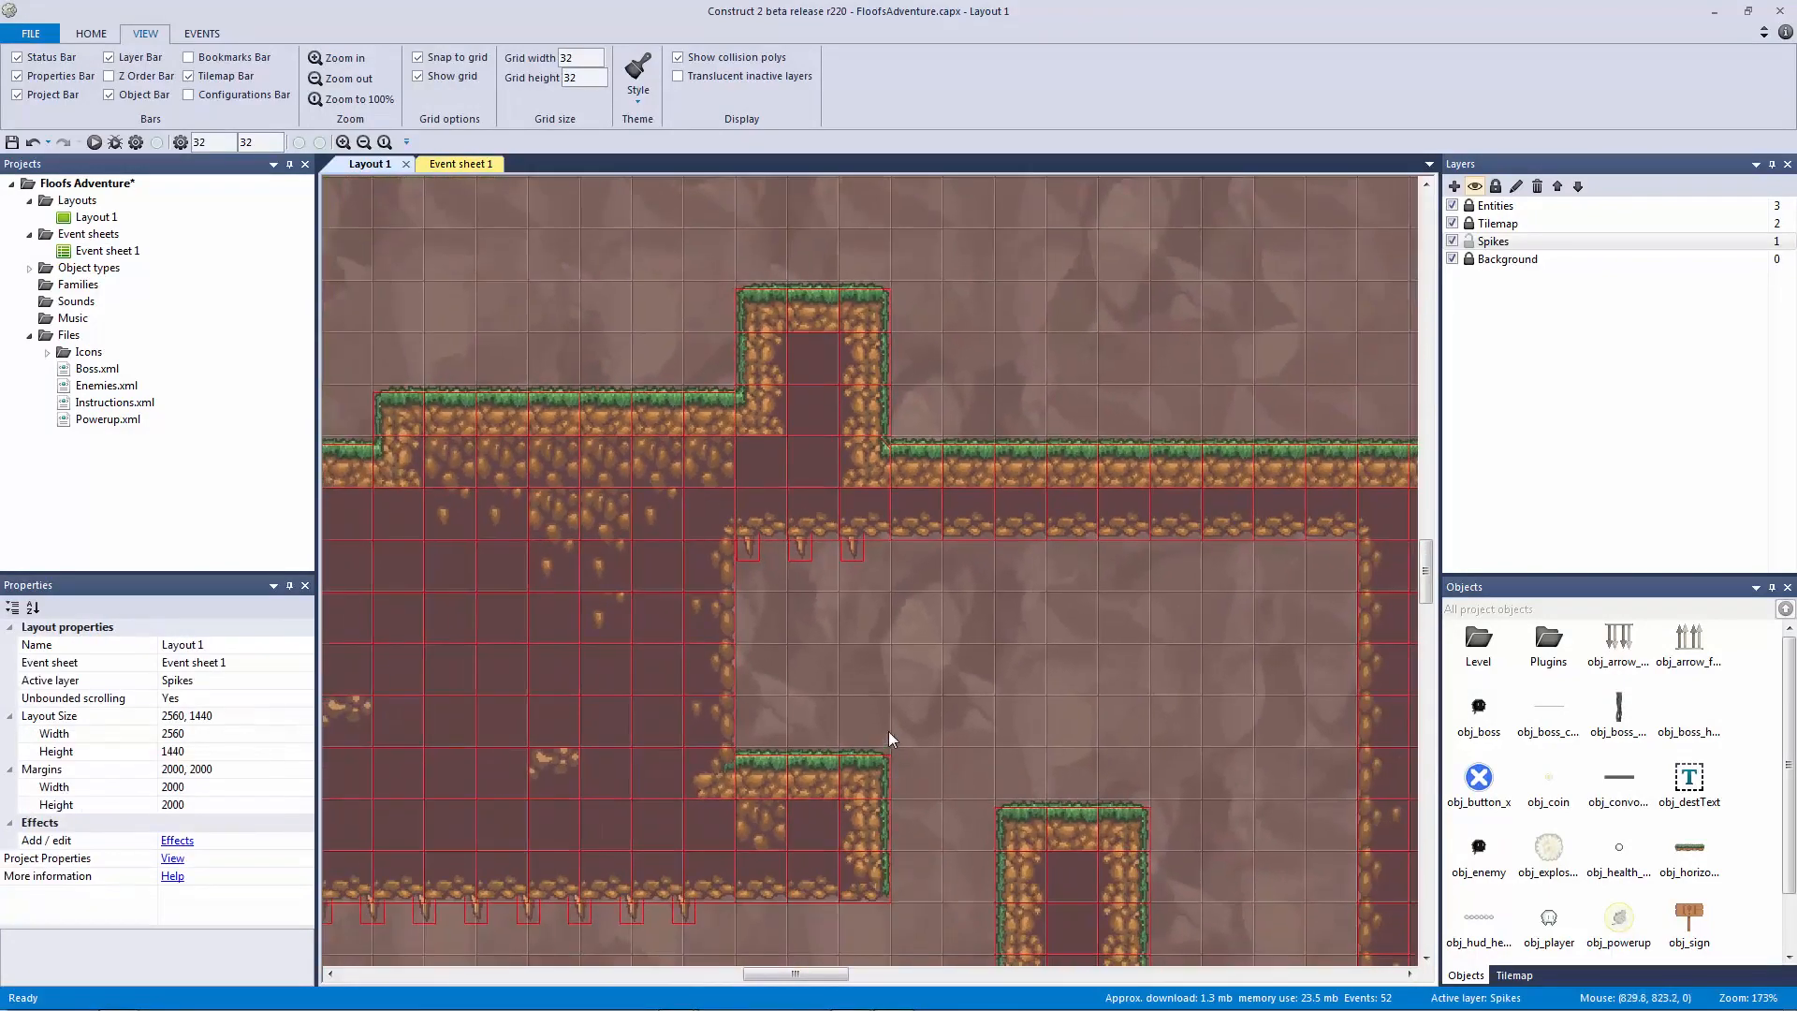
middle_drag(847, 686, 833, 681)
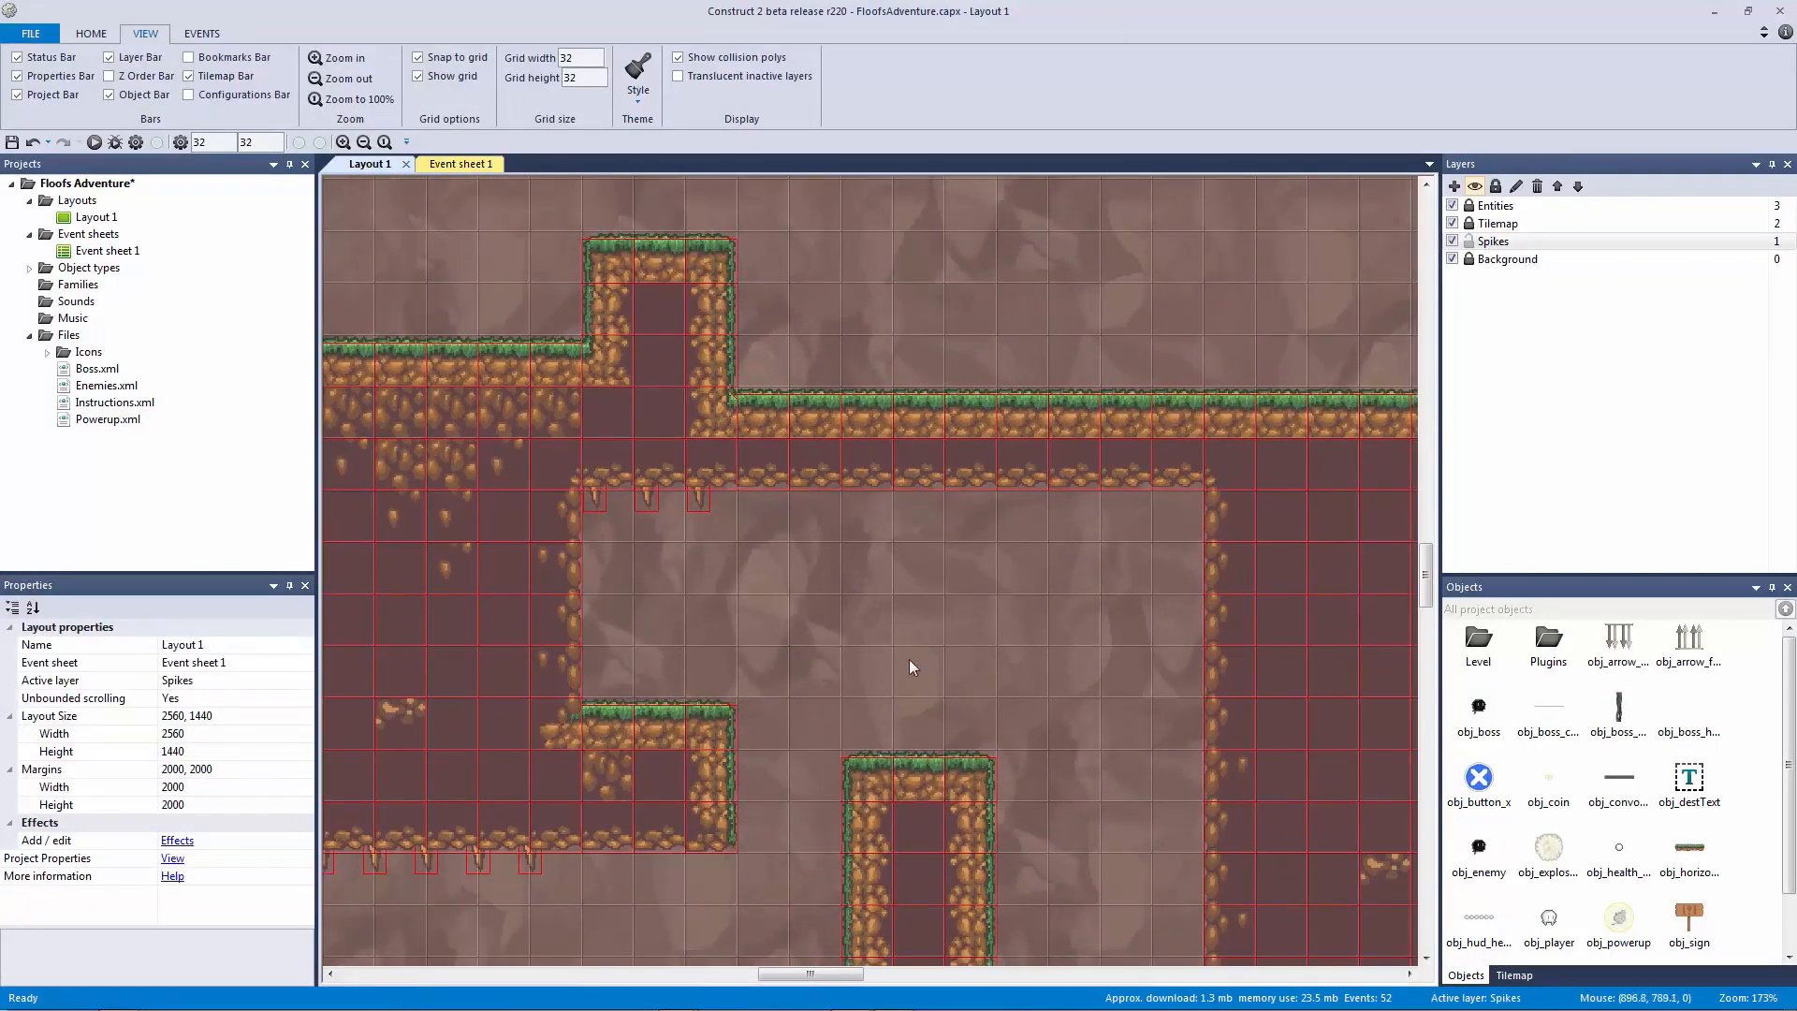
ctrl+scroll(857, 619, down, 2)
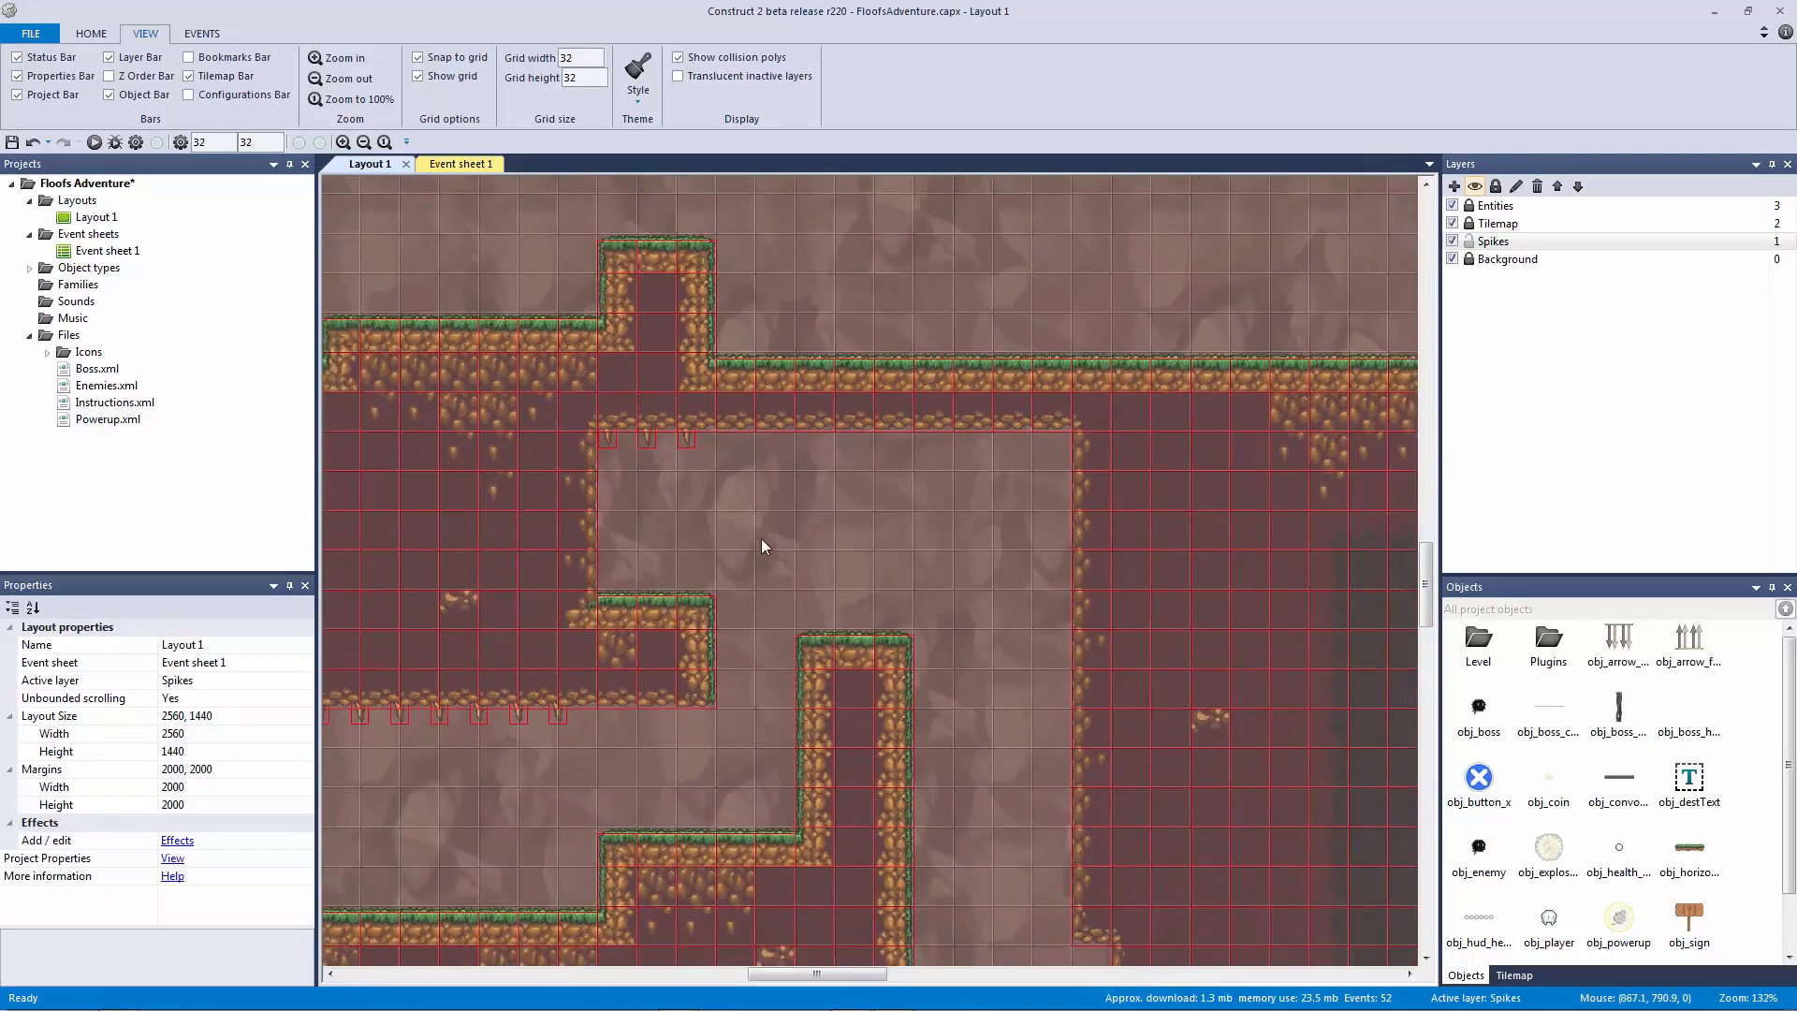
drag(779, 502, 544, 412)
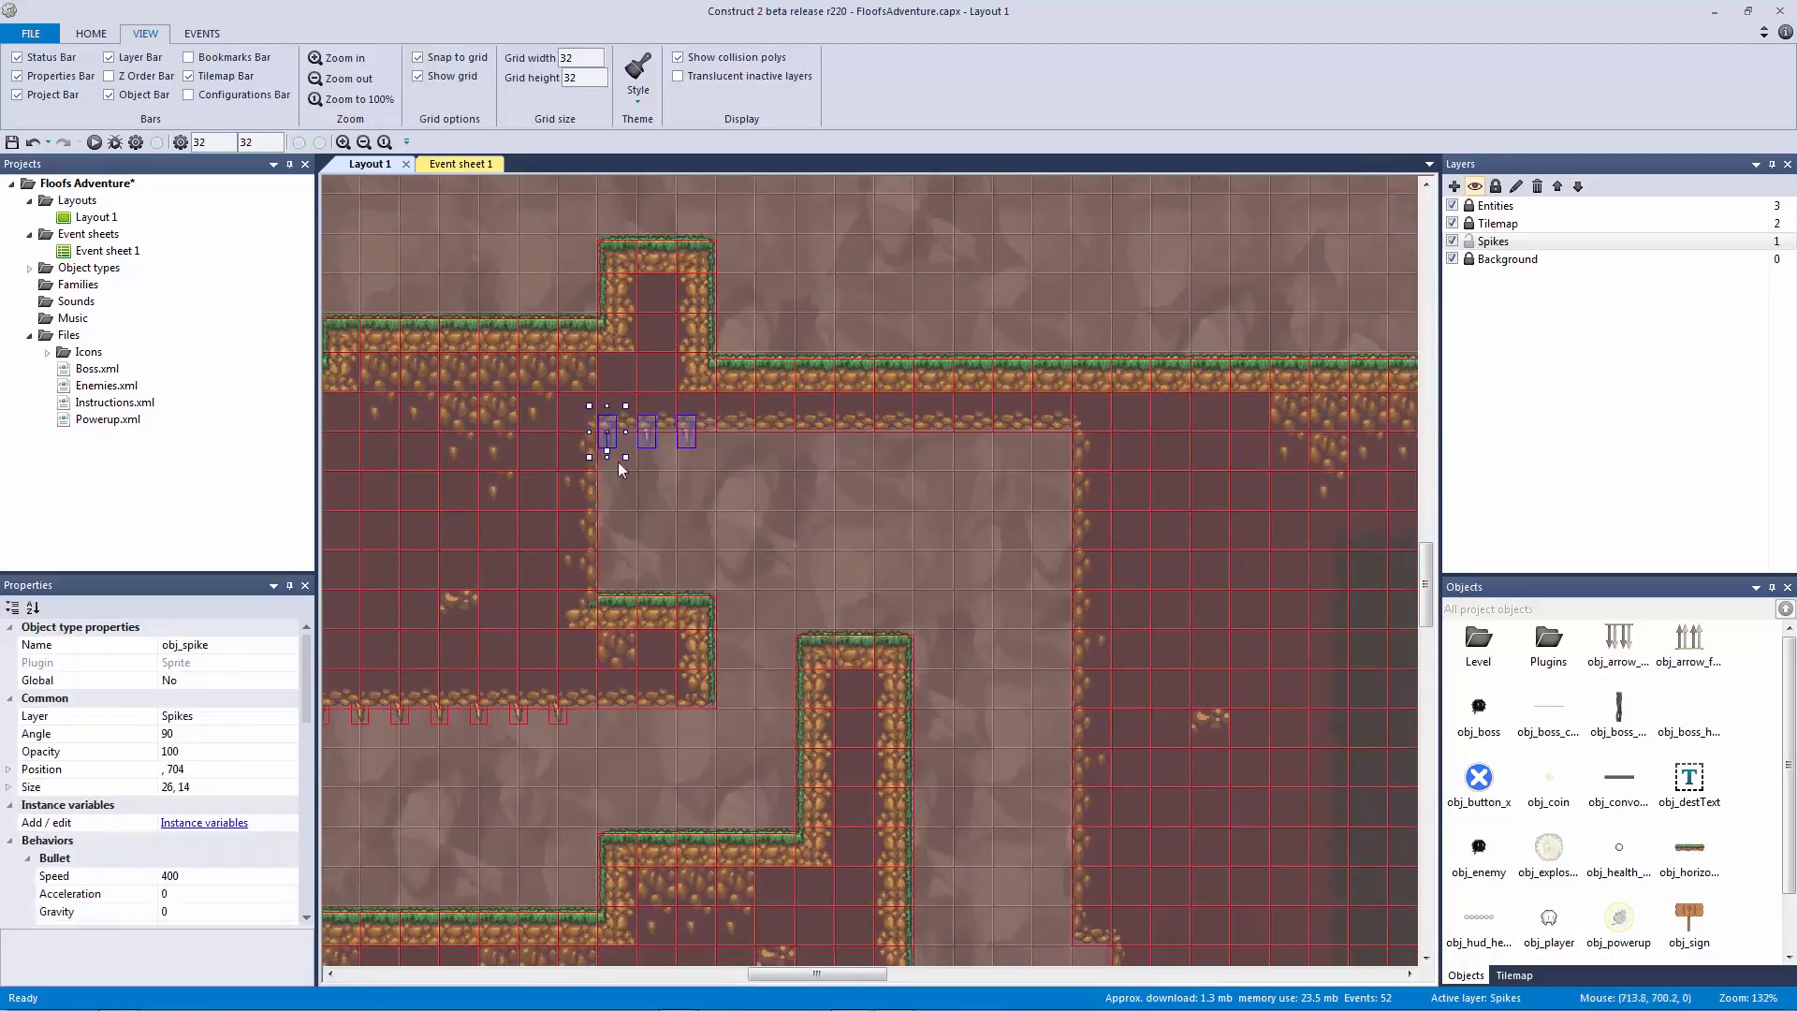
middle_drag(682, 717, 890, 577)
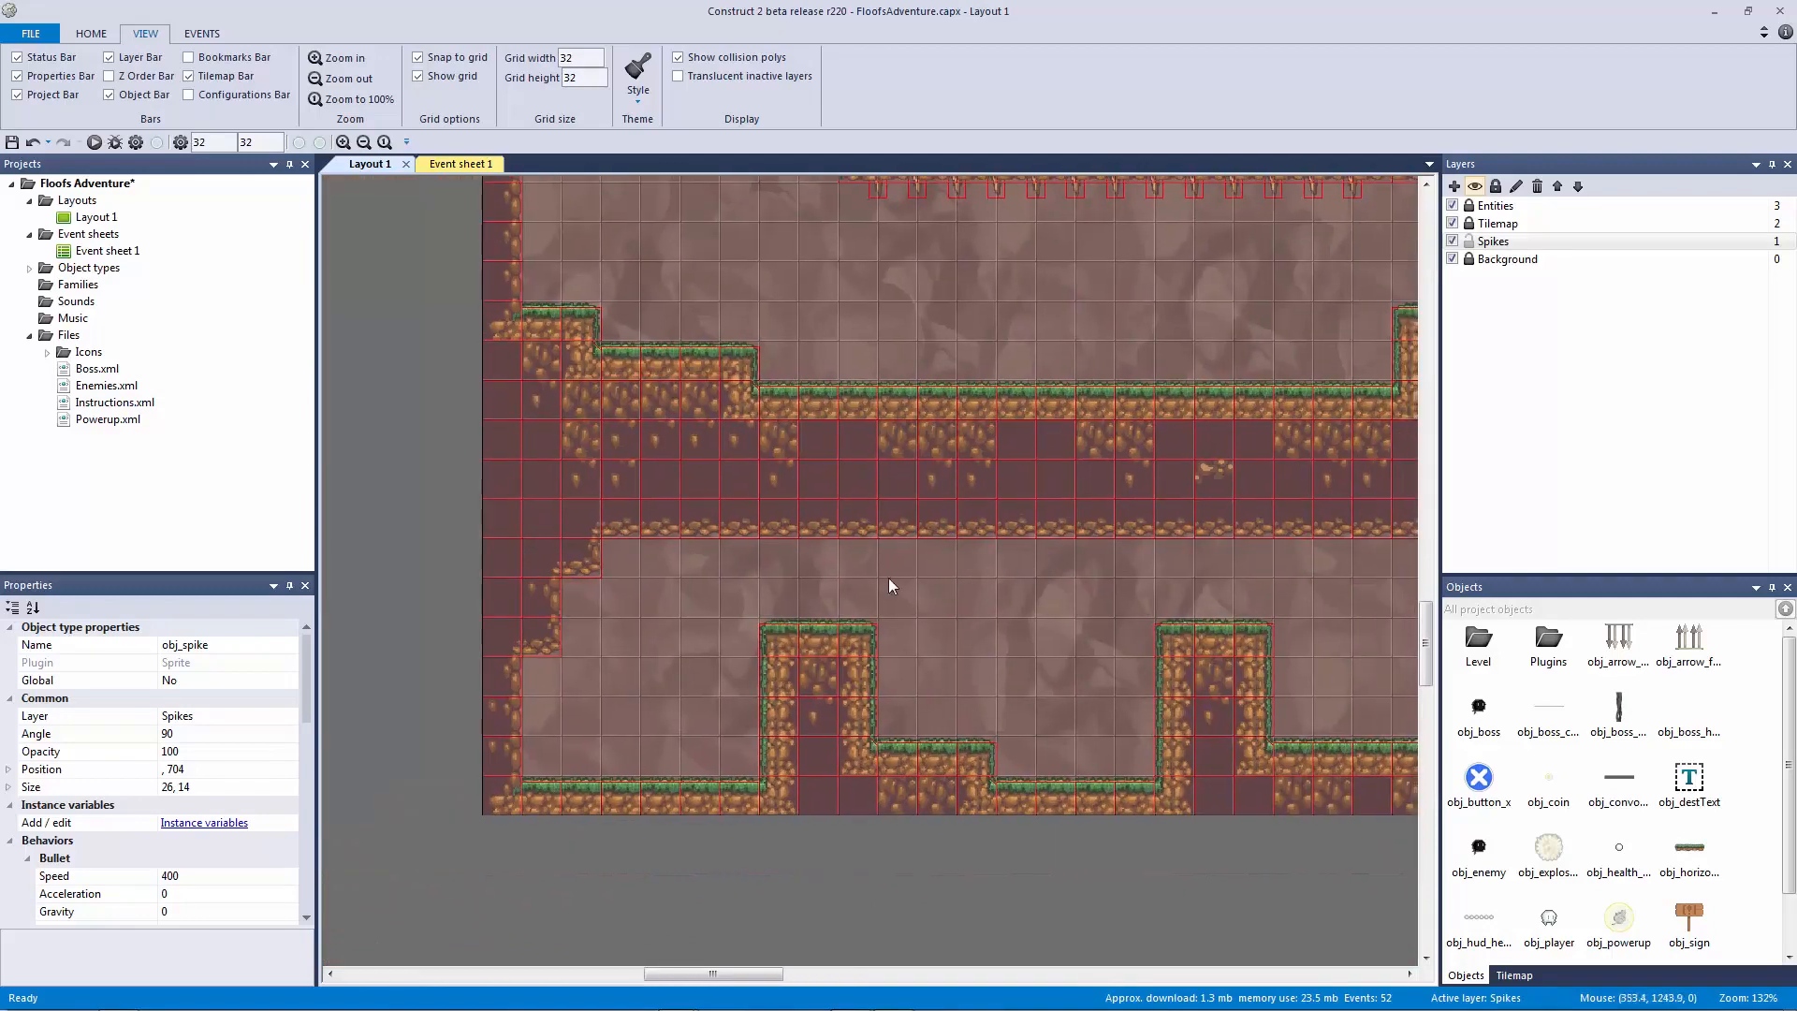
Step: Paste two more sets of three spikes, one under the lower ledge
key(ctrl+v)
click(678, 555)
key(ctrl+v)
click(1081, 551)
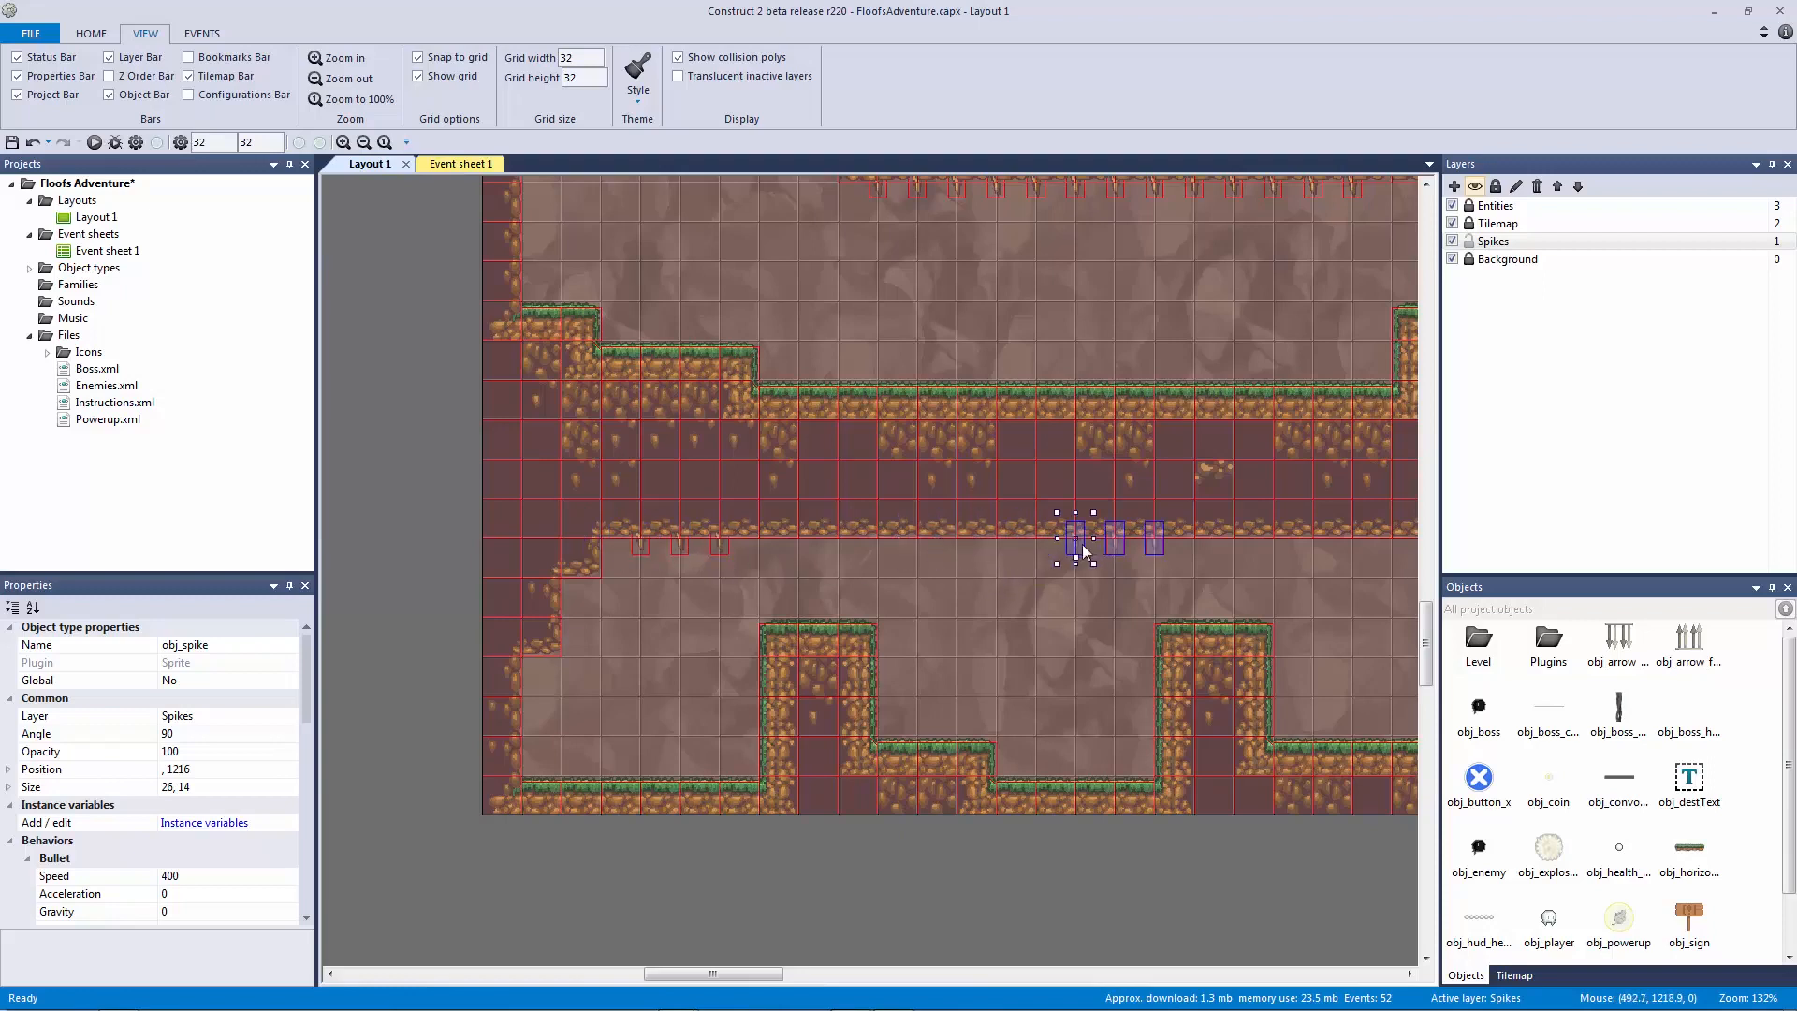
click(1044, 612)
middle_drag(679, 715, 866, 563)
ctrl+scroll(781, 547, down, 4)
Step: Copy the spike row near the bottom and place it under the lower-right ledge
drag(760, 431, 419, 363)
key(ctrl+v)
middle_drag(1269, 614, 974, 596)
click(854, 589)
drag(806, 584, 846, 587)
click(957, 653)
drag(1075, 564, 1068, 550)
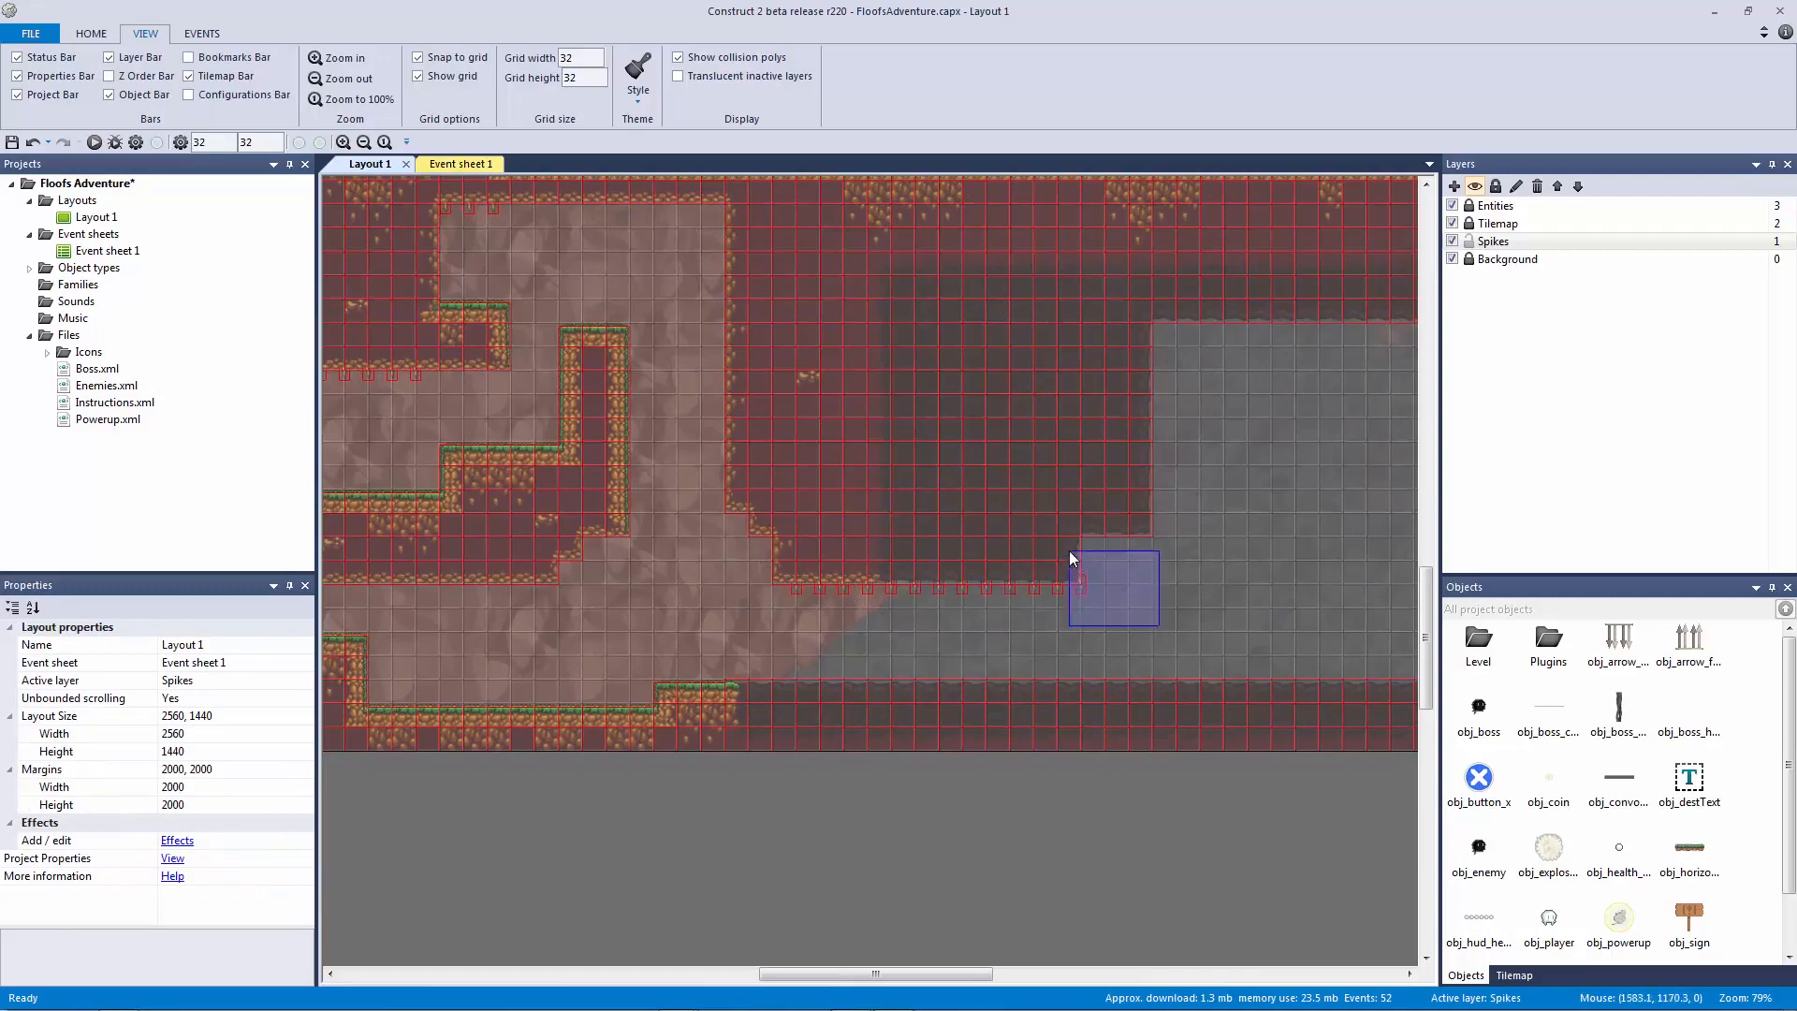
Step: Zoom and pan out to view the upper-left ledges and the whole cave level
ctrl+scroll(1061, 620, down, 2)
drag(1036, 510, 1098, 695)
middle_drag(789, 487, 947, 670)
ctrl+scroll(806, 543, up, 3)
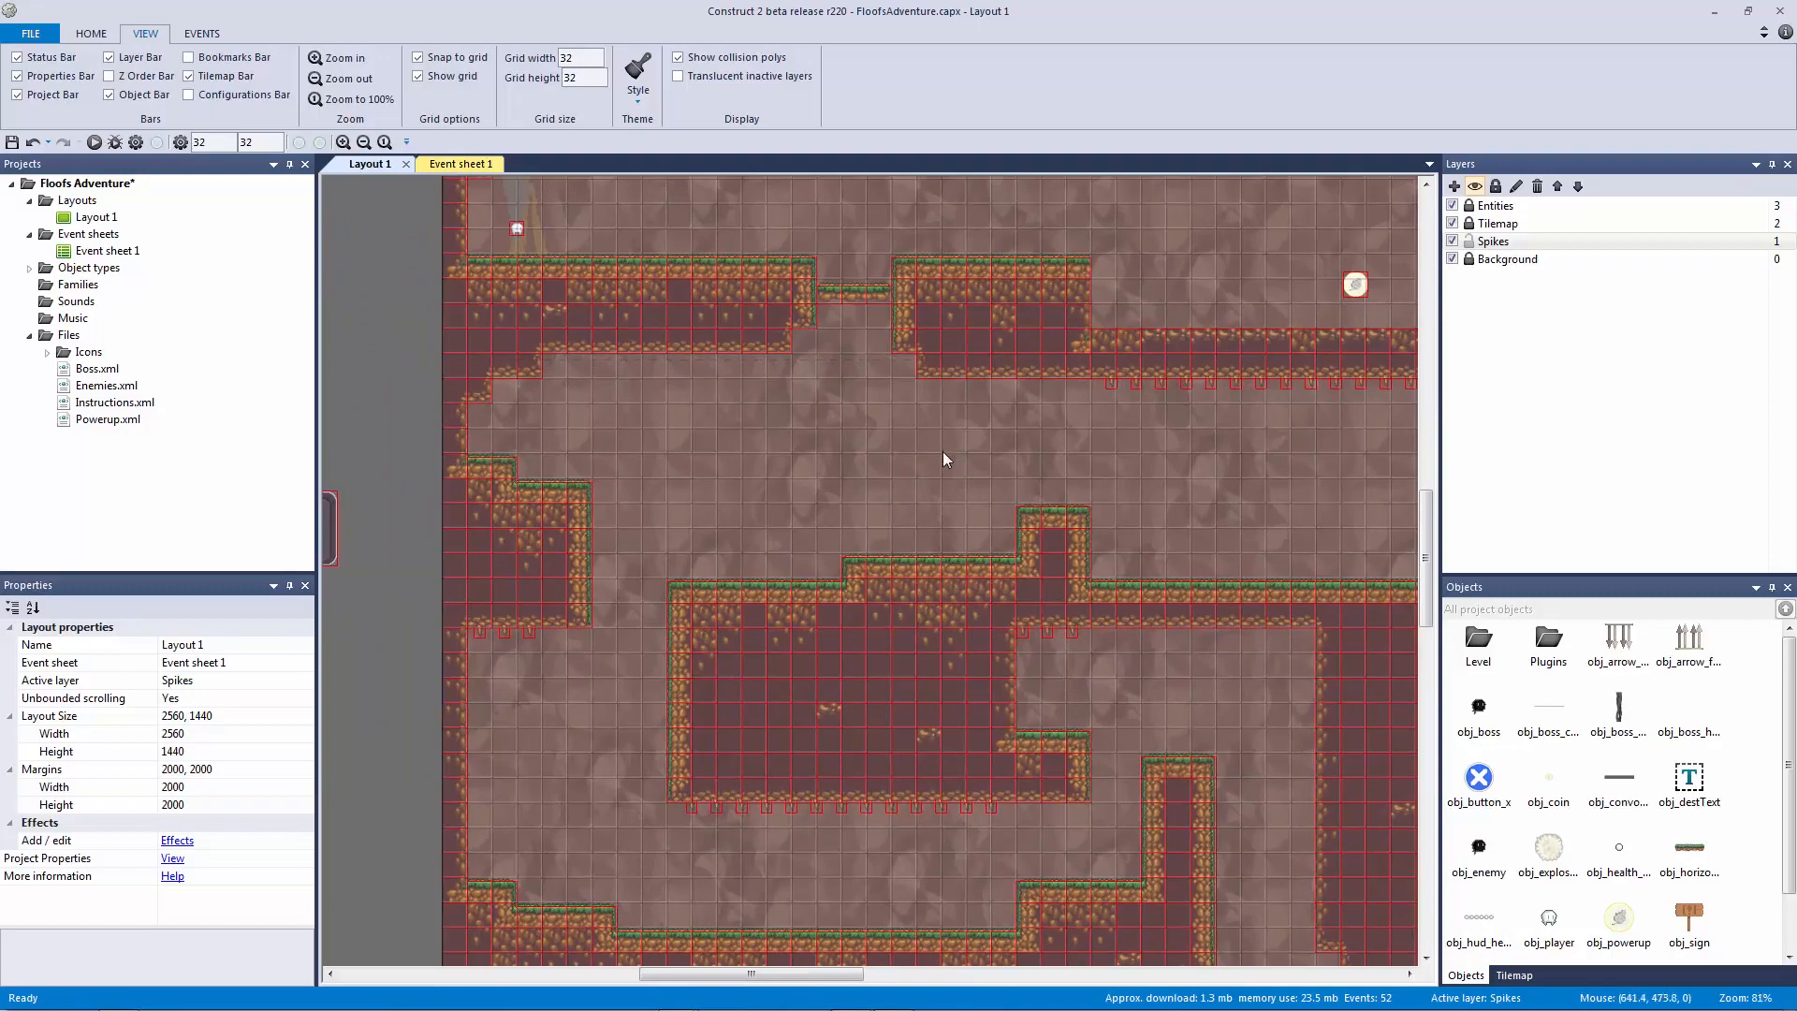
ctrl+scroll(941, 451, down, 2)
key(F5)
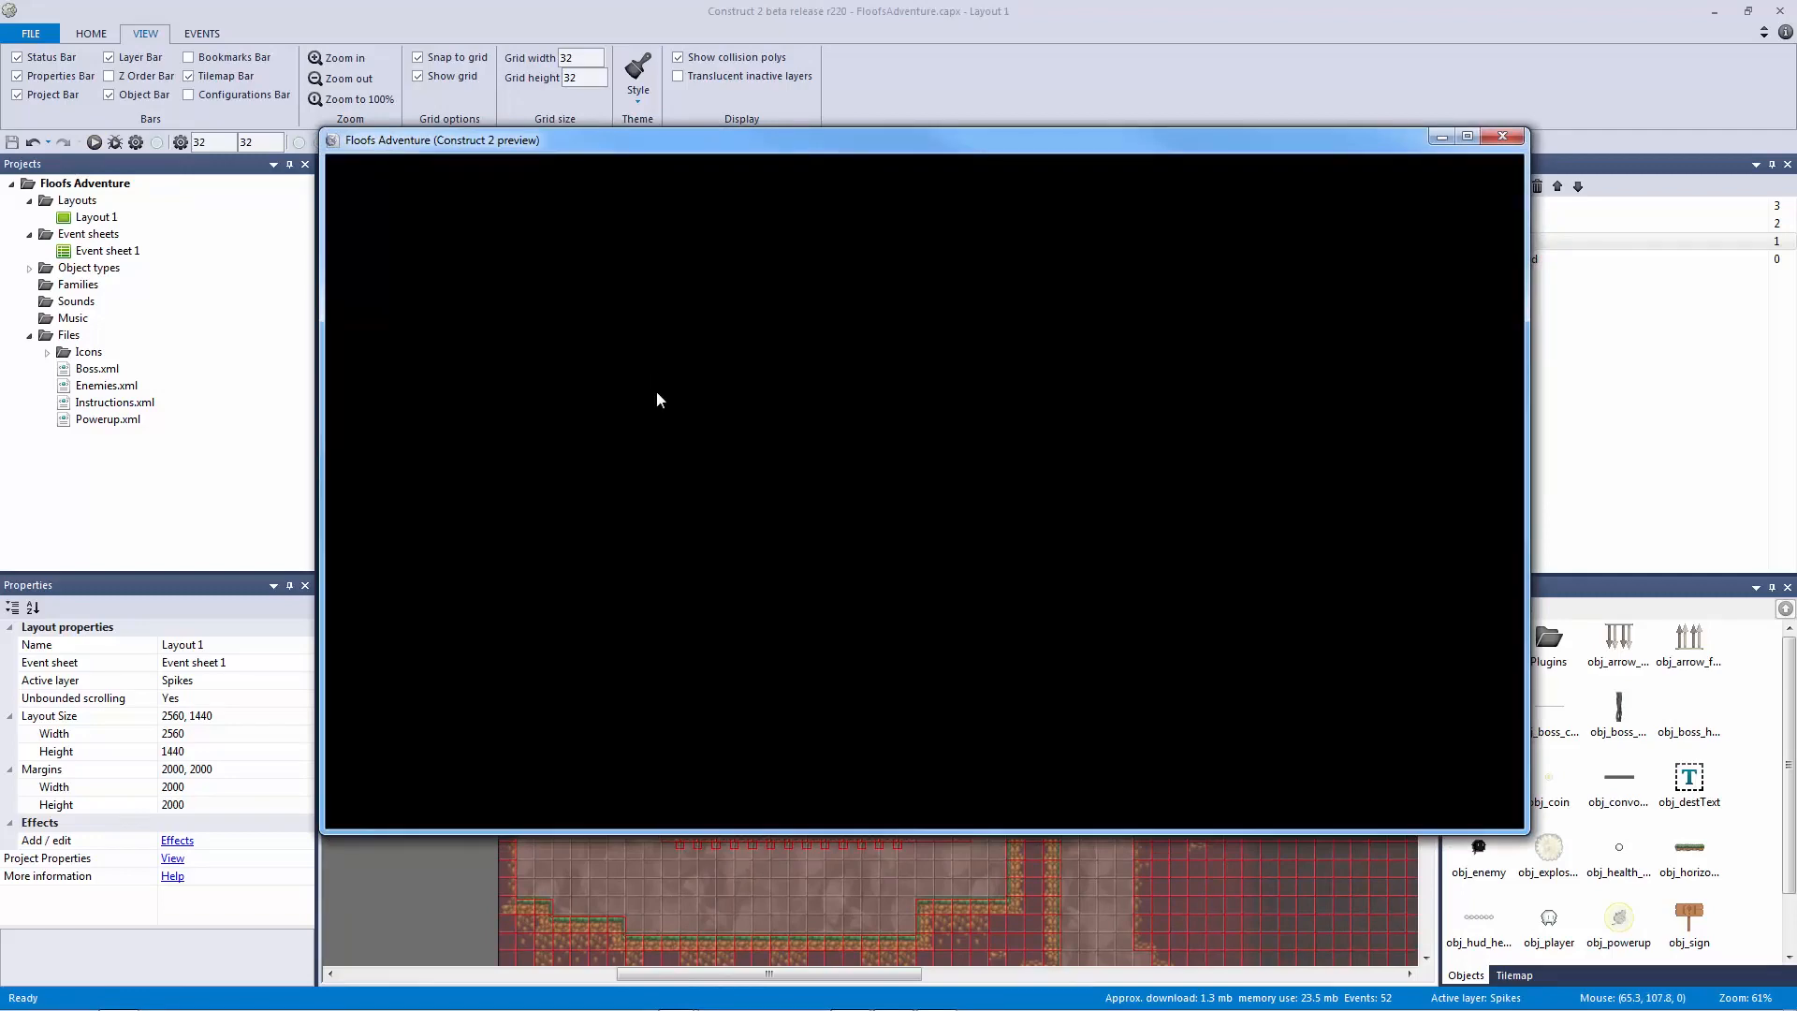
key(Right)
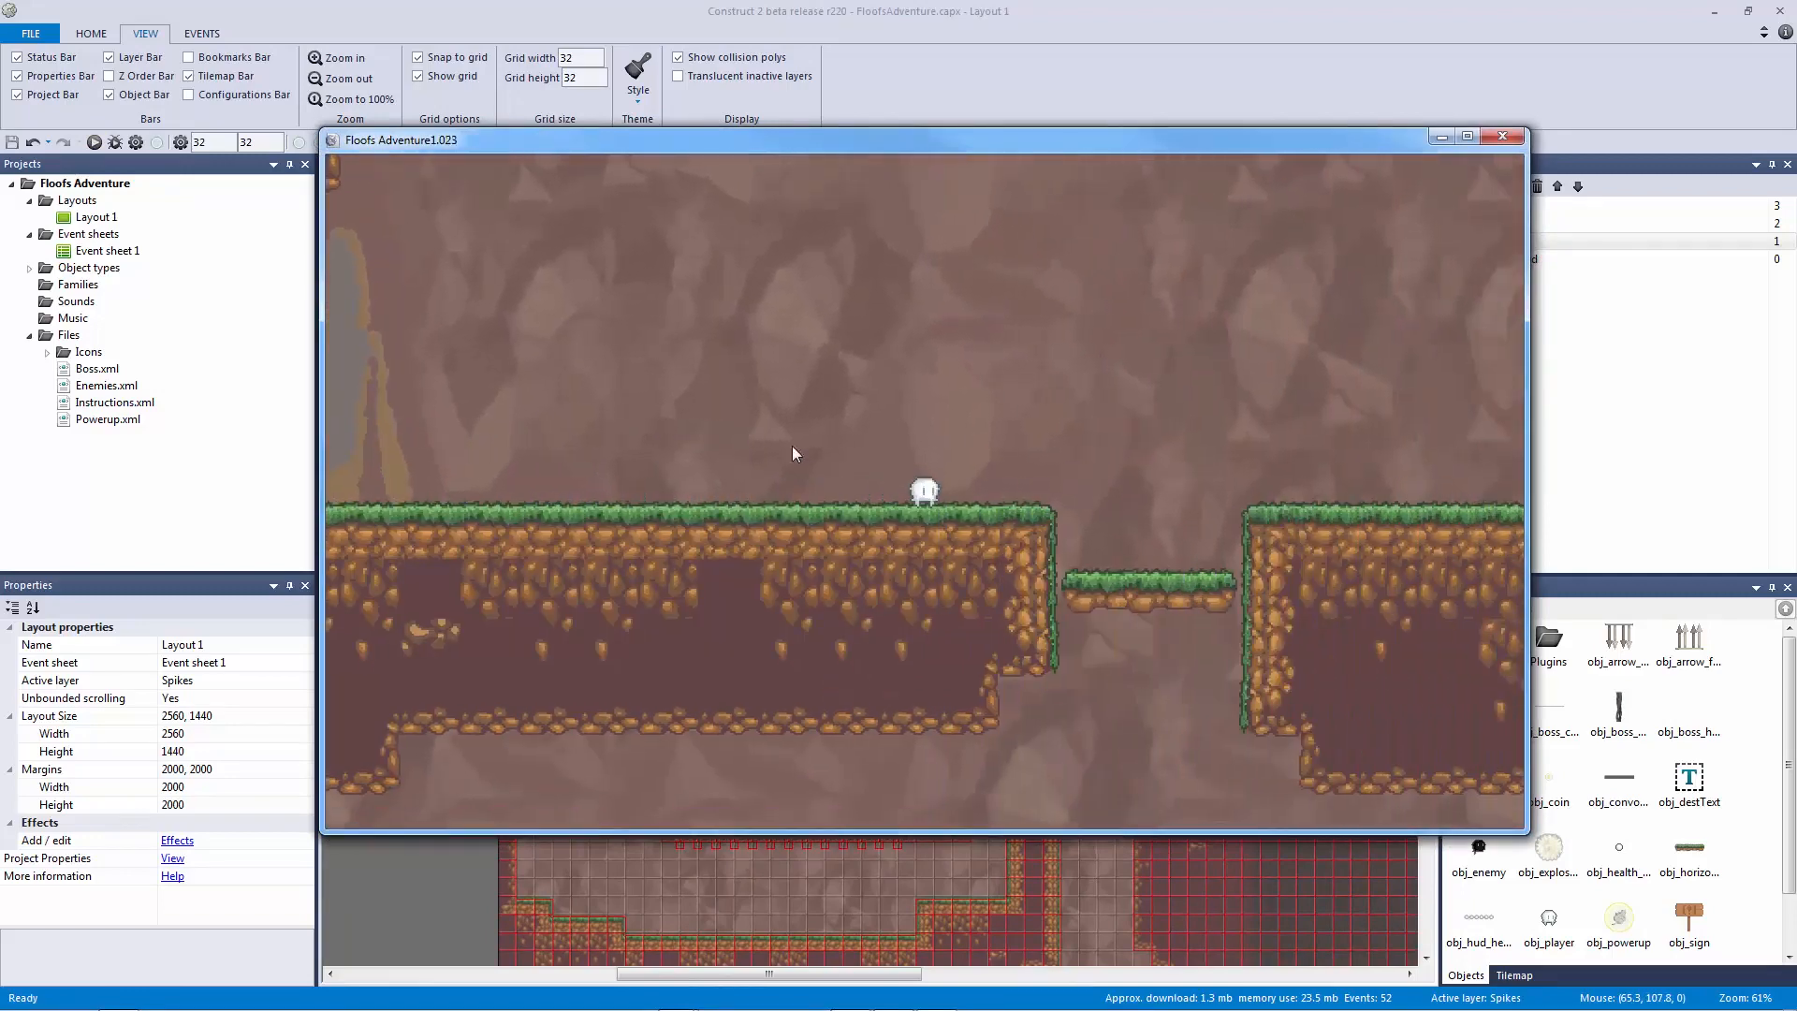
key(Up)
key(Right)
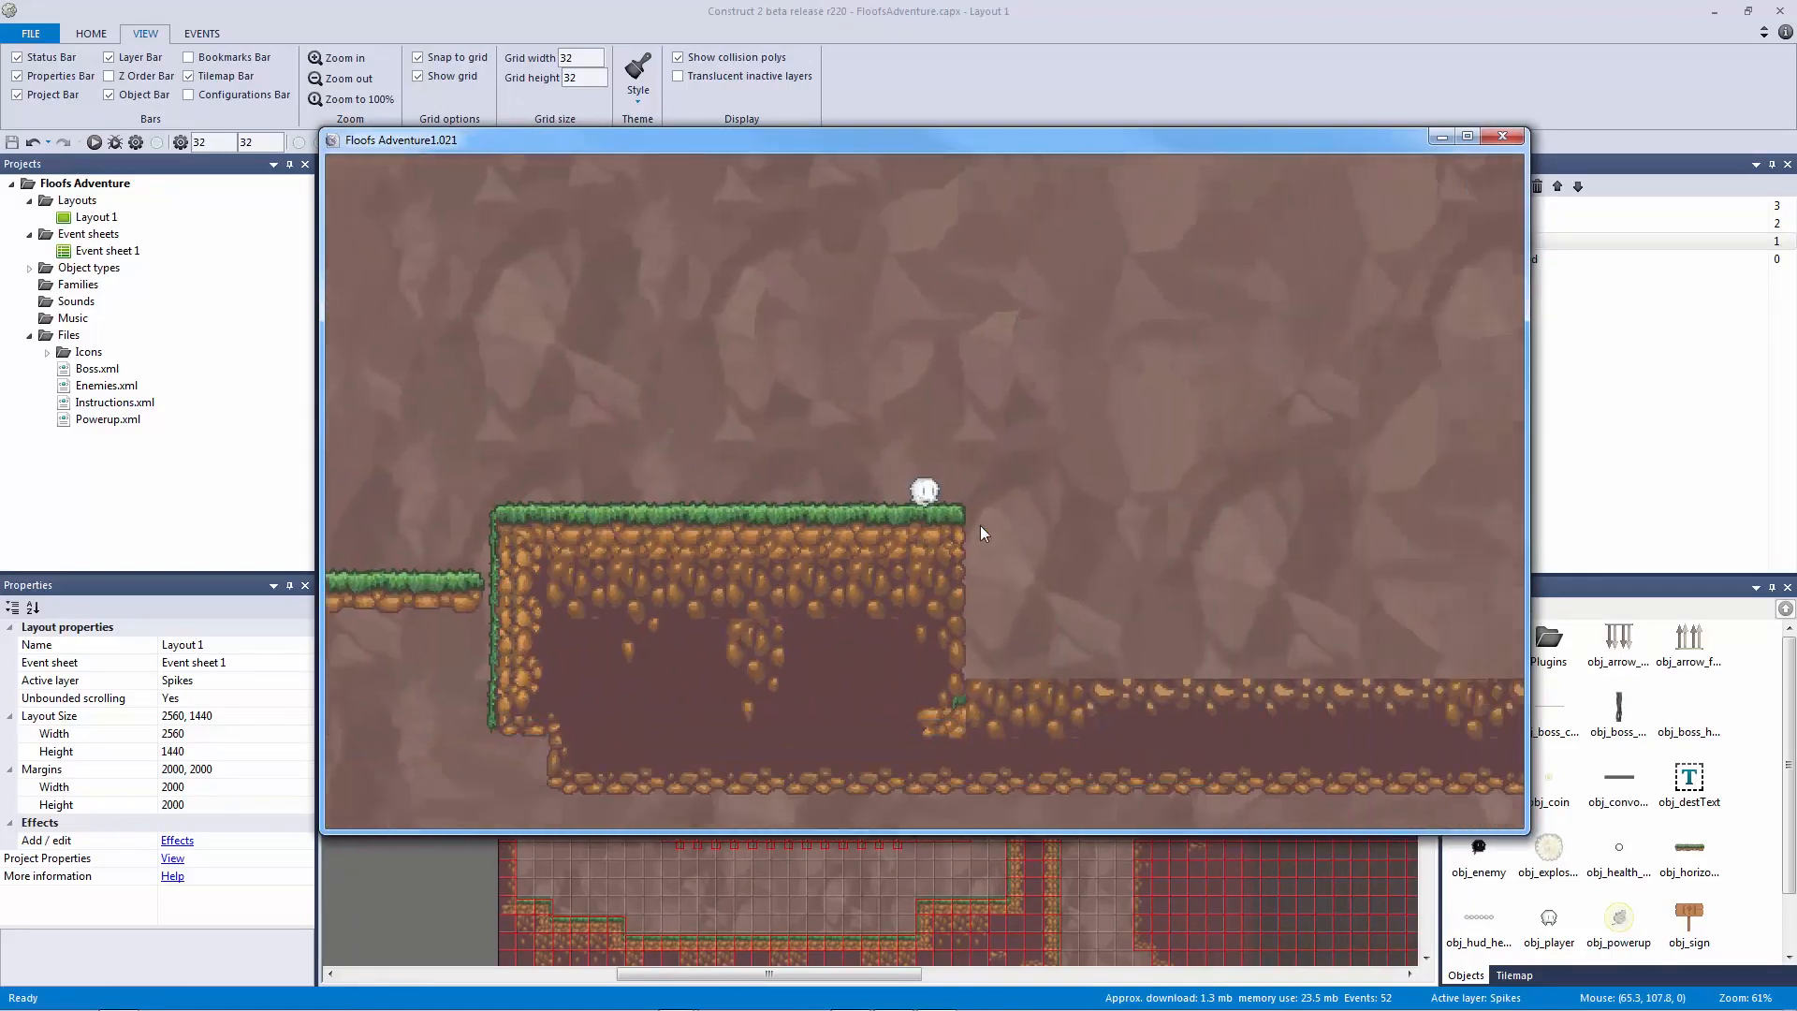
key(Right)
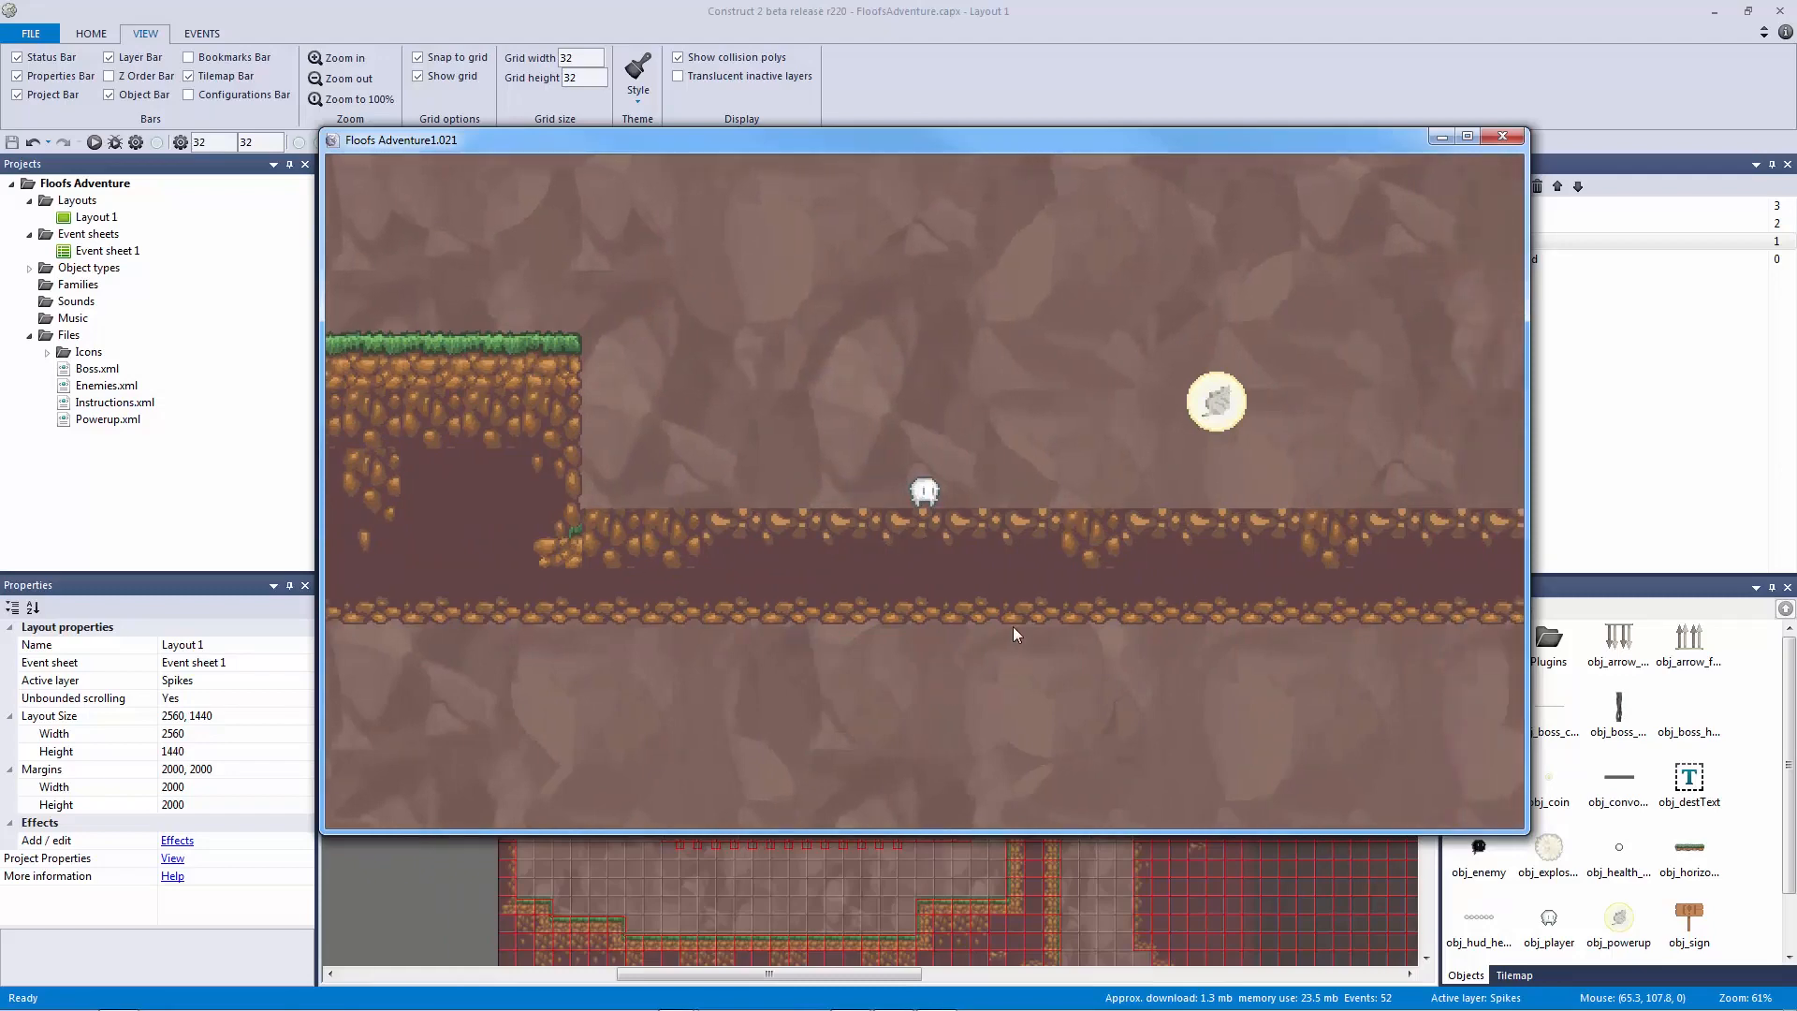
key(Right)
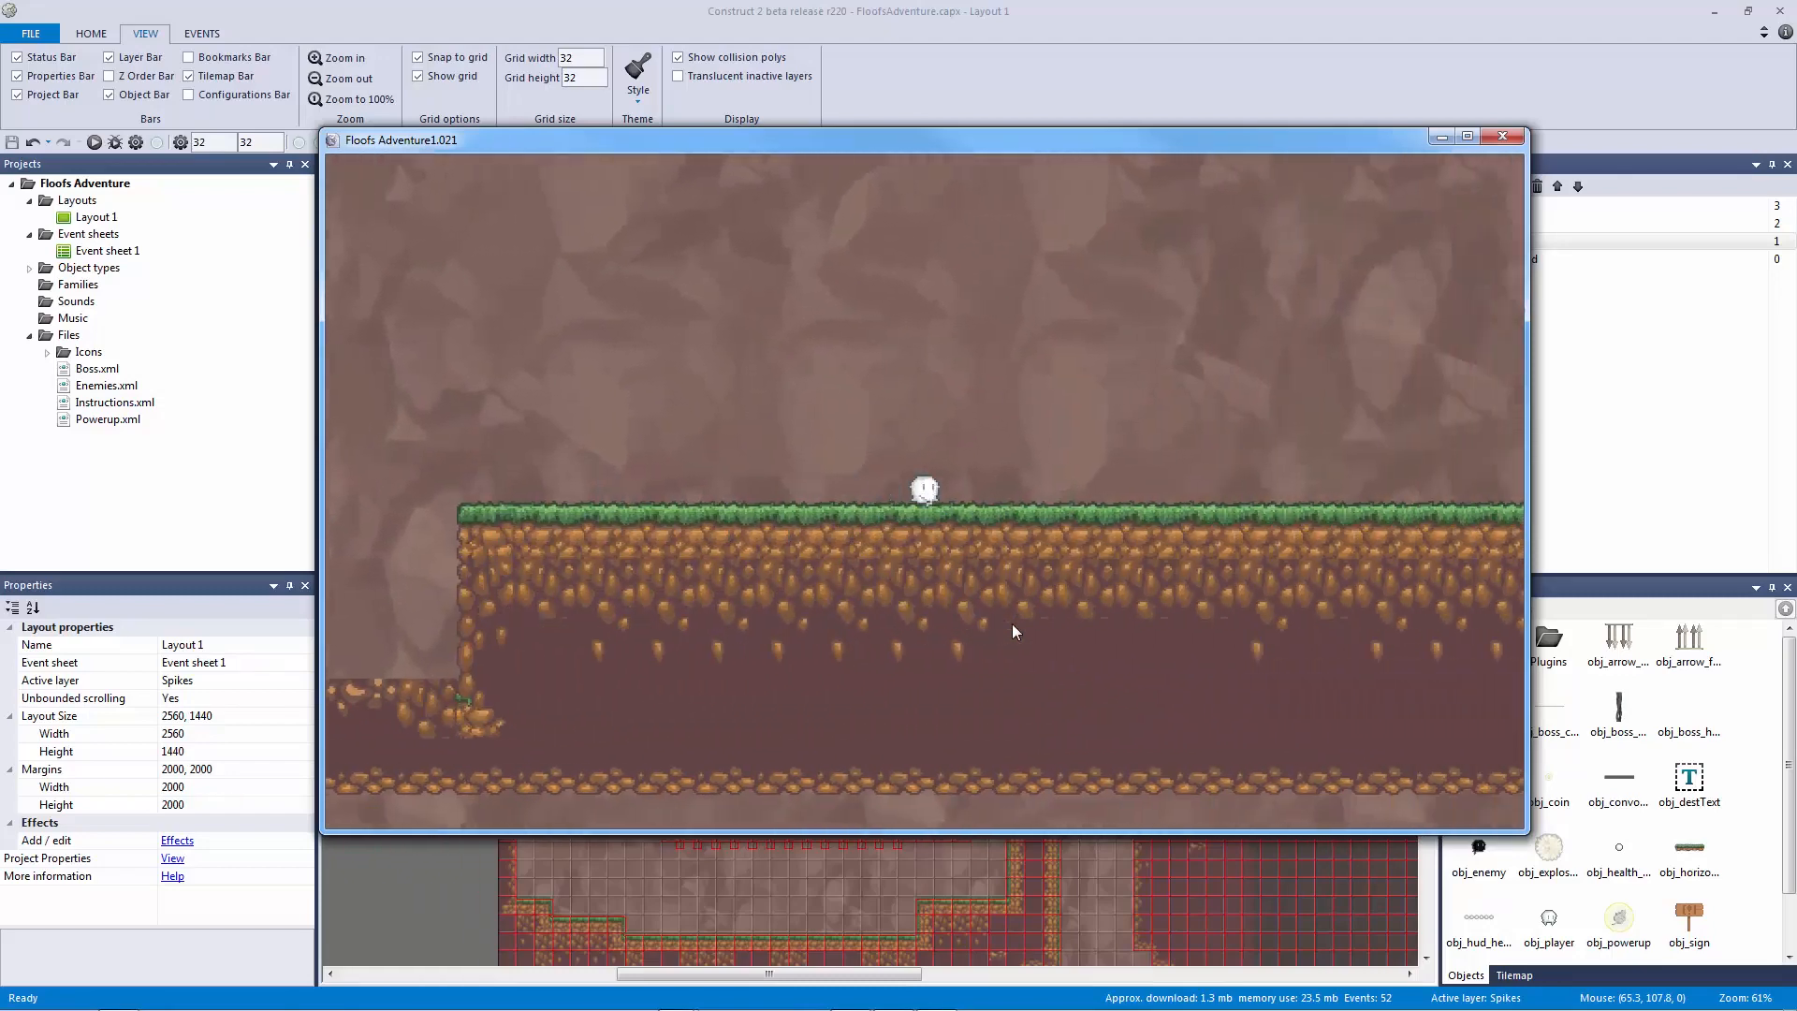
key(Right)
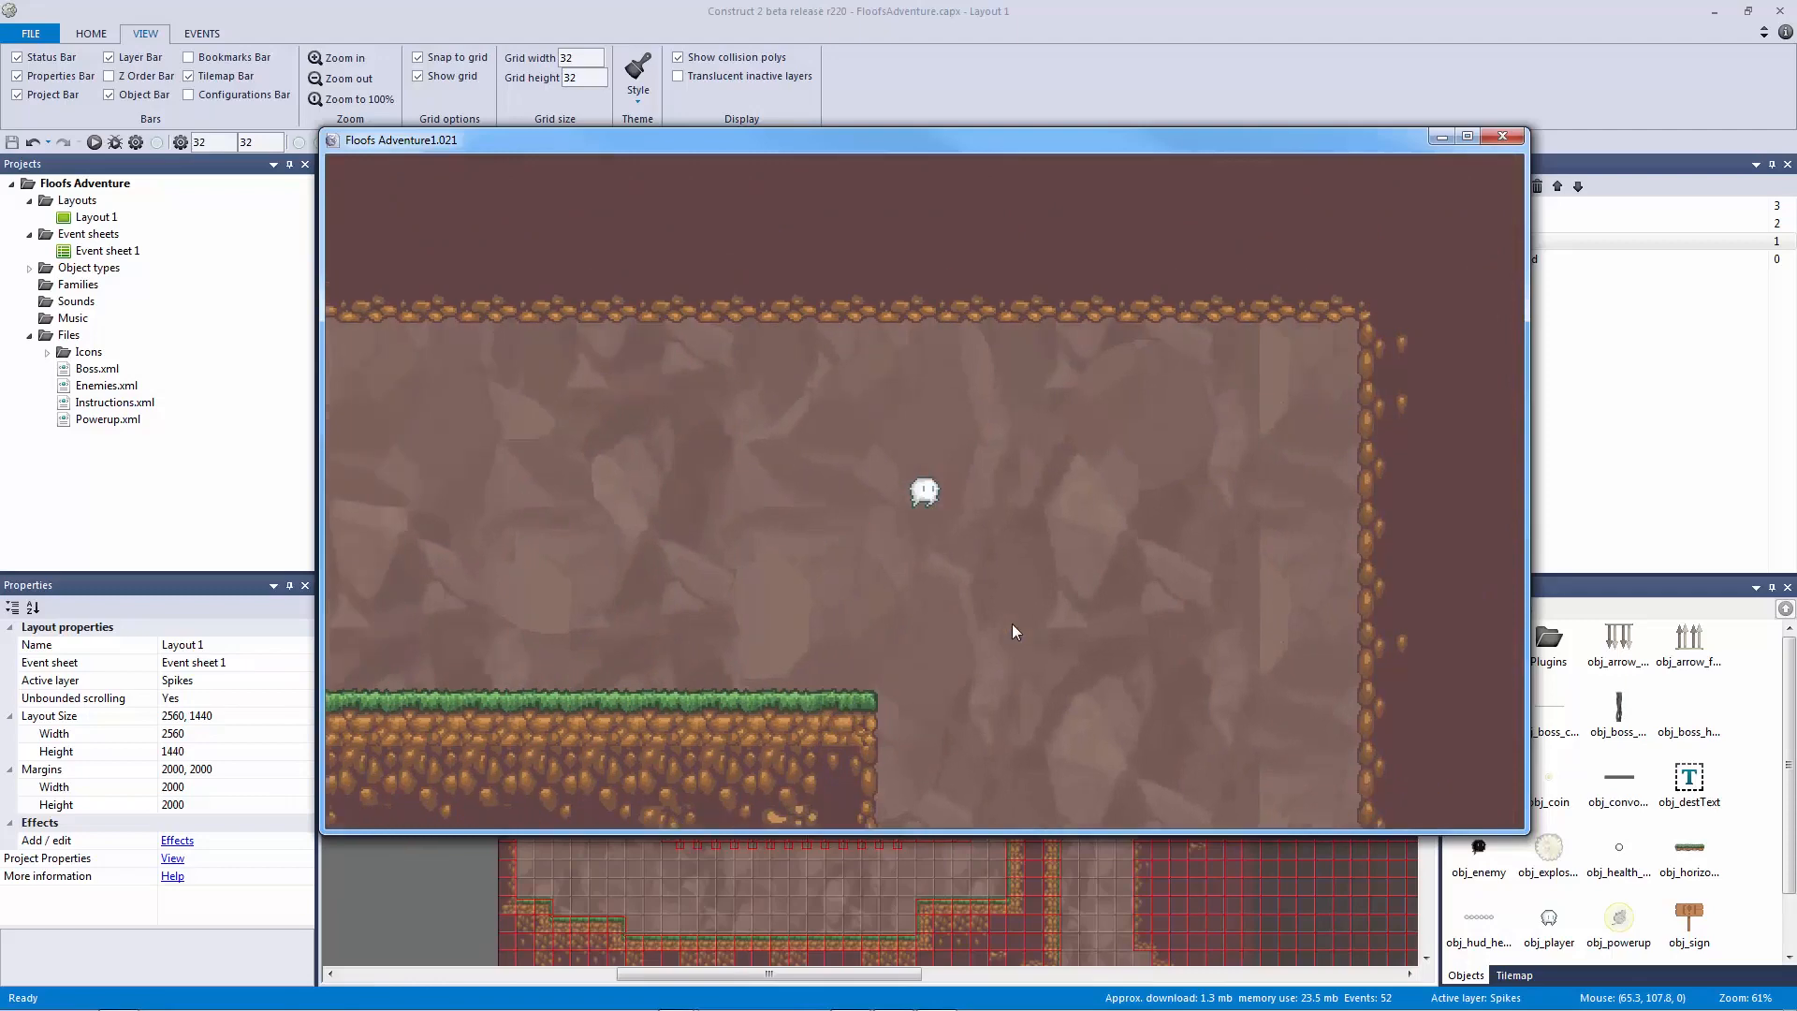
key(Right)
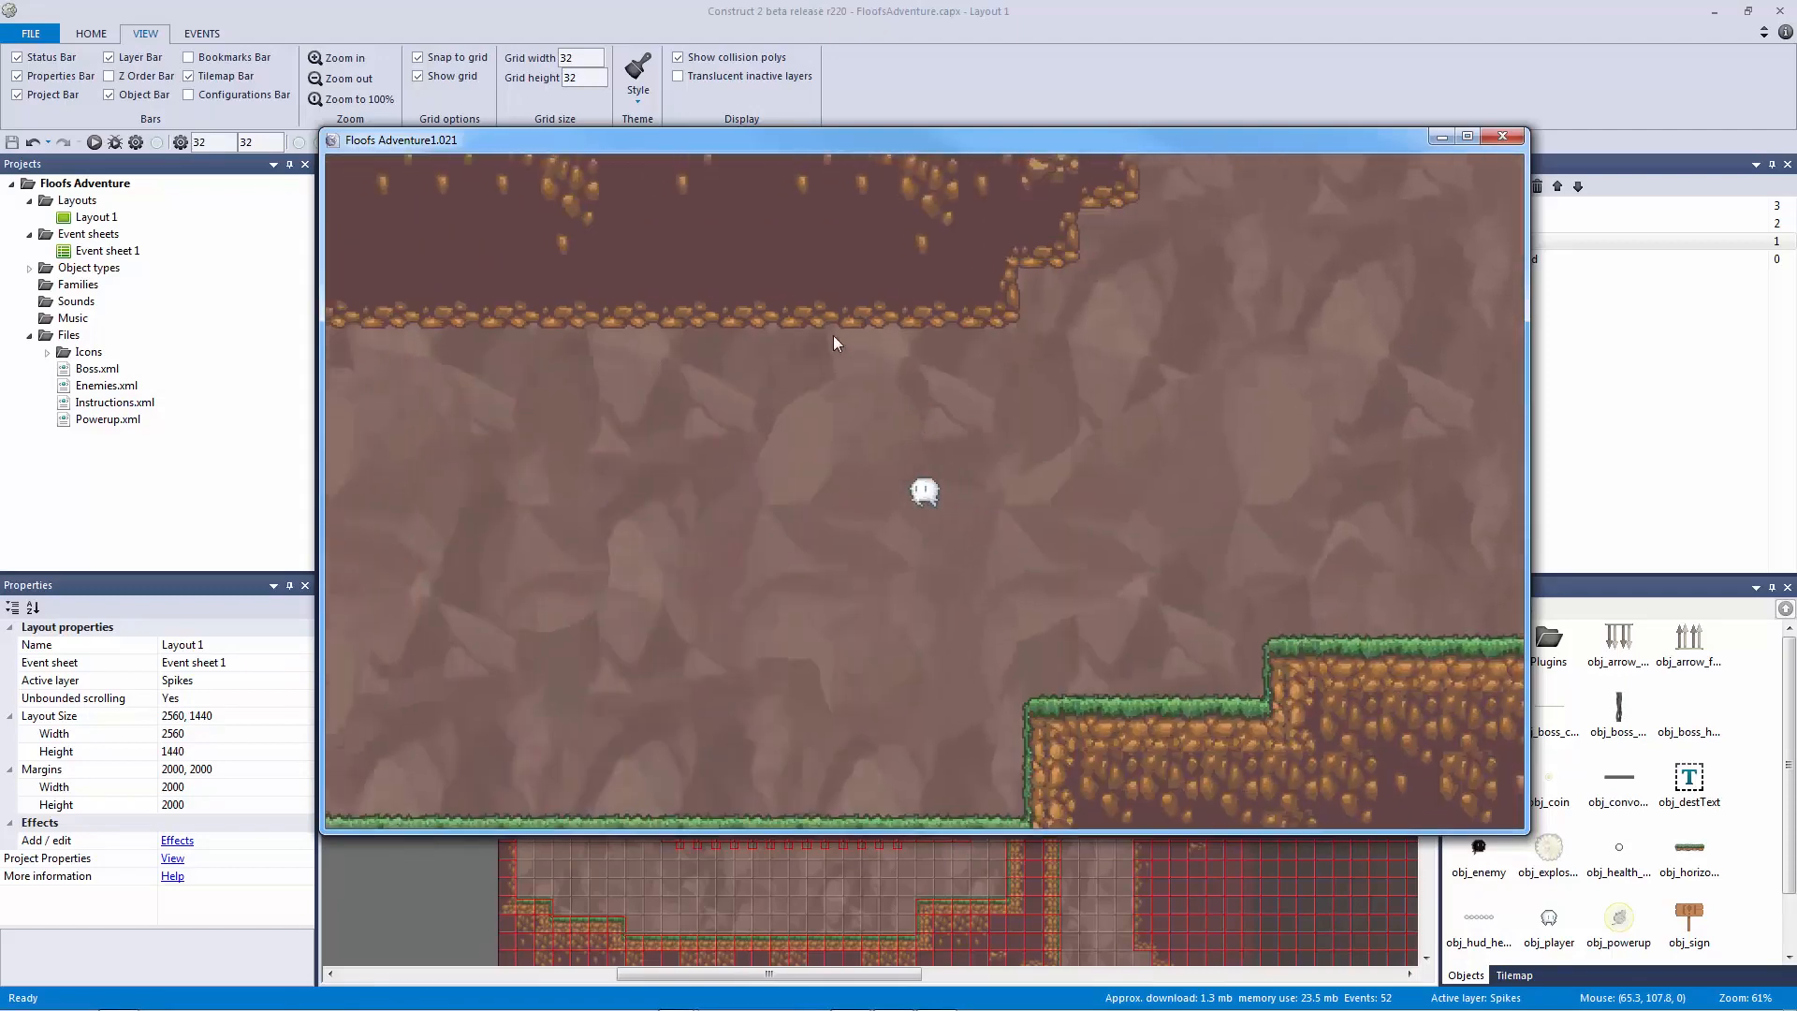
key(Up)
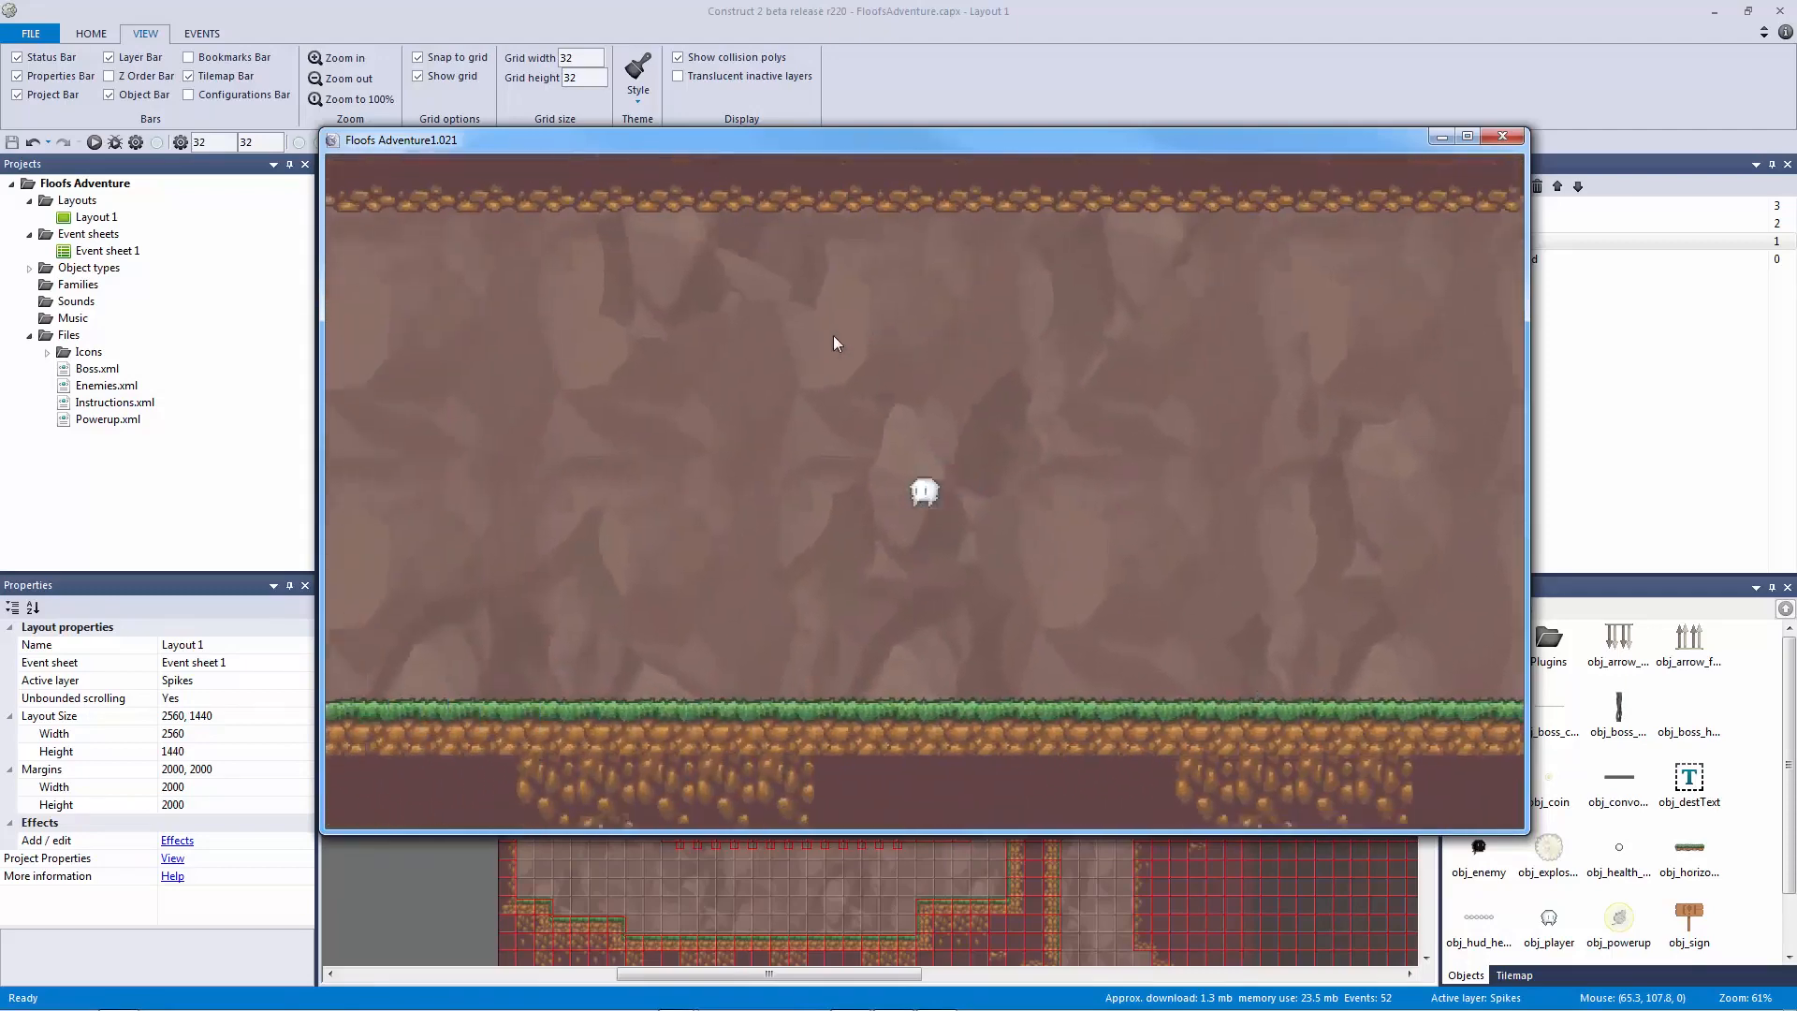
key(Right)
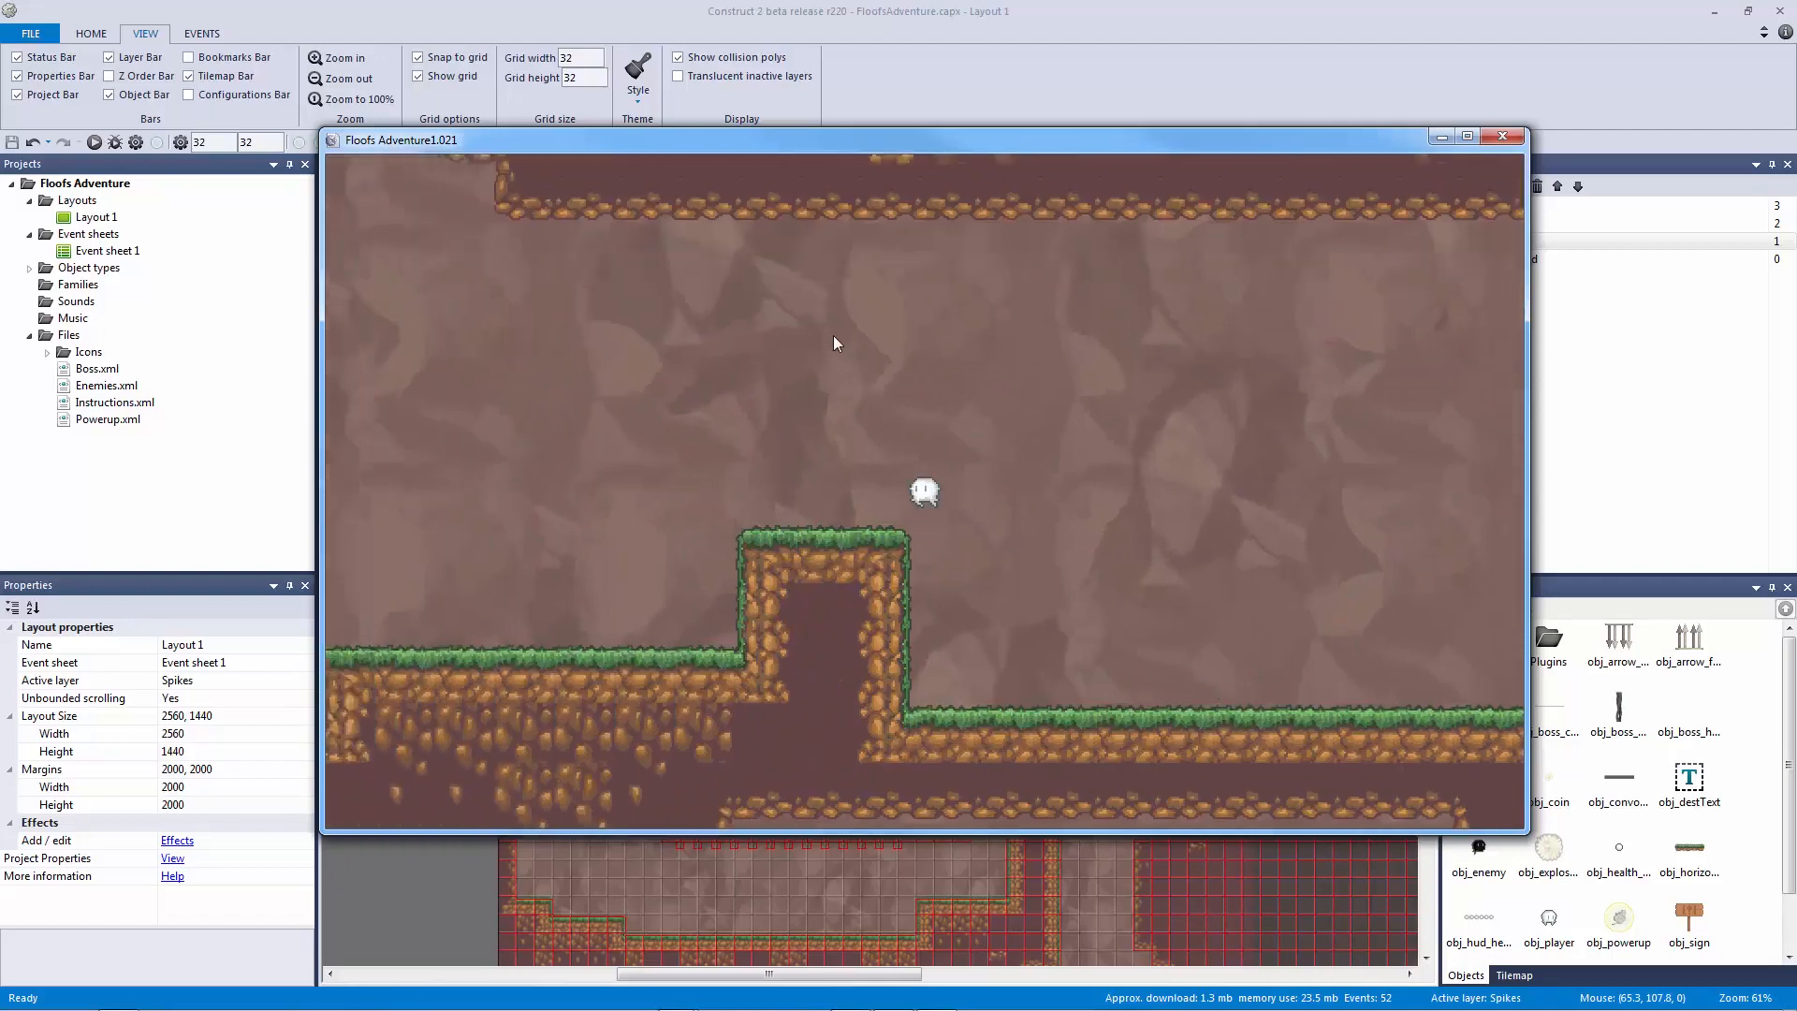
key(Right)
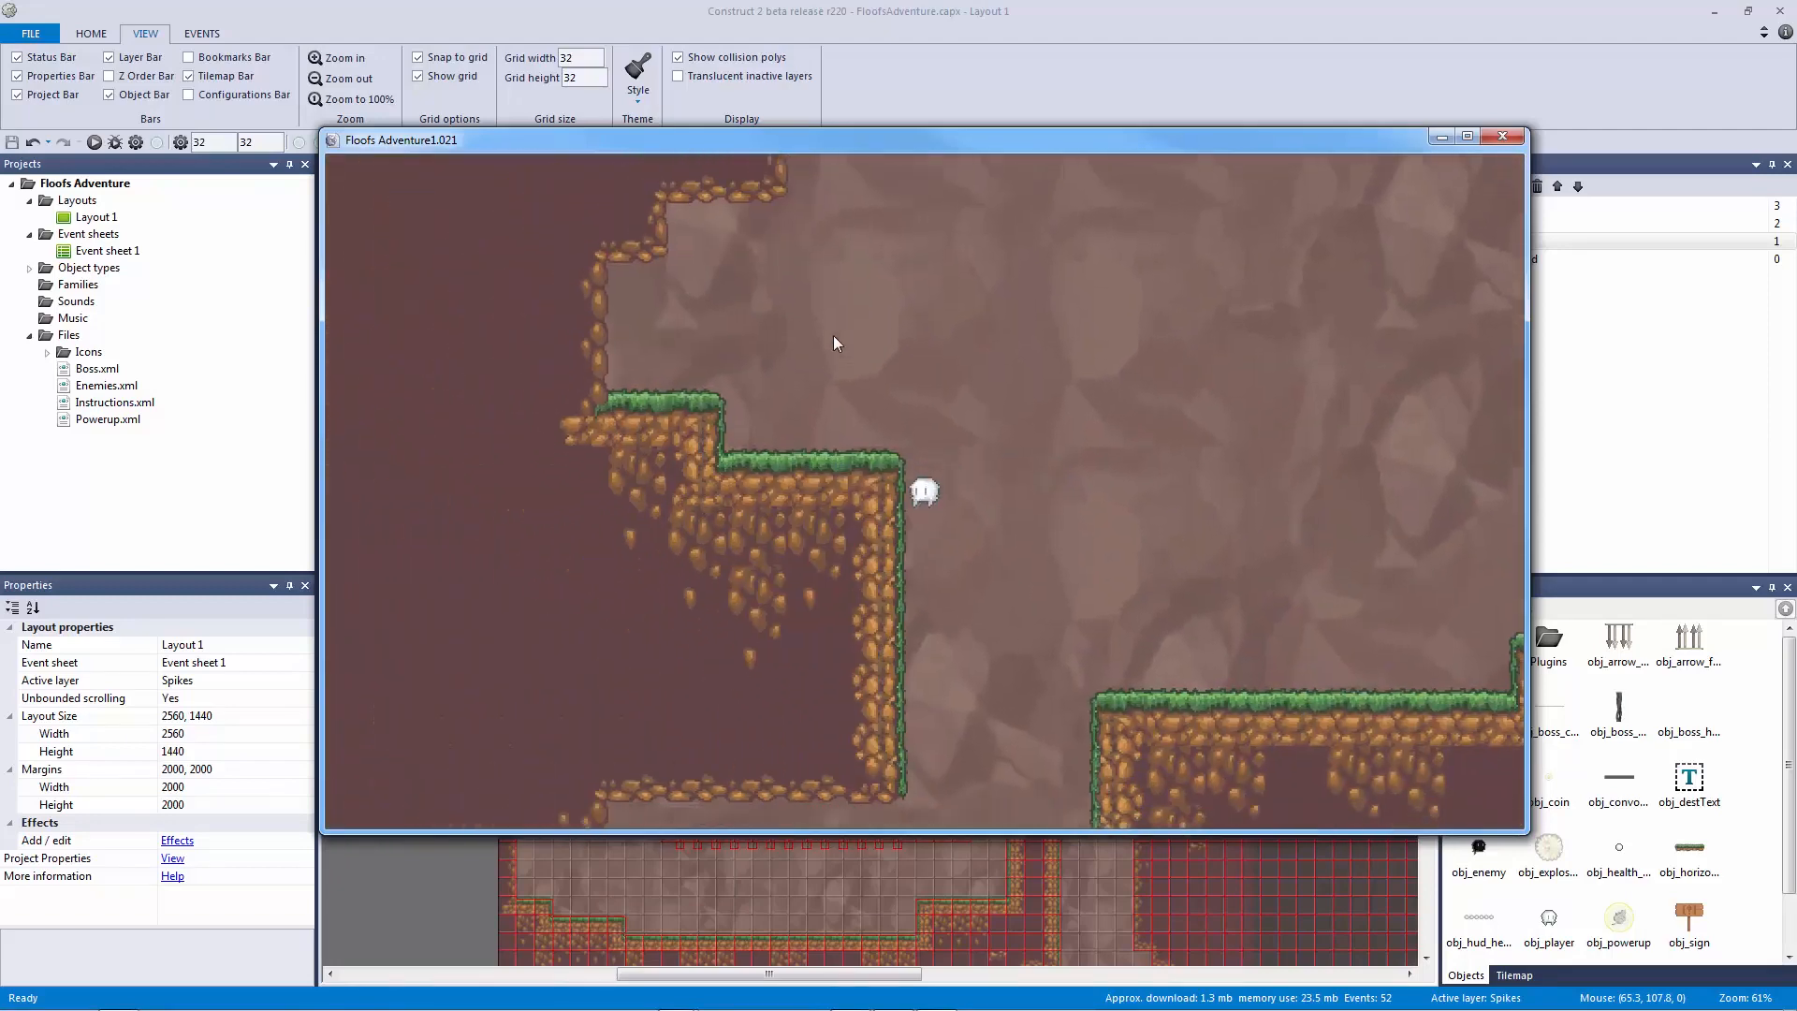
key(Right)
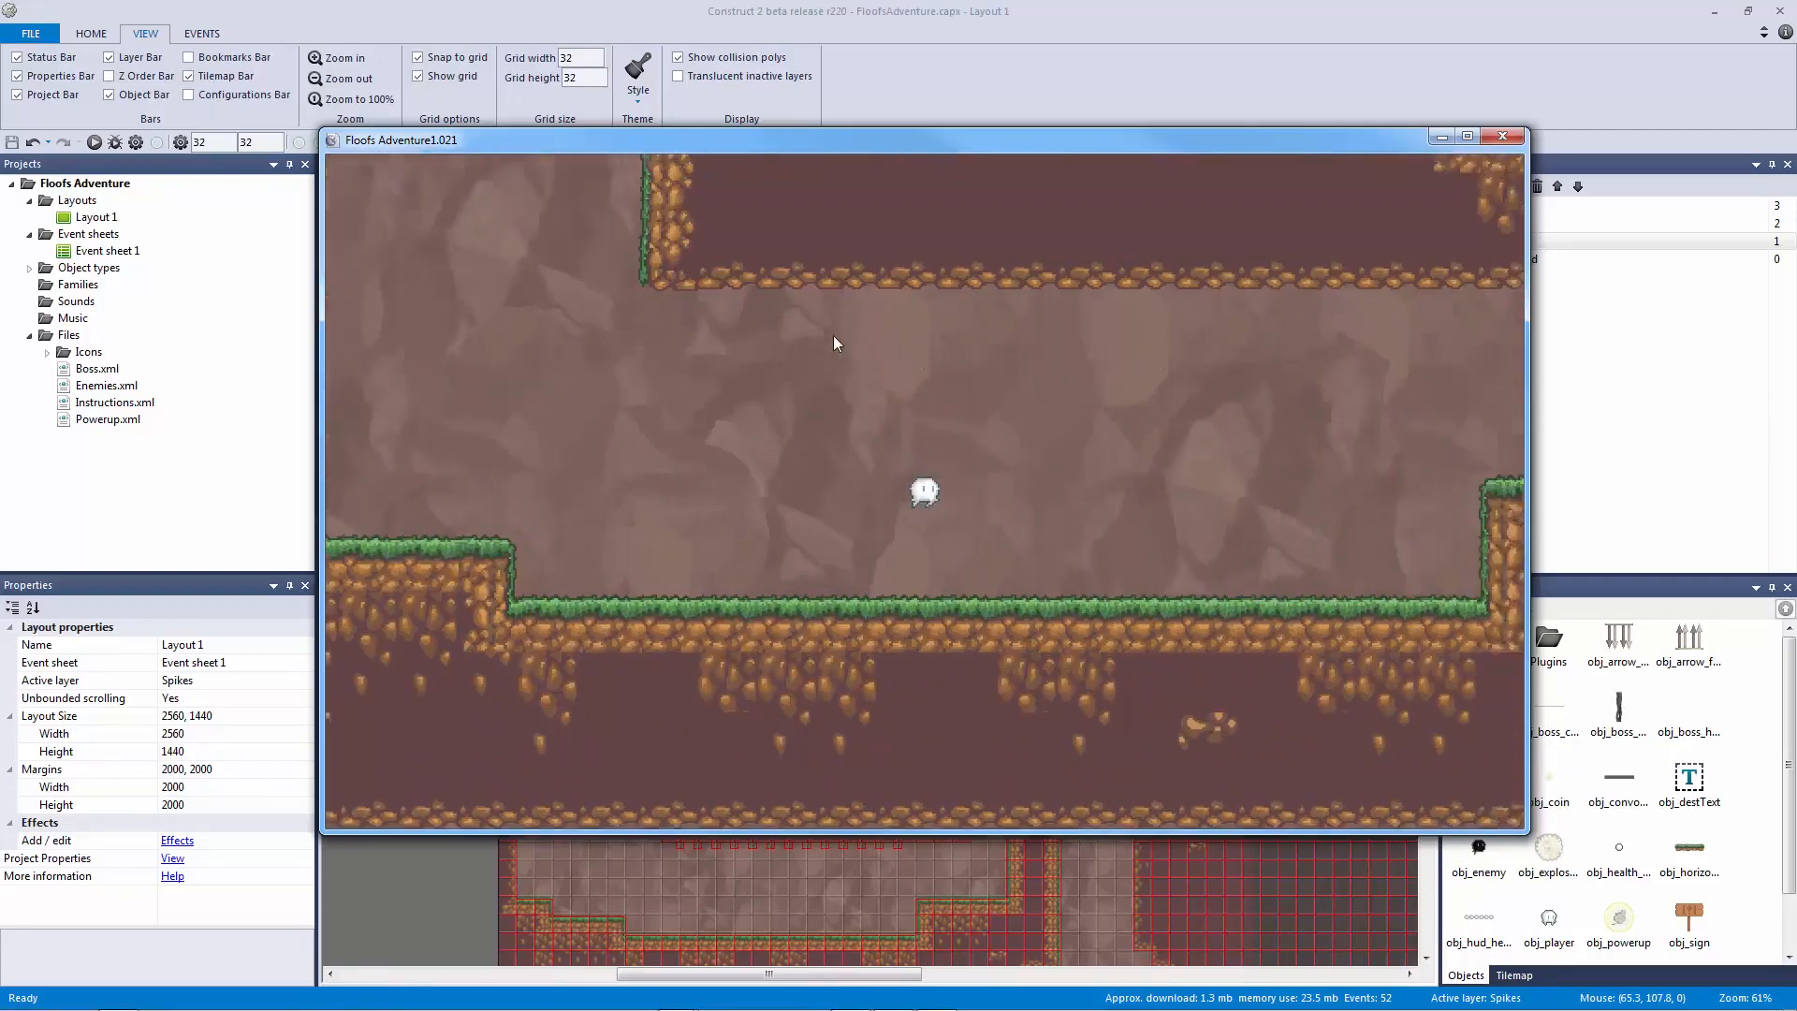
key(Right)
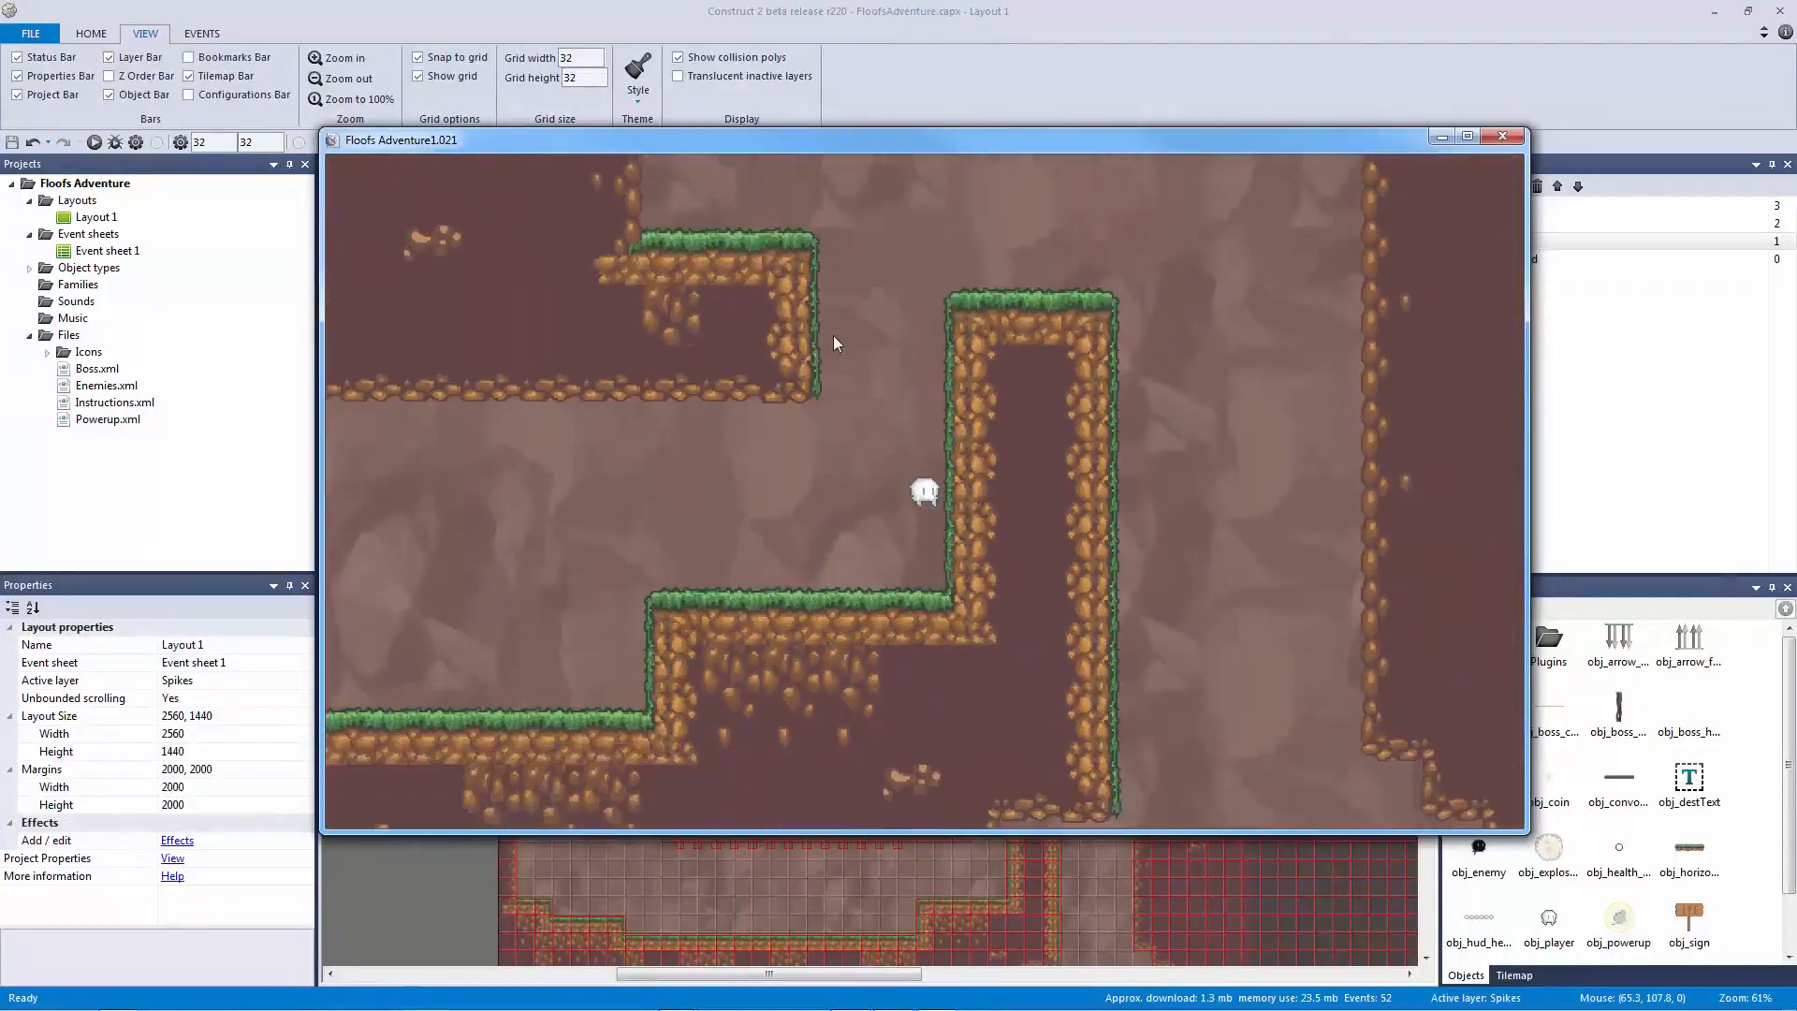
key(Right)
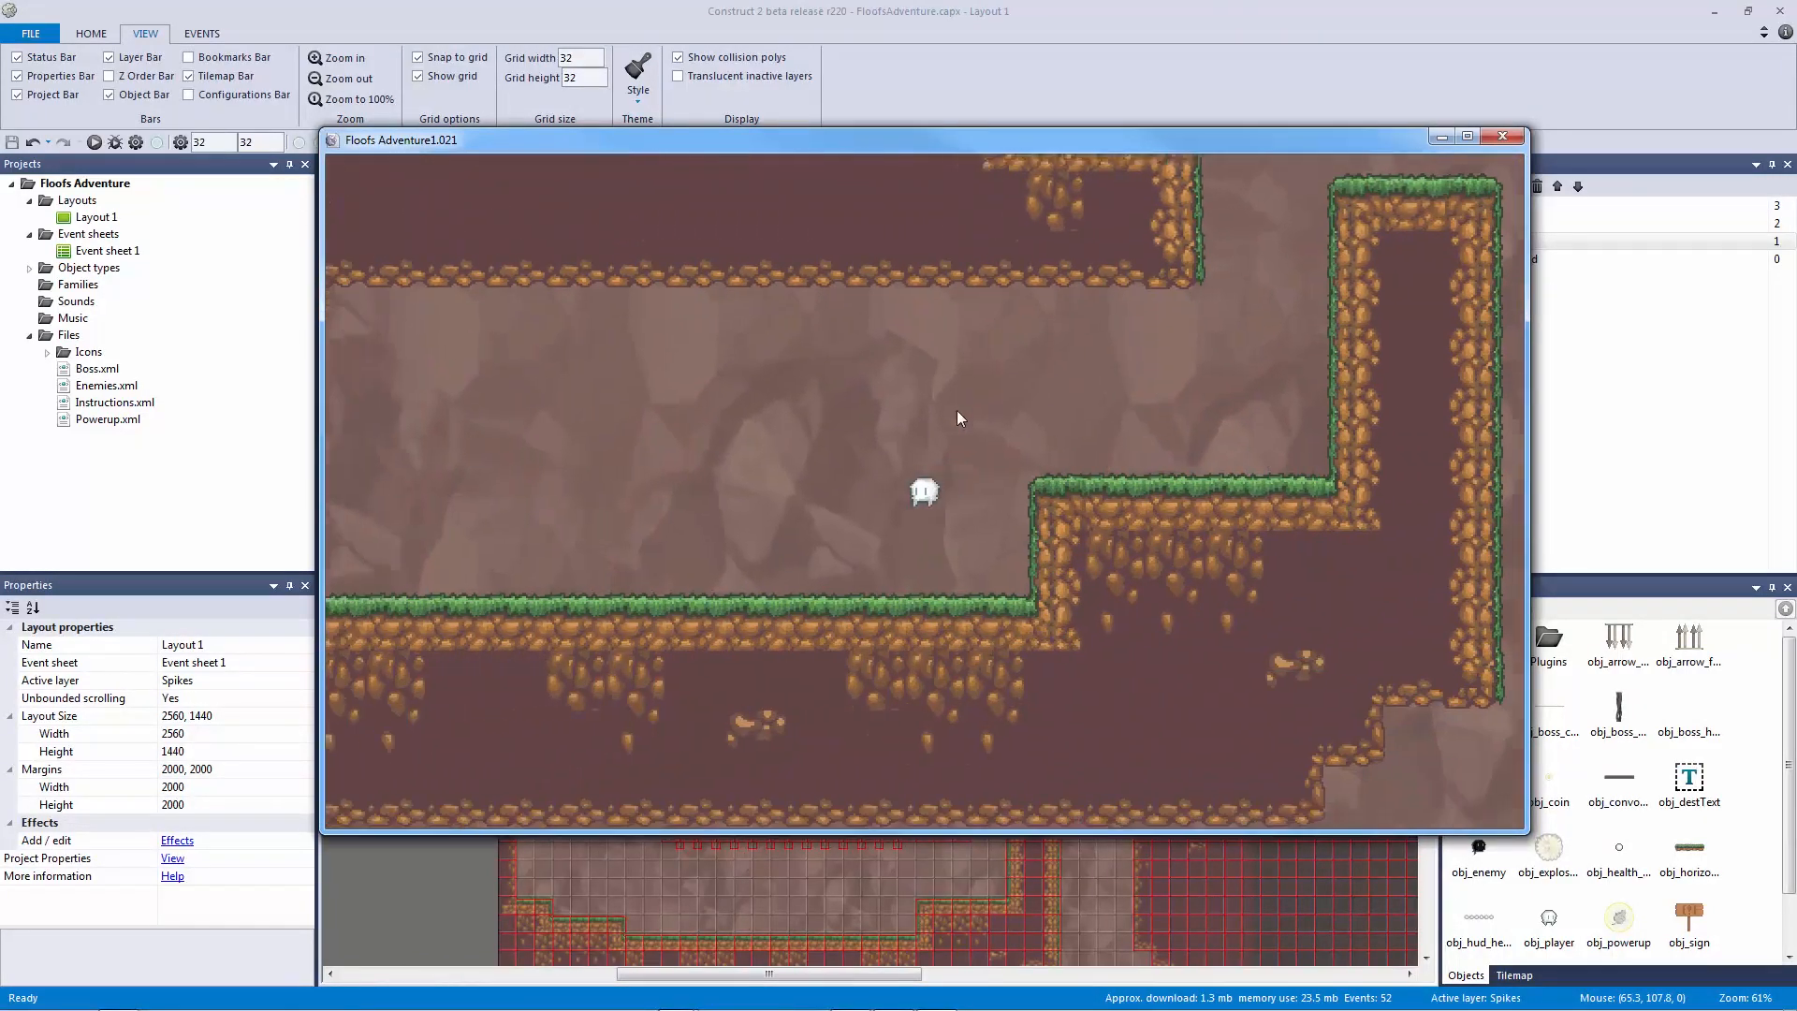
click(1501, 137)
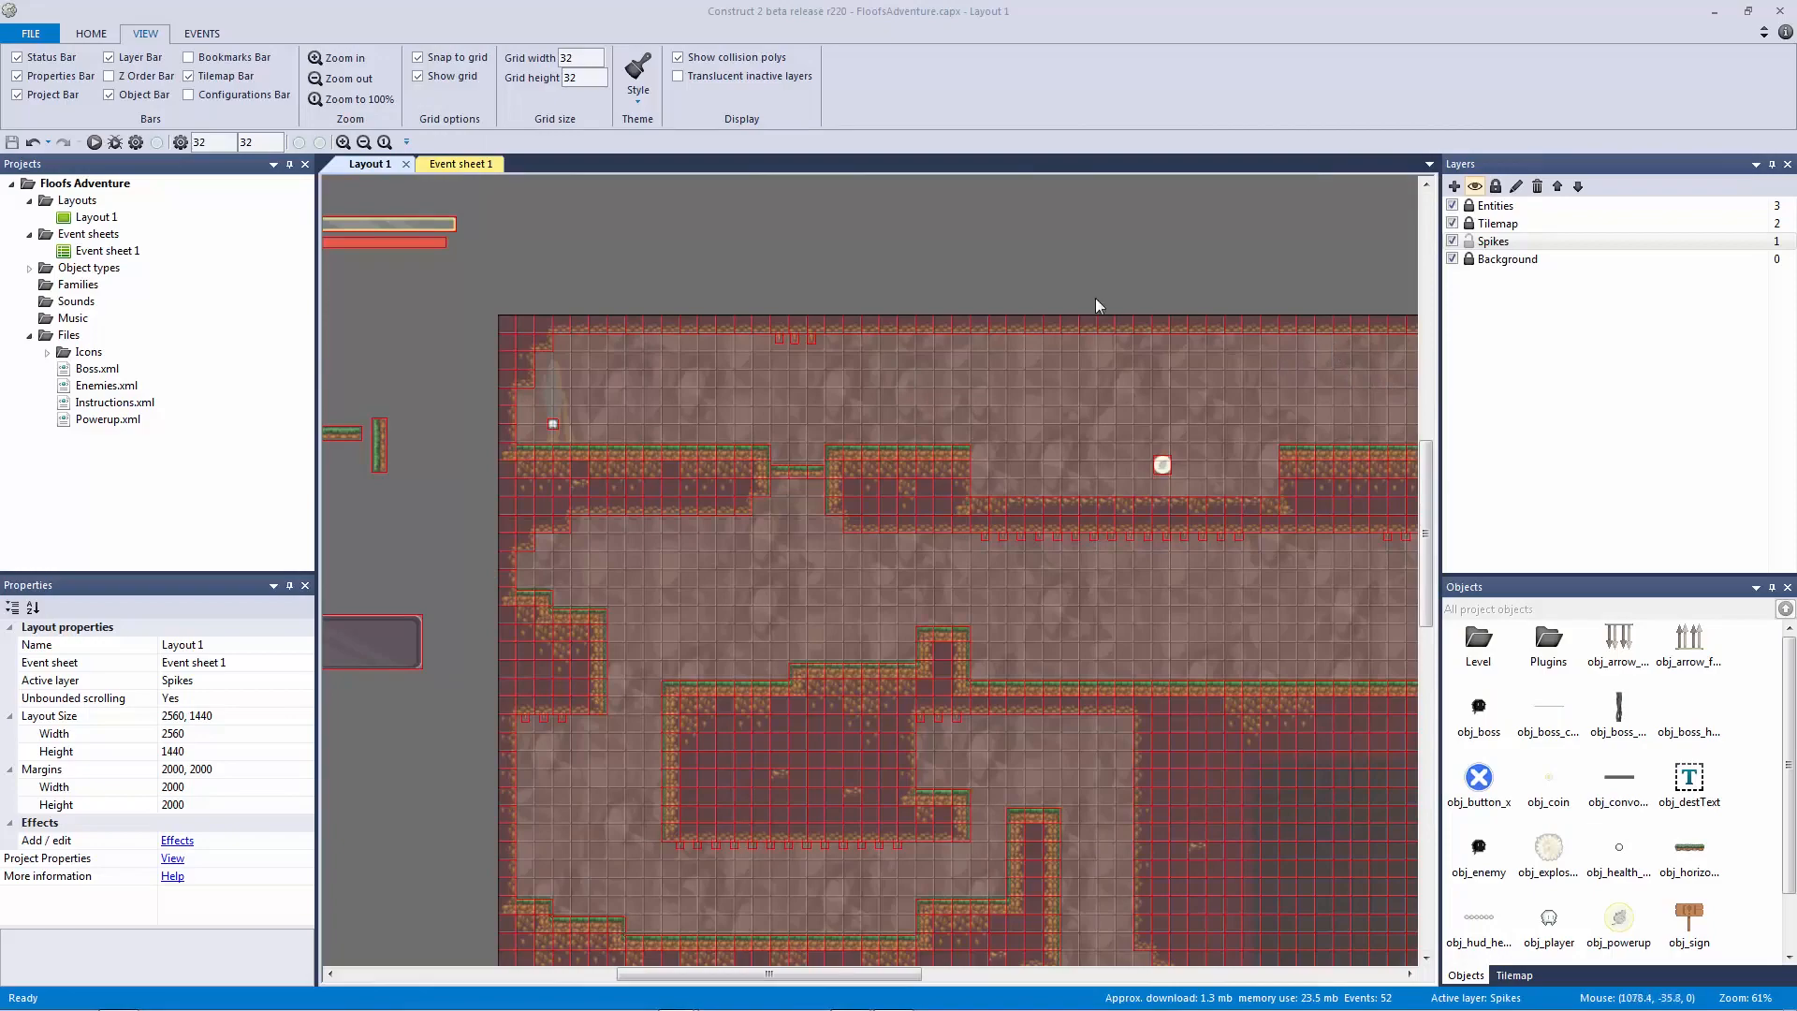
Step: Inspect the Sine properties of the first, middle and right ceiling spikes
ctrl+scroll(811, 287, up, 10)
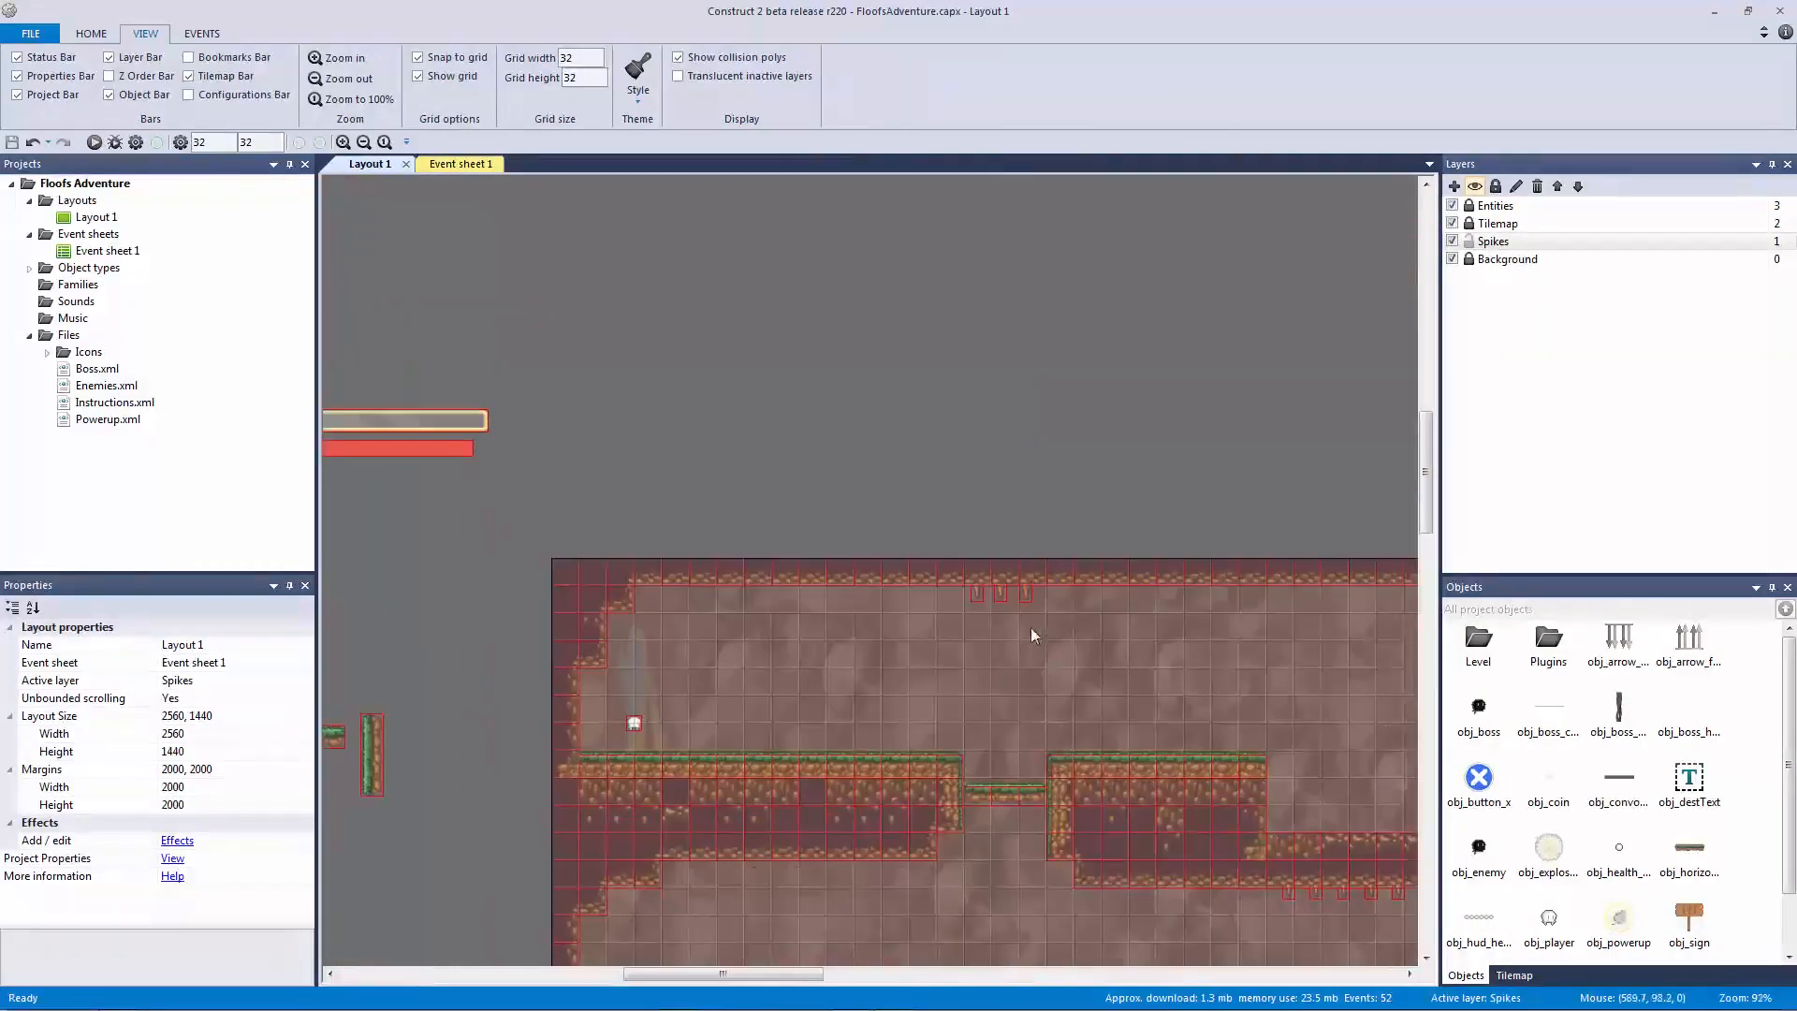
click(967, 517)
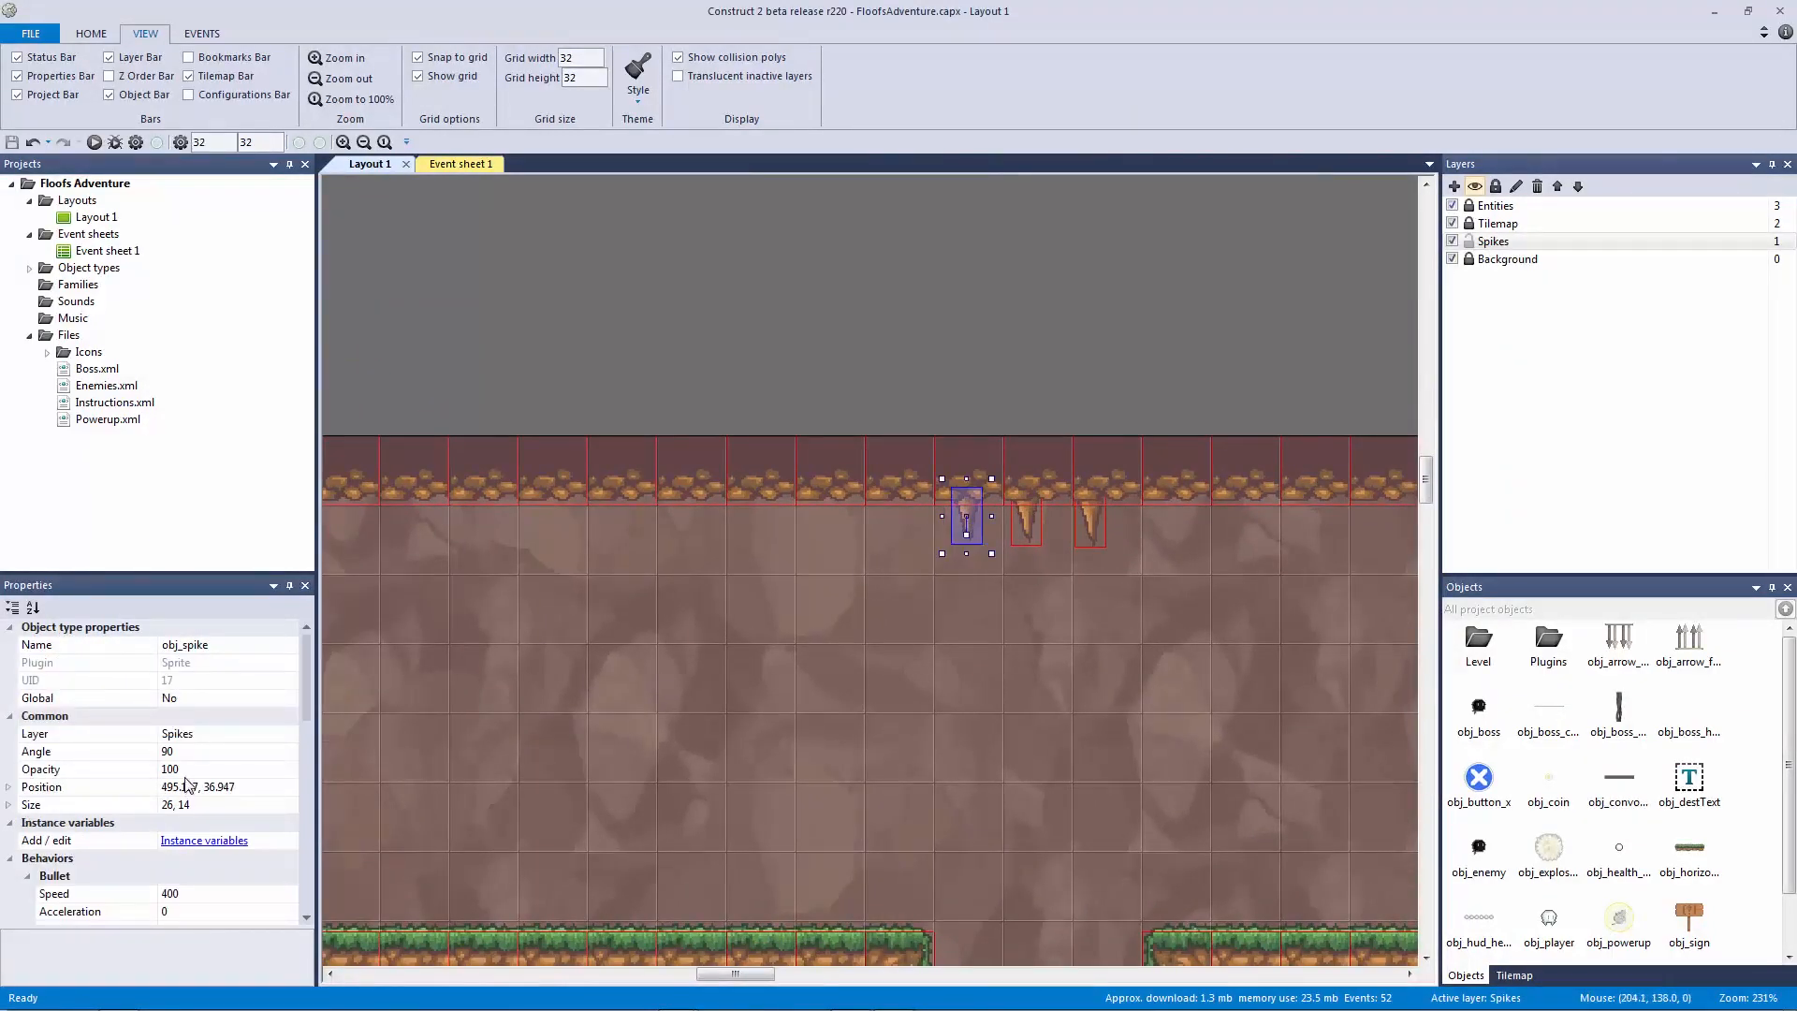
drag(302, 671, 304, 739)
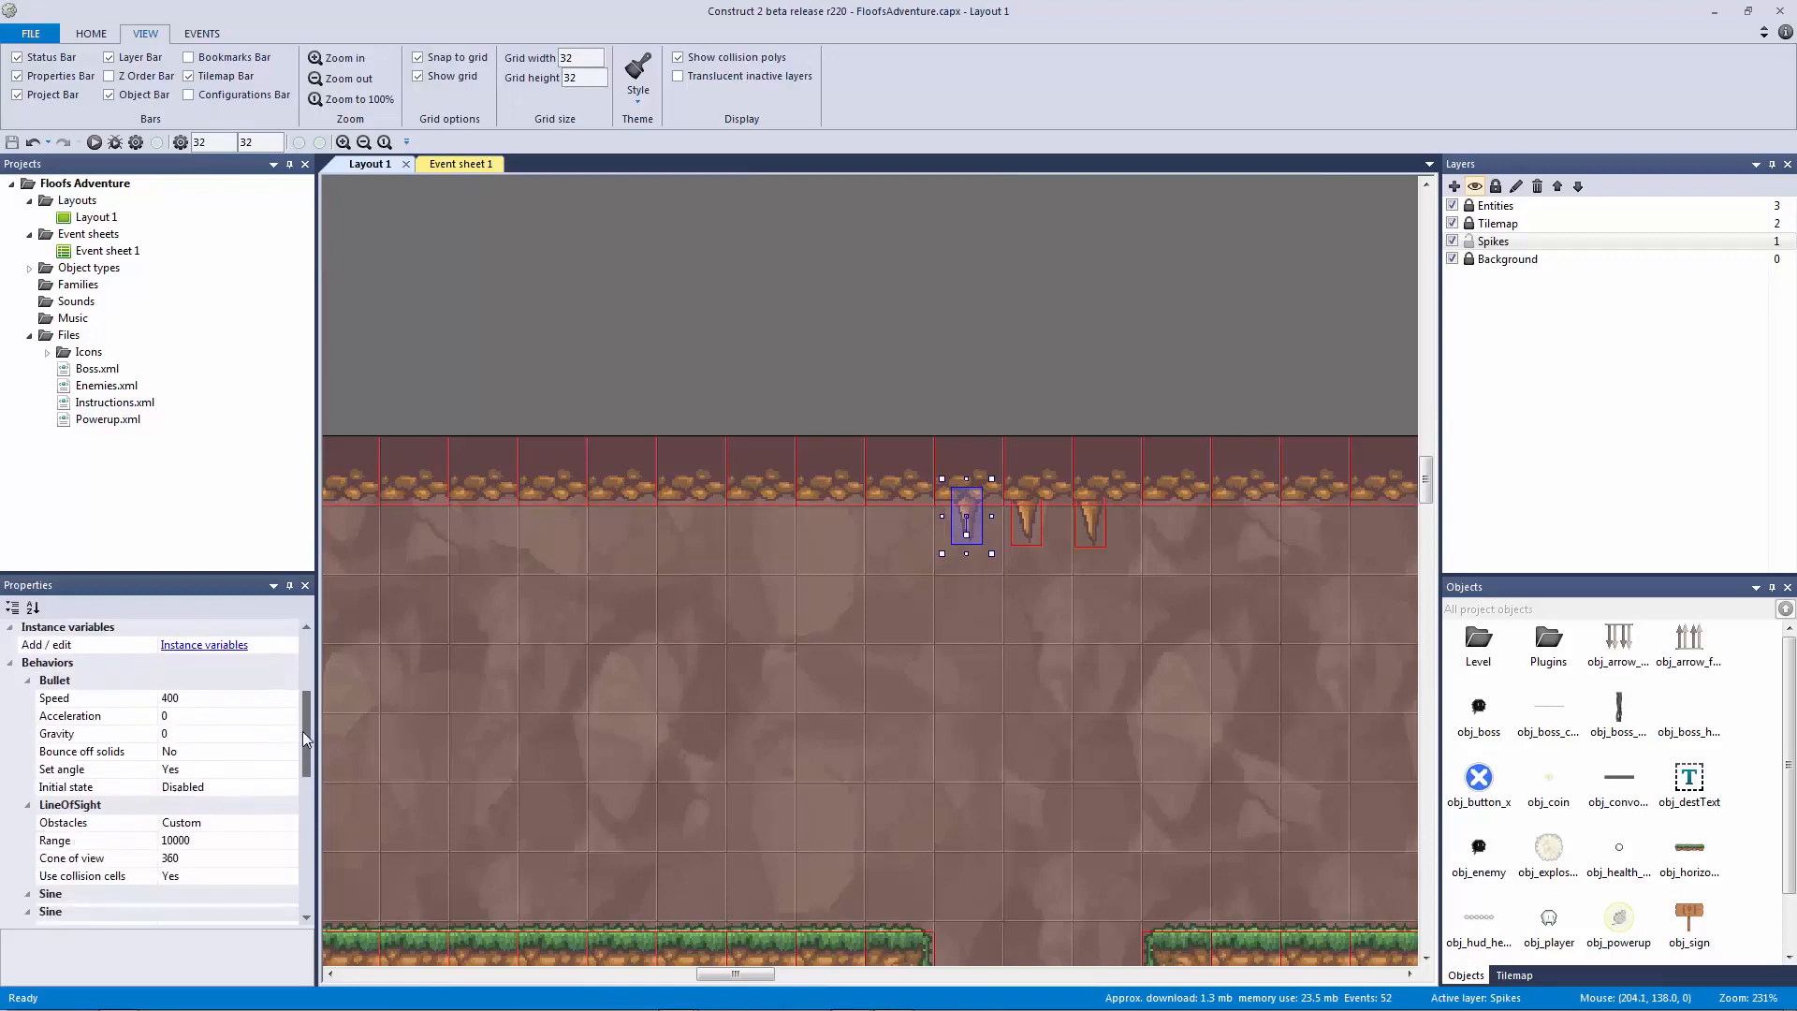
click(1025, 526)
click(1089, 515)
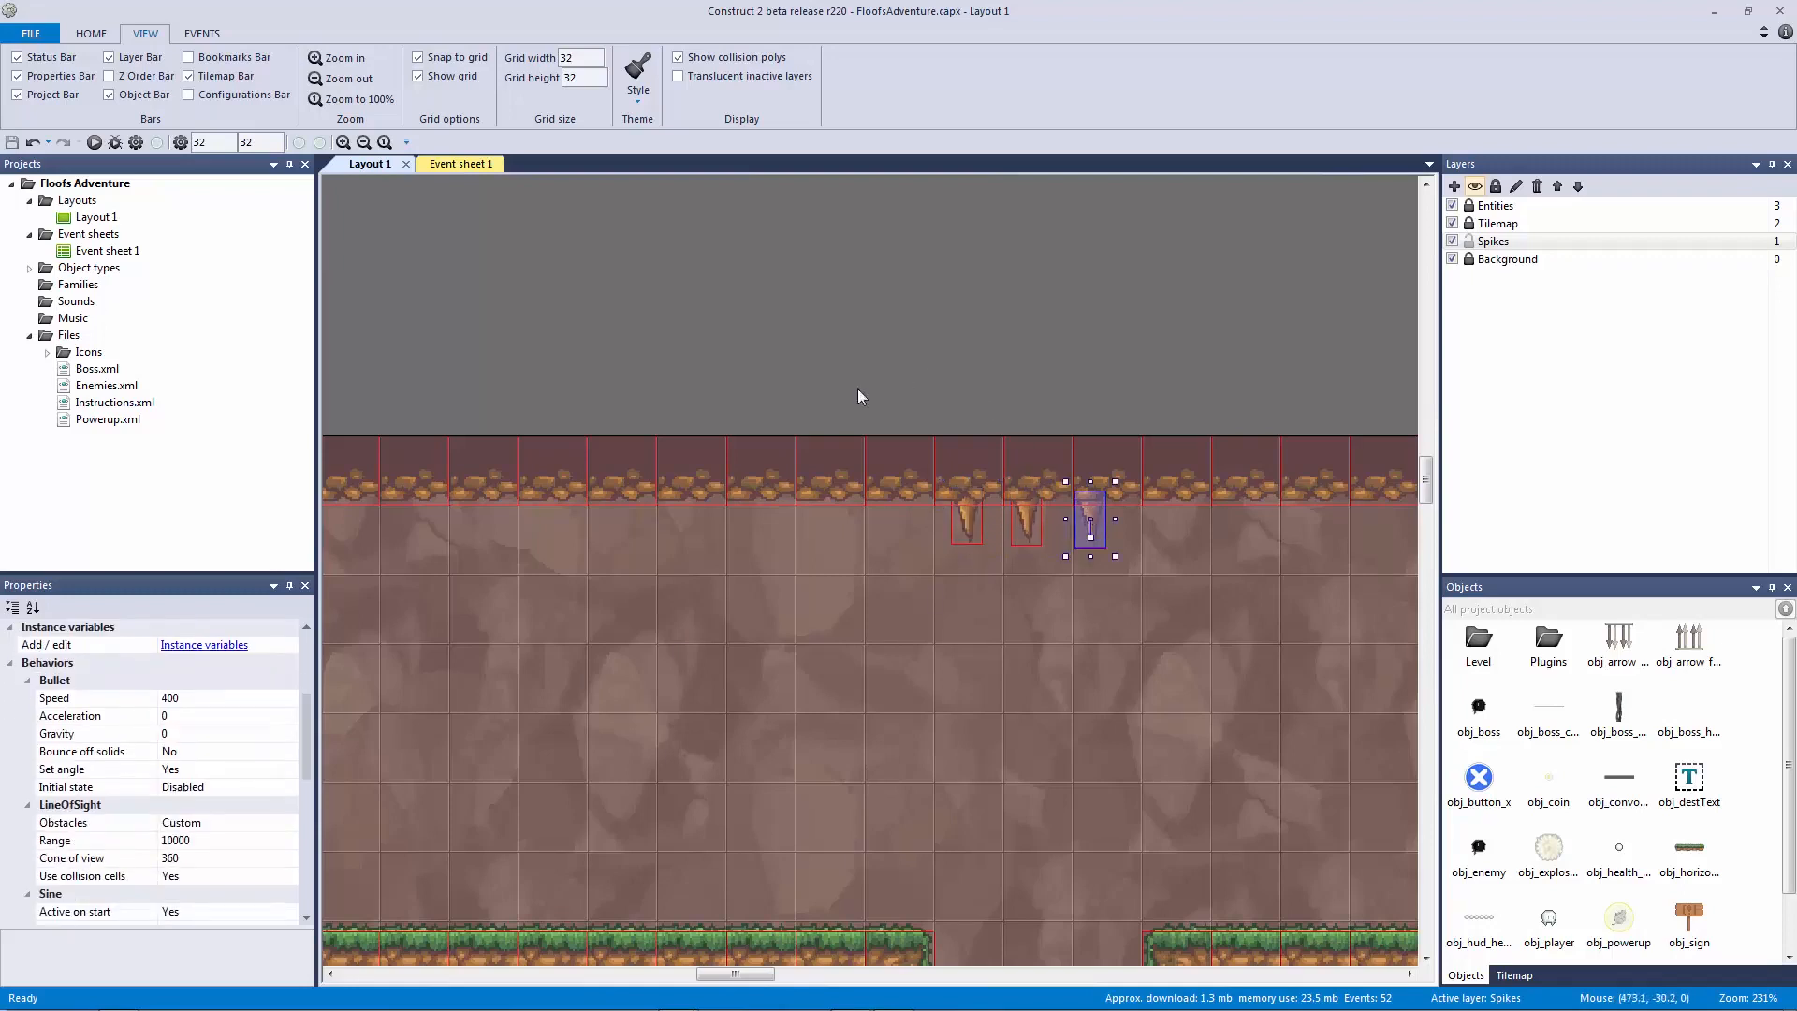
drag(300, 727, 295, 780)
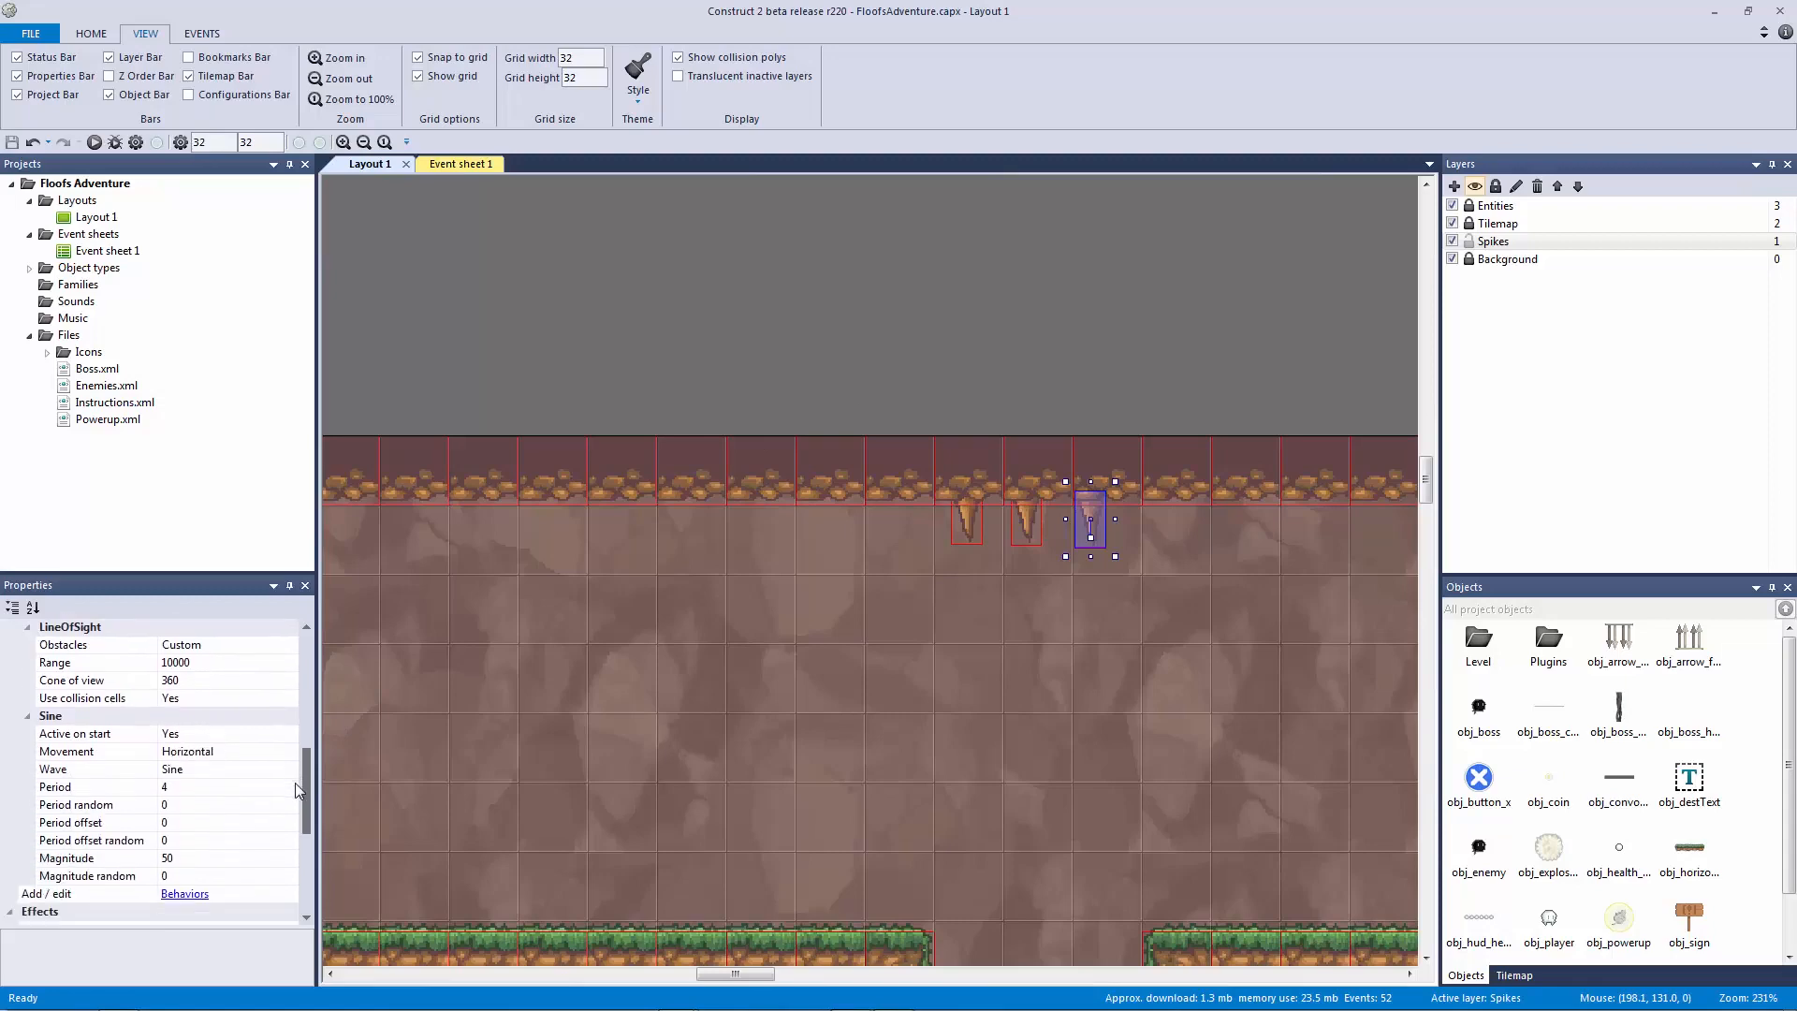
click(577, 400)
Step: Zoom out and pan across the layout to see more of the level
ctrl+scroll(599, 663, down, 4)
ctrl+scroll(666, 474, down, 3)
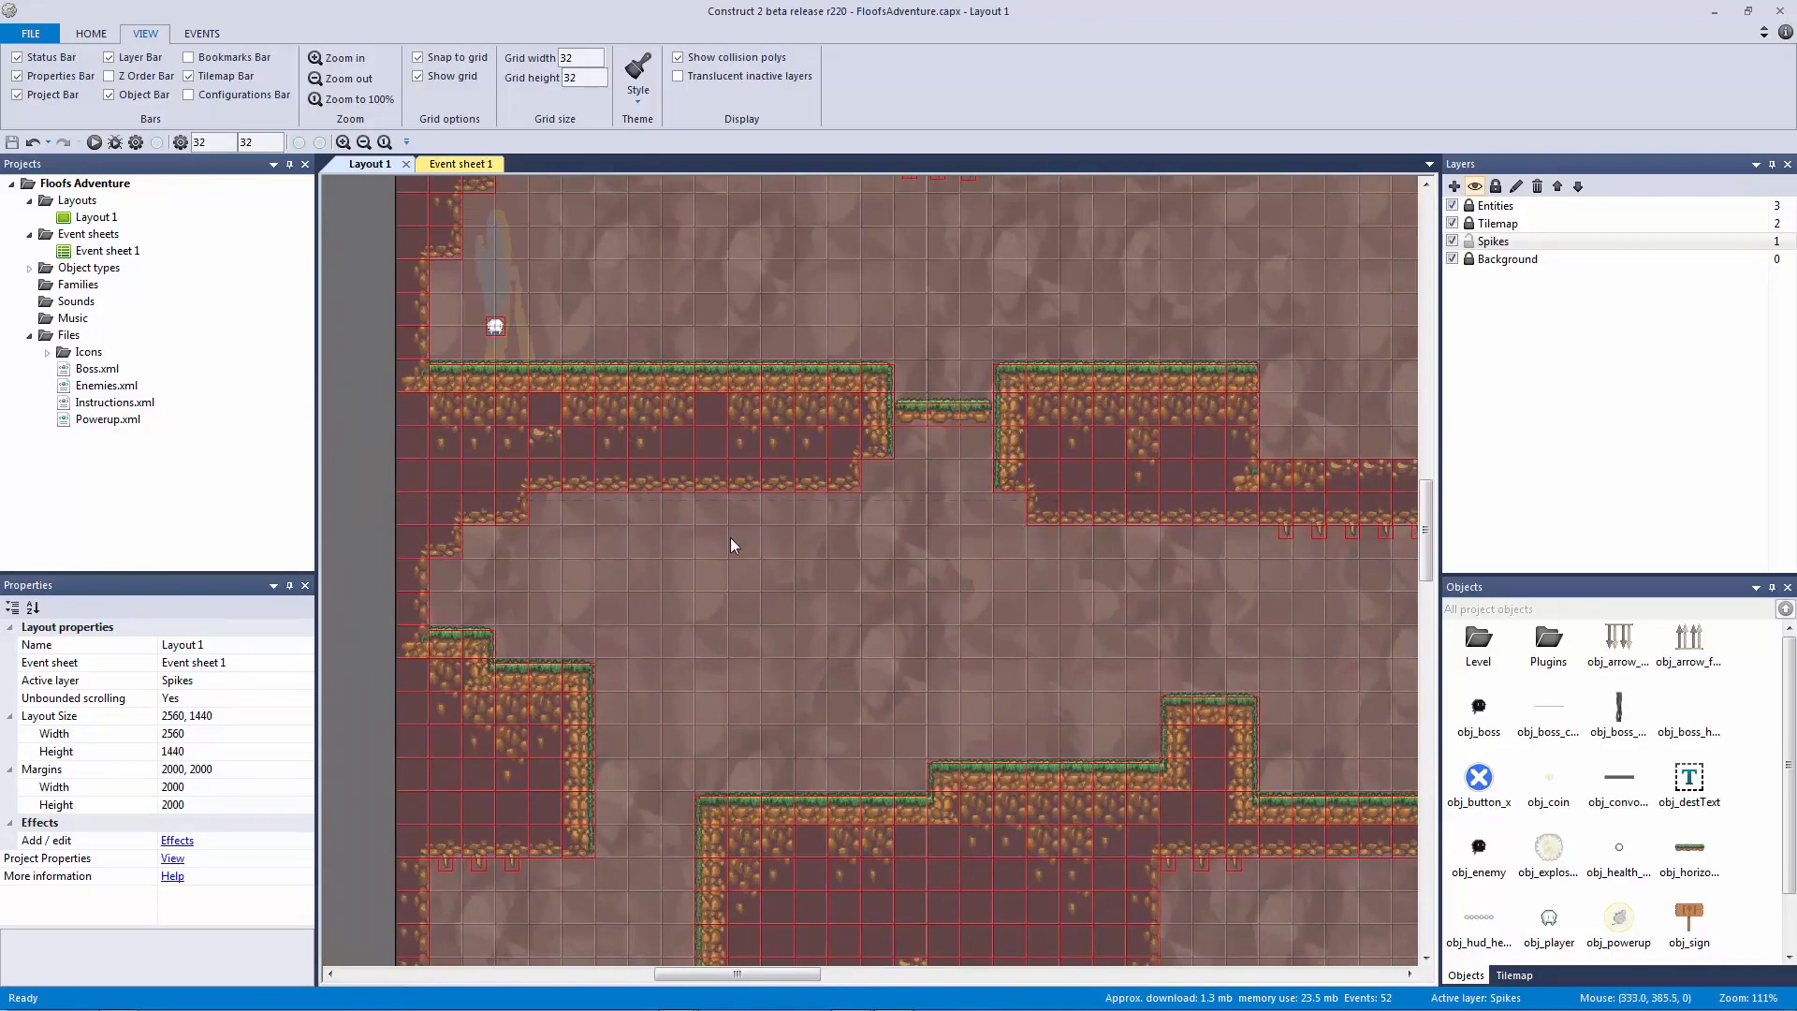
ctrl+scroll(814, 558, down, 4)
middle_drag(749, 511, 718, 452)
middle_drag(811, 514, 739, 658)
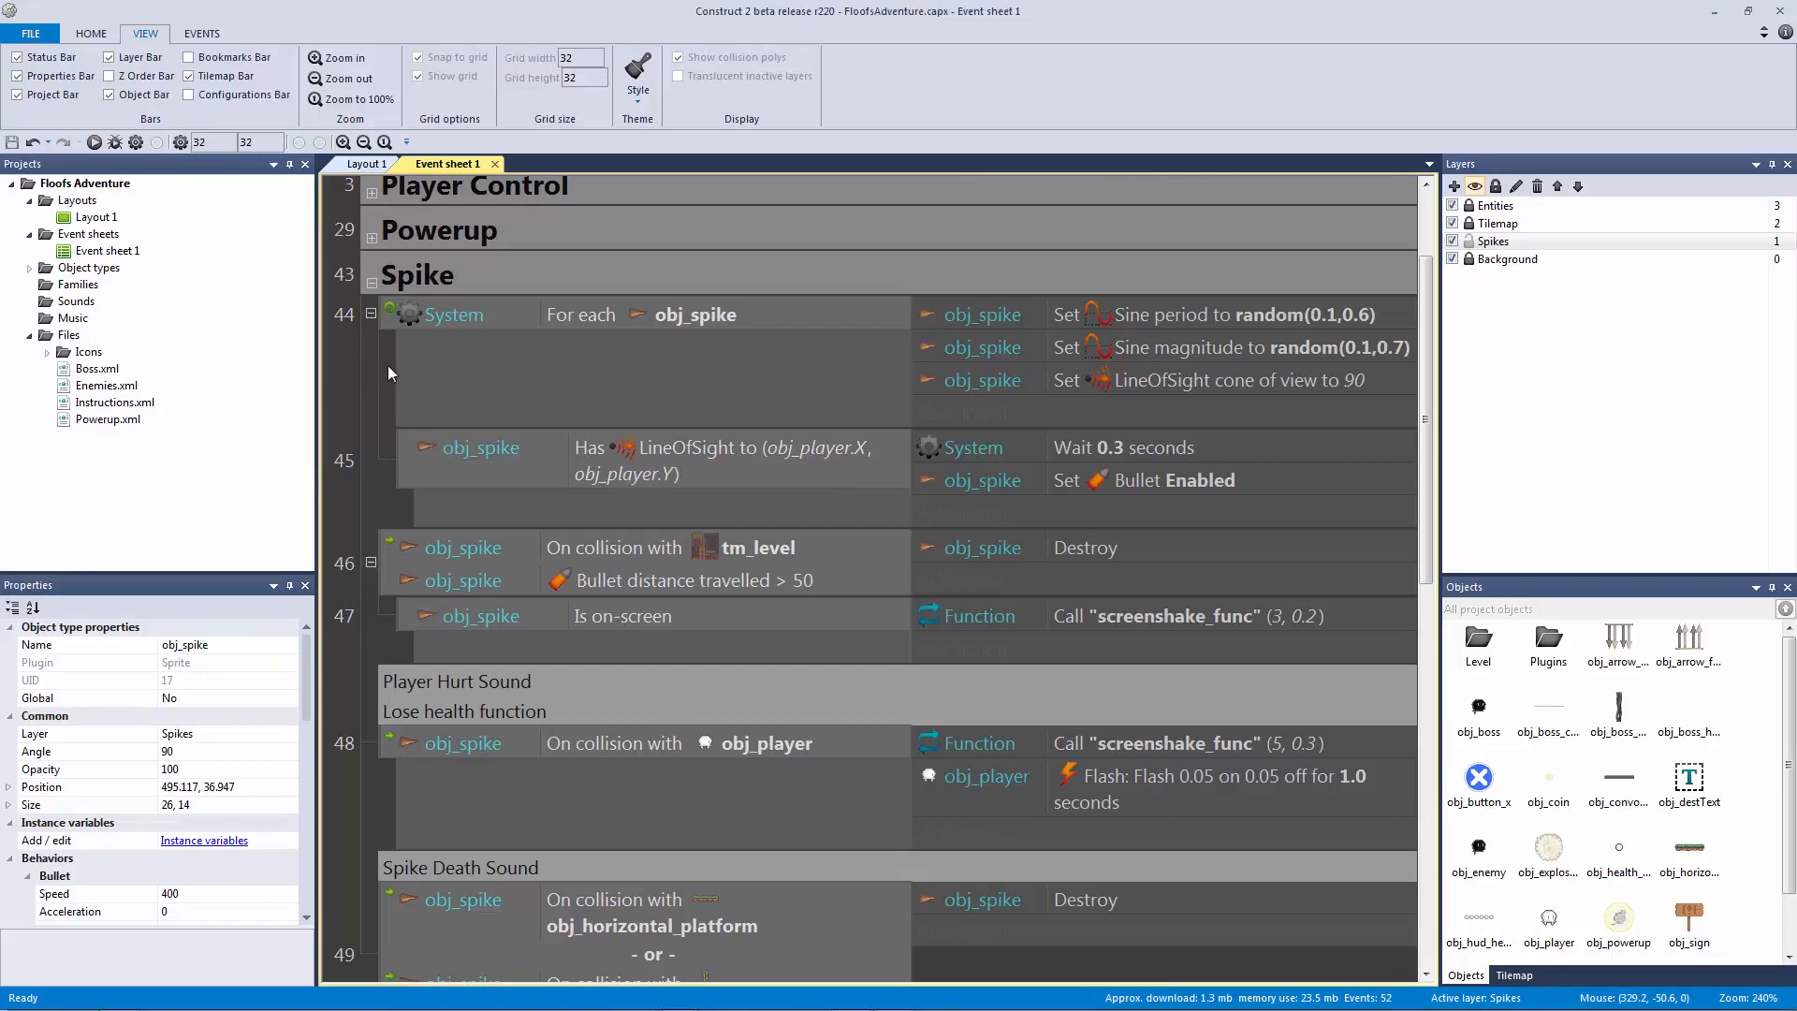
Step: Check the first ceiling spike's Cone of view setting, undoing an accidental resize
click(367, 165)
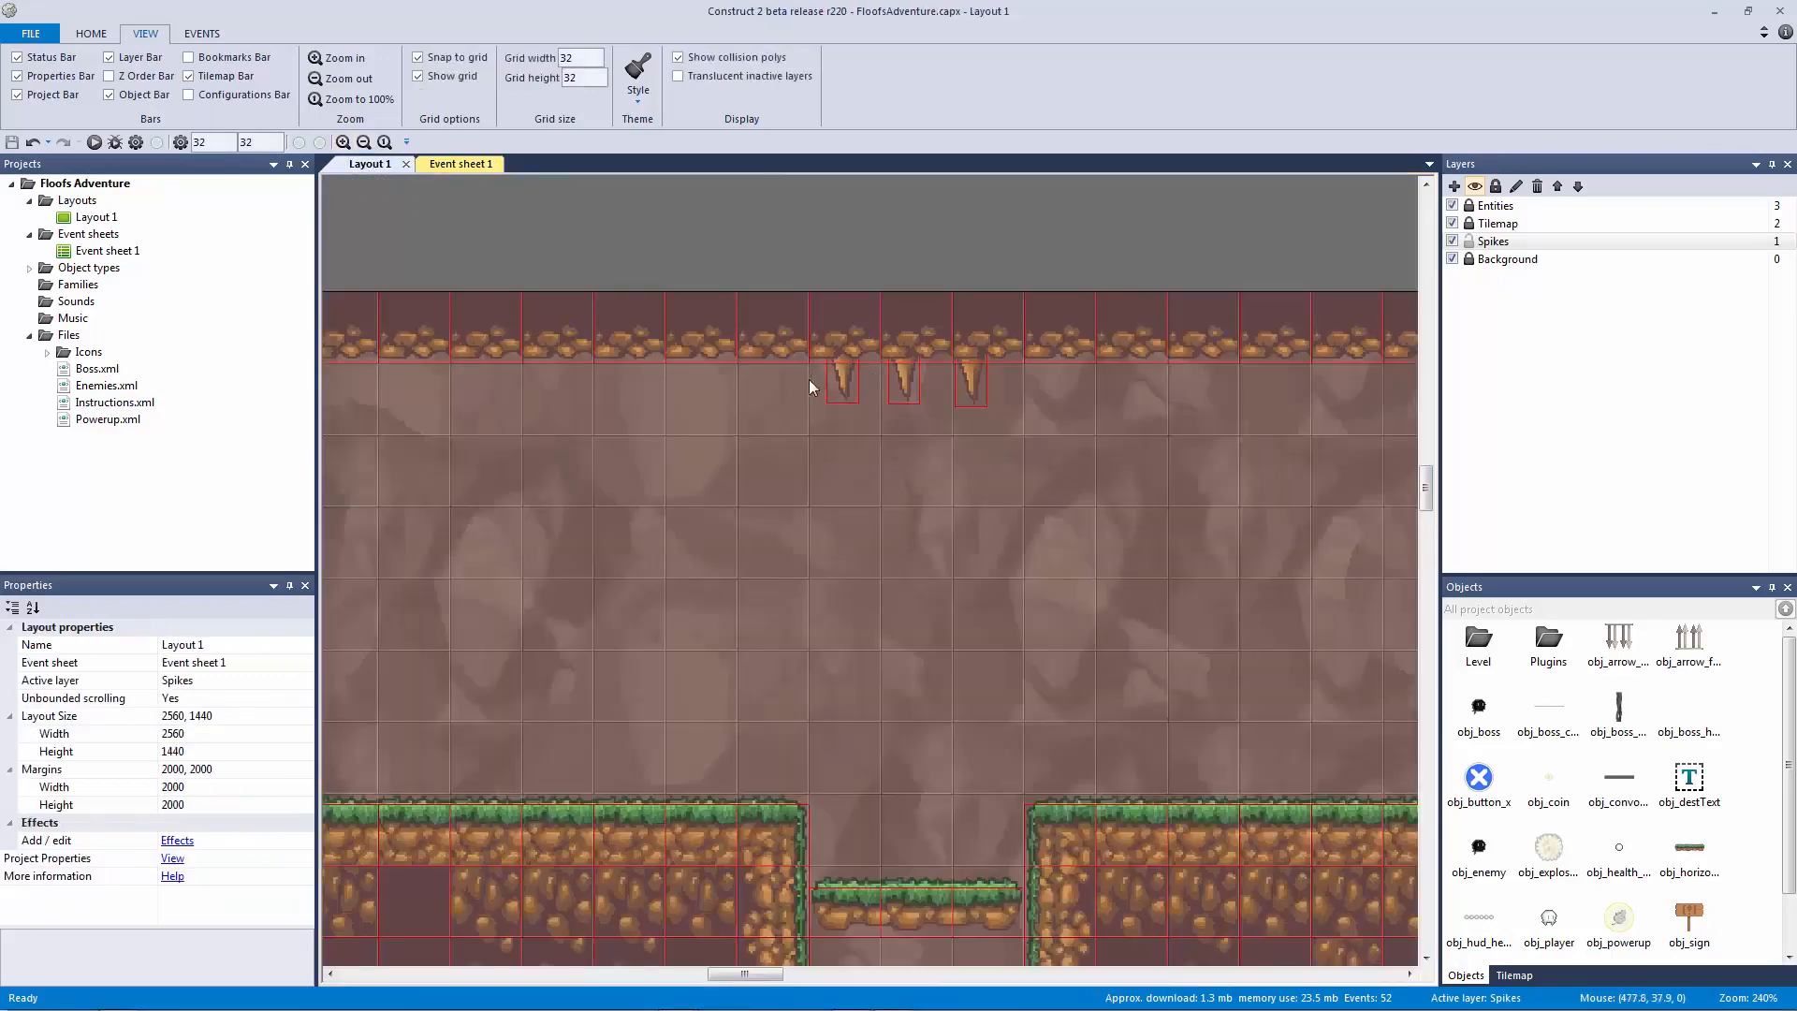
click(834, 374)
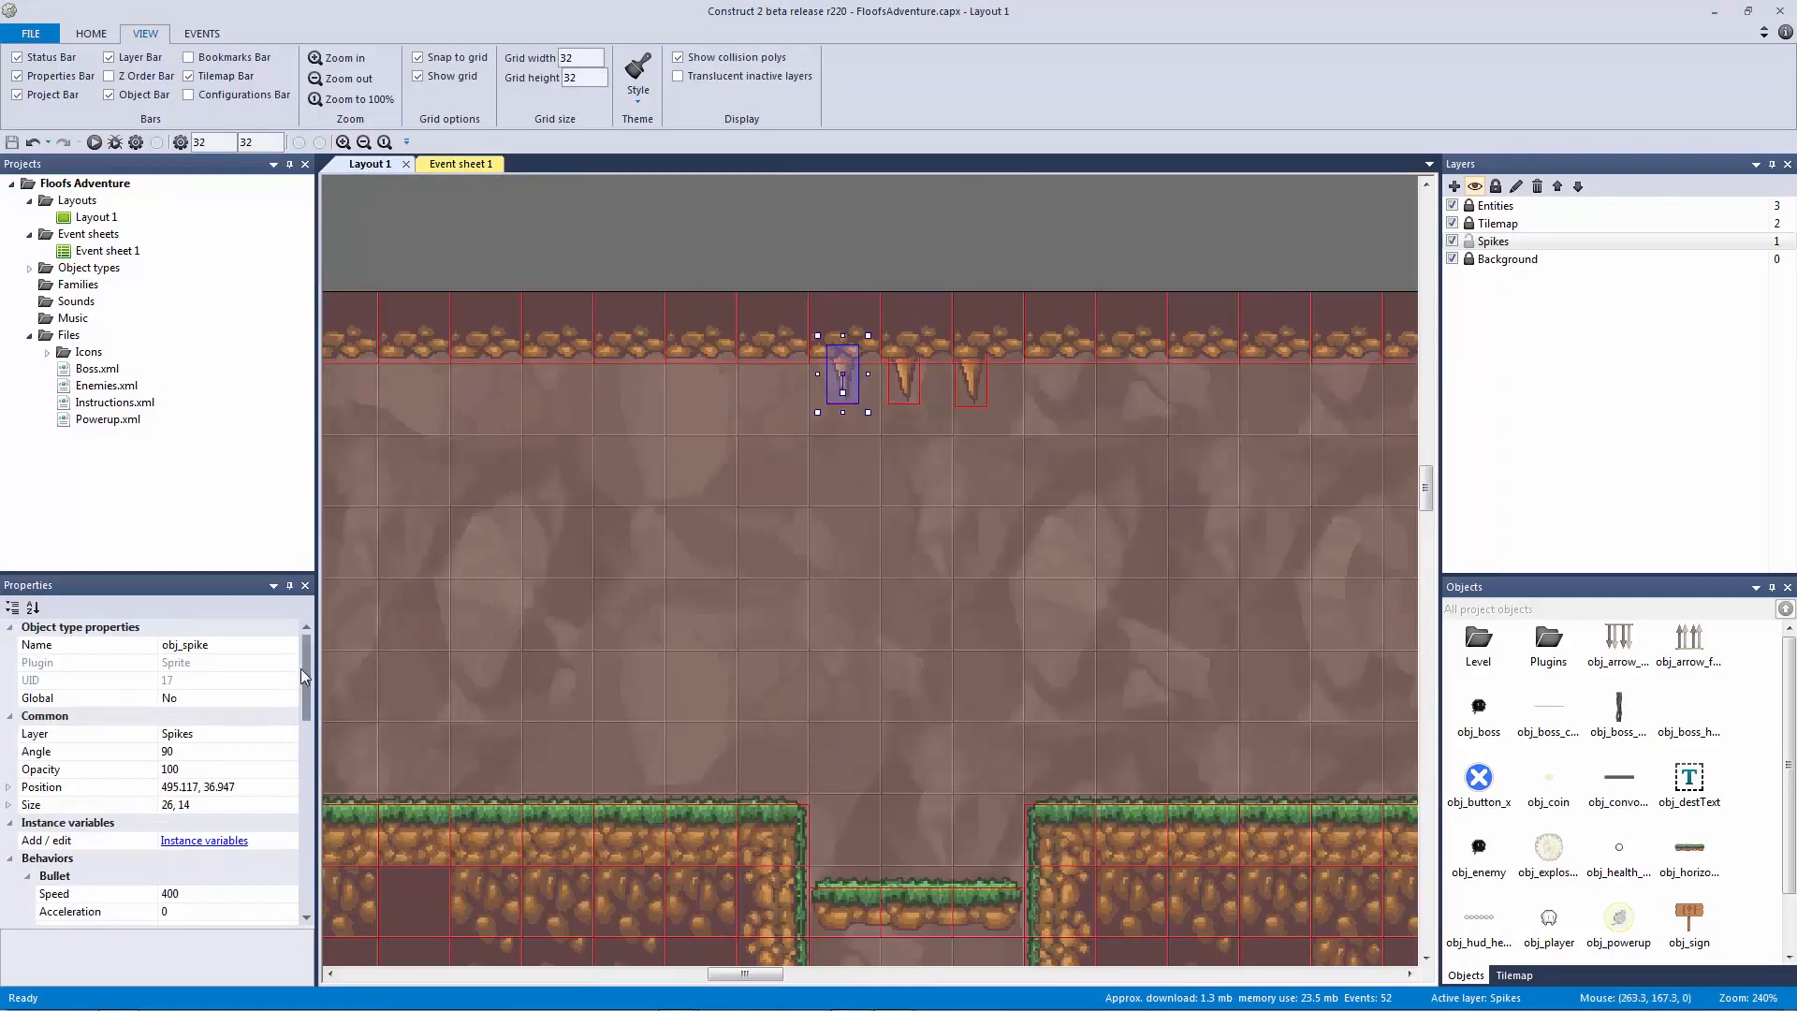
drag(300, 668, 306, 721)
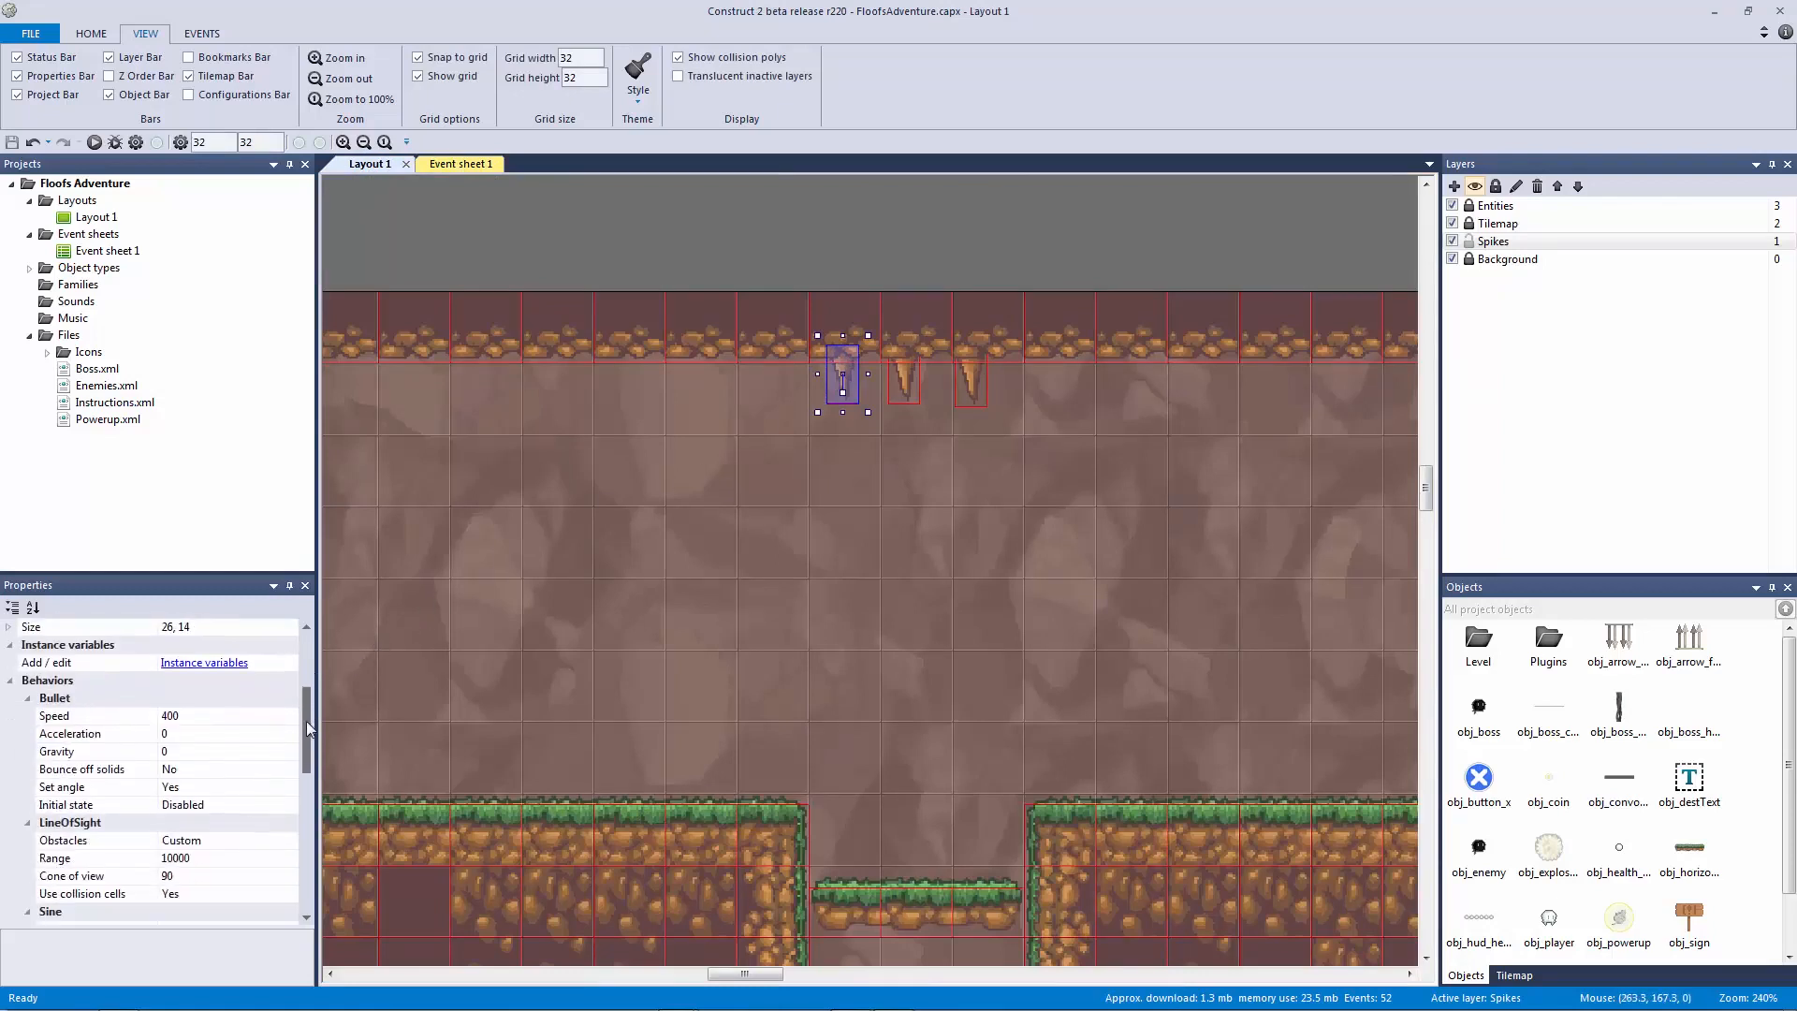
click(104, 878)
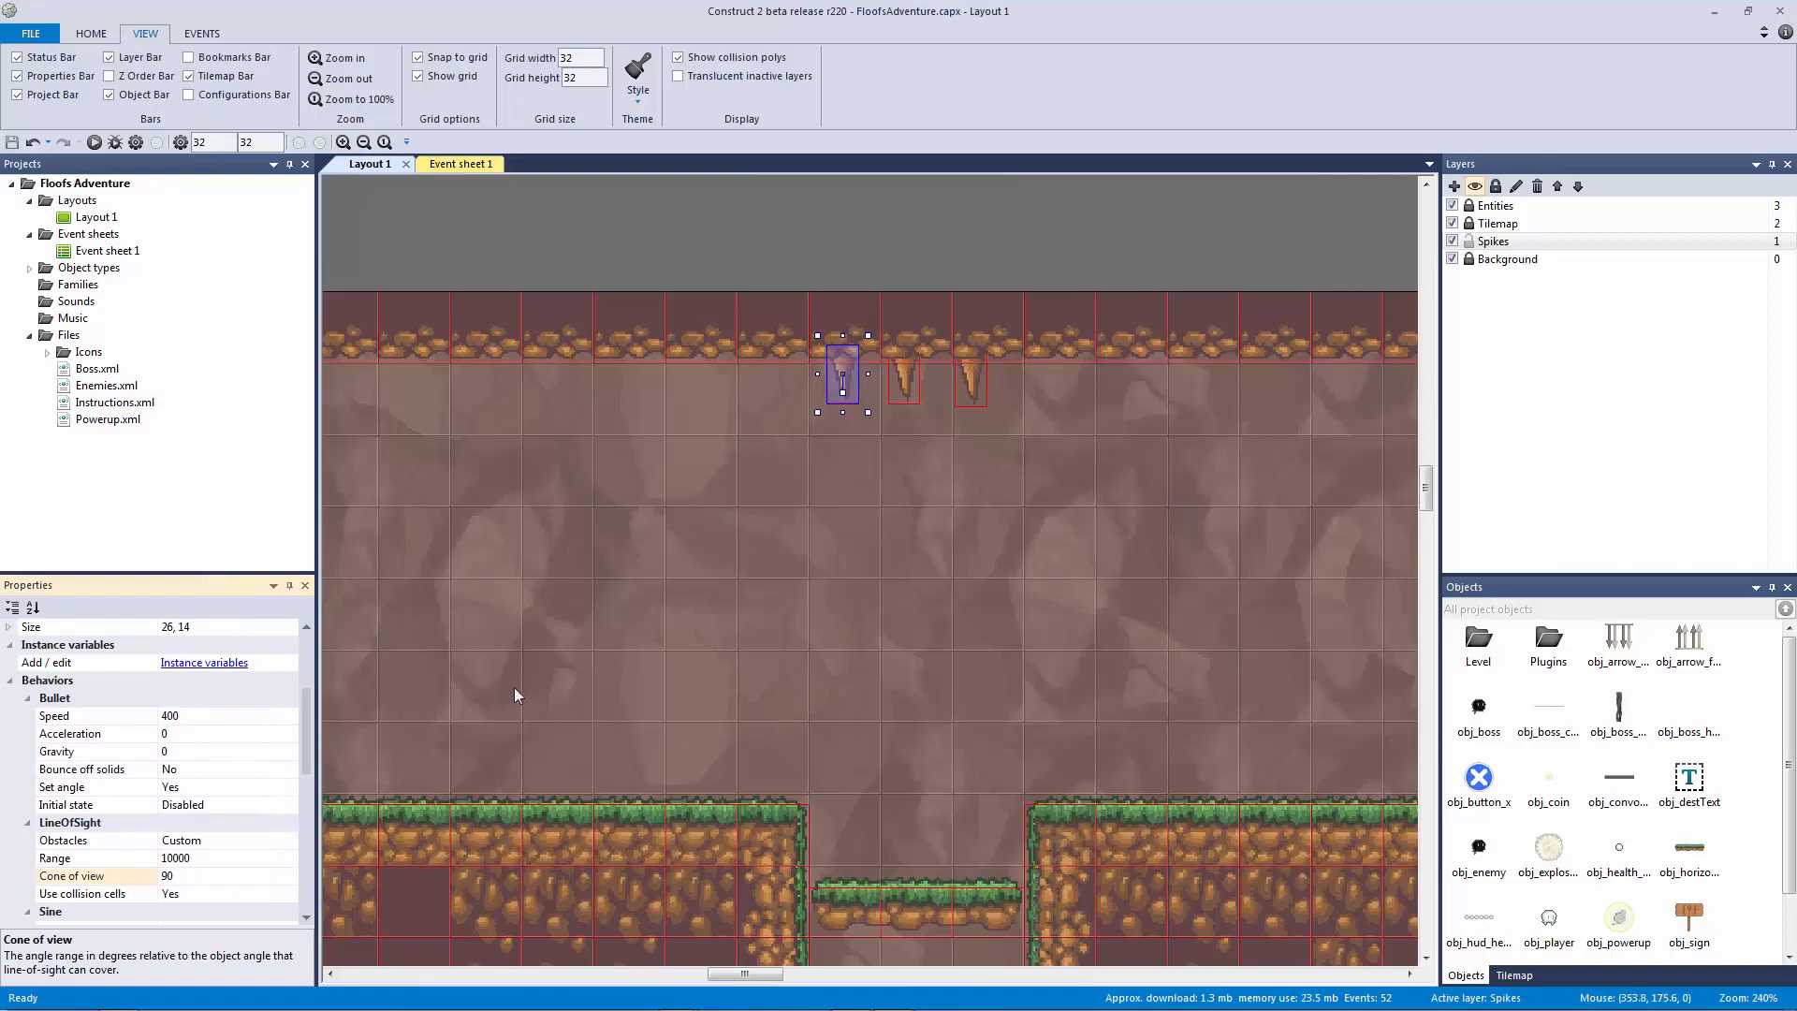
scroll(318, 720, up, 4)
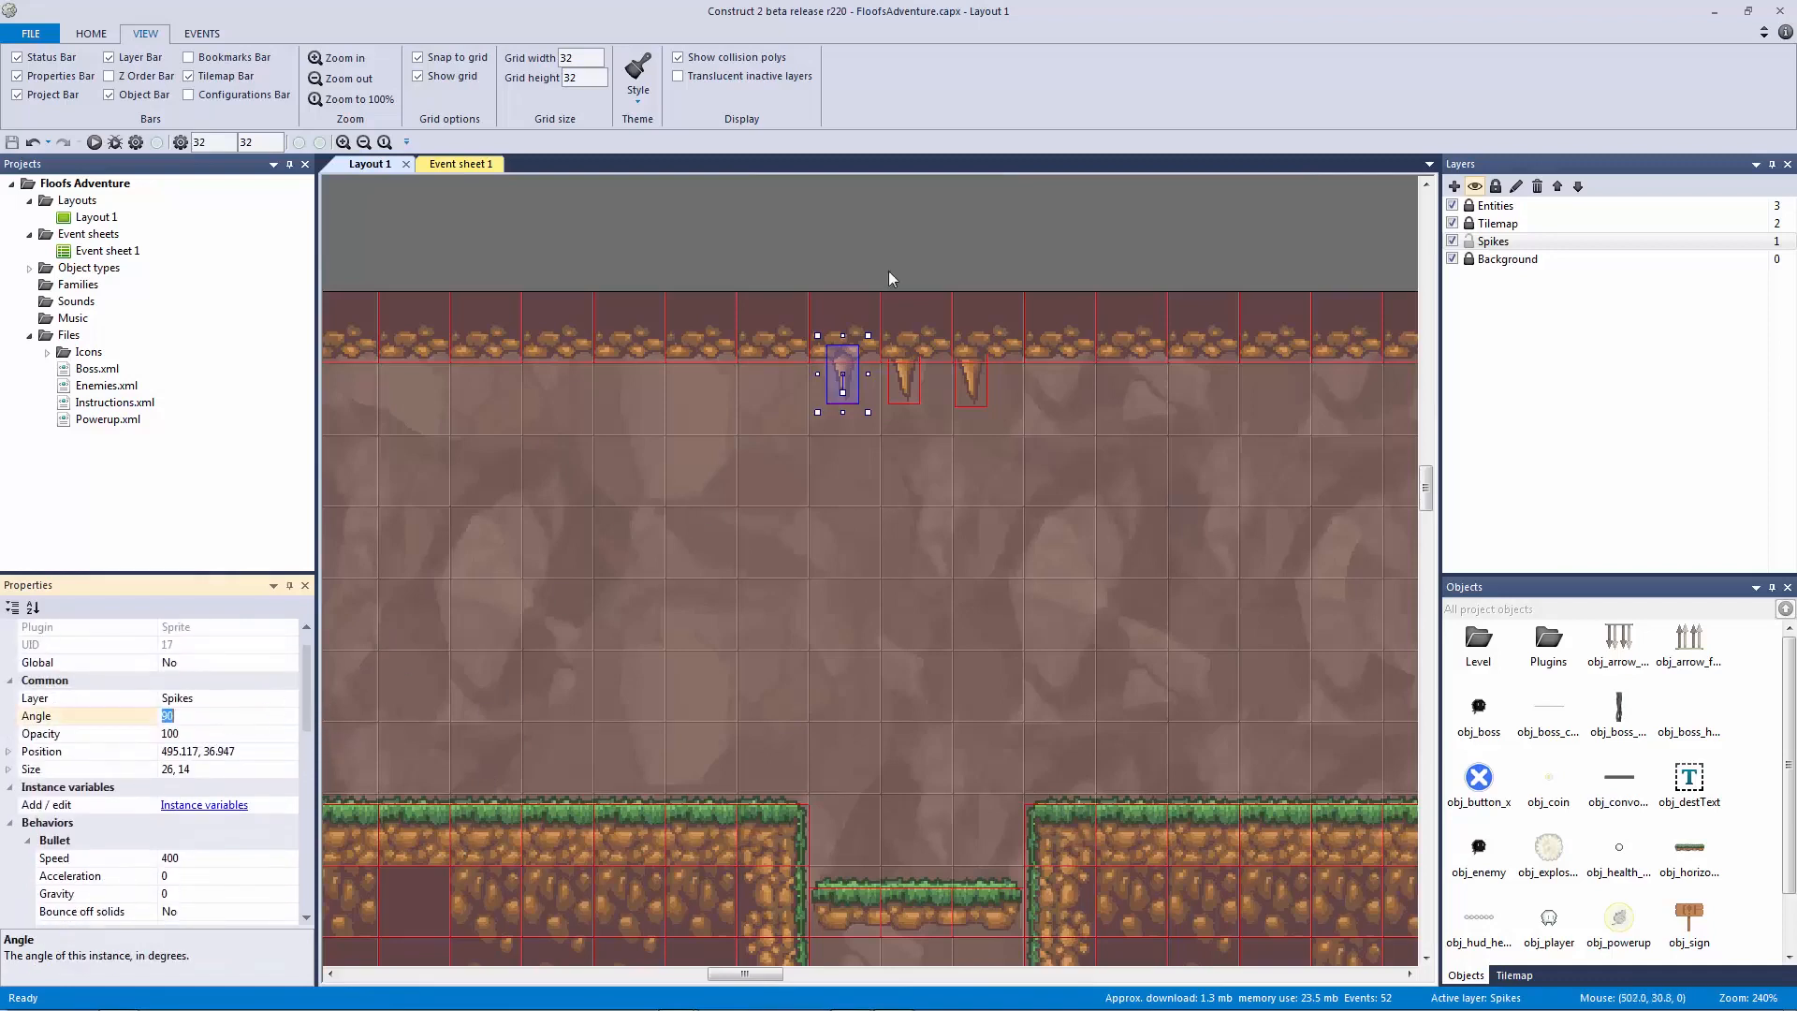
click(878, 350)
click(840, 380)
drag(790, 284, 879, 901)
drag(817, 375, 828, 501)
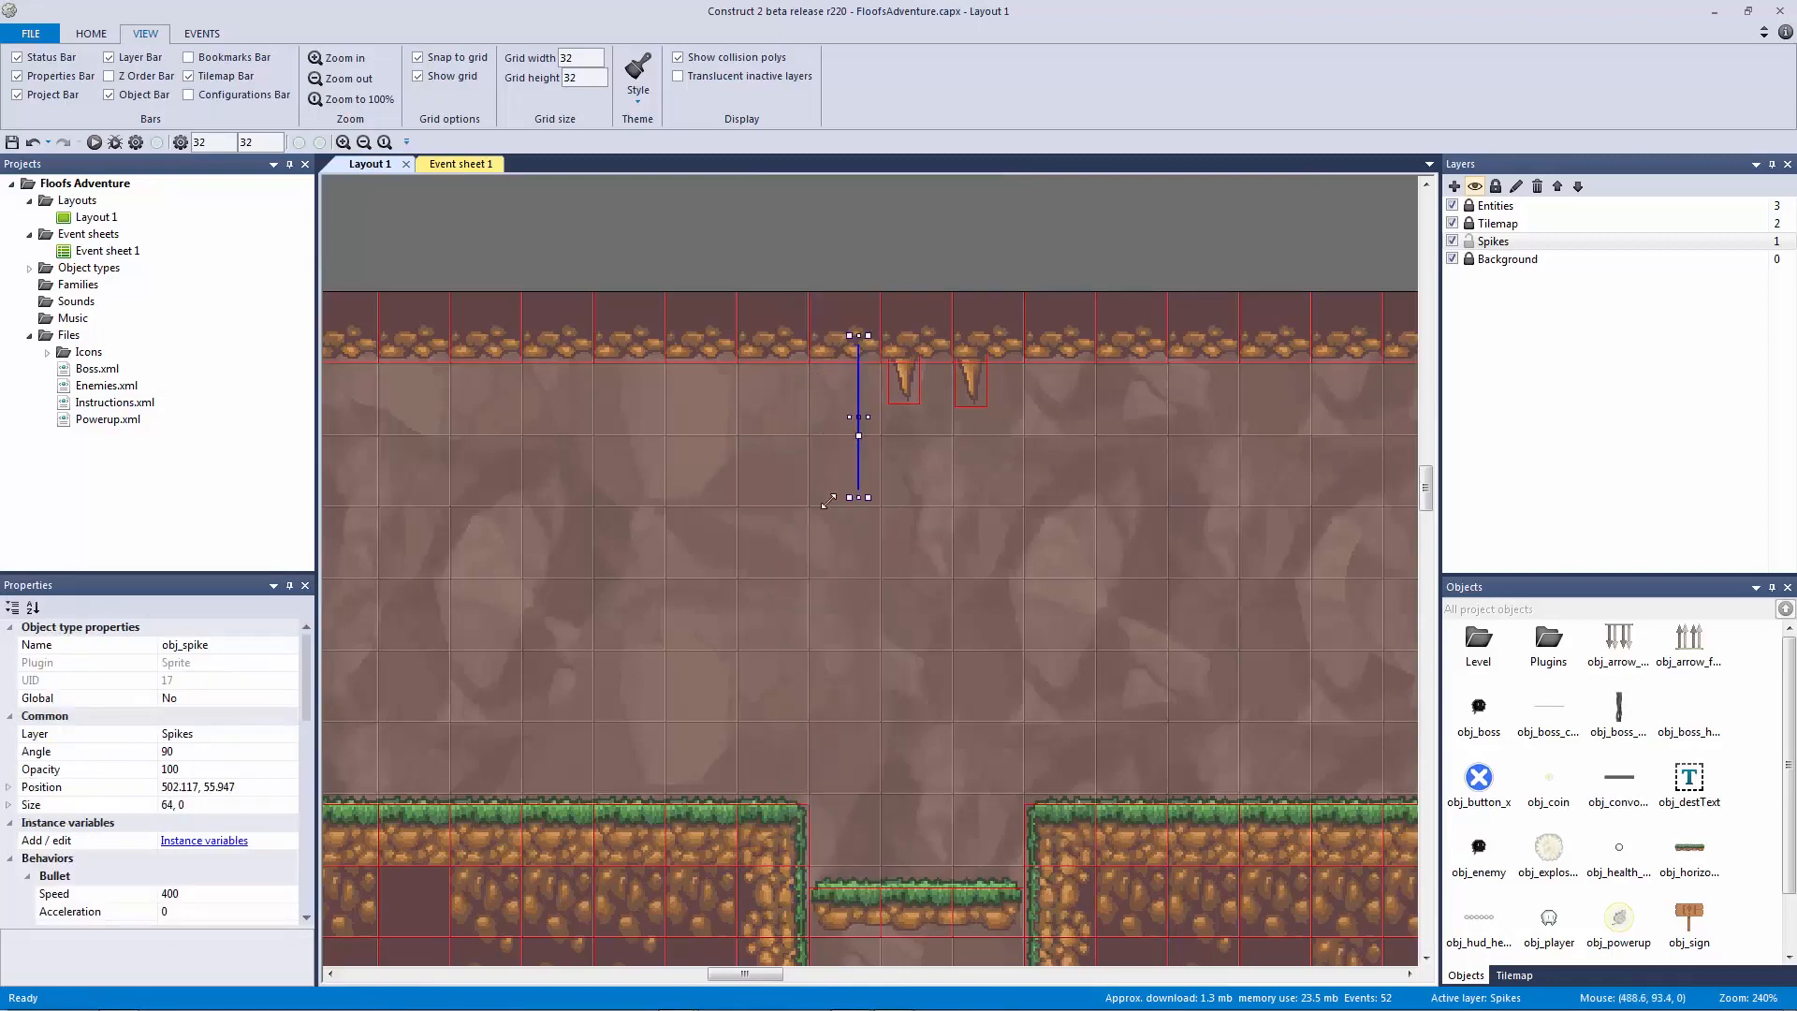
key(ctrl+z)
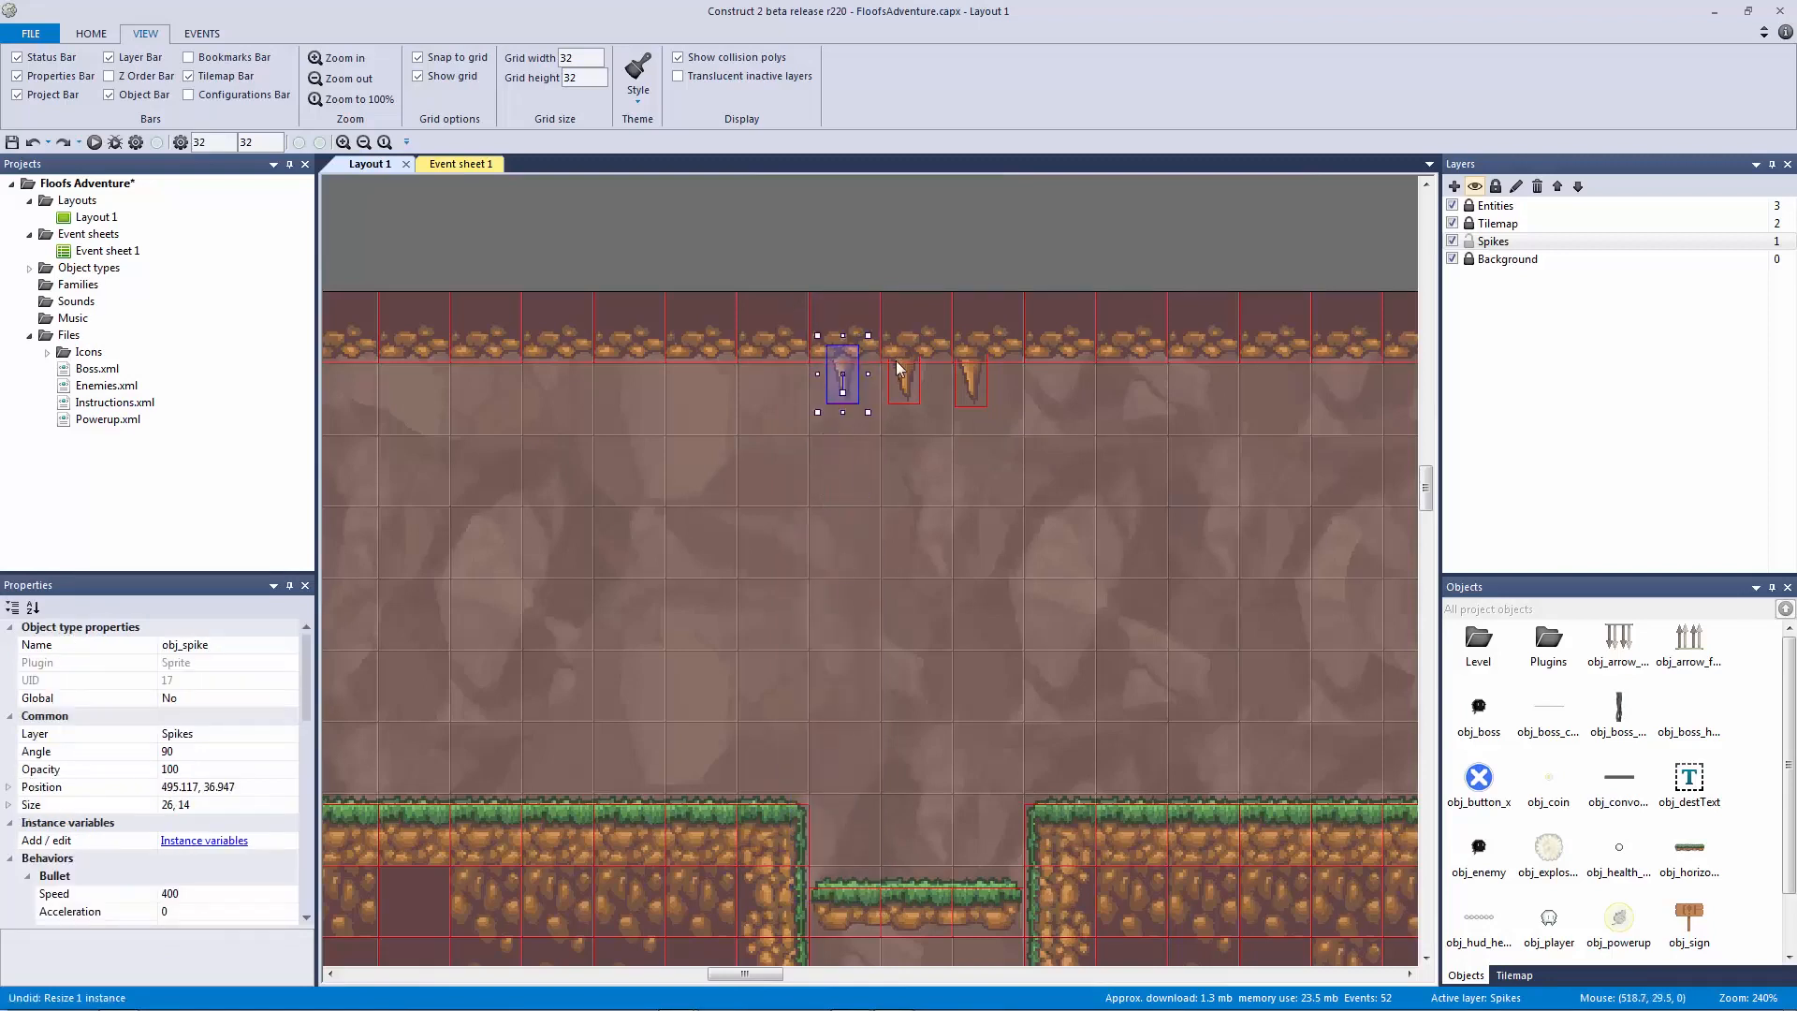
Step: Compare the other ceiling spikes, then select event 44's cone of view action
click(913, 384)
scroll(310, 716, down, 5)
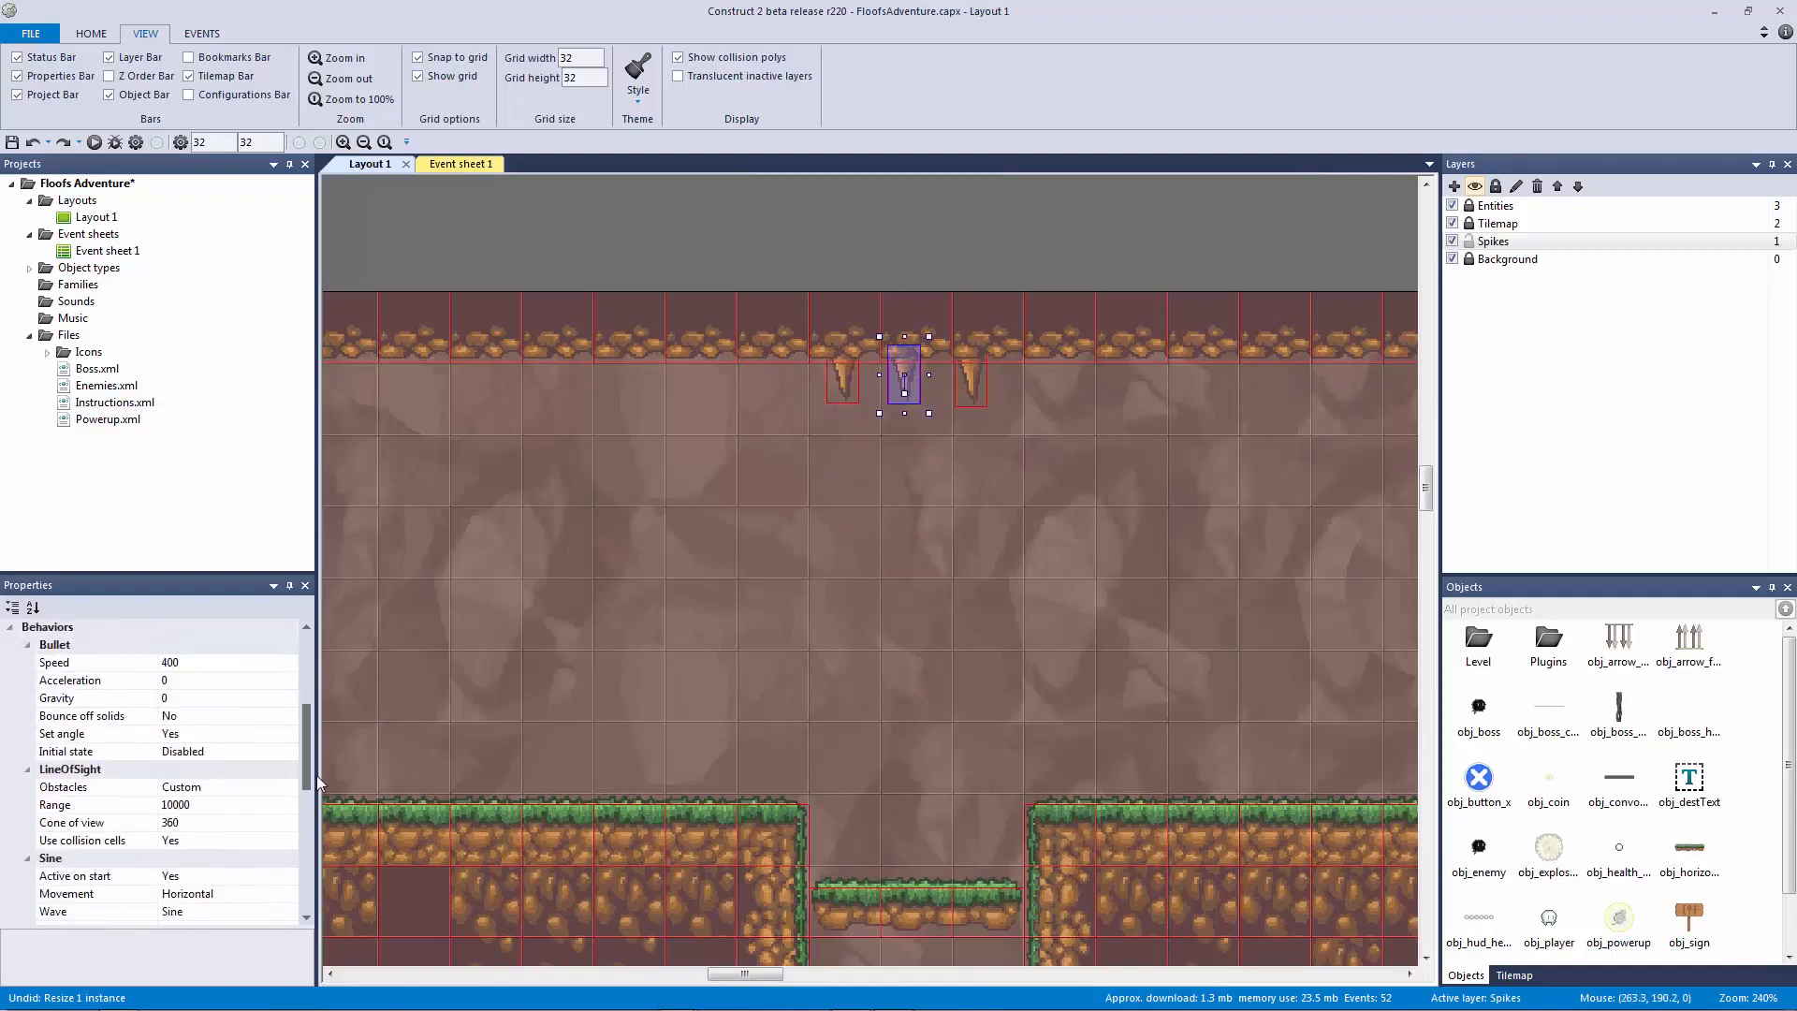
click(974, 382)
click(853, 382)
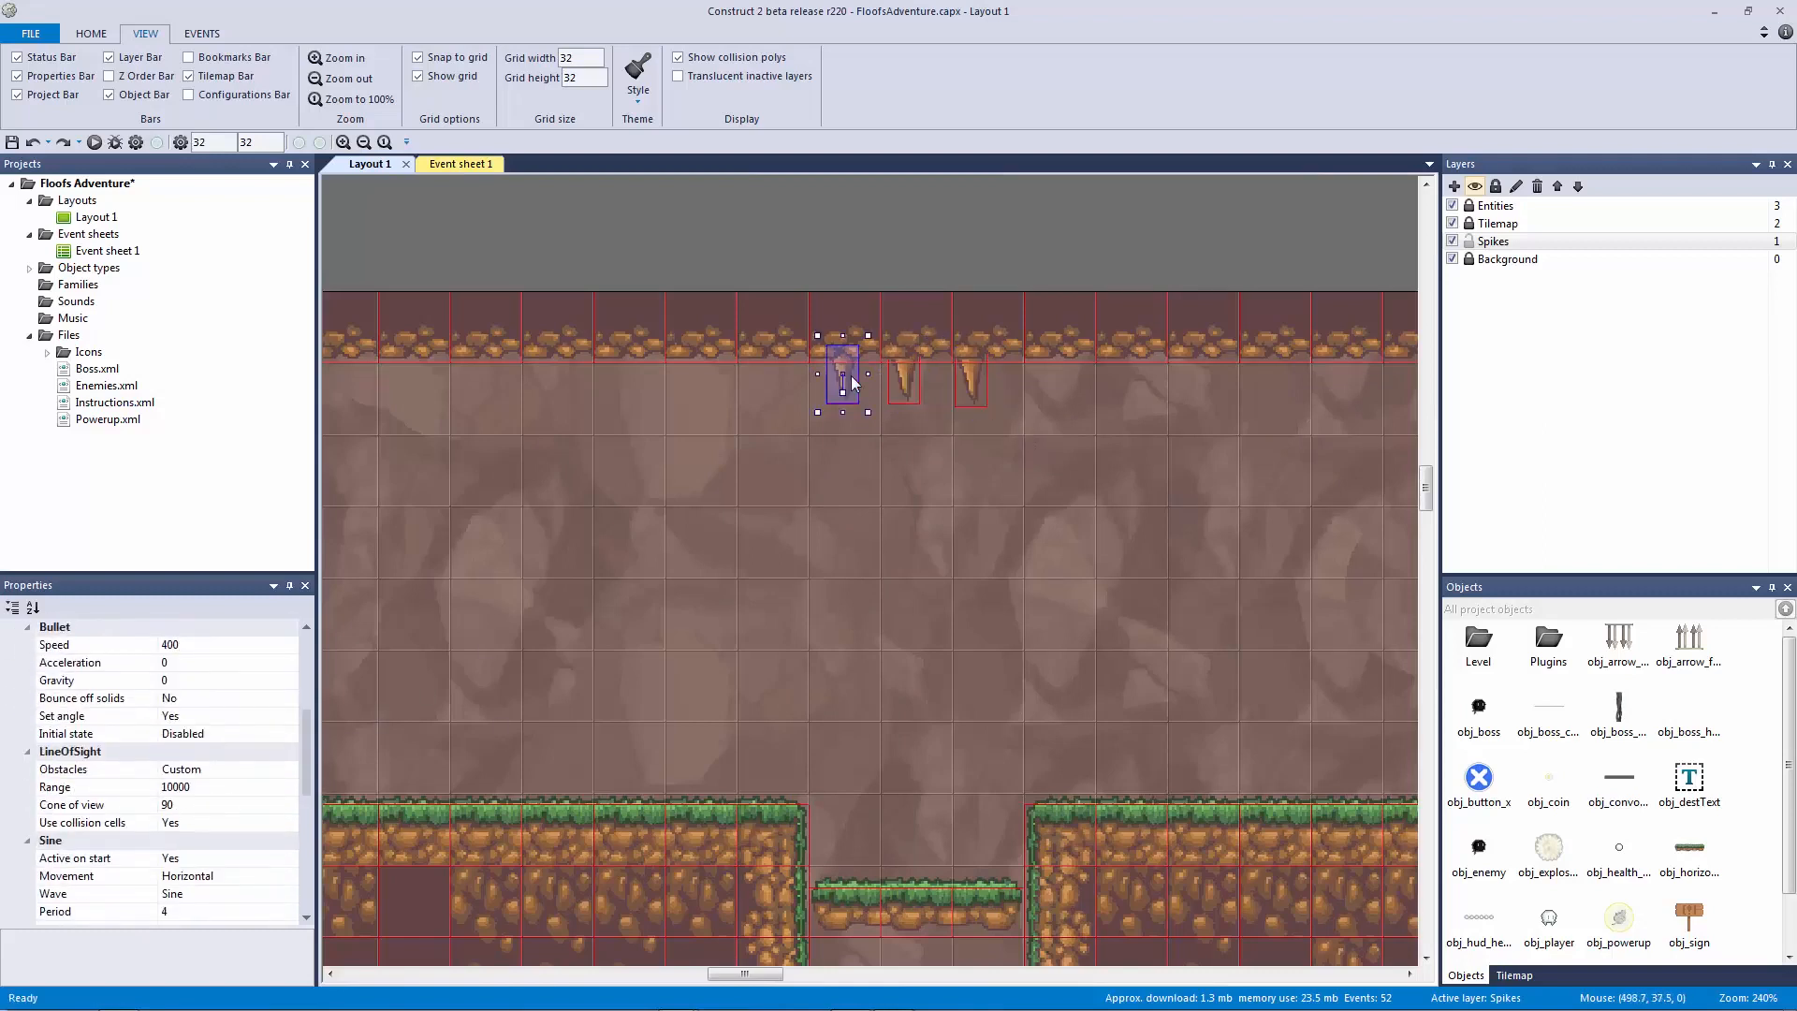
click(906, 376)
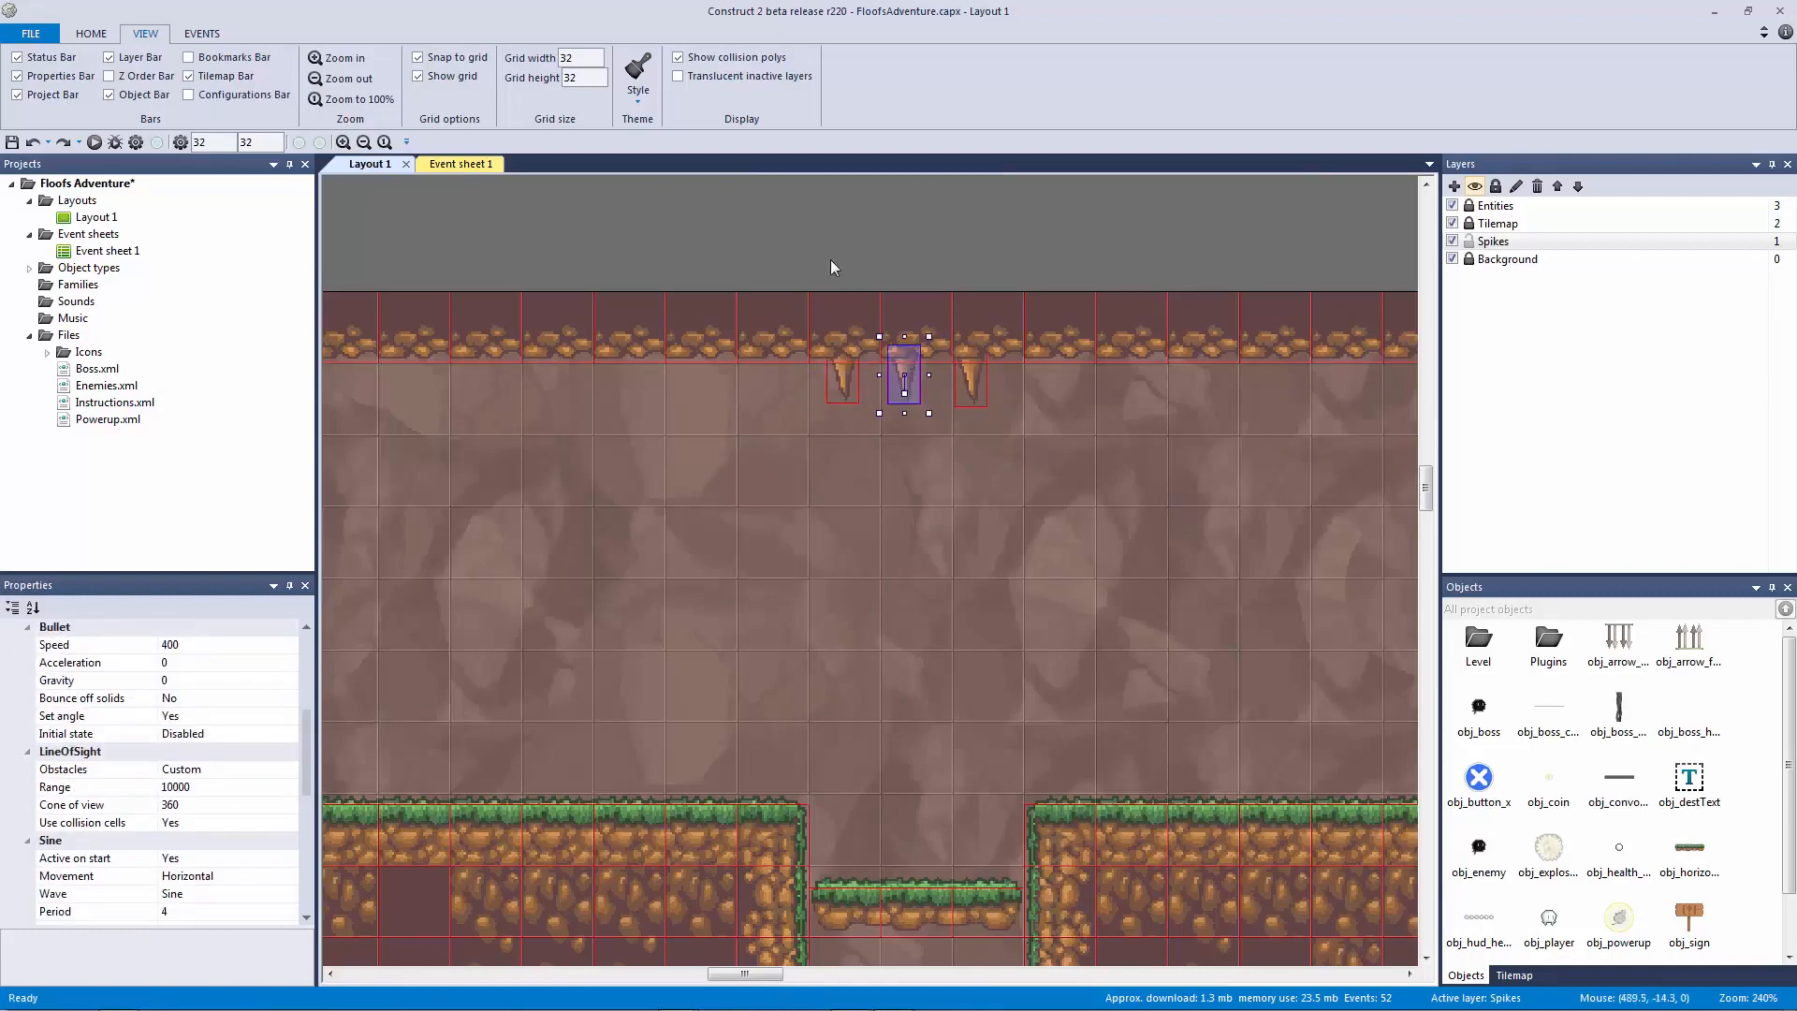
click(829, 260)
click(485, 164)
click(1041, 382)
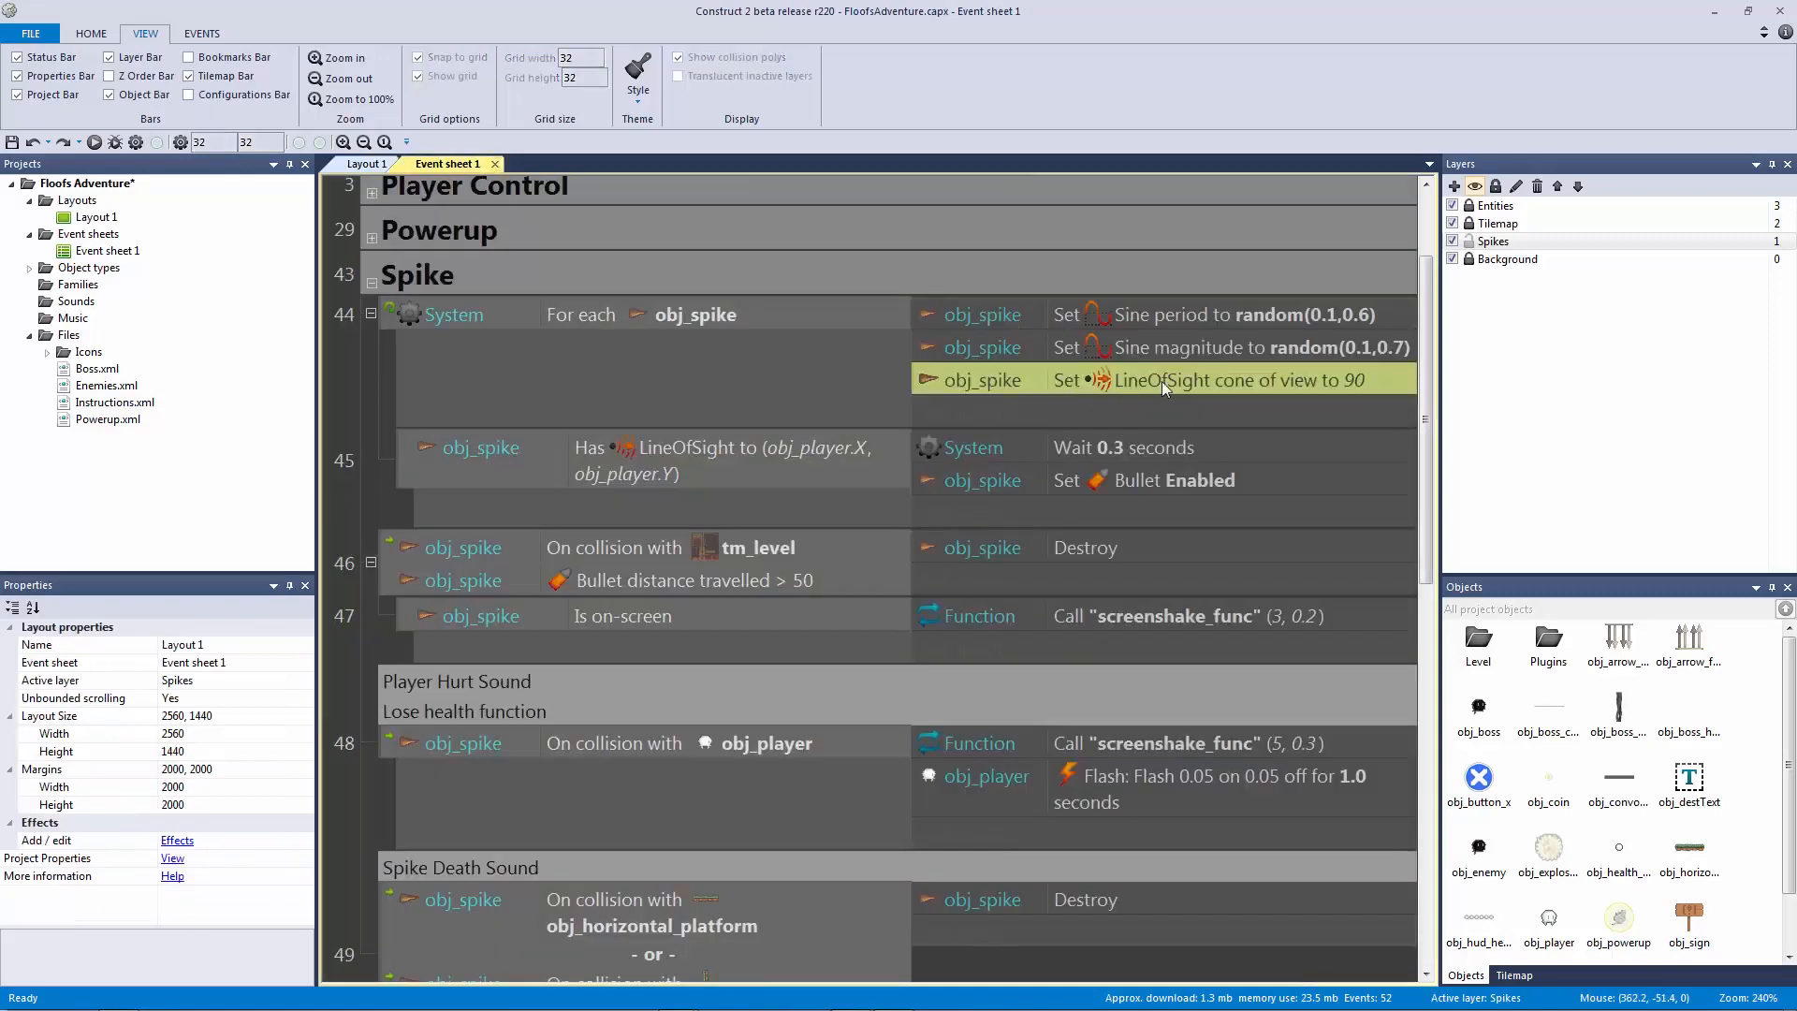
Step: Open the Set cone of view action, cancel it to keep 90, and save the project
double_click(1275, 383)
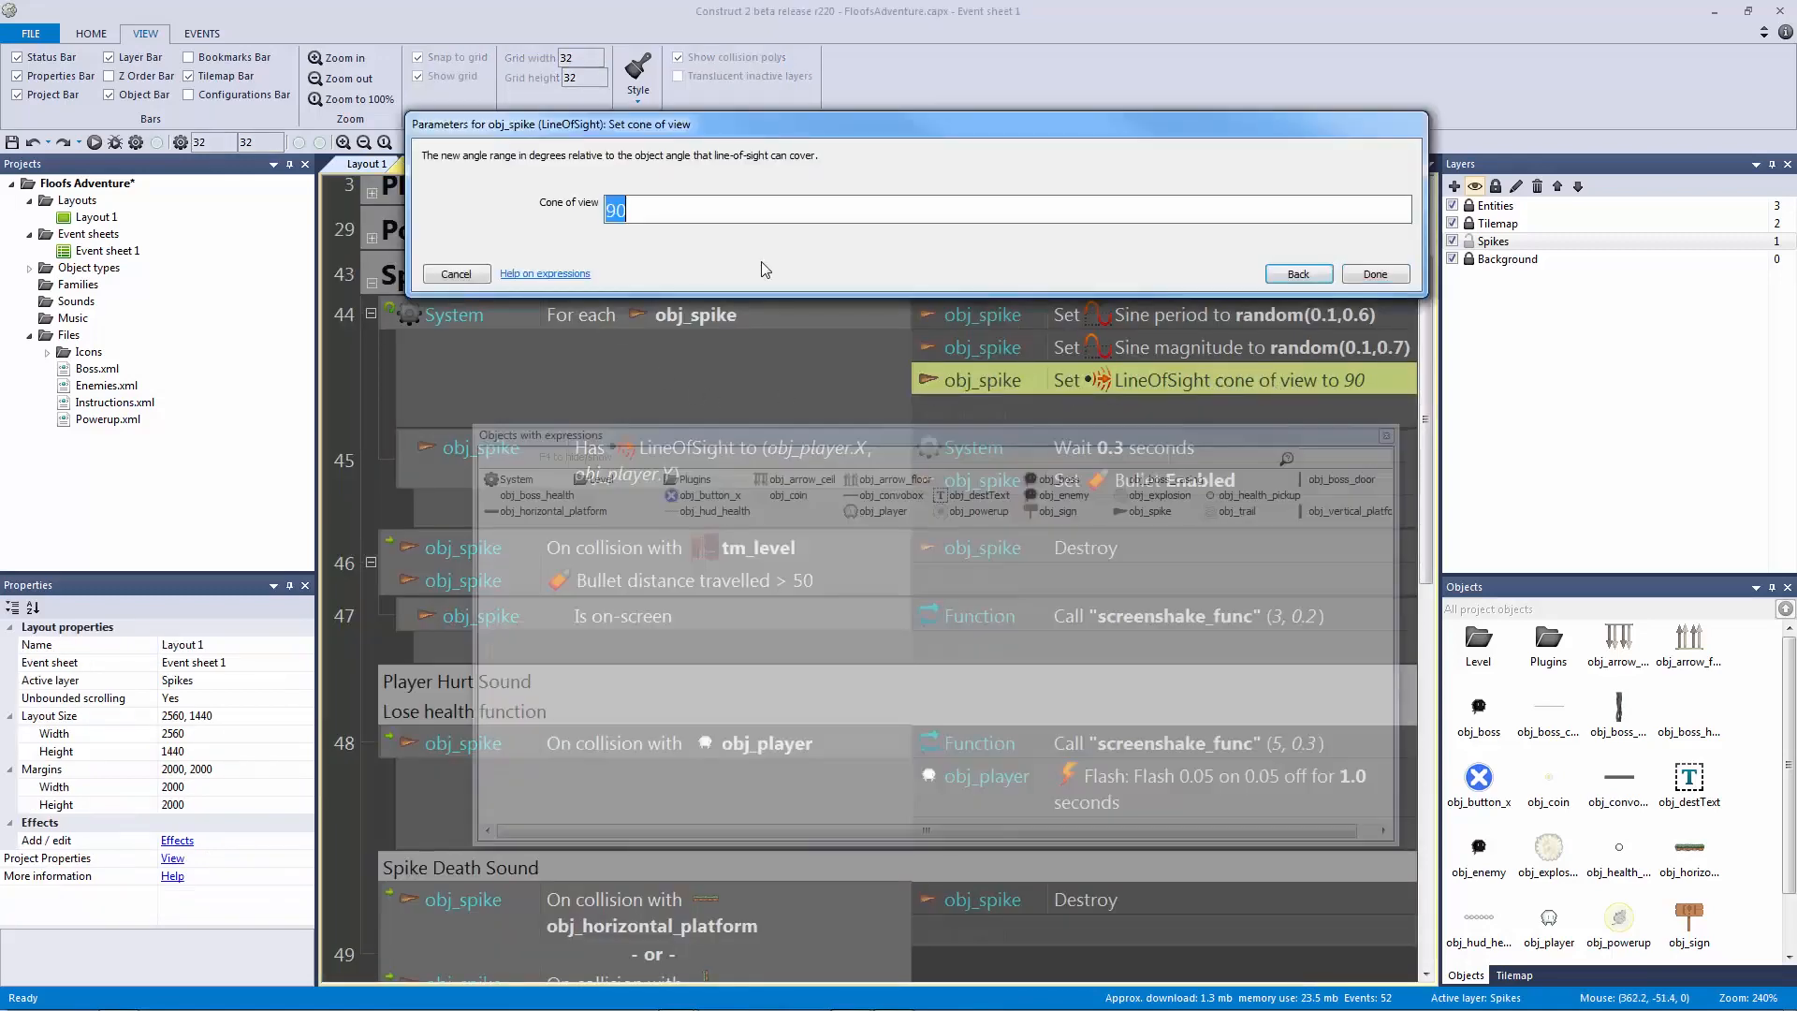
click(457, 273)
click(679, 323)
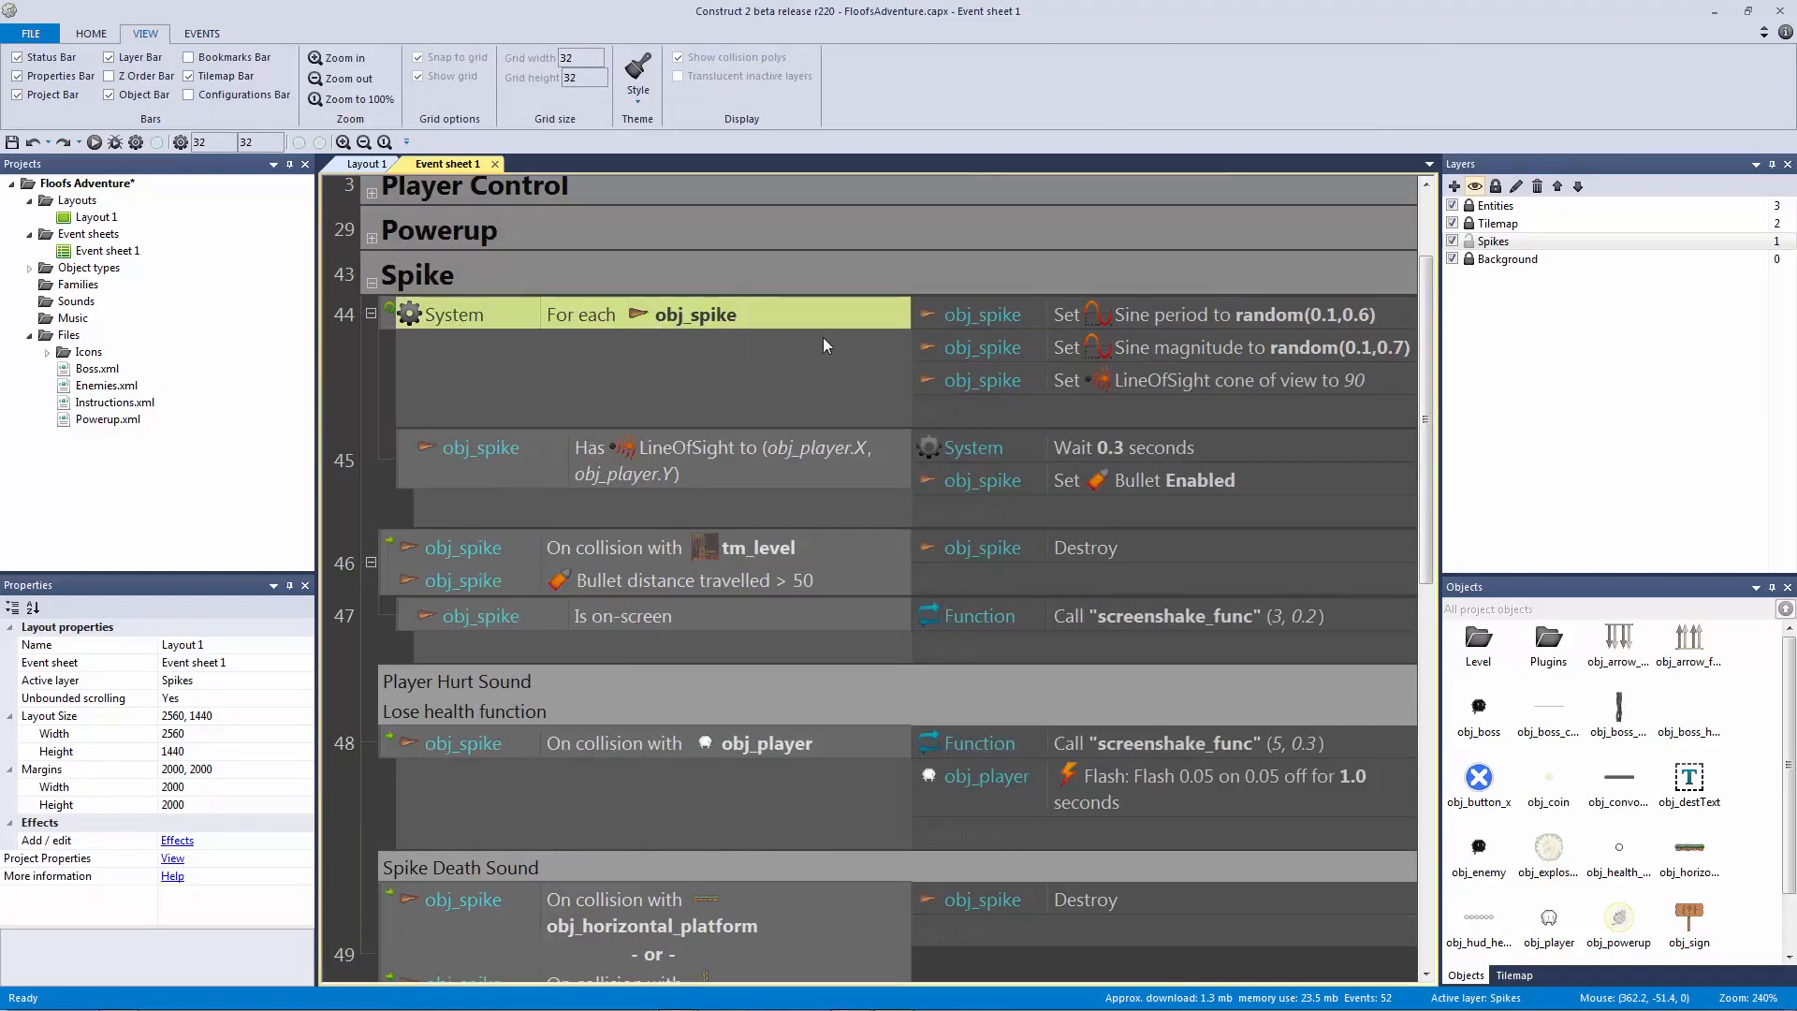
click(1083, 380)
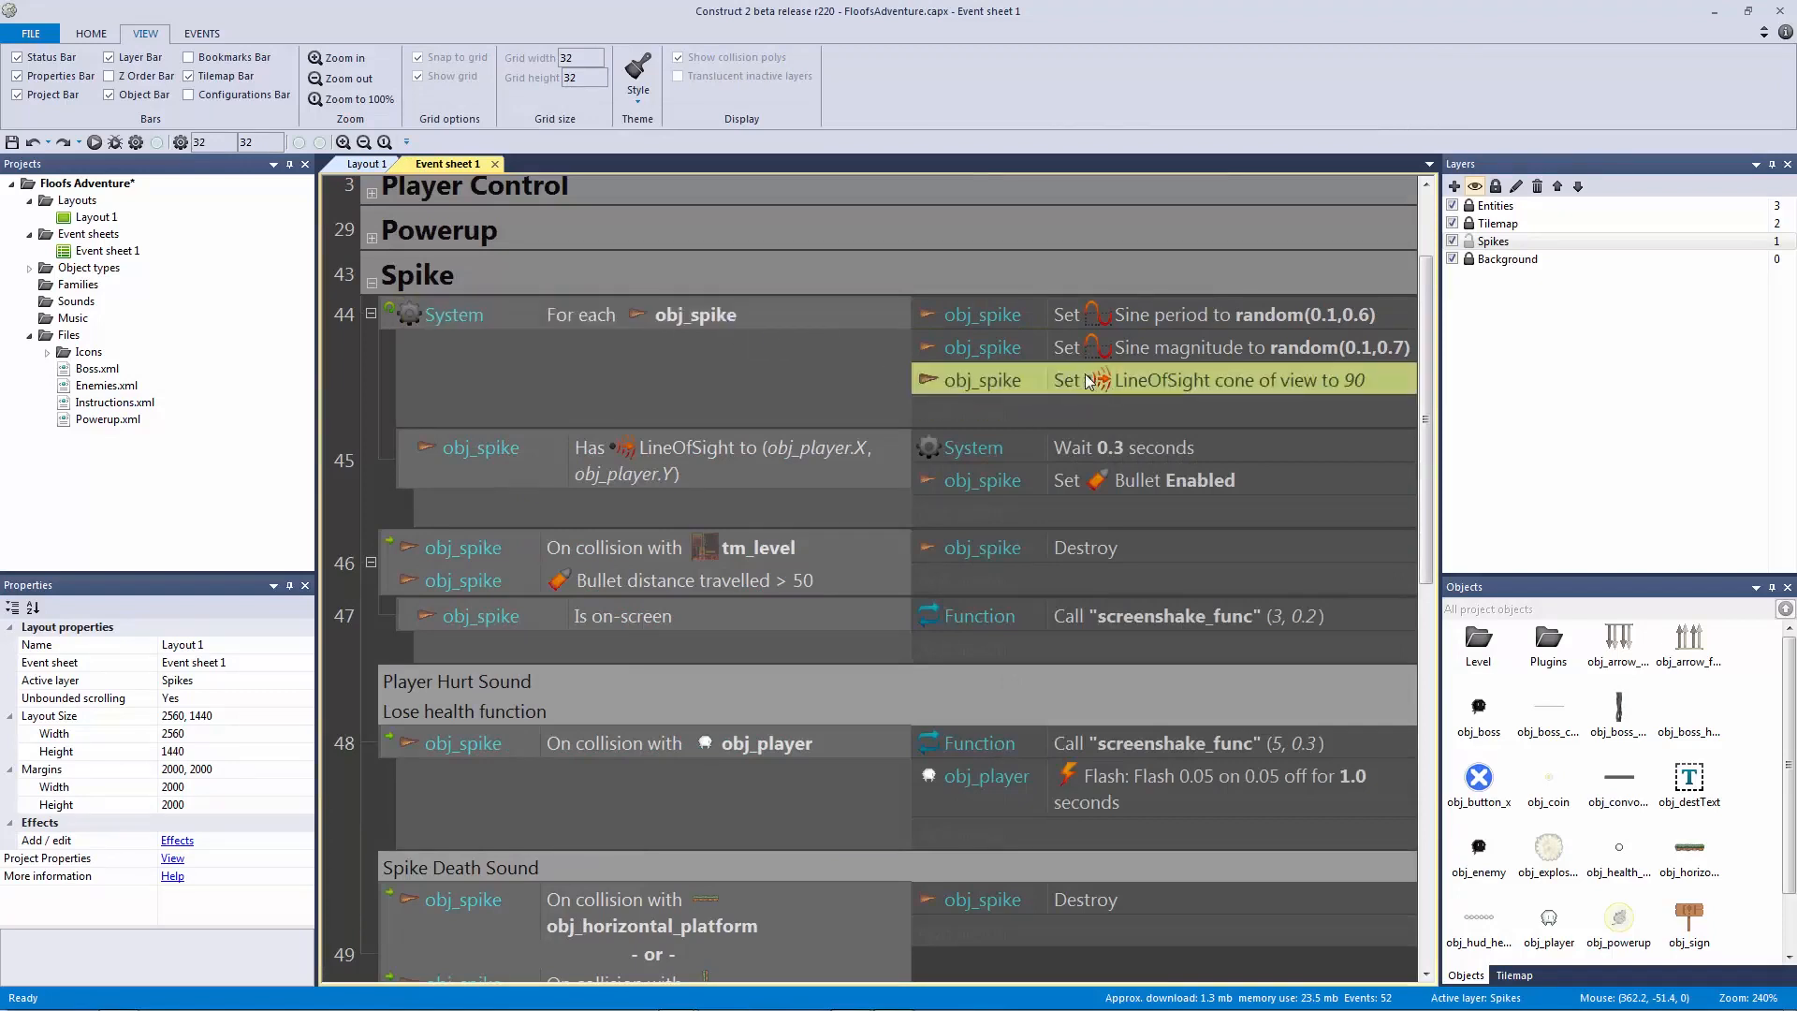
key(ctrl+s)
Step: Review the For each obj_spike condition, then check a ceiling spike's properties in Layout 1
click(365, 164)
ctrl+scroll(788, 307, down, 5)
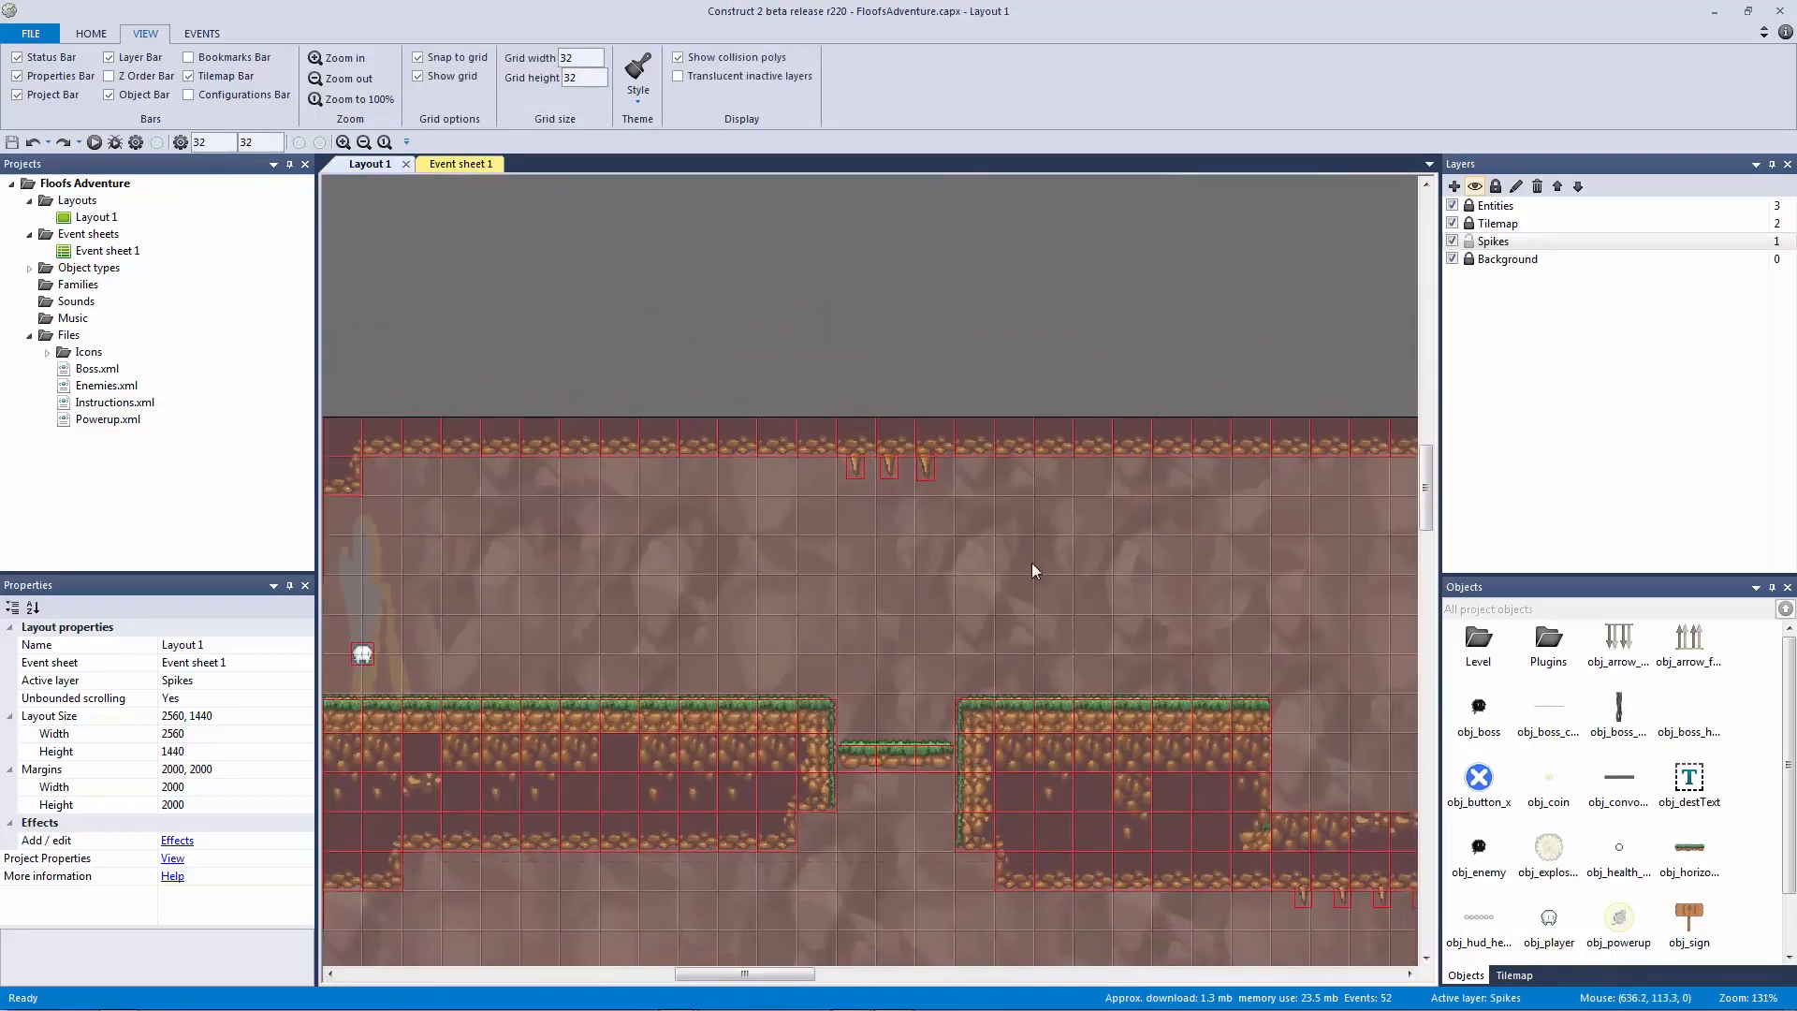
scroll(973, 474, down, 2)
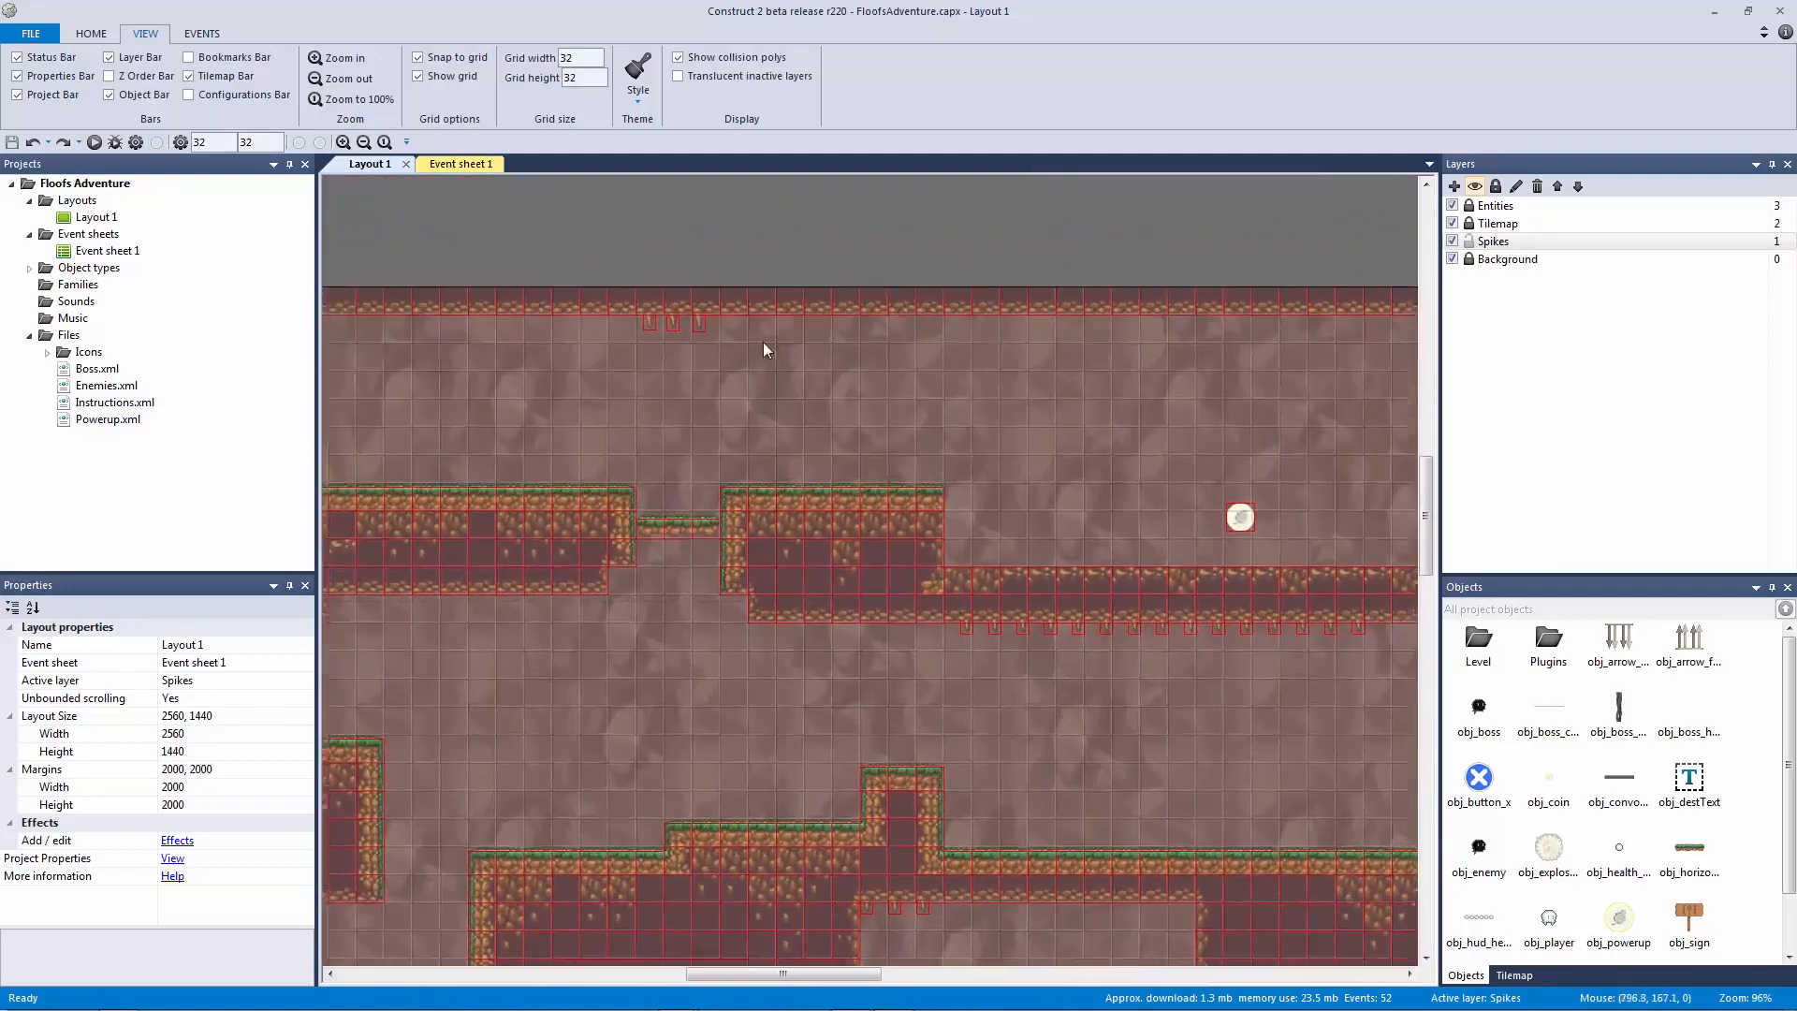
click(460, 164)
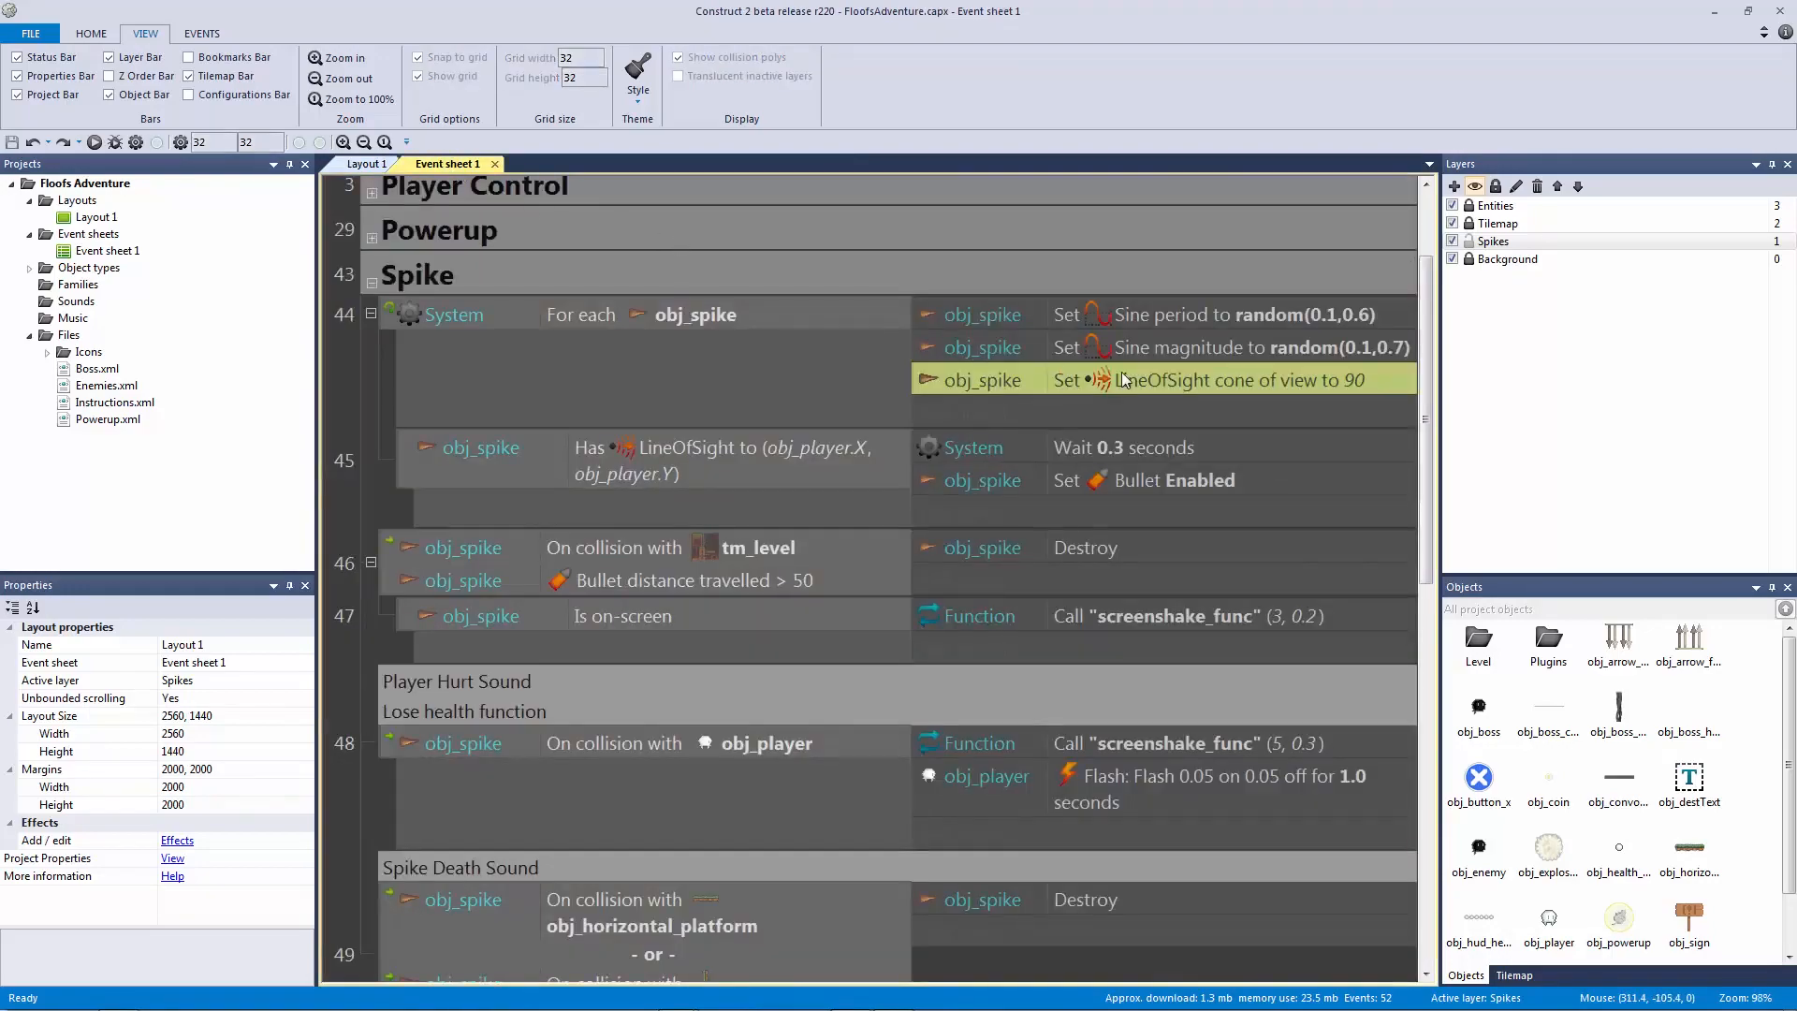
click(787, 324)
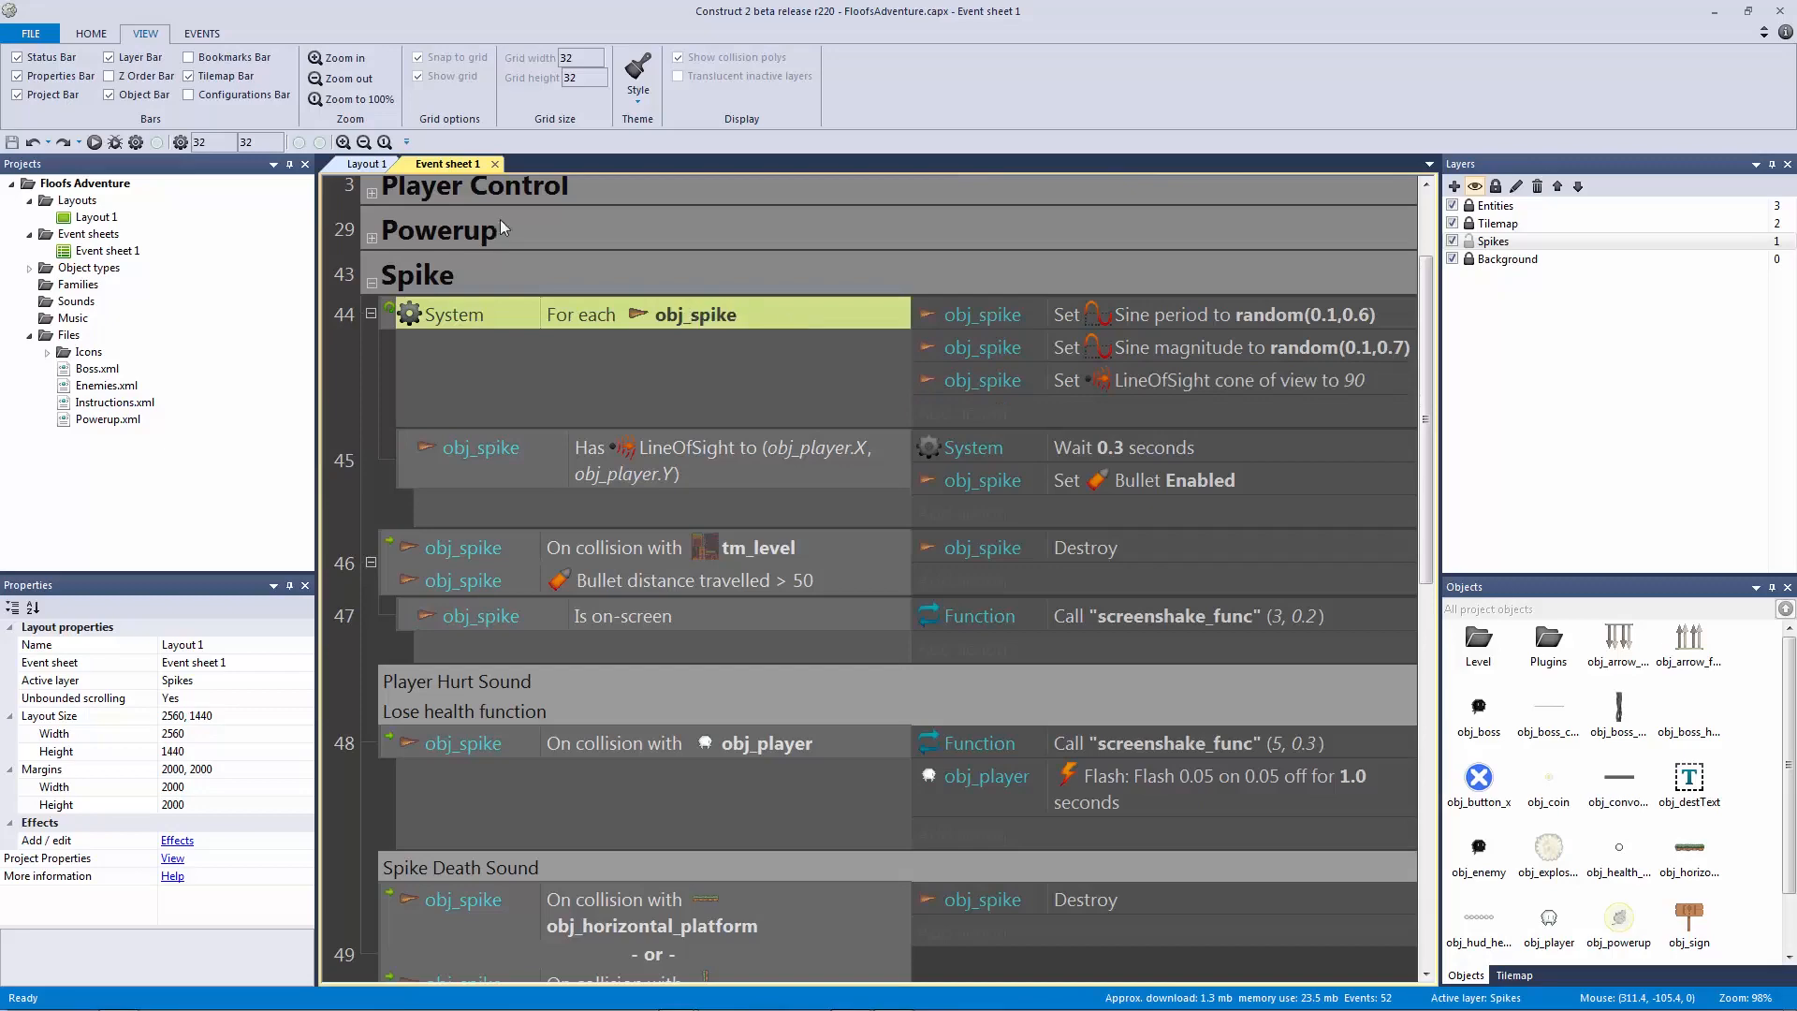
click(368, 165)
click(637, 310)
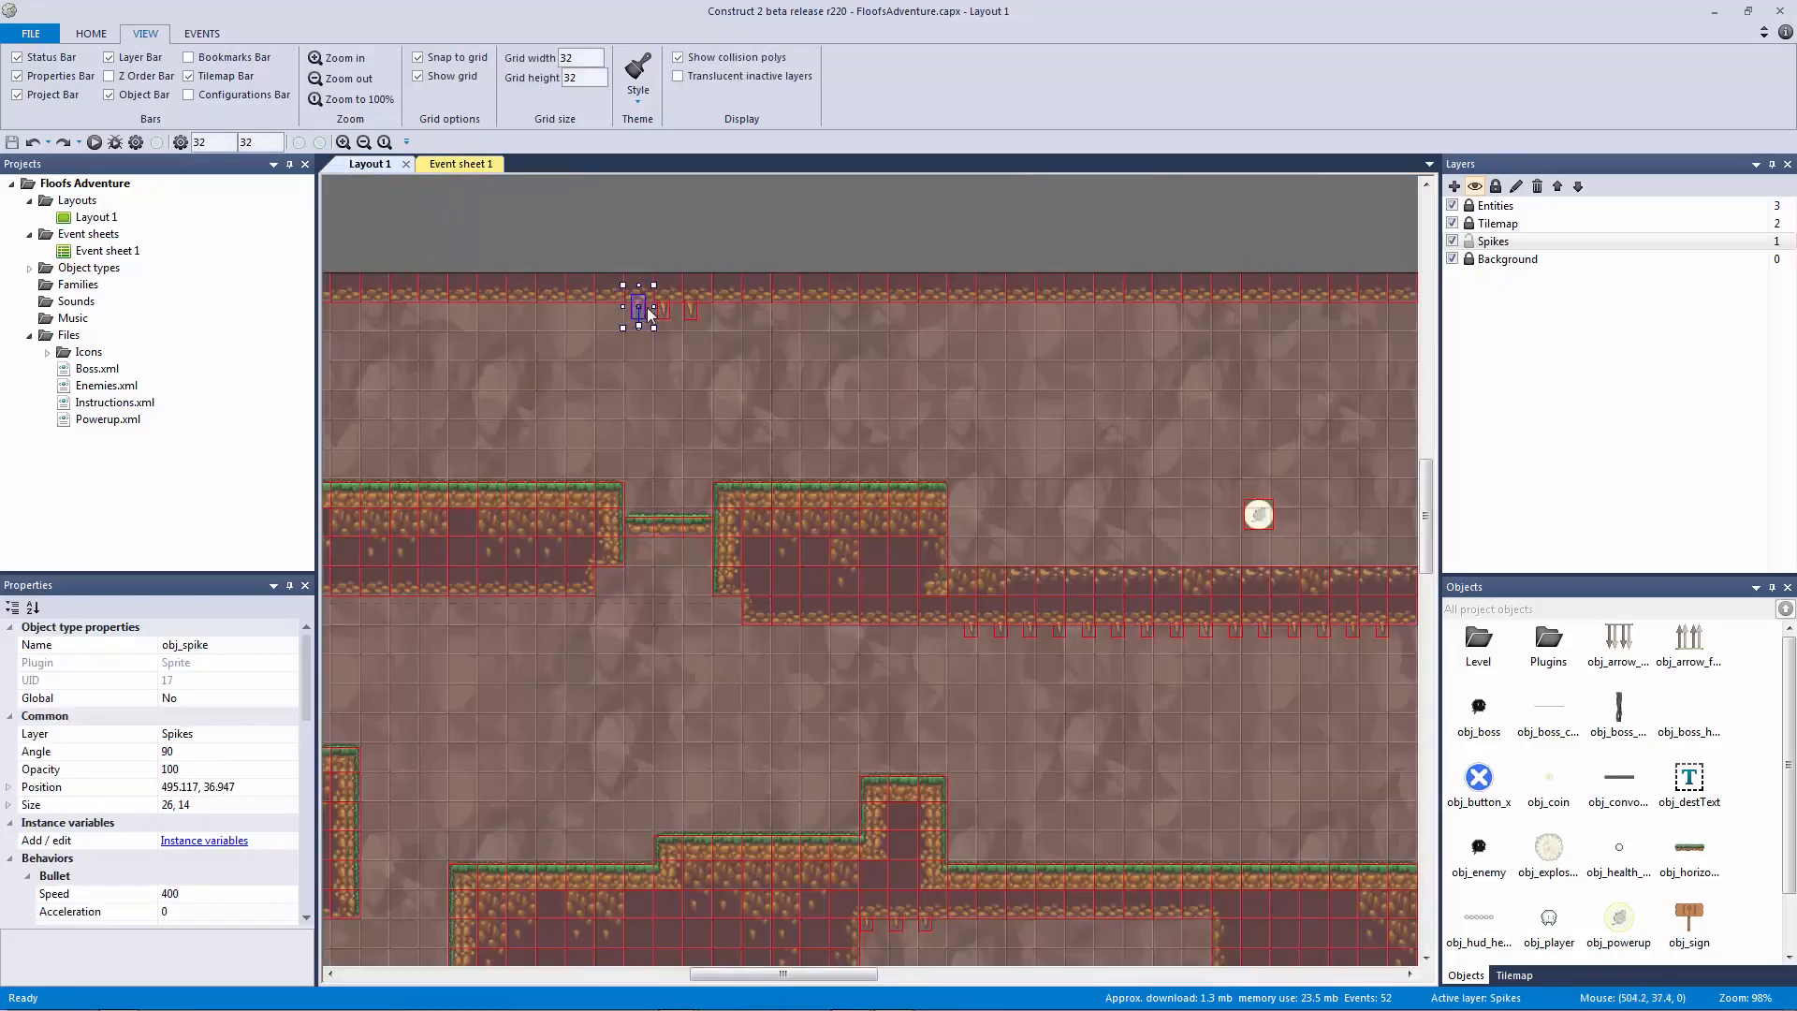
click(636, 244)
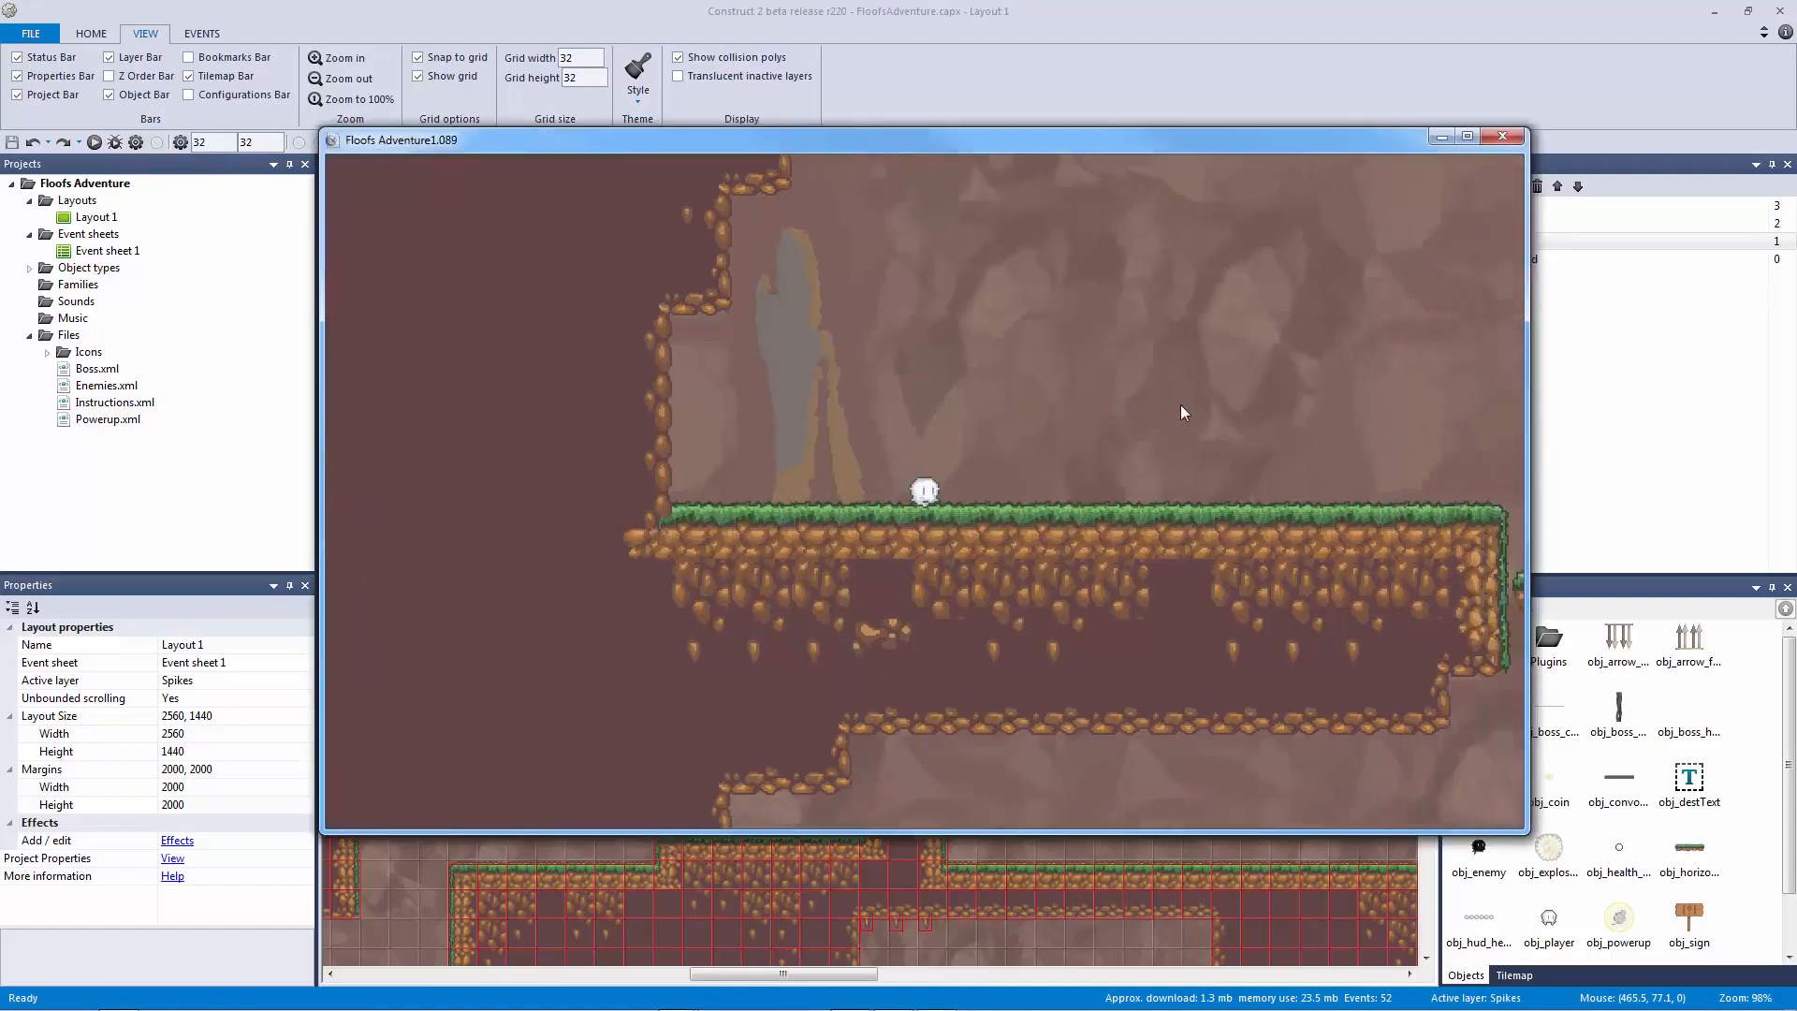
Step: Run the player right, jump for the glowing powerup, onto the raised platform, and down to the lower ledge
key(Right)
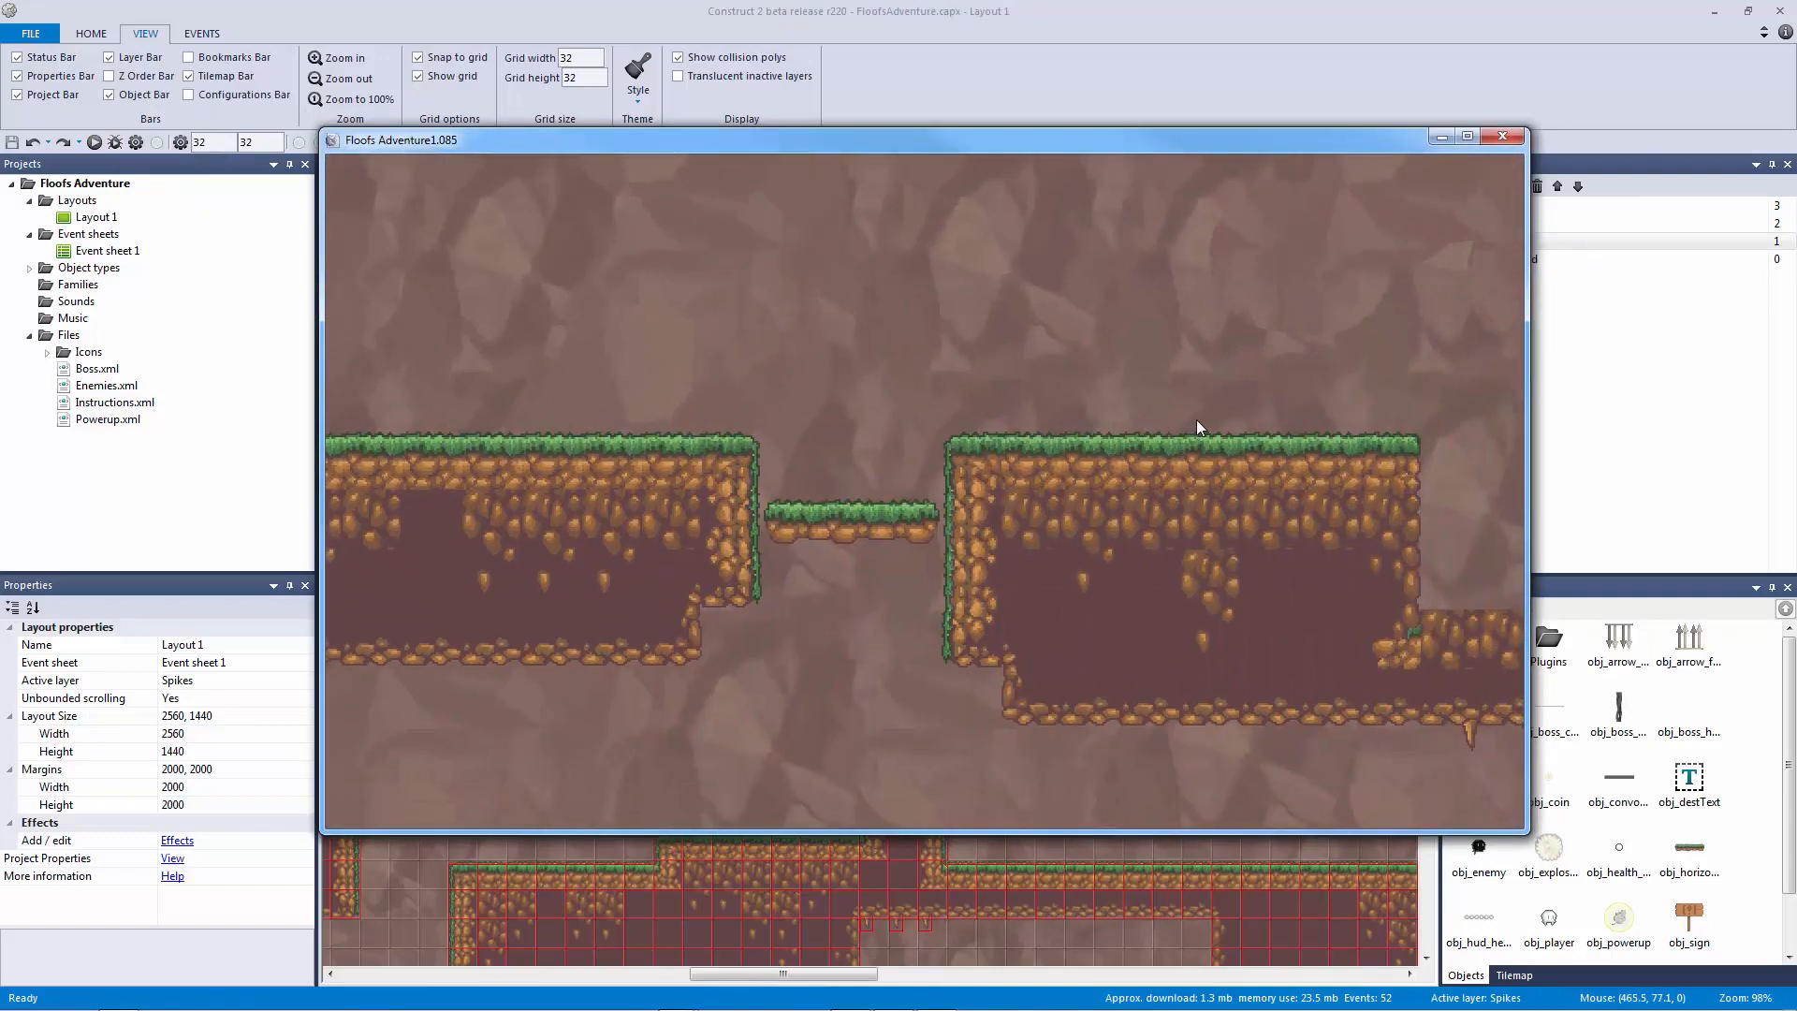
key(Right)
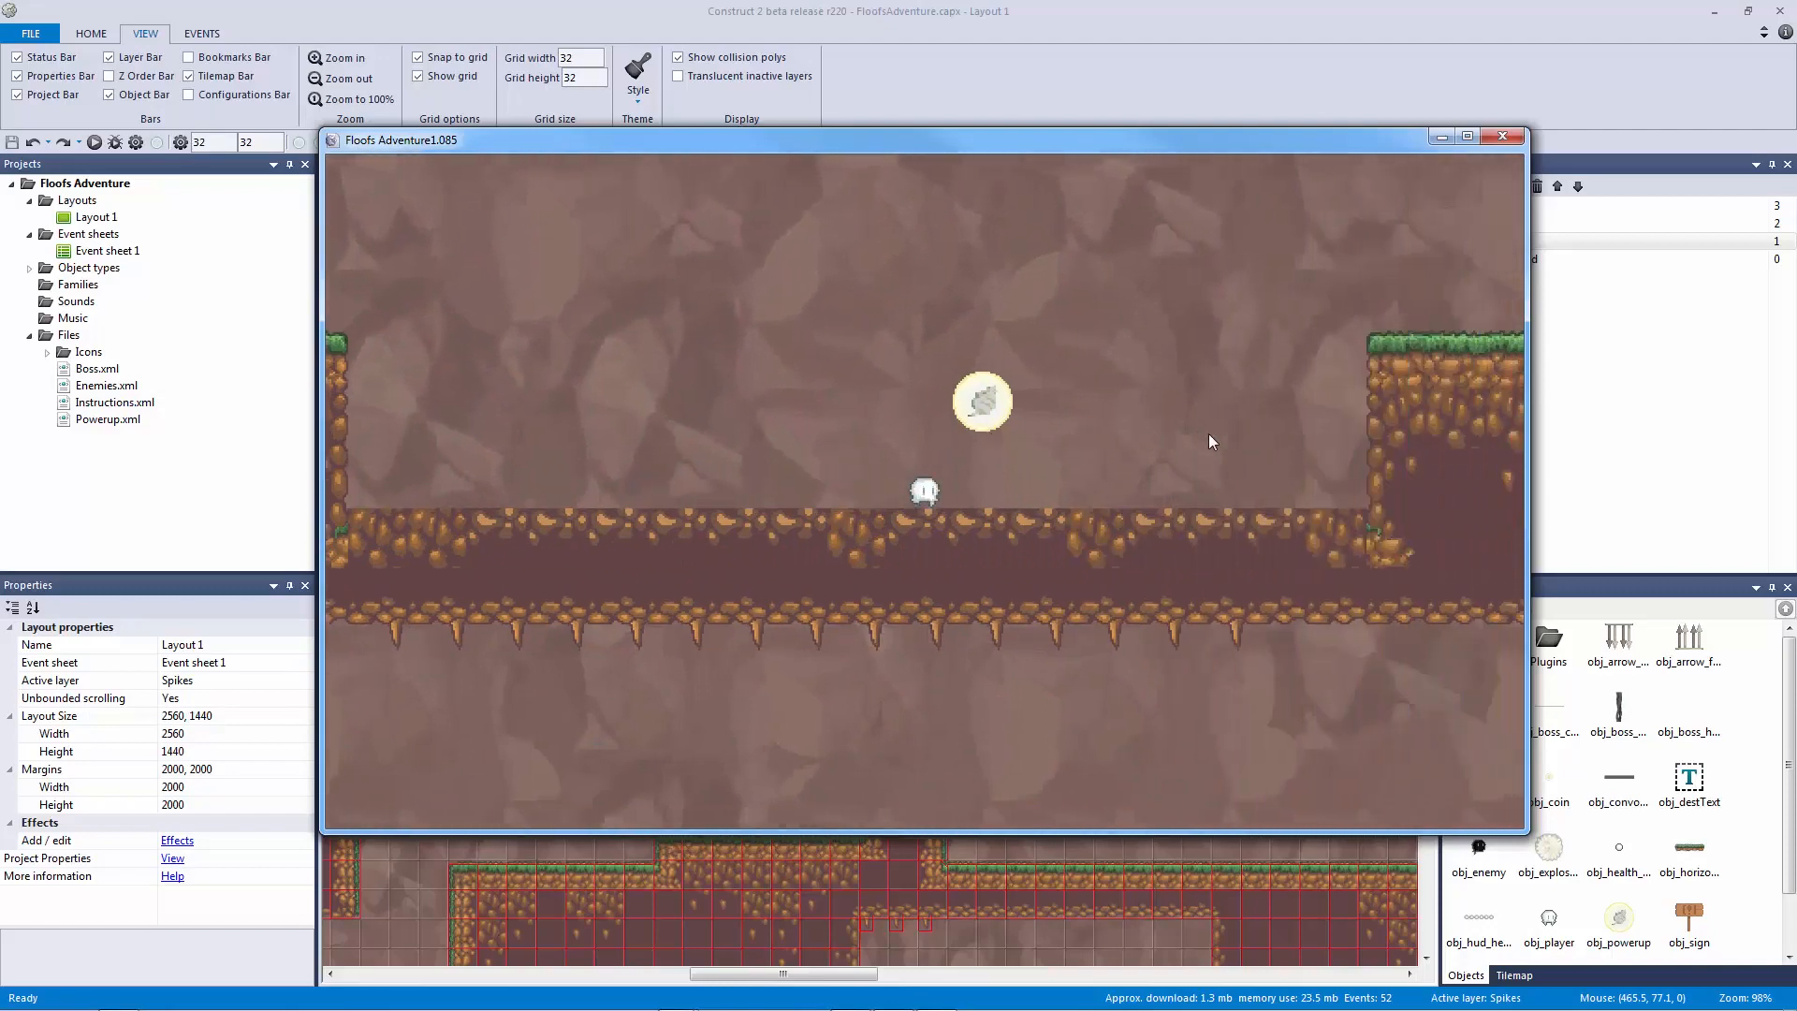
key(Up)
key(Right)
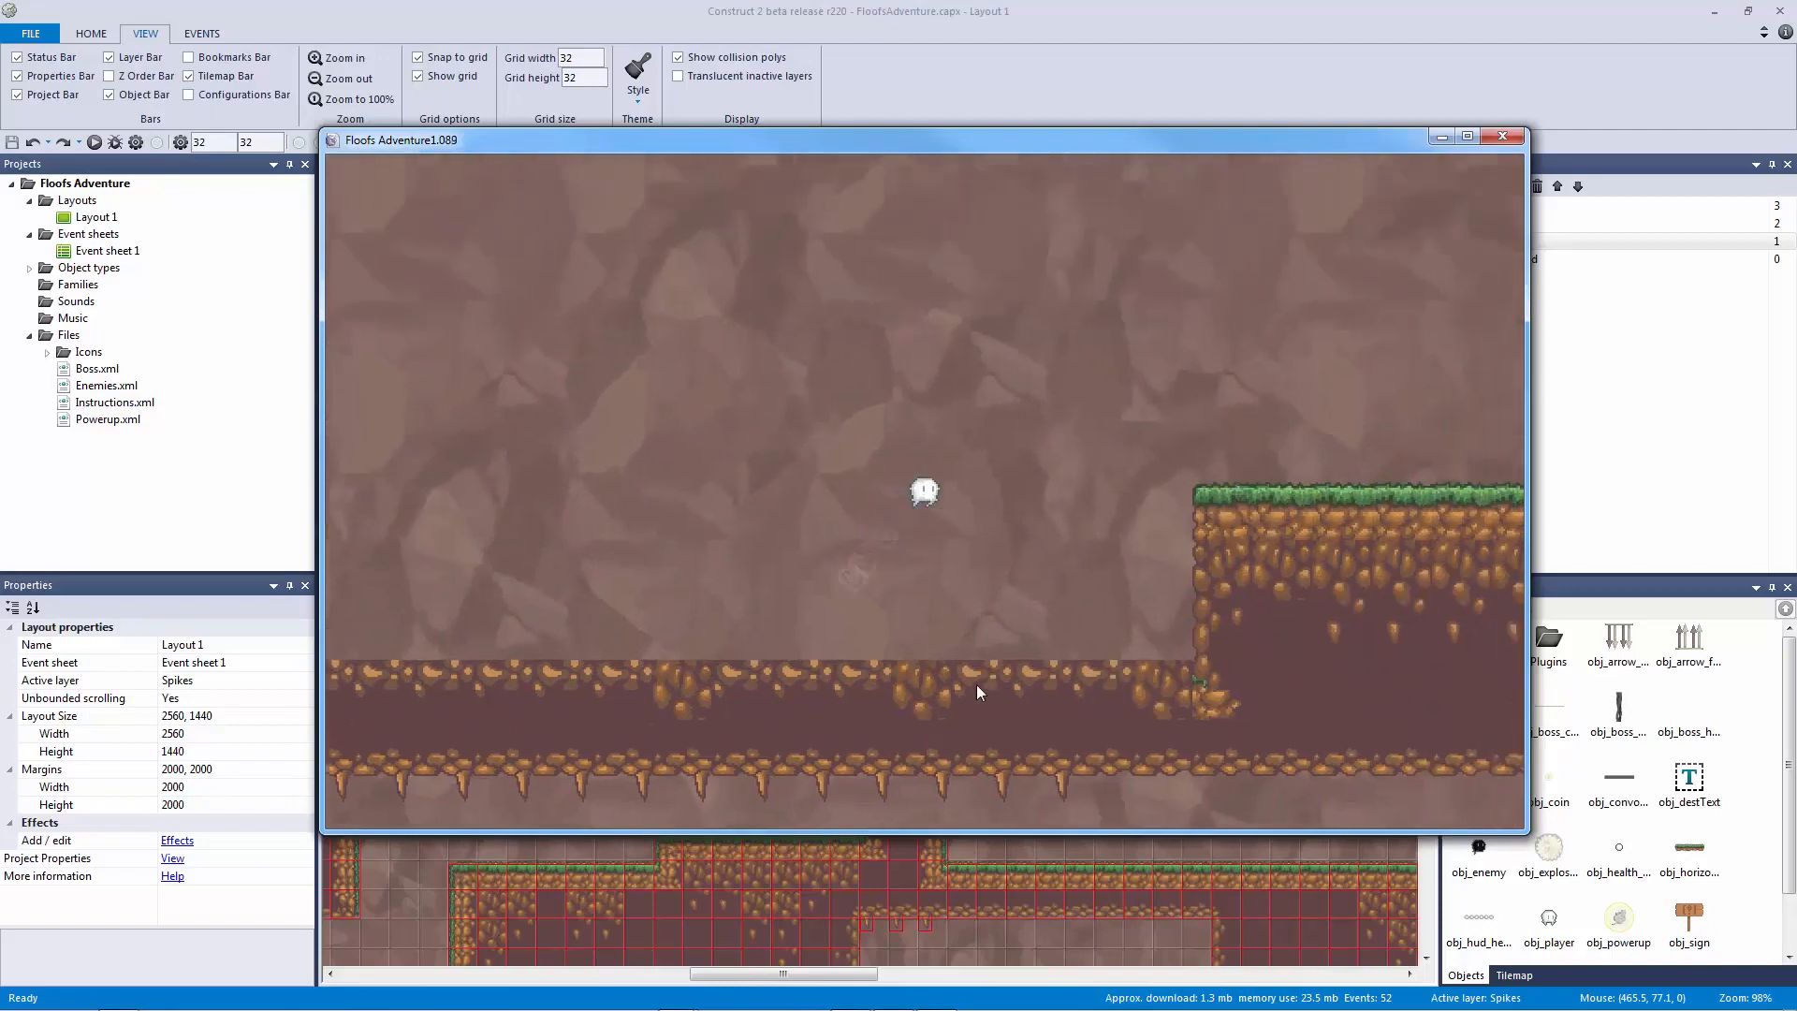
key(Up)
key(Right)
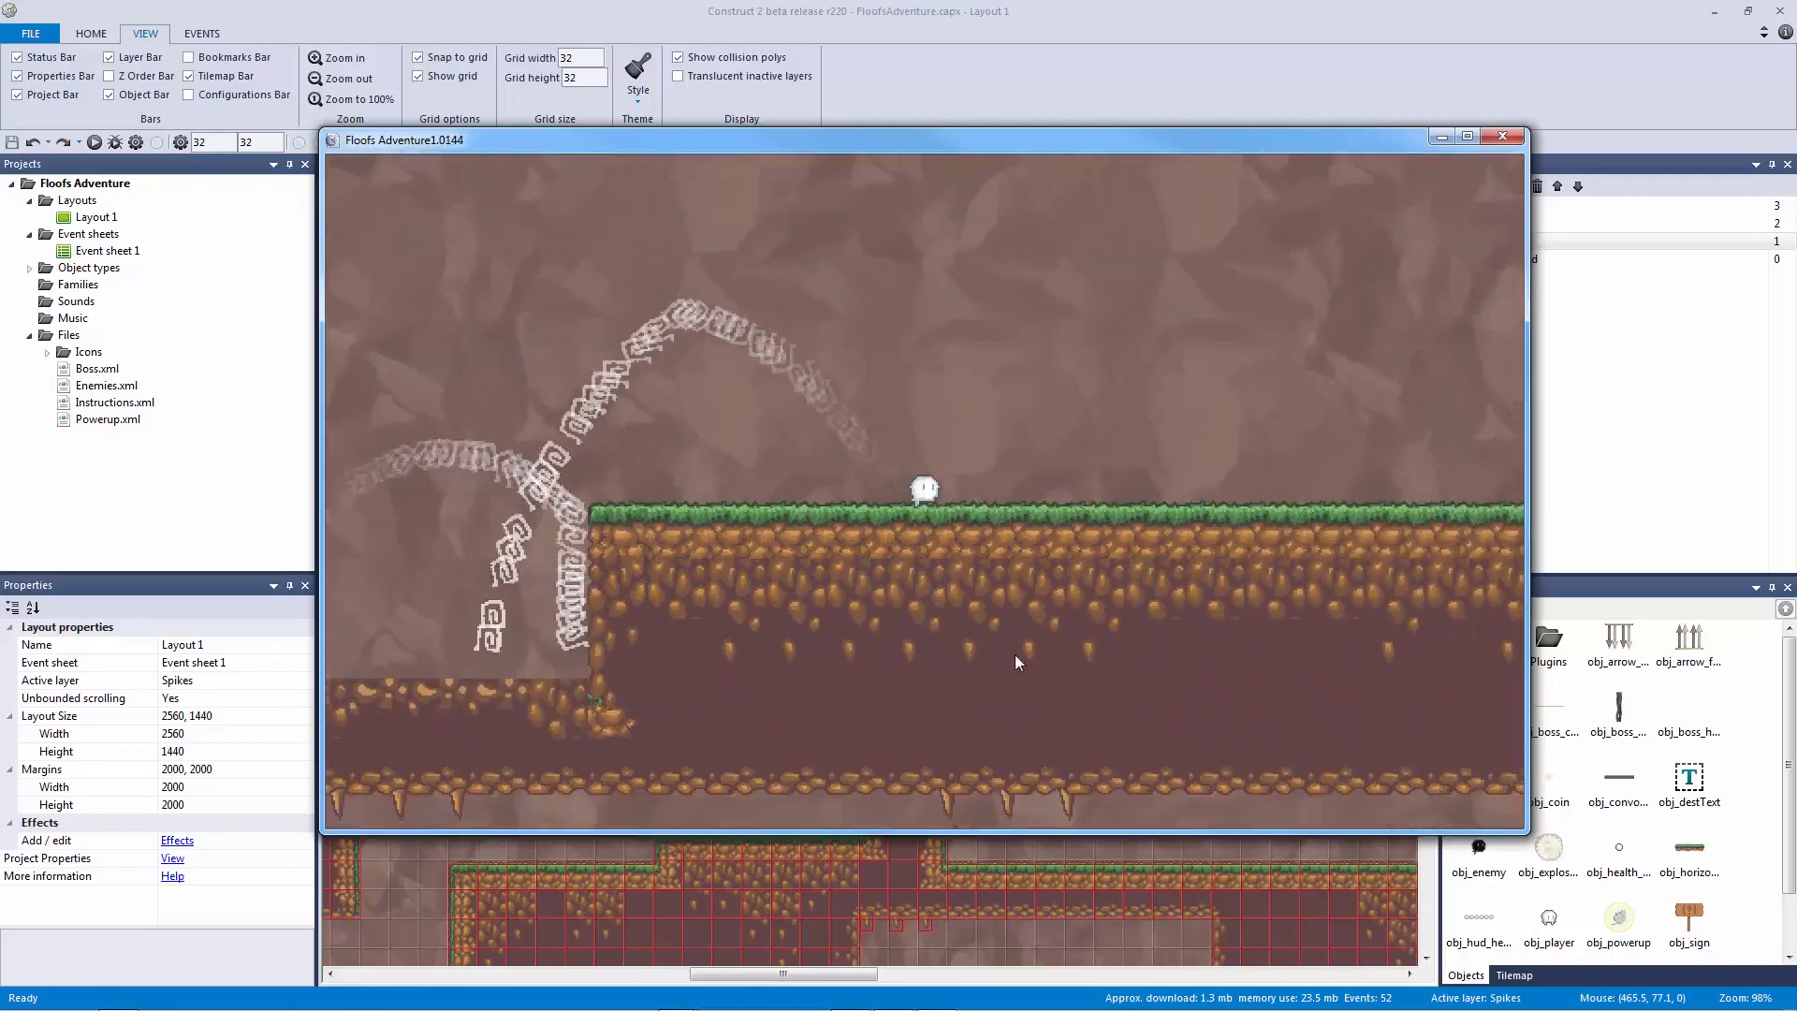
key(Right)
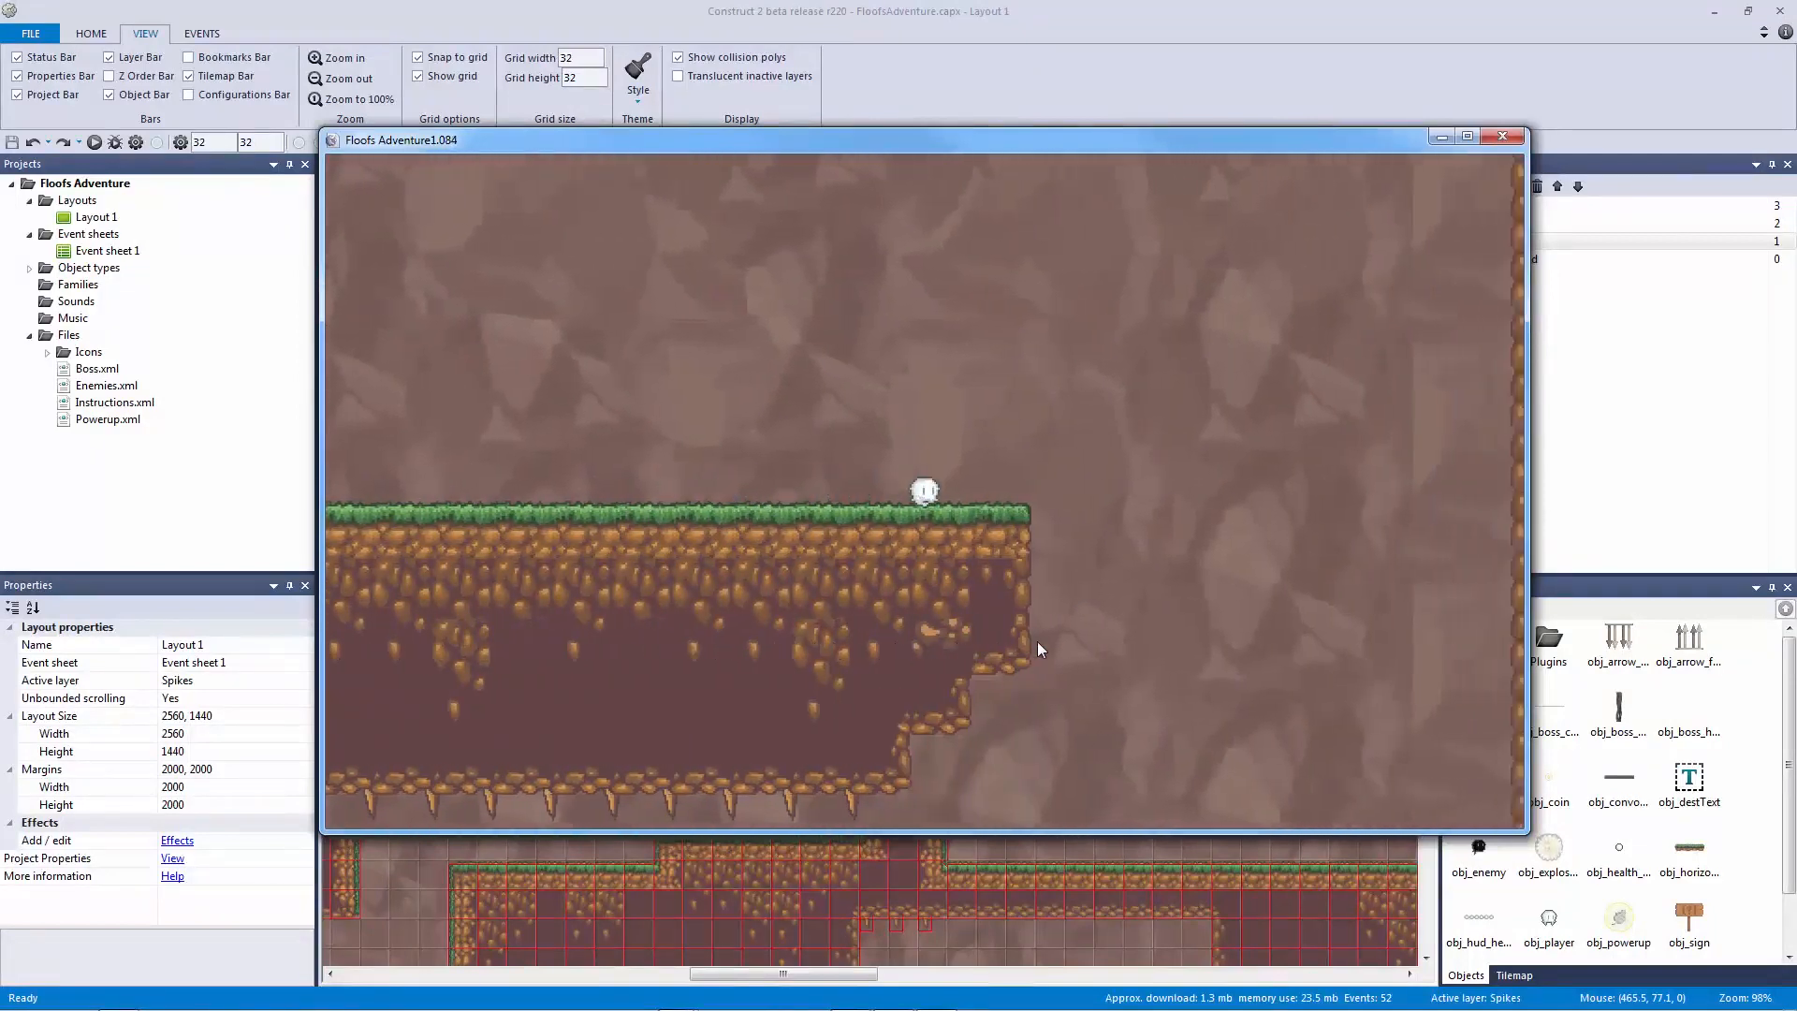
key(Right)
key(Left)
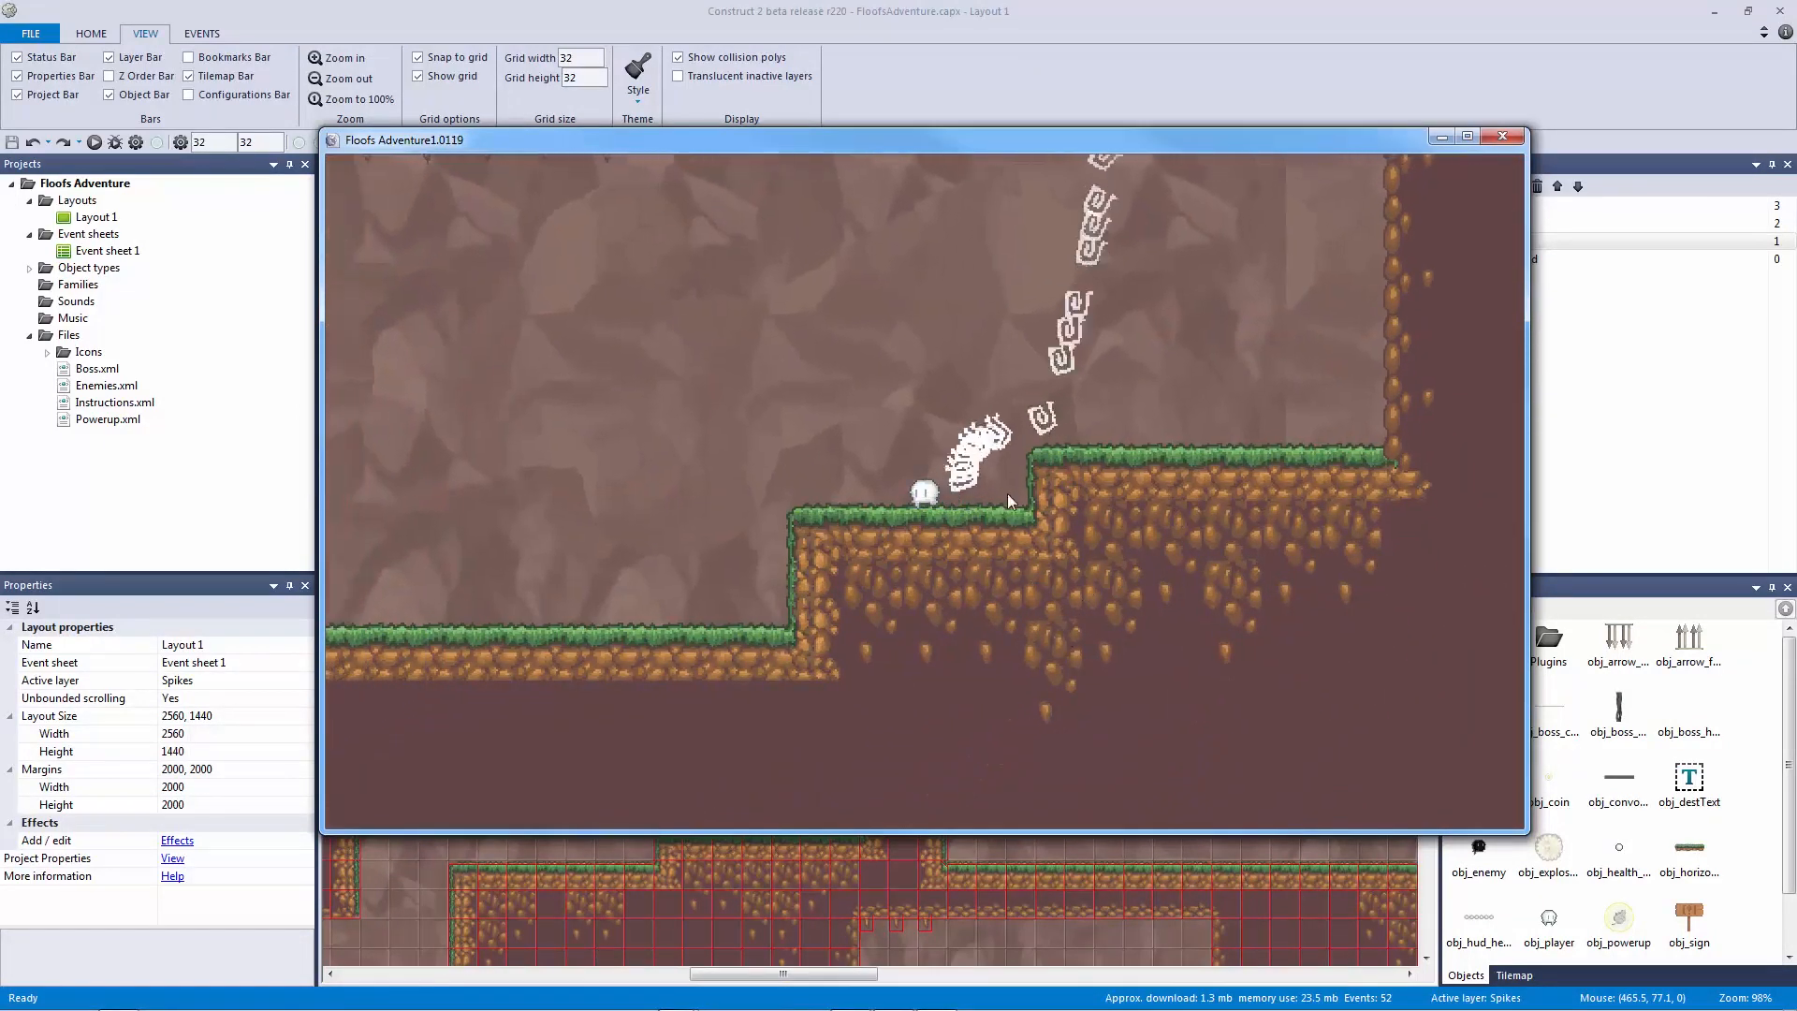
Step: Run the player left past the hanging spikes toward the grassy pillar, jumping along the way
key(Left)
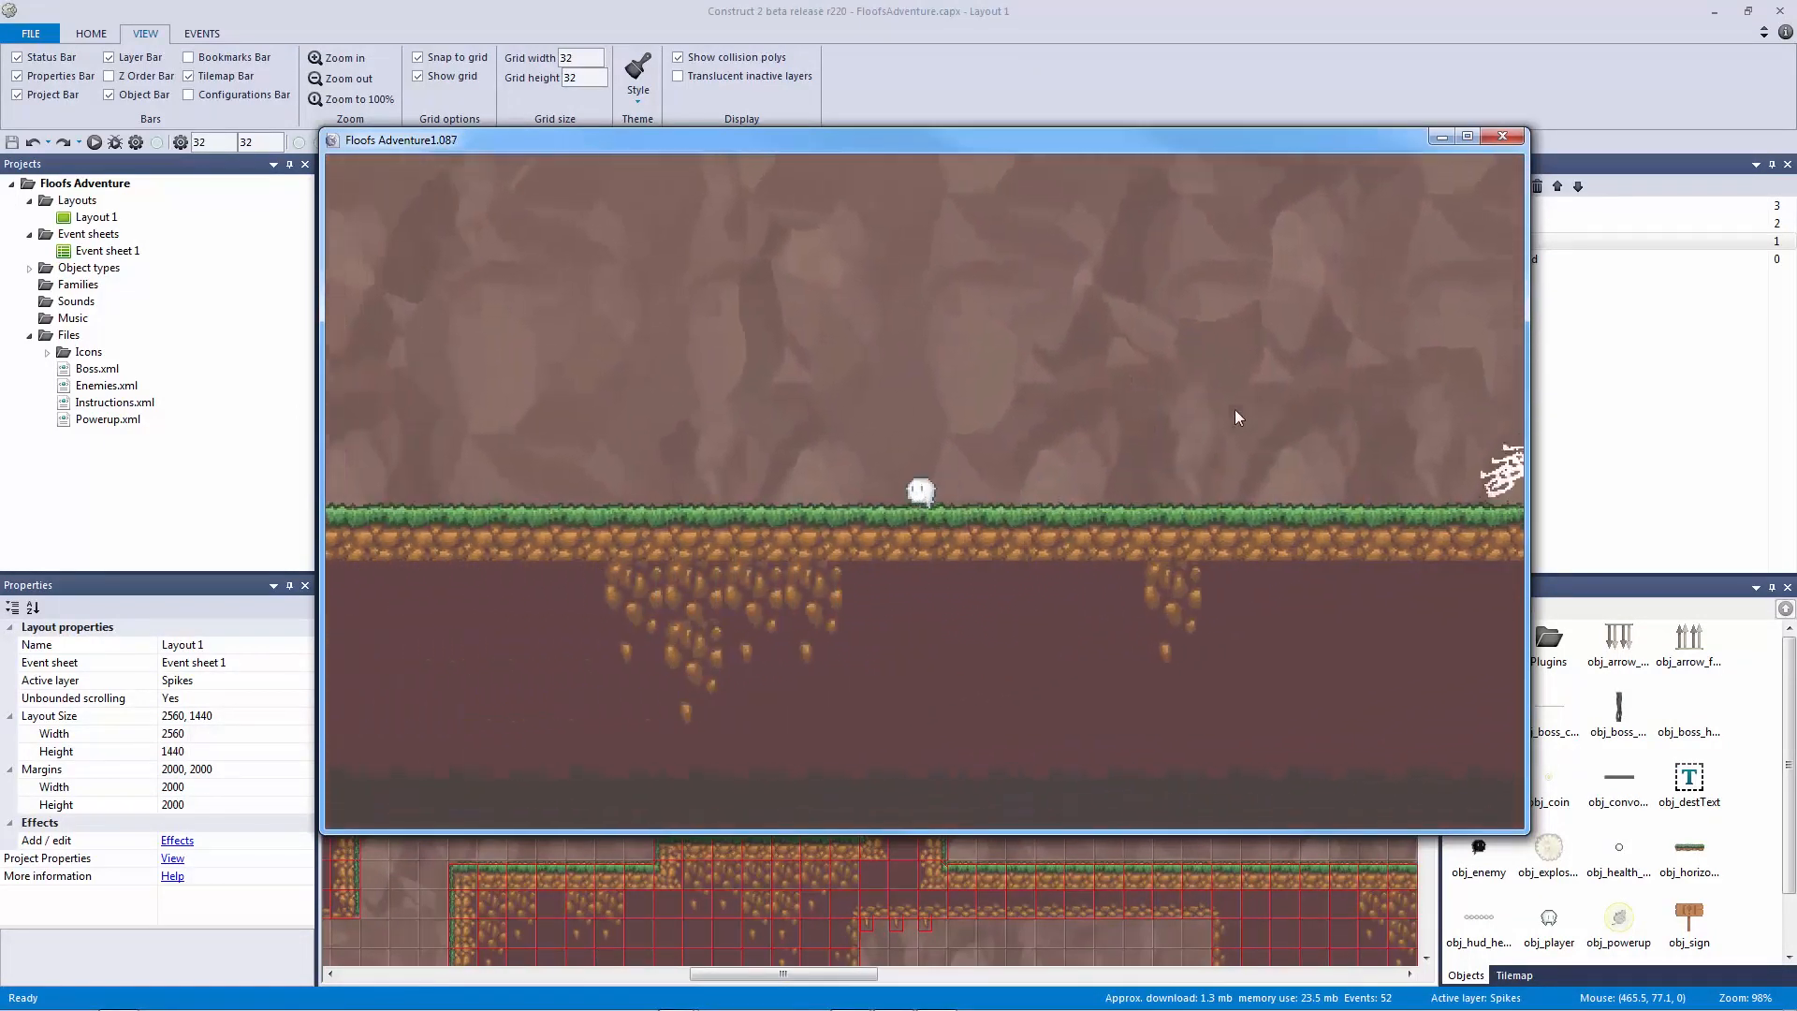
key(Left)
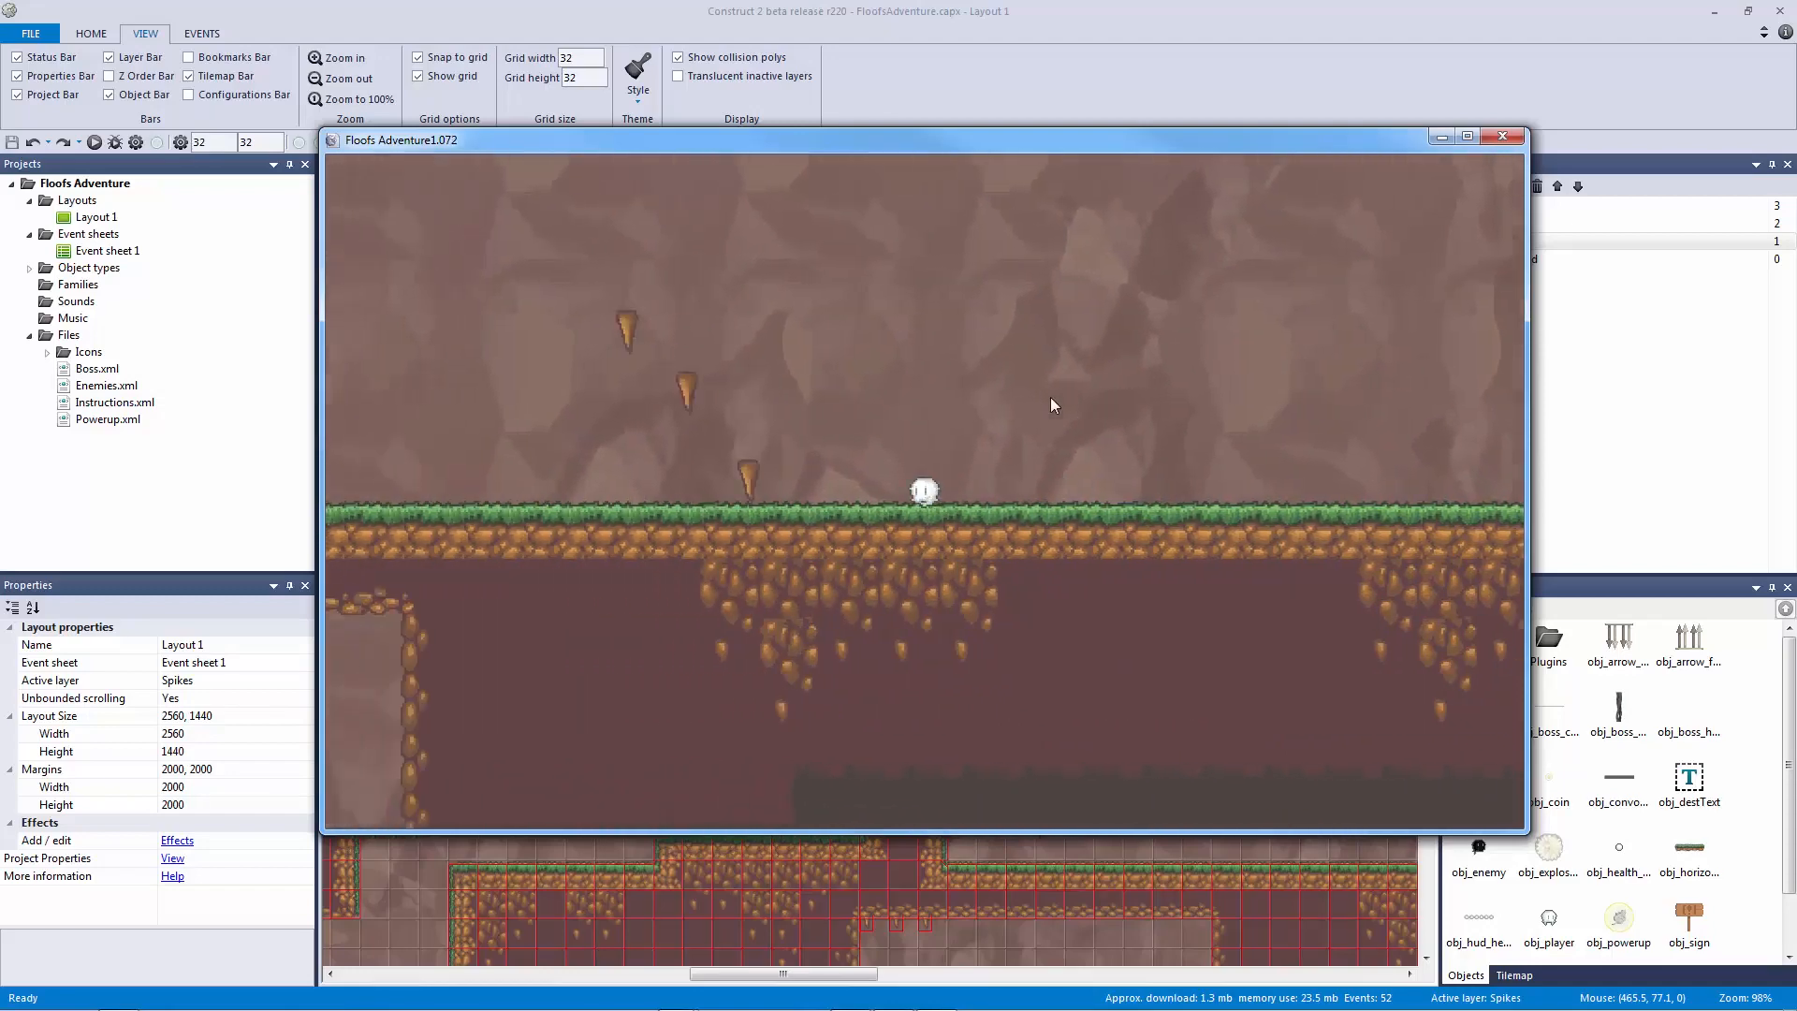
key(Left)
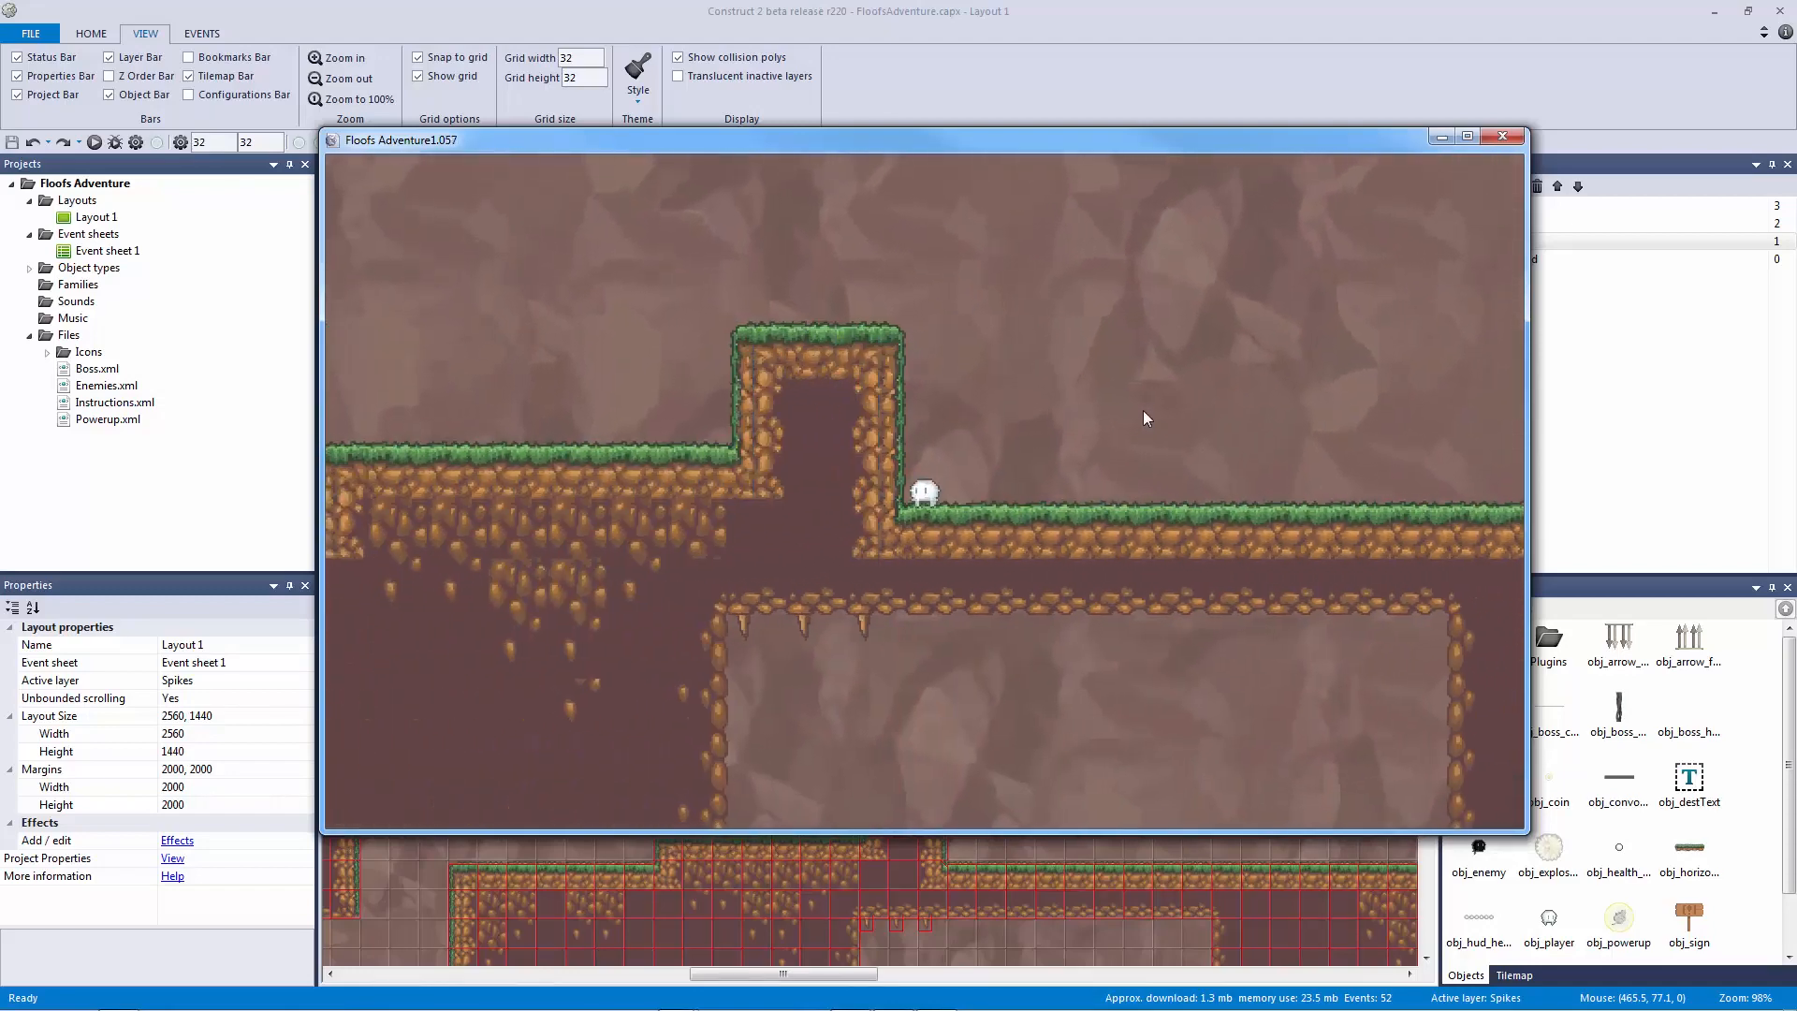
key(Right)
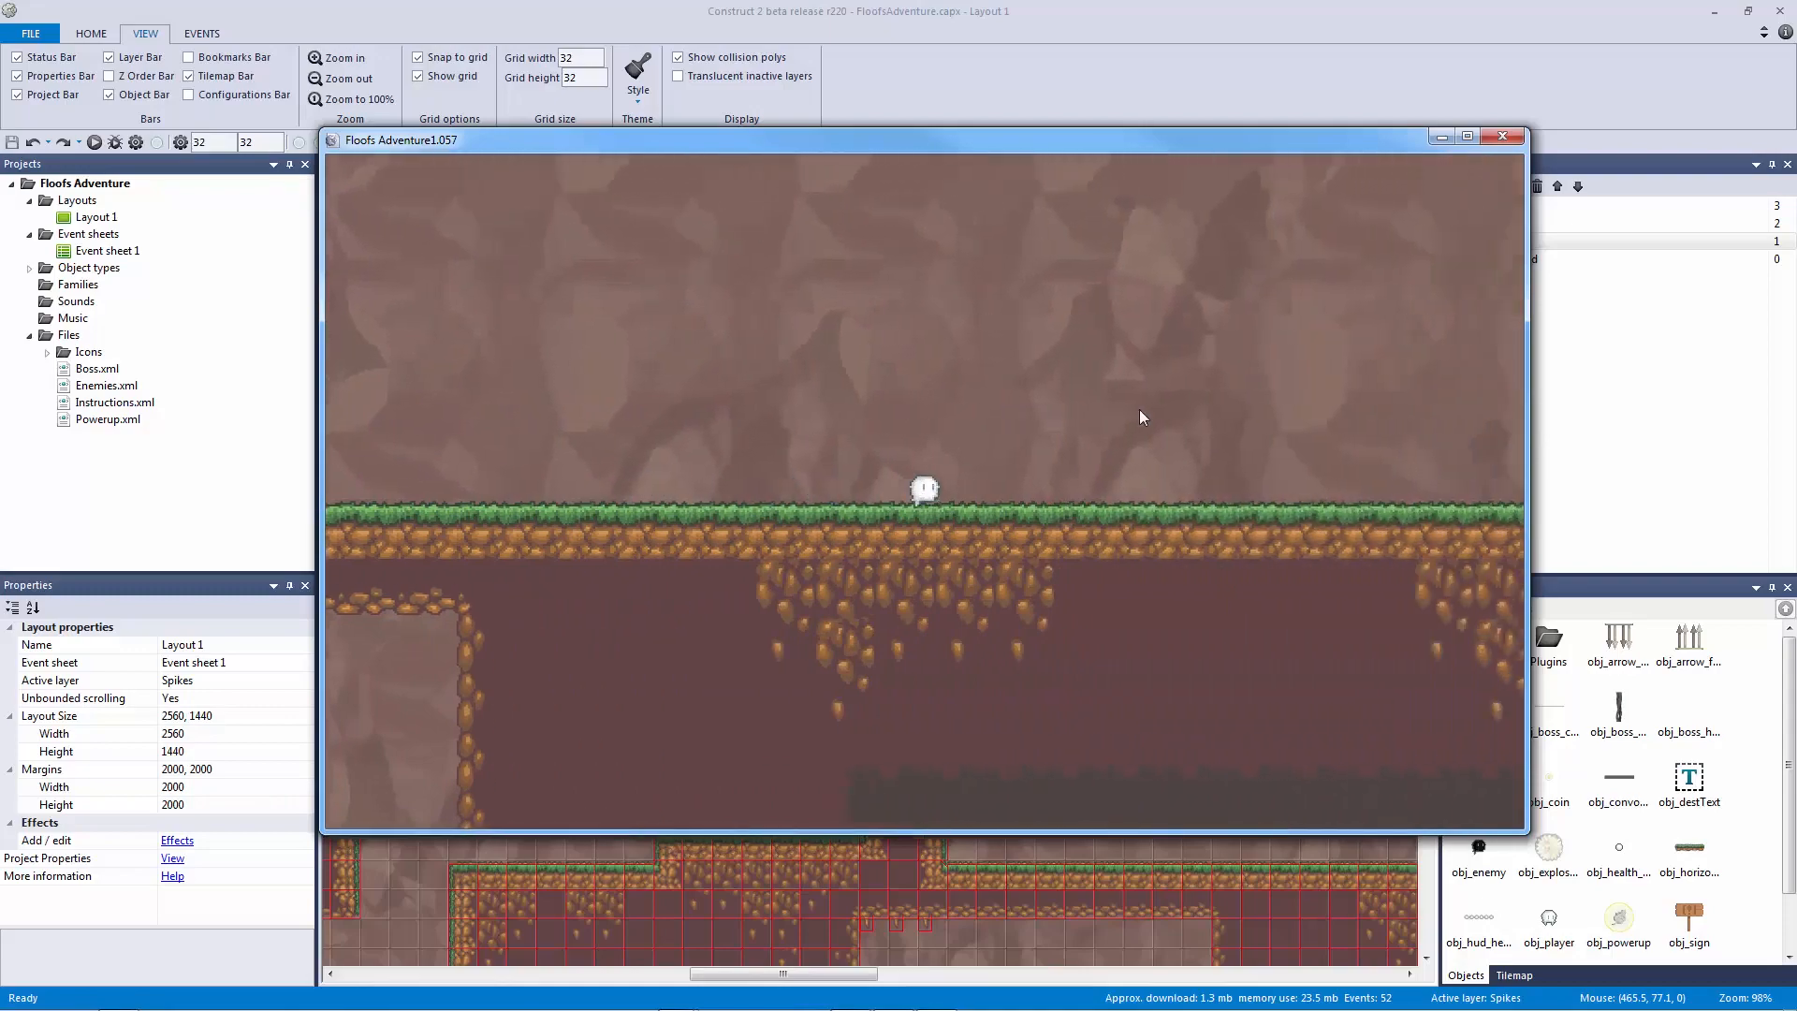
key(Left)
key(Up)
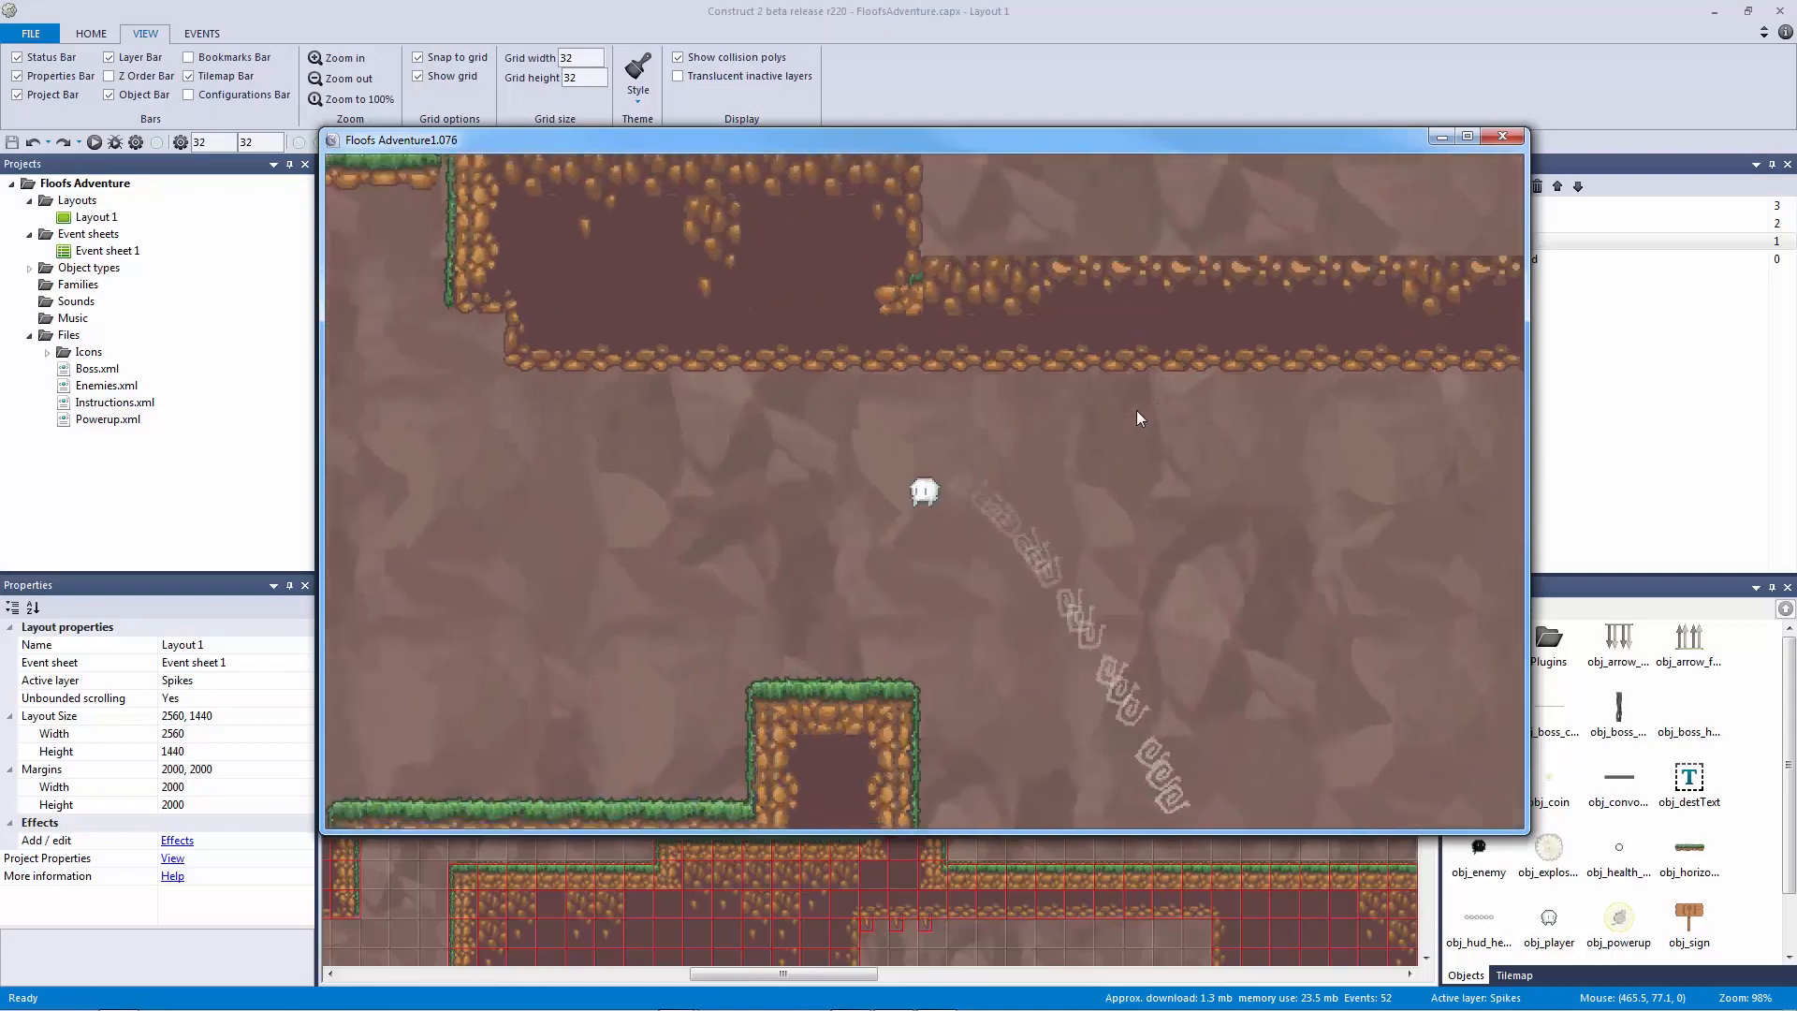
key(Left)
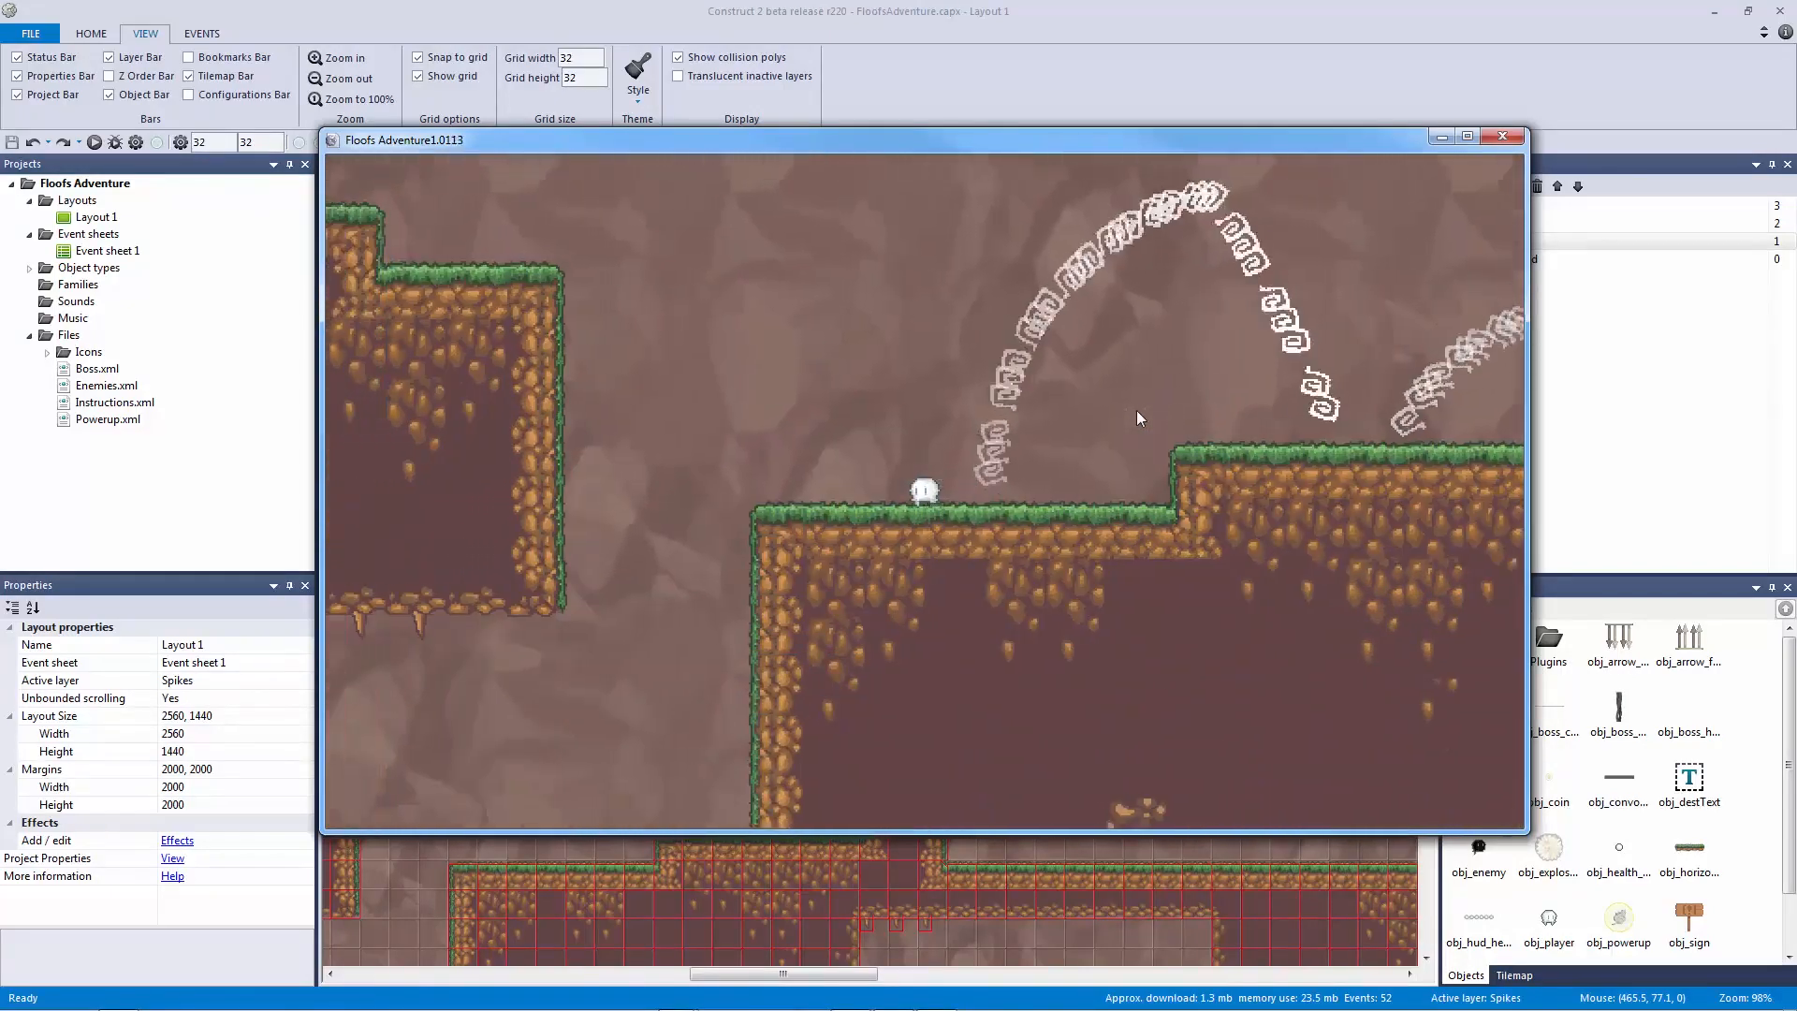
key(Up)
key(Up)
key(Right)
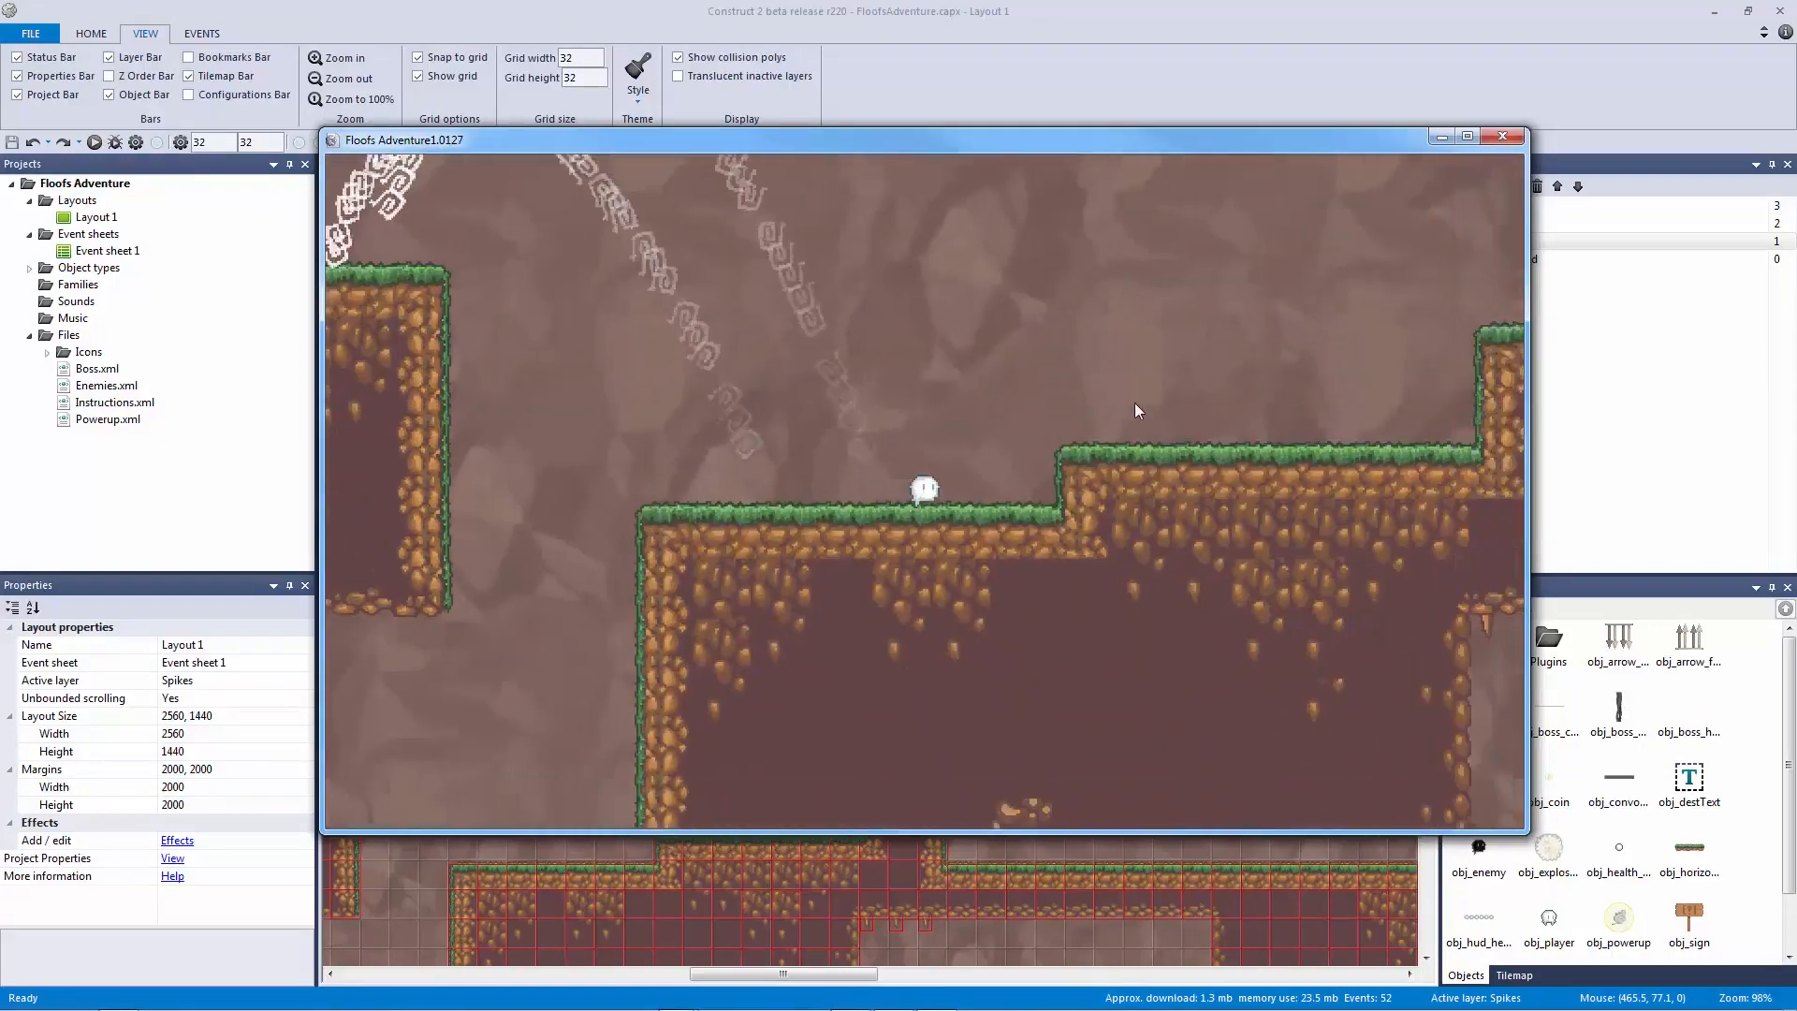
Step: Jump the player over the terrain, climb the wall and wall-jump onto the grass ledges
key(Up)
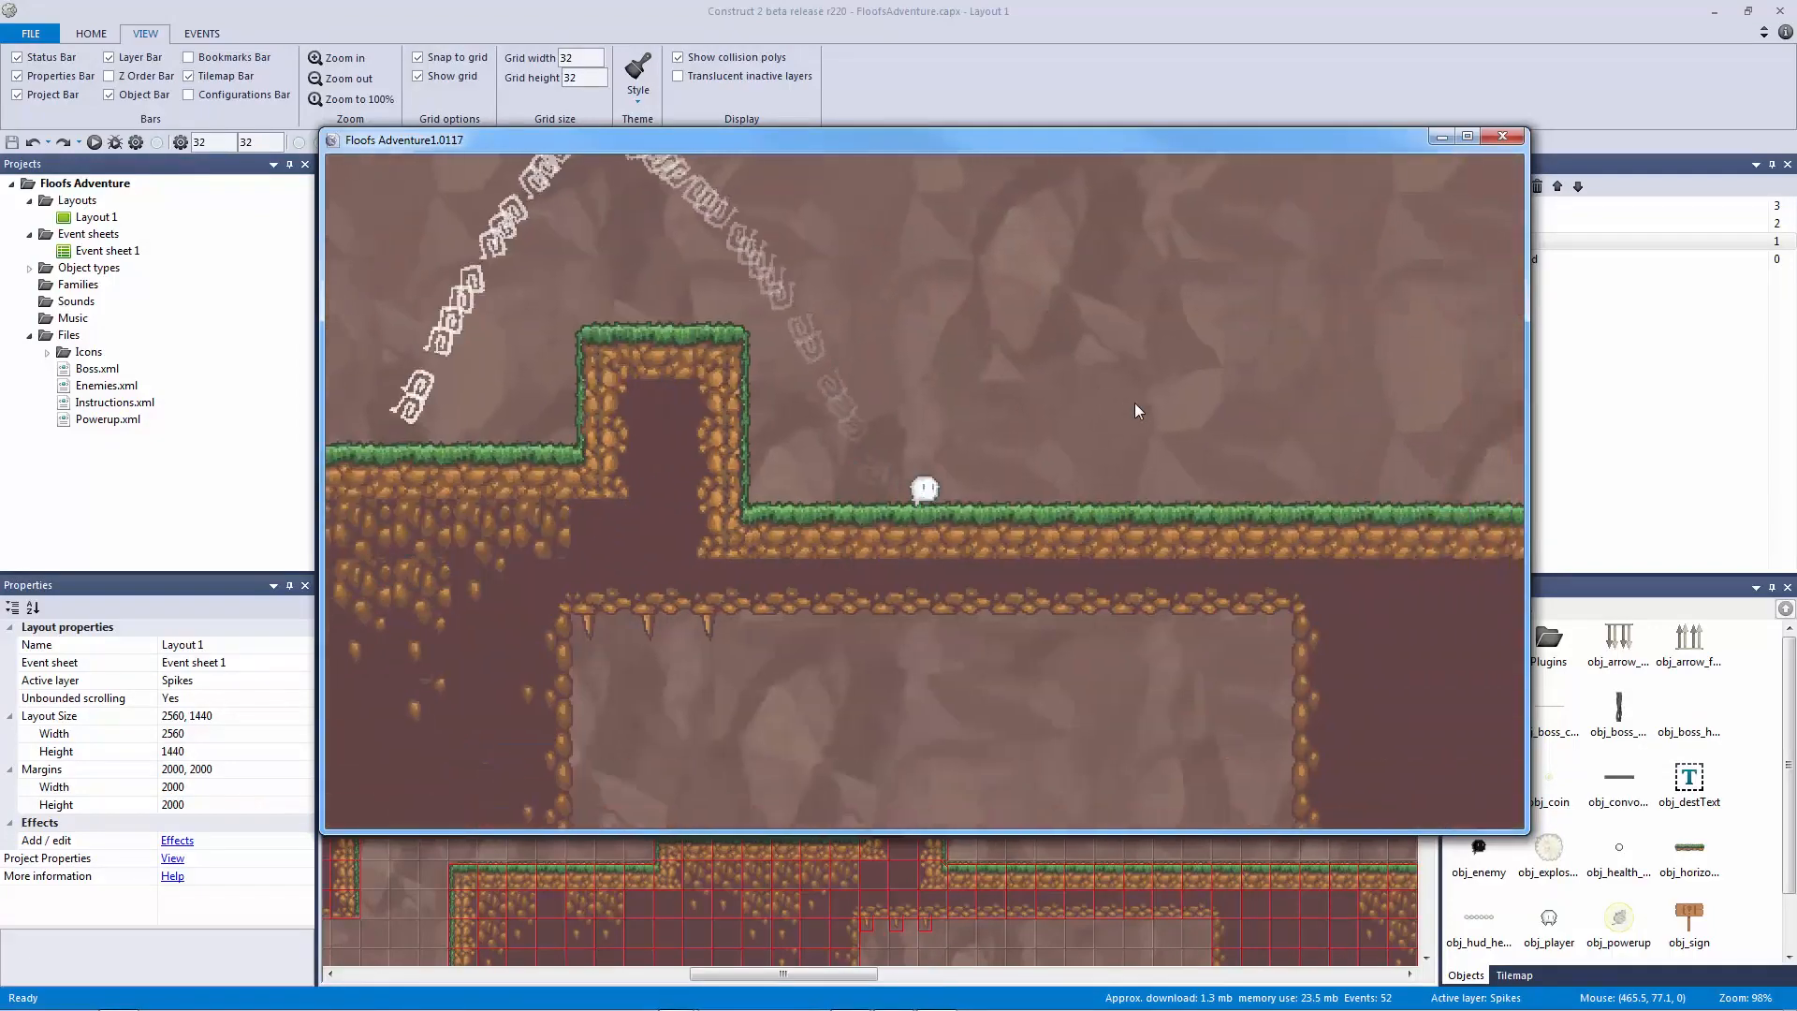
key(Up)
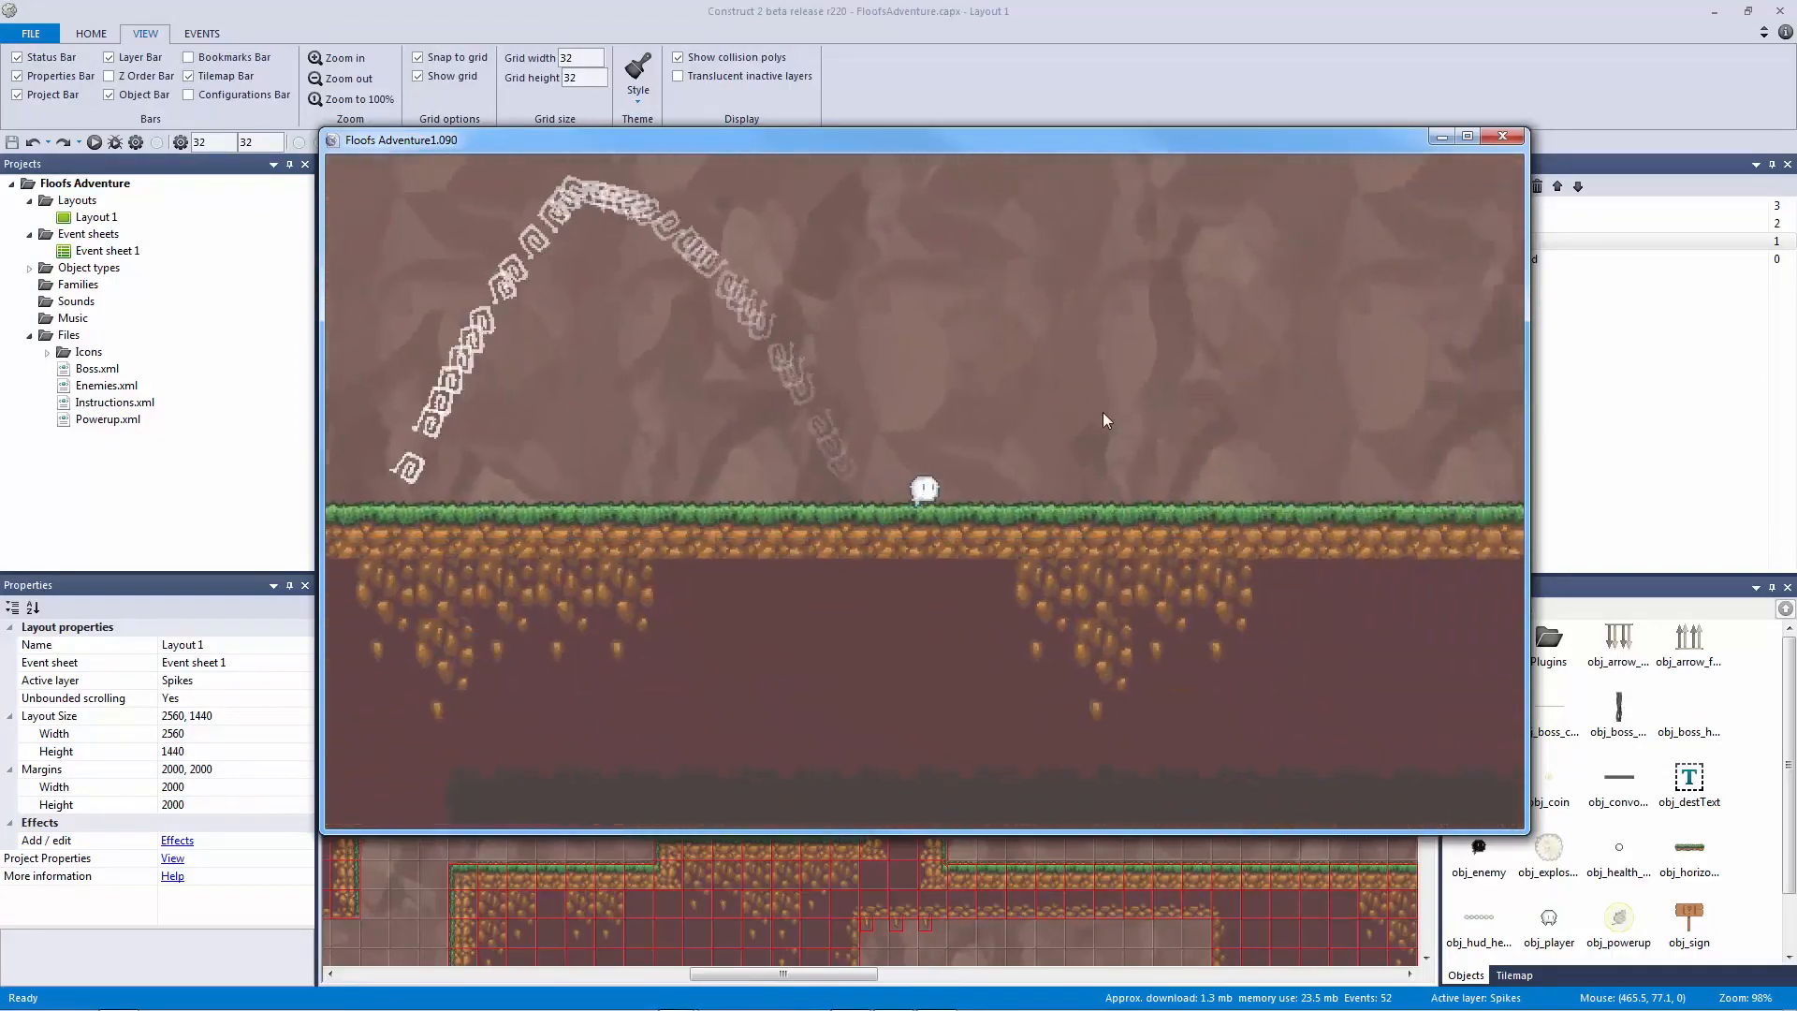
key(Up)
key(Up)
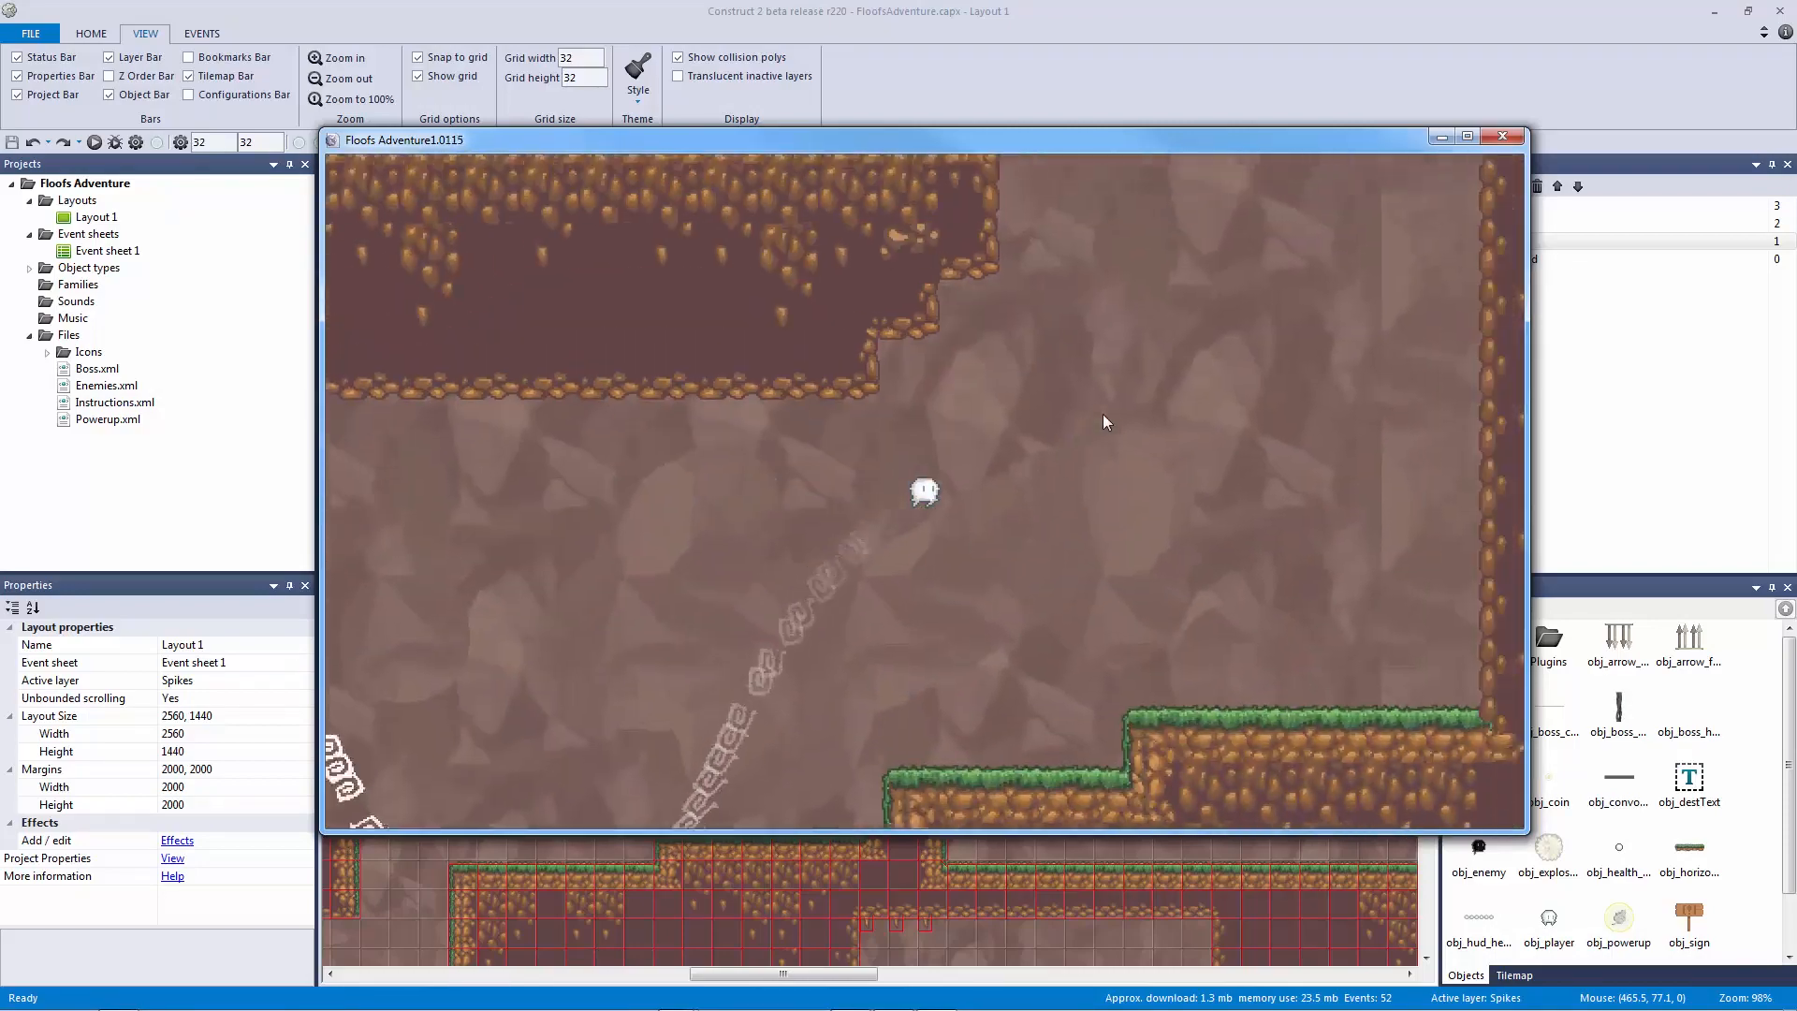
key(Up)
key(Up)
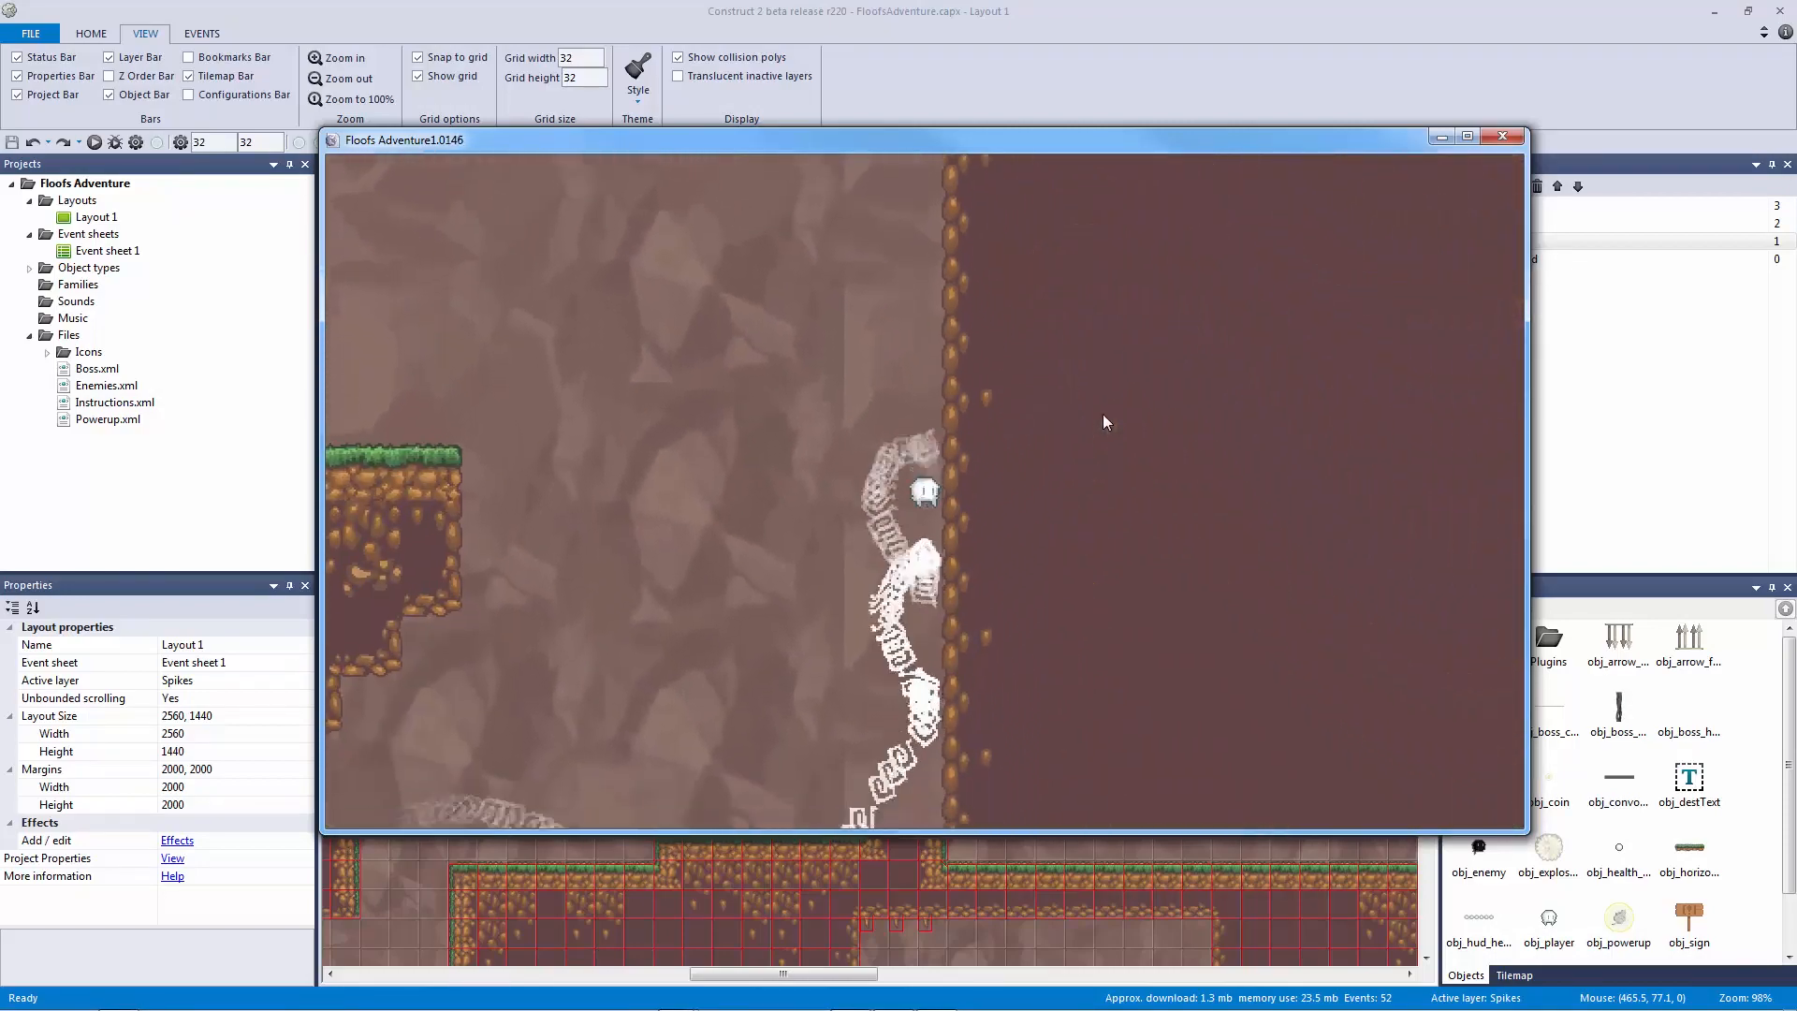
key(Up)
key(Up)
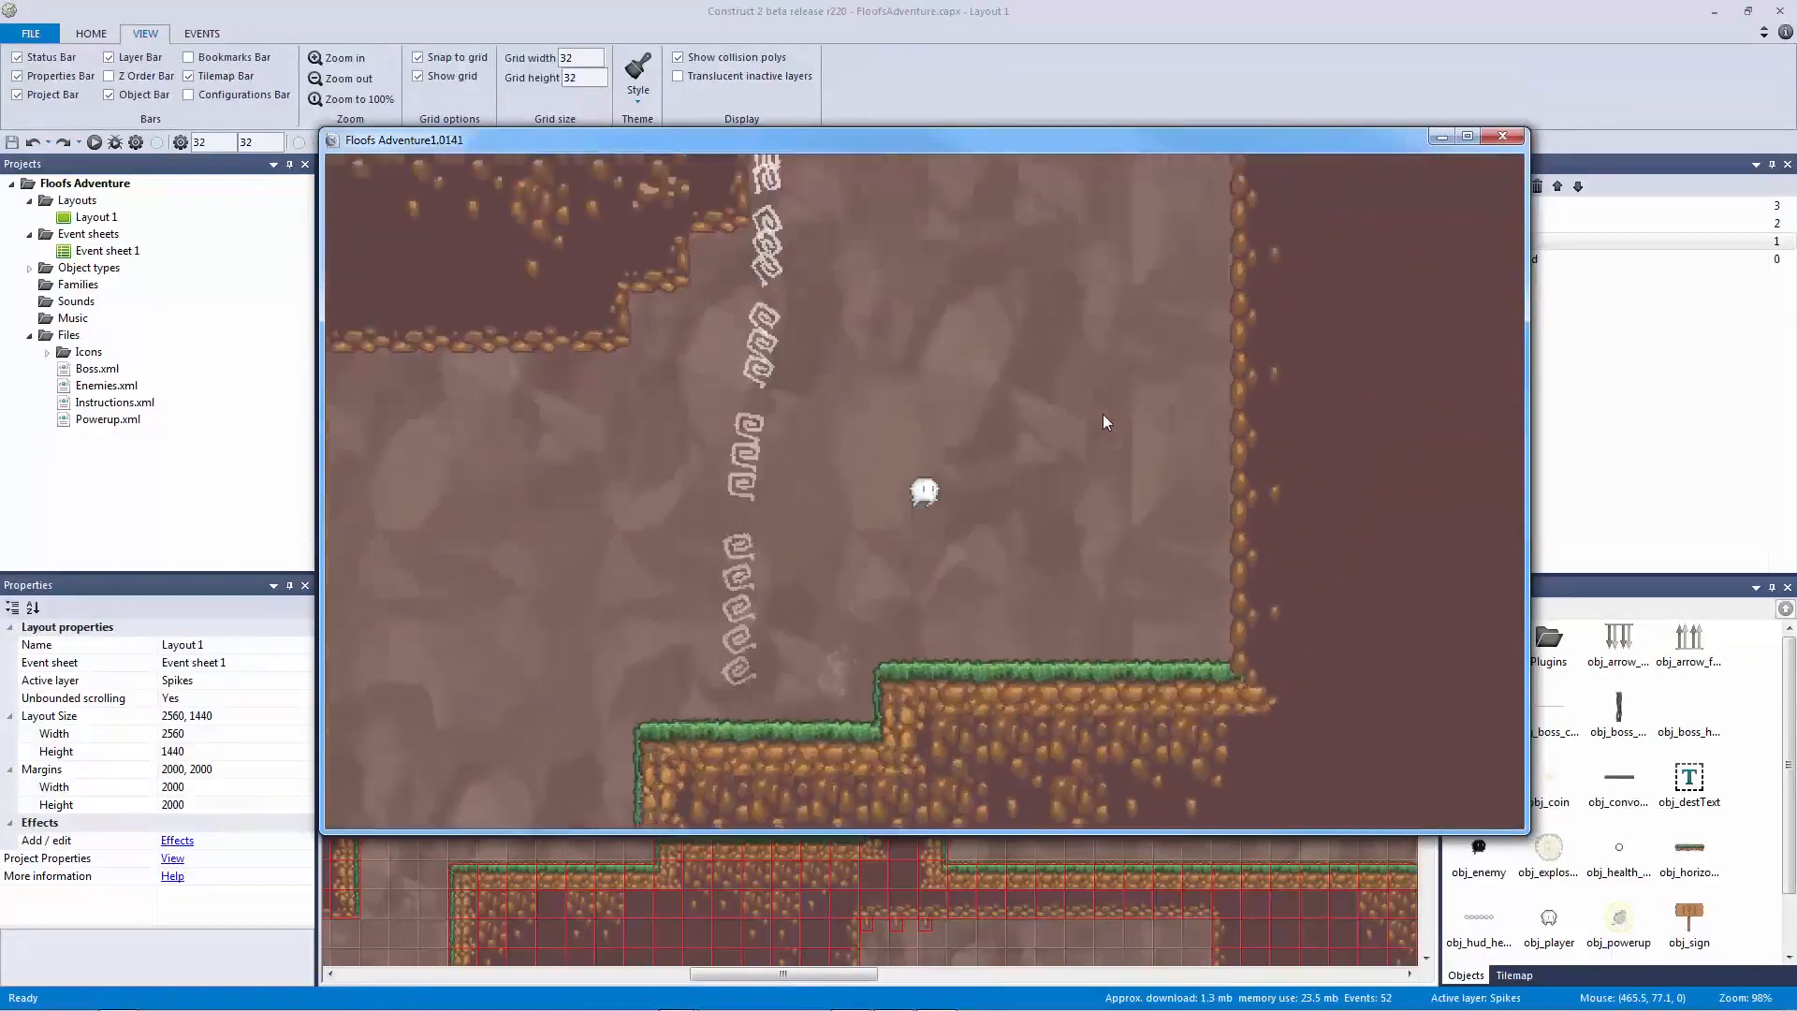
key(Up)
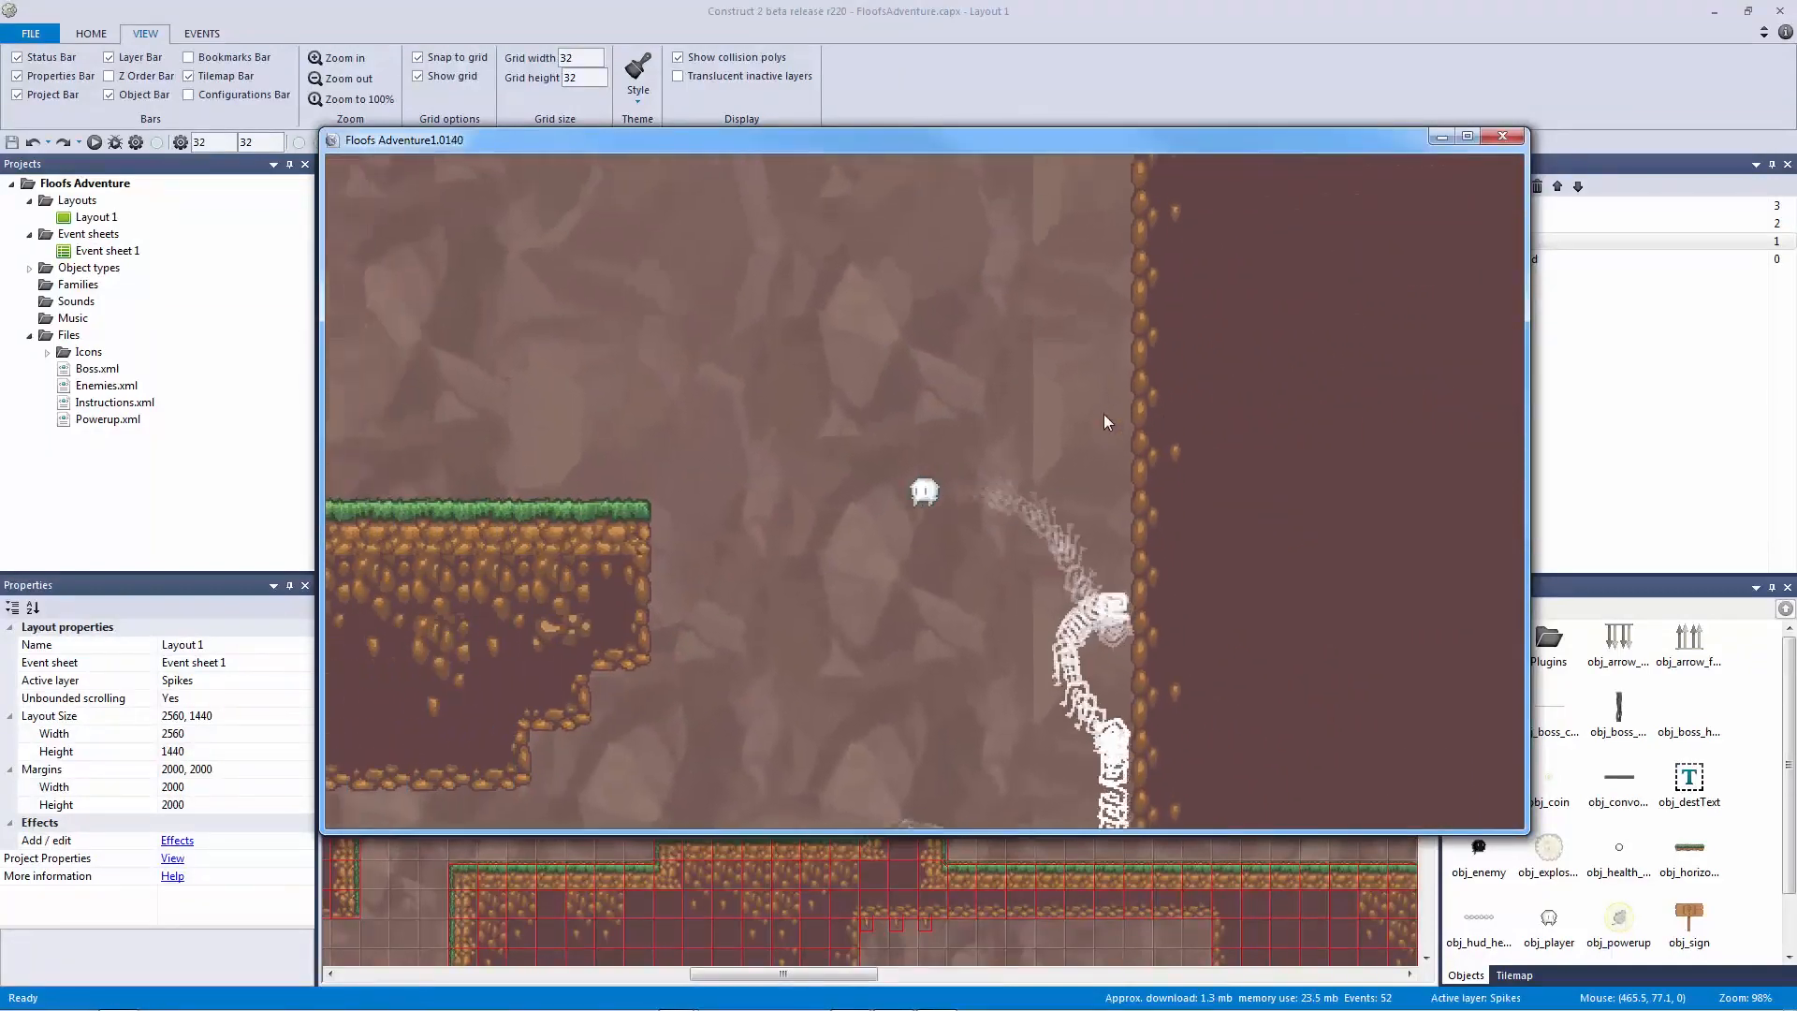
key(Up)
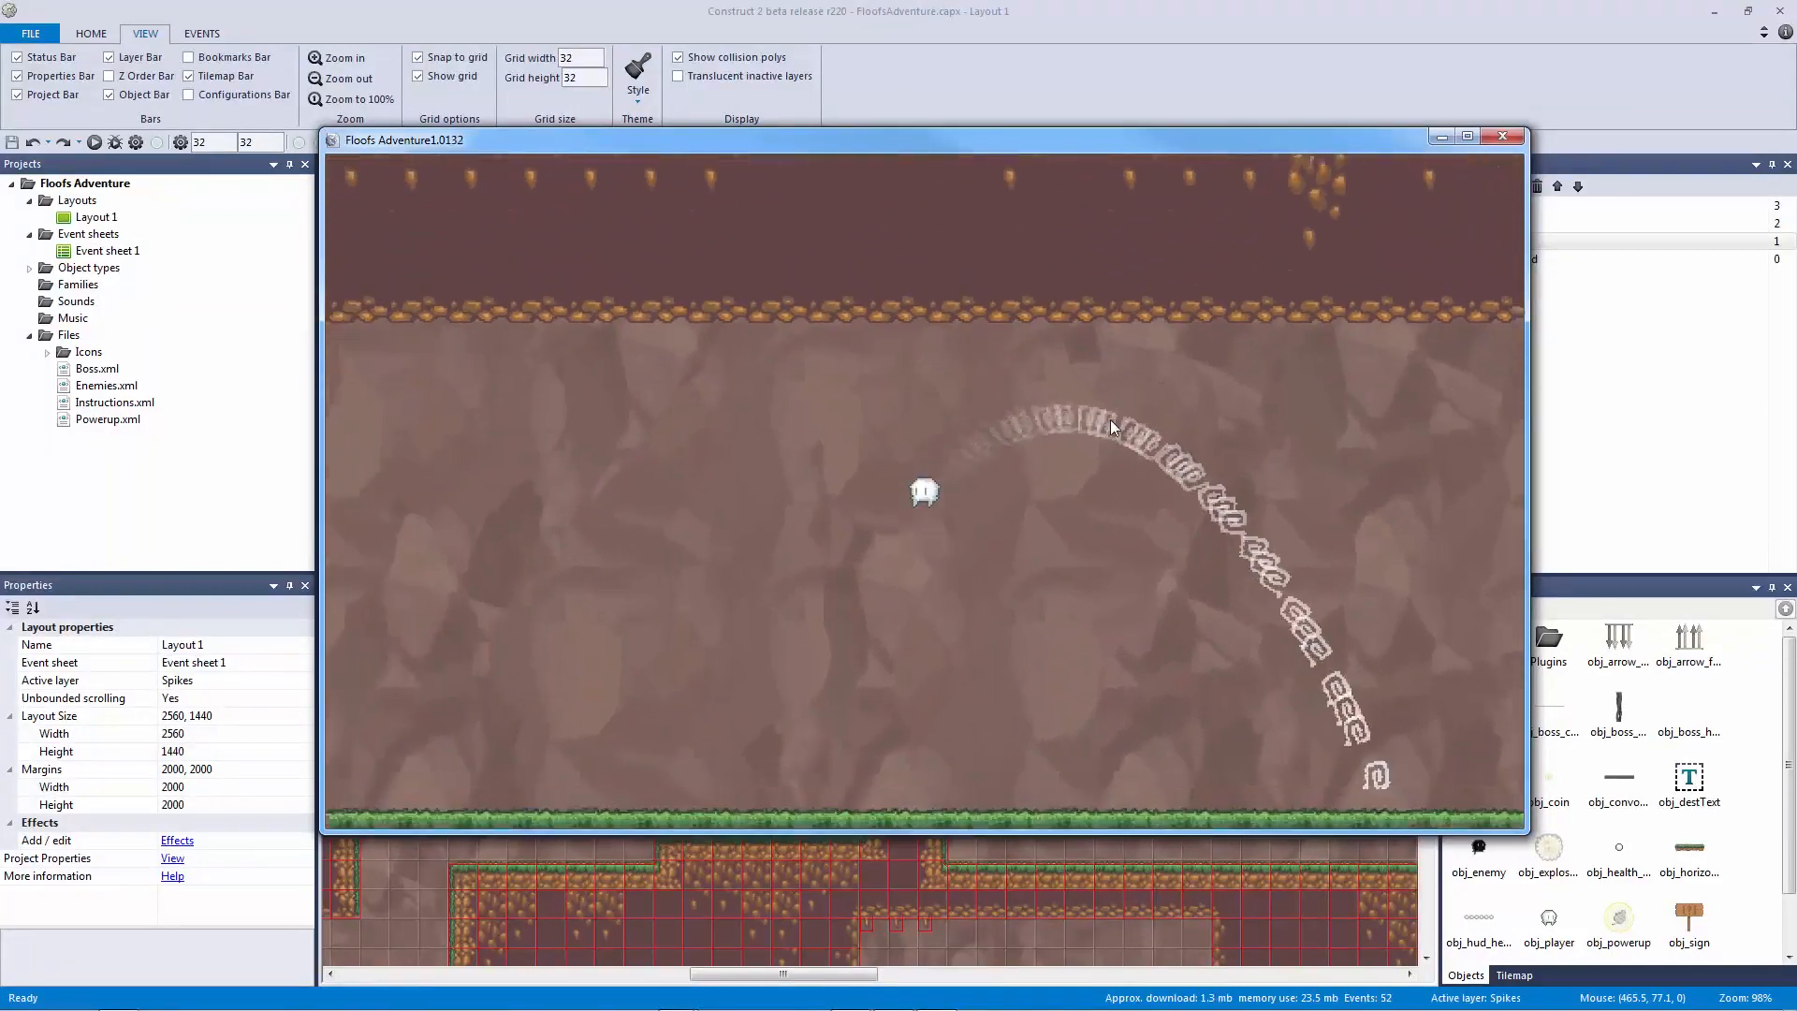
key(Up)
key(Up)
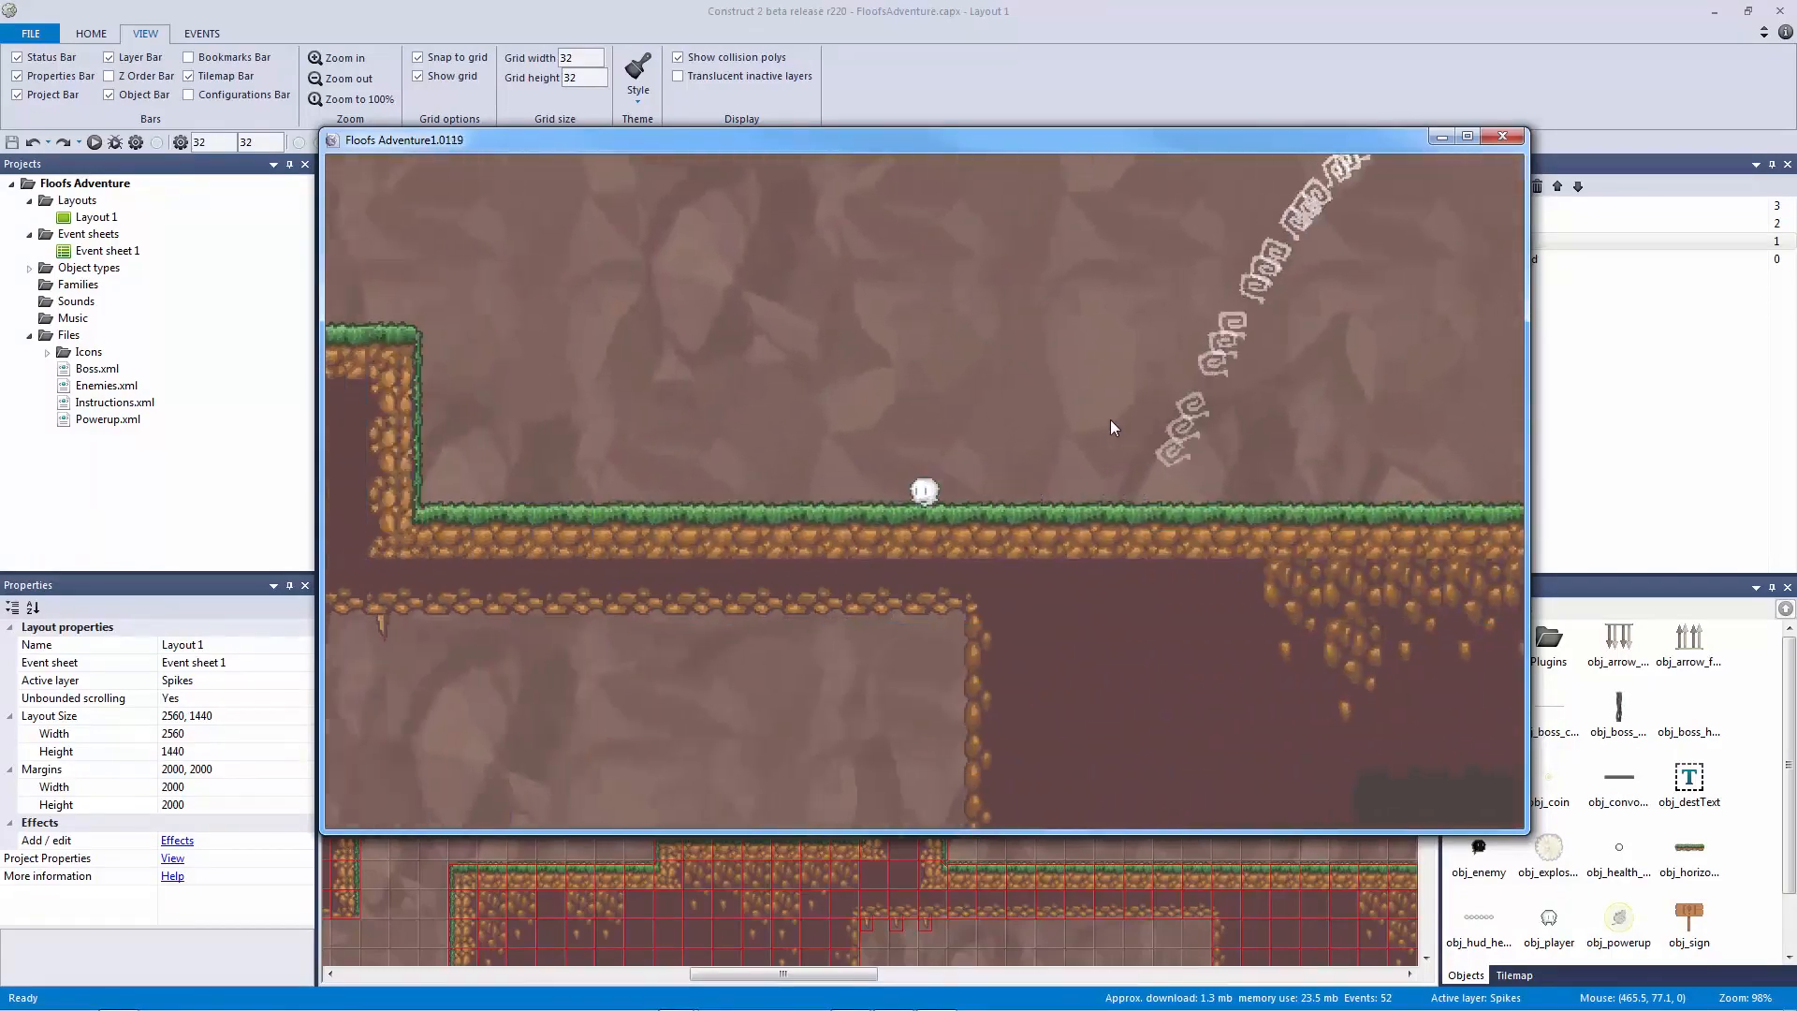
key(Up)
key(Up)
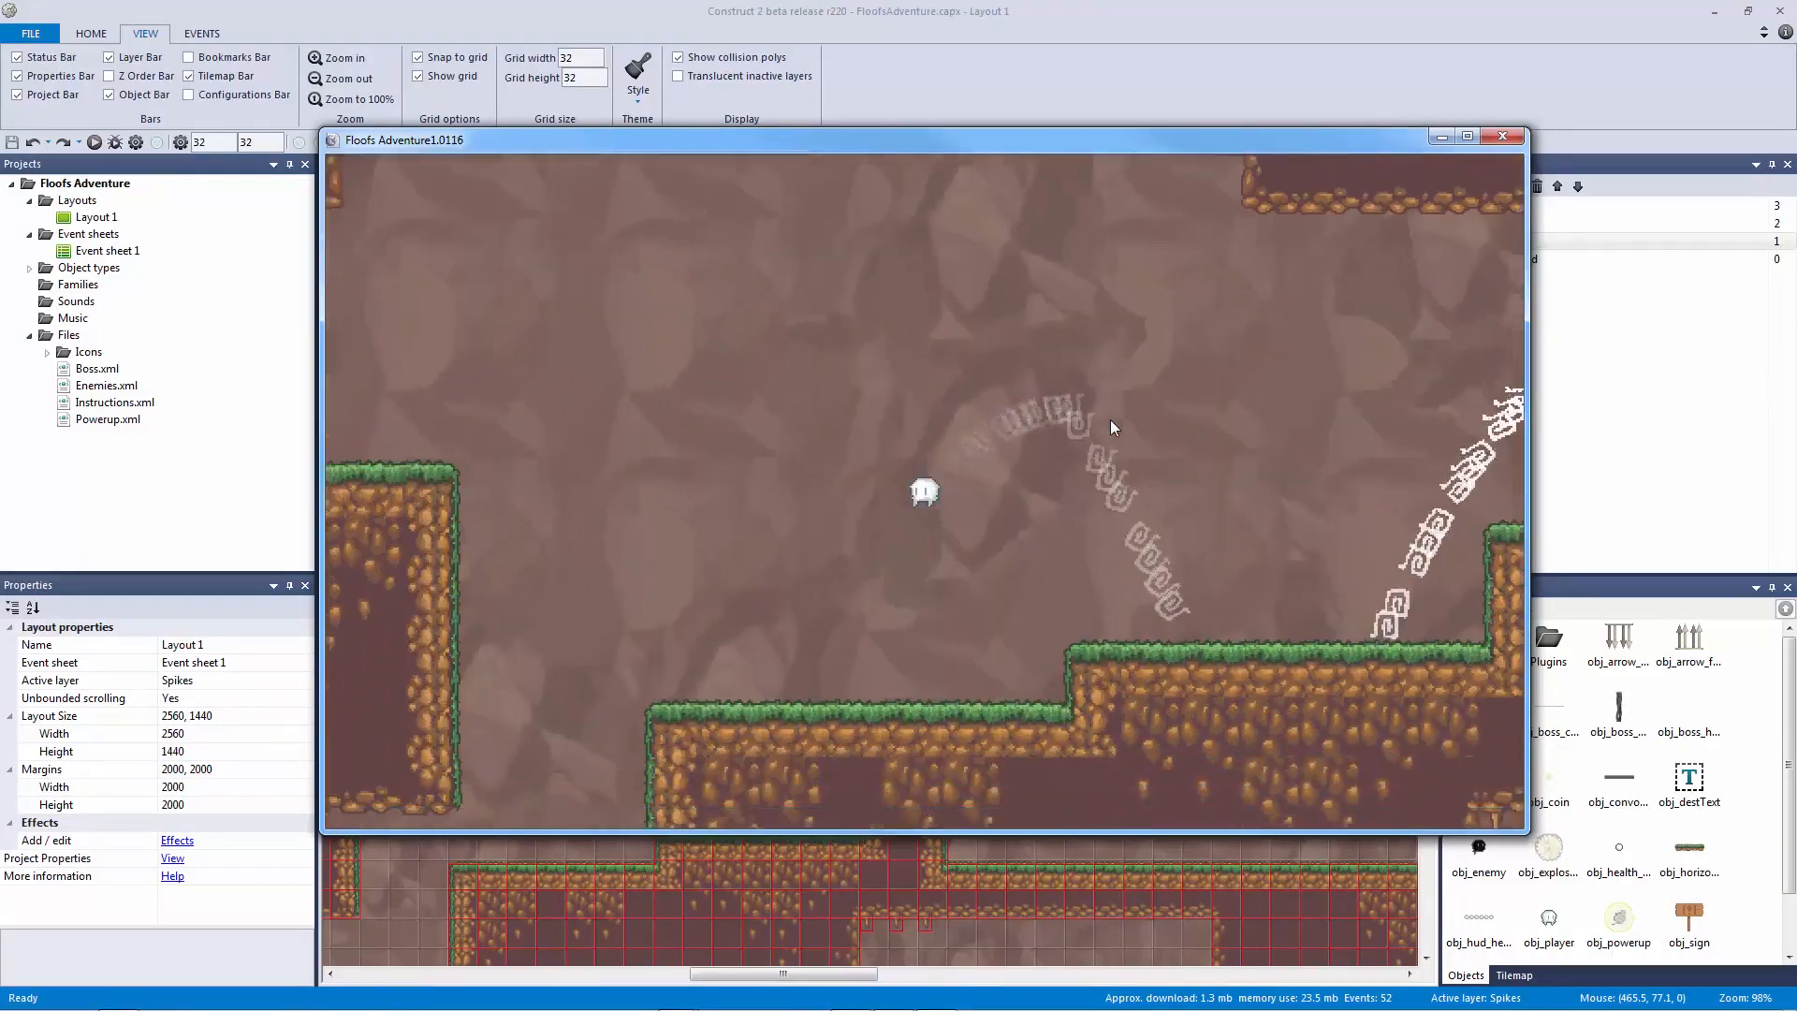
Step: Close the preview, unlock the Entities layer, and raise the powerup one grid cell
click(1500, 137)
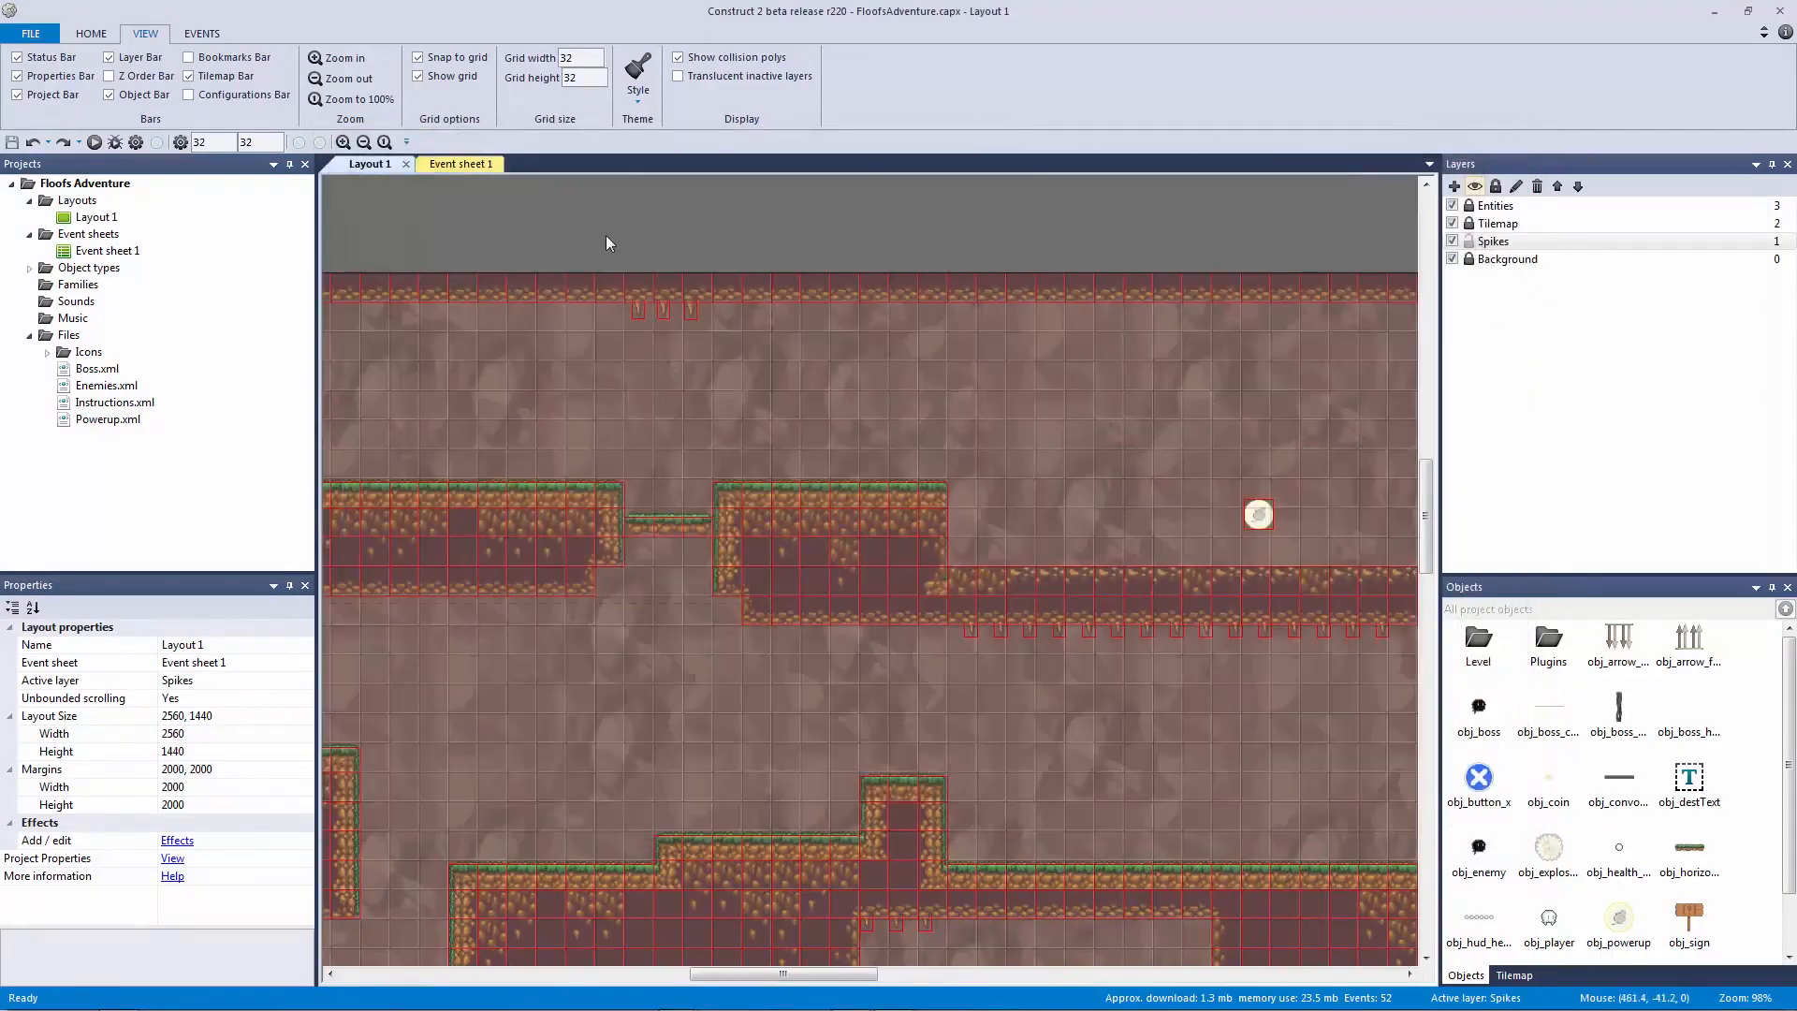
ctrl+scroll(649, 367, down, 4)
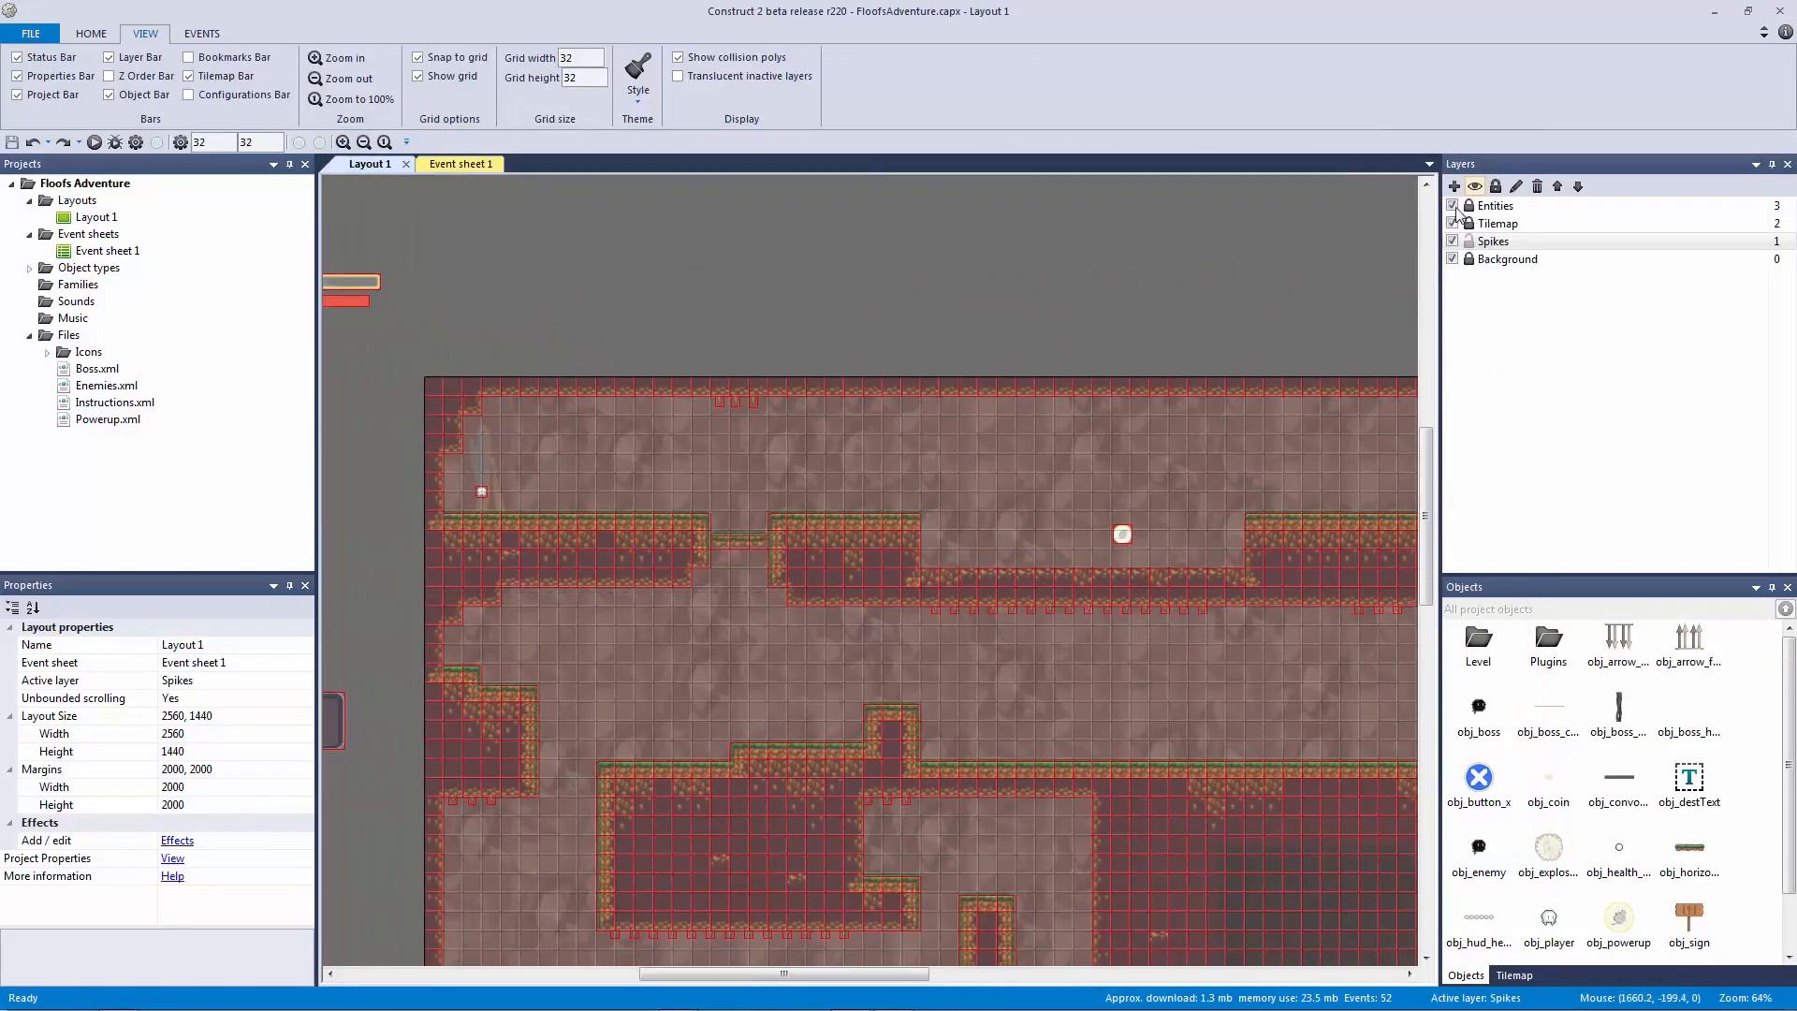
click(1468, 241)
click(1468, 205)
click(1495, 205)
drag(1128, 532, 609, 640)
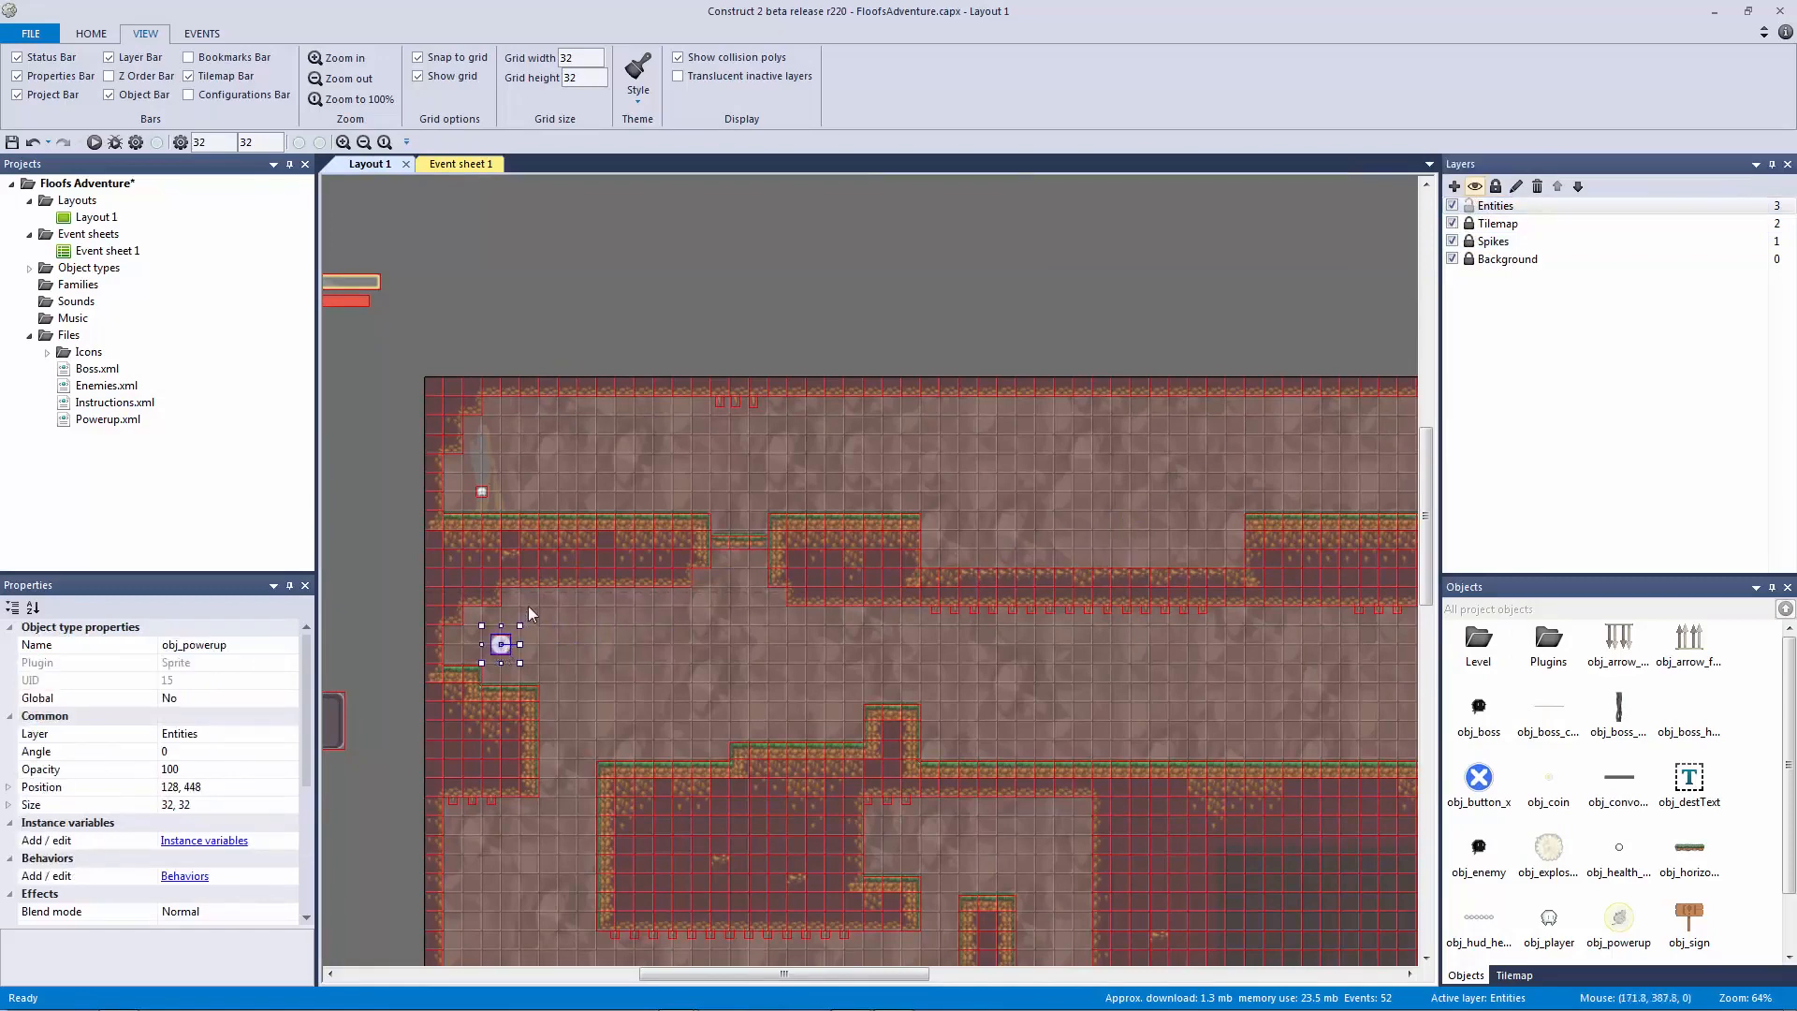
drag(502, 646, 502, 642)
click(946, 285)
Step: Lock Entities again, then unlock the Spikes layer and make it the active layer
ctrl+scroll(1147, 396, up, 4)
middle_drag(1148, 397, 773, 397)
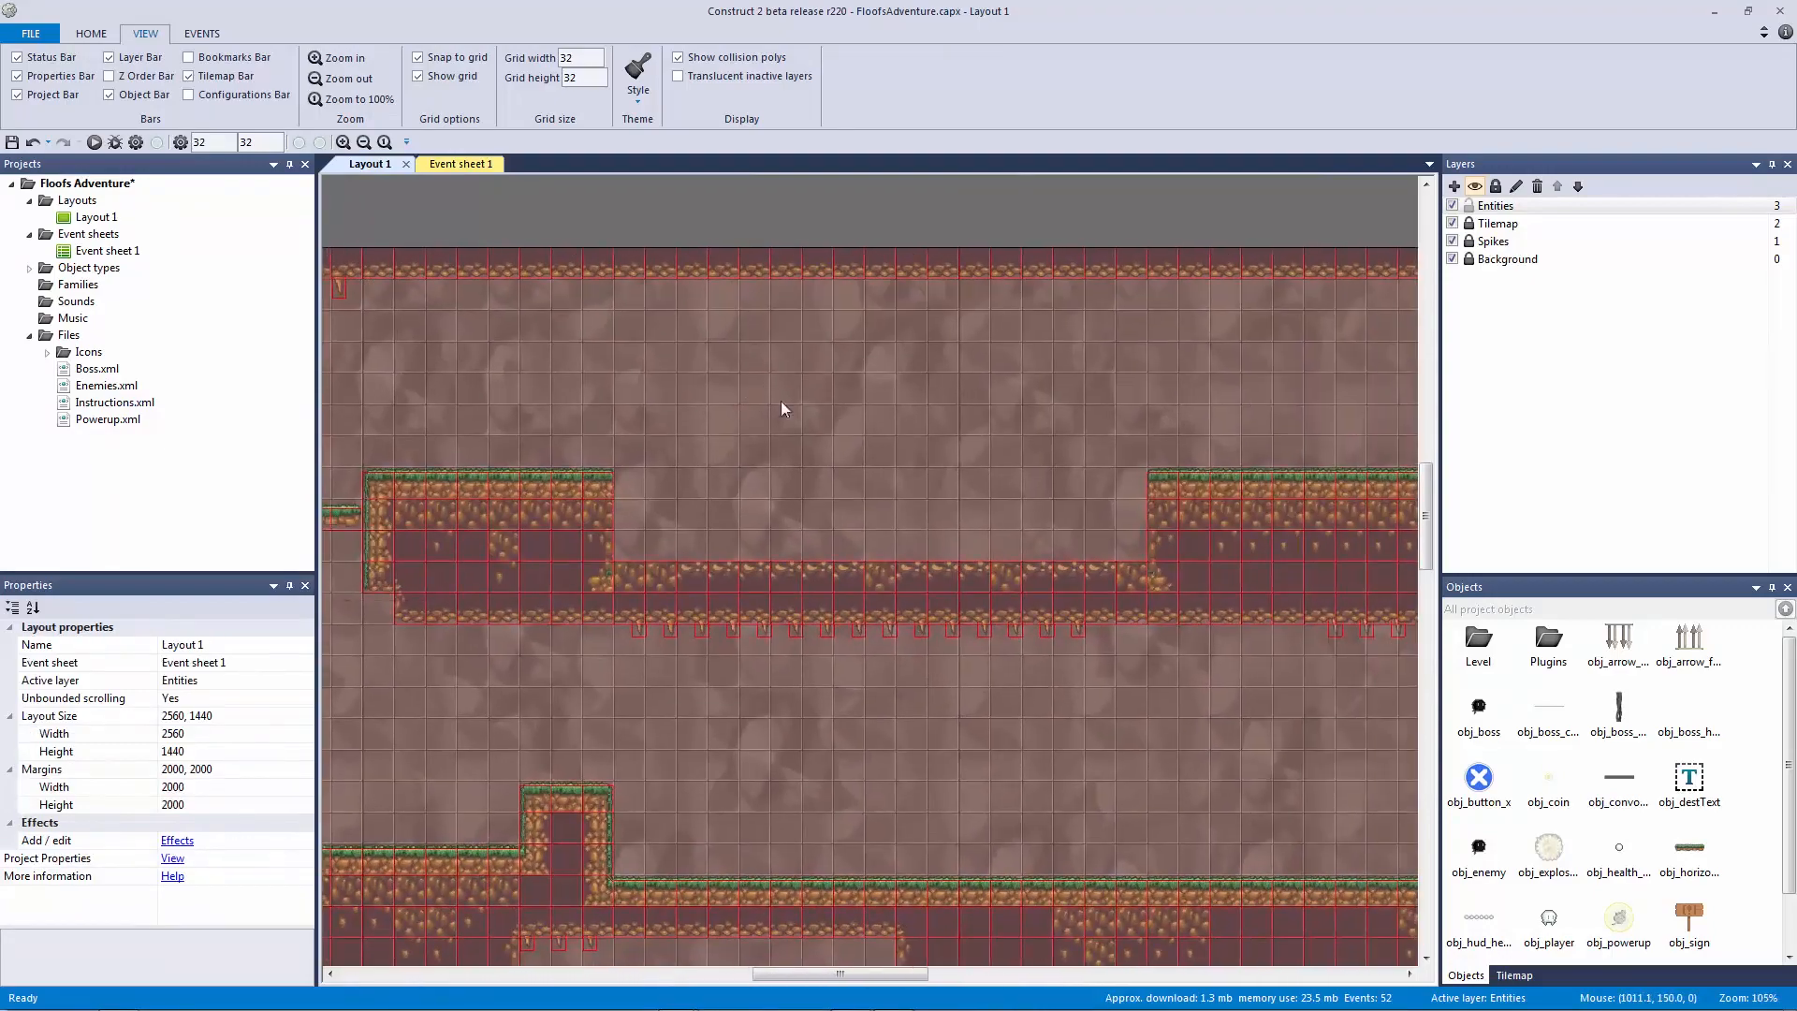
click(1469, 241)
click(1497, 241)
click(783, 240)
ctrl+scroll(618, 379, down, 4)
middle_drag(618, 380, 659, 378)
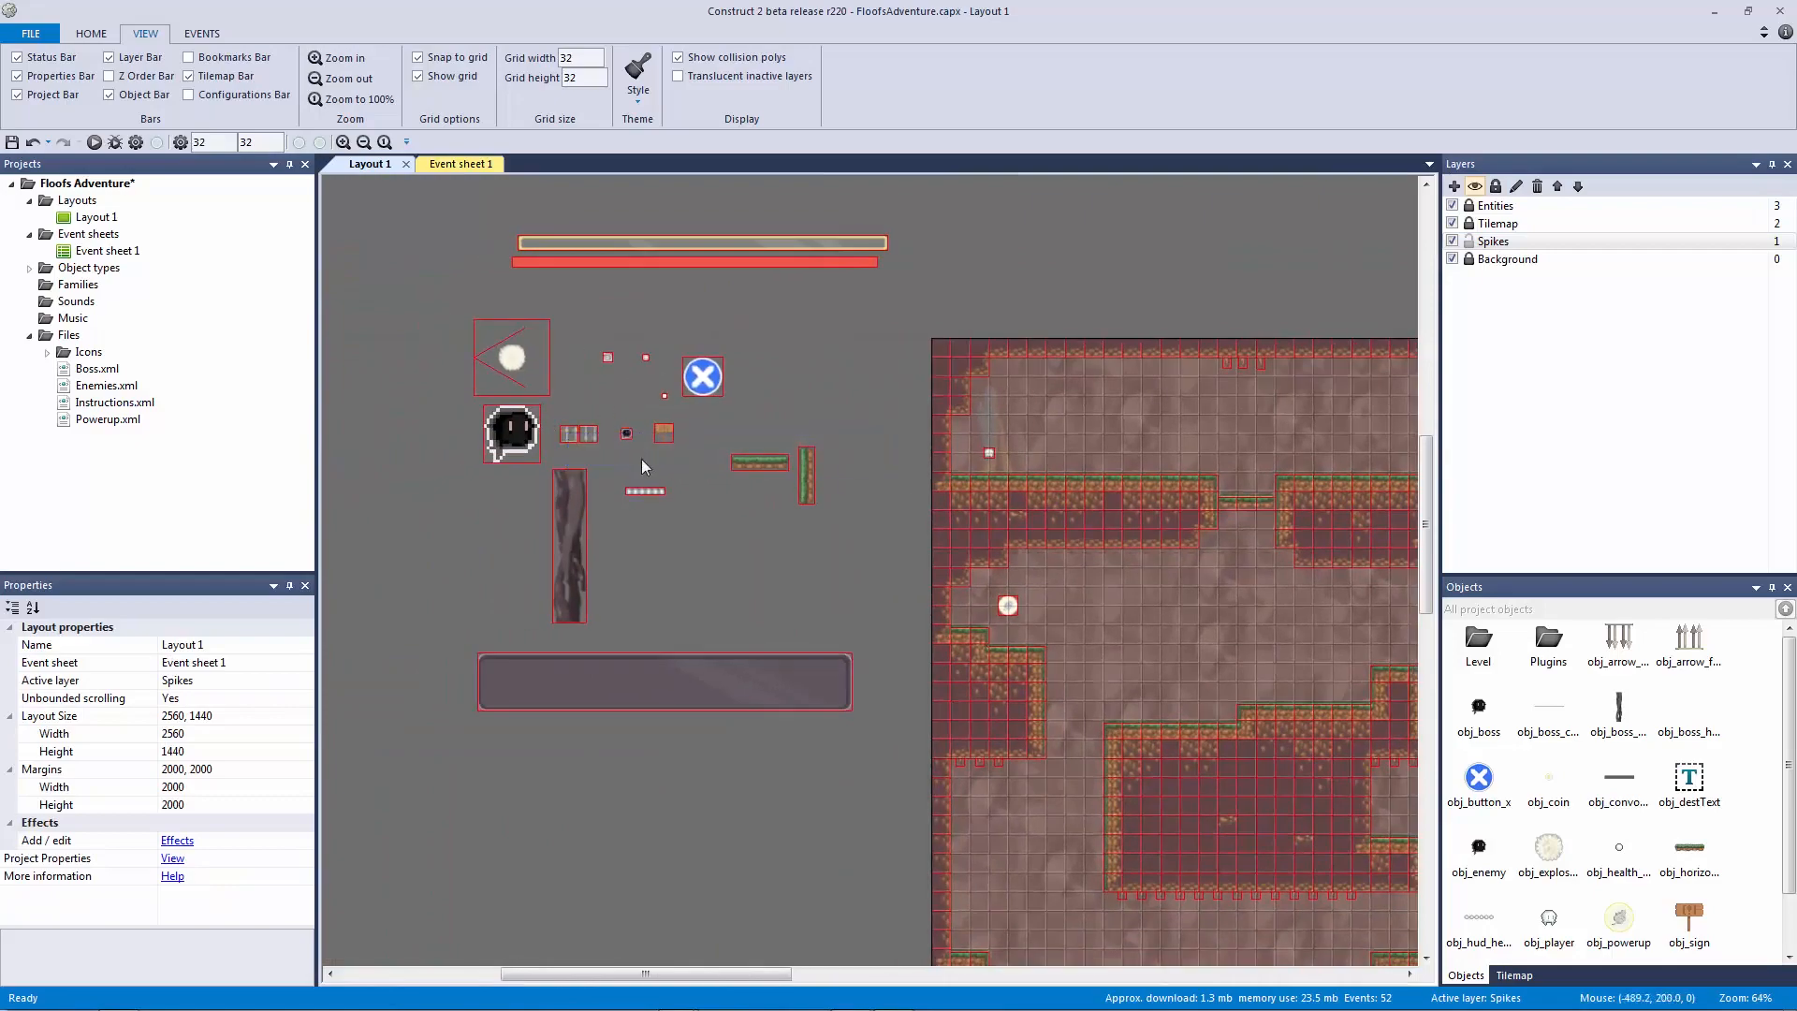
Step: Move both arrow spike sprites onto the Spikes layer
ctrl+scroll(569, 406, up, 3)
ctrl+scroll(913, 510, up, 3)
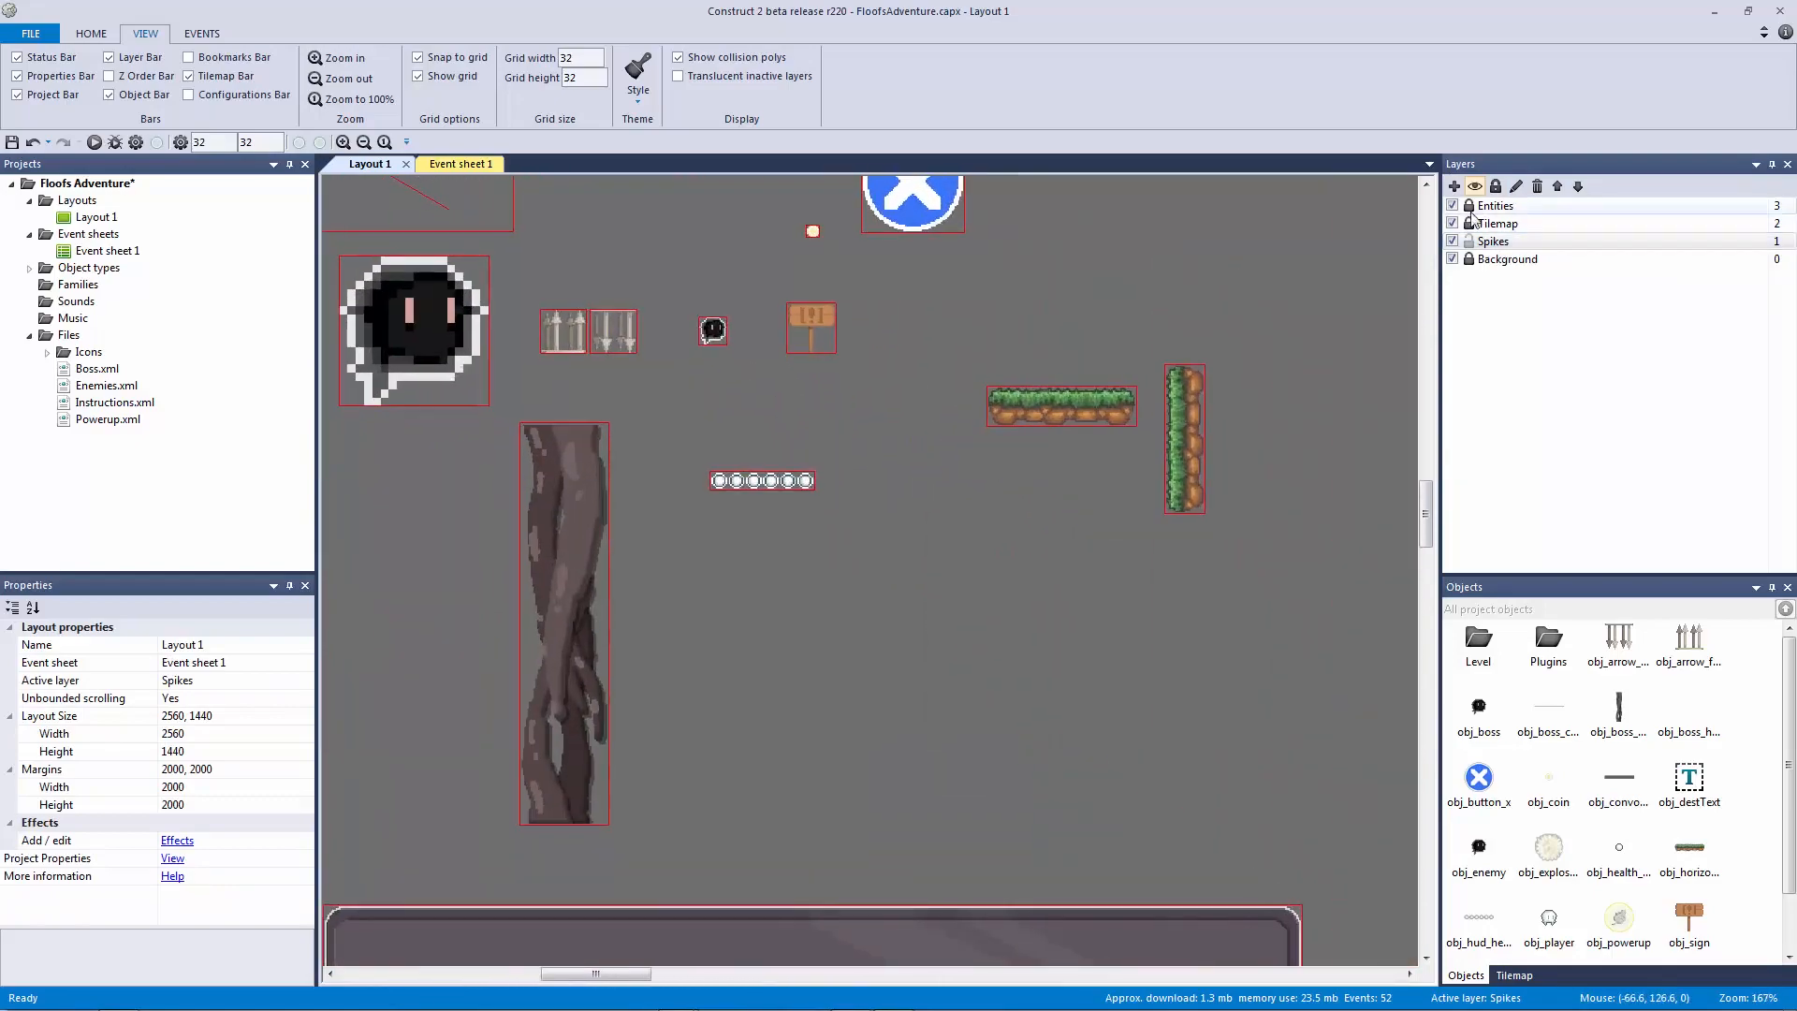
drag(559, 288, 659, 382)
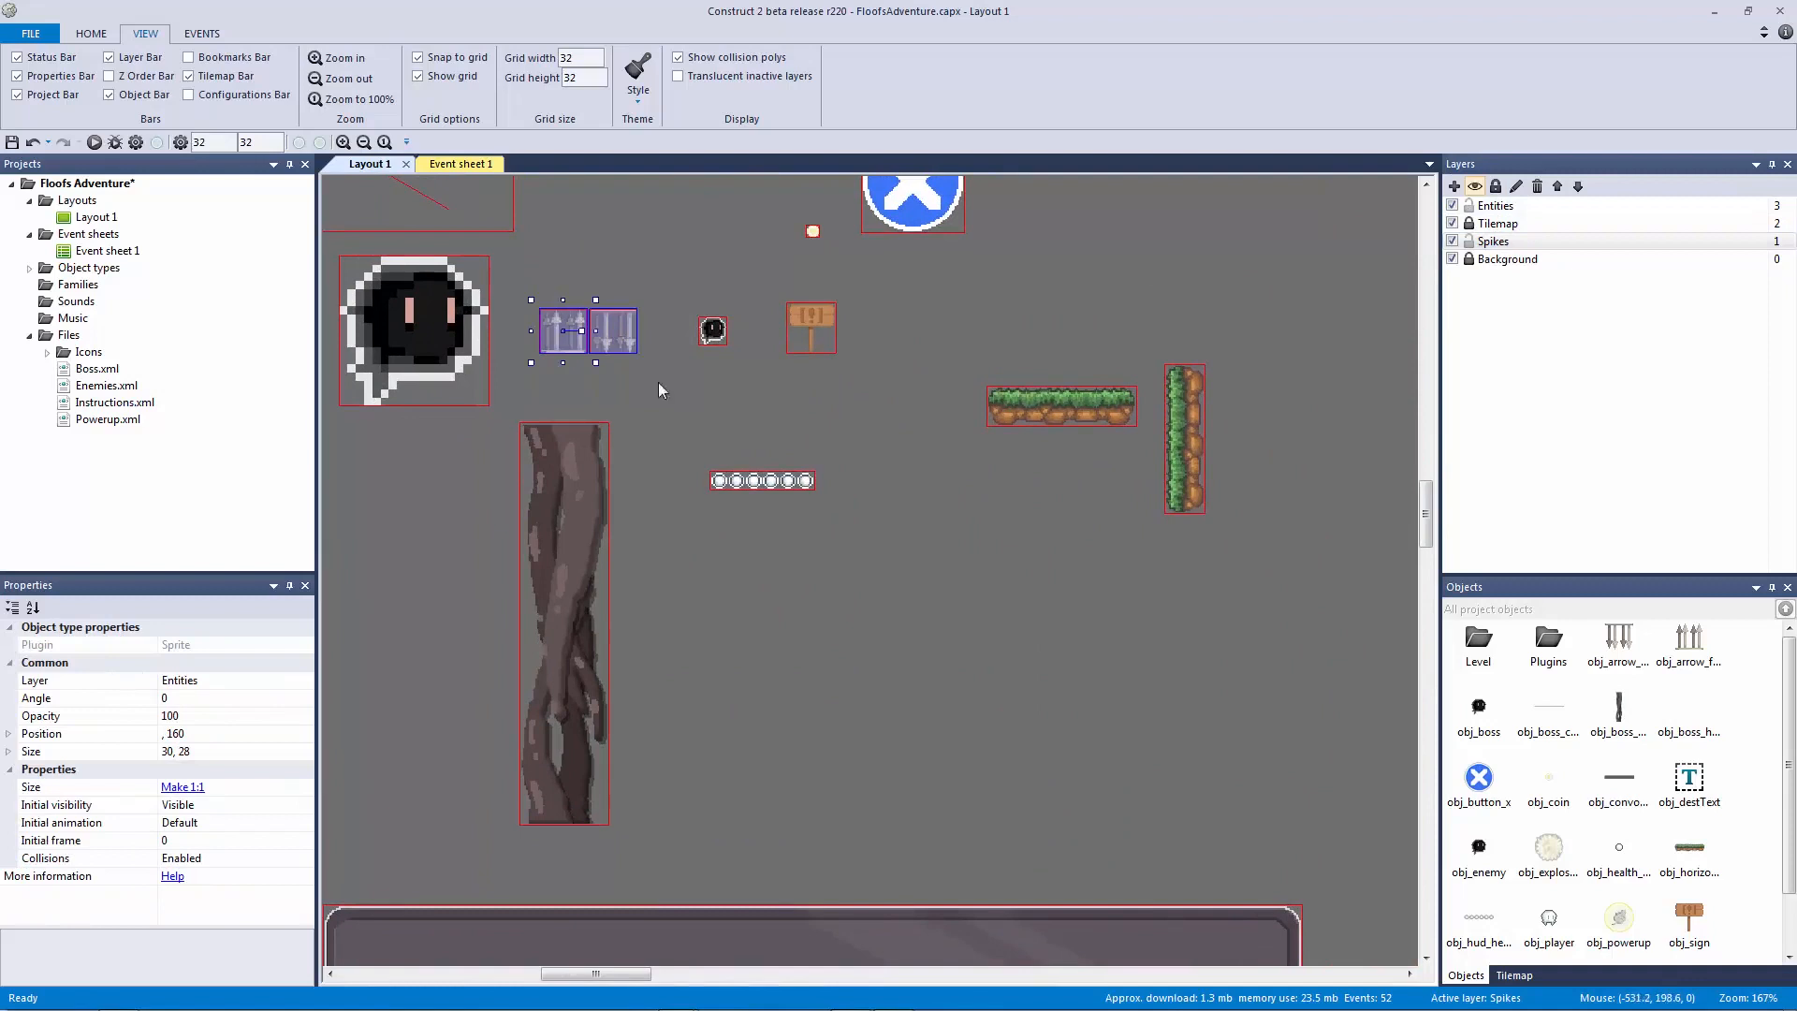
right_click(622, 343)
mouse_move(749, 459)
click(819, 502)
click(1117, 473)
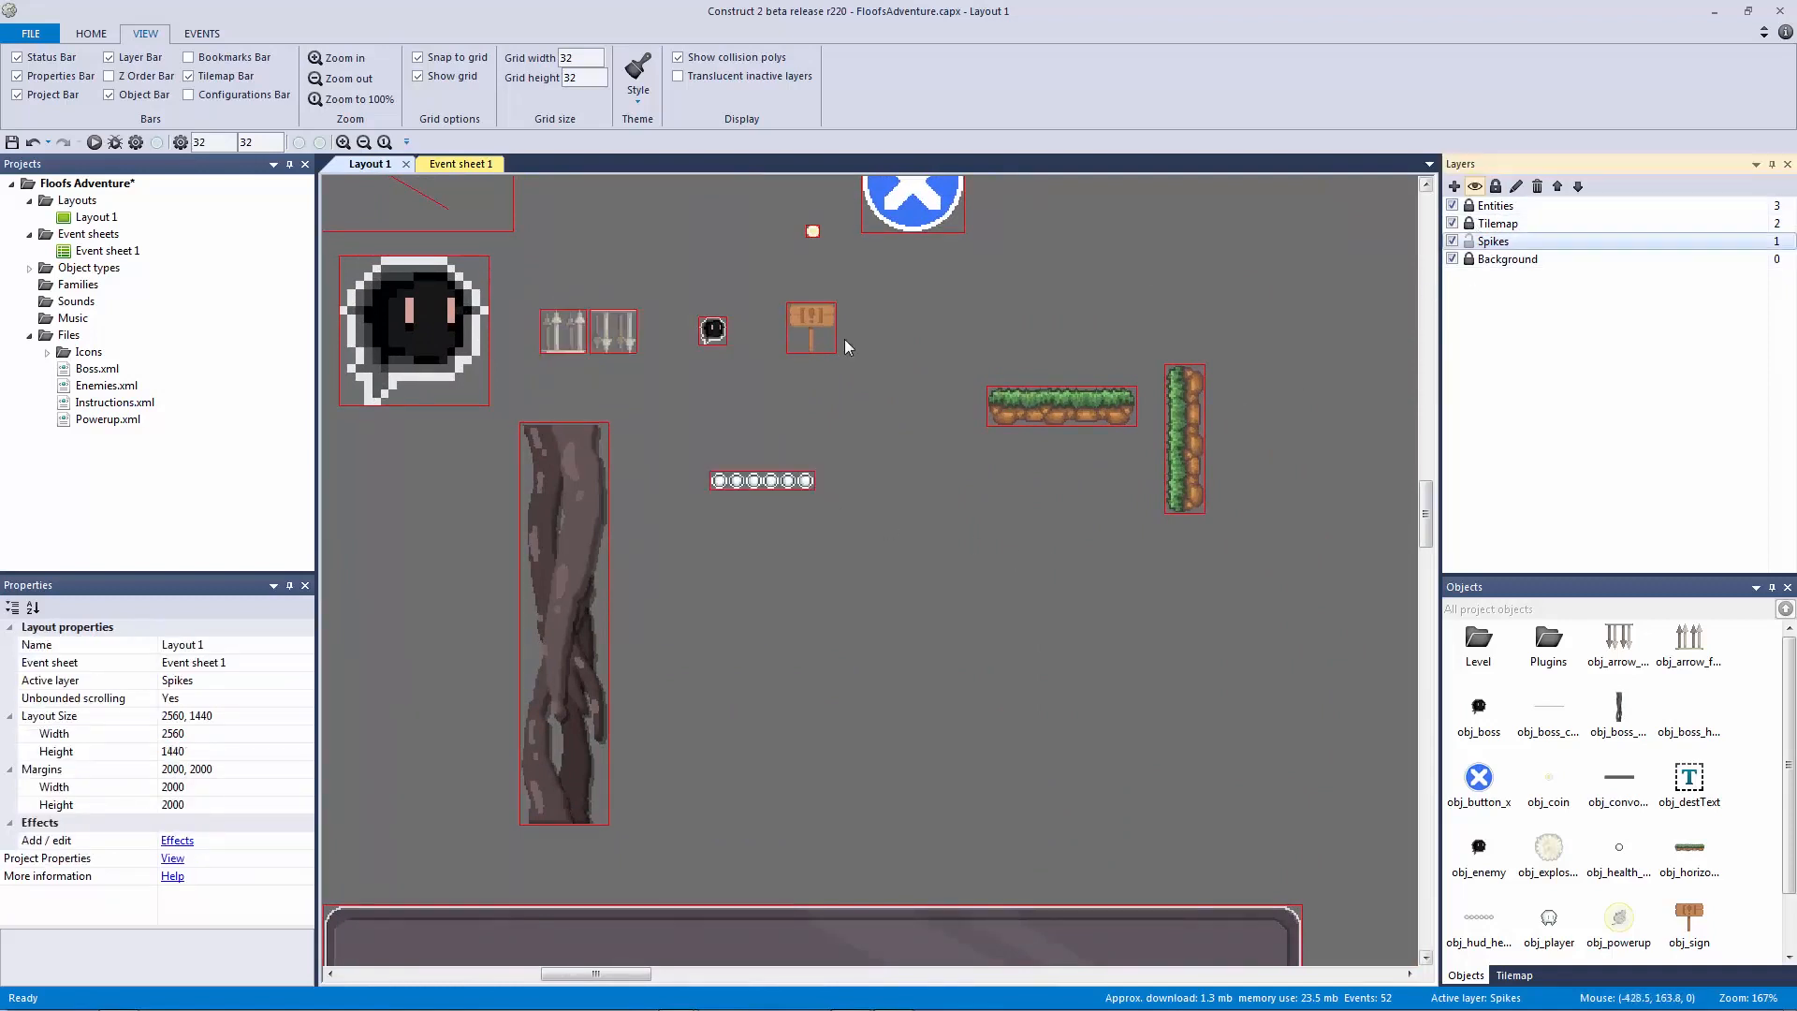
Step: Drag both arrow sprites into the level's upper area, with the floor arrow near the grass platform
click(606, 328)
drag(526, 277, 633, 380)
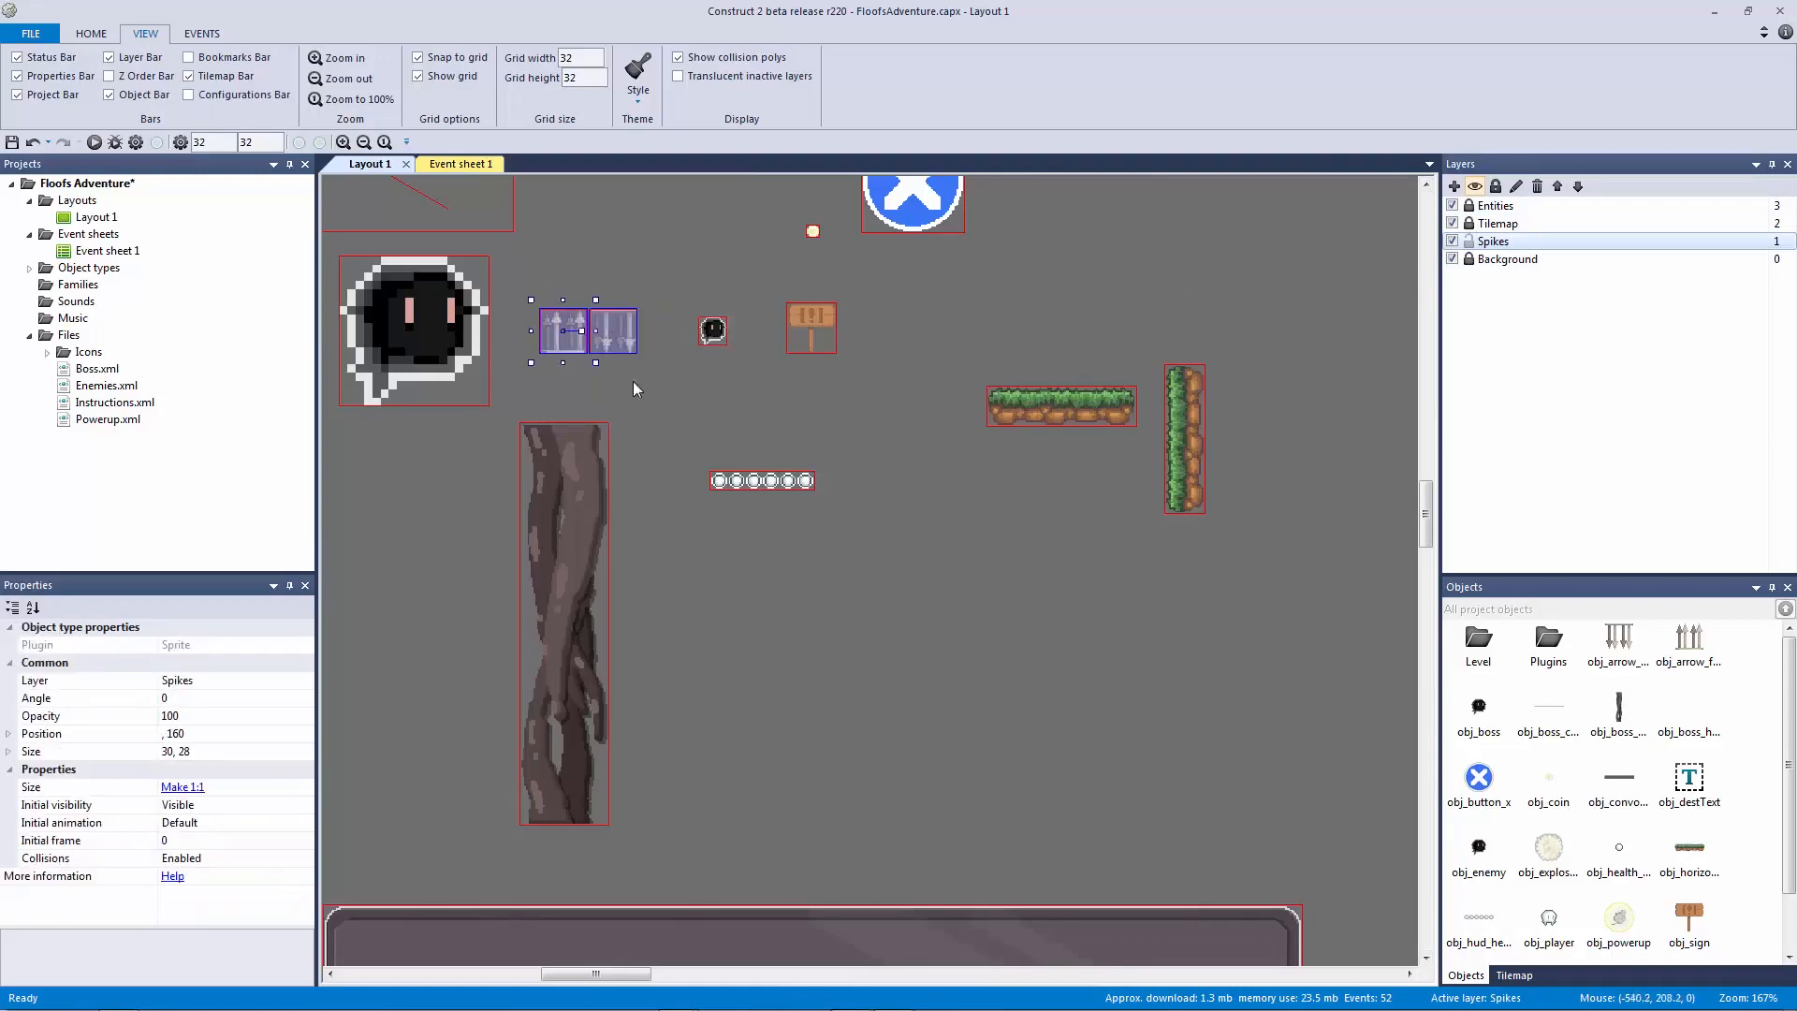
ctrl+scroll(632, 379, down, 4)
drag(515, 406, 1395, 403)
ctrl+scroll(1116, 418, up, 3)
ctrl+scroll(890, 493, up, 3)
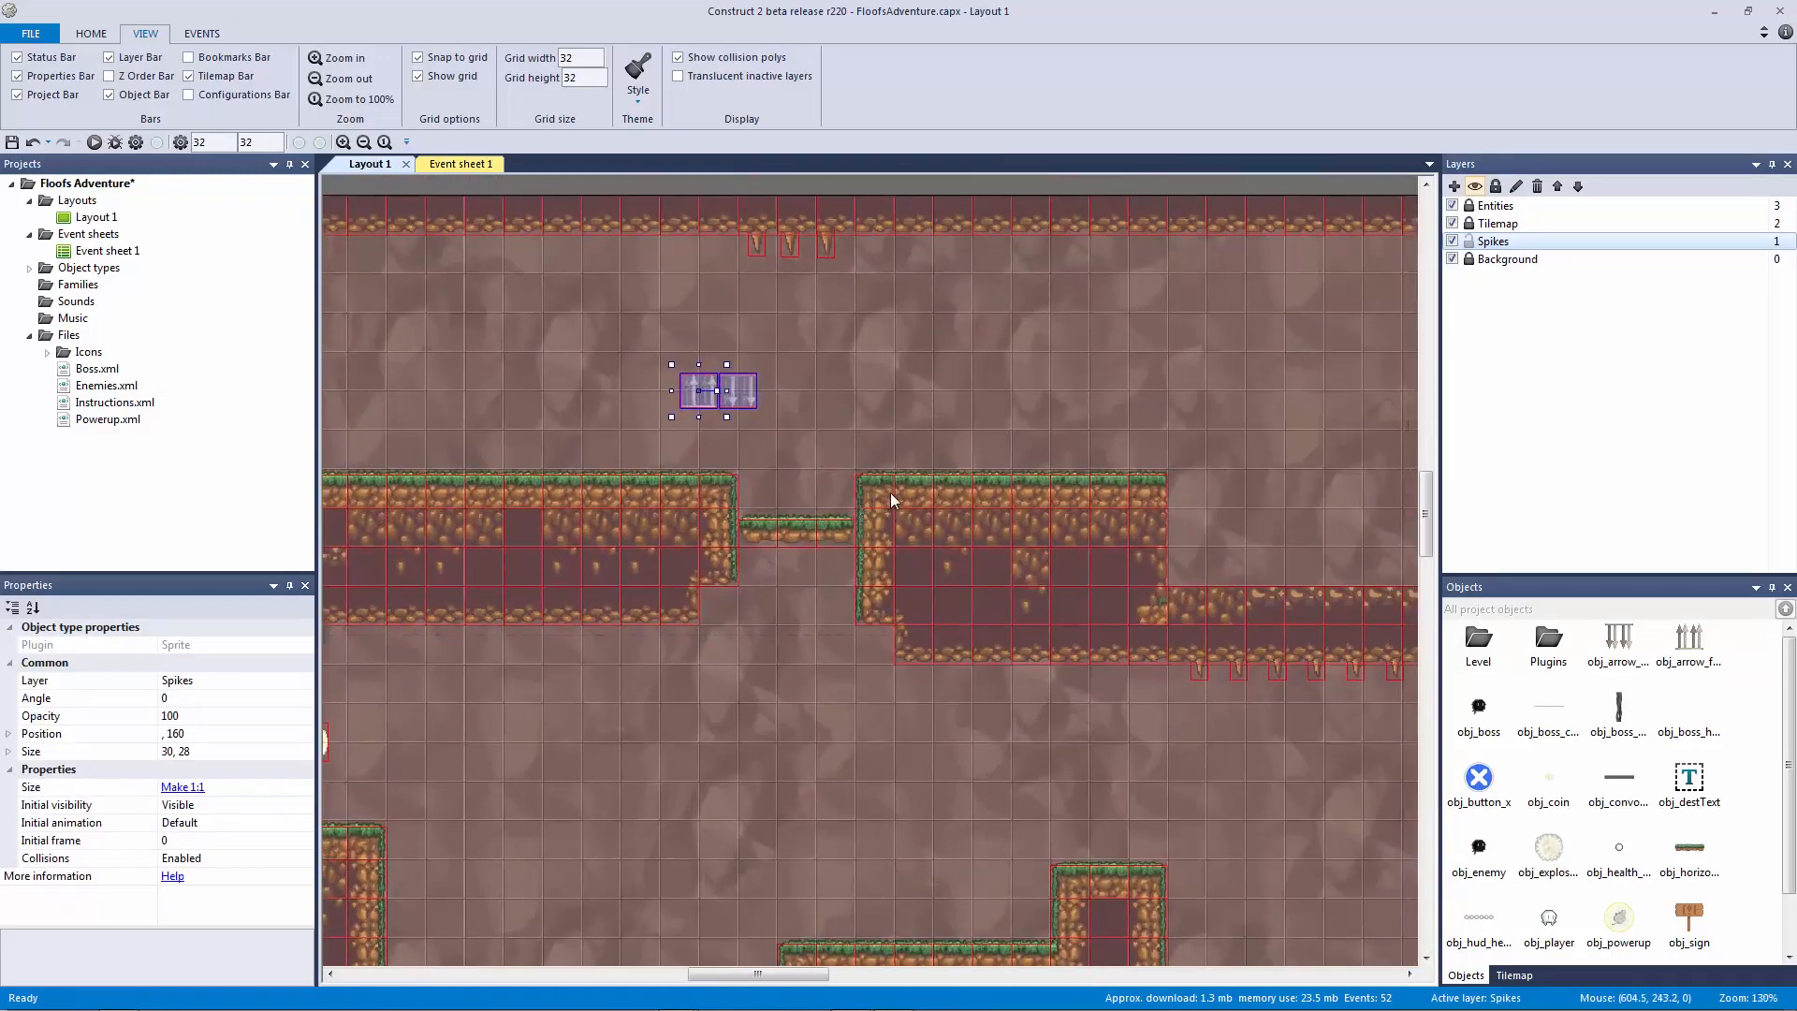
click(778, 388)
mouse_move(625, 328)
mouse_down()
mouse_move(723, 438)
mouse_move(676, 487)
mouse_move(717, 489)
mouse_move(604, 308)
mouse_up()
Step: Set obj_arrow_floor's image origin to the top-left corner
double_click(621, 314)
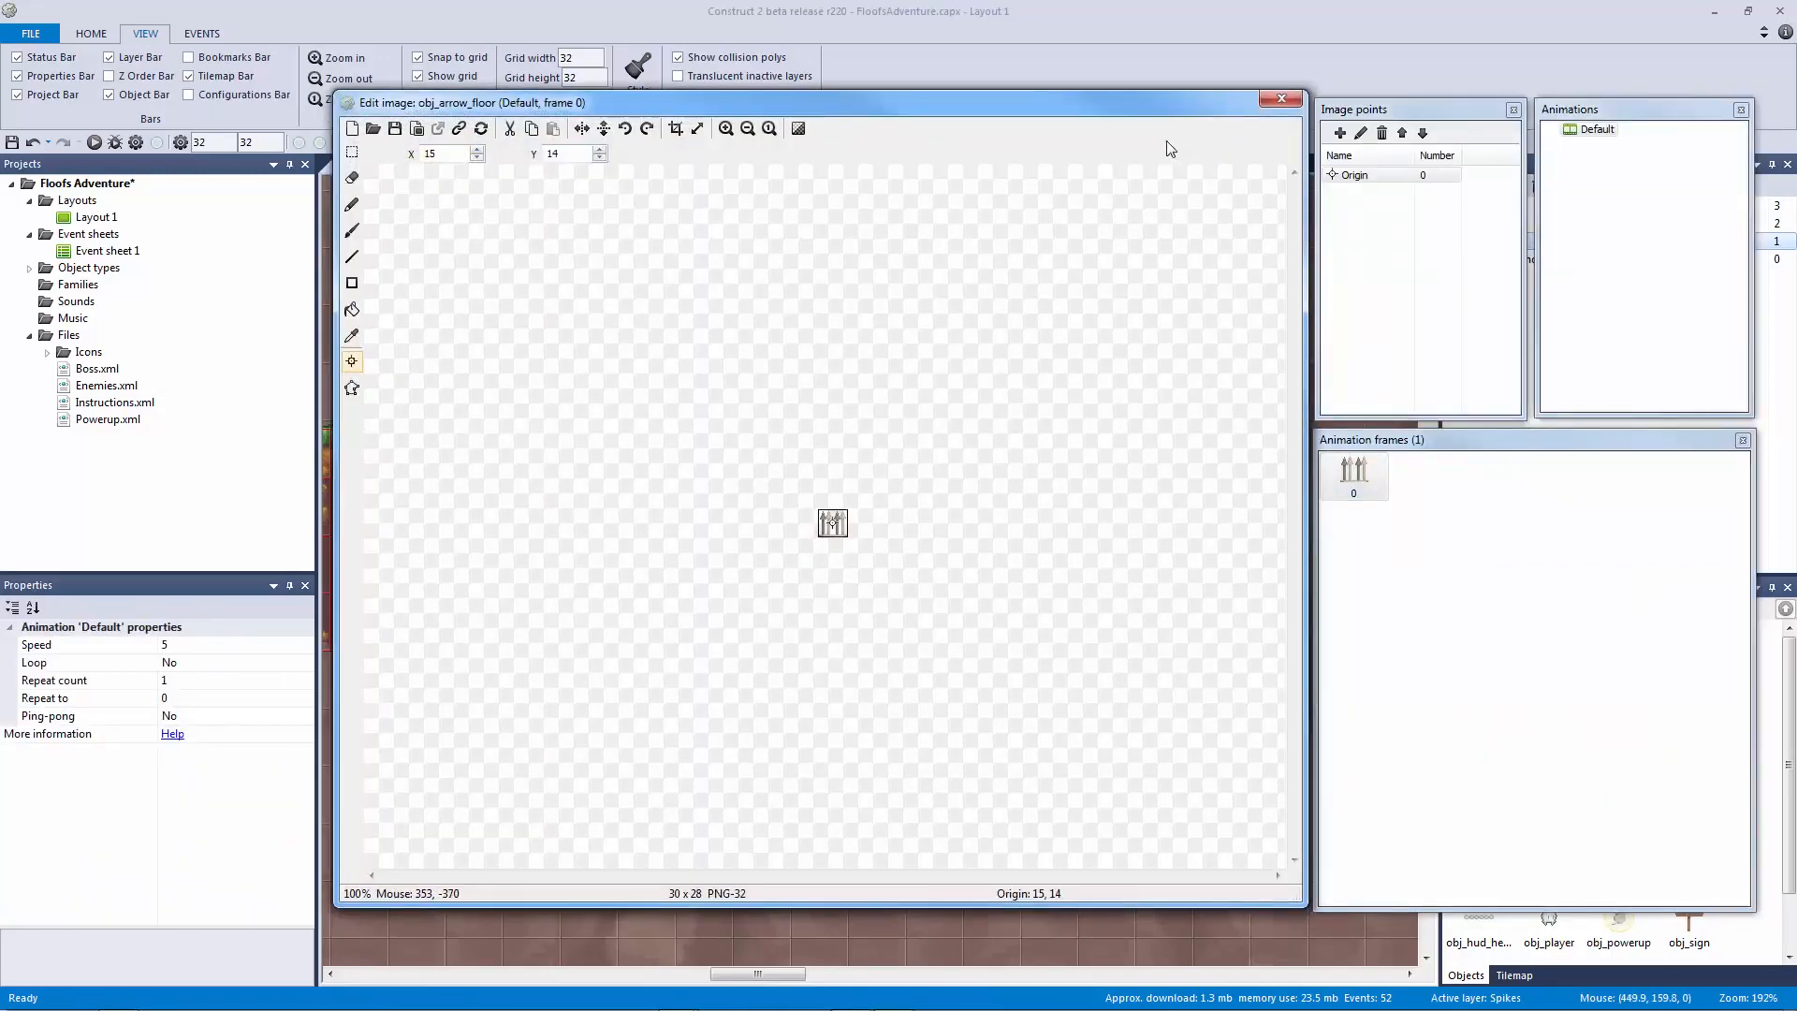
click(726, 128)
click(727, 128)
click(726, 128)
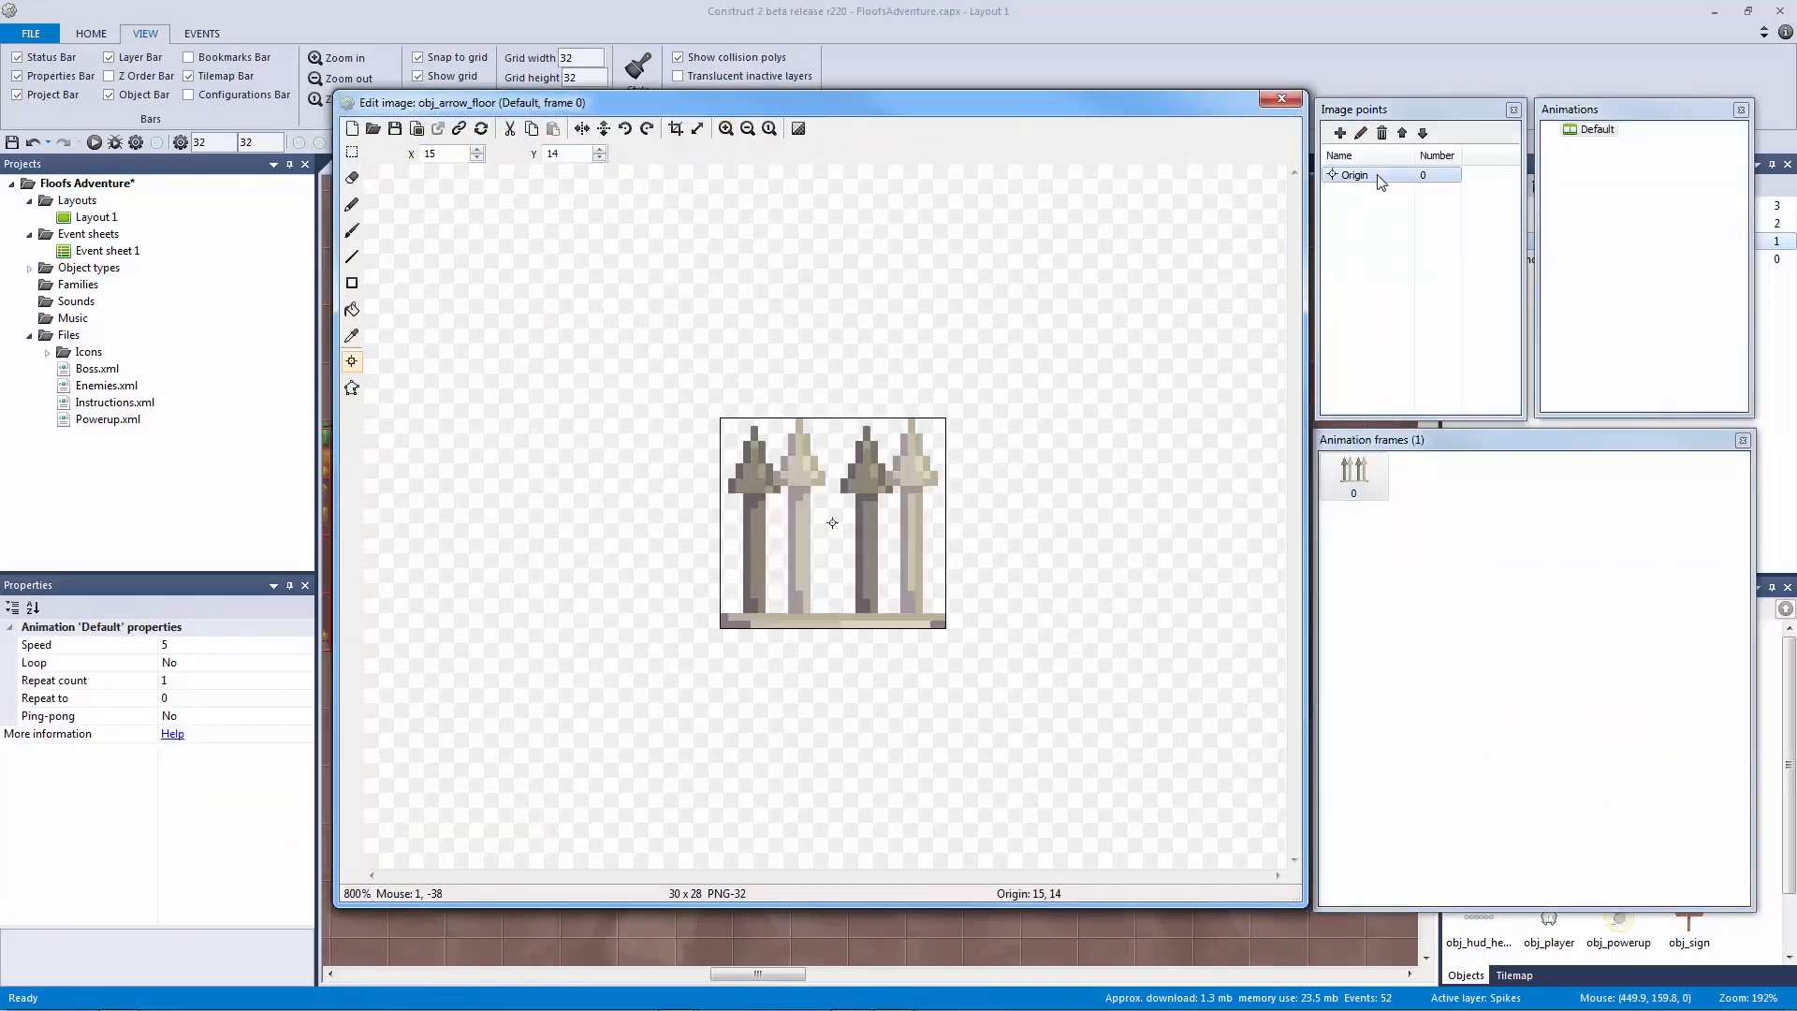
right_click(1381, 178)
mouse_move(1507, 300)
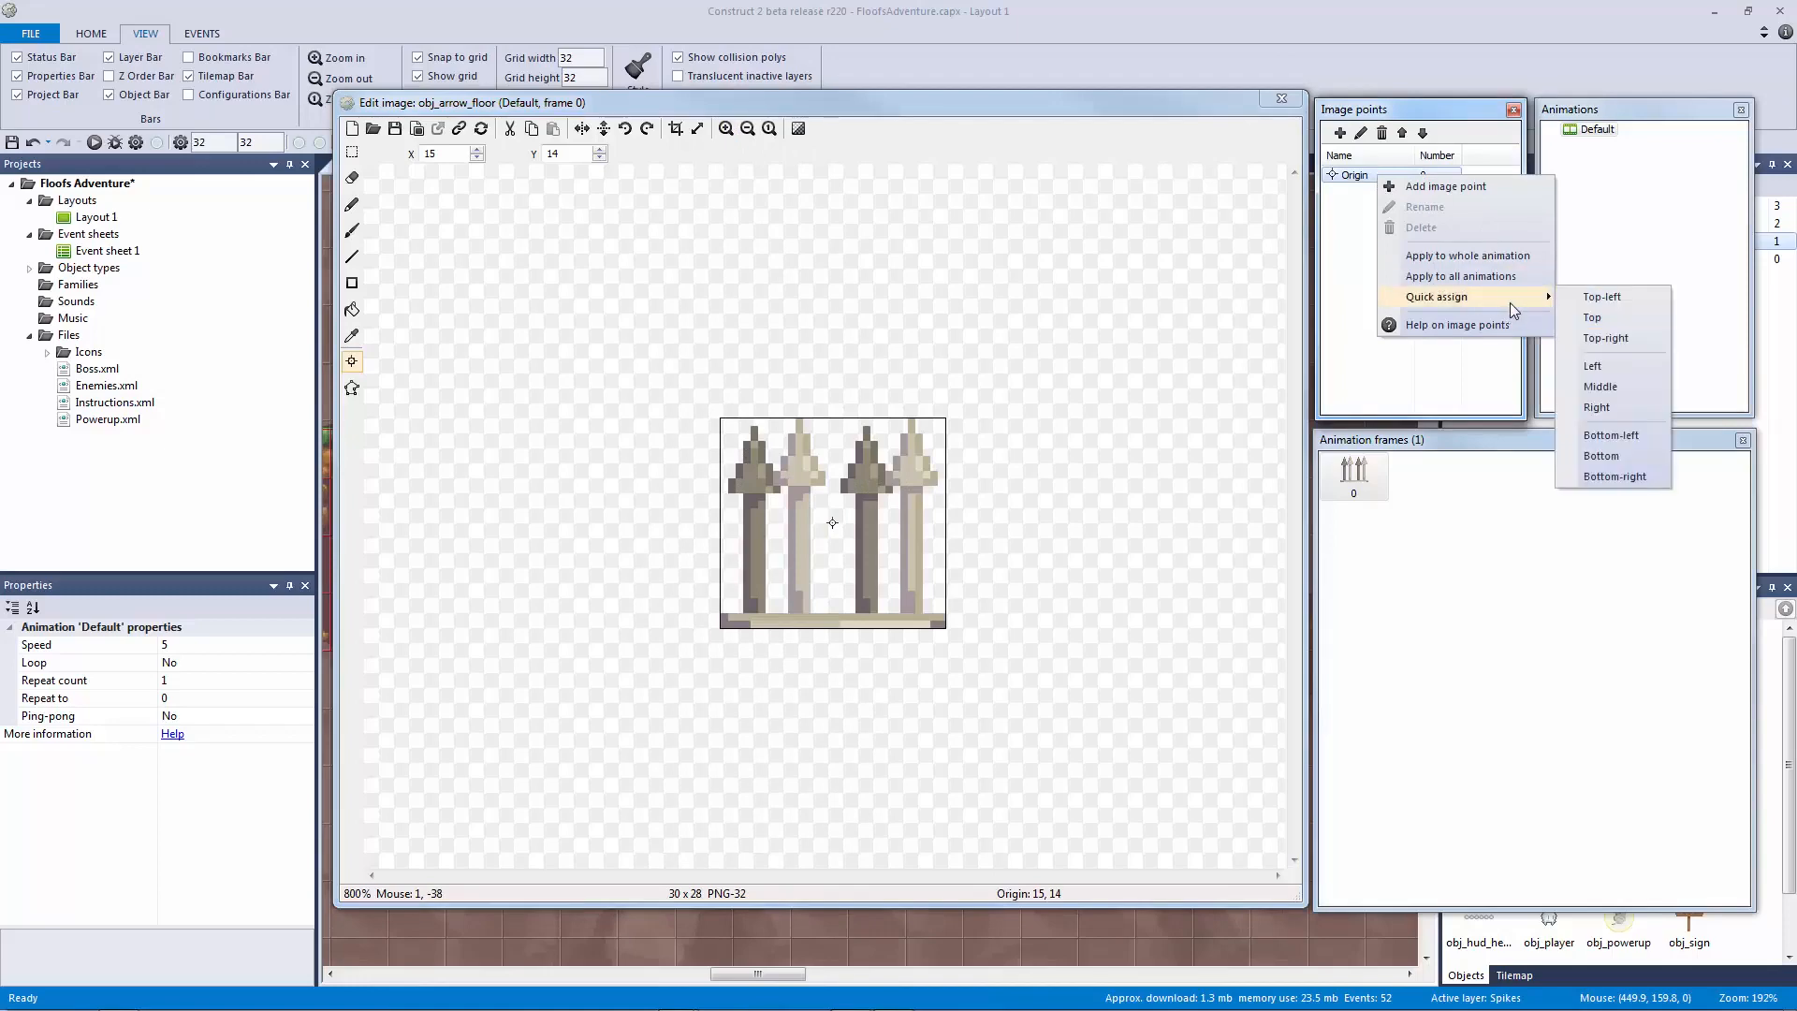
click(1598, 297)
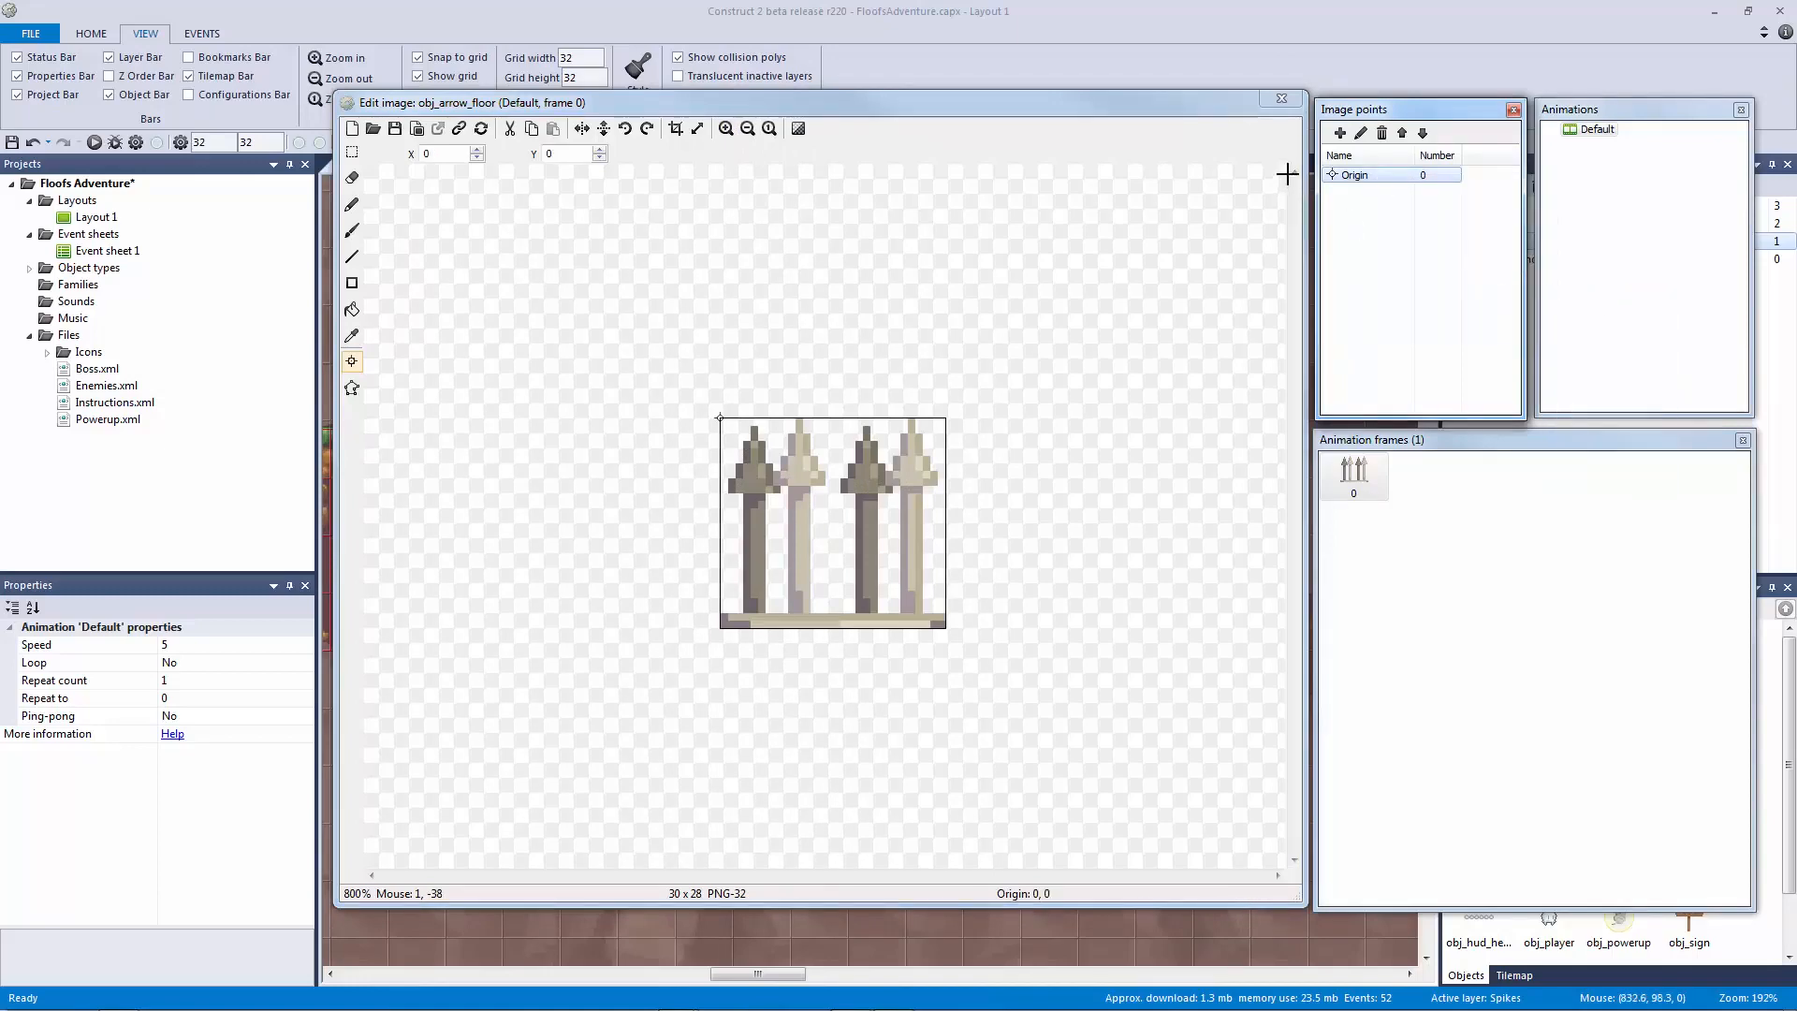
click(1281, 98)
Step: Place the floor arrow on the ledge and the ceiling arrow beside it
drag(630, 350, 686, 487)
drag(695, 329, 811, 444)
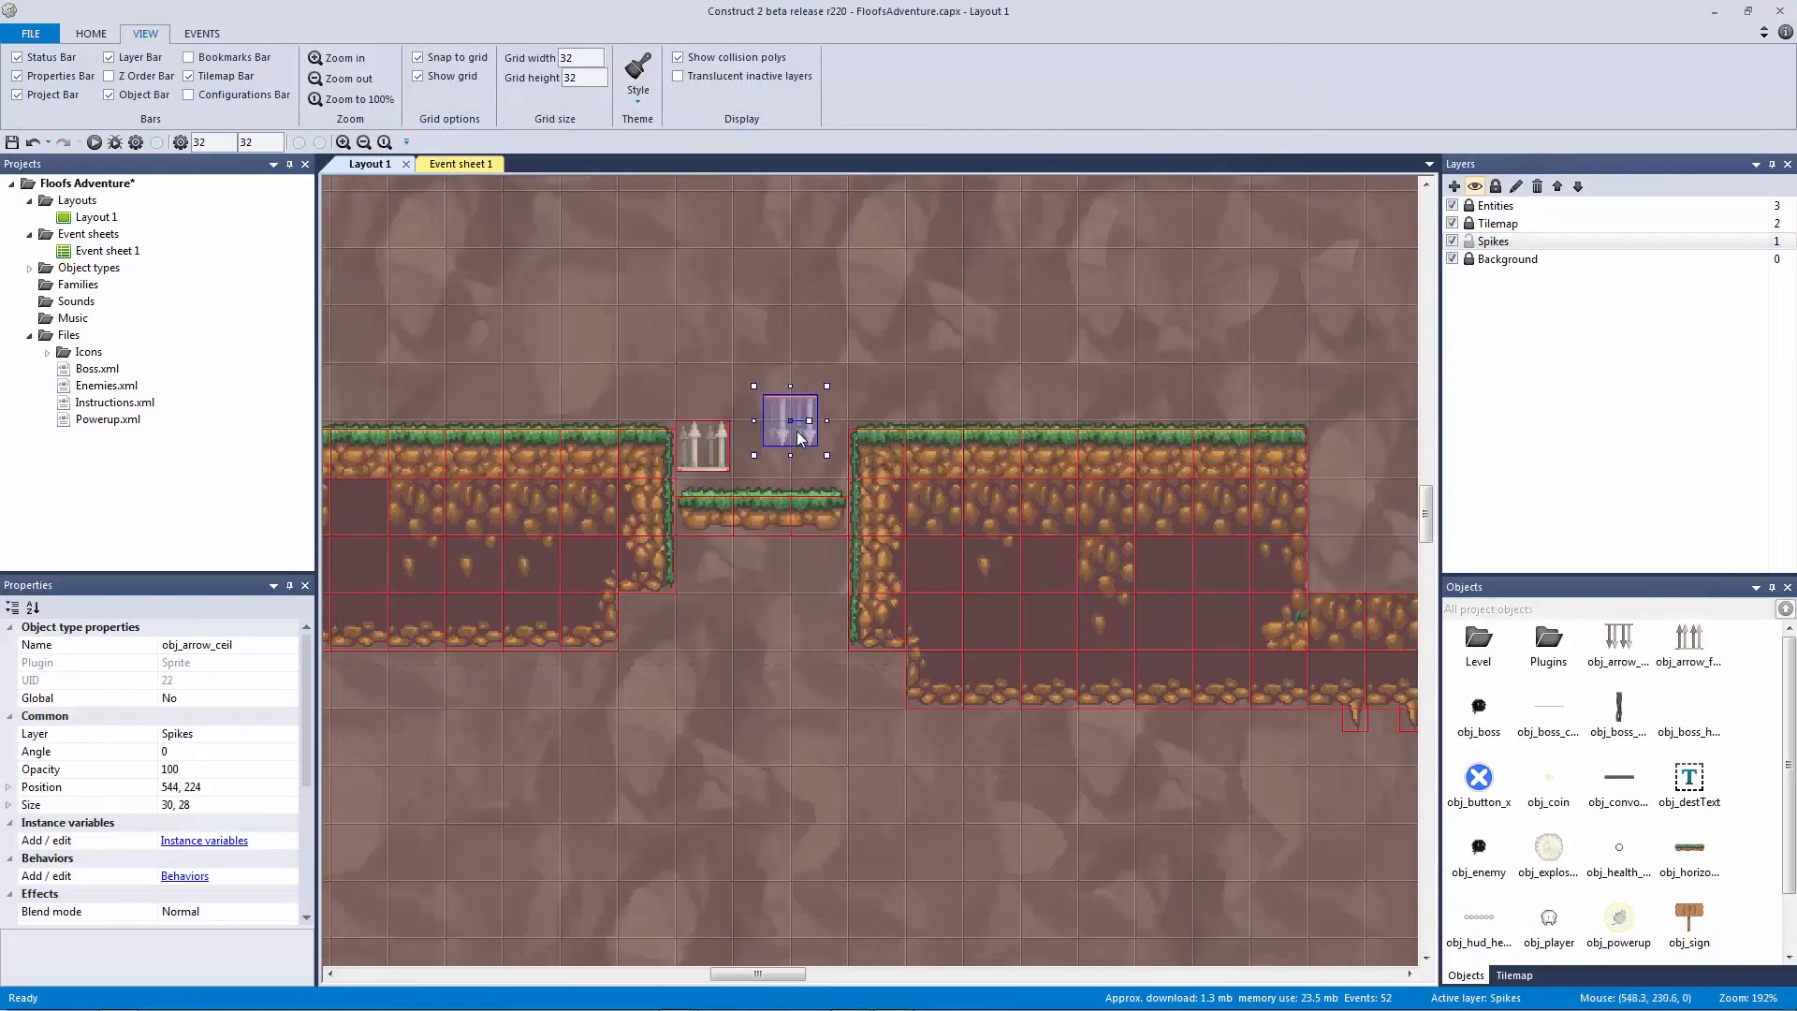
double_click(794, 437)
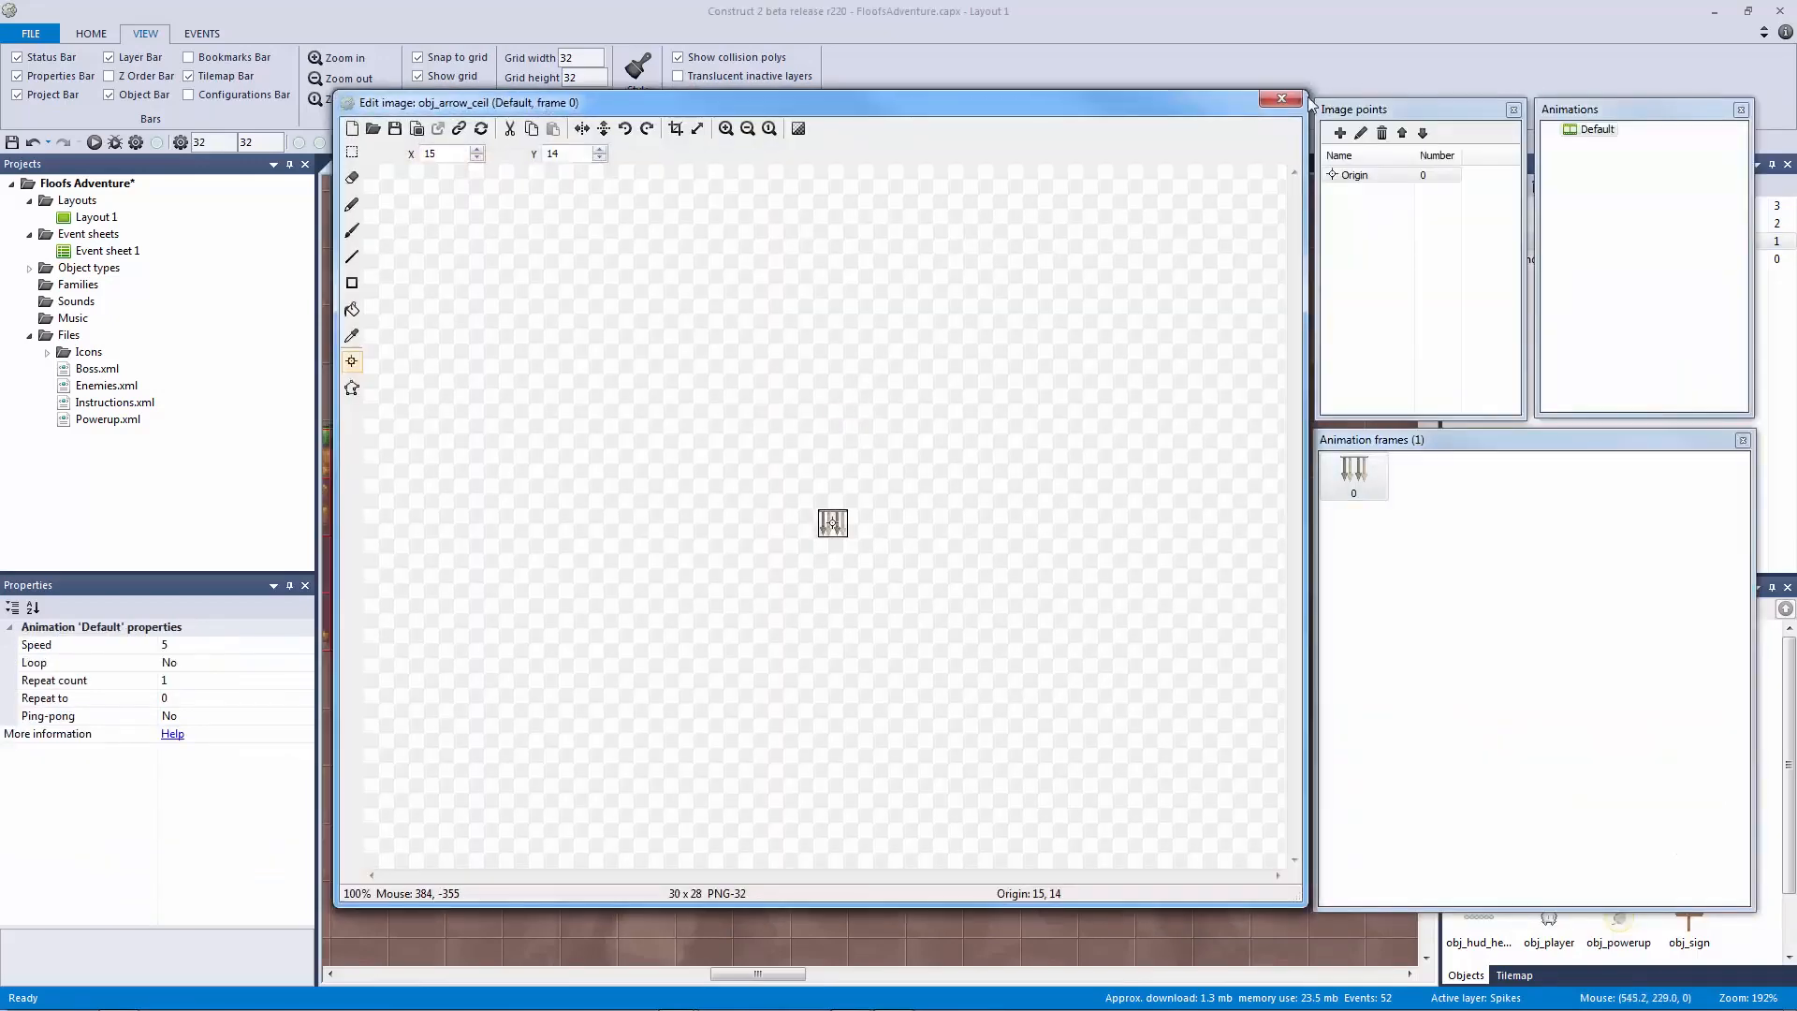
key(Escape)
scroll(964, 307, up, 3)
drag(817, 625, 1048, 300)
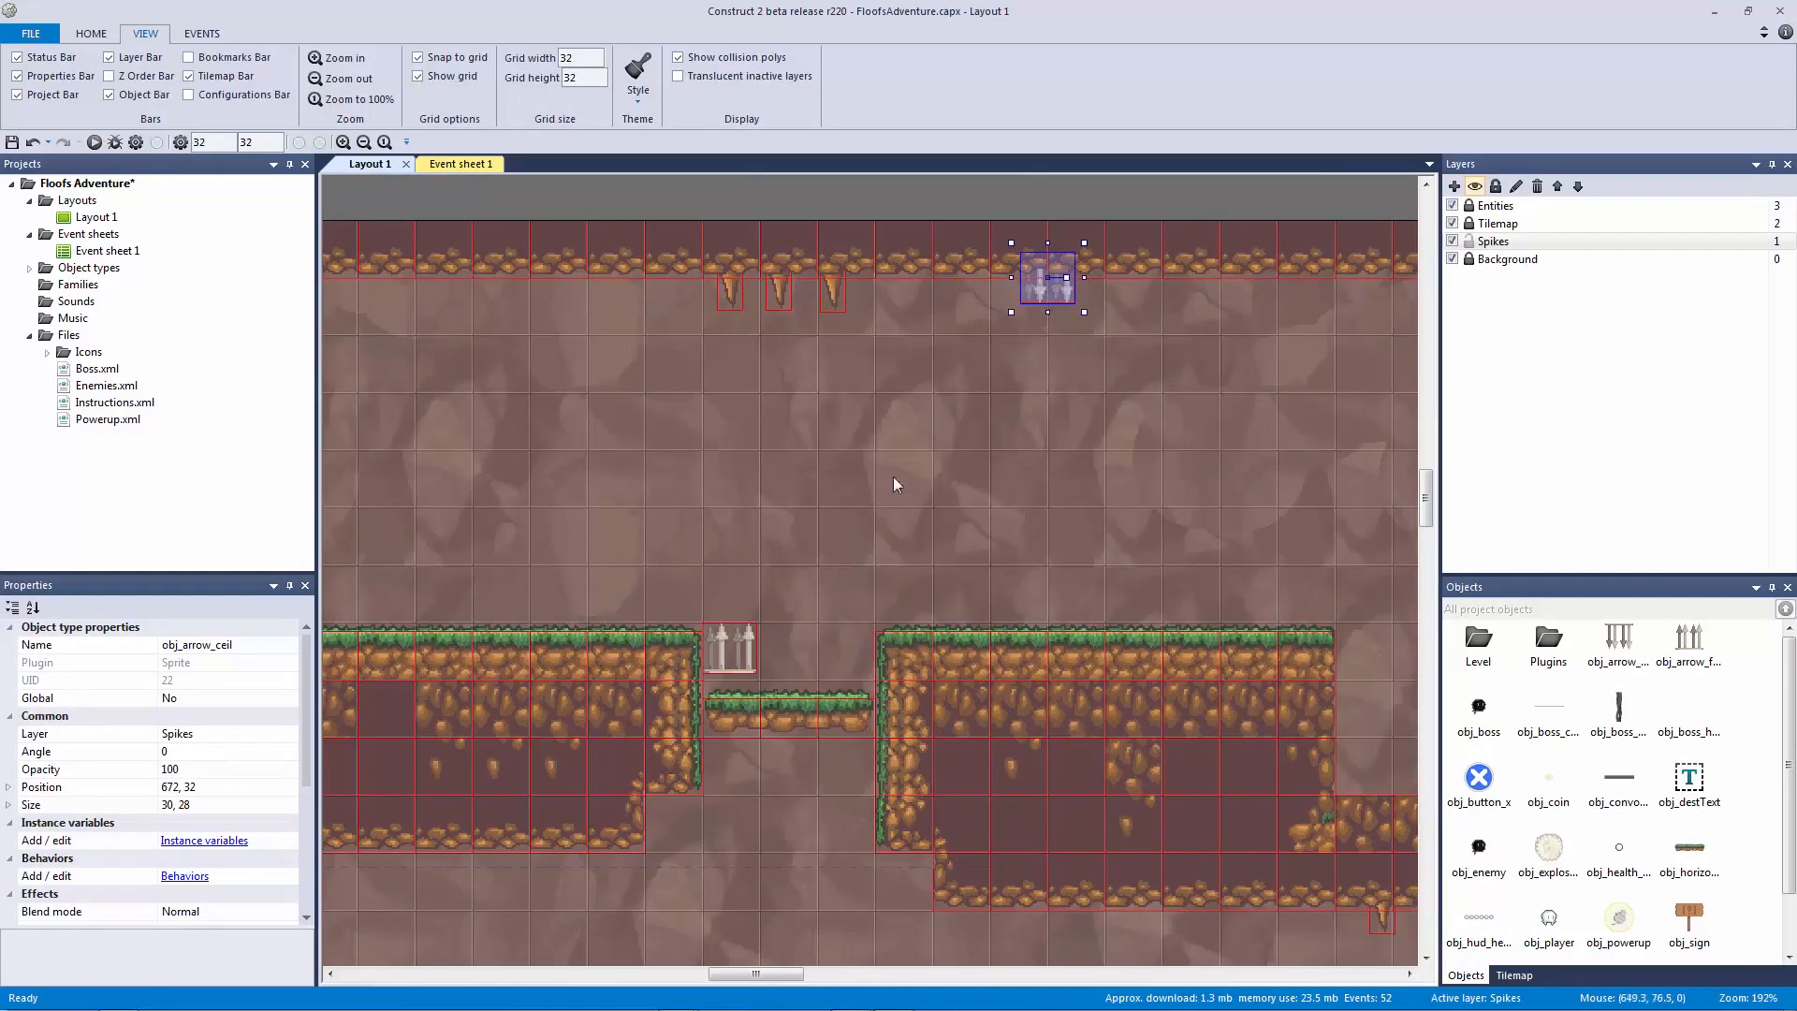
Step: Nudge the floor arrow onto the ledge, then delete both arrow instances
click(732, 649)
key(Down)
key(Down)
key(Down)
key(Down)
key(Down)
key(Down)
key(Down)
key(Down)
key(Down)
key(Down)
key(Down)
key(Down)
key(Down)
key(Down)
key(Down)
key(Down)
key(Down)
key(Down)
key(Right)
key(Right)
key(Right)
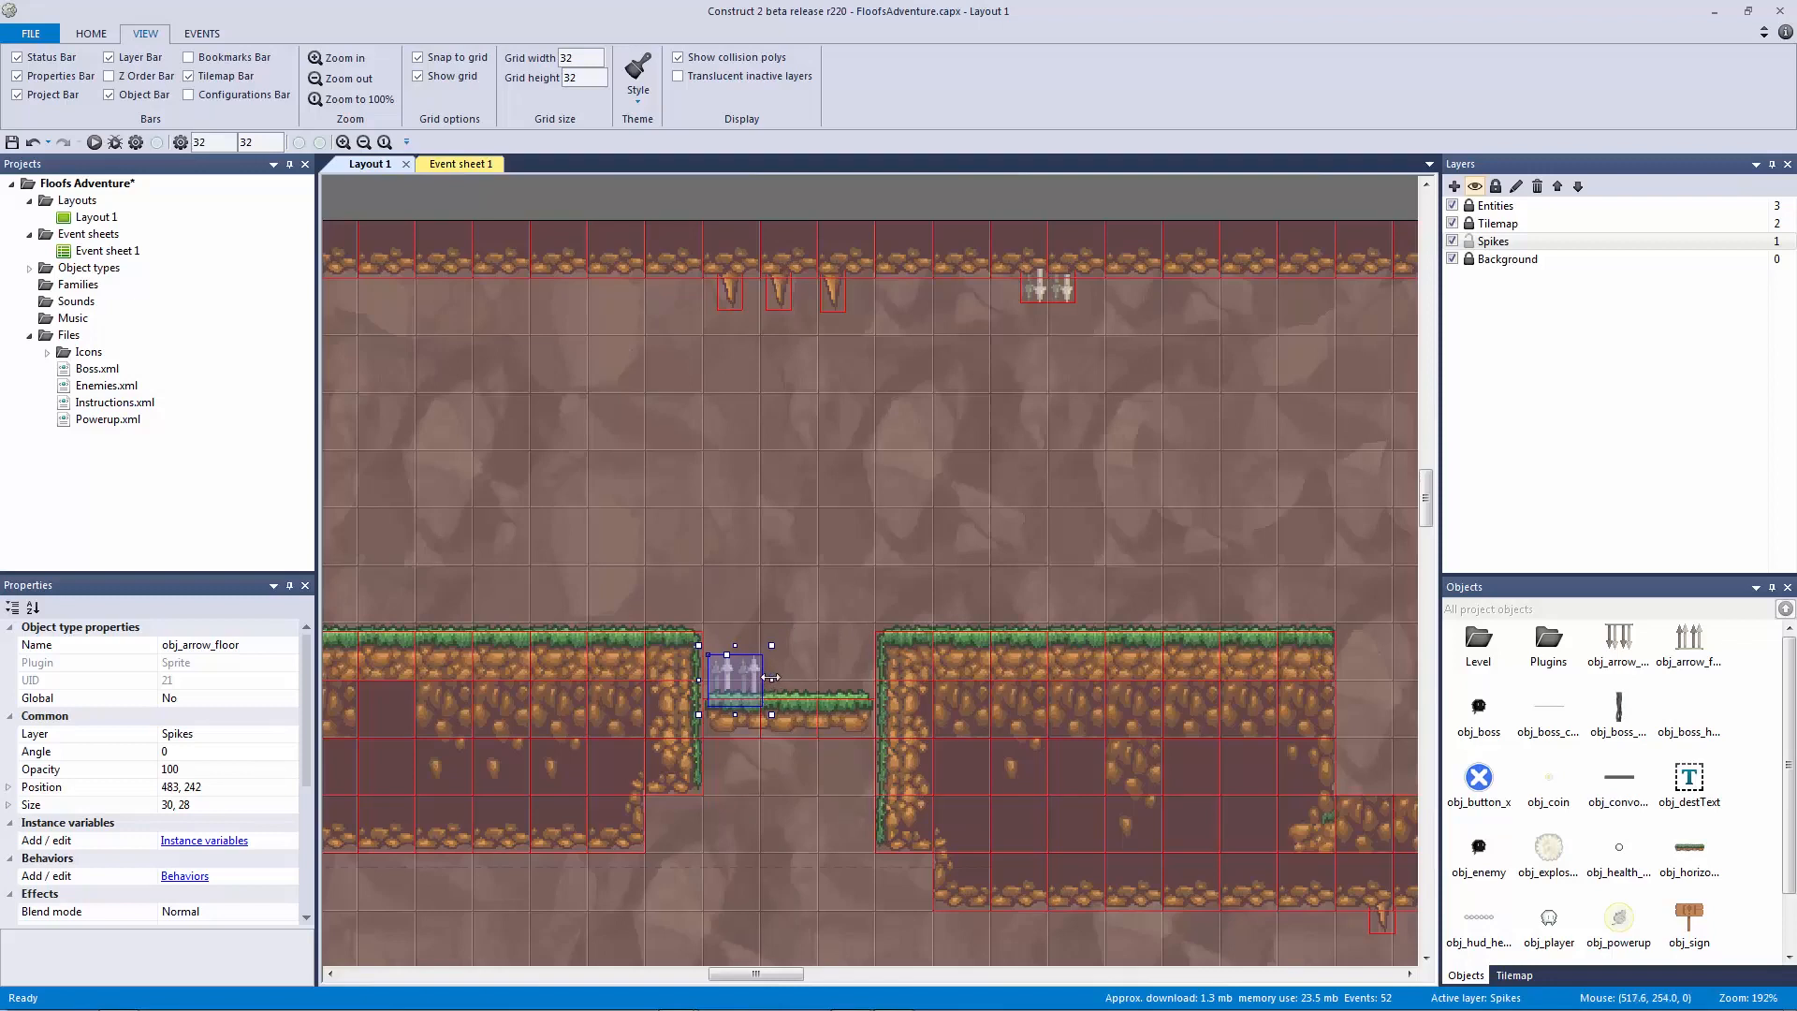
shift+click(1063, 291)
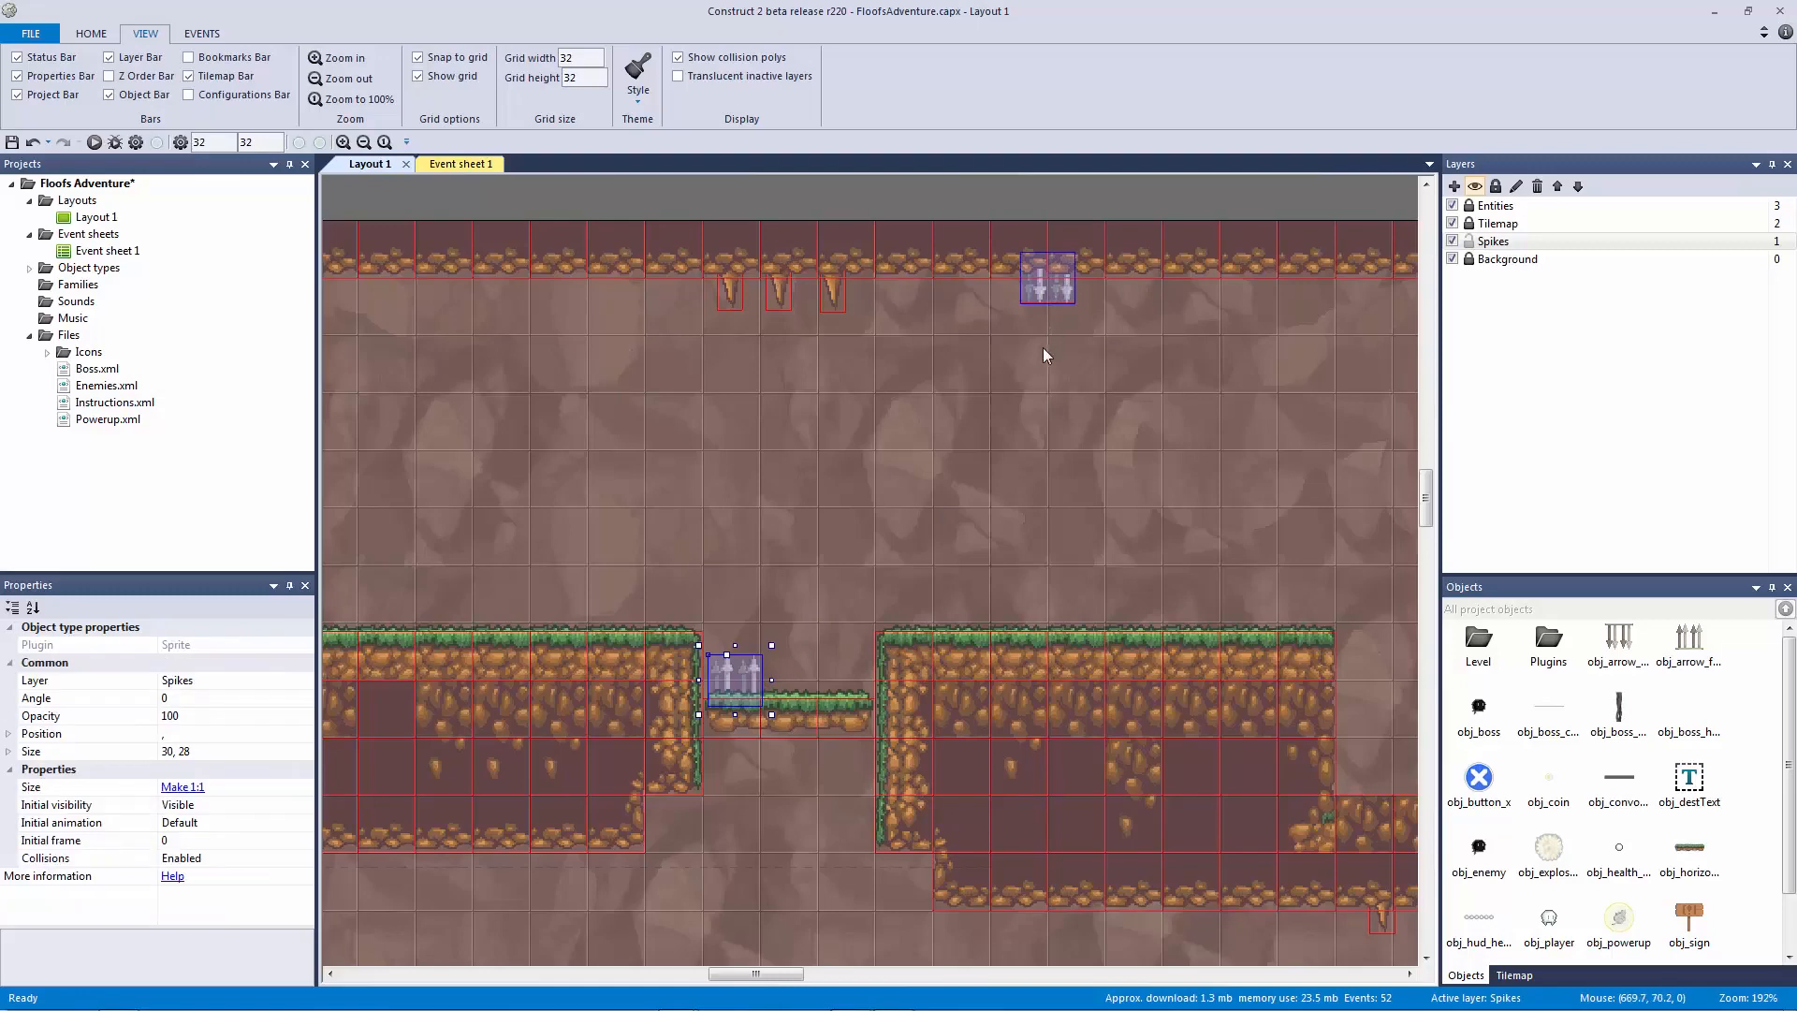
ctrl+scroll(1031, 361, down, 5)
key(Delete)
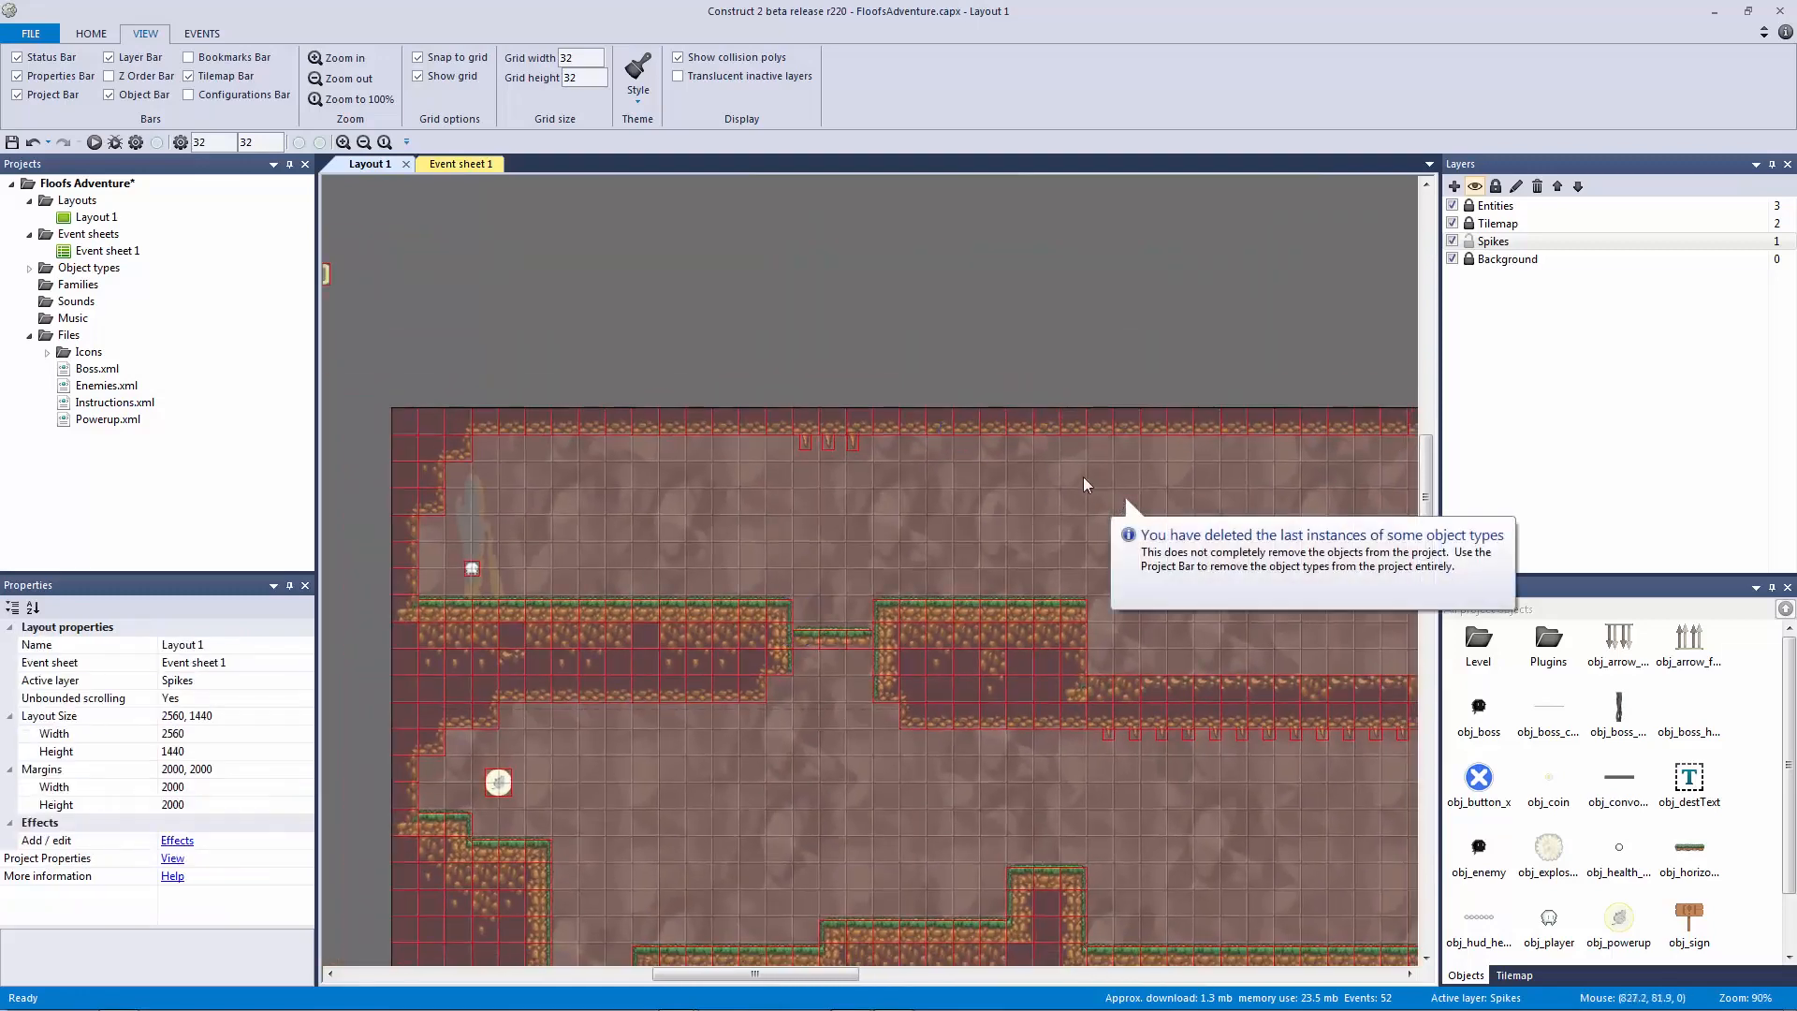
Step: Insert a Tiled Background tiled with the Arrow_Floor.png image
middle_drag(693, 361, 1182, 337)
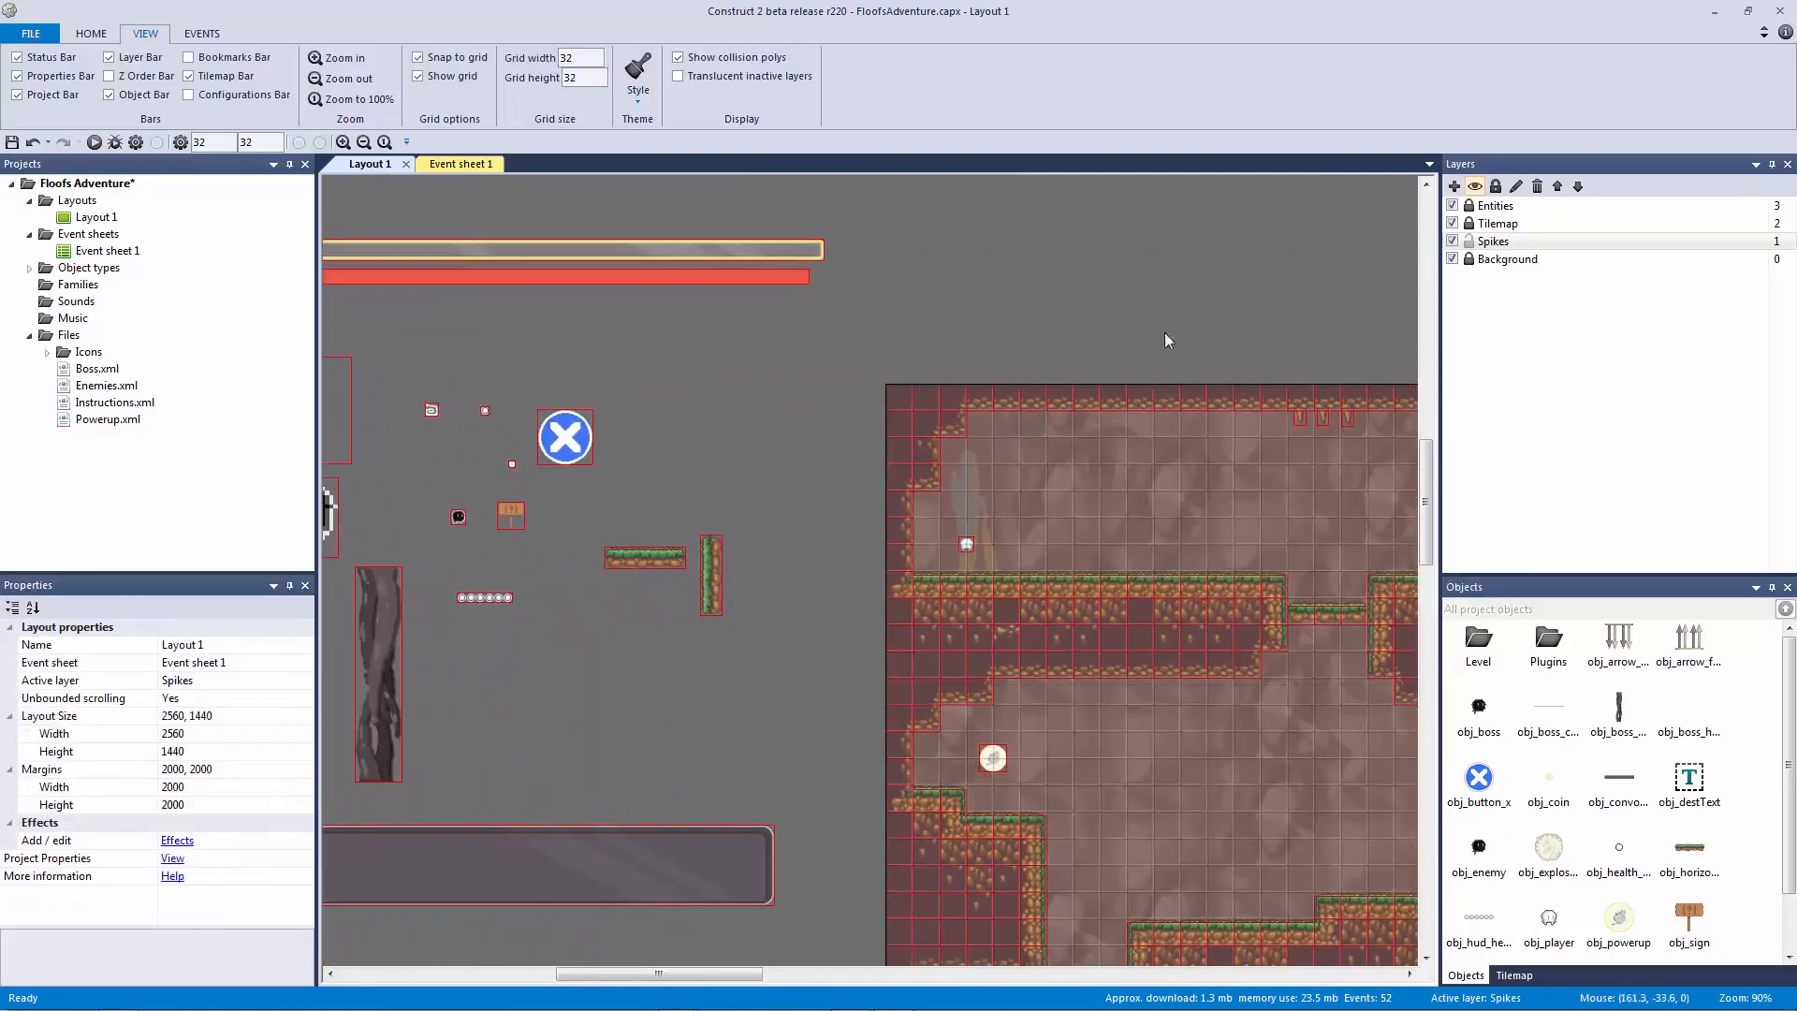
double_click(865, 352)
double_click(1024, 466)
click(923, 334)
click(378, 132)
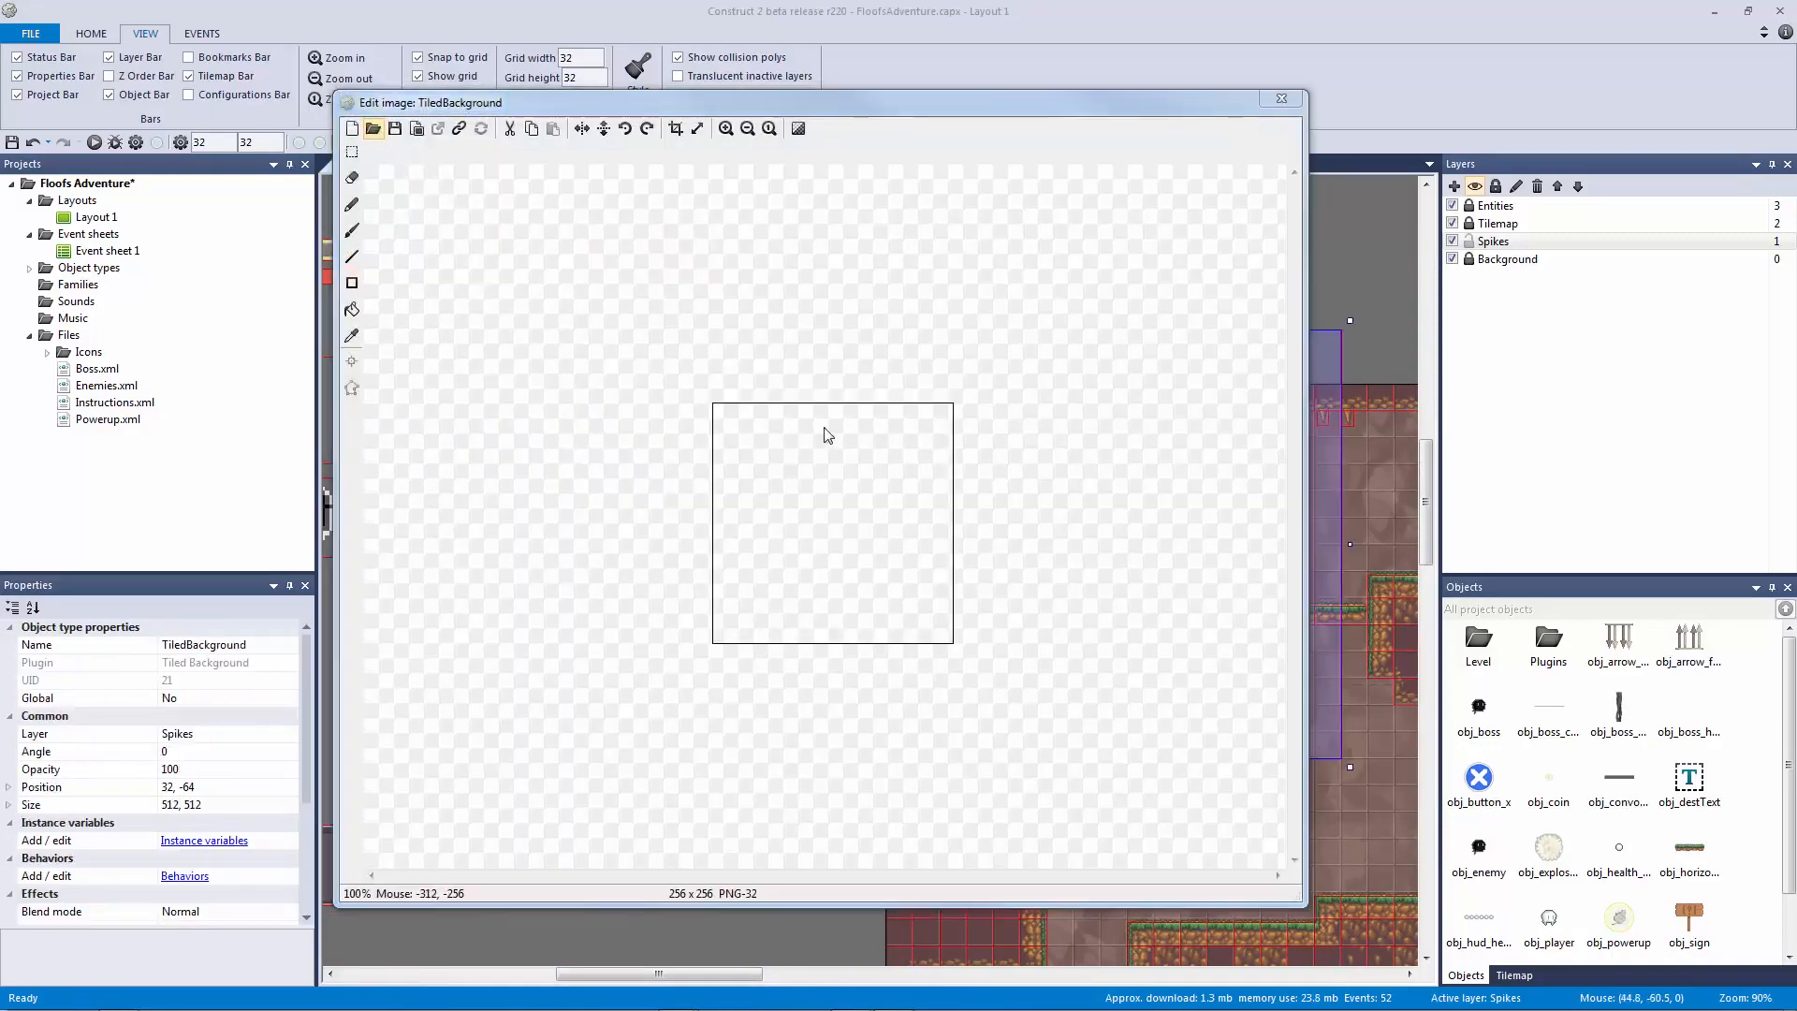
double_click(946, 440)
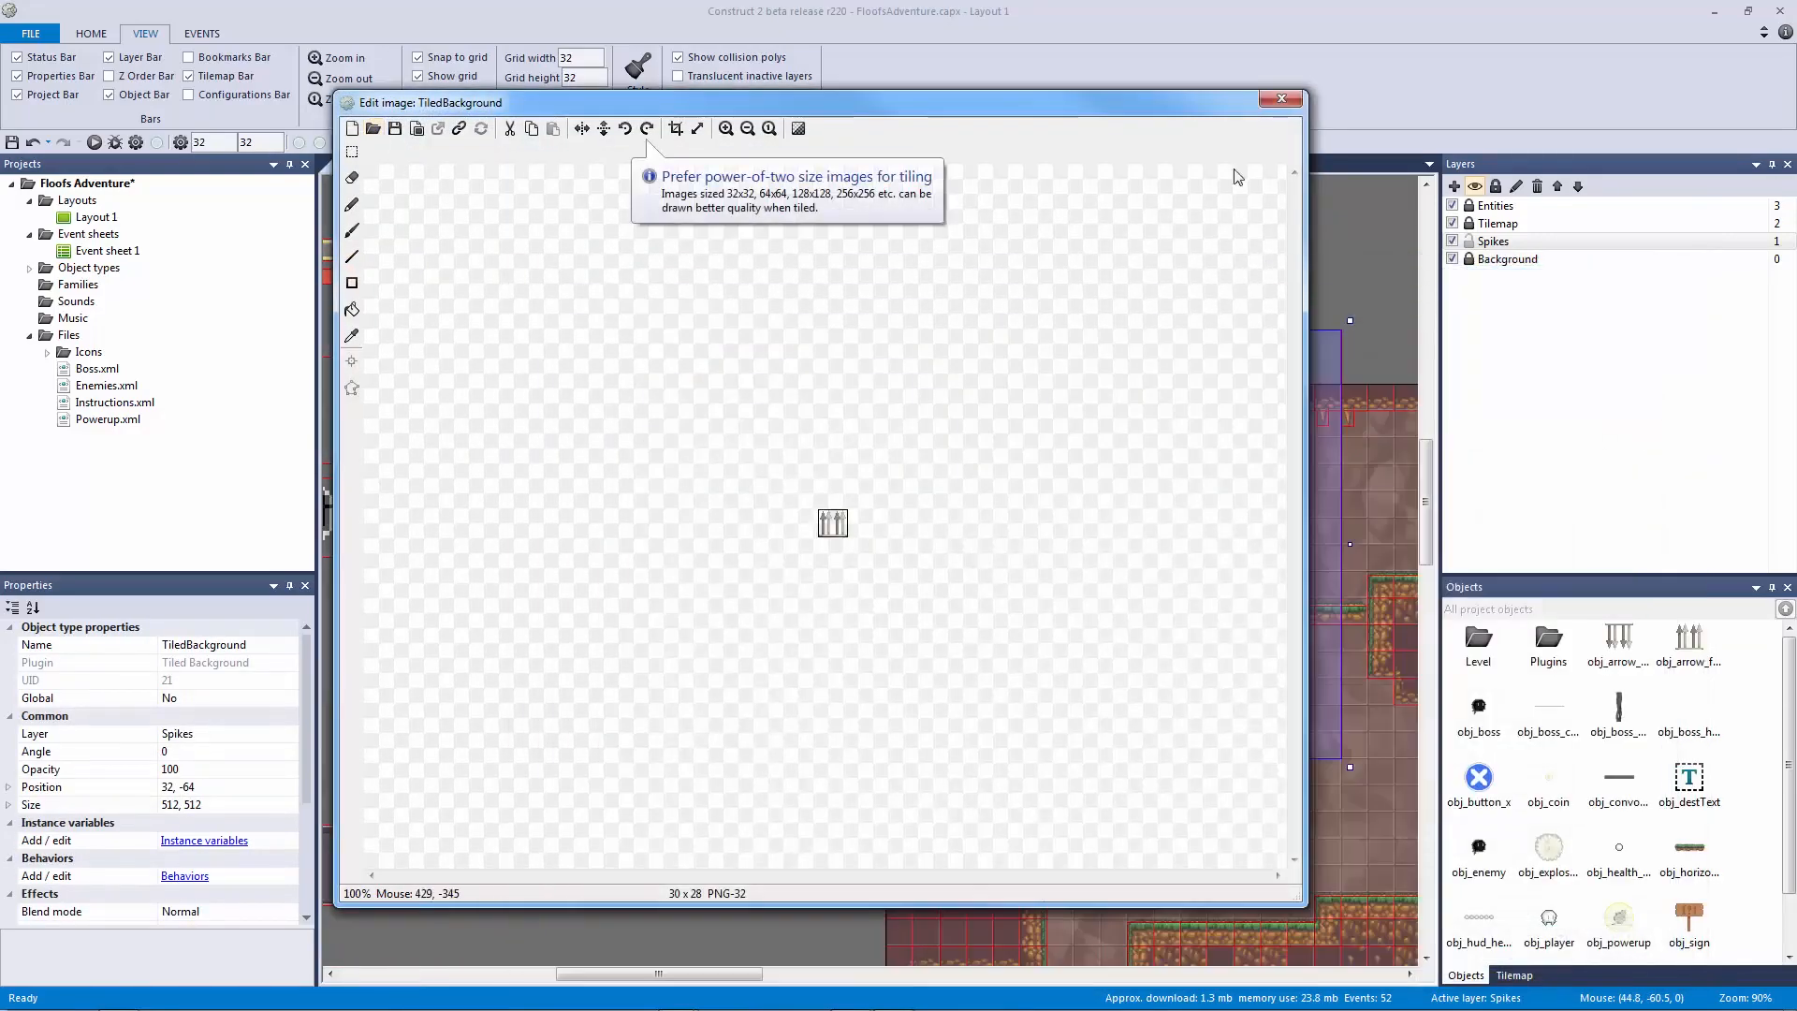
click(1281, 98)
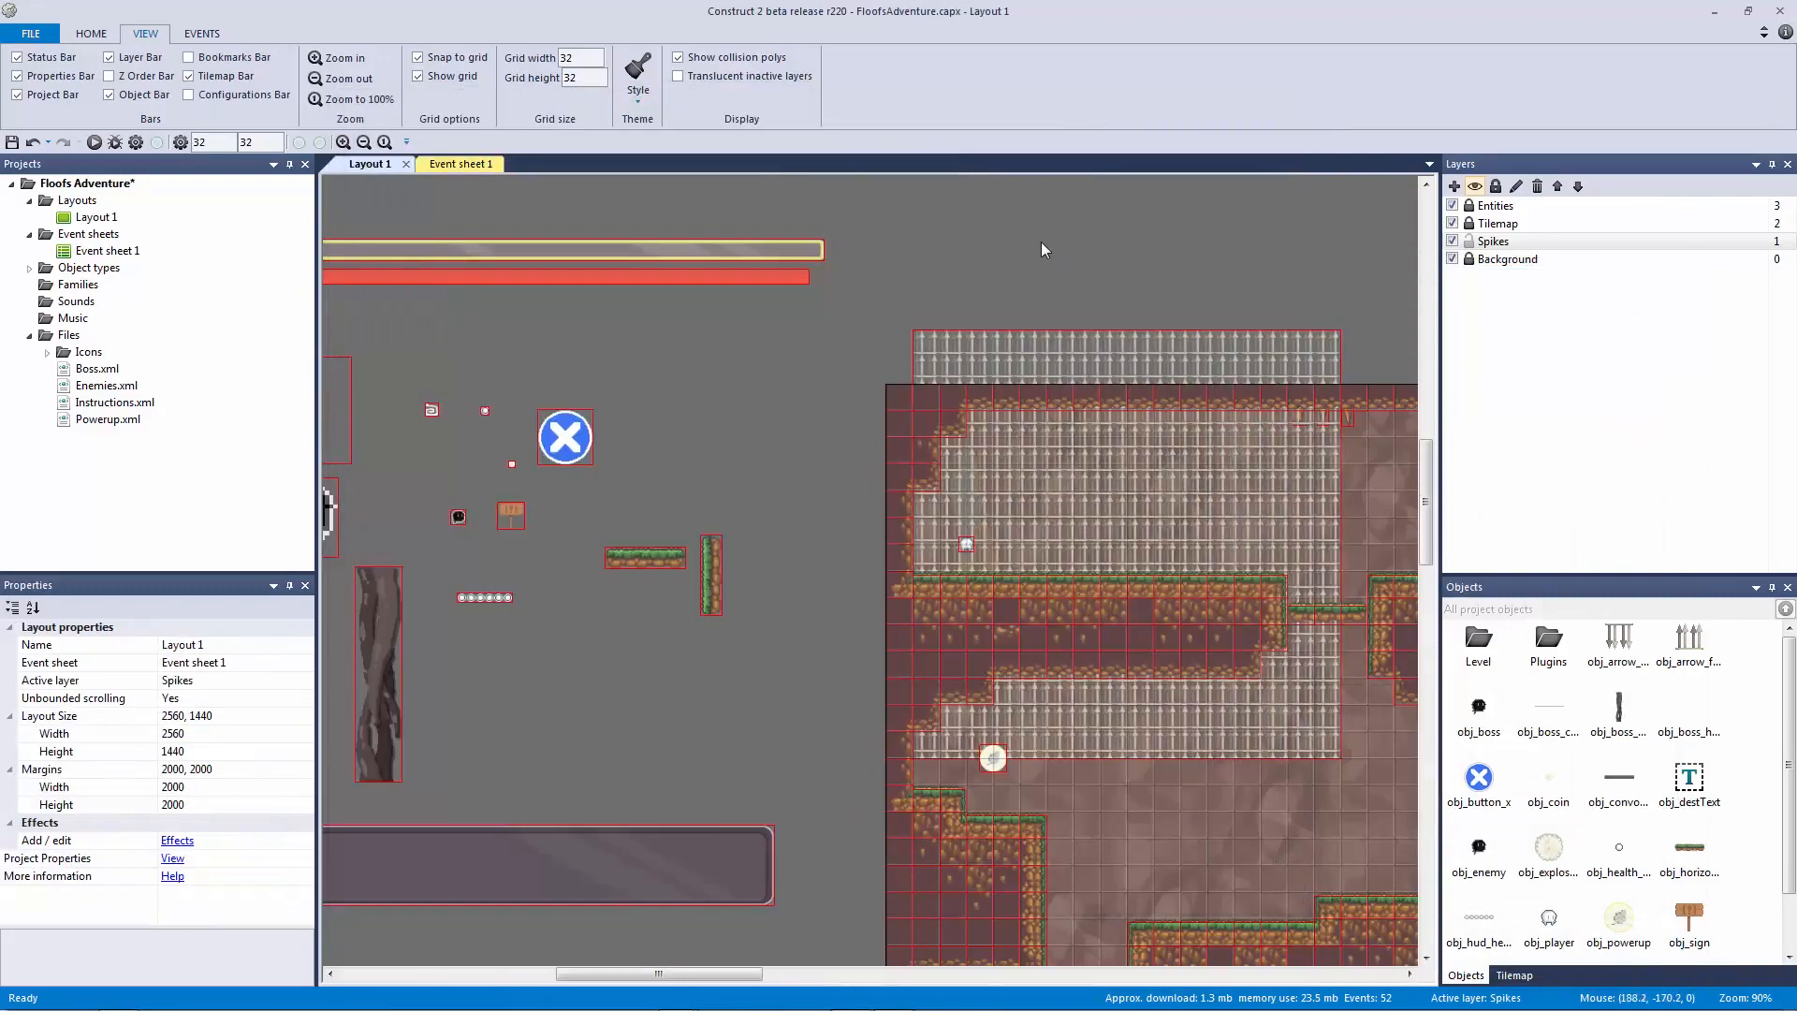
Step: Insert a second Tiled Background using Arrow_Ceil.png, move it left, and clear its default name
double_click(711, 414)
double_click(1030, 468)
click(683, 436)
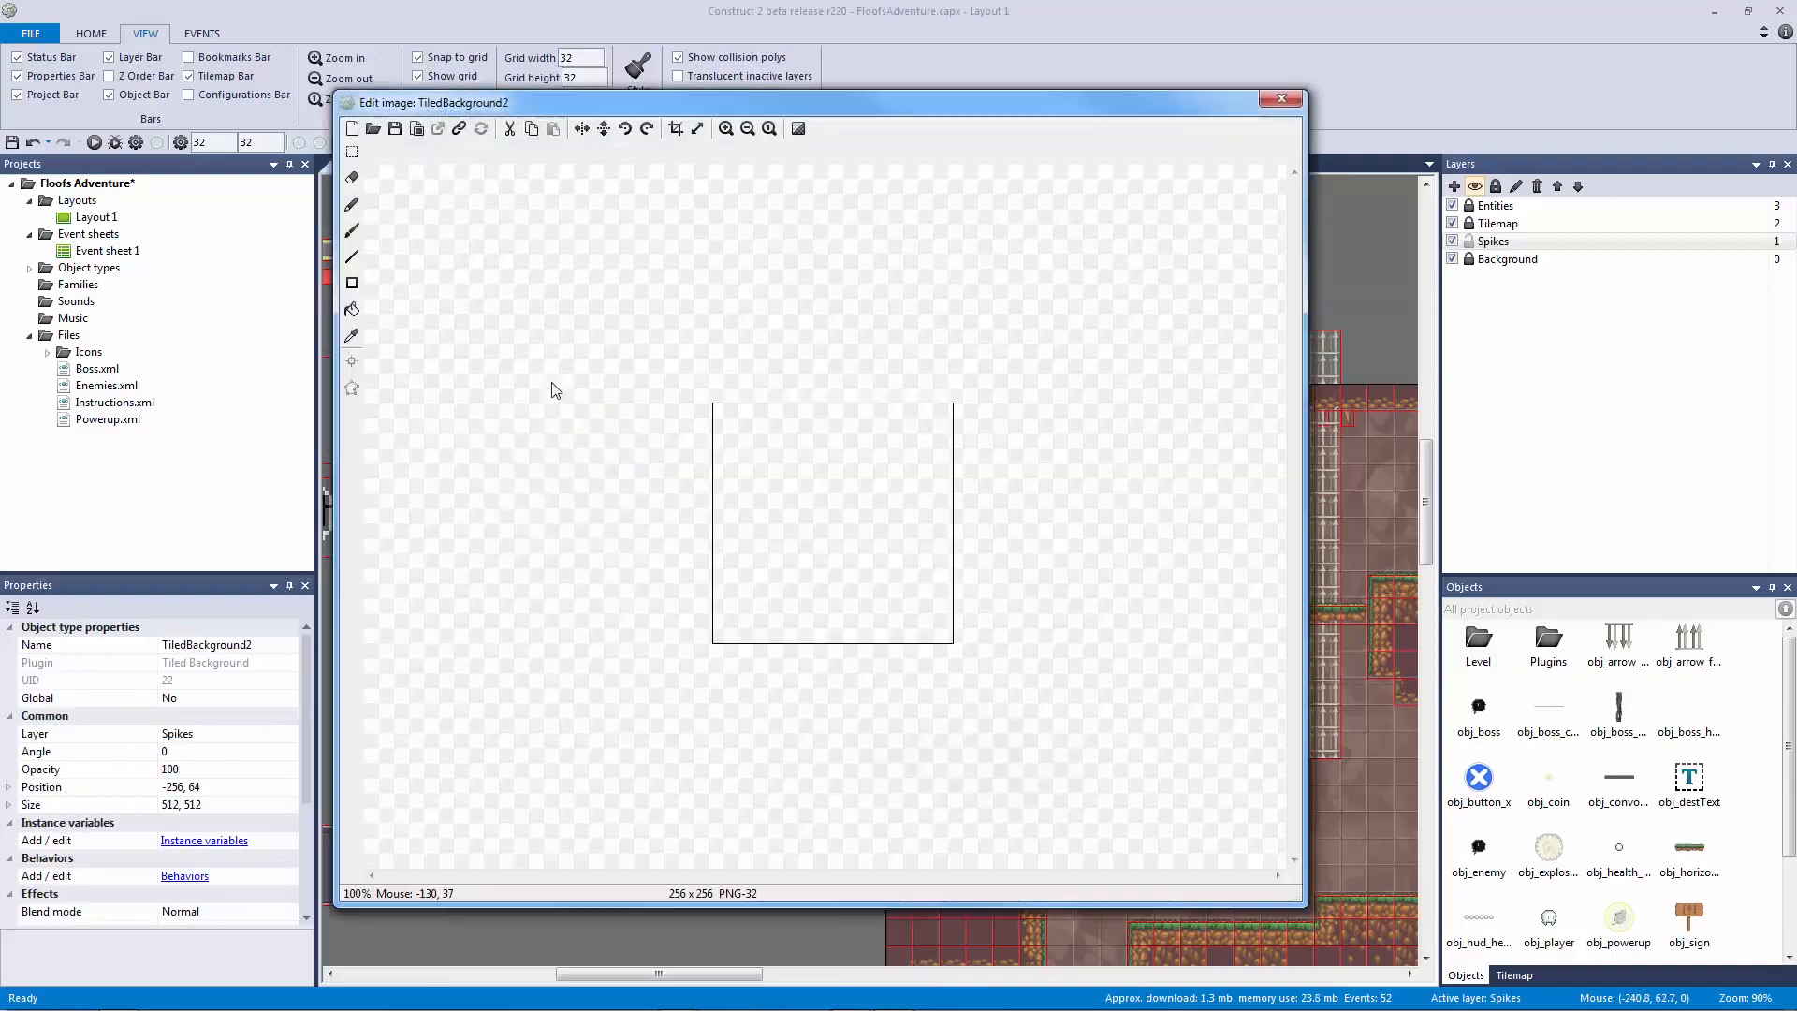
click(373, 128)
double_click(852, 432)
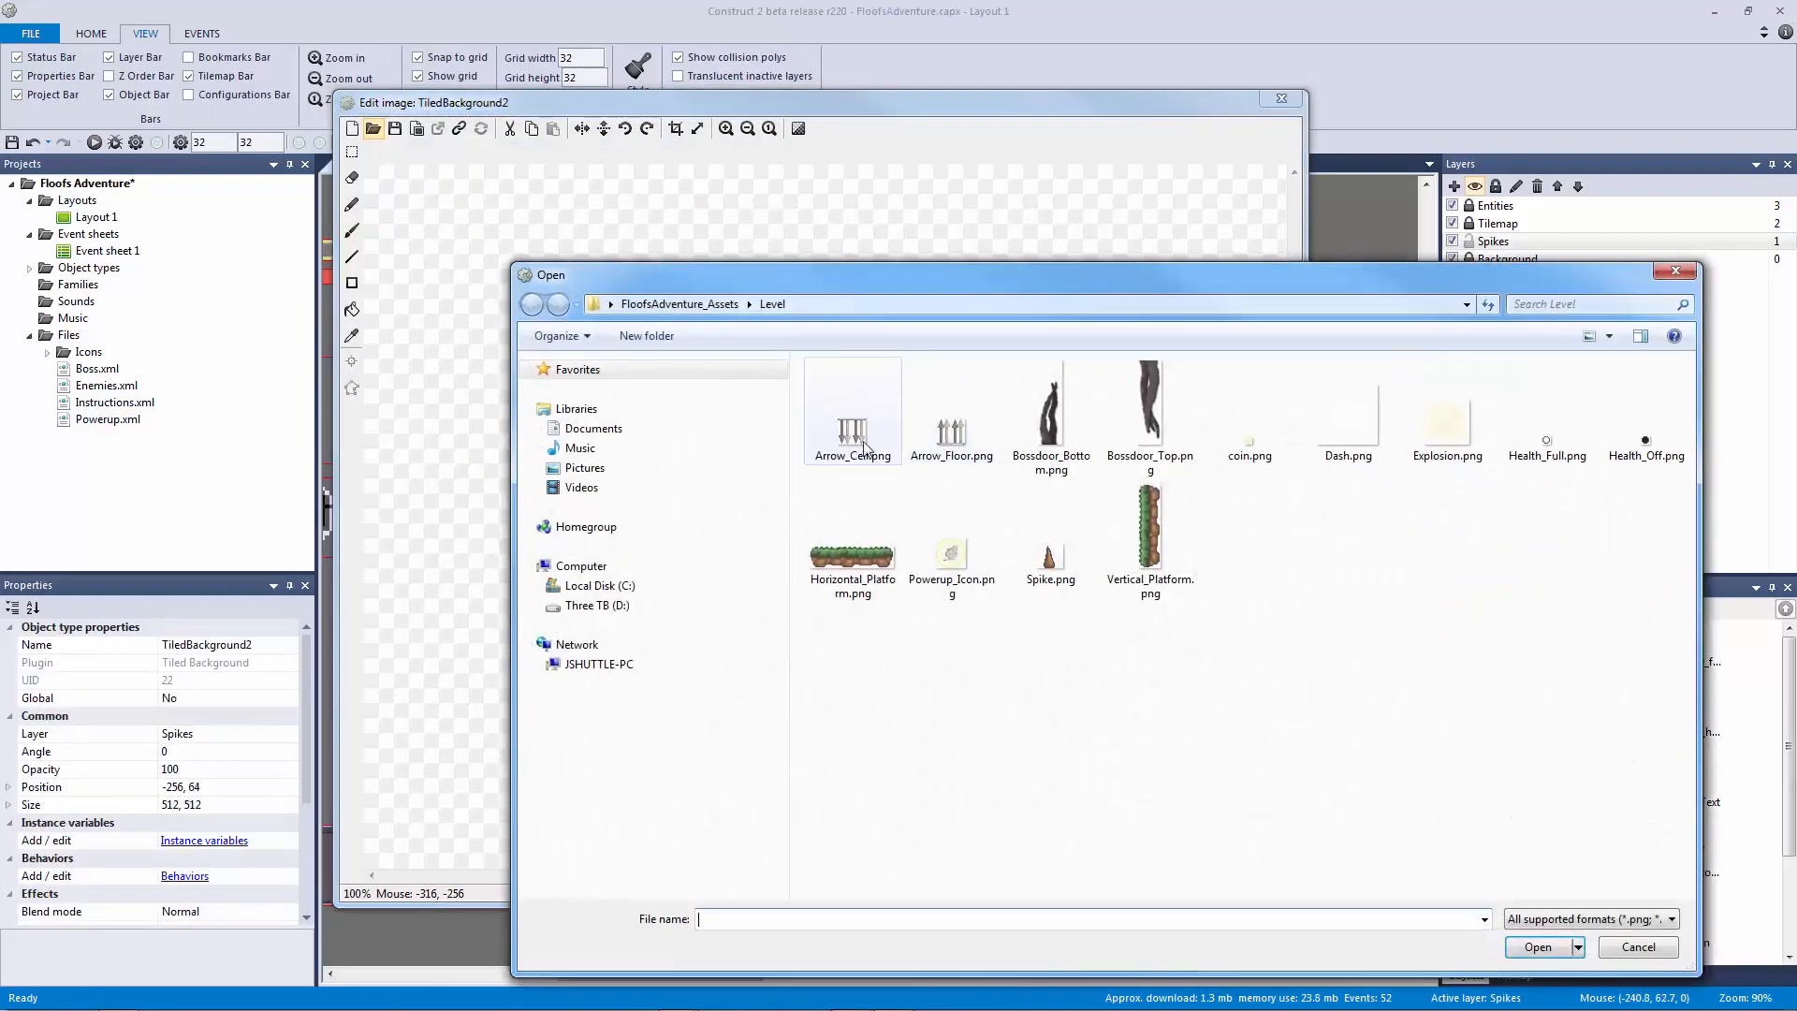
click(1276, 102)
drag(756, 462, 674, 462)
drag(164, 646, 212, 646)
key(Delete)
key(Delete)
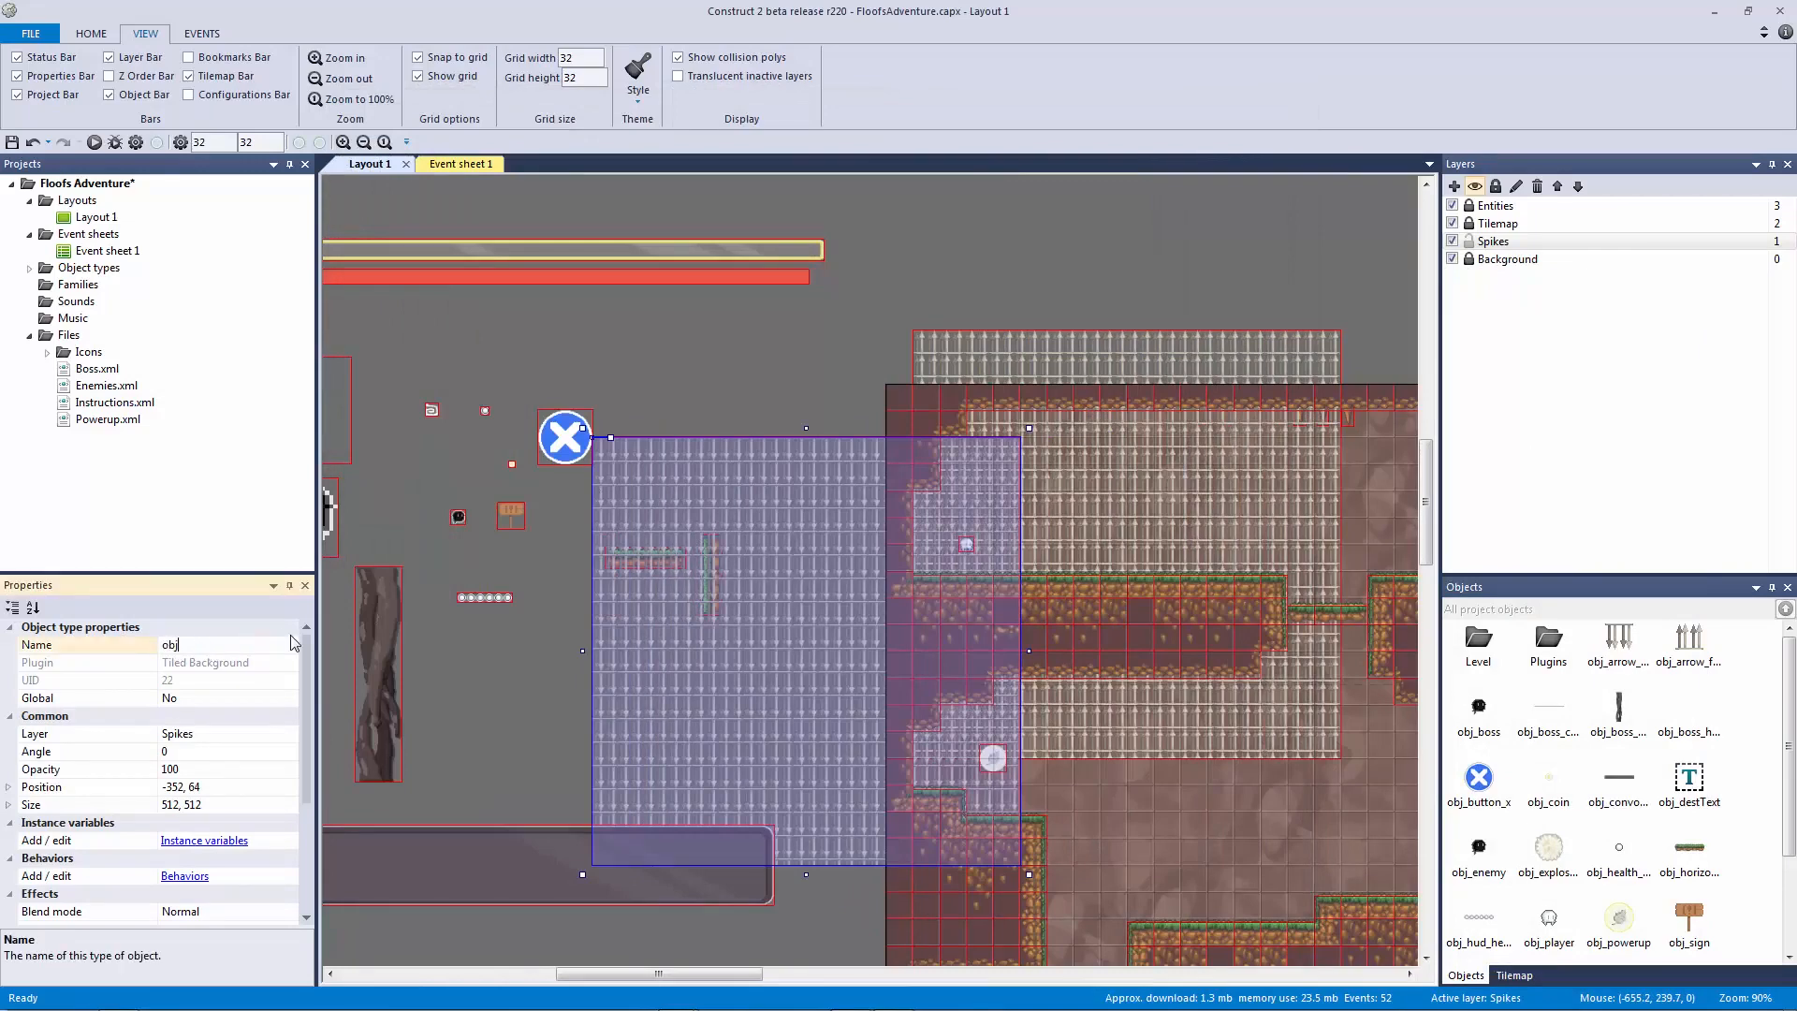
Step: Delete the old obj_arrow_ceil and obj_arrow_floor sprite object types
key(Return)
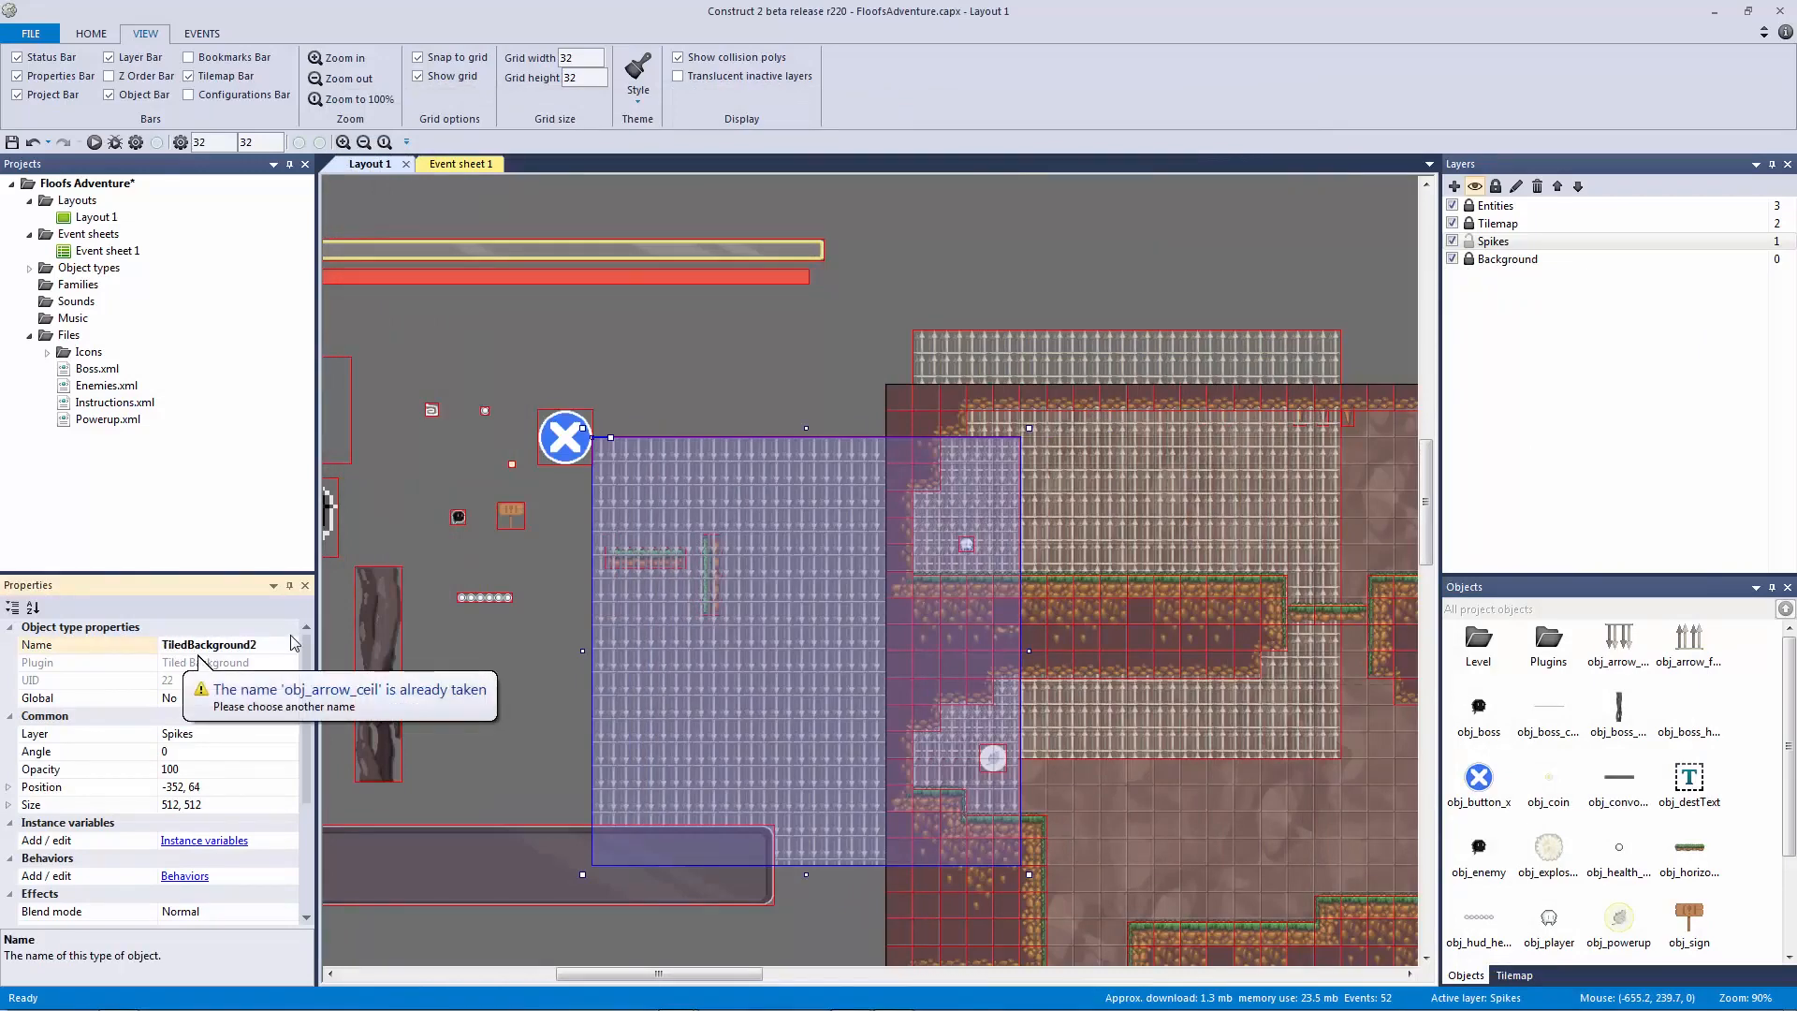
click(1198, 517)
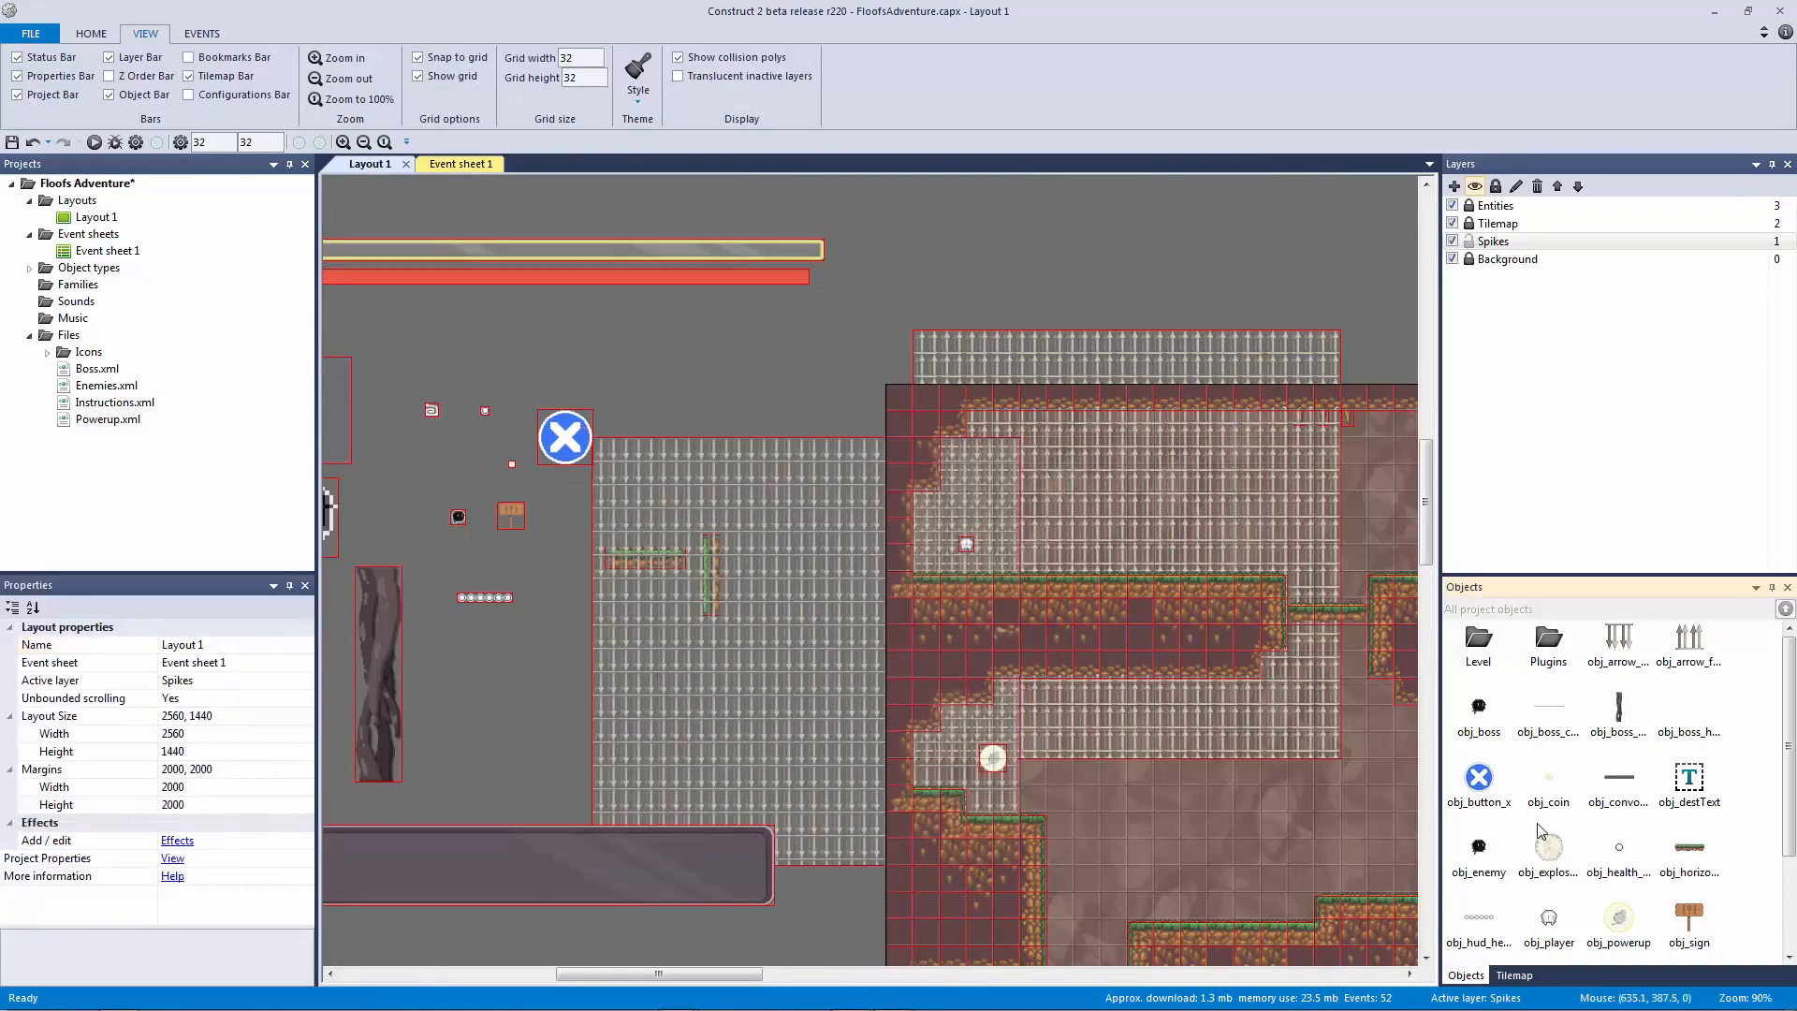
scroll(1544, 833, down, 2)
click(1680, 856)
scroll(1594, 846, up, 2)
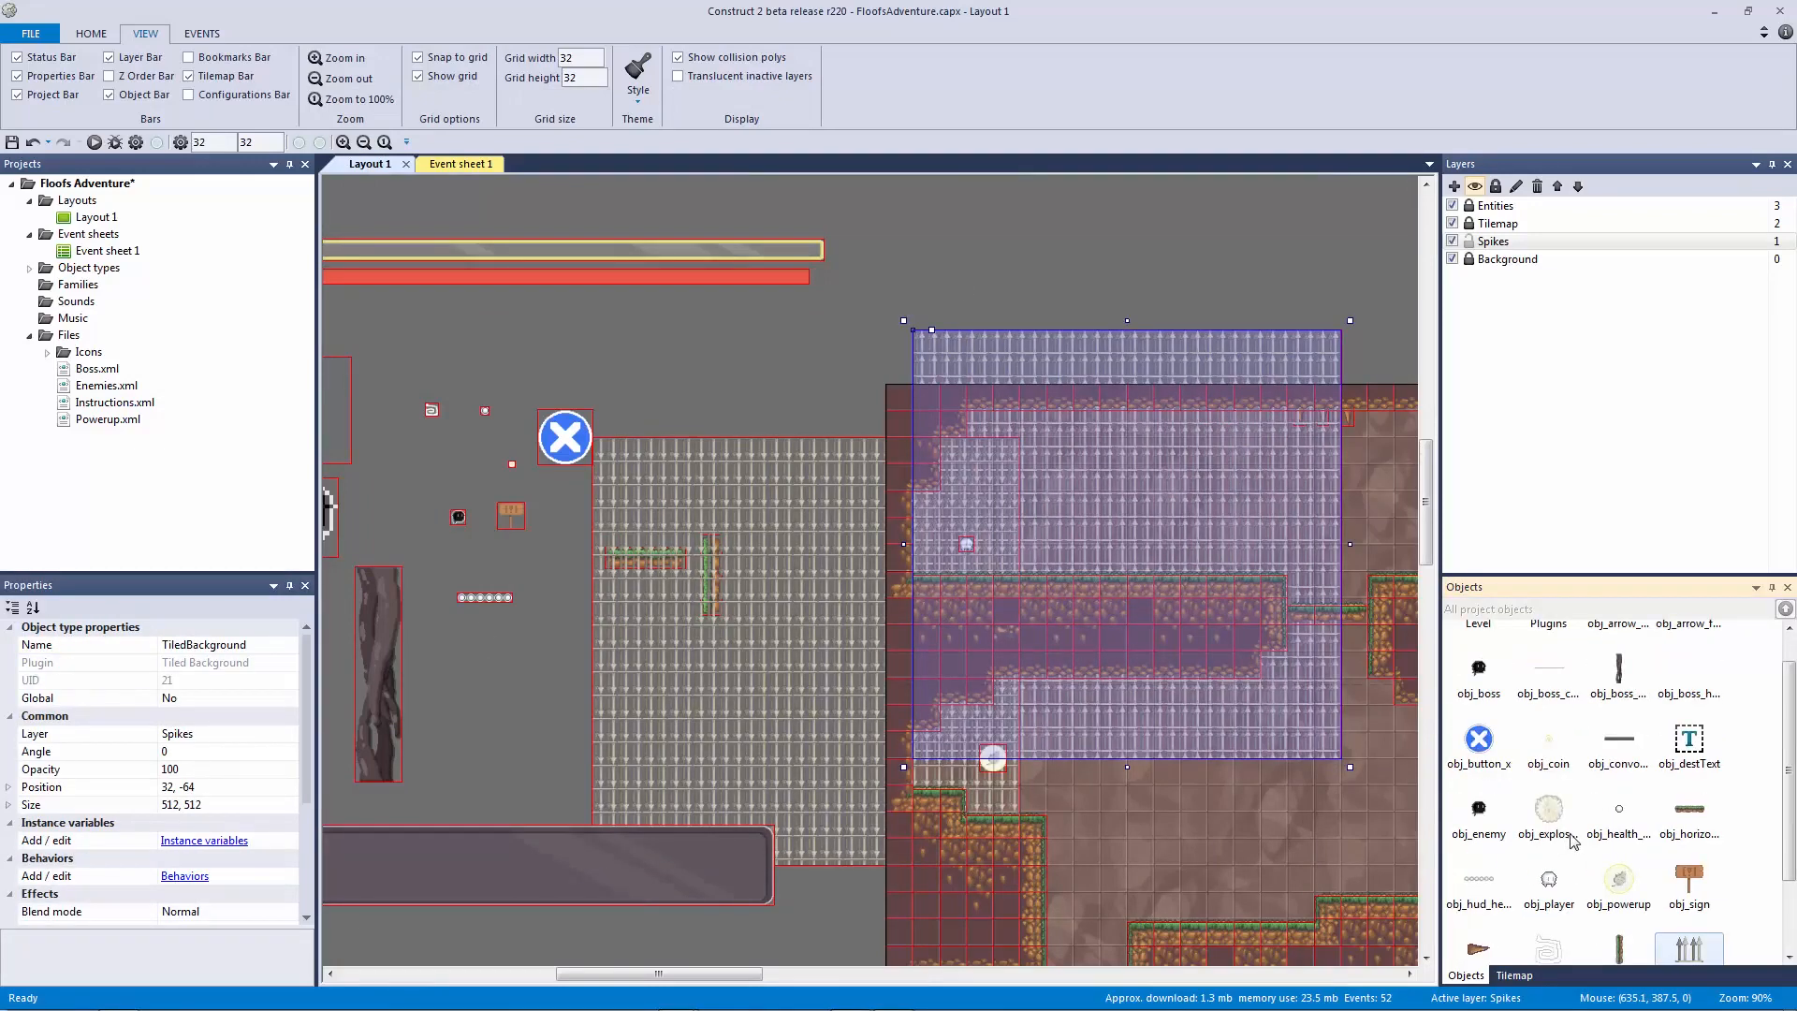
click(1628, 667)
key(Delete)
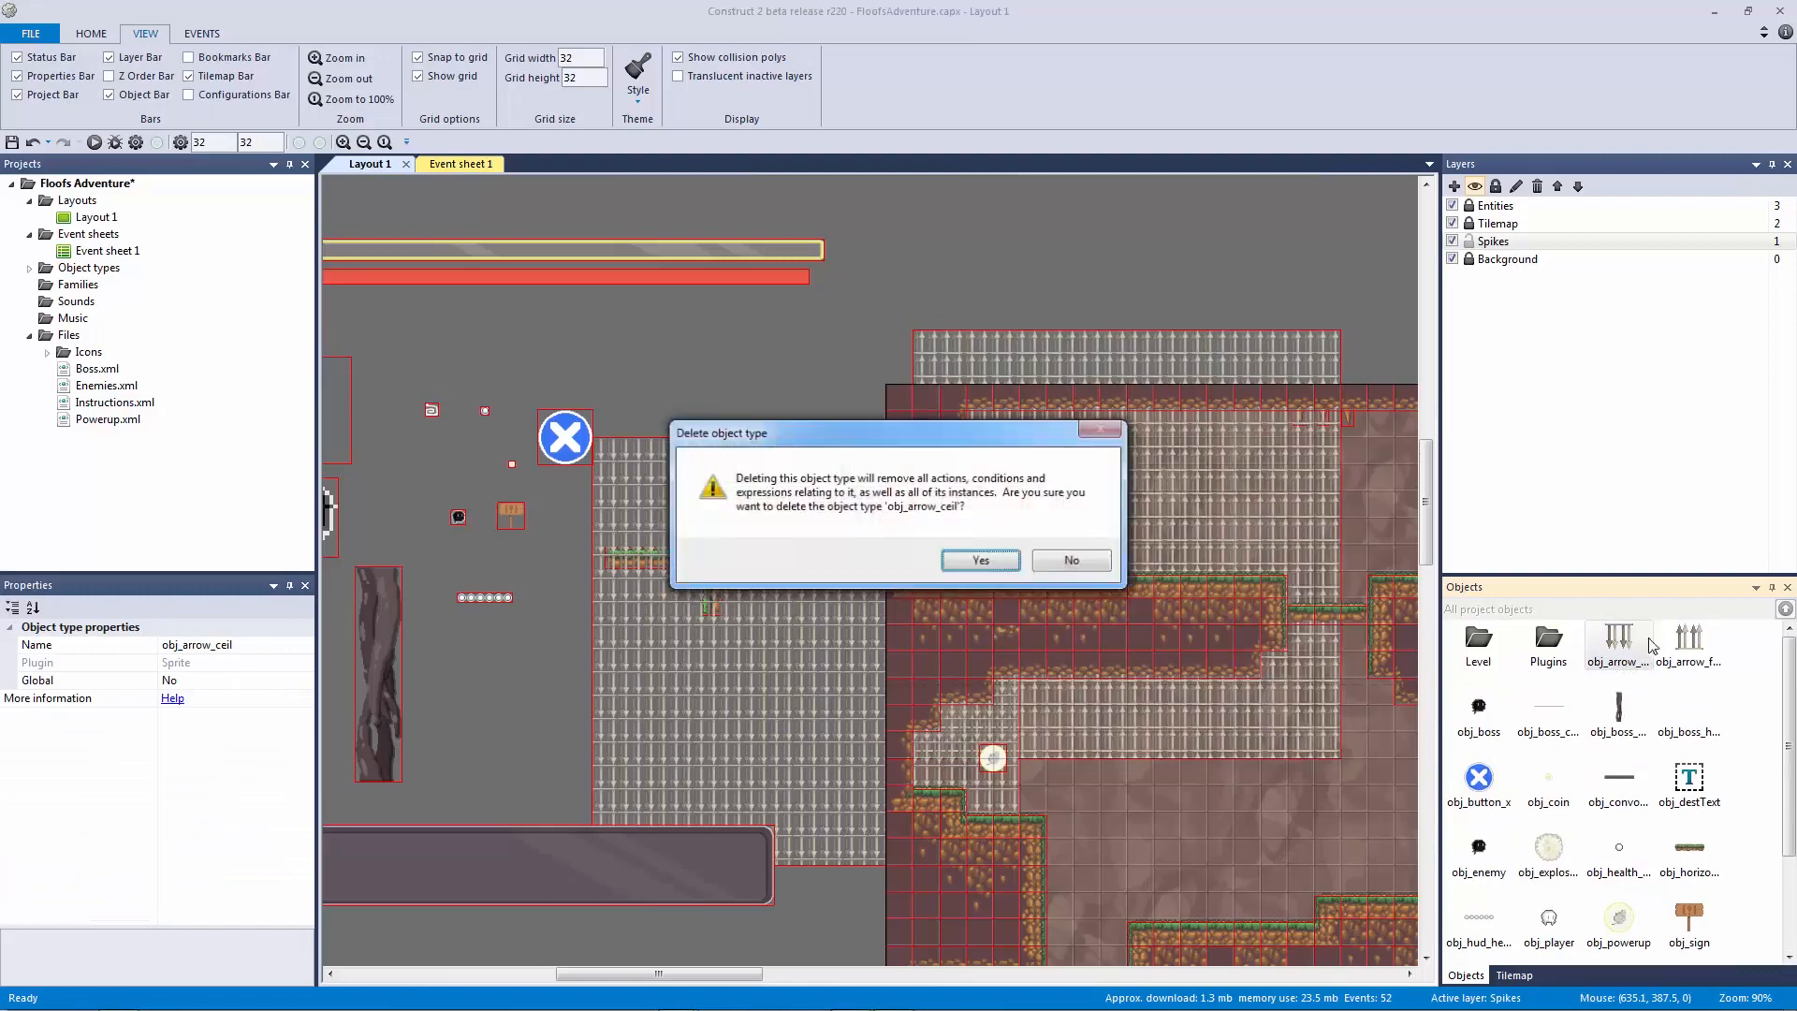
click(977, 560)
key(Delete)
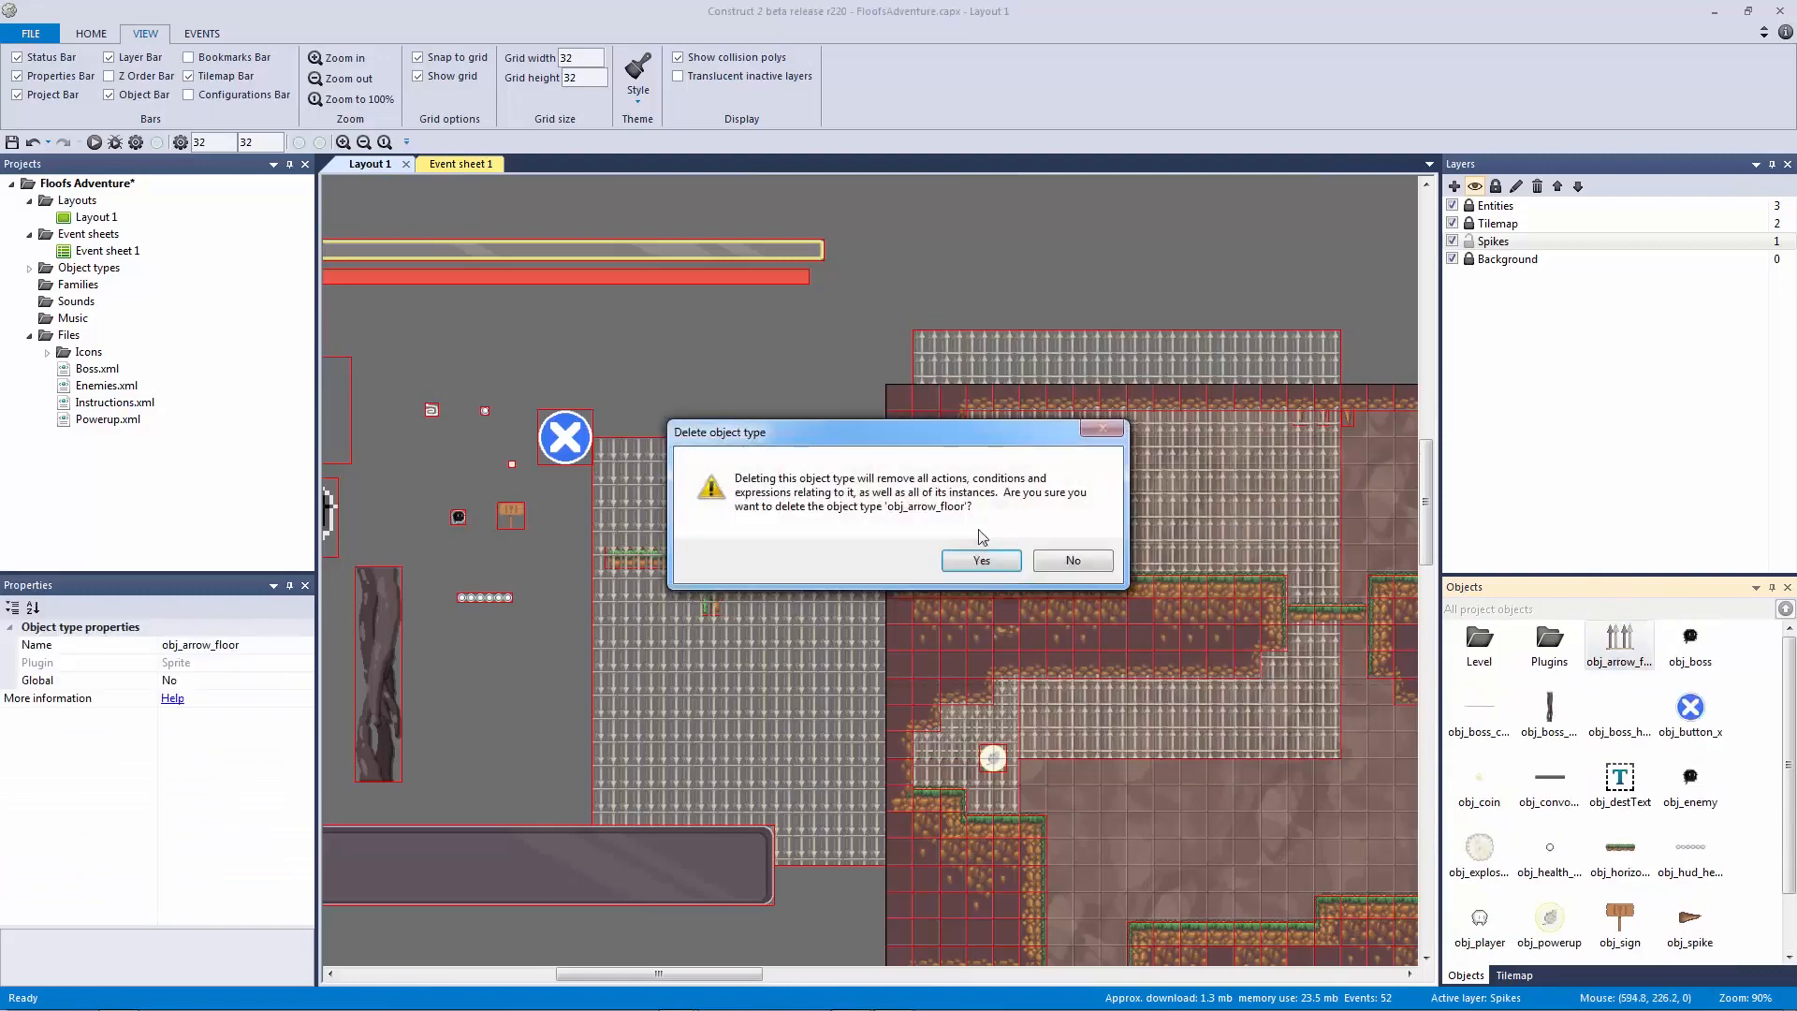
click(979, 558)
Step: Rename TiledBackground2 to obj_arrow_ceil and rename the other spikes tiled background
click(674, 487)
click(225, 648)
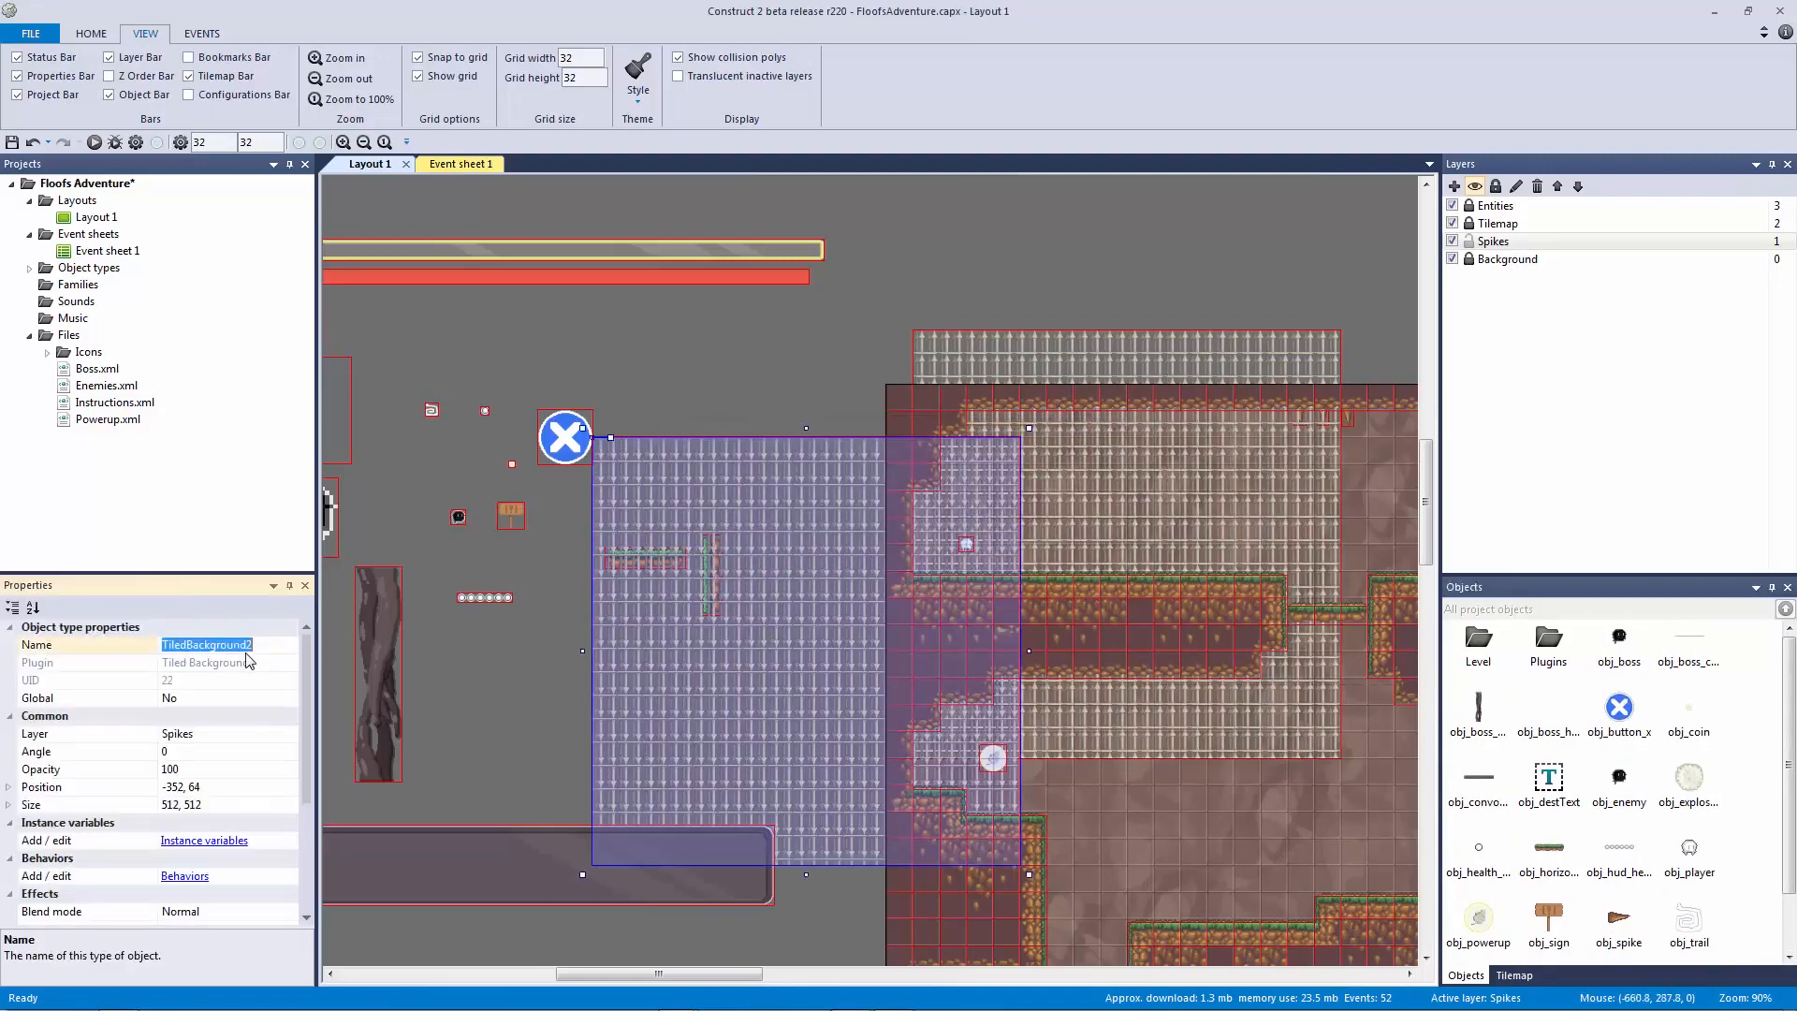
text(obj_arrow_ce)
key(Return)
click(964, 351)
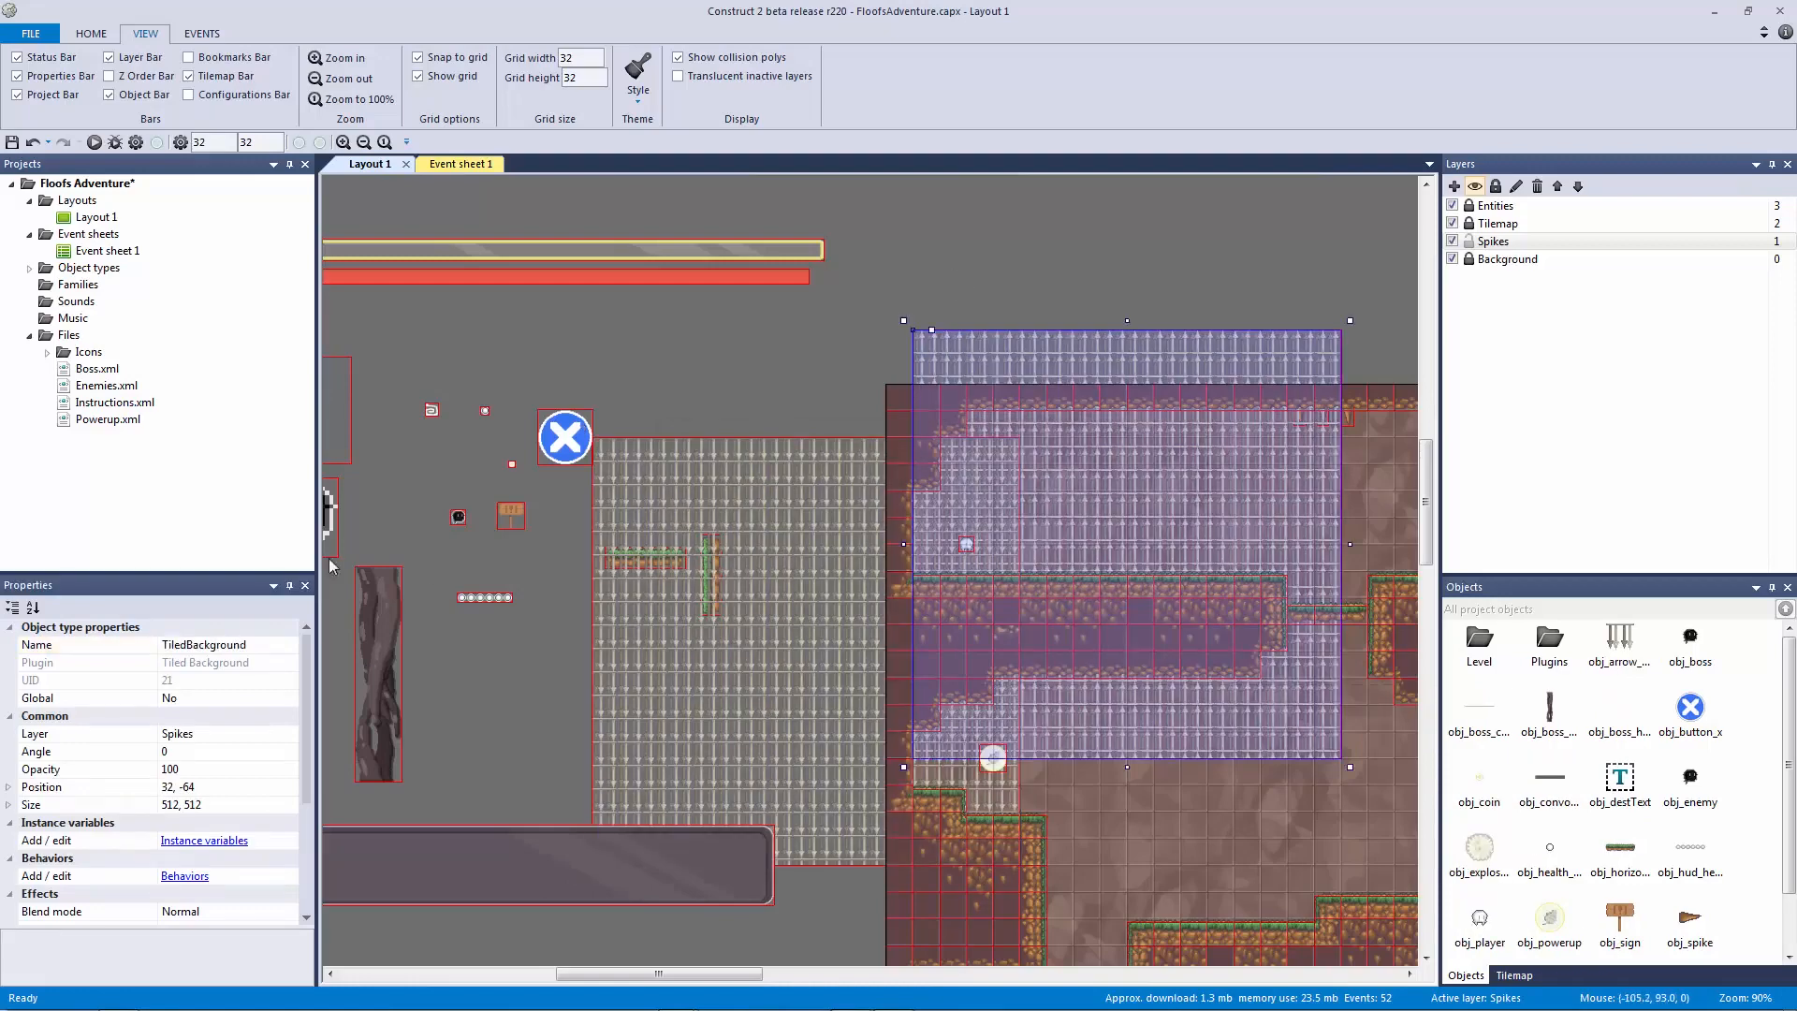
click(198, 649)
text(obj_arrow_fl)
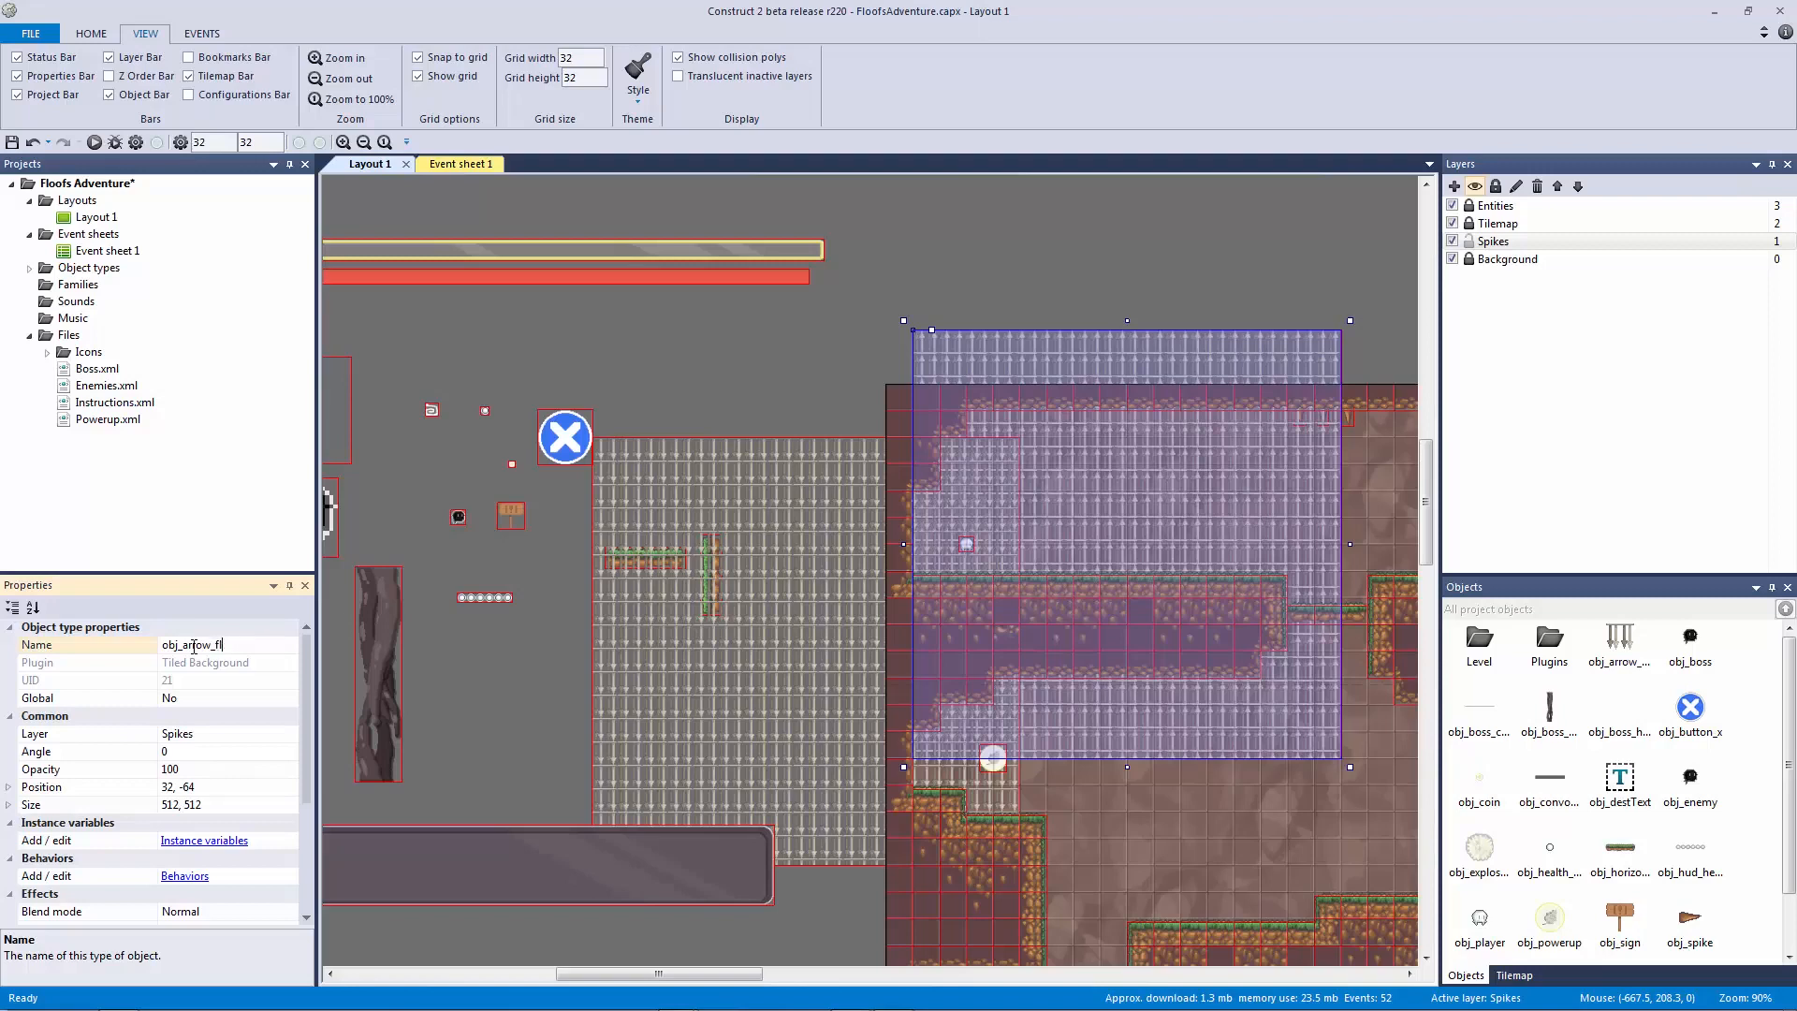
text(eil)
key(Return)
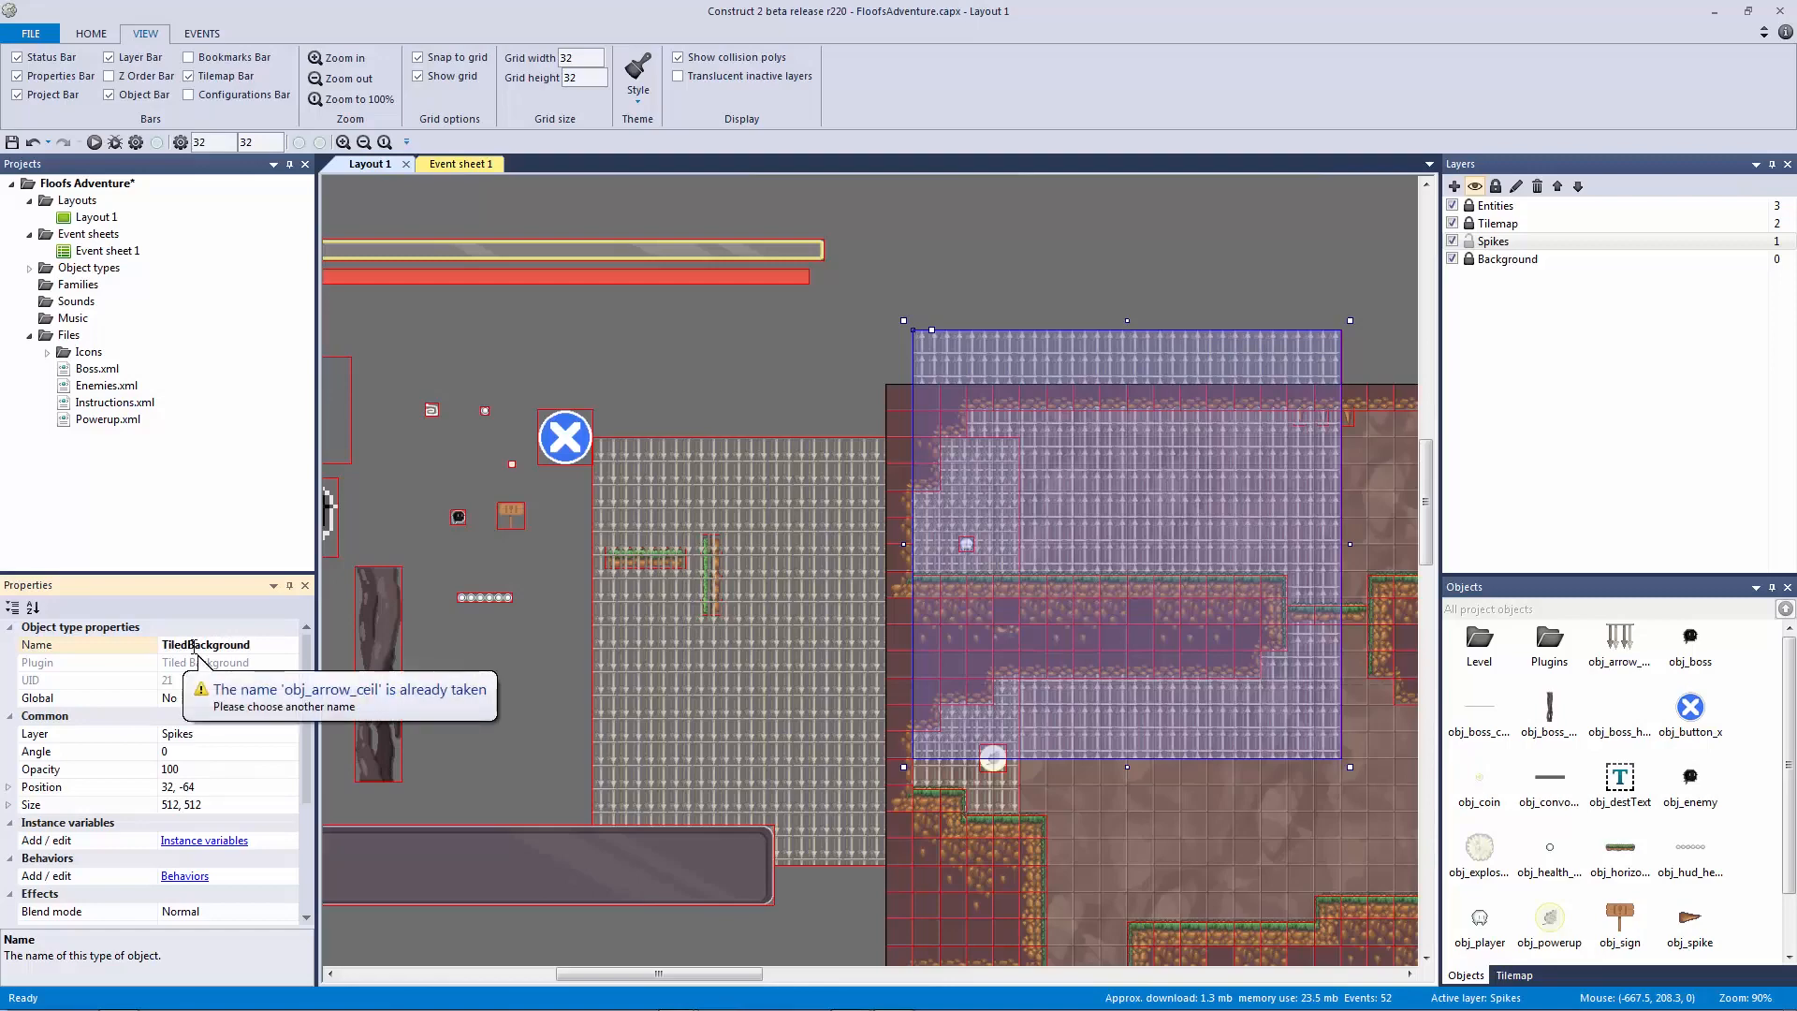
Step: Shift the obj_arrow_ceil spikes left and name the other tiled background obj_arrow_floor
click(661, 538)
drag(754, 513, 595, 513)
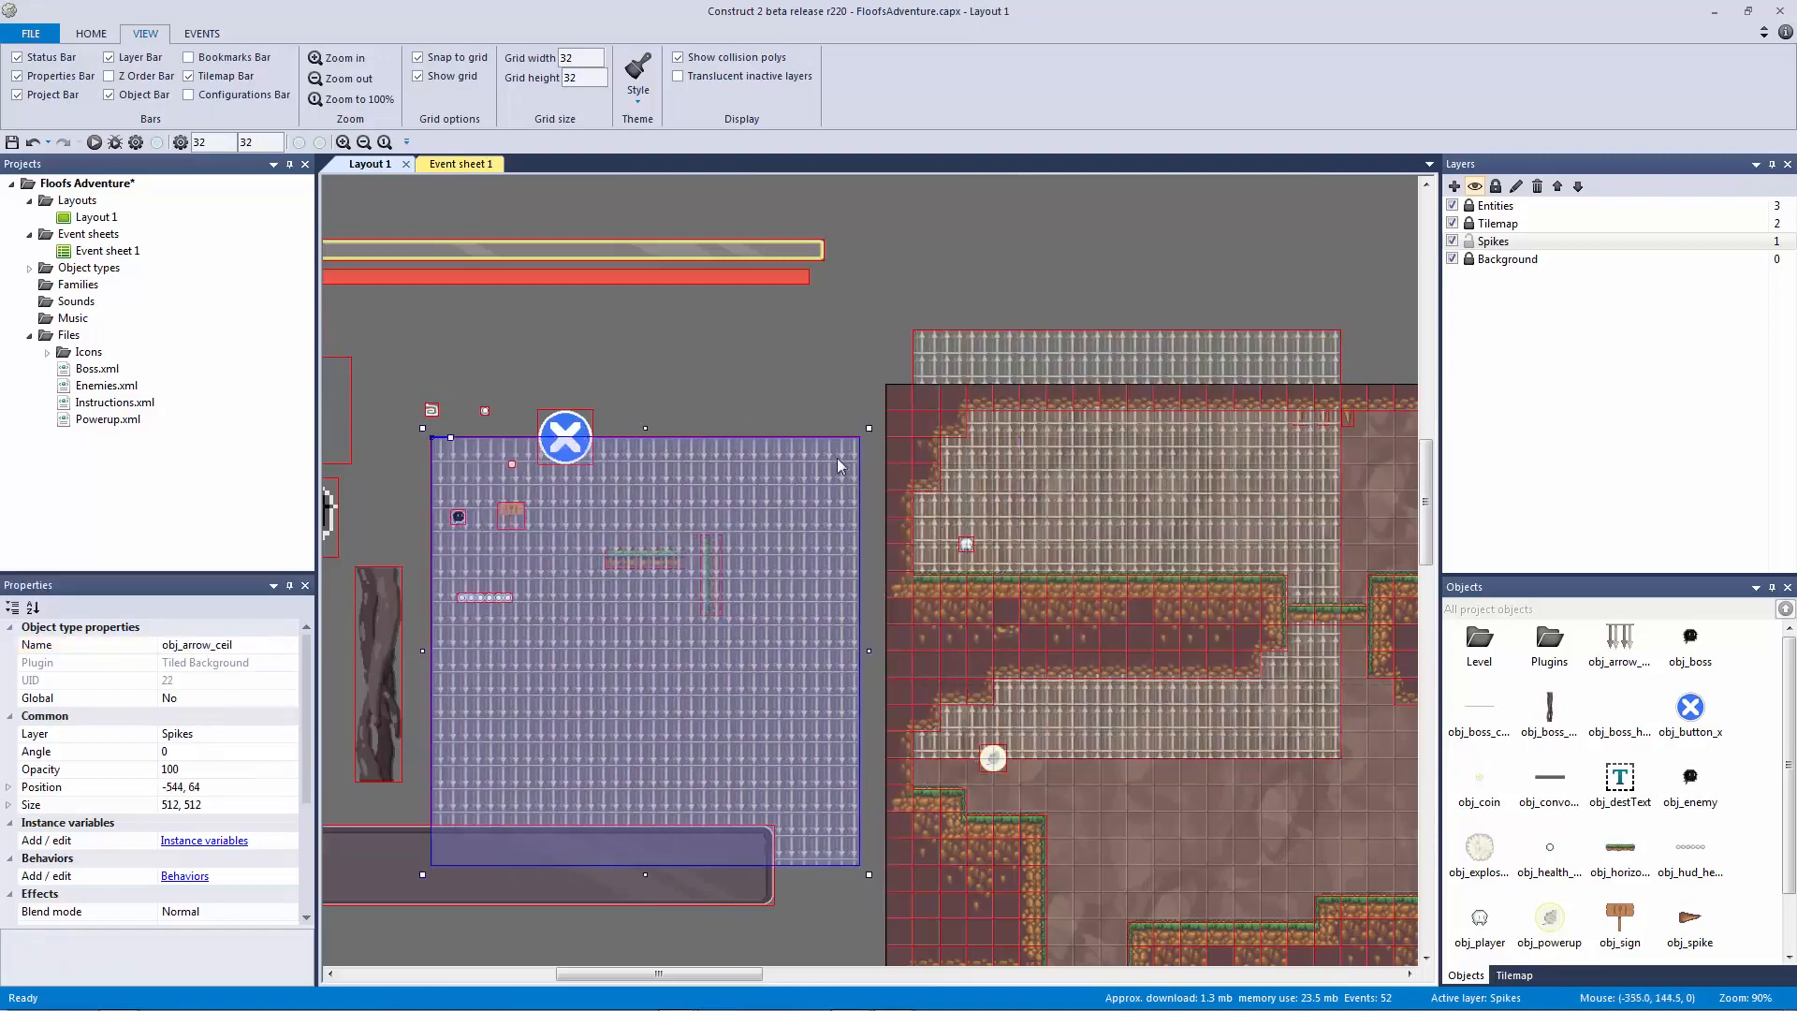
click(1077, 562)
click(257, 643)
text(ob)
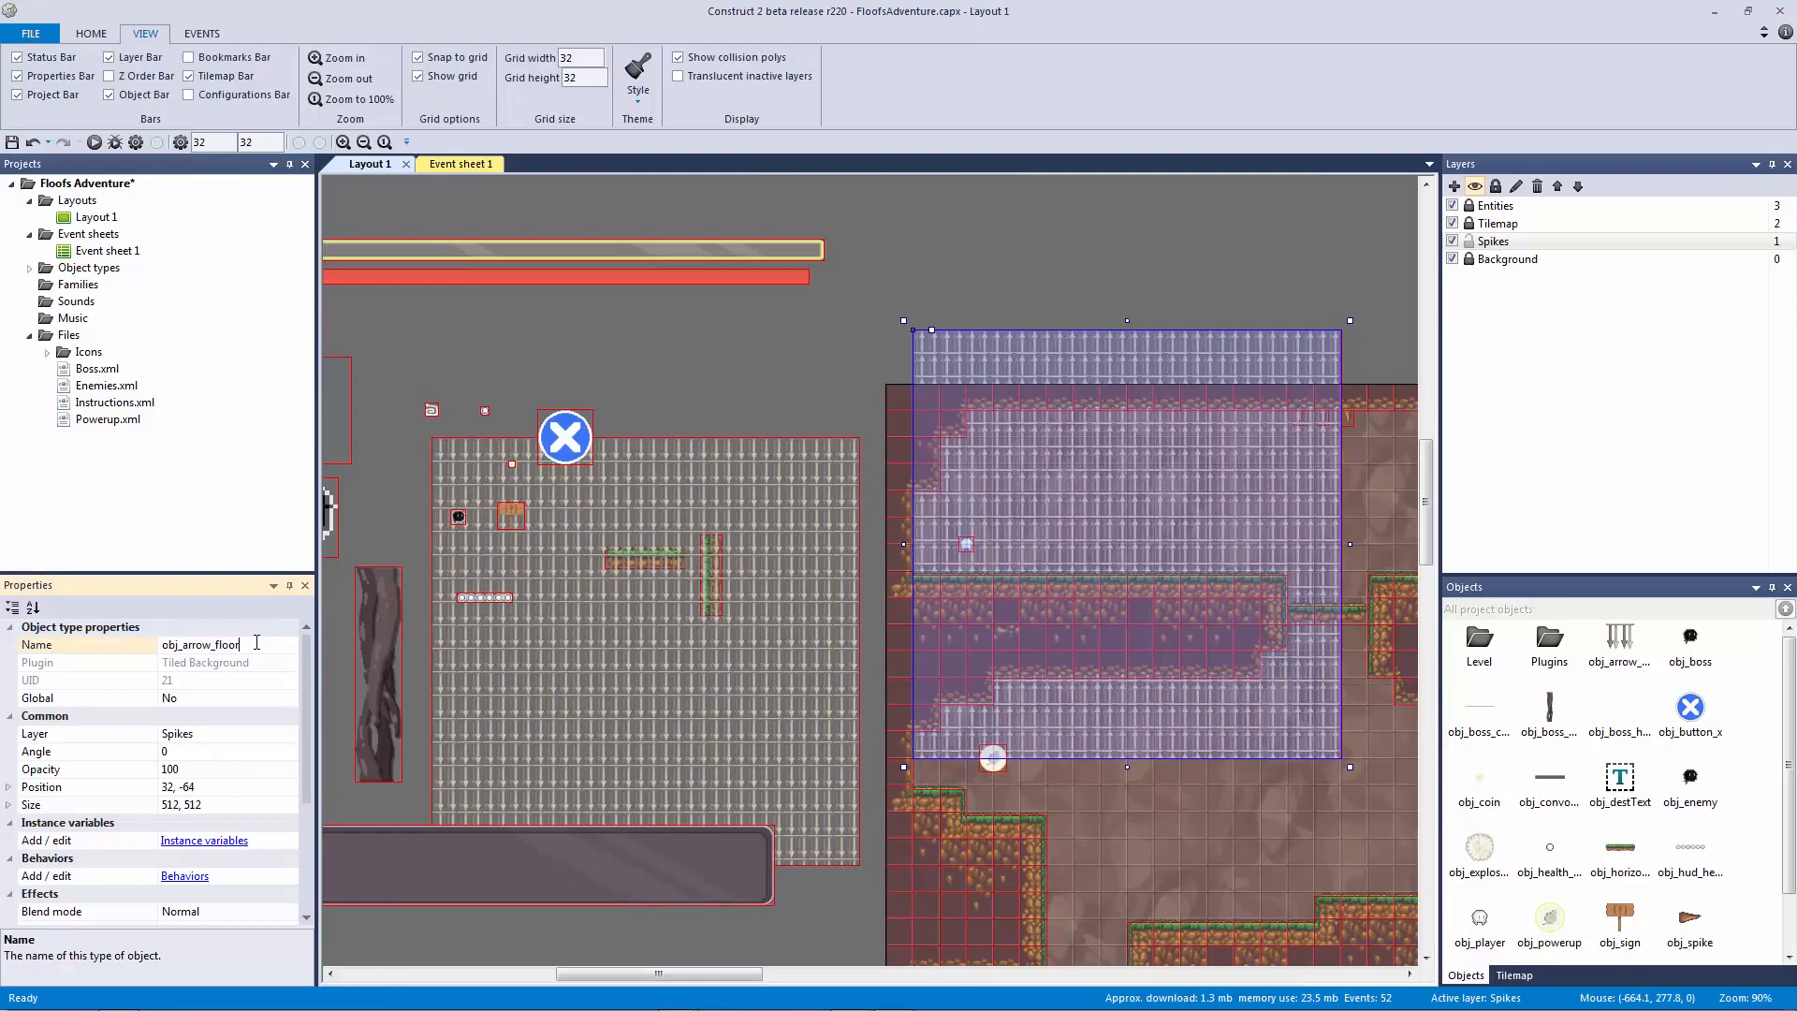
key(Return)
Step: Flatten obj_arrow_ceil into a 512 x 32 strip
click(774, 397)
click(768, 454)
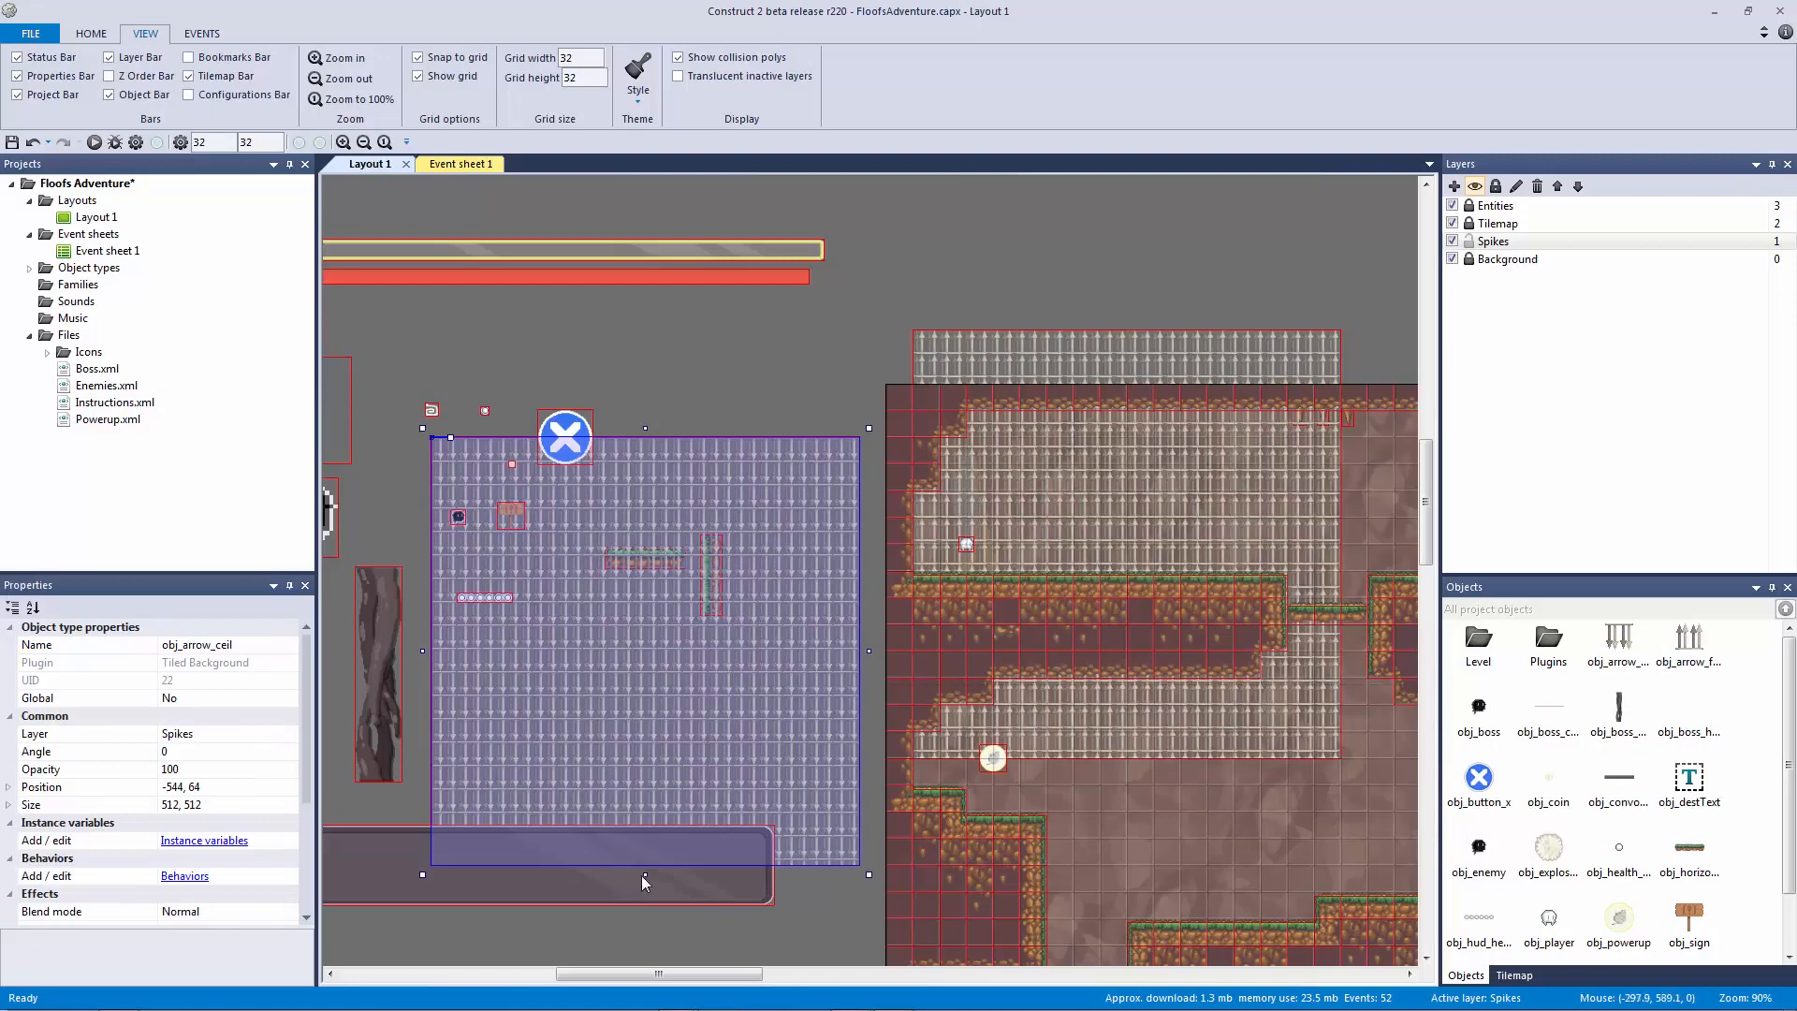
drag(650, 760, 698, 482)
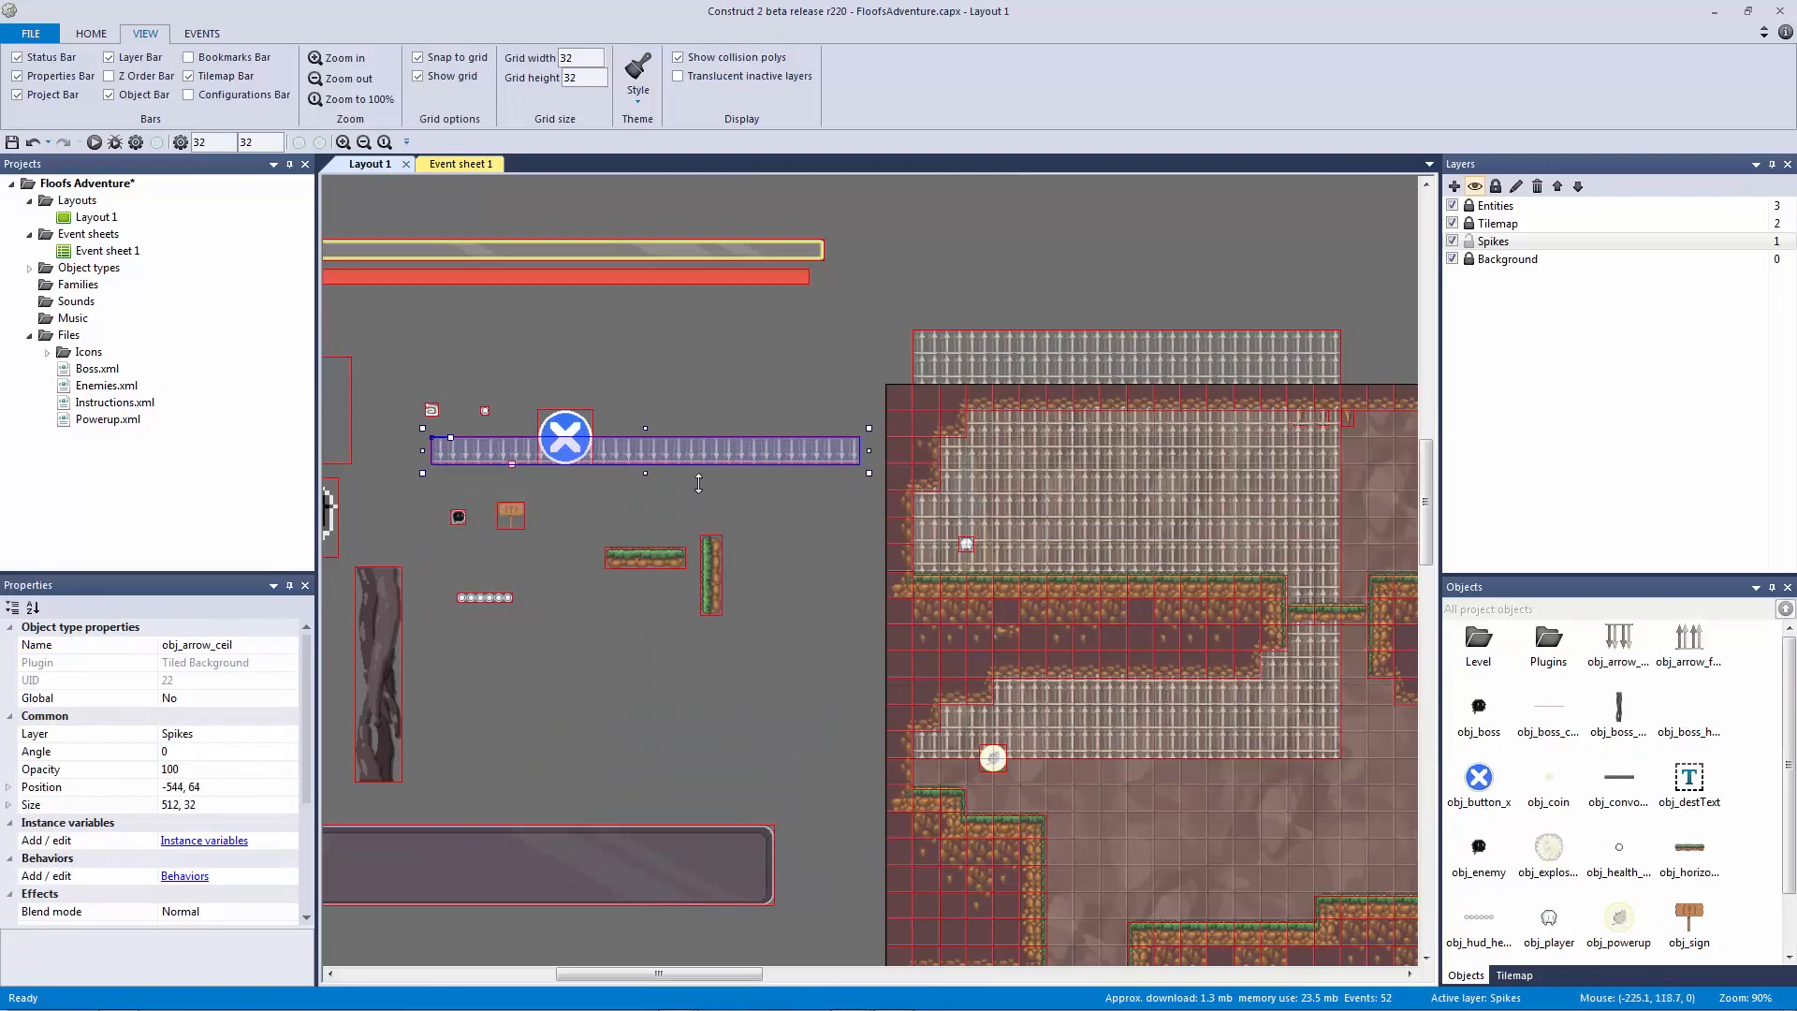
Step: Flatten obj_arrow_floor to a 32-pixel strip, lower the ceiling strip, and turn off Snap to grid
click(1165, 587)
drag(1128, 321, 1148, 721)
click(632, 603)
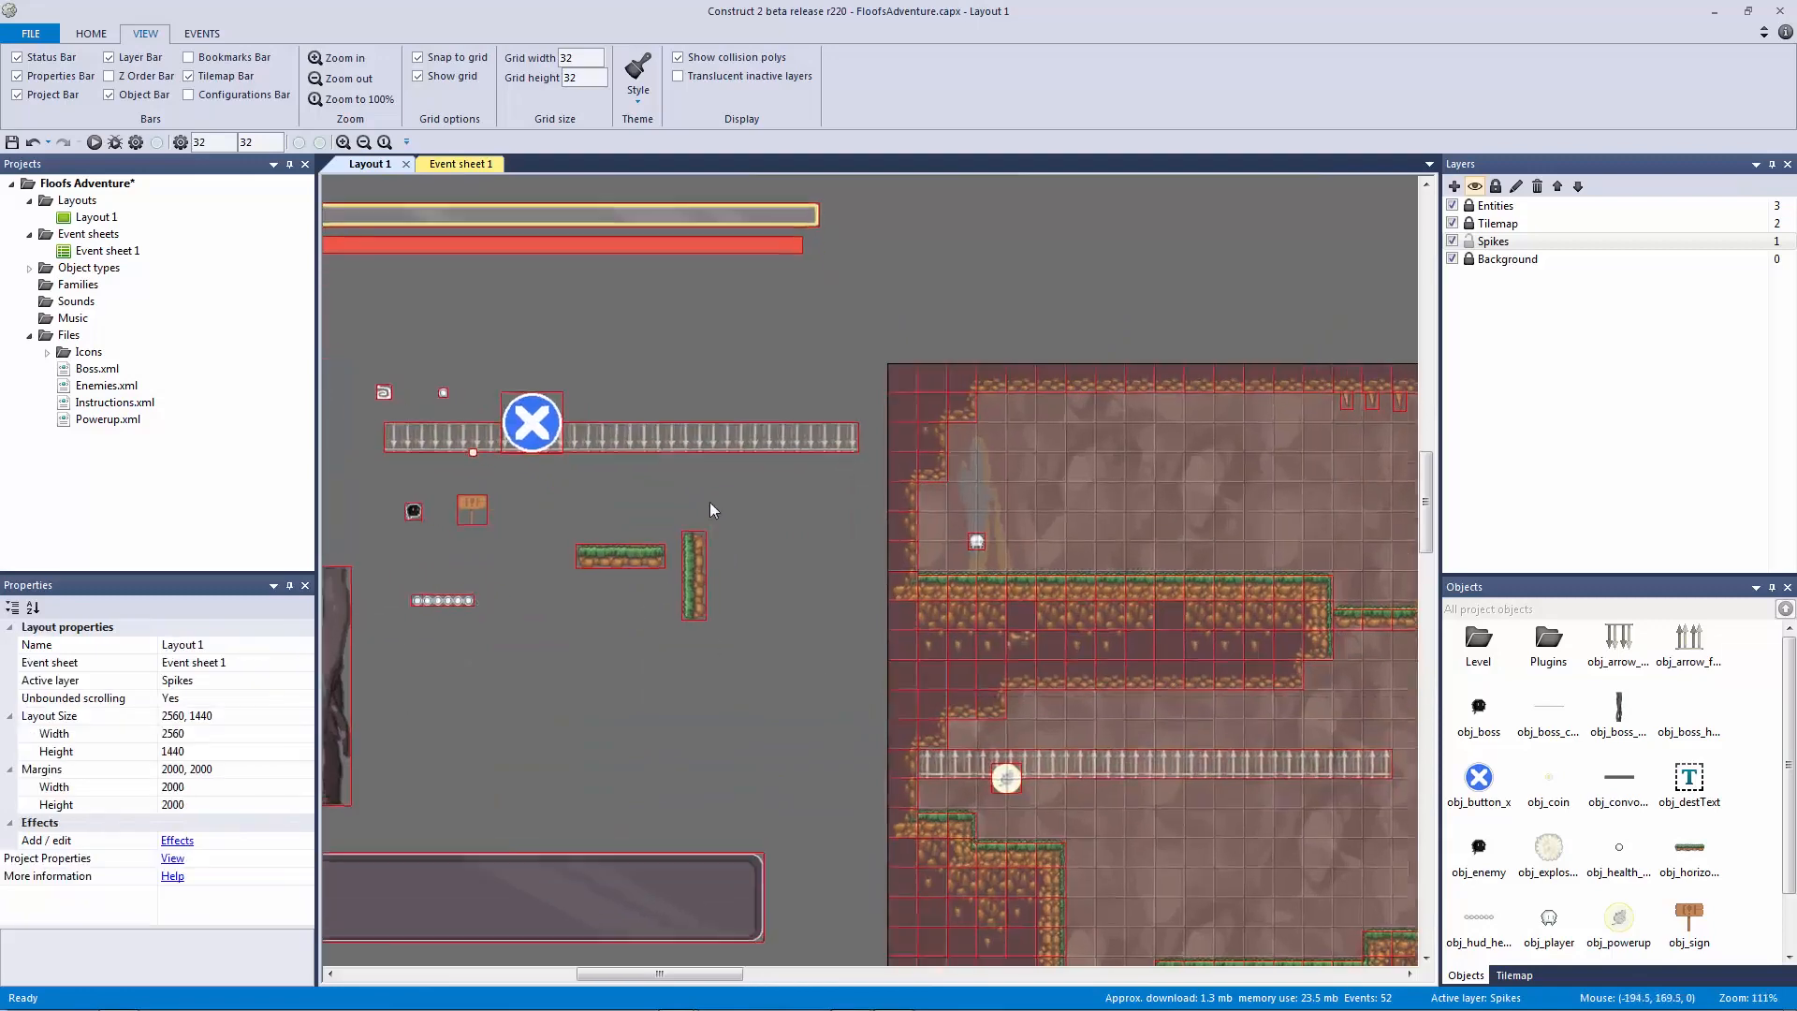
ctrl+scroll(712, 509, up, 5)
drag(677, 284, 765, 593)
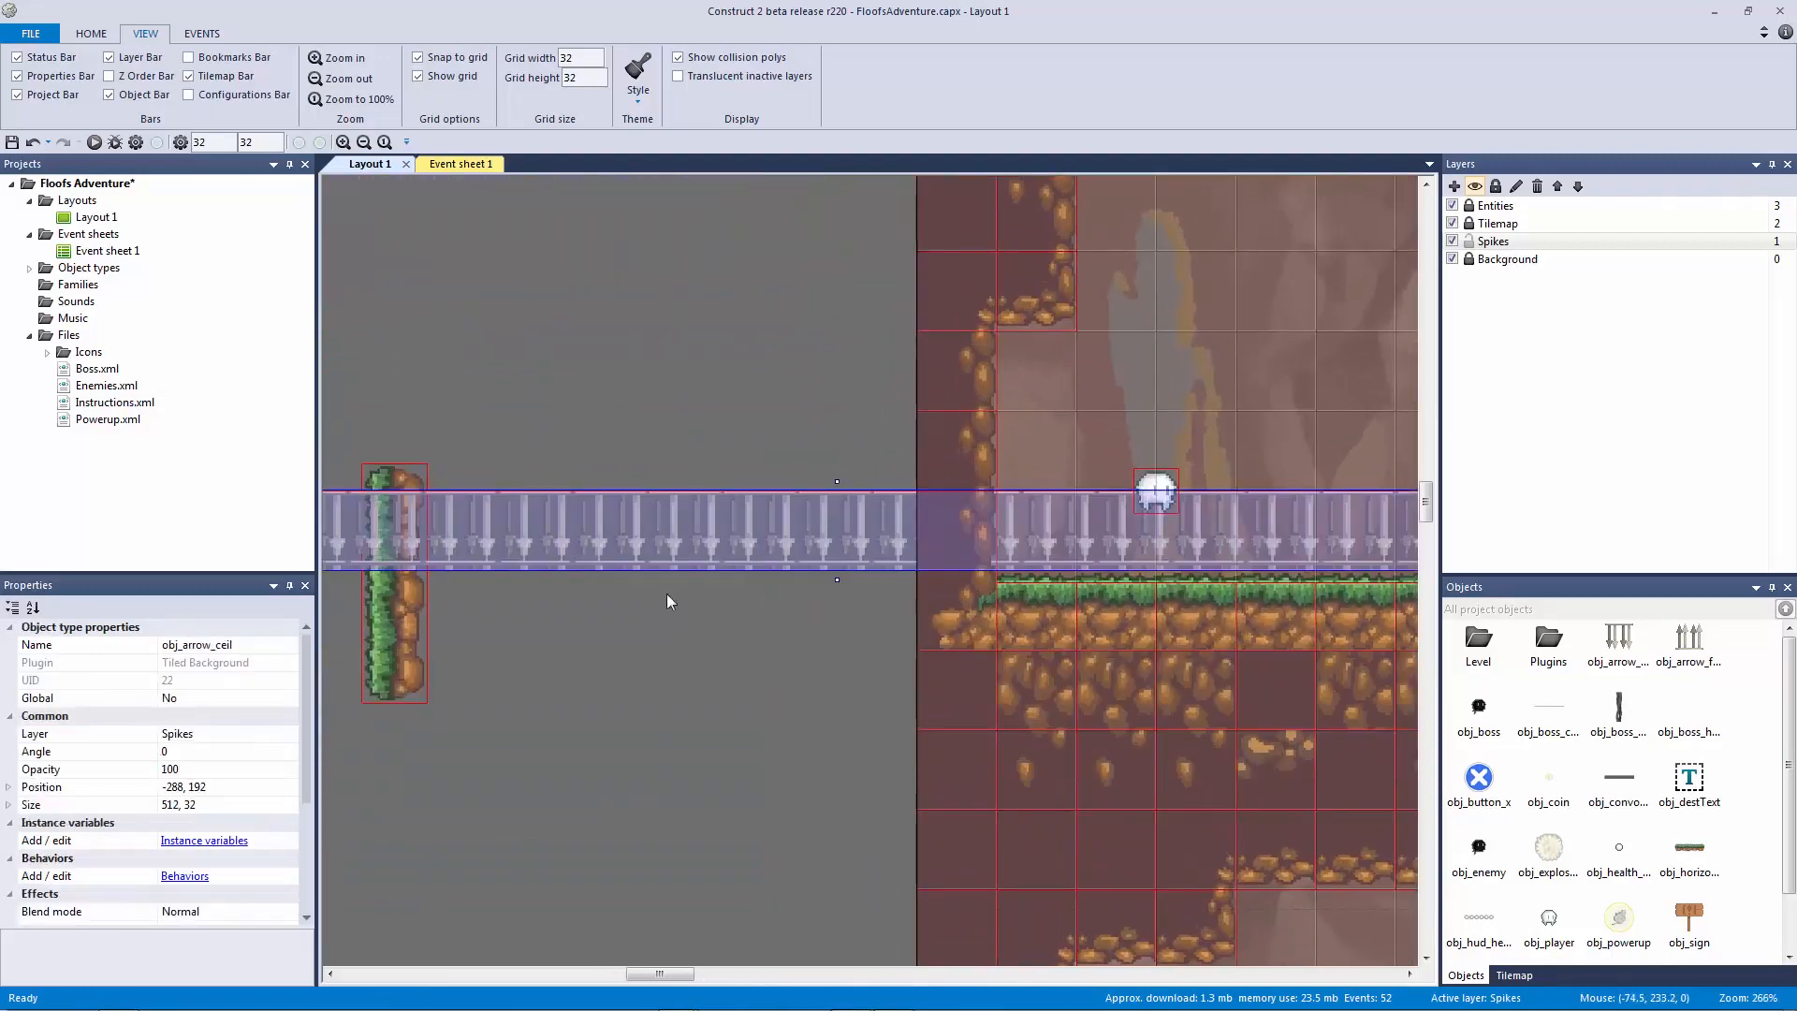
click(460, 58)
click(717, 455)
click(738, 532)
drag(837, 581, 842, 572)
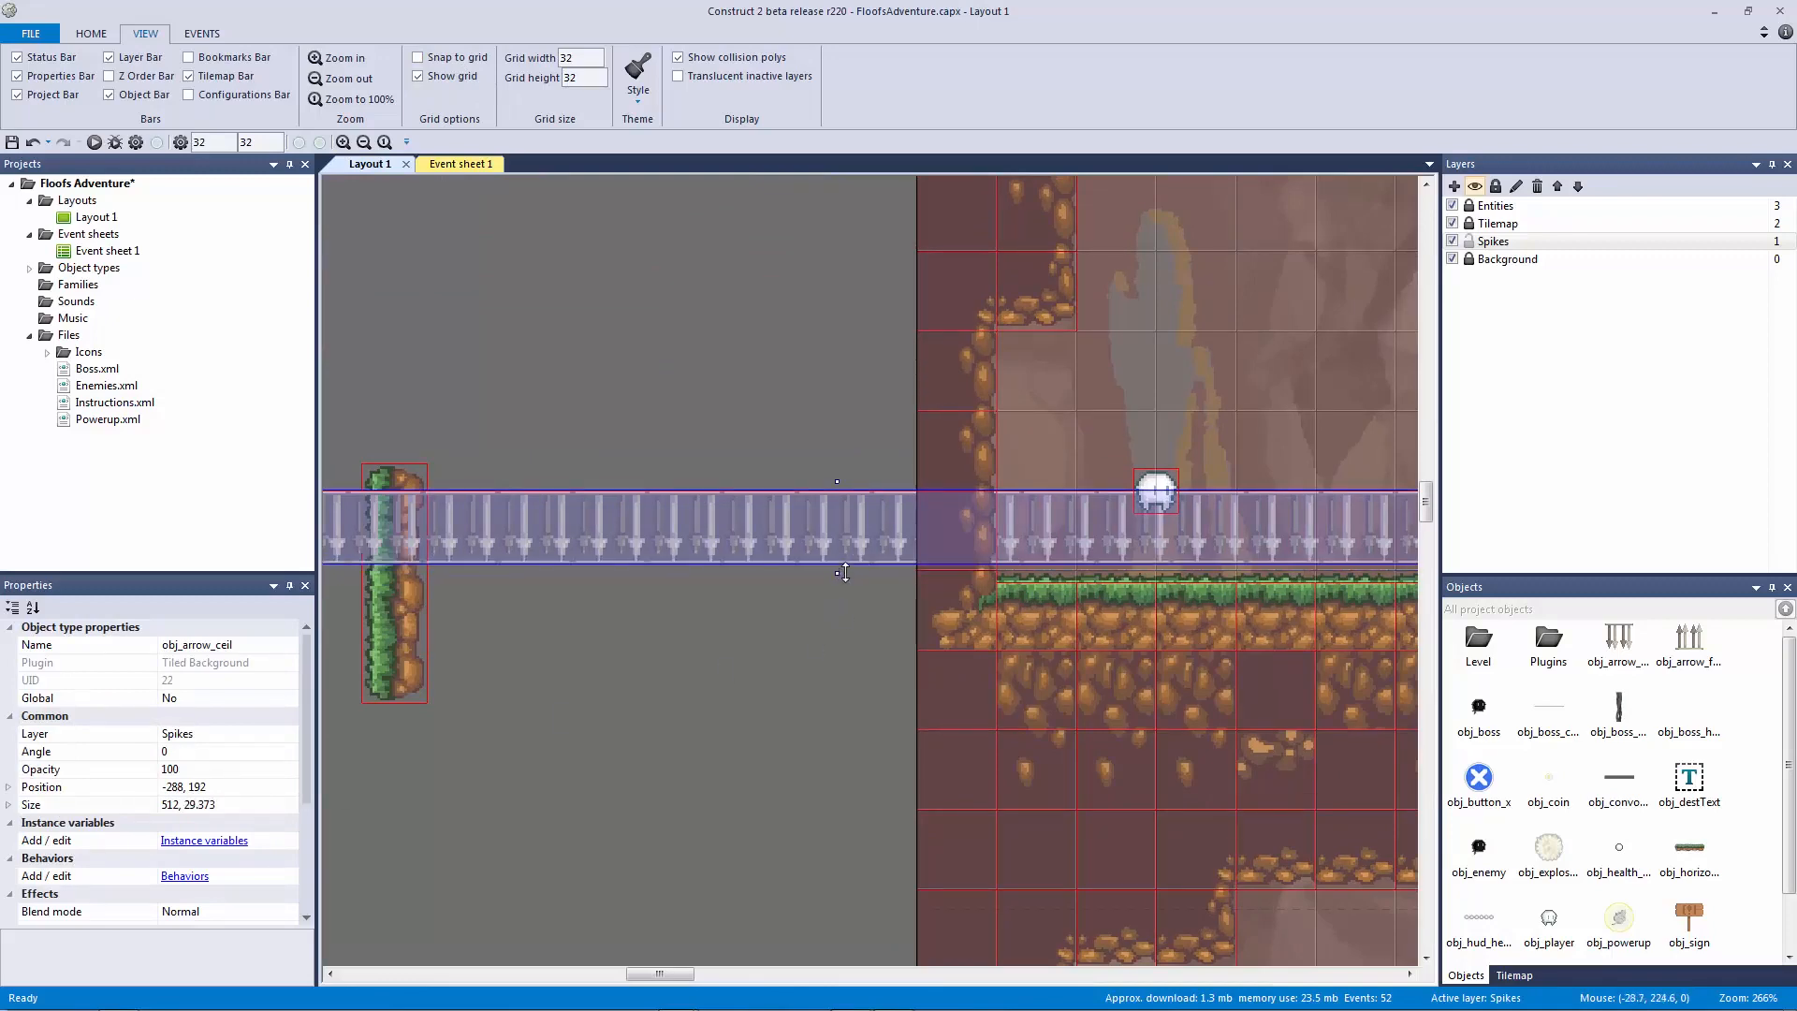
Step: Check the arrow image's size and set obj_arrow_ceil's height to 28
double_click(811, 496)
click(697, 128)
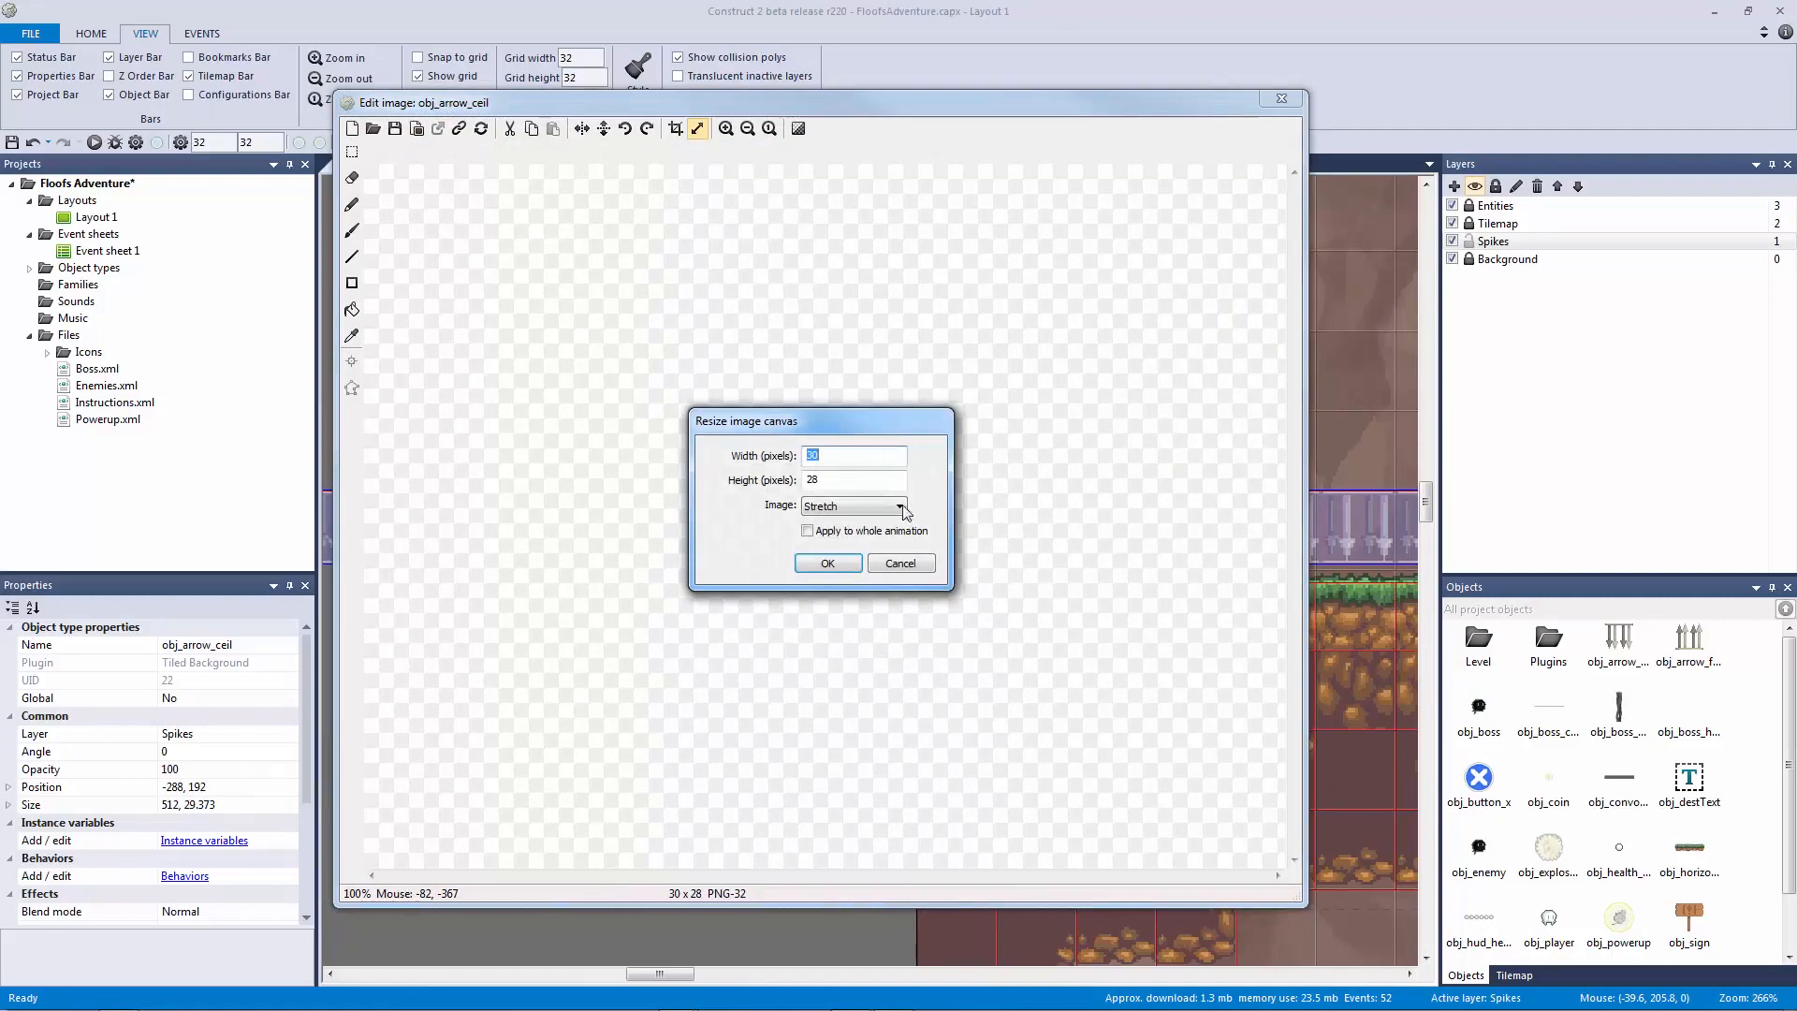
click(919, 563)
click(1280, 98)
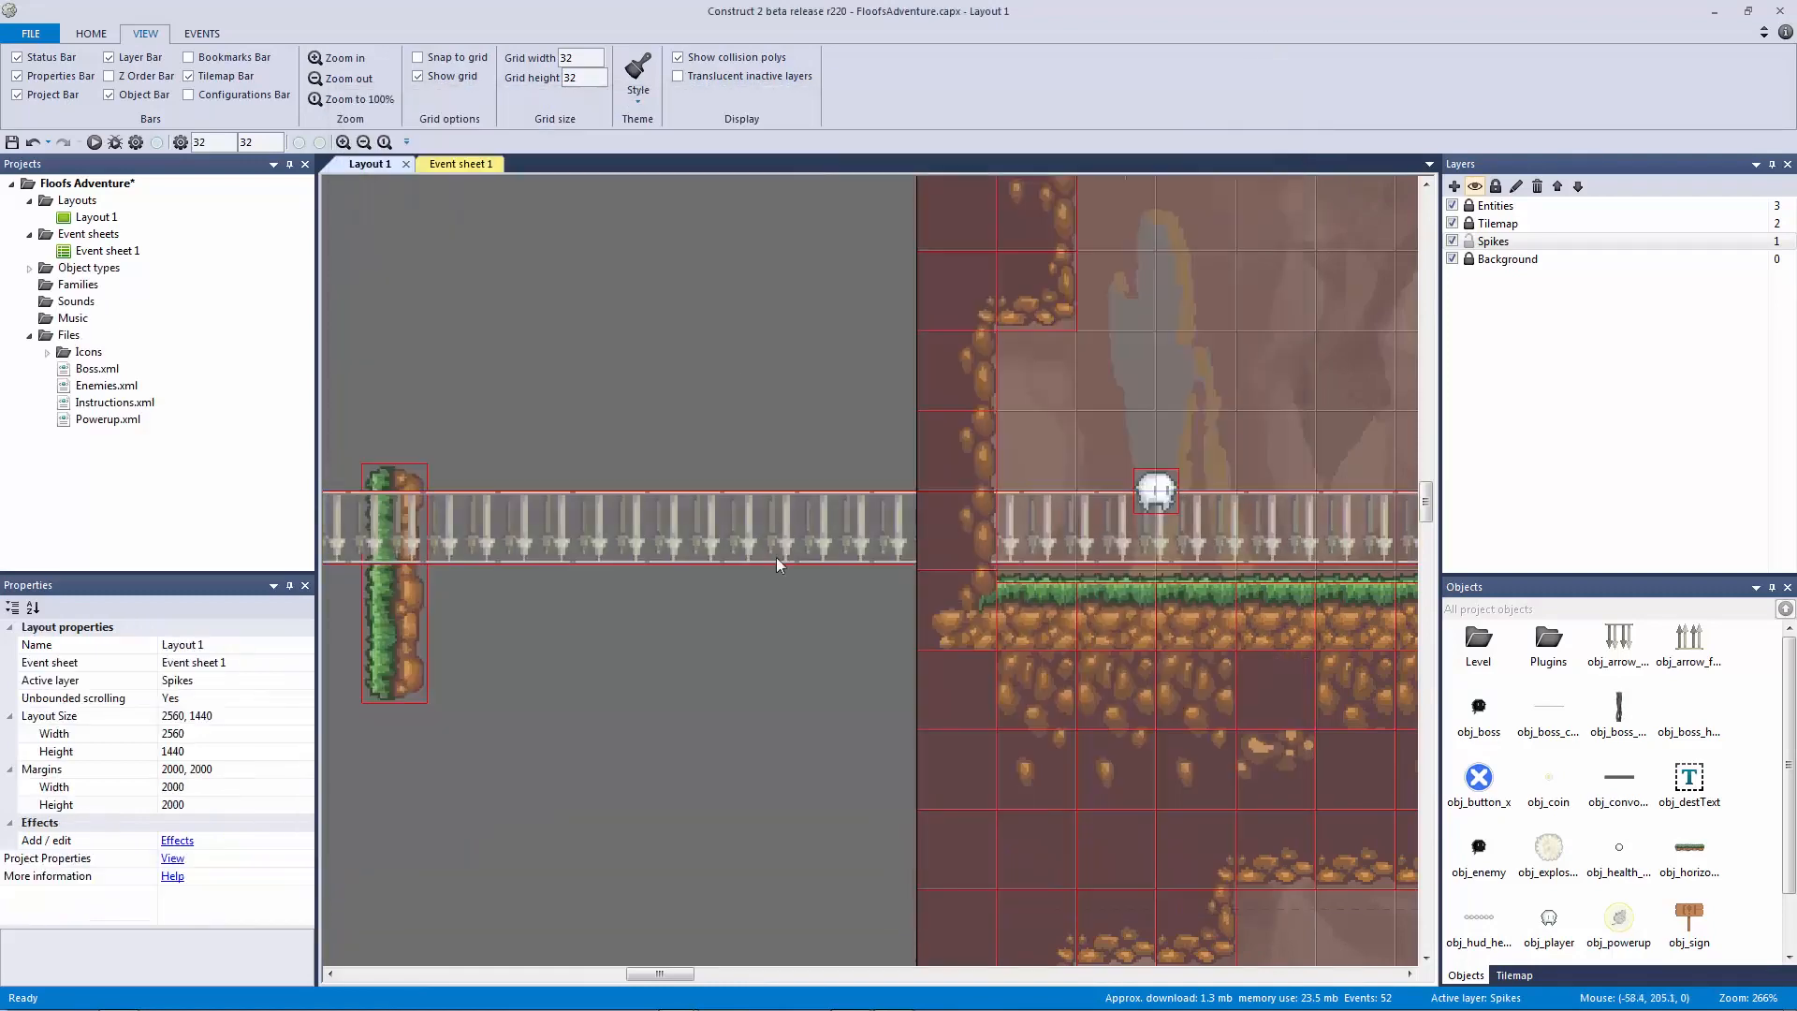
click(8, 806)
click(205, 840)
text(28)
key(Return)
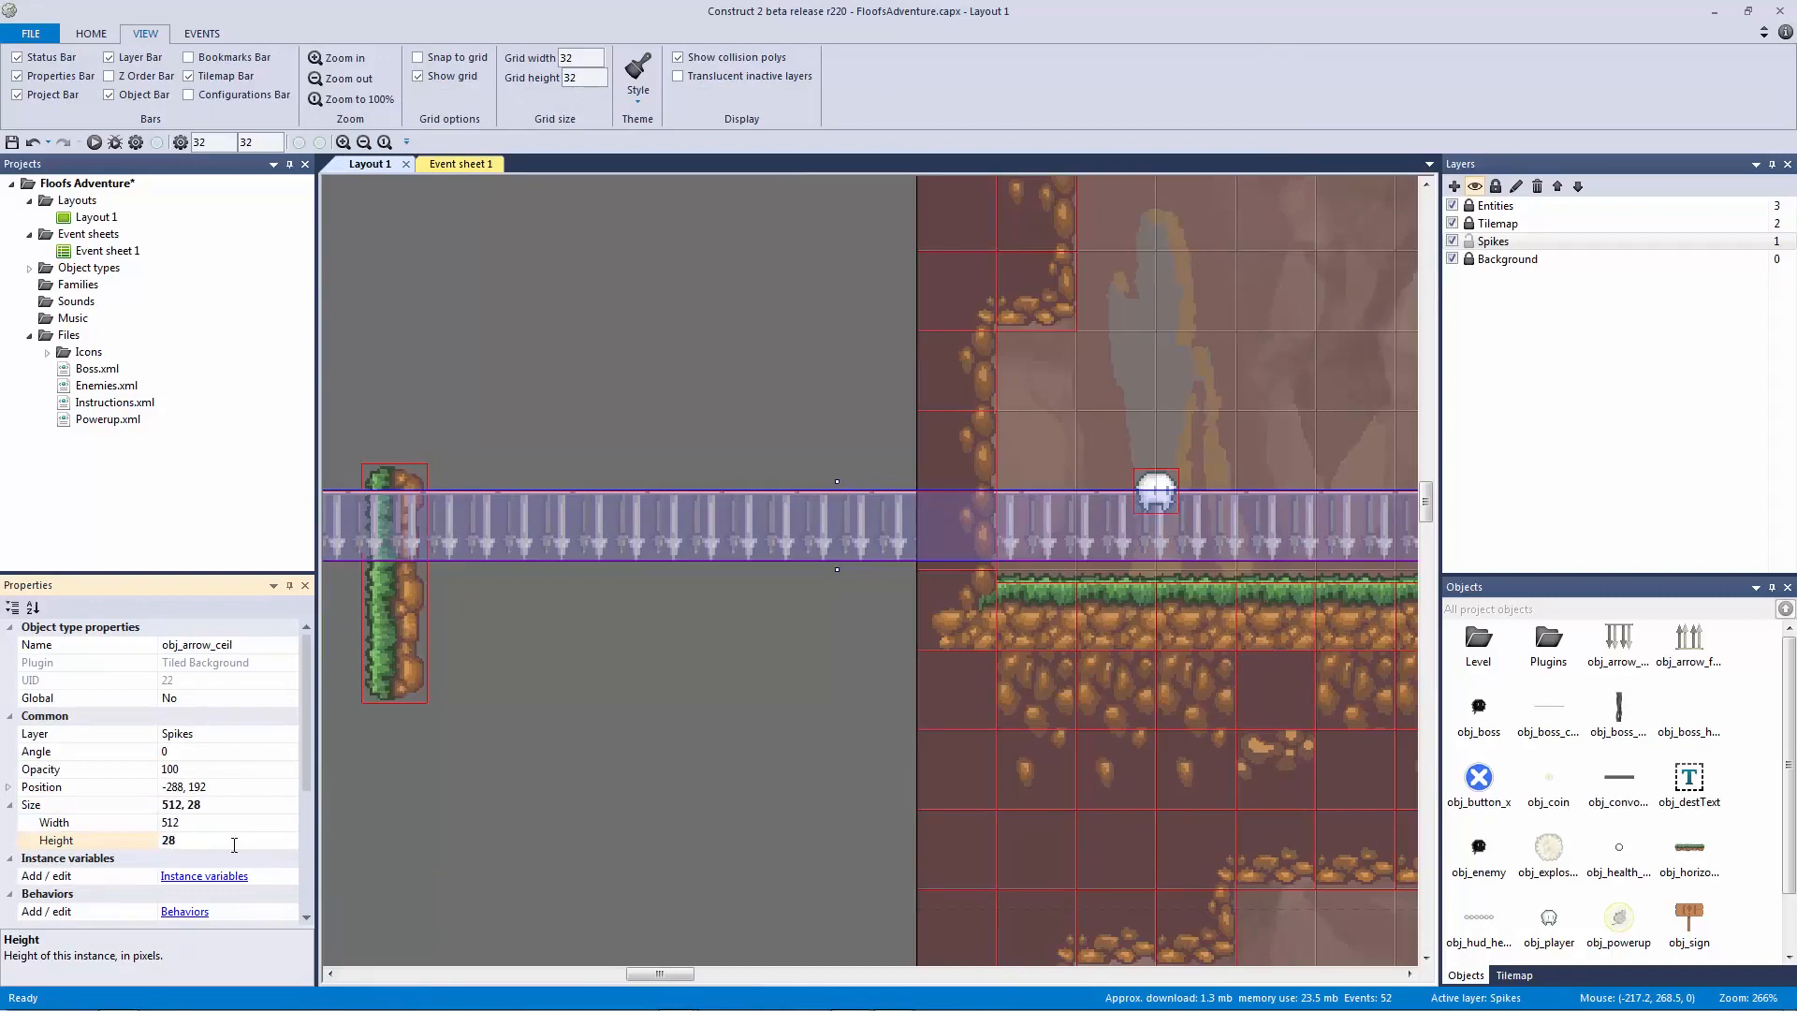
Step: Set the floor arrow strip's height to 28 pixels
click(799, 721)
ctrl+scroll(842, 687, down, 5)
click(1137, 822)
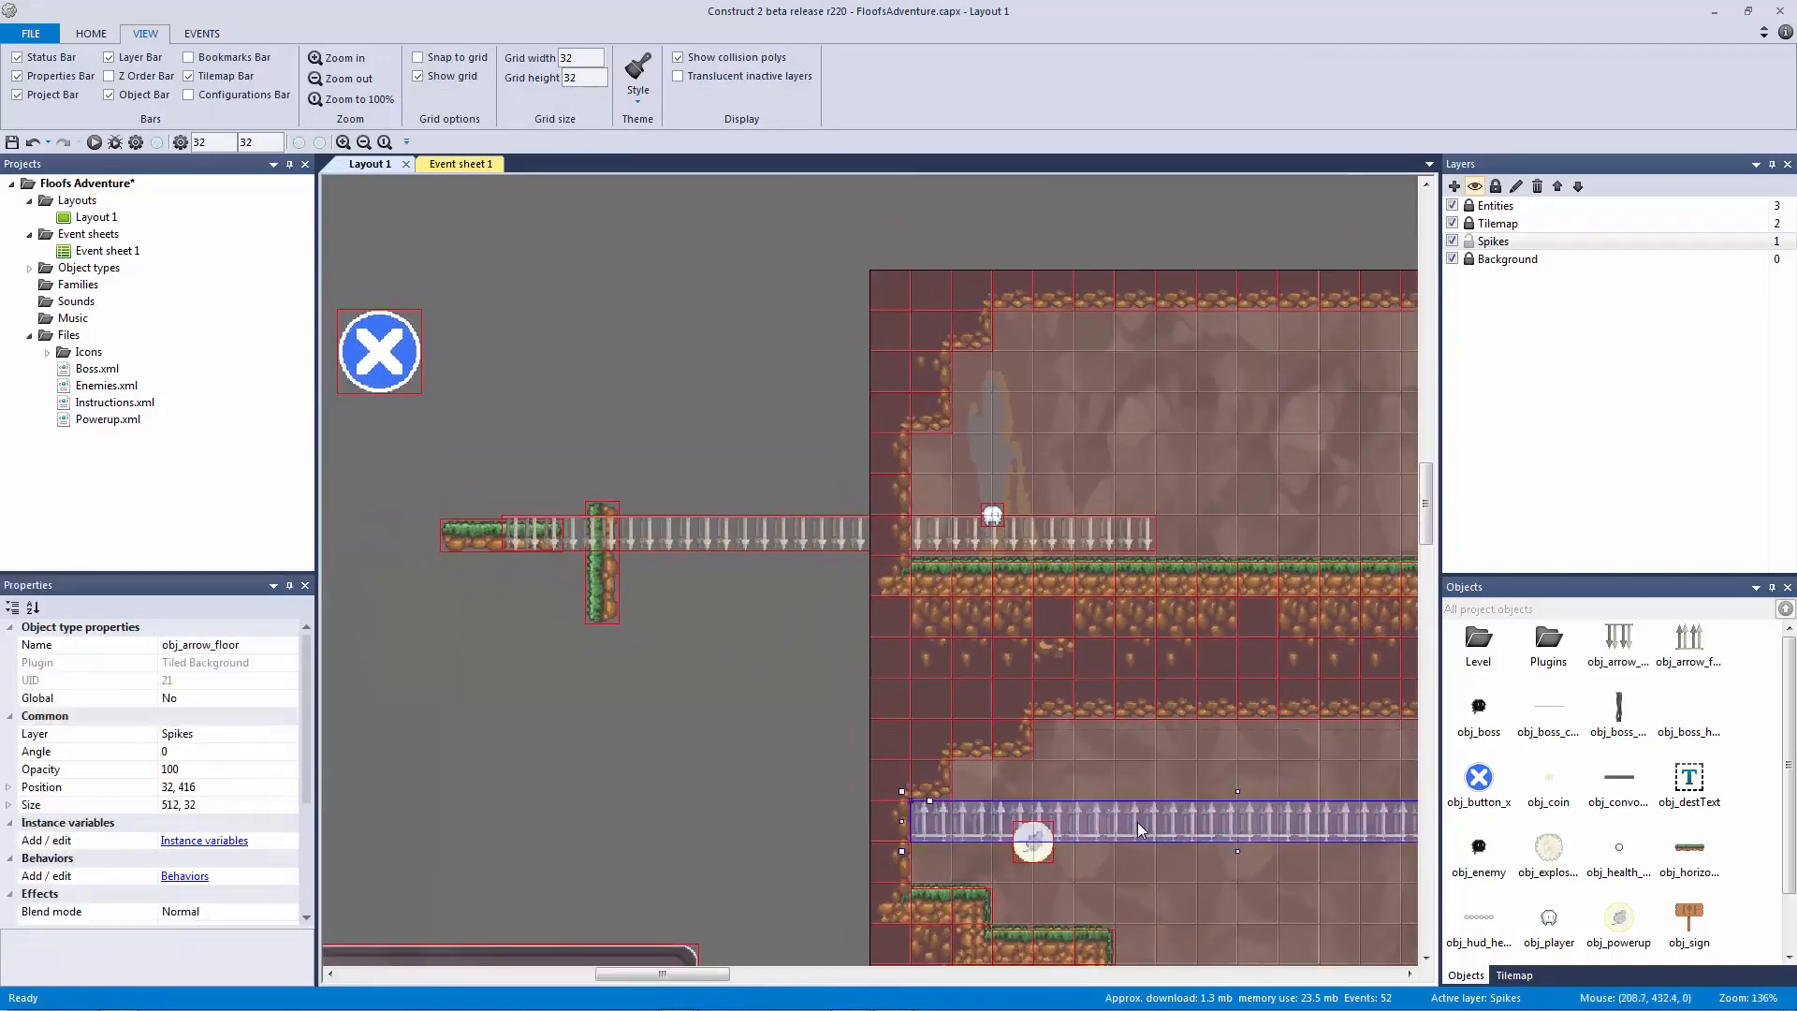
click(9, 805)
click(206, 841)
text(28)
key(Return)
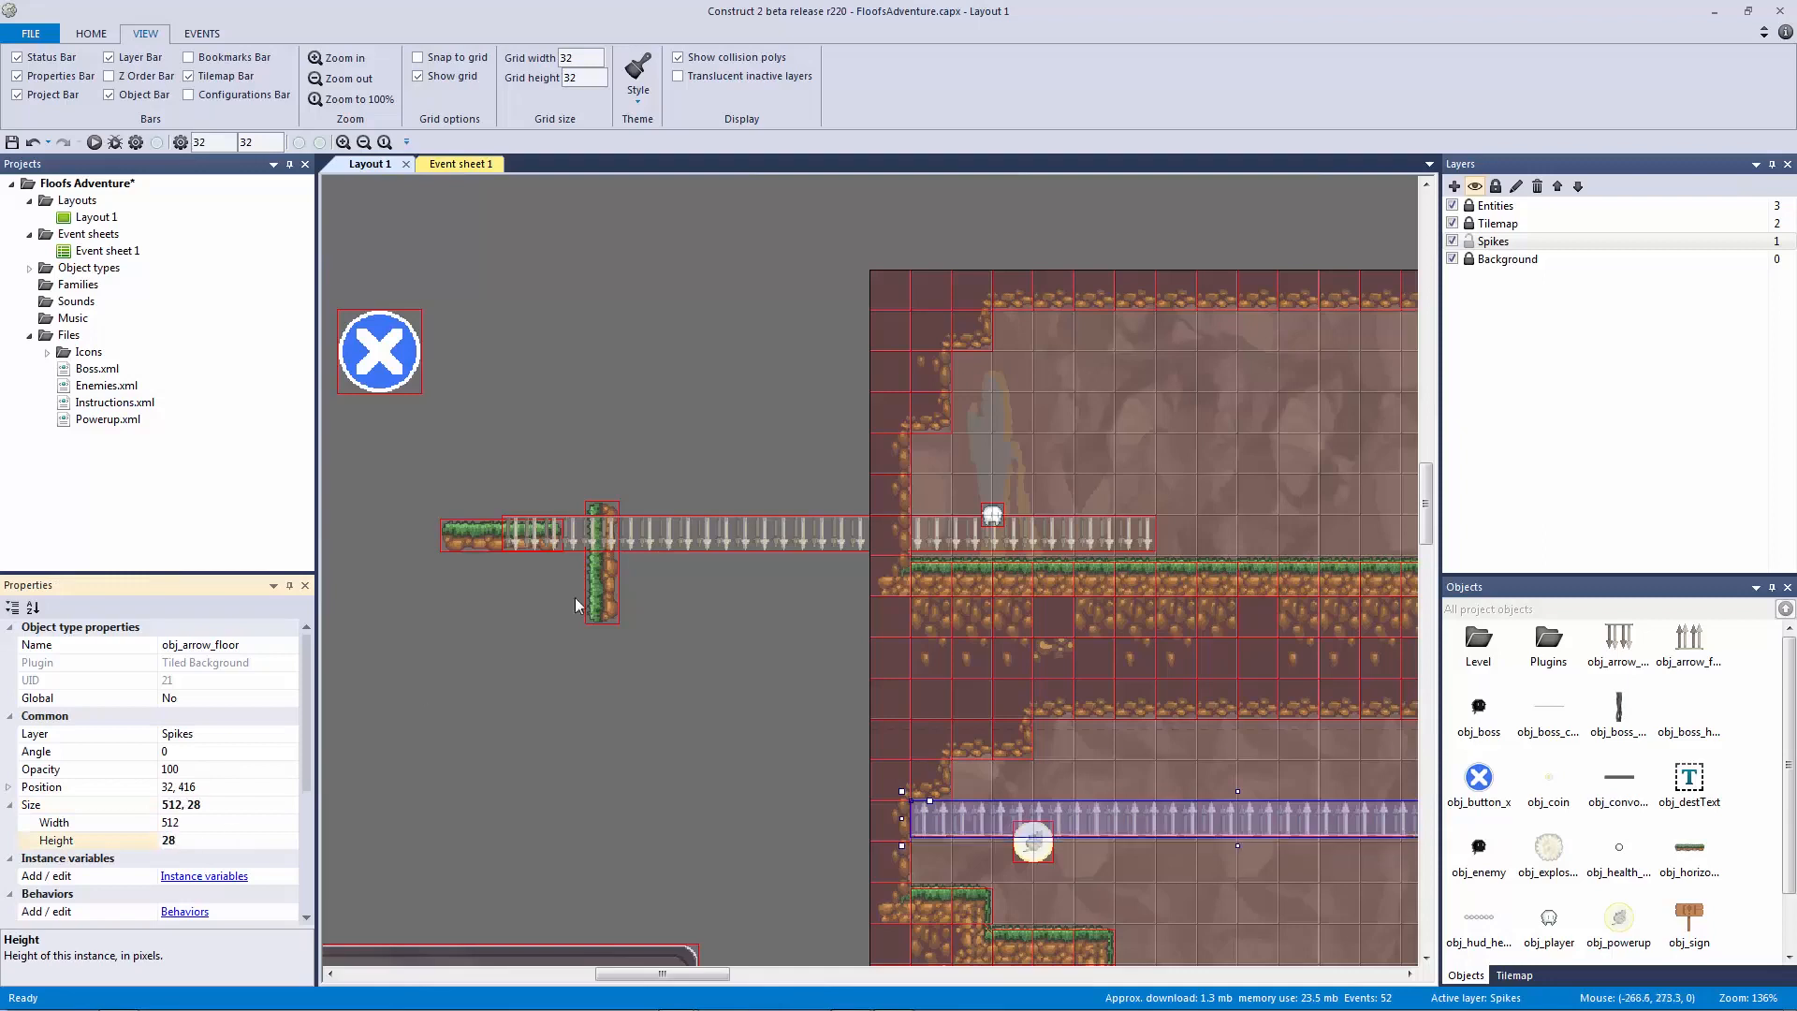
Step: Move the ceiling arrows against the cave ceiling and the floor arrows onto the lower cave floor
click(726, 588)
drag(724, 527, 1221, 327)
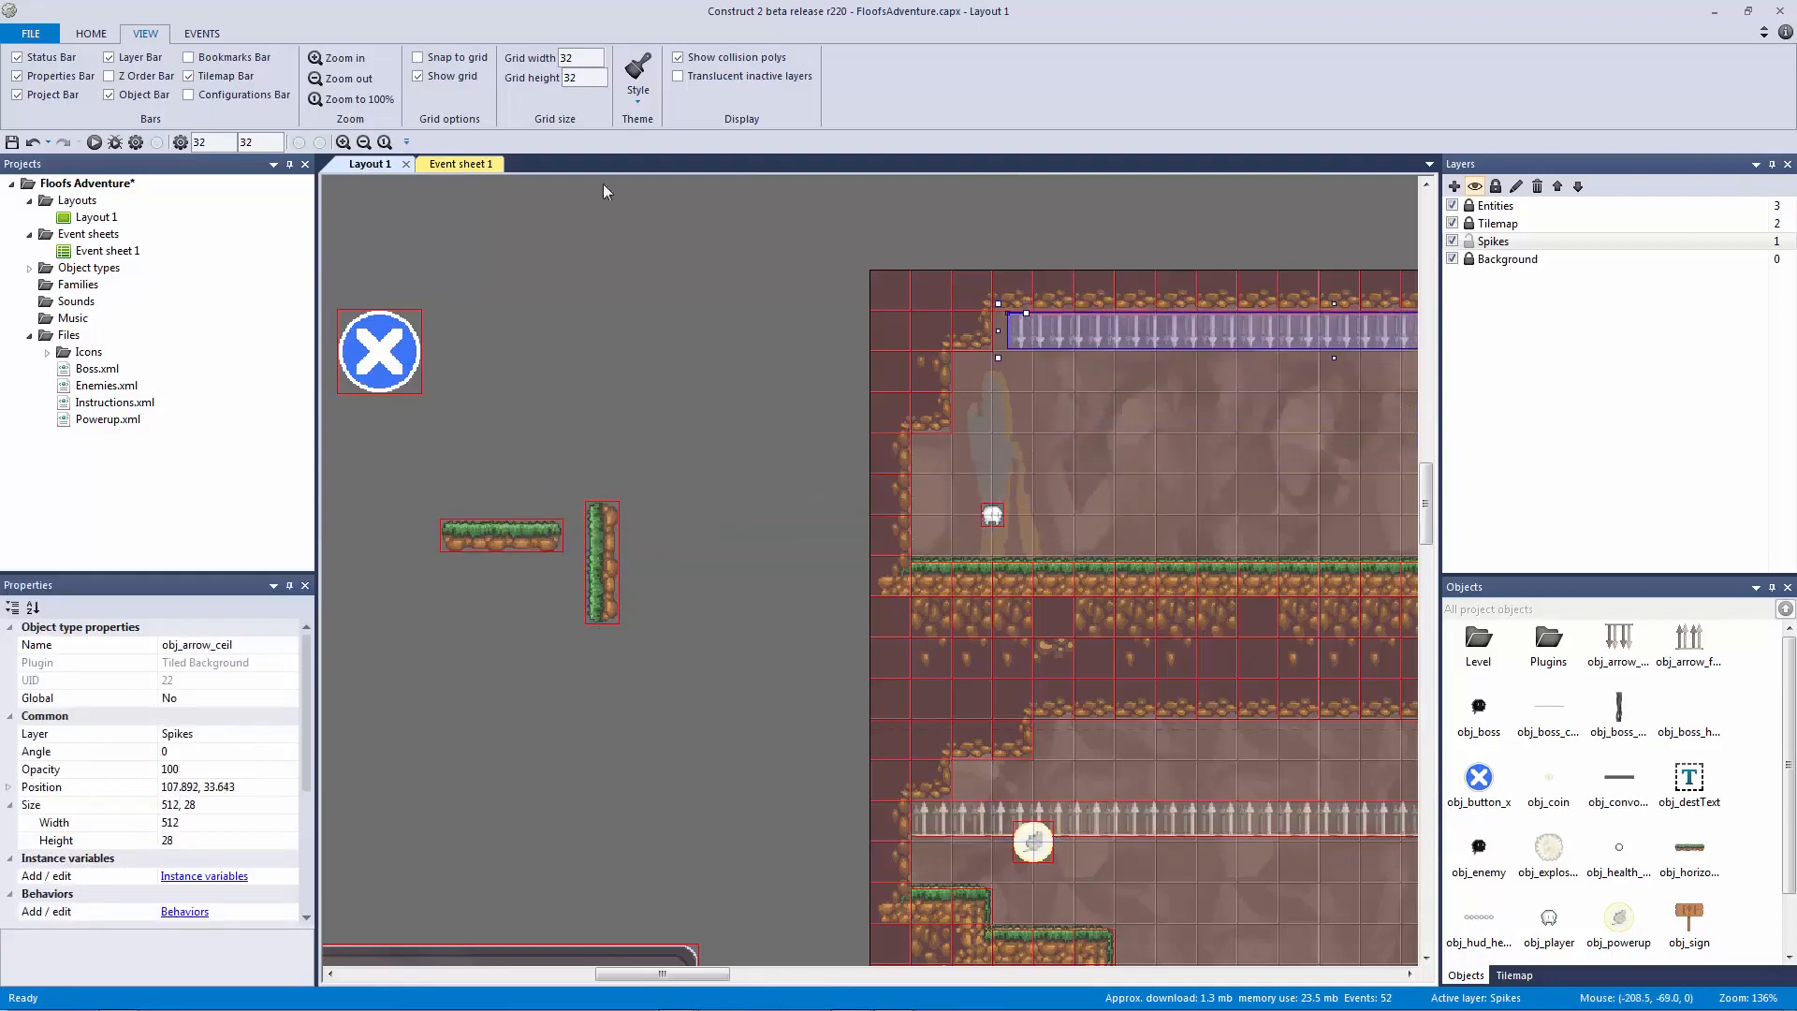
click(668, 335)
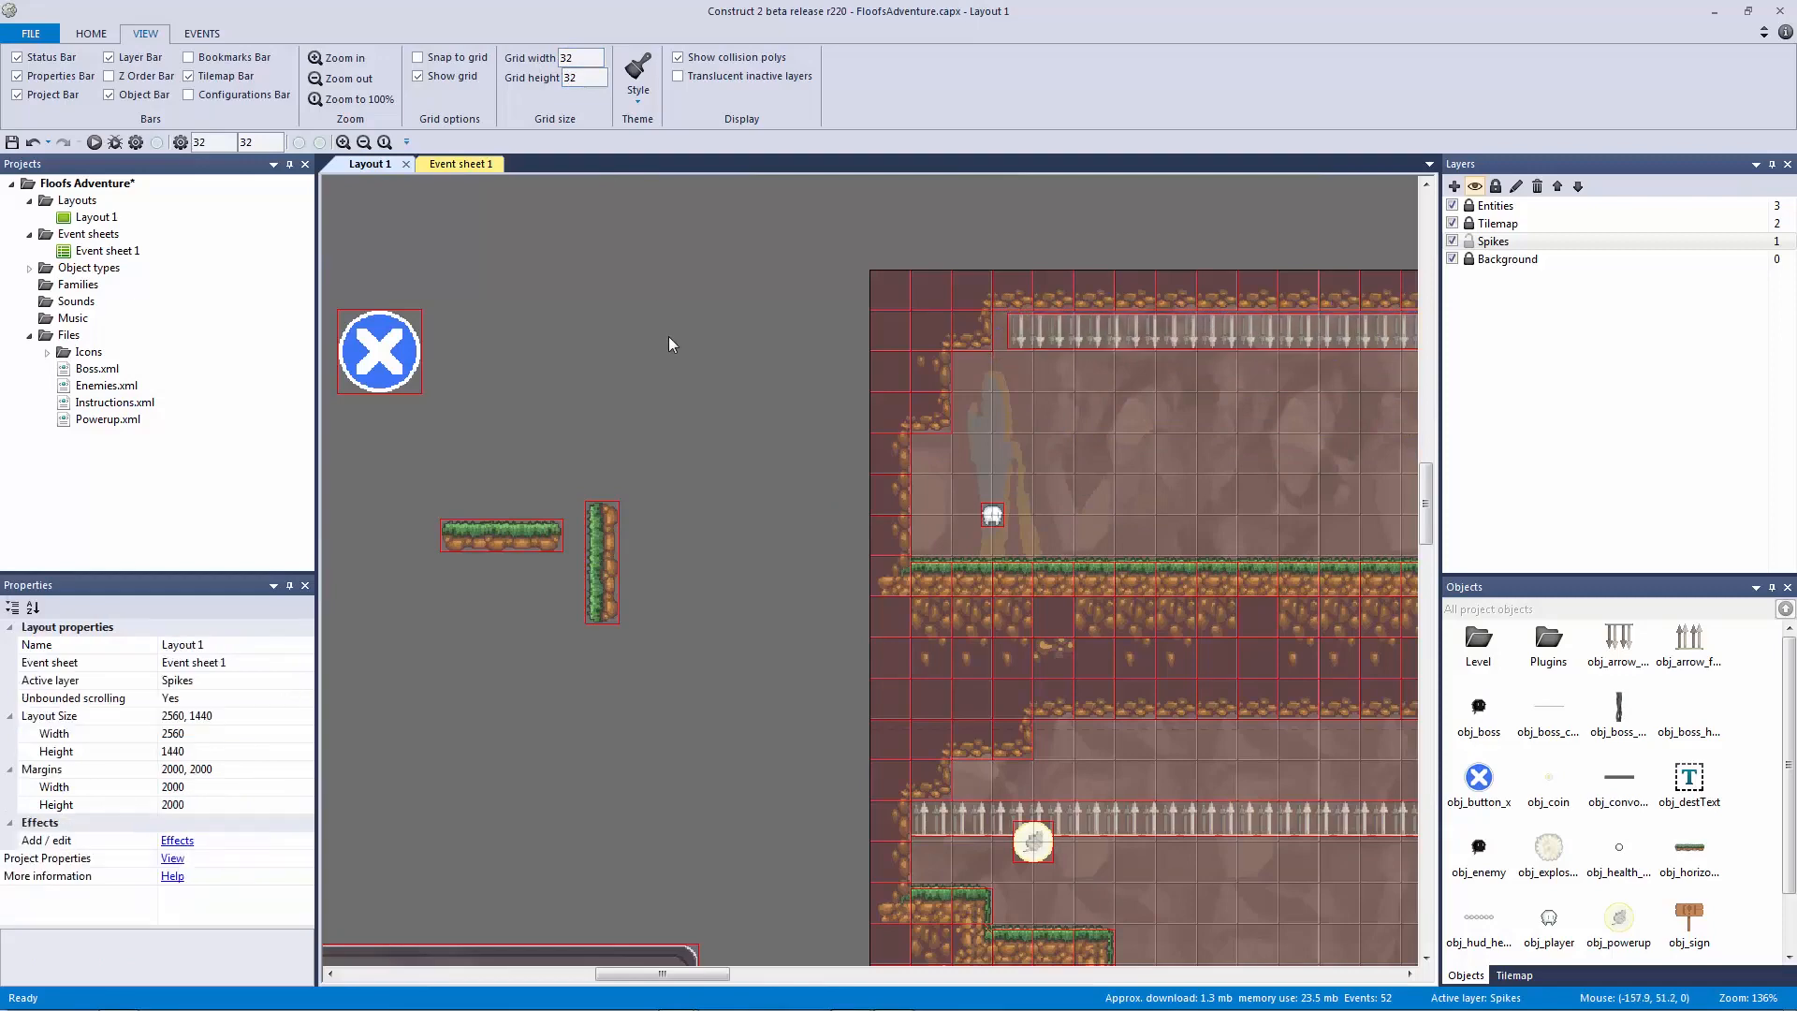
middle_drag(668, 335, 190, 439)
drag(677, 850, 1344, 518)
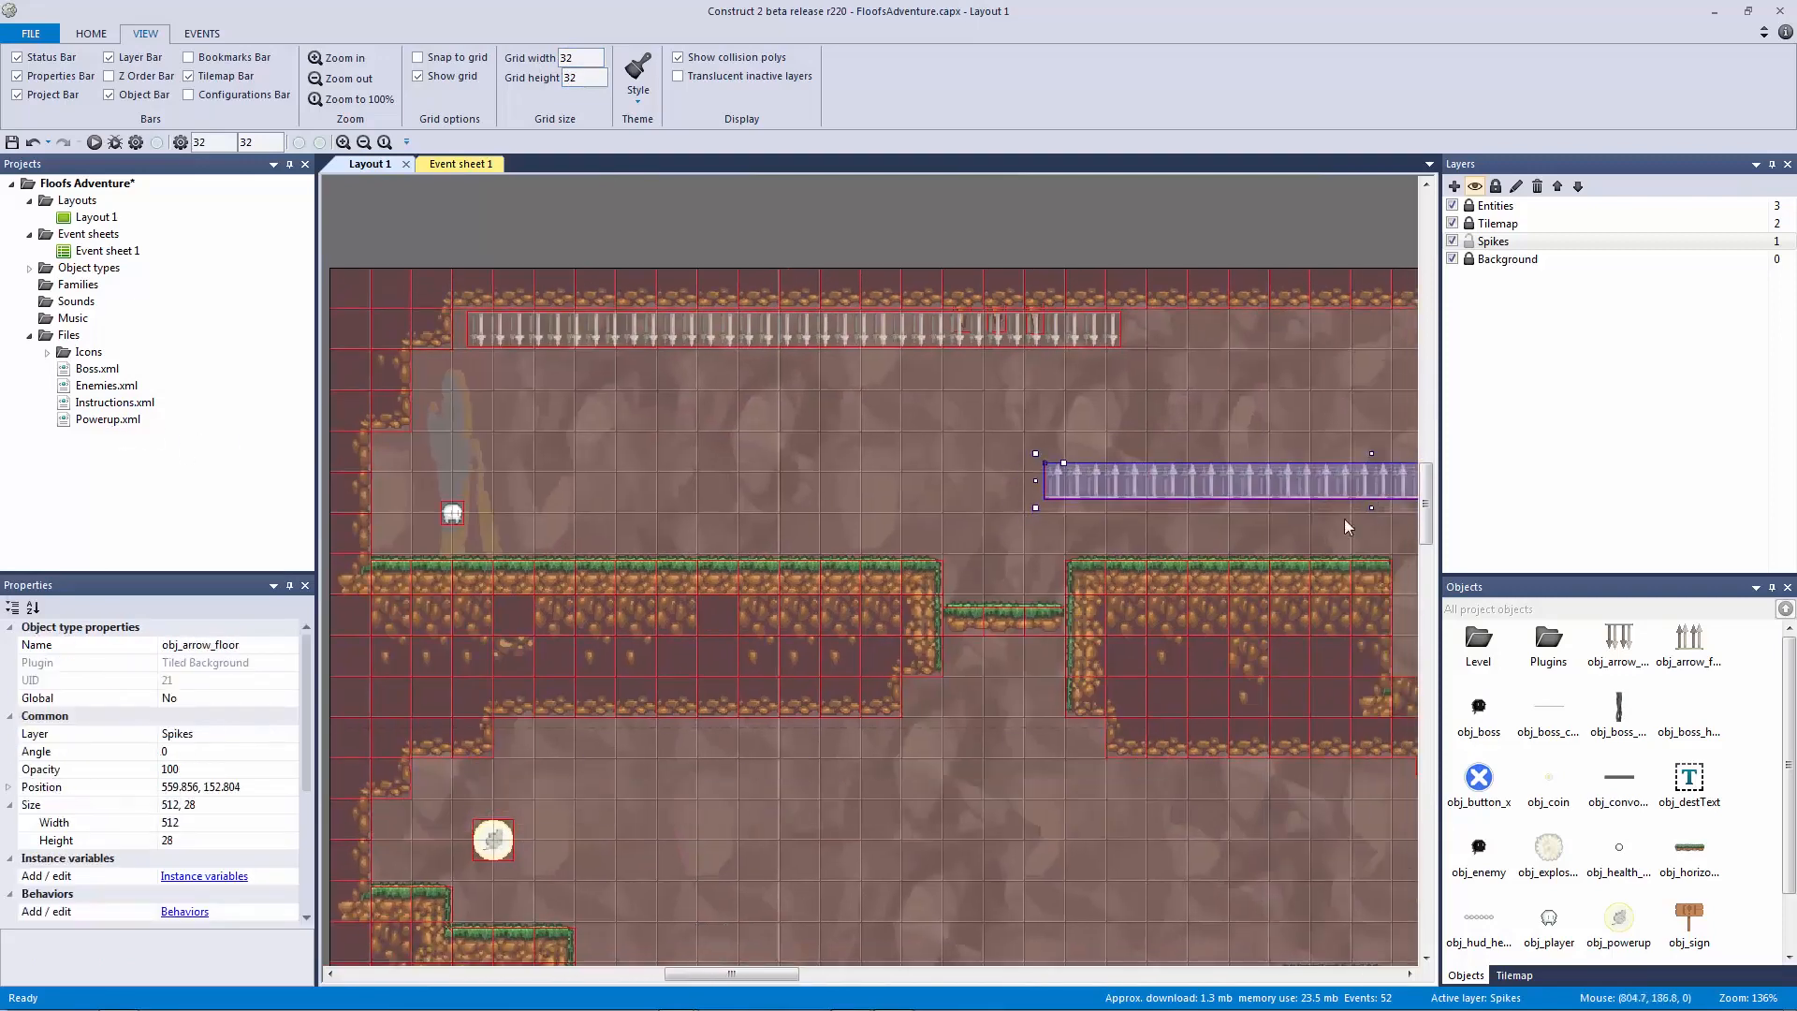
middle_drag(1344, 518, 662, 637)
drag(657, 590, 1060, 726)
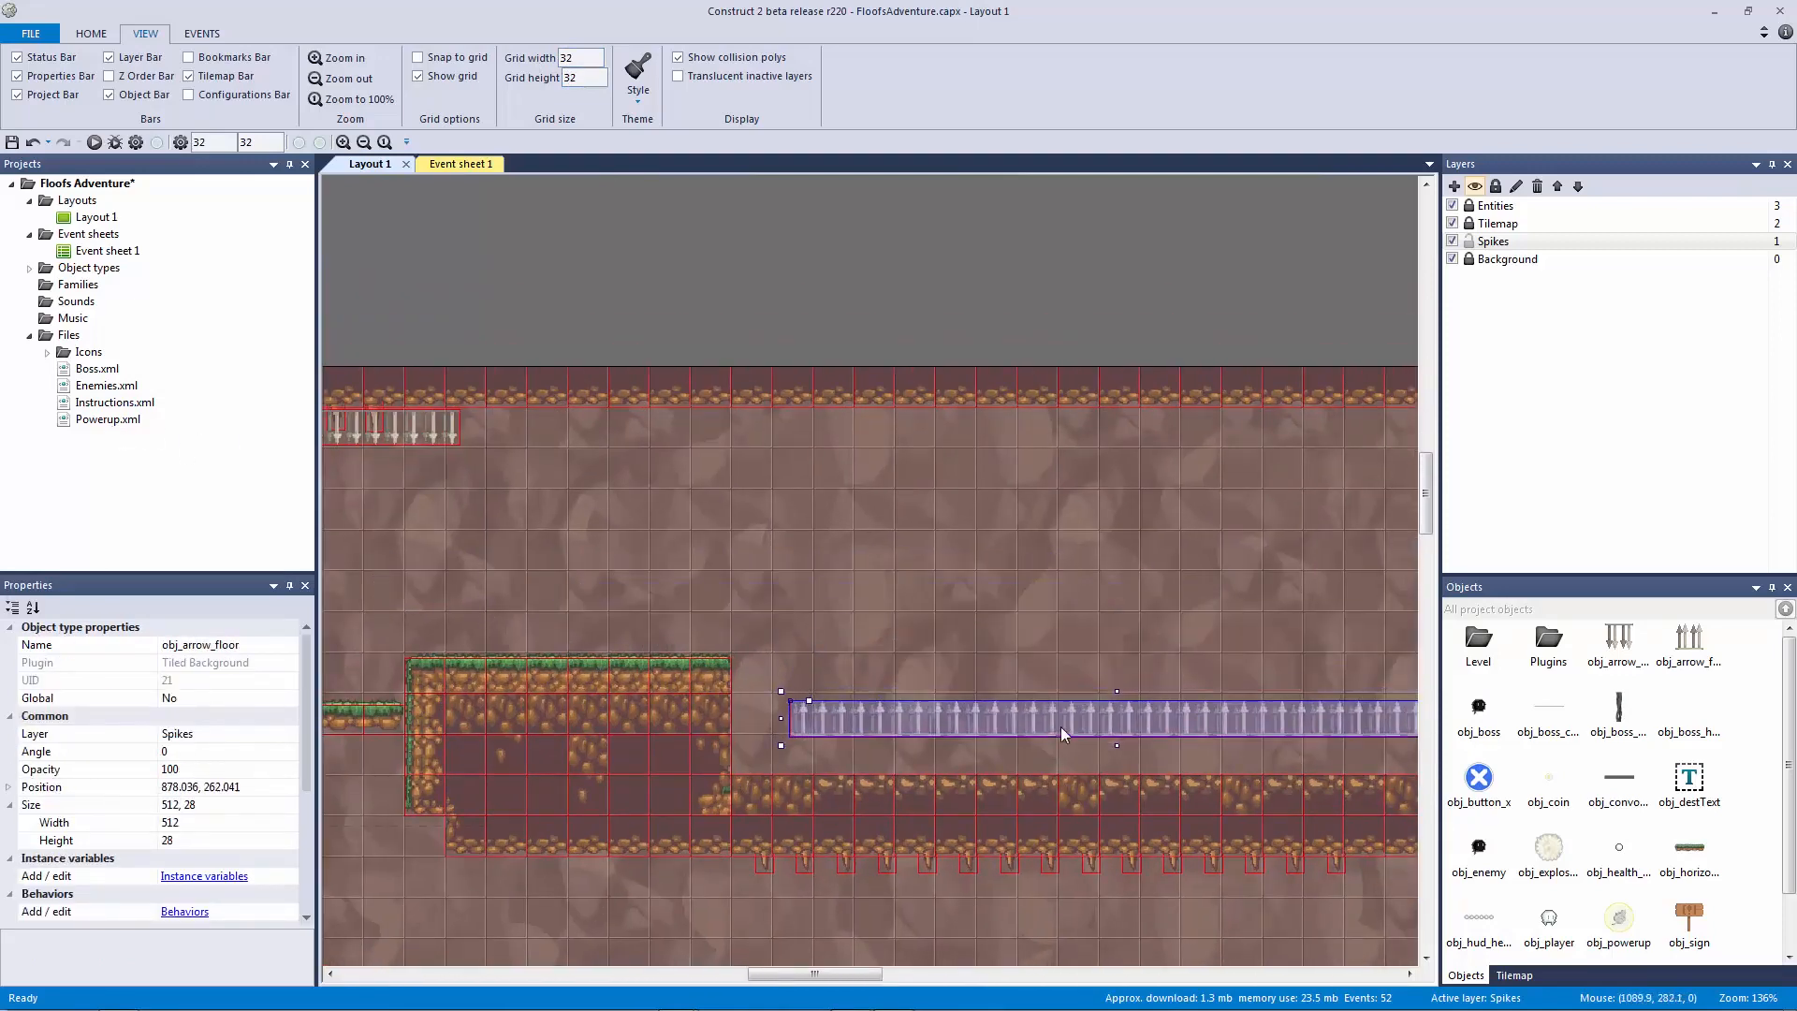
scroll(903, 486, left, 5)
drag(806, 441, 1446, 472)
drag(1000, 440, 1187, 432)
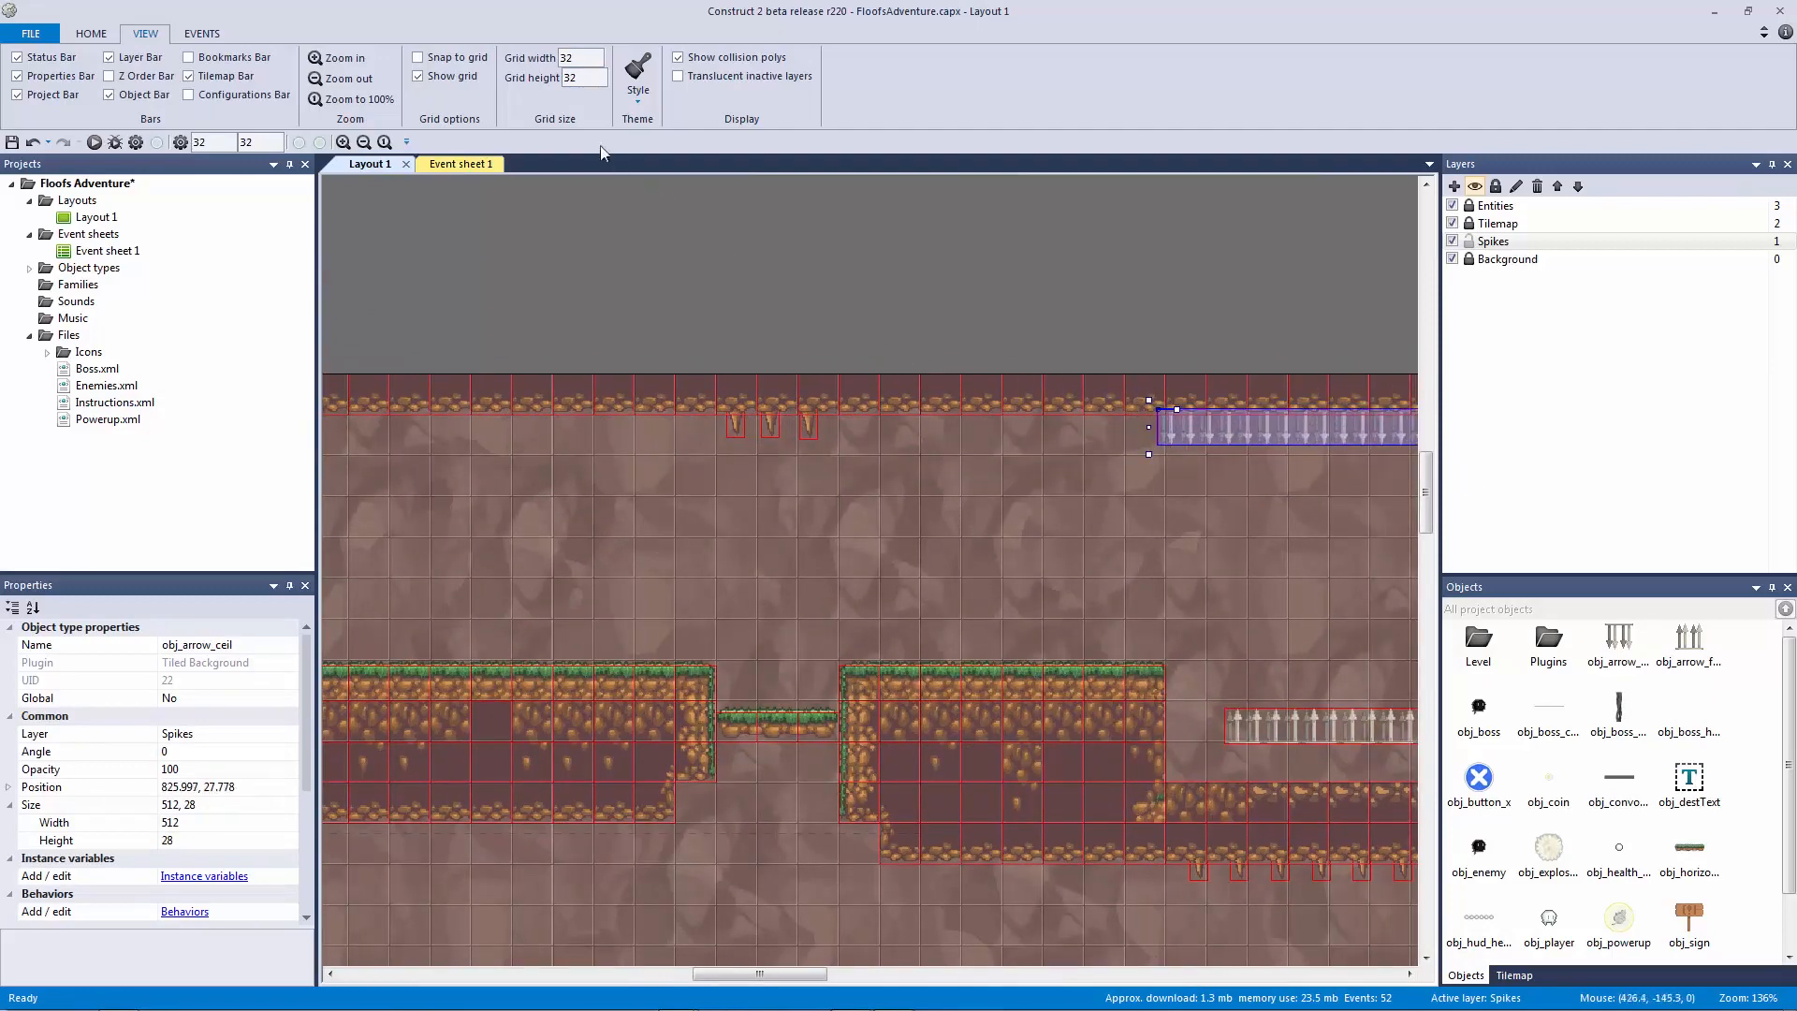
Step: With Snap to grid on, align the ceiling strip and stretch the floor strip across the pit
click(457, 58)
click(1104, 384)
drag(1200, 418, 1237, 442)
click(1125, 320)
drag(1310, 730, 1295, 793)
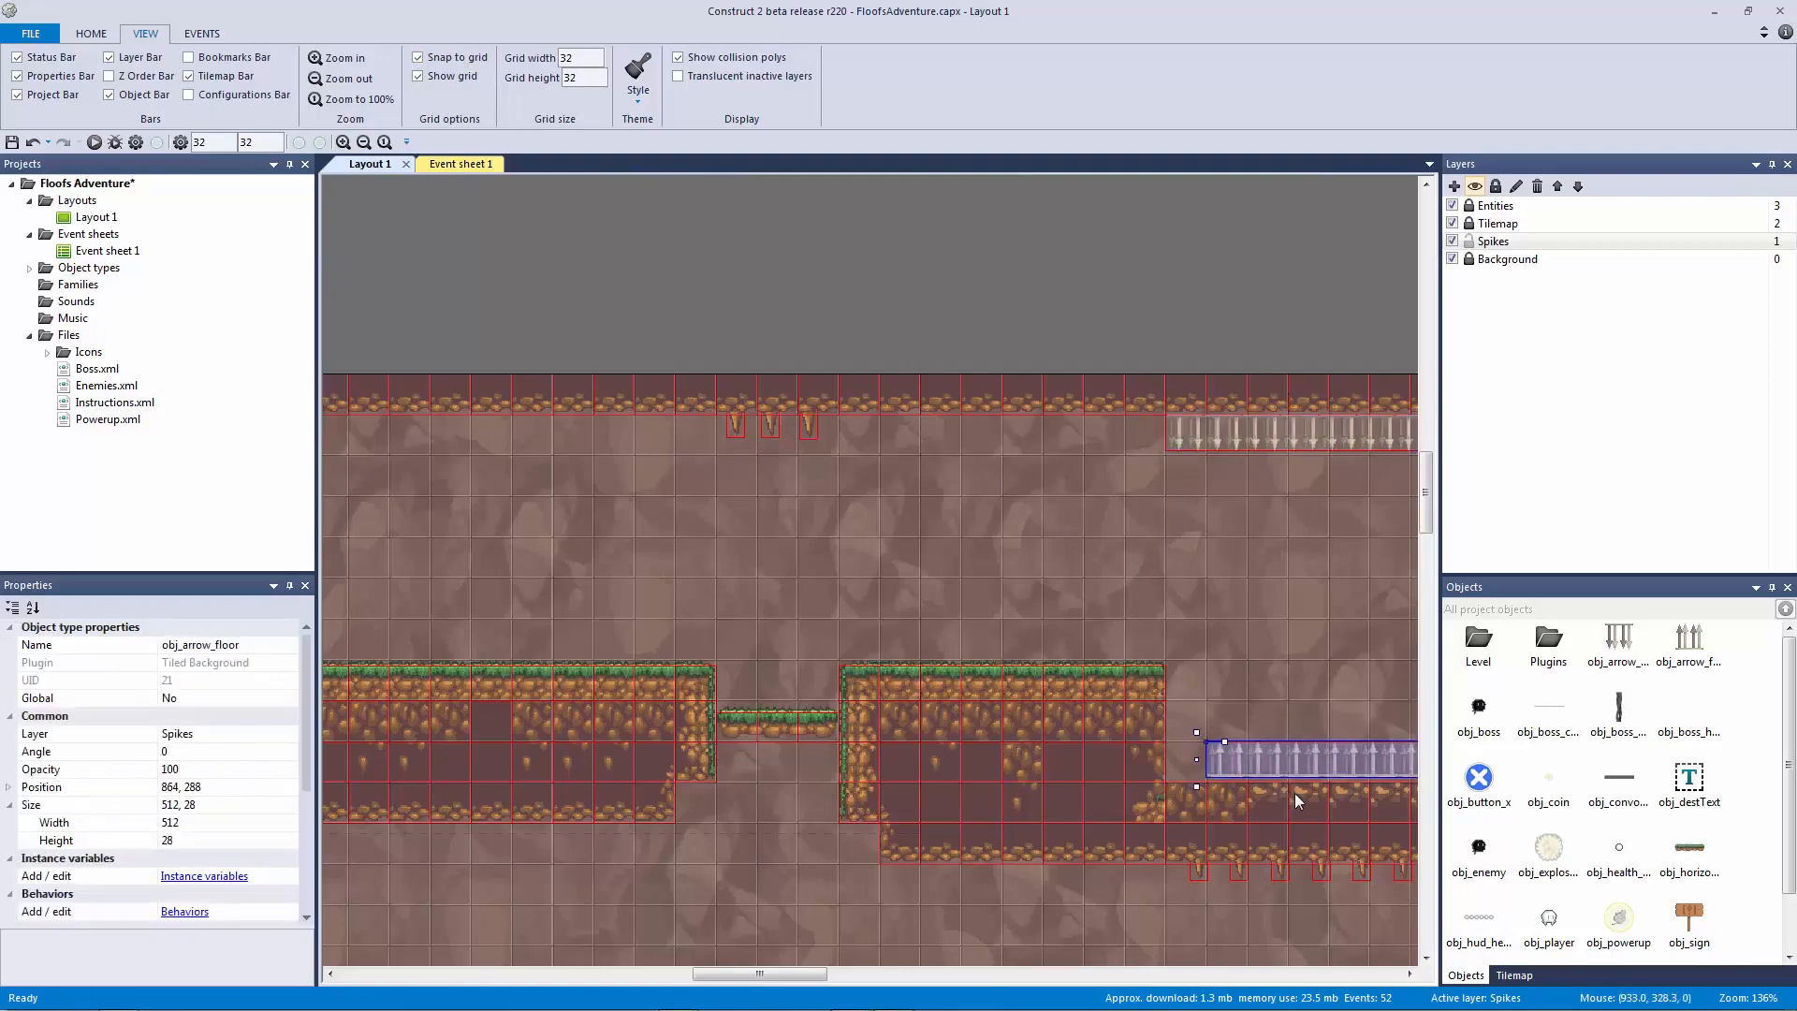
middle_drag(1133, 768, 485, 650)
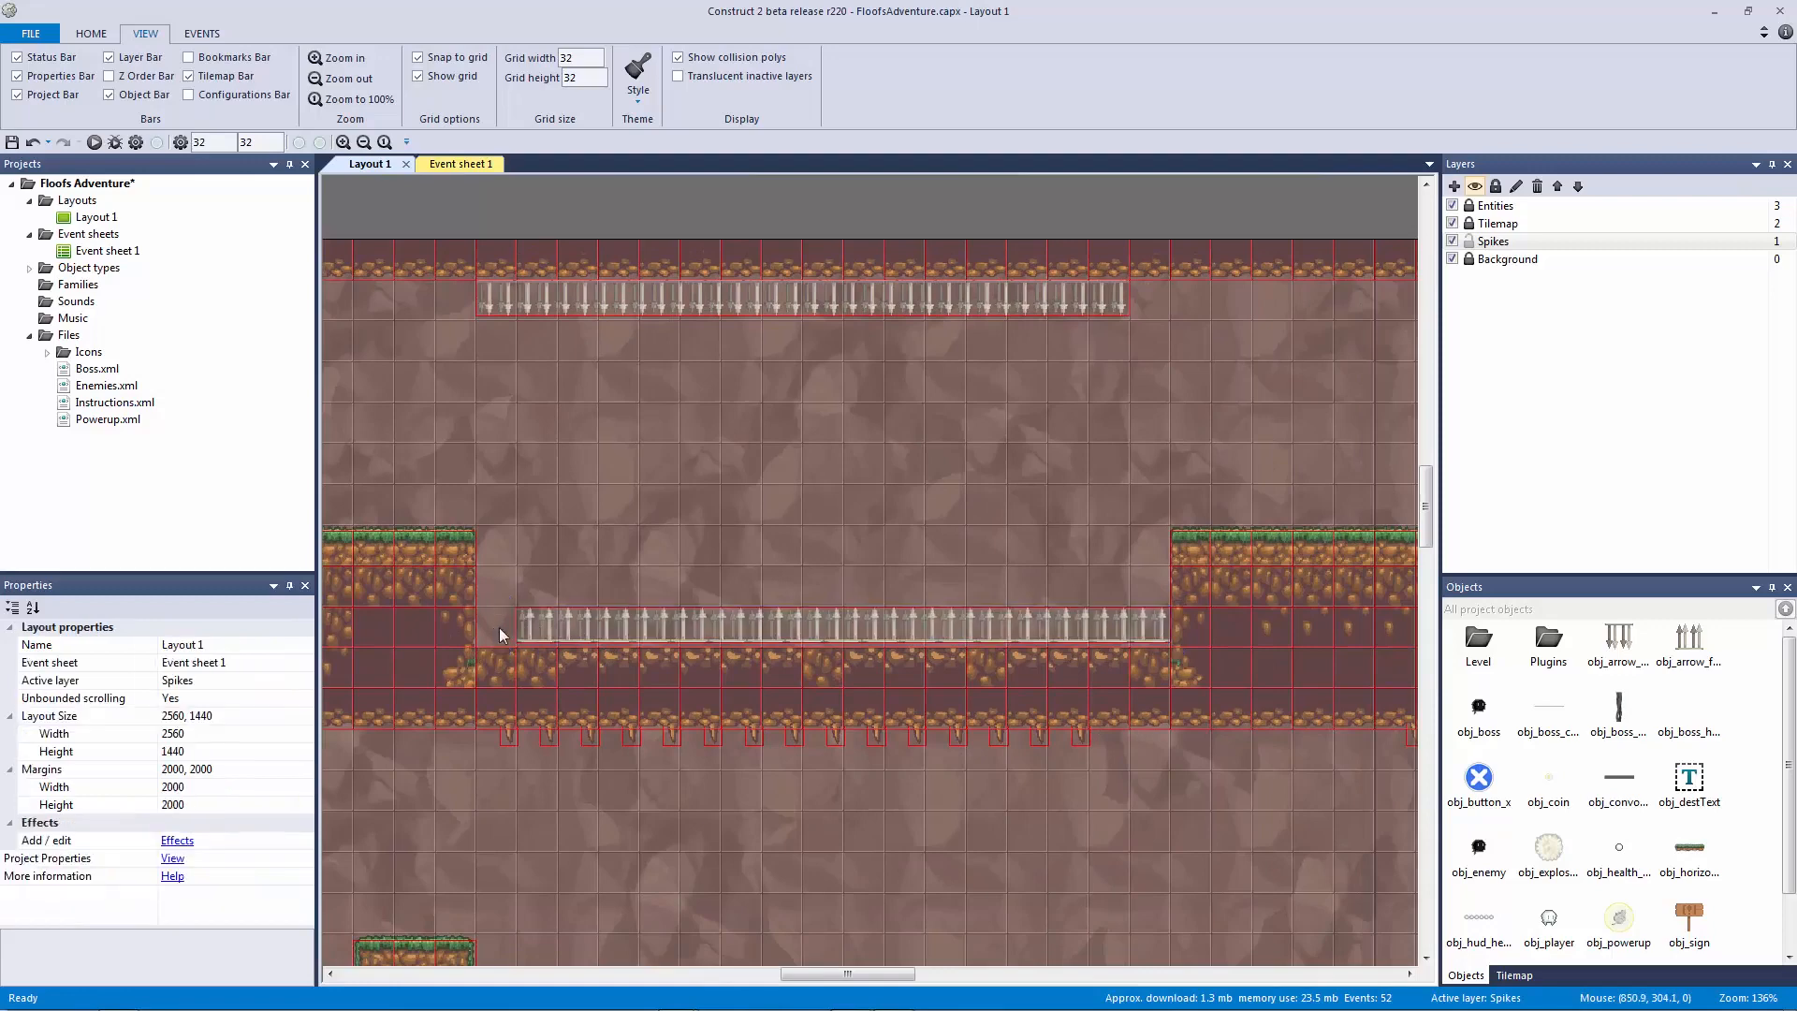
drag(505, 625, 456, 638)
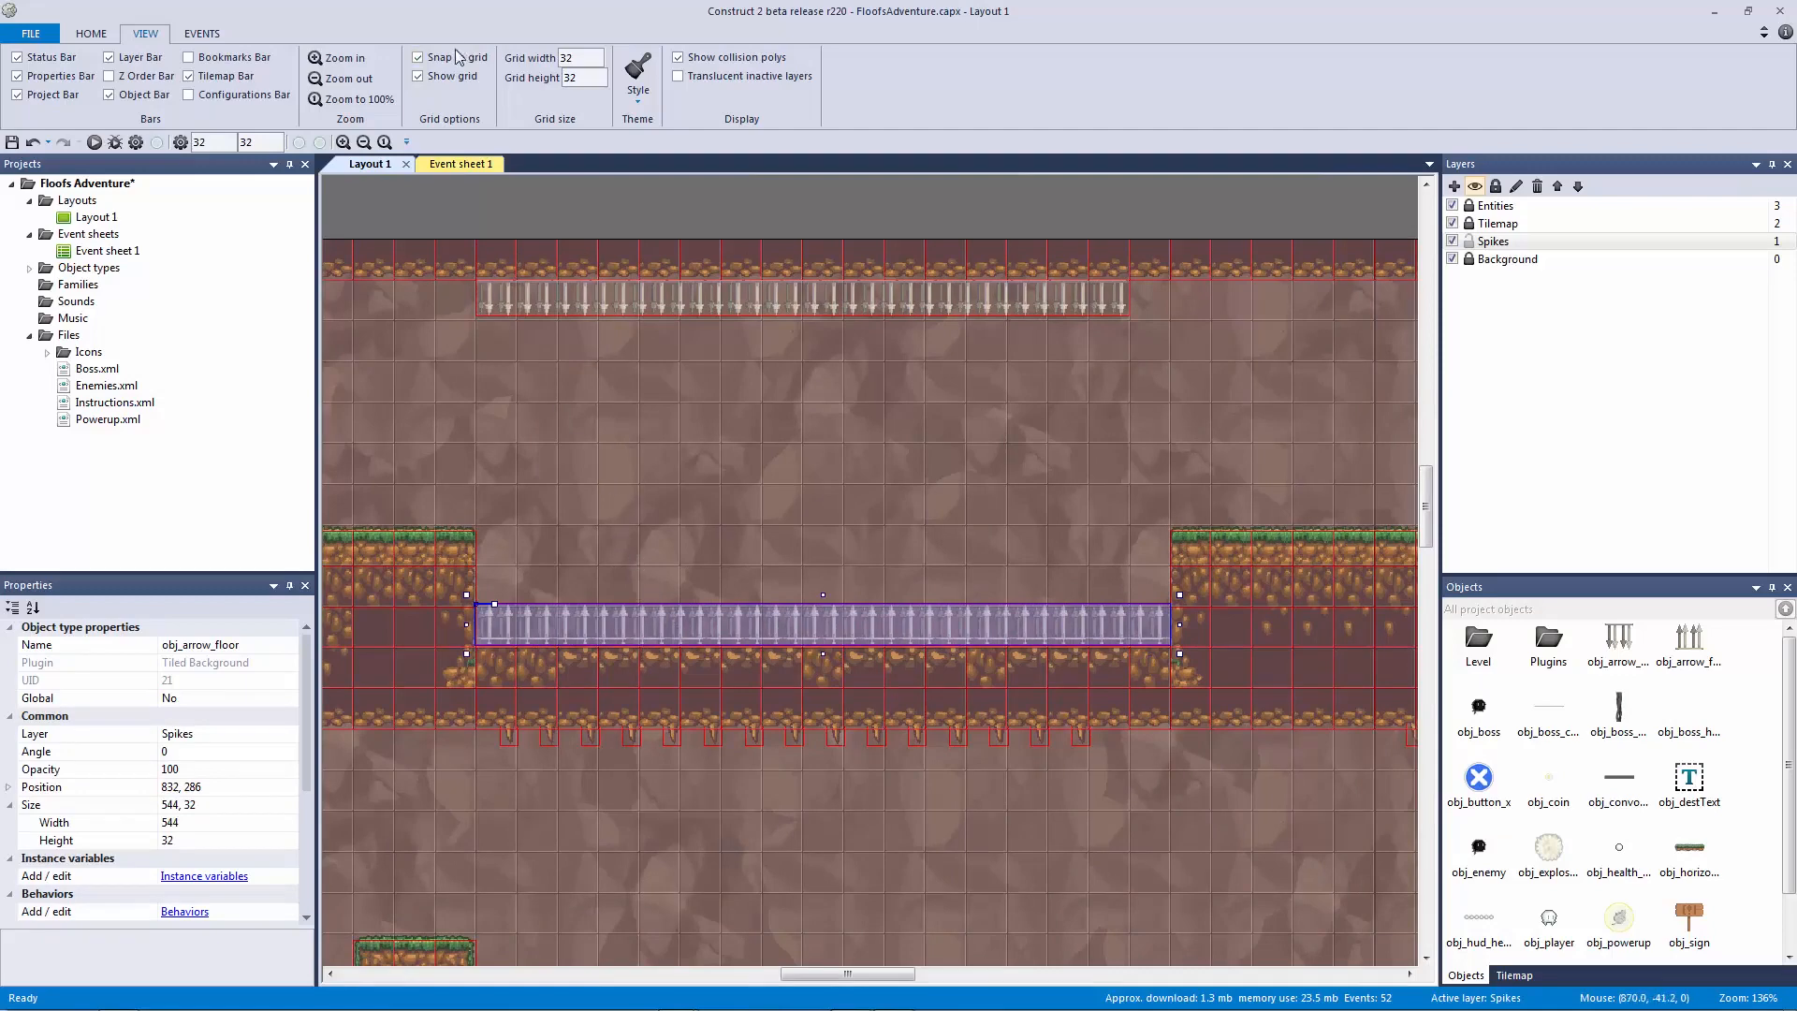
key(Down)
key(Down)
key(Down)
key(Down)
key(Down)
key(Down)
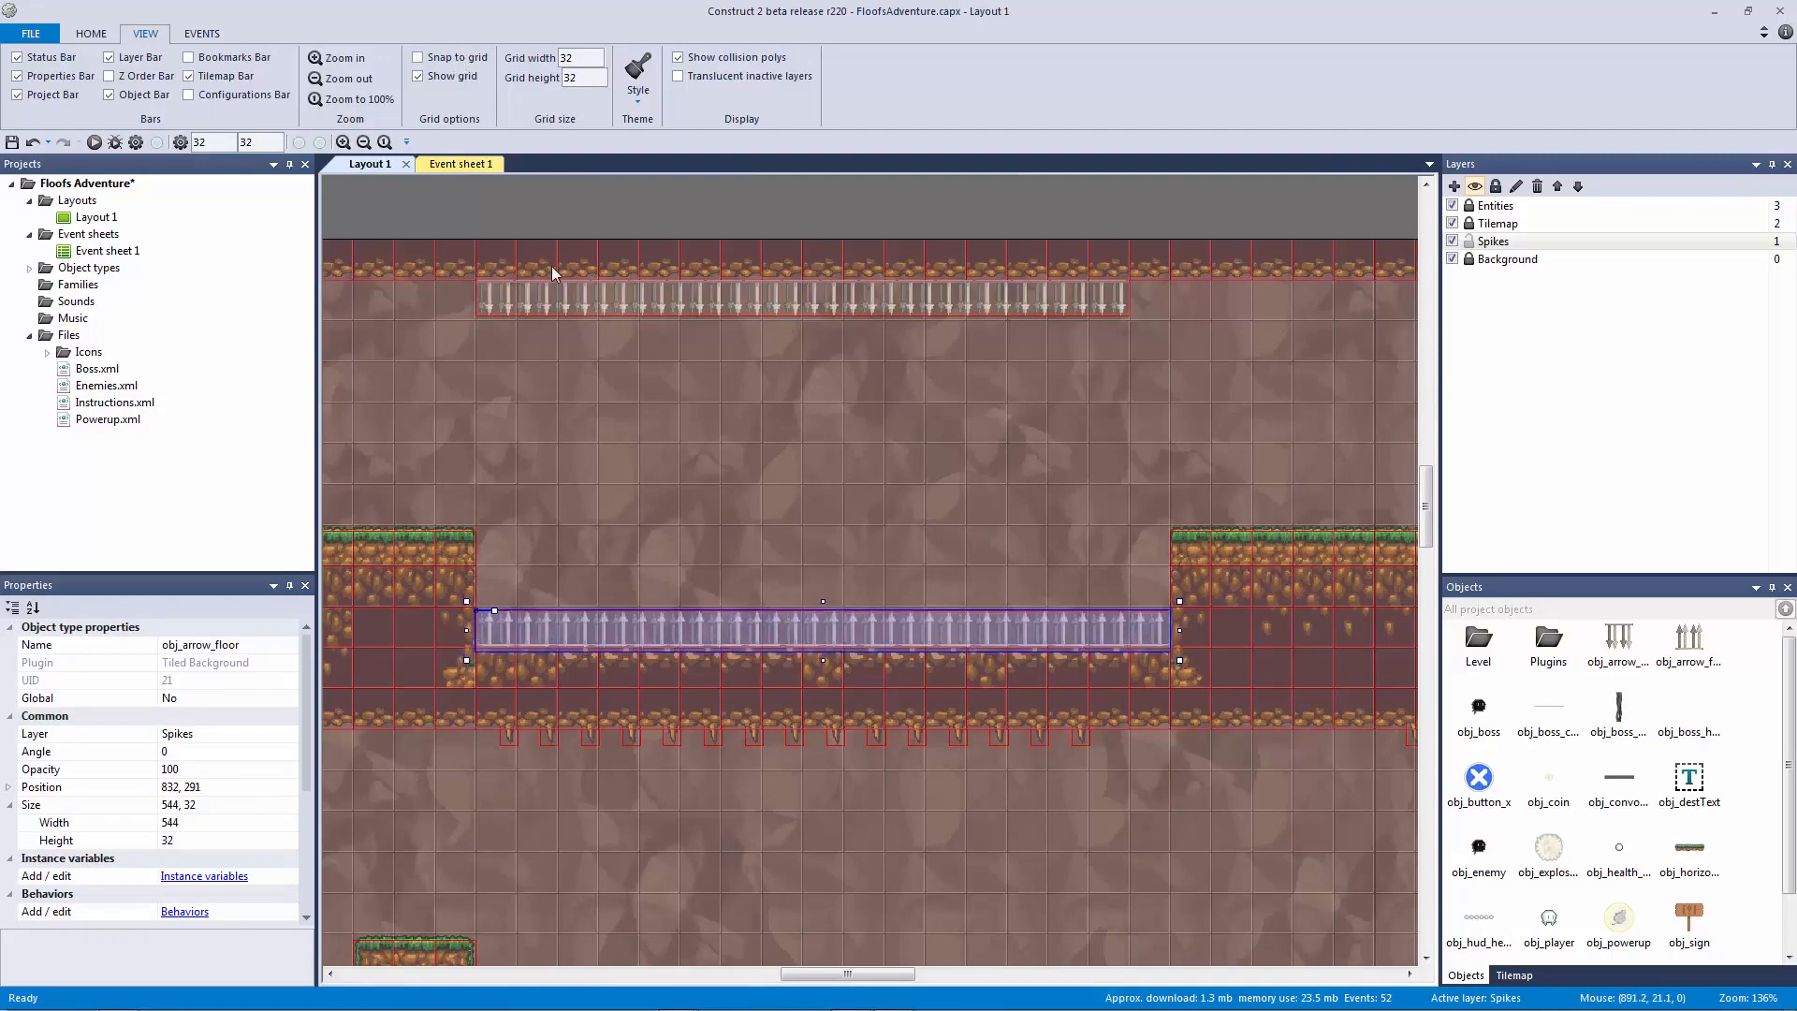
key(Down)
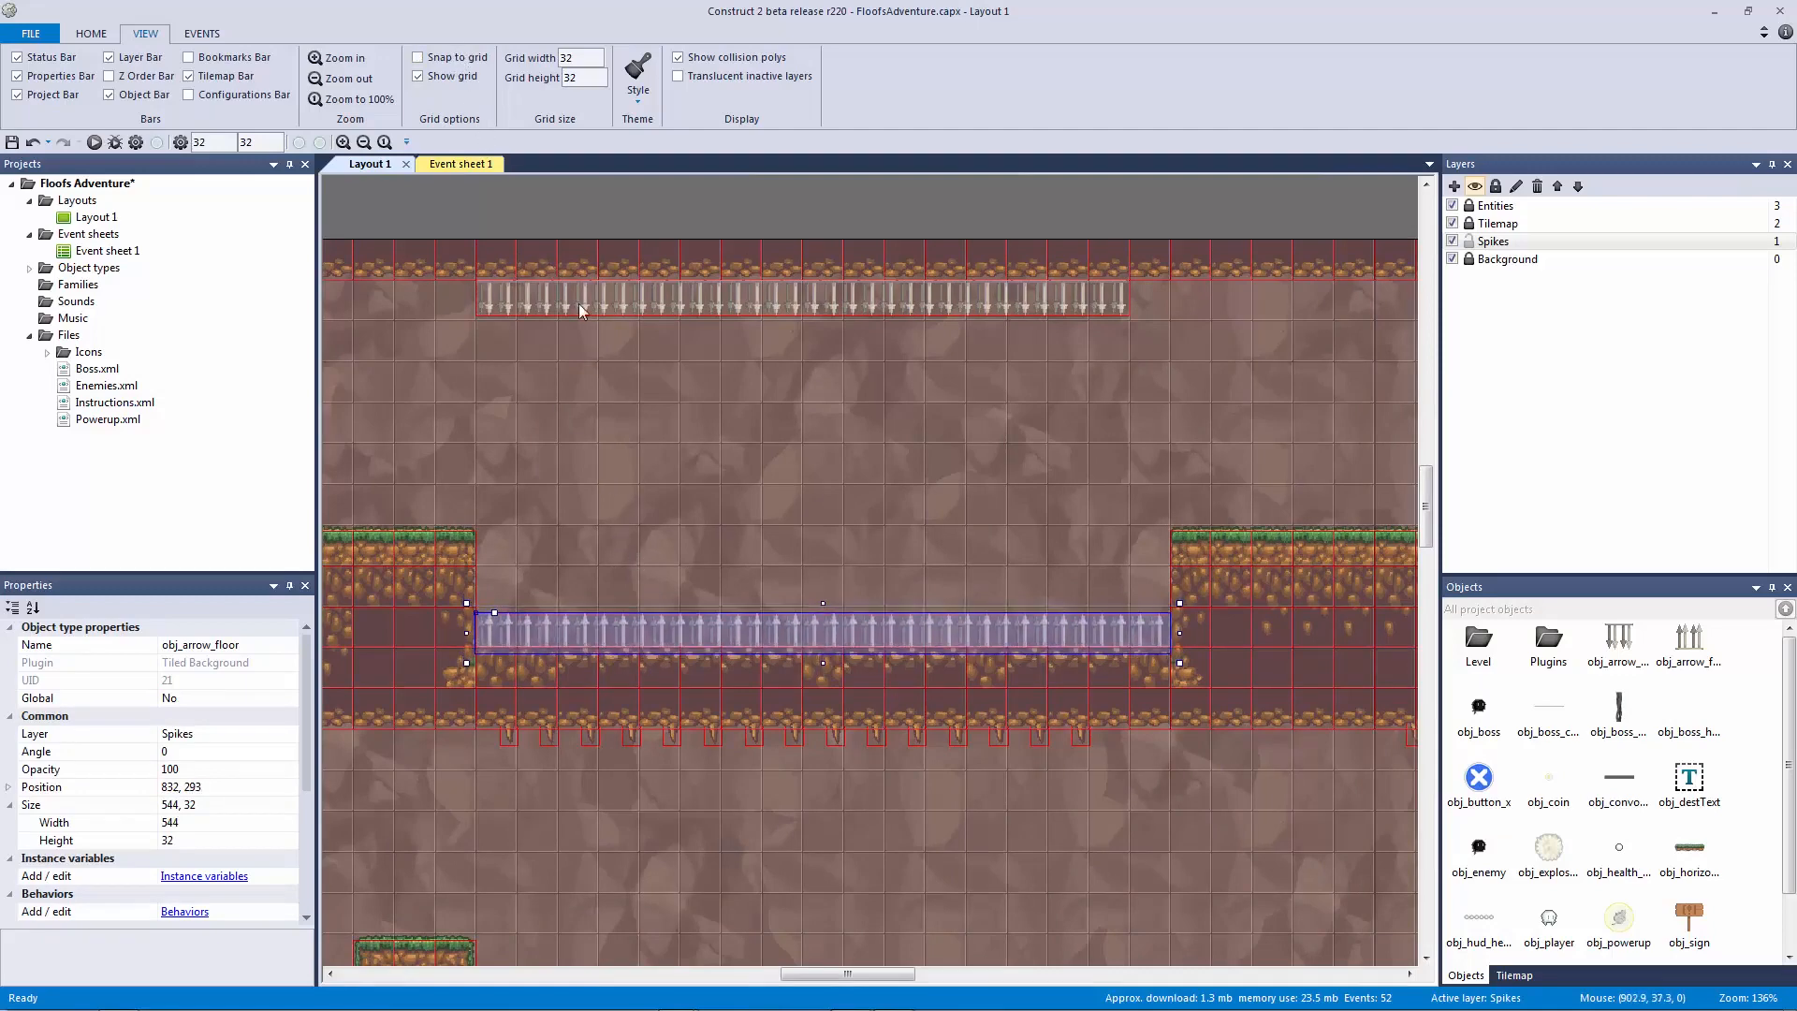
Step: Fine-tune the ceiling strip's position and move both arrow strips to the Spikes layer
click(589, 298)
key(Up)
key(Up)
key(Up)
key(Up)
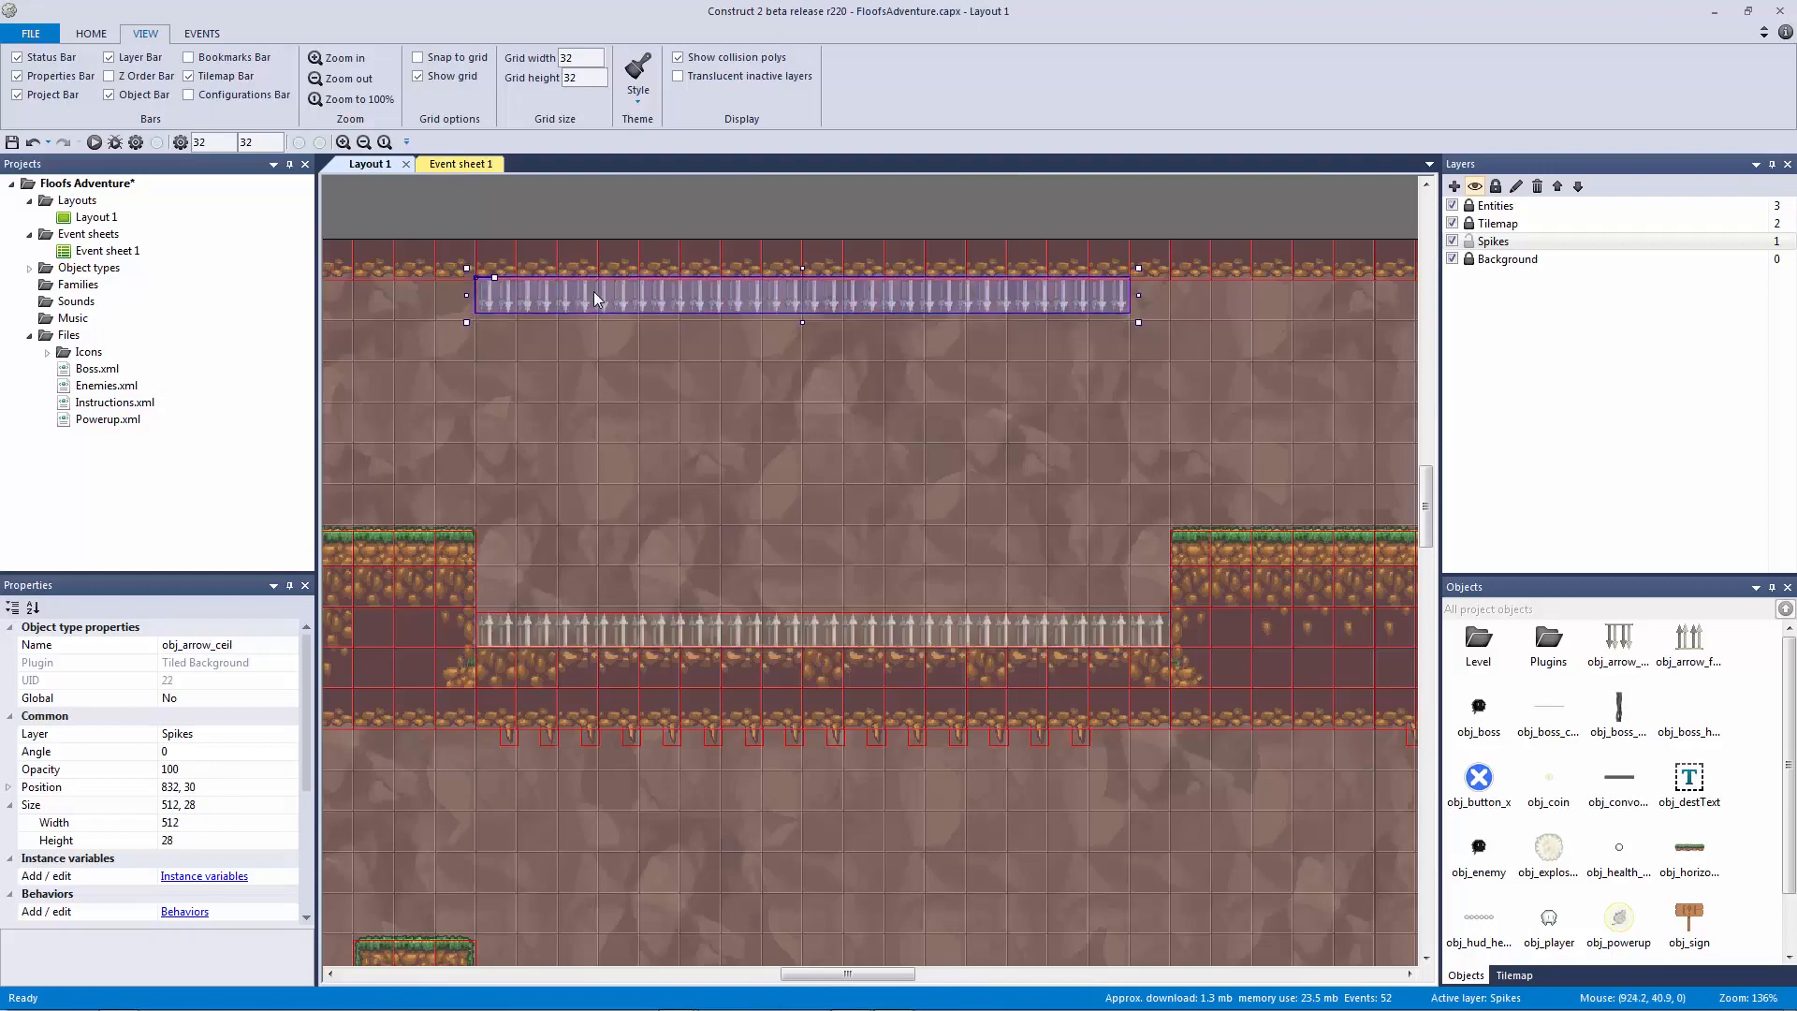
key(Down)
key(Down)
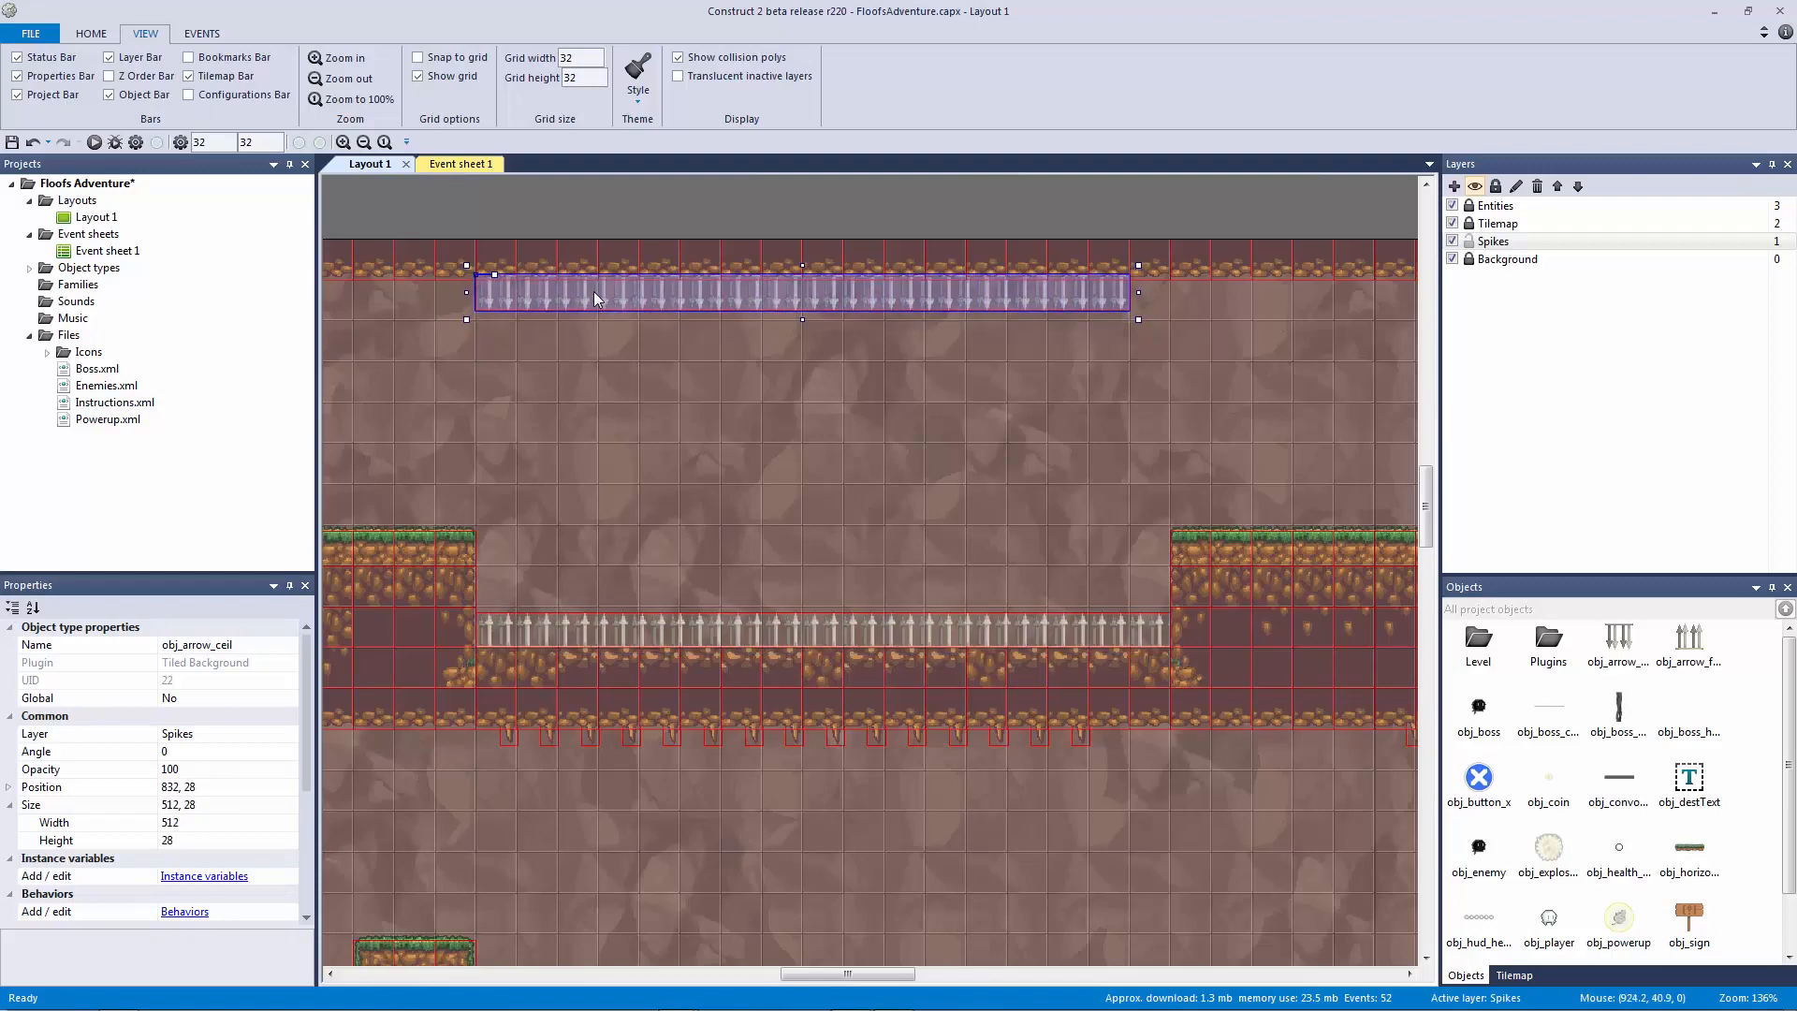
ctrl+click(687, 631)
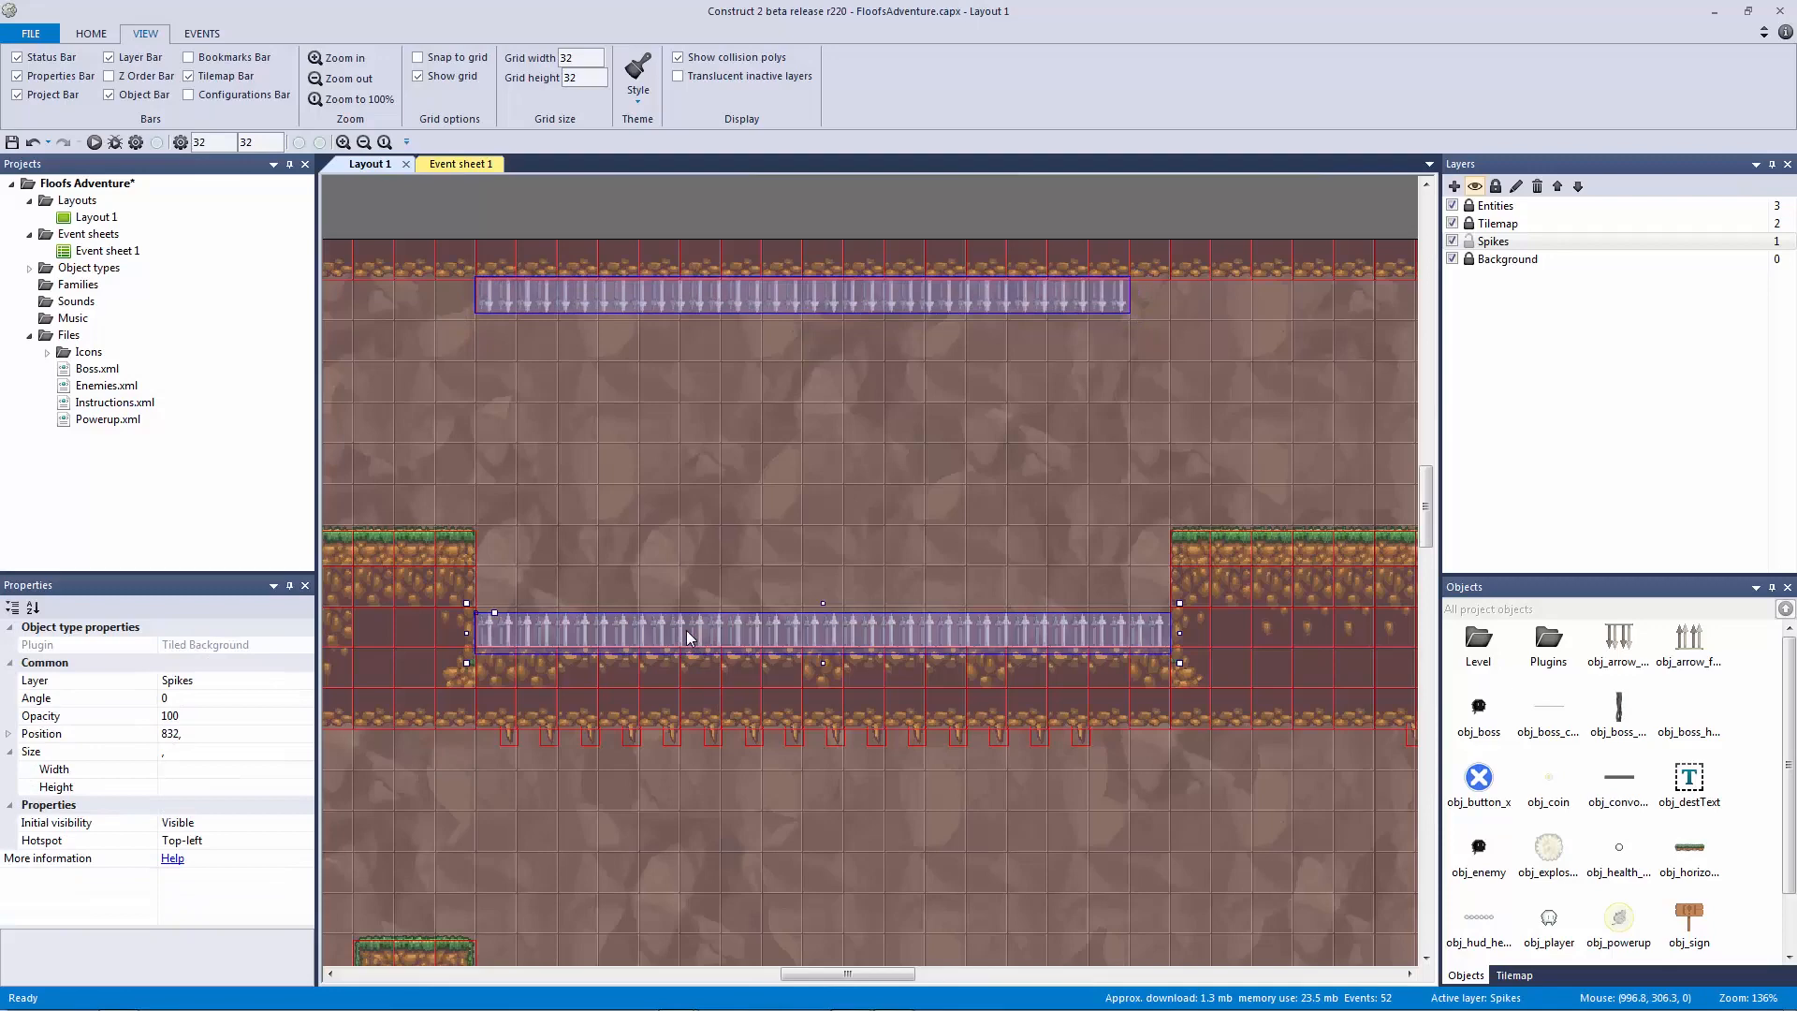
right_click(687, 631)
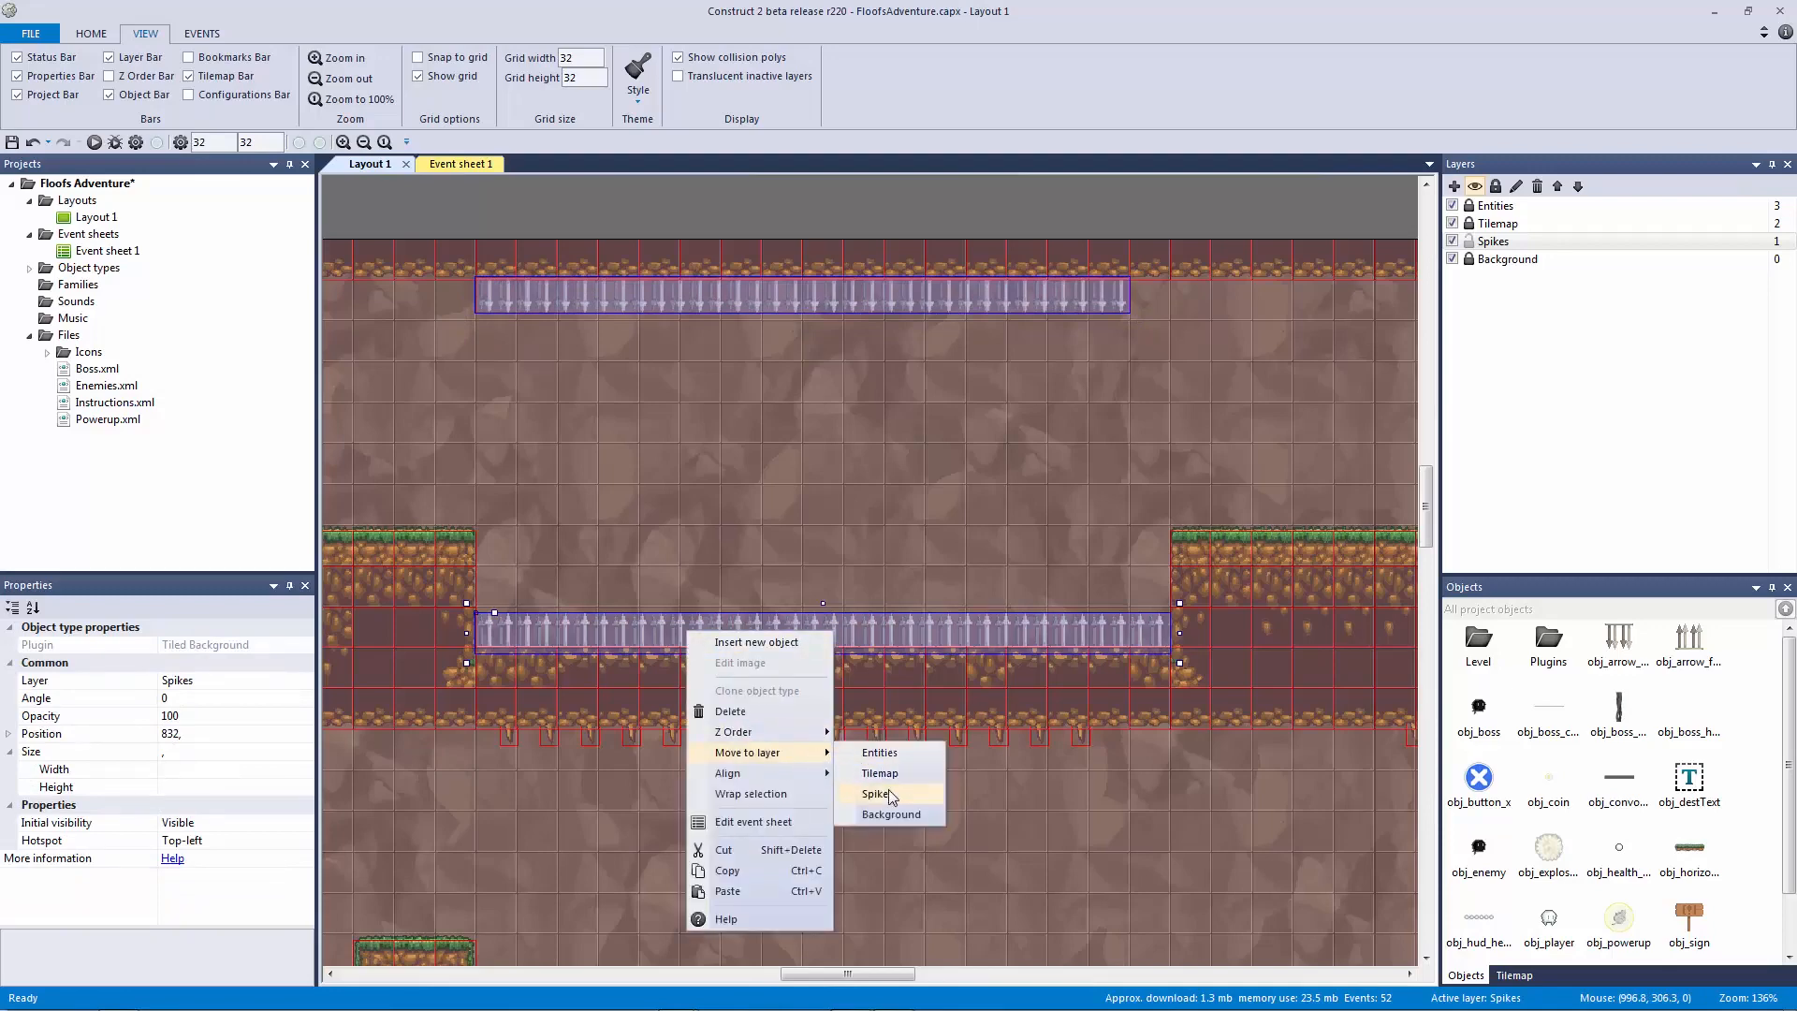
click(875, 795)
click(798, 248)
ctrl+scroll(828, 506, up, 3)
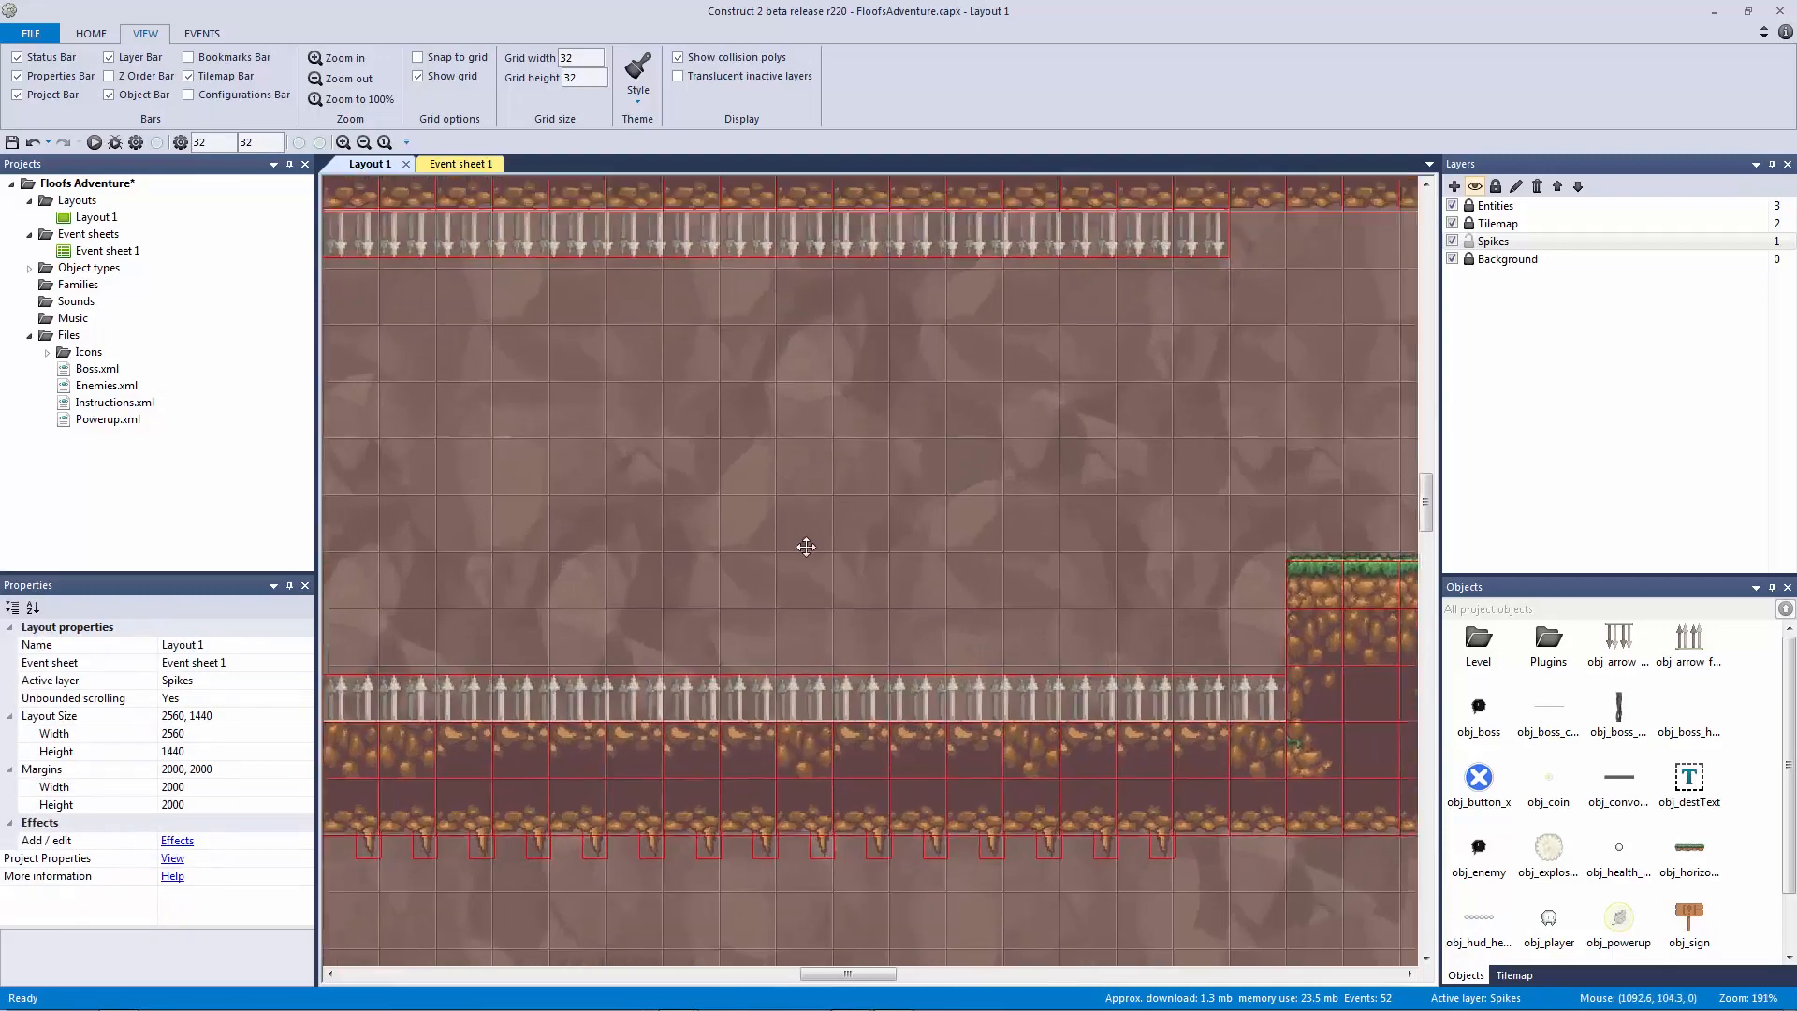
click(827, 506)
Step: Copy the floor arrow strip and fit a short copy into the narrow pit between platforms
key(Up)
key(Up)
key(Up)
key(Up)
key(Up)
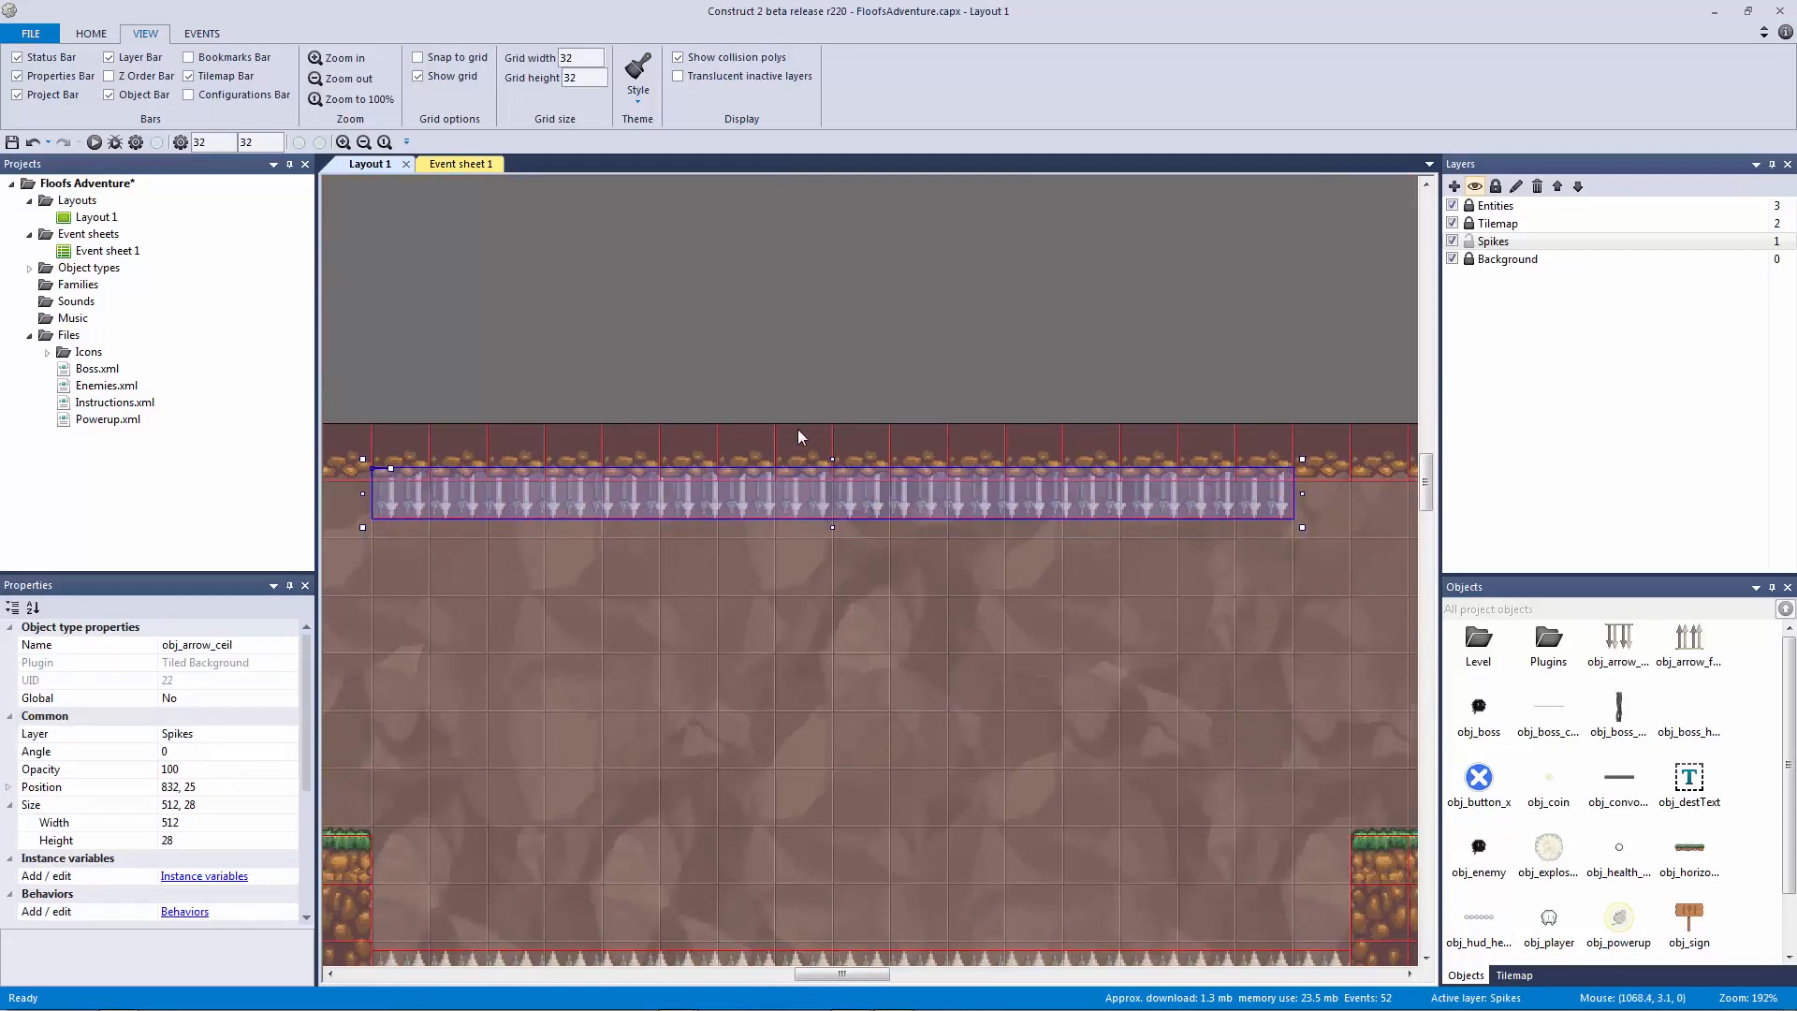
ctrl+scroll(798, 429, down, 3)
click(1000, 711)
key(ctrl+c)
key(ctrl+v)
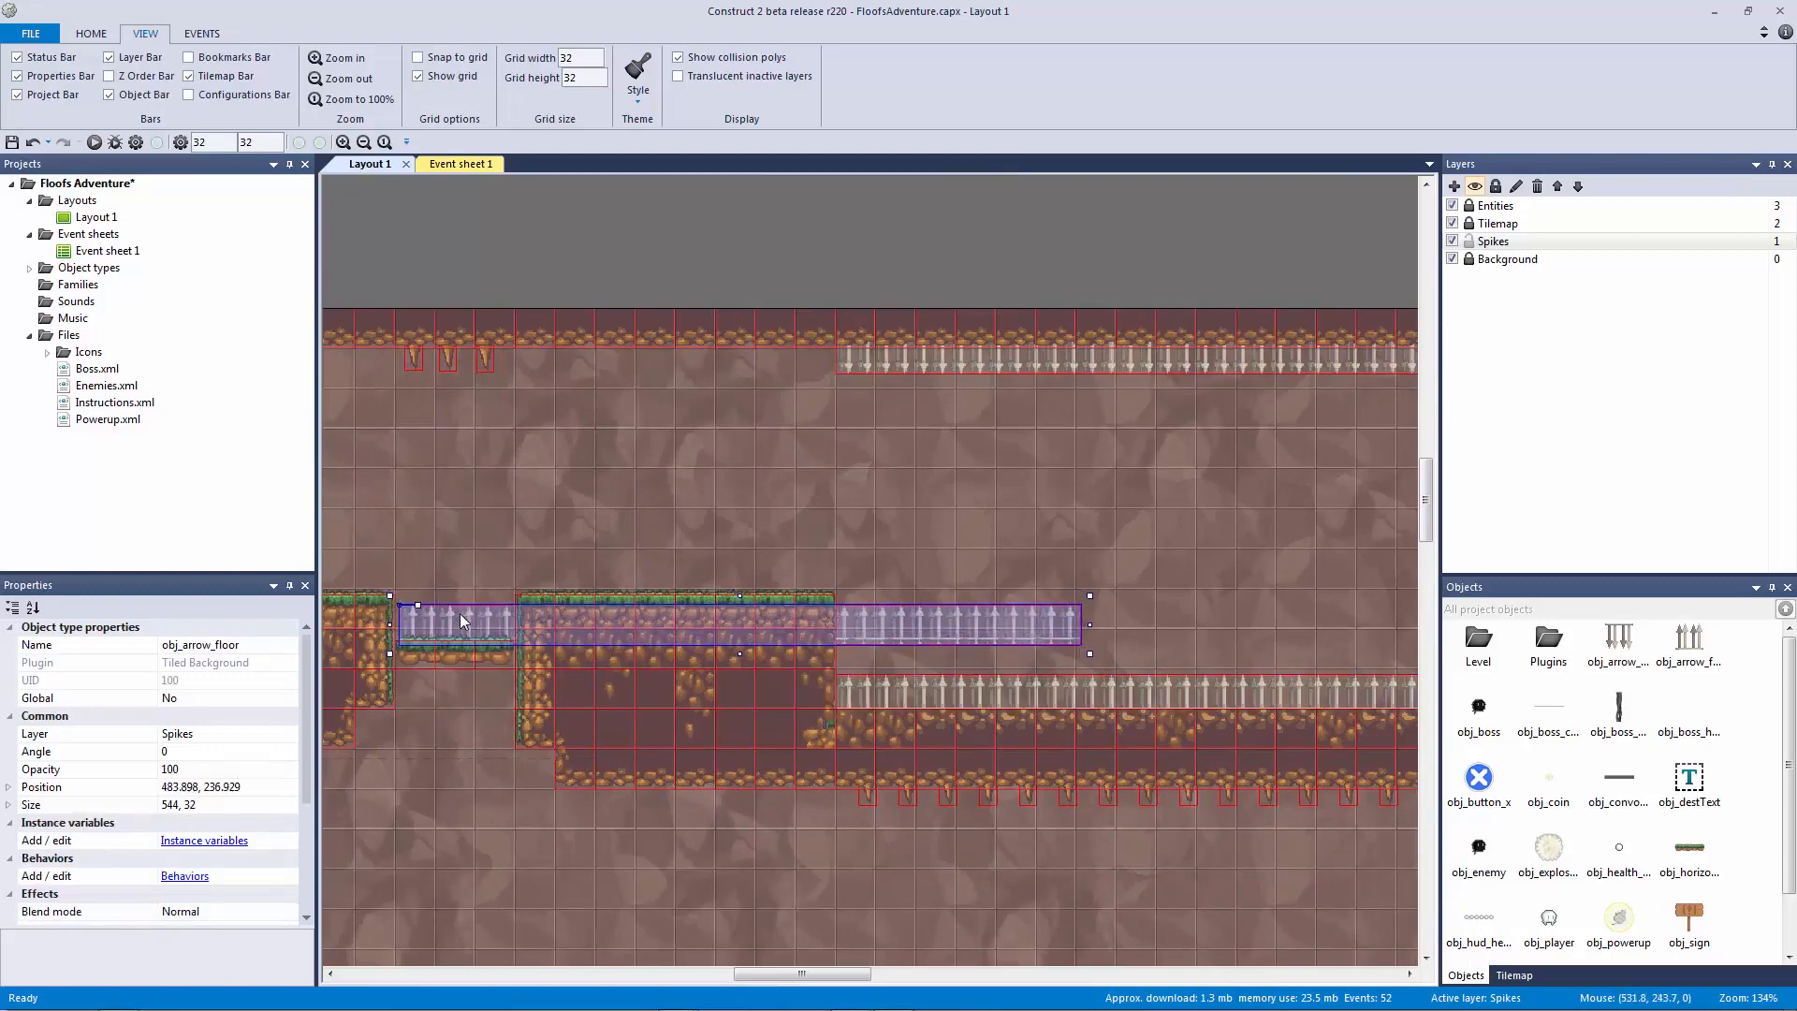
drag(1061, 627, 531, 635)
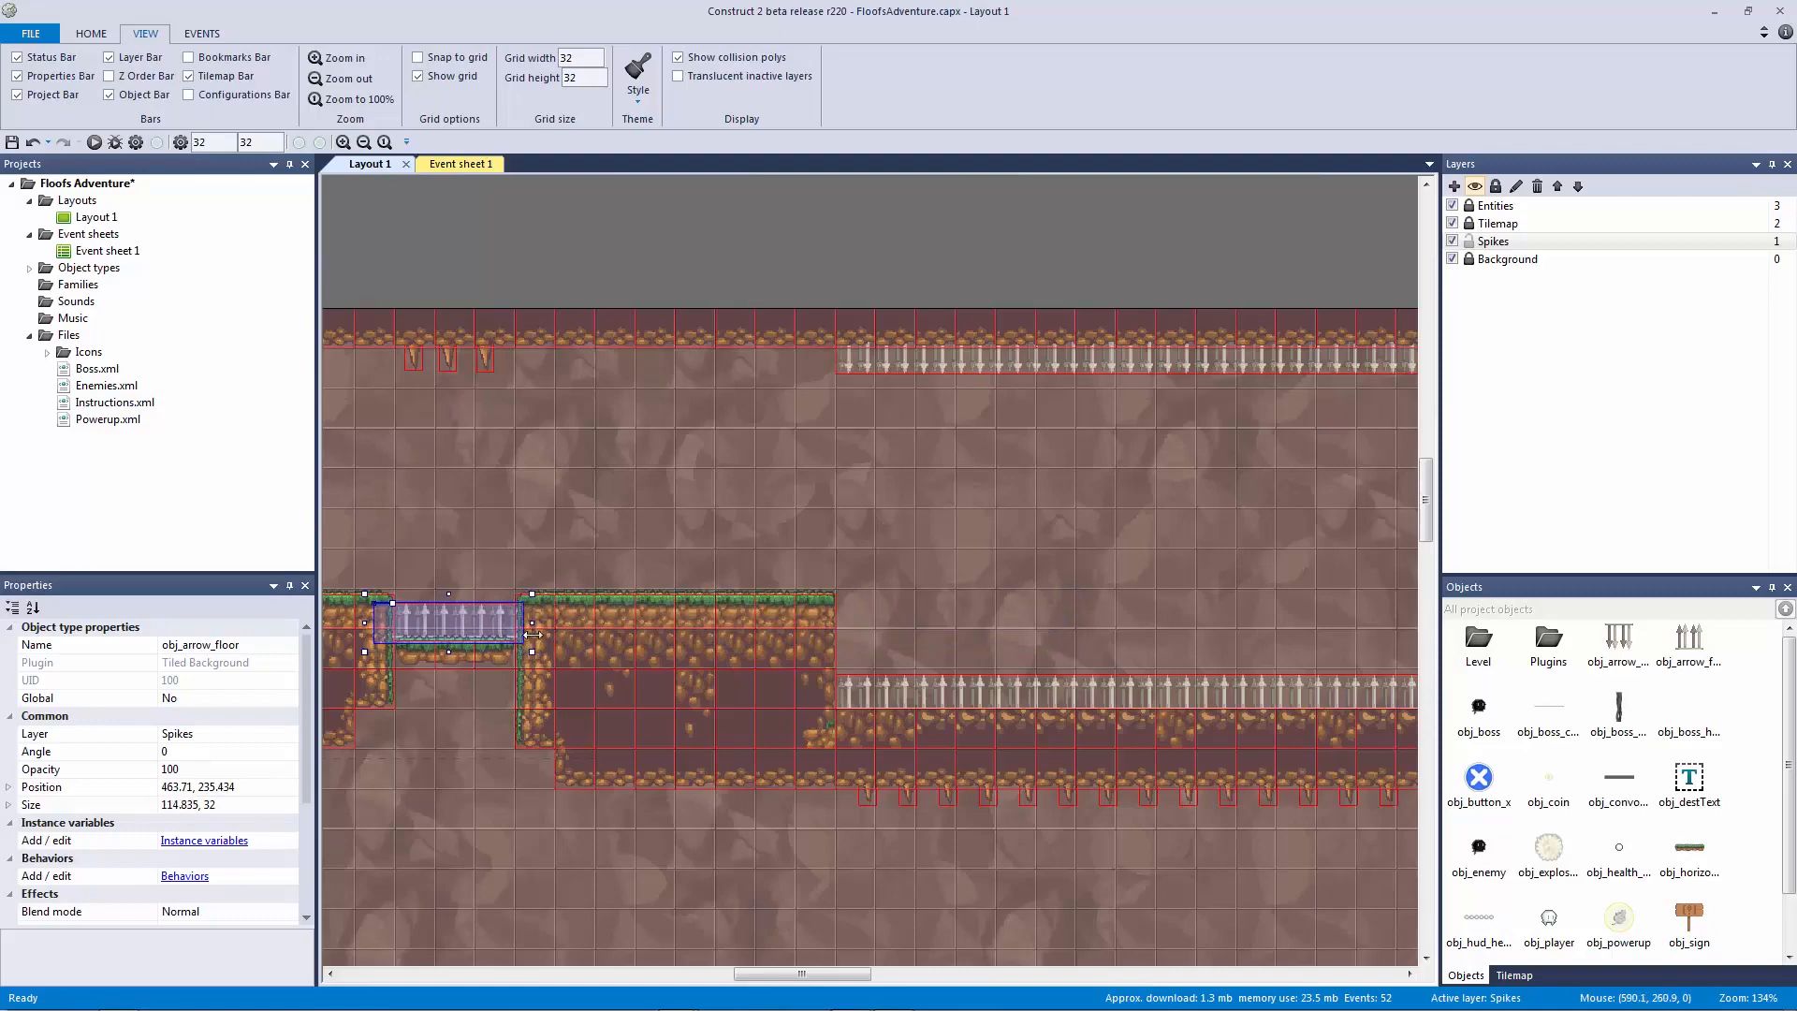
ctrl+scroll(532, 634, up, 4)
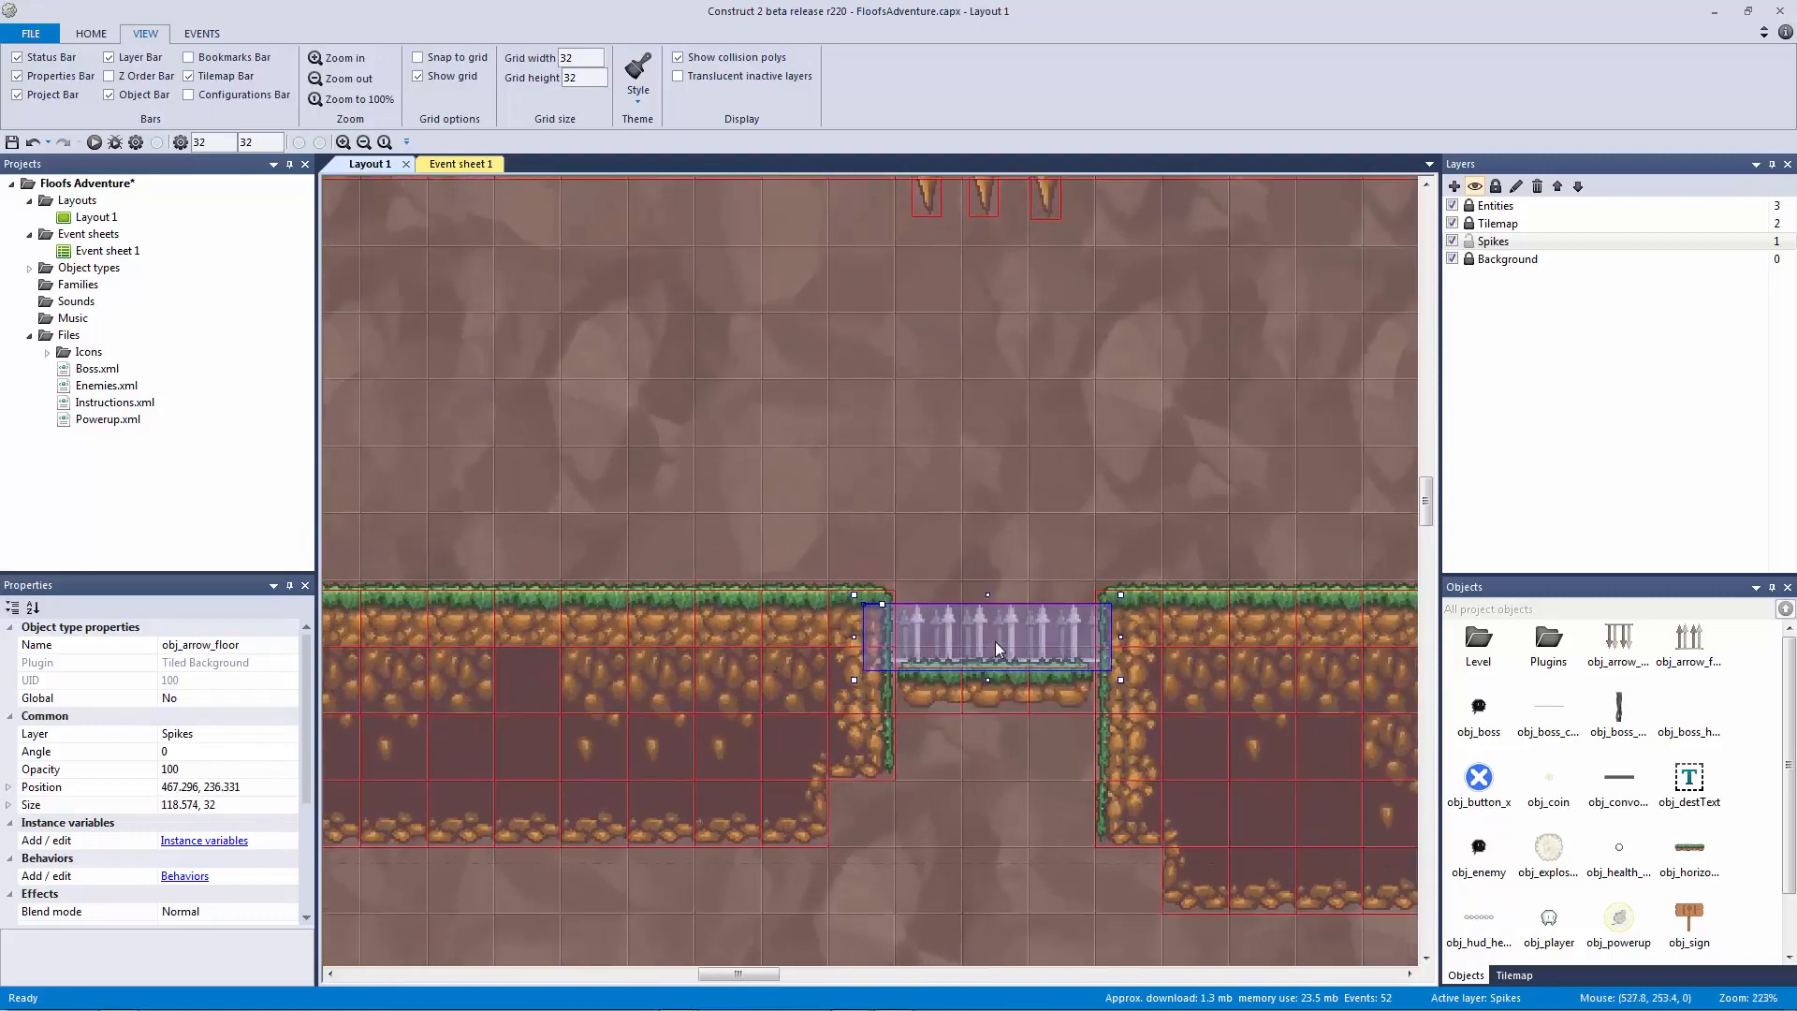
drag(958, 654, 978, 659)
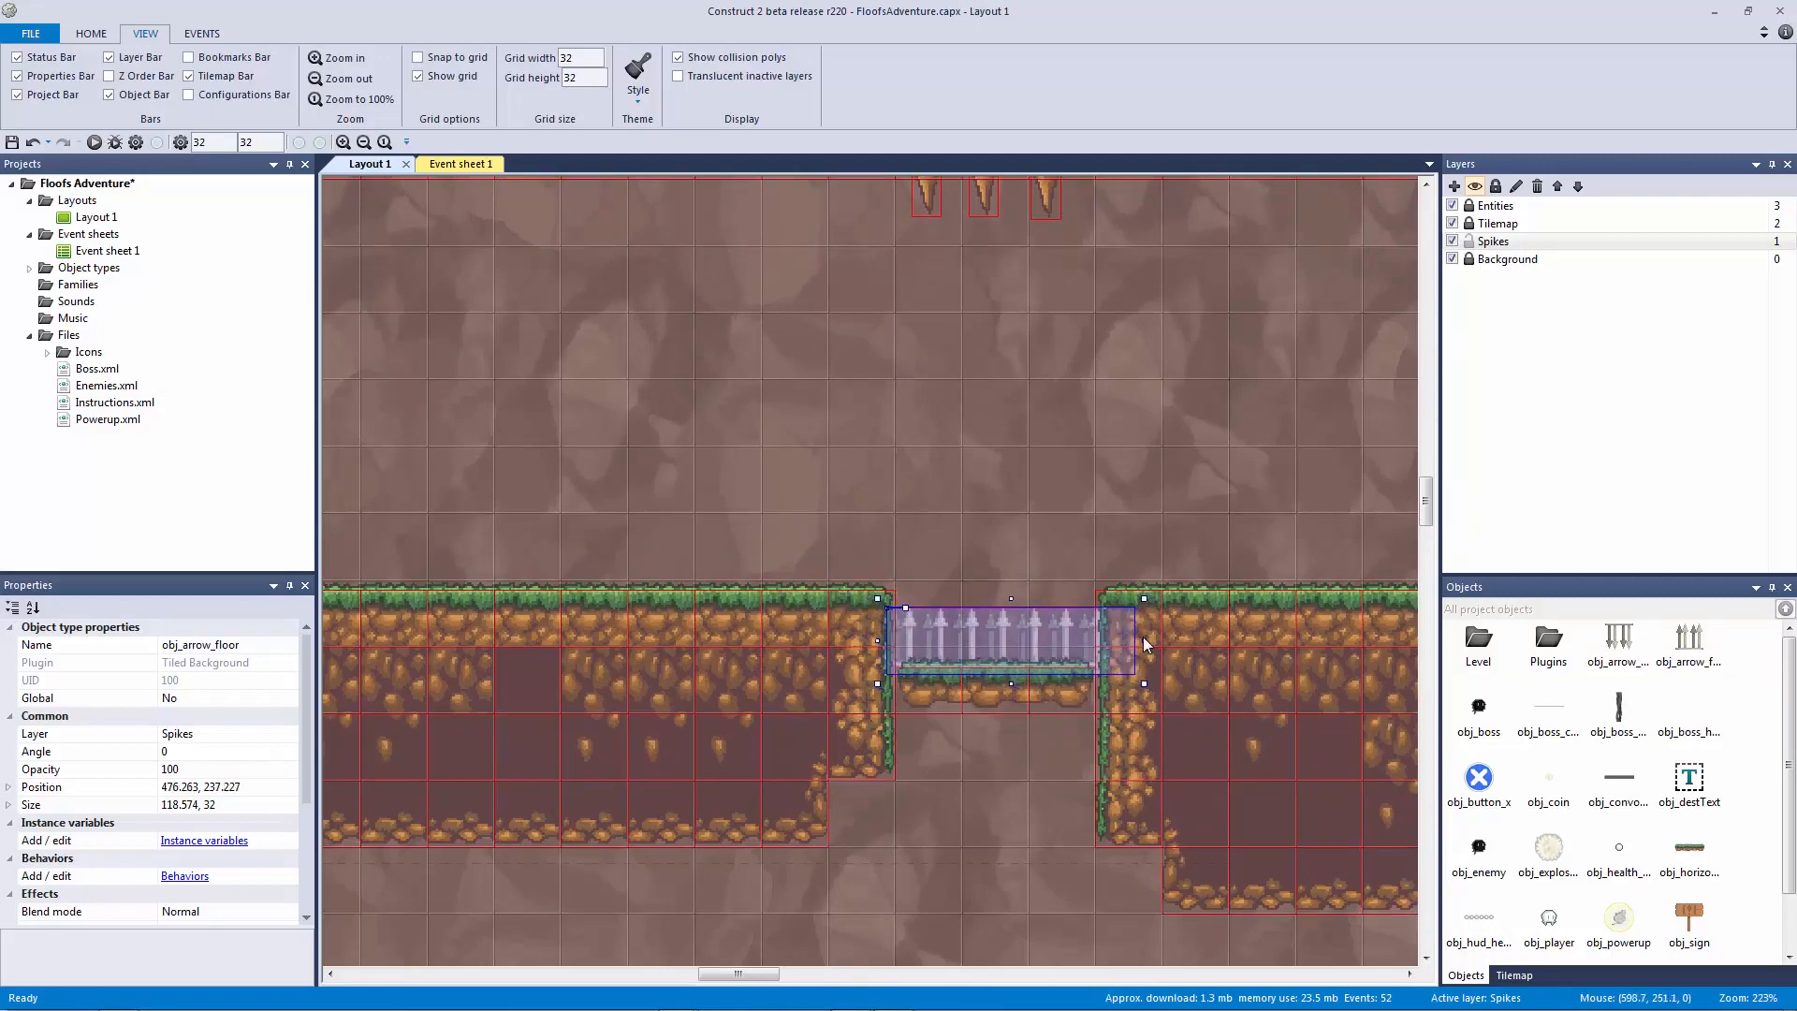
drag(1138, 642, 1113, 649)
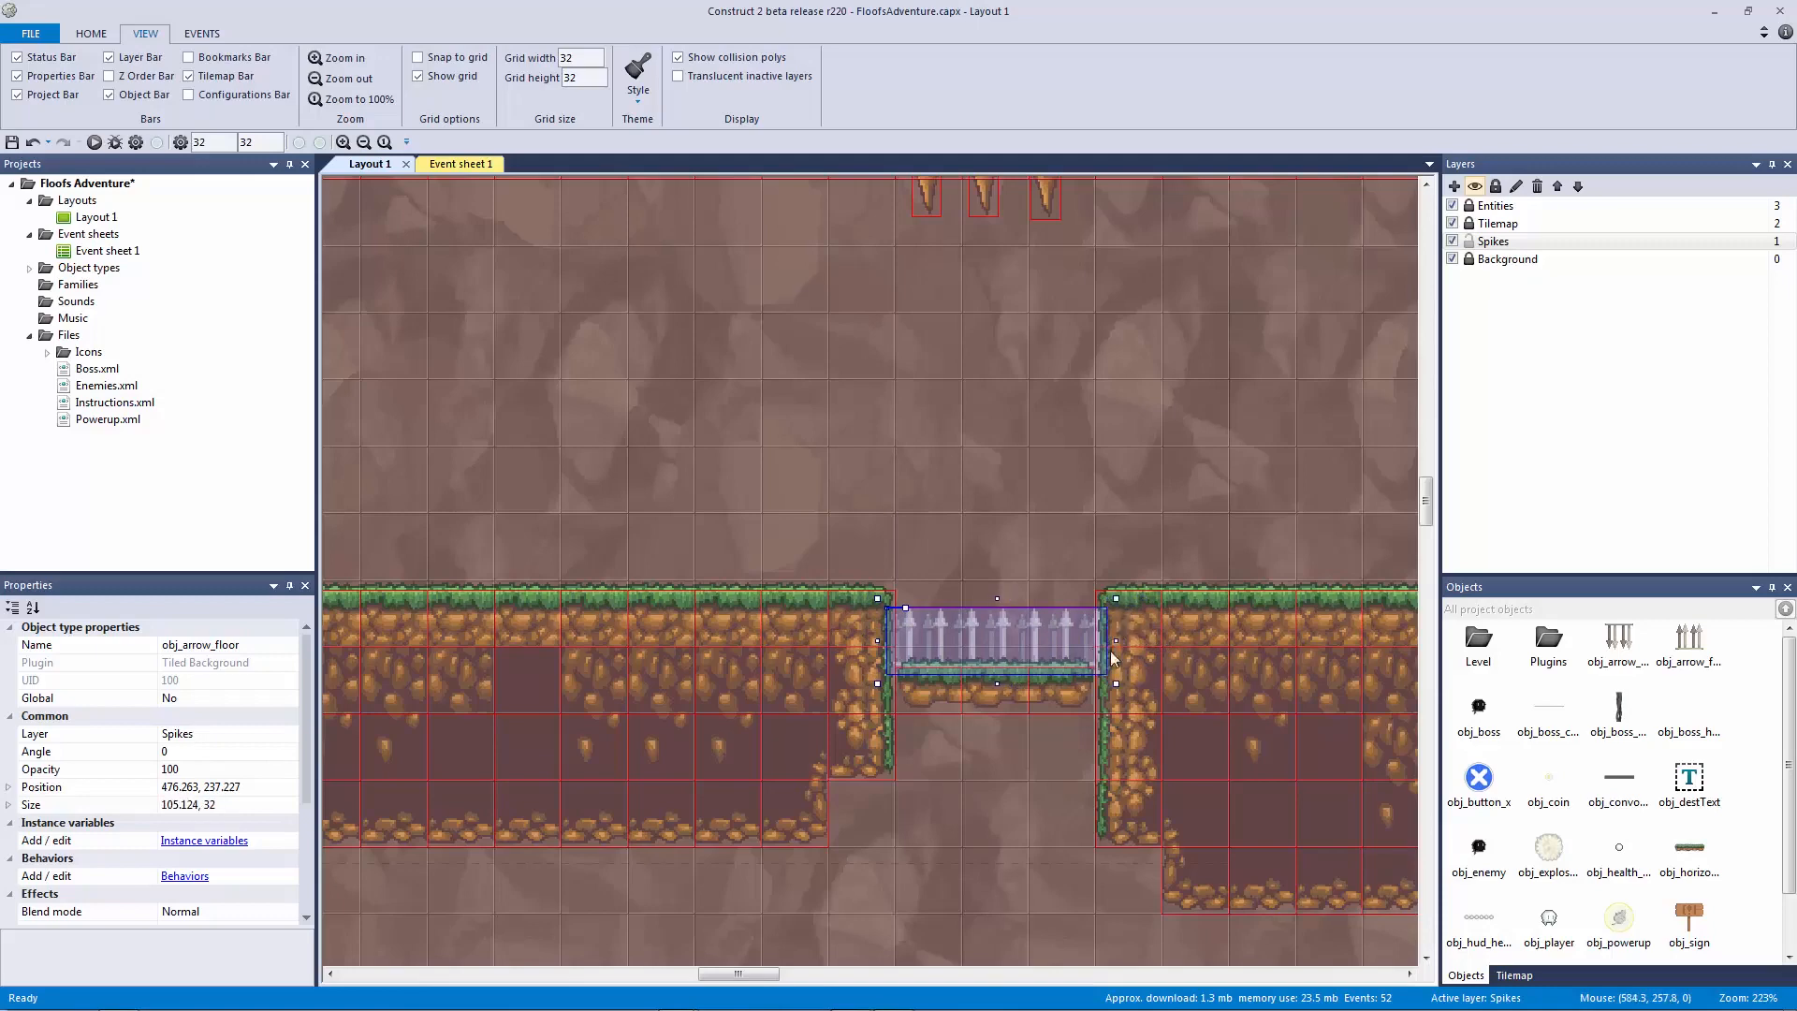
click(932, 547)
Step: Place another copy of the spike strip on the lower floor
ctrl+scroll(968, 550, down, 3)
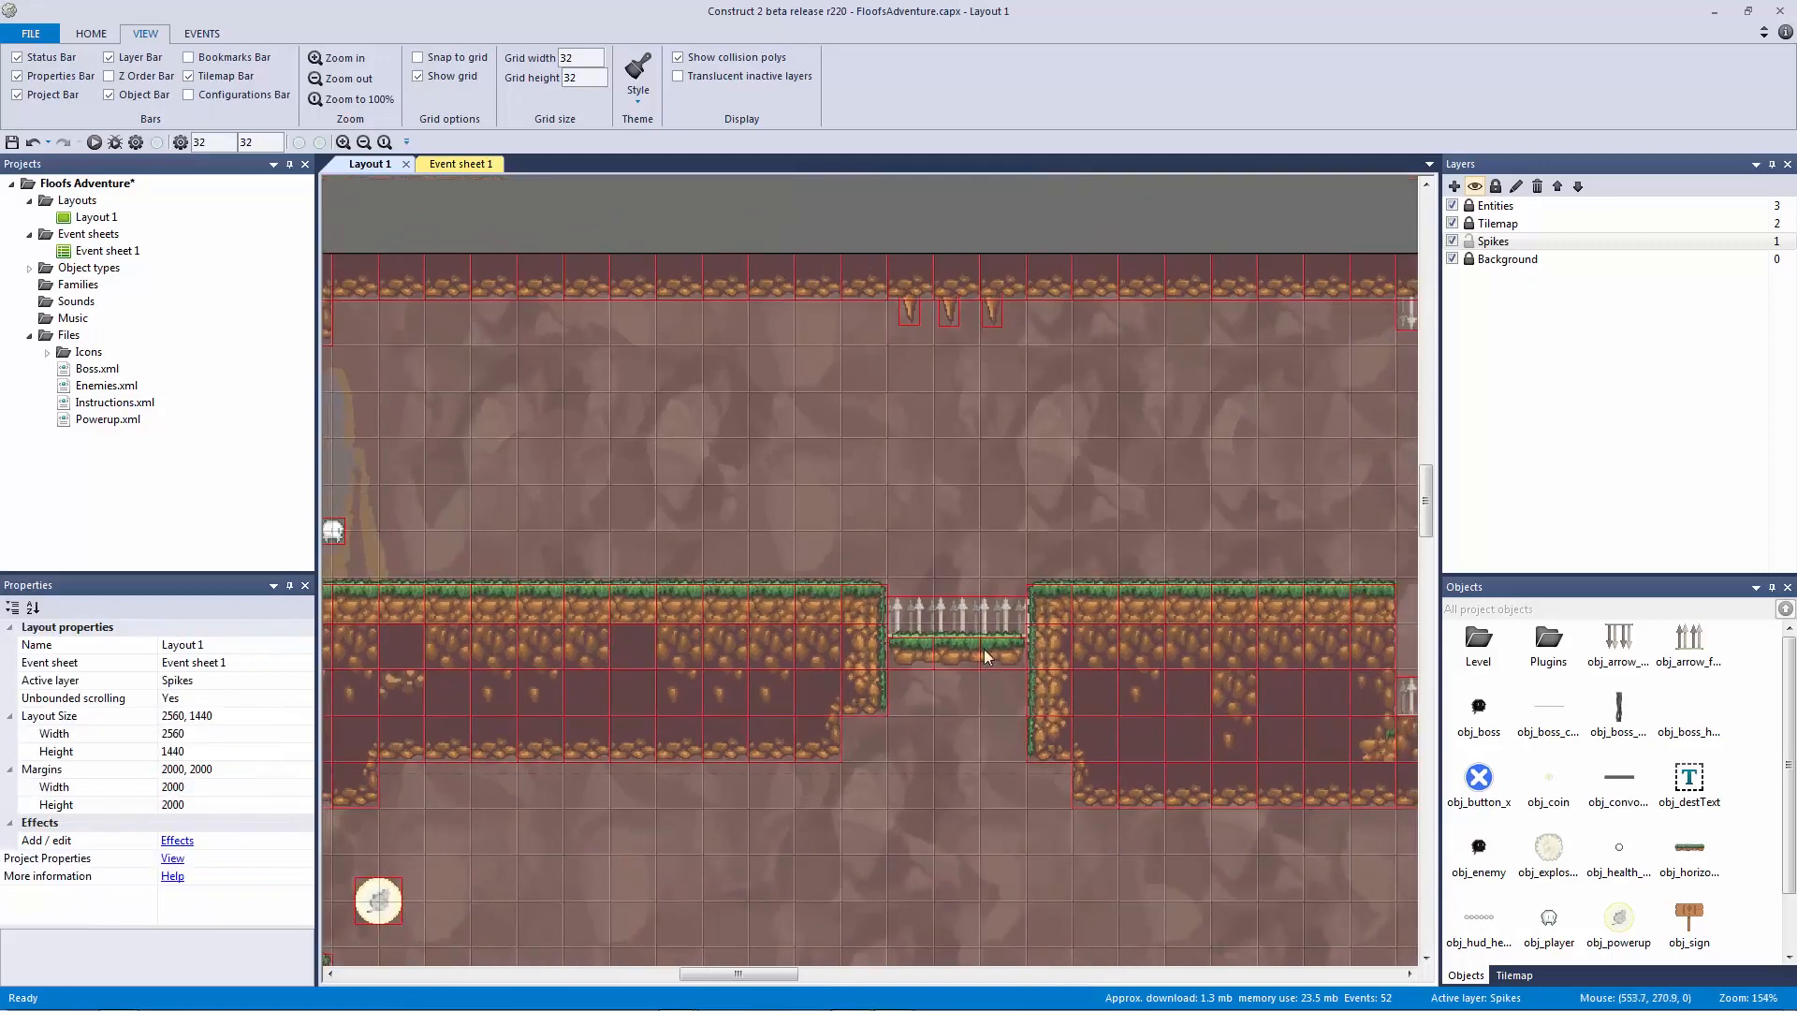
click(1037, 625)
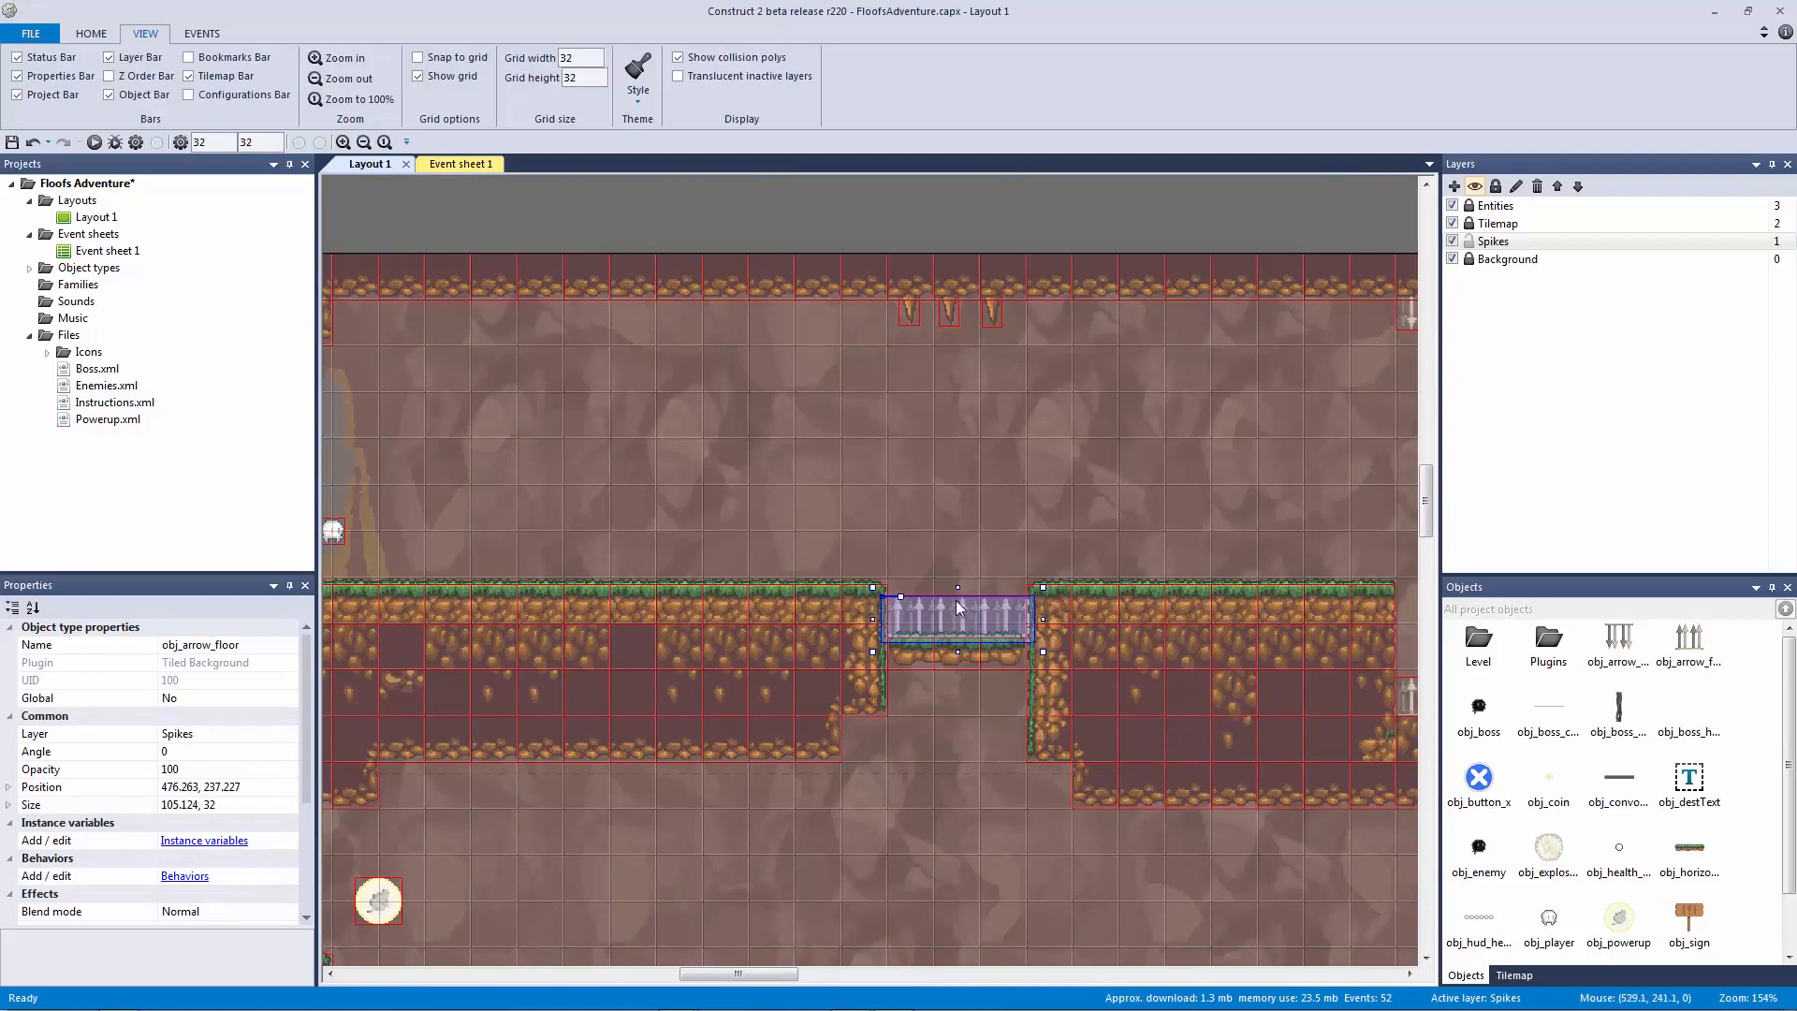
ctrl+scroll(1034, 638, down, 3)
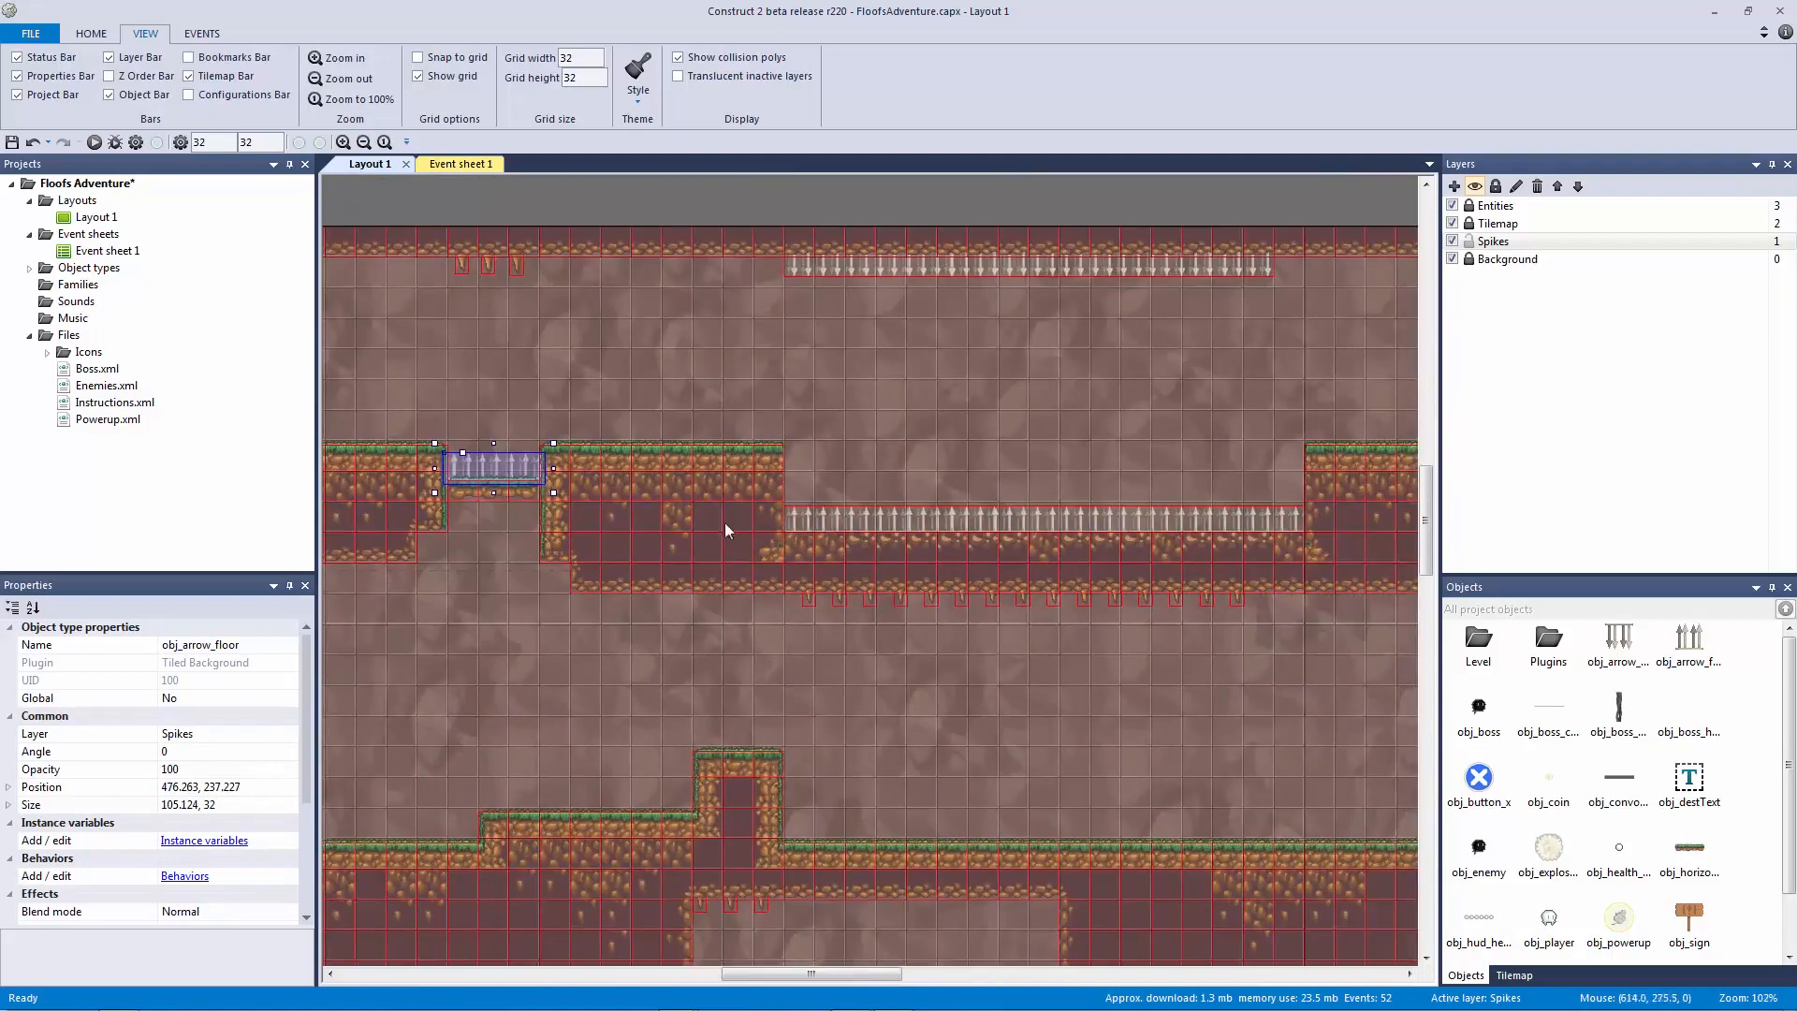
middle_drag(997, 610, 622, 590)
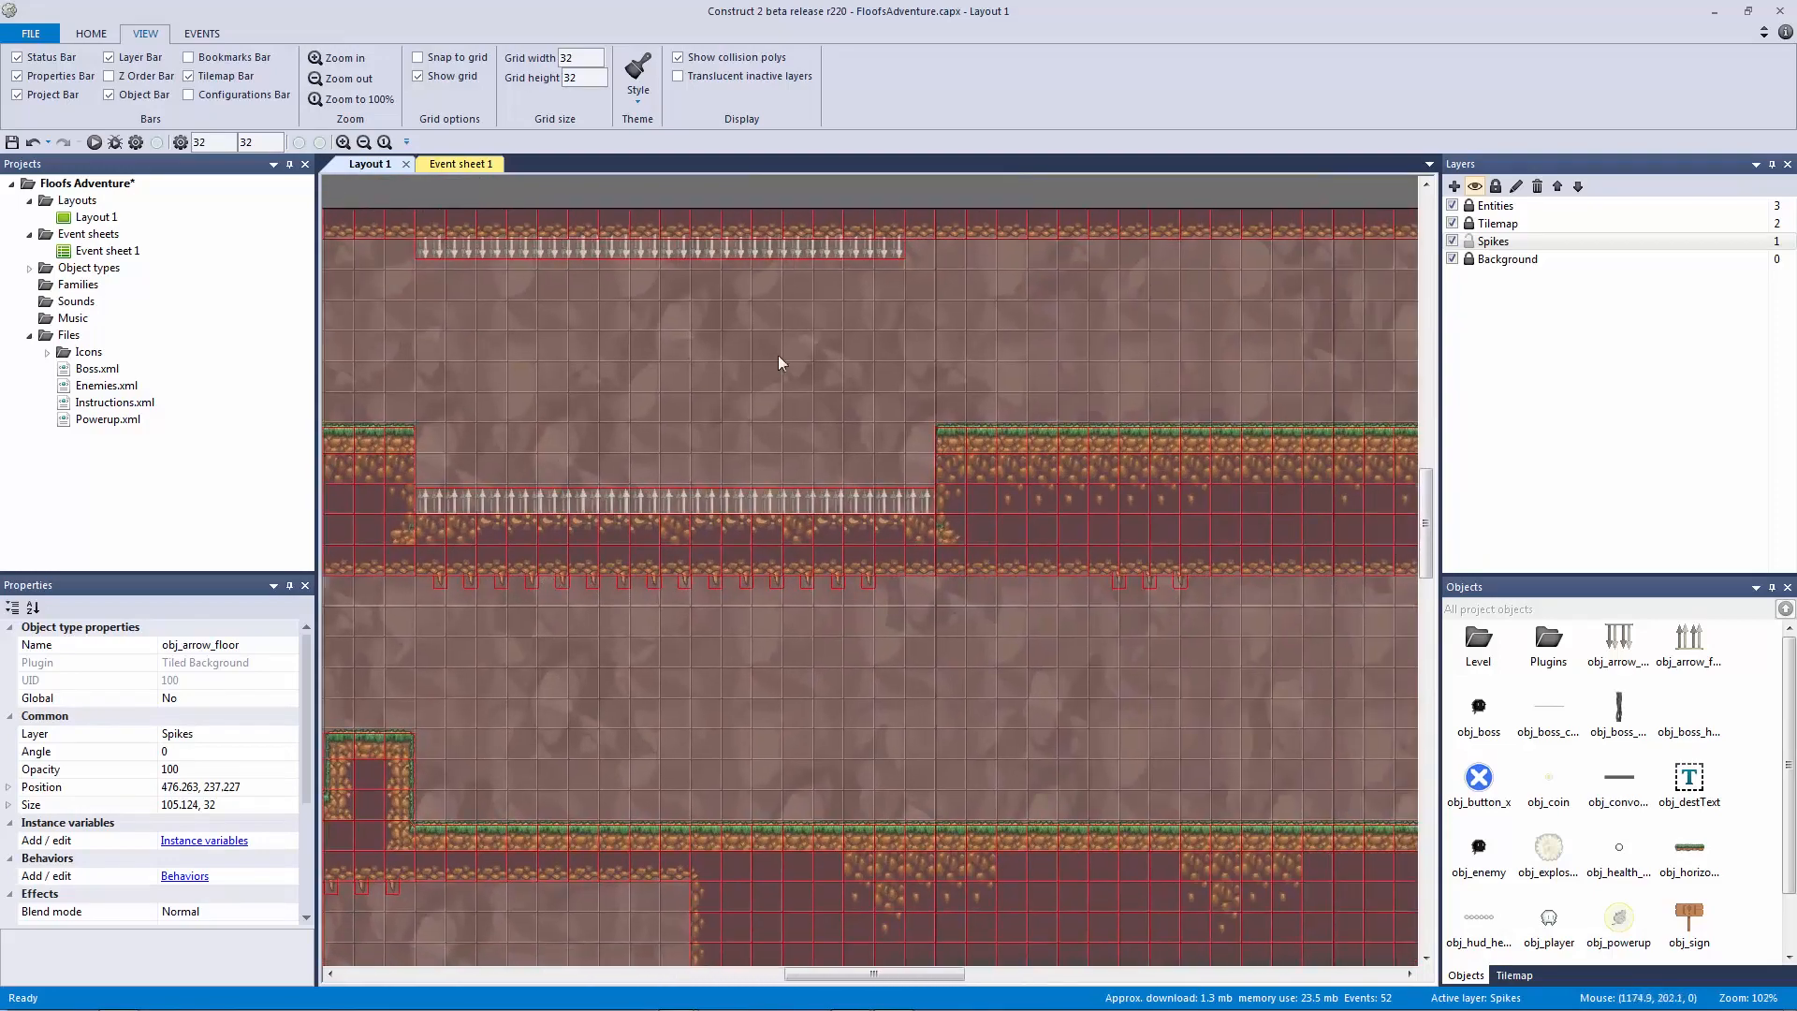
click(823, 503)
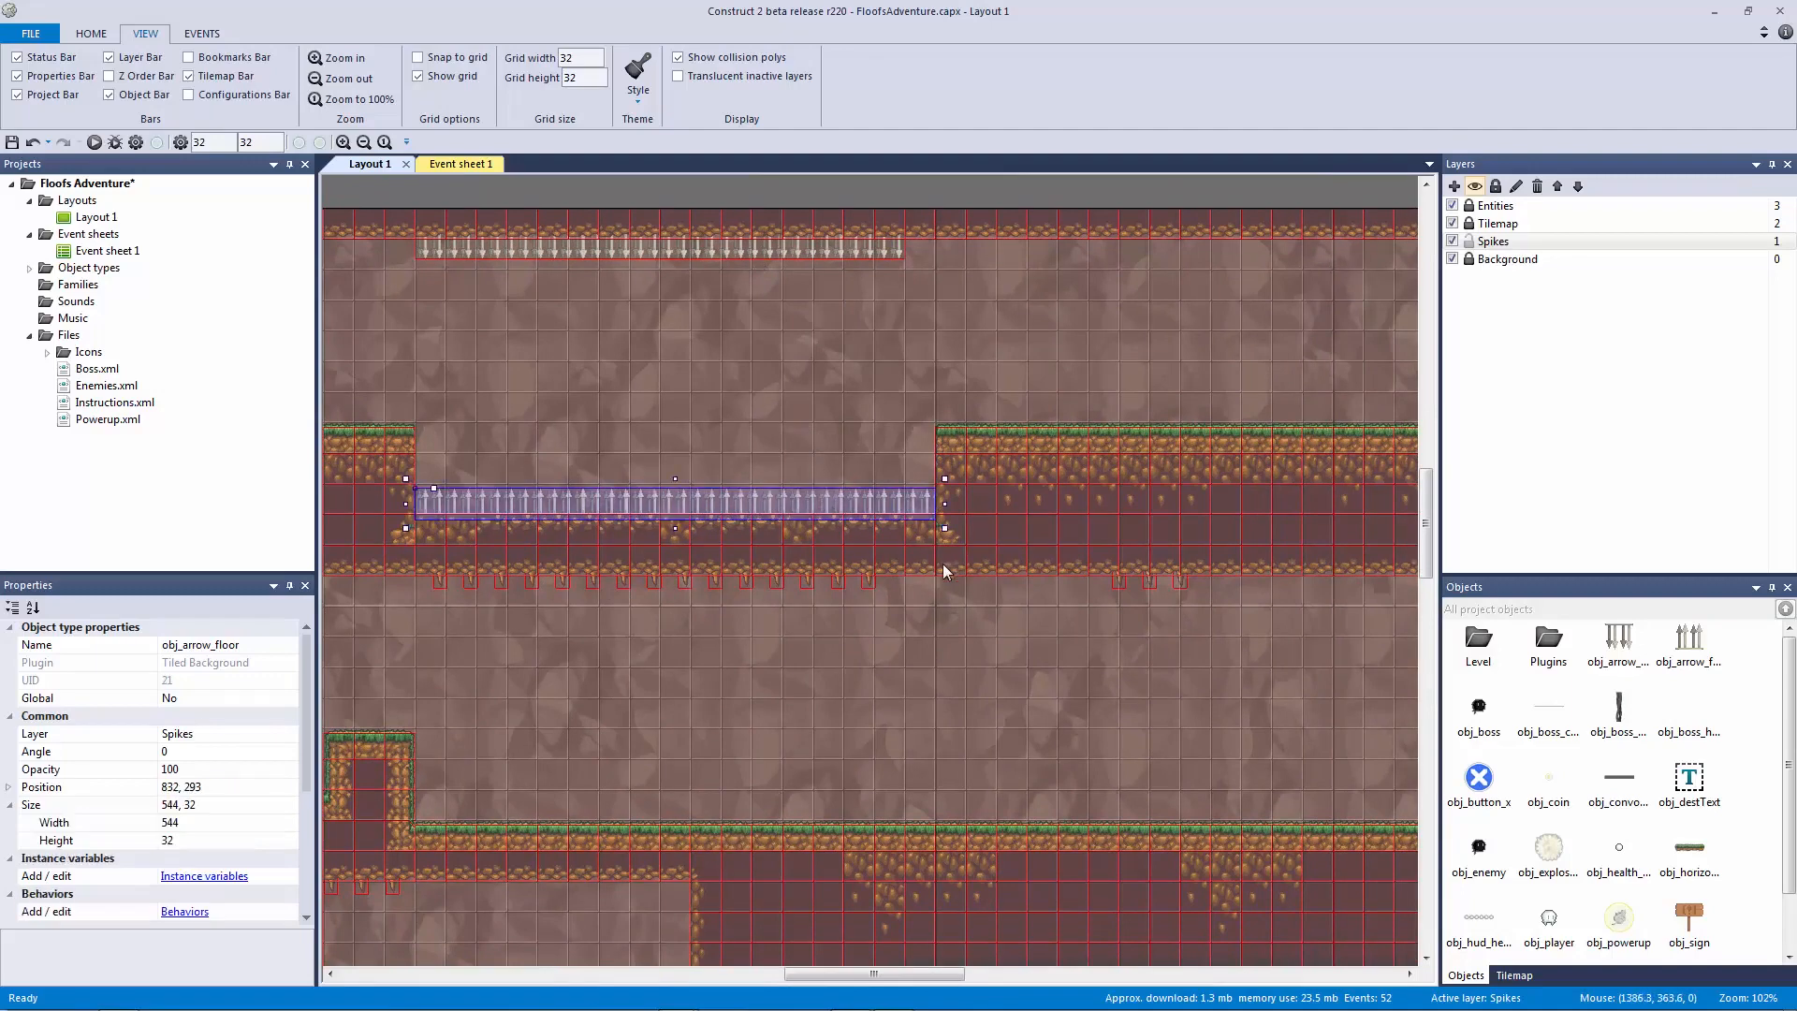
click(515, 822)
drag(561, 820, 521, 813)
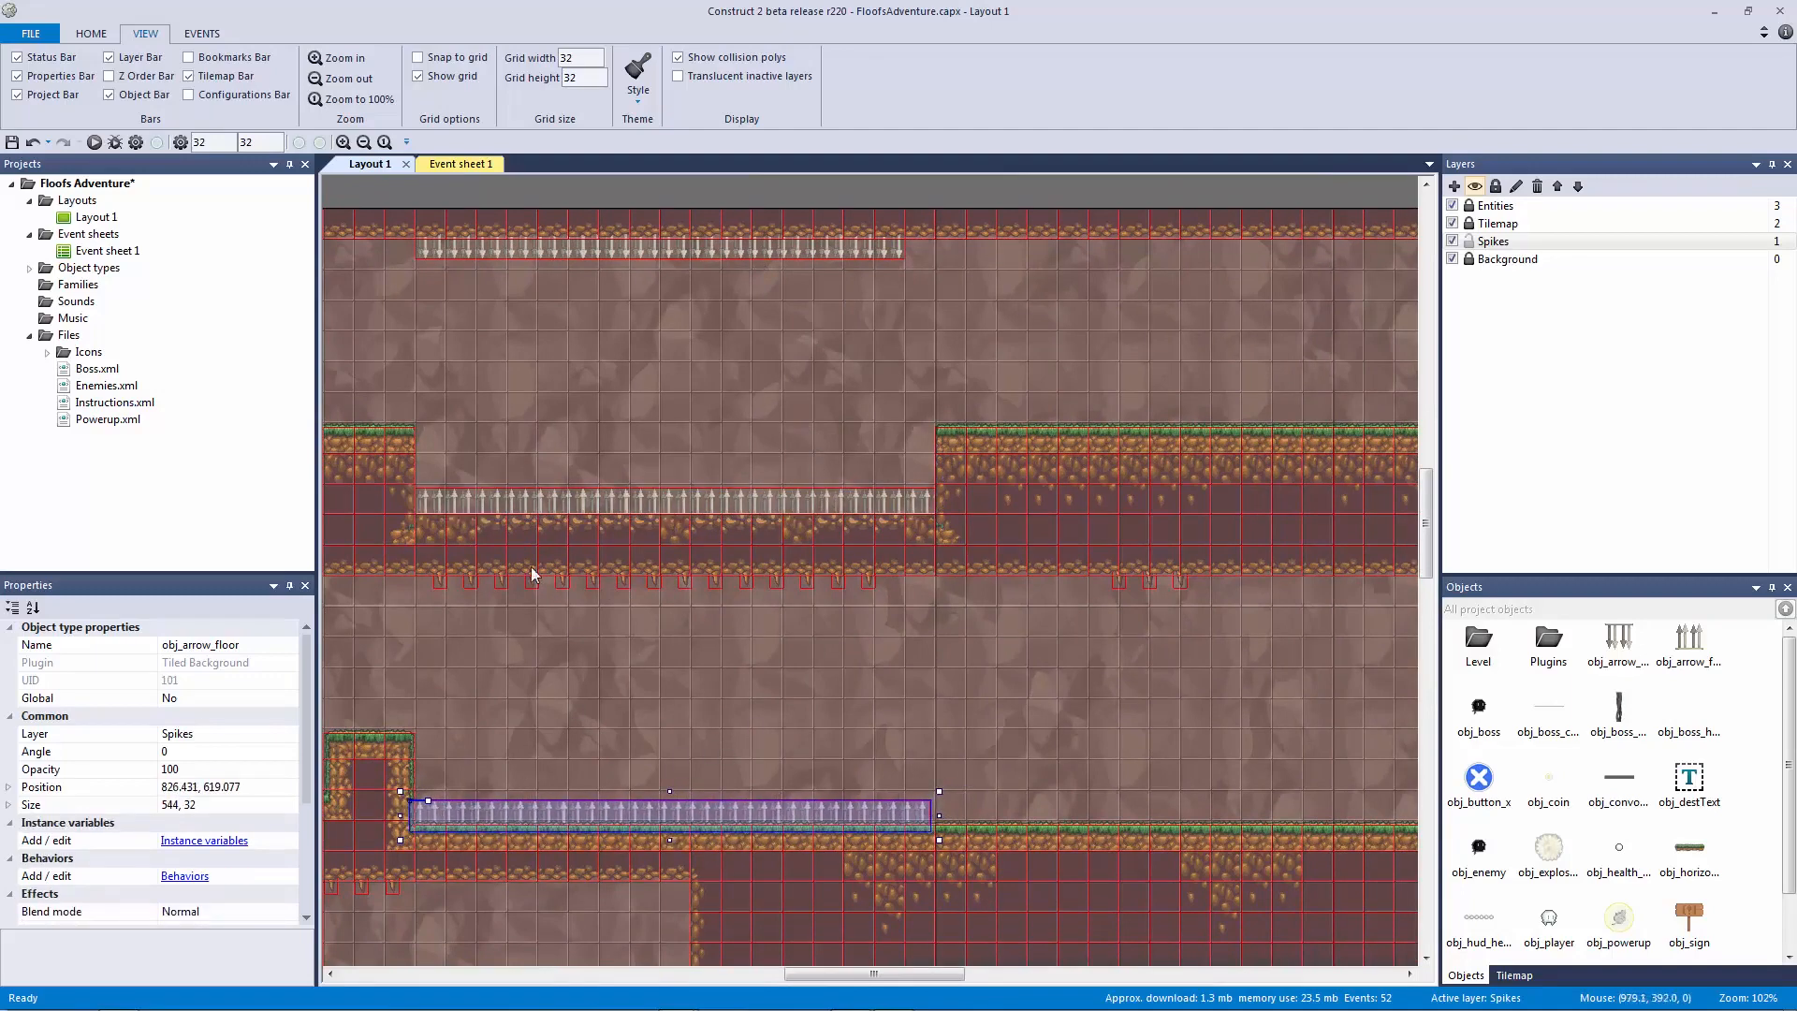
drag(935, 638, 393, 543)
drag(505, 790, 780, 823)
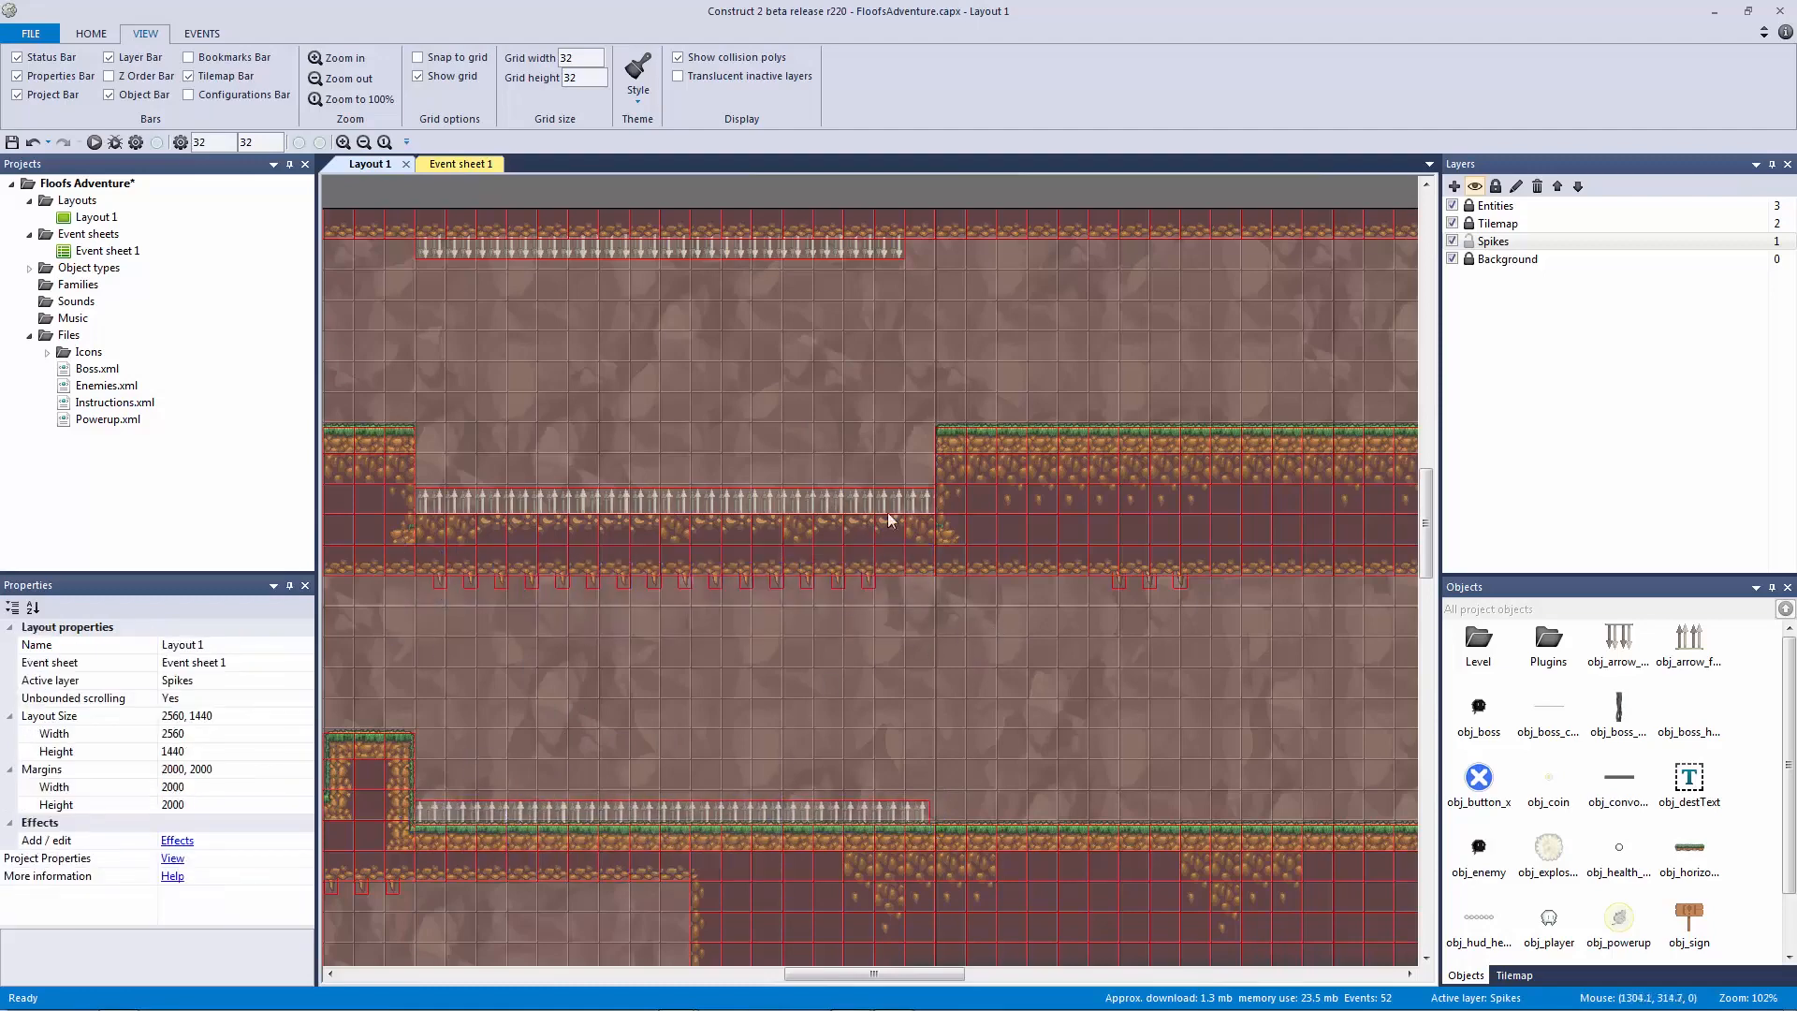
drag(988, 638, 908, 833)
click(917, 729)
Step: Place a spike strip copy on the right platform, shrunk to 111 wide
middle_drag(917, 728, 812, 717)
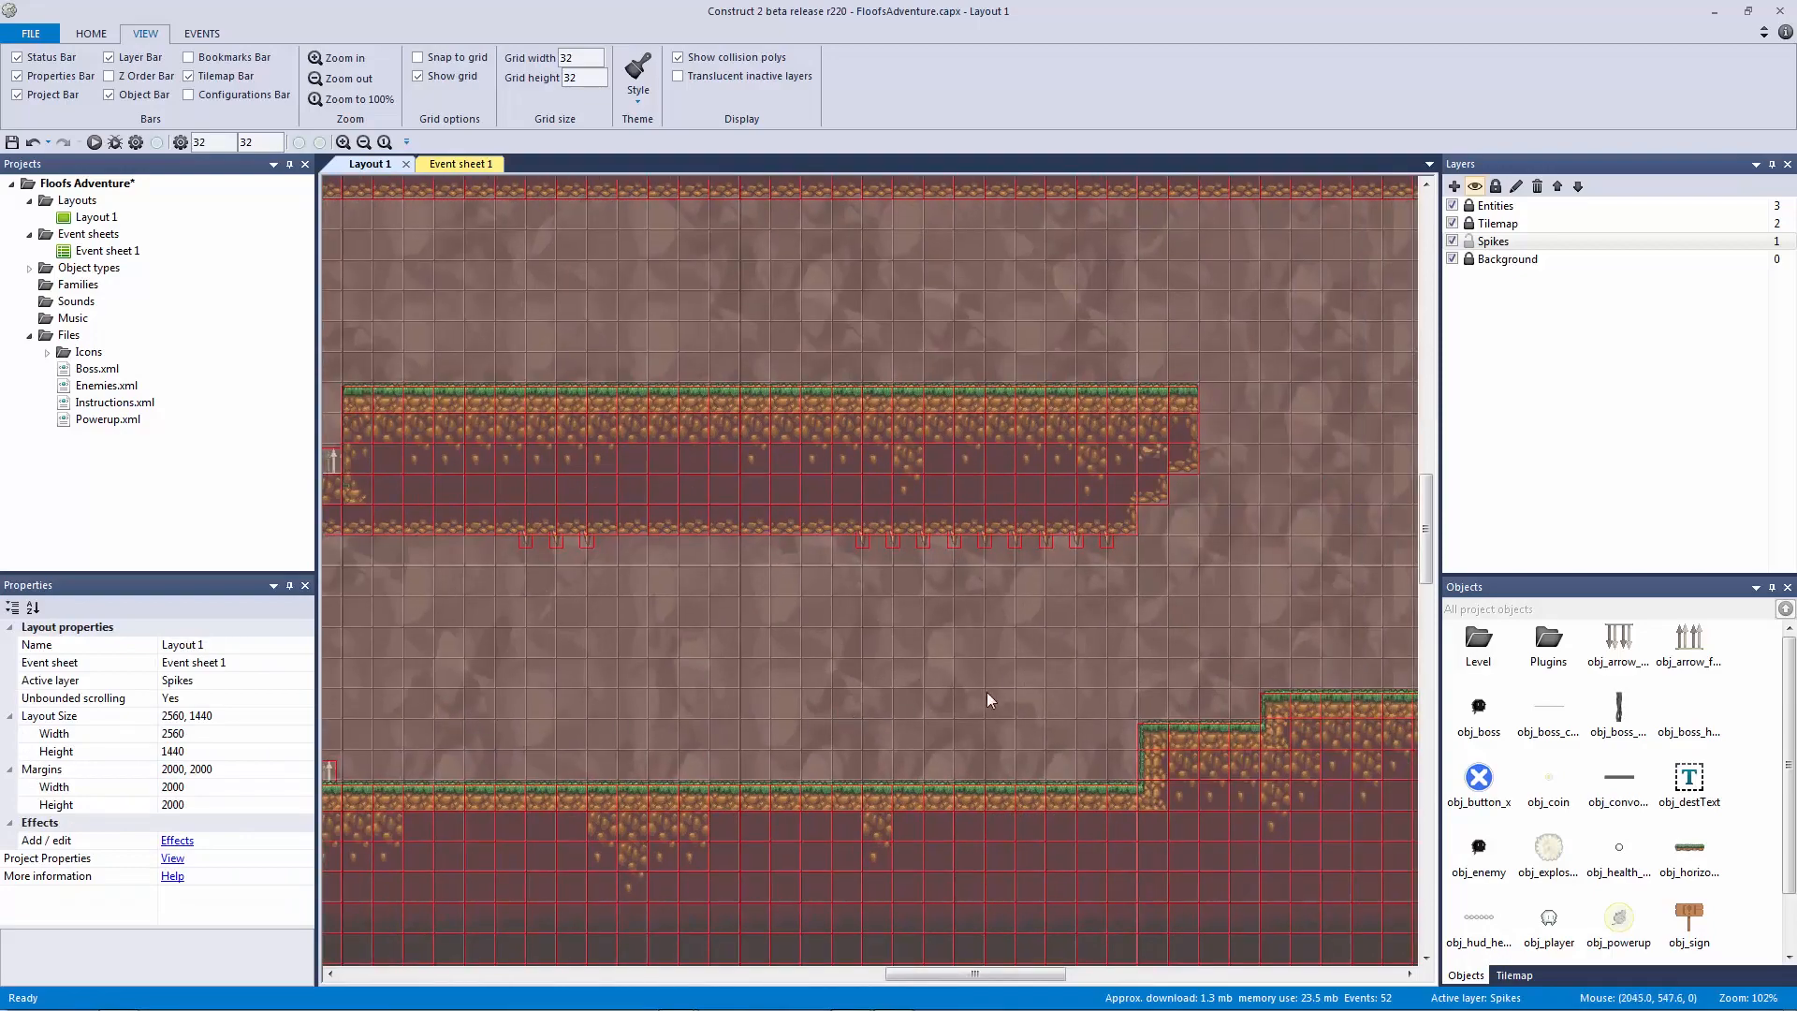
ctrl+scroll(1011, 682, down, 2)
ctrl+scroll(1062, 686, down, 2)
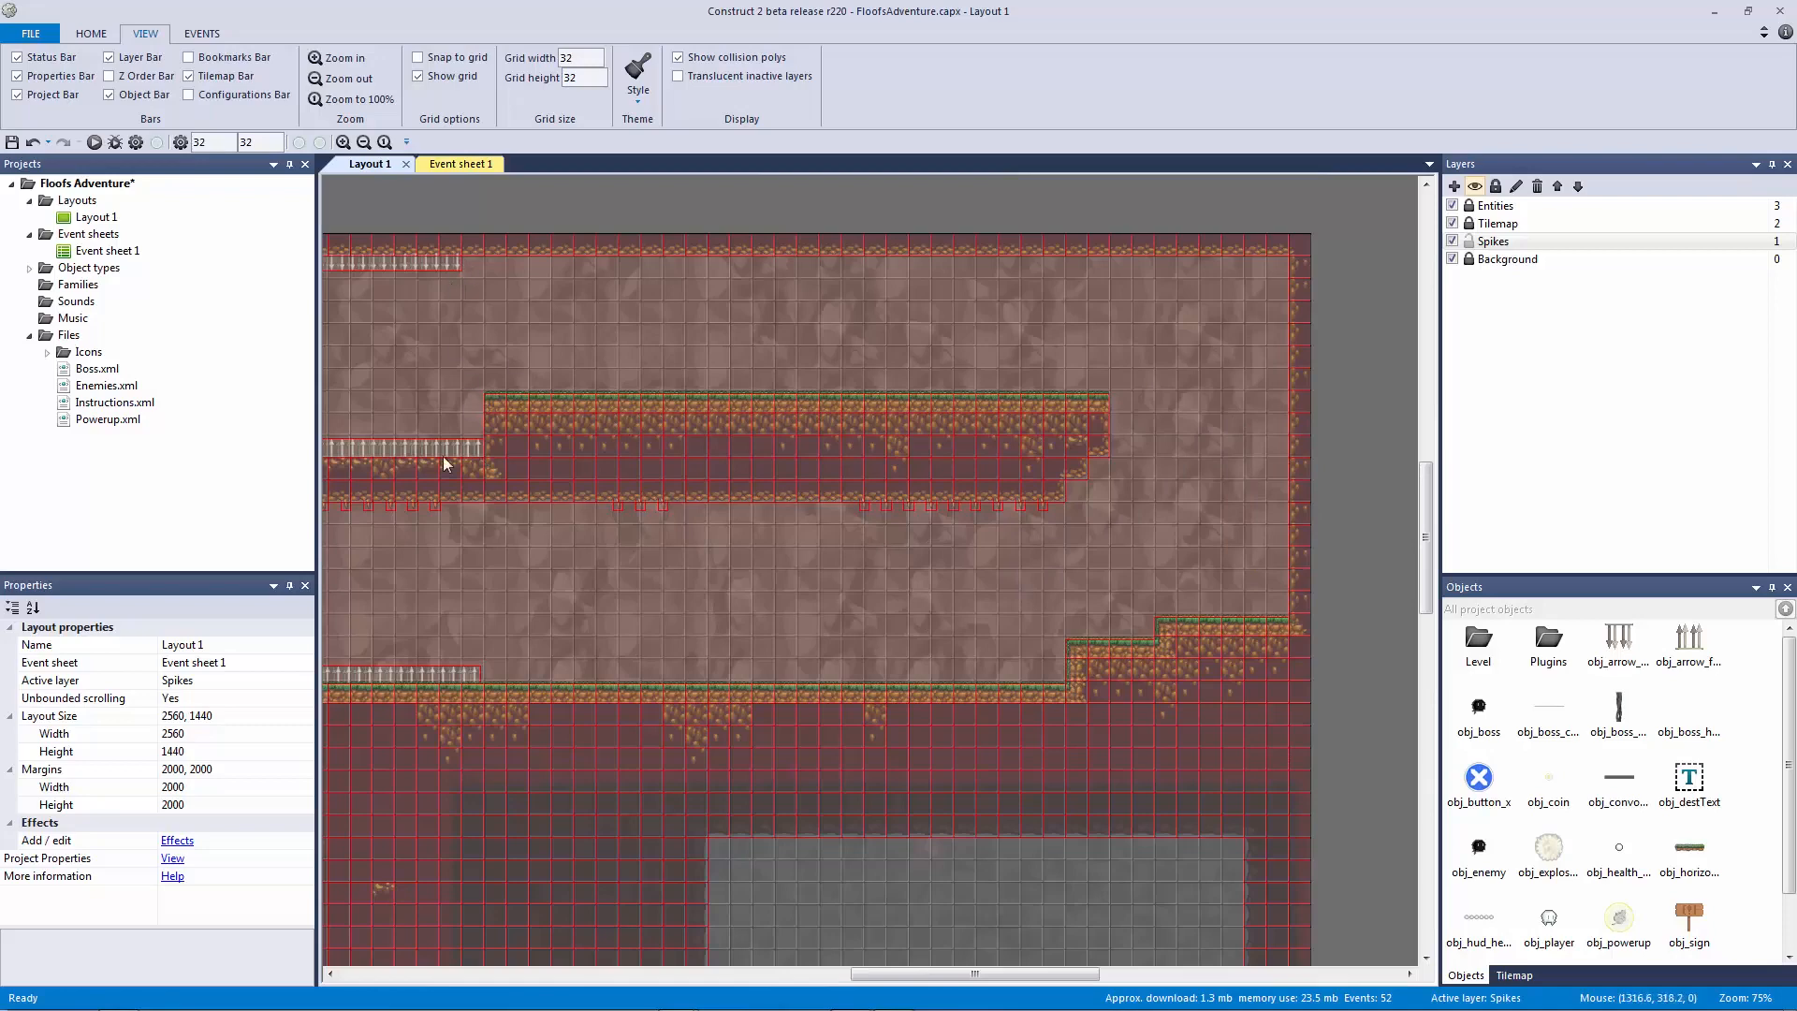
ctrl+drag(459, 451, 1237, 620)
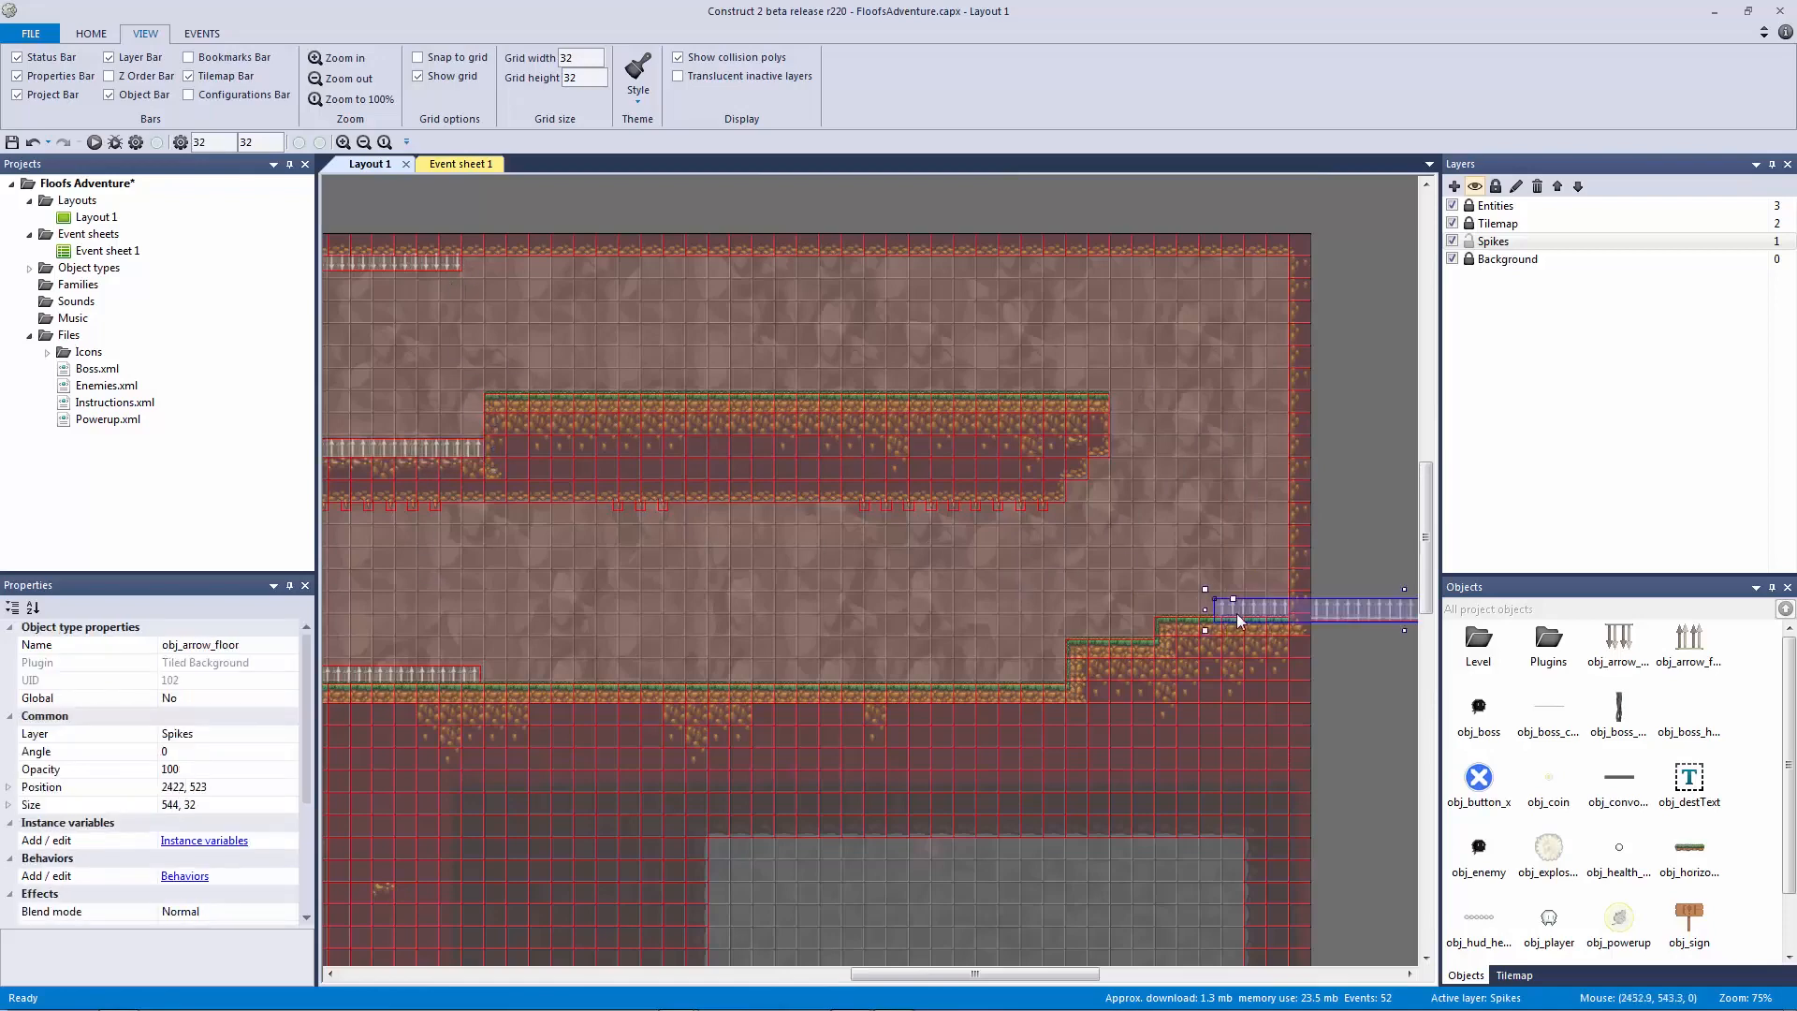
middle_drag(1304, 631, 944, 582)
drag(1078, 575, 766, 575)
ctrl+scroll(814, 601, up, 5)
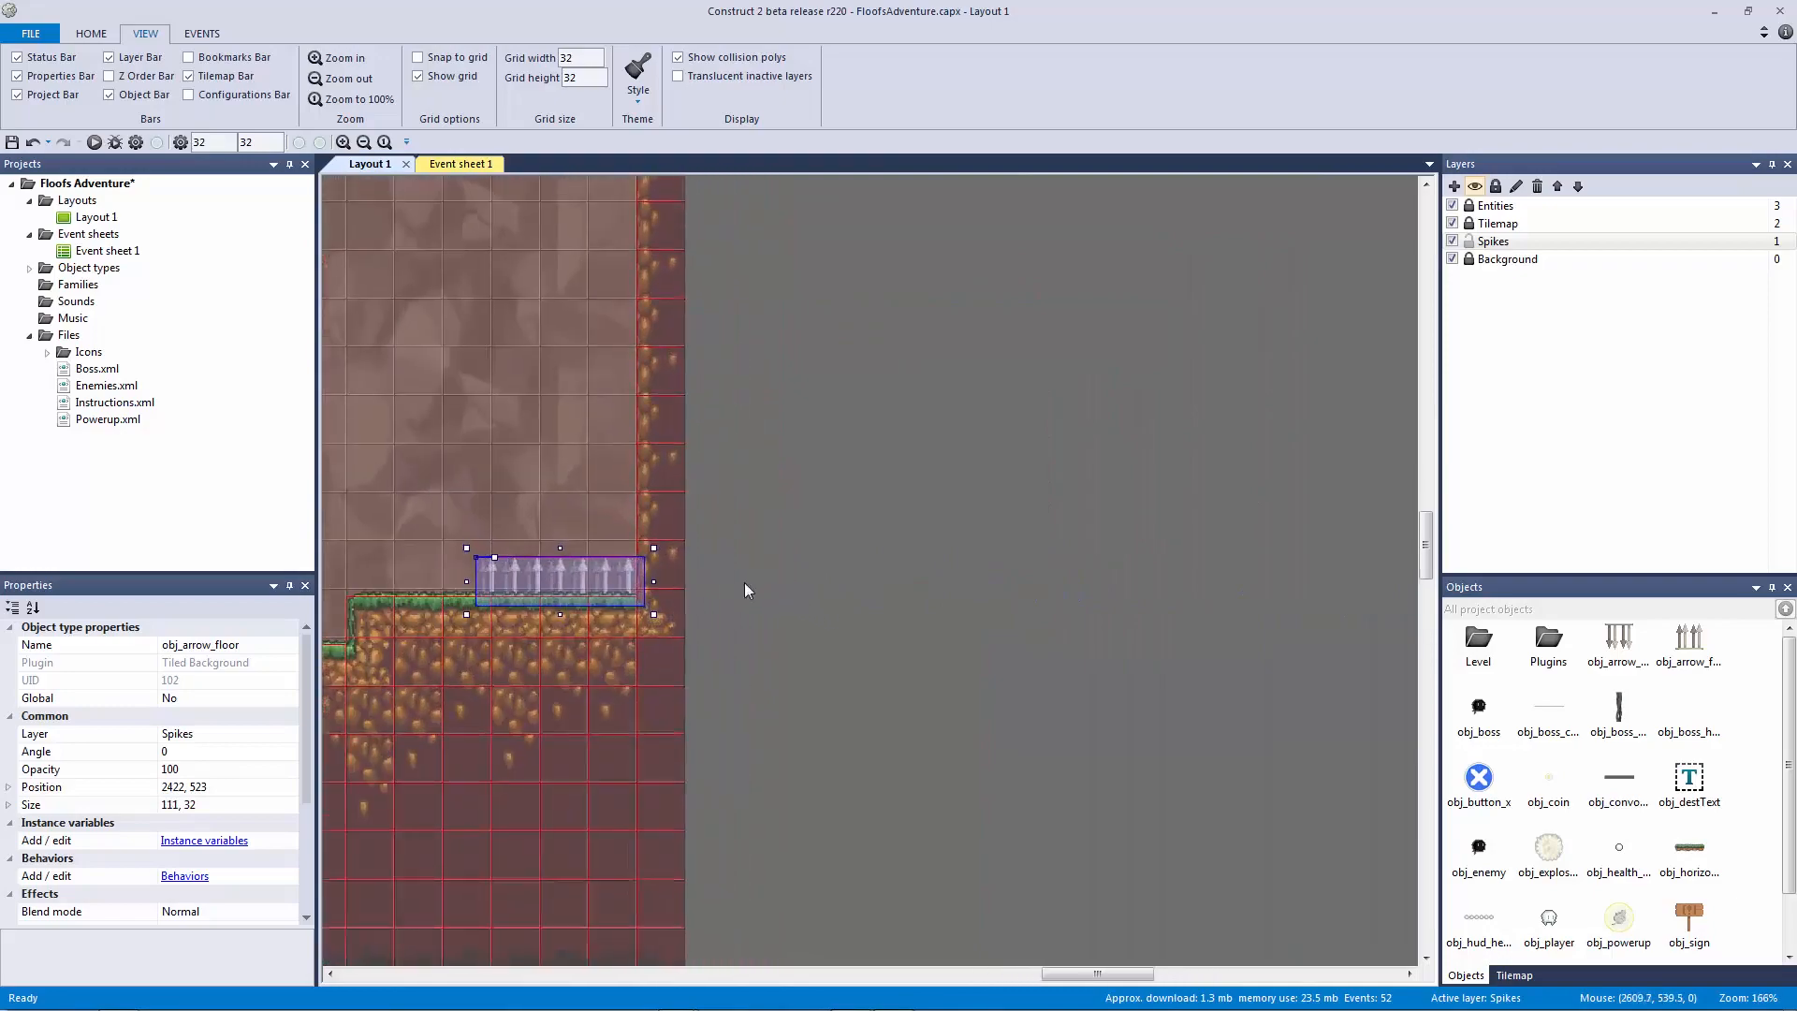
ctrl+scroll(740, 599, down, 3)
middle_drag(730, 606, 1352, 533)
middle_drag(814, 505, 895, 502)
click(895, 502)
middle_drag(660, 613, 1280, 608)
Step: Add short spike strips on the upper-left ledges, about 68, 31 and 55 px wide
key(ctrl+v)
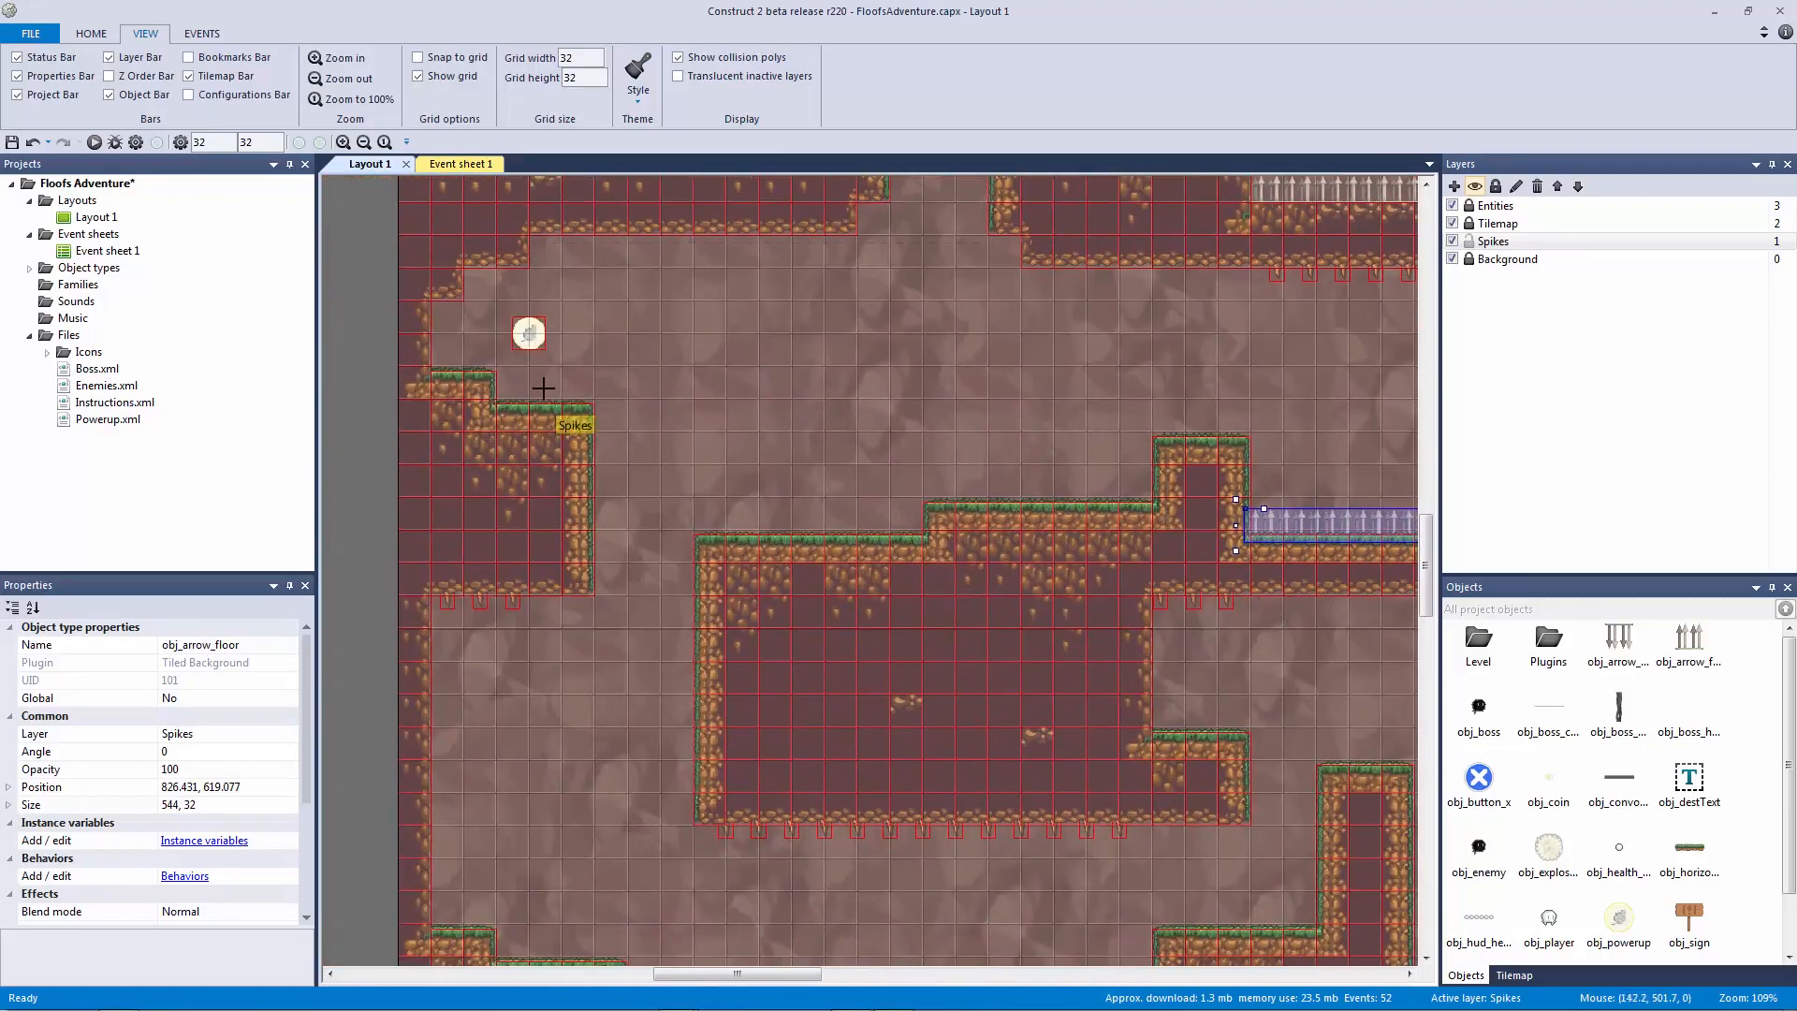
click(558, 397)
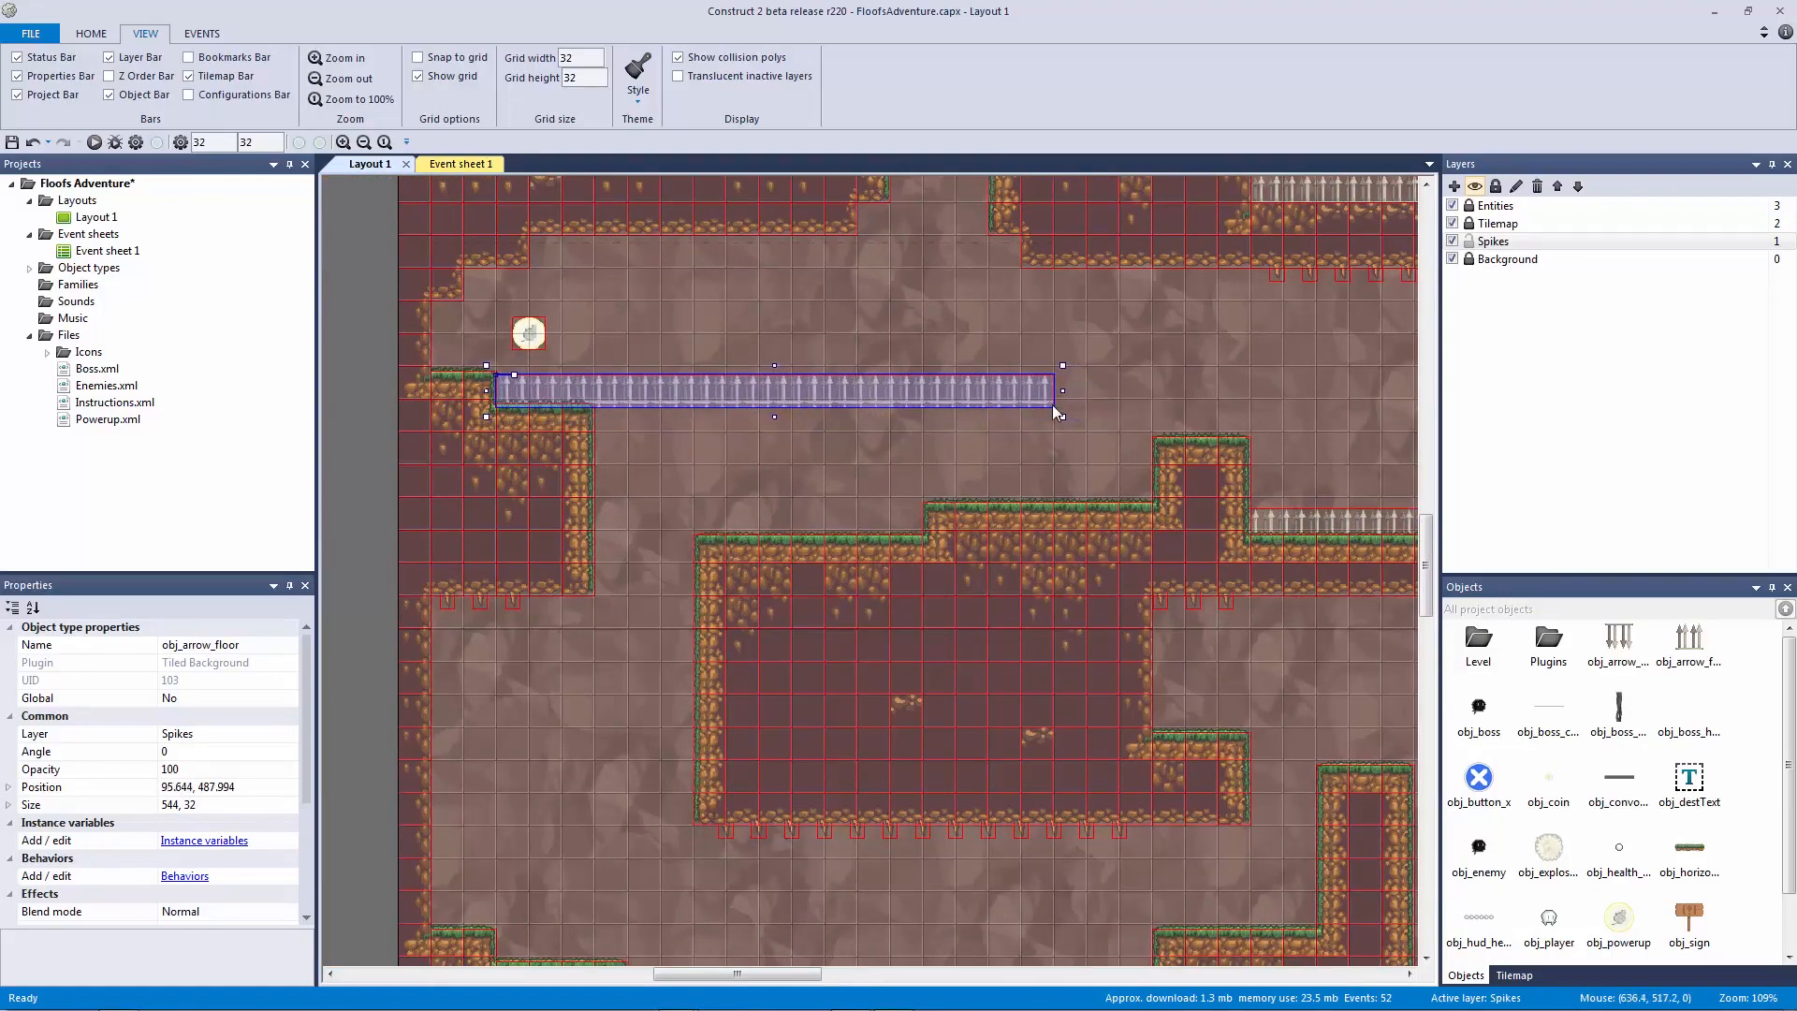
drag(1062, 391, 572, 399)
drag(588, 405, 592, 406)
key(ctrl+c)
key(ctrl+v)
click(455, 365)
drag(472, 369, 446, 348)
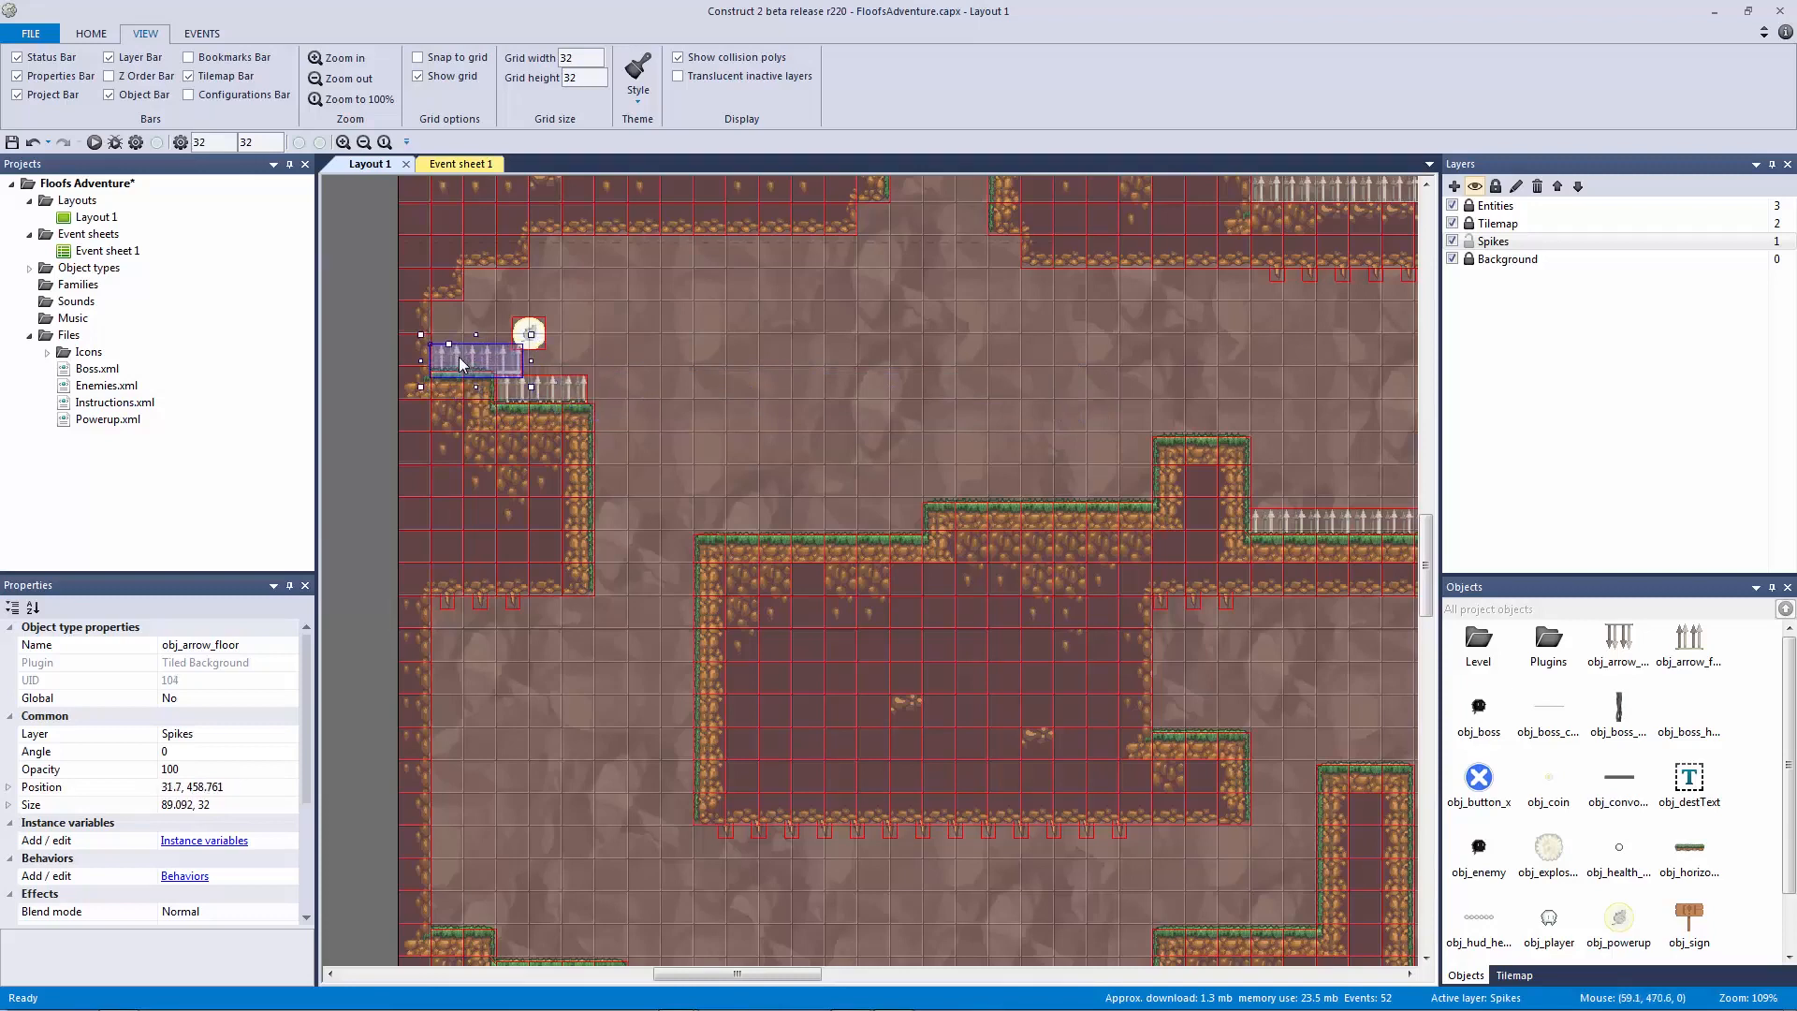
click(534, 359)
click(510, 361)
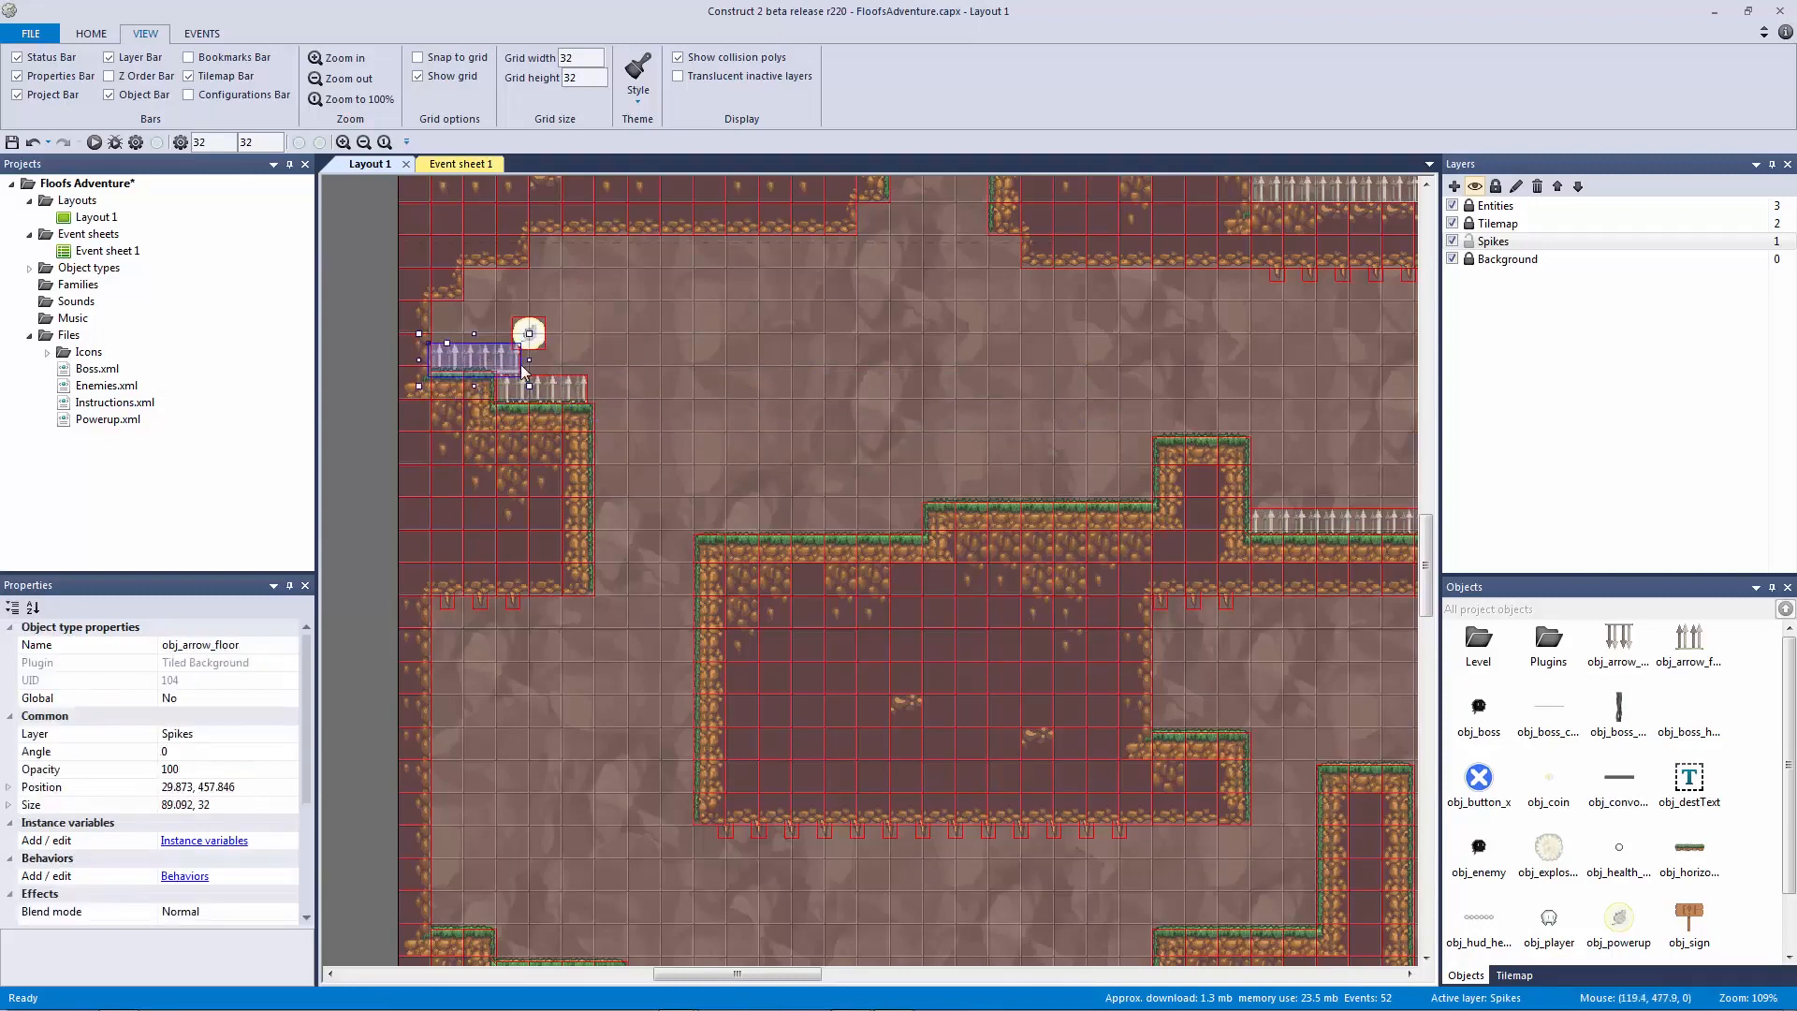
drag(528, 358, 465, 362)
click(498, 394)
drag(484, 391, 520, 391)
Step: Widen the upper-left ledge spike strip slightly so it fits the ledge
ctrl+scroll(592, 386, up, 2)
middle_drag(591, 386, 1080, 721)
ctrl+scroll(1033, 662, up, 4)
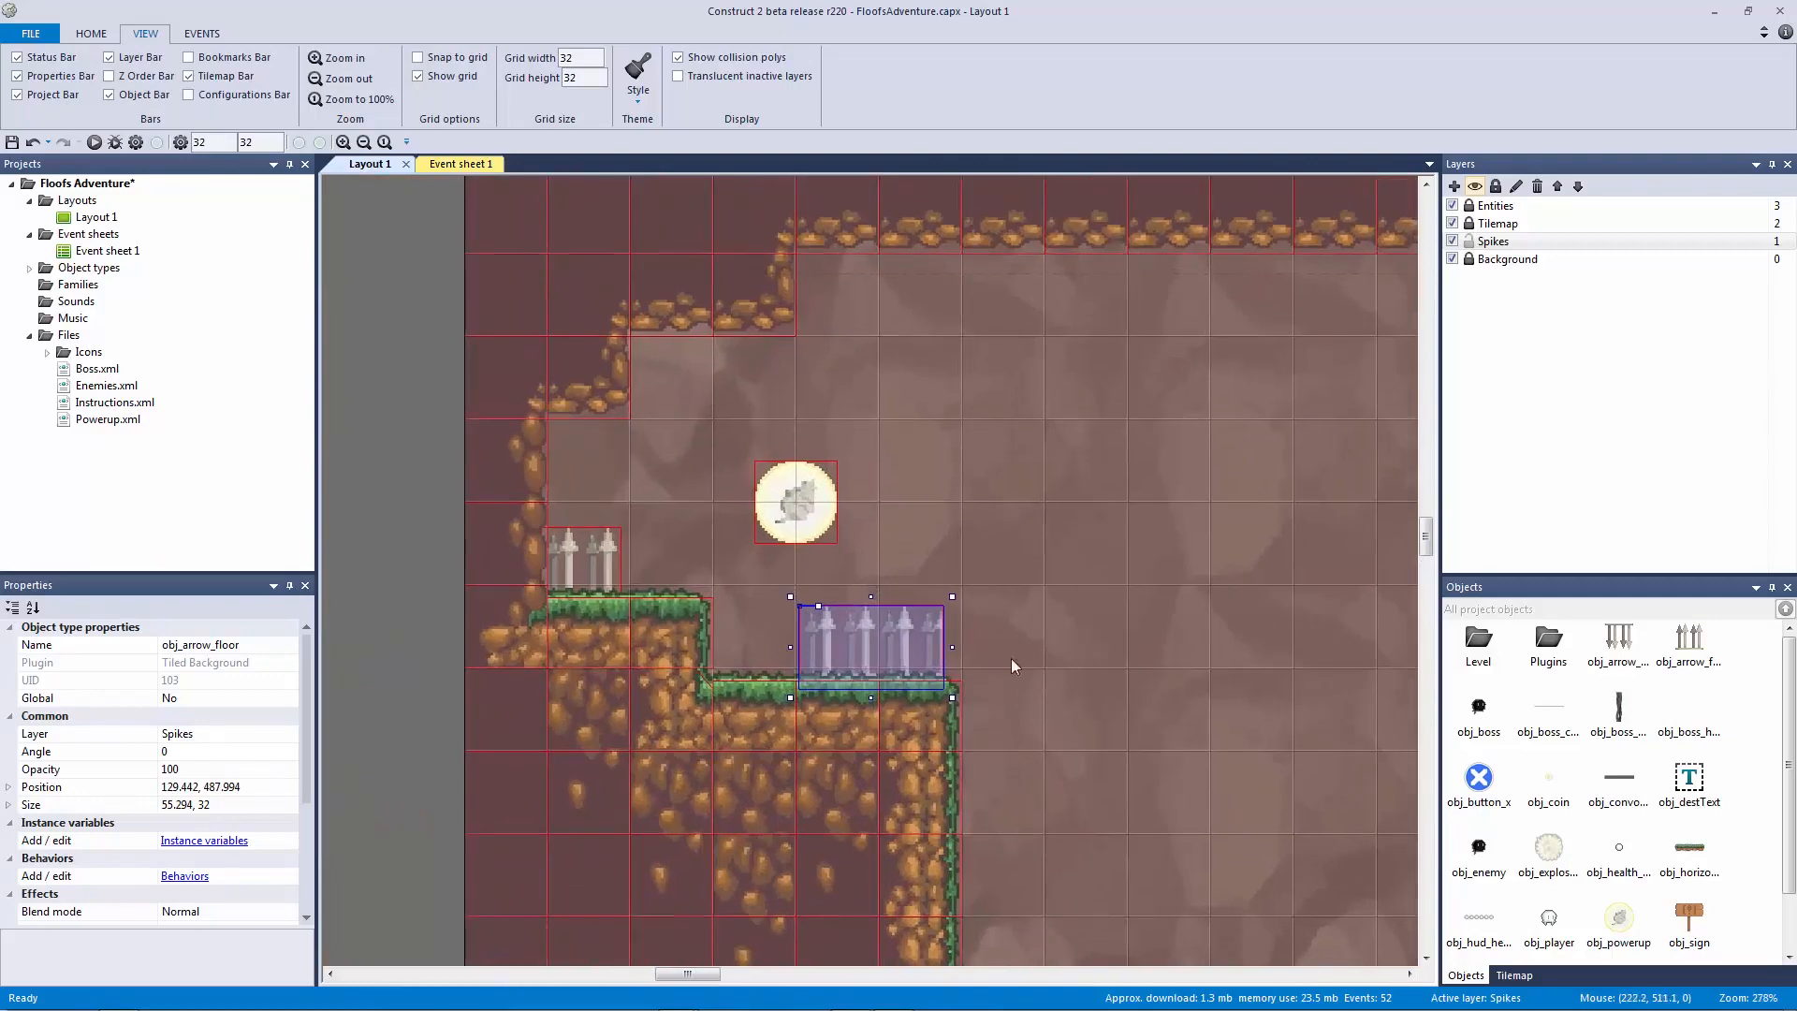
drag(952, 648, 961, 648)
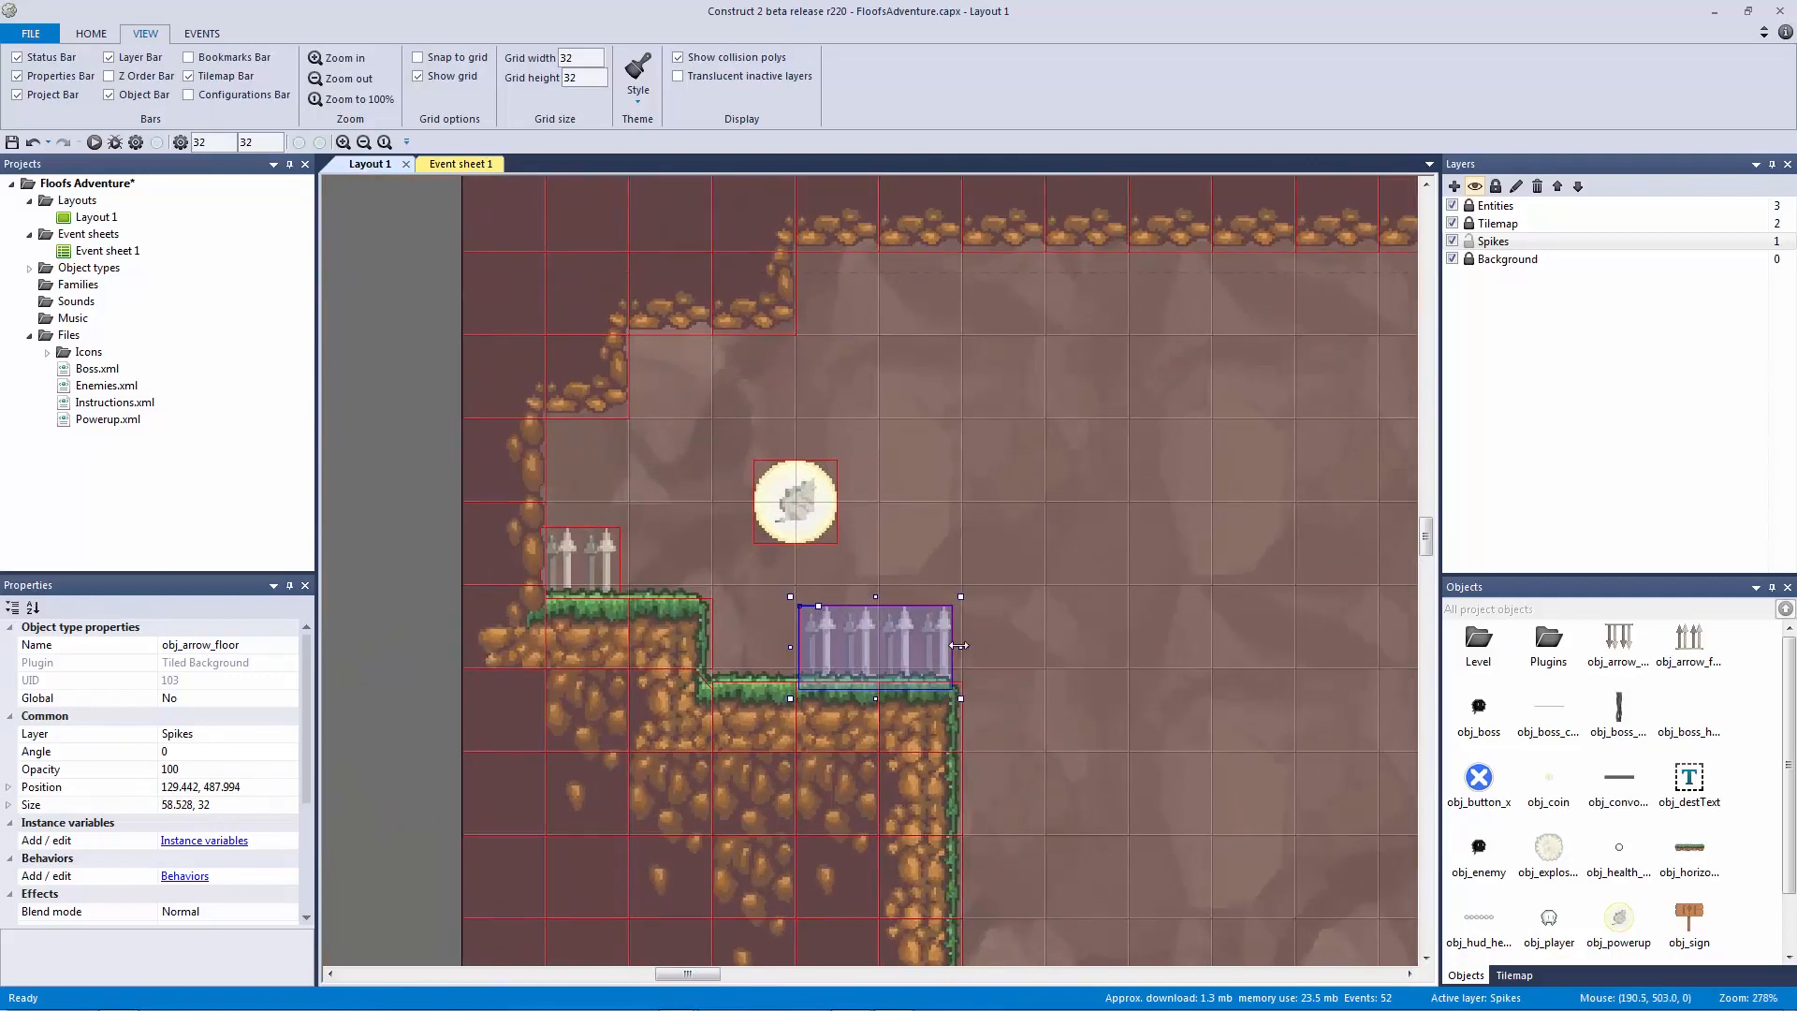
click(677, 569)
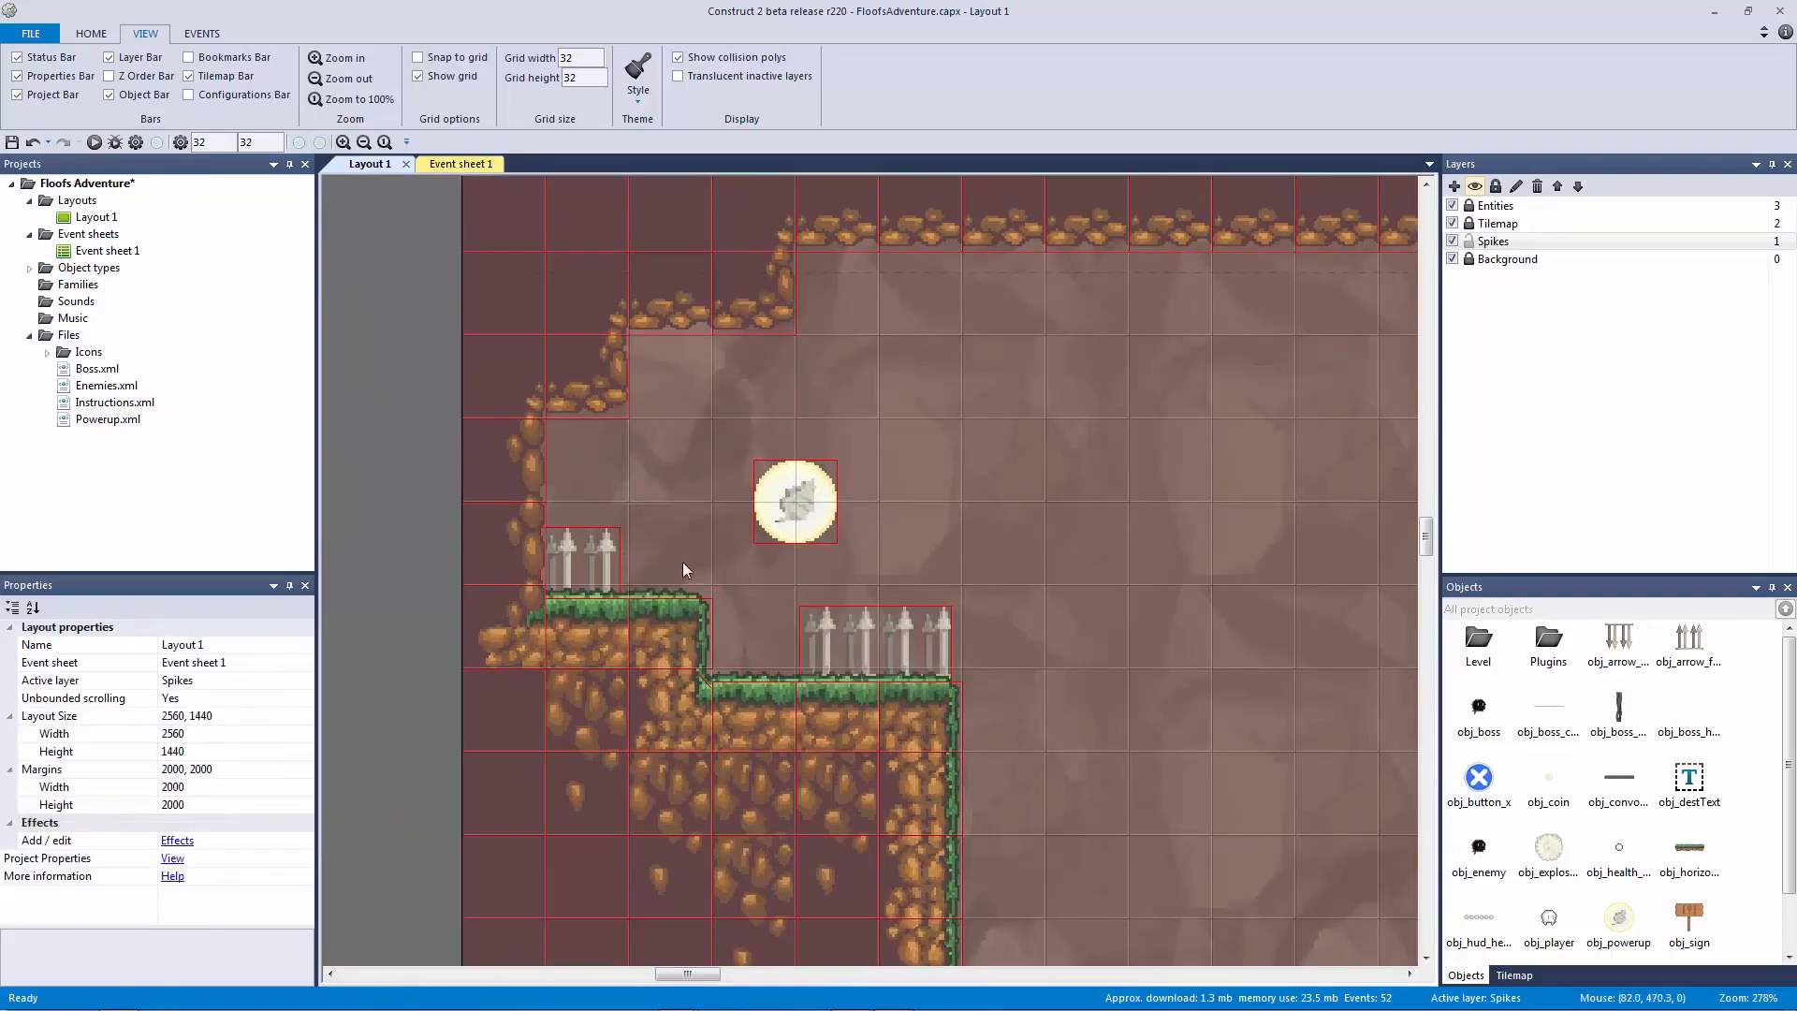
Step: Unlock the Entities layer, move the powerup up-left, relock it and make Spikes the working layer
click(1469, 205)
drag(777, 518, 714, 454)
click(1468, 205)
click(1468, 205)
click(1469, 241)
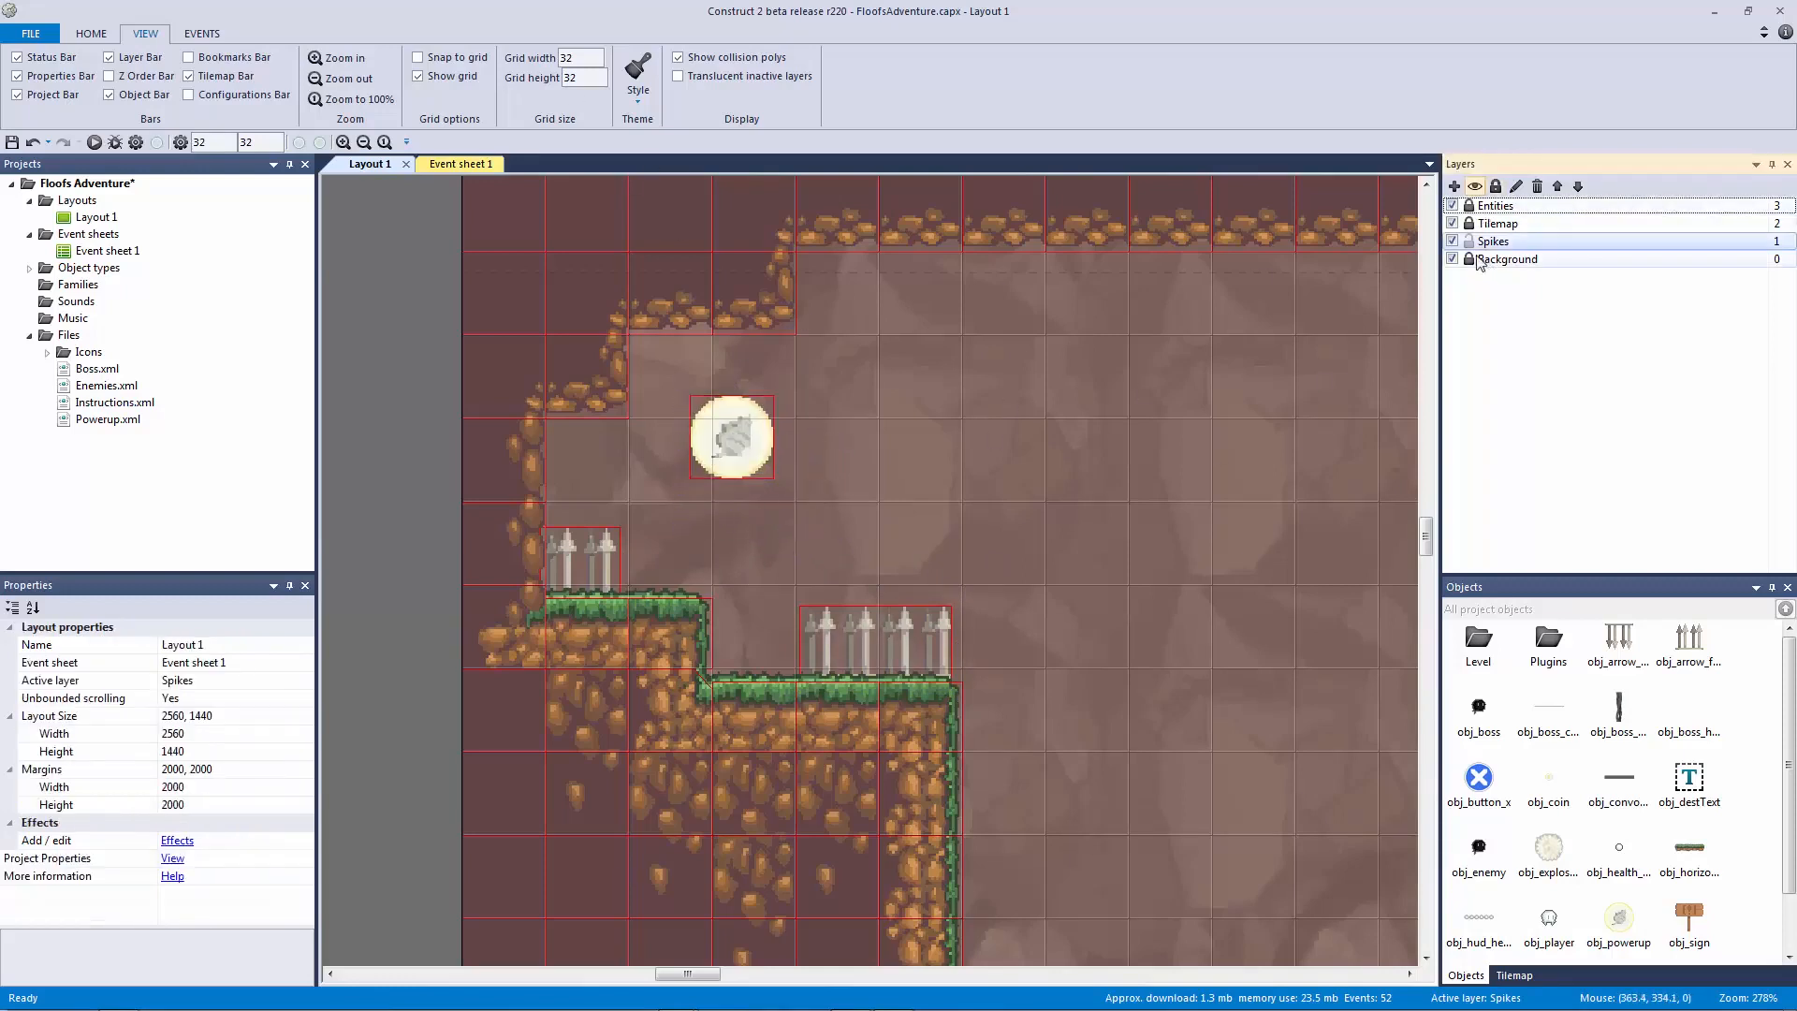
click(1468, 241)
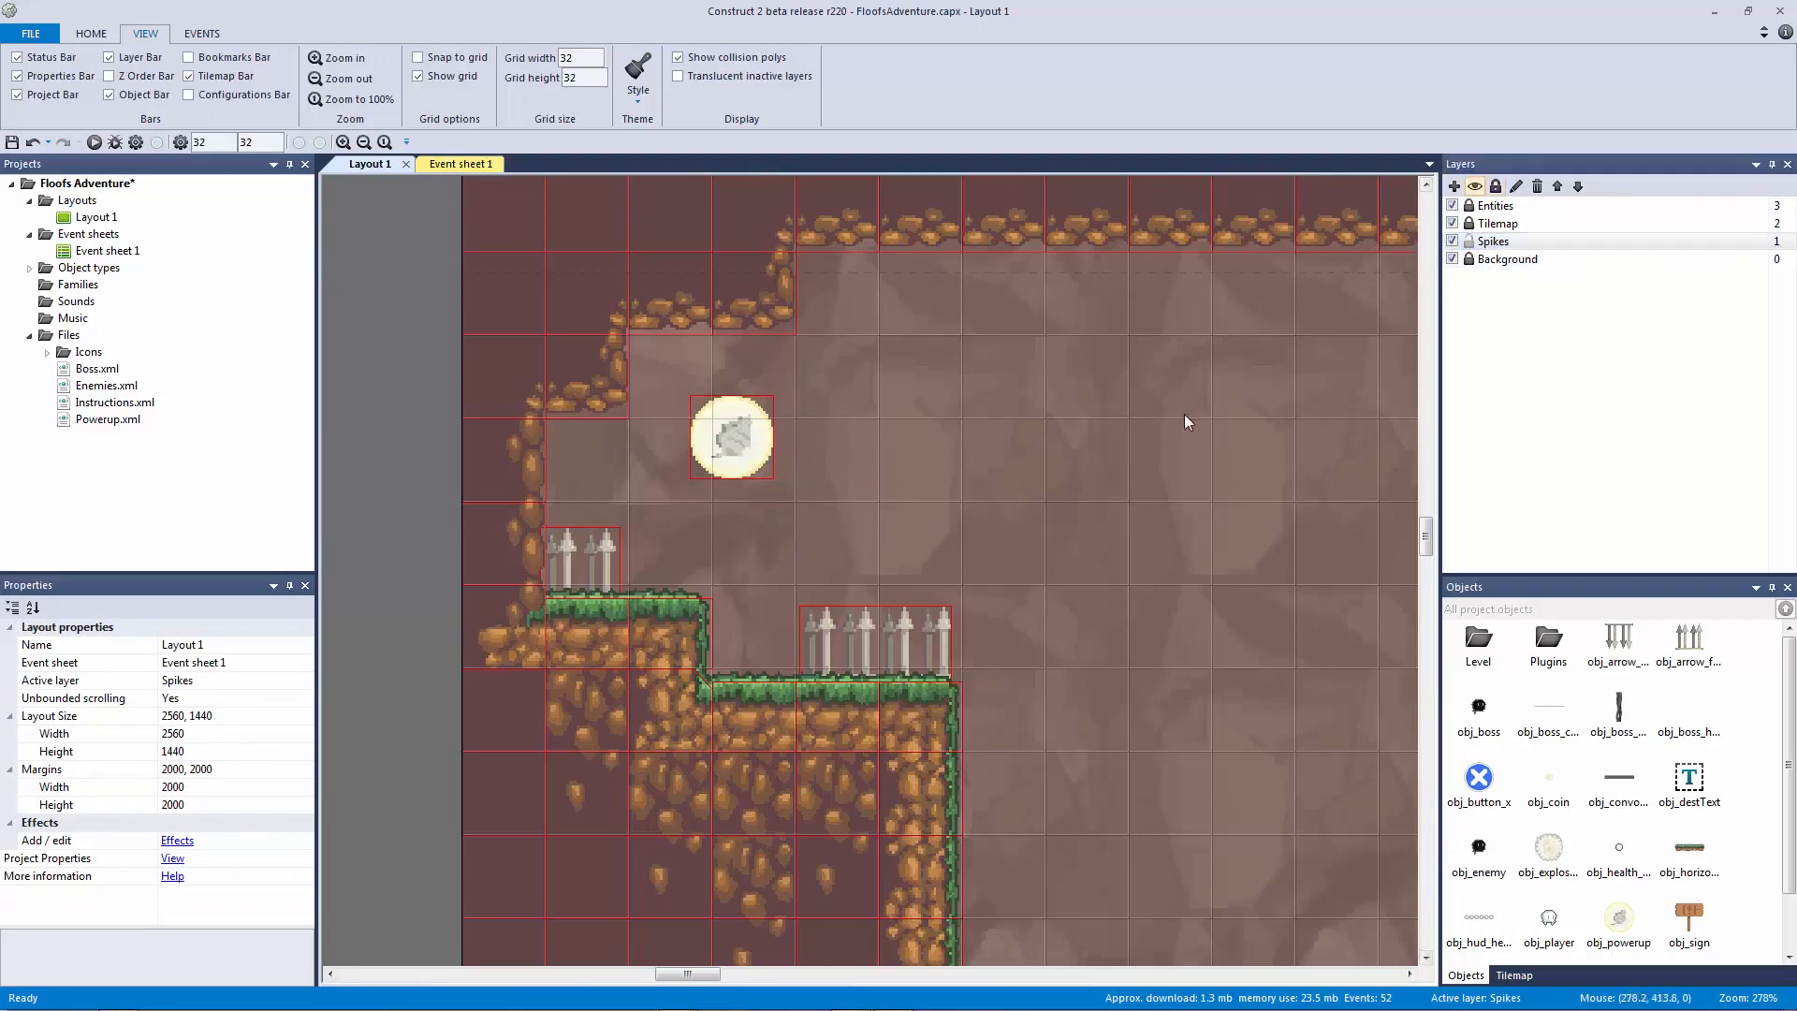
Step: Pan down to the lower ledges and select the spike strip on the lower floor
ctrl+scroll(1183, 413, down, 4)
middle_drag(830, 509, 777, 393)
click(692, 292)
middle_drag(934, 418, 580, 373)
ctrl+scroll(1056, 621, down, 3)
middle_drag(1055, 622, 1006, 454)
middle_drag(830, 661, 1092, 598)
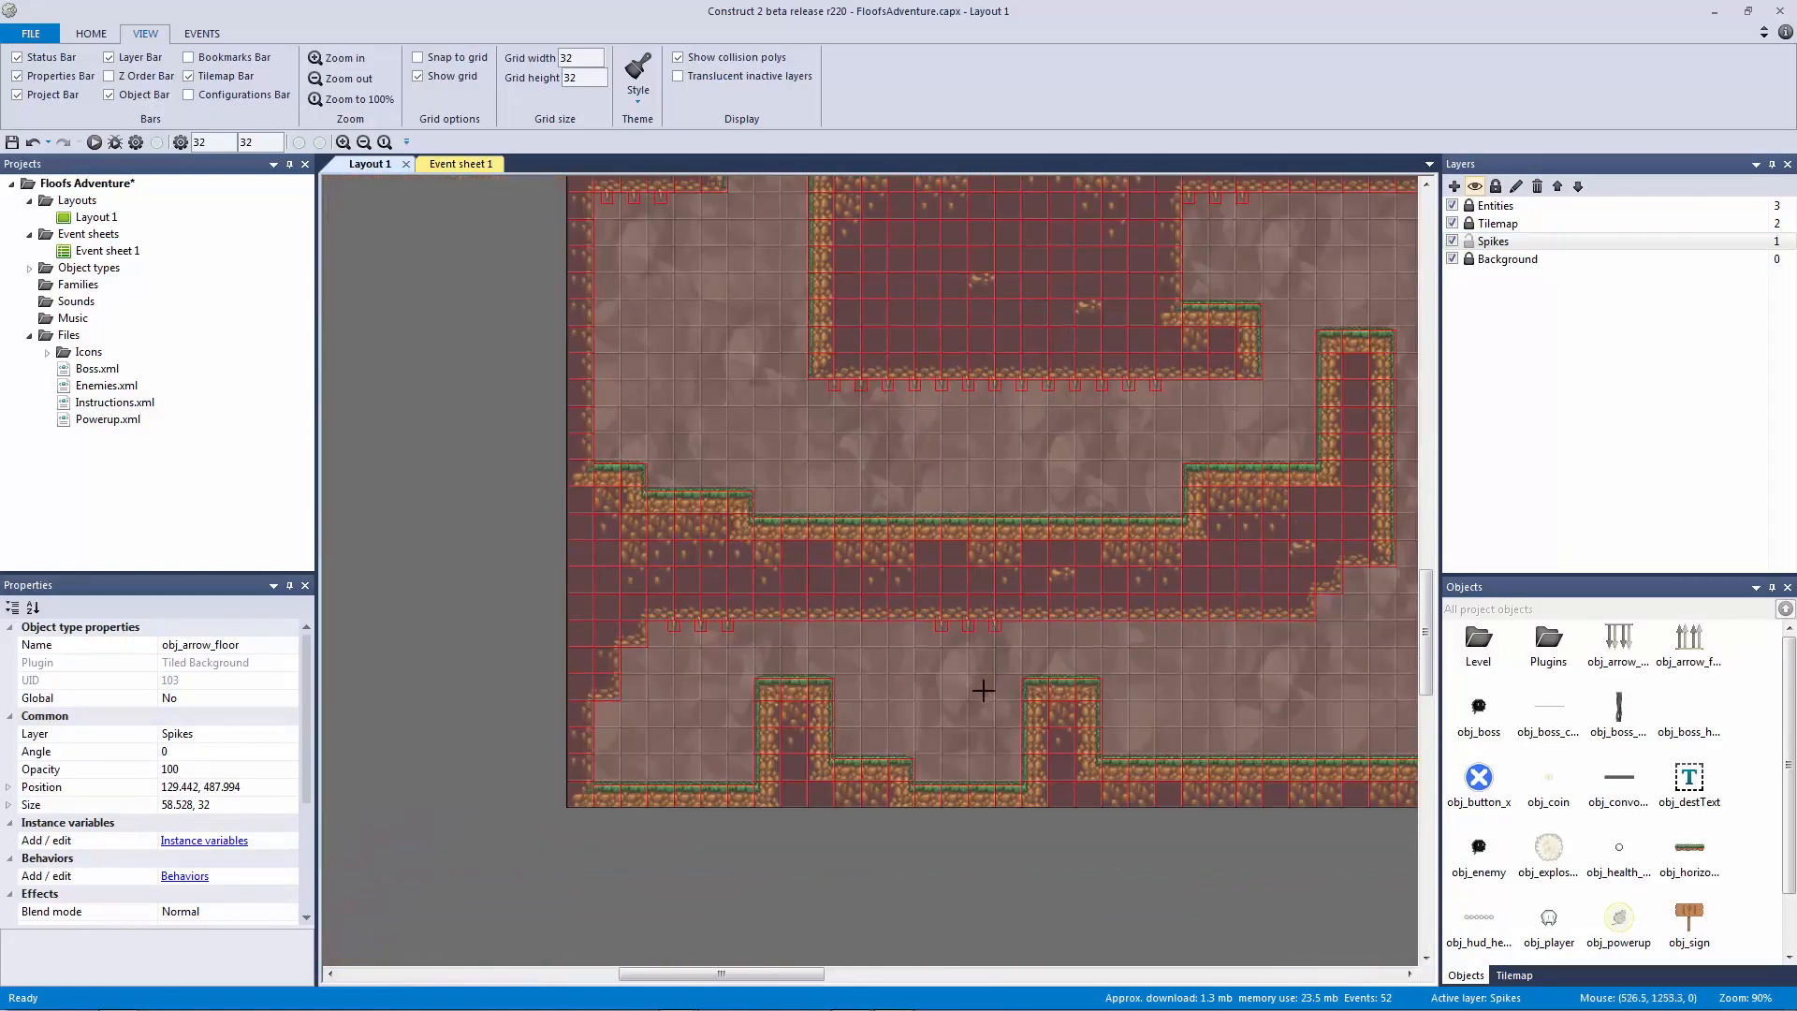
Step: Paste spike strip copies onto the right ledge and the middle ledge
drag(964, 739, 922, 754)
middle_drag(1054, 754, 751, 661)
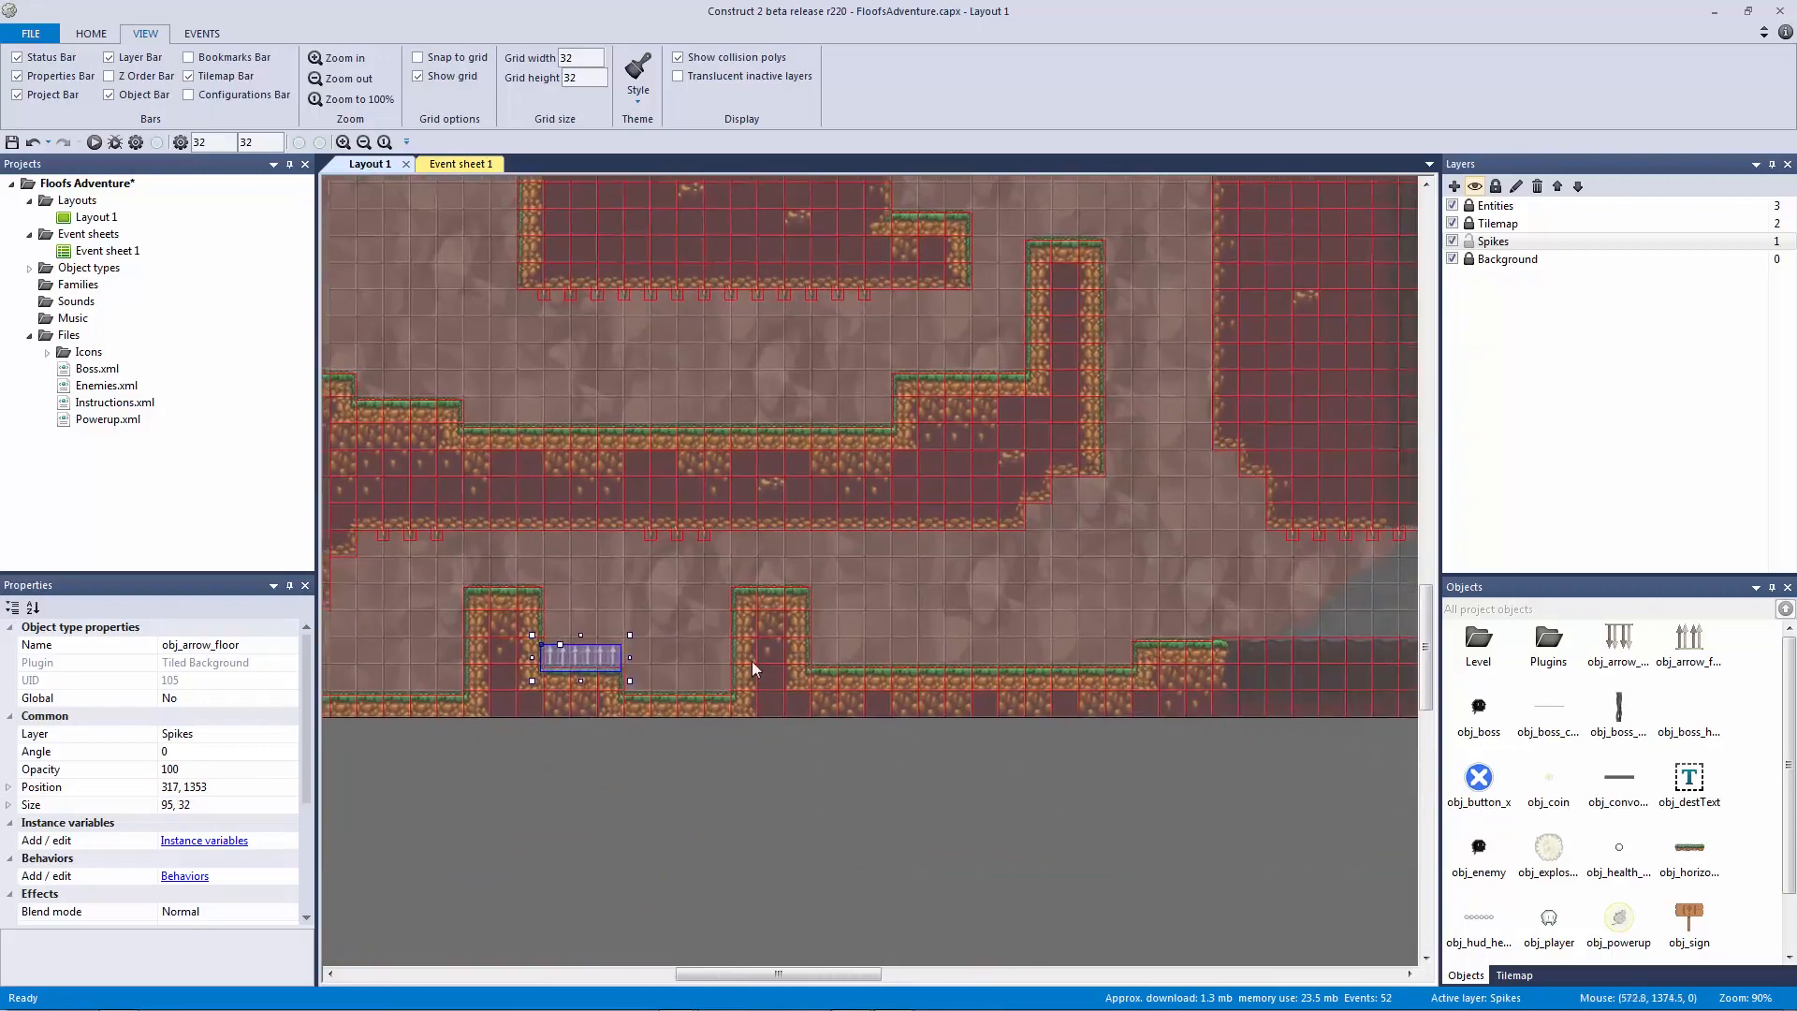
click(1168, 639)
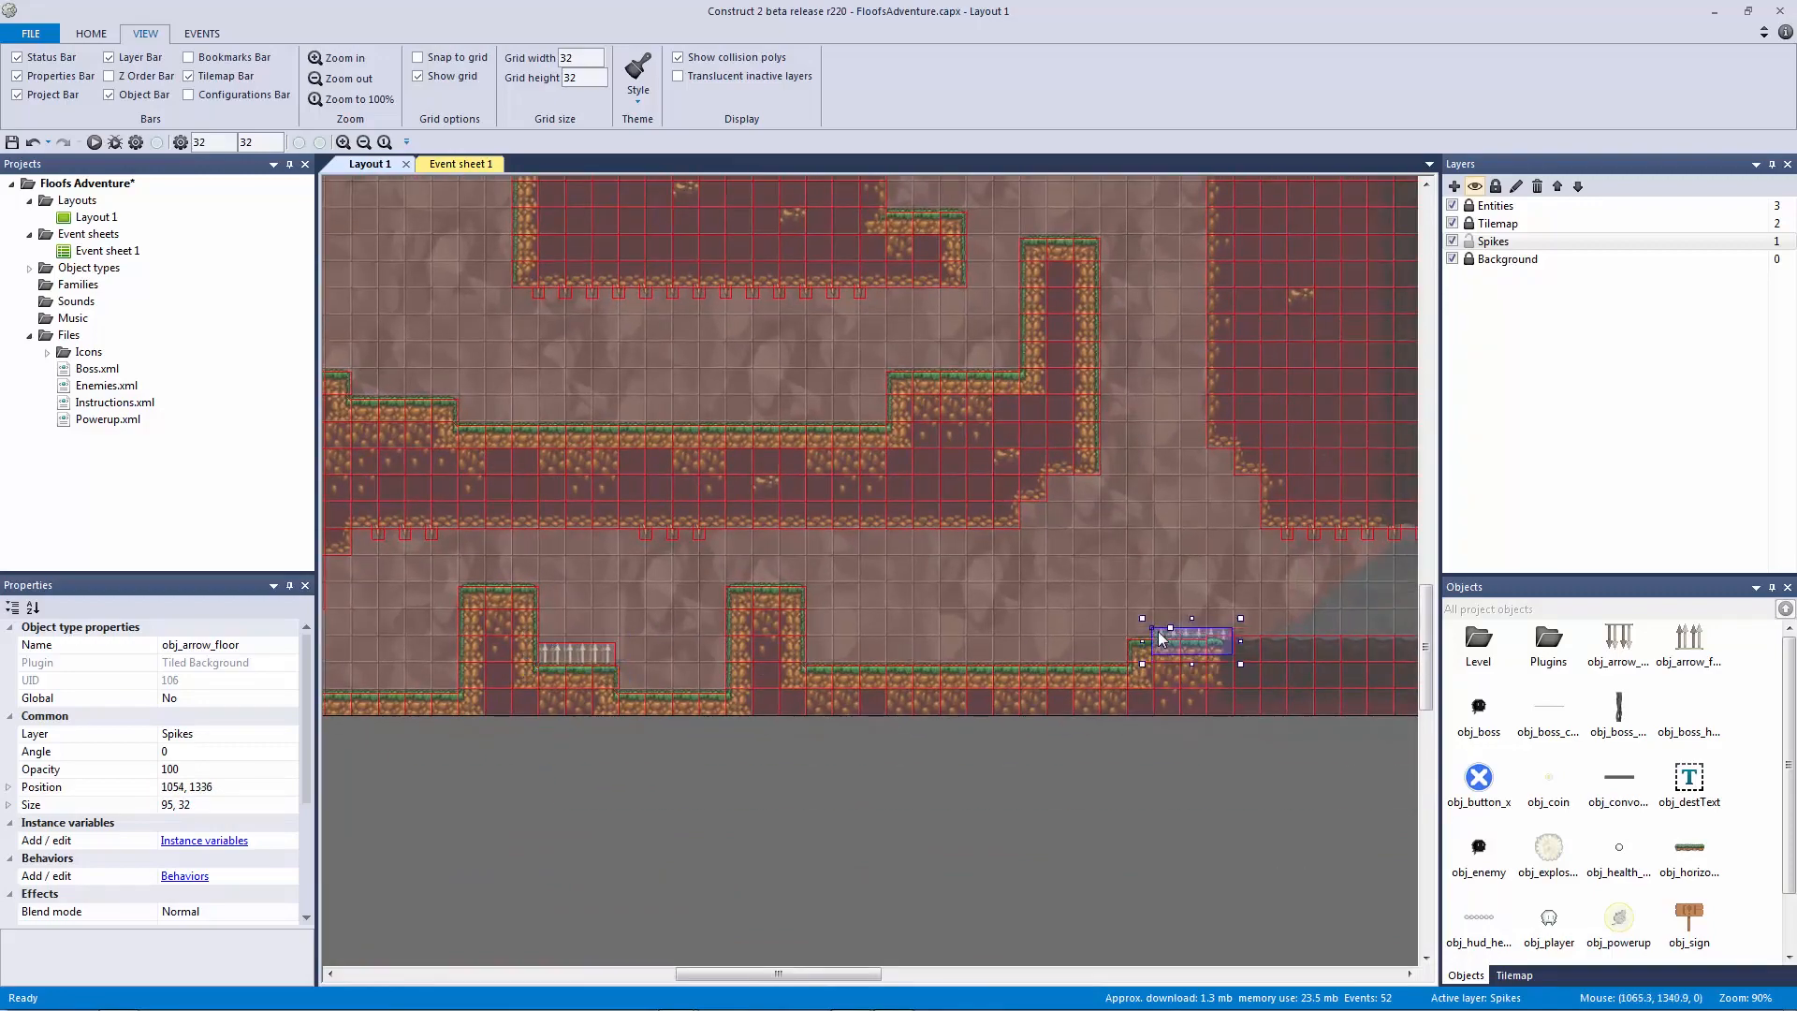
drag(1165, 640, 1142, 632)
middle_drag(788, 559, 978, 613)
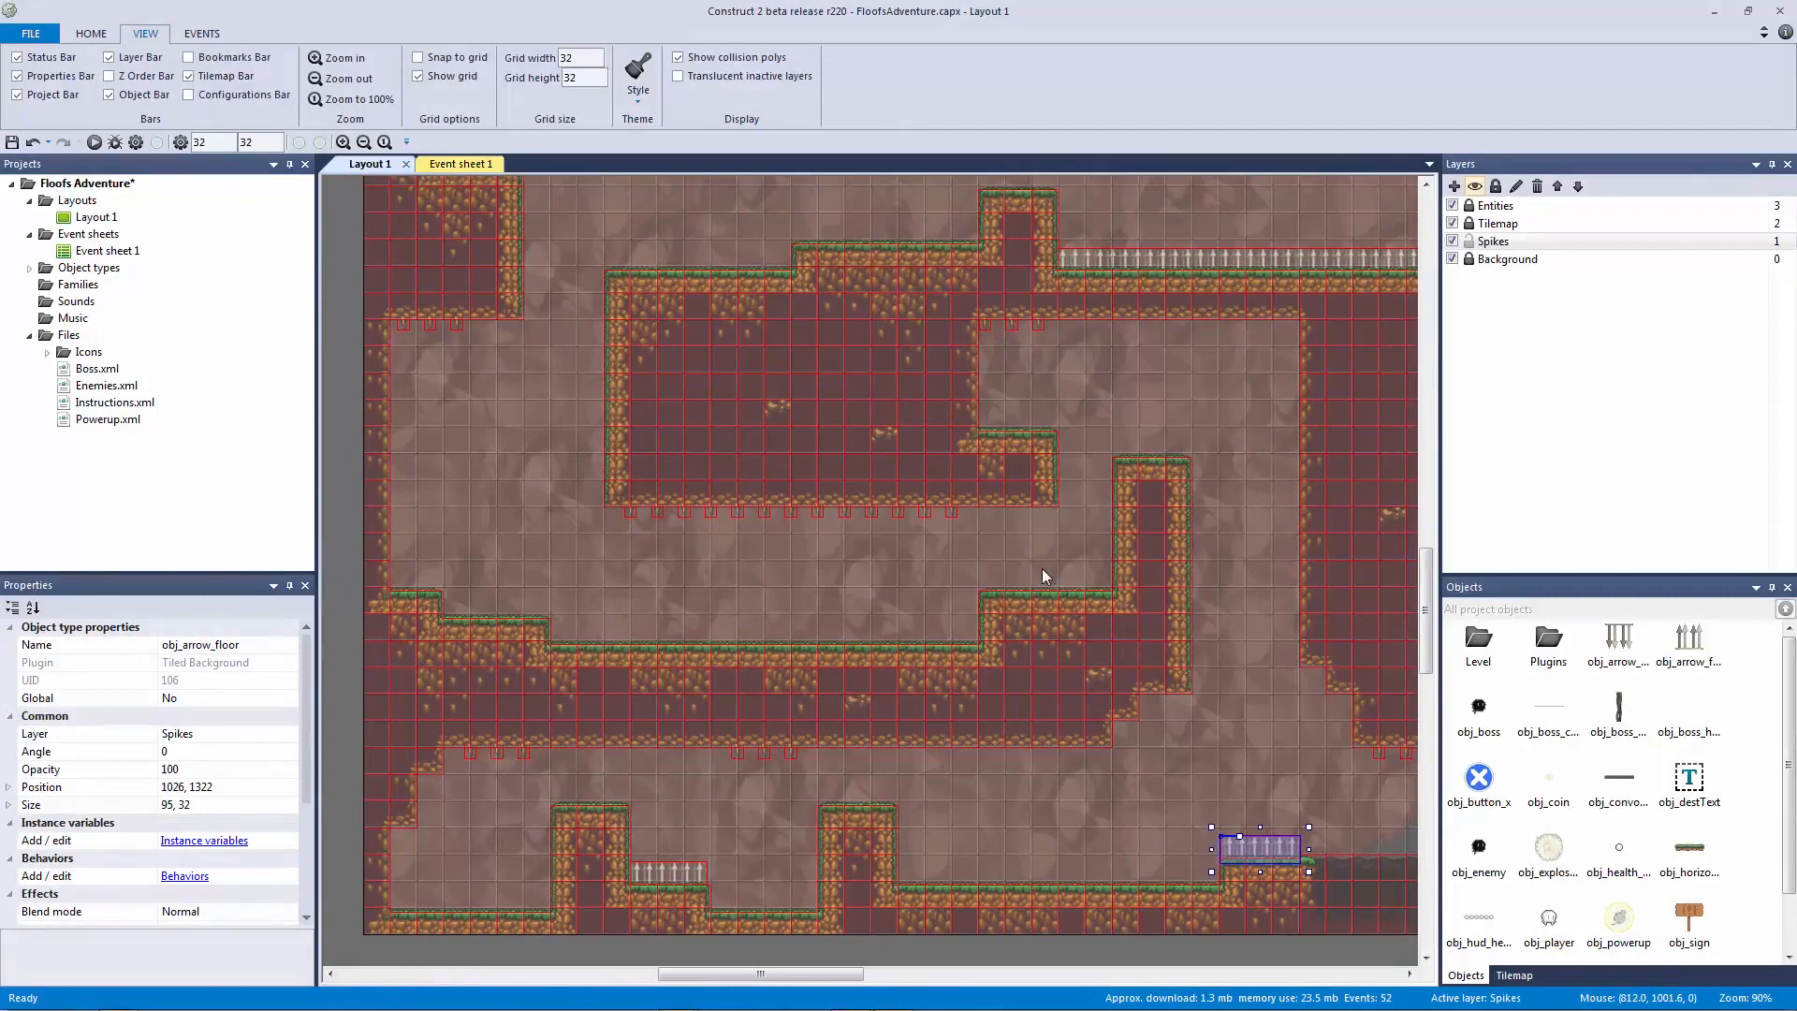
key(ctrl+v)
click(809, 644)
drag(809, 645, 803, 632)
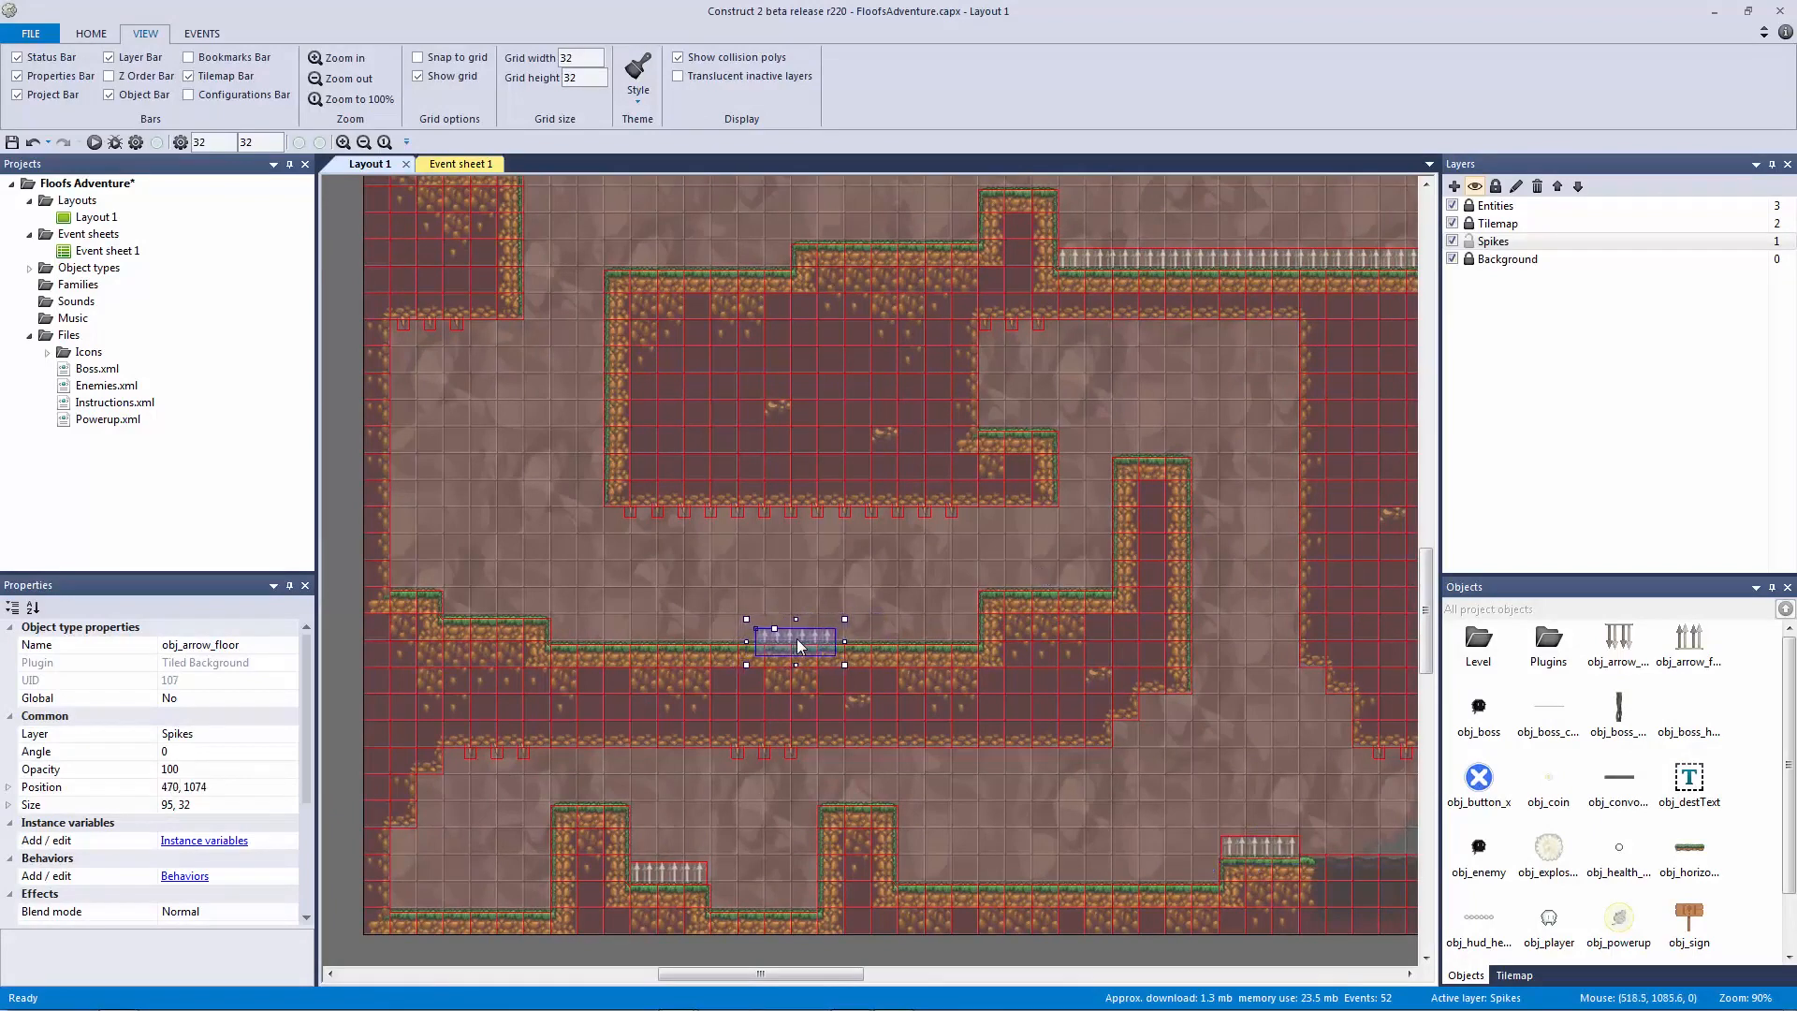
click(774, 585)
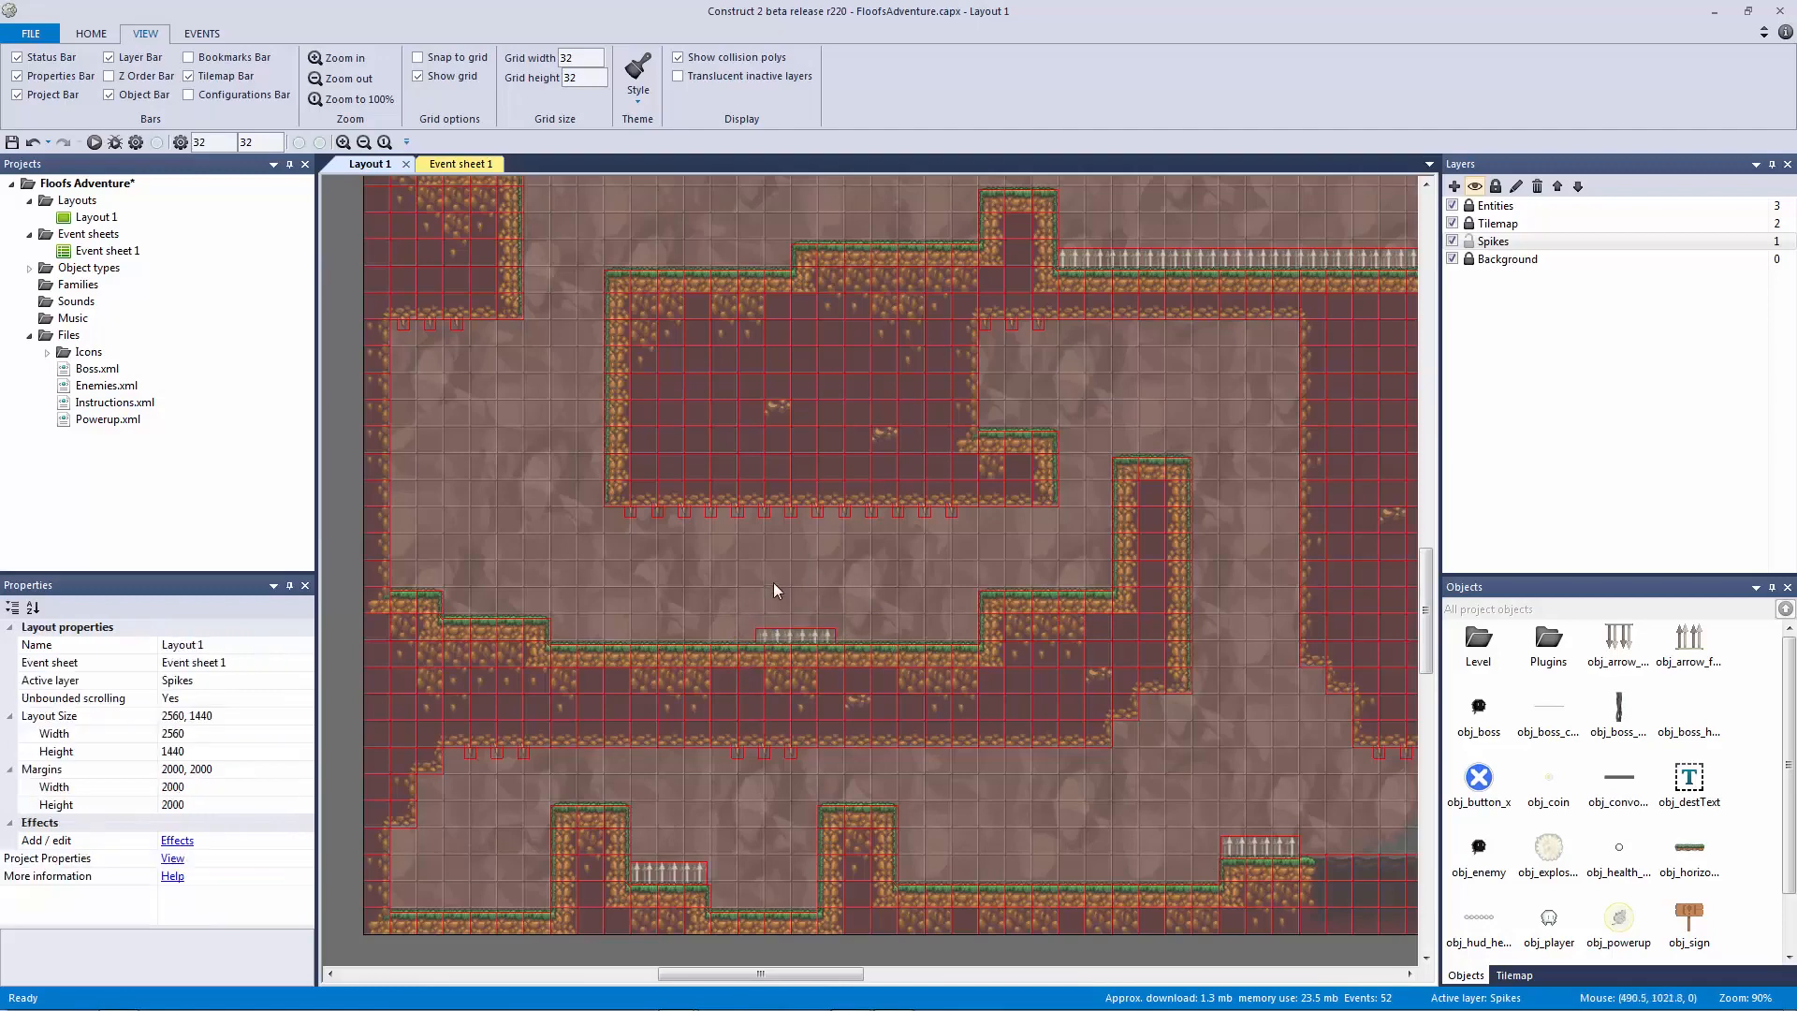
Step: Select the floor spikes and move the spike strip onto the raised ledge
ctrl+scroll(592, 591, up, 4)
drag(511, 586, 633, 631)
drag(570, 580, 494, 430)
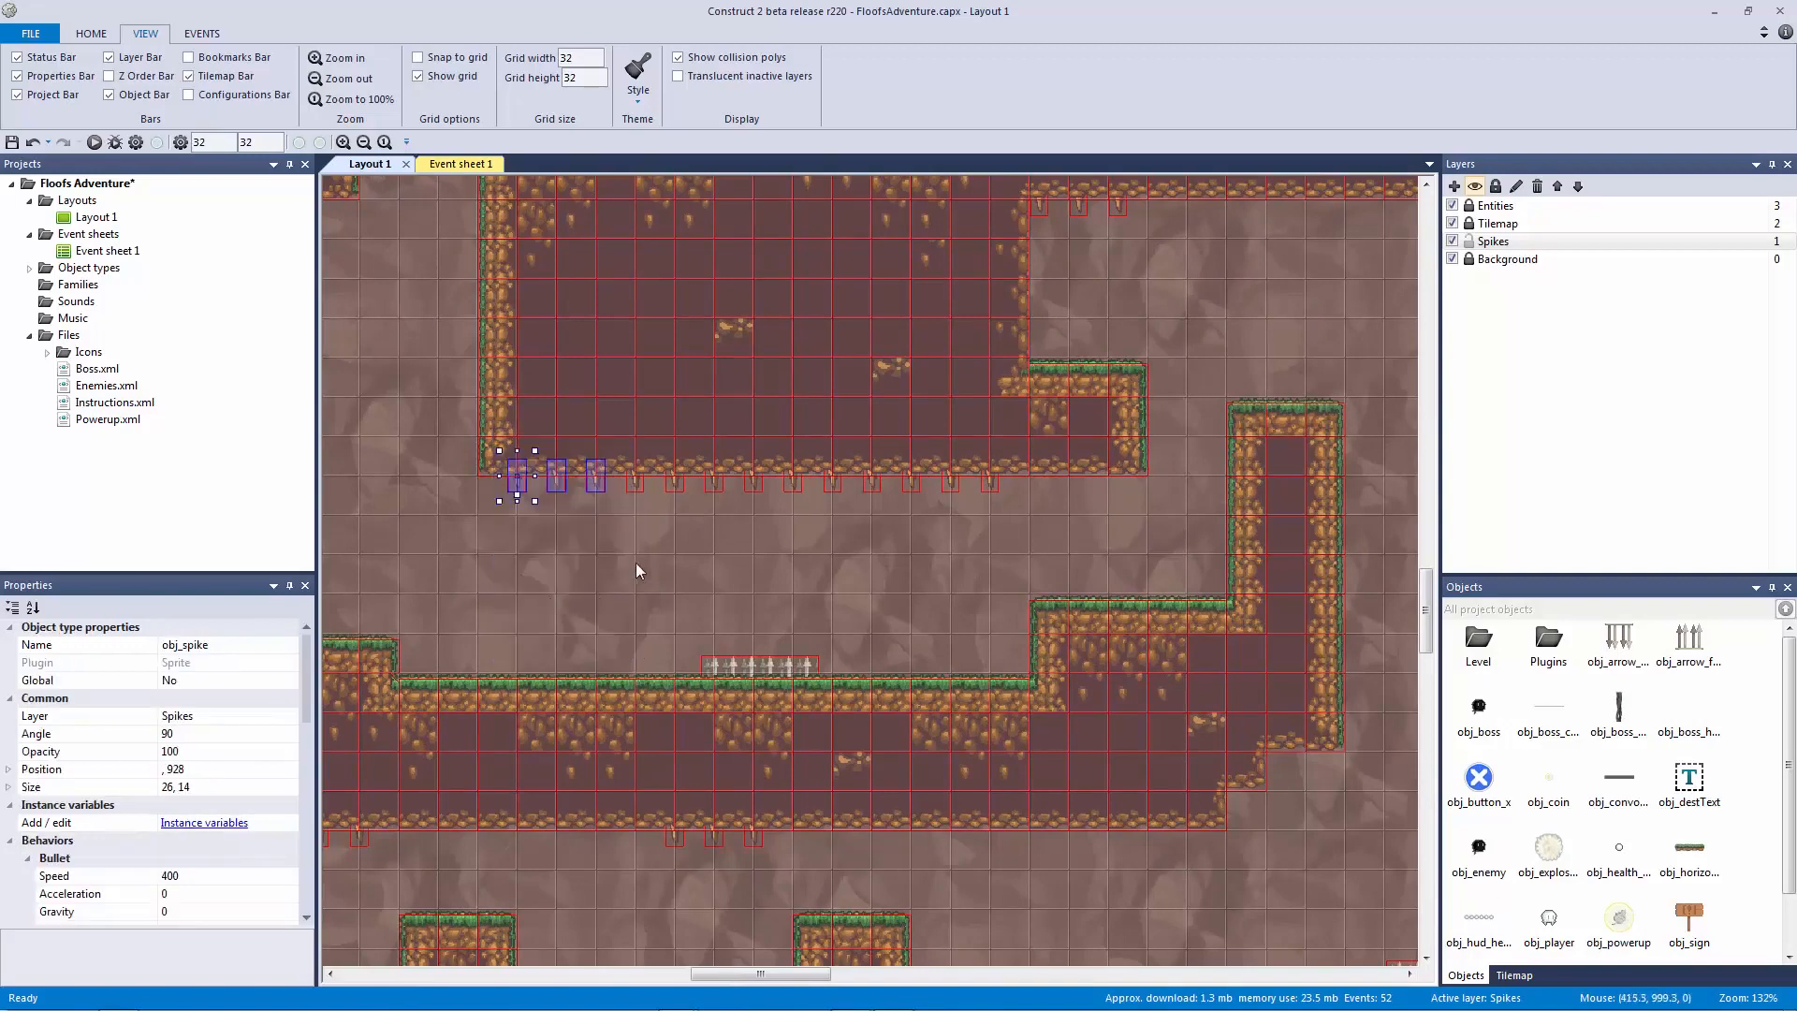
drag(638, 401, 741, 516)
drag(691, 581, 936, 608)
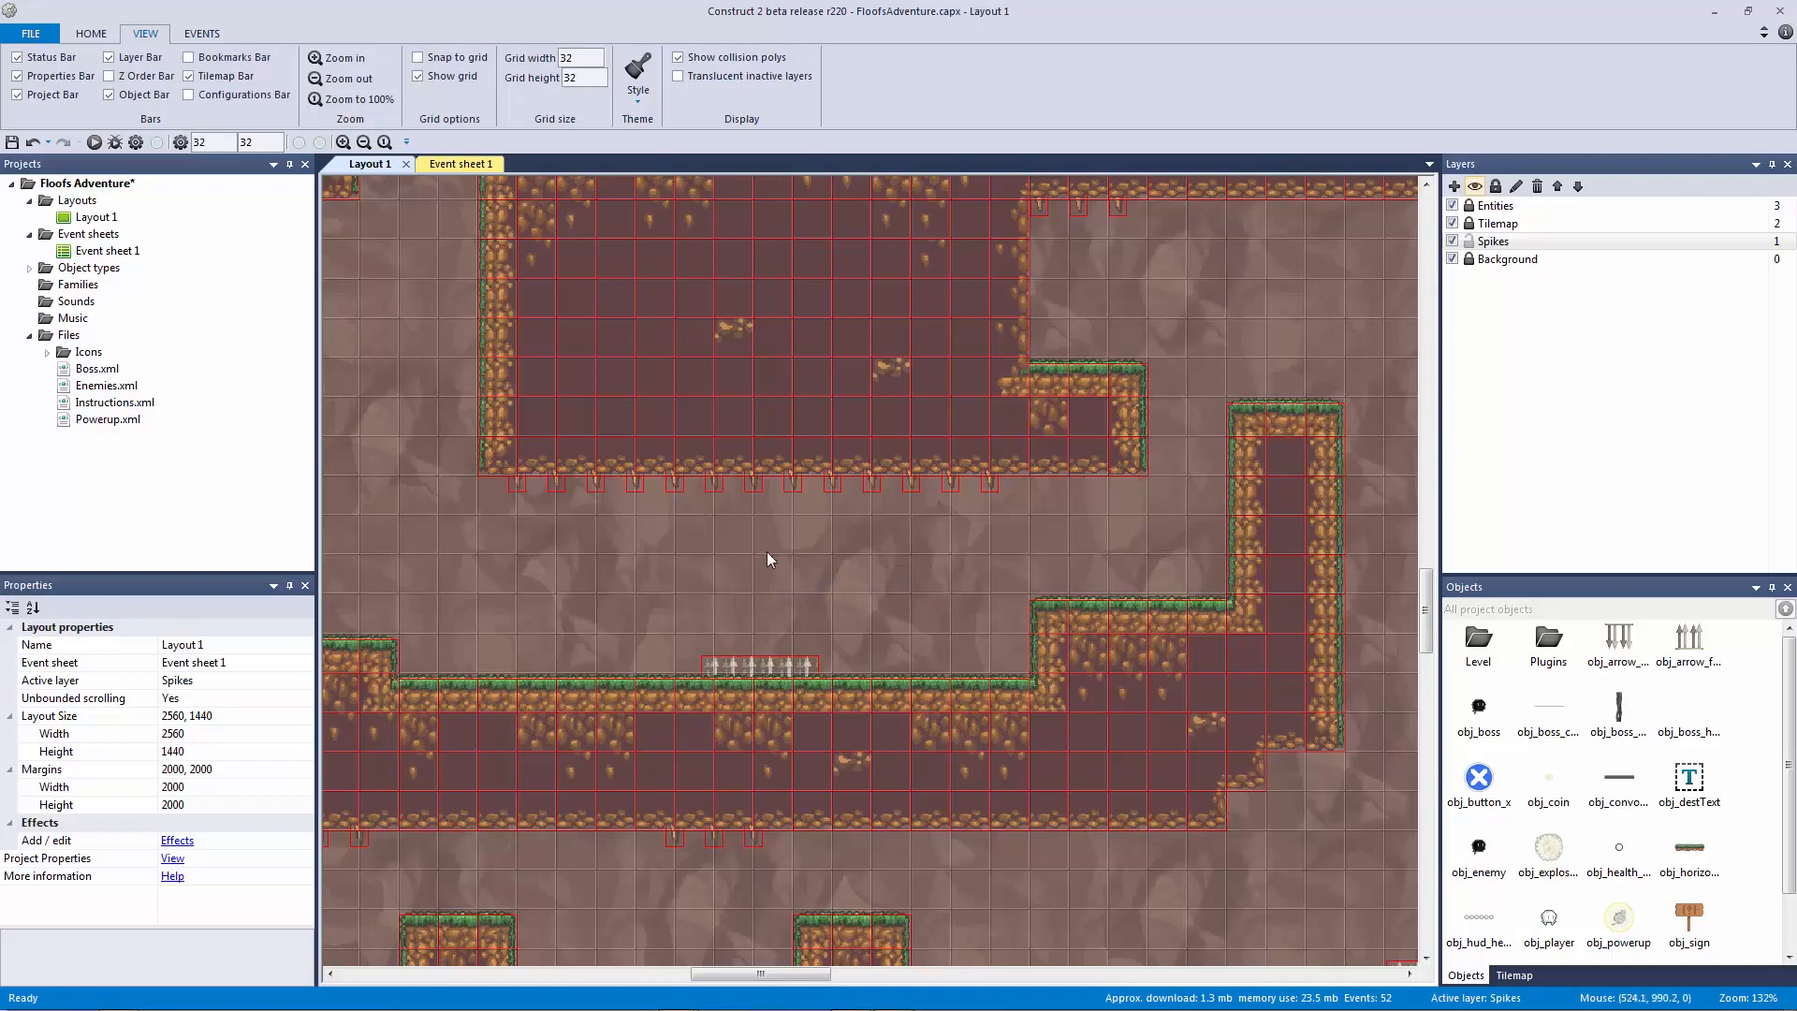
drag(751, 536, 1052, 480)
drag(628, 610, 994, 614)
ctrl+scroll(976, 612, down, 3)
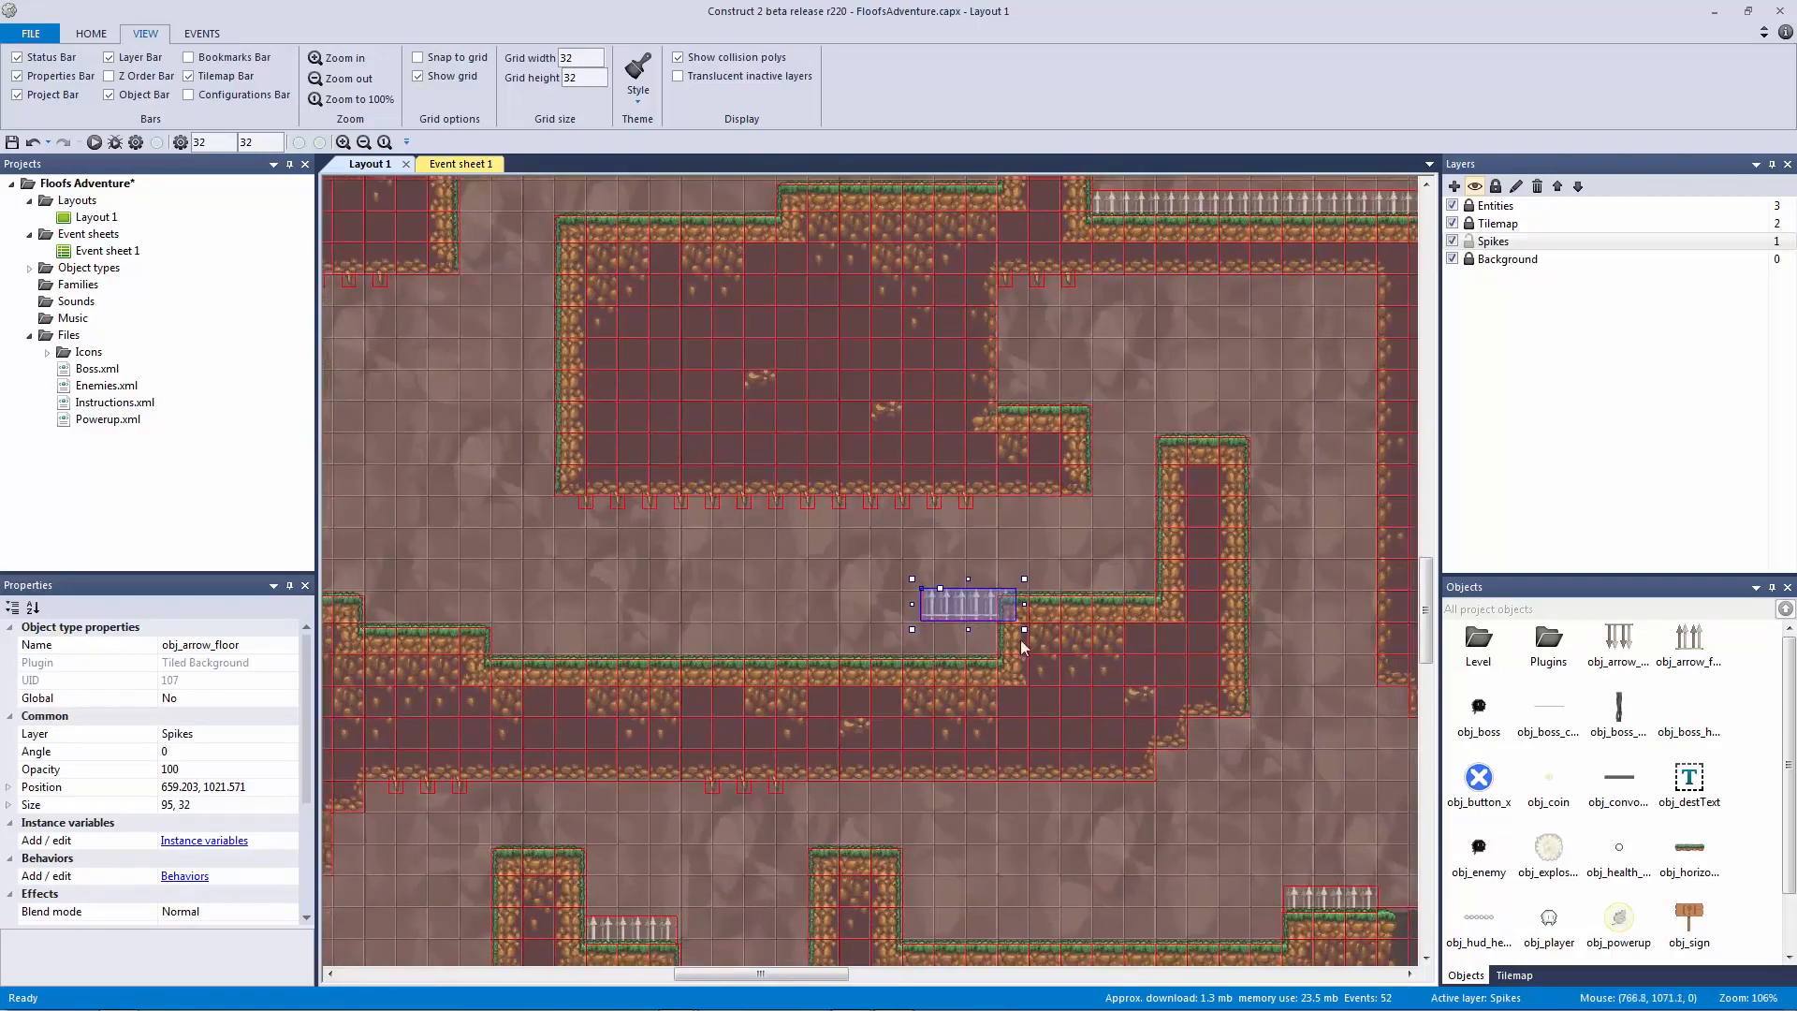
drag(867, 608, 1034, 585)
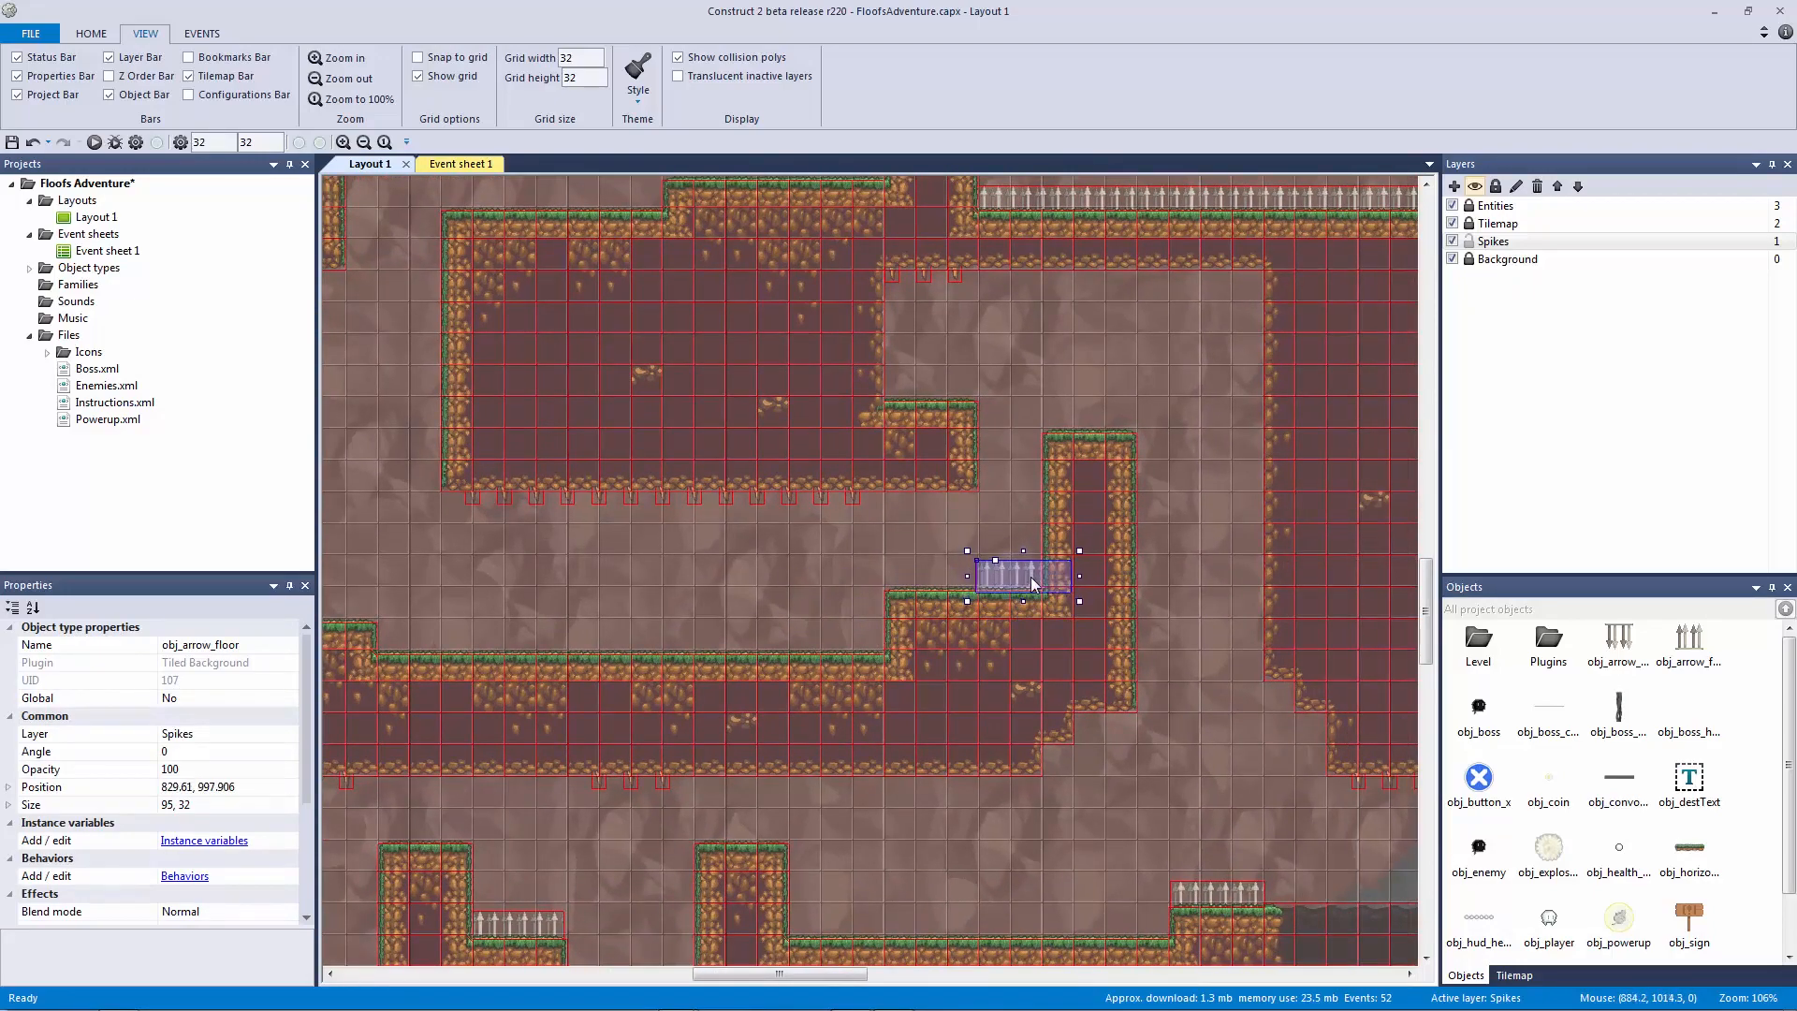
click(872, 567)
Step: Narrow the ledge spike strip to a single spike and nudge it into place
ctrl+scroll(878, 569, down, 3)
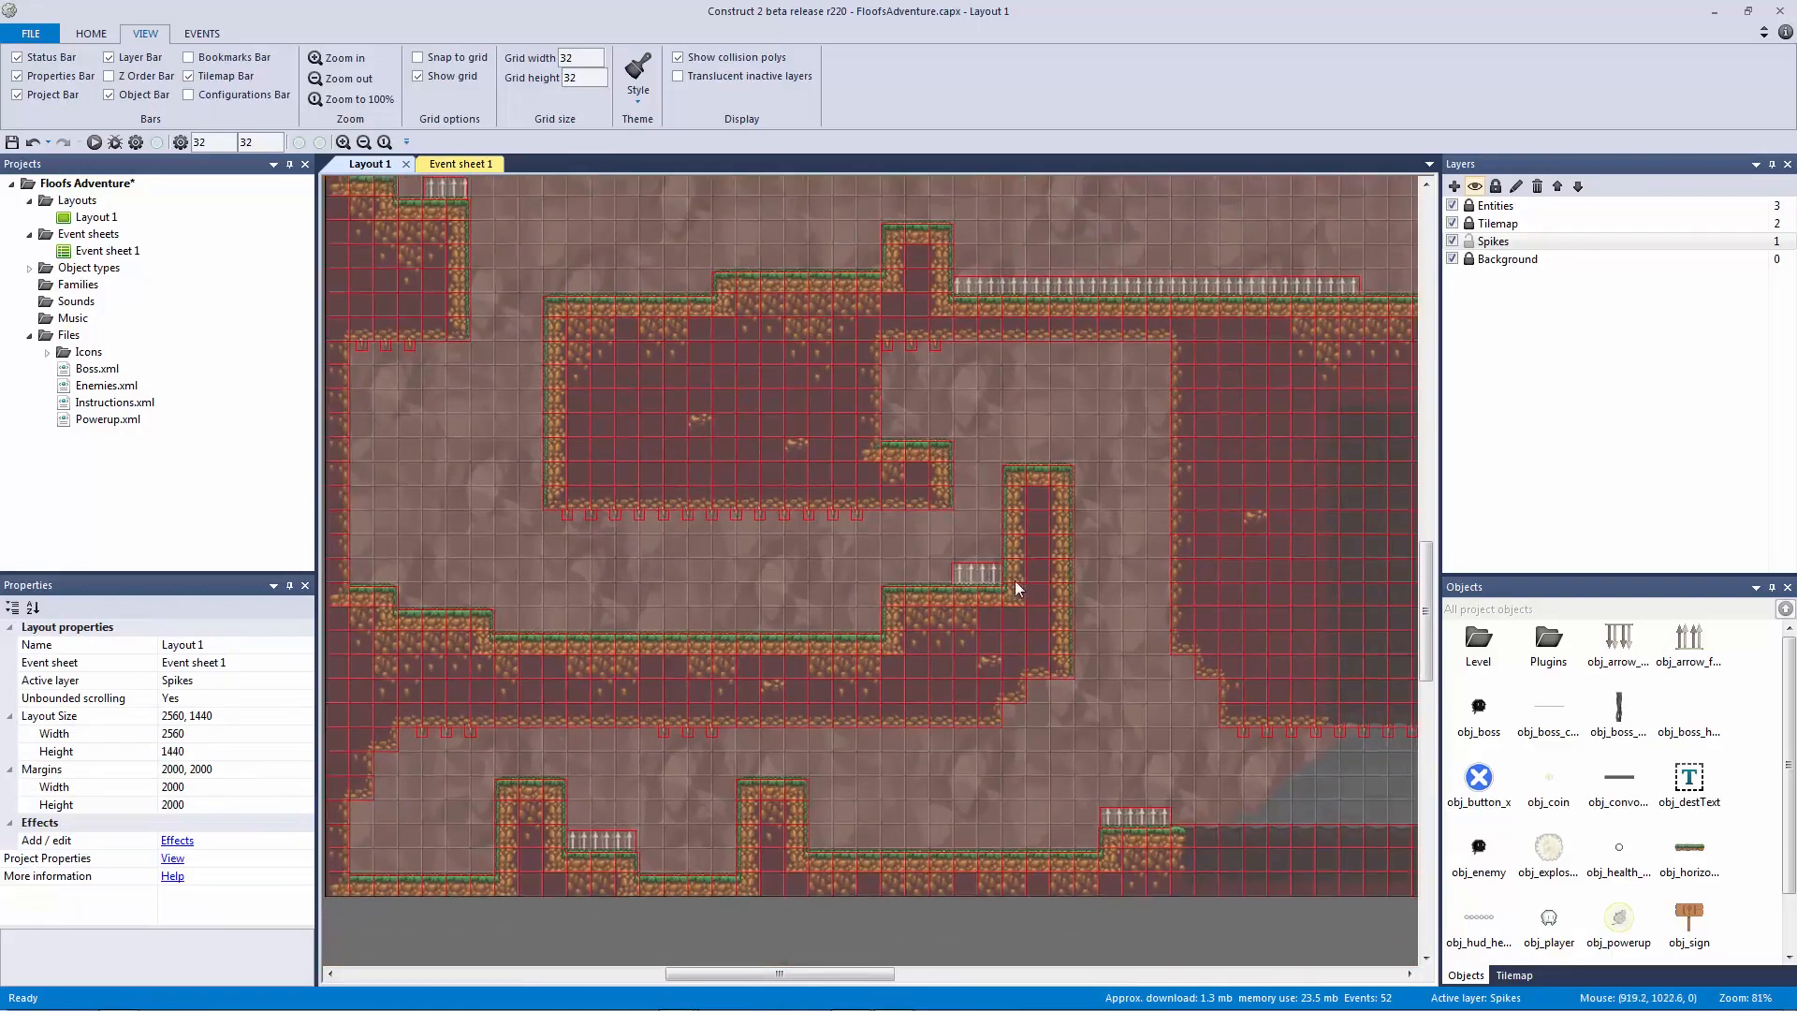
click(979, 571)
drag(947, 574, 971, 577)
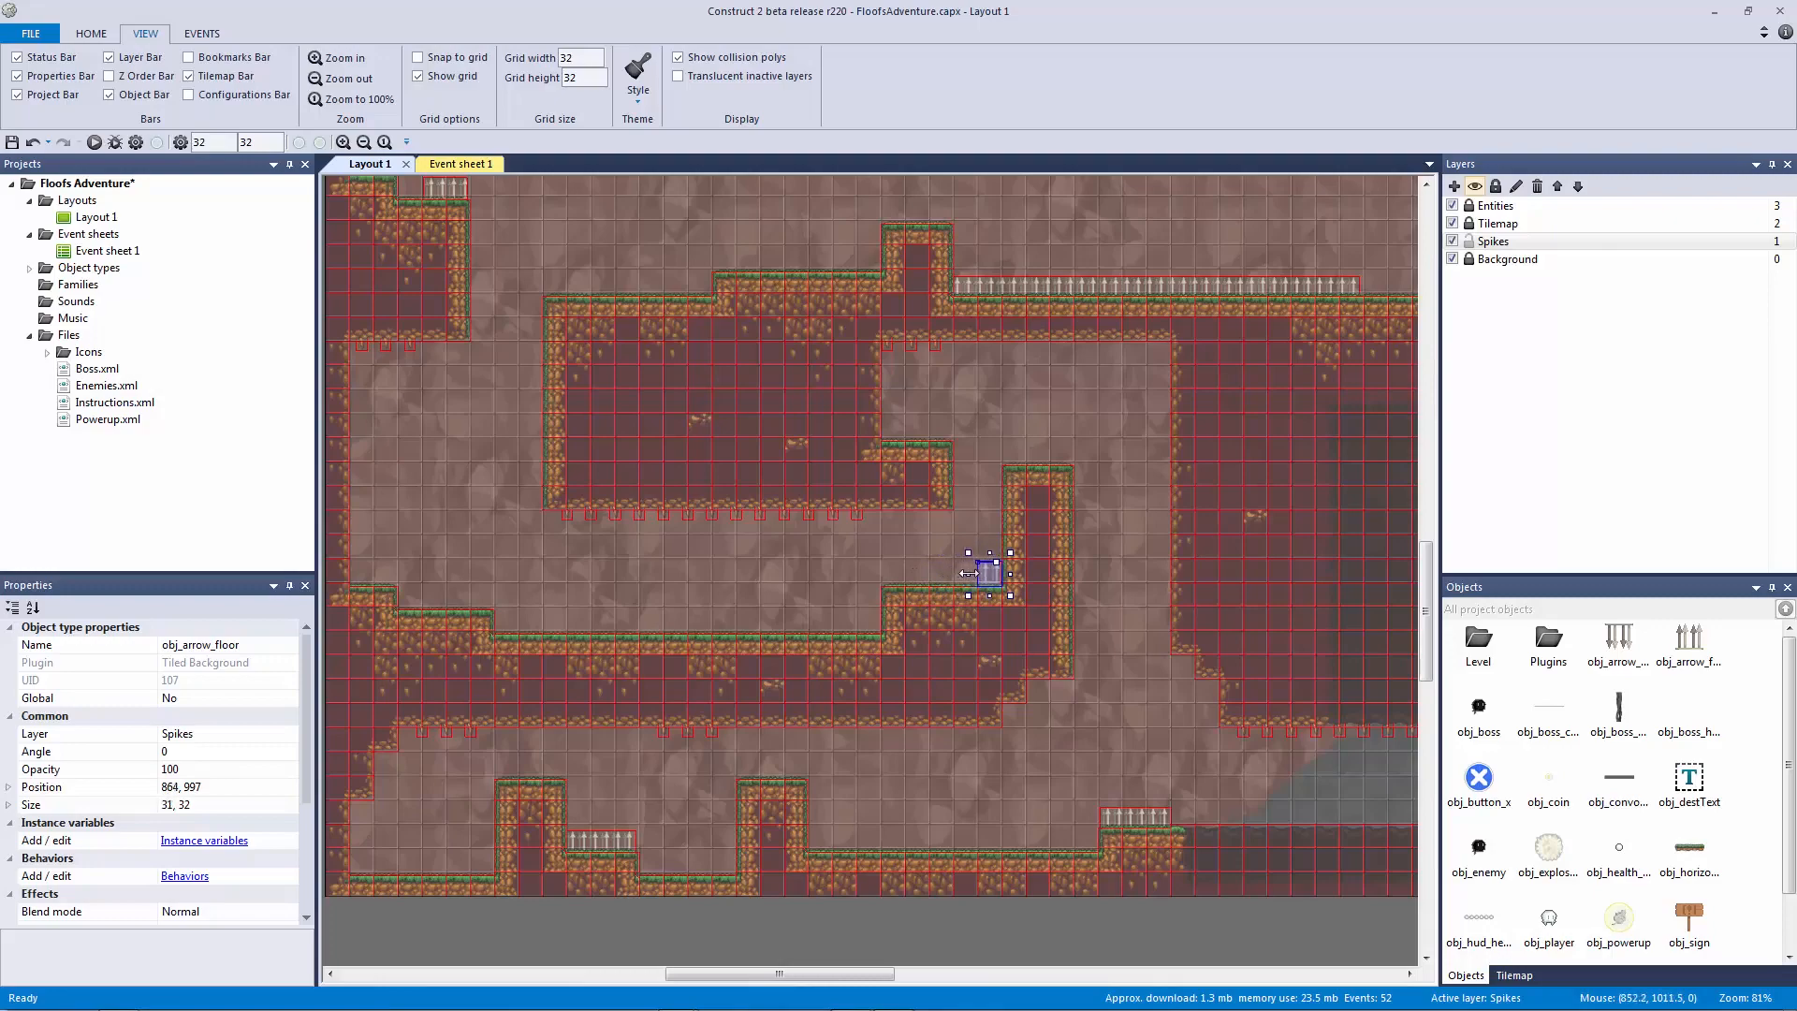
click(925, 572)
ctrl+scroll(1035, 572, up, 5)
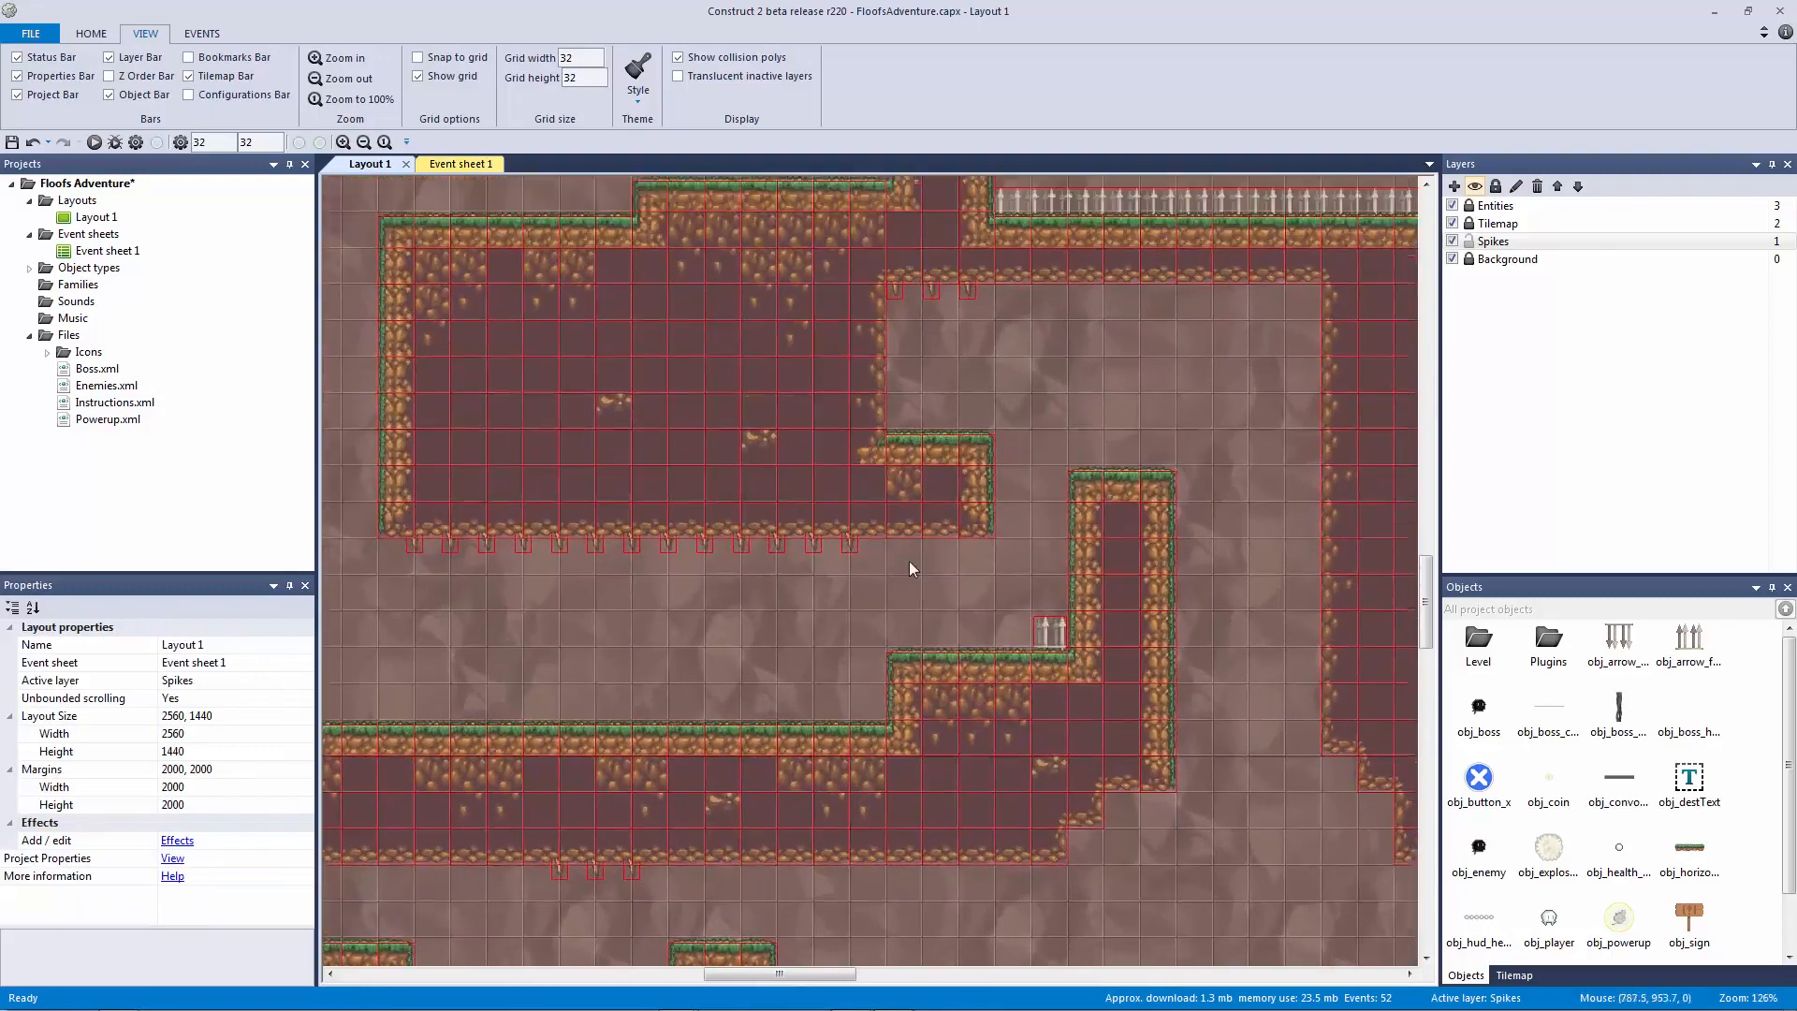
click(1070, 658)
key(Down)
key(Down)
key(Down)
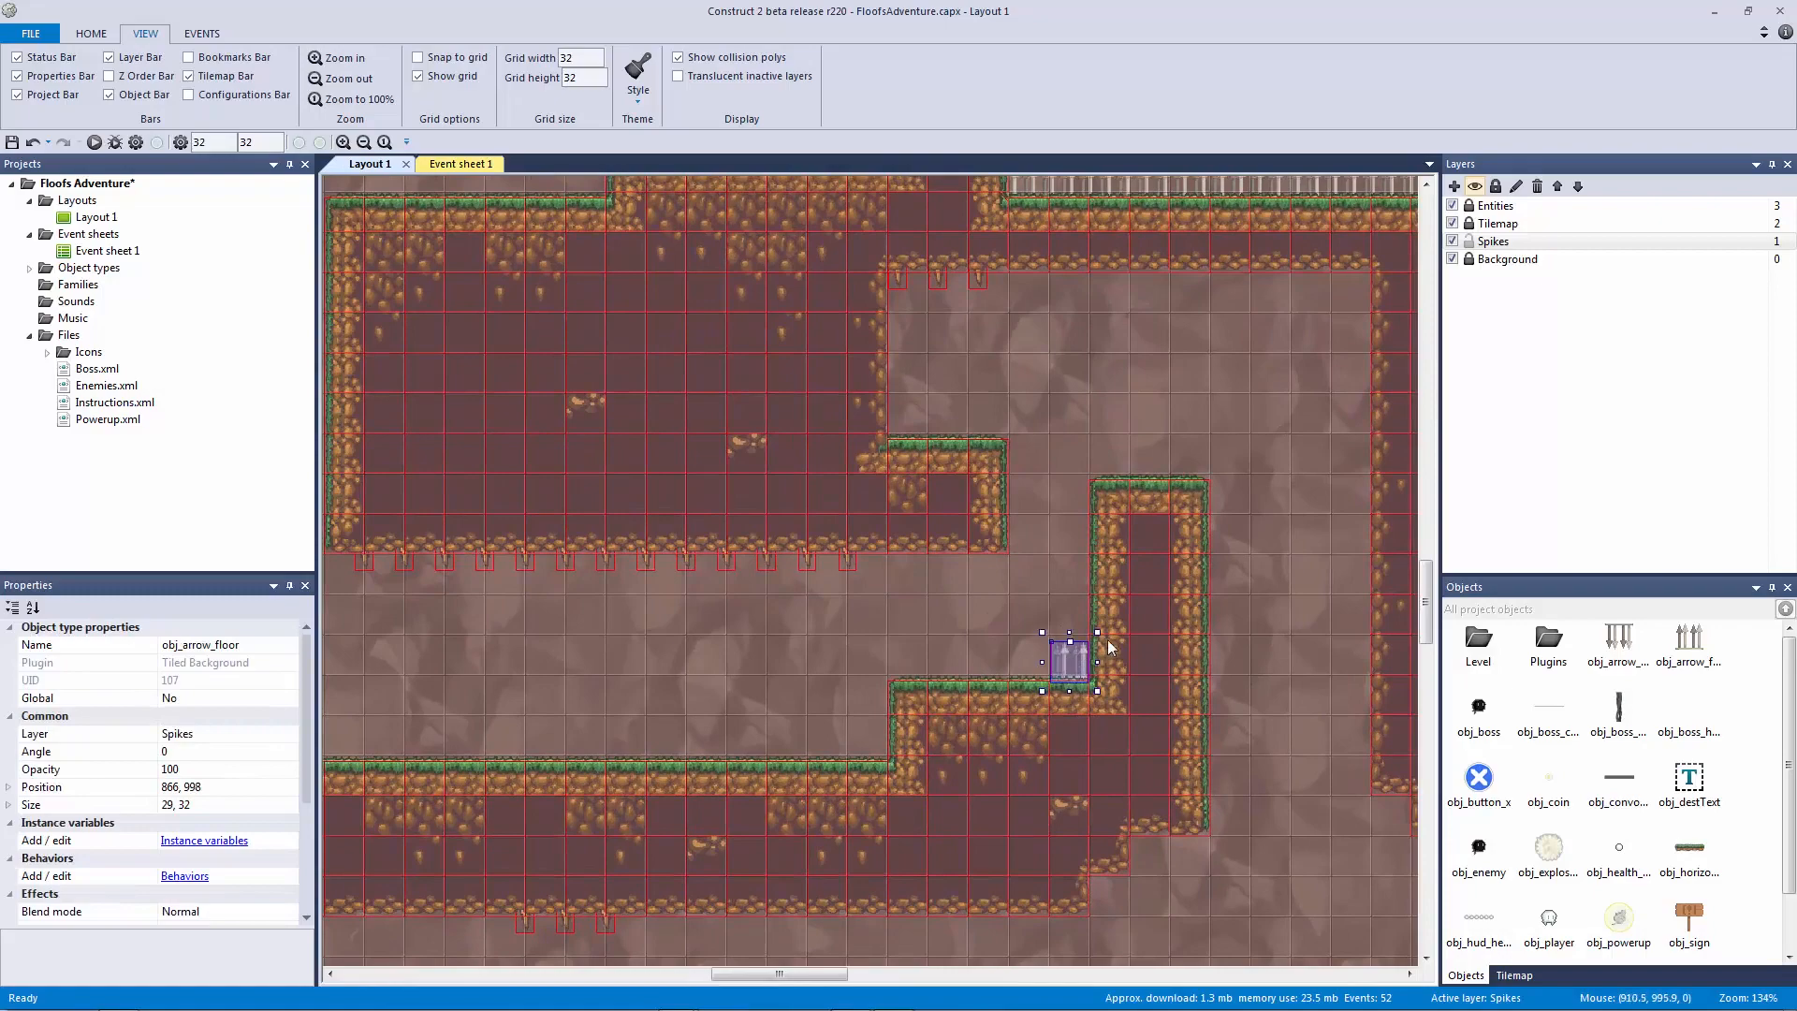
key(Up)
key(Up)
key(Up)
click(1031, 624)
Step: Save the project with Ctrl+S and return to Event sheet 1
ctrl+scroll(968, 622, down, 6)
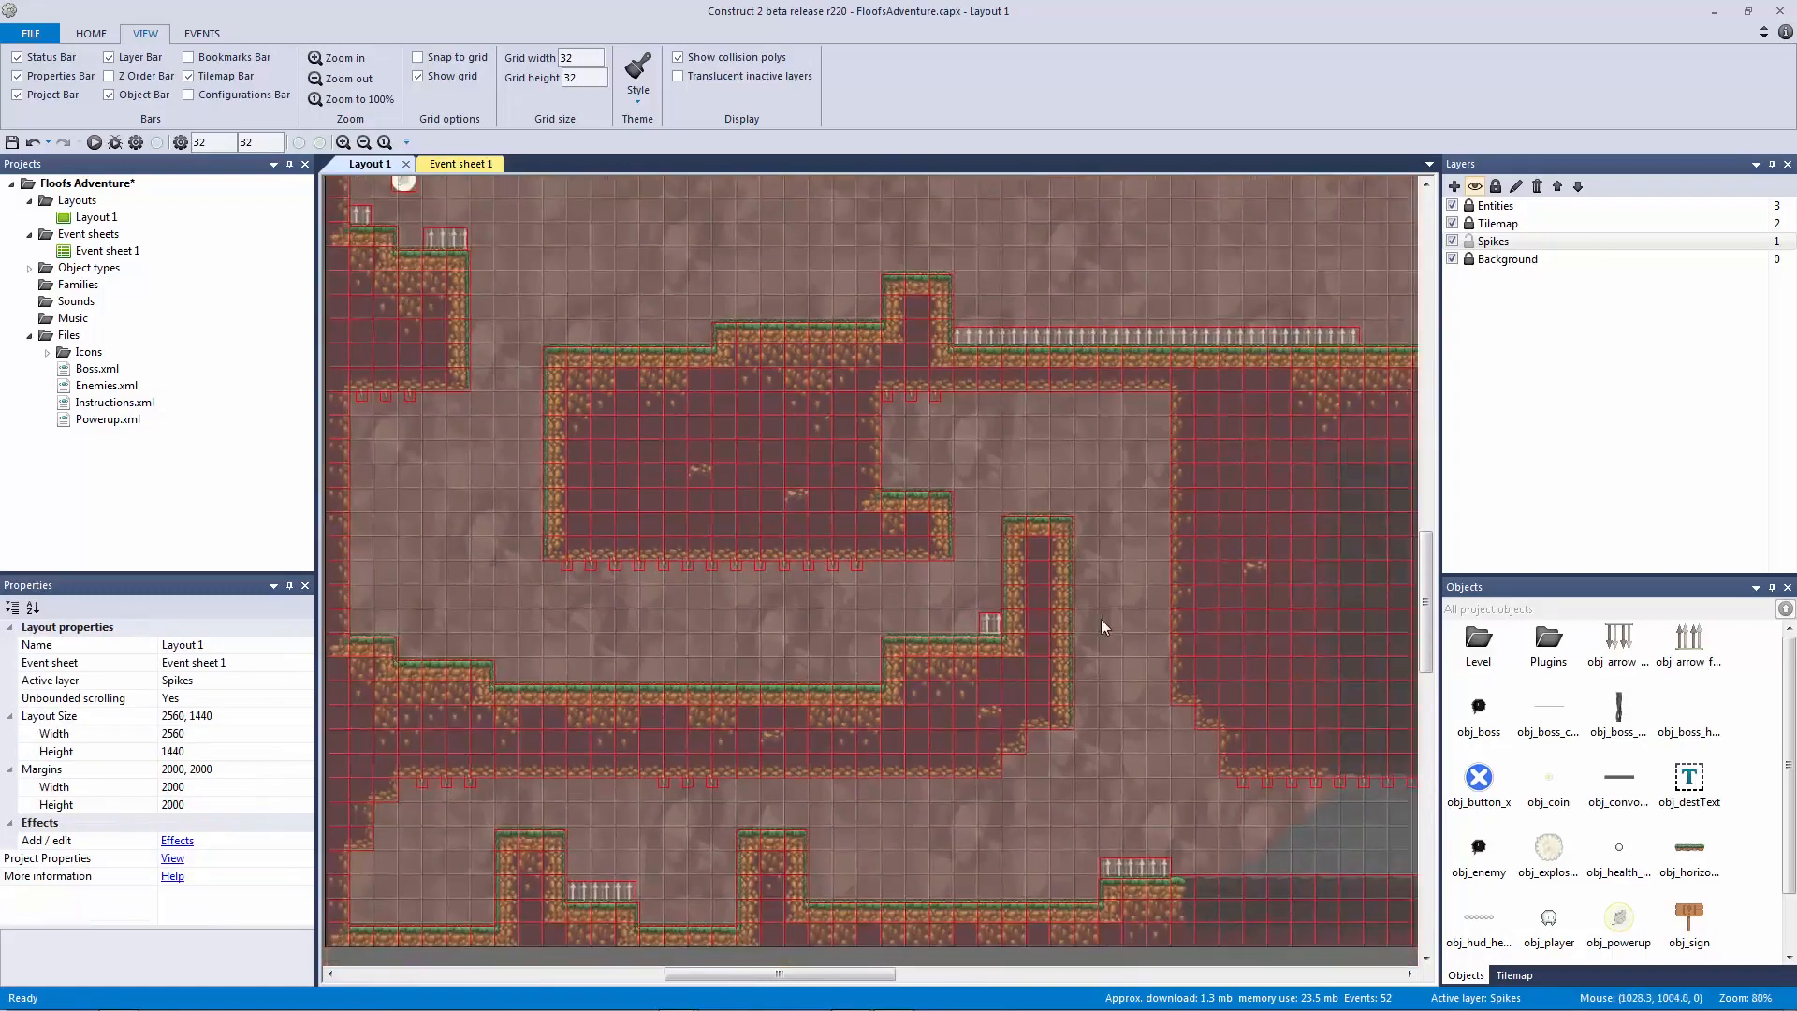
ctrl+scroll(973, 656, down, 3)
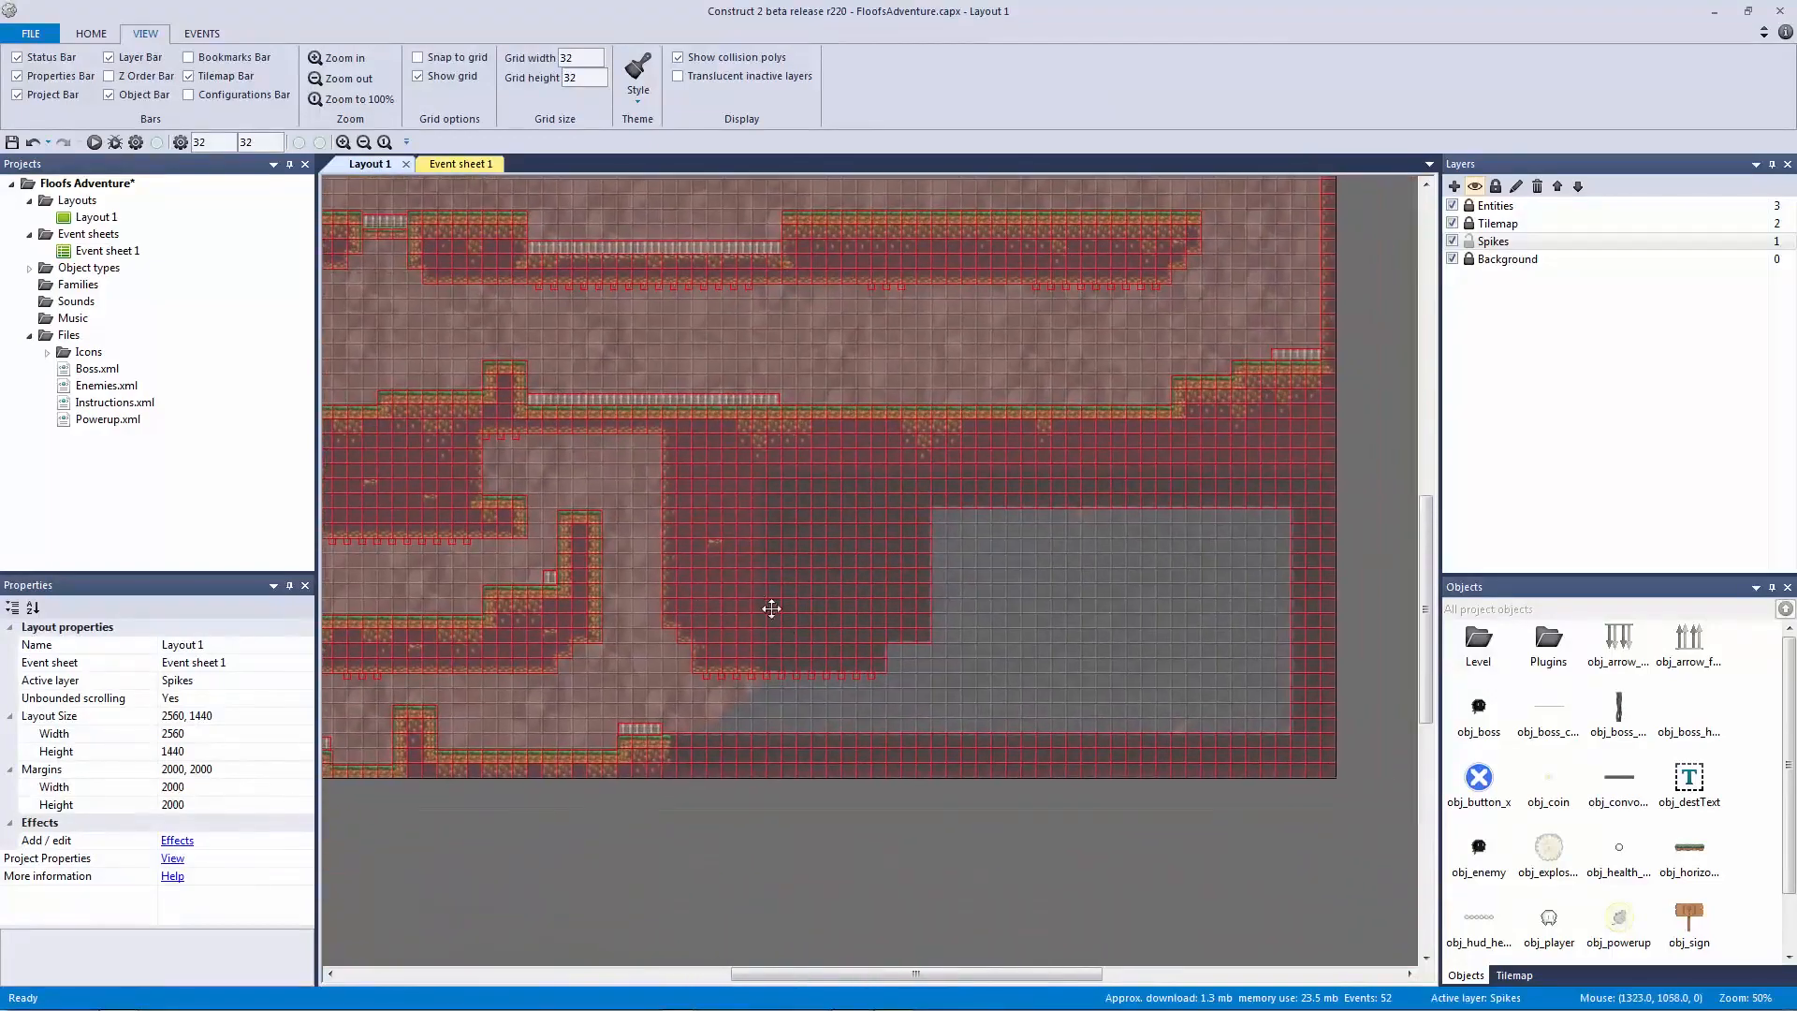
key(ctrl+s)
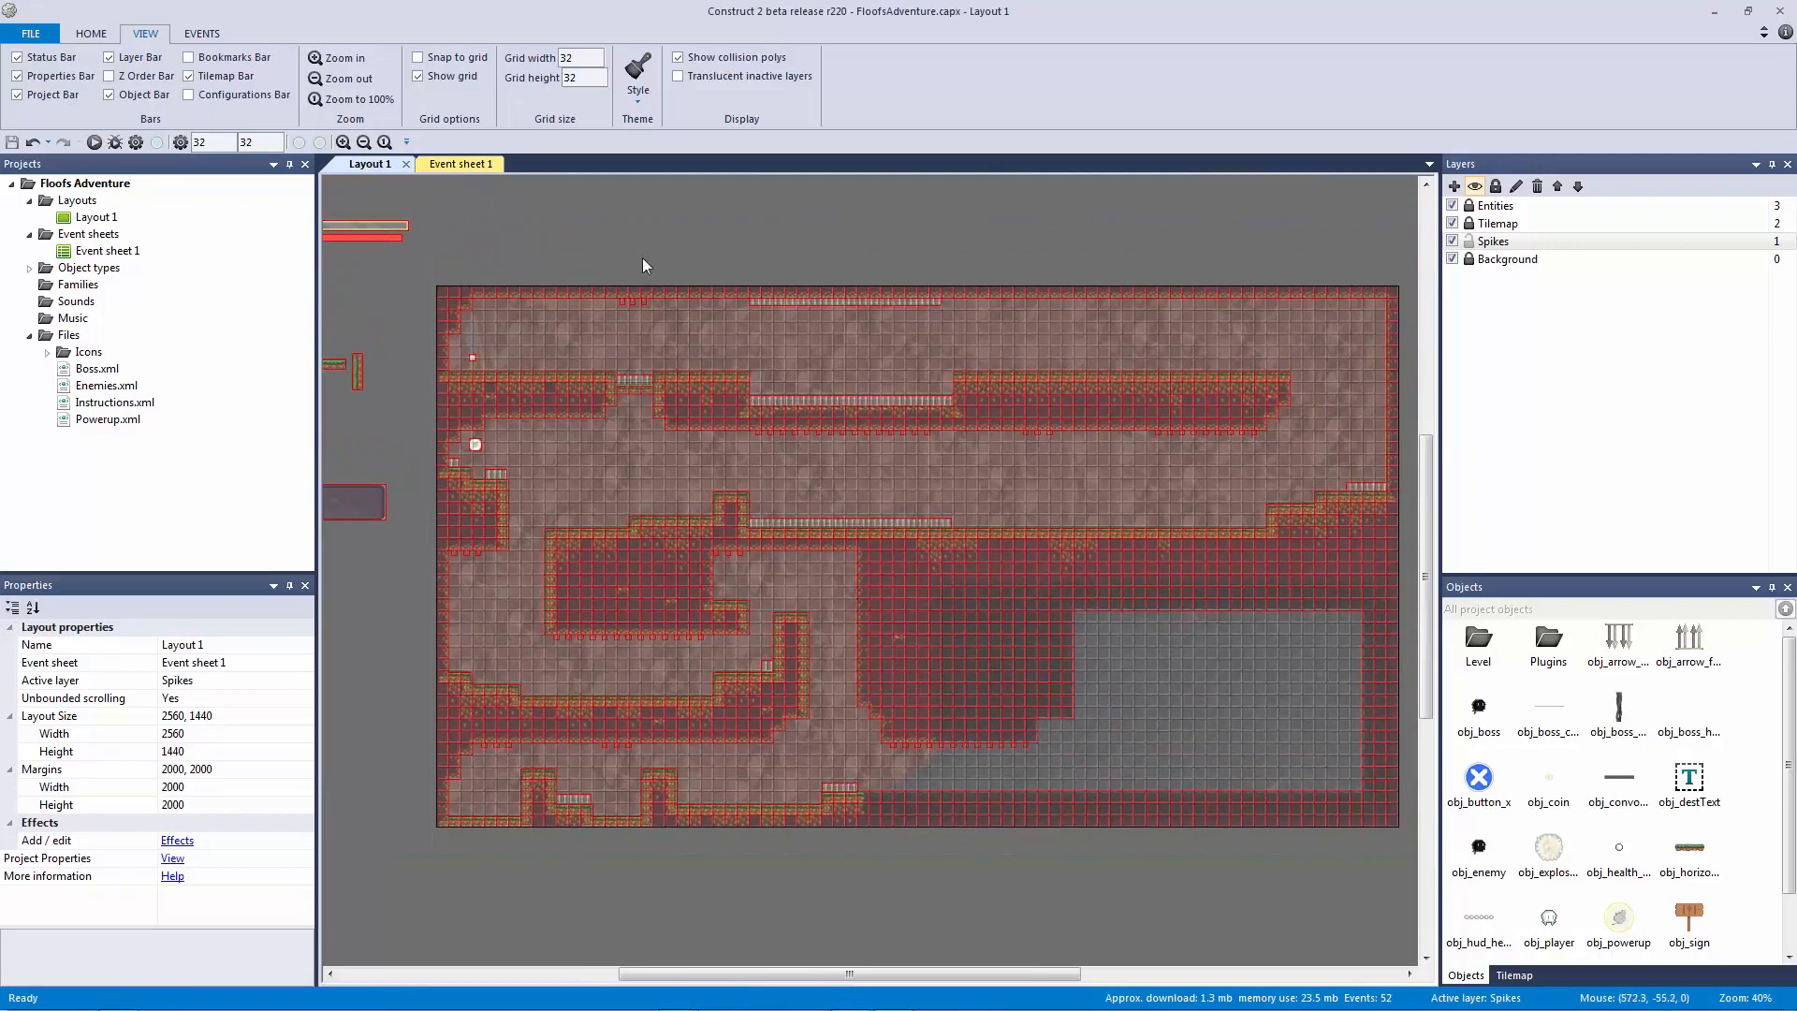
click(473, 164)
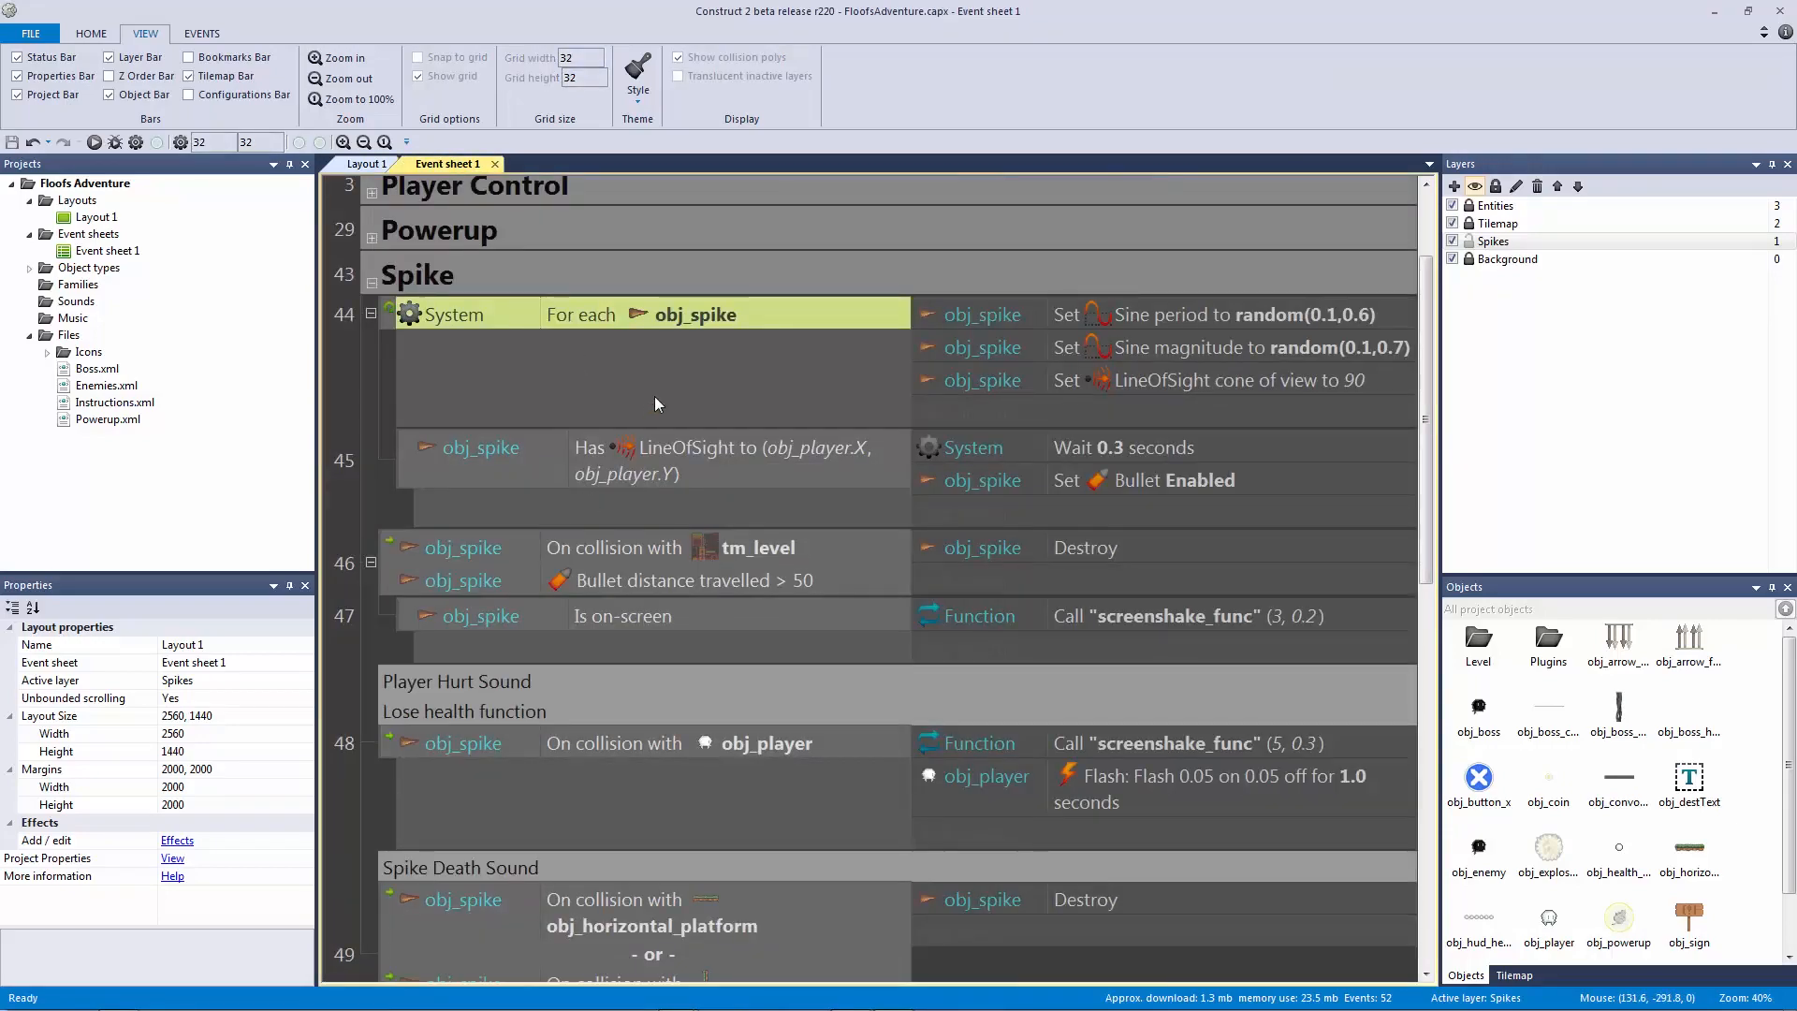
Step: Create a new family containing obj_arrow_ceil and obj_arrow_floor
scroll(655, 396, down, 3)
scroll(664, 410, up, 2)
click(371, 249)
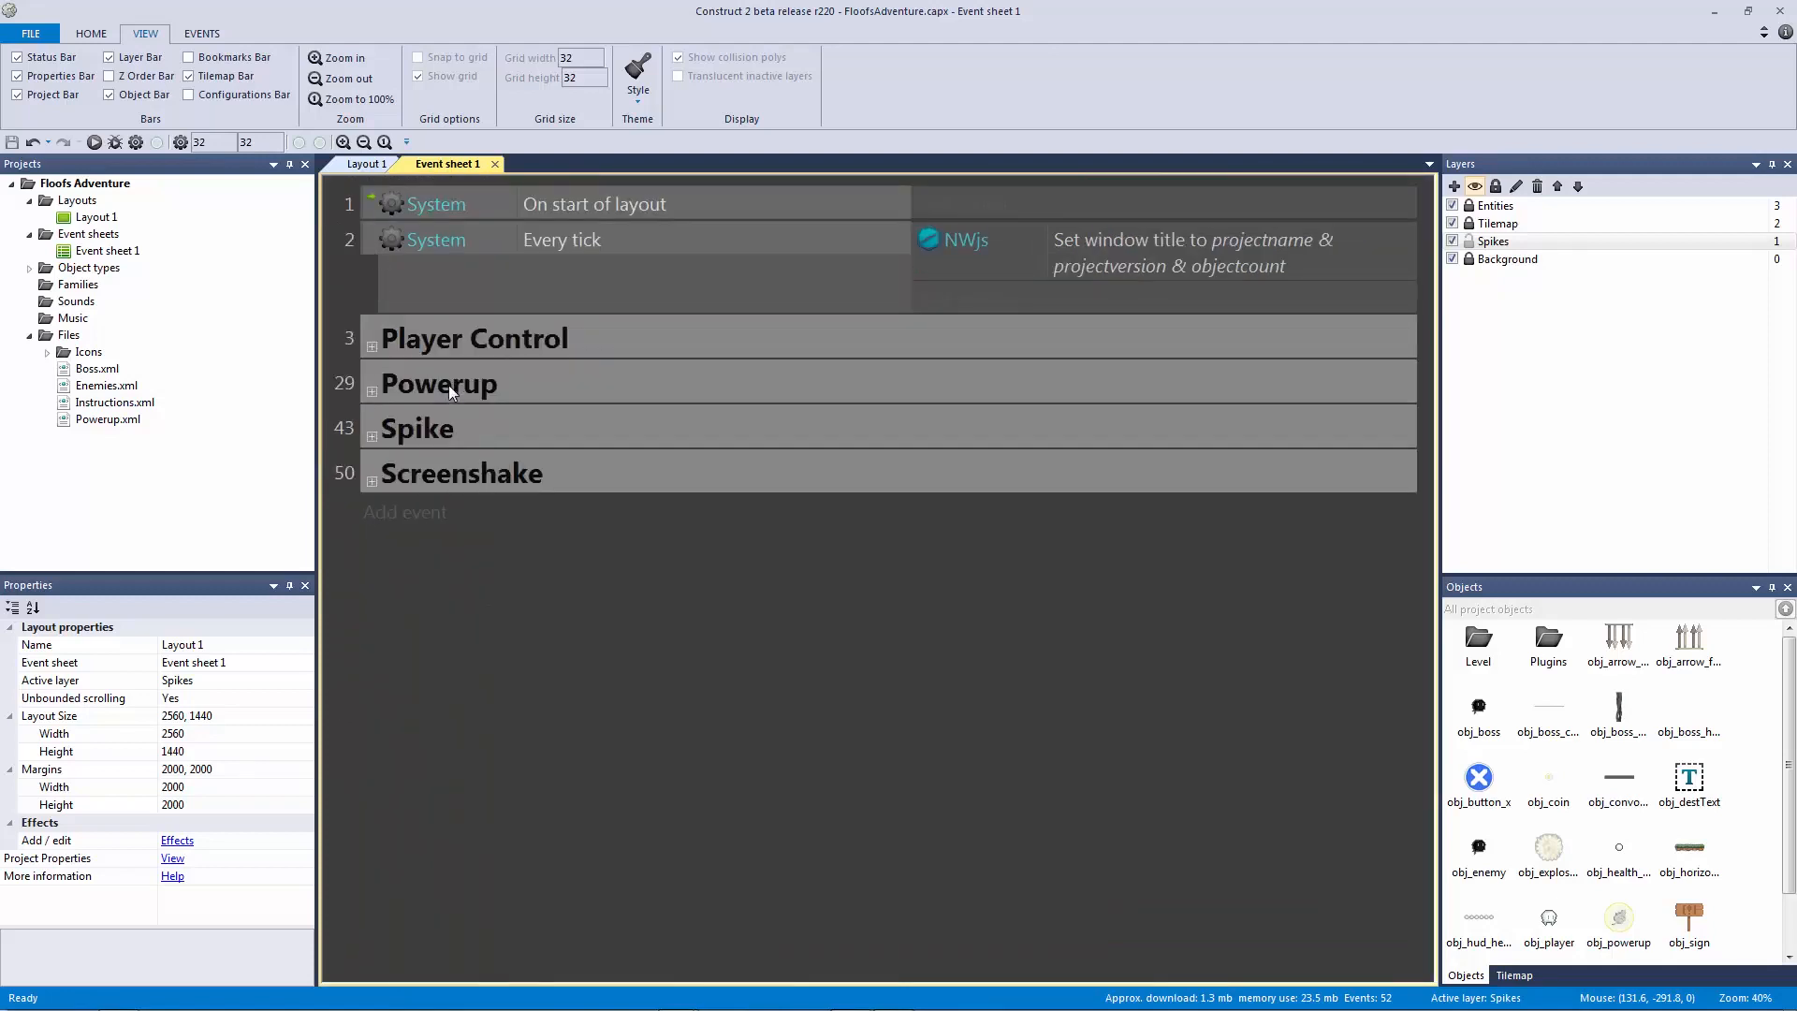
click(93, 286)
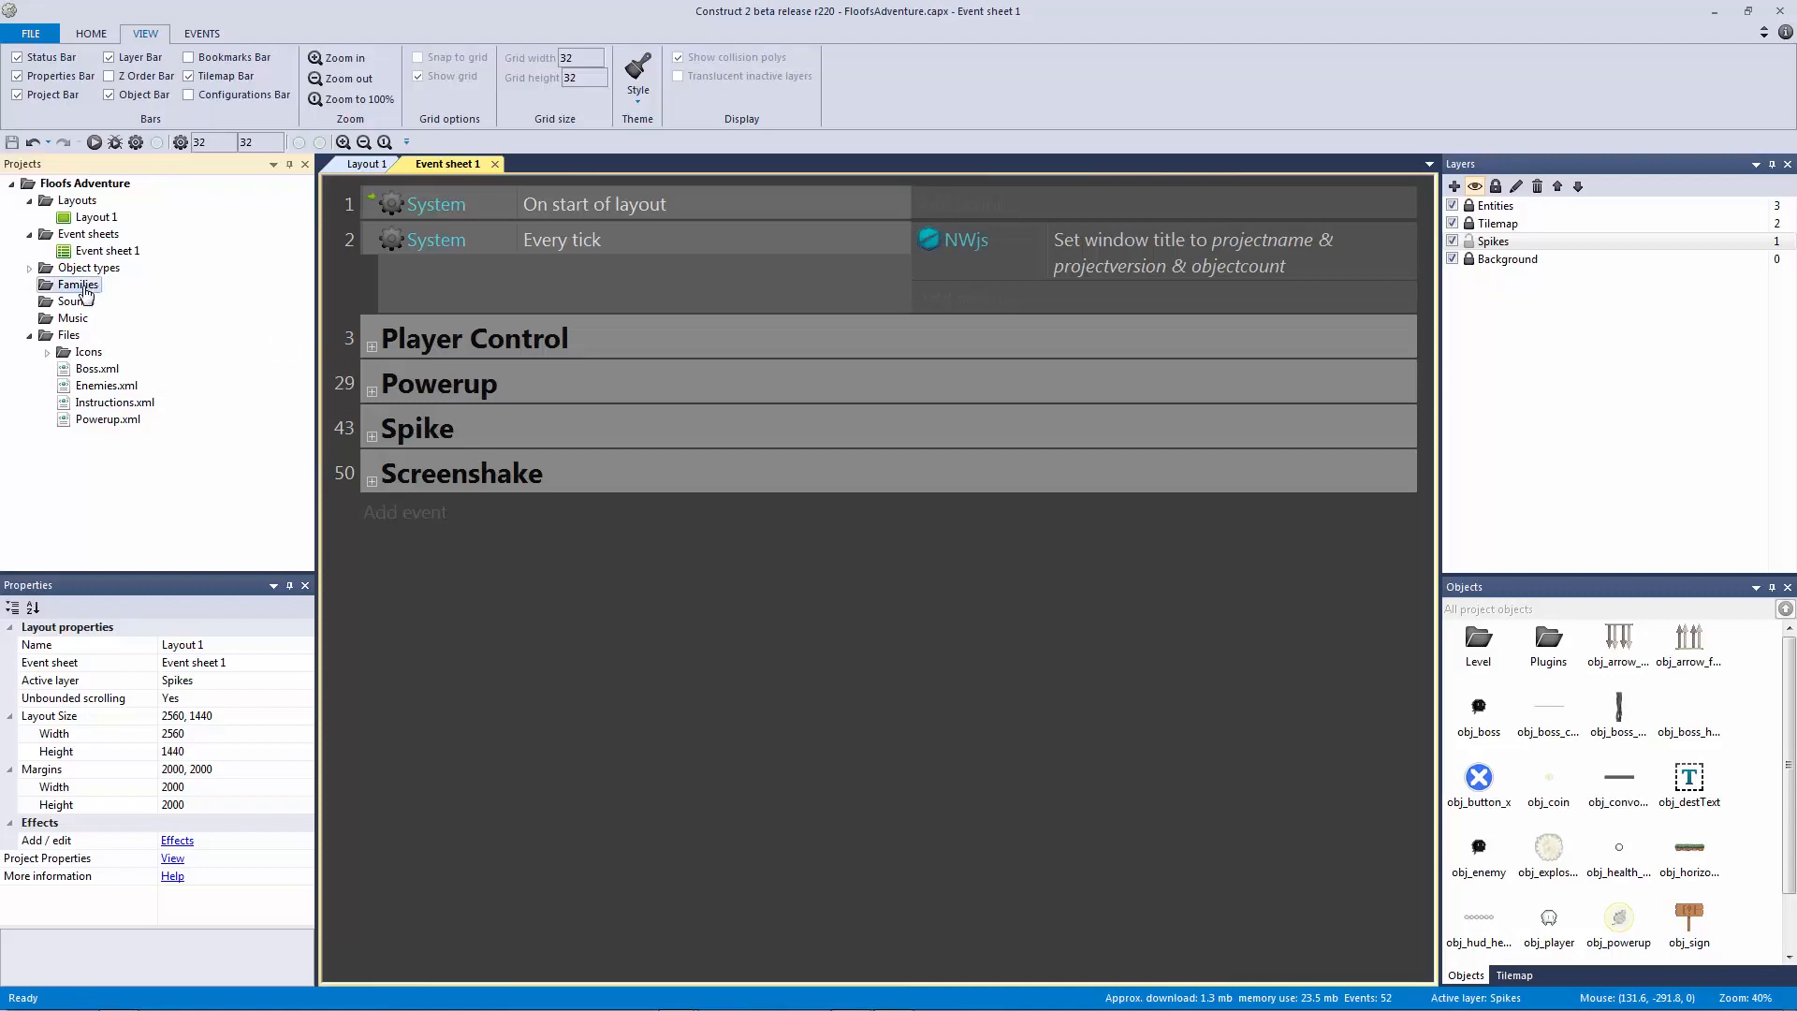
right_click(94, 295)
click(131, 298)
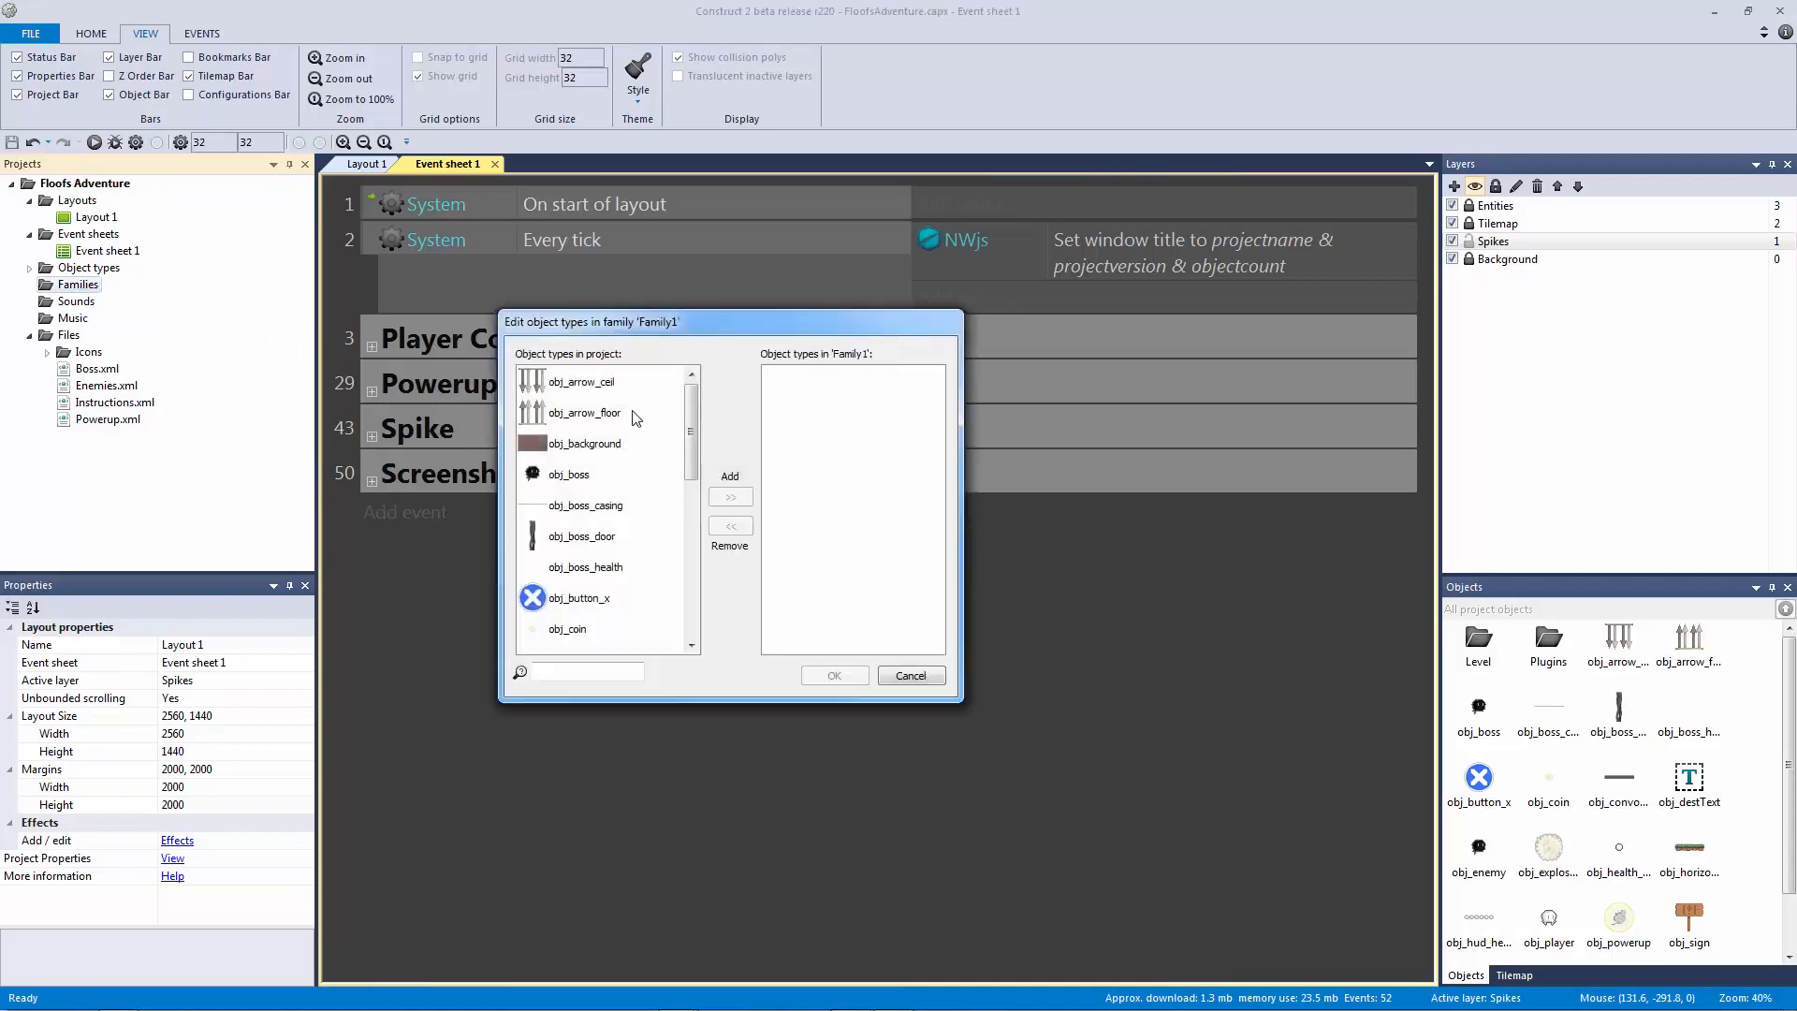
click(604, 384)
click(730, 497)
click(582, 381)
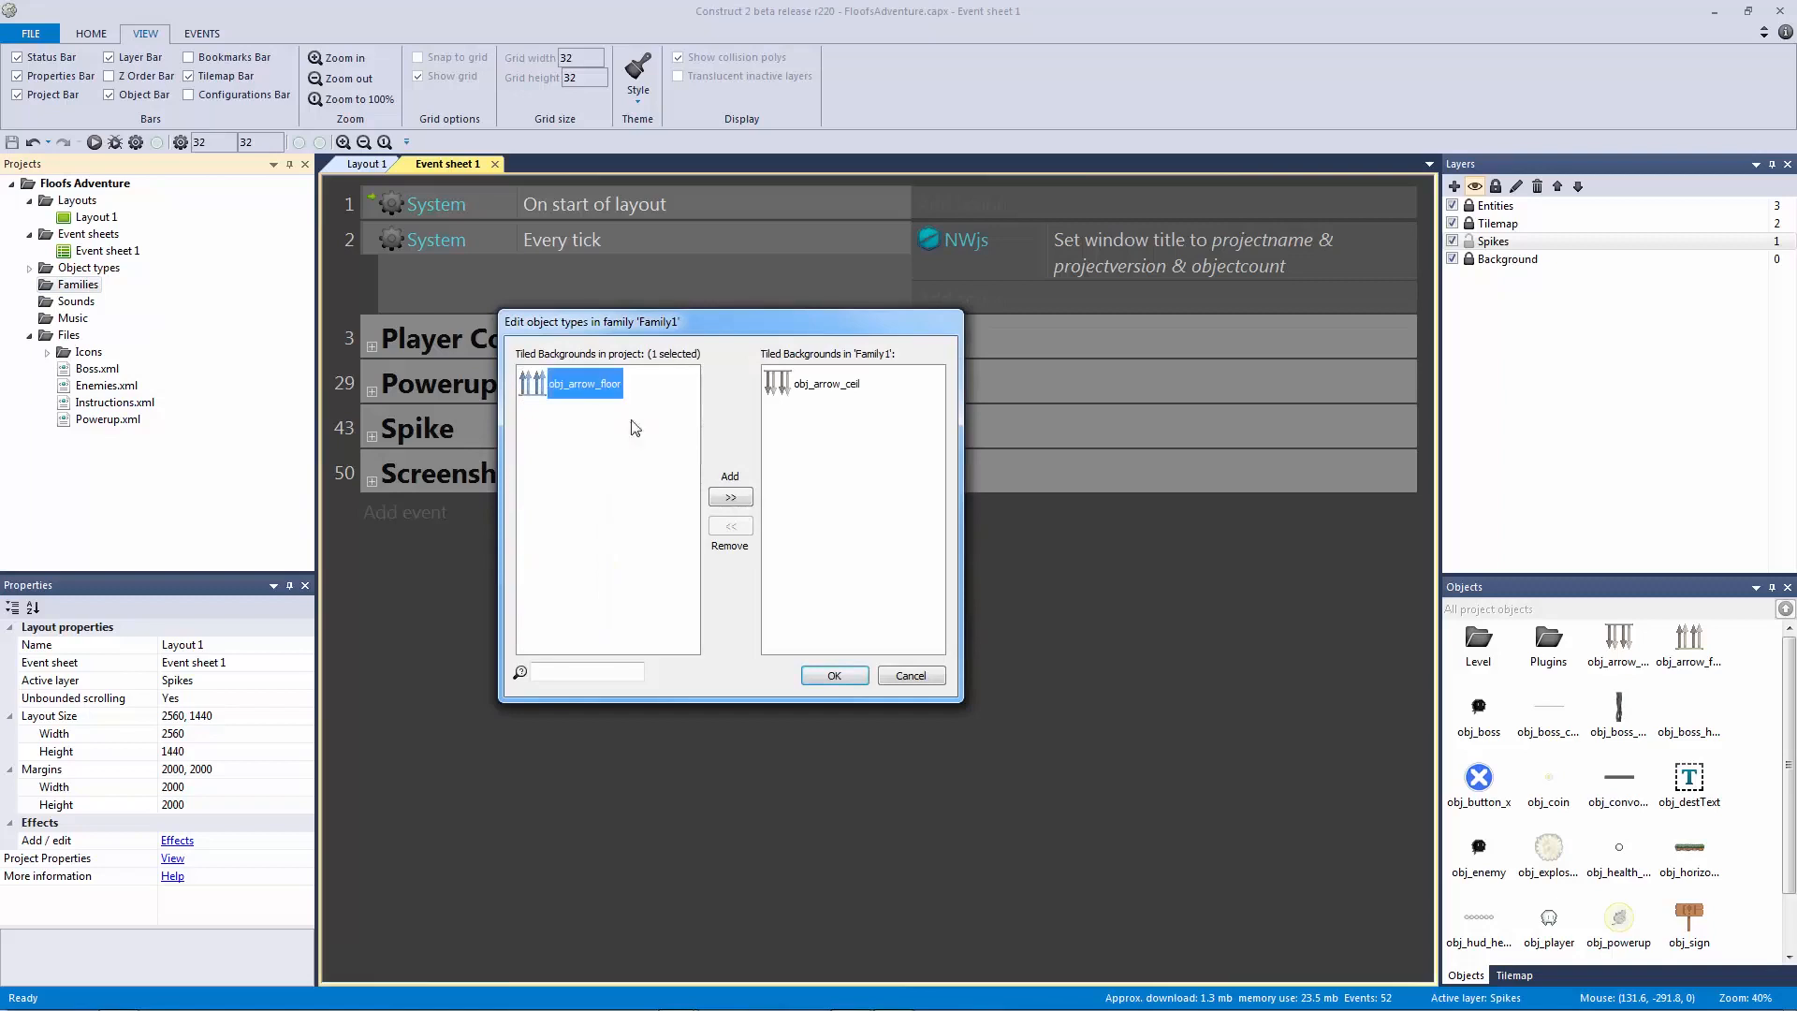
click(730, 497)
click(834, 675)
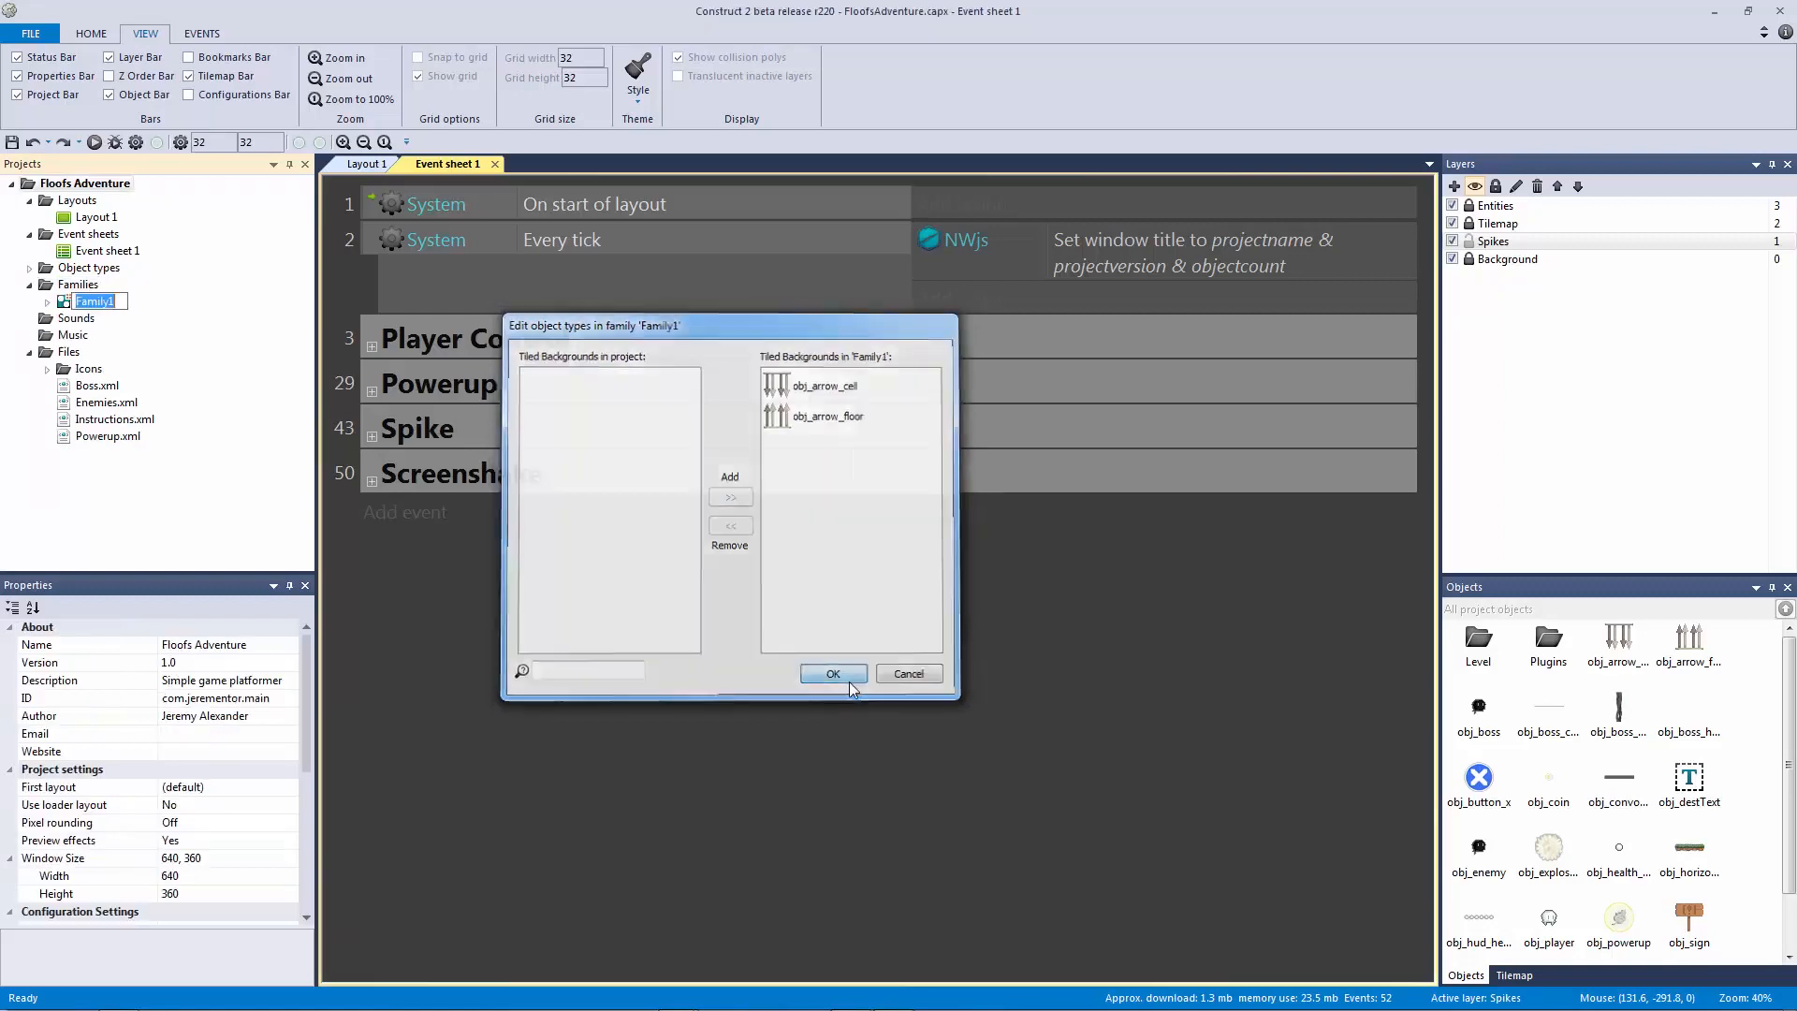
Step: Name the new family Arrows and show its properties
text(A)
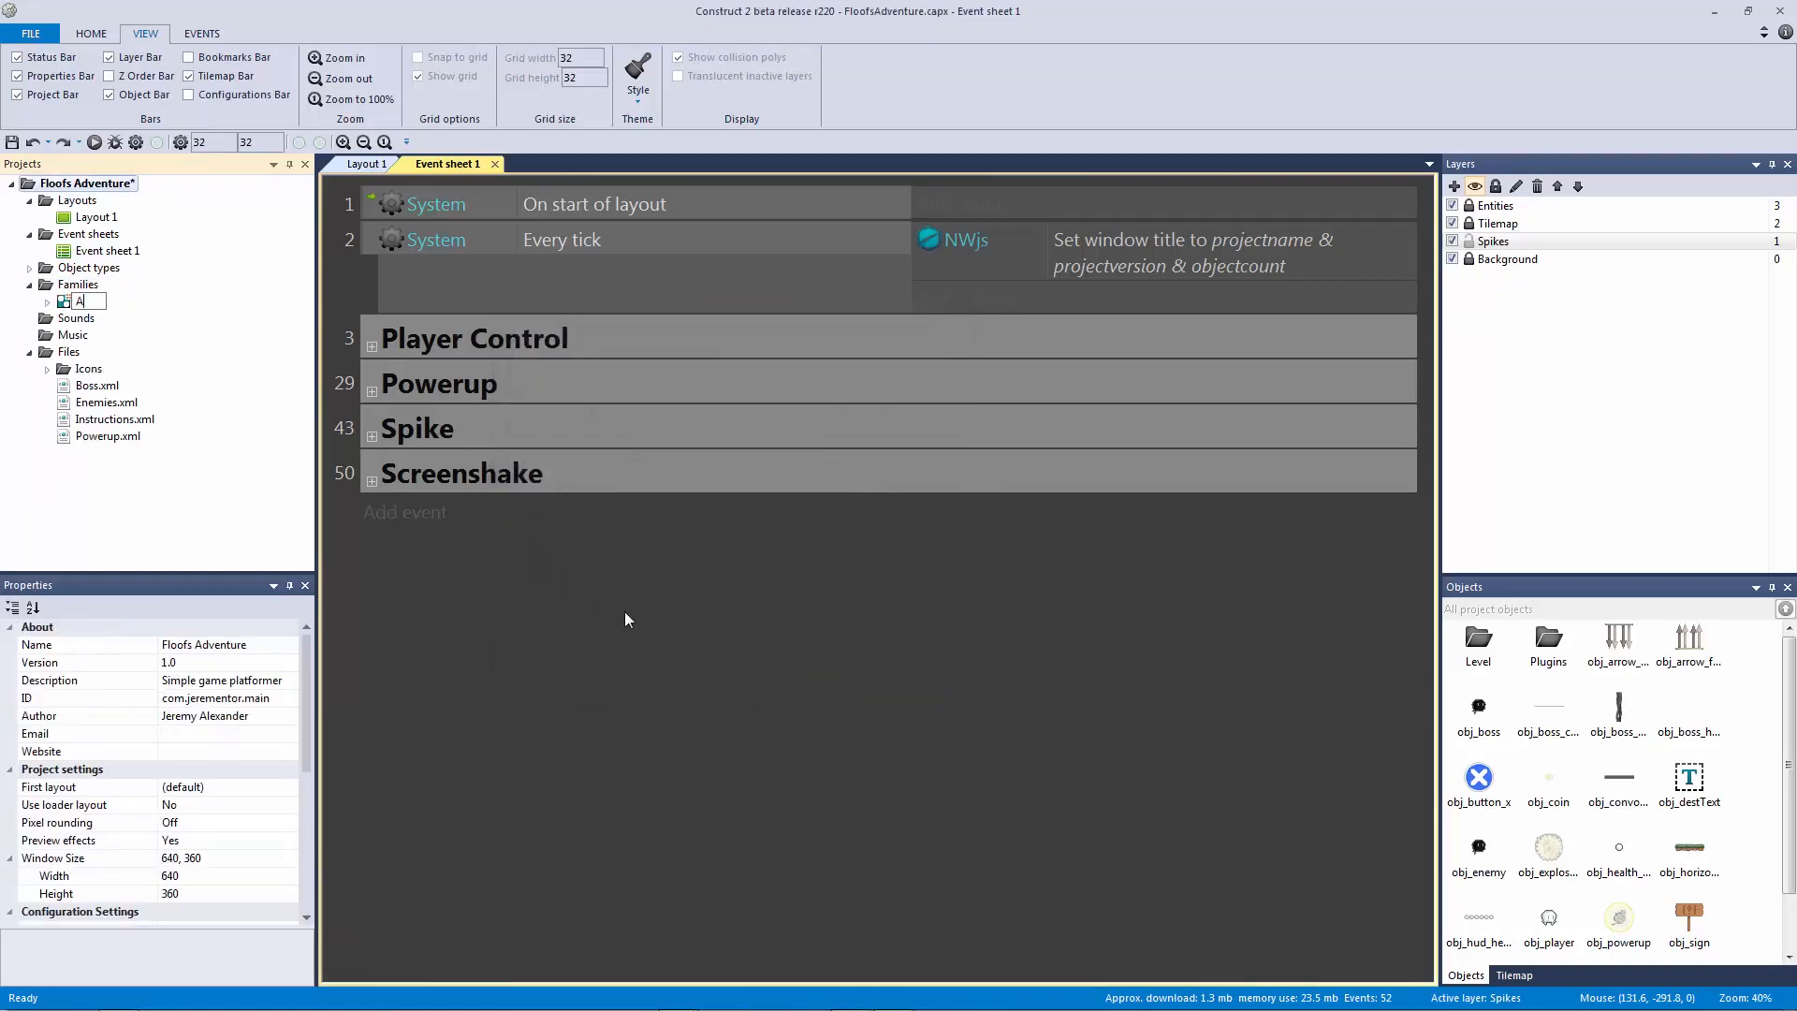
text(rrowColl)
key(BackSpace)
key(BackSpace)
key(BackSpace)
key(BackSpace)
text(s)
key(Return)
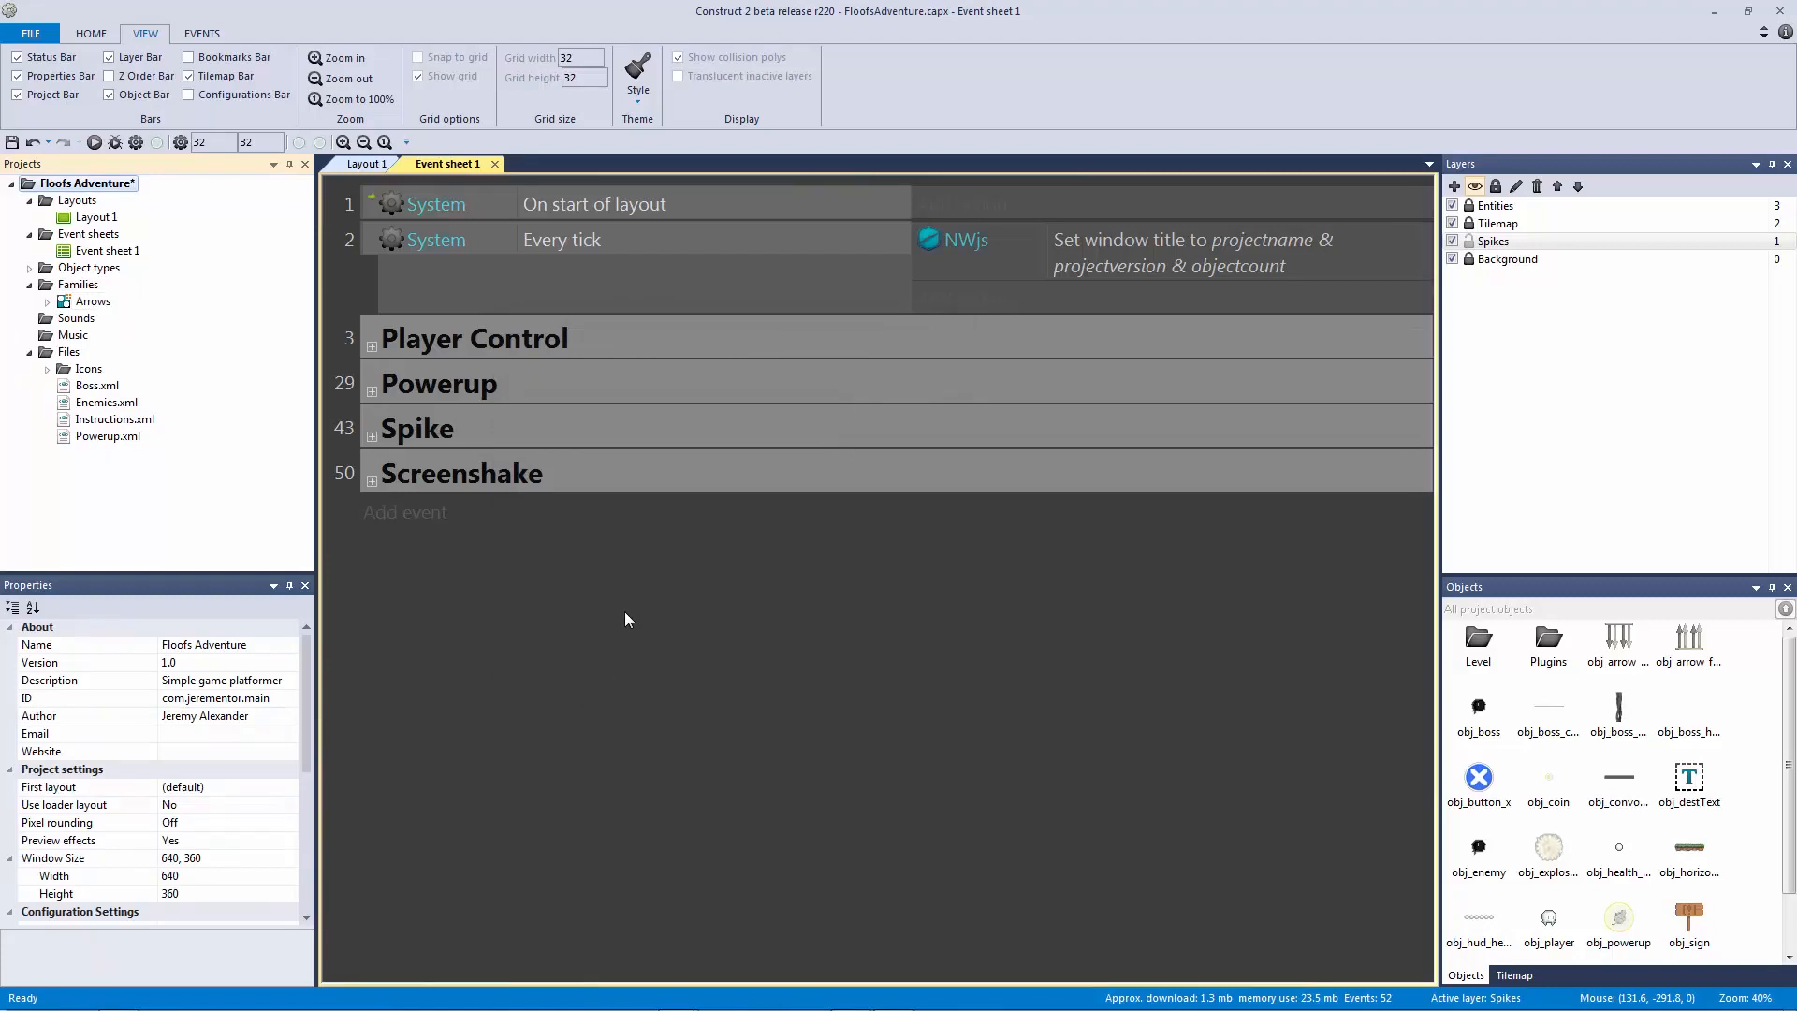
click(48, 302)
click(48, 302)
click(70, 303)
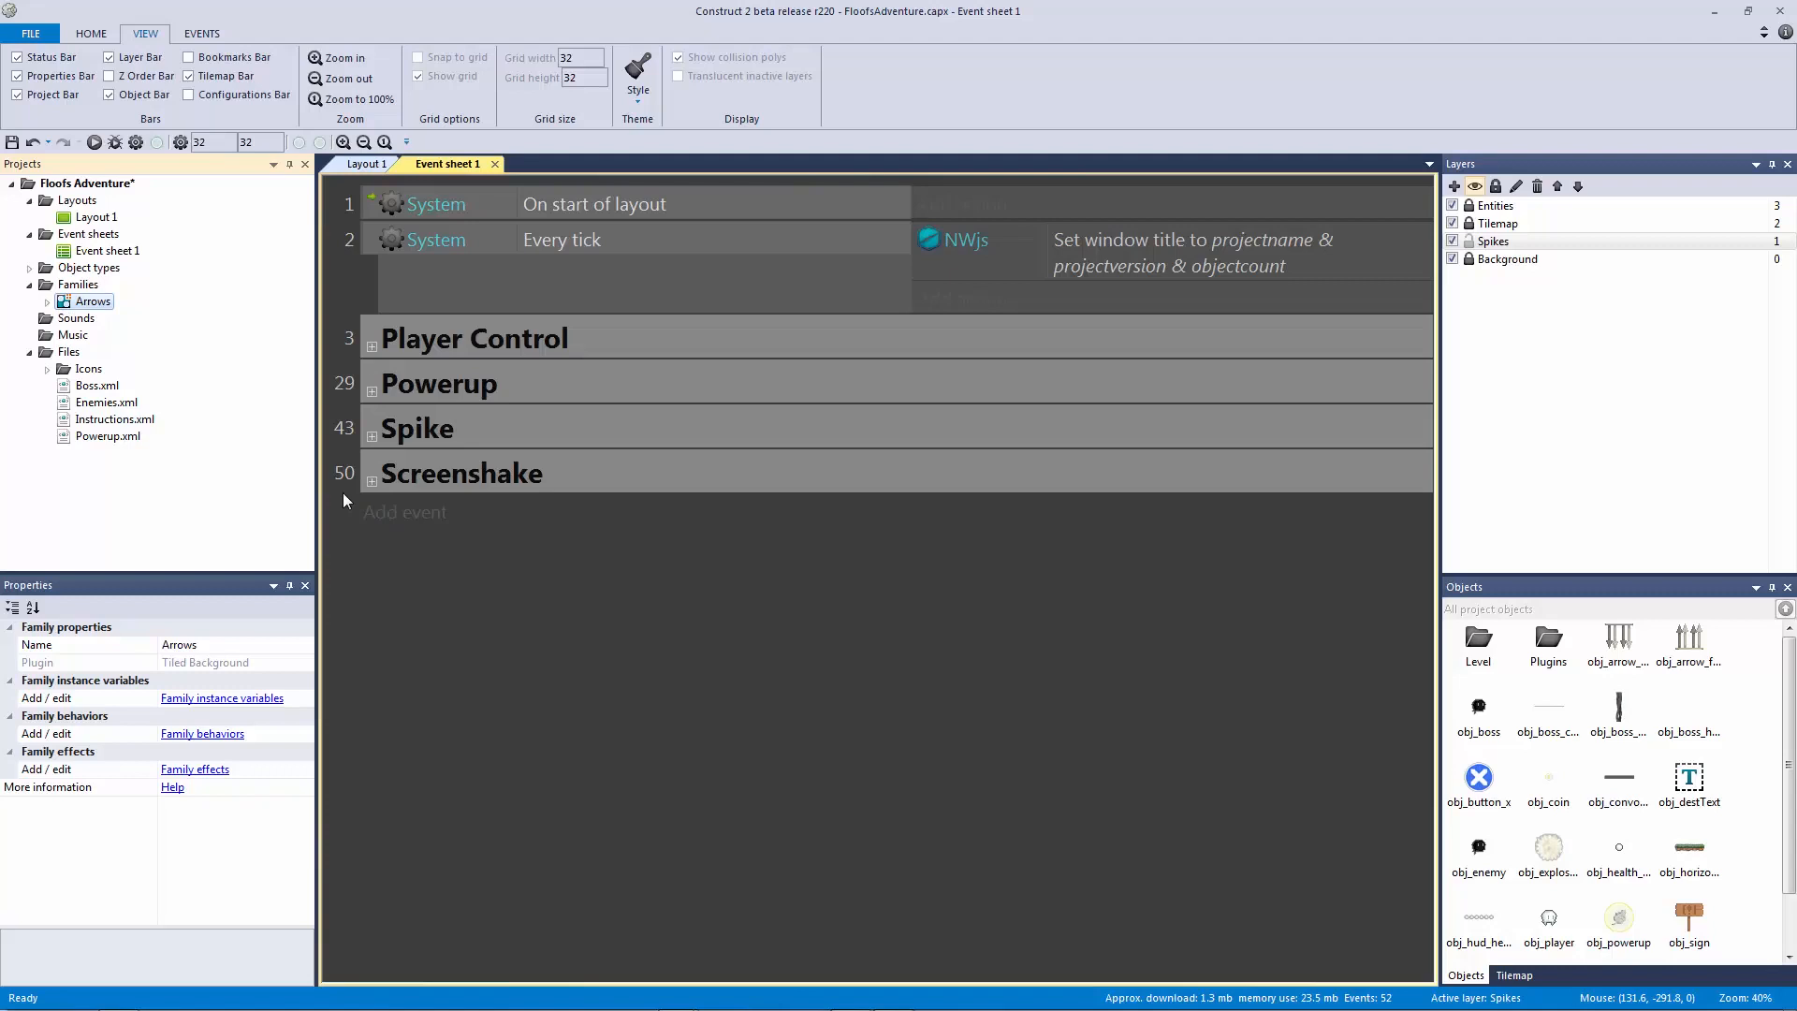
Step: Add event 52: obj_player On collision with another object, set to Arrows
click(384, 512)
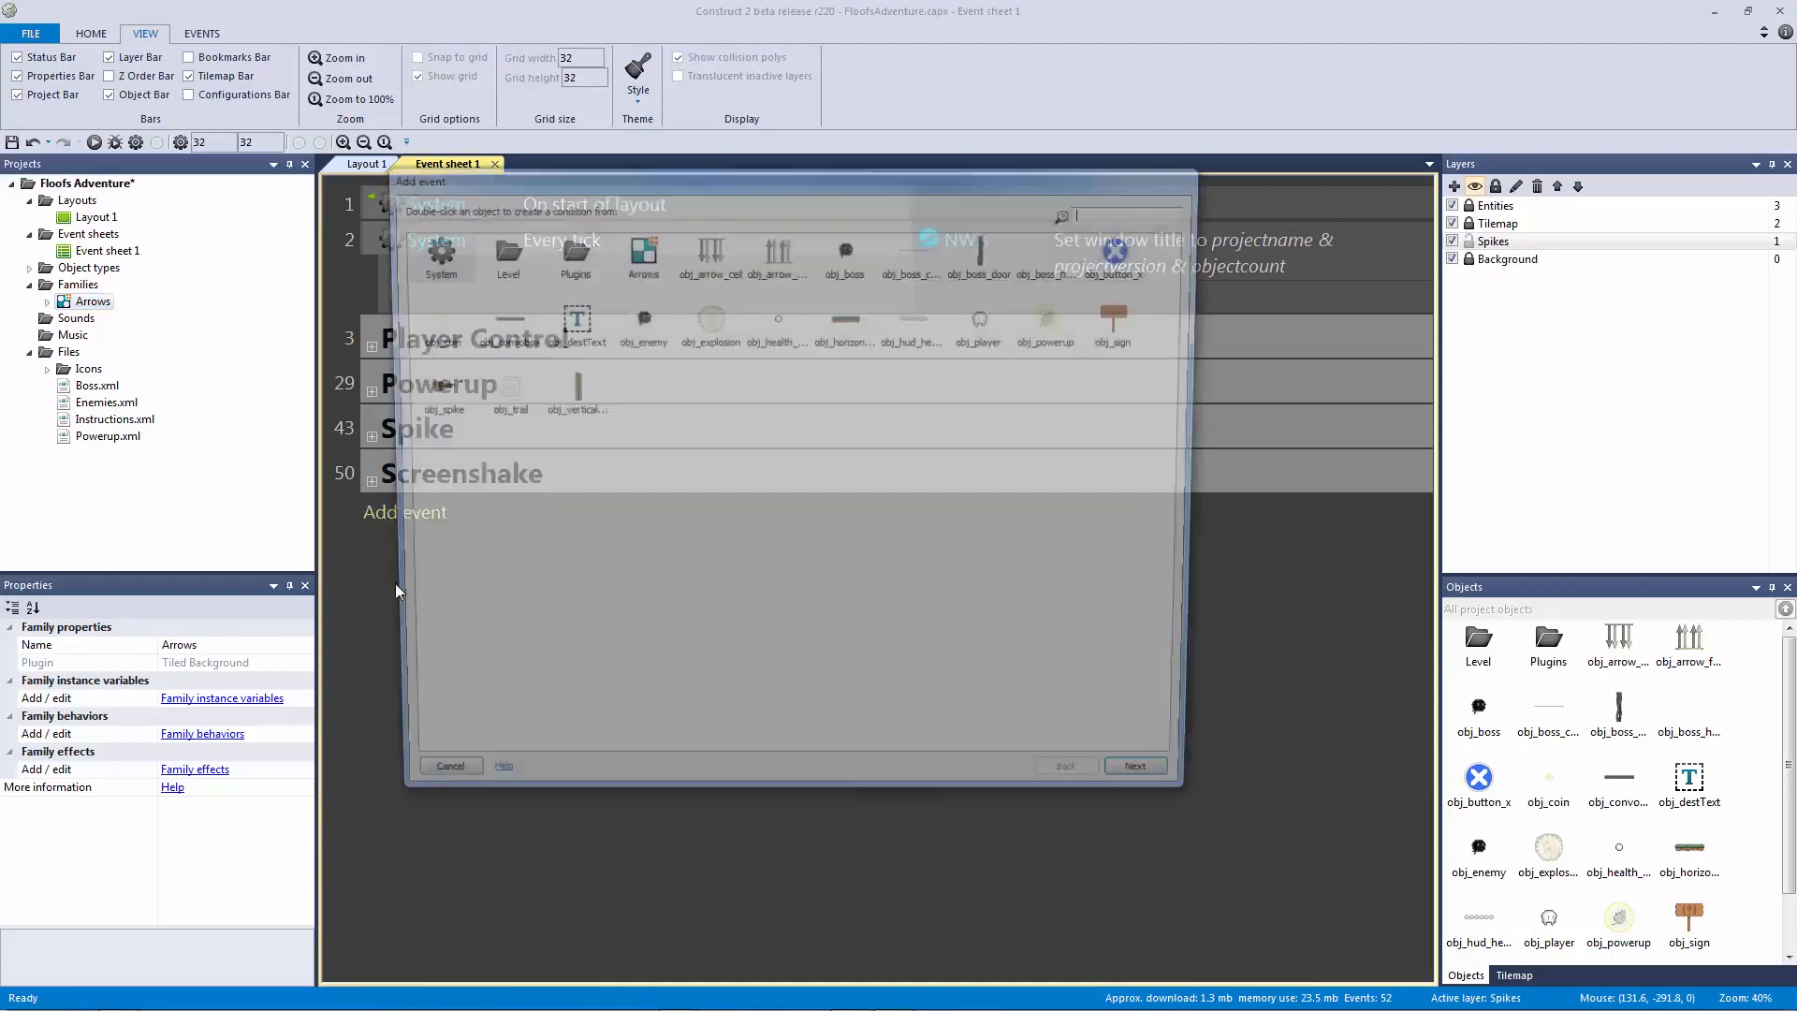
double_click(983, 332)
double_click(983, 438)
click(783, 206)
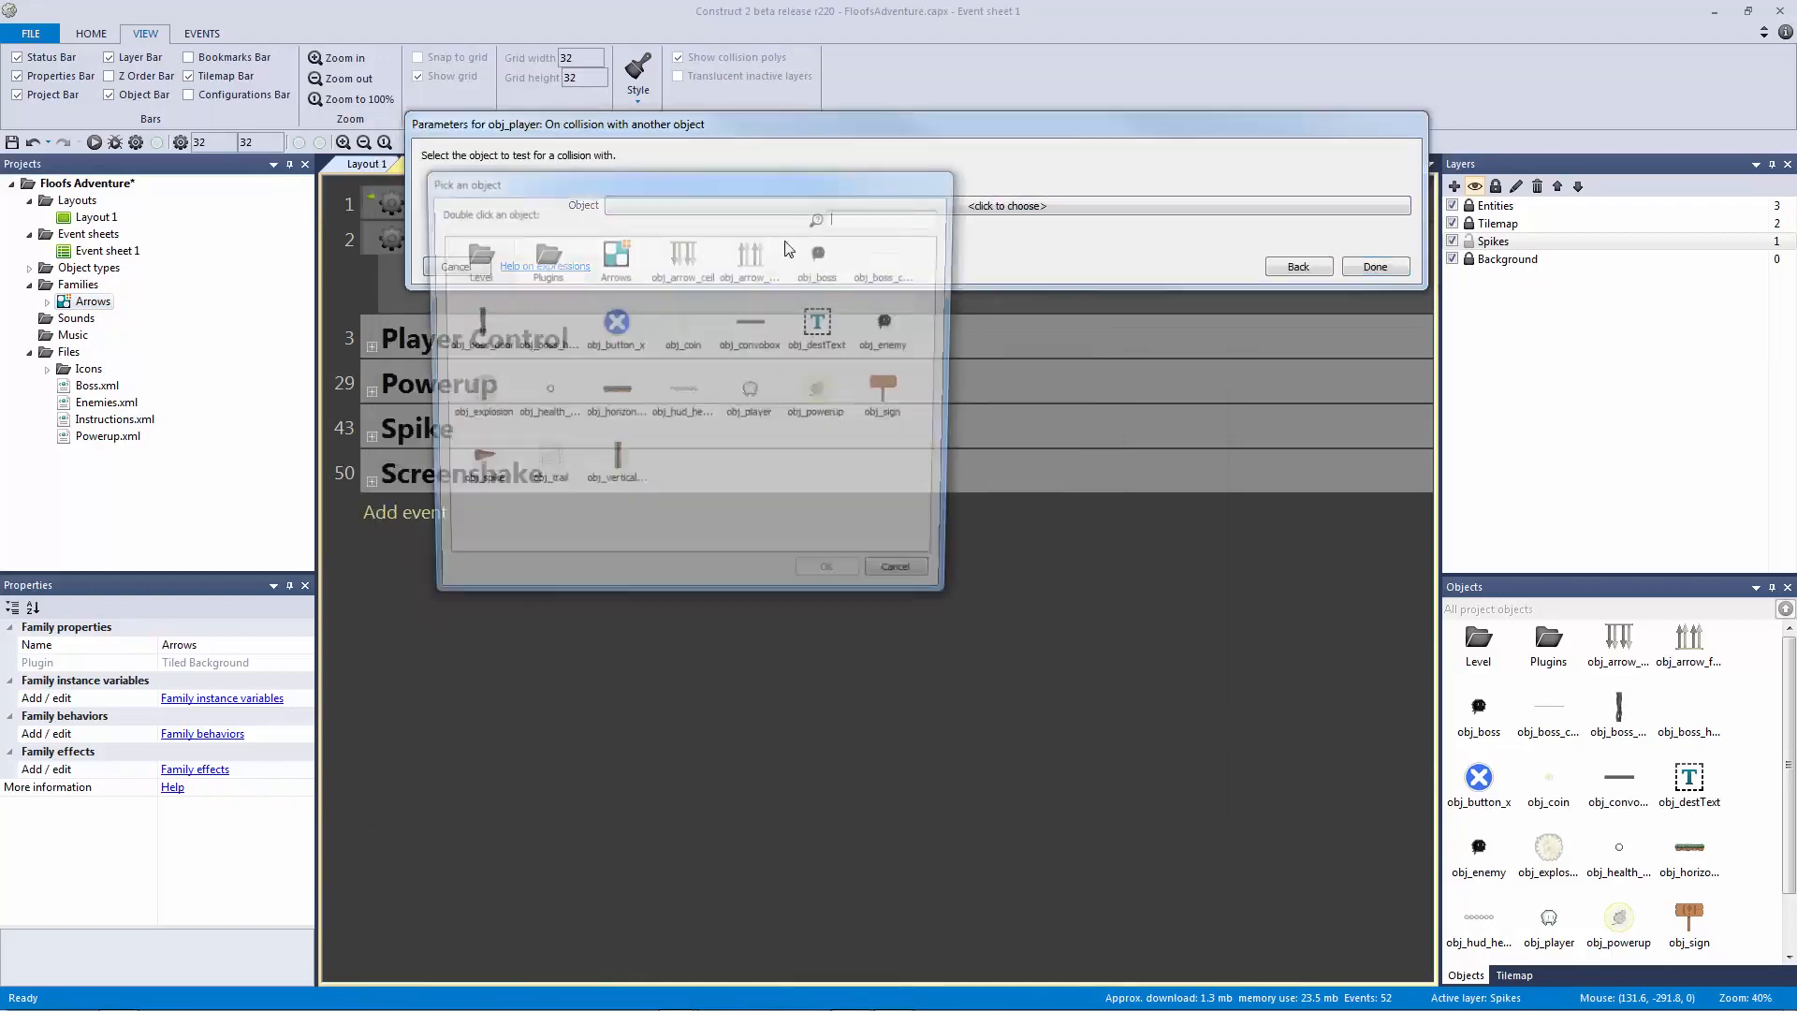
double_click(633, 276)
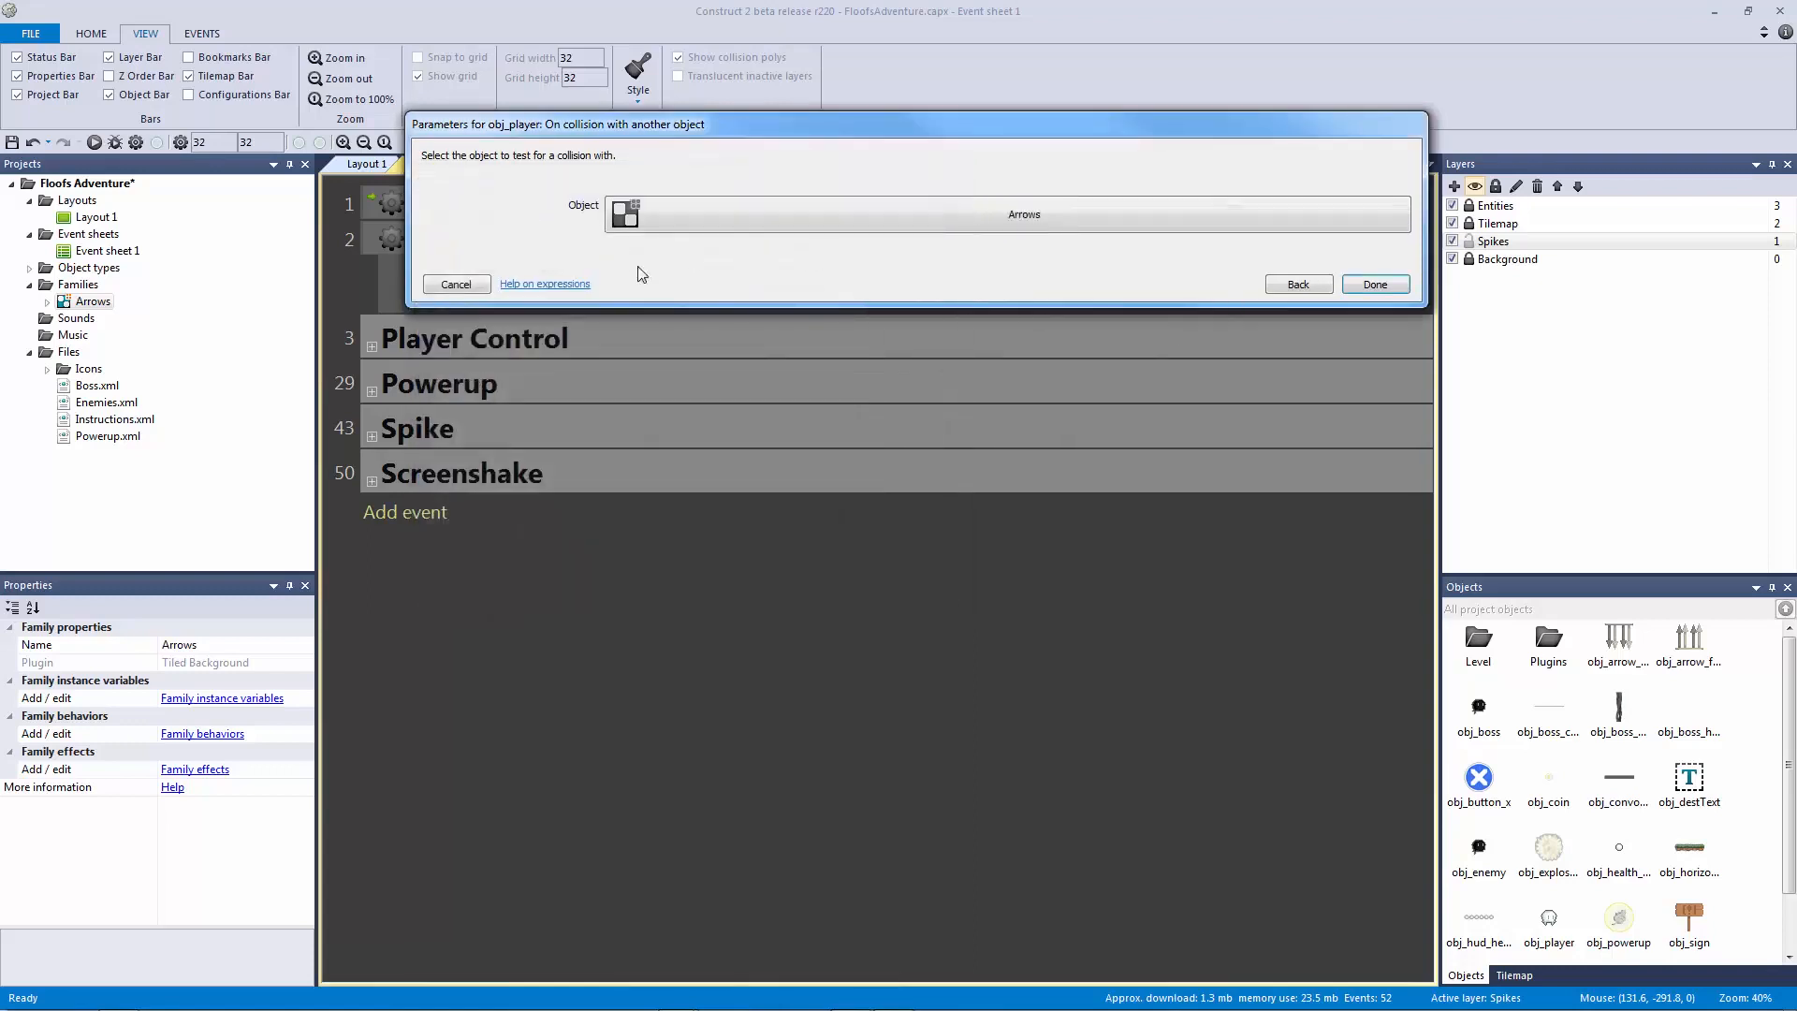
click(688, 220)
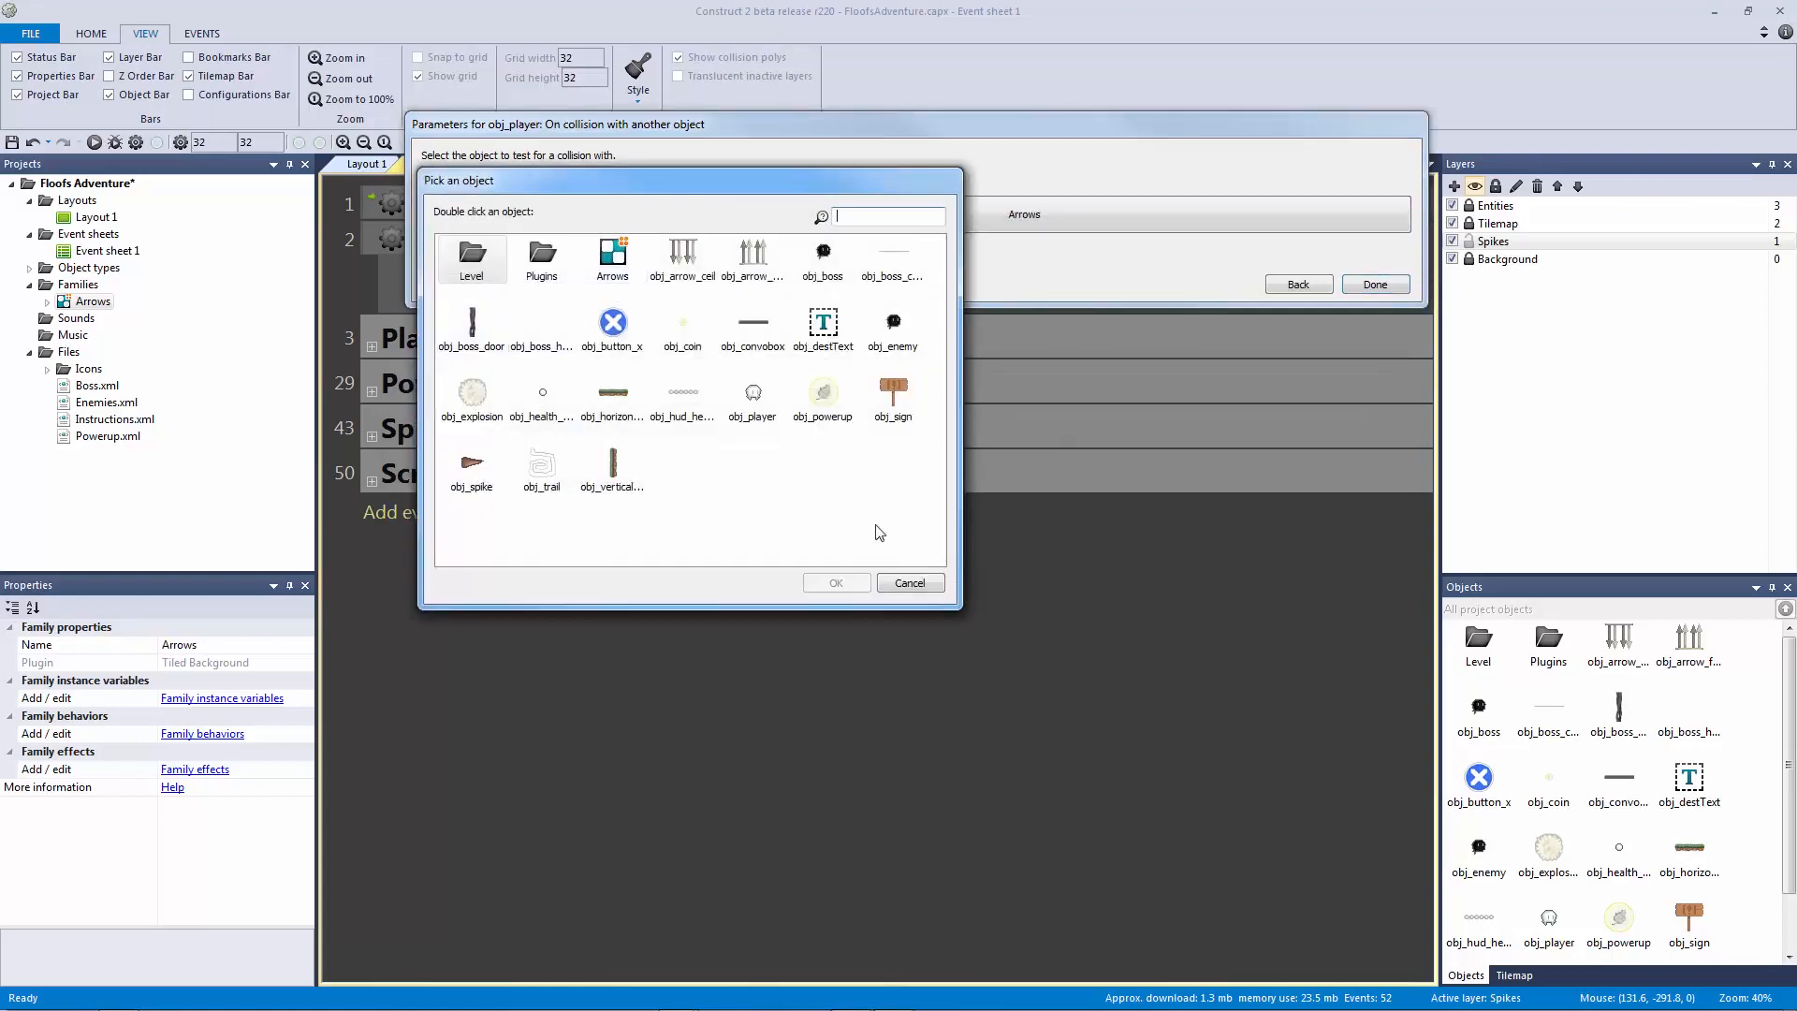
double_click(615, 254)
click(1373, 283)
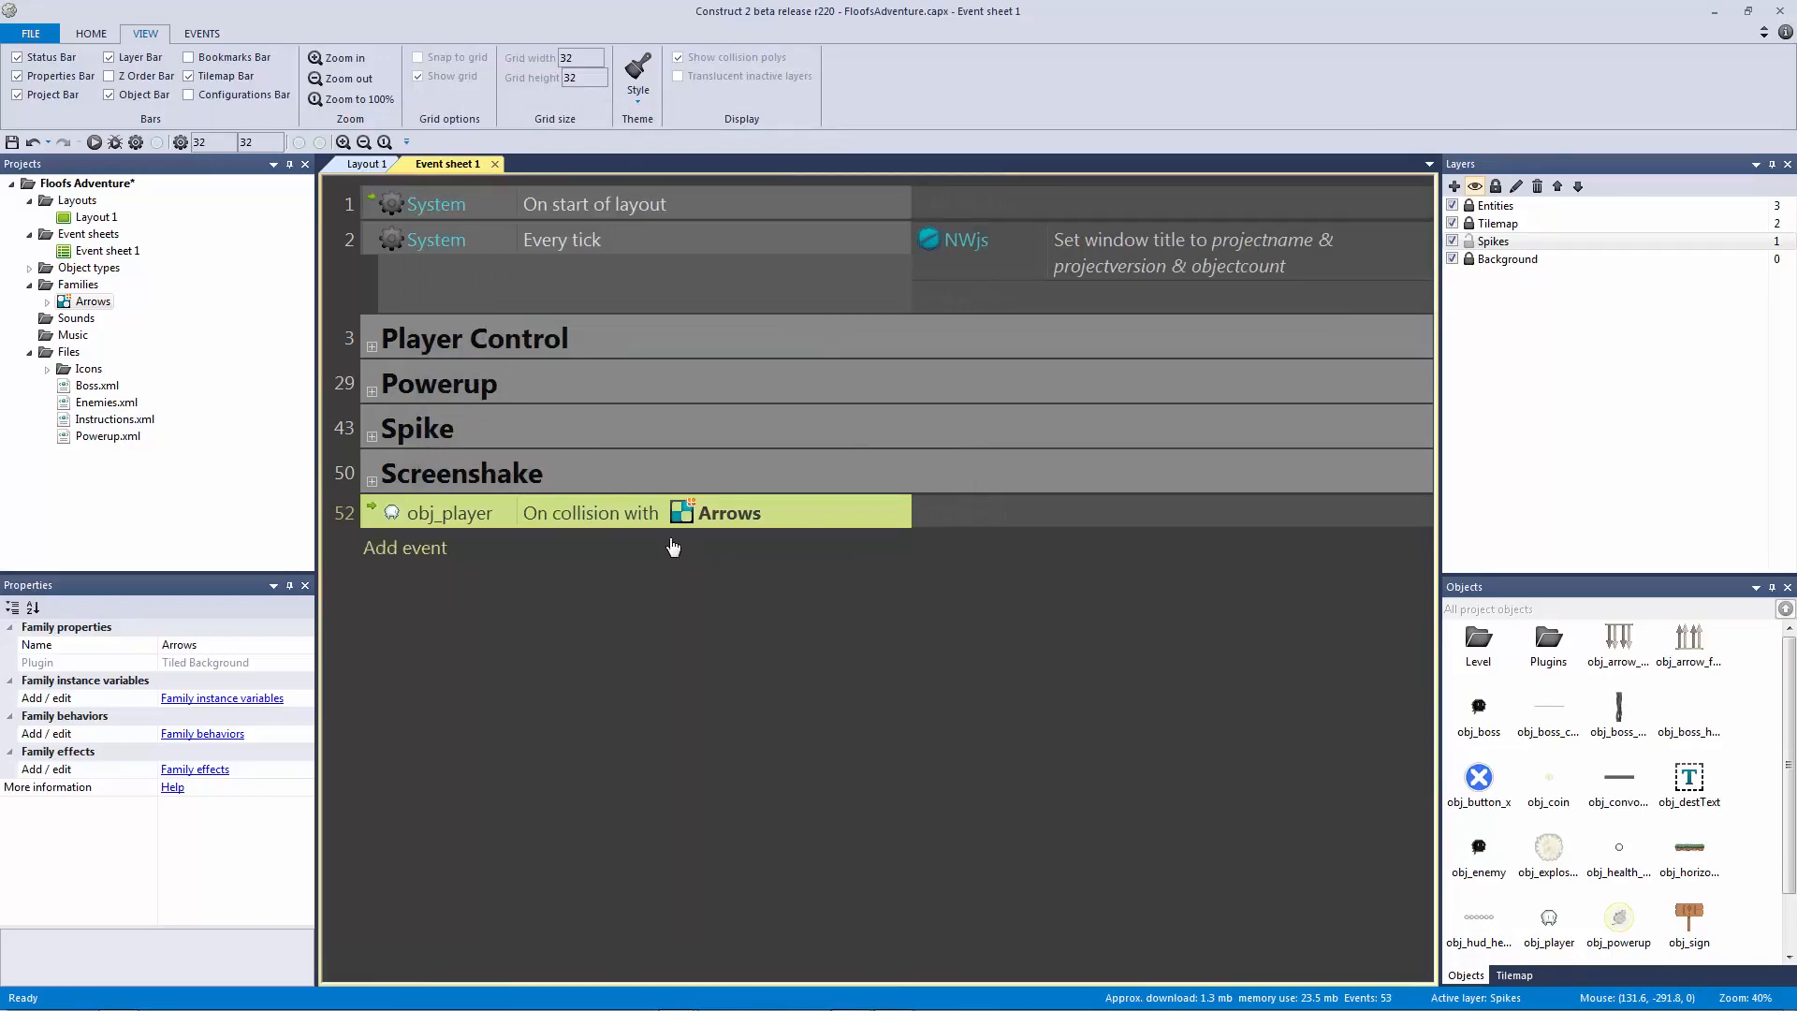
Step: Go to Layout 1, zoom in, and select the spike strip
click(376, 166)
ctrl+scroll(672, 255, up, 5)
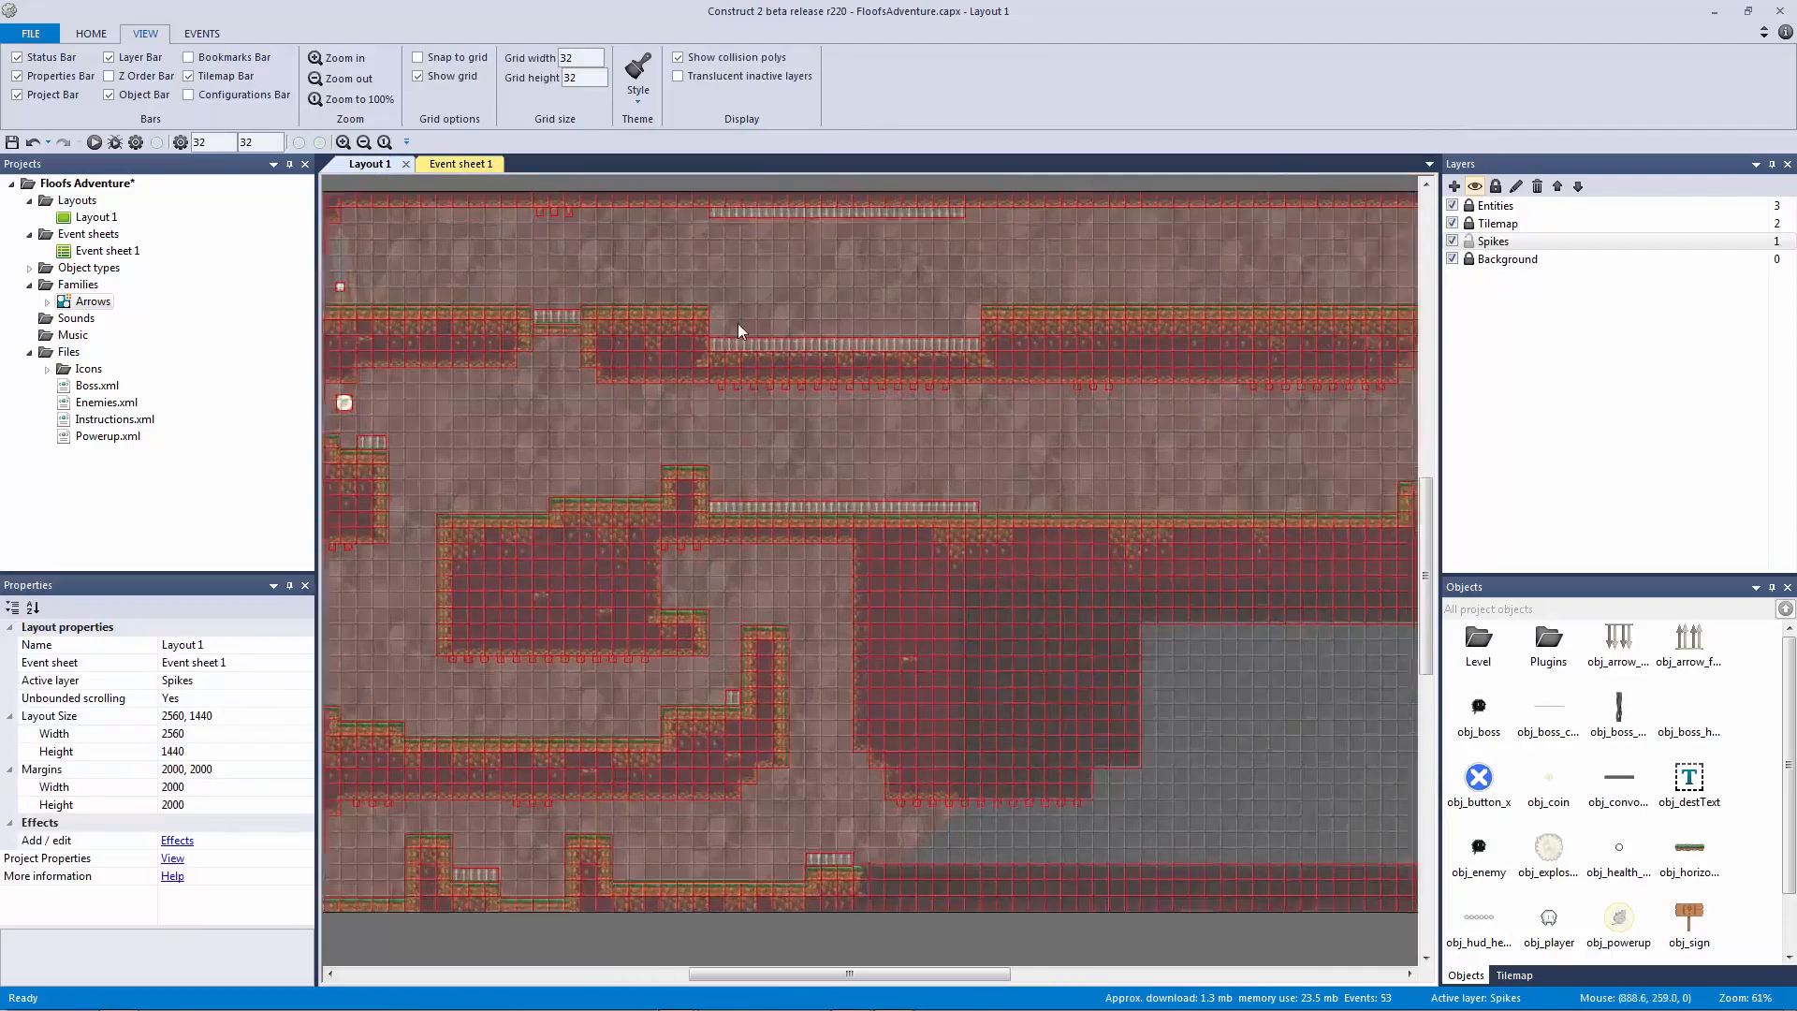
ctrl+scroll(911, 720, up, 5)
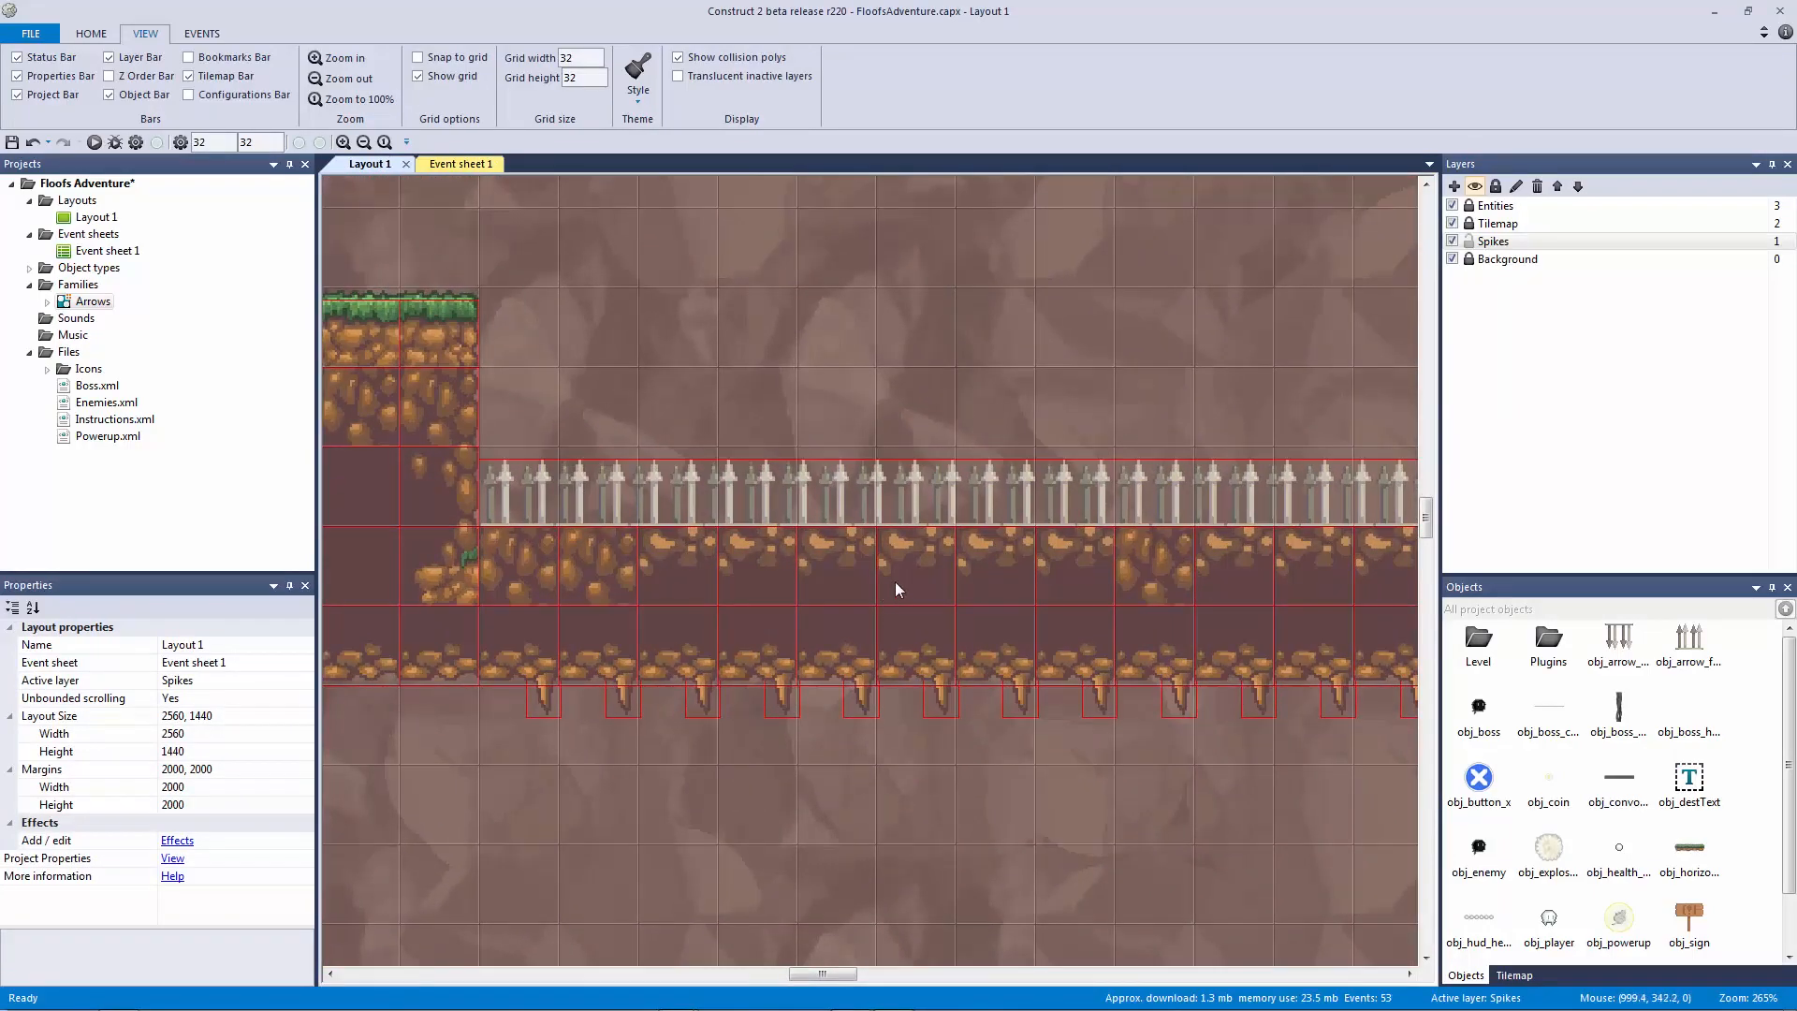
ctrl+scroll(895, 581, down, 3)
drag(837, 528, 1345, 620)
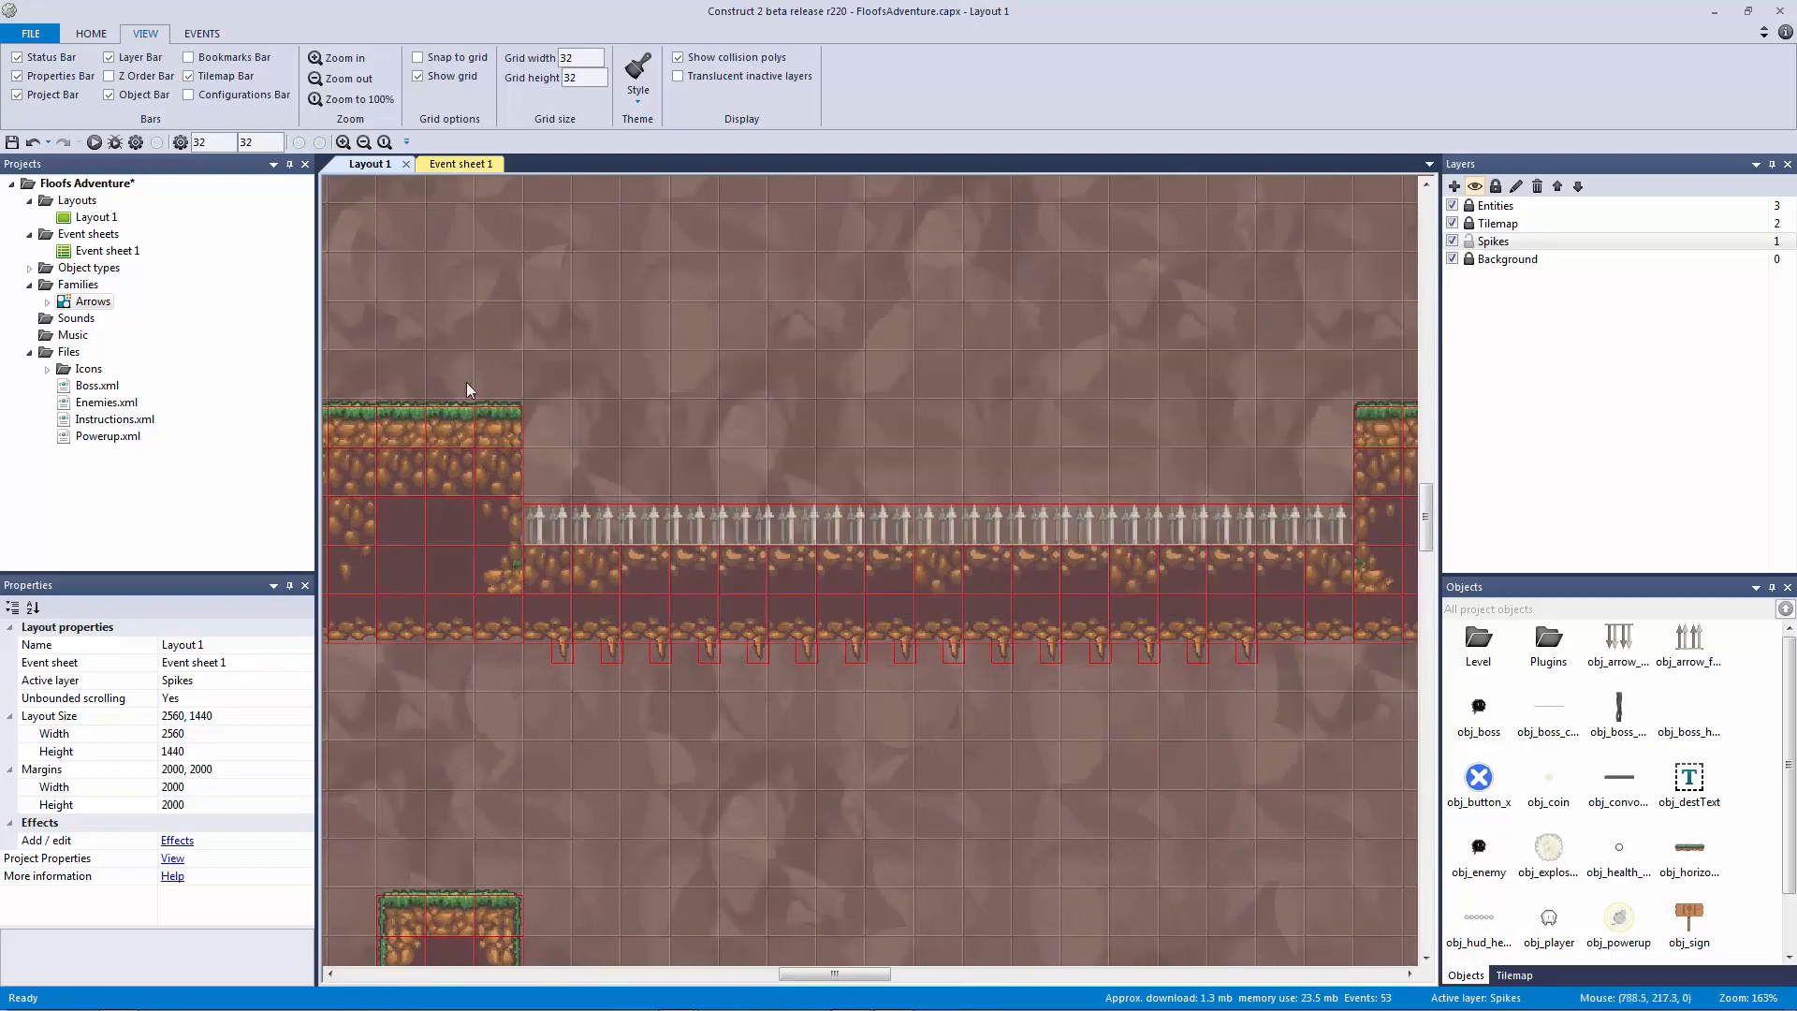
drag(555, 422, 559, 412)
click(548, 505)
click(516, 440)
drag(580, 581, 1006, 614)
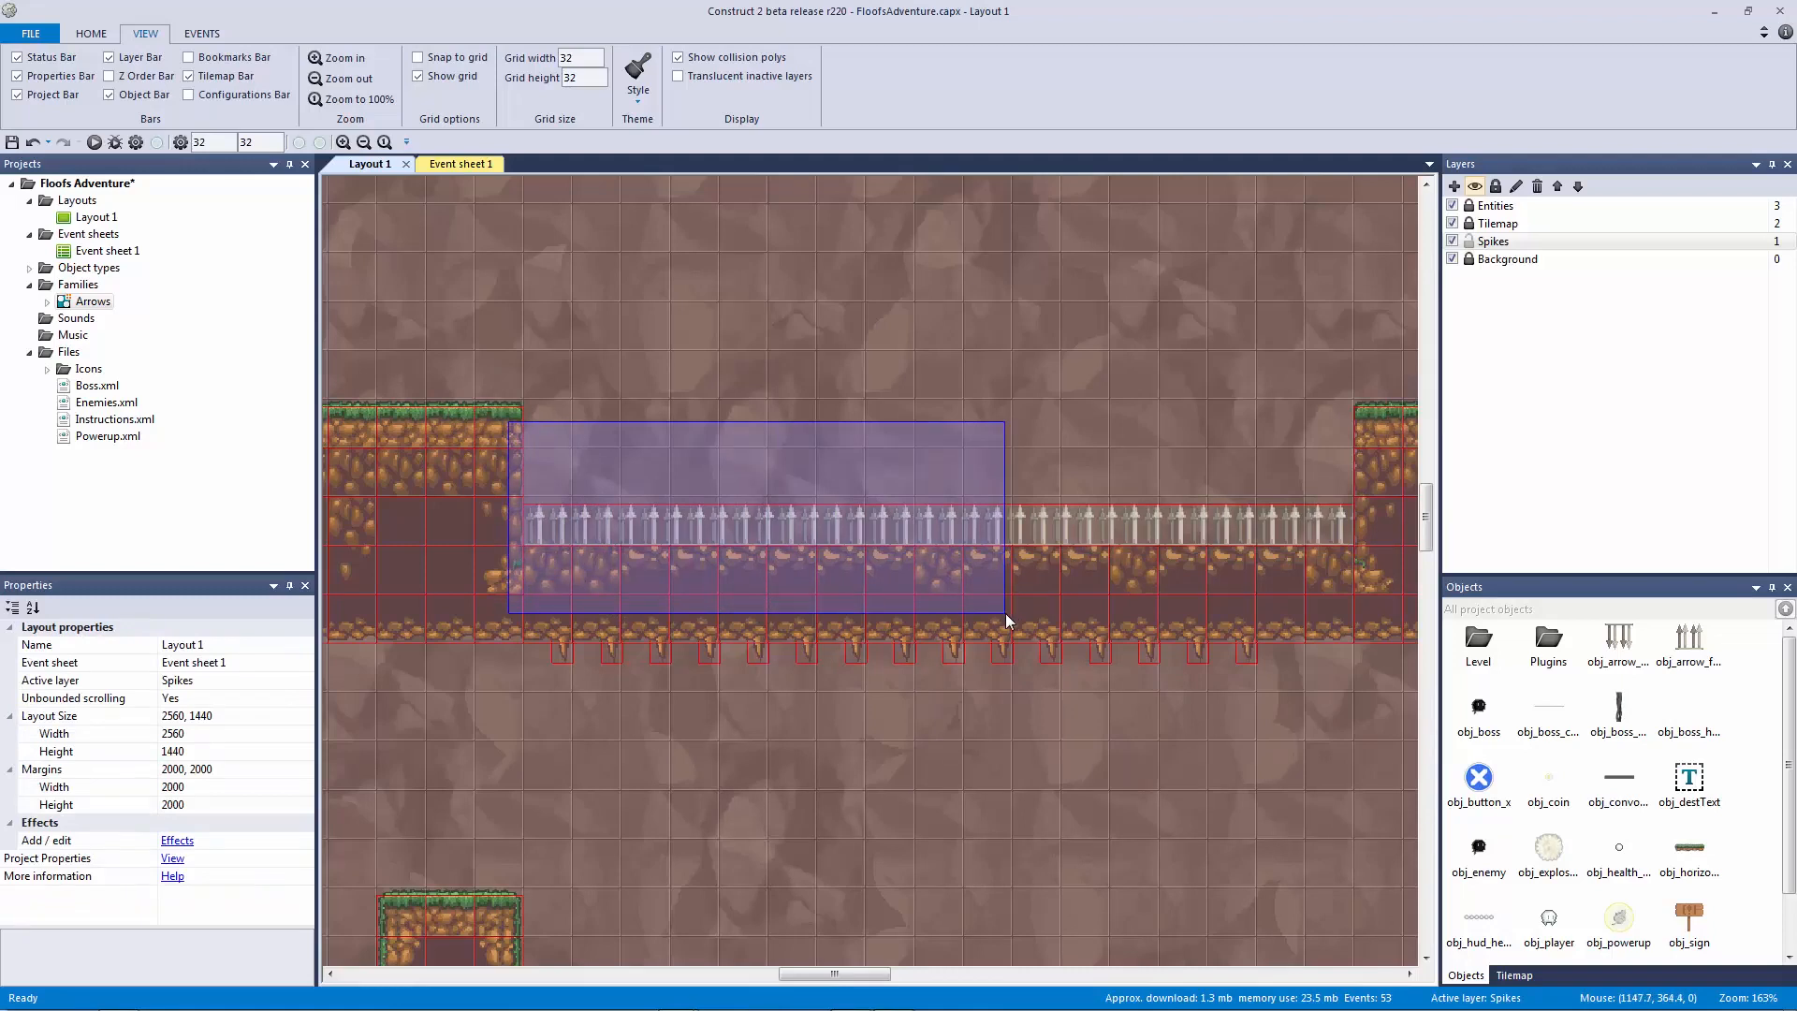
drag(1006, 614, 1005, 614)
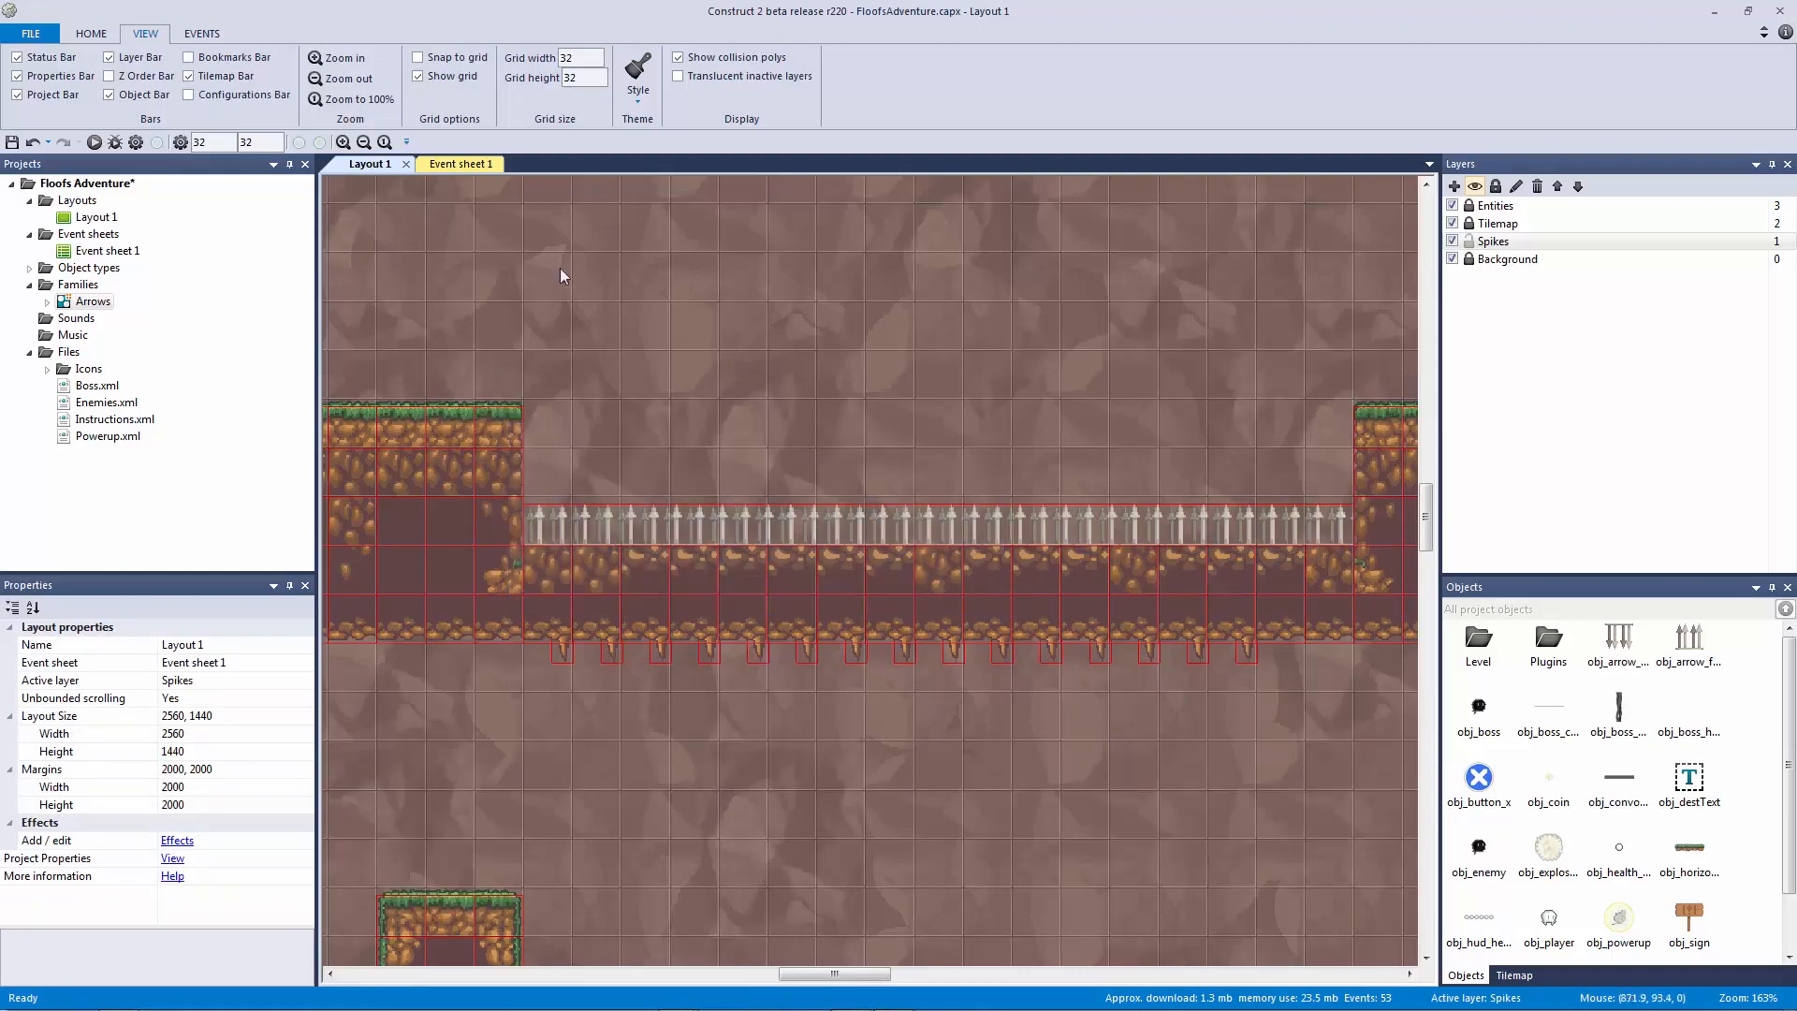
click(477, 165)
Step: Replace event 52's condition with obj_player Is overlapping Arrows
double_click(655, 518)
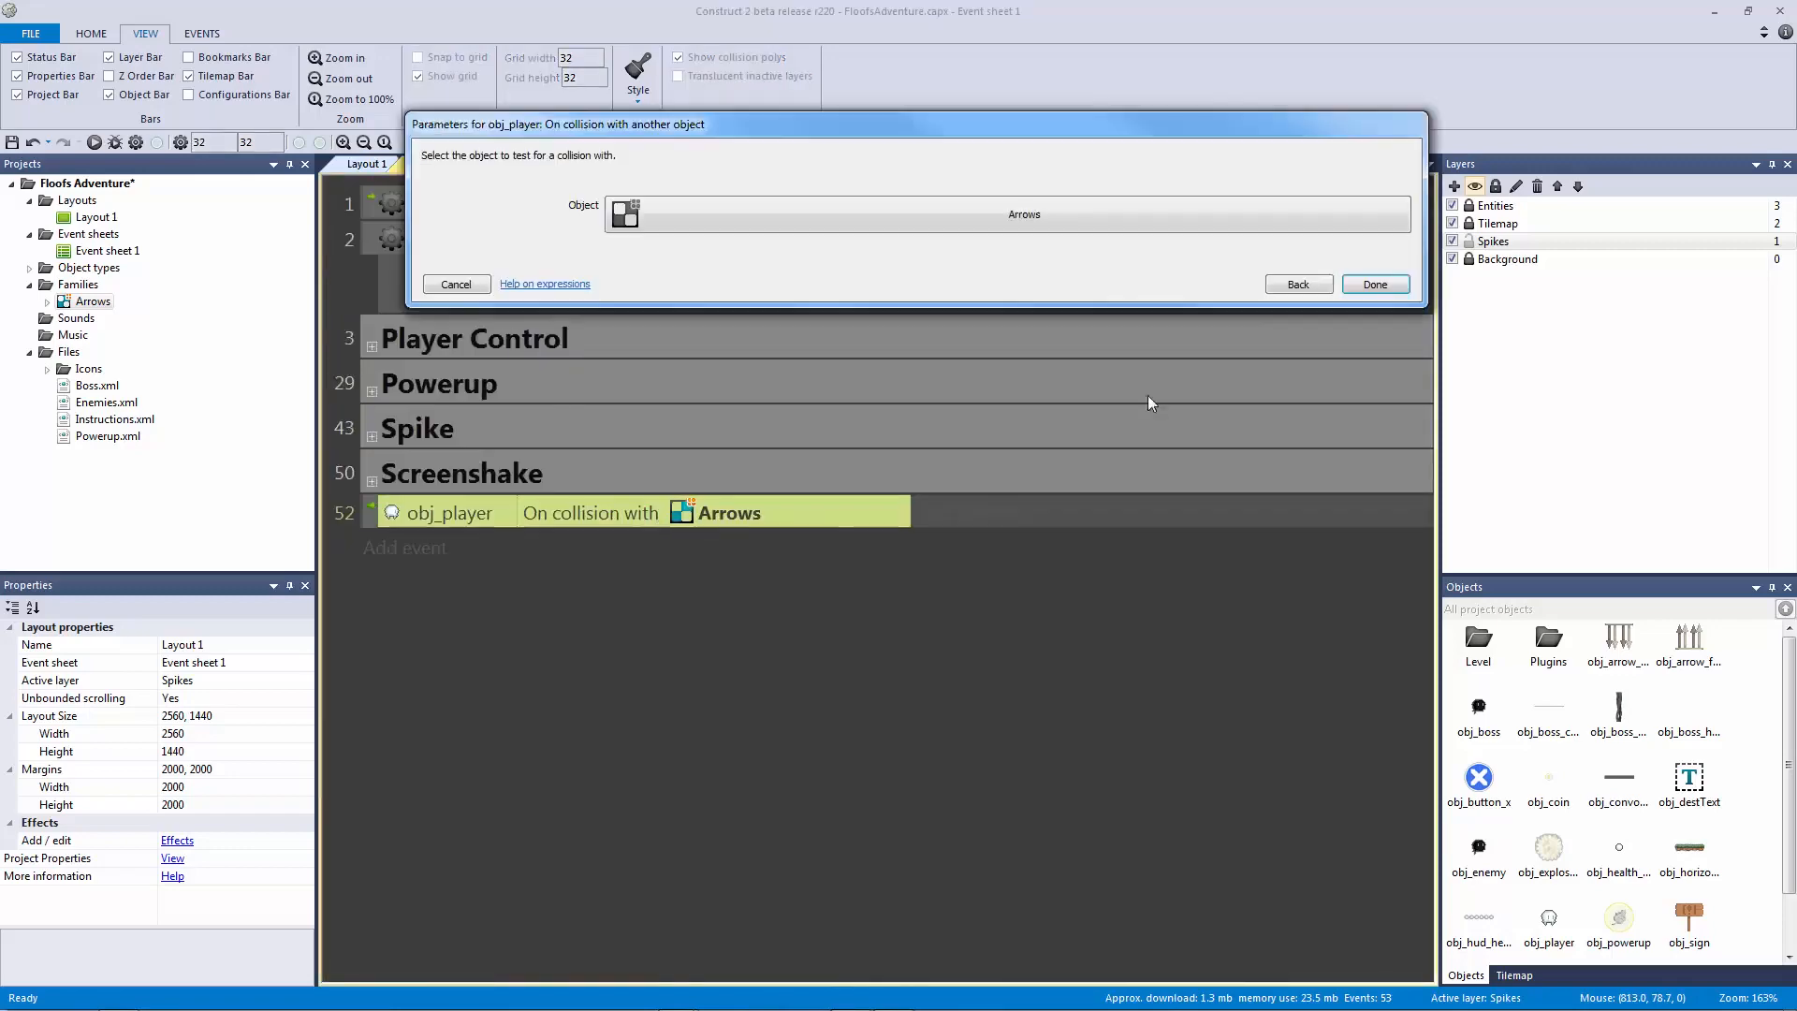
click(1301, 285)
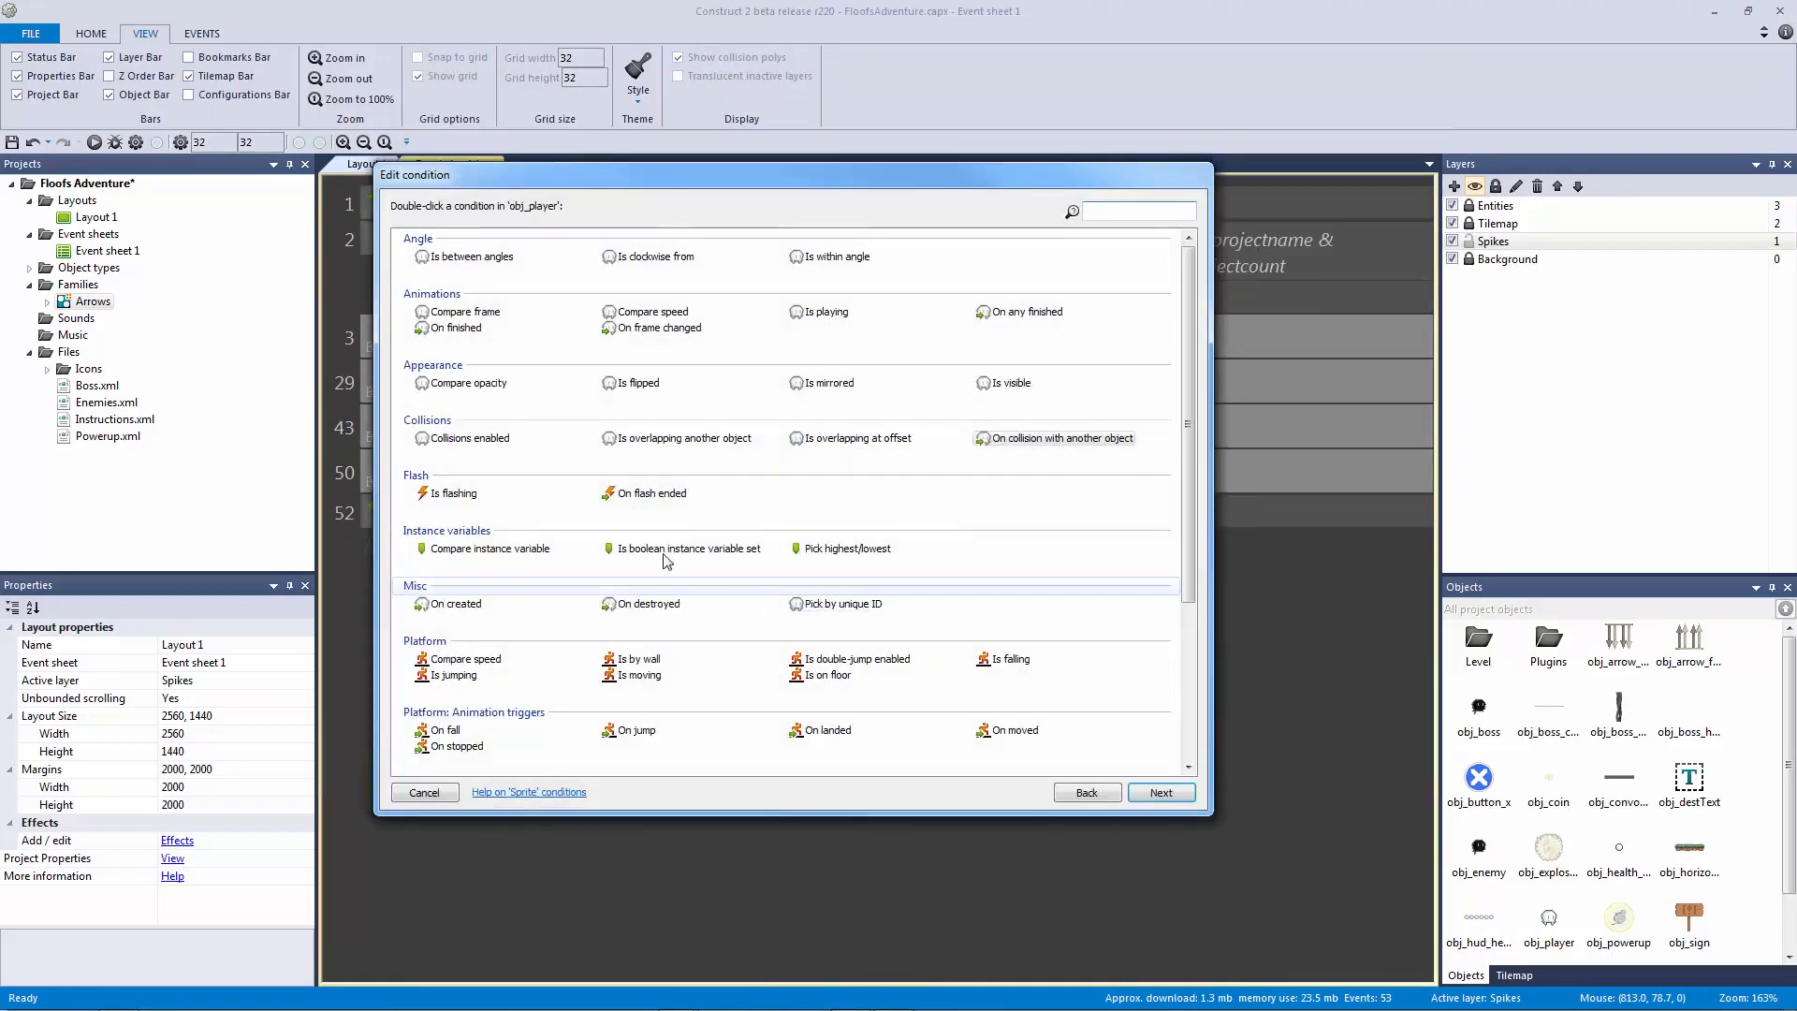
double_click(655, 442)
click(1369, 284)
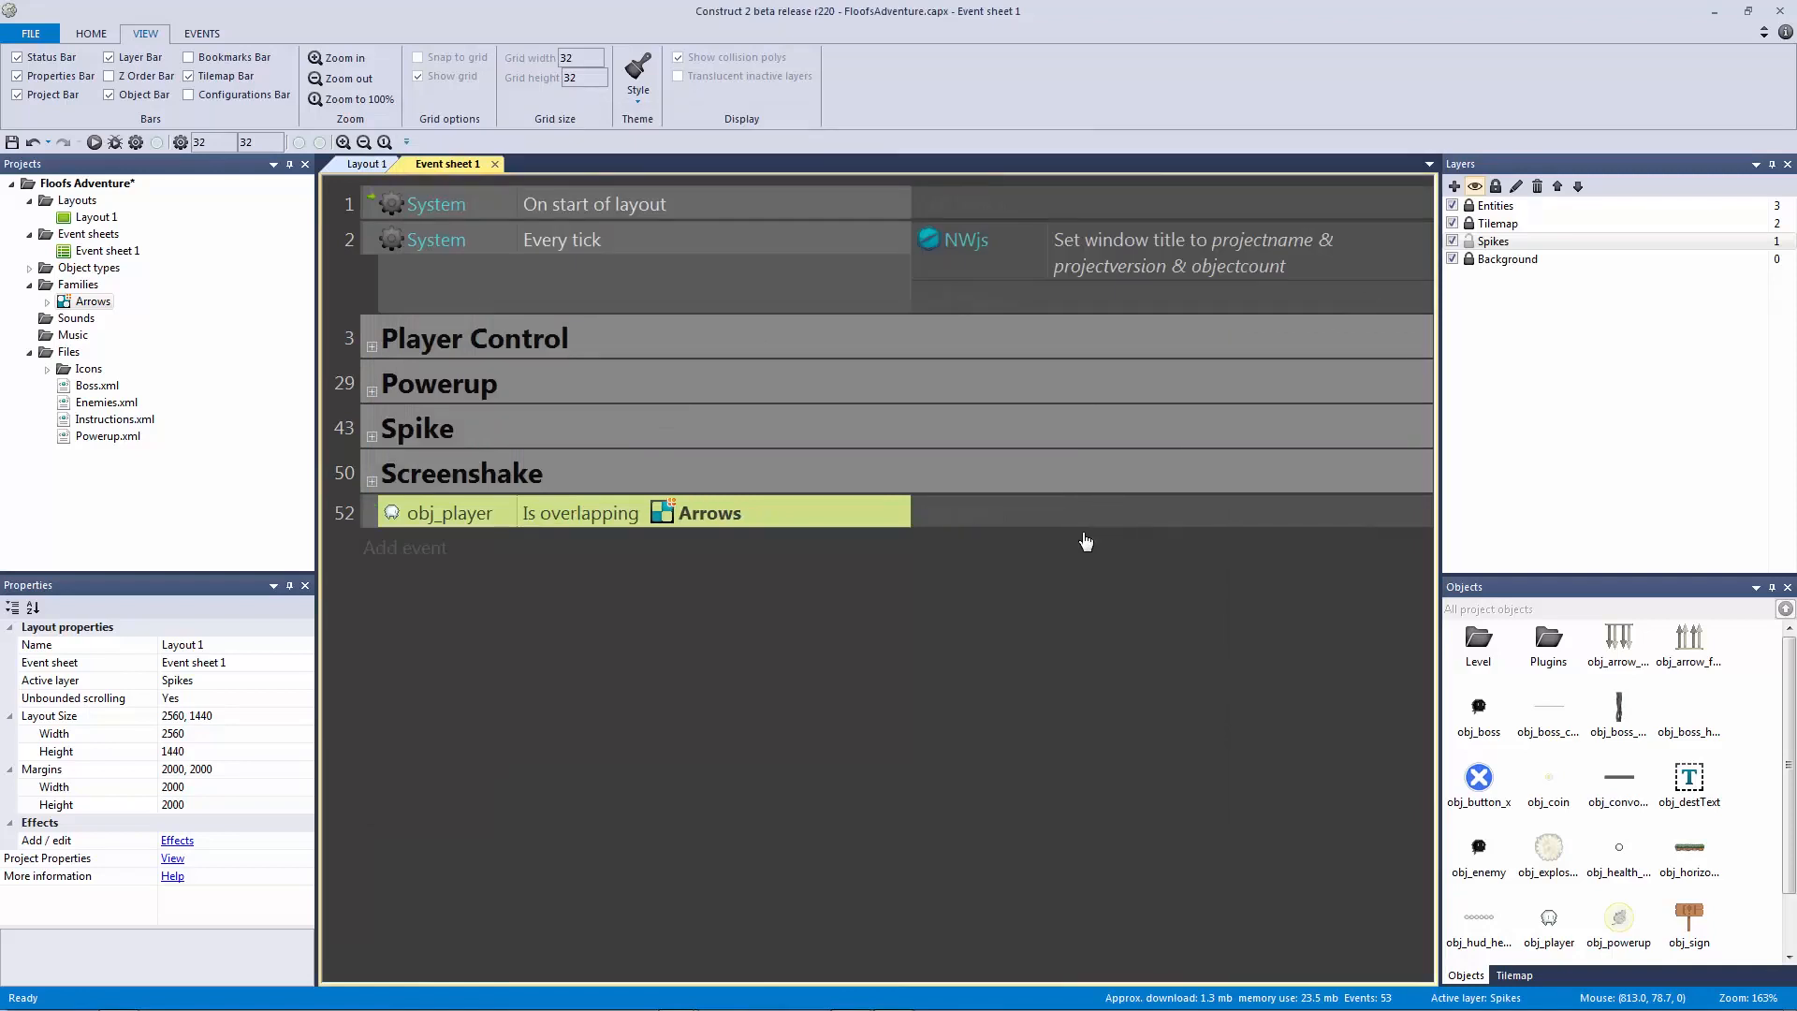
Step: Check both spike rows in Layout 1, then return to the event sheet
click(367, 164)
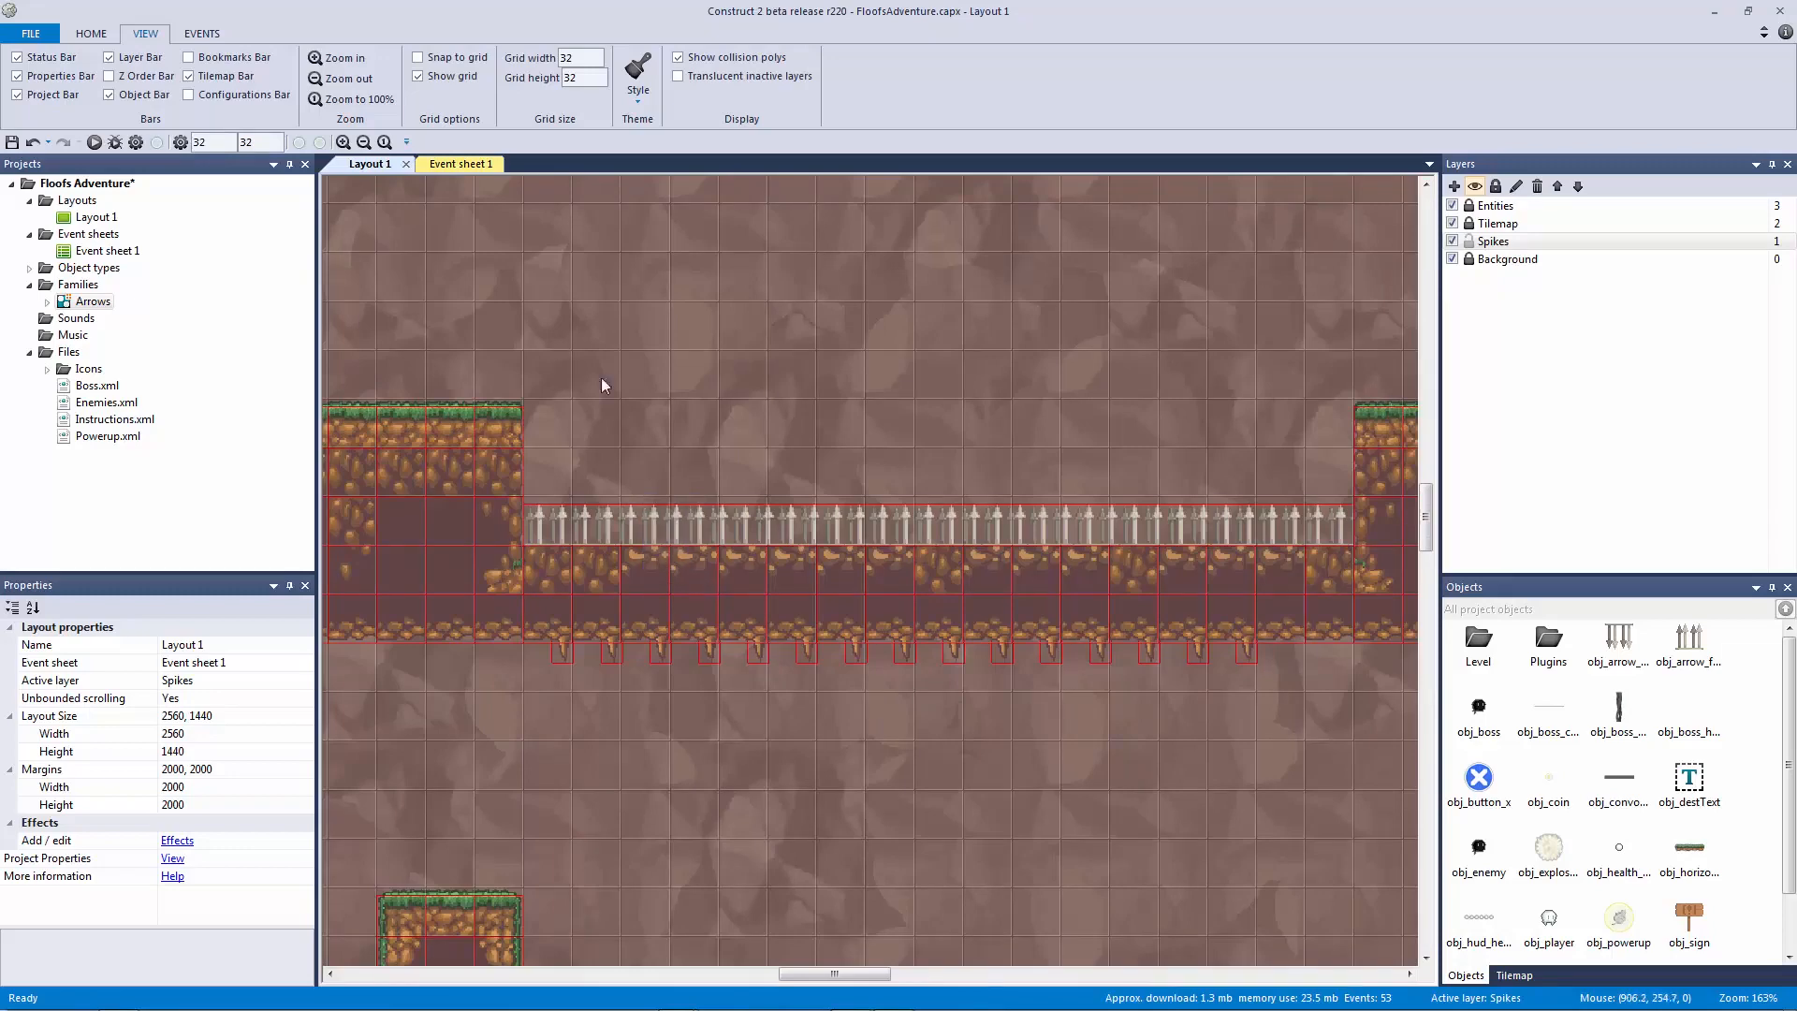
middle_drag(597, 362, 649, 521)
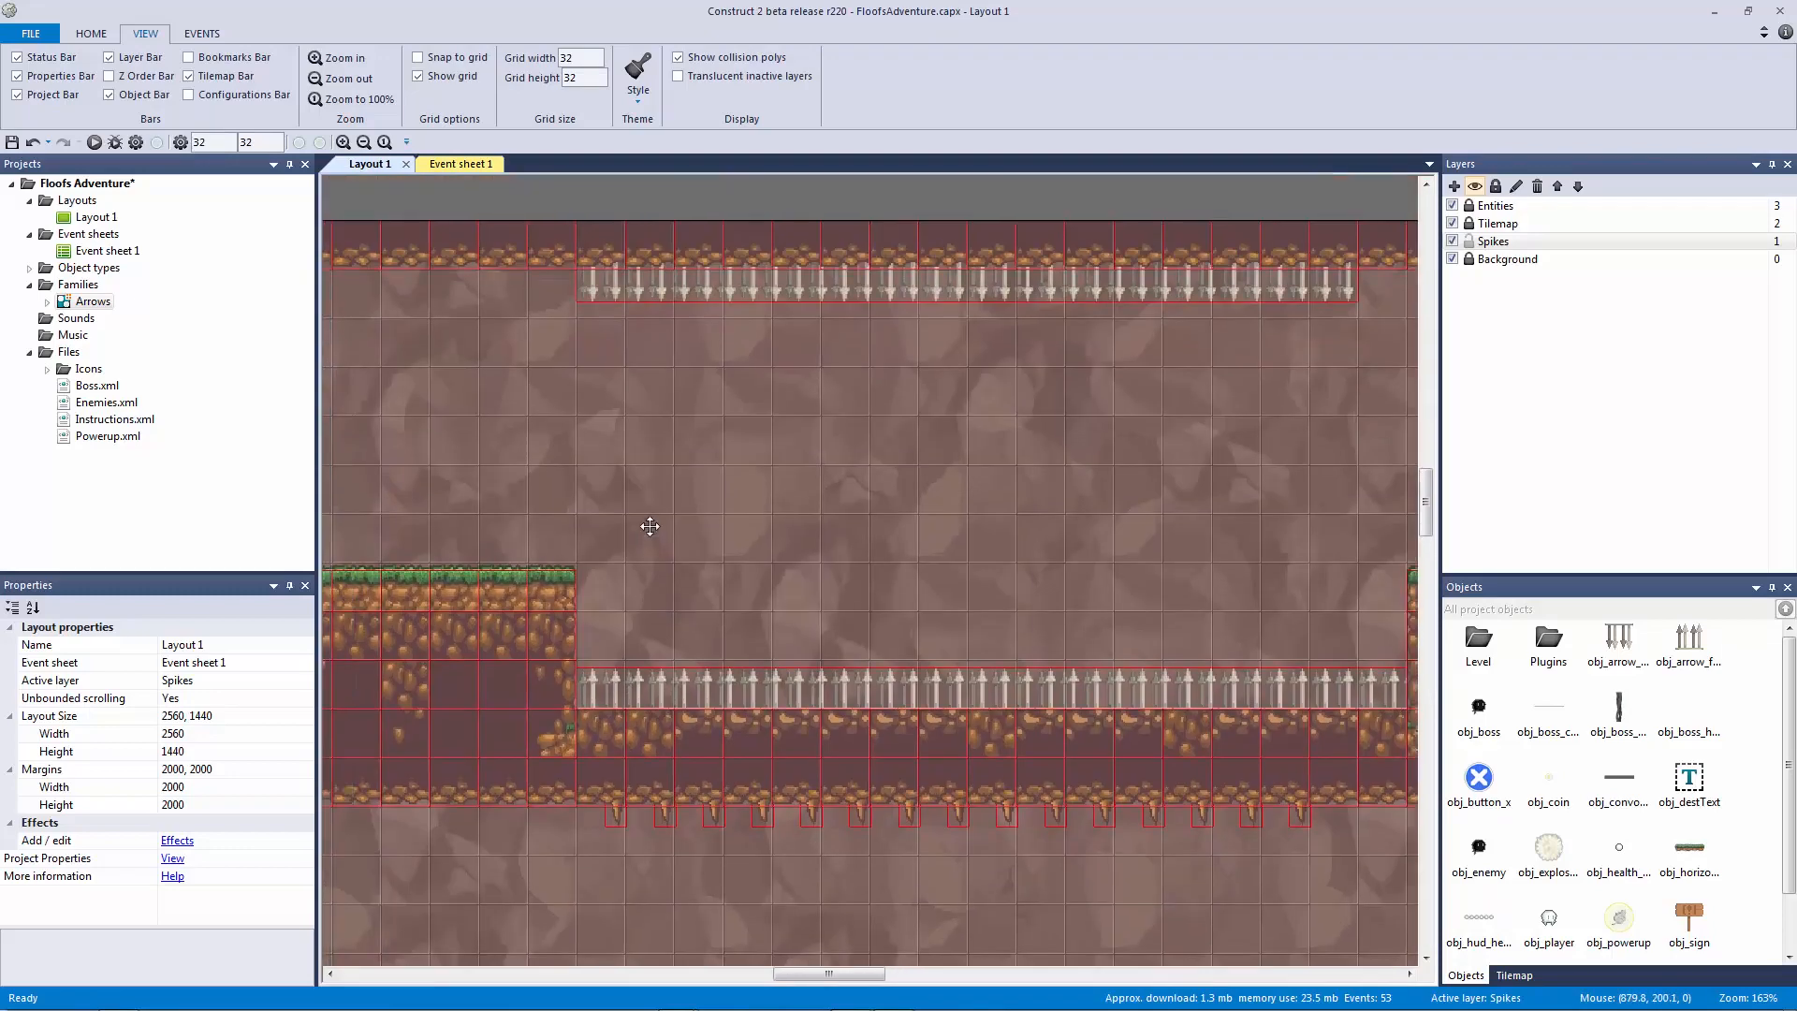
ctrl+scroll(653, 521, down, 2)
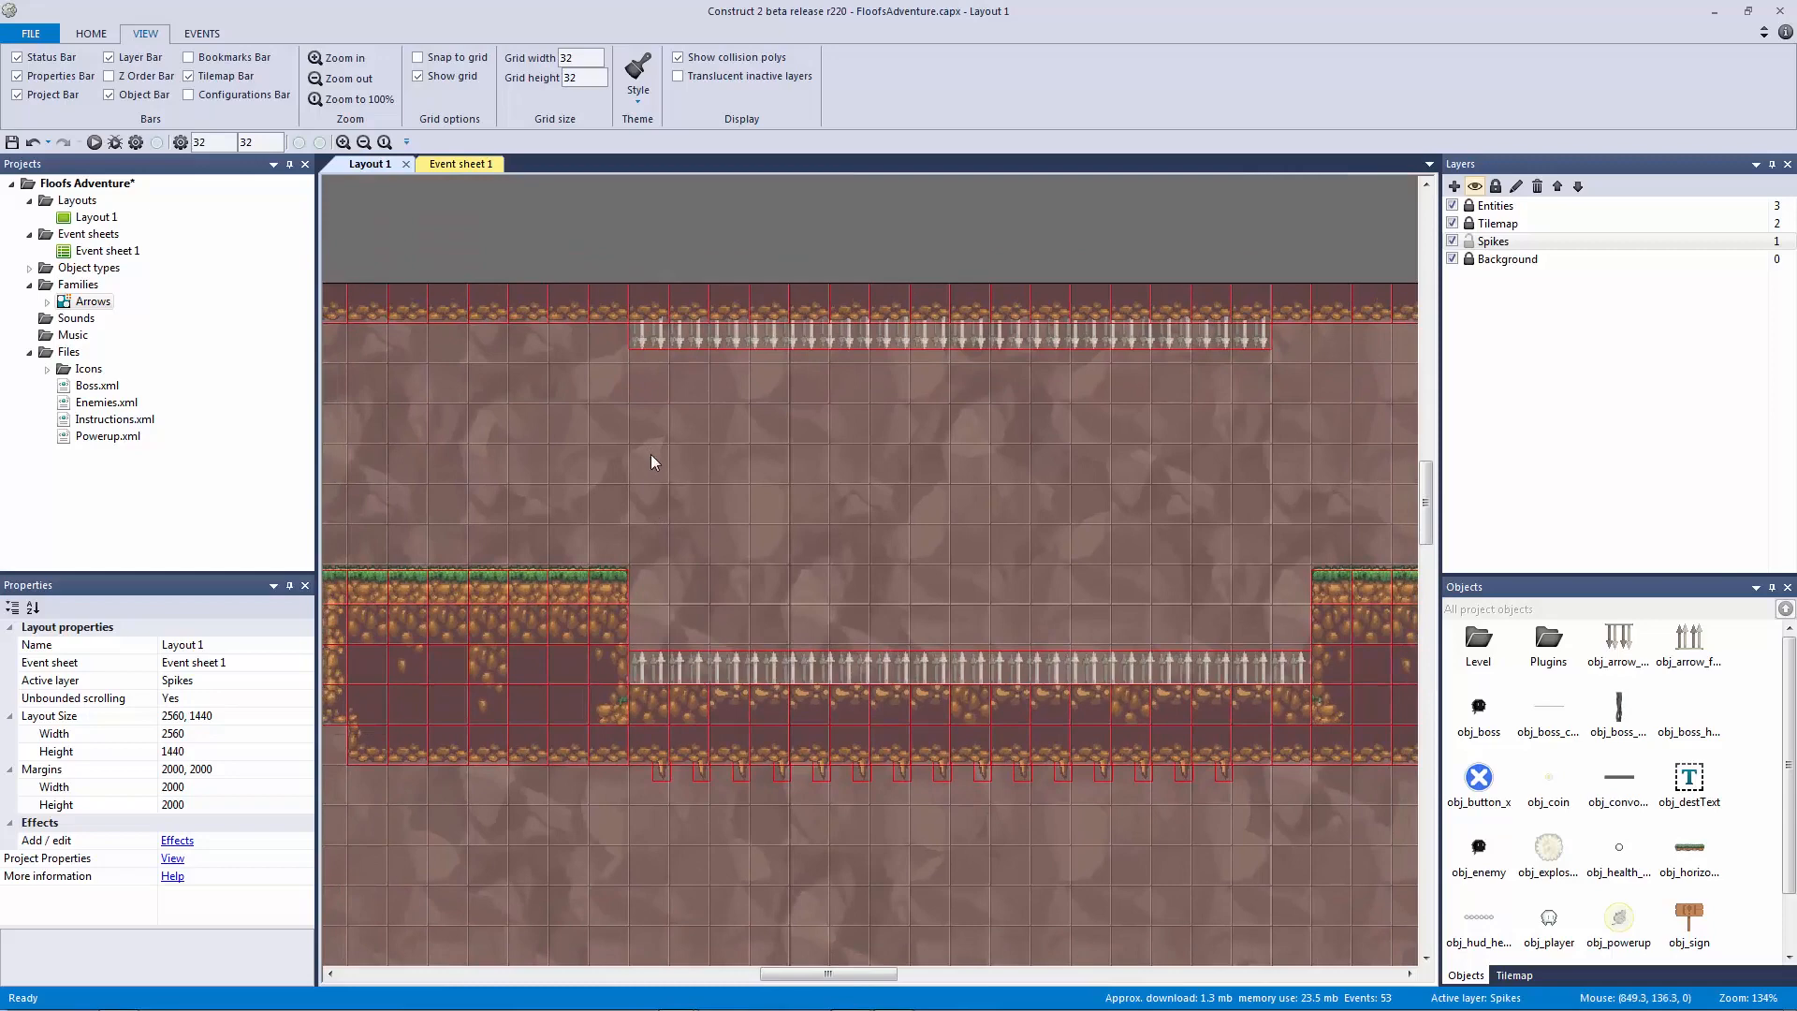
click(472, 166)
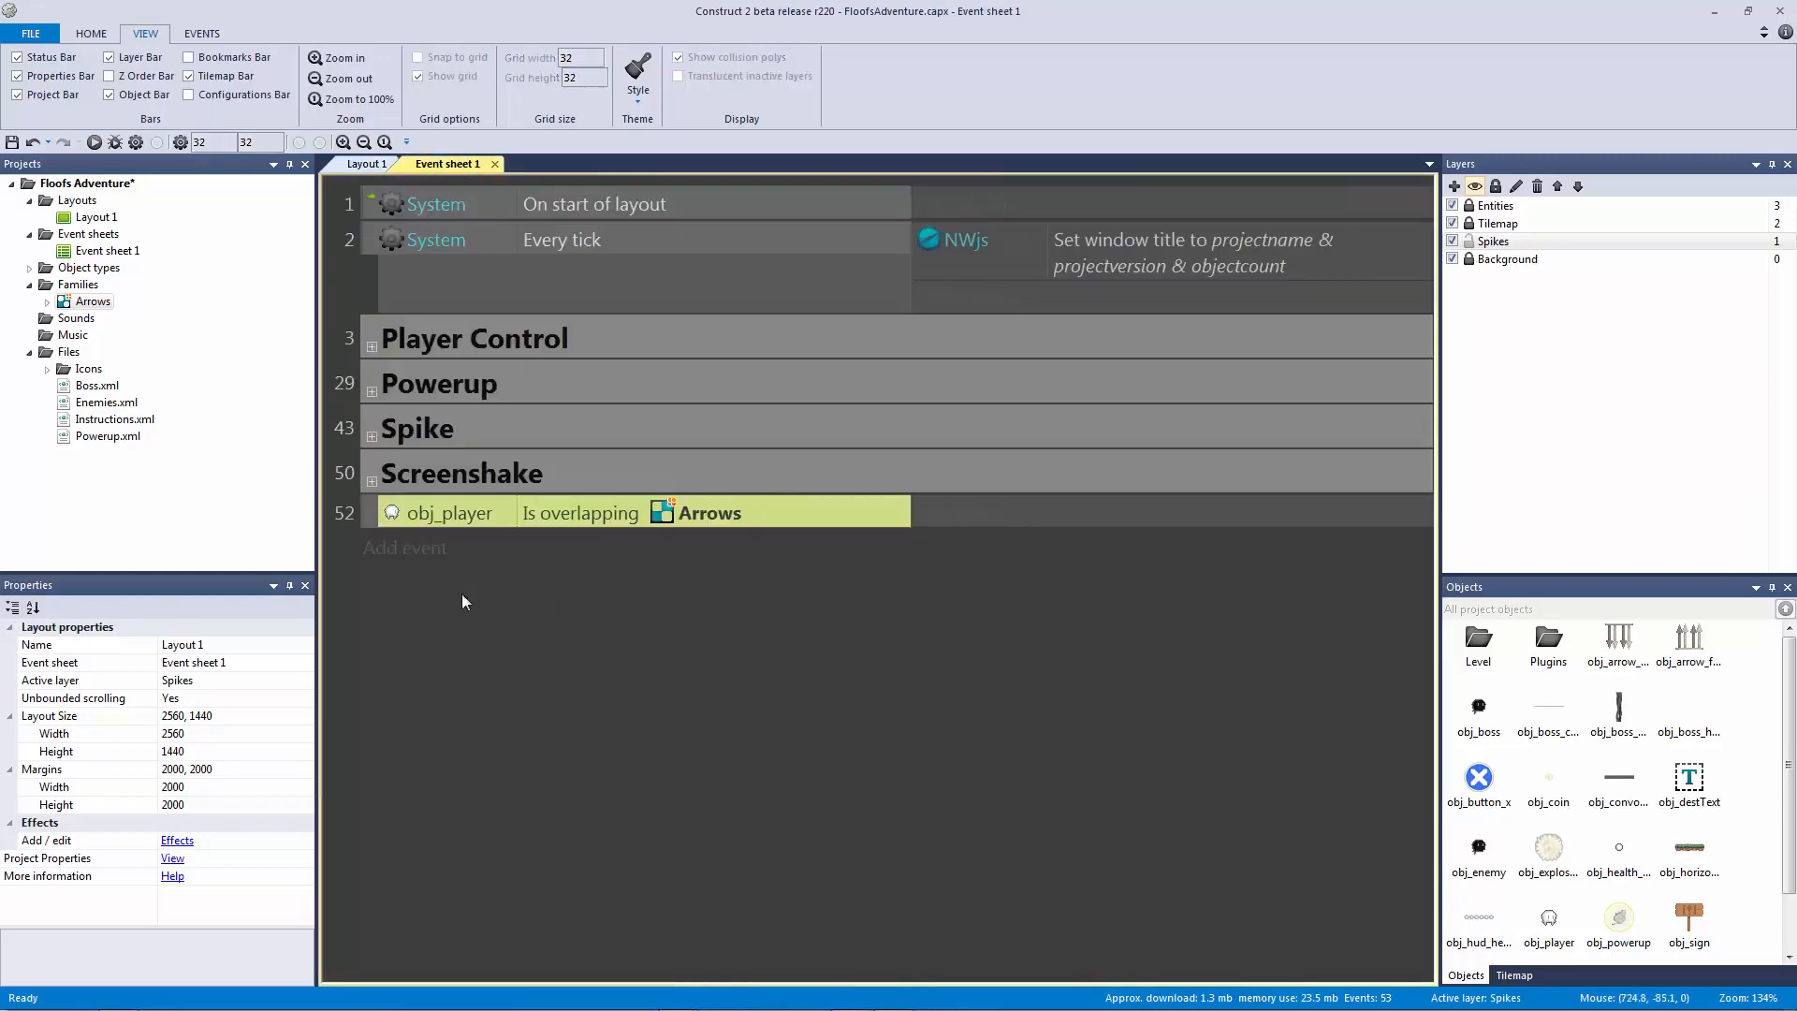
Step: Add an inverted obj_player Is flashing condition to event 52
click(437, 538)
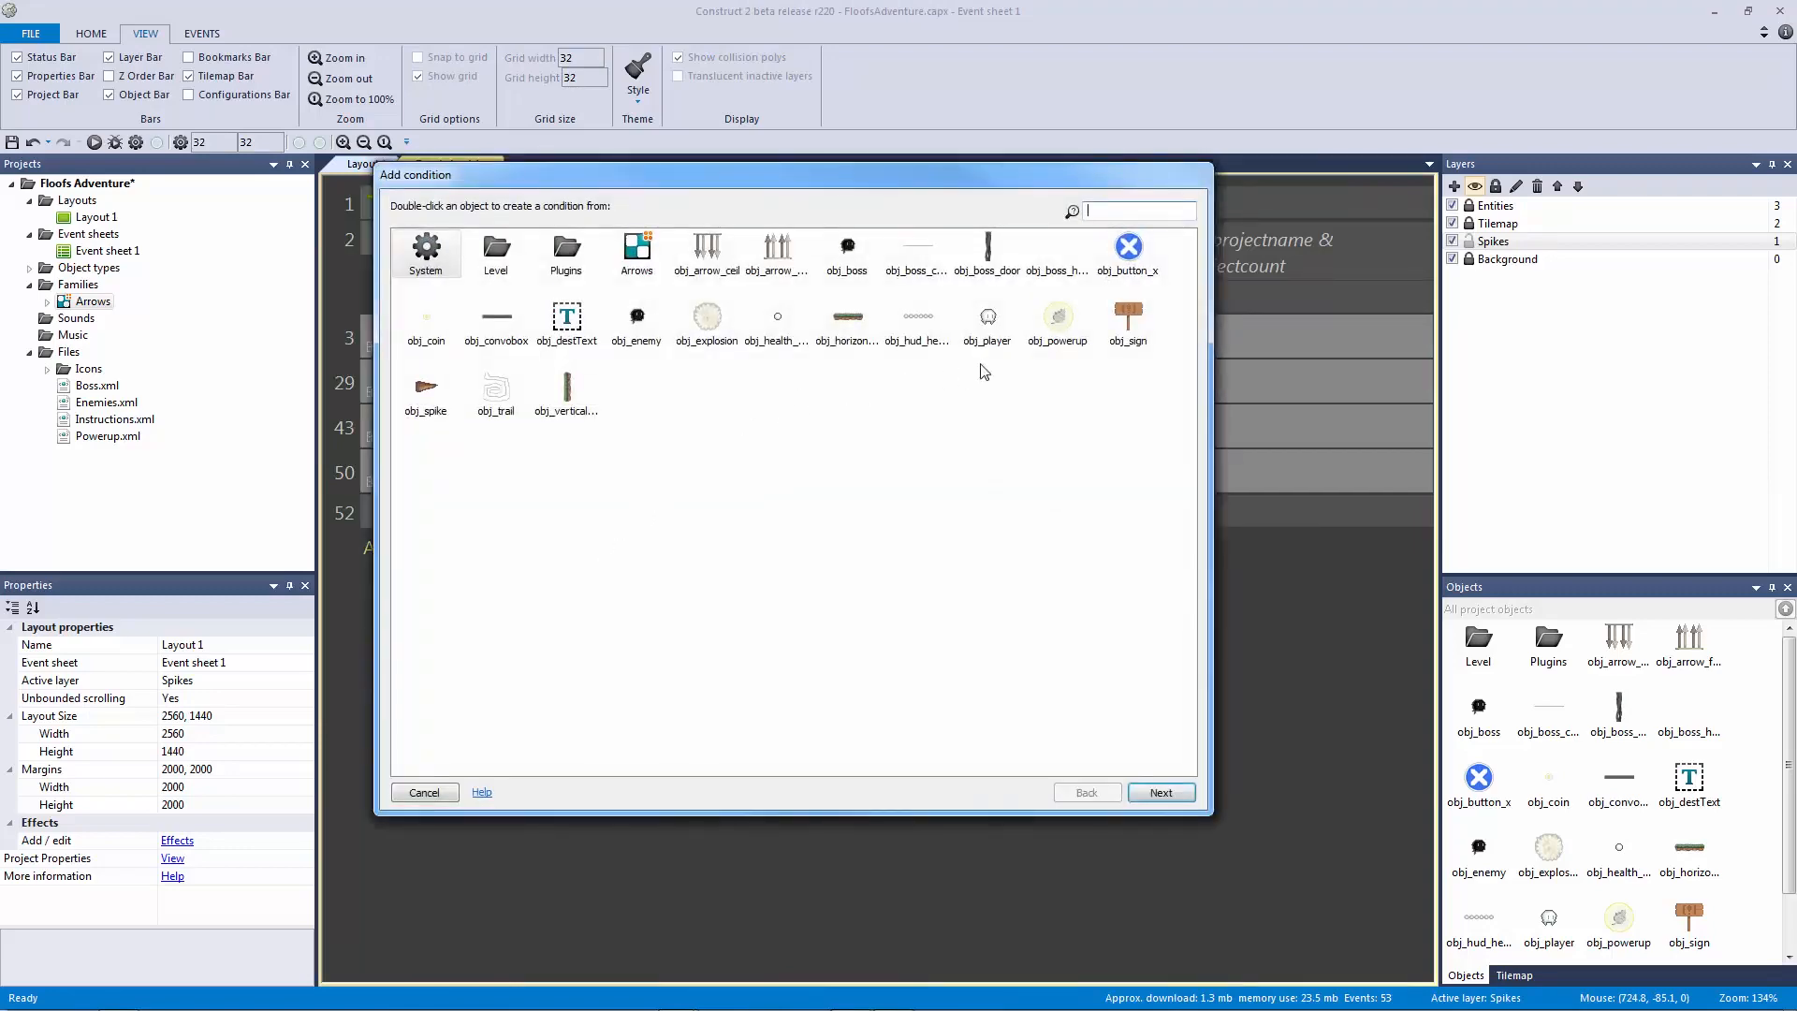
double_click(988, 321)
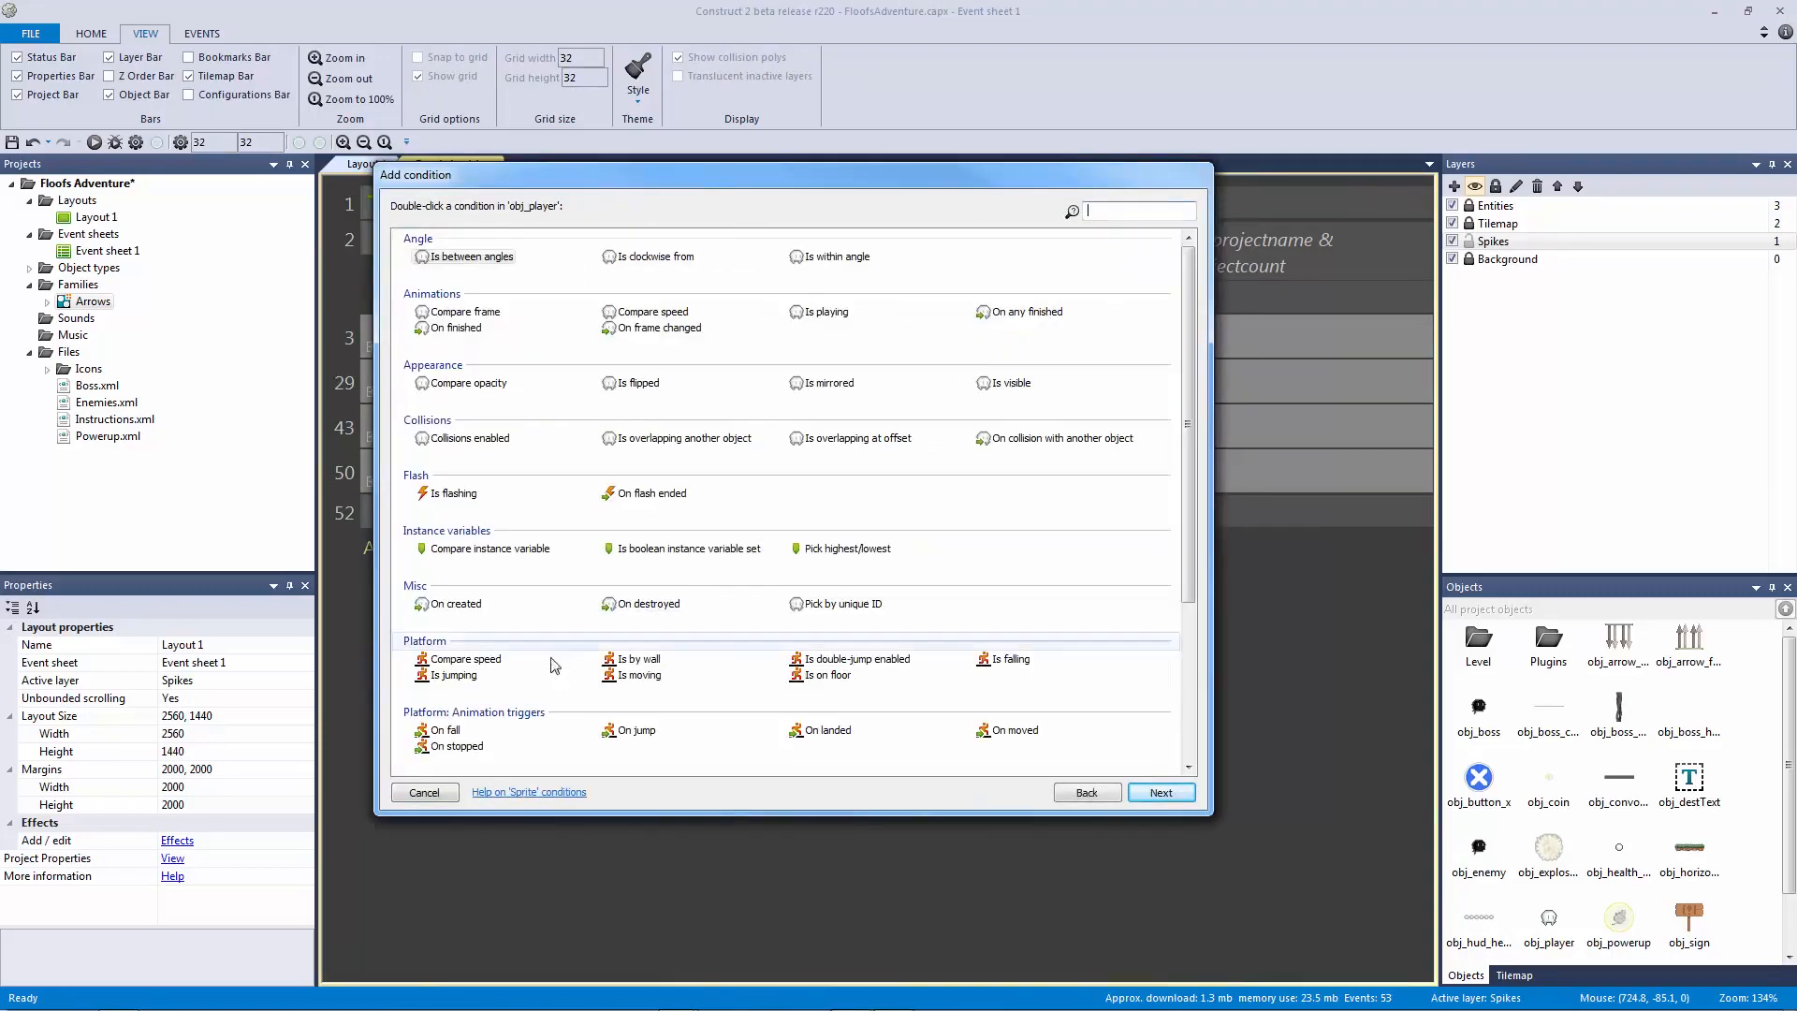
click(450, 495)
double_click(450, 495)
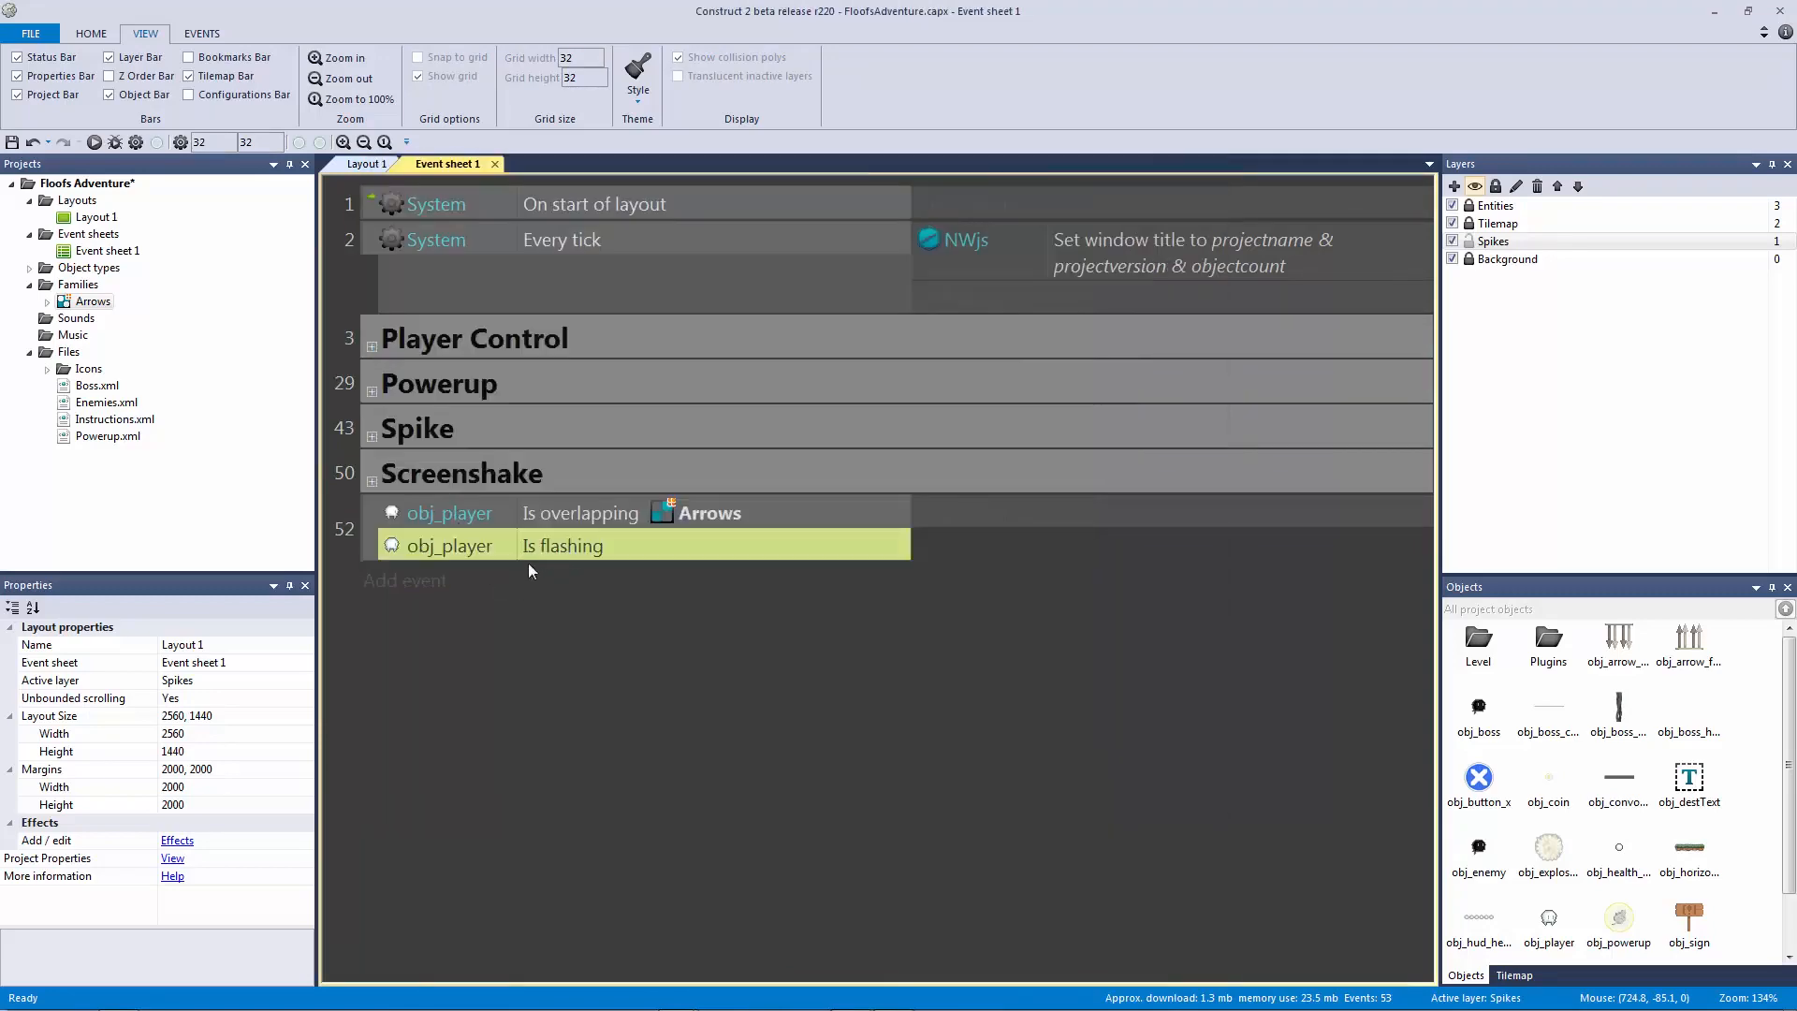
key(i)
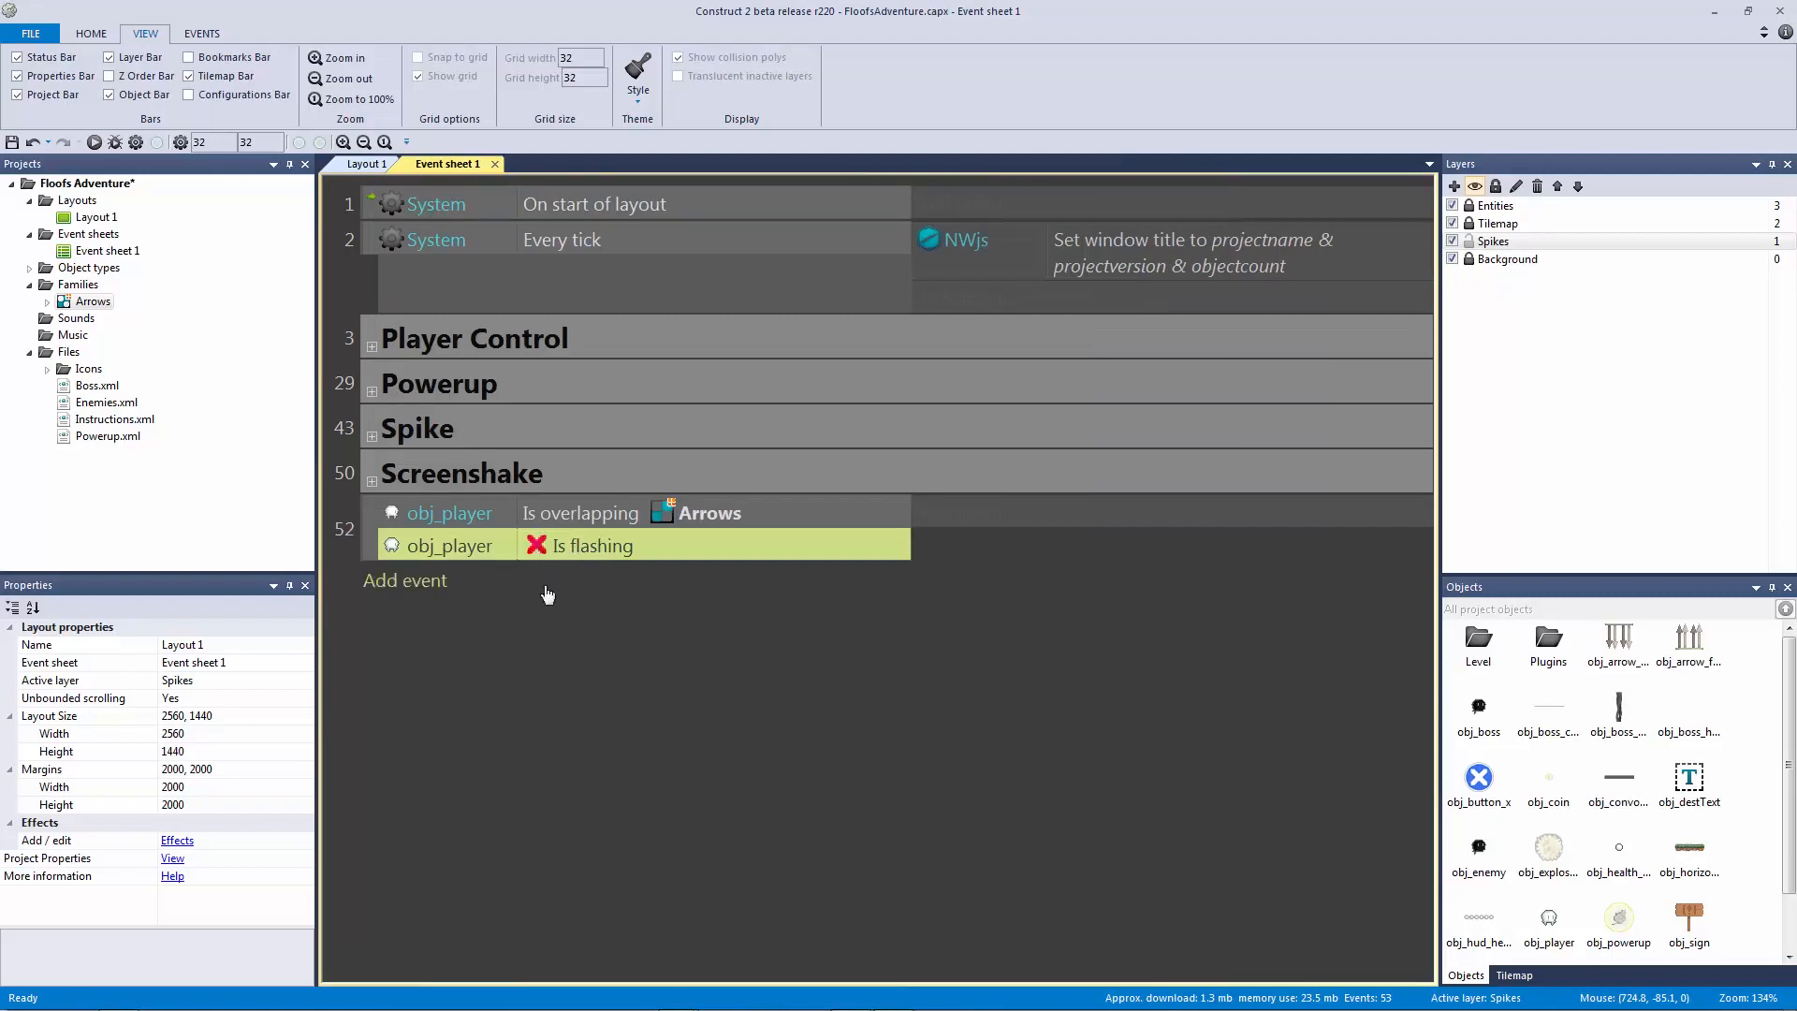
click(628, 637)
click(565, 525)
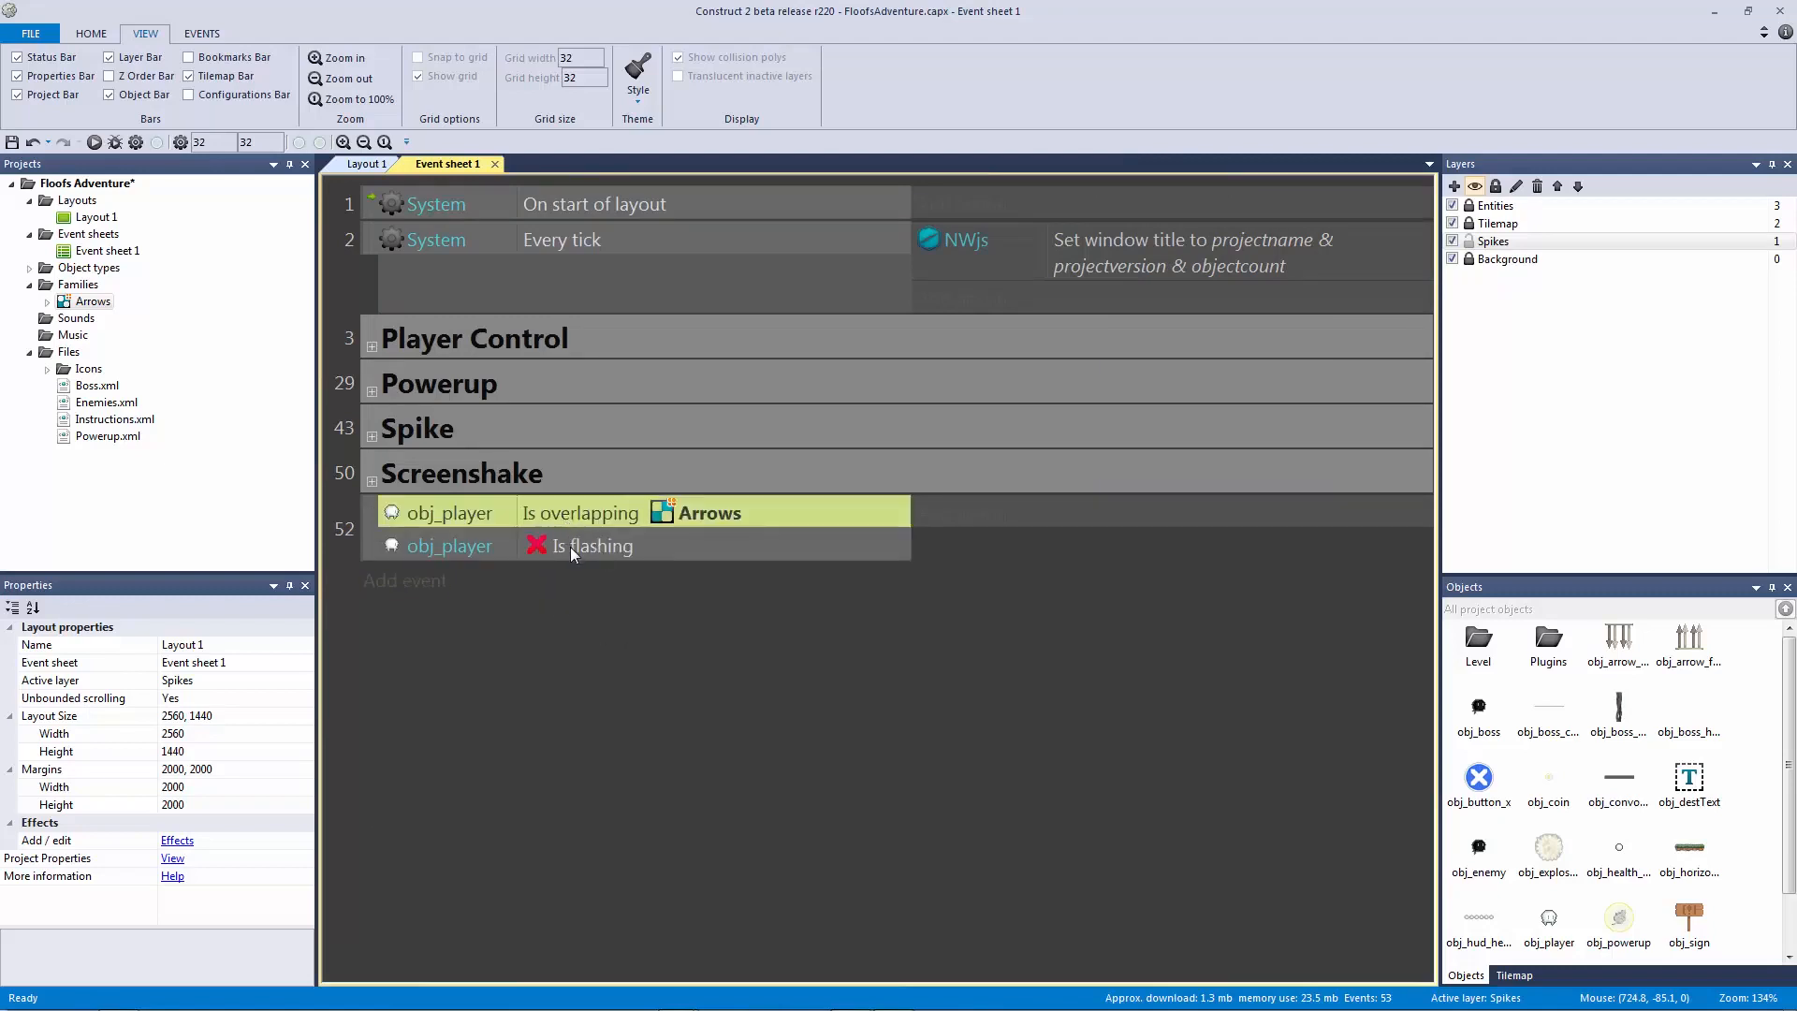
click(570, 547)
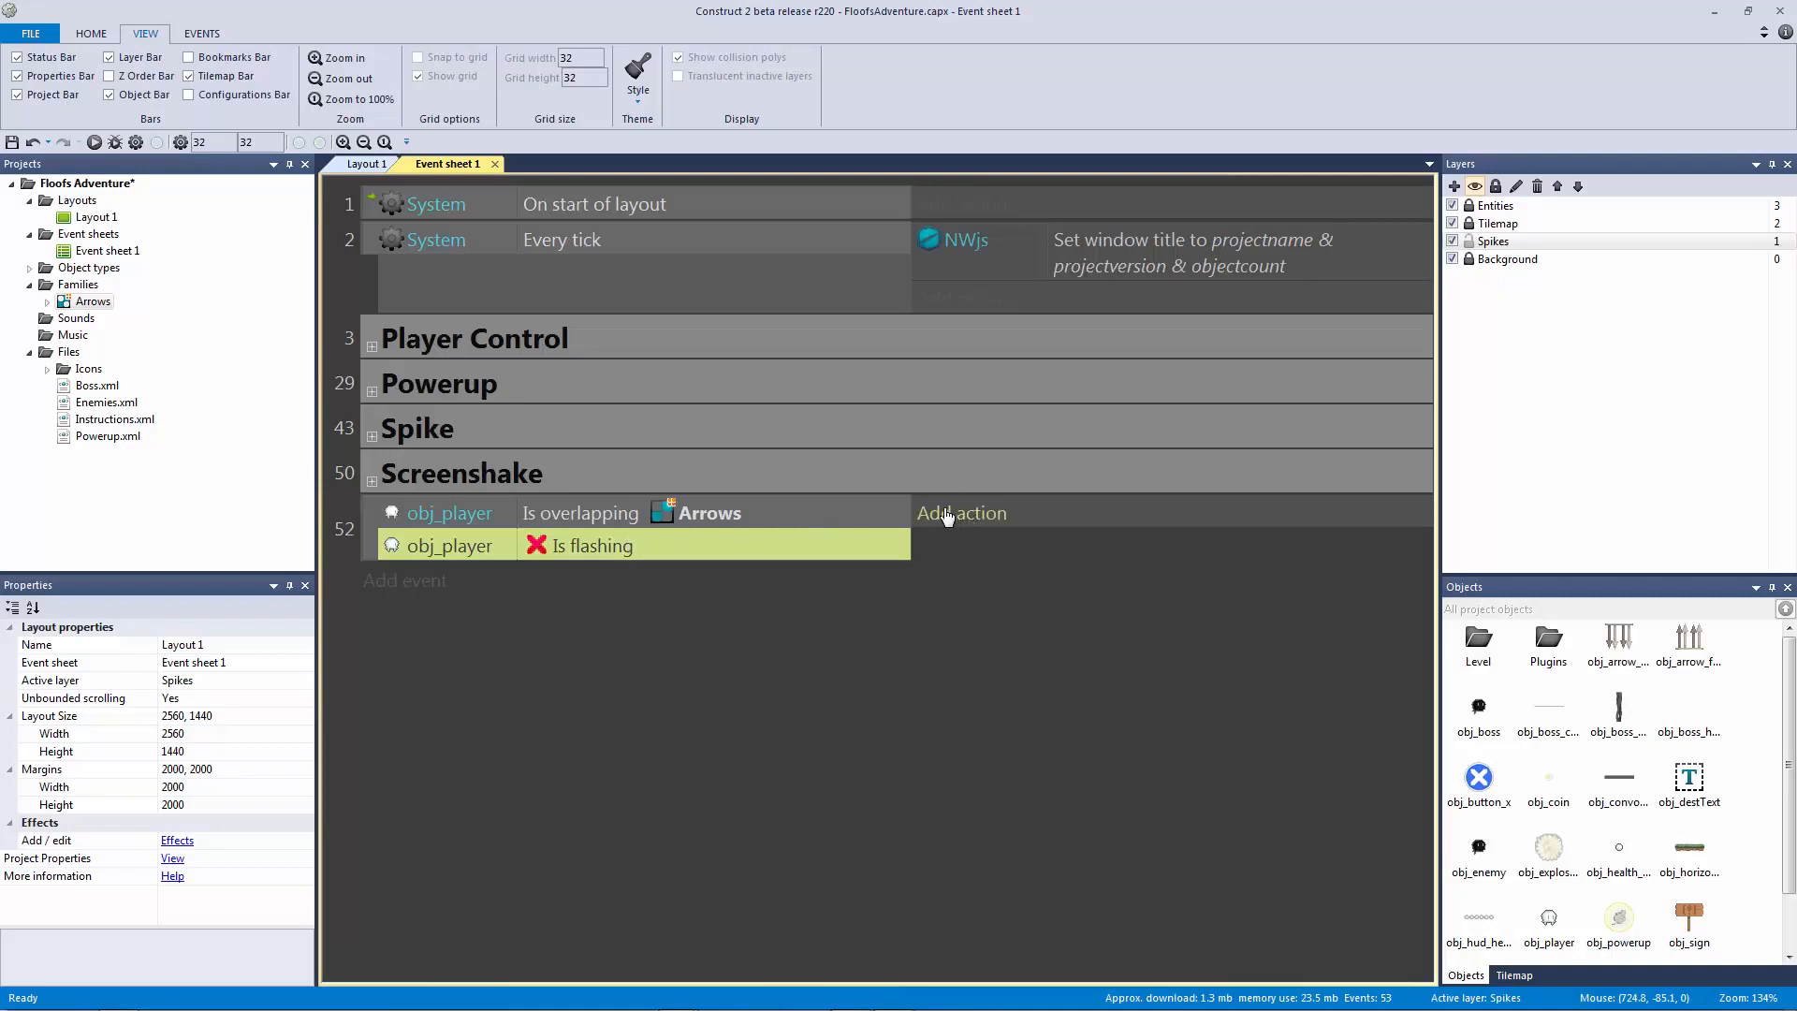
Step: Add an obj_player Platform Set vector X action to event 52, starting a choose( expression
click(935, 530)
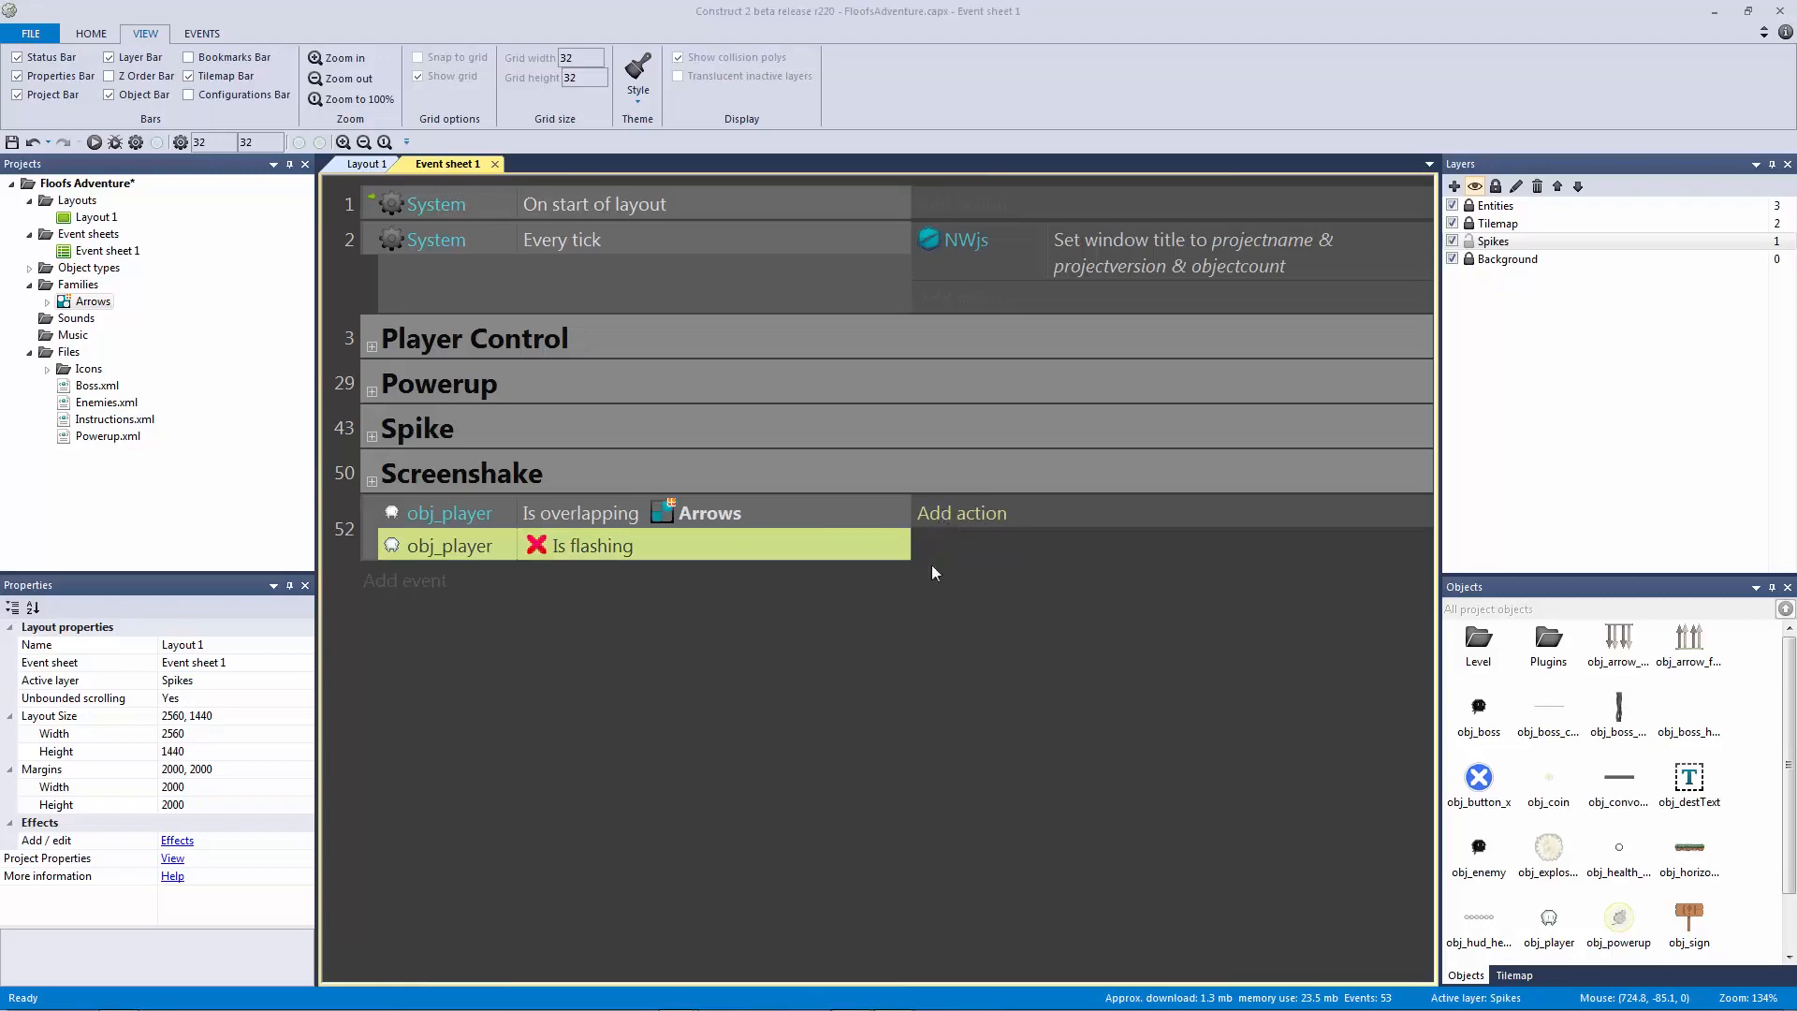
double_click(987, 318)
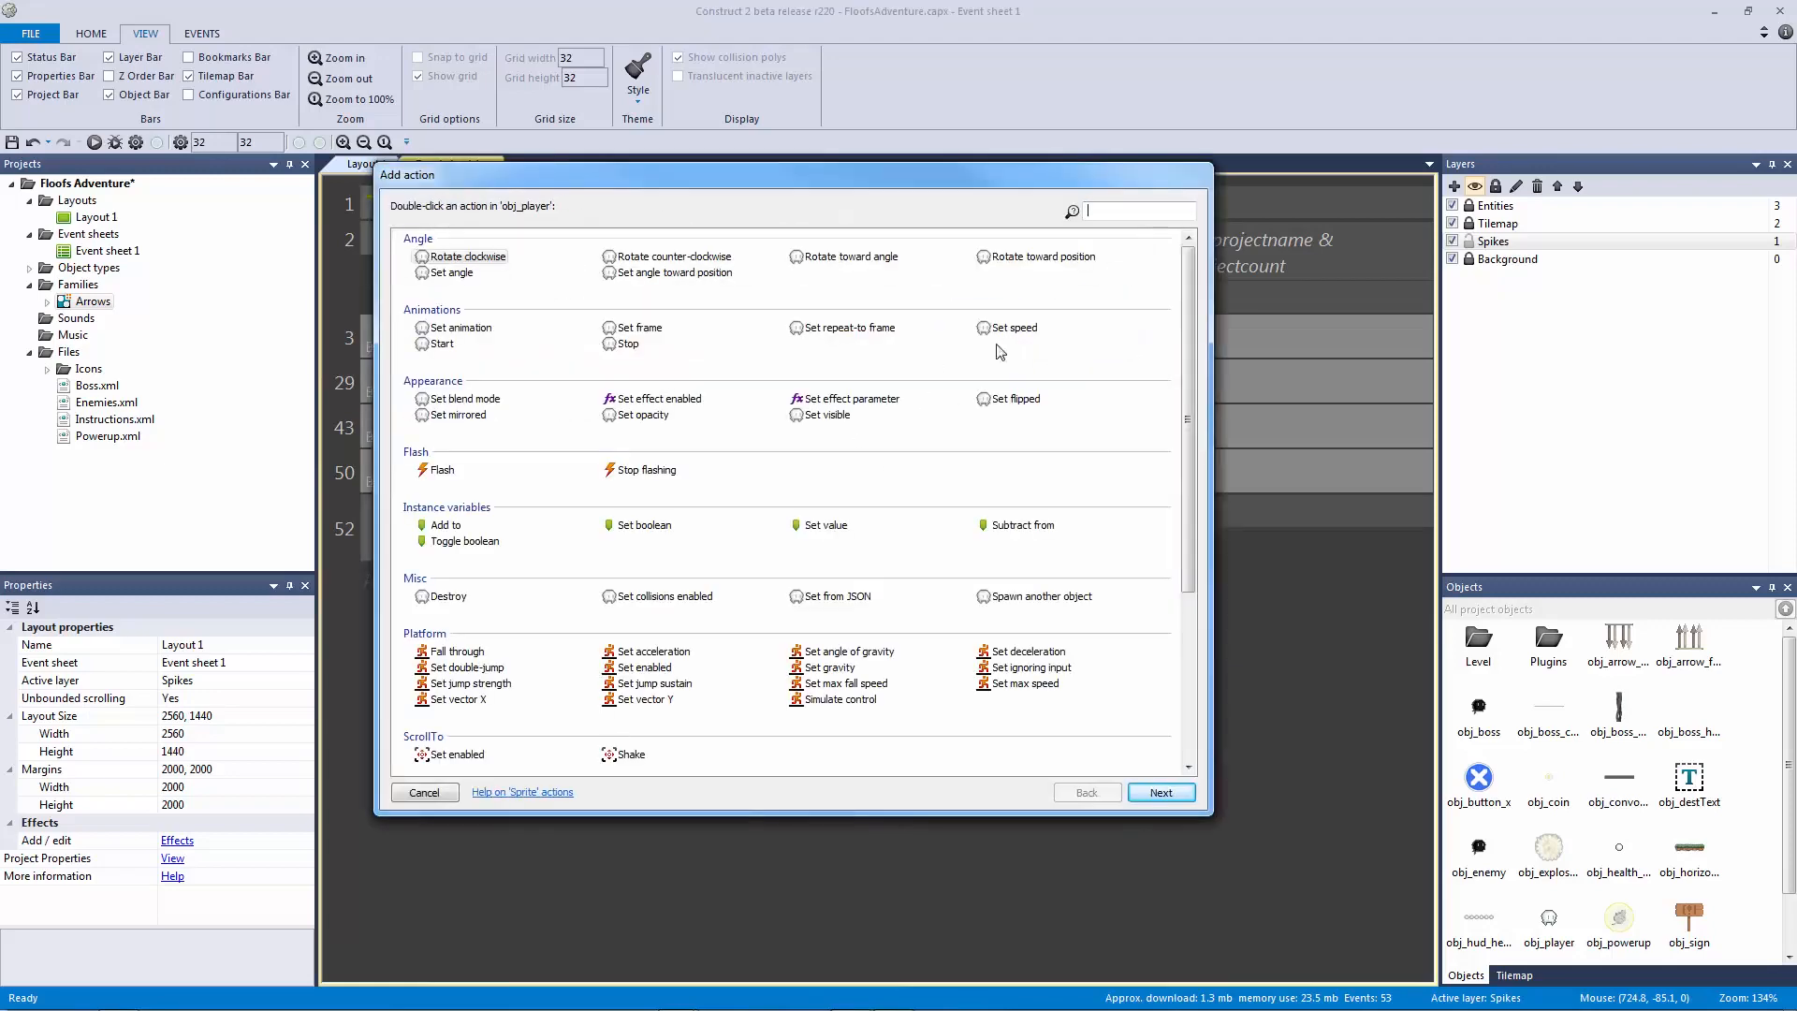
double_click(457, 700)
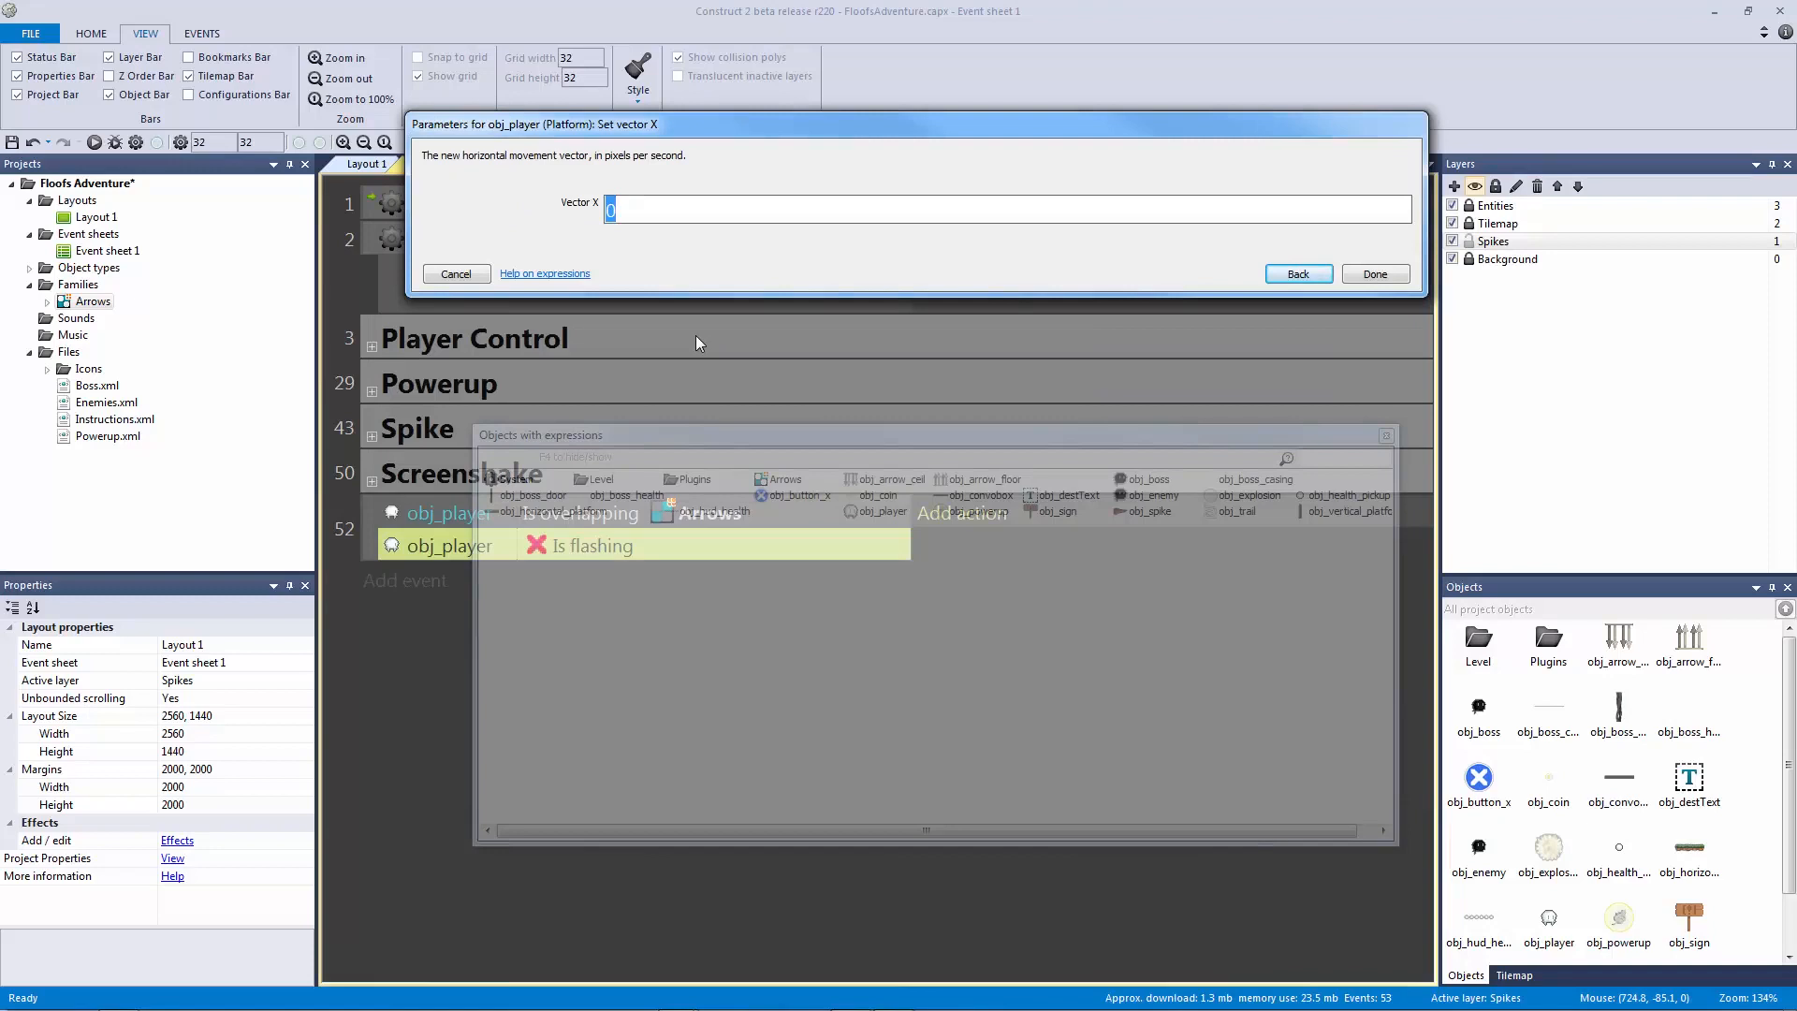
text(rando)
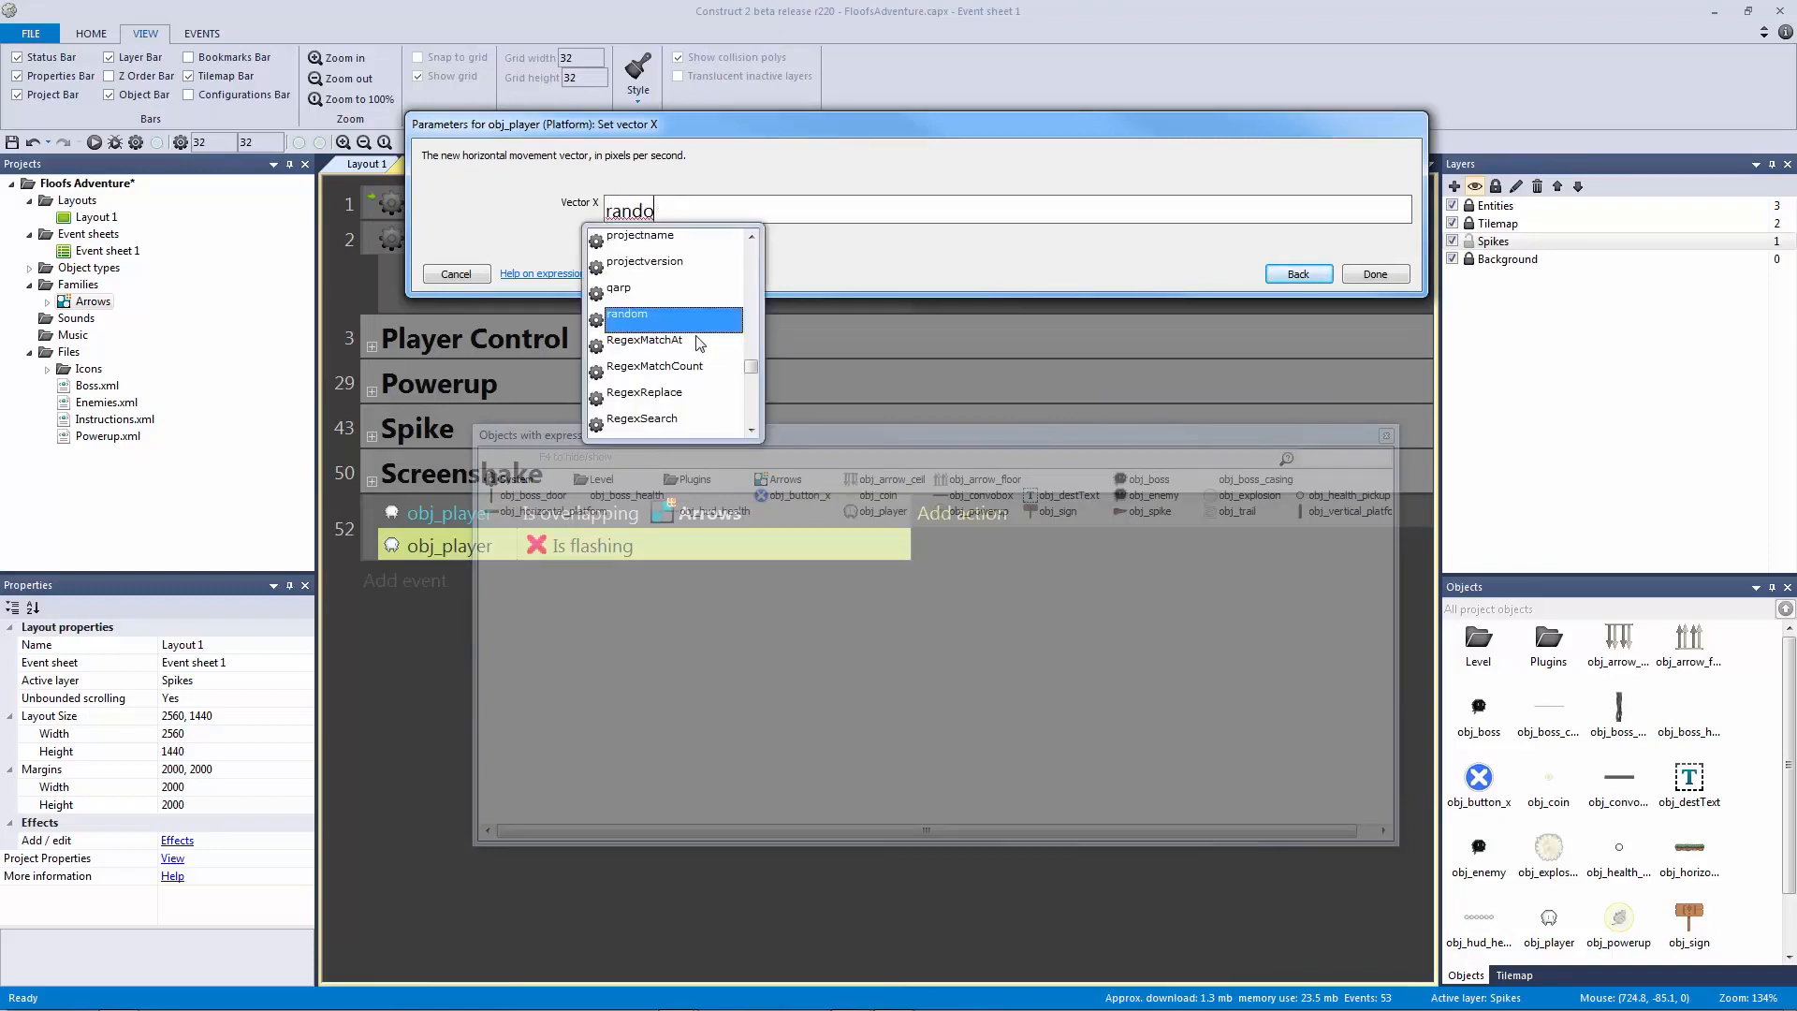
key(BackSpace)
key(BackSpace)
key(BackSpace)
key(BackSpace)
key(BackSpace)
text(int(rand)
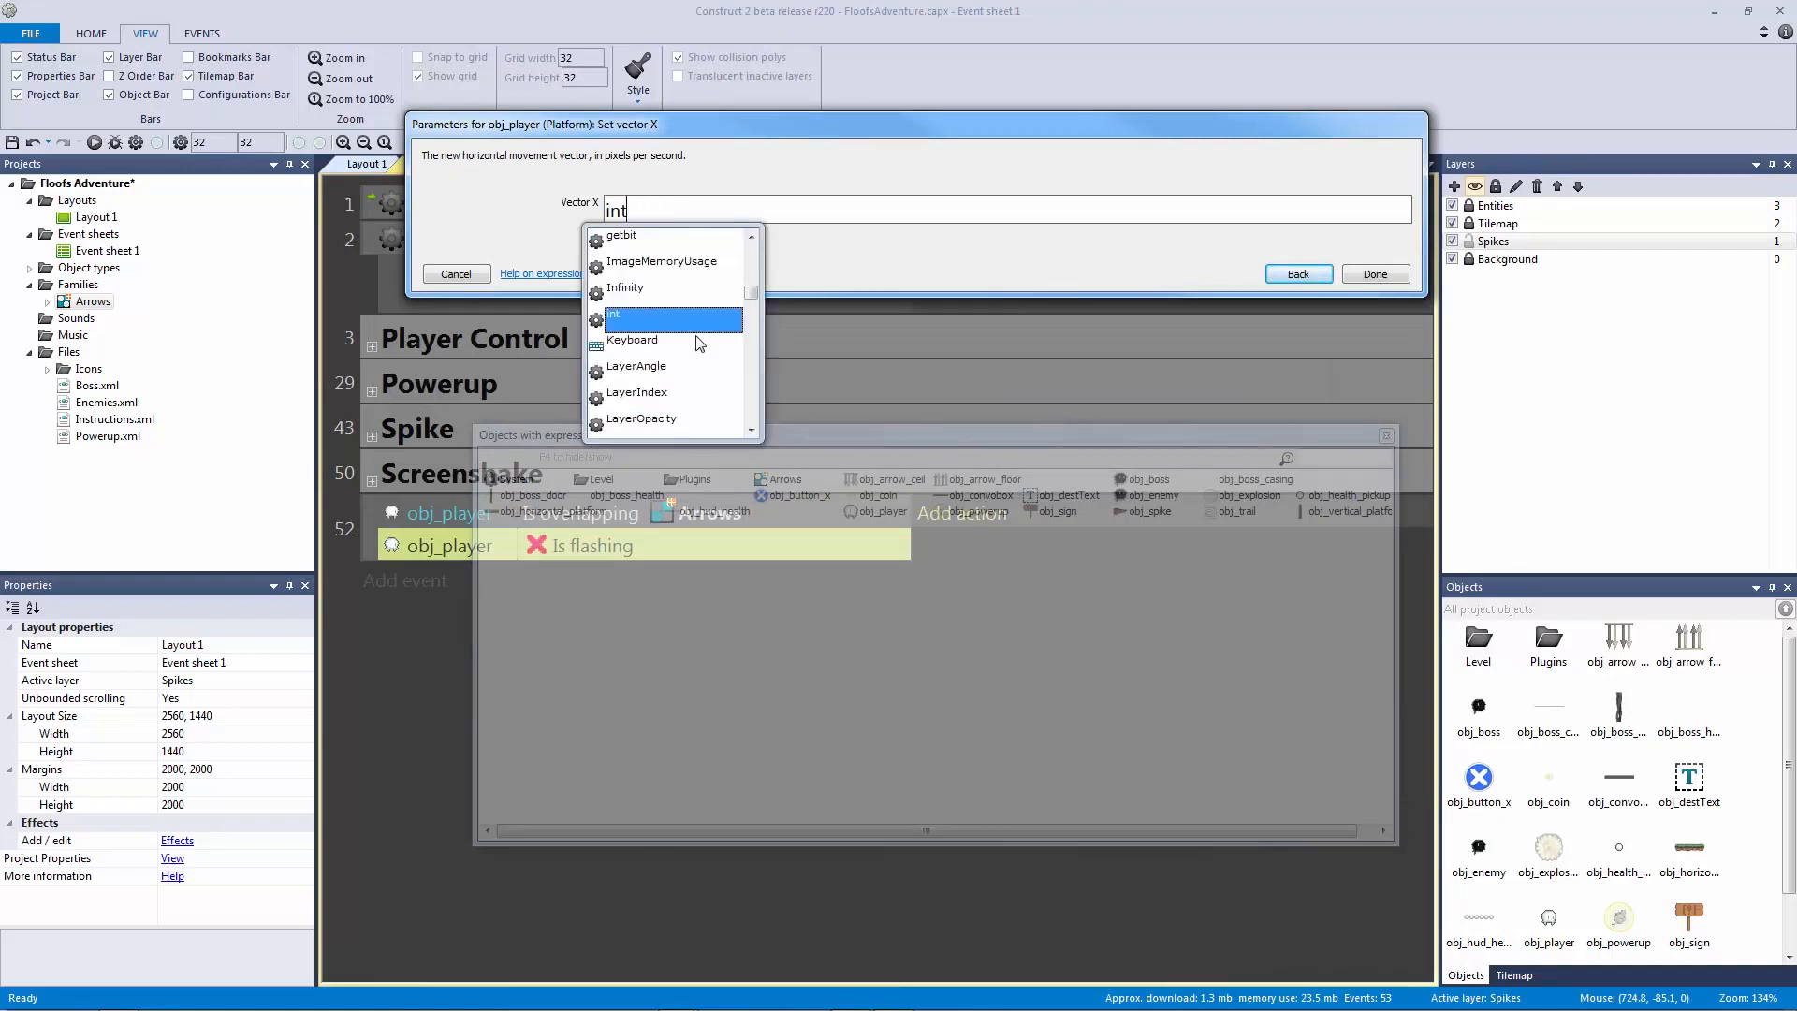
key(BackSpace)
key(BackSpace)
key(BackSpace)
key(BackSpace)
key(BackSpace)
key(BackSpace)
key(BackSpace)
key(BackSpace)
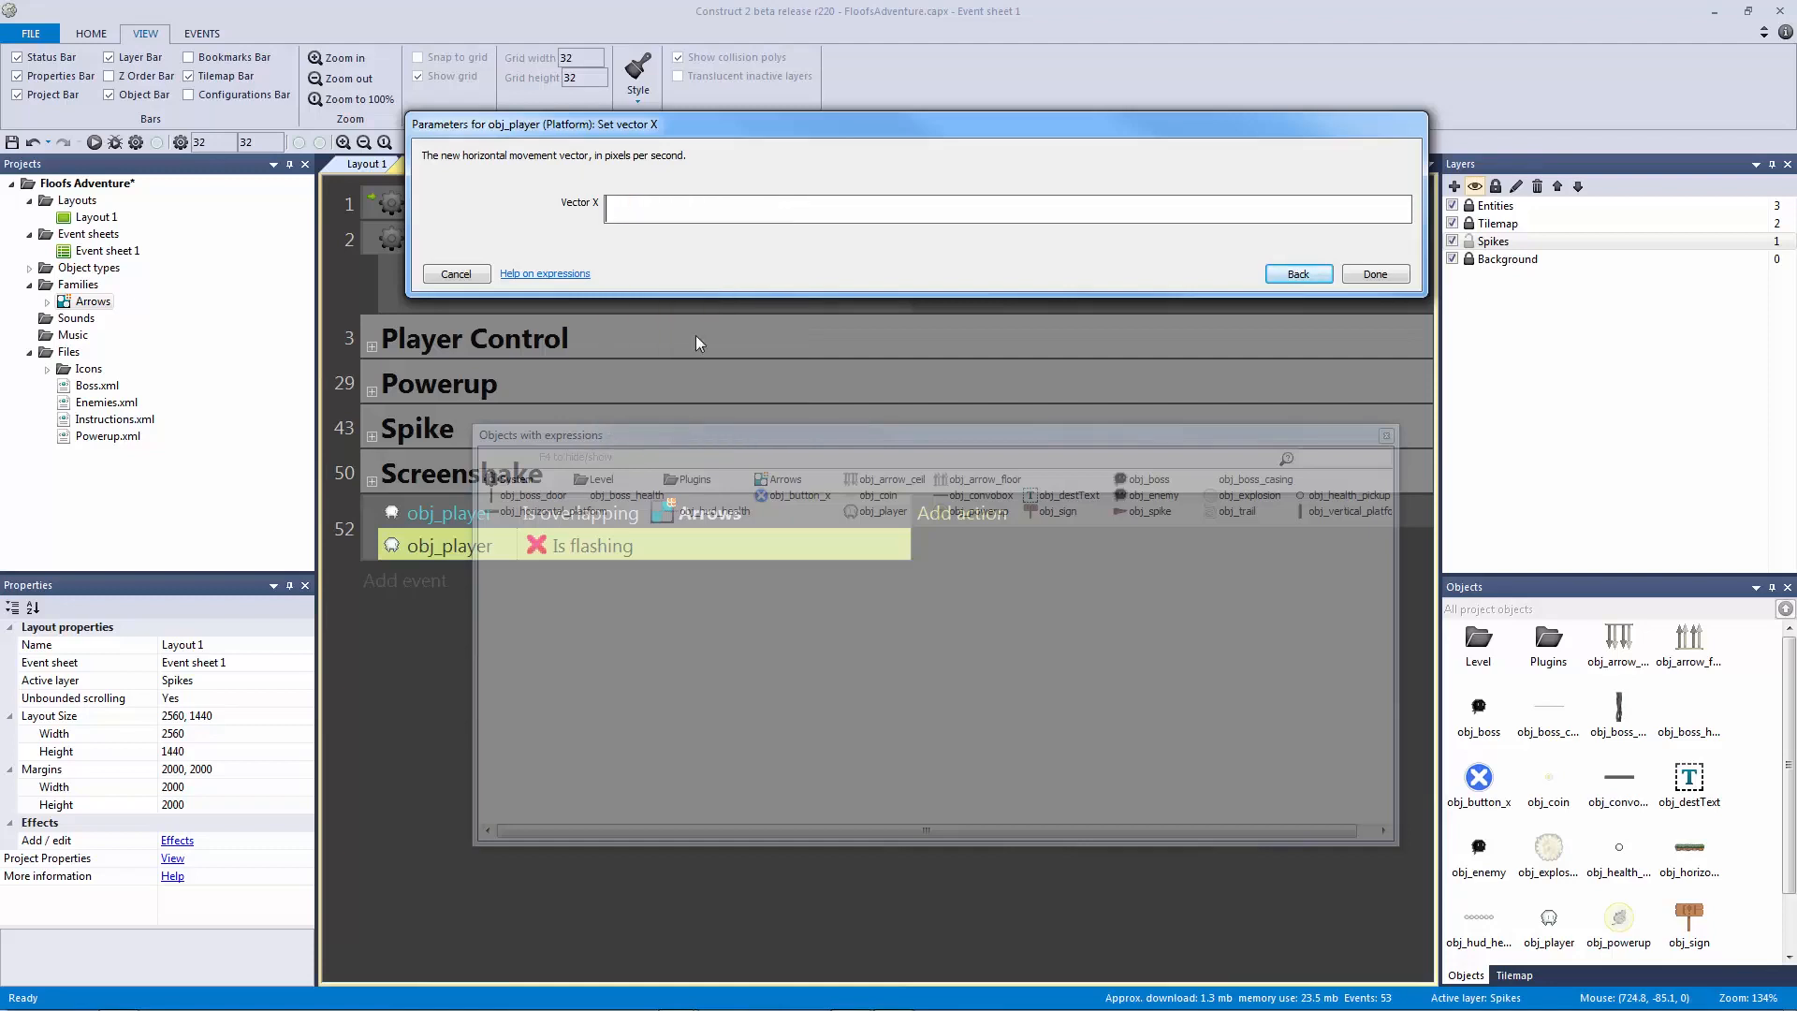
text(choose()
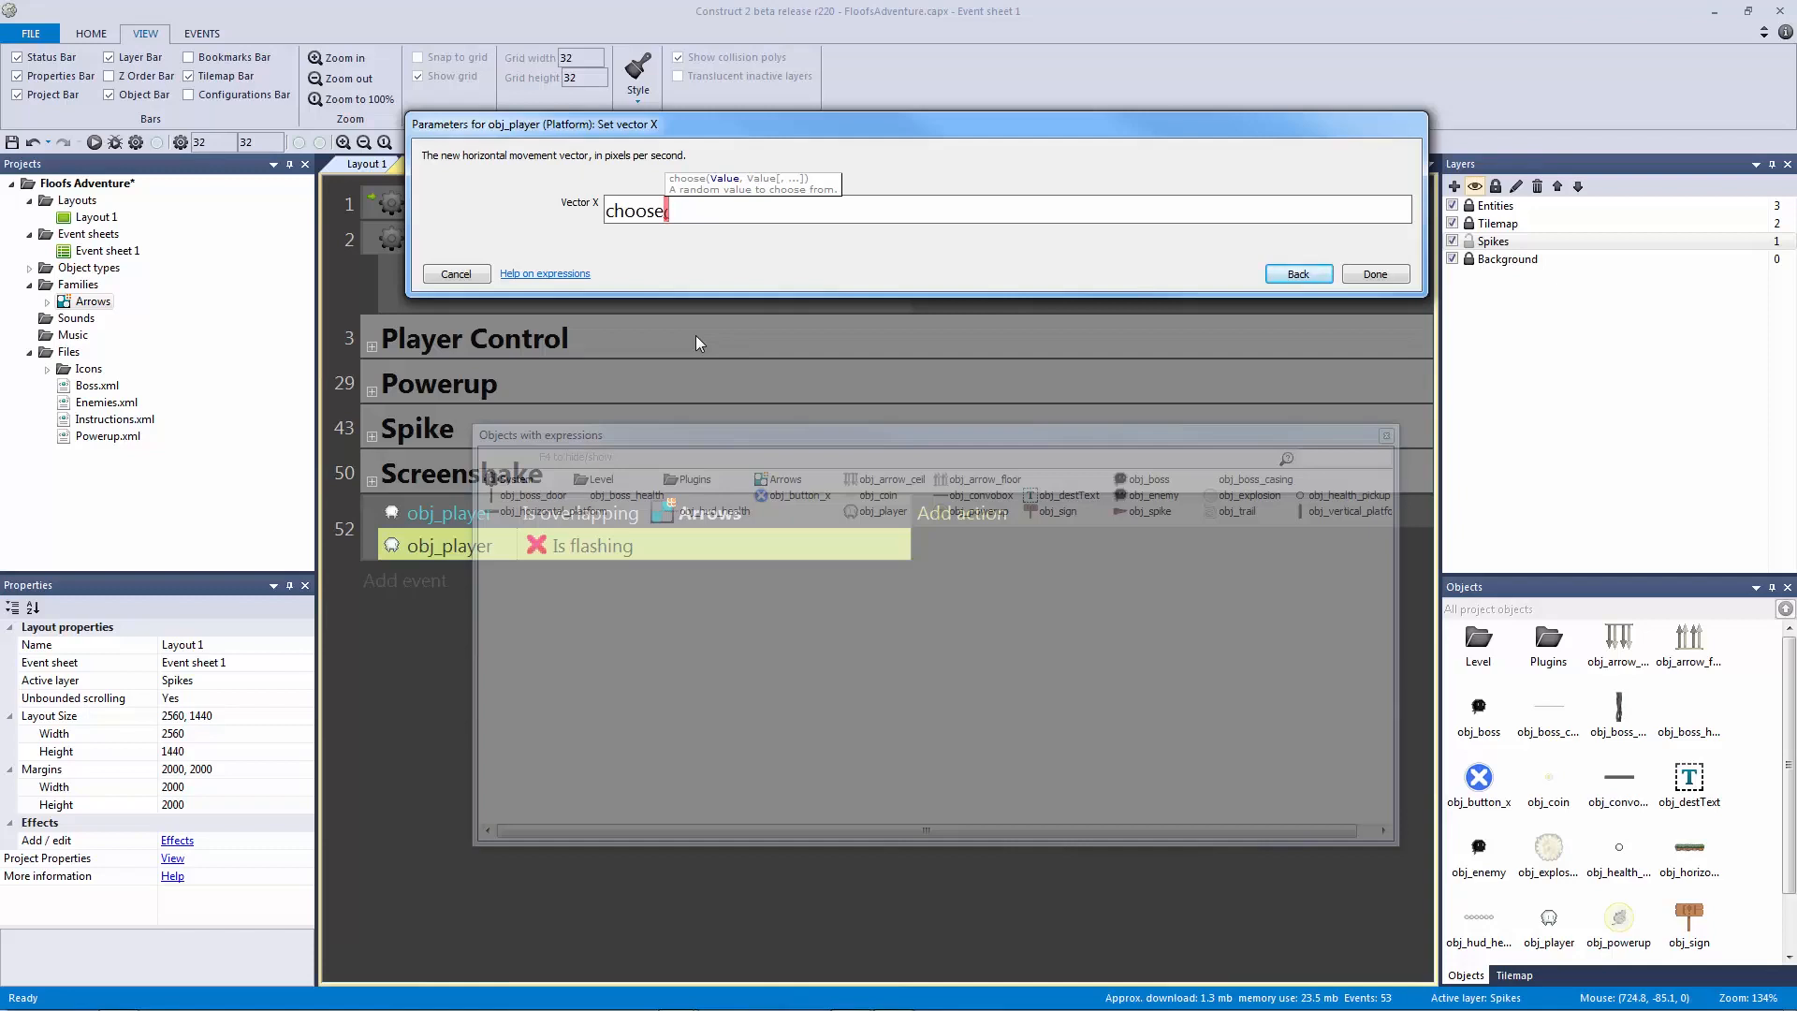
Step: Complete the value as choose(-500,500,-500,500,-500,500,-500,500,500,500,-500) and confirm it
text(-500,)
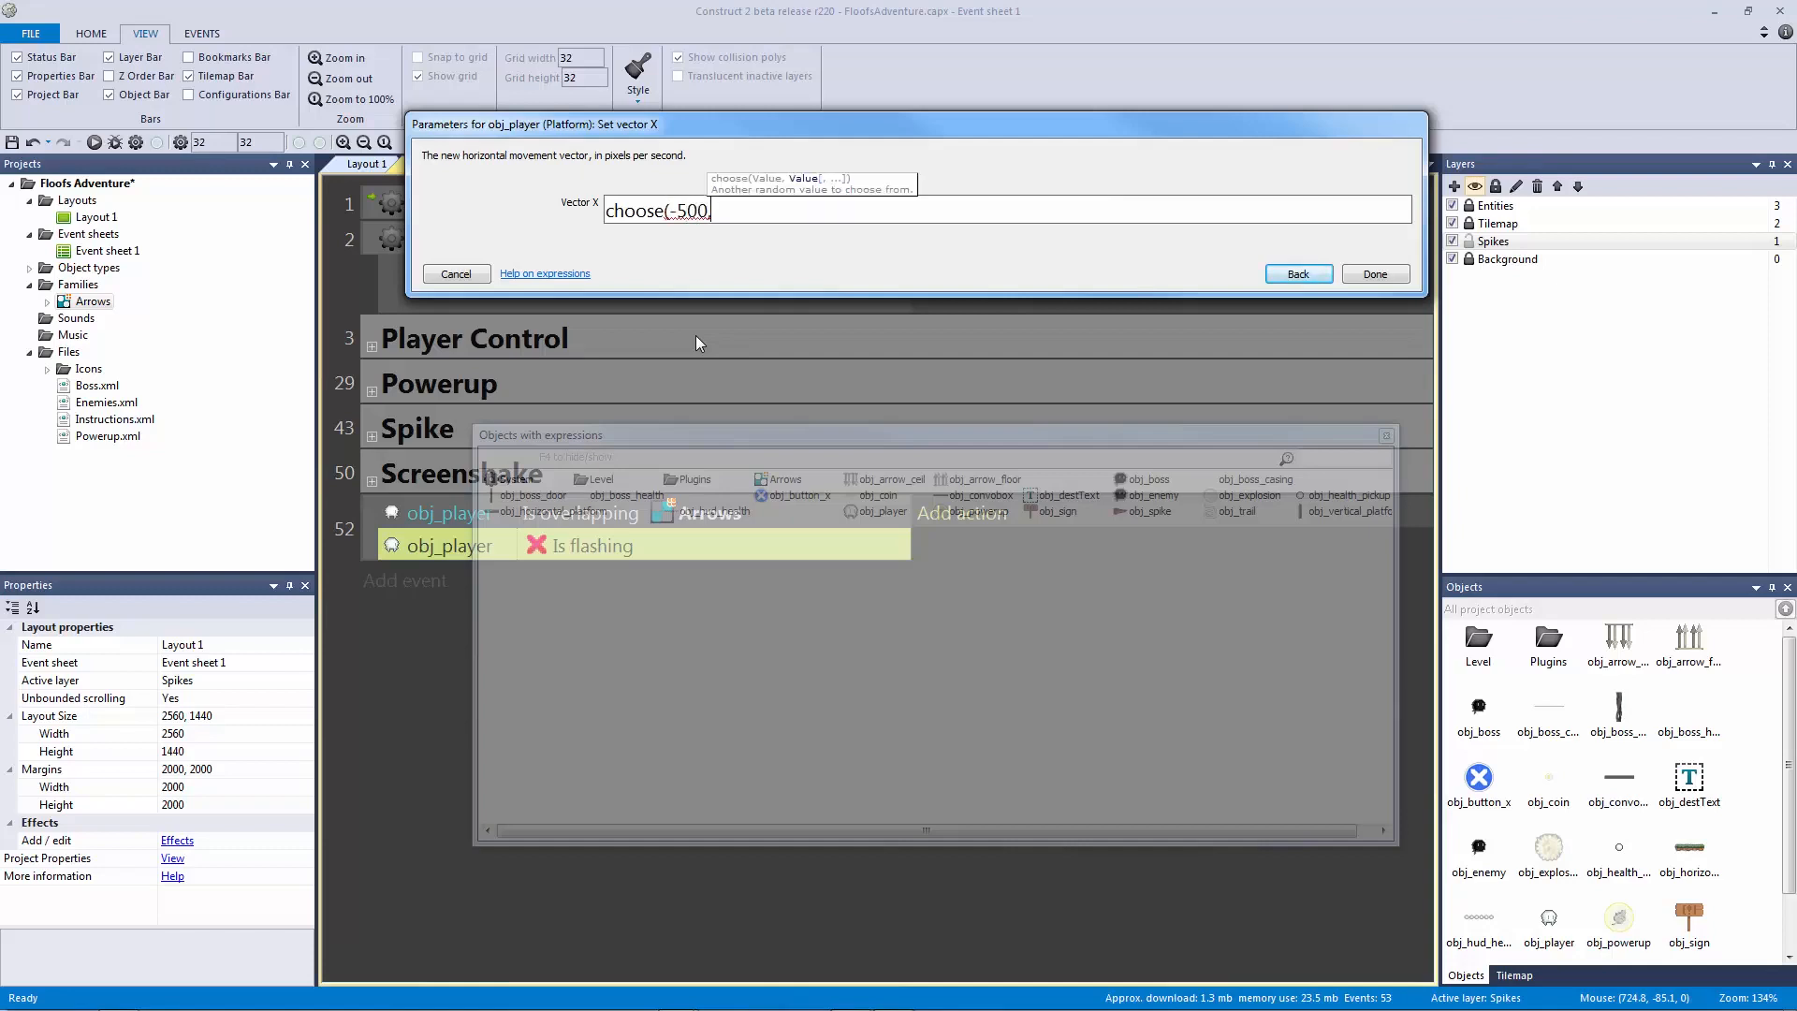
text(500)
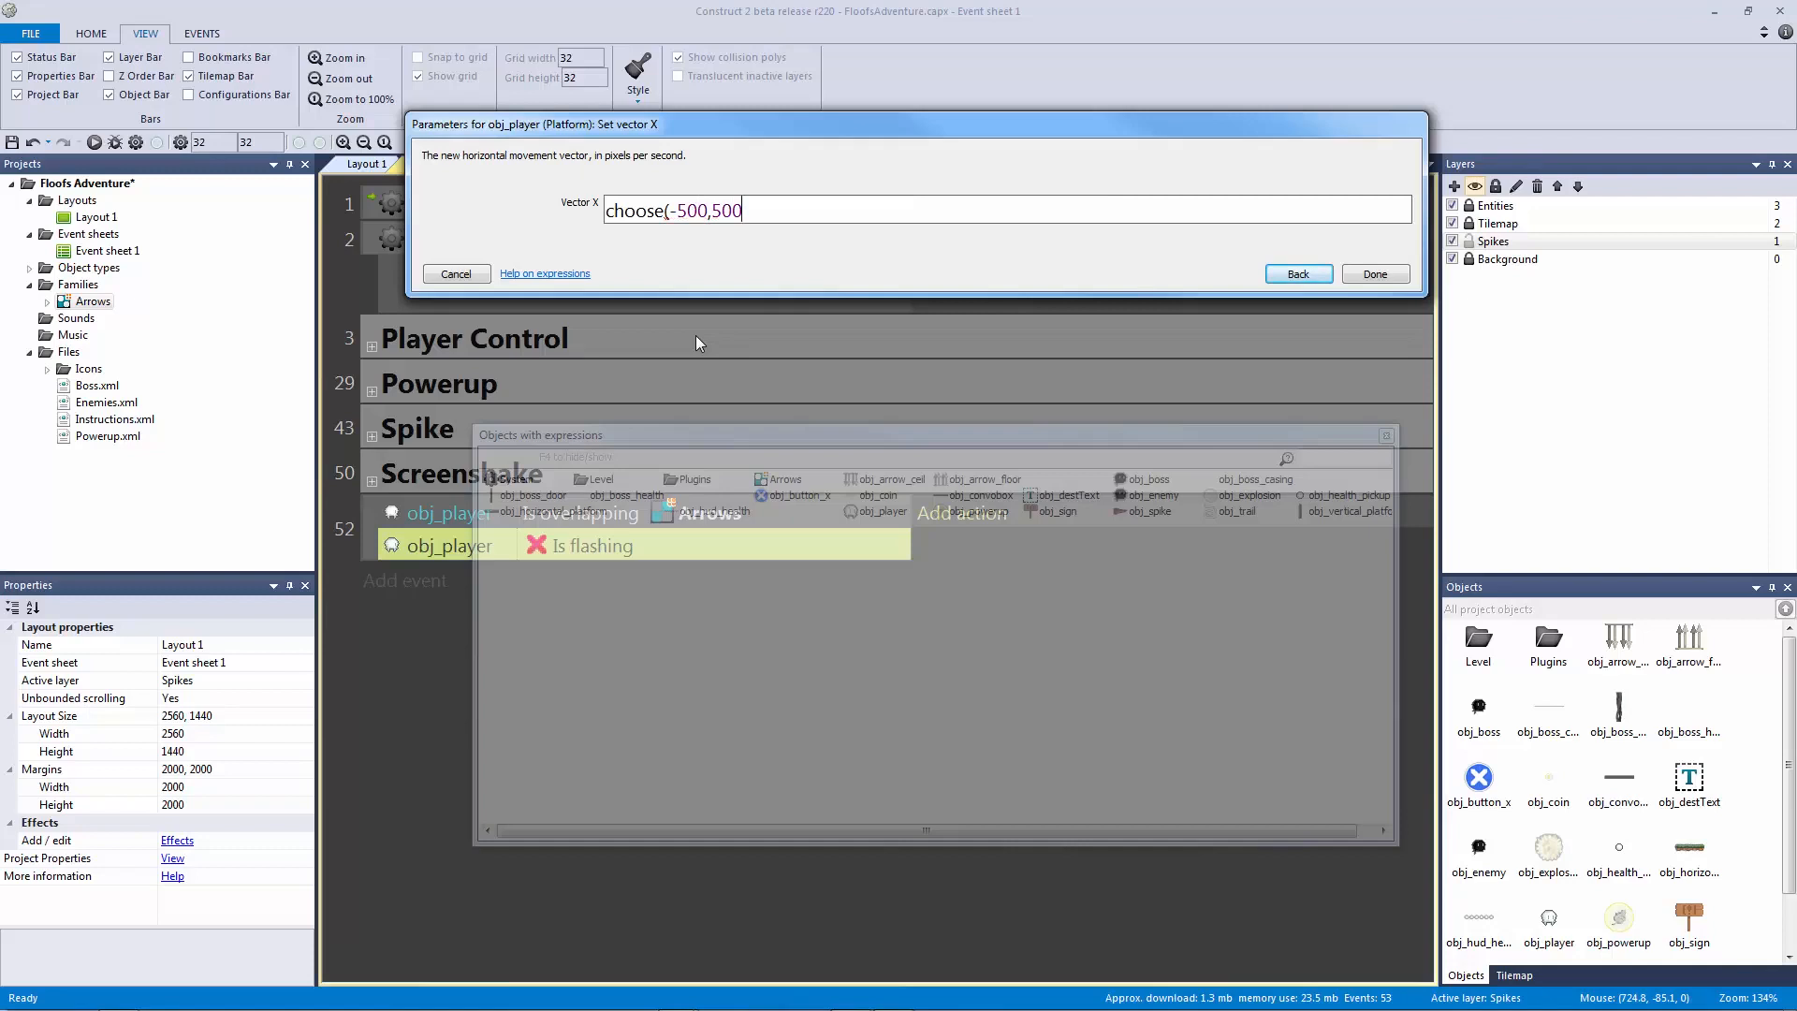
text(,-500,500)
drag(840, 216, 667, 209)
key(ctrl+c)
click(832, 202)
text(,)
key(ctrl+v)
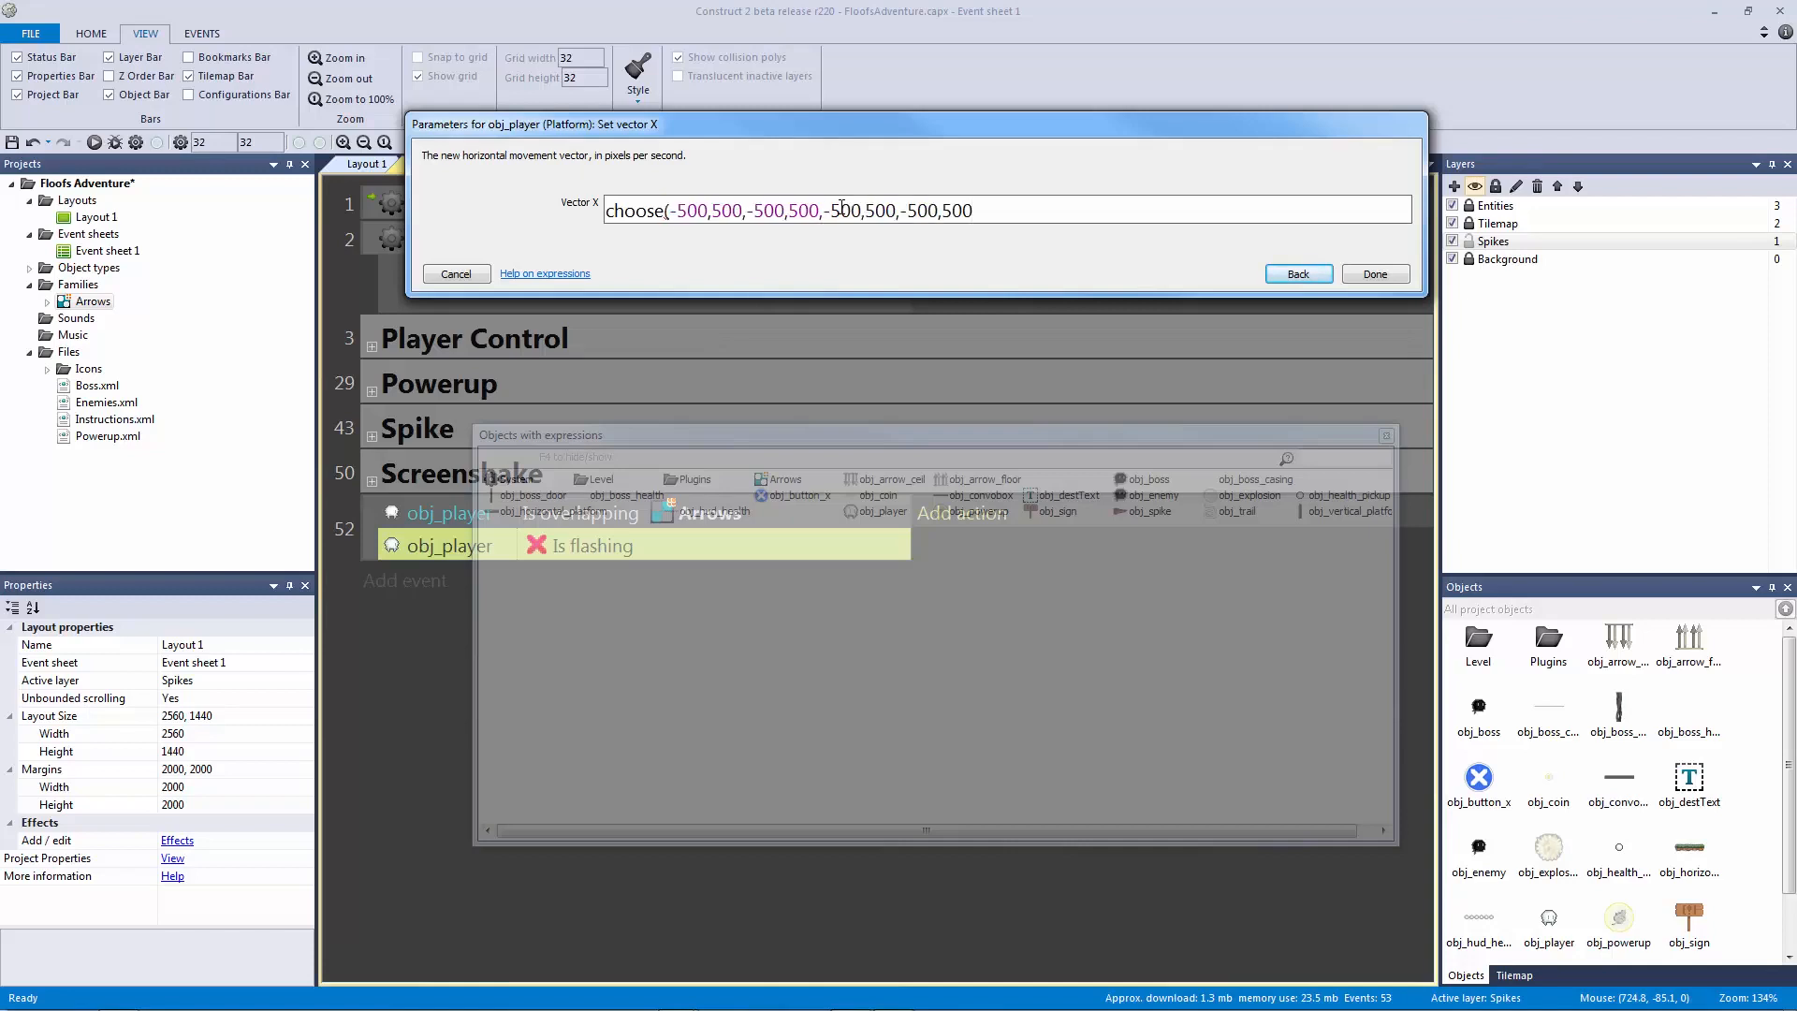
text(,500,500,500,-500))
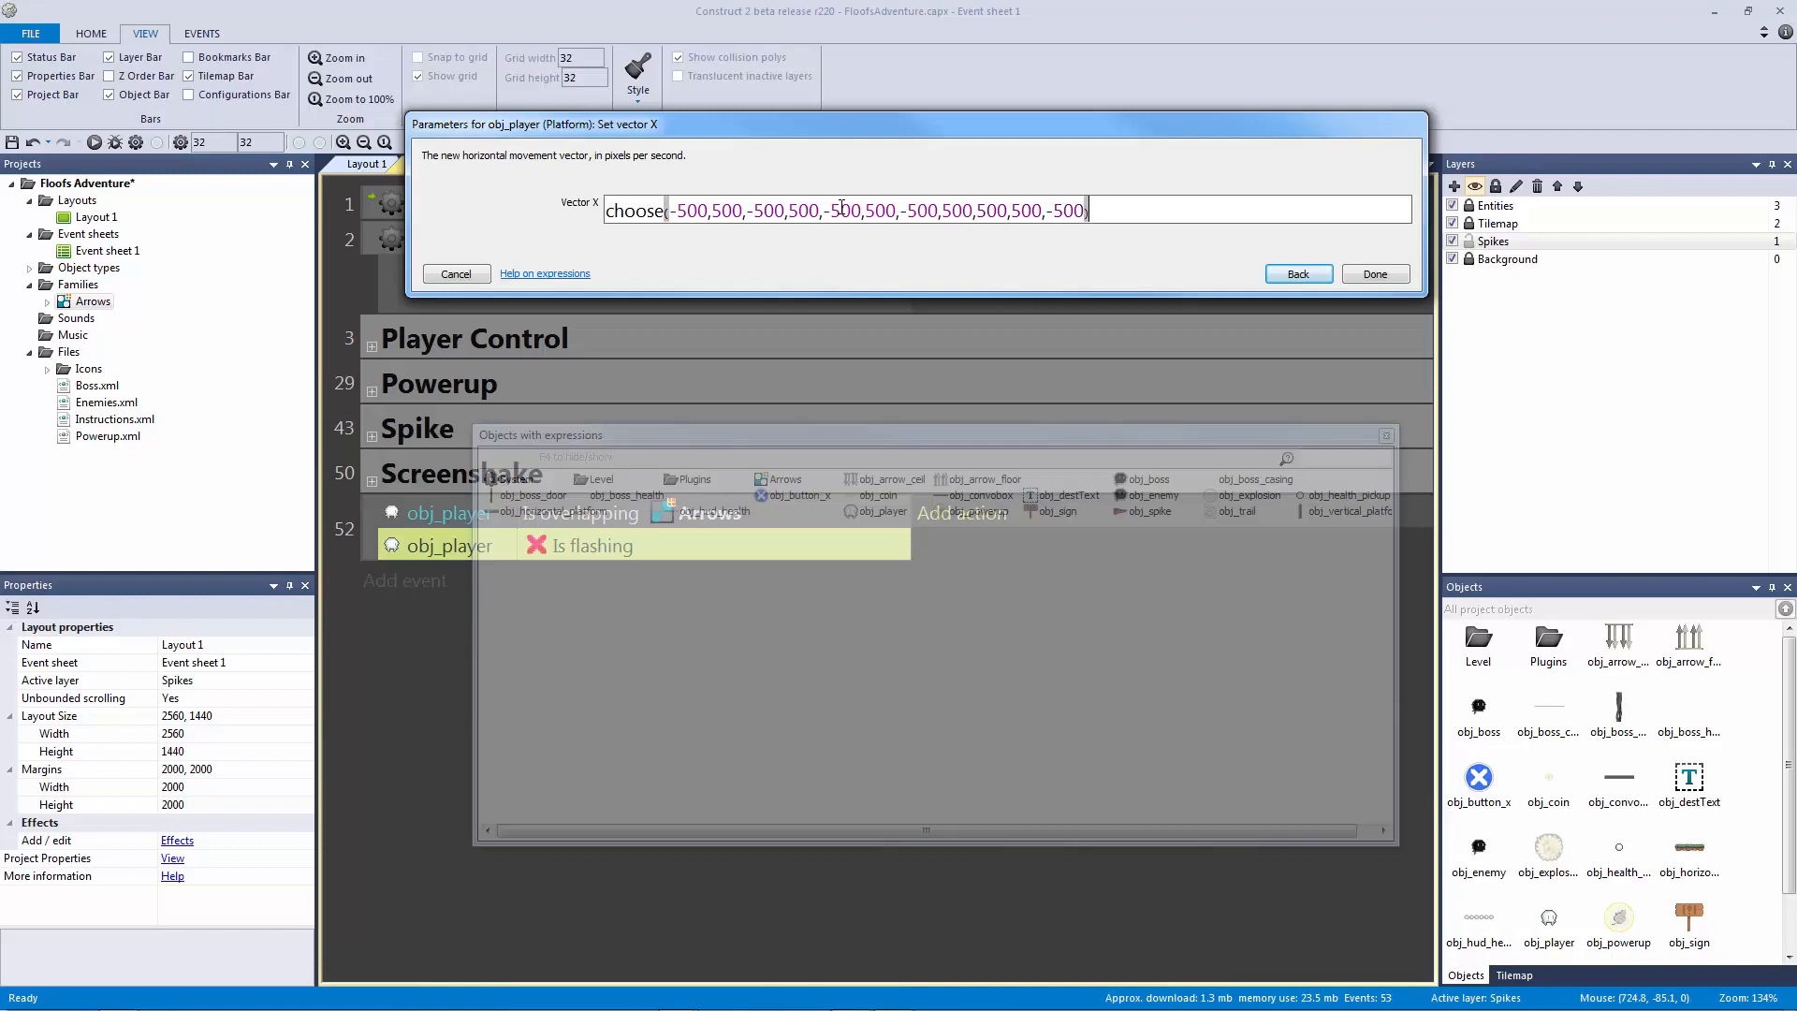
key(Return)
click(1172, 535)
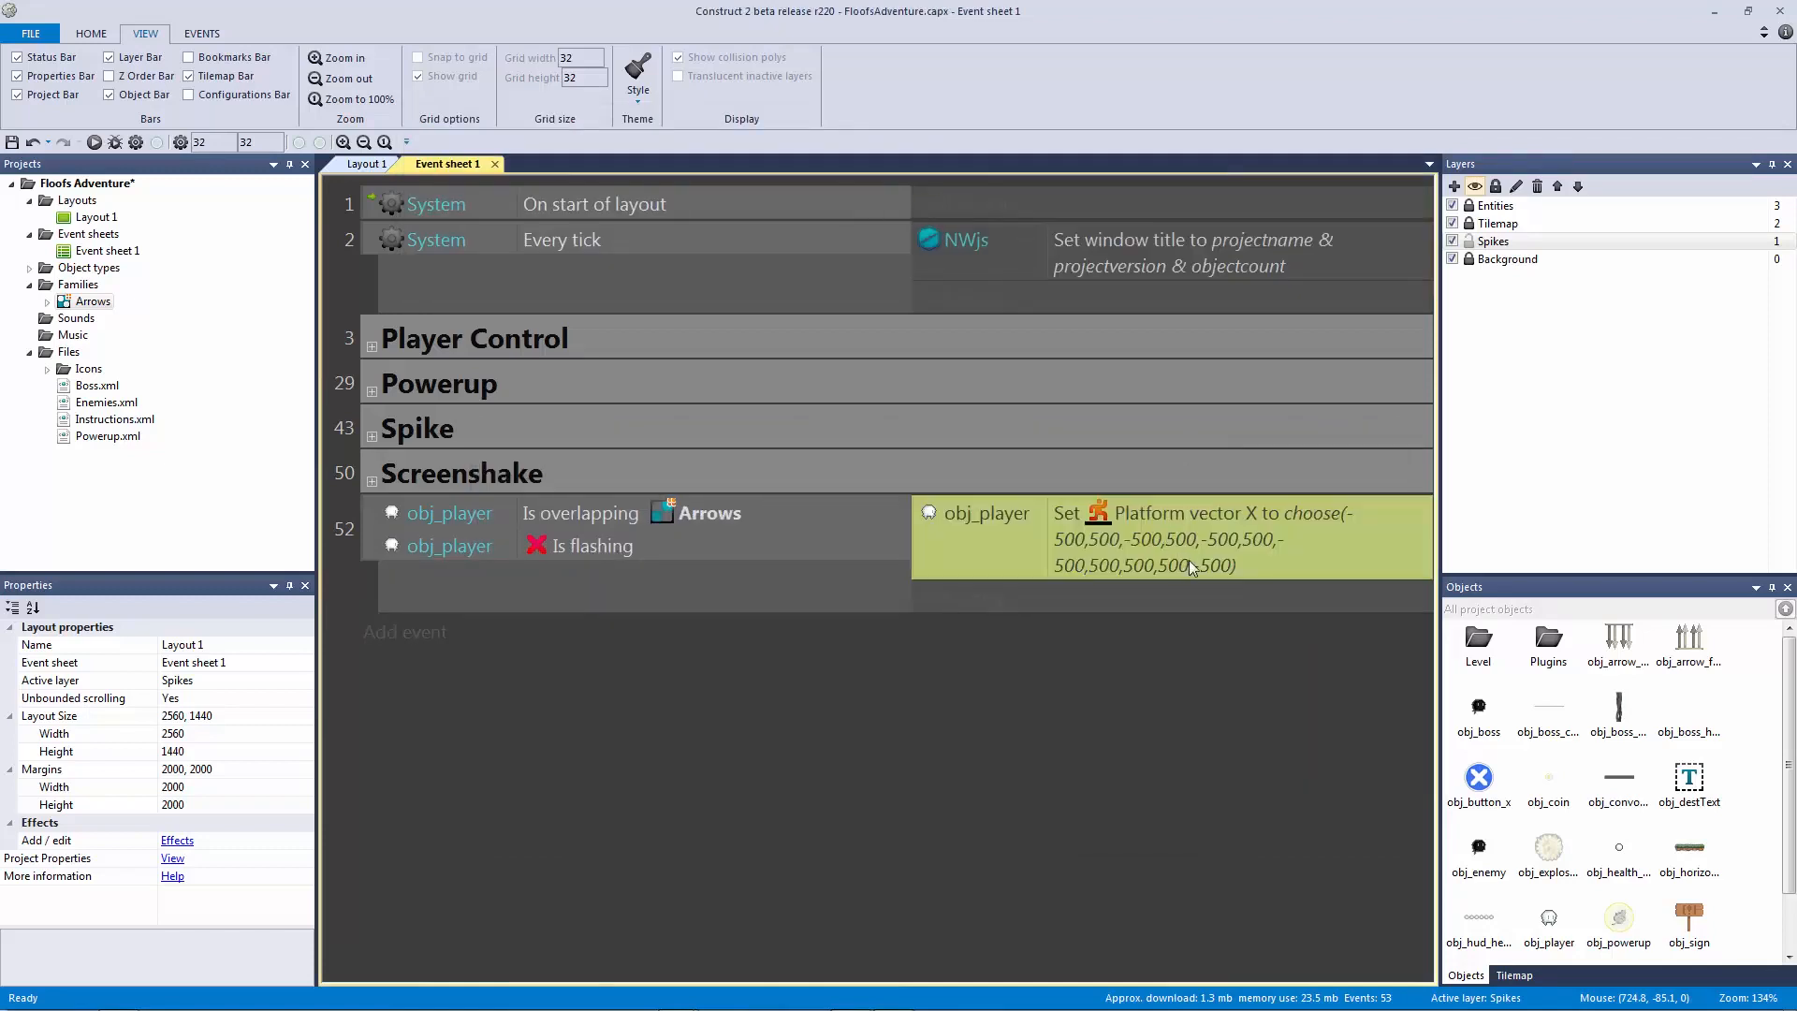
Step: Duplicate the vector X action and change the copy to Set vector Y with the same values
key(ctrl+c)
key(ctrl+v)
double_click(1210, 599)
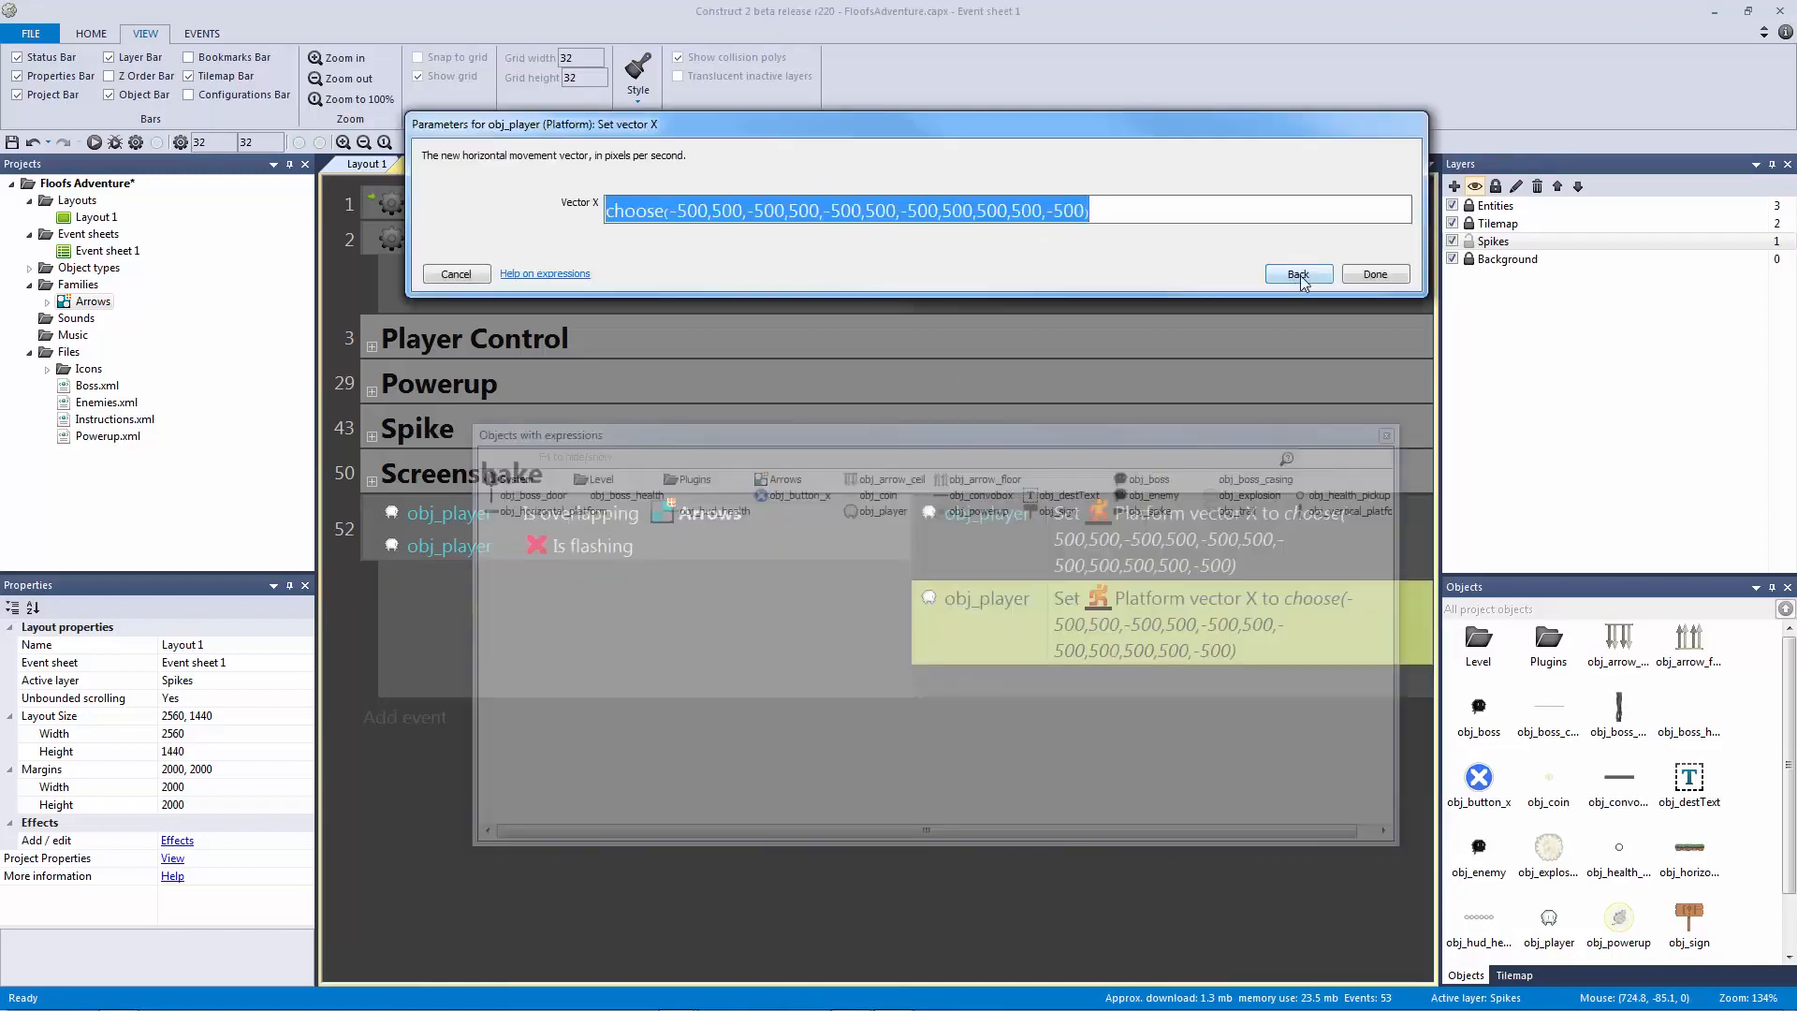
click(1298, 274)
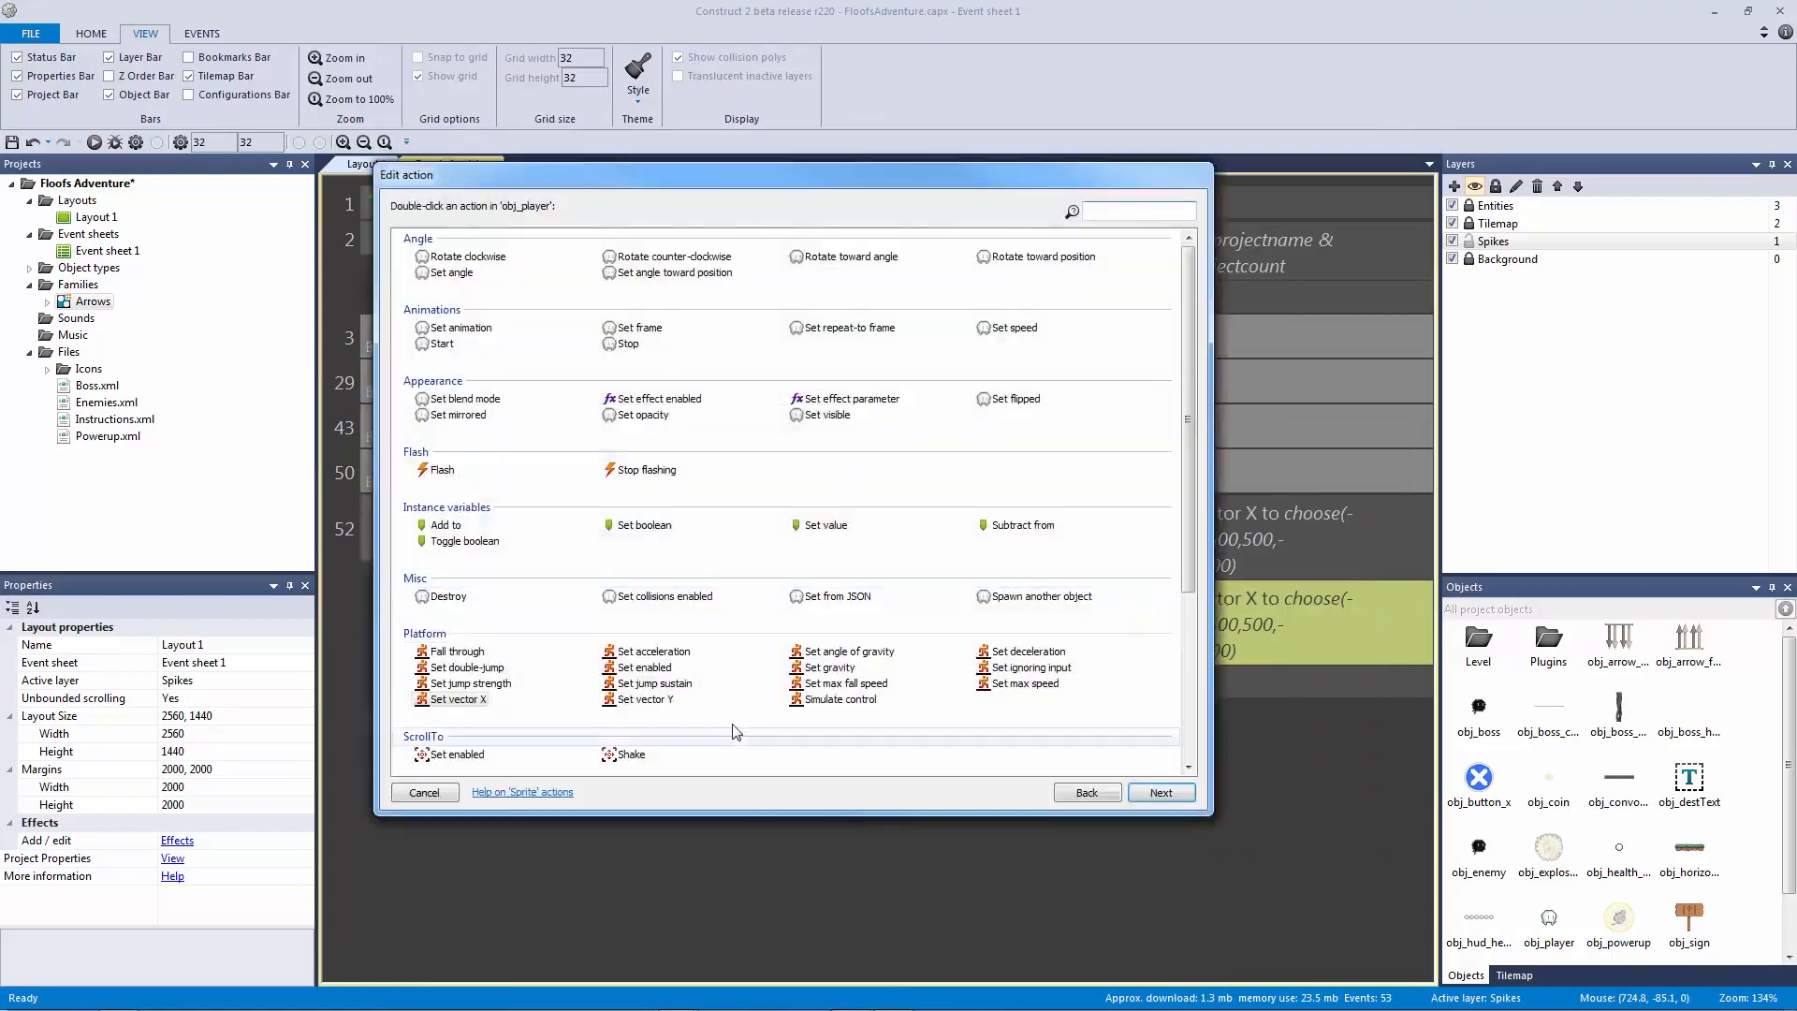
double_click(622, 706)
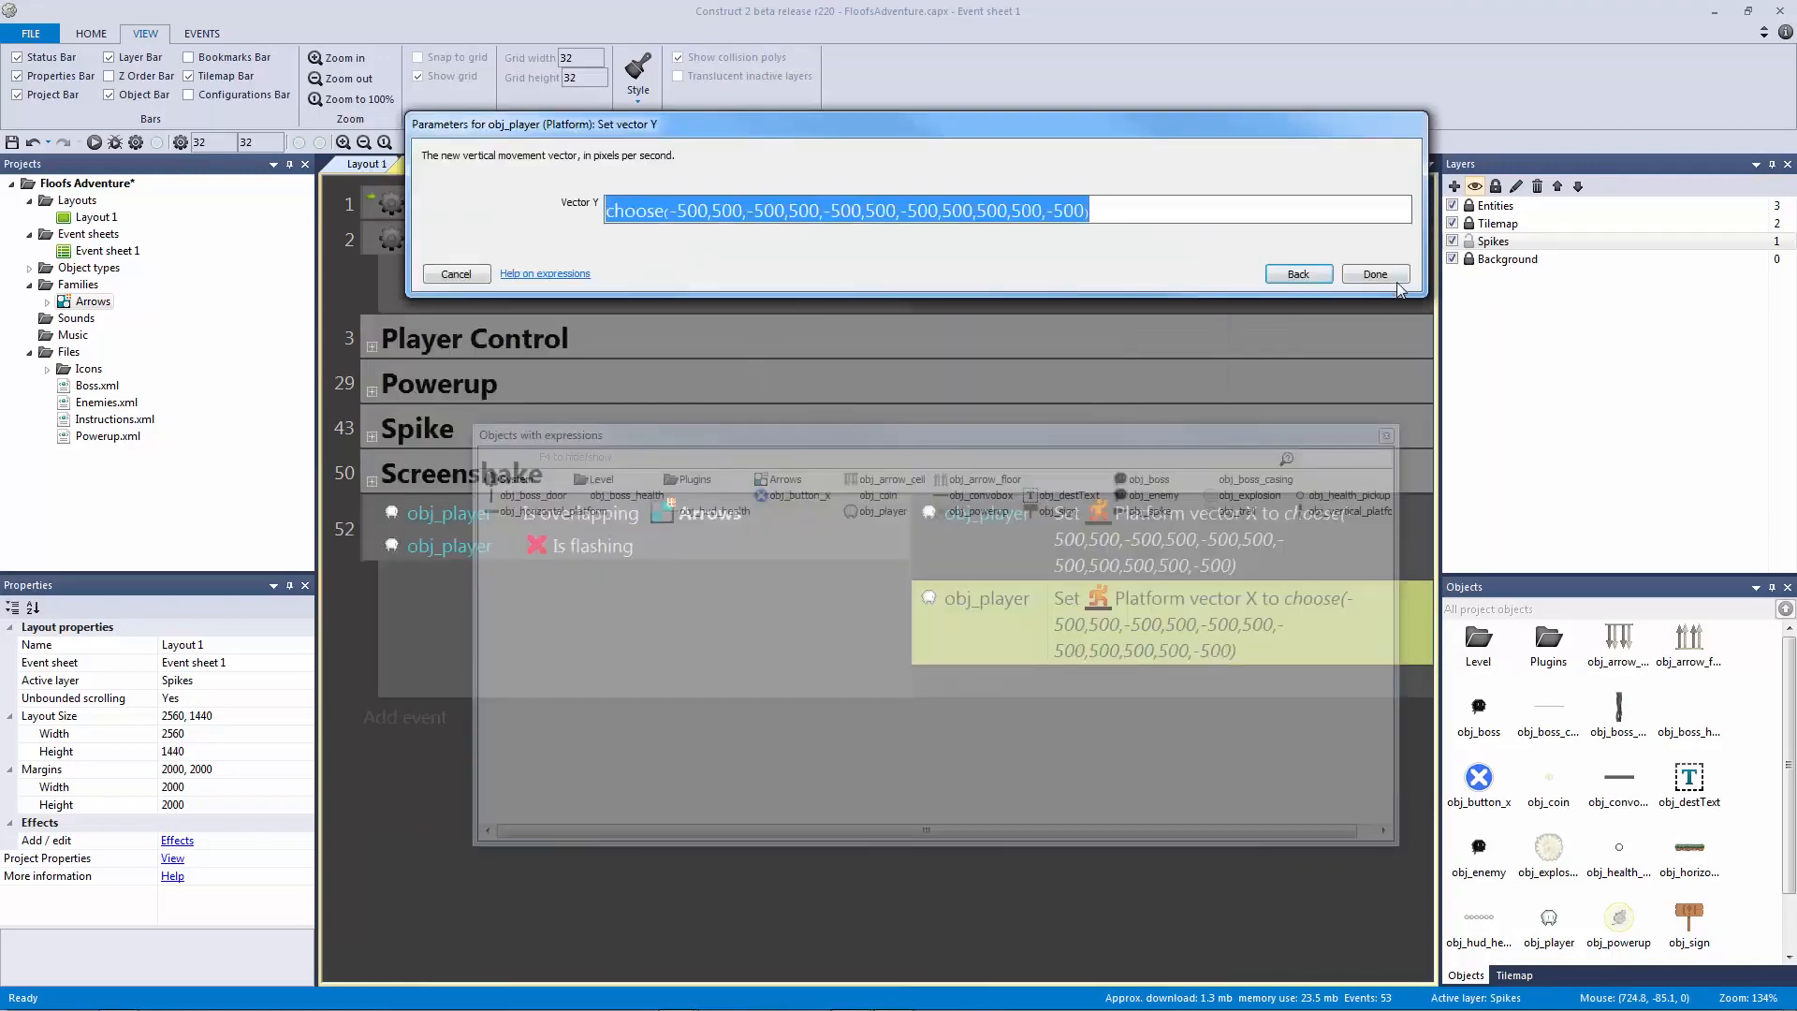
click(1387, 279)
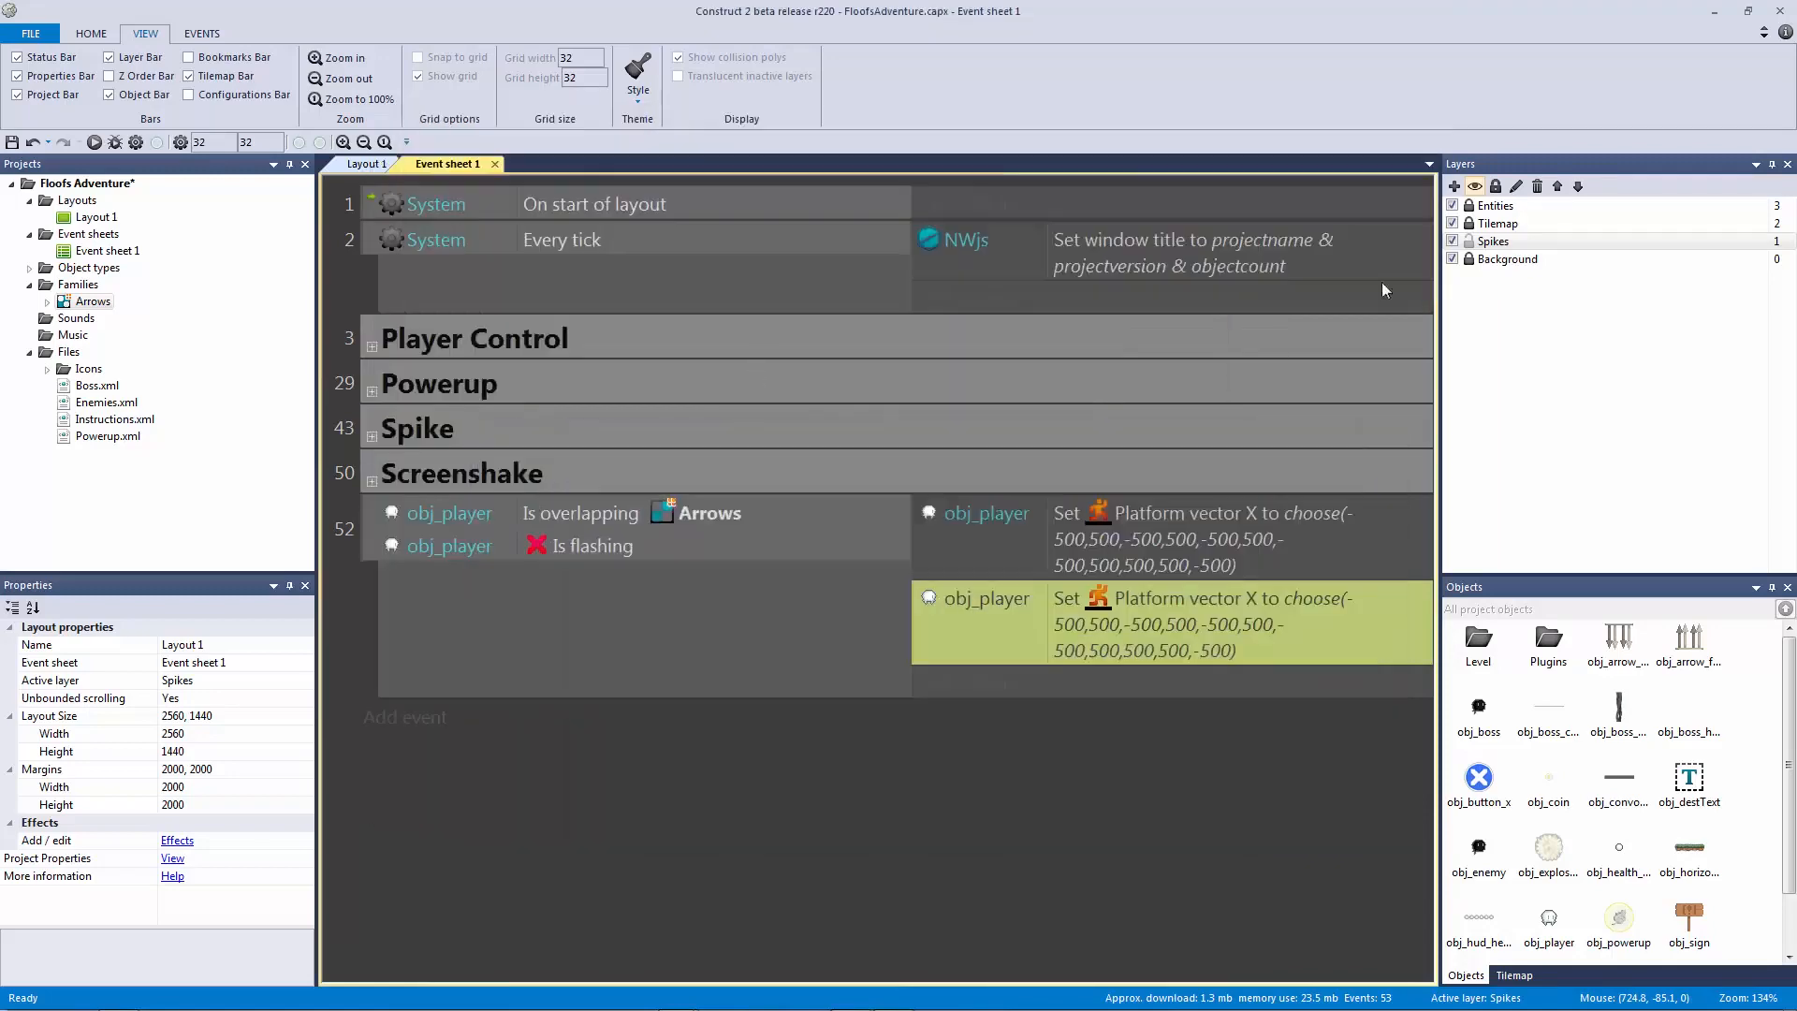
Step: Recheck the vector Y action, then switch to Layout 1 and select the spikes
double_click(1238, 616)
key(Escape)
click(1101, 522)
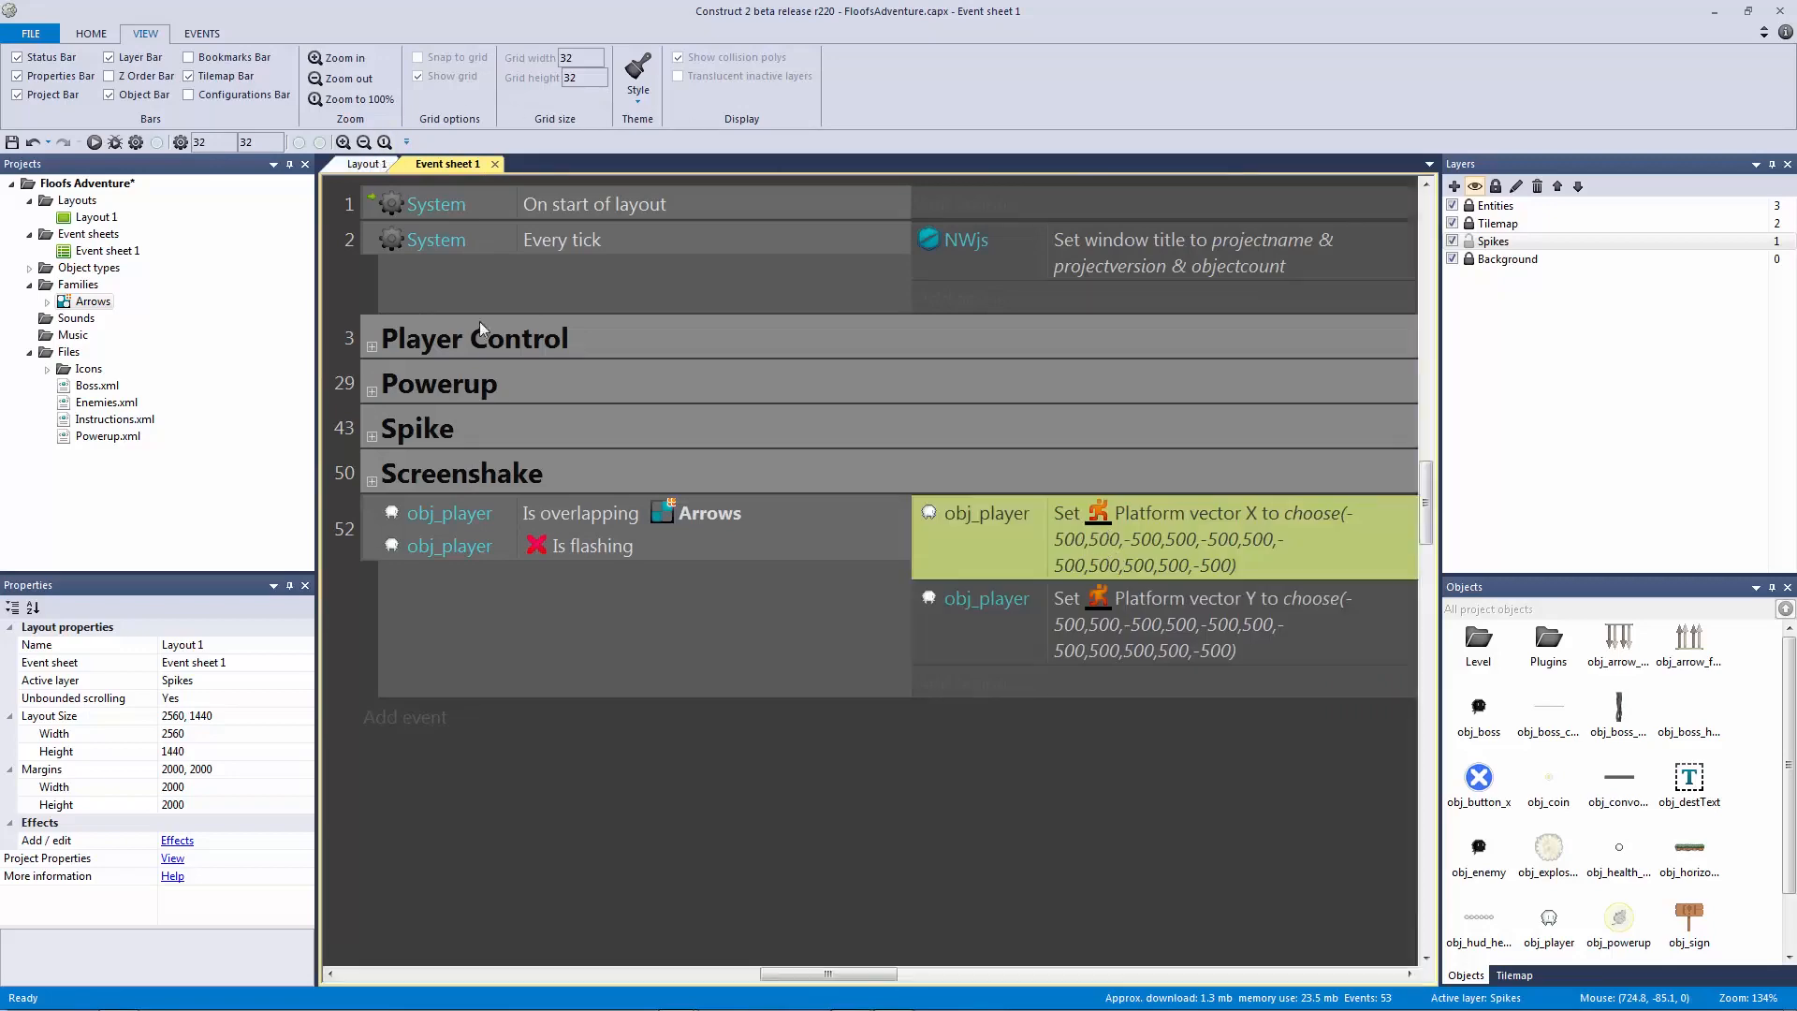
click(365, 164)
drag(801, 577, 1093, 640)
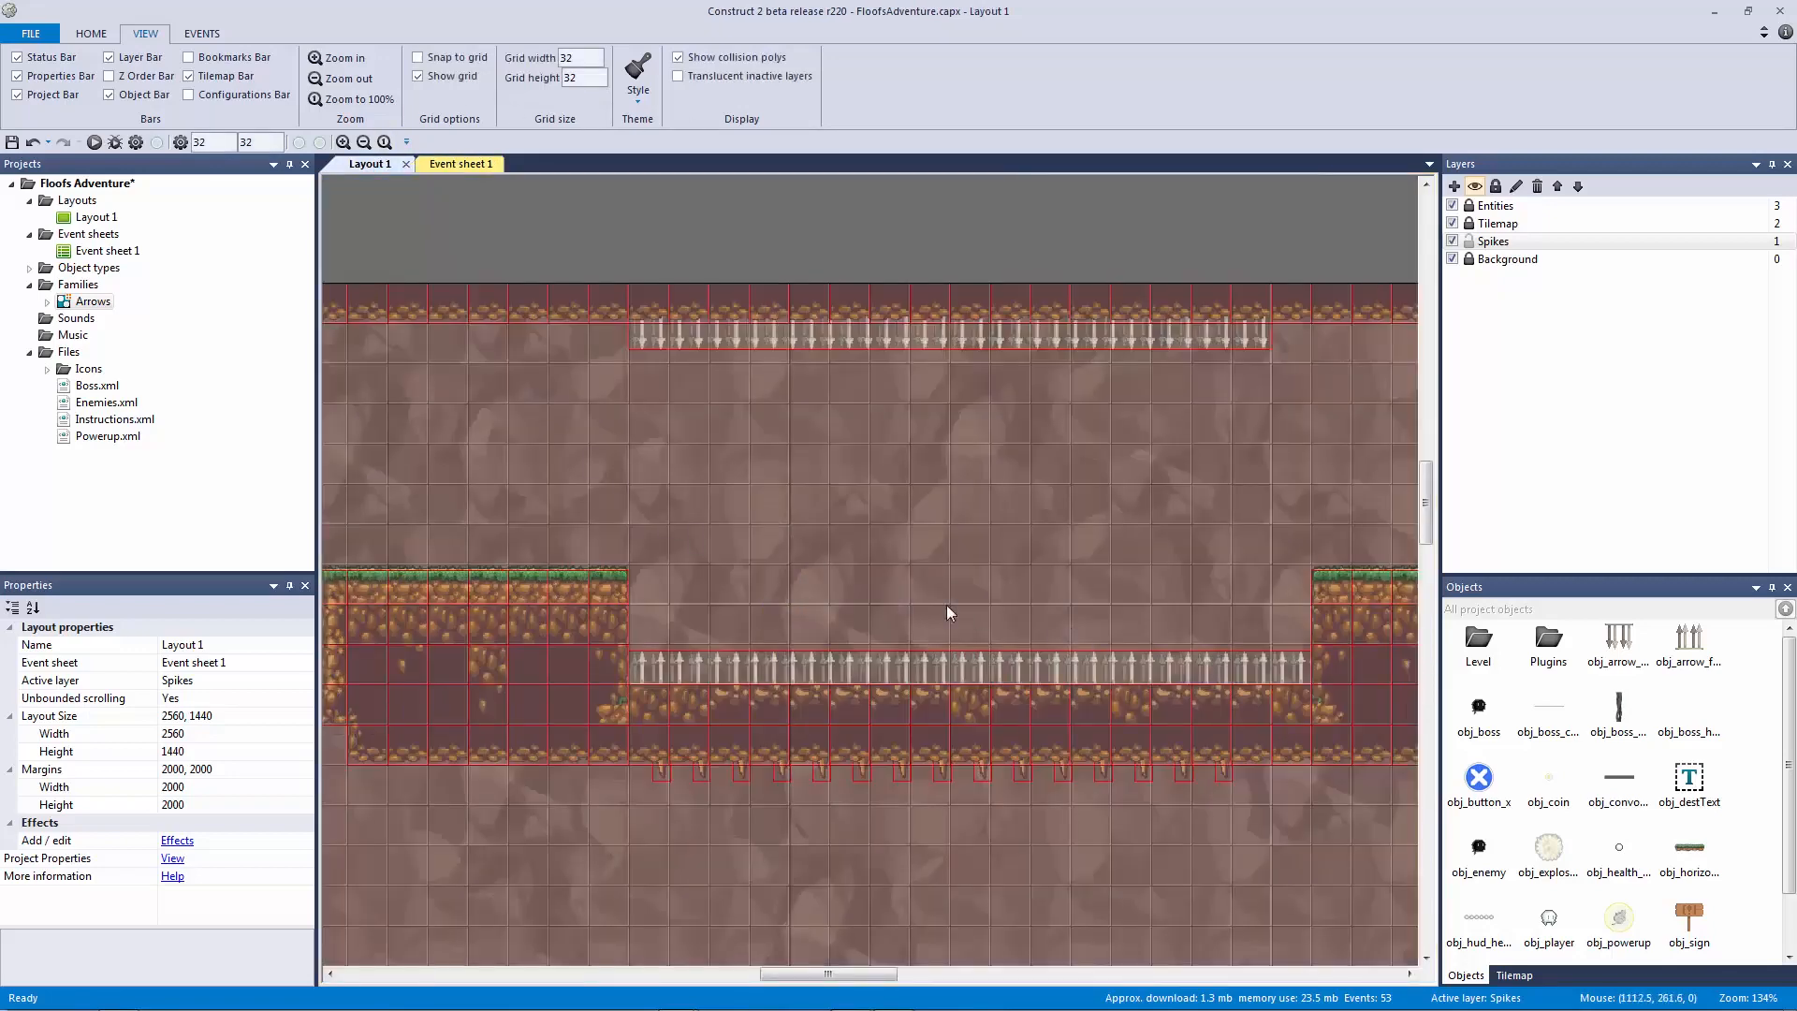
Step: Cancel the Insert New Object dialog, zoom in on the spikes, then open Event sheet 1
double_click(846, 602)
click(1102, 822)
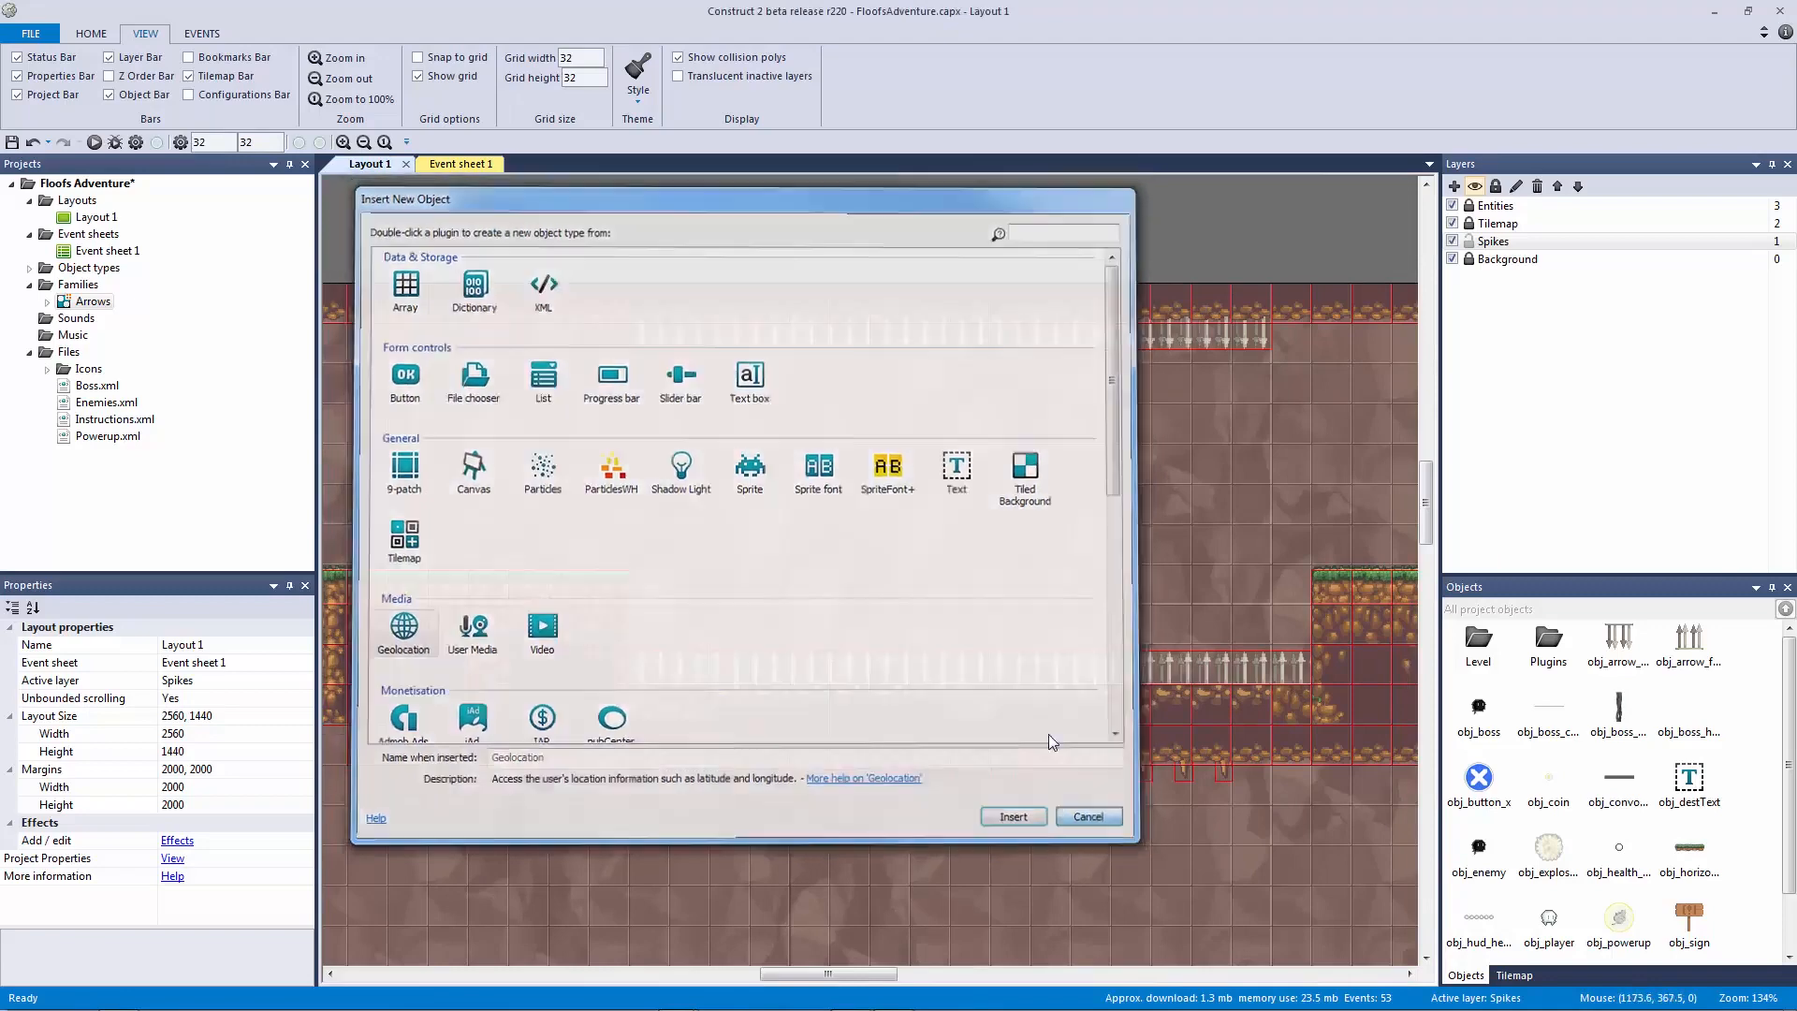
drag(886, 584, 880, 672)
ctrl+scroll(911, 659, up, 1)
ctrl+scroll(912, 659, up, 3)
drag(840, 515, 854, 389)
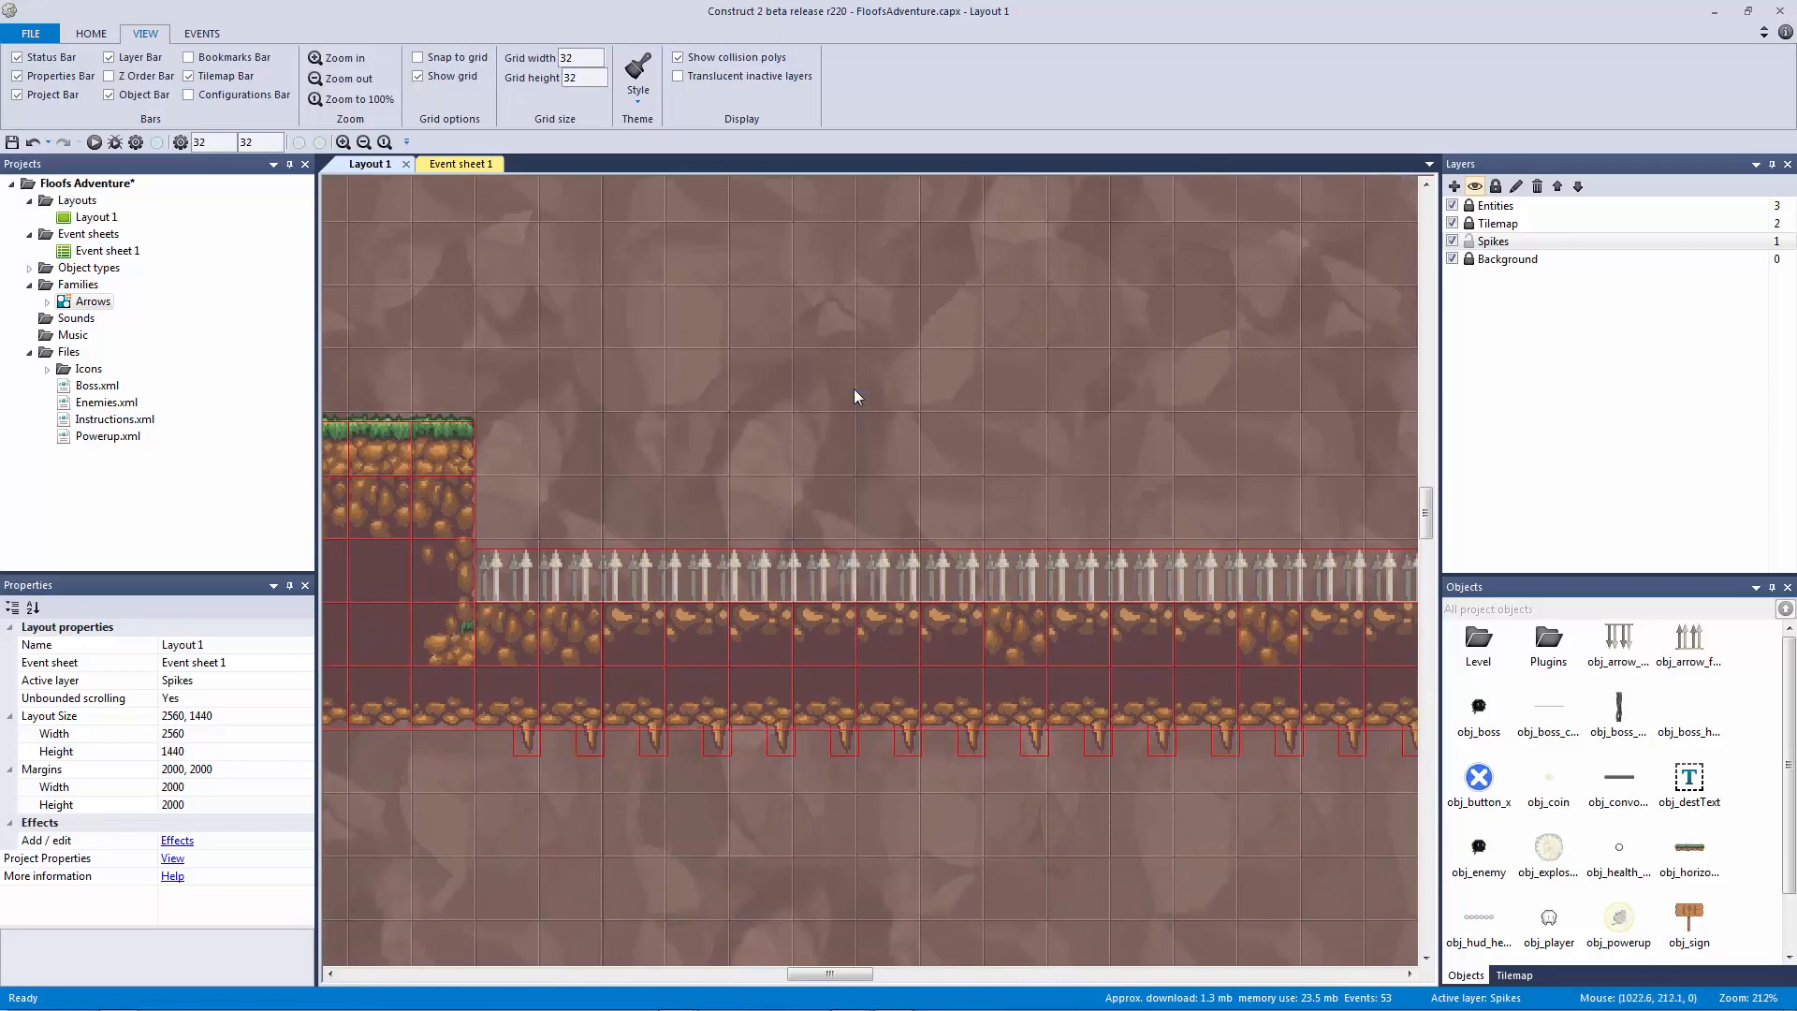
drag(884, 519, 1063, 468)
click(458, 164)
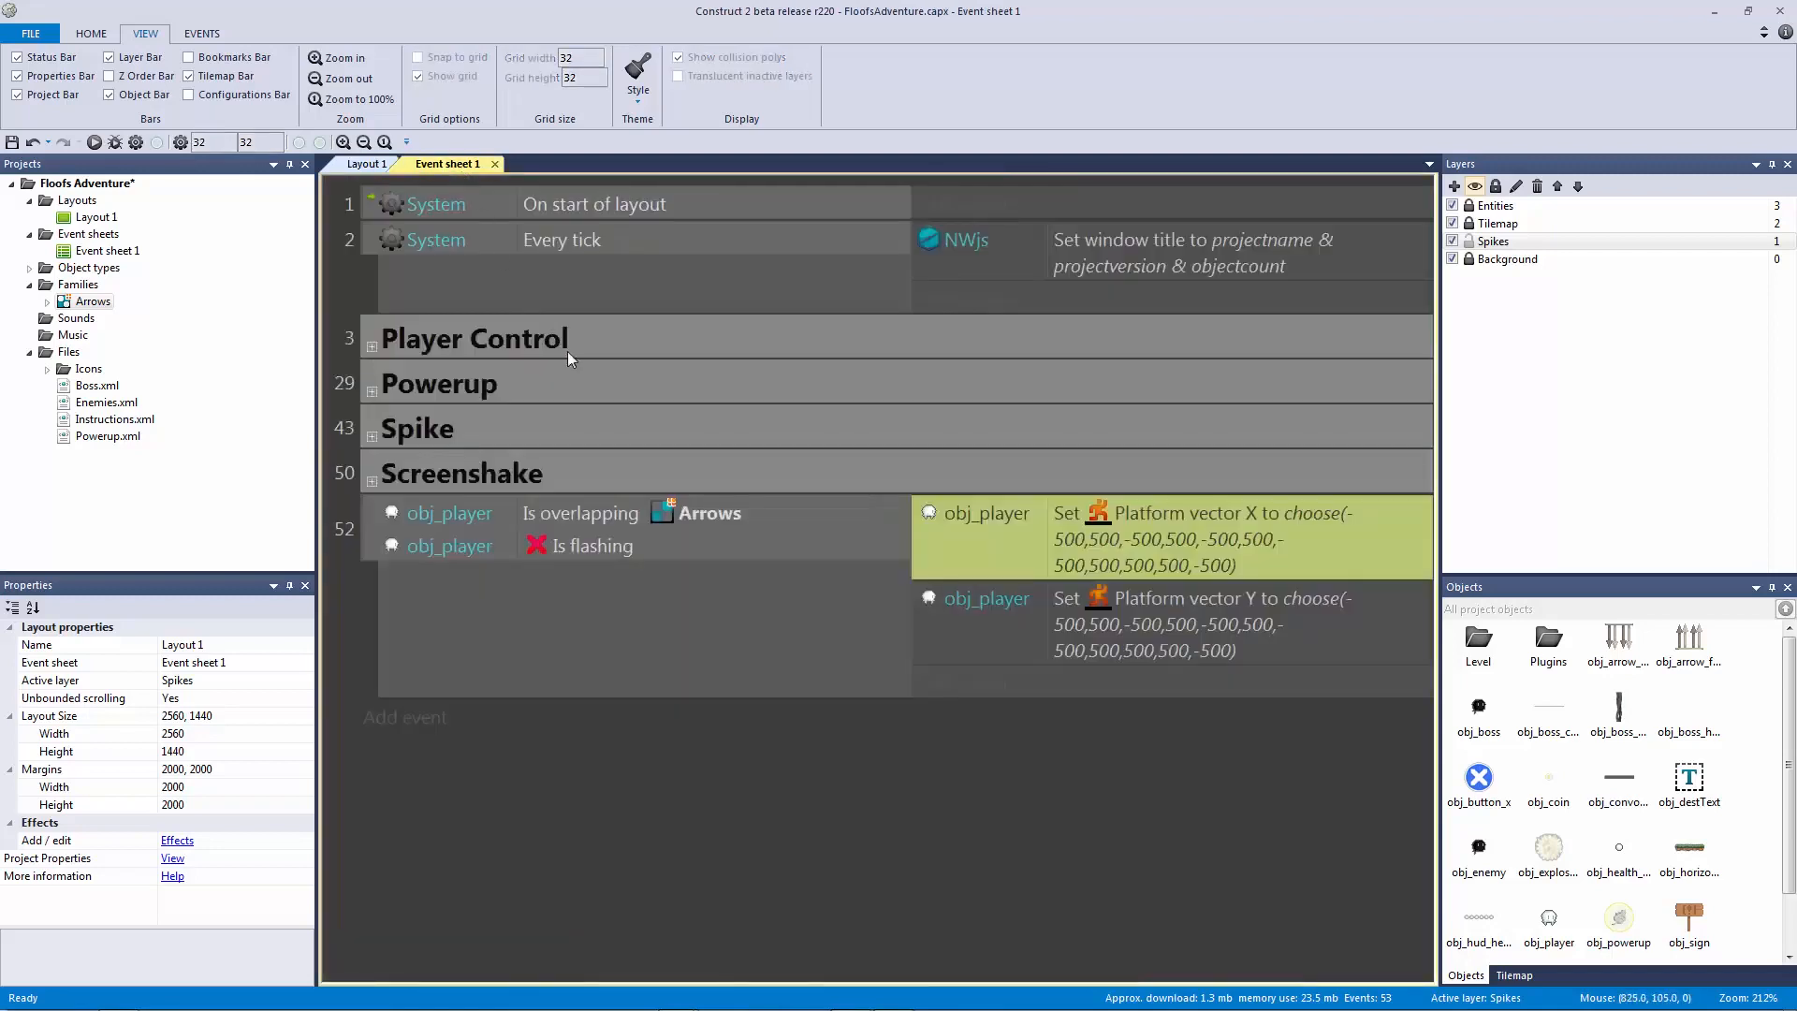
click(575, 548)
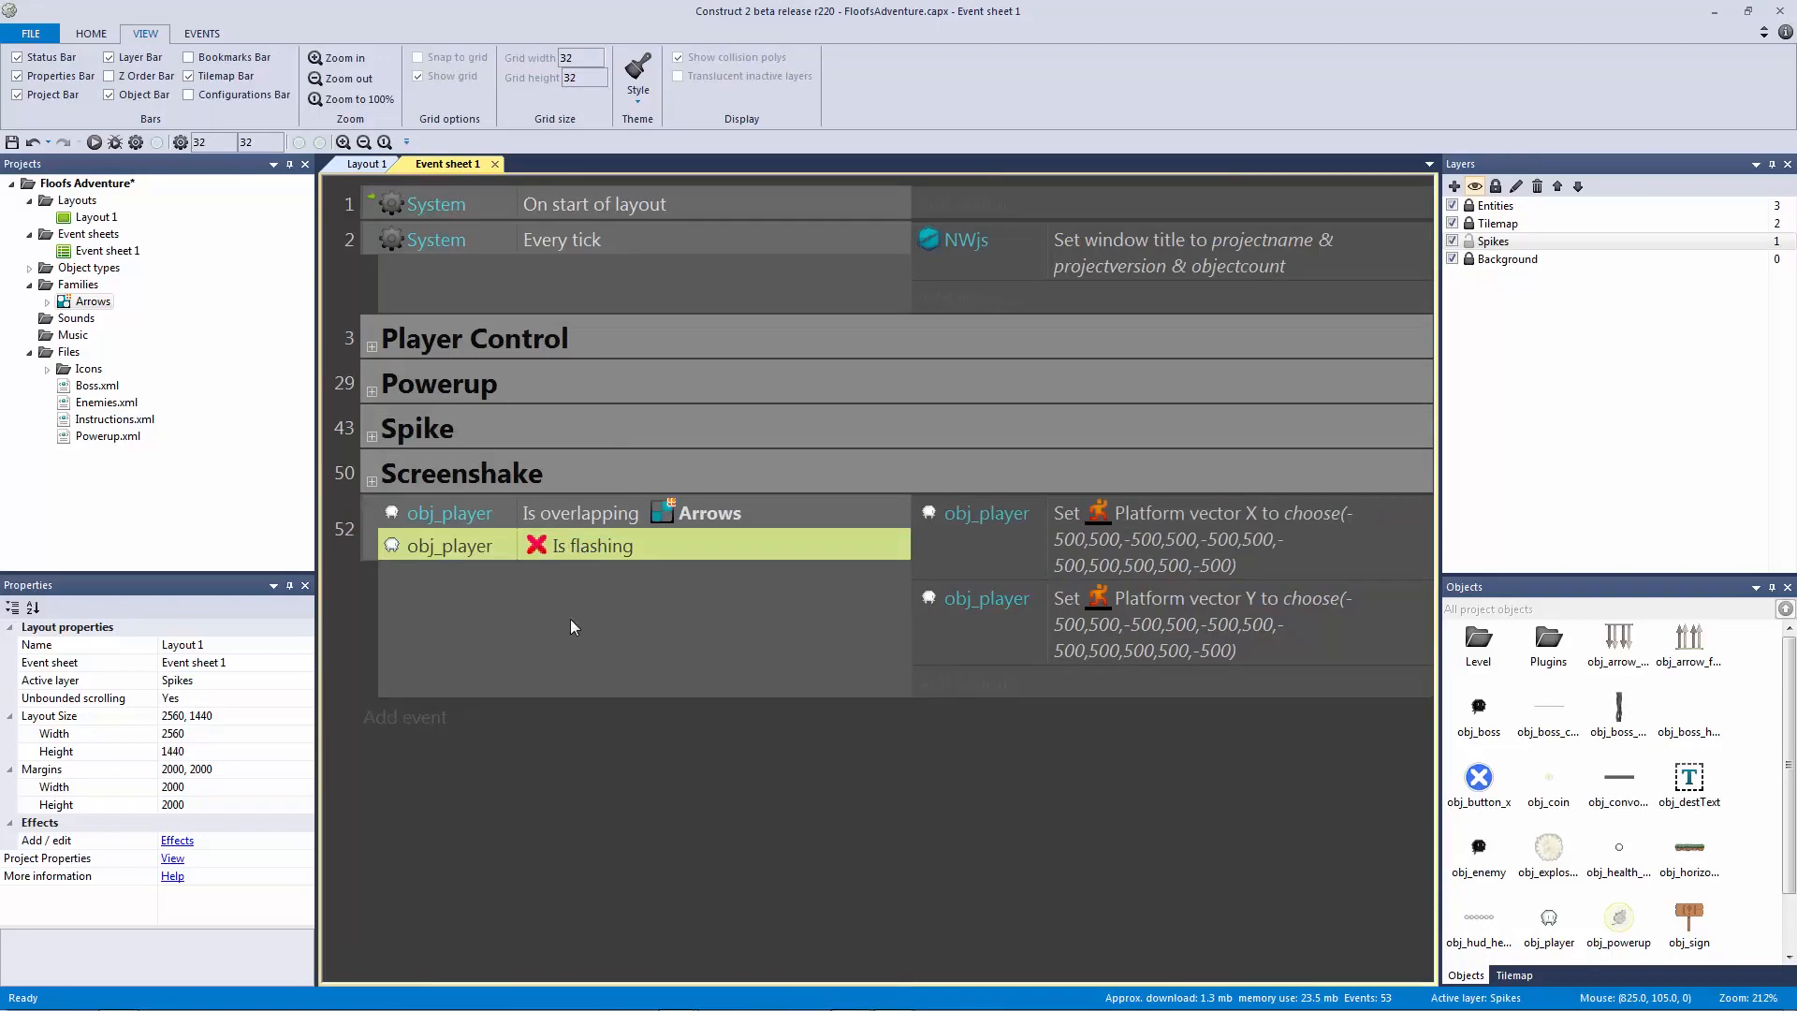
Step: Give event 52 a sub-event 53 with the System condition Trigger once while true
click(375, 558)
key(b)
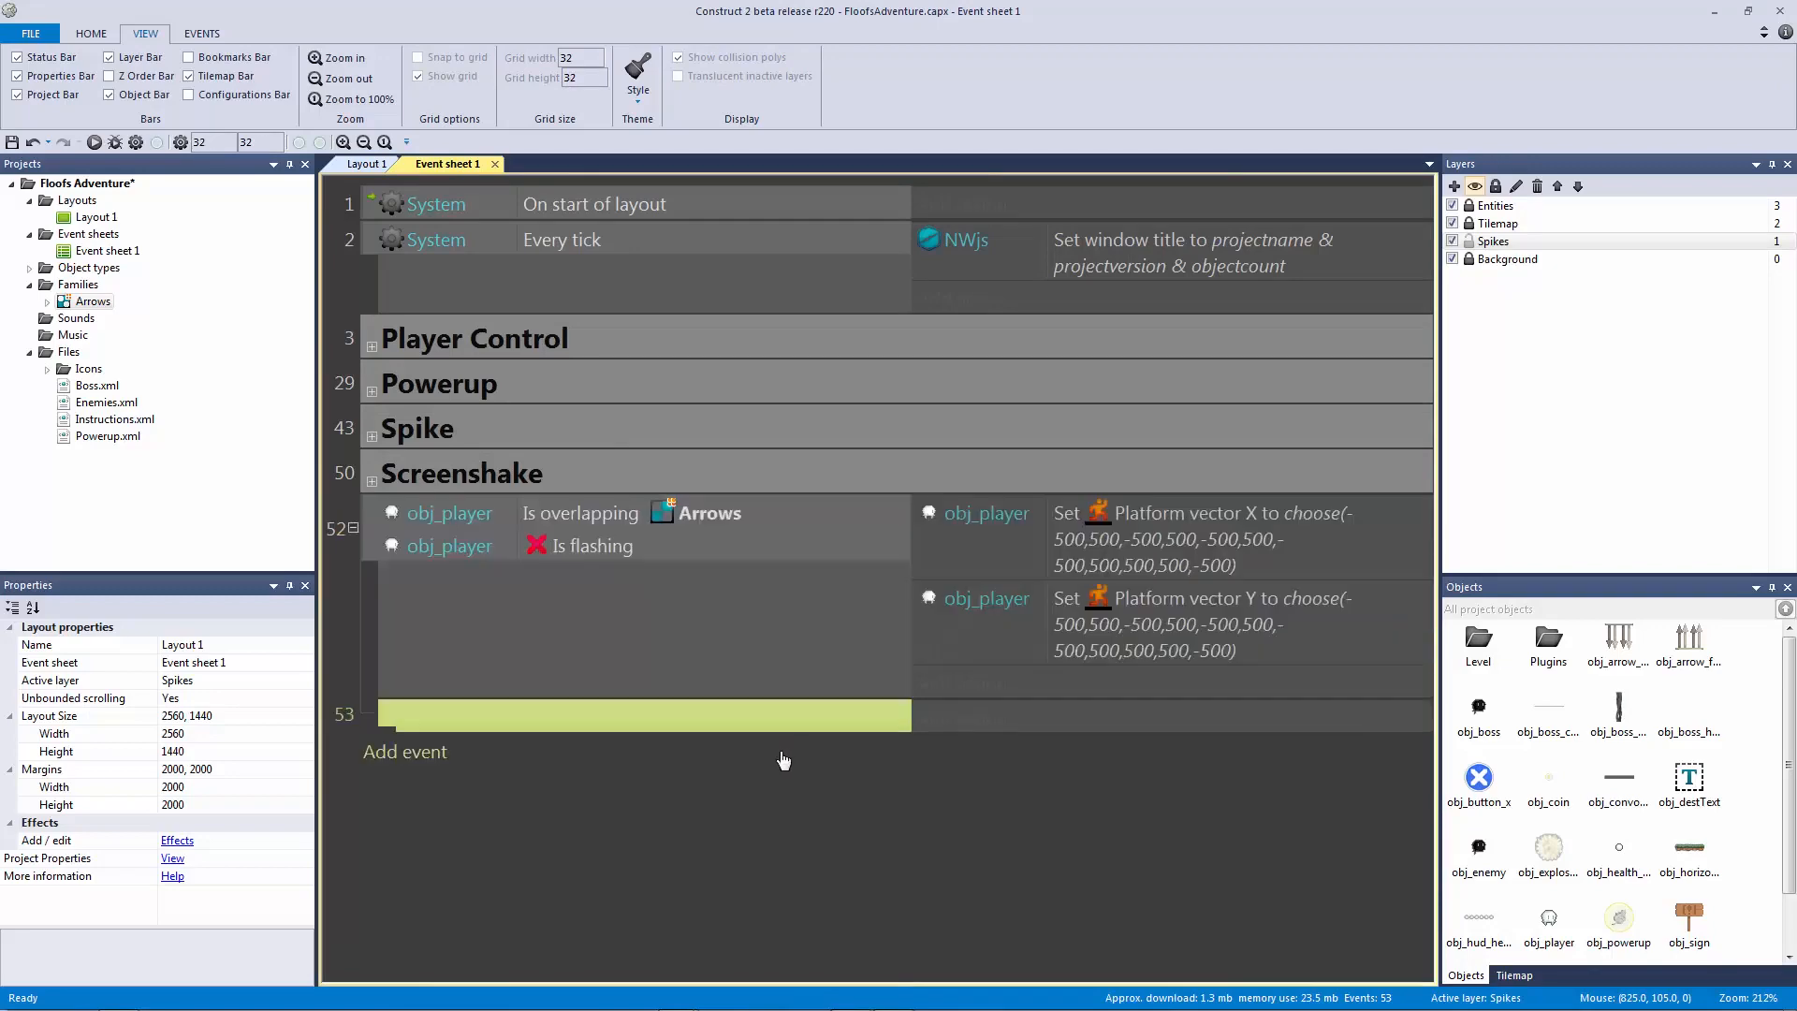
double_click(762, 722)
double_click(461, 264)
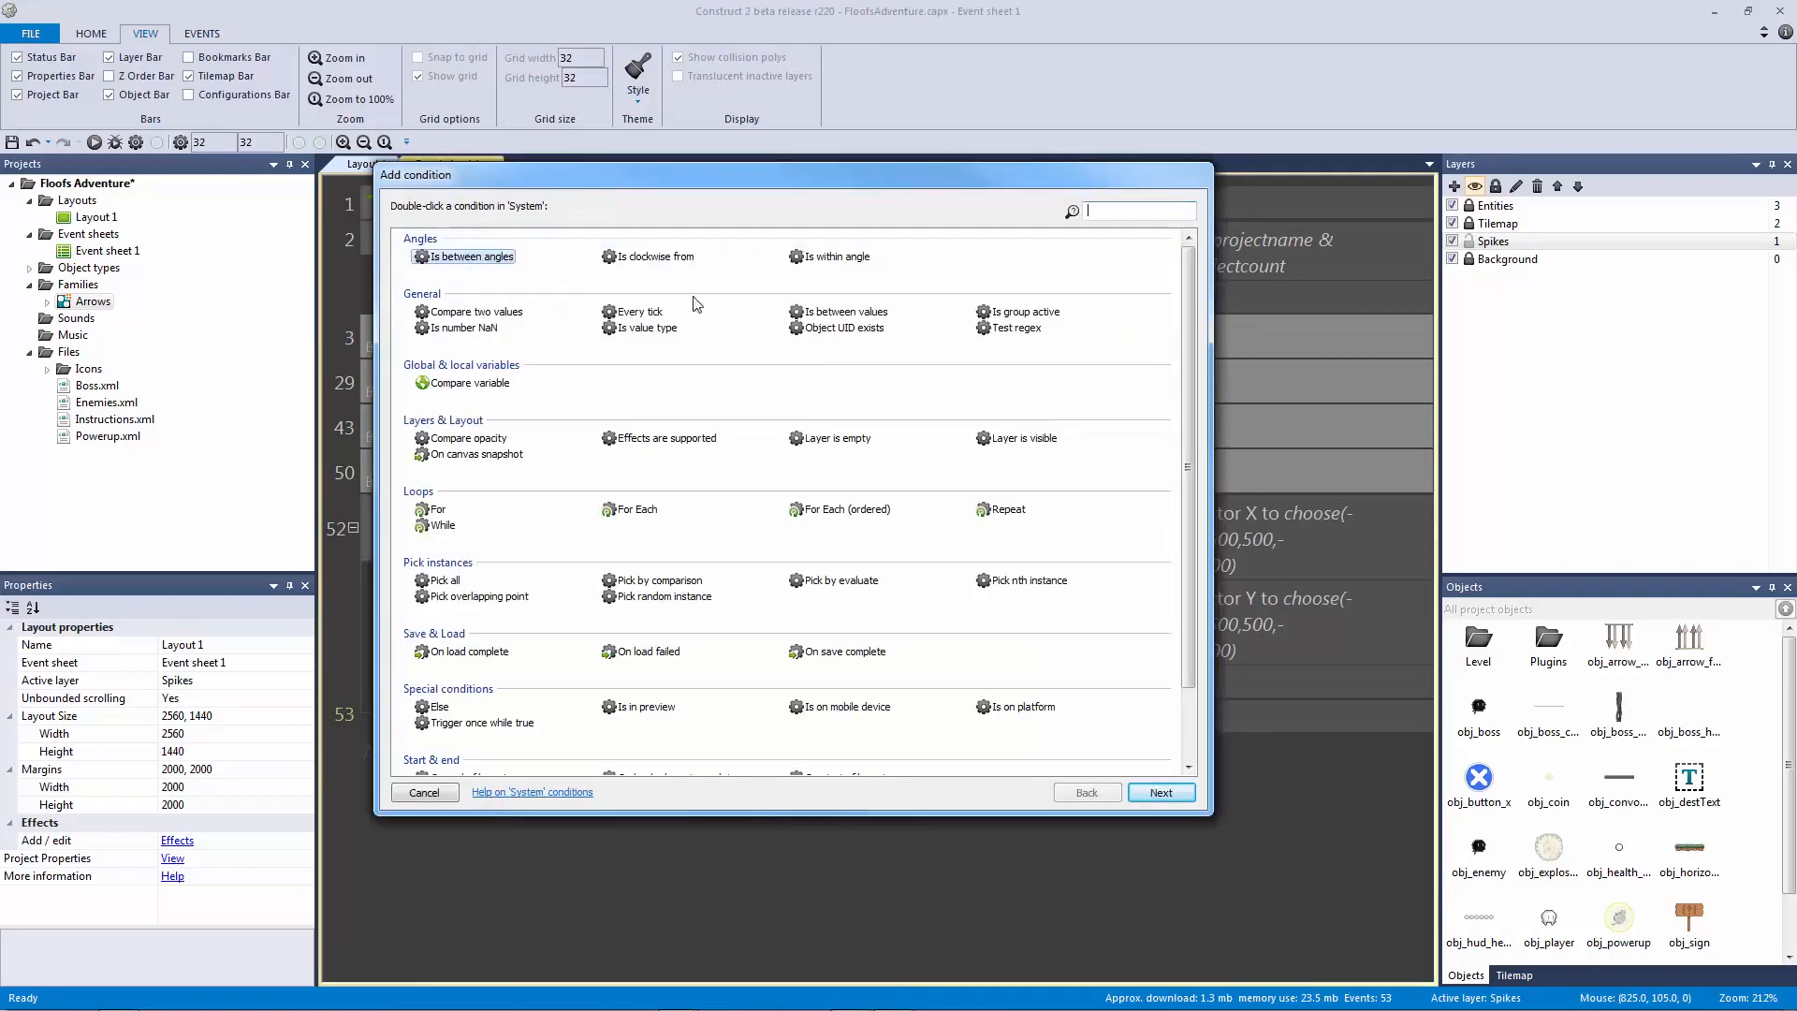
text(tr)
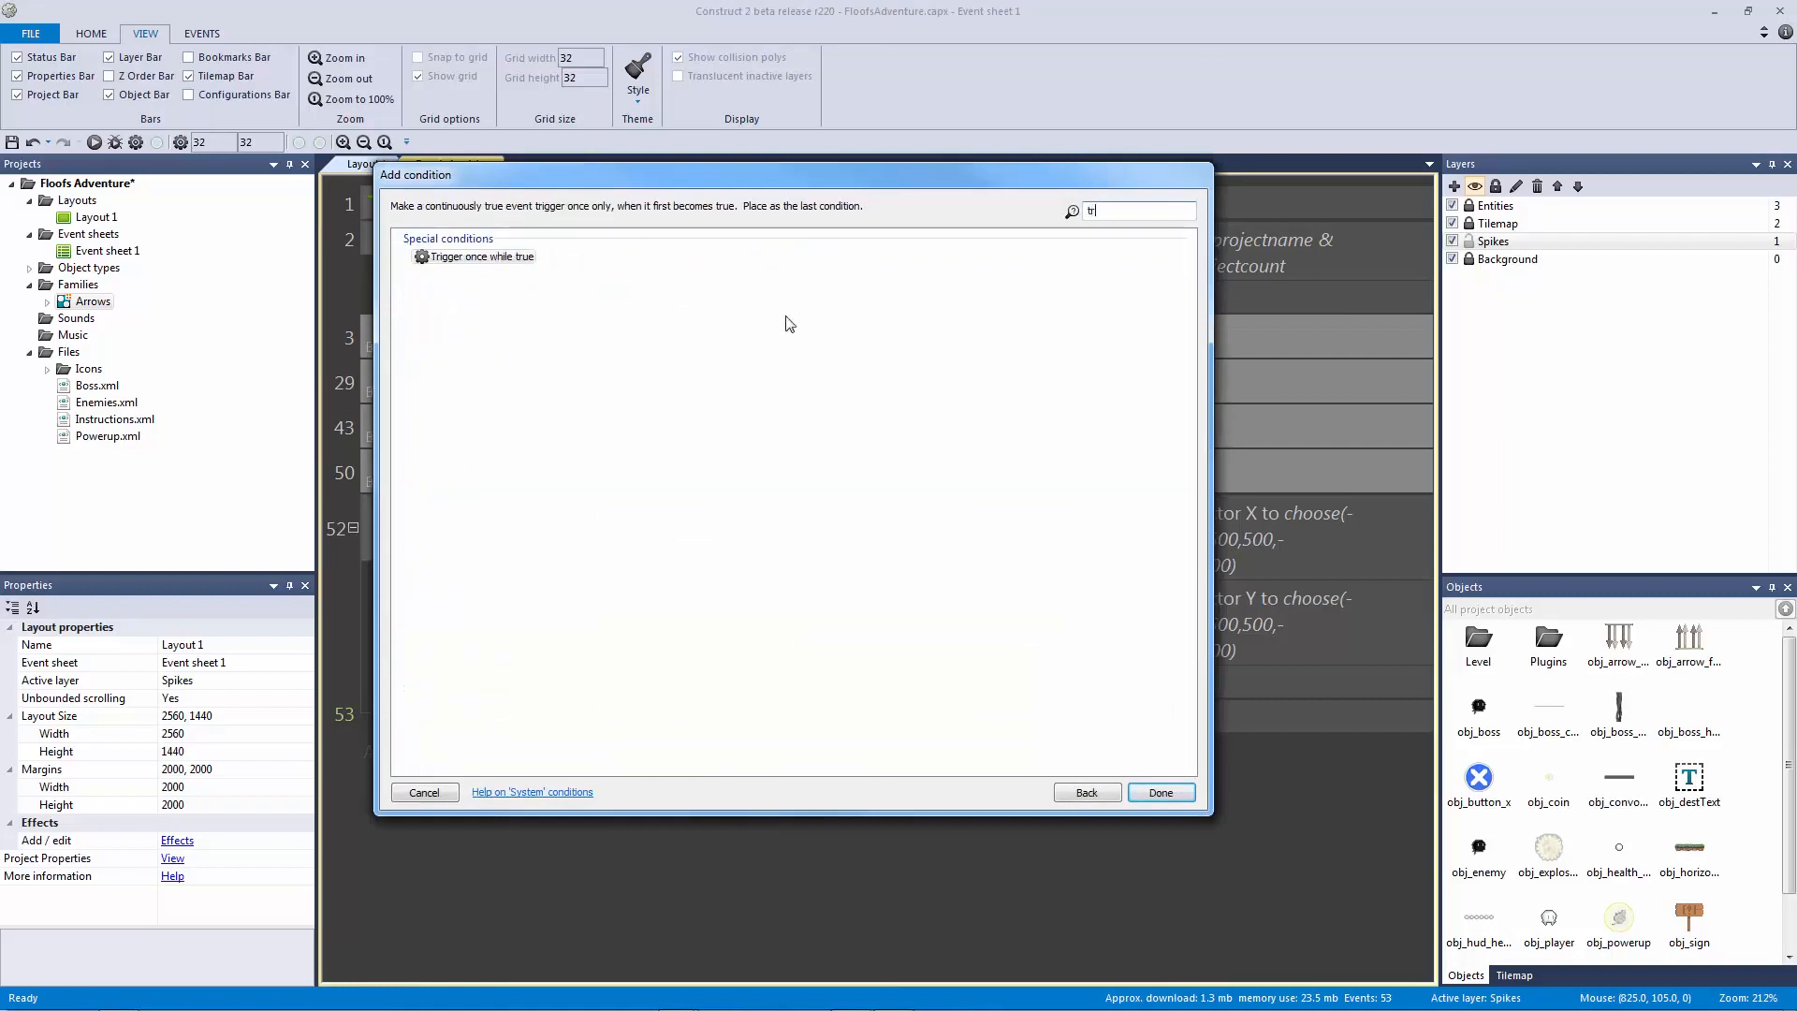
double_click(483, 259)
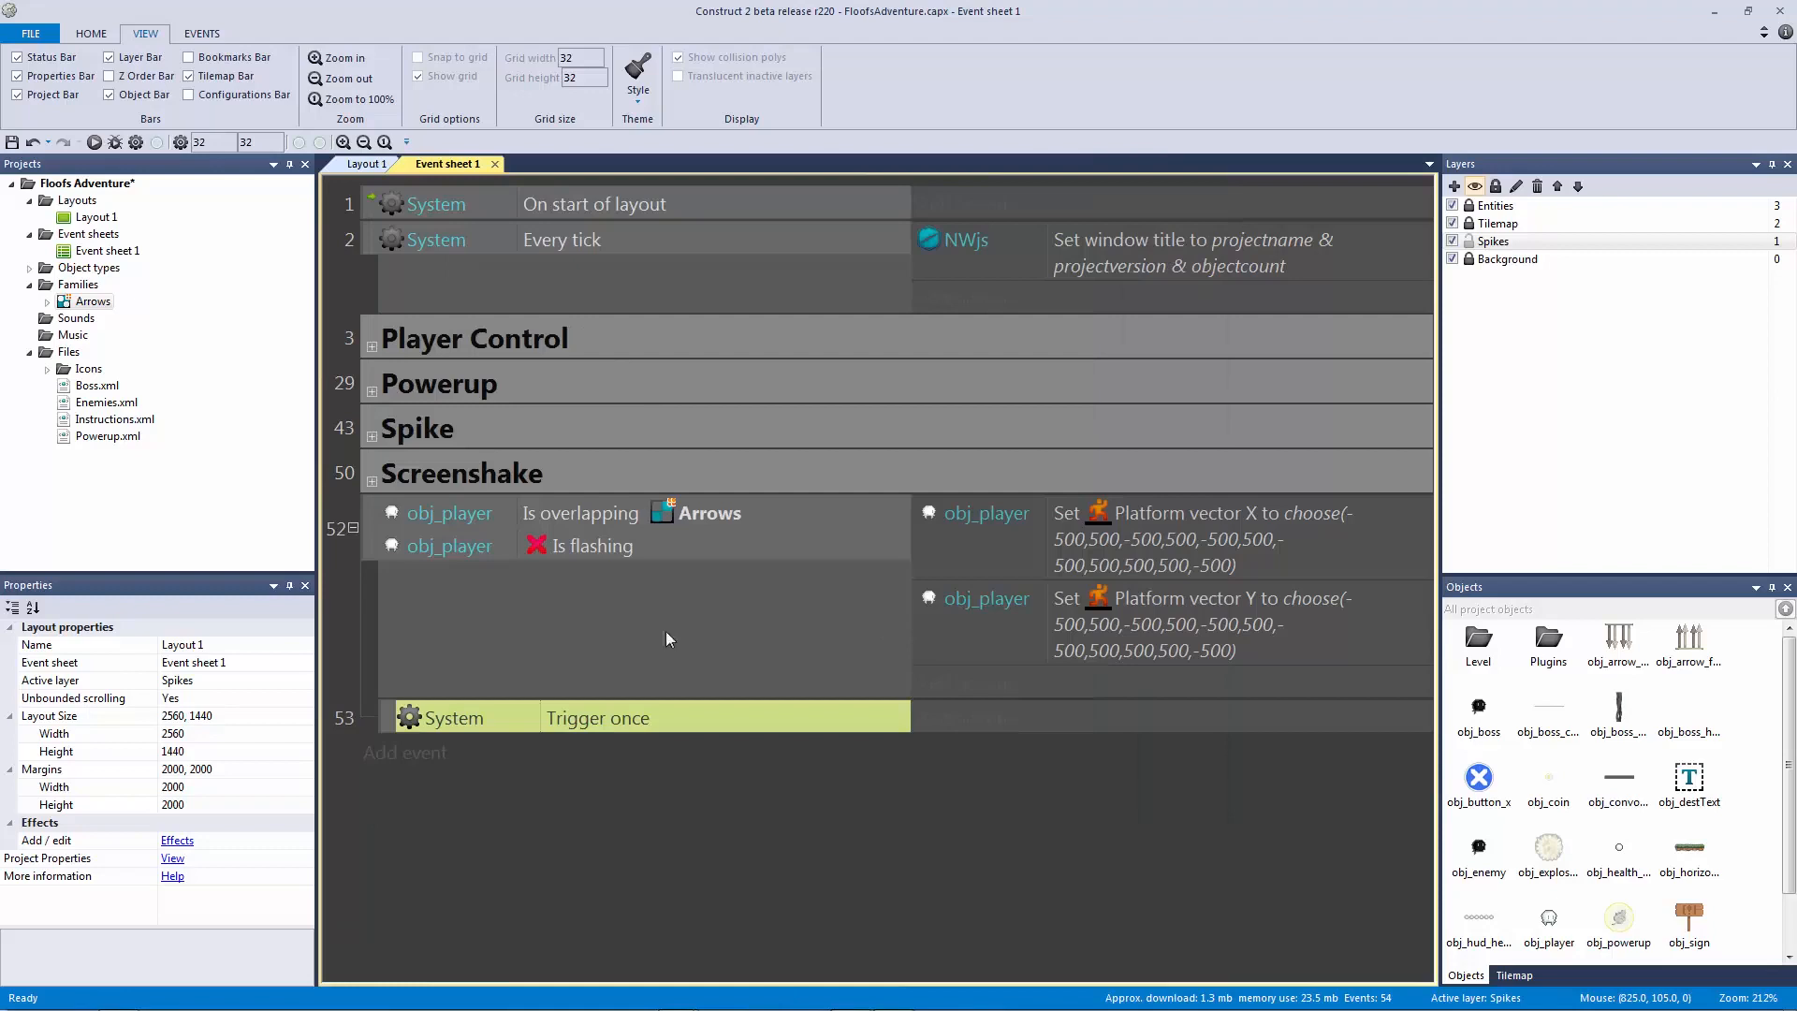
click(609, 515)
click(590, 546)
click(739, 722)
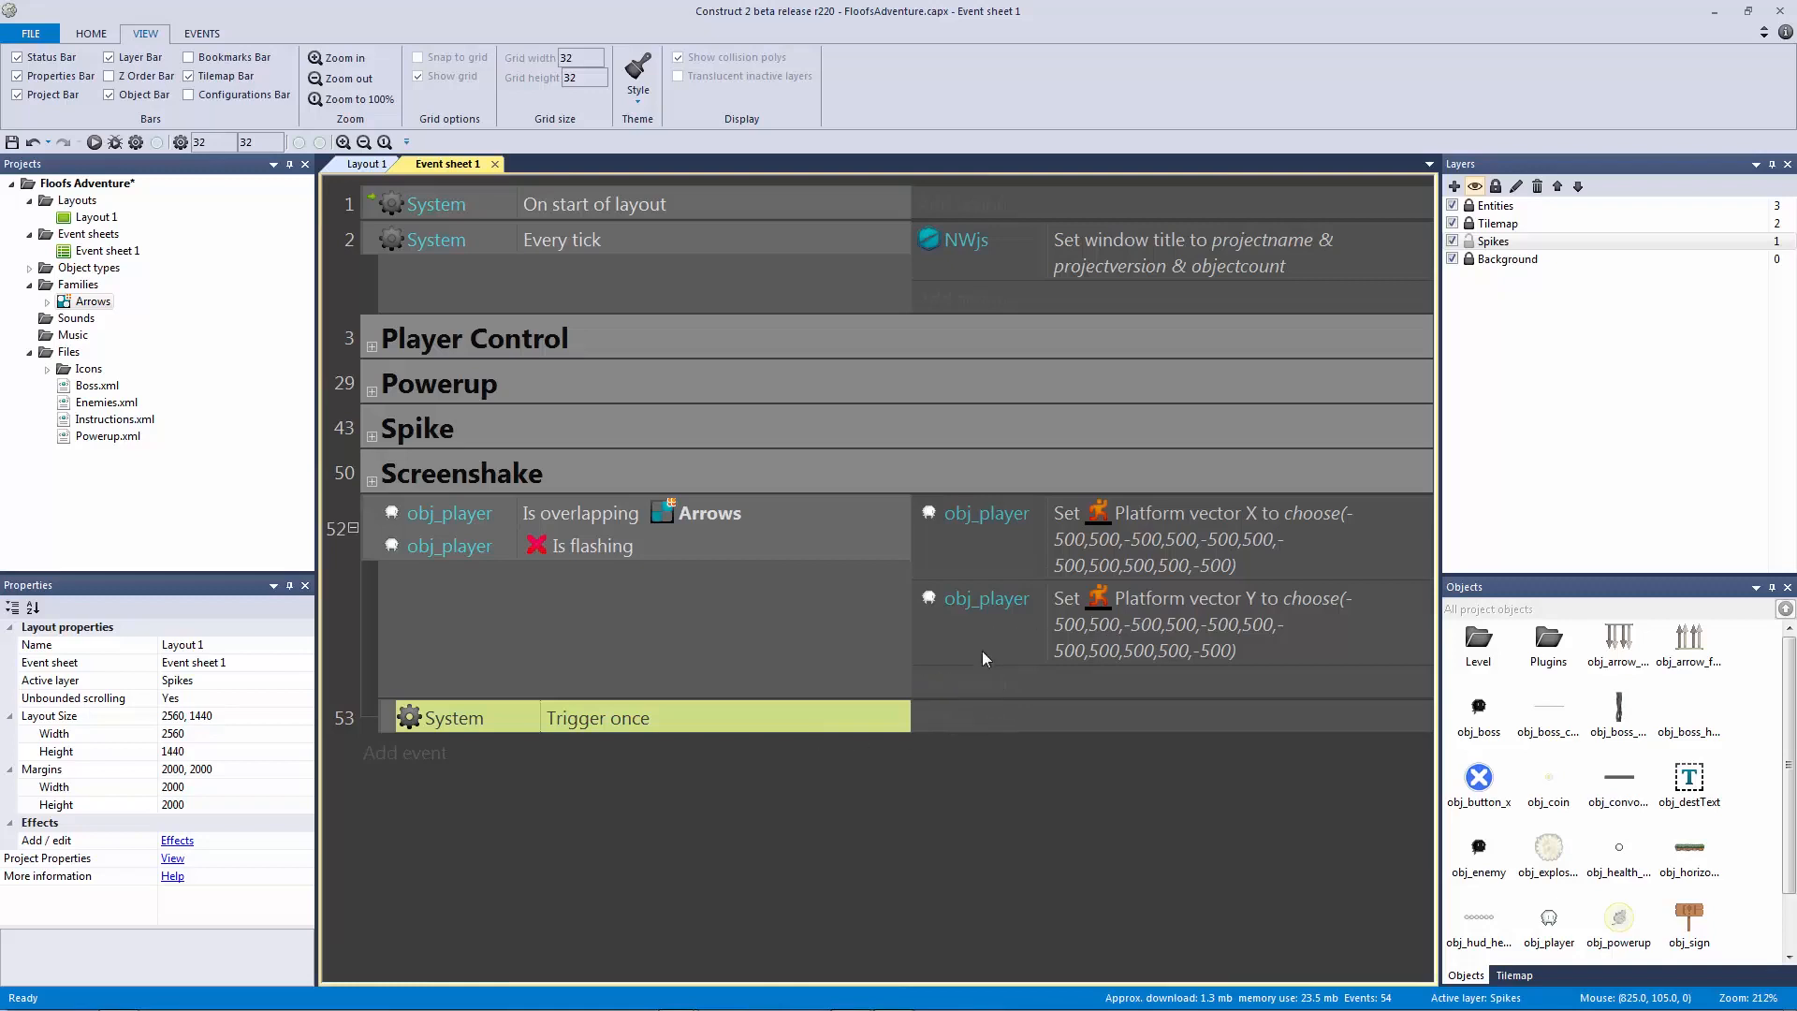
Step: Add an obj_player Flash action to the Trigger once event with 0.05 on and 0.05 off
click(676, 556)
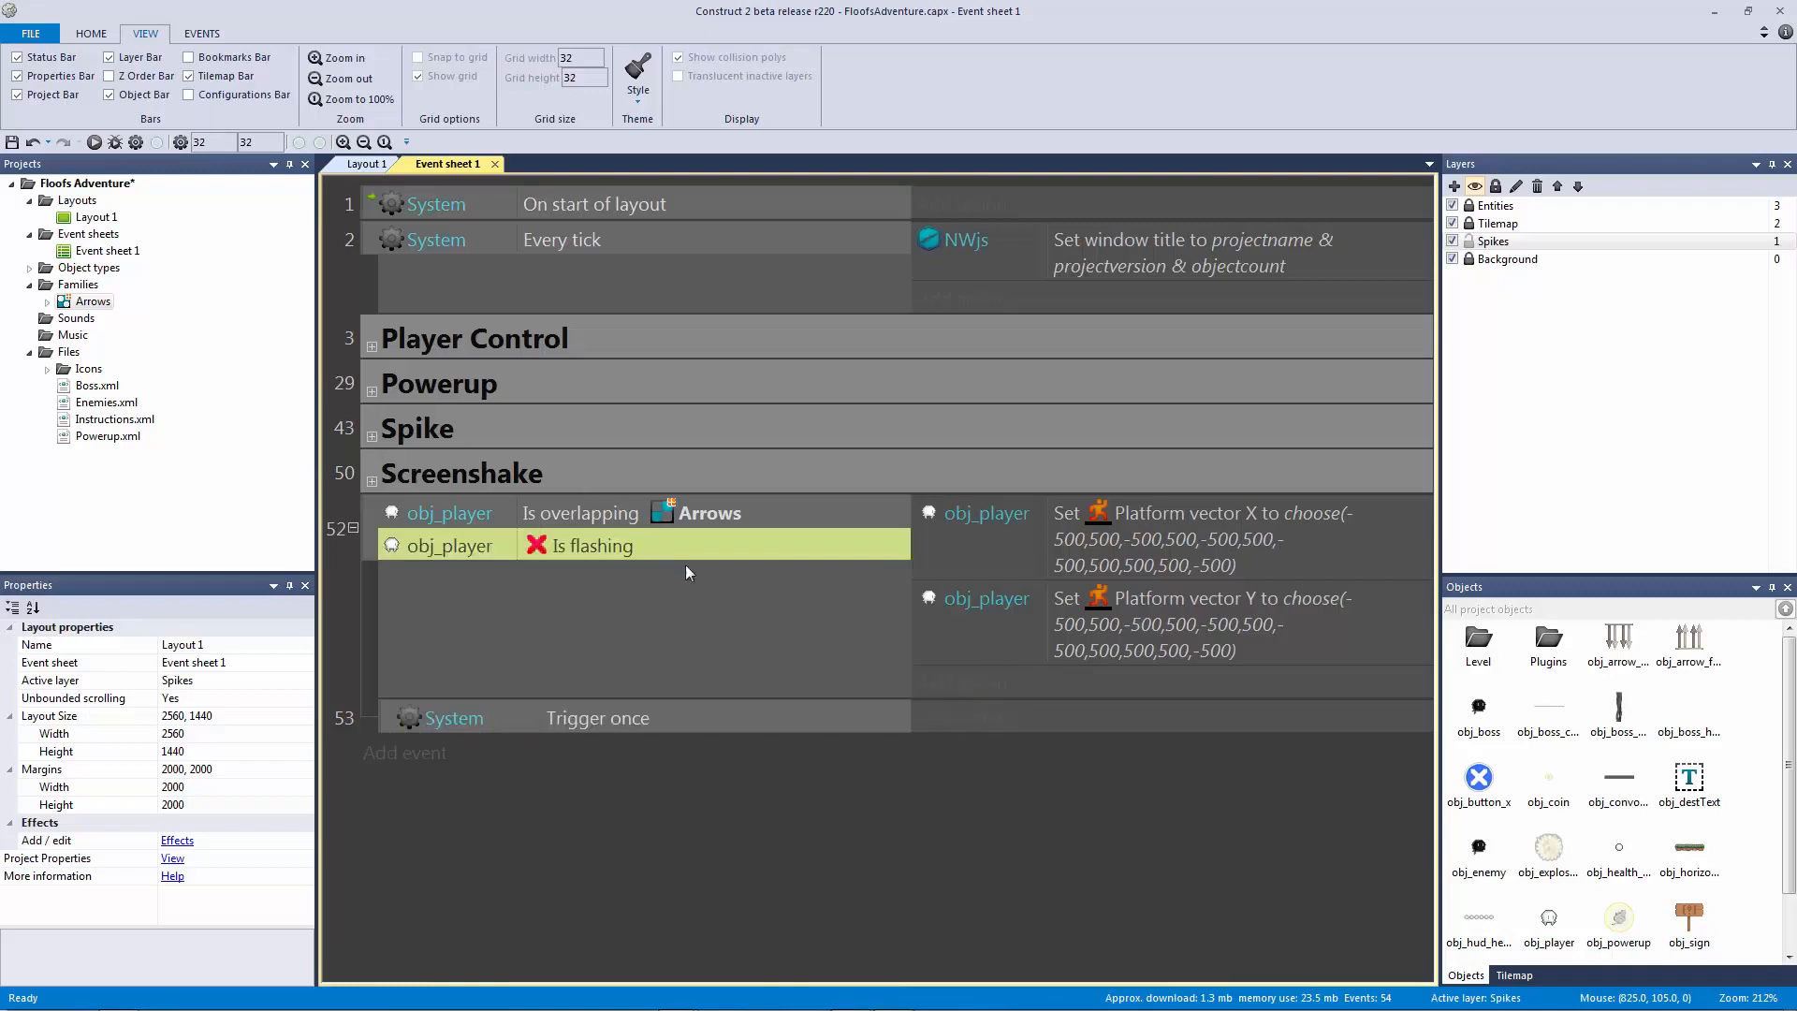
click(814, 722)
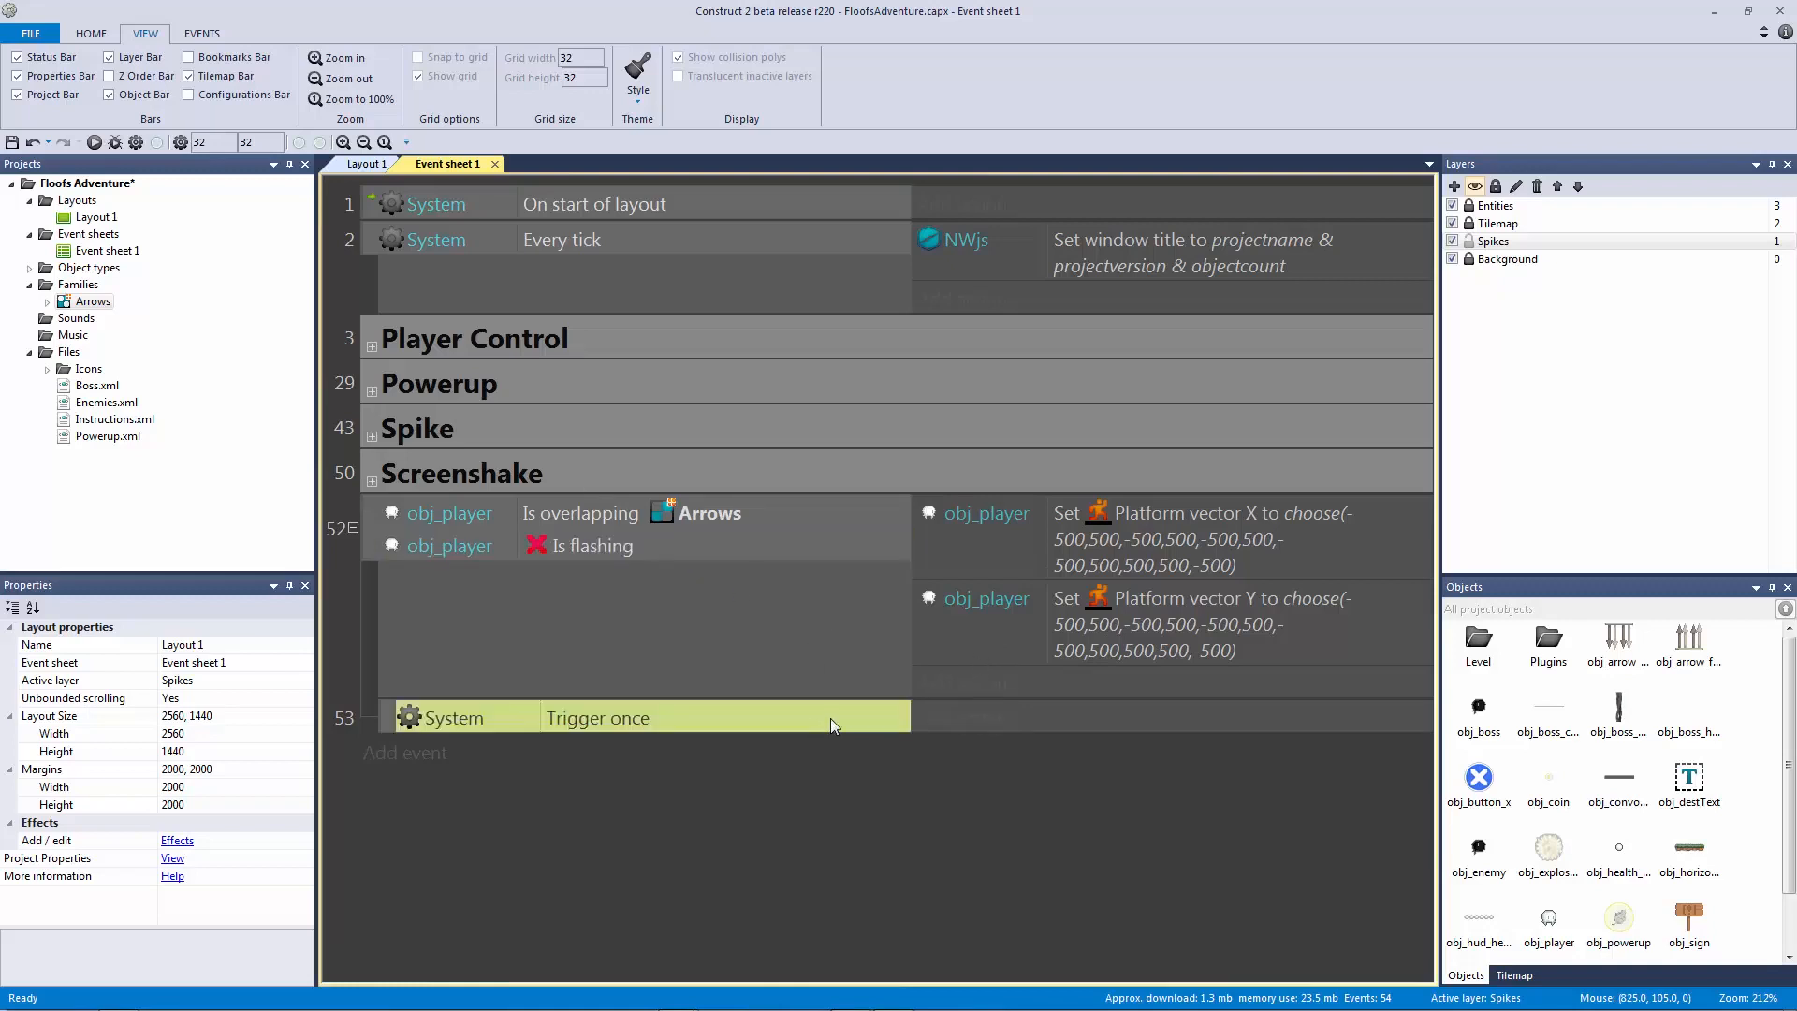
click(655, 537)
click(644, 522)
click(955, 722)
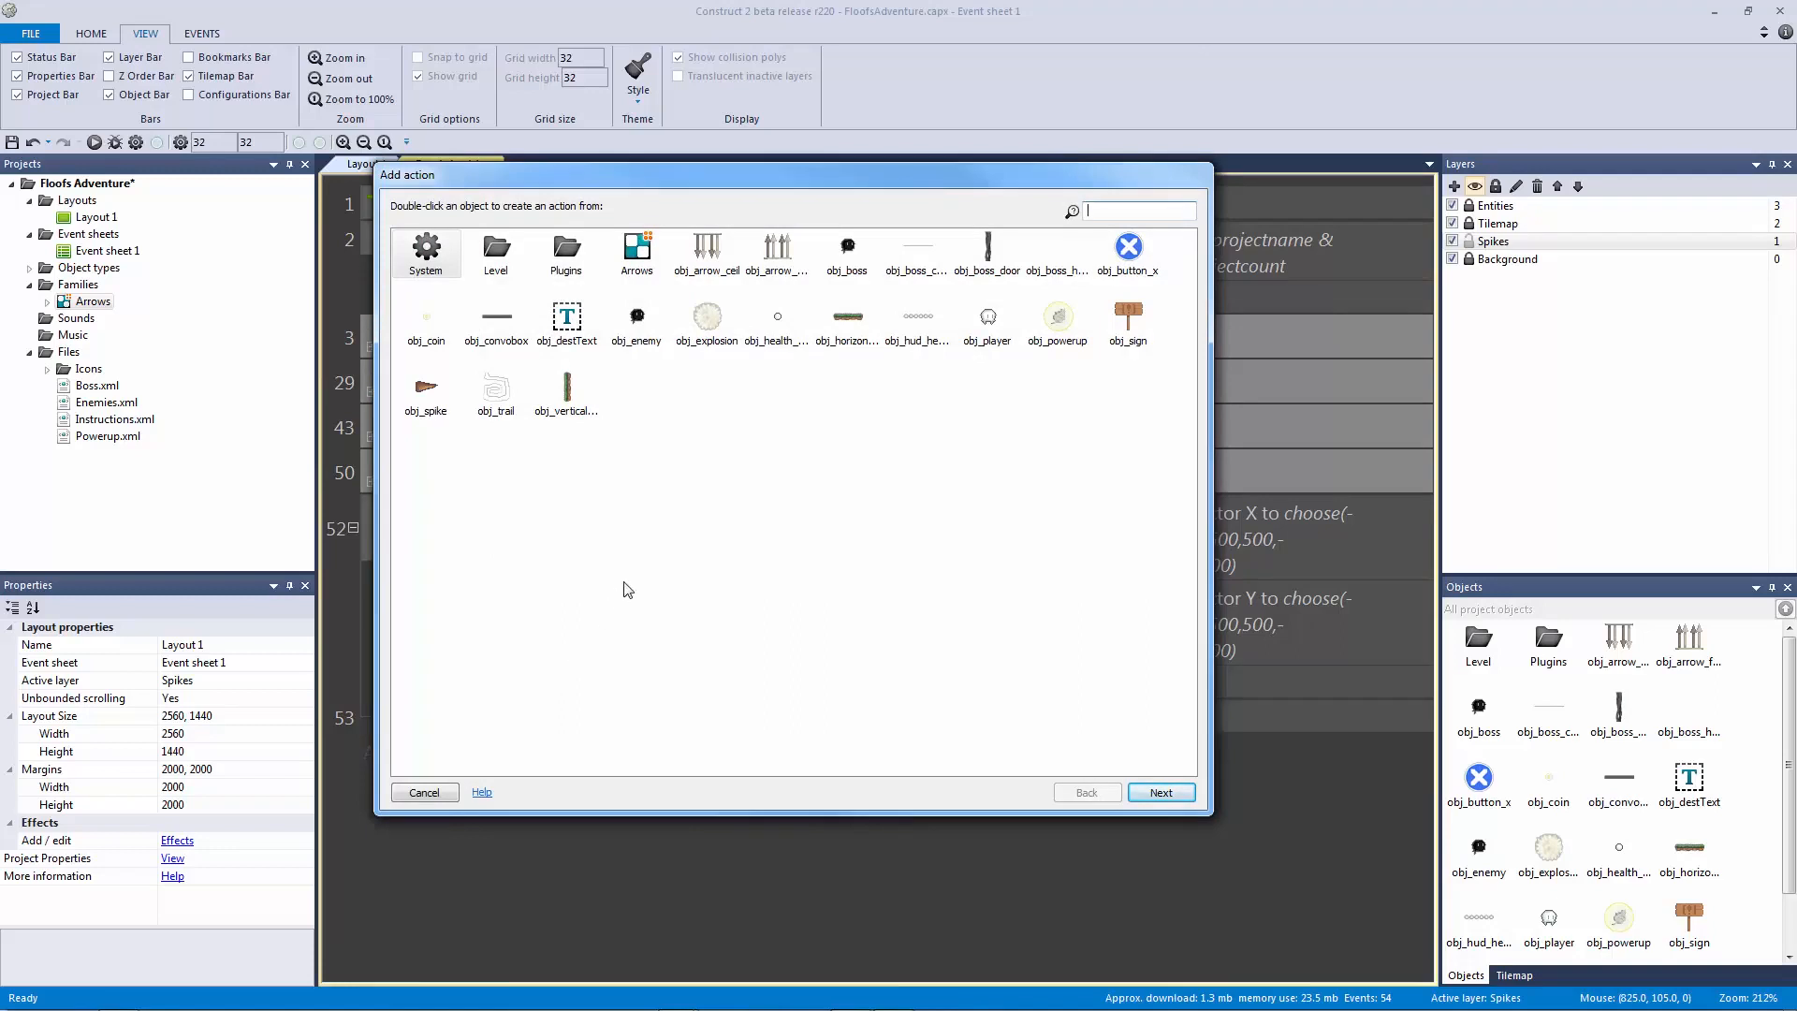
double_click(988, 317)
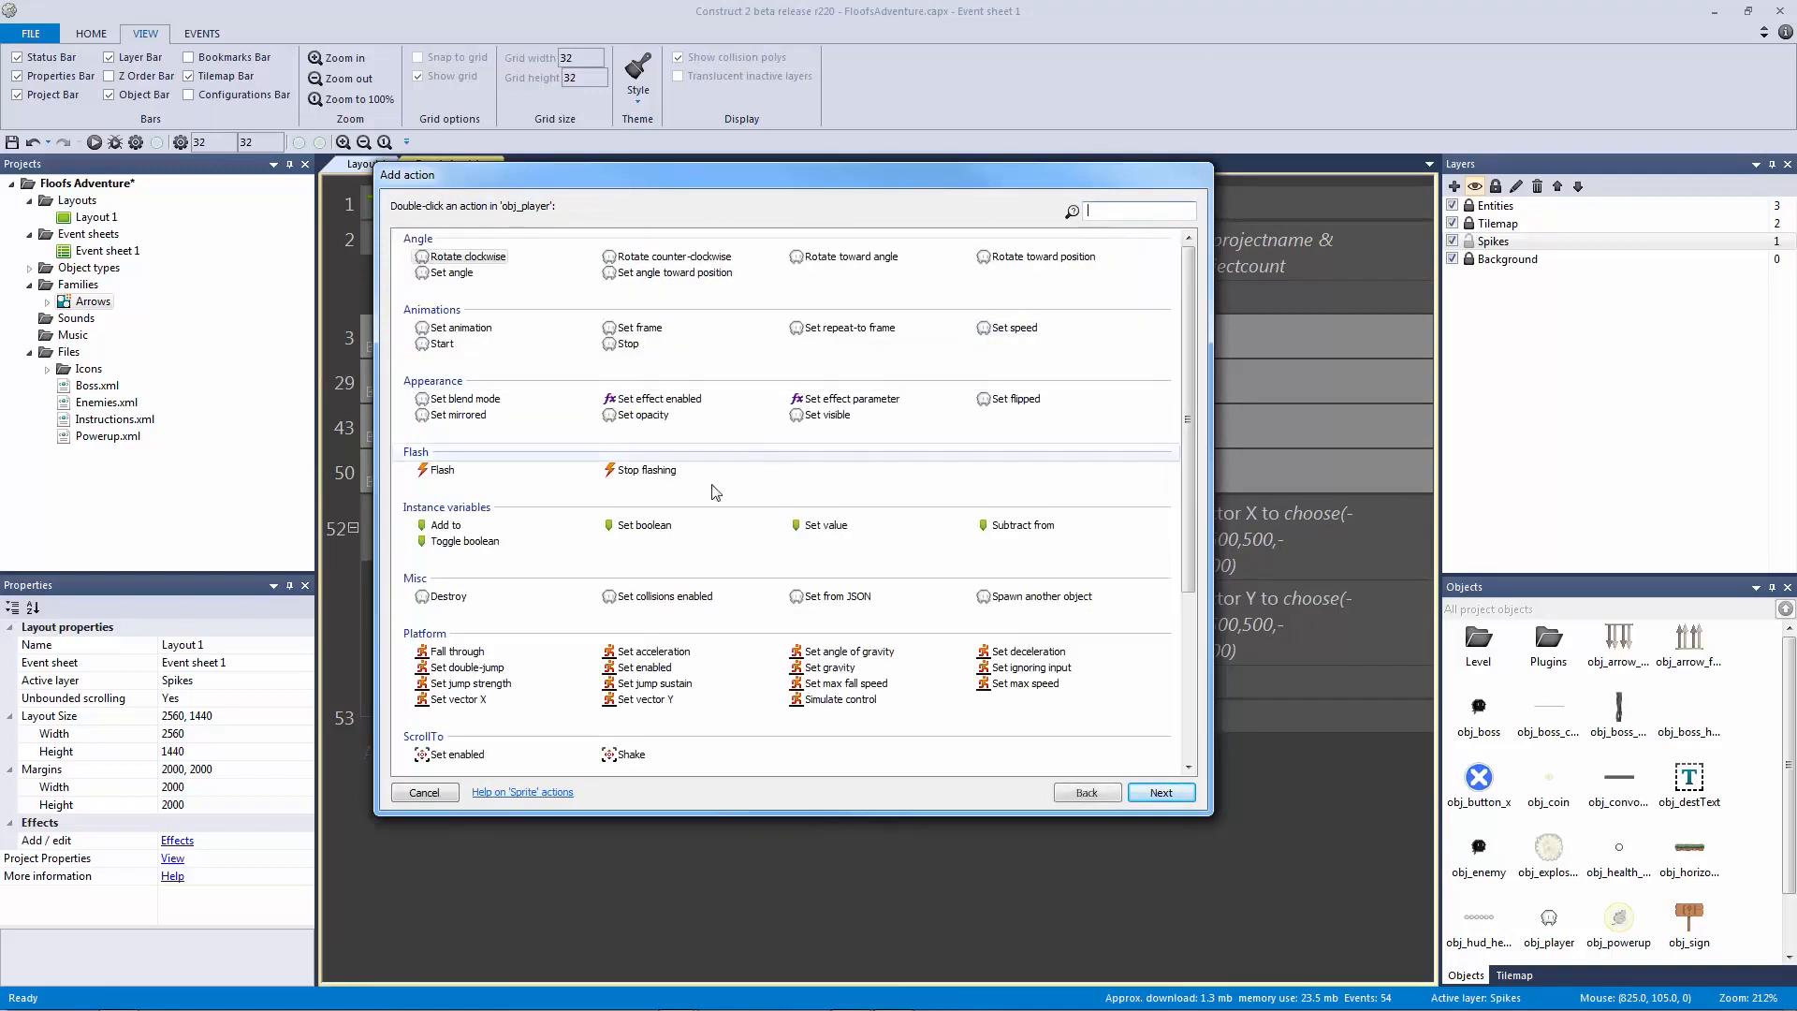
double_click(438, 471)
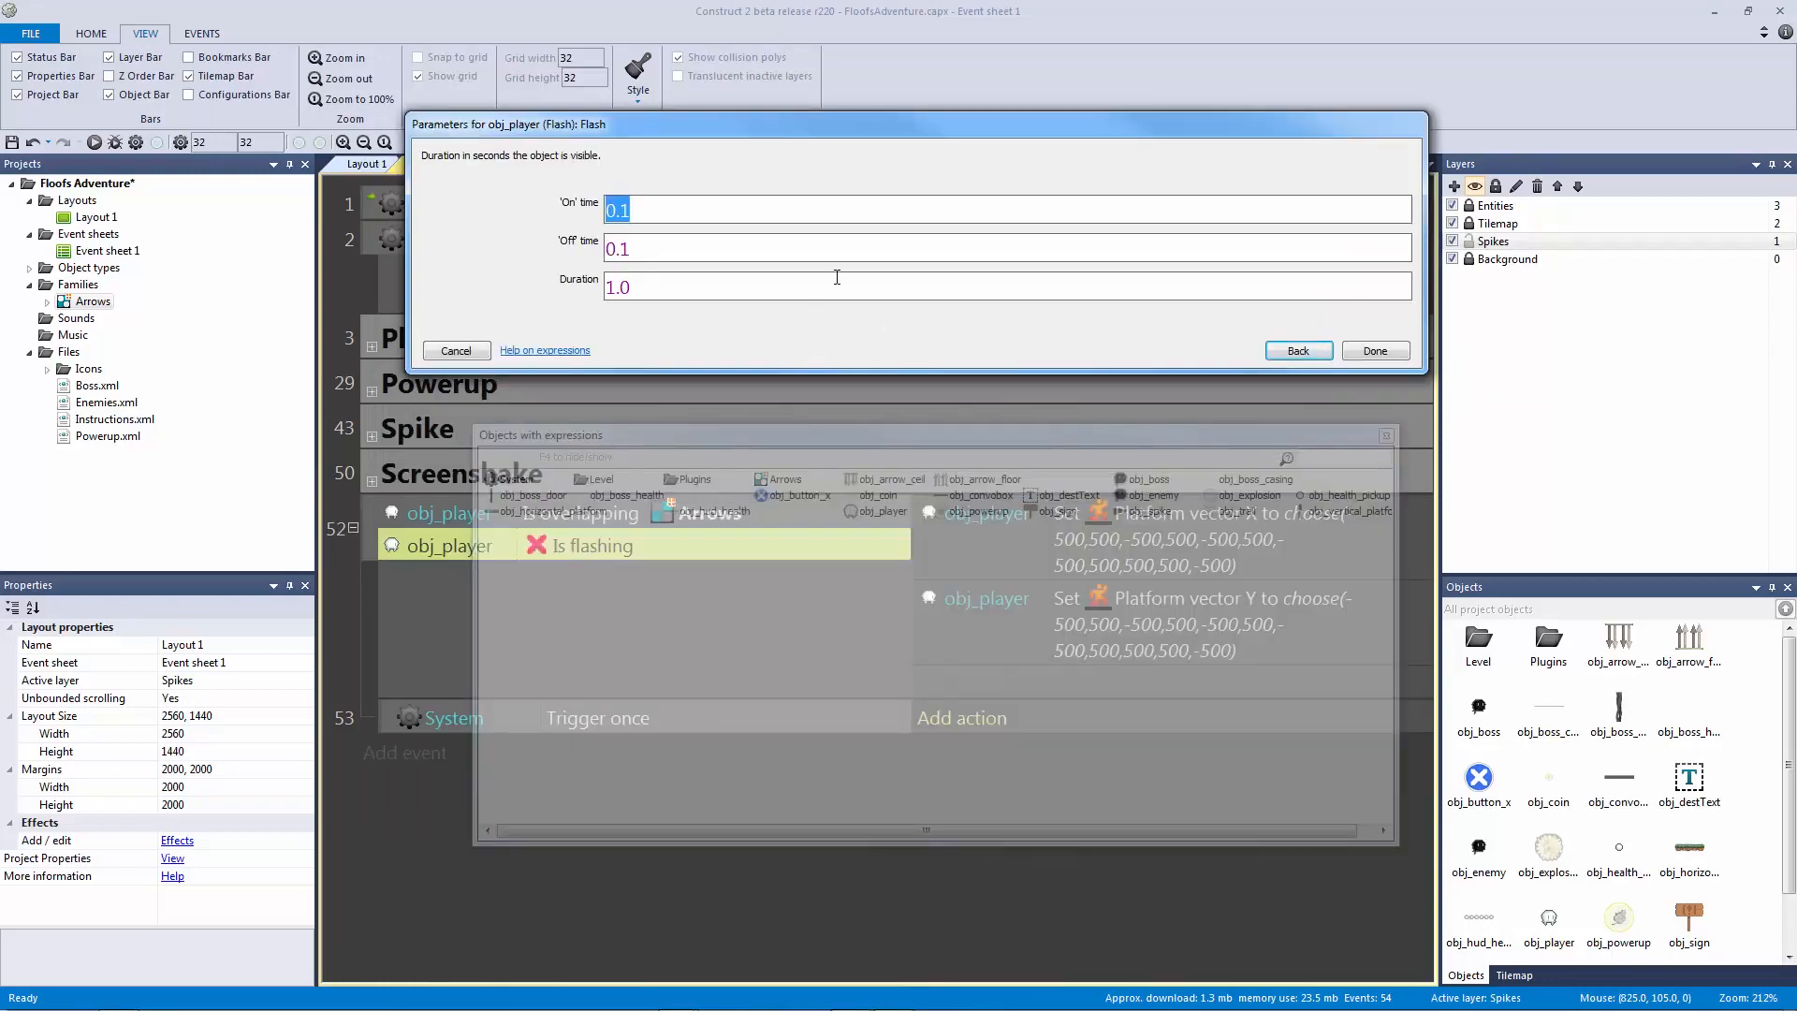
text(0.05)
key(Tab)
text(0.05)
key(Tab)
key(Return)
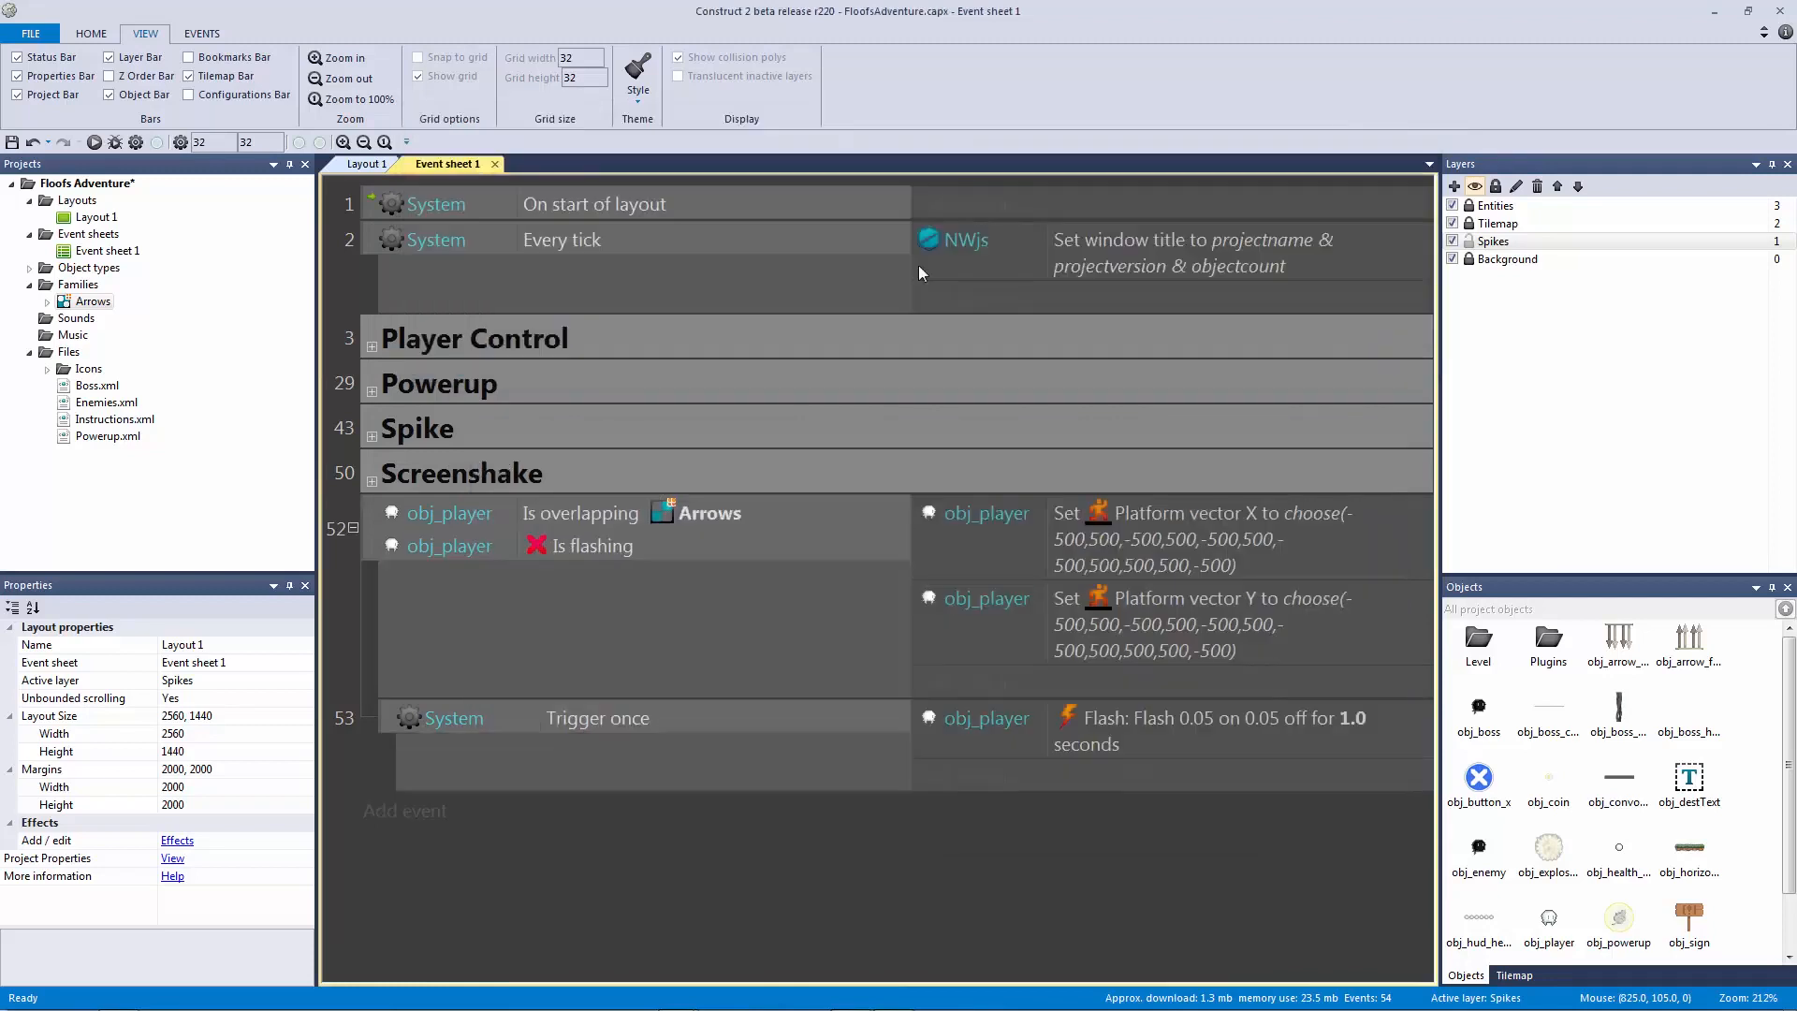
Step: Set the flash duration to 1.5 seconds and save the project
double_click(1222, 736)
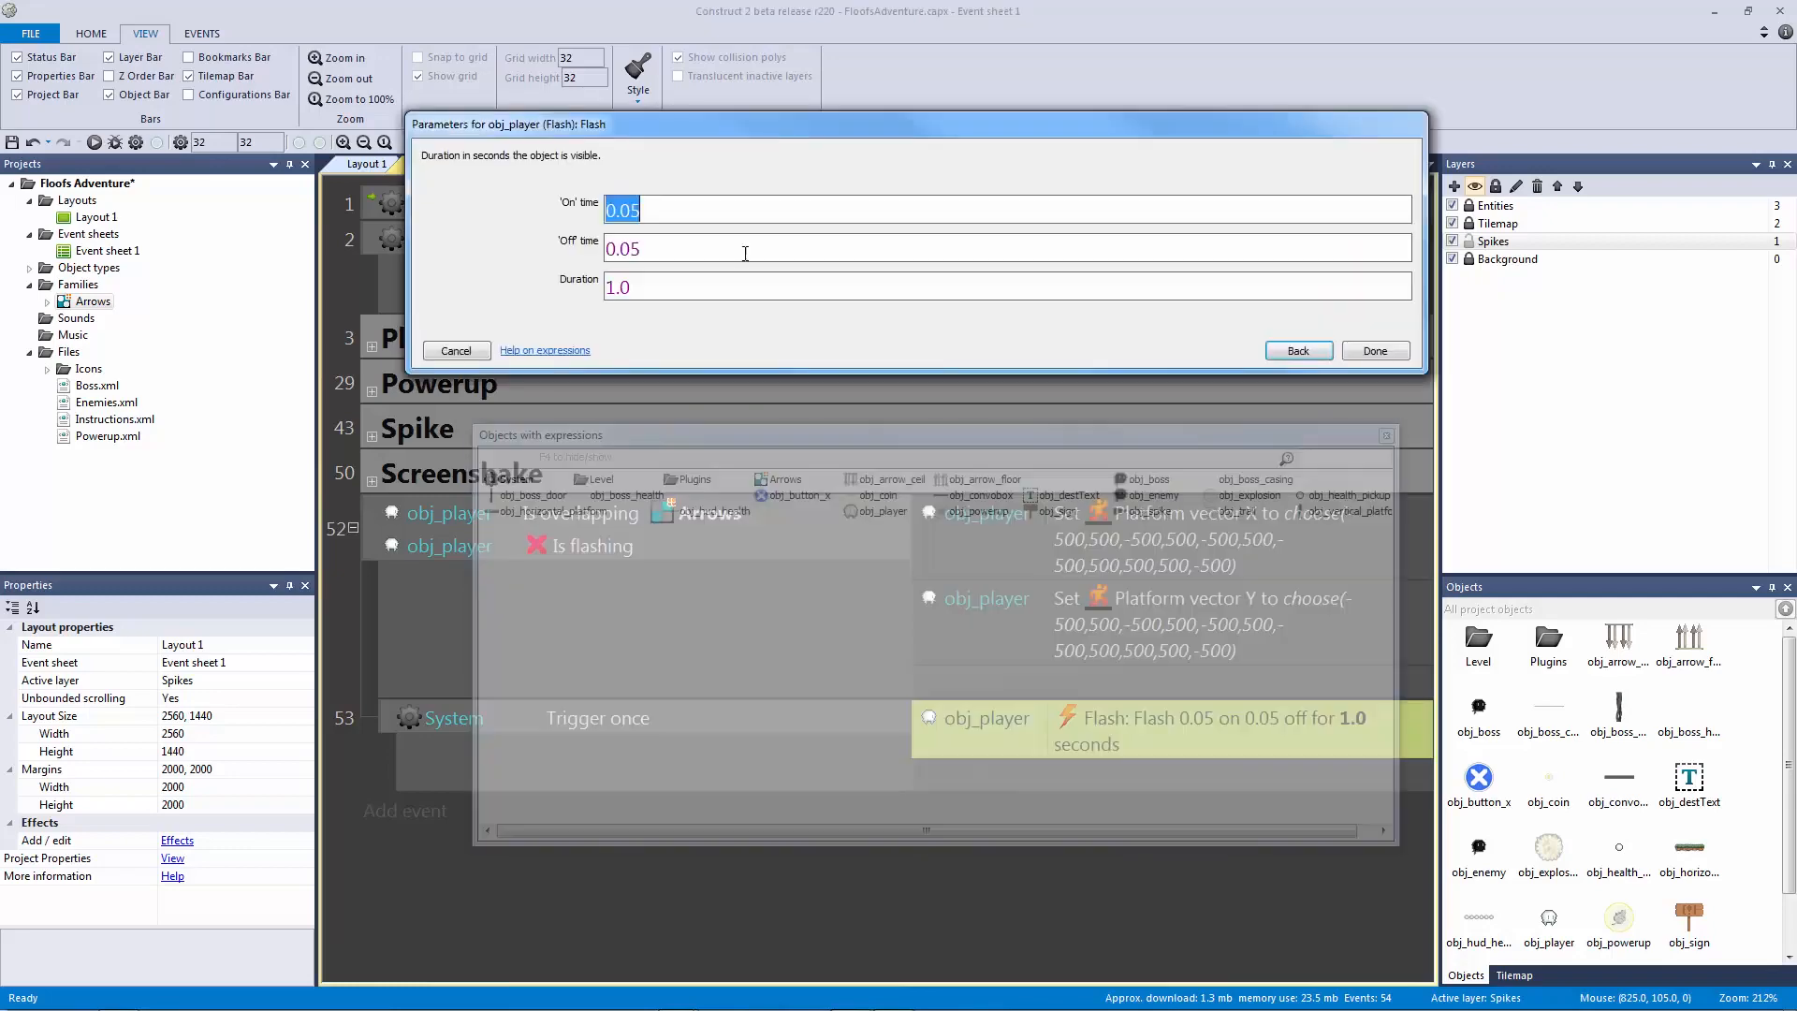
key(Tab)
key(Tab)
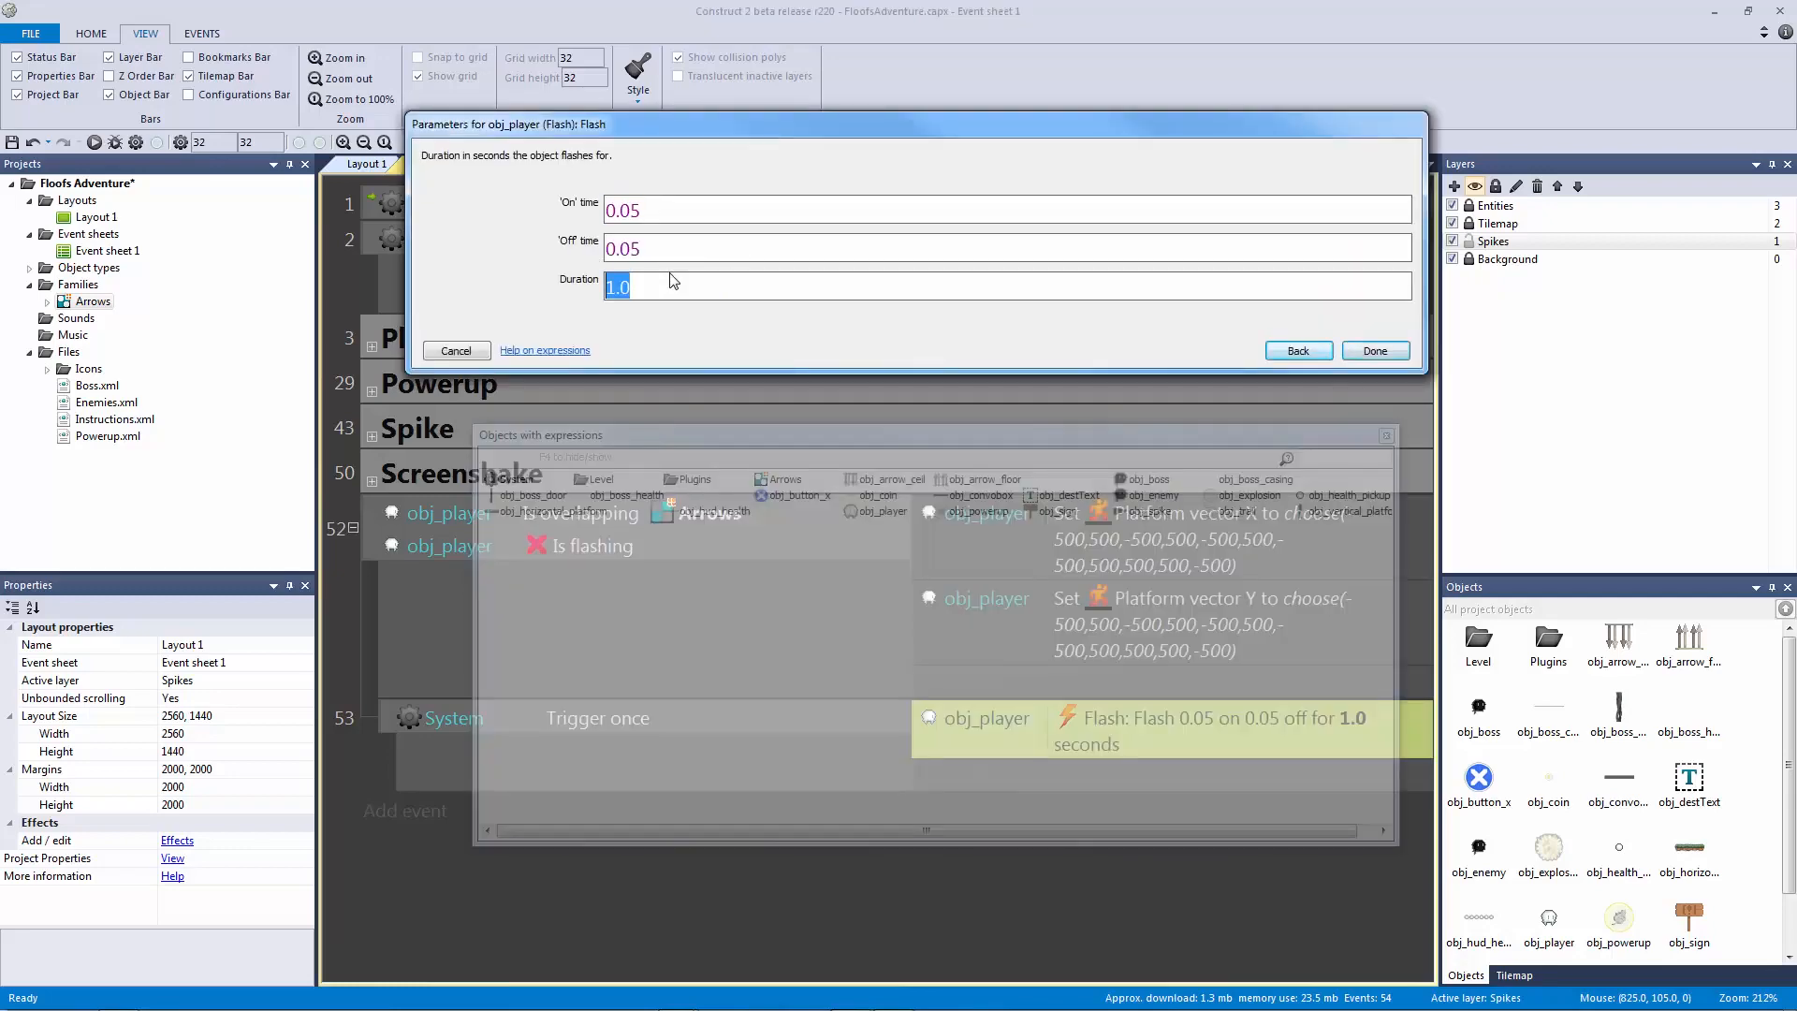
text(1.5)
key(Return)
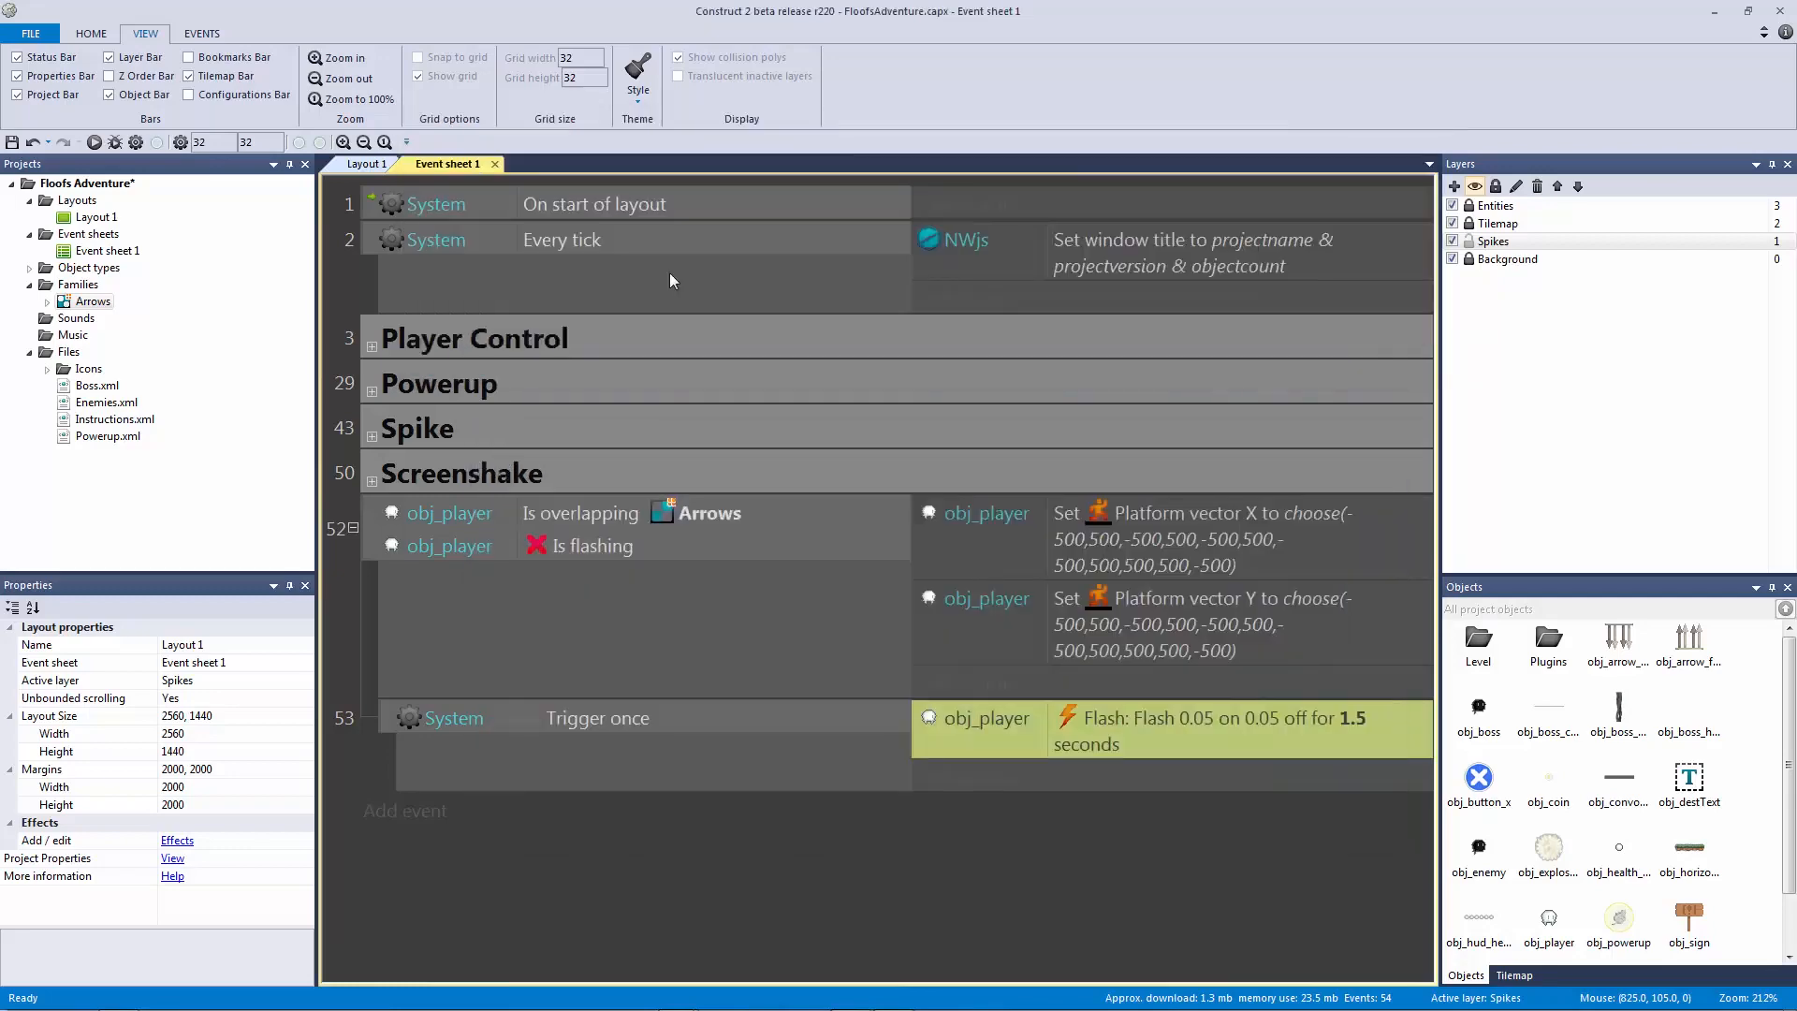
key(ctrl+s)
Step: Add the comment 'Add player lose health func' above event 53
click(697, 541)
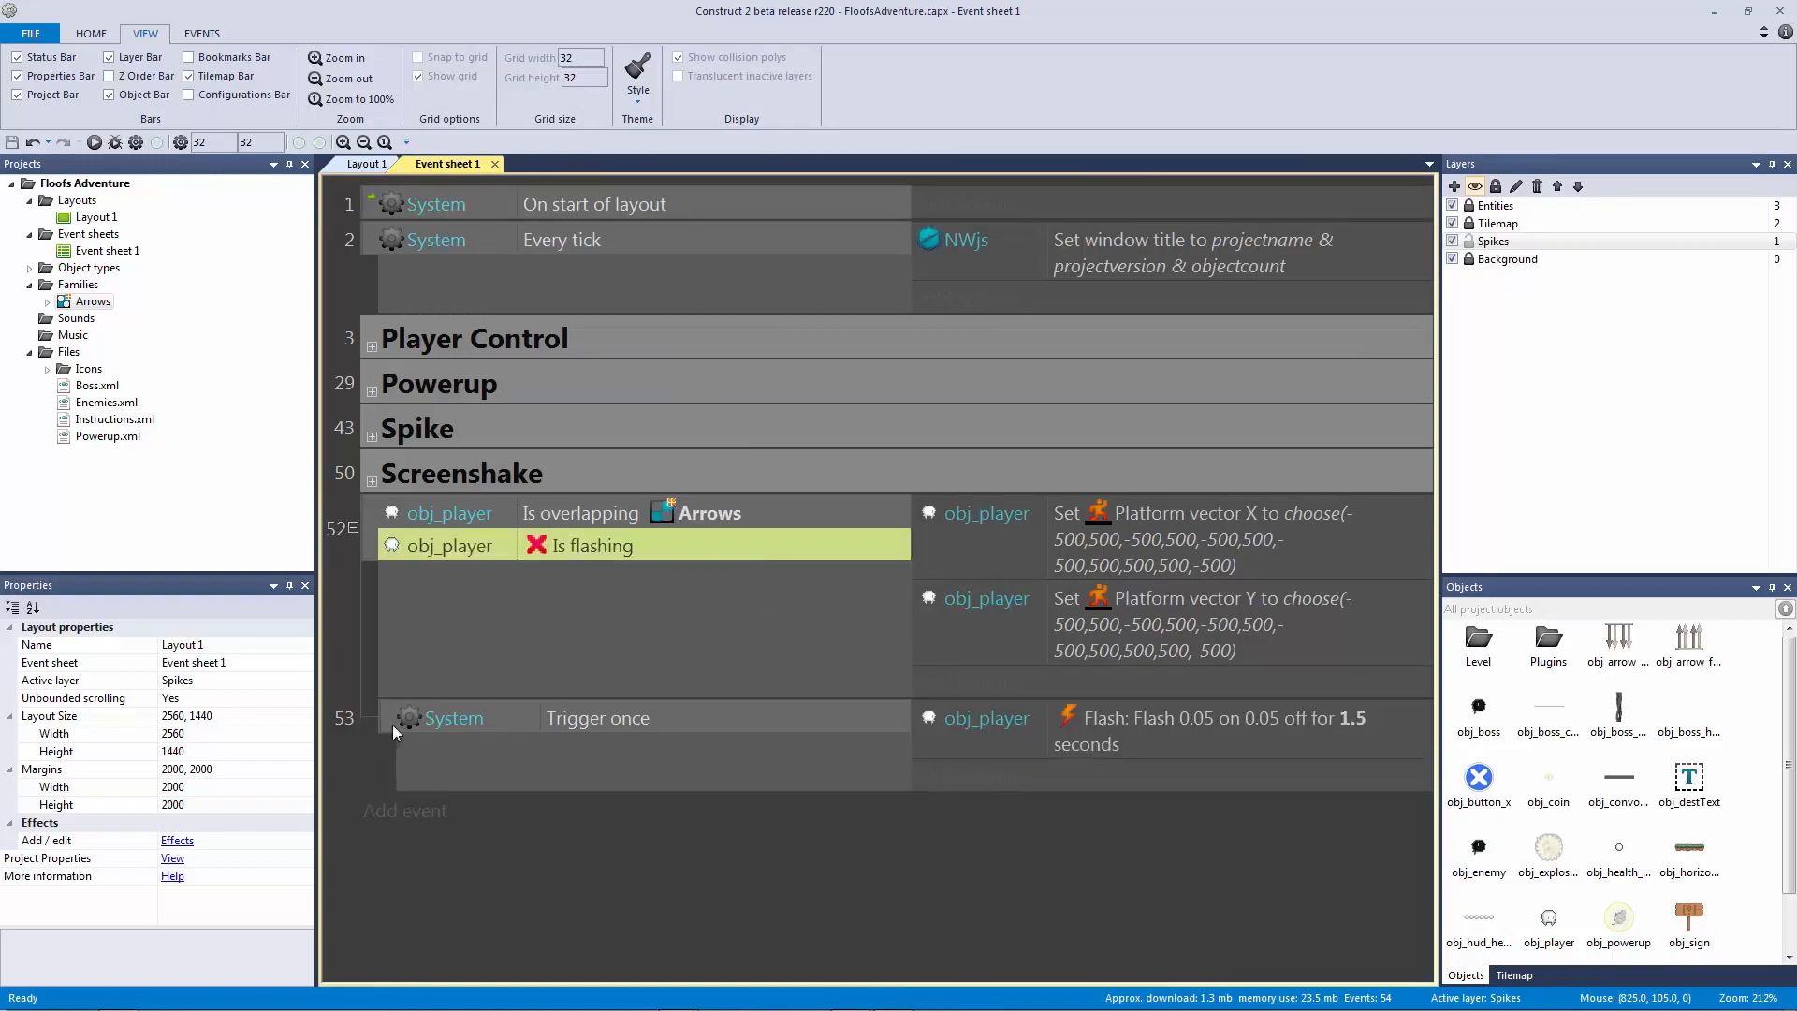
text(qAdd pla)
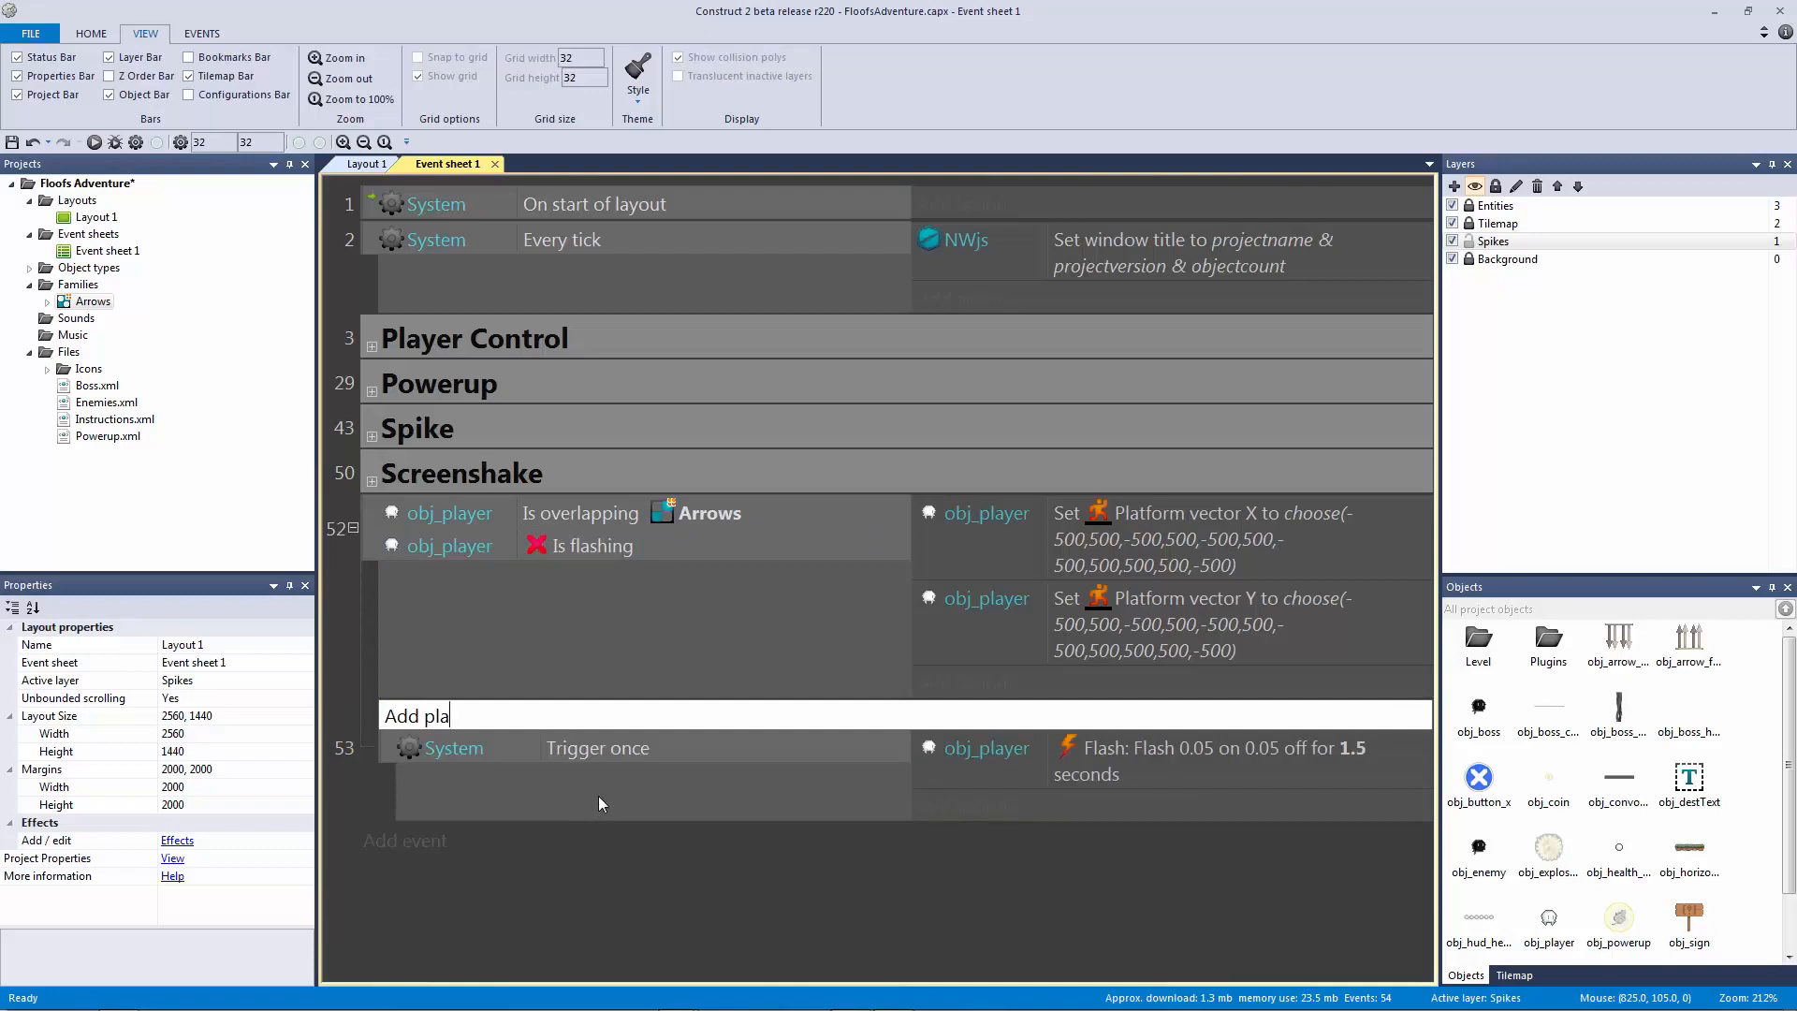
text(yer lose health func)
key(Return)
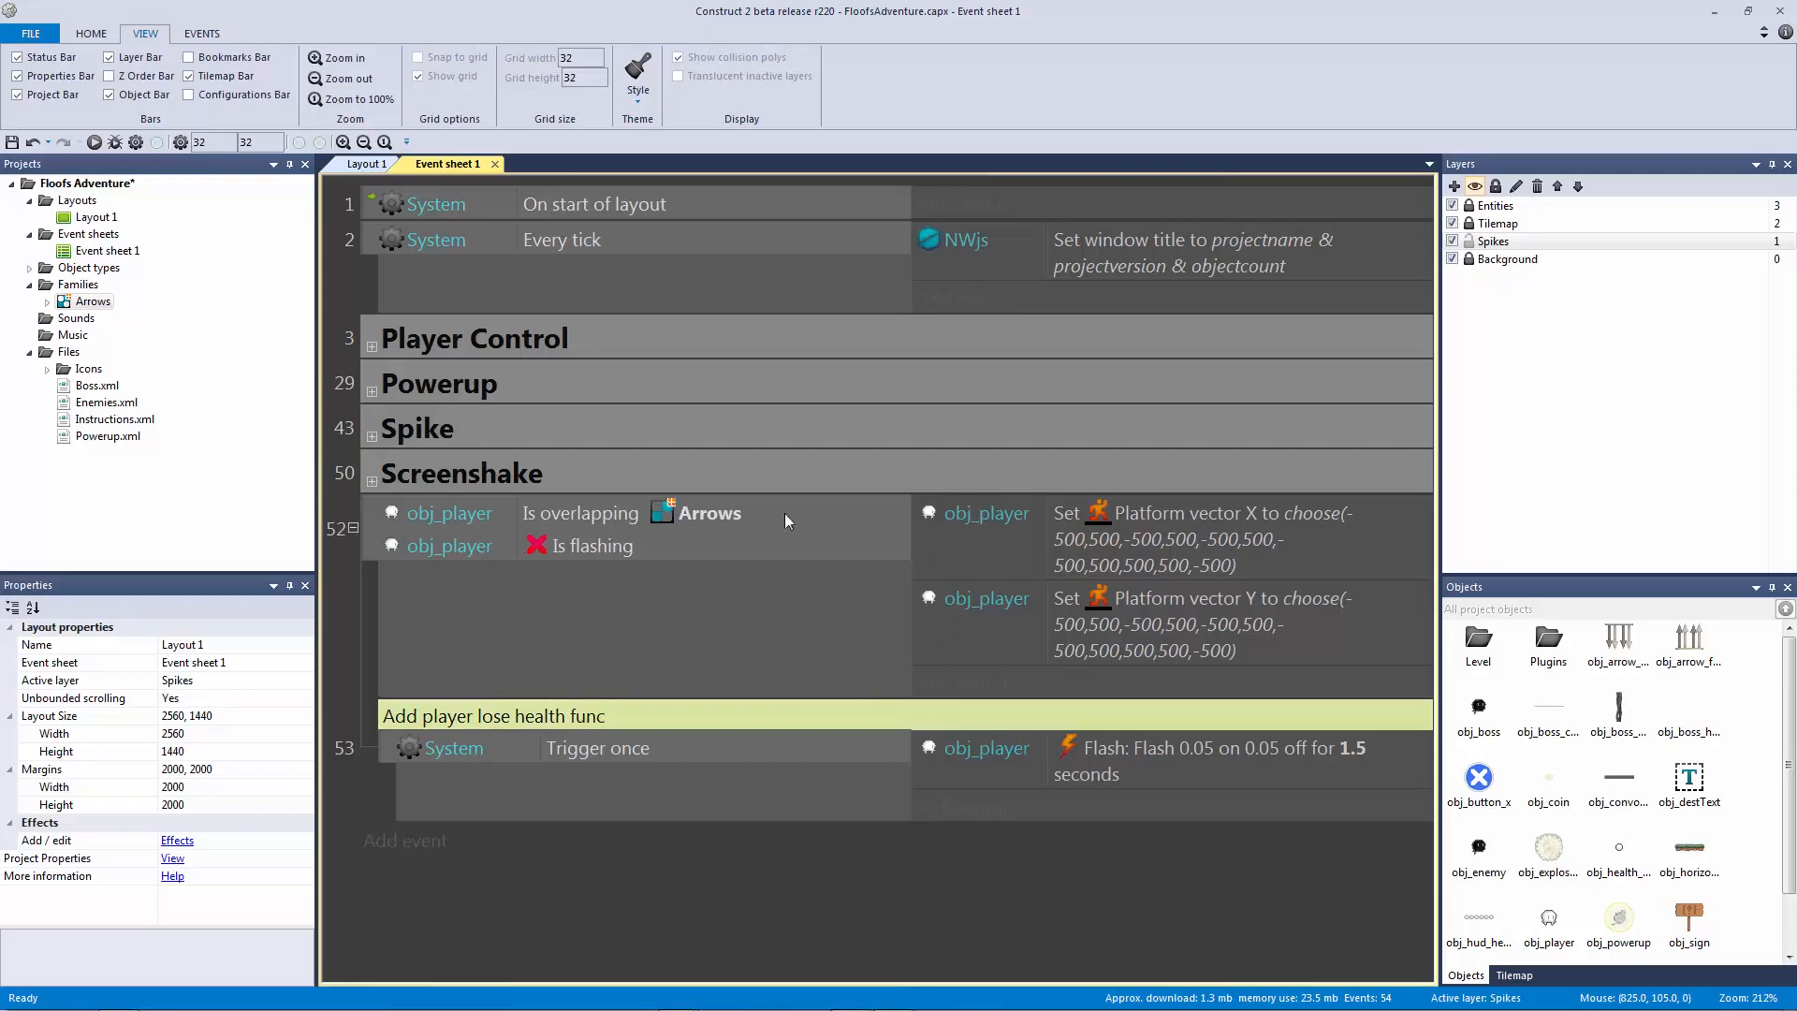
Step: Copy event 47's screenshake_func call into event 53 and change its first parameter to 4
click(372, 436)
click(1170, 771)
scroll(1208, 758, down, 3)
scroll(1207, 758, down, 3)
click(879, 885)
key(ctrl+v)
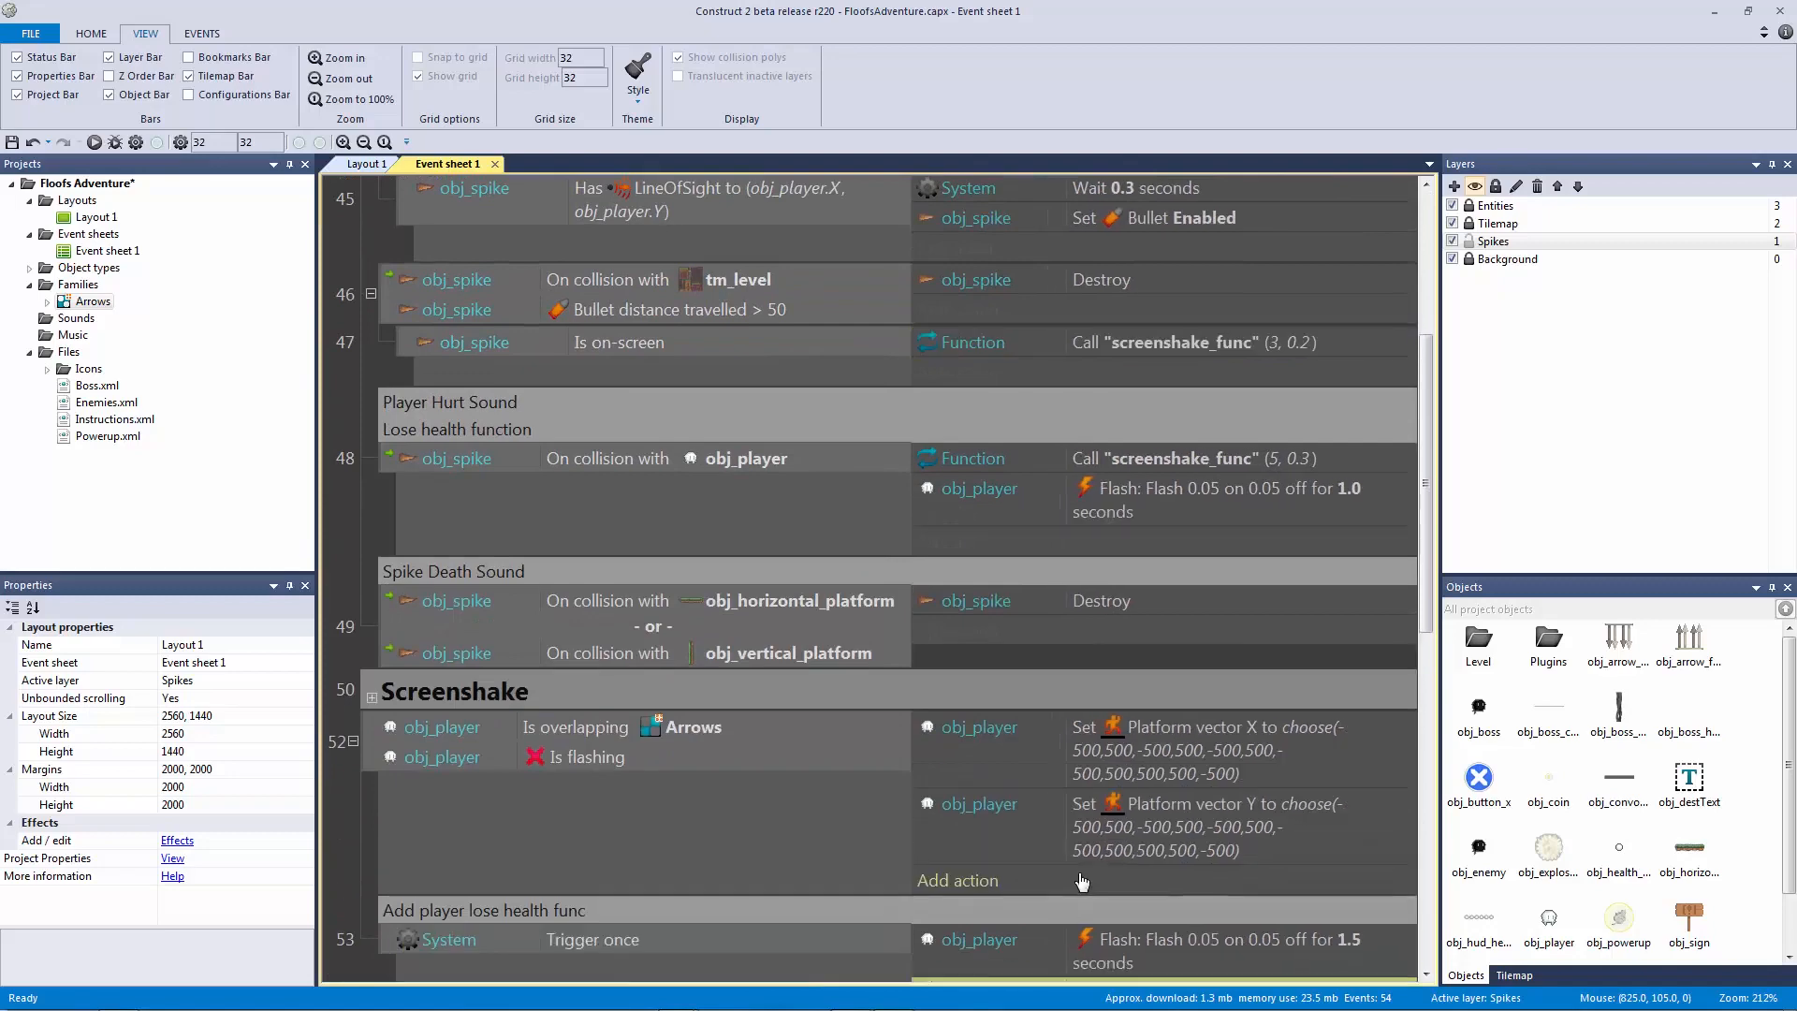
scroll(1123, 862, down, 3)
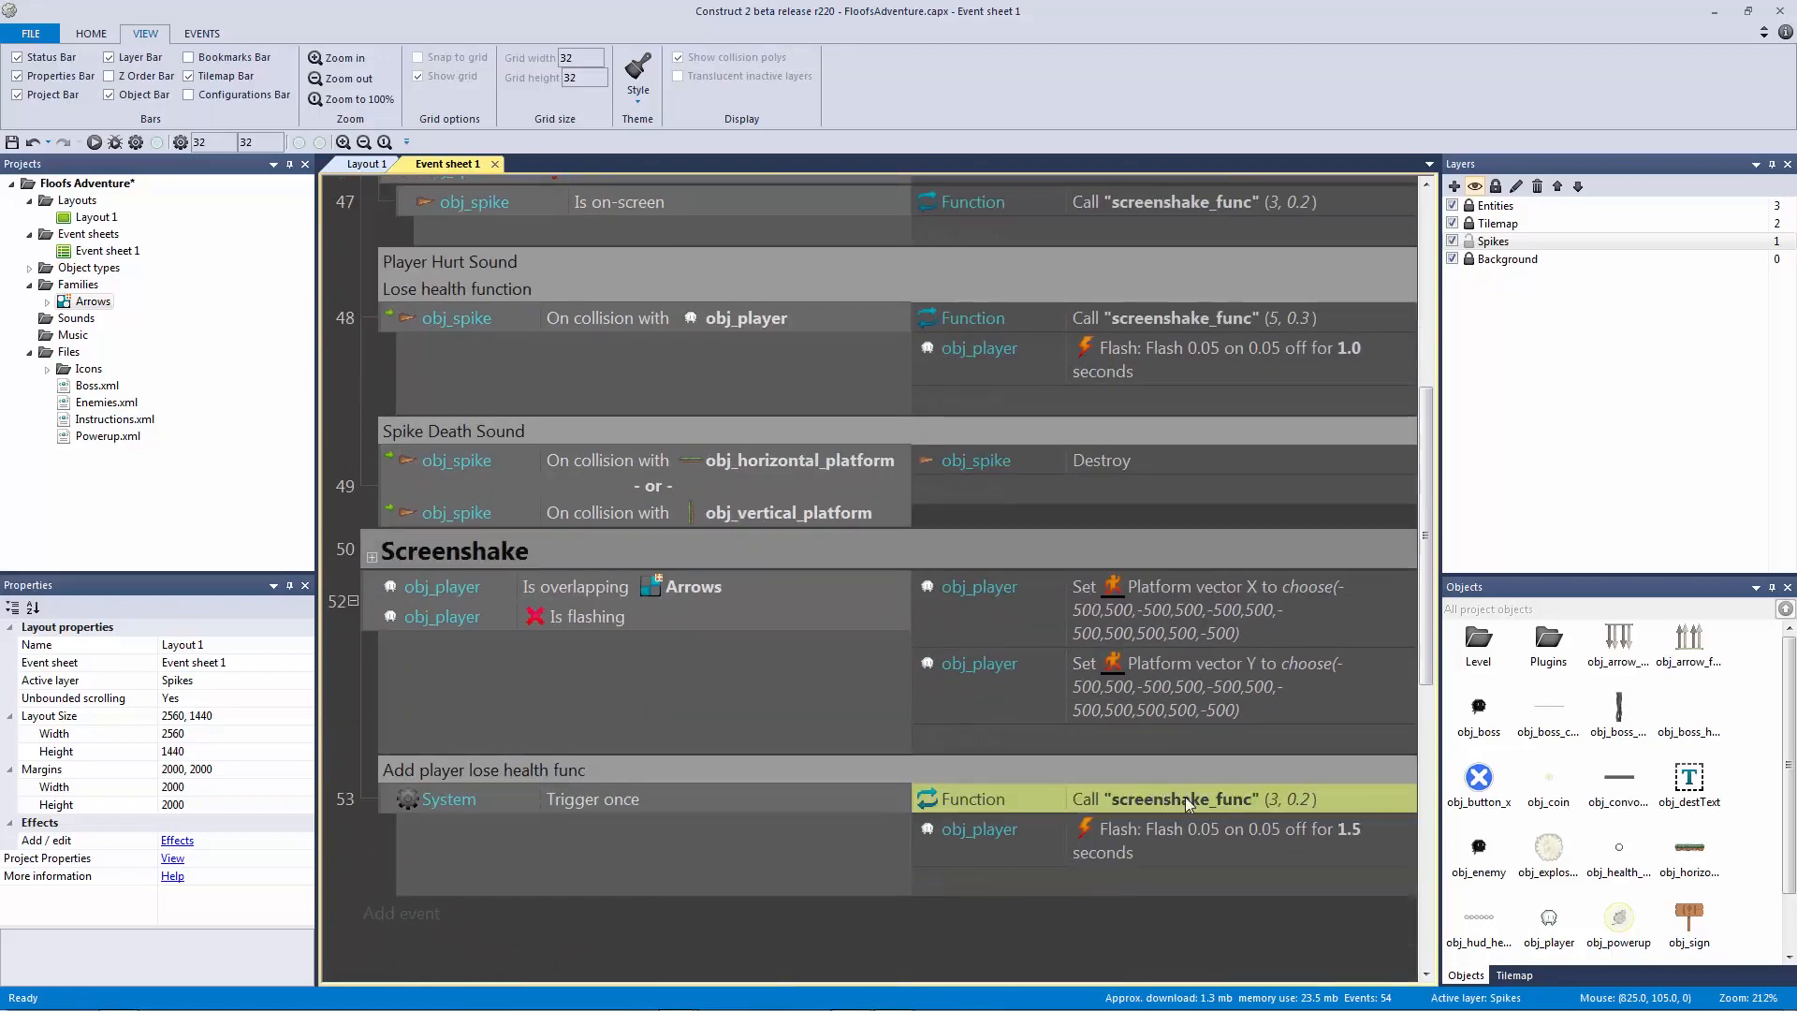
double_click(1185, 850)
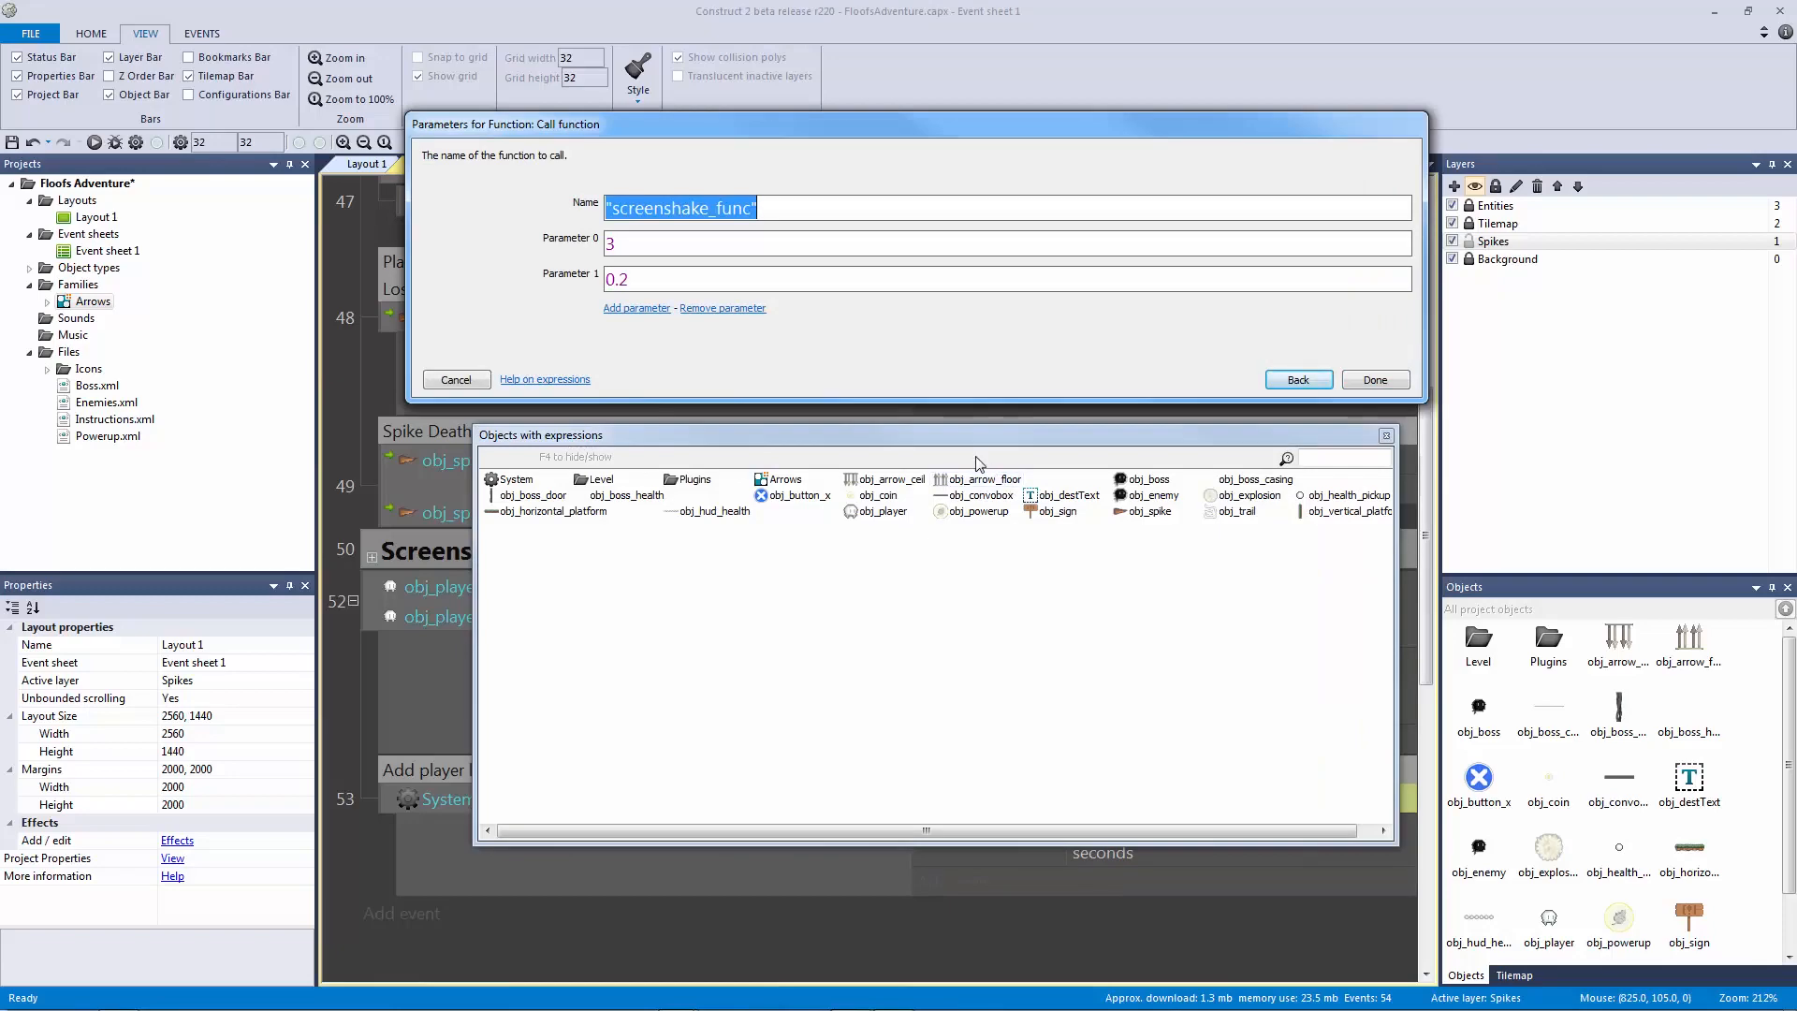
key(Tab)
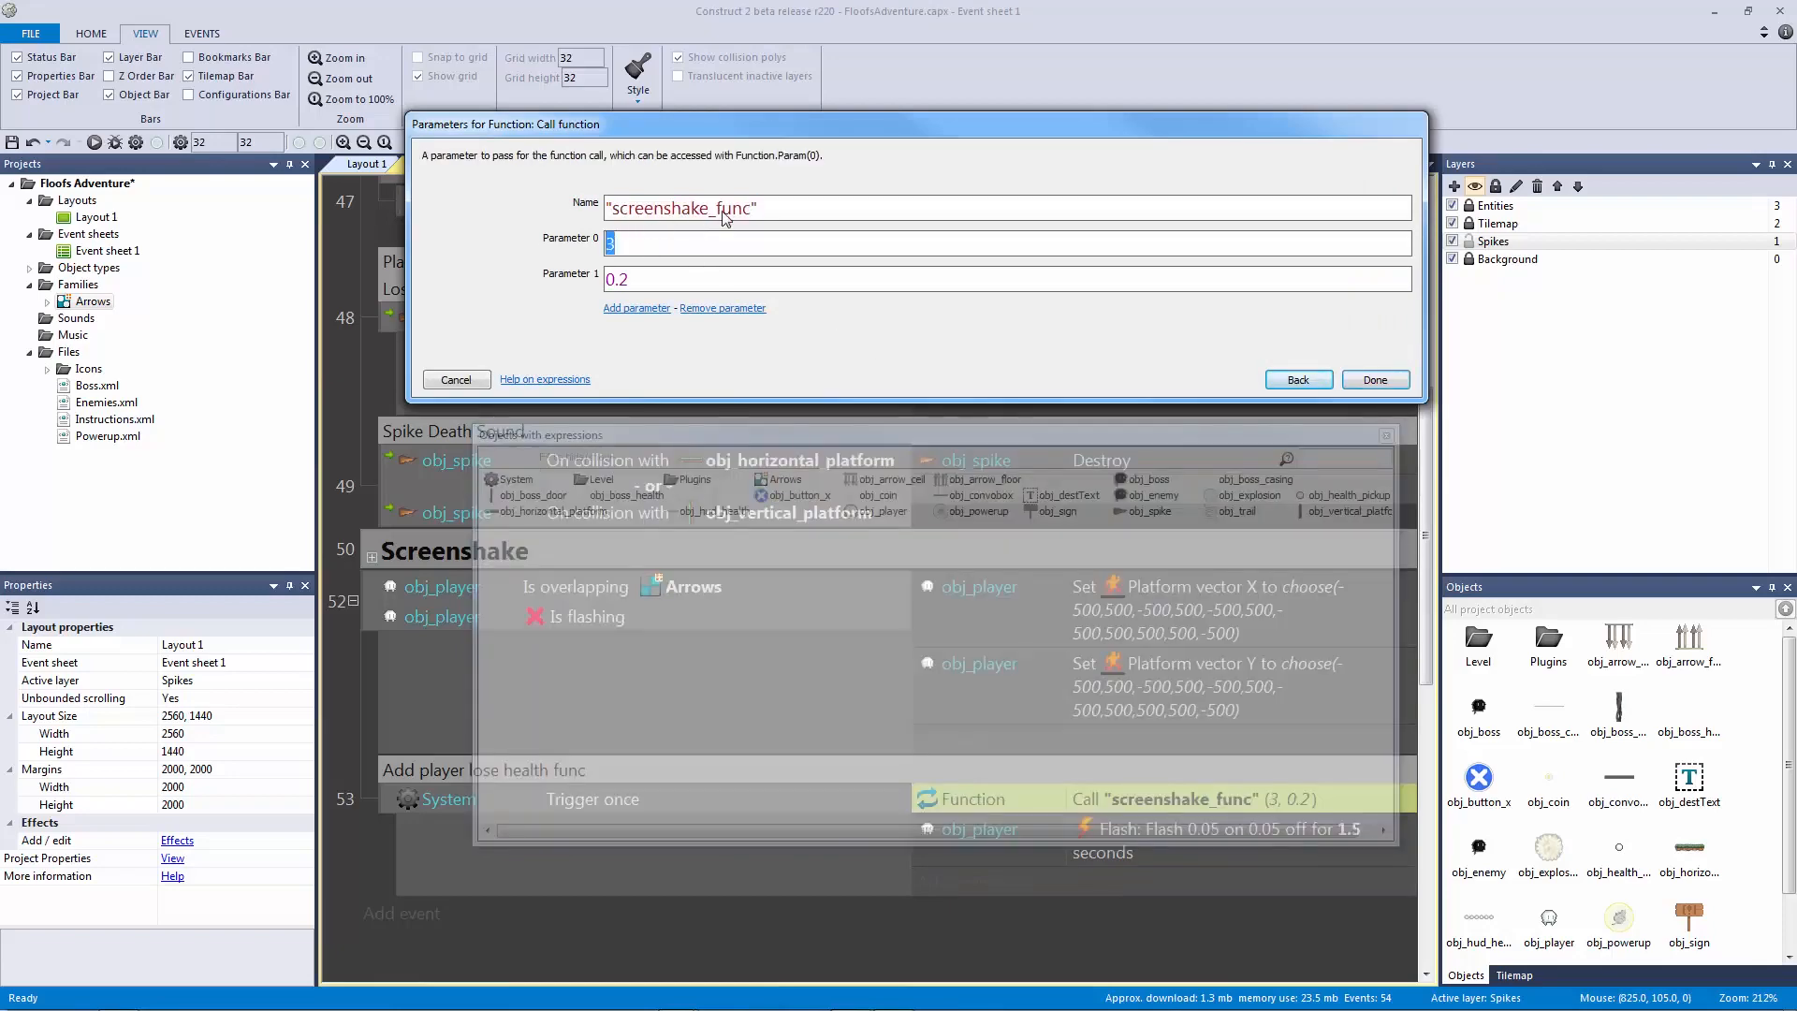
text(4)
key(Return)
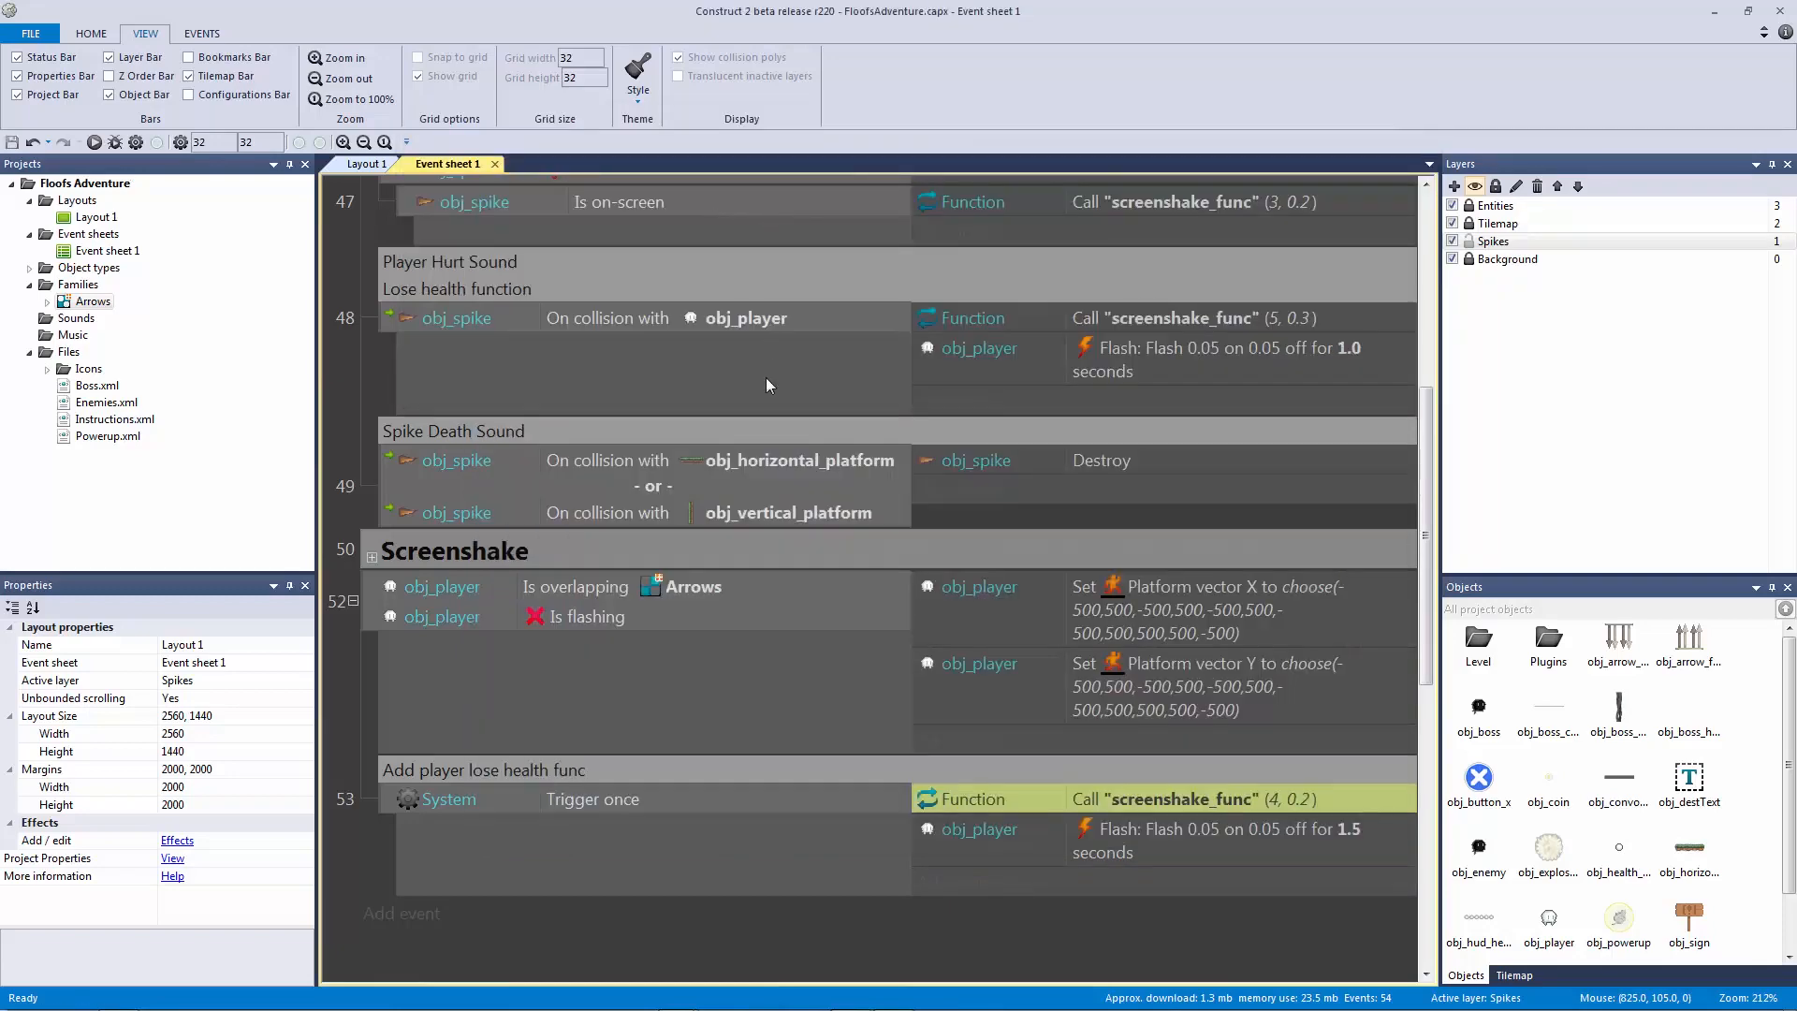
Step: Review the Is overlapping, Is flashing, Platform vector X/Y and Trigger once entries
click(704, 593)
click(717, 608)
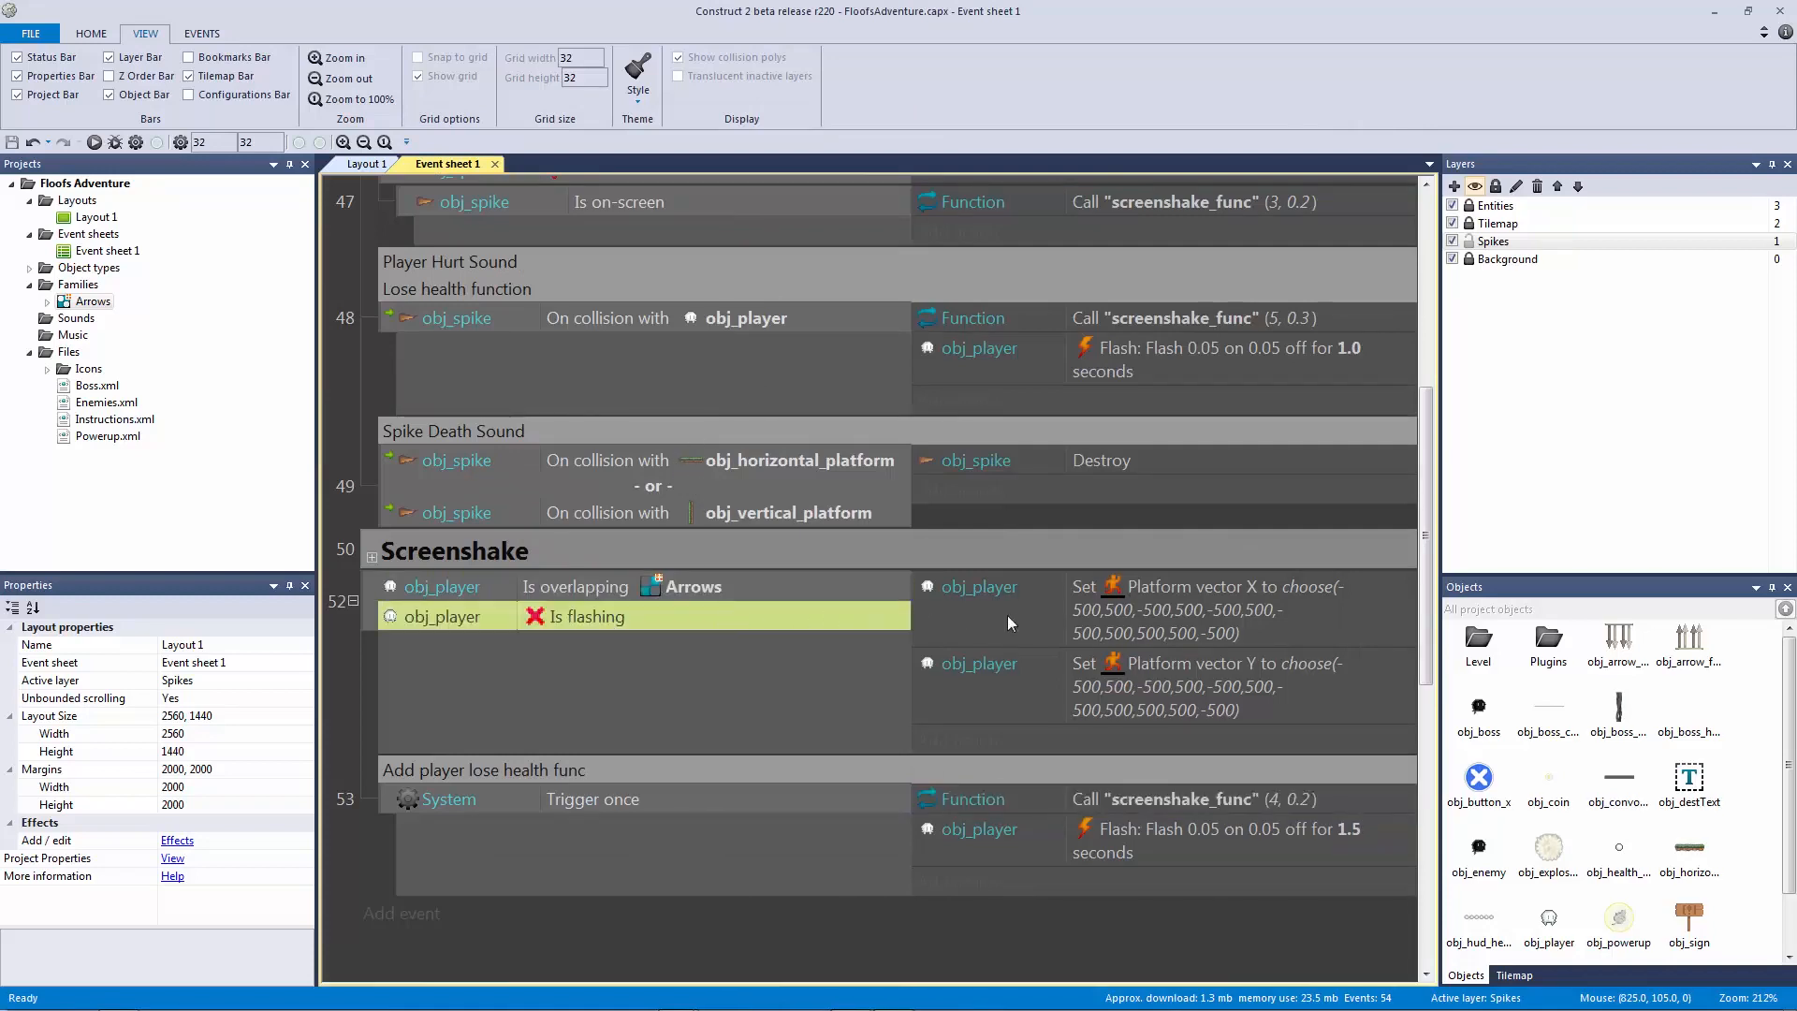
click(996, 614)
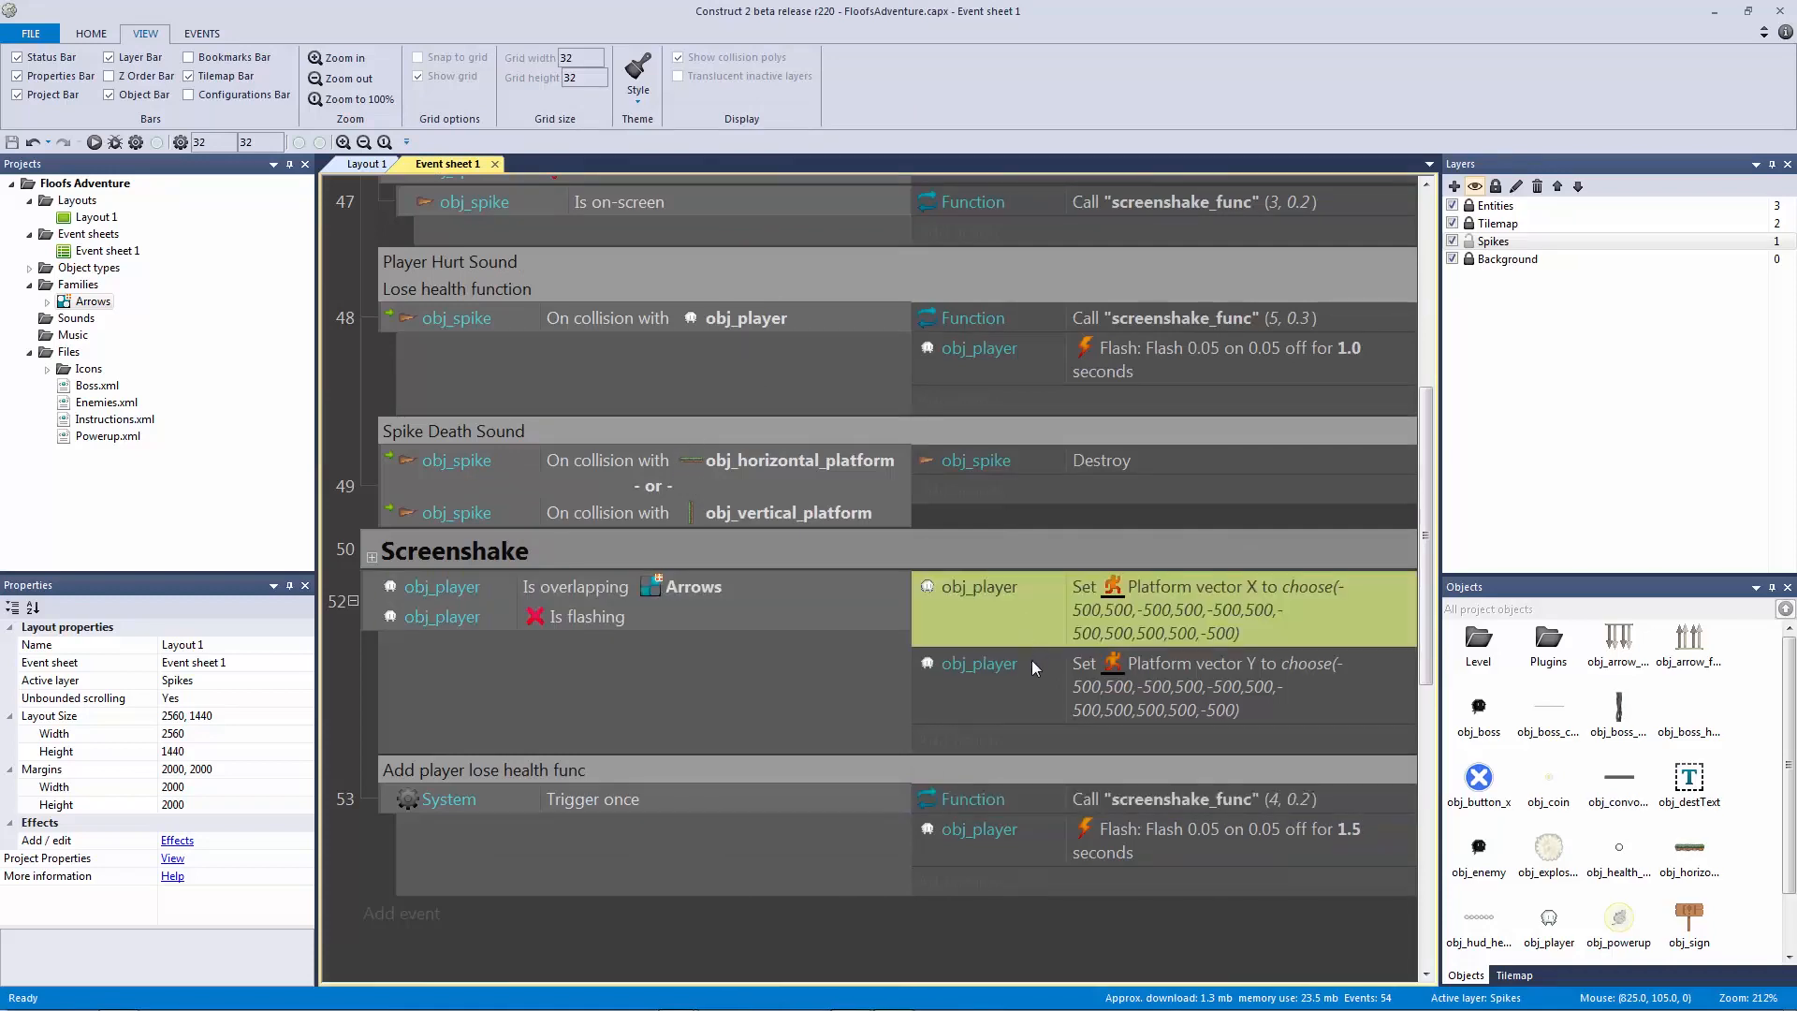
click(974, 702)
click(970, 637)
click(955, 676)
click(724, 795)
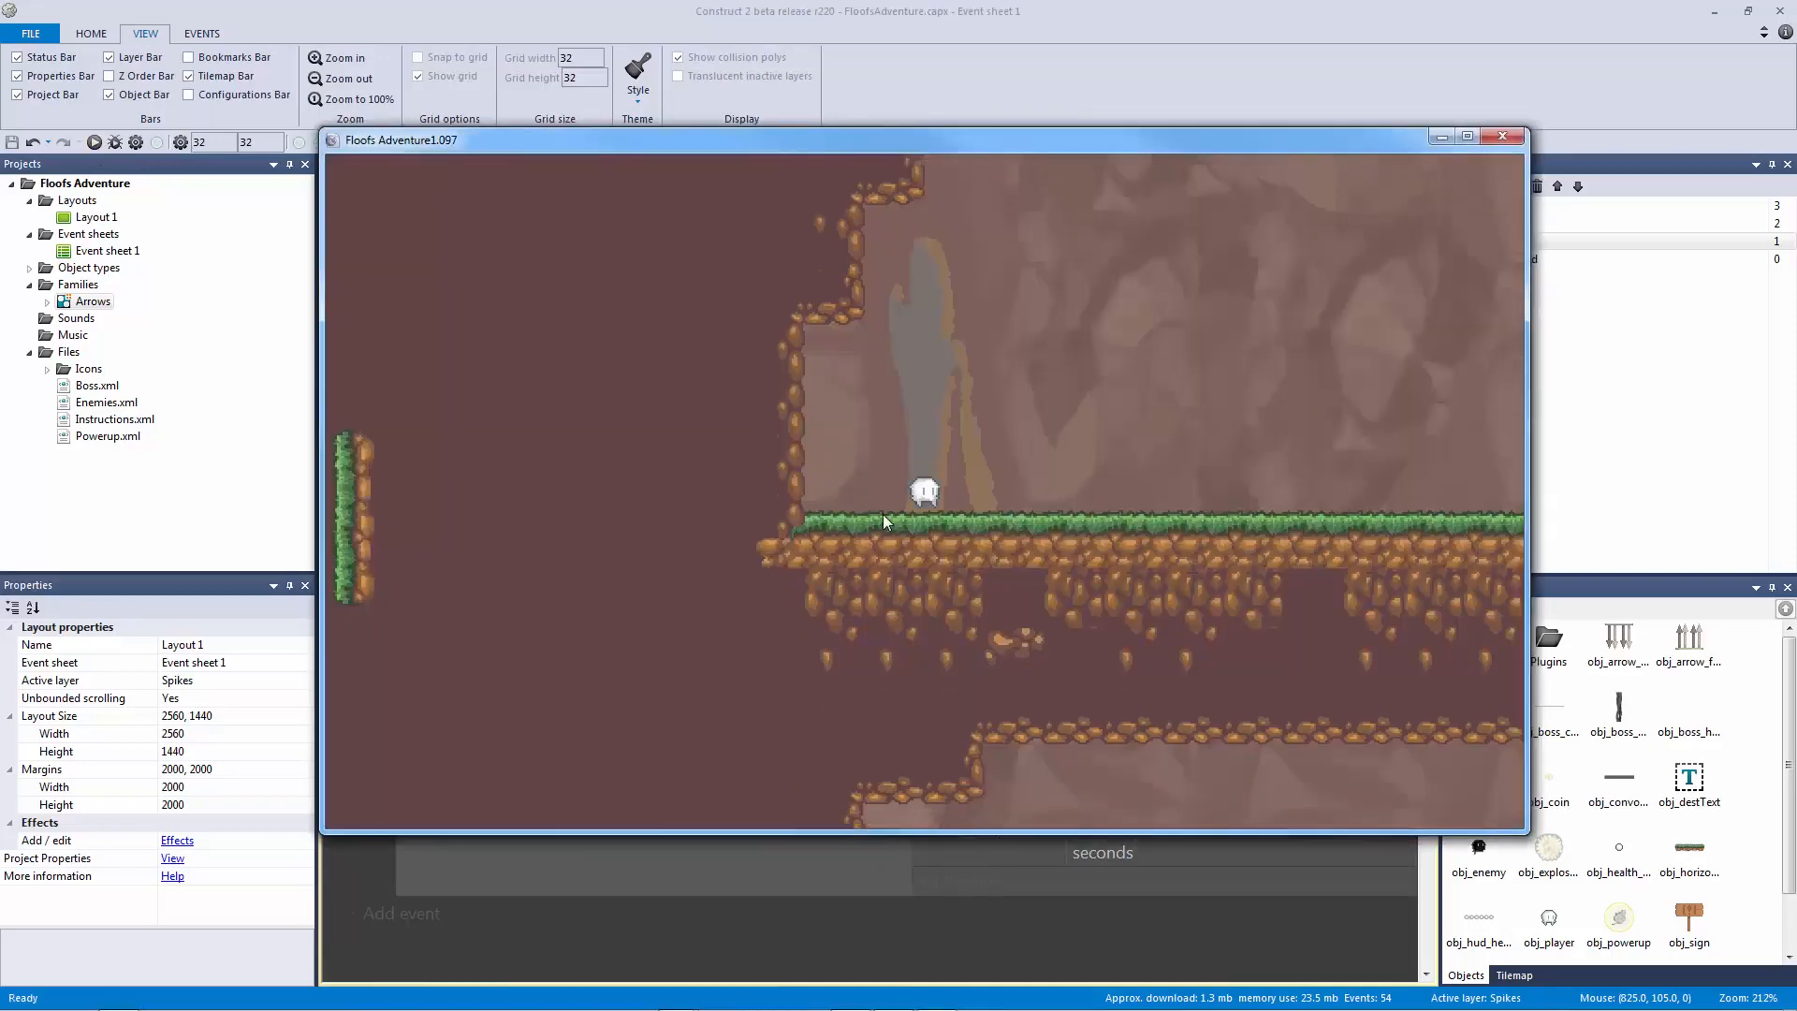
Step: Walk the player into a spike pit, back left, then jump over the spikes
key(Right)
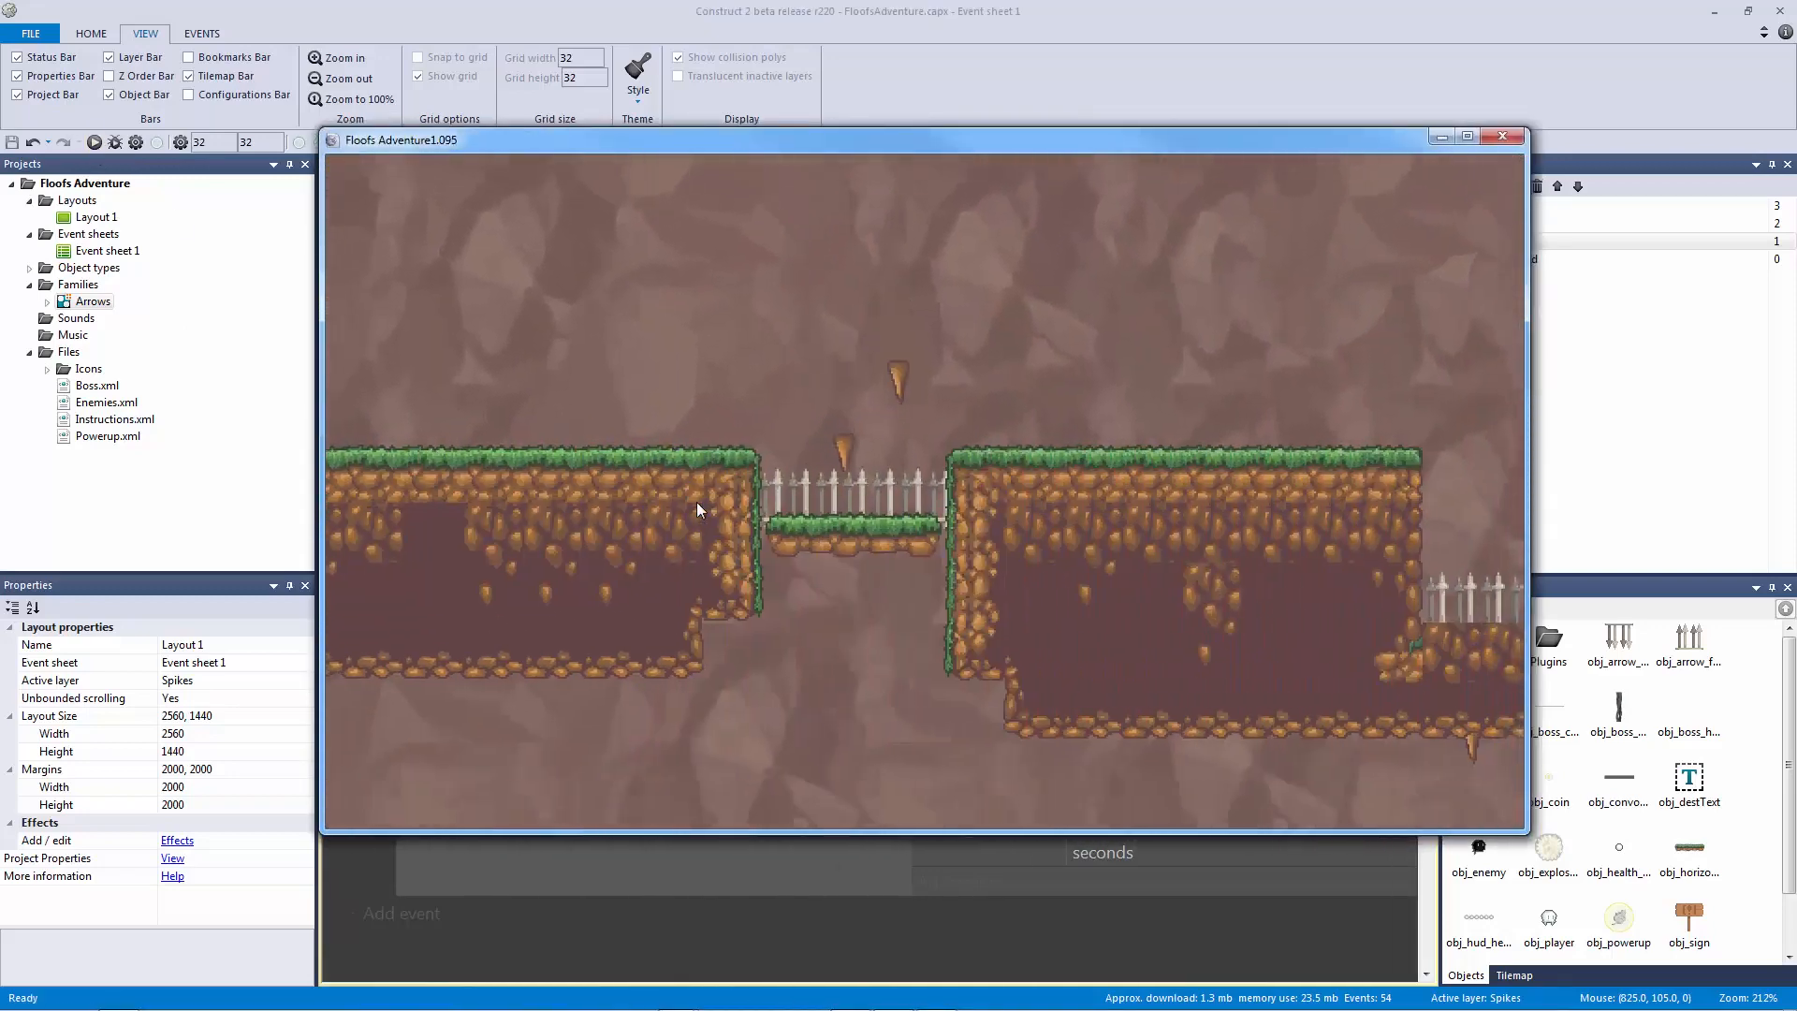
key(Right)
key(Left)
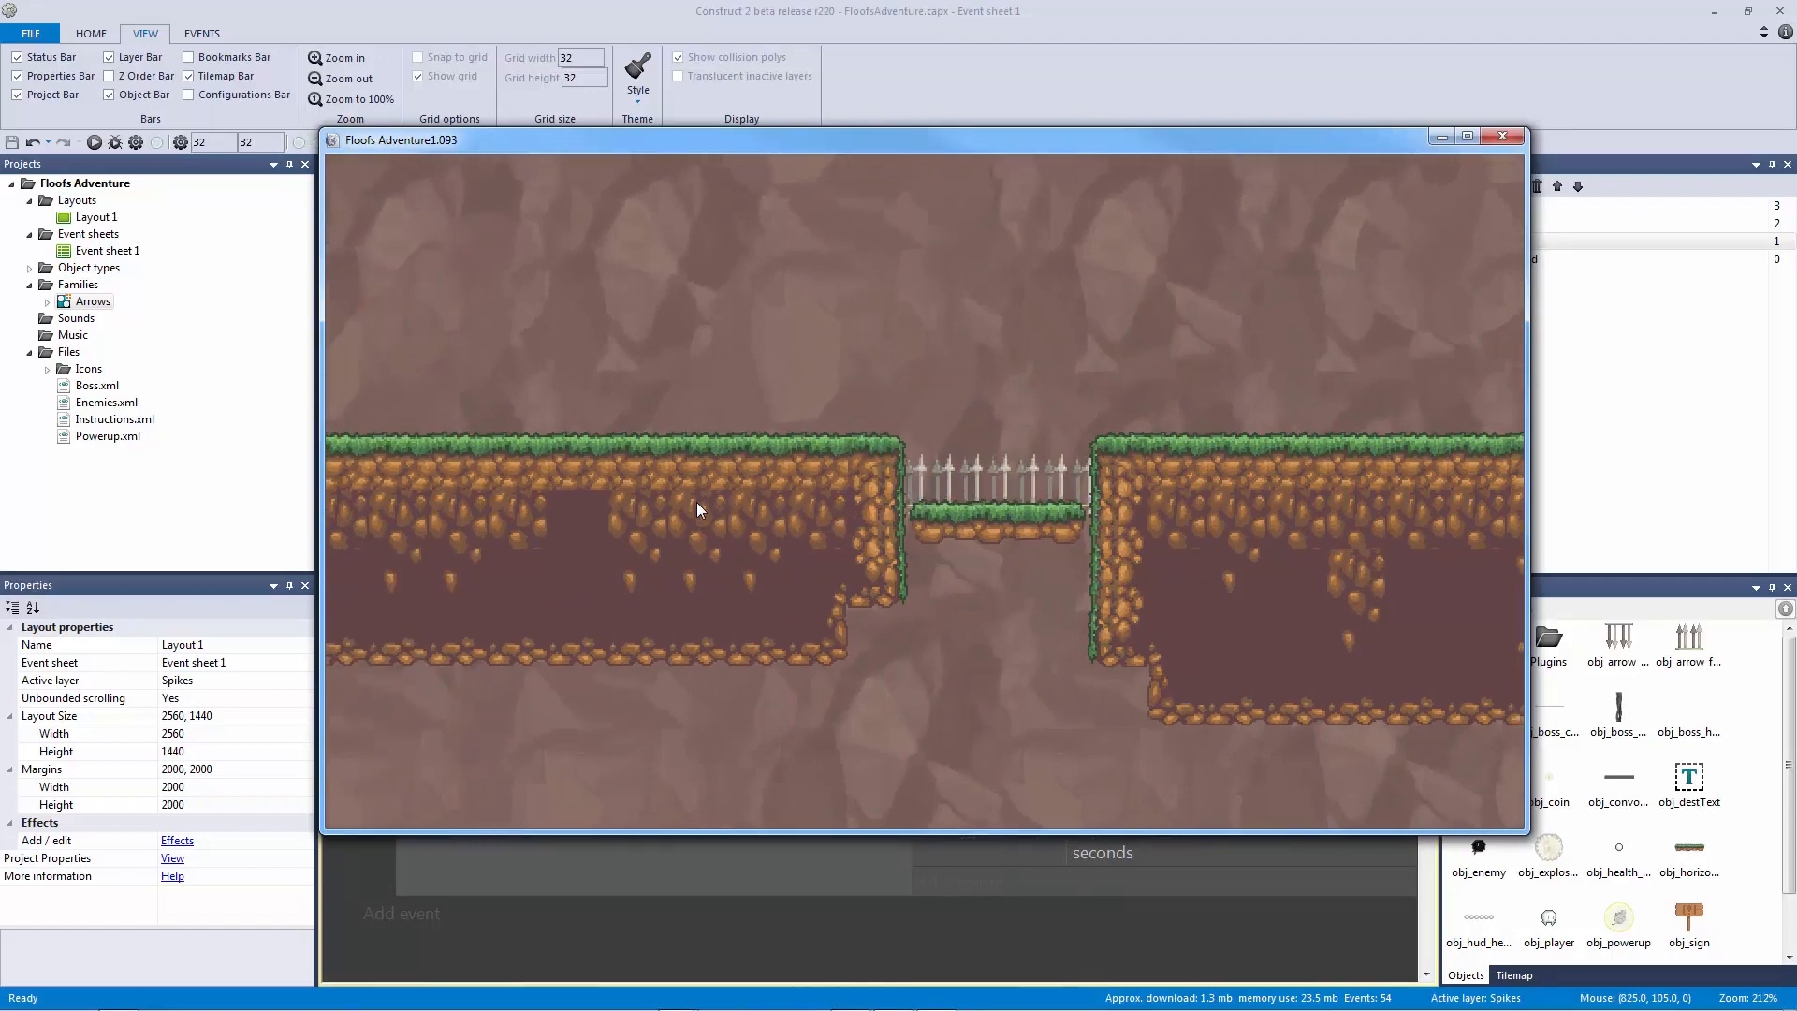
key(Right)
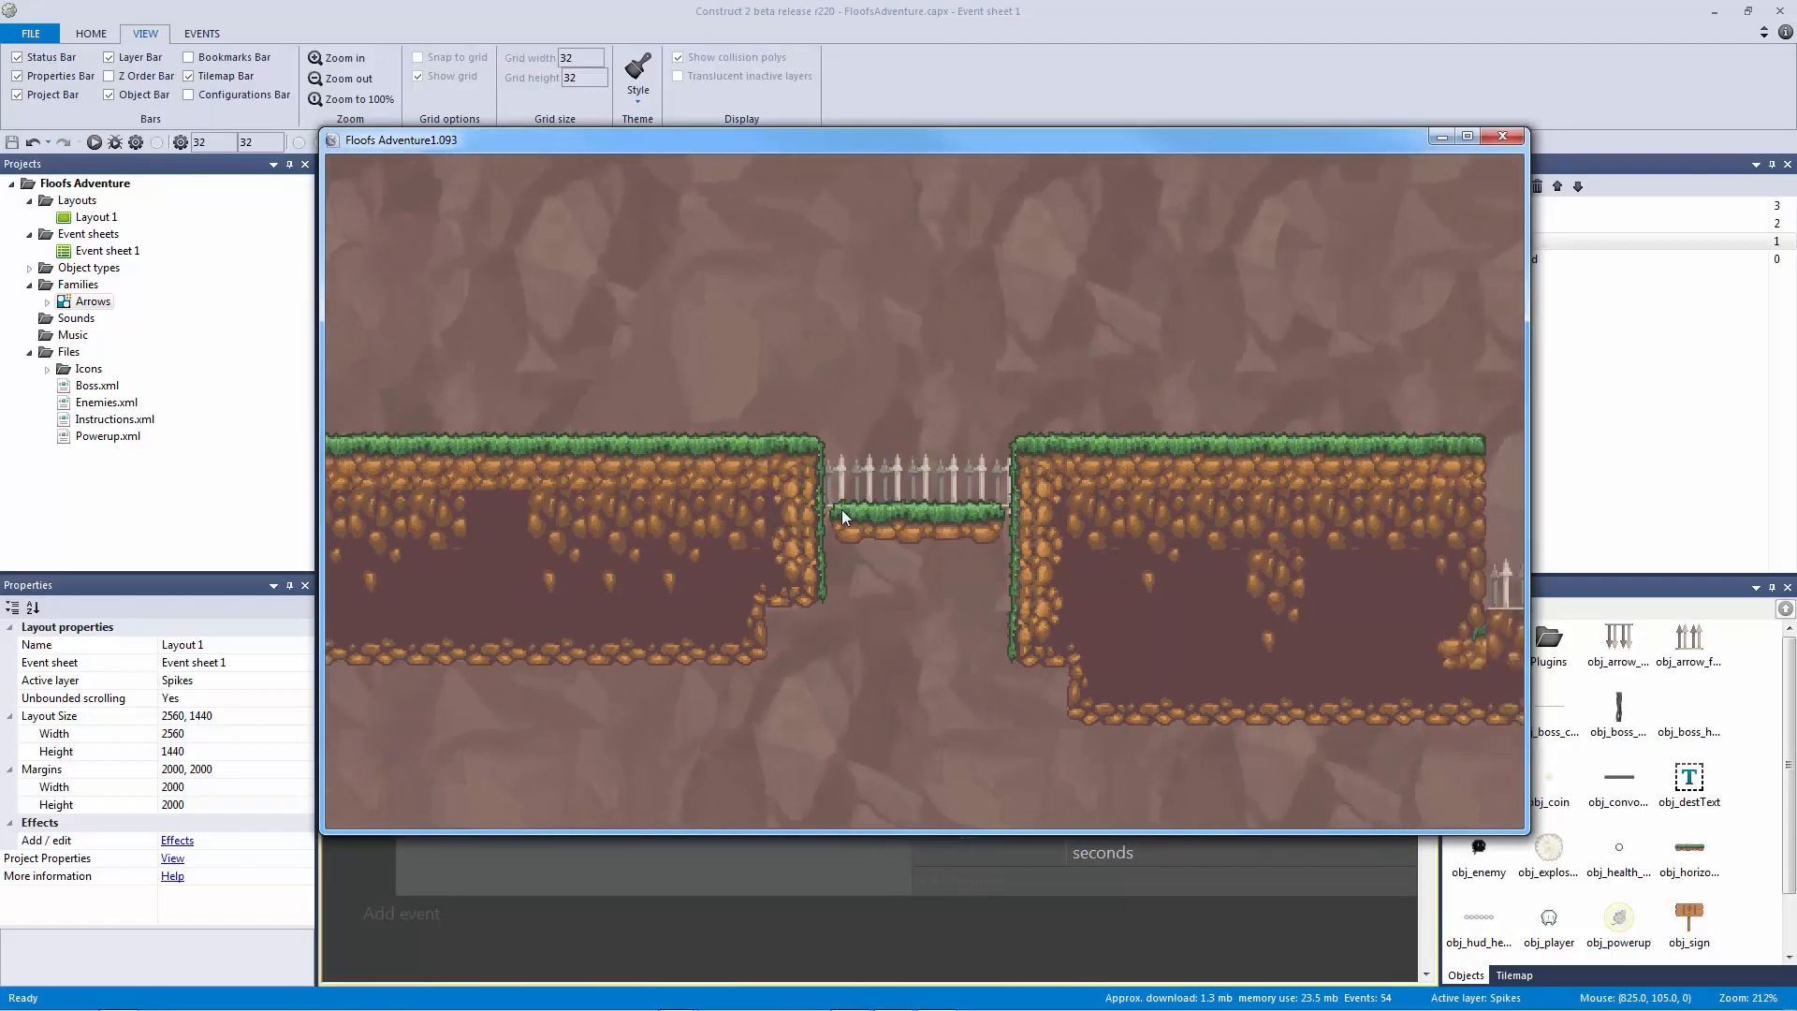
key(Up)
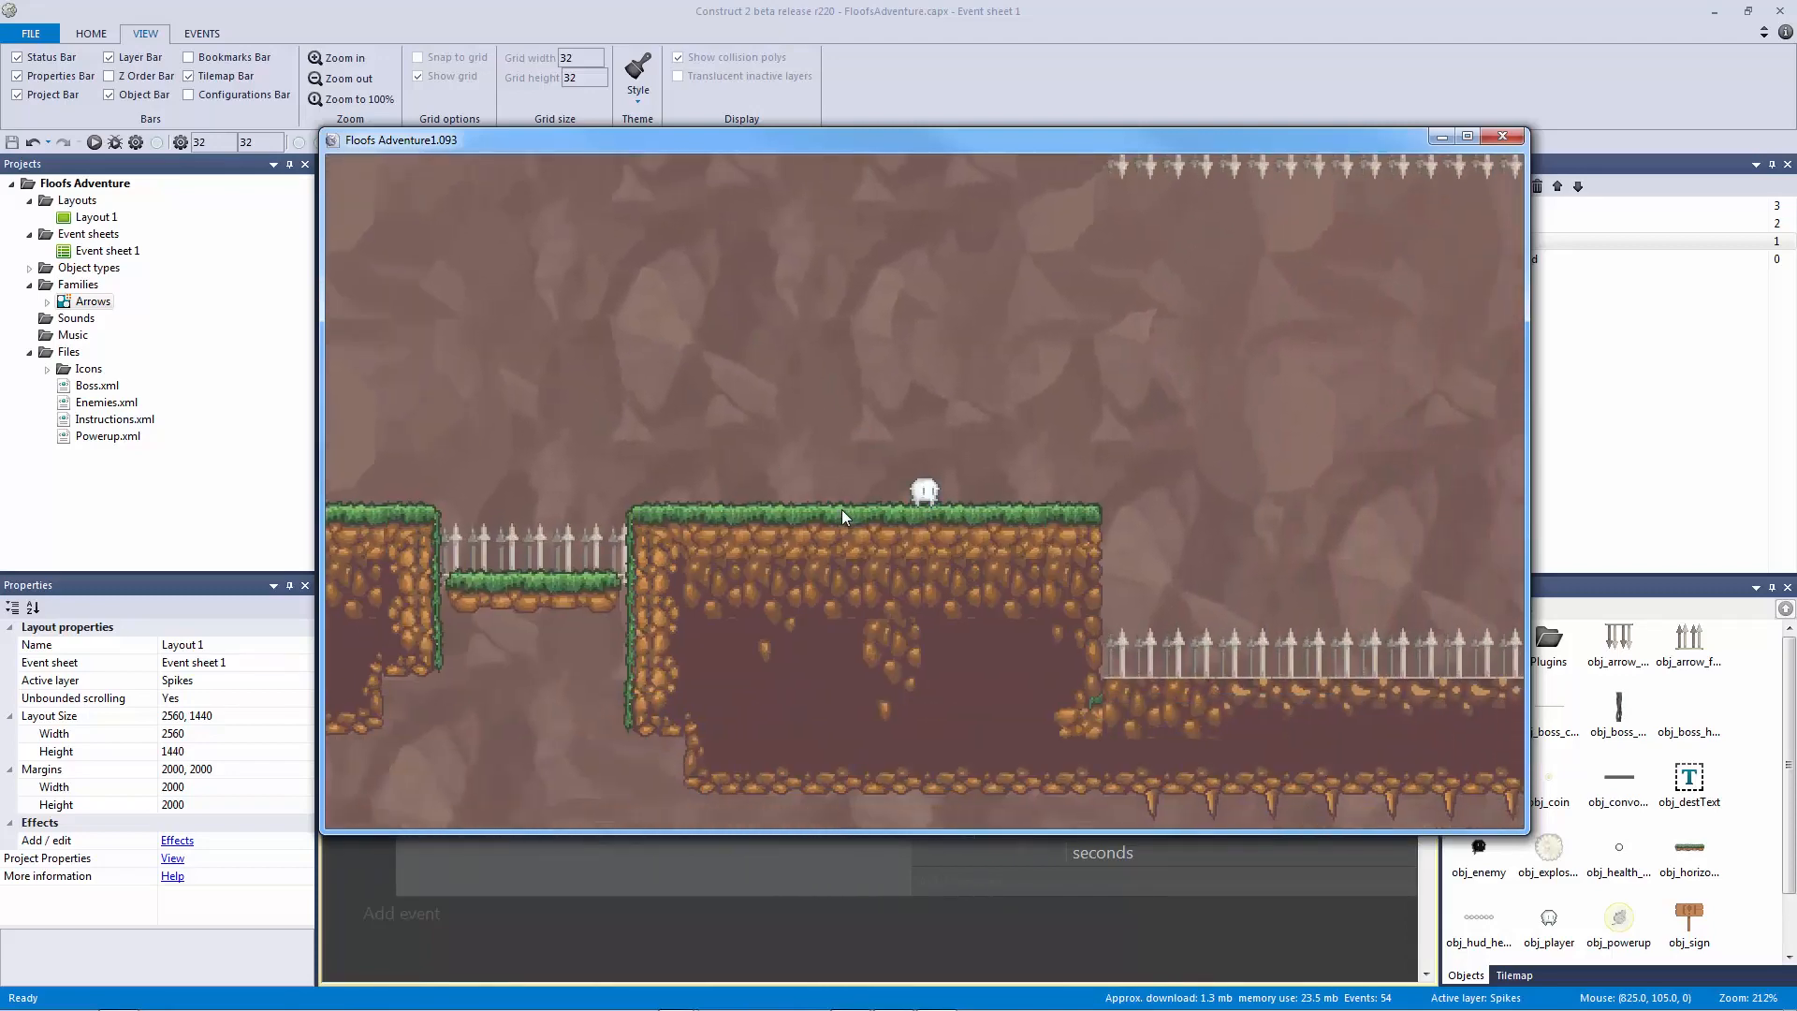
key(Left)
key(Up)
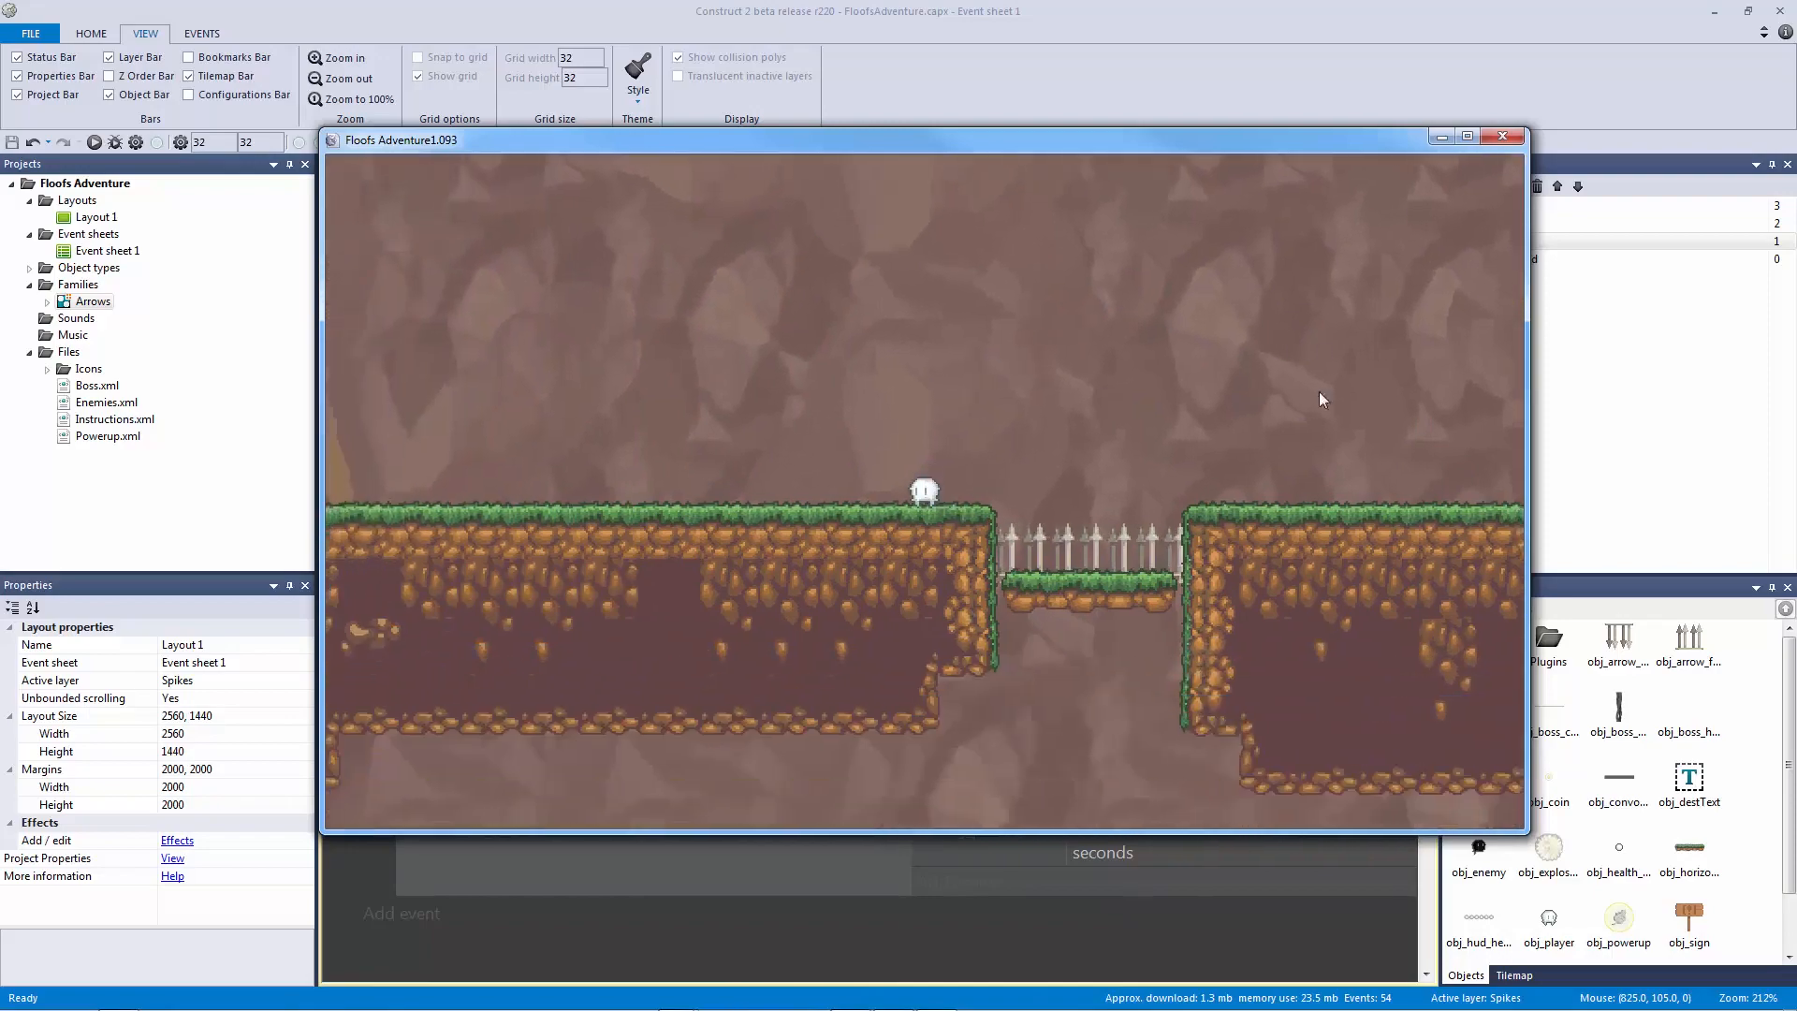
Step: Close the preview and narrow the pit's floor spikes to 82.092 × 32
click(1502, 136)
click(367, 164)
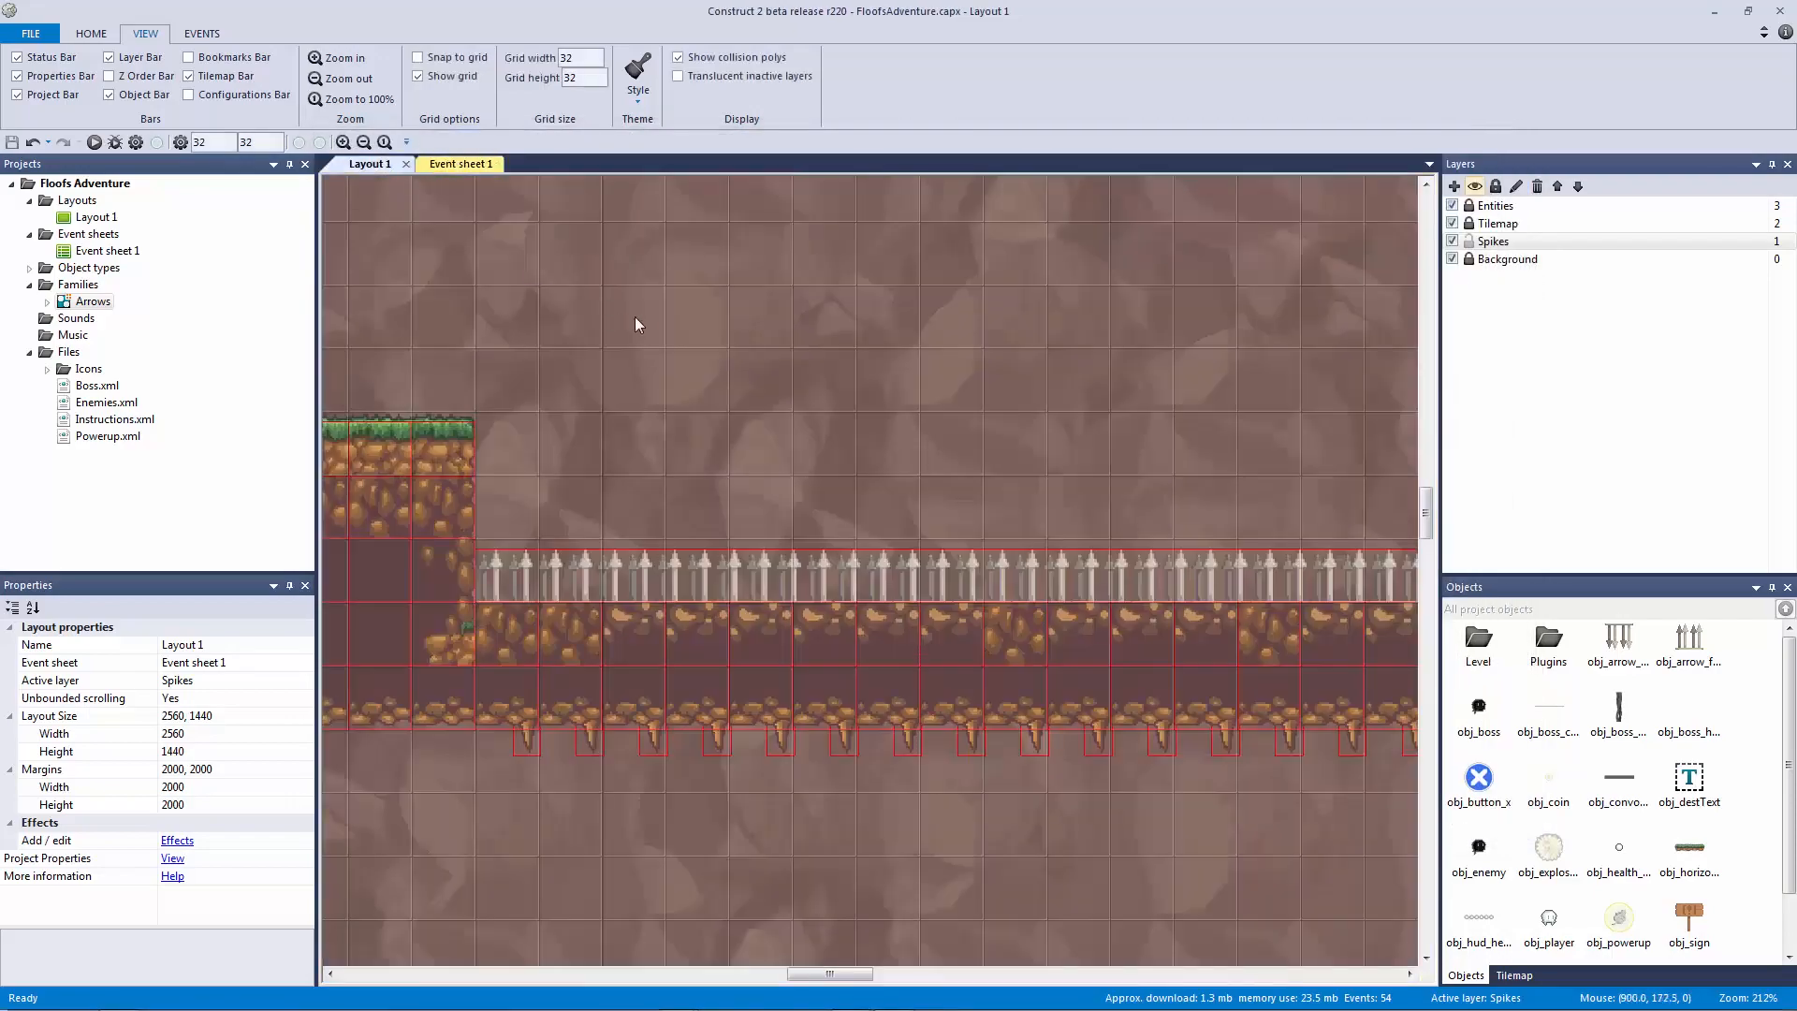
ctrl+scroll(842, 505, up, 4)
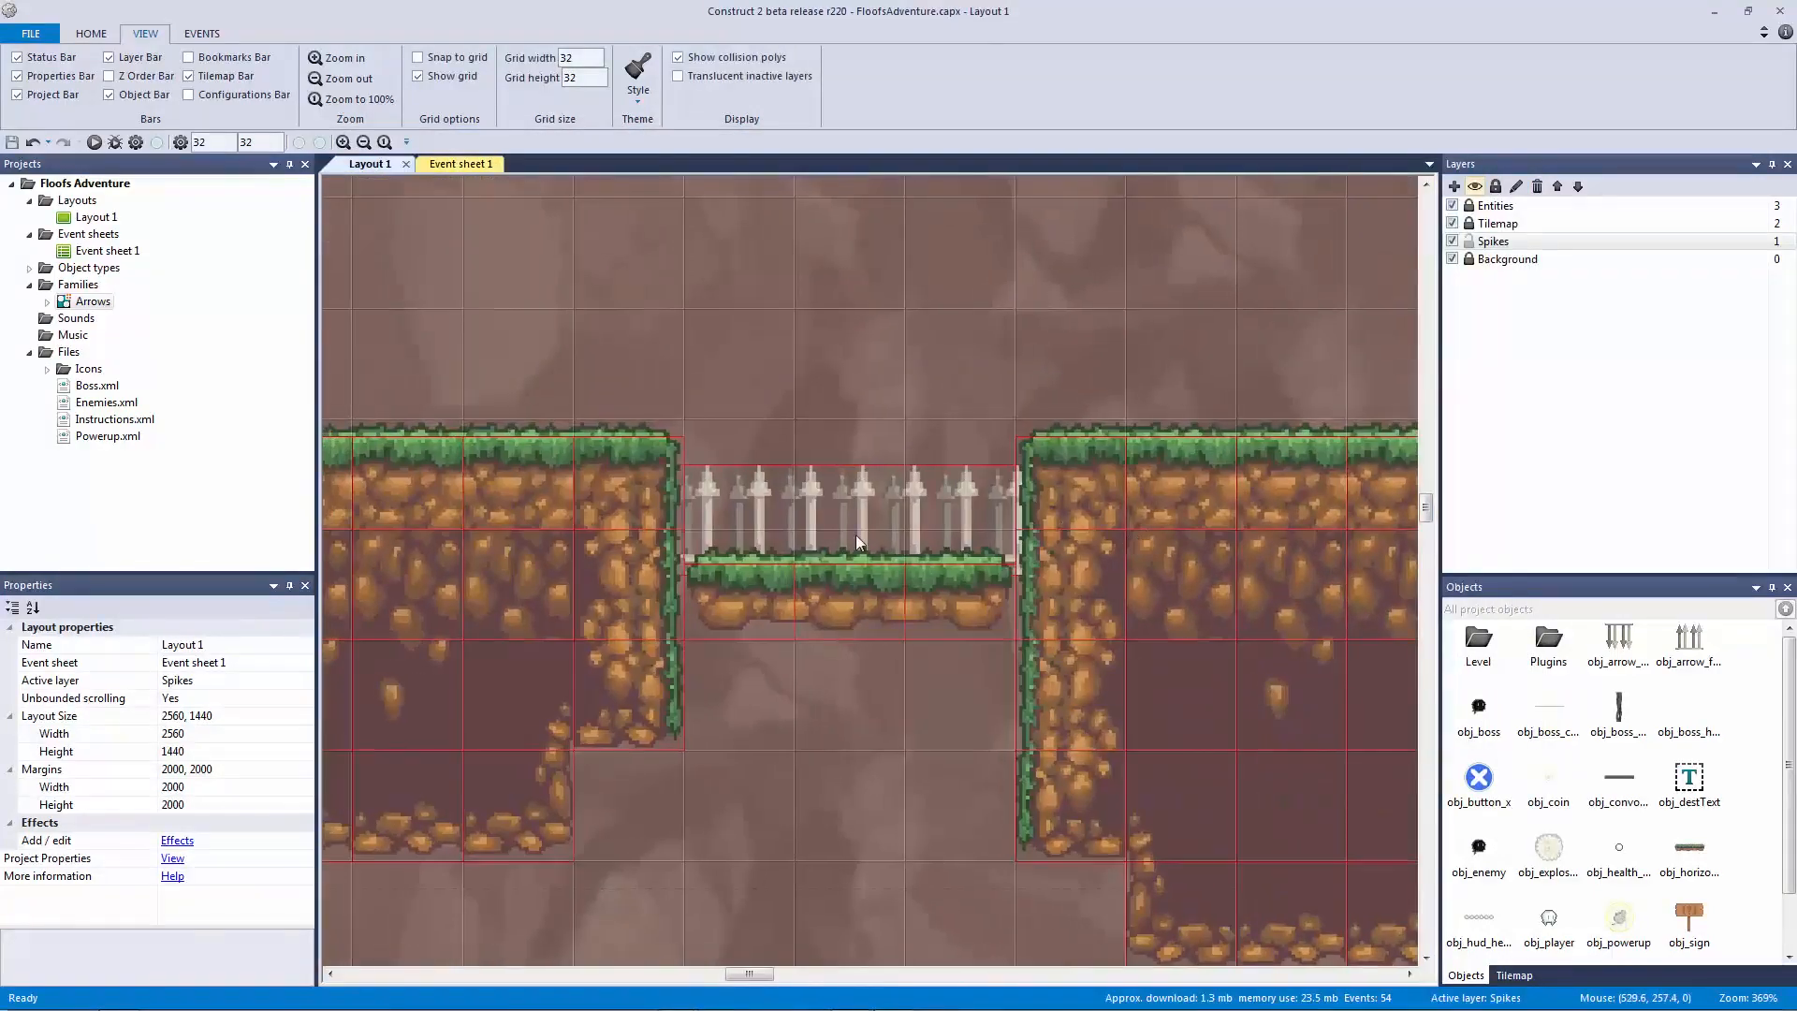
click(855, 535)
drag(661, 520, 701, 521)
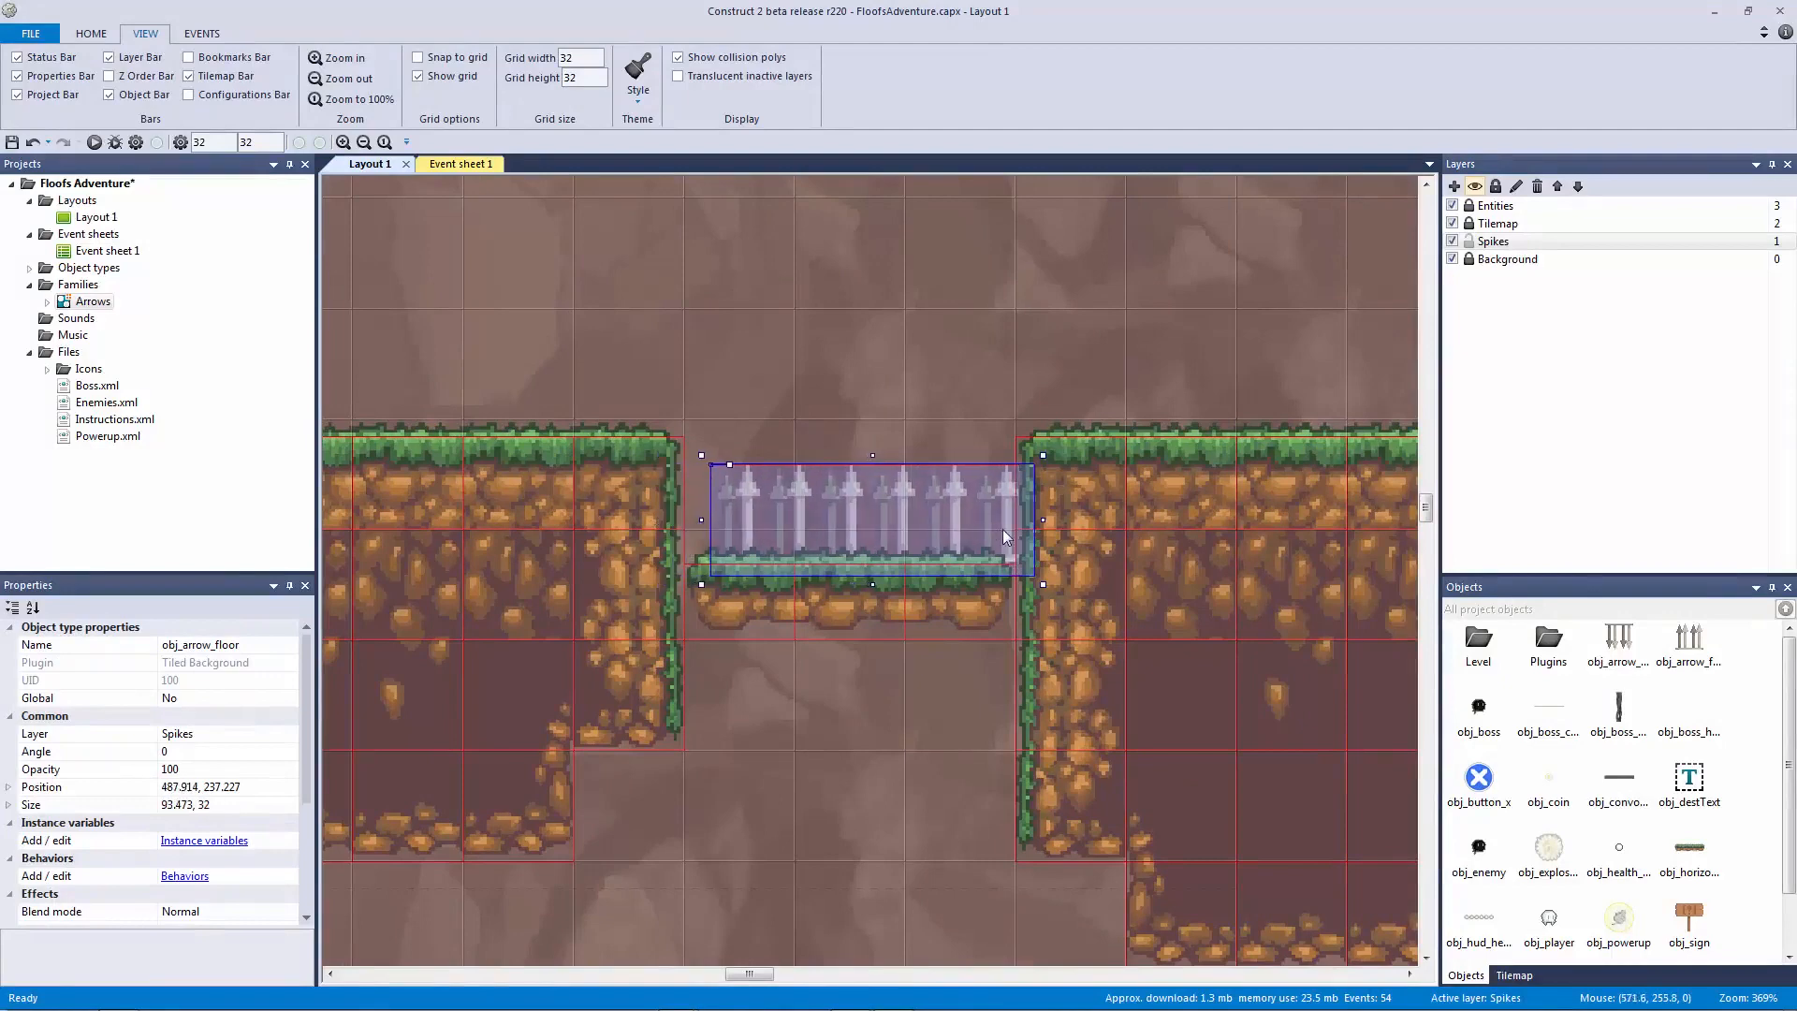
drag(1042, 521, 938, 520)
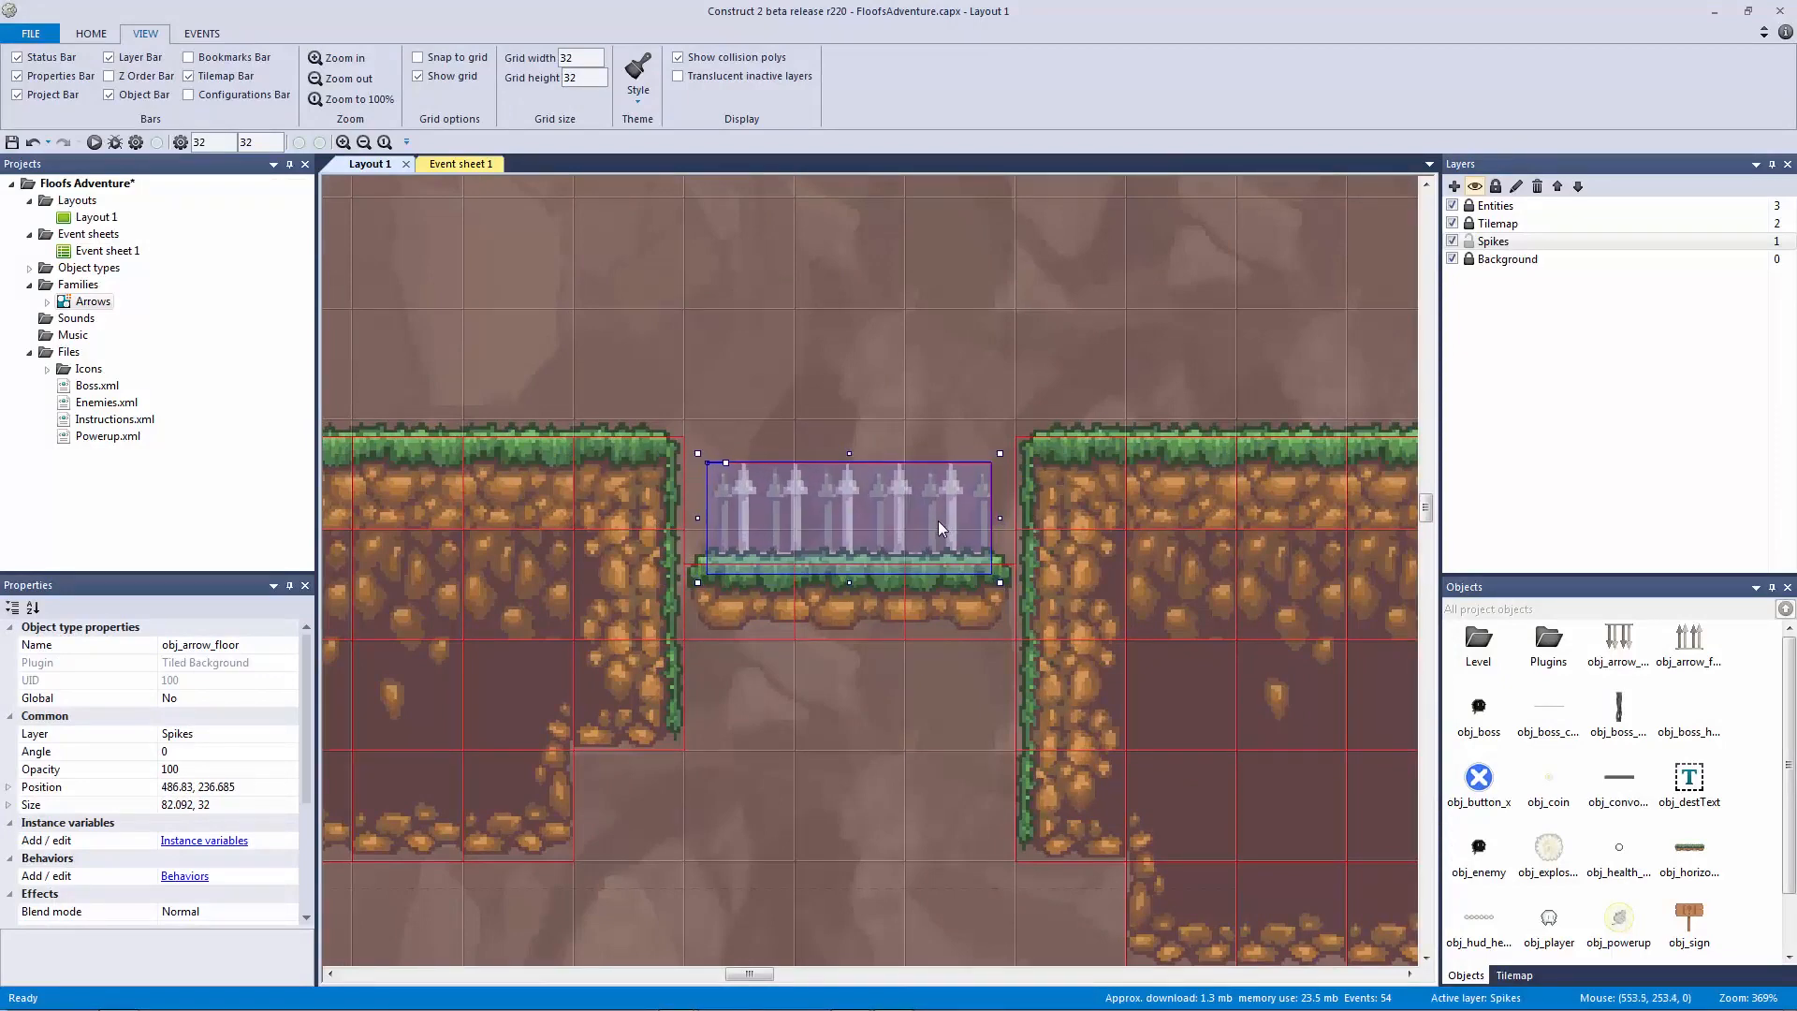
click(935, 377)
Step: Save the project and launch a new layout preview
ctrl+scroll(935, 376, down, 3)
key(ctrl+s)
key(F5)
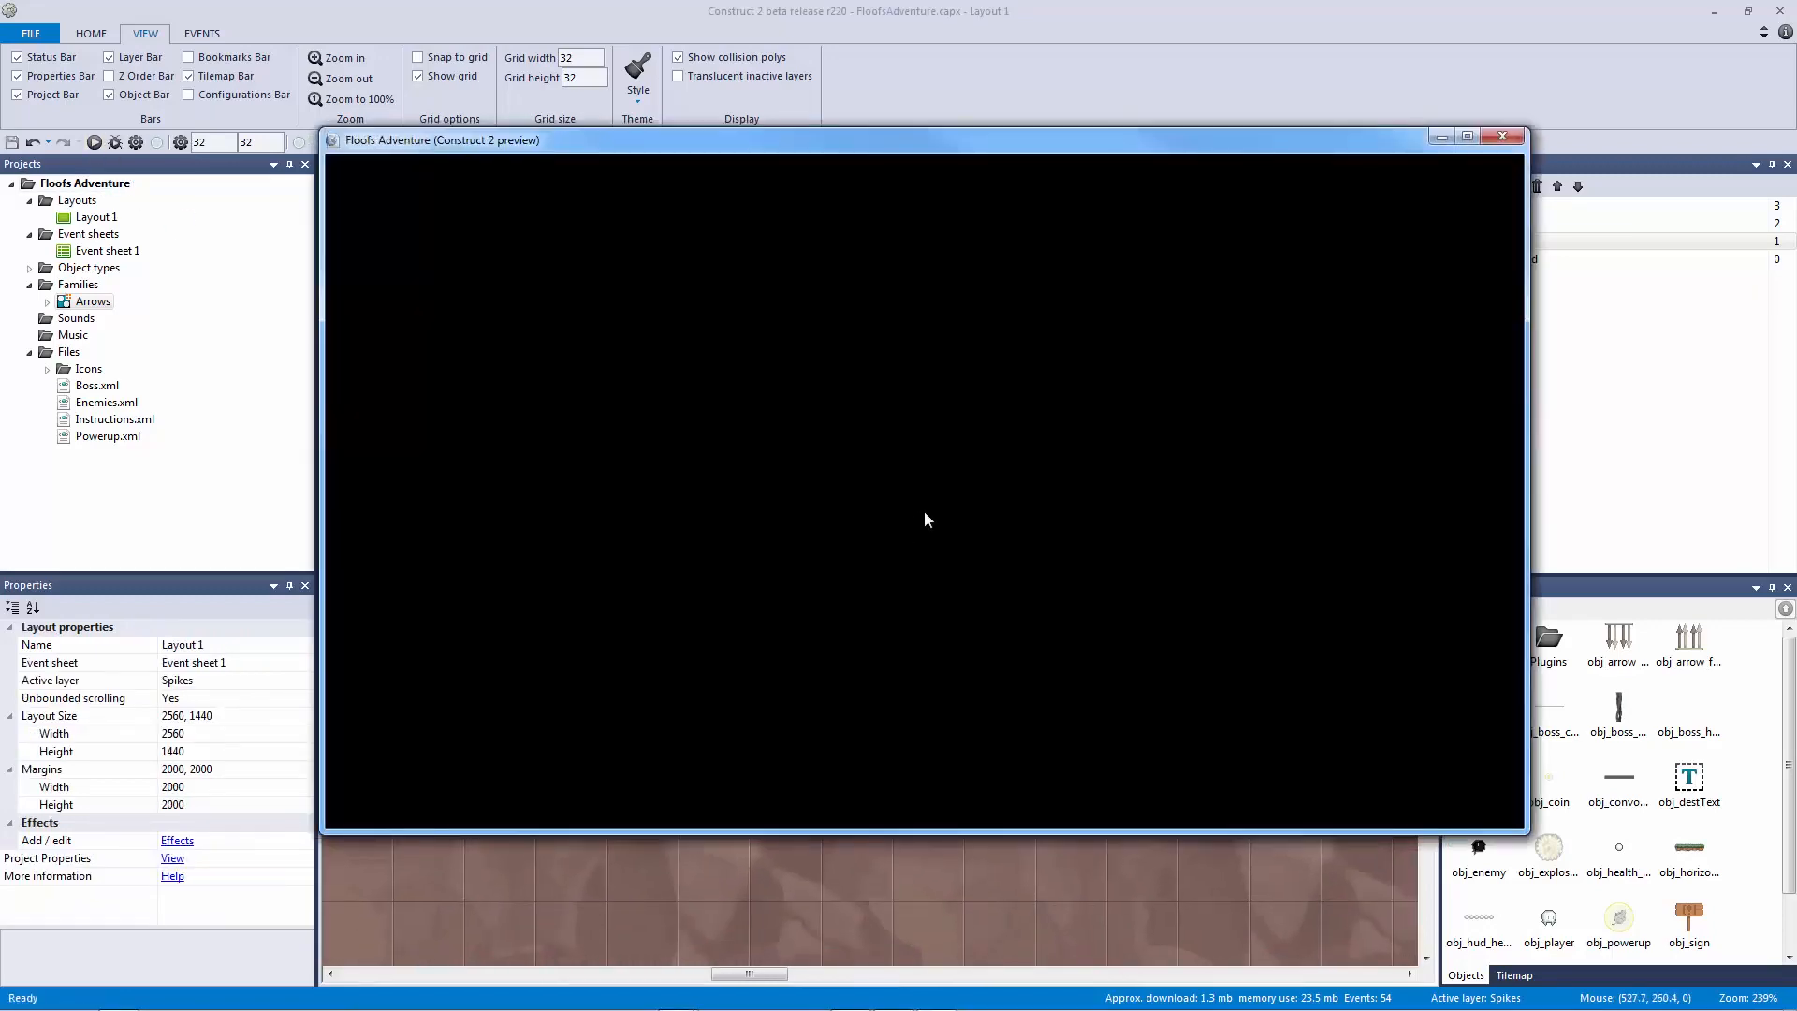
Step: Run the player right and jump across the spiked gap to the ceiling-spike section
key(Right)
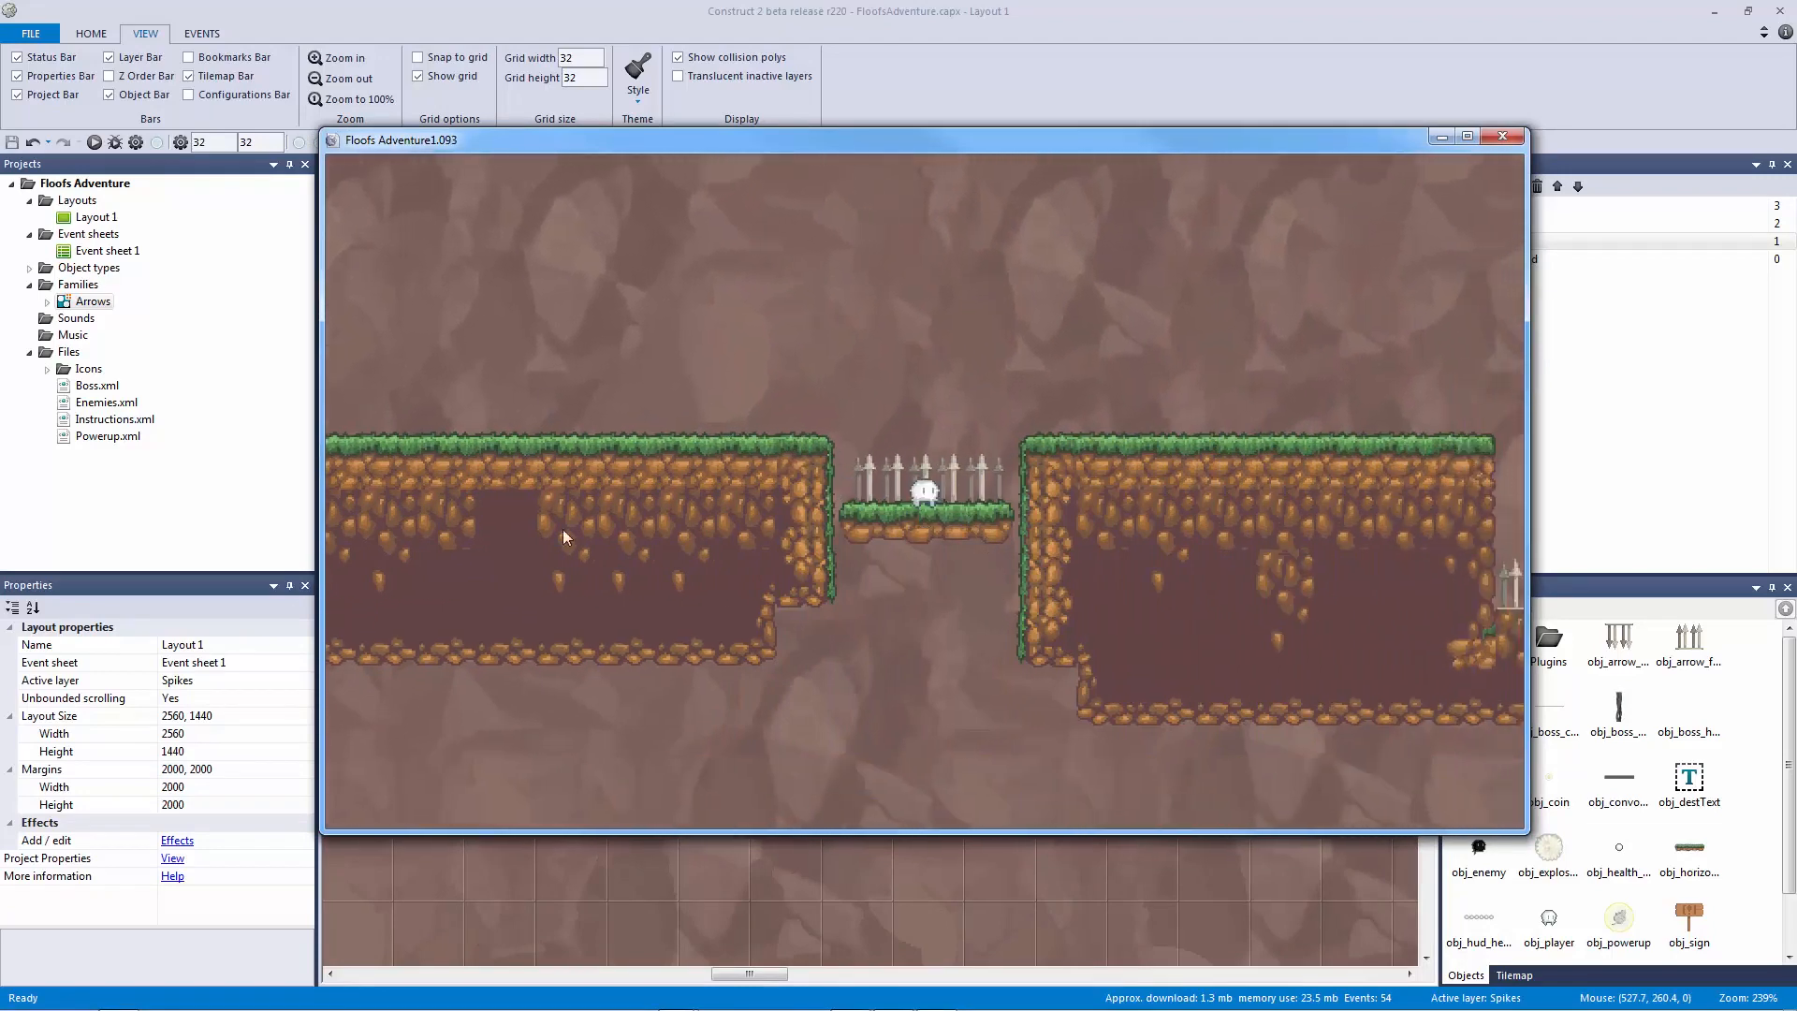
key(Up)
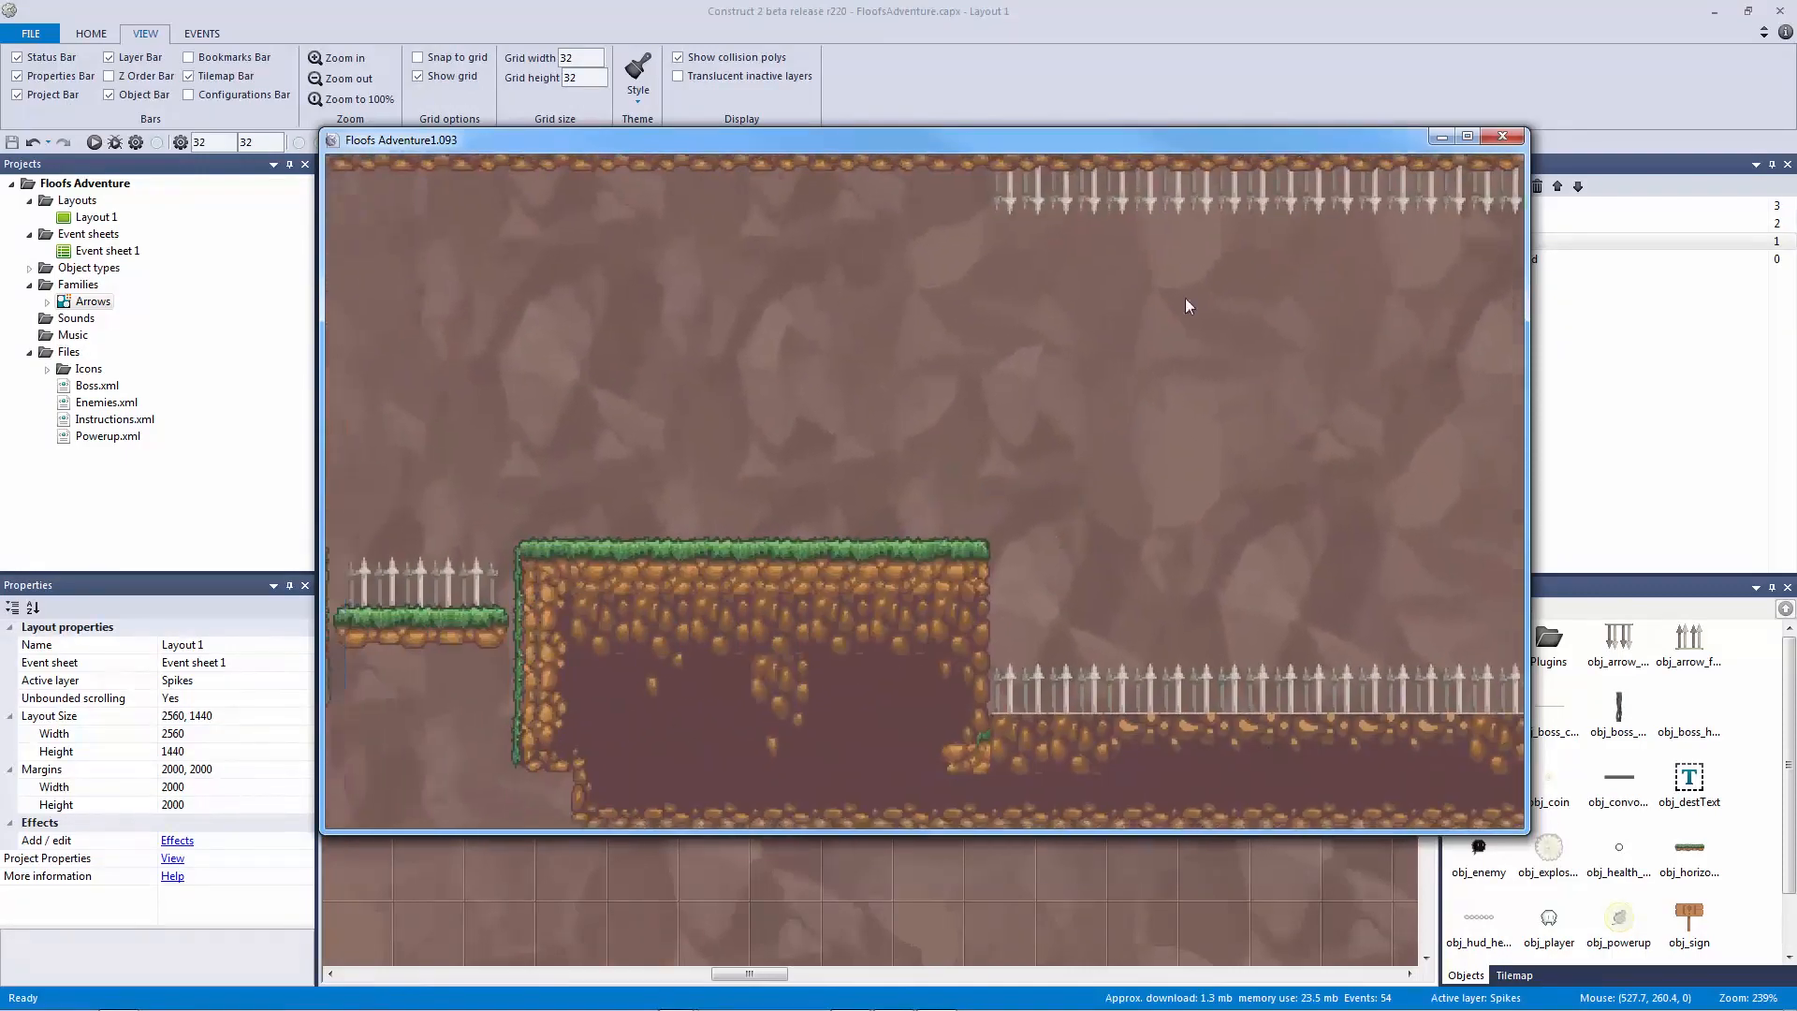
Step: Close the game preview and lock the Spikes layer
click(1516, 139)
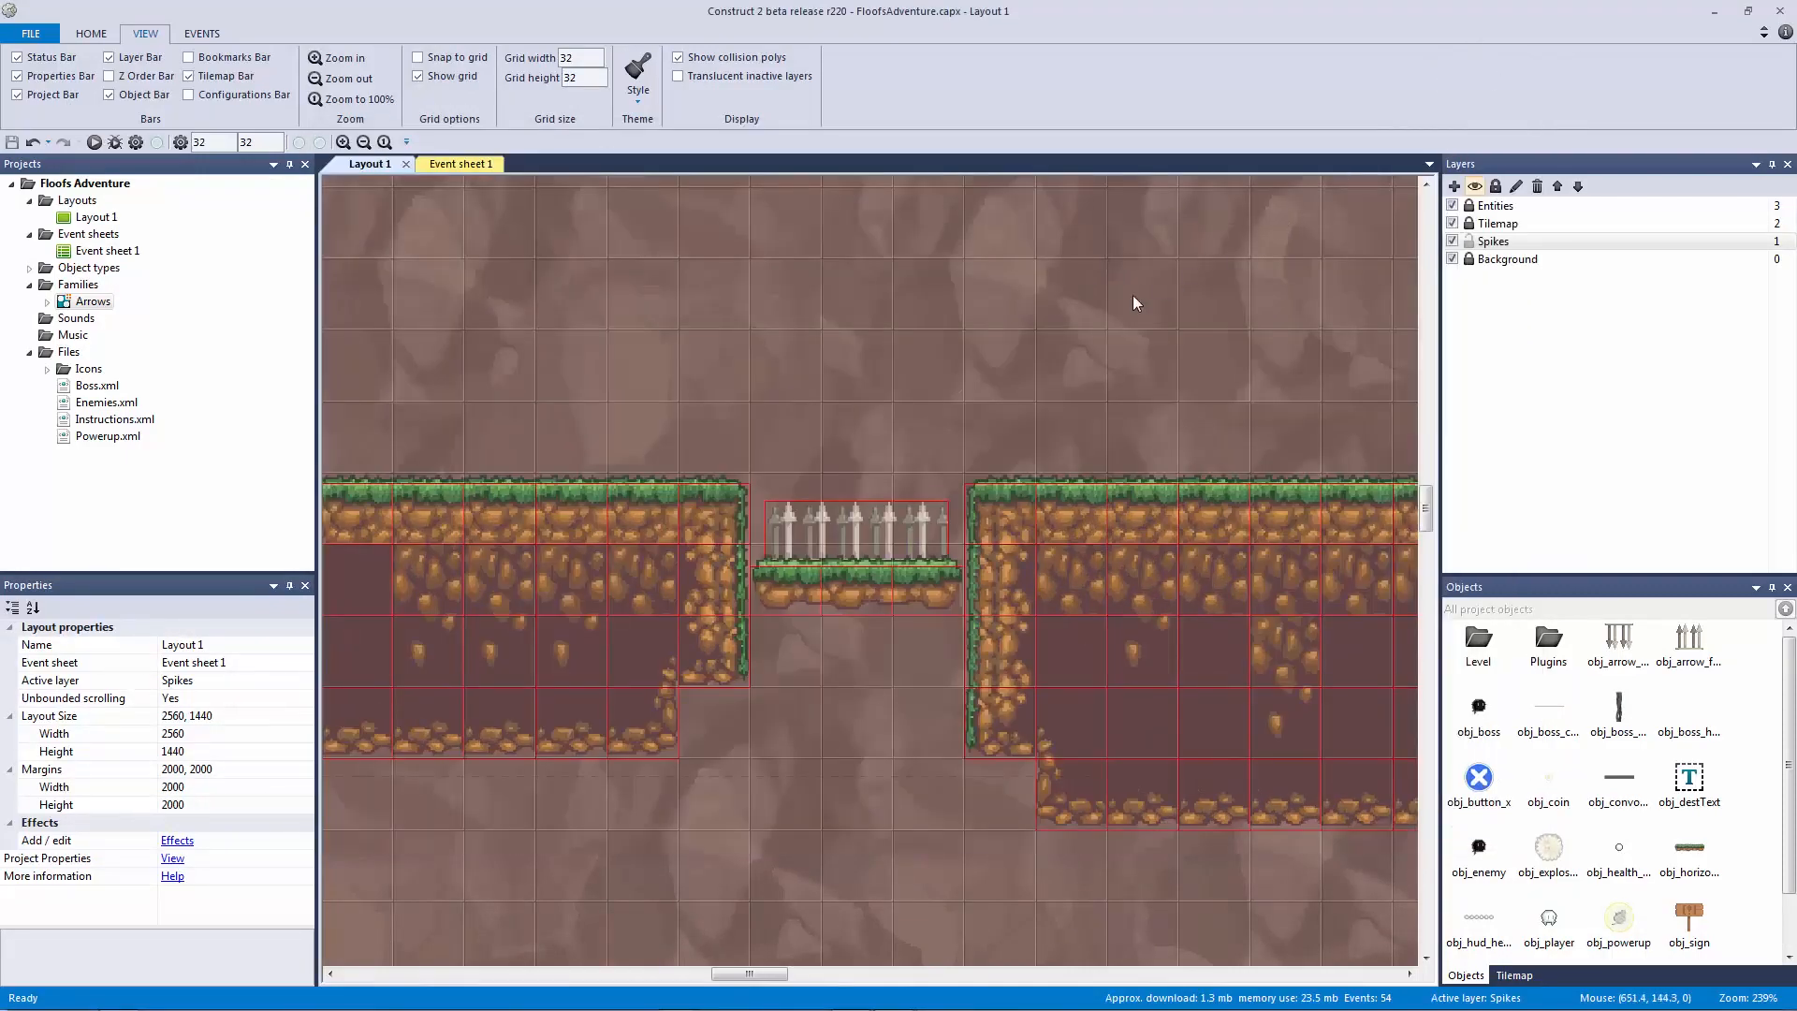
ctrl+scroll(1134, 309, down, 5)
ctrl+scroll(1126, 337, down, 1)
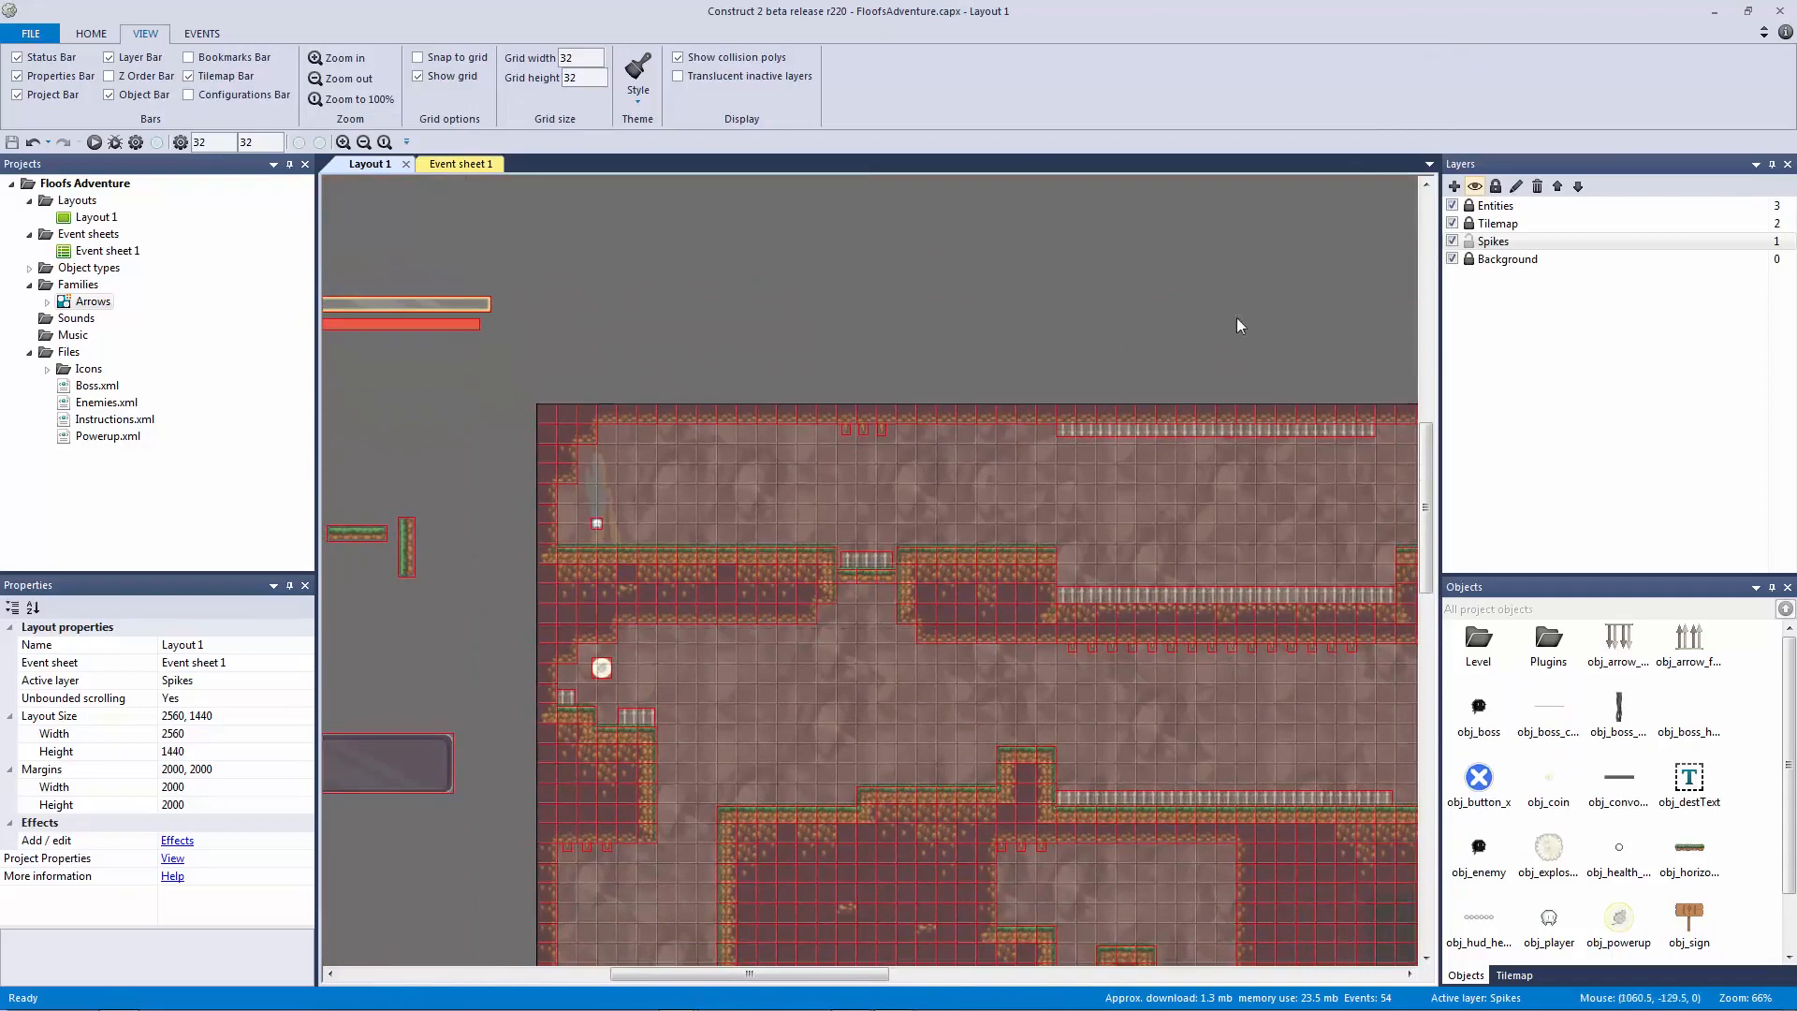
click(1469, 241)
Step: Add a layer named Platforms below Entities and save the project
click(1454, 186)
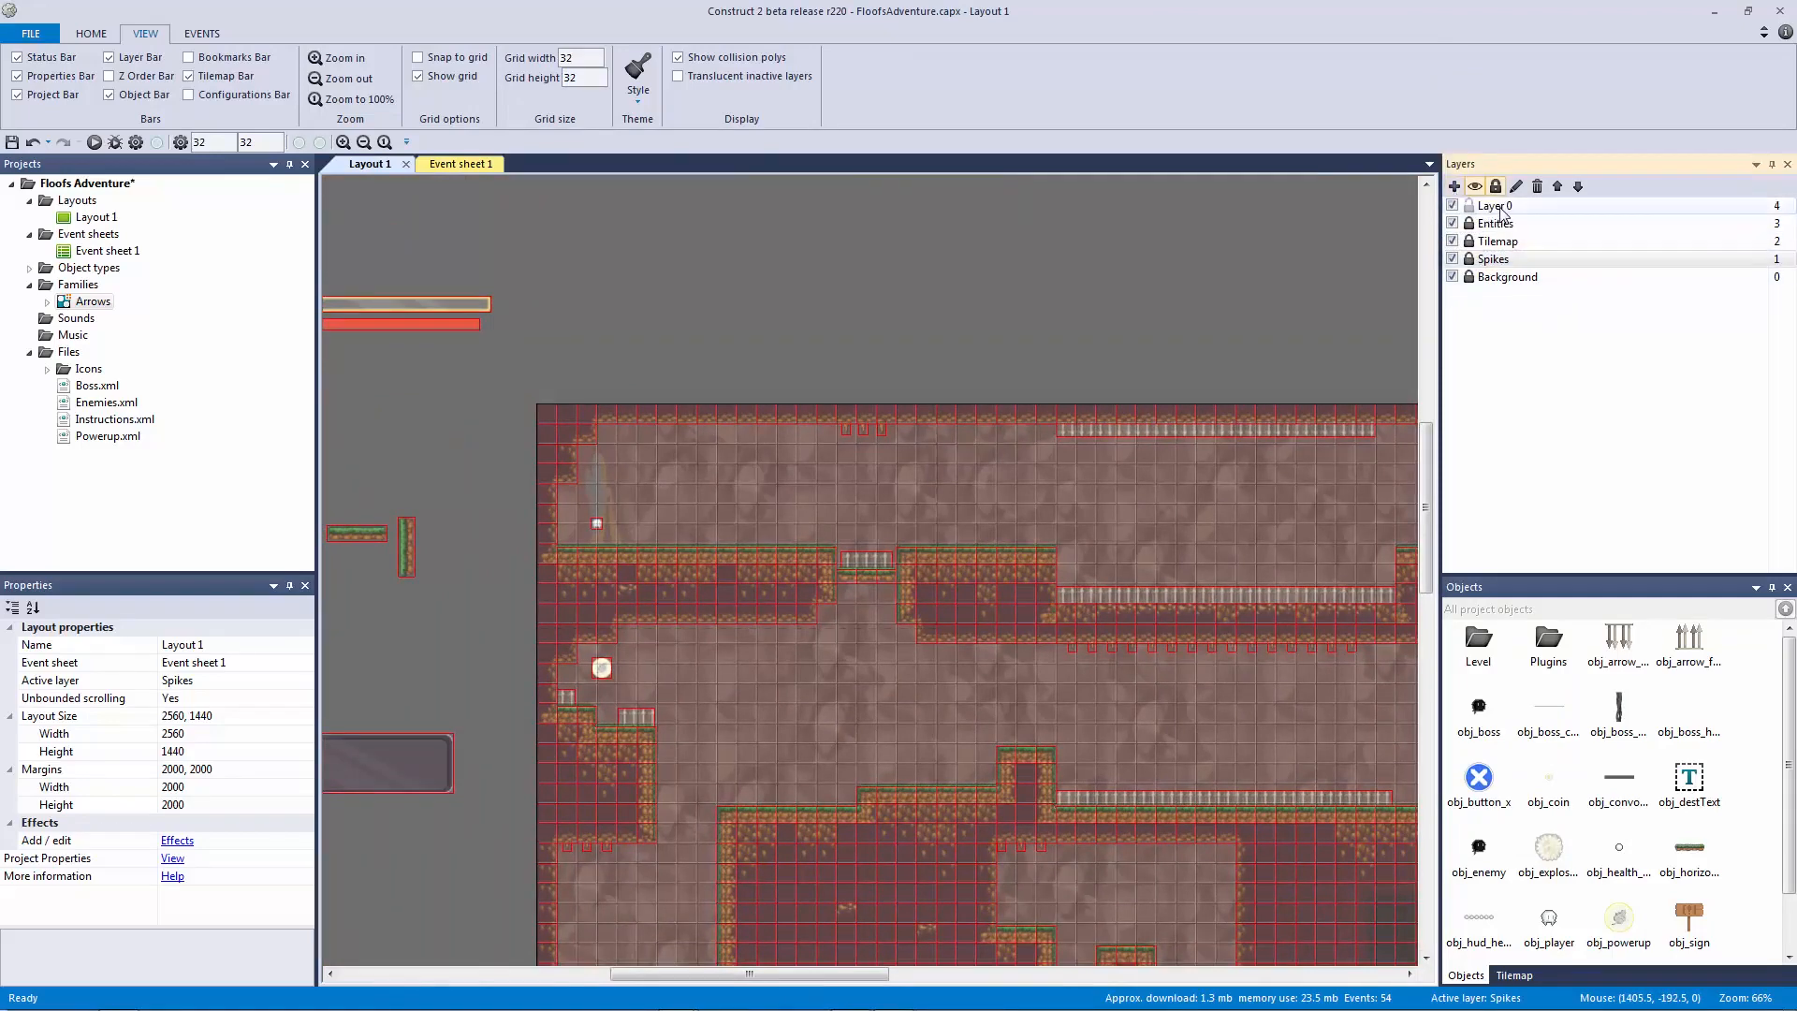
right_click(1503, 207)
click(1555, 317)
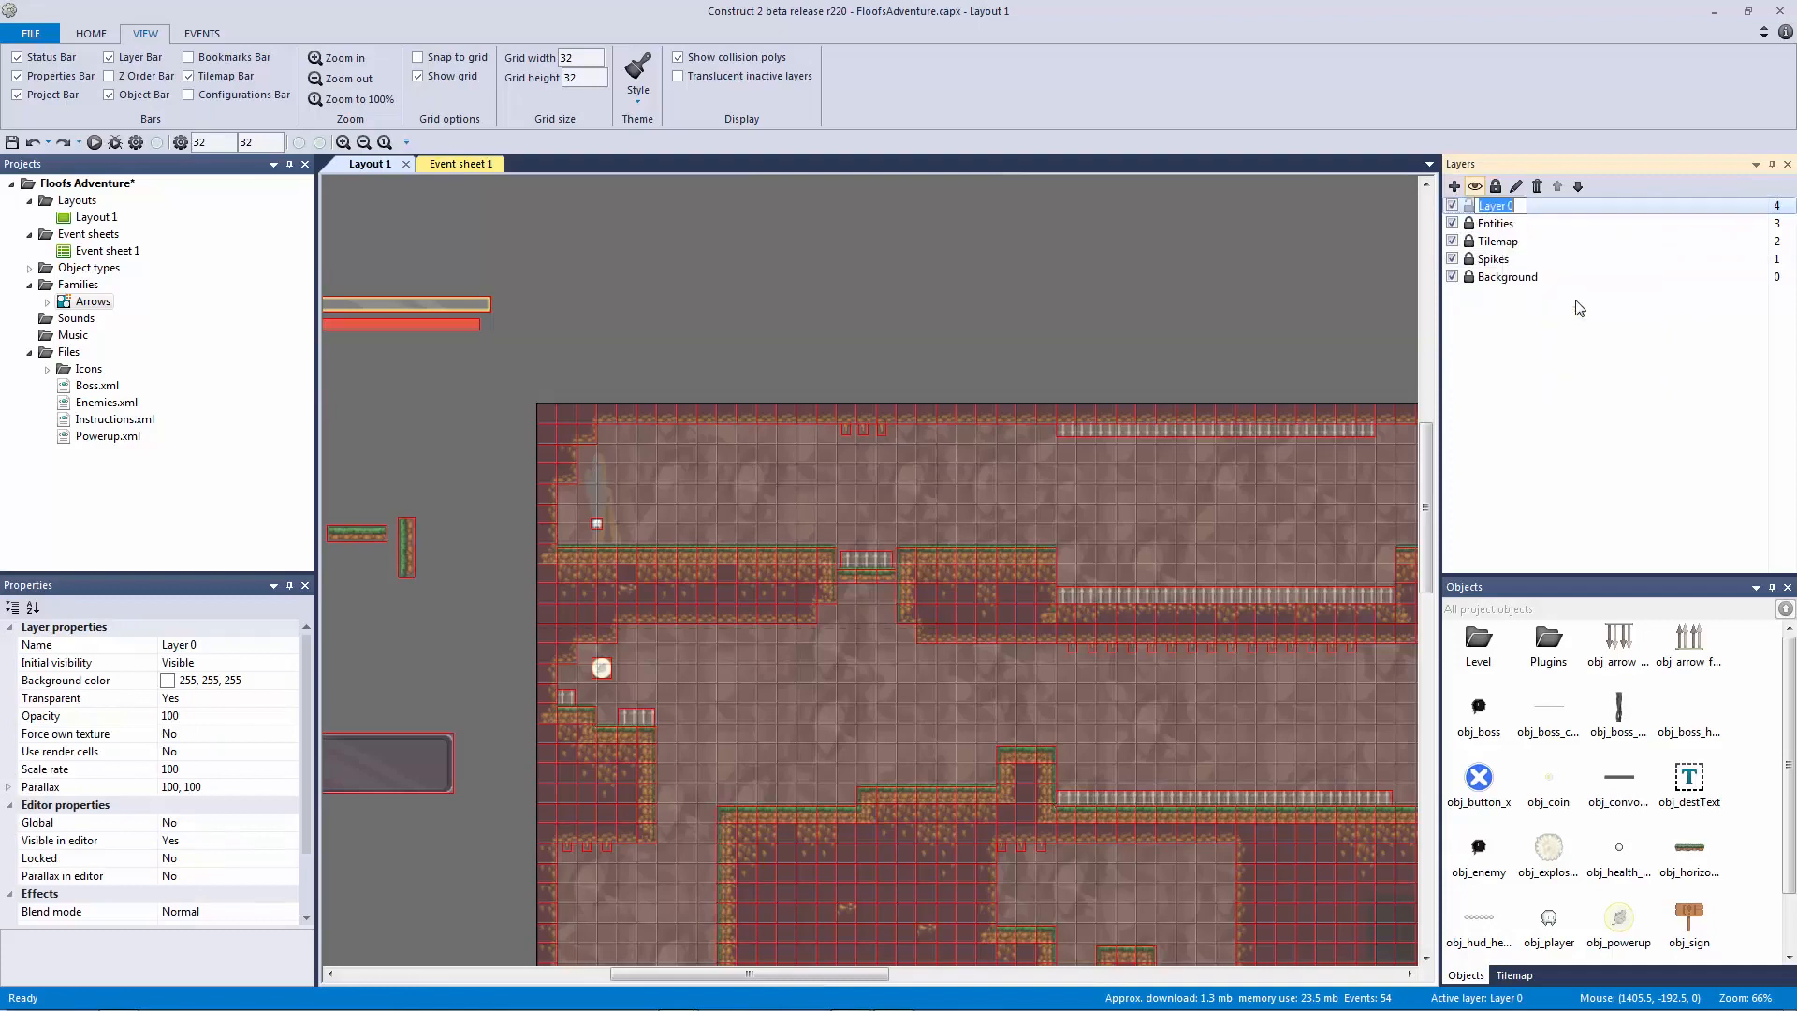
text(Platforms)
key(Return)
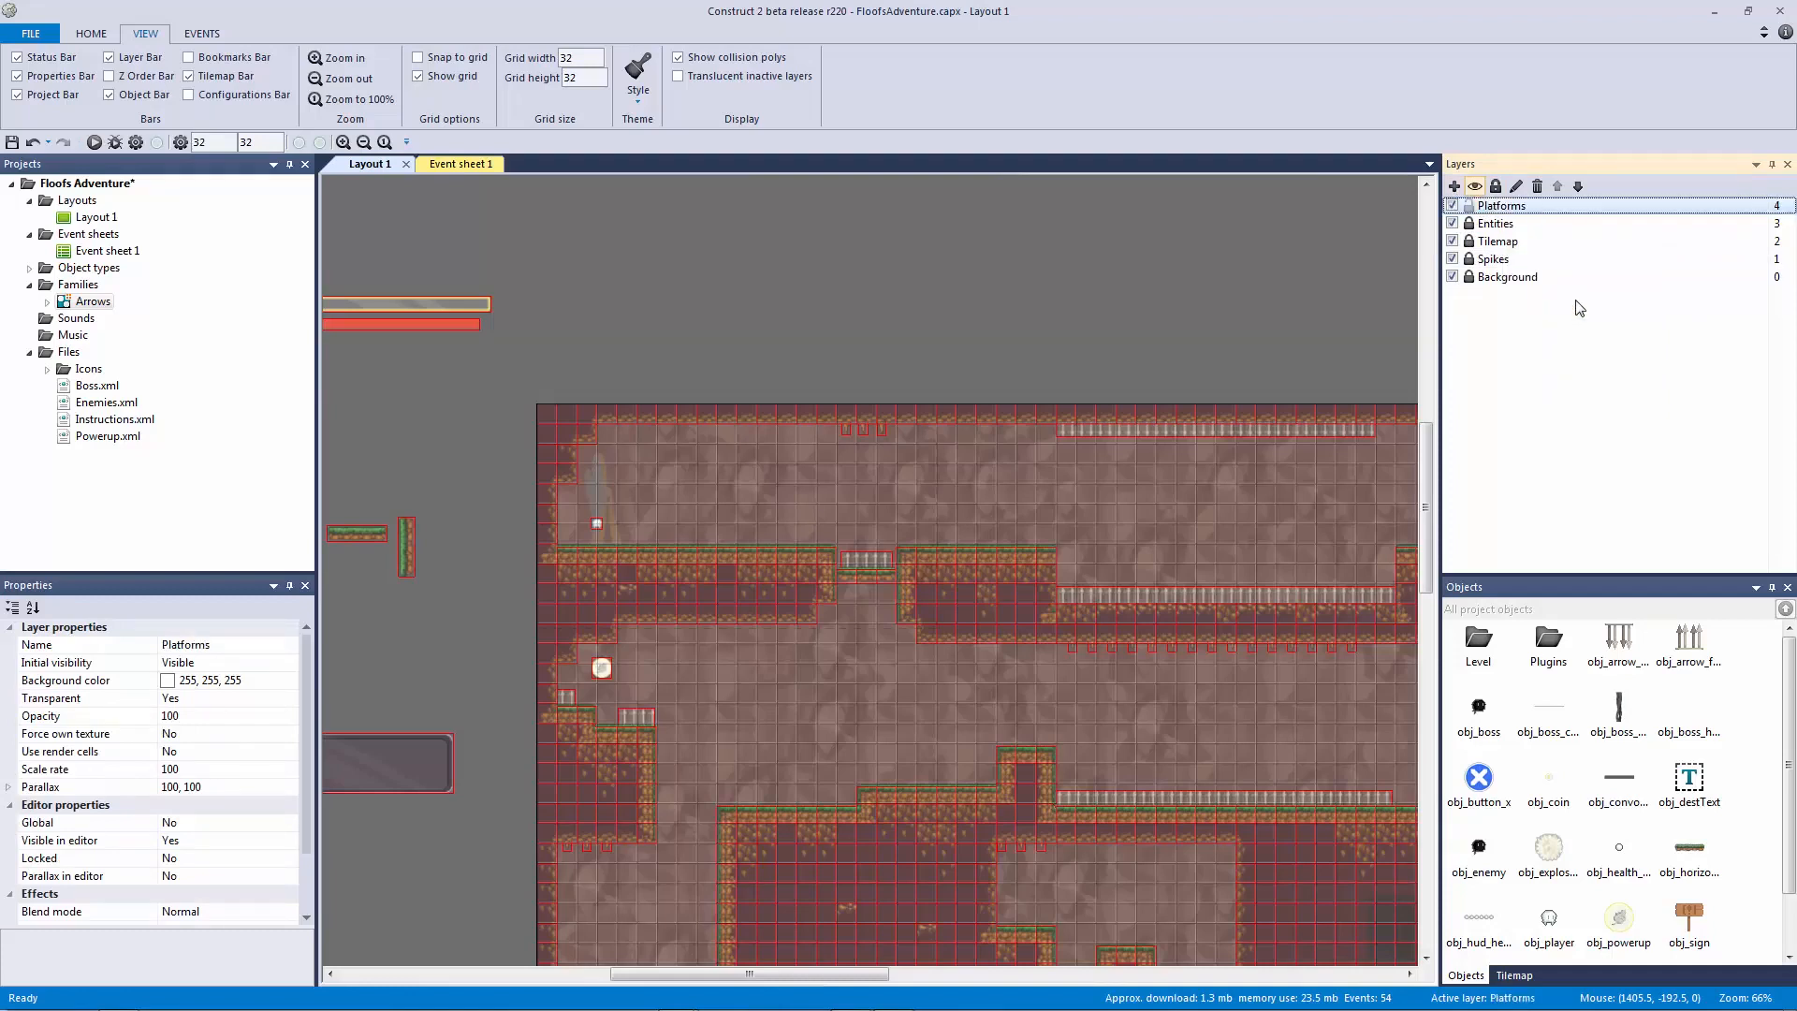
click(1578, 187)
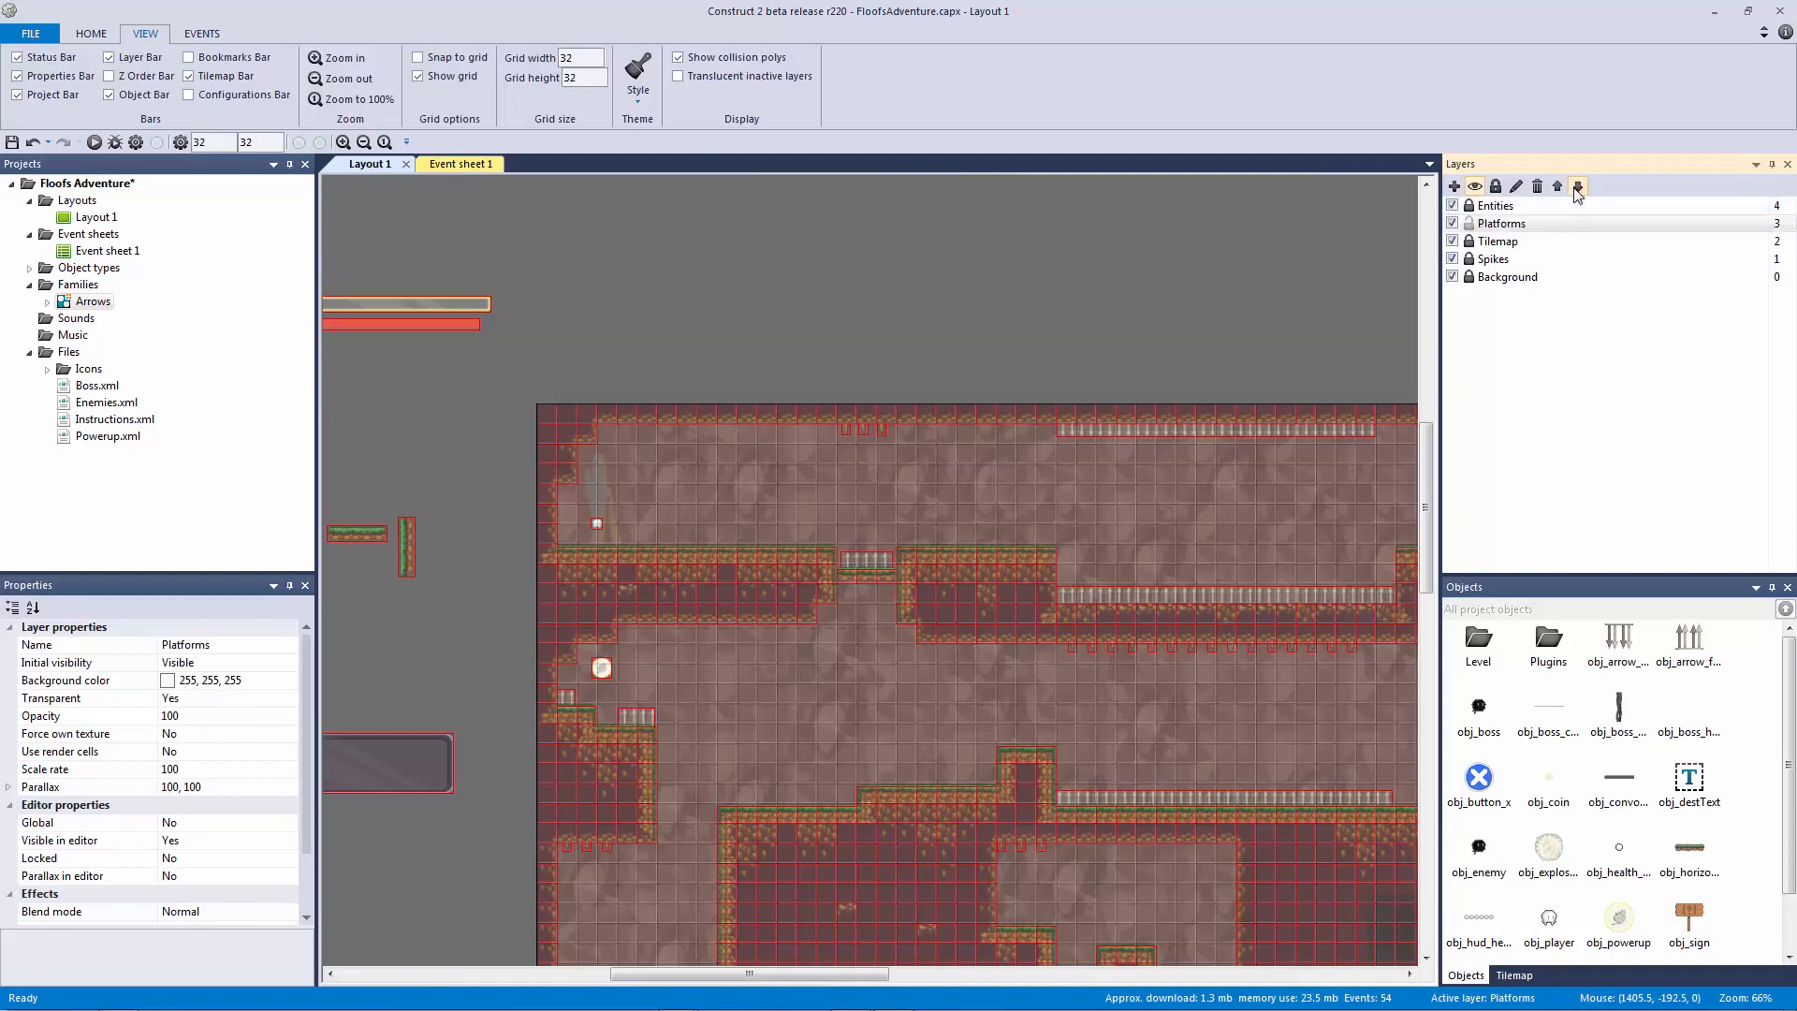
click(1153, 215)
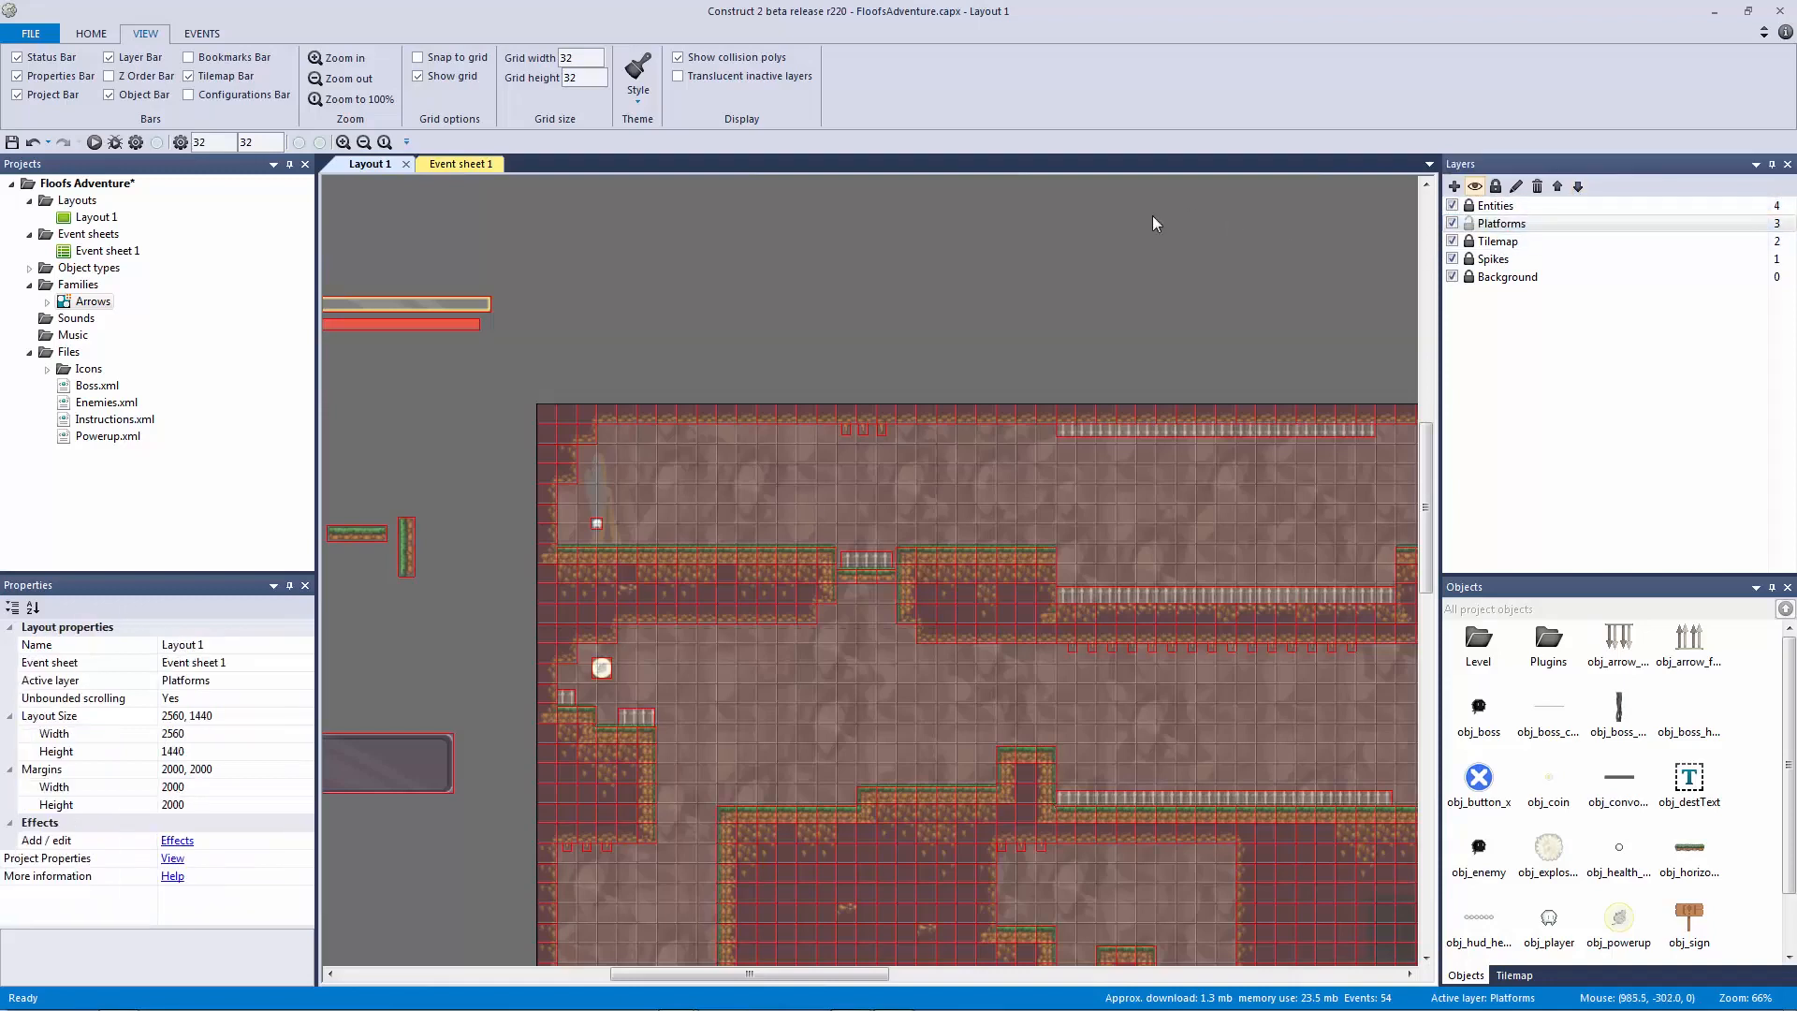
key(ctrl+s)
Step: Unlock Spikes and move the horizontal and vertical platforms onto the Platforms layer
scroll(379, 529, left, 1)
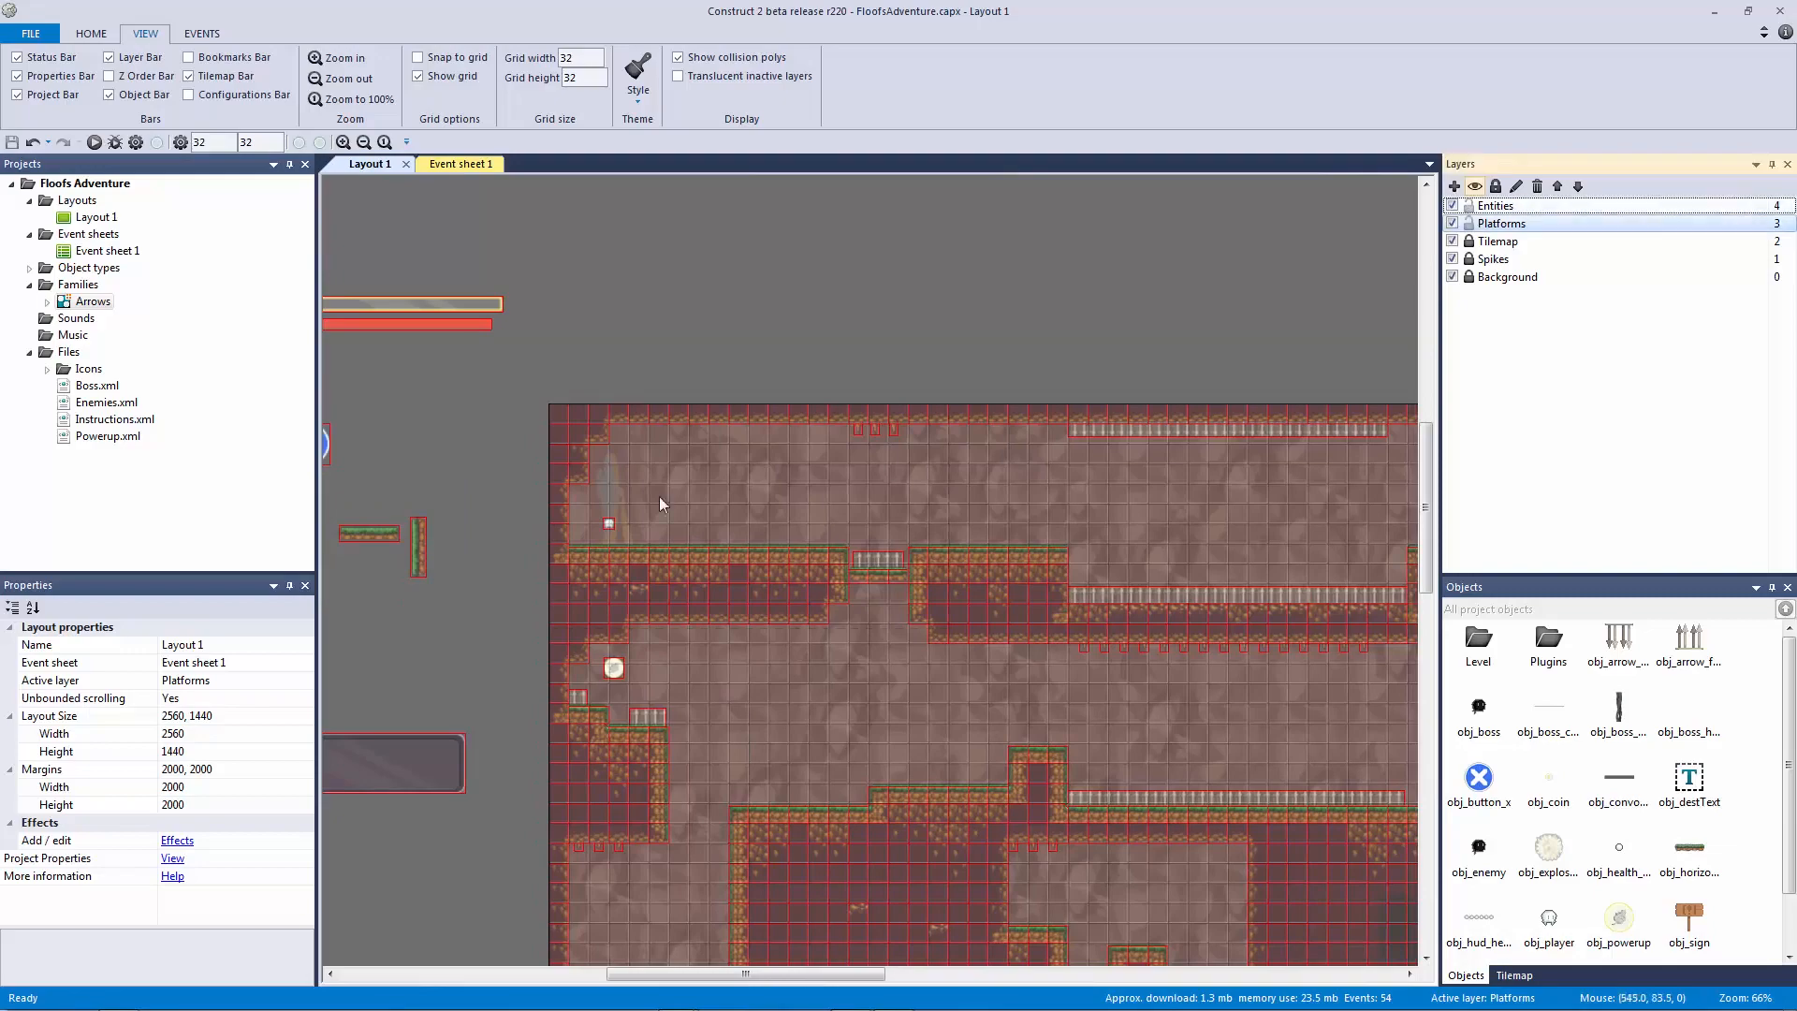
click(371, 534)
click(383, 543)
scroll(921, 484, left, 5)
ctrl+scroll(764, 500, up, 5)
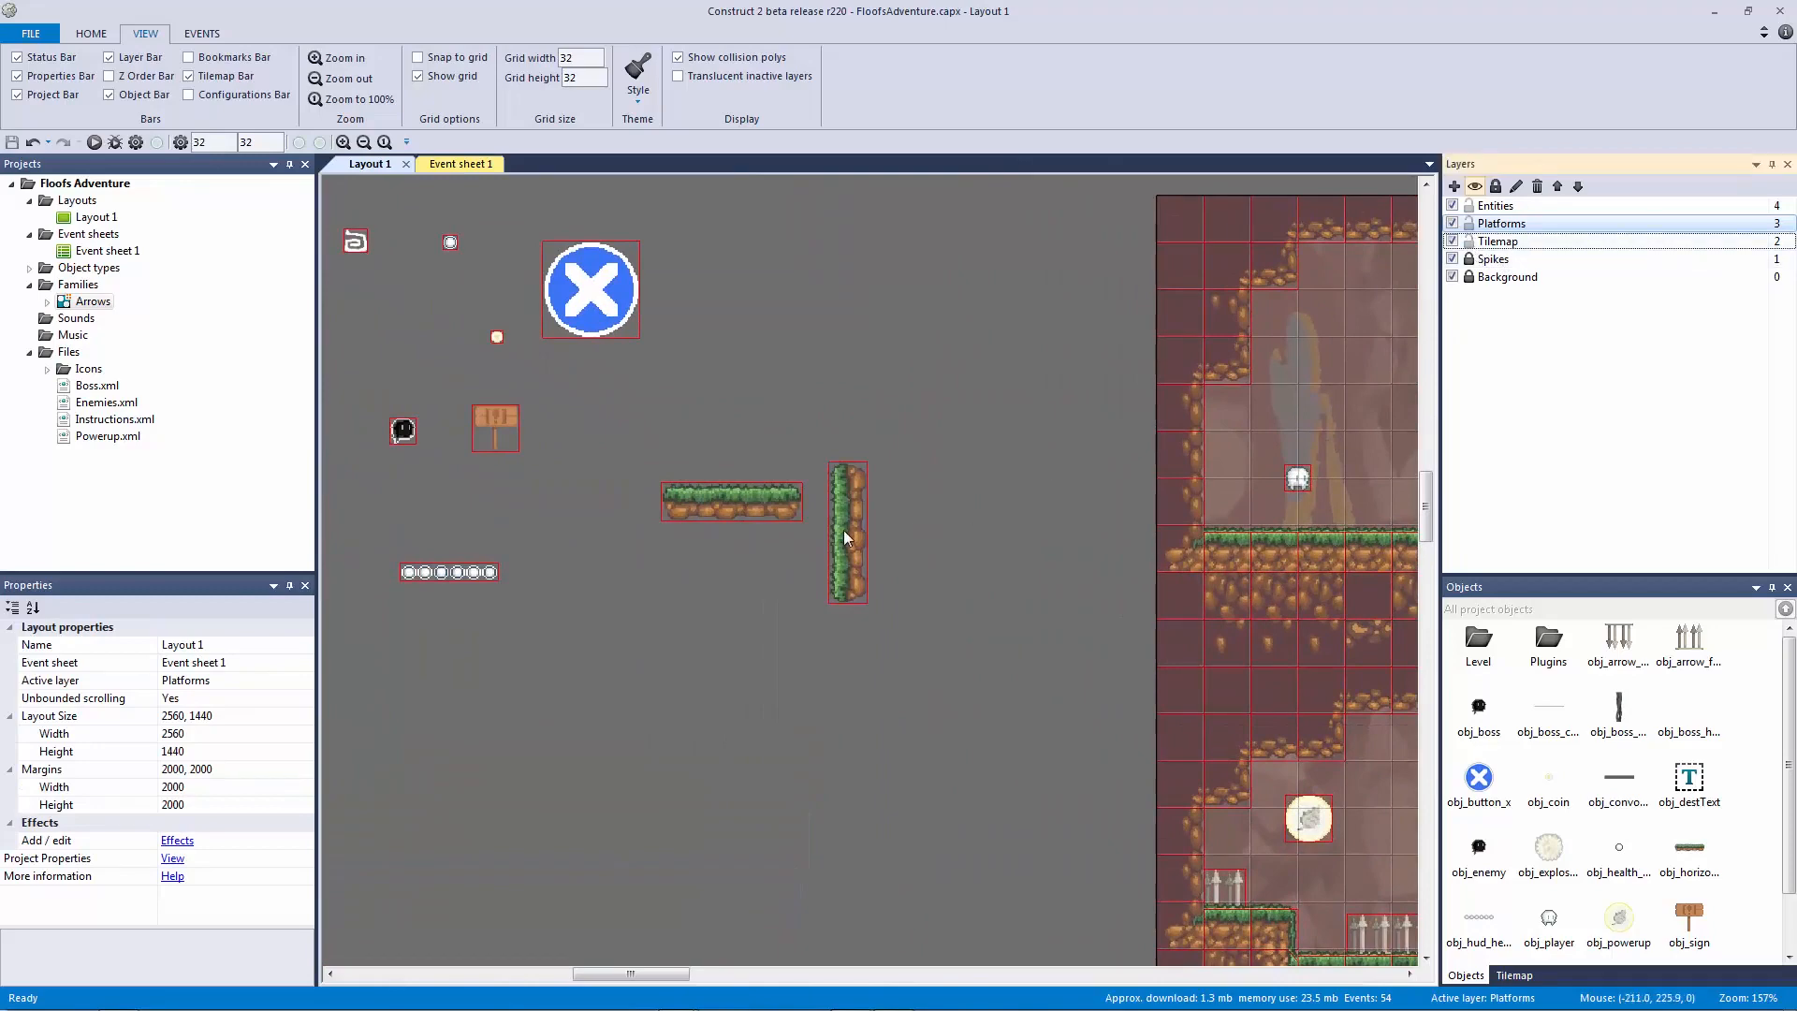
click(1469, 258)
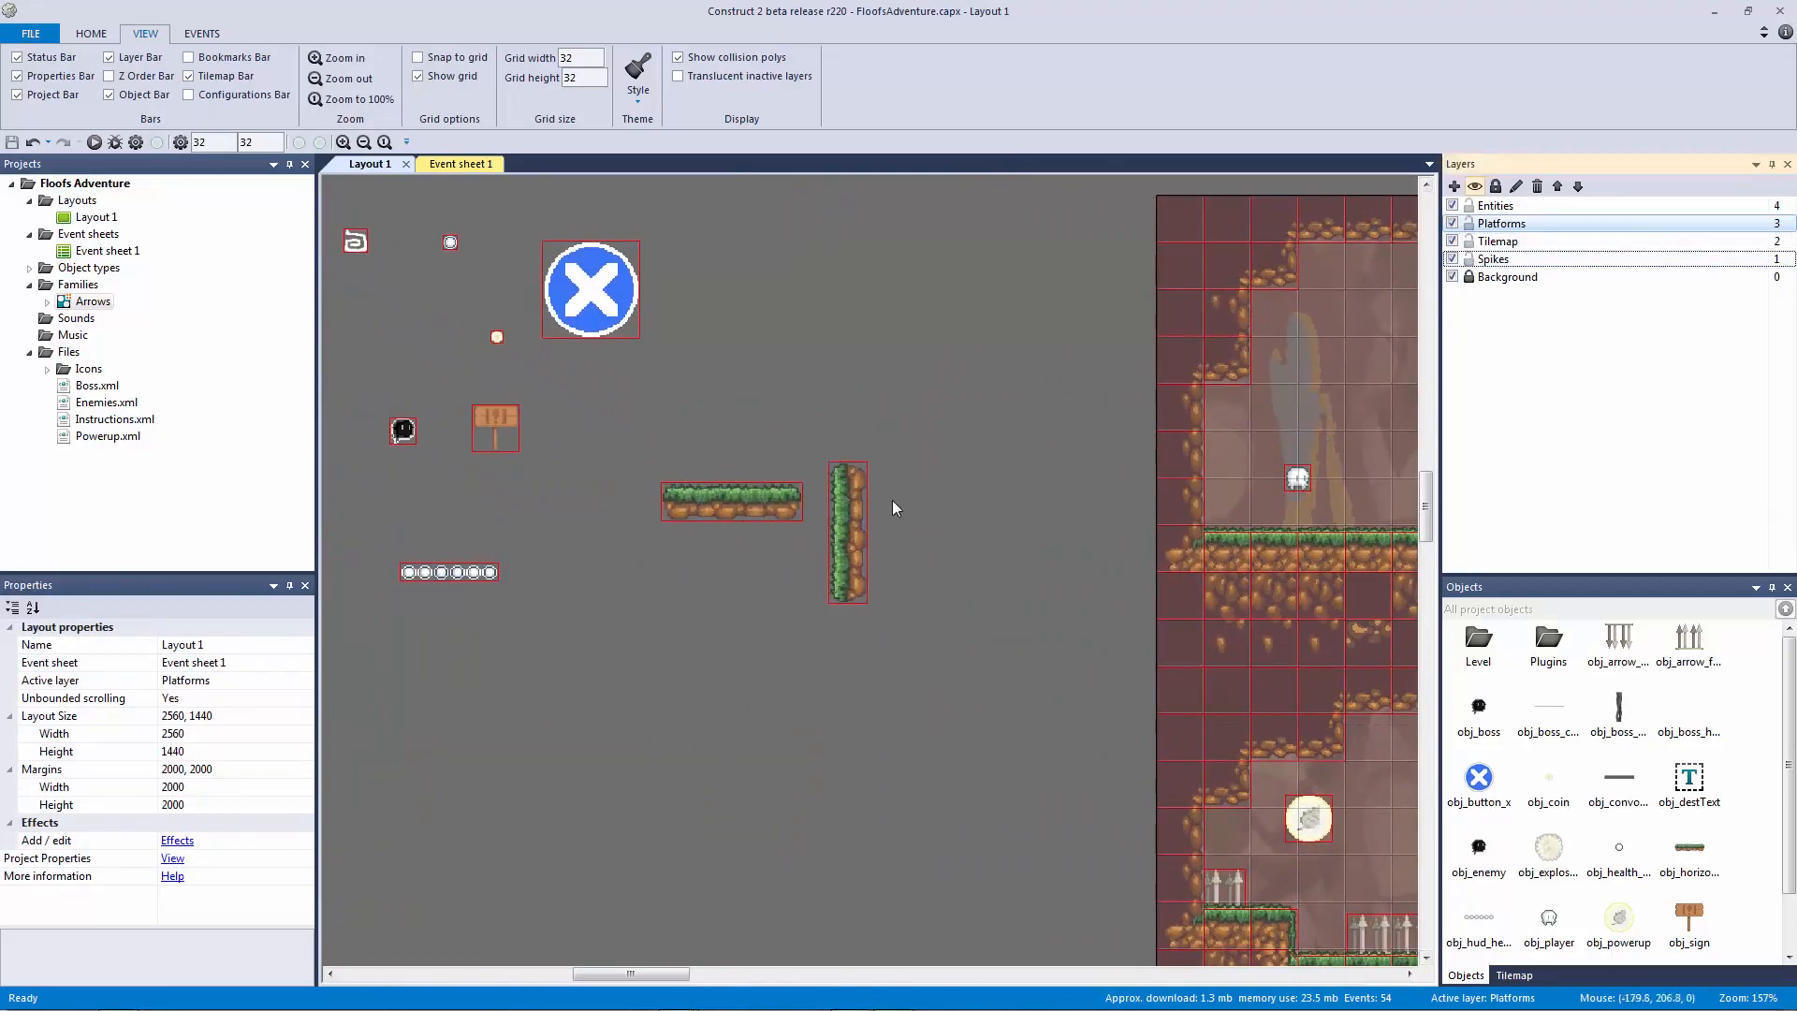
click(847, 528)
click(704, 510)
shift+click(838, 518)
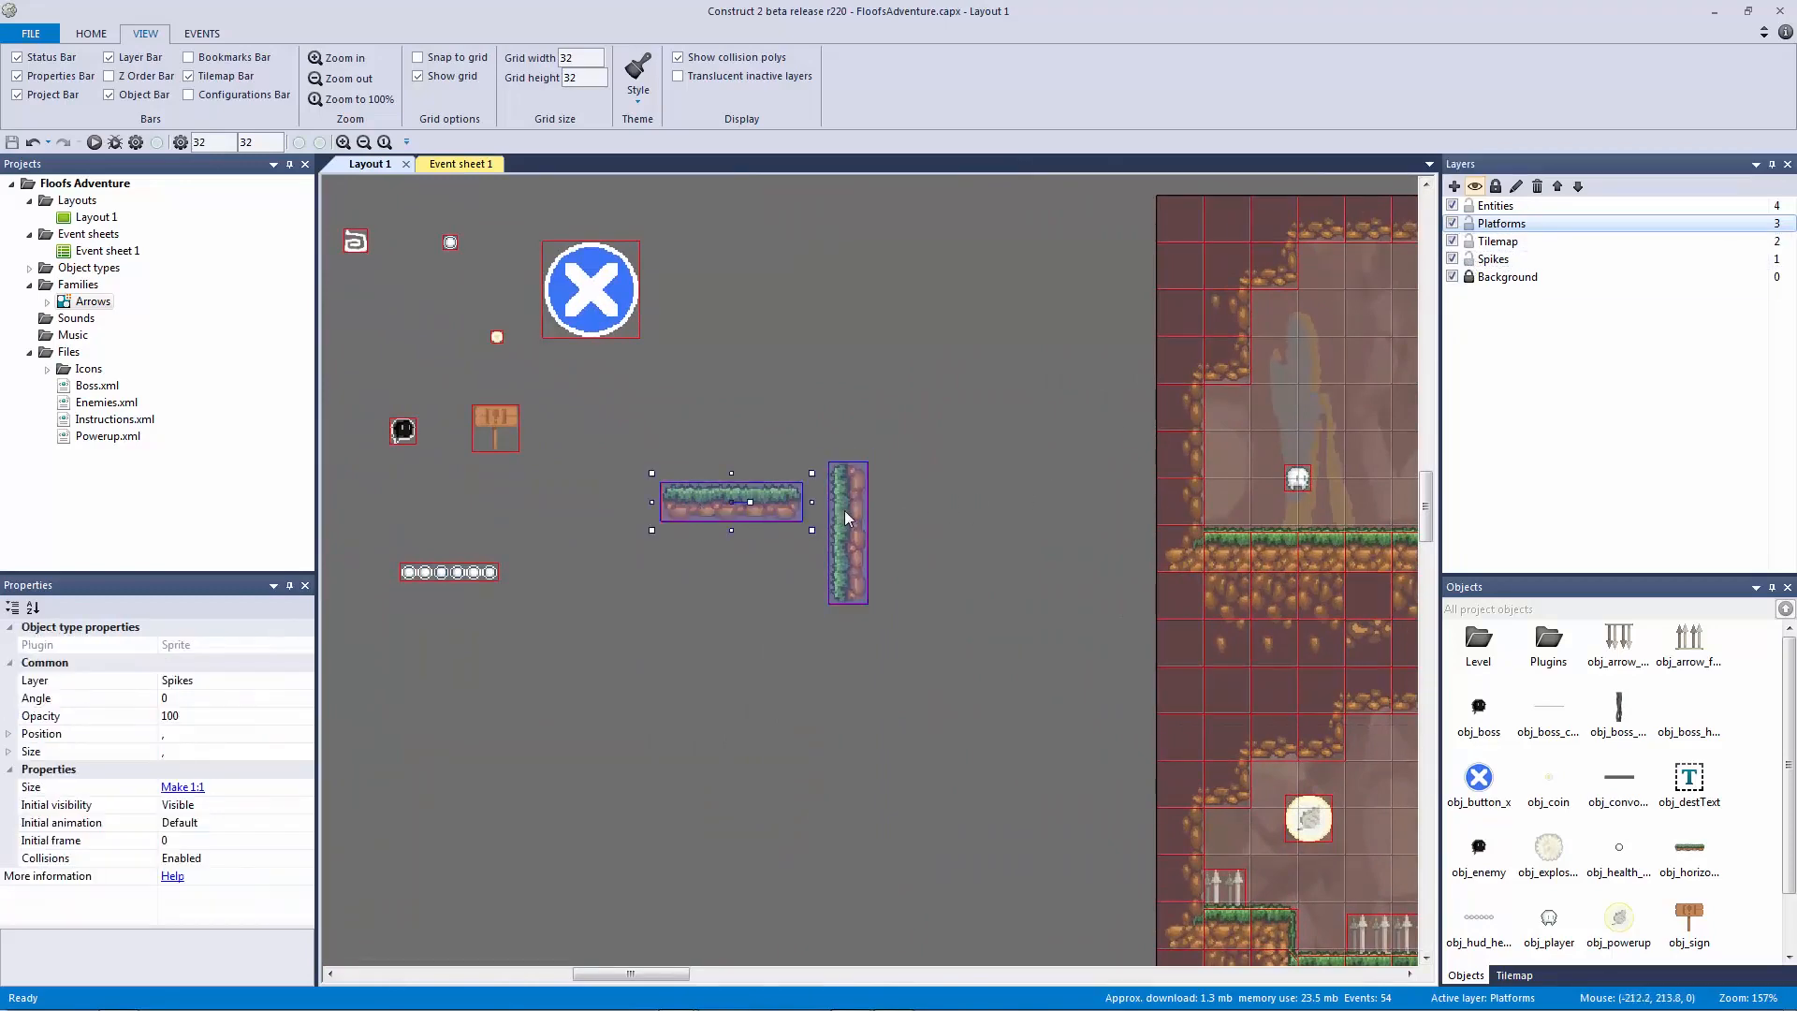
right_click(845, 512)
mouse_move(945, 636)
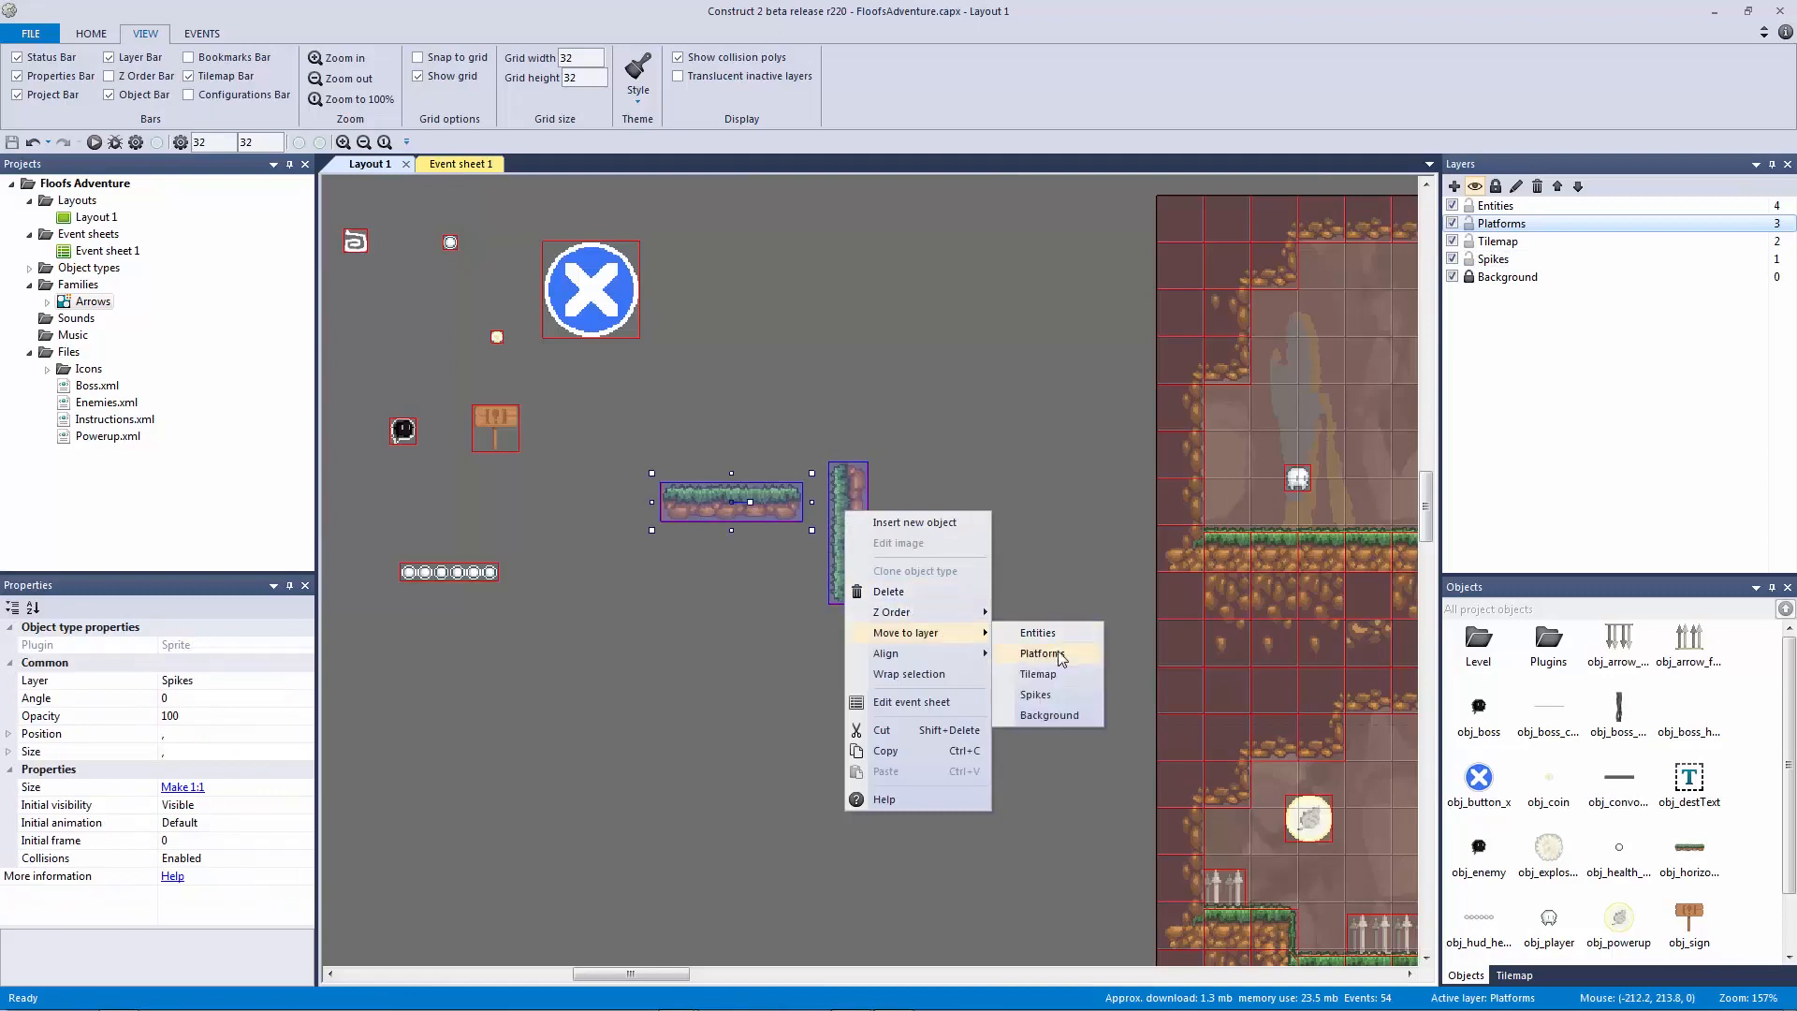
click(1041, 653)
Step: Lock the Spikes, Tilemap and Entities layers and clear the selection
click(1468, 258)
click(1469, 240)
click(1468, 205)
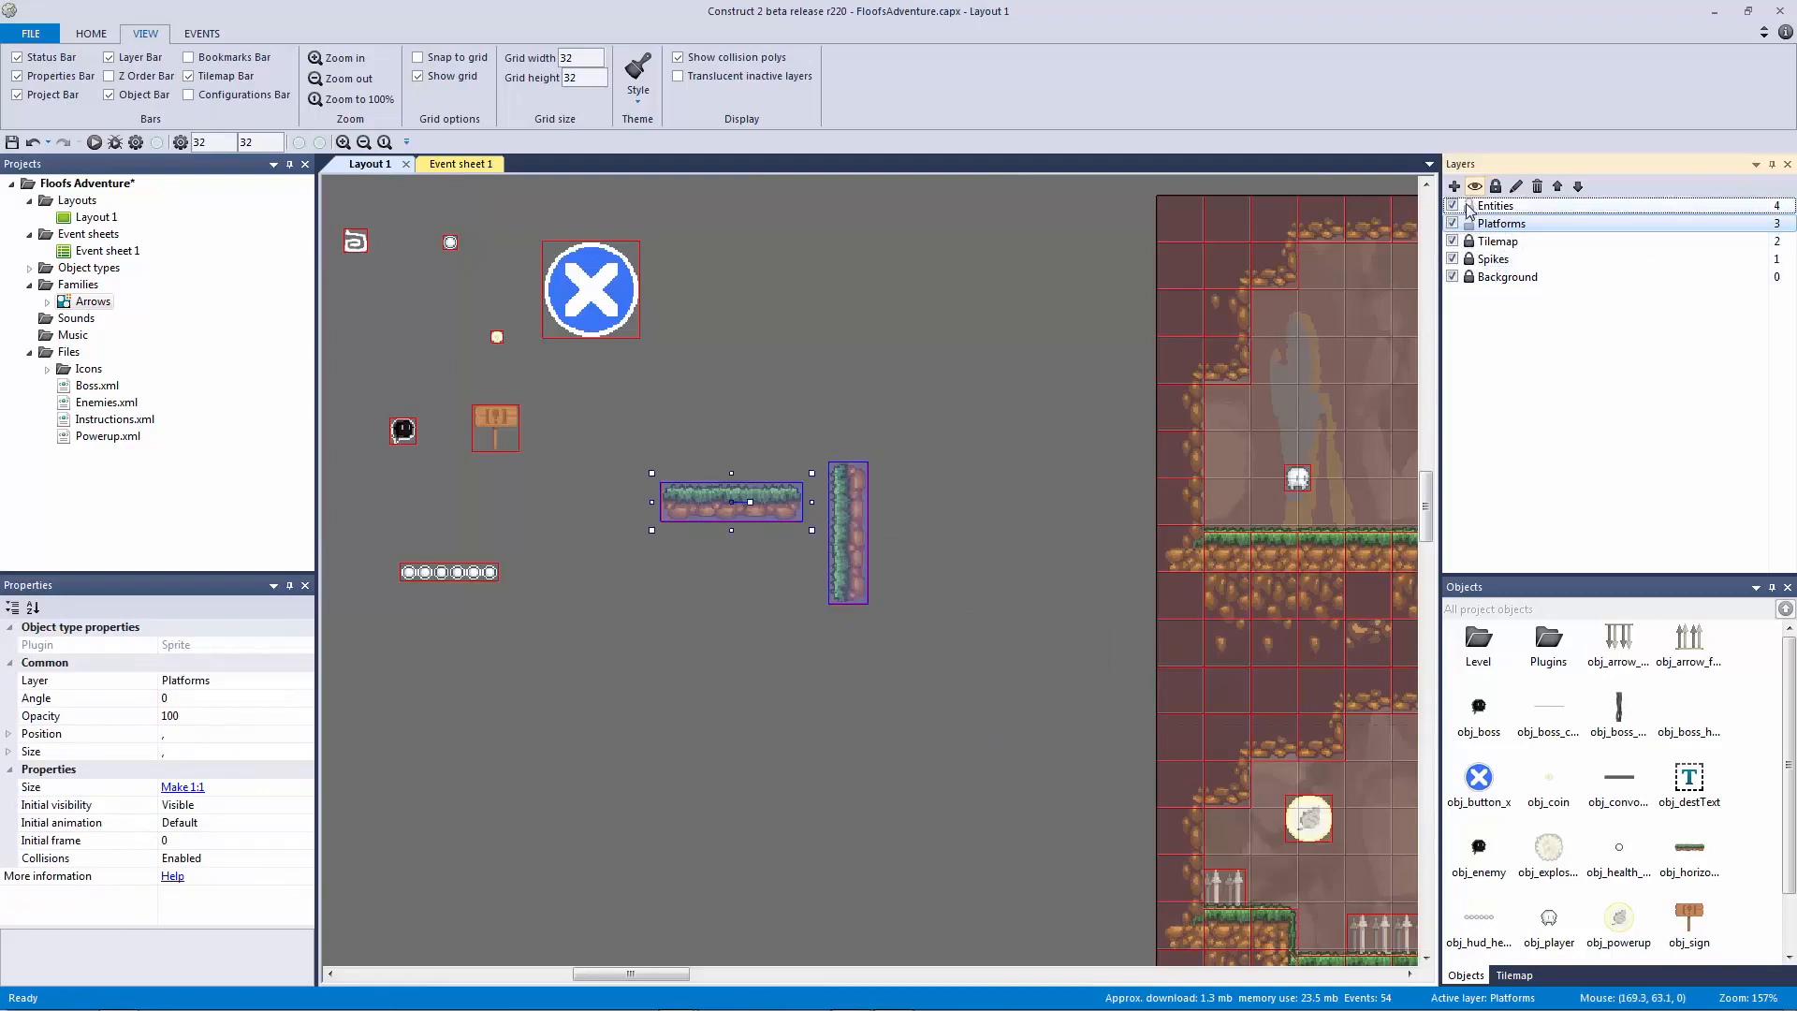
click(1022, 342)
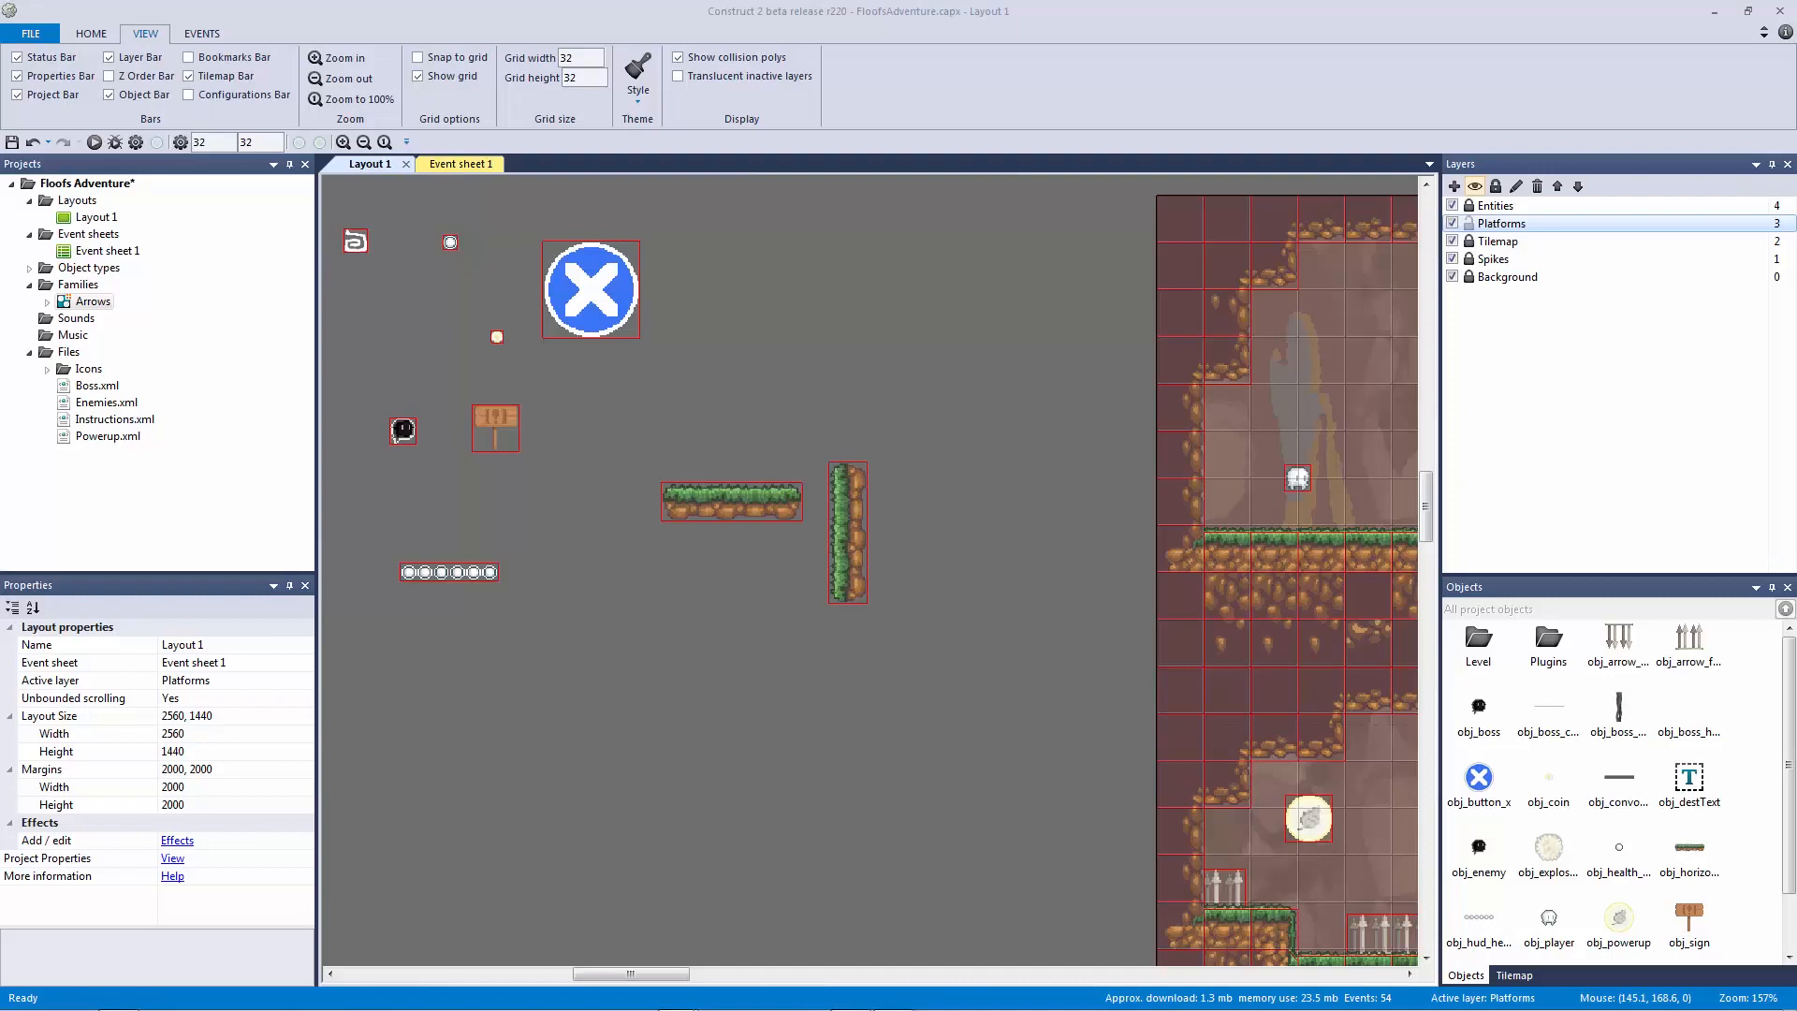
Step: Add instance variable 'moving' with initial value 0 to obj_horizontal_platform
click(747, 519)
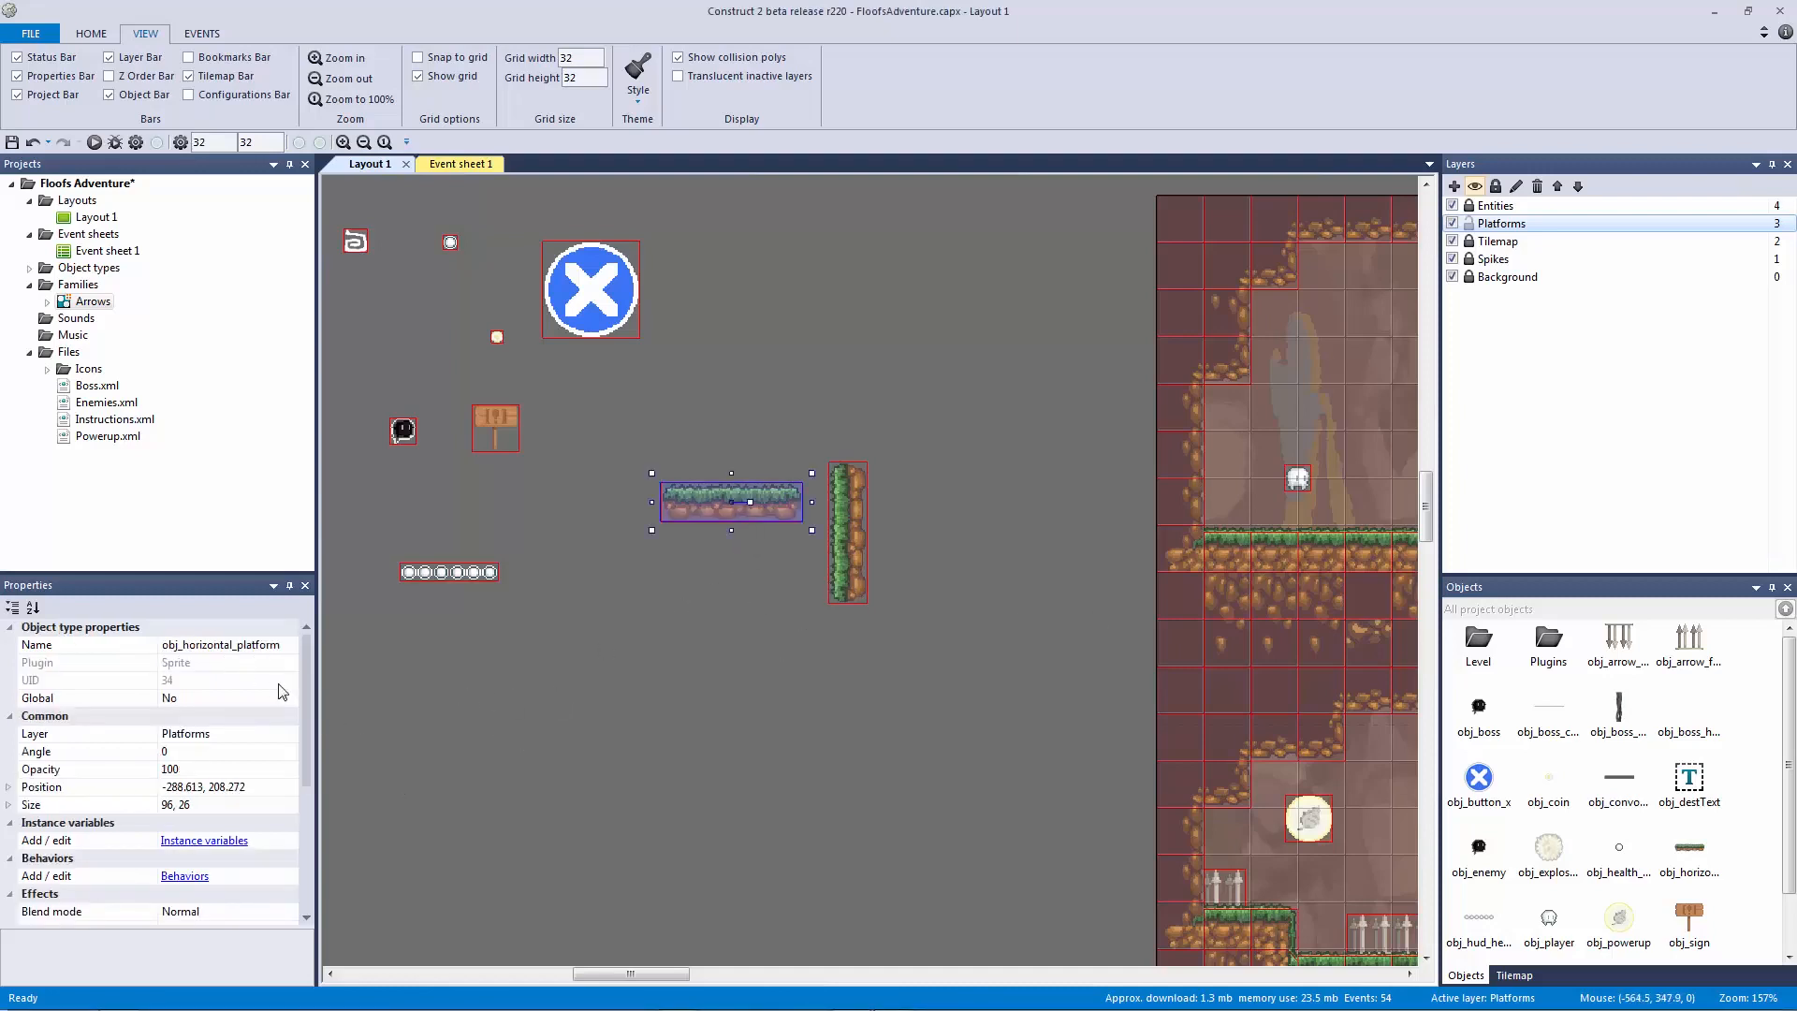
click(222, 840)
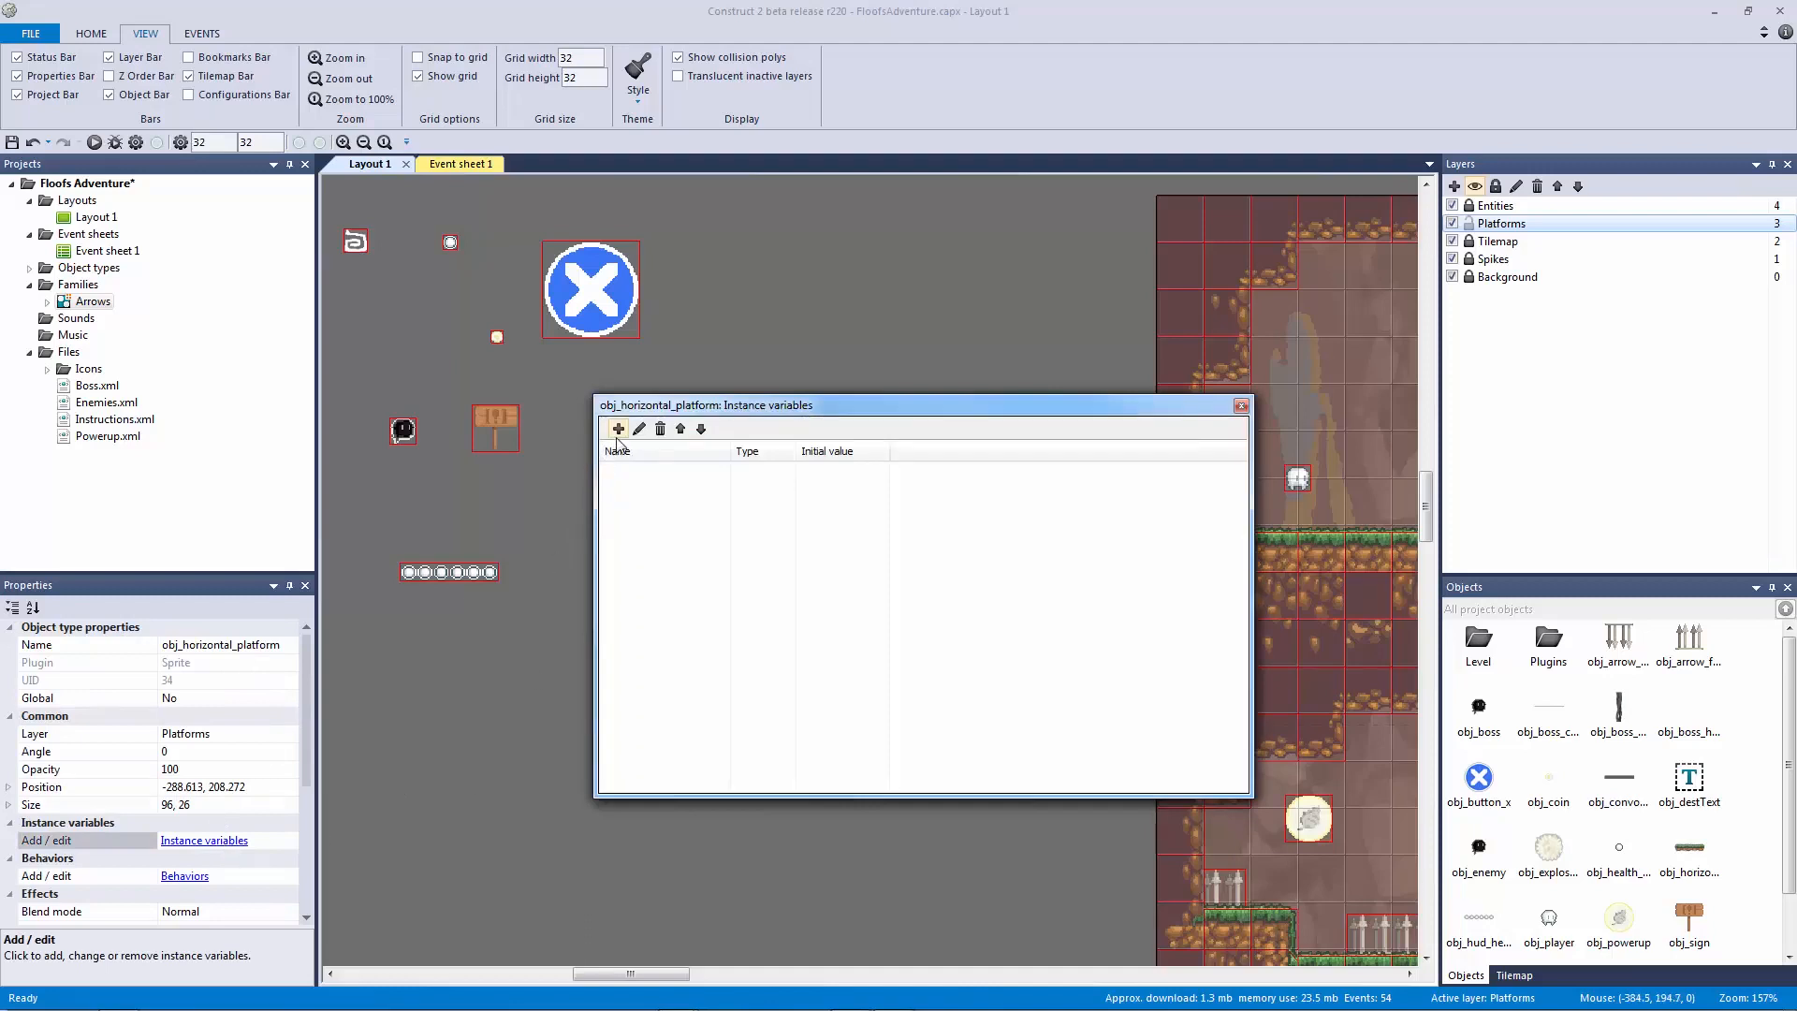
click(618, 431)
text(m,)
key(BackSpace)
text(oving)
key(Return)
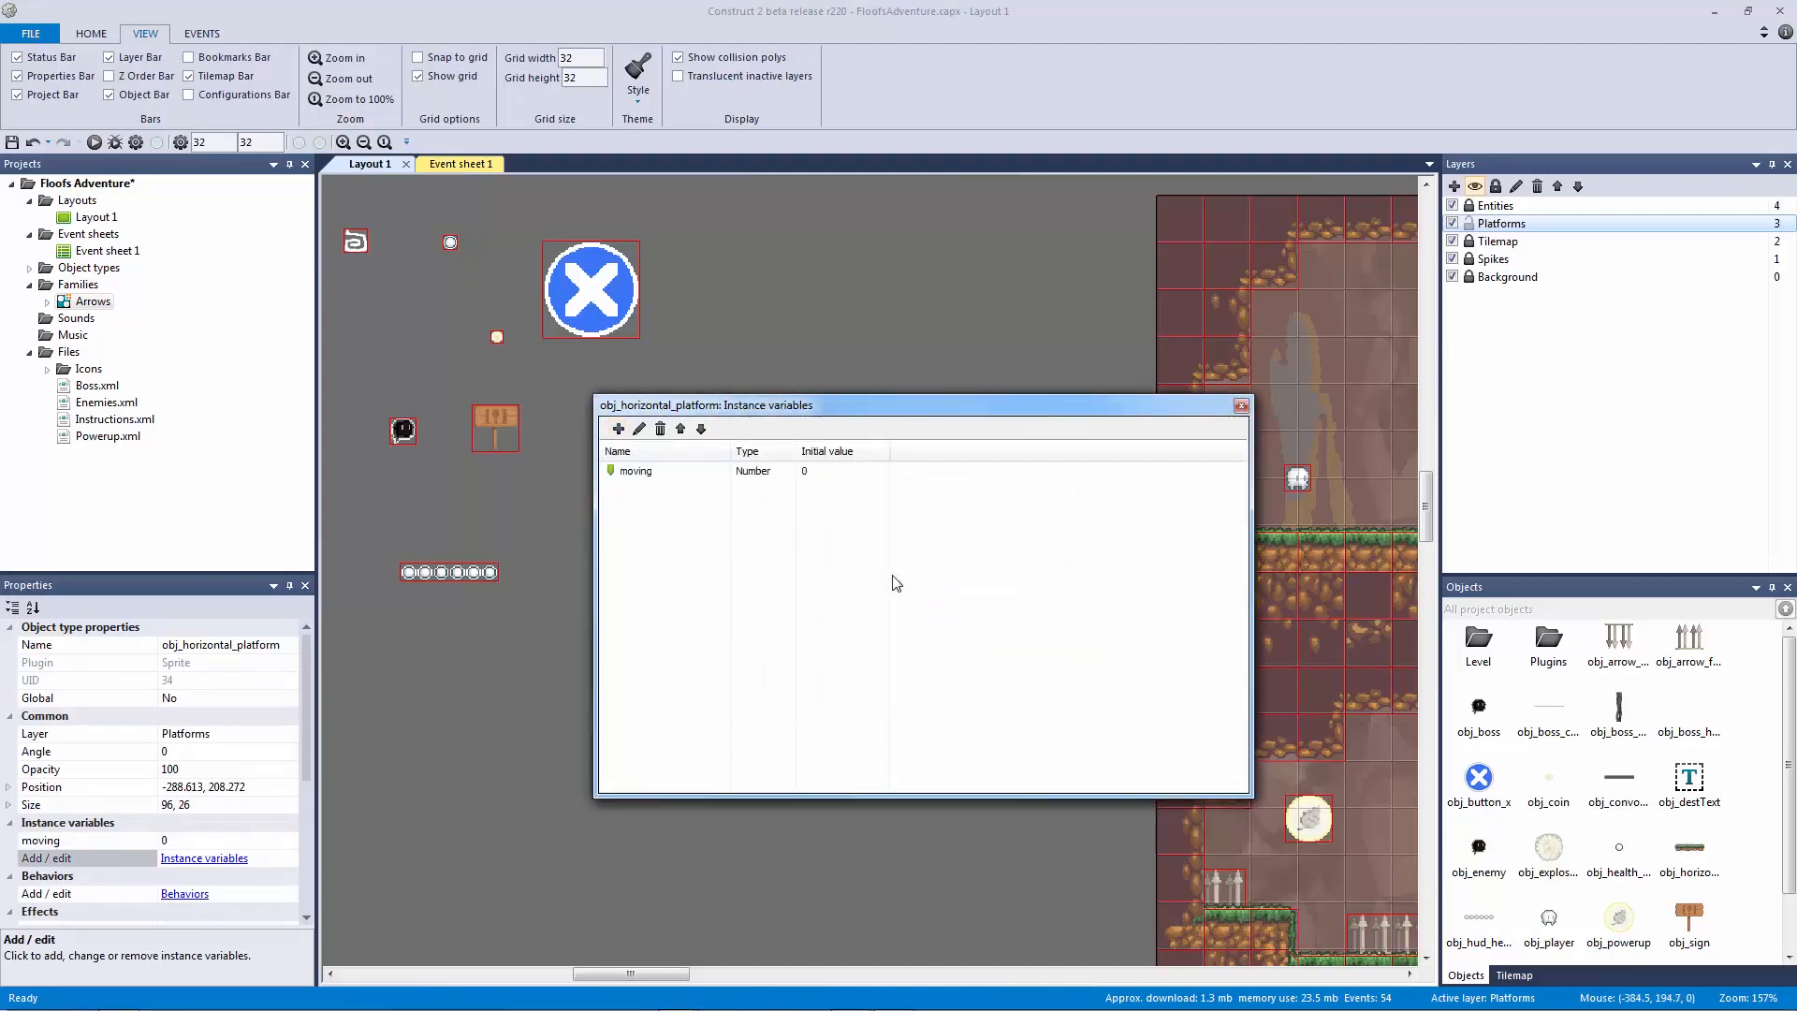
click(1241, 405)
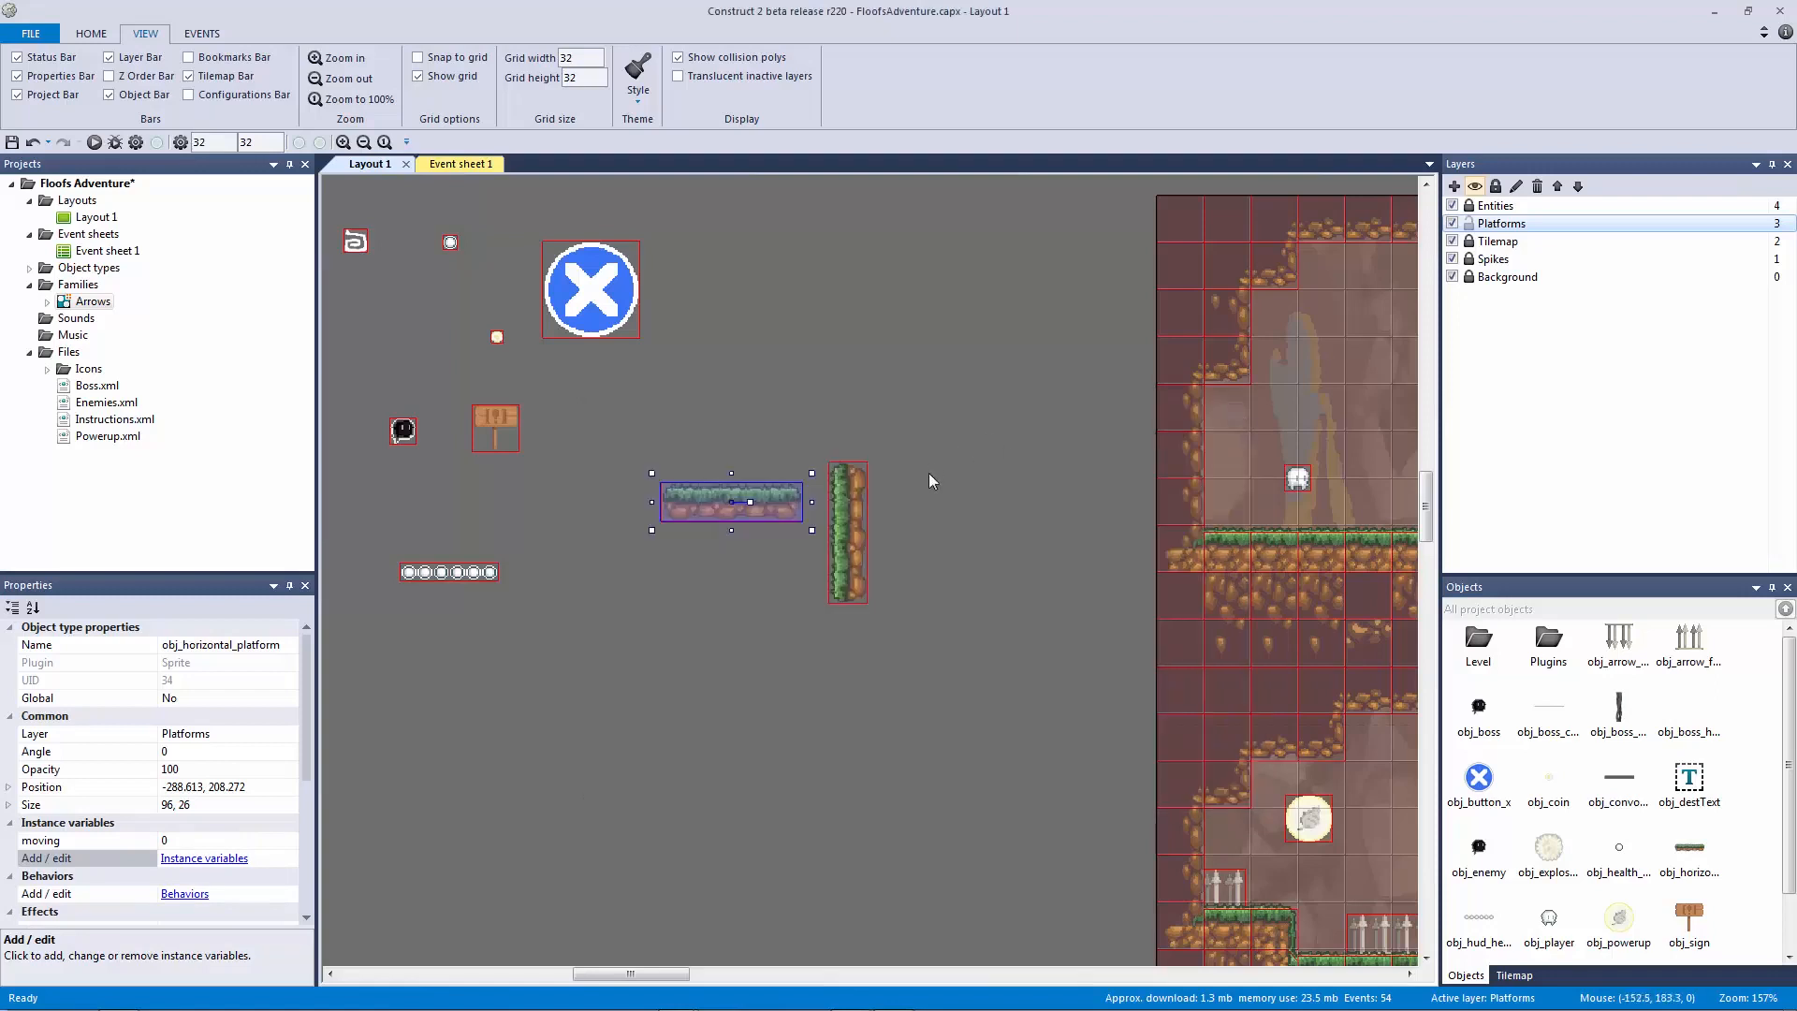
Step: Drag obj_horizontal_platform into the level above the long spike pit between two ledges
click(879, 484)
ctrl+scroll(996, 546, down, 2)
middle_drag(788, 523, 782, 522)
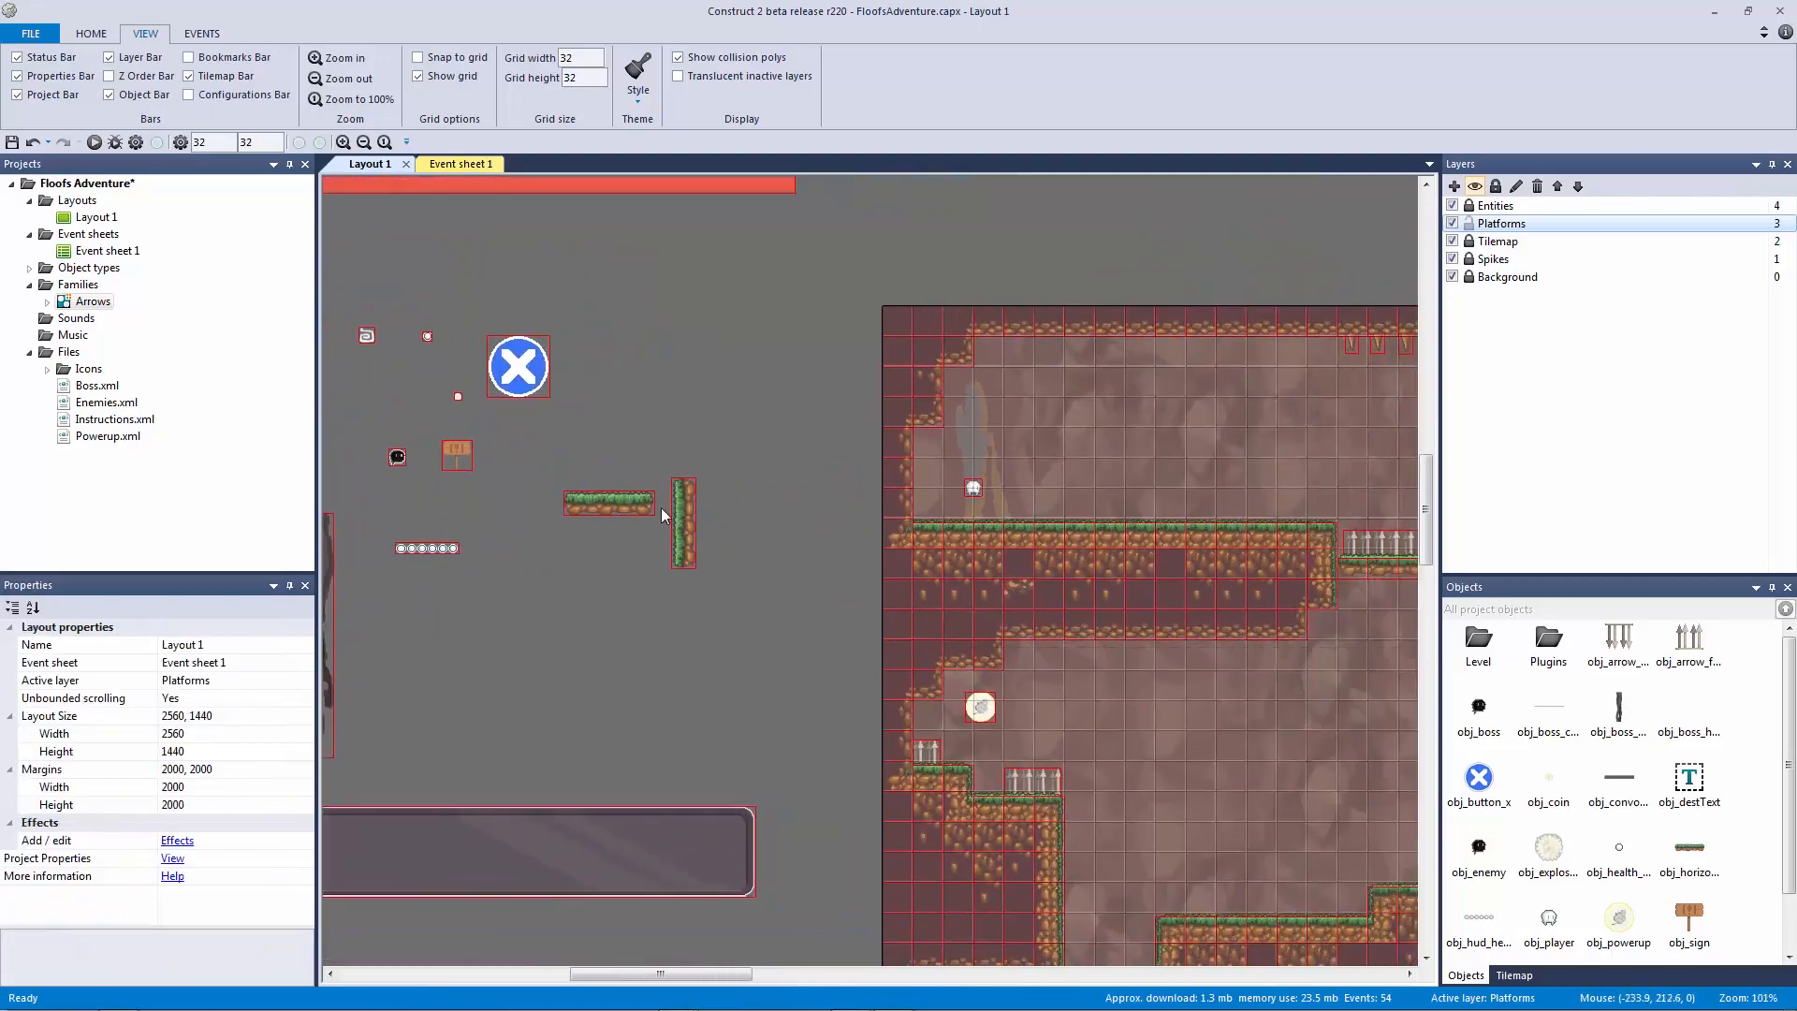
drag(629, 508, 791, 593)
middle_drag(950, 633, 634, 658)
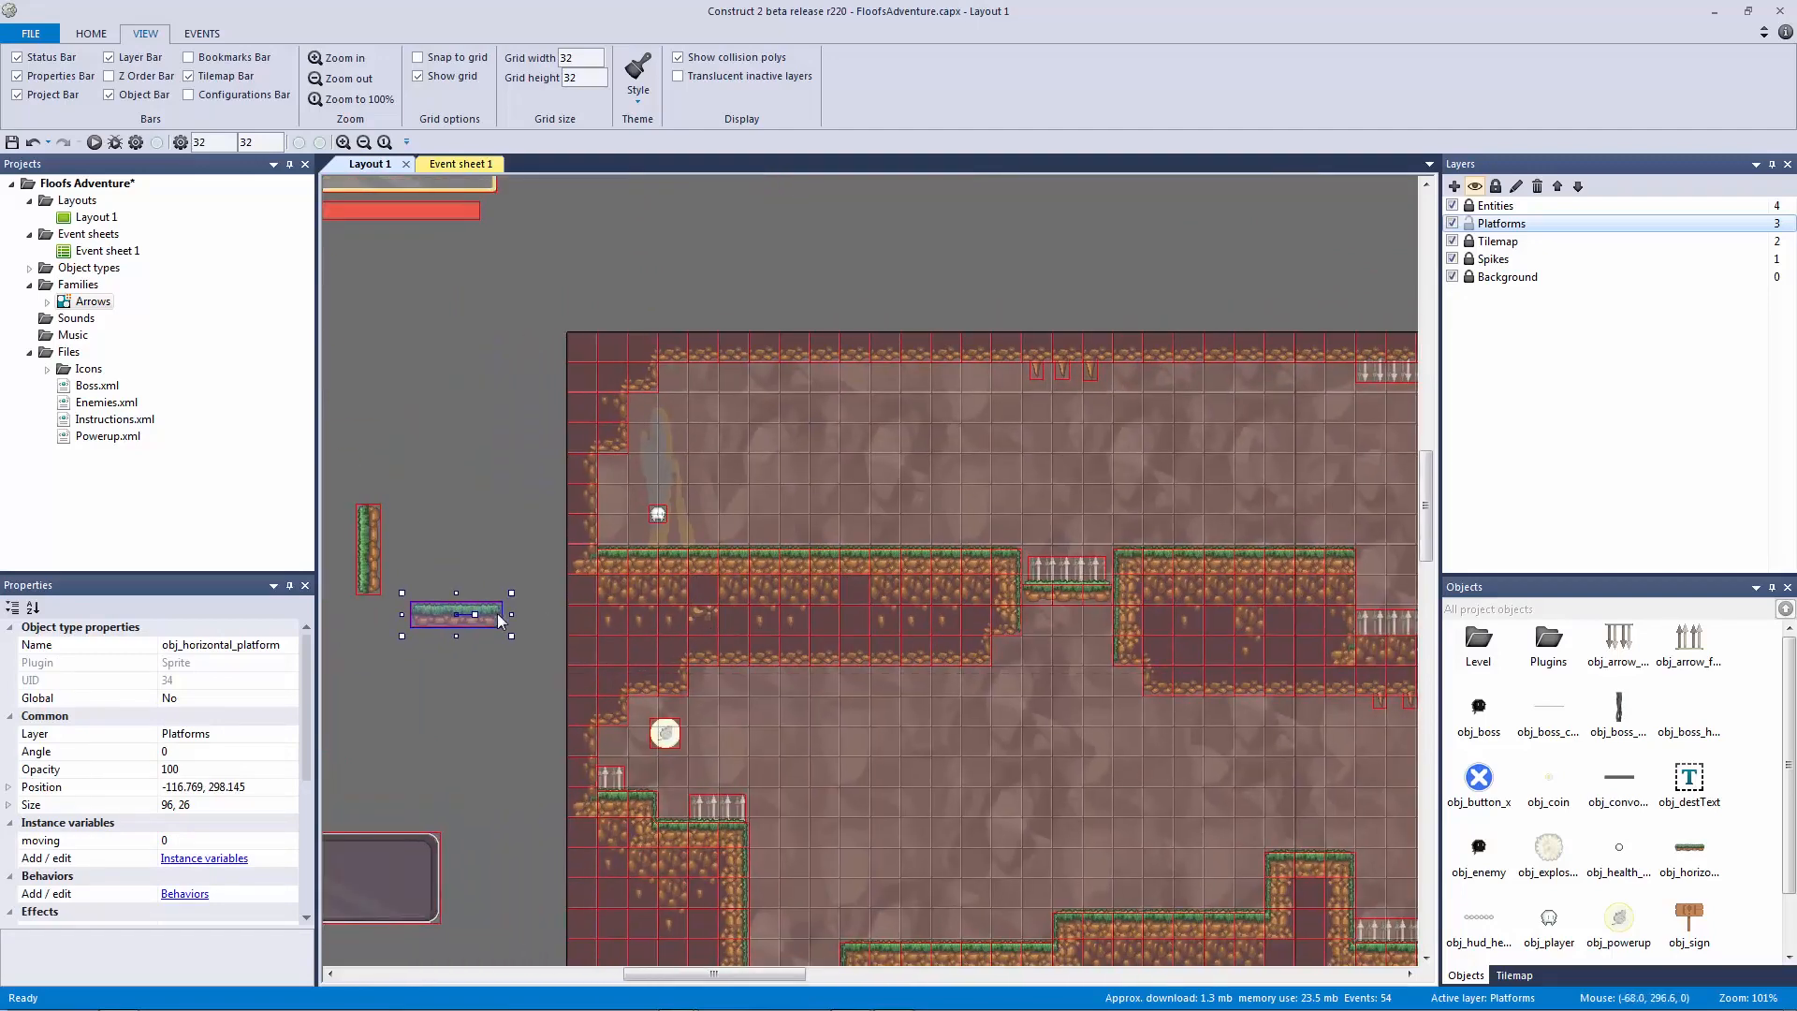
drag(614, 608, 1311, 571)
middle_drag(1312, 571, 664, 606)
drag(713, 605, 994, 599)
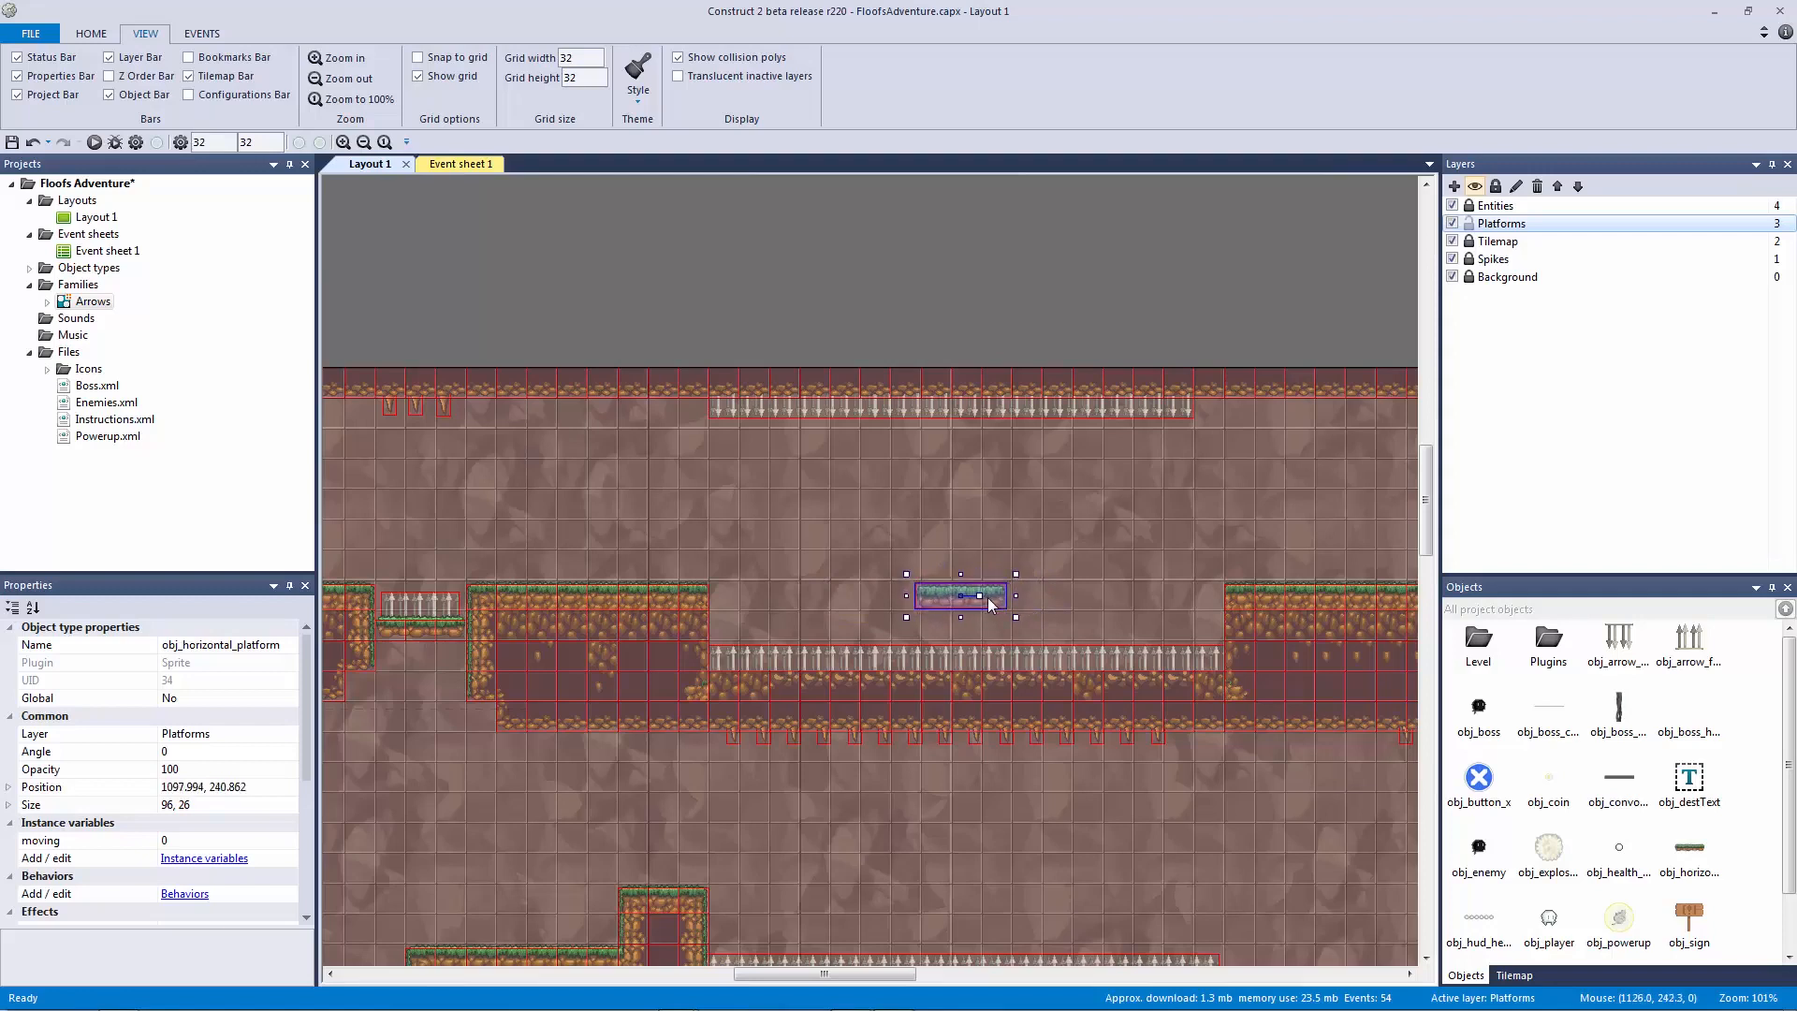
Step: Reselect the horizontal platform at 1097.994, 240.862 and open its behaviors
click(876, 564)
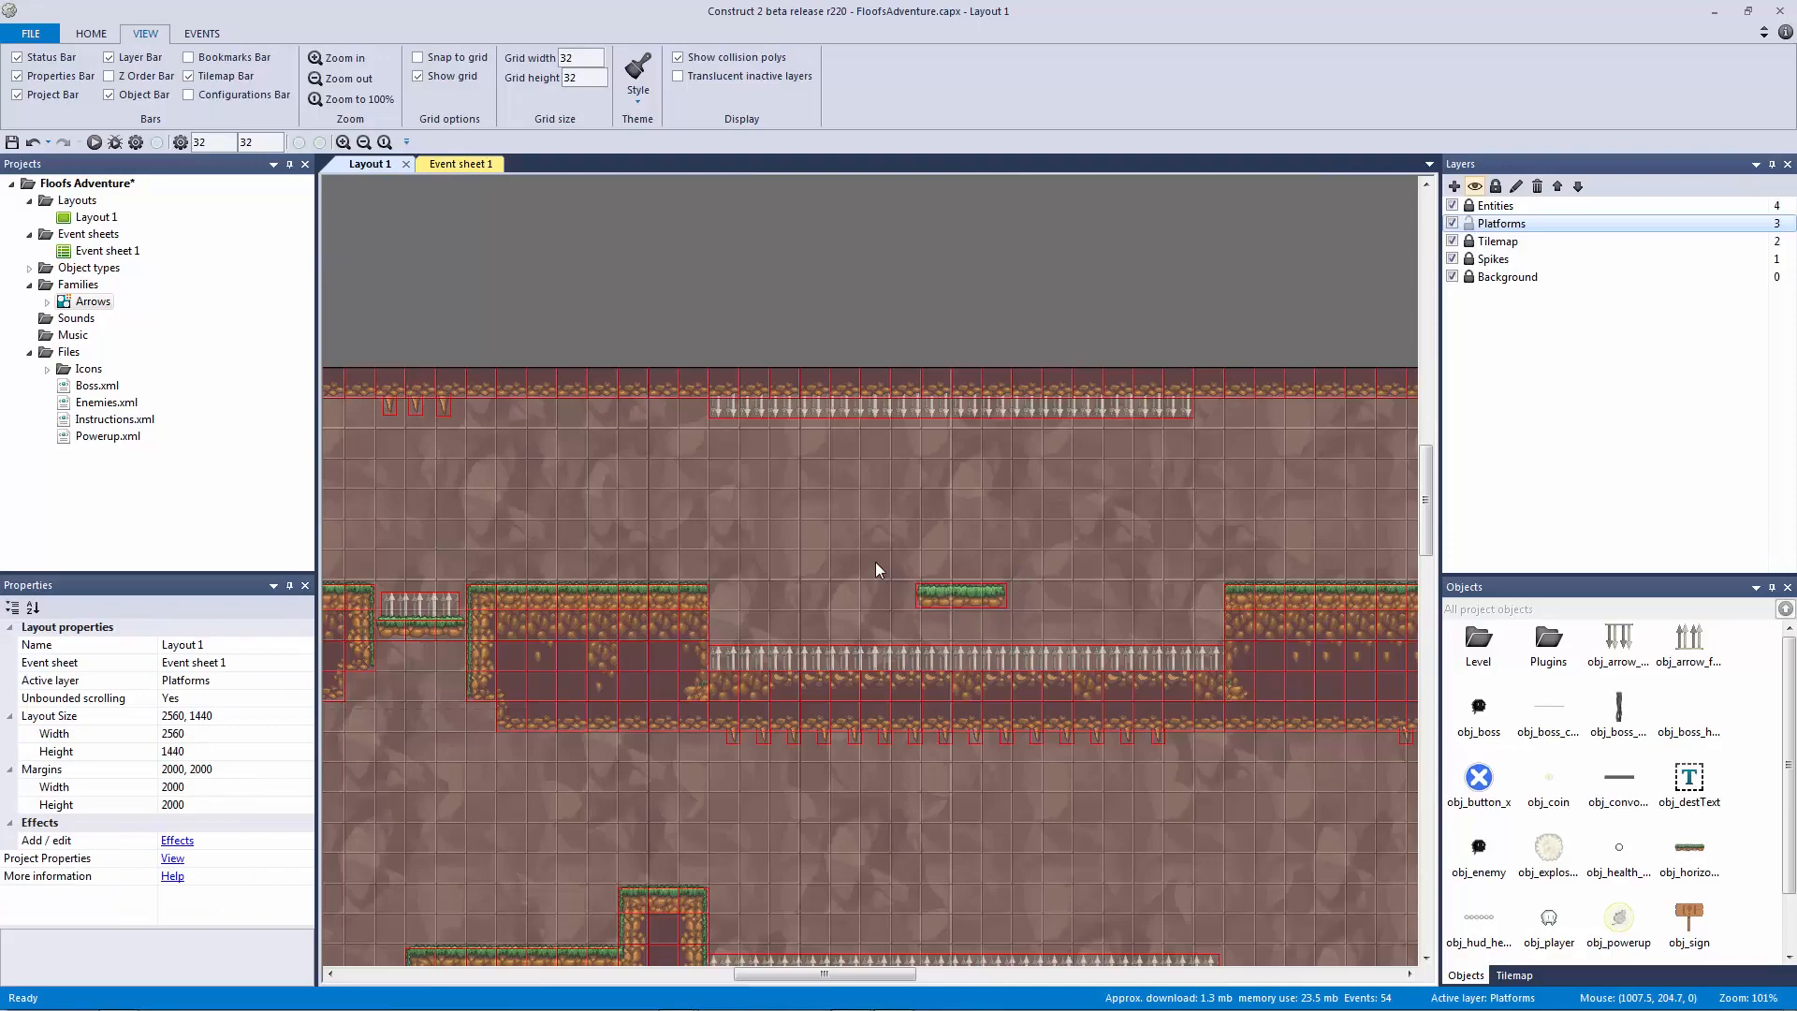
click(922, 593)
ctrl+scroll(951, 593, up, 5)
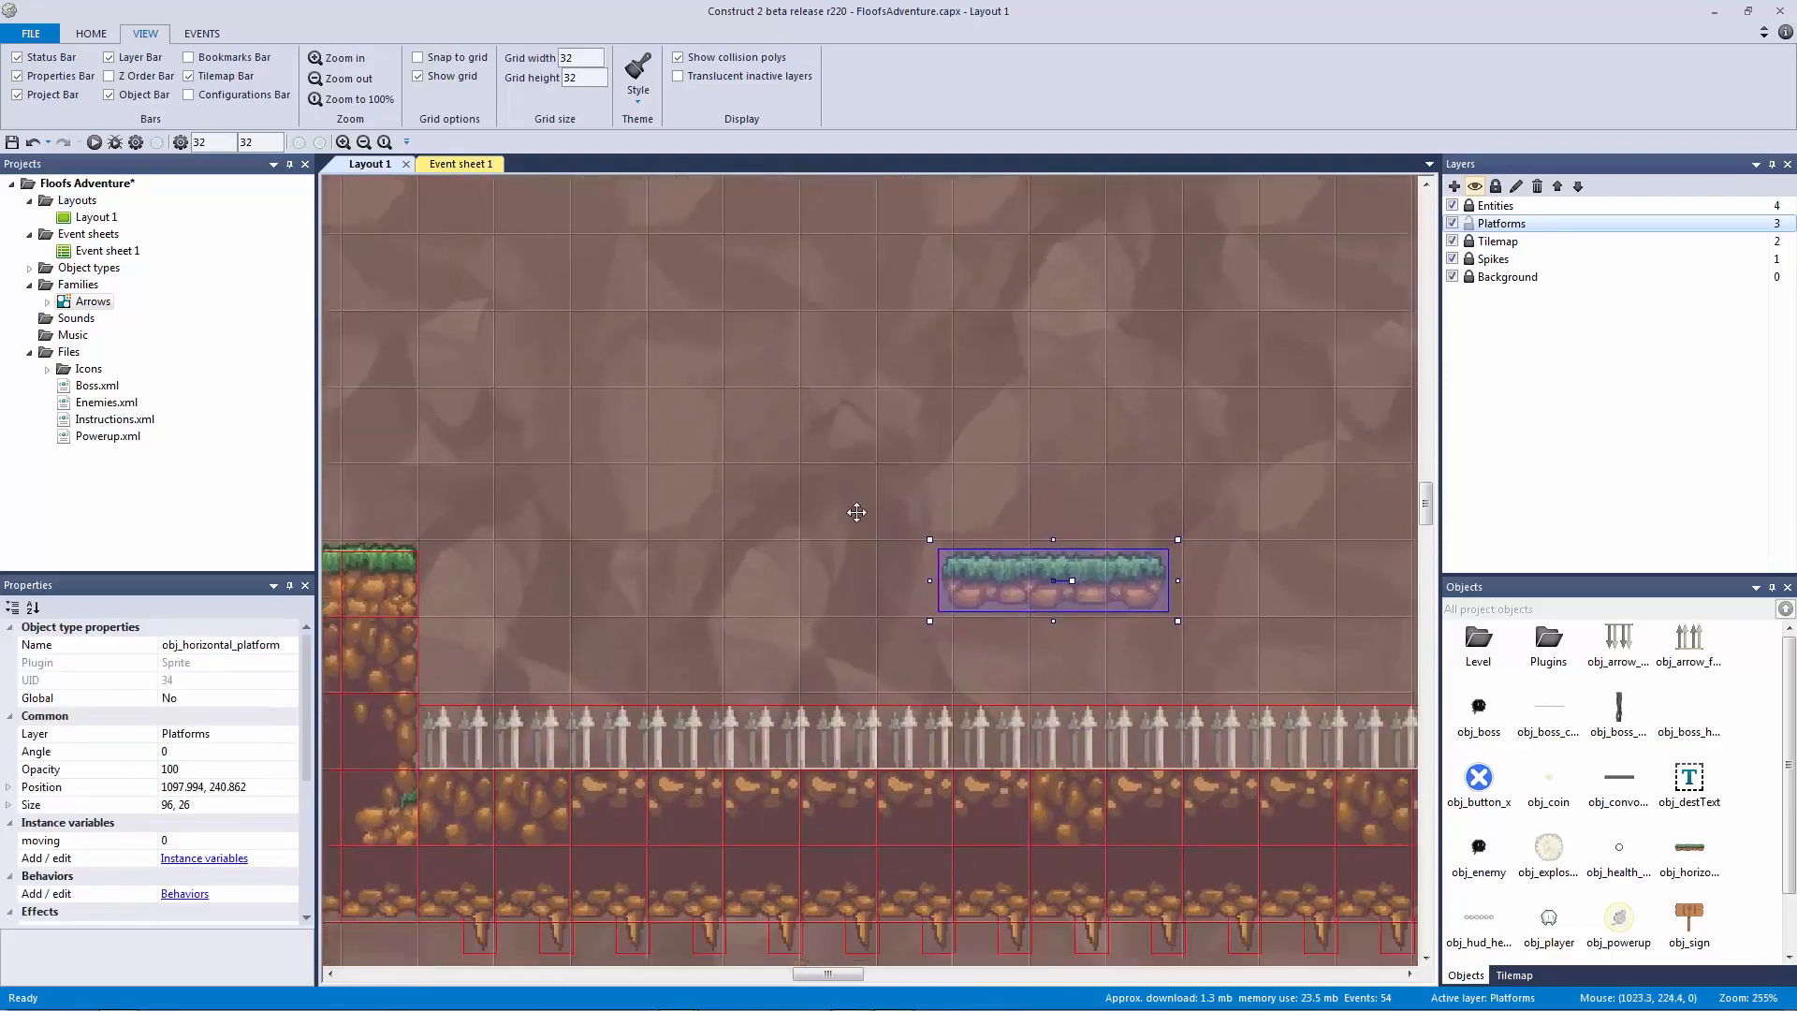
ctrl+scroll(845, 510, down, 1)
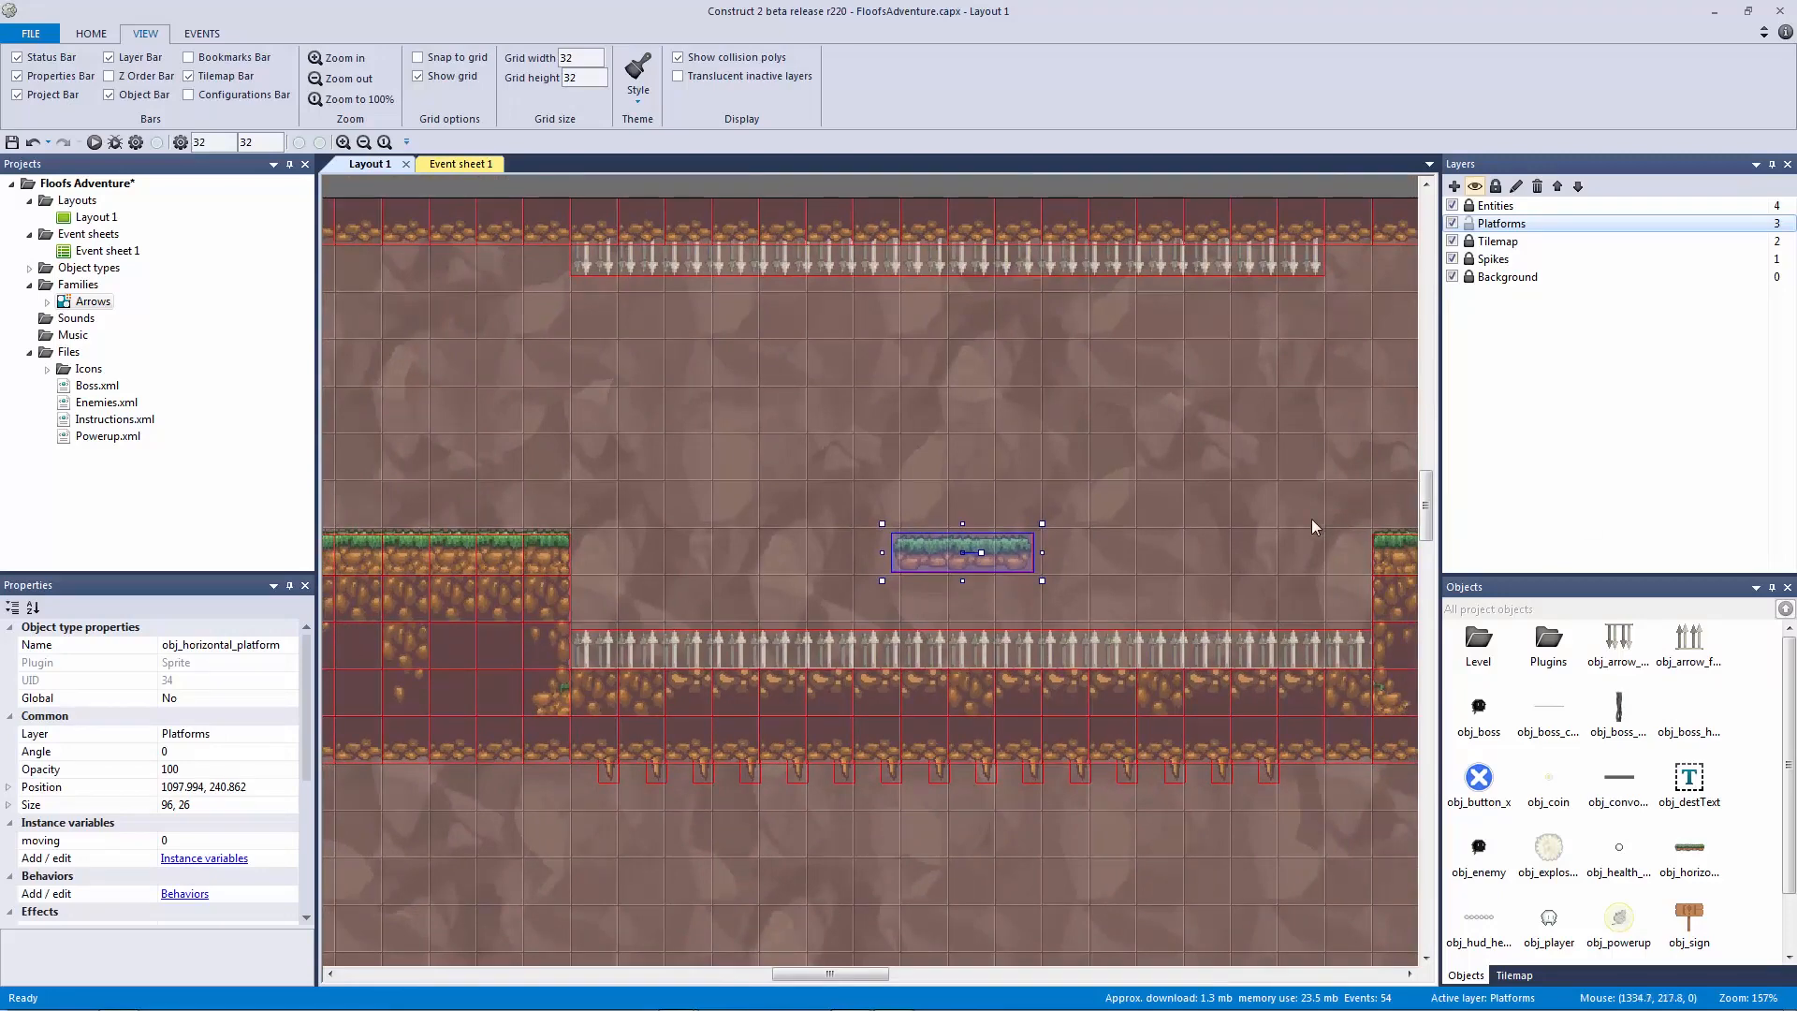
click(184, 892)
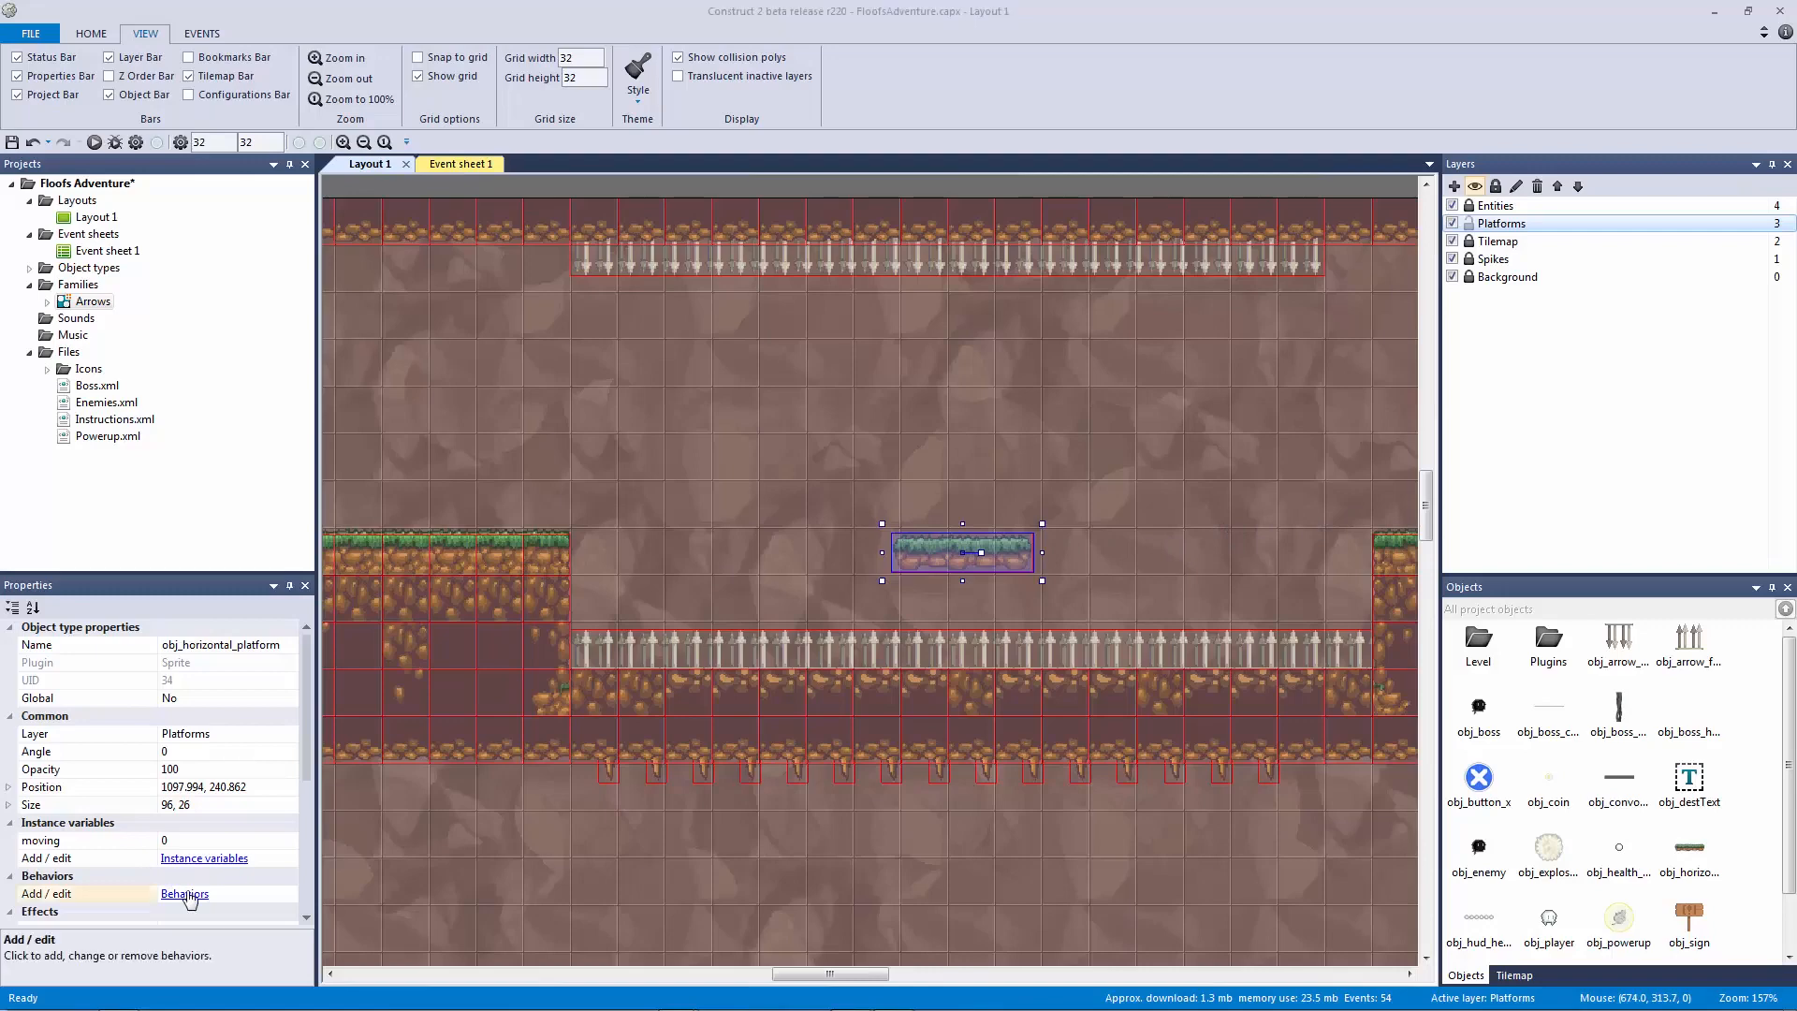
Step: Add the Bullet behavior to obj_horizontal_platform and check its Speed is 400
click(861, 552)
text(bull)
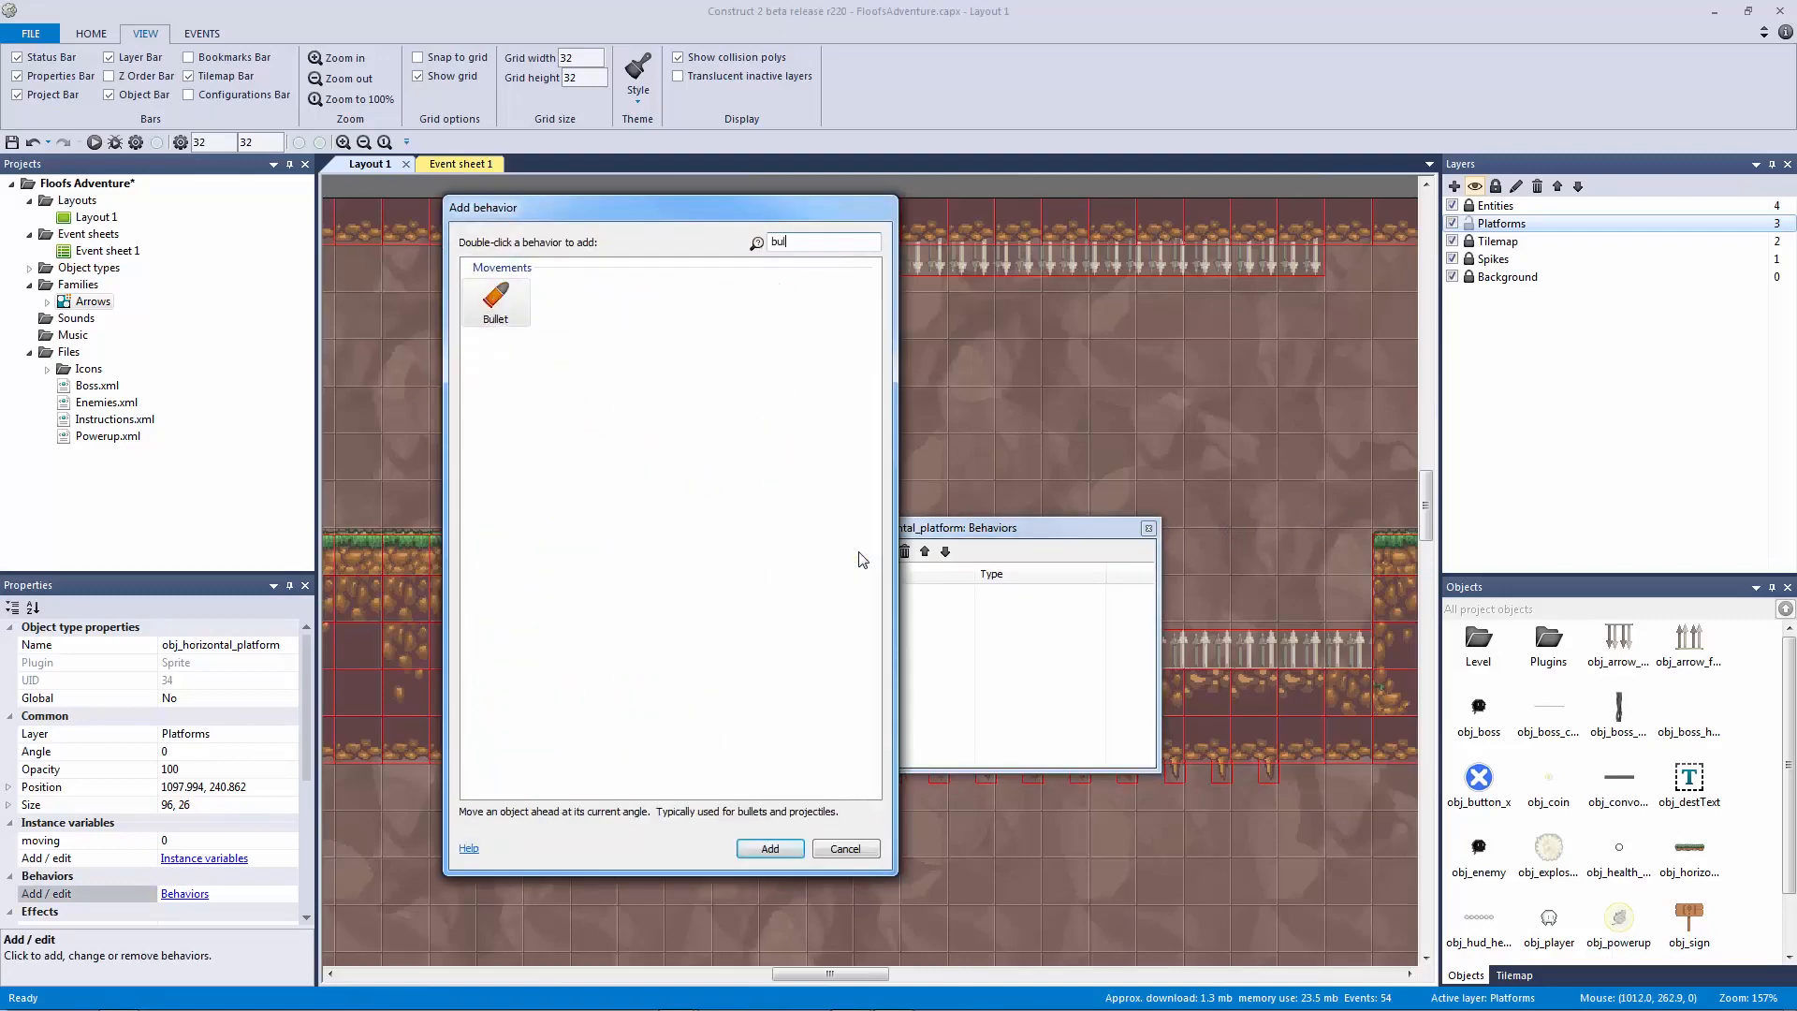
key(Return)
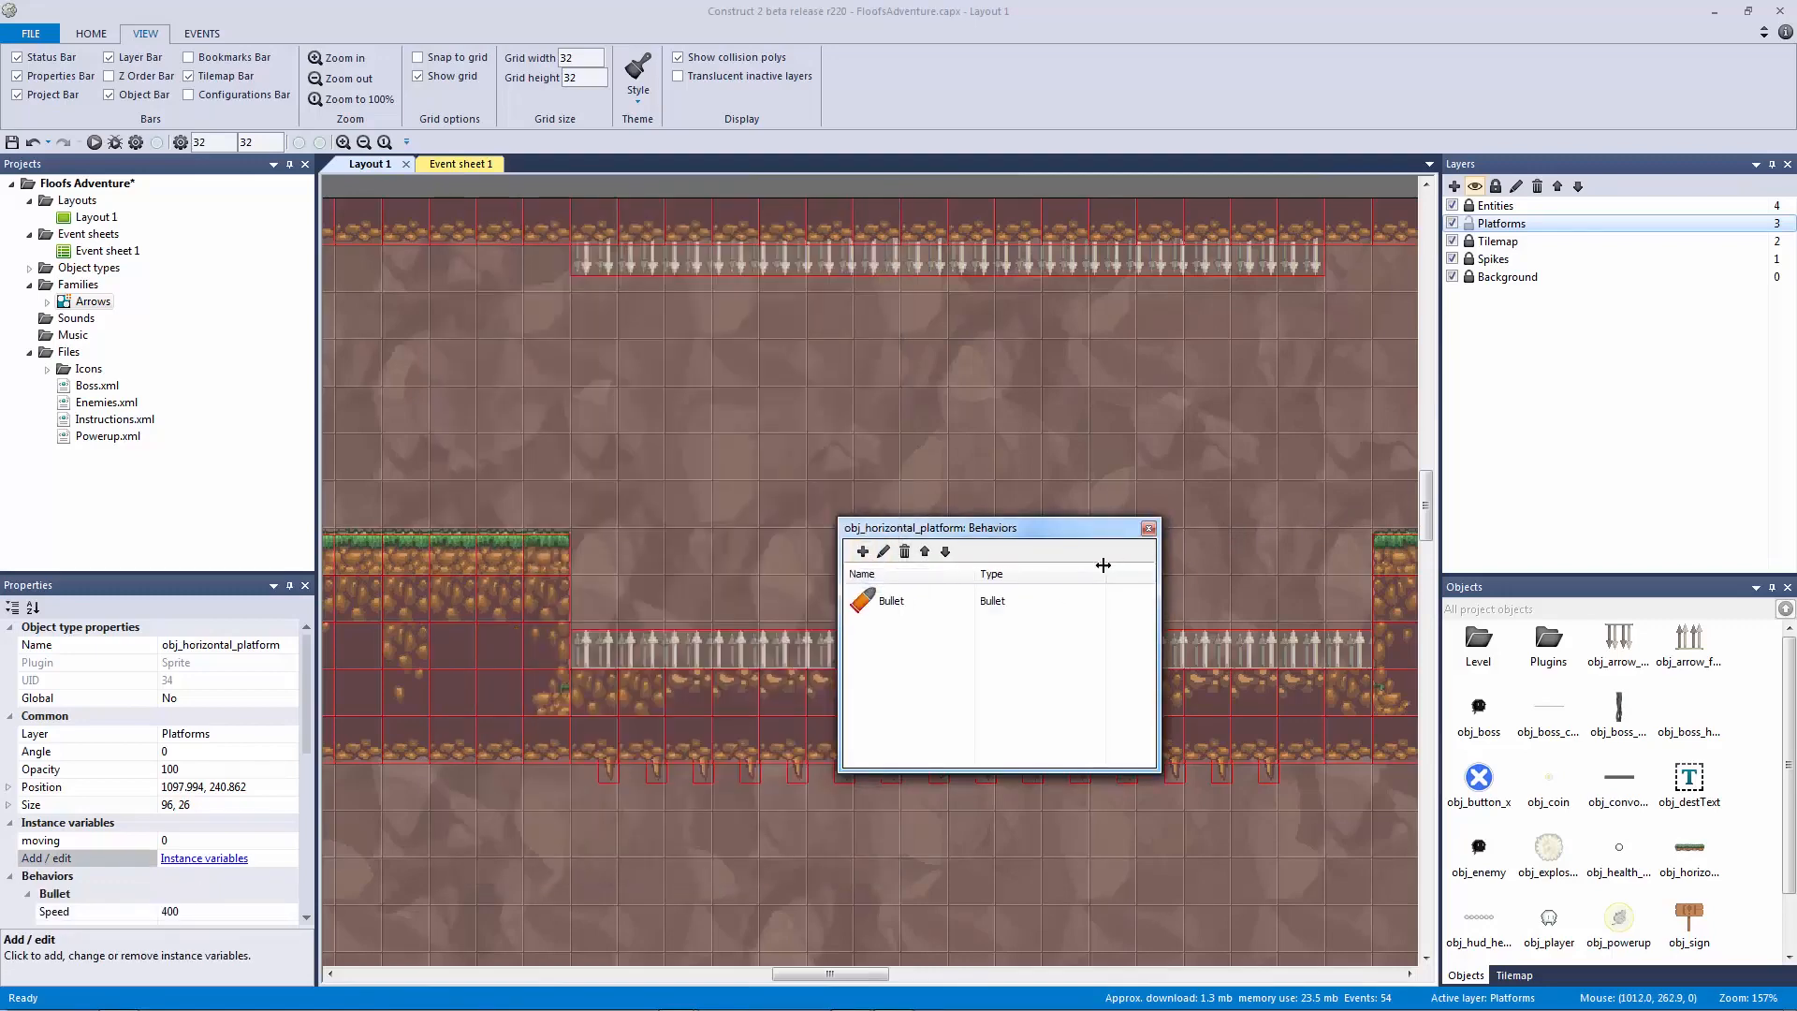
click(1149, 528)
drag(318, 767, 320, 786)
scroll(313, 802, down, 1)
scroll(313, 802, down, 3)
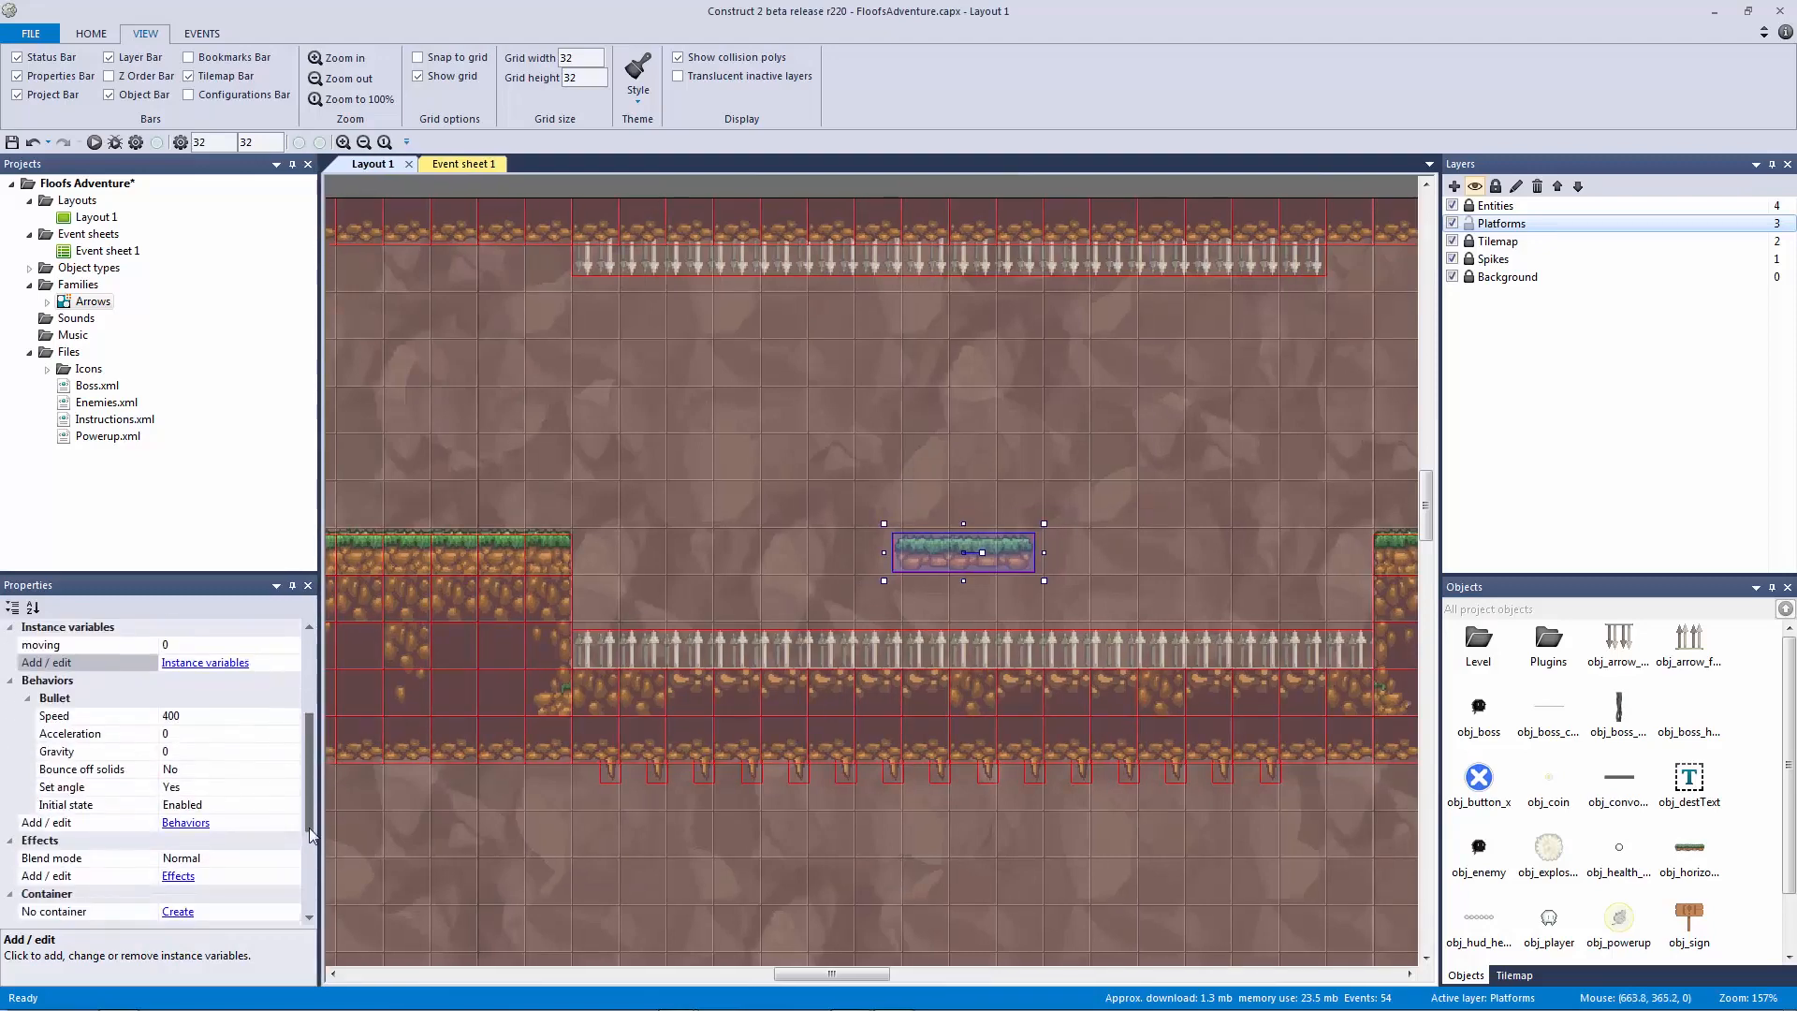
click(208, 713)
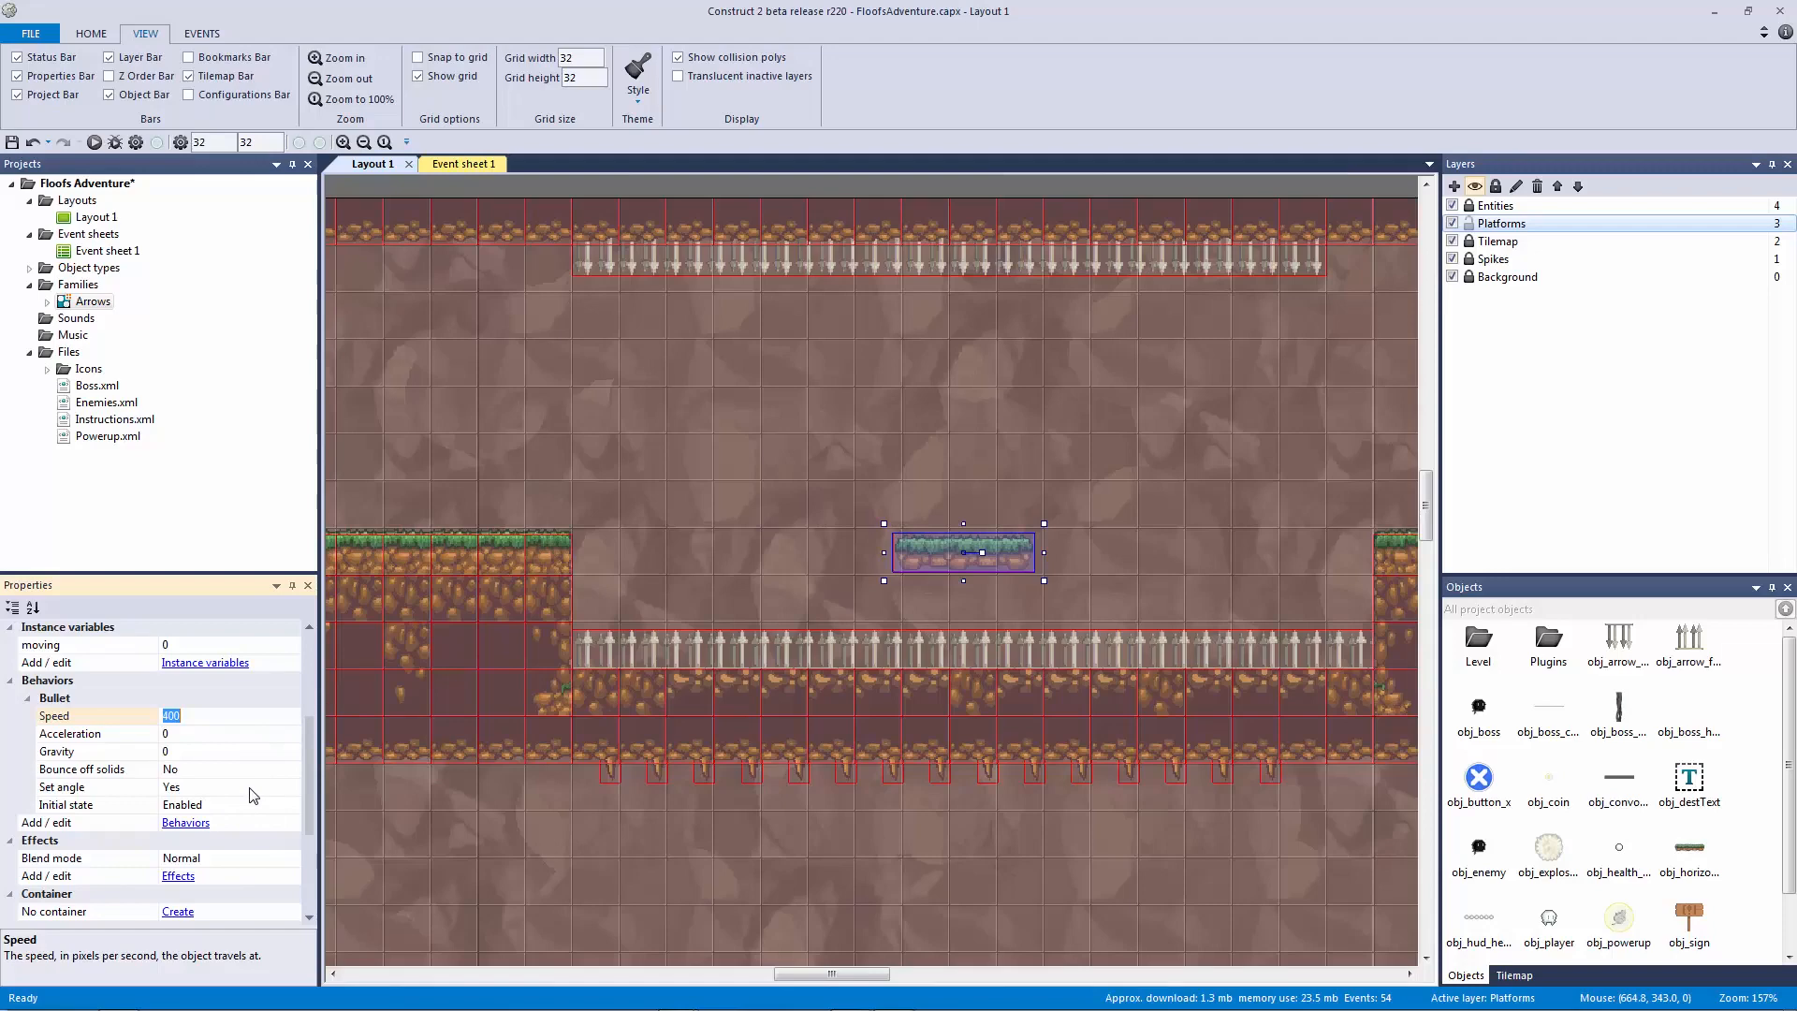
click(734, 457)
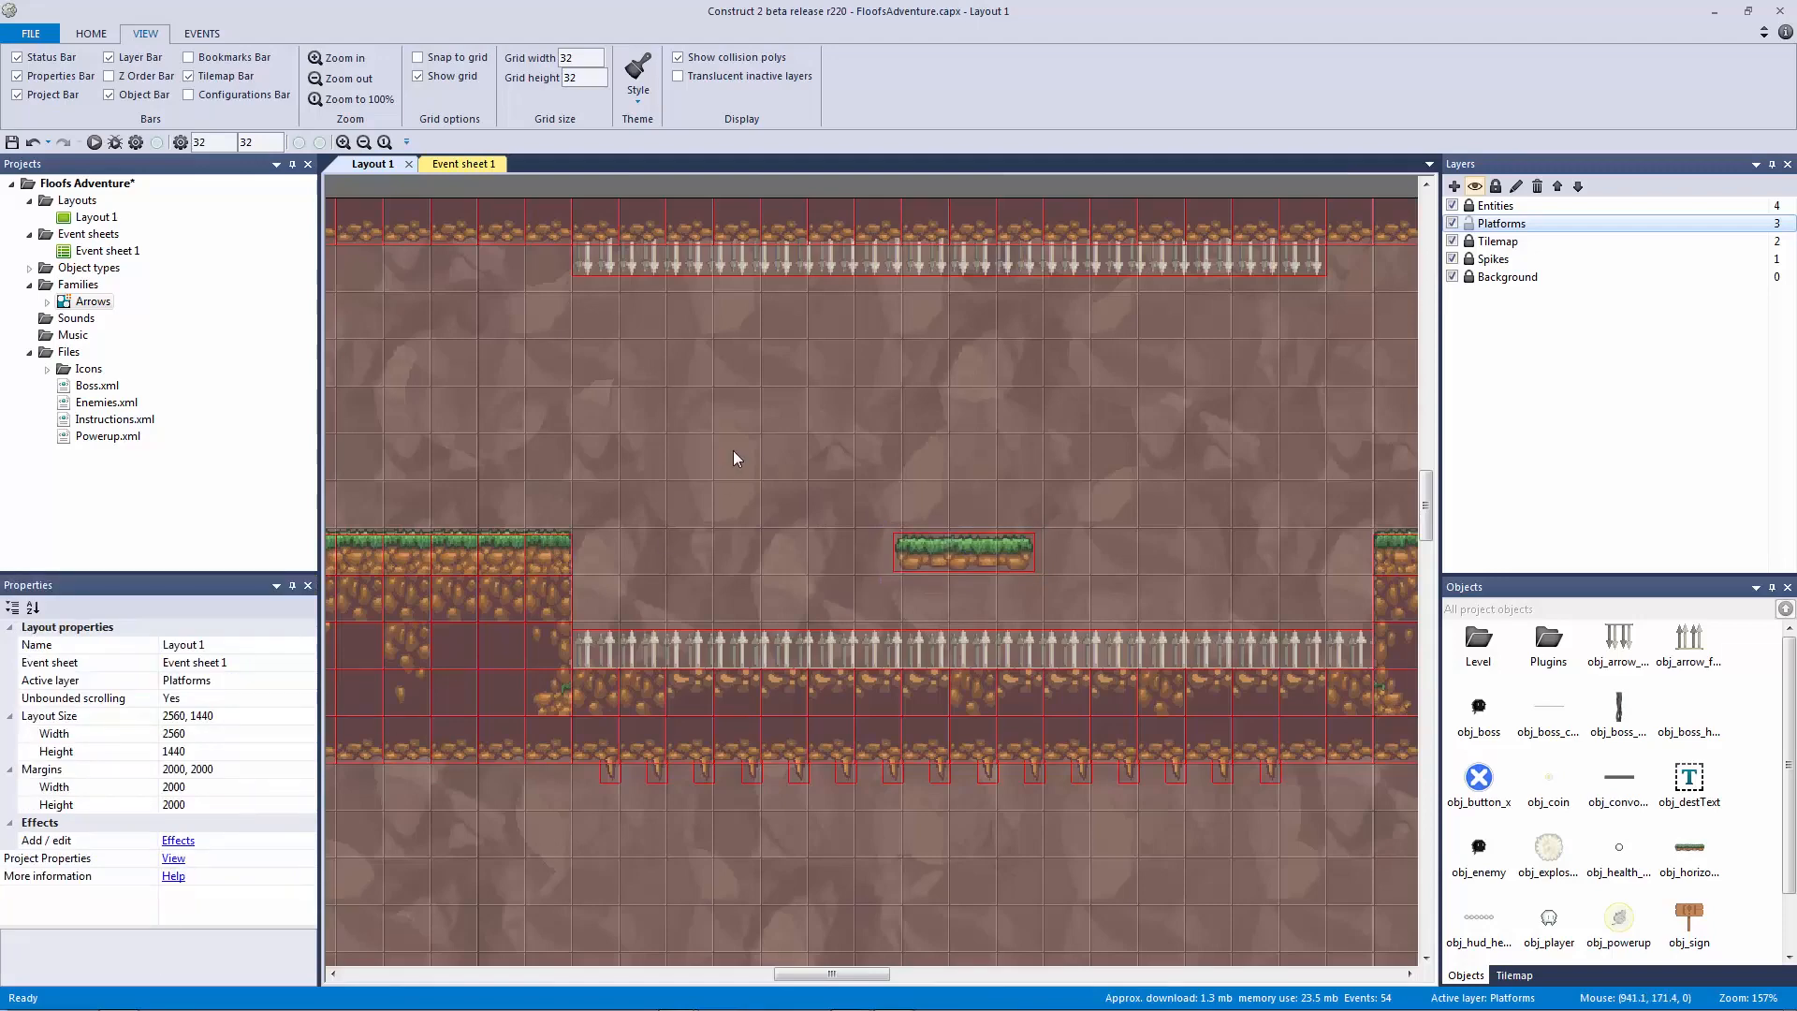
ctrl+scroll(726, 472, down, 3)
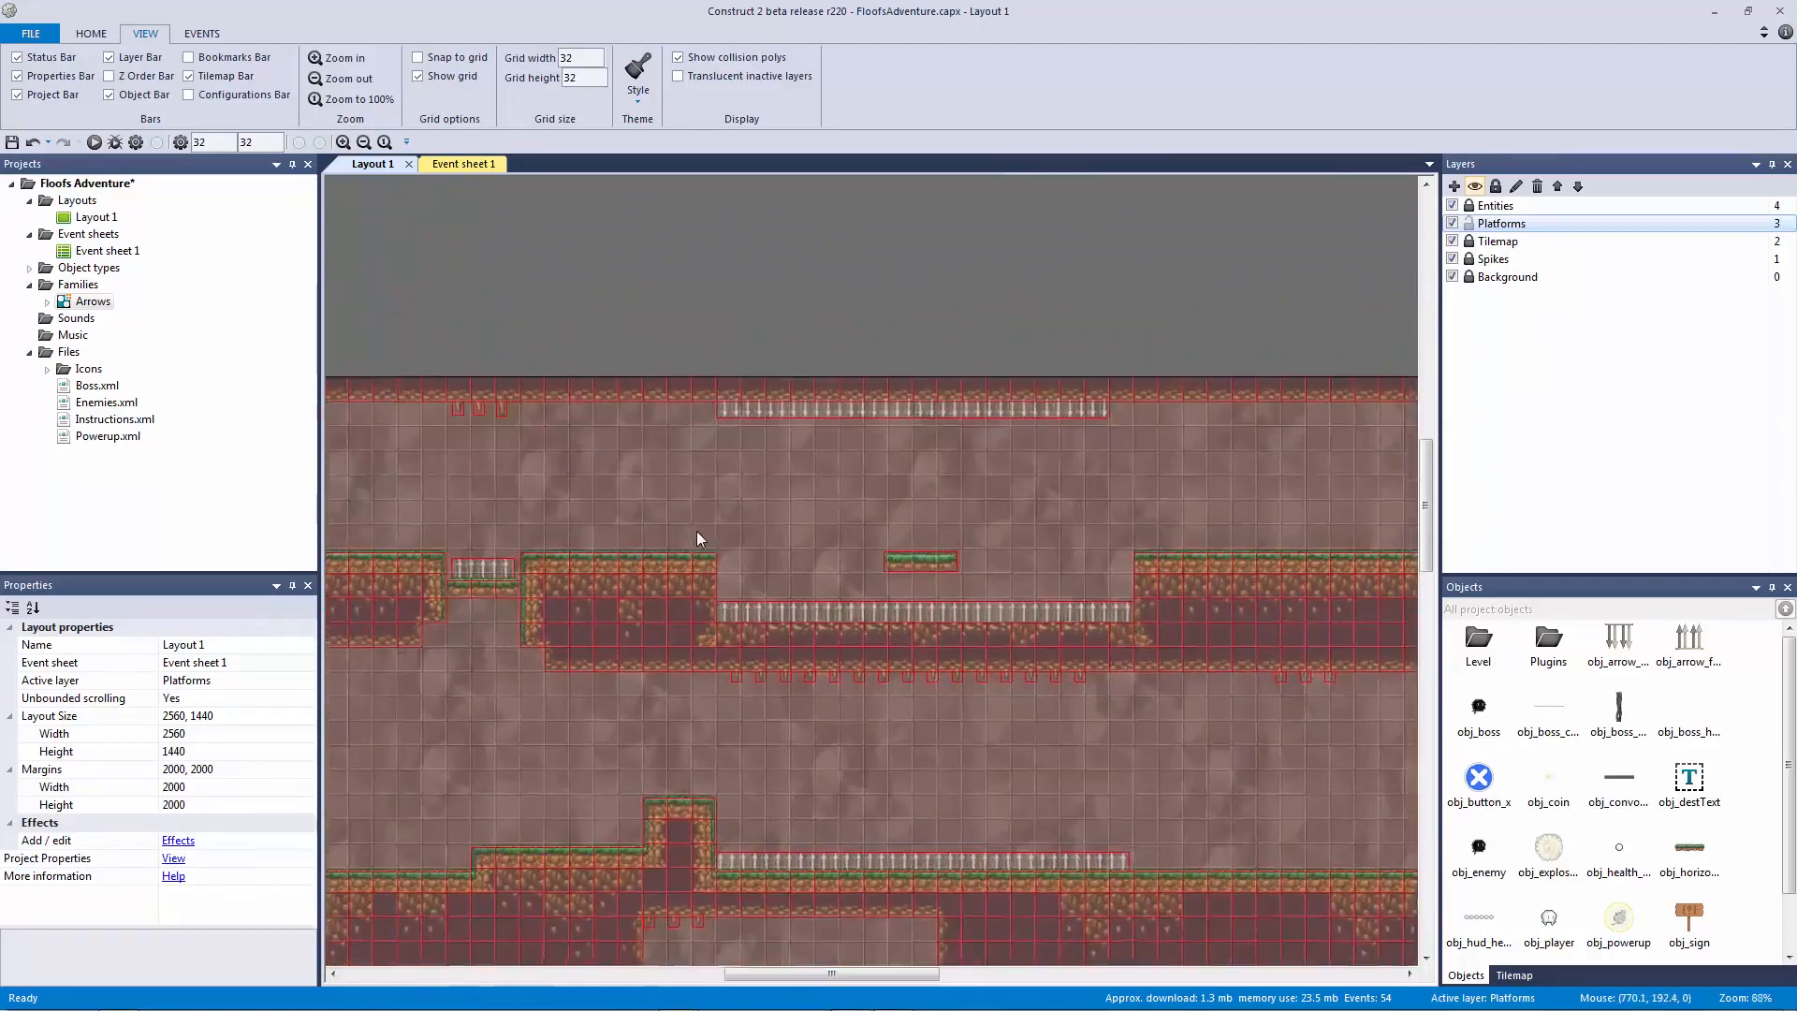
Step: Set the small grass platform's Bullet 'Bounce off solids' property to Yes
click(910, 558)
click(851, 510)
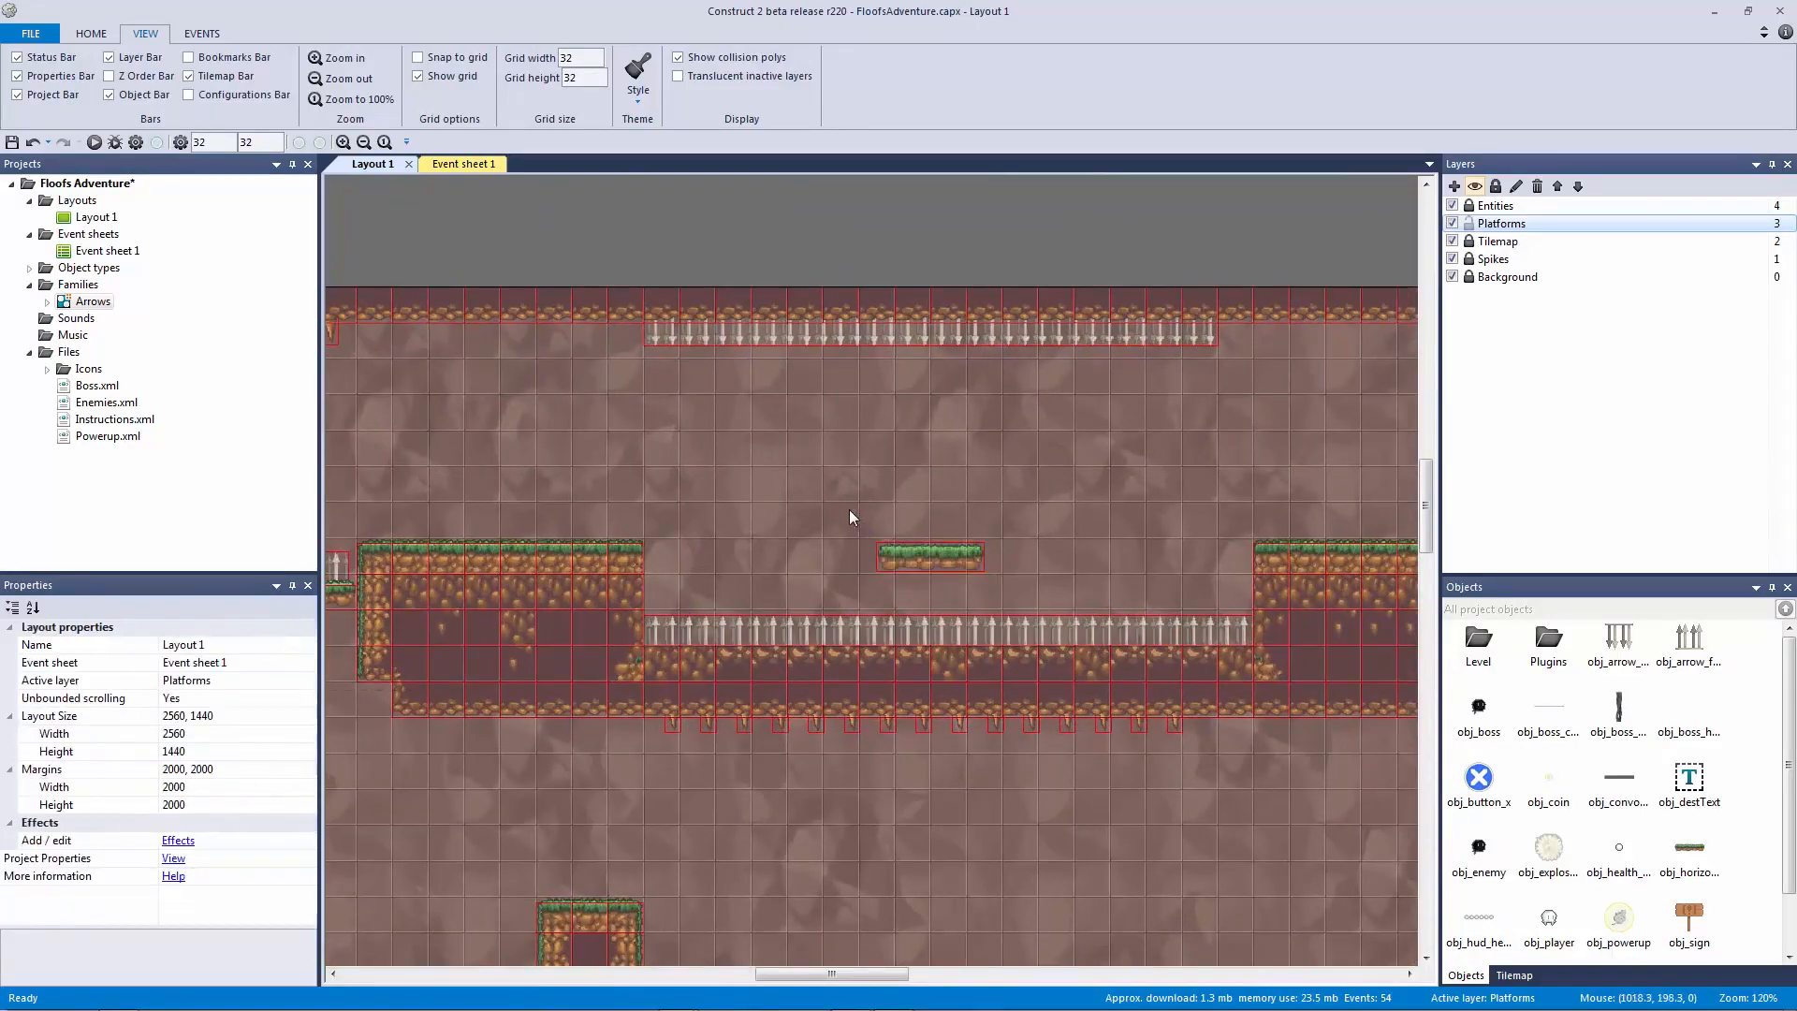
ctrl+scroll(789, 582, down, 2)
mouse_move(789, 582)
middle_down()
mouse_move(1020, 460)
mouse_move(810, 599)
middle_up()
ctrl+scroll(811, 599, up, 2)
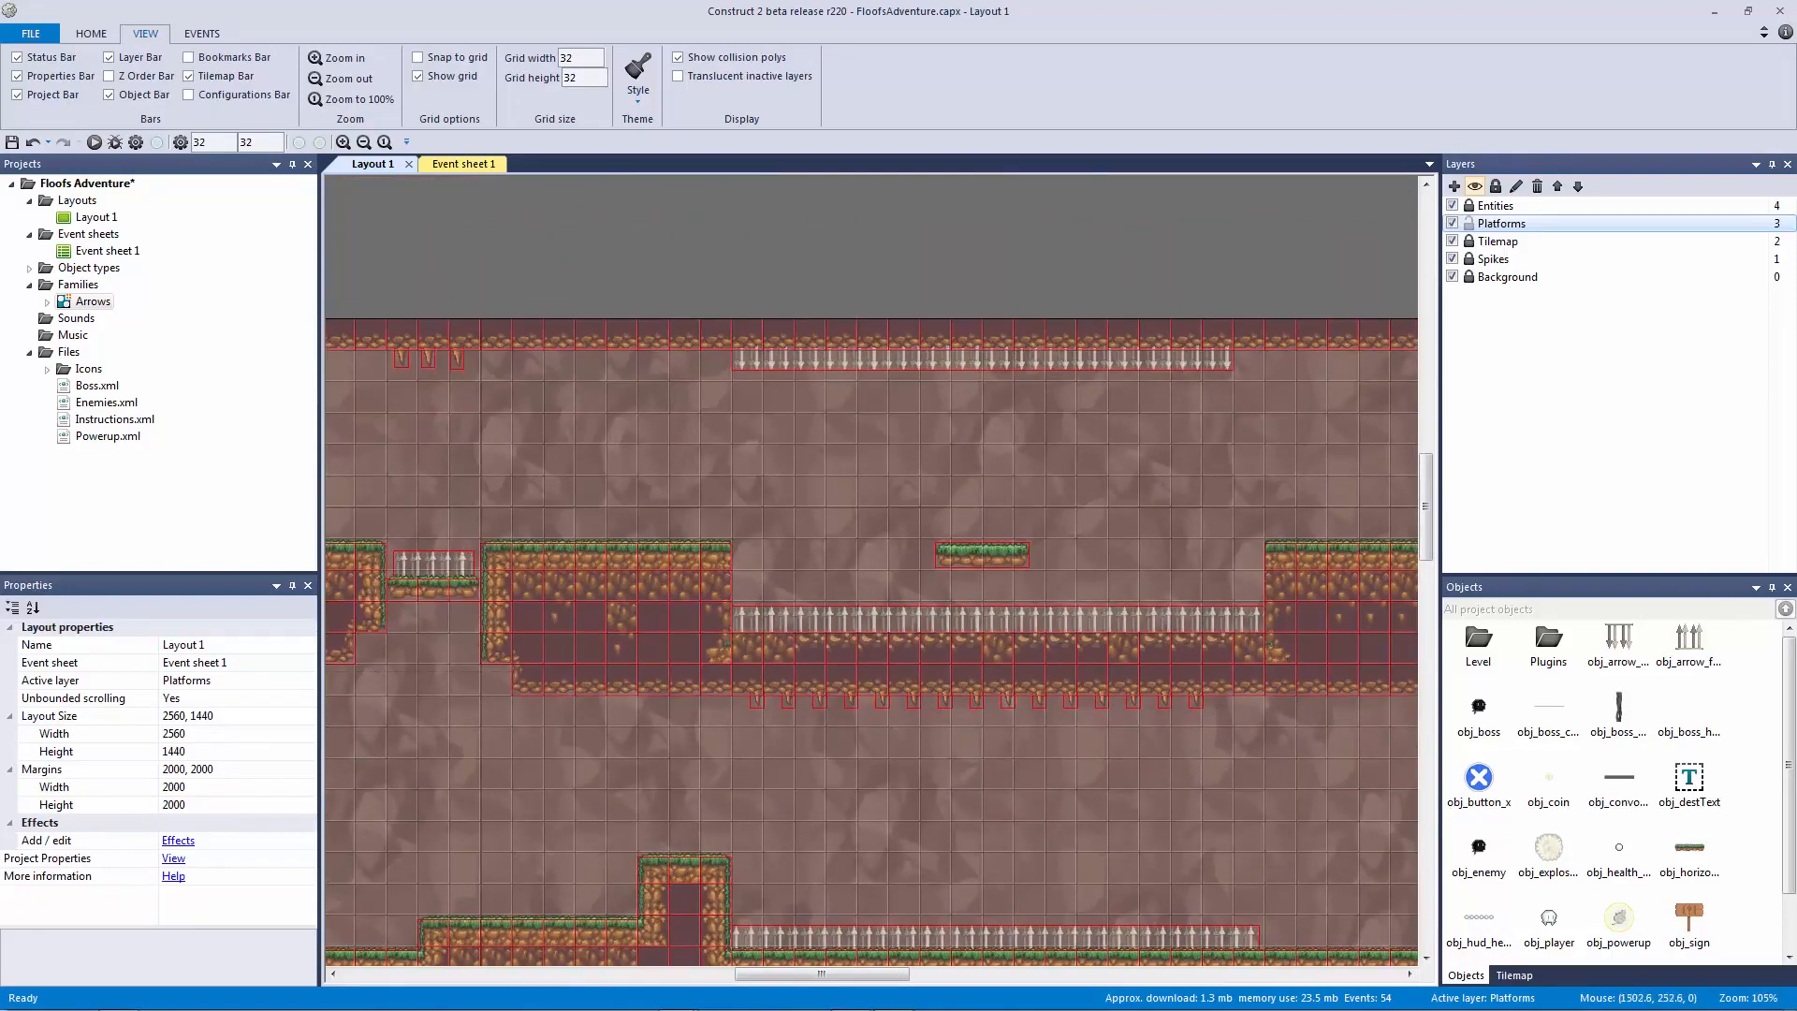
click(968, 560)
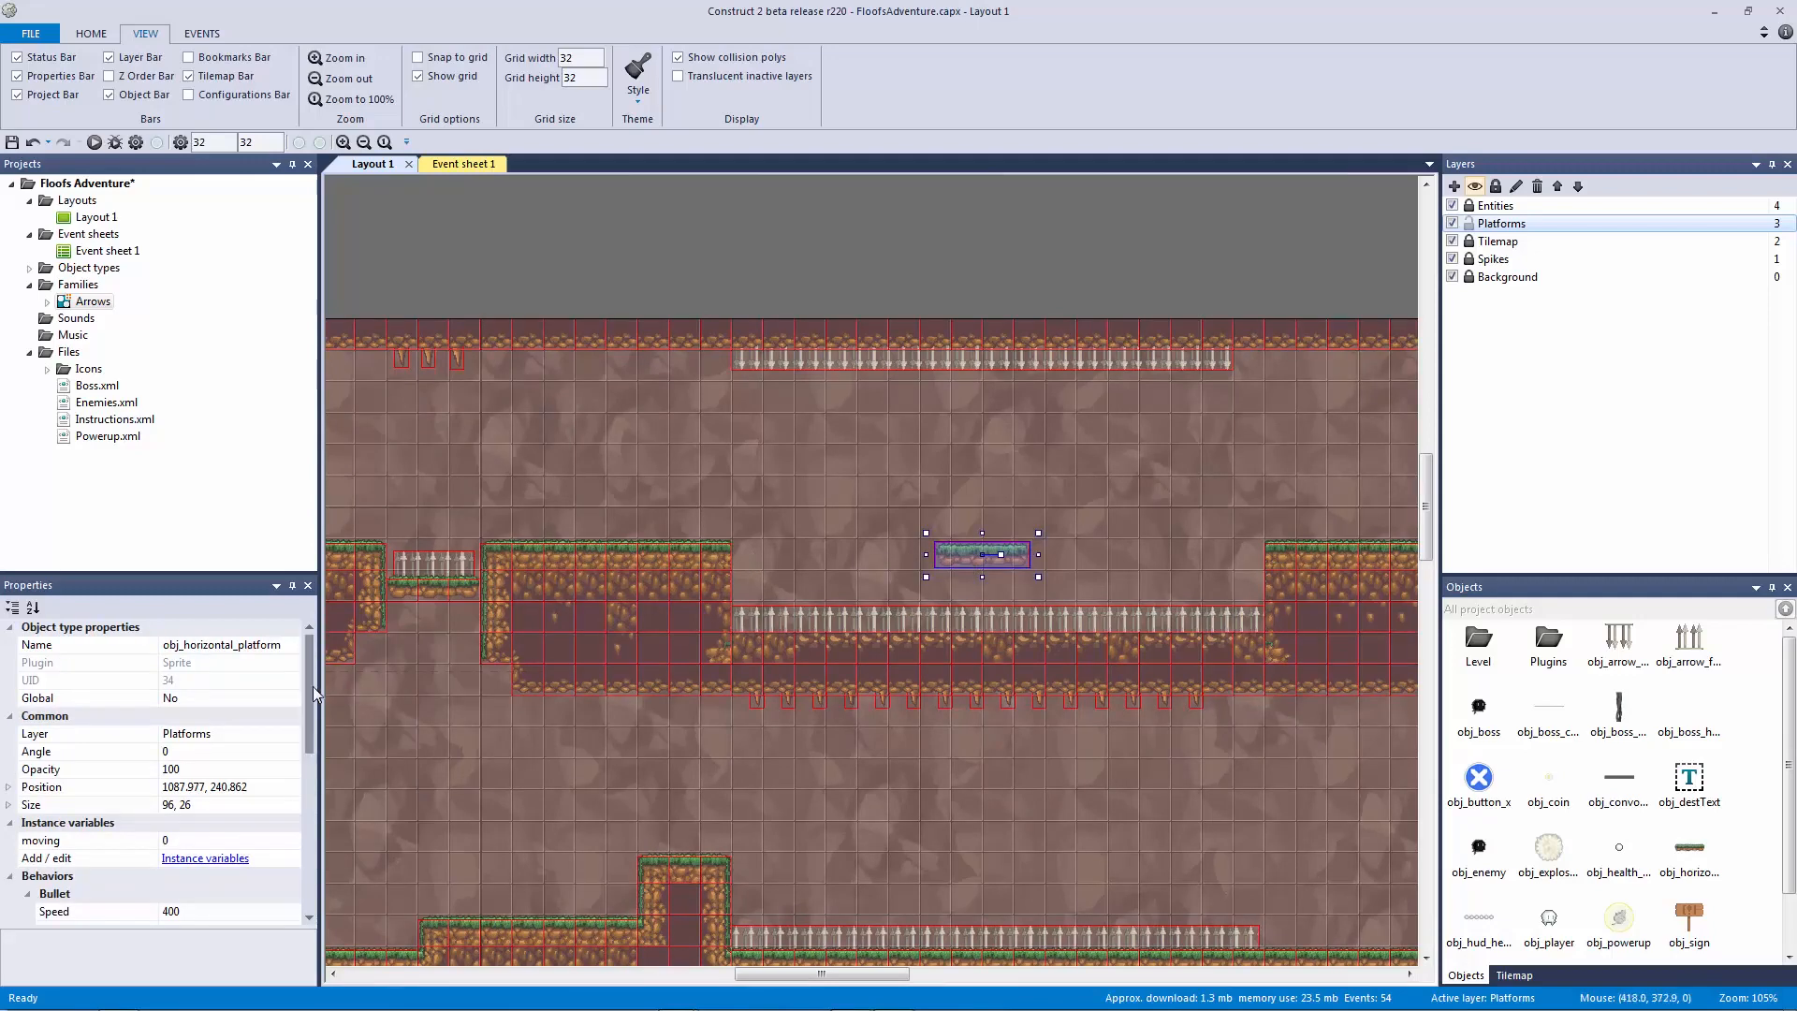
scroll(150, 758, down, 4)
click(101, 773)
click(292, 770)
click(260, 802)
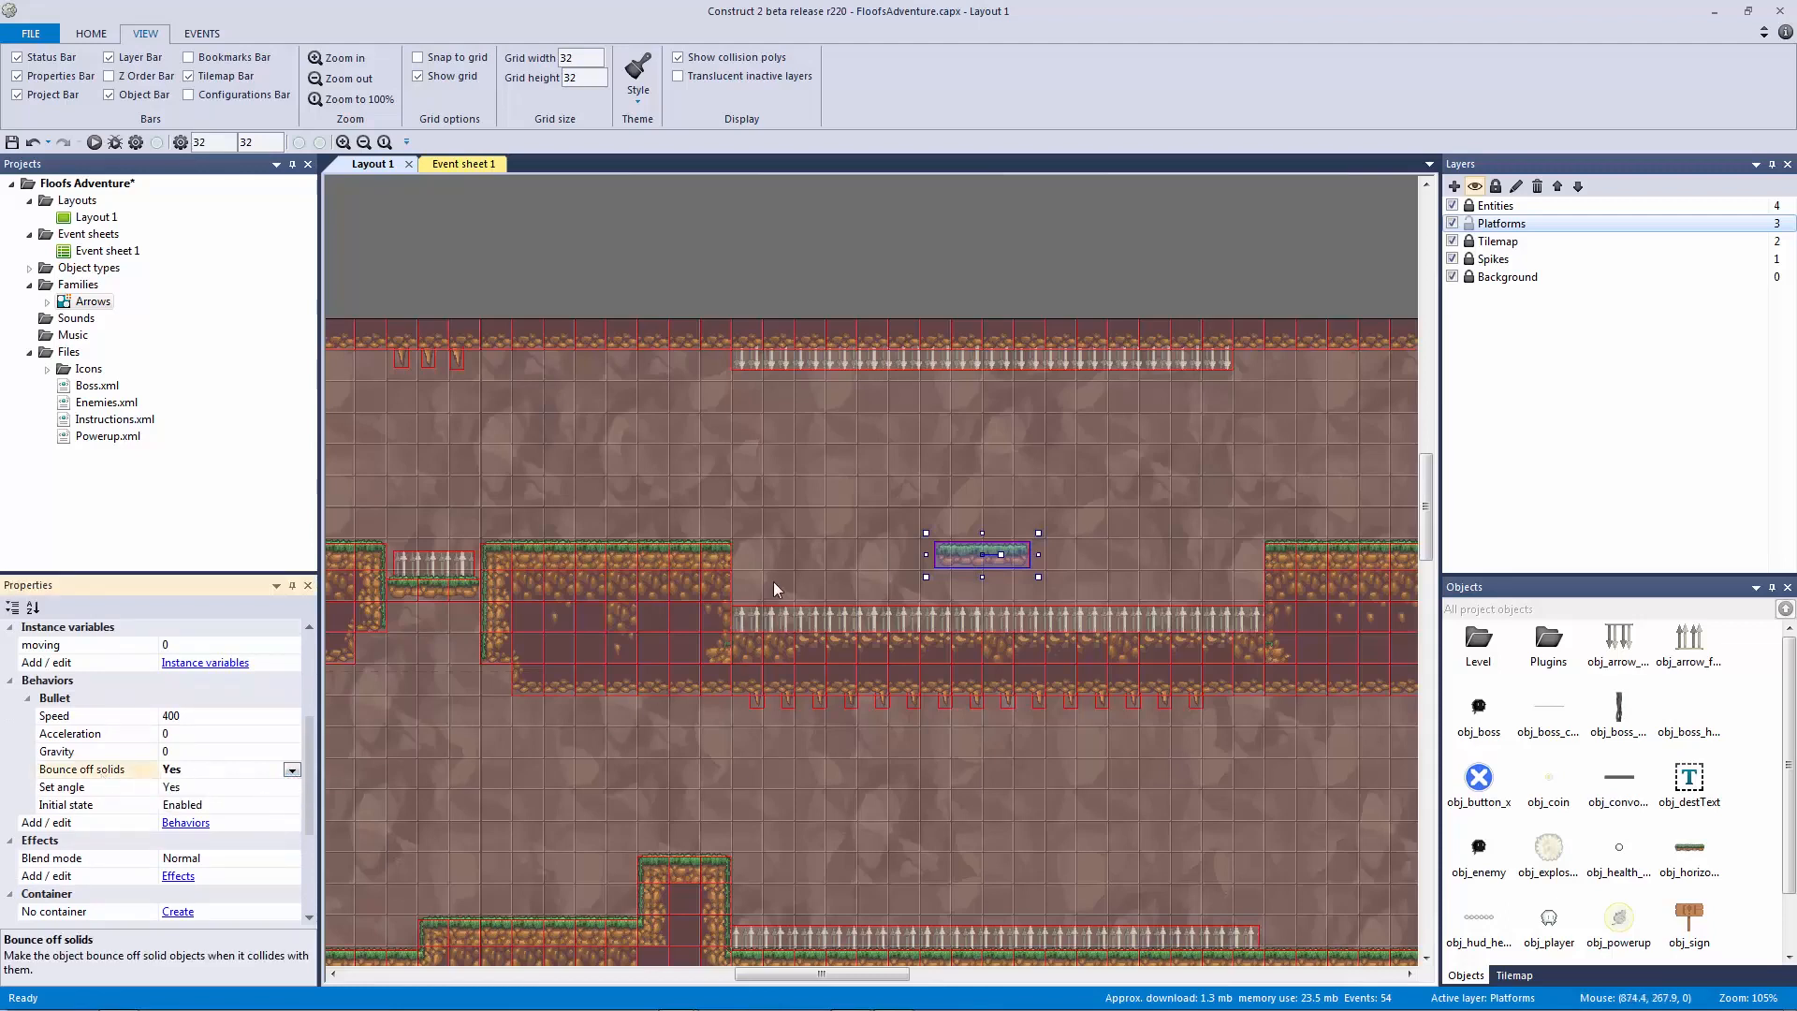
Step: Nudge the platform right to about 1085.113, 240.862, over the spike pit between both ledges
click(775, 531)
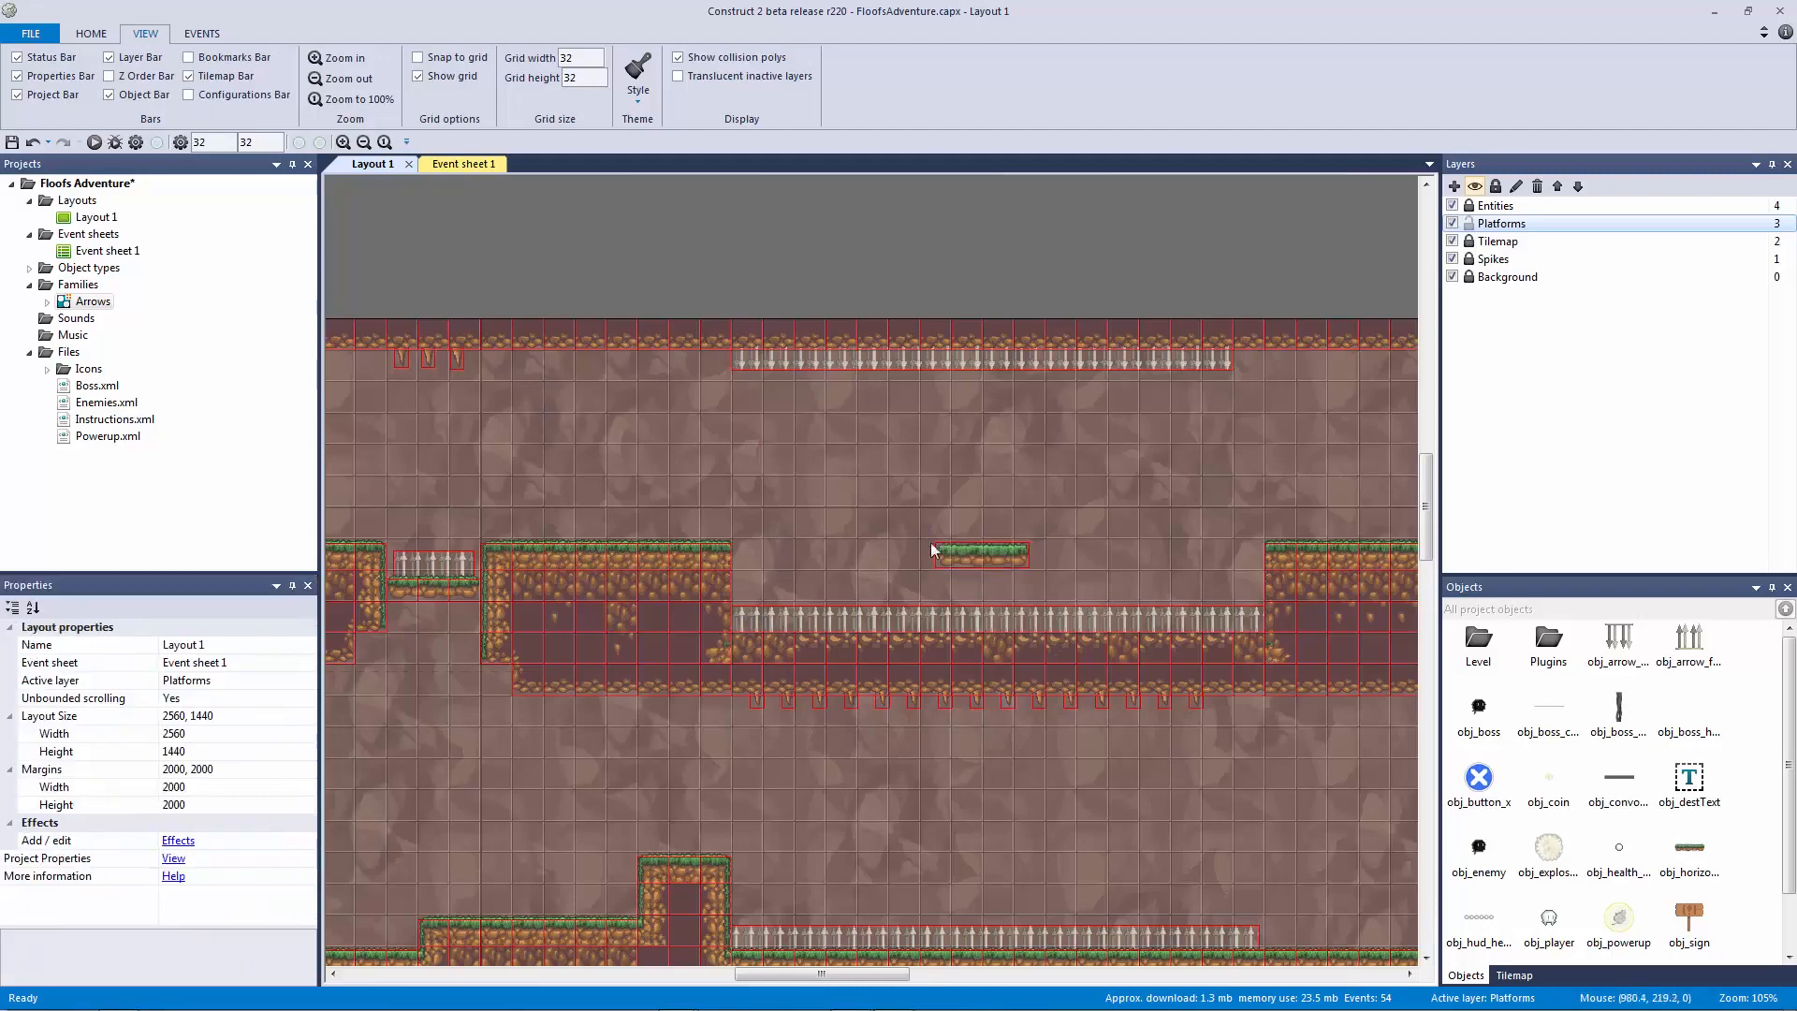
click(973, 552)
drag(786, 509, 779, 556)
drag(643, 489, 756, 647)
drag(865, 559, 1020, 557)
key(ctrl+z)
drag(913, 547, 982, 547)
drag(893, 558, 1012, 564)
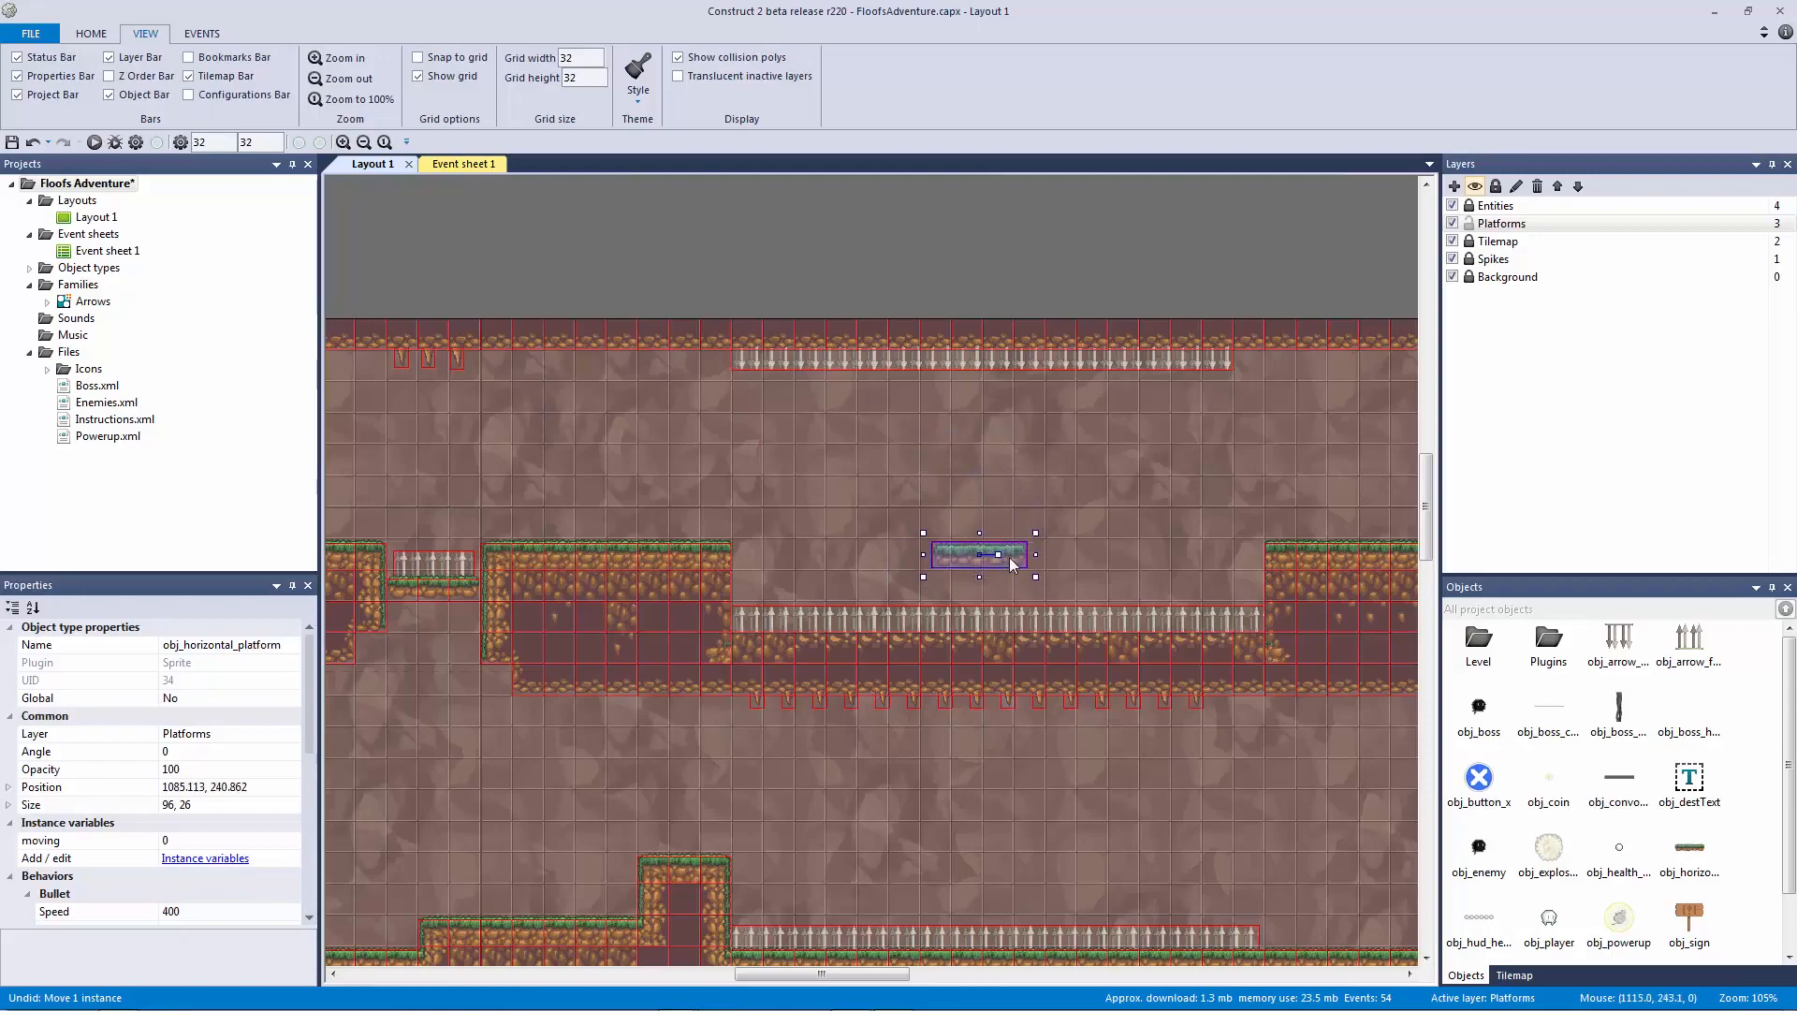
click(1172, 530)
middle_drag(1172, 531, 670, 493)
ctrl+scroll(855, 529, down, 2)
middle_drag(974, 565, 708, 515)
drag(1159, 323, 1293, 679)
middle_drag(550, 602, 1119, 588)
ctrl+scroll(958, 531, up, 2)
middle_drag(805, 575, 867, 605)
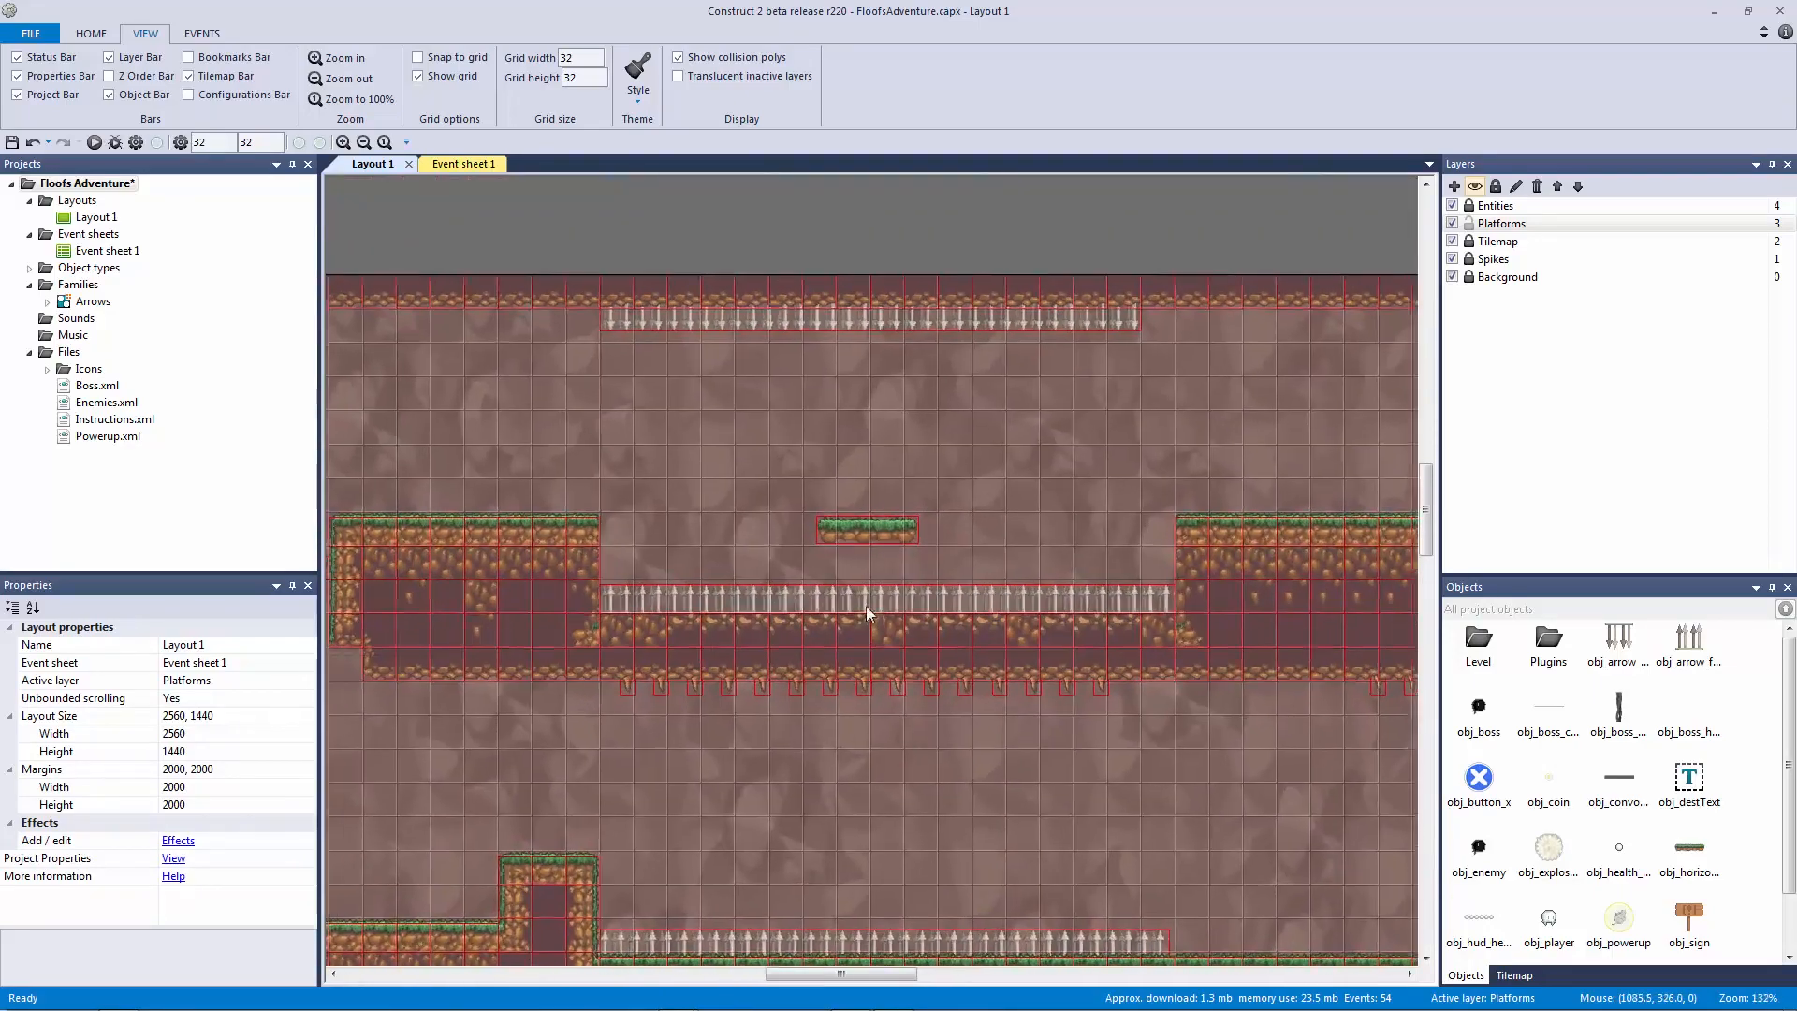
ctrl+scroll(817, 502, up, 3)
Step: Wrap the arrow-overlap event in an 'Arrows' group, then collapse the Arrows and Spike groups
click(458, 164)
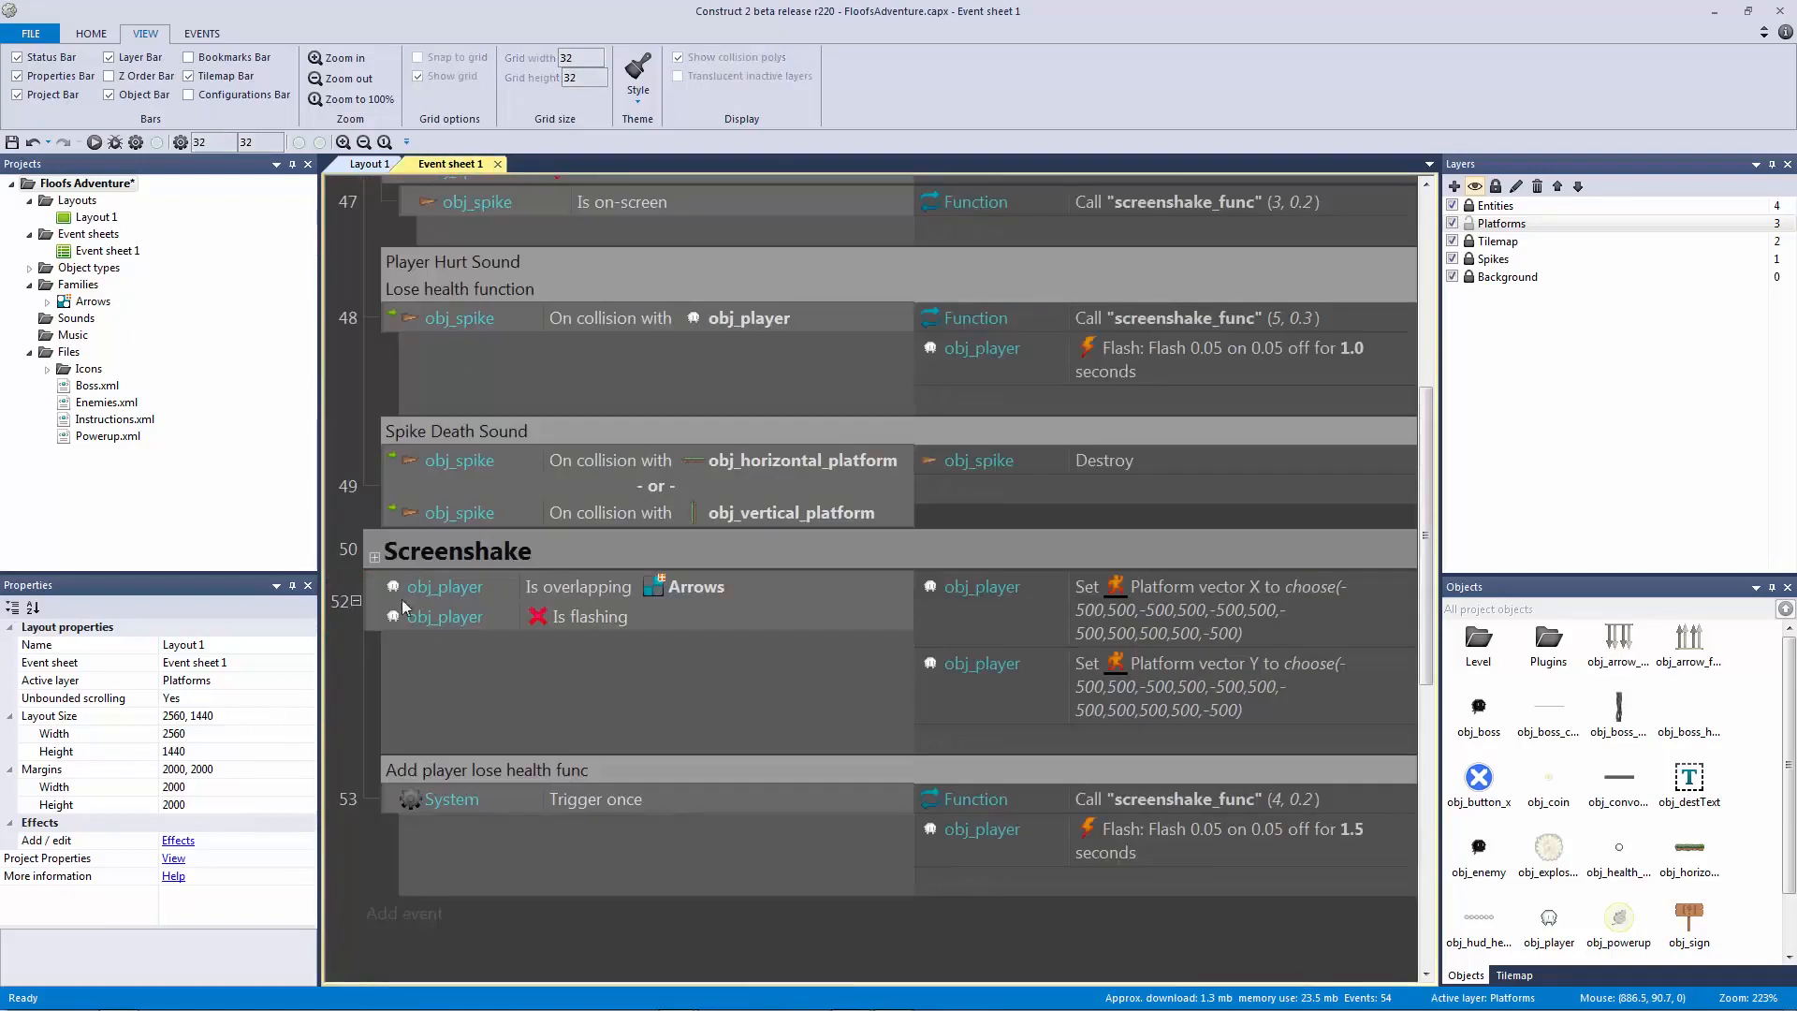
scroll(561, 655, up, 1)
click(683, 721)
text(gArrow)
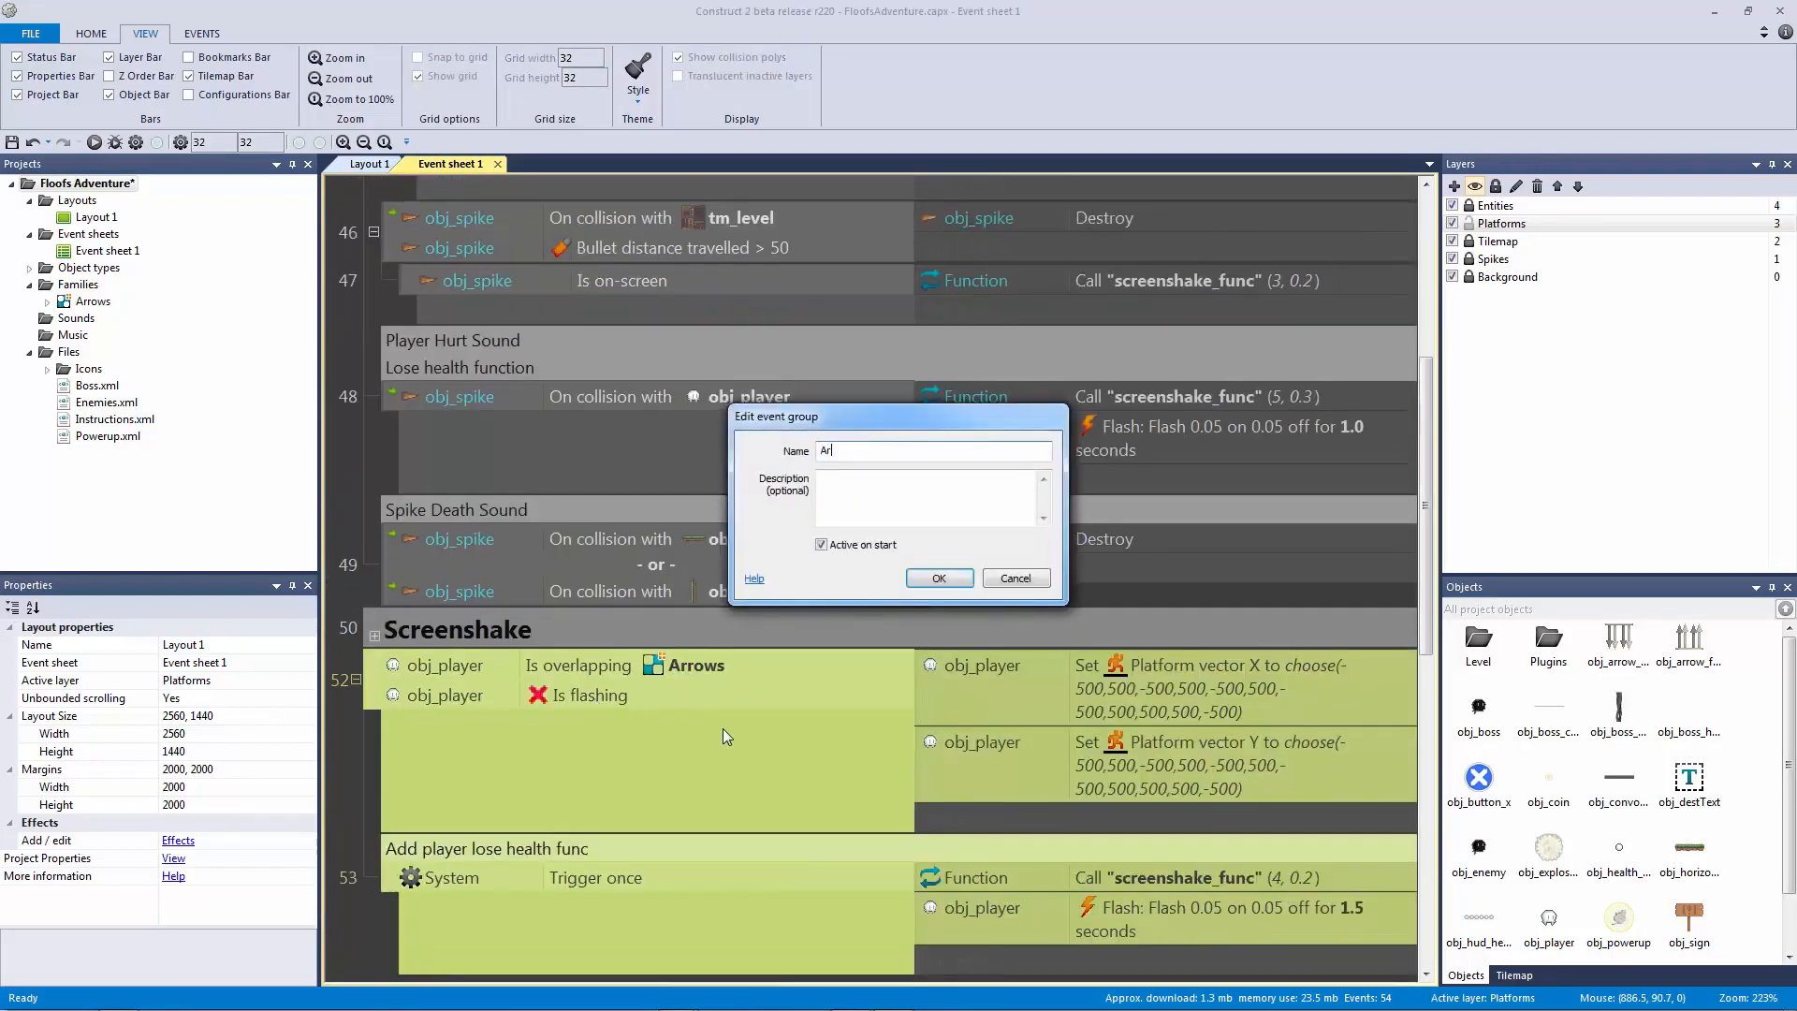
text(s)
key(Return)
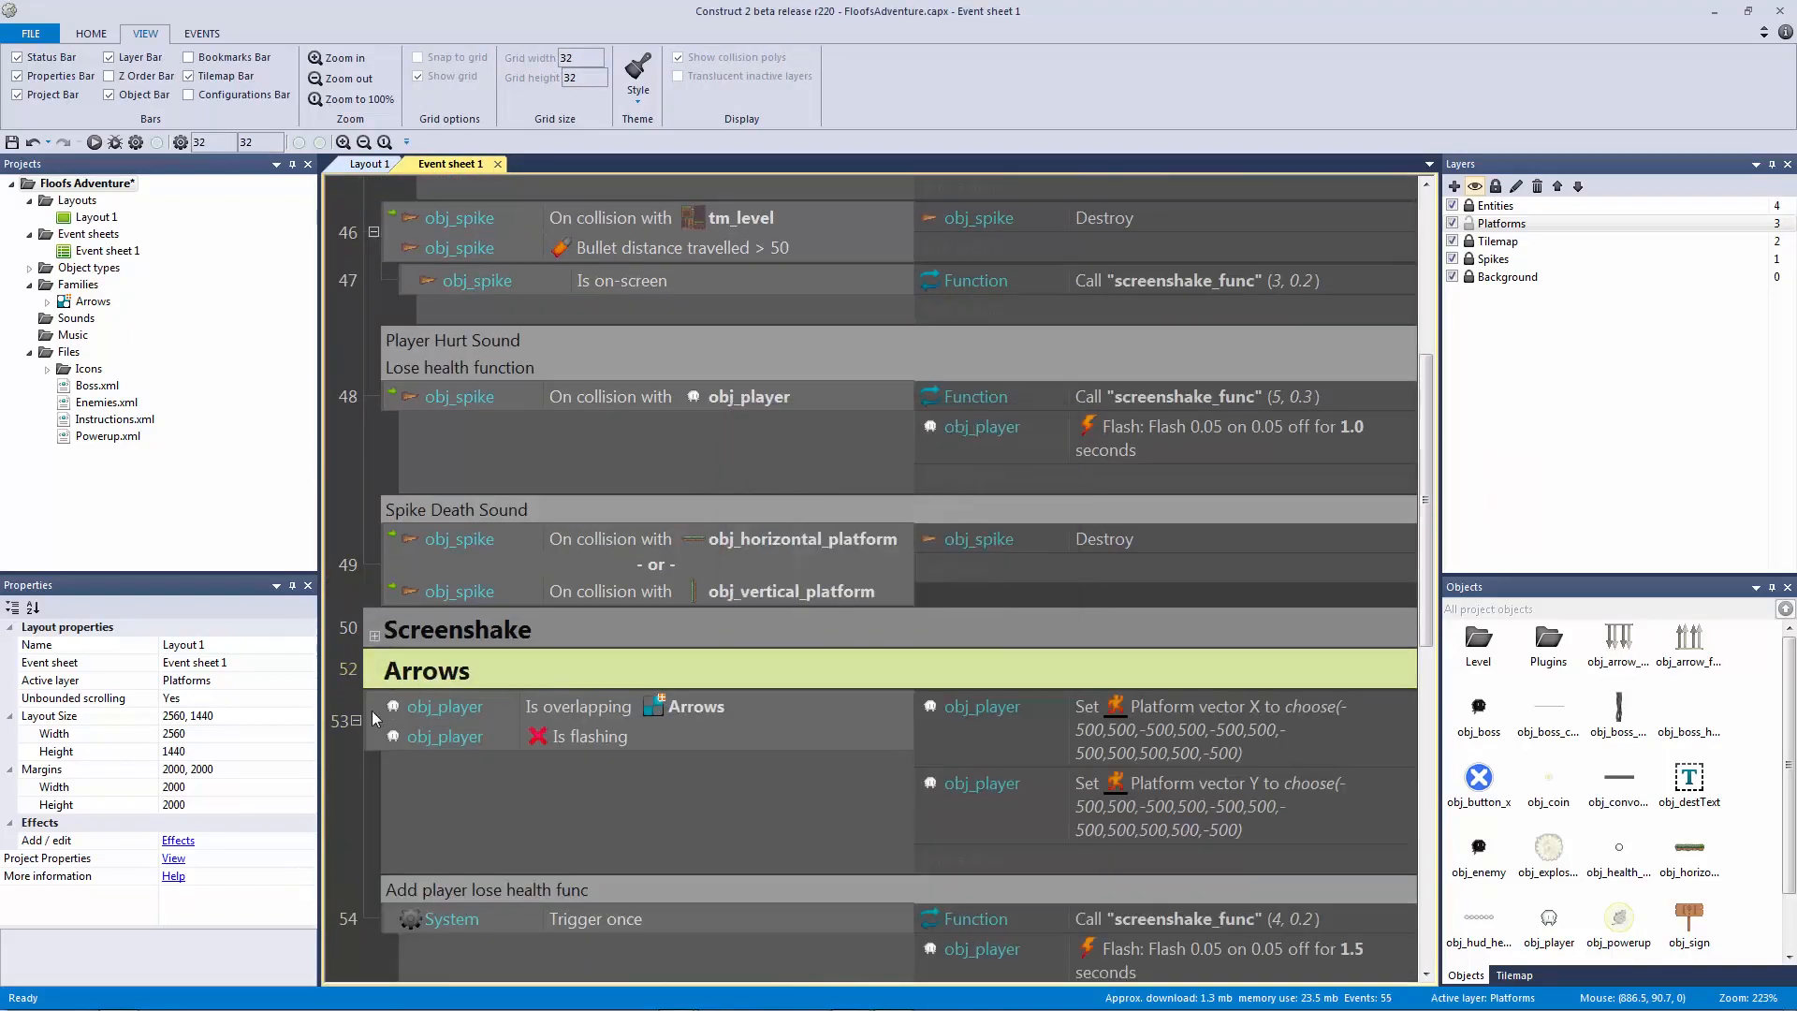
click(377, 680)
scroll(459, 370, up, 5)
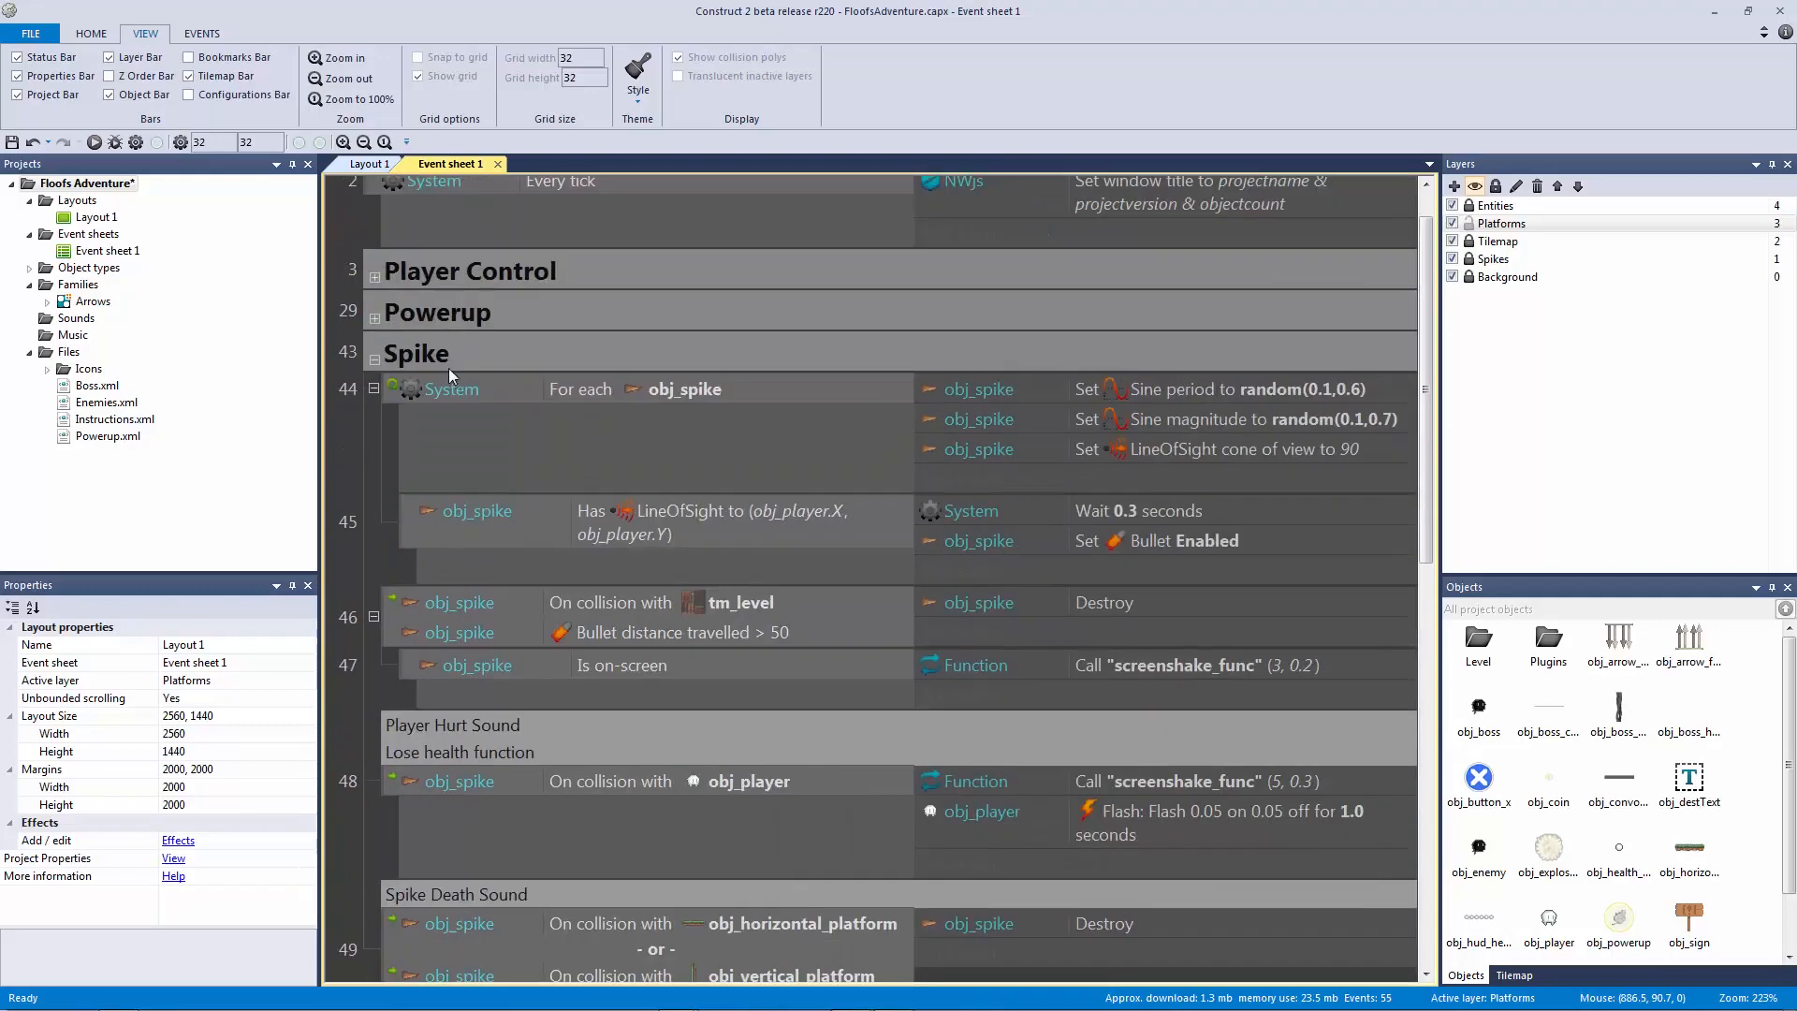
click(374, 359)
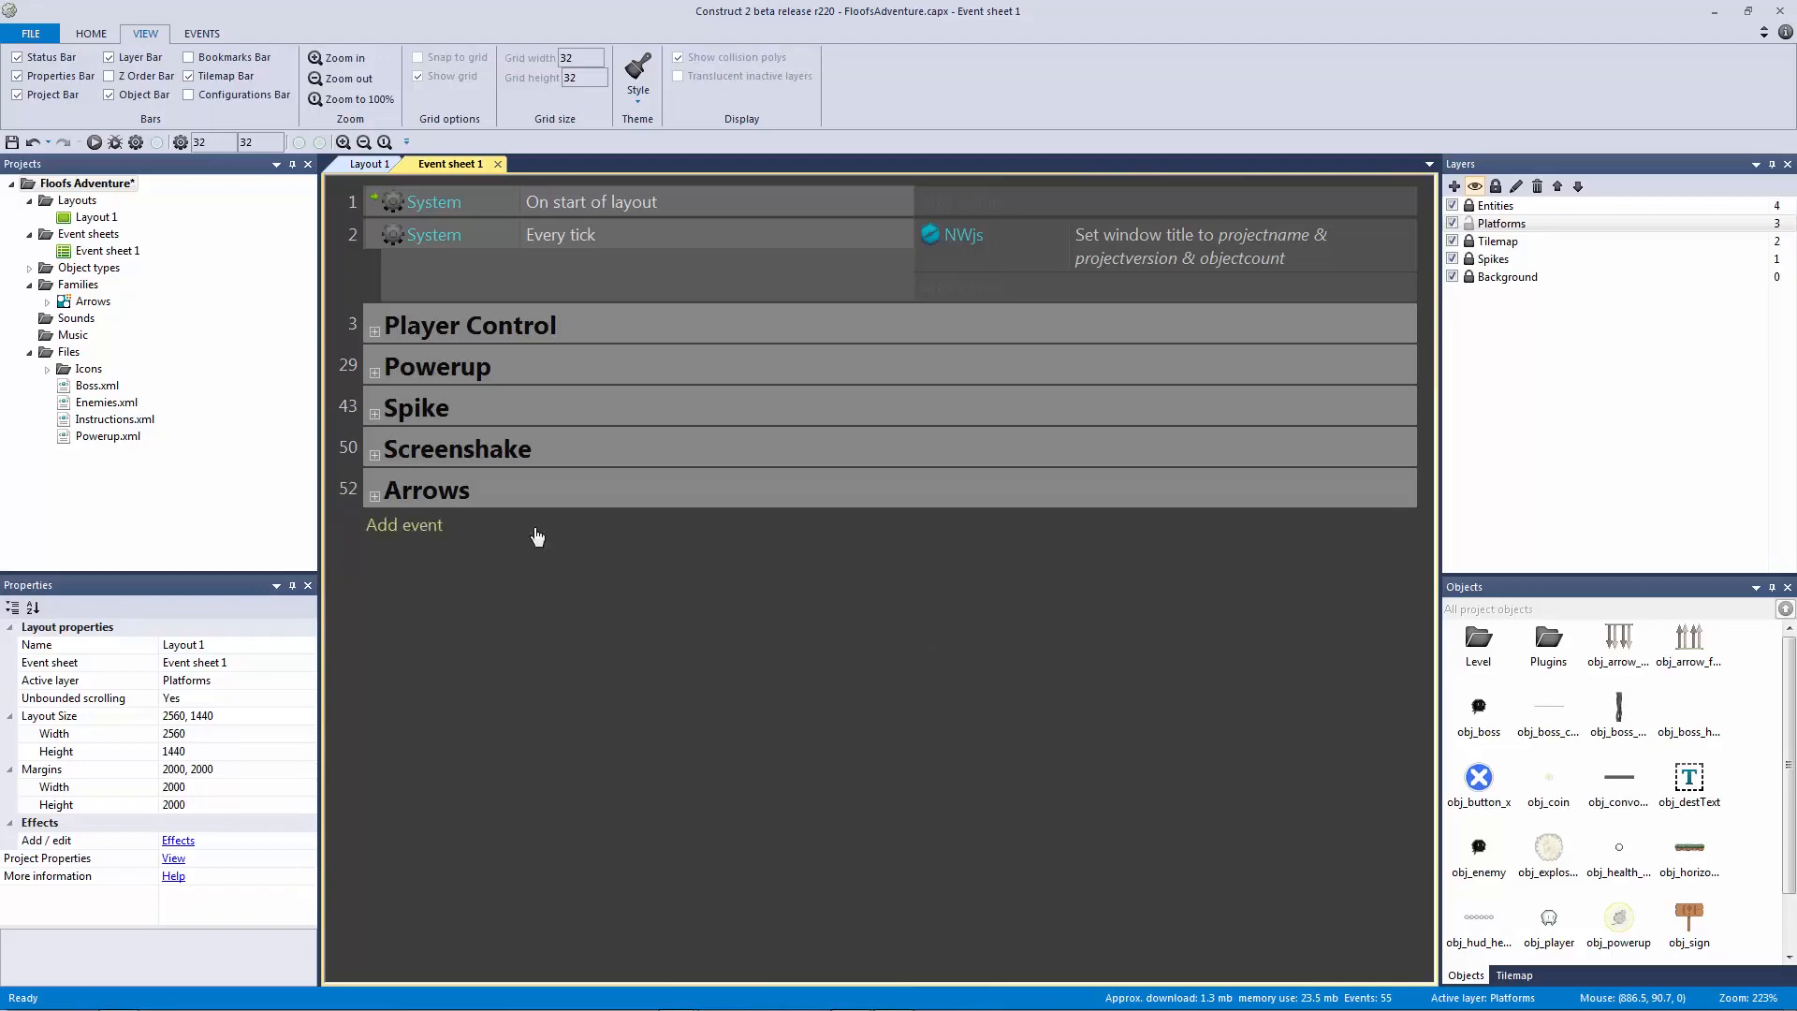
Step: Add event 55: when obj_horizontal_platform's moving = 0, set its Bullet speed to 0
click(423, 527)
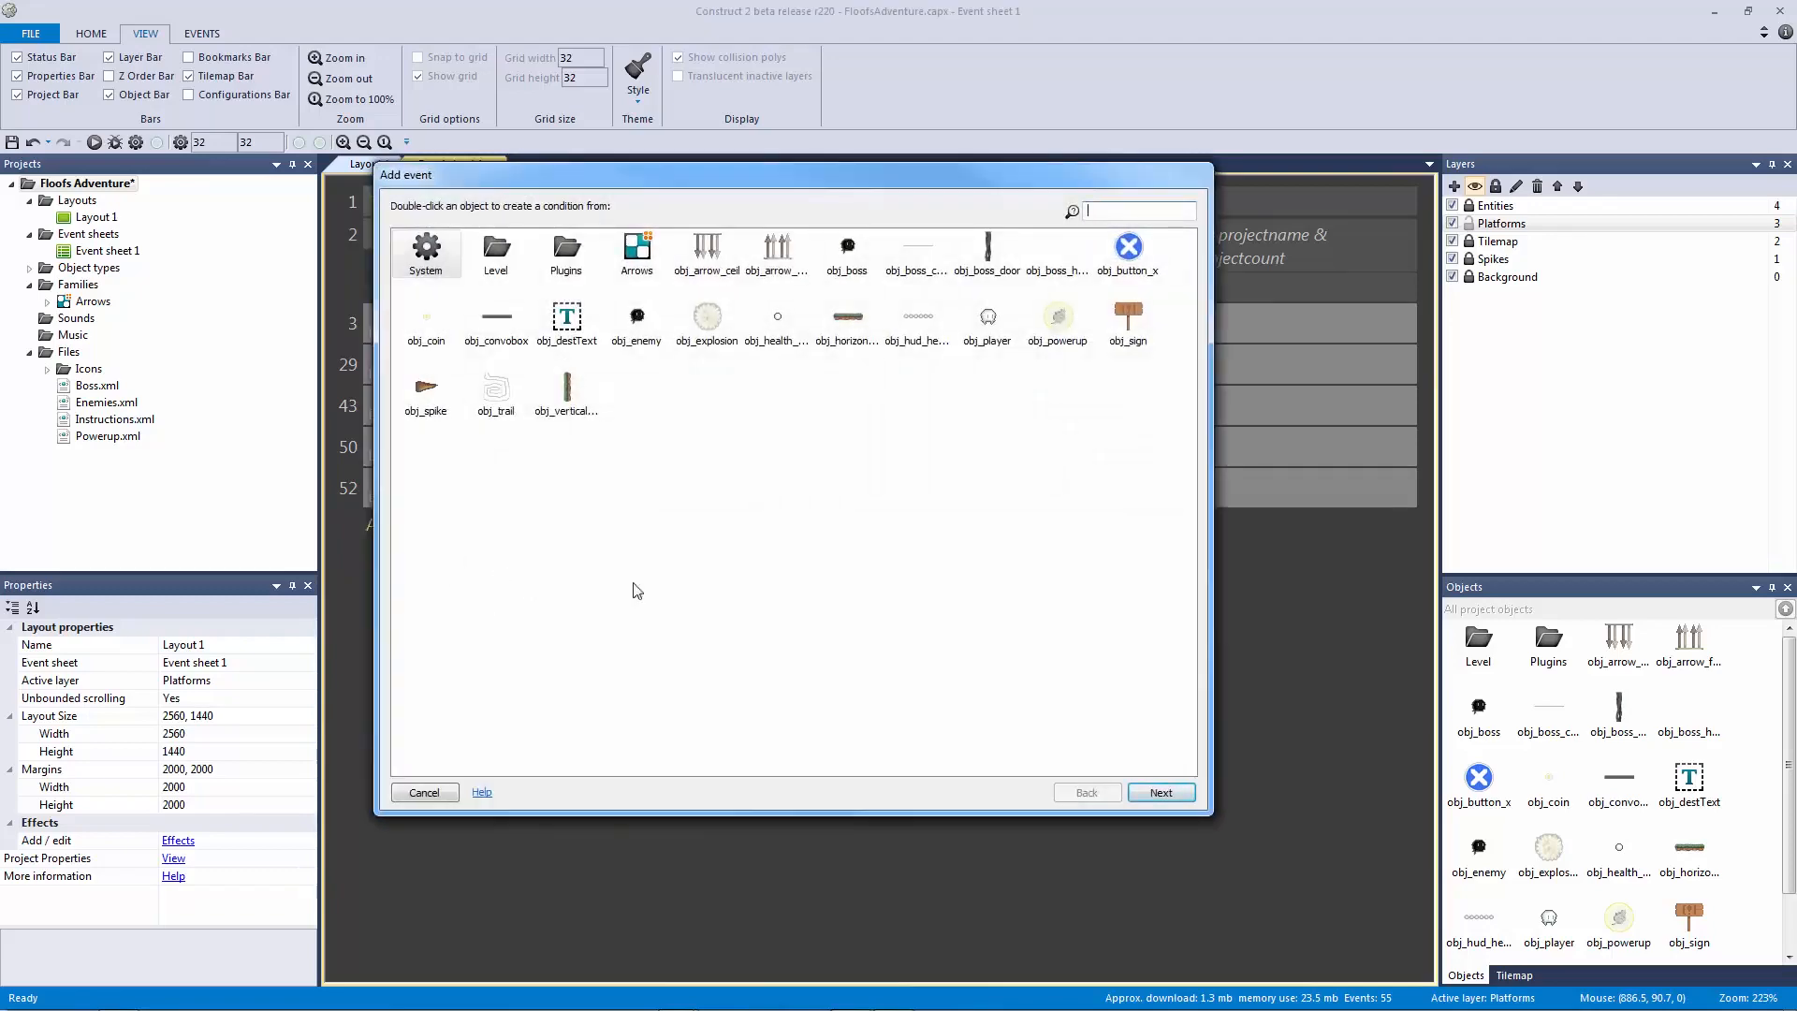
click(848, 337)
double_click(848, 339)
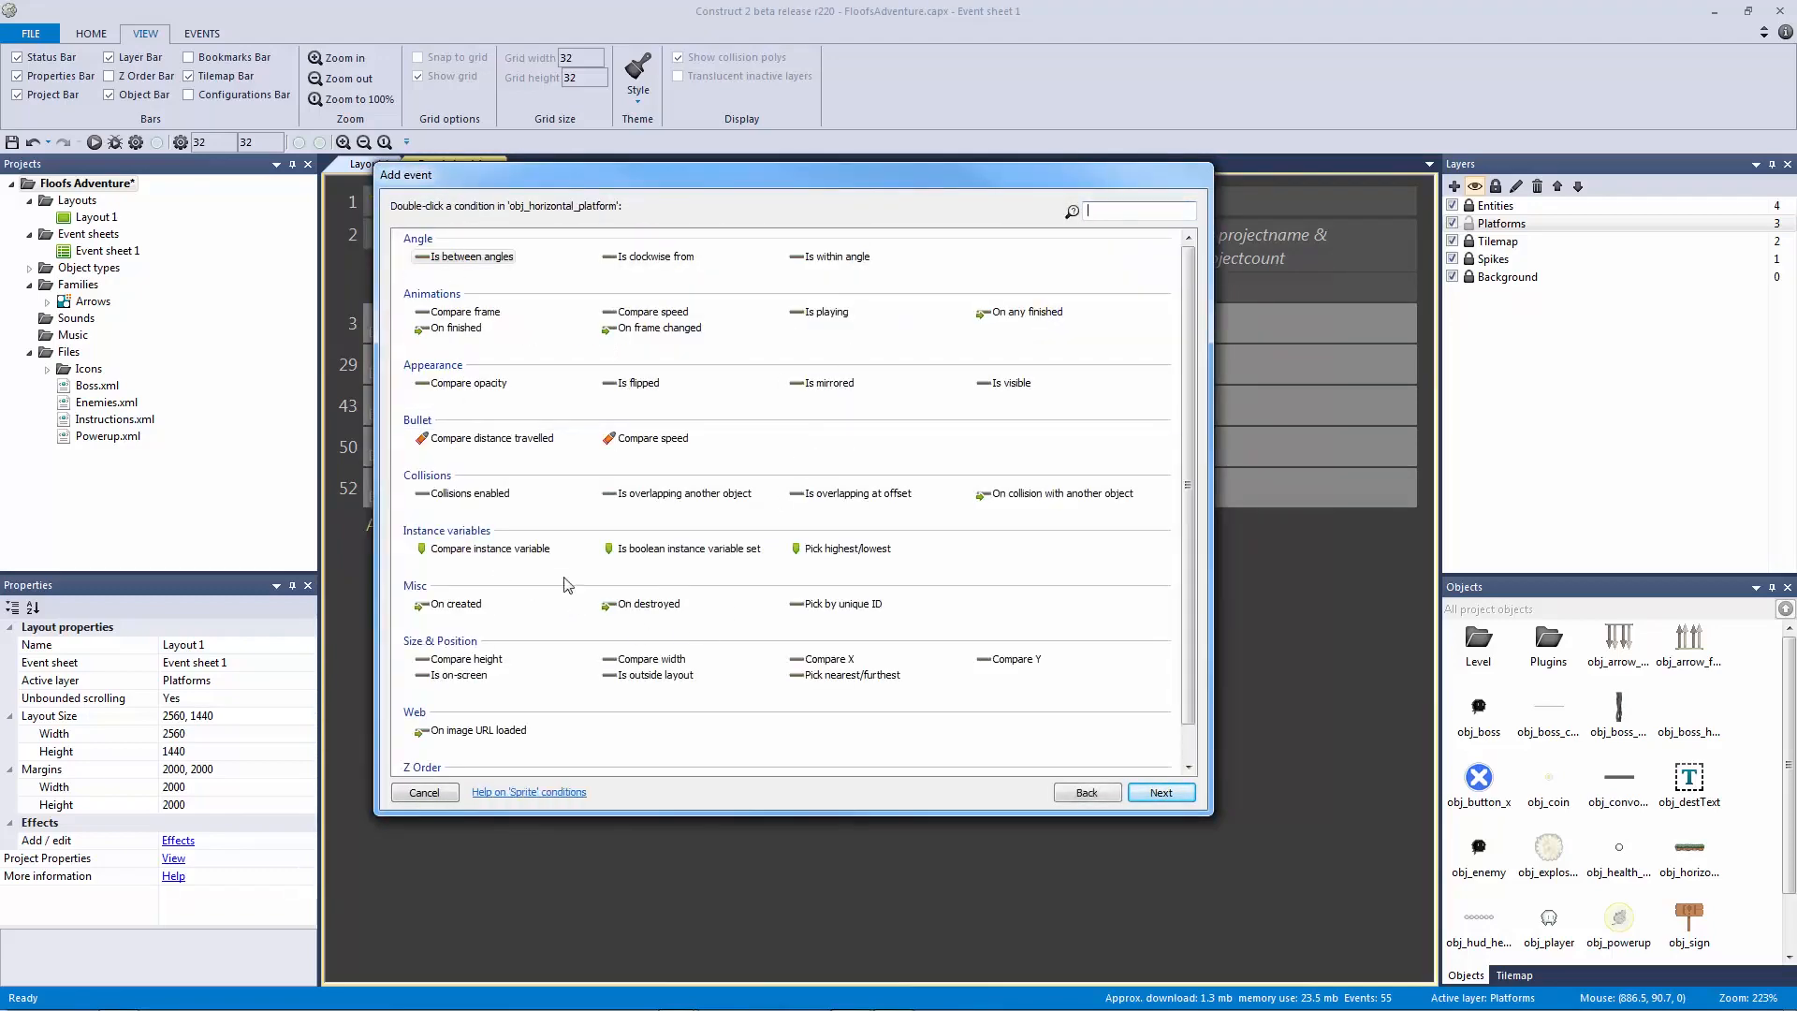
double_click(489, 548)
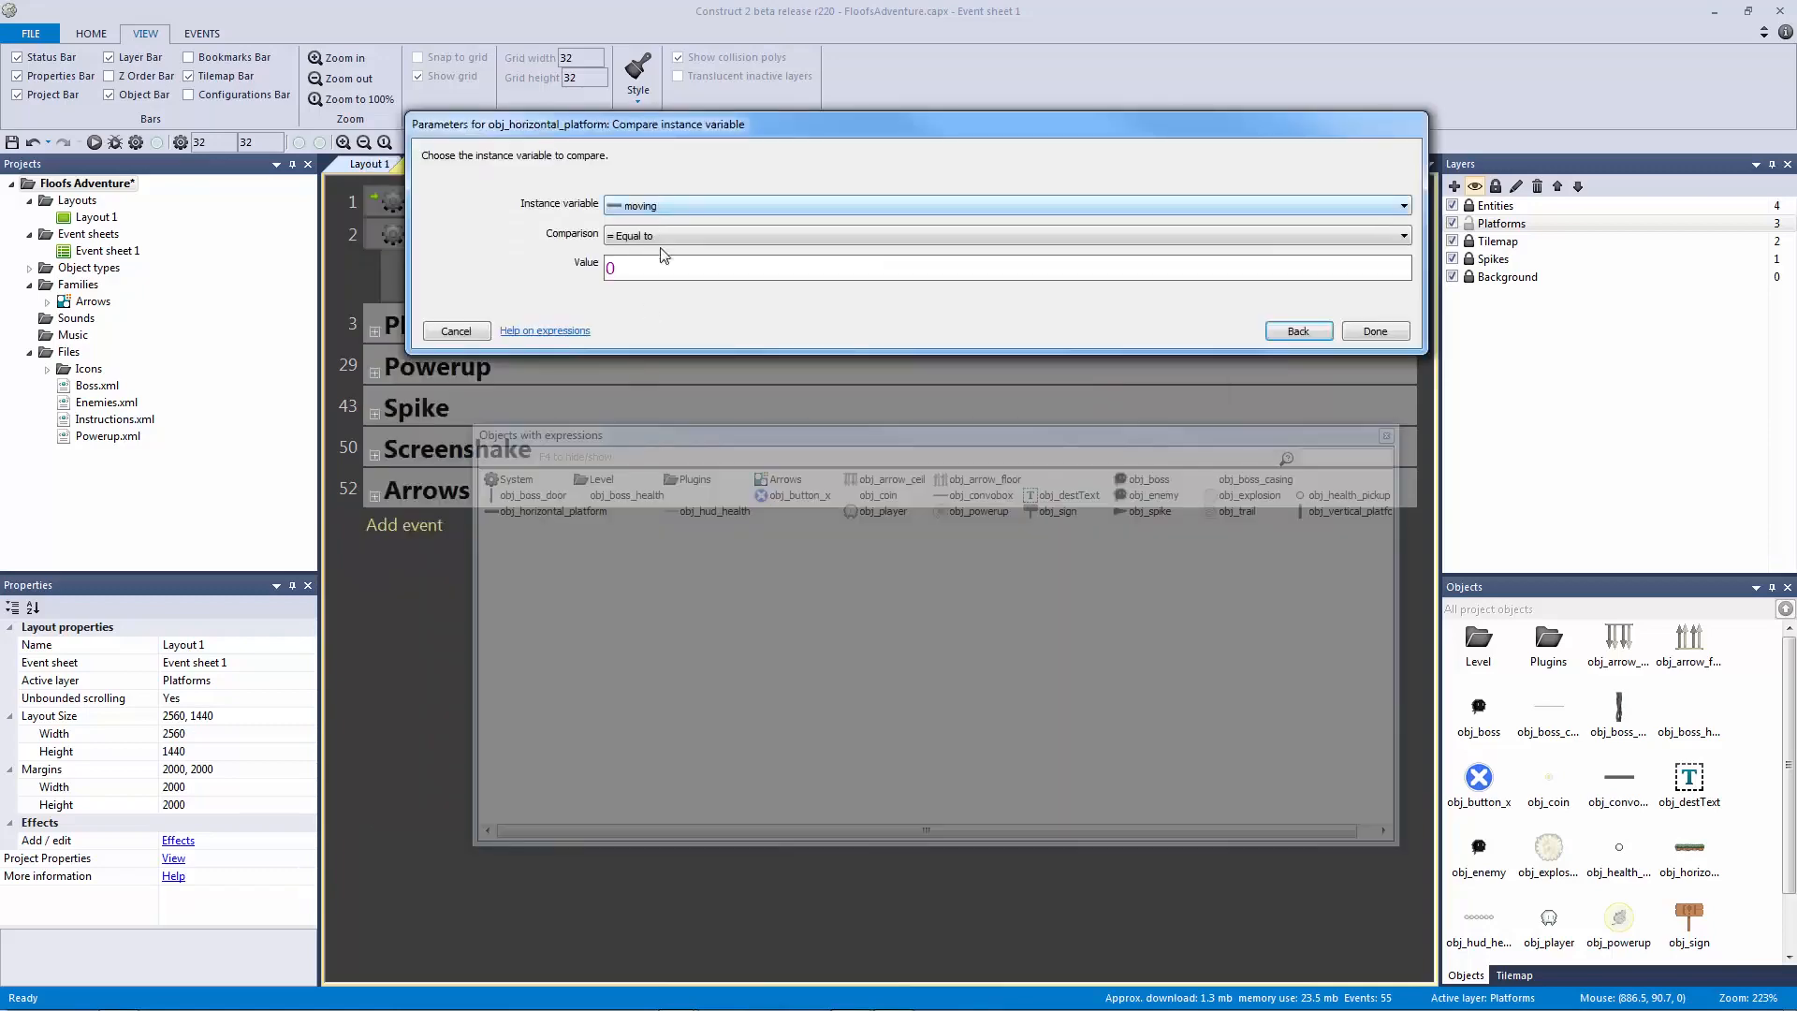
click(745, 269)
click(1374, 332)
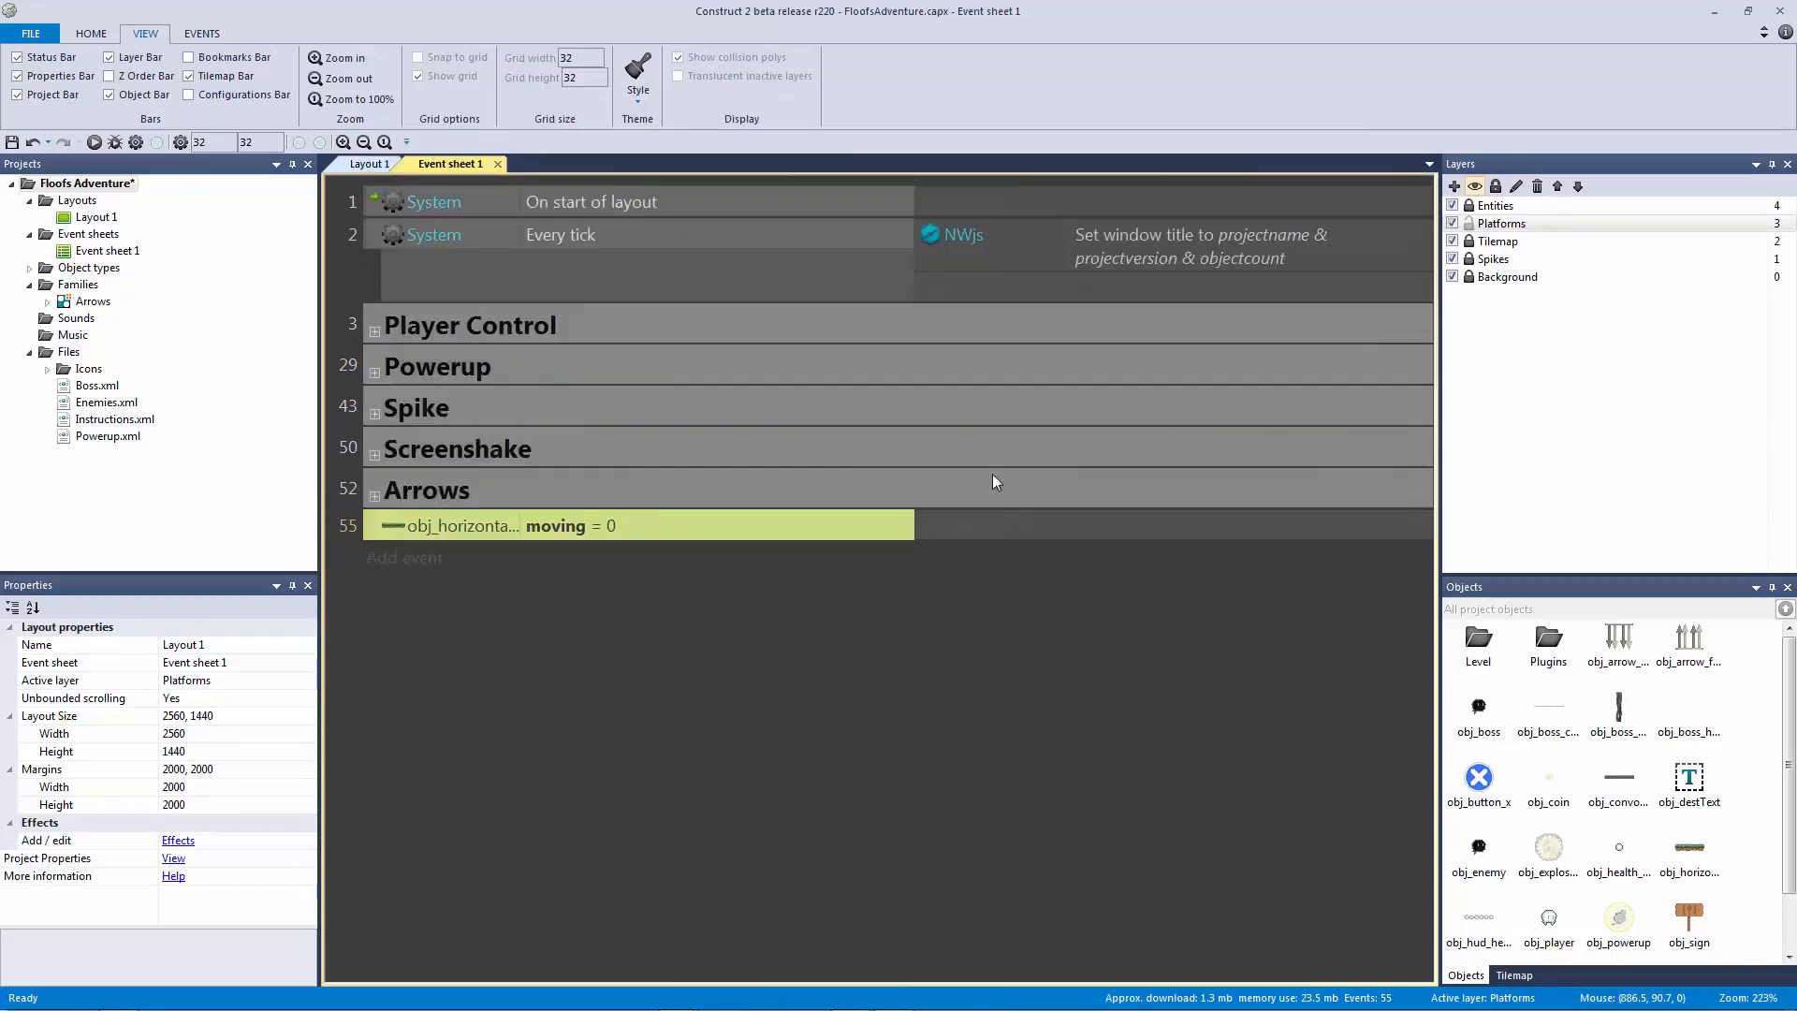
click(973, 524)
double_click(847, 318)
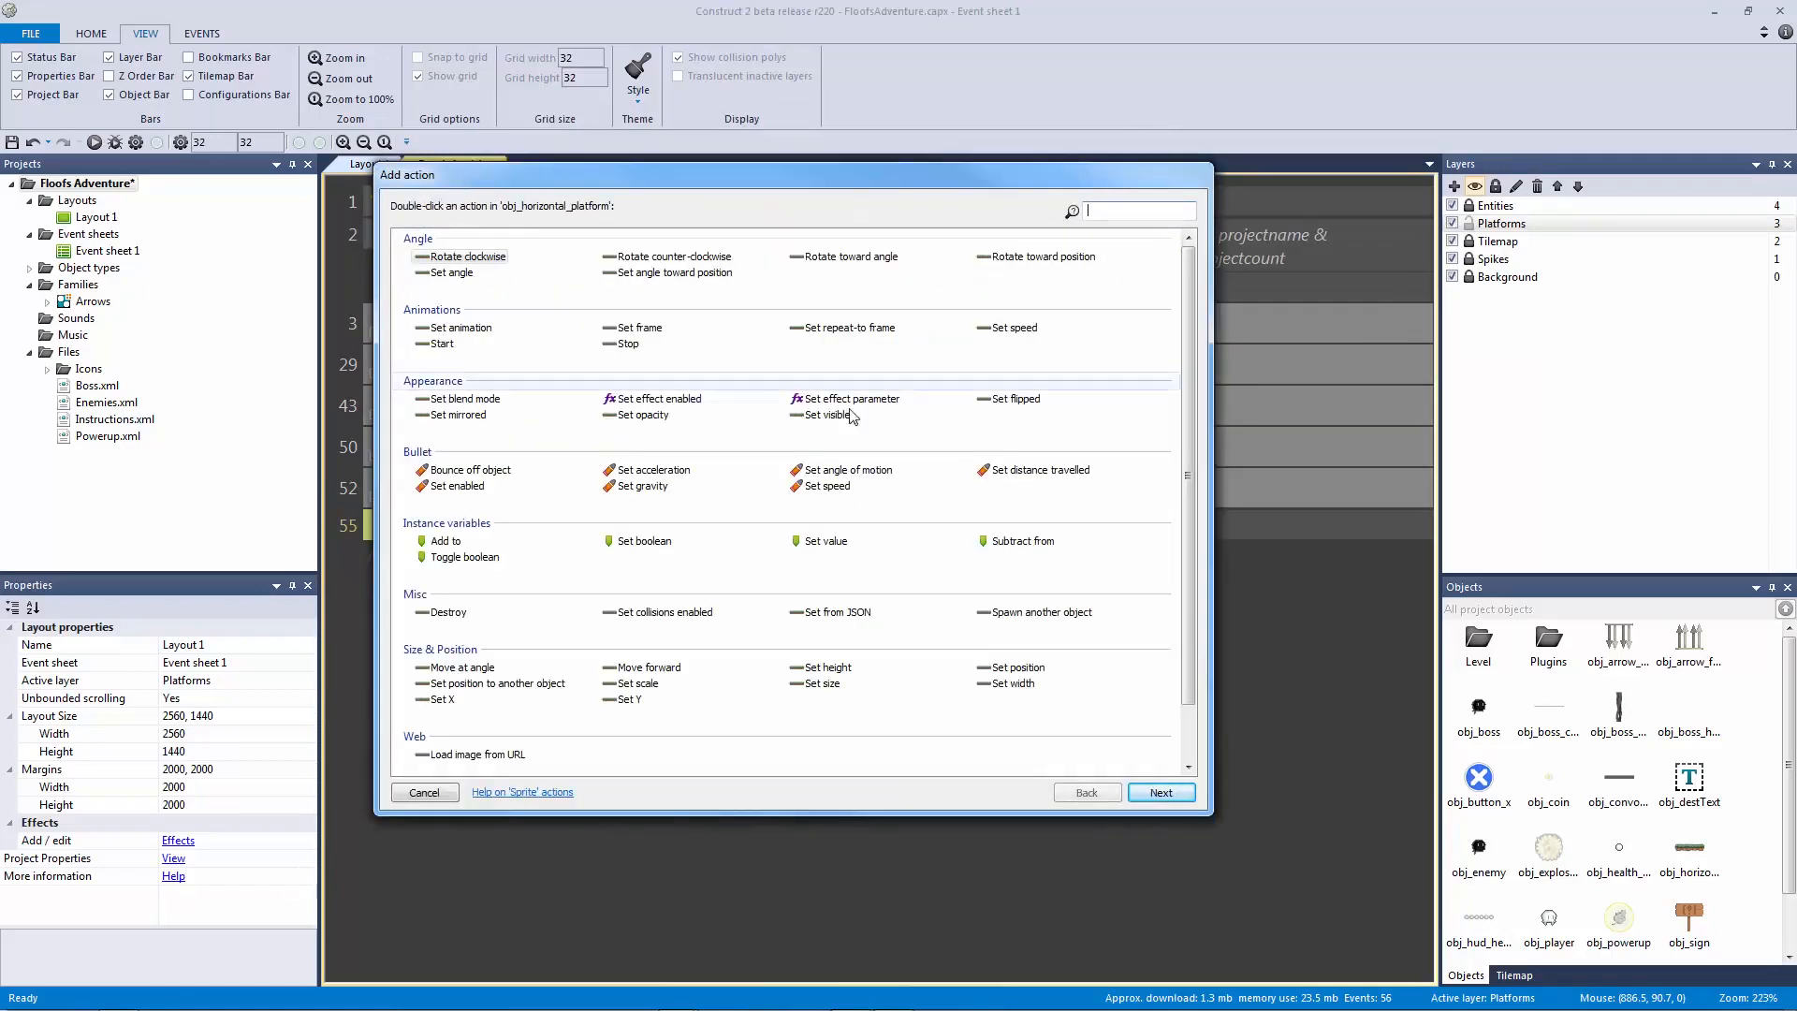
double_click(827, 486)
key(Return)
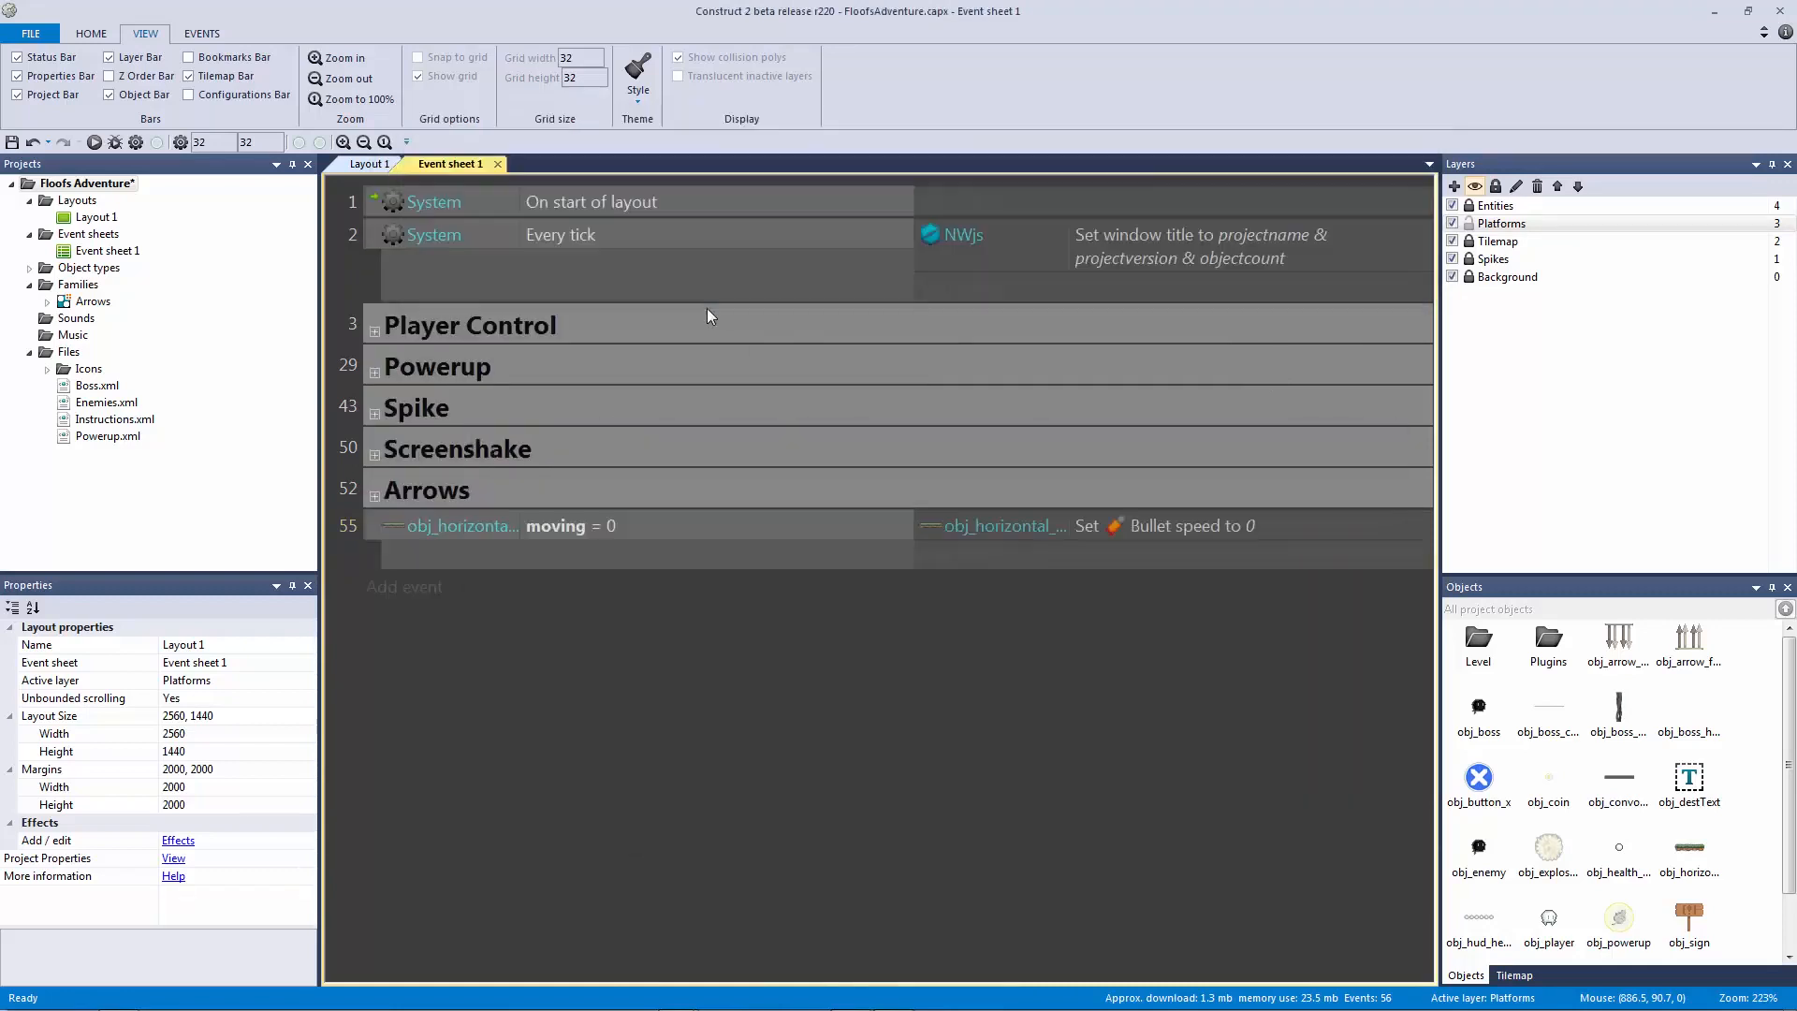
Step: Copy event 55 and paste the duplicate as event 56
click(666, 528)
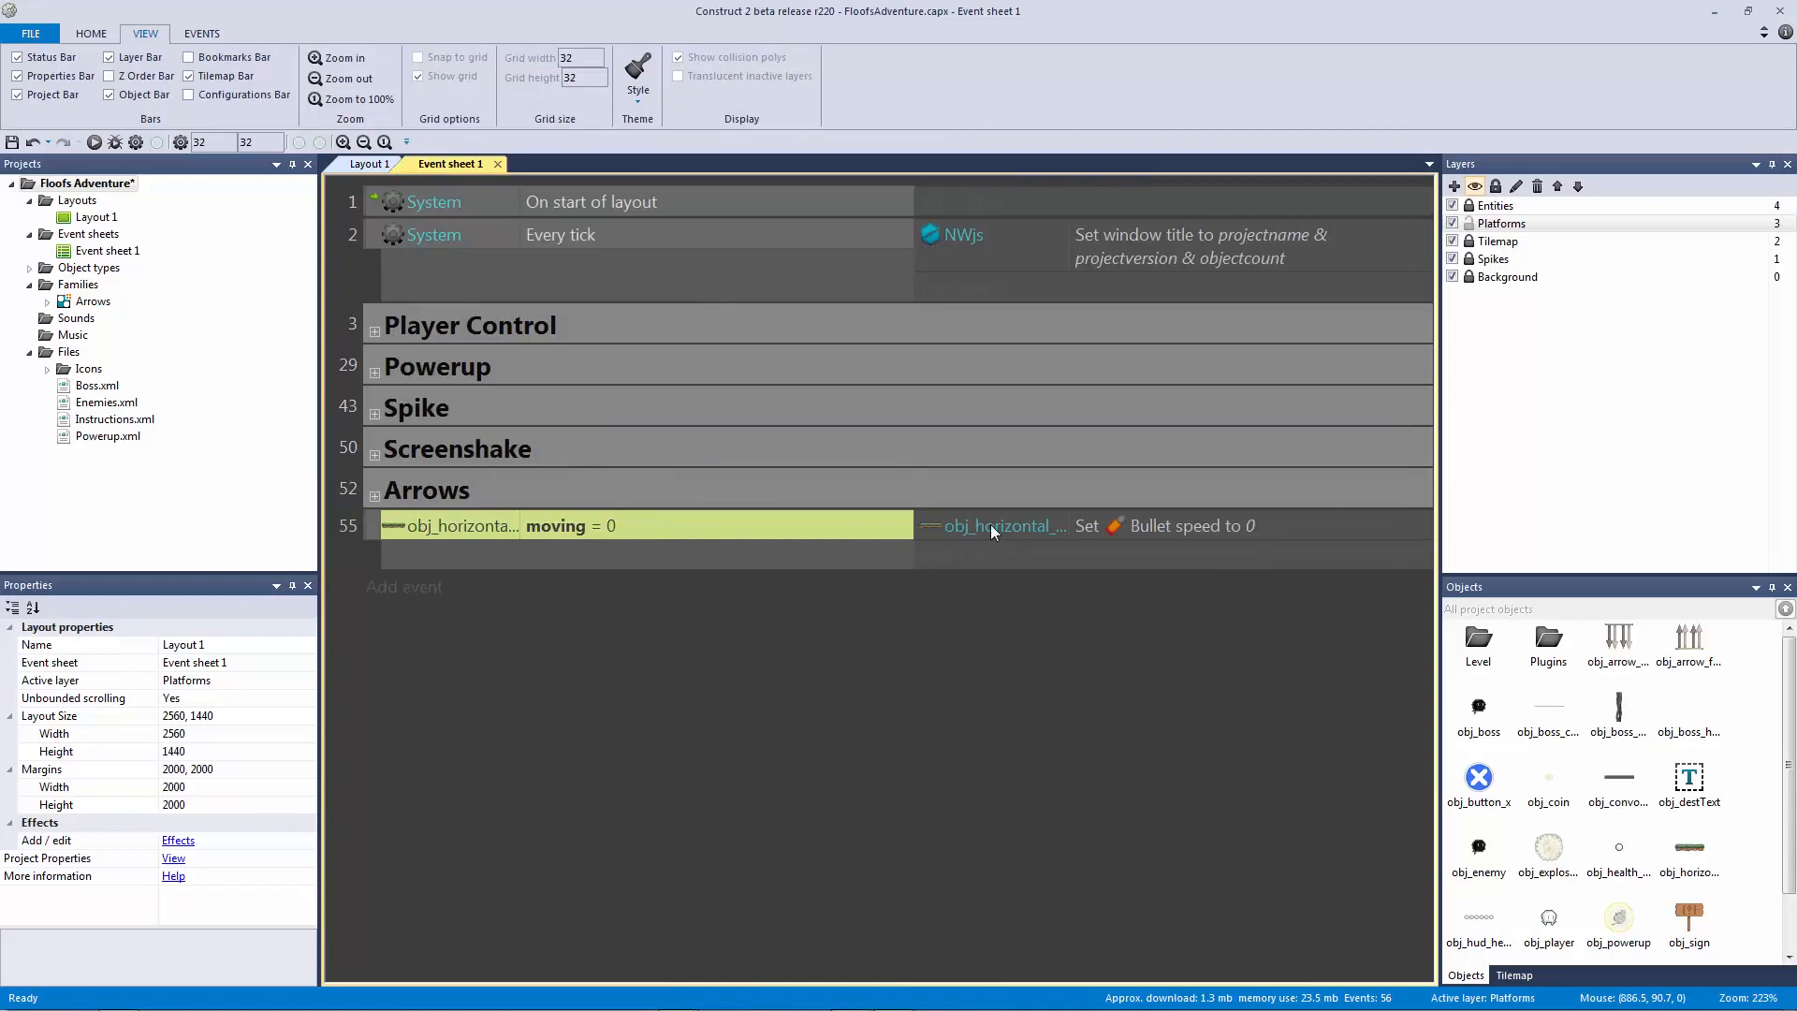
click(994, 531)
click(655, 528)
click(376, 533)
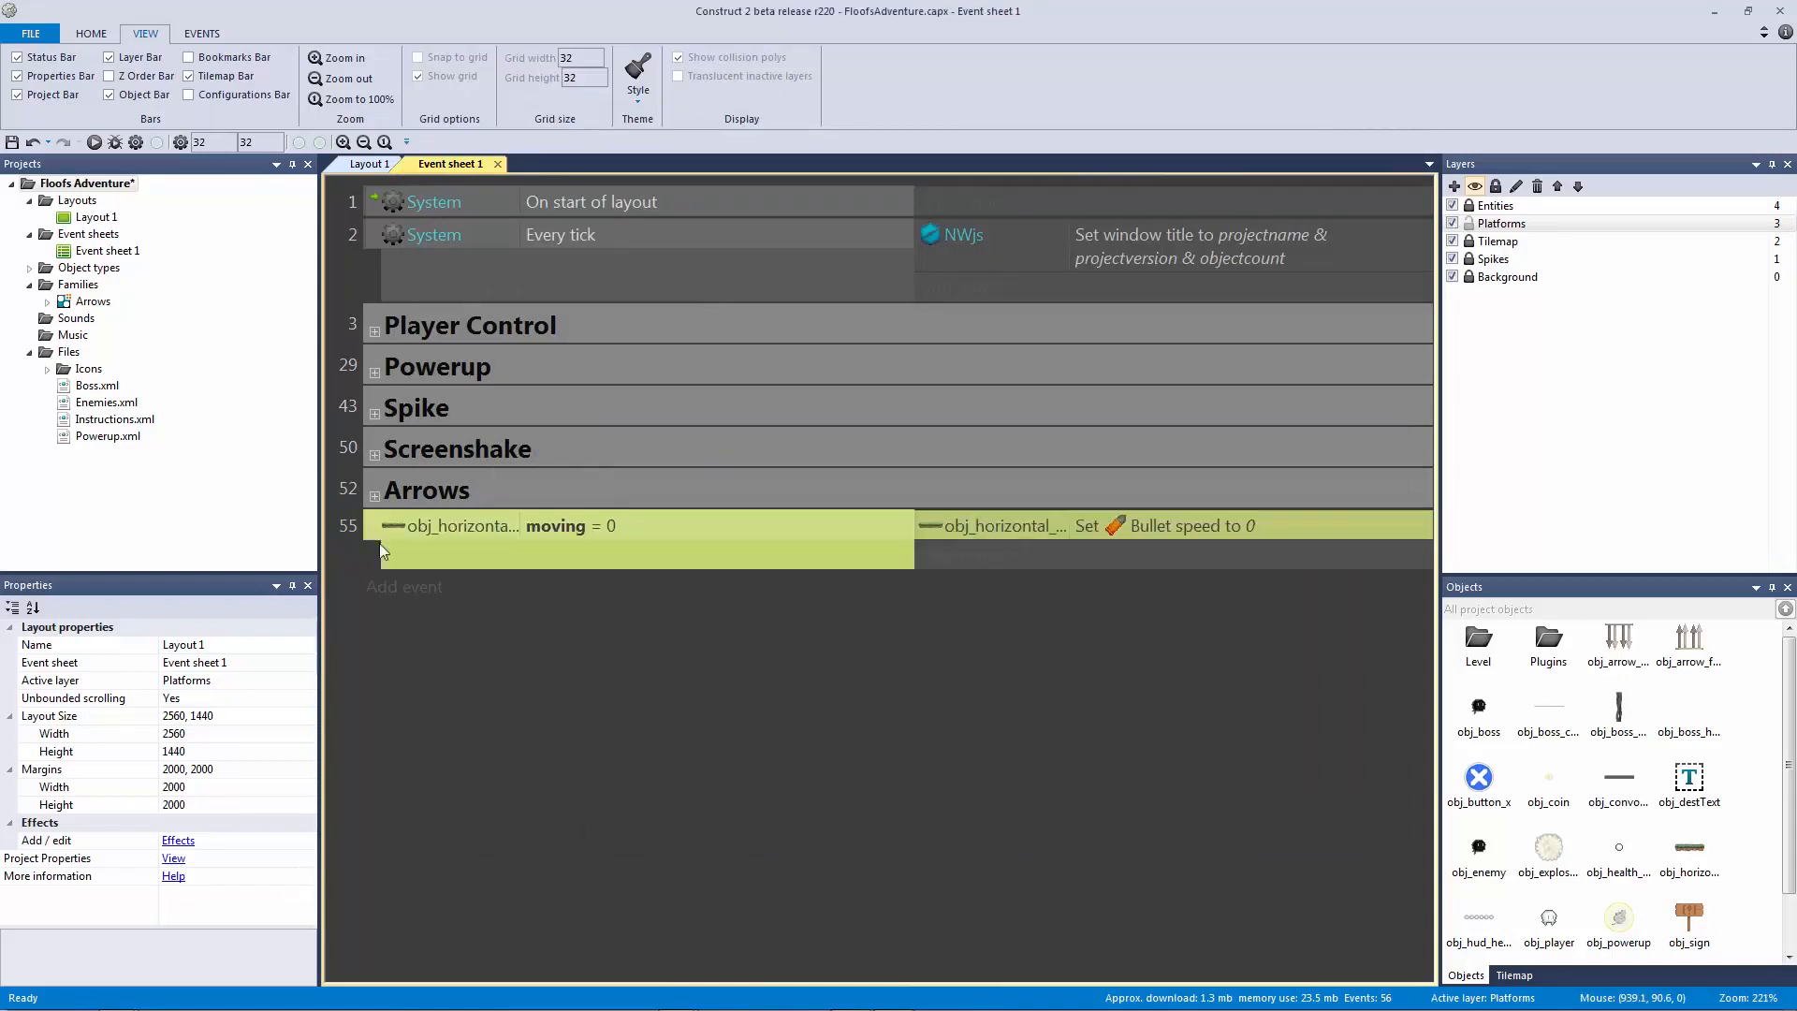
key(ctrl+c)
key(ctrl+v)
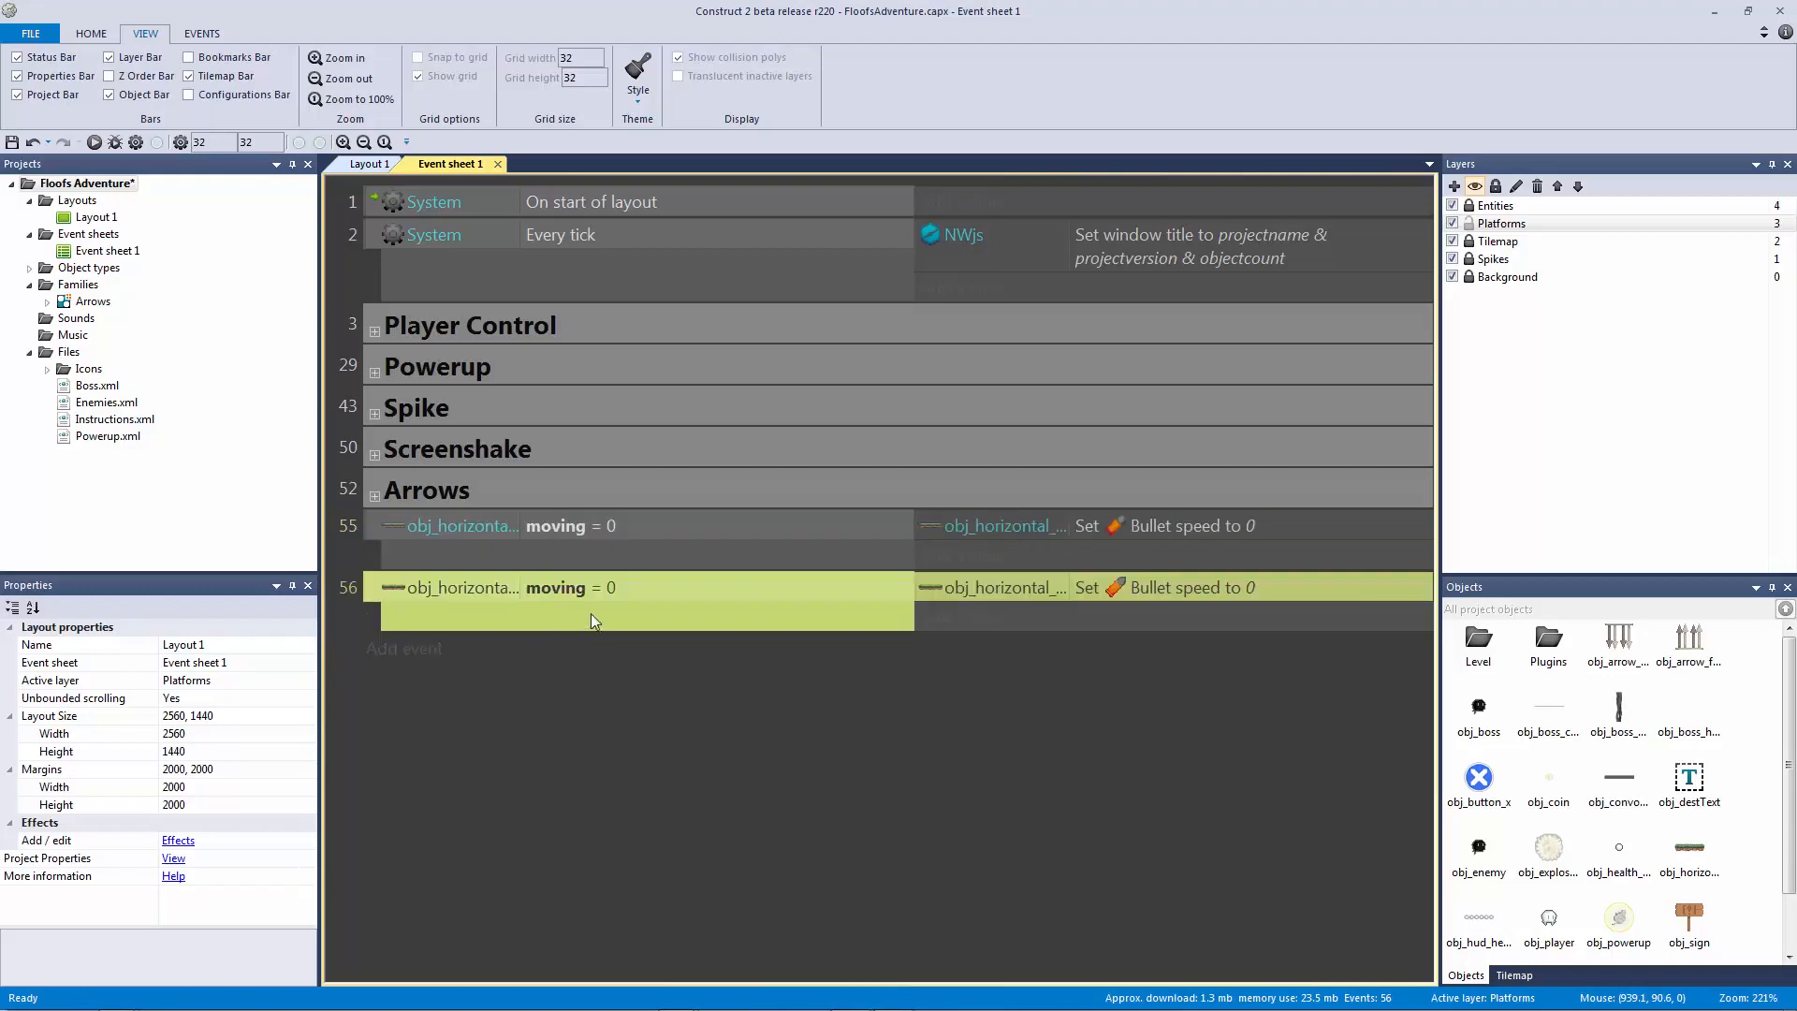
Step: Change event 56 to moving = 1 with a Bullet speed of 200
double_click(642, 583)
click(658, 265)
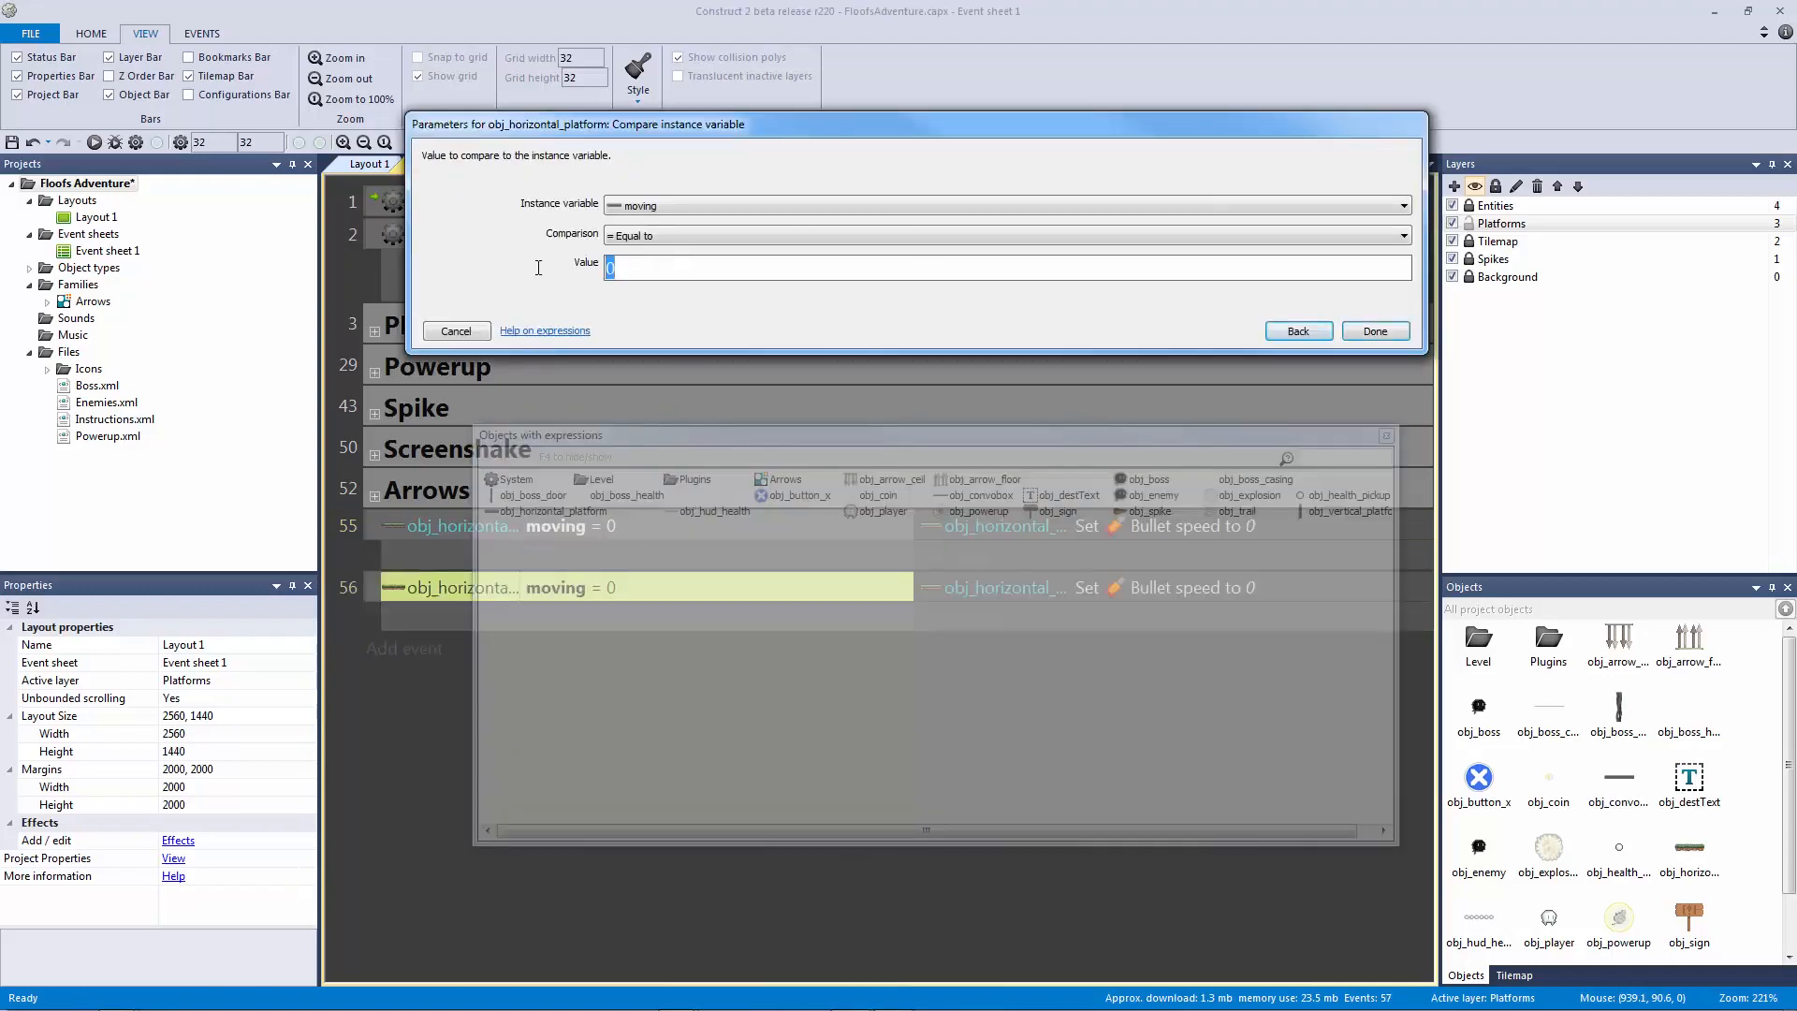
text(1)
key(Return)
double_click(1220, 590)
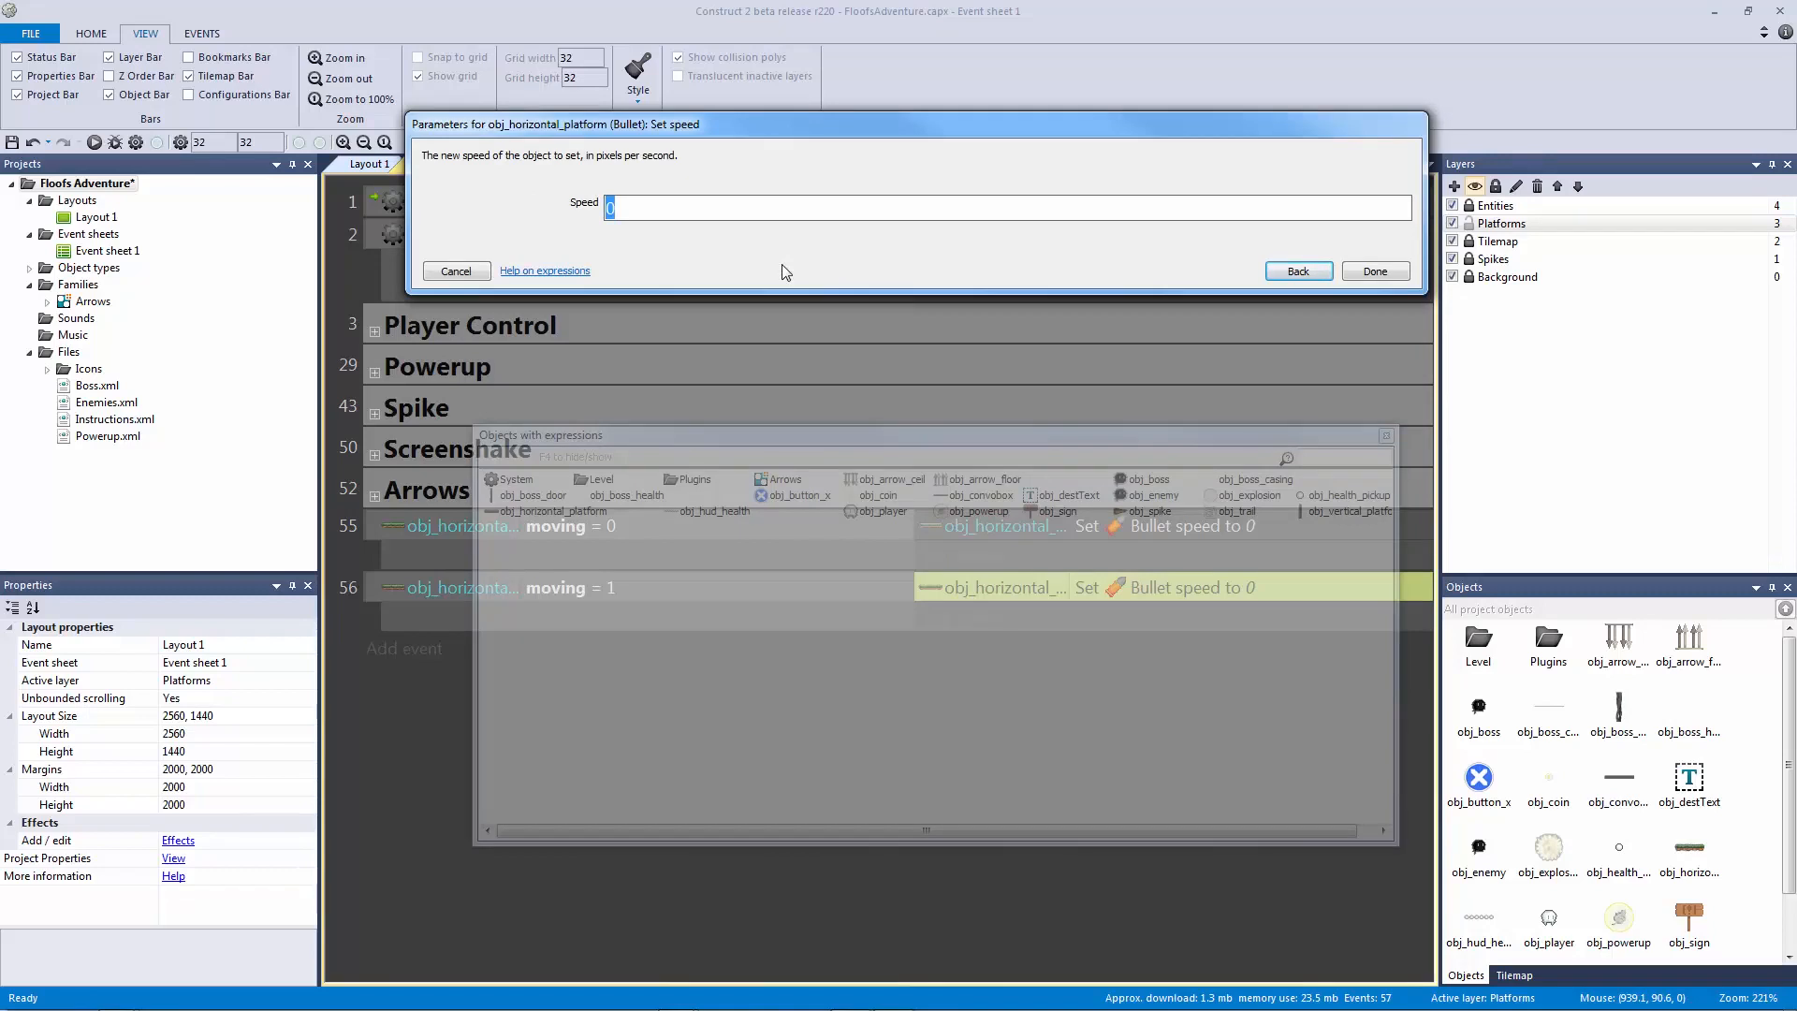
text(200)
key(Return)
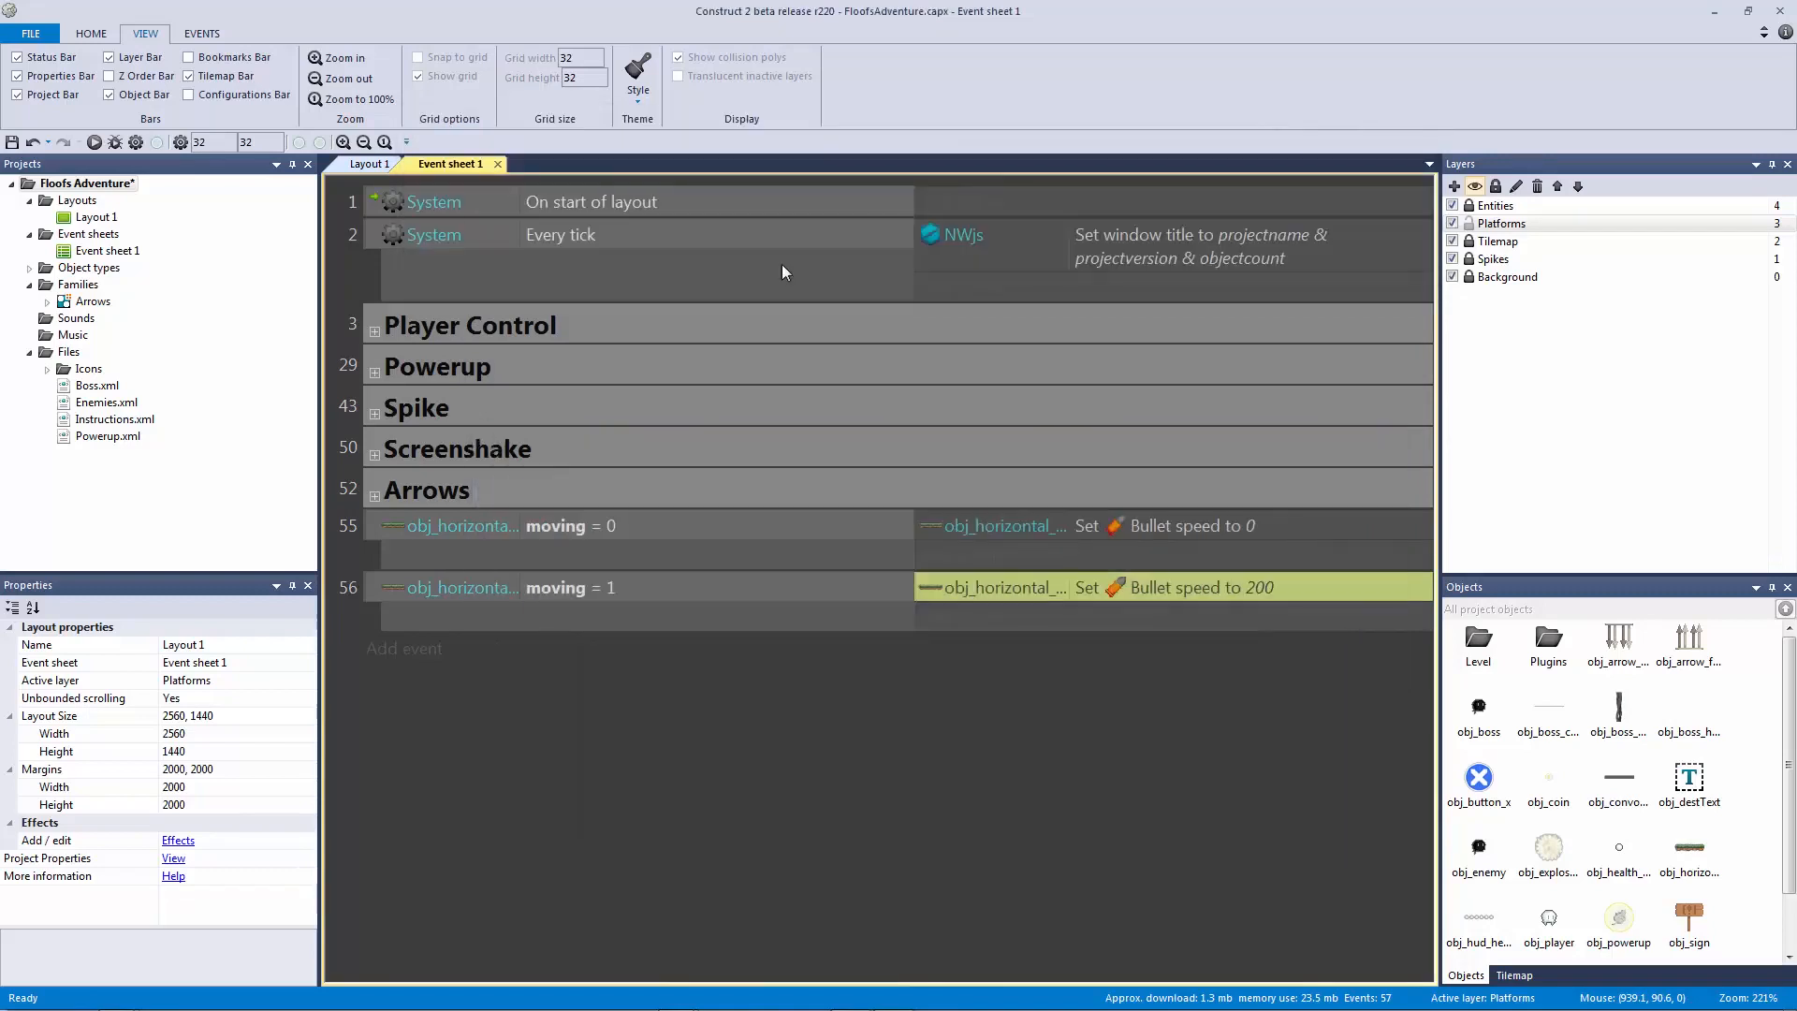
Step: Save the project and check the floating platform's moving variable in Layout 1
key(ctrl+s)
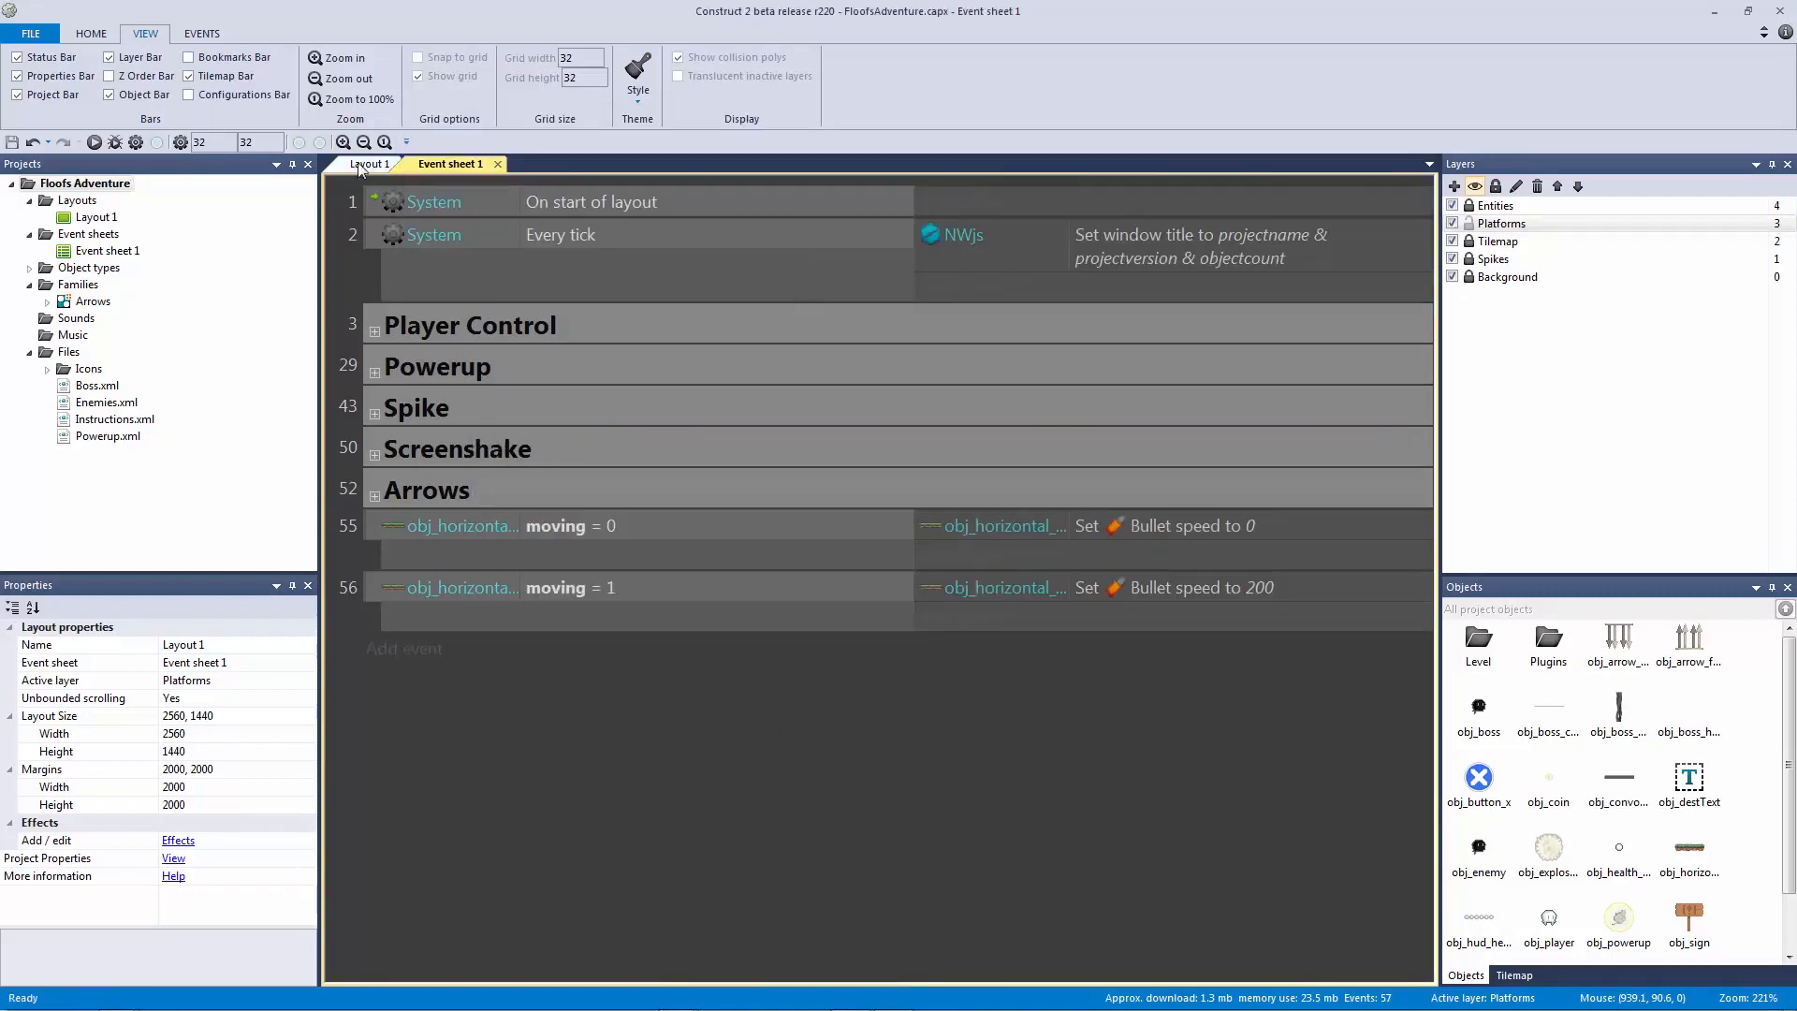
click(368, 164)
click(828, 491)
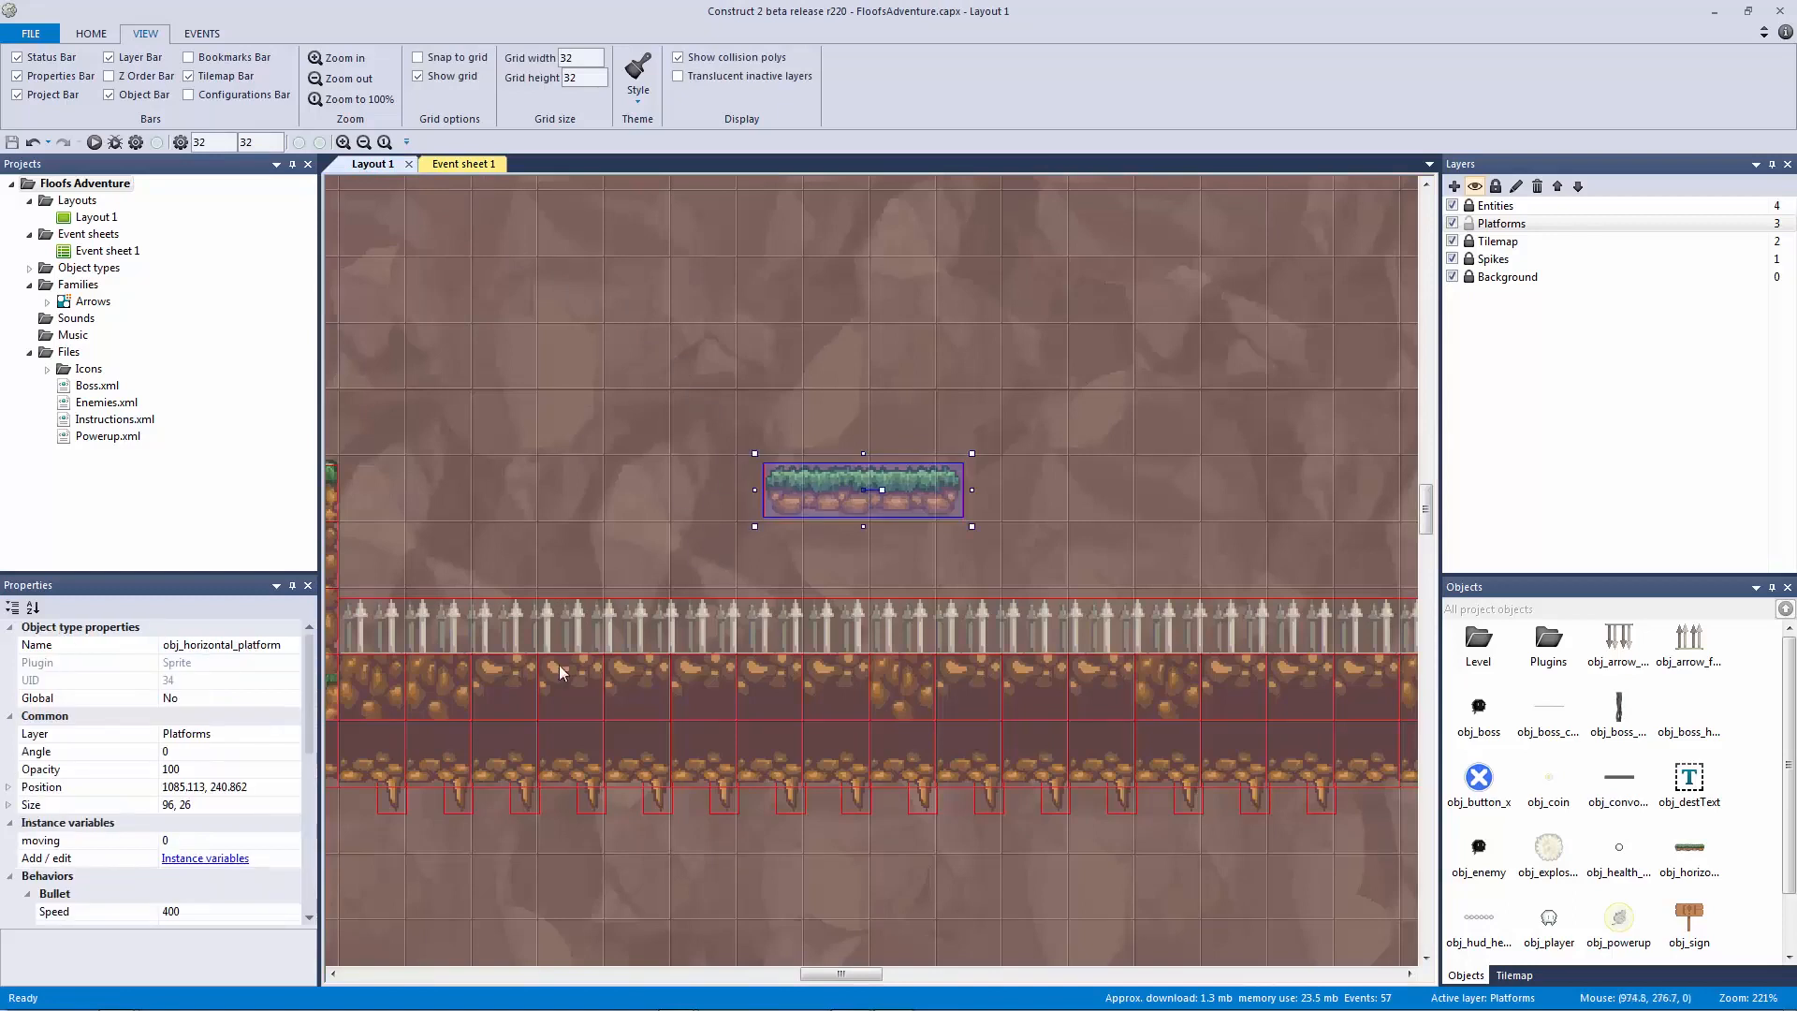
click(109, 857)
click(106, 845)
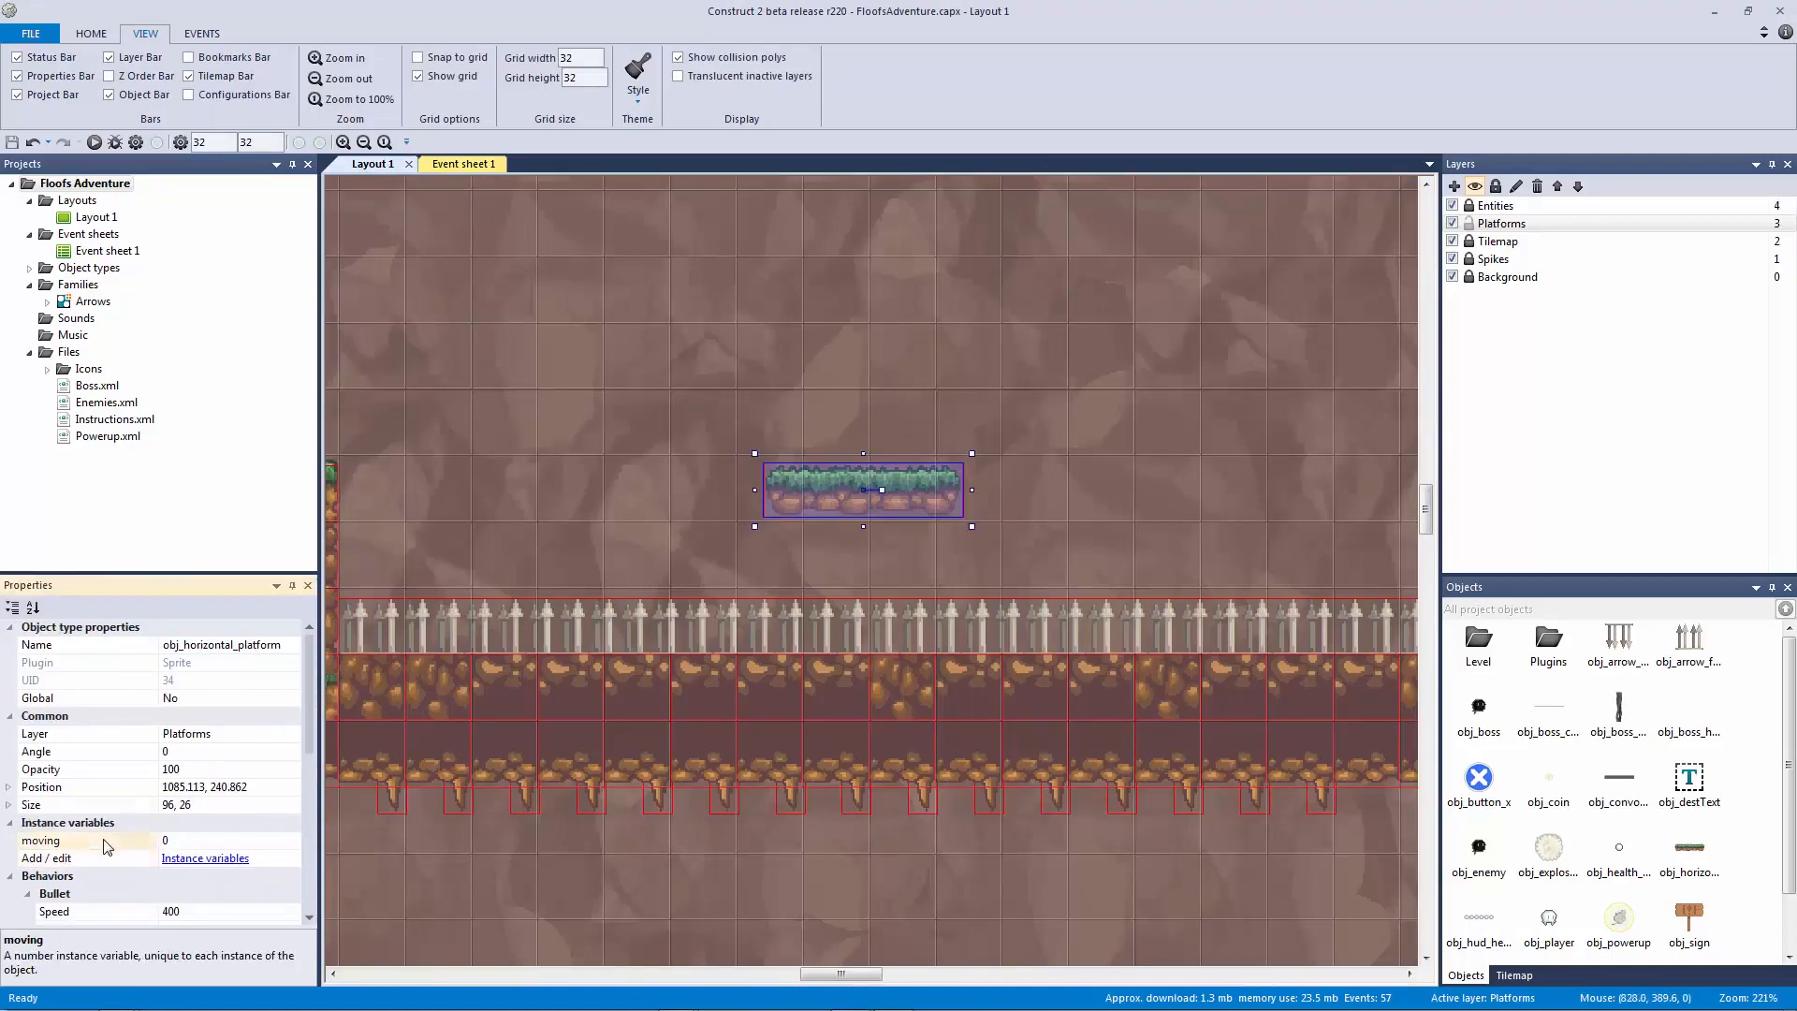
click(189, 838)
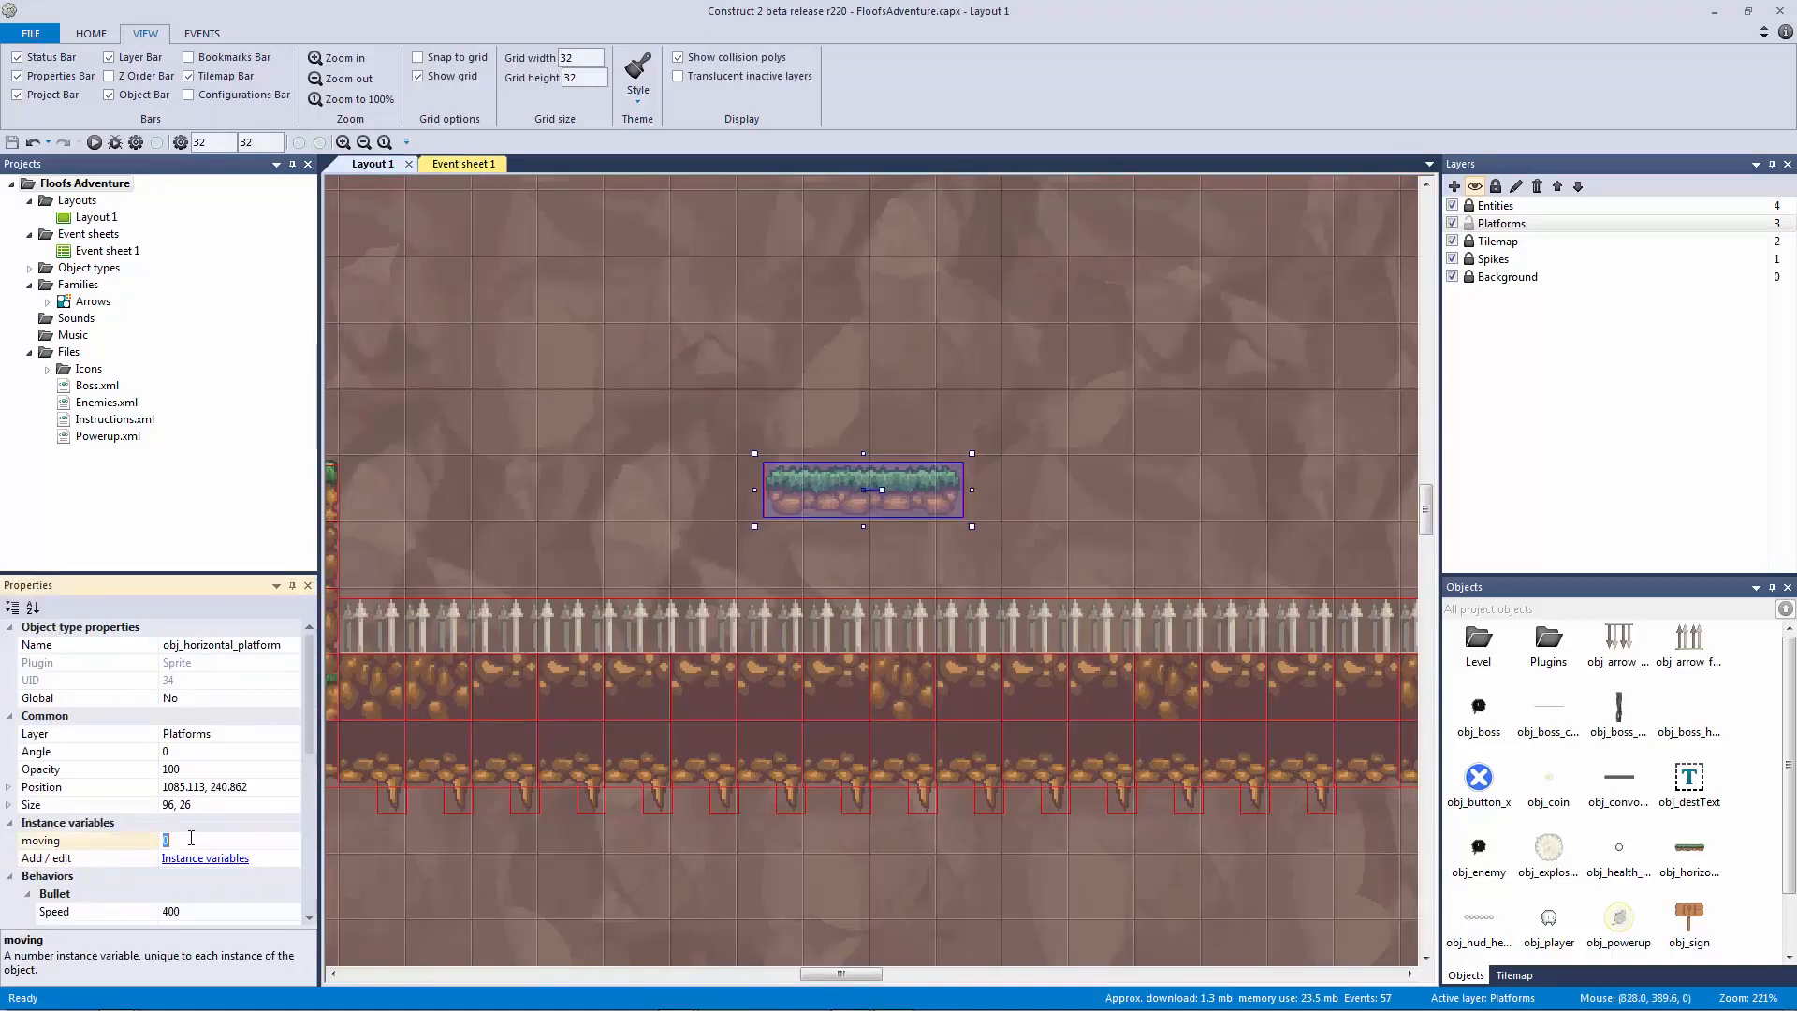
click(463, 164)
Step: Review the two speed events, then set the floating platform's moving value to 1
click(1141, 588)
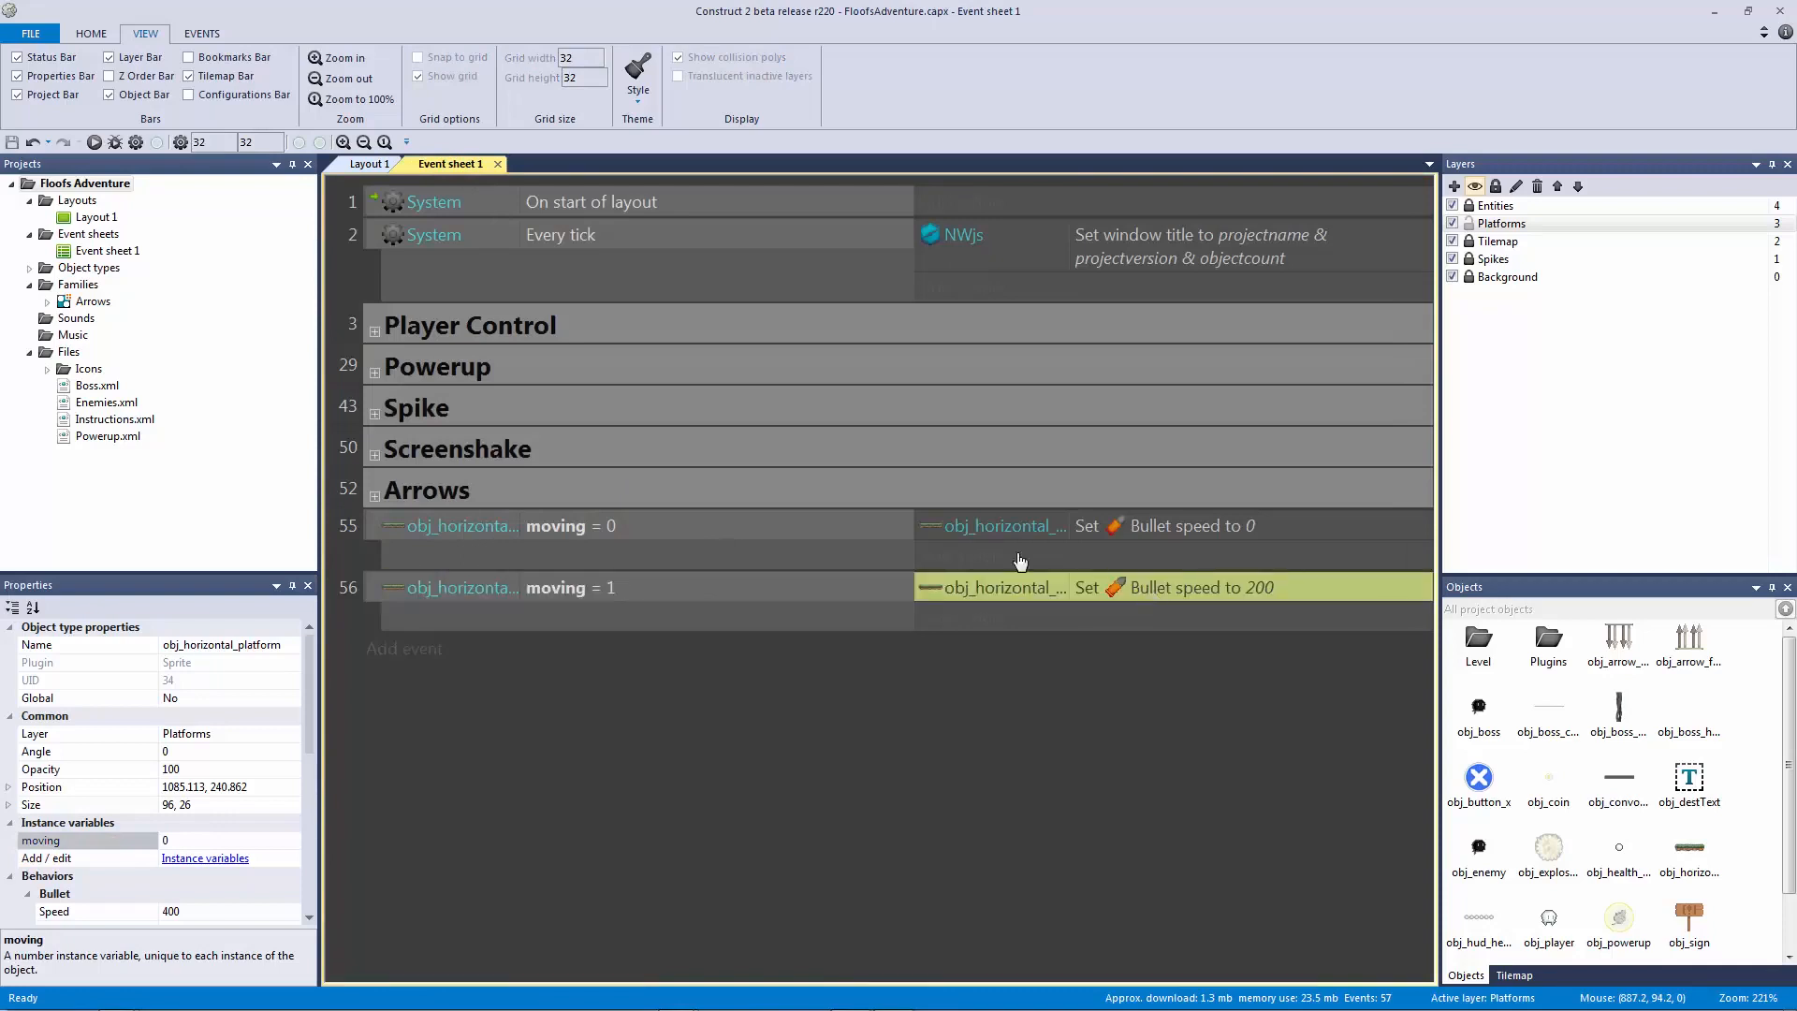
click(676, 529)
click(1084, 530)
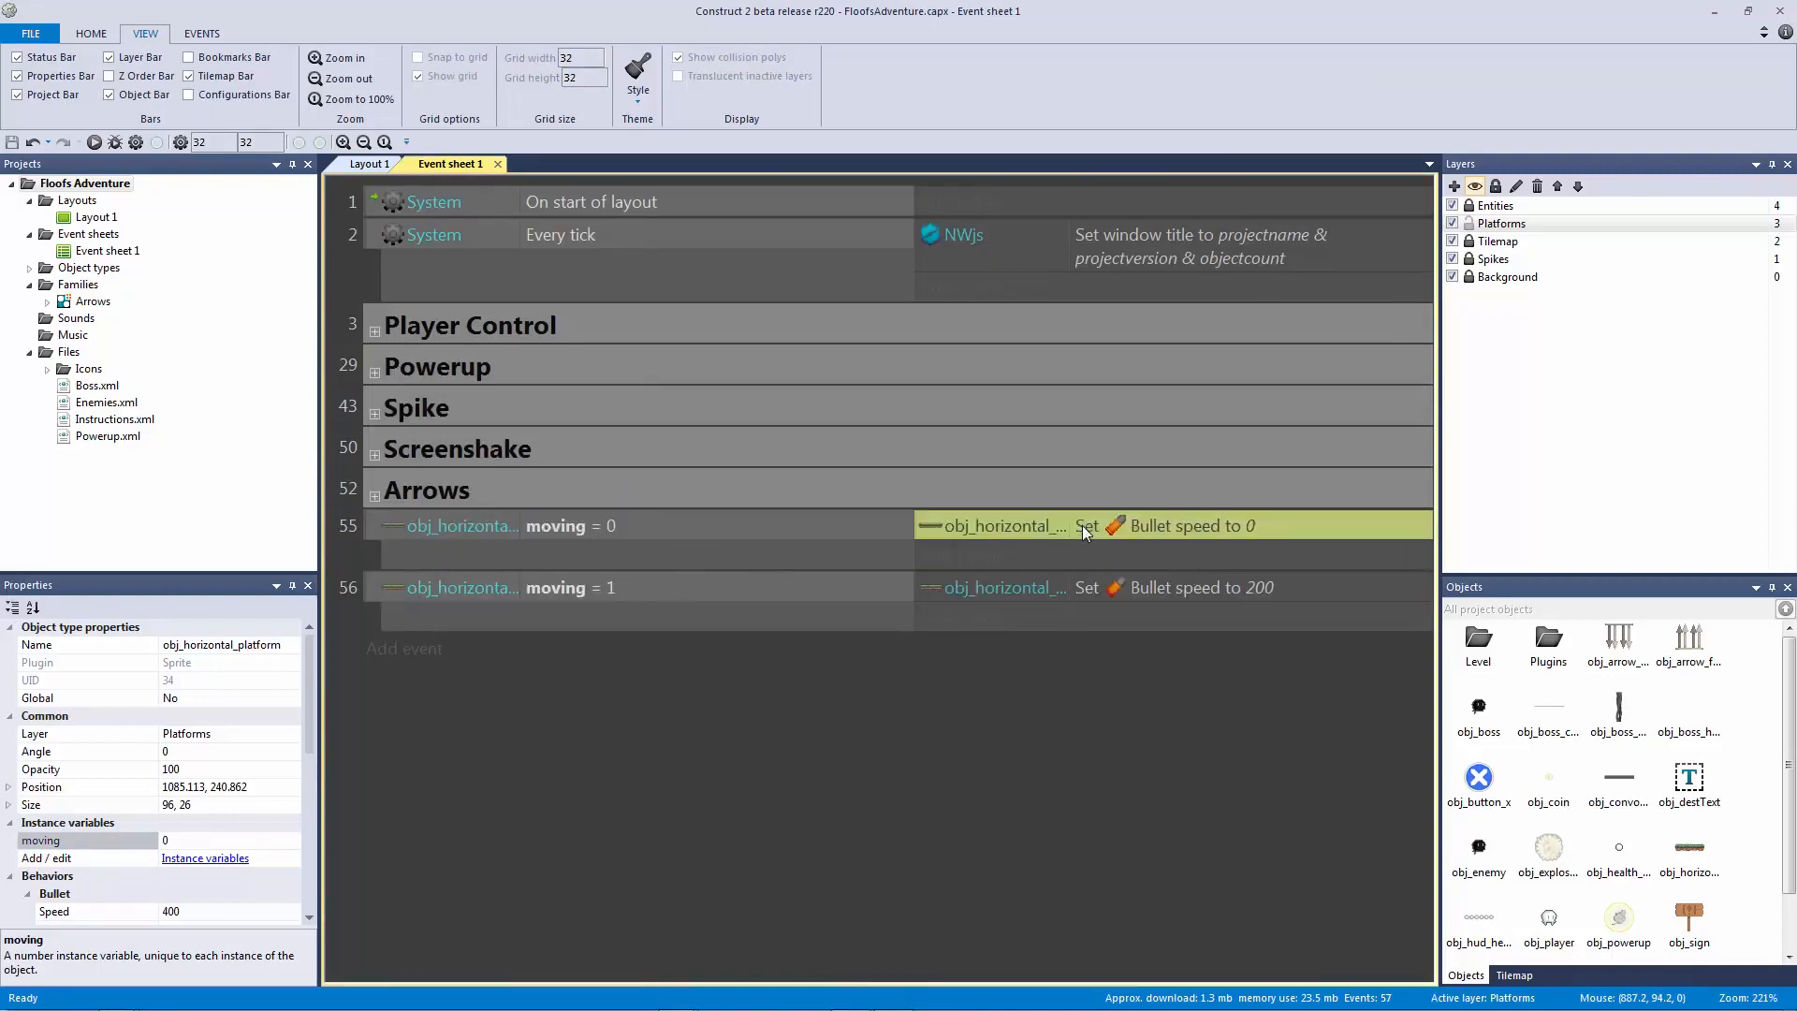
click(369, 164)
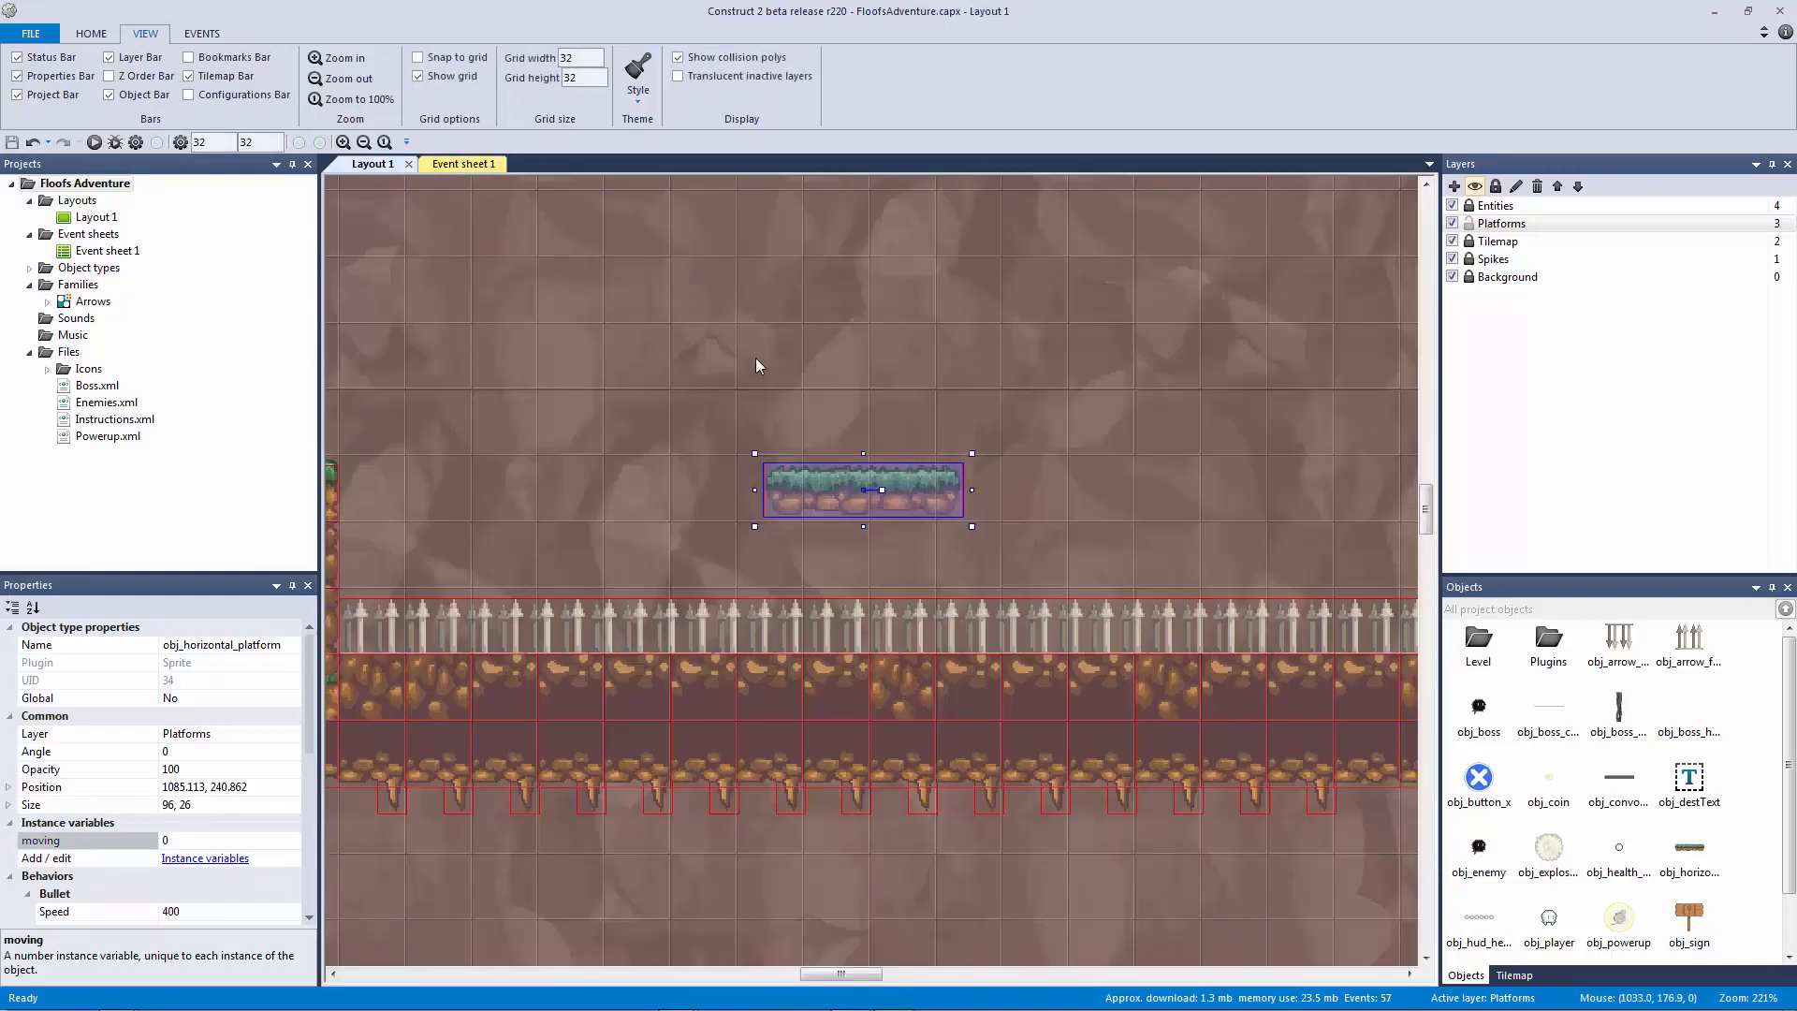
click(202, 843)
key(Return)
Step: Duplicate the platform and position the copy over the lower-left gap
click(761, 511)
ctrl+scroll(761, 511, down, 3)
ctrl+drag(865, 516, 418, 822)
ctrl+scroll(862, 657, down, 1)
middle_drag(863, 657, 1073, 520)
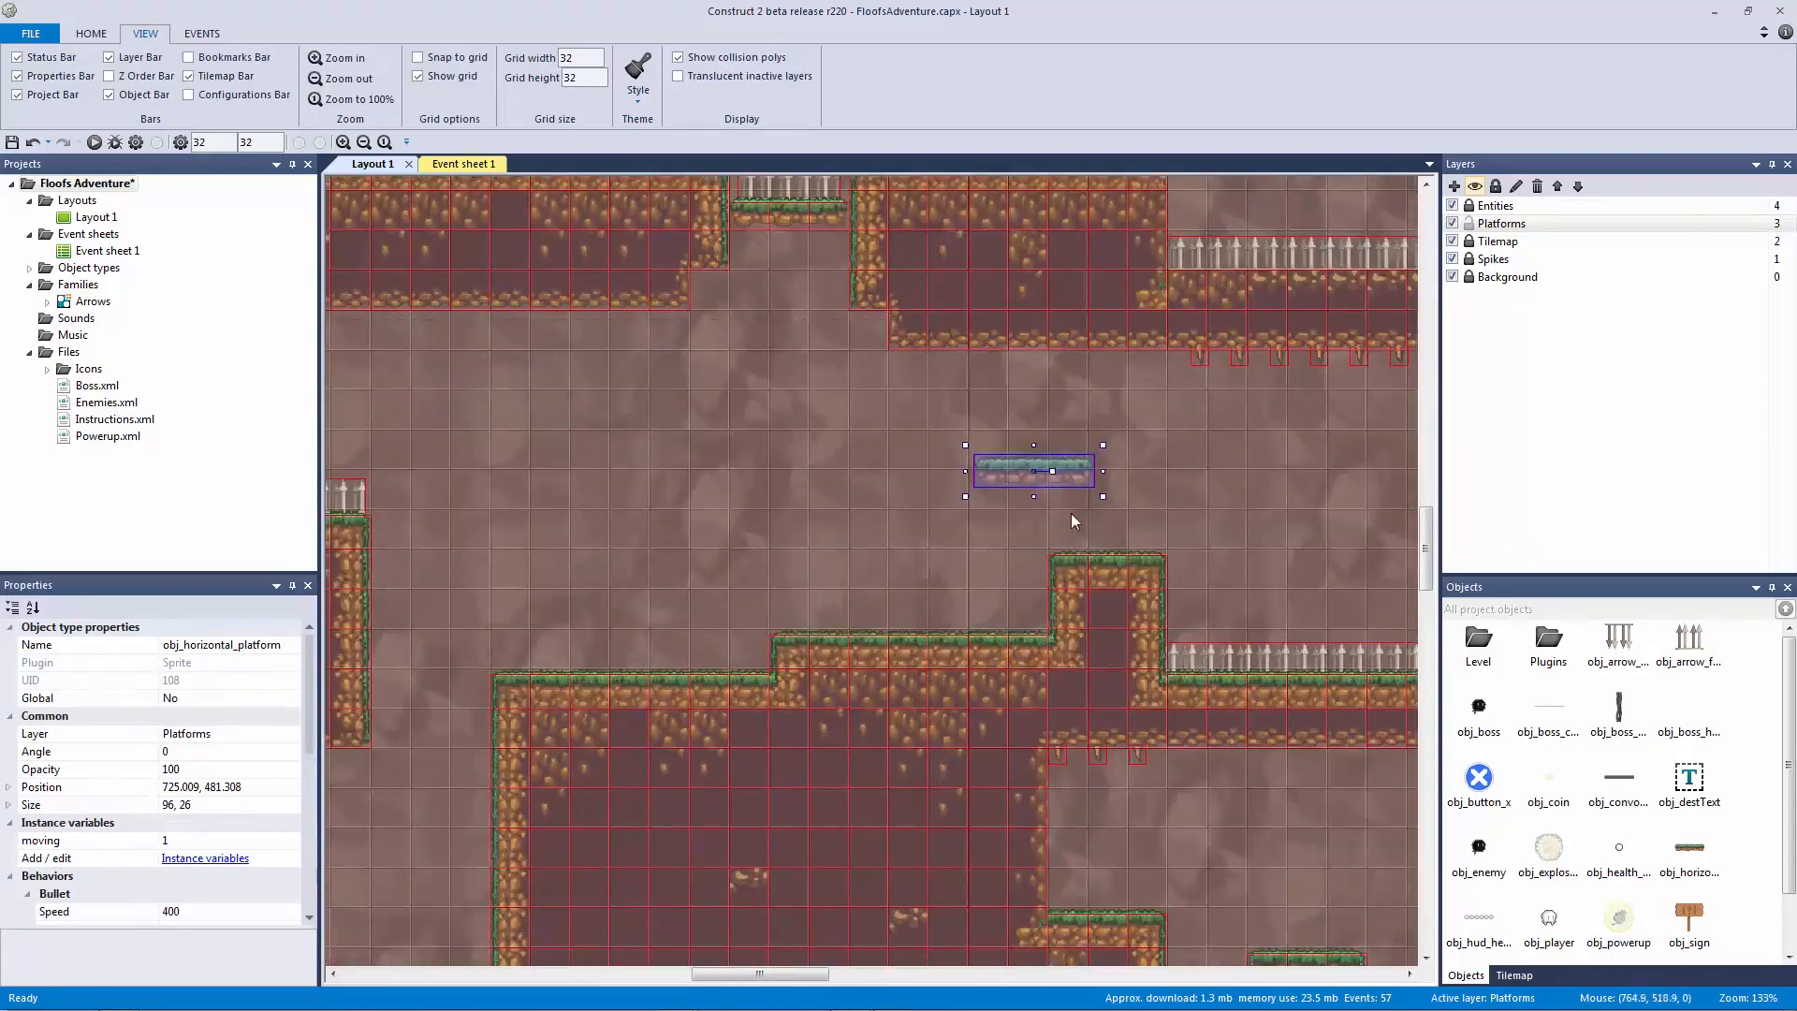
drag(1009, 489, 441, 586)
middle_drag(531, 590, 863, 598)
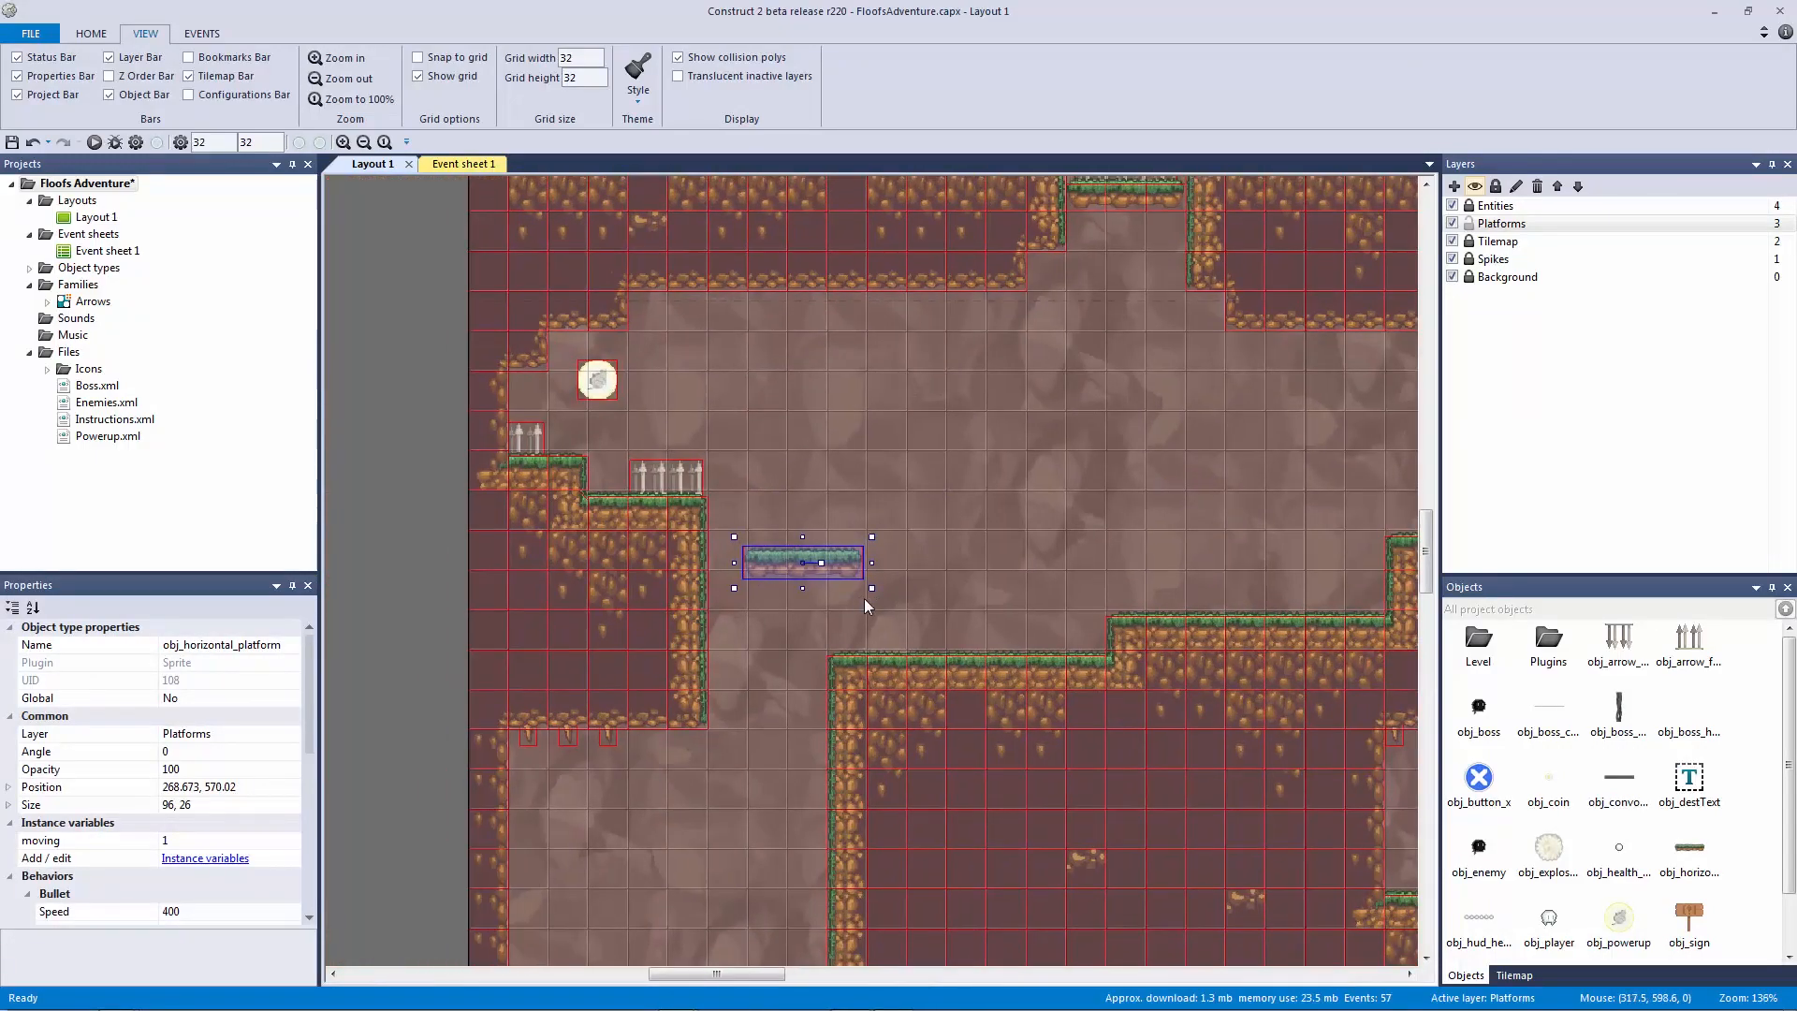
ctrl+scroll(862, 598, up, 2)
drag(824, 573, 895, 553)
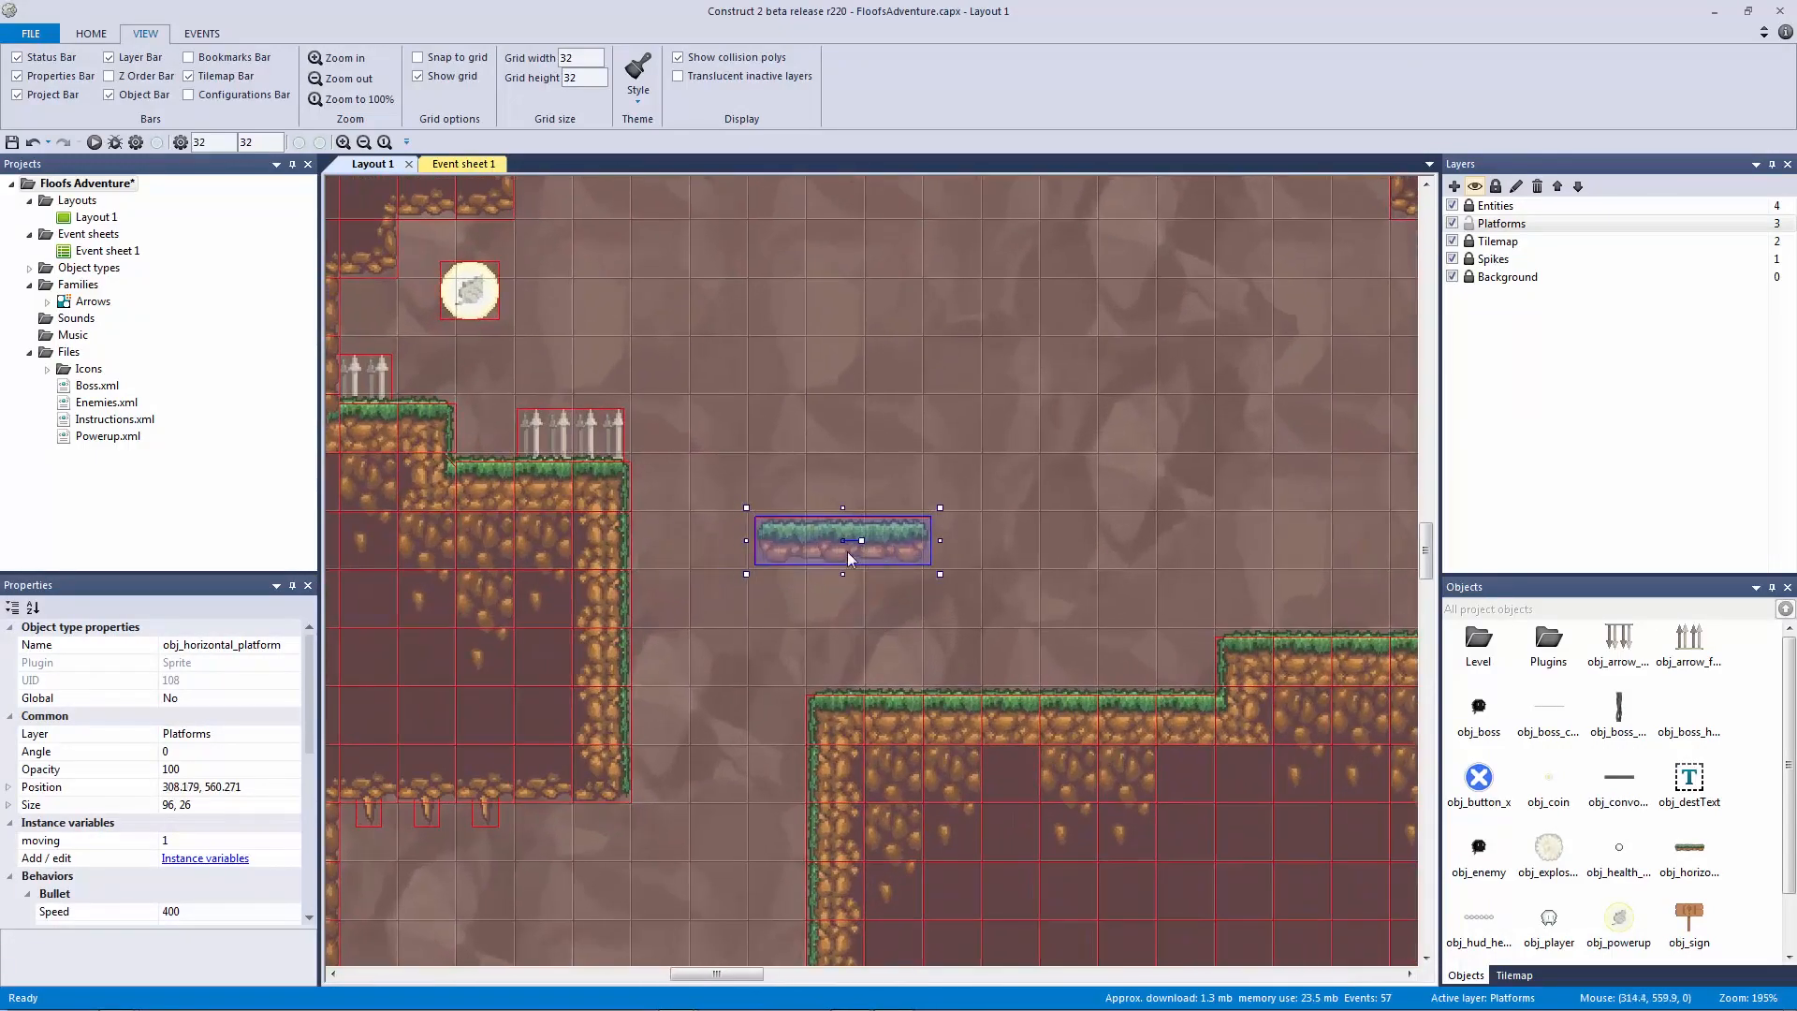
Step: Check the copy's moving value, then locate and select the original floating platform
click(256, 841)
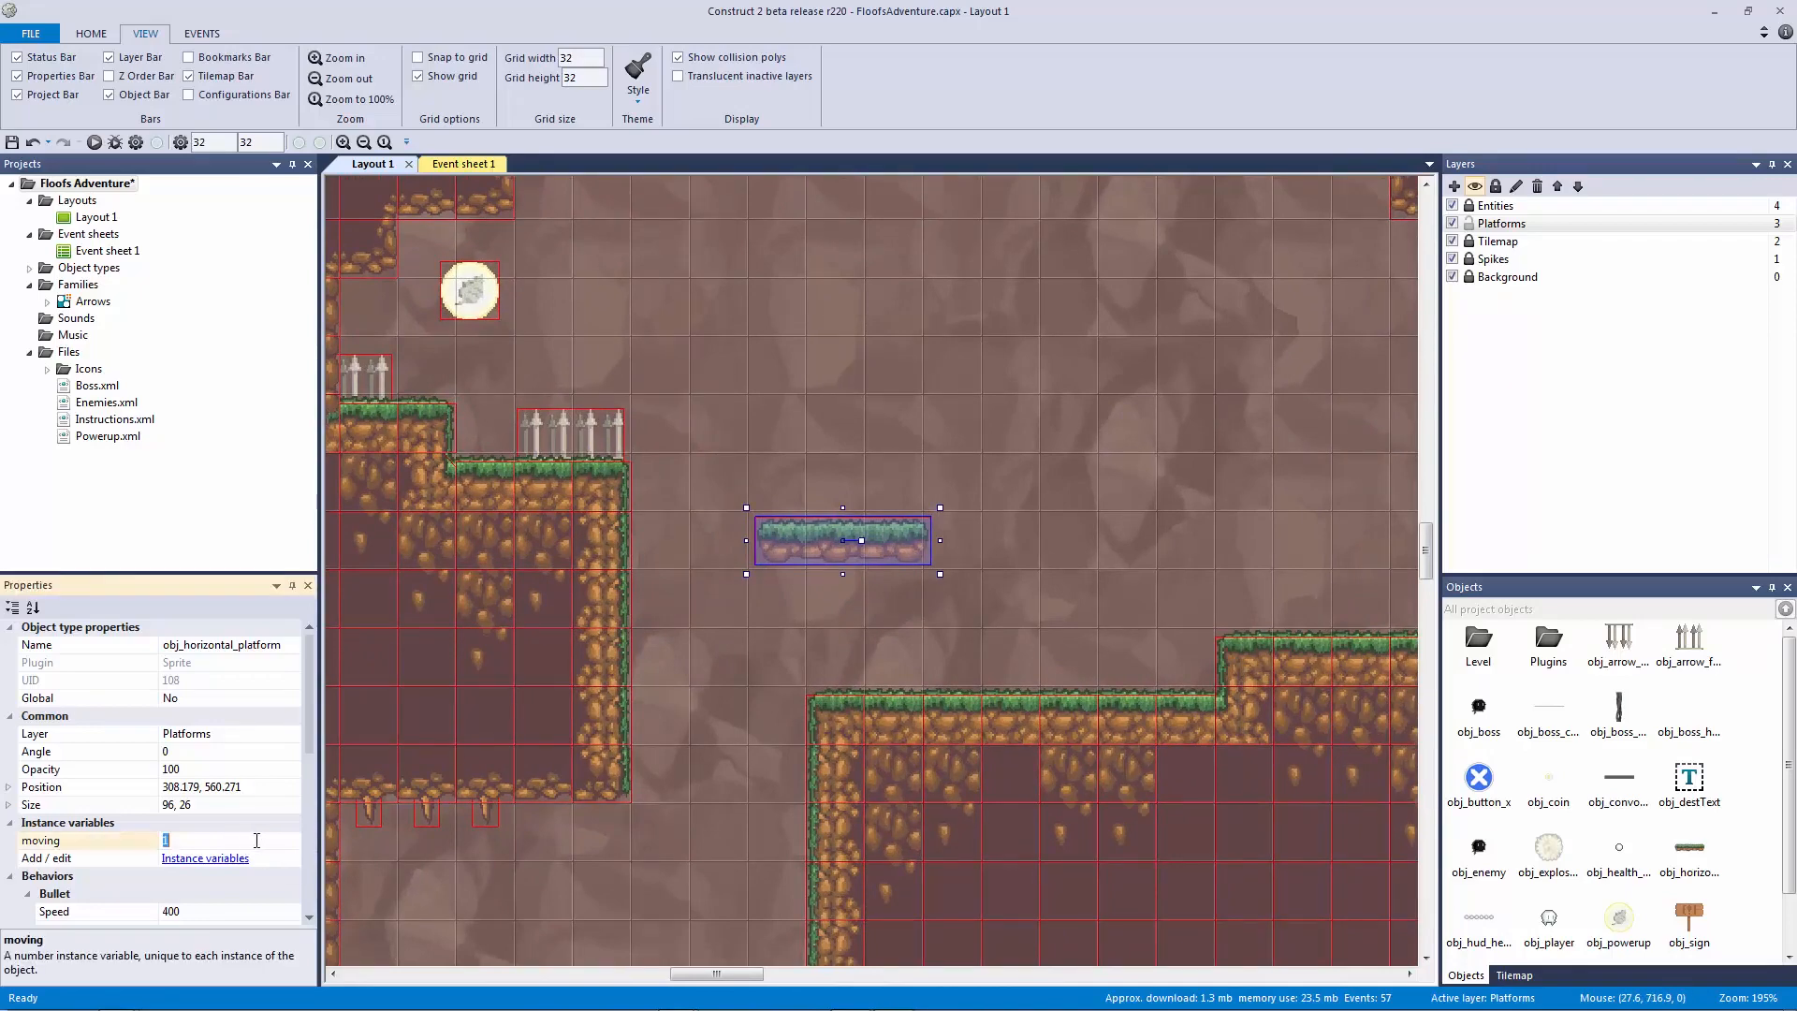
click(869, 413)
click(858, 527)
click(816, 465)
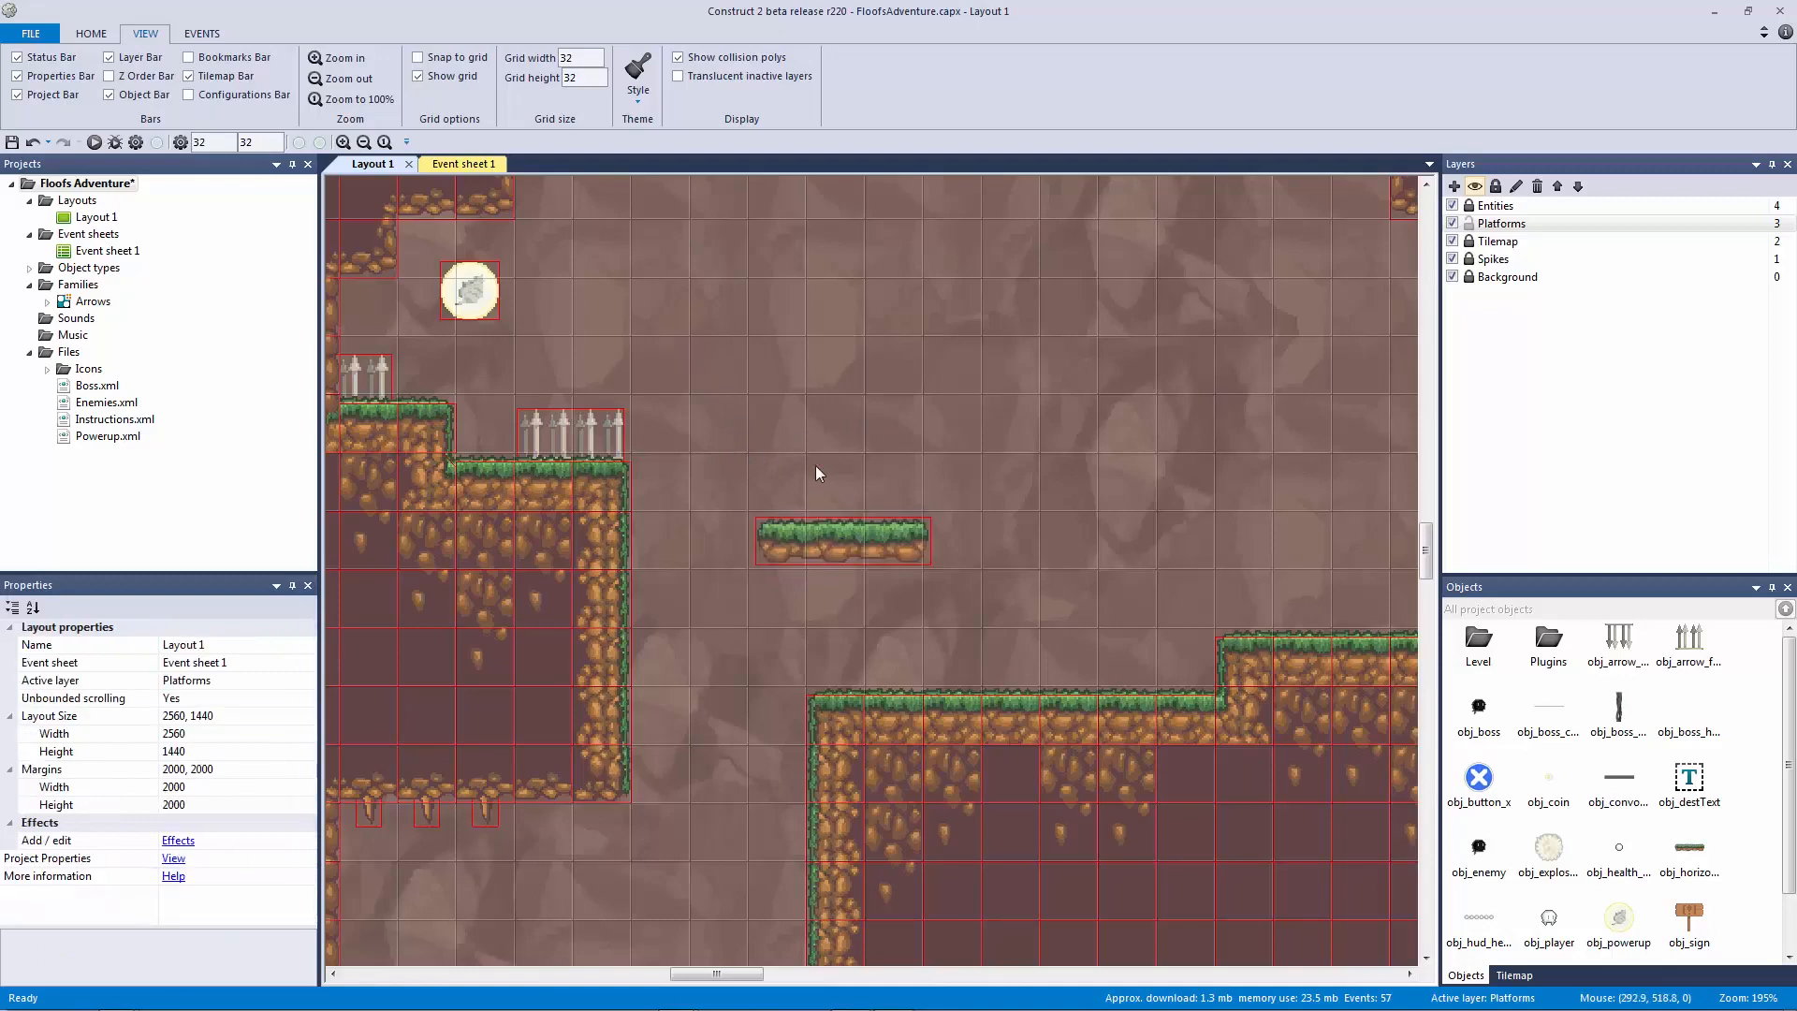
ctrl+scroll(974, 565, down, 3)
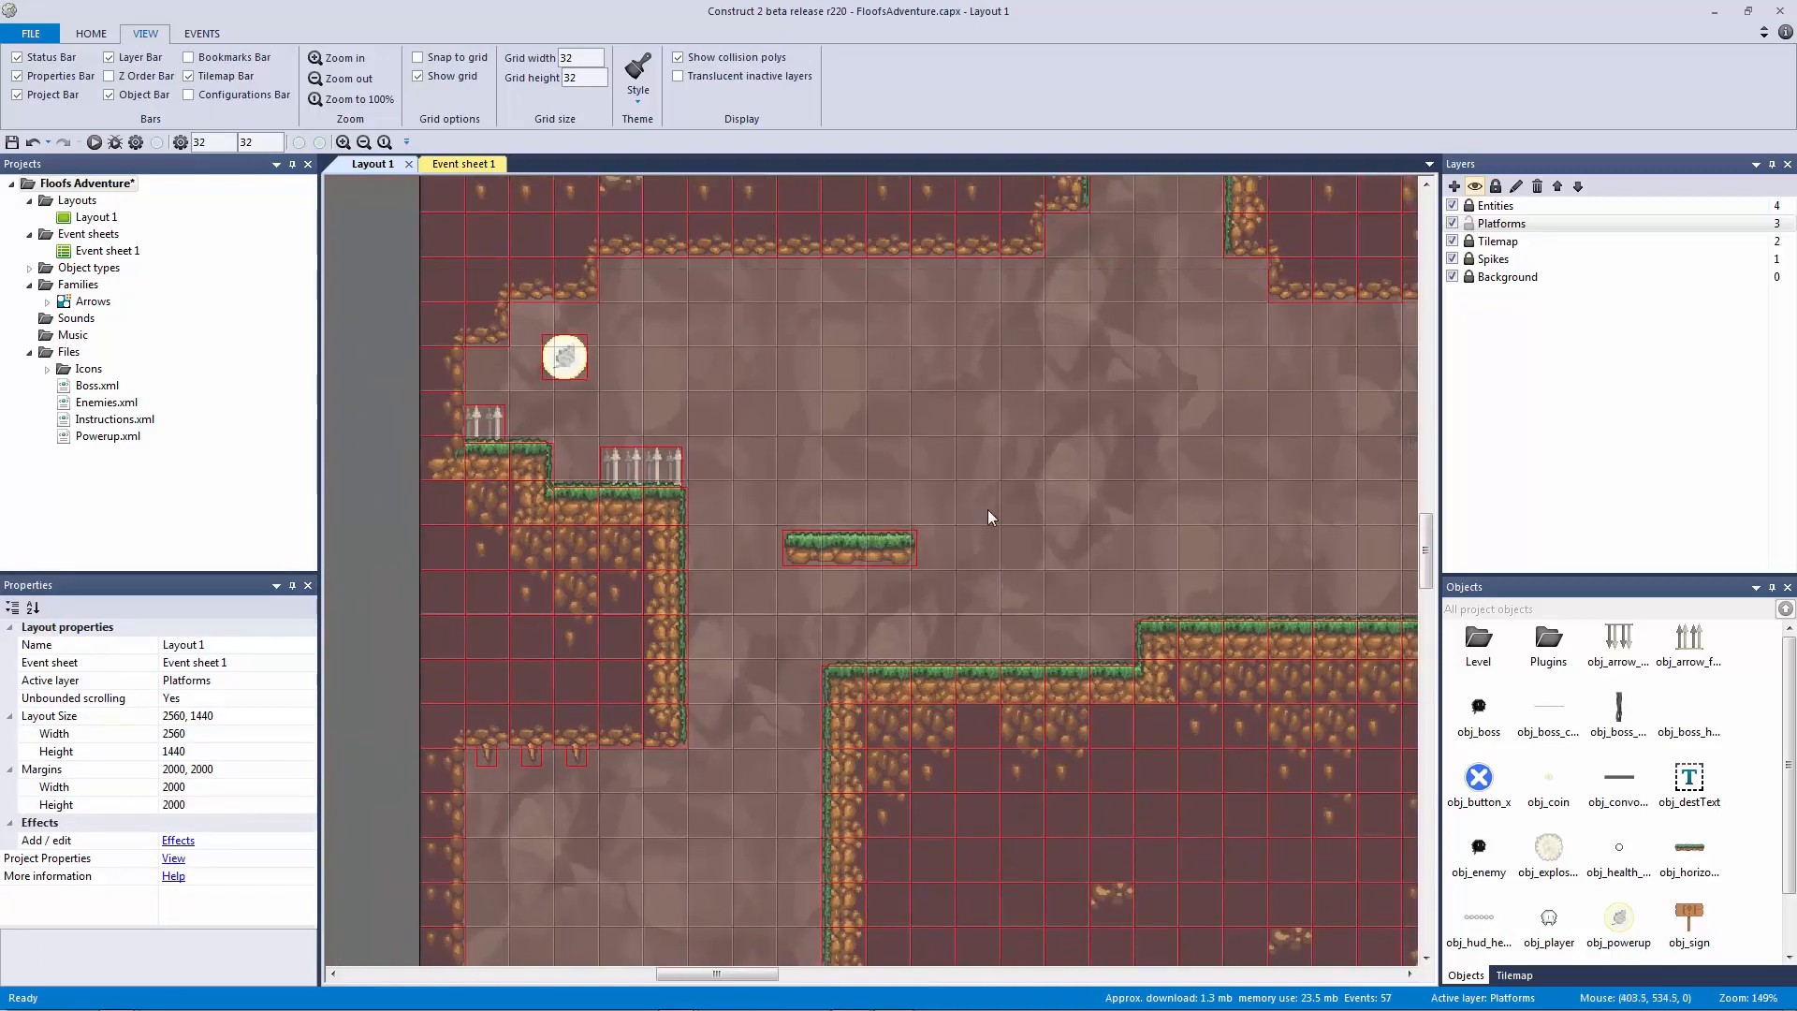
ctrl+scroll(979, 515, down, 2)
middle_drag(979, 515, 701, 488)
click(790, 418)
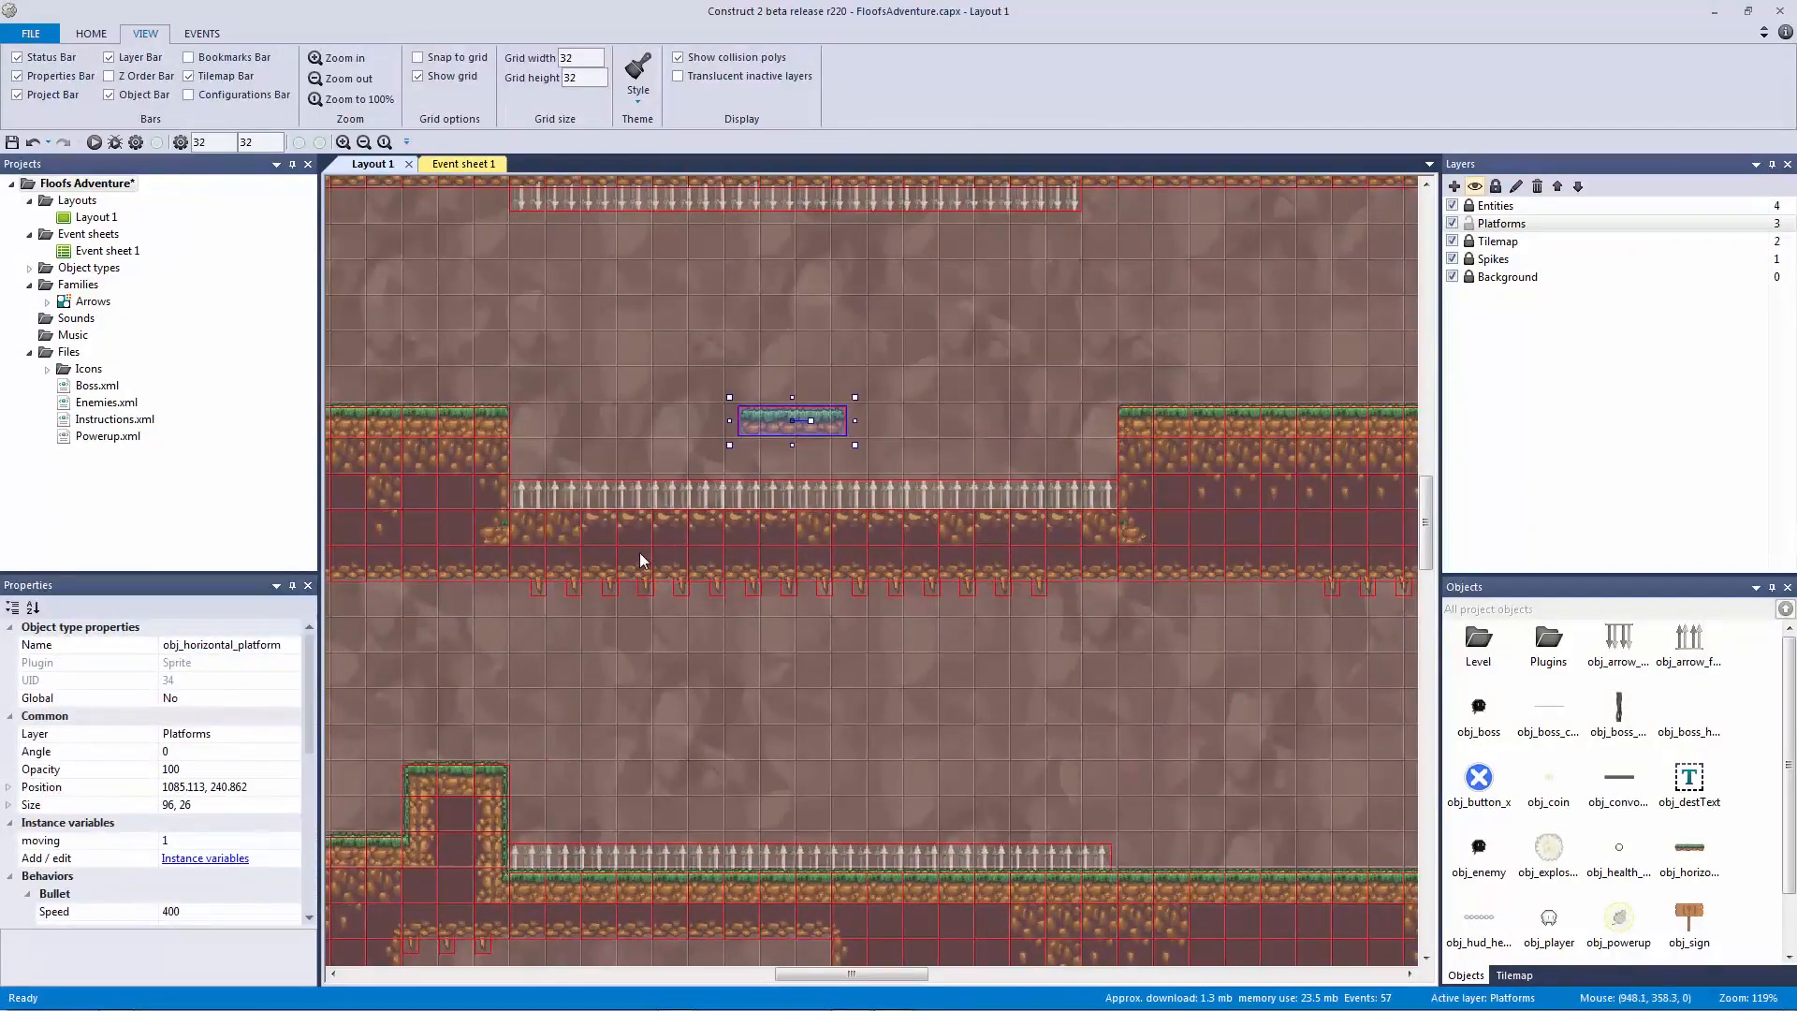
click(633, 364)
Step: Preview the game with F5, walk the player right, then close the preview
key(F5)
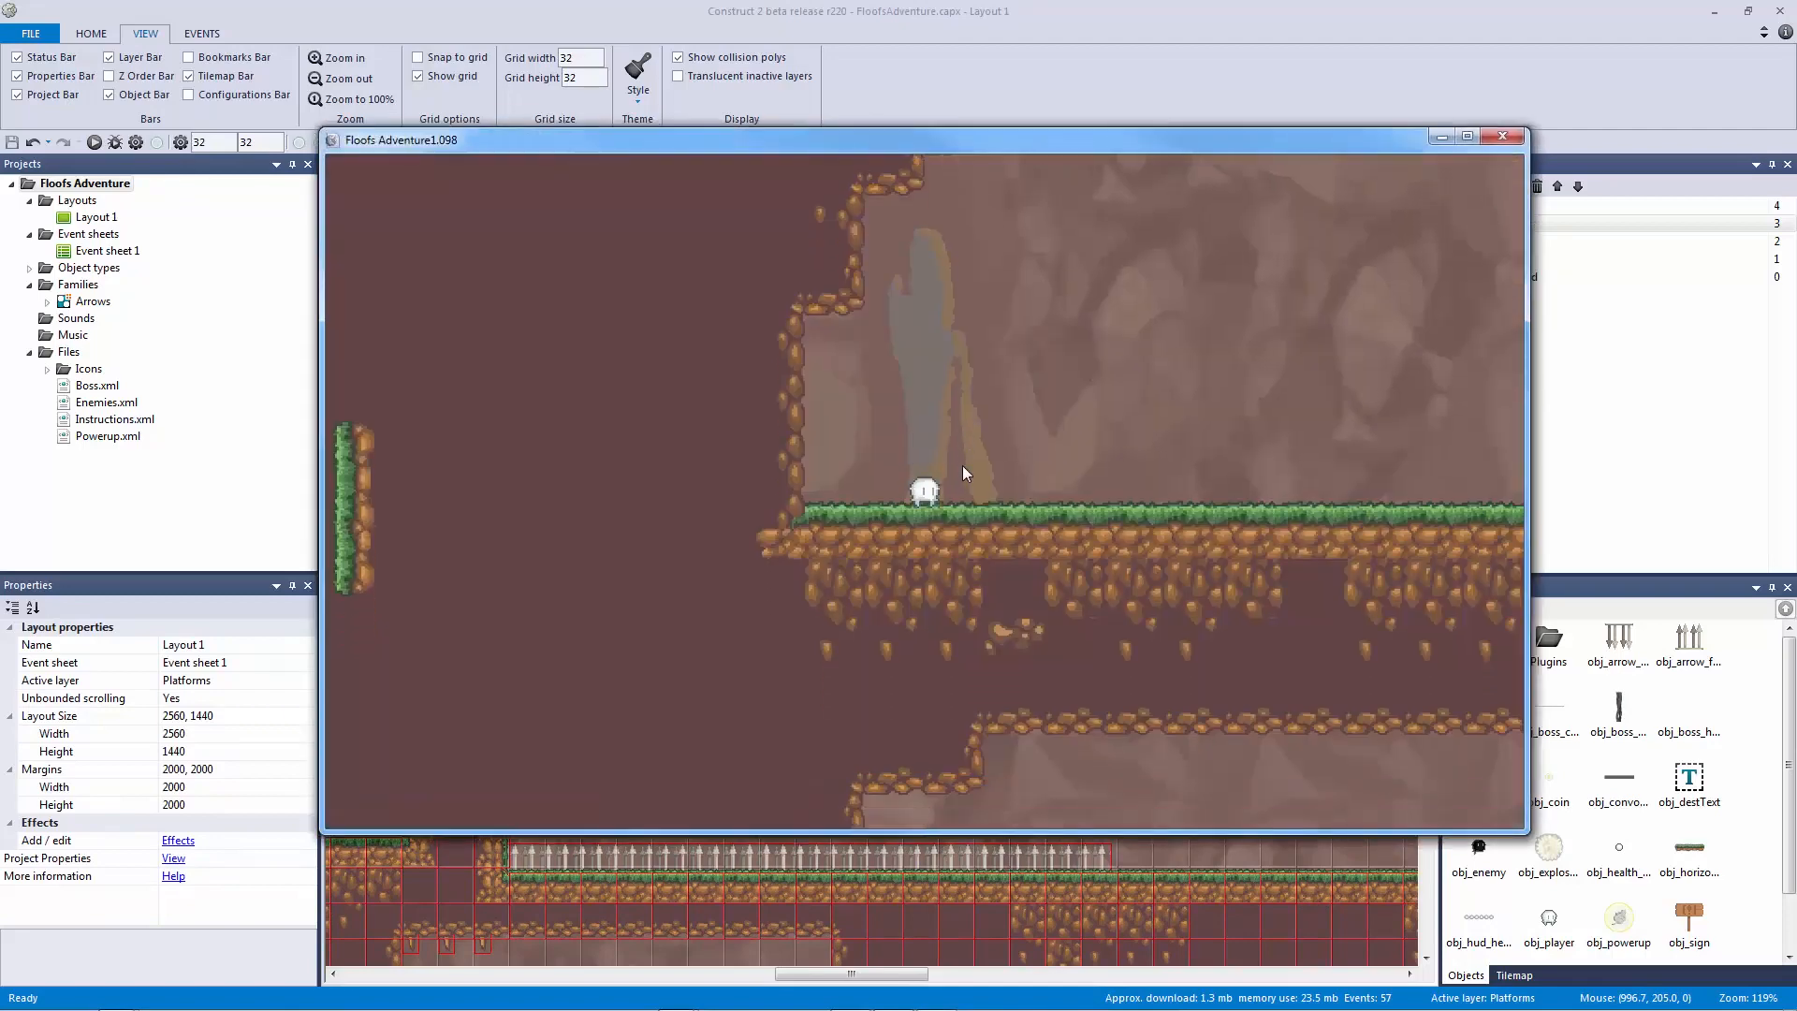
key(Right)
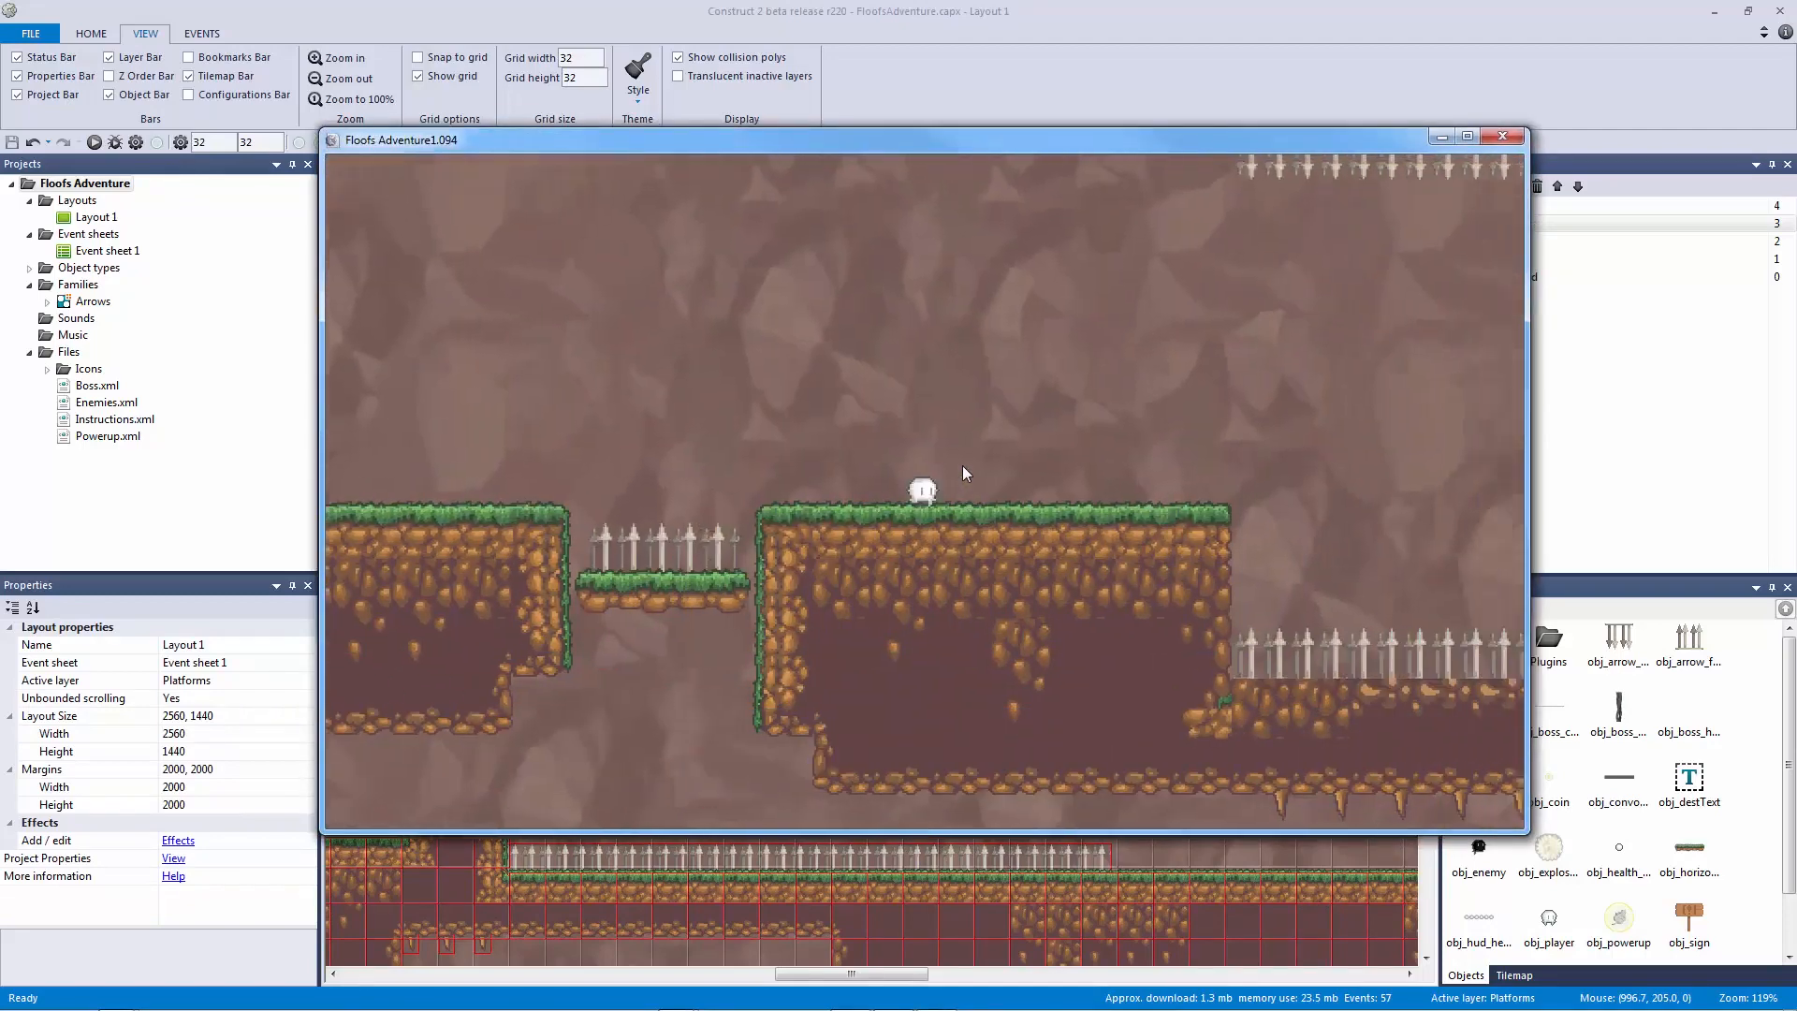
key(Right)
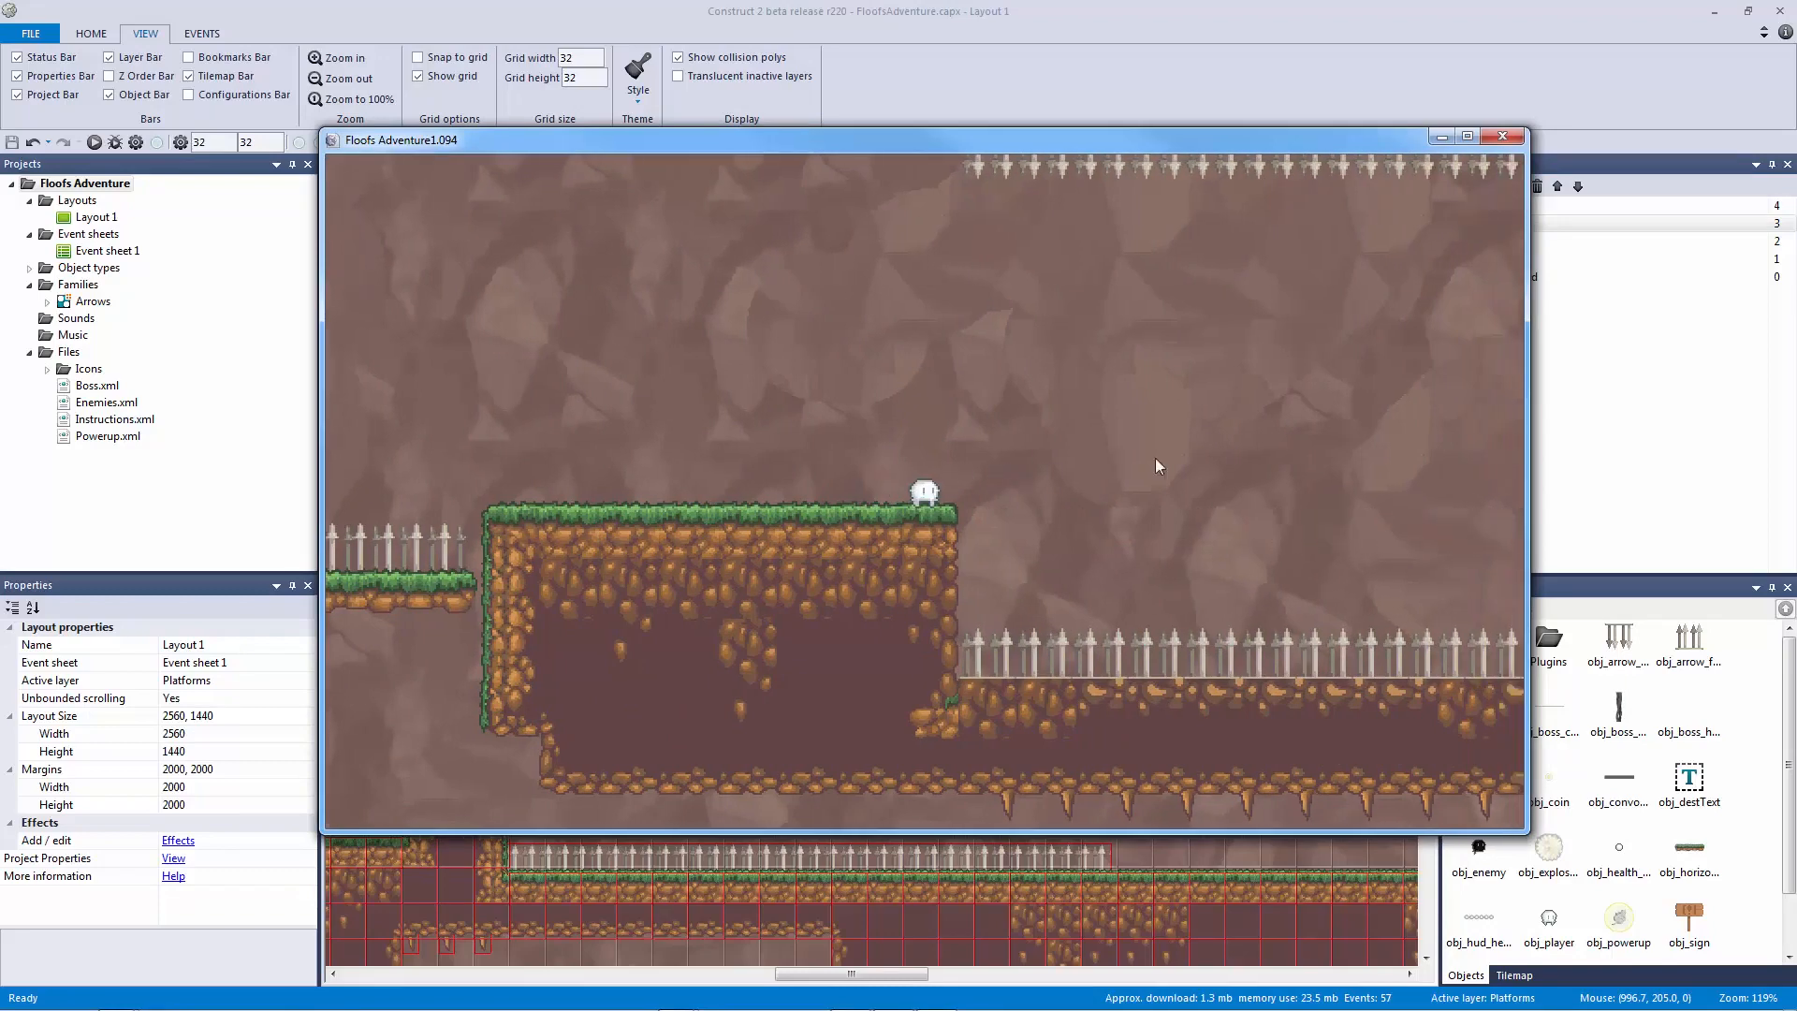
click(1502, 137)
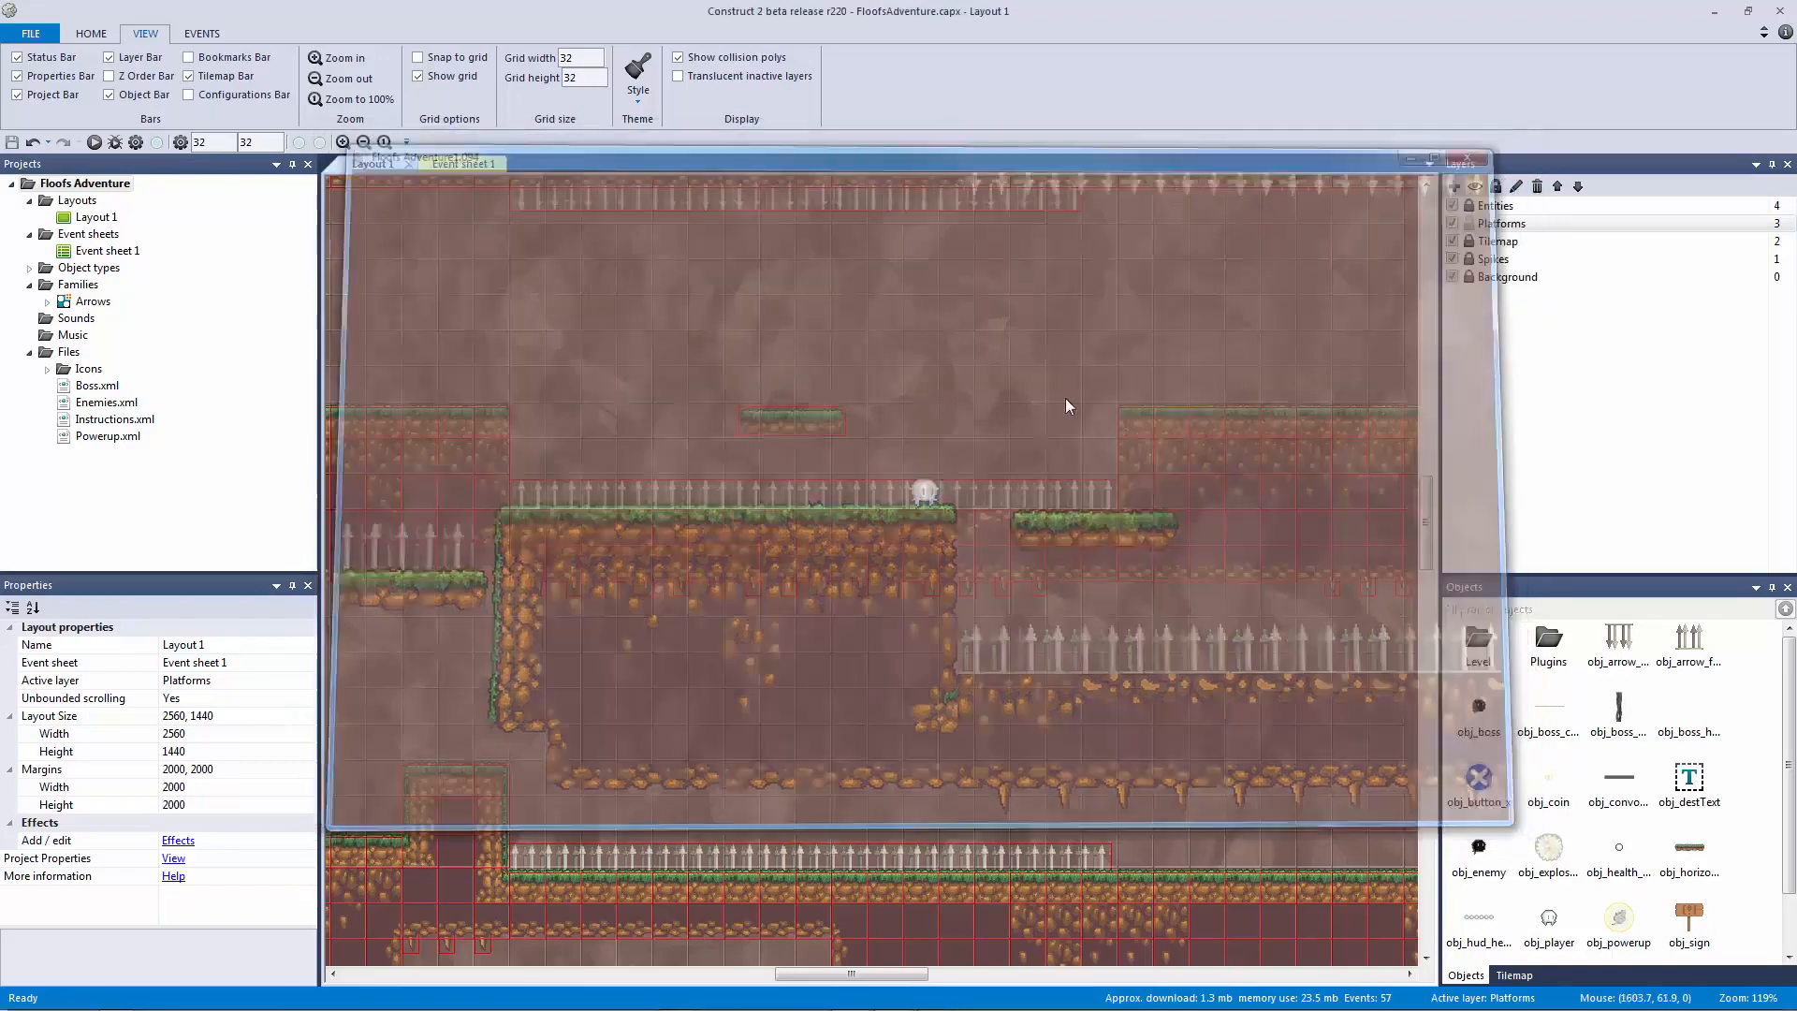
Step: Select the upper-right floating platform and scroll Properties to its Bullet behavior
click(770, 428)
click(453, 699)
middle_drag(453, 699, 524, 693)
click(522, 695)
click(1370, 332)
drag(303, 709, 316, 773)
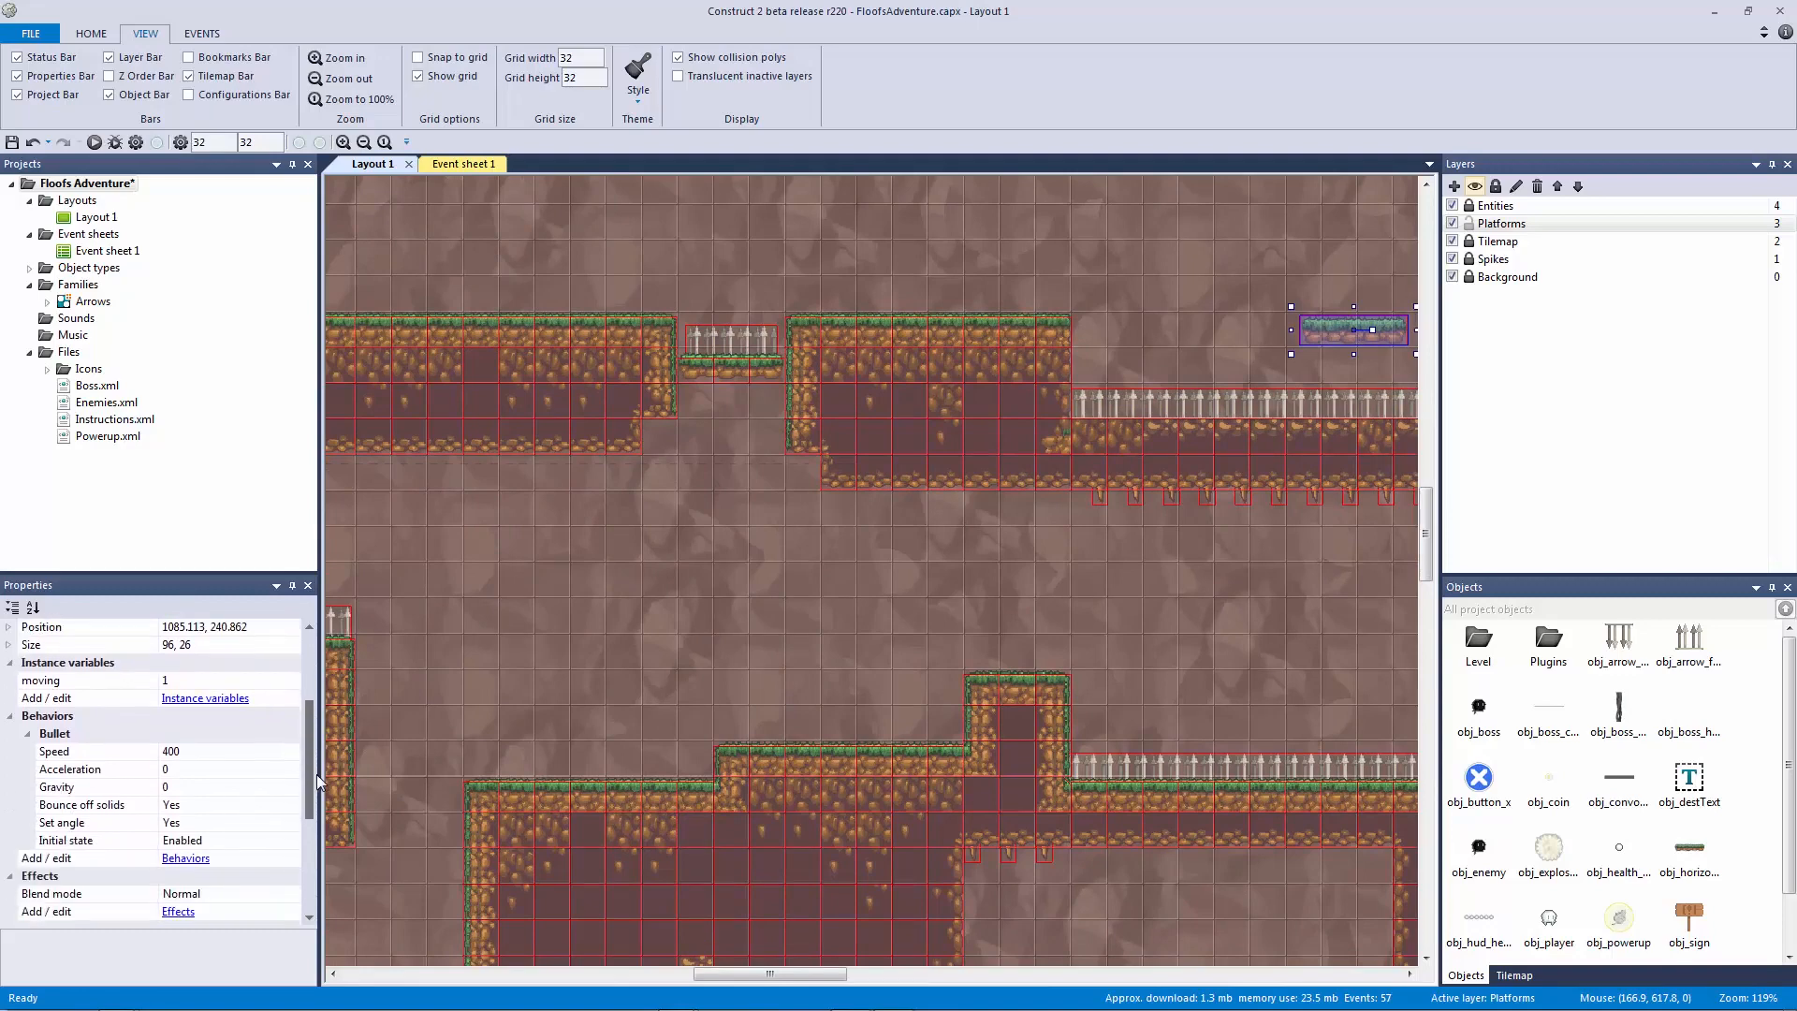
click(177, 824)
click(292, 823)
click(821, 544)
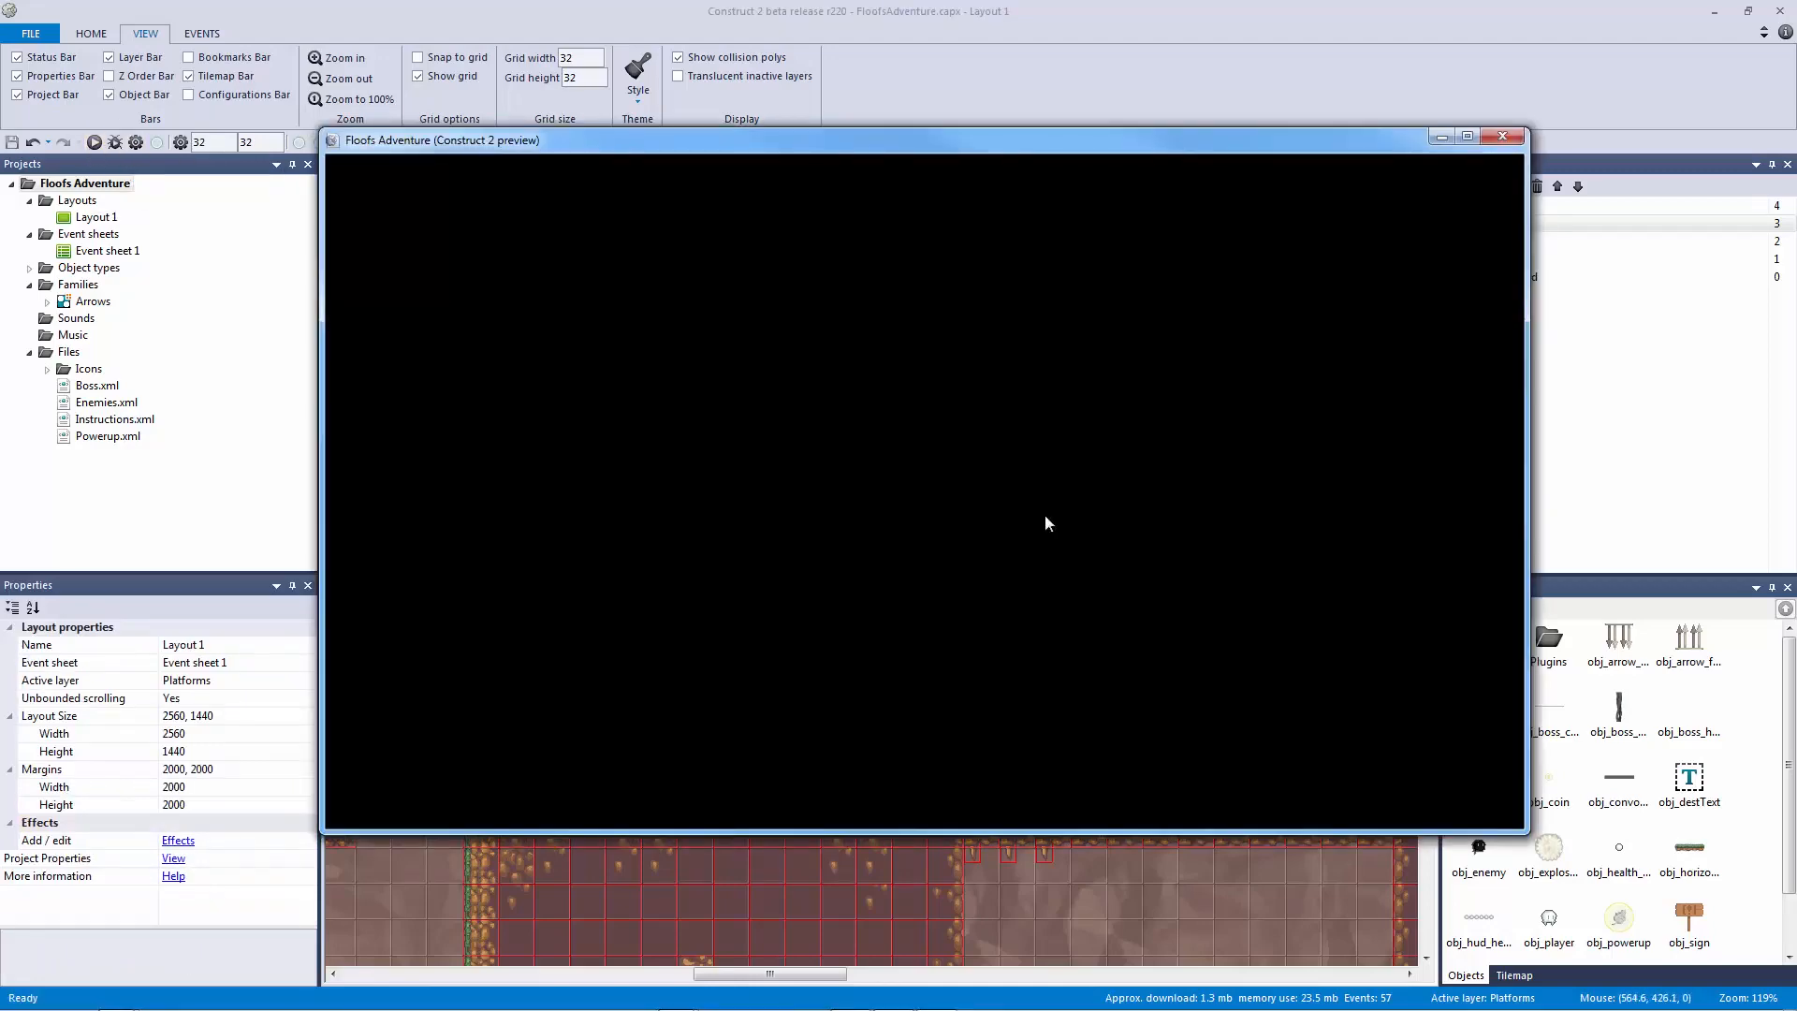
key(Right)
key(Up)
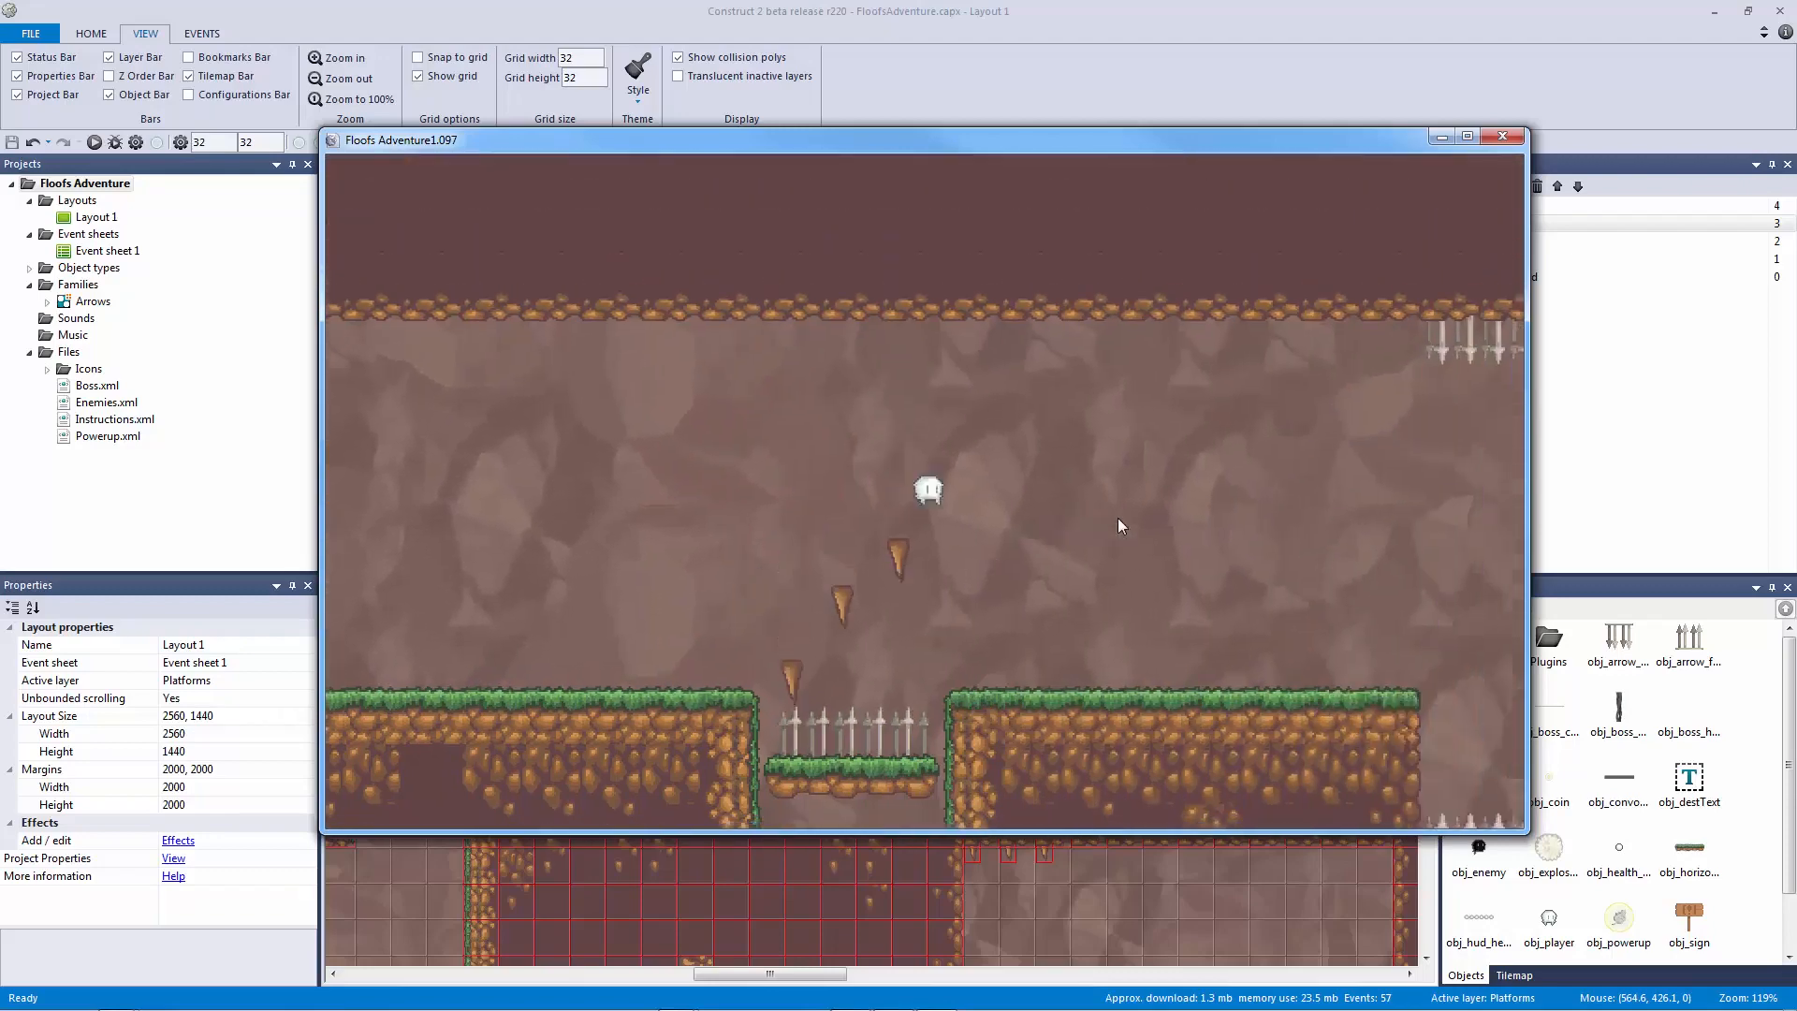
key(Right)
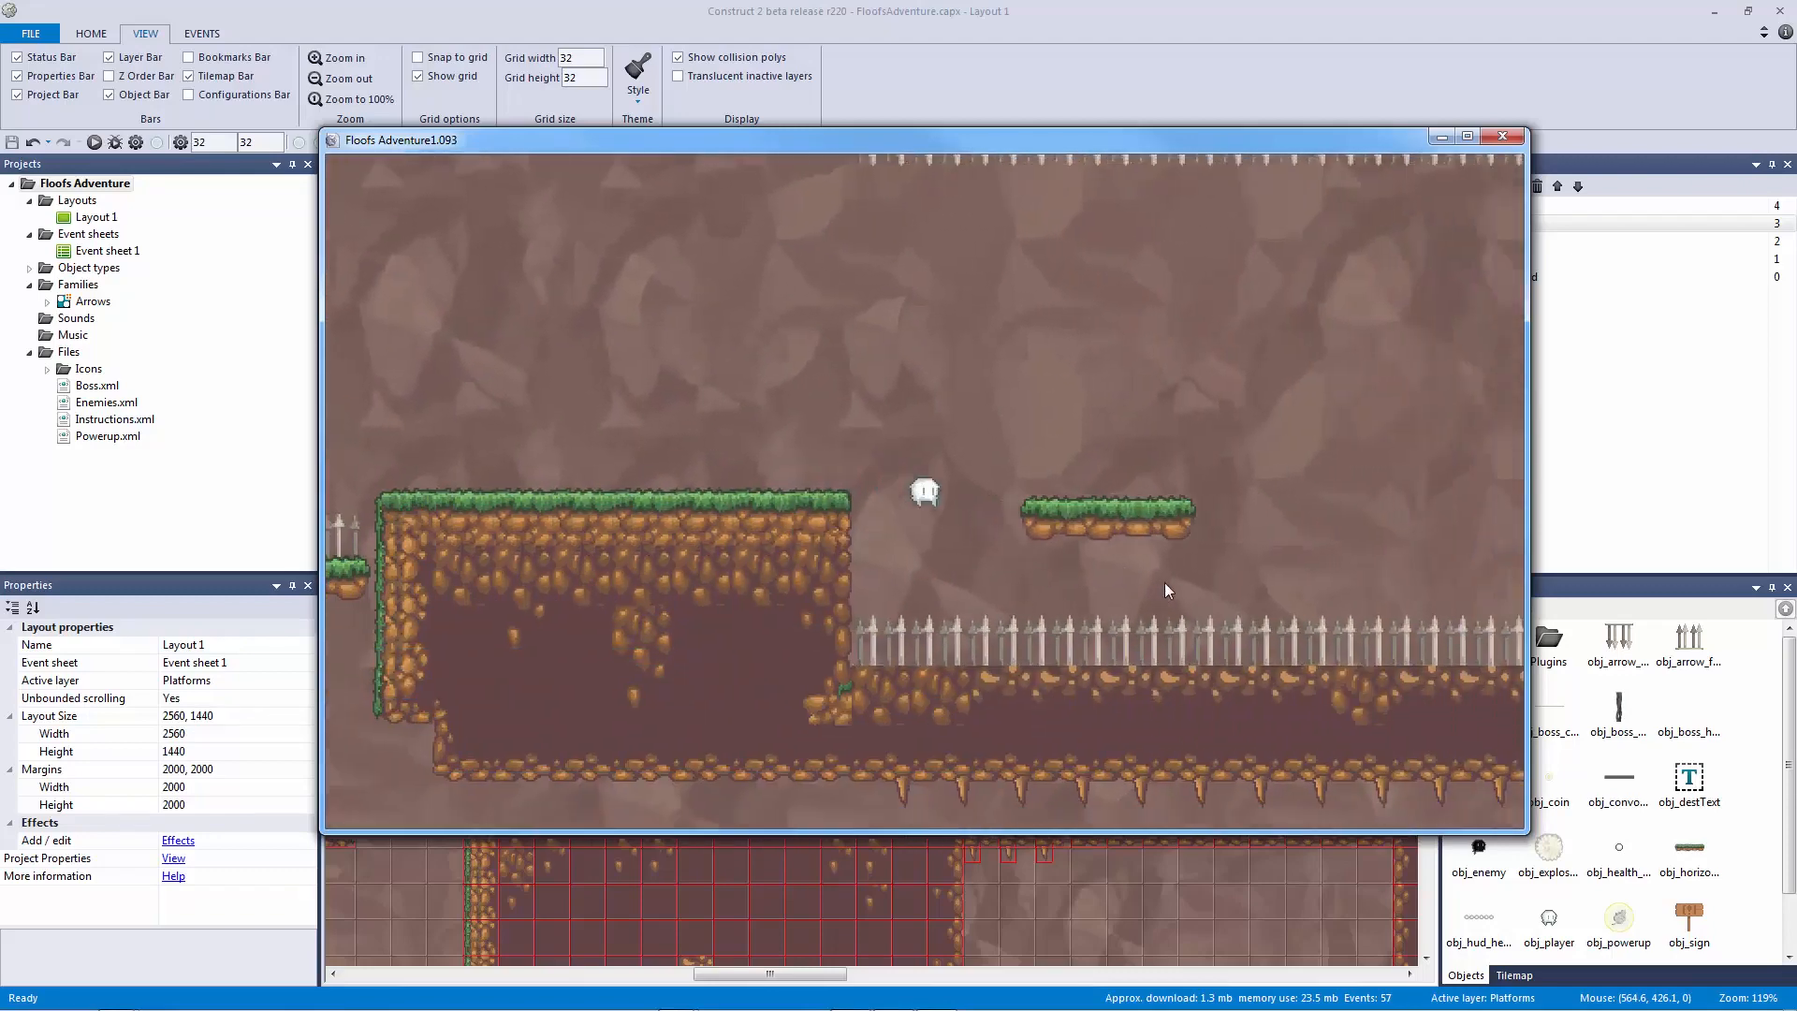
key(Right)
key(Up)
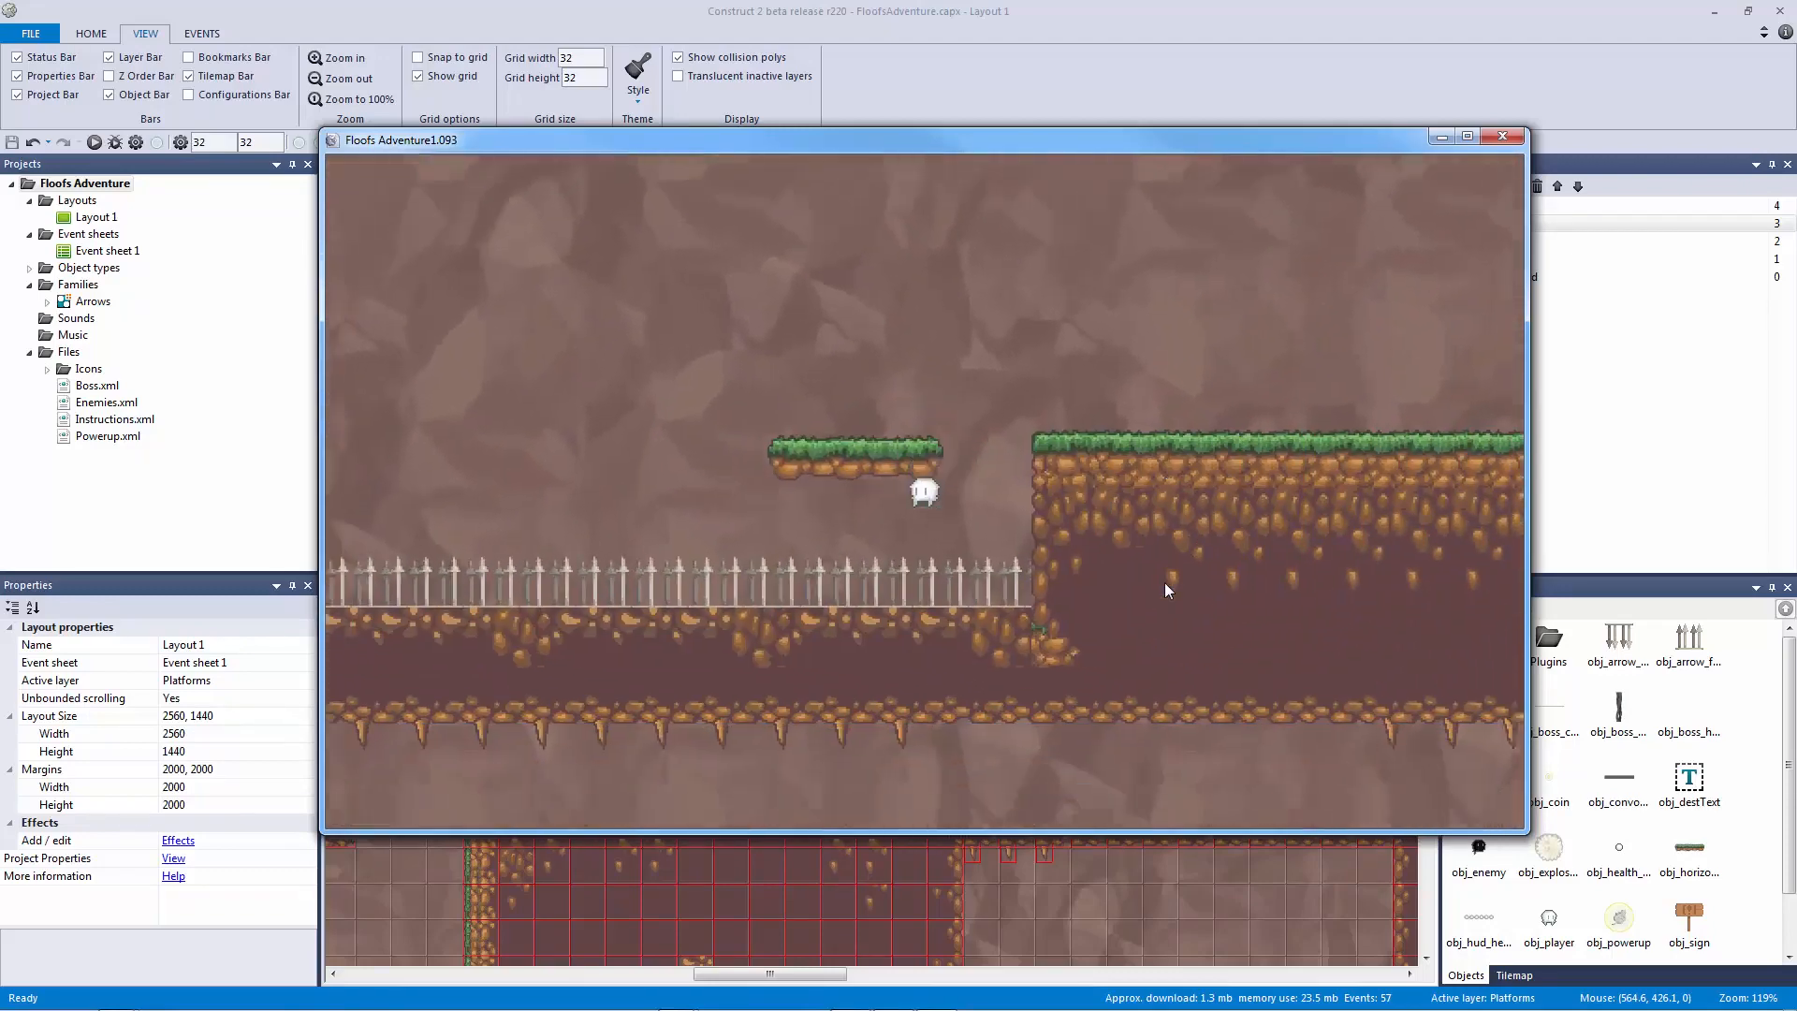
key(Right)
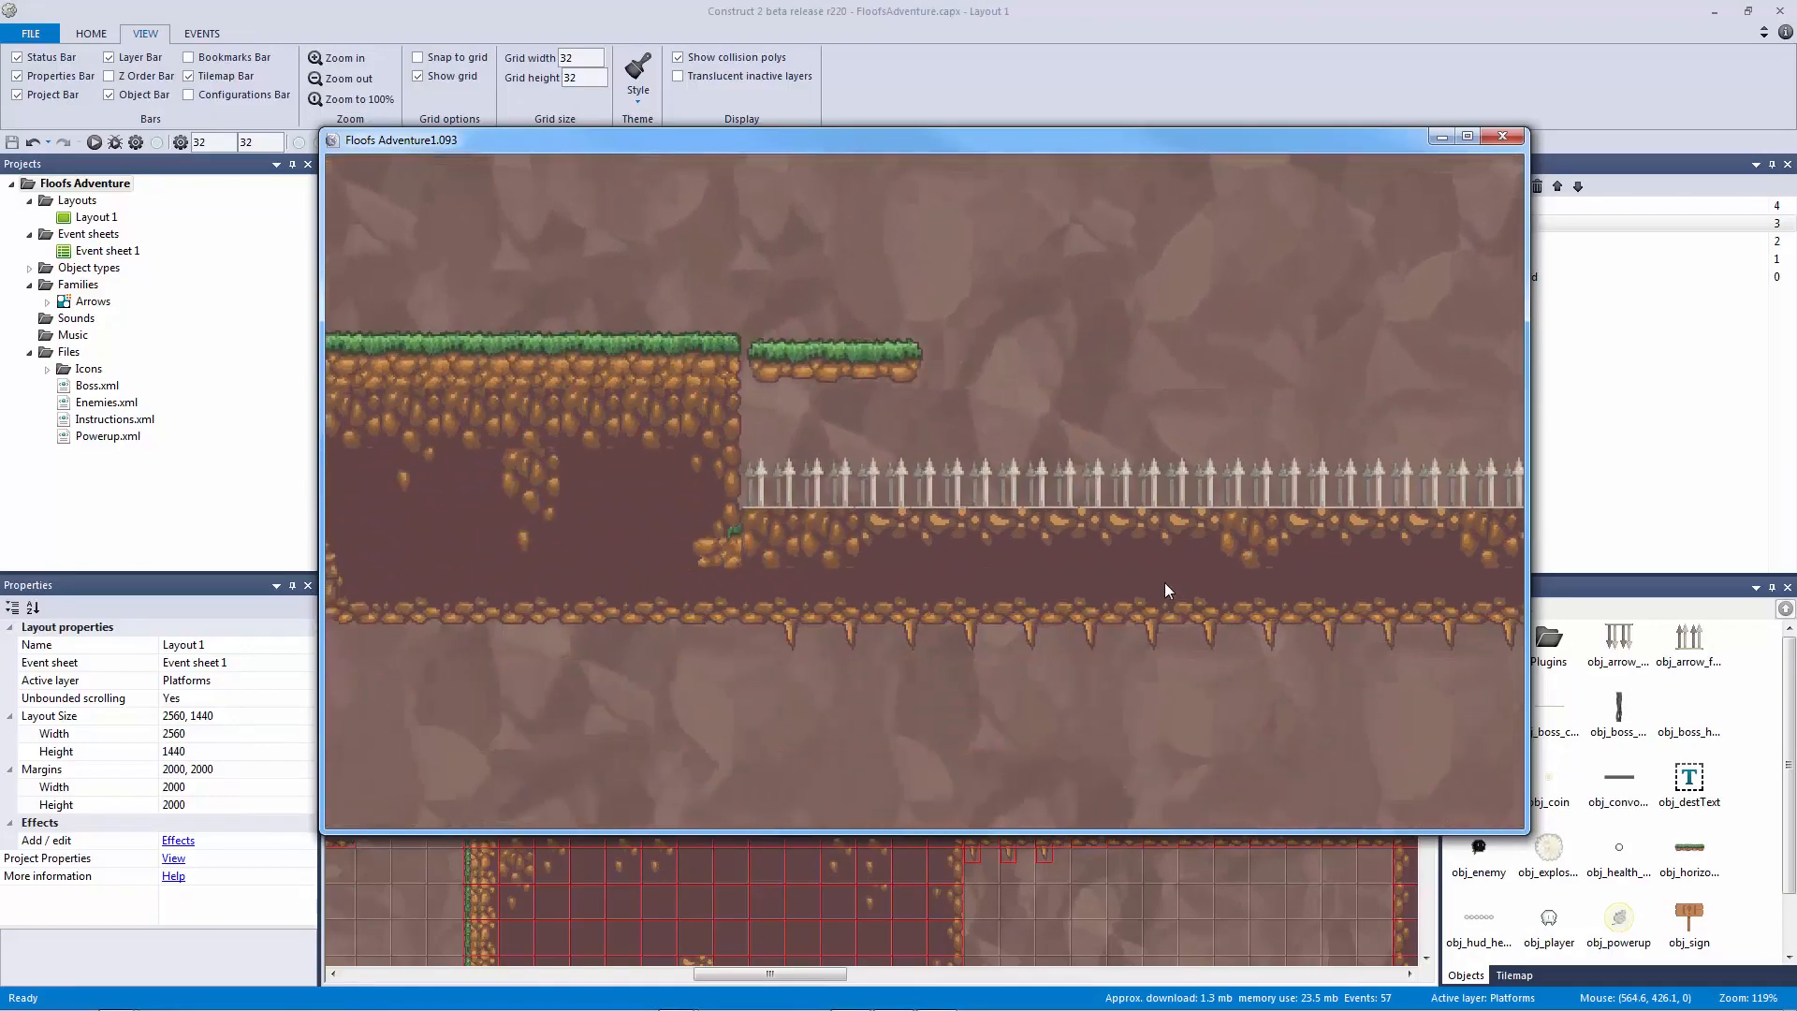
key(Right)
key(Right)
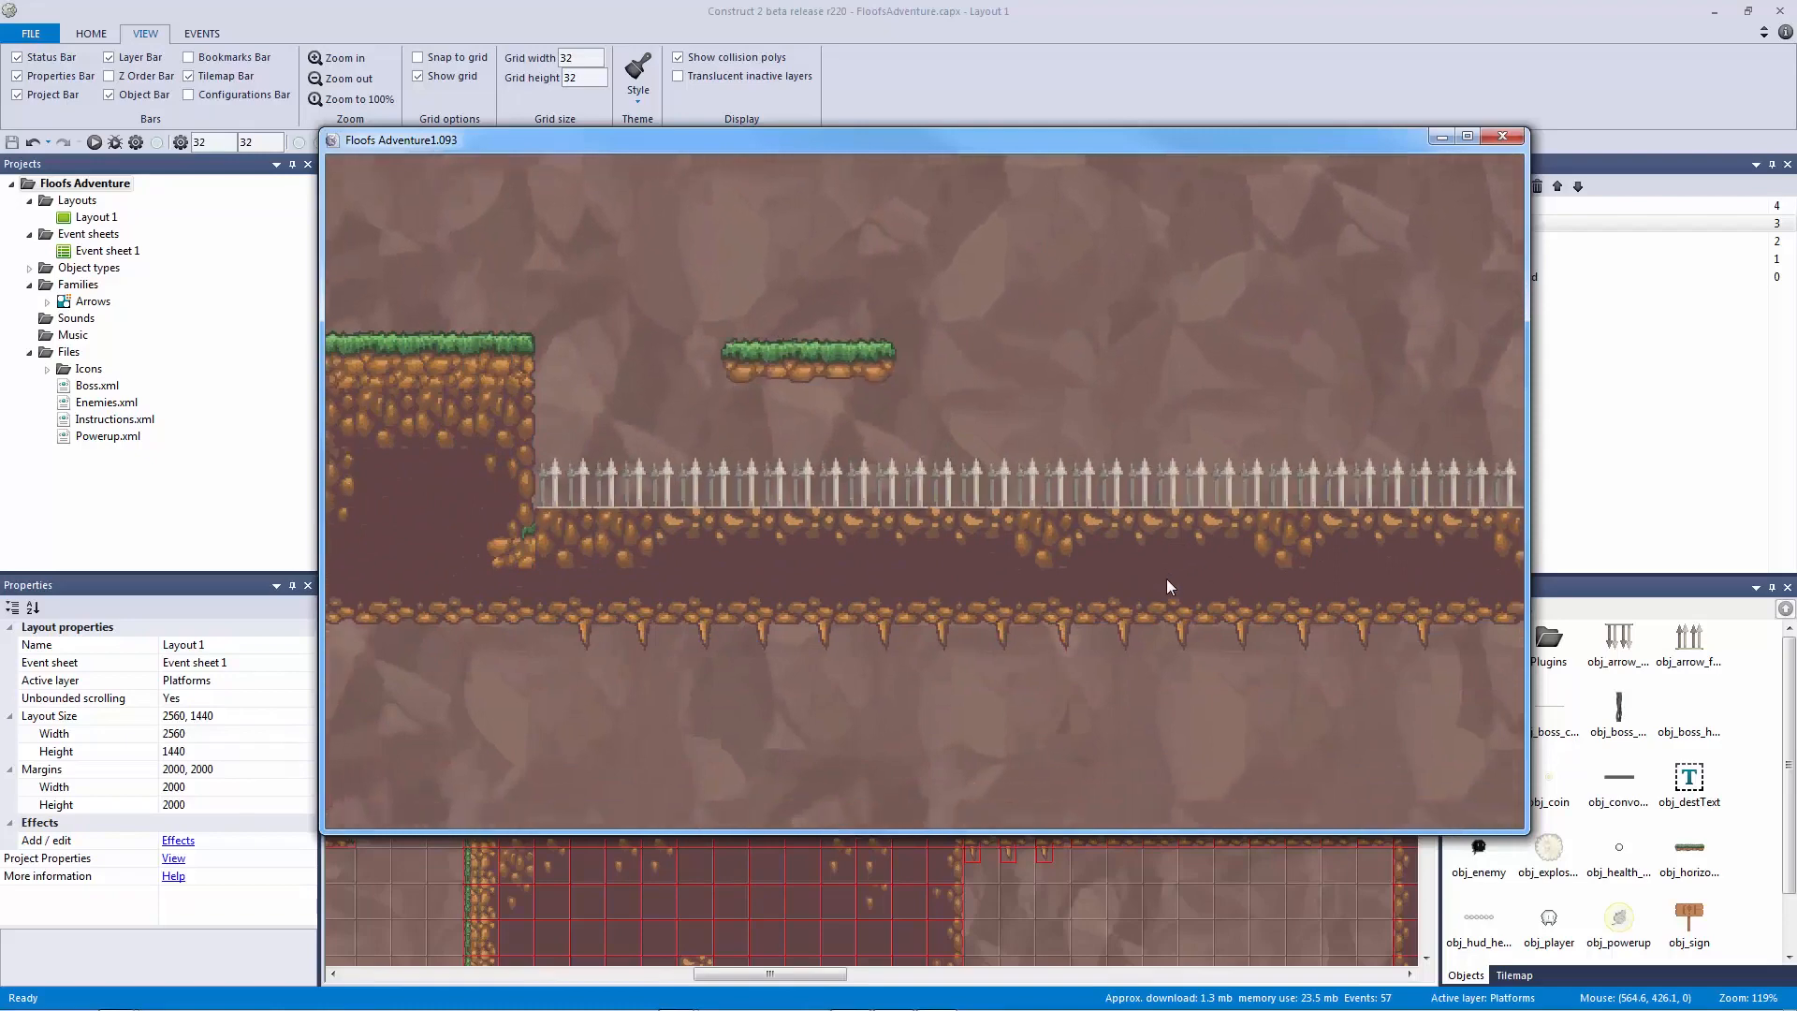
key(Up)
key(Right)
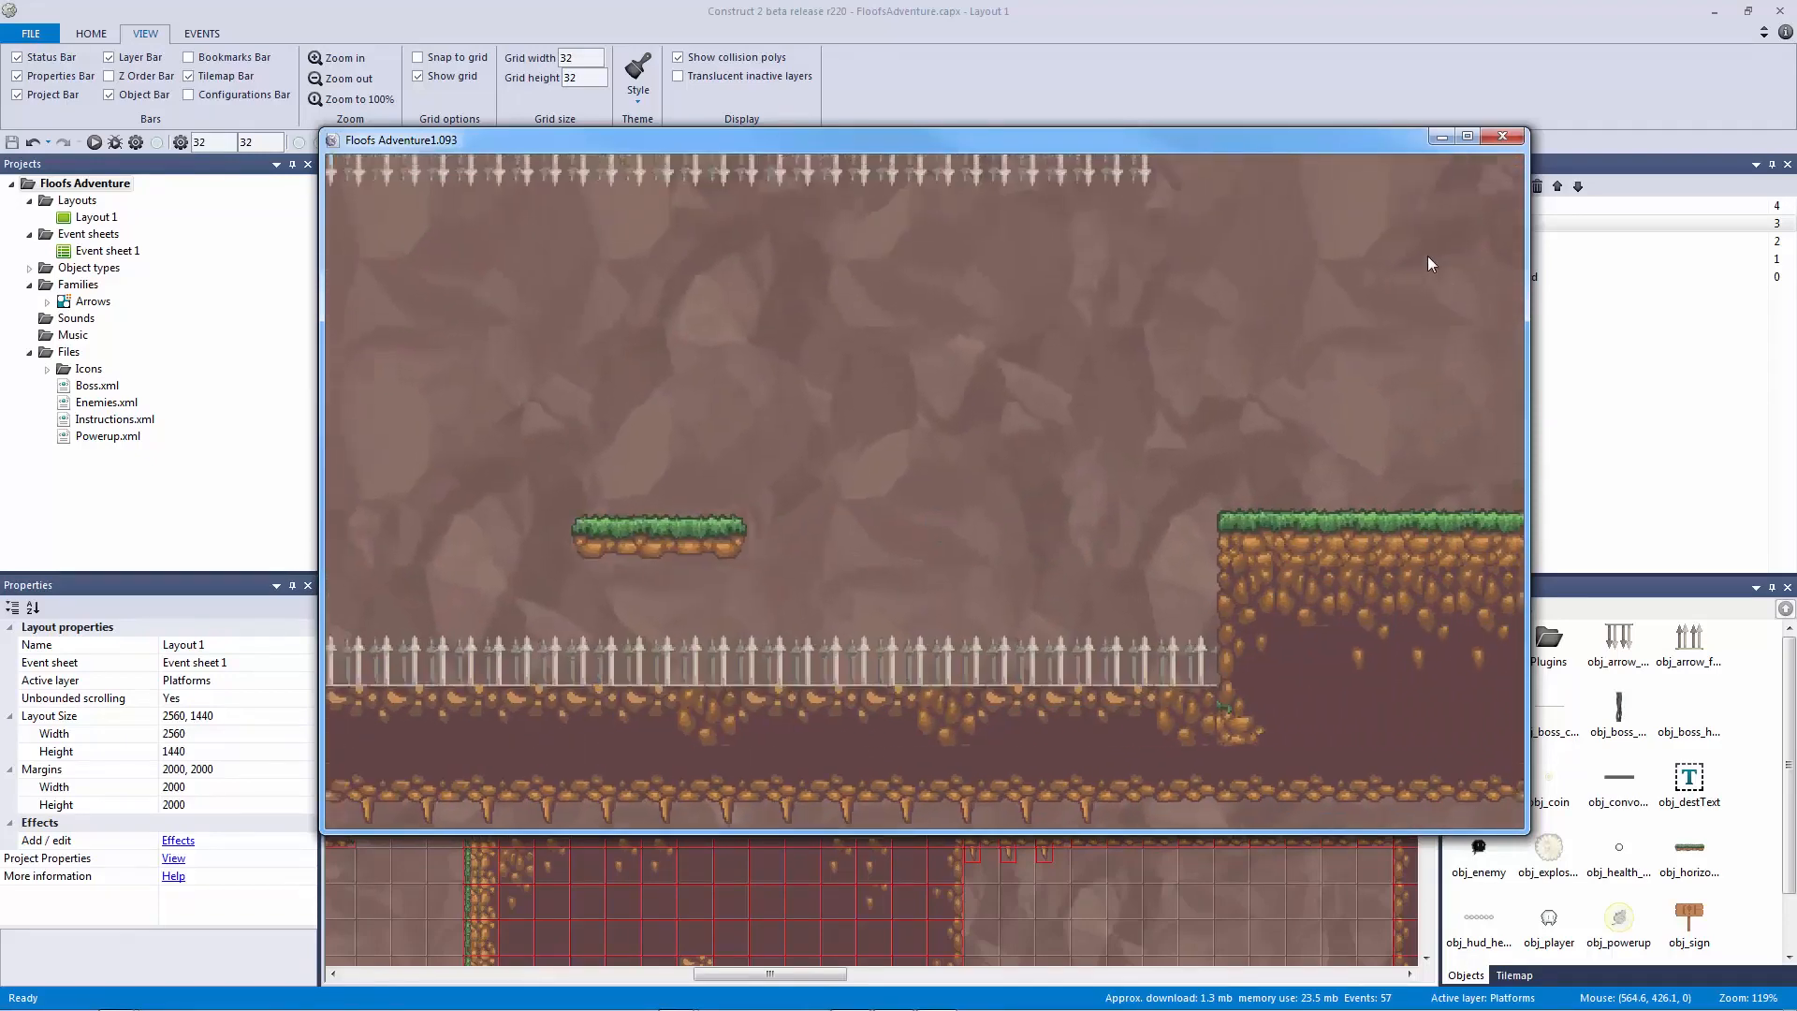
click(1505, 141)
ctrl+scroll(1207, 305, up, 2)
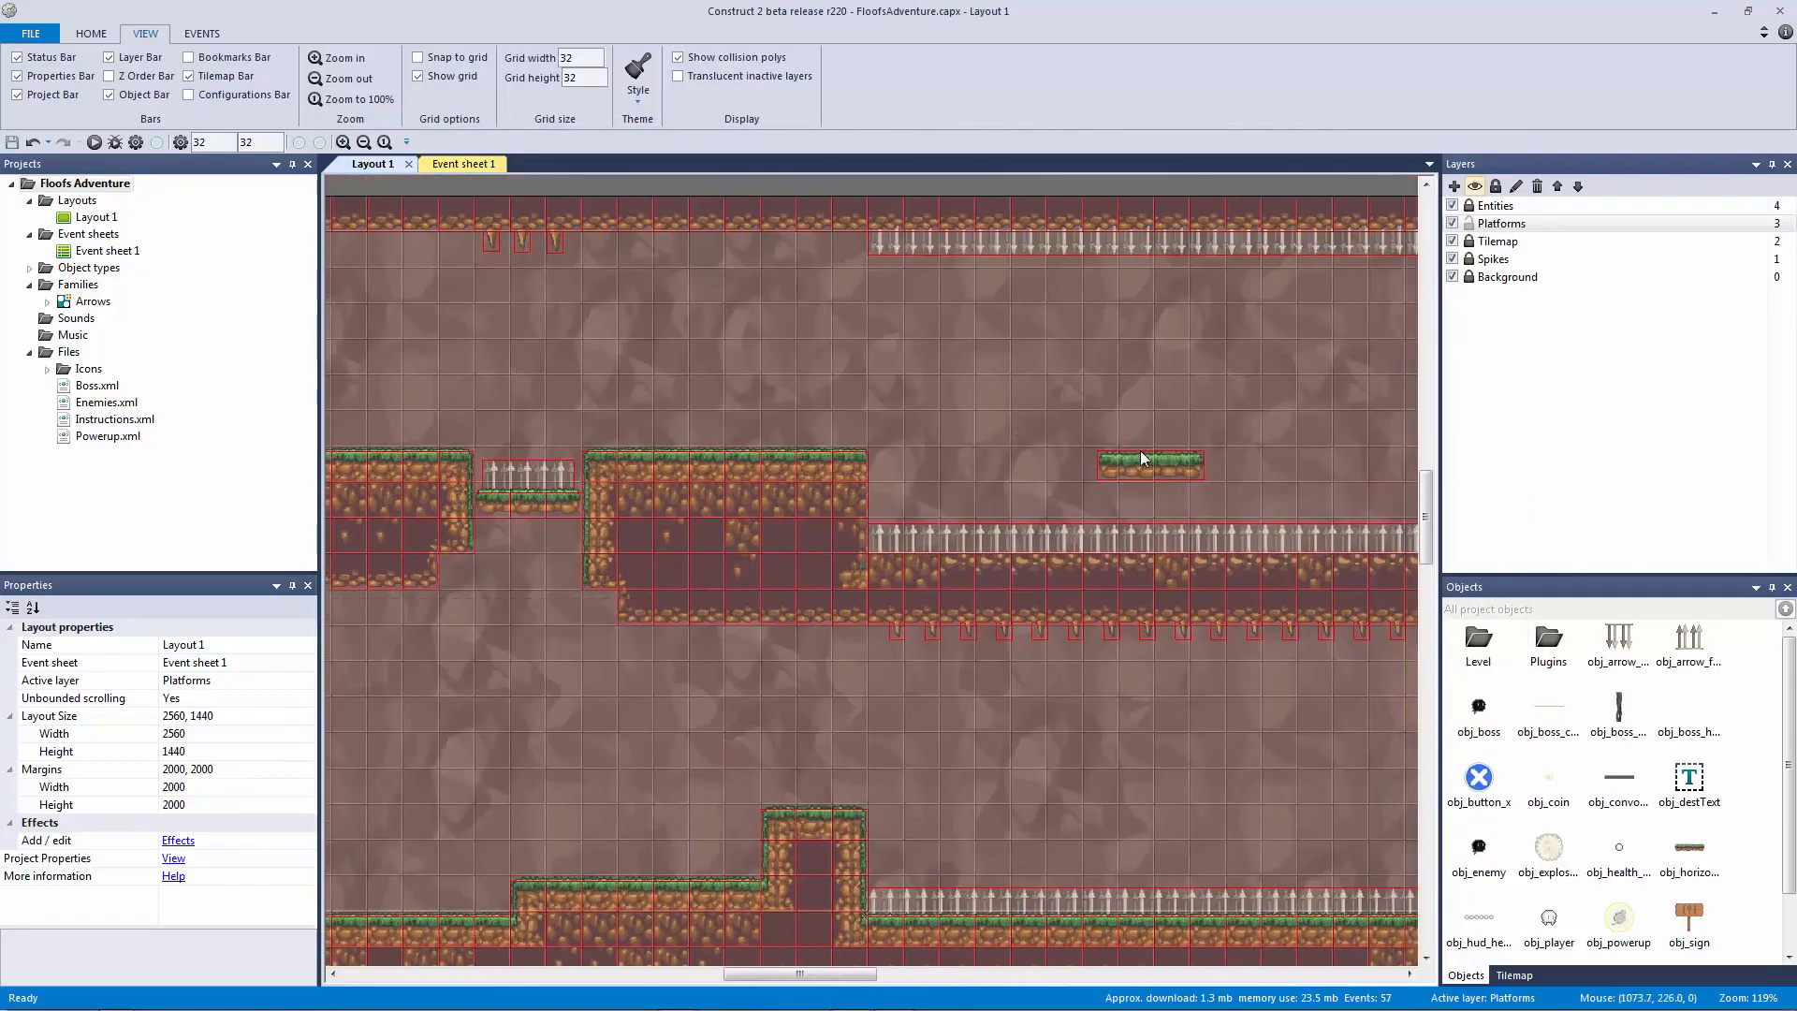
Step: Add the Jump-thru behavior to the horizontal floating platform
click(1147, 457)
ctrl+scroll(847, 580, up, 2)
ctrl+scroll(716, 614, up, 2)
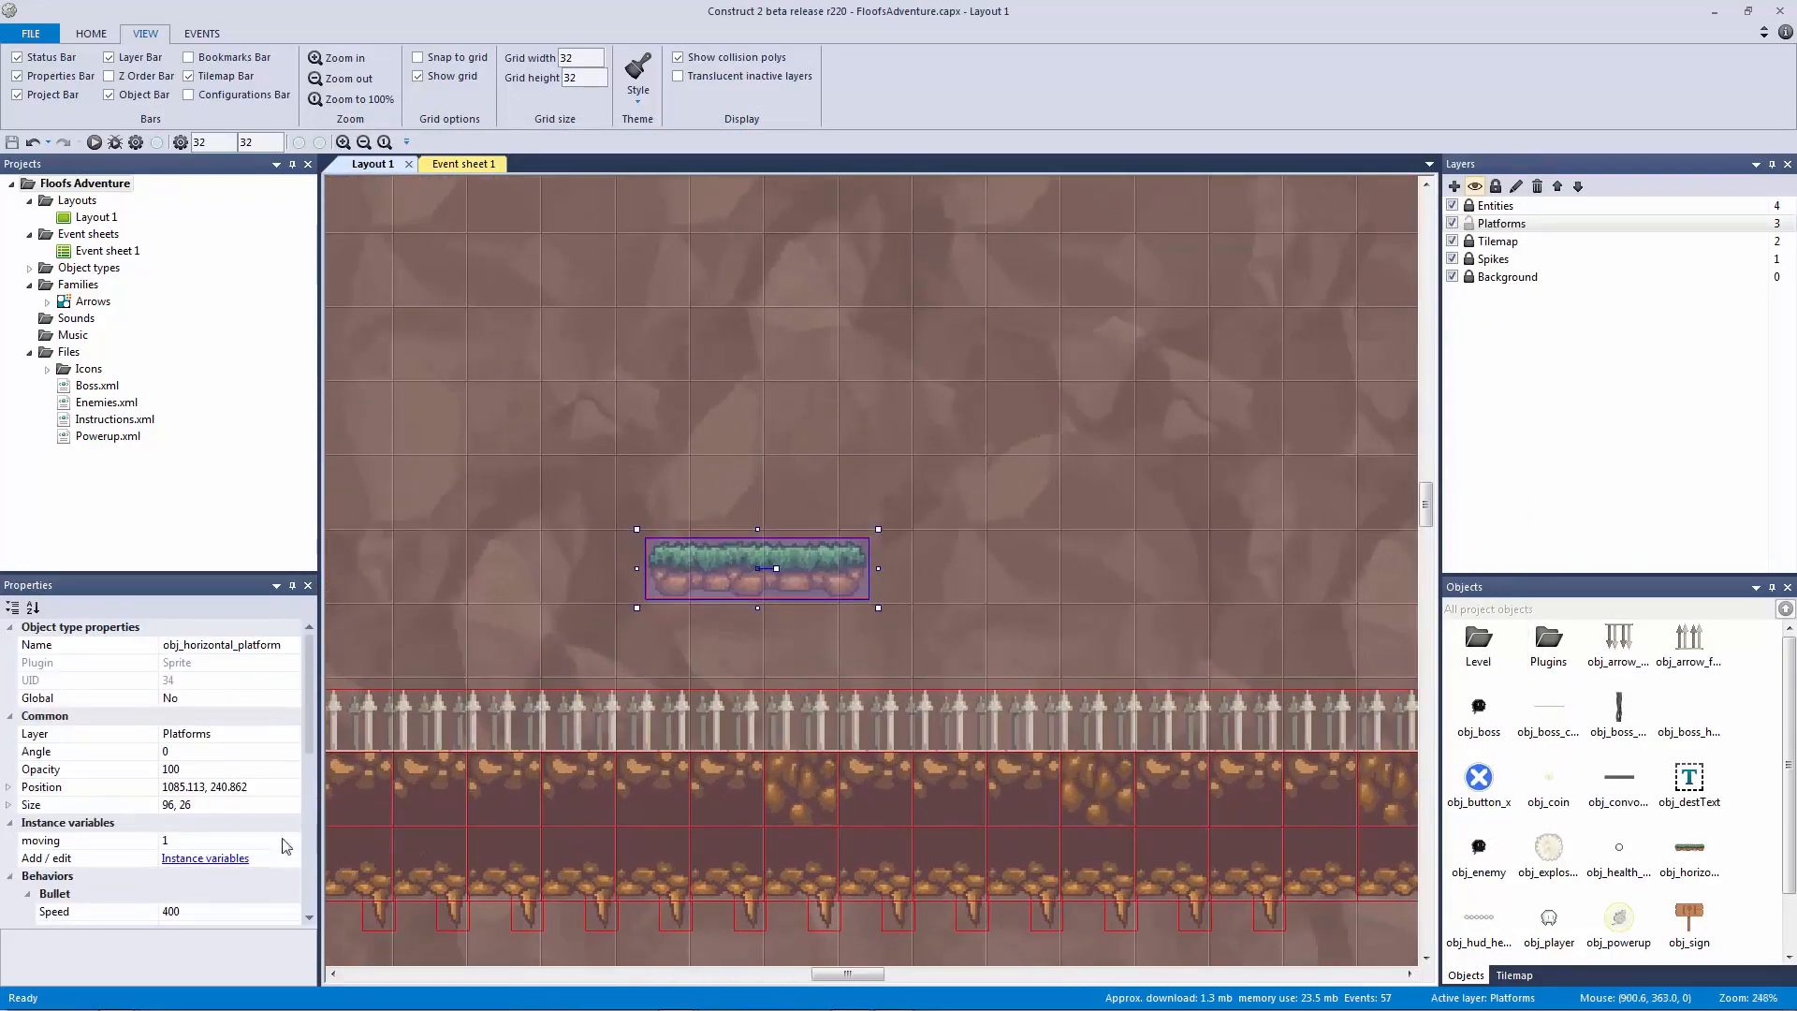
drag(312, 719, 311, 801)
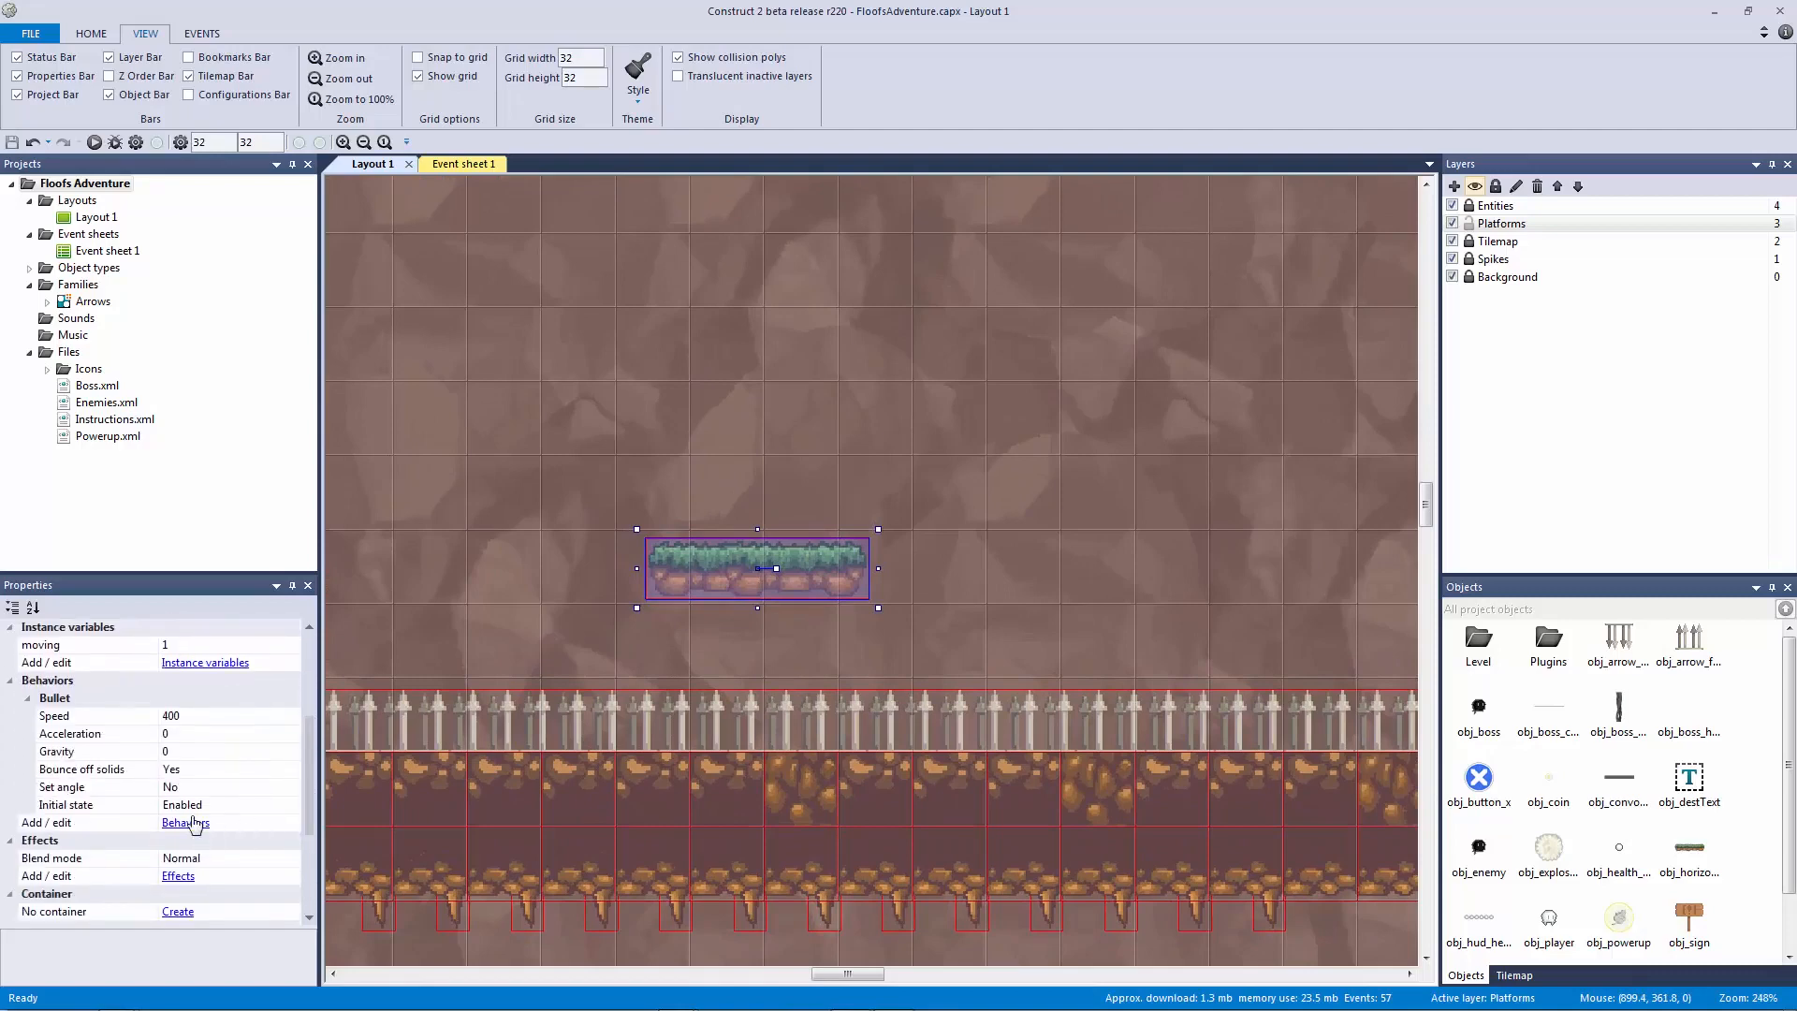
click(185, 822)
click(862, 552)
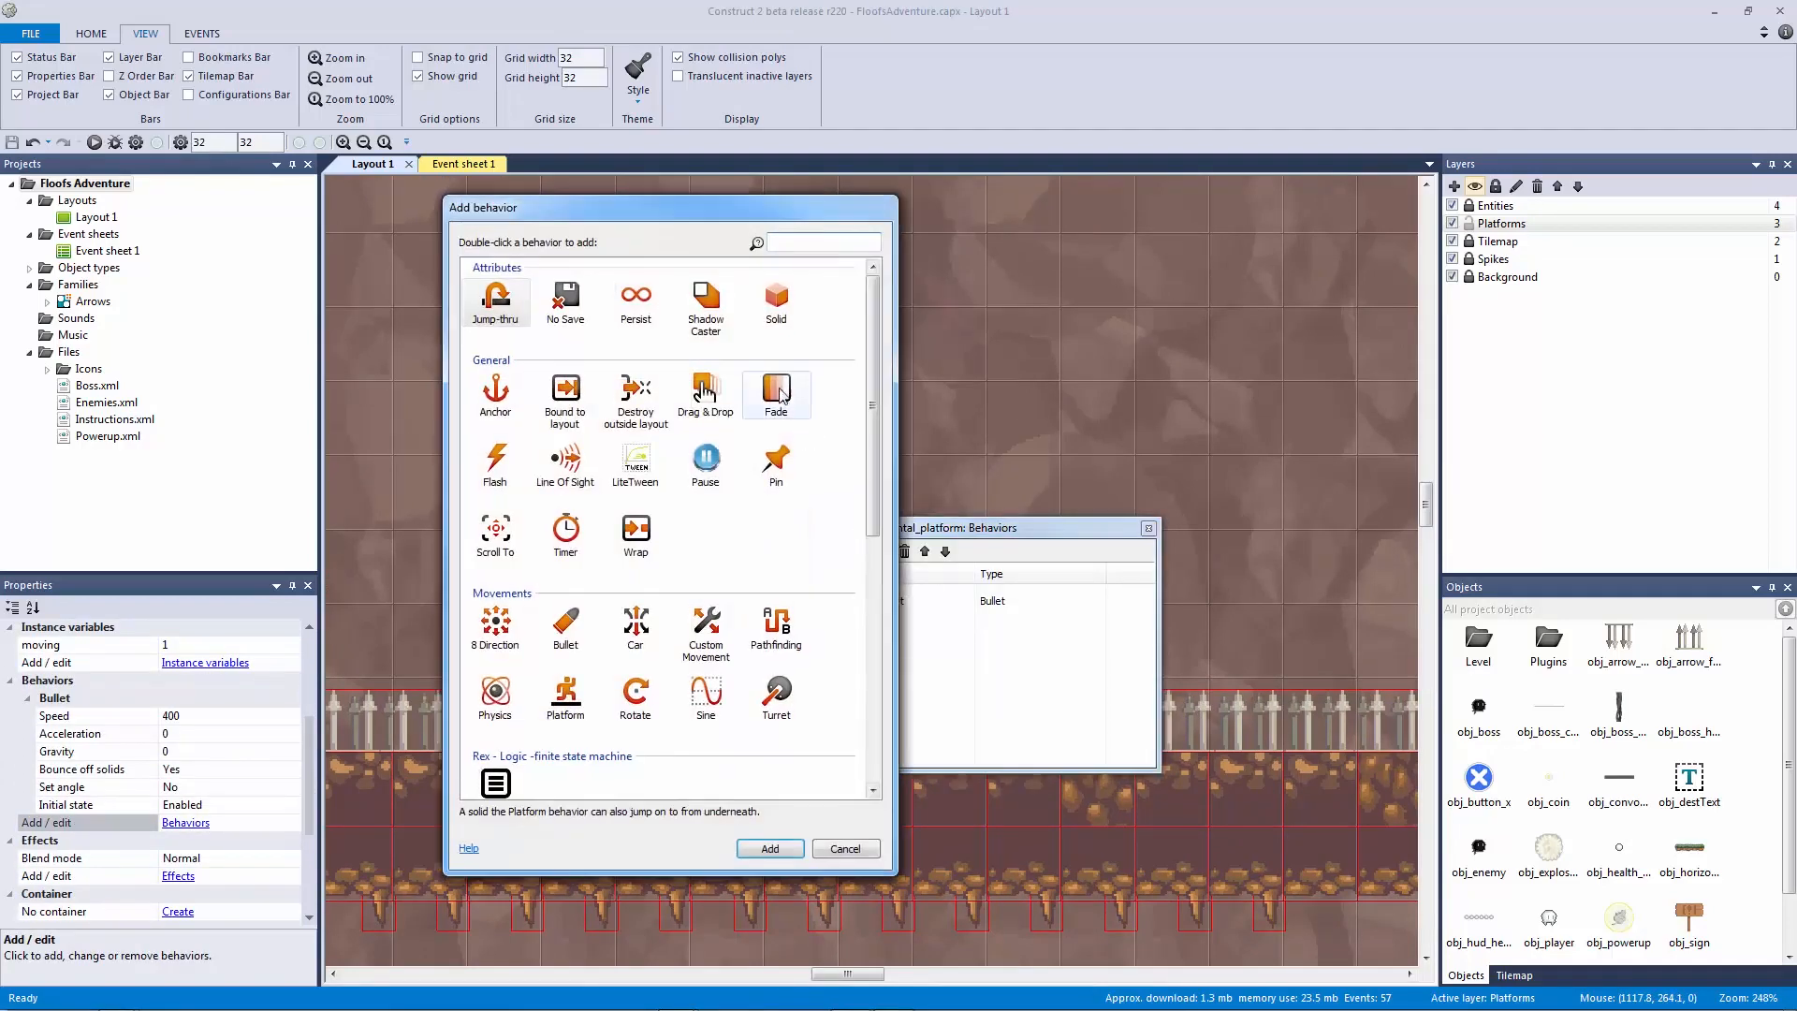
double_click(504, 308)
click(1147, 528)
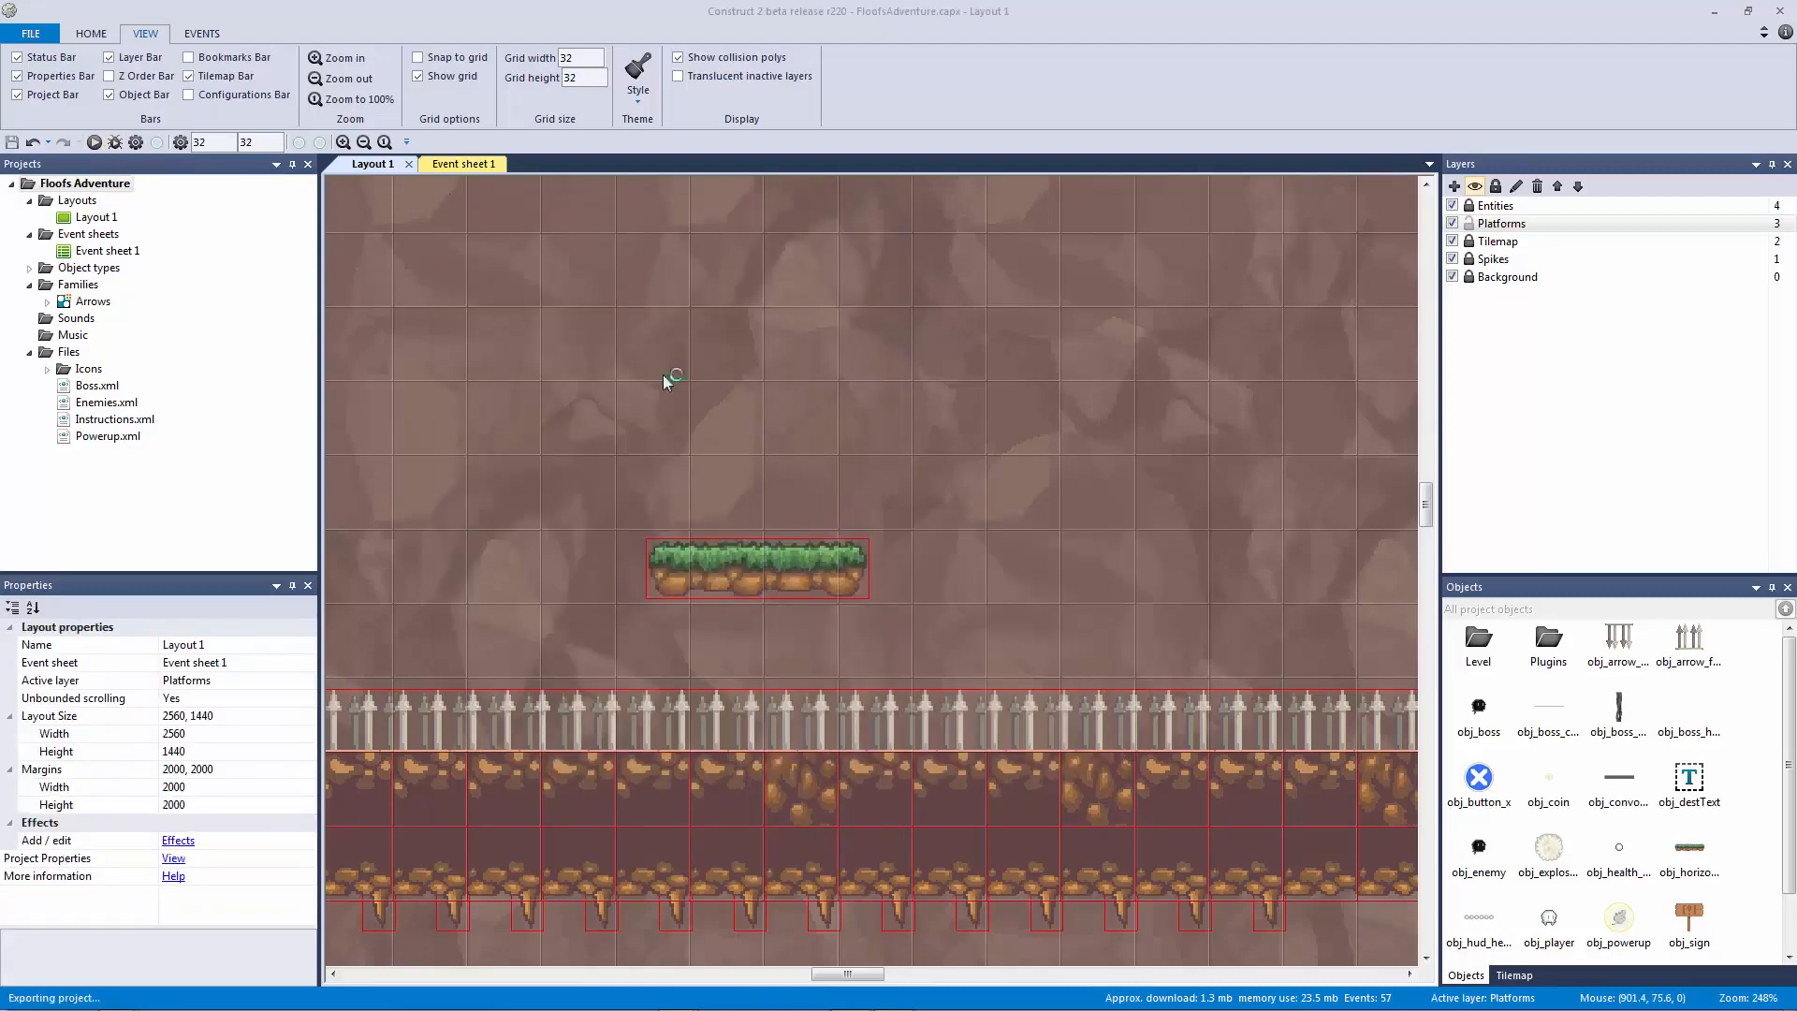
Step: Preview the level, jumping over the spike pit and onto the floating platforms to the tall ledge
key(F5)
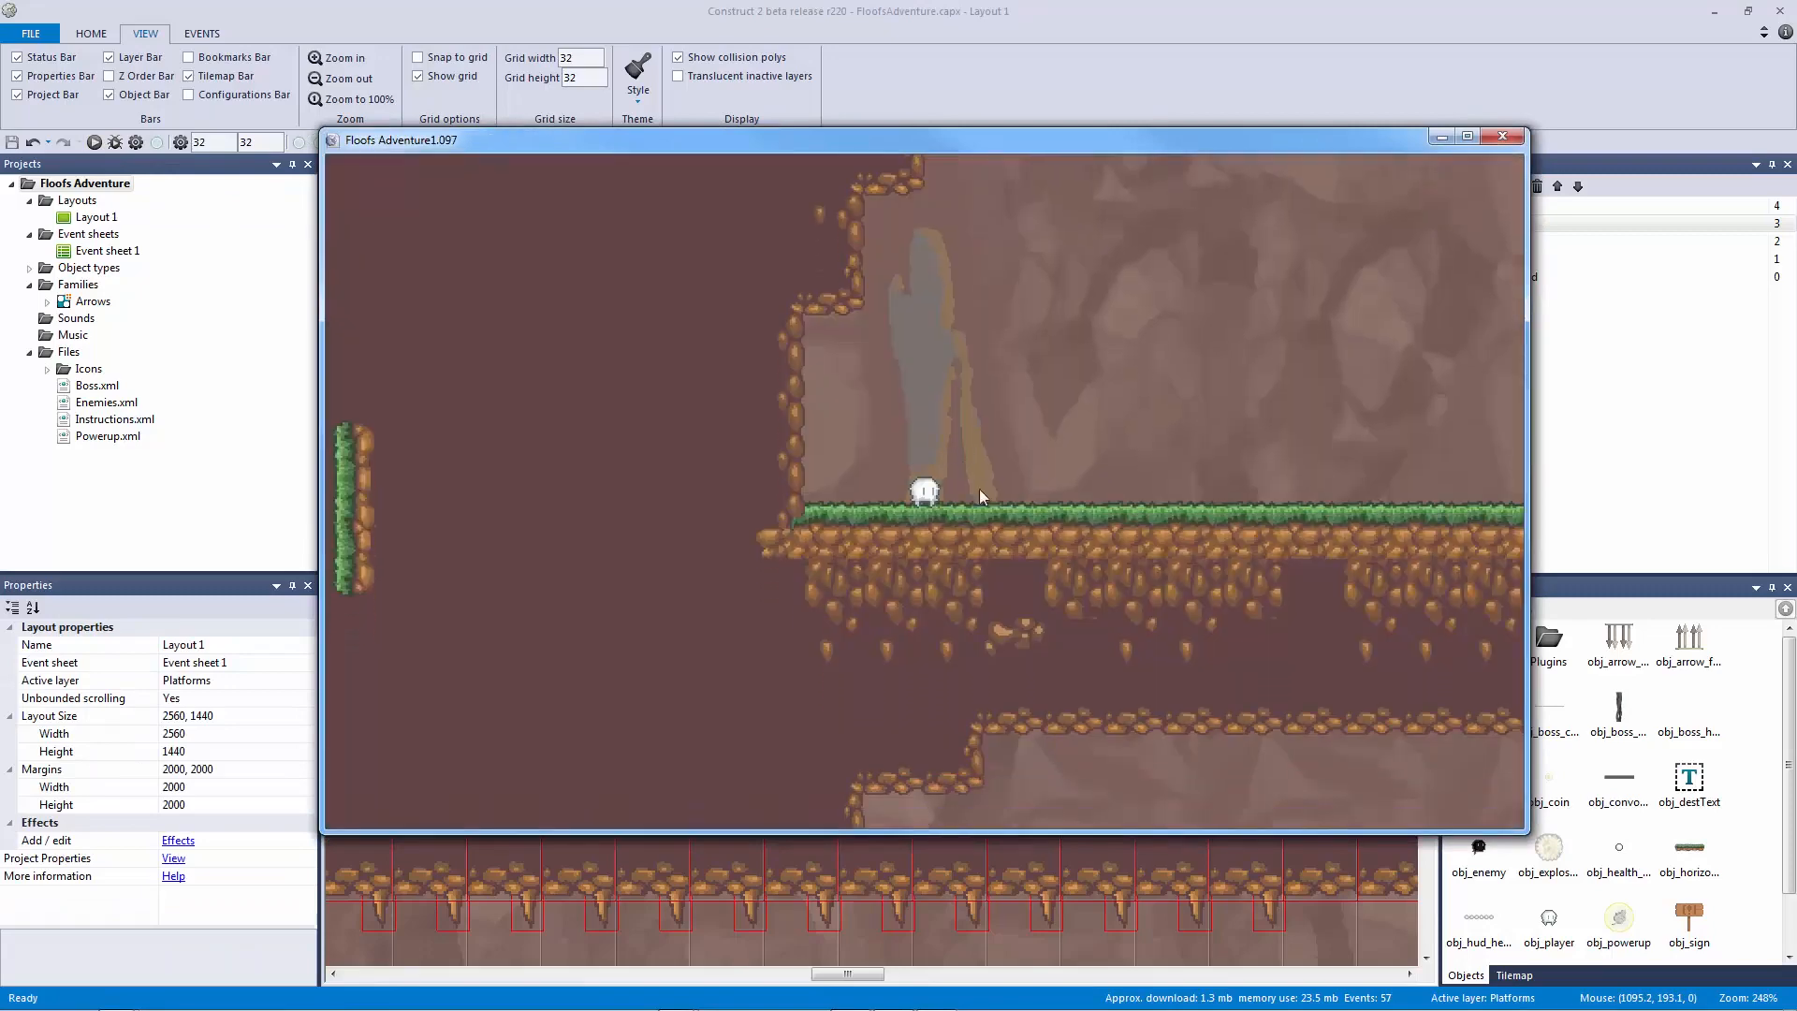
key(Right)
key(Up)
key(Up)
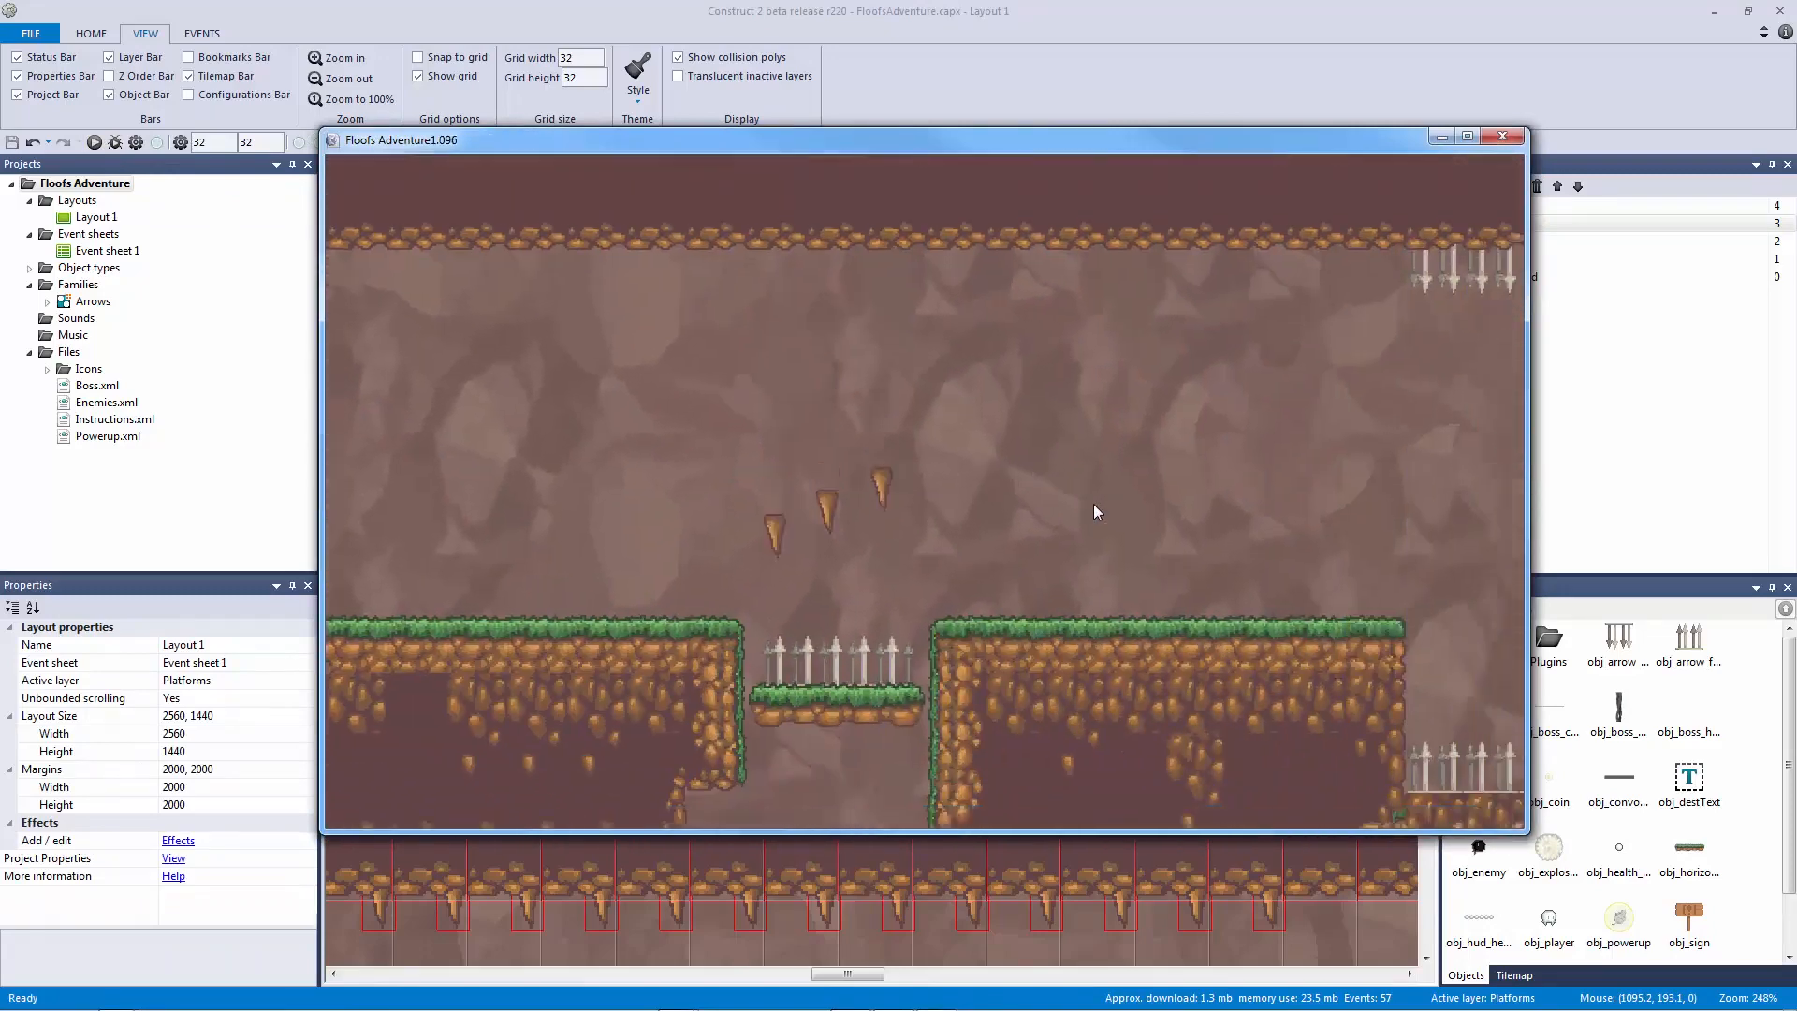
key(Right)
key(Up)
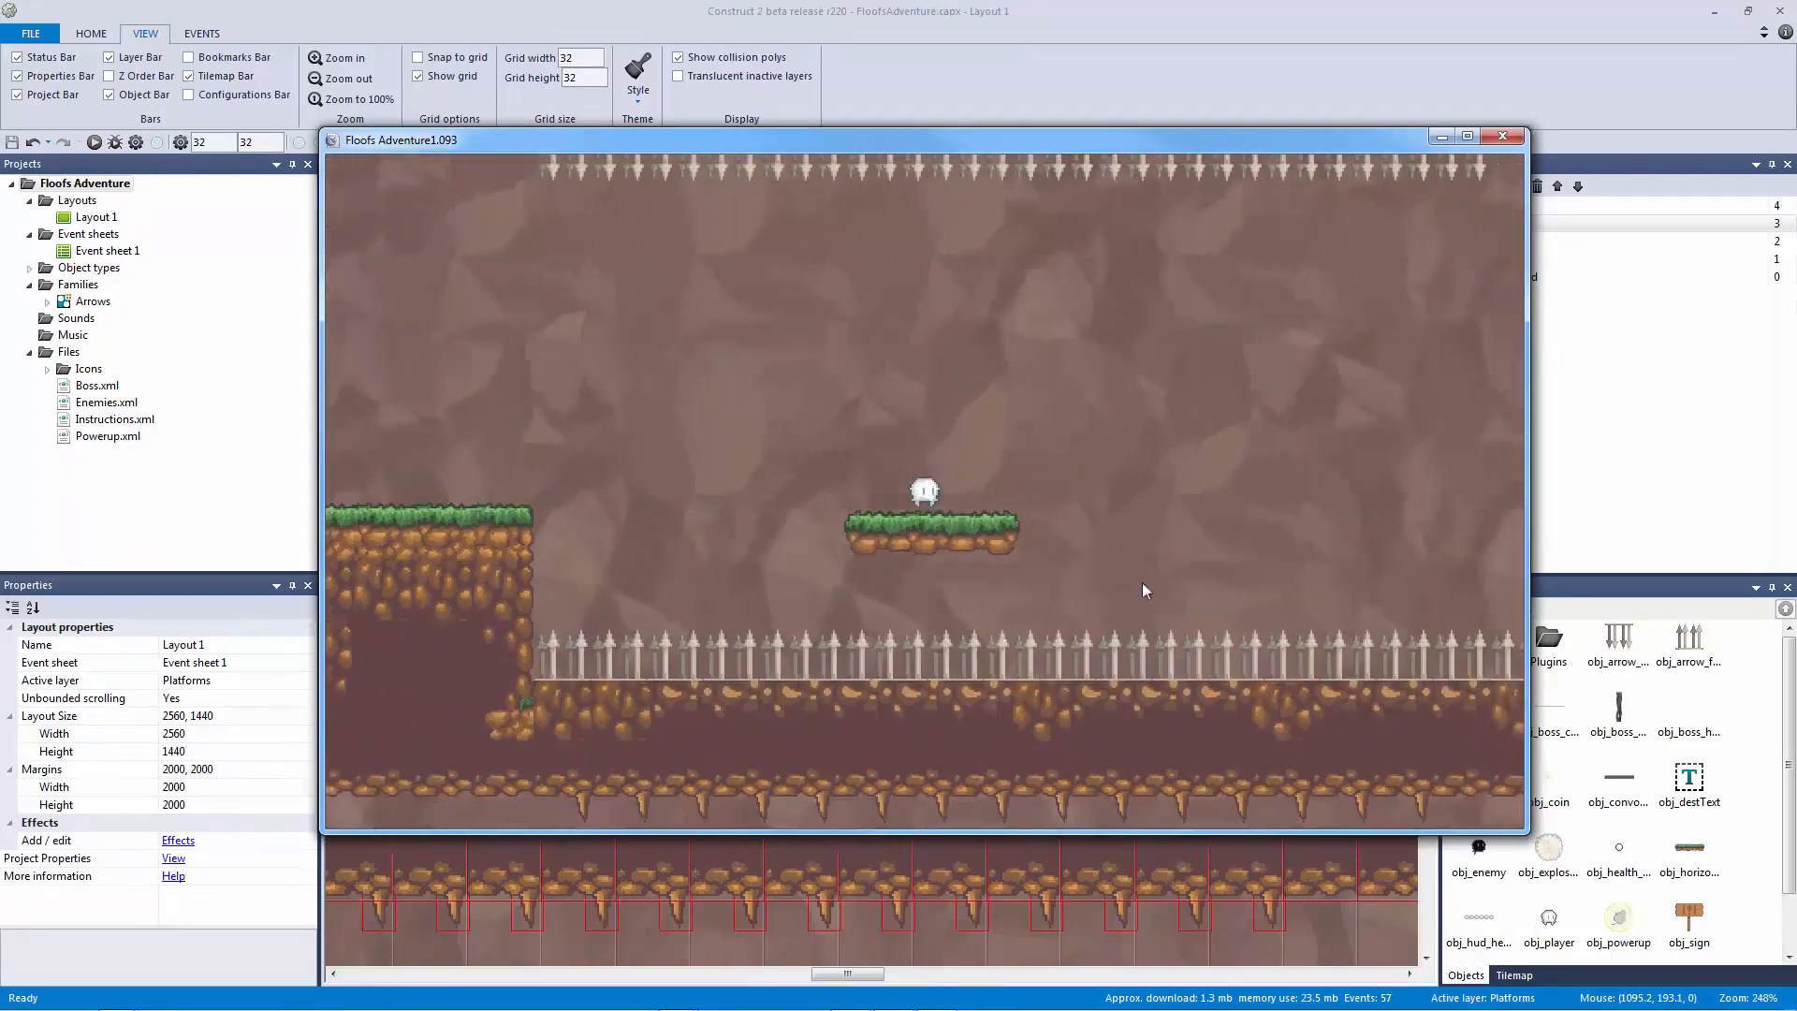
key(Right)
key(Up)
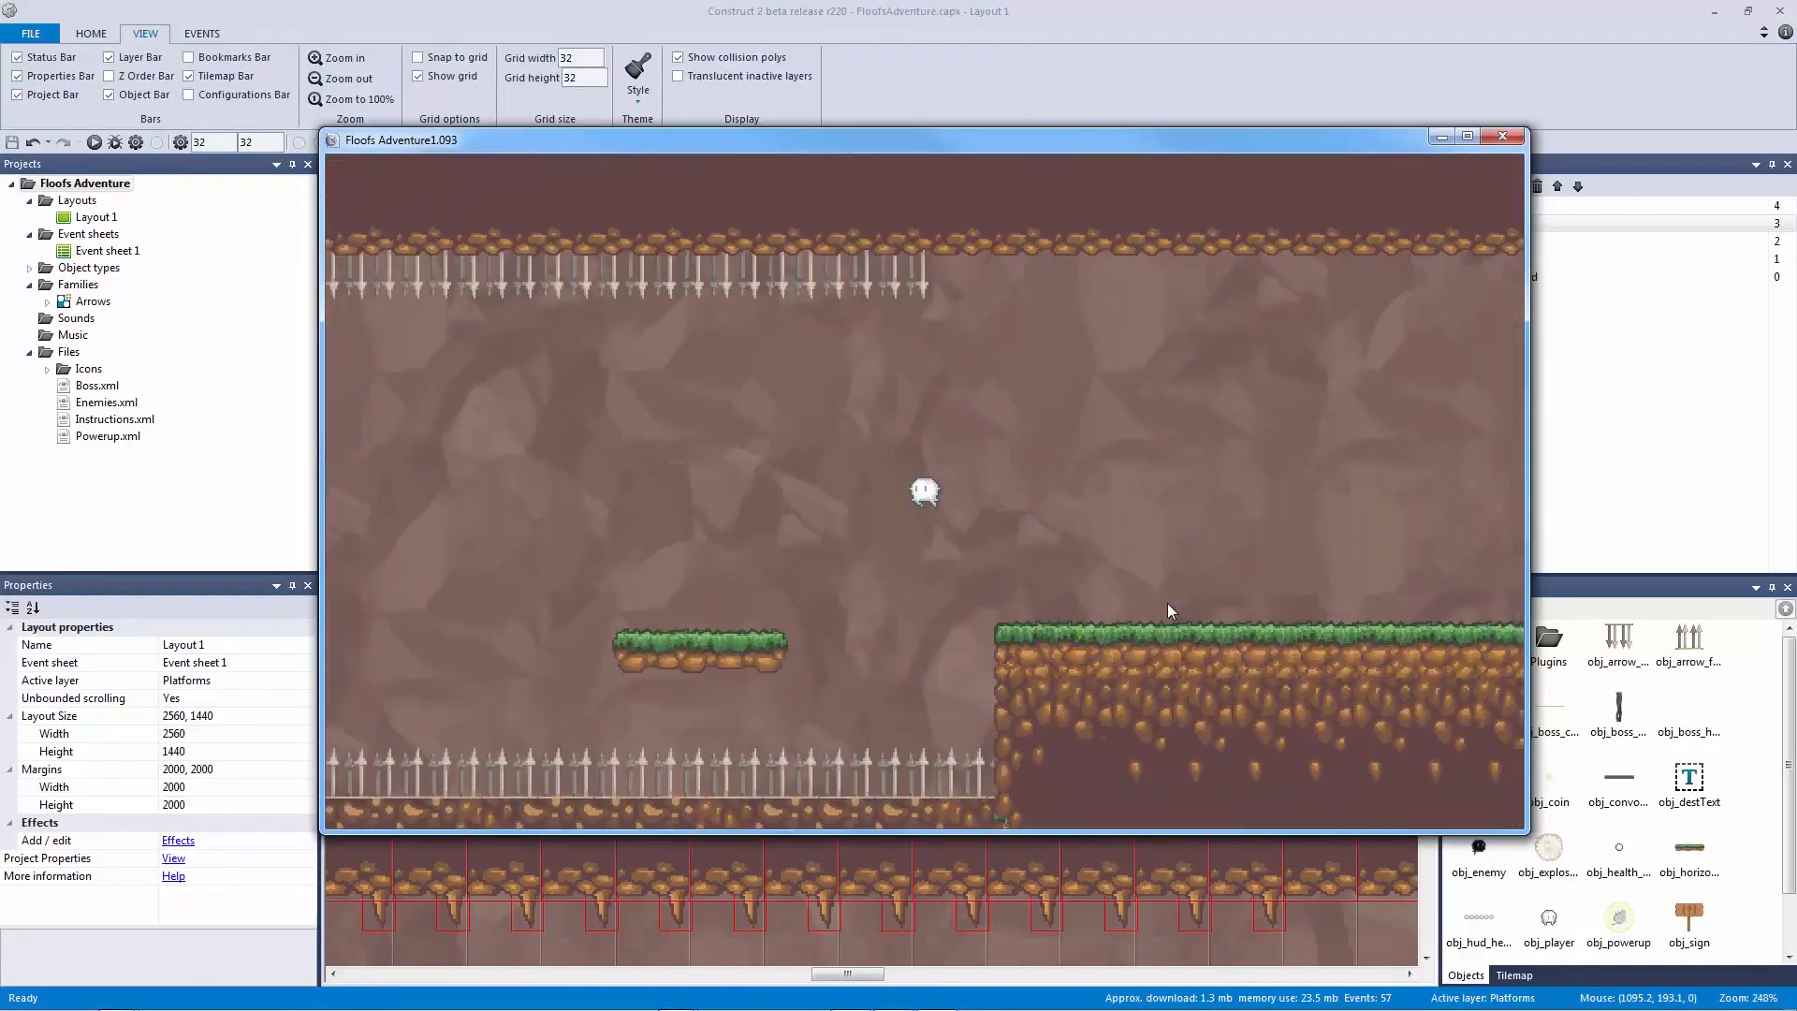
key(Right)
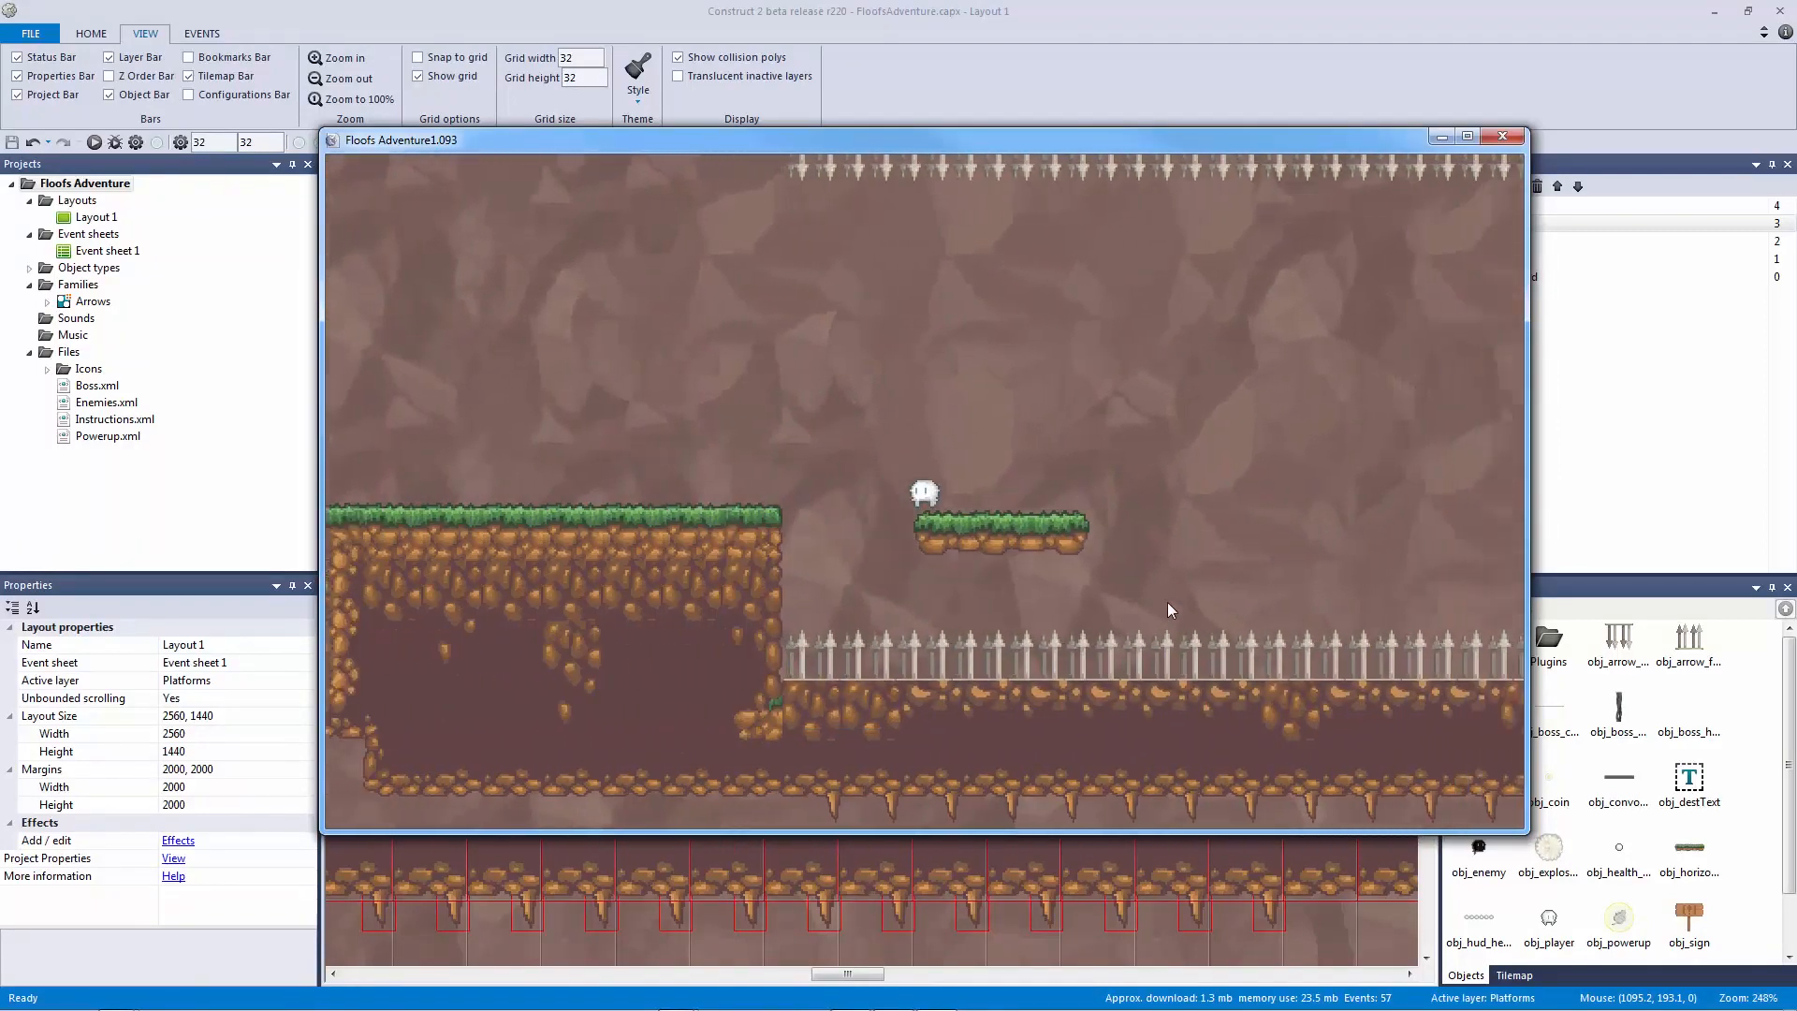
key(Right)
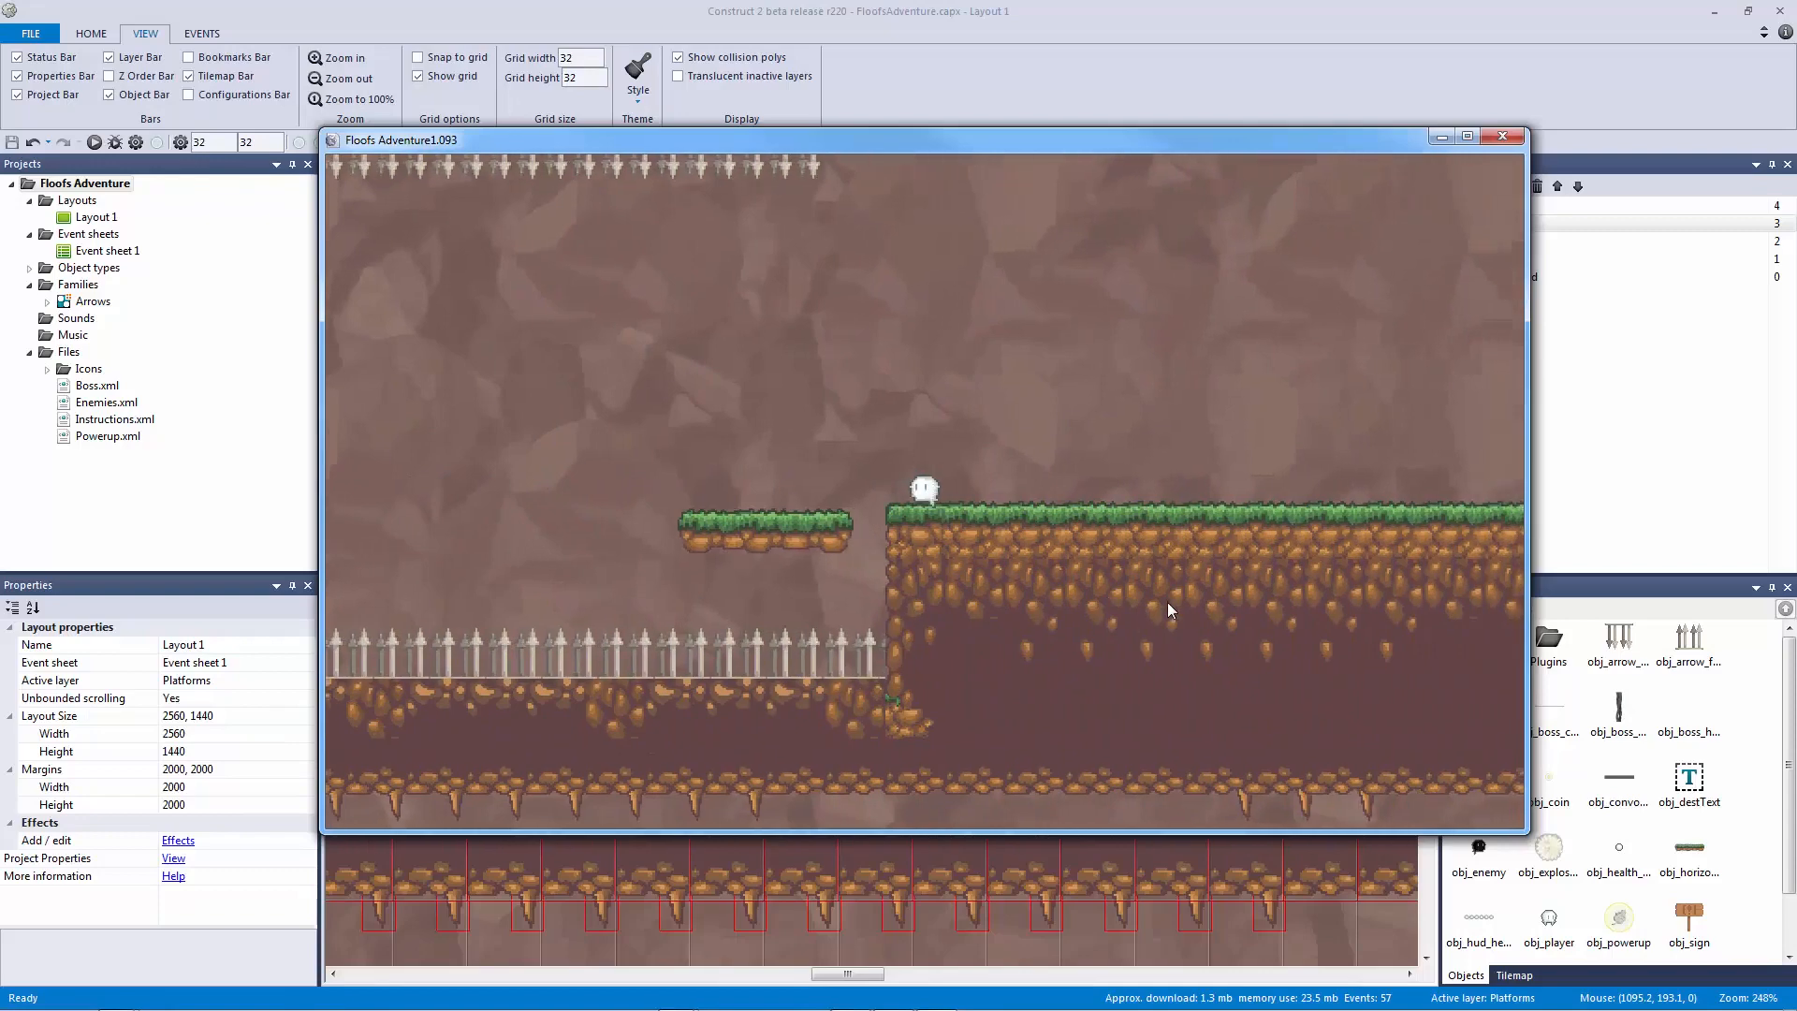
key(Right)
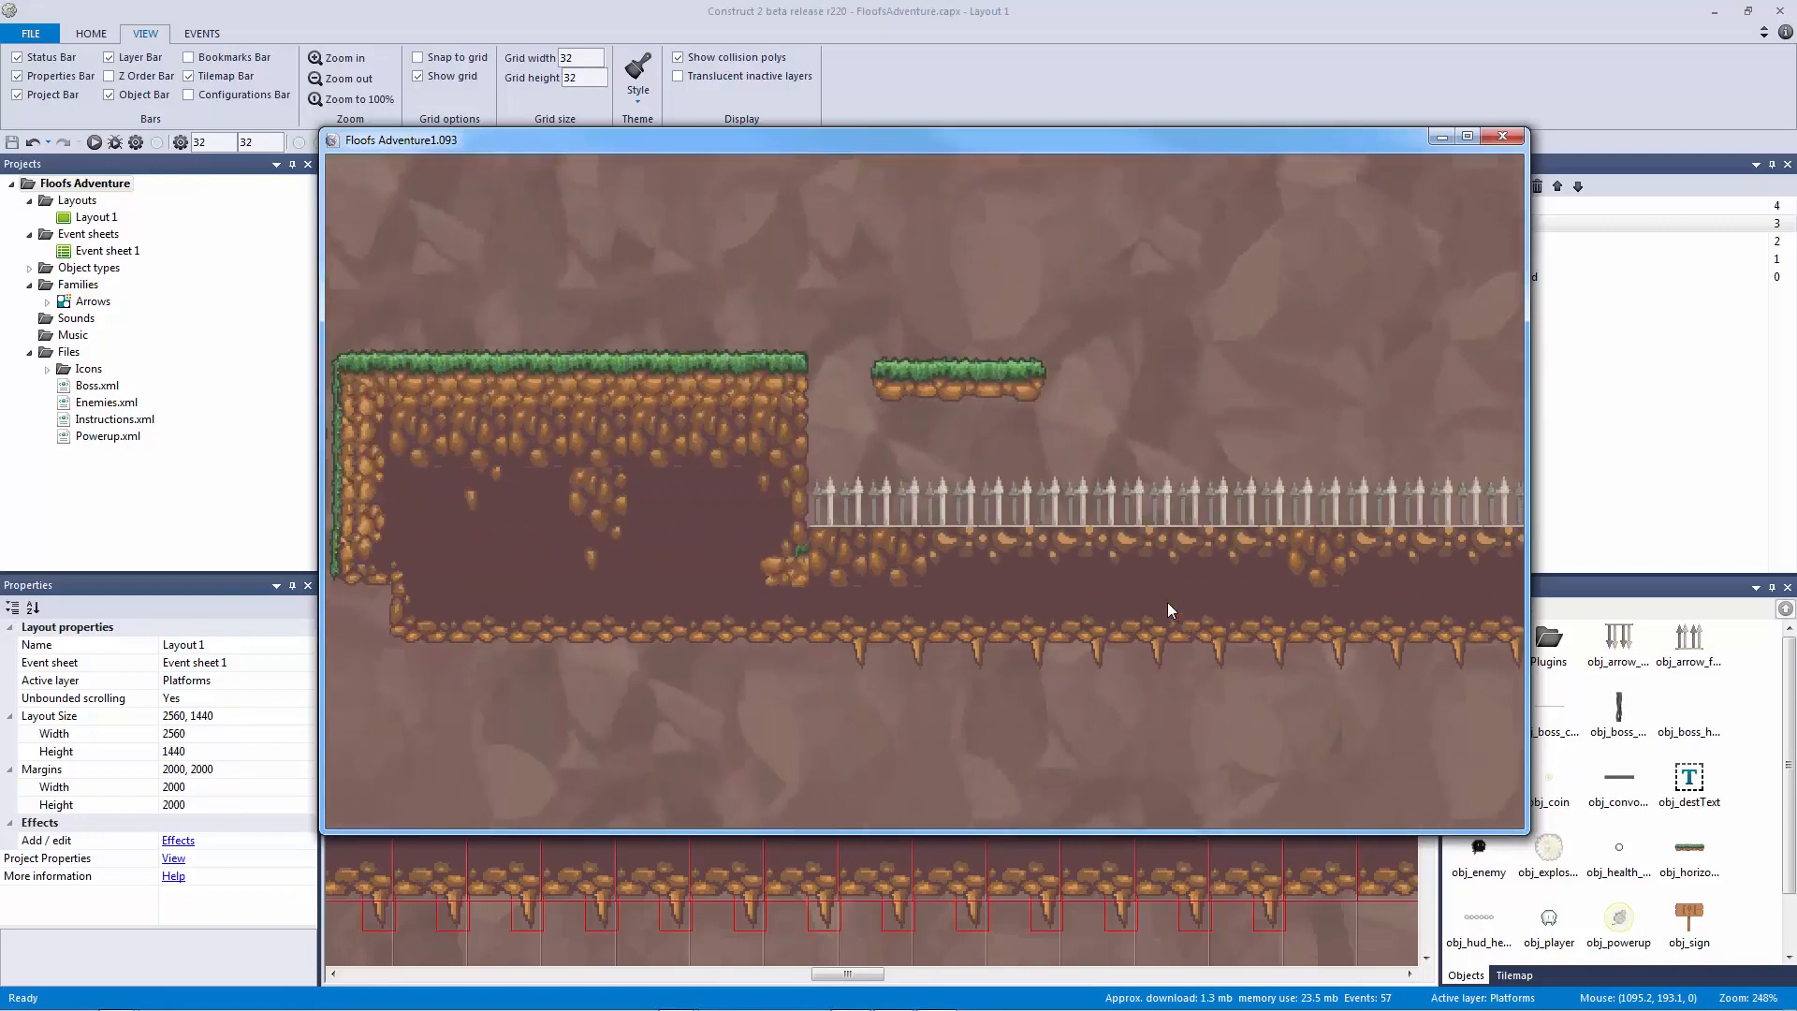
key(Right)
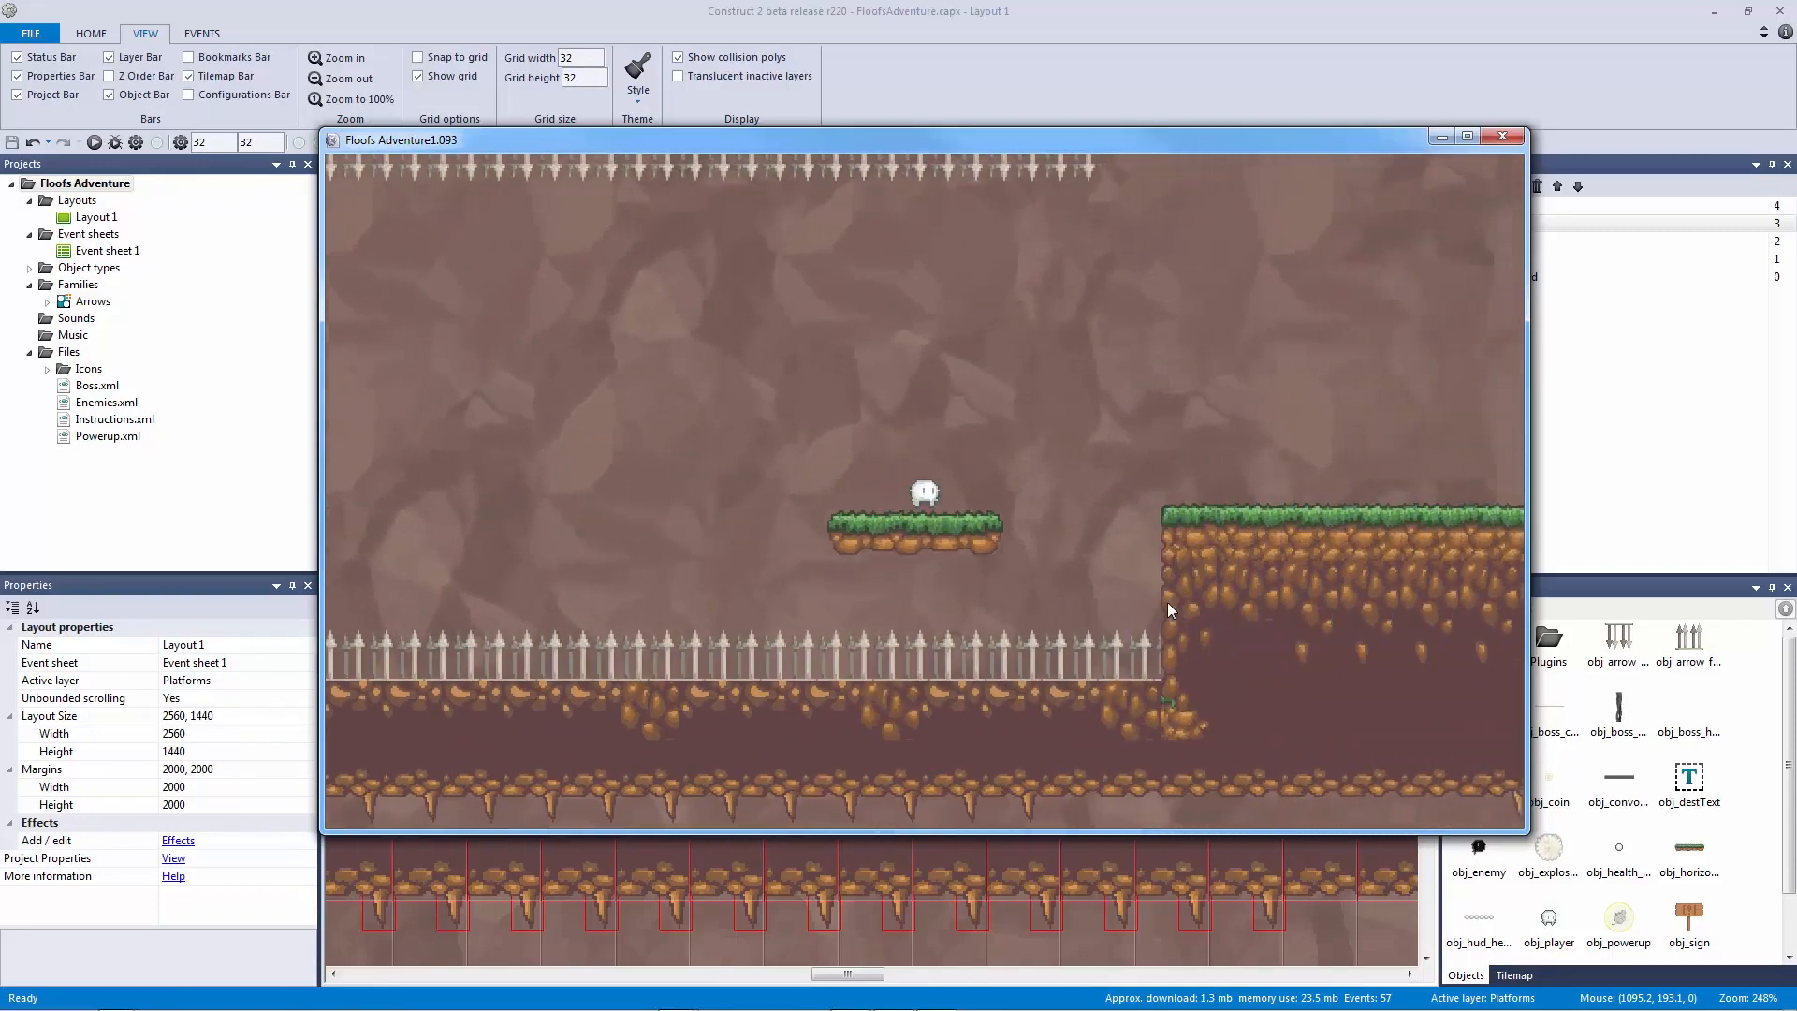
key(Right)
click(1503, 139)
Step: Lower both top points of the platform's collision polygon to Y 5 in the image editor
double_click(839, 564)
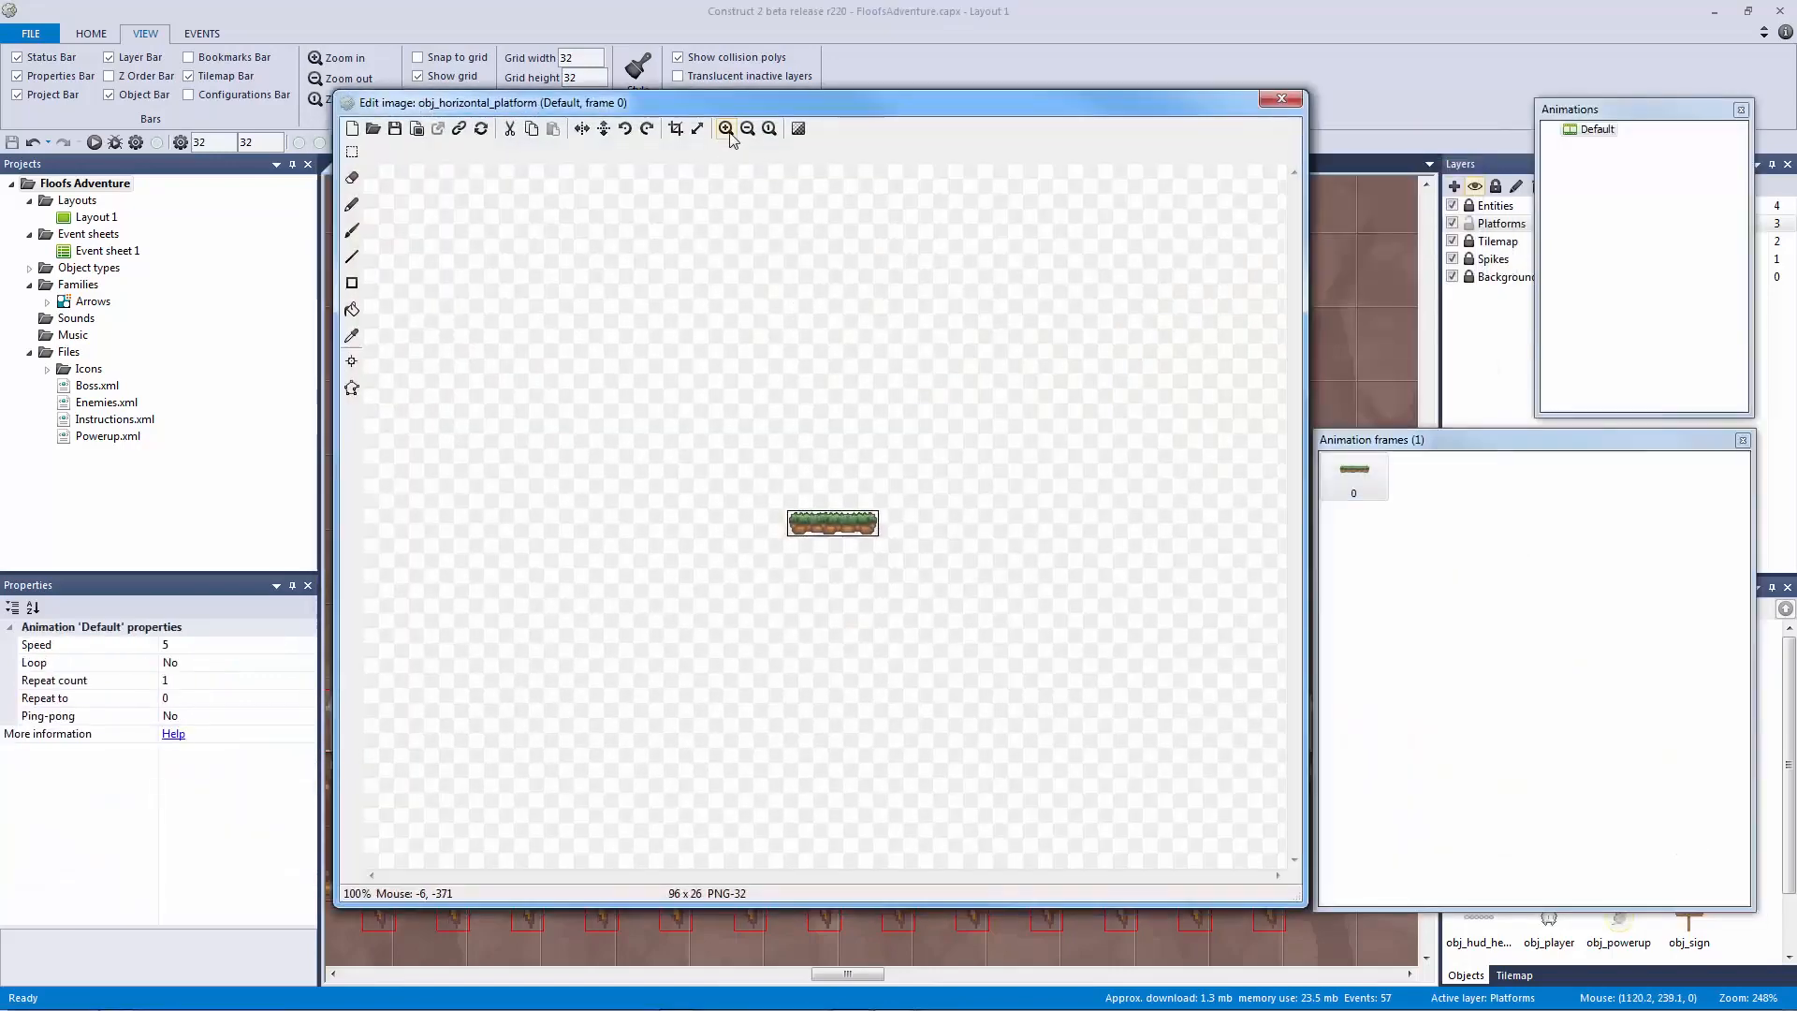
click(725, 128)
click(725, 128)
click(725, 128)
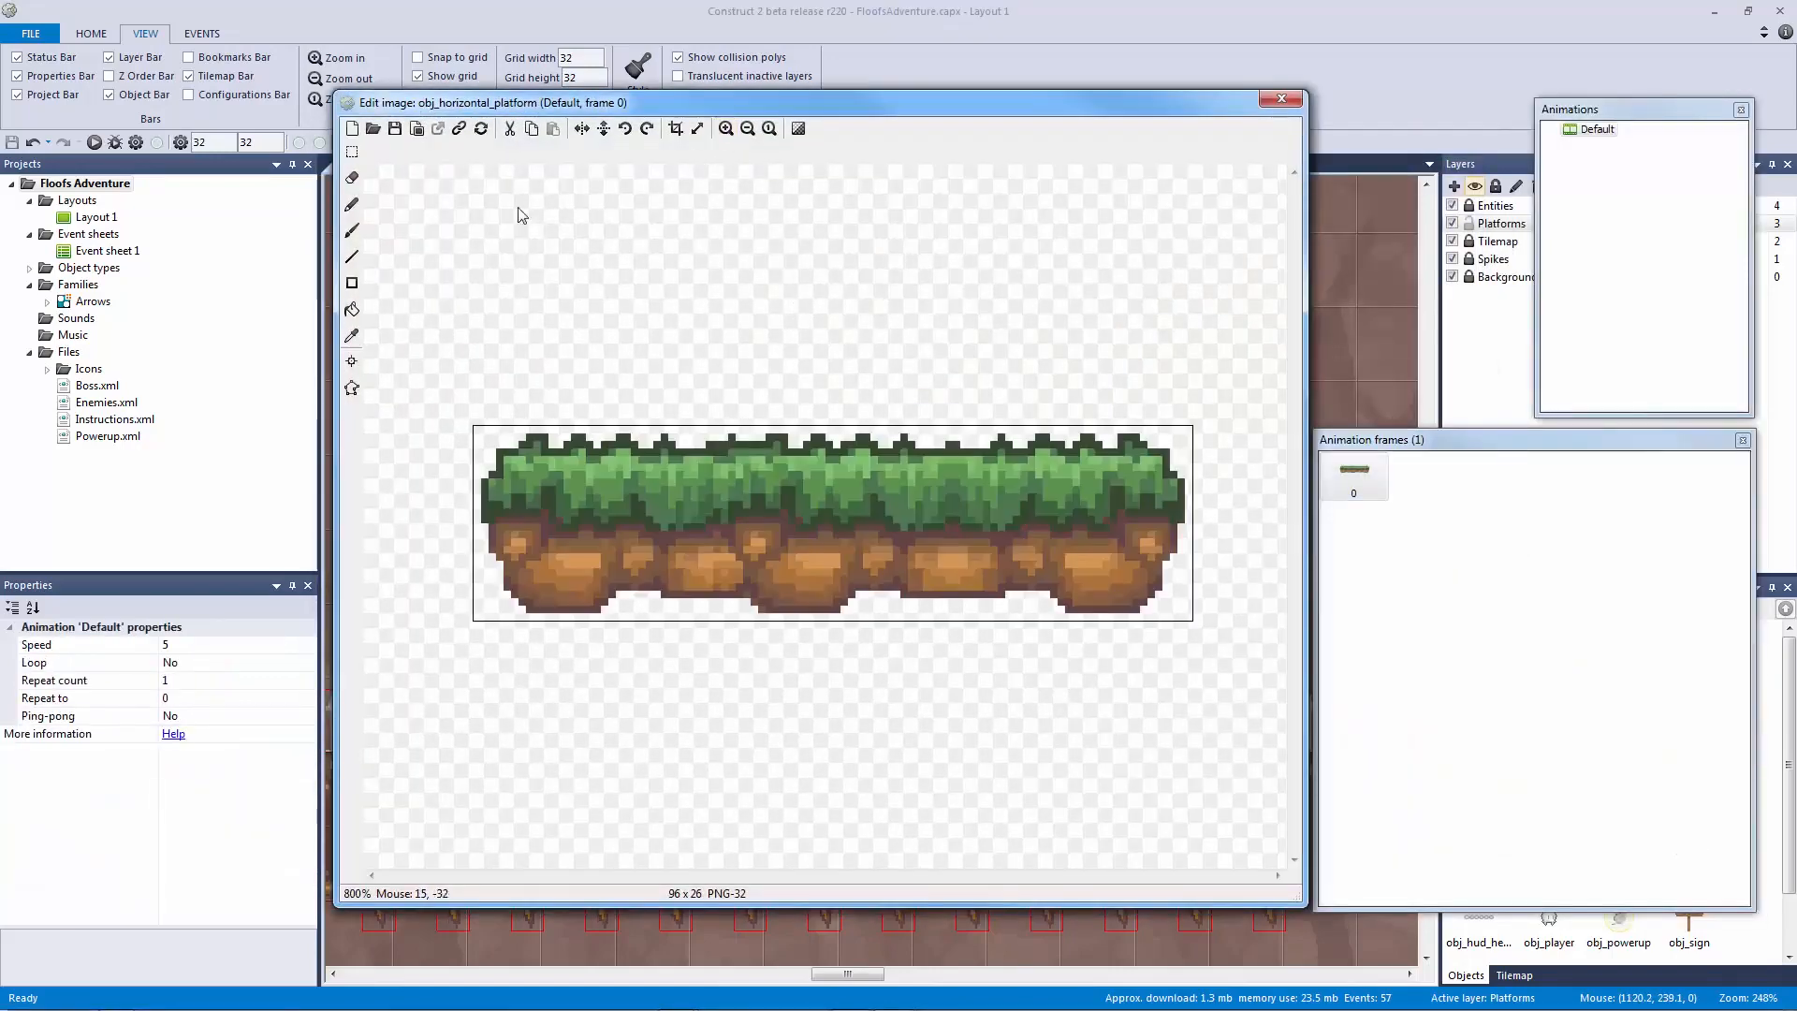
click(353, 389)
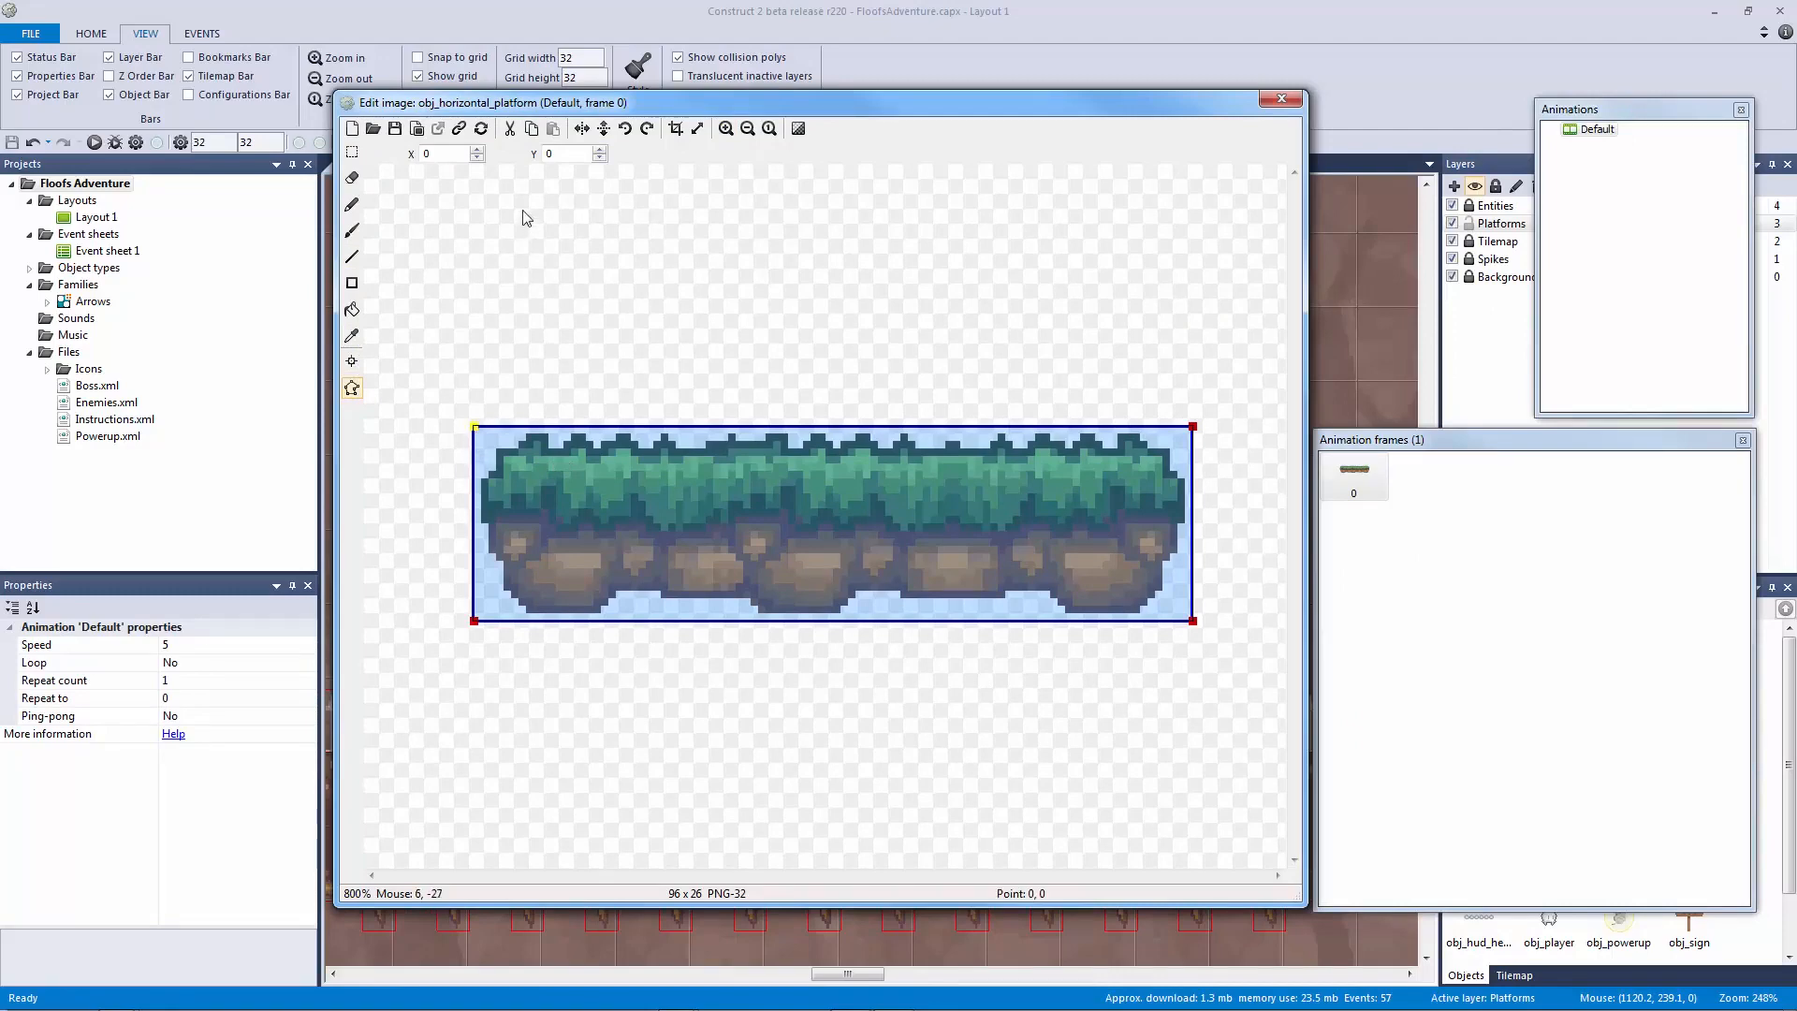
text(5)
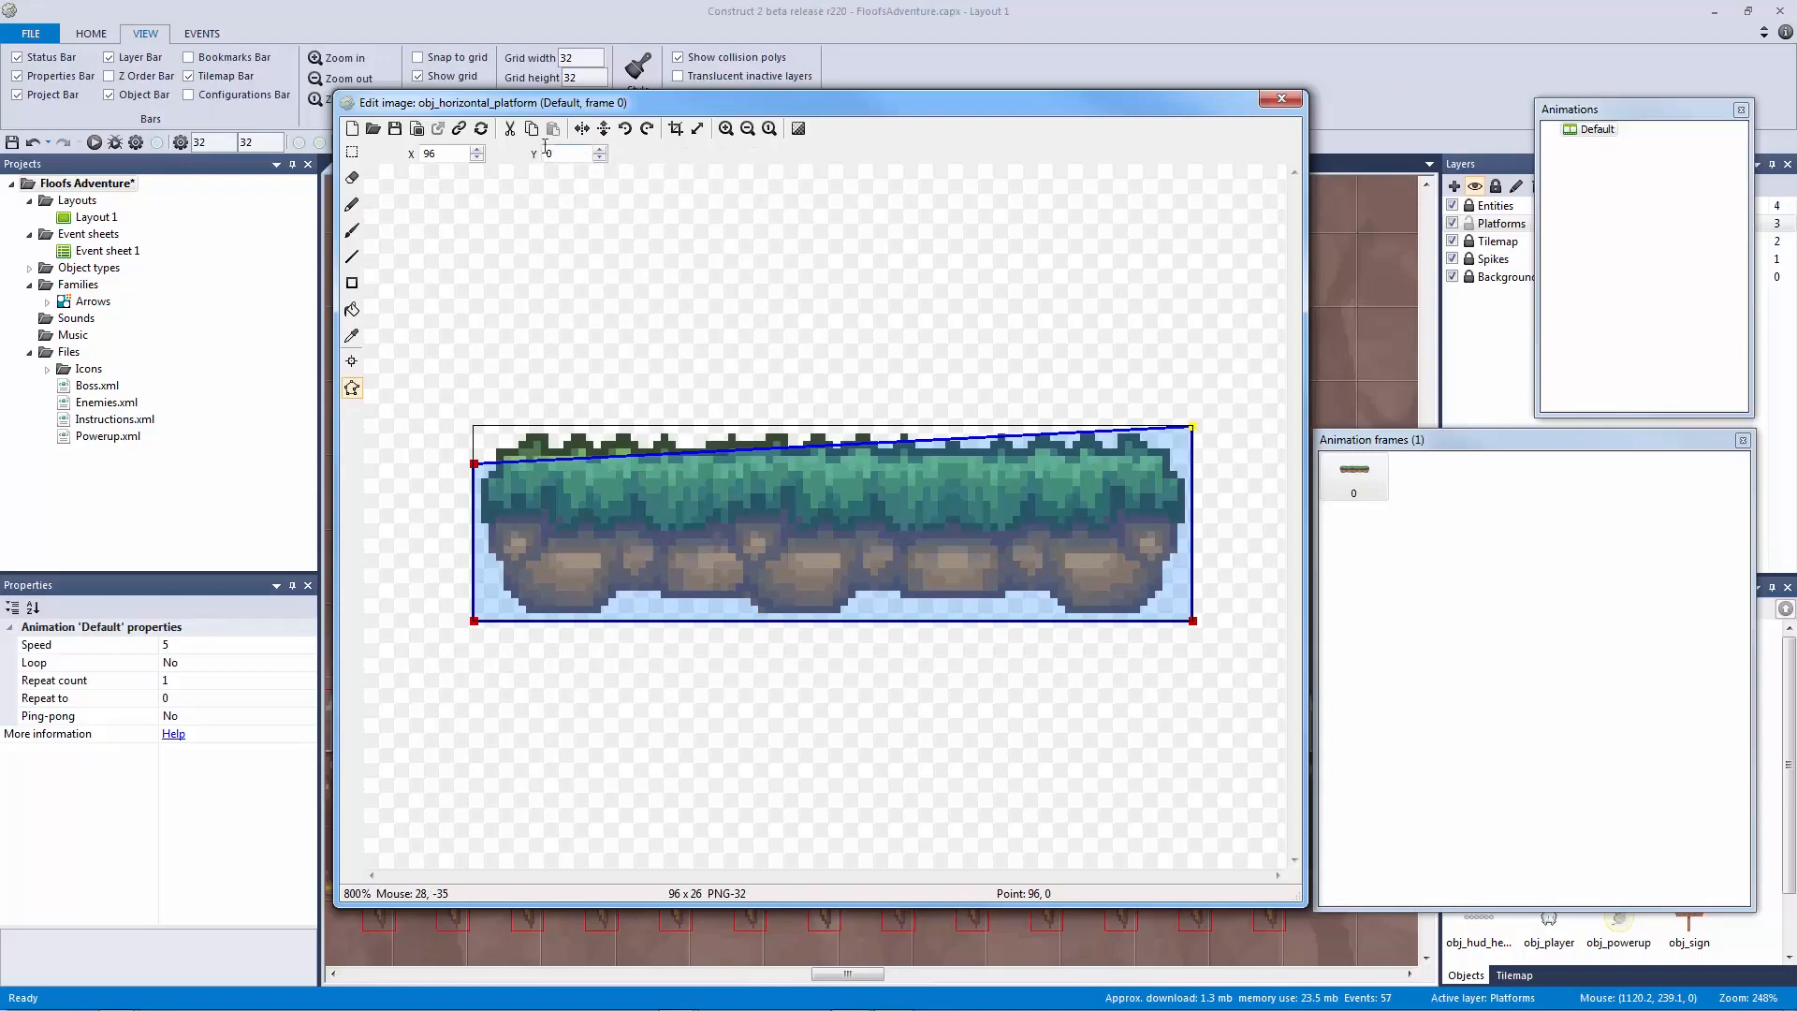
text(5)
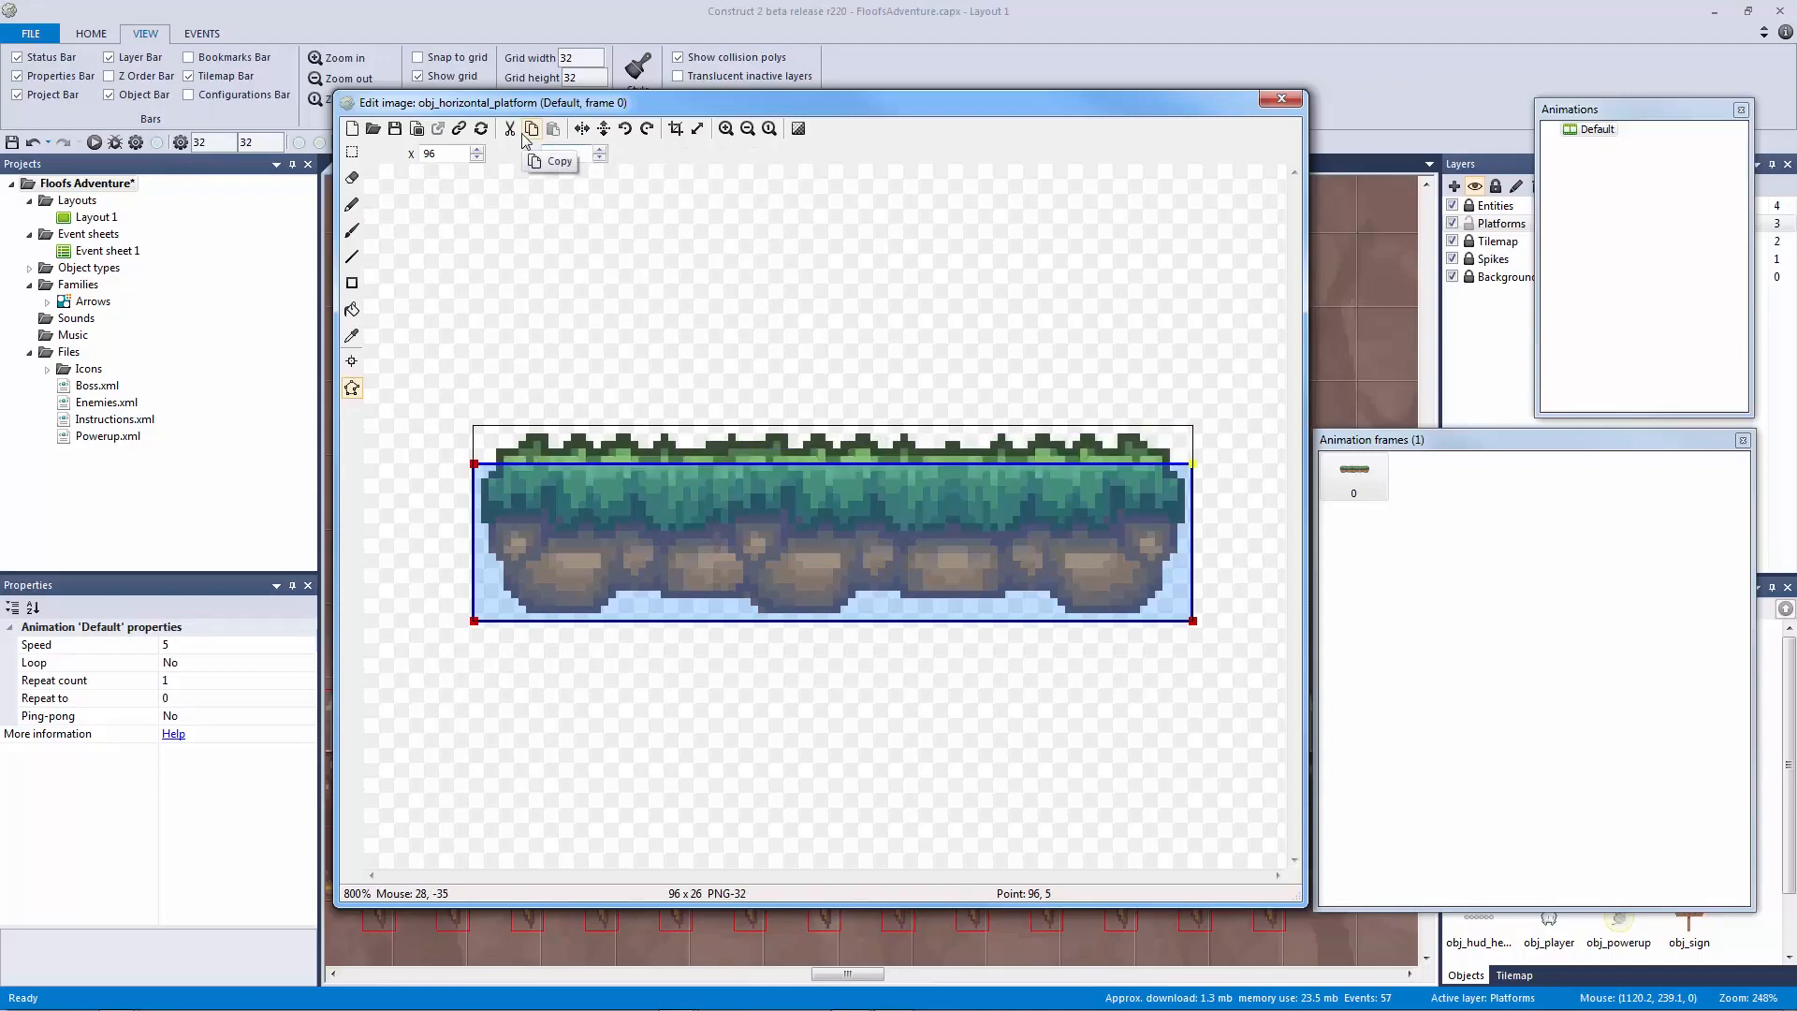
click(1281, 99)
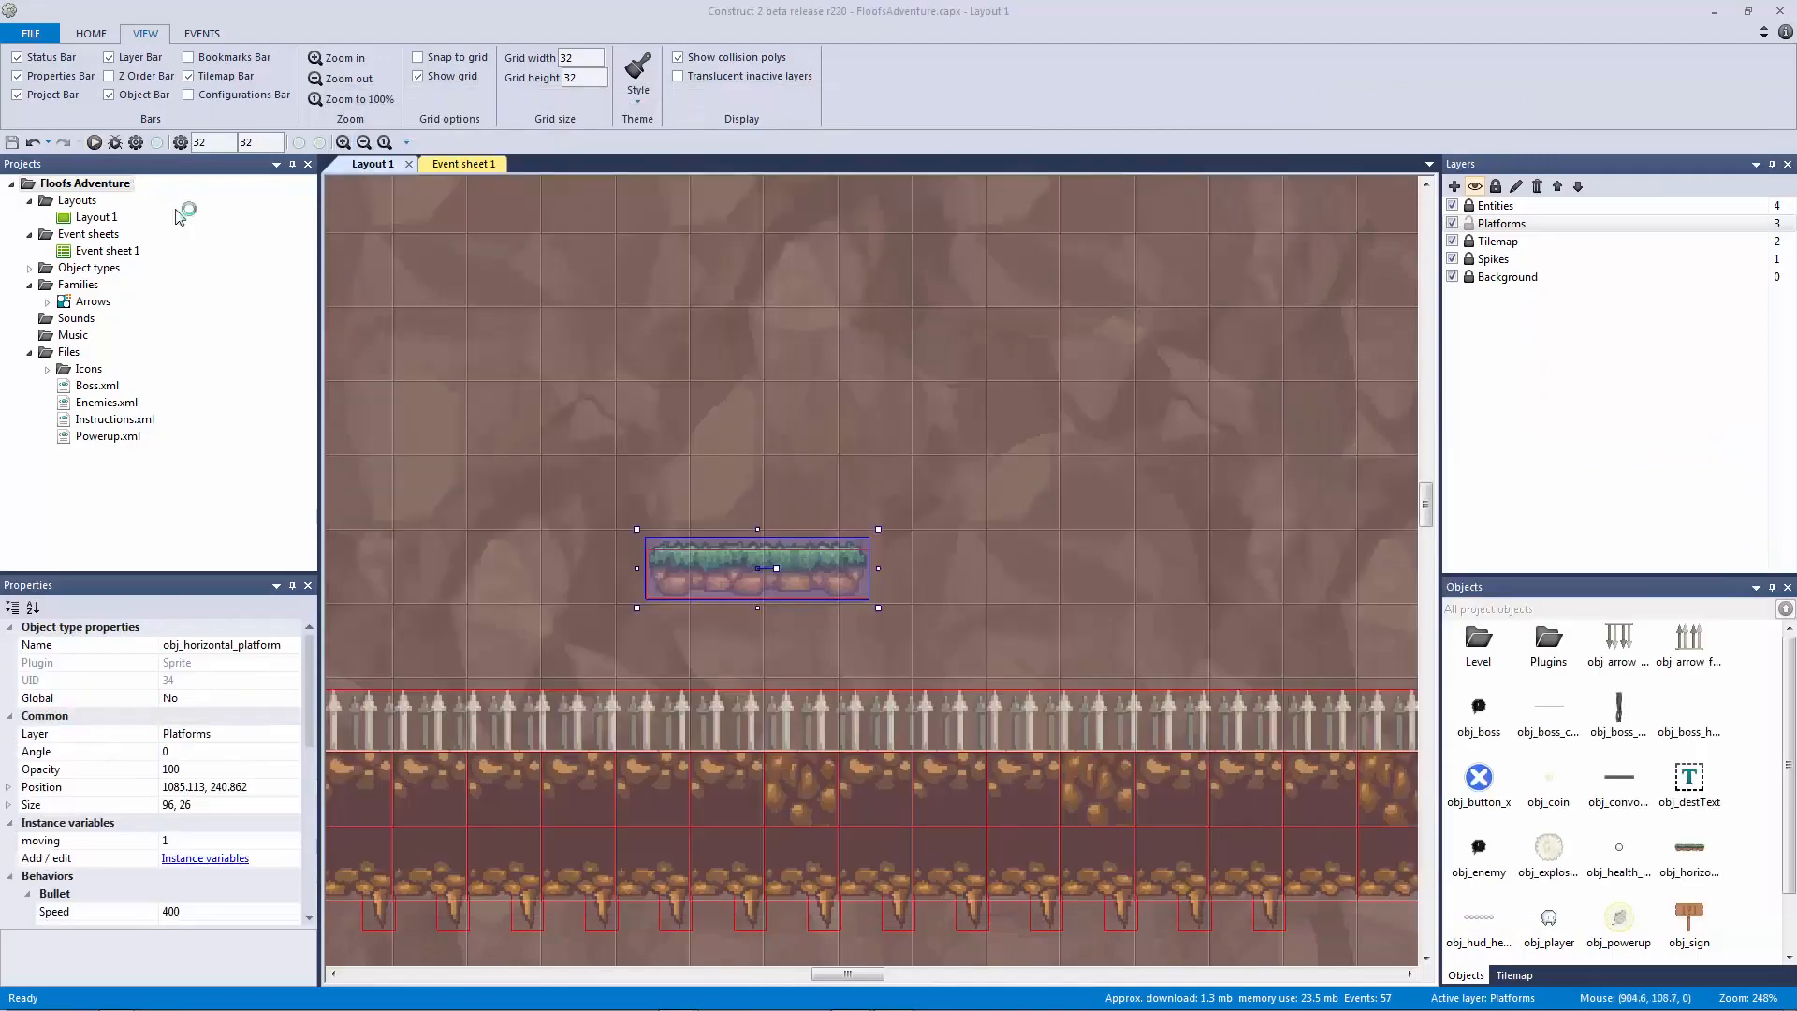
Step: Preview the level again, riding the moving platform, then close the preview
key(F5)
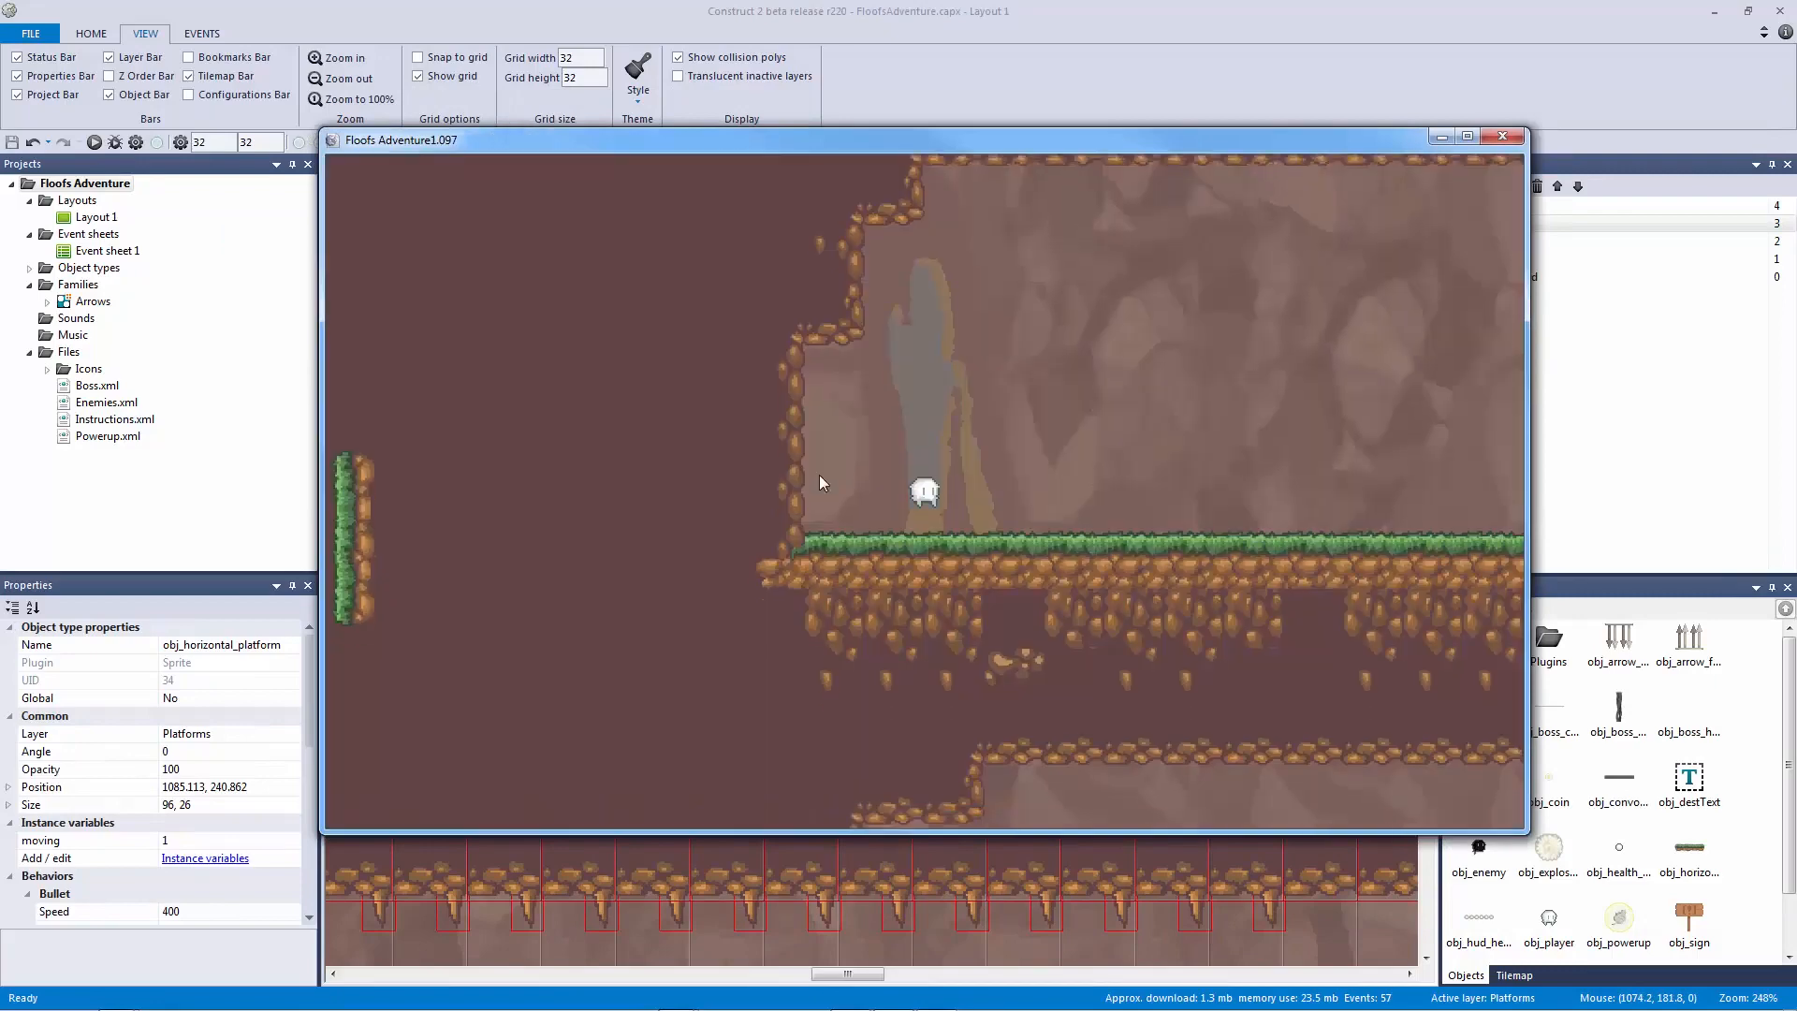
key(Right)
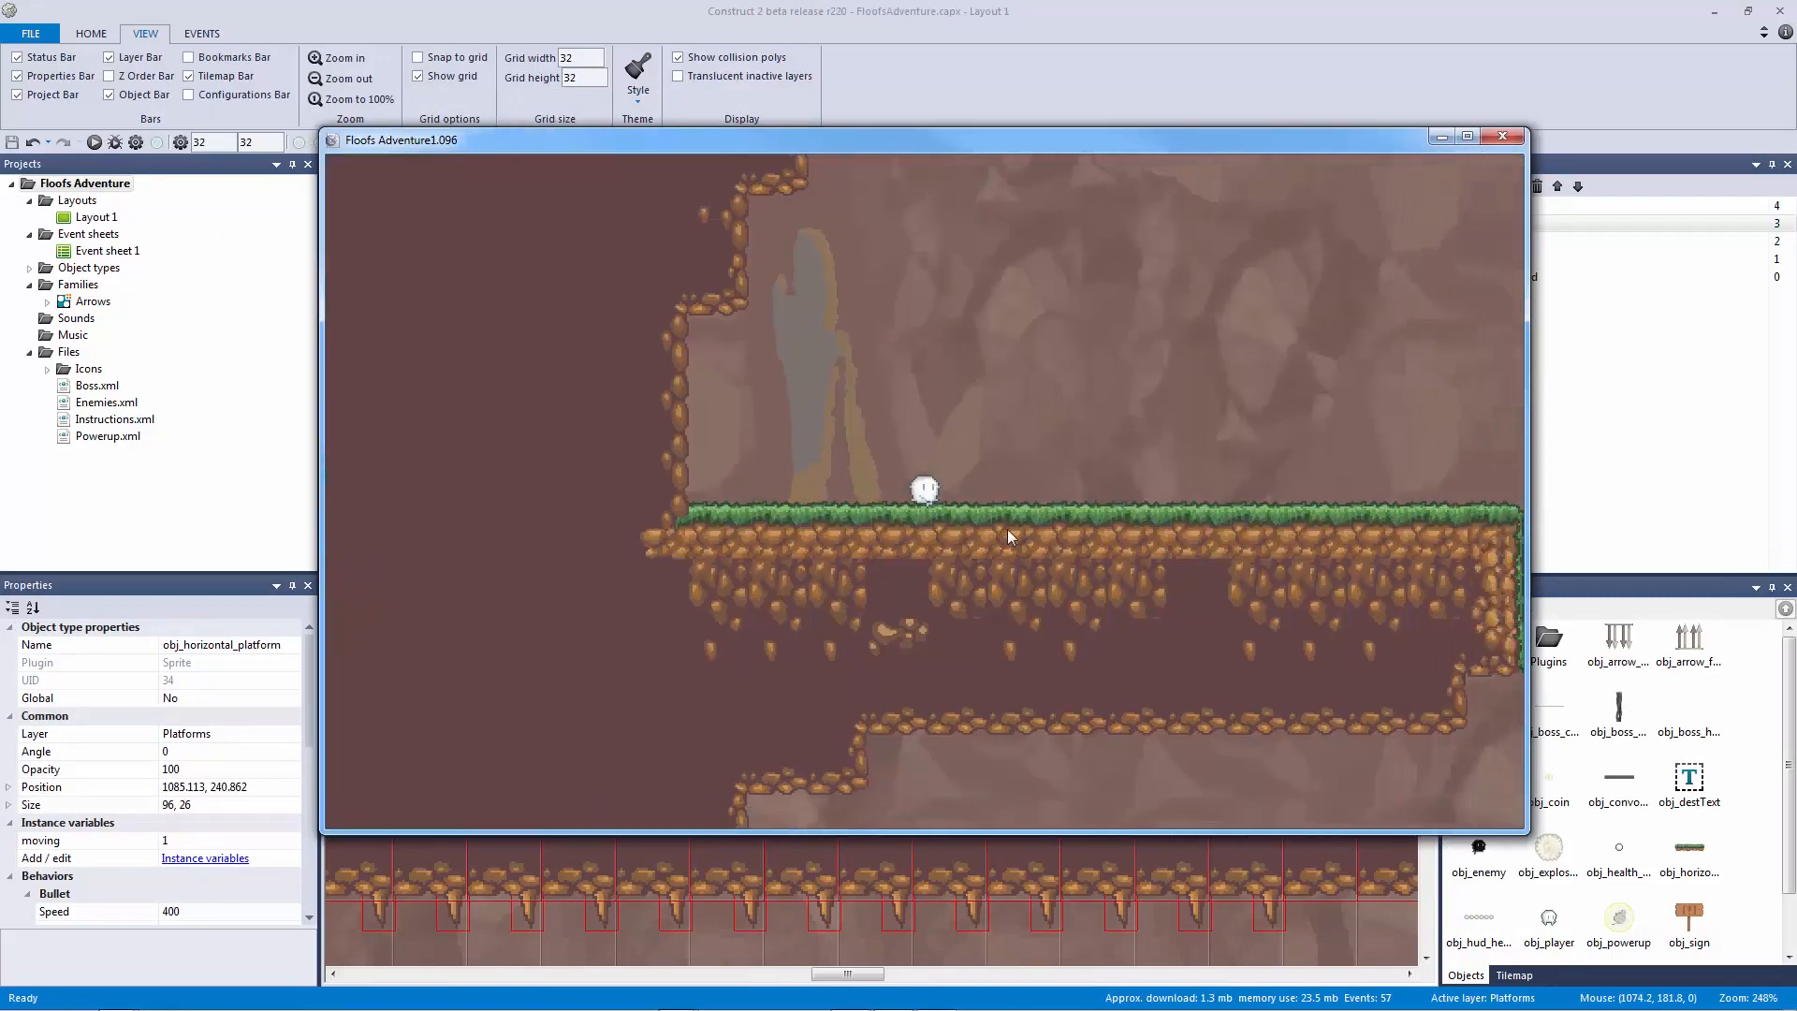
key(Up)
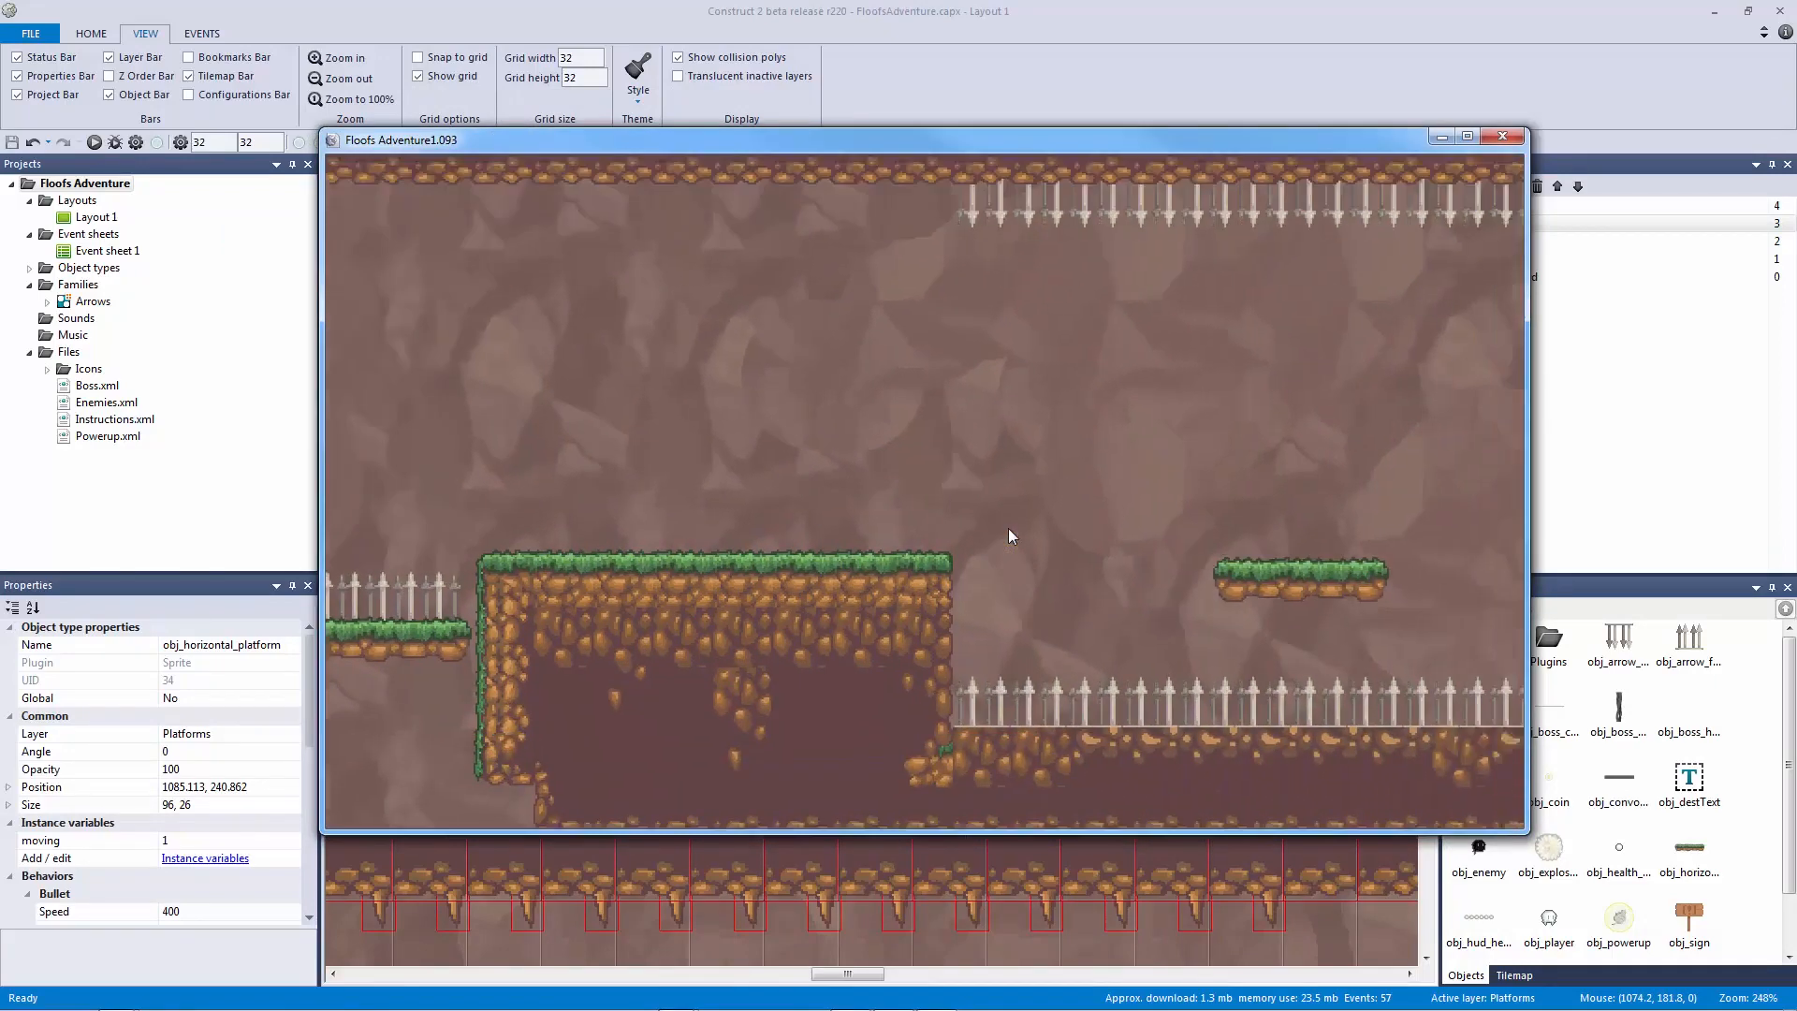
key(Right)
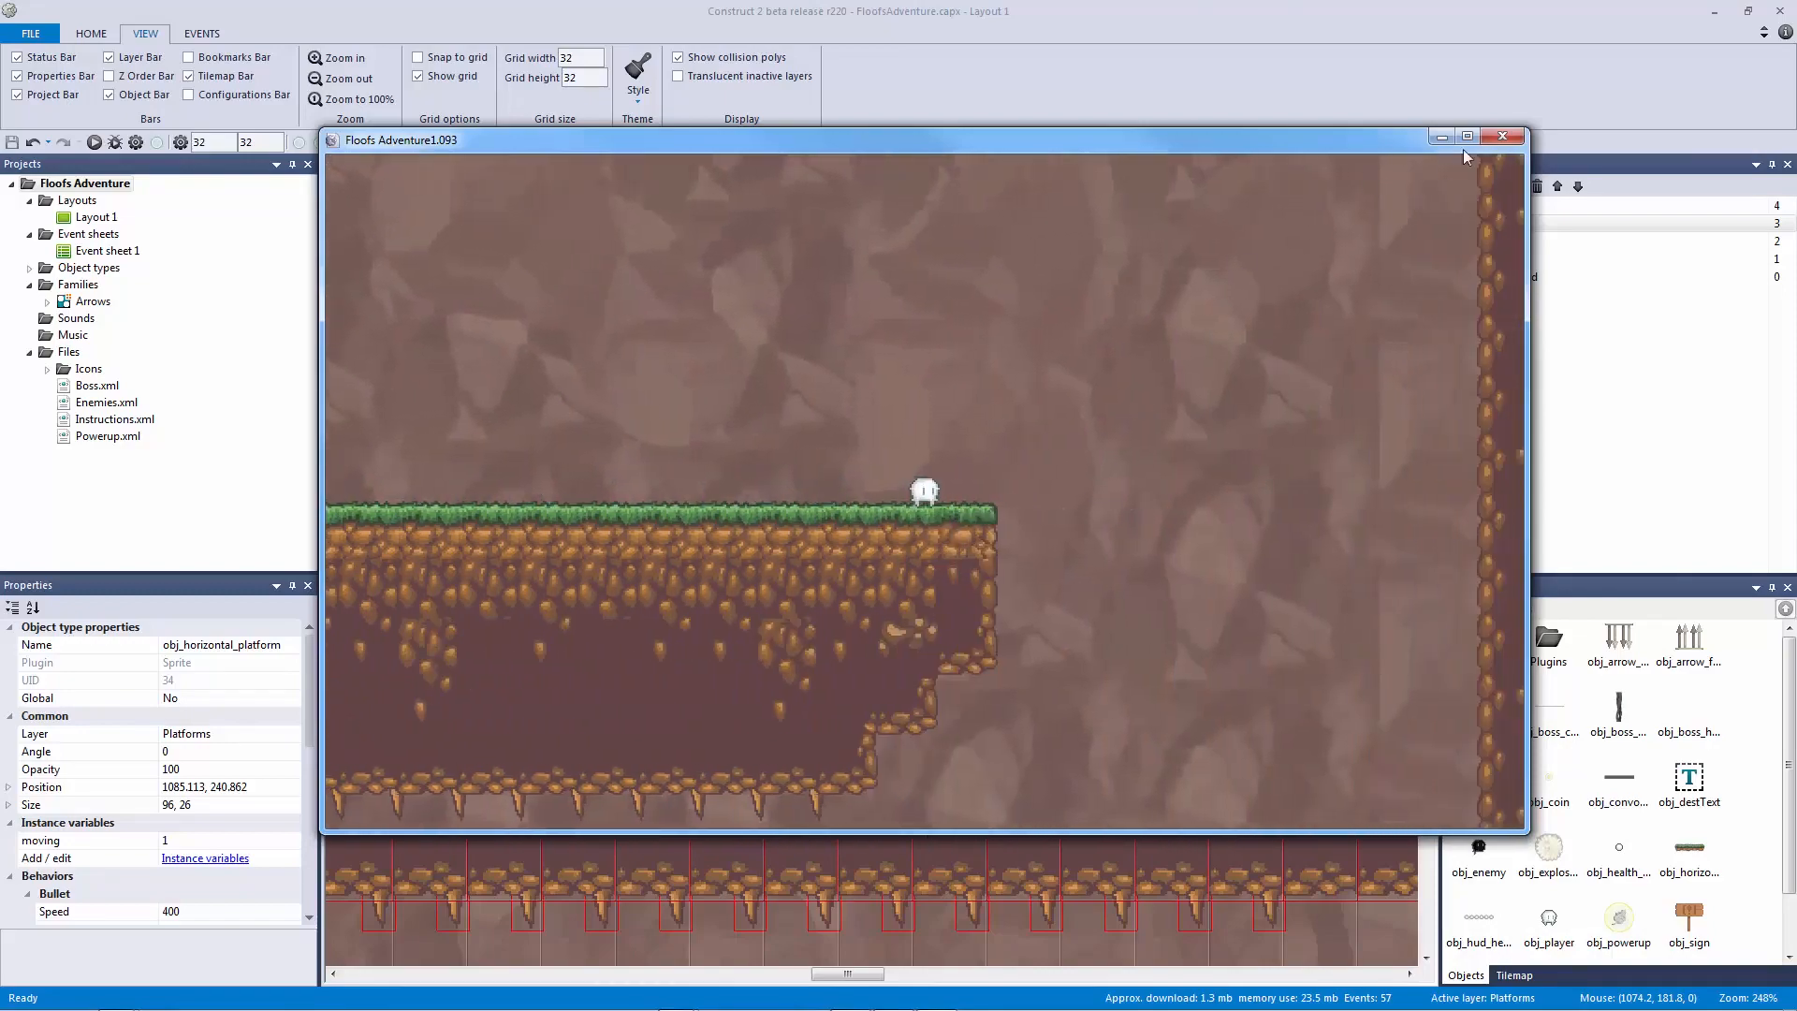
click(1503, 138)
click(958, 346)
ctrl+scroll(859, 449, down, 5)
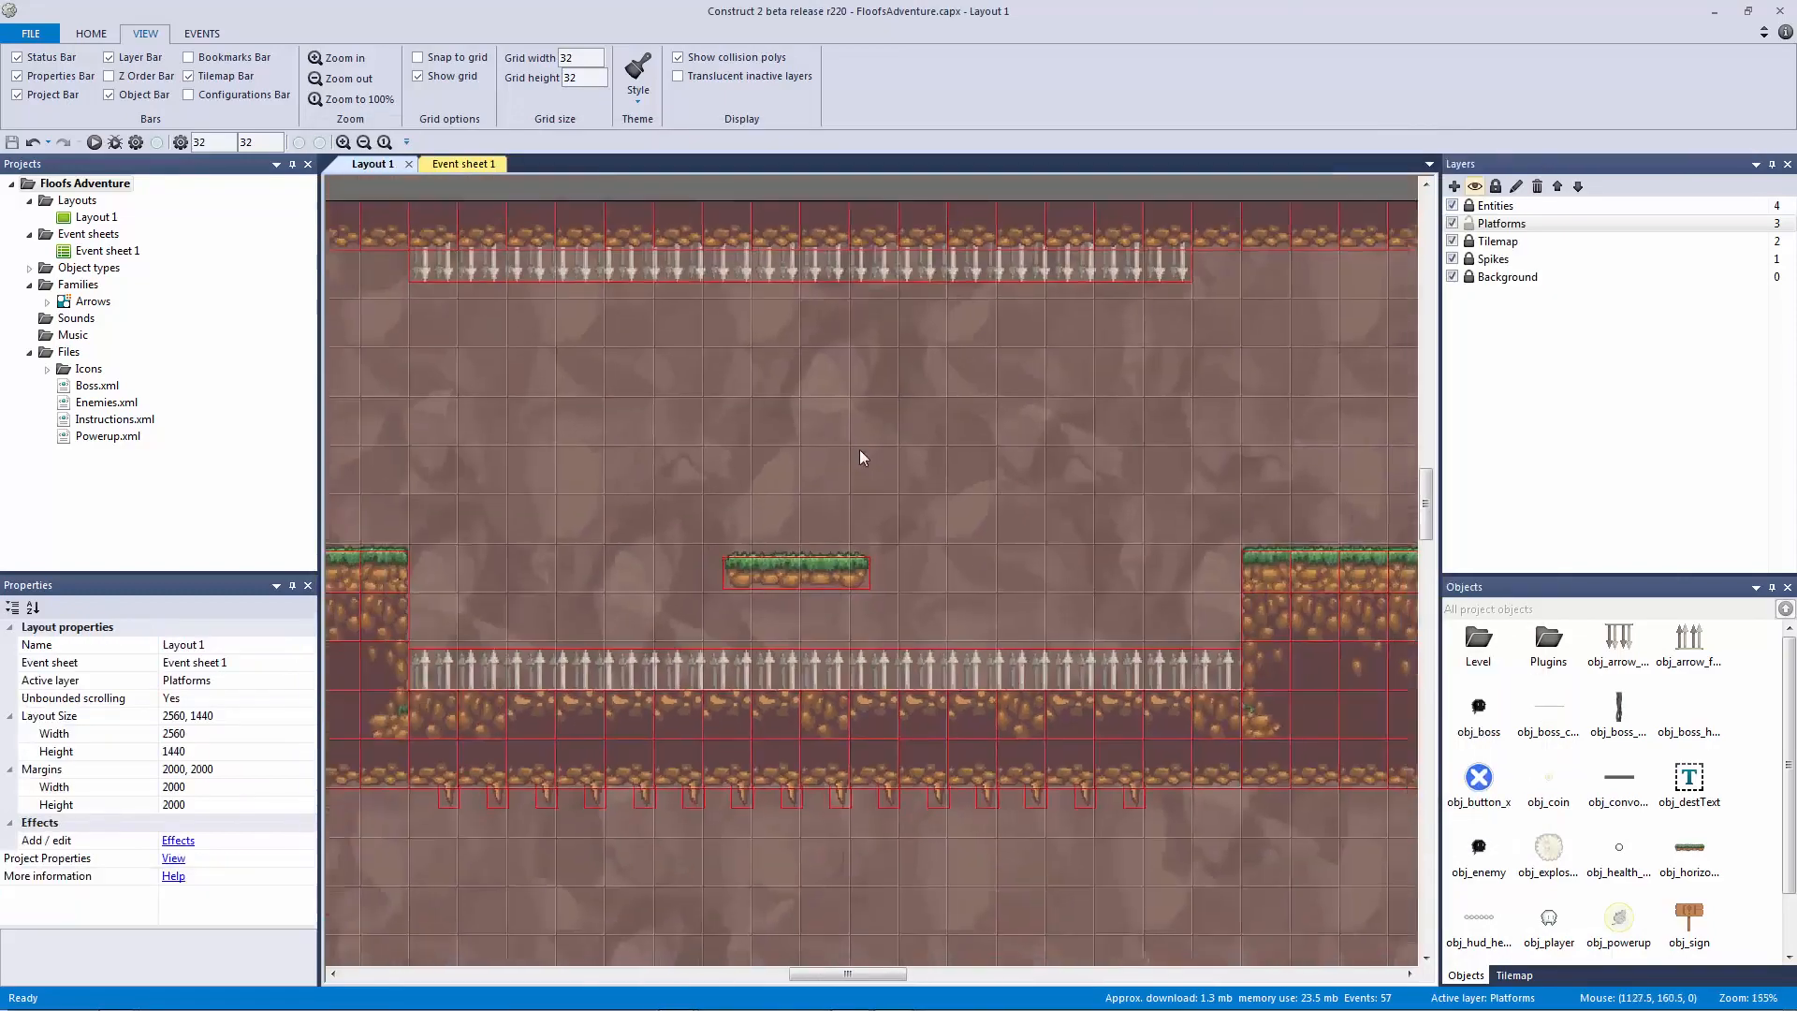
ctrl+scroll(683, 553, down, 5)
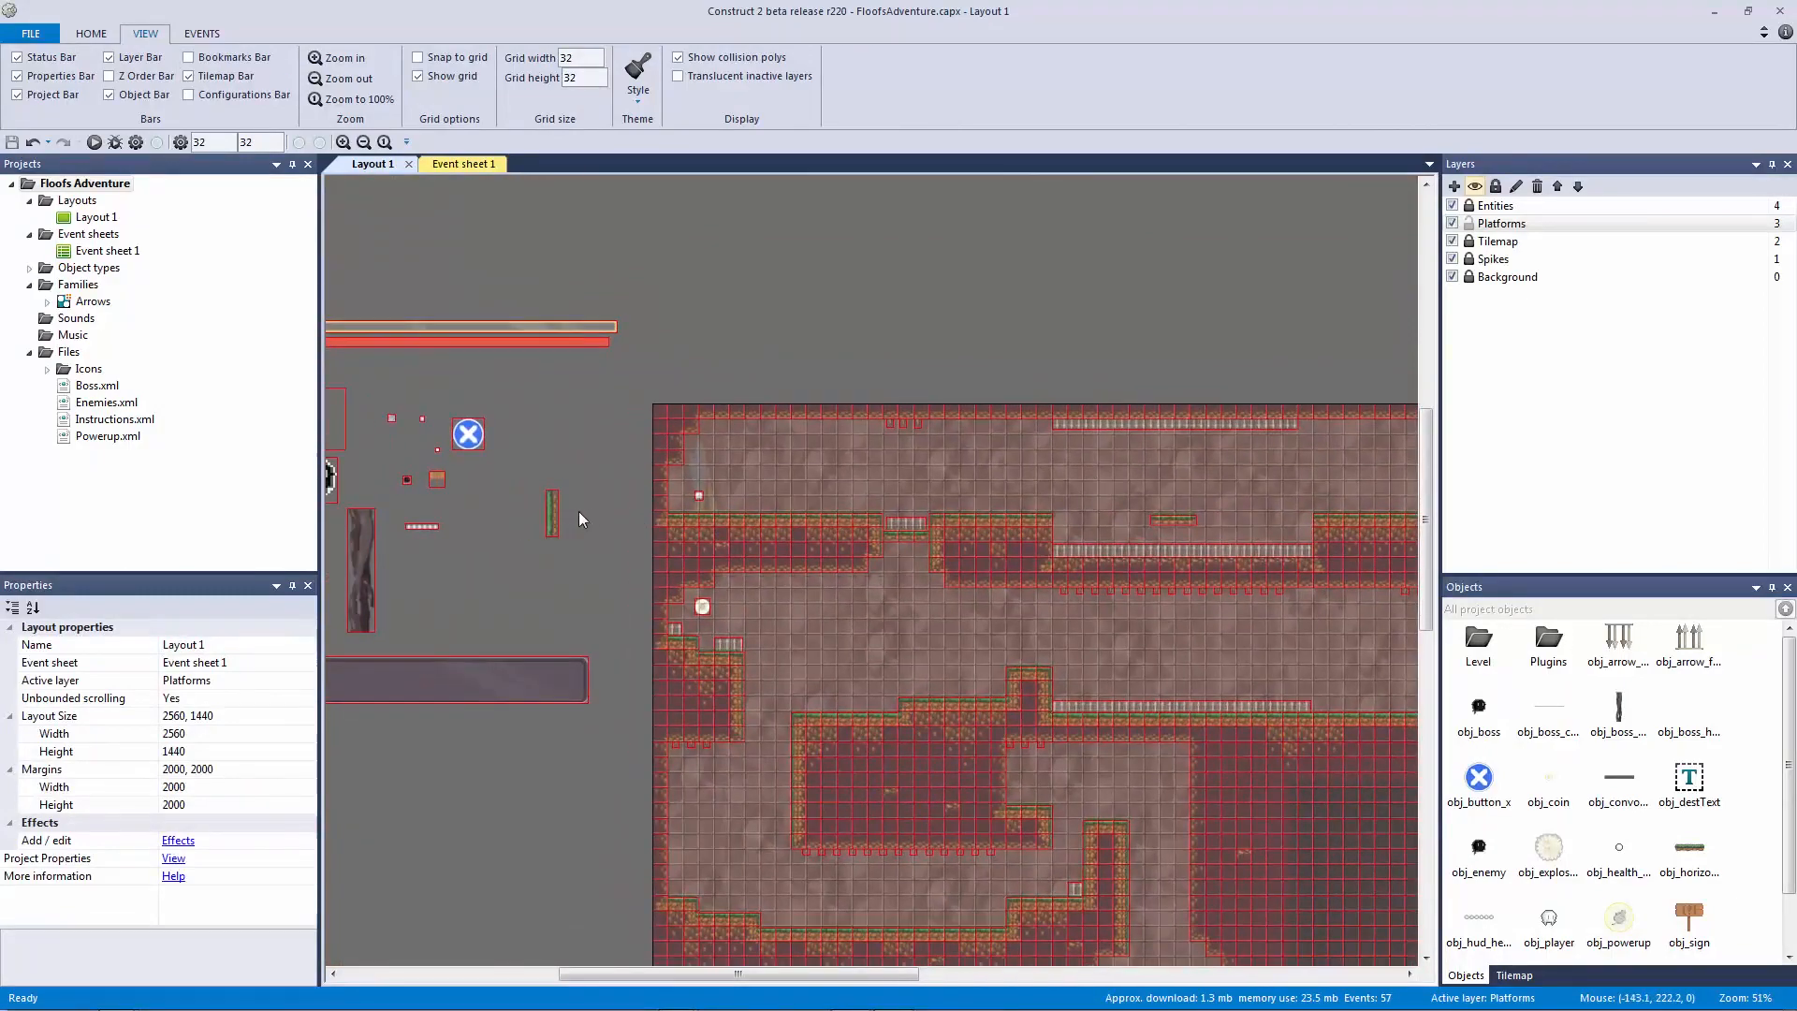
Step: Drag the vertical platform into place in the cave layout and zoom in on it
drag(552, 513, 578, 526)
drag(932, 636, 429, 541)
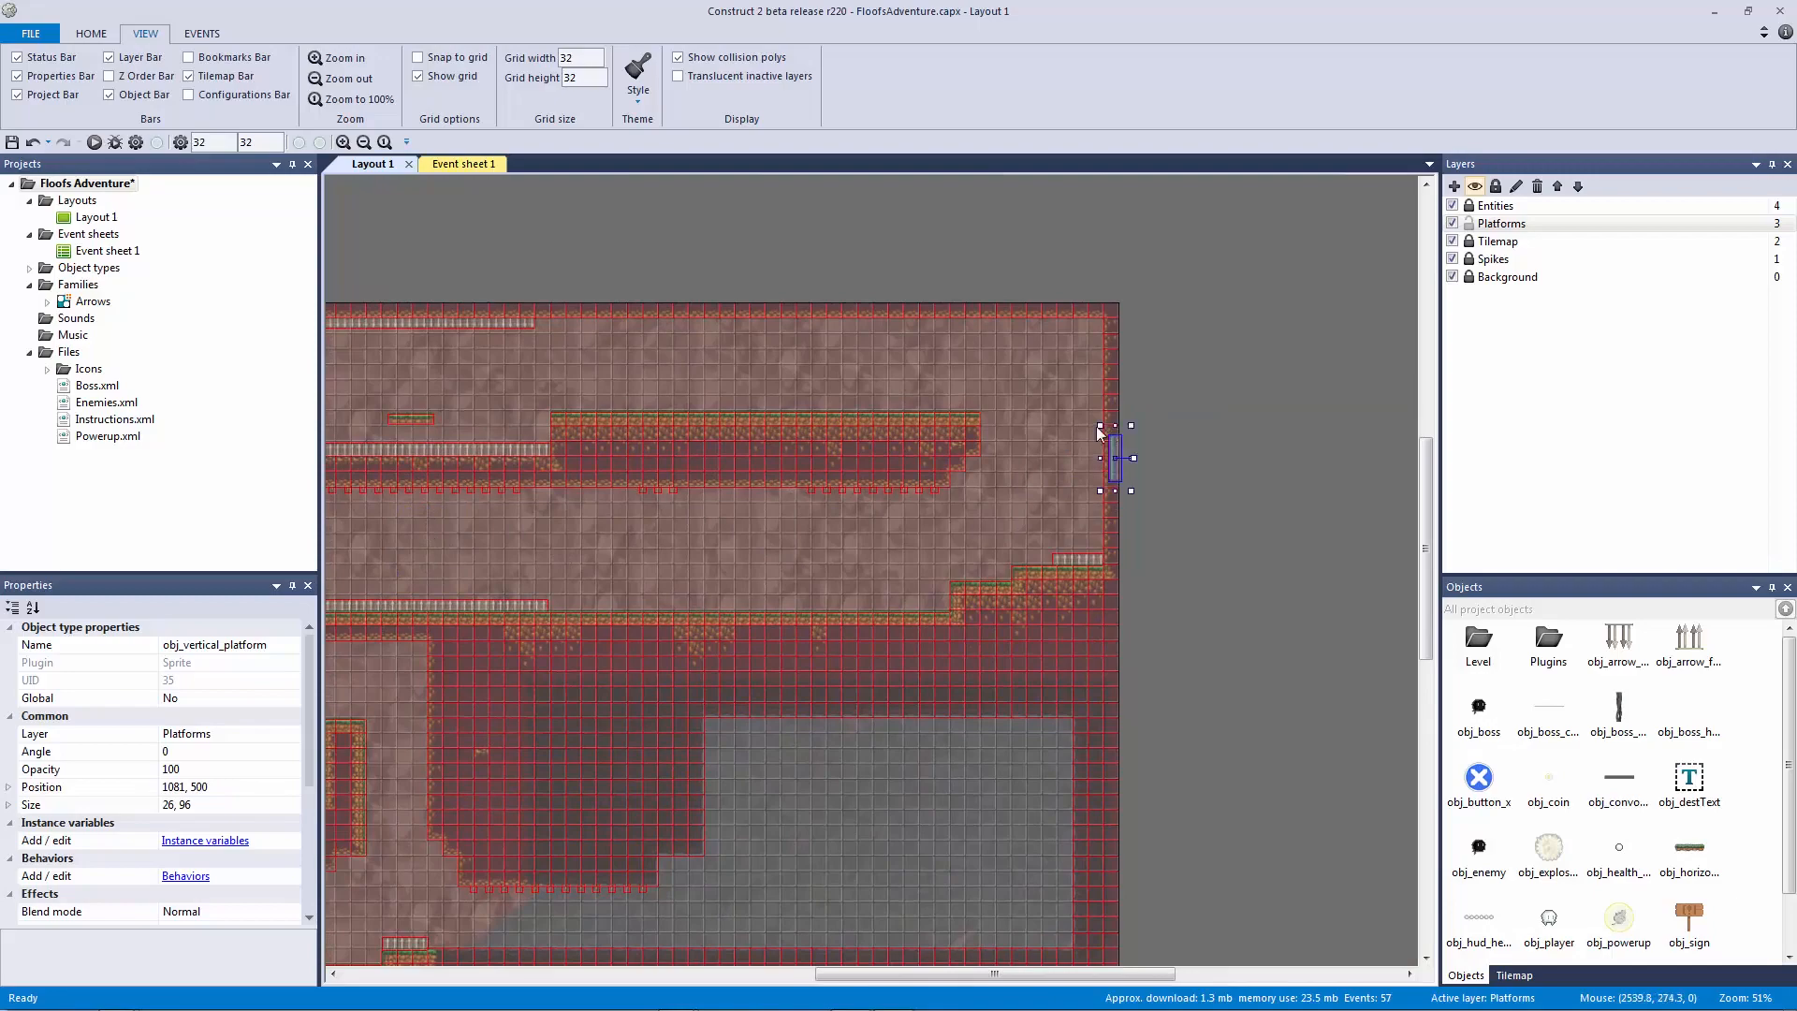
ctrl+scroll(1048, 418, up, 7)
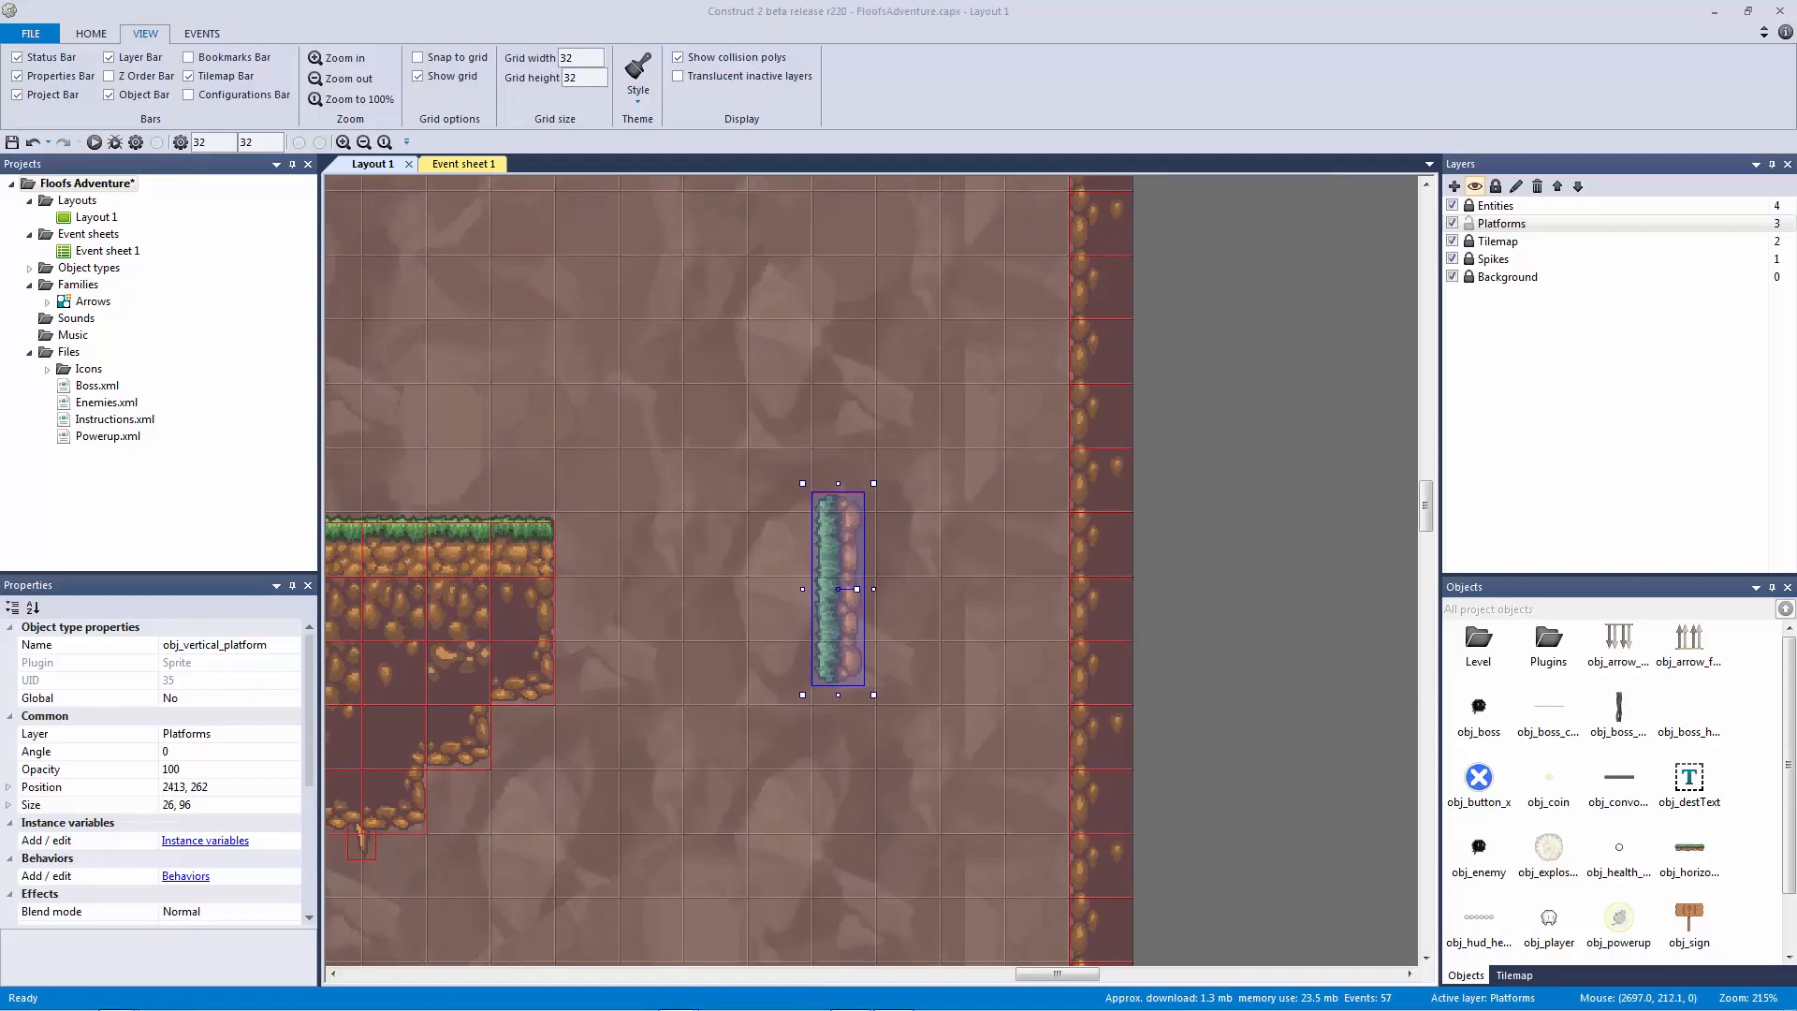
Step: Rotate the vertical platform to a 90 degree angle
click(1218, 552)
click(837, 563)
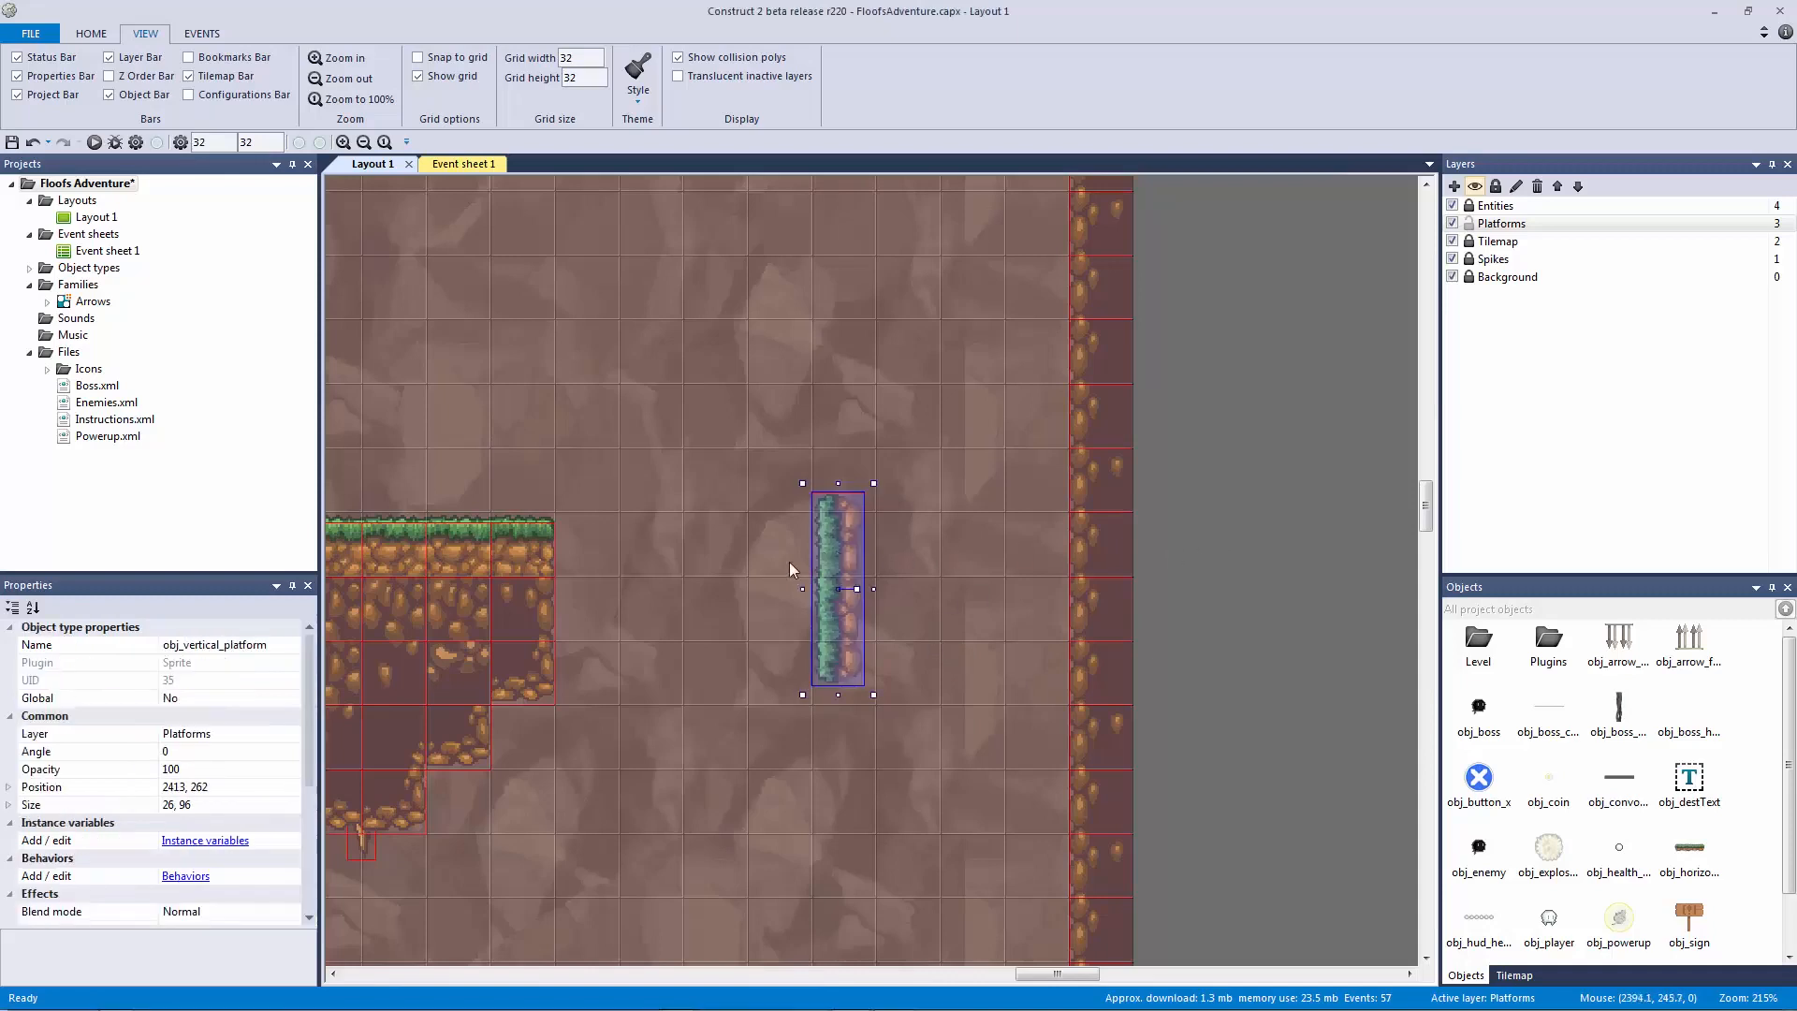
click(207, 754)
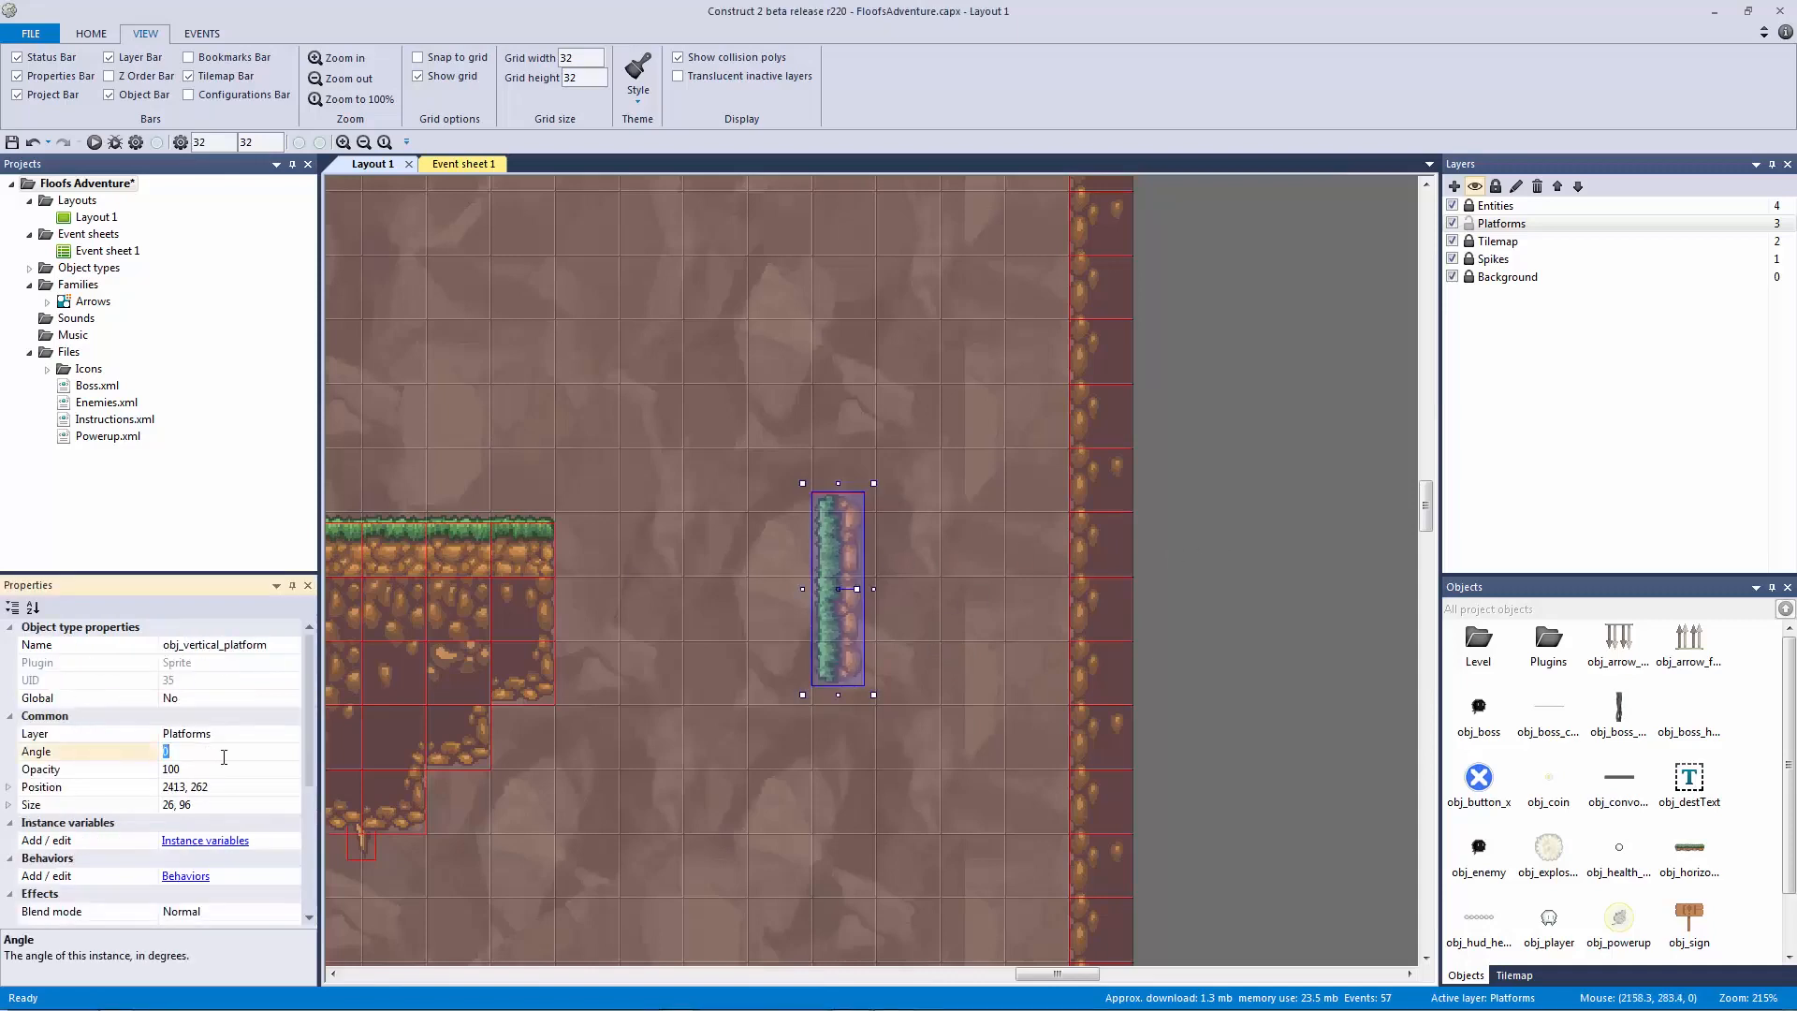
text(90)
key(Return)
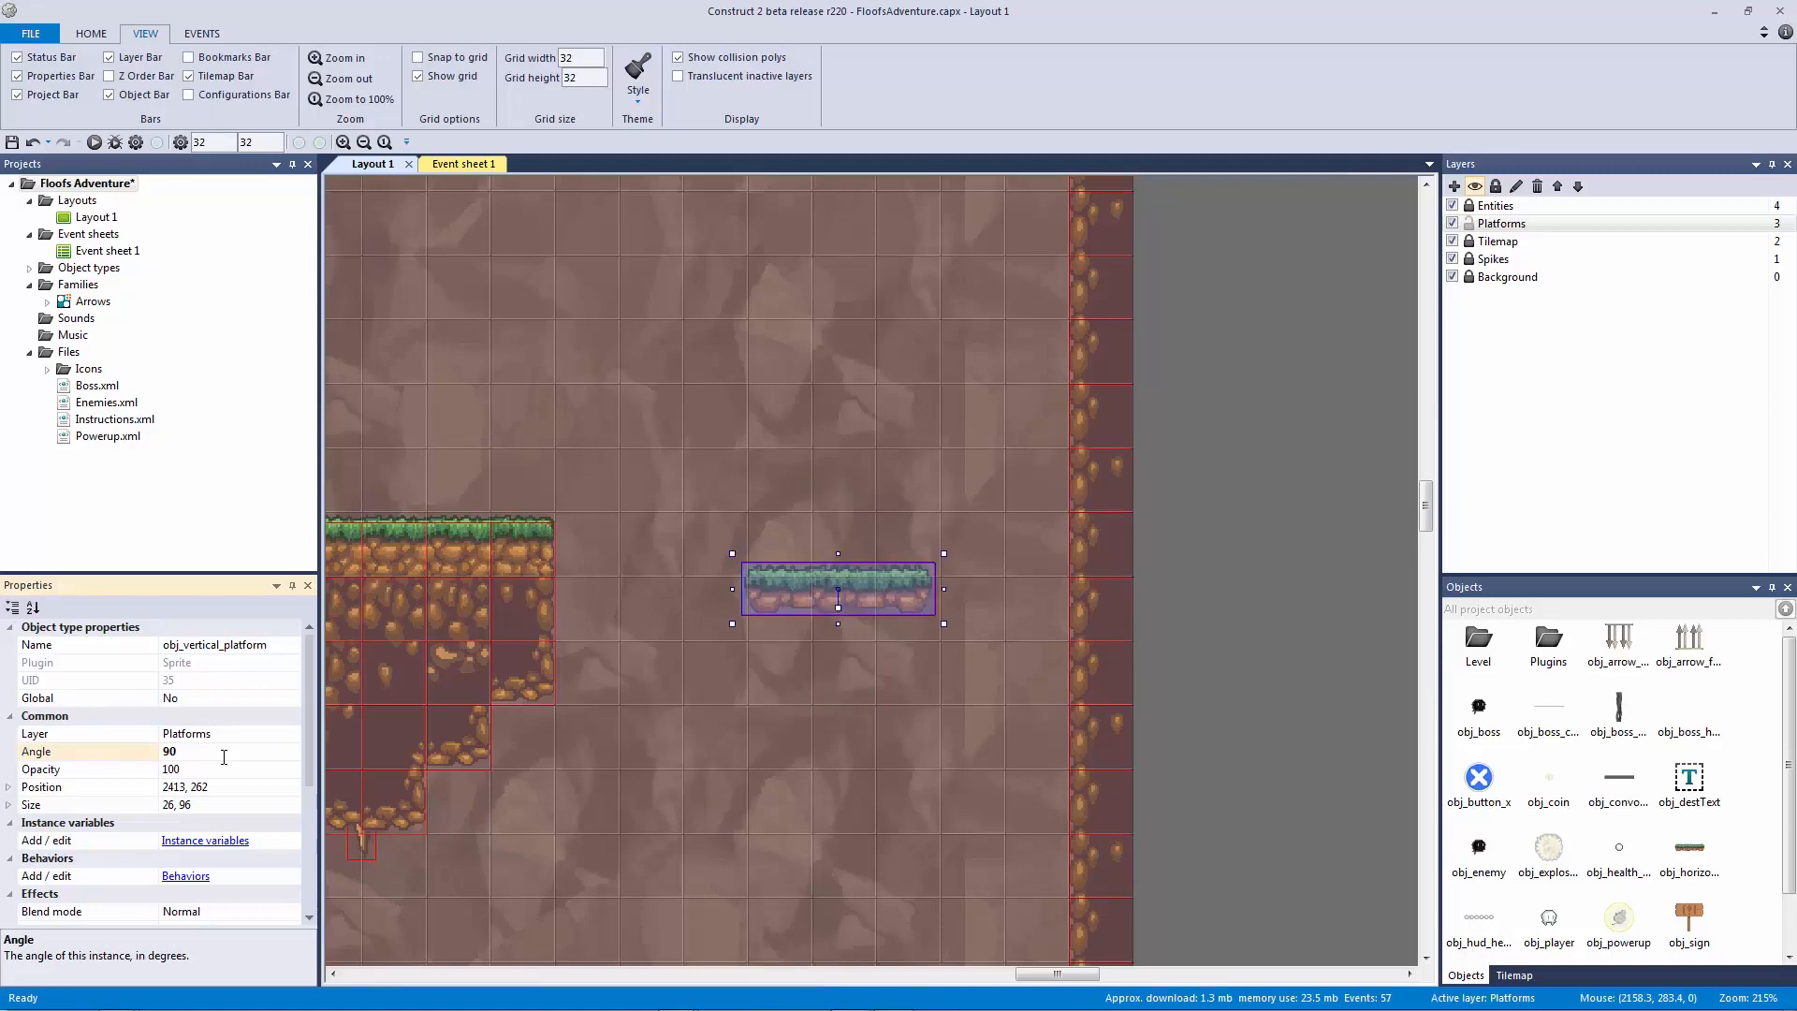
click(820, 654)
Step: Check the platform's sprite in the image editor, then zoom the layout back out
double_click(800, 594)
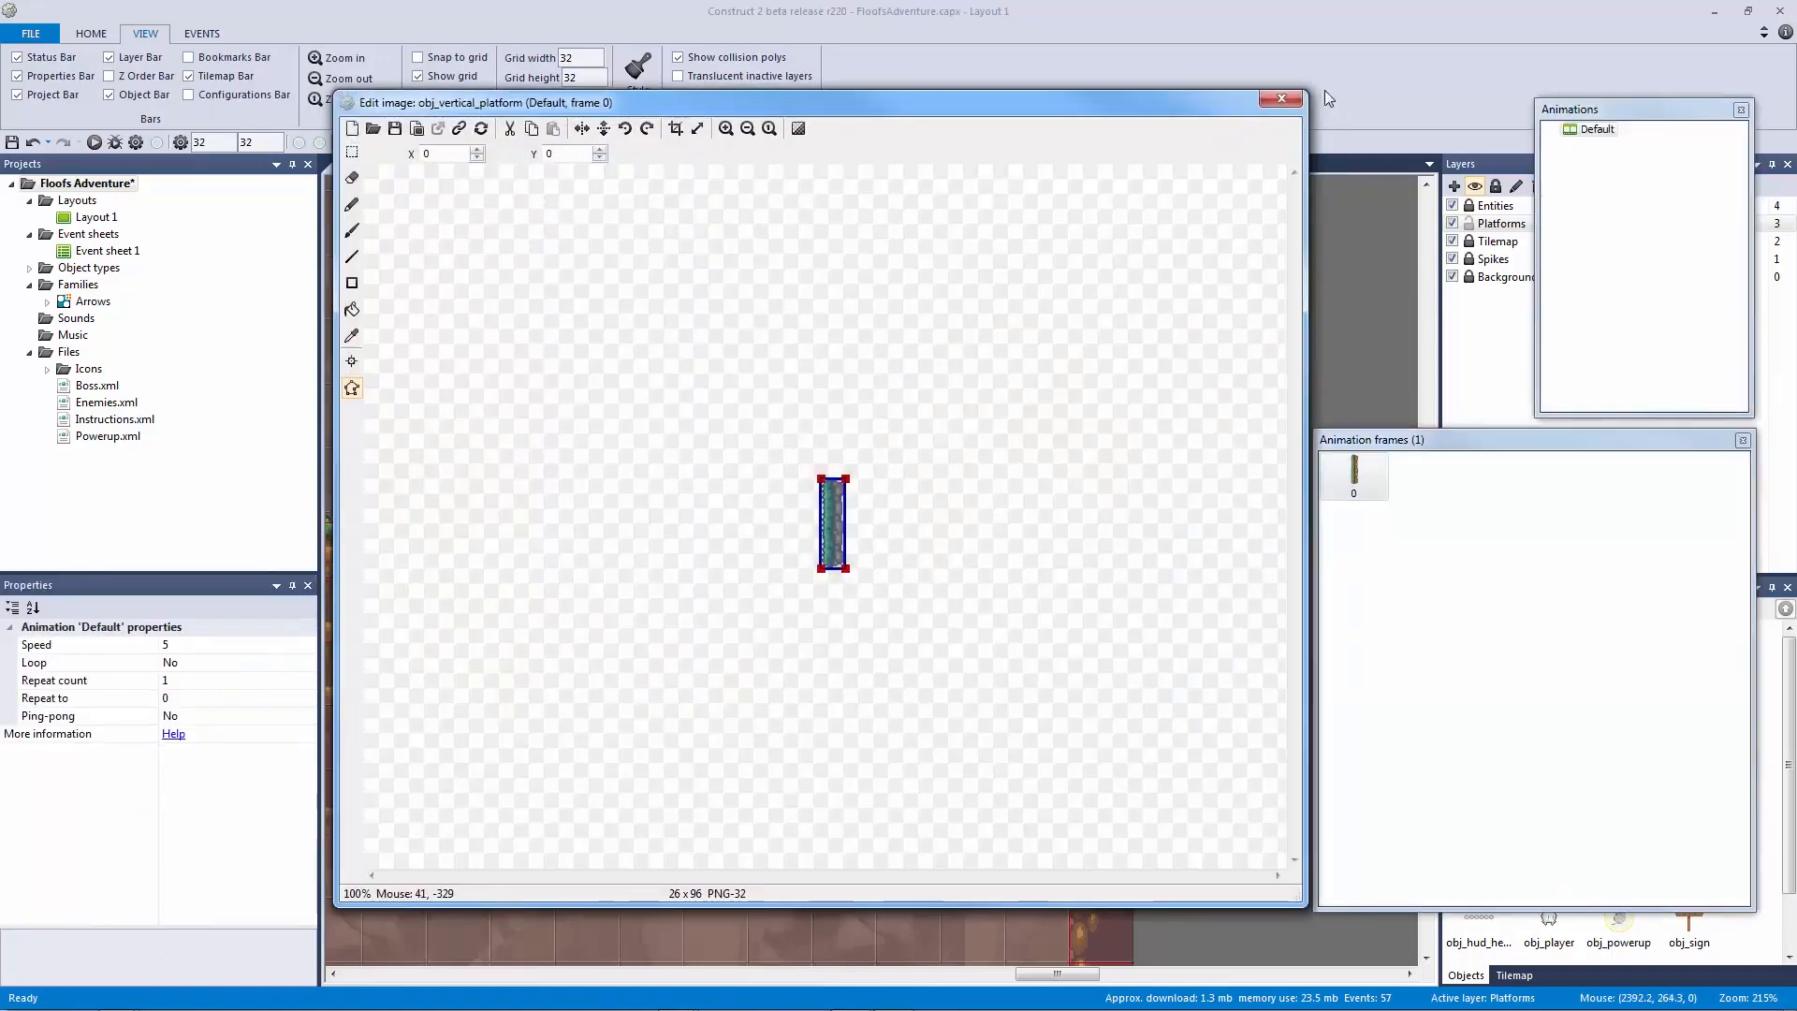
click(1281, 99)
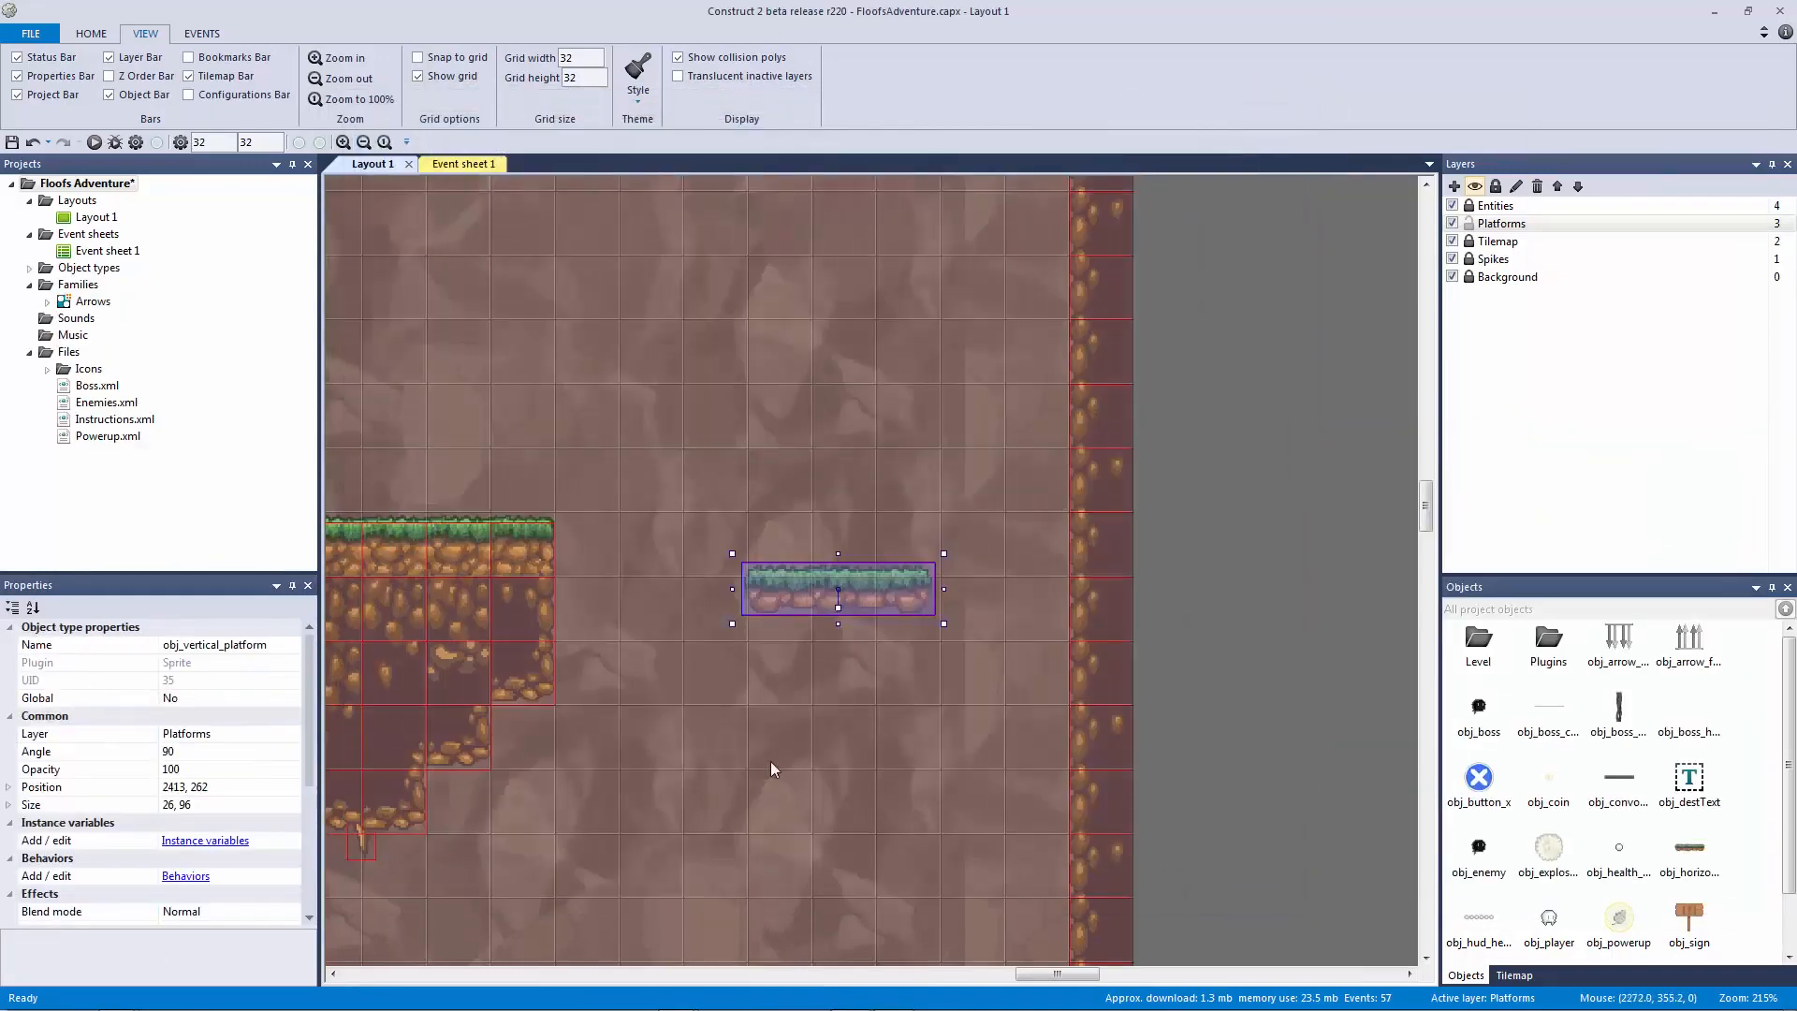
double_click(884, 582)
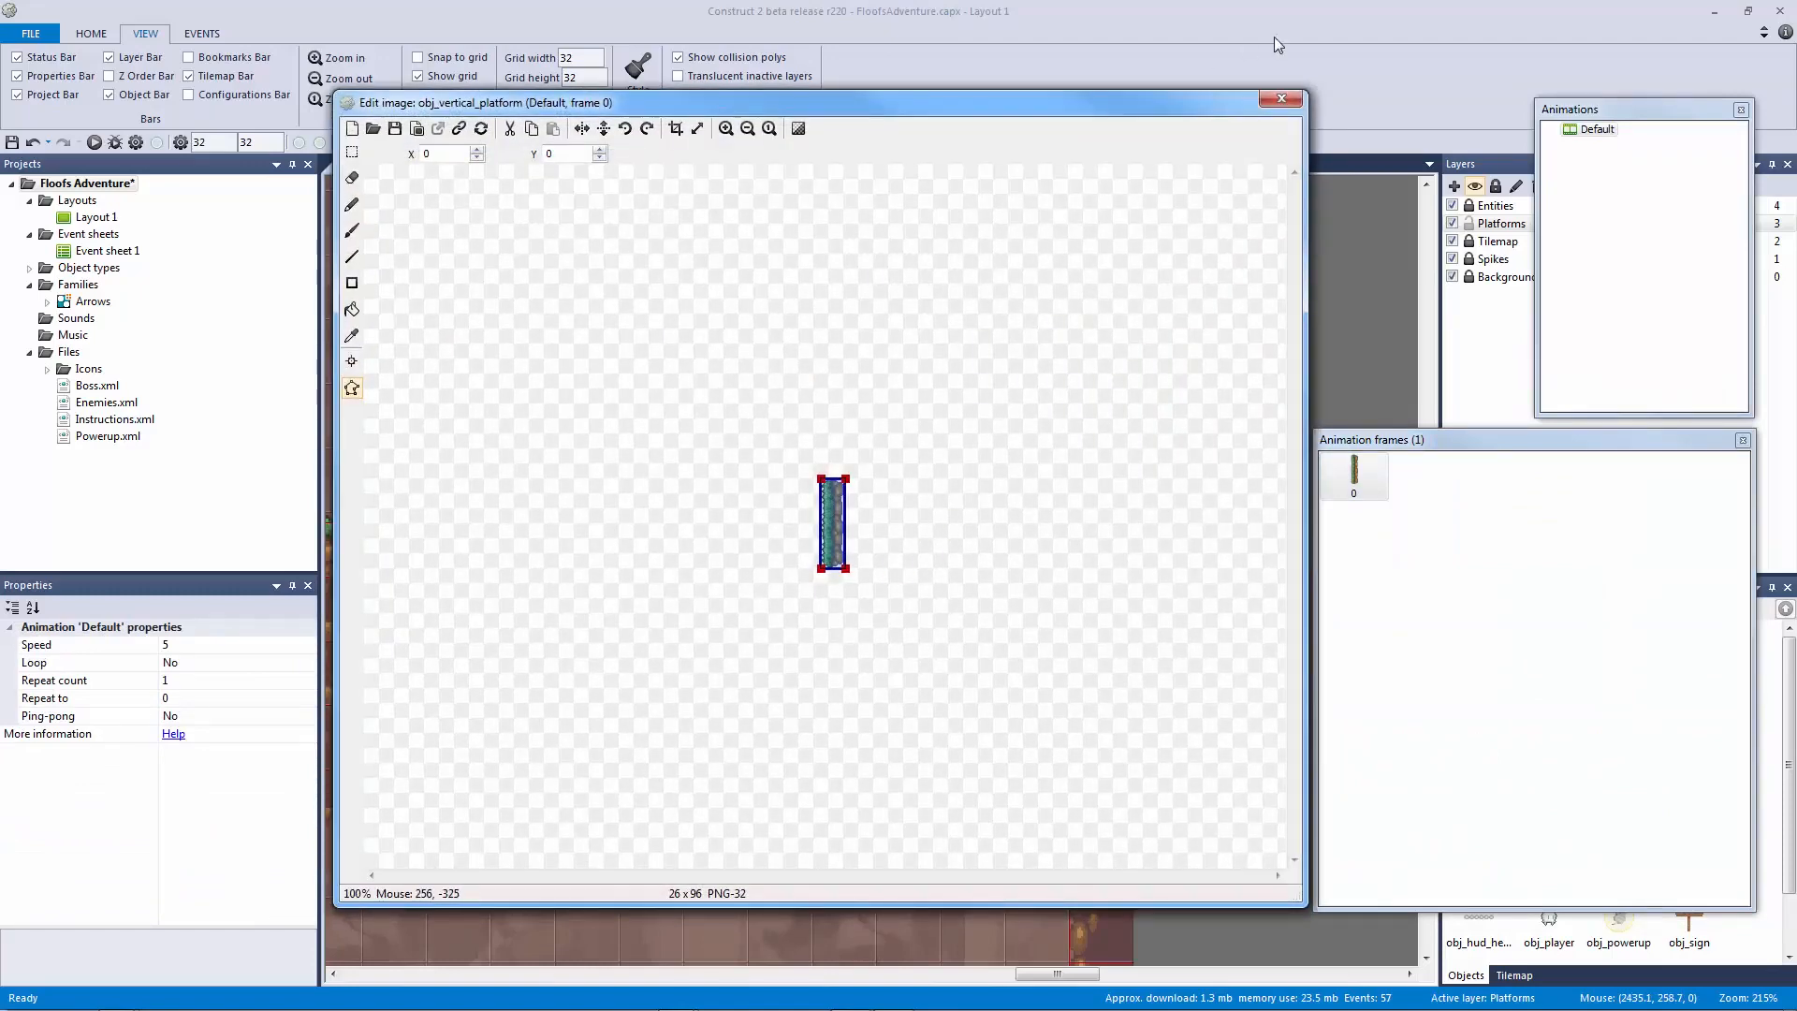
click(1281, 100)
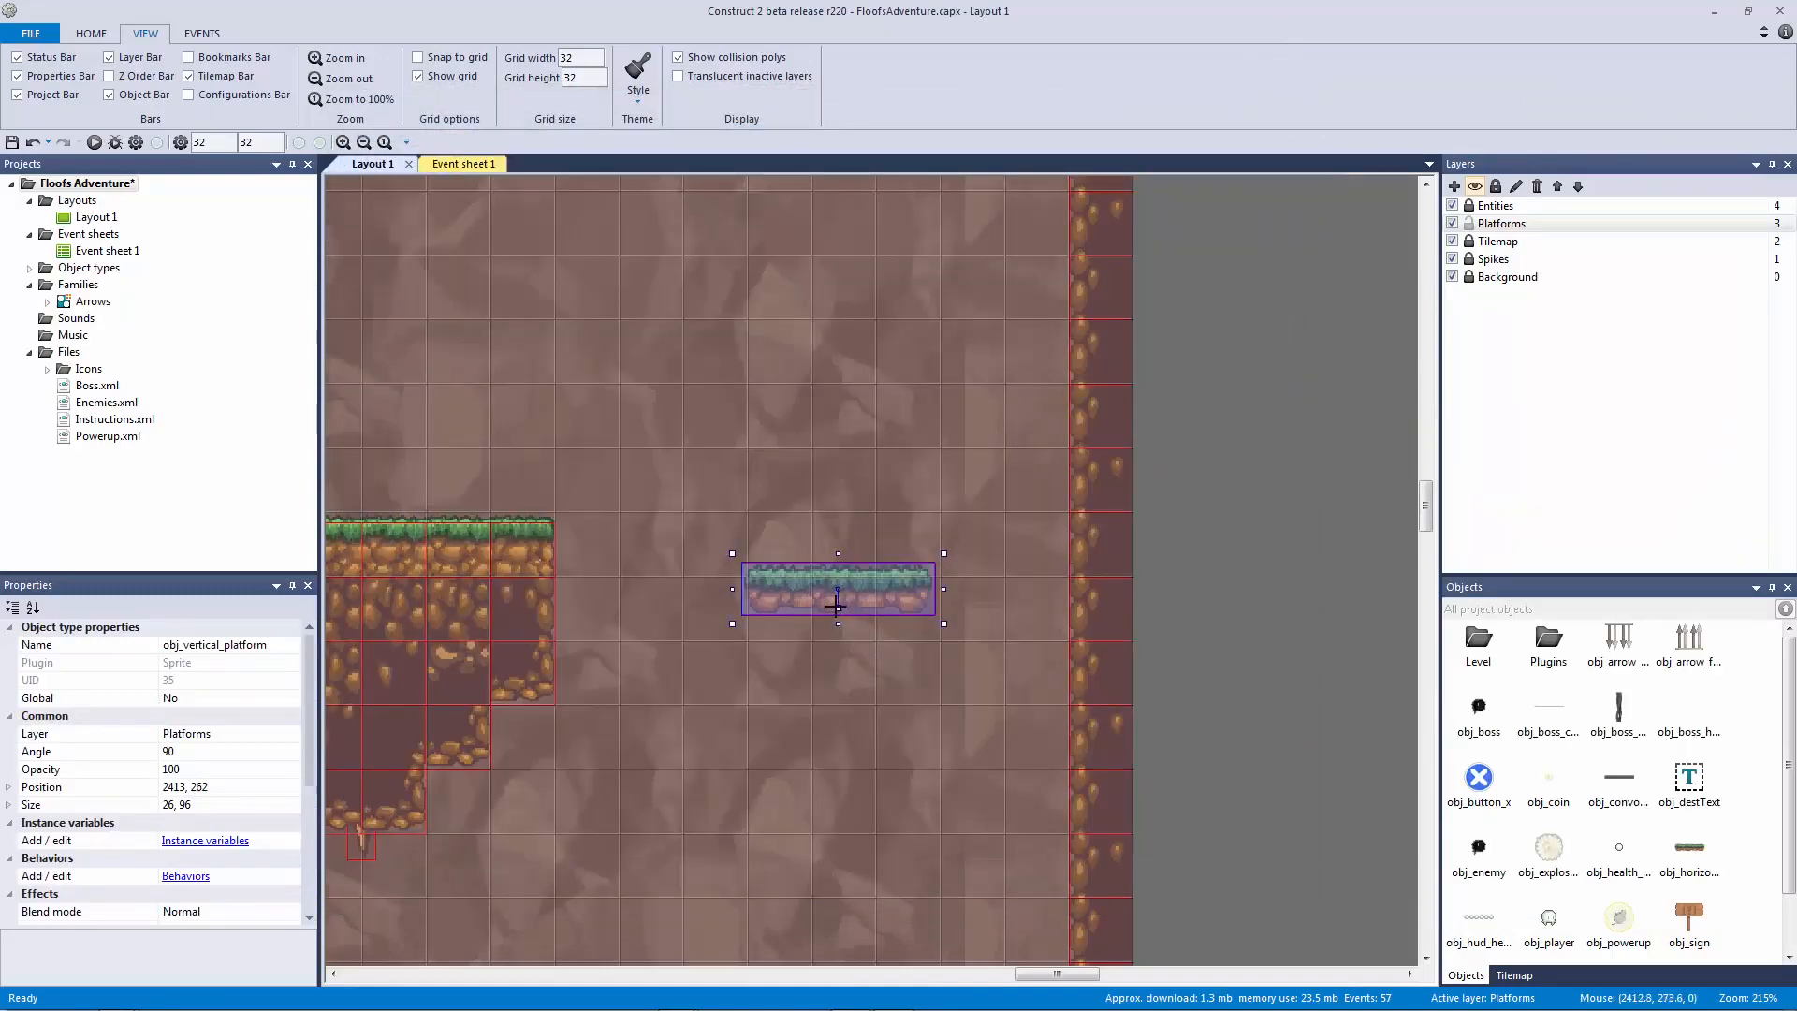
ctrl+scroll(945, 569, down, 5)
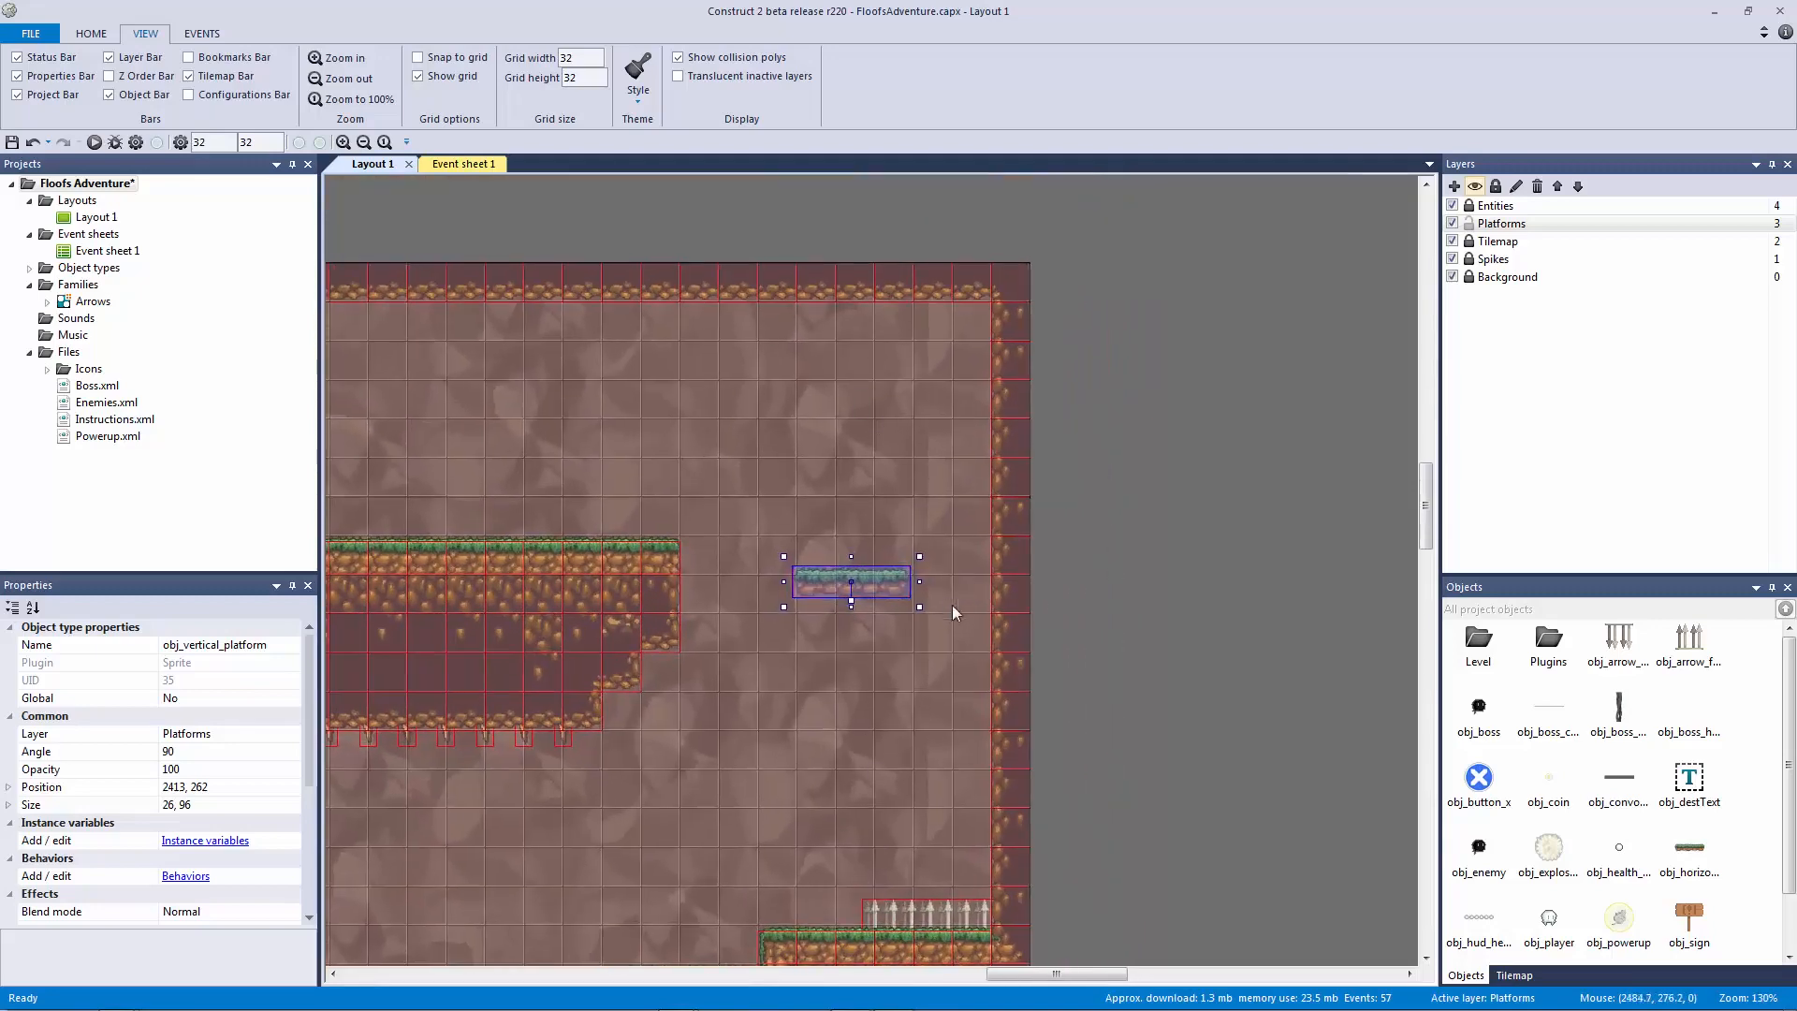
scroll(187, 824, down, 3)
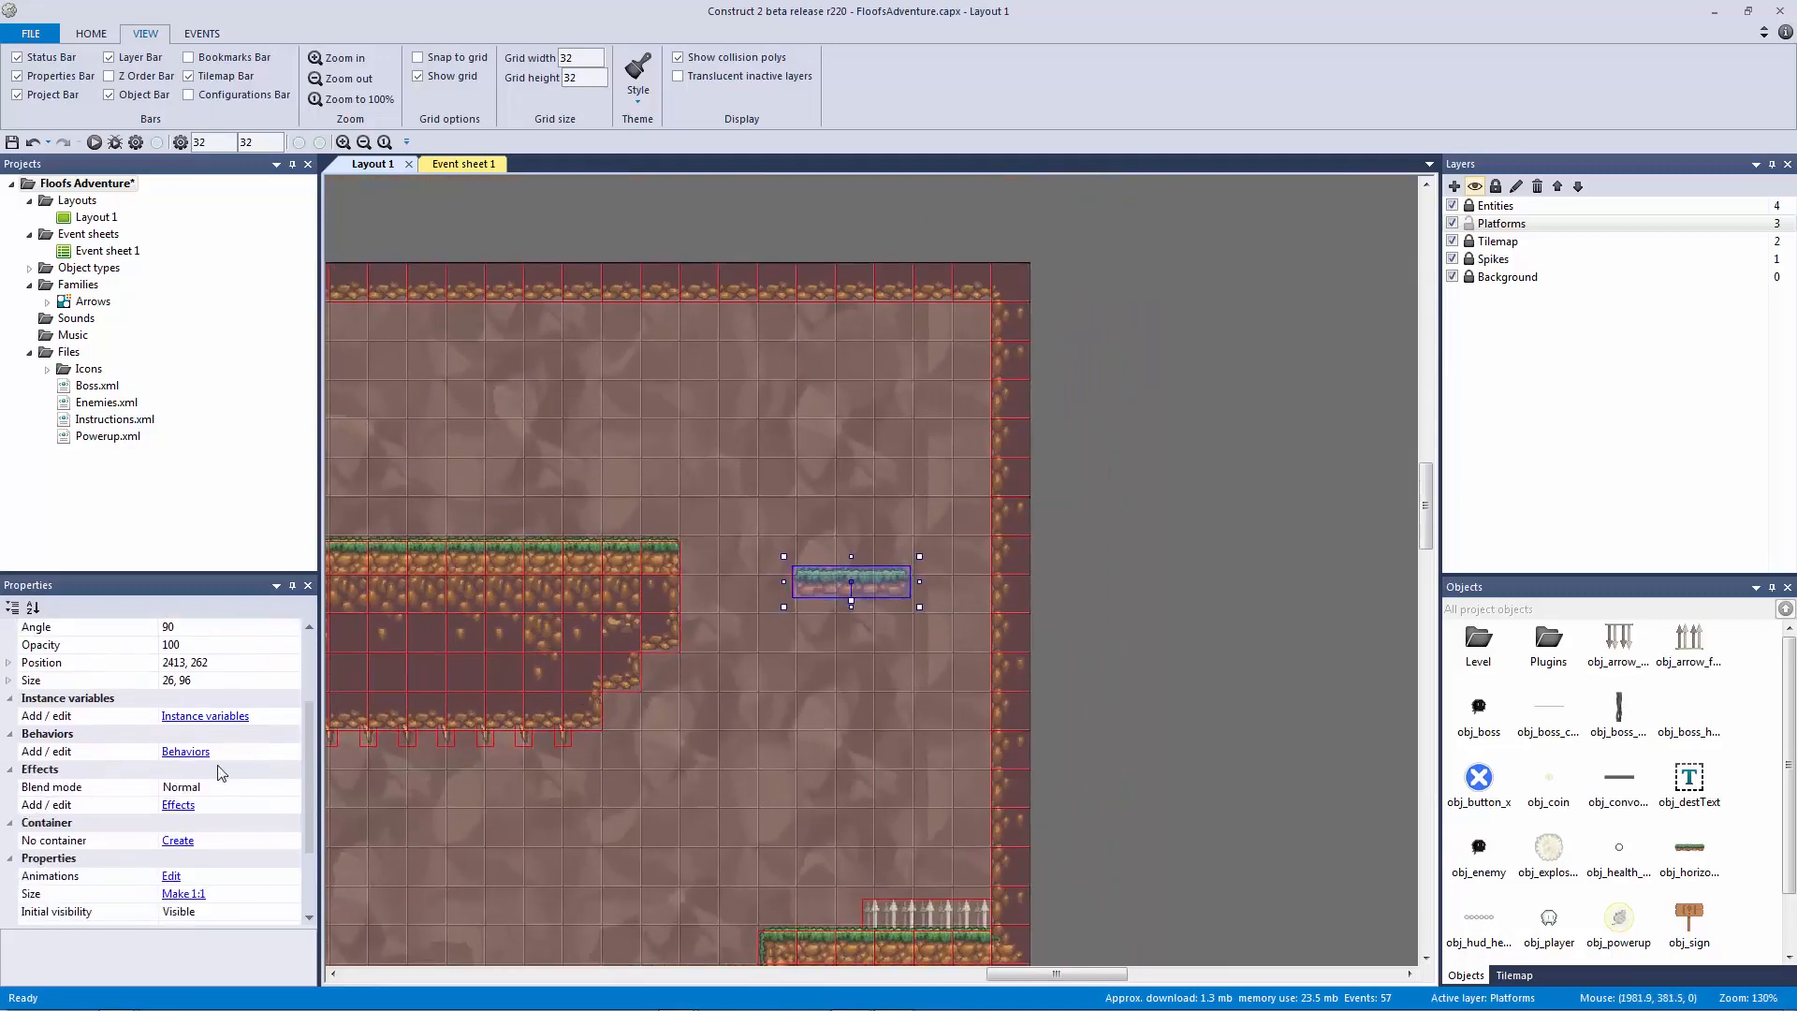
Step: Add the Bullet and Jump-thru behaviours to obj_vertical_platform
click(185, 751)
click(862, 551)
text(bul)
key(Return)
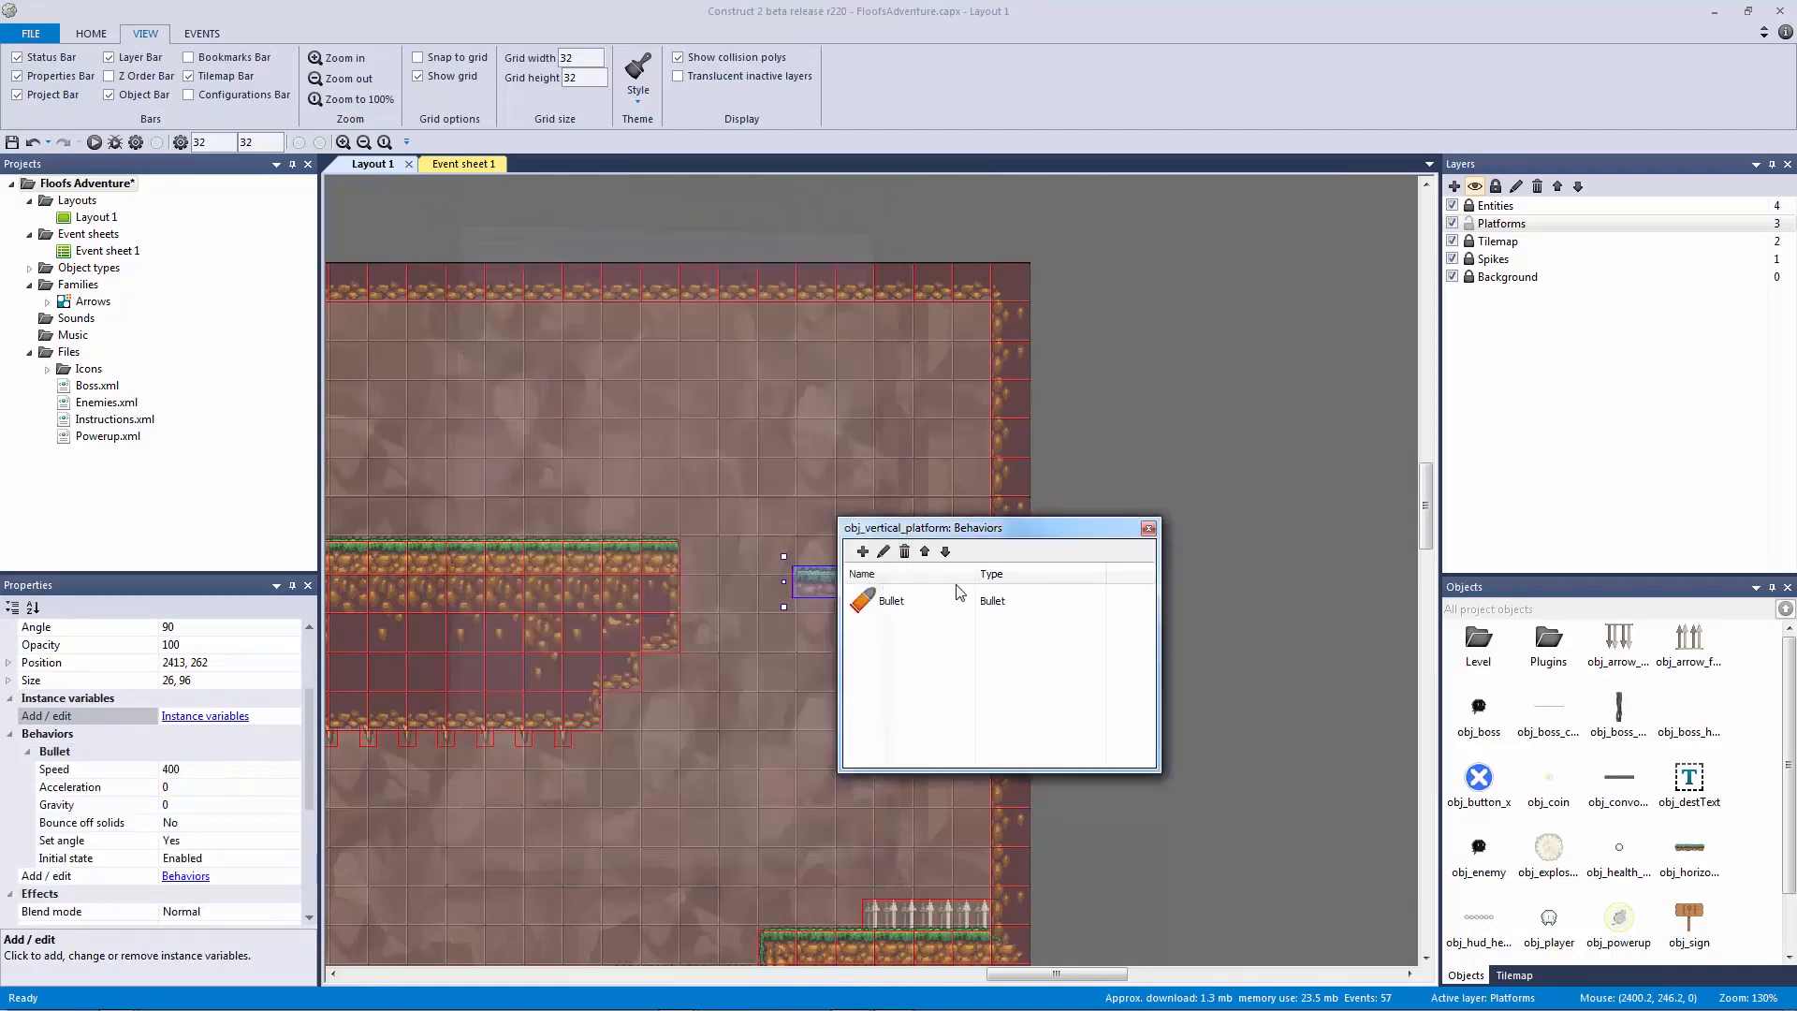
click(858, 554)
text(jump)
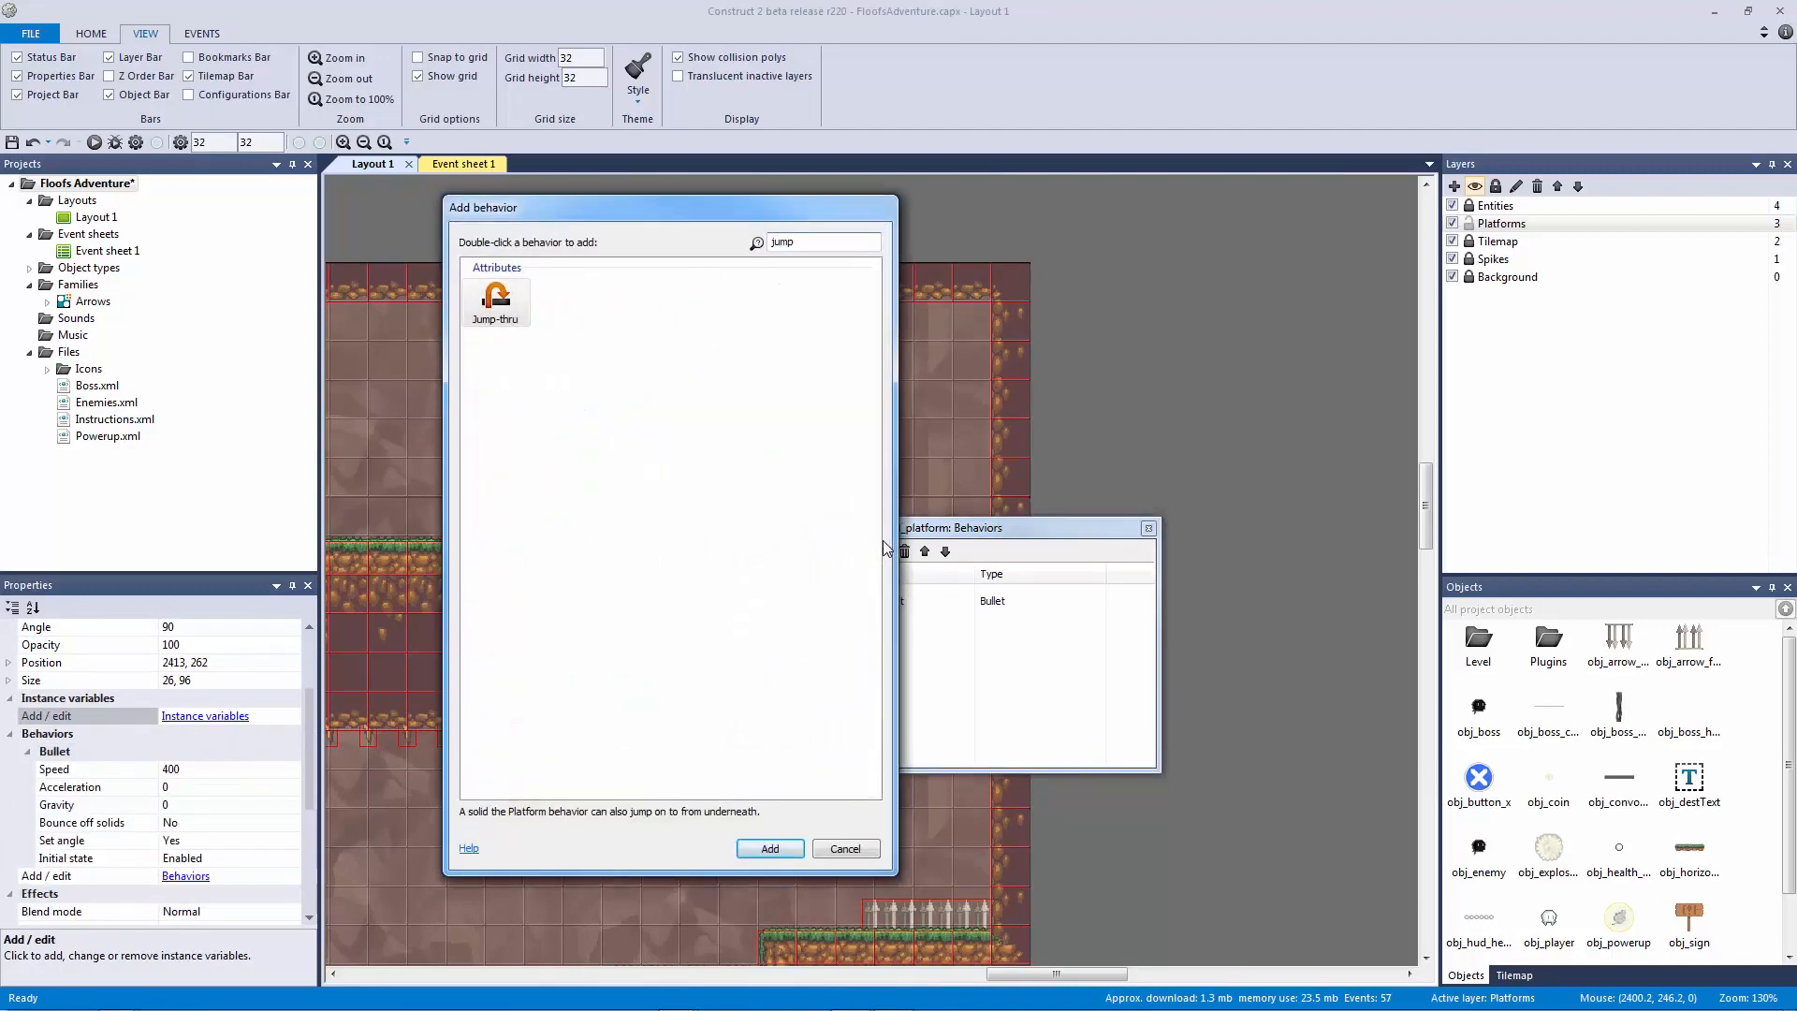
key(Return)
click(1148, 529)
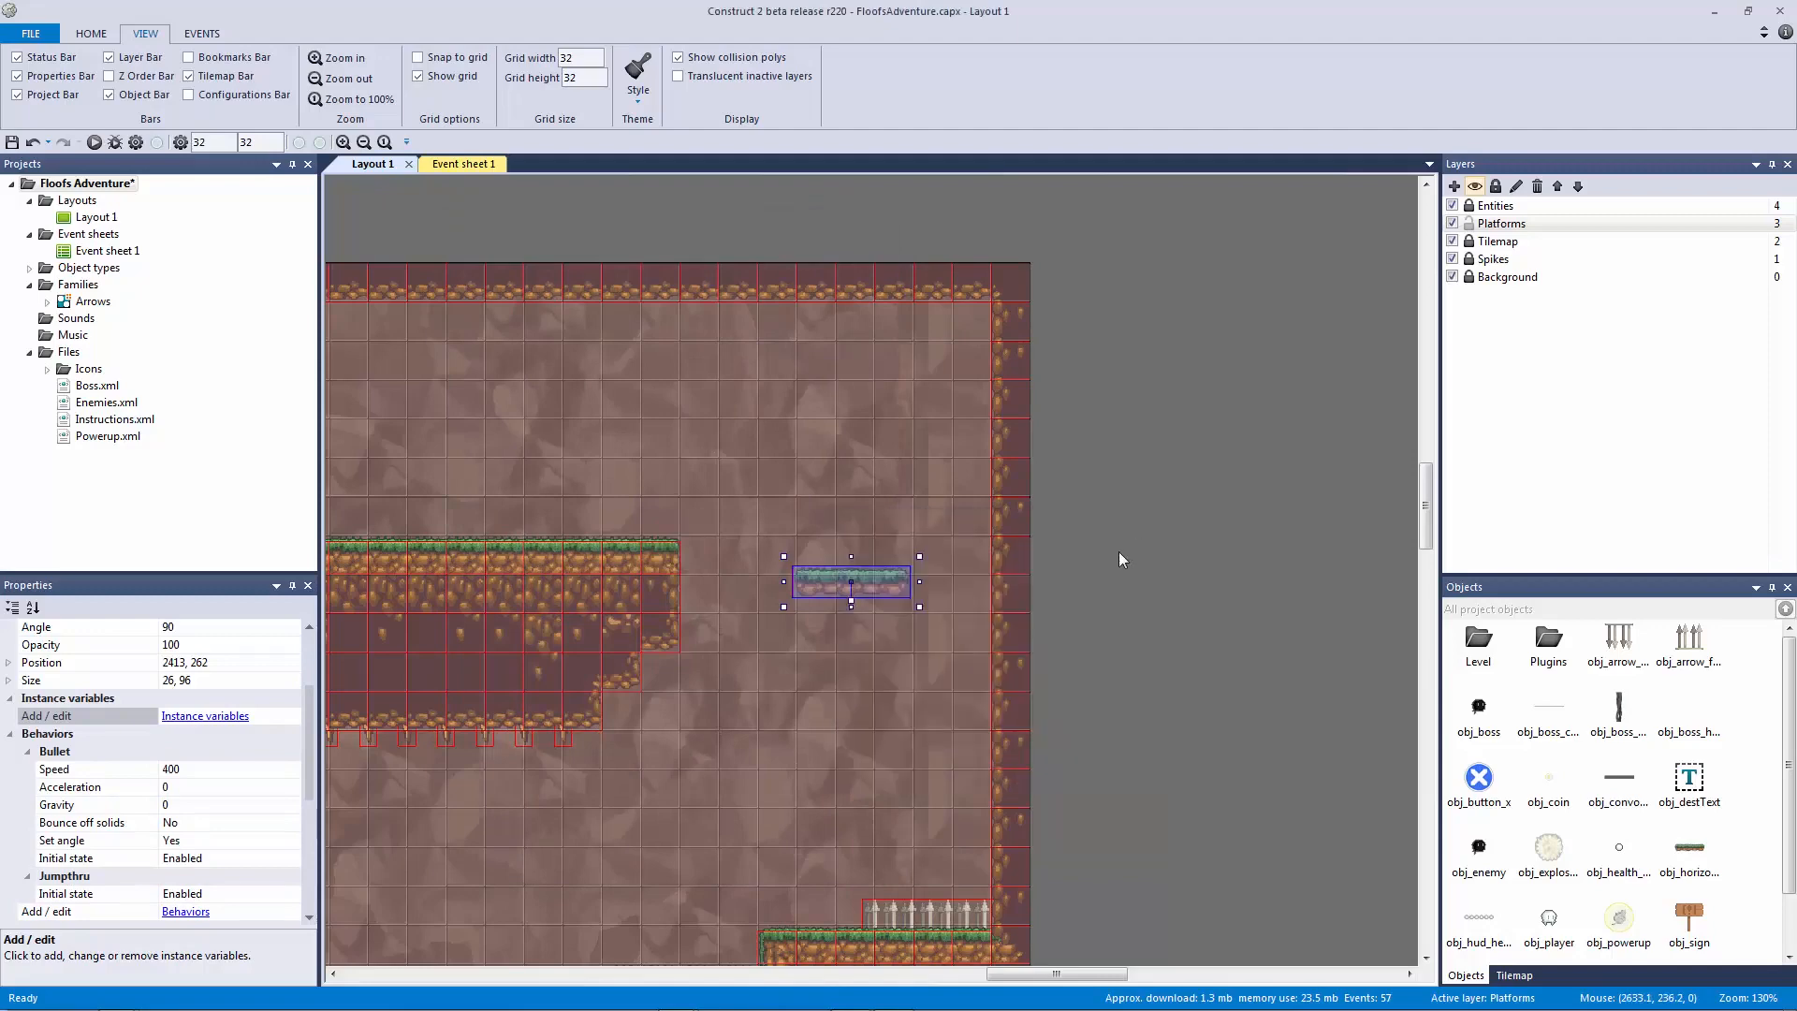
Step: Lower the vertical platform's Bullet speed from 400 to 150
click(1095, 621)
ctrl+scroll(861, 604, down, 1)
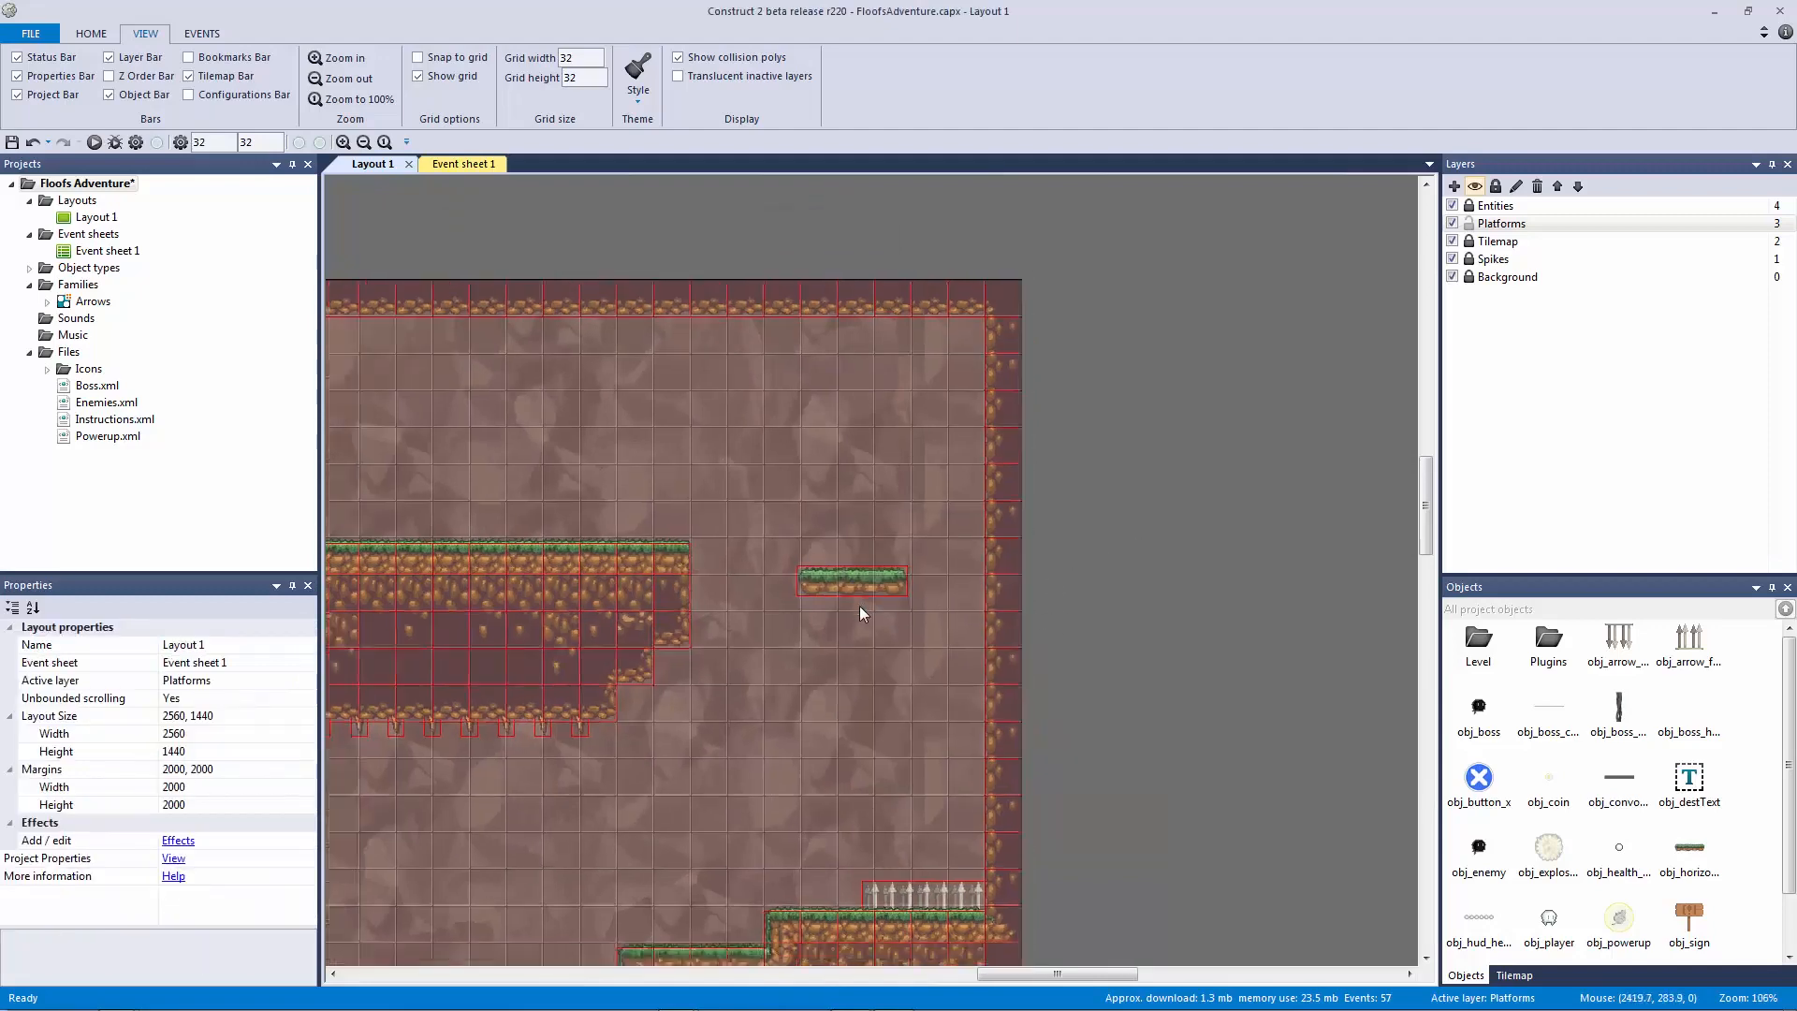
click(839, 587)
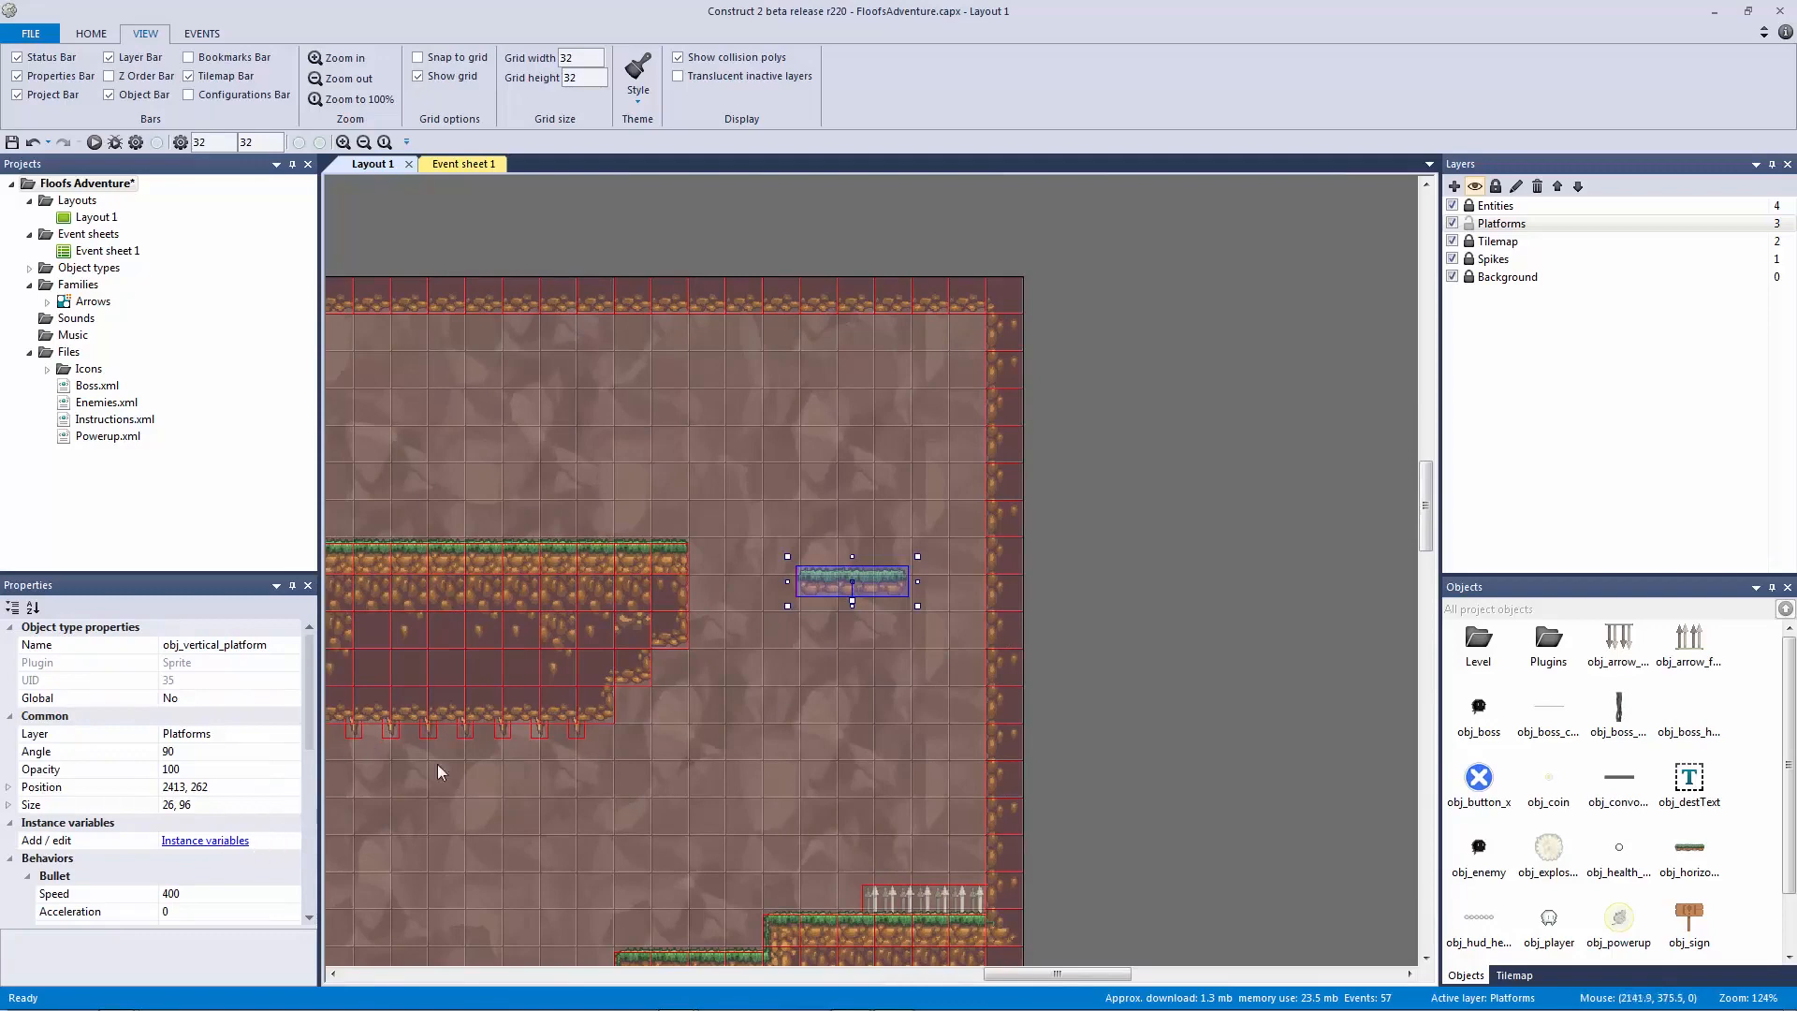
scroll(305, 726, down, 3)
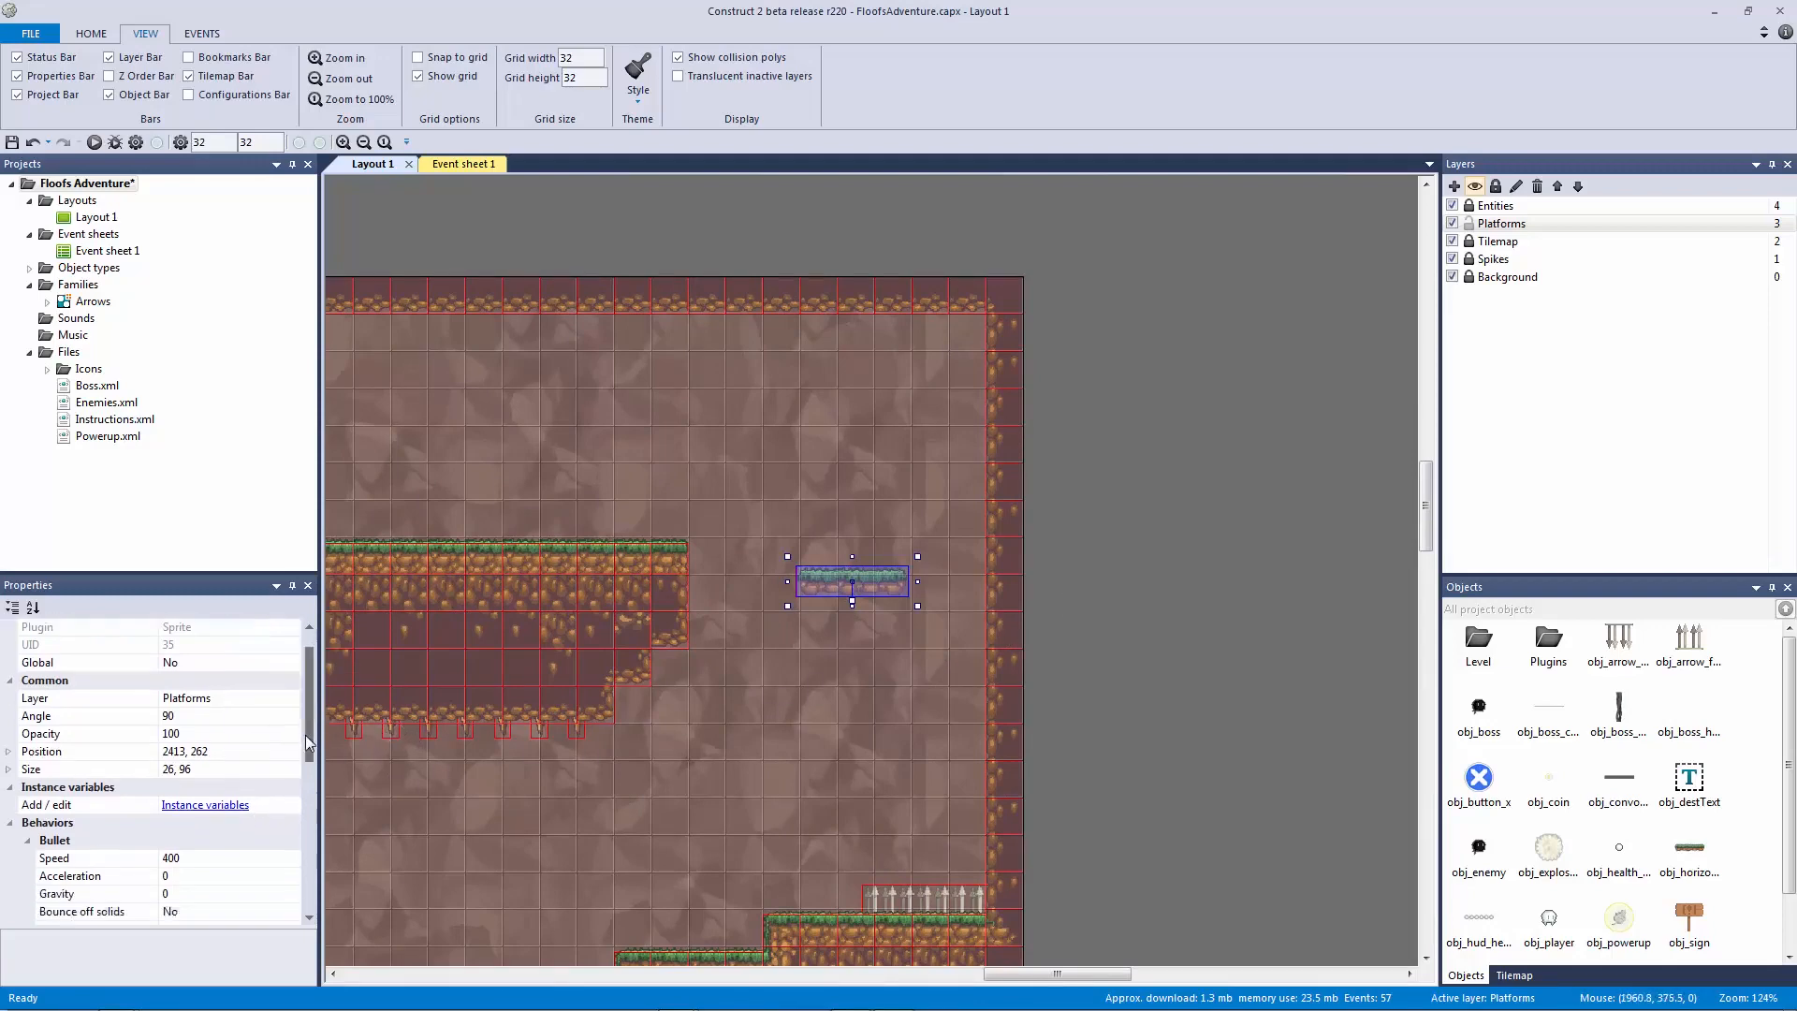
click(190, 717)
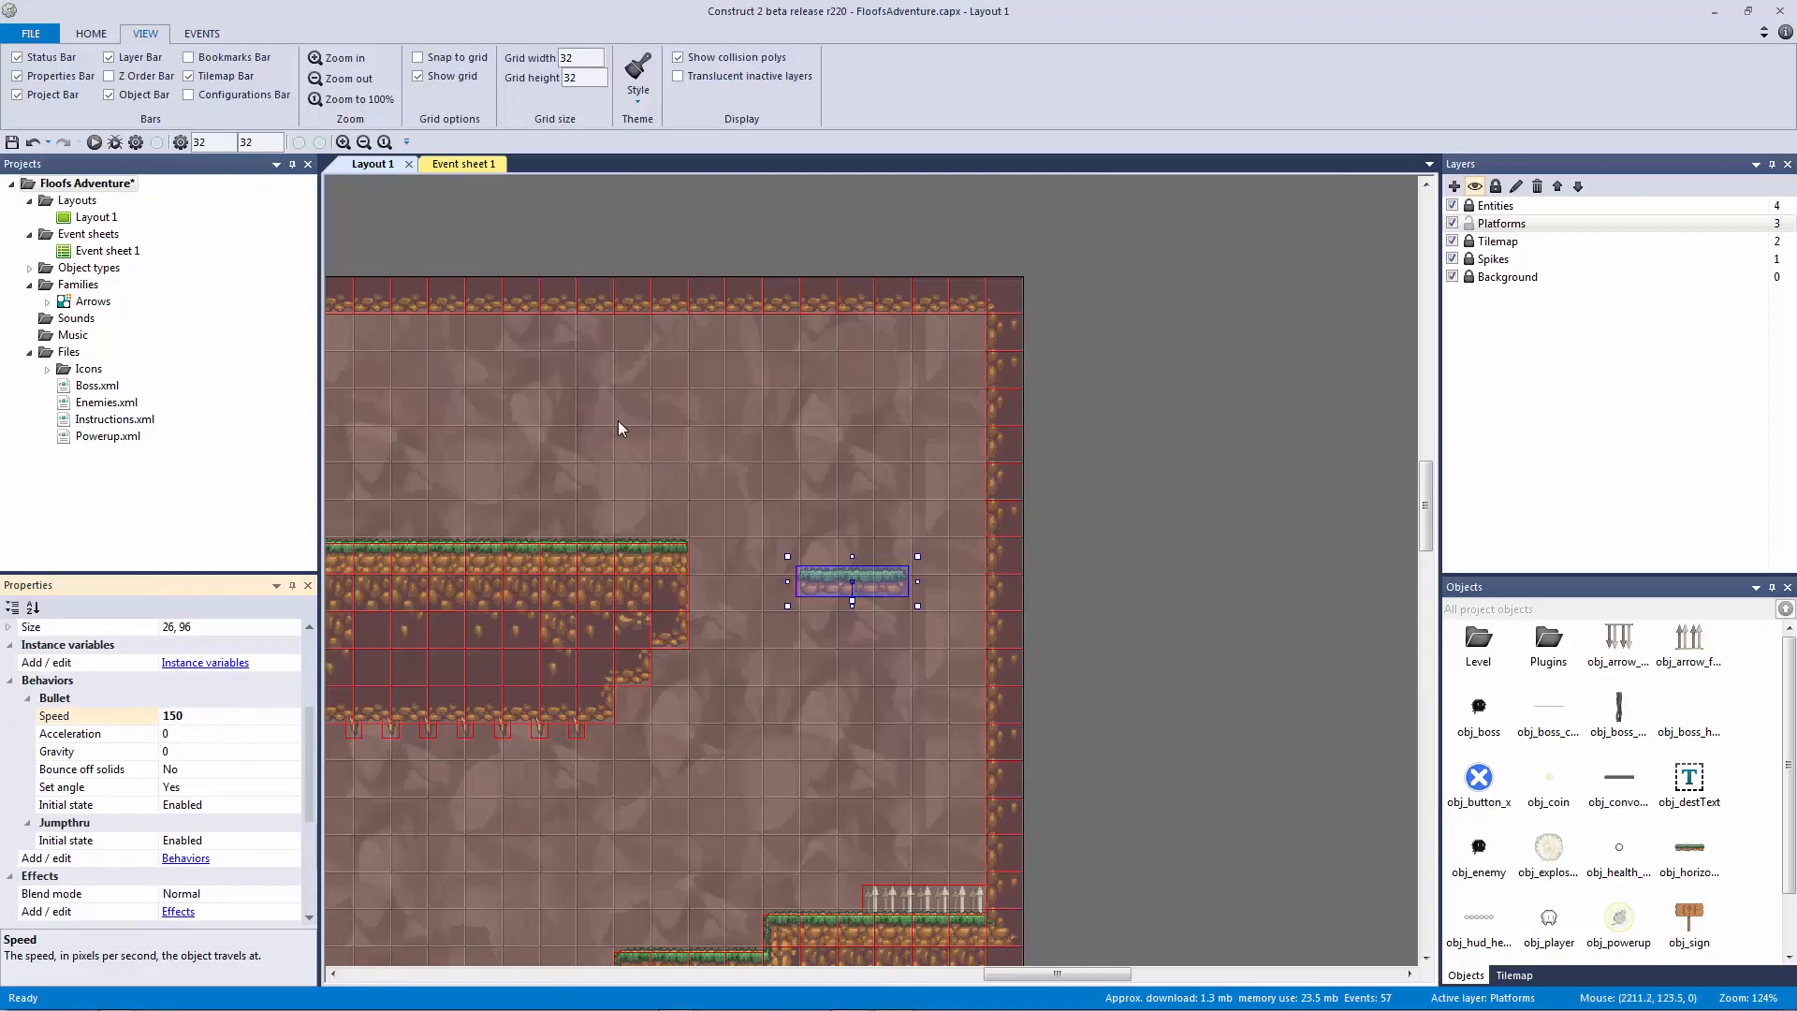
click(1117, 577)
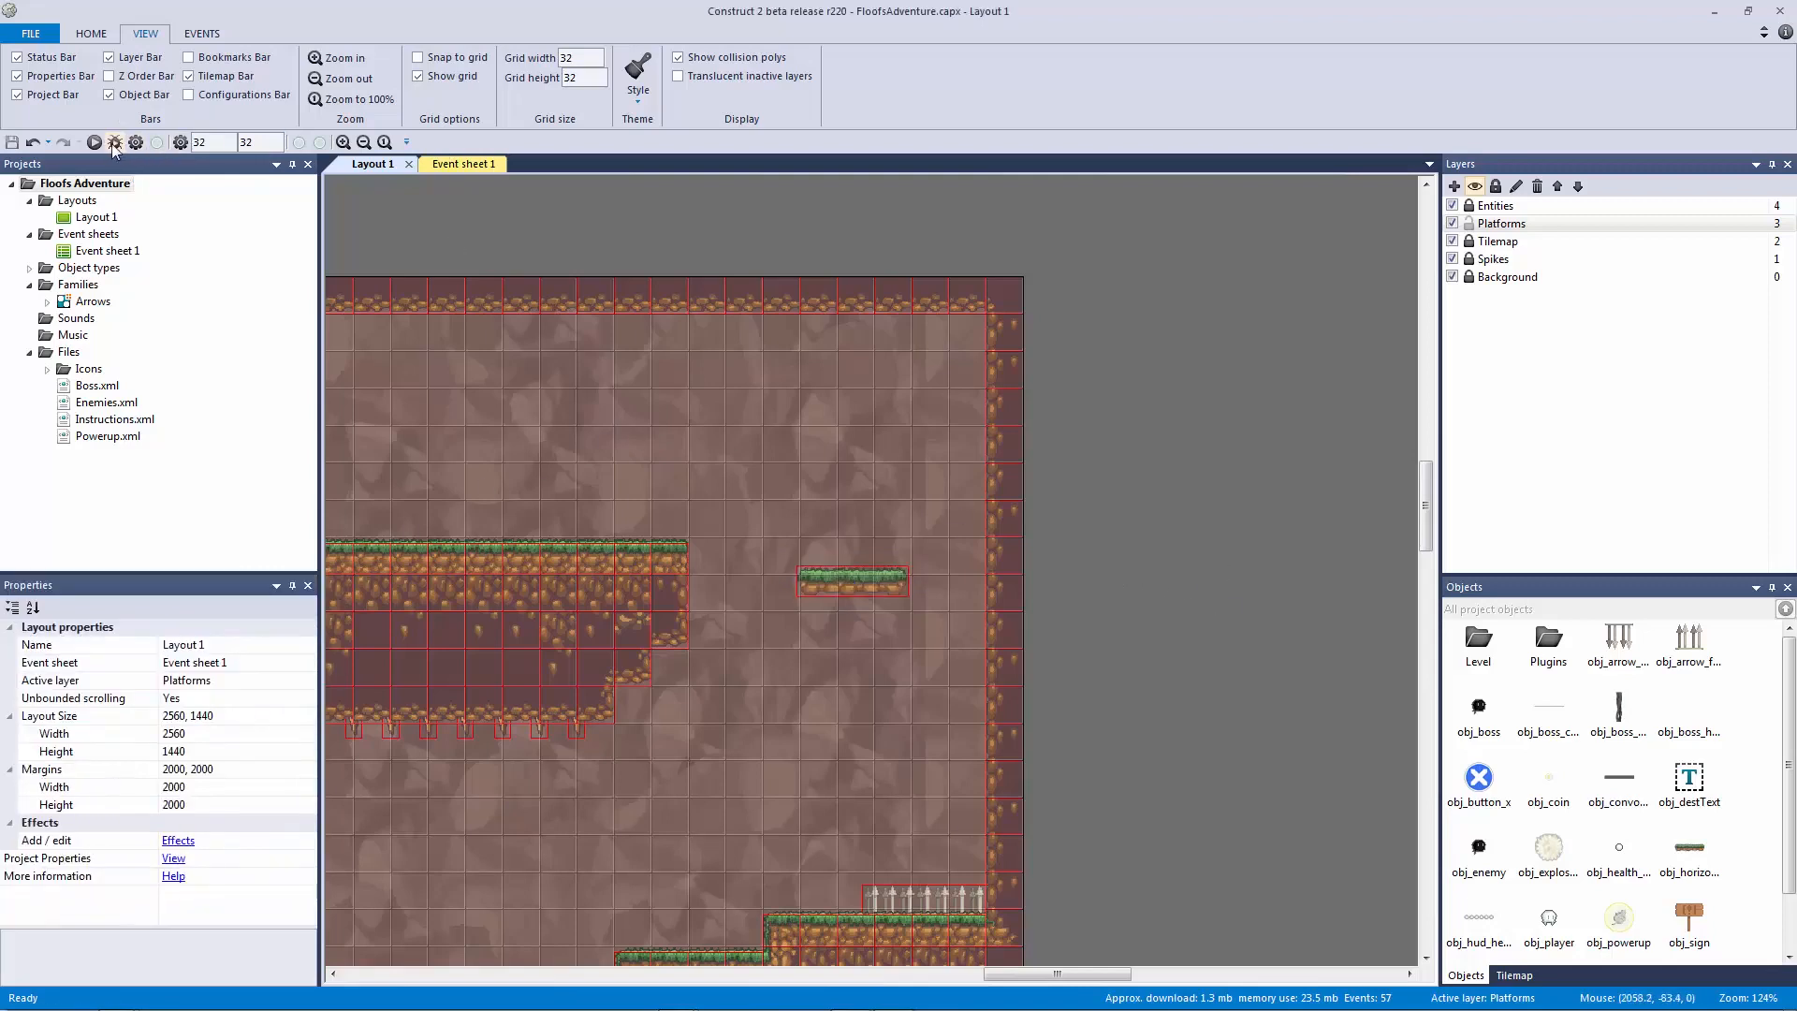
Step: Run a quick game preview, moving the character right, then close it
key(F5)
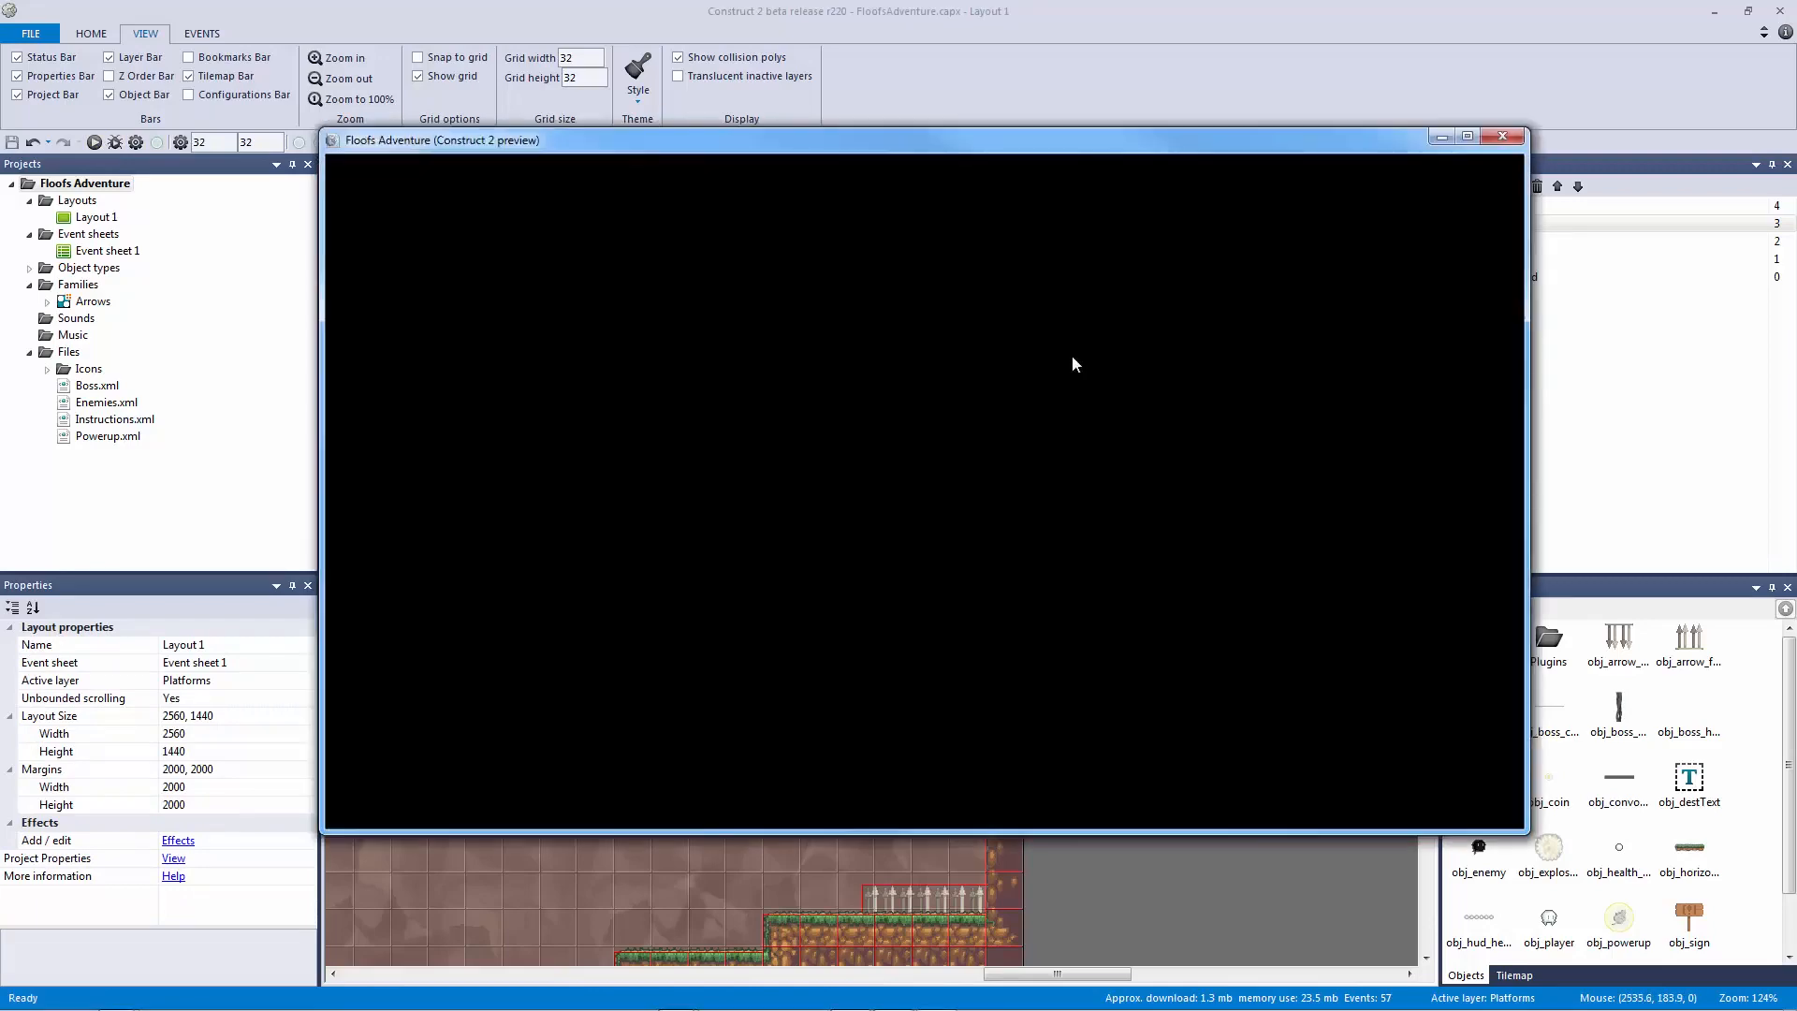
key(Right)
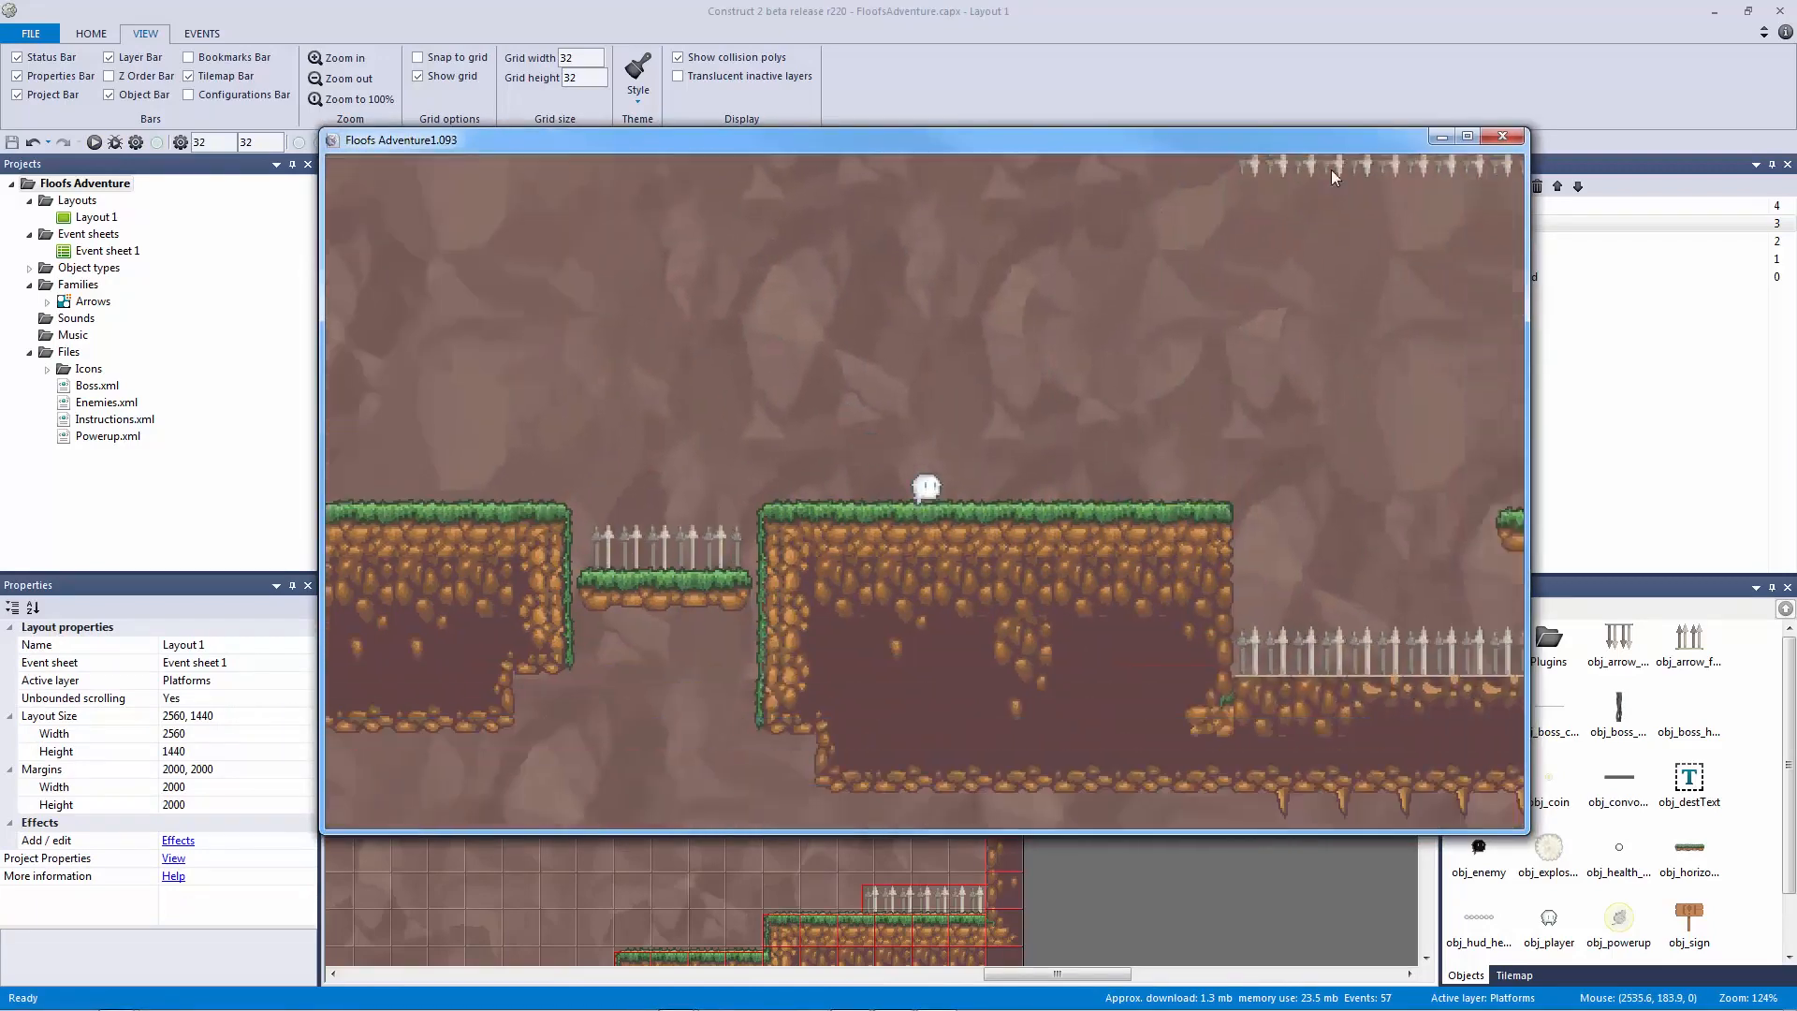
click(1503, 135)
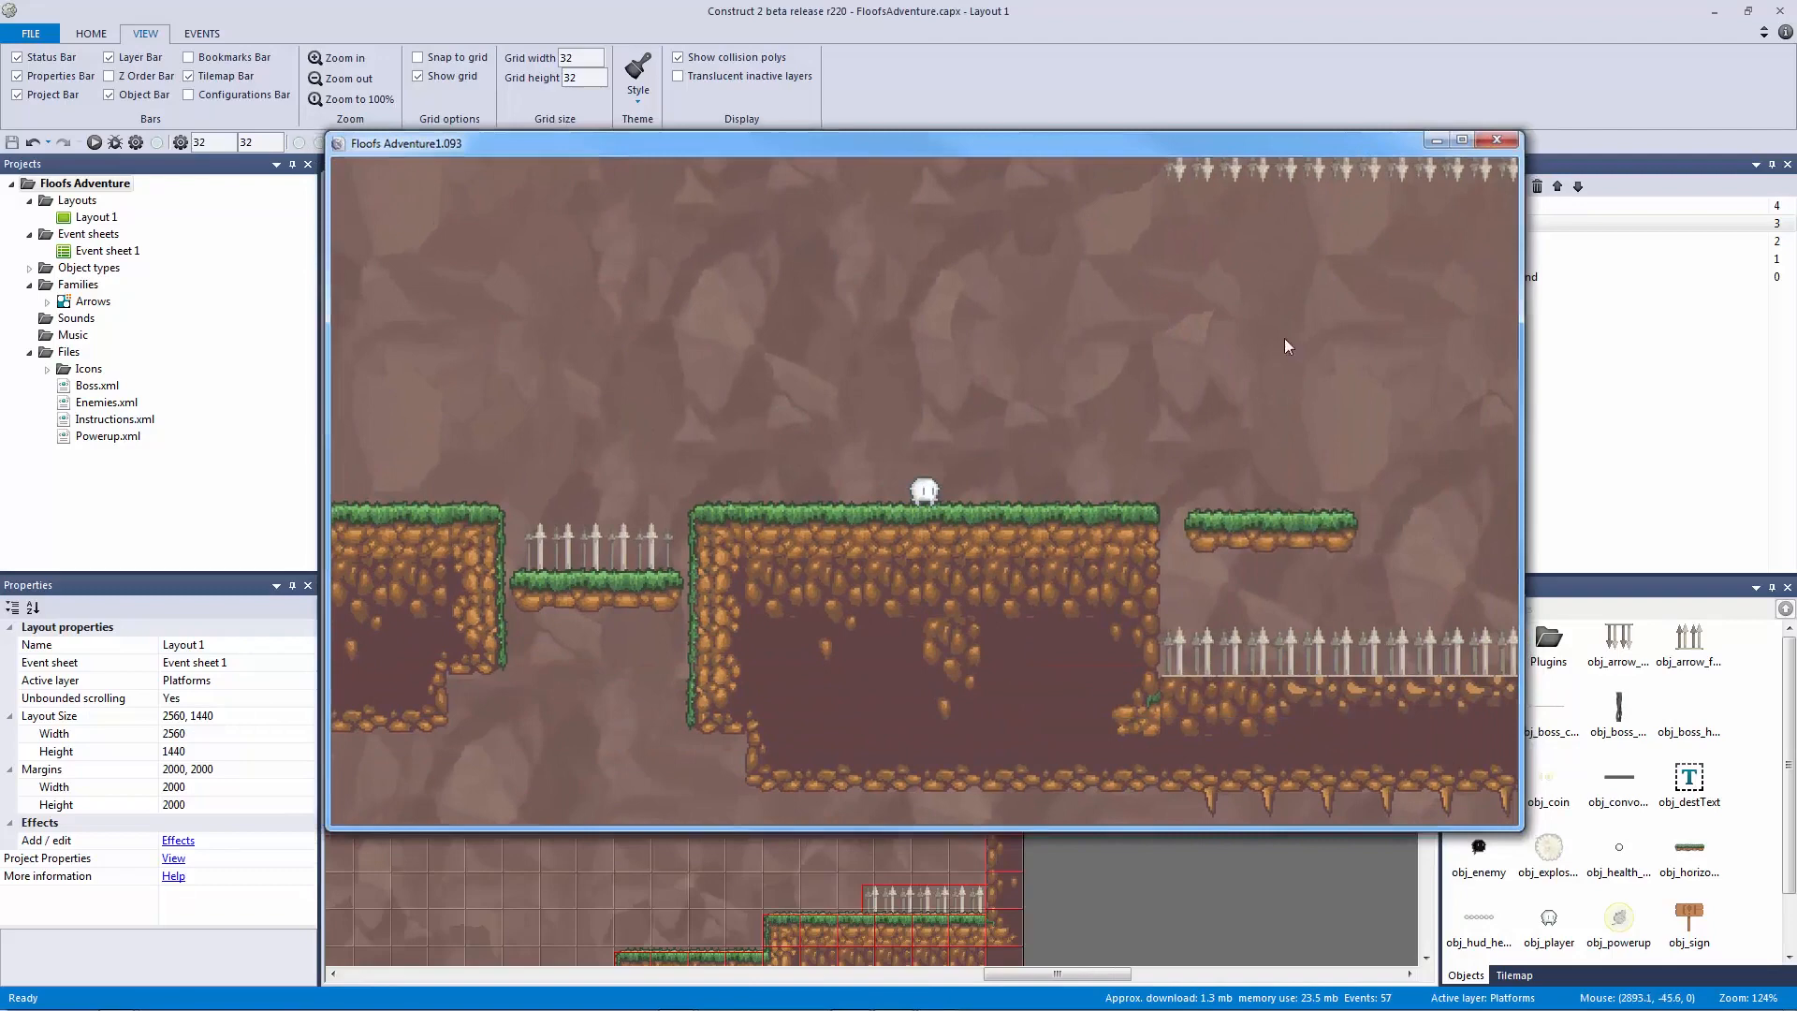
Step: Set the vertical platform's Bullet 'Bounce off solids' to Yes
click(852, 581)
drag(305, 713, 312, 794)
click(88, 758)
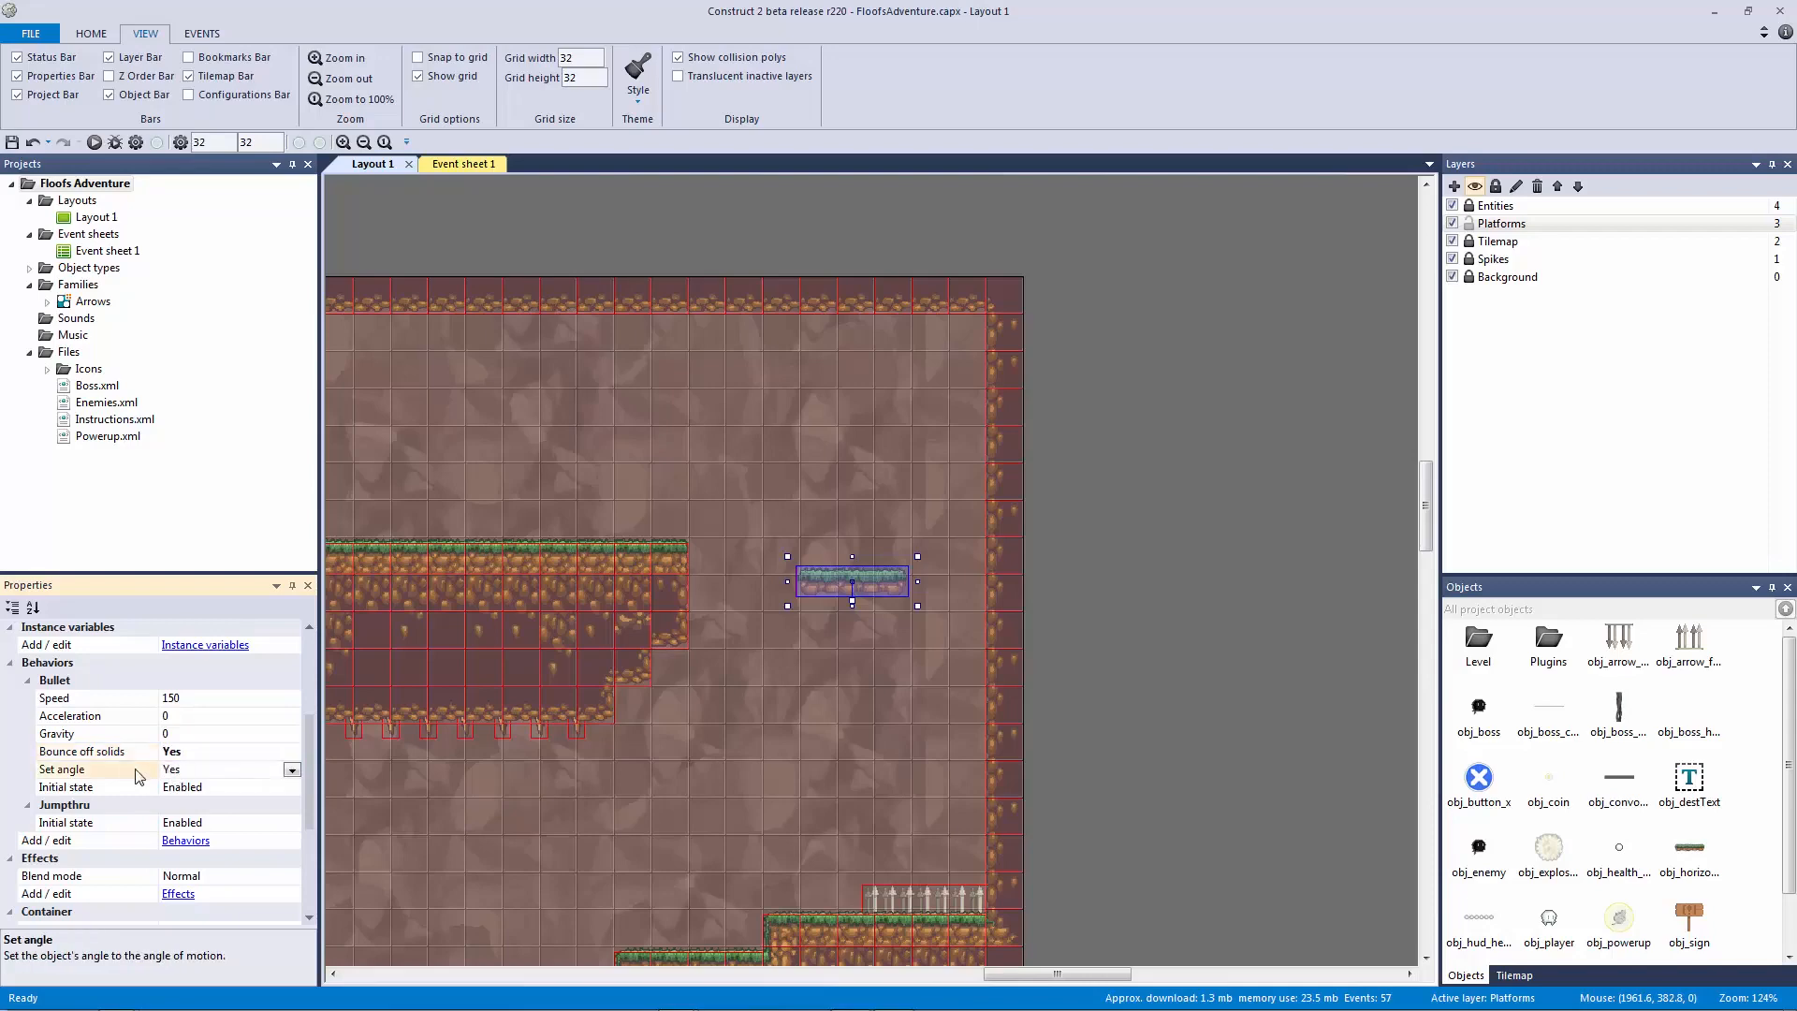
click(1107, 631)
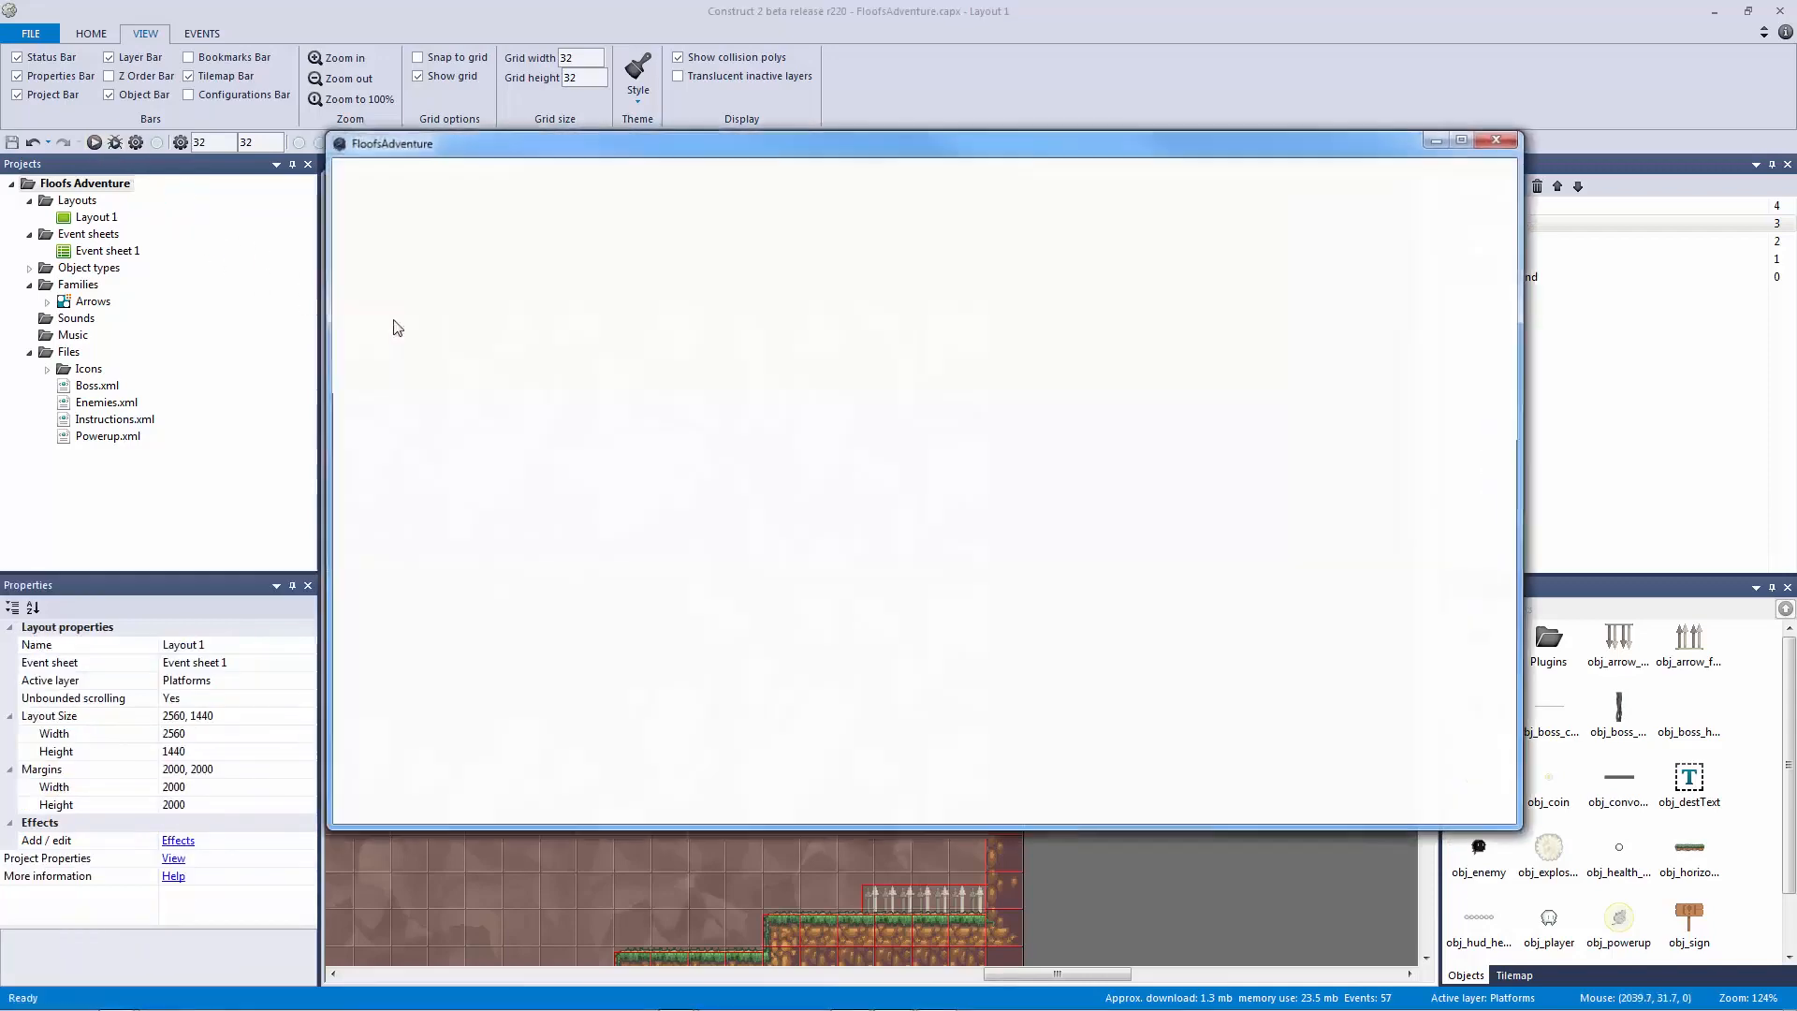
Step: Play the preview, riding the character up and down on the moving vertical platform
key(Right)
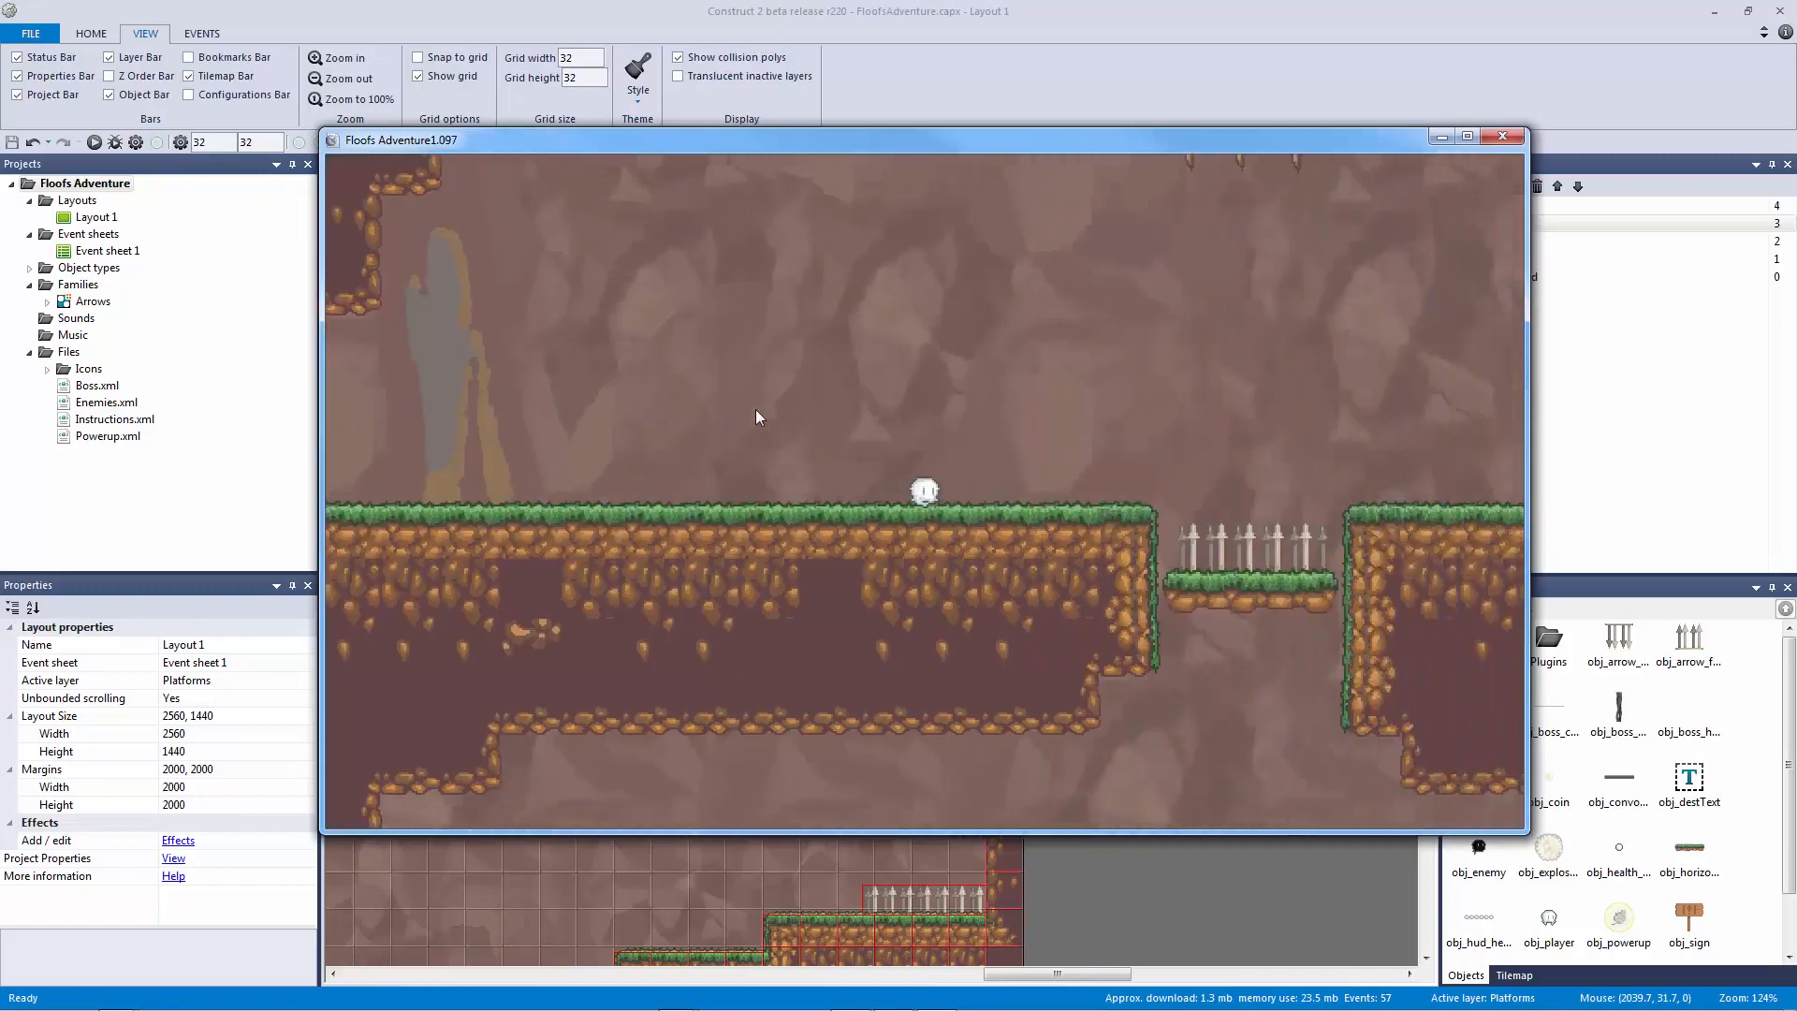
key(Right)
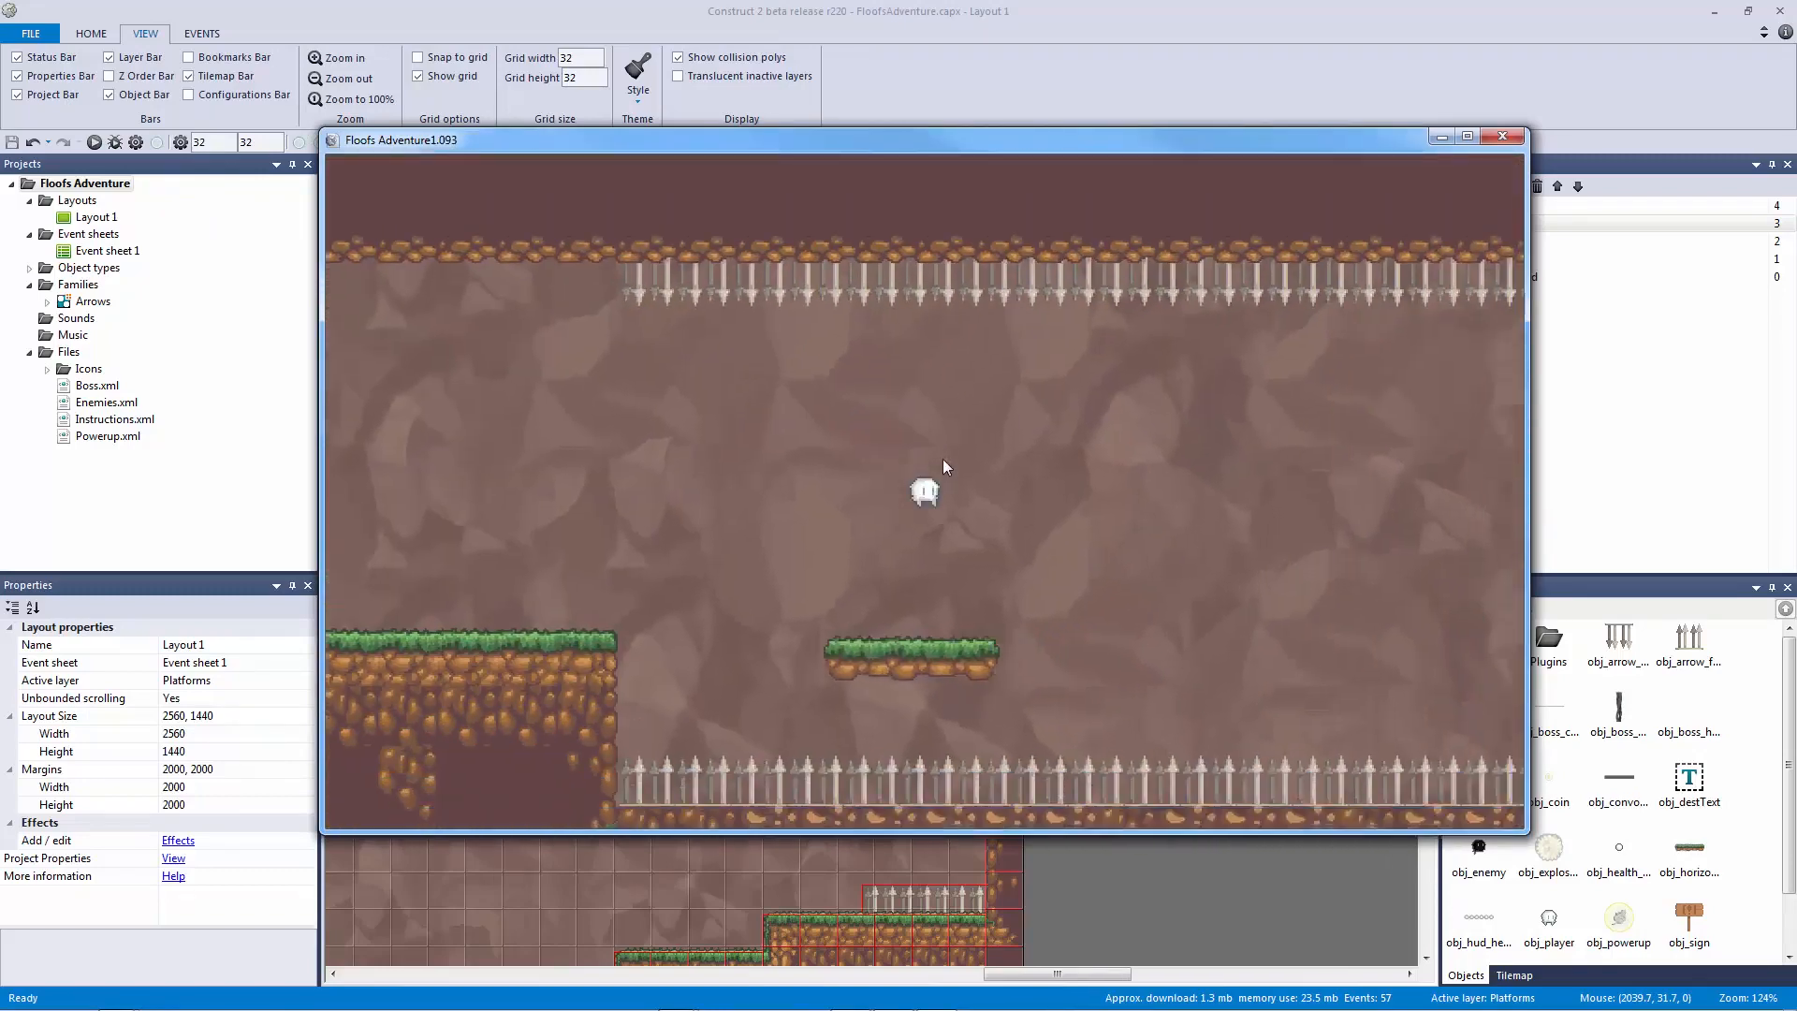
key(Right)
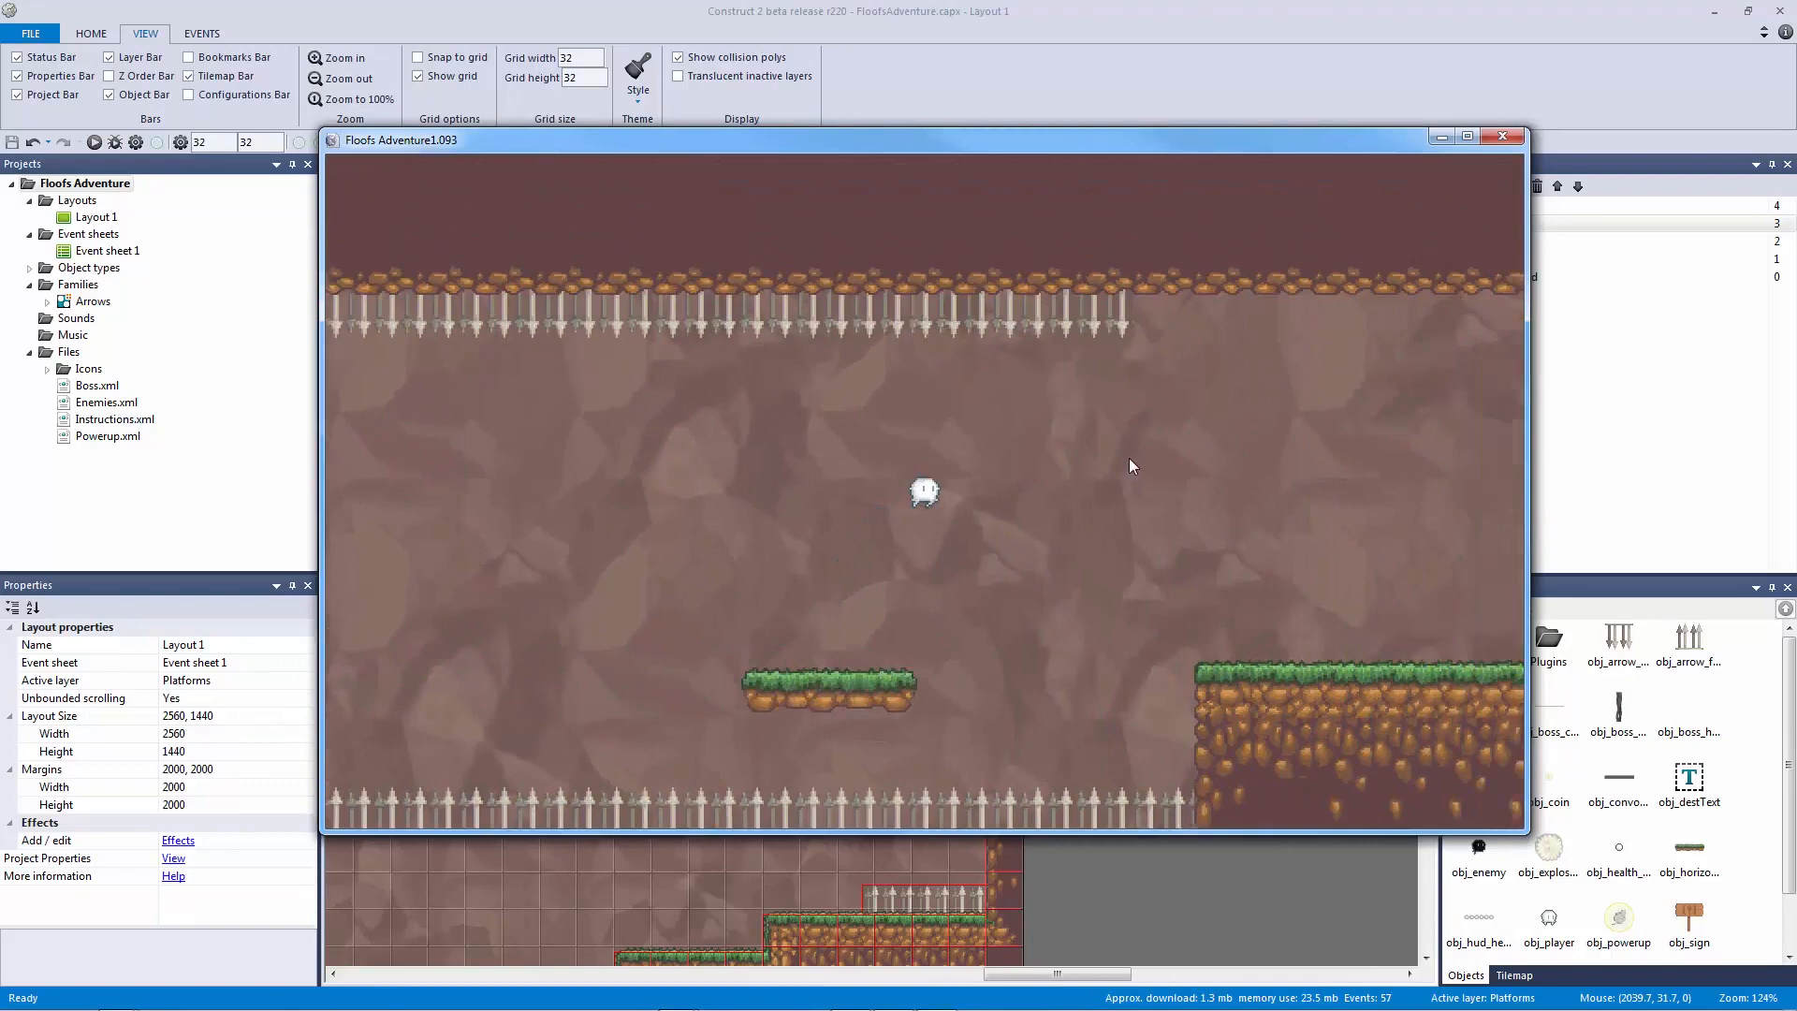
key(Right)
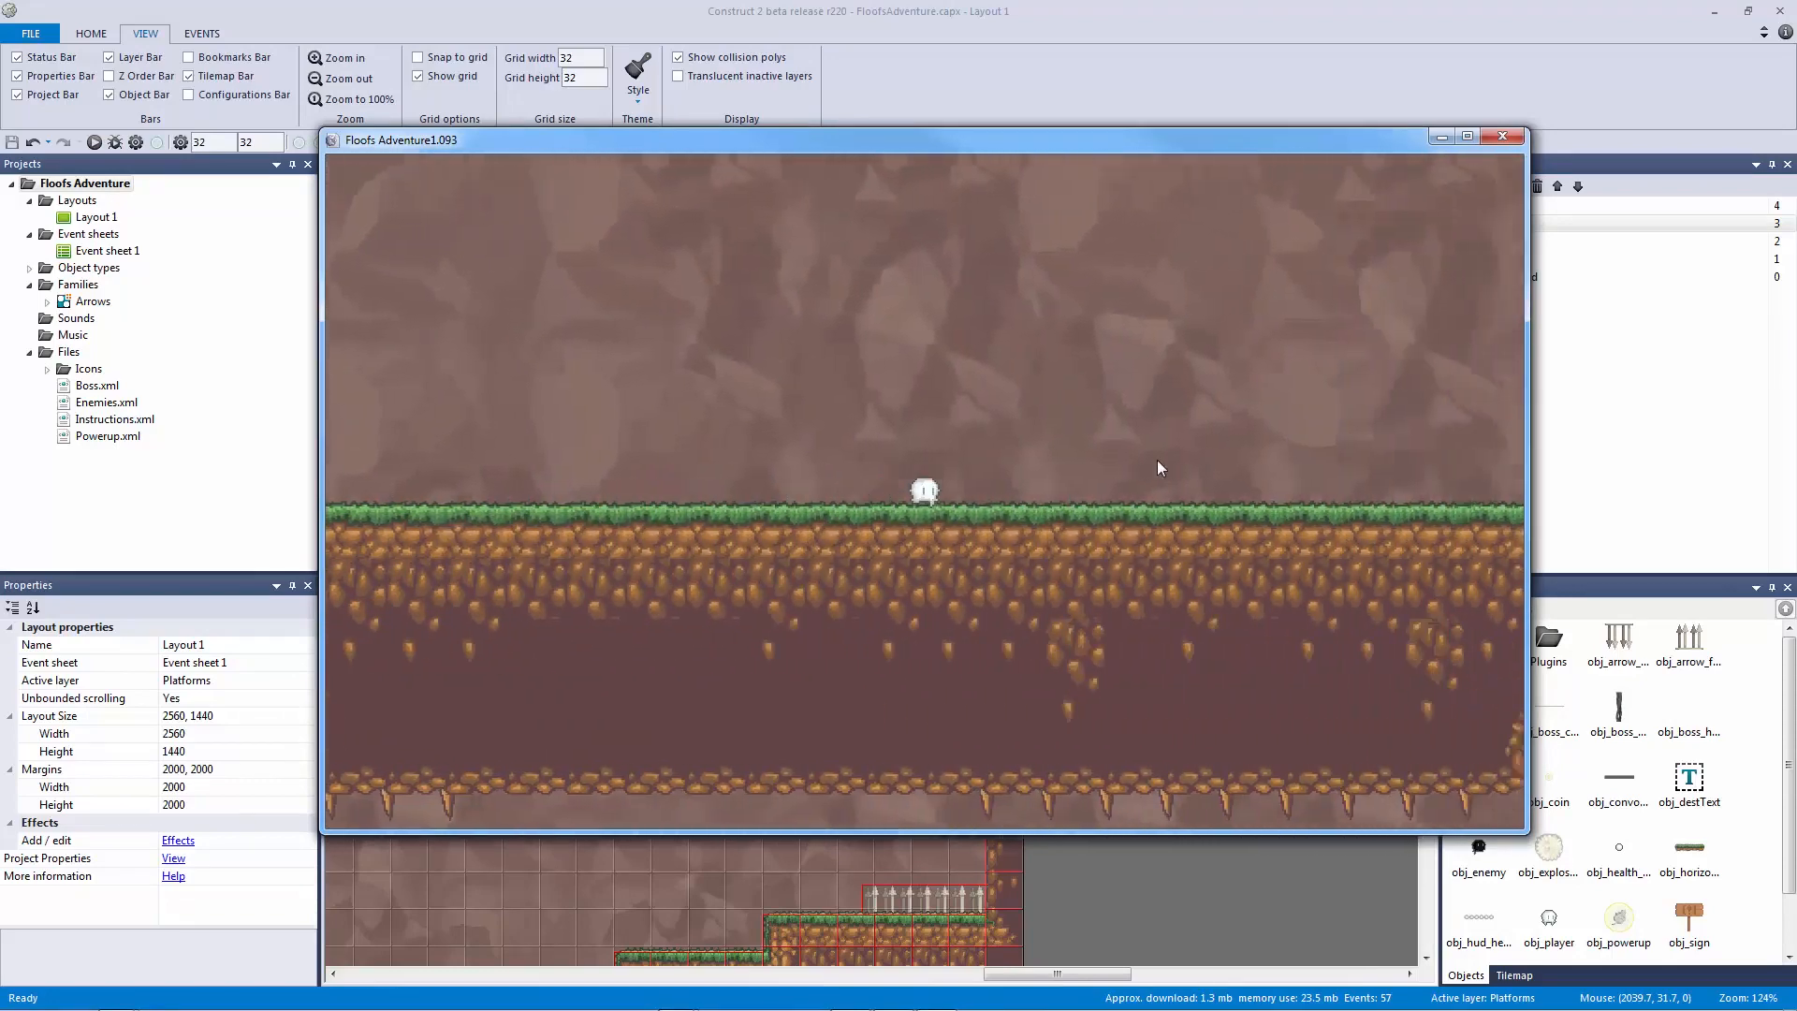
key(Right)
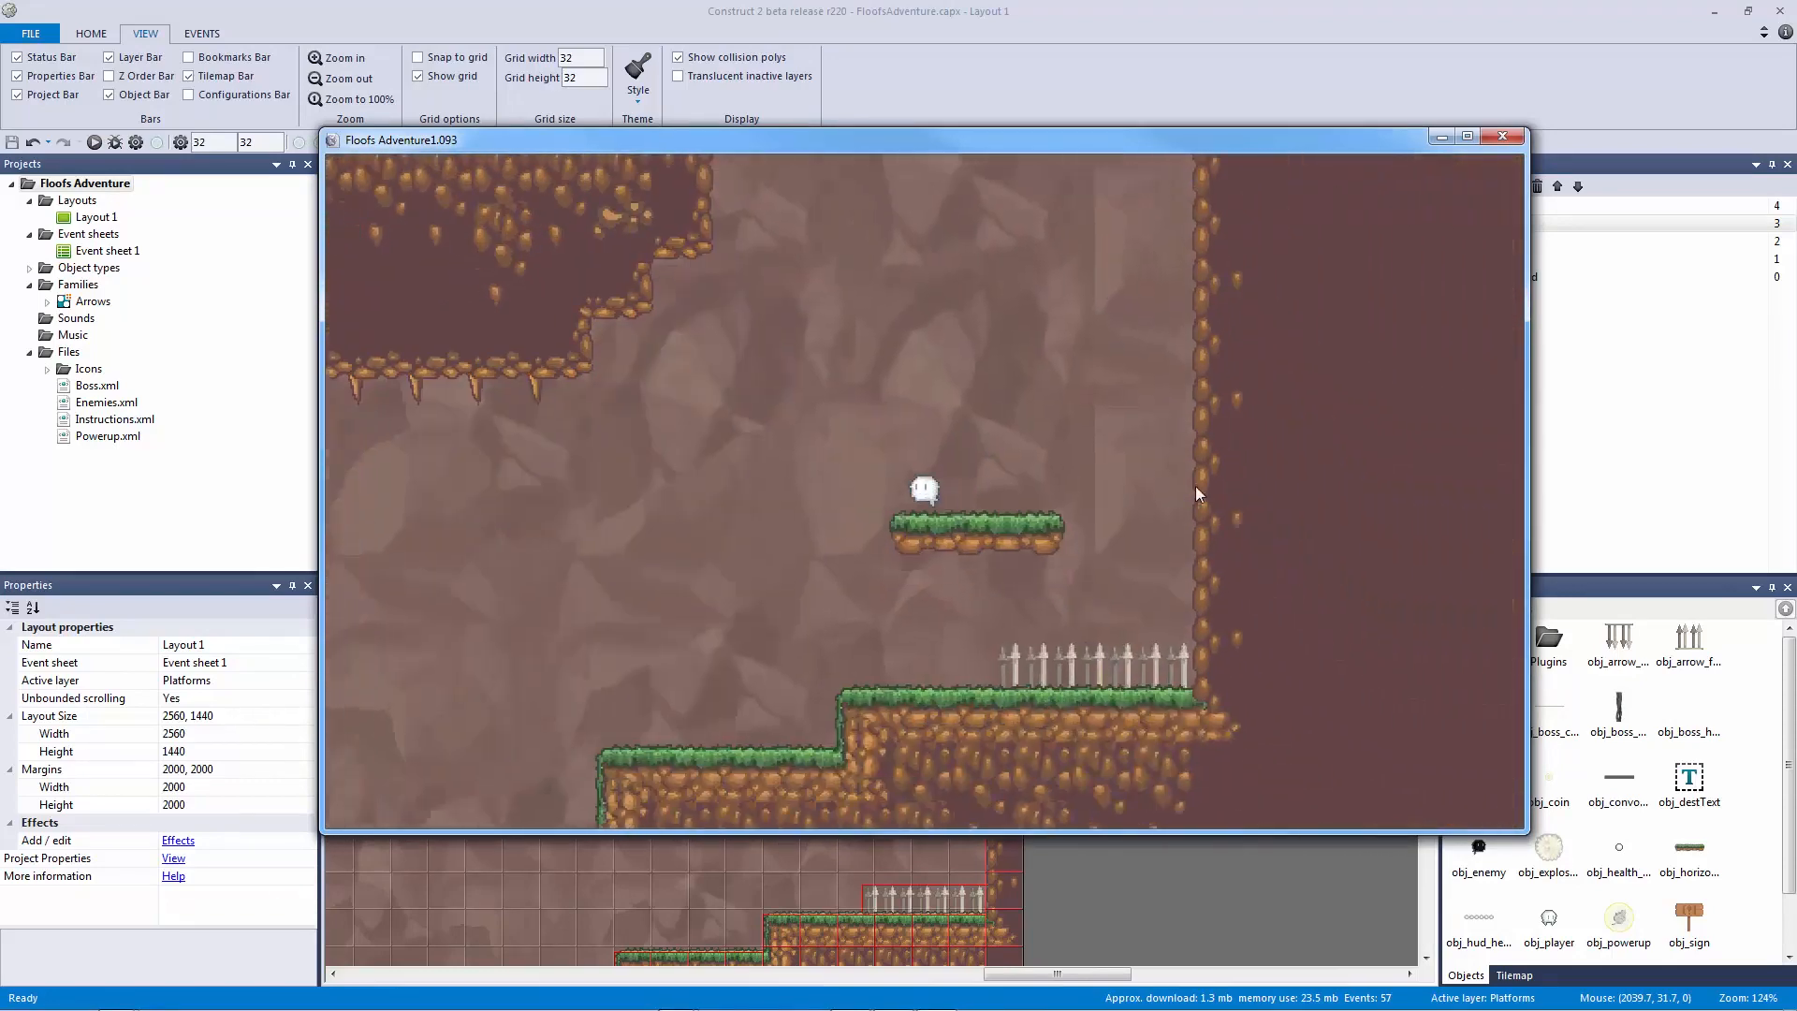
key(Up)
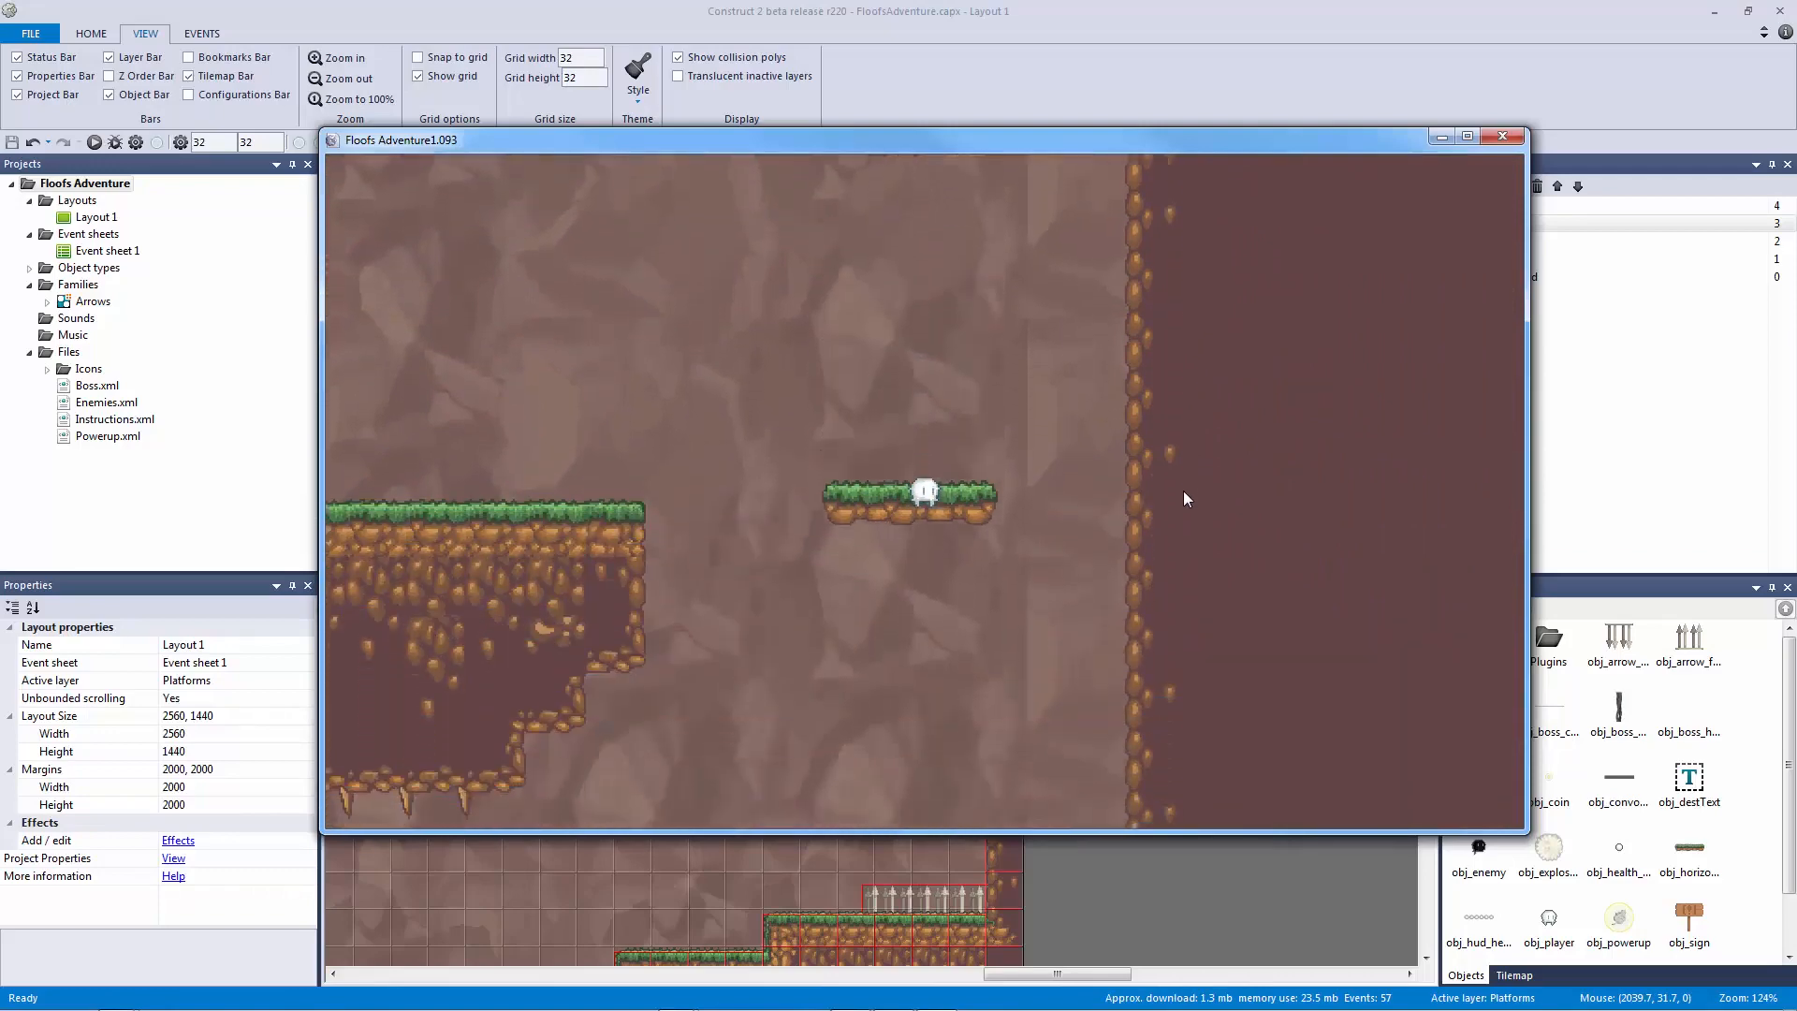
key(Left)
key(Right)
key(Left)
key(Right)
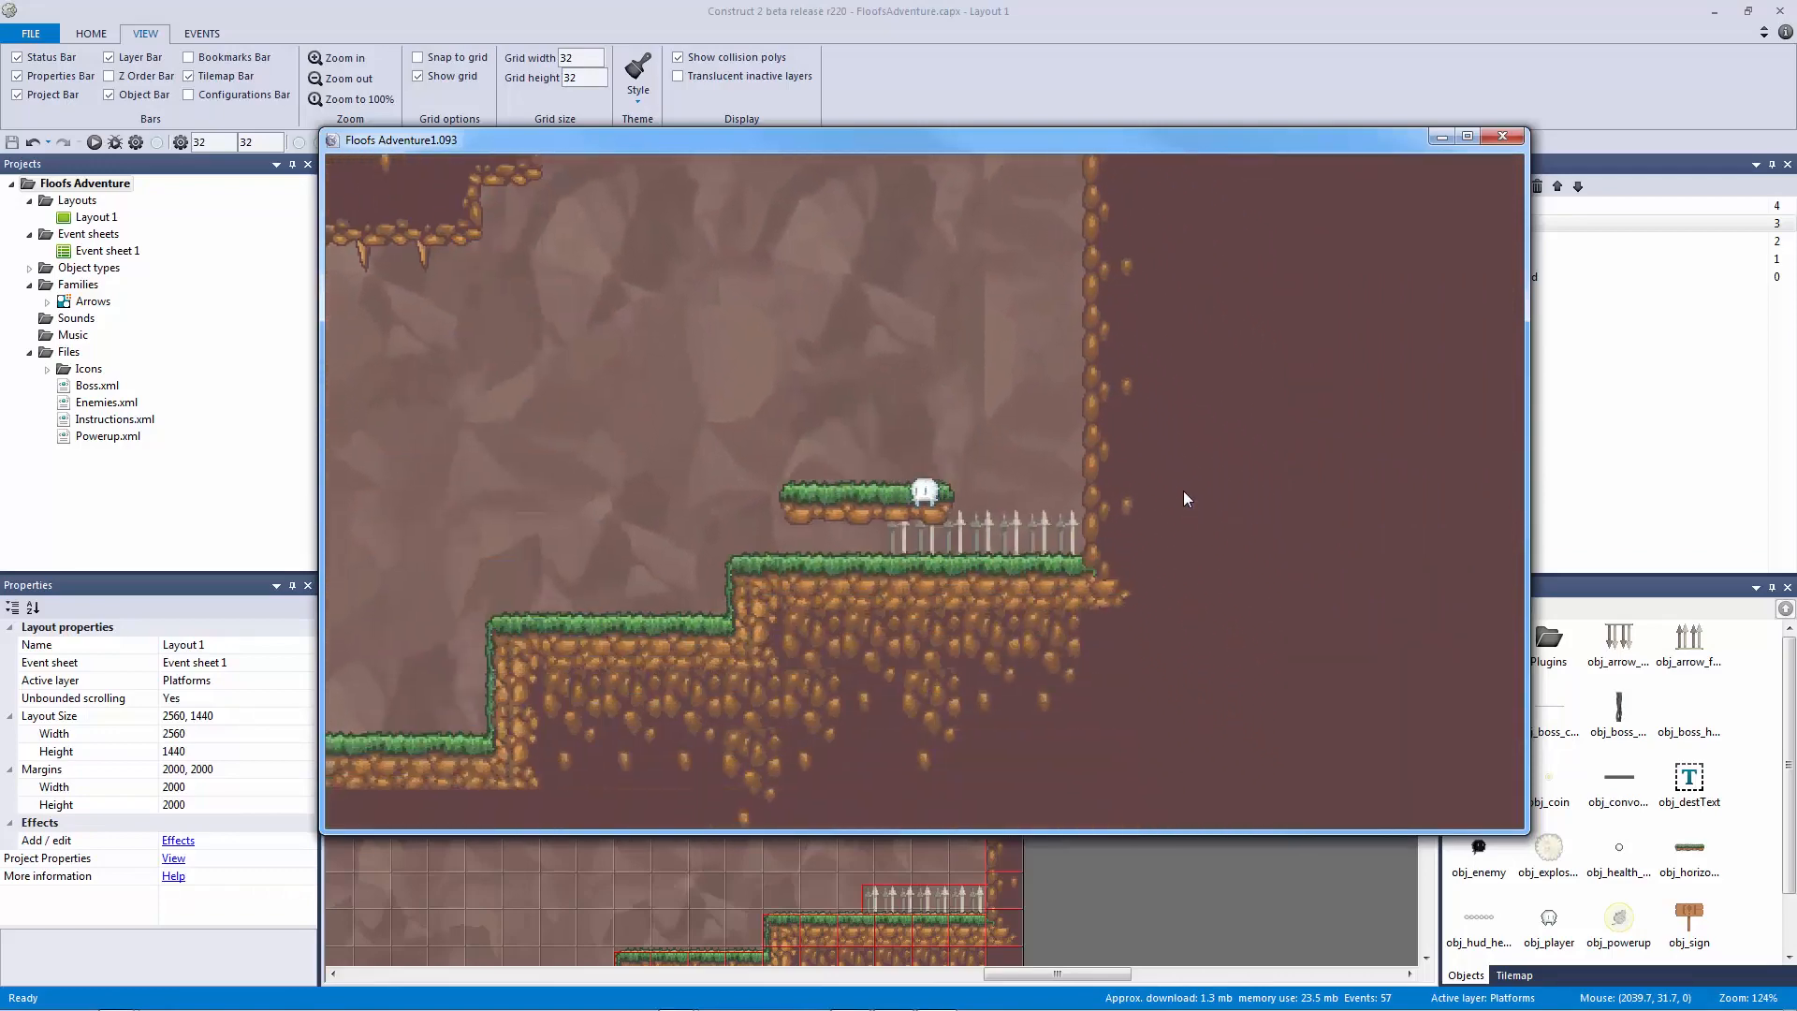
key(Up)
key(Left)
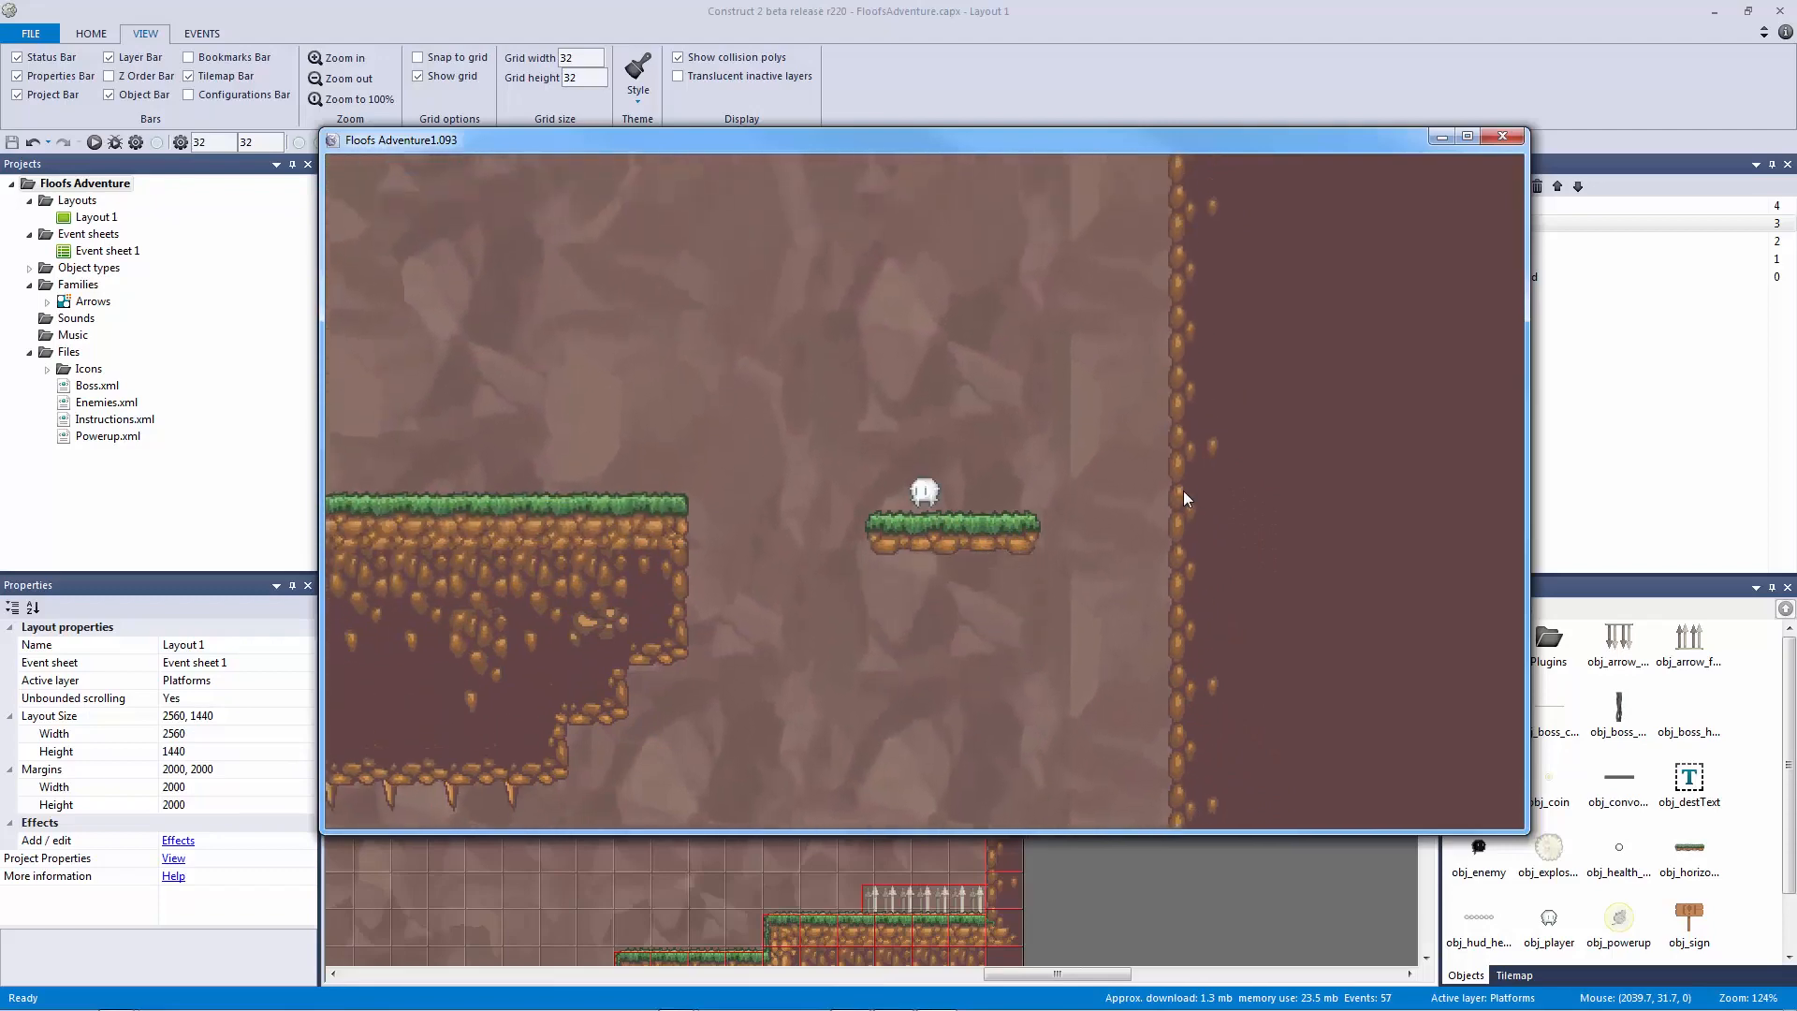
key(Left)
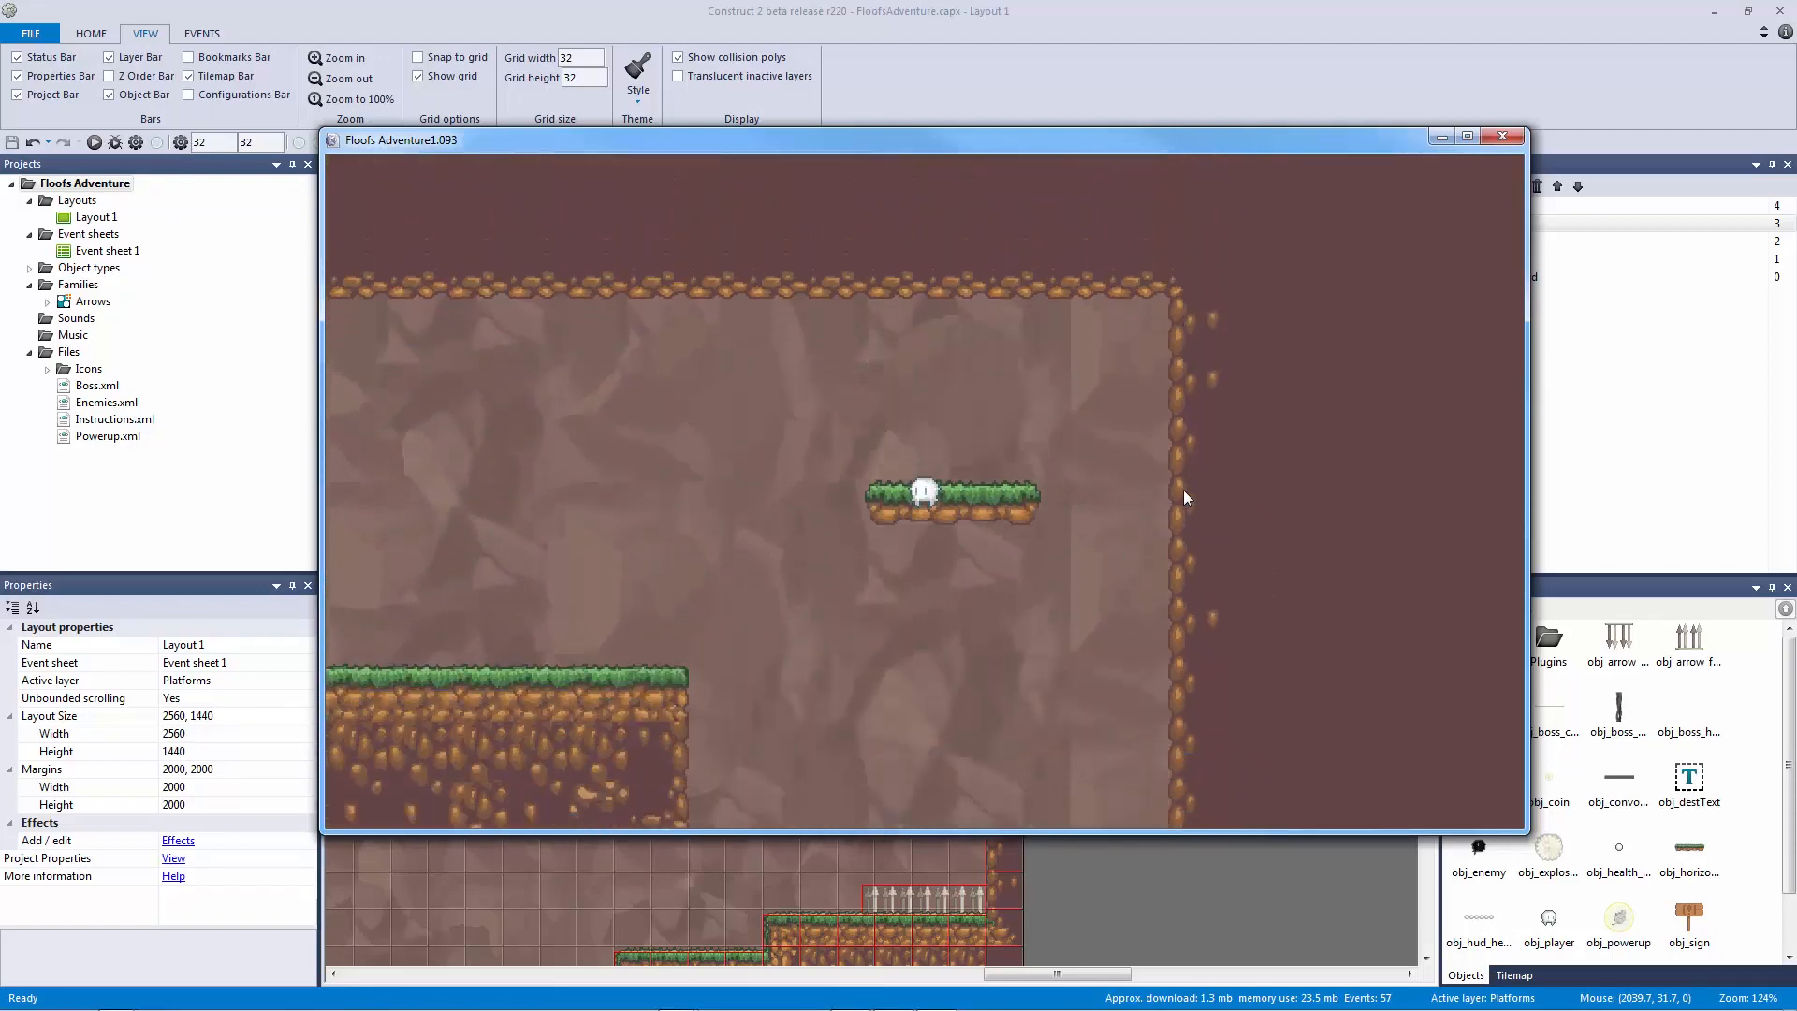
key(Right)
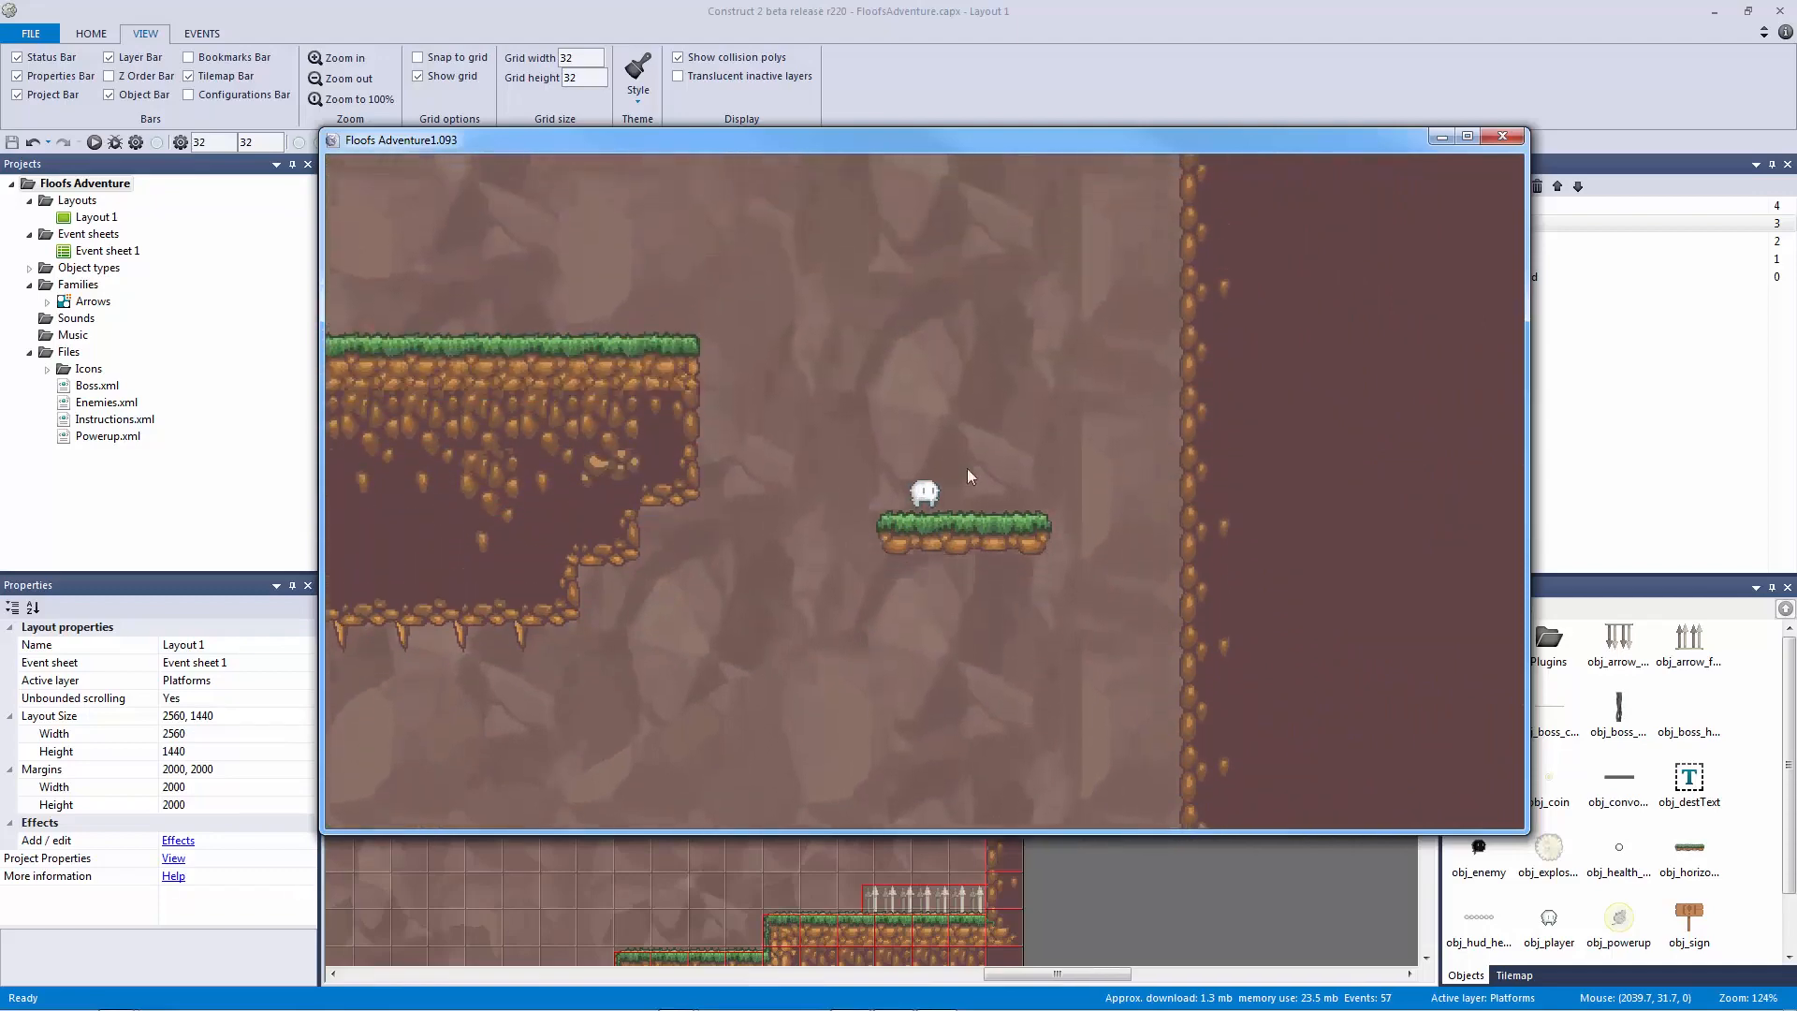
click(1502, 137)
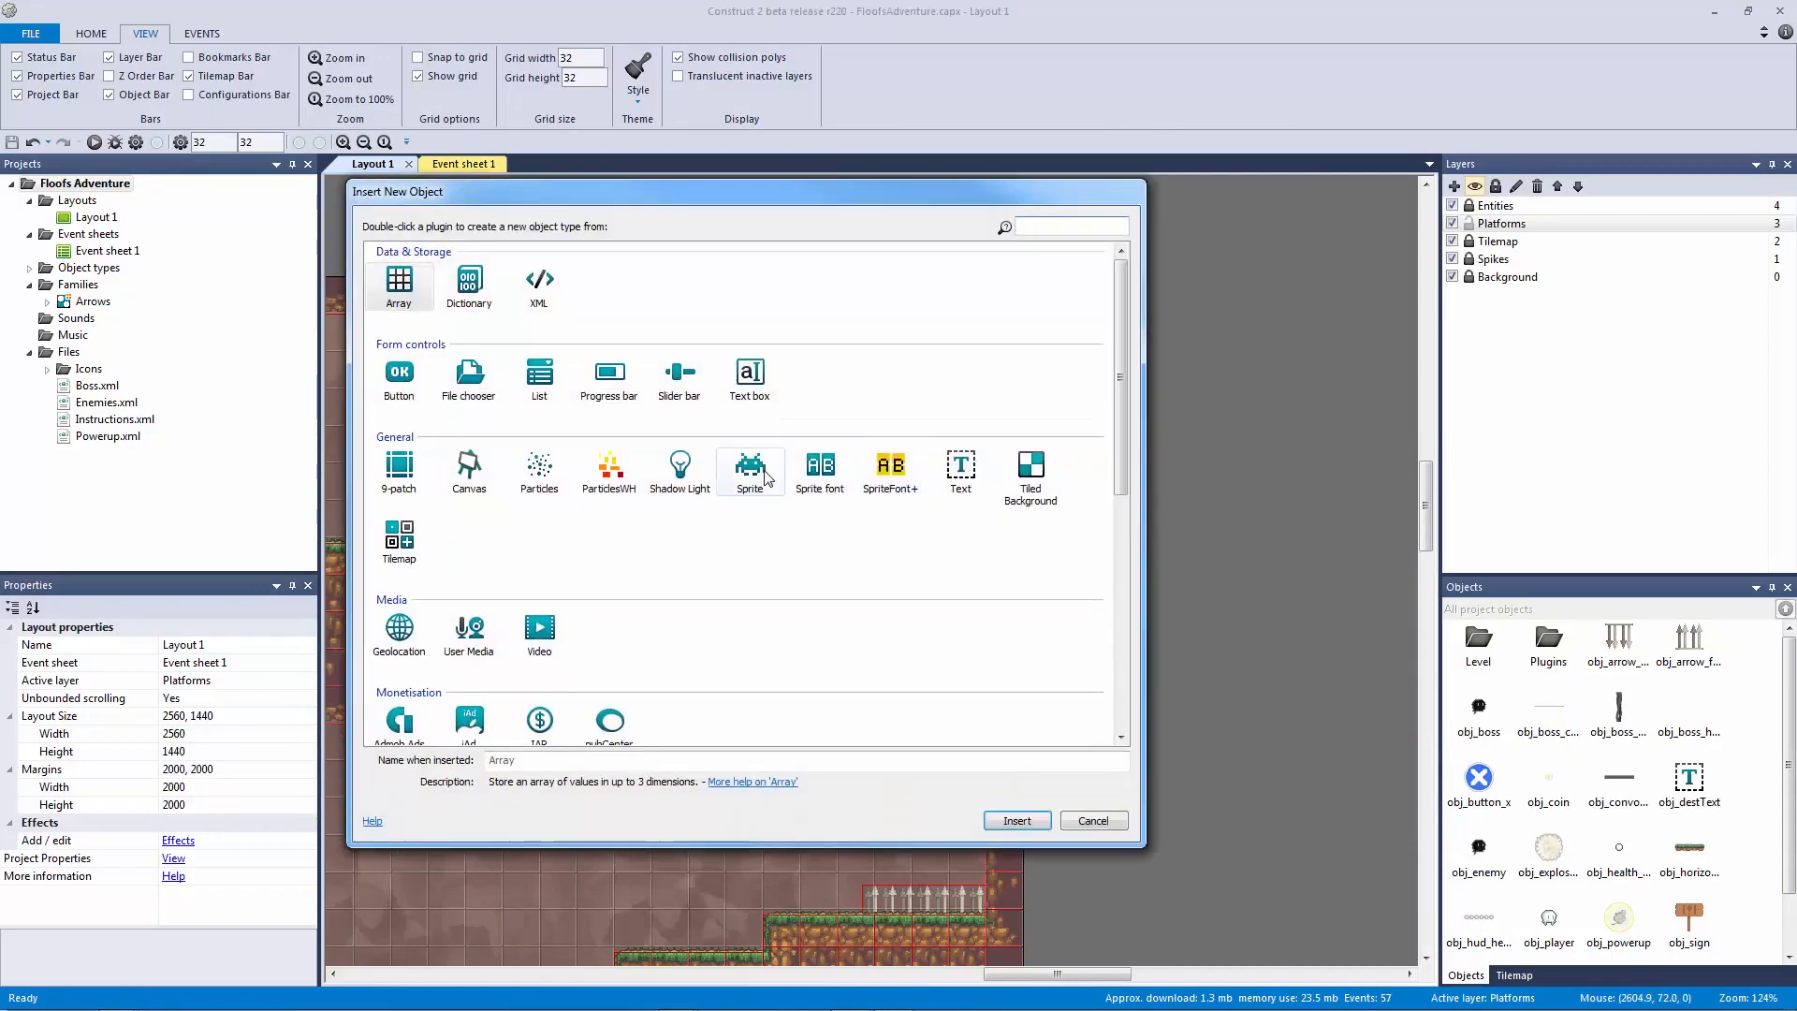
Step: Create a new sprite object with a 32×32 image canvas
double_click(750, 463)
click(1104, 375)
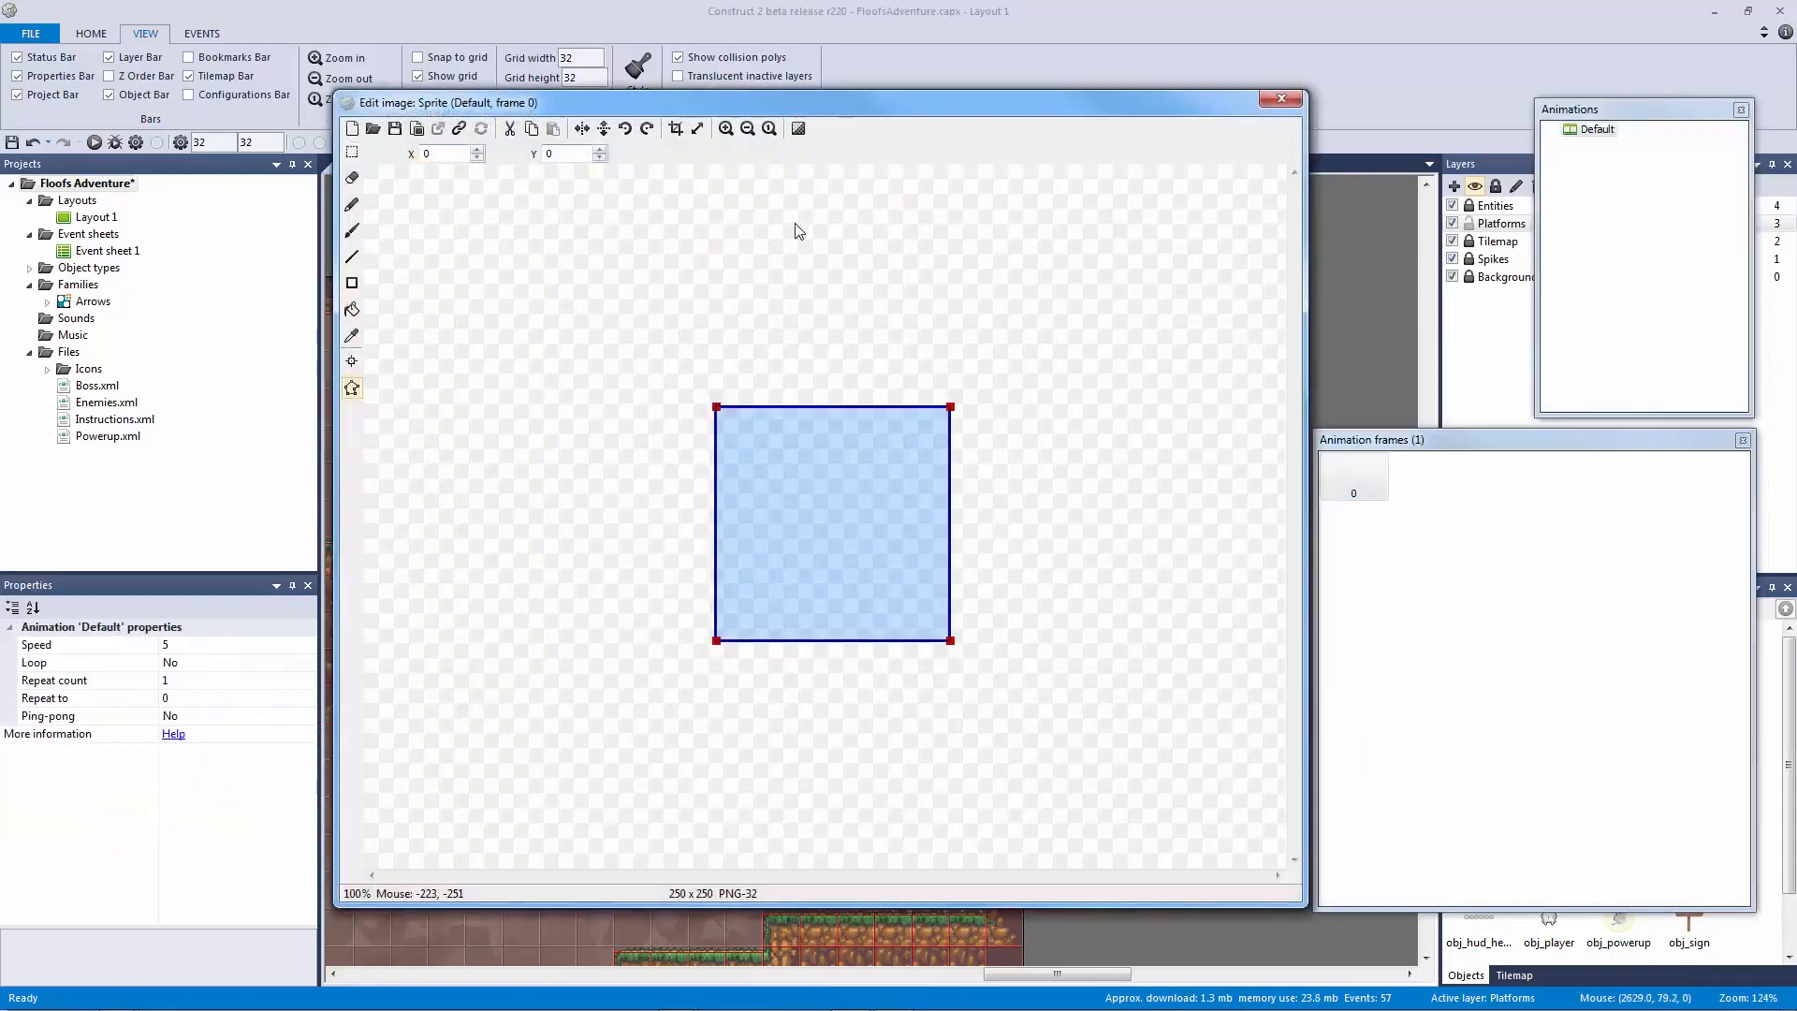
click(698, 128)
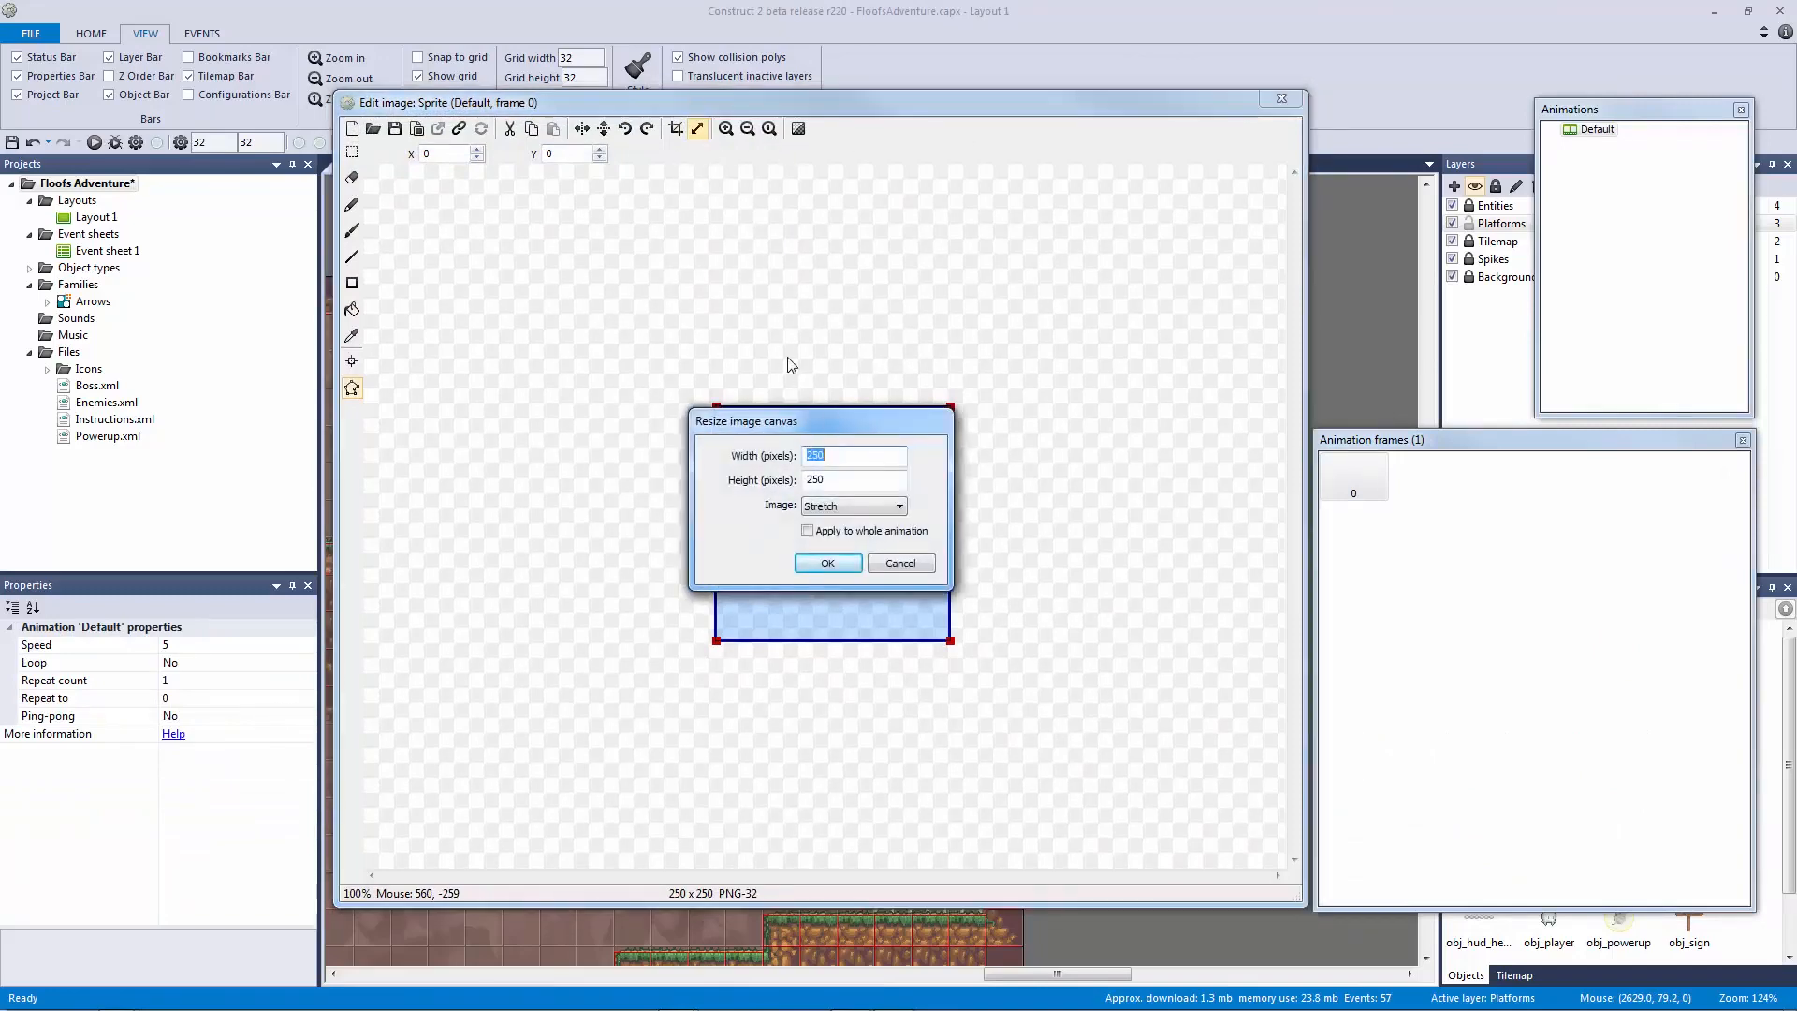
text(32)
key(Tab)
text(32)
key(Return)
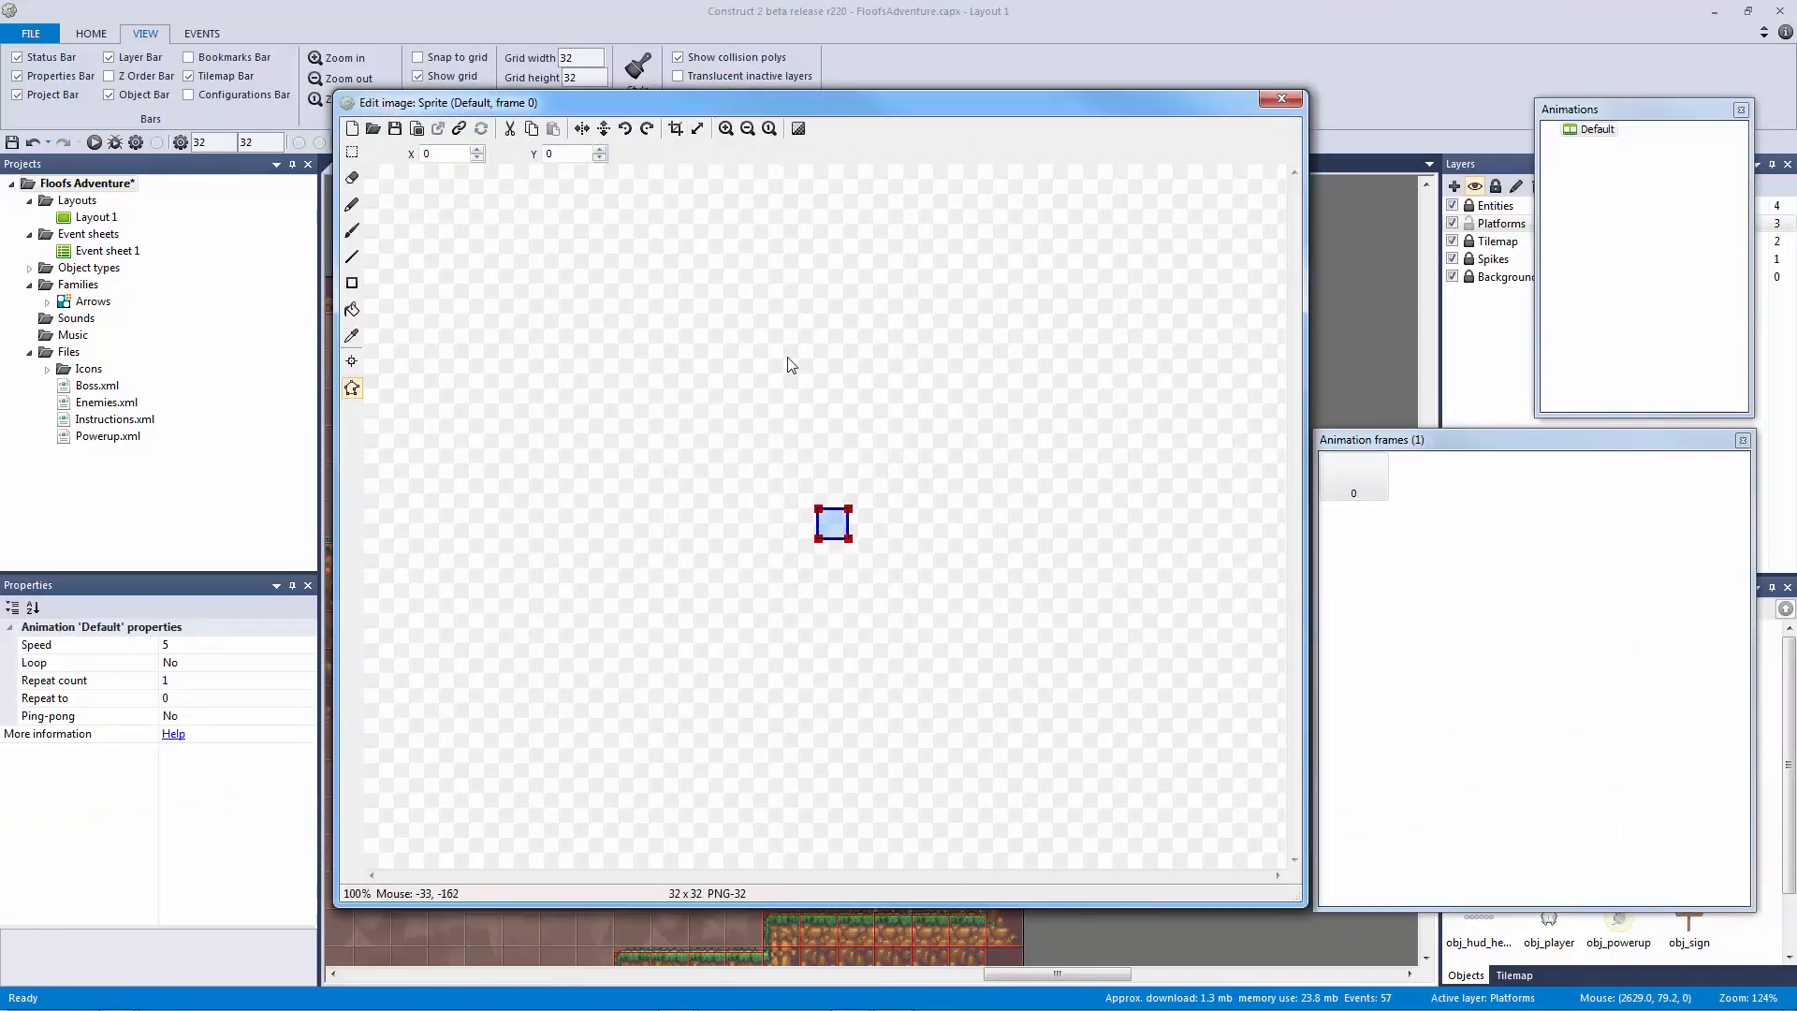
click(1281, 99)
Step: Place the block above the vertical platform, name it obj_platform_collision, and widen it to 160
drag(1103, 368, 862, 343)
click(295, 644)
text(ob)
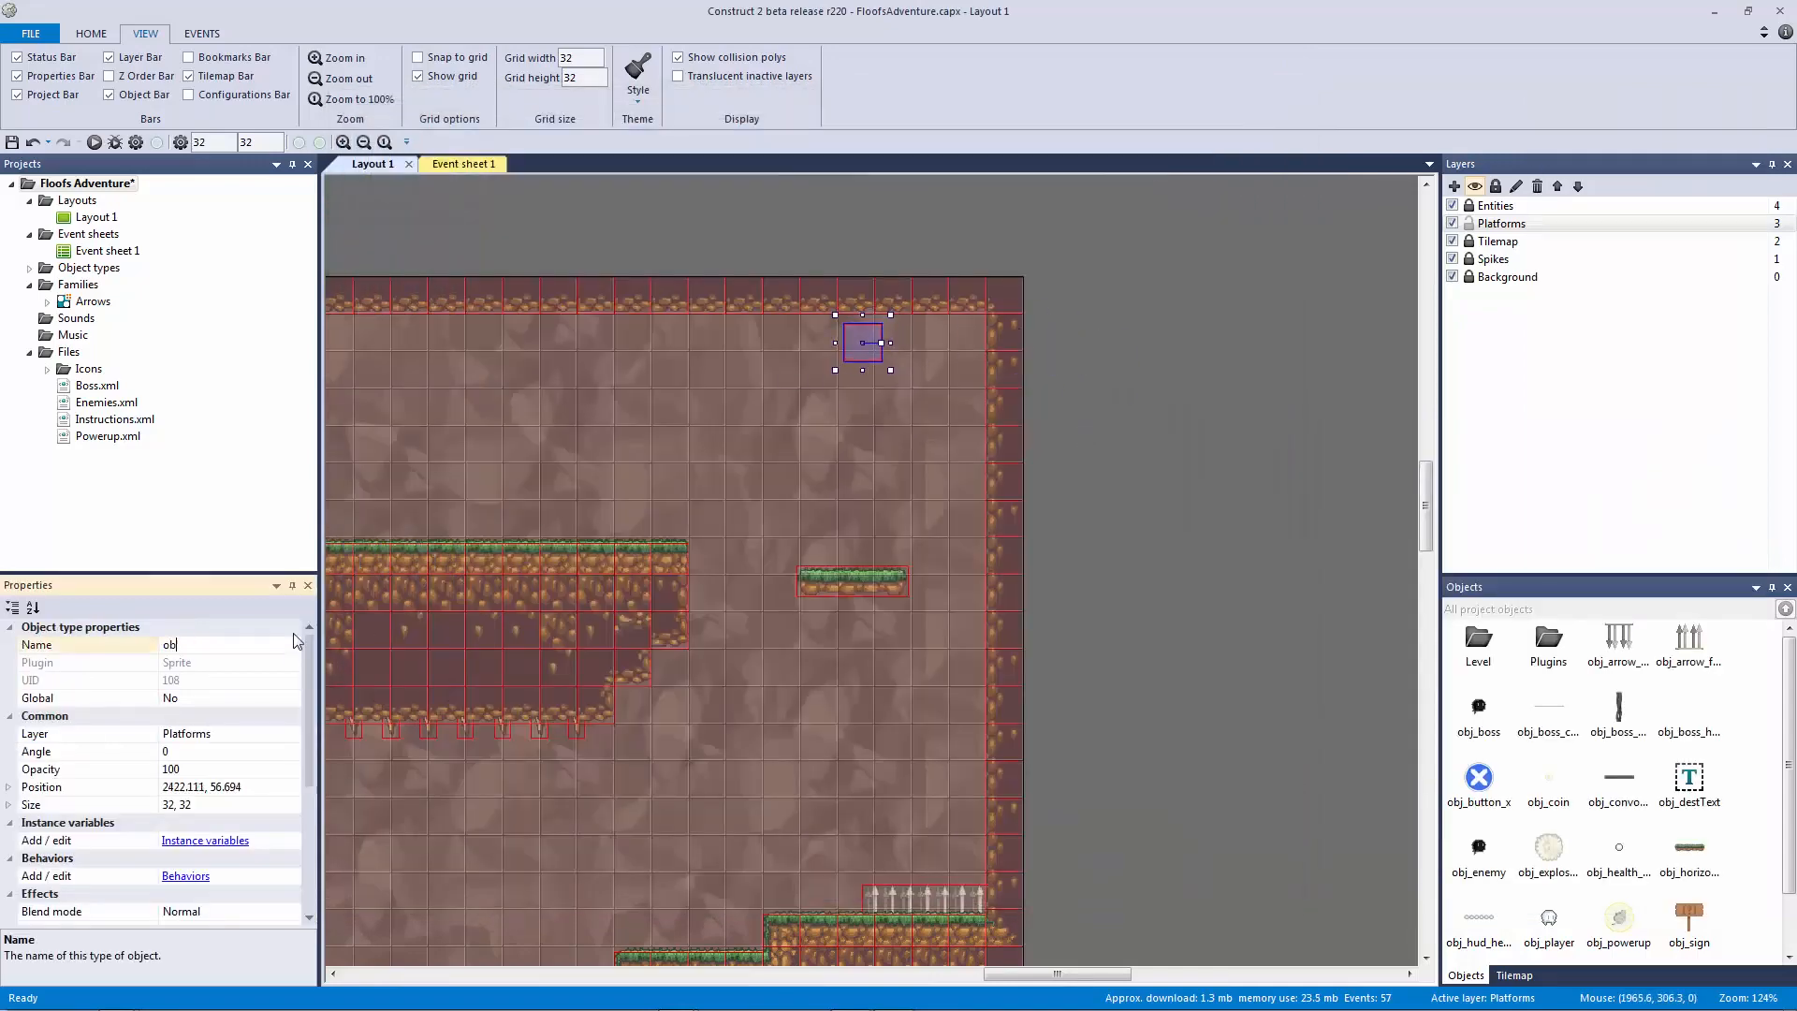
text(j_platform_collision)
key(Return)
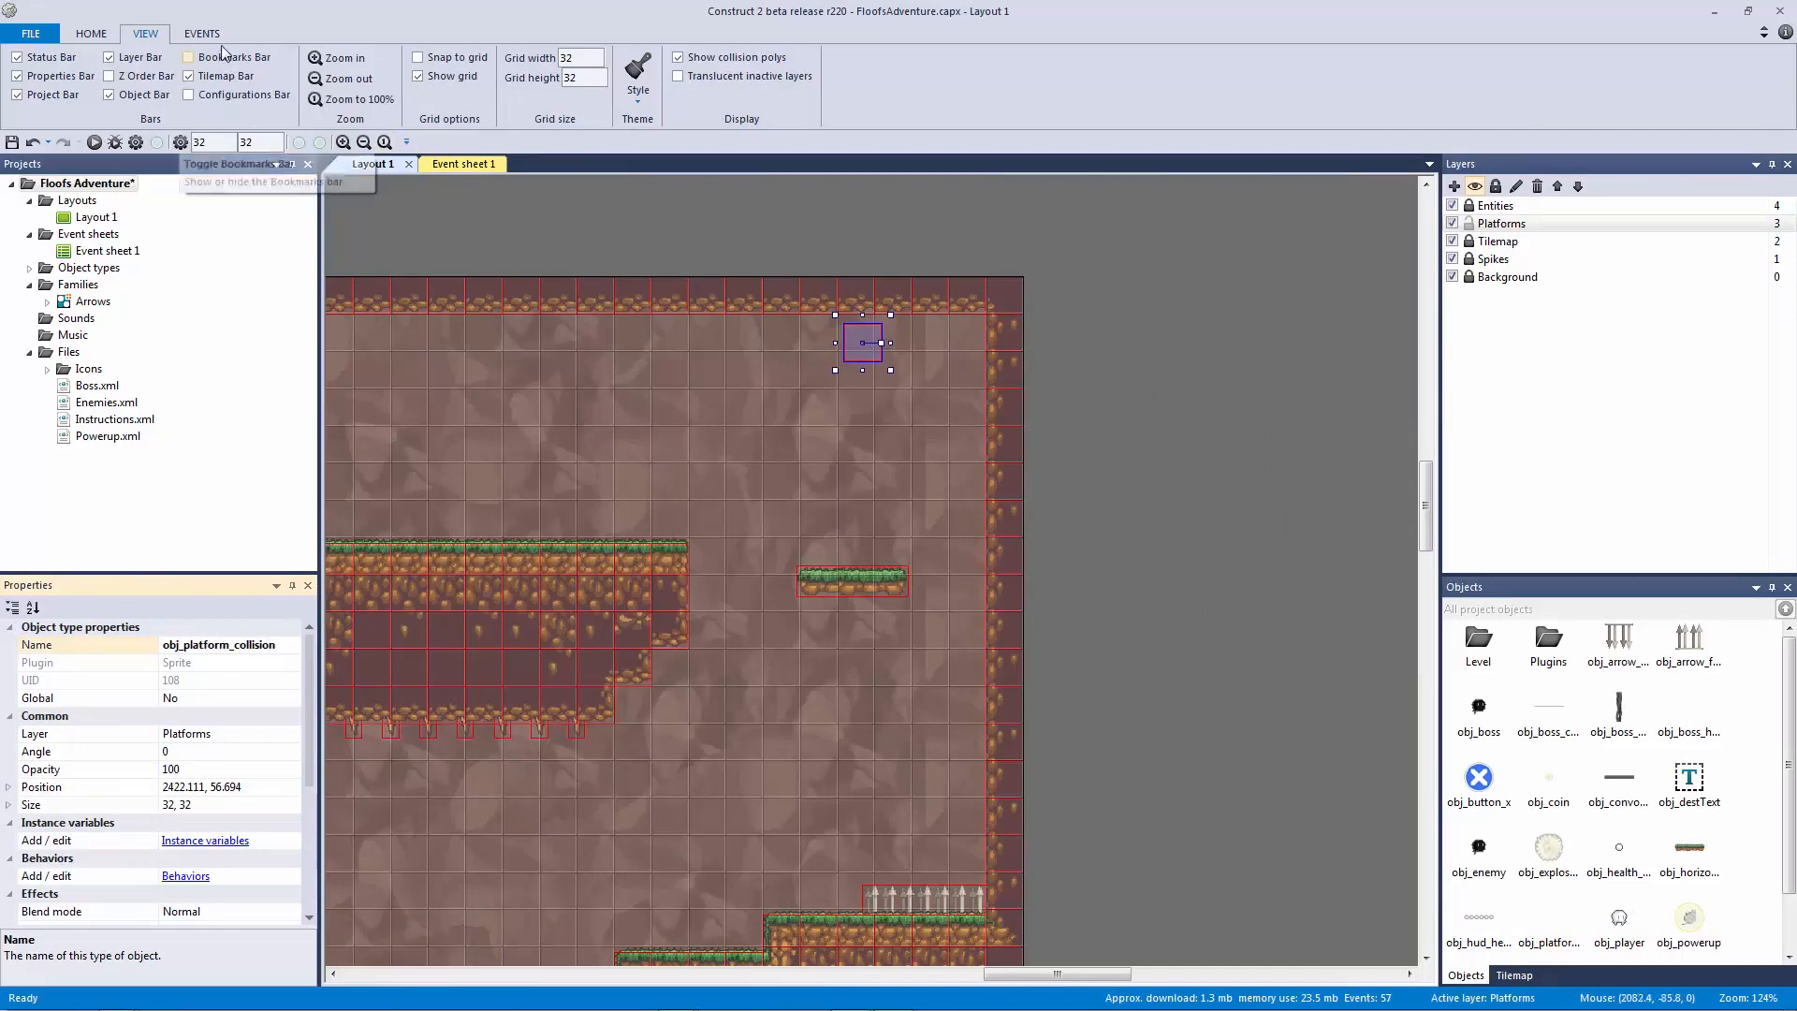
click(825, 350)
click(799, 351)
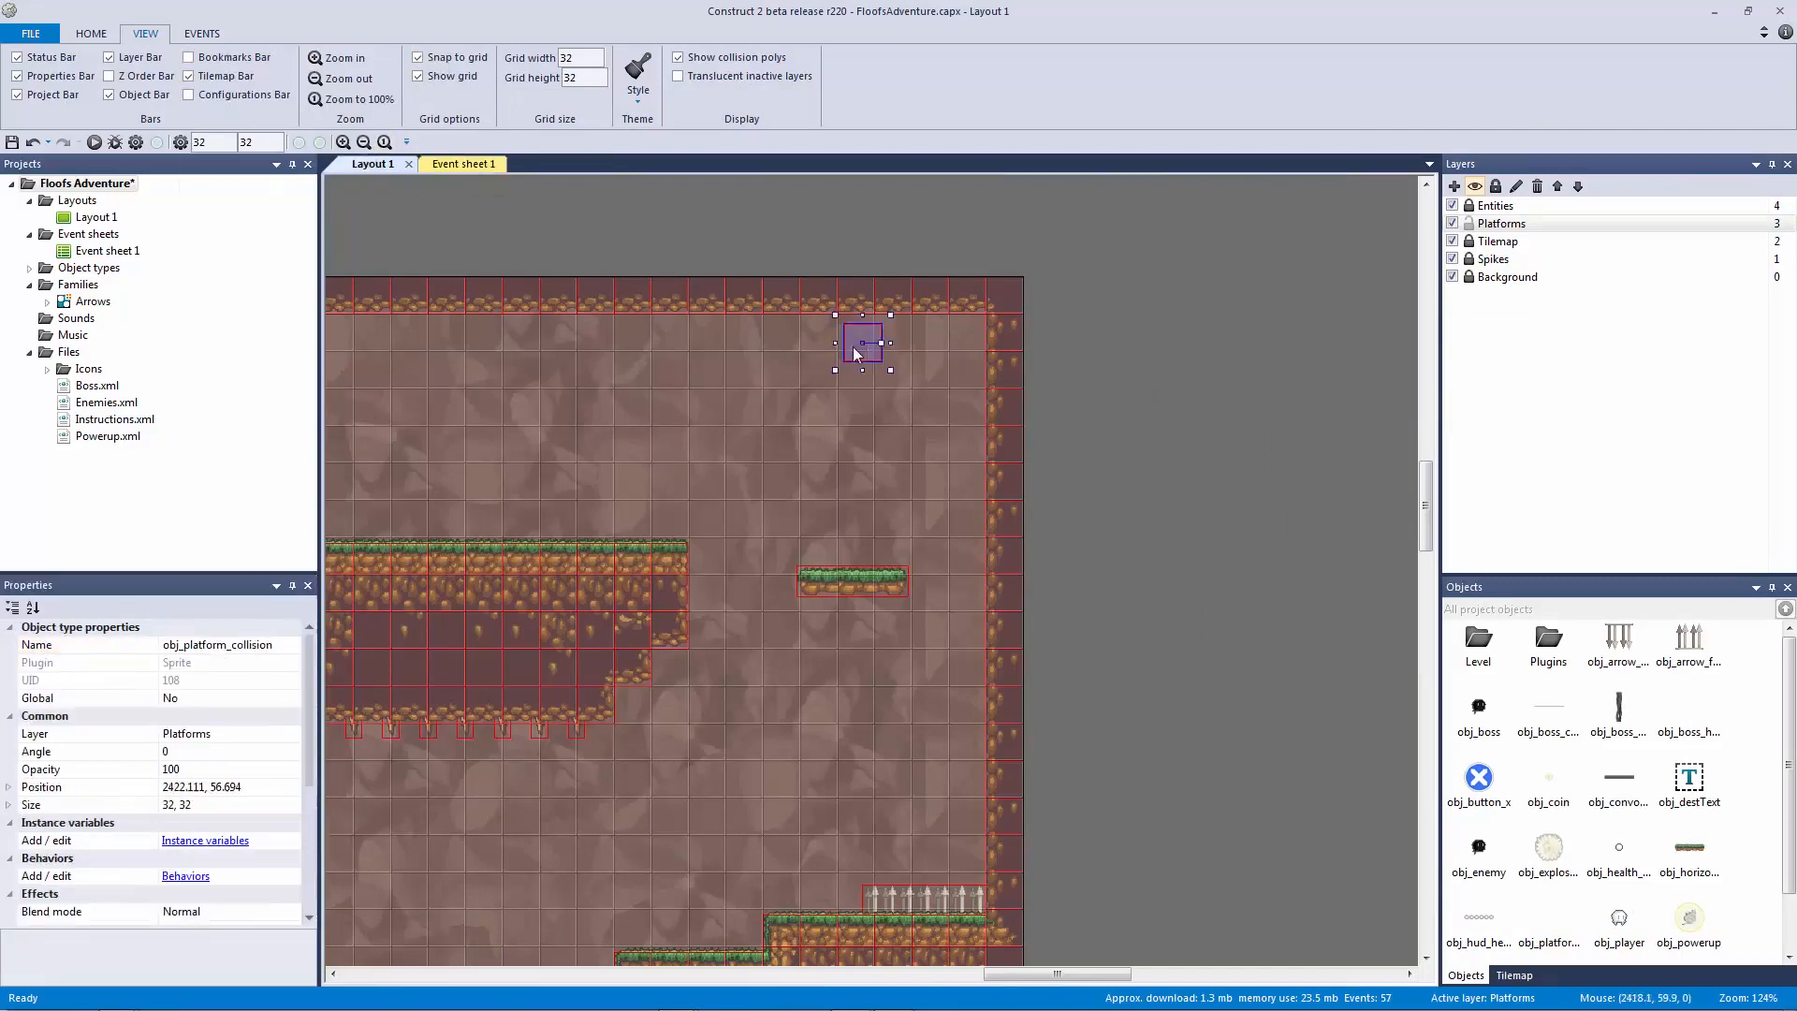
drag(820, 351, 949, 387)
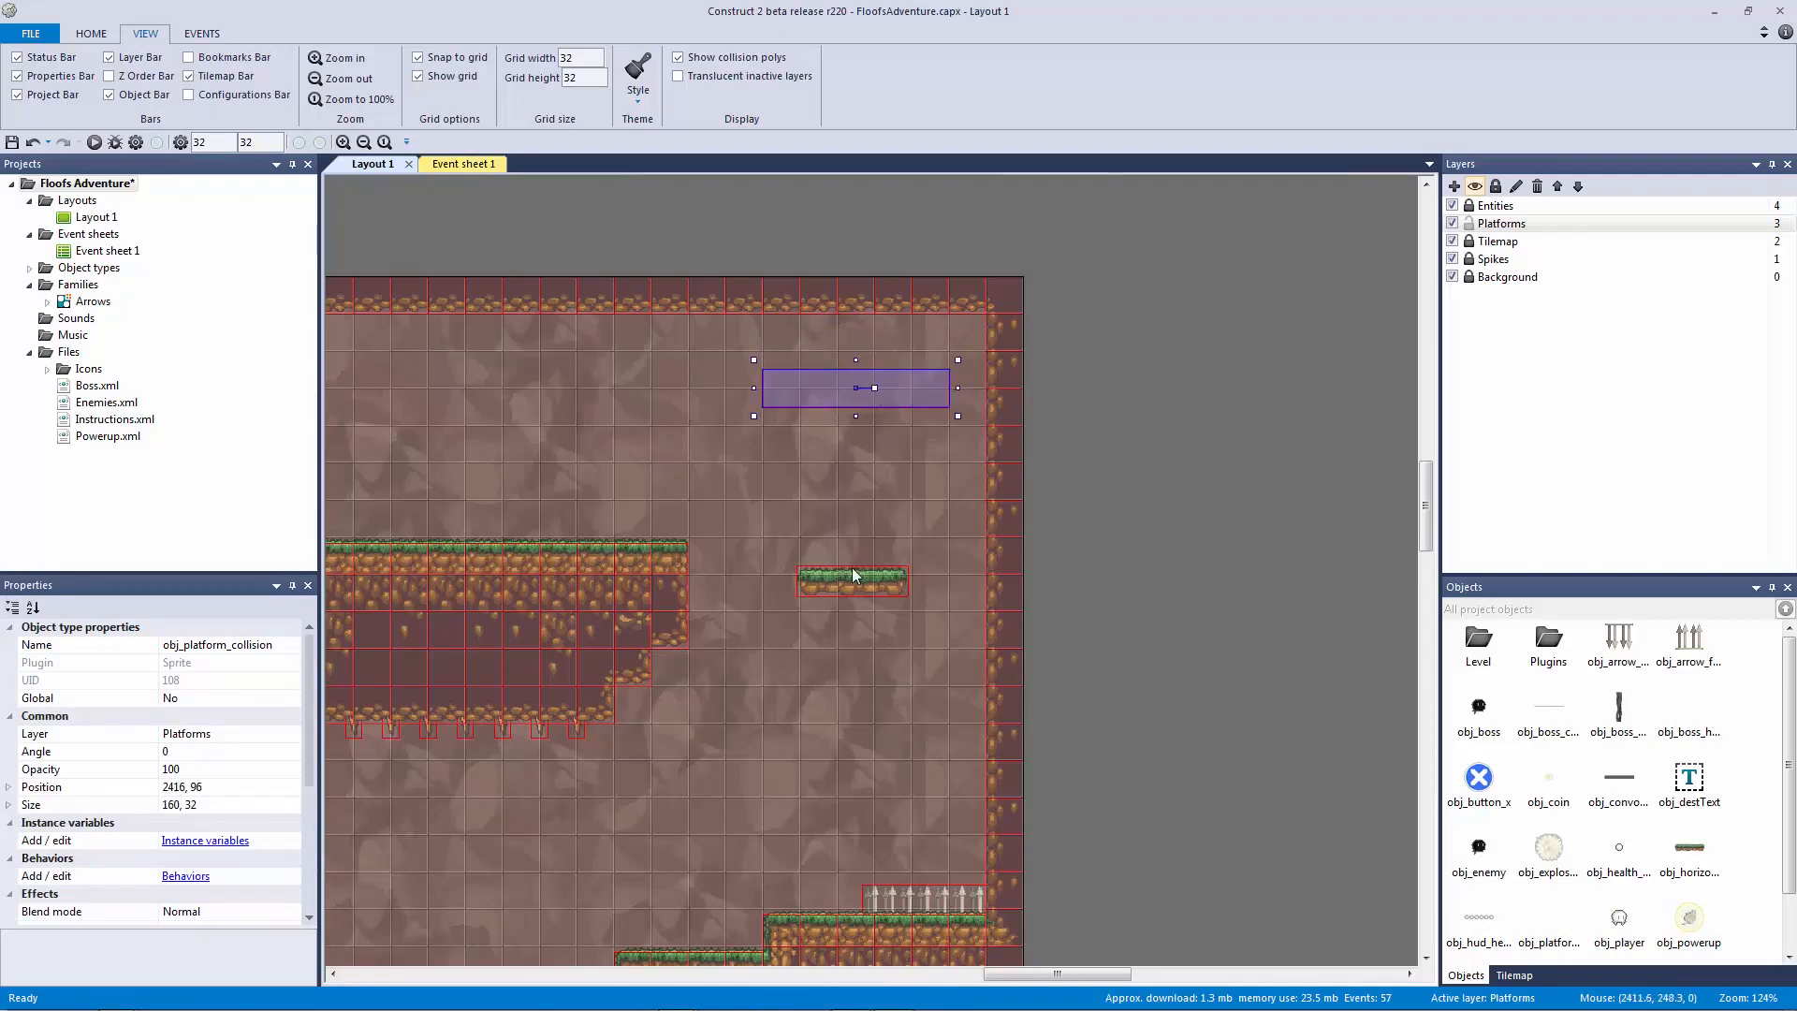
Step: Copy the collision block below the vertical platform and align it with the shaft
ctrl+drag(873, 395, 903, 840)
click(1124, 806)
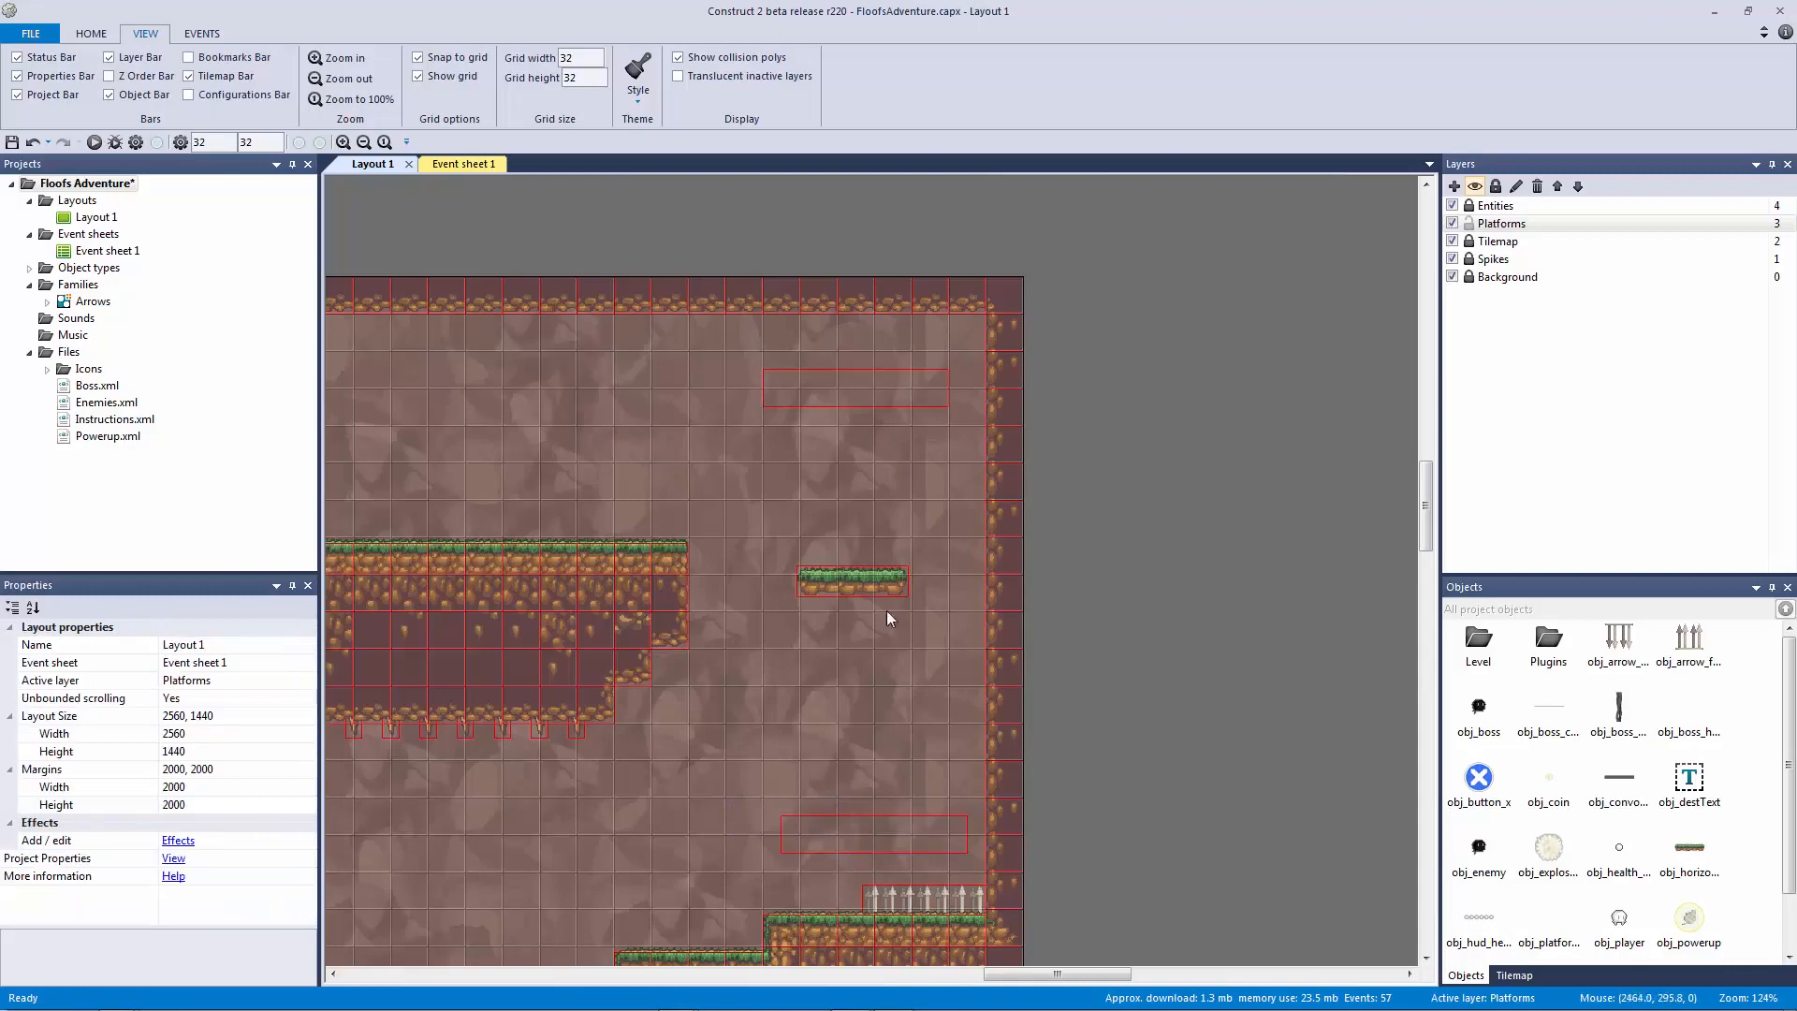
click(856, 579)
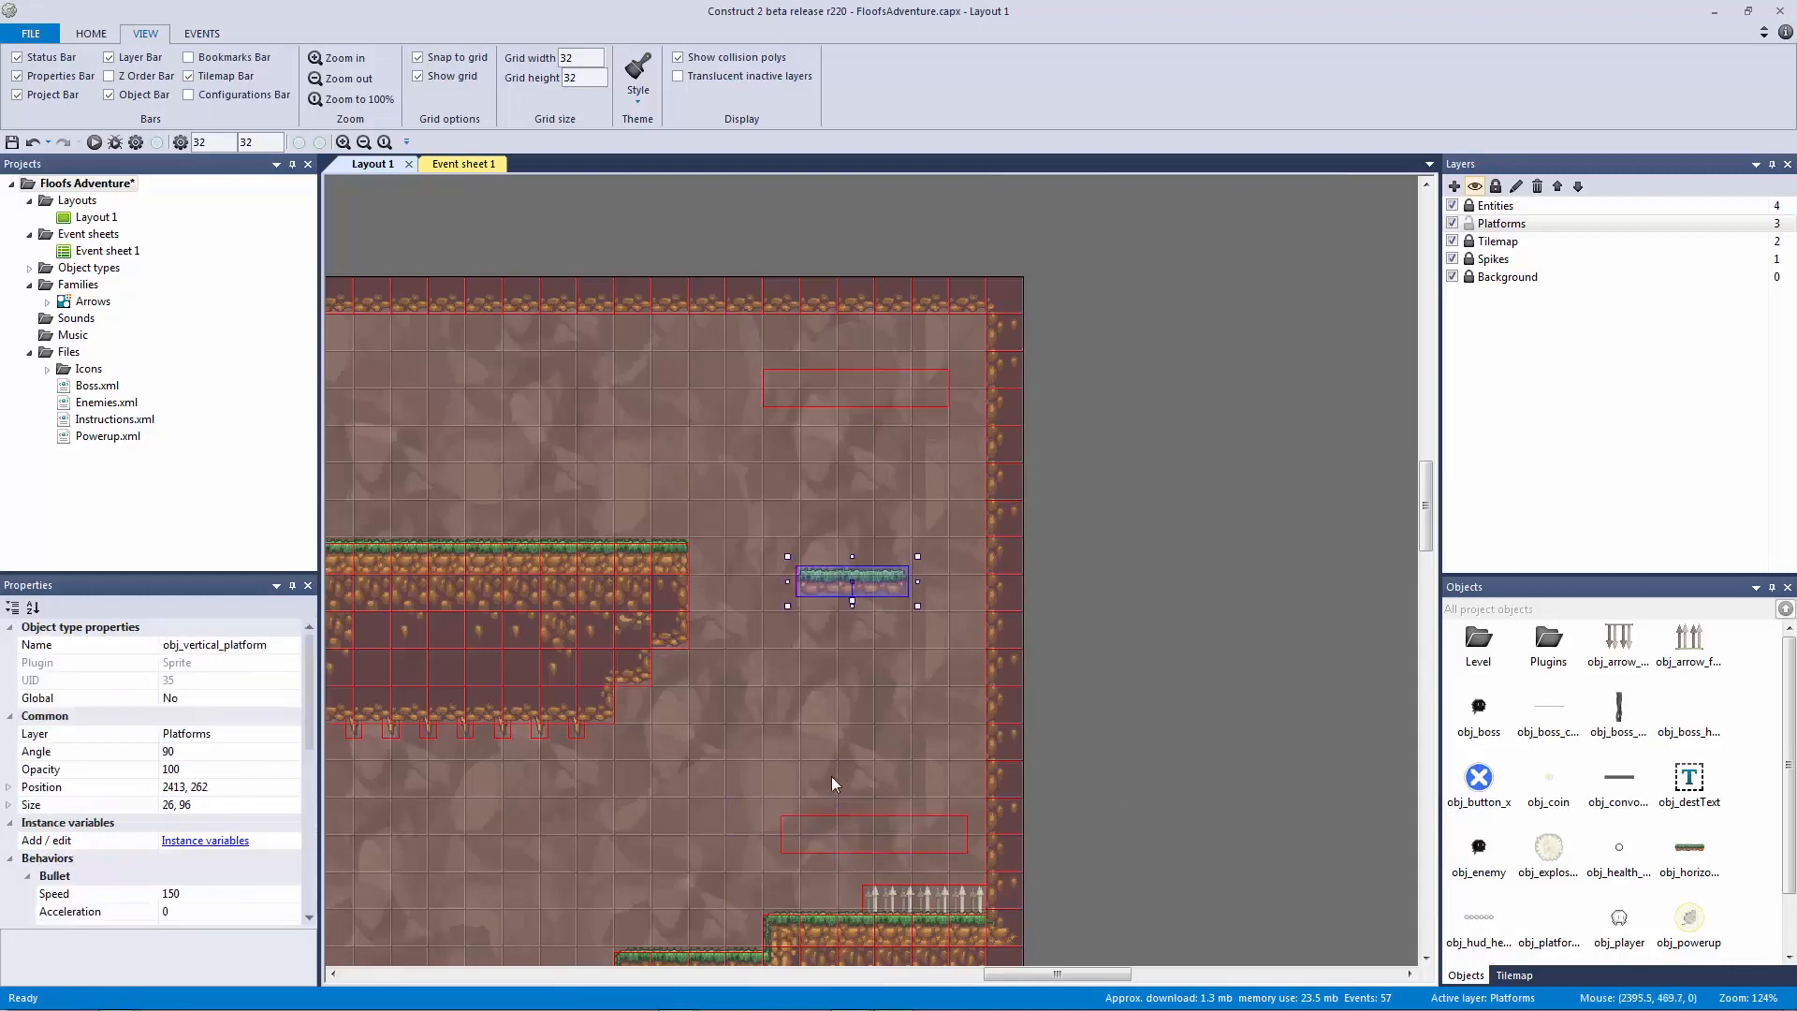
drag(800, 829, 777, 829)
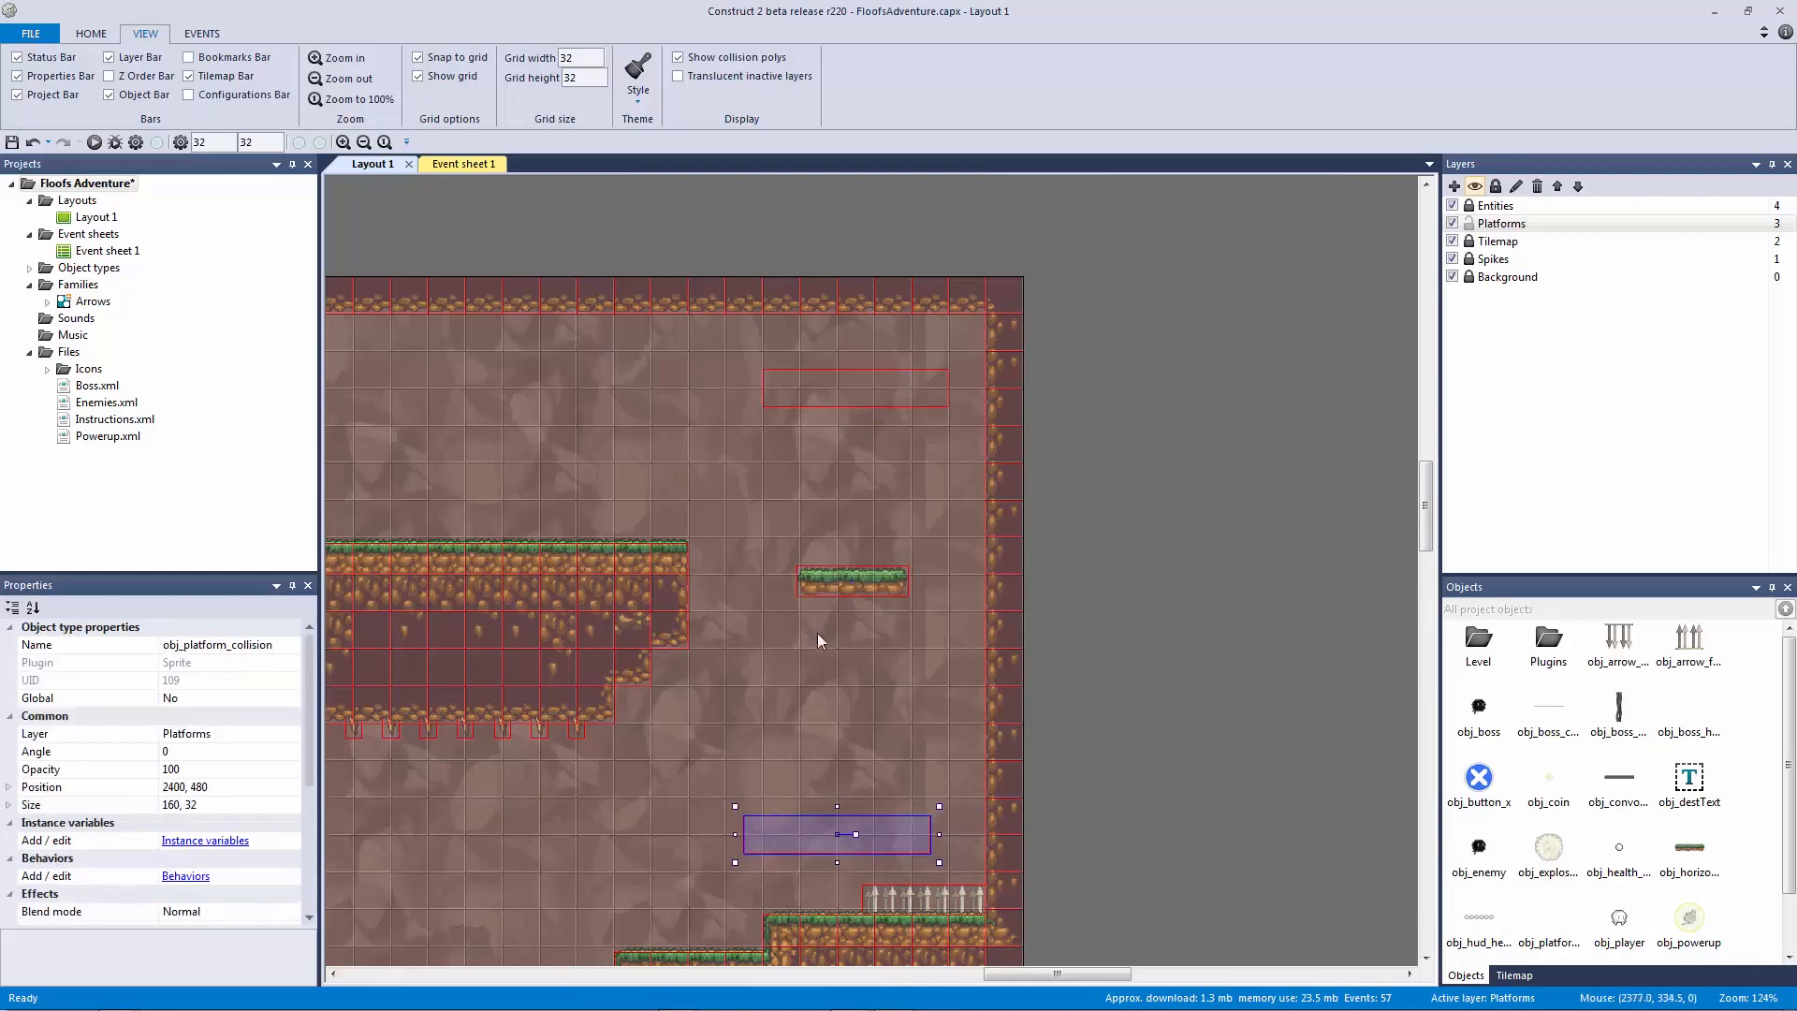
key(Right)
key(Right)
key(Right)
key(Right)
key(Right)
key(Right)
key(Right)
key(Right)
key(Right)
key(Right)
key(Right)
key(Right)
key(Right)
key(Right)
key(Right)
key(Right)
click(1048, 531)
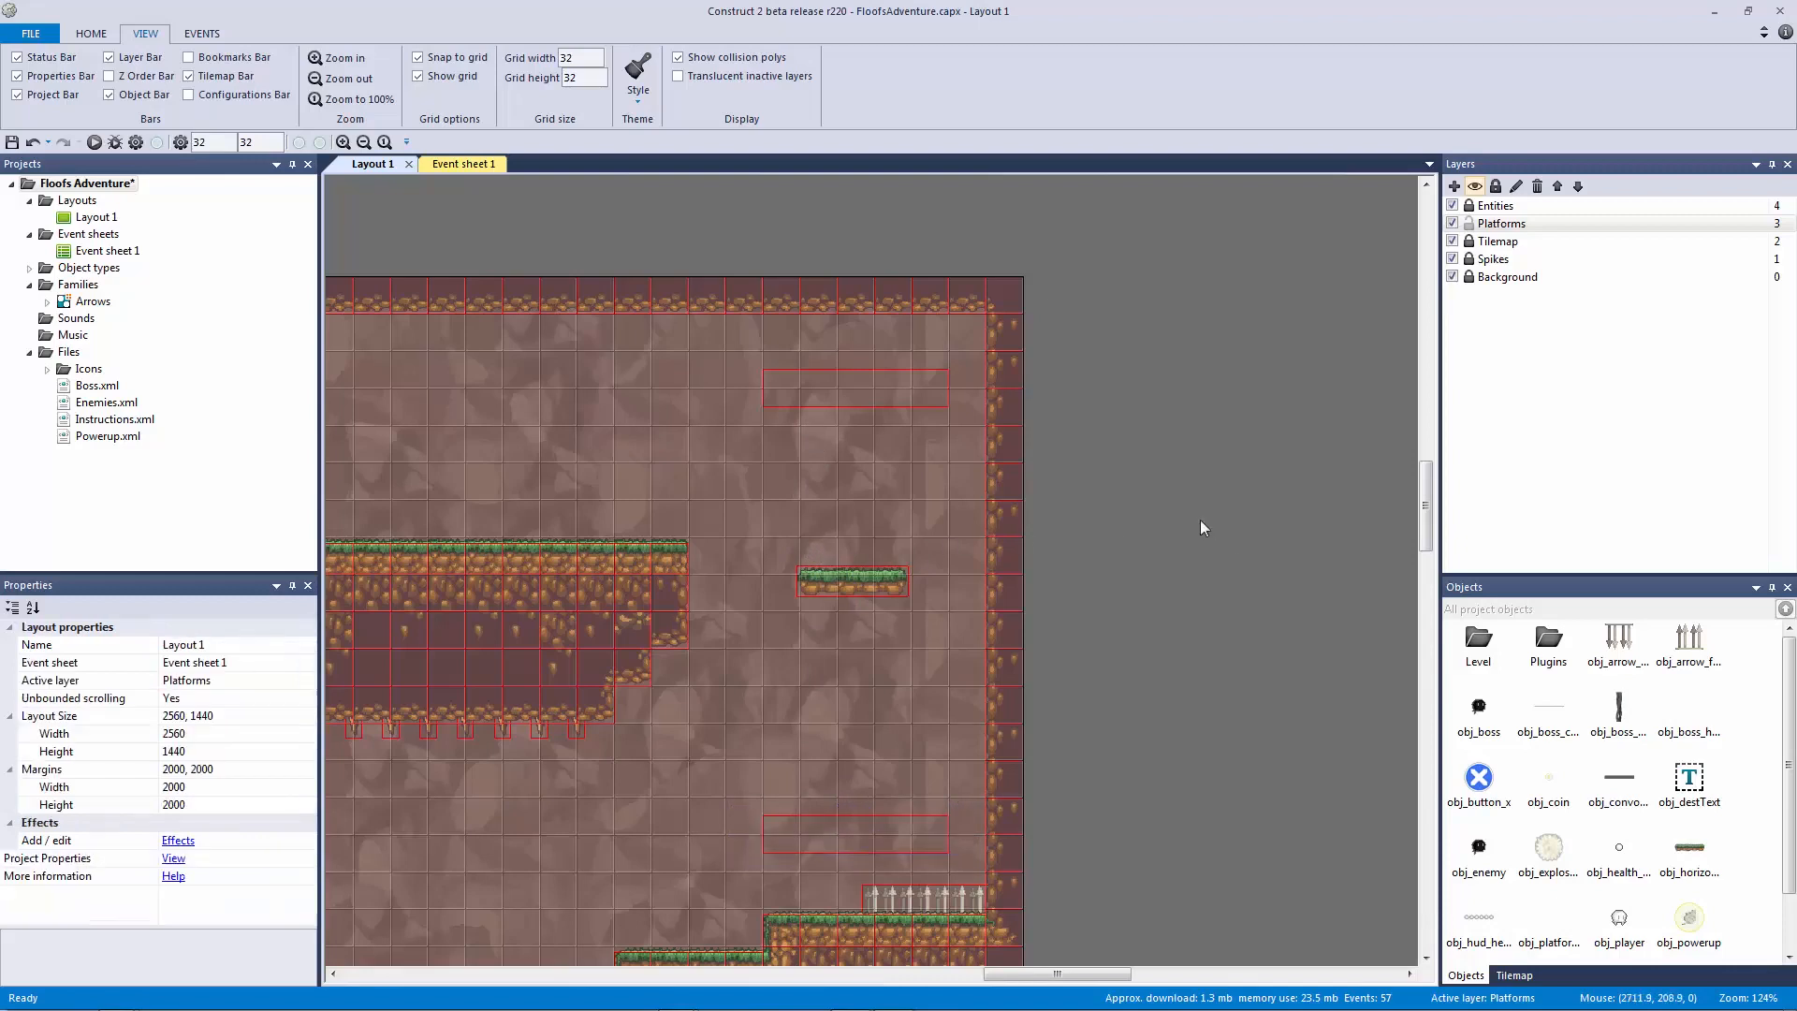
scroll(1013, 474, down, 3)
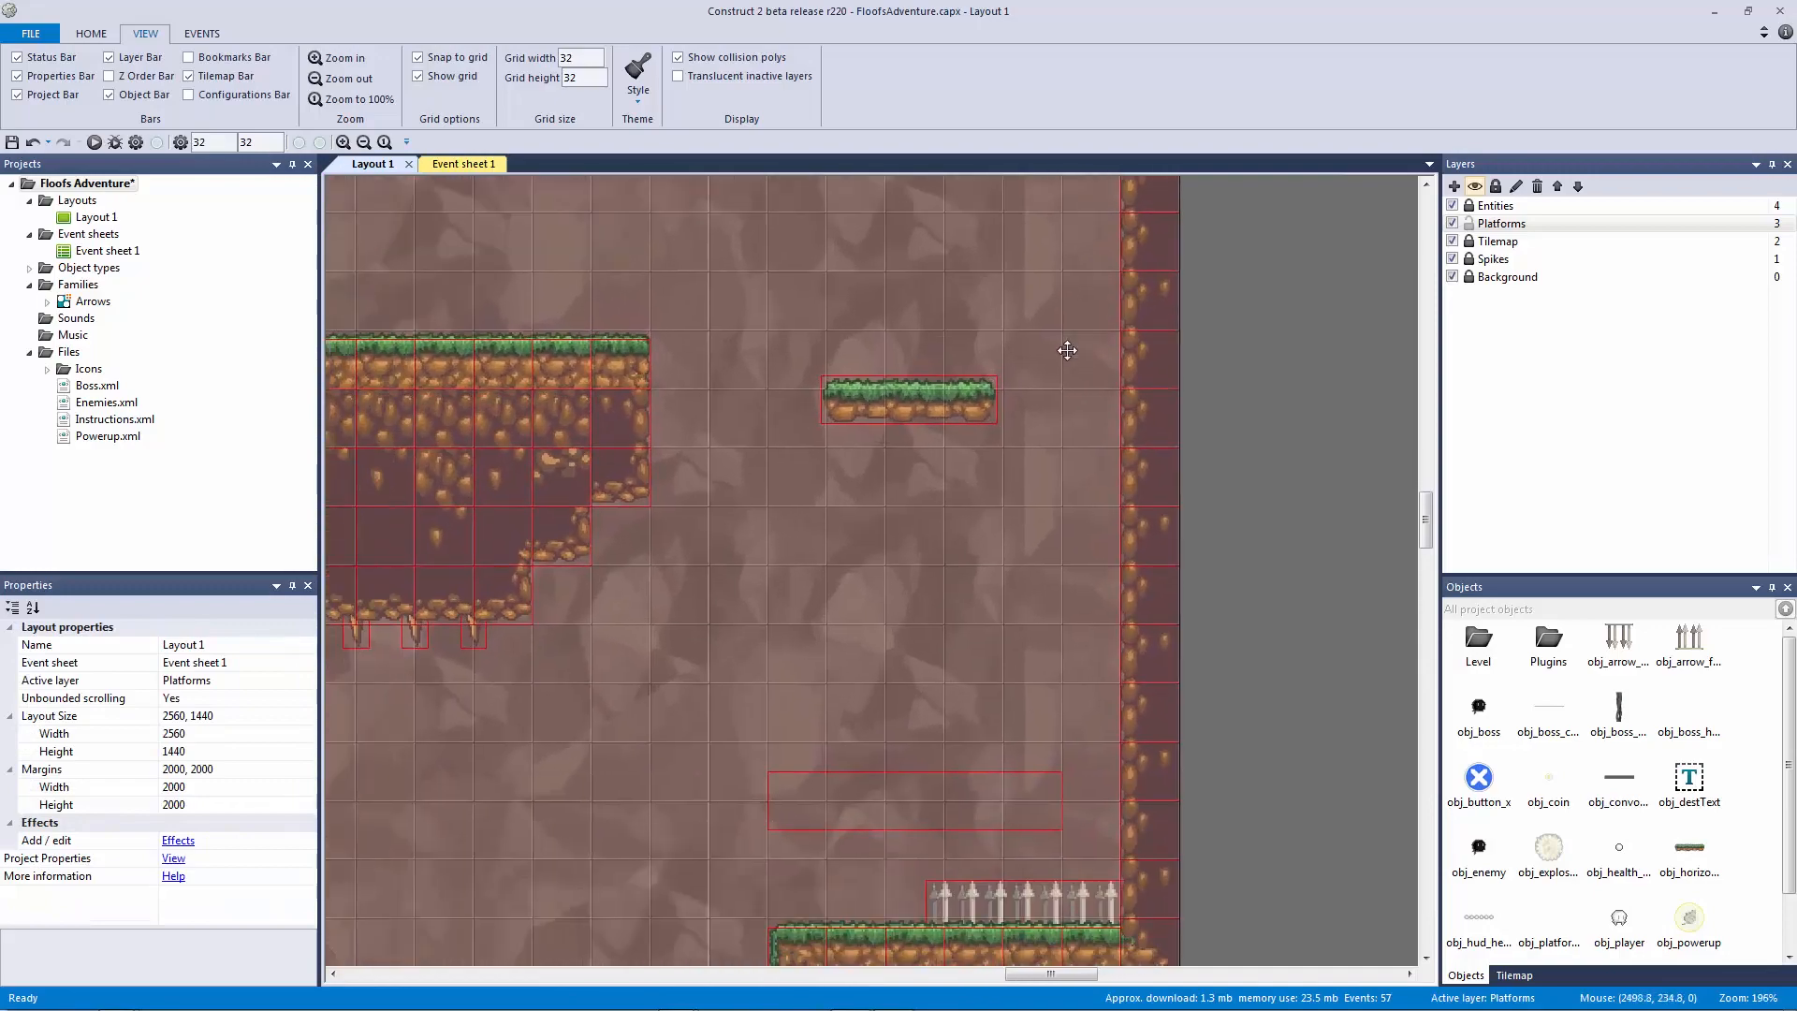
ctrl+scroll(982, 436, down, 5)
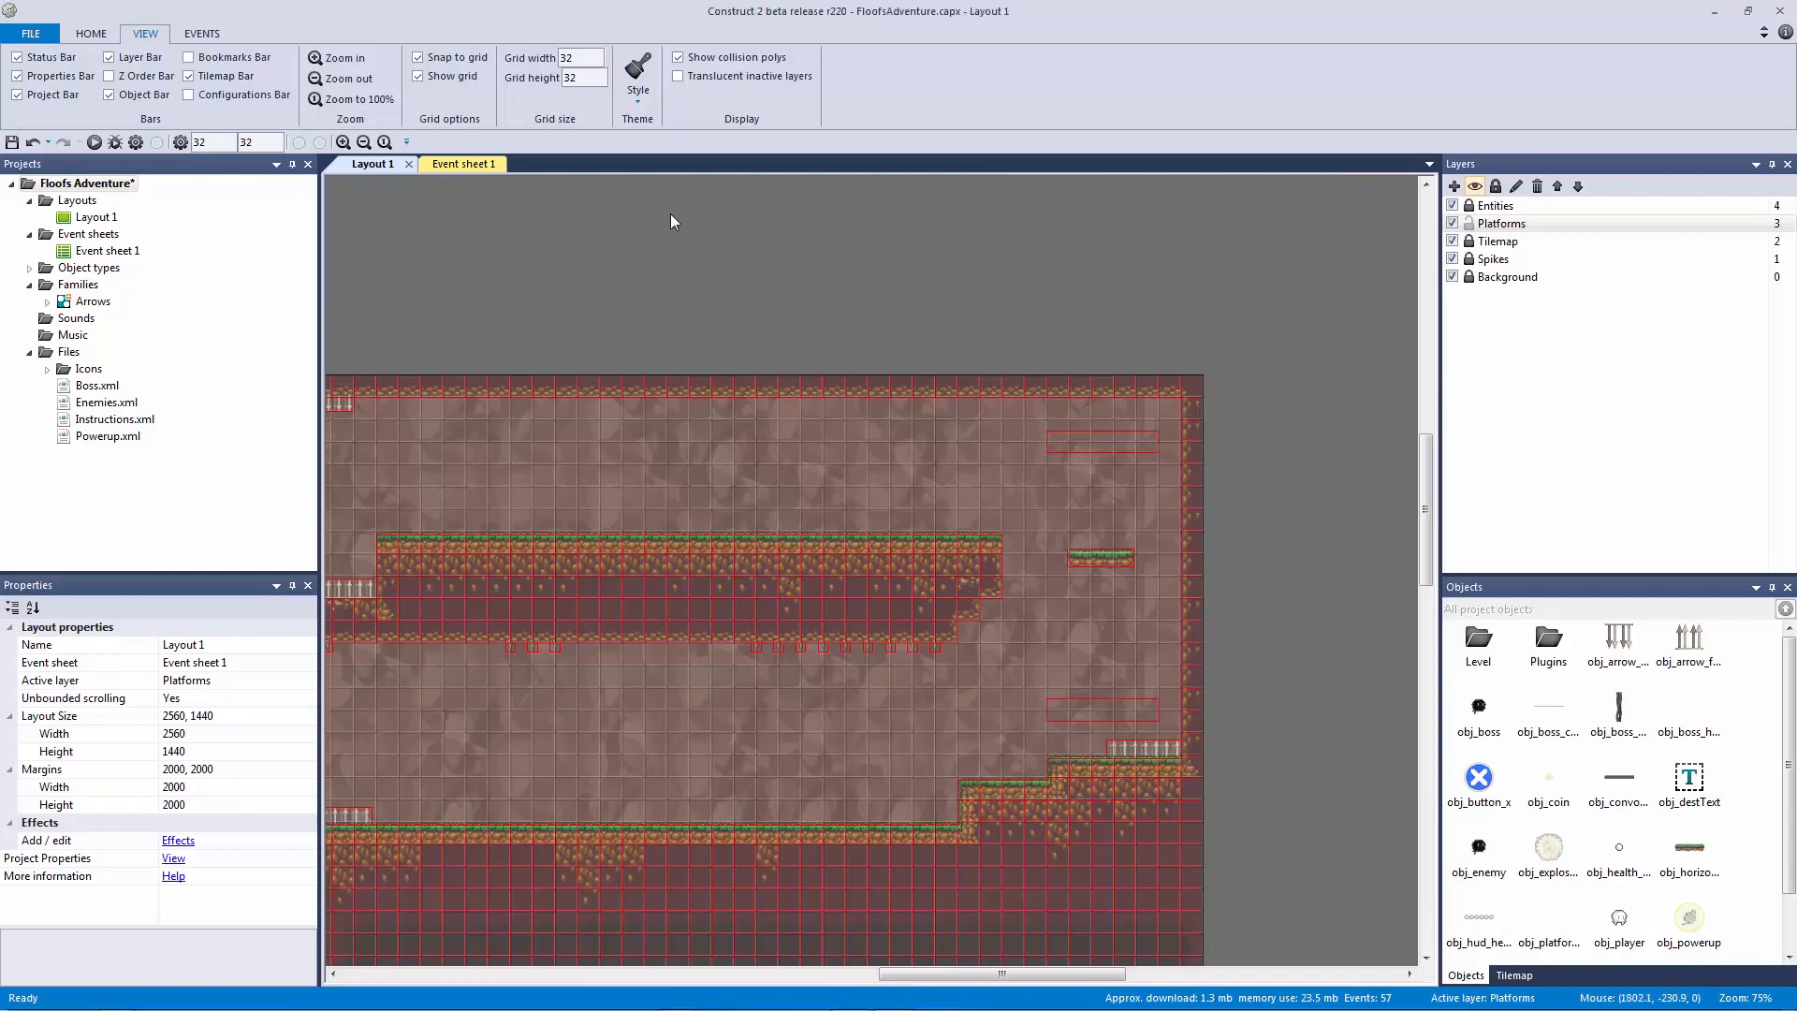
Step: Create a 'Horizontal Platforms' group and move the two platform events into it
click(455, 166)
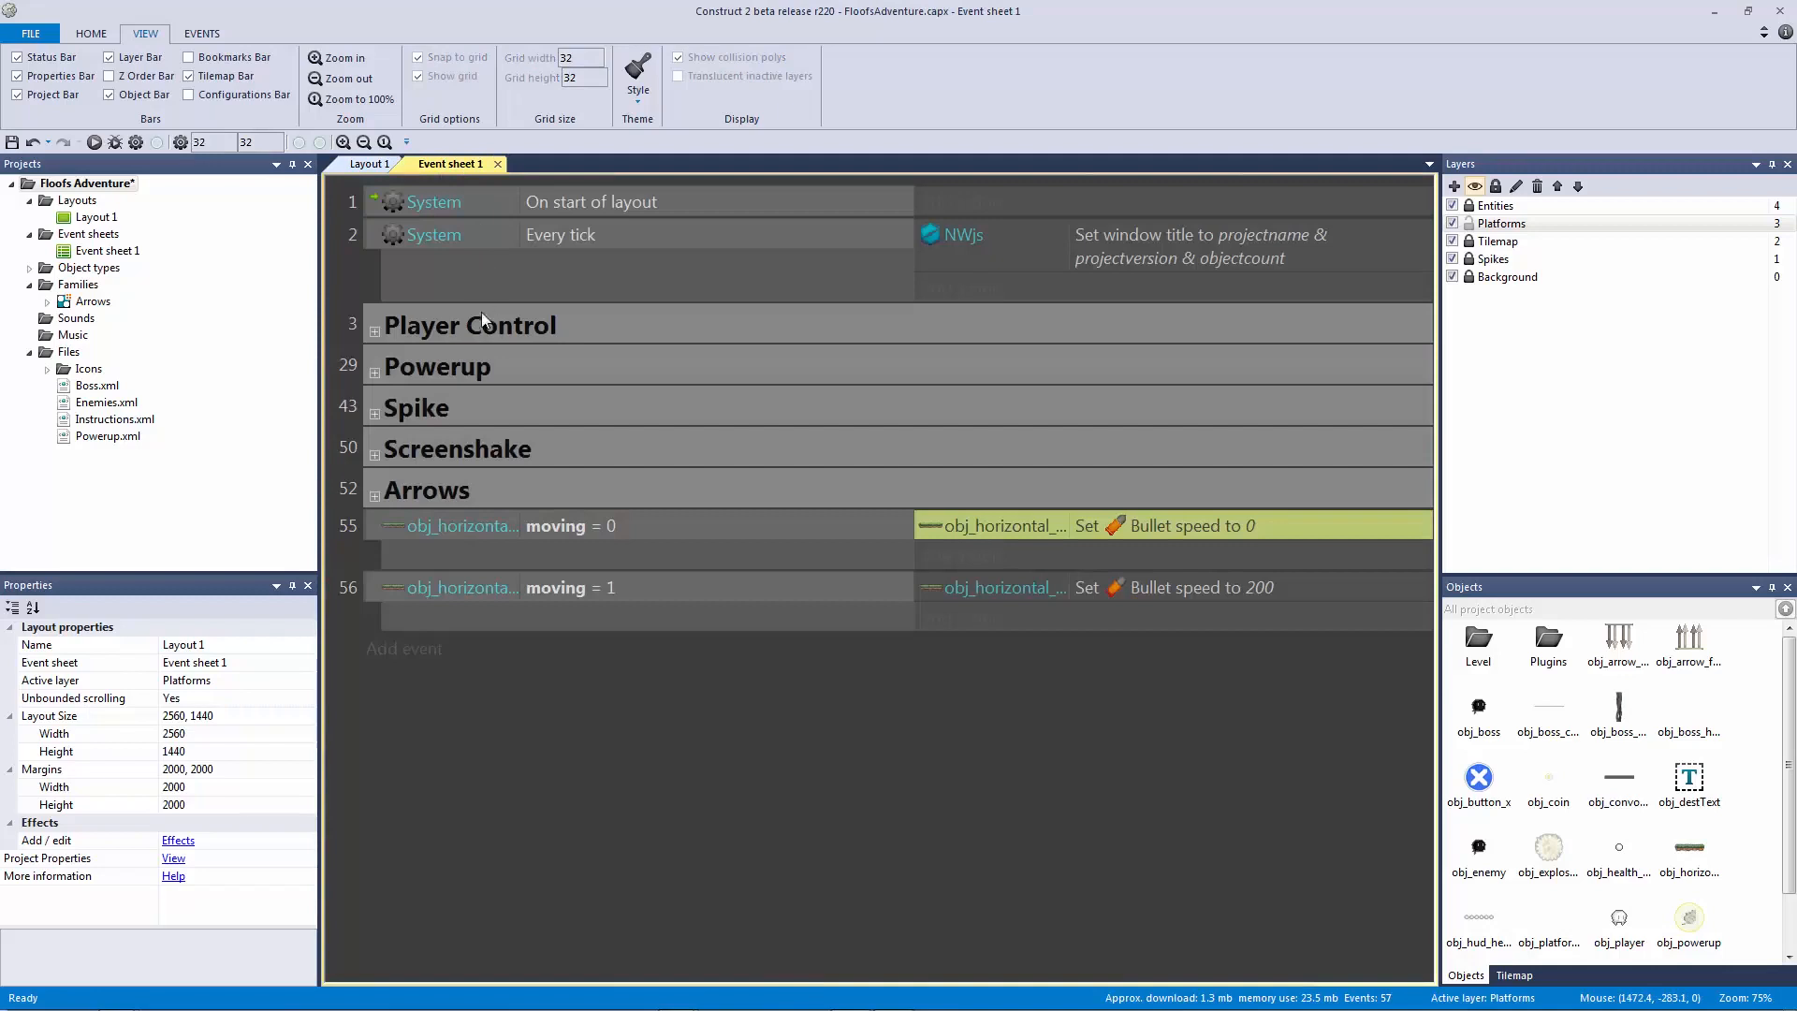
click(456, 338)
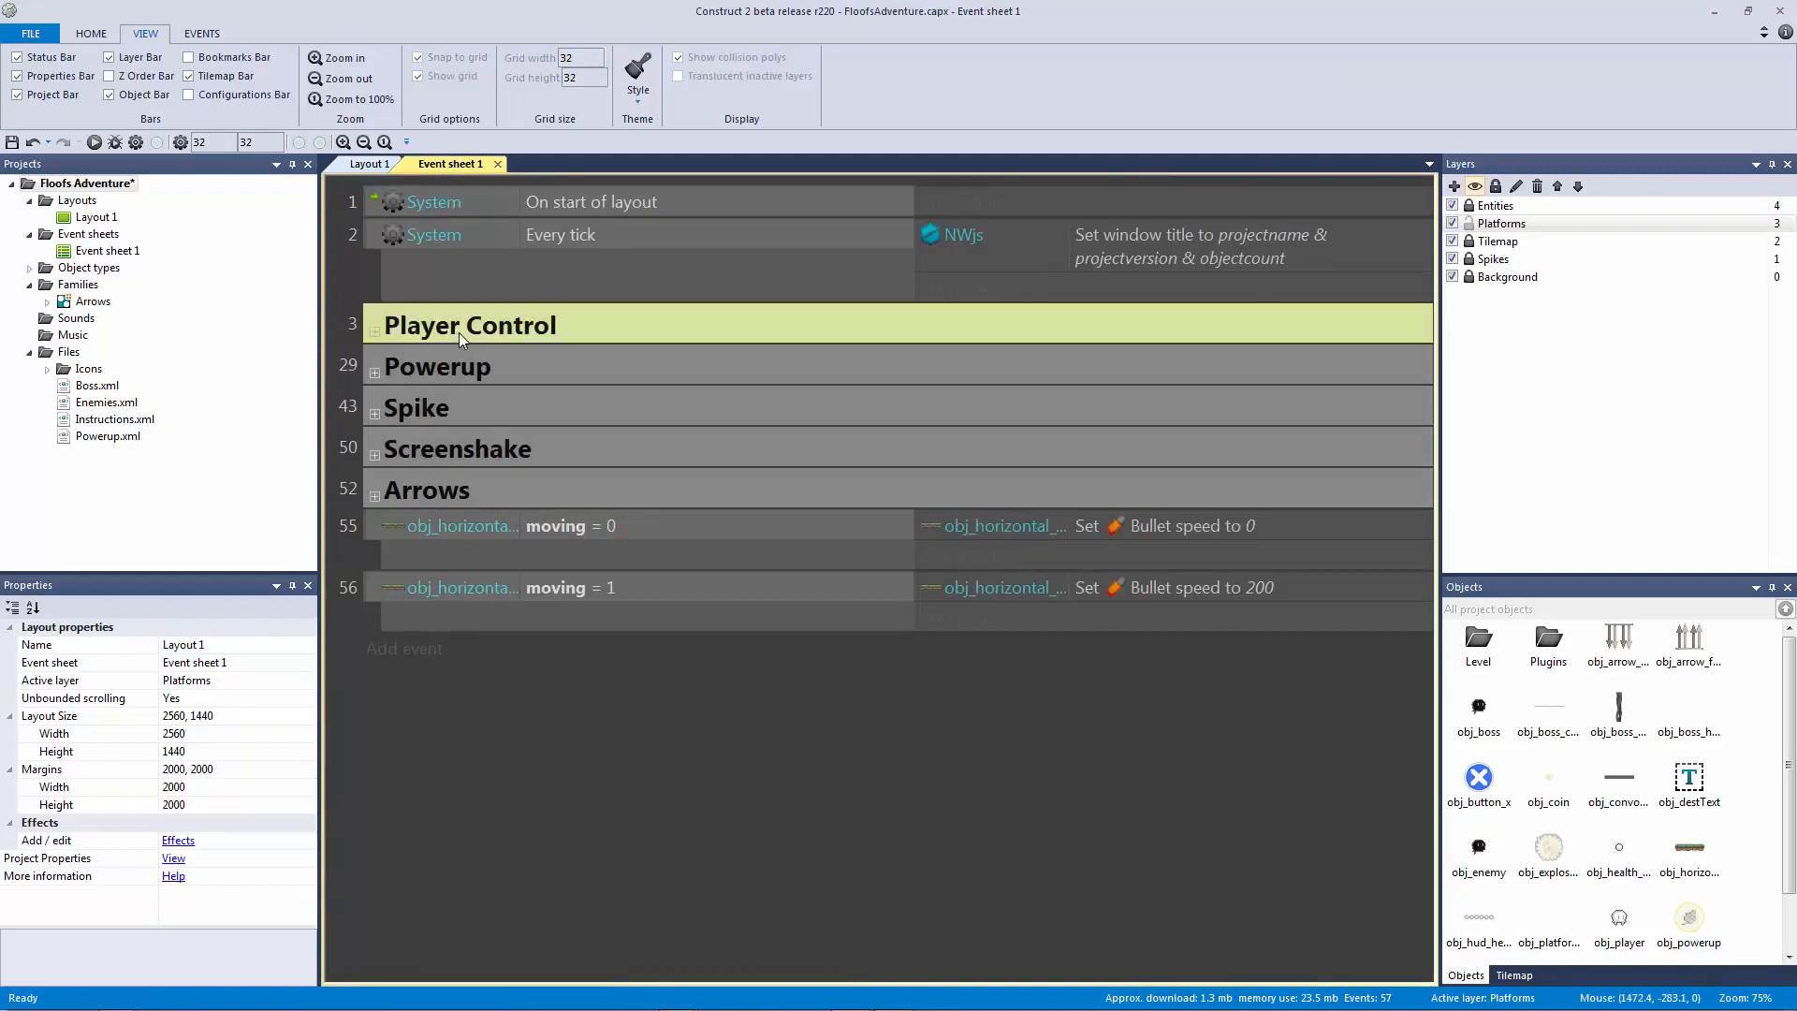
click(363, 266)
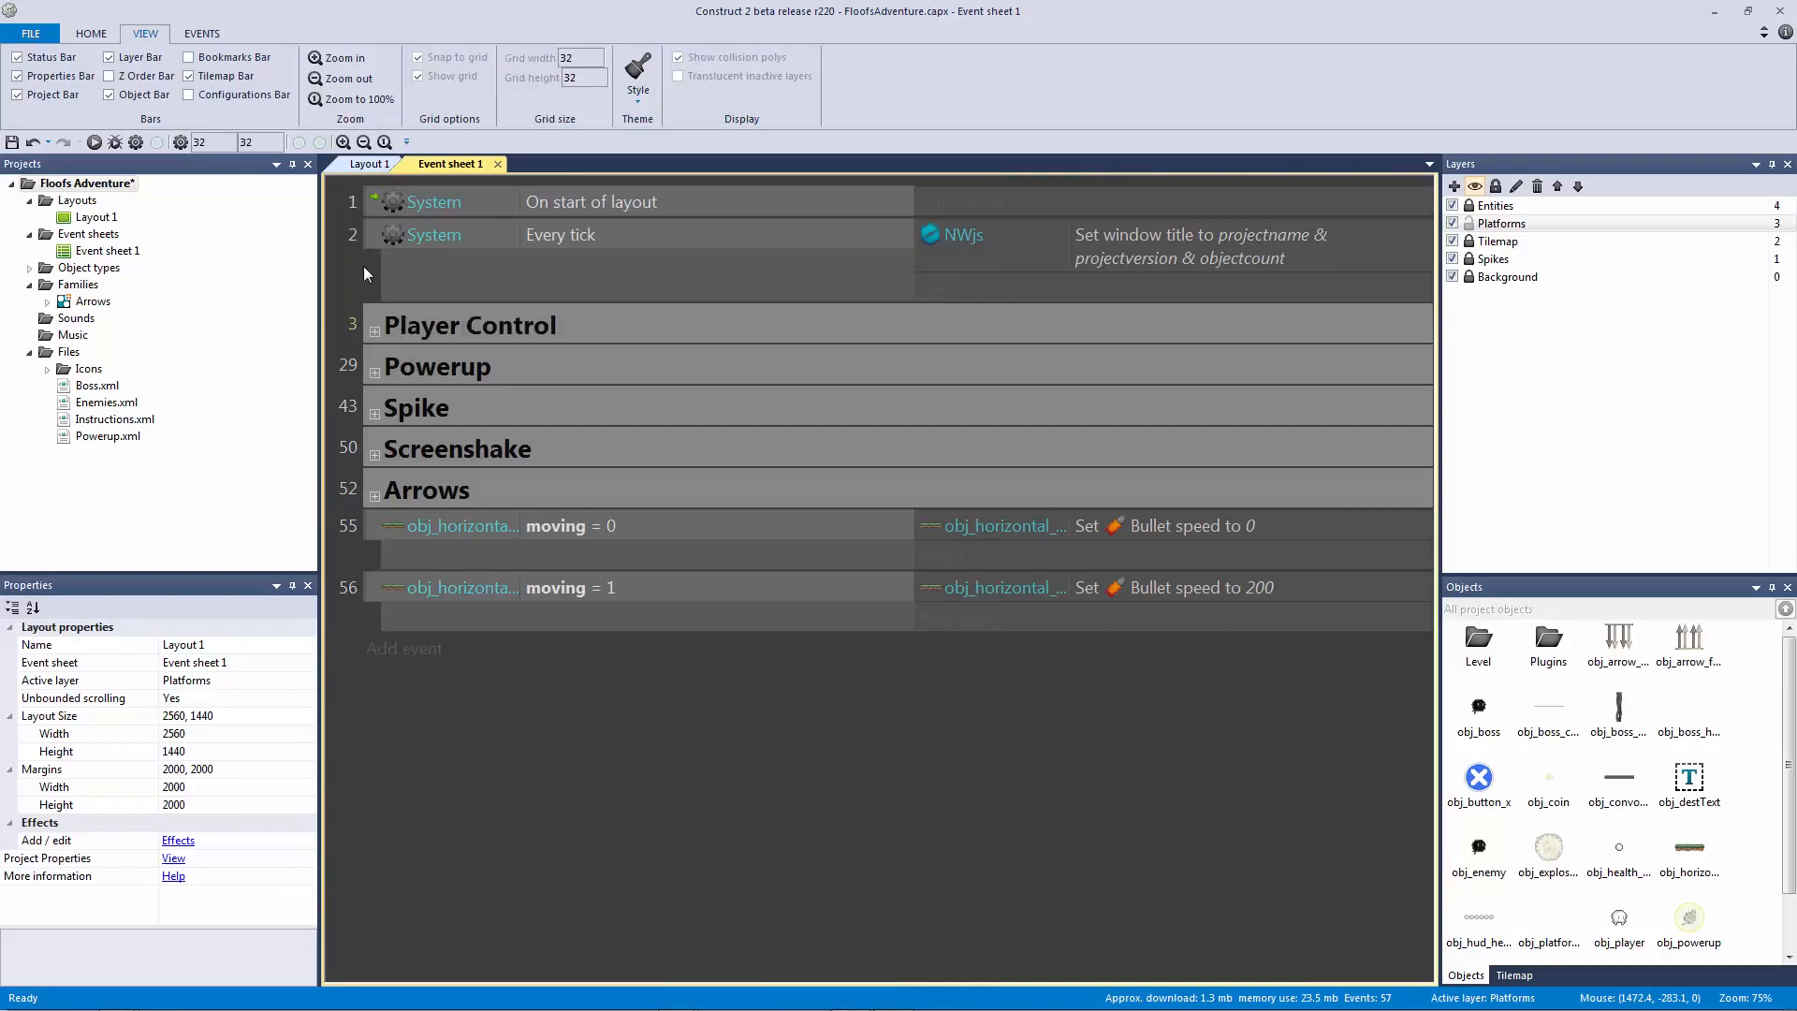
click(425, 321)
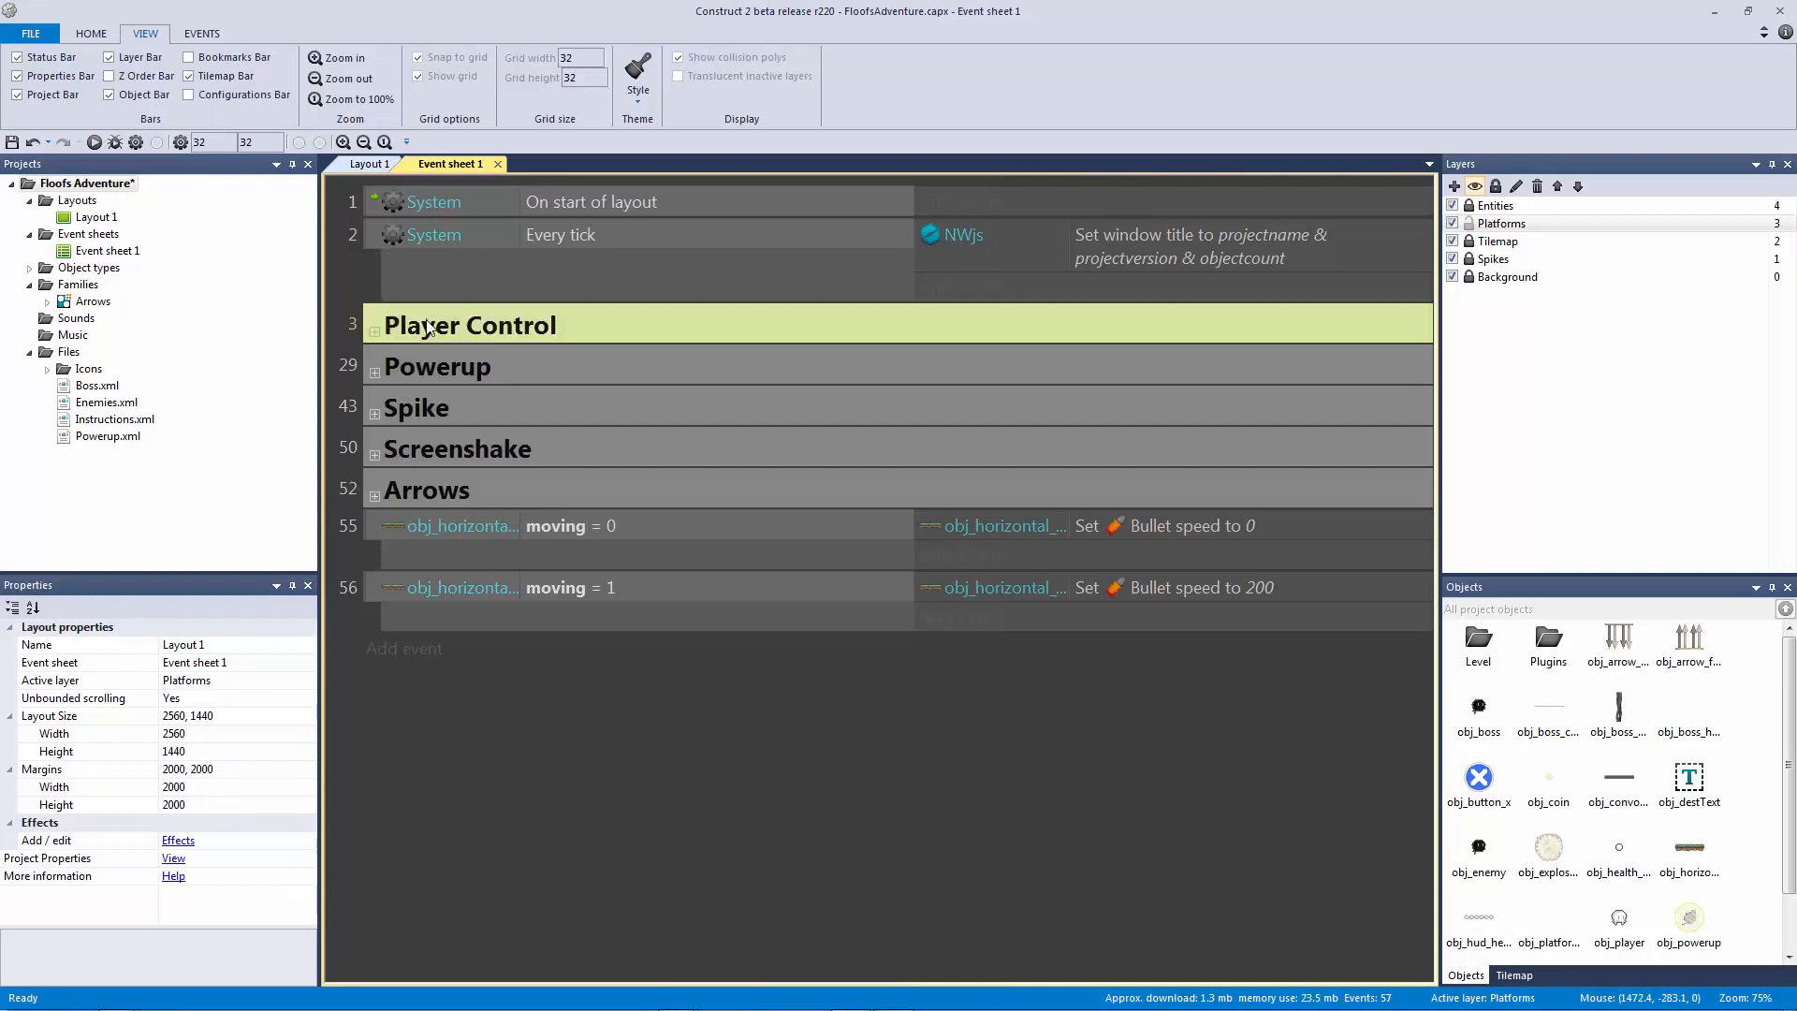
click(376, 525)
text(g)
text(Platform)
key(BackSpace)
key(BackSpace)
key(BackSpace)
key(BackSpace)
key(BackSpace)
key(BackSpace)
key(BackSpace)
key(BackSpace)
text(Horizontal Platforms)
key(Return)
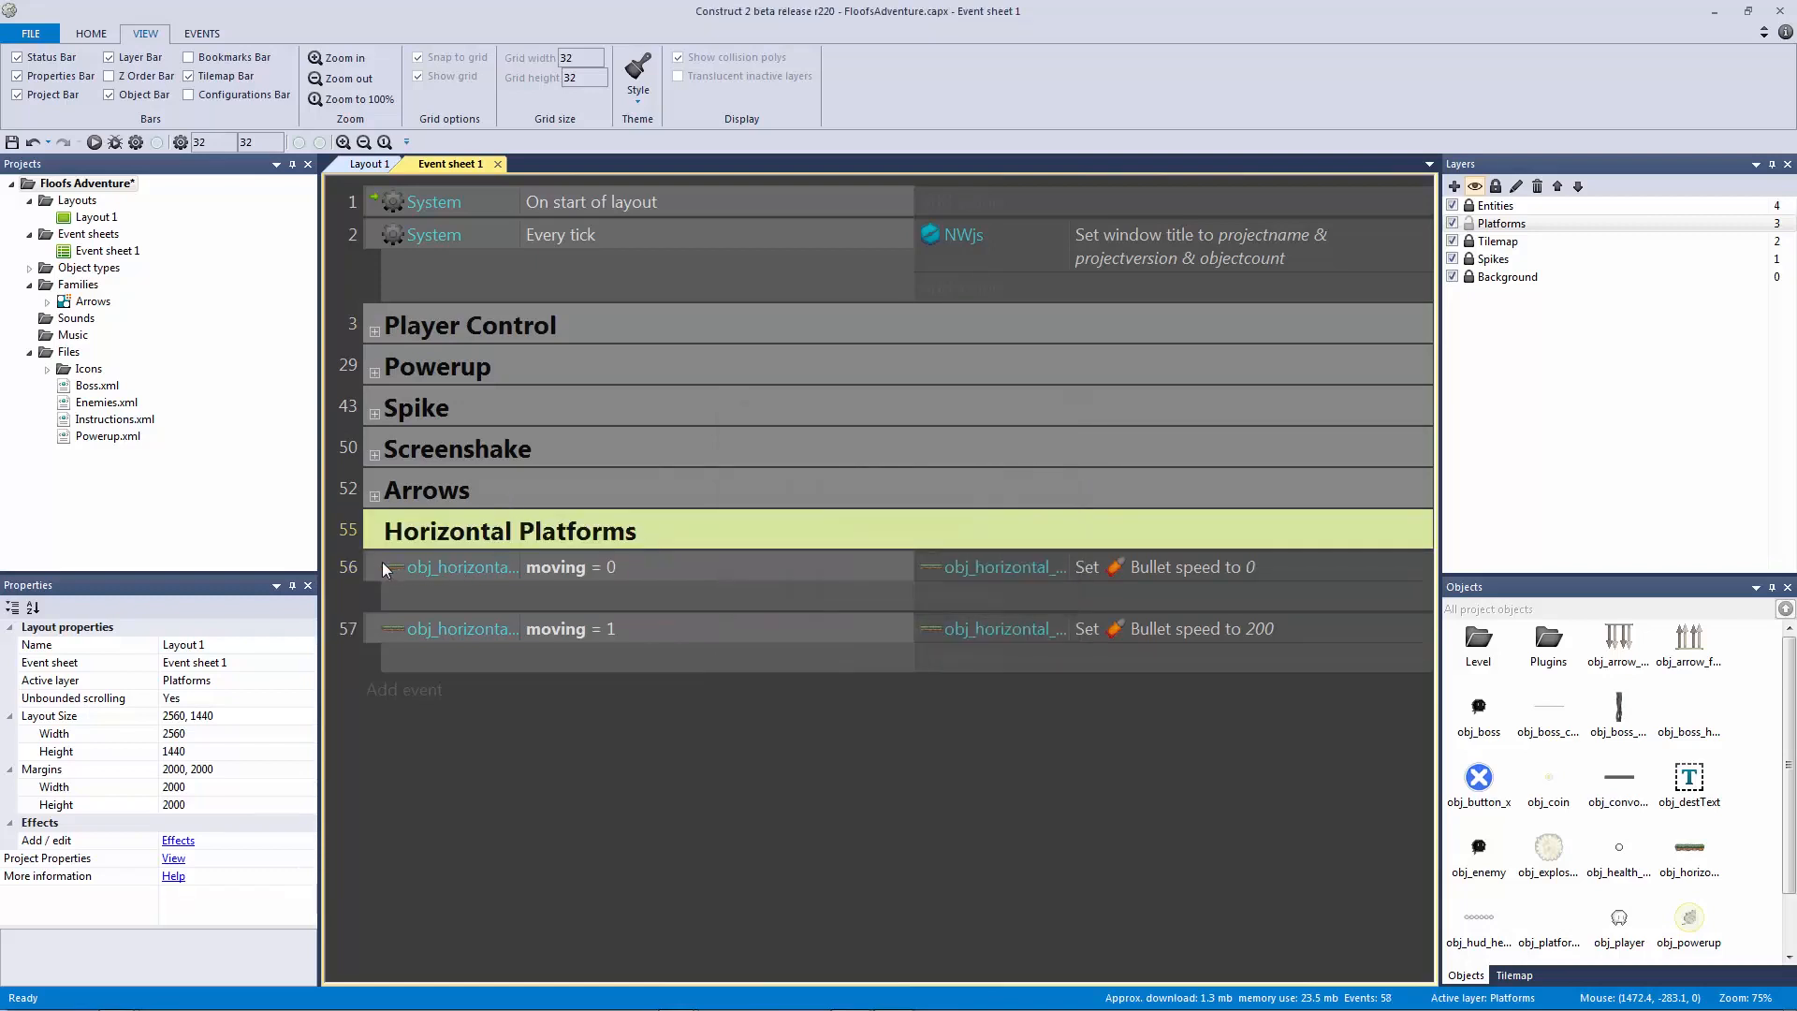
click(379, 567)
shift+click(369, 623)
drag(368, 569, 389, 536)
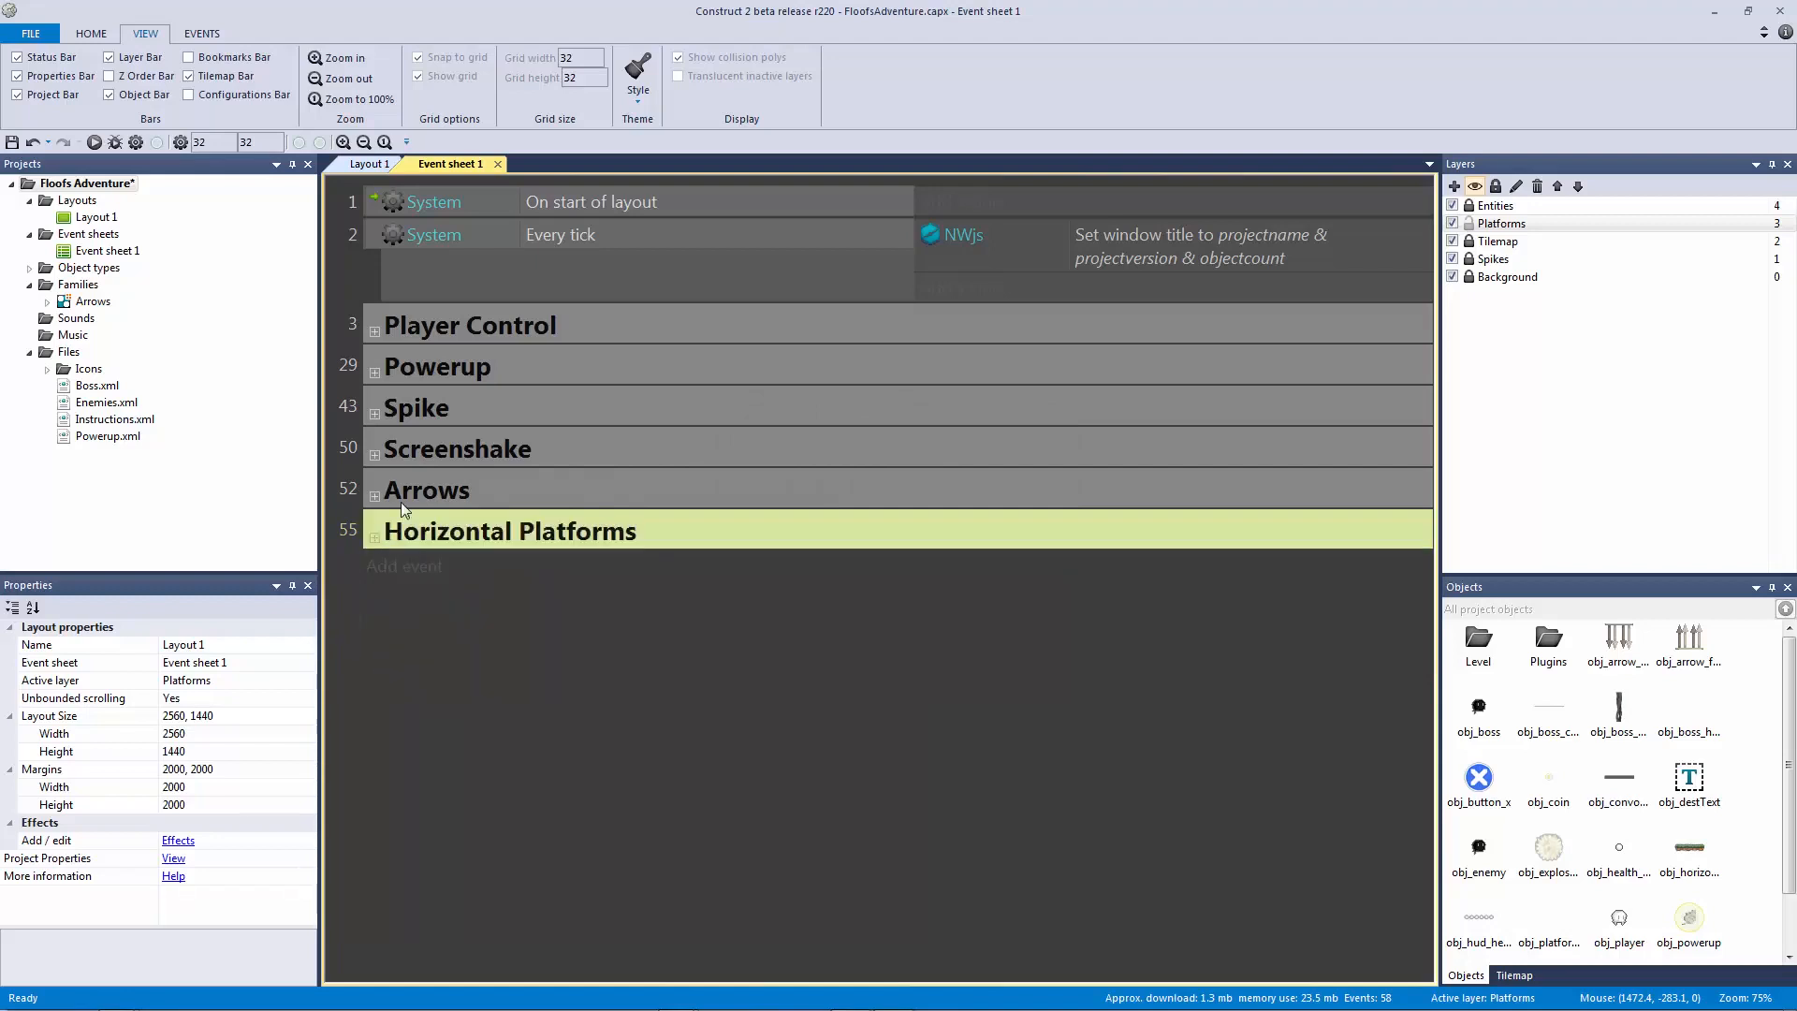
Step: Add a 'Paused' group and nest Player Control through Horizontal Platforms inside it
click(383, 325)
text(g)
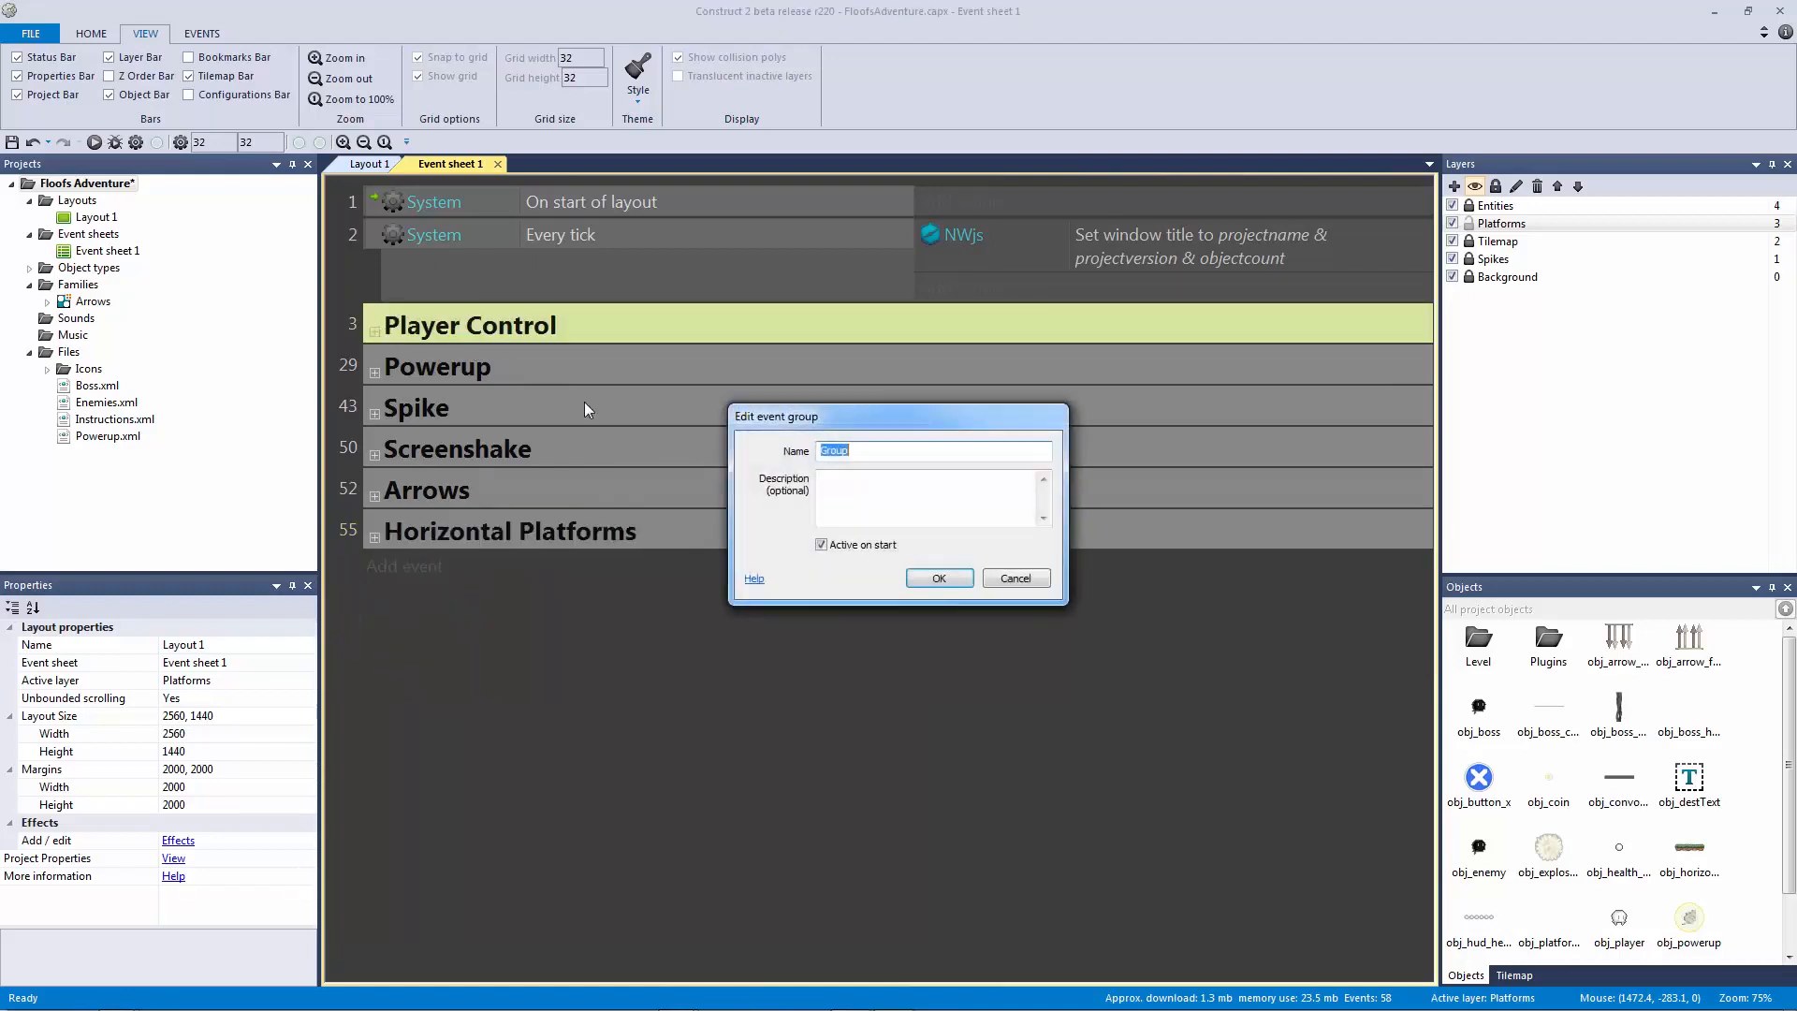
text(Pause)
key(Return)
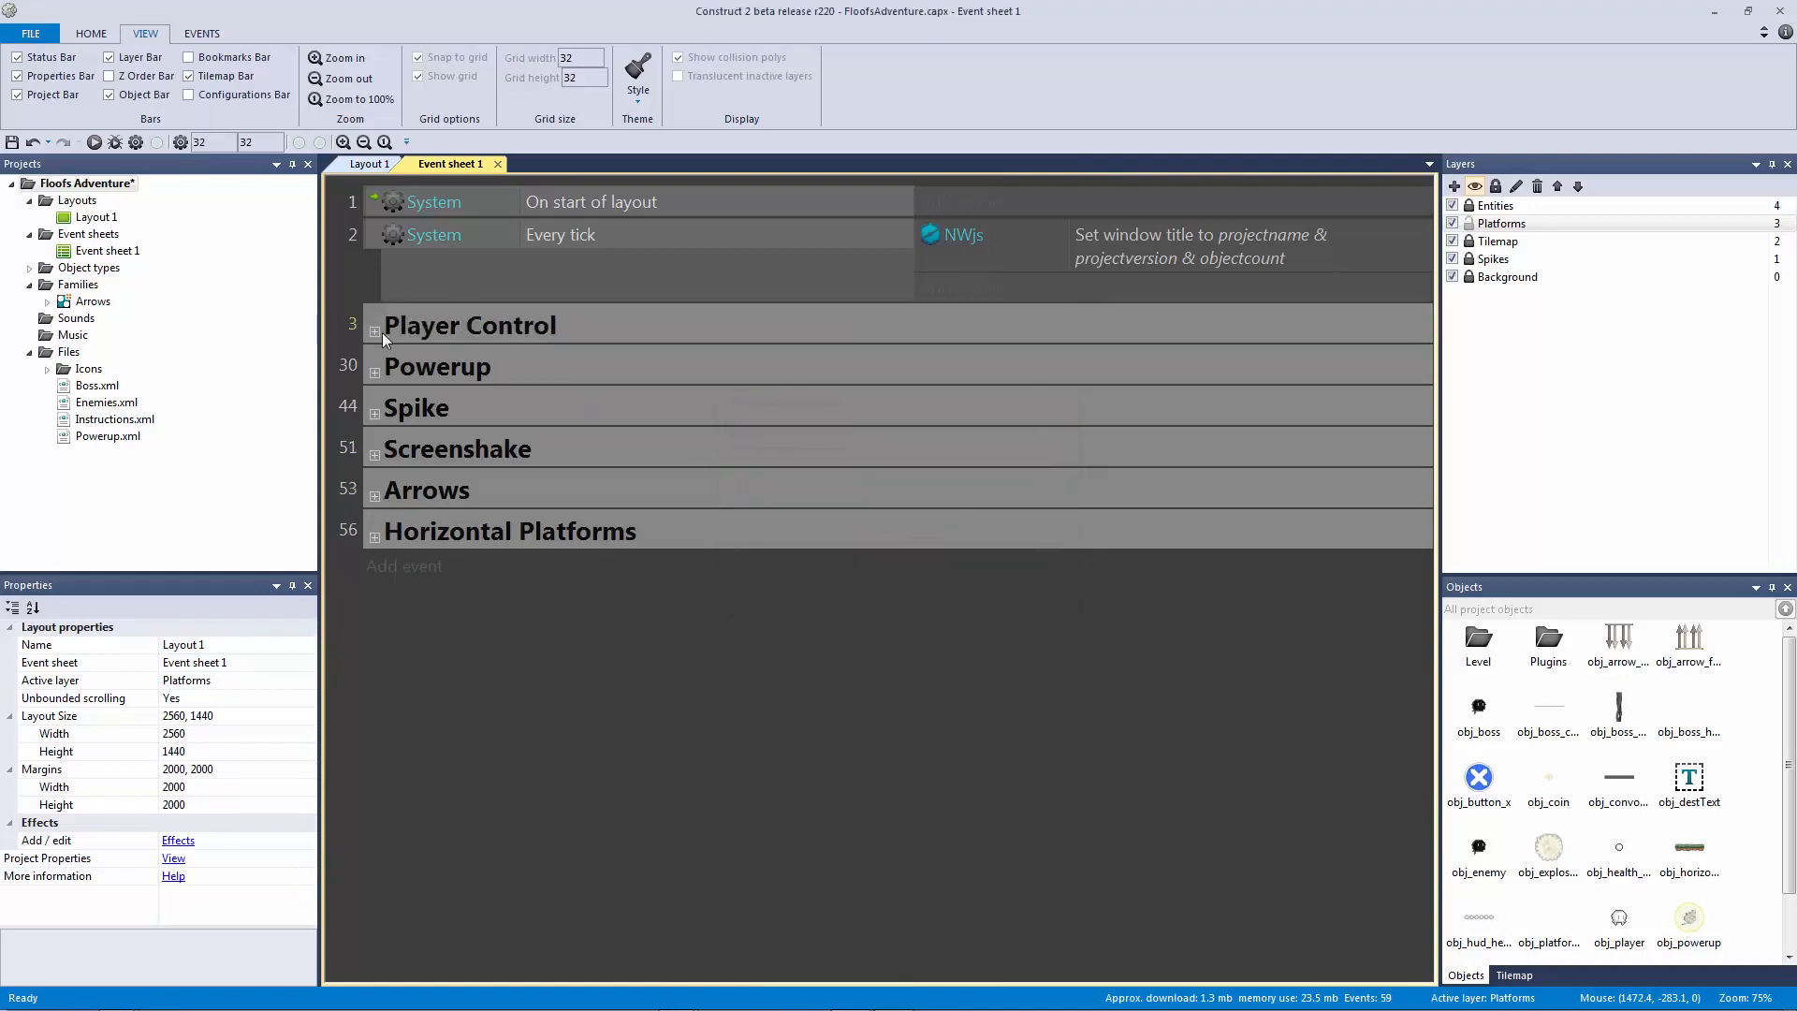
click(376, 332)
drag(381, 377, 408, 313)
click(379, 374)
click(374, 373)
click(402, 408)
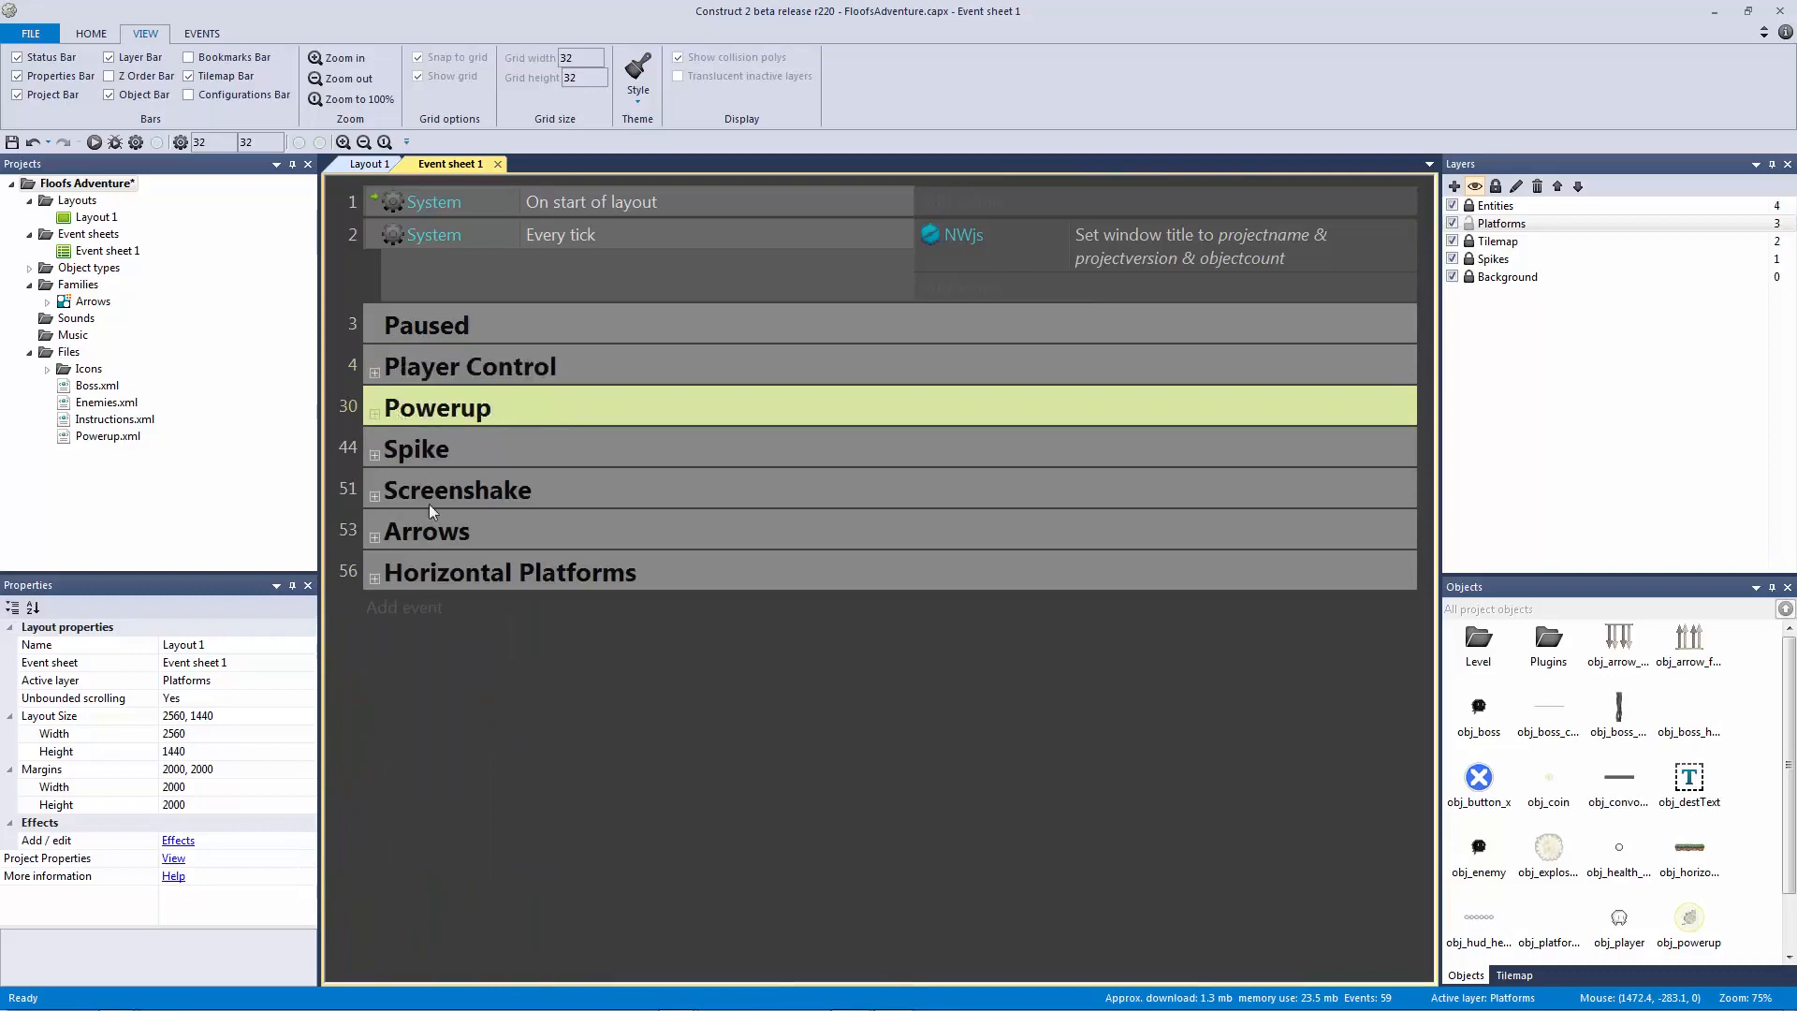
shift+click(430, 572)
drag(417, 405, 423, 374)
shift+click(481, 573)
drag(481, 573, 362, 361)
click(363, 363)
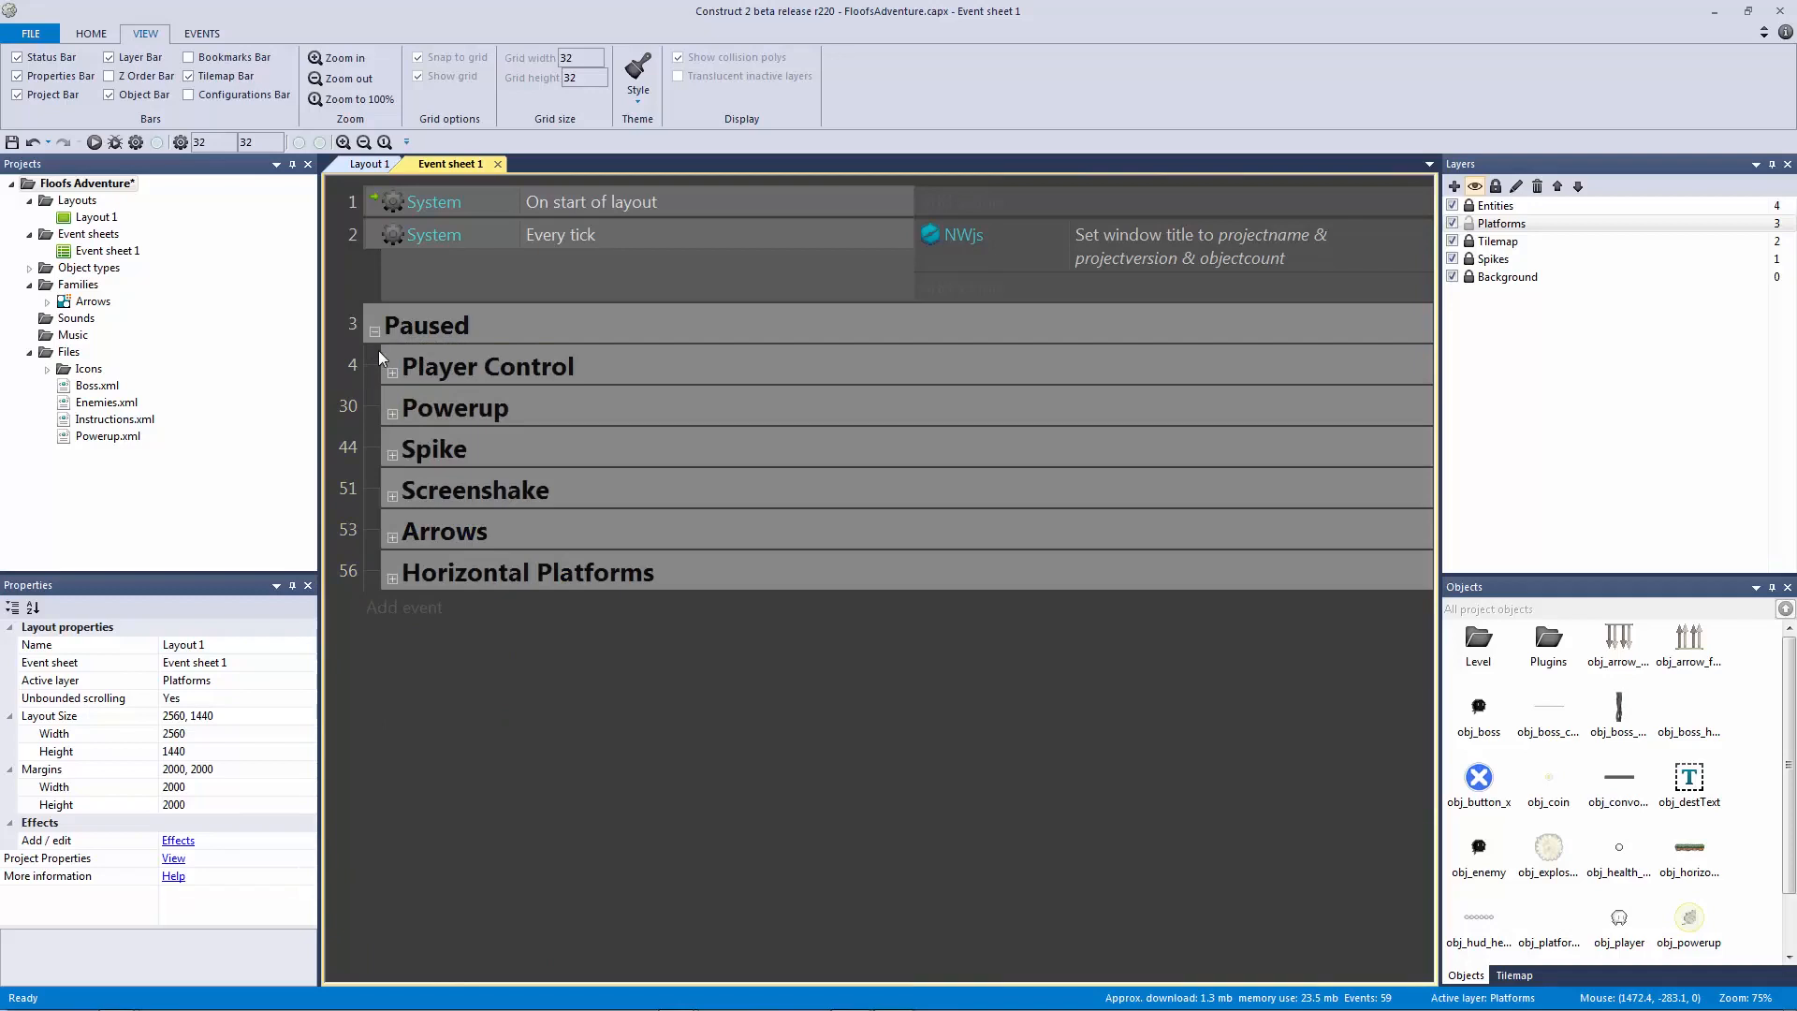
Step: Make the Paused group inactive at start and collapse it
right_click(429, 330)
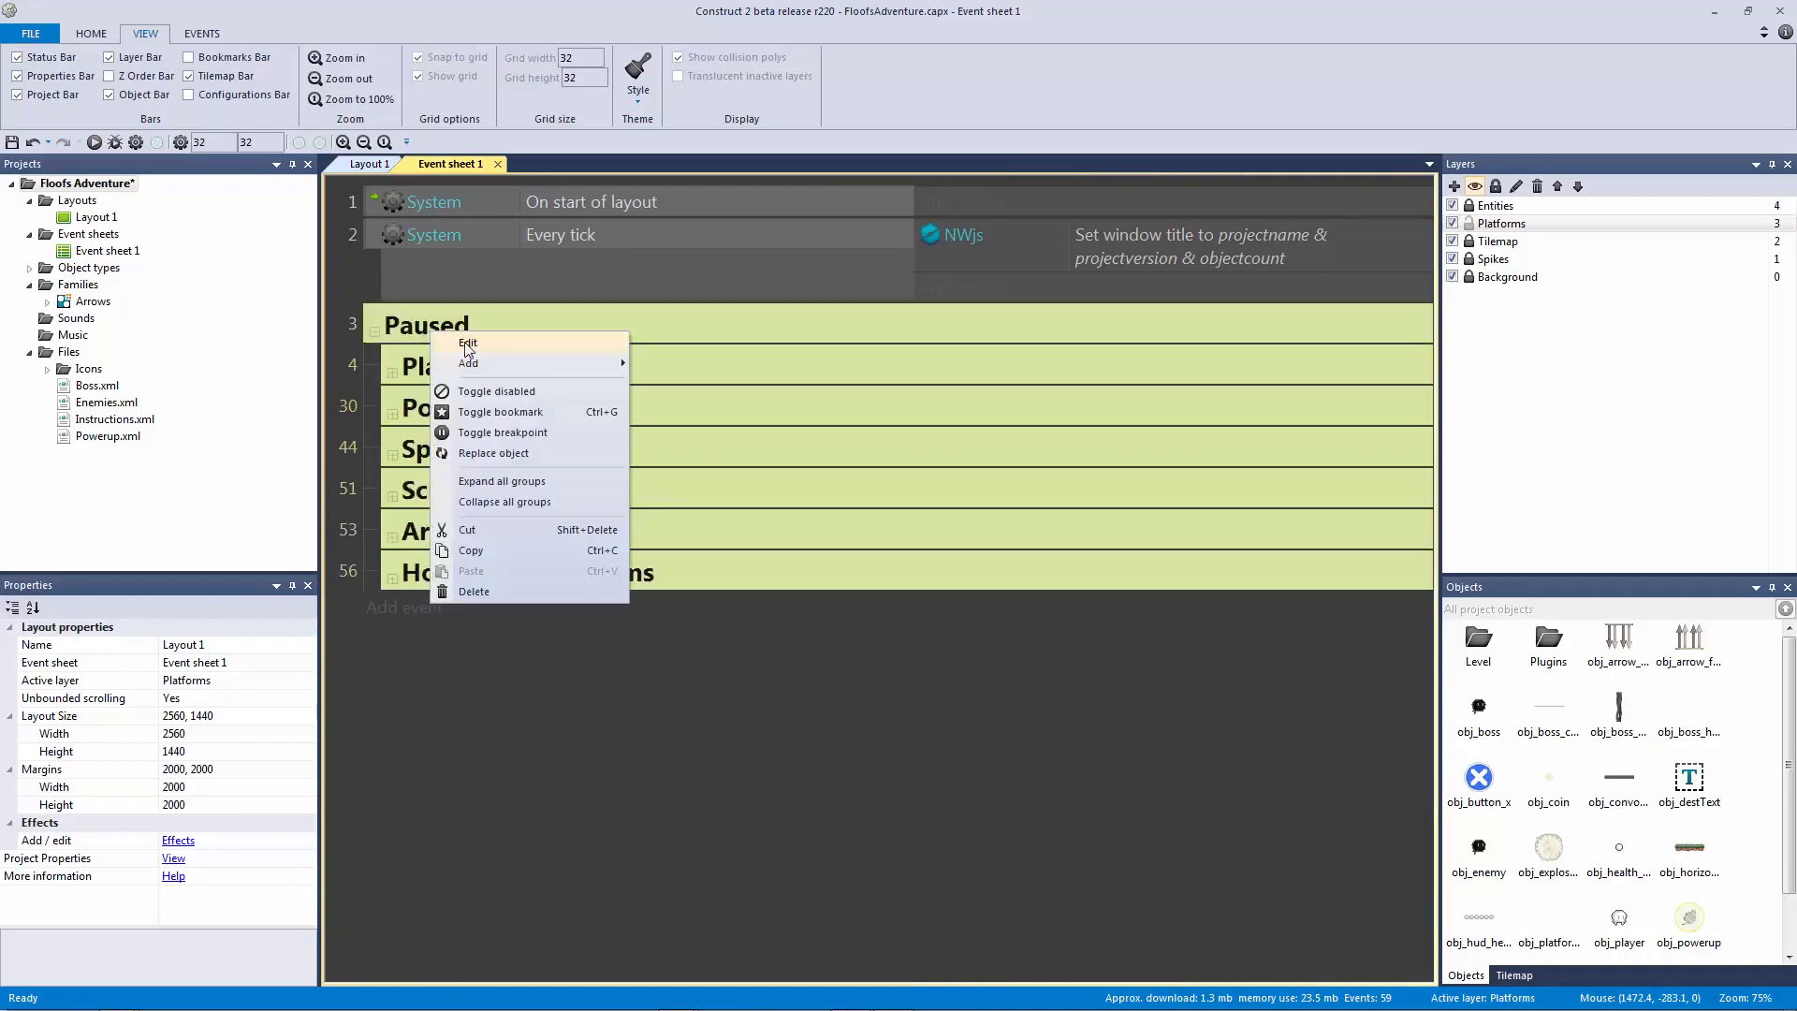
click(464, 347)
click(855, 549)
click(939, 577)
click(374, 330)
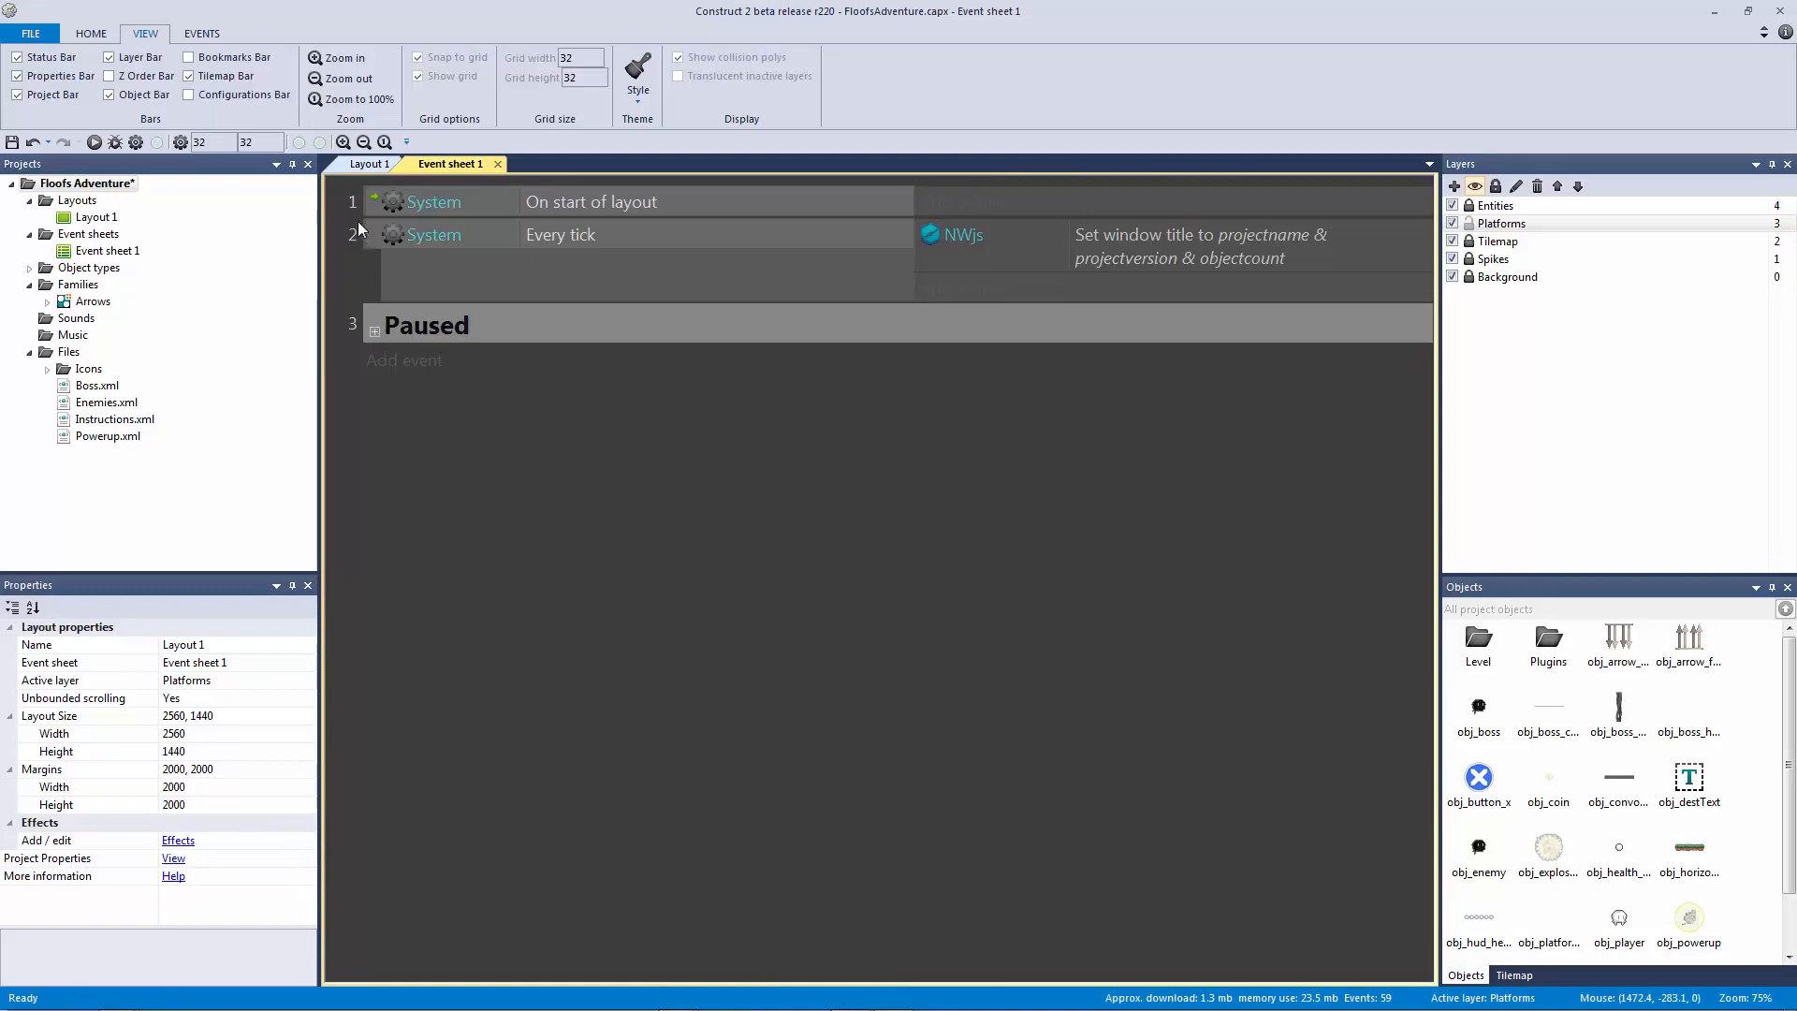
Step: Glance over the level layout, then return to Event sheet 1
click(378, 165)
scroll(1155, 401, down, 3)
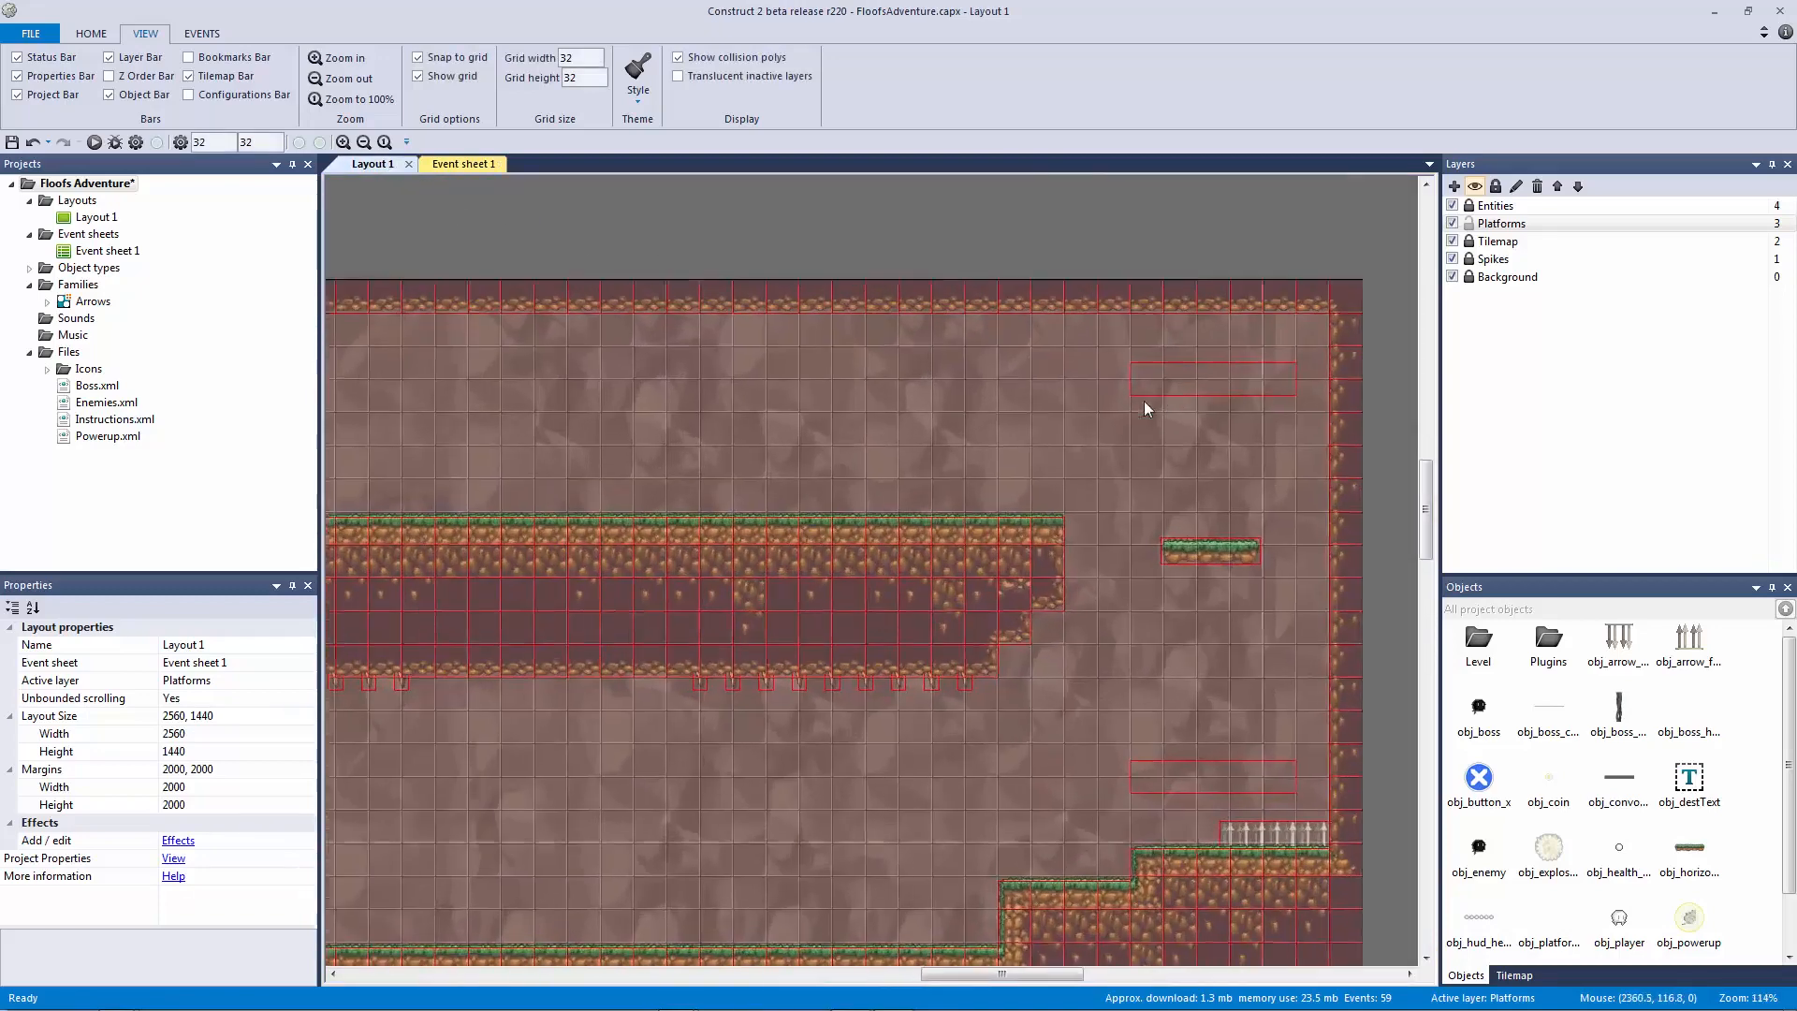
ctrl+scroll(1155, 401, up, 5)
ctrl+scroll(817, 446, down, 1)
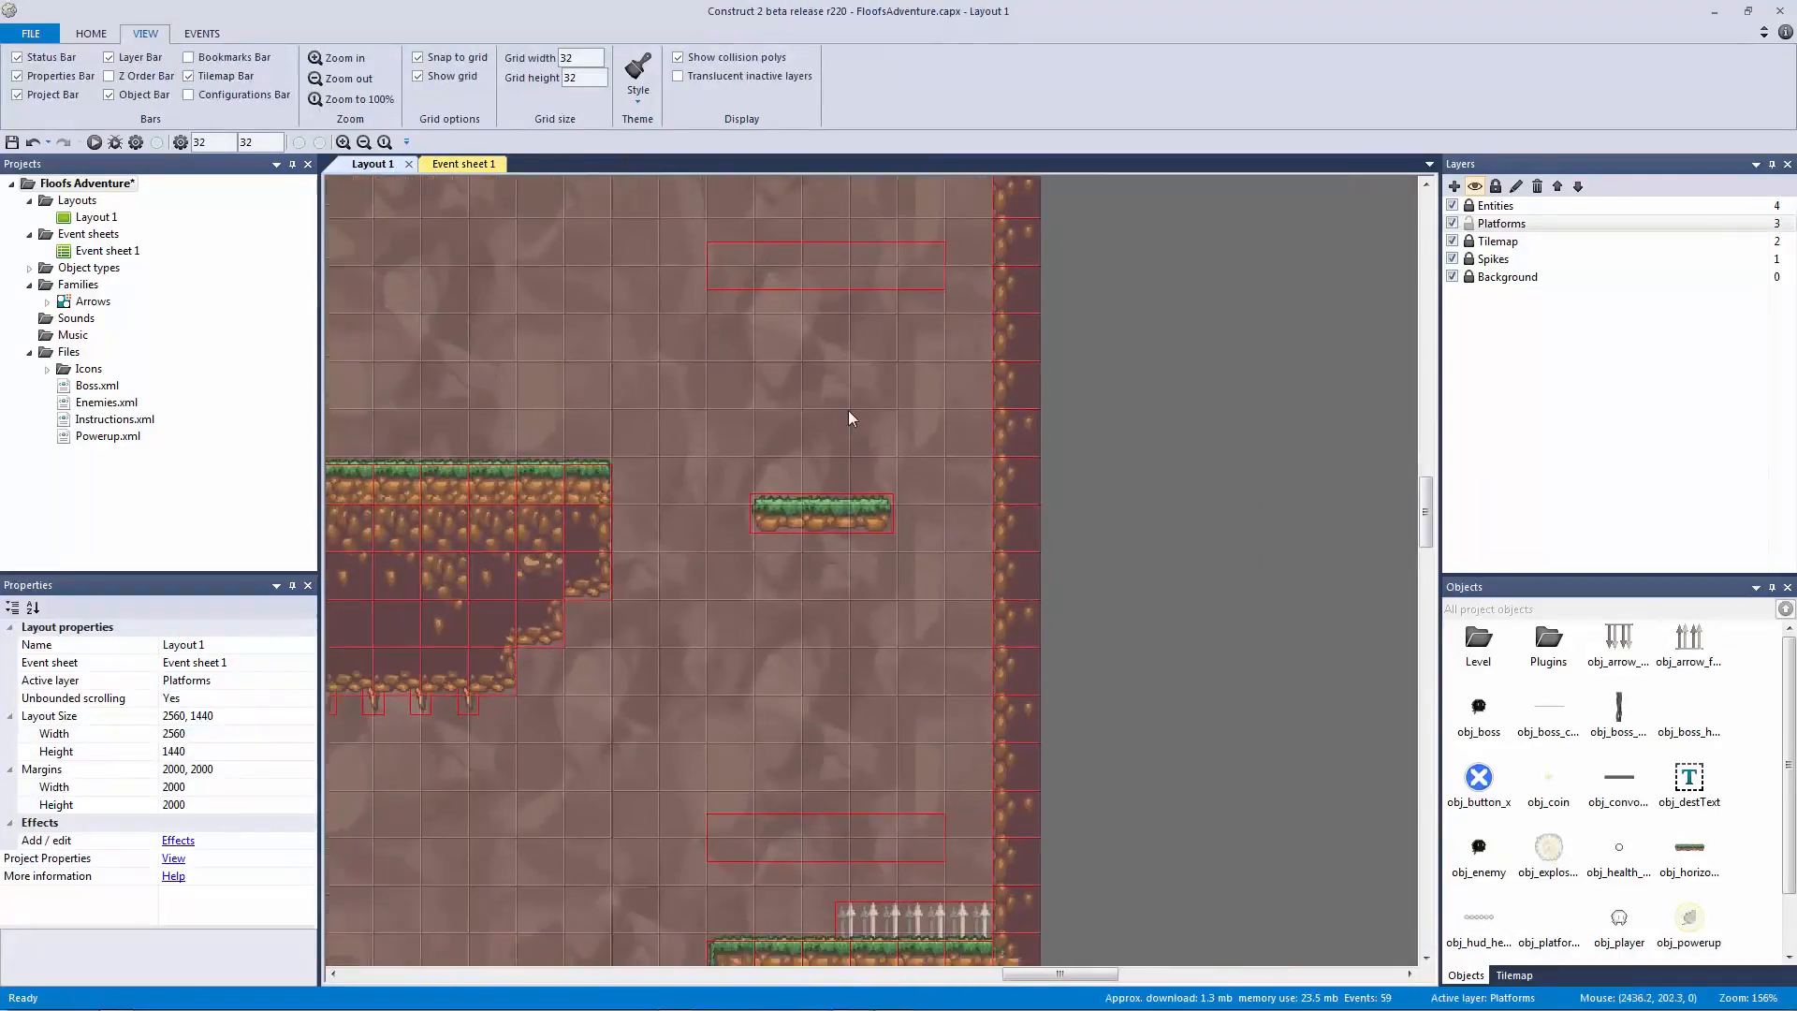
click(484, 168)
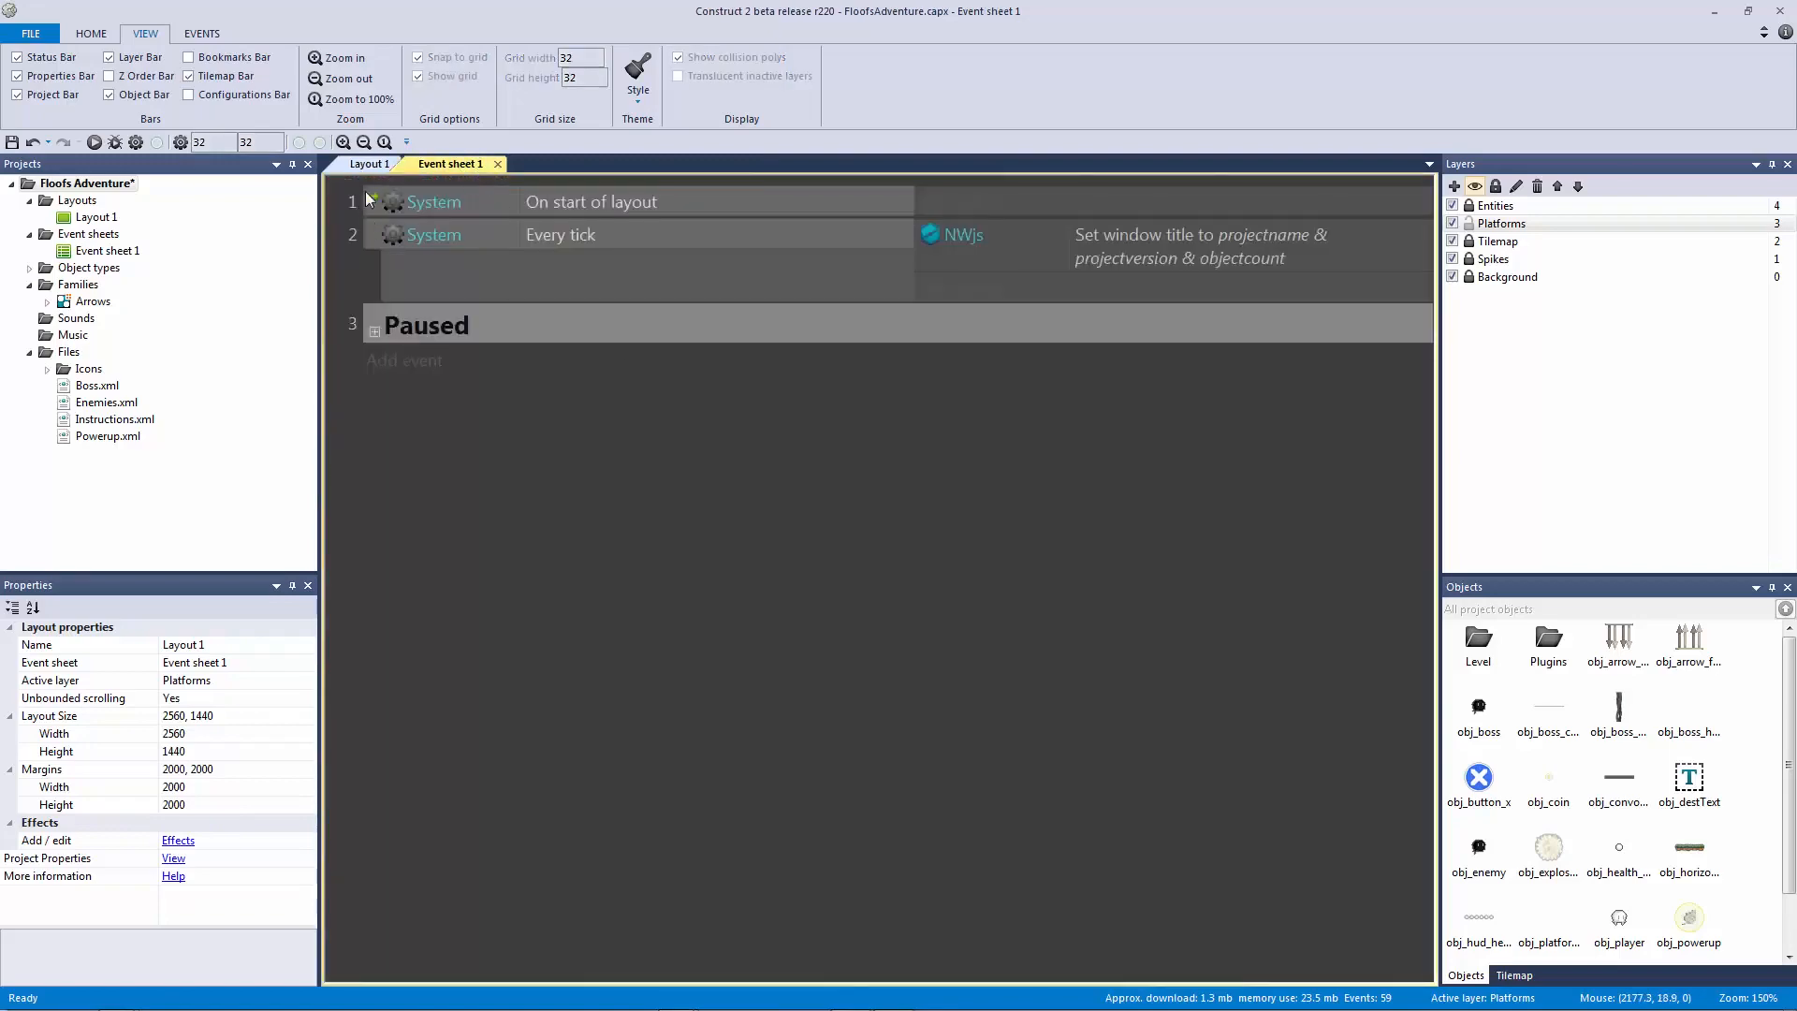
click(368, 167)
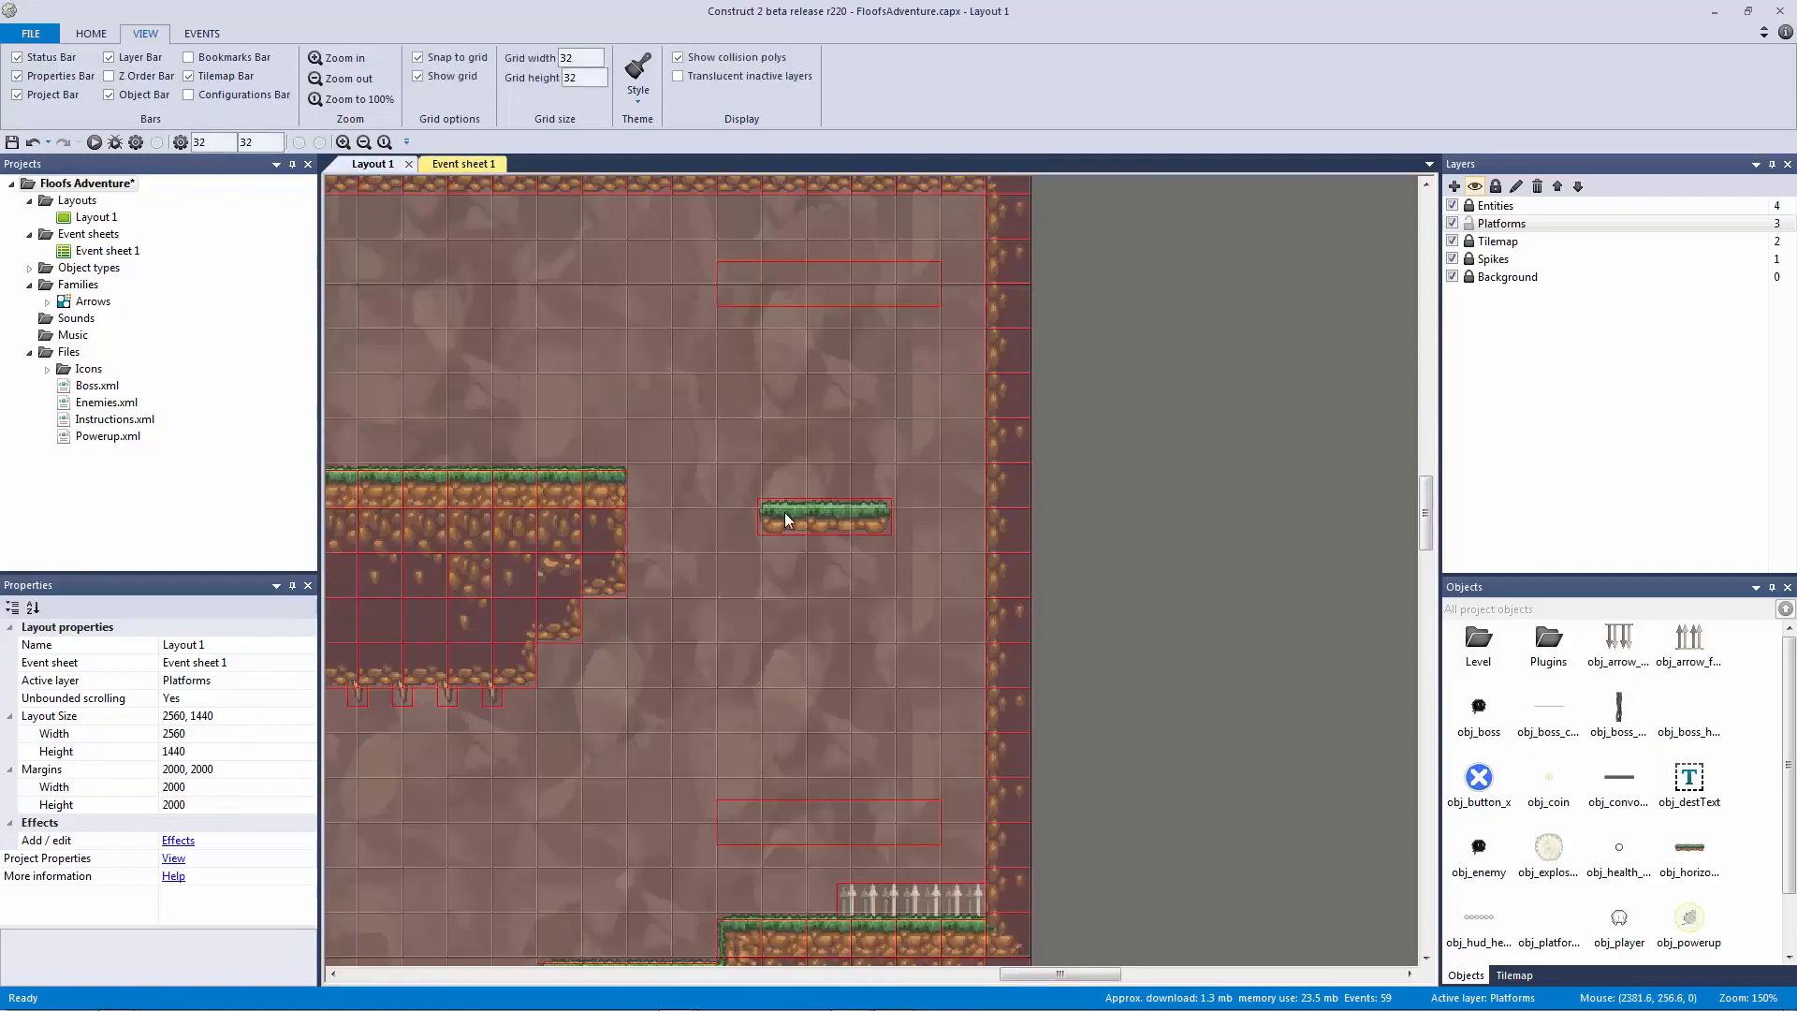
click(466, 171)
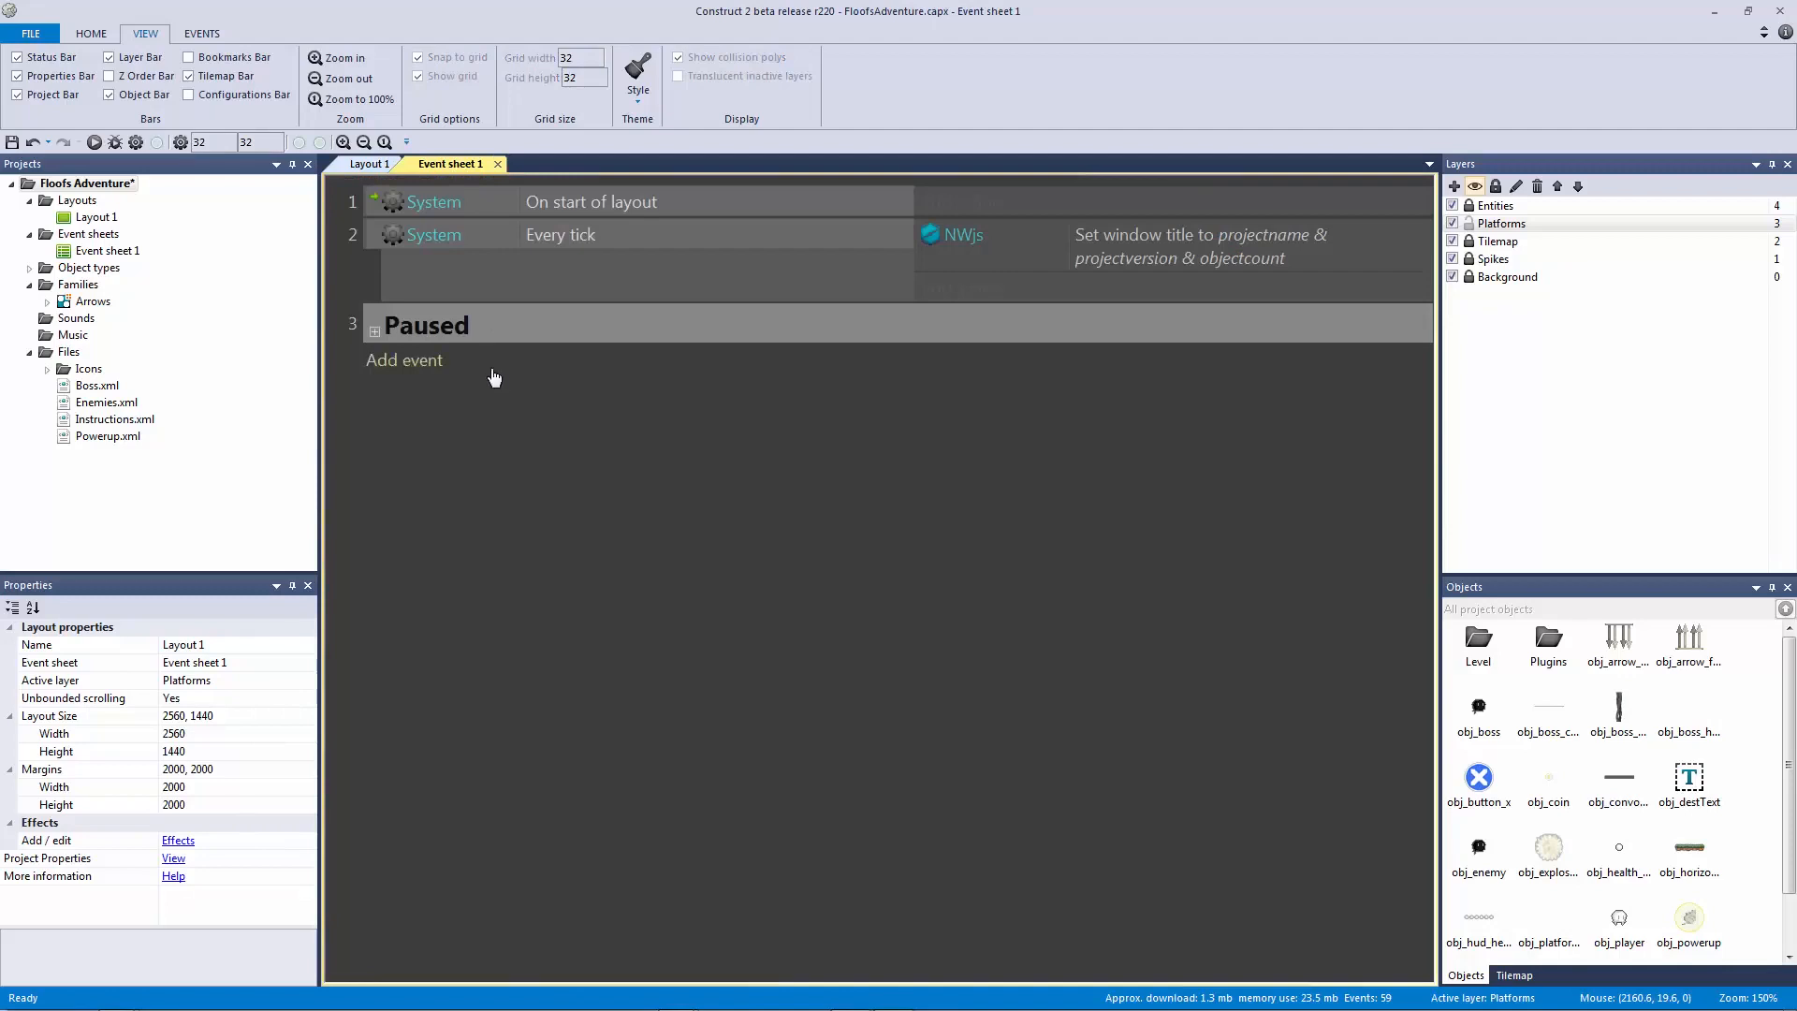
Step: Add an event: obj_vertical_platform On collision with obj_platform_collision
click(404, 362)
click(646, 412)
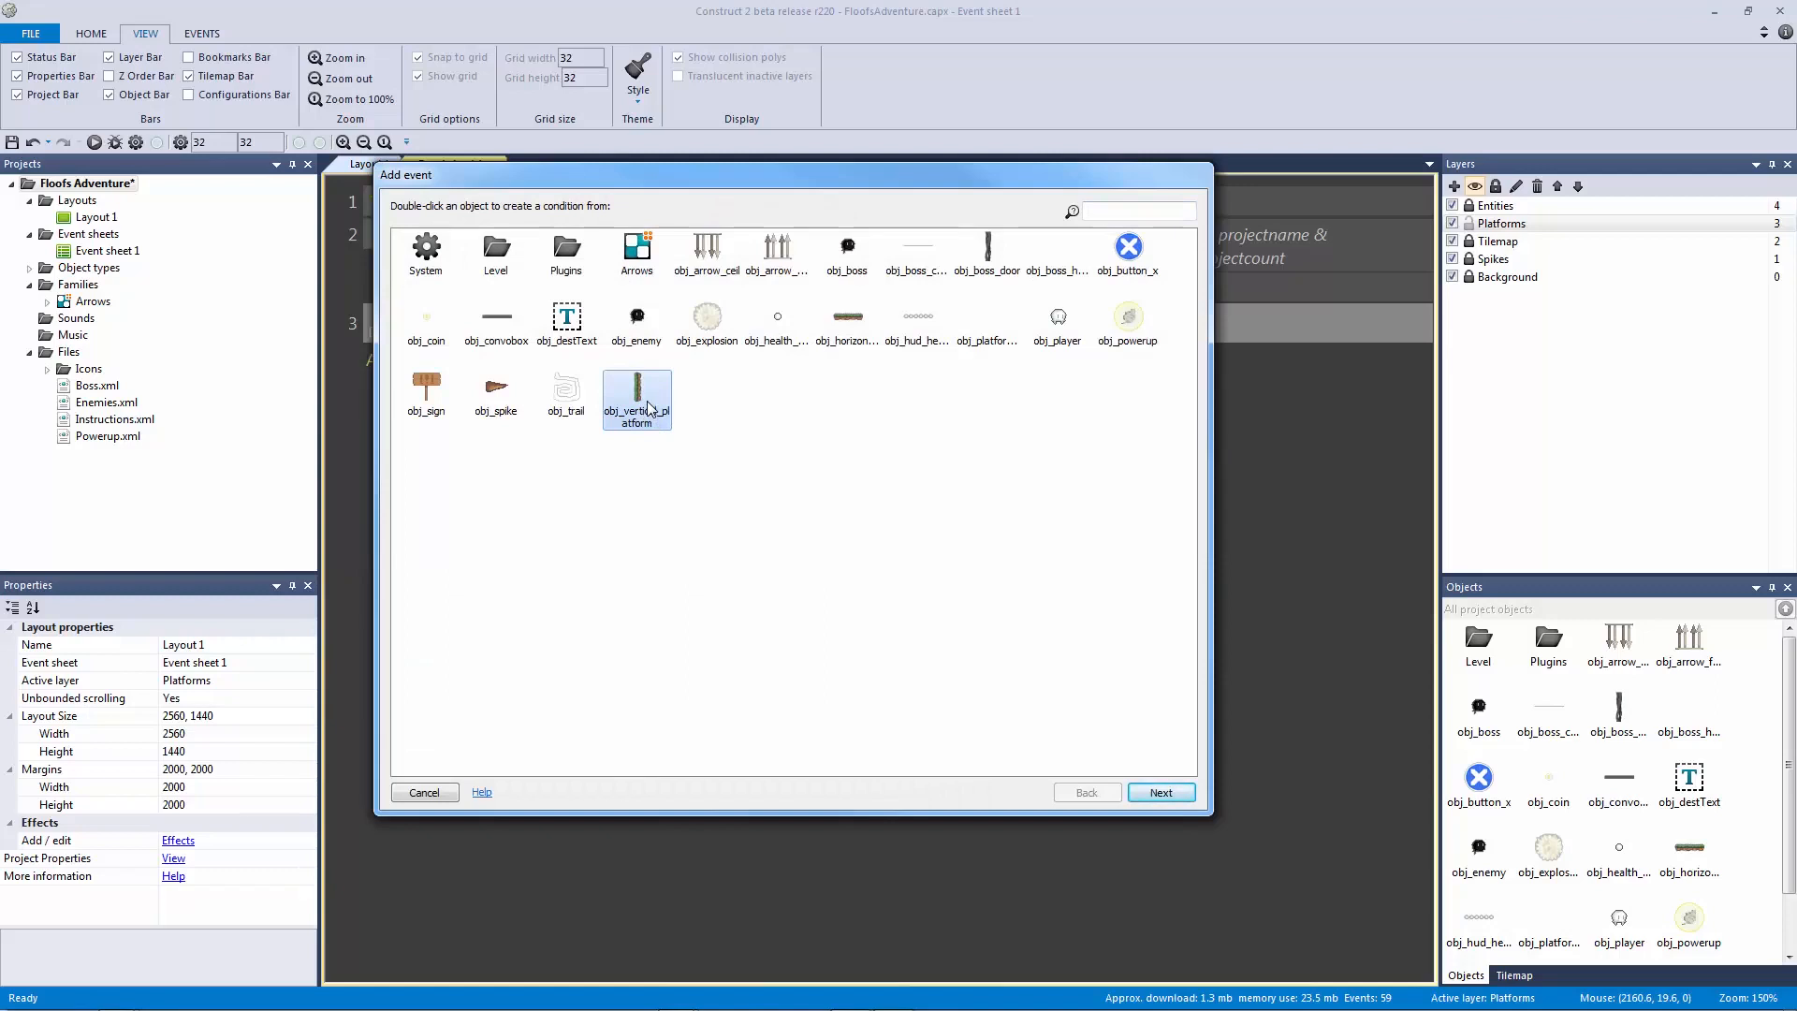
double_click(650, 409)
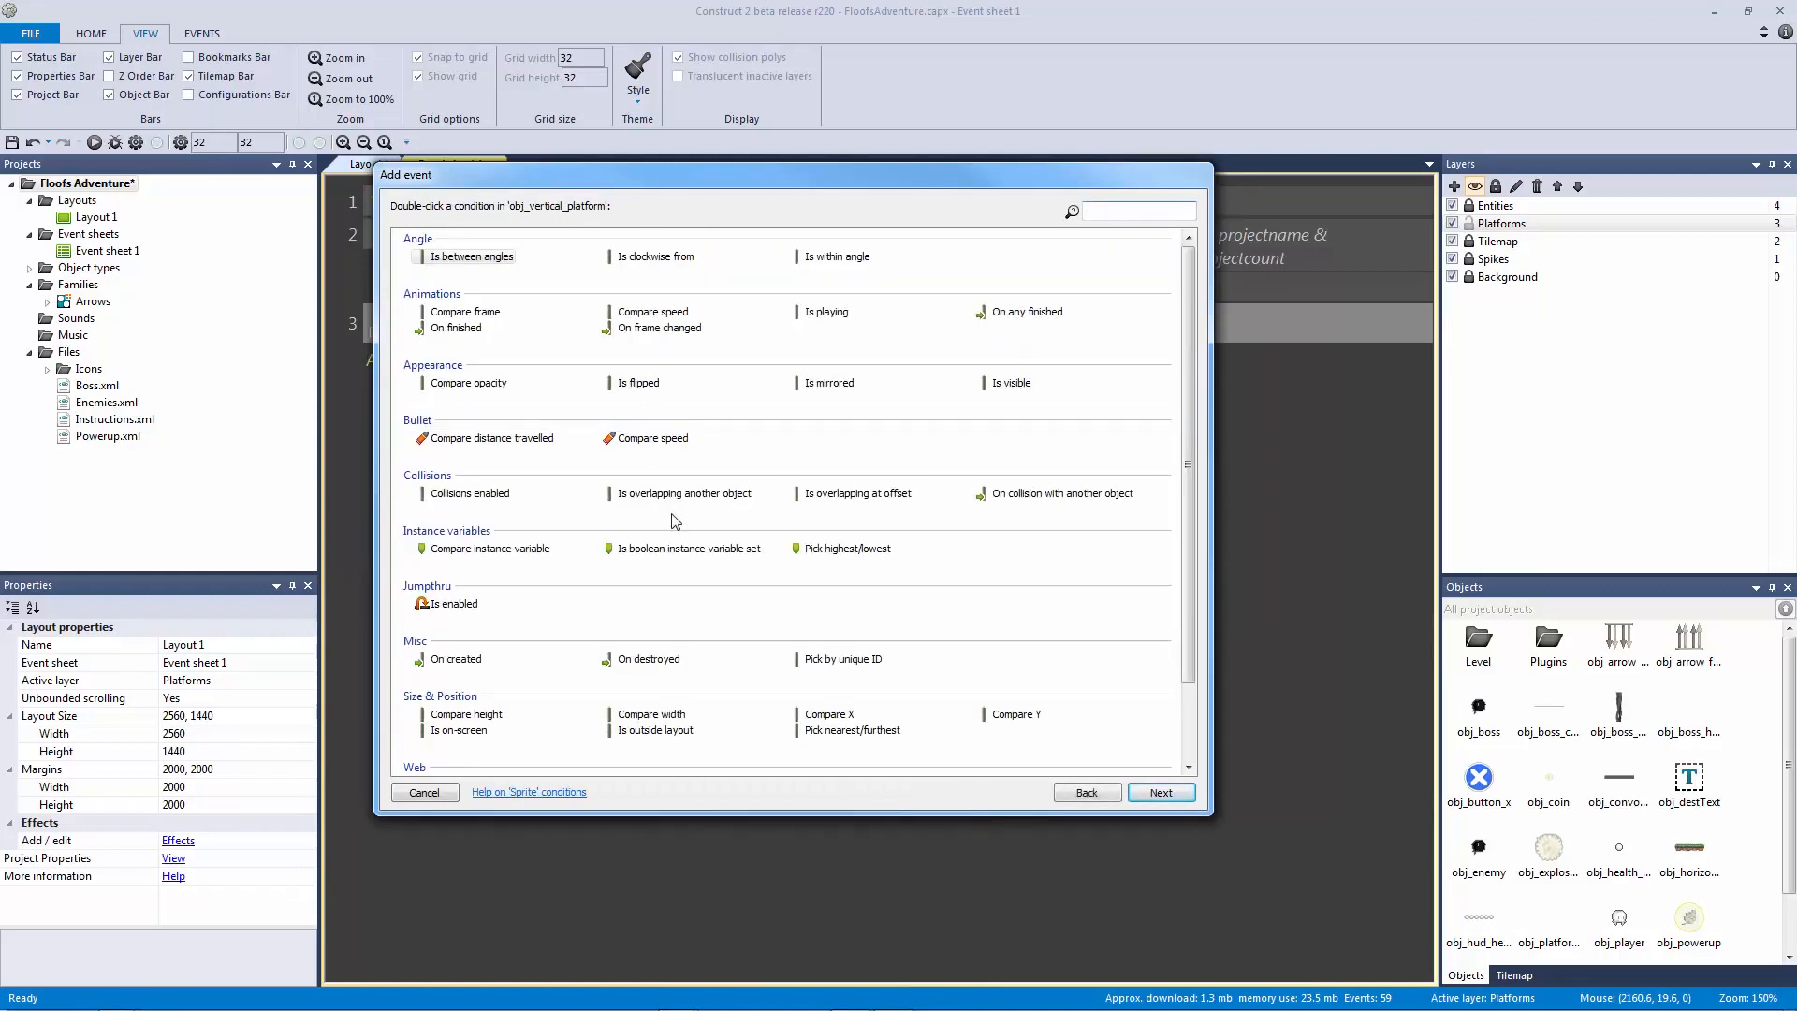
double_click(1044, 496)
click(842, 208)
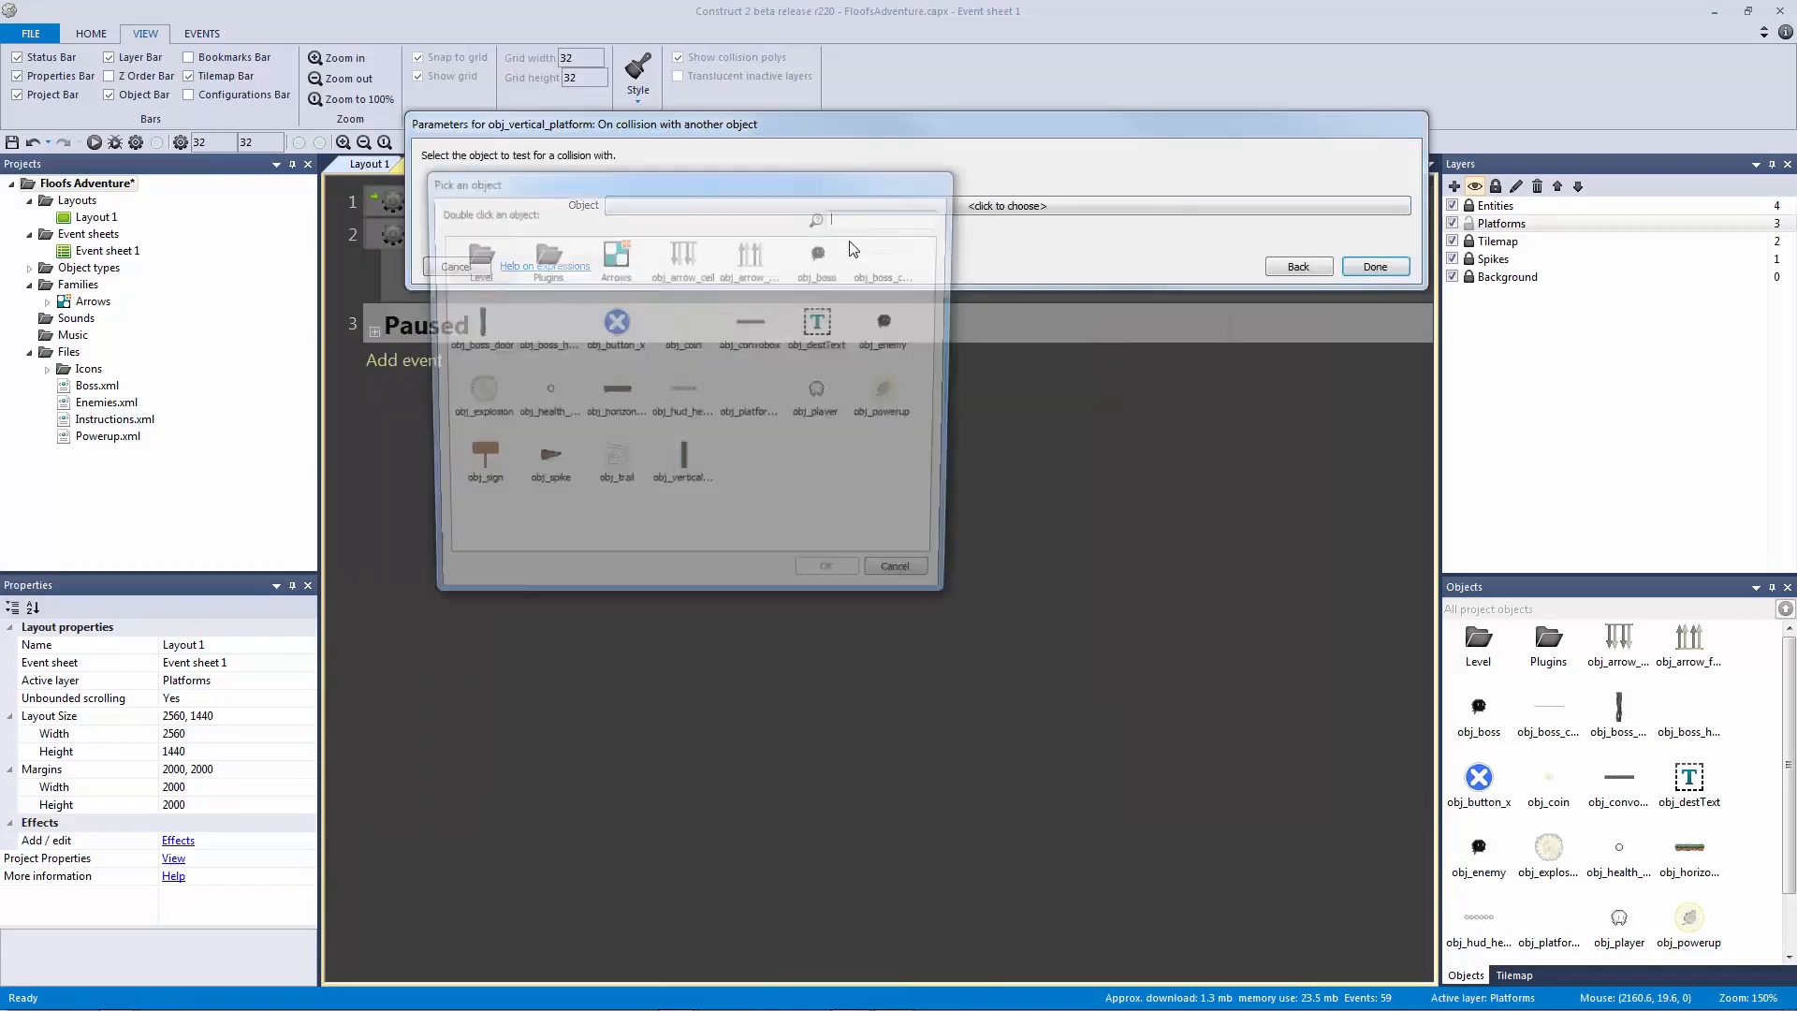
double_click(754, 398)
click(1368, 284)
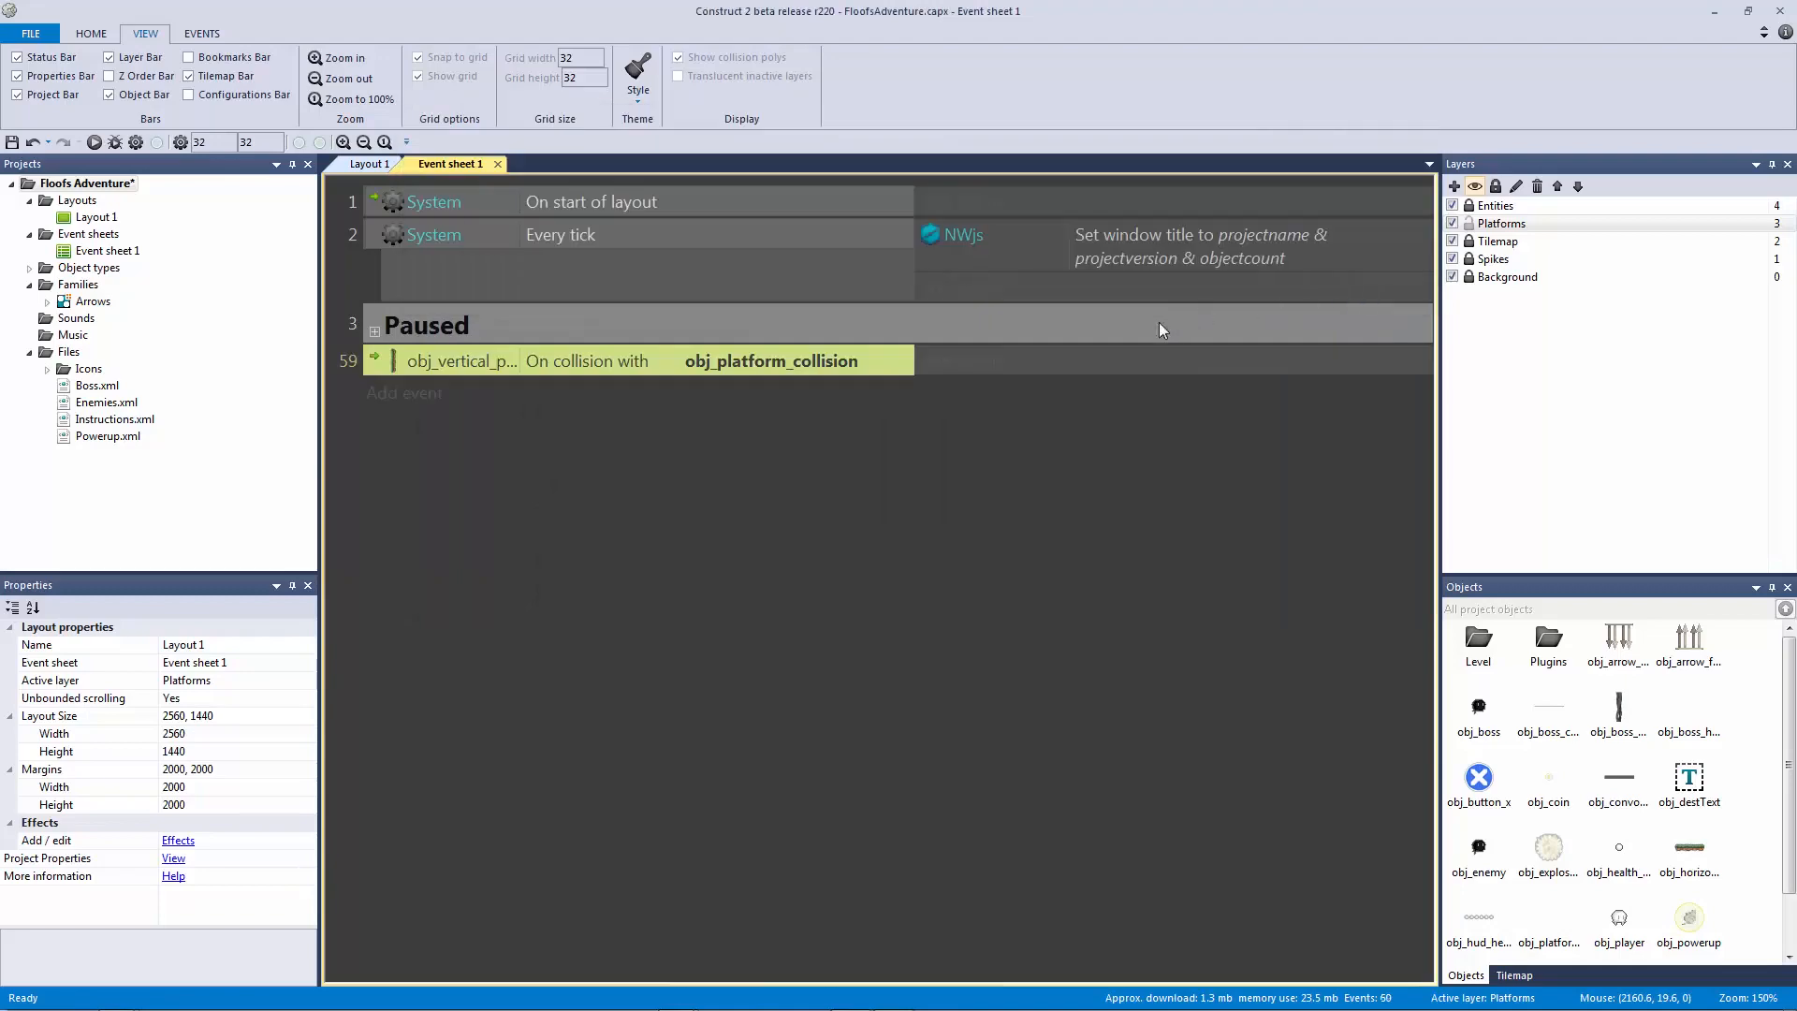
Step: Add a Bullet bounce-off-obj_platform_collision action and start a 'Non Paused' group around the event
click(945, 363)
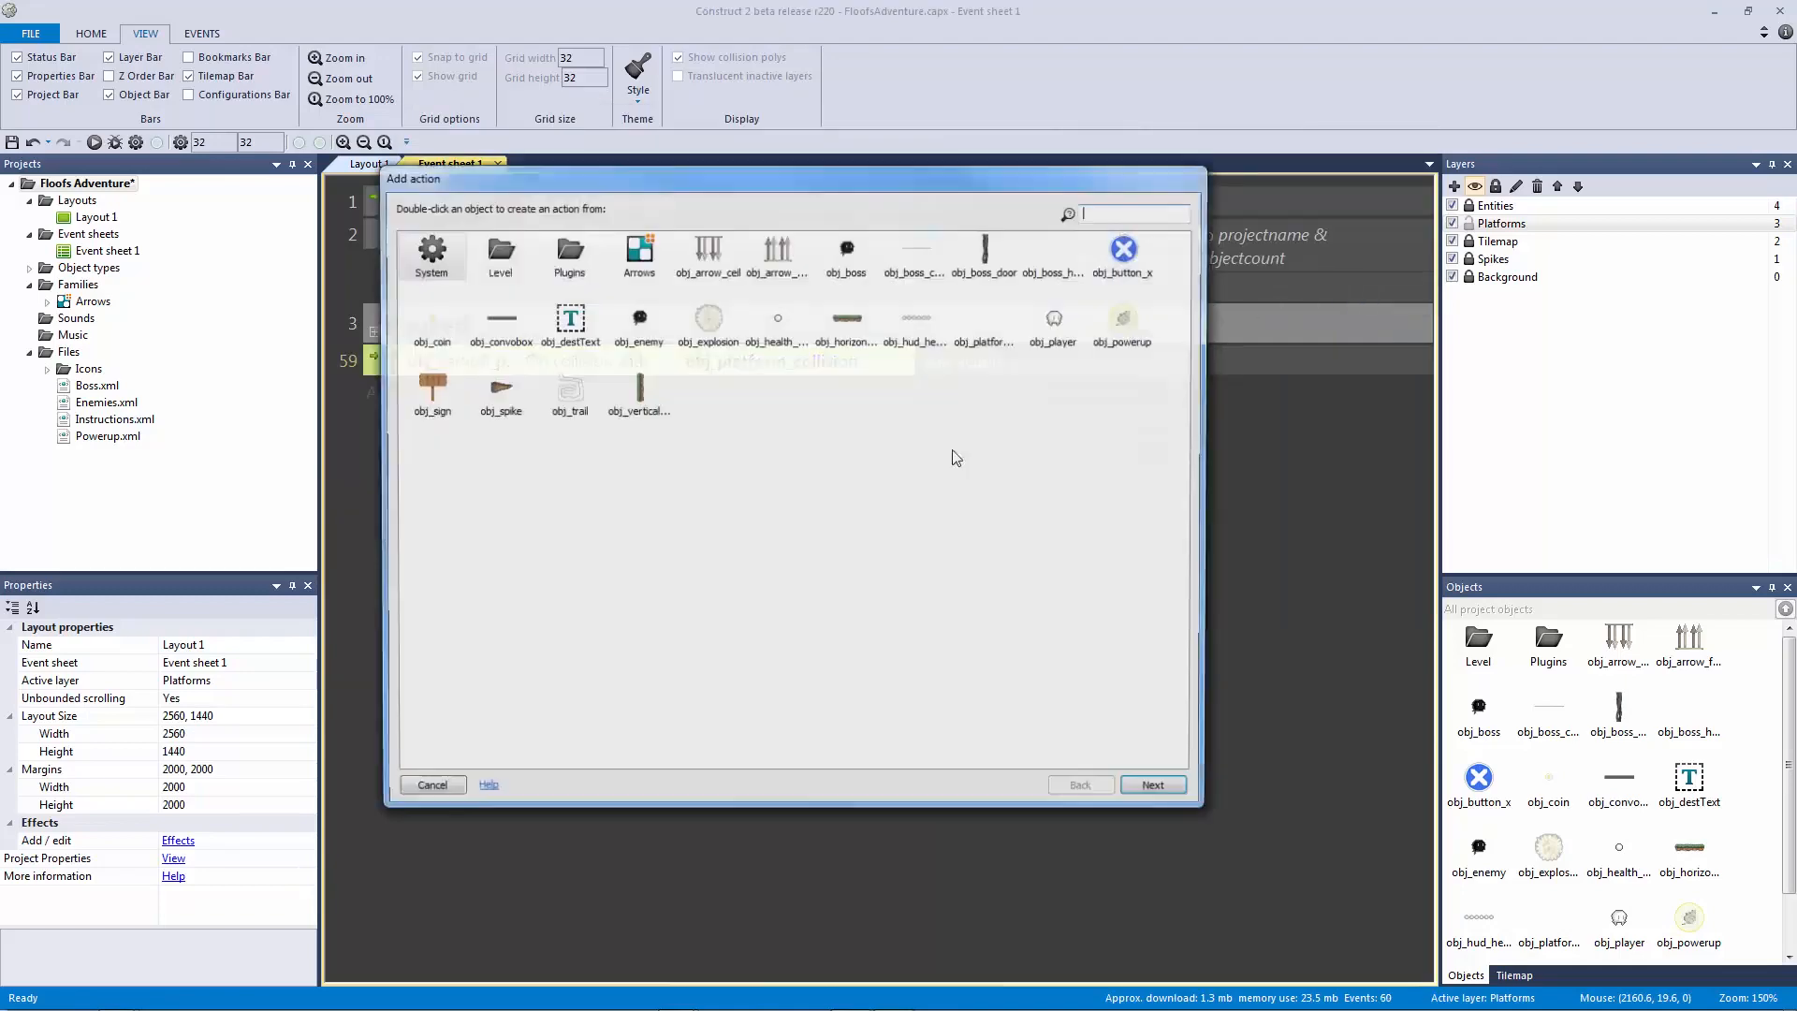
click(618, 397)
double_click(618, 398)
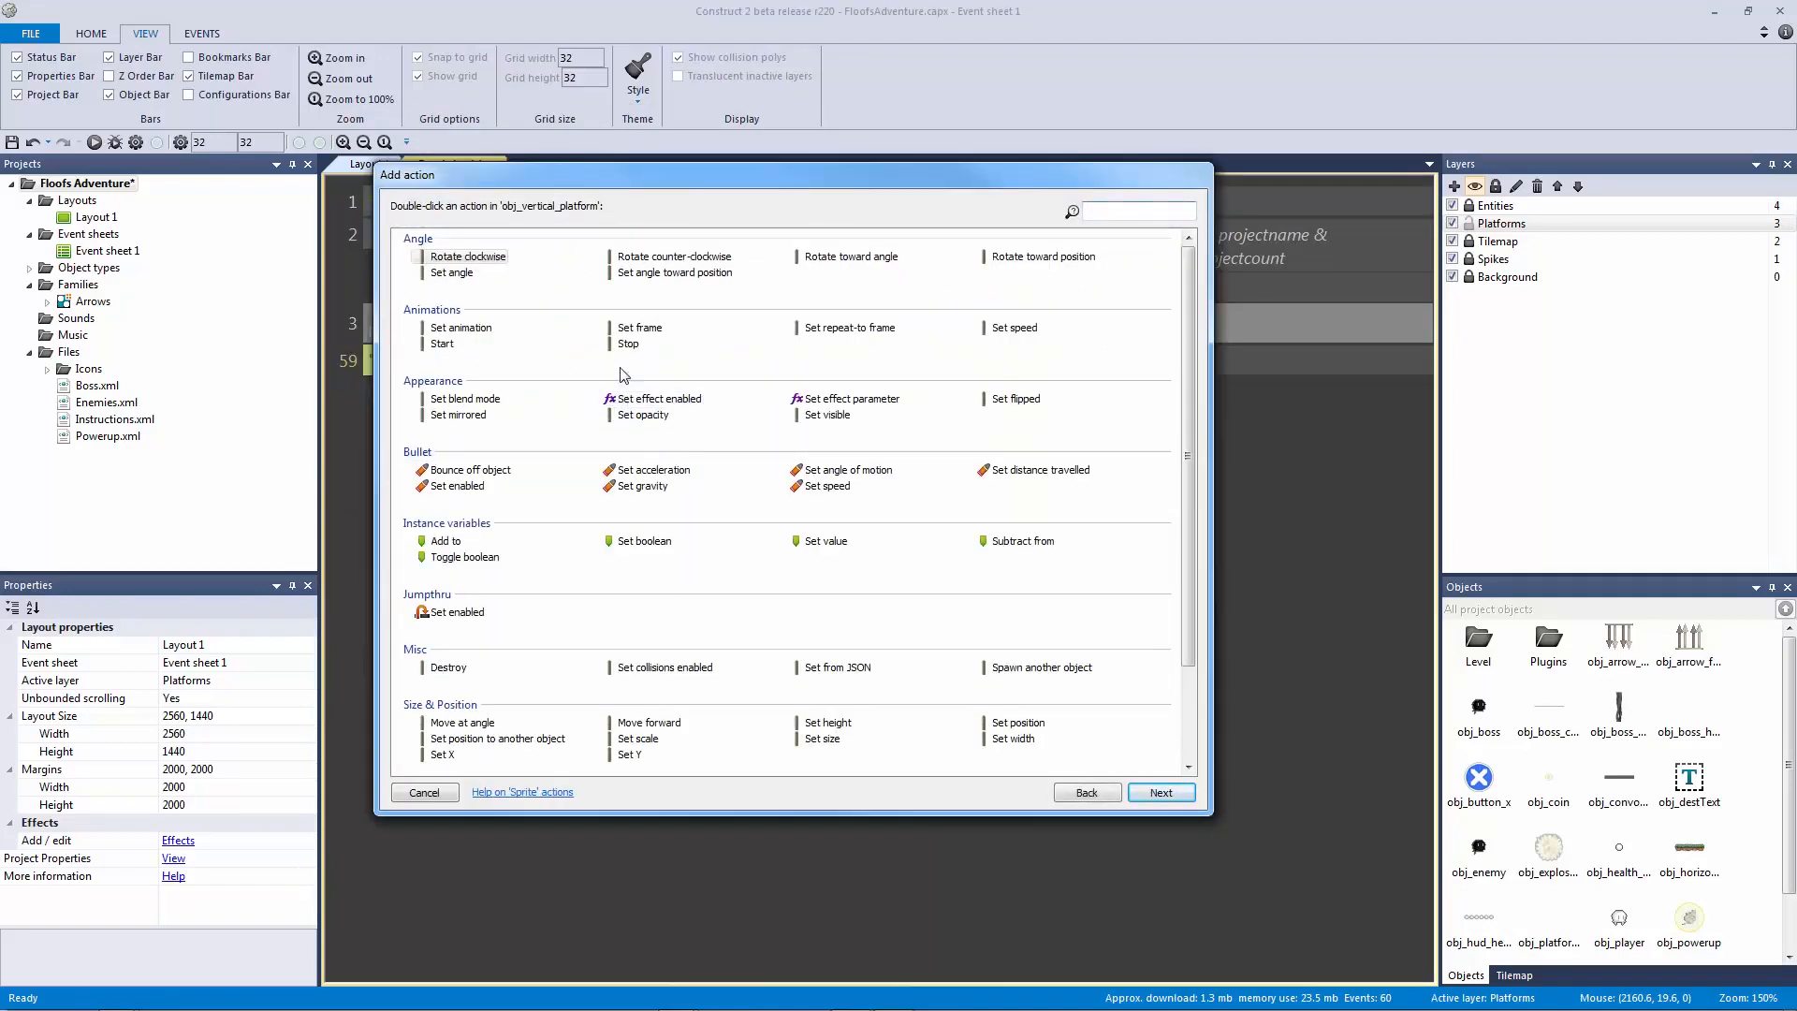
double_click(470, 469)
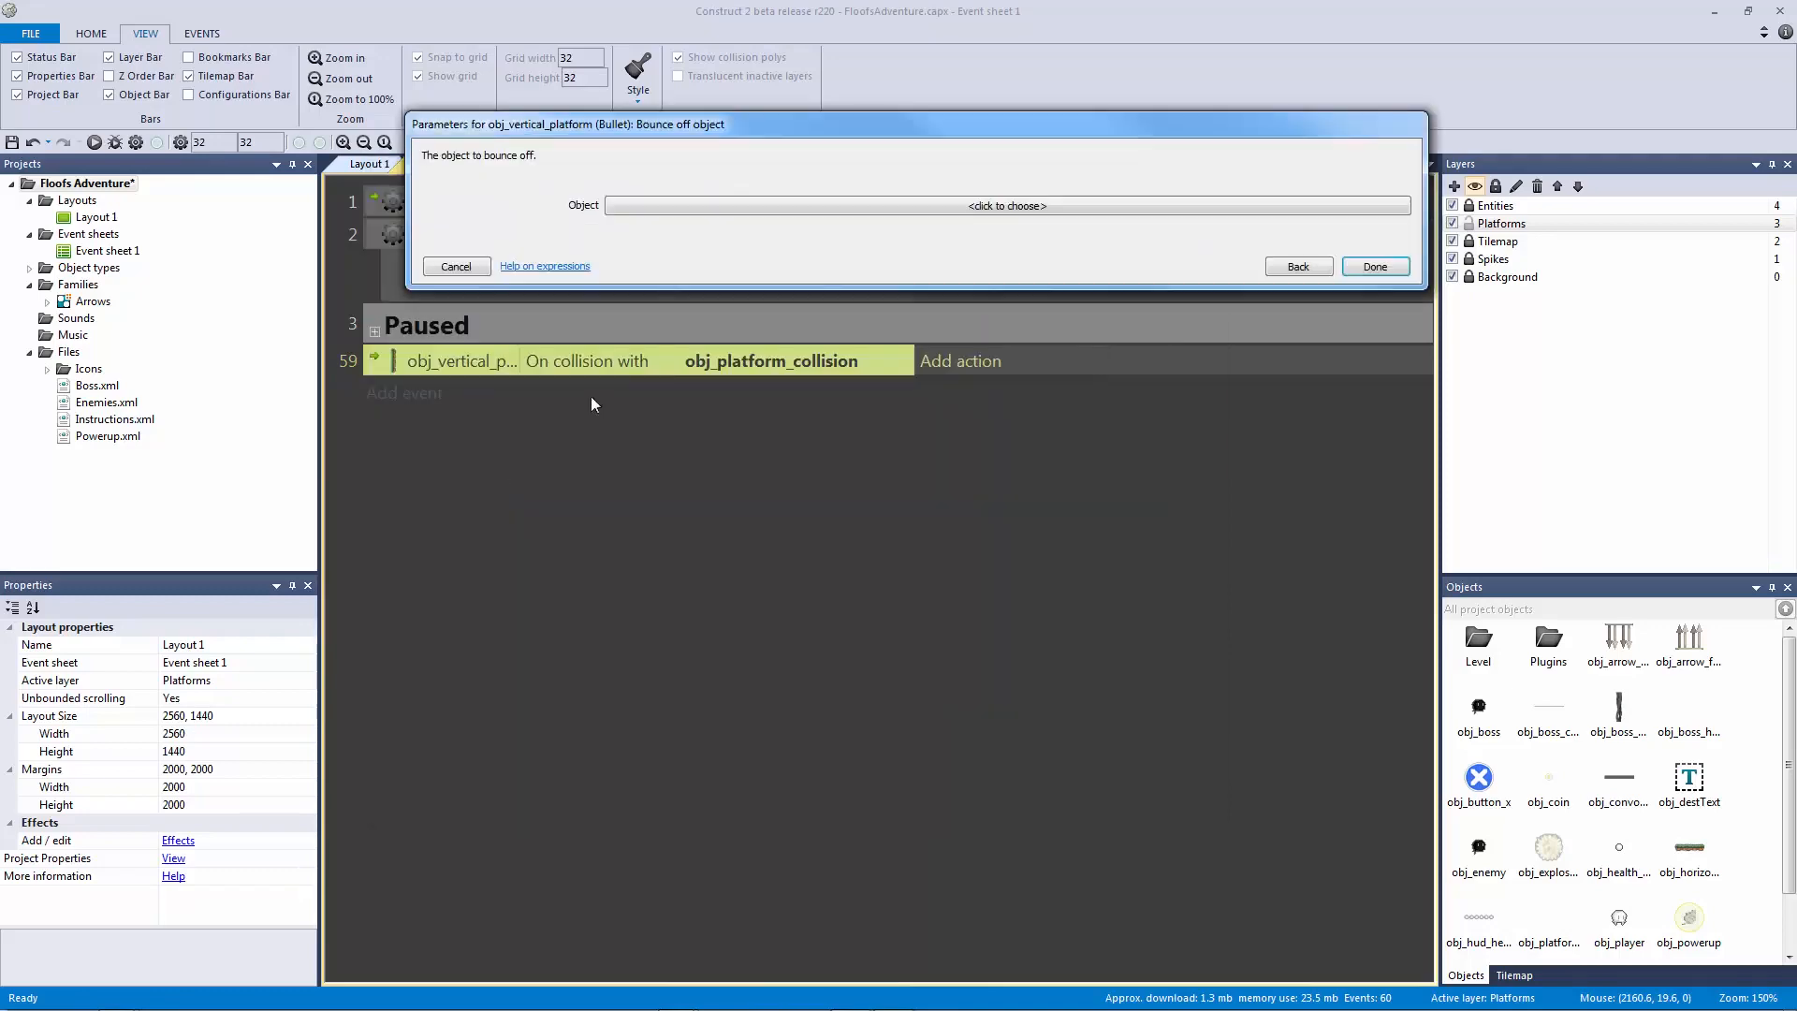
click(764, 206)
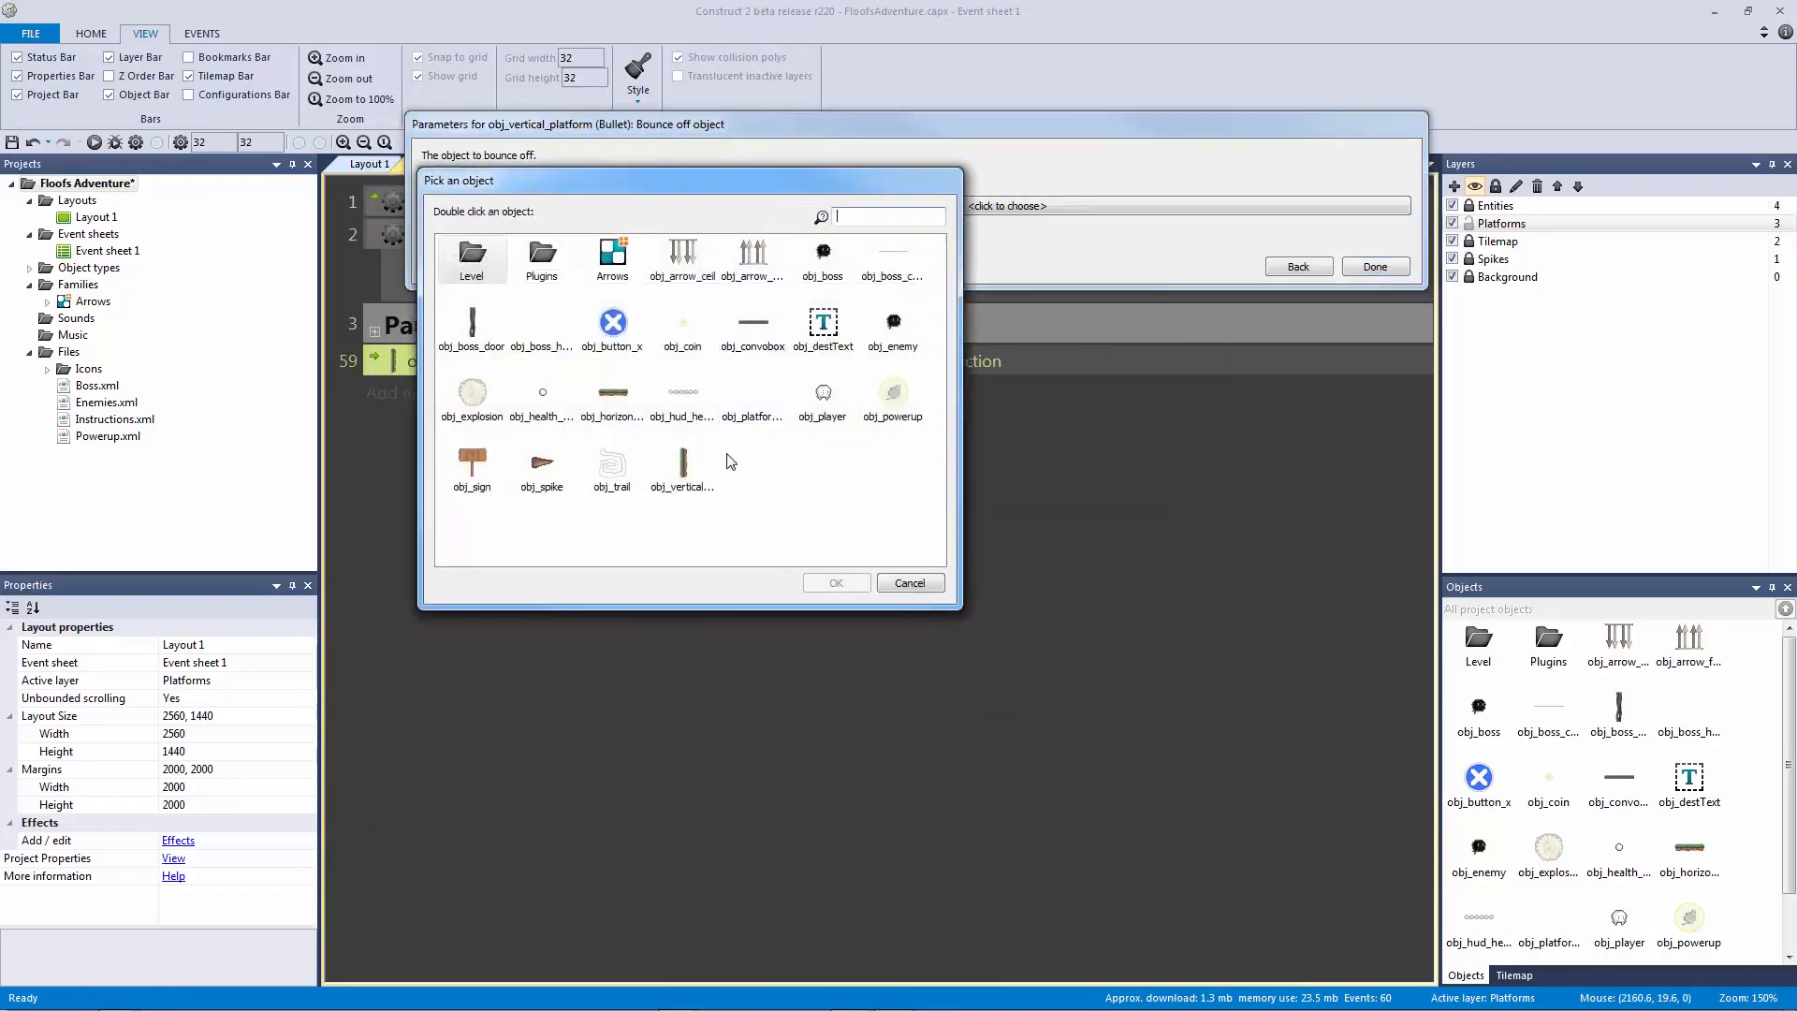
click(756, 410)
double_click(758, 412)
click(1372, 287)
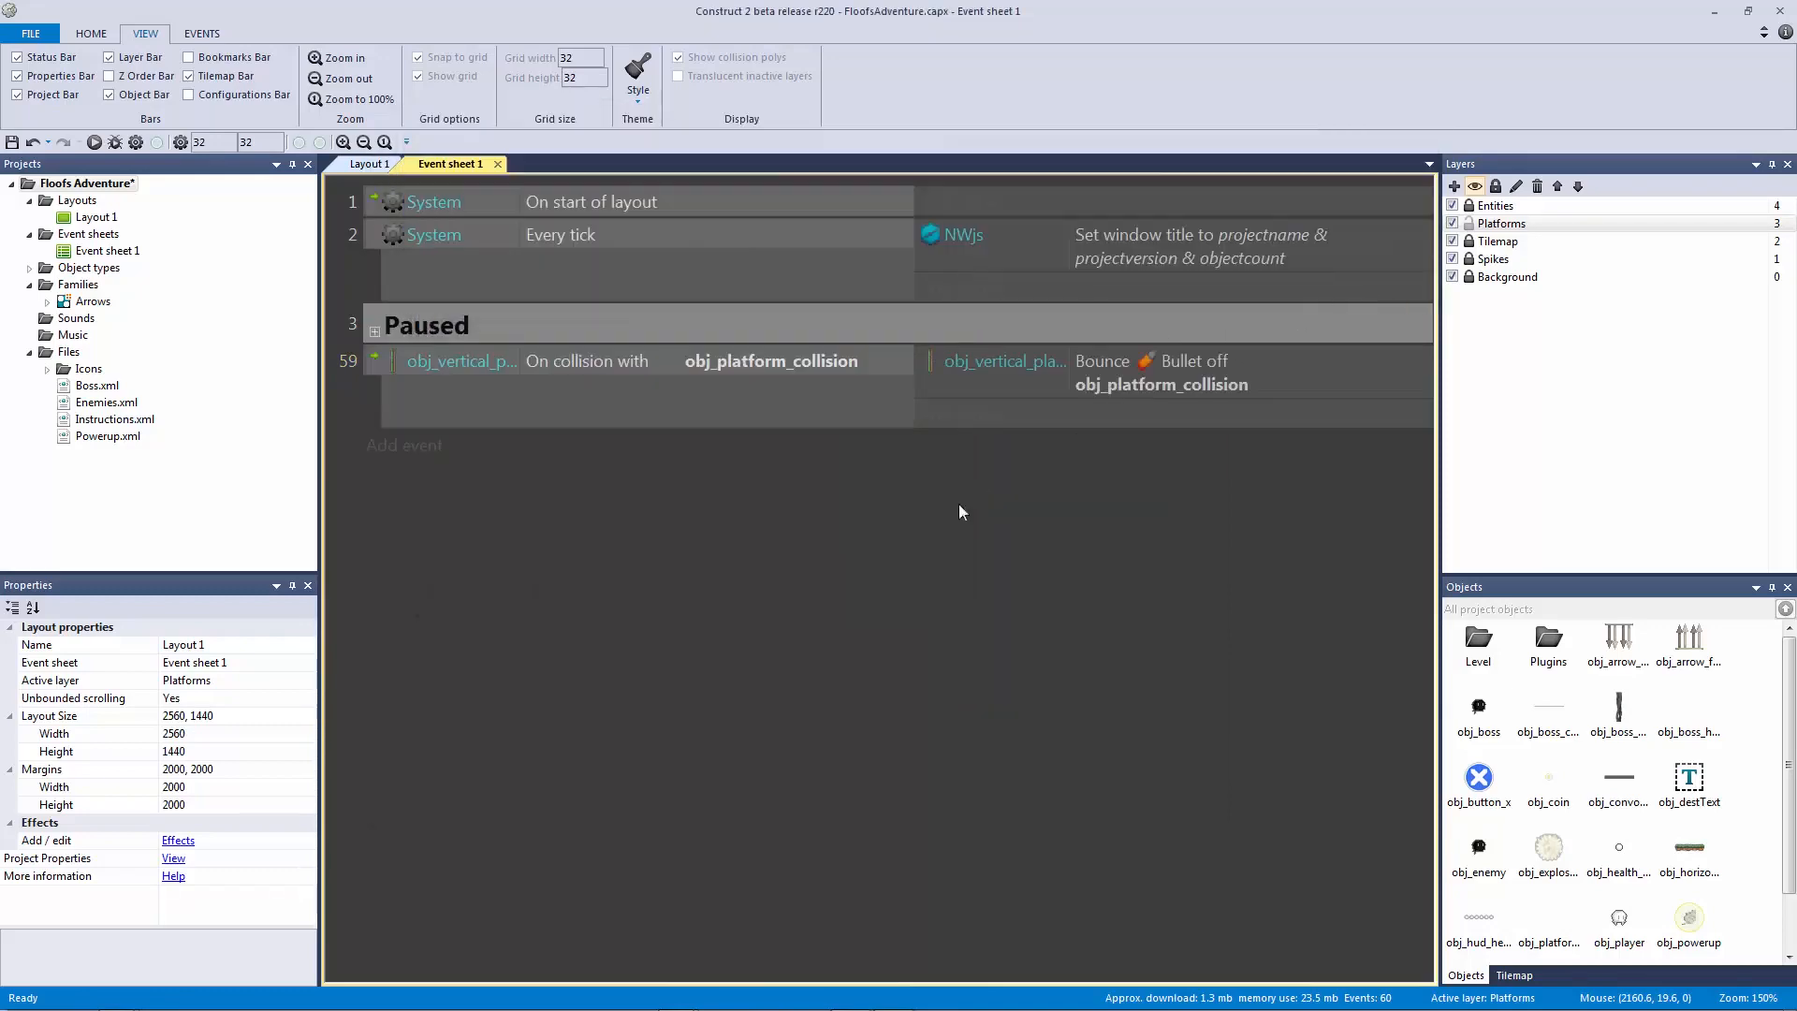
click(433, 389)
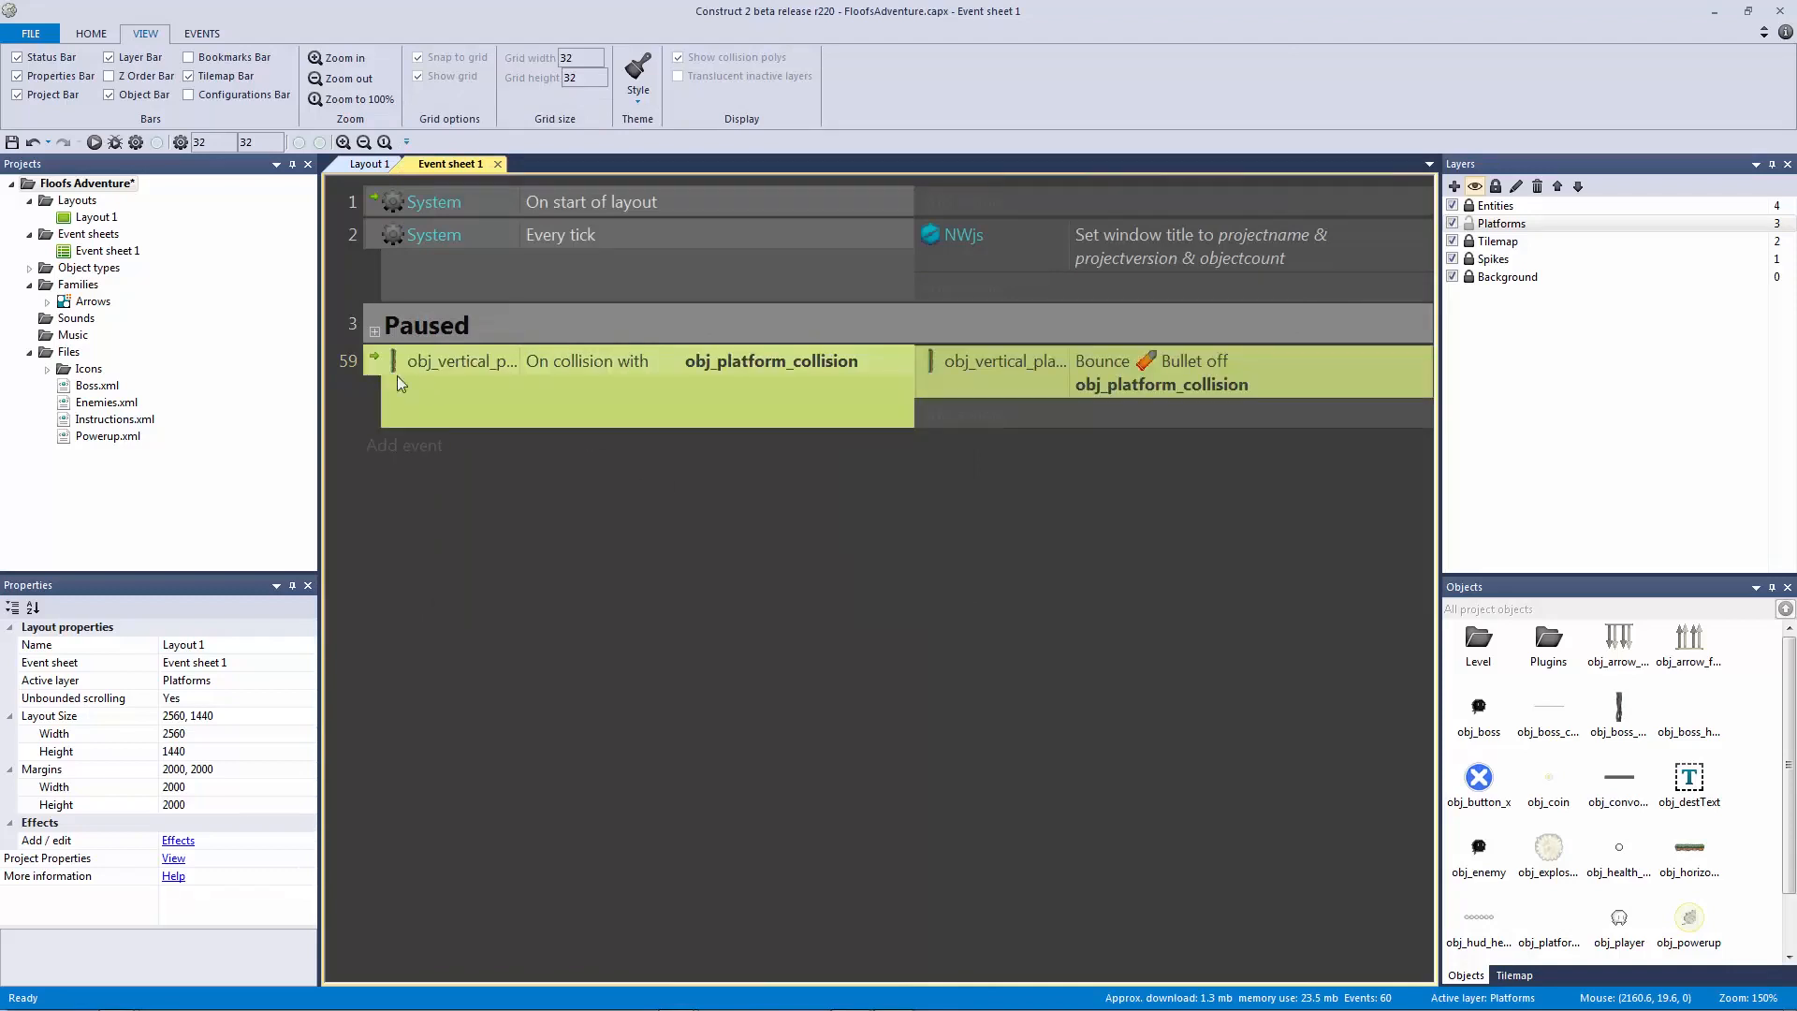
text(gNon )
text(Paused)
Step: Create the Non Paused group, move the collision event into it, and duplicate that event below
key(Return)
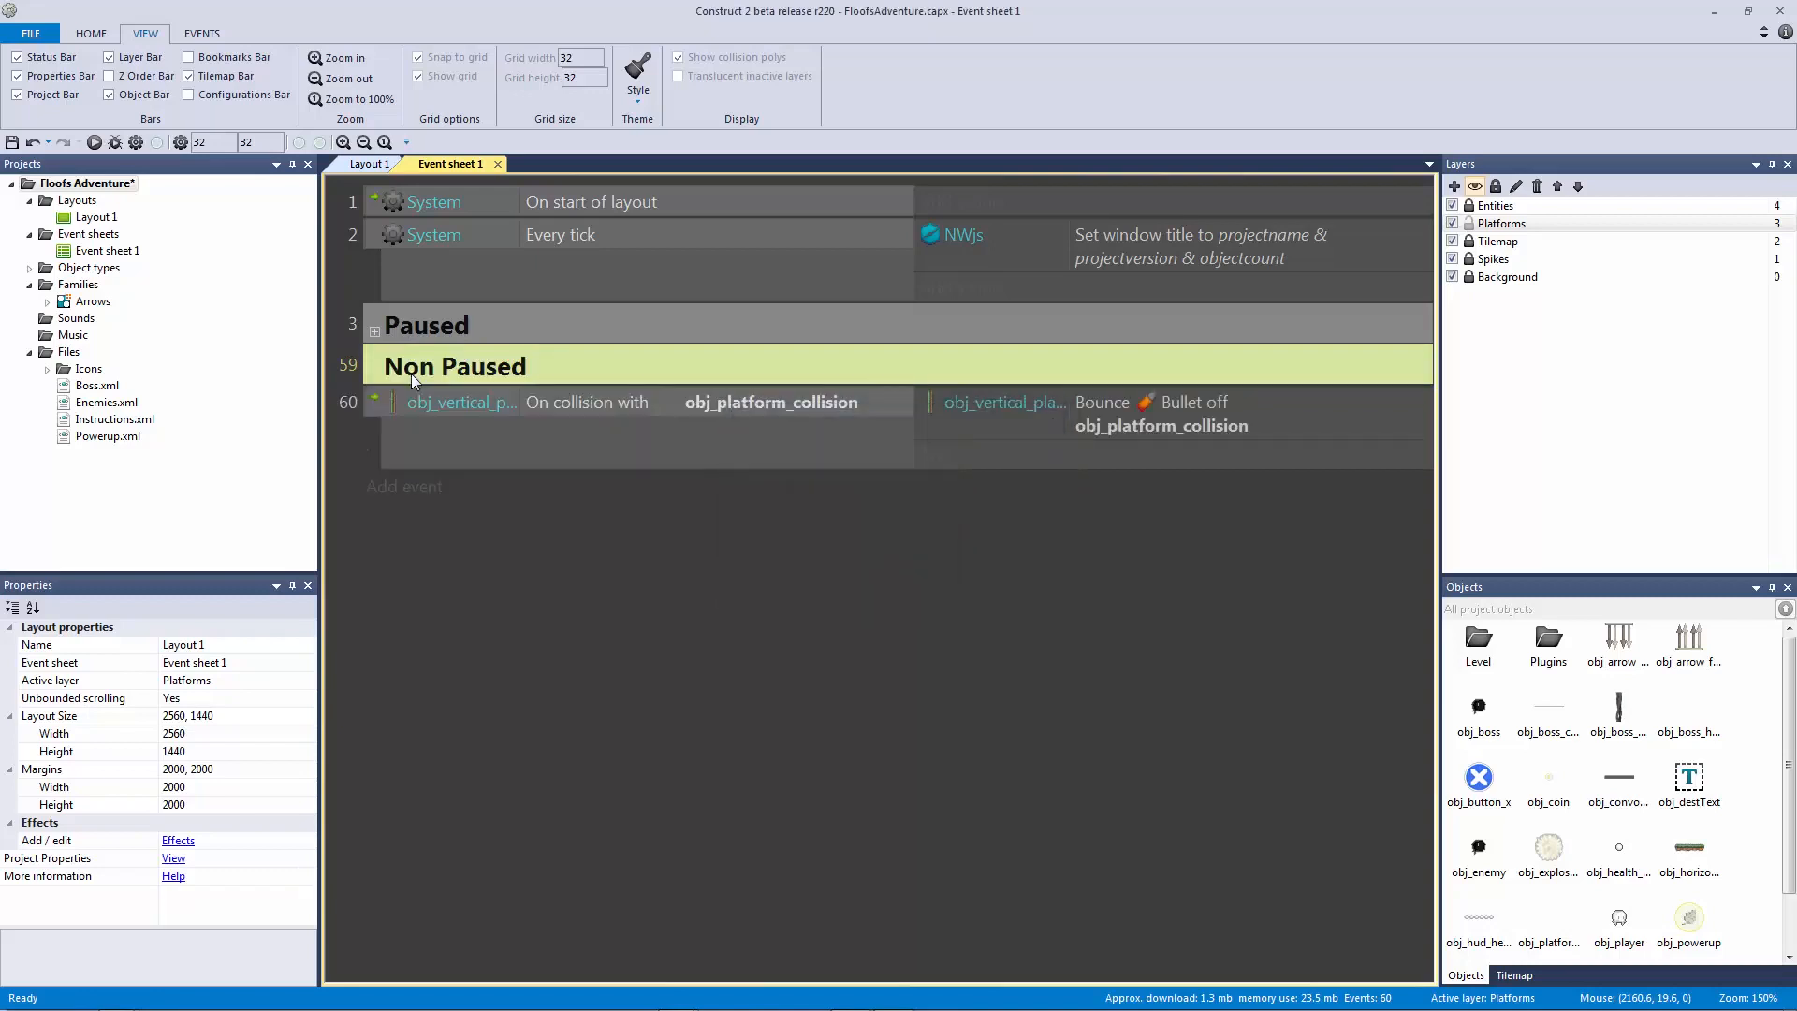
drag(413, 377, 414, 373)
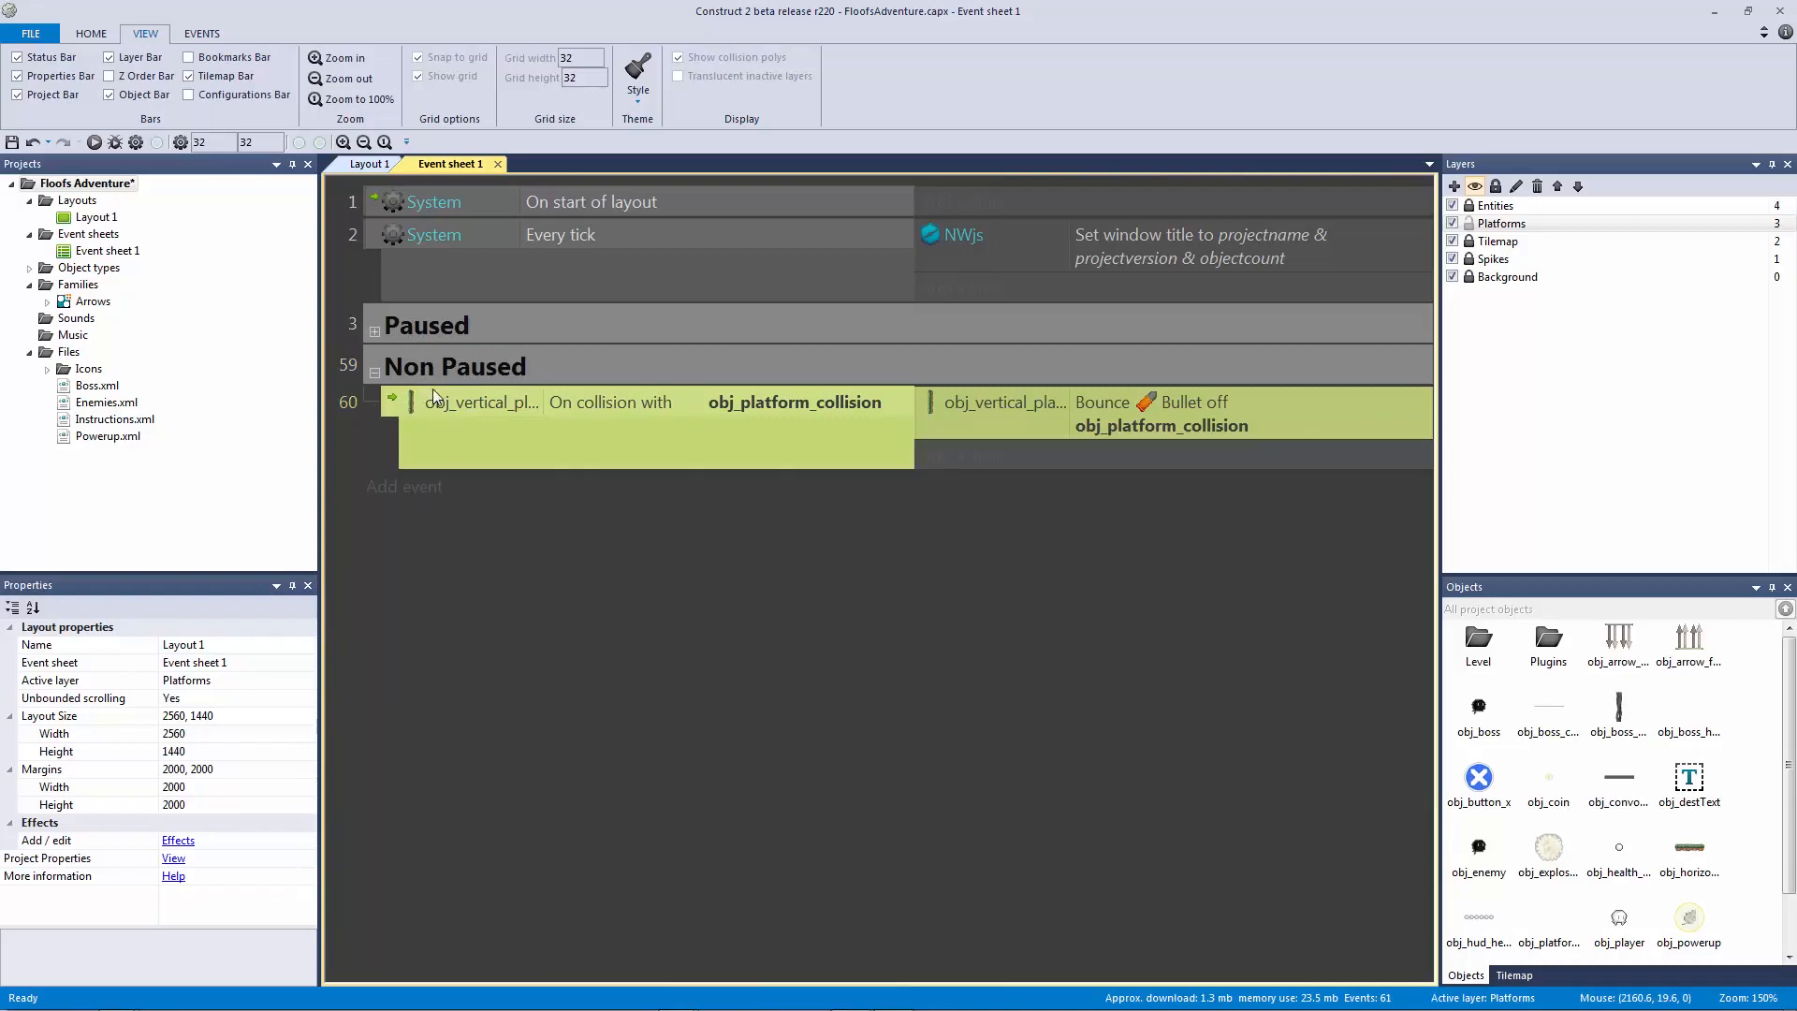
ctrl+drag(424, 385, 631, 486)
Step: Attempt to replace the copied condition's object, cancelling the replacement dialog twice
click(561, 491)
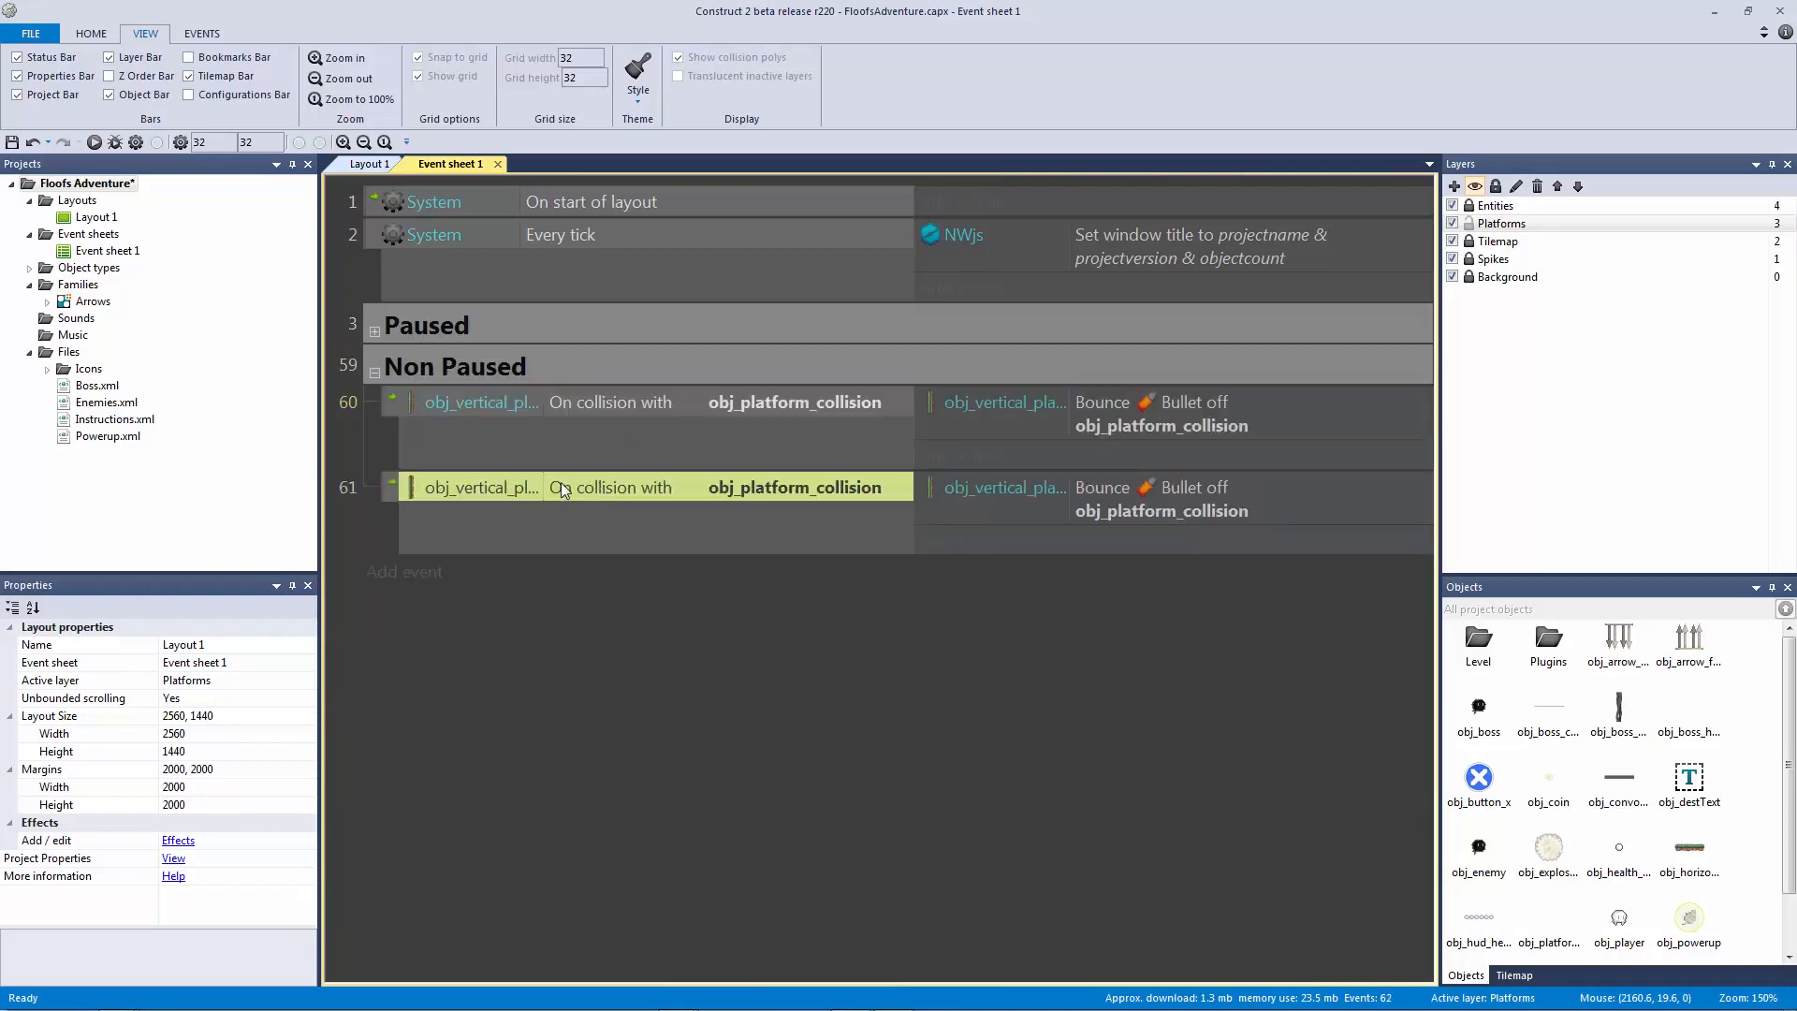
double_click(535, 491)
click(900, 581)
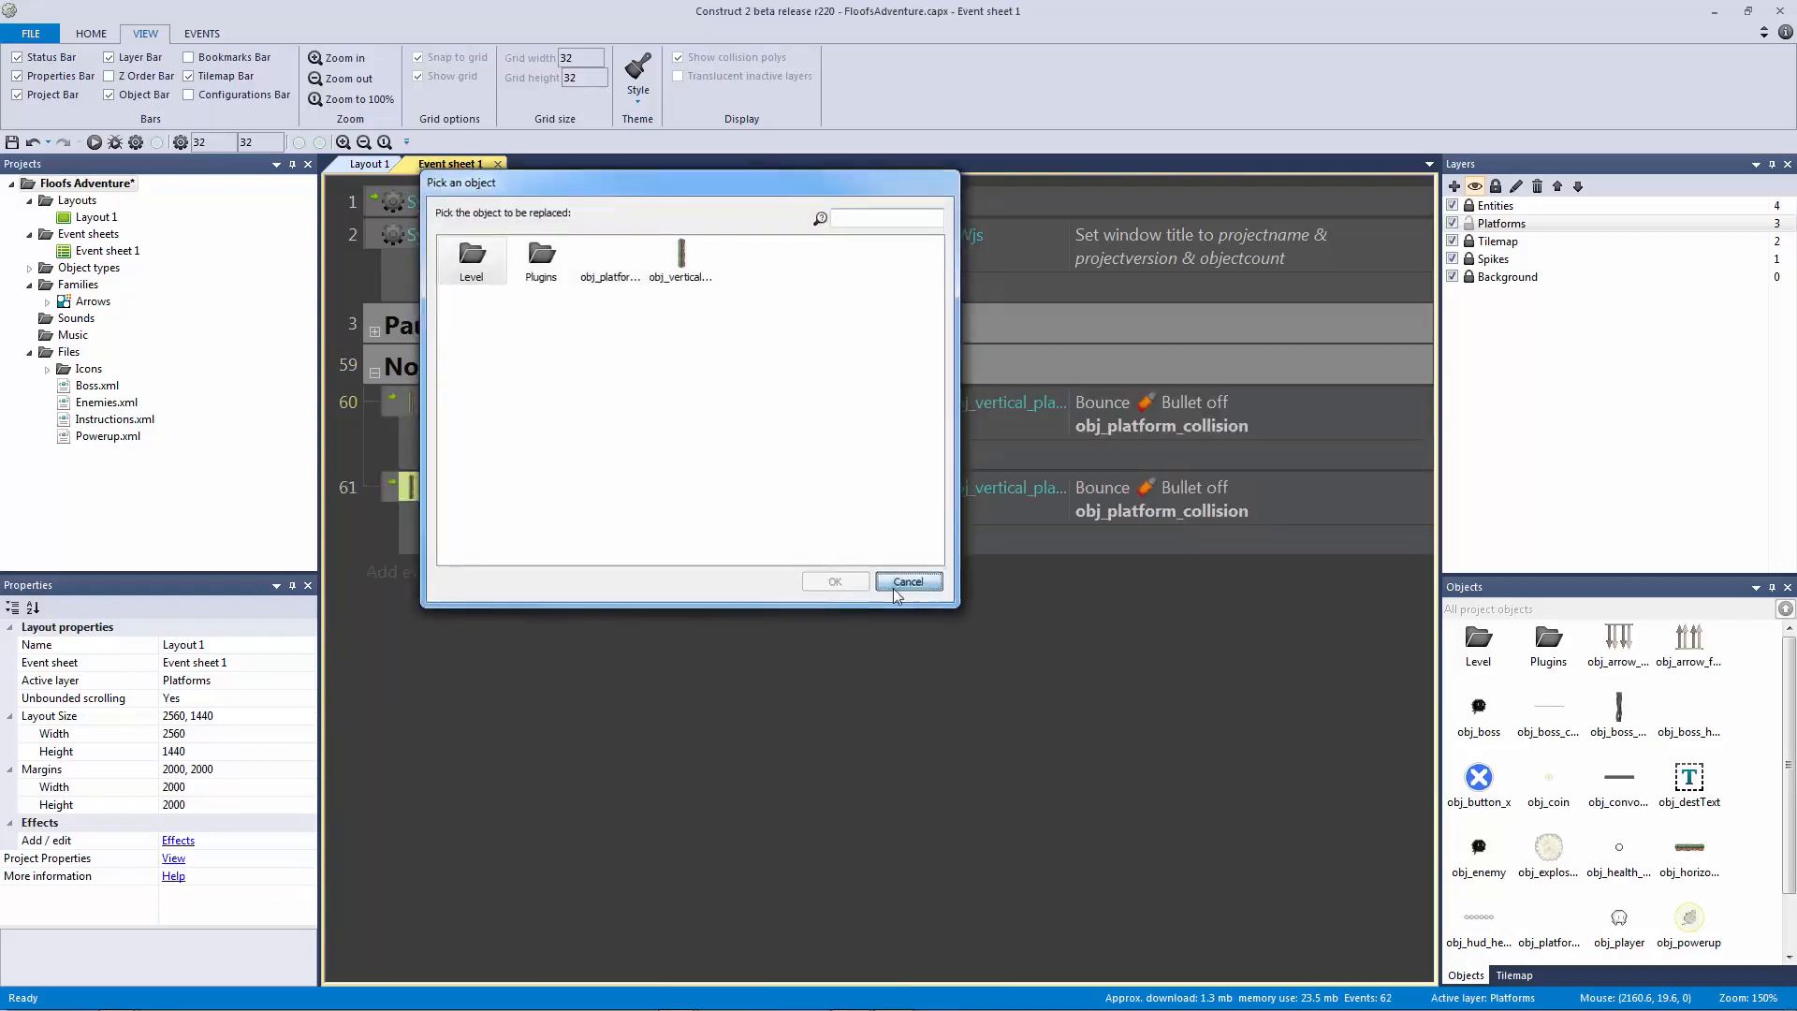
double_click(513, 500)
click(610, 264)
click(469, 259)
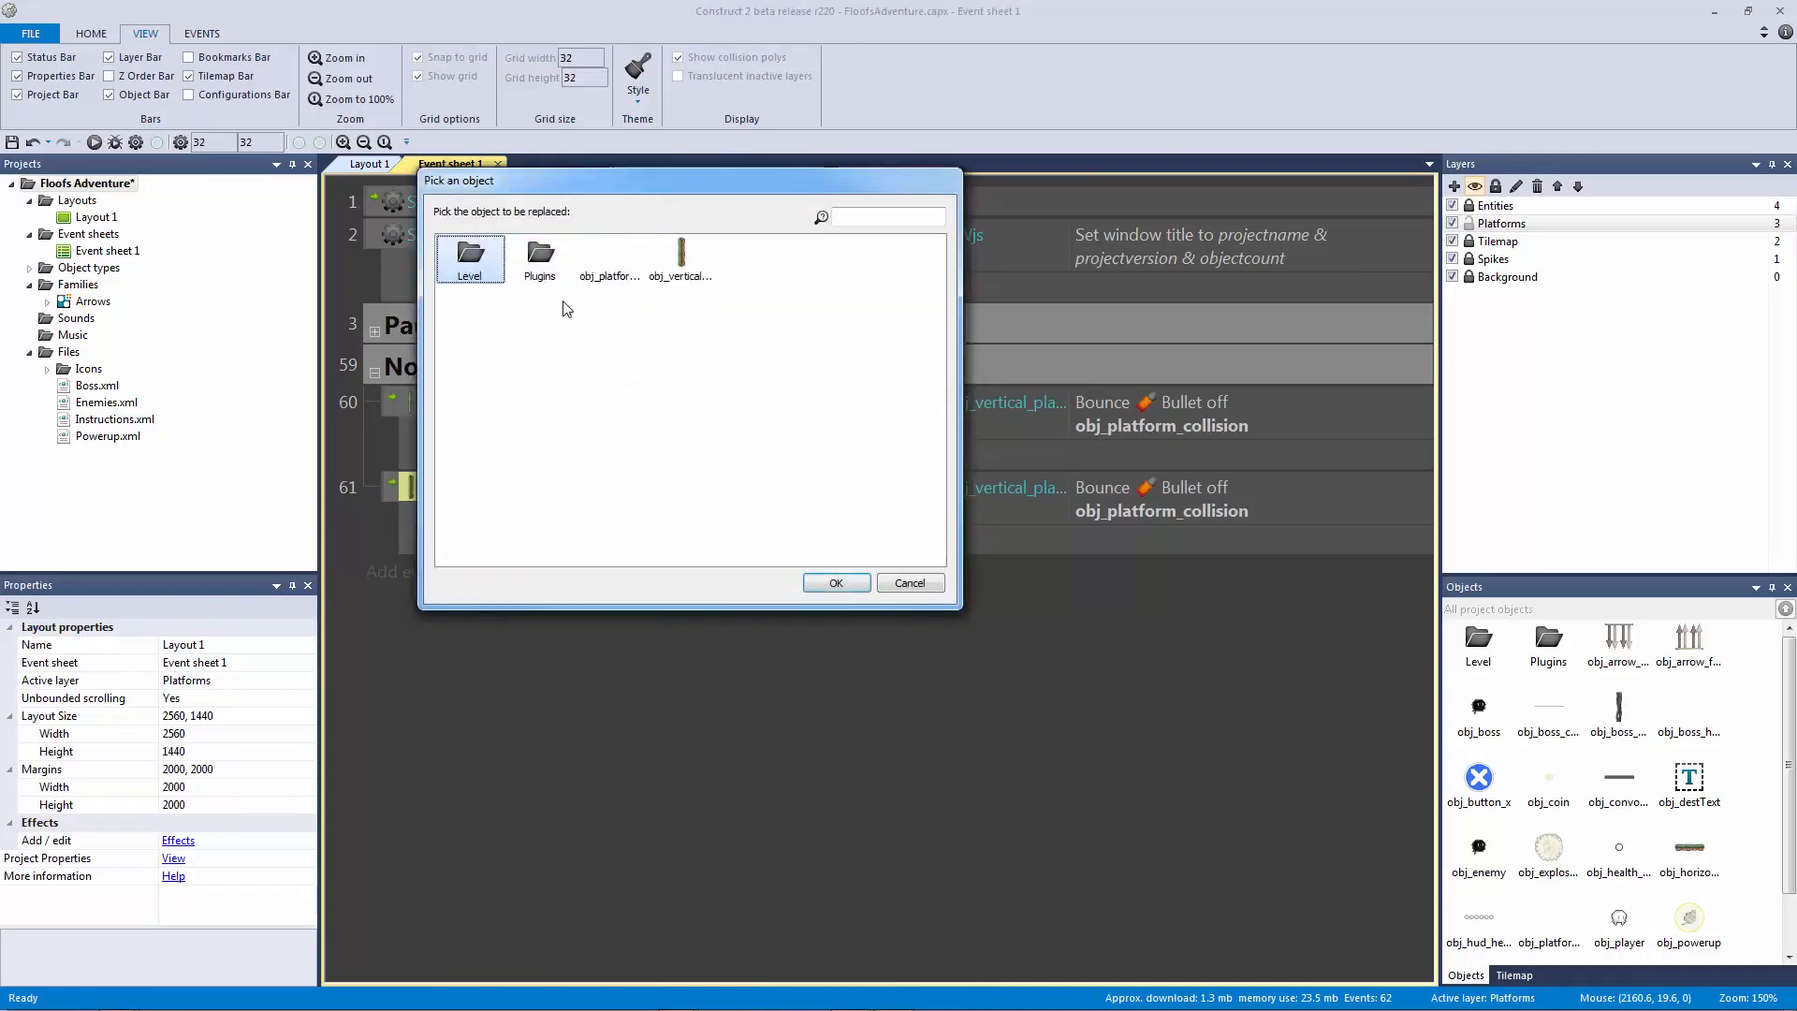
double_click(682, 260)
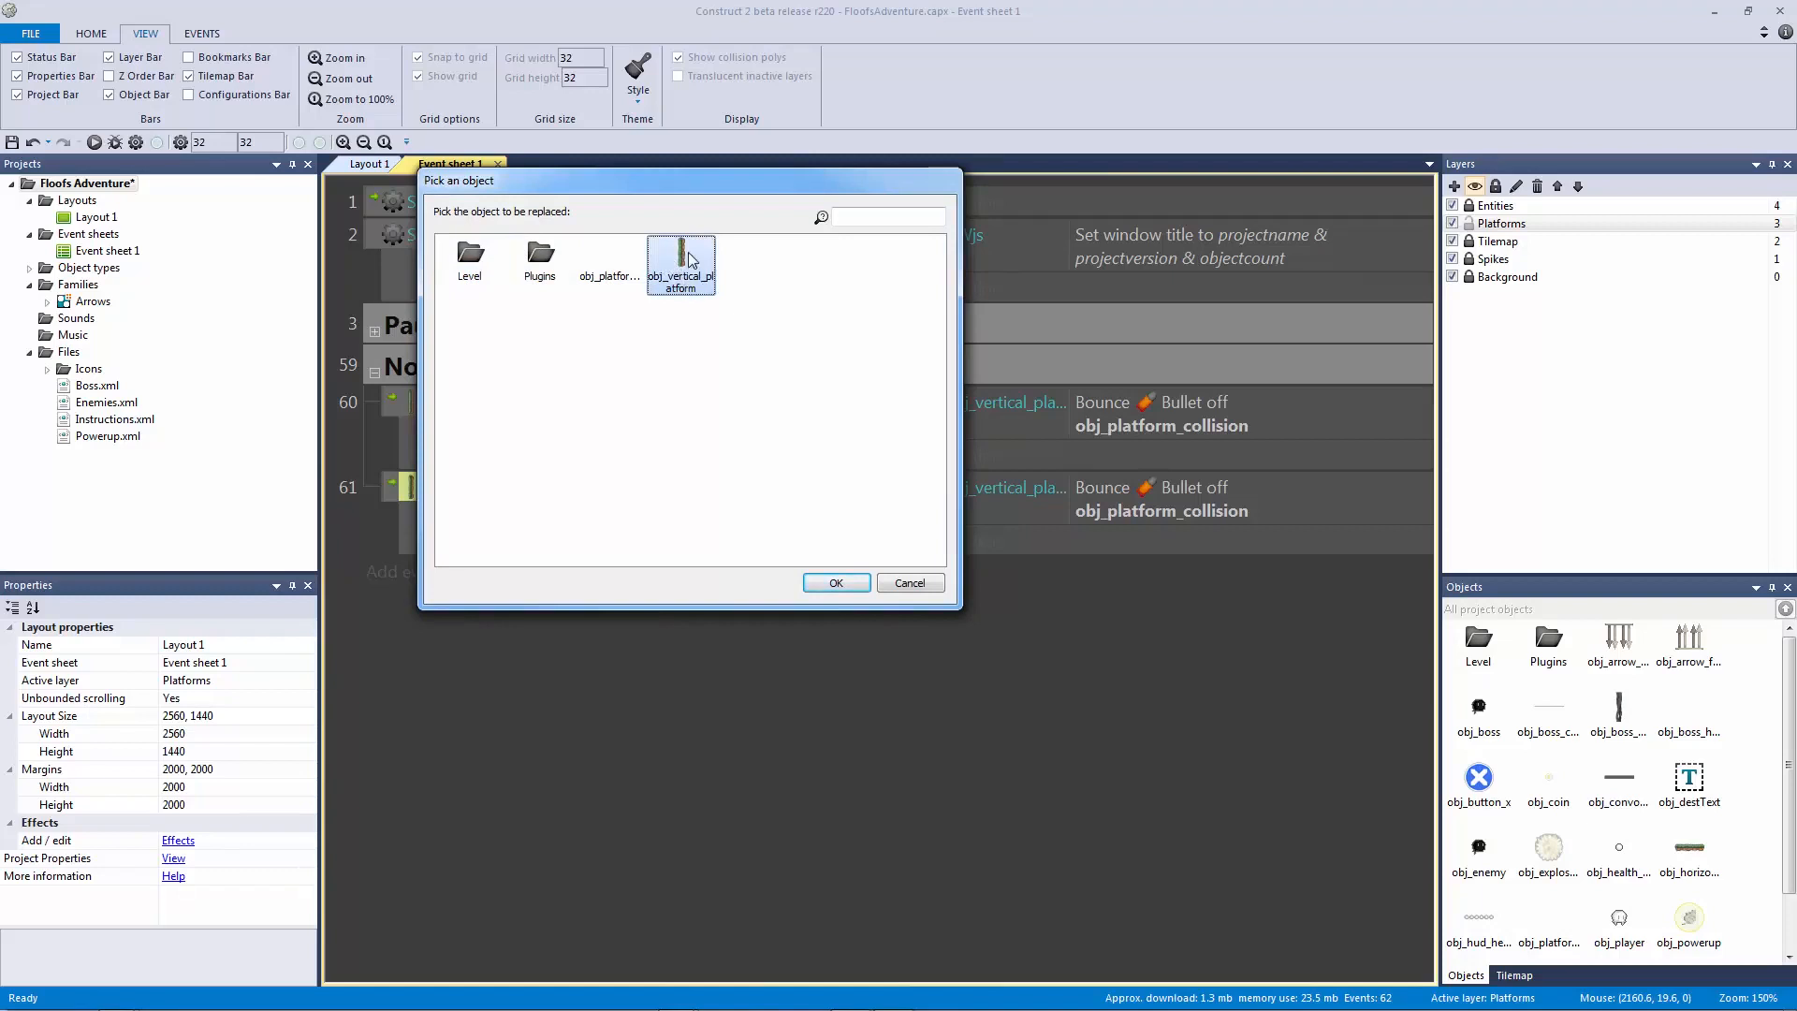
click(899, 571)
click(604, 588)
click(559, 485)
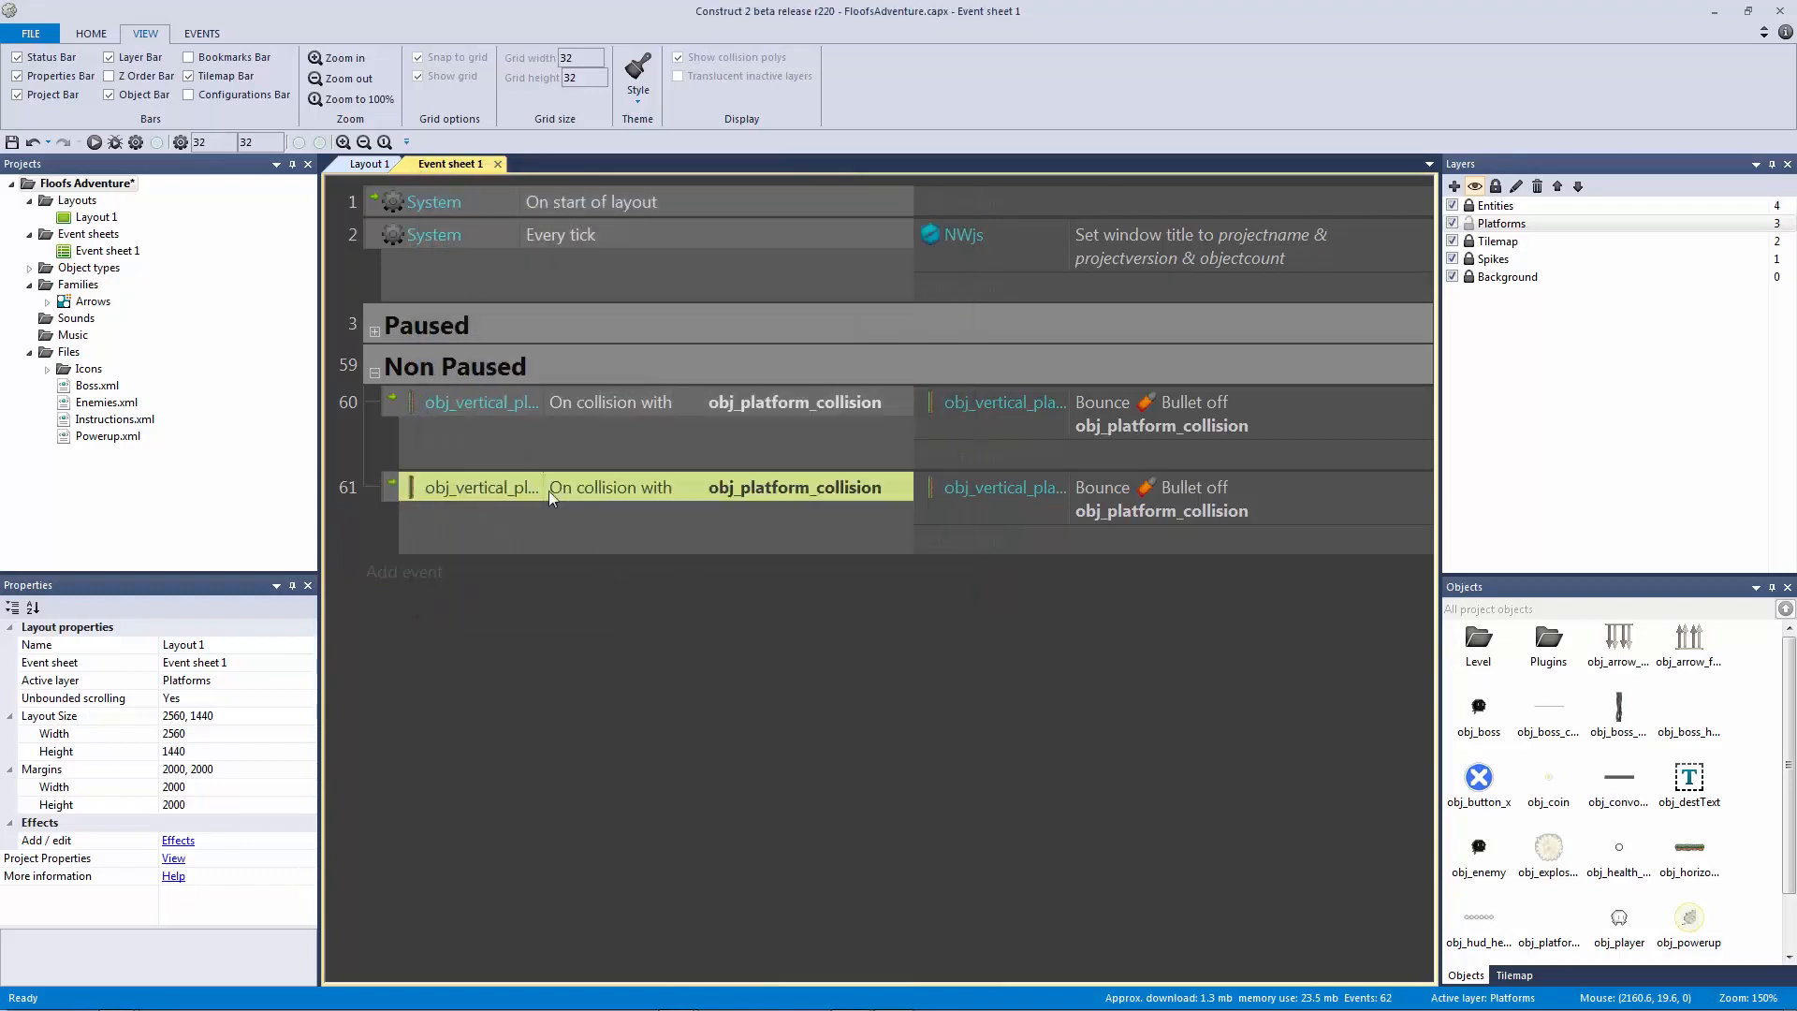
Step: Widen the condition column, then replace obj_vertical_platform with obj_horizontal_platform in the copied condition
drag(541, 488, 605, 488)
click(693, 643)
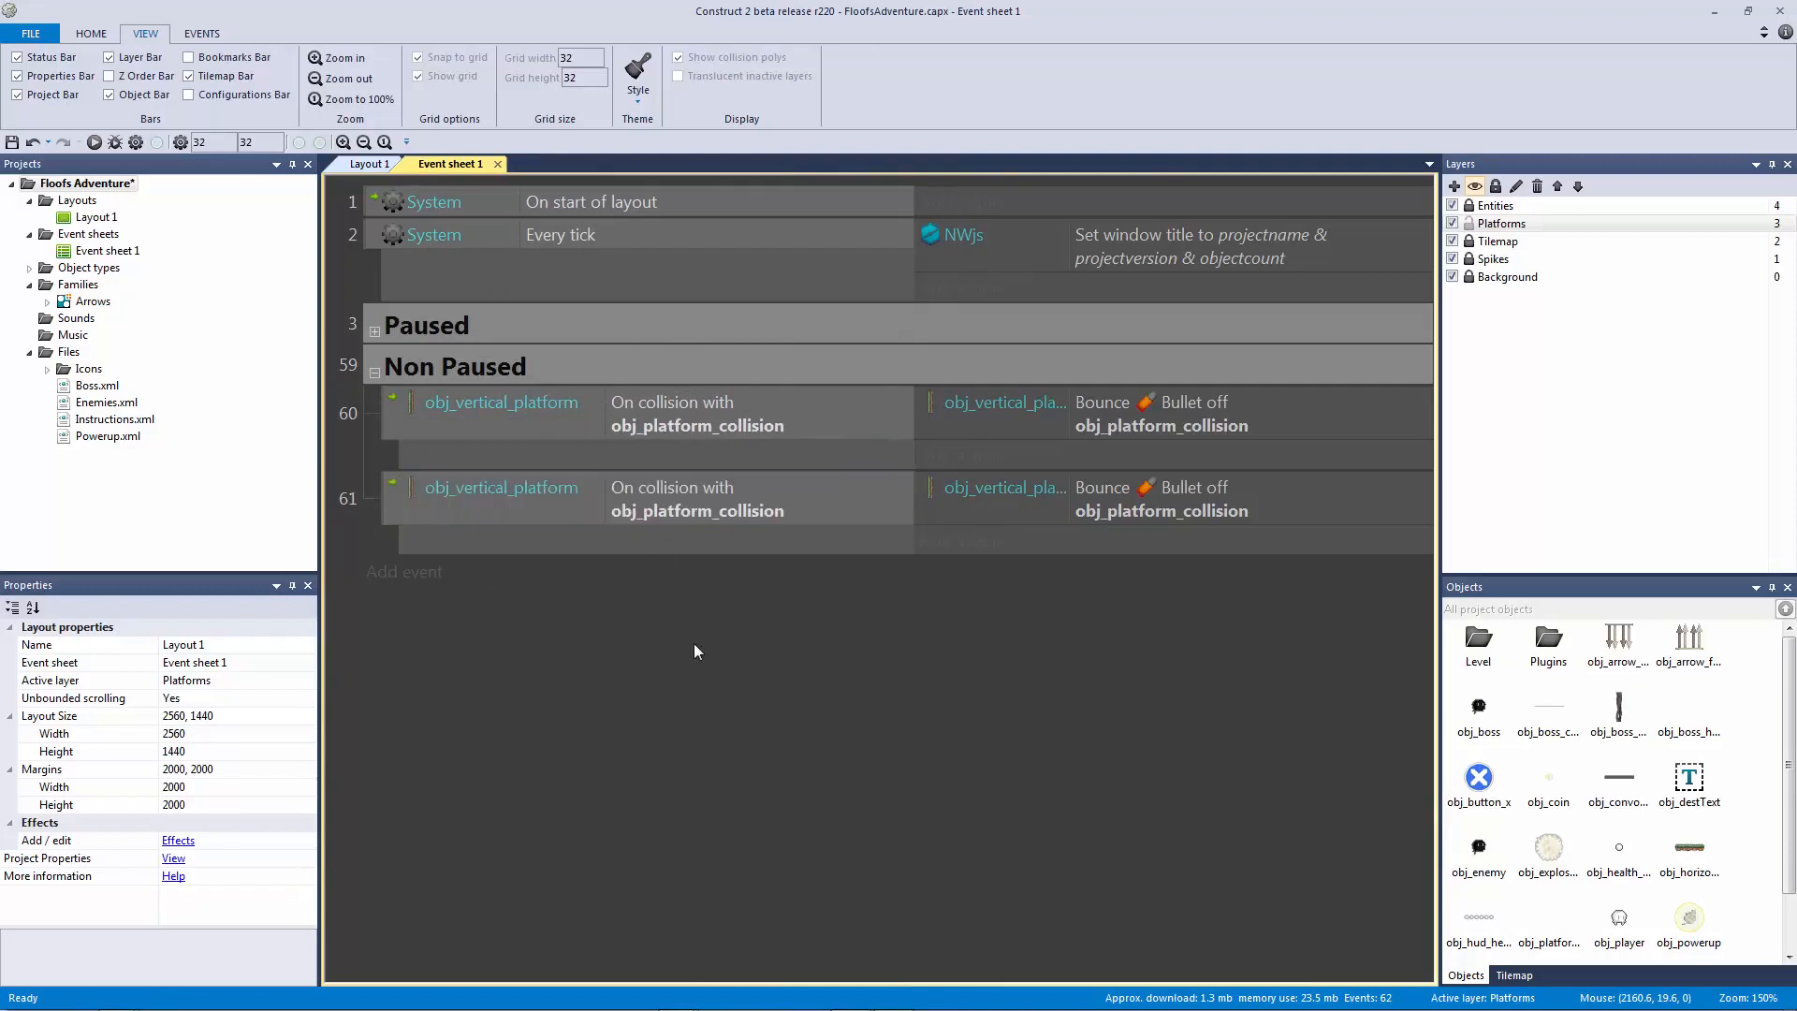
click(555, 514)
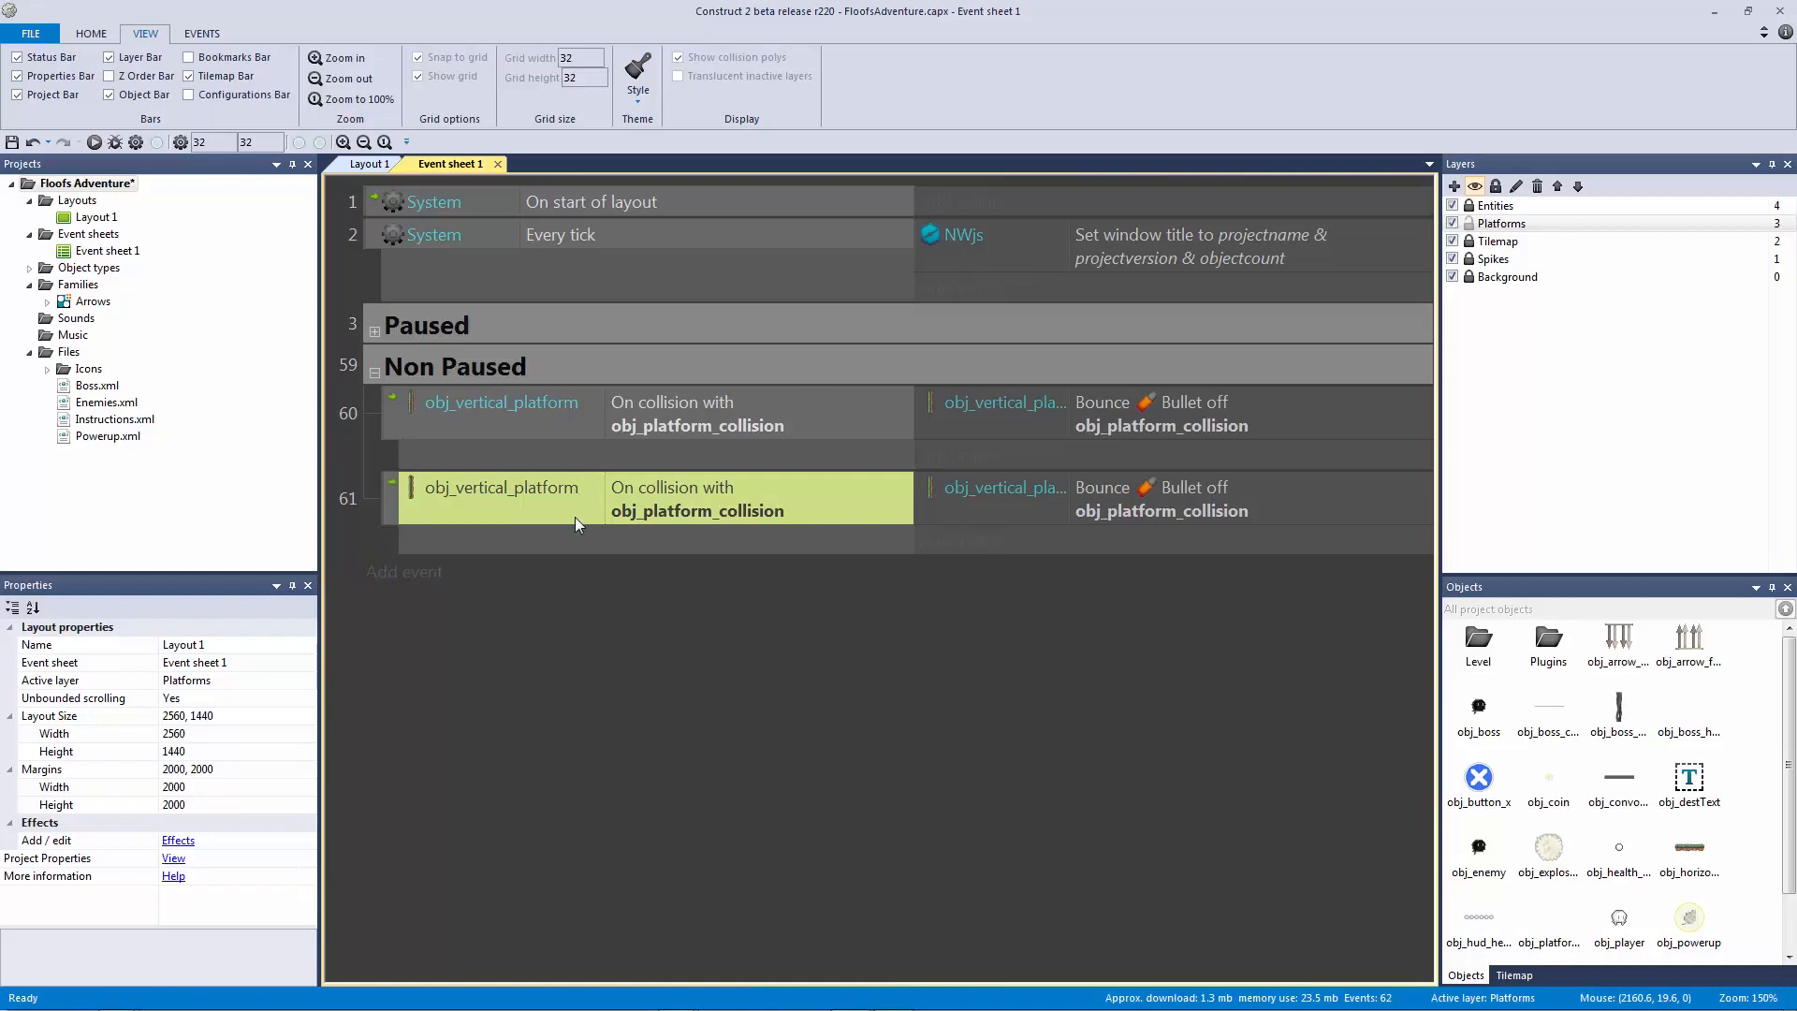
key(ctrl+r)
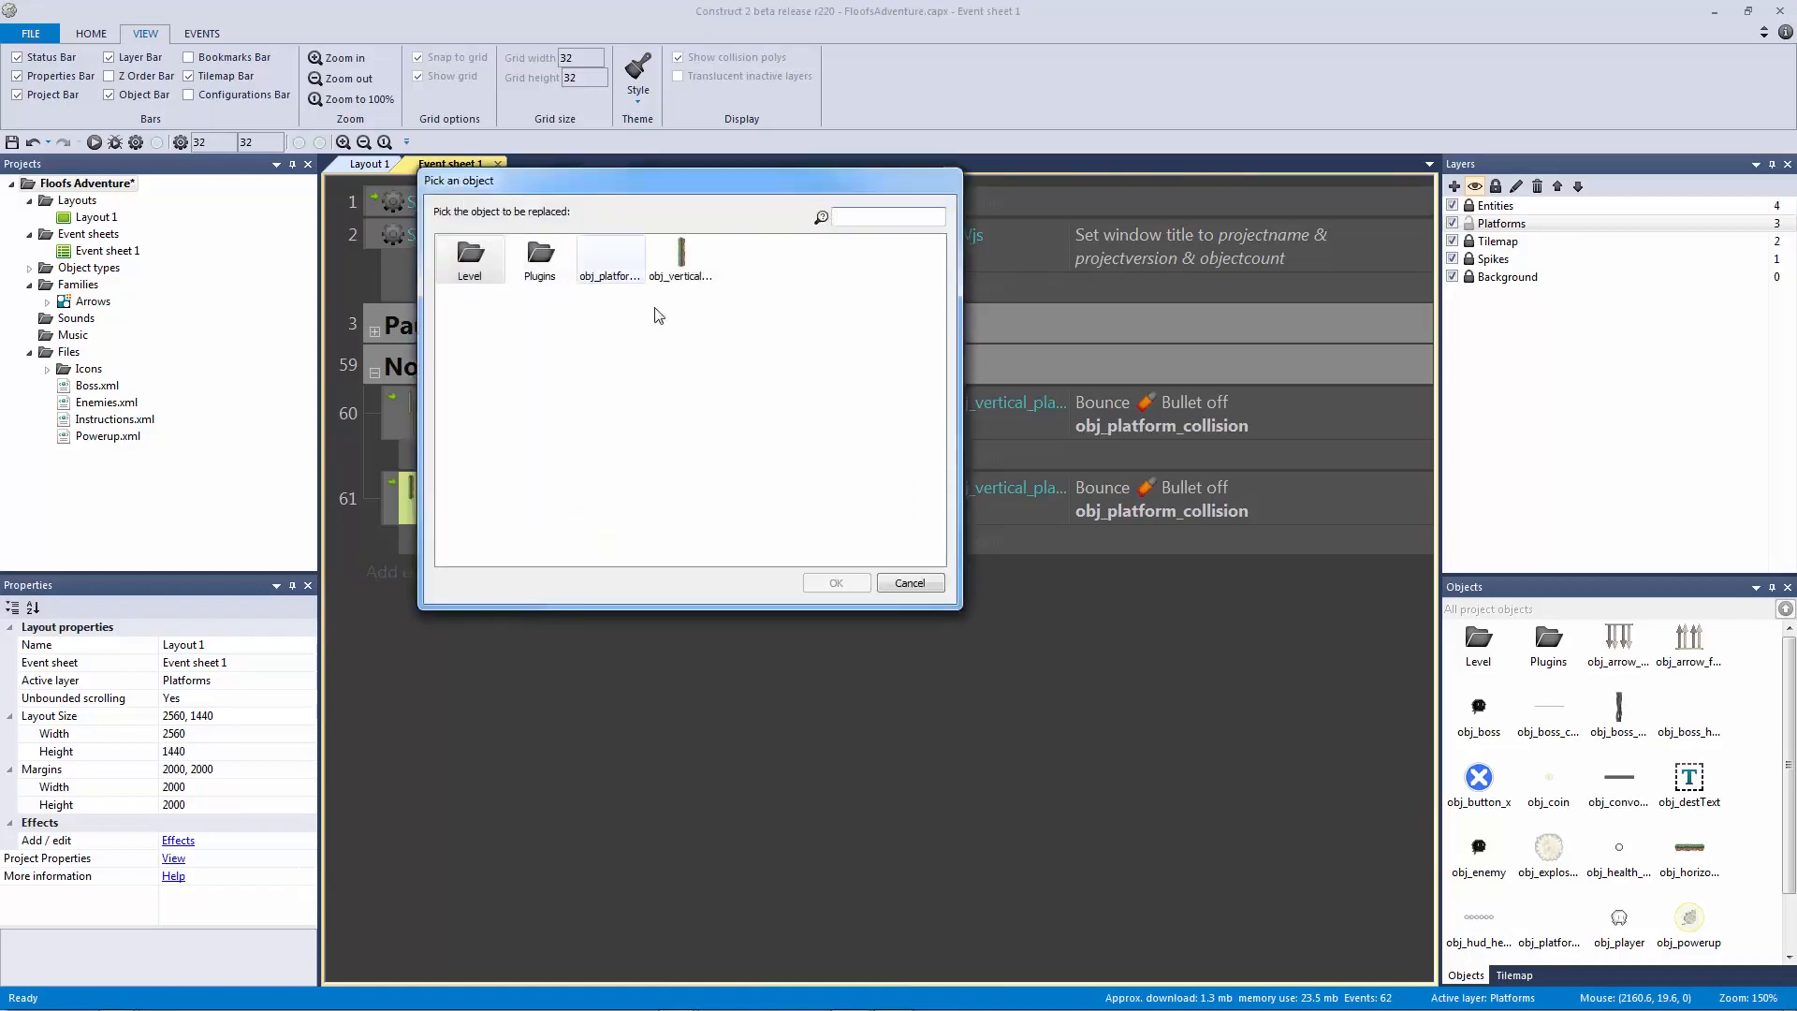
double_click(693, 265)
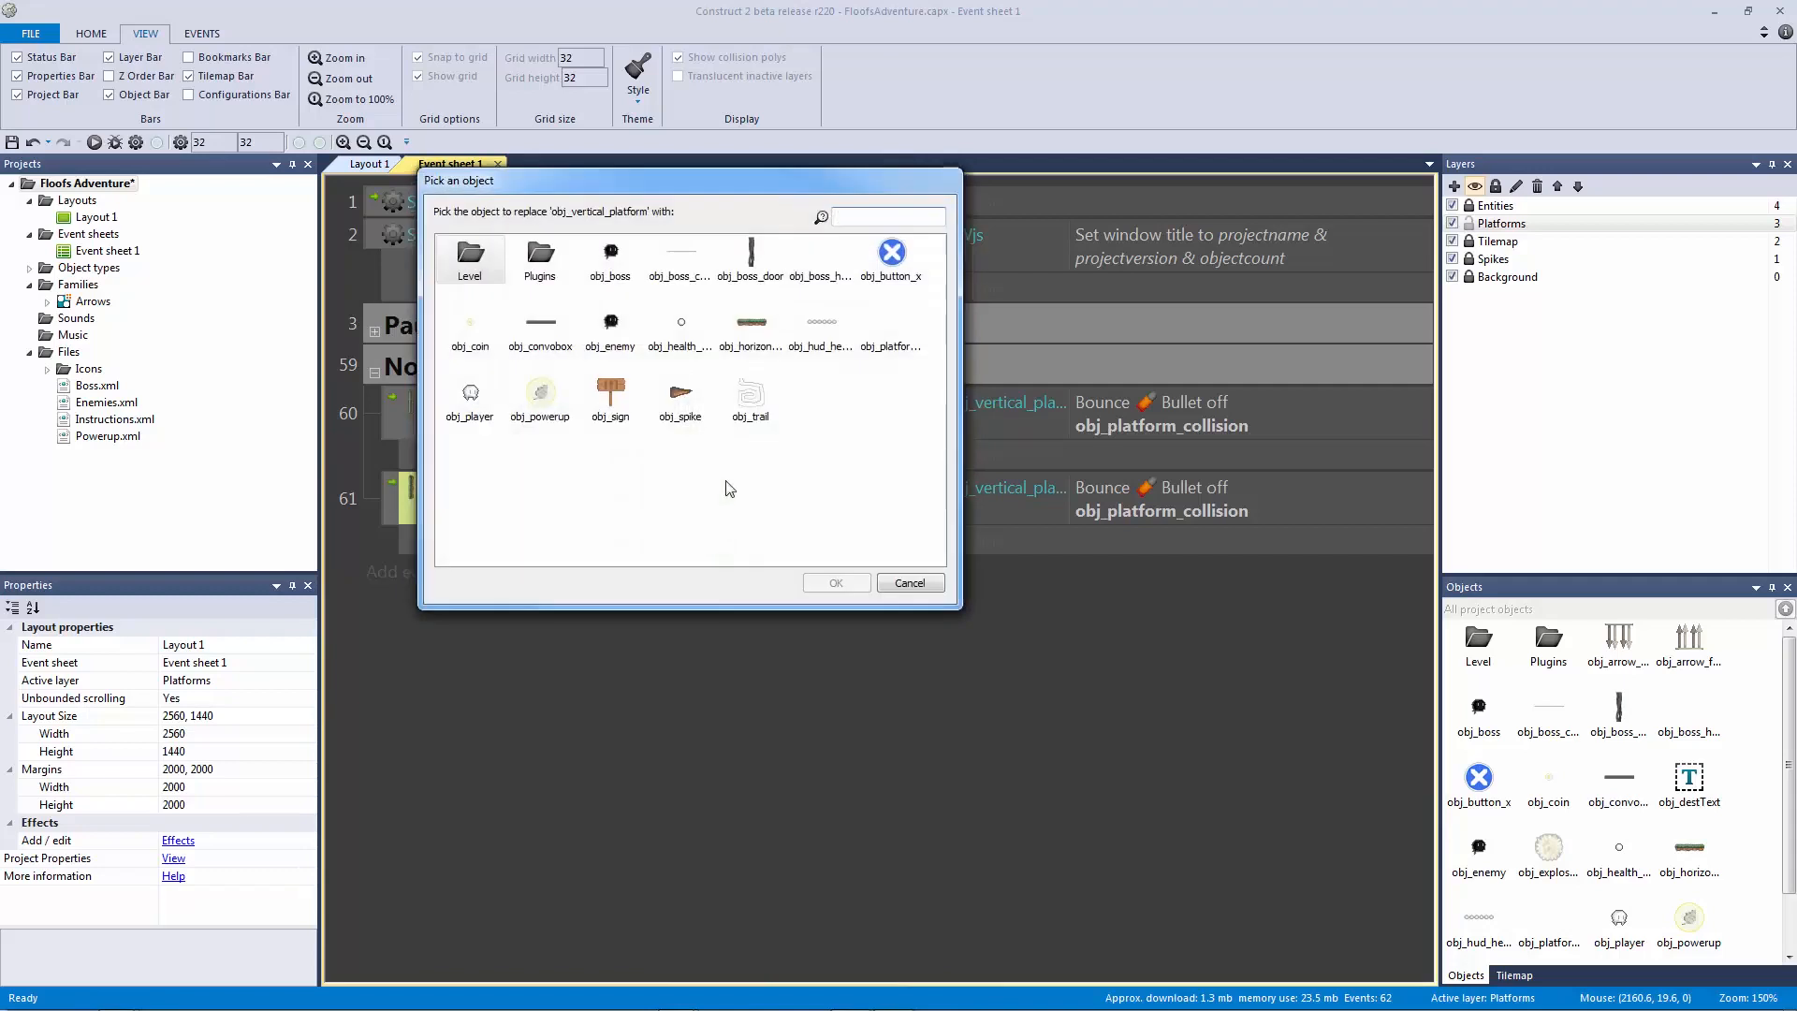
click(758, 334)
double_click(755, 330)
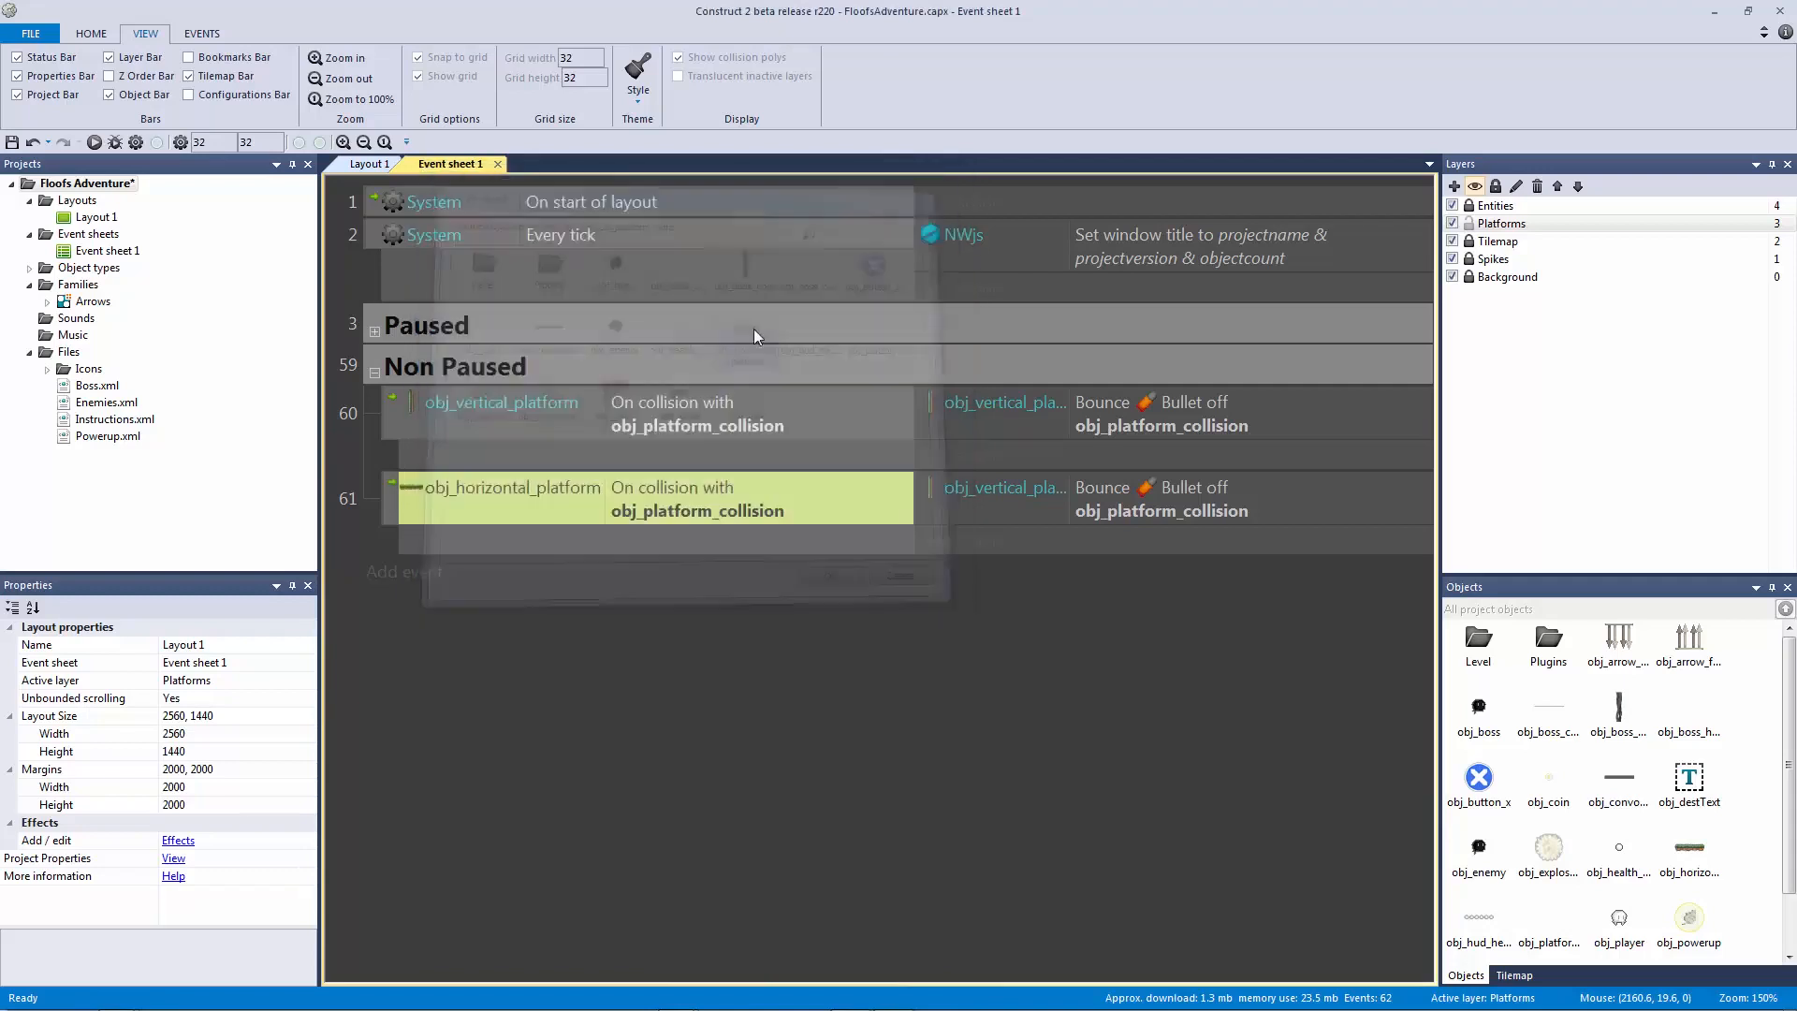
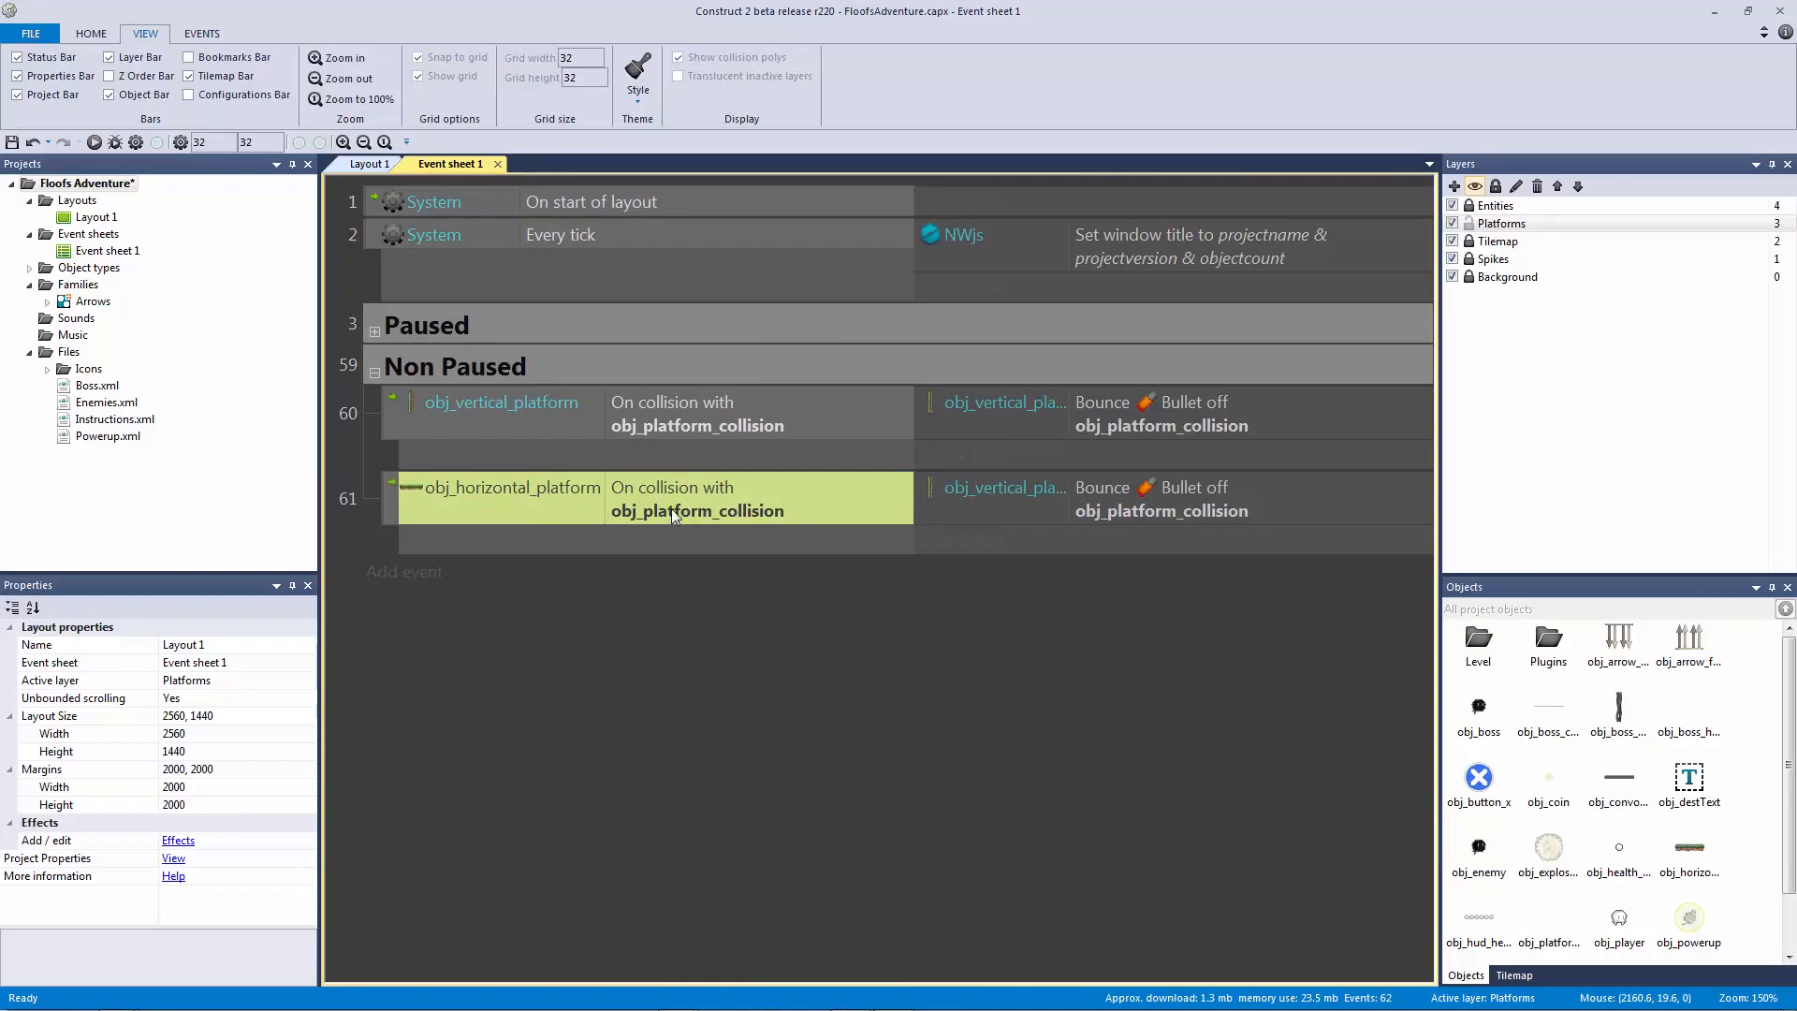
Step: Retarget event 61's Bounce action from obj_vertical_platform to obj_horizontal_platform
click(972, 518)
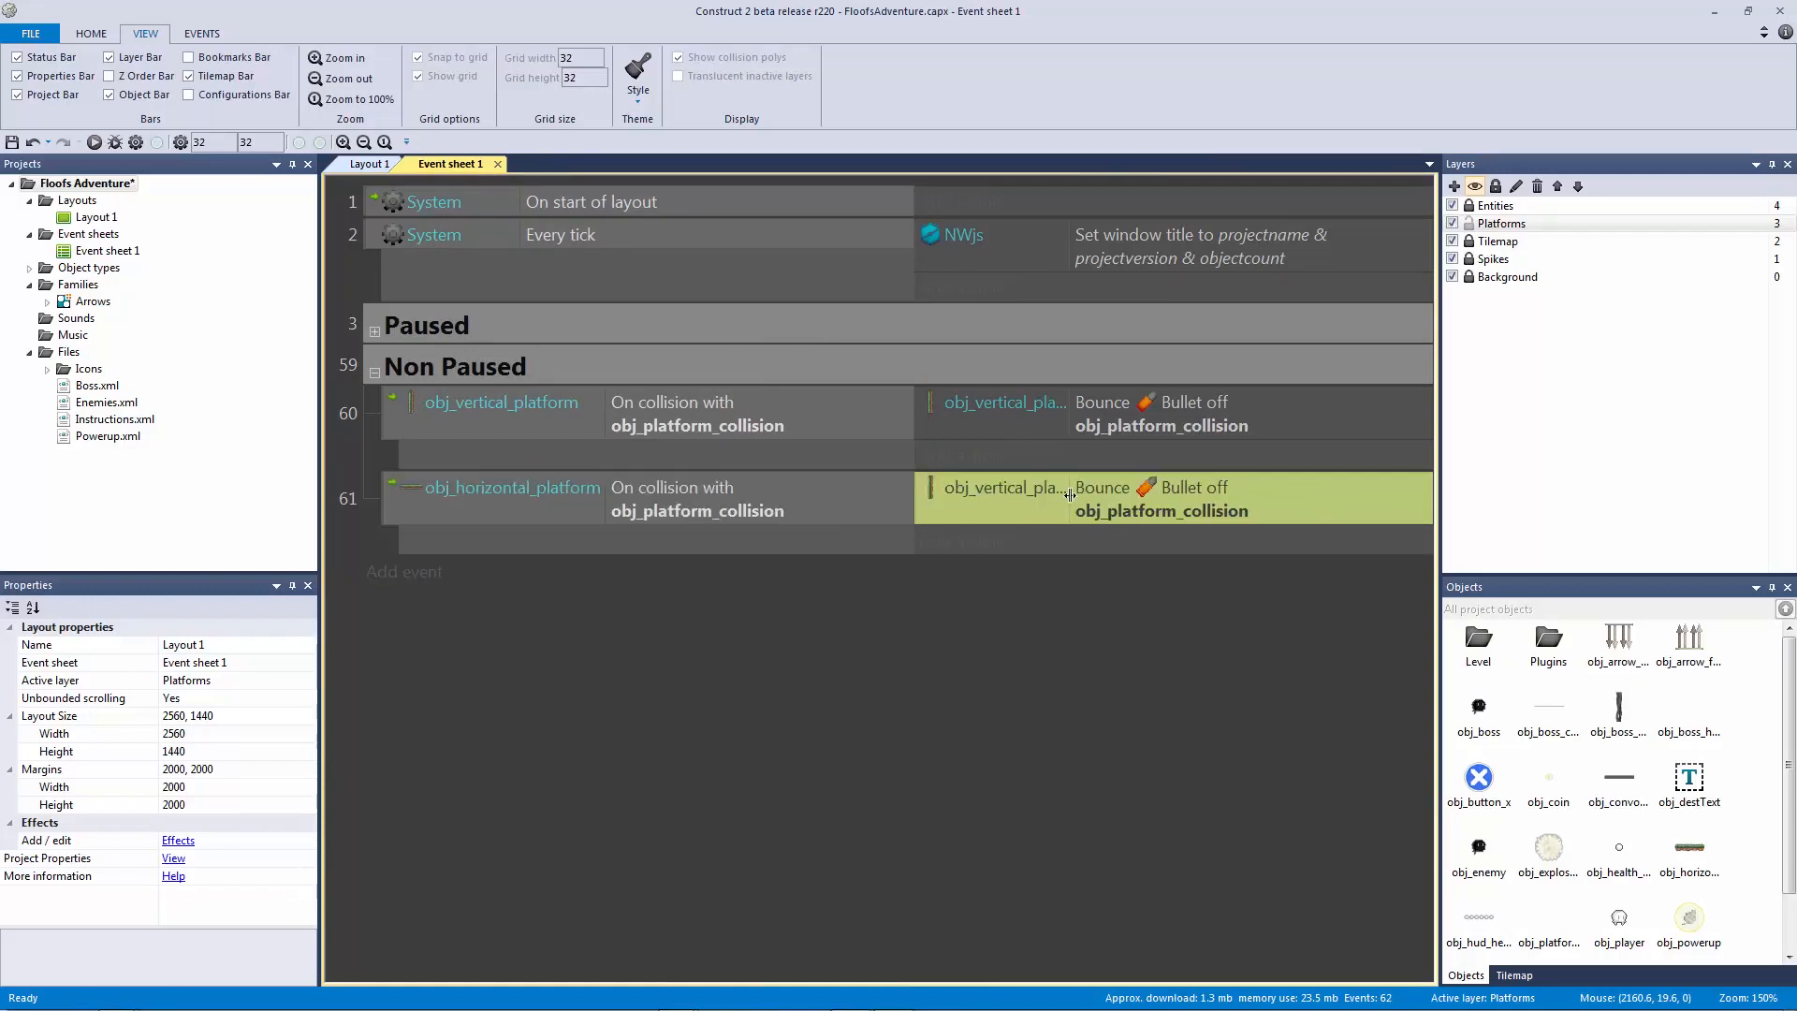
drag(1073, 493, 1153, 496)
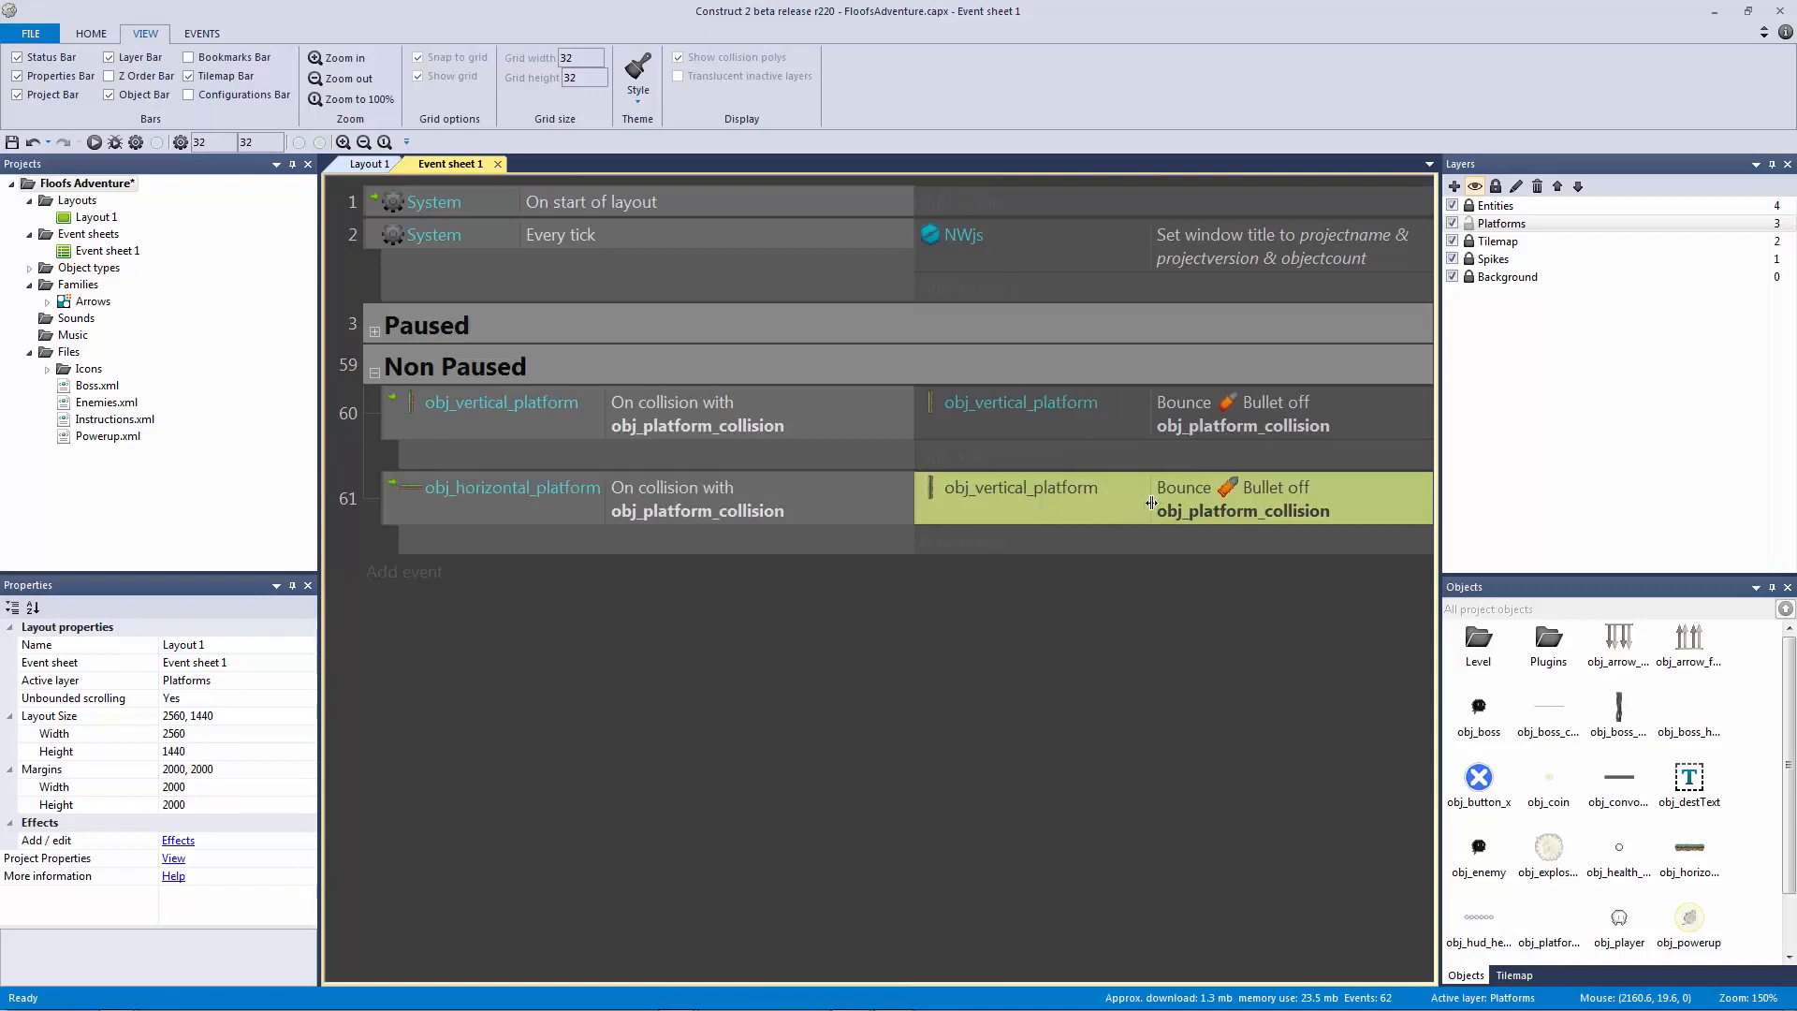
double_click(1086, 498)
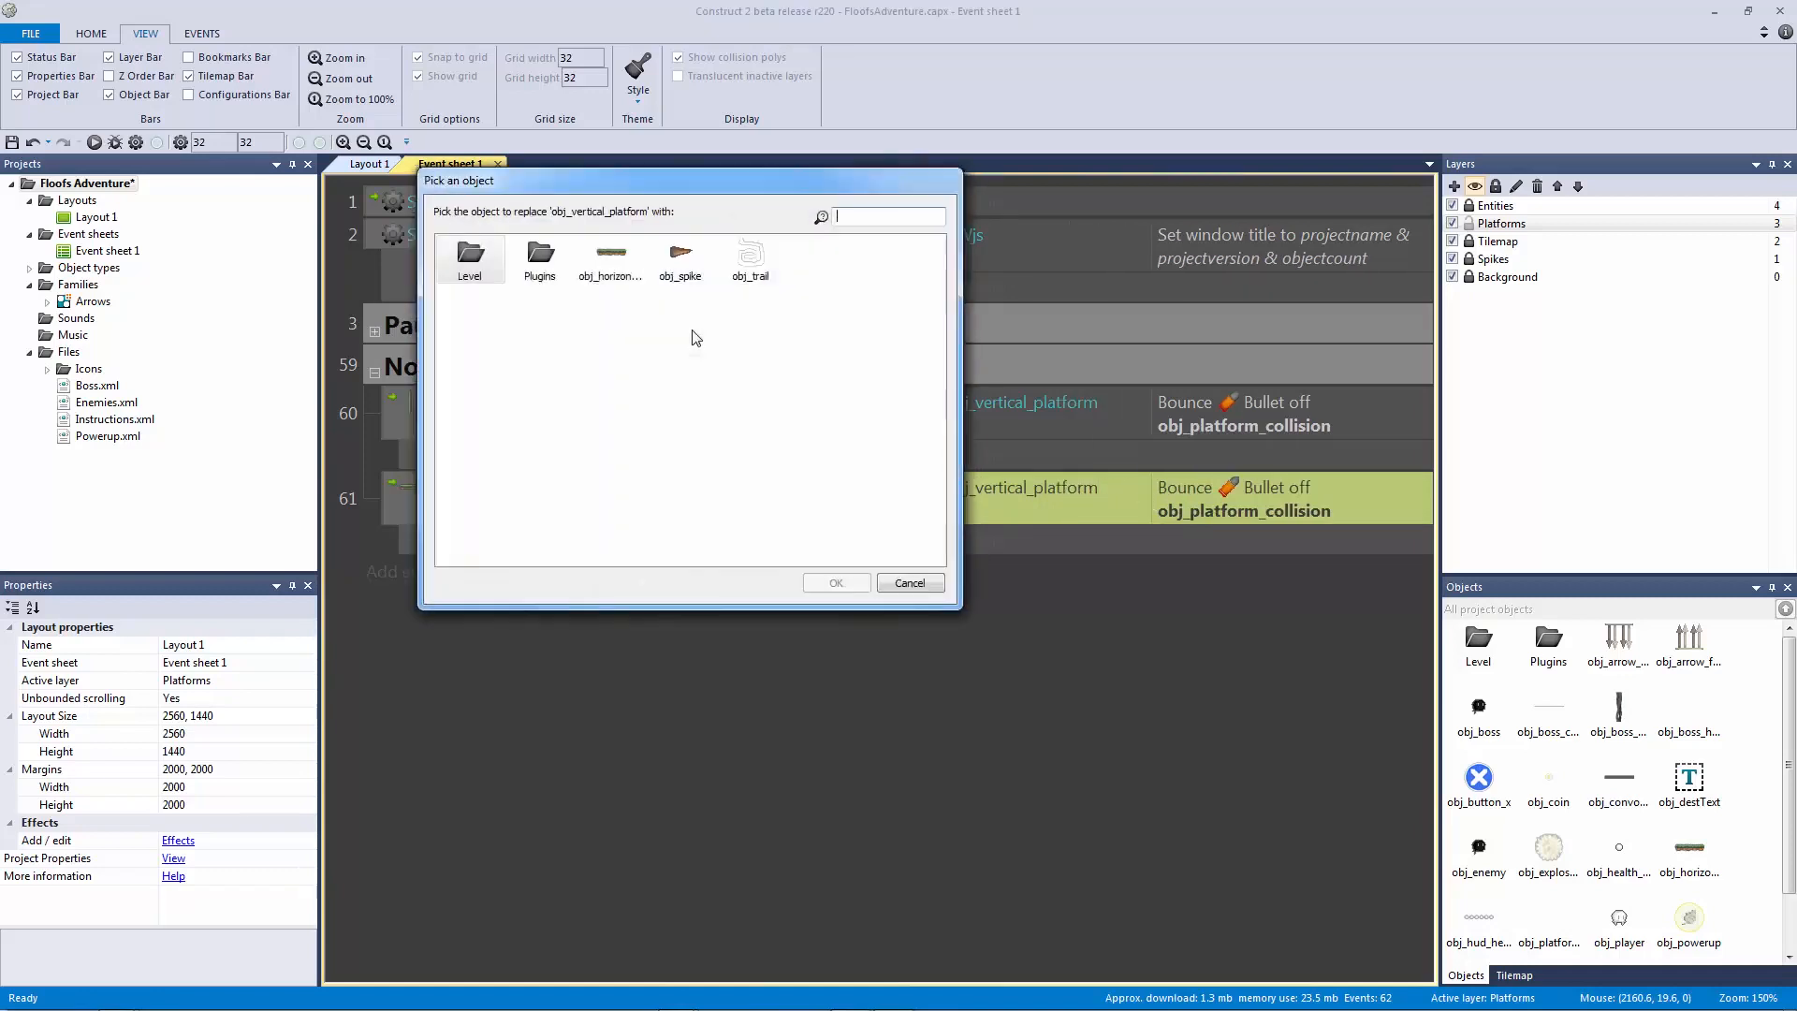
double_click(602, 262)
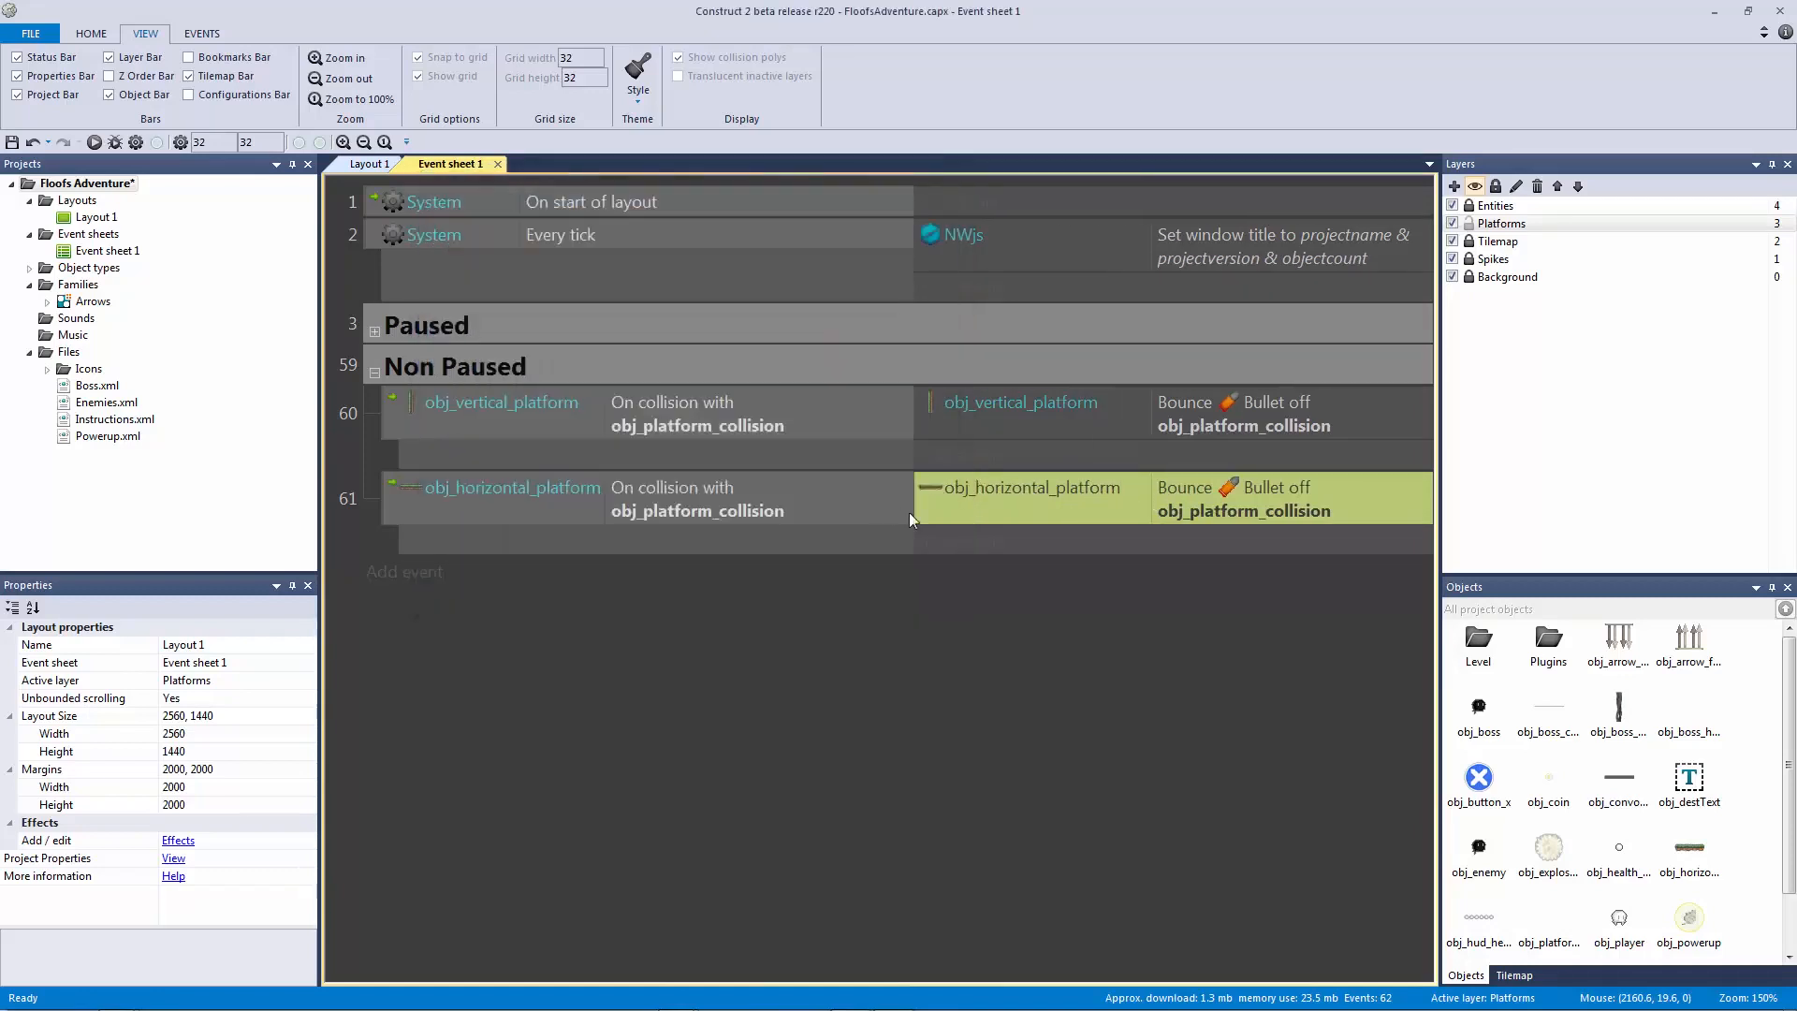
click(1132, 683)
Step: Save the project and return to the Layout 1 level view
key(ctrl+s)
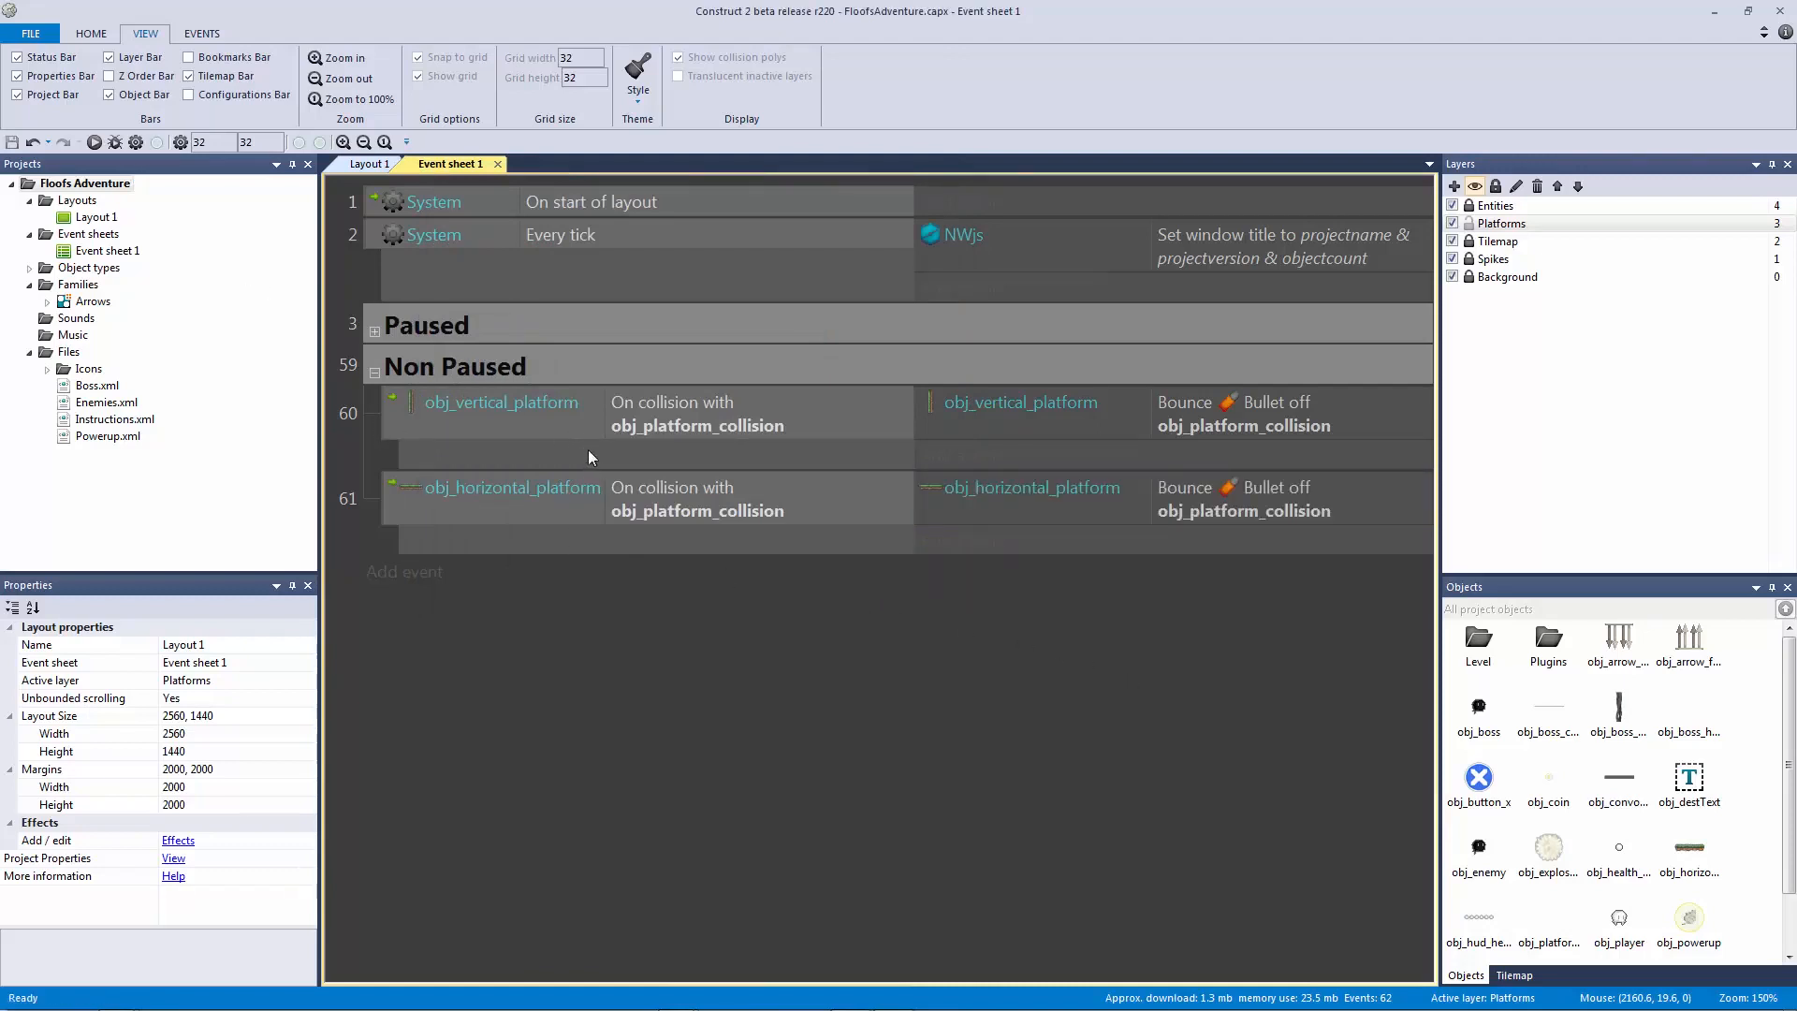
click(602, 510)
click(370, 164)
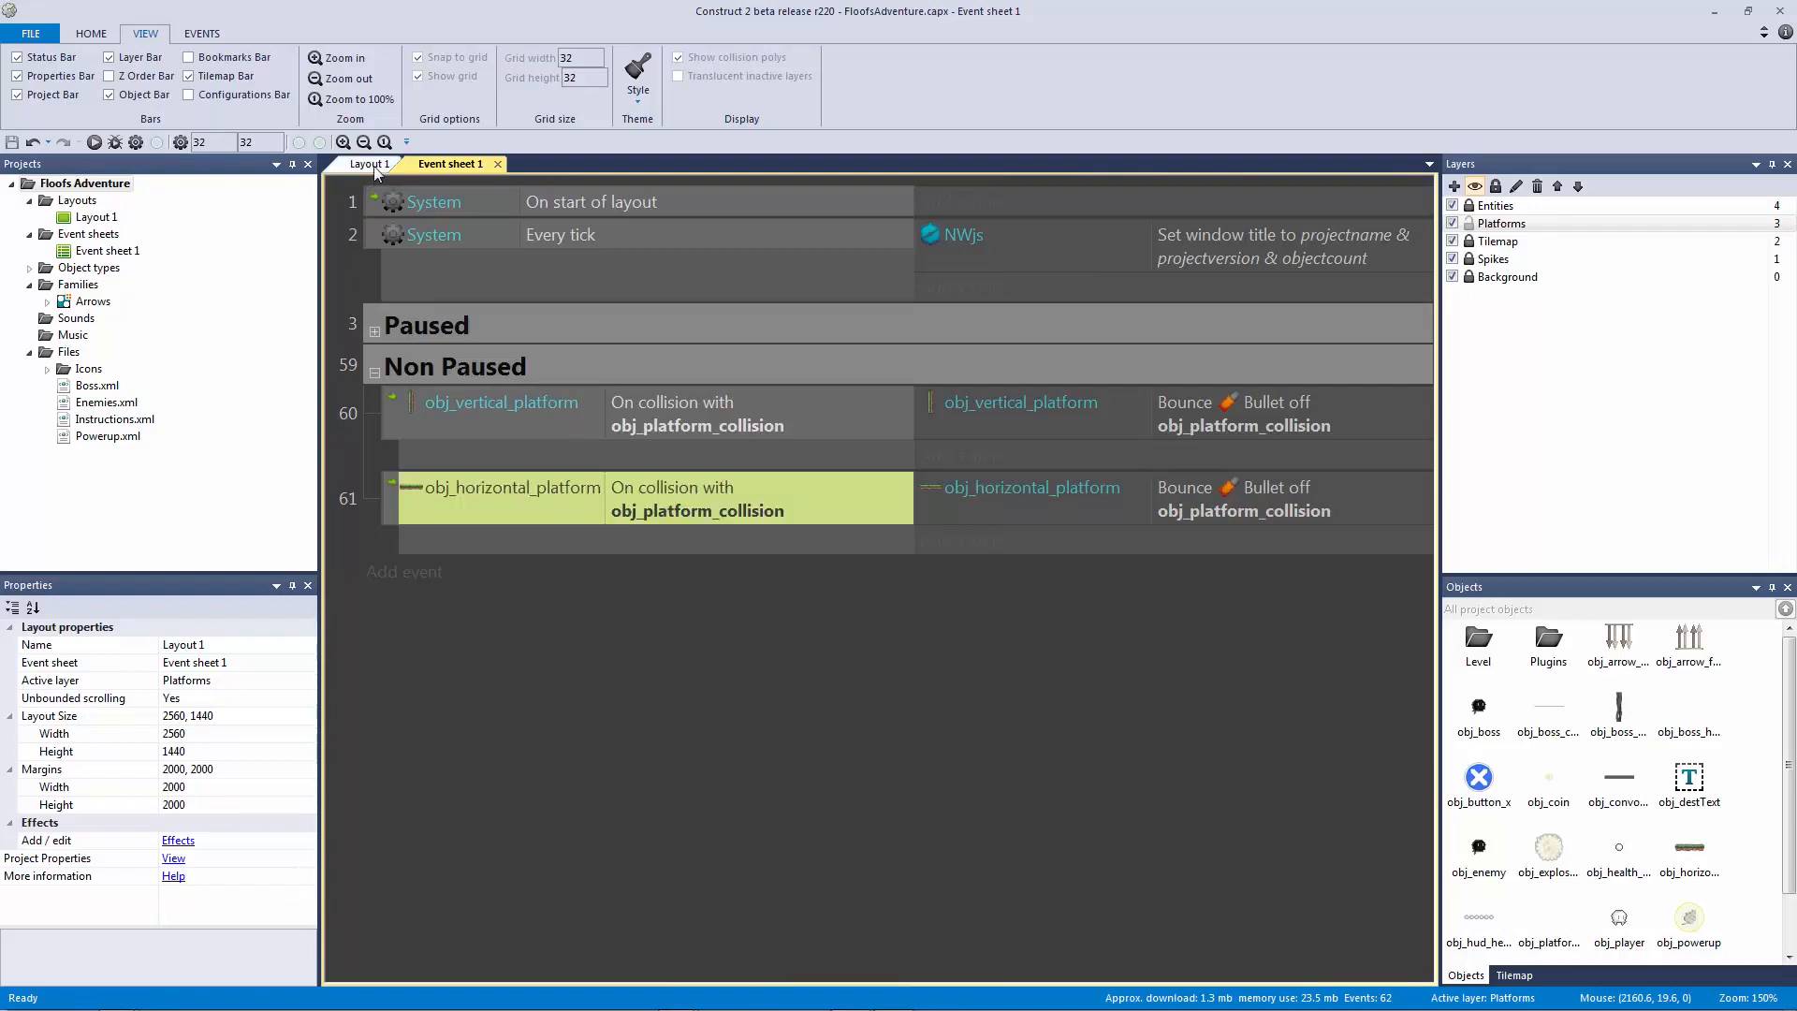
ctrl+scroll(940, 427, down, 4)
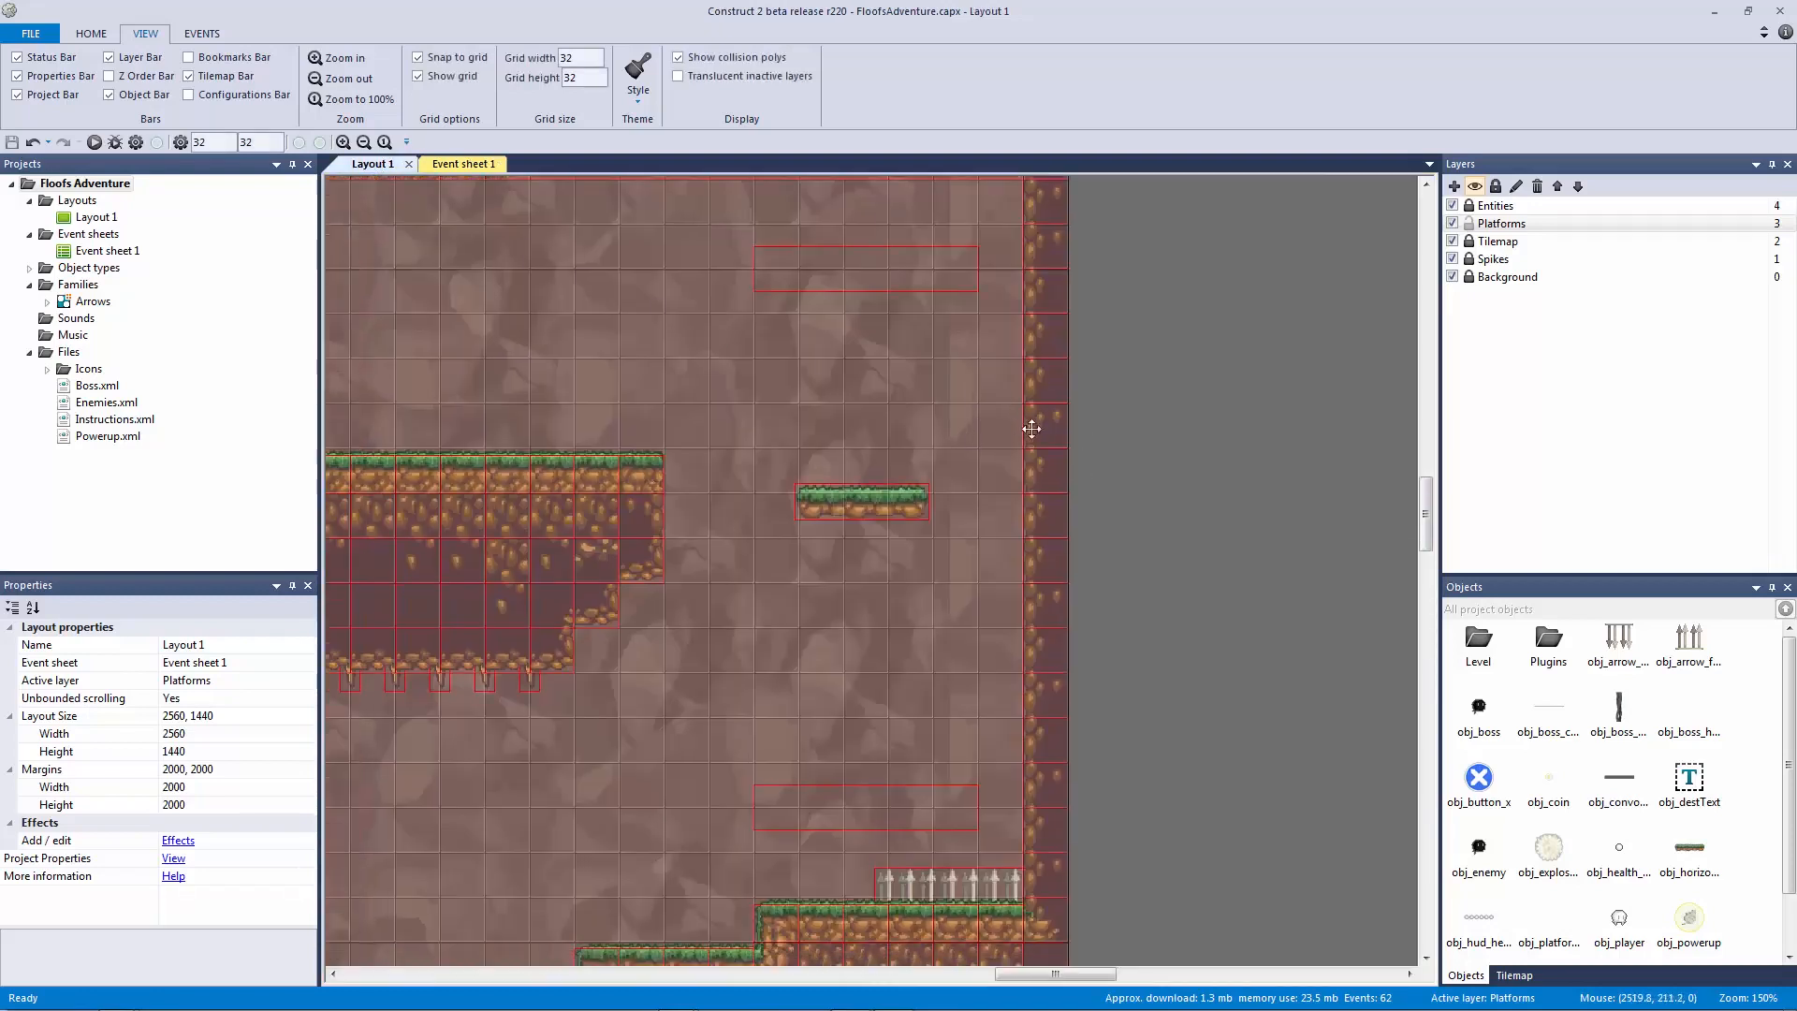
click(94, 143)
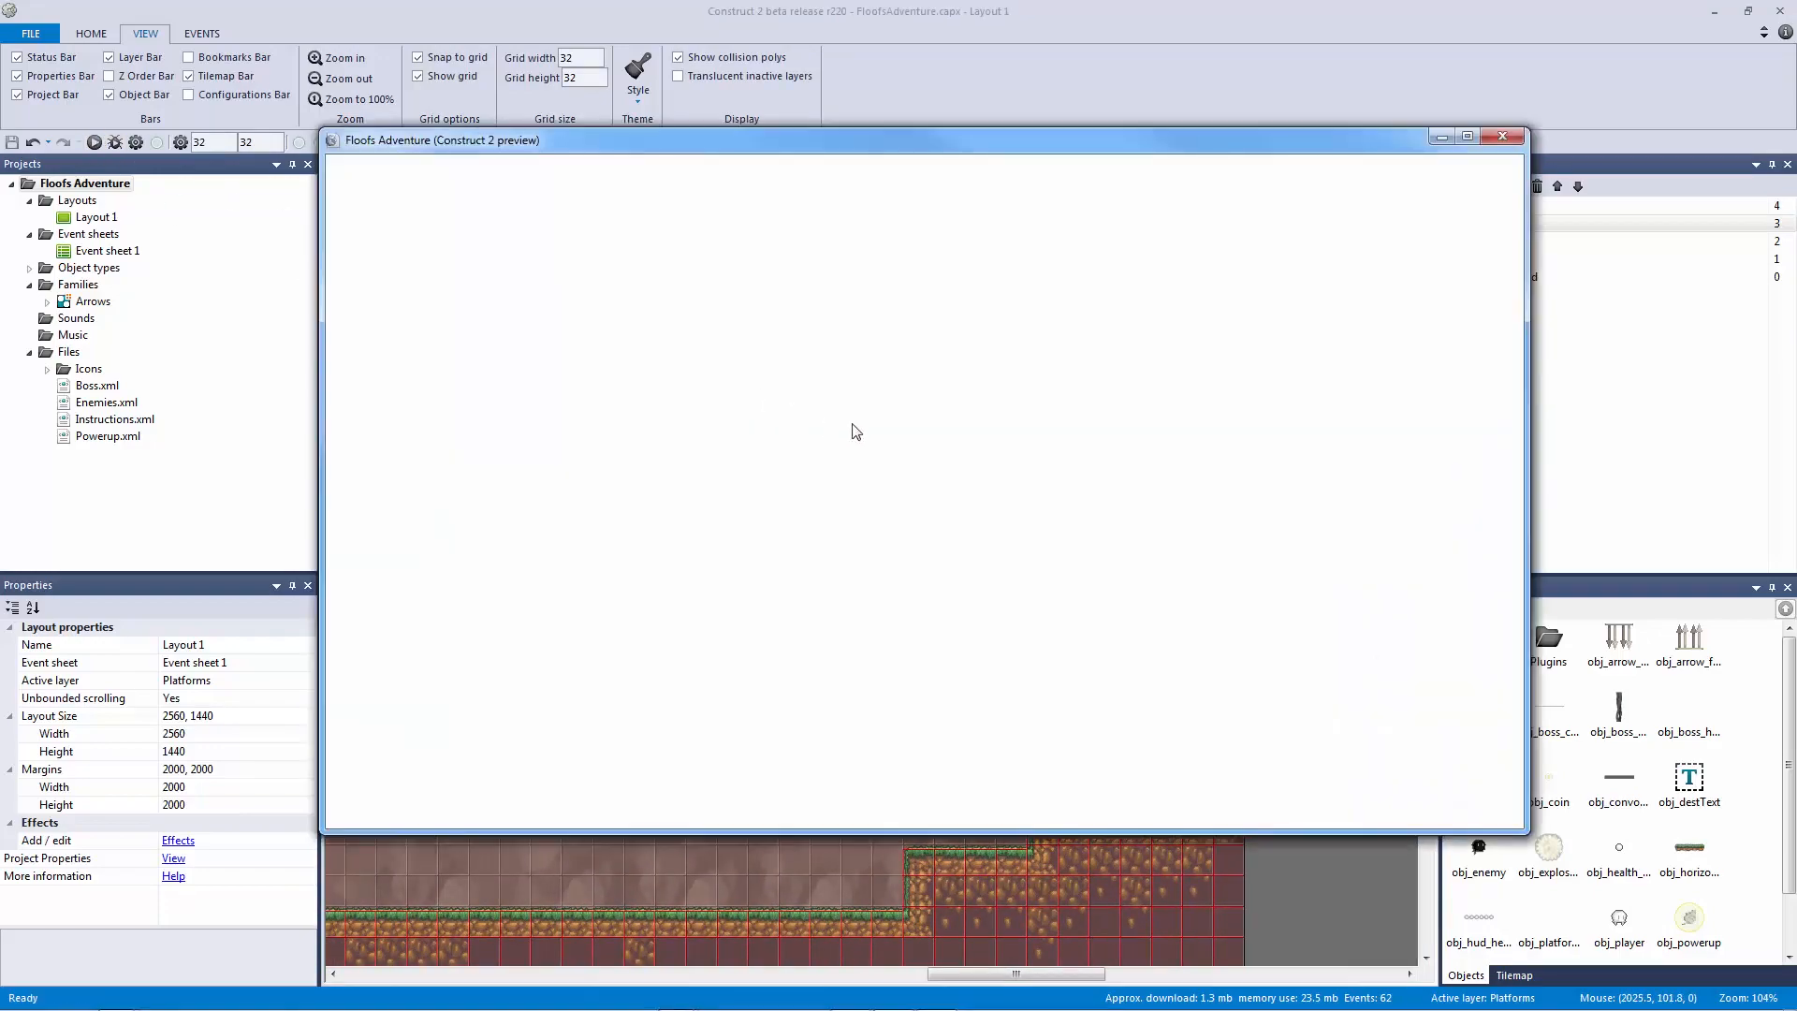
key(Right)
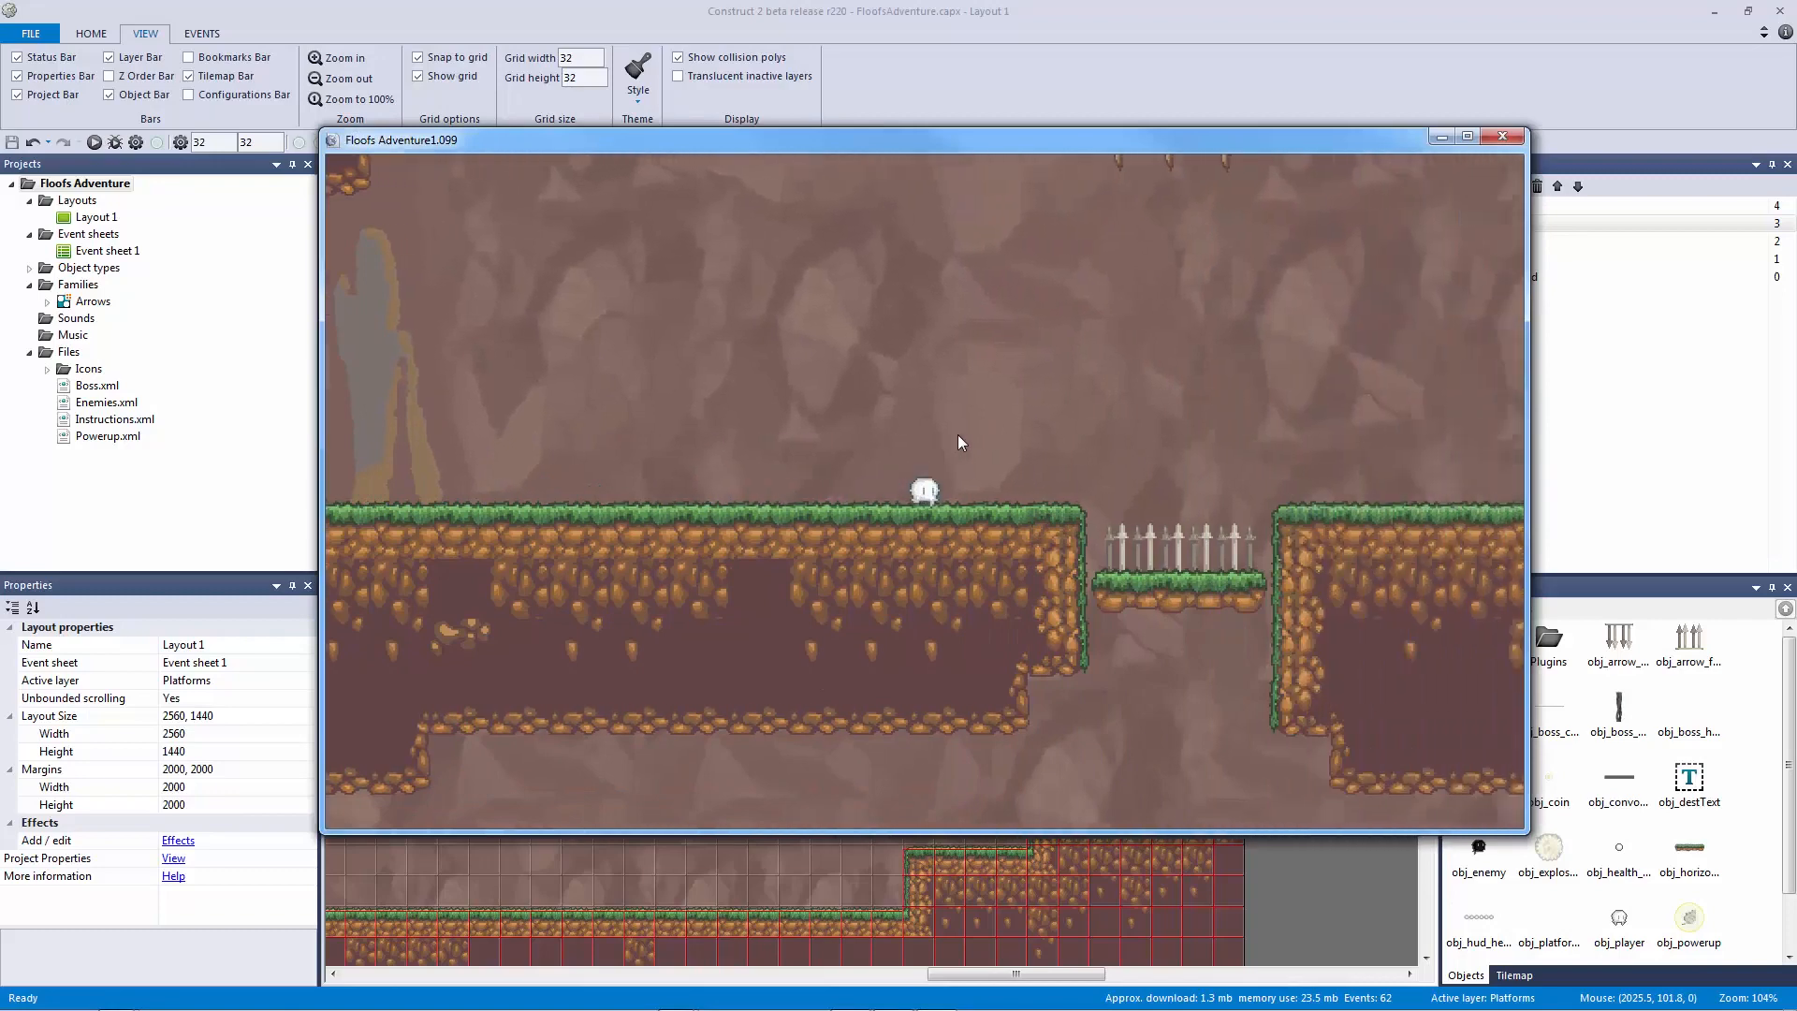
key(Up)
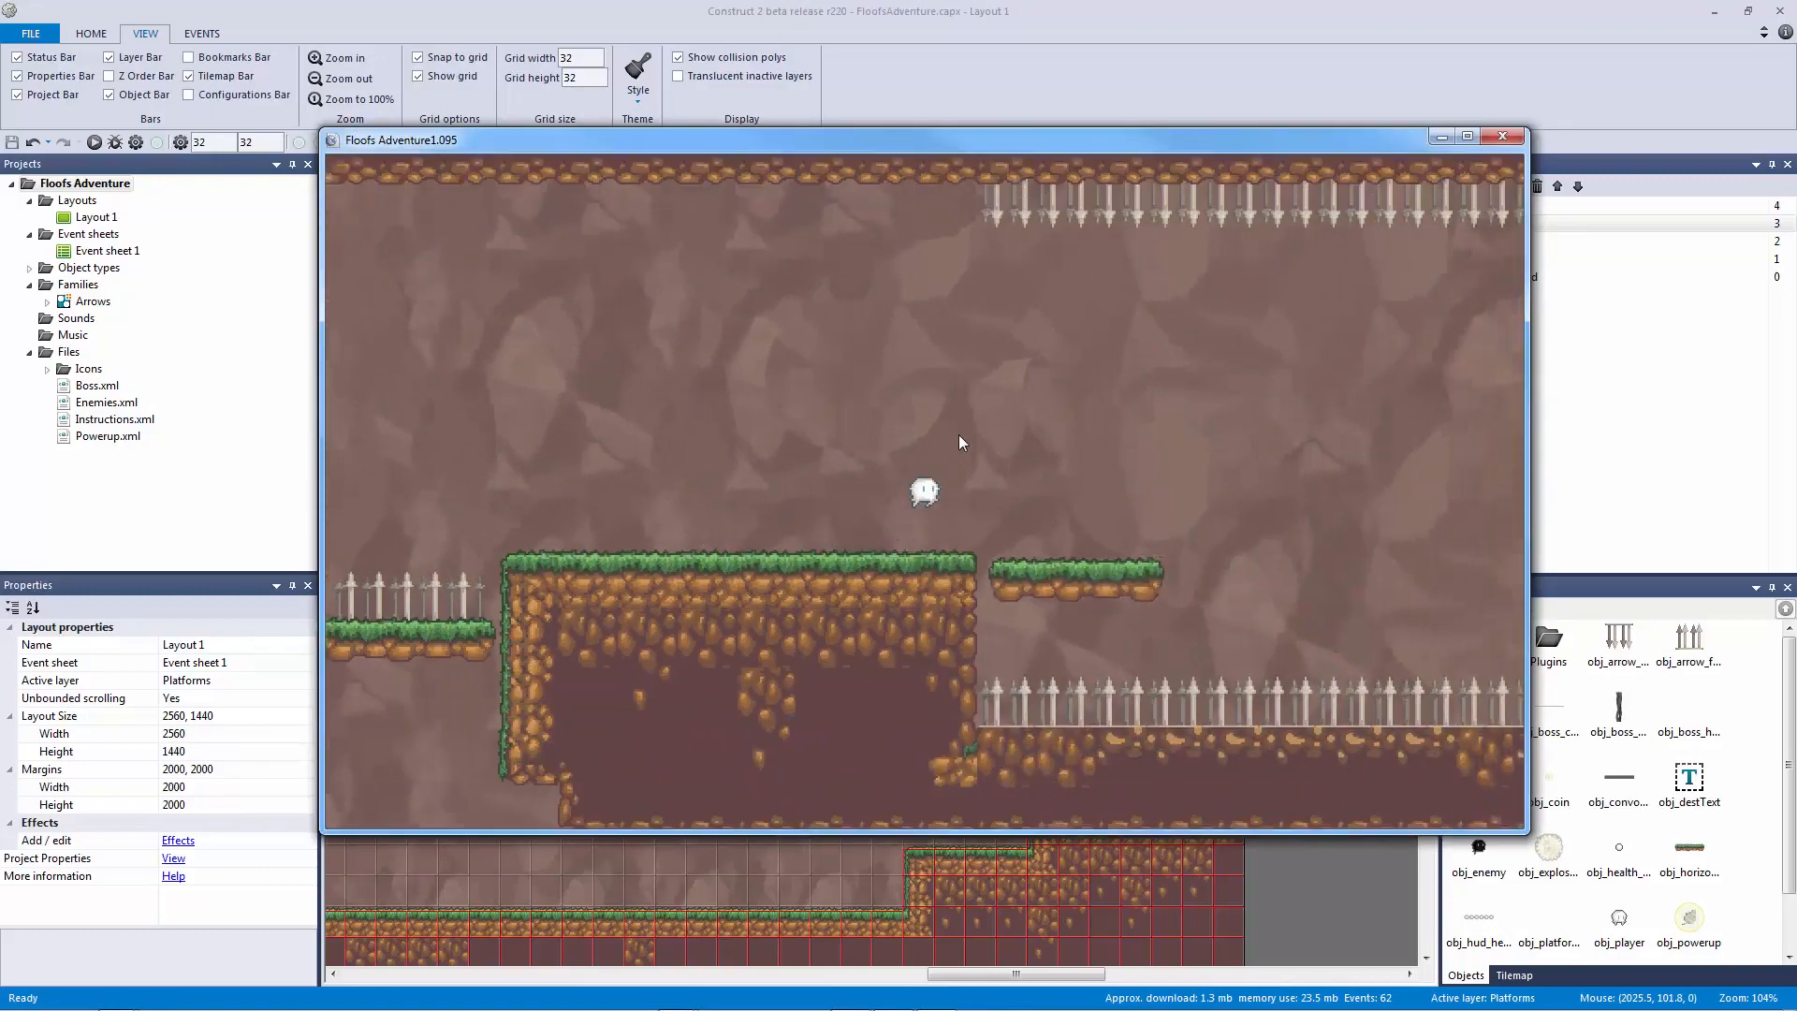
key(Up)
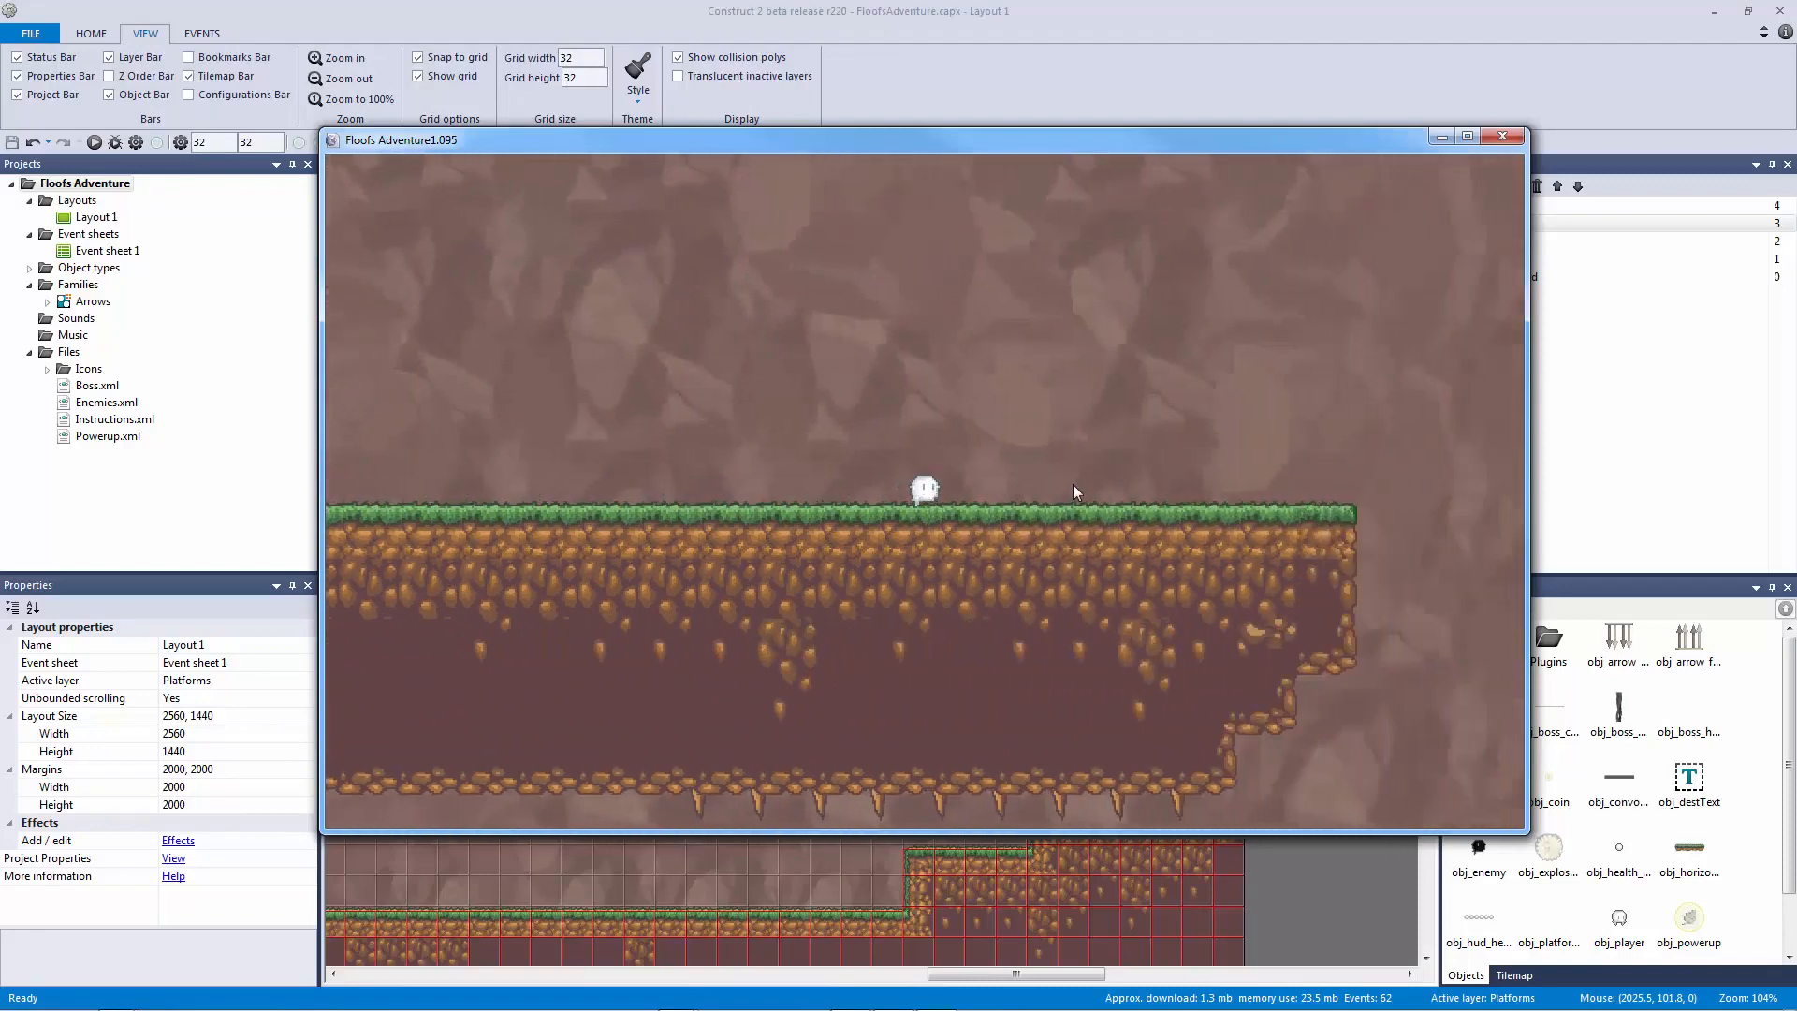
key(Up)
key(Right)
key(Left)
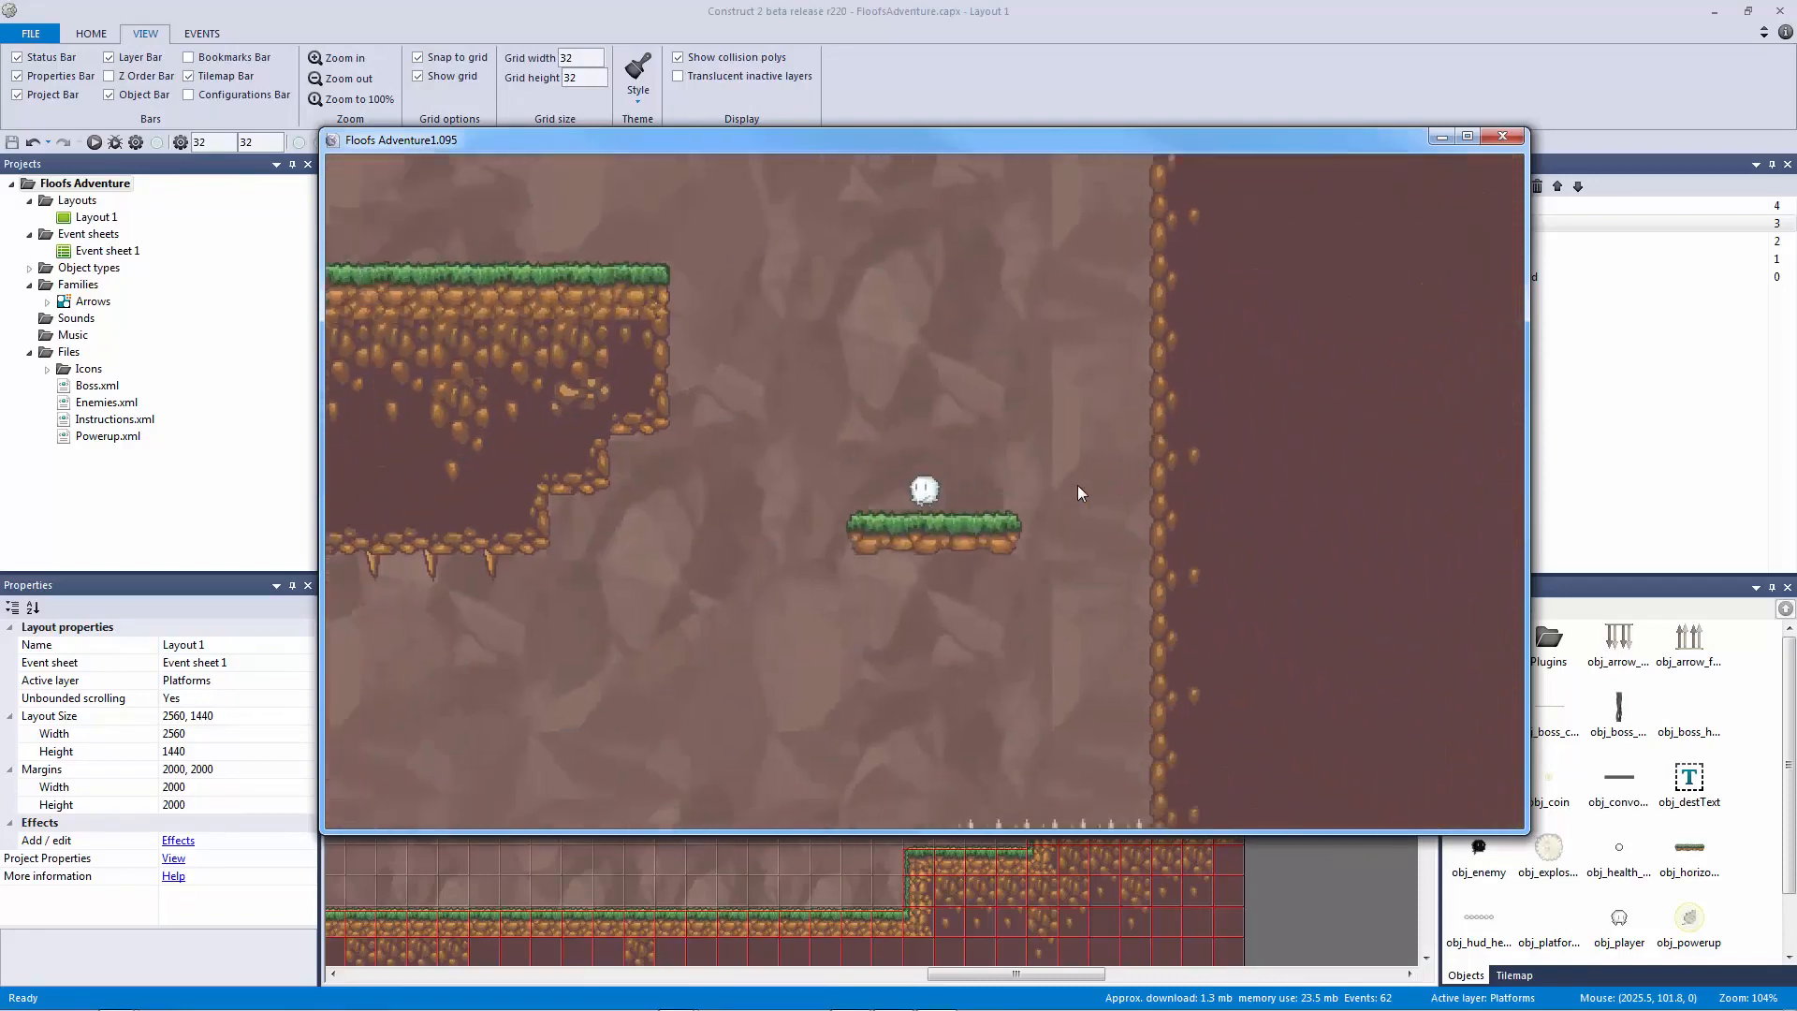
key(Right)
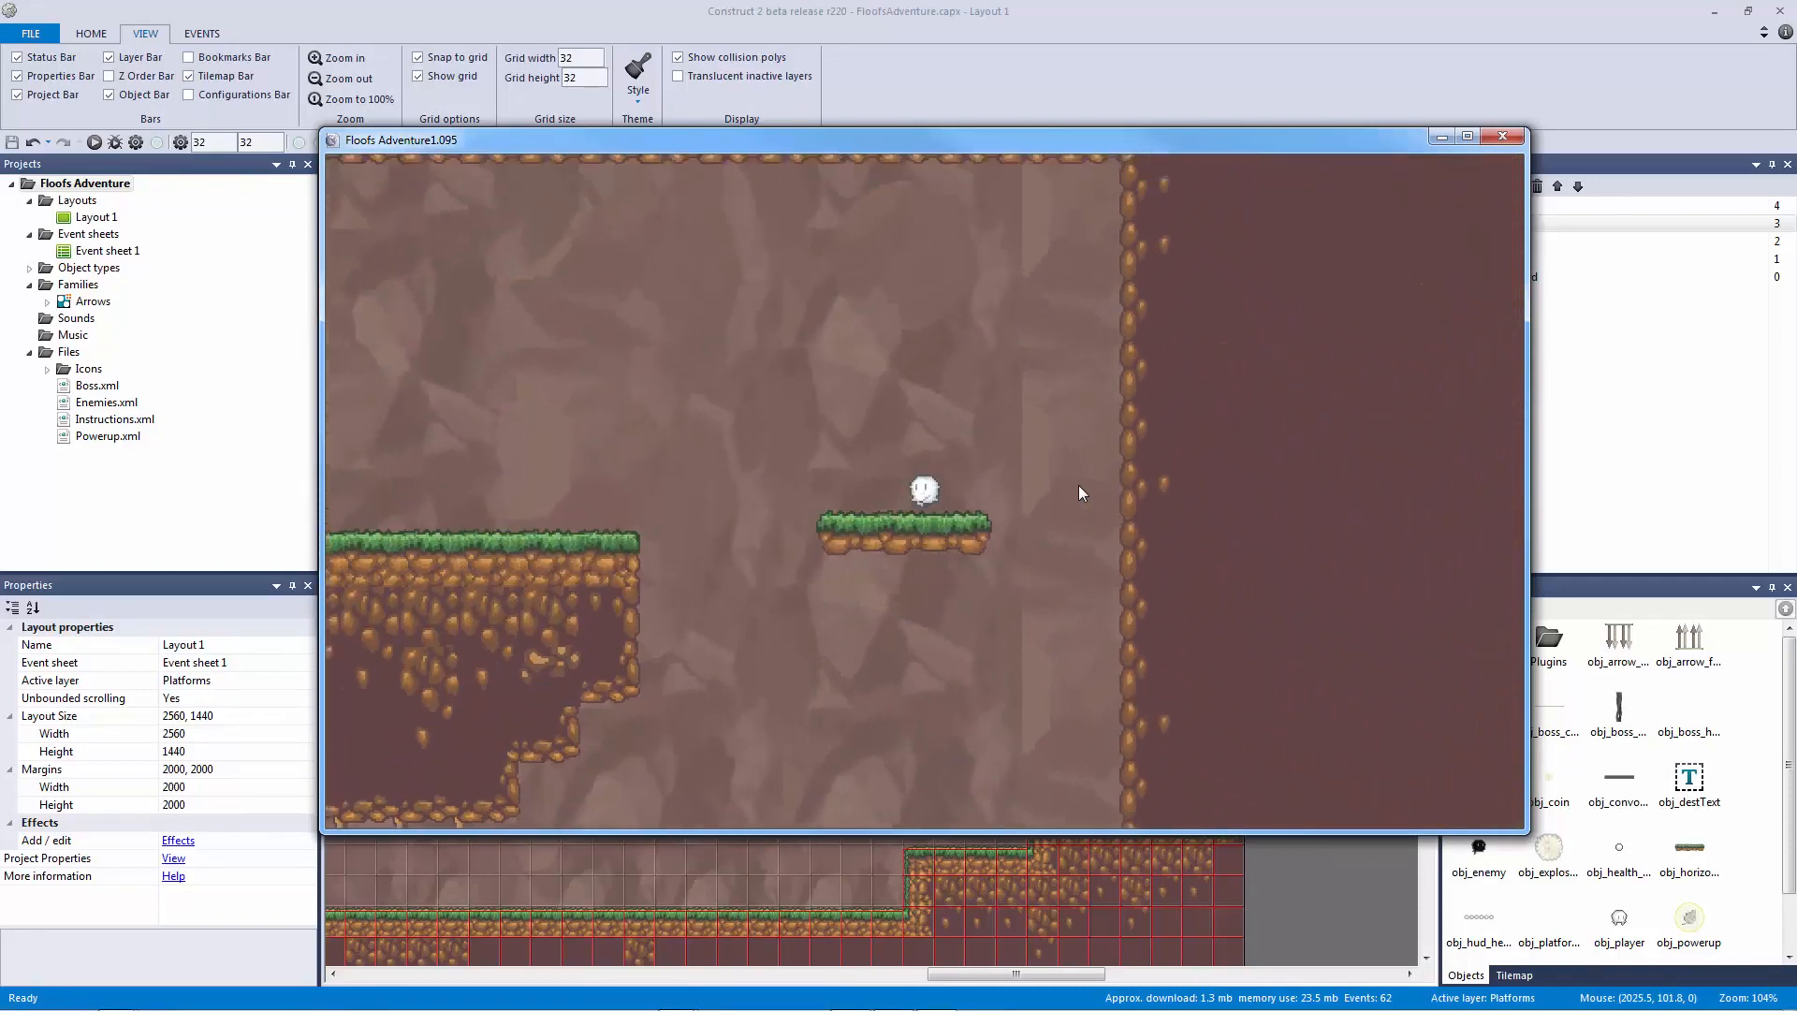
key(Left)
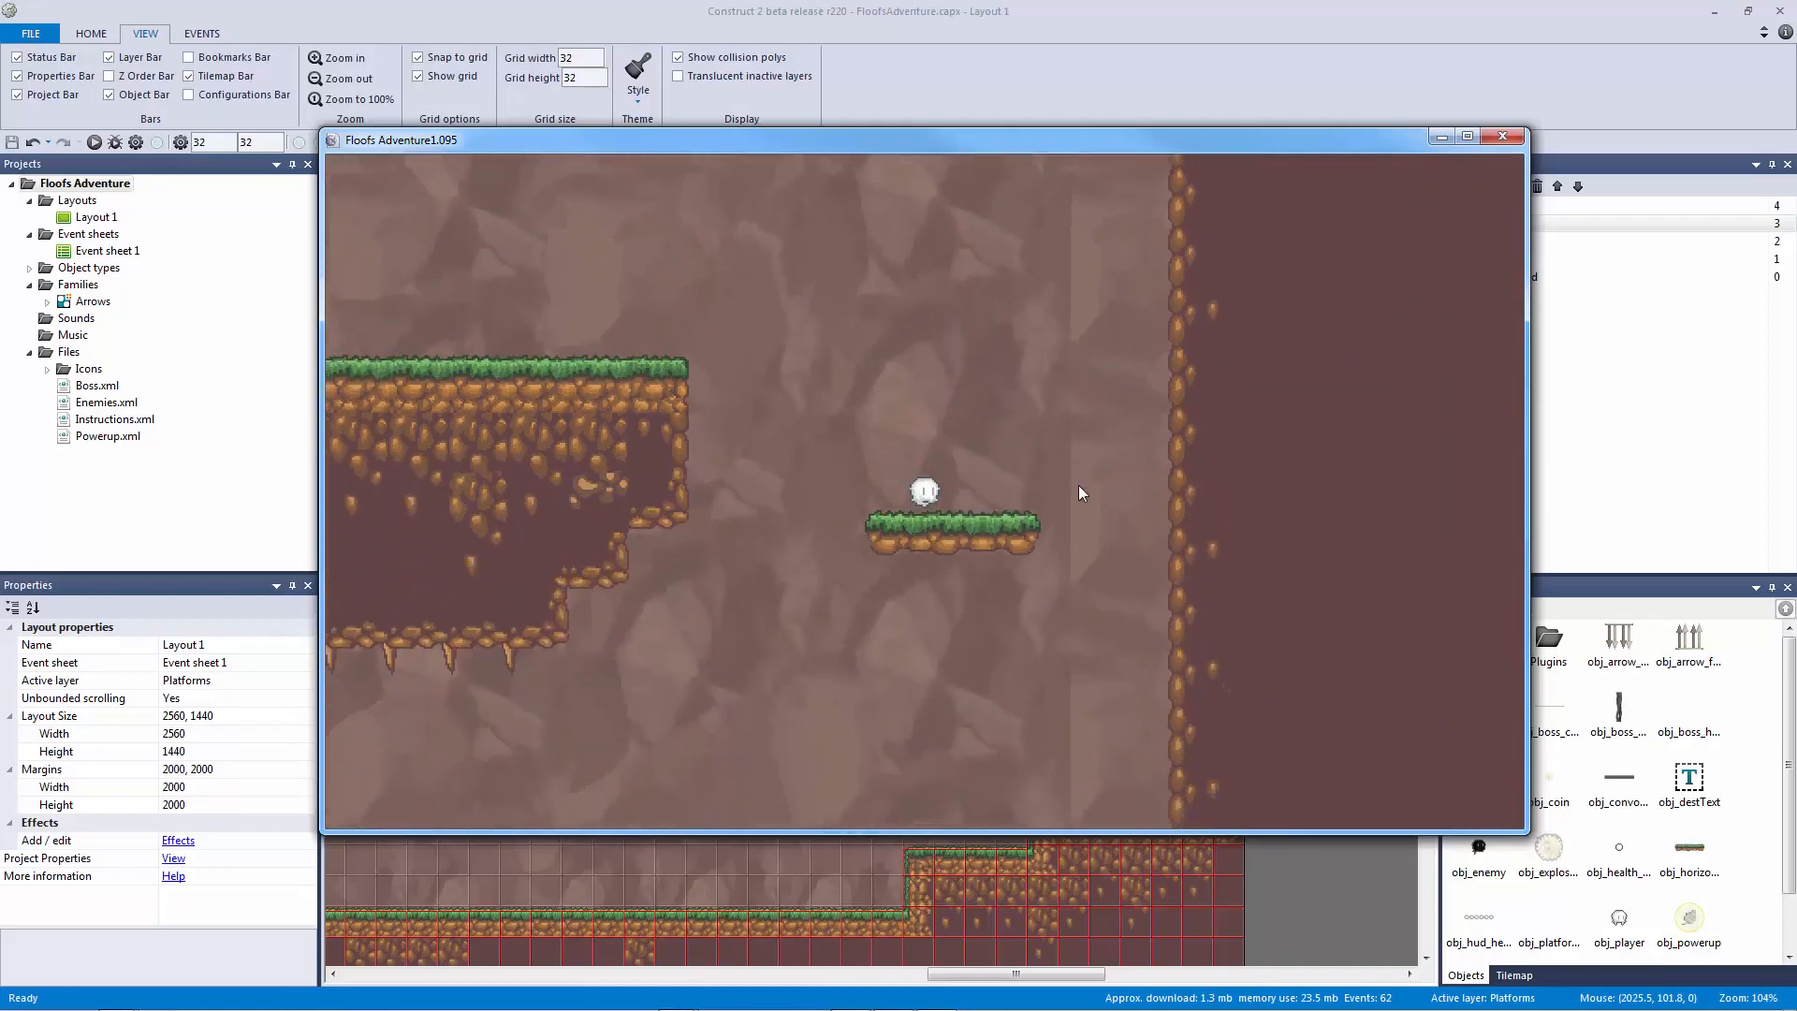
key(Right)
key(Left)
key(Up)
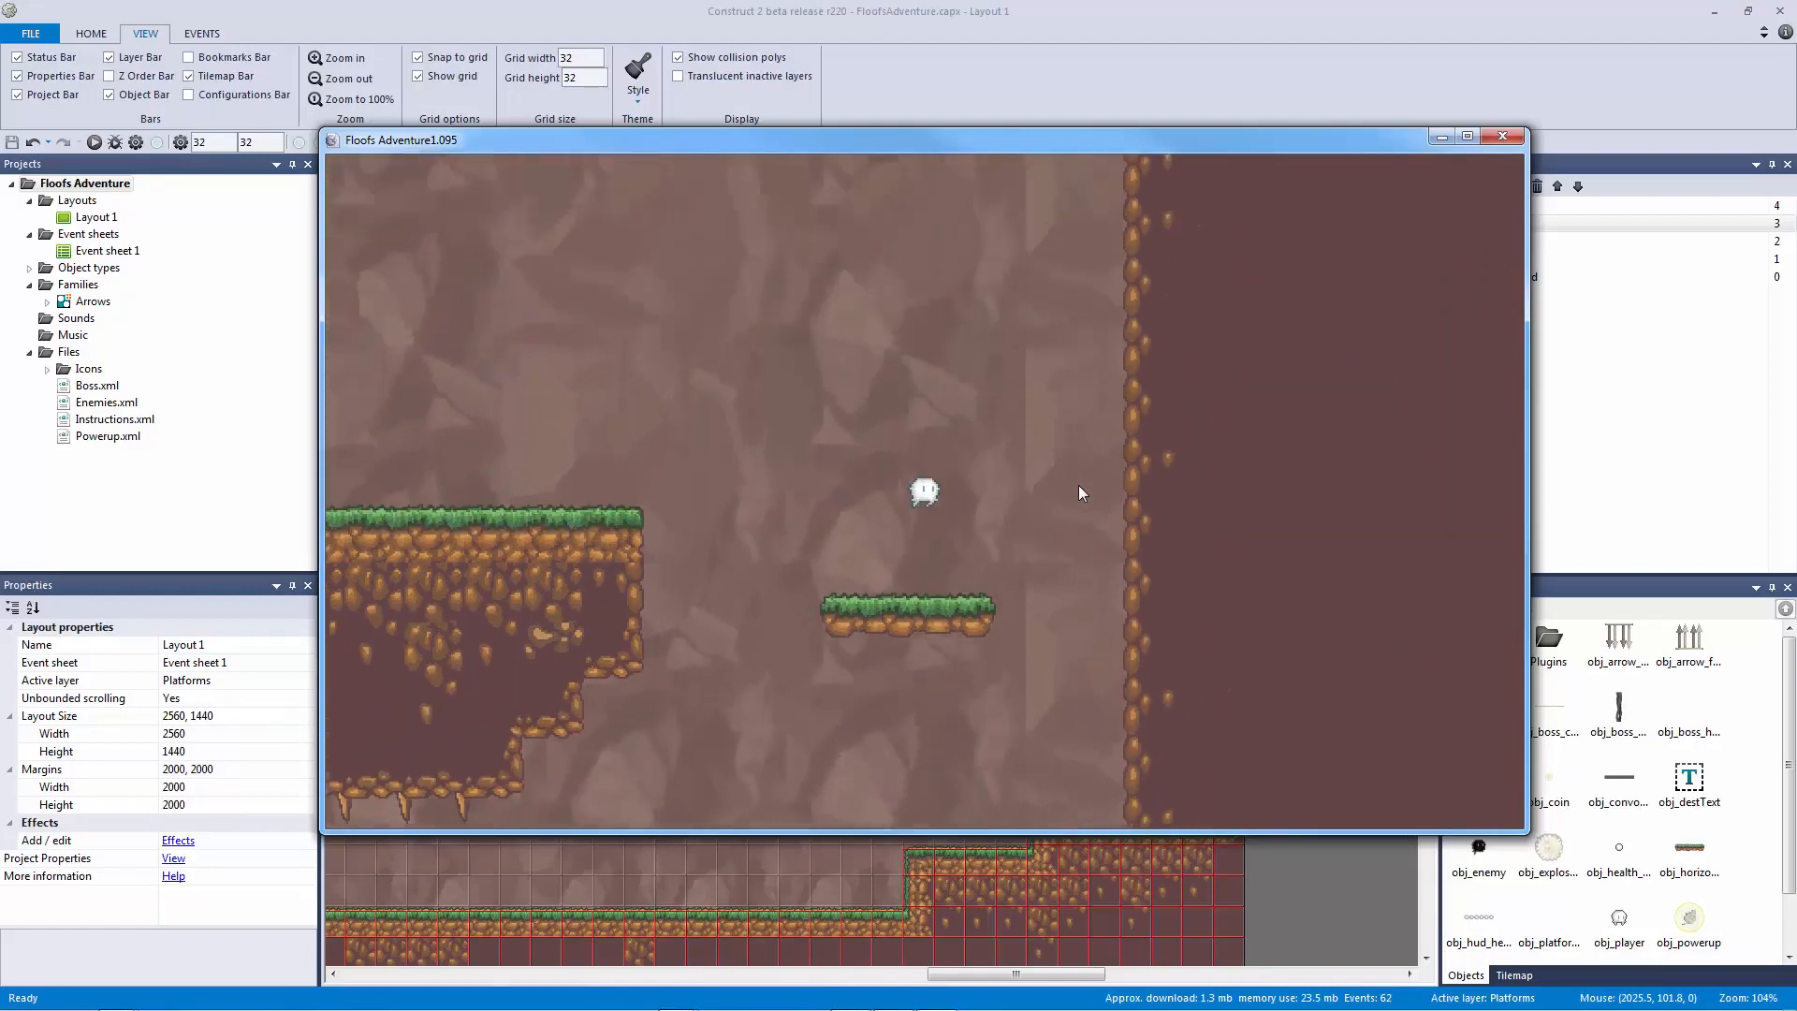
key(Up)
key(Up)
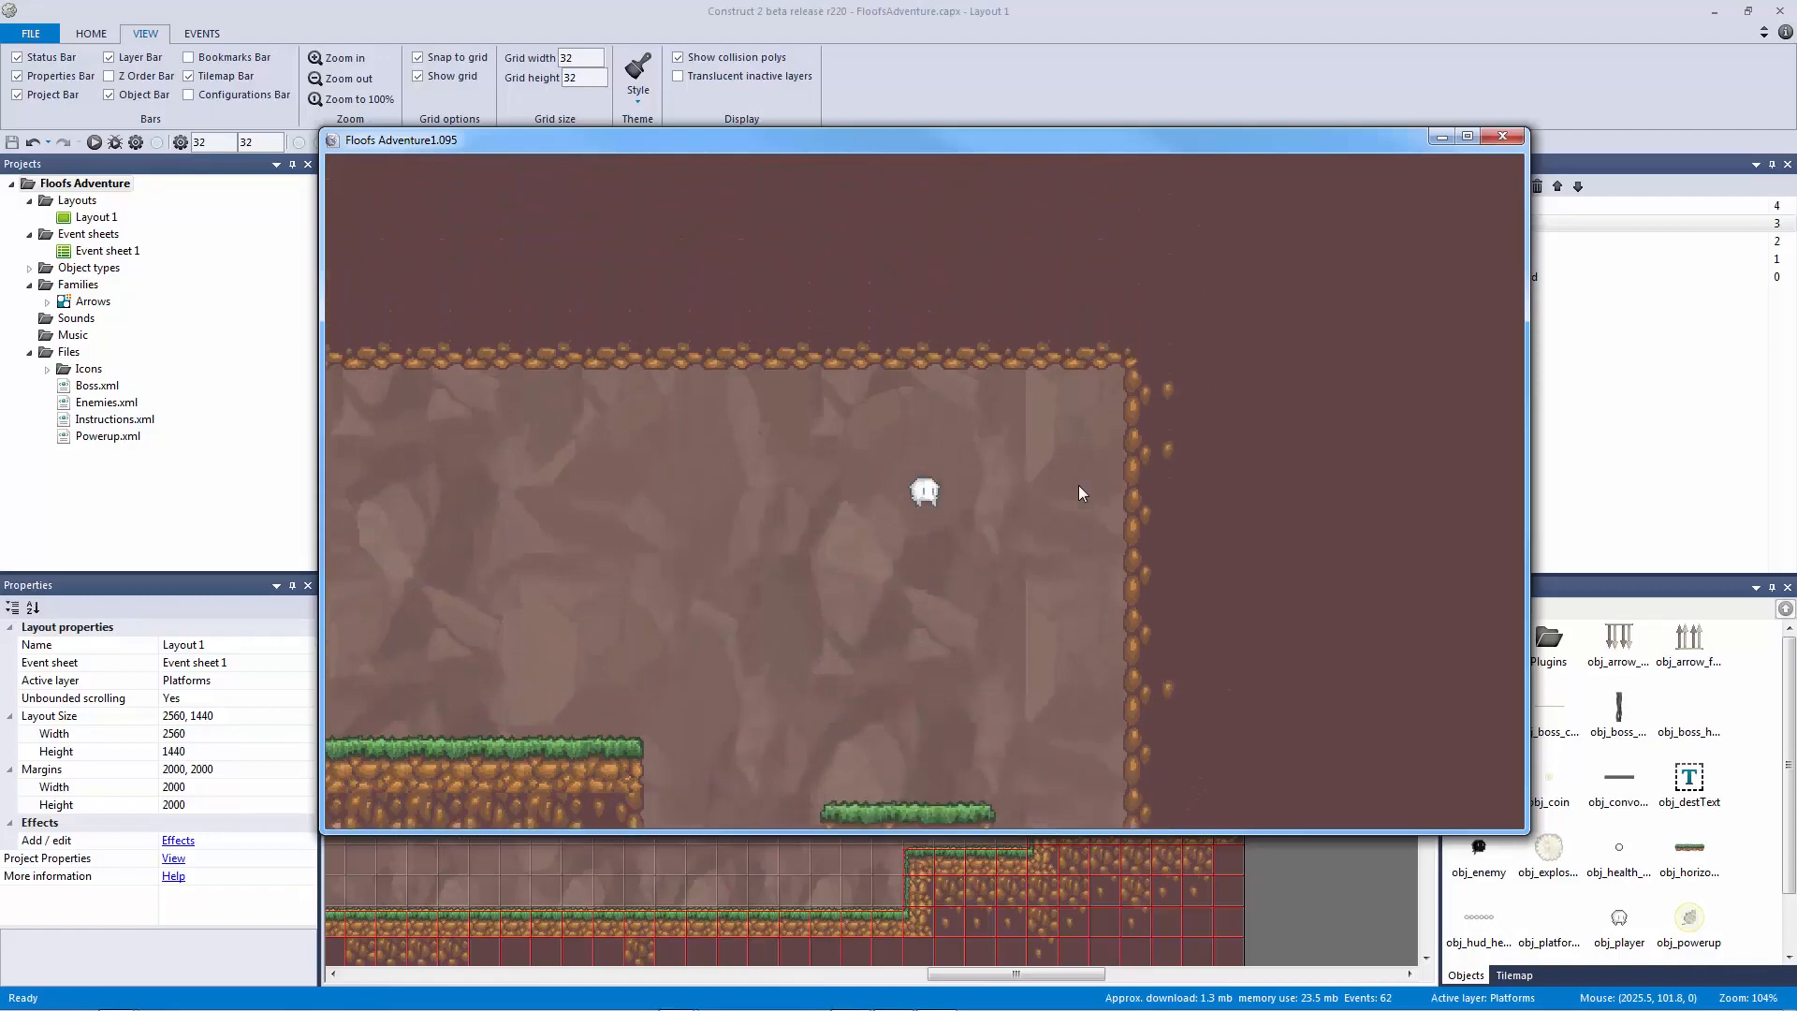
key(Up)
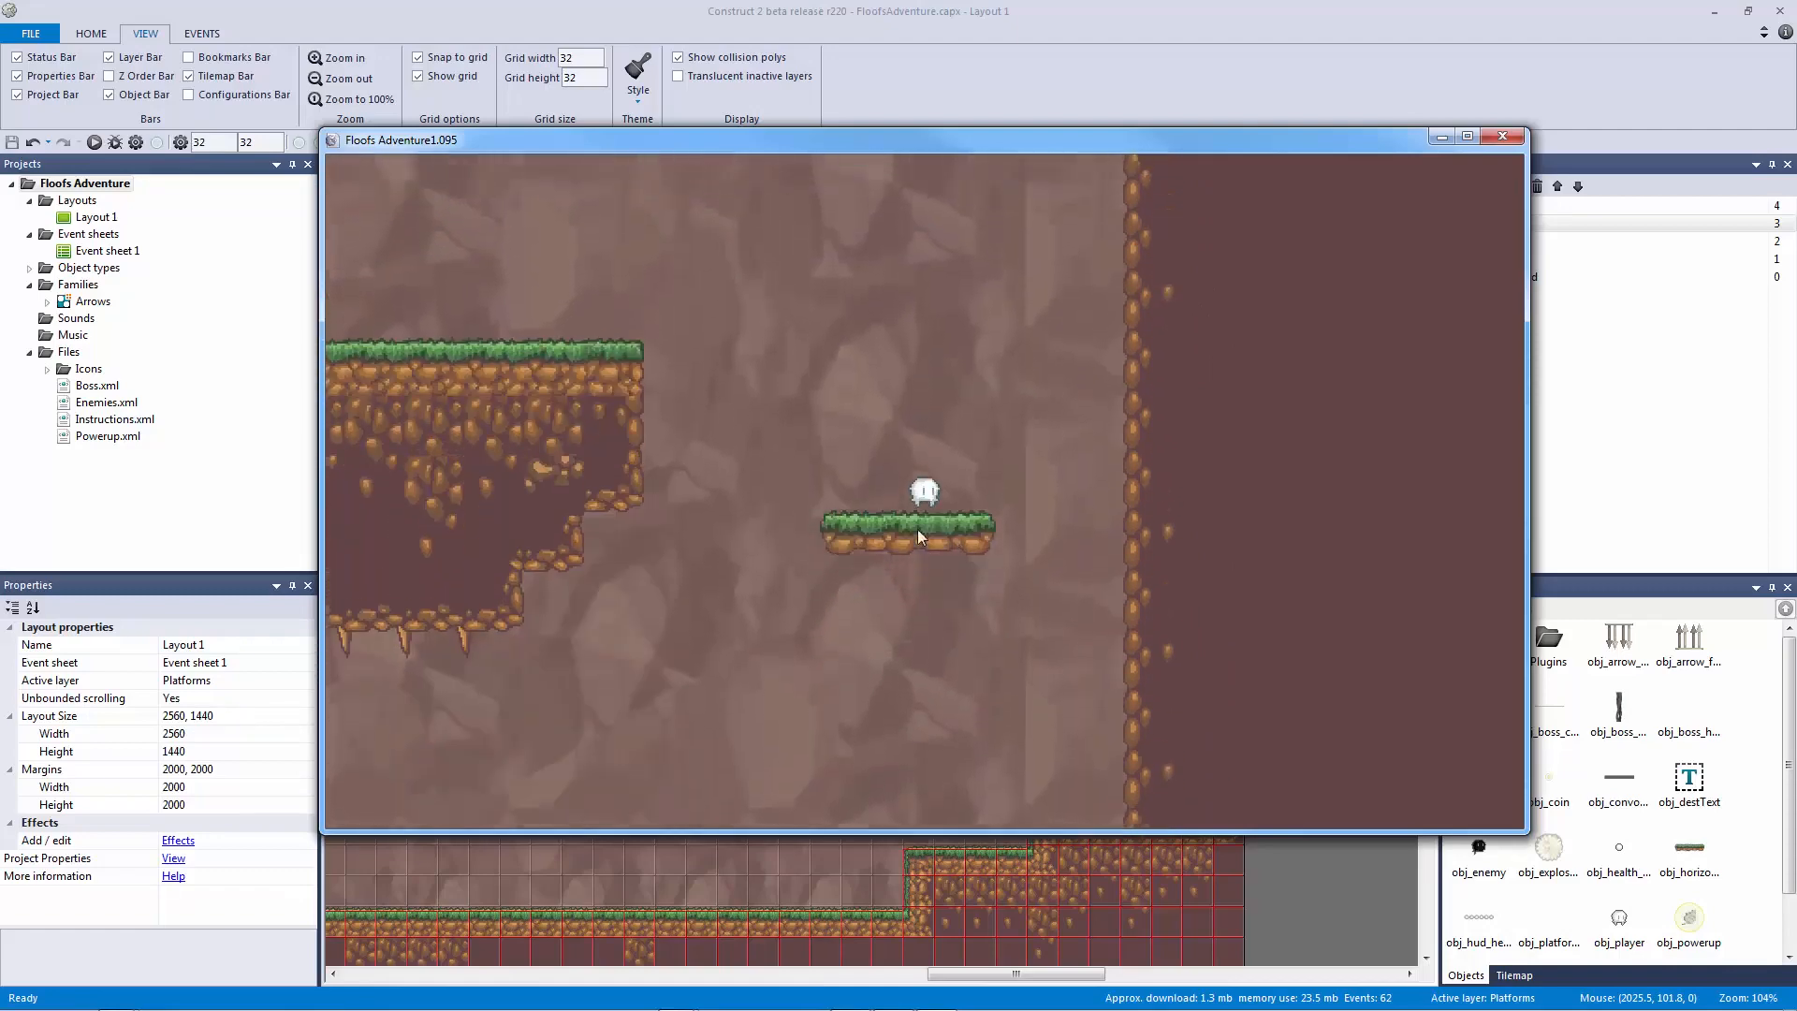
key(Up)
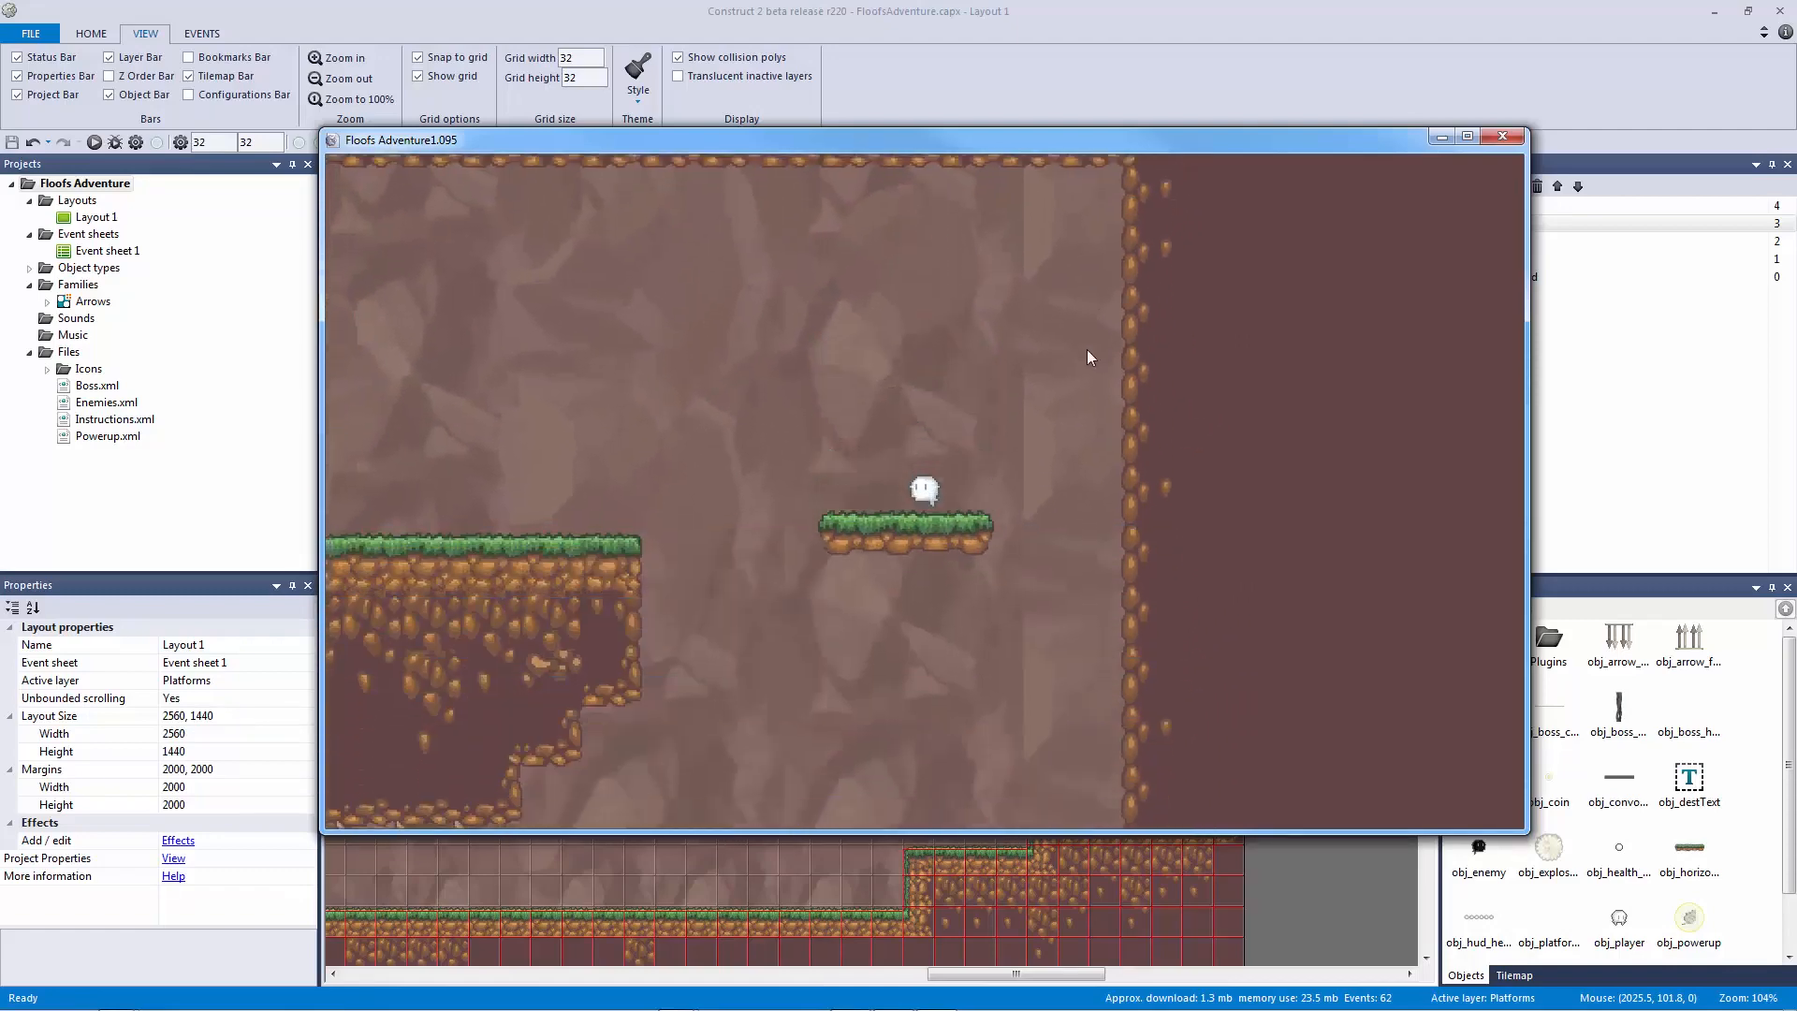
key(Up)
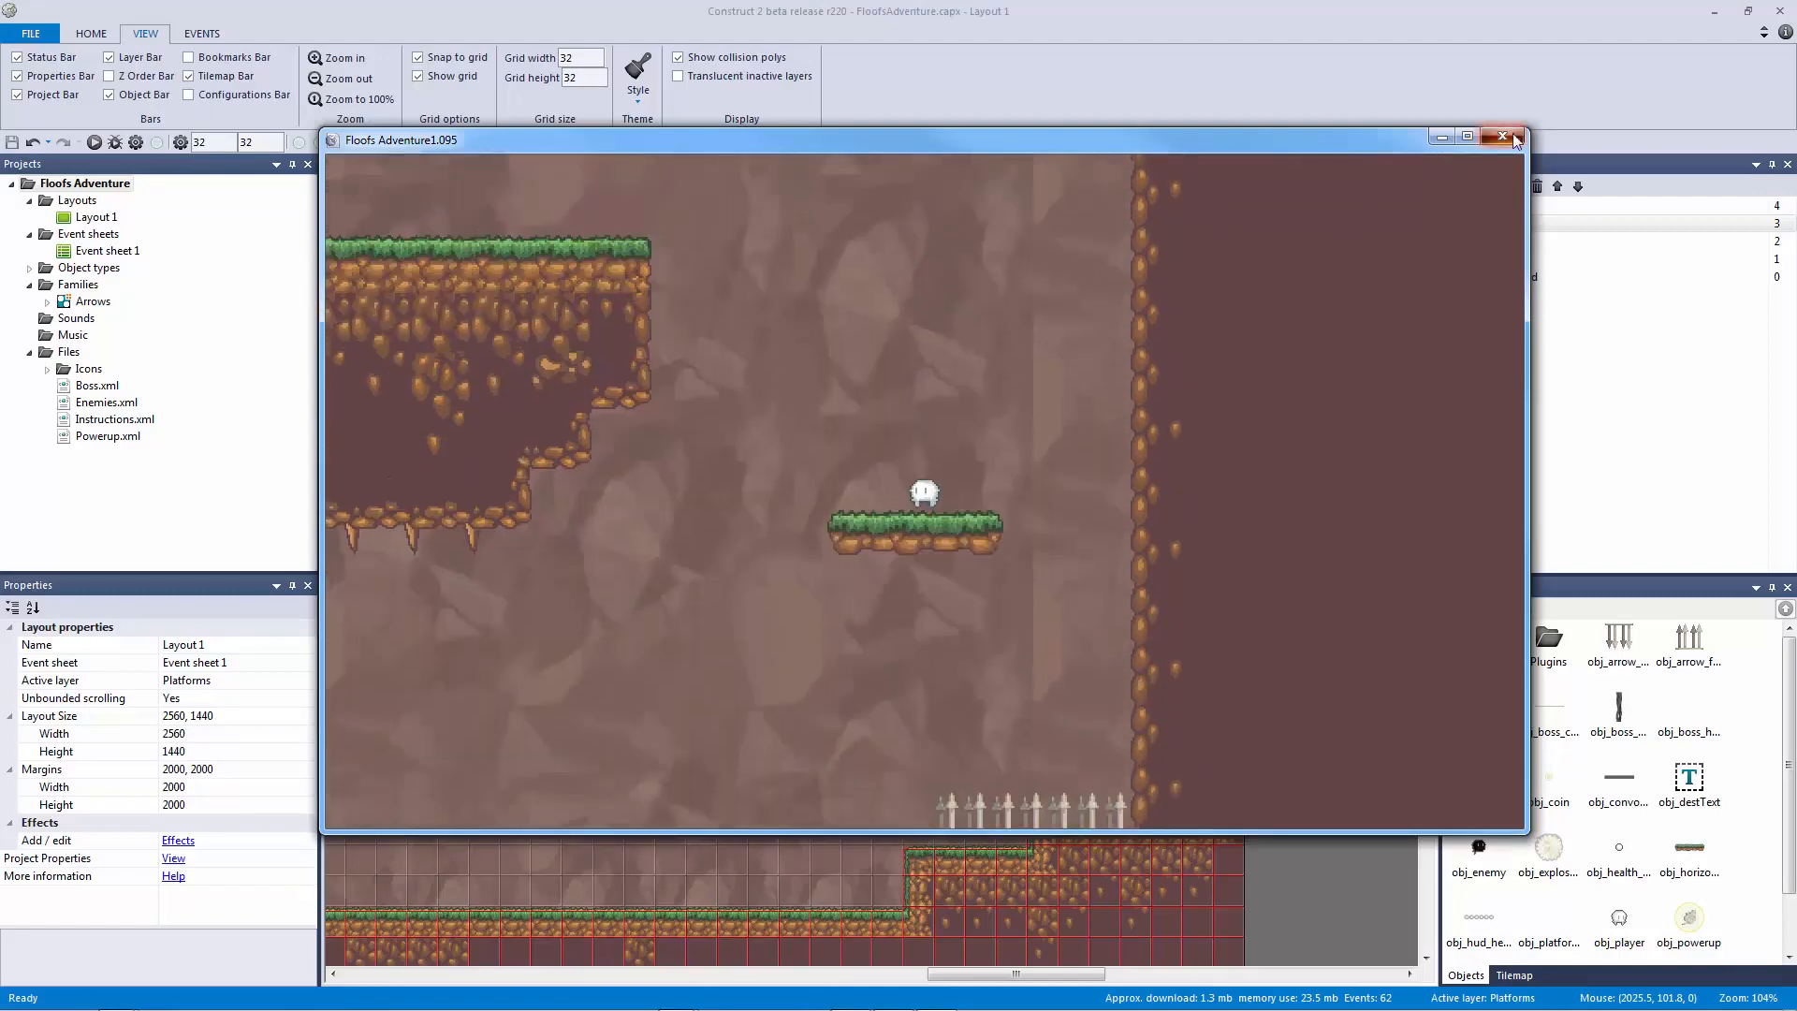
click(1502, 137)
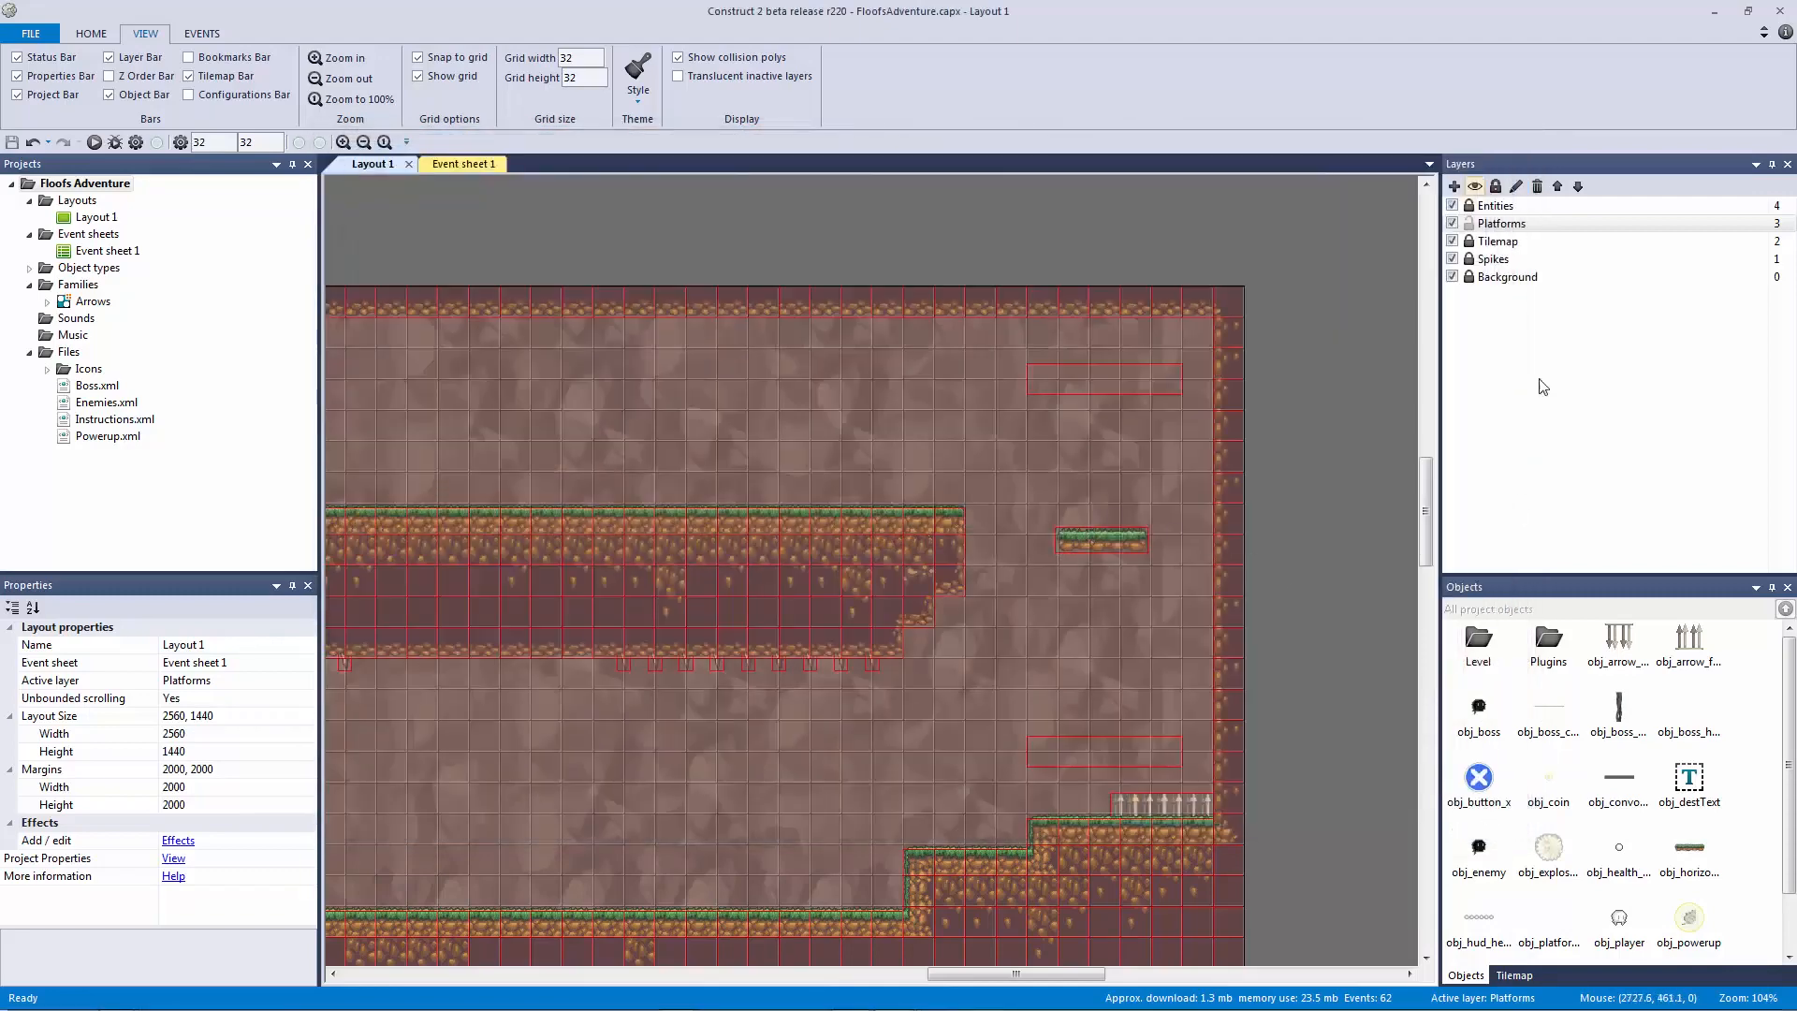
Step: Move obj_vertical_platform's top-left and bottom-left collision points 5 px inward, then preview again
click(1502, 225)
click(1091, 548)
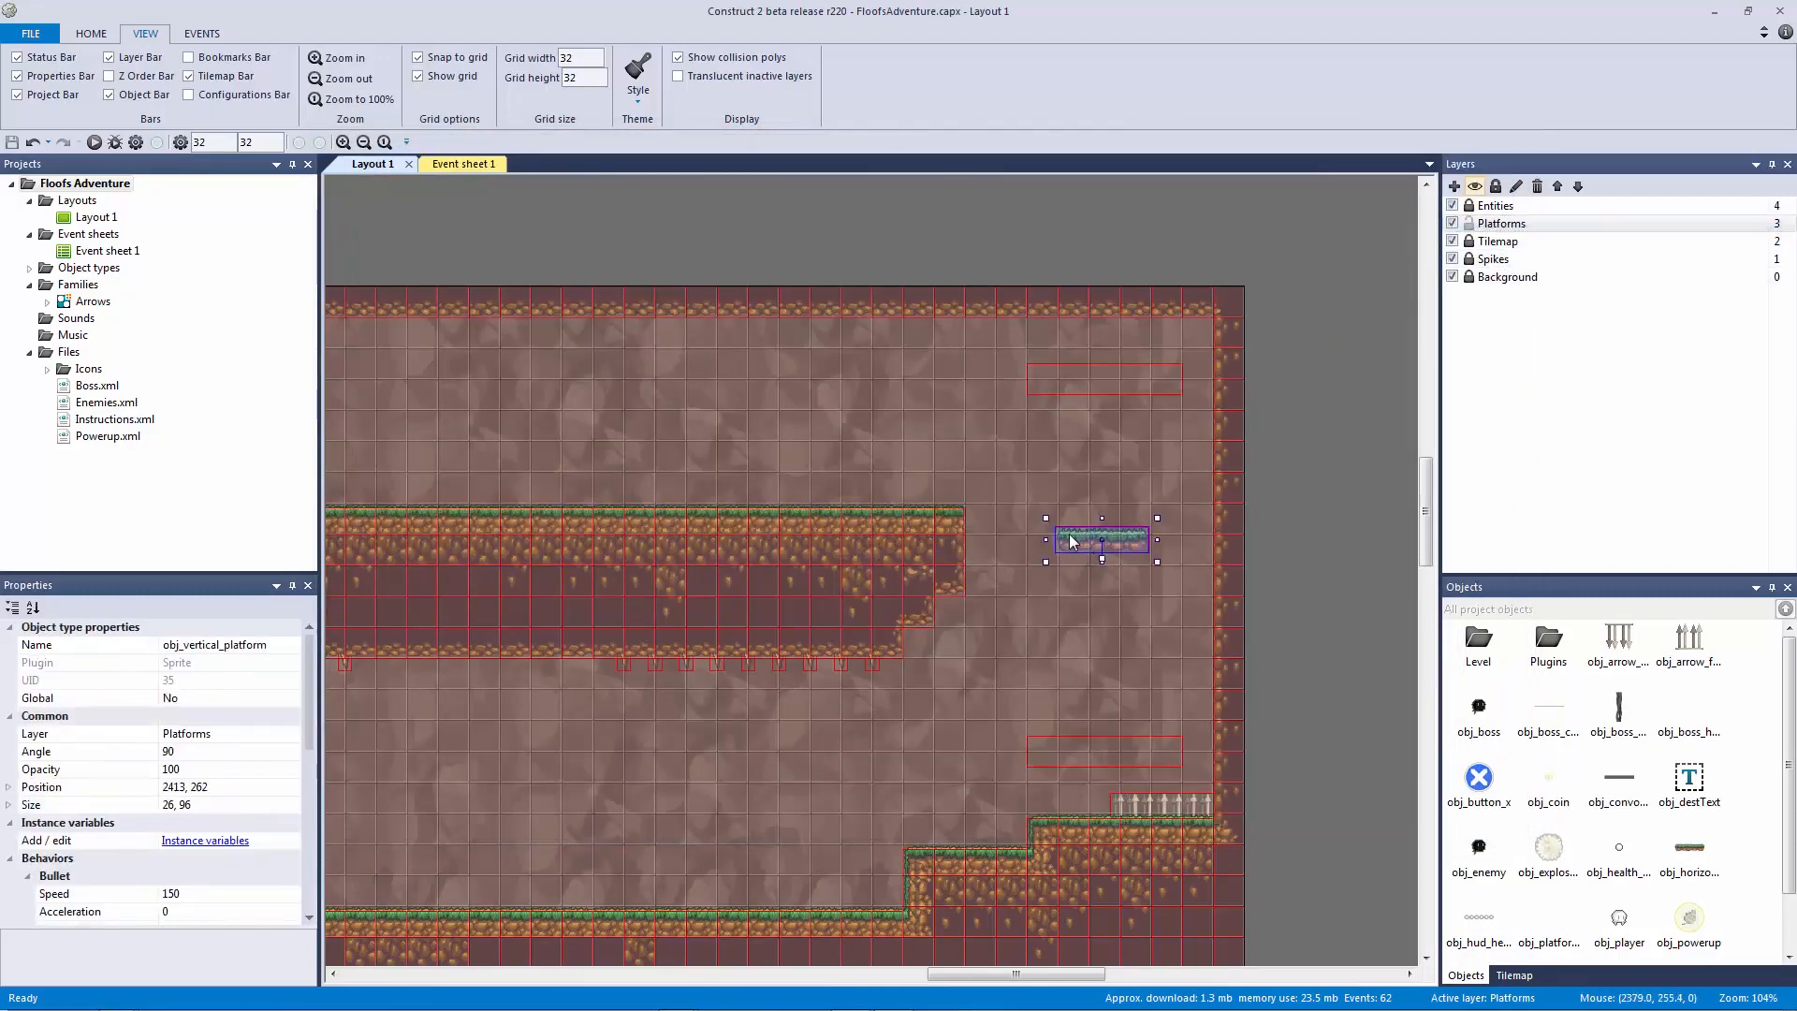
double_click(1070, 537)
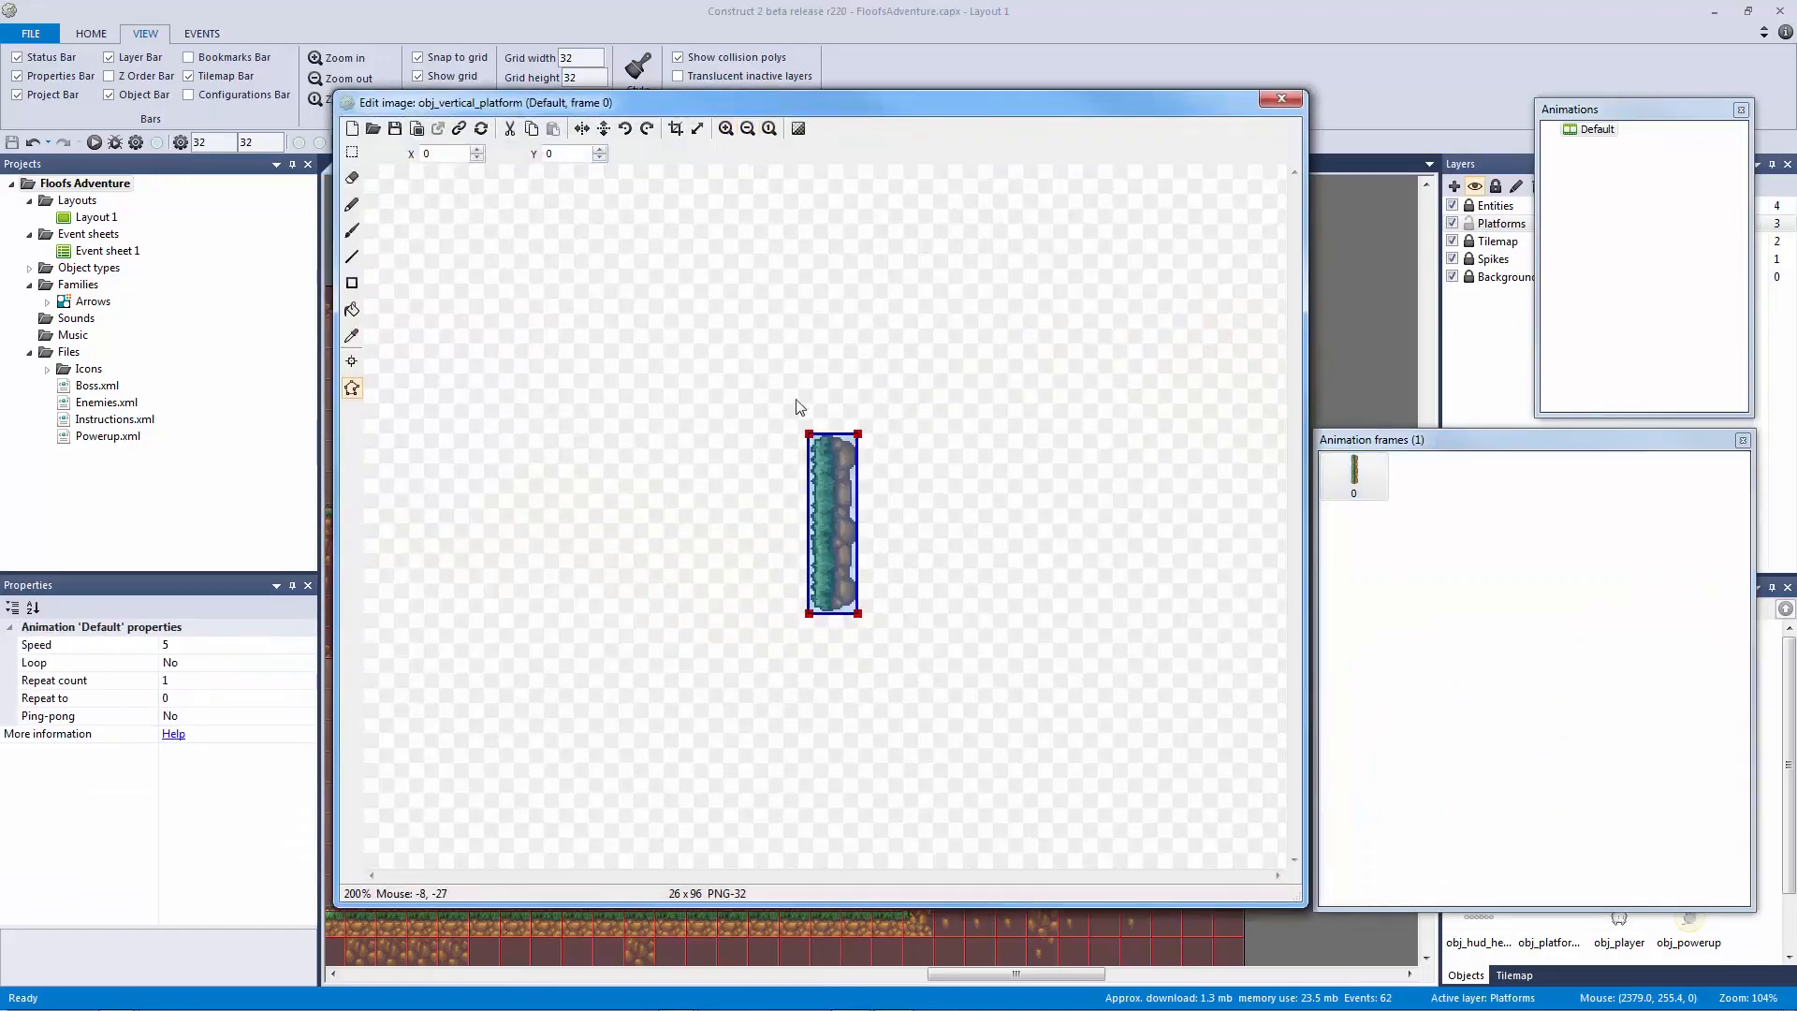
ctrl+scroll(812, 418, up, 2)
ctrl+scroll(818, 413, down, 3)
ctrl+scroll(791, 353, up, 2)
drag(786, 344, 803, 344)
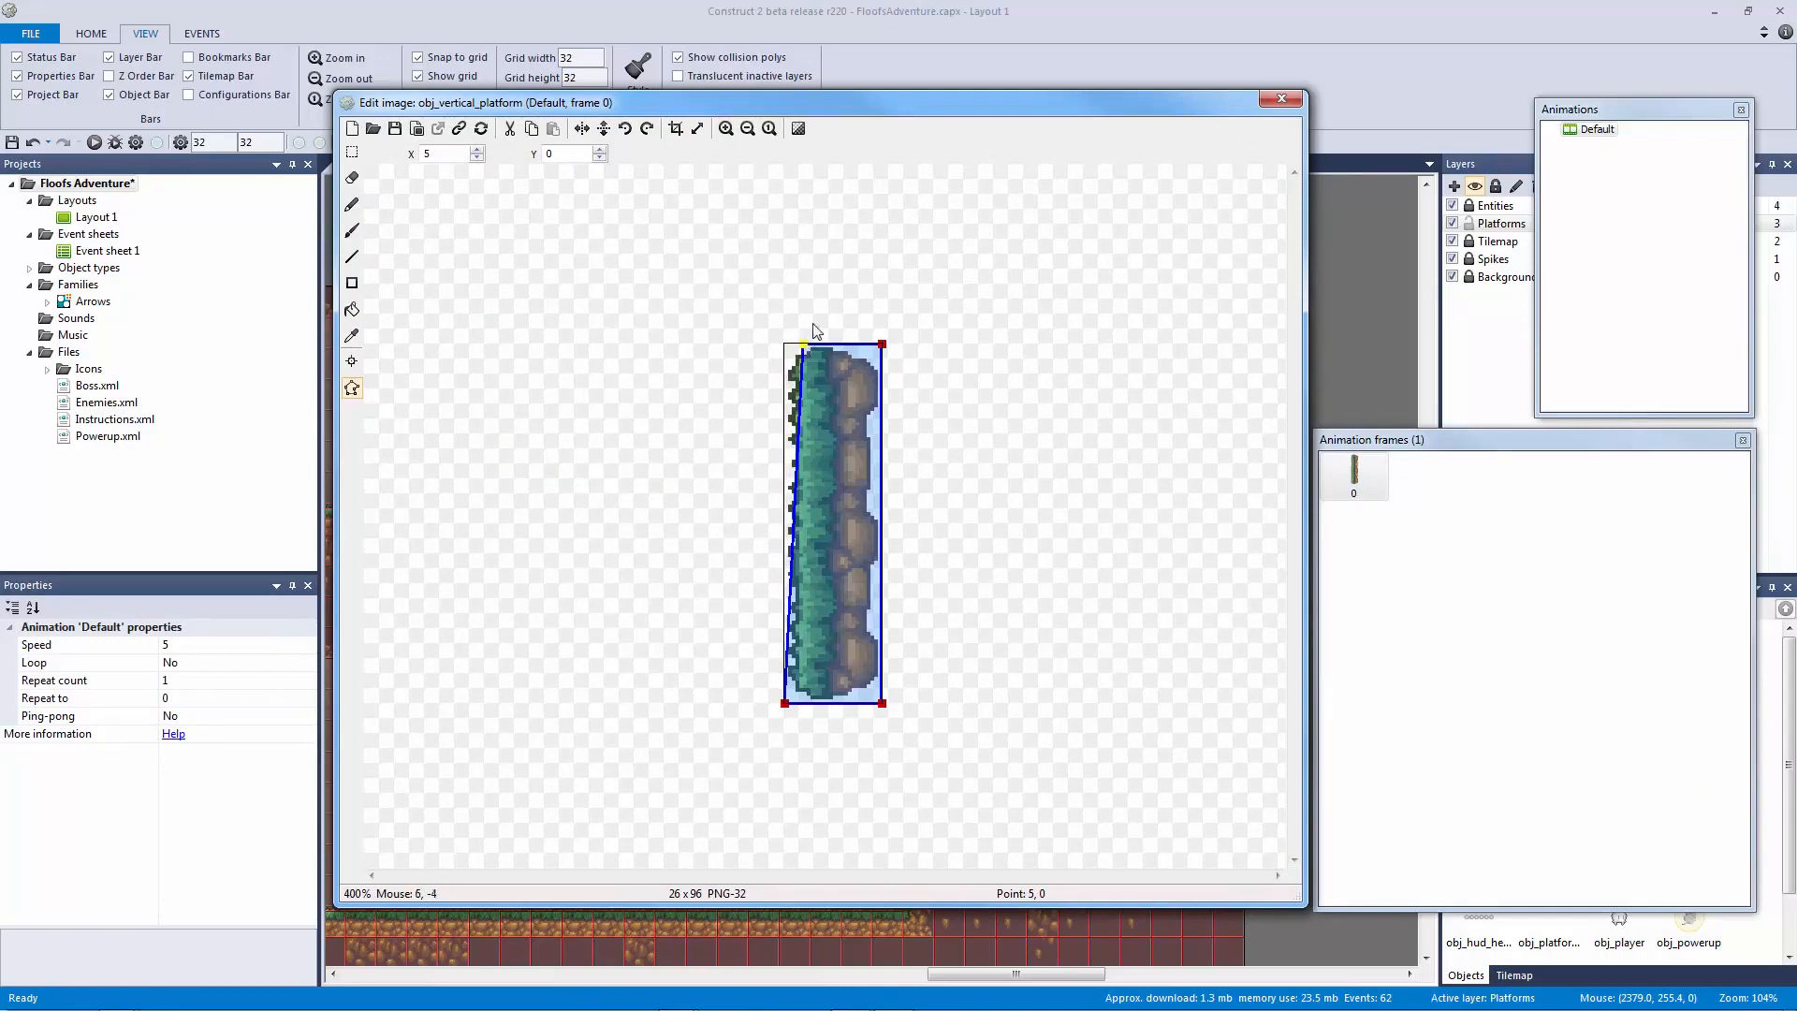
drag(785, 704, 806, 713)
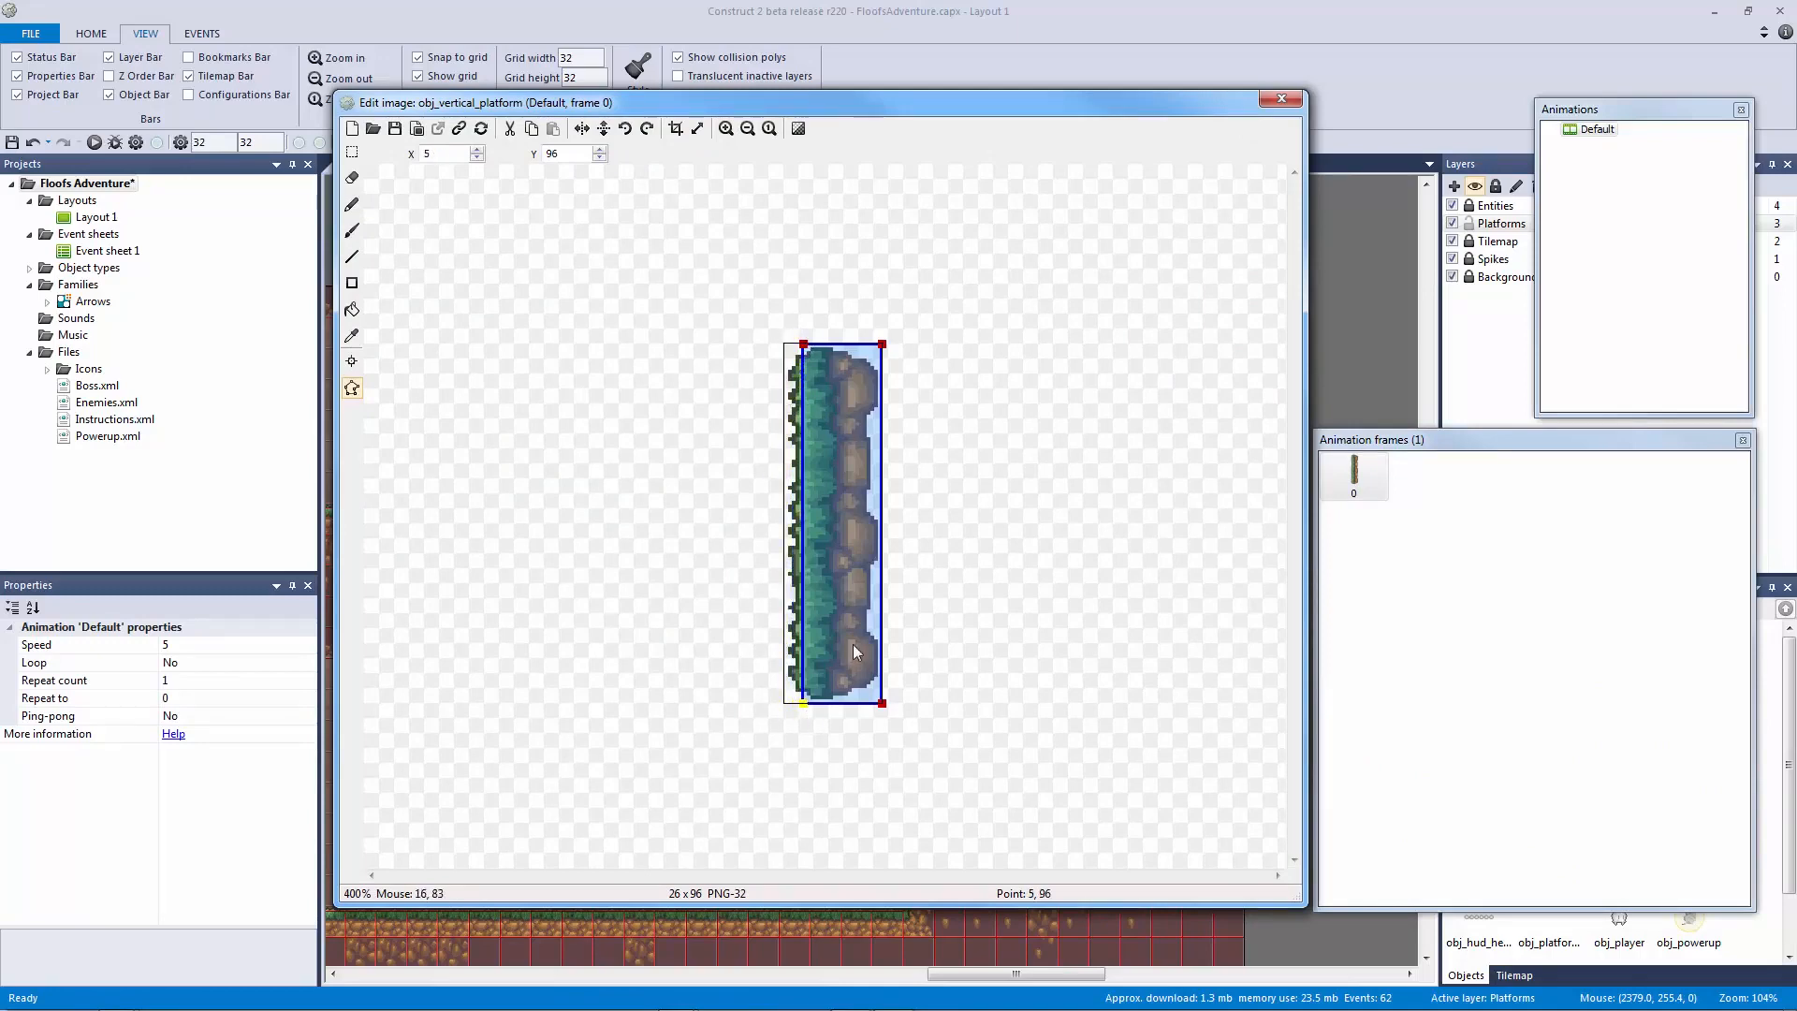
click(1278, 99)
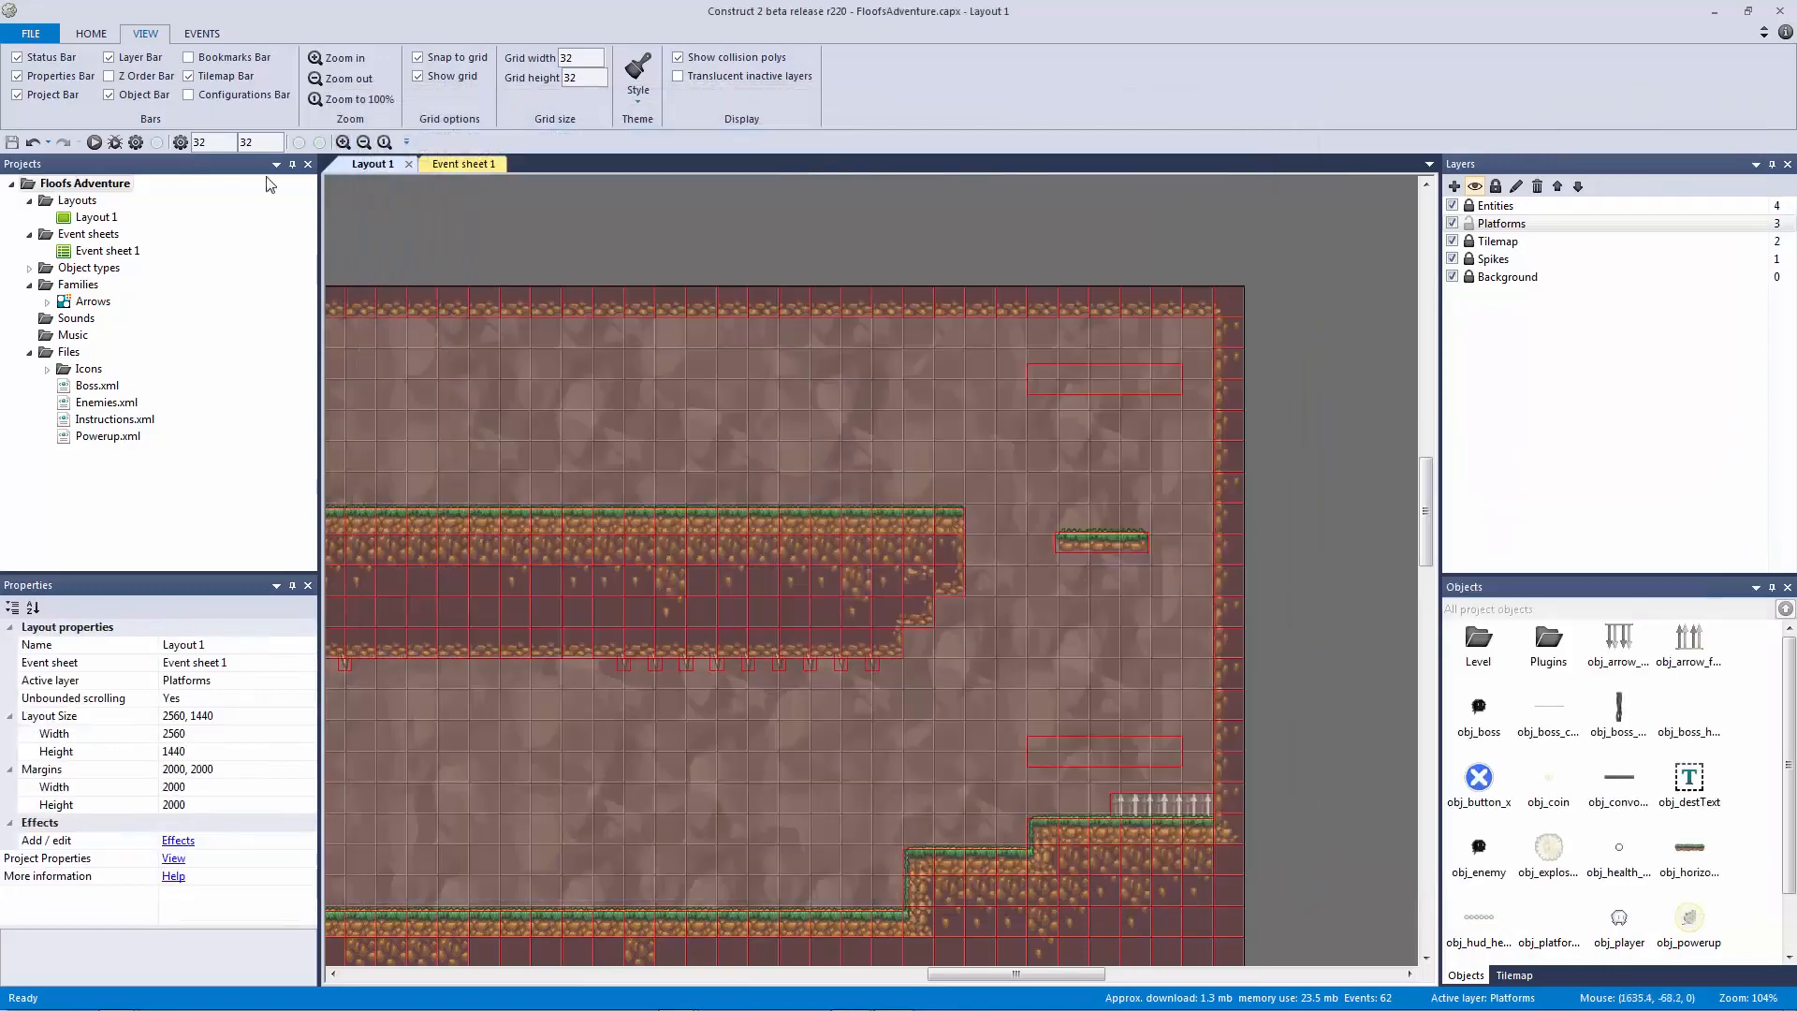
click(95, 142)
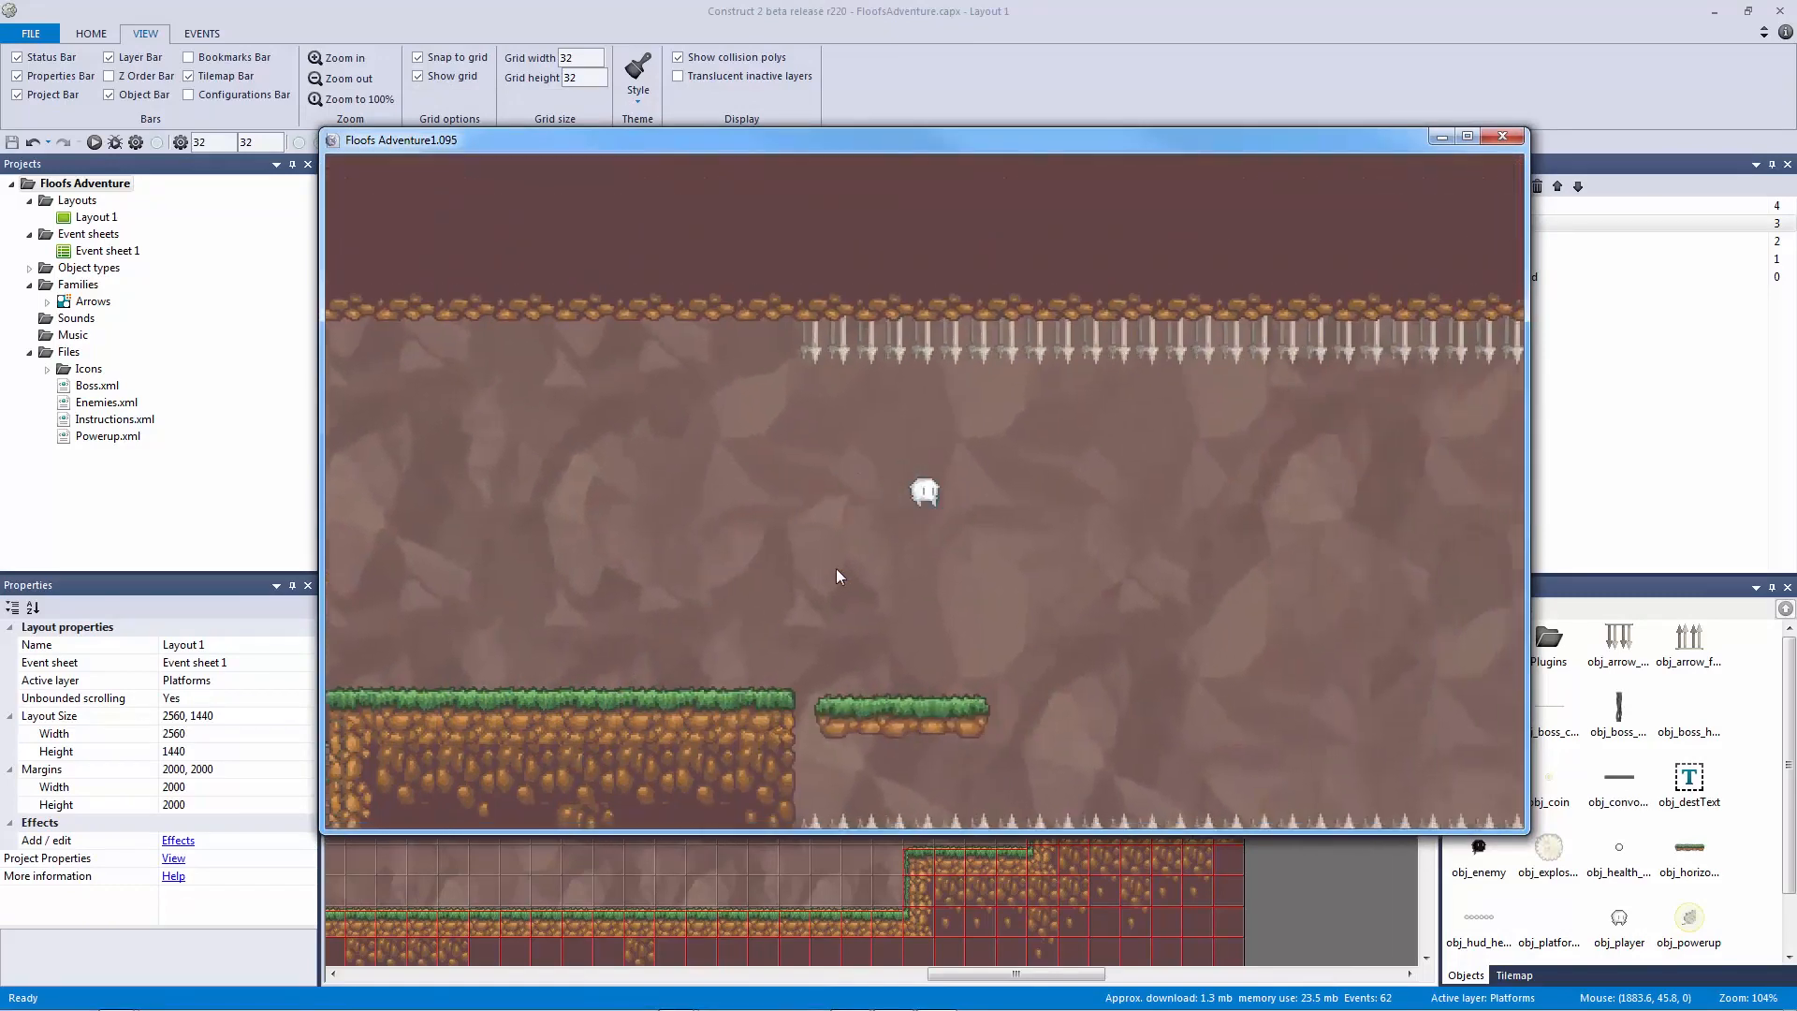
Step: Ride the moving platform right, land on the floating platform, and jump back left to the ledge
key(Up)
key(Right)
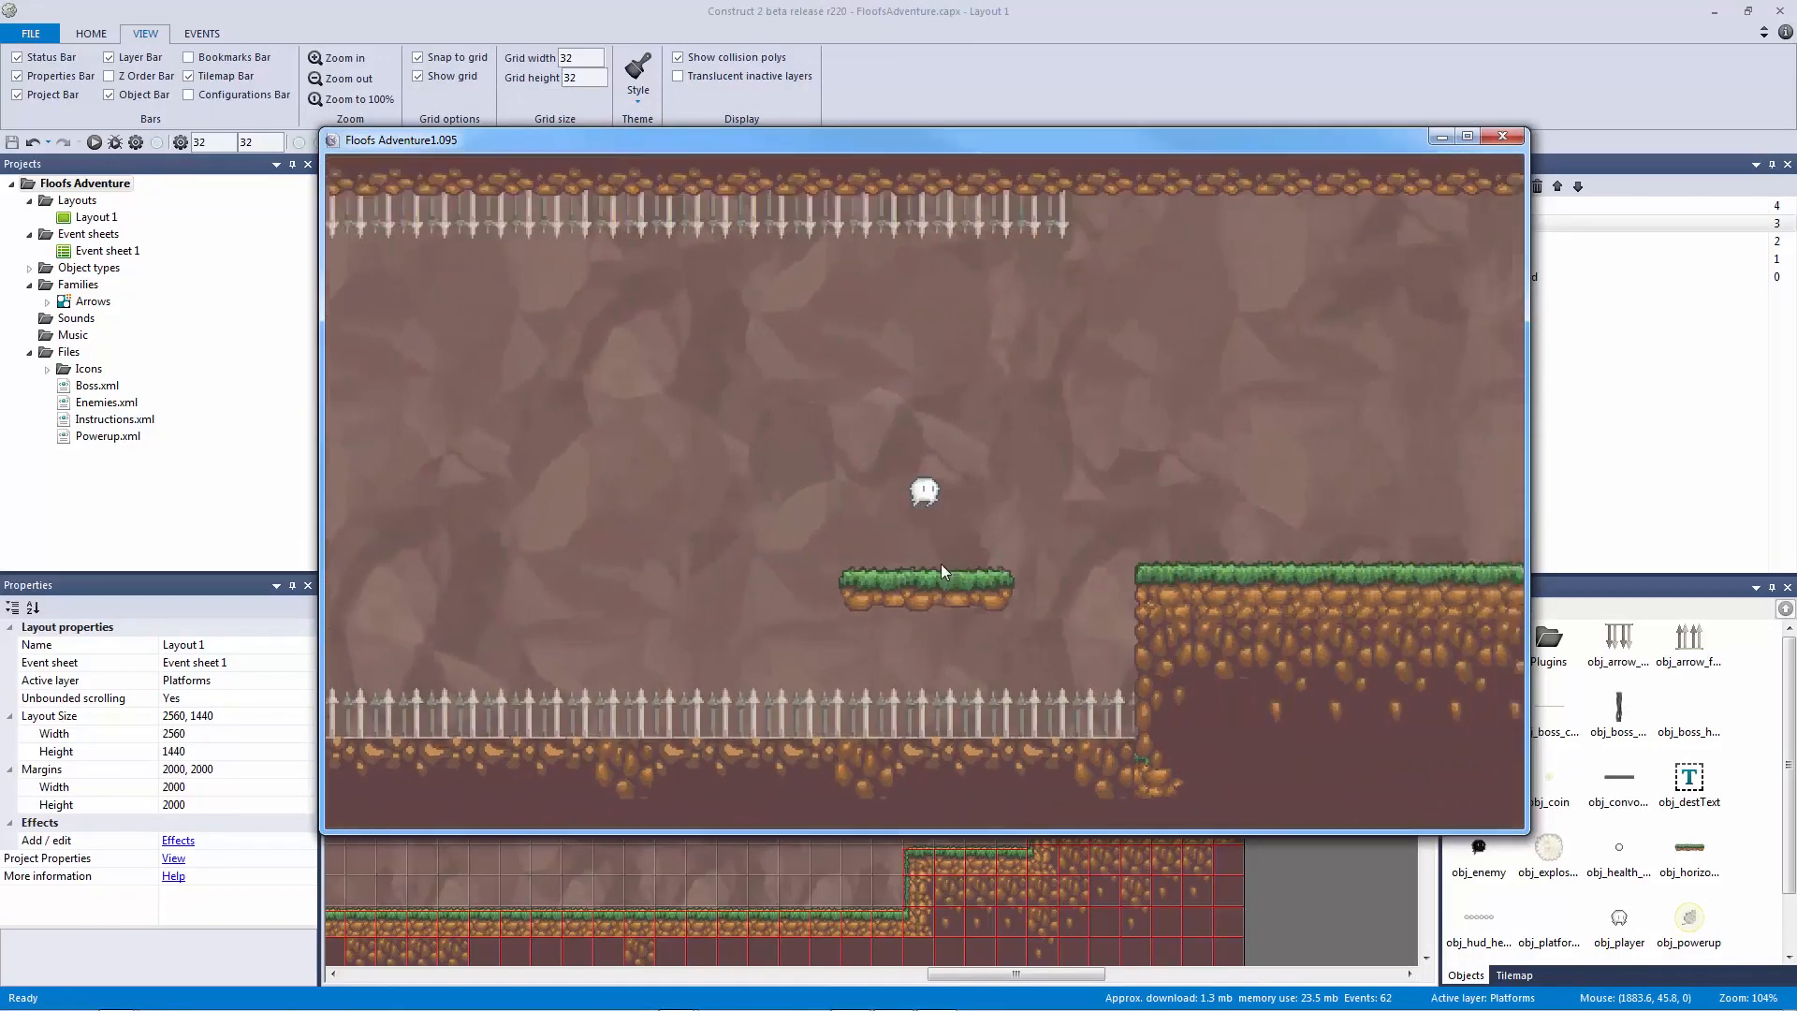
key(Right)
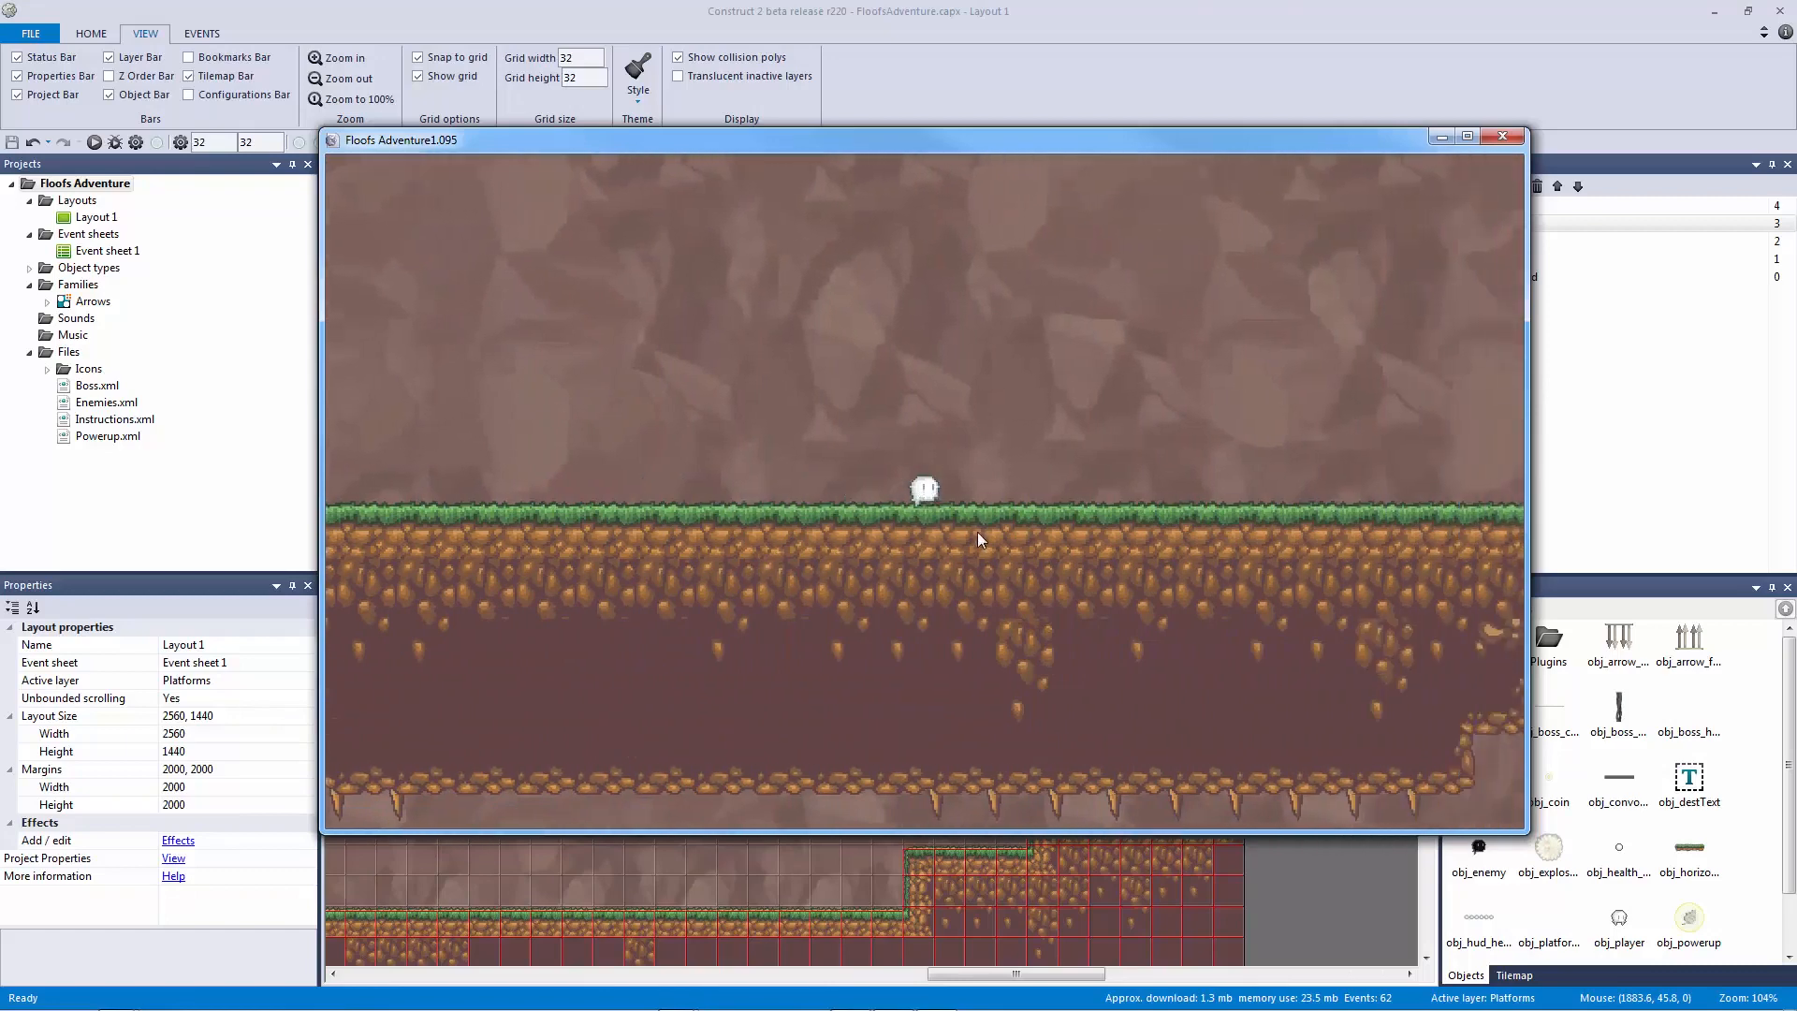
key(Right)
key(Up)
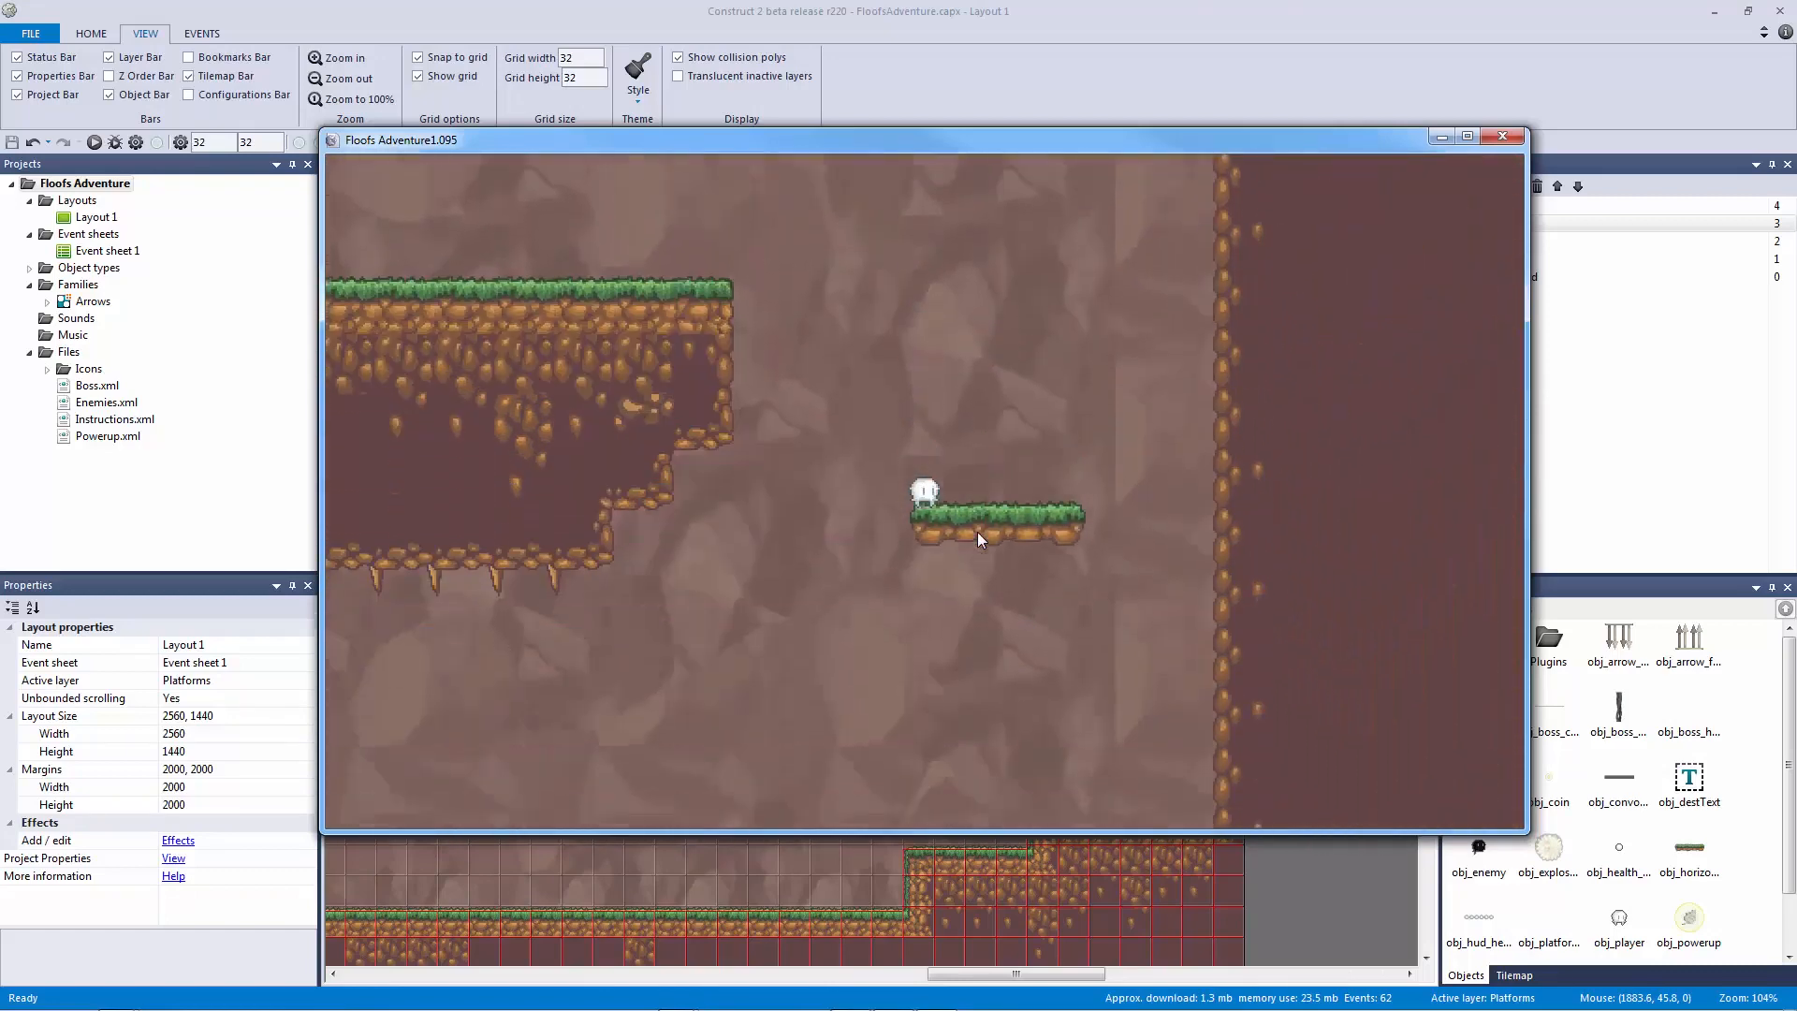
key(Right)
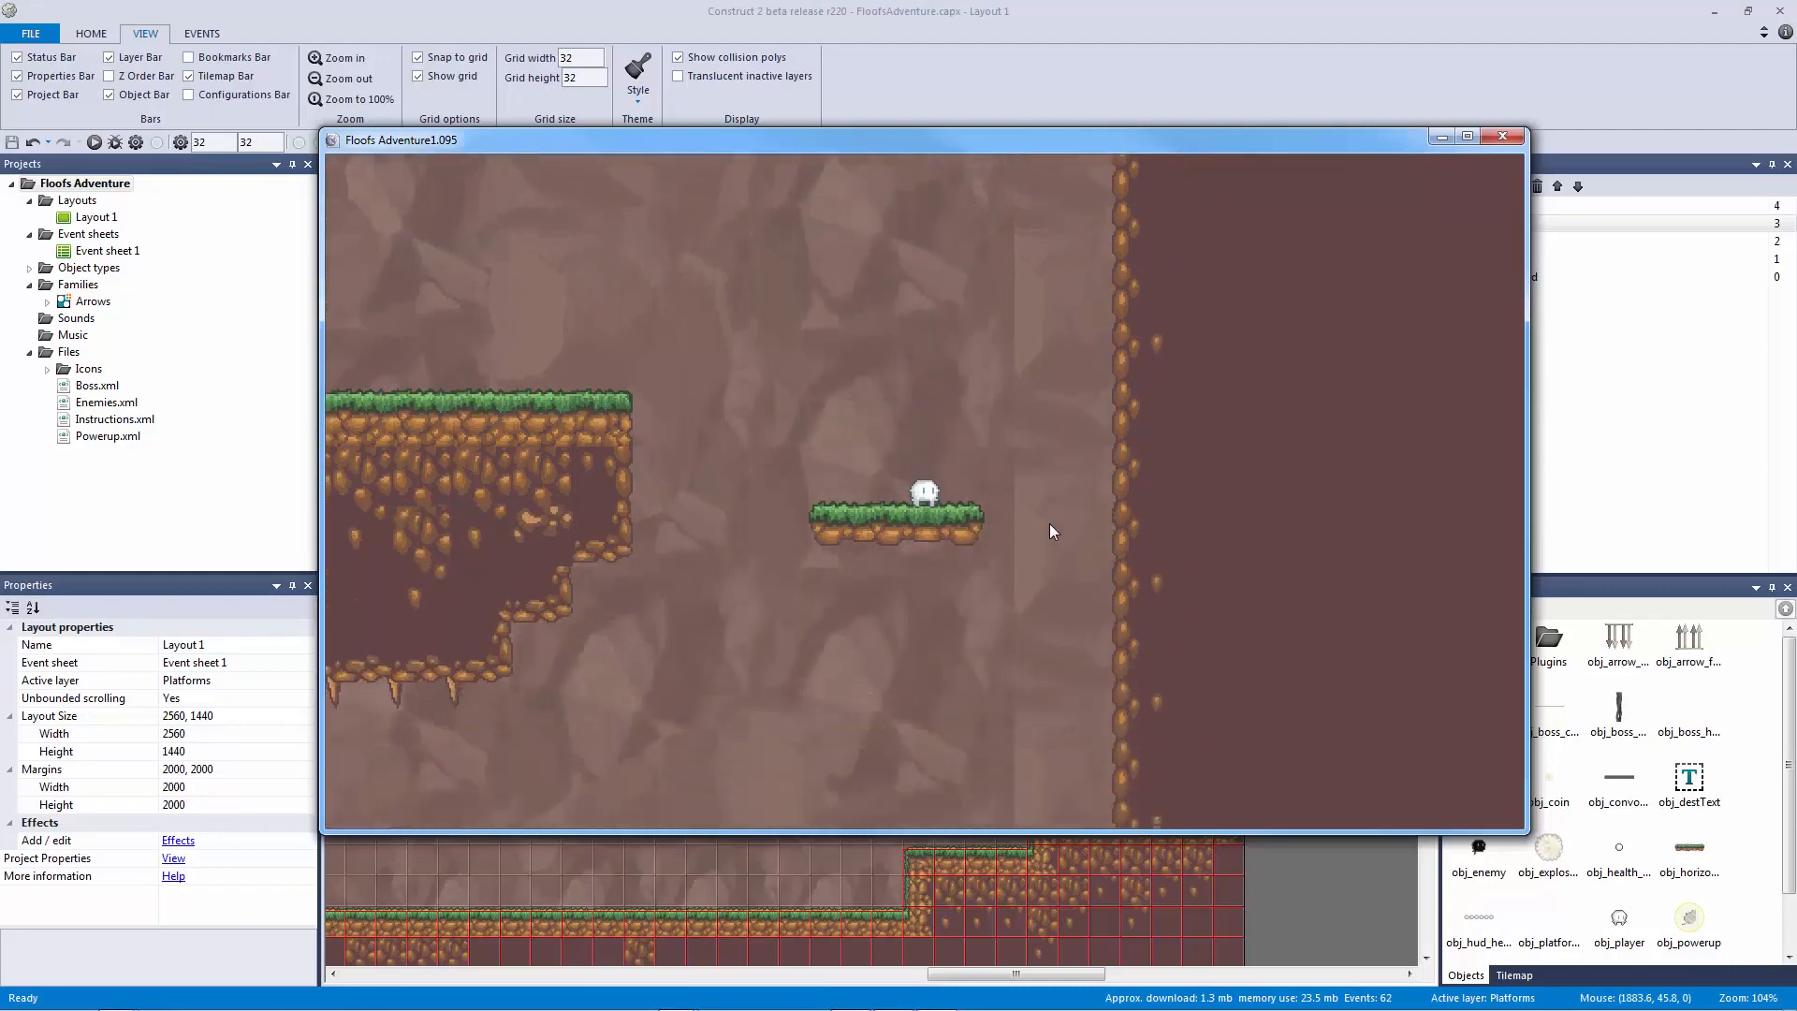
key(Left)
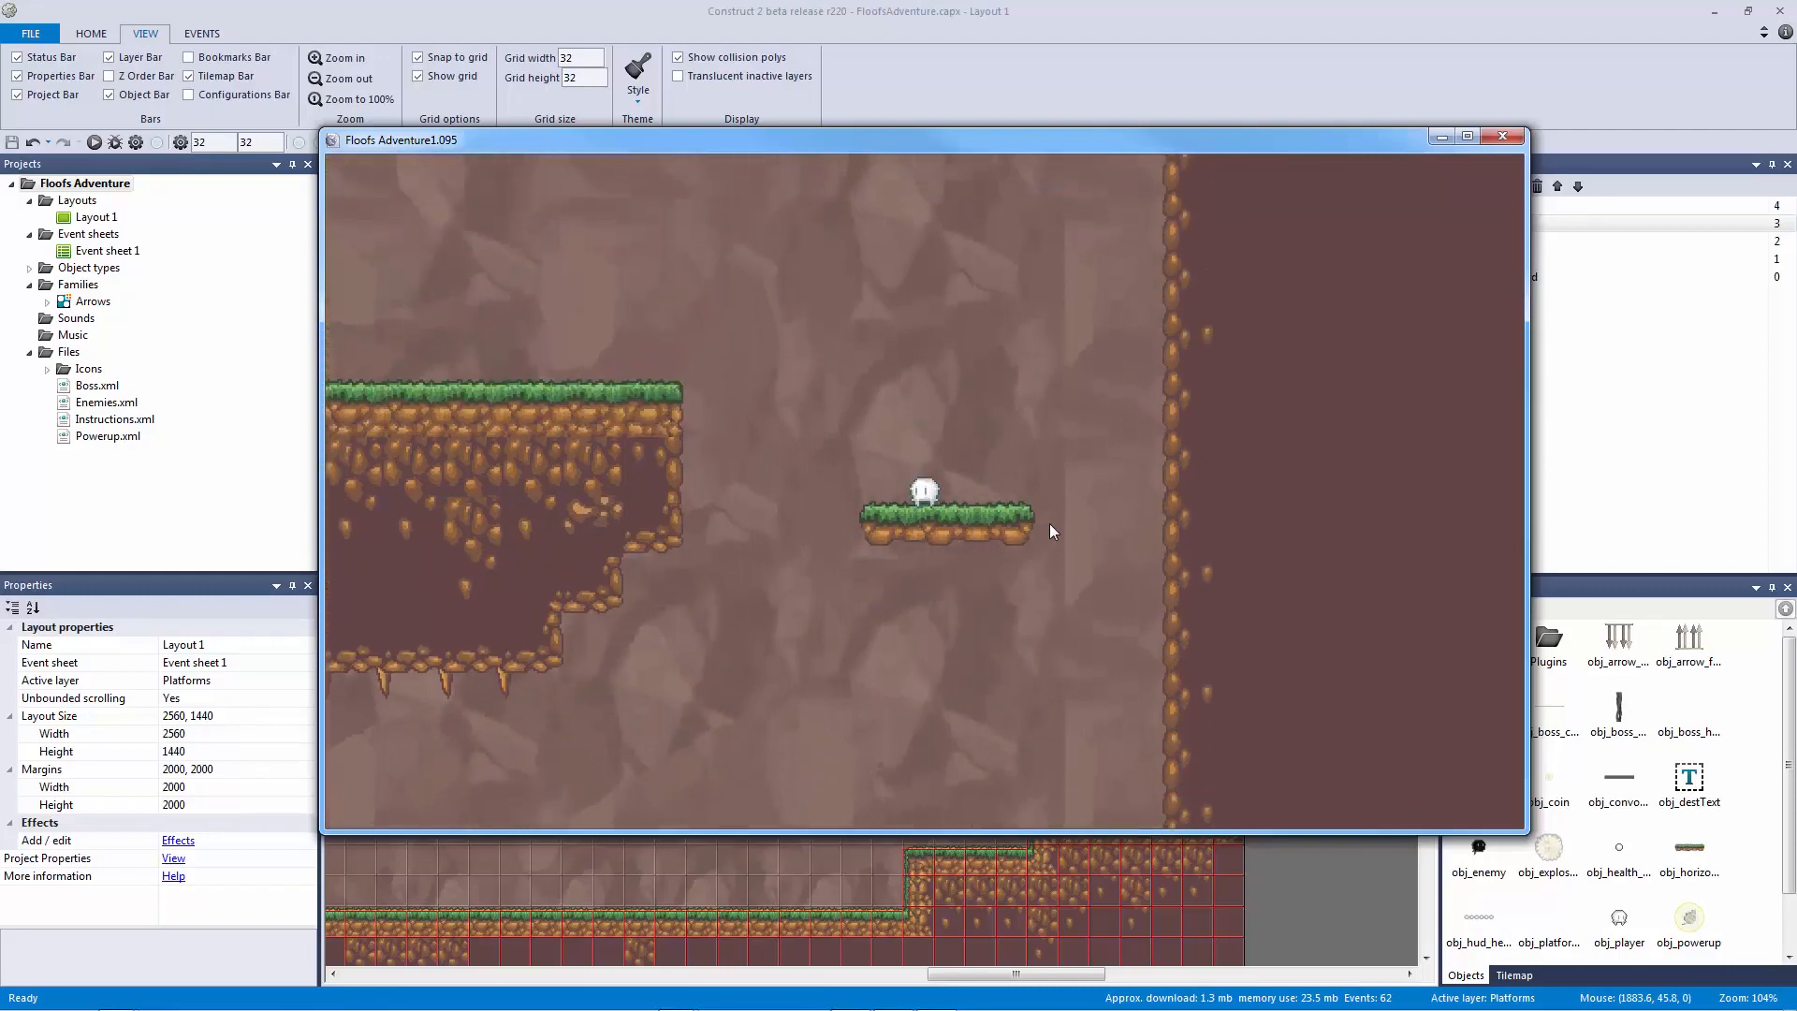
key(Right)
key(Up)
key(Left)
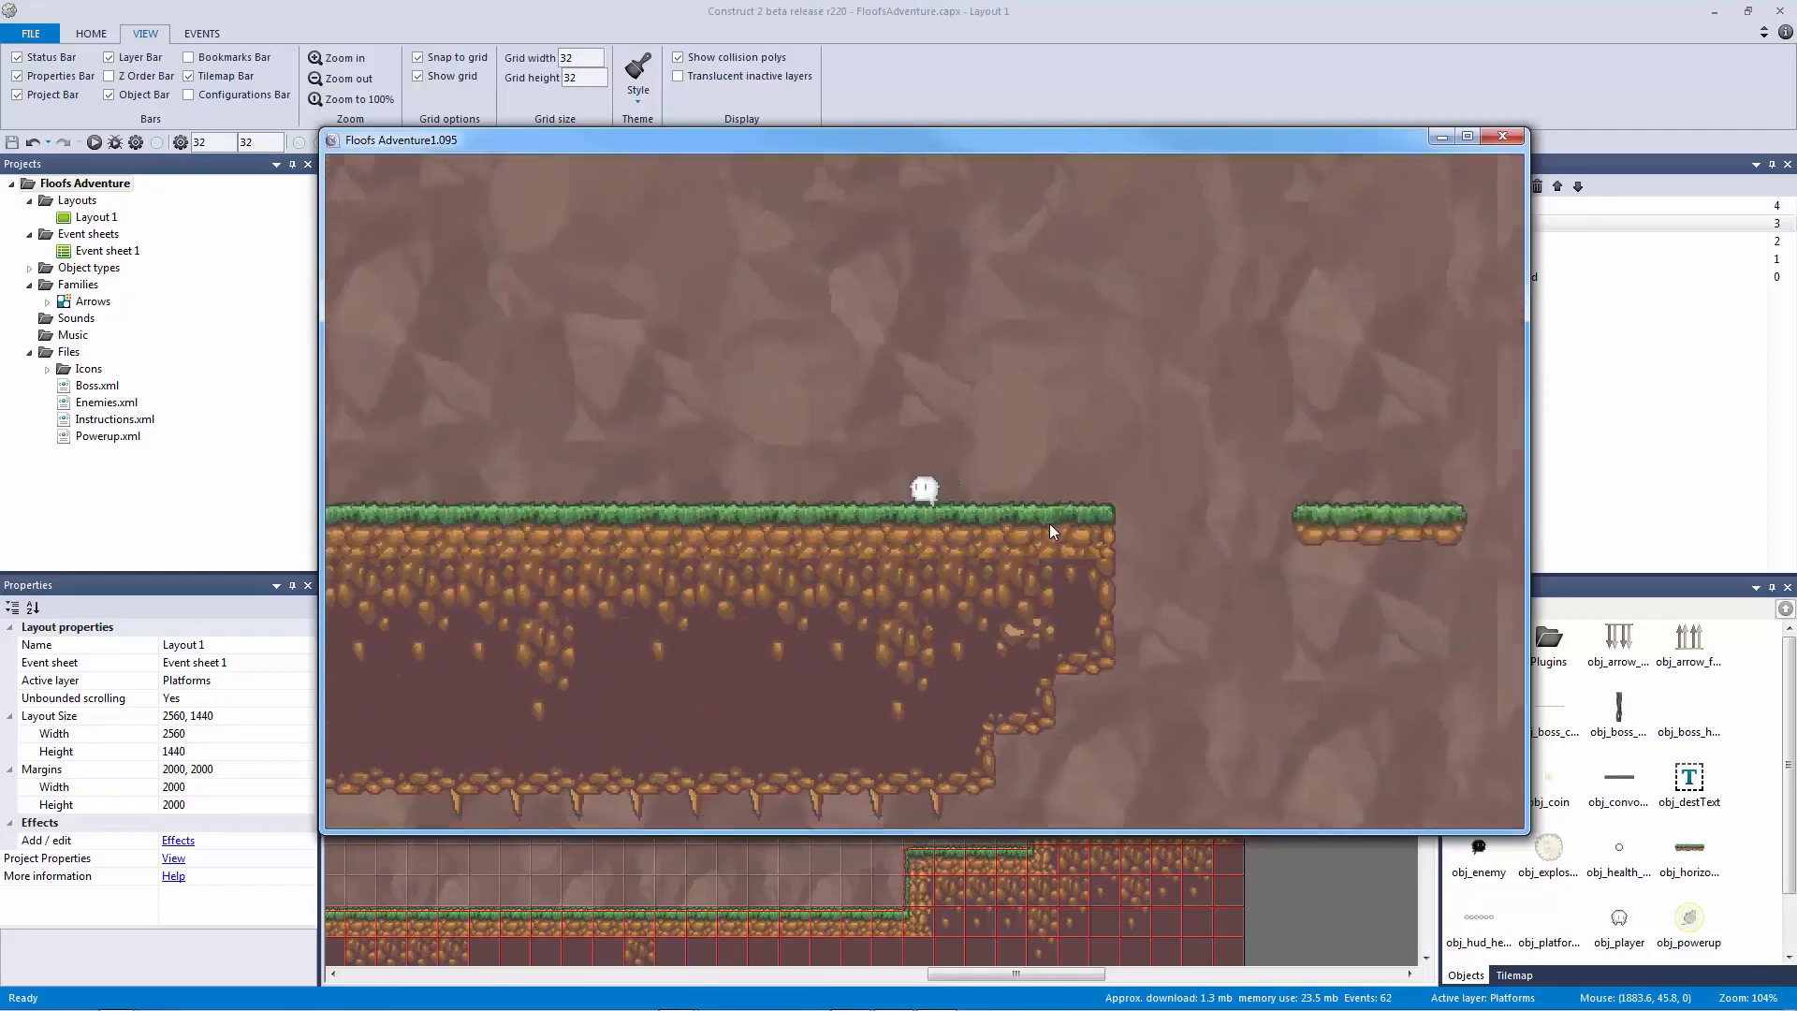
key(Up)
key(Left)
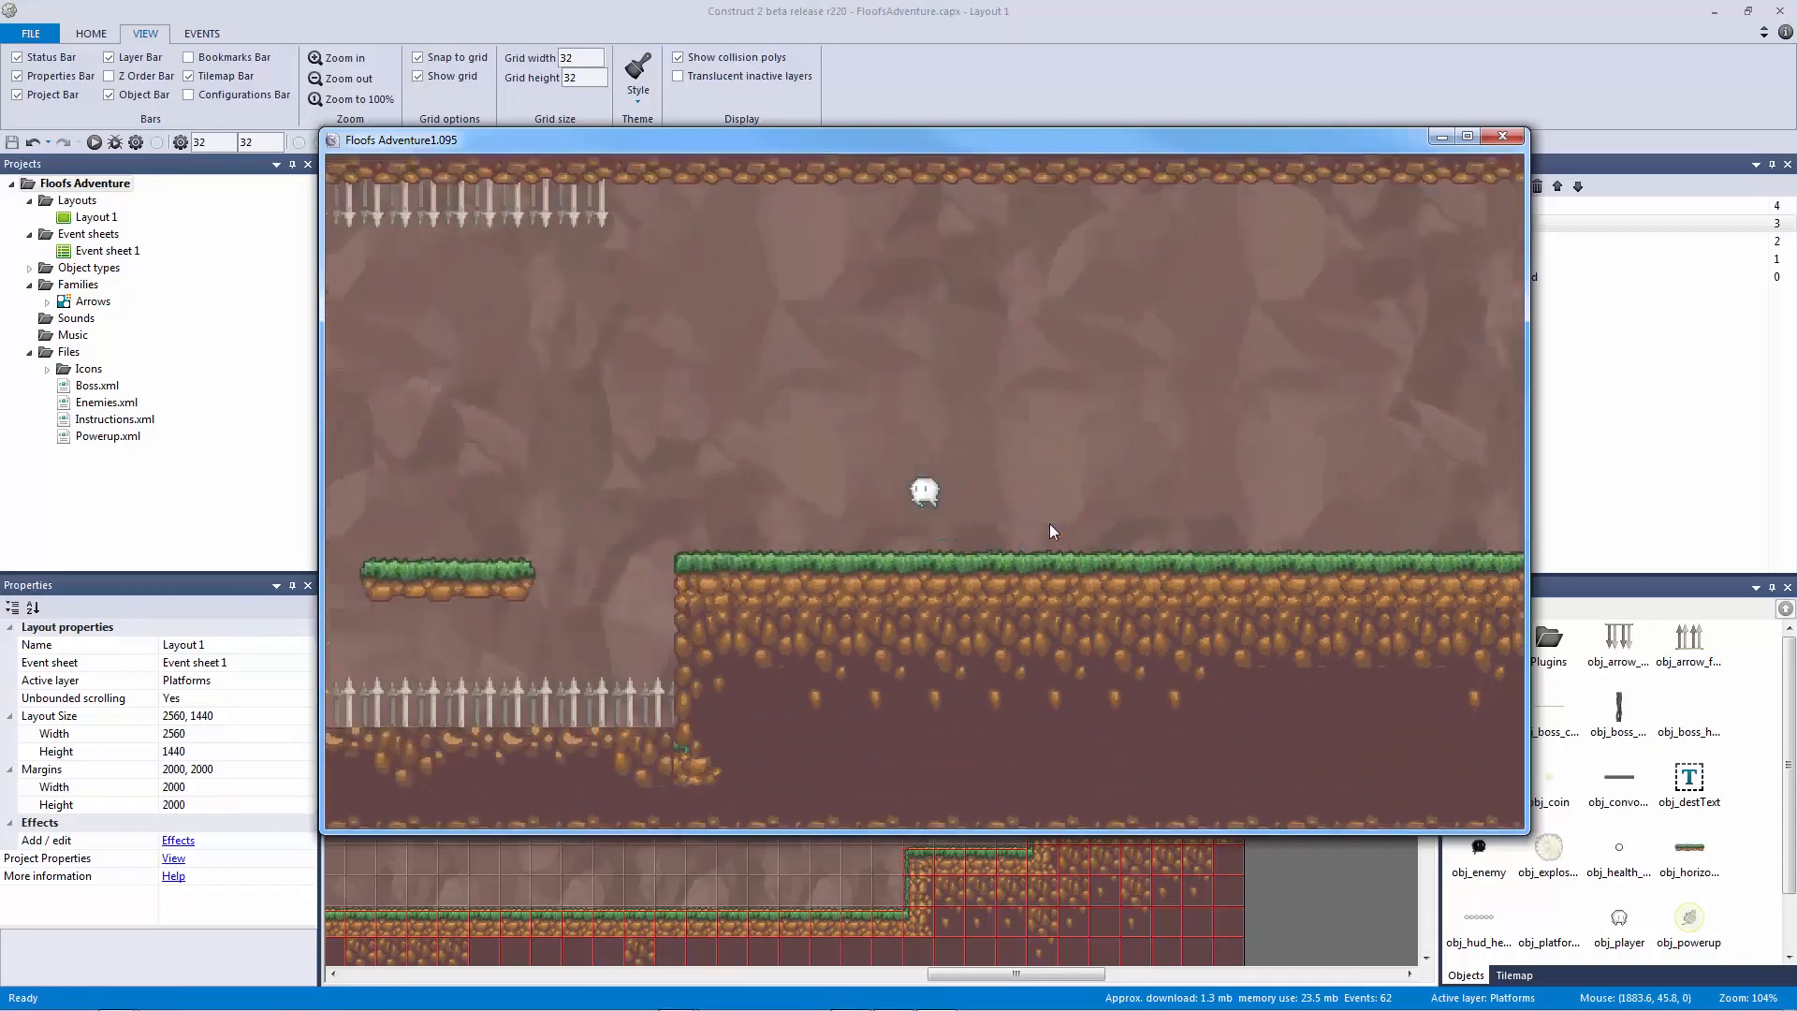
Step: Run right off the ledge onto the small and higher floating platforms, then close the preview
key(Right)
key(Up)
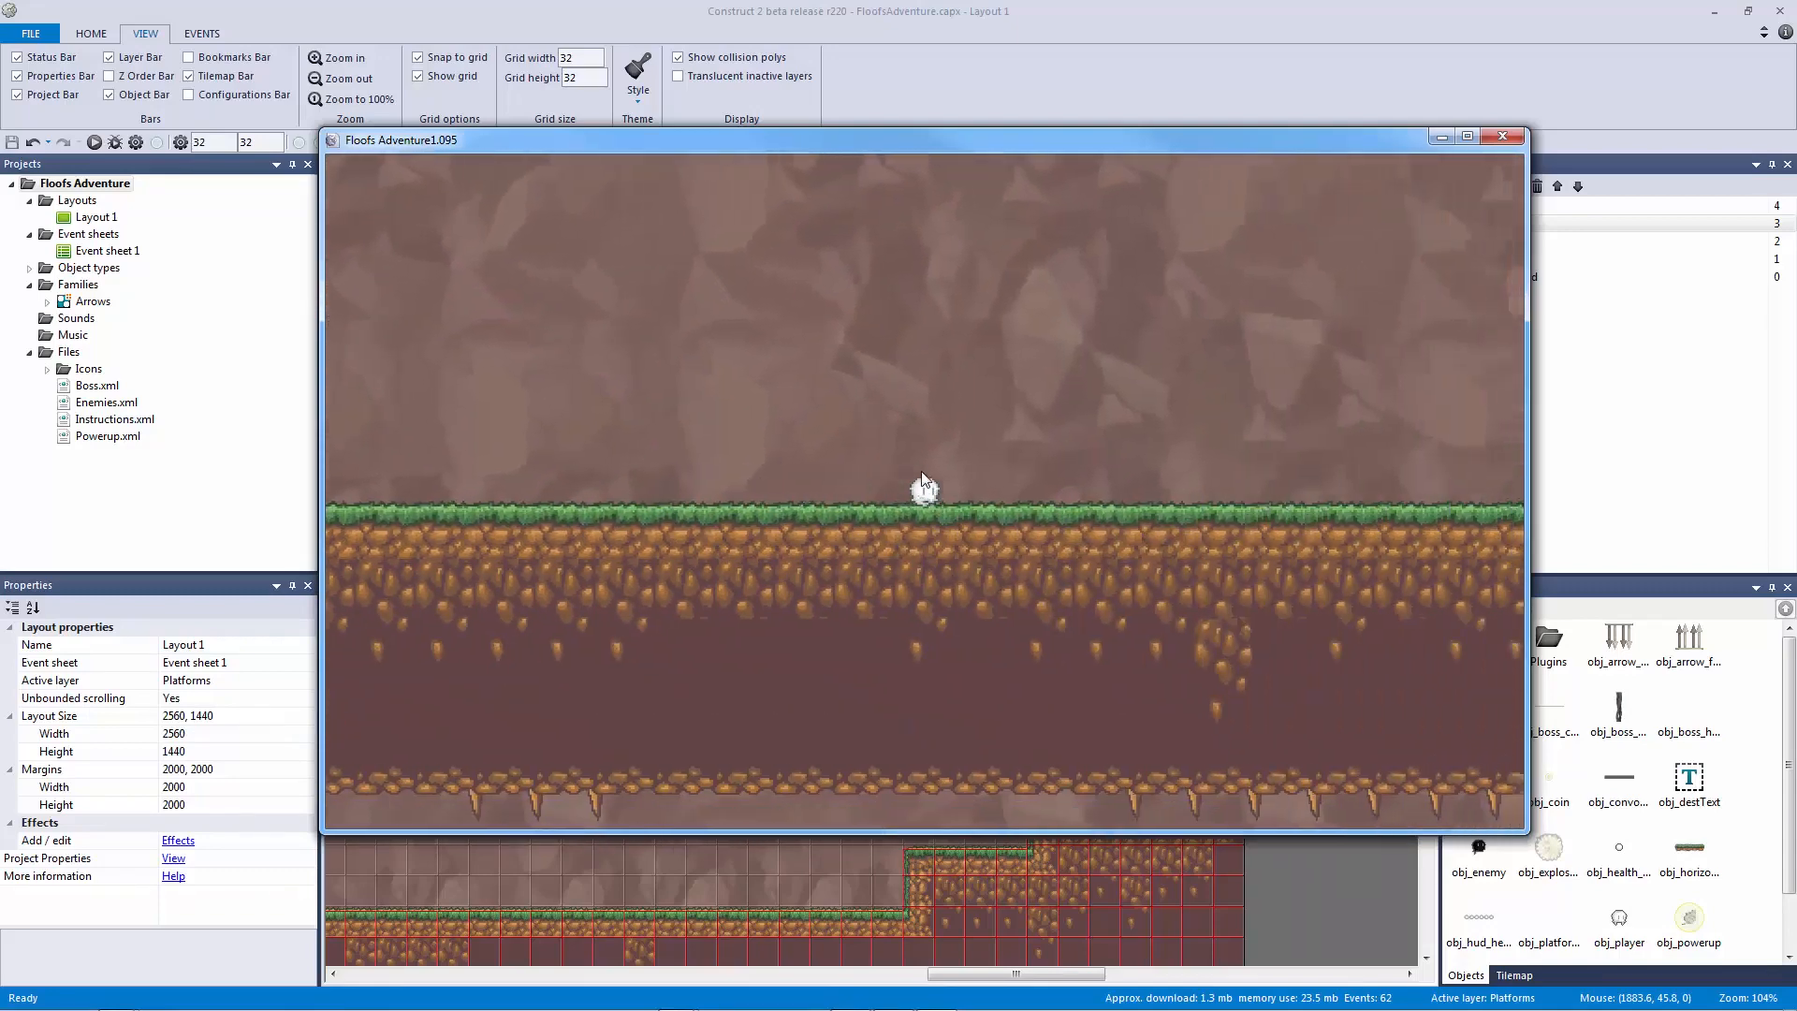
key(Right)
key(Up)
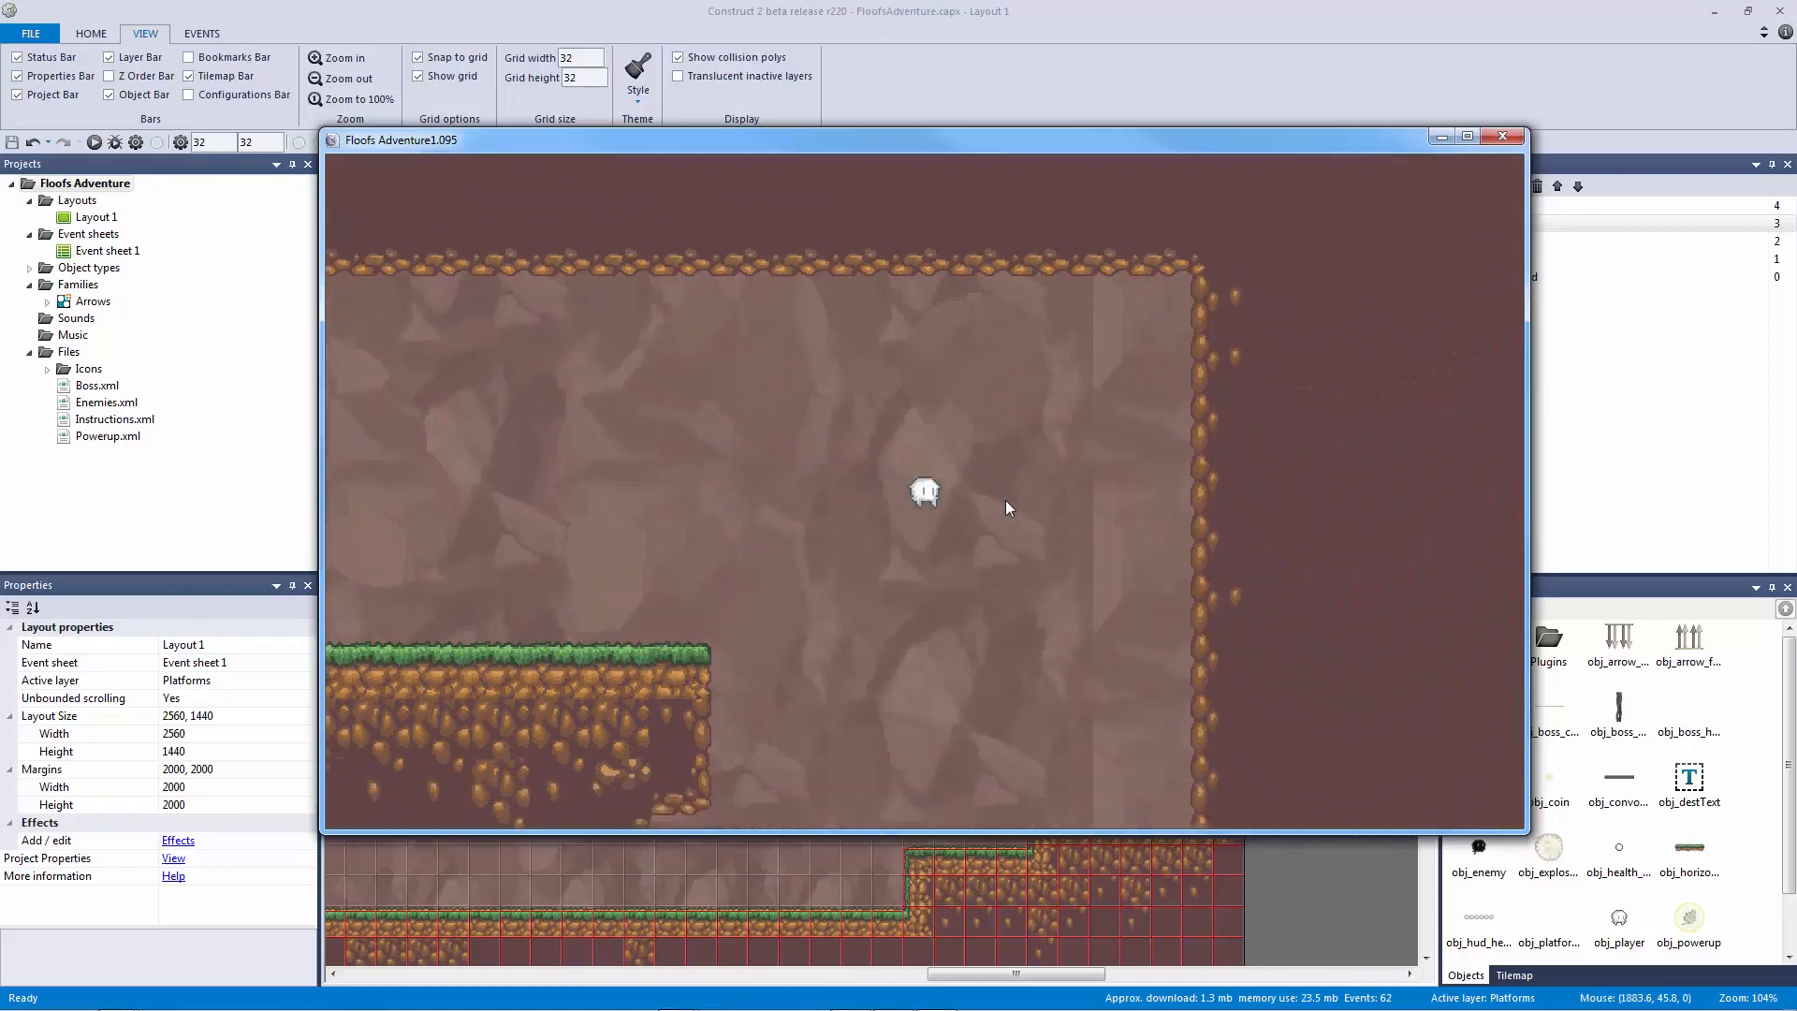
key(Up)
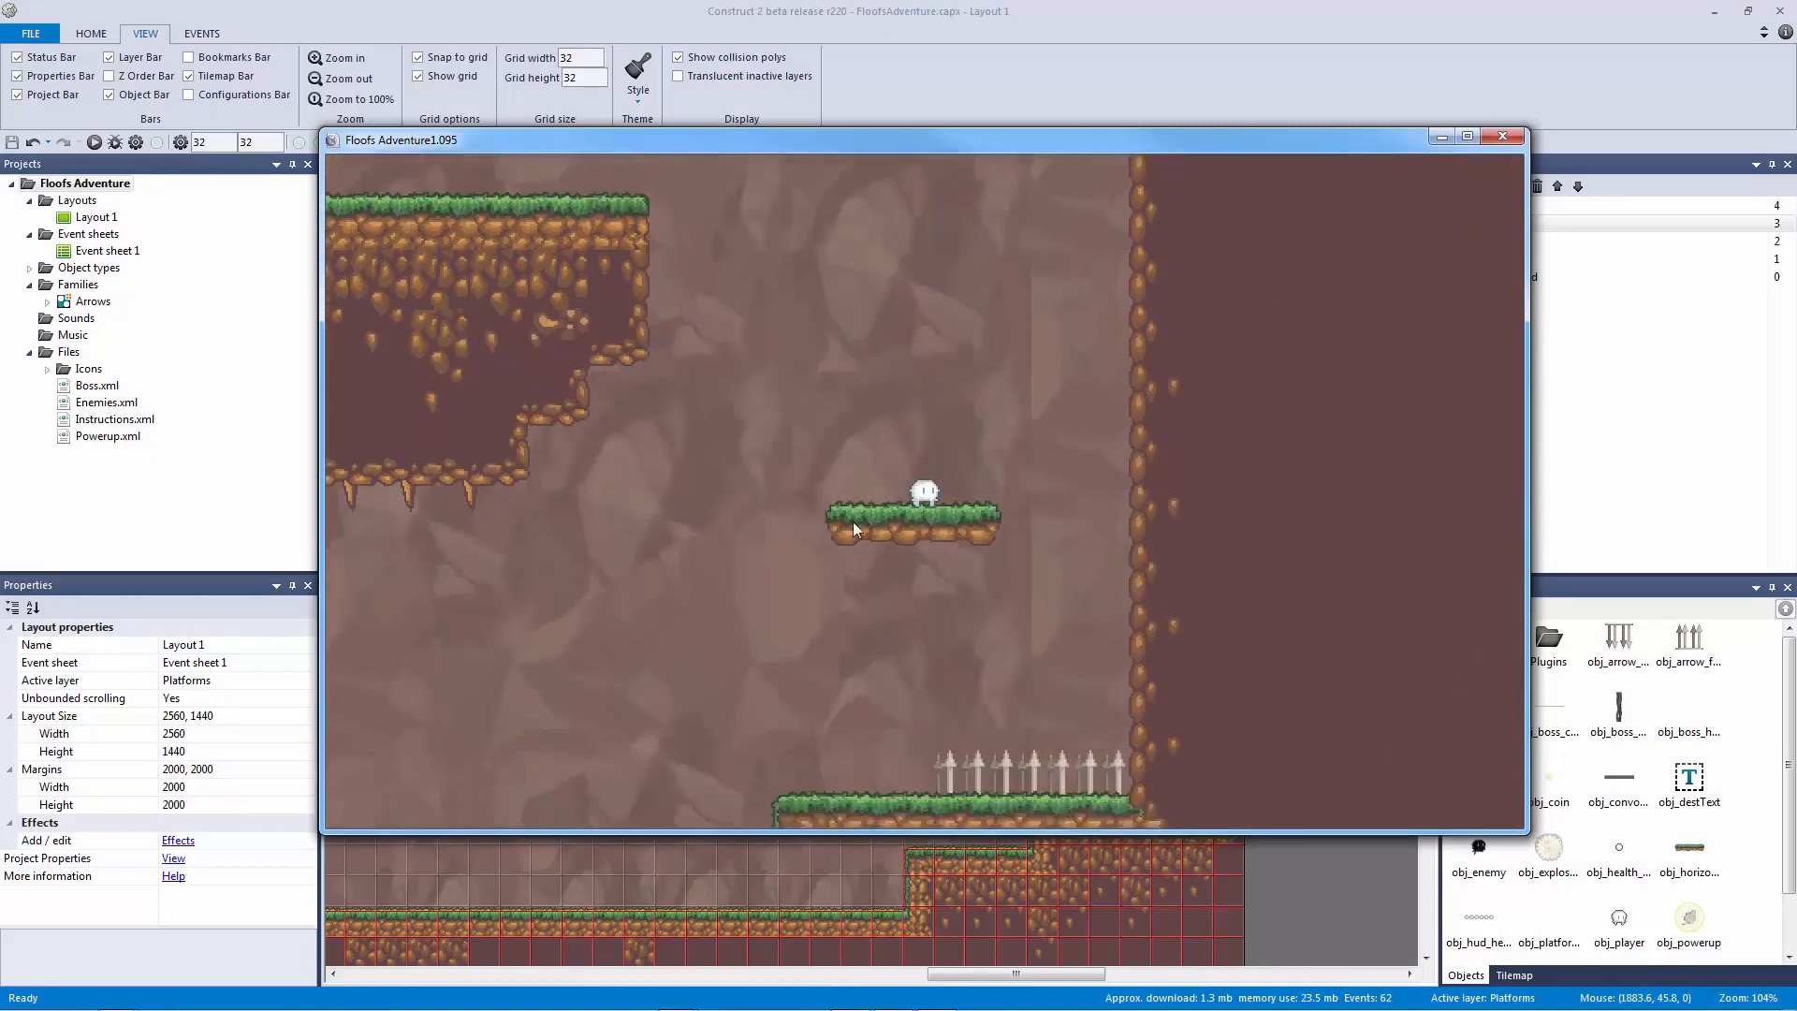
click(1502, 137)
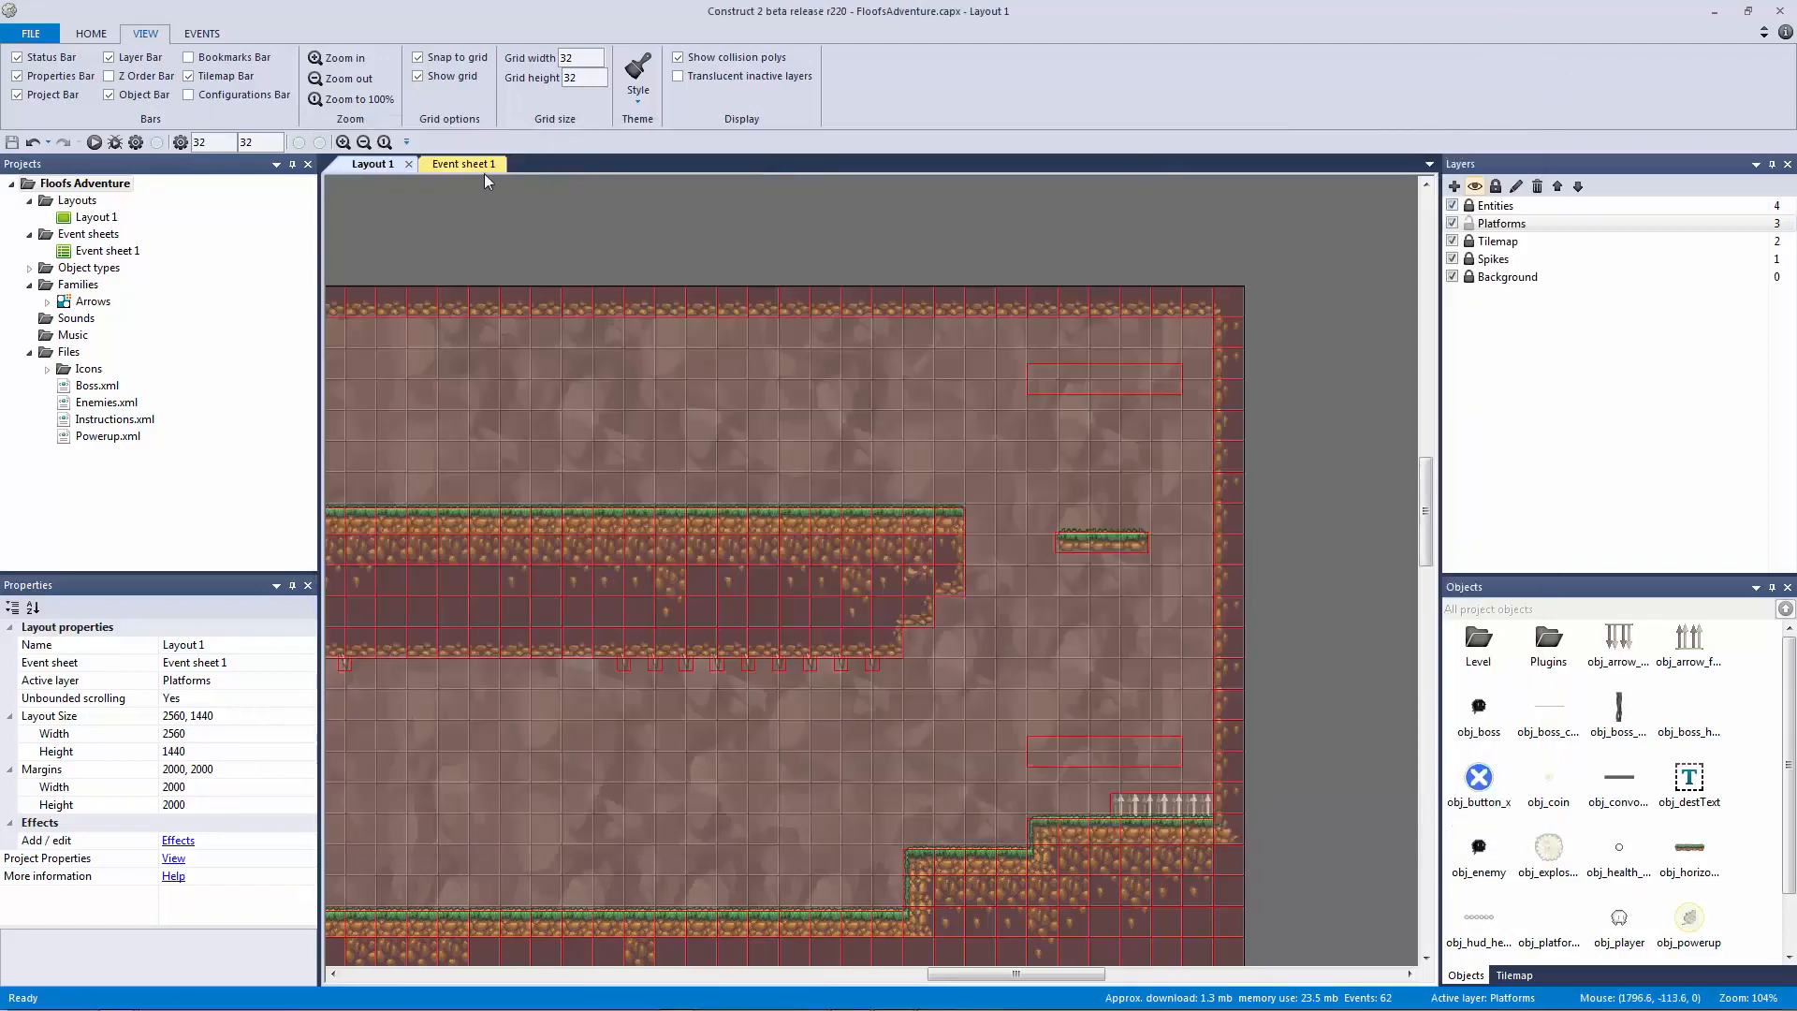
Step: Select the moving horizontal platform and bring the lower gaps between ledges into view
shift+scroll(496, 222, left, 10)
click(835, 506)
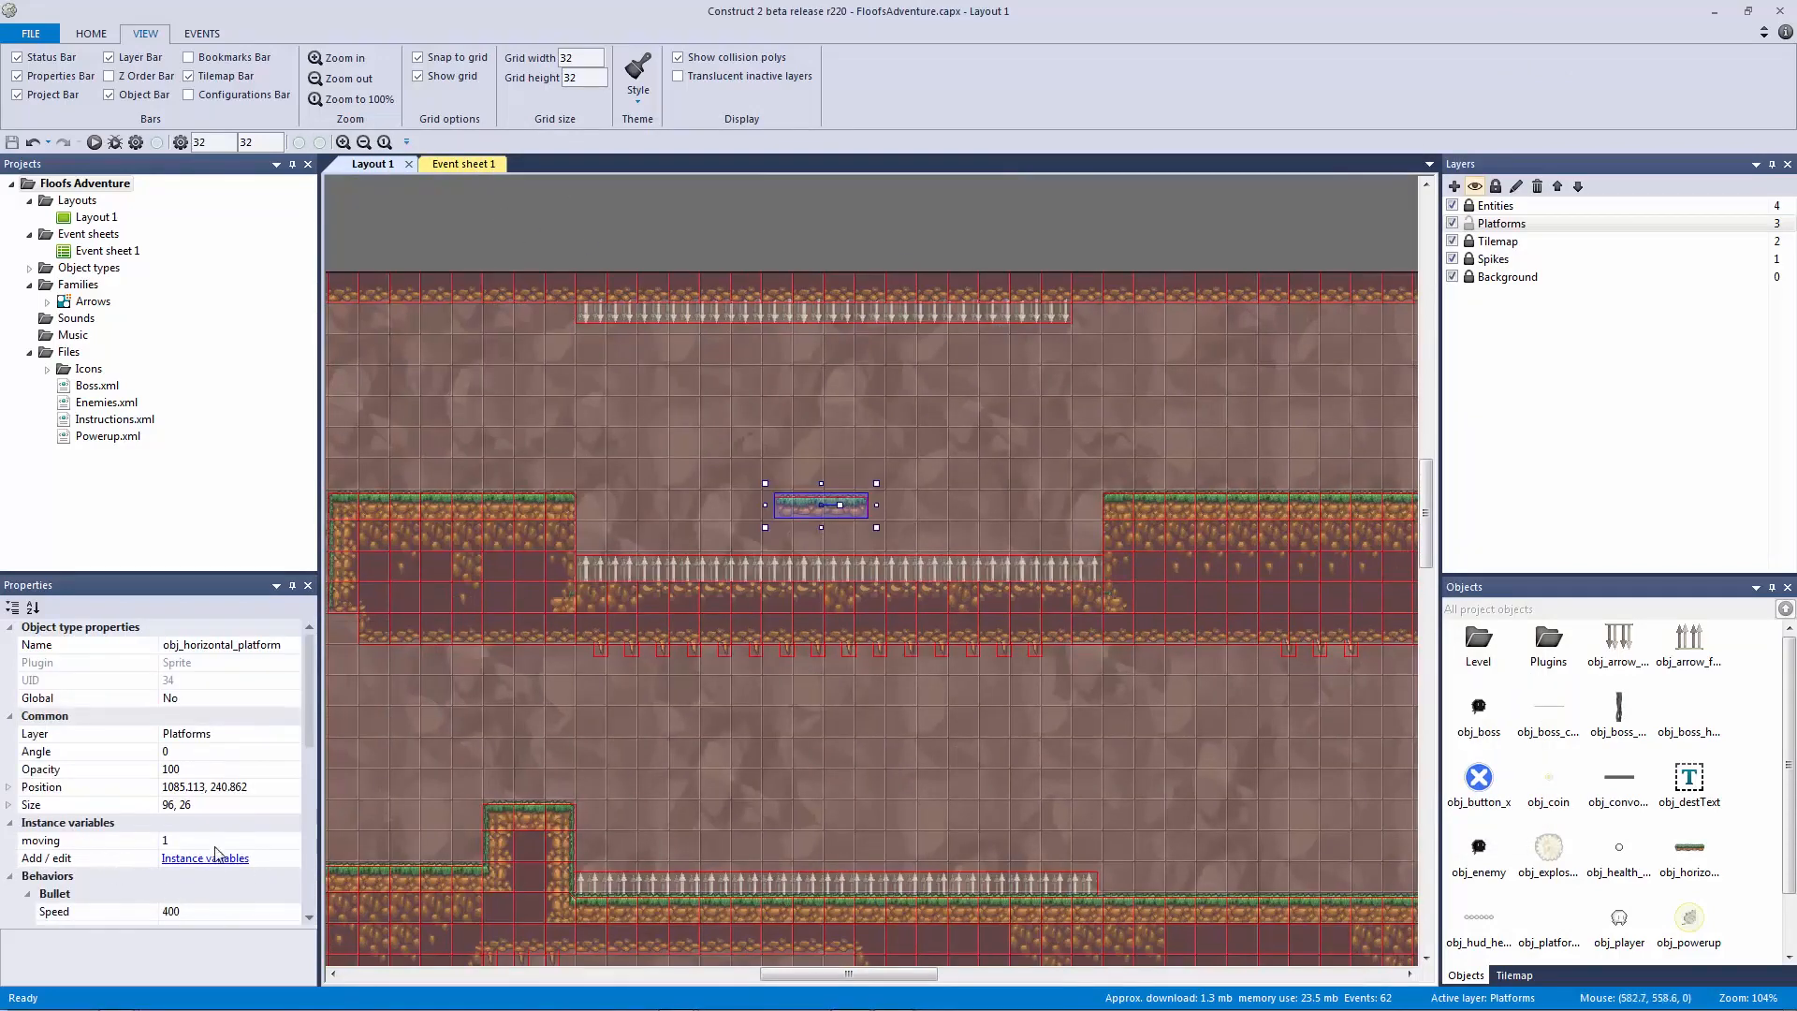
click(447, 164)
click(352, 170)
click(696, 240)
ctrl+scroll(999, 373, down, 4)
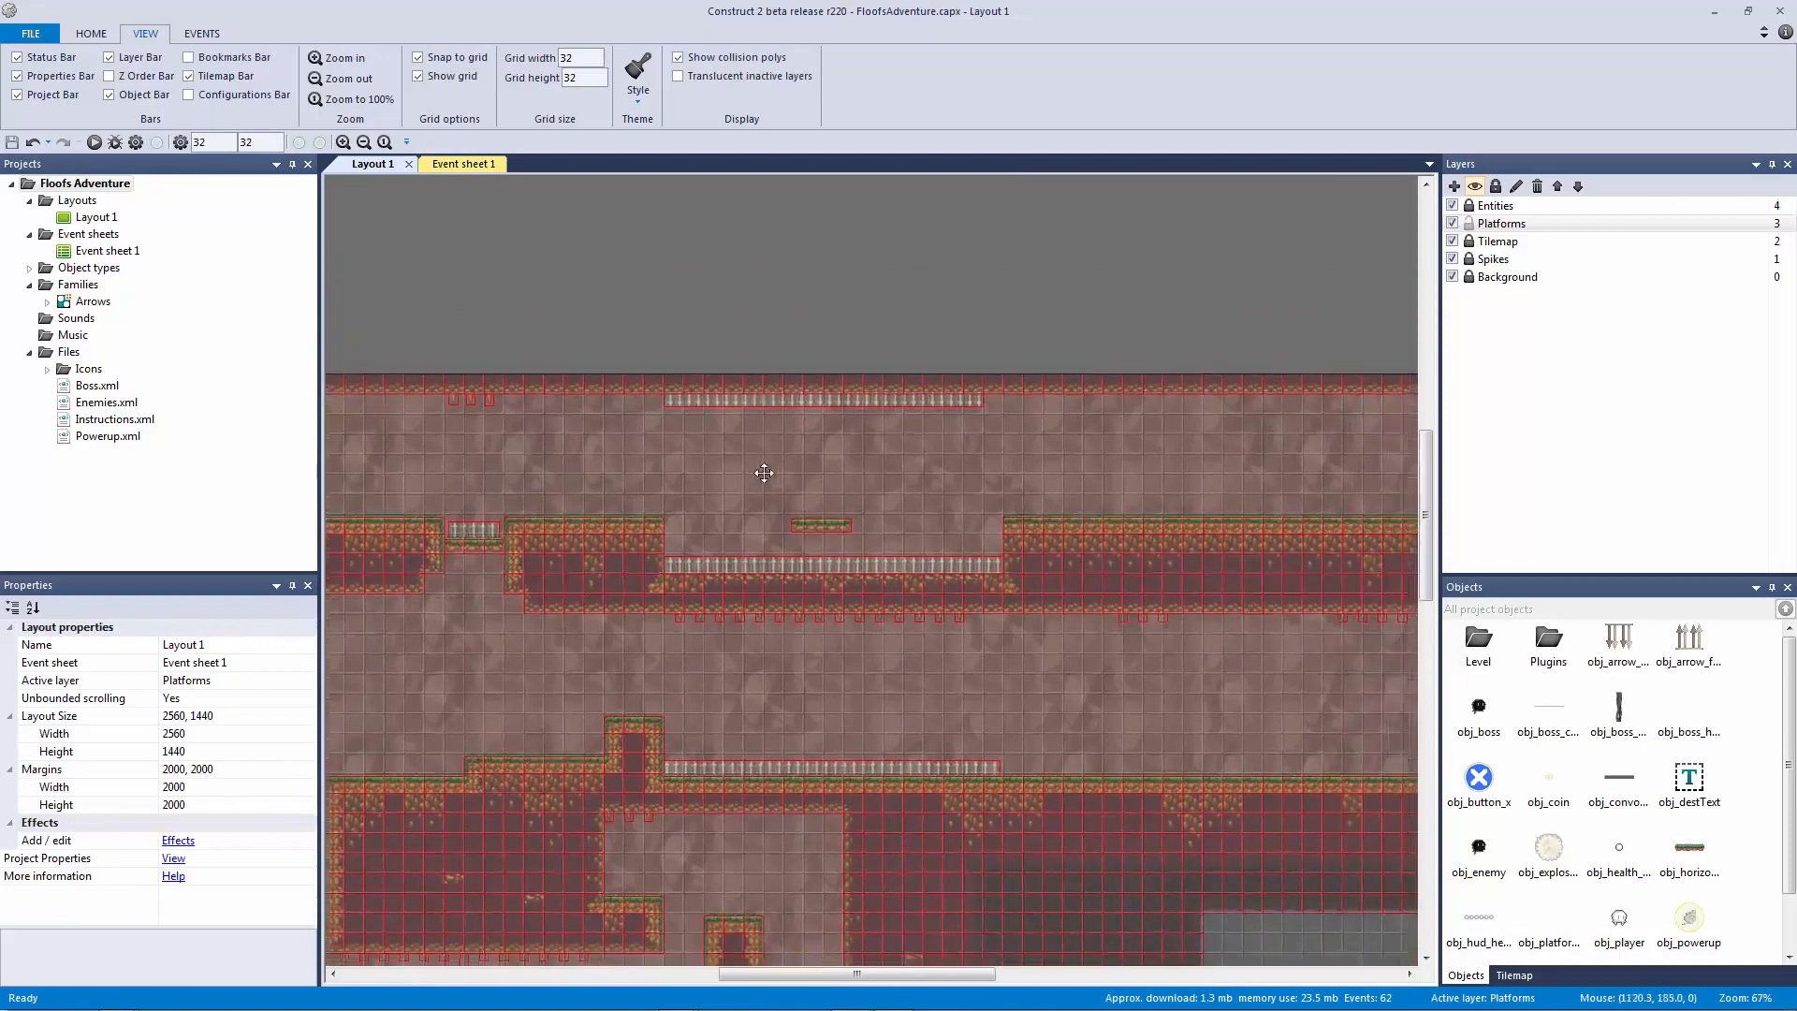
middle_drag(999, 372, 505, 450)
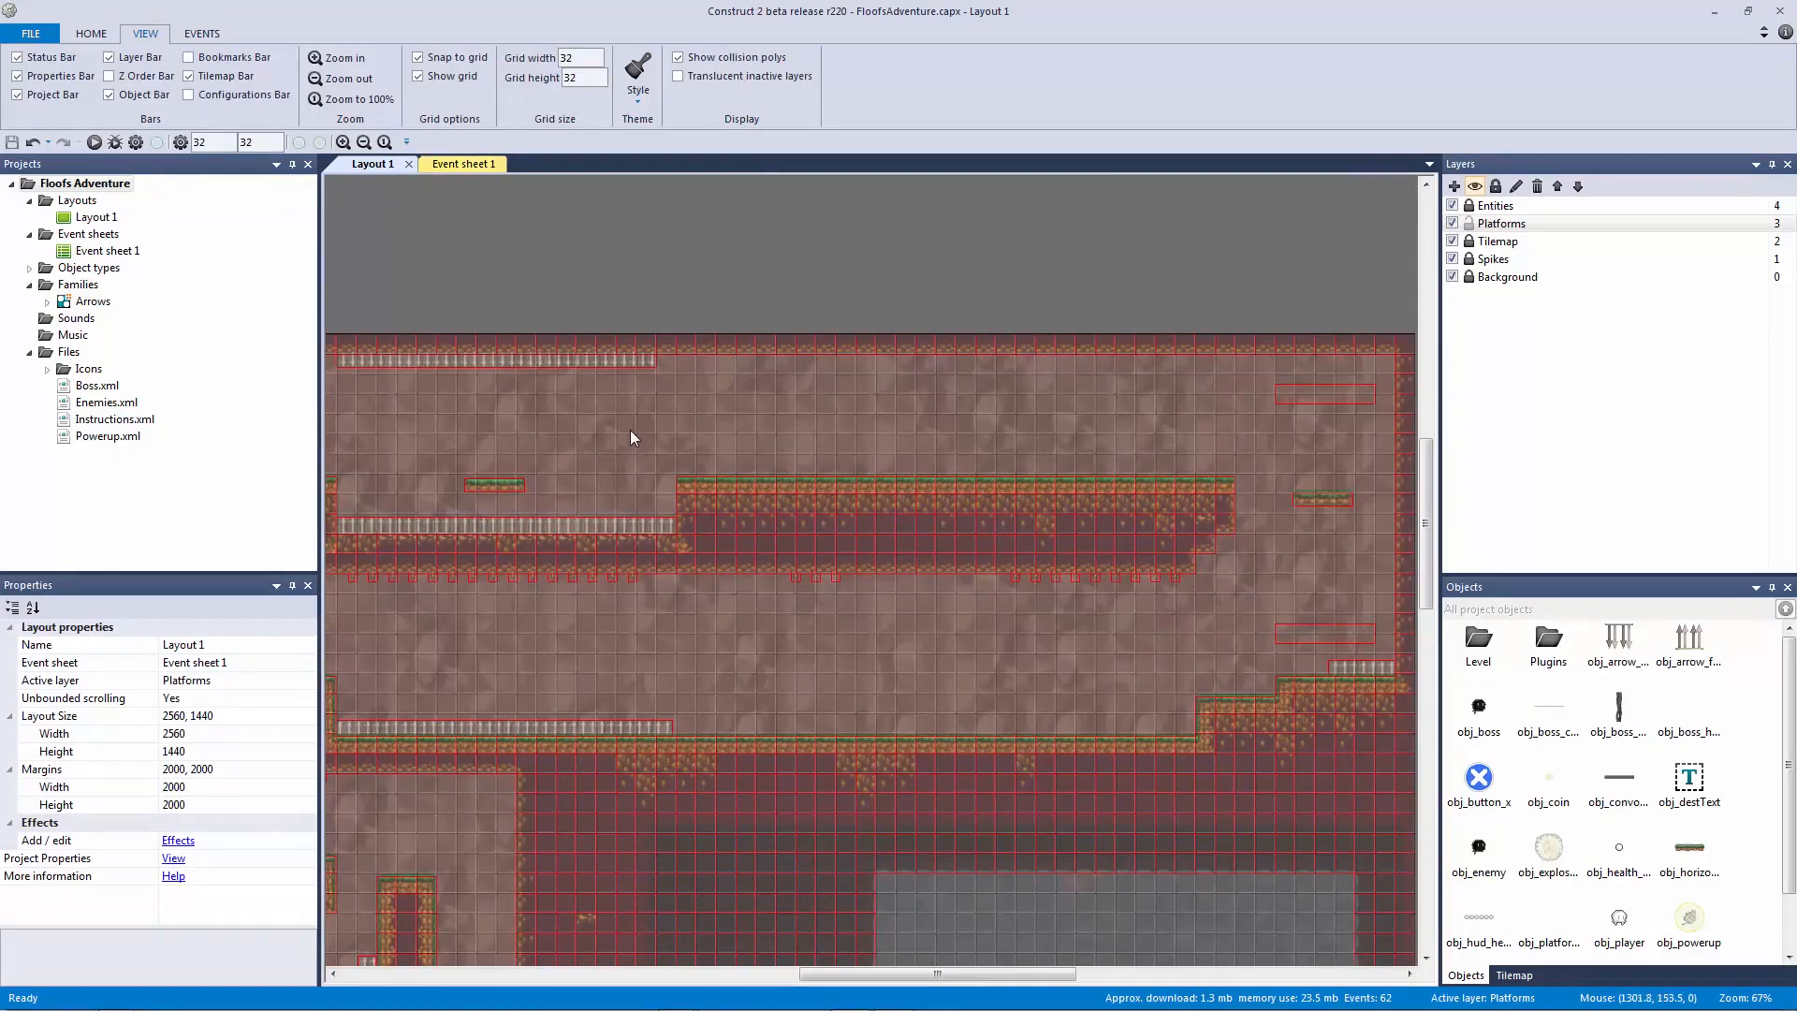
scroll(708, 436, up, 1)
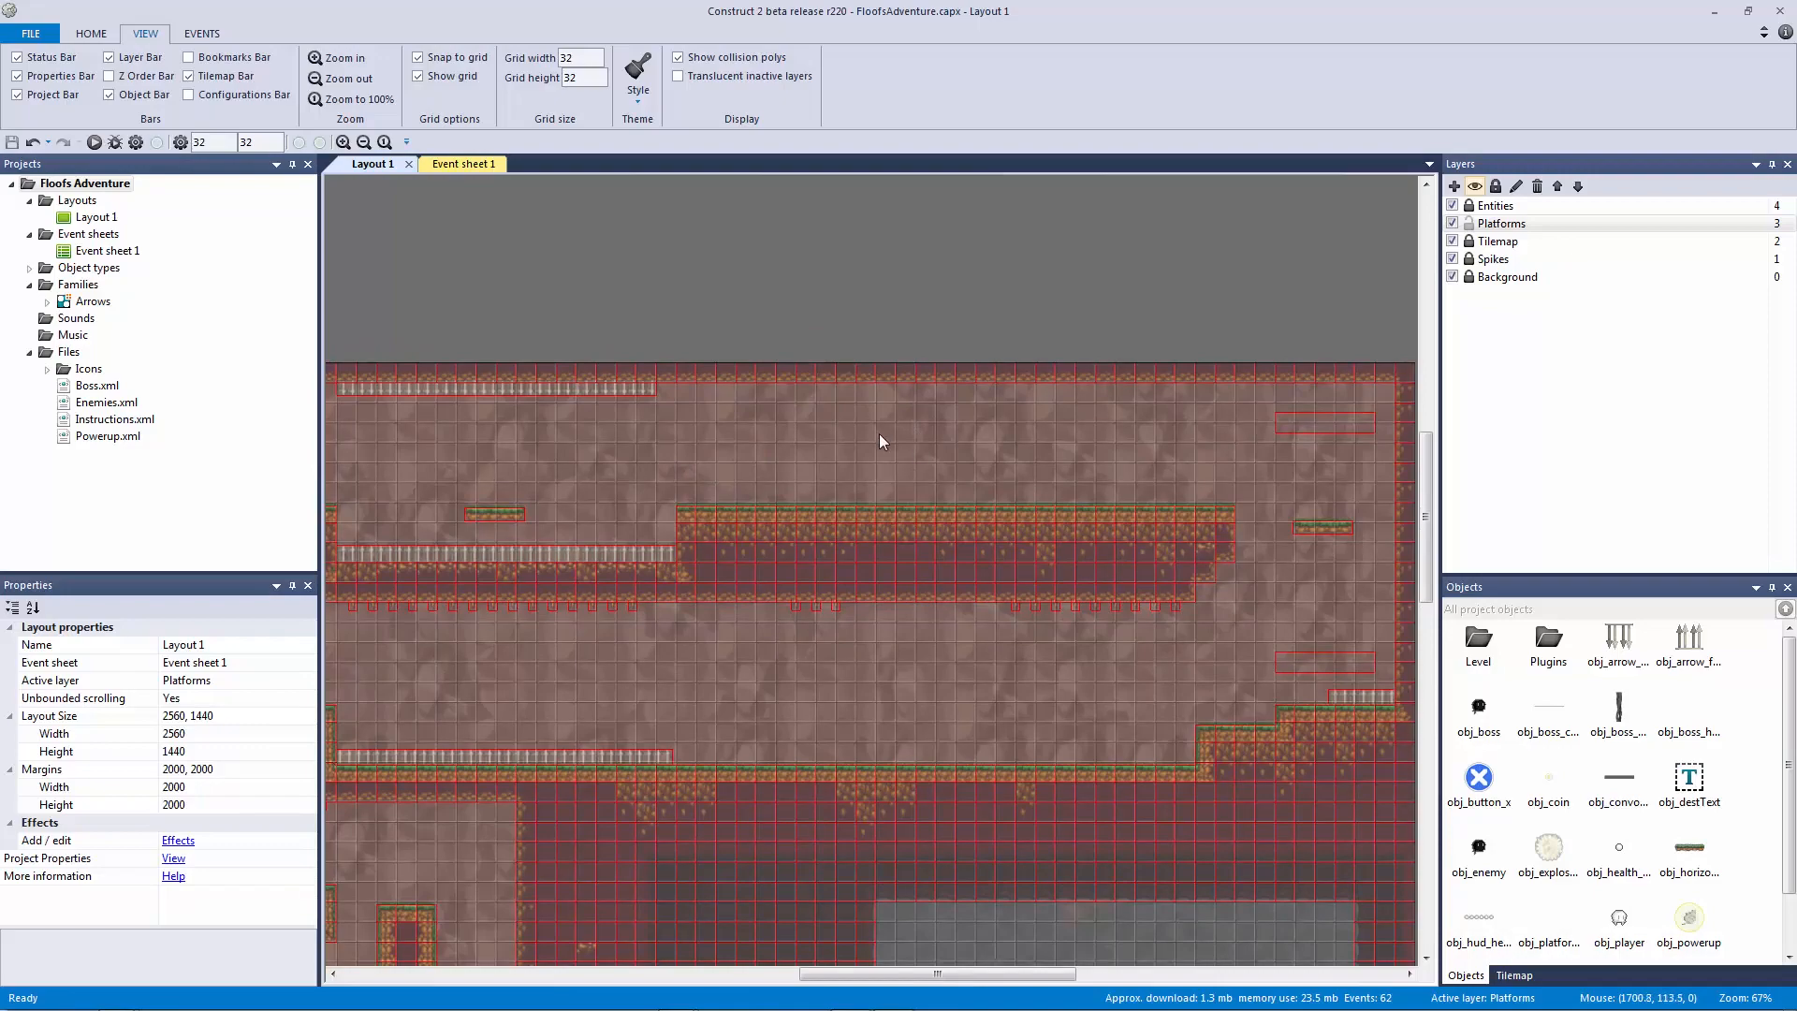
middle_drag(1111, 497, 929, 496)
Step: Paste a horizontal platform copy into the first gap and nudge it level with the ledges
click(839, 481)
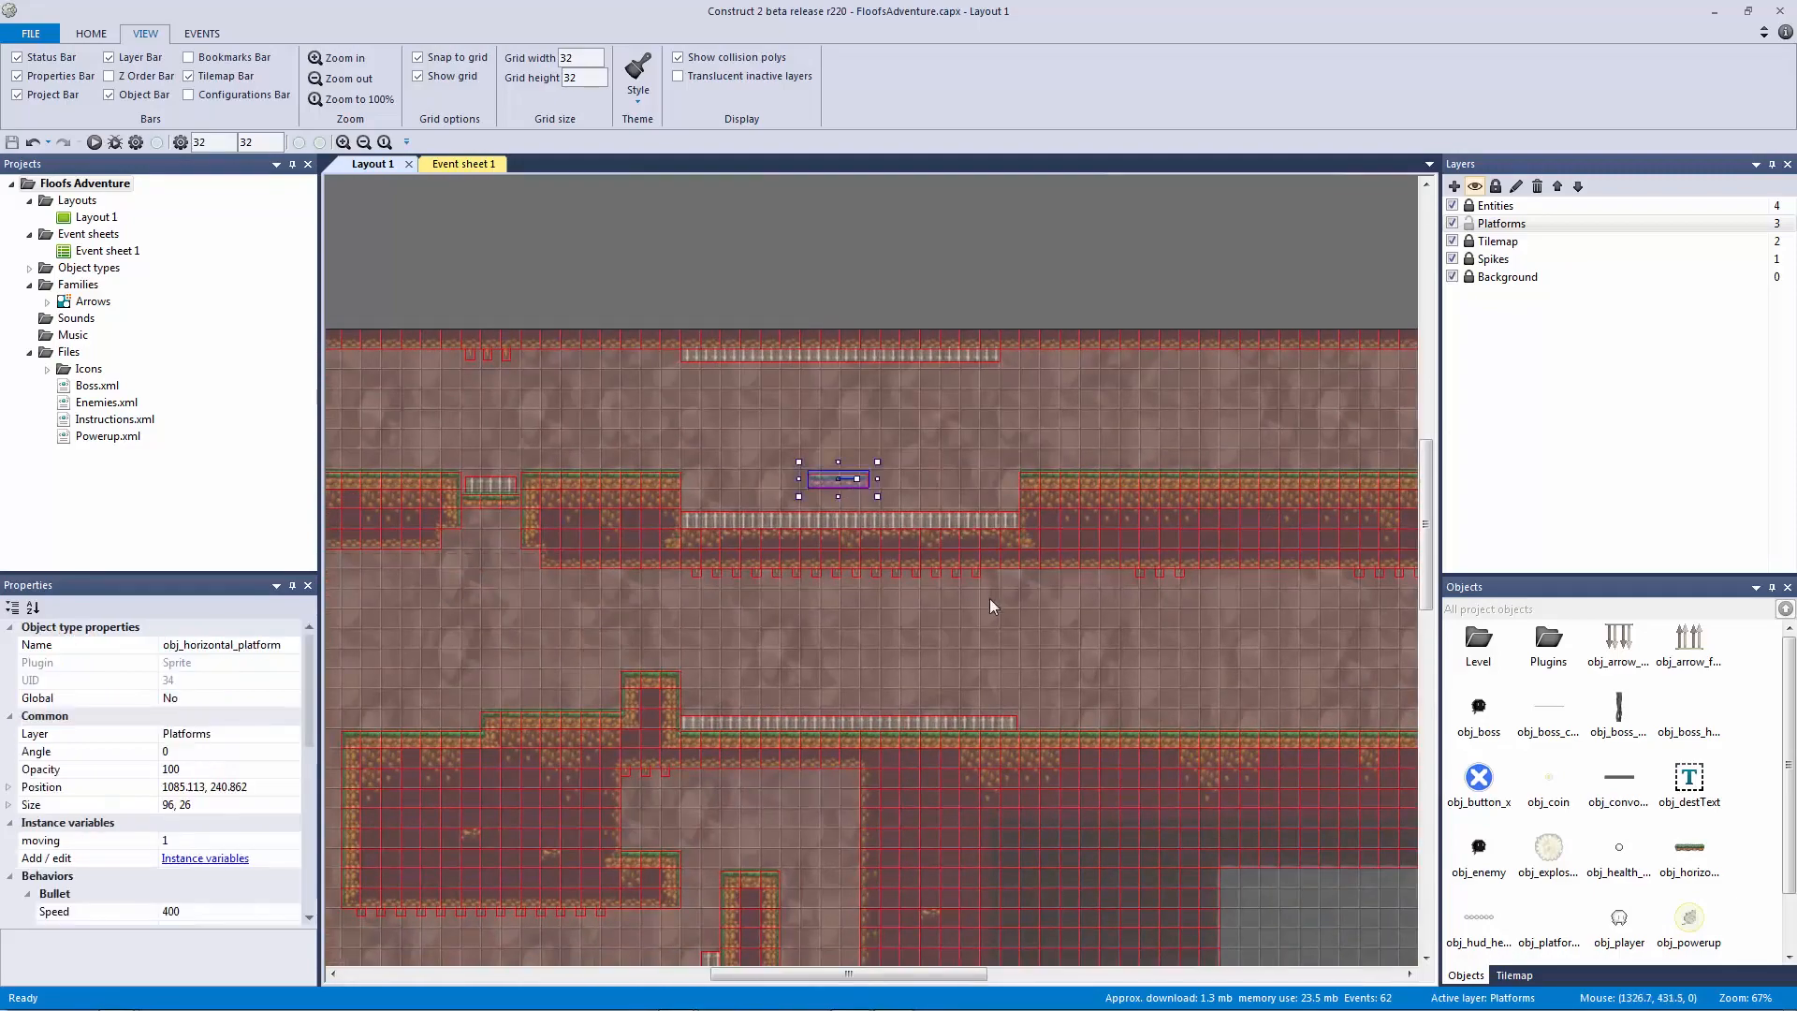
ctrl+scroll(846, 515, up, 2)
scroll(966, 580, down, 3)
scroll(966, 580, right, 3)
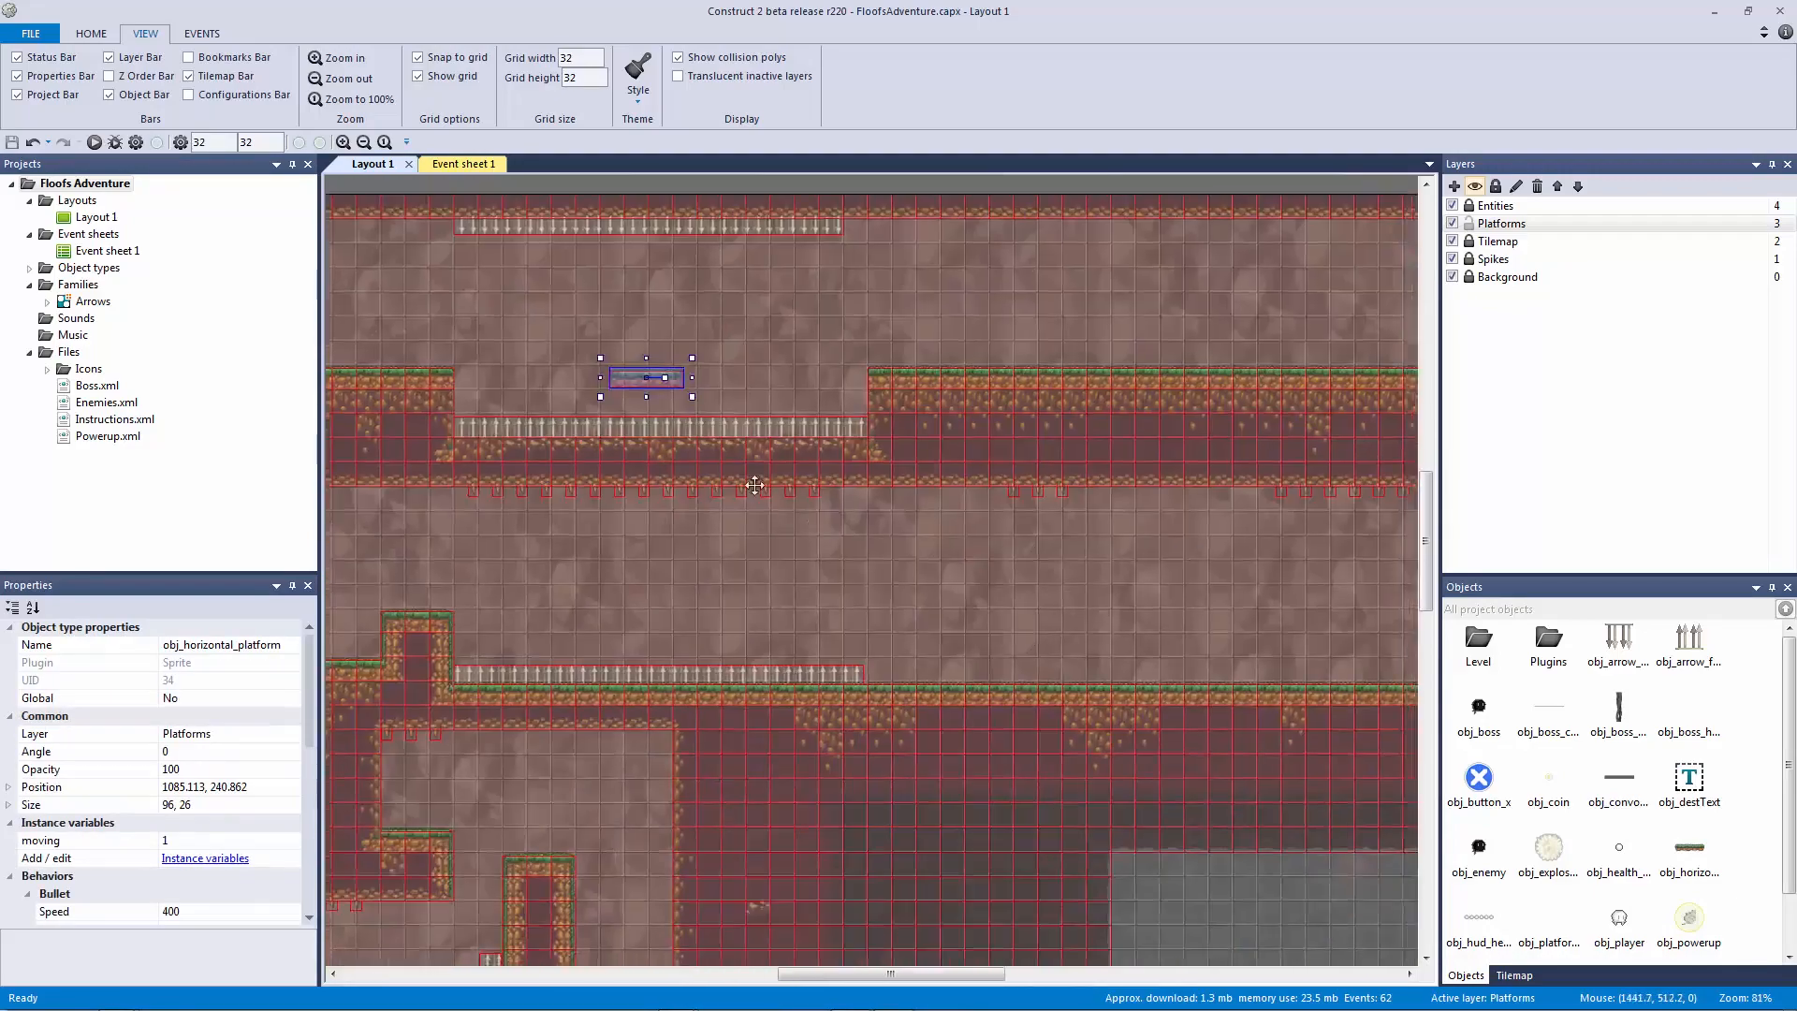
key(ctrl+v)
click(1063, 553)
middle_drag(1123, 590, 950, 562)
drag(934, 541, 955, 534)
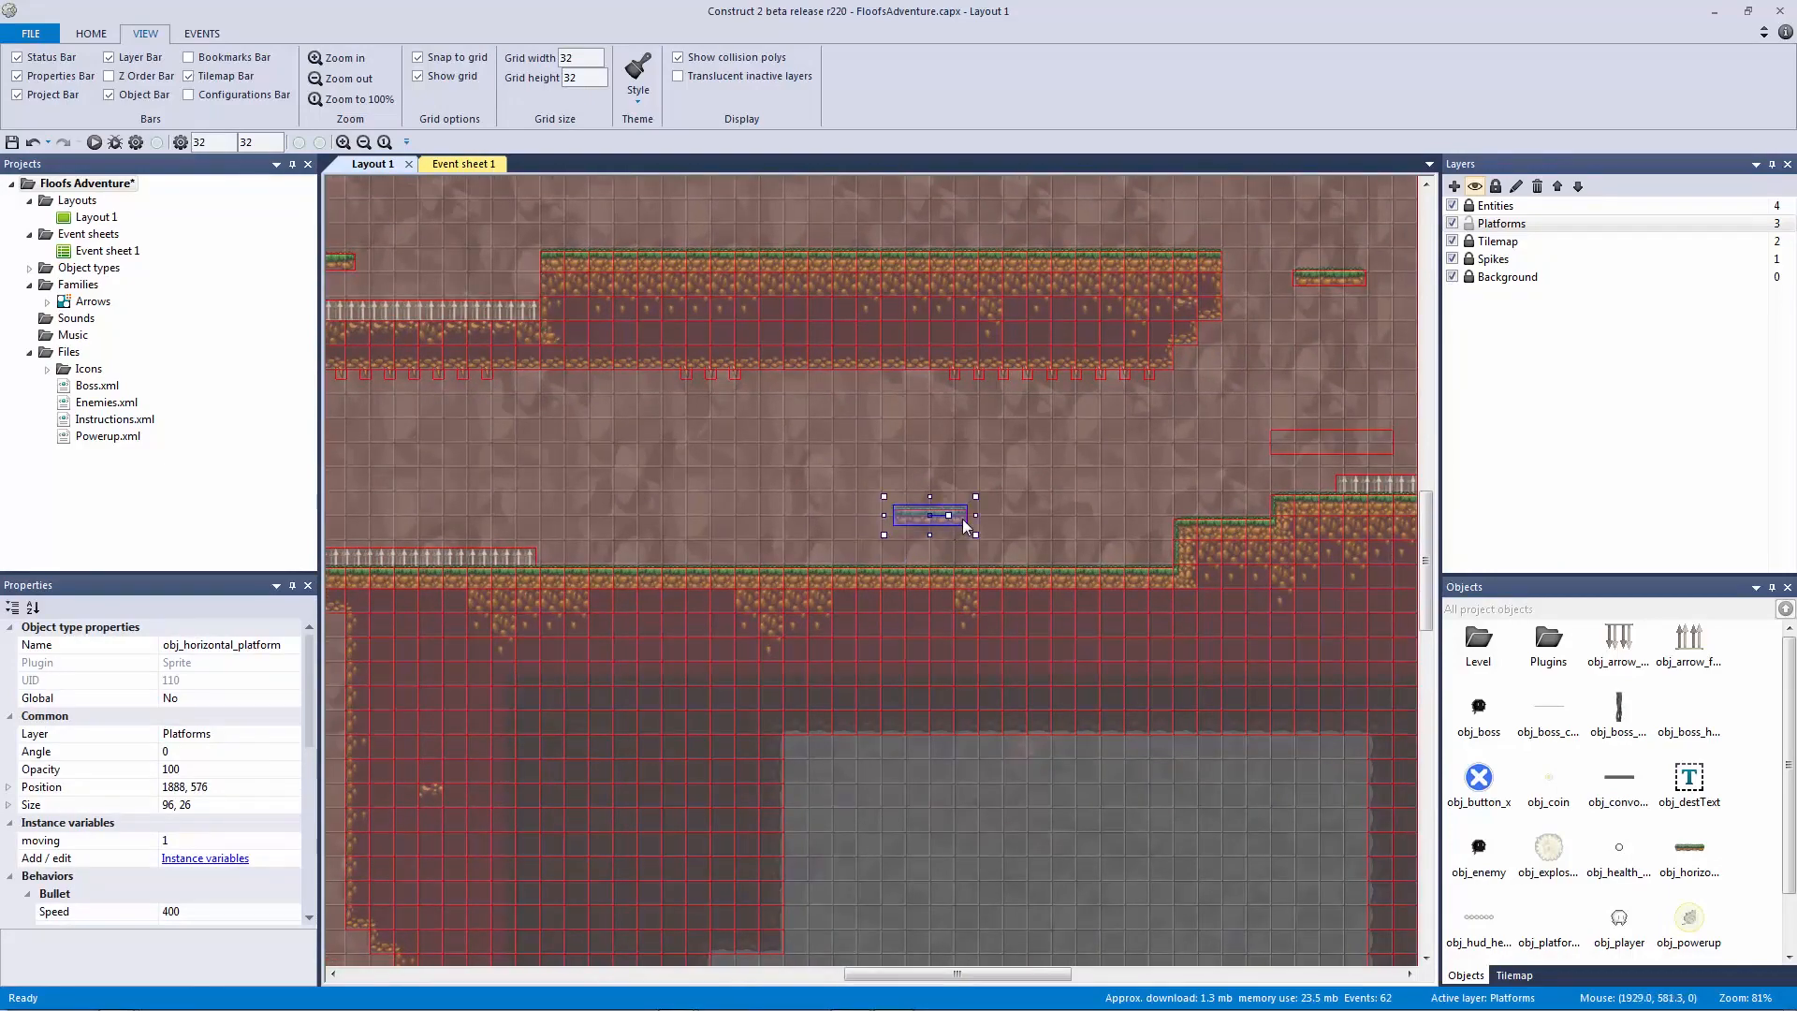
ctrl+scroll(992, 524, up, 2)
click(1067, 481)
drag(978, 494, 1061, 483)
middle_drag(1037, 477, 876, 522)
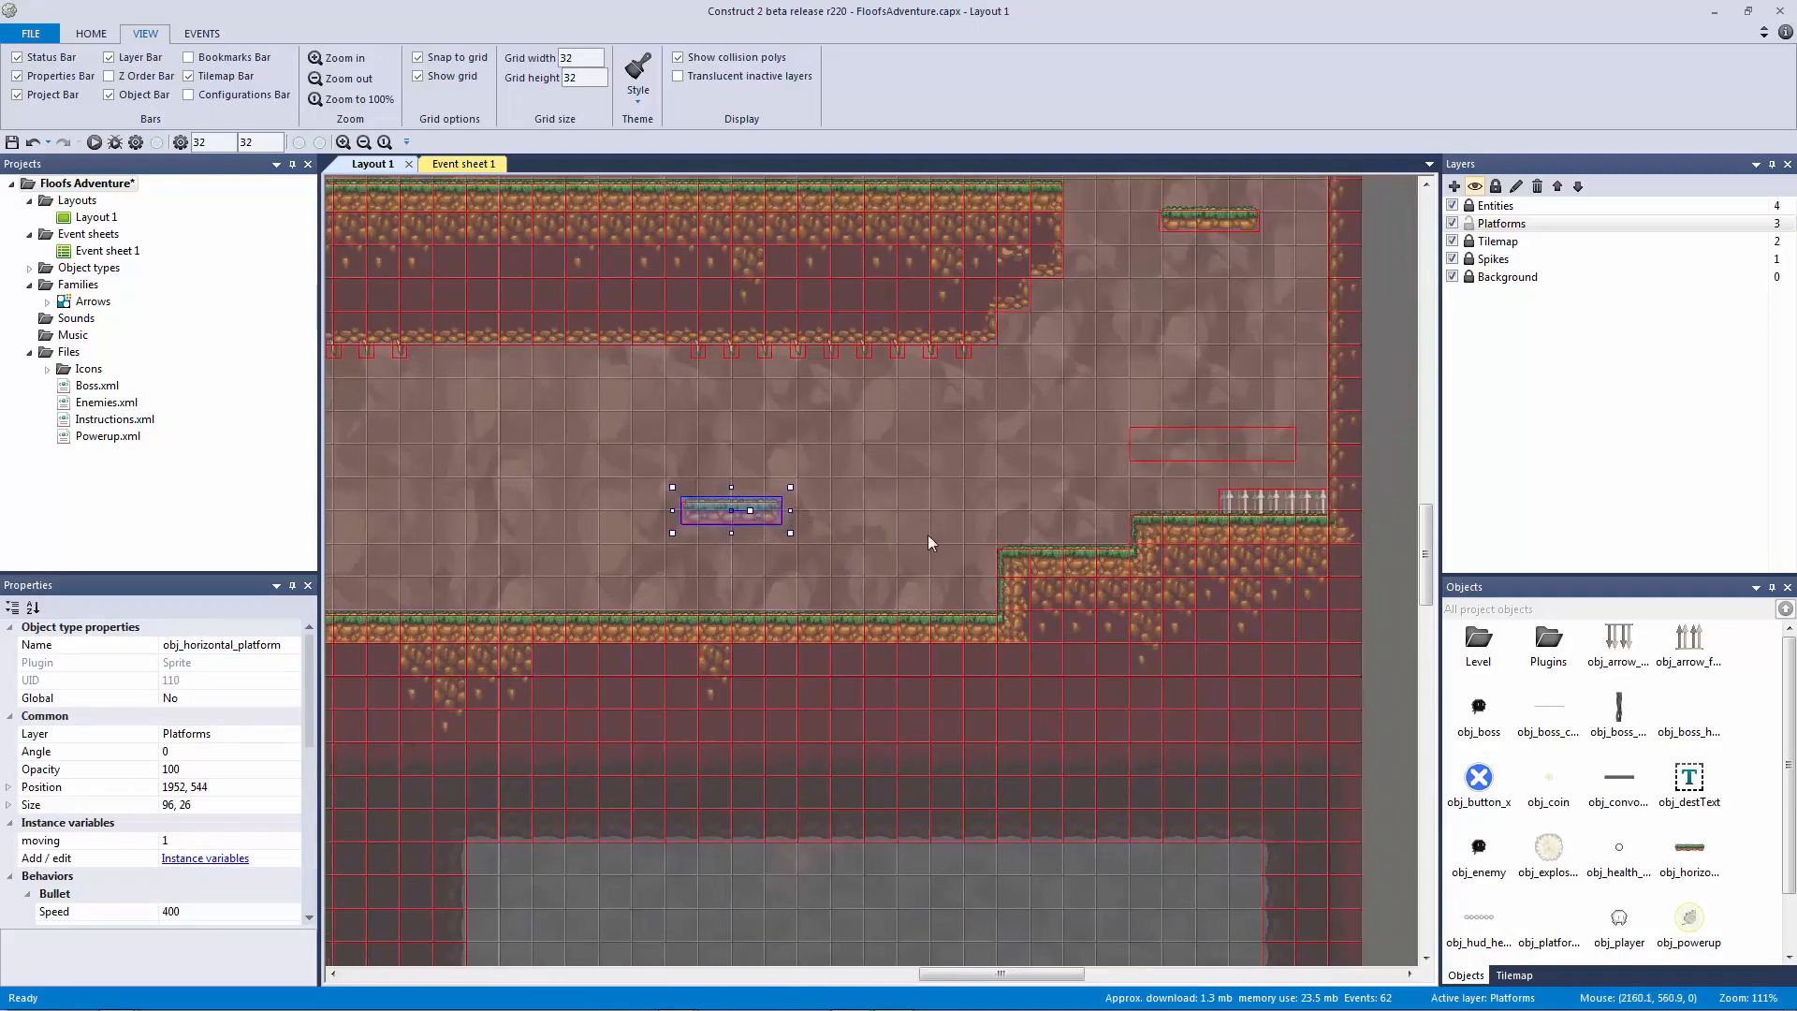
click(922, 524)
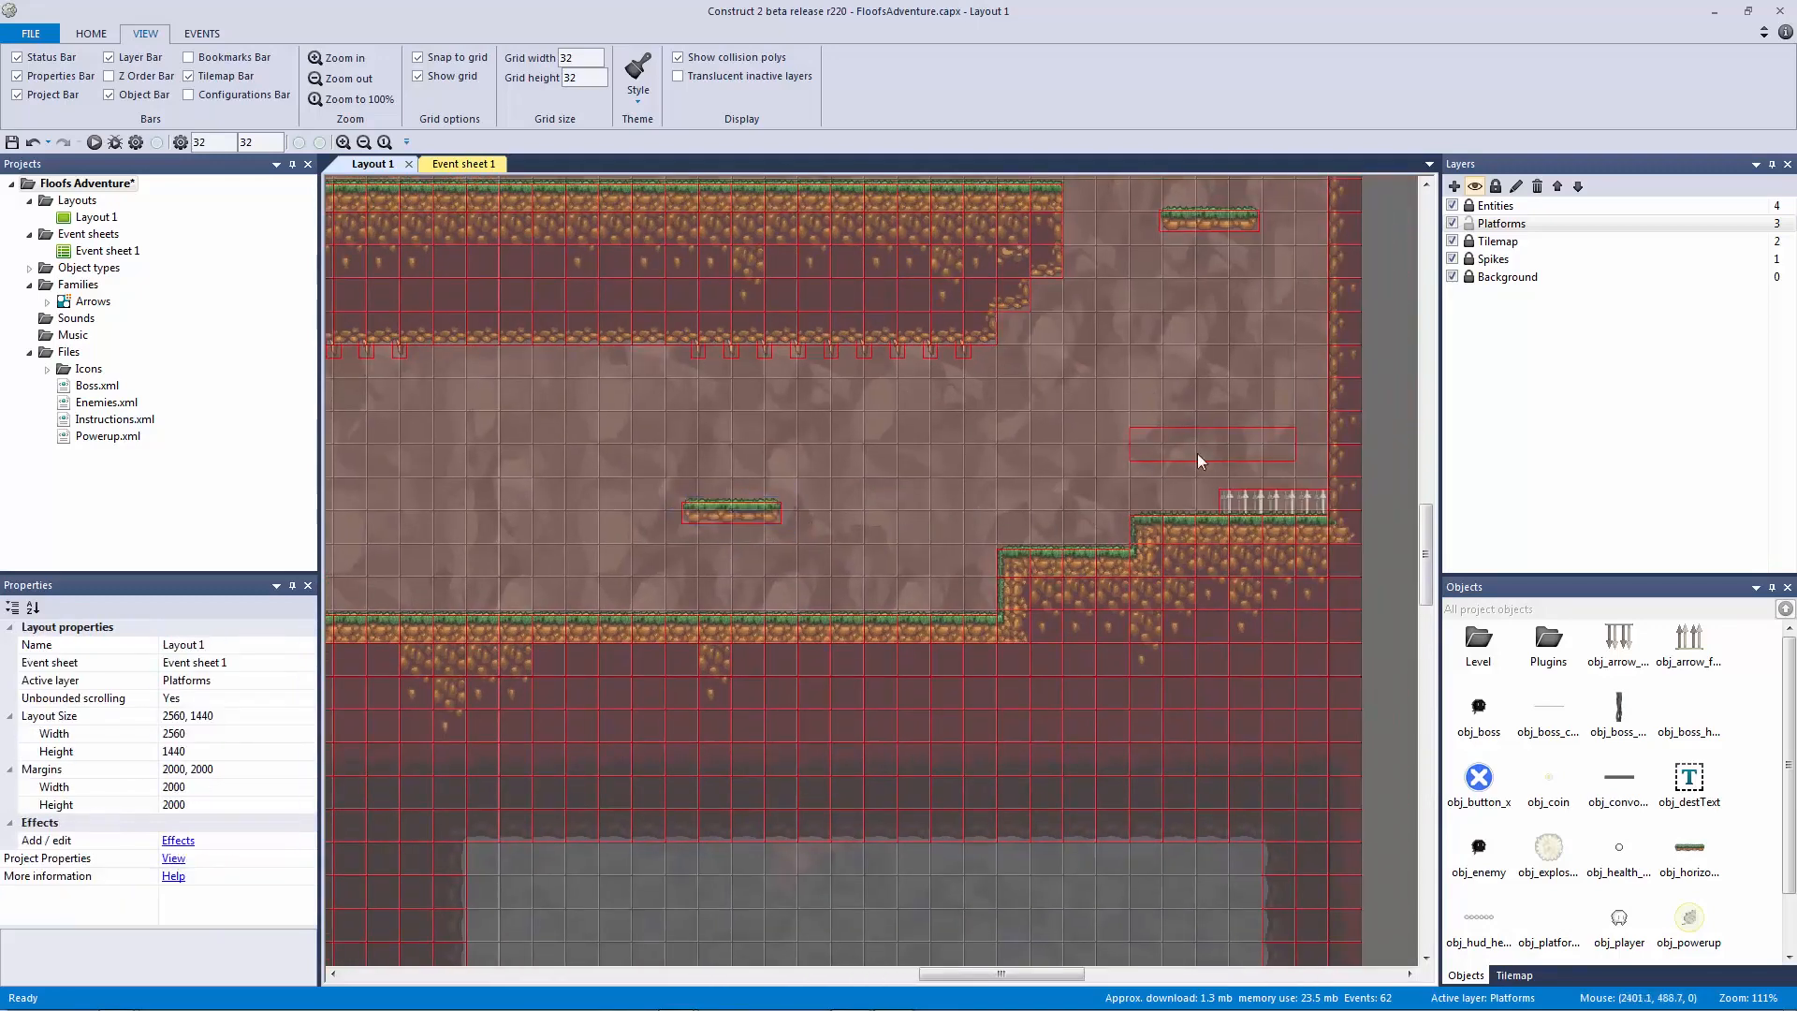
click(1198, 451)
click(771, 517)
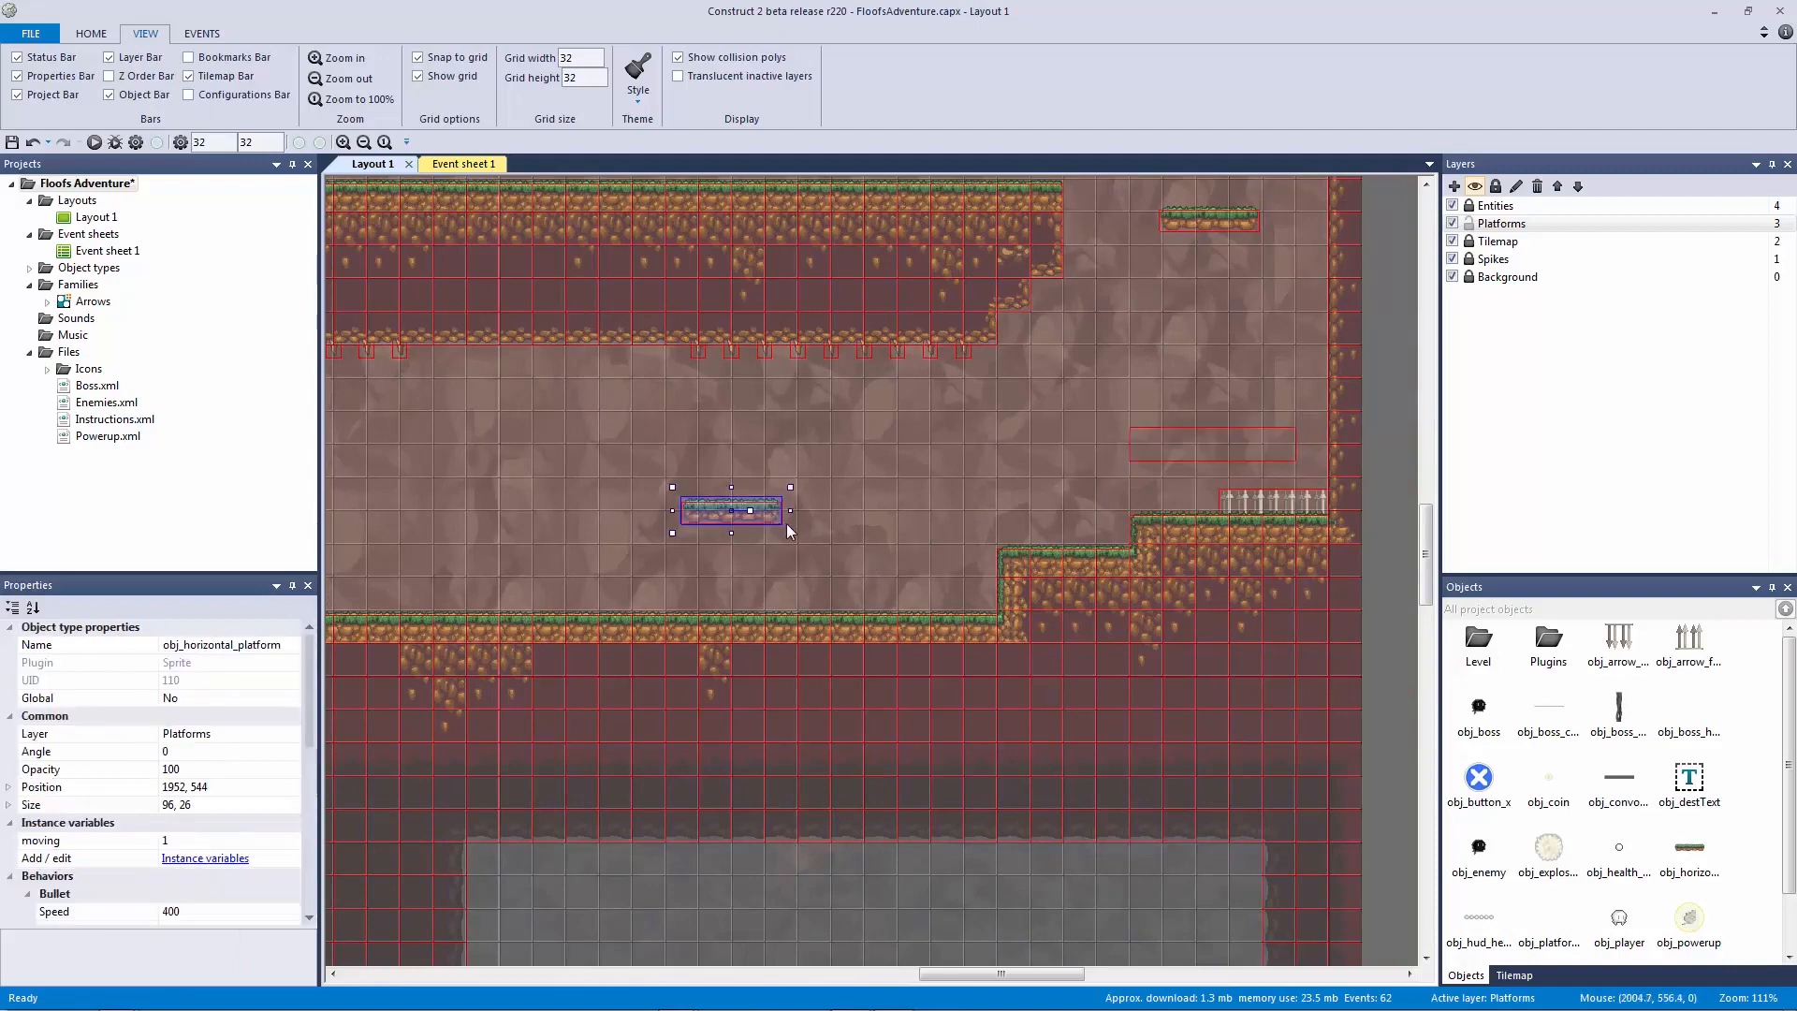
key(Down)
key(Down)
key(Down)
key(Down)
key(Down)
key(Down)
key(Down)
key(Down)
key(Down)
key(Down)
key(Down)
key(Down)
key(Down)
key(Down)
key(Down)
click(814, 533)
Step: Place another horizontal platform copy above the spike pit at ledge height and check it
click(717, 524)
scroll(924, 512, left, 3)
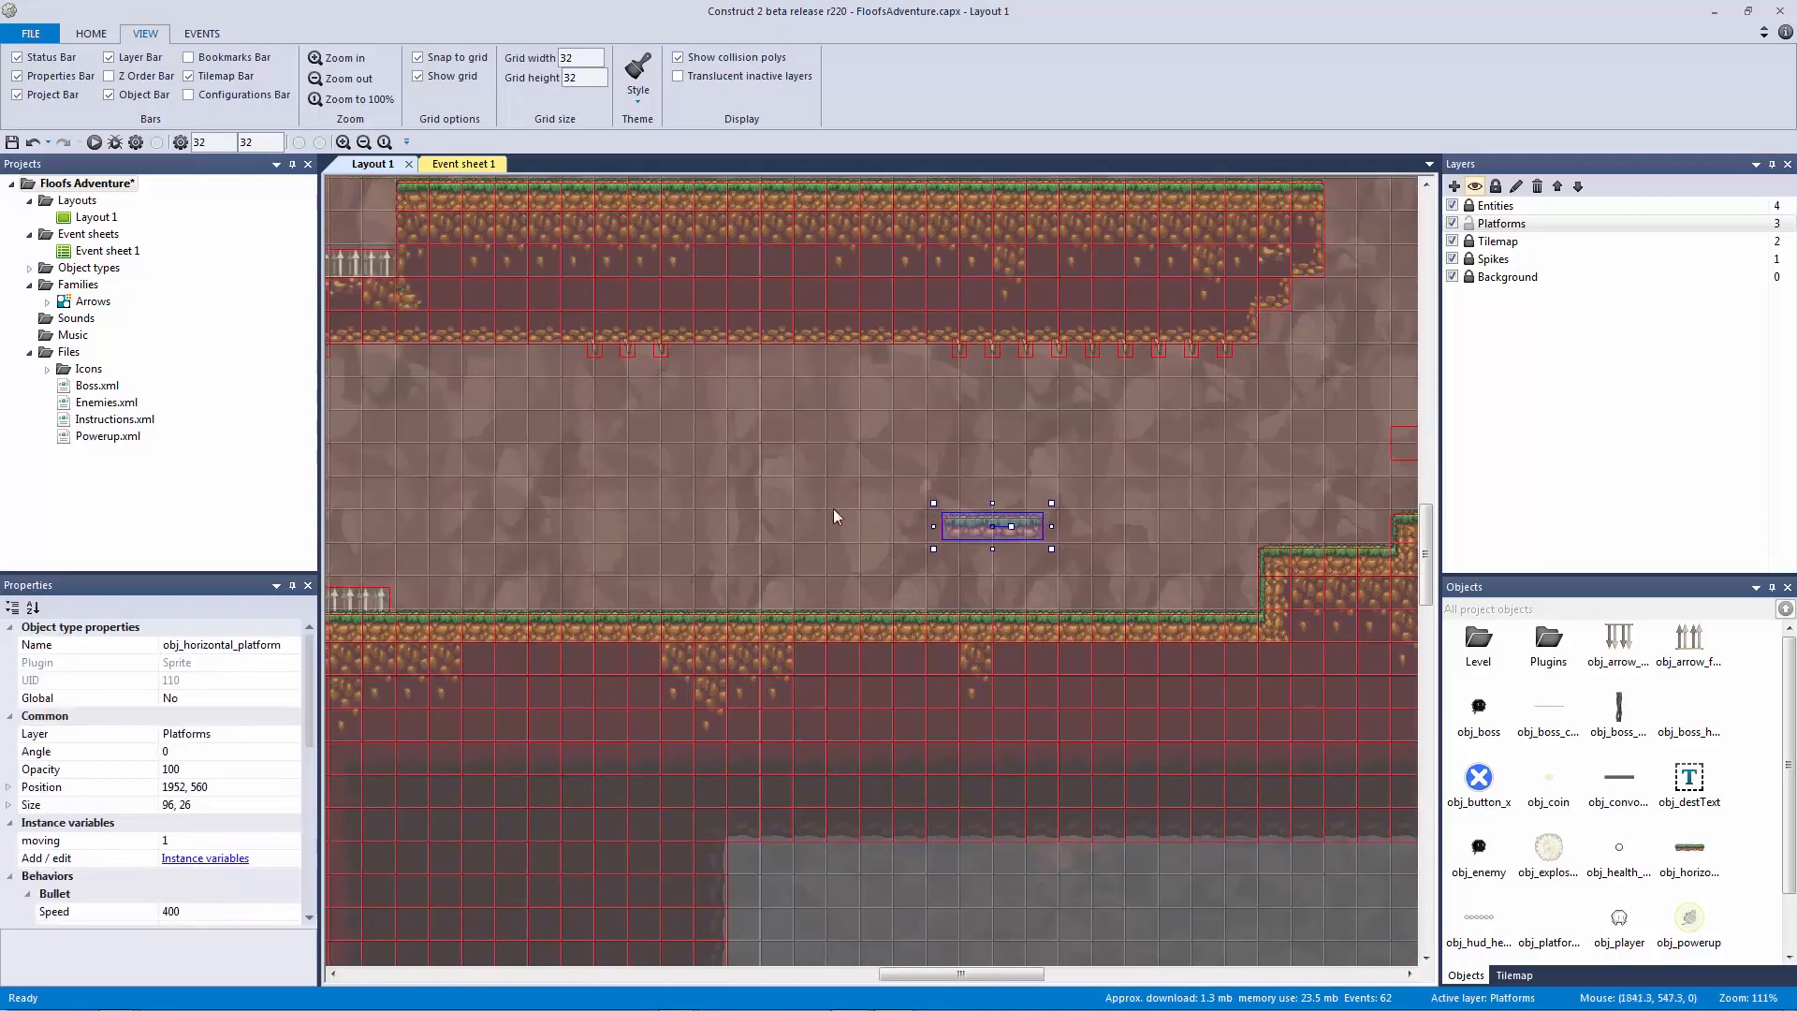
scroll(835, 517, left, 9)
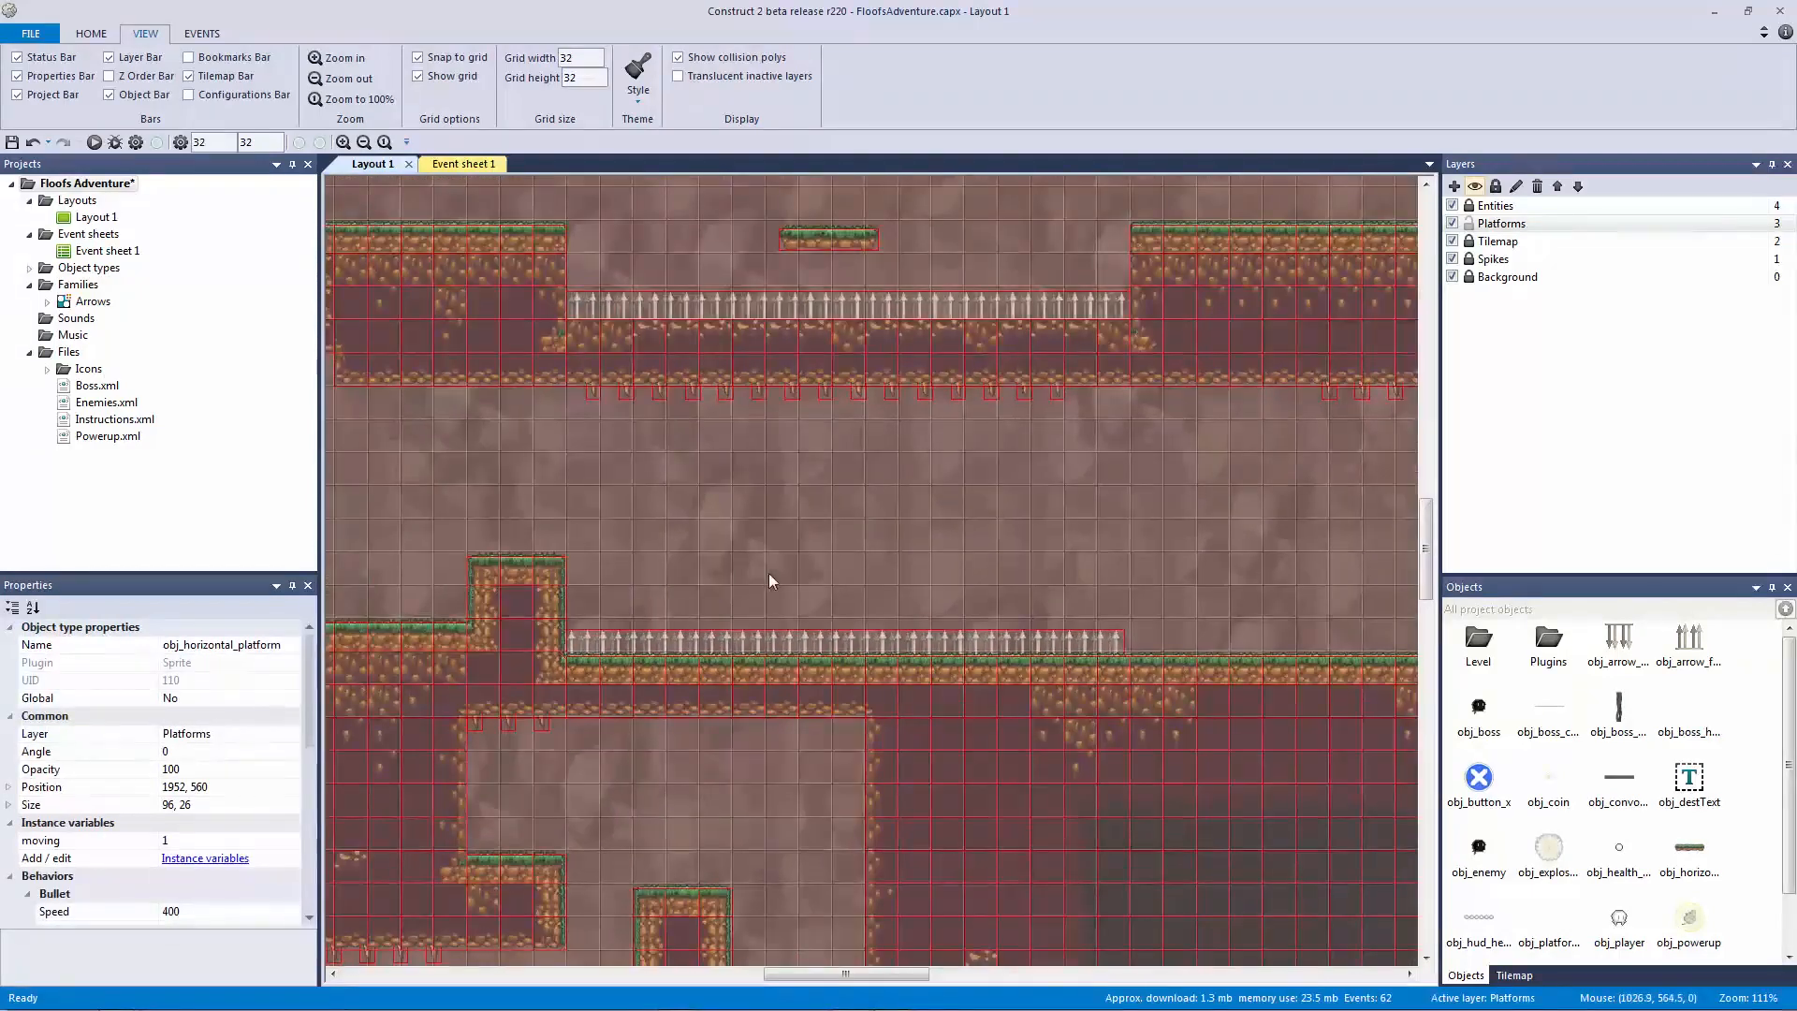
drag(807, 588, 854, 567)
click(962, 558)
click(855, 569)
click(968, 582)
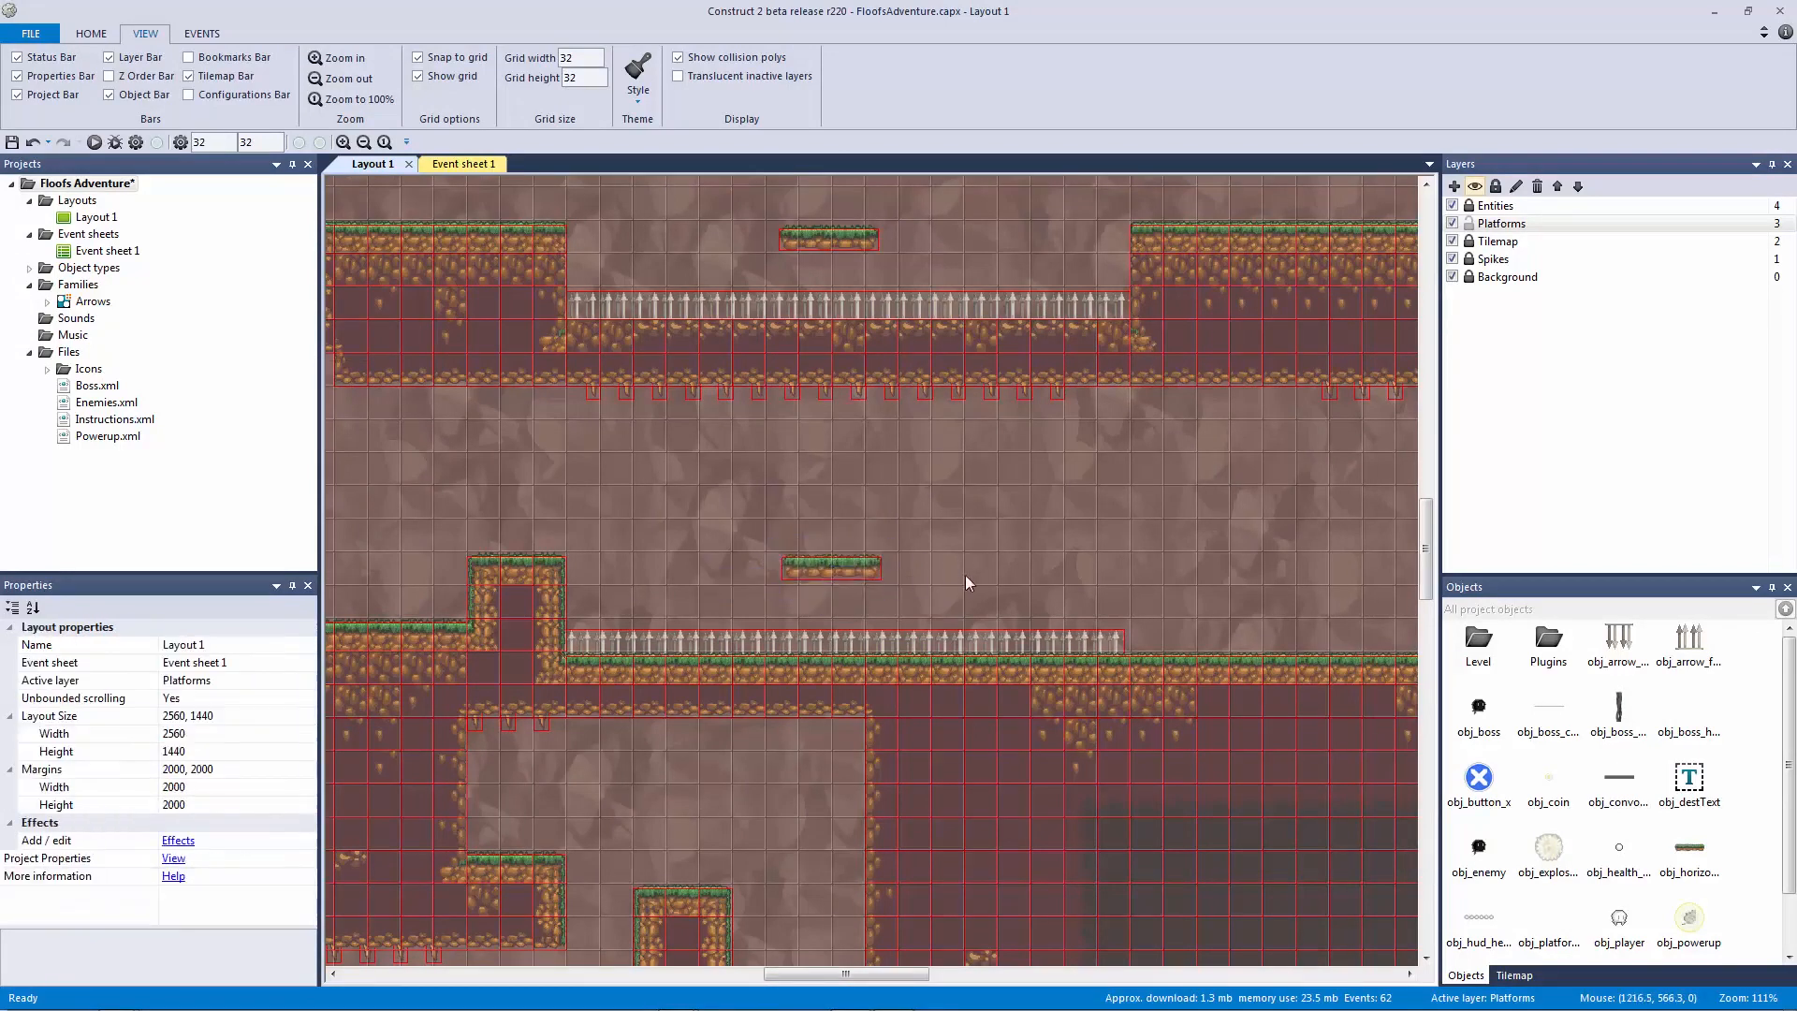
drag(700, 530, 980, 598)
click(944, 586)
click(838, 569)
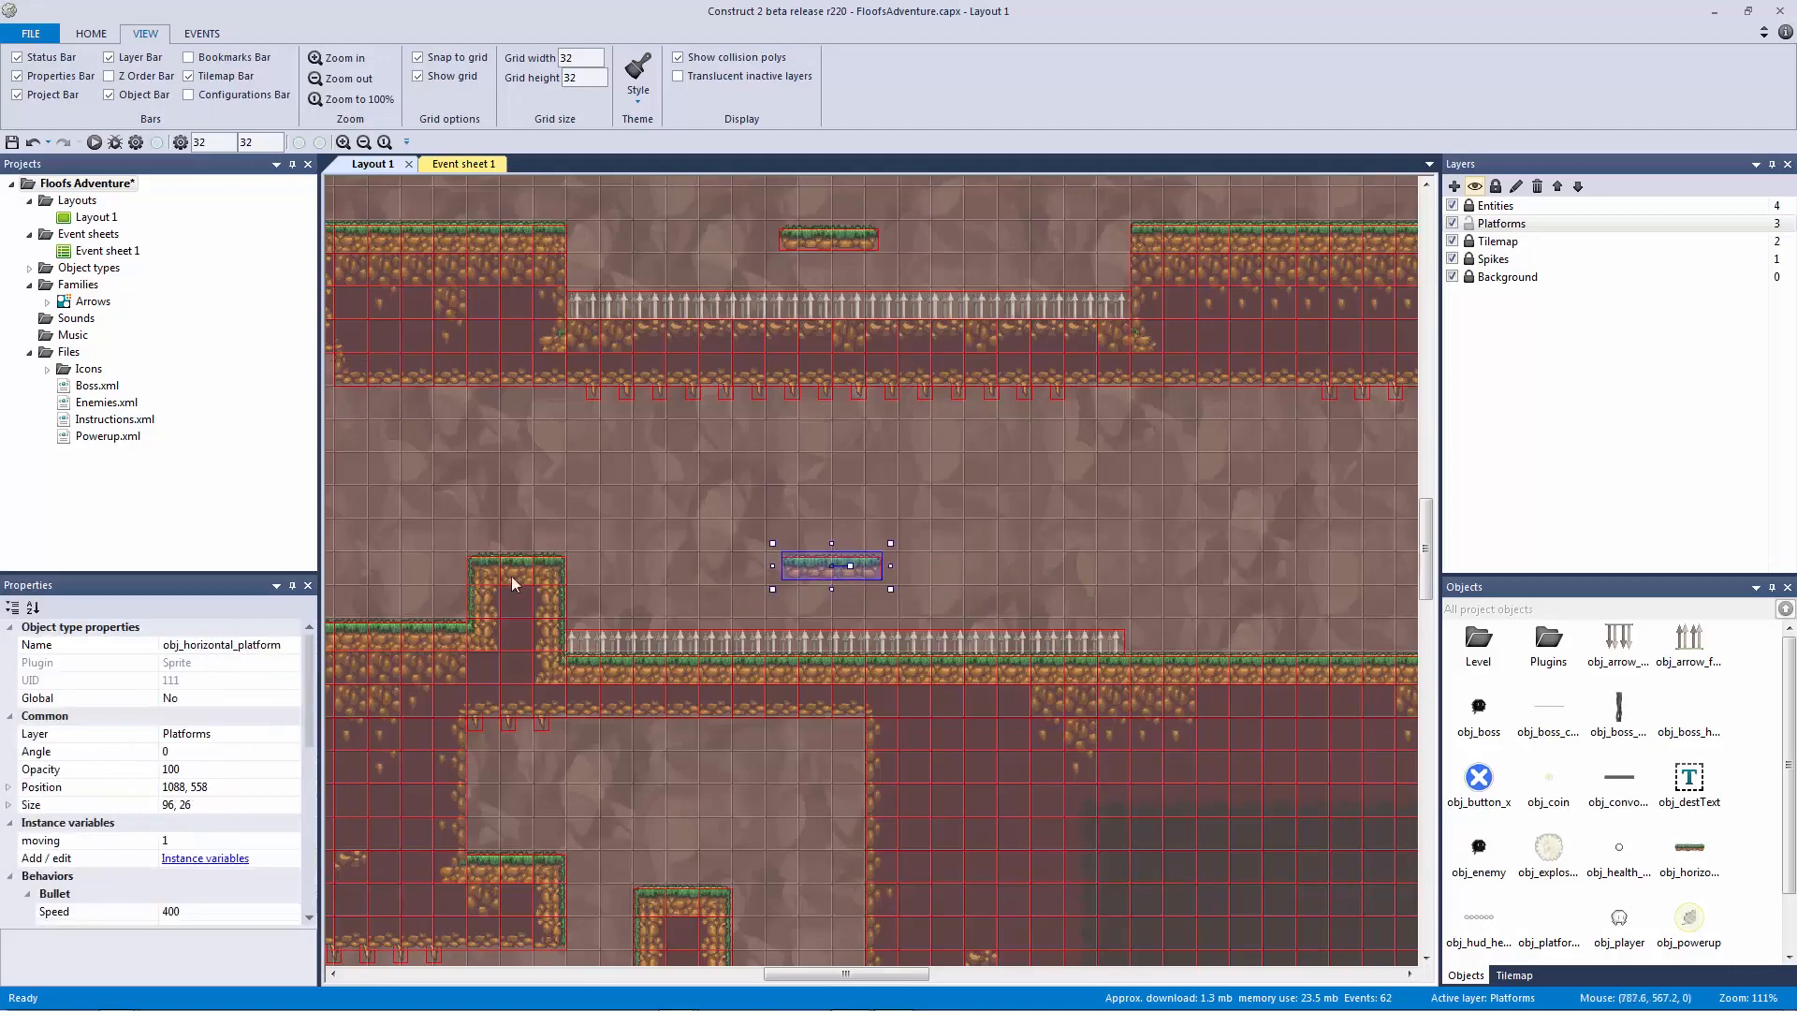
click(614, 565)
scroll(982, 552, right, 3)
drag(926, 414, 964, 691)
ctrl+scroll(875, 608, down, 2)
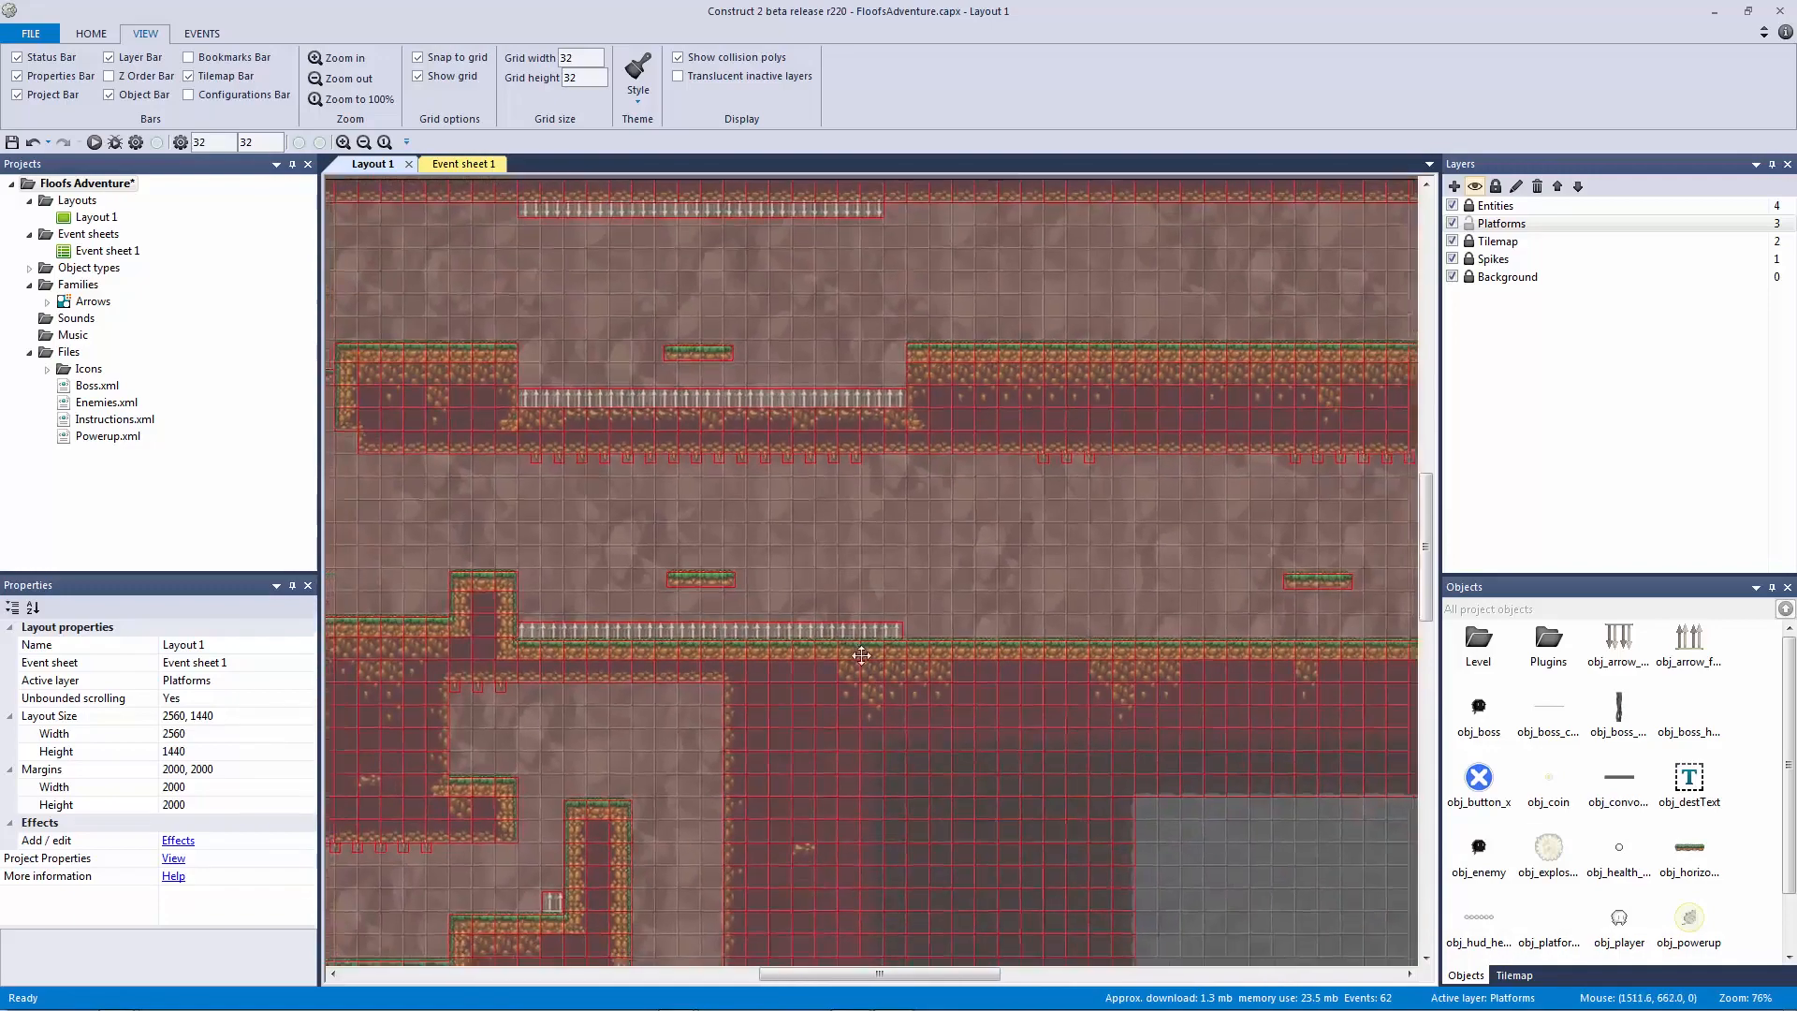
middle_drag(875, 656, 753, 659)
click(1340, 530)
Step: Paste a collision block beside the new platform, size it 64×32, and nudge it into place
key(ctrl+c)
key(ctrl+v)
click(696, 581)
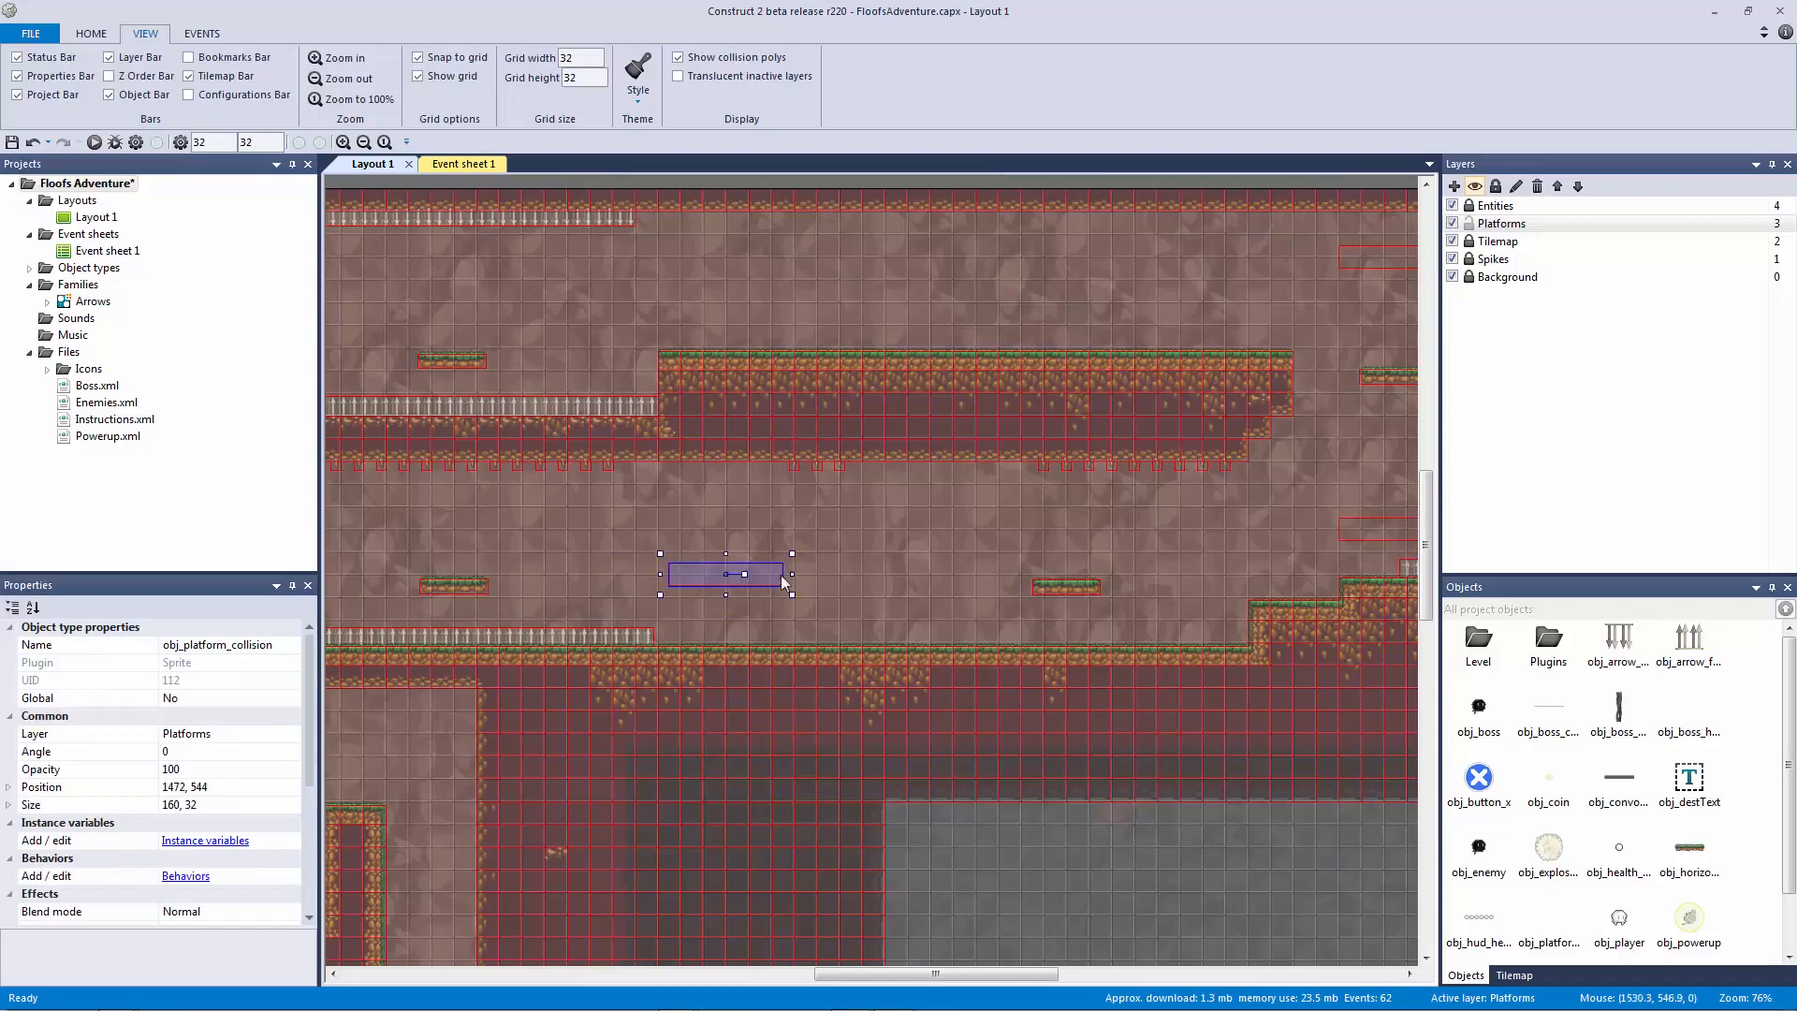
drag(782, 574, 703, 584)
ctrl+scroll(743, 605, up, 5)
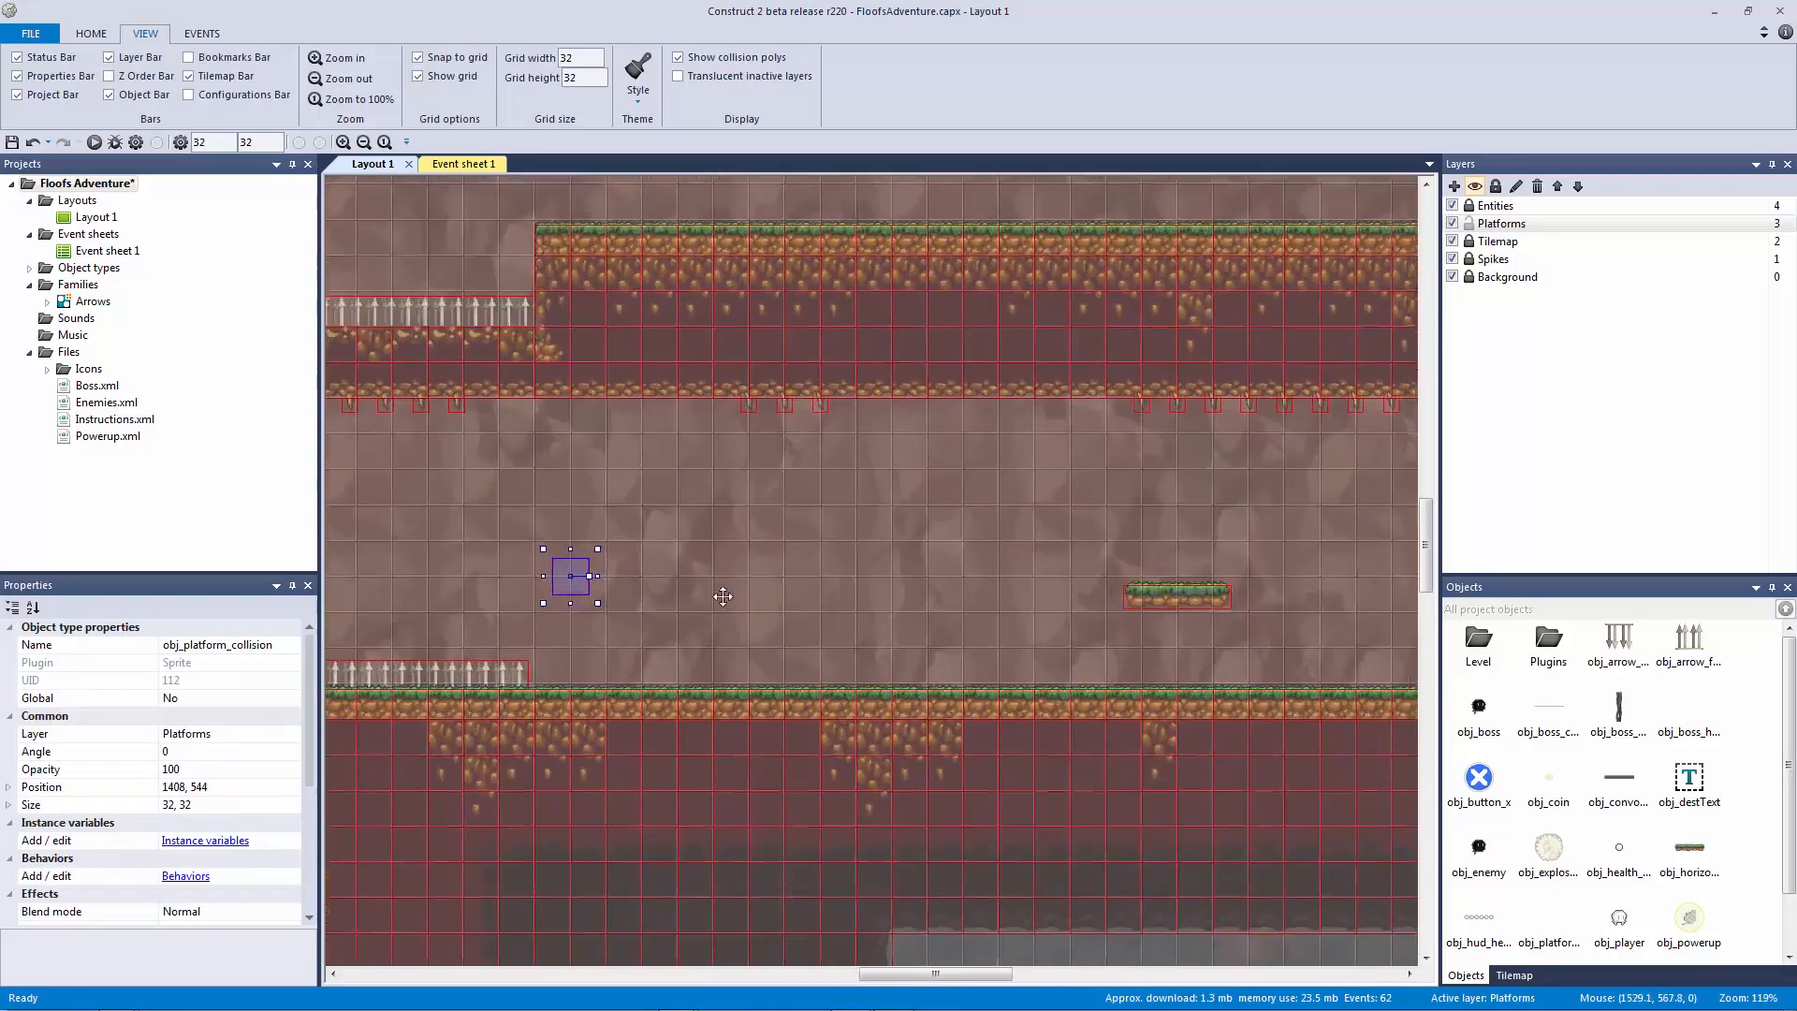
key(Right)
key(Down)
key(Down)
key(Down)
key(Down)
key(Down)
key(Down)
key(Down)
key(Down)
key(Down)
key(Down)
key(Down)
key(Down)
key(Down)
key(Down)
key(Down)
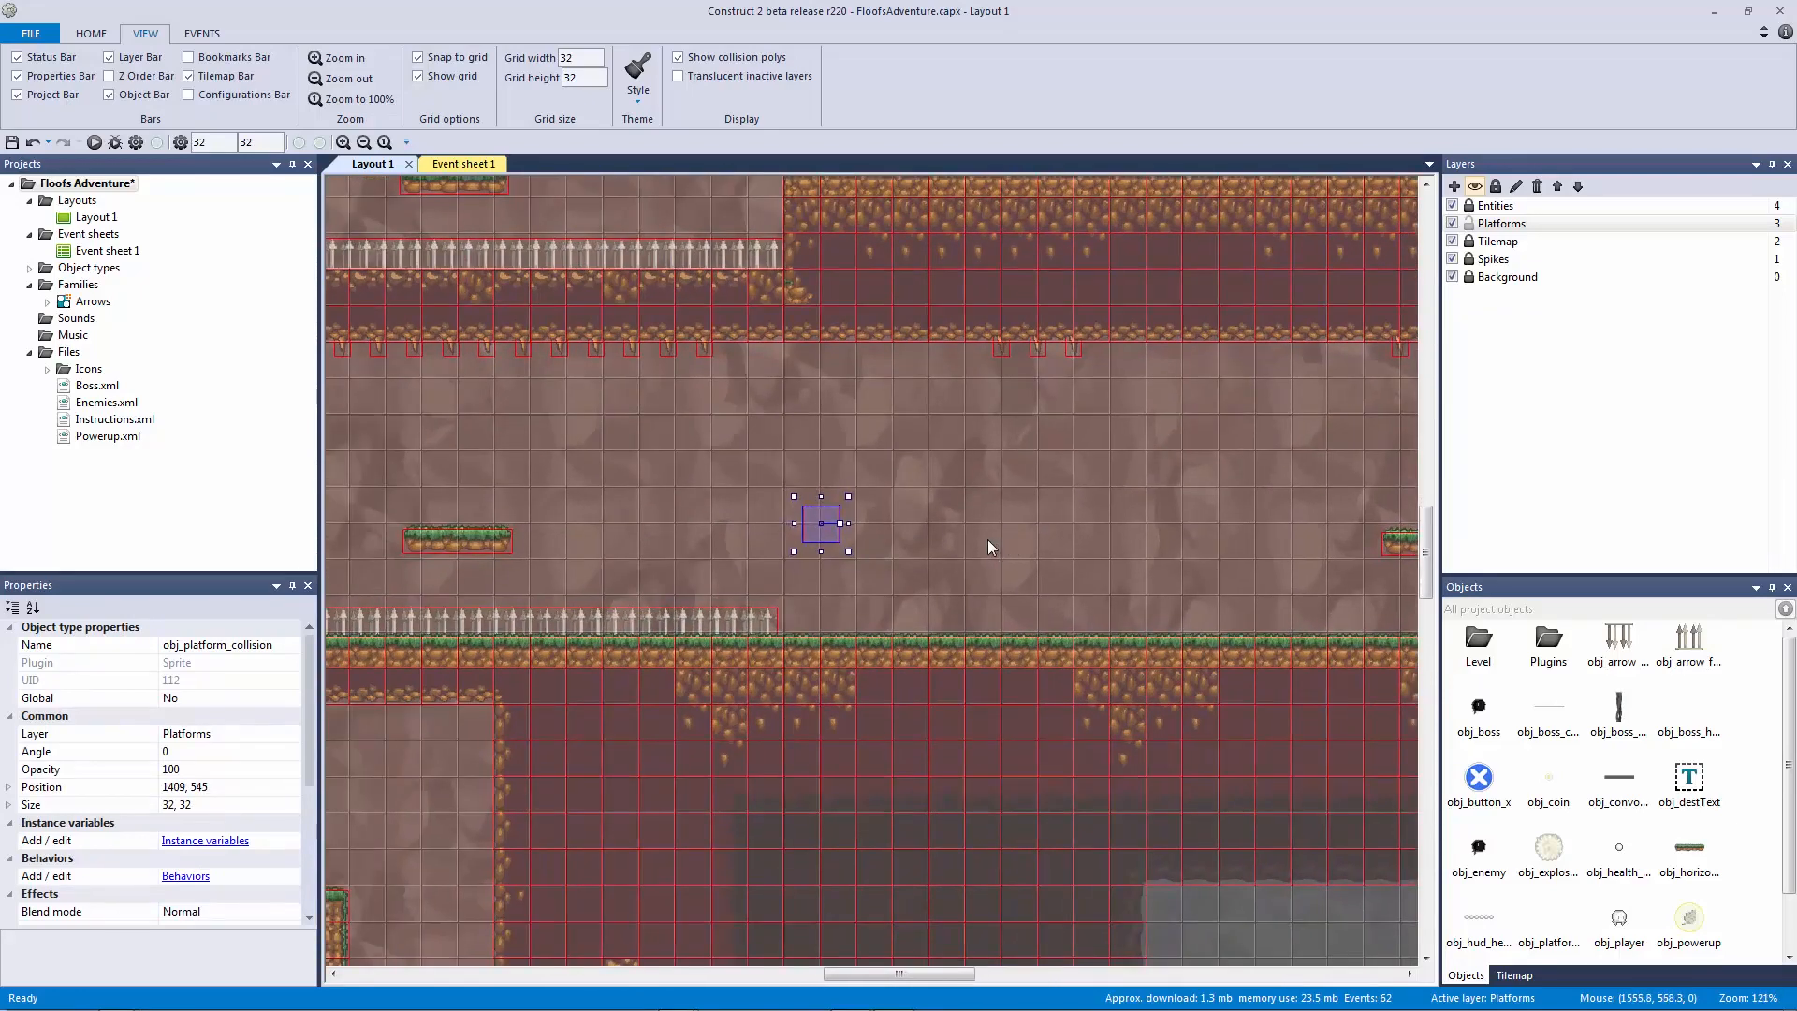
key(Left)
key(Left)
key(Left)
key(Left)
key(Left)
key(Left)
key(Left)
key(Left)
key(Left)
key(Left)
key(Left)
key(Left)
key(Left)
key(Left)
key(Down)
key(Left)
key(Left)
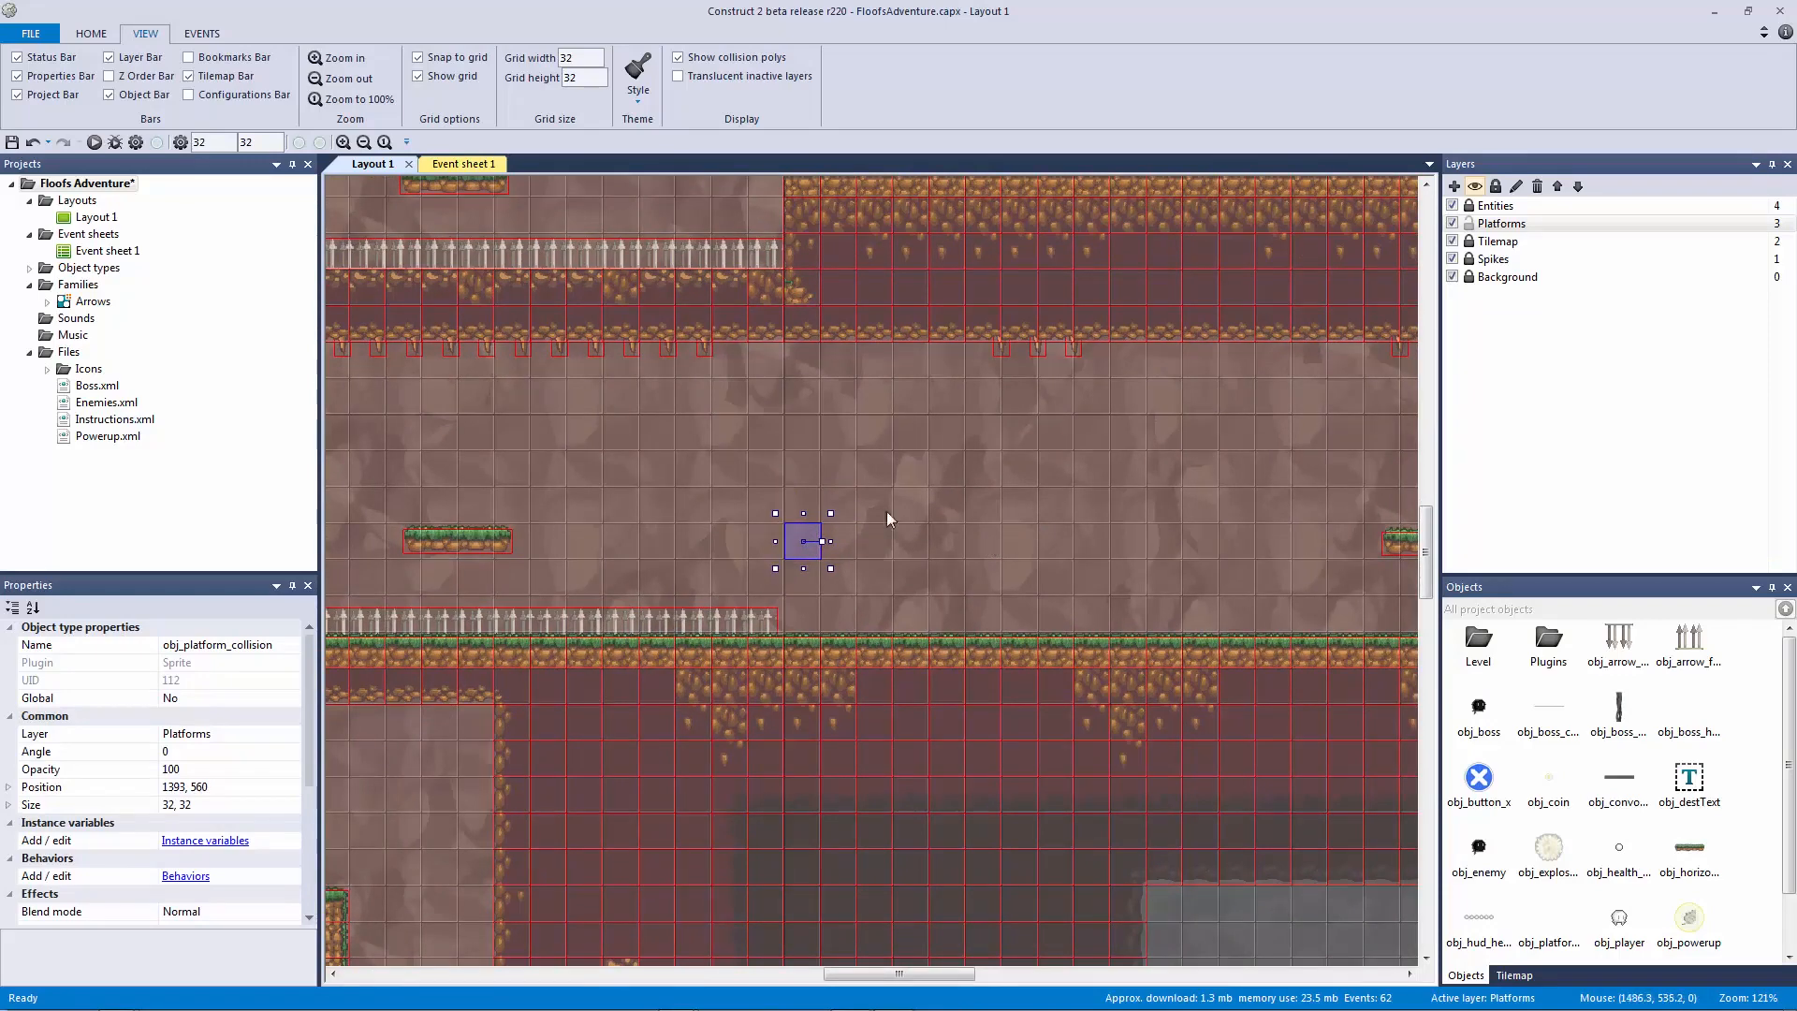
drag(824, 542, 865, 543)
Step: Raise the right-hand collision block to ledge height and save the project
middle_drag(1059, 580, 579, 571)
drag(1084, 489, 1194, 574)
mouse_move(765, 563)
middle_down()
mouse_move(646, 562)
mouse_move(1385, 566)
middle_up()
click(657, 531)
middle_drag(907, 547, 381, 551)
key(Up)
key(Up)
key(Up)
key(Up)
key(Up)
key(Up)
key(Up)
key(Up)
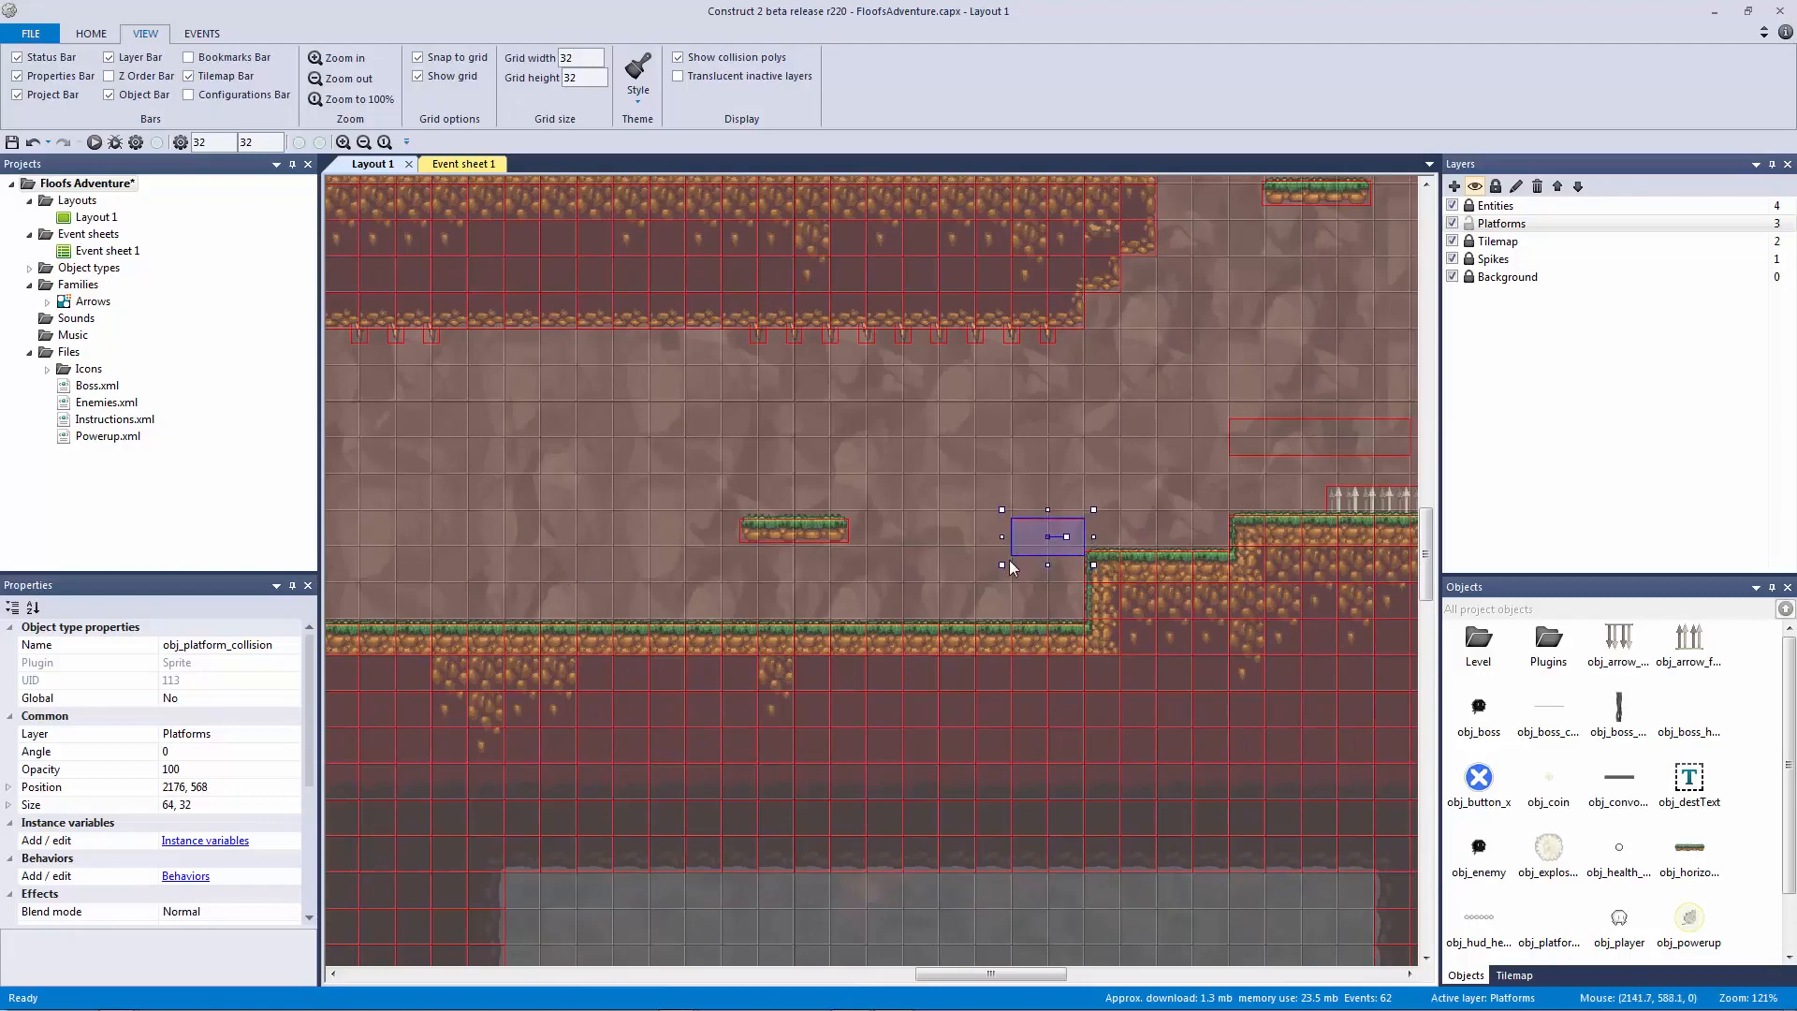
key(Up)
key(Up)
key(Up)
key(Up)
key(Up)
key(Up)
key(Up)
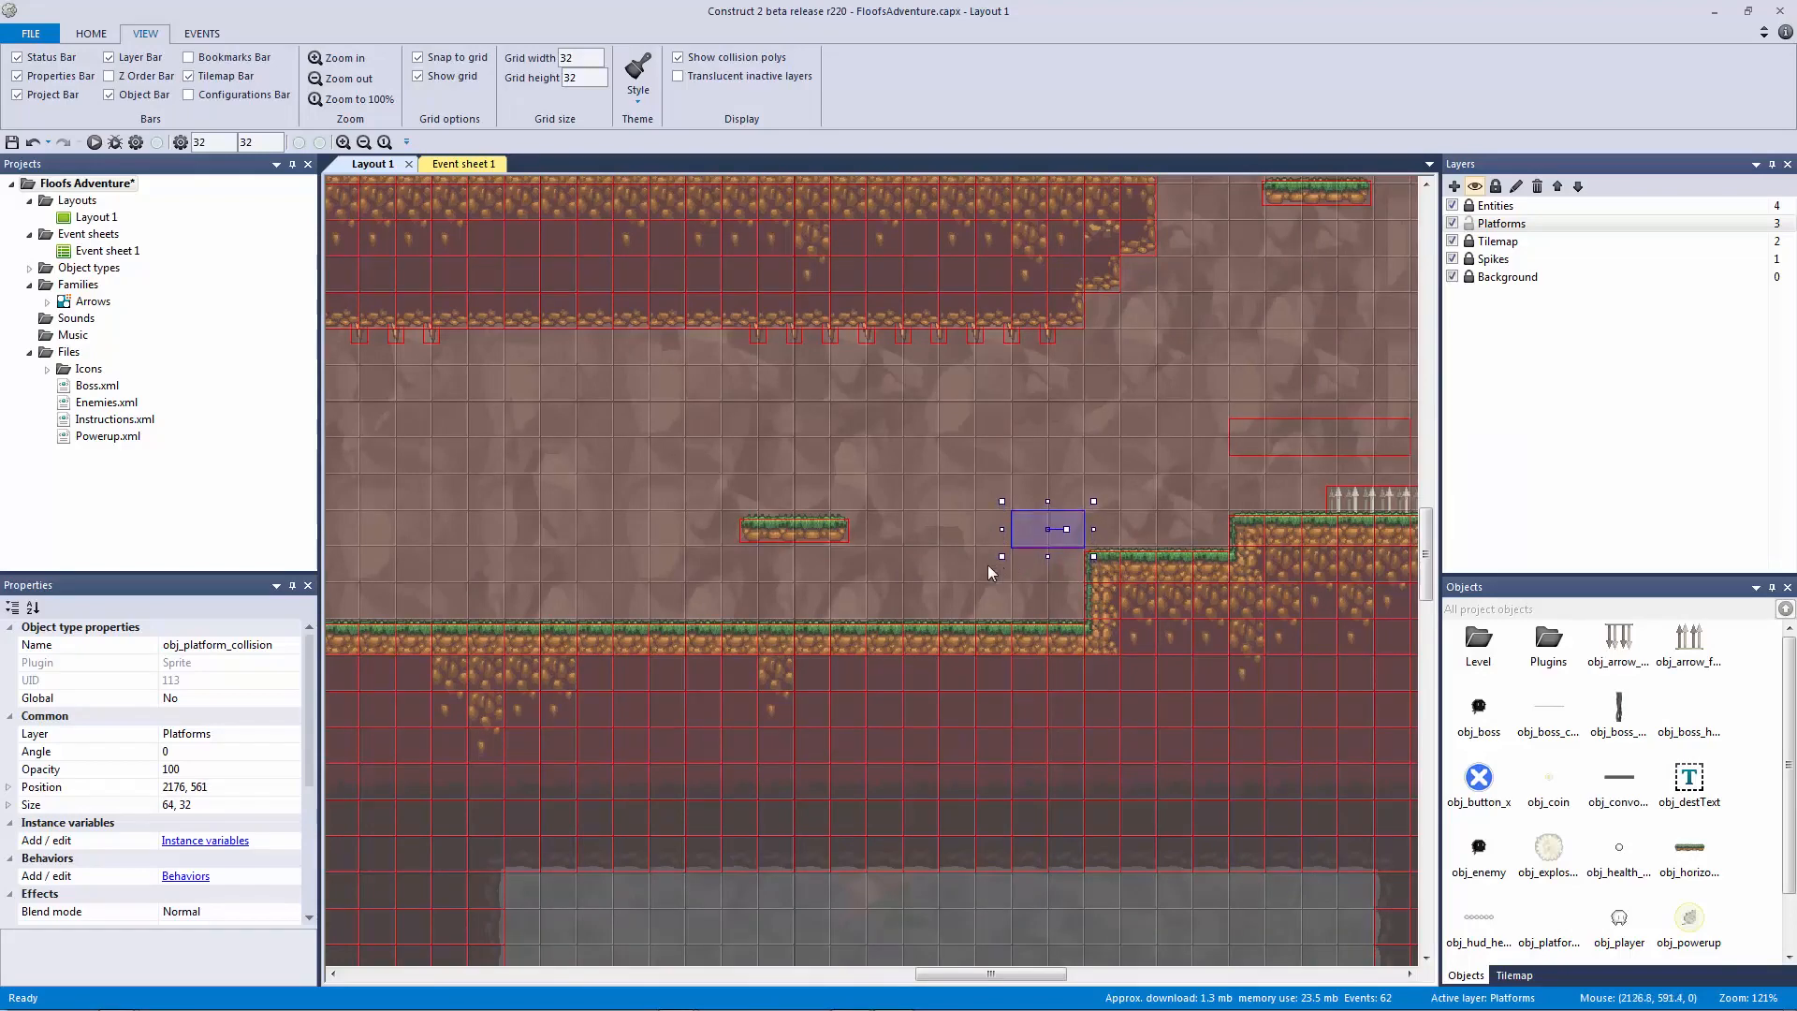
click(979, 564)
ctrl+scroll(955, 544, down, 3)
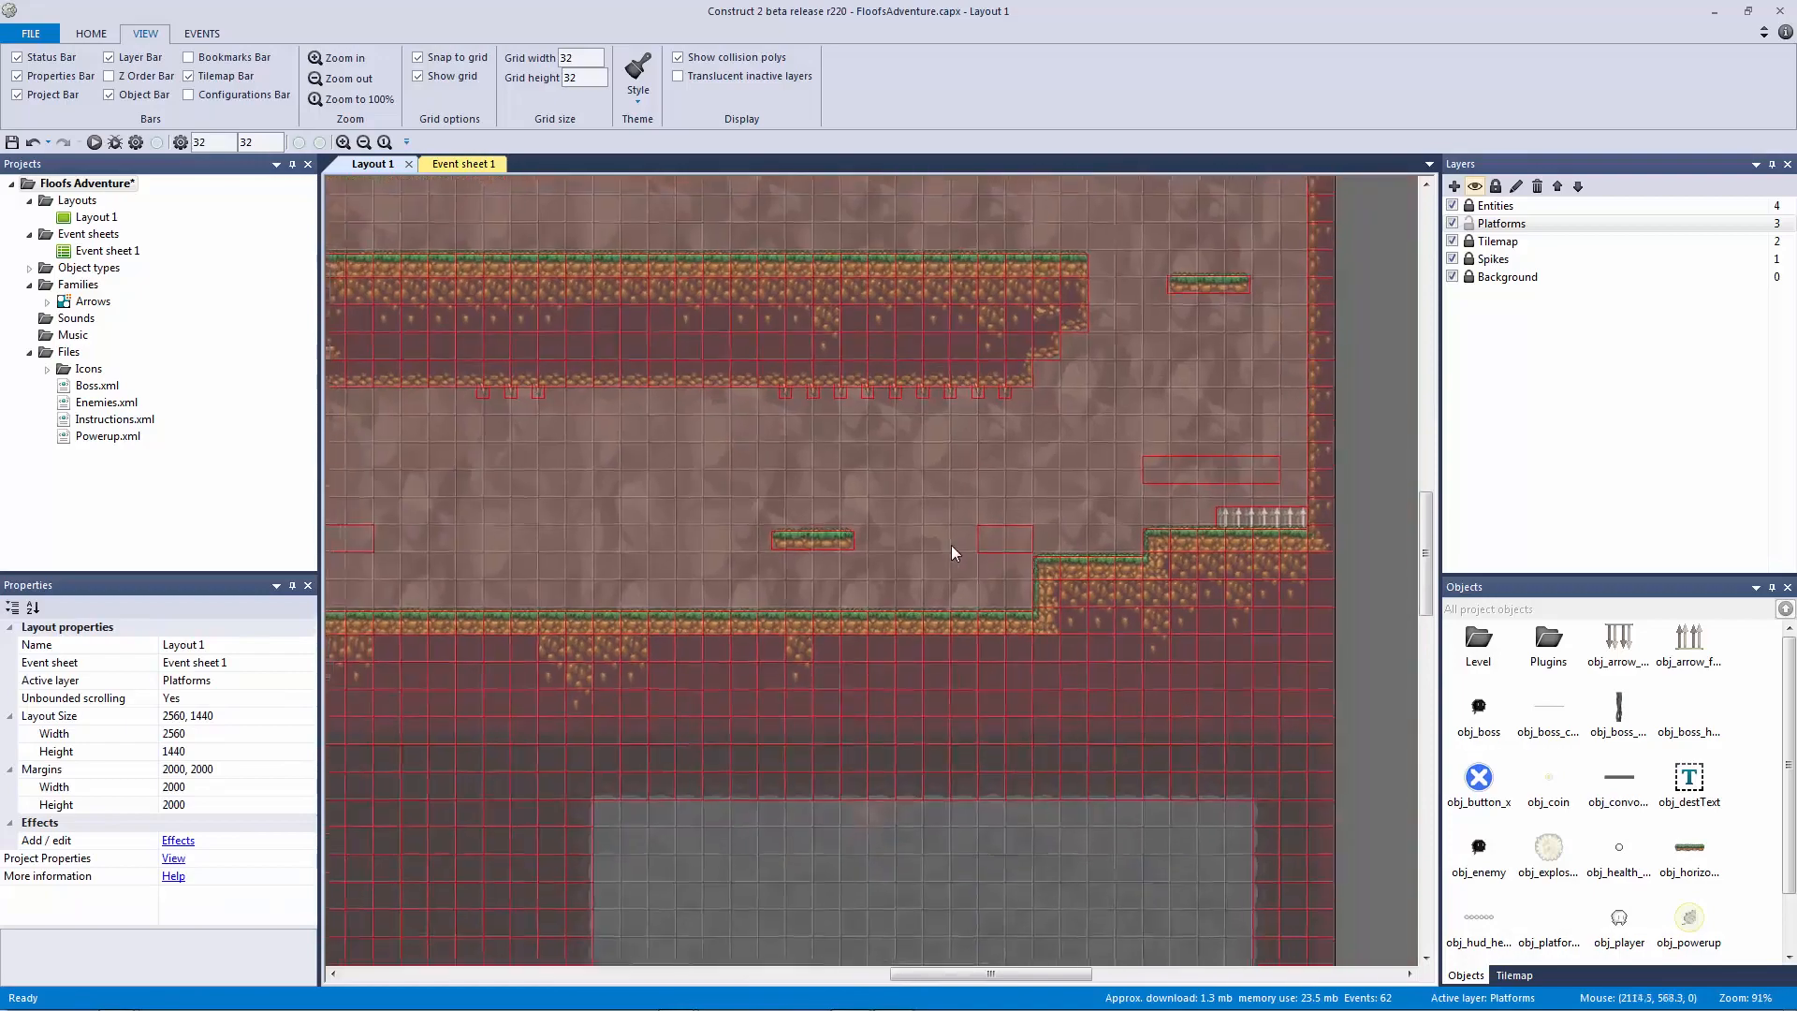
ctrl+scroll(951, 547, down, 3)
ctrl+scroll(1090, 565, up, 2)
key(ctrl+s)
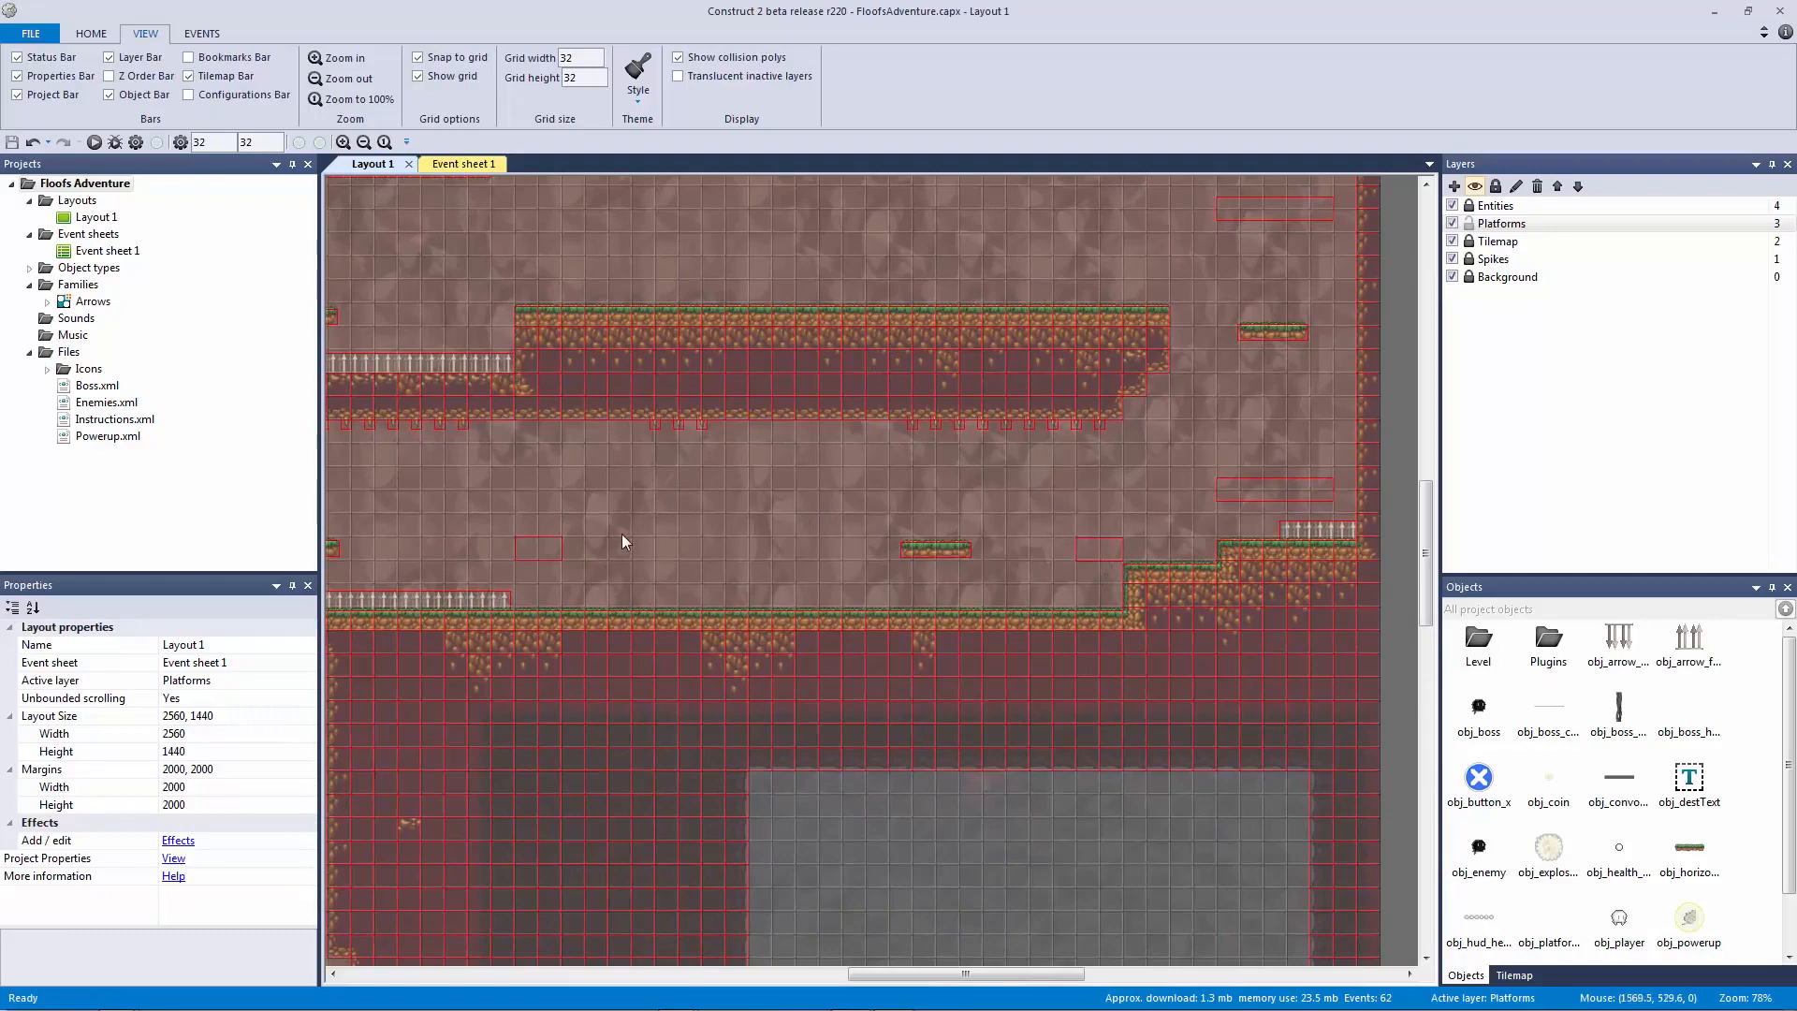
shift+scroll(758, 581, left, 4)
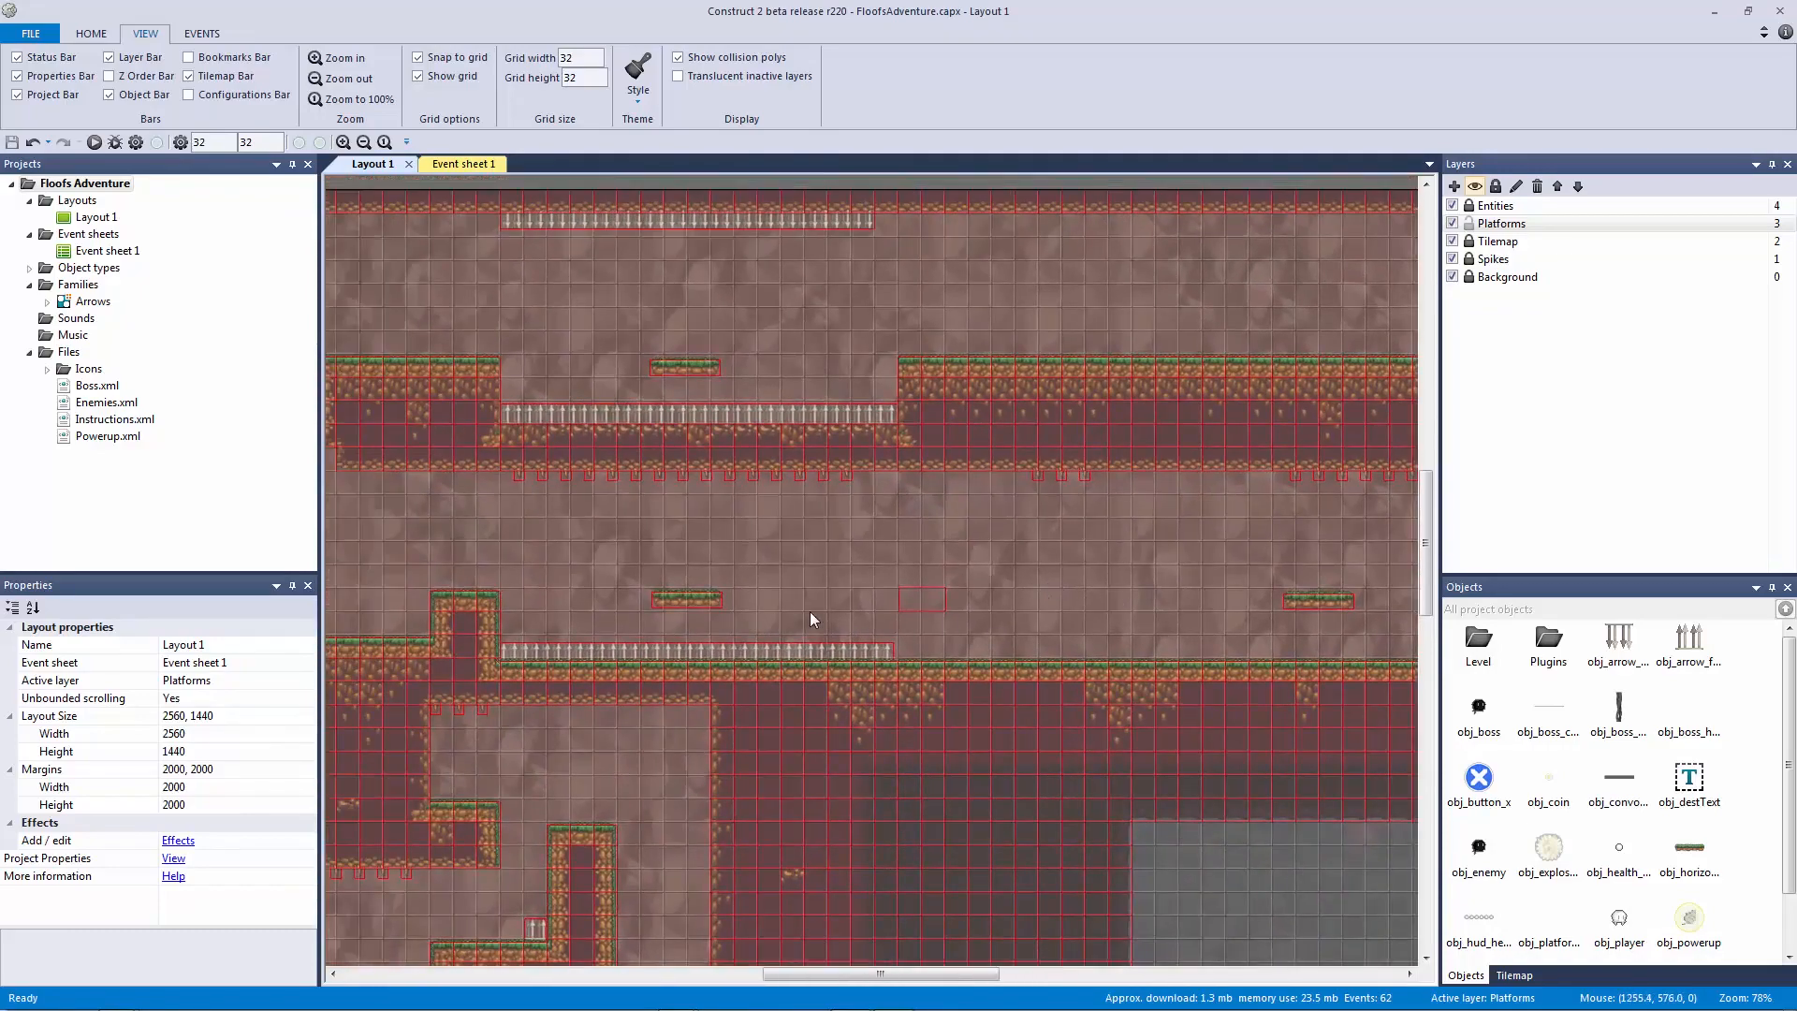
shift+scroll(513, 567, right, 5)
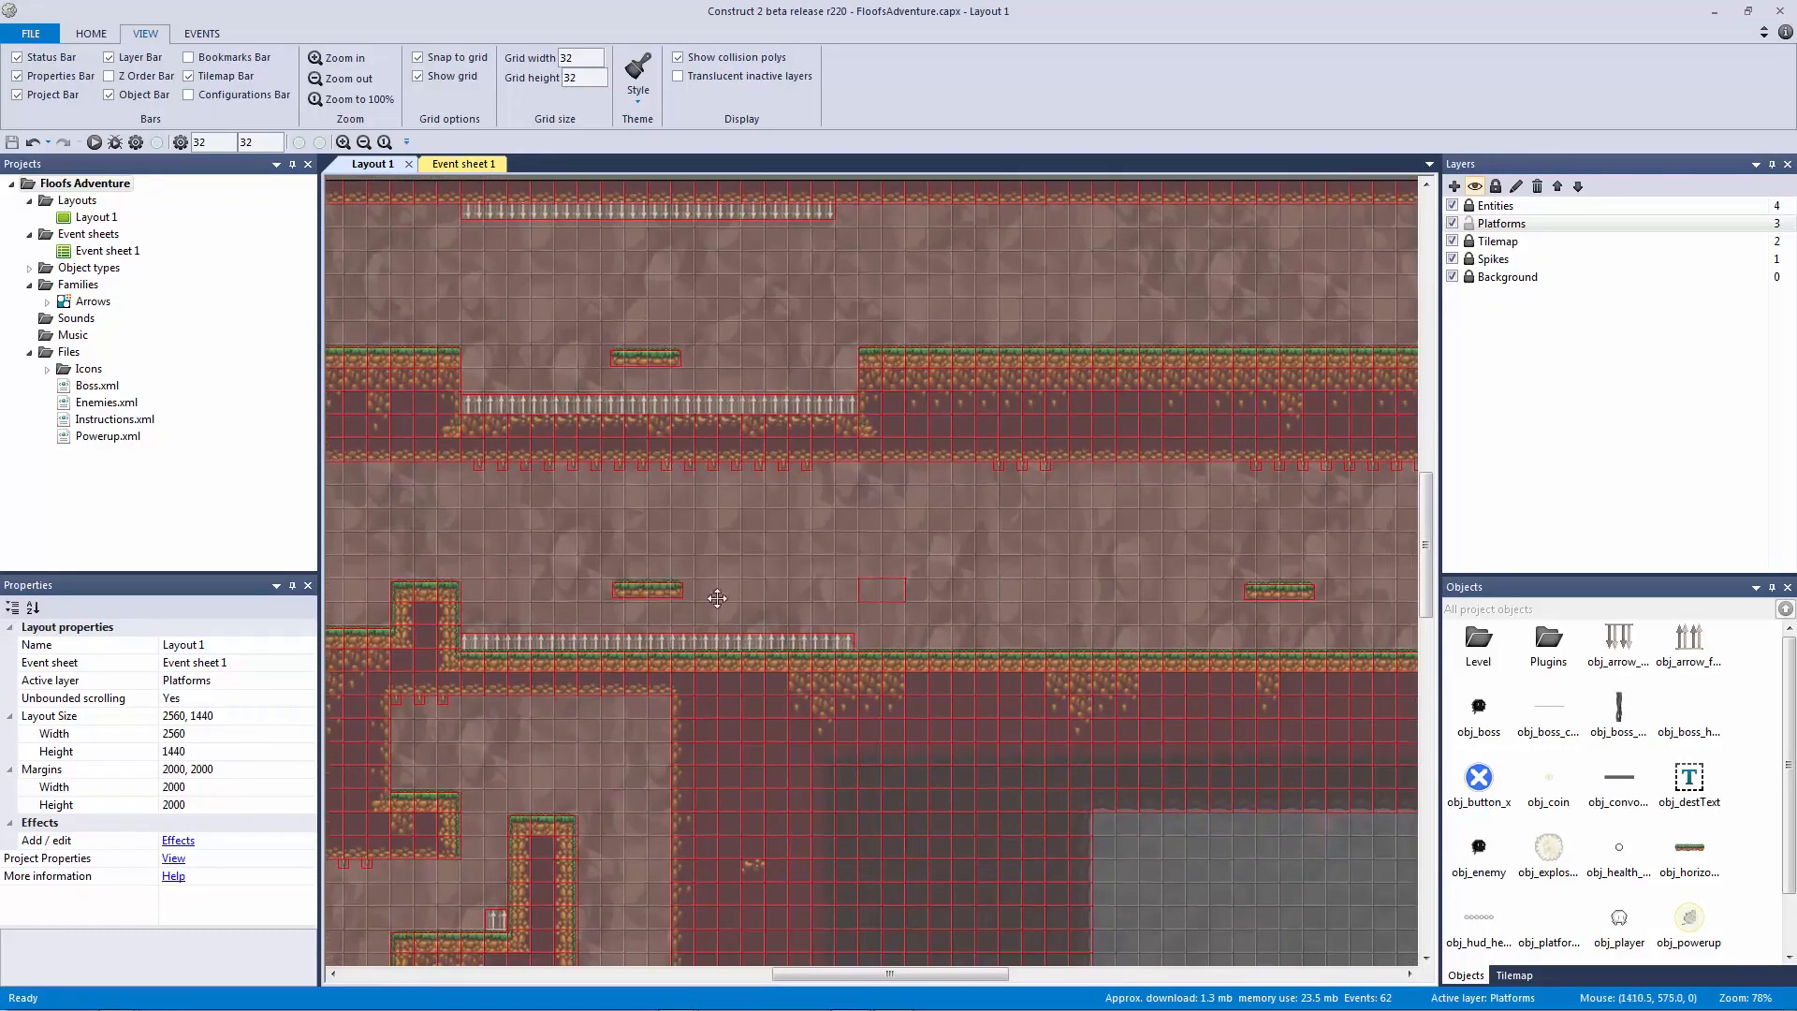
Step: Place a new vertical platform in the left shaft and position it at 240, 768
click(1181, 373)
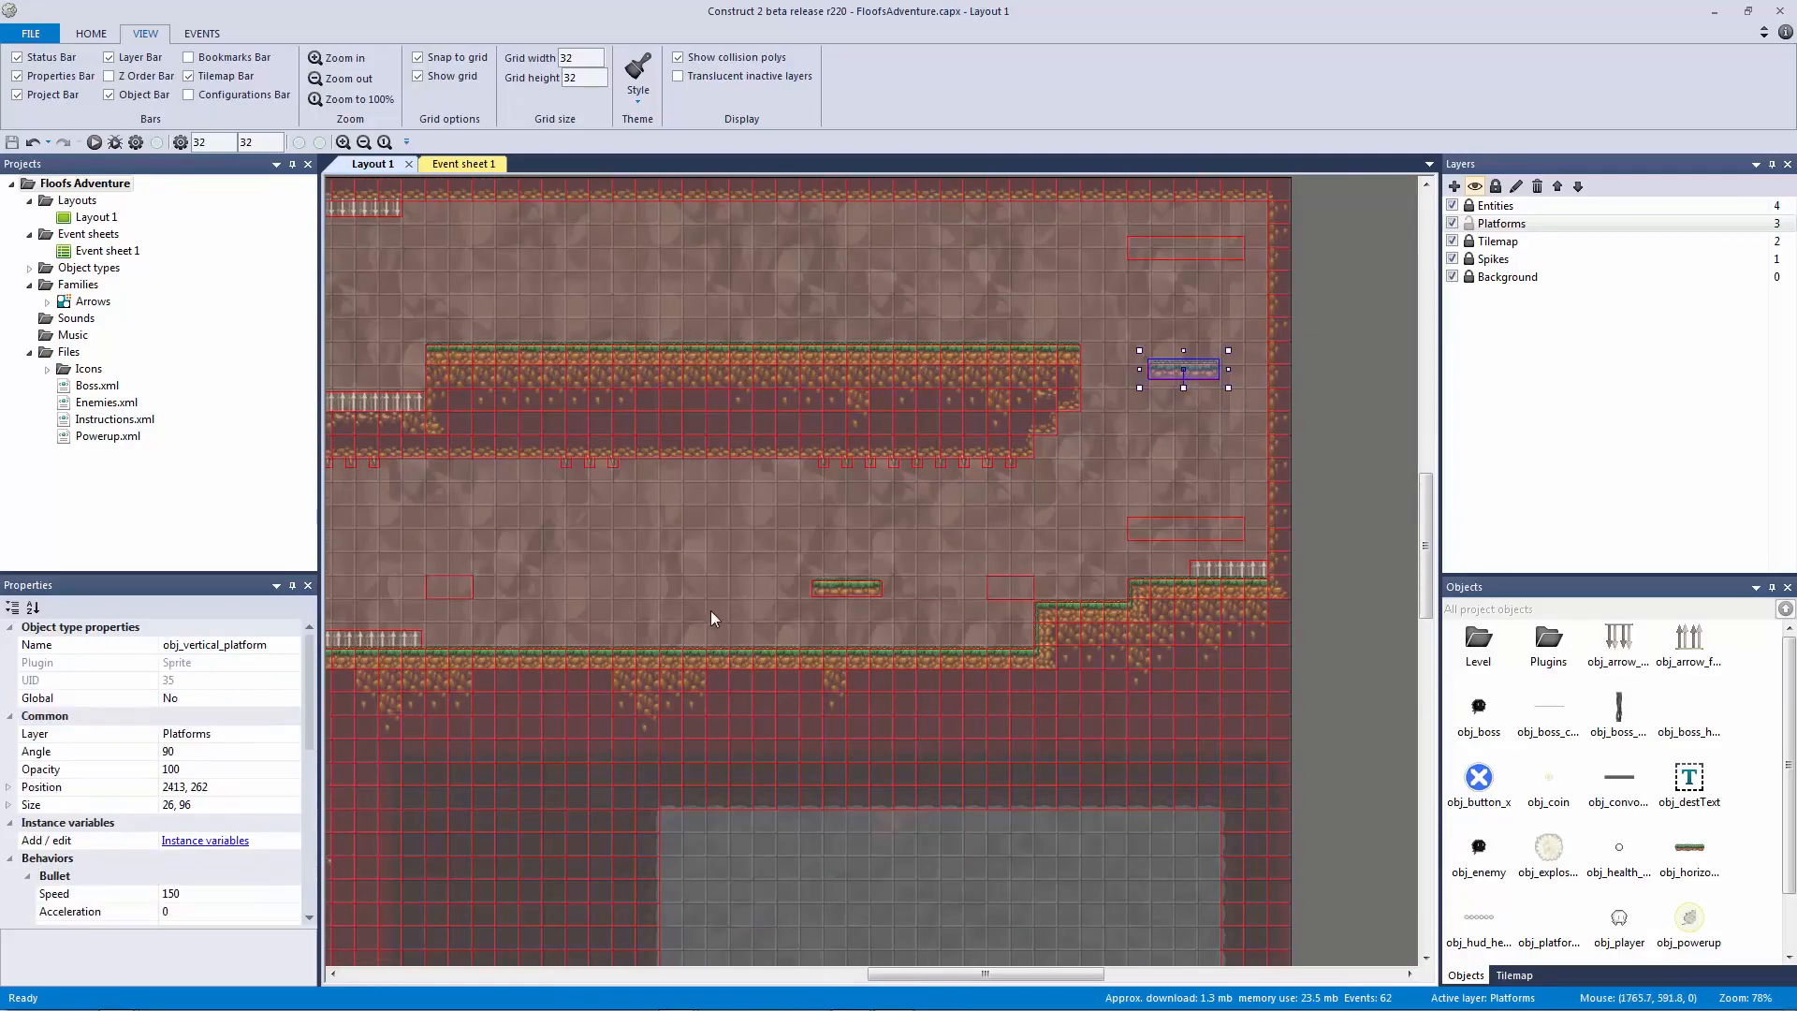
shift+scroll(710, 611, left, 10)
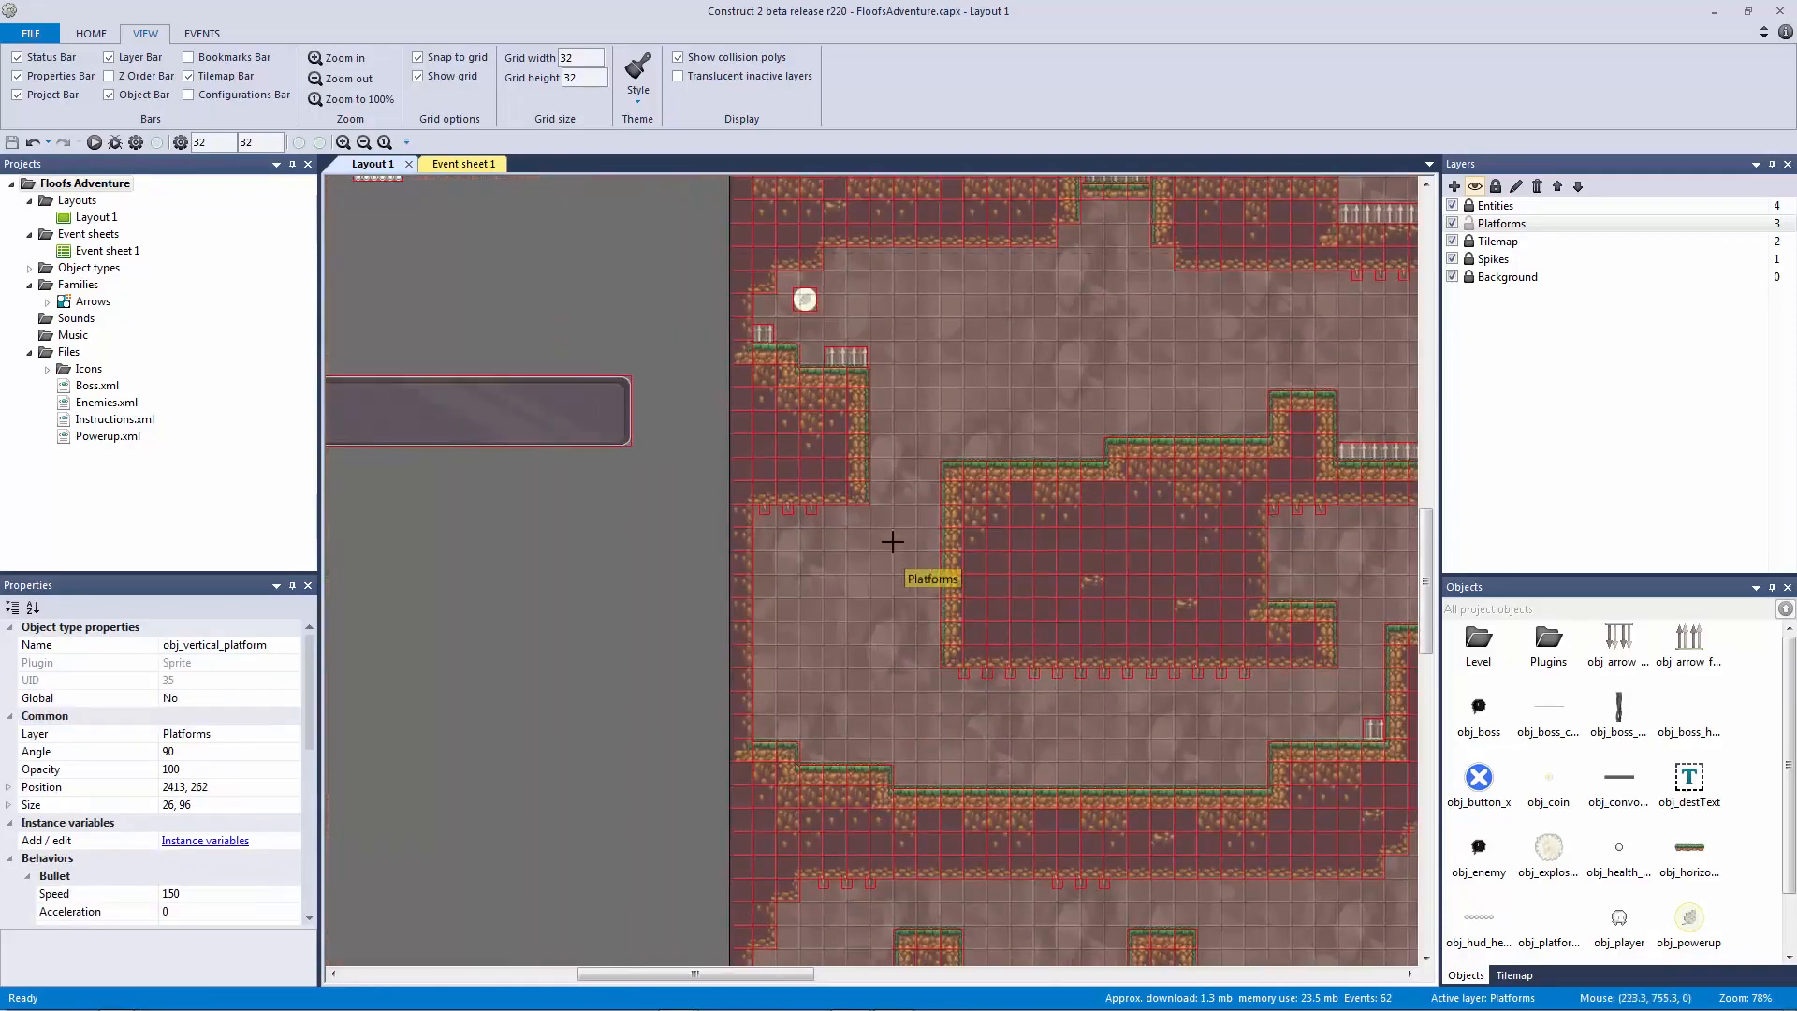
click(903, 529)
drag(906, 532, 922, 702)
drag(909, 581, 917, 558)
ctrl+scroll(968, 575, up, 5)
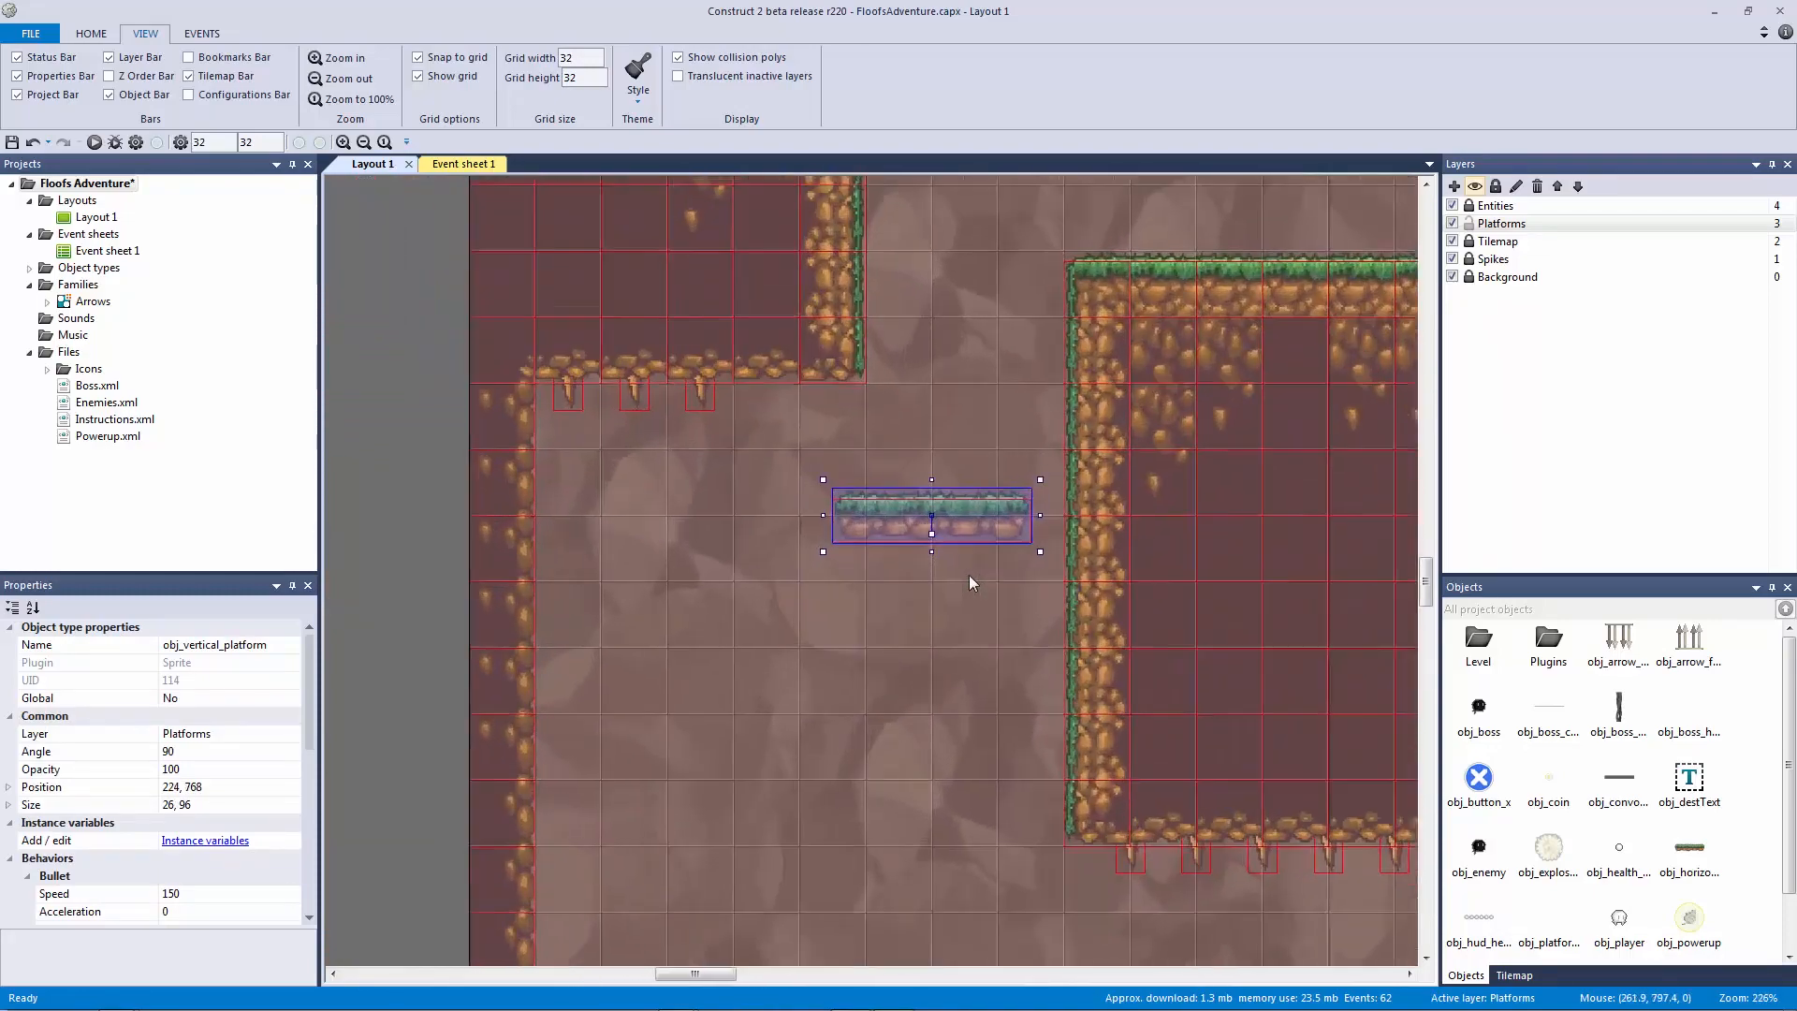
key(Right)
key(Right)
key(Right)
key(Right)
key(Right)
key(Right)
key(Right)
key(Right)
key(Right)
key(Right)
key(Right)
key(Right)
key(Right)
key(Right)
key(Right)
key(Right)
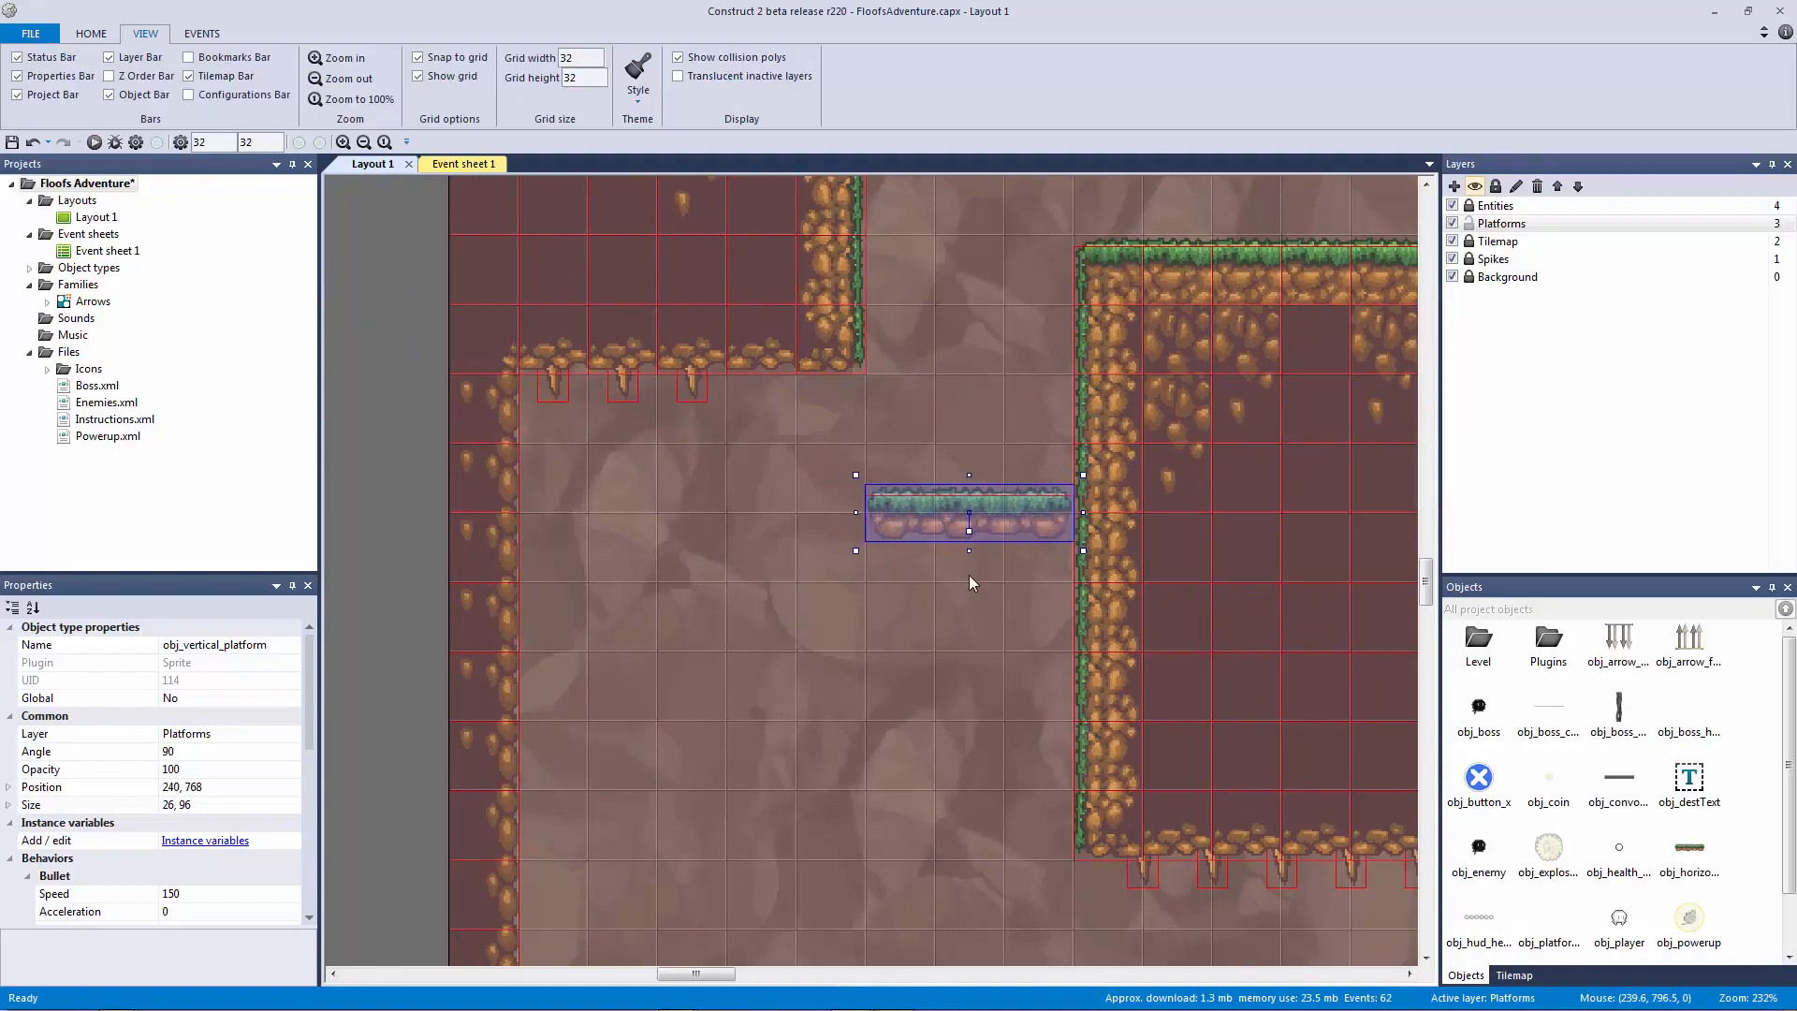
key(Left)
click(969, 575)
click(930, 502)
middle_drag(942, 358, 803, 616)
ctrl+scroll(1043, 455, down, 3)
middle_drag(1040, 510, 780, 677)
click(752, 528)
ctrl+scroll(1037, 478, down, 5)
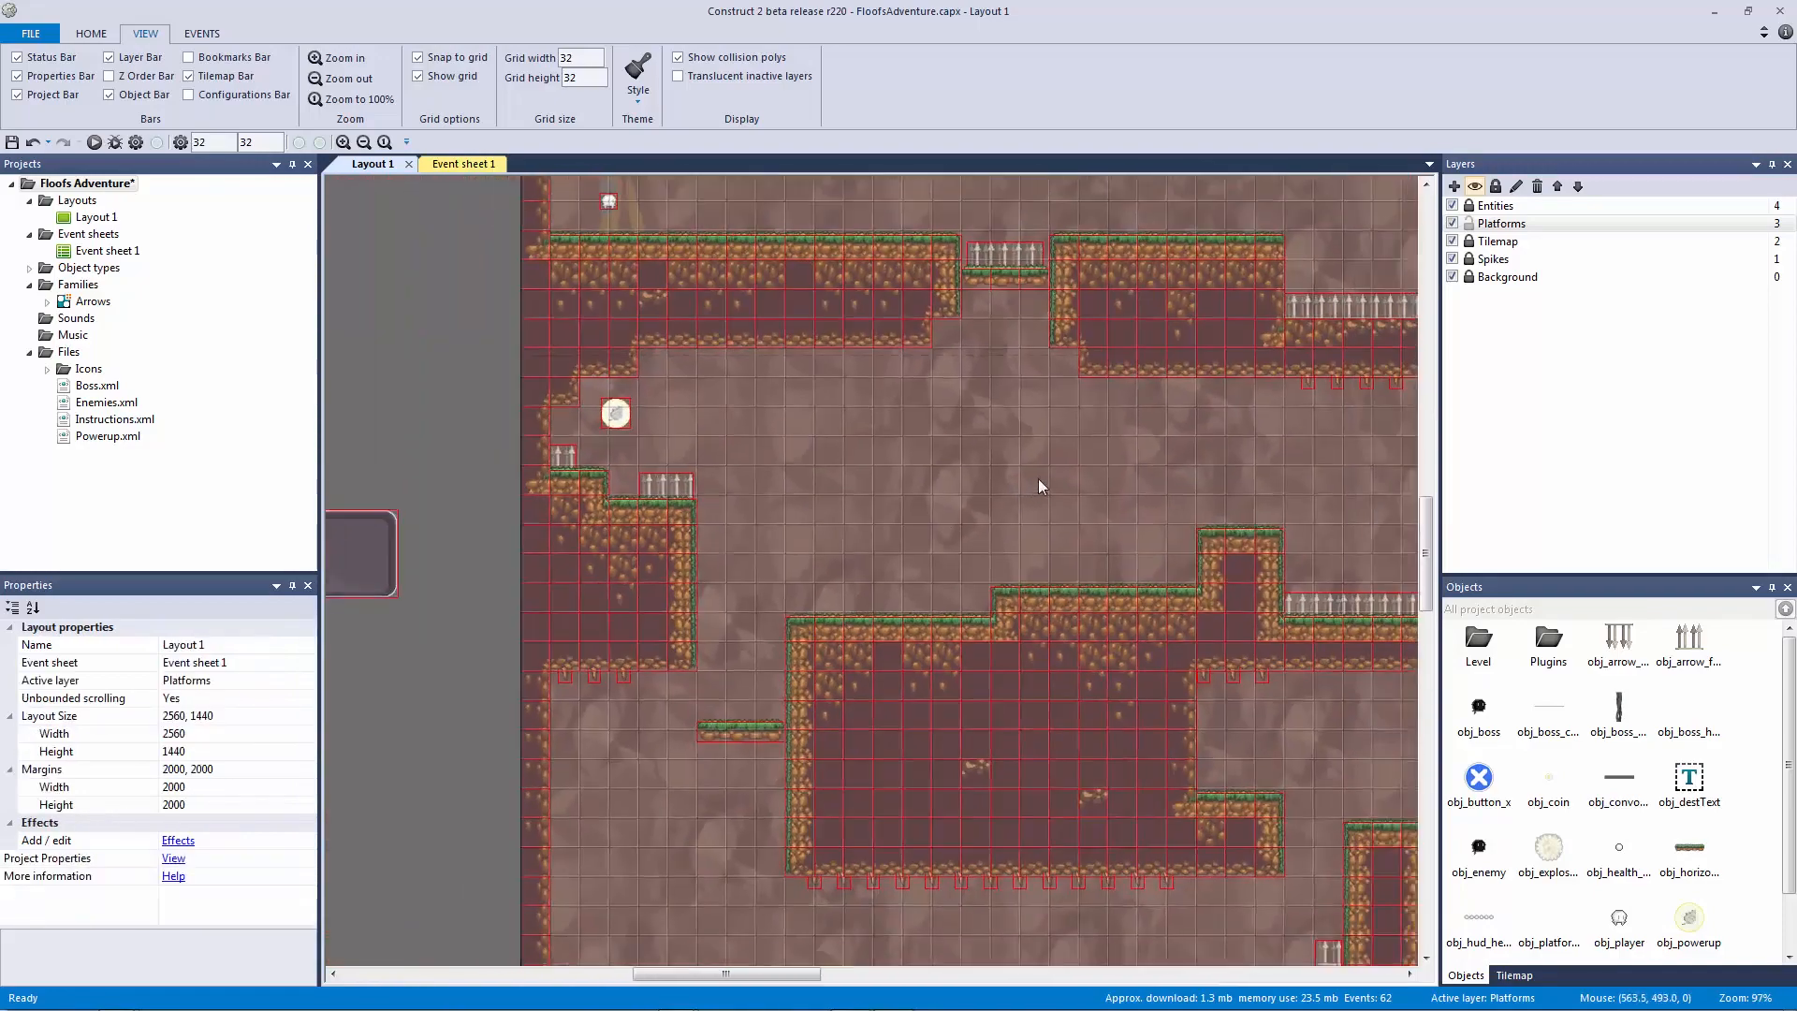
middle_drag(1015, 527, 725, 553)
ctrl+scroll(1095, 531, down, 1)
Step: Add a horizontal platform at 320, 544 with its moving value set to 0, then save
click(1163, 331)
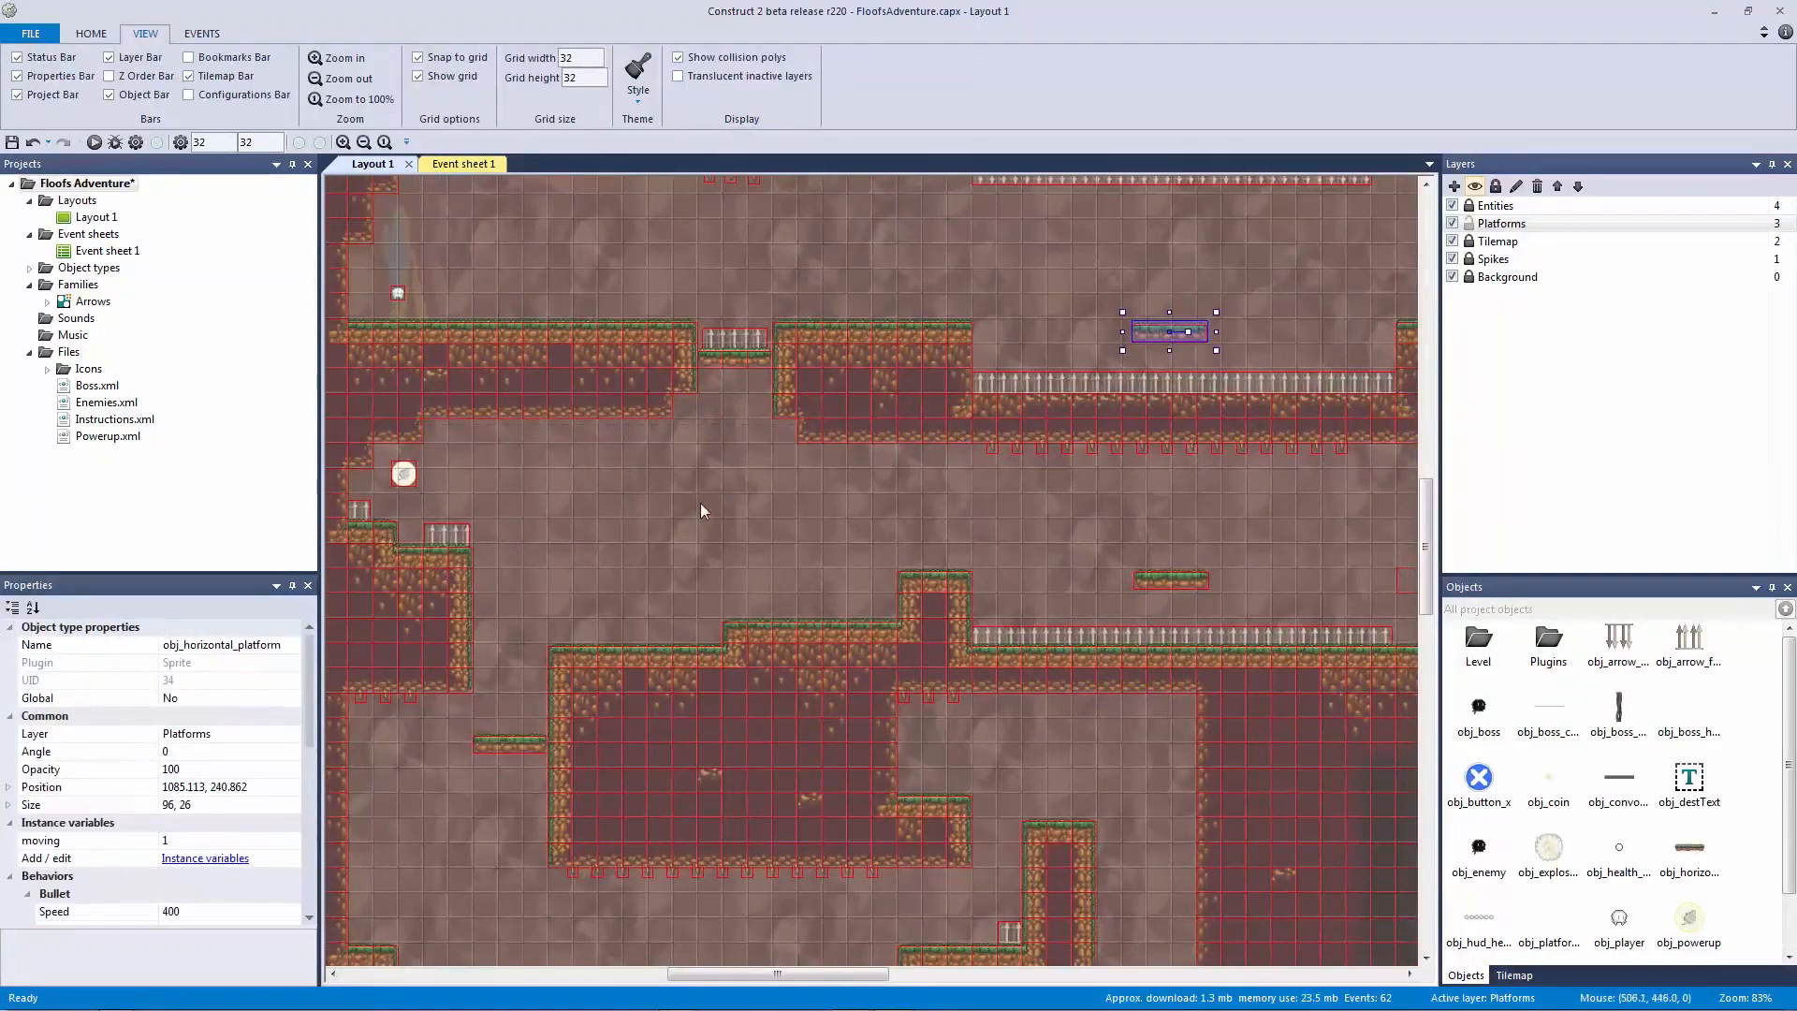
click(540, 568)
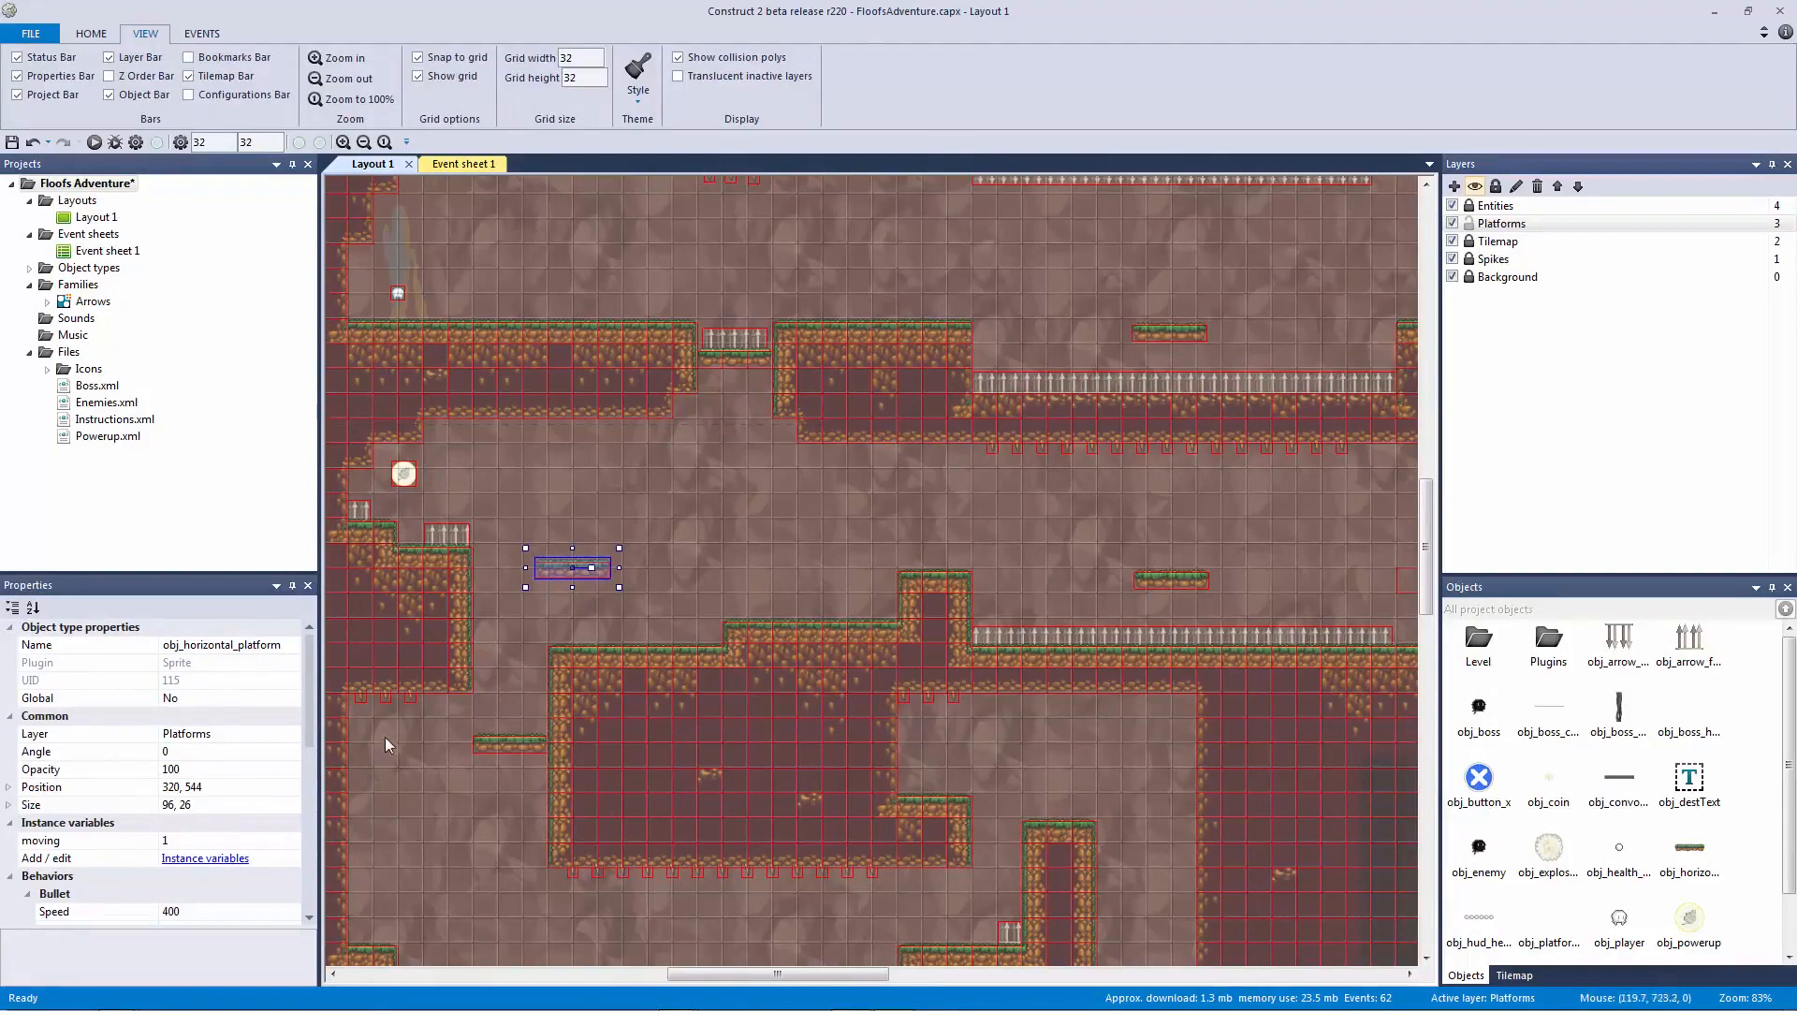
click(267, 839)
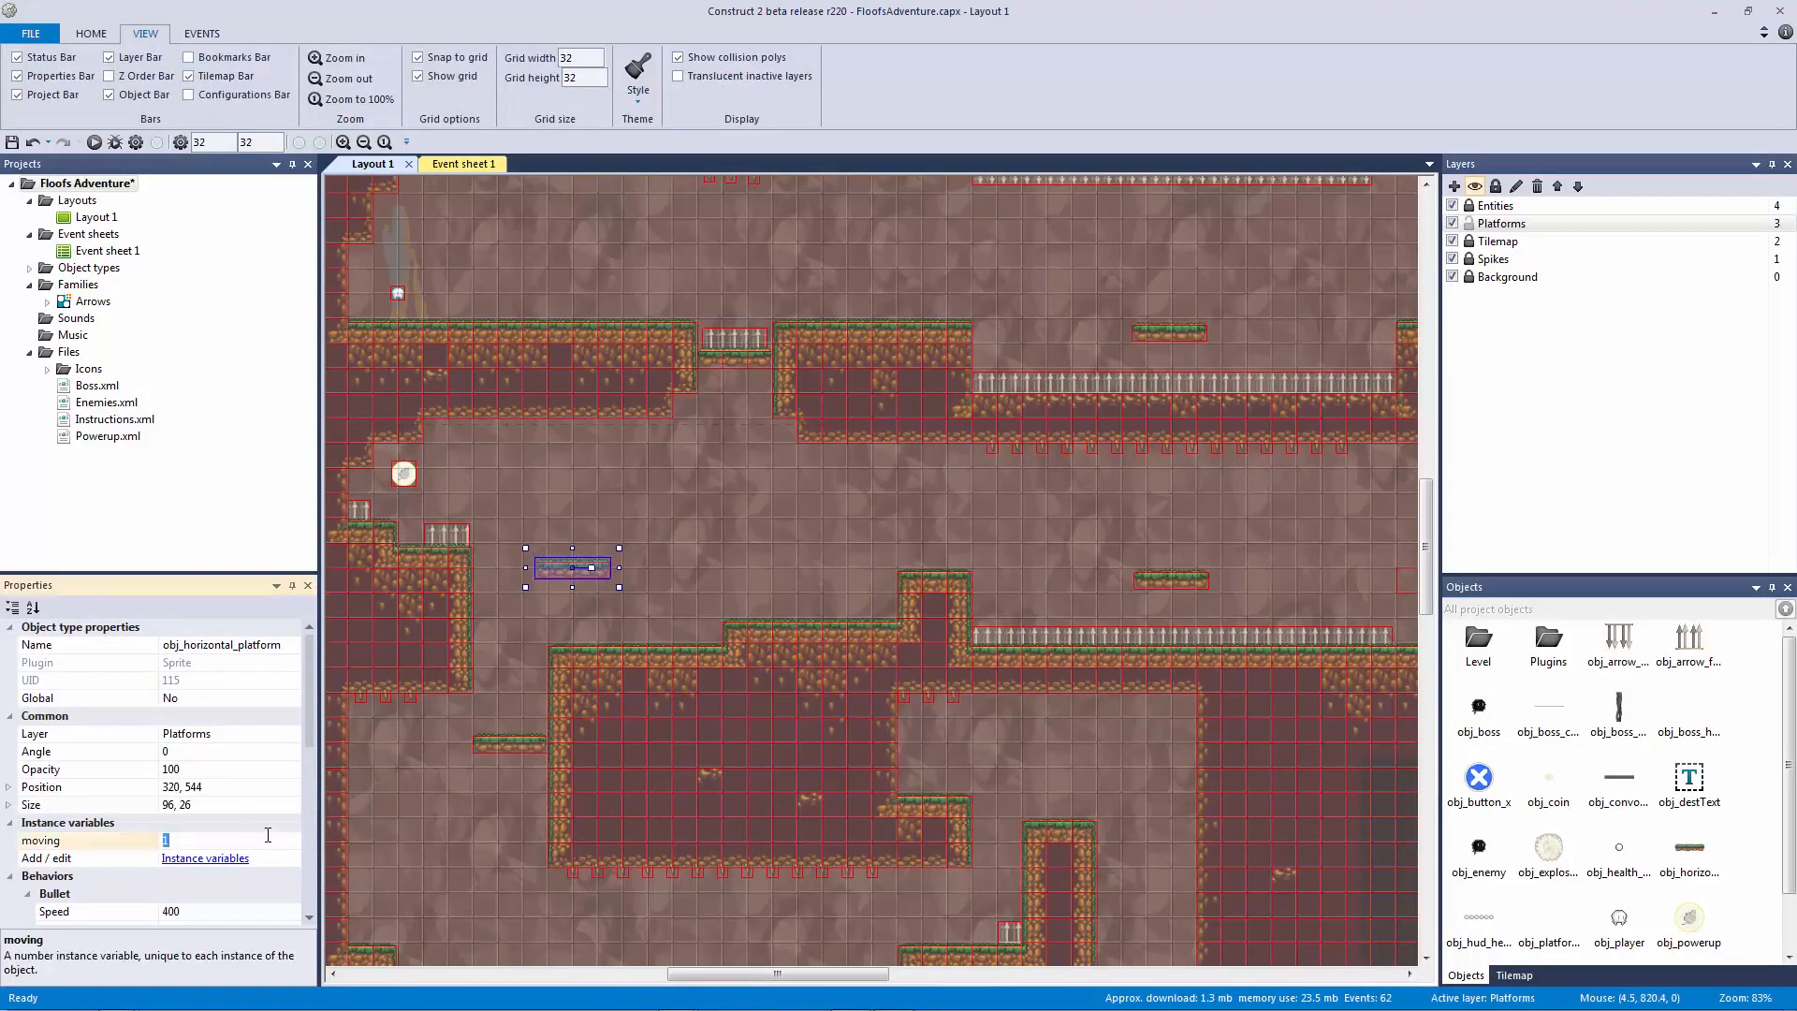
text(0)
click(728, 480)
key(ctrl+s)
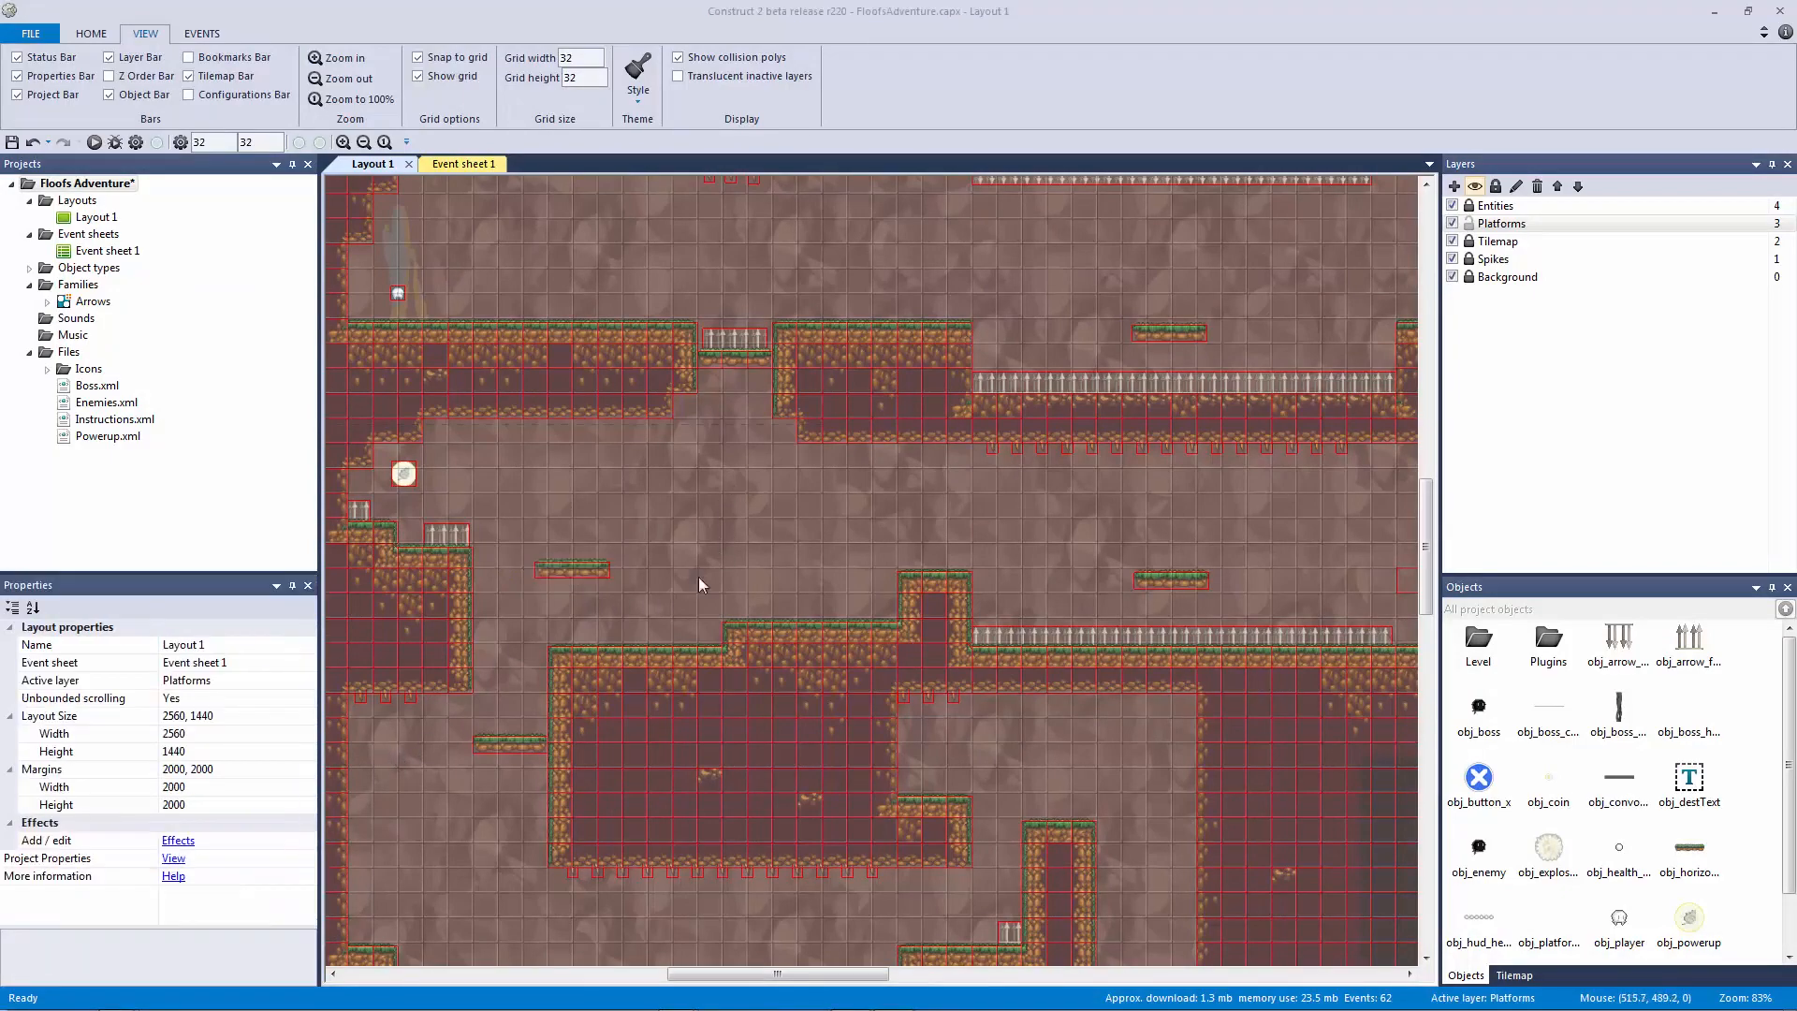
scroll(716, 549, down, 3)
shift+scroll(716, 548, left, 2)
ctrl+scroll(1035, 453, down, 2)
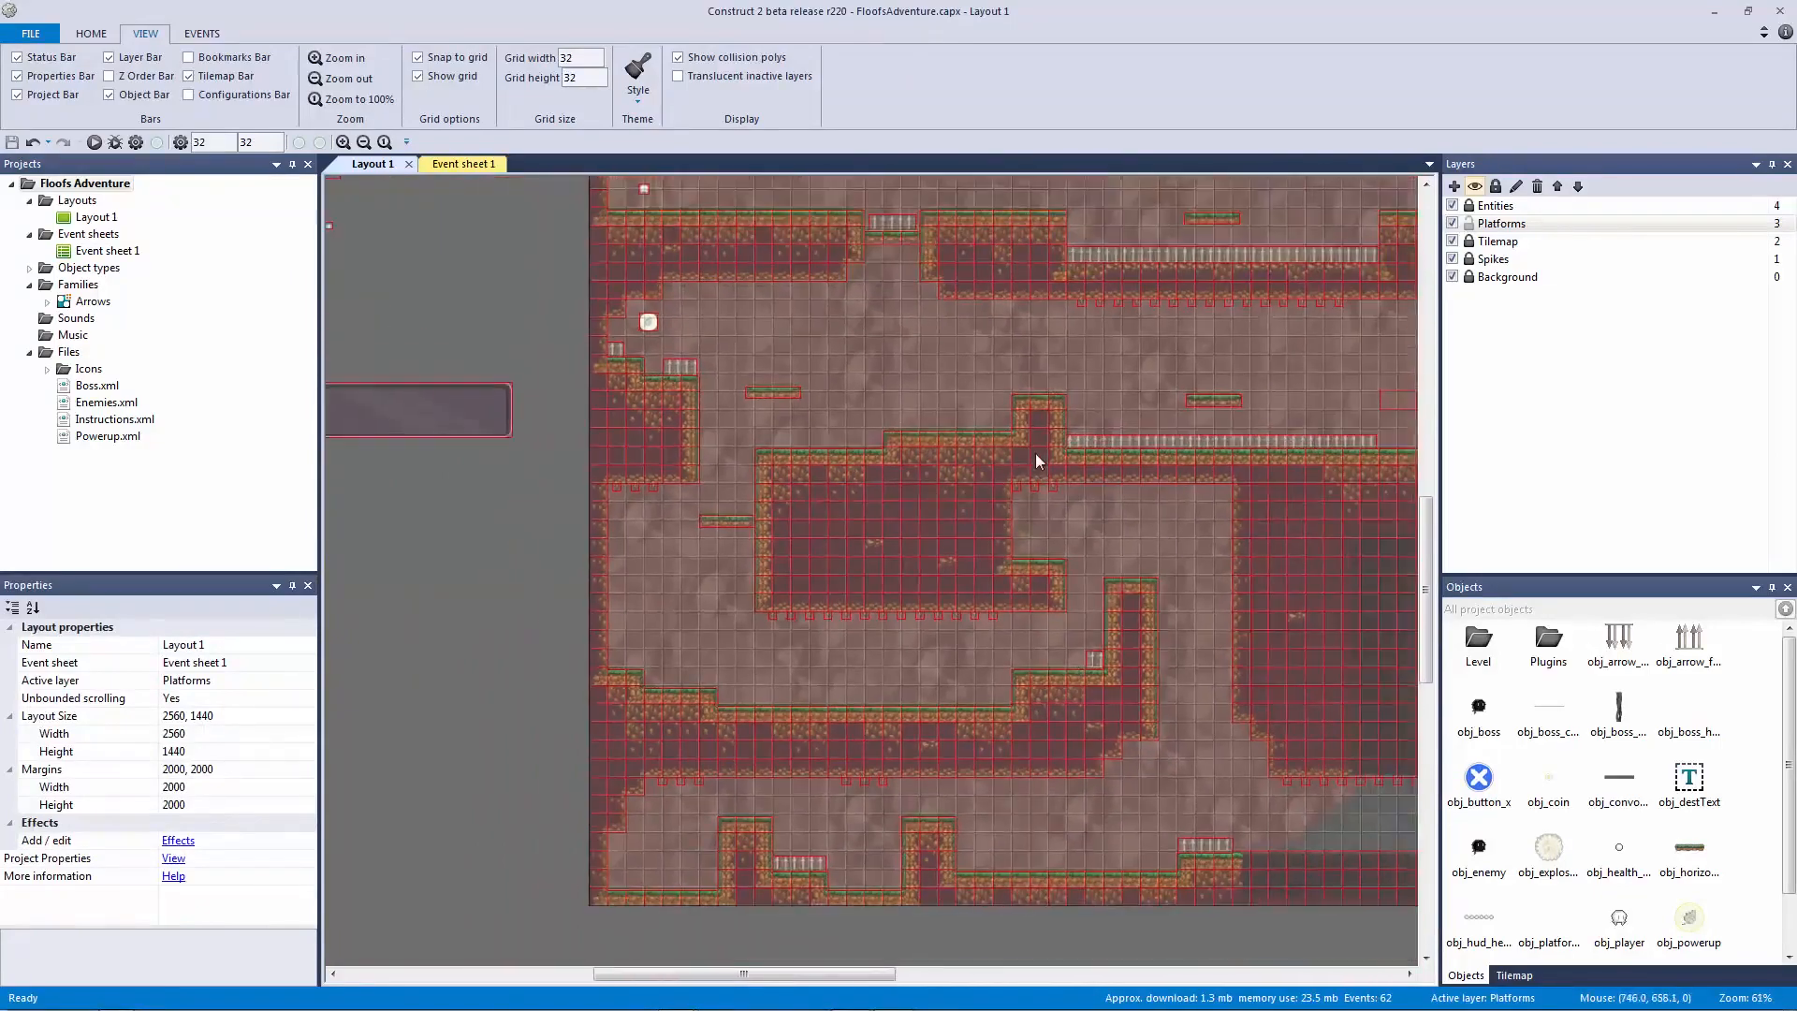
Step: Place a collision block above the new vertical platform and widen it to 96x32
middle_drag(1035, 453, 521, 602)
click(965, 481)
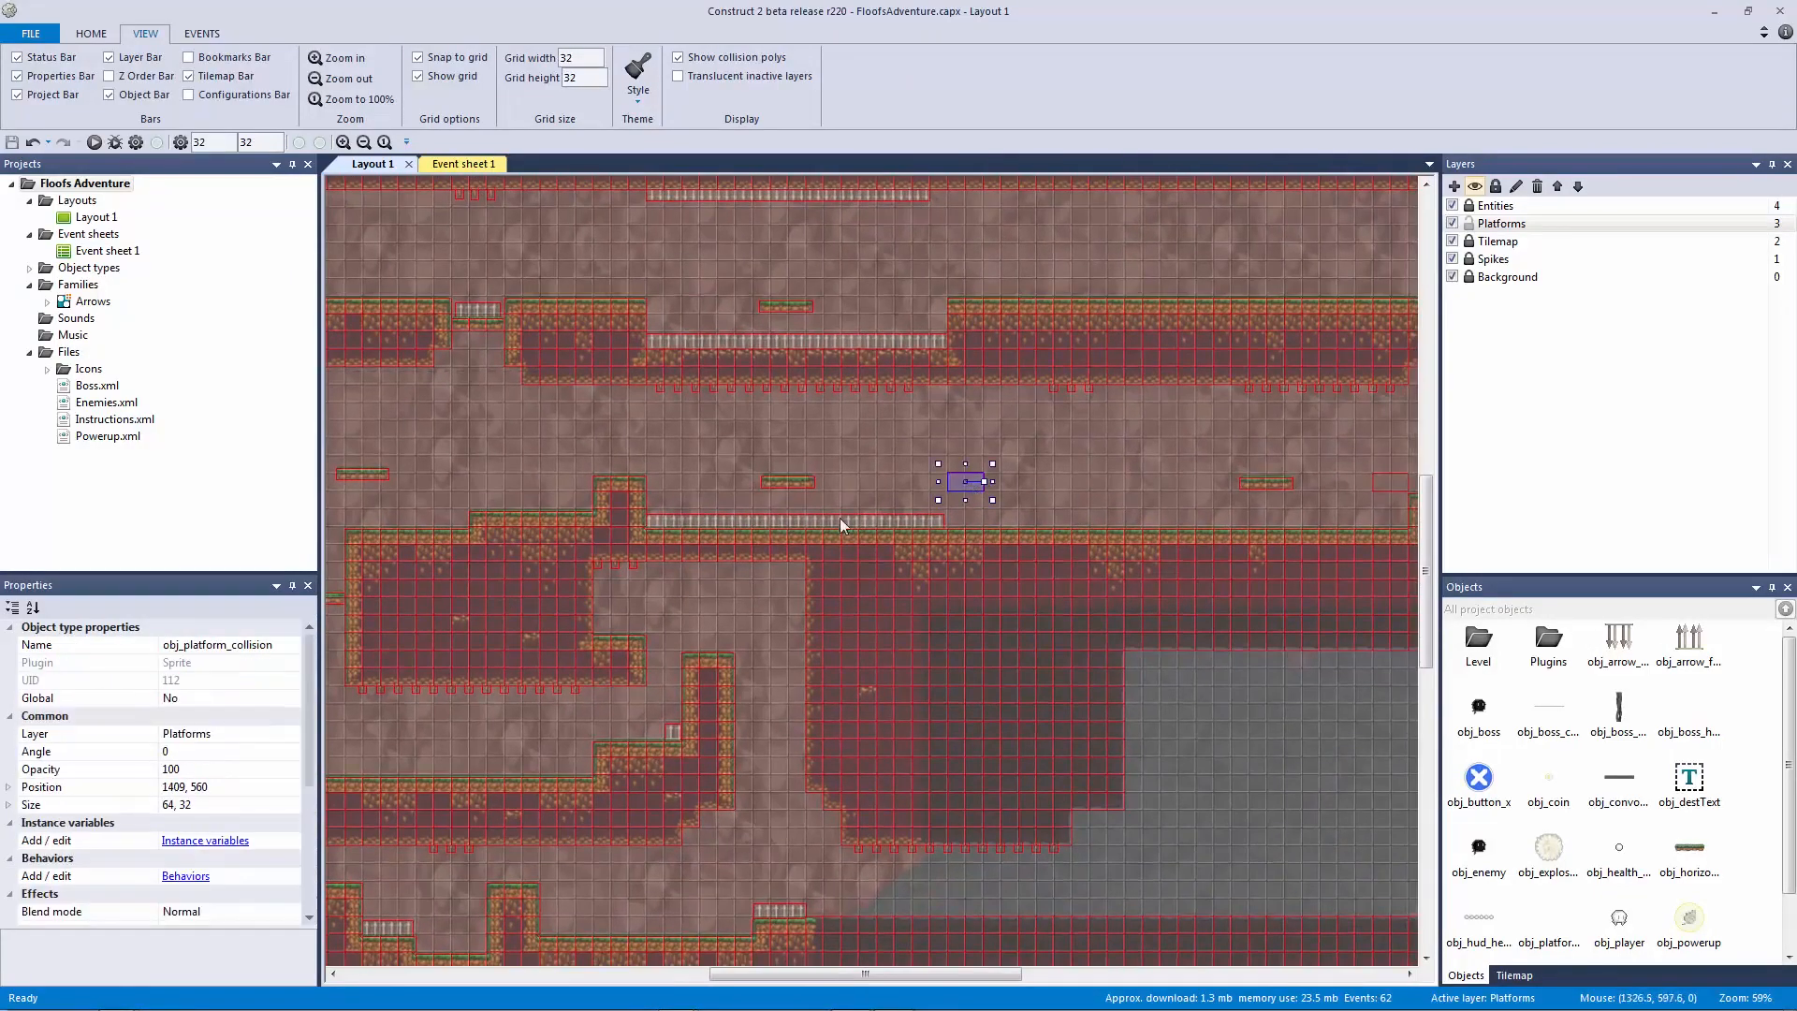
middle_drag(598, 571, 1158, 536)
click(904, 517)
ctrl+scroll(1003, 552, up, 4)
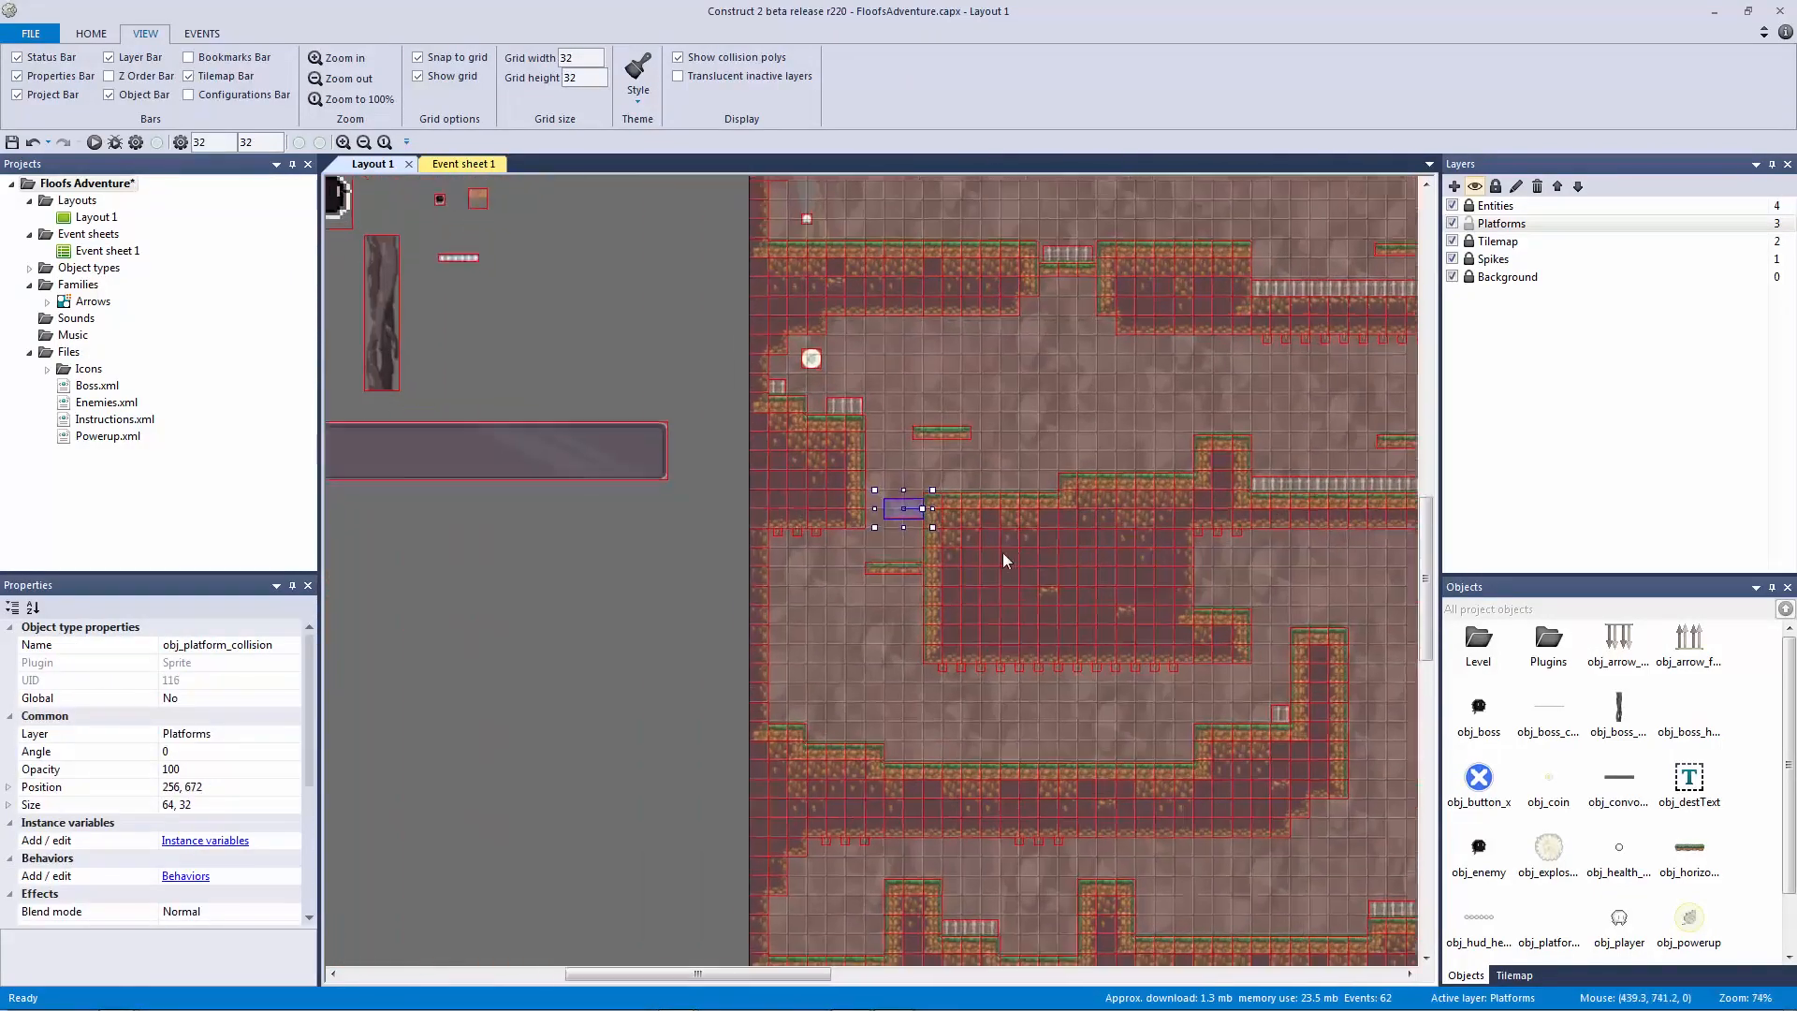
click(883, 457)
click(897, 458)
drag(895, 451, 857, 451)
Step: Copy the 96x32 block below the platform, nudging it to x 240
key(ctrl+c)
key(ctrl+v)
click(857, 709)
drag(892, 710, 945, 833)
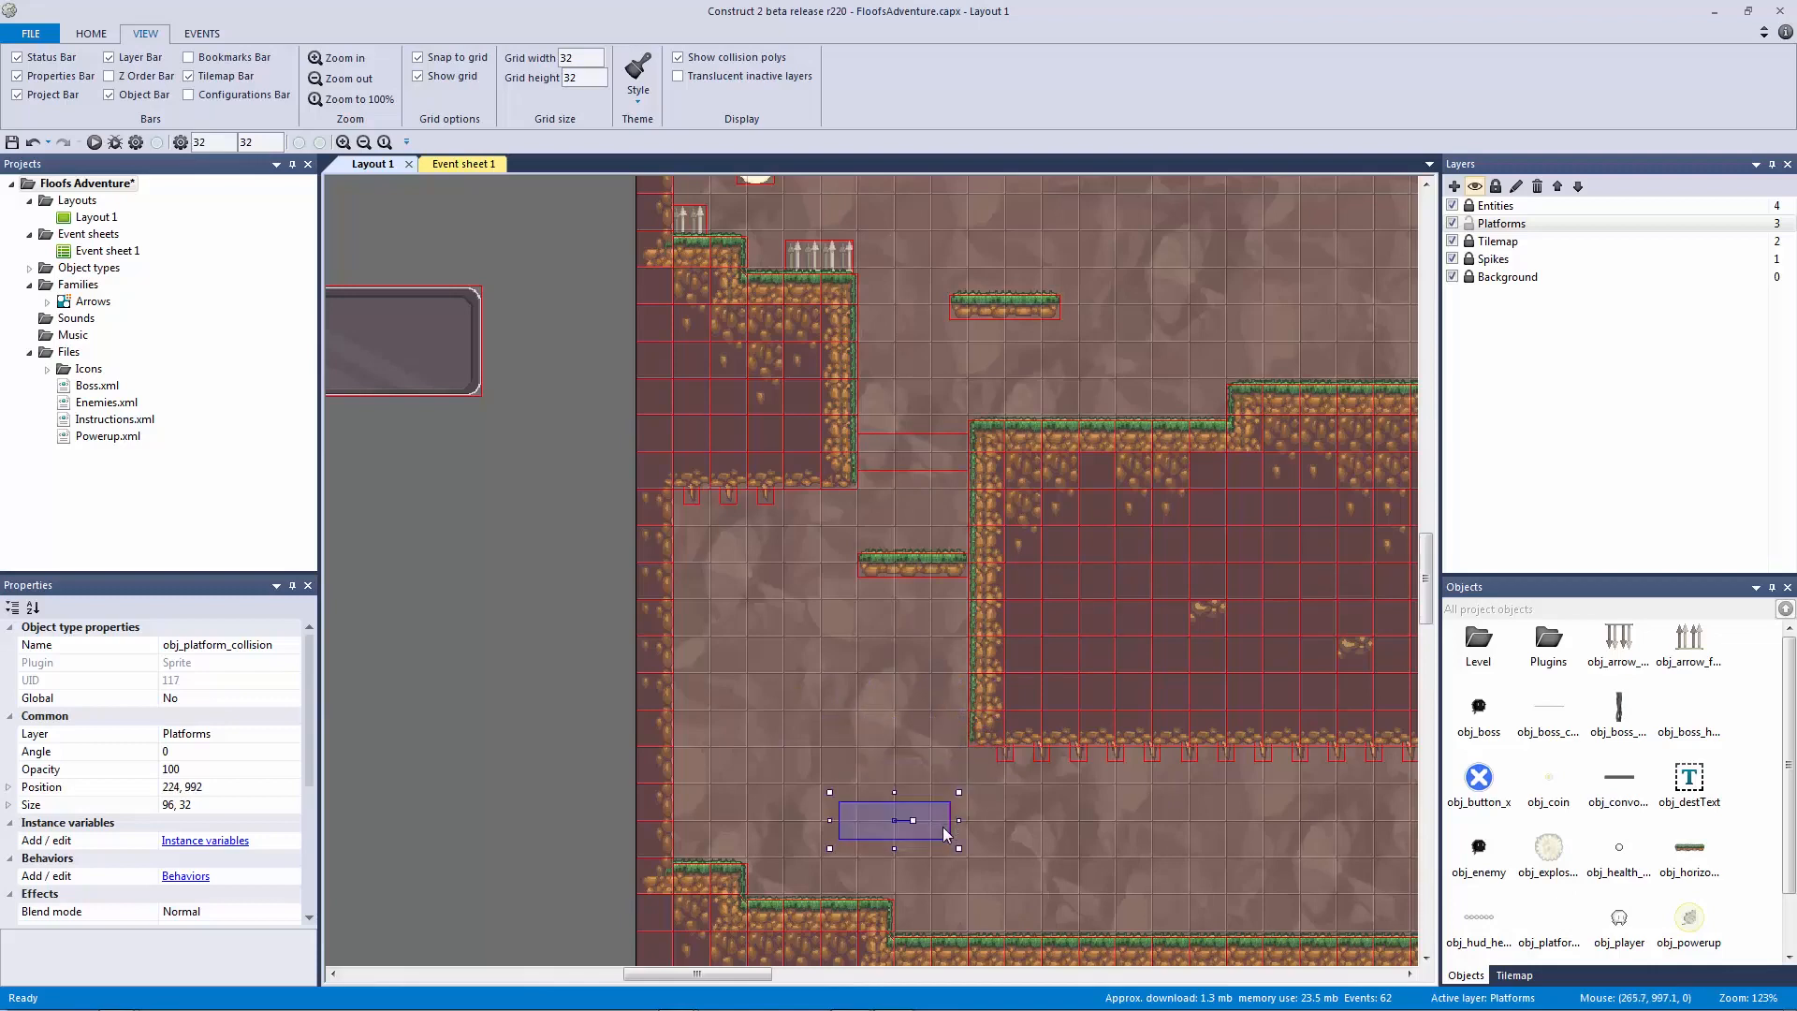
drag(843, 788, 918, 696)
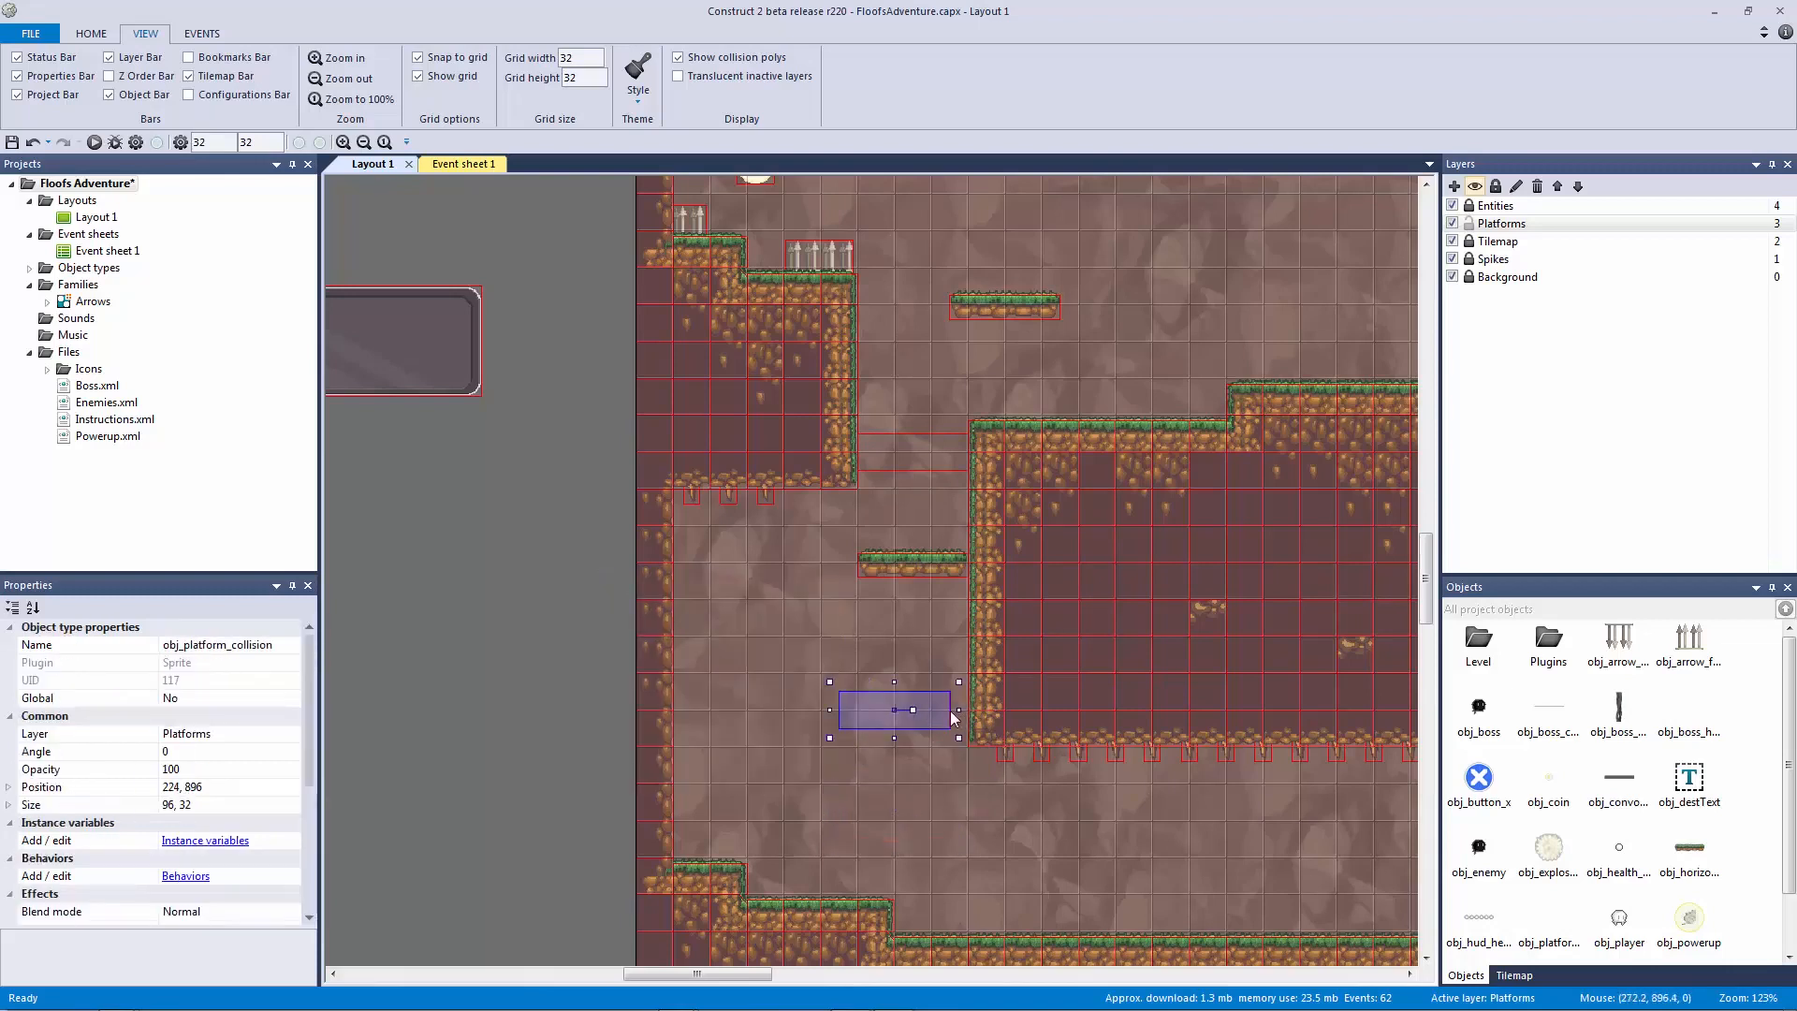
key(Right)
key(Right)
key(Right)
key(Right)
key(Right)
key(Right)
key(Right)
key(Right)
key(Right)
key(Right)
key(Right)
key(Right)
key(Right)
key(Right)
key(Right)
Step: Move the lower collision block up beneath the platform and save the project
click(952, 794)
click(948, 723)
drag(900, 720, 901, 463)
click(817, 581)
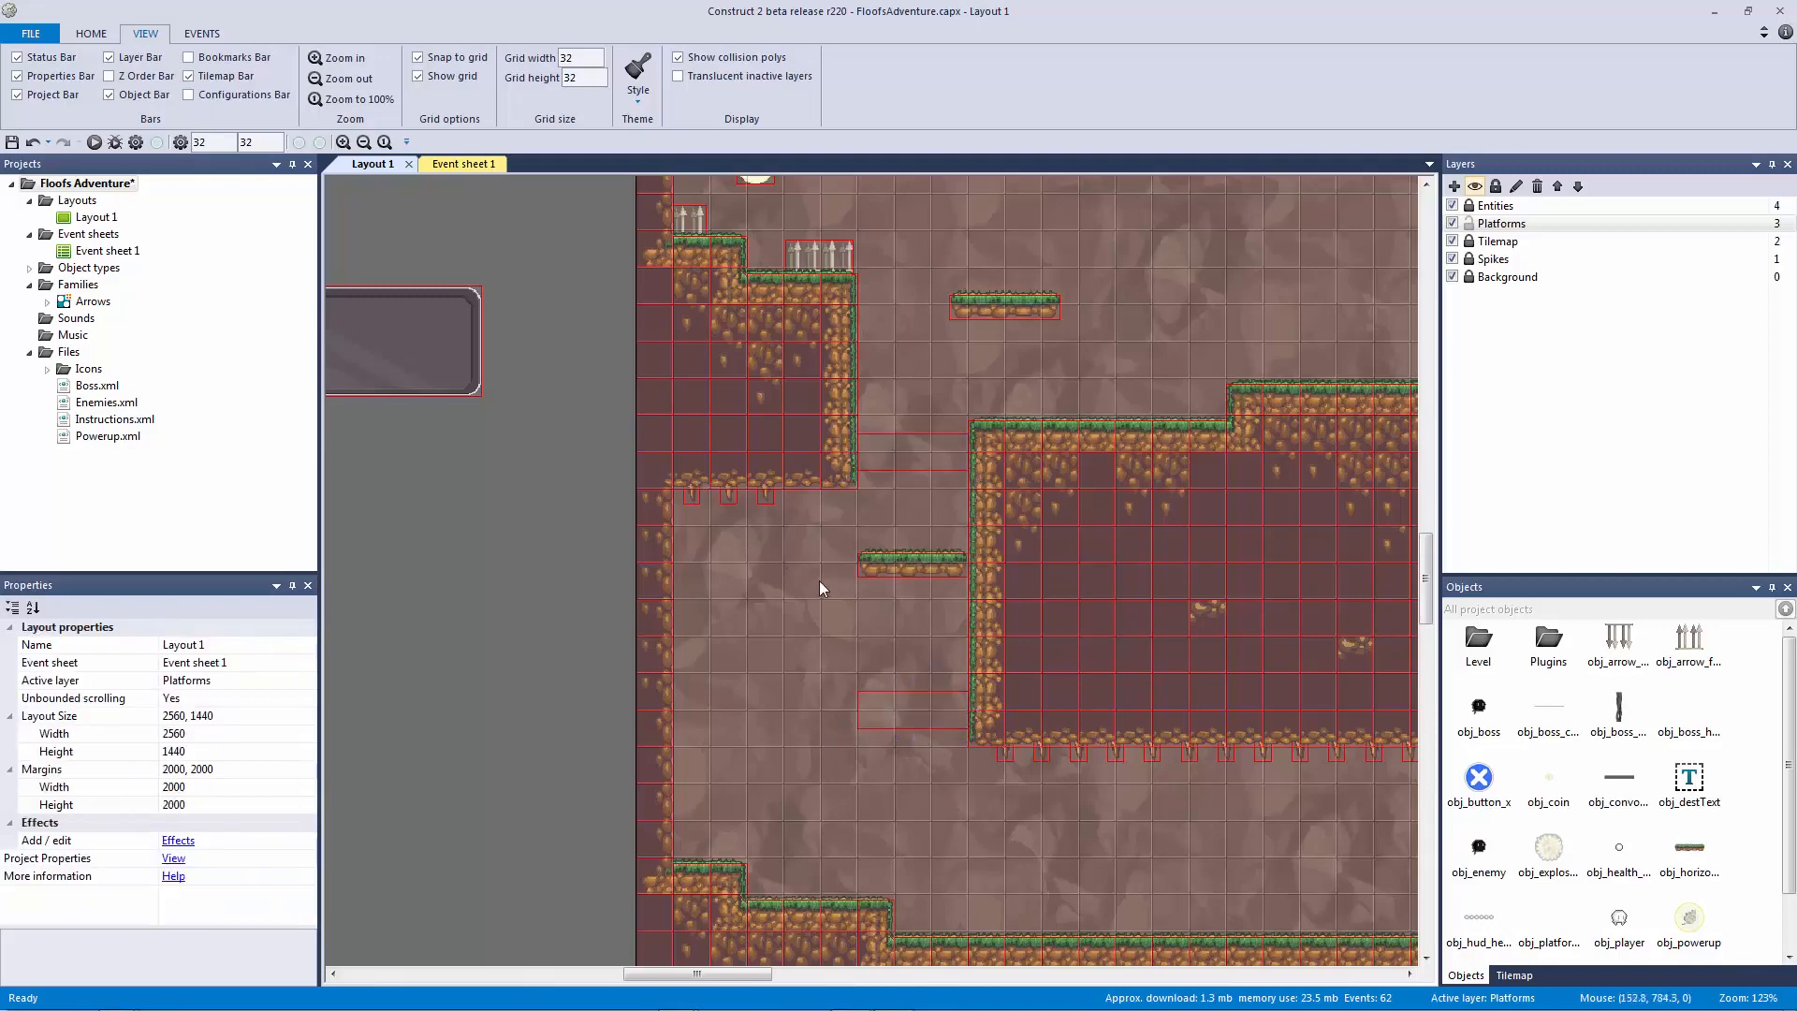
ctrl+scroll(1021, 671, down, 3)
middle_drag(787, 656, 734, 689)
key(ctrl+s)
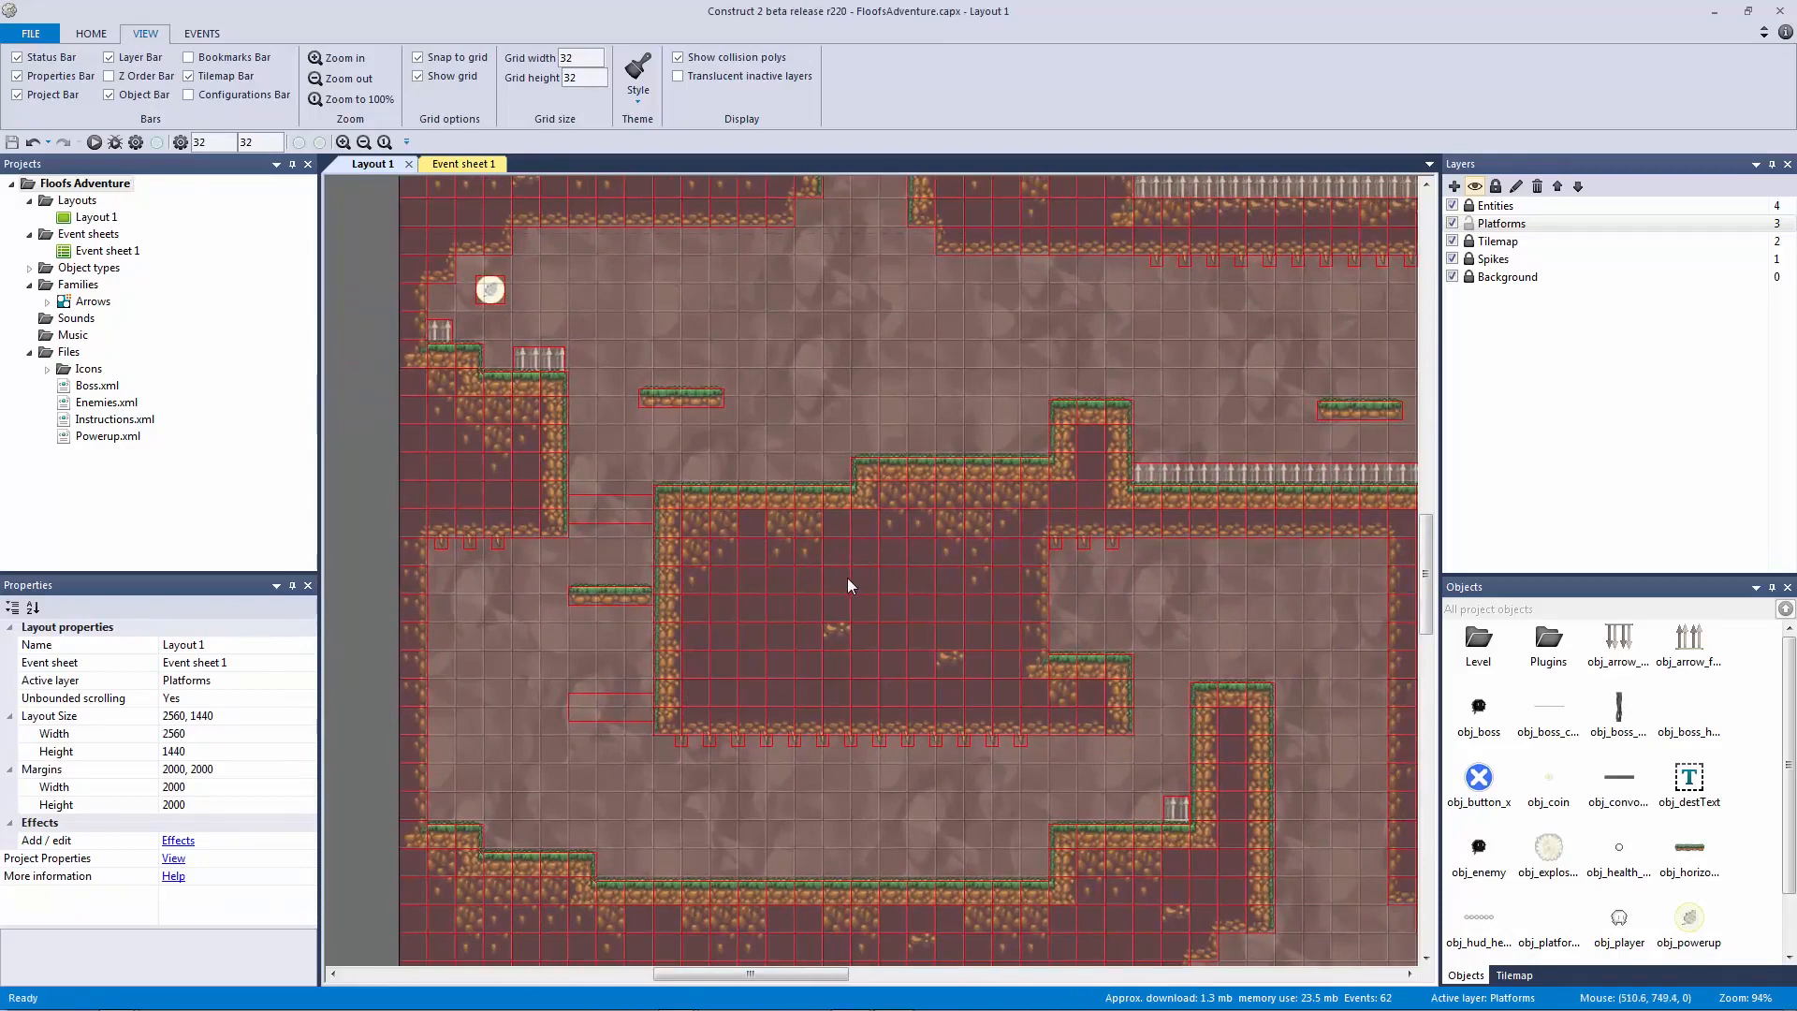
Step: Check both collision blocks, then marquee-select the platform with both blocks
click(594, 697)
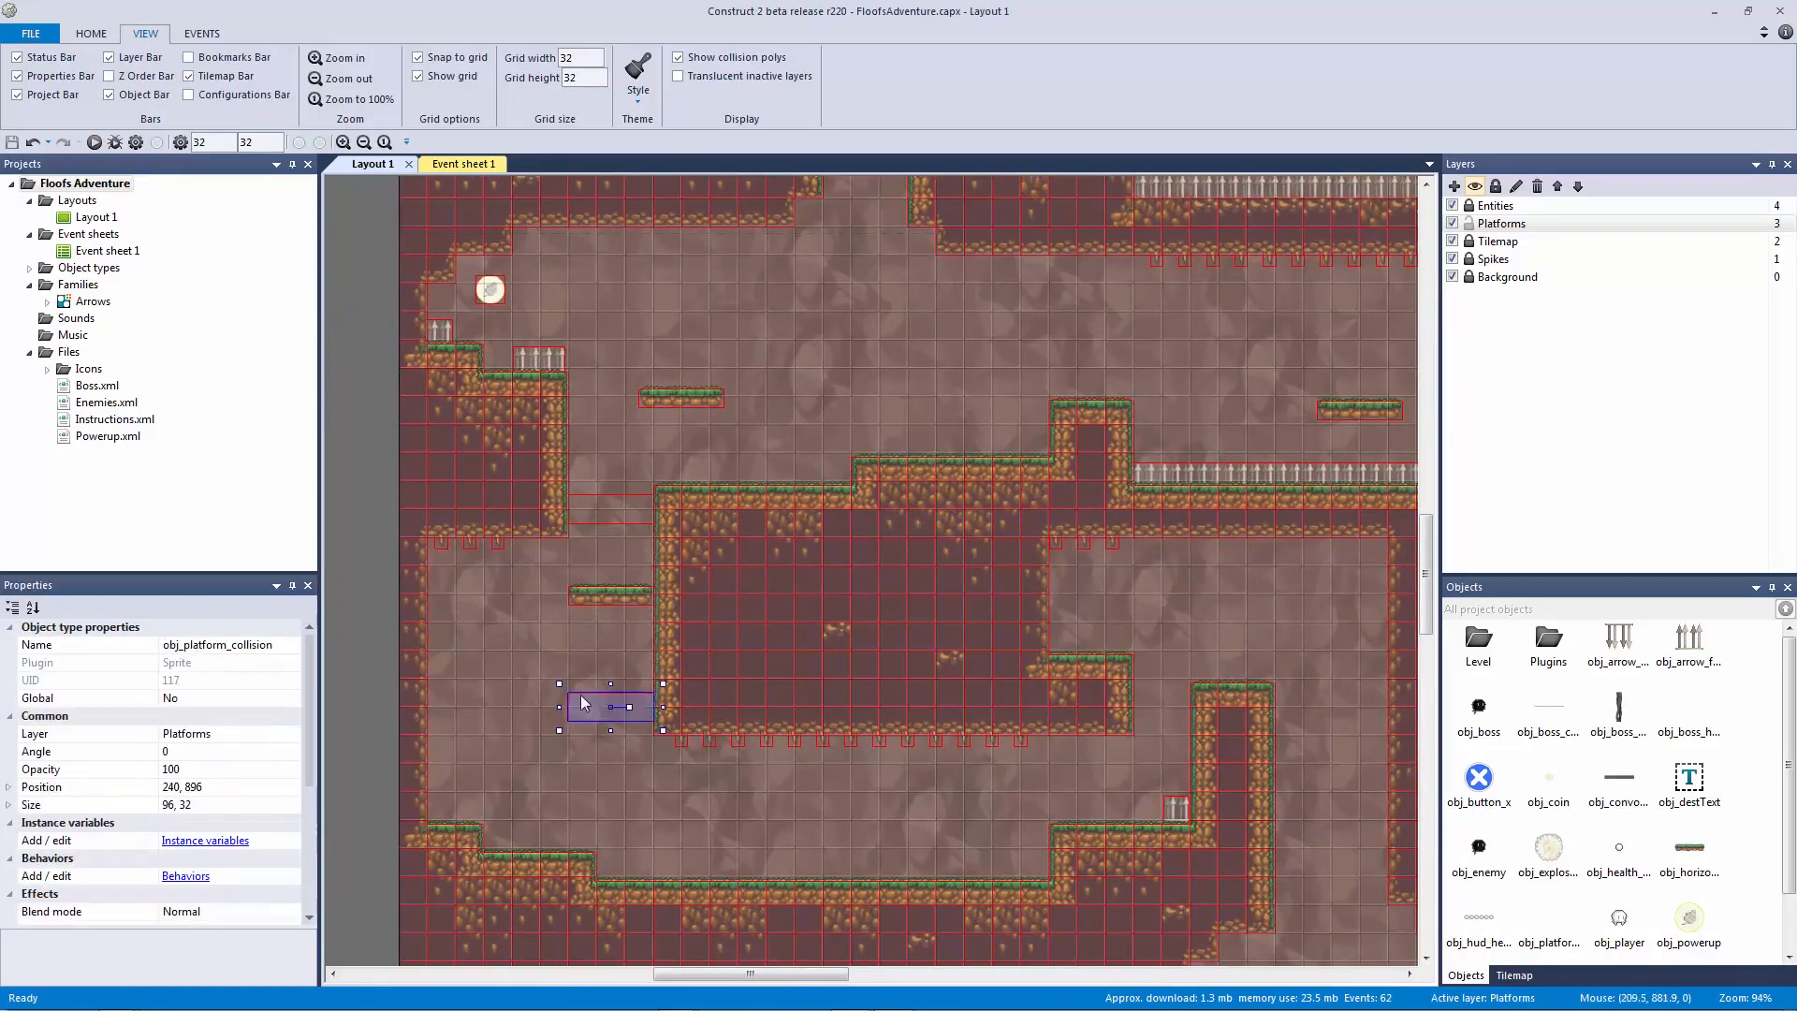
click(569, 675)
click(599, 710)
click(553, 667)
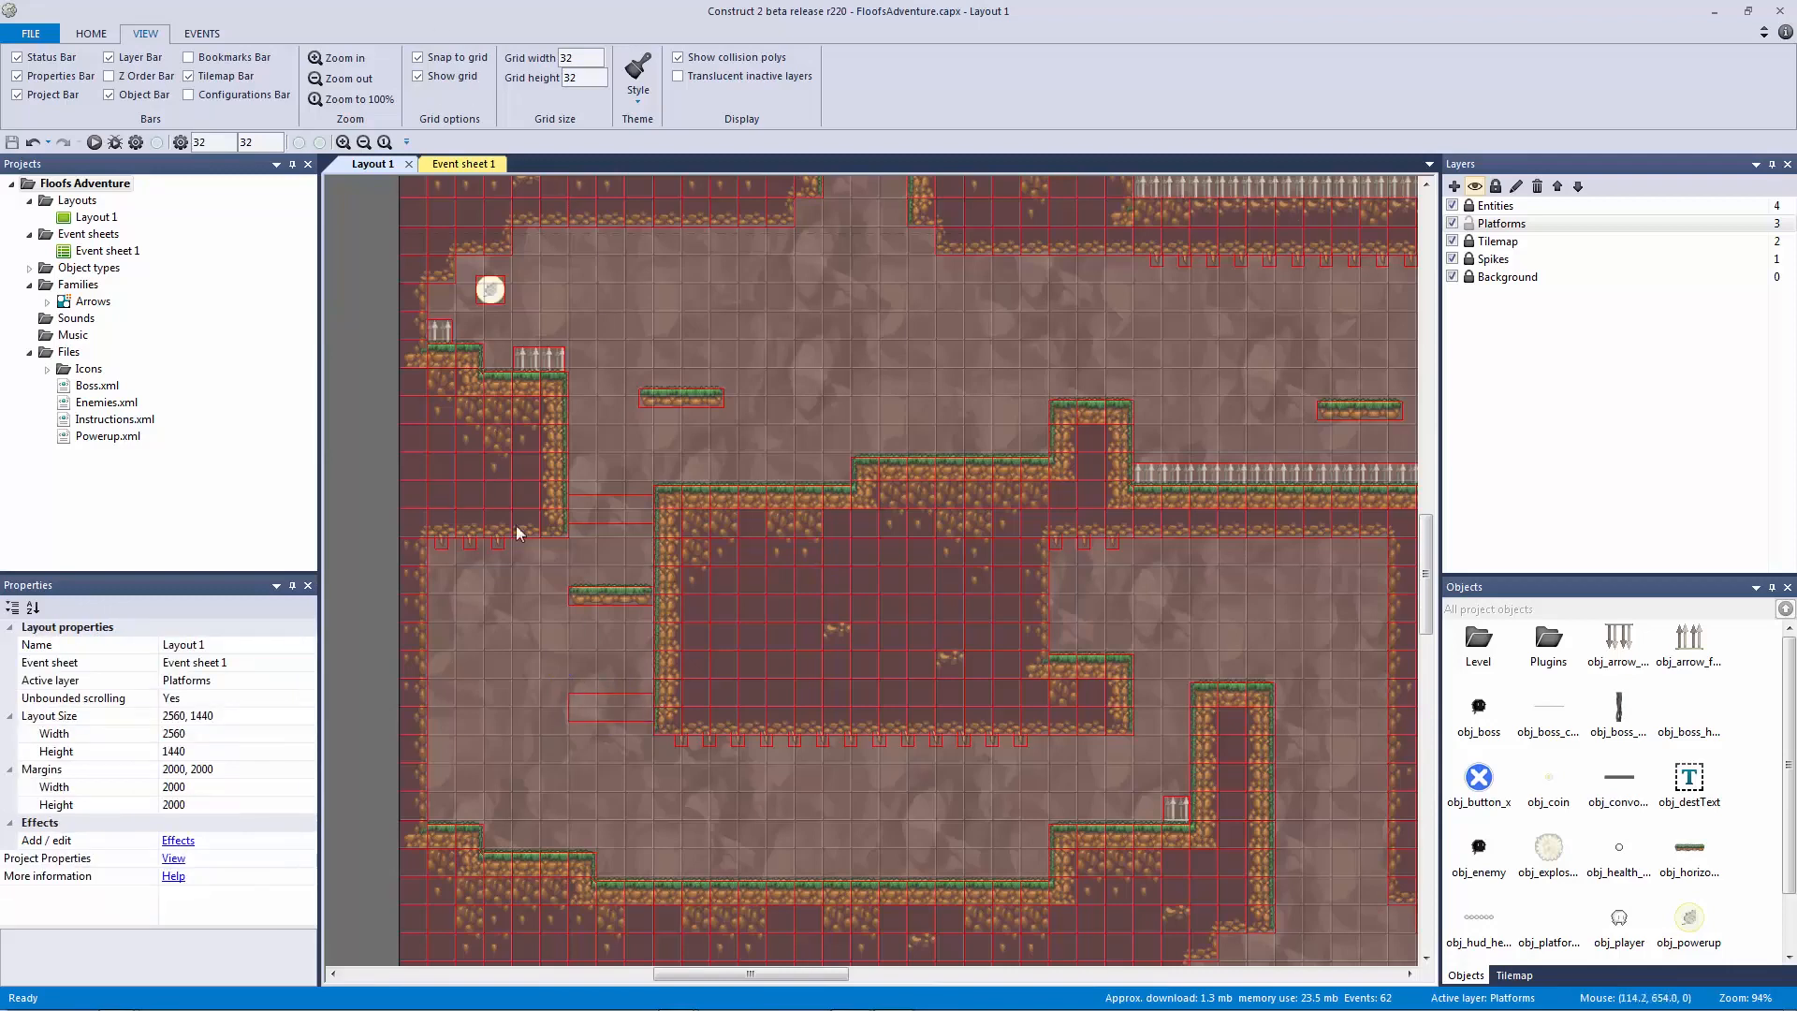
drag(507, 619, 646, 655)
click(623, 502)
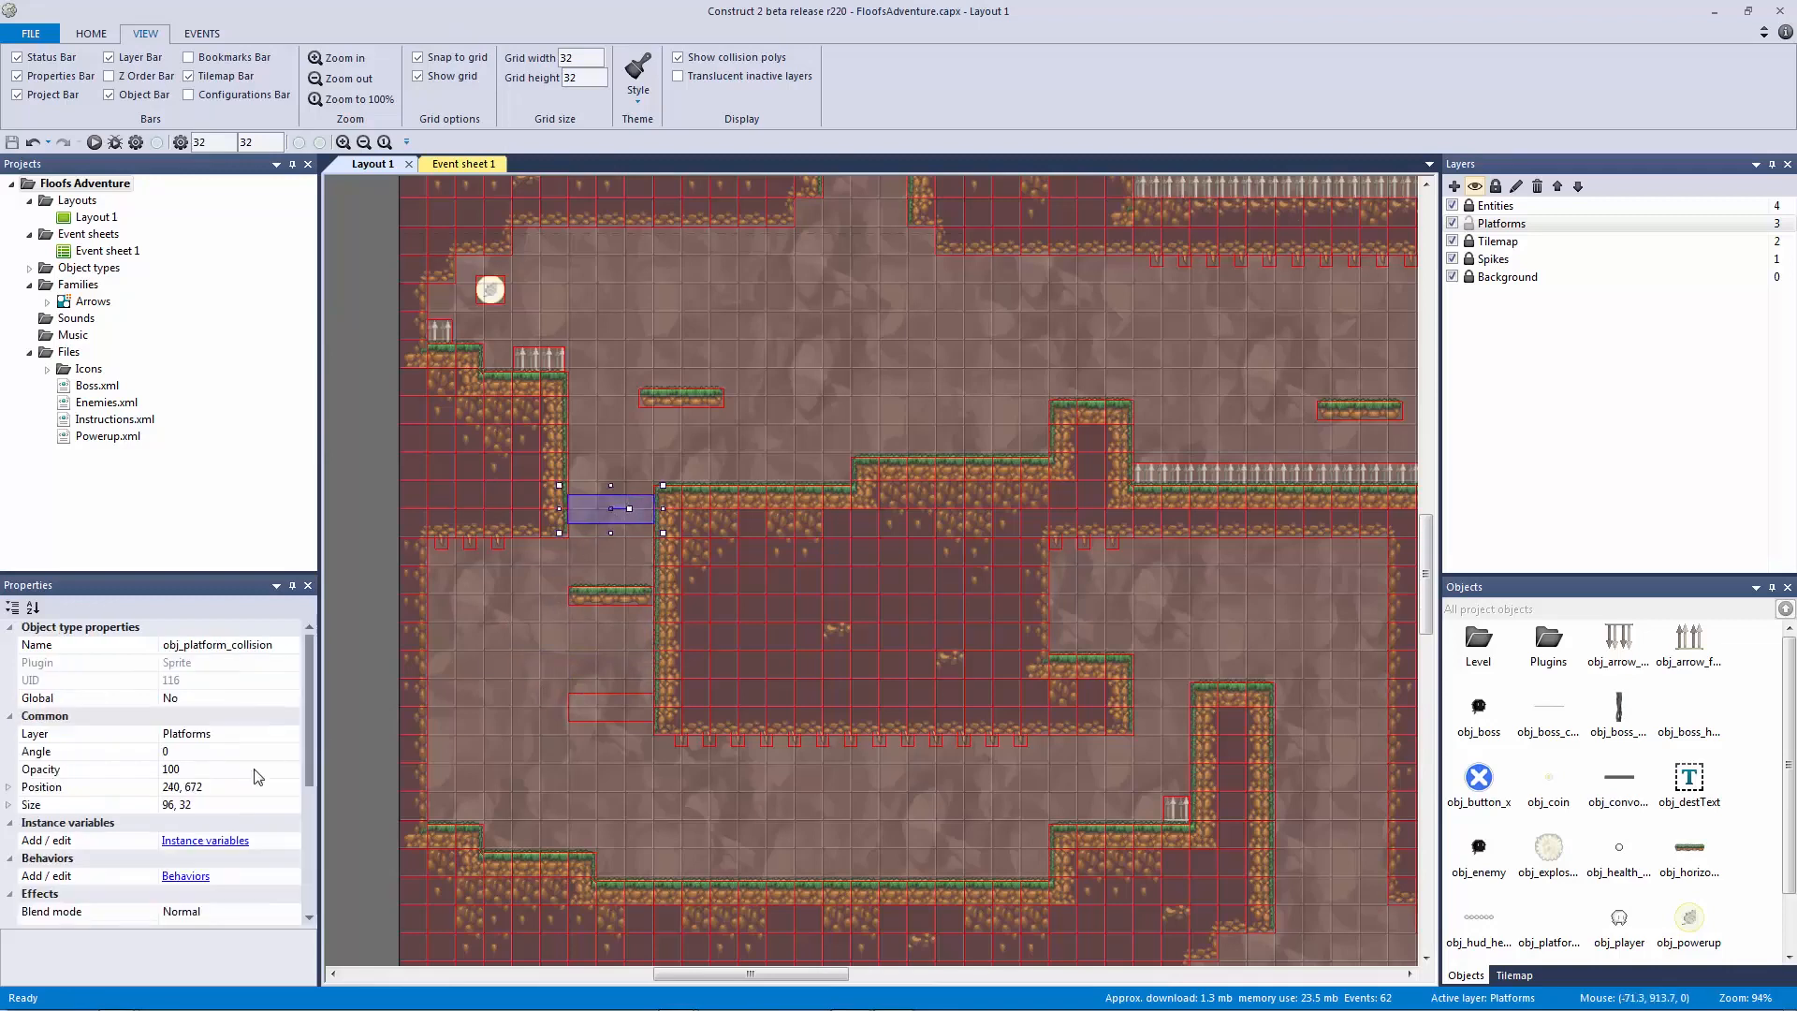
click(590, 639)
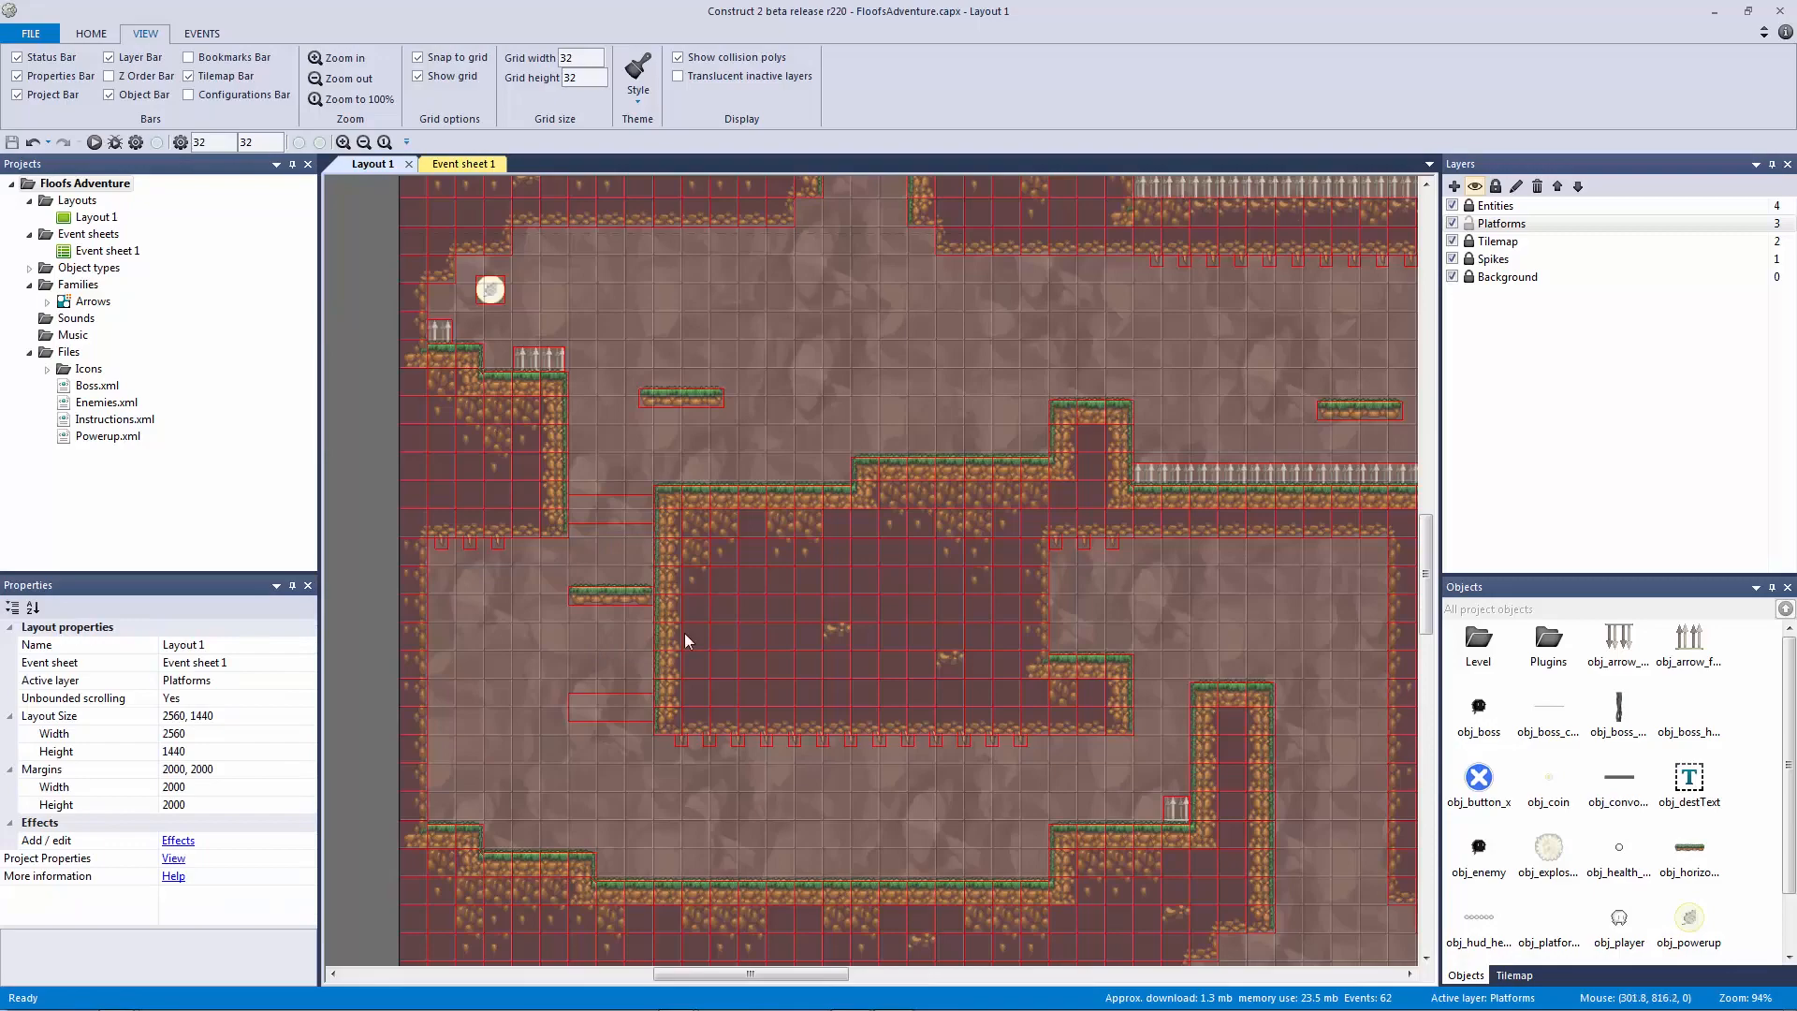
ctrl+scroll(777, 614, down, 1)
middle_drag(833, 599, 670, 465)
middle_drag(567, 535, 674, 557)
drag(567, 589, 480, 322)
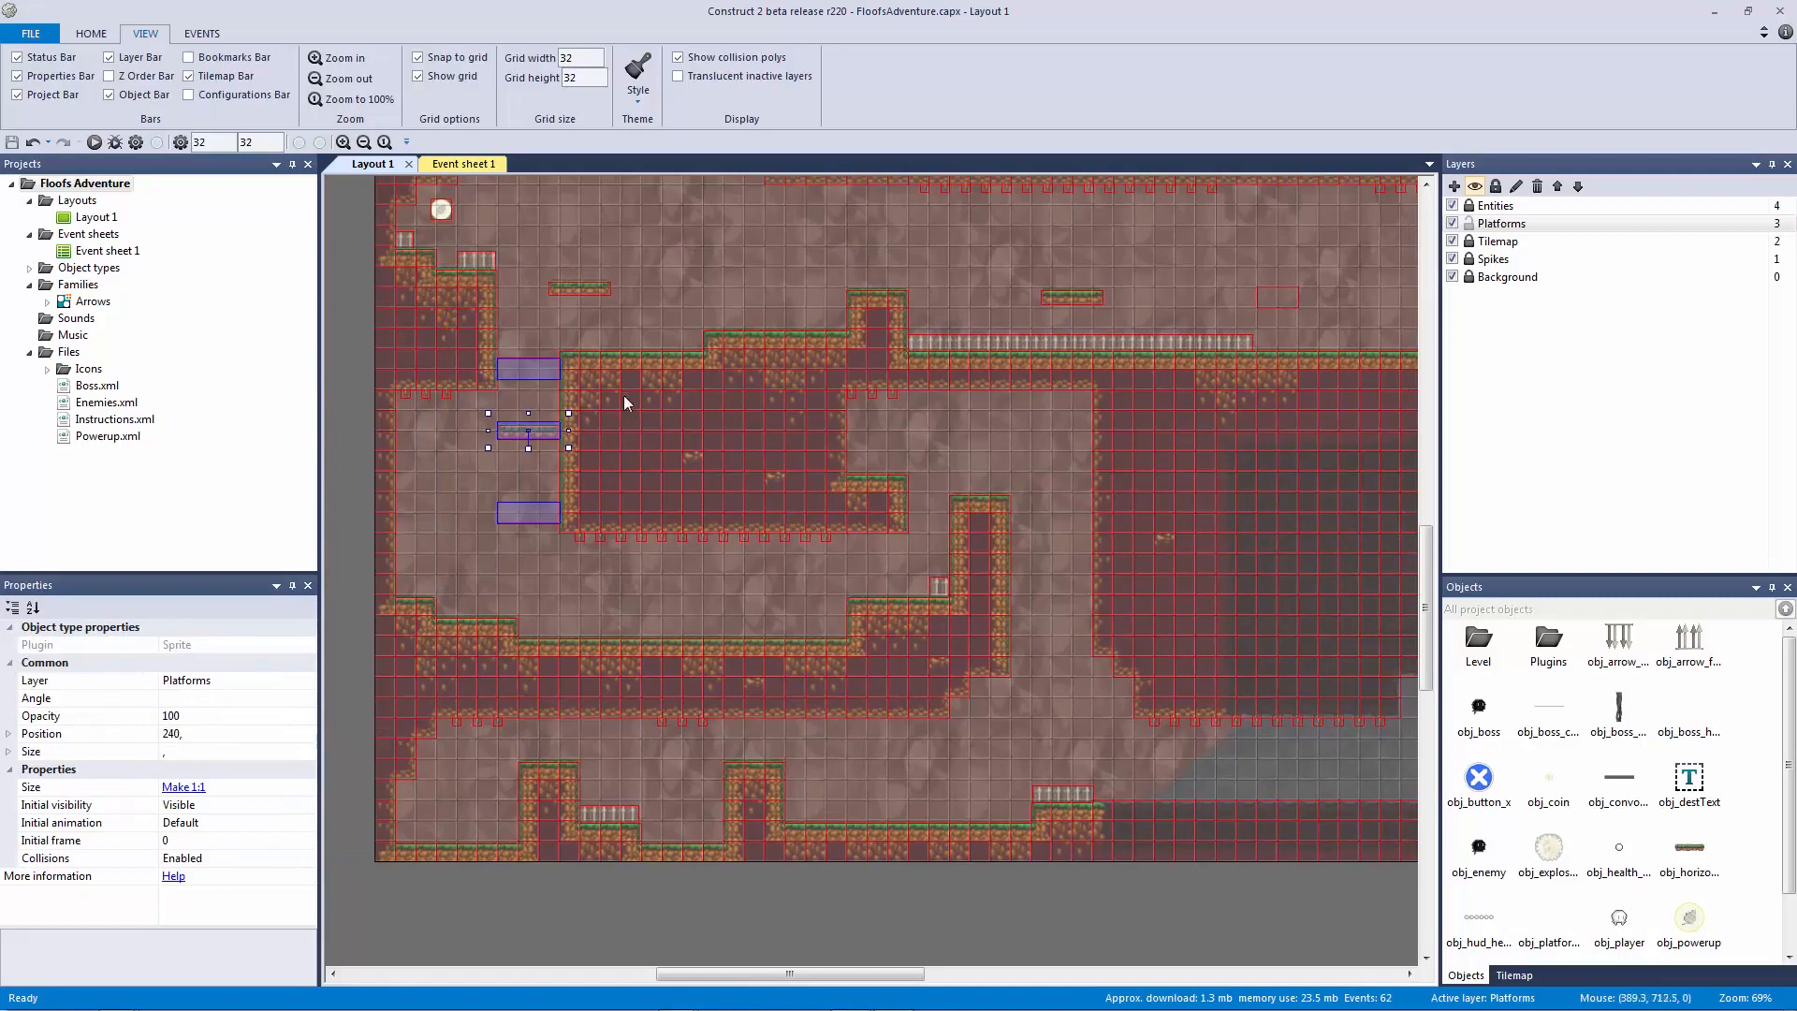
Step: Drop copies of the three objects in the right gap; adjust upper and lower blocks
drag(543, 432, 1061, 568)
click(1132, 682)
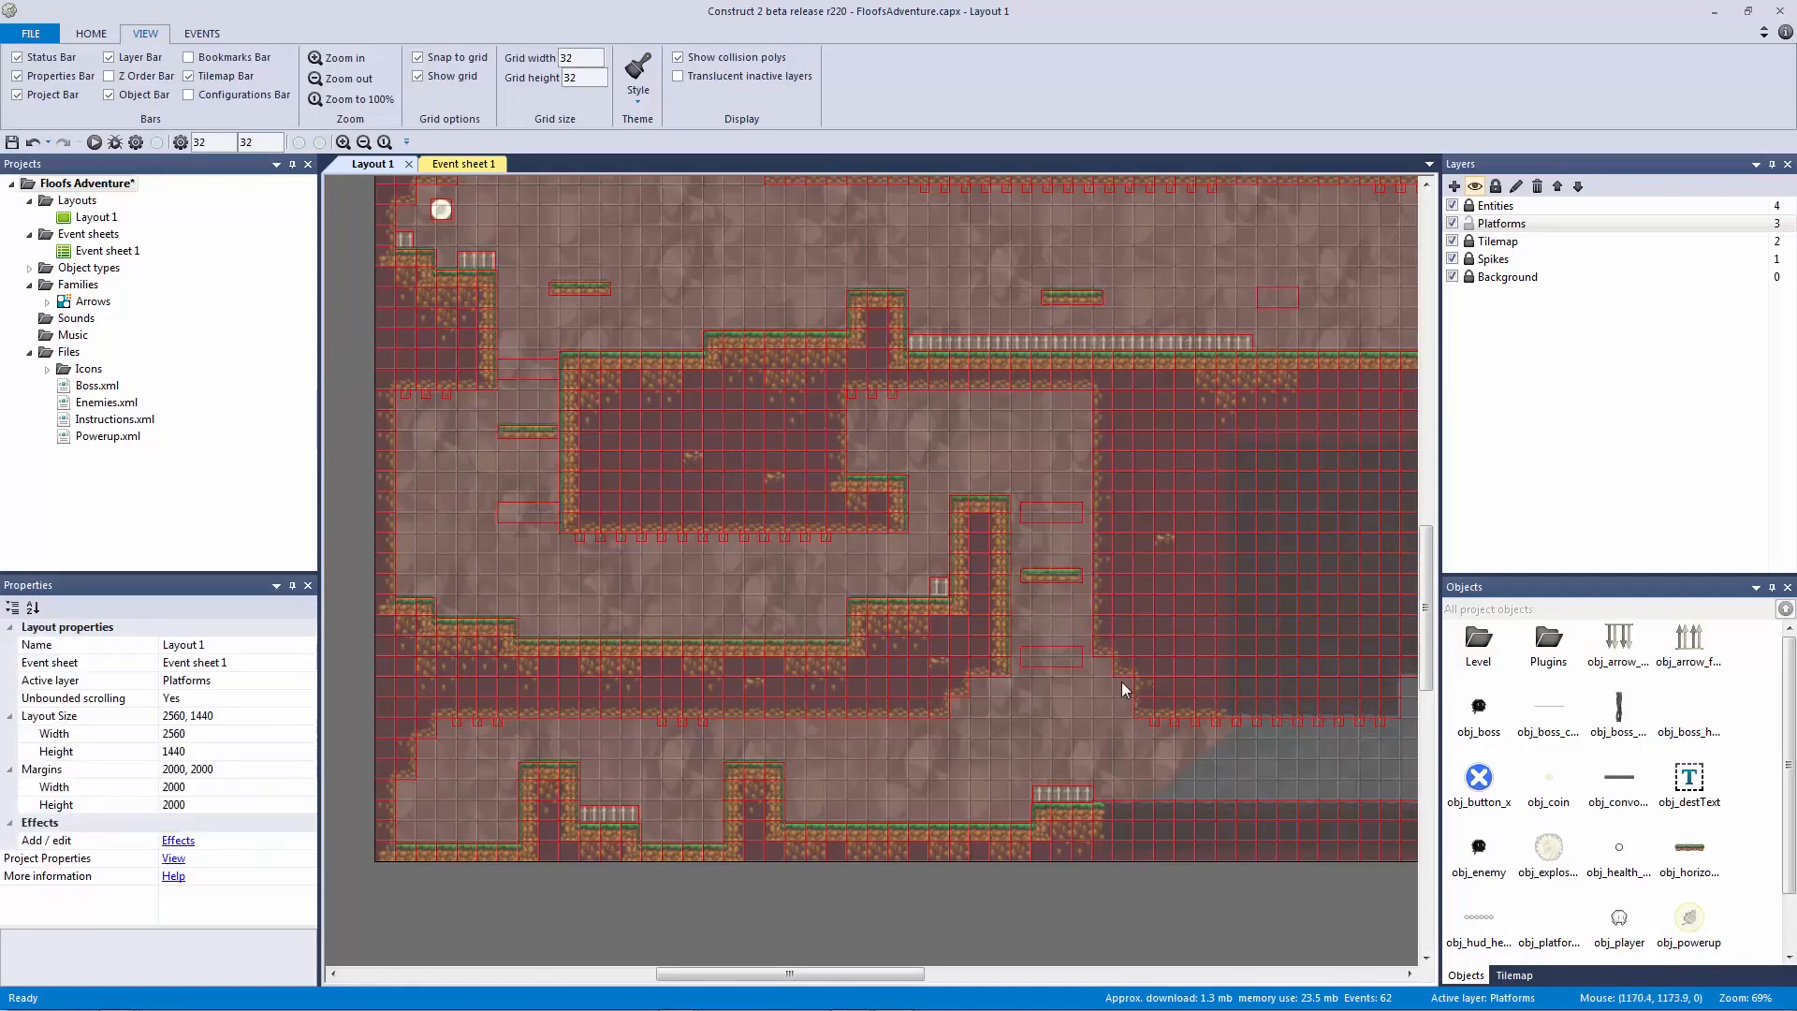
ctrl+scroll(1210, 703, up, 3)
middle_drag(1166, 661, 956, 653)
drag(893, 468, 899, 457)
click(926, 687)
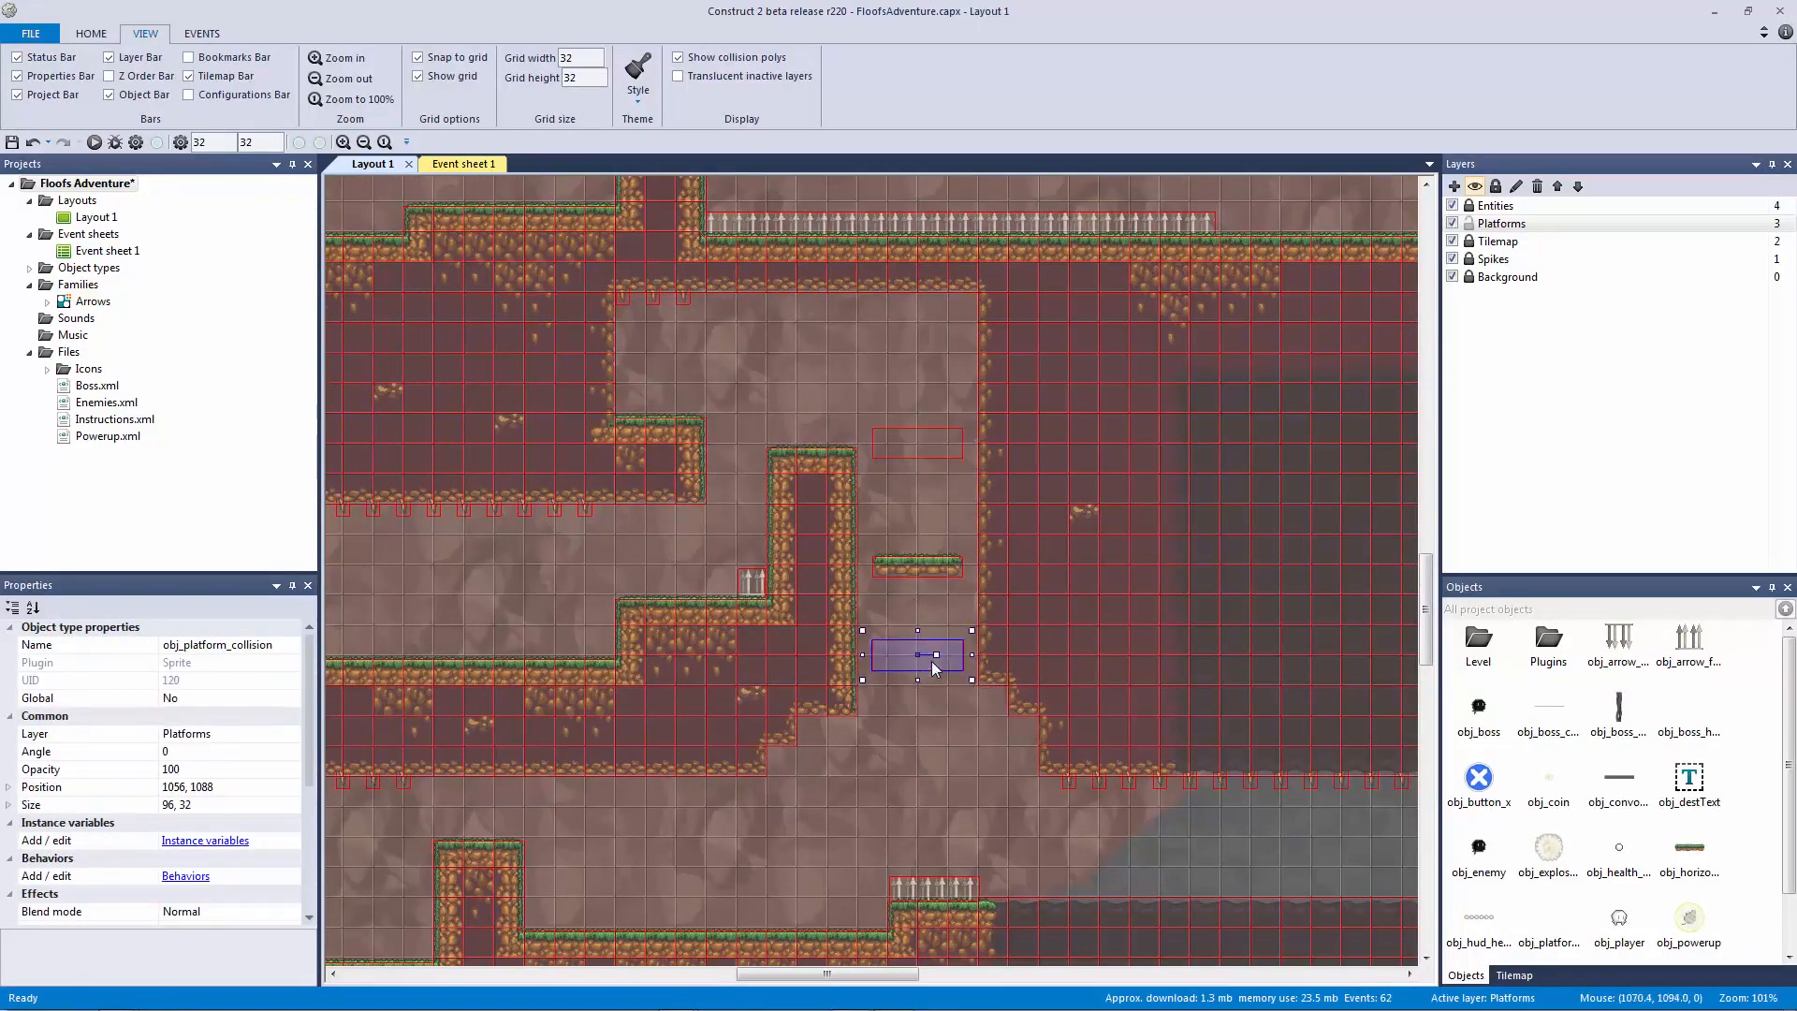
drag(929, 688, 932, 758)
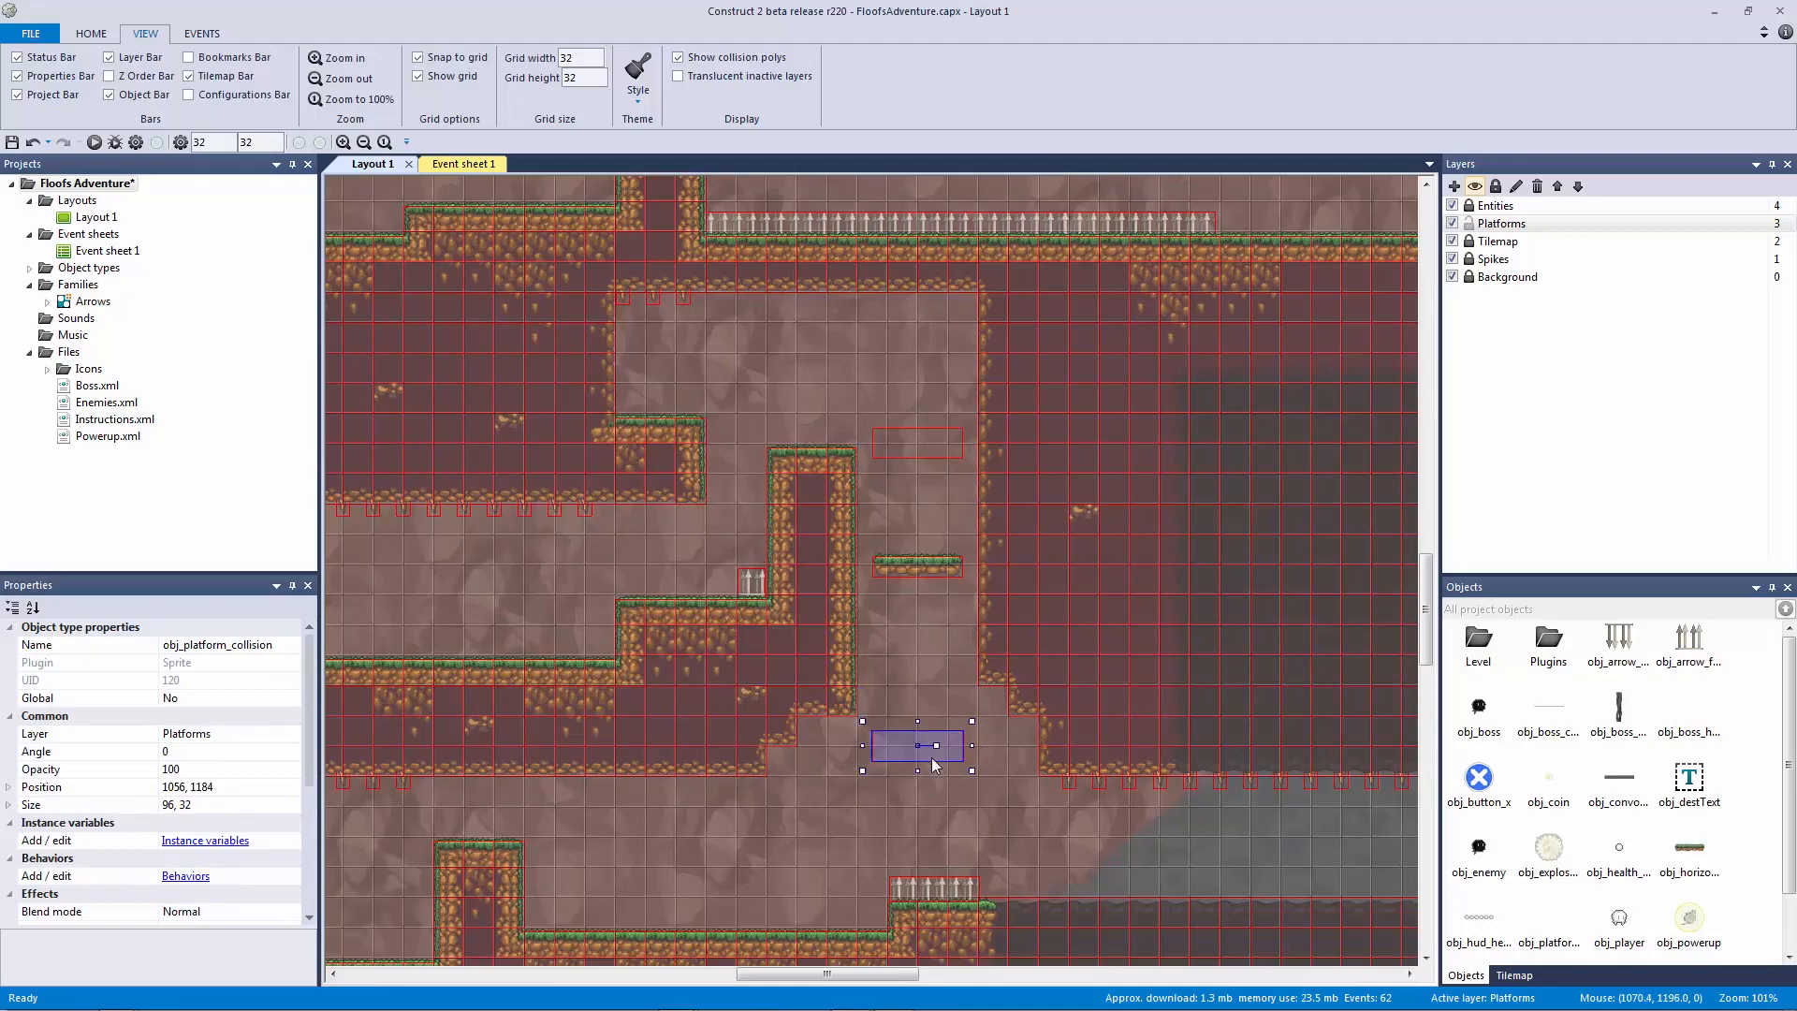
Step: Undo the copied platform's move and nudge it right; lower the bottom block one cell
click(925, 567)
key(ctrl+z)
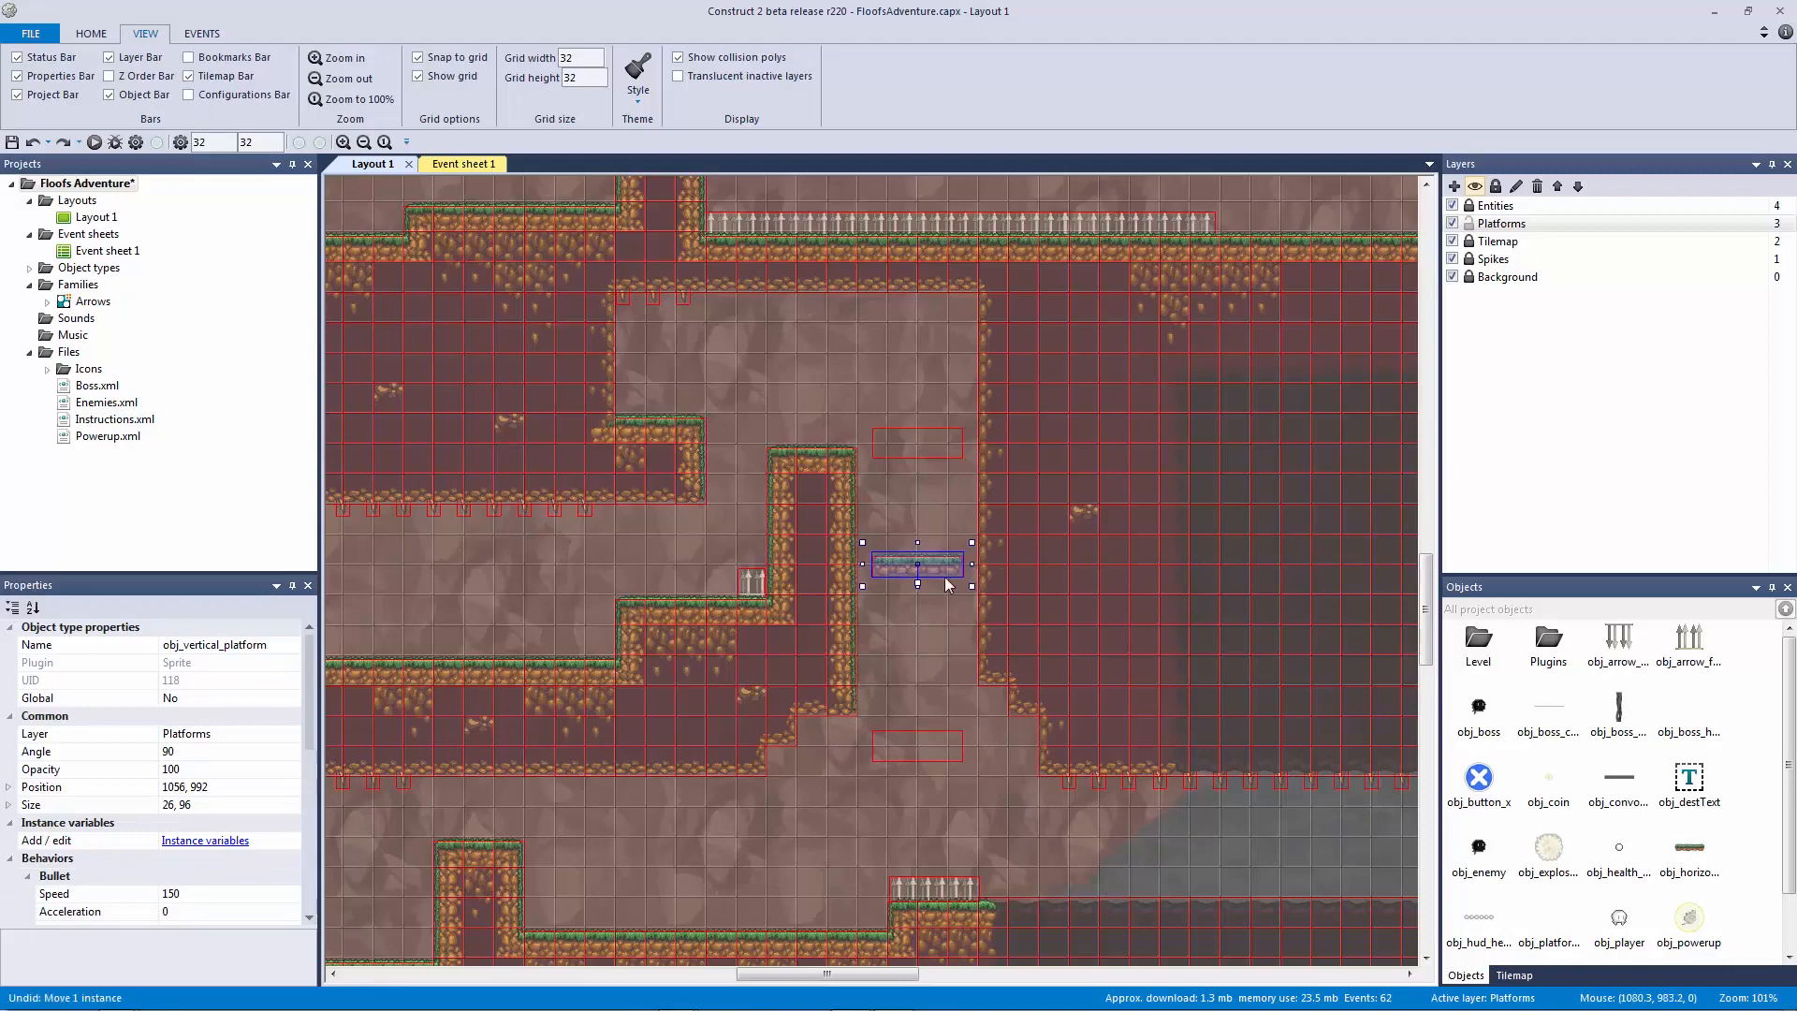
key(Right)
click(938, 653)
drag(900, 758, 906, 775)
click(924, 623)
click(926, 573)
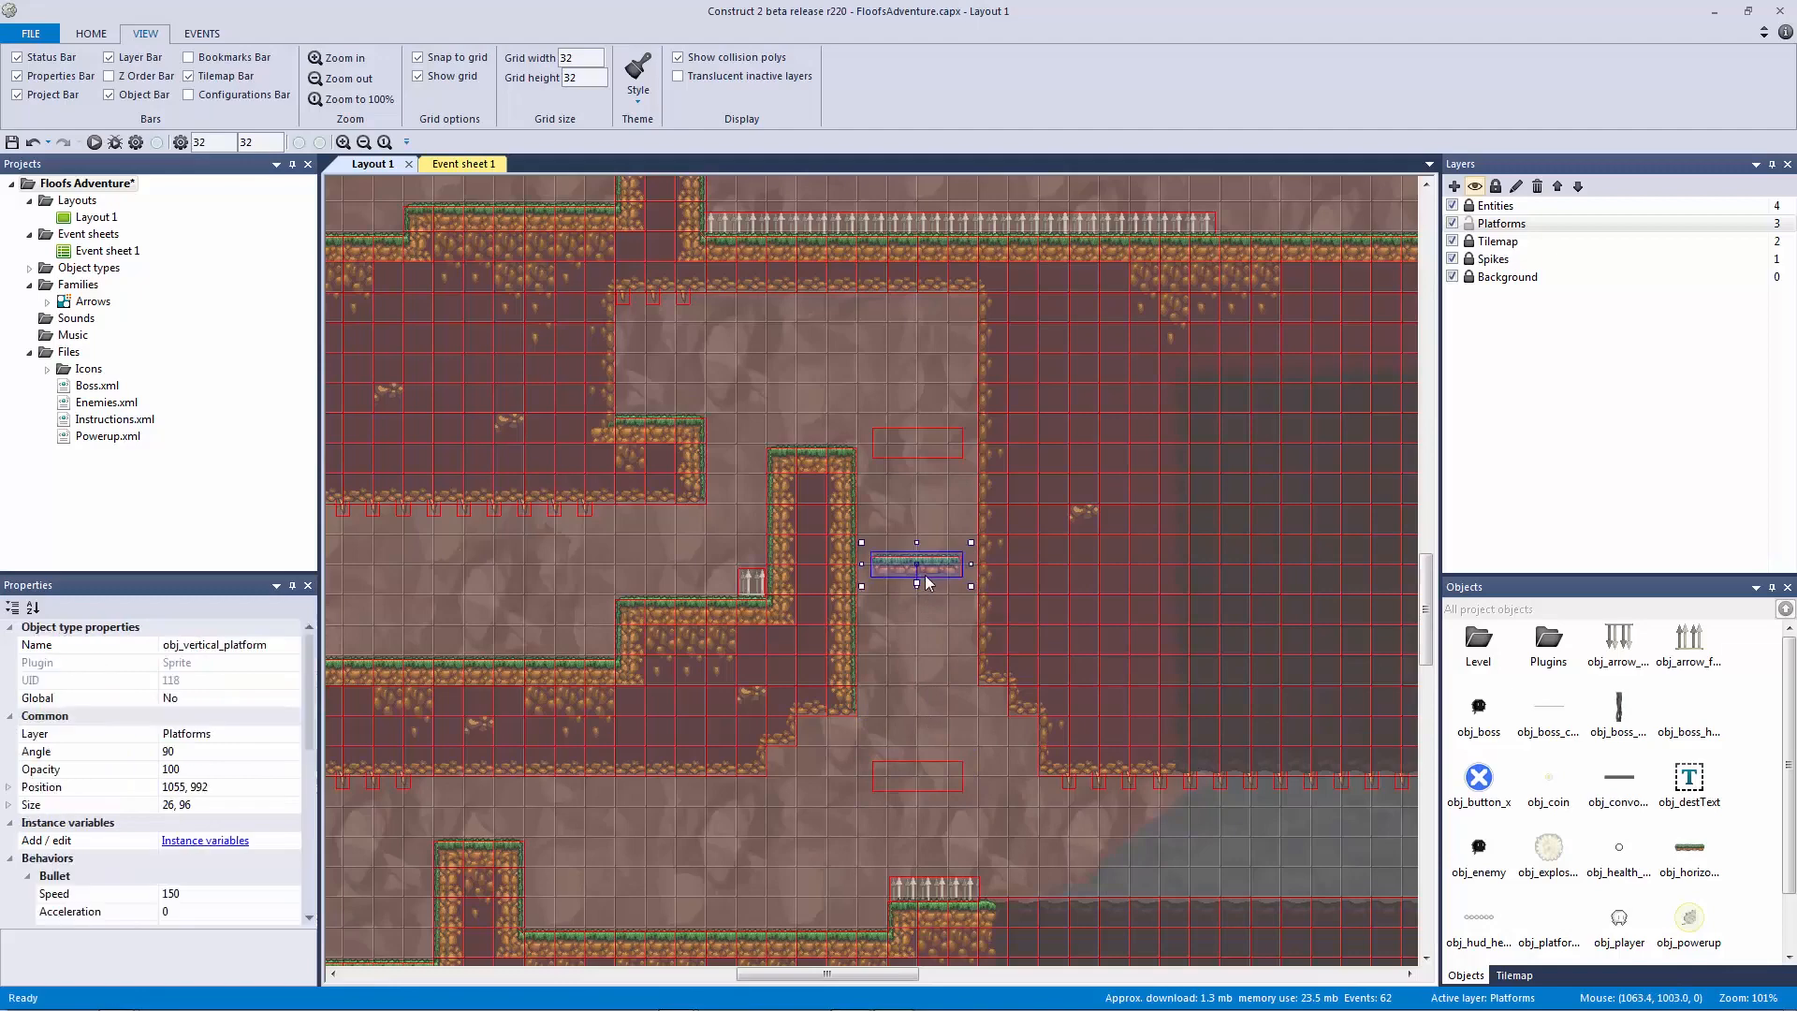
click(924, 739)
Step: Review the copied platform setup and select the second horizontal platform
ctrl+scroll(986, 725, up, 4)
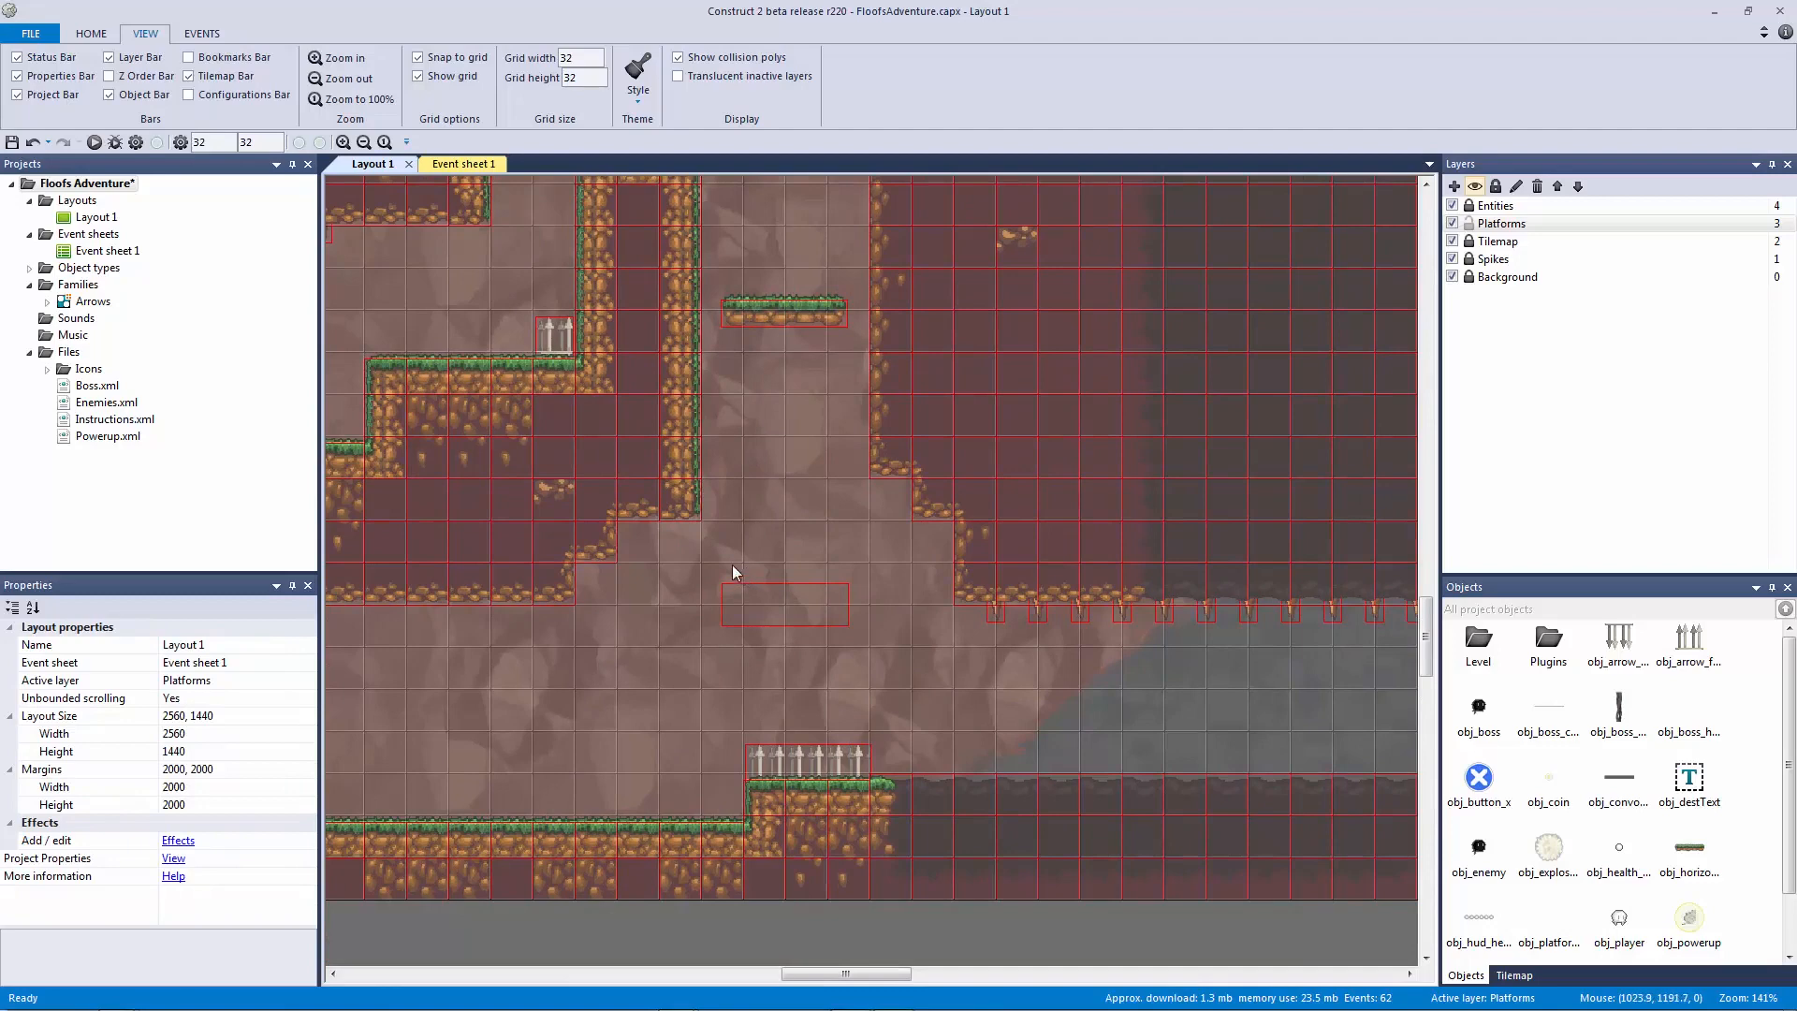
drag(653, 522, 741, 593)
drag(836, 513, 940, 608)
scroll(808, 440, up, 3)
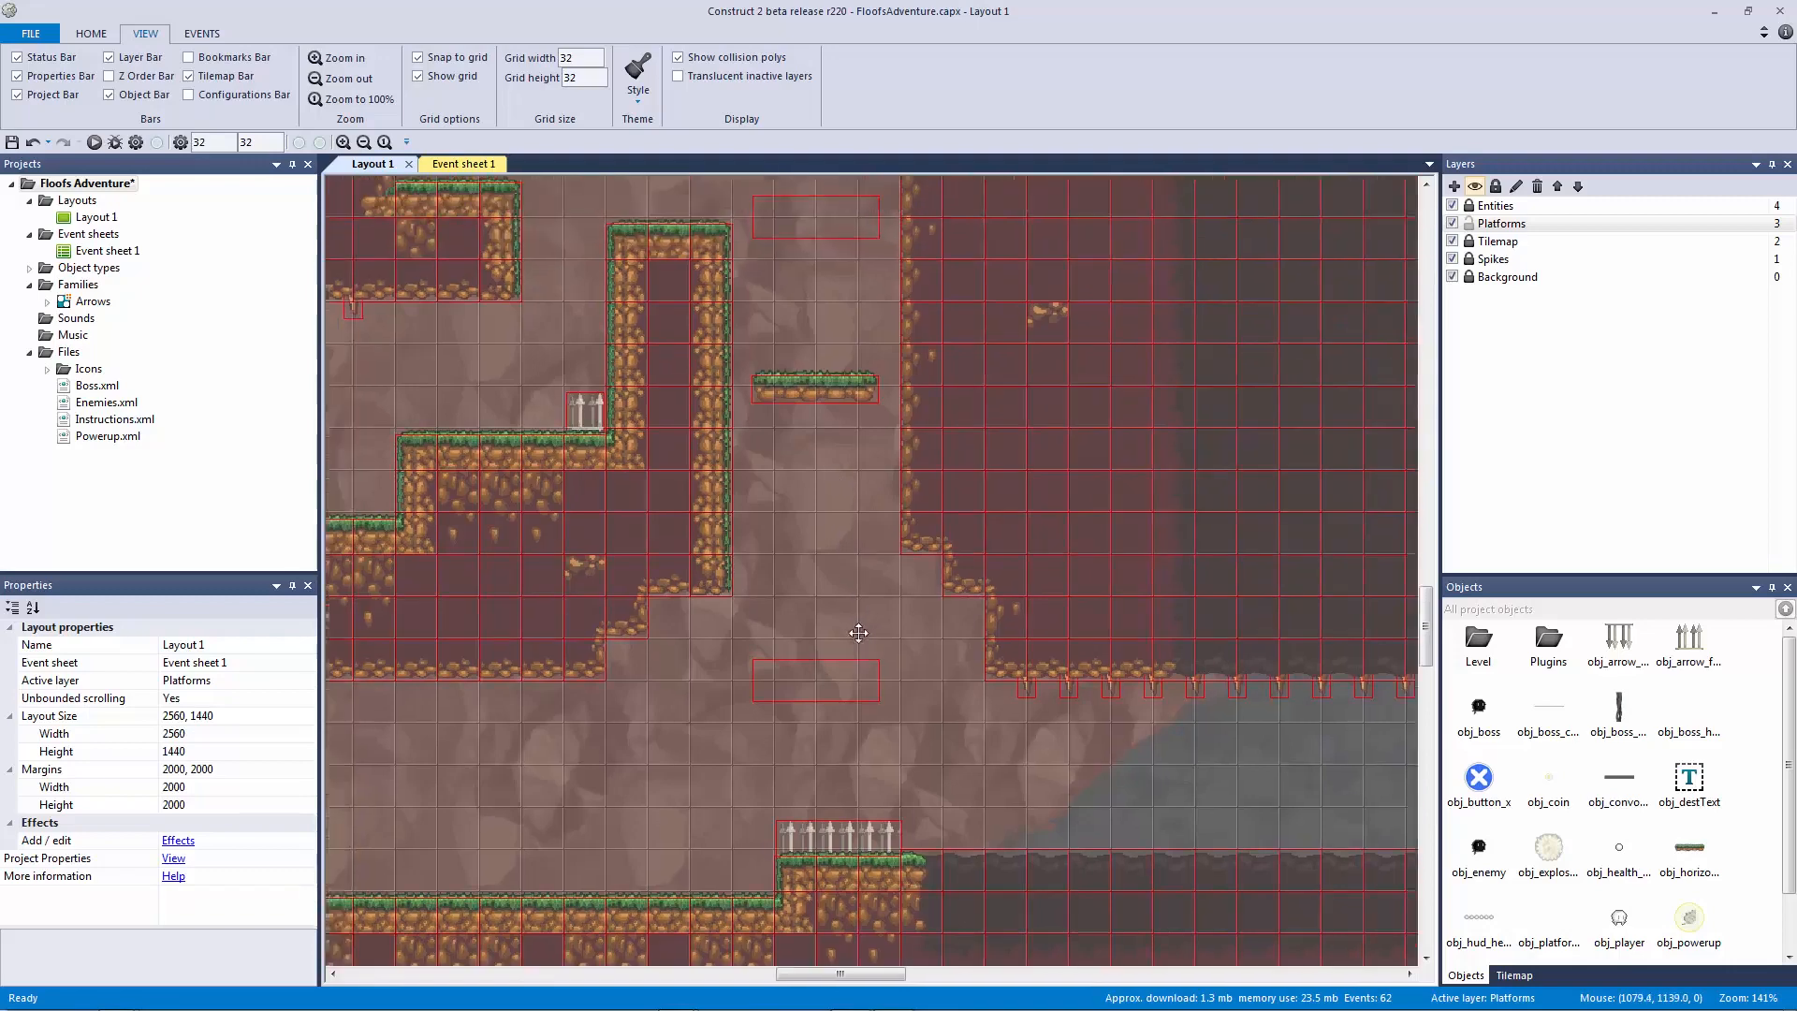
drag(807, 418, 852, 610)
ctrl+scroll(855, 589, down, 4)
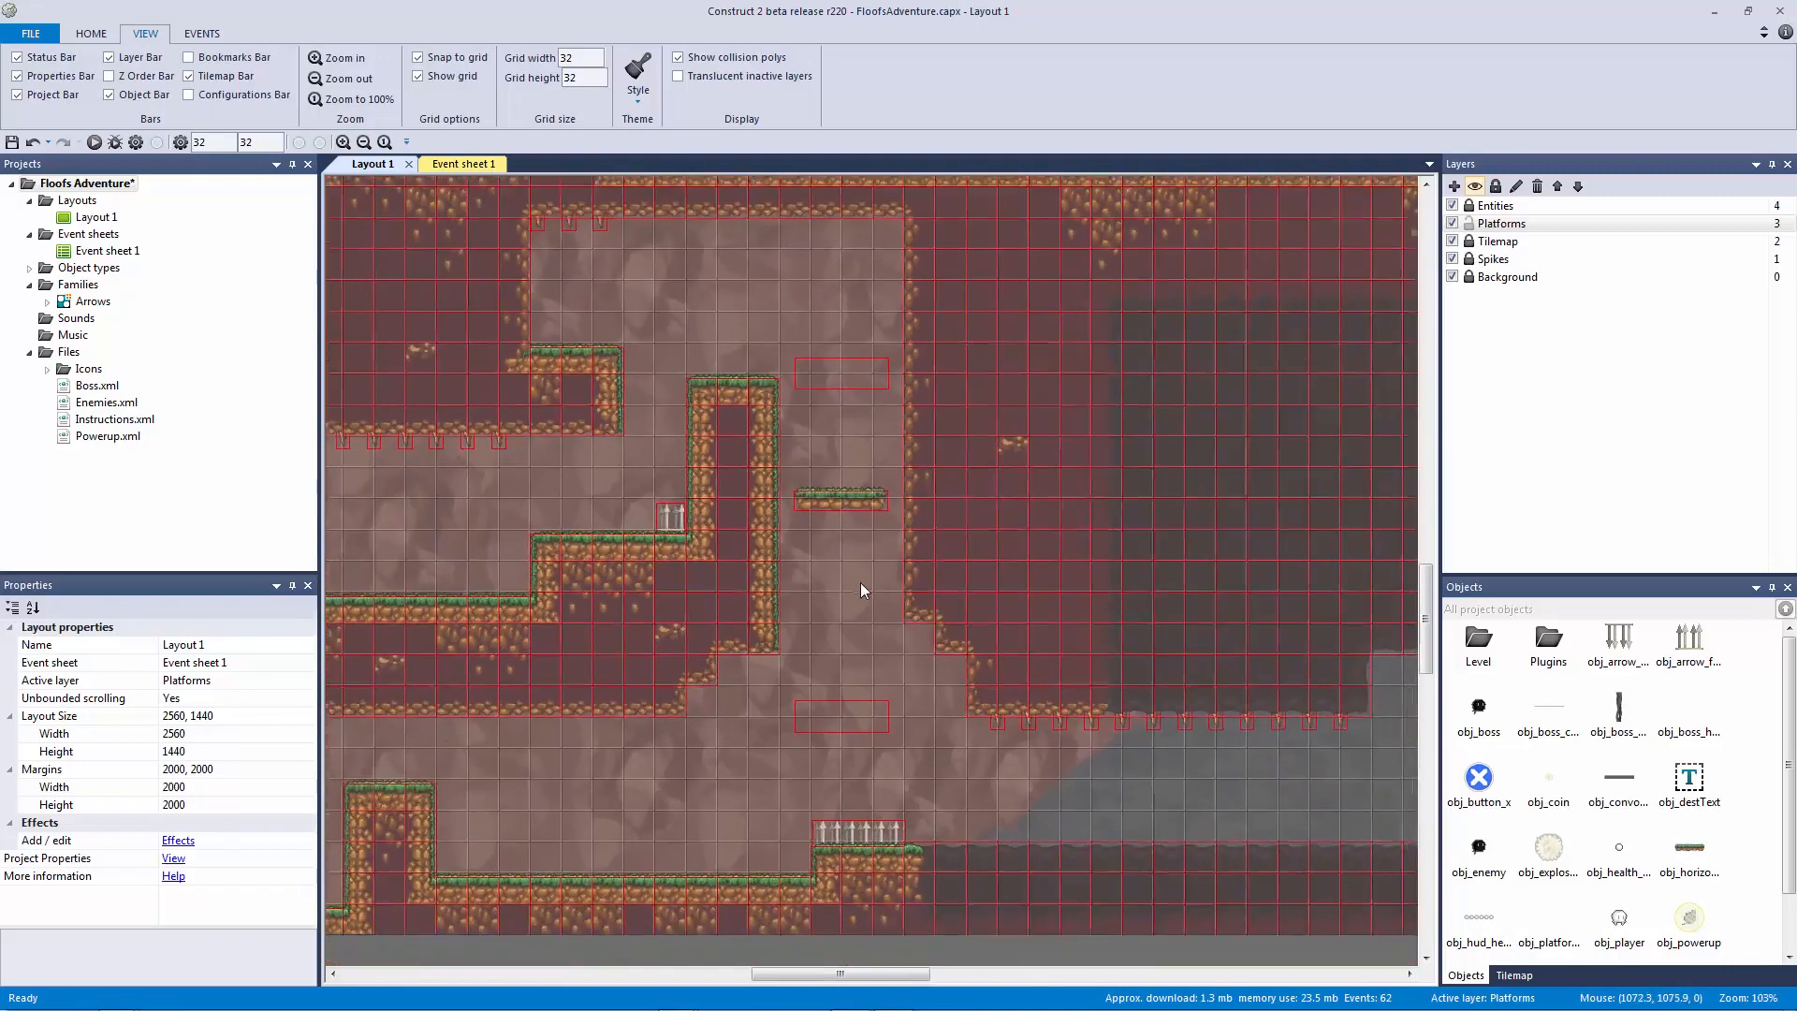
middle_drag(942, 634, 733, 817)
ctrl+scroll(848, 642, down, 1)
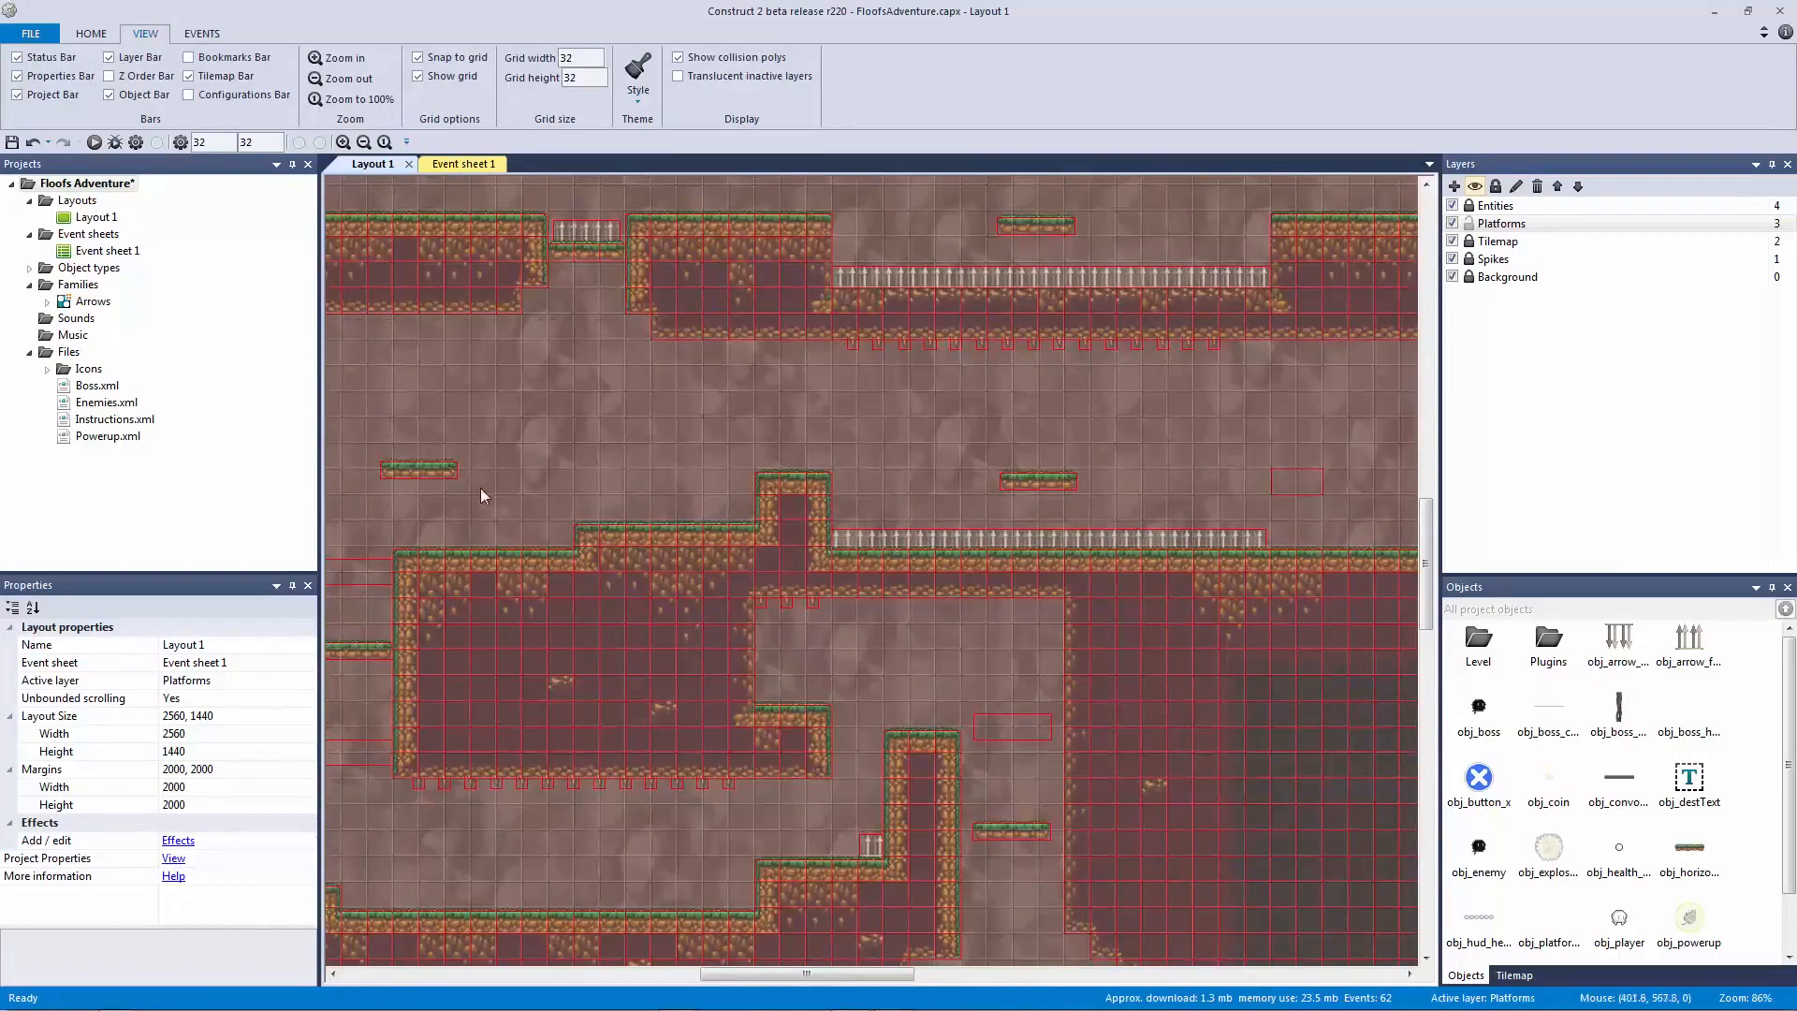
click(418, 468)
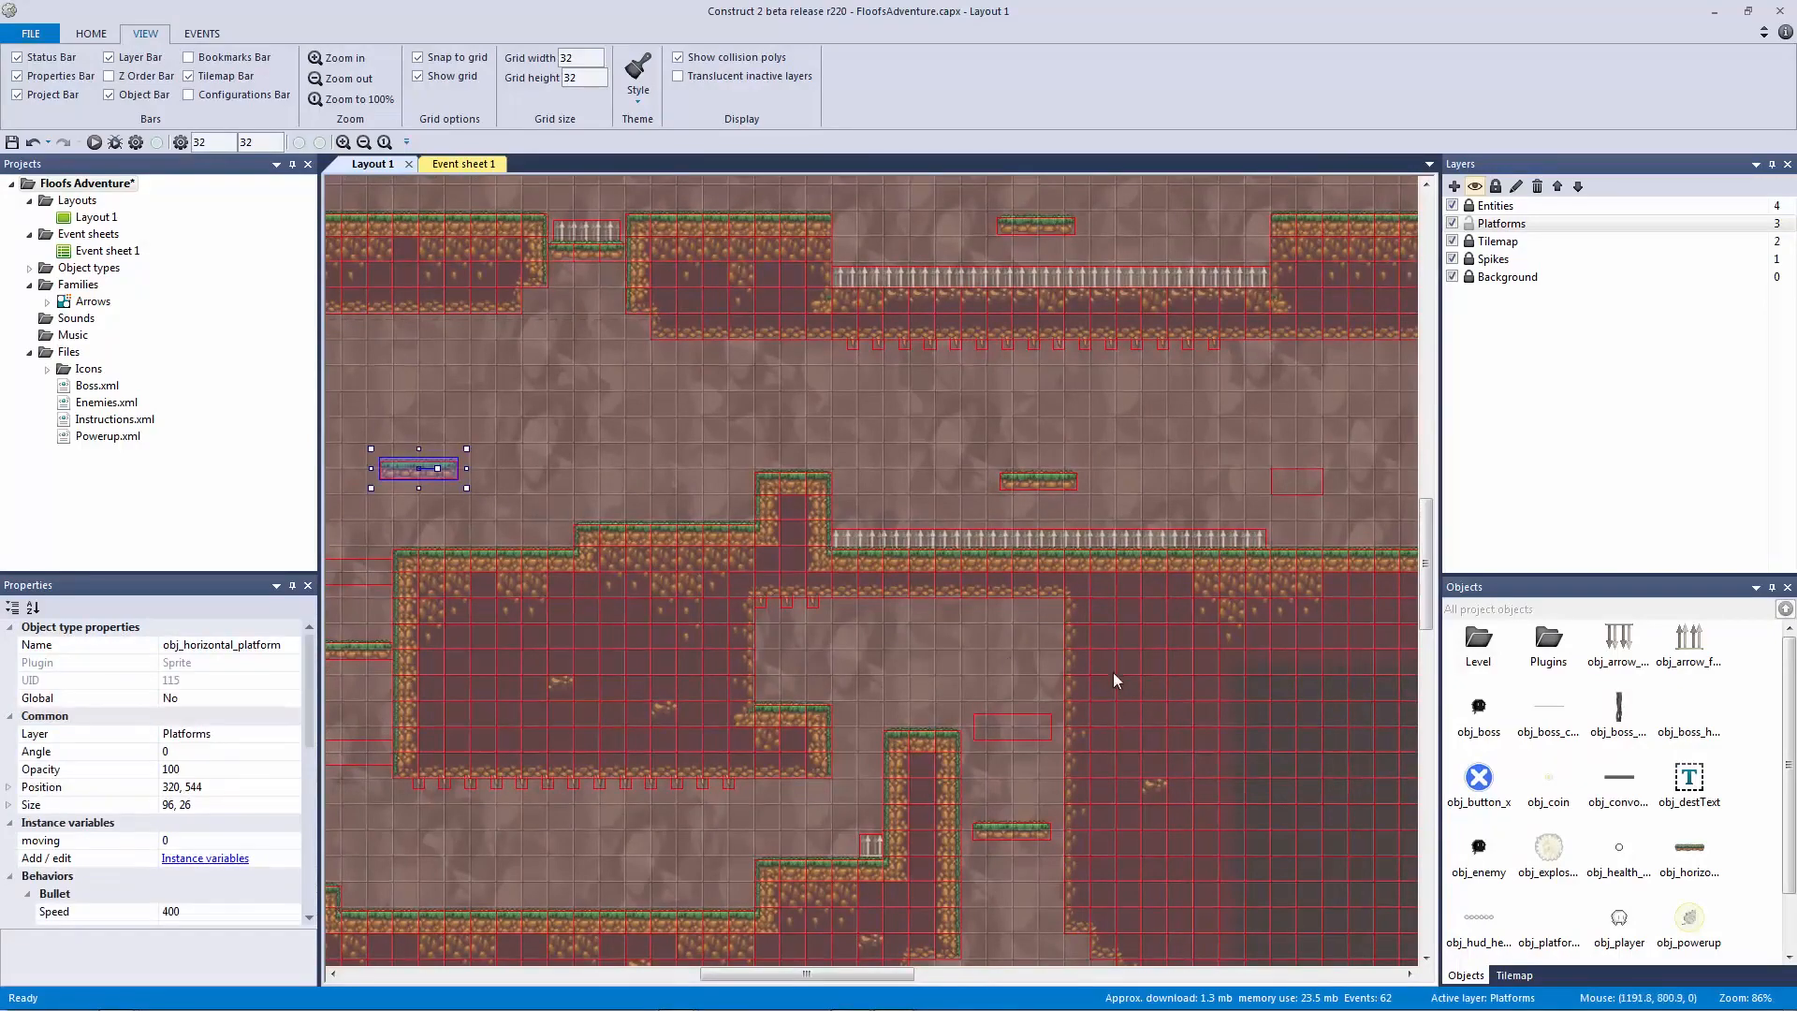
Step: Paste a horizontal platform into the gap, place another further right, nudge the left one
middle_drag(1133, 672, 511, 508)
middle_drag(1022, 647, 633, 485)
key(ctrl+v)
click(606, 600)
drag(606, 599, 646, 573)
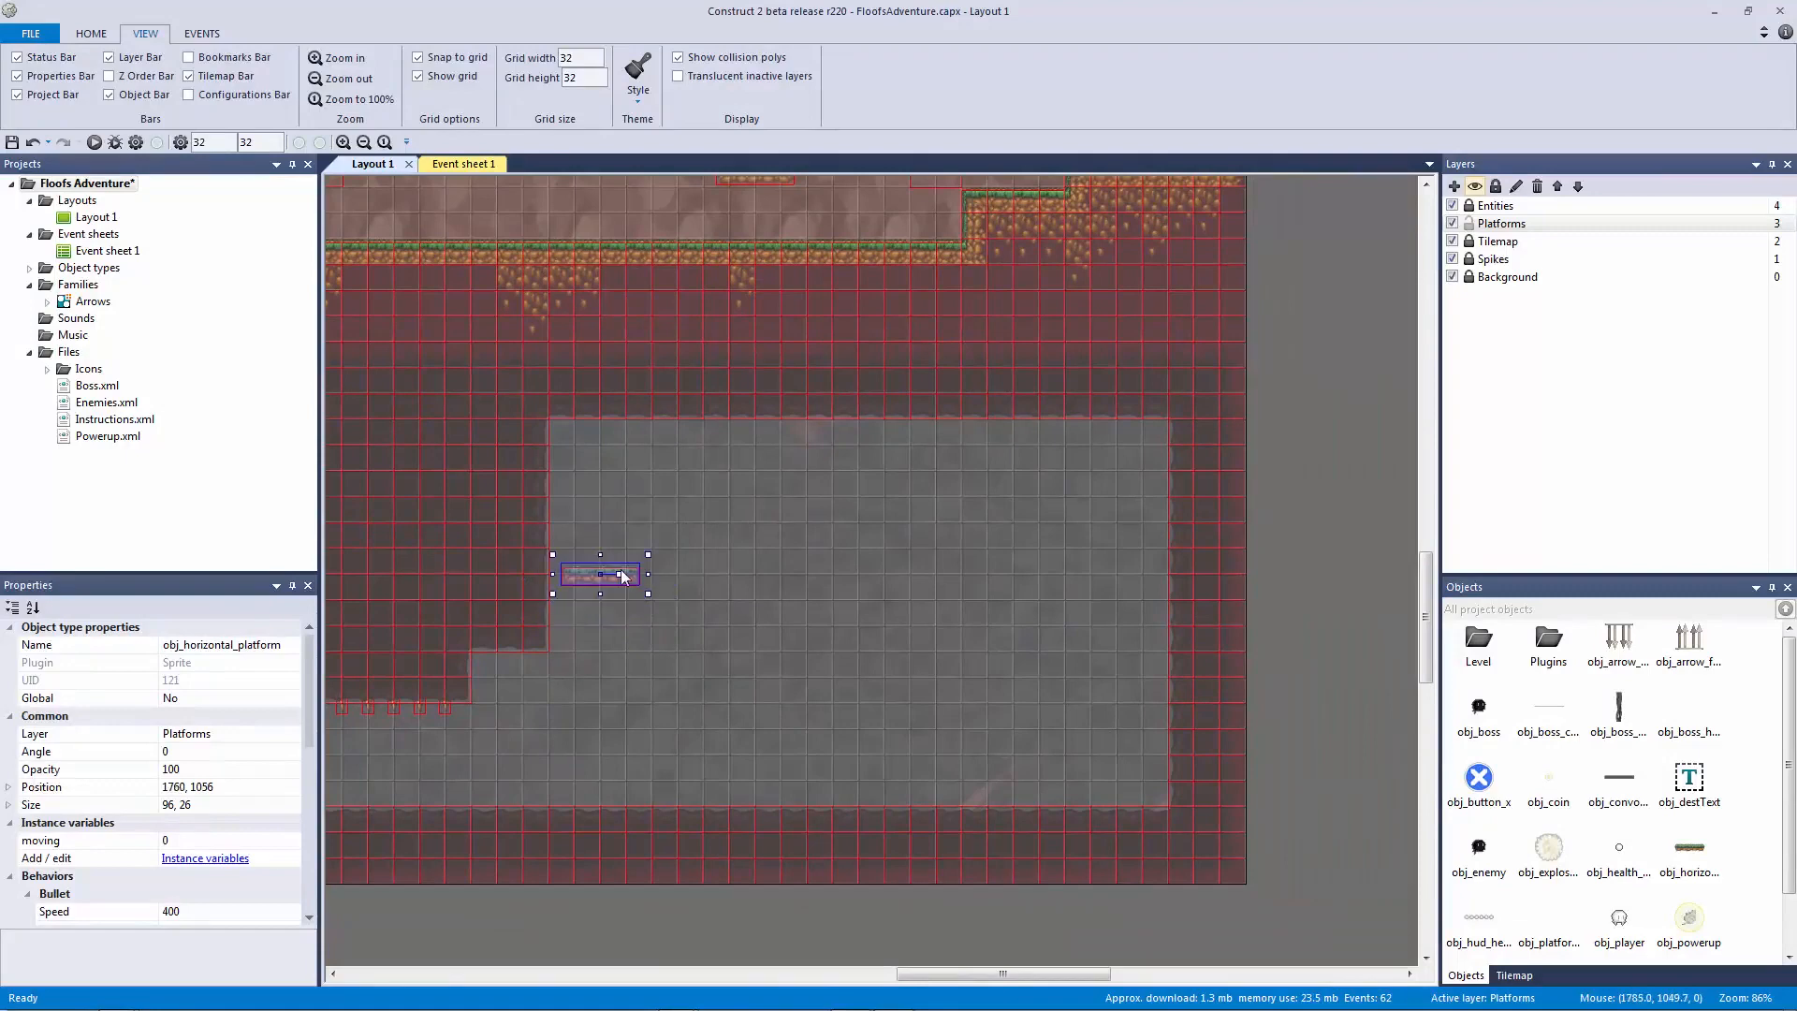
click(1138, 585)
click(616, 573)
key(Left)
key(Left)
key(Left)
key(Left)
key(Left)
key(Left)
key(Left)
key(Left)
key(Left)
key(Left)
key(Left)
key(Left)
key(Left)
key(Left)
key(Left)
key(Left)
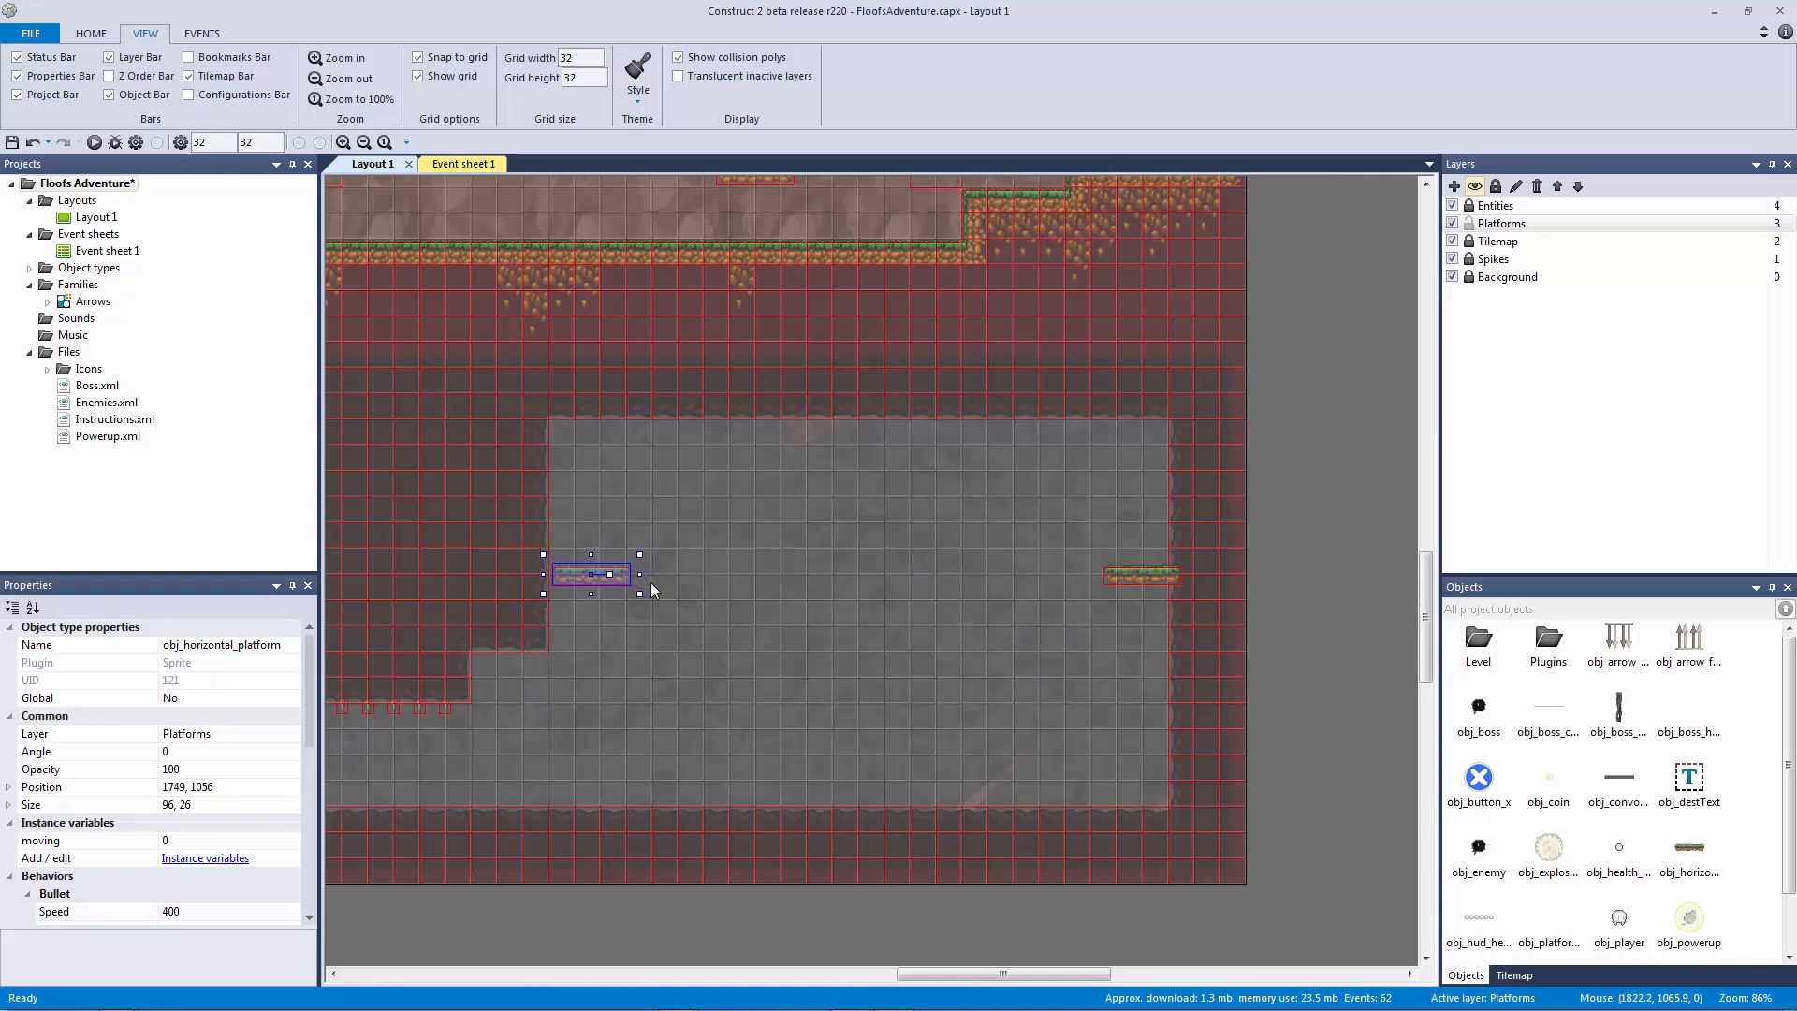
key(Up)
key(Up)
key(Up)
Step: Paste a third horizontal platform higher in the middle at 2080,928, then preview
key(ctrl+v)
click(856, 482)
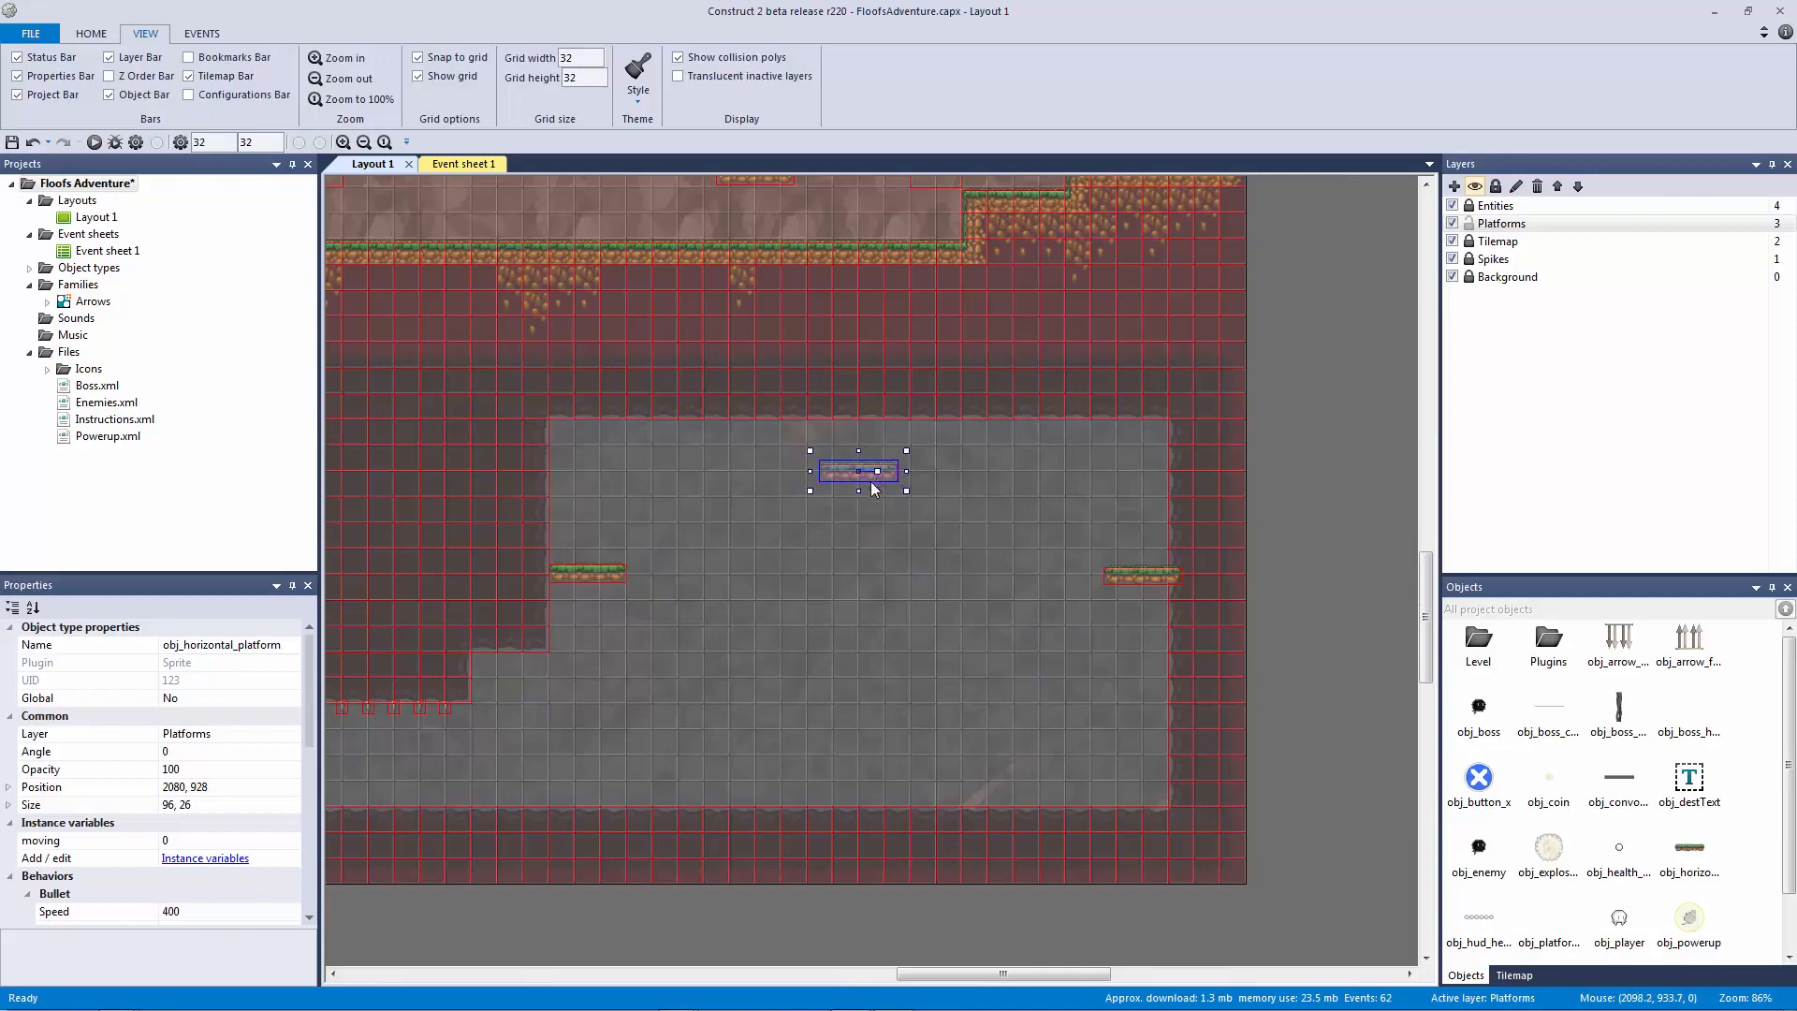
click(782, 537)
ctrl+scroll(783, 537, down, 3)
click(1064, 575)
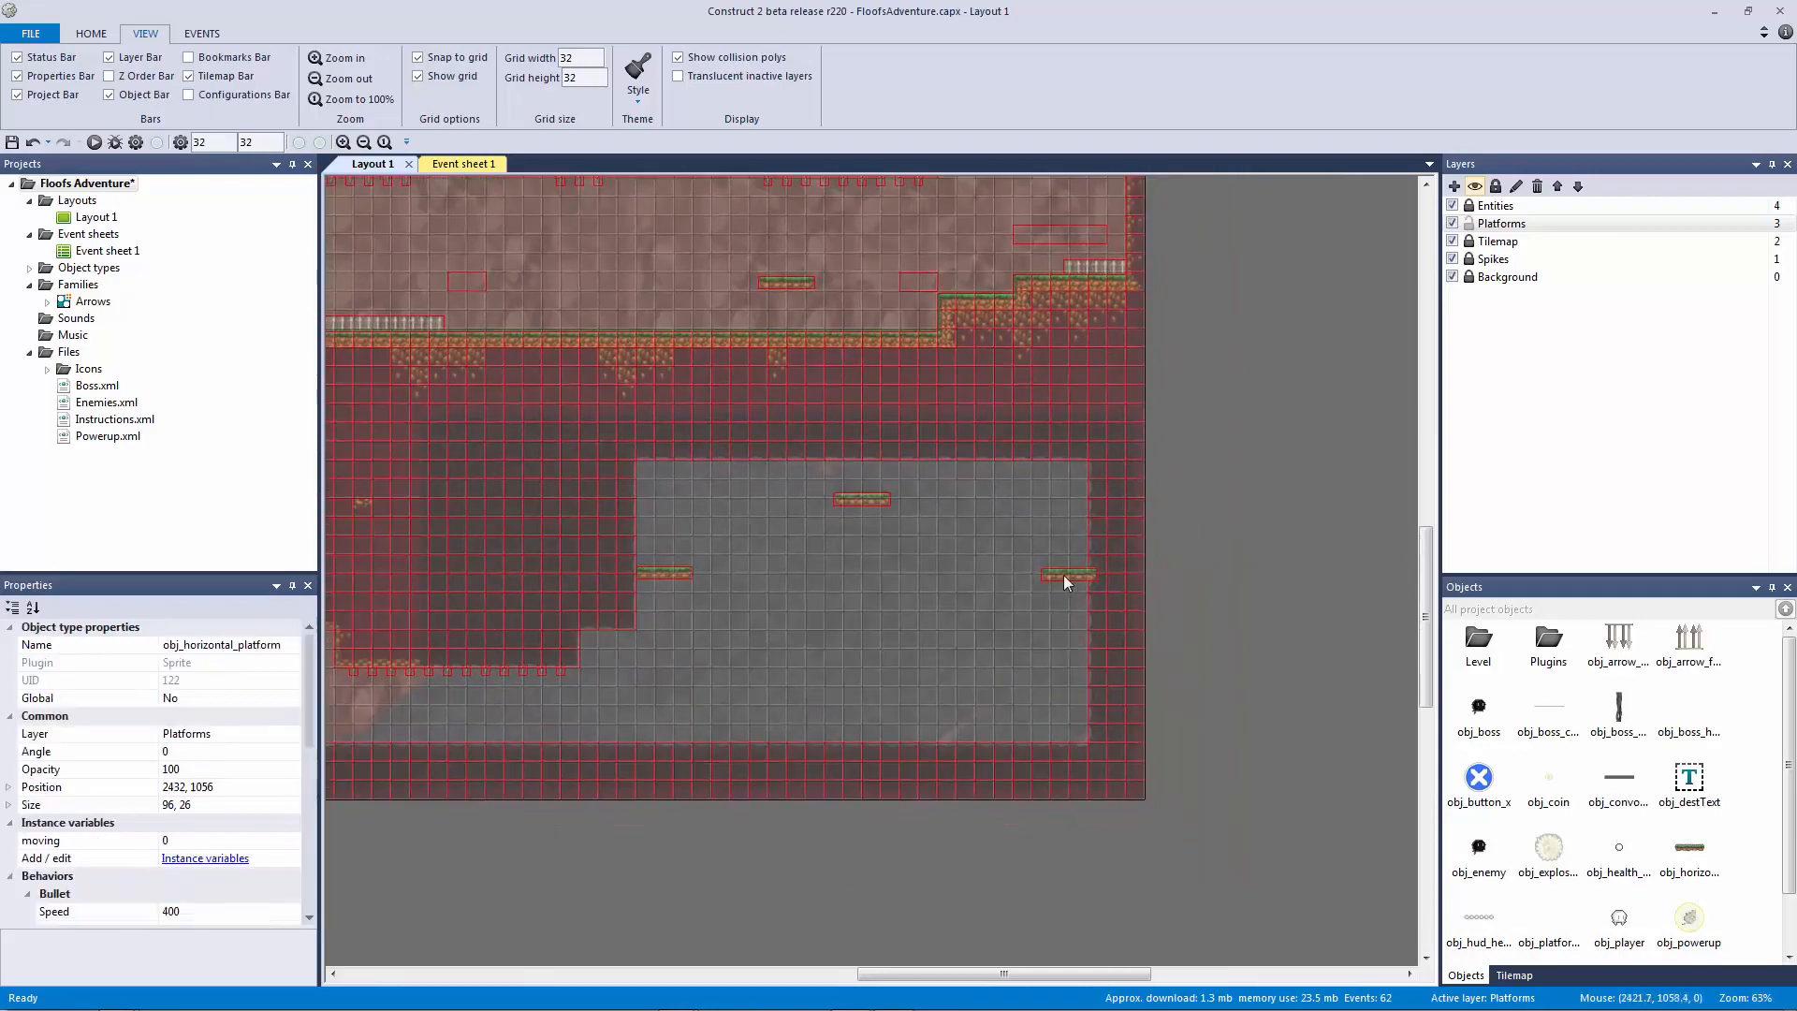
click(876, 547)
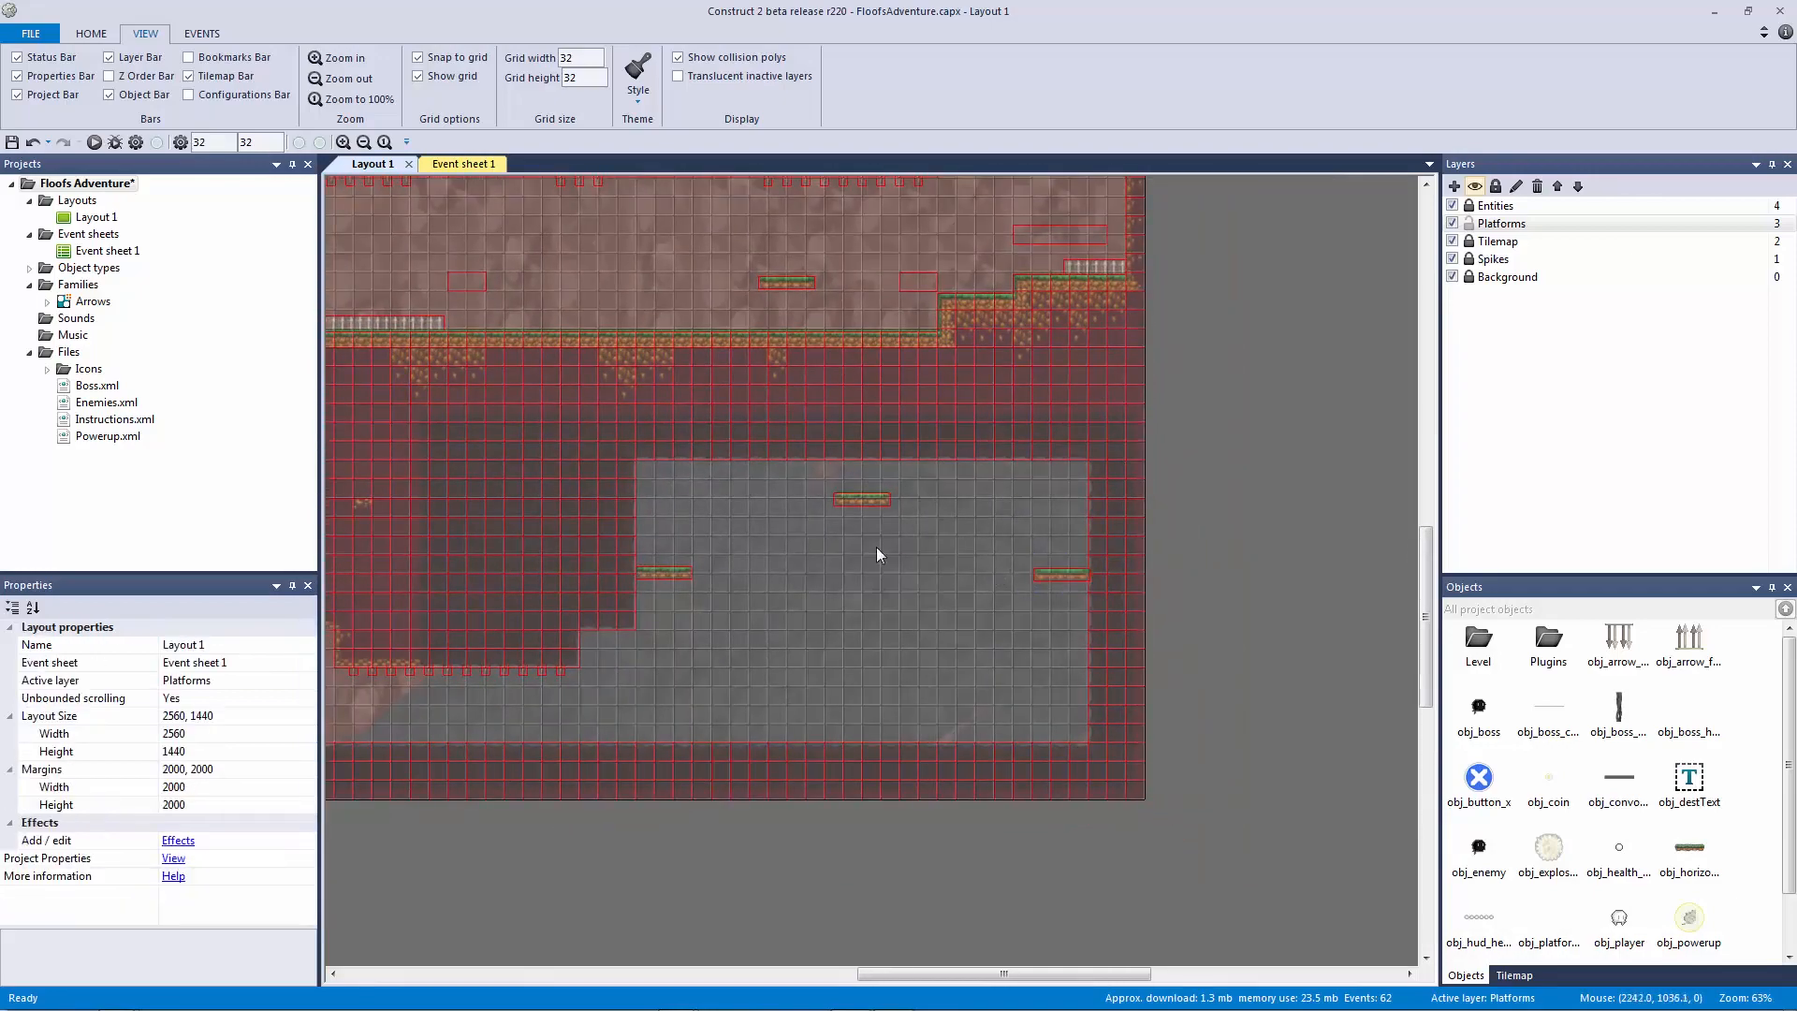
middle_drag(876, 546, 1076, 611)
scroll(899, 561, up, 5)
ctrl+scroll(898, 562, down, 2)
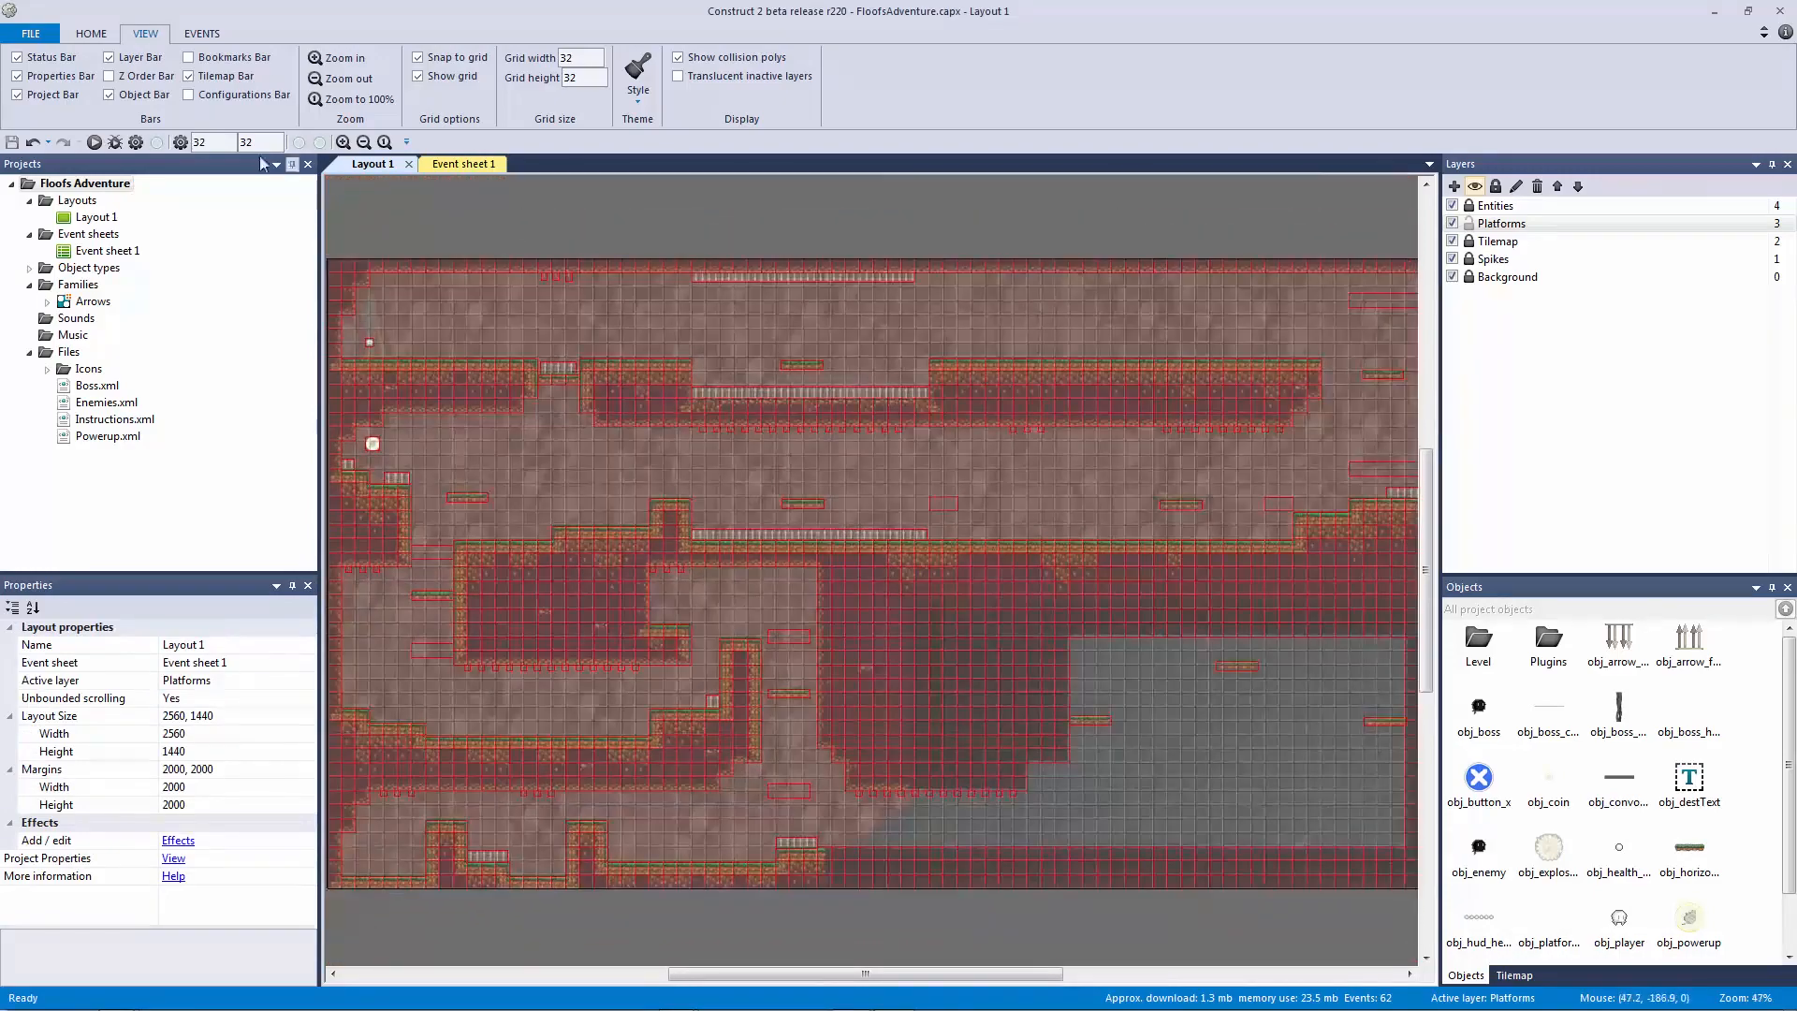
click(94, 142)
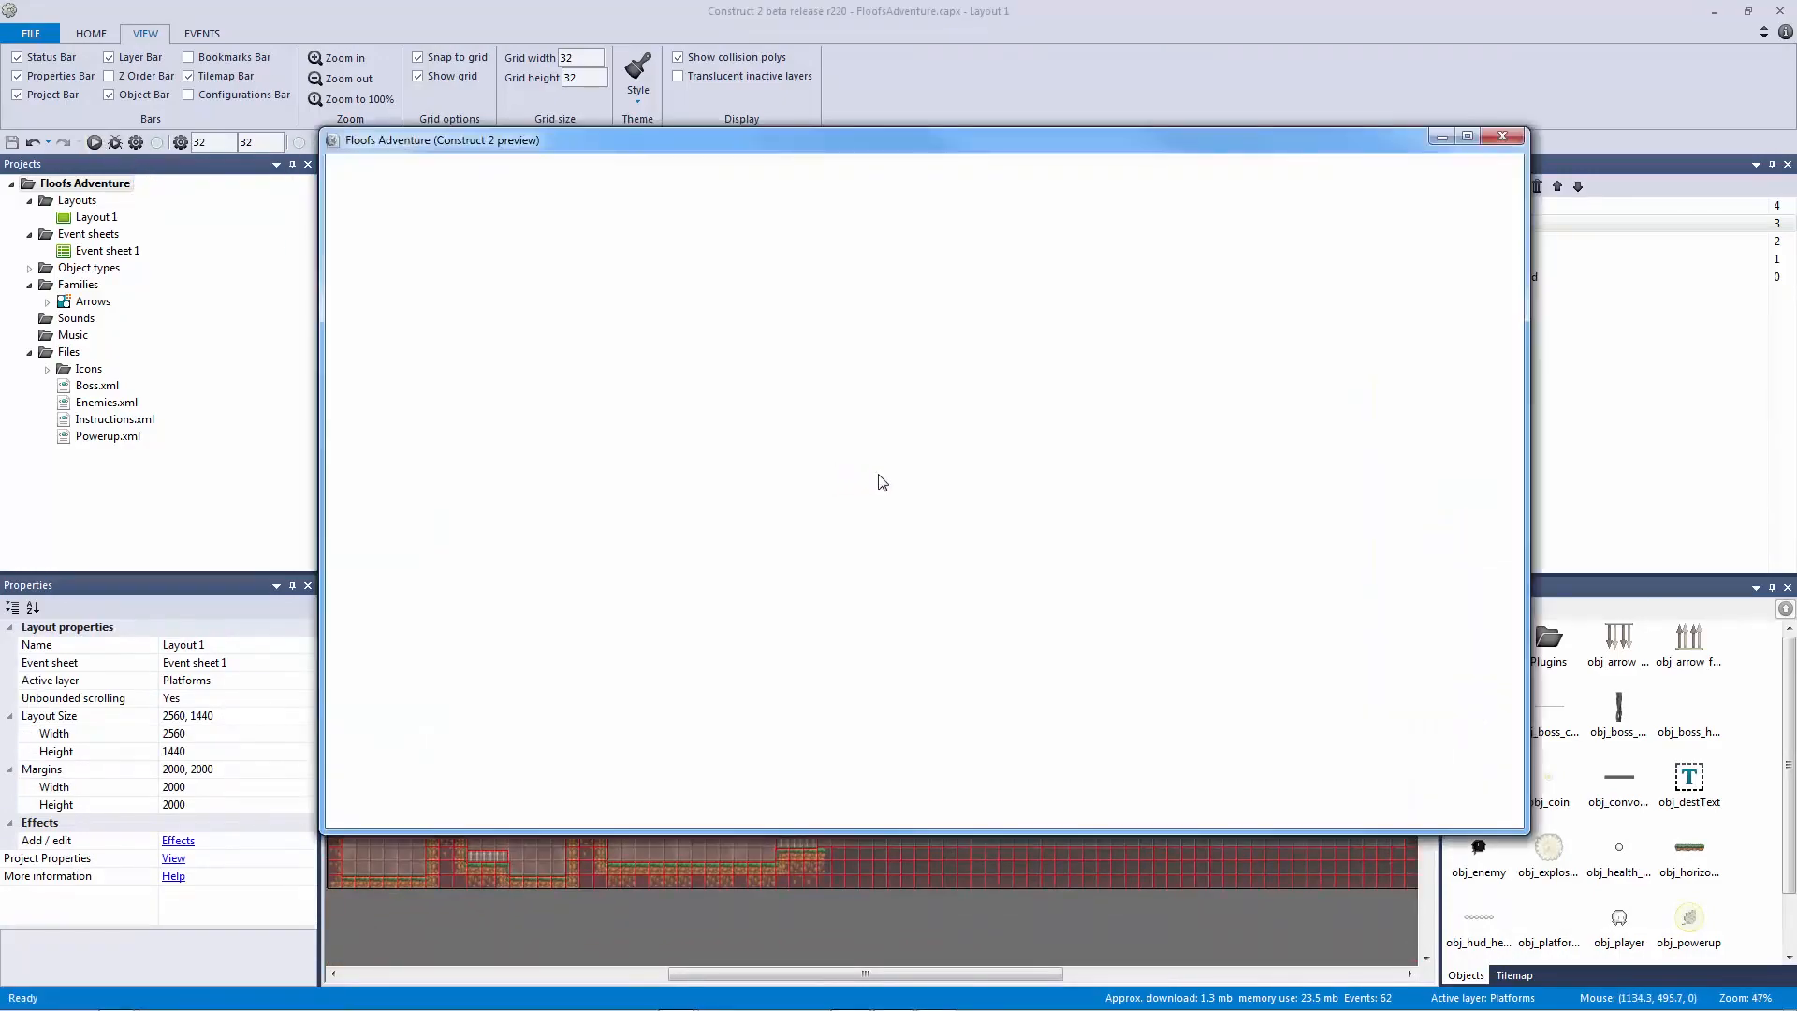
key(Right)
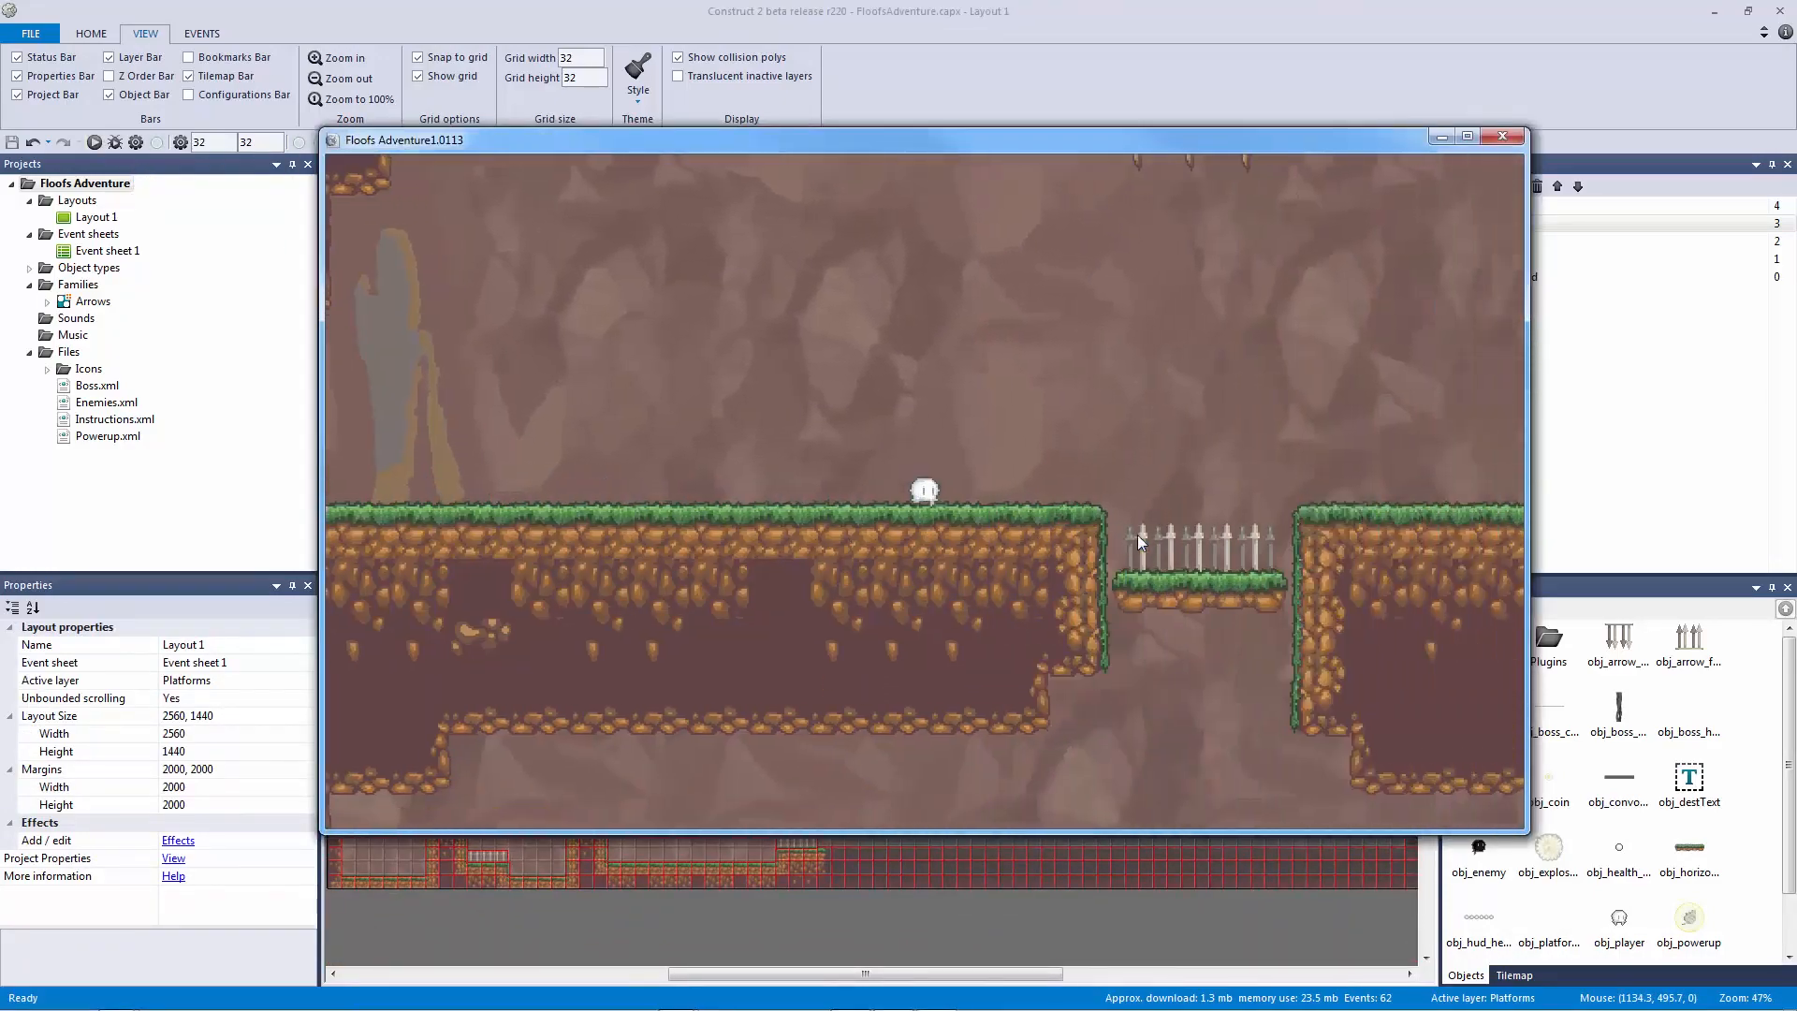
key(Up)
key(Right)
key(Up)
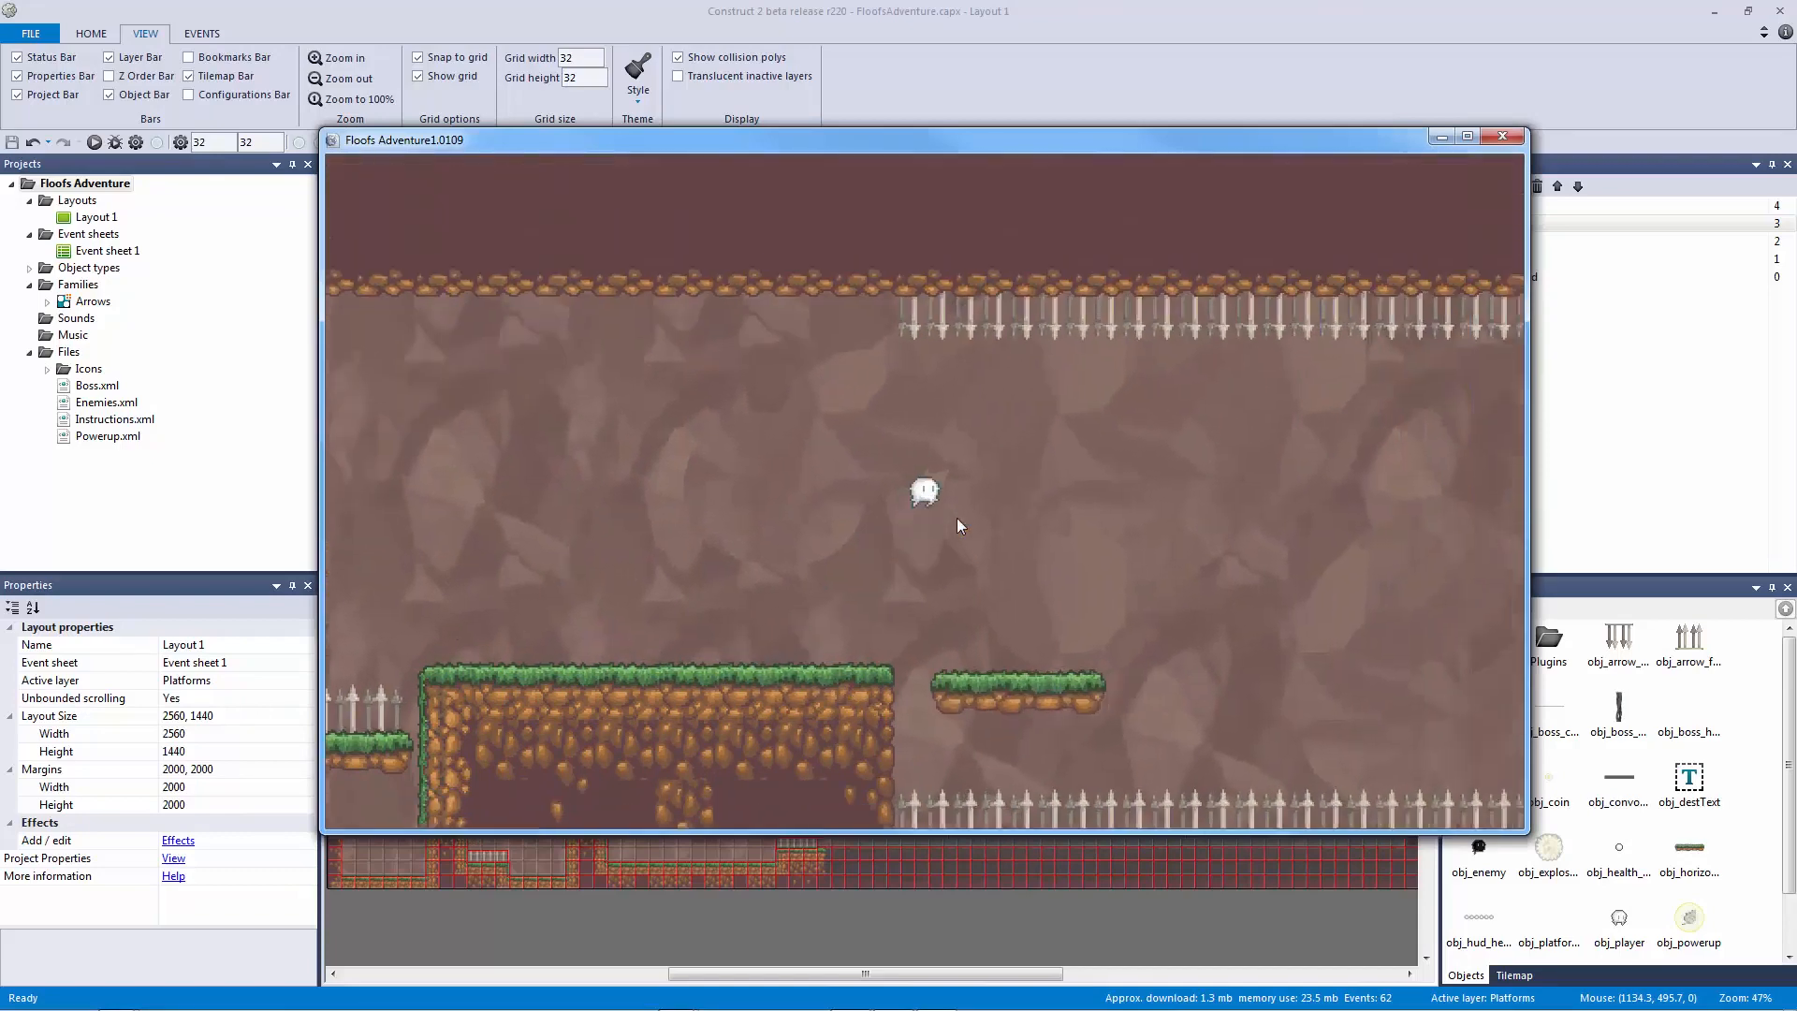
key(Right)
key(Up)
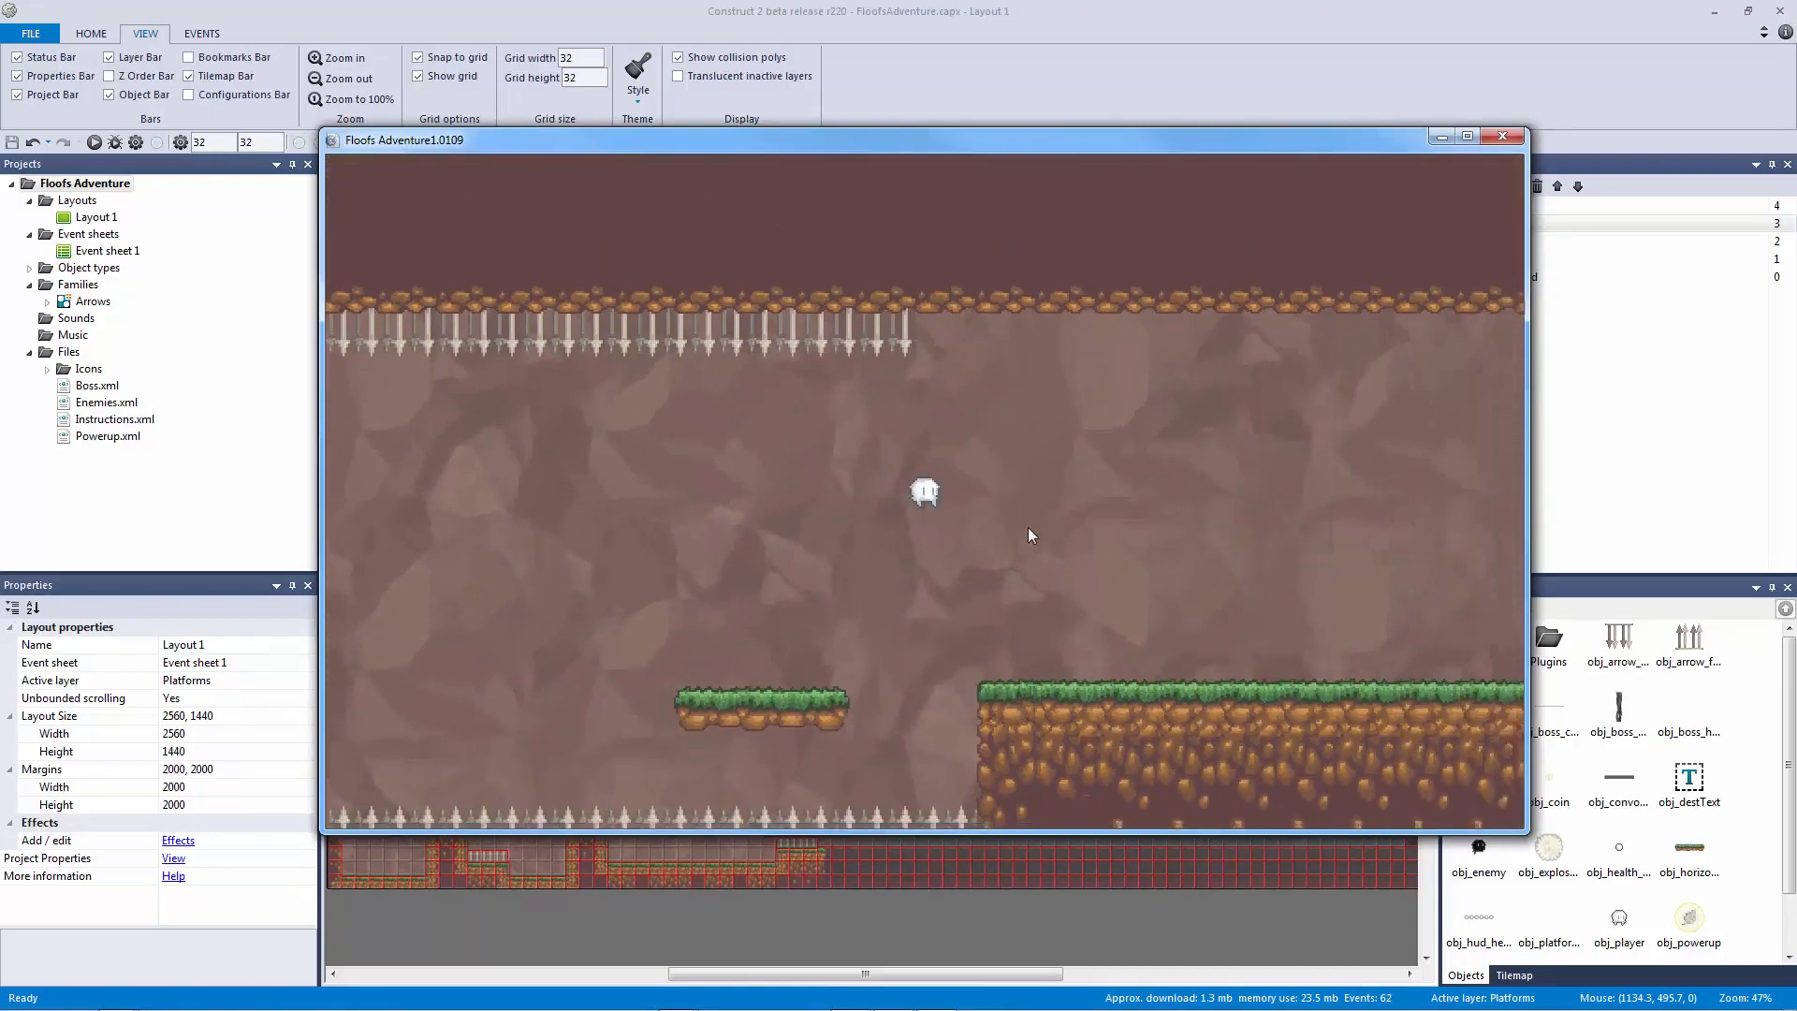
key(Right)
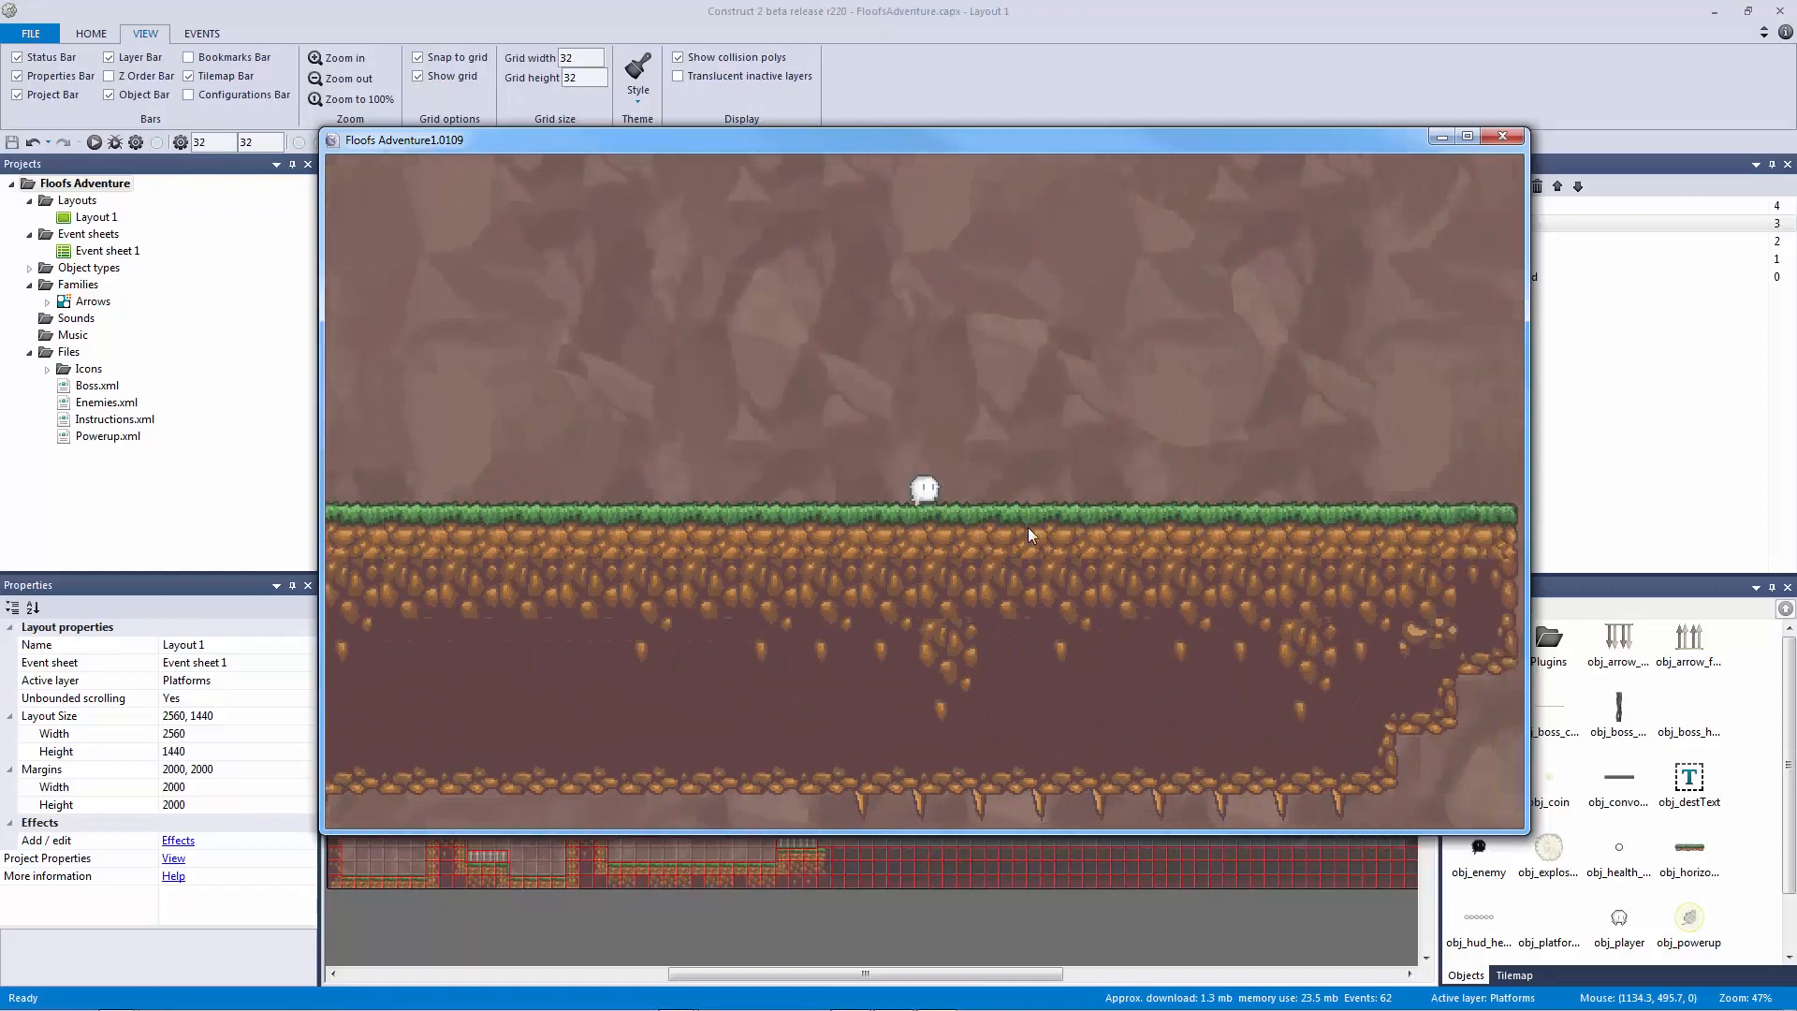
key(Right)
key(Up)
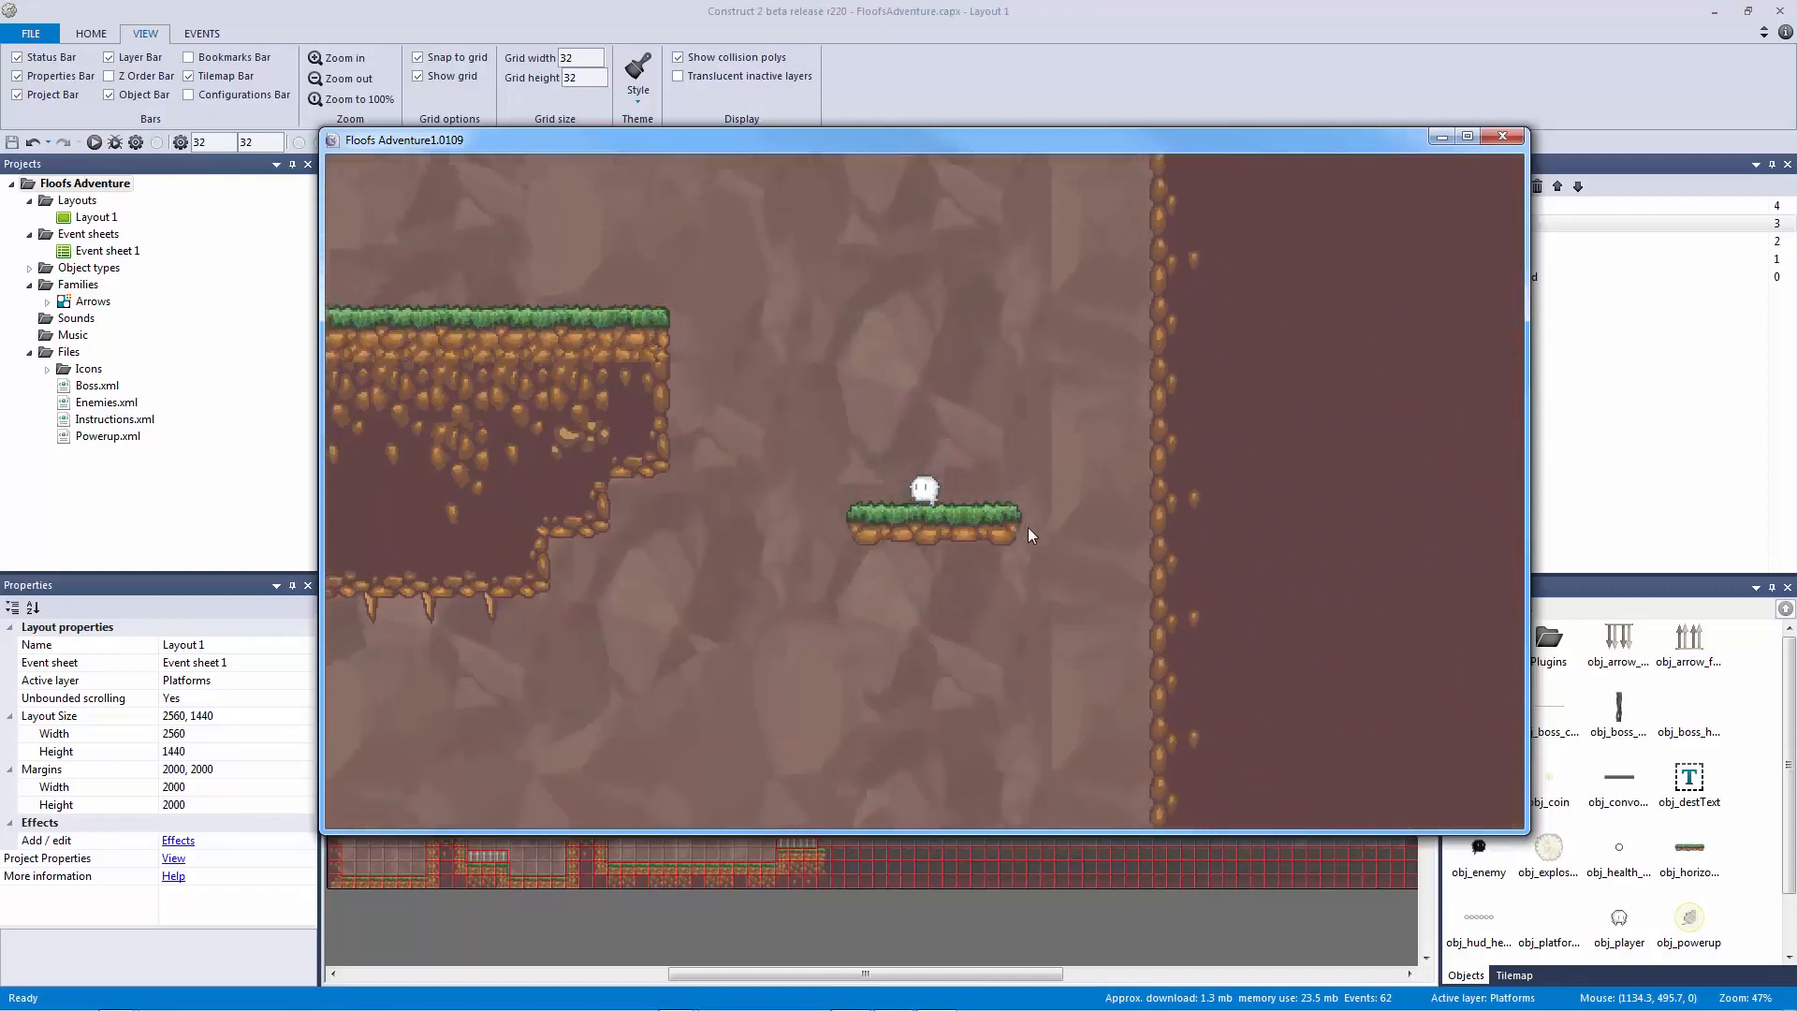
key(Left)
key(Right)
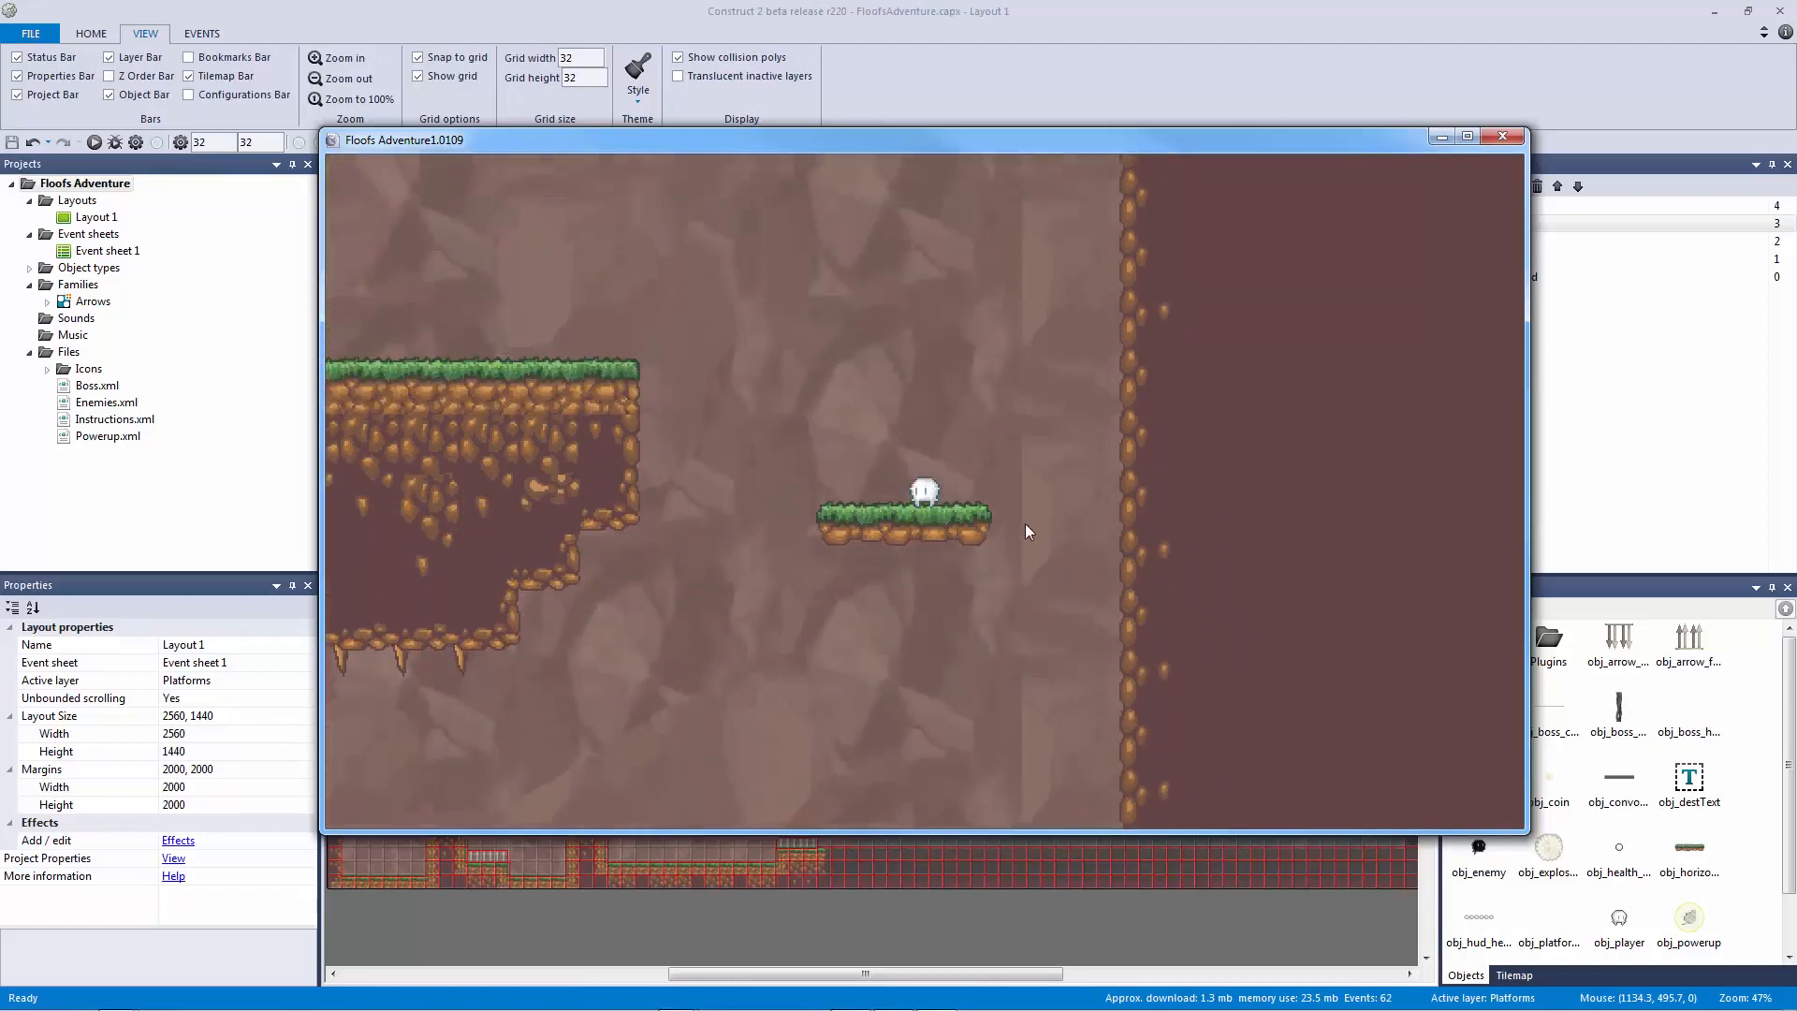
key(Left)
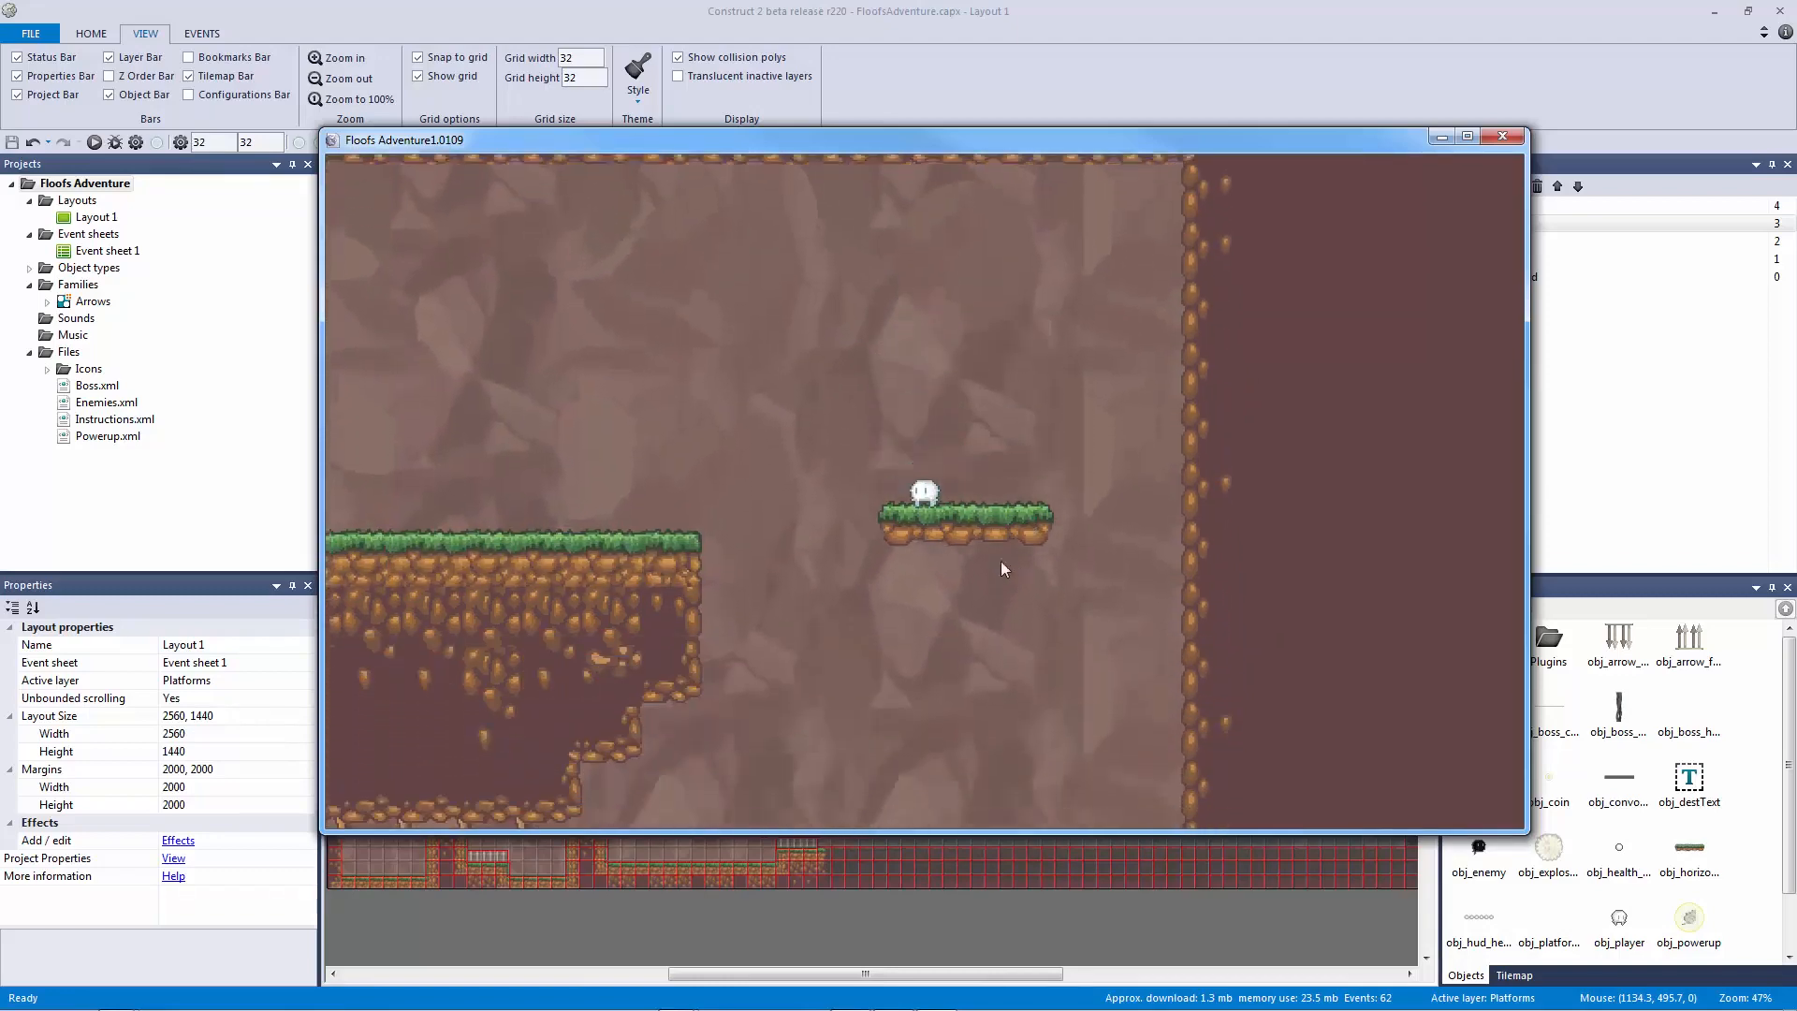
key(Left)
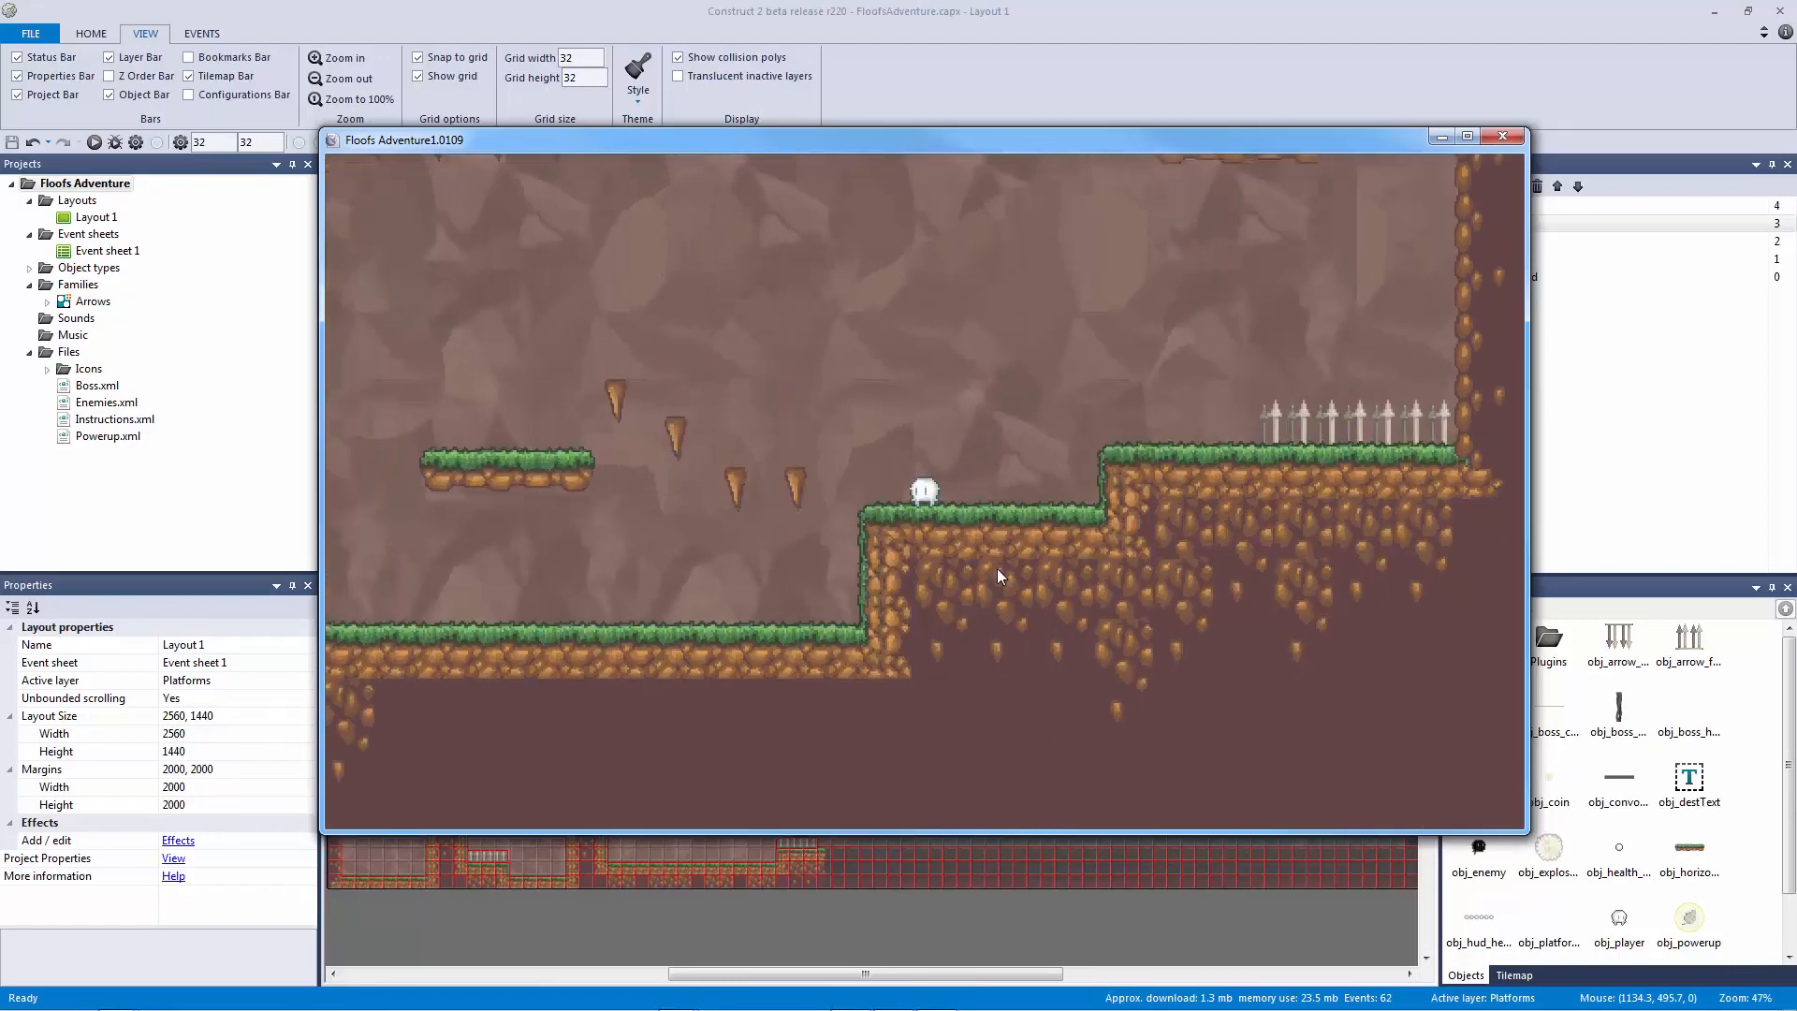
key(Left)
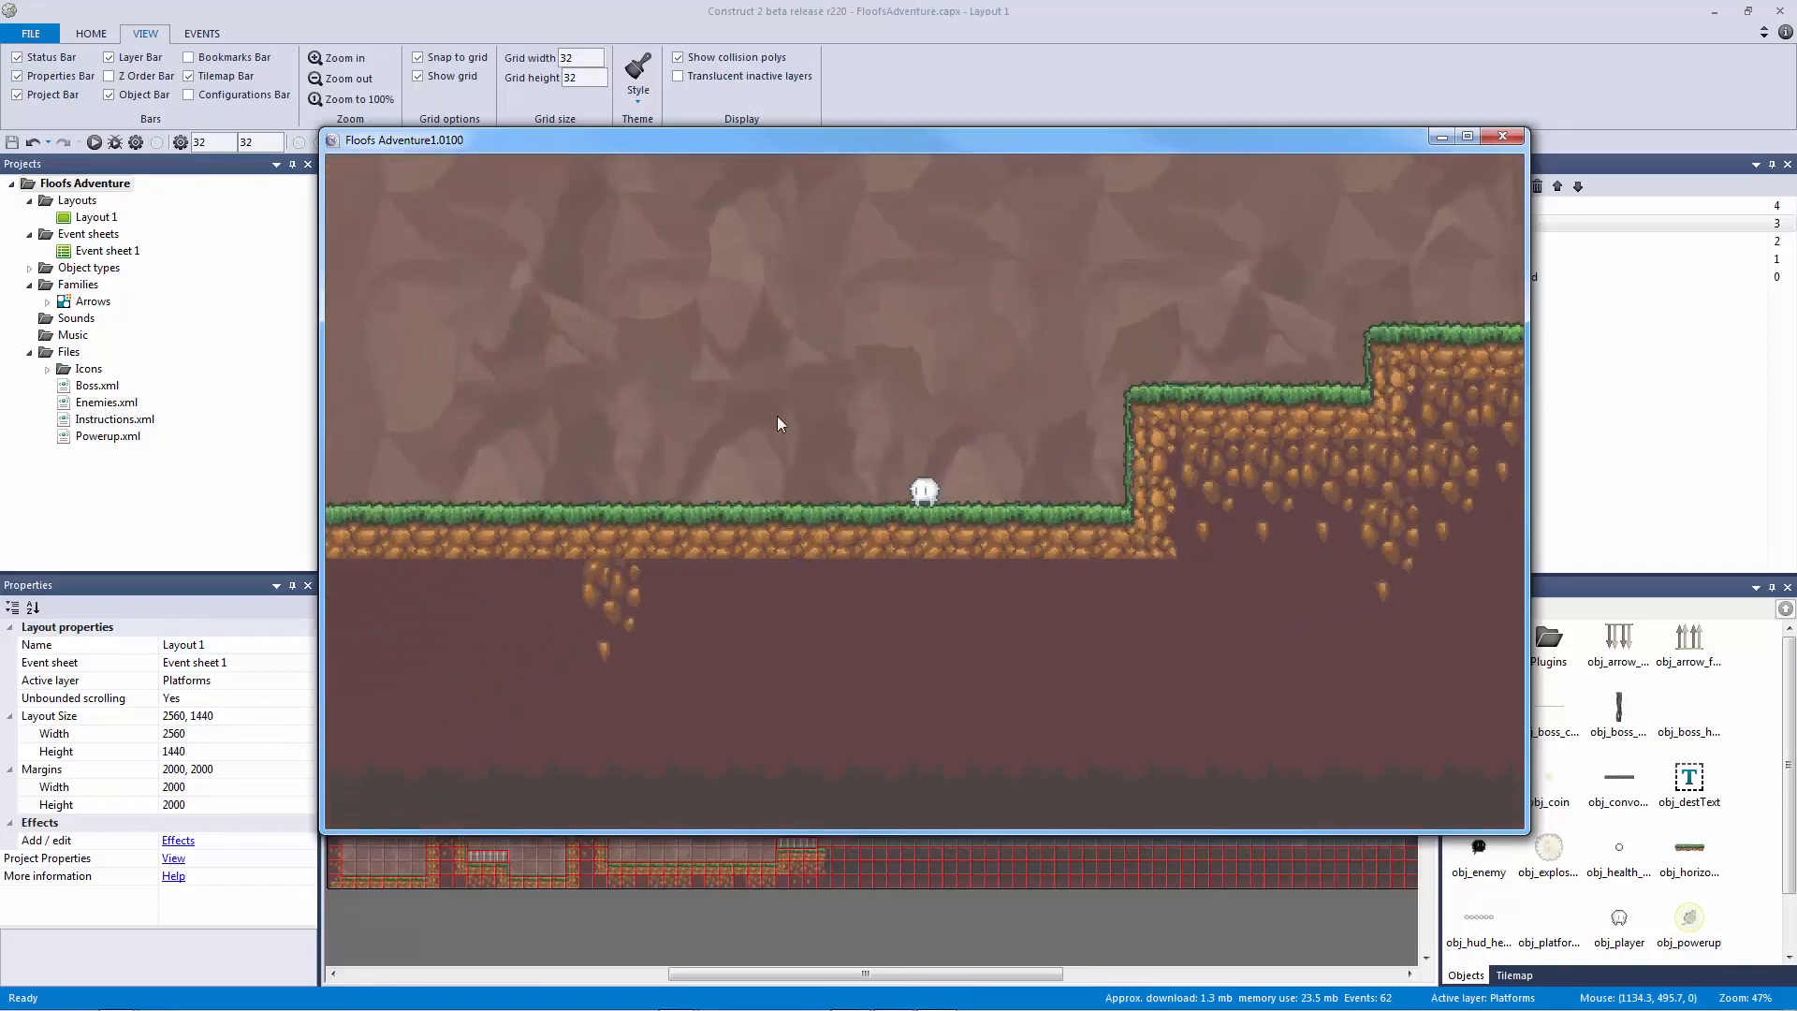
key(Left)
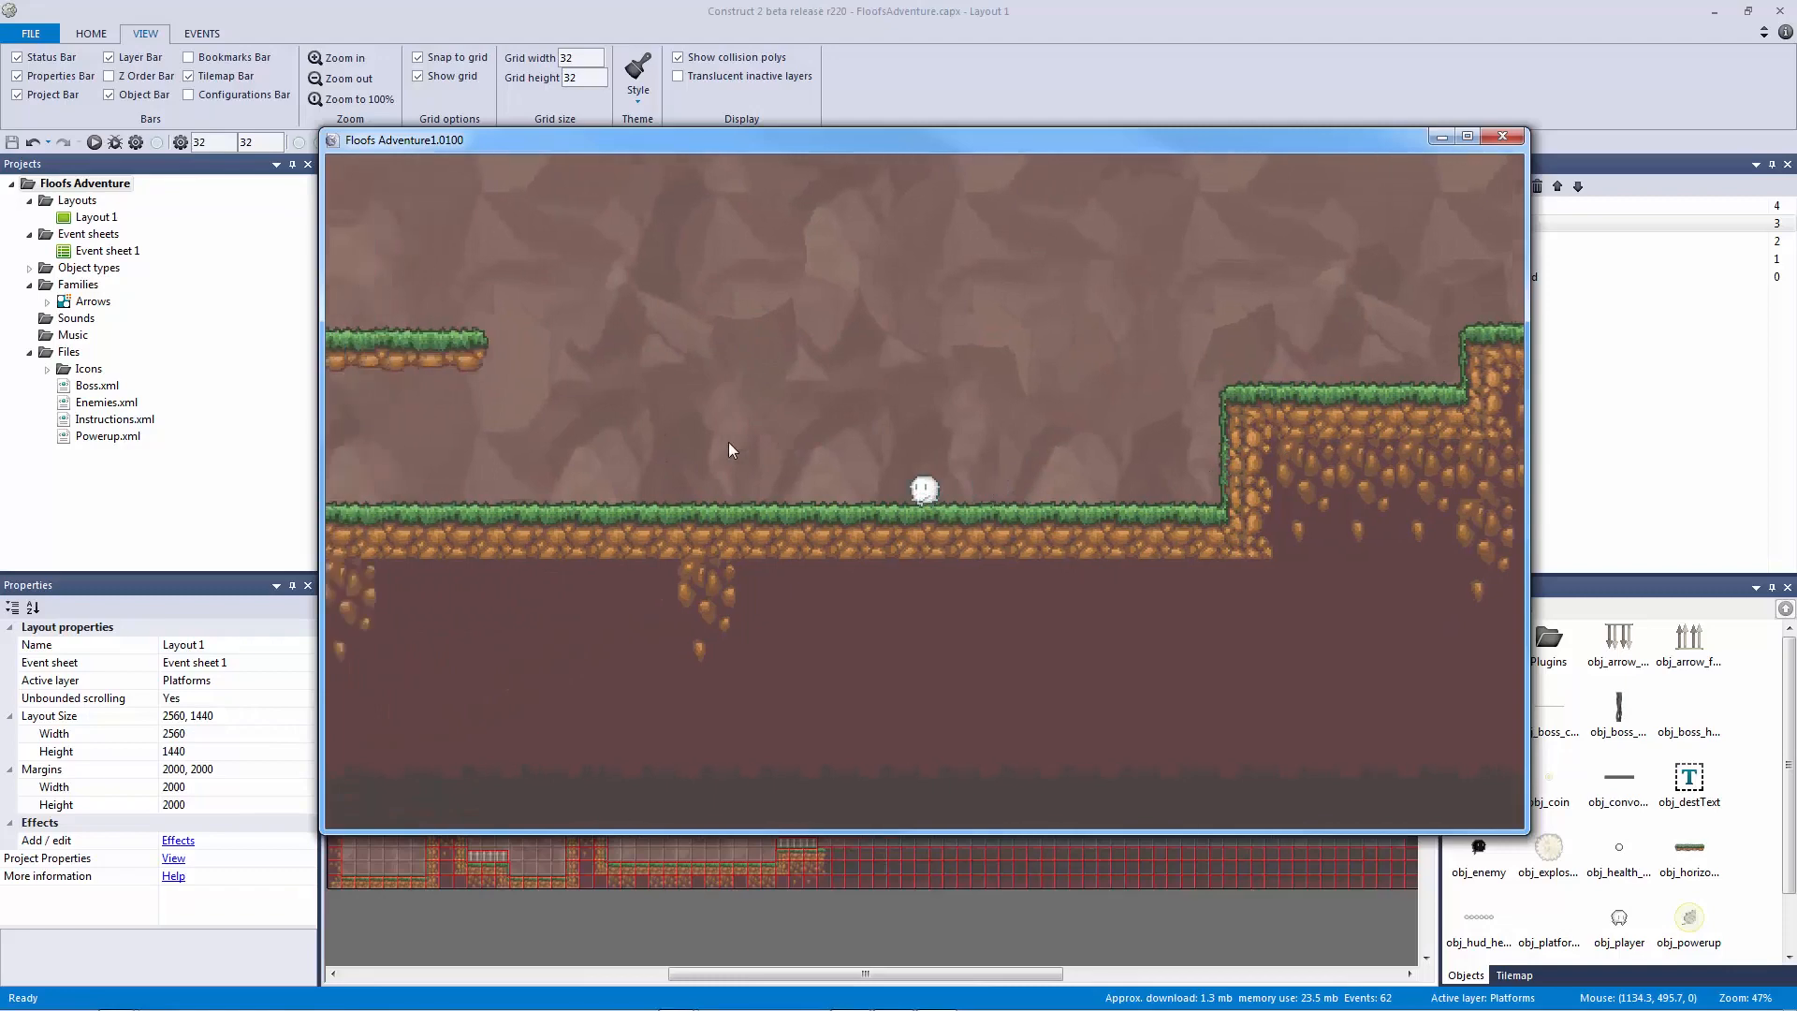
key(Up)
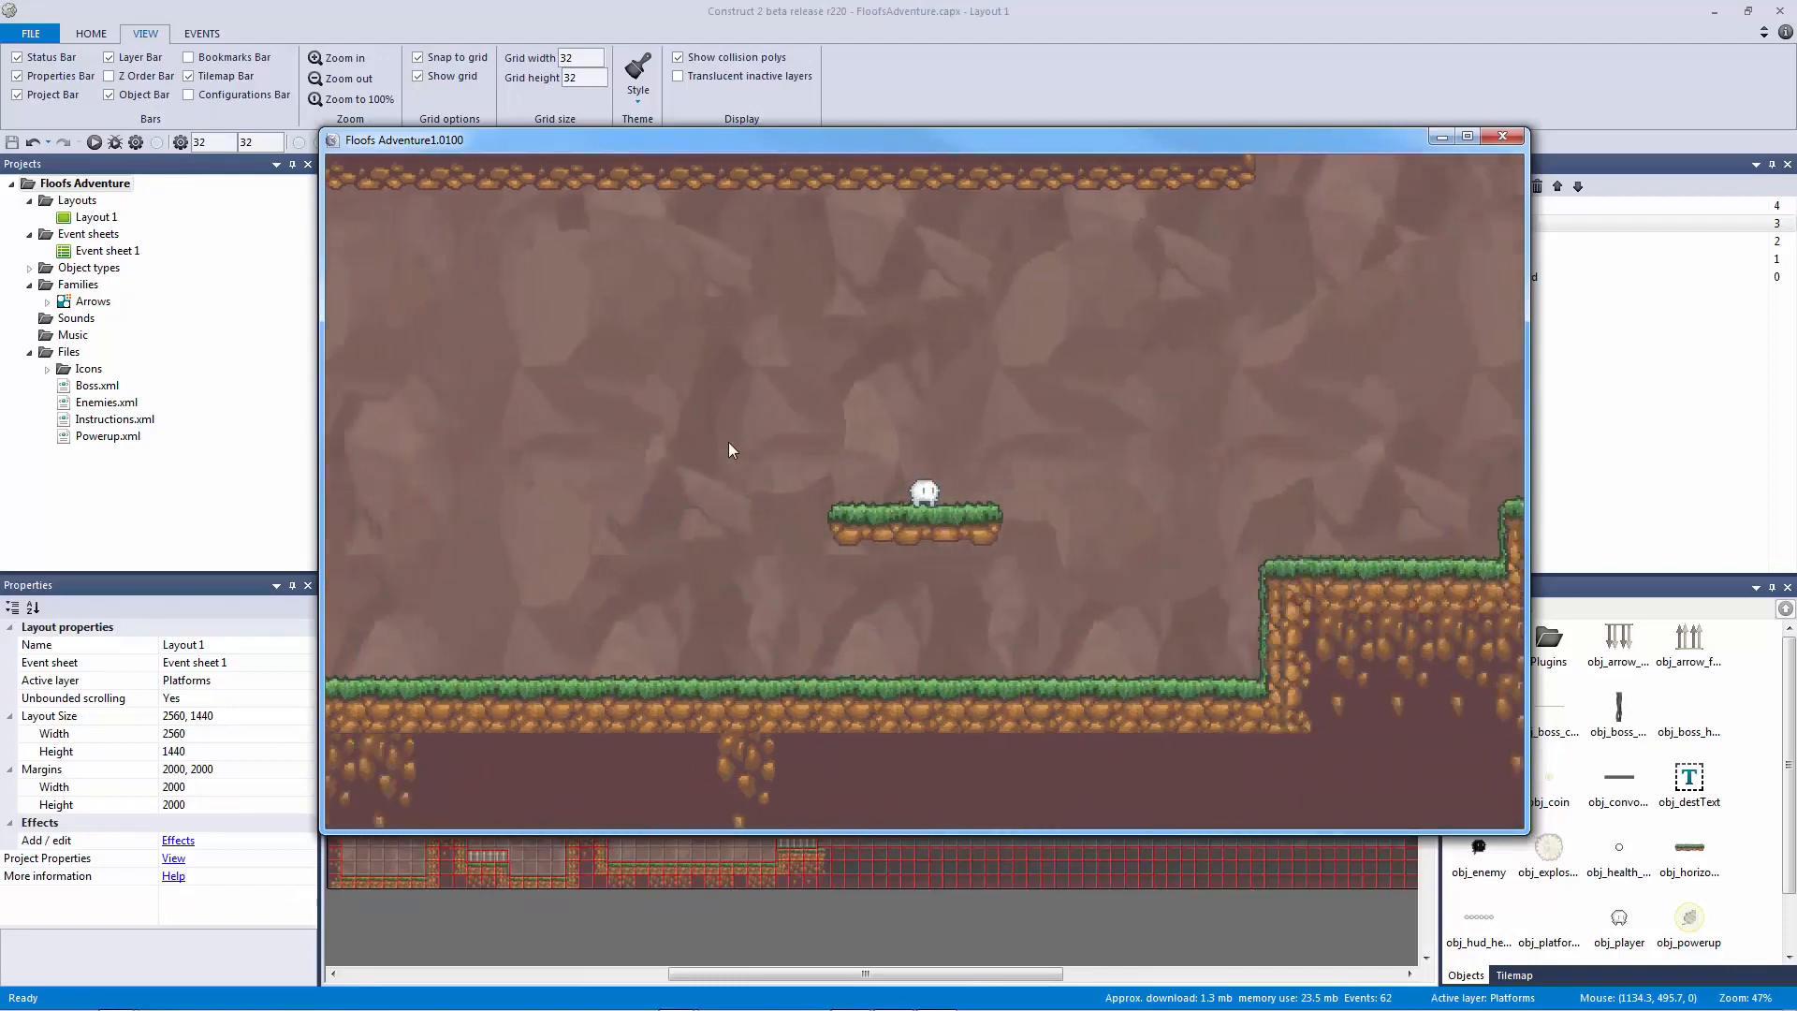
key(Left)
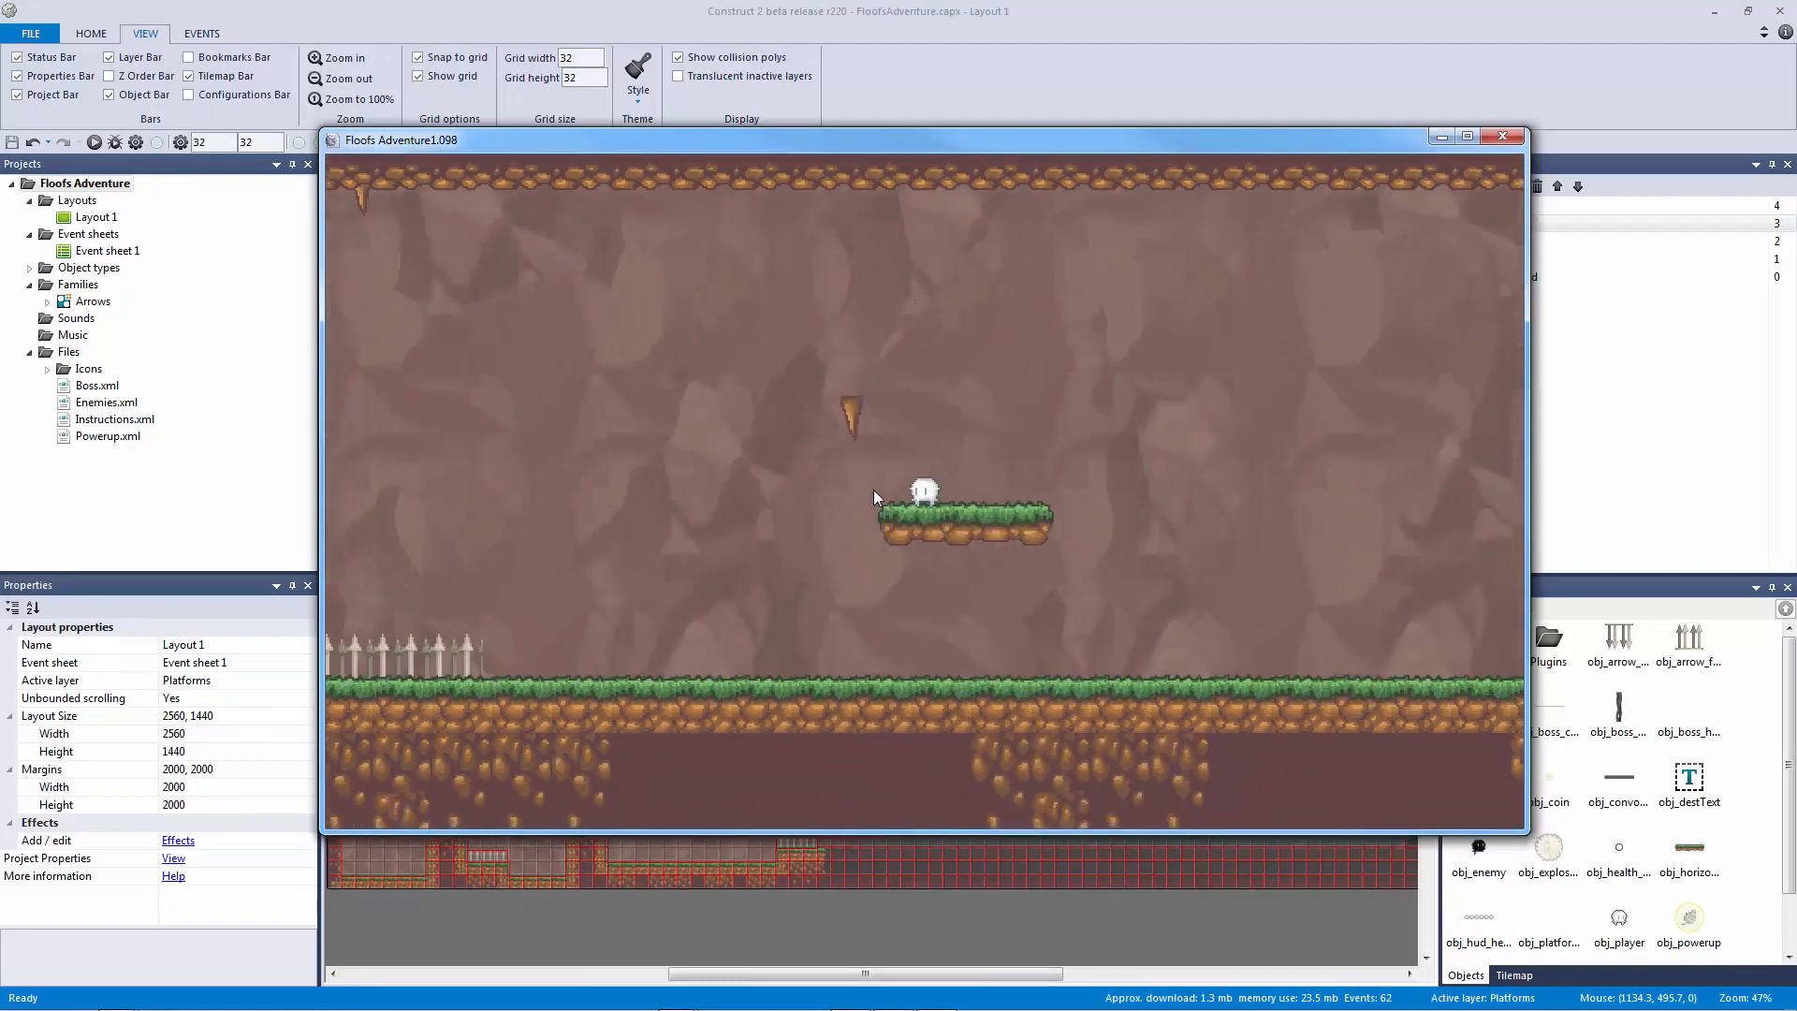
key(Left)
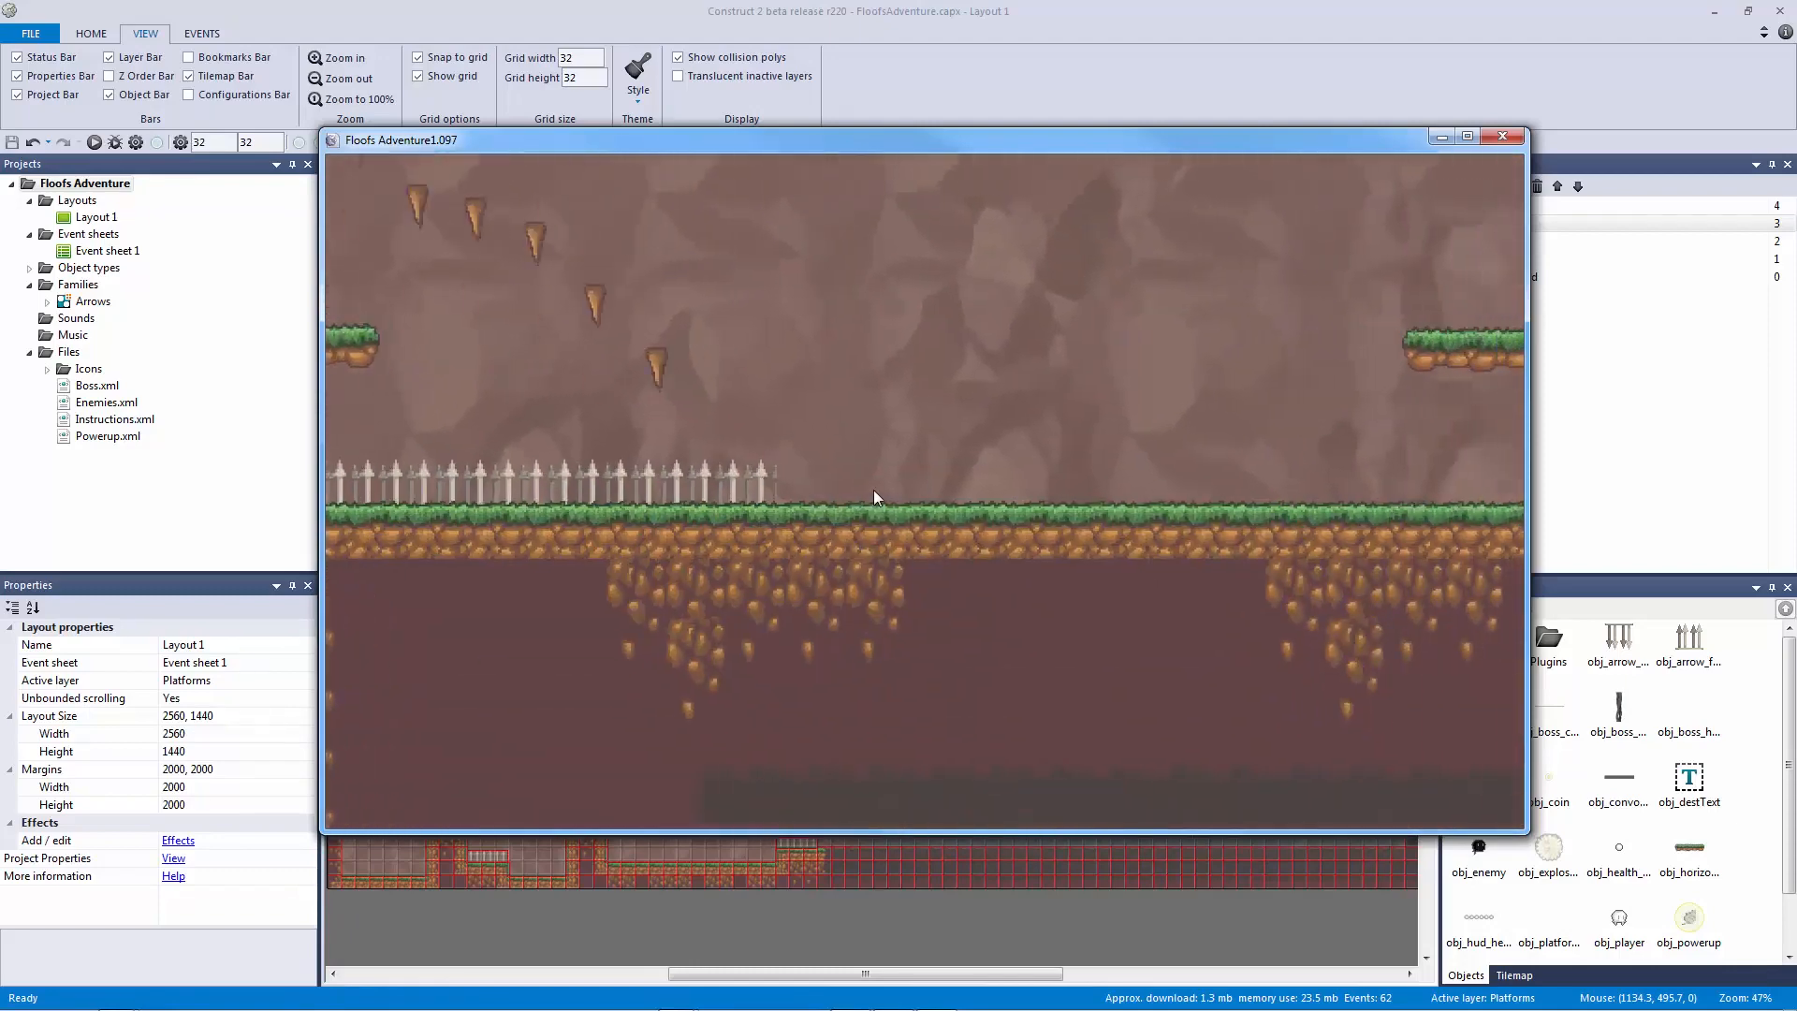
key(Left)
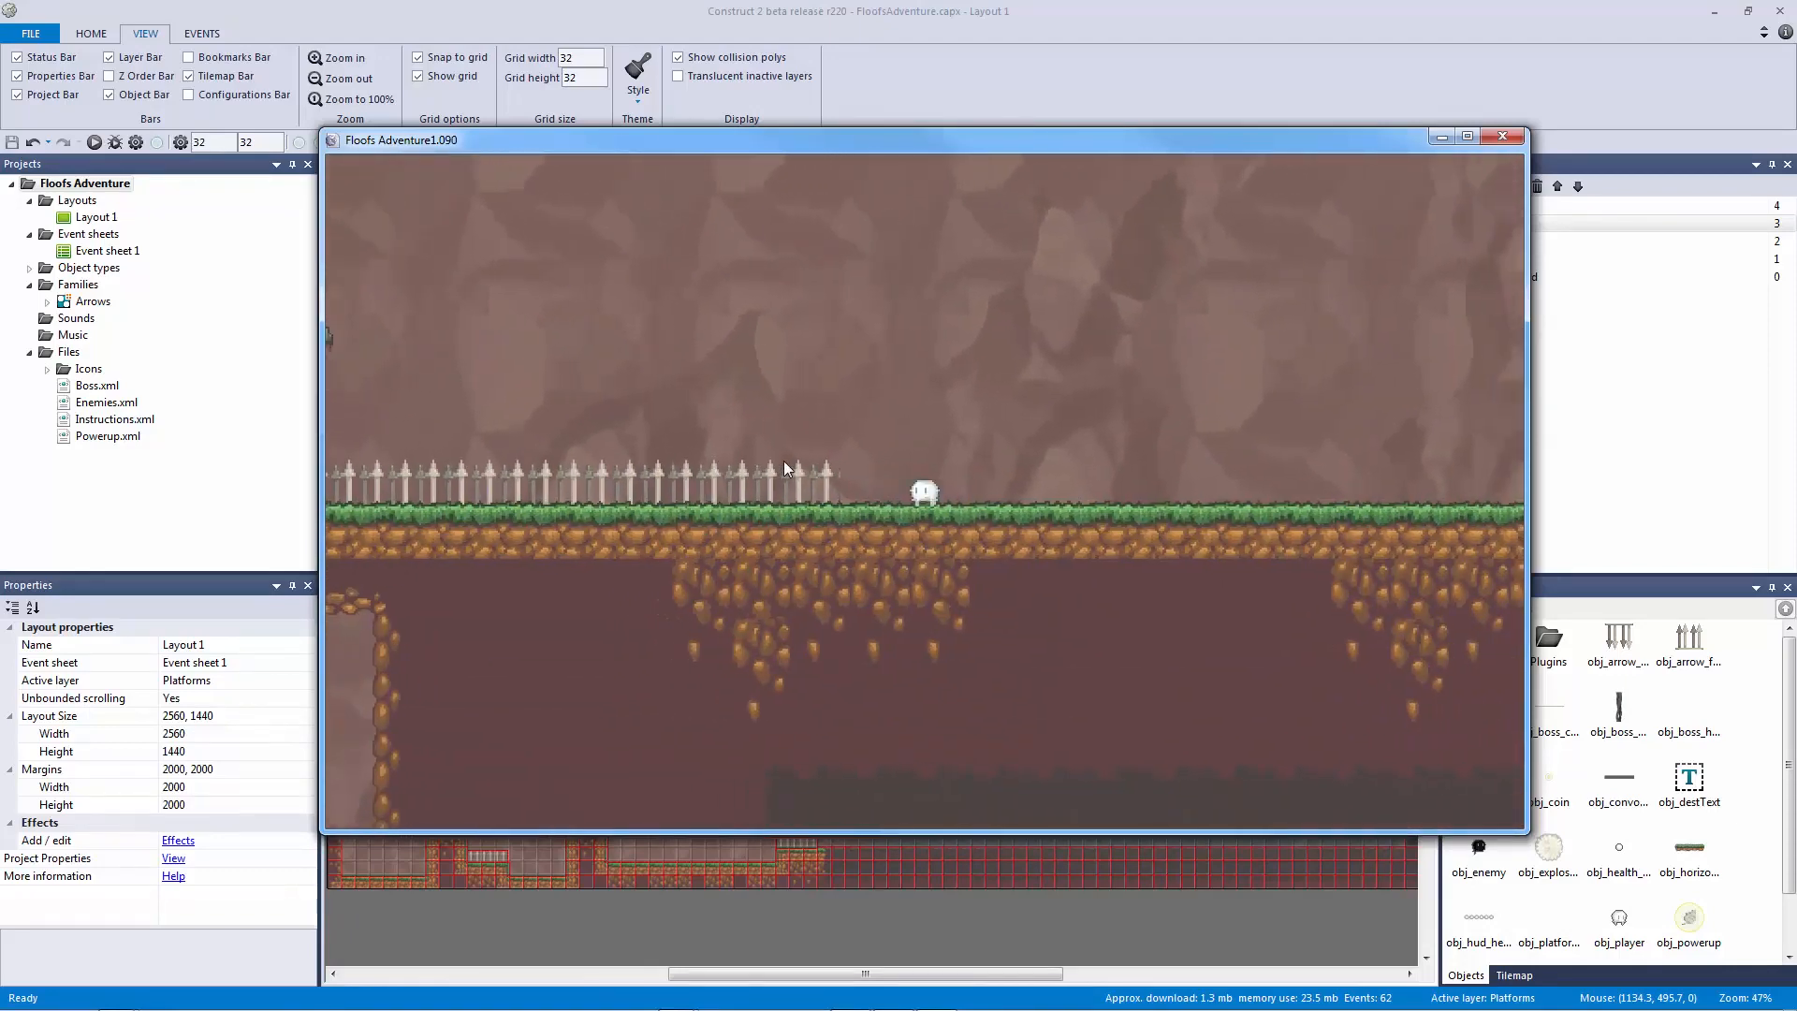
key(Up)
key(Left)
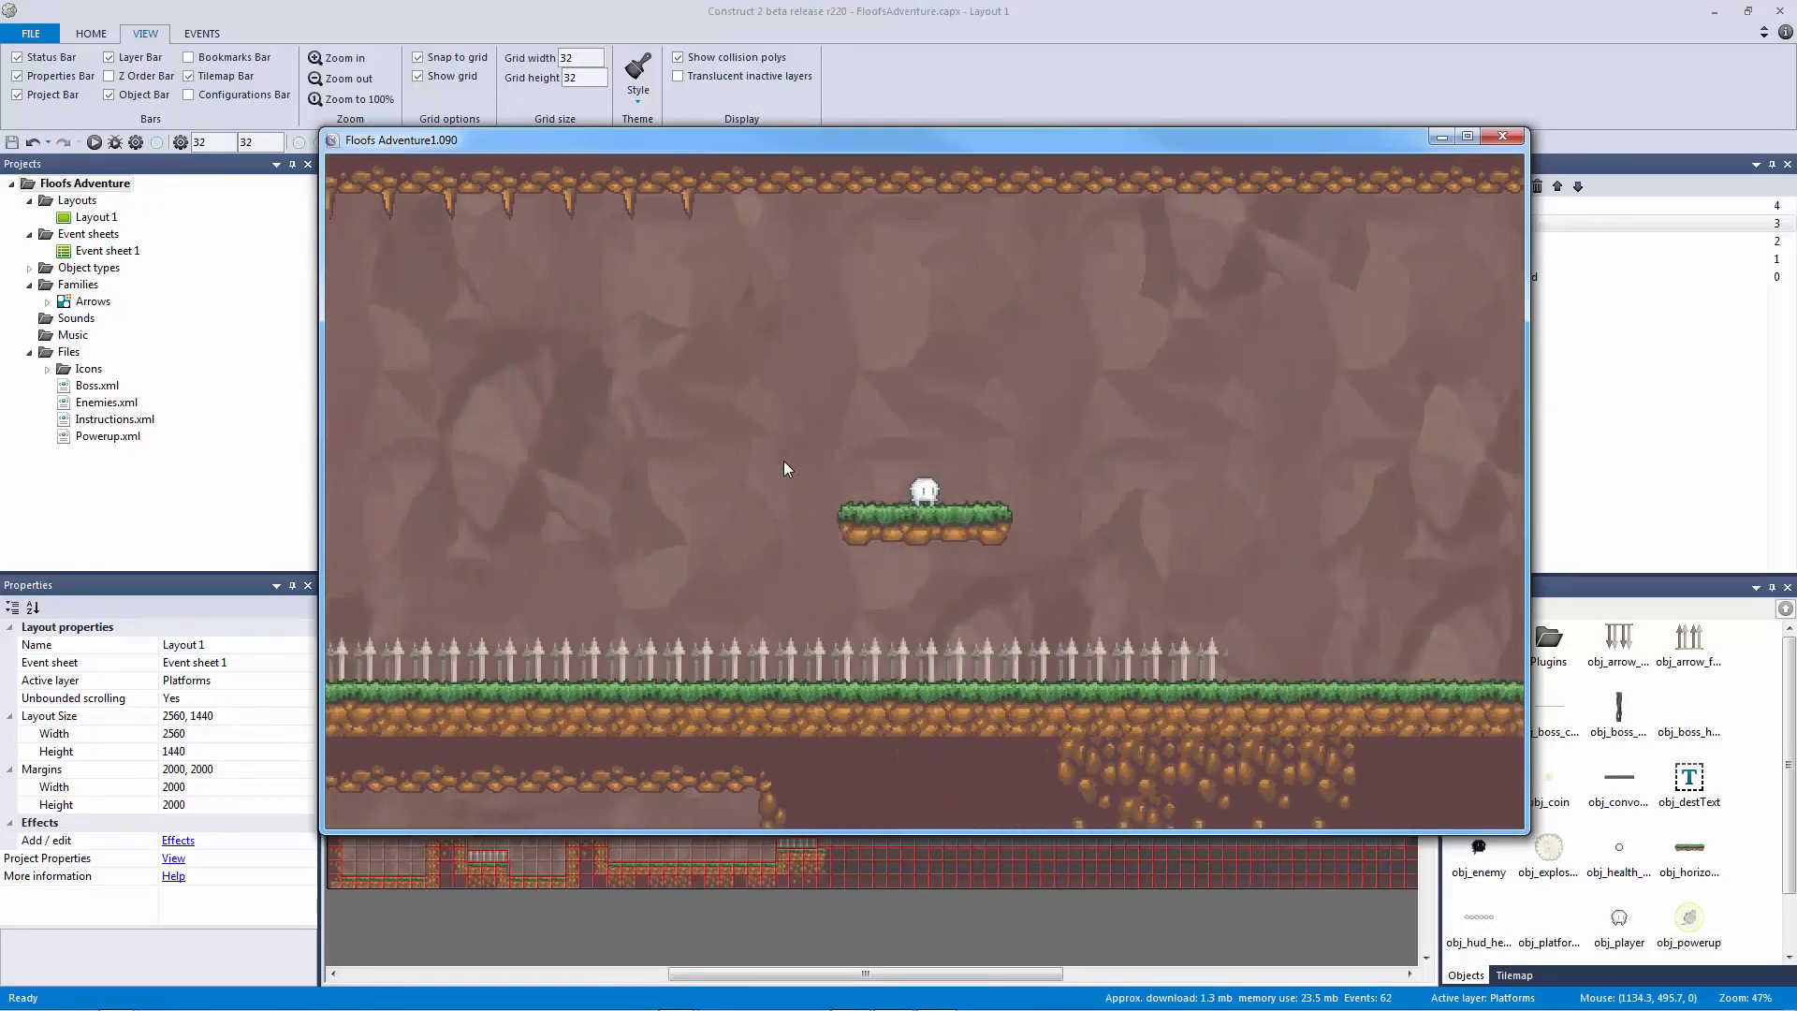
key(Left)
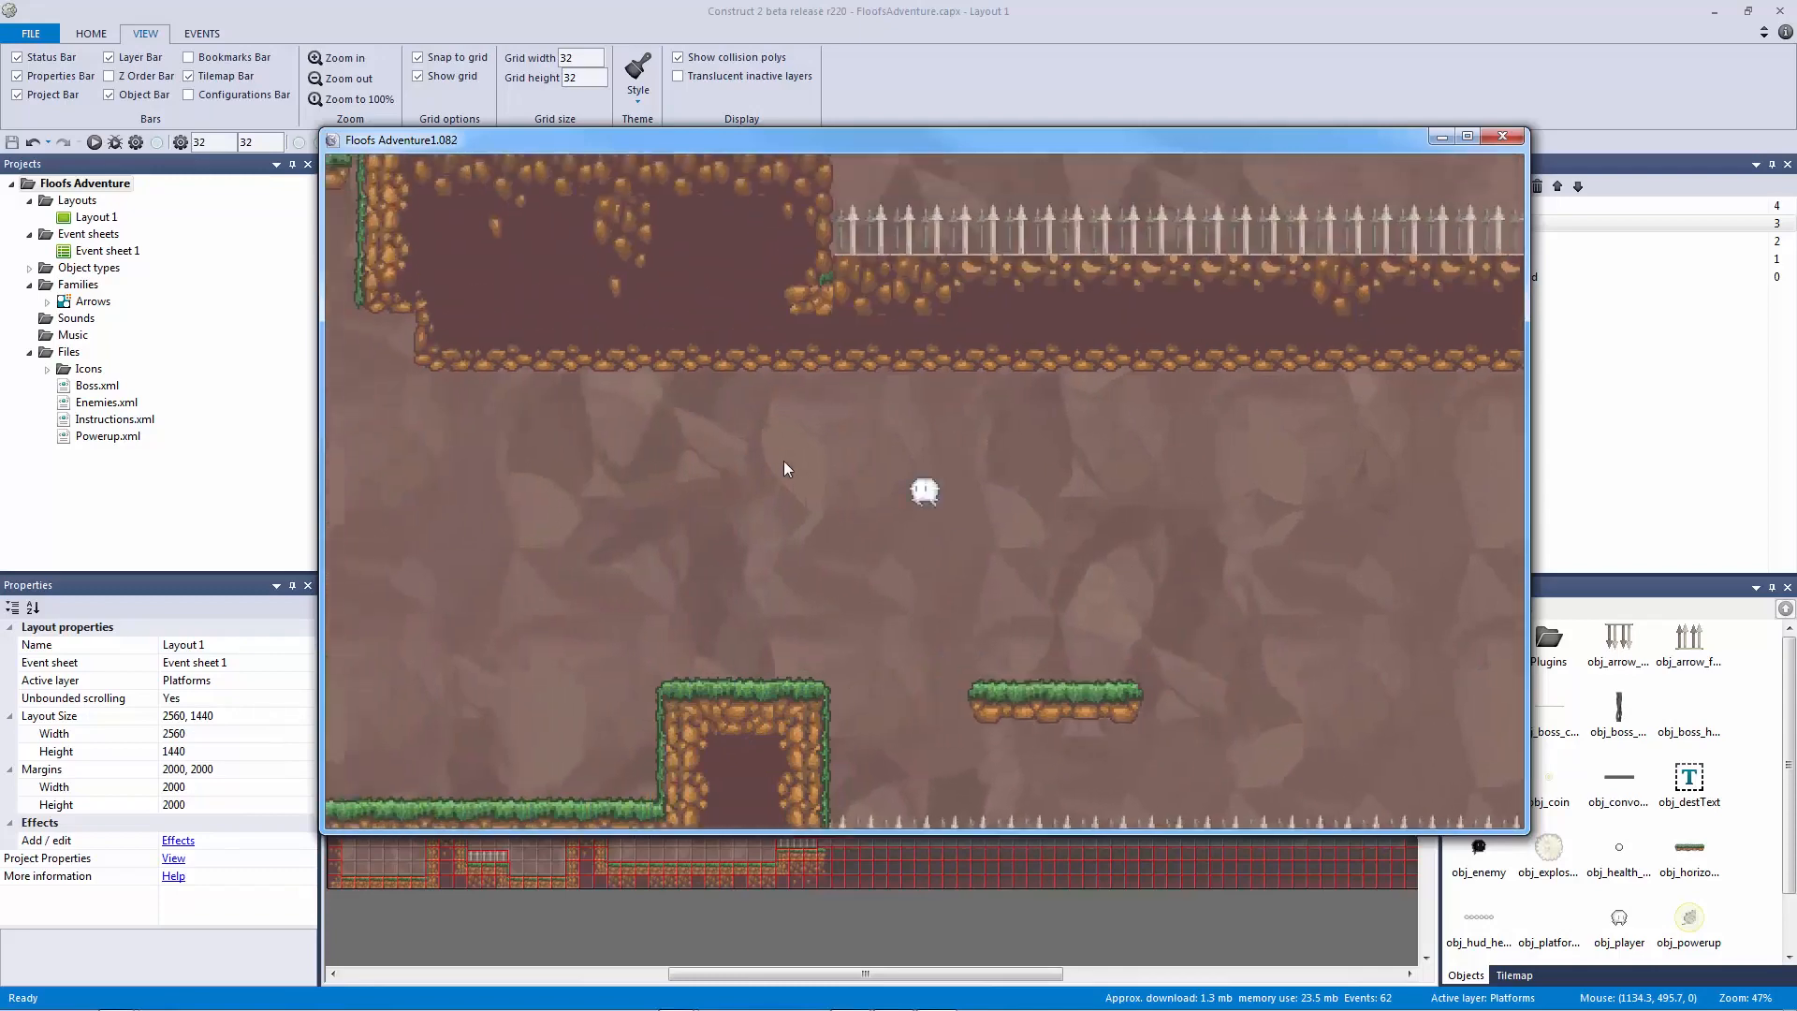
key(Left)
key(Up)
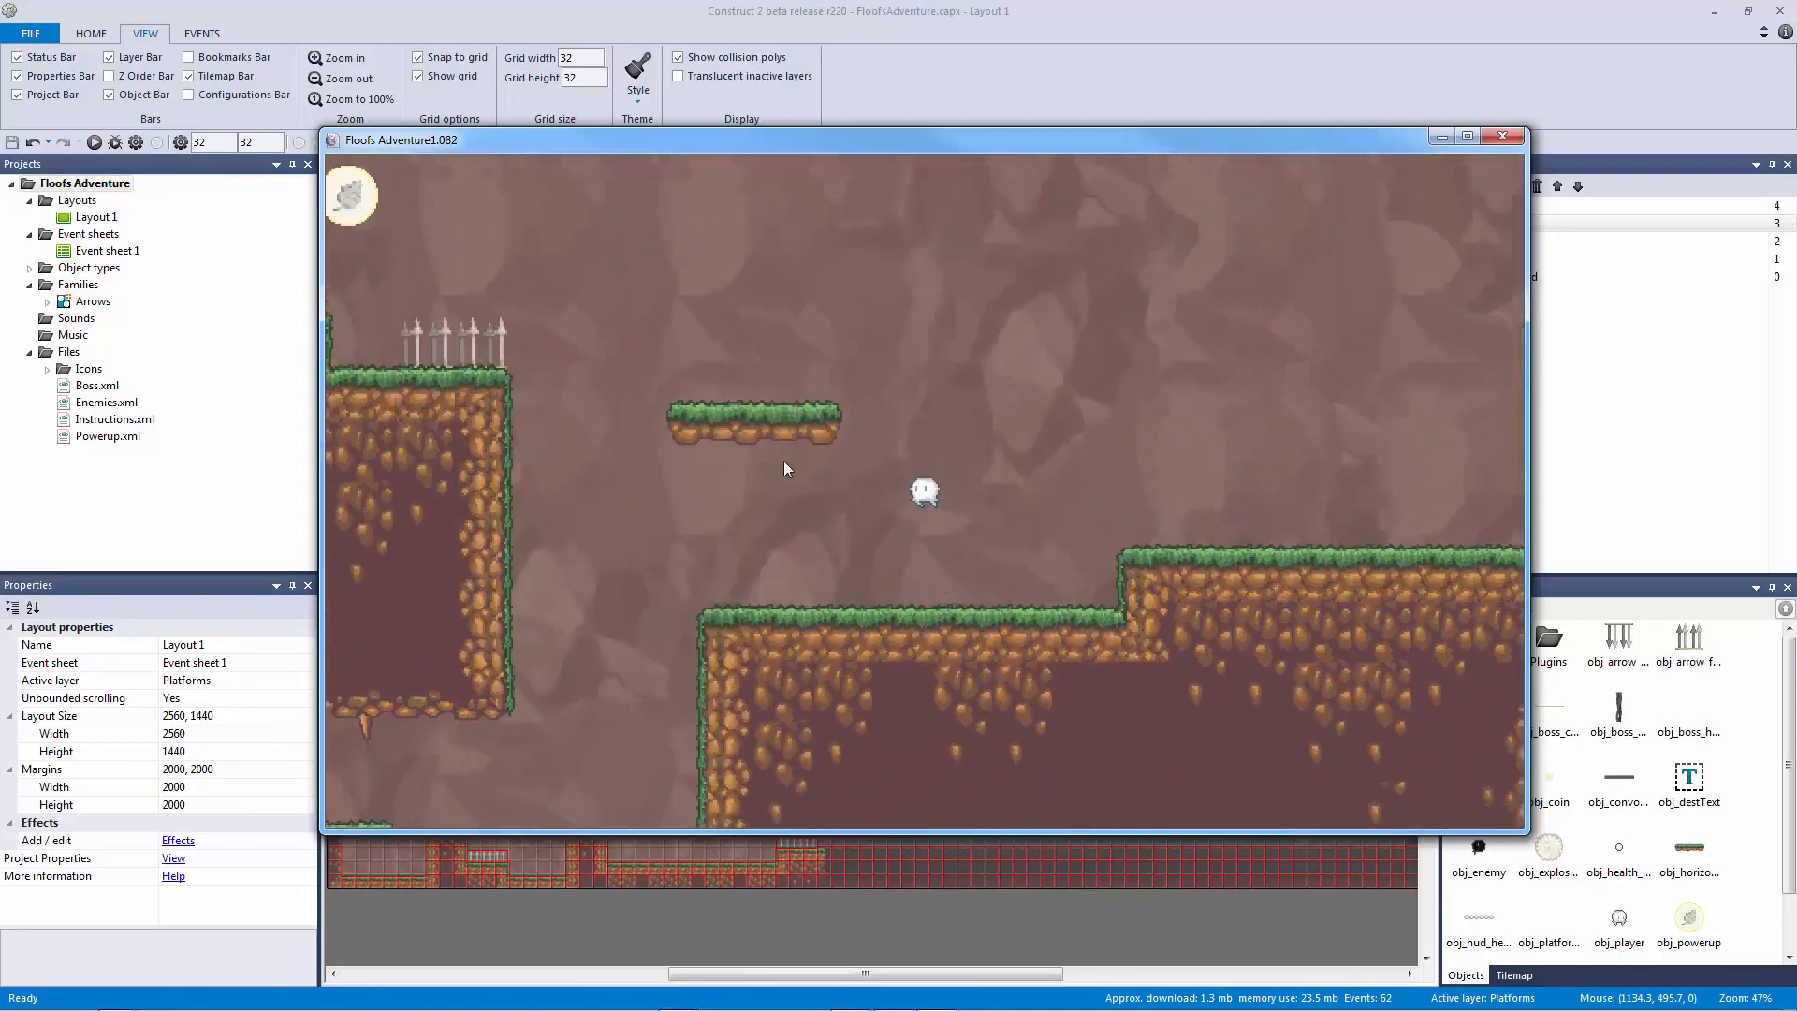
key(Right)
key(Left)
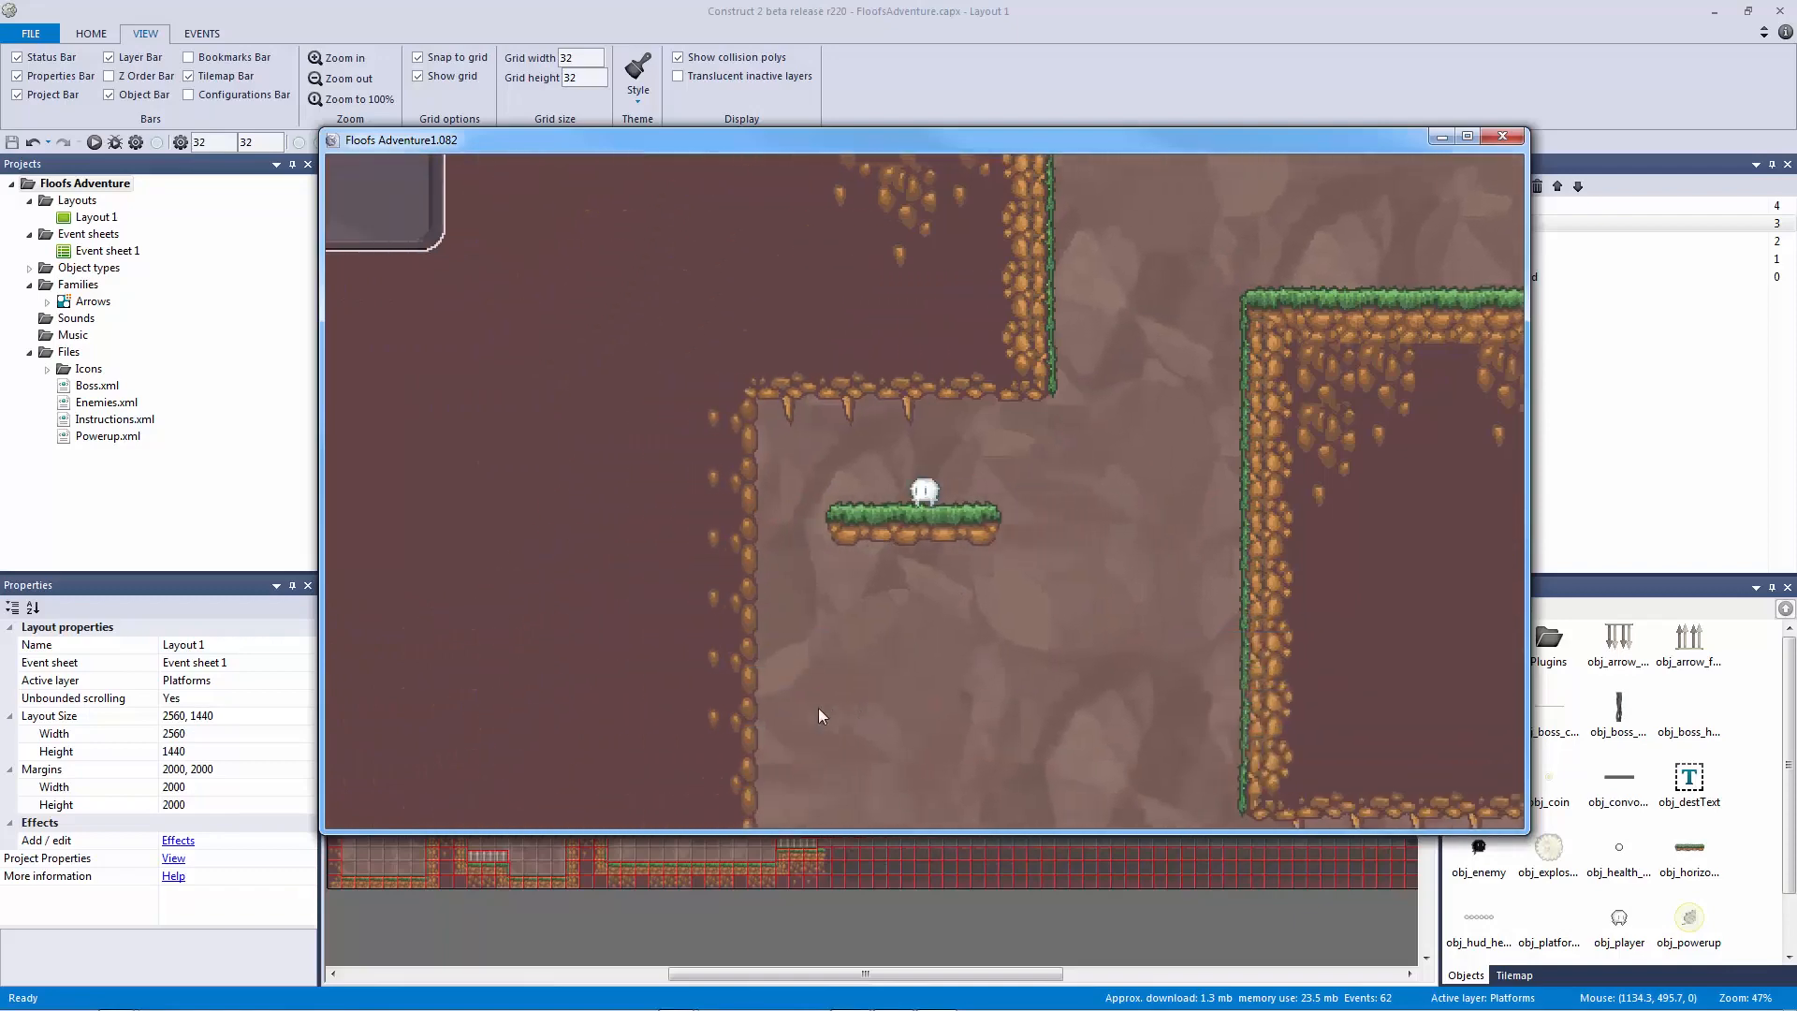
key(Right)
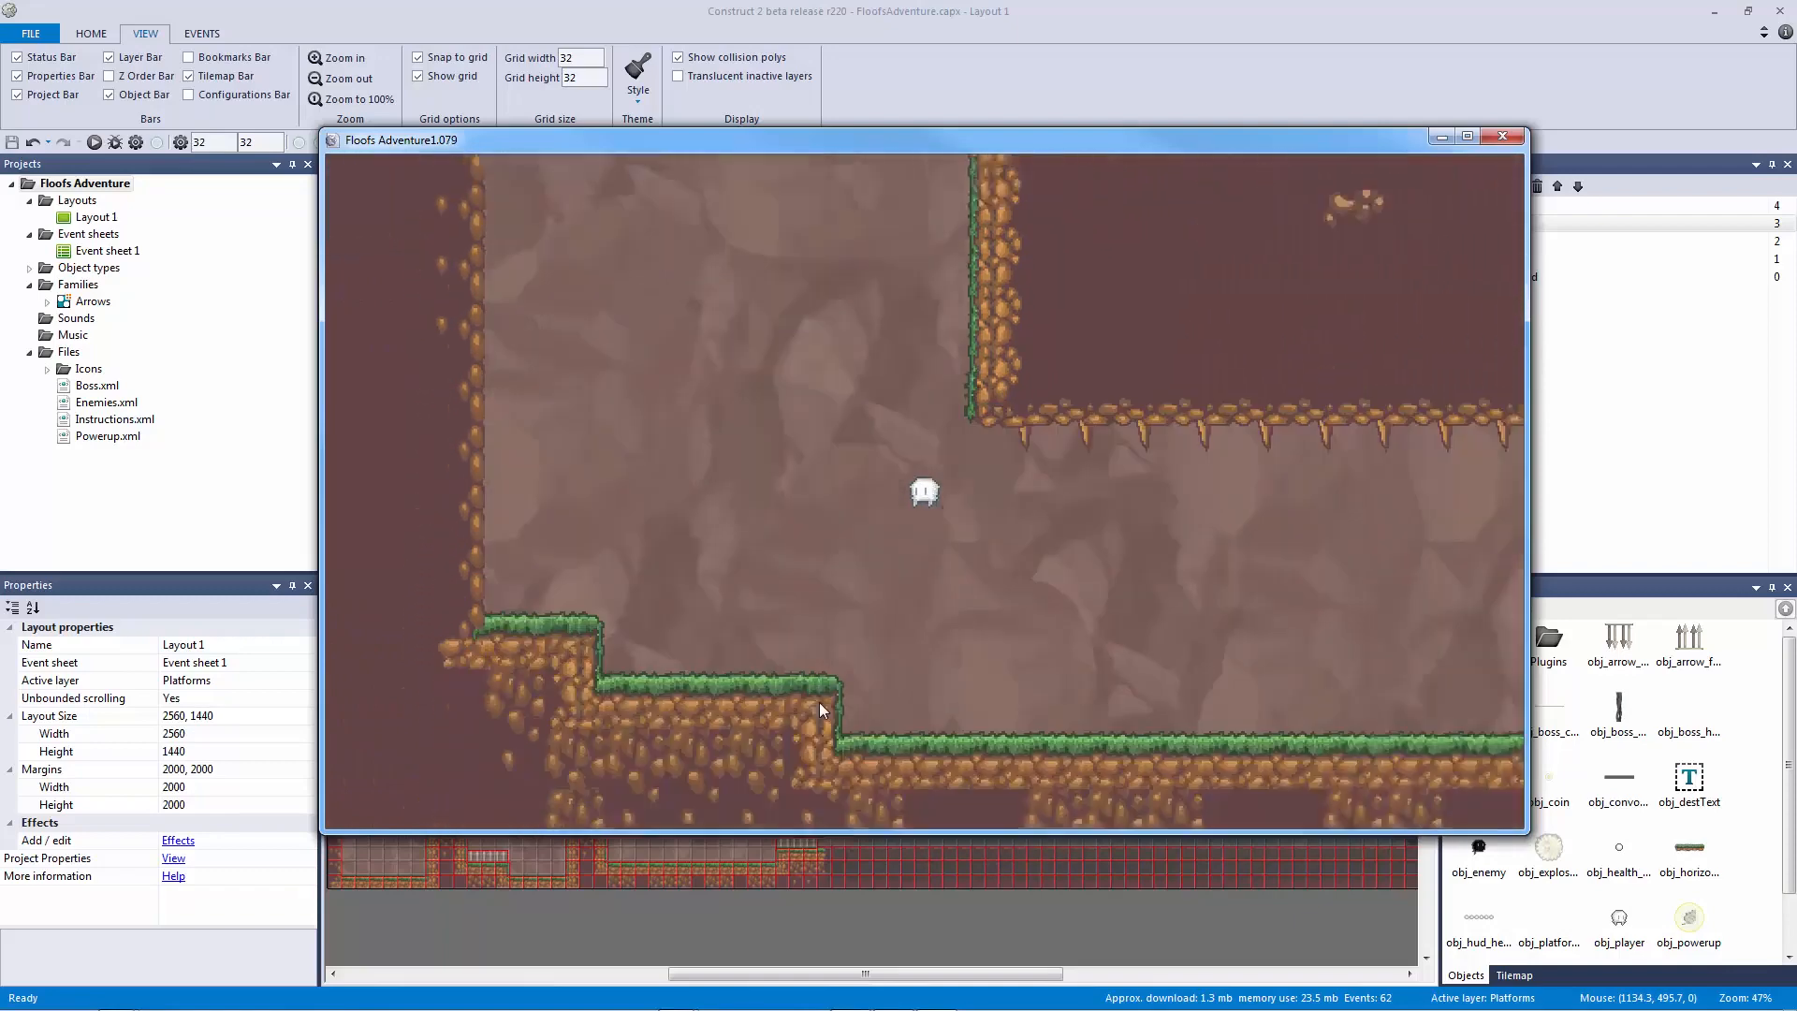
key(Right)
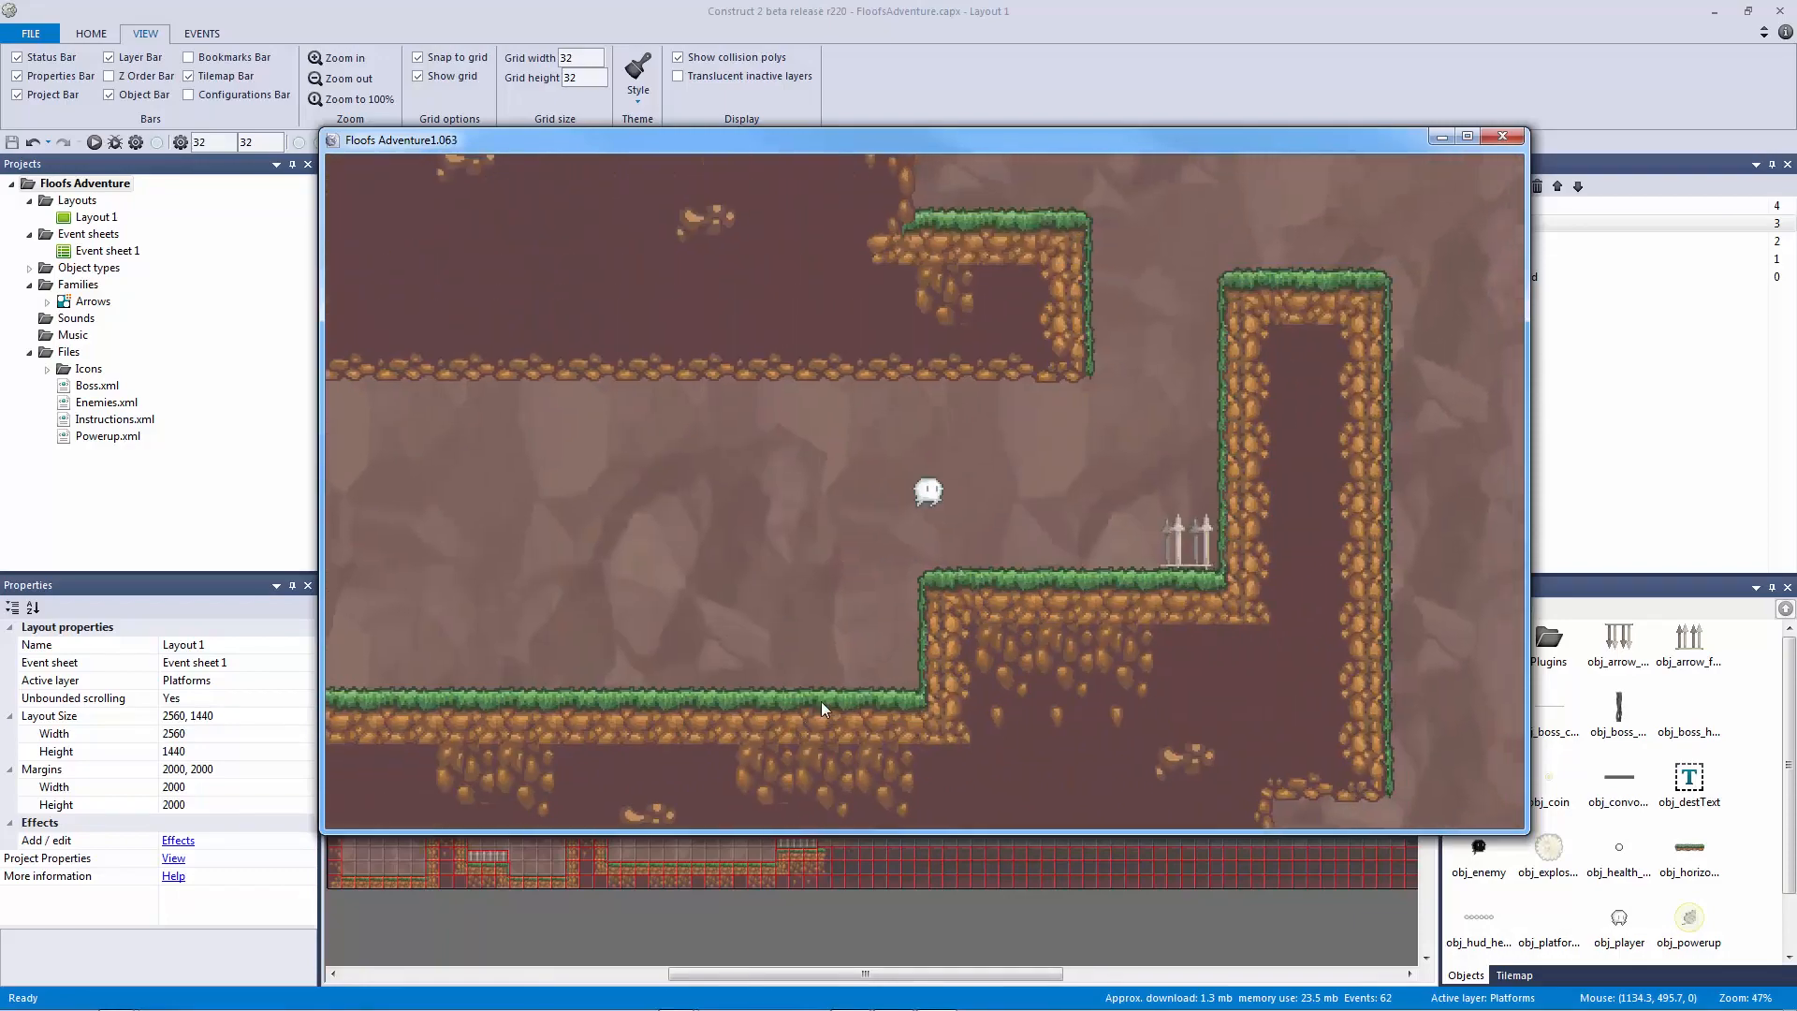
key(Left)
key(Up)
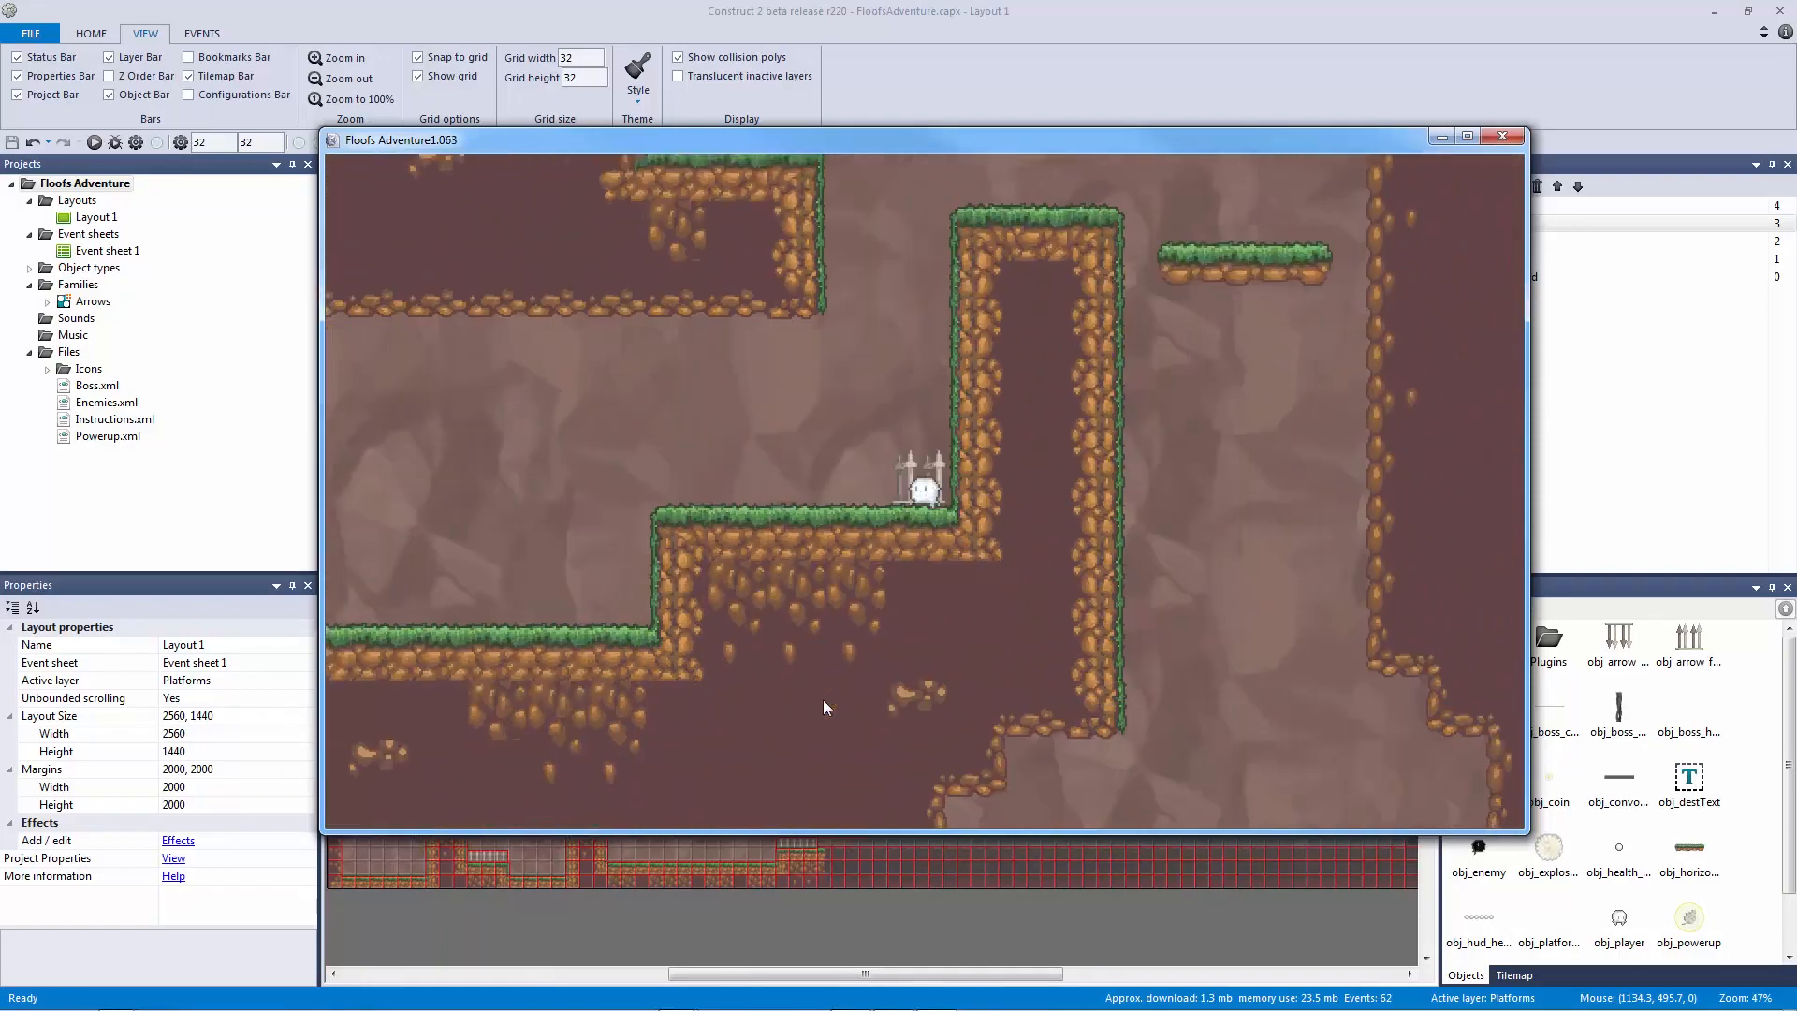
click(1502, 137)
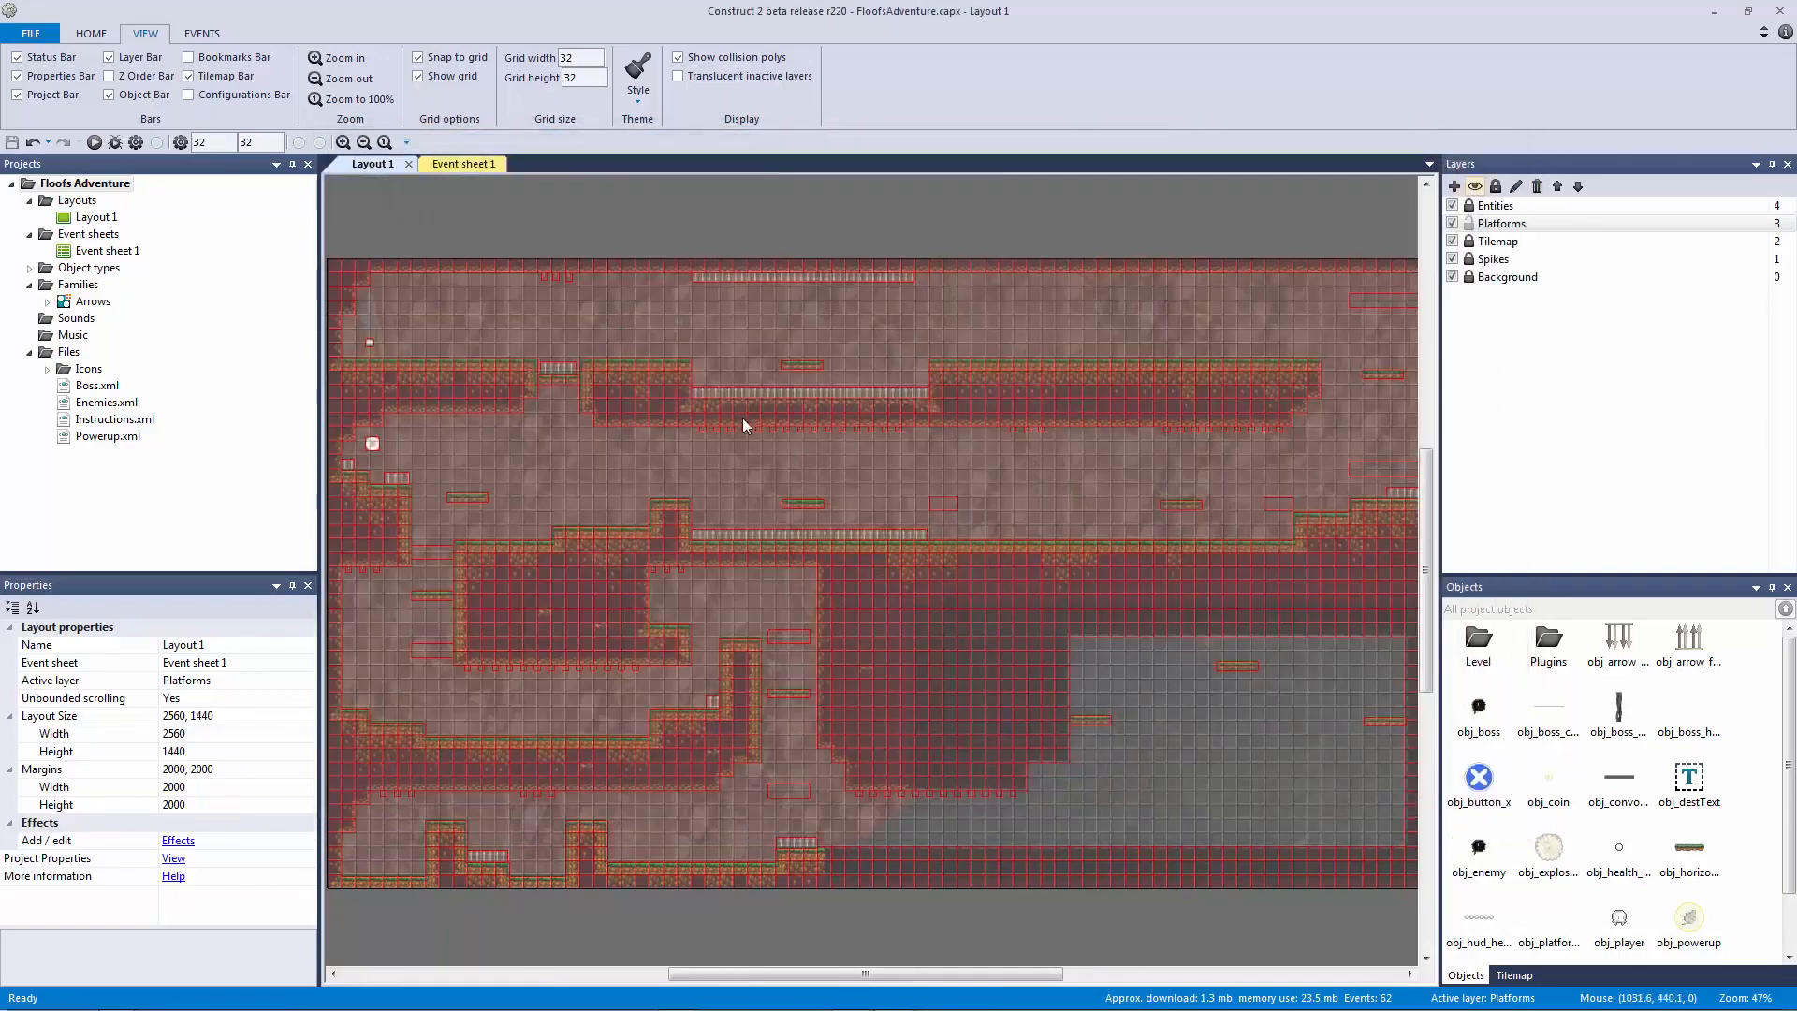
Step: Move the vertical platform to 241,800 and raise its upper collision block to 240,623
click(430, 596)
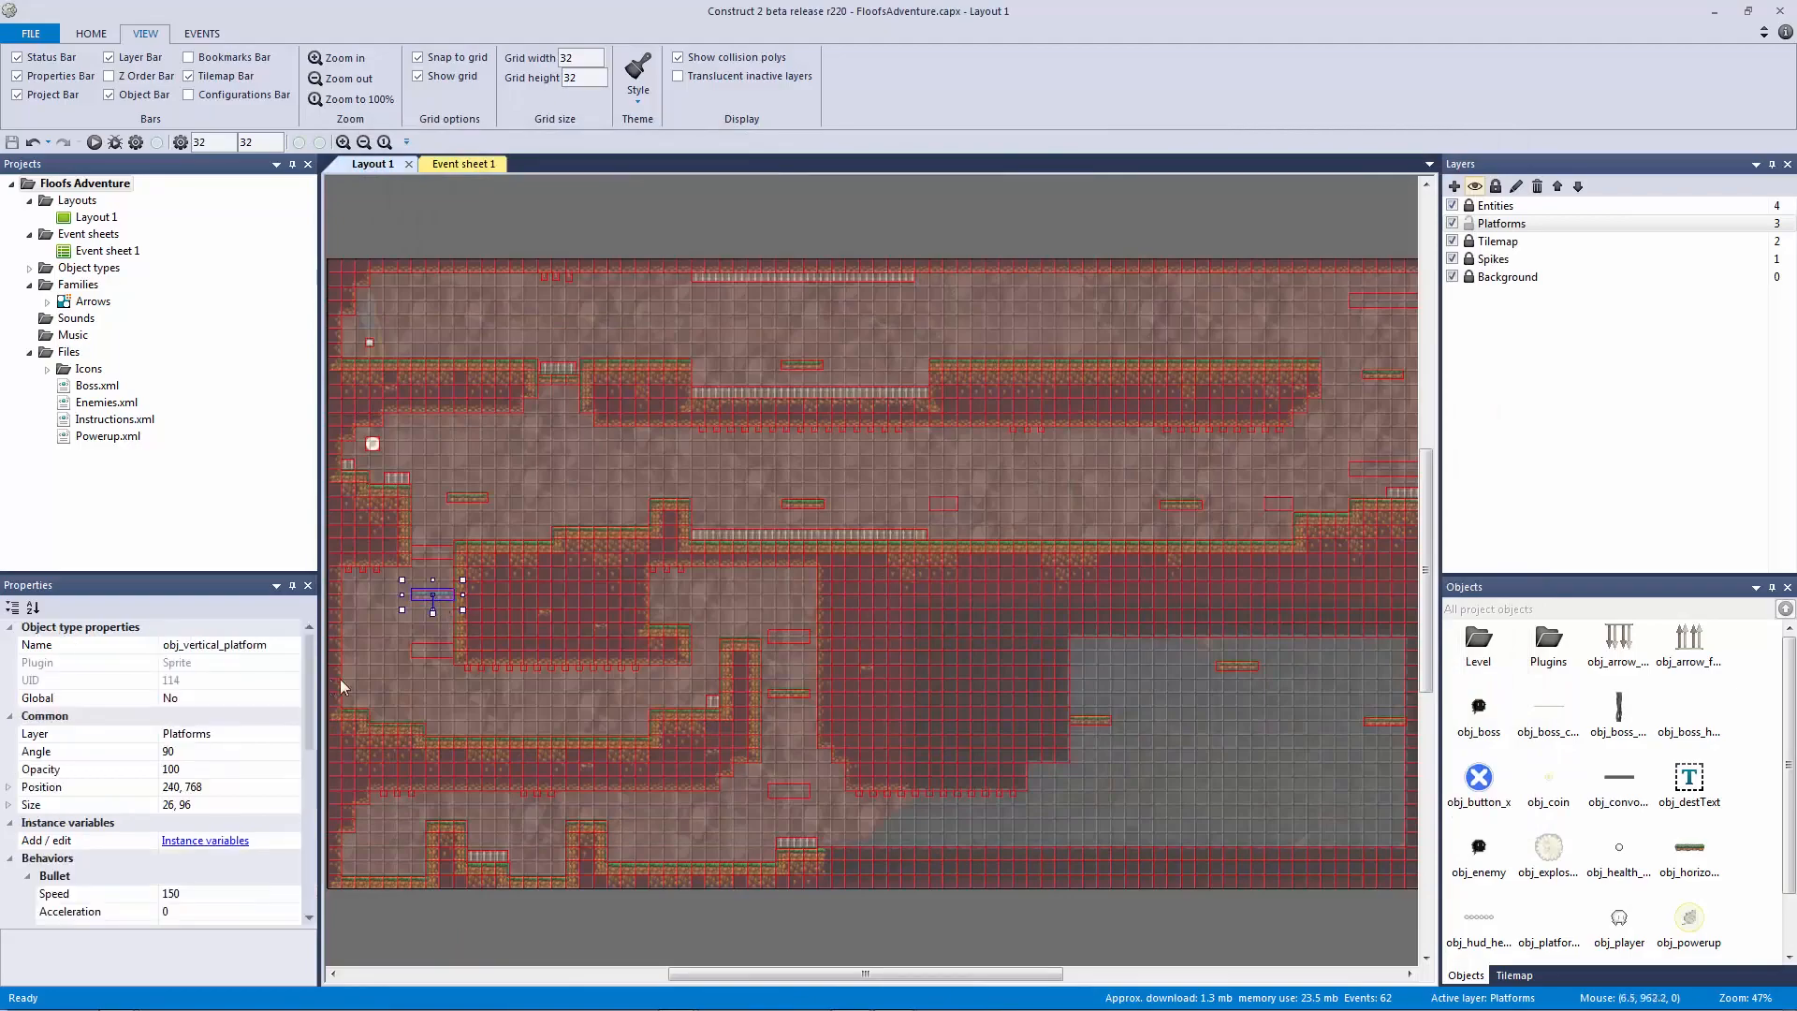
ctrl+scroll(572, 668, up, 5)
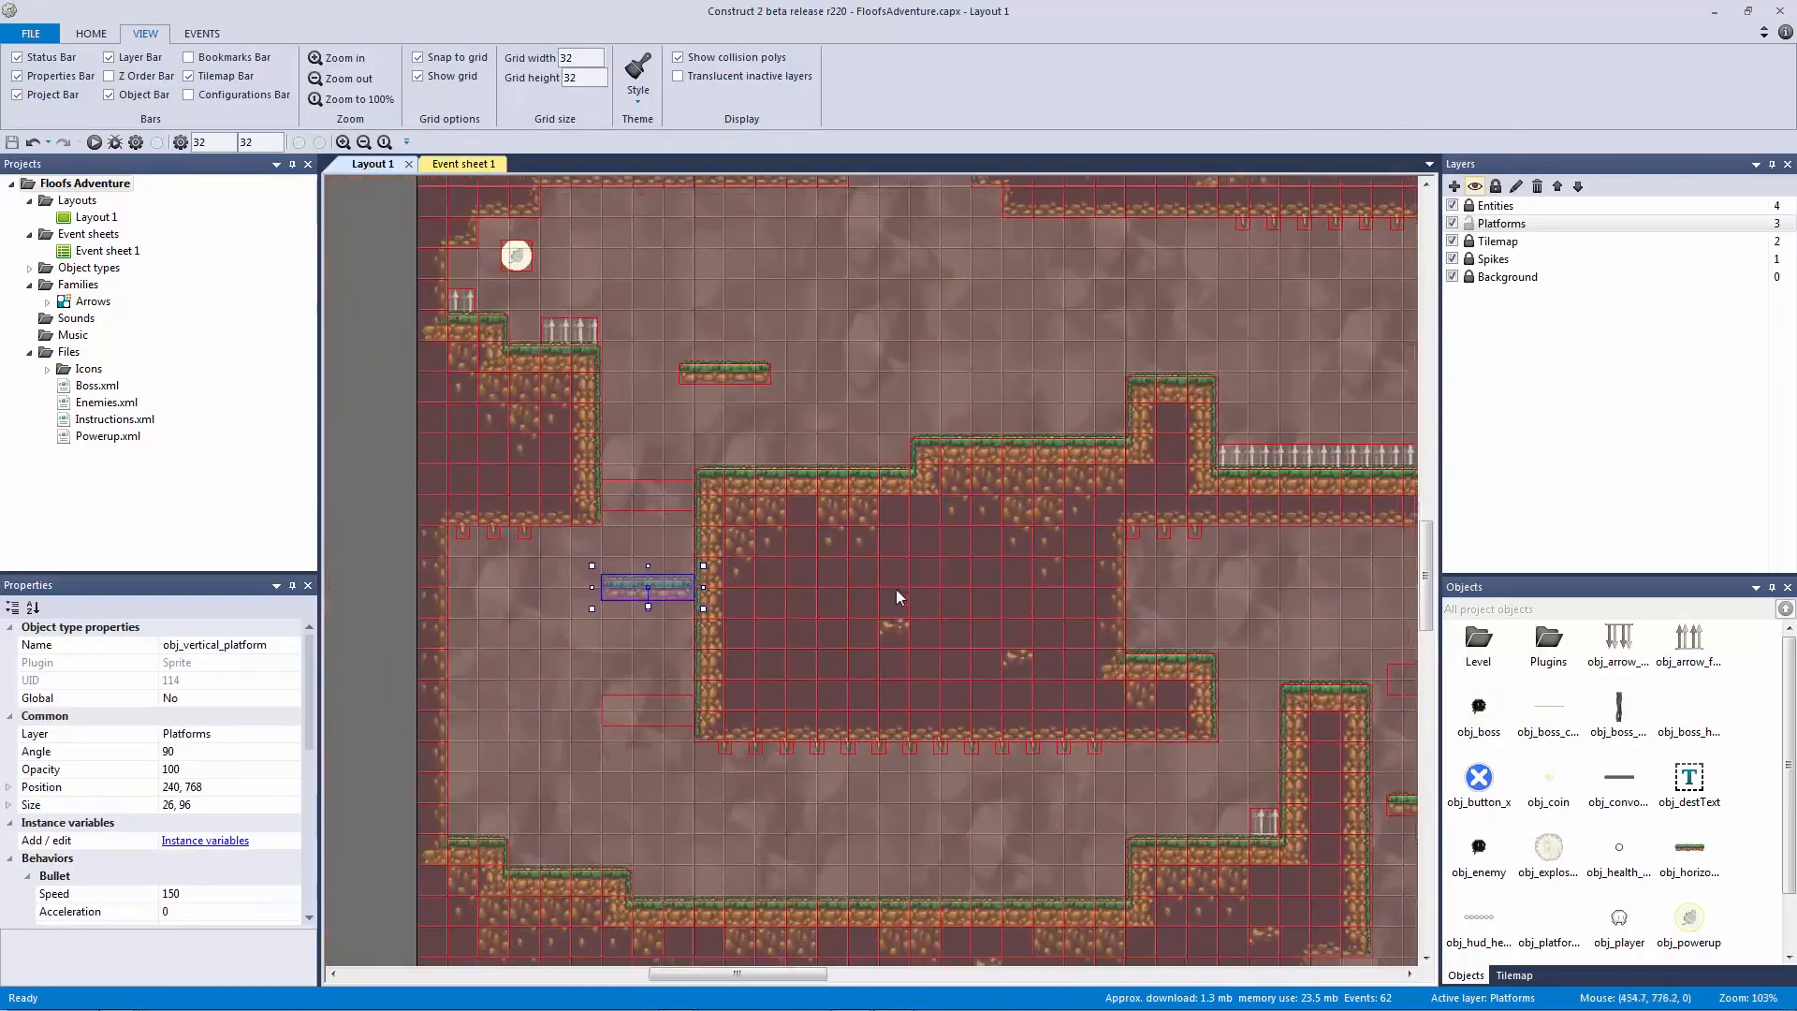
ctrl+scroll(697, 615, up, 4)
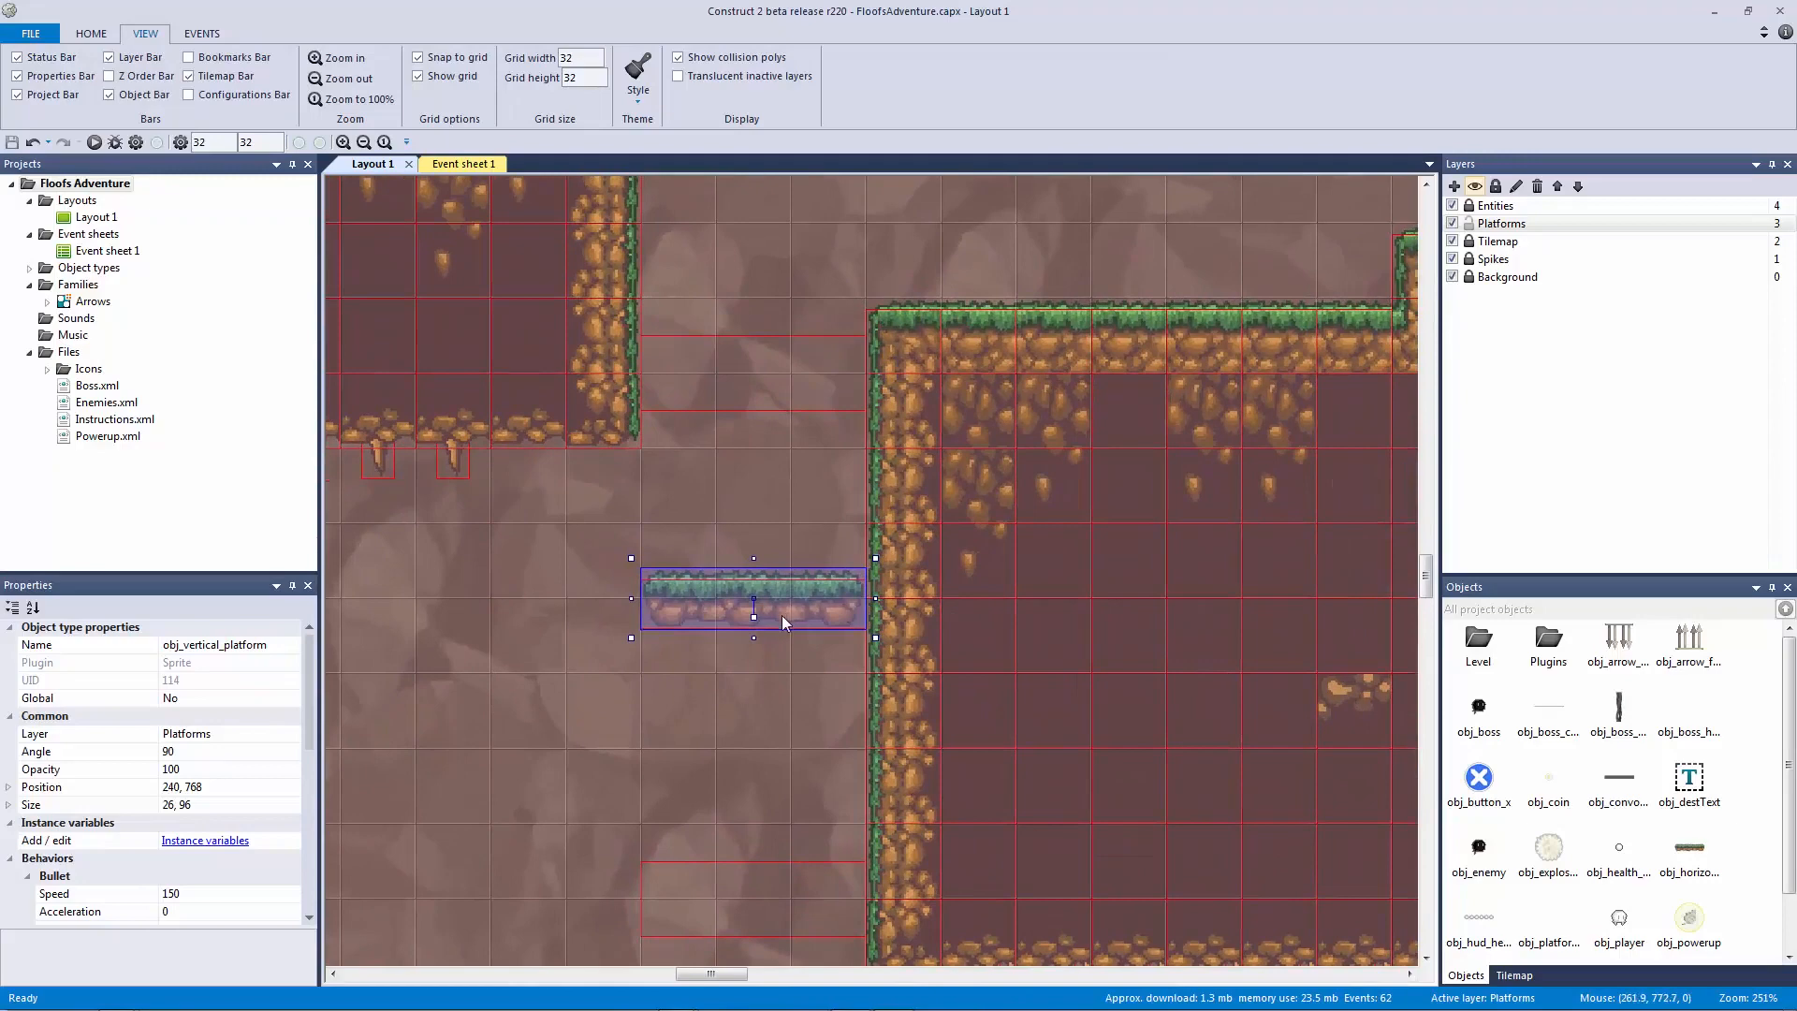
drag(760, 598, 776, 651)
key(Left)
key(Left)
key(Left)
key(Left)
key(Left)
key(Left)
key(Left)
key(Left)
key(Left)
key(Left)
key(Left)
key(Left)
key(Left)
key(Left)
key(Left)
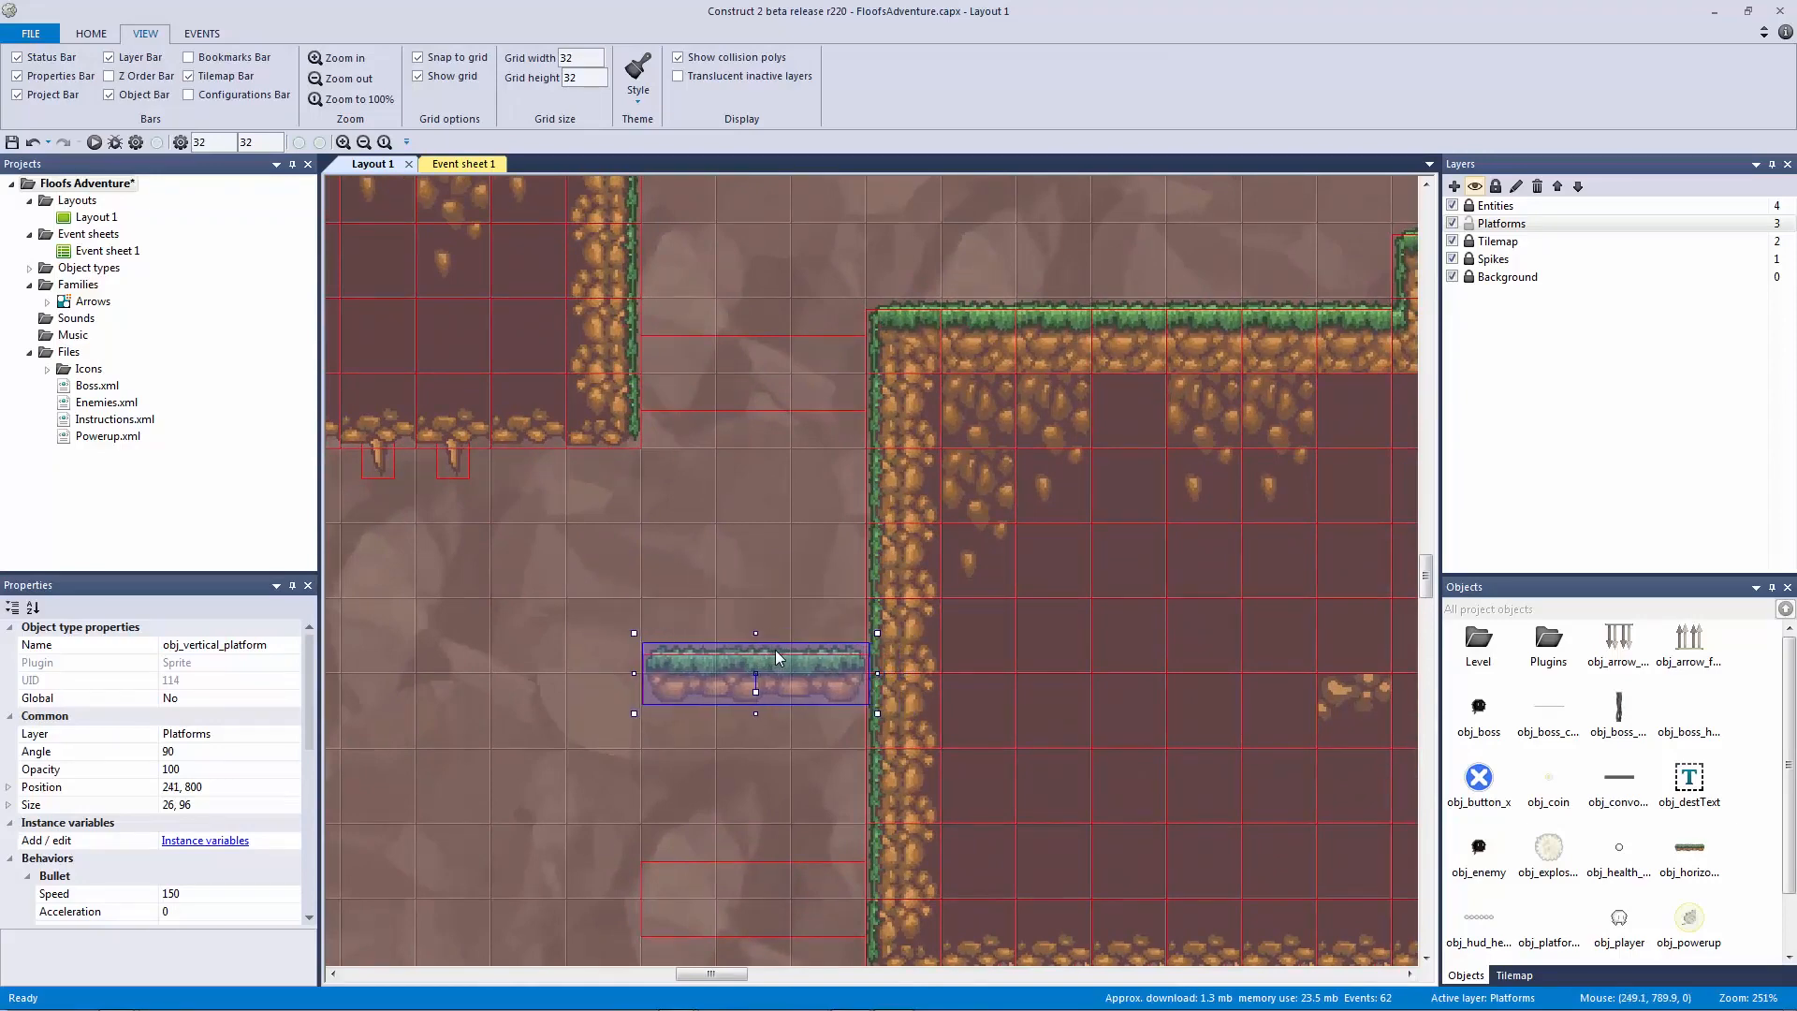
click(732, 432)
click(717, 374)
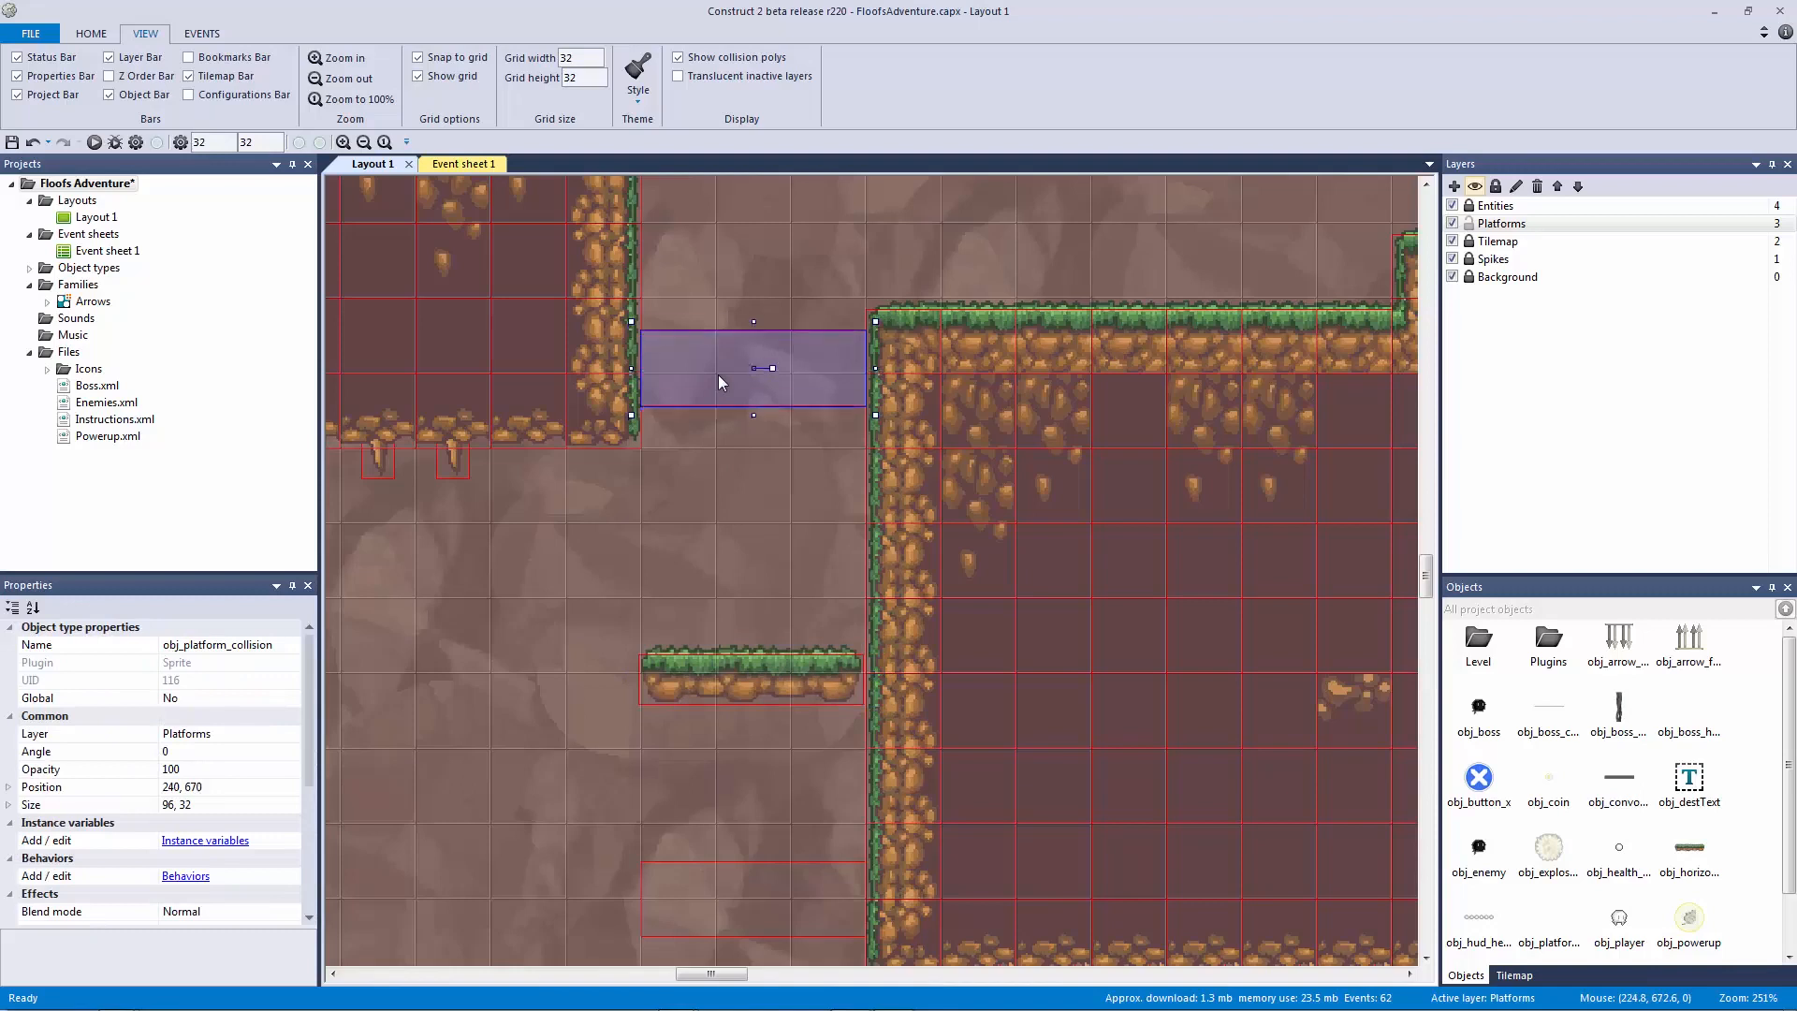
key(Up)
key(Up)
key(Up)
key(Up)
key(Up)
key(Up)
key(Up)
key(Up)
key(Up)
key(Up)
key(Up)
key(Up)
key(Up)
key(Up)
key(Up)
key(Up)
key(Up)
key(Up)
key(Up)
key(Up)
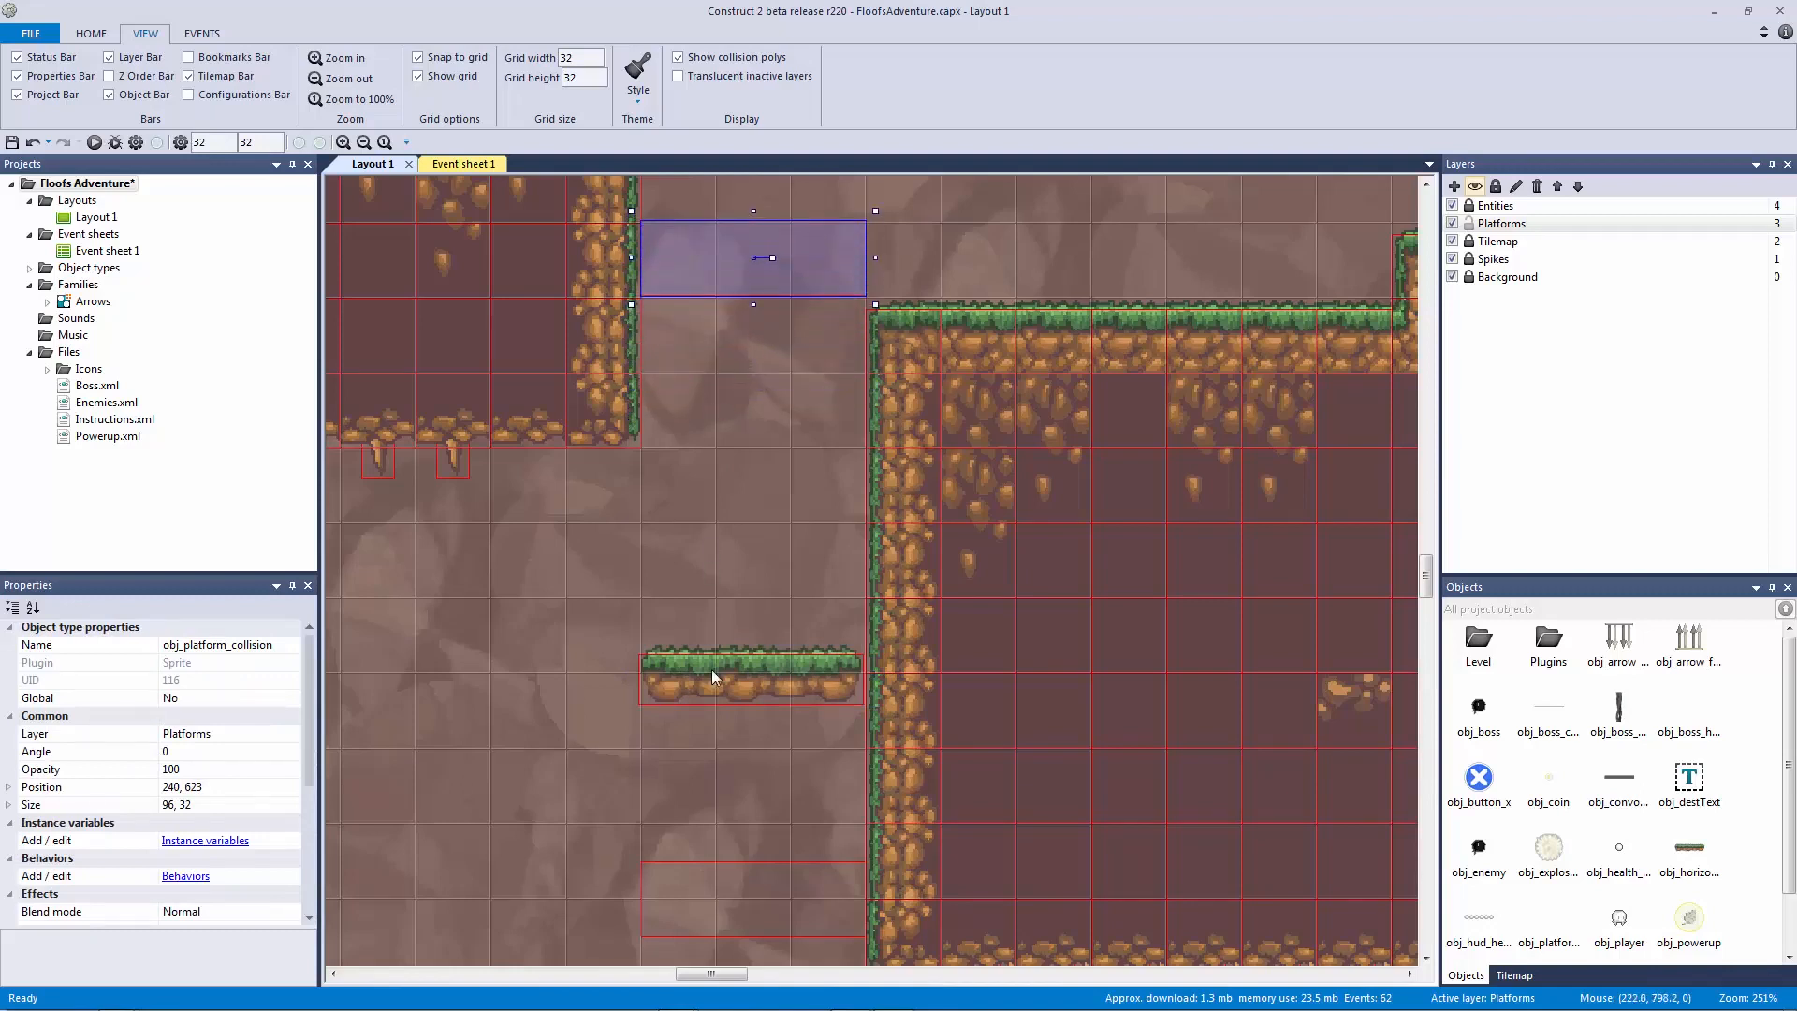
Step: Nudge the lower collision block down, adjust the grass platform, save, and run with F5
scroll(739, 749, down, 1)
click(758, 813)
scroll(769, 802, down, 1)
key(Down)
key(Down)
key(Down)
key(Down)
key(Down)
key(Down)
key(Down)
key(Down)
key(Down)
key(Down)
key(Down)
key(Down)
key(Down)
key(Down)
key(Down)
key(Down)
key(Down)
key(Down)
key(Down)
key(Down)
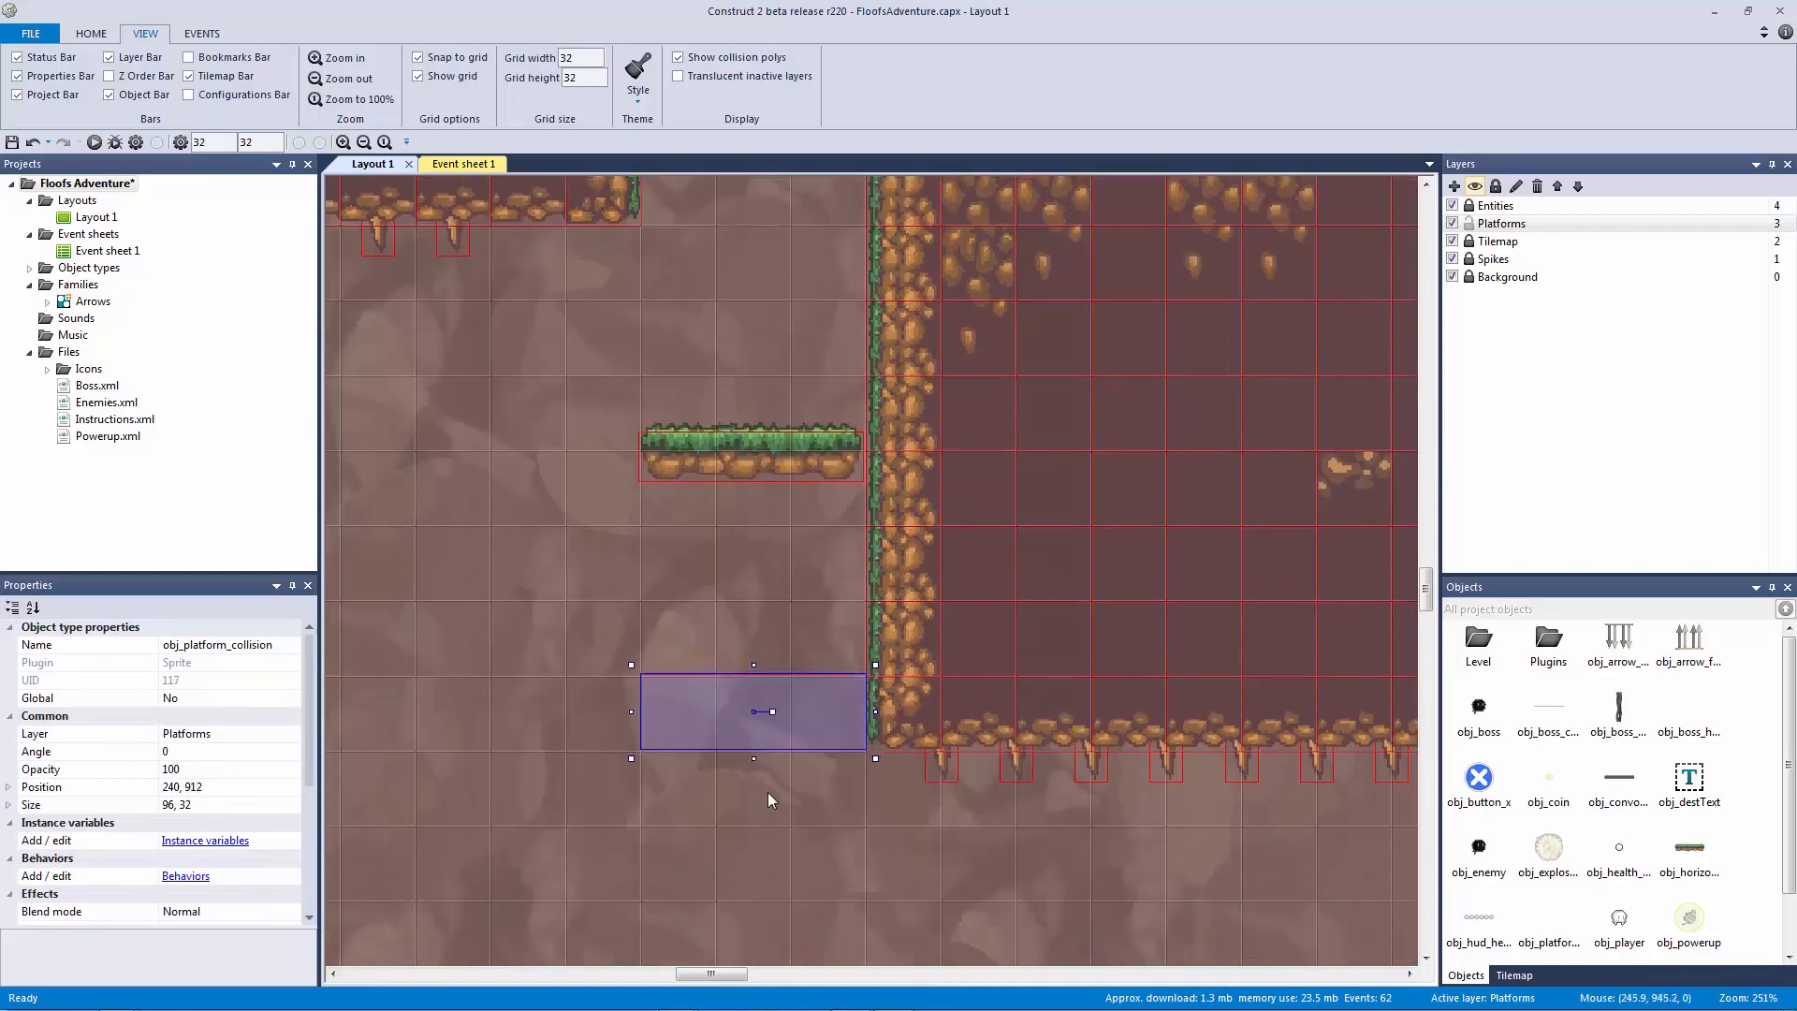
click(712, 599)
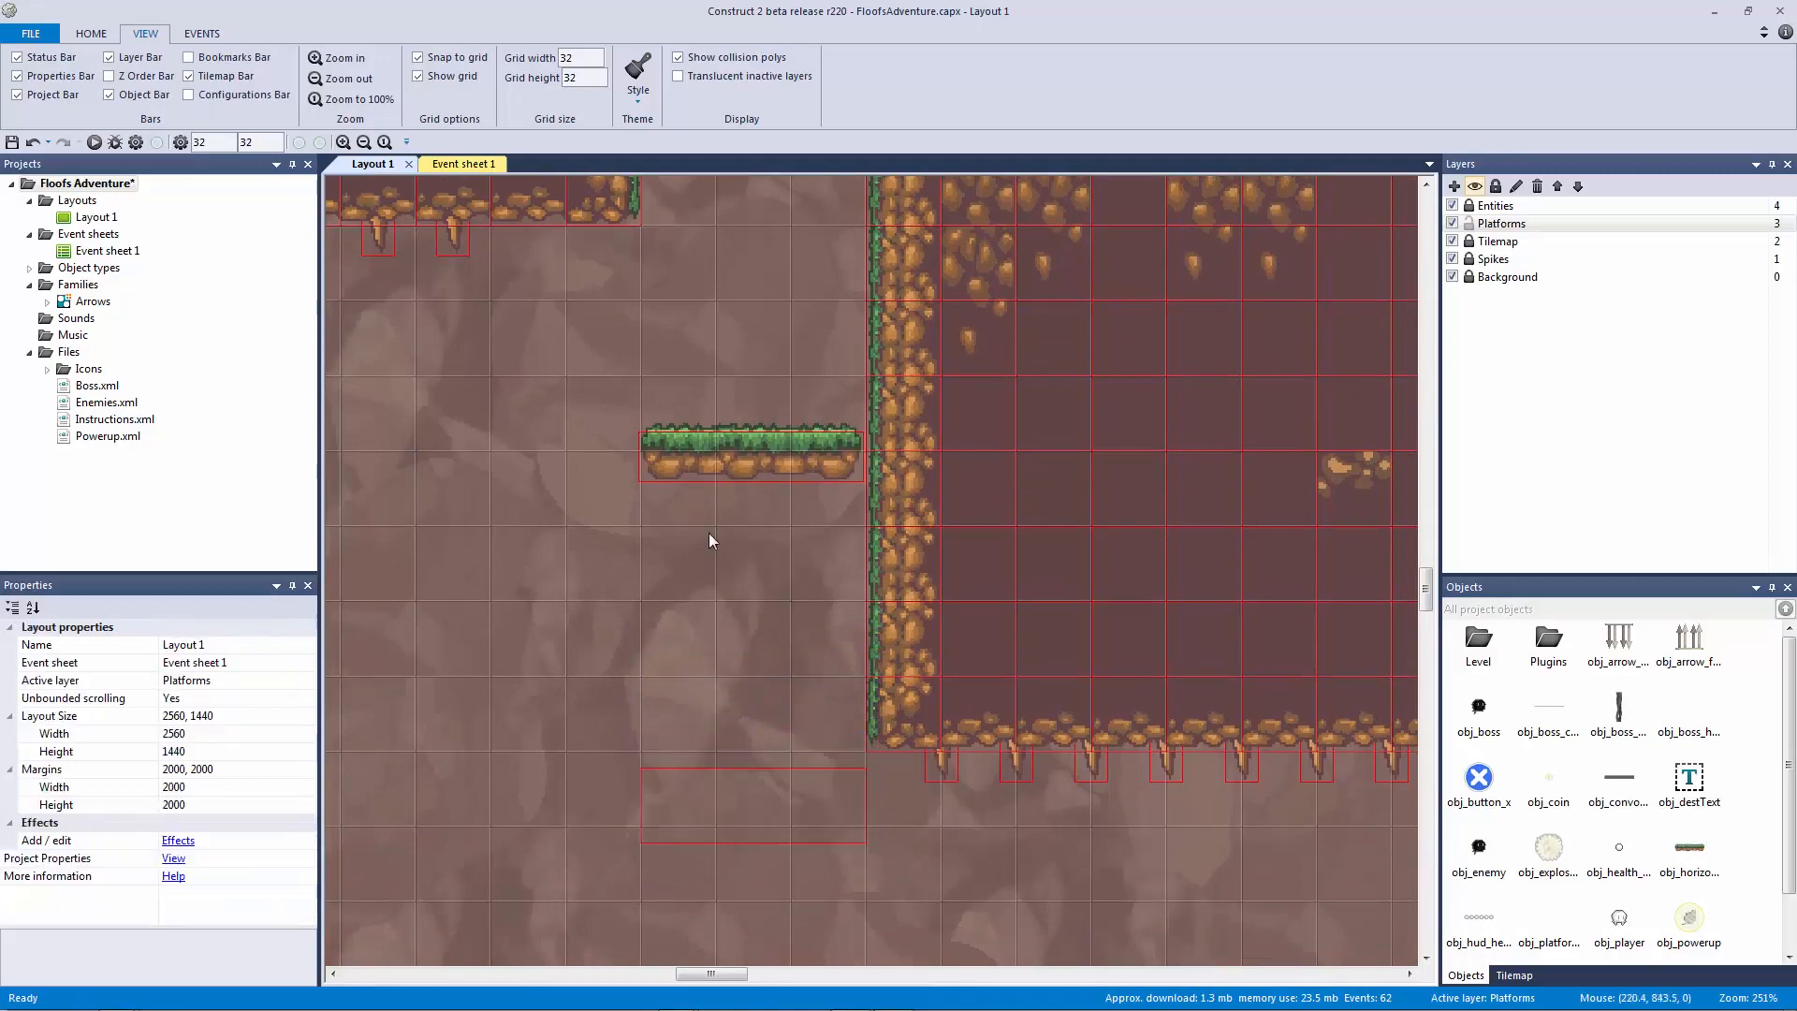
drag(723, 445, 717, 446)
click(728, 582)
key(ctrl+s)
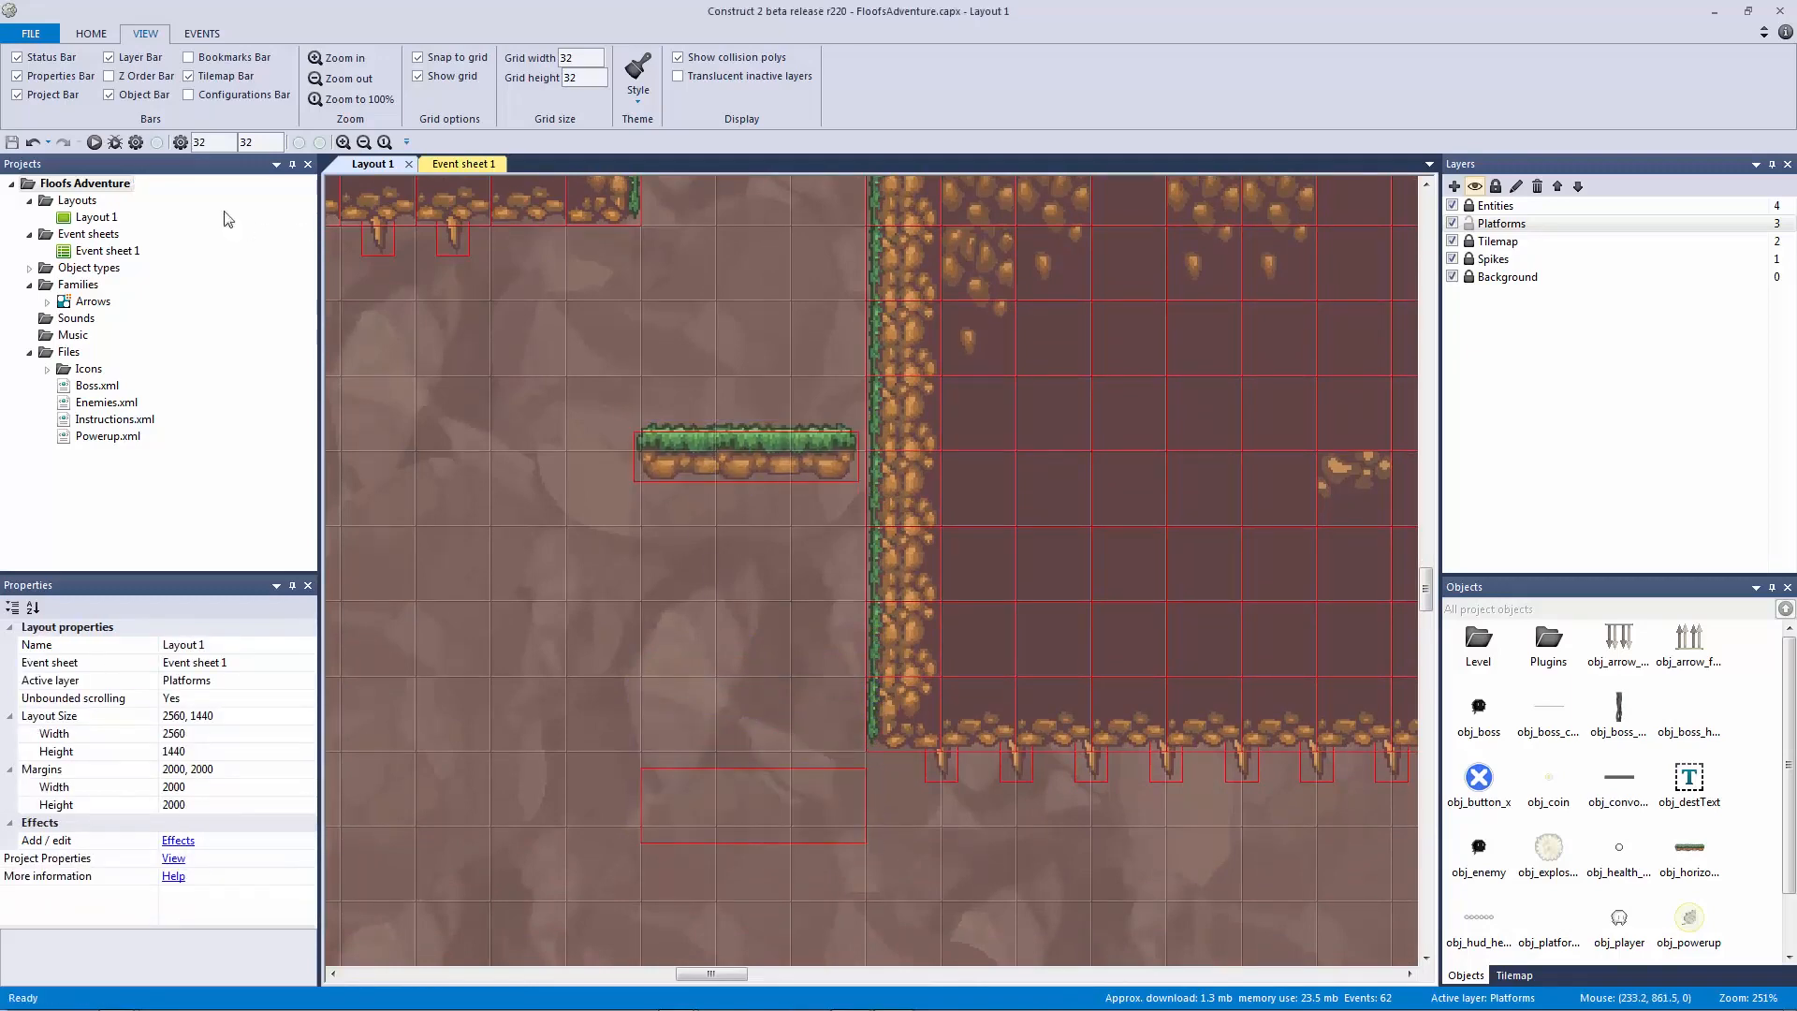
key(F5)
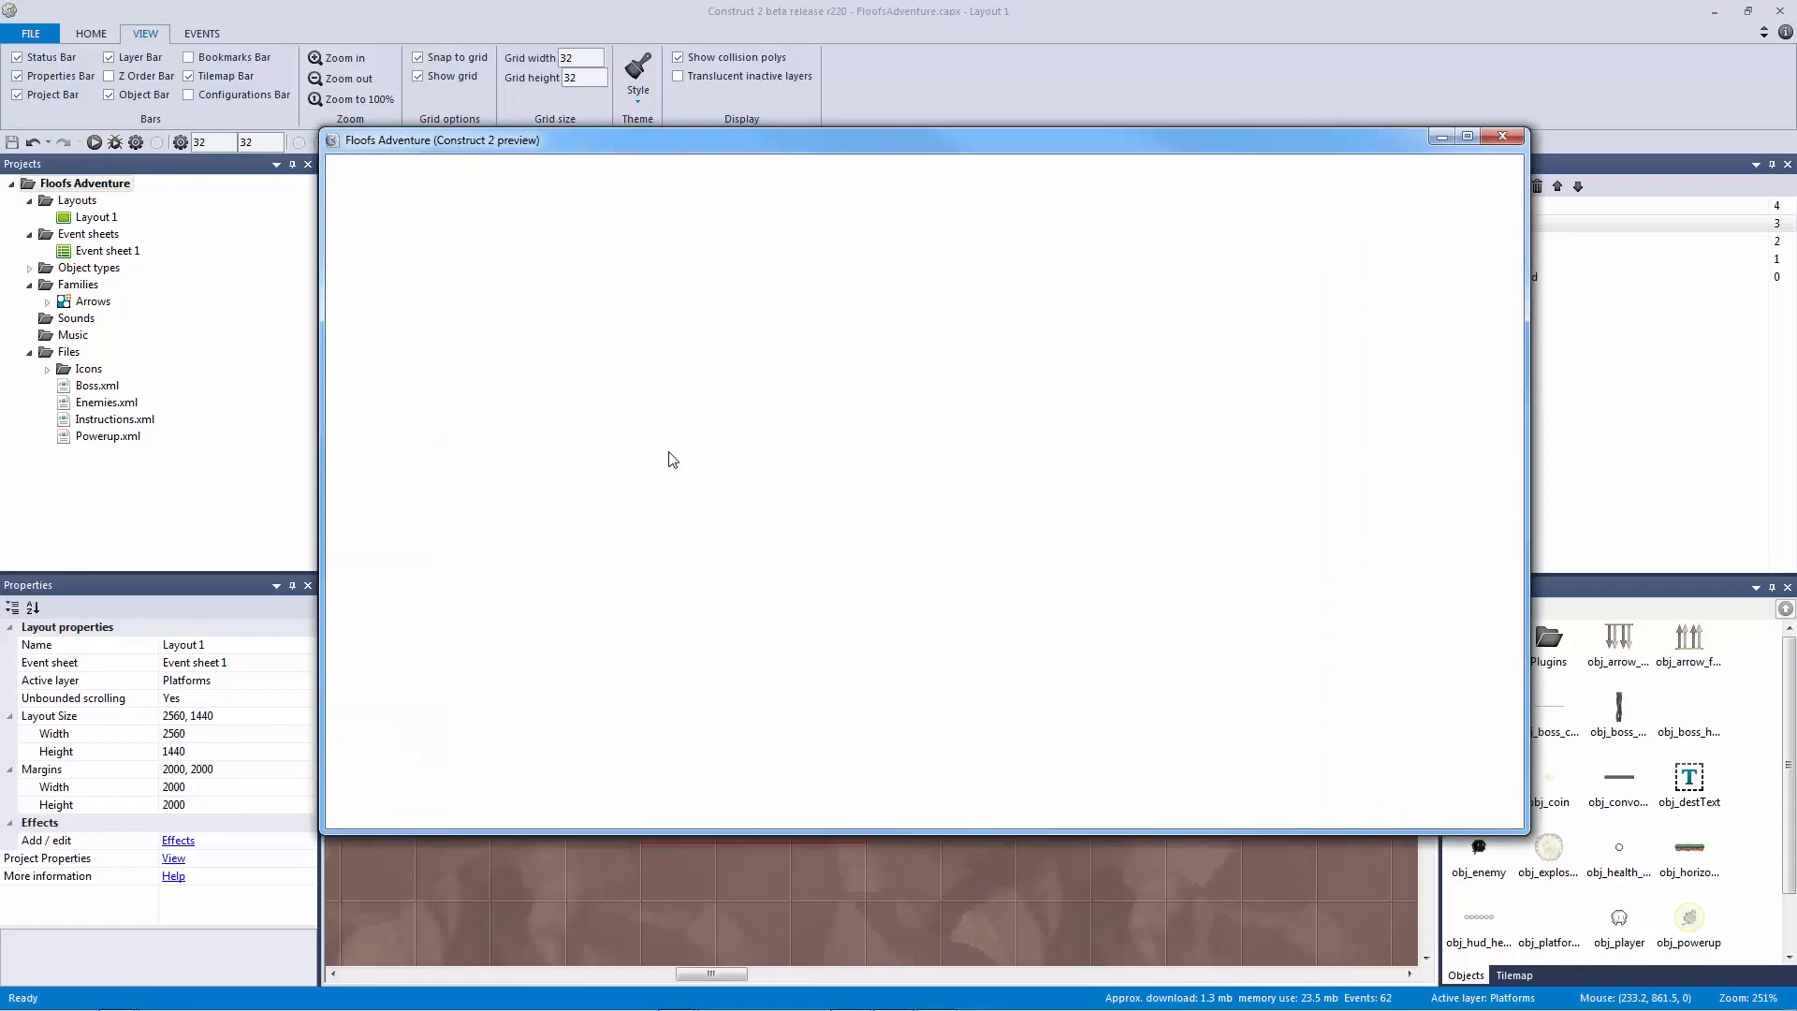
Step: Run the player right through the cave and jump onto the floating platform
key(Right)
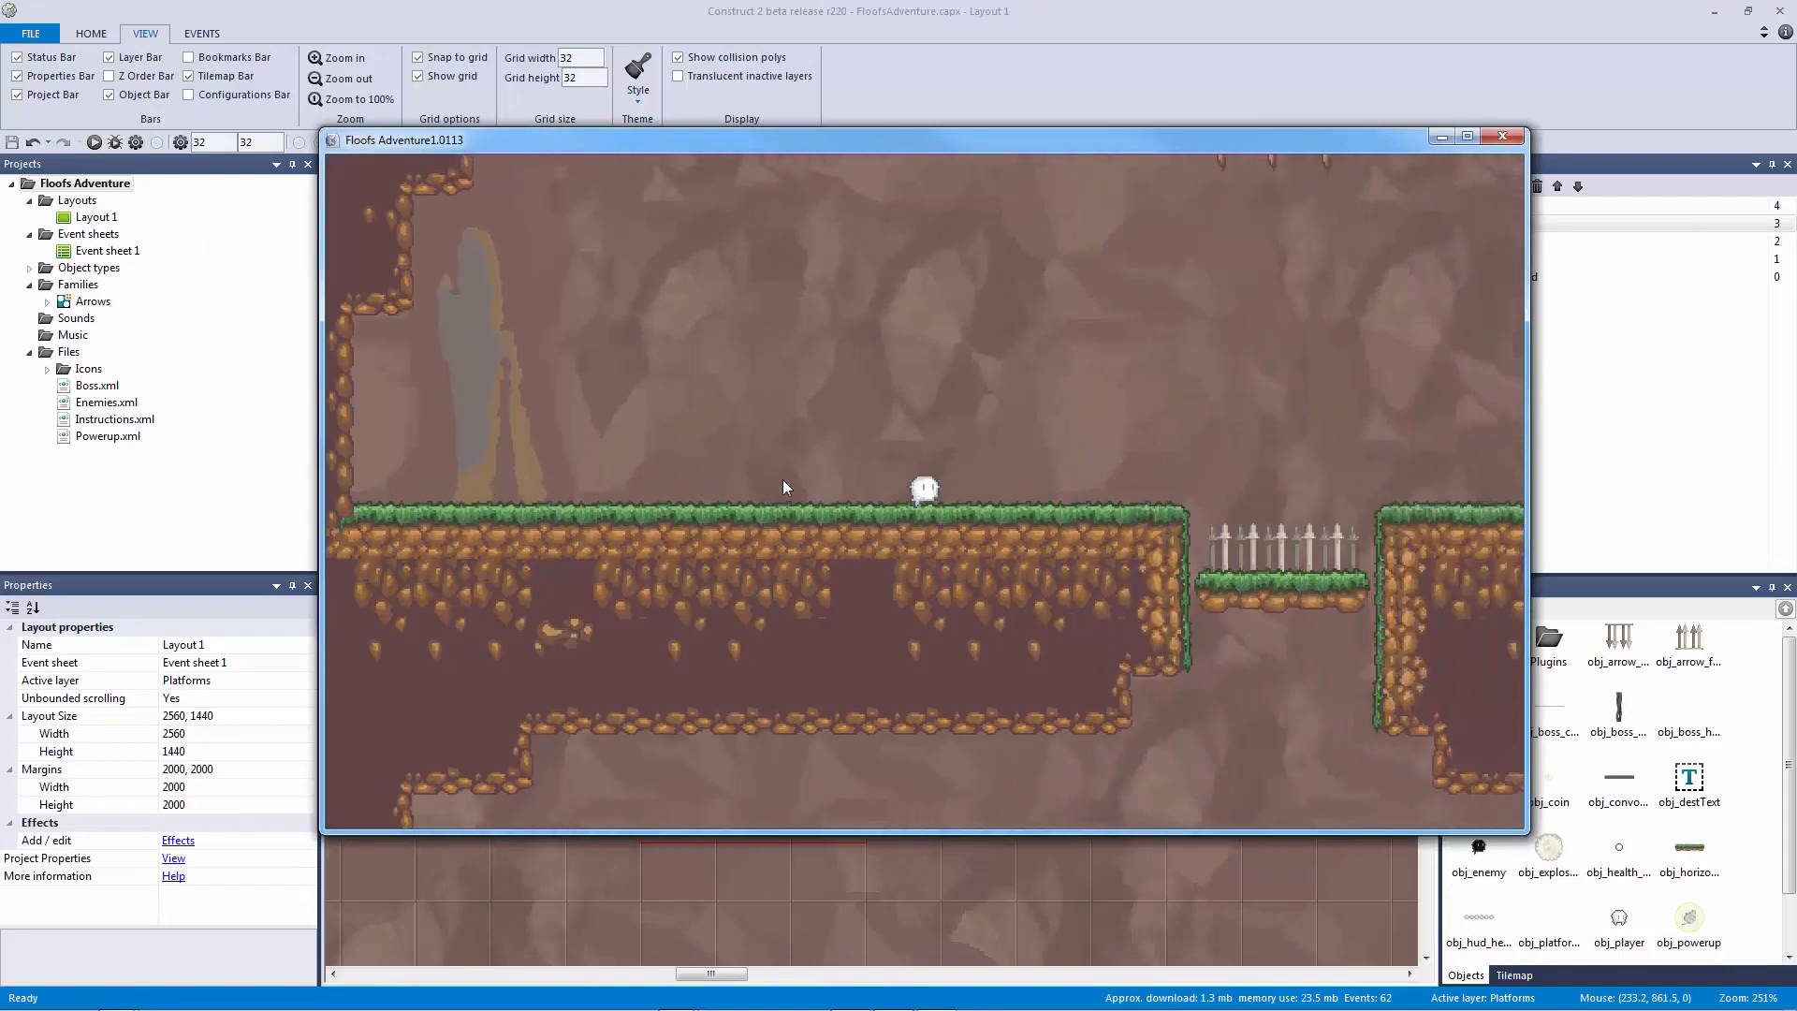
key(Right)
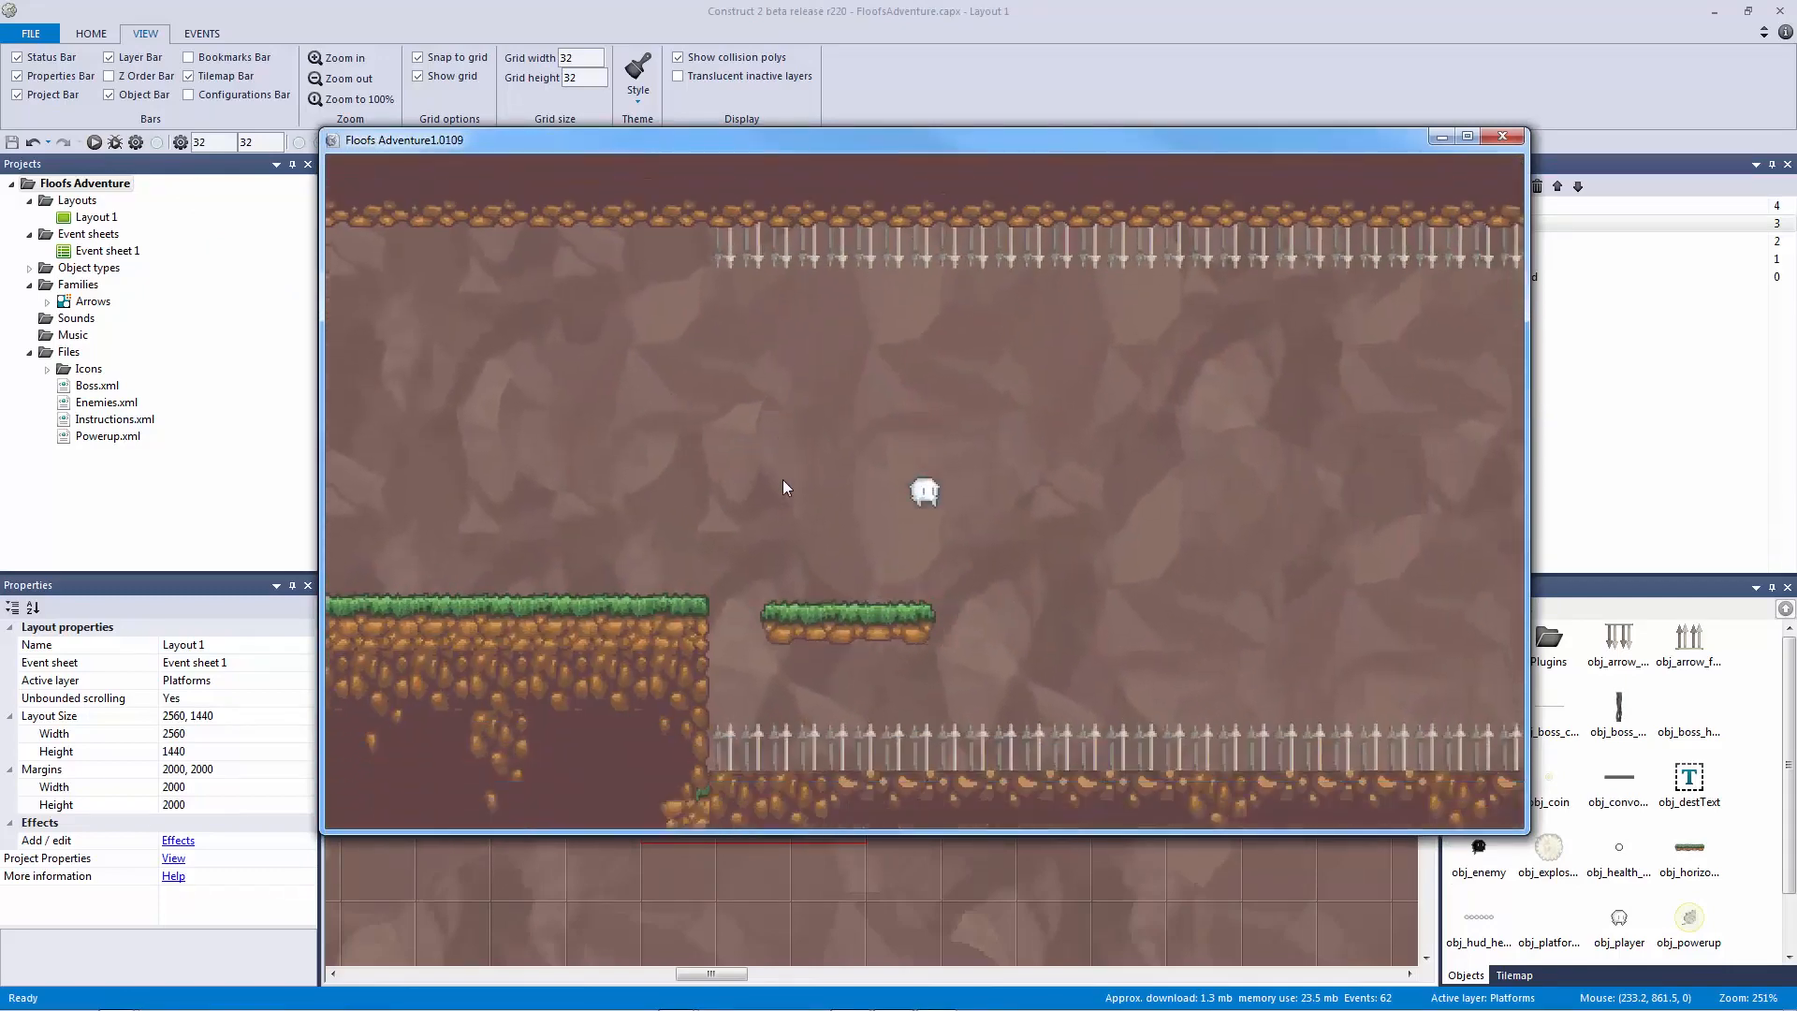
key(Right)
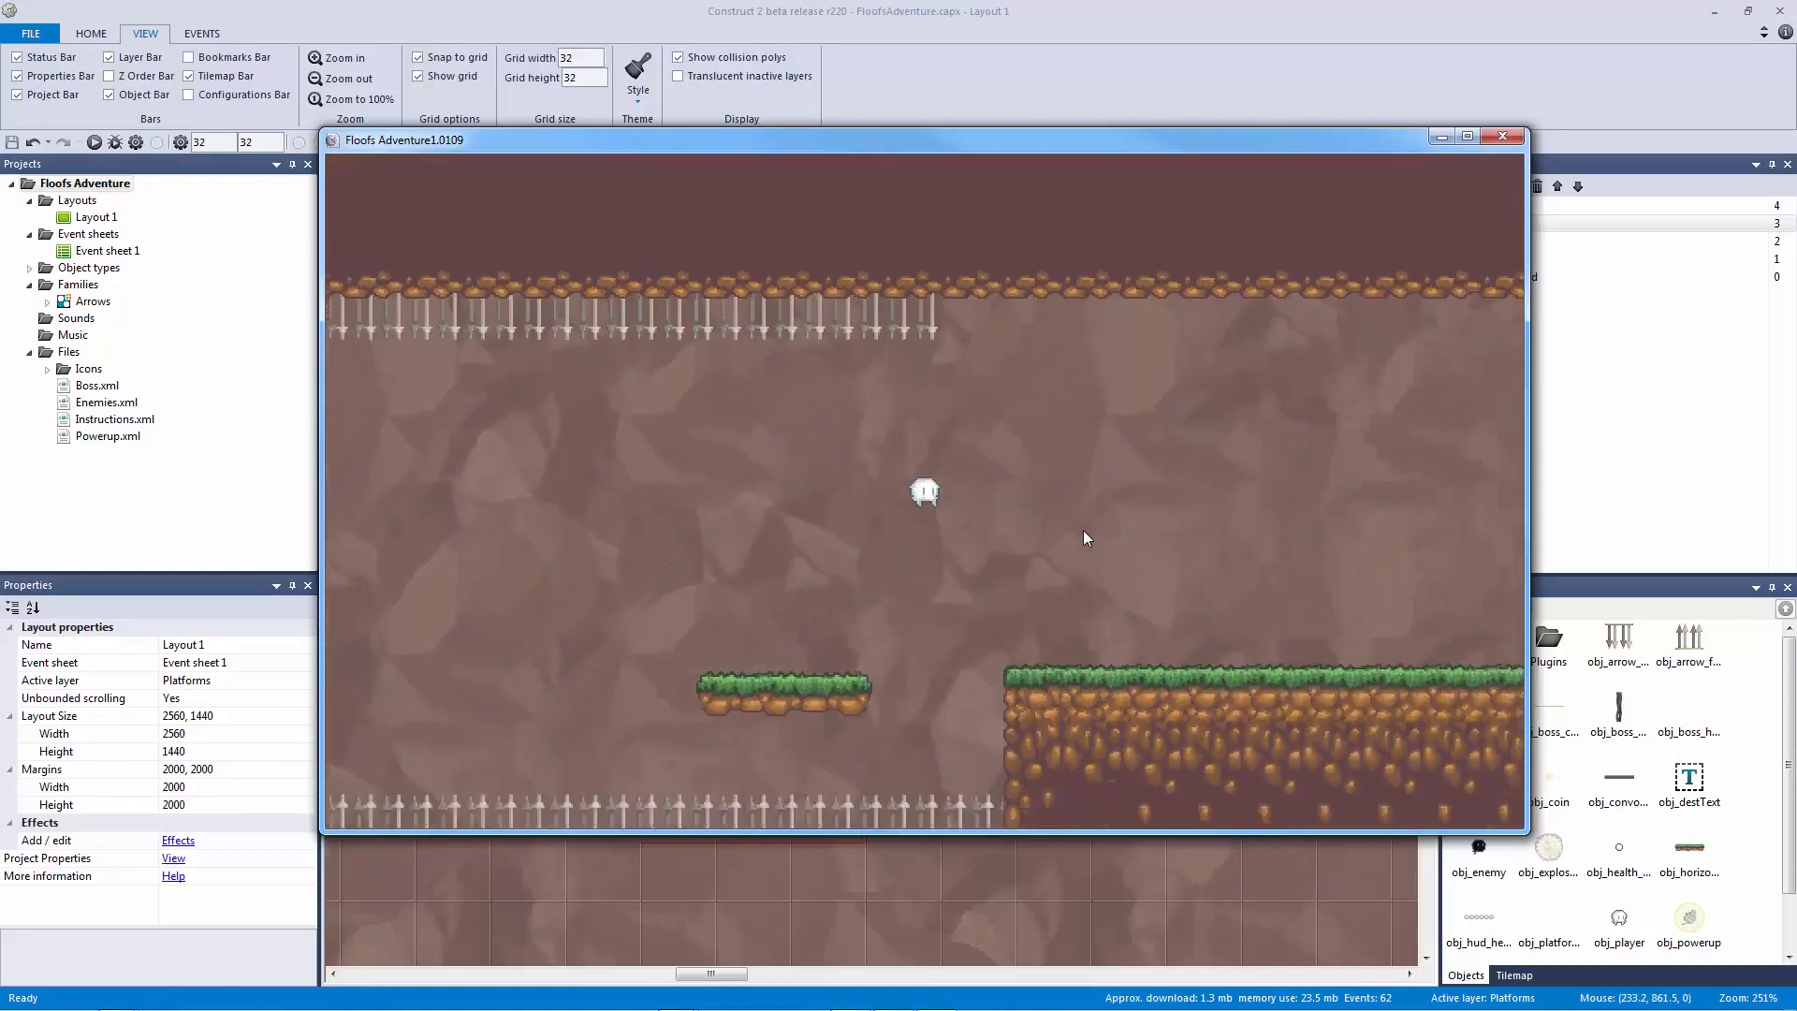
key(Right)
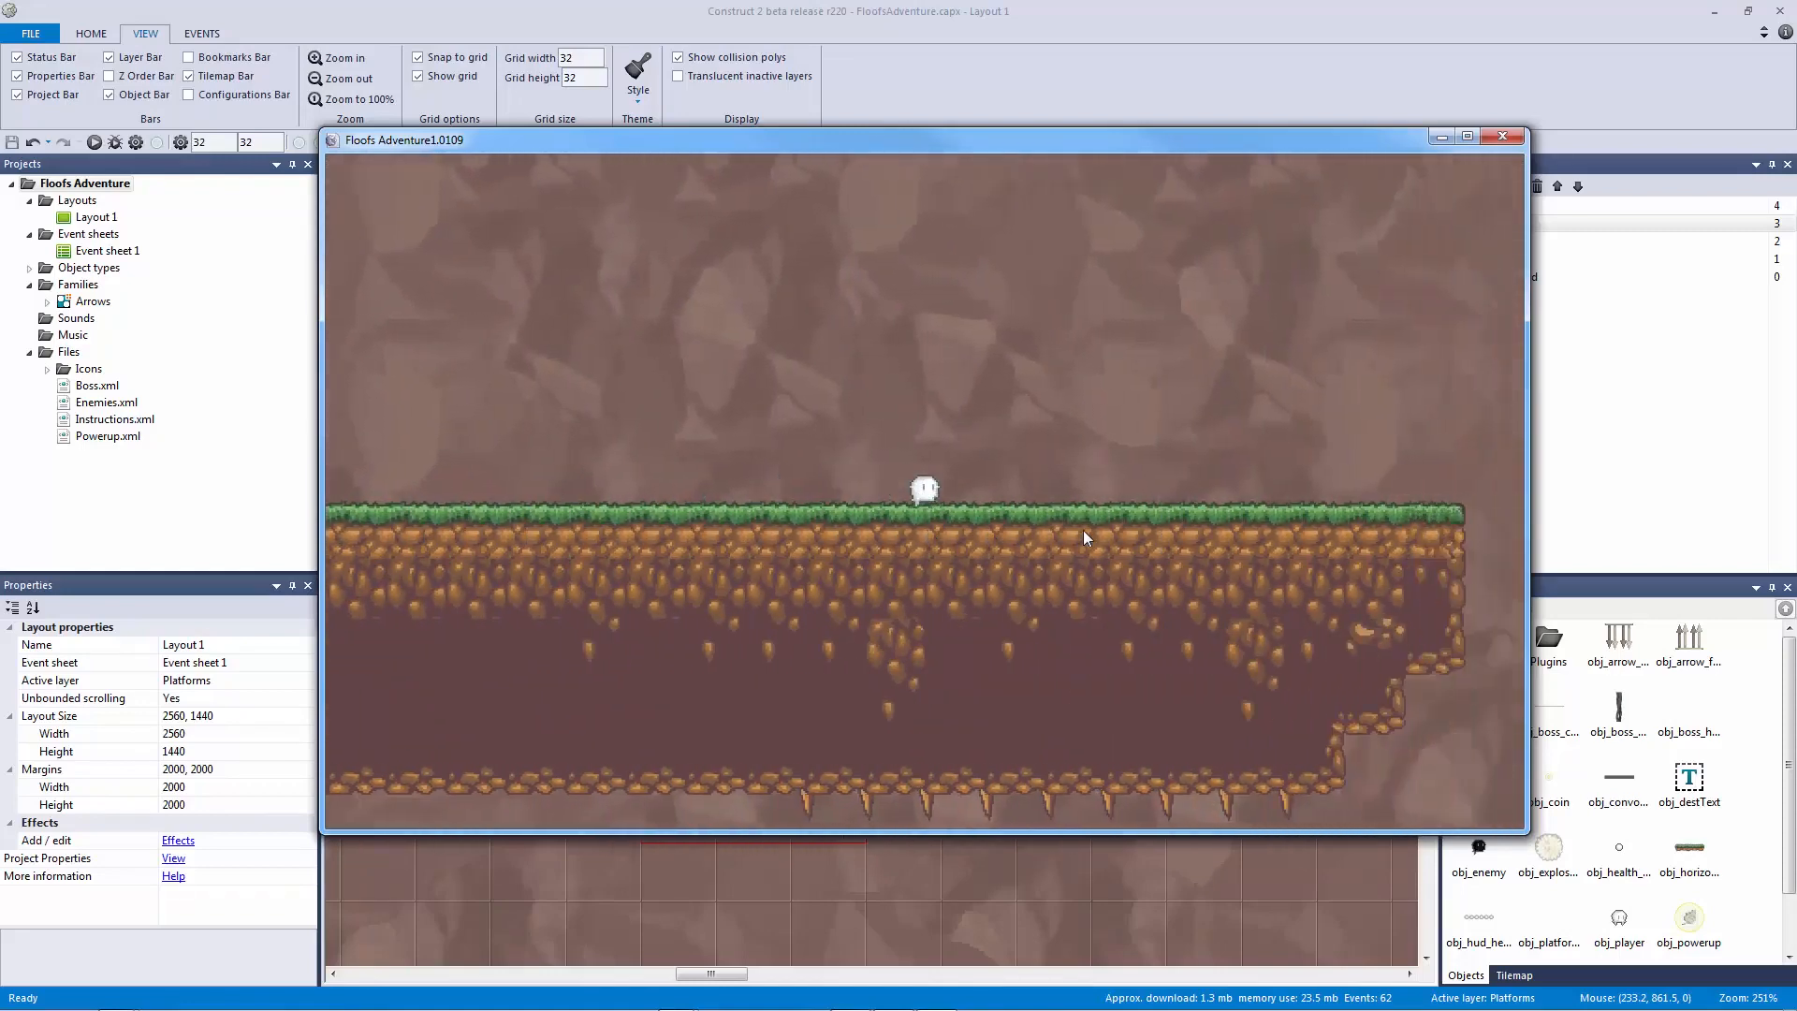
key(Up)
key(Left)
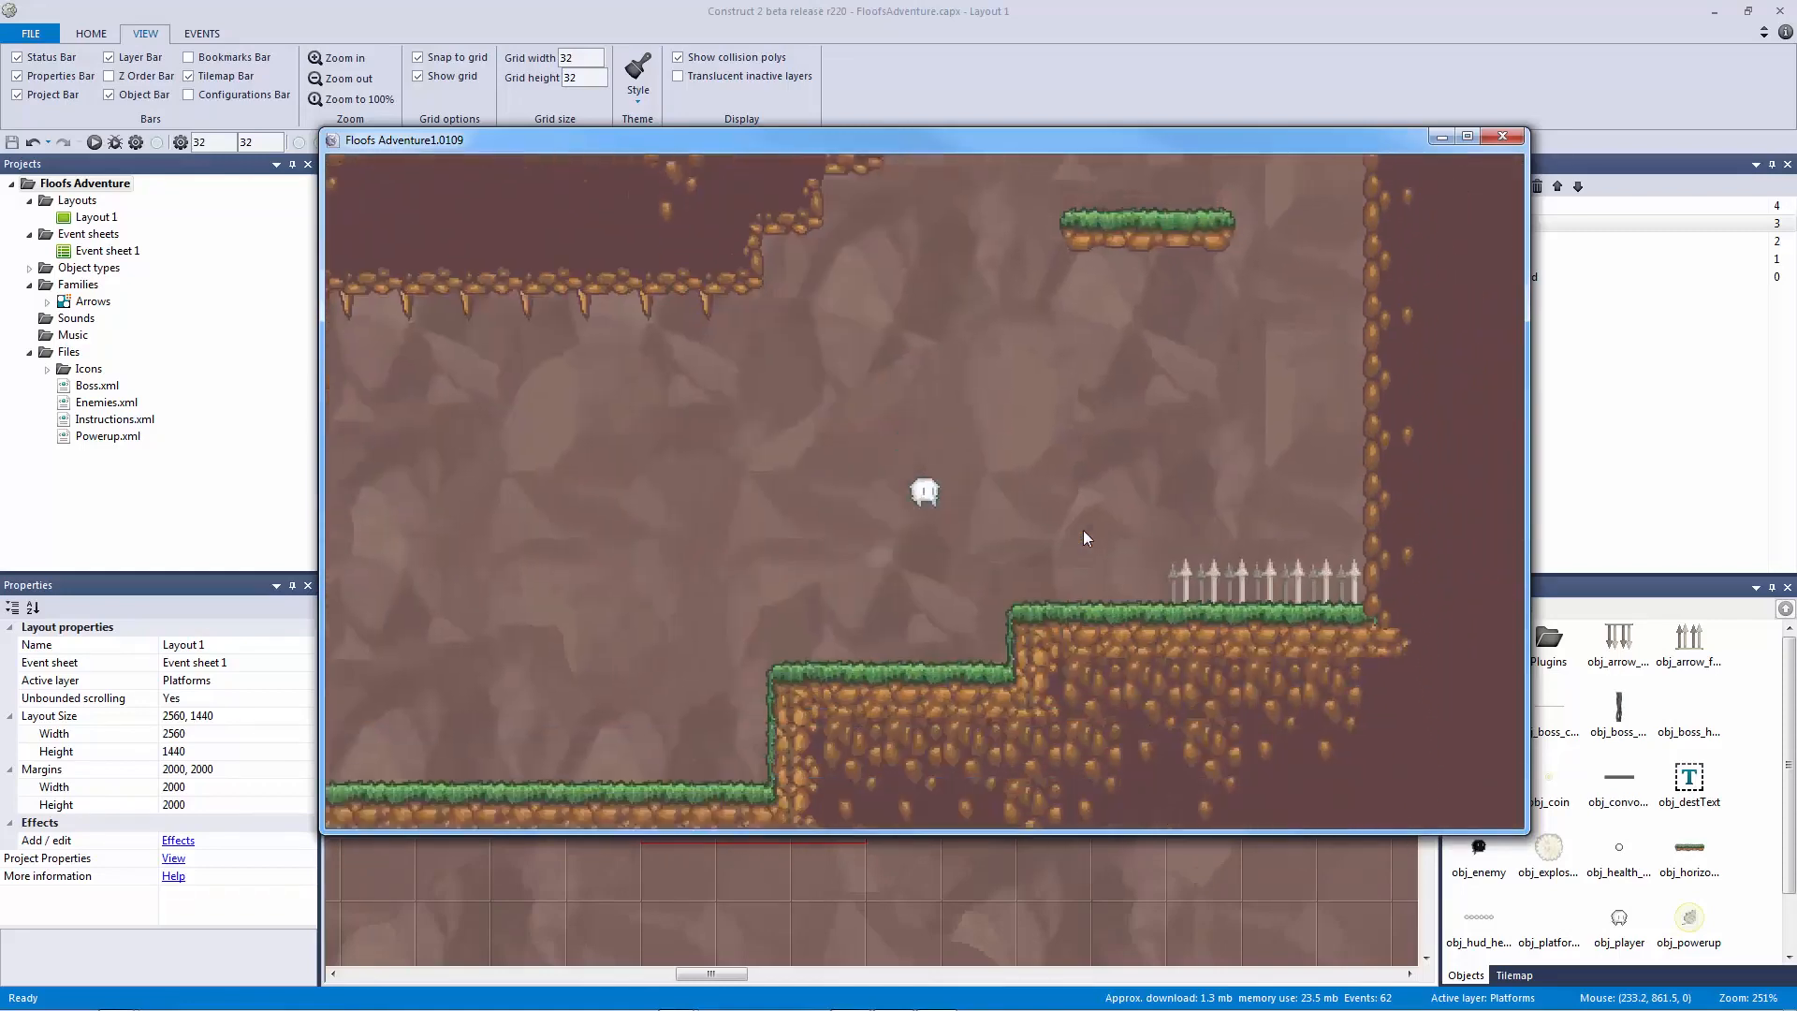
key(Up)
key(Right)
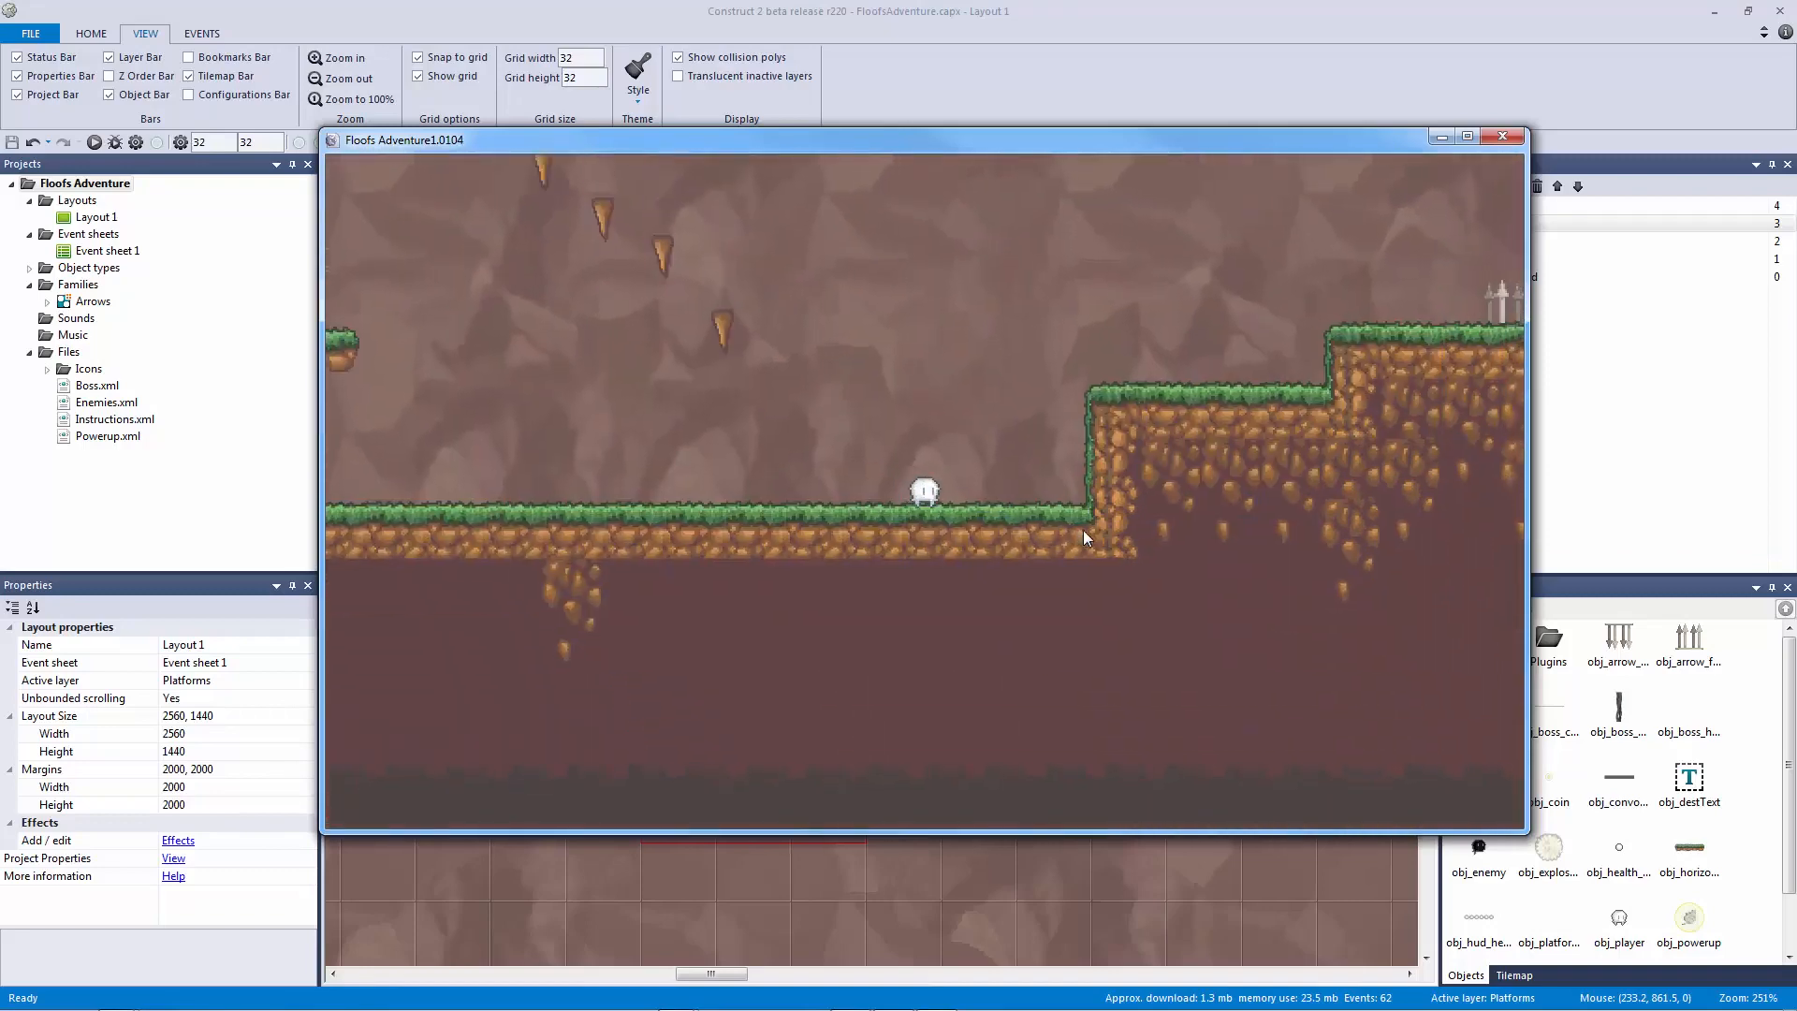
key(Left)
key(Up)
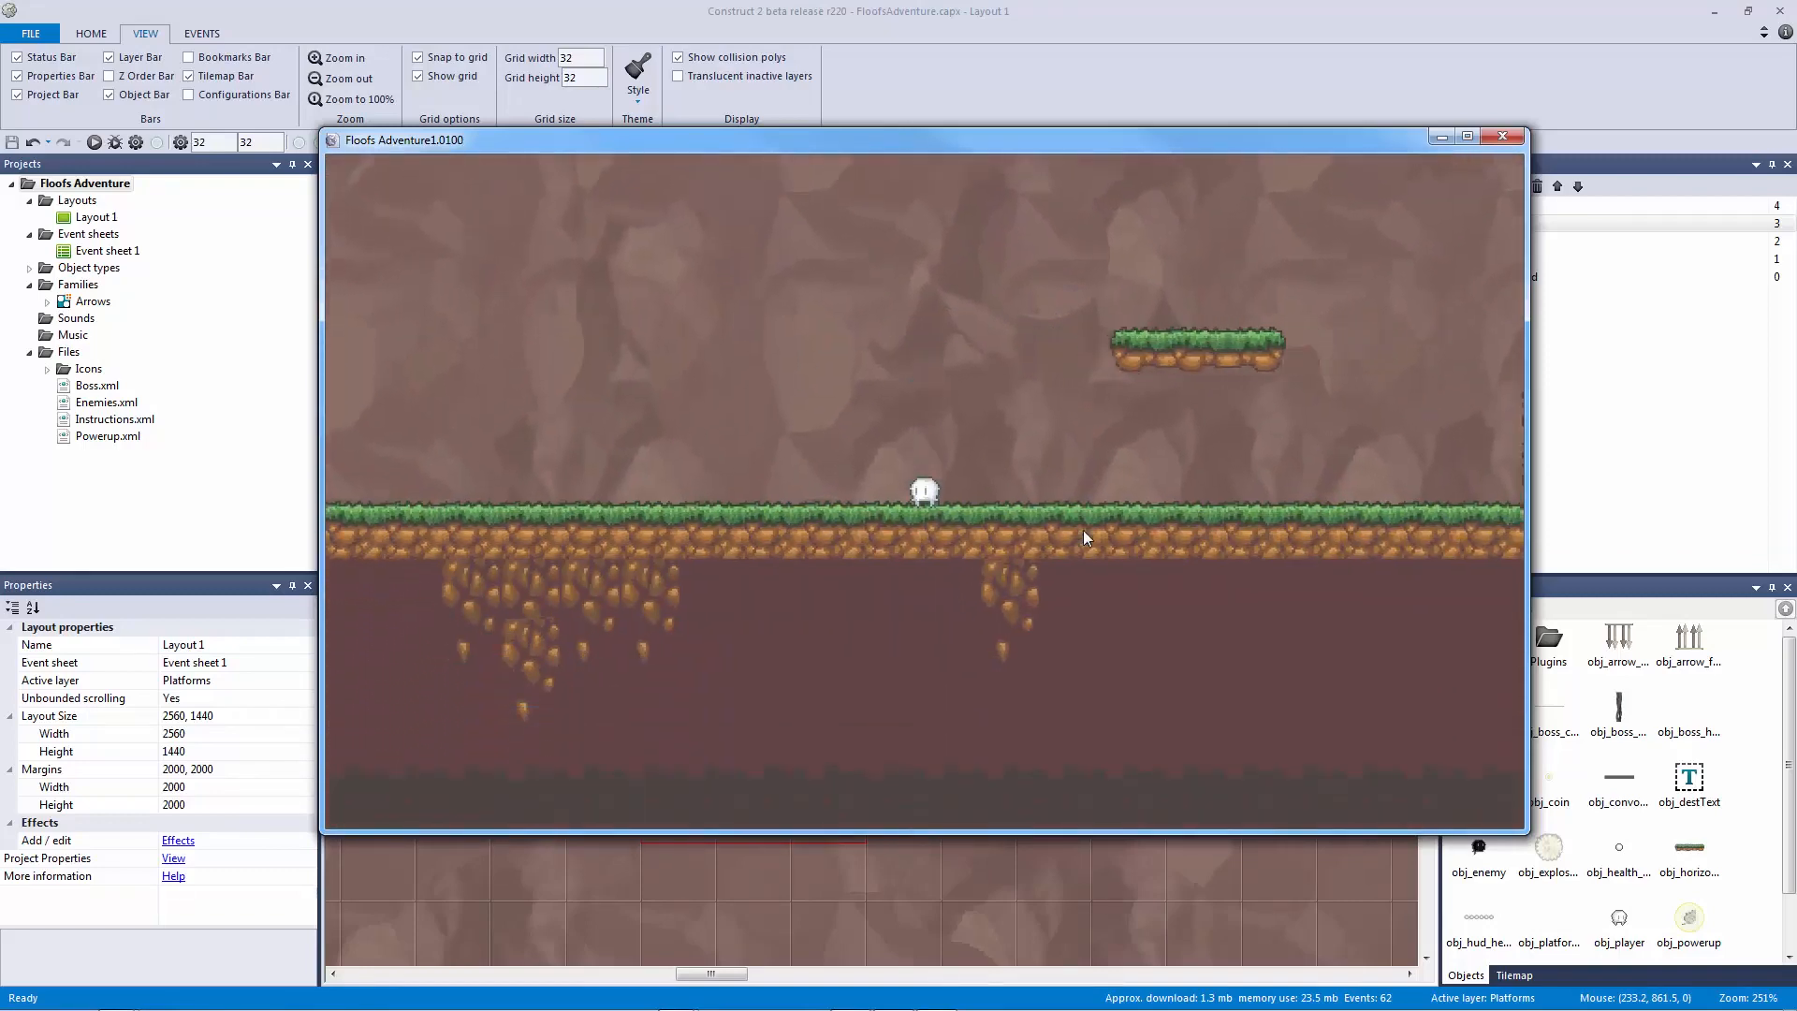
key(Right)
key(Up)
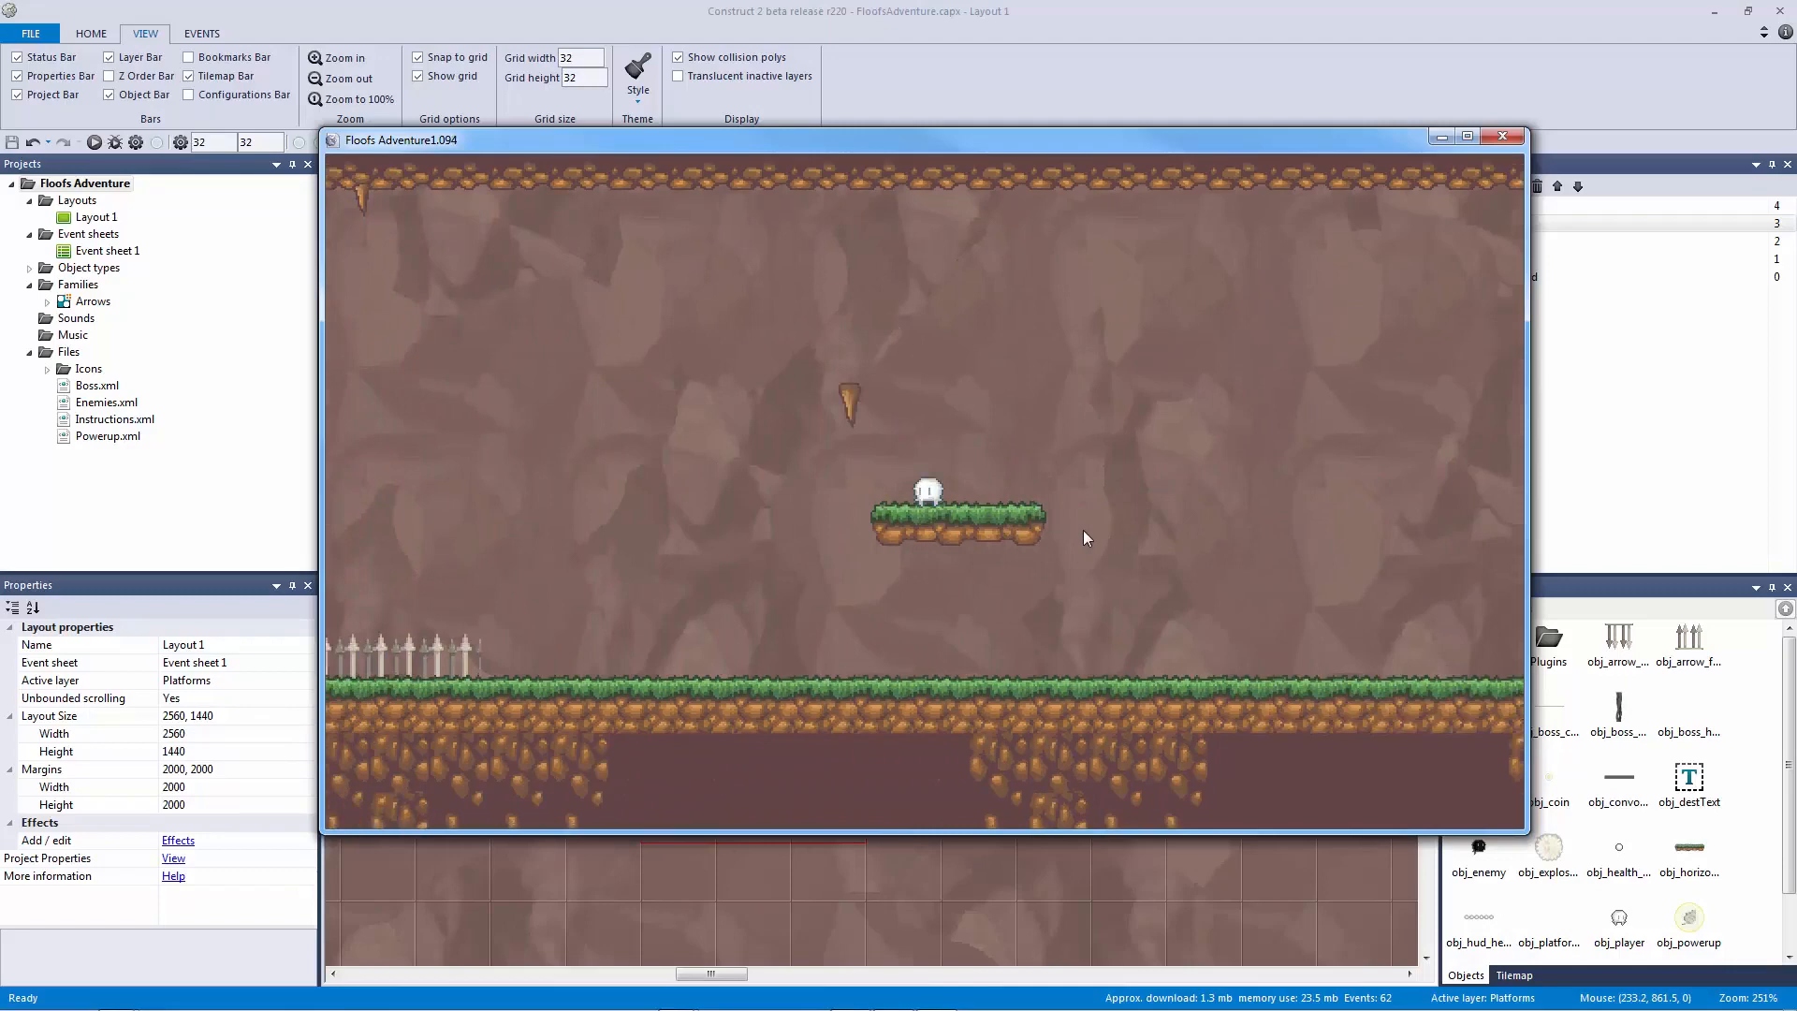
Step: Ride the moving platforms, drop down the shaft, then close the preview
key(Up)
key(Left)
key(Right)
key(Left)
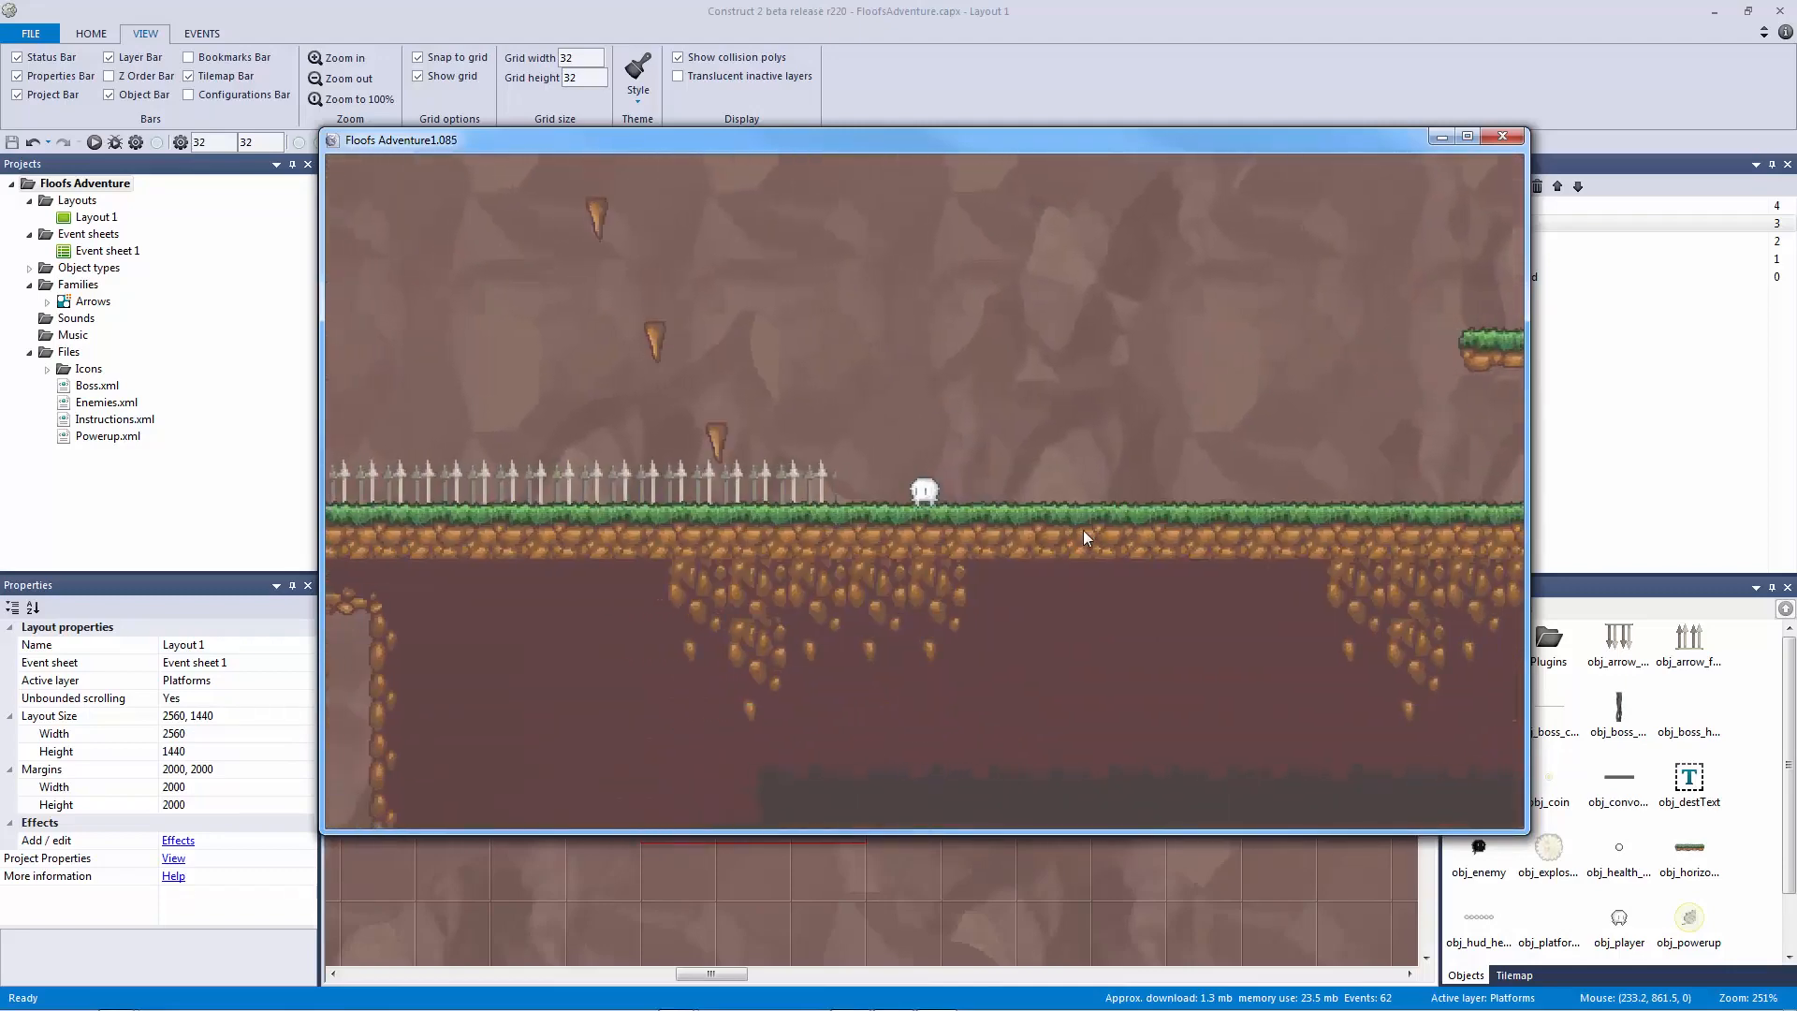
key(Left)
key(Up)
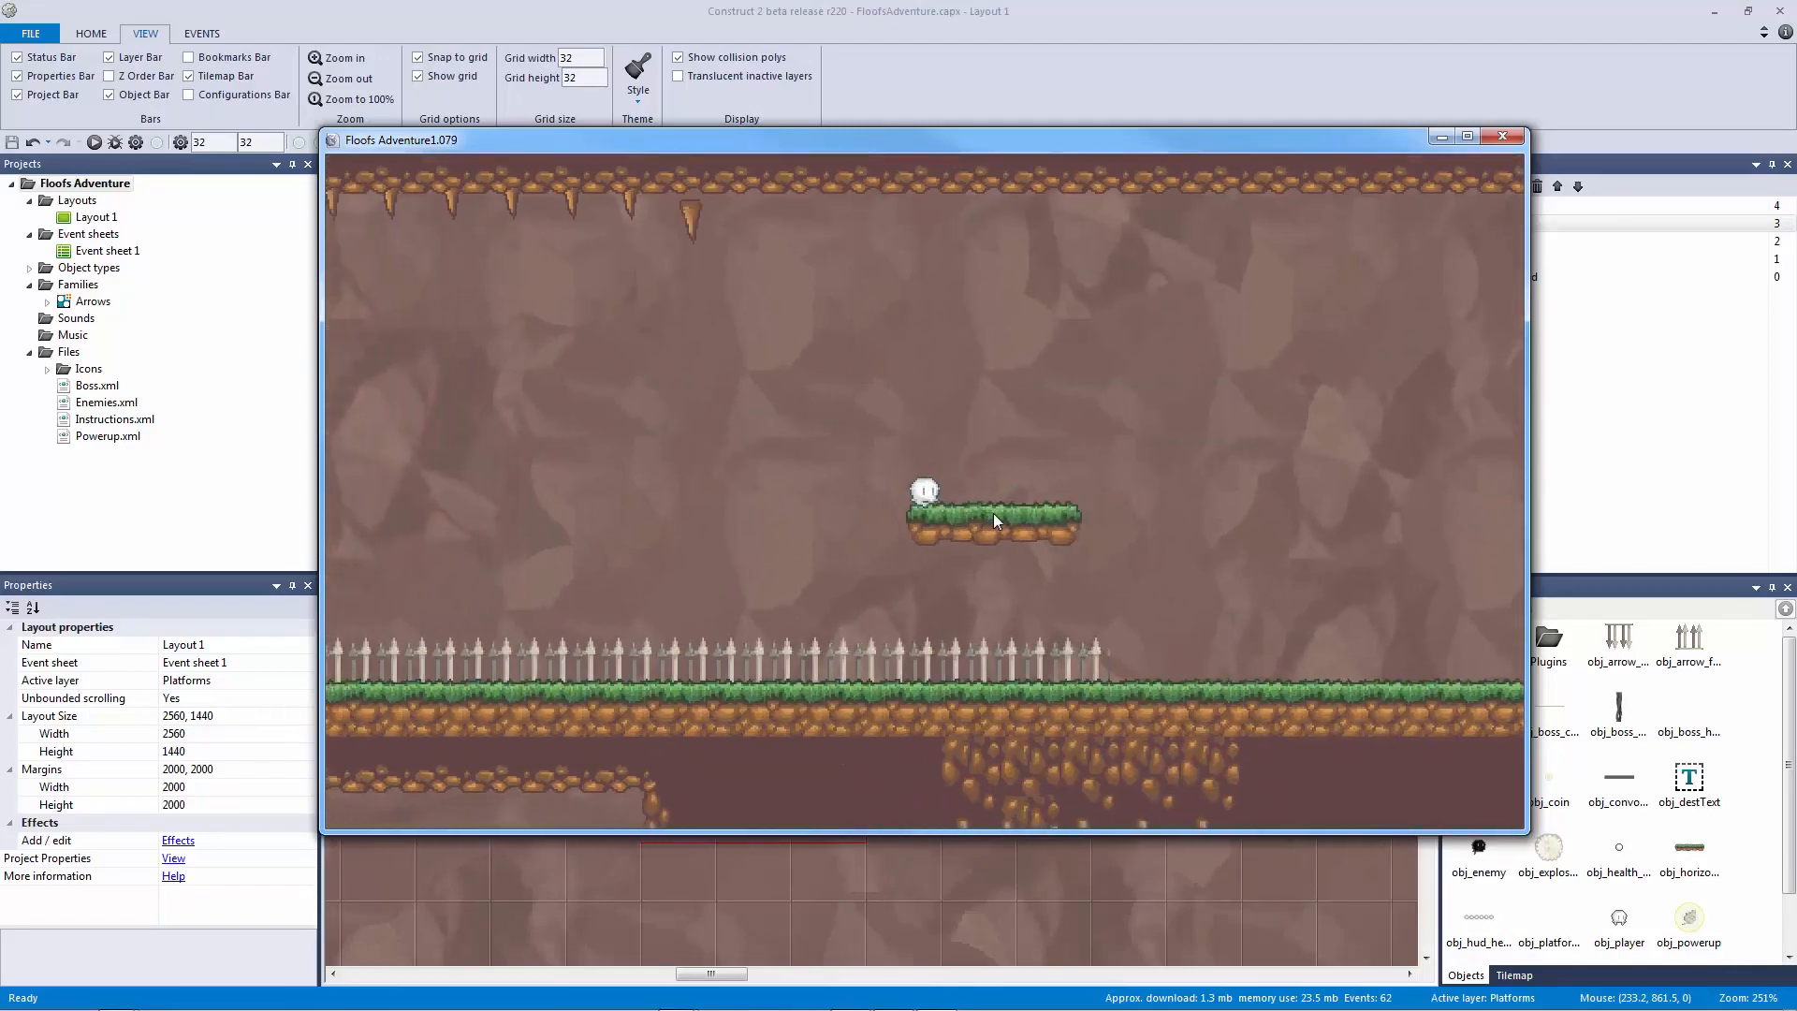
key(Right)
key(Right)
key(Up)
key(Left)
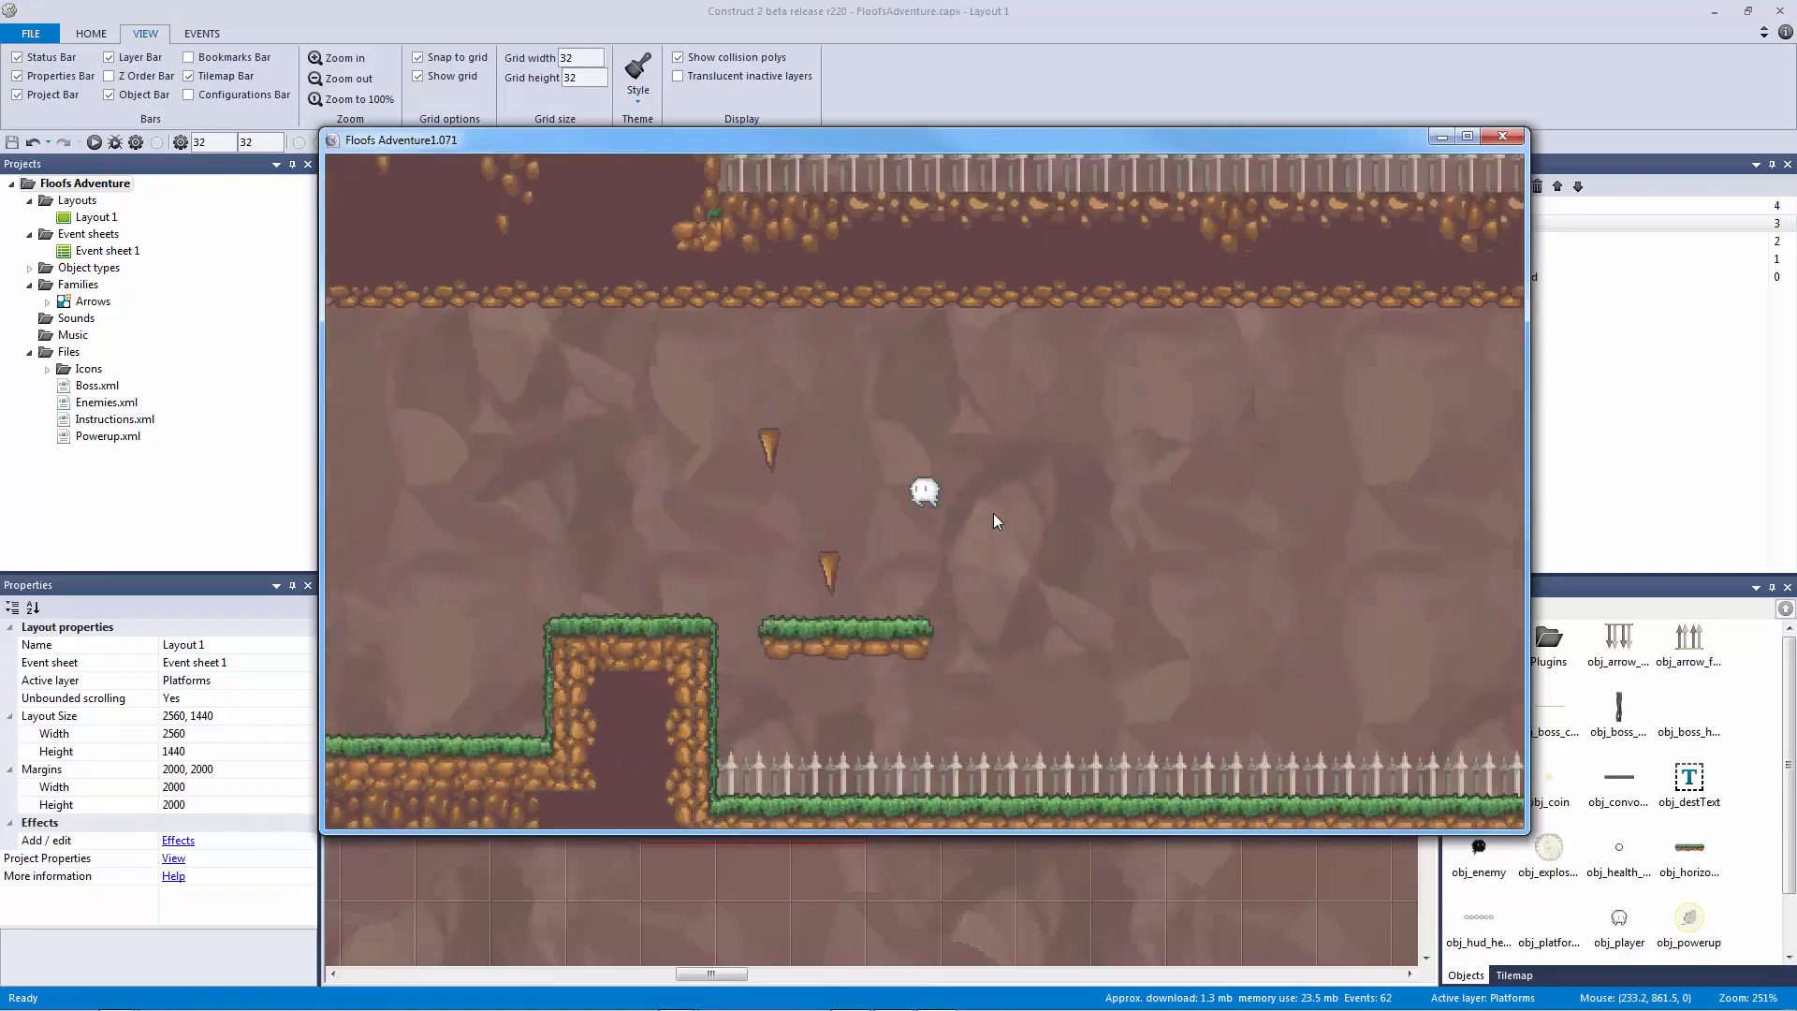
key(Left)
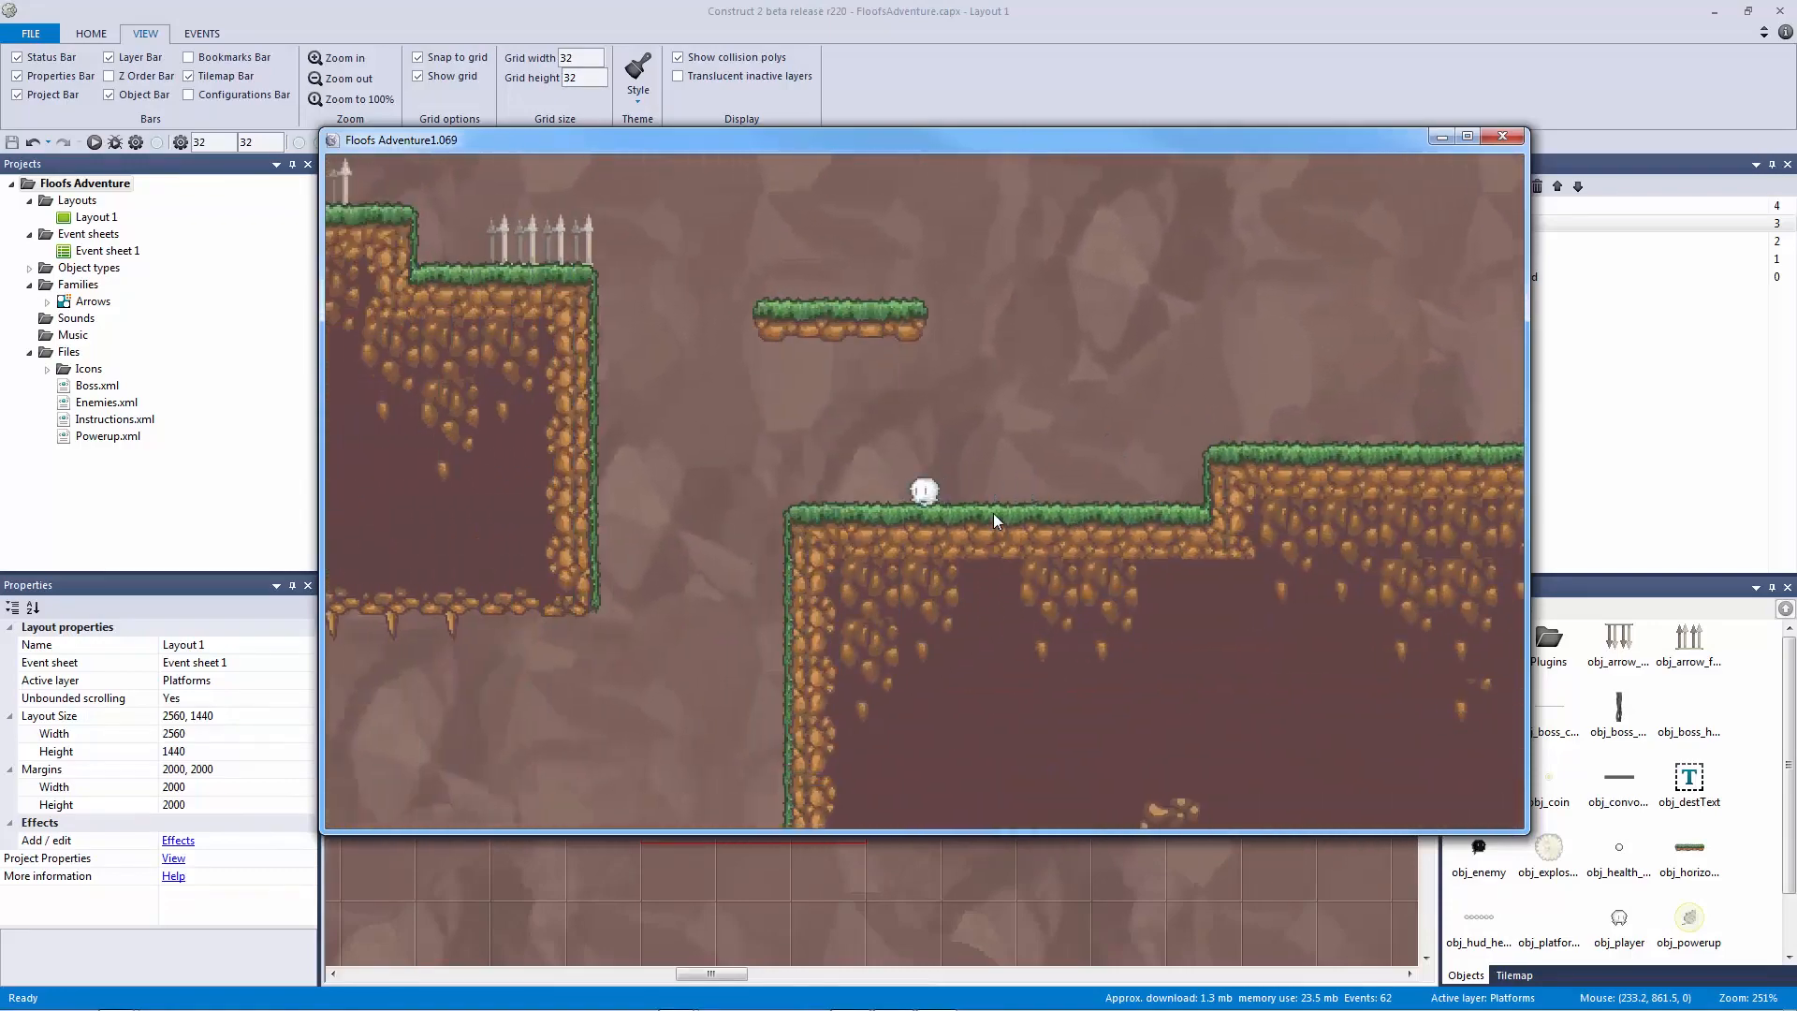
key(Right)
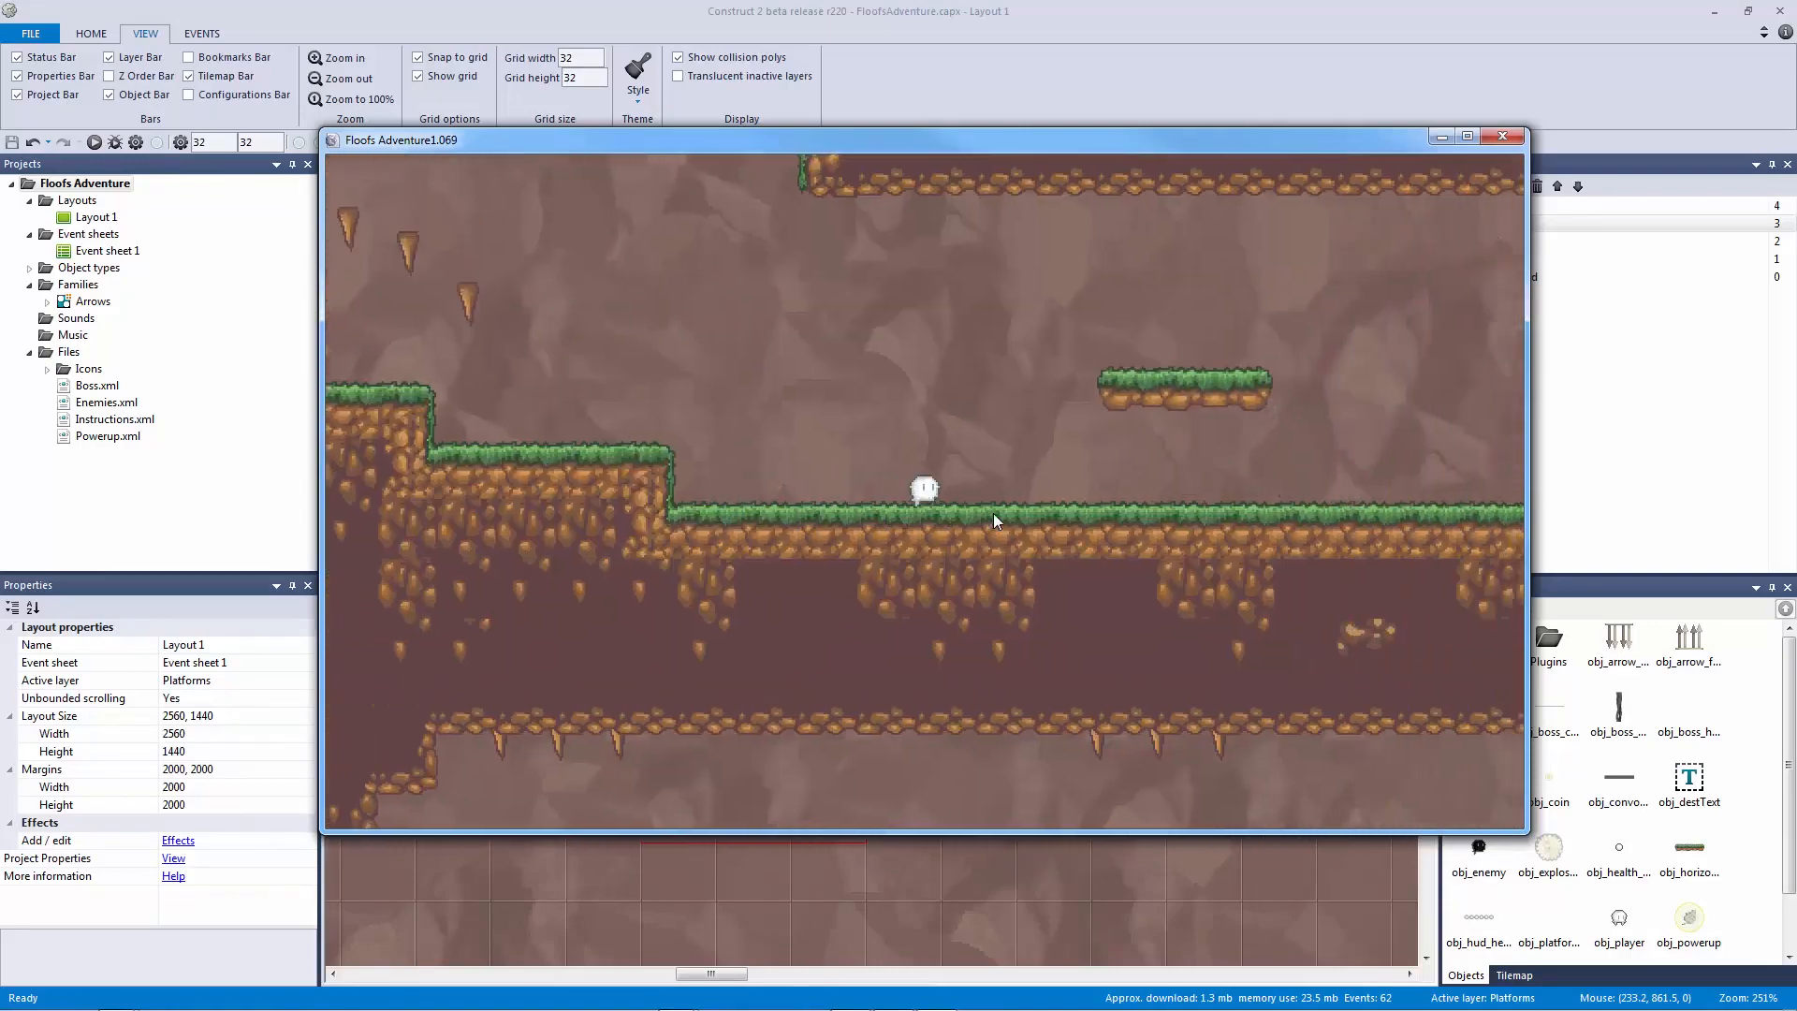
key(Left)
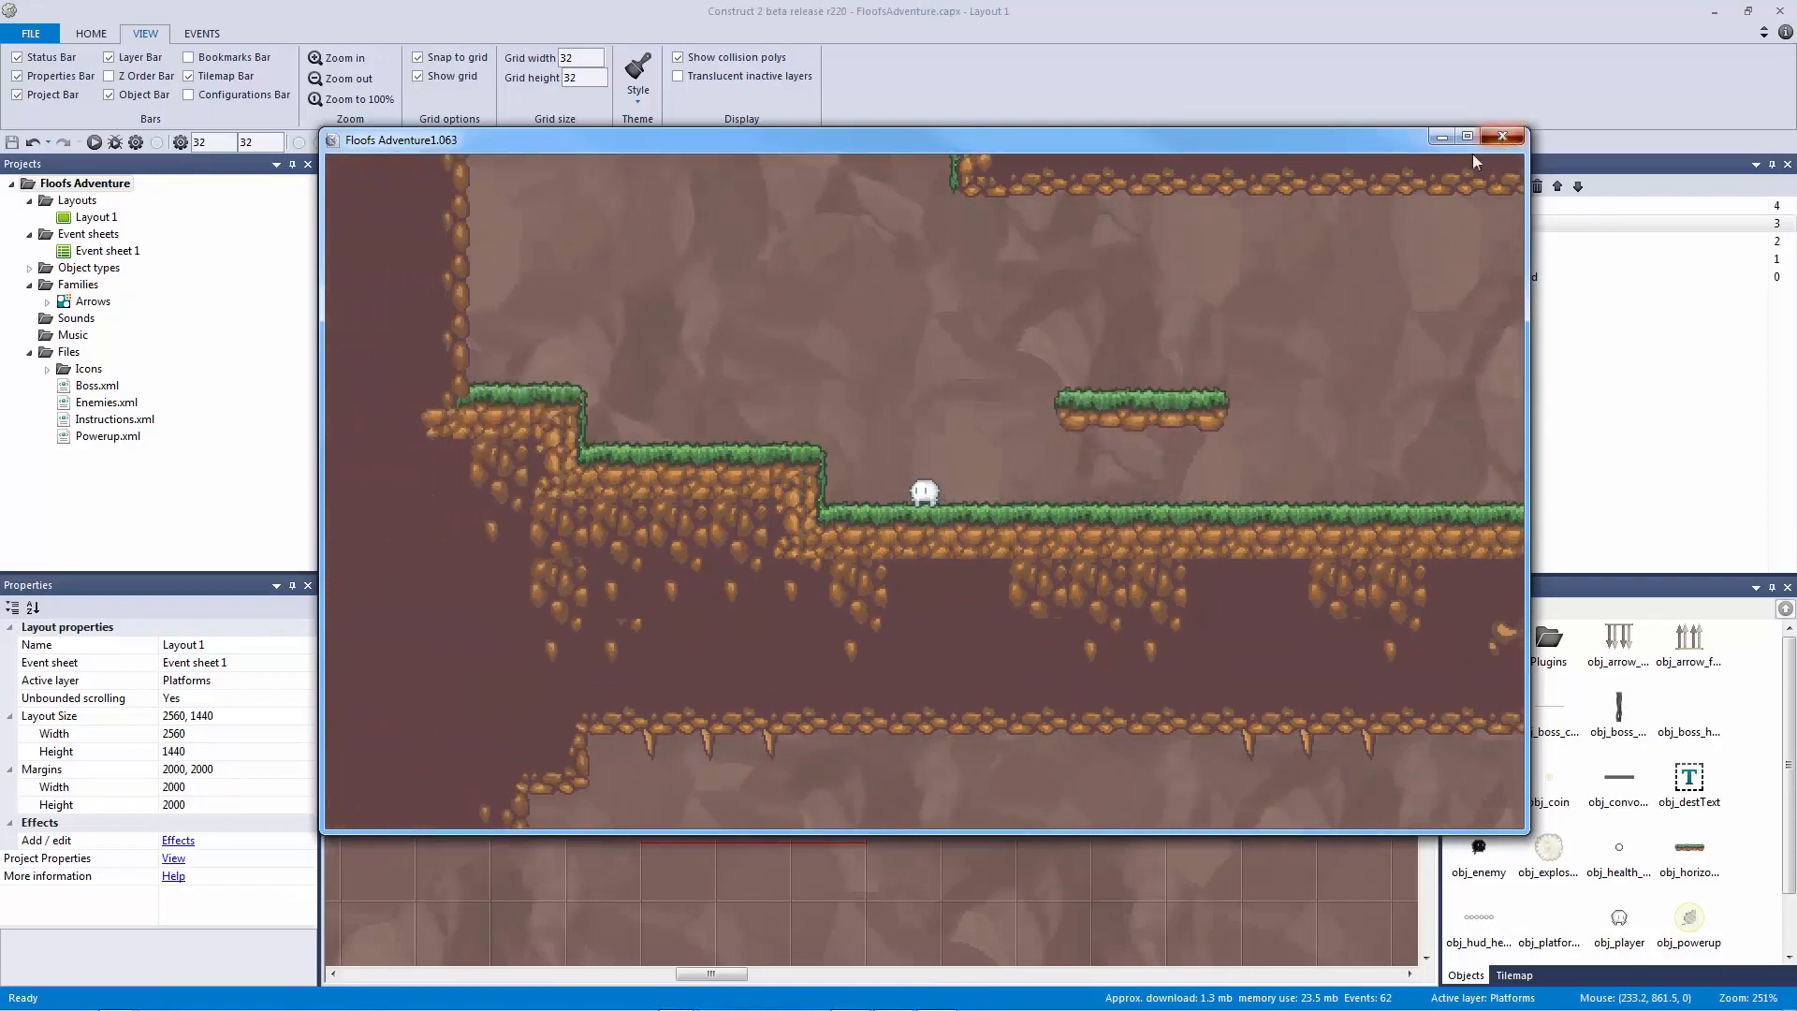
click(1502, 137)
click(741, 462)
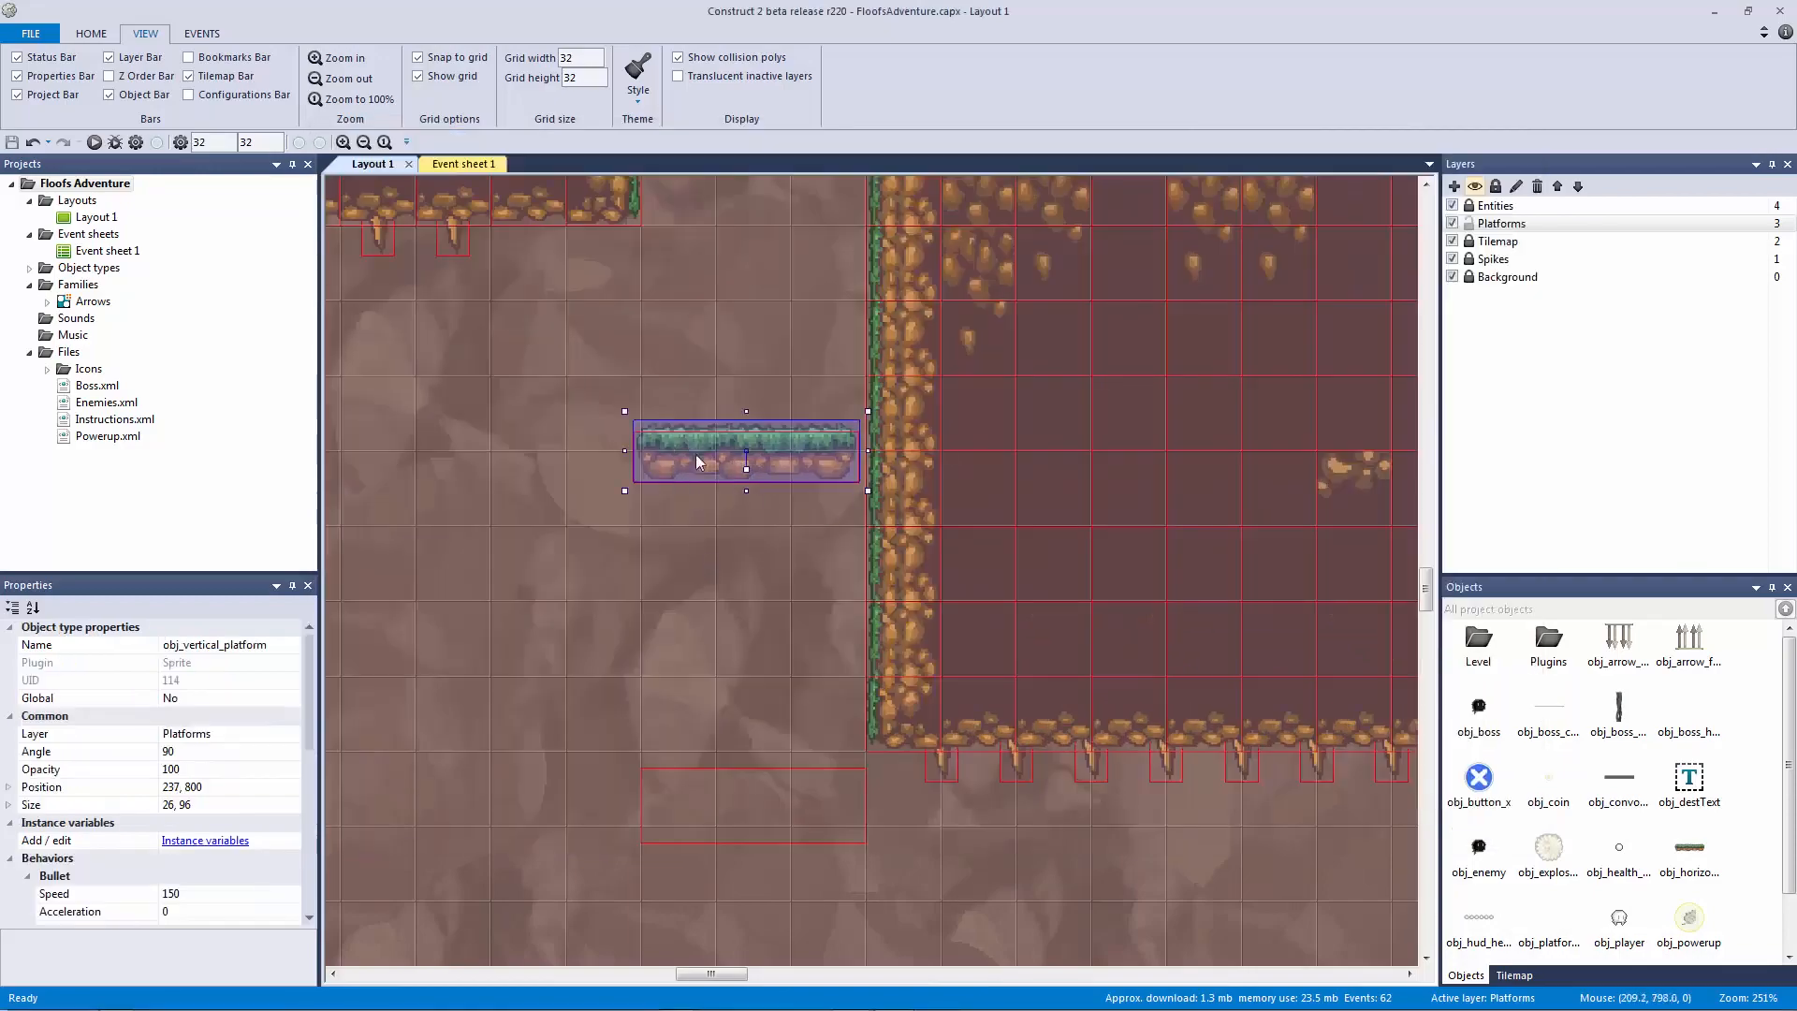
Step: Position the tall collision block beside the lower moving platform
ctrl+scroll(730, 511, down, 5)
drag(794, 354, 757, 911)
key(Left)
key(Up)
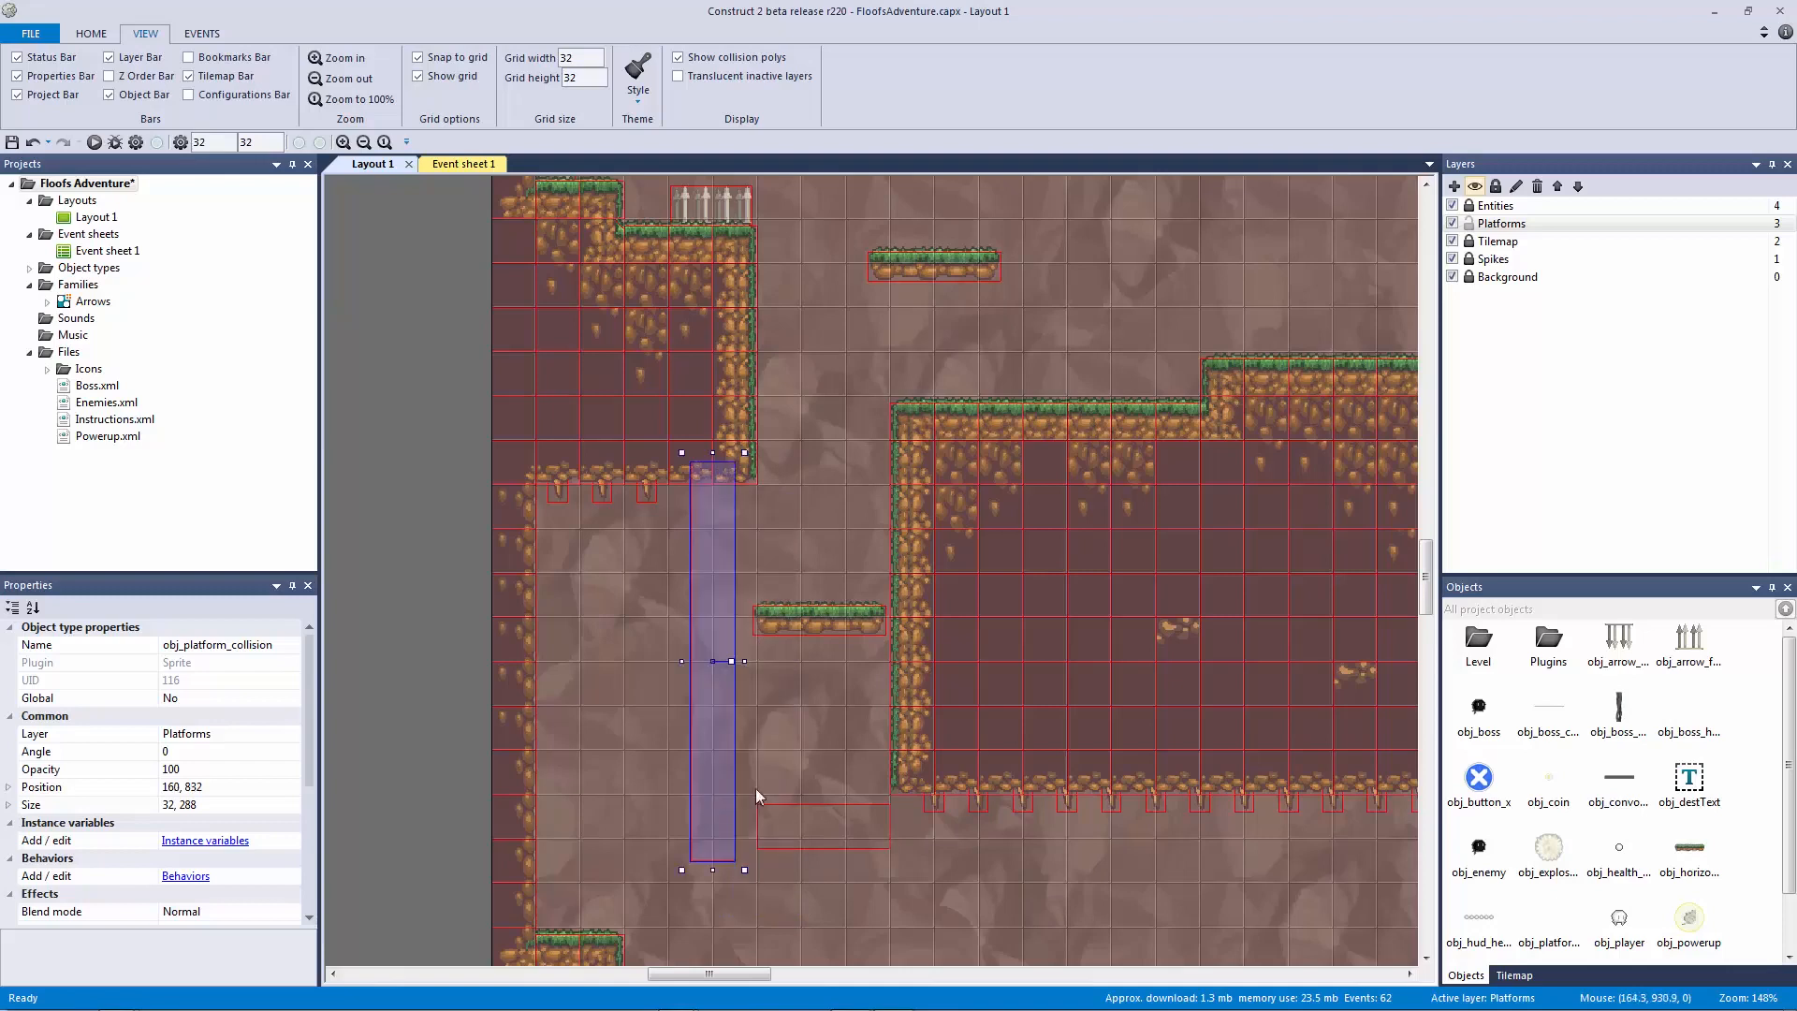
middle_drag(838, 784, 807, 633)
drag(689, 639, 694, 642)
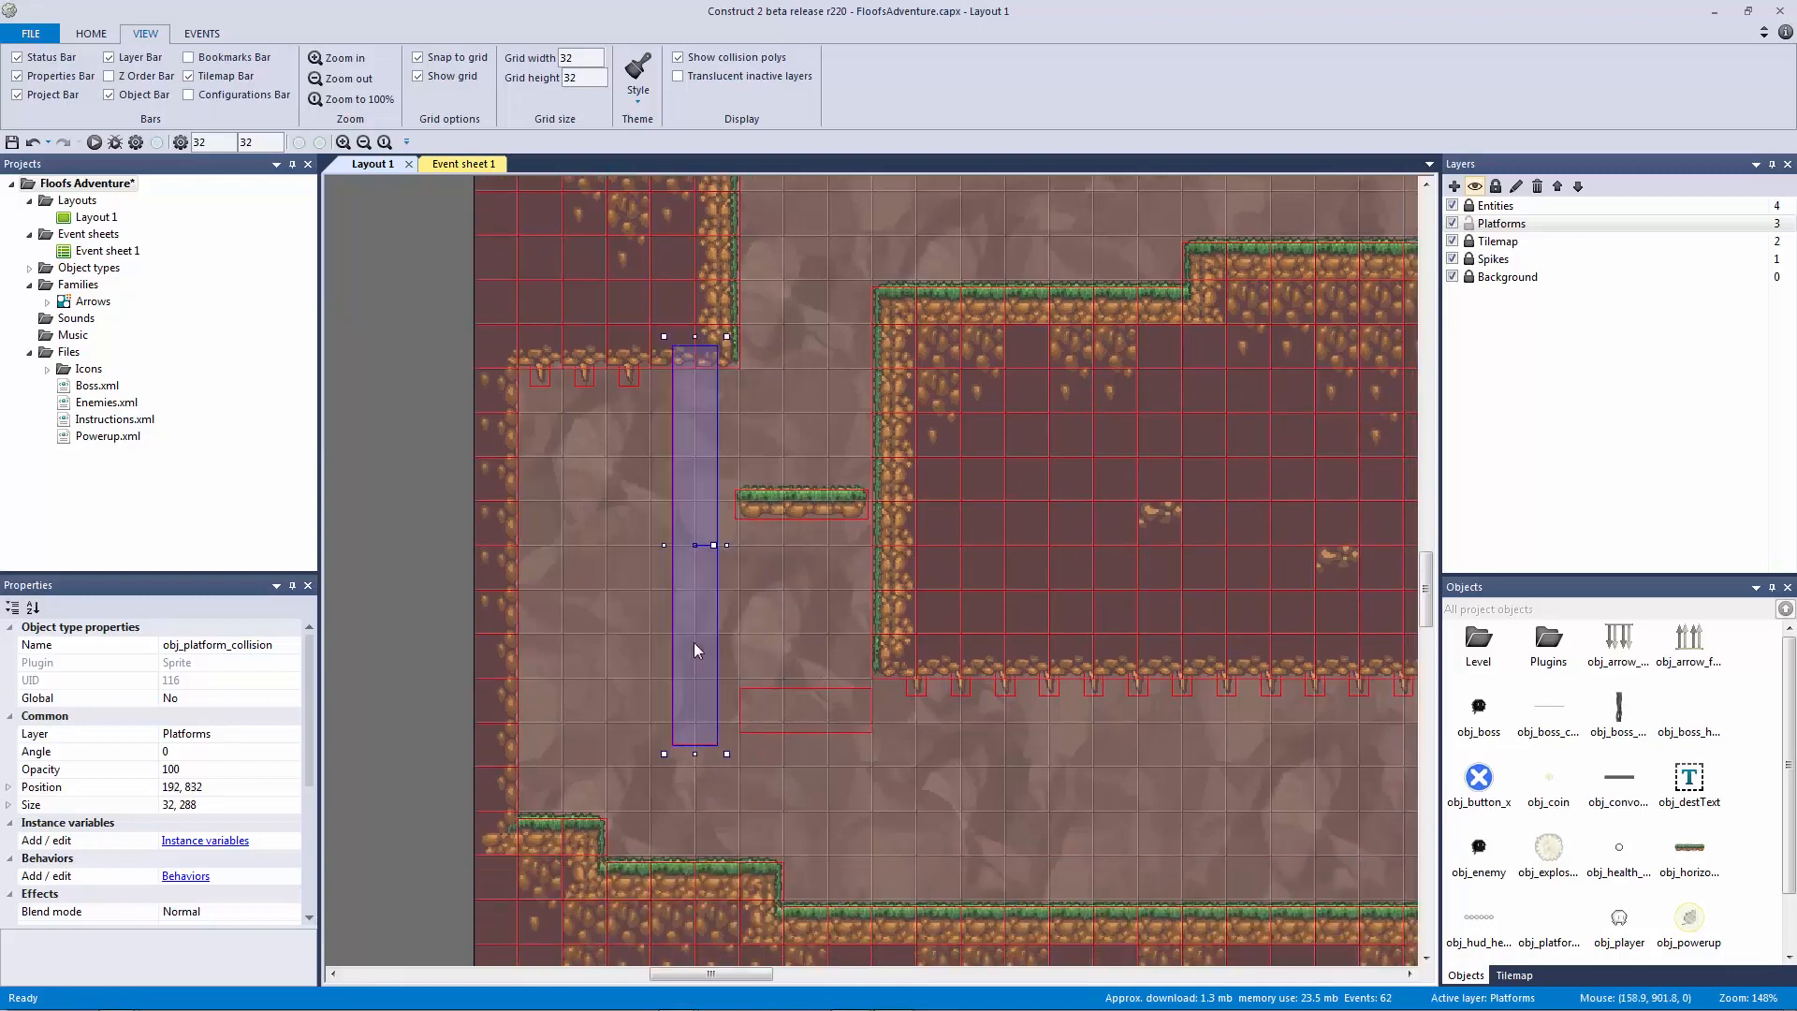
Step: Set the flat collision block below the platform and paste a copy at the shaft's top
click(811, 714)
drag(810, 713, 815, 655)
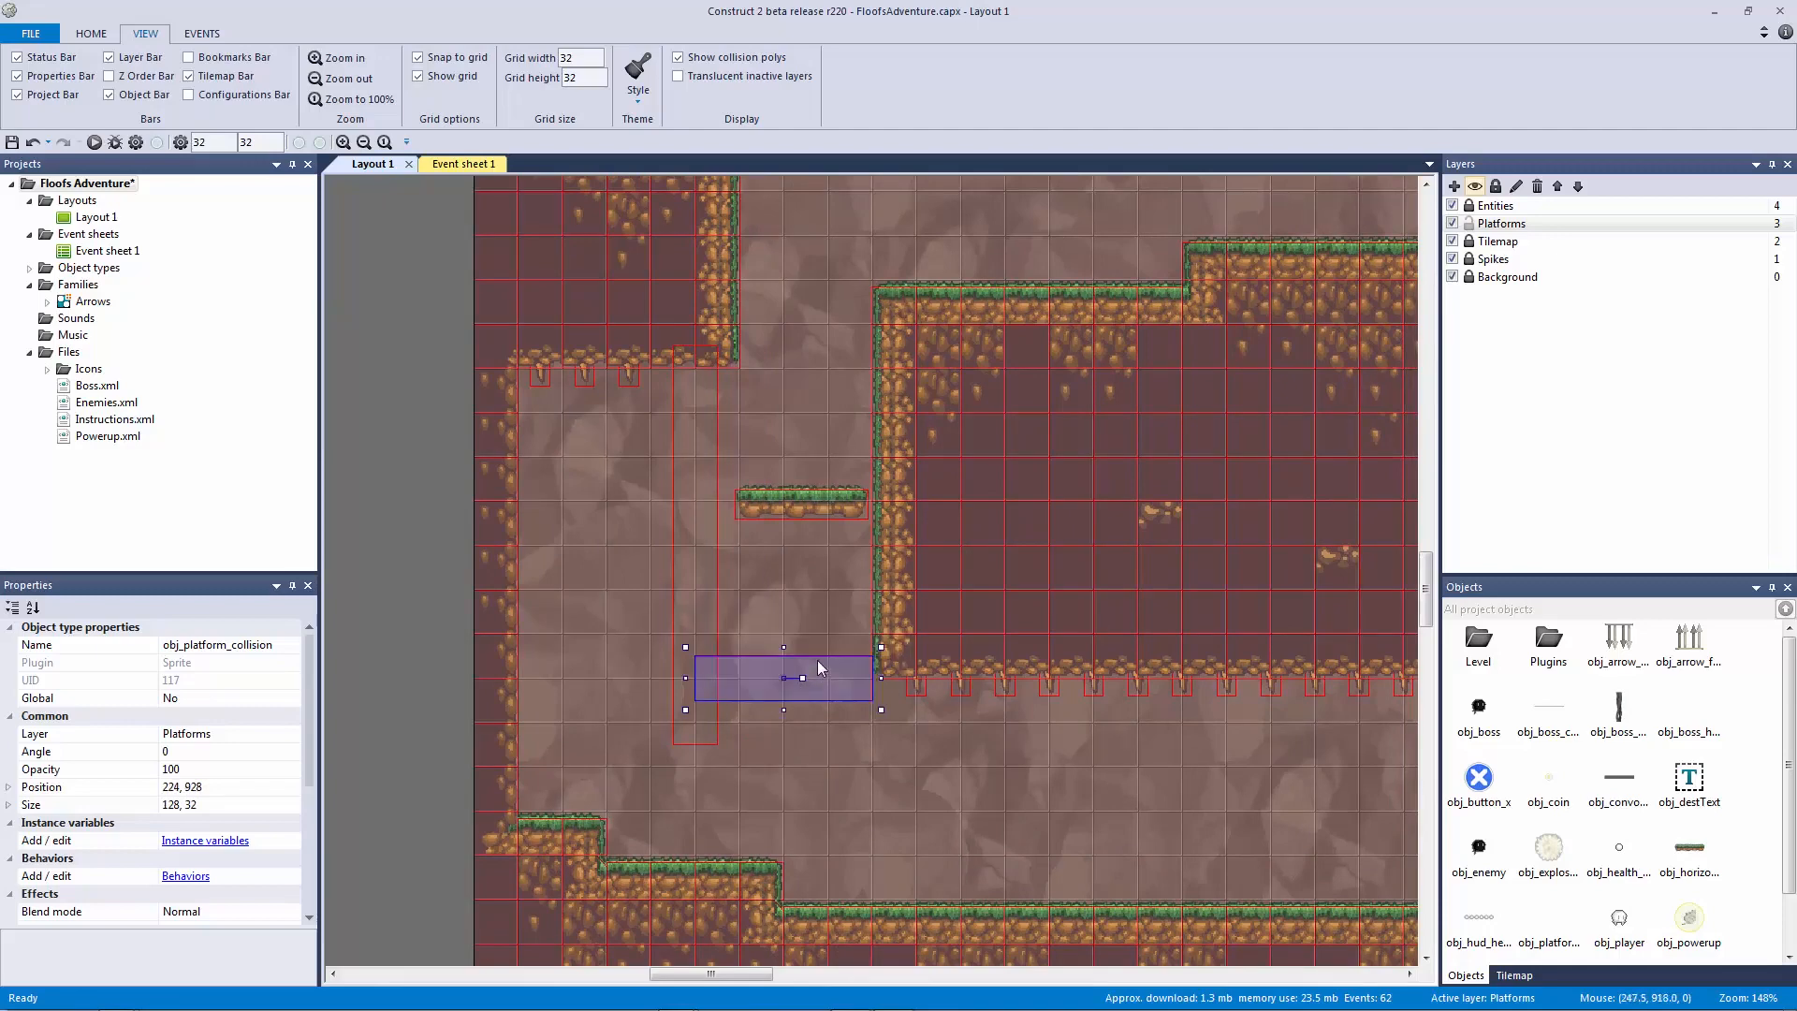
key(Right)
key(Right)
key(Down)
key(Down)
key(Down)
key(Down)
key(Down)
key(Down)
key(Down)
key(Down)
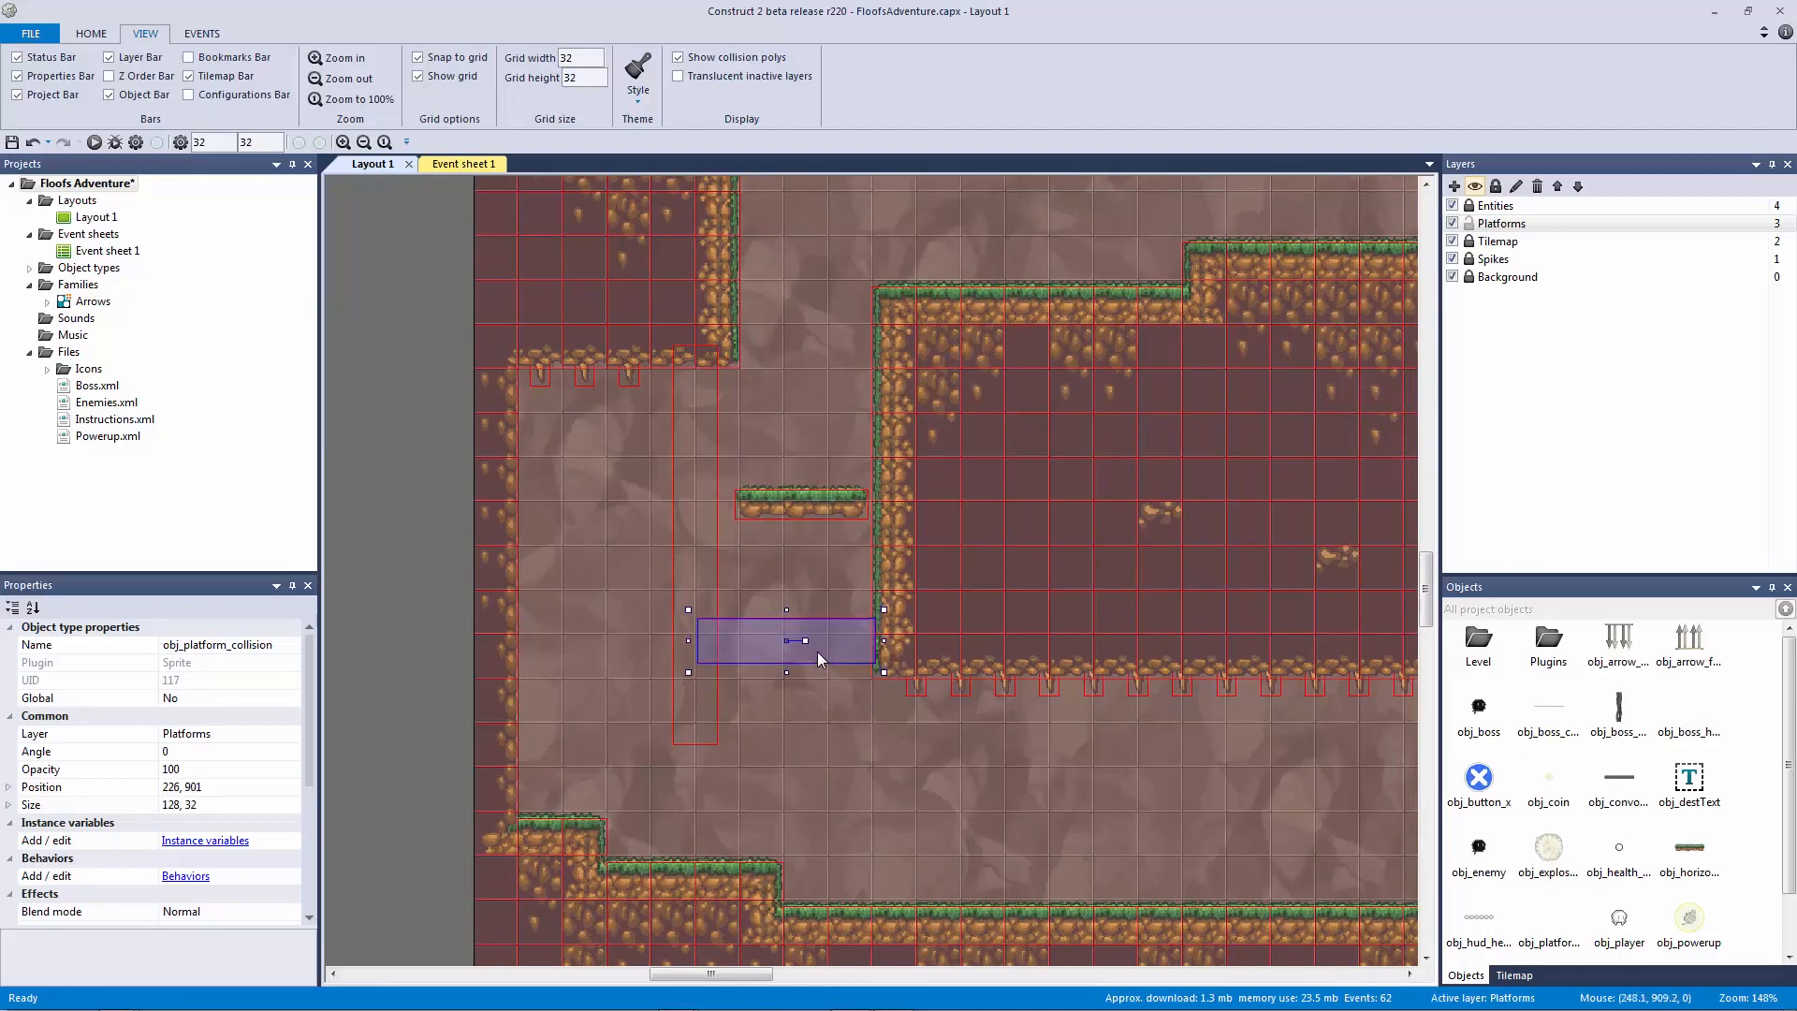
key(Down)
key(Down)
key(Down)
key(Down)
key(Down)
key(Down)
key(Down)
key(Down)
key(Down)
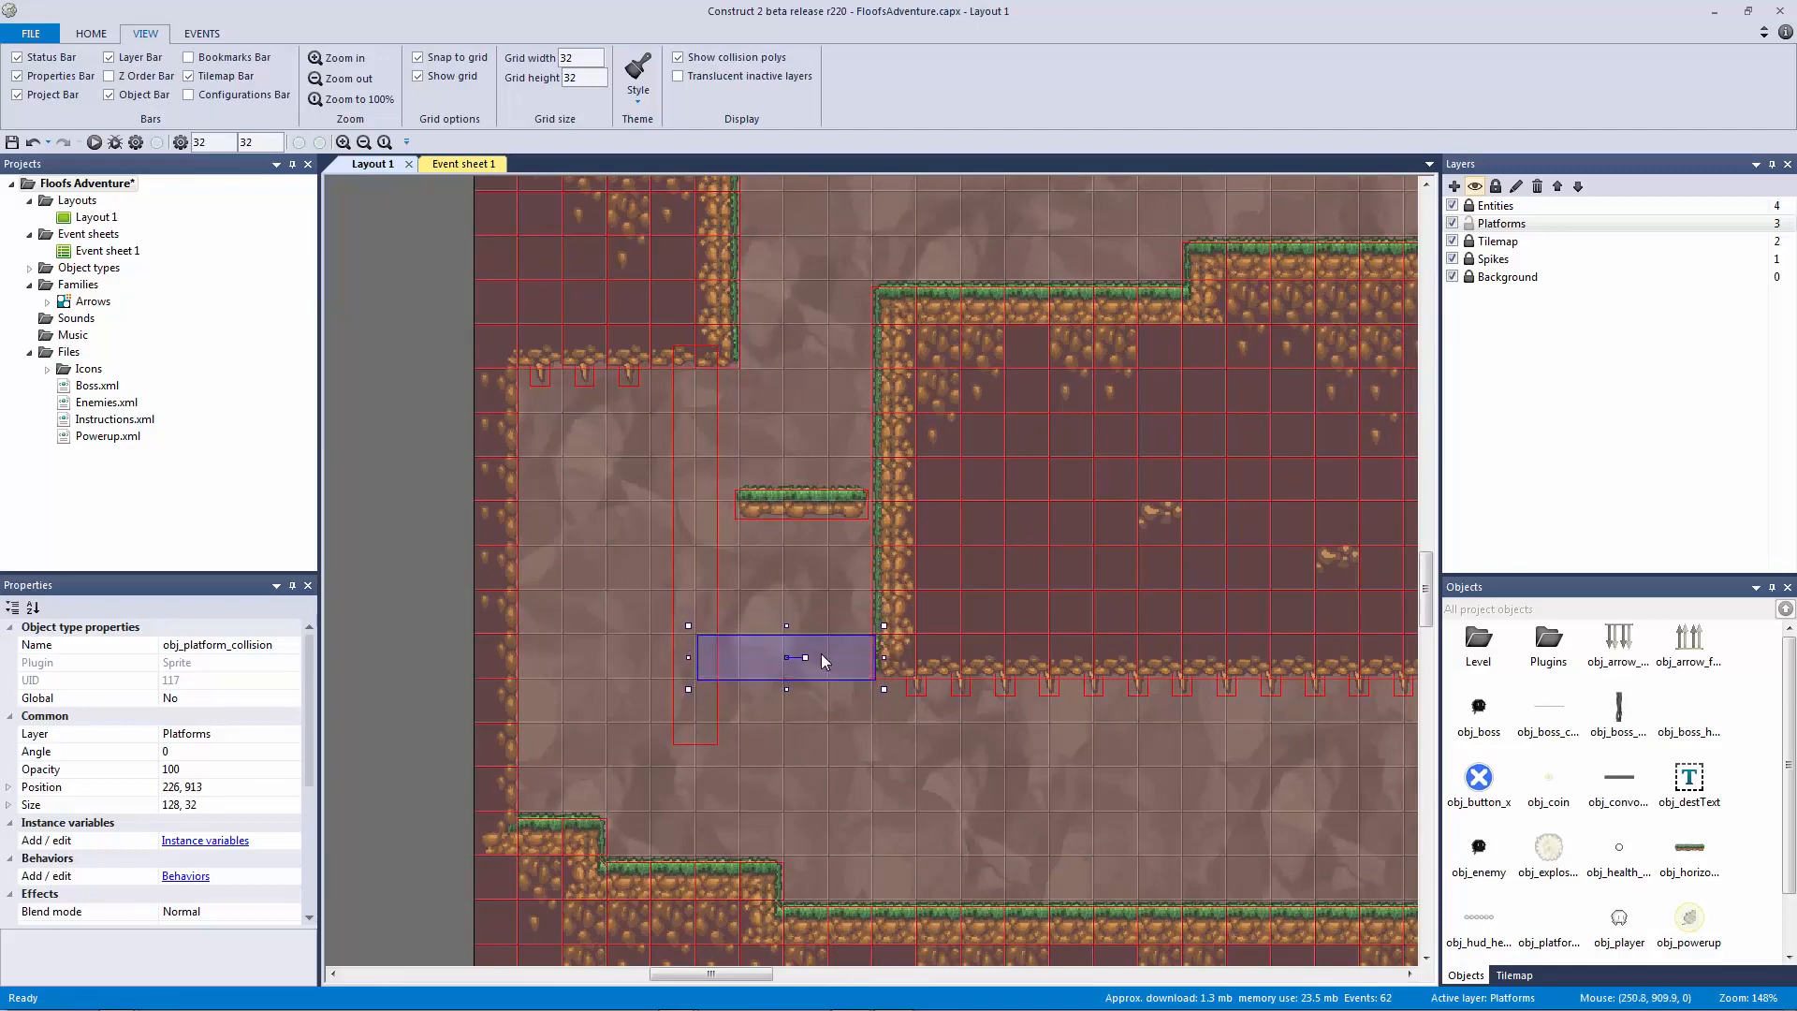
key(ctrl+v)
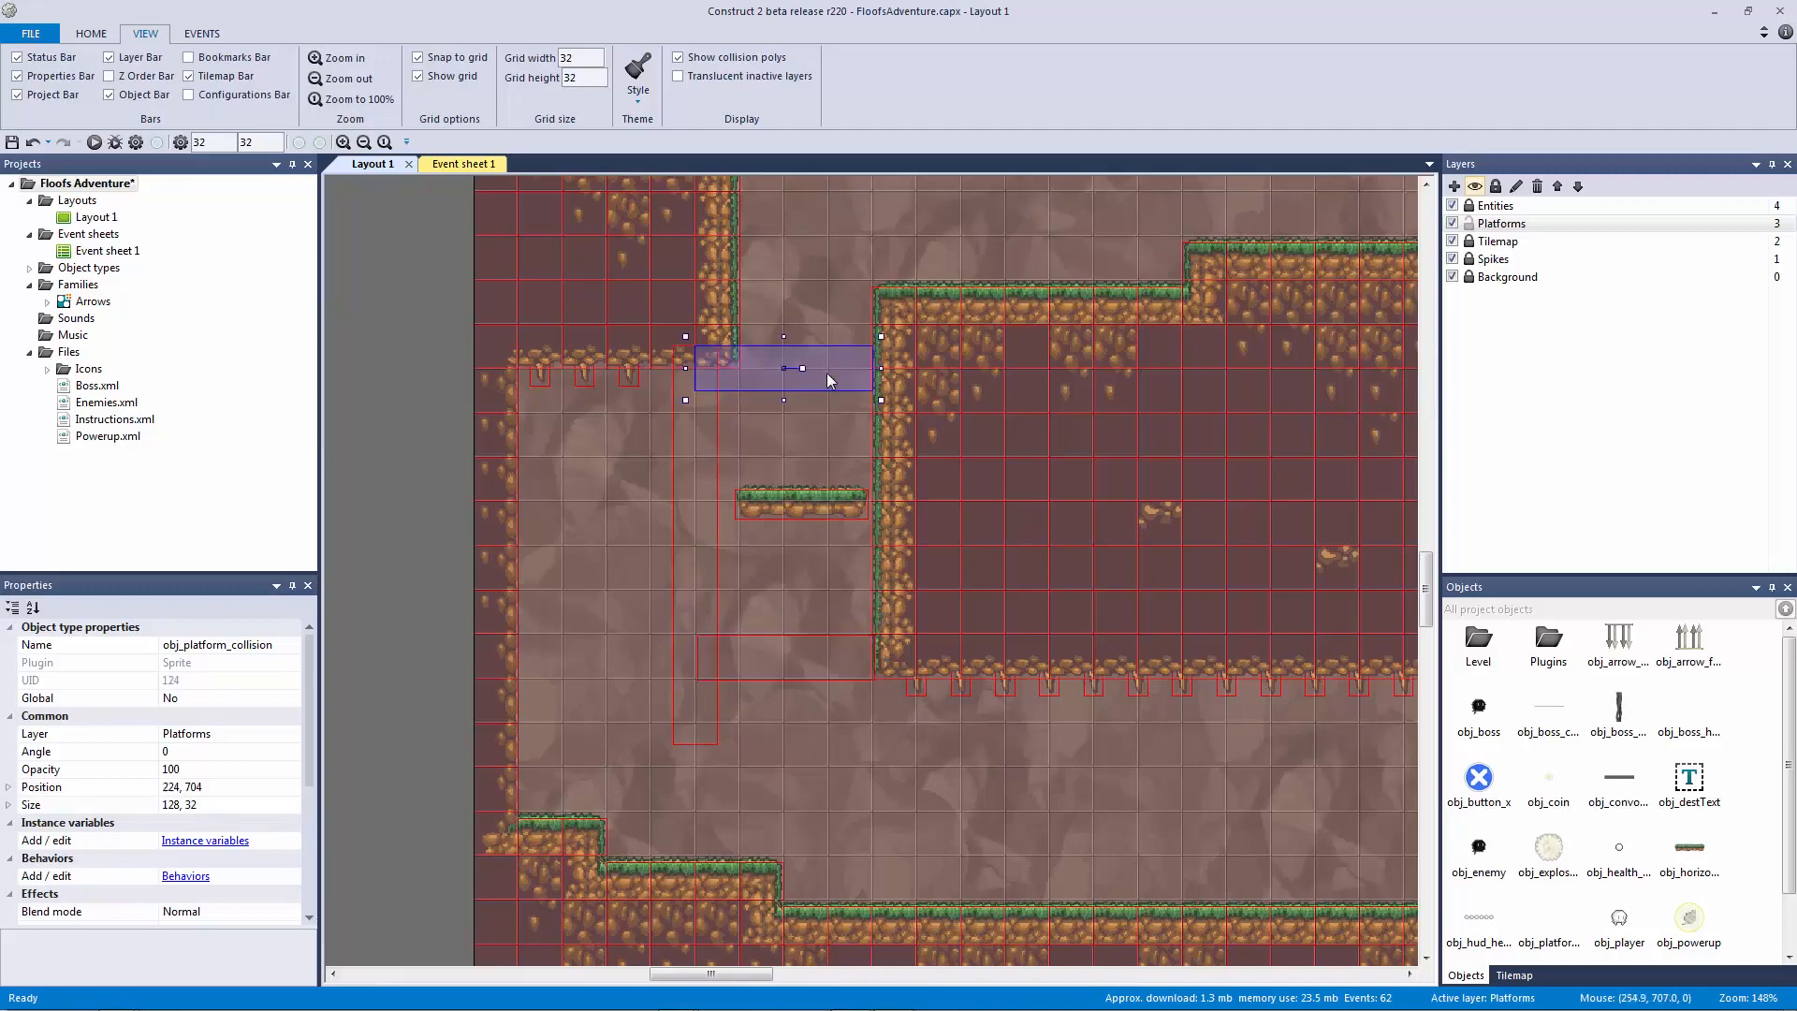
click(837, 350)
Step: Save the project and launch a new preview of the game
key(ctrl+s)
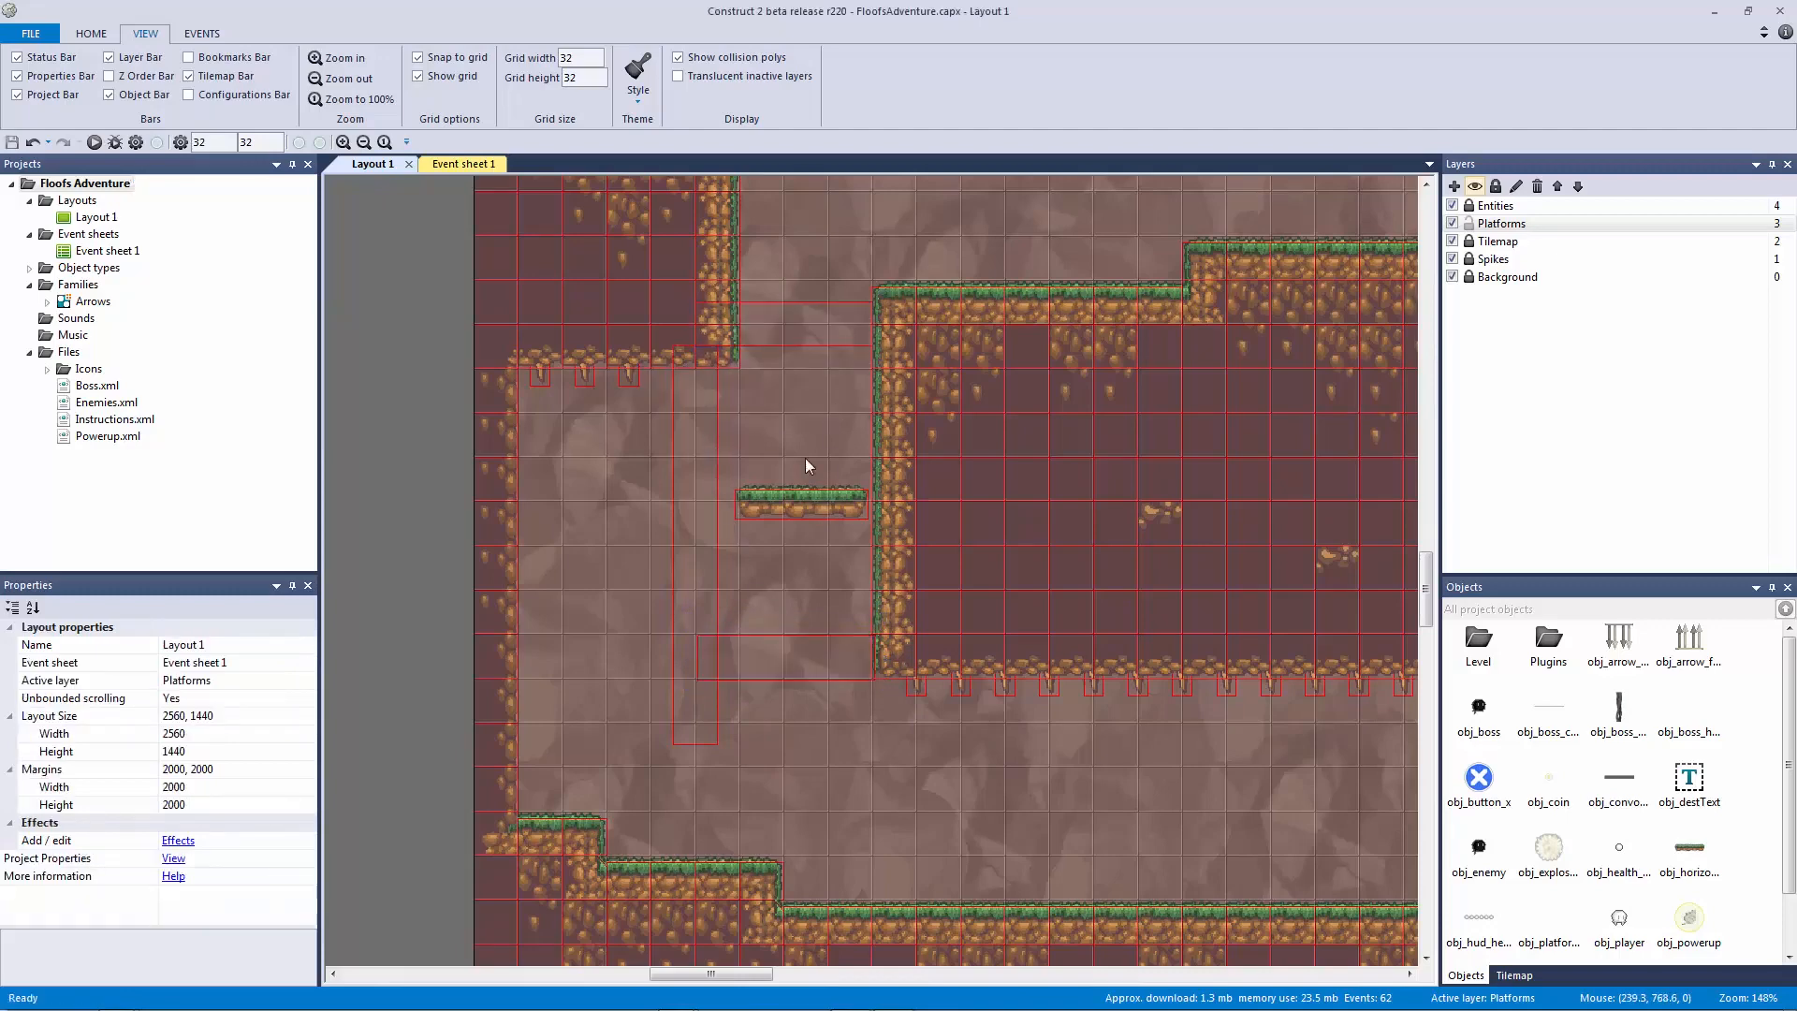
ctrl+scroll(805, 457, down, 2)
ctrl+scroll(823, 532, down, 3)
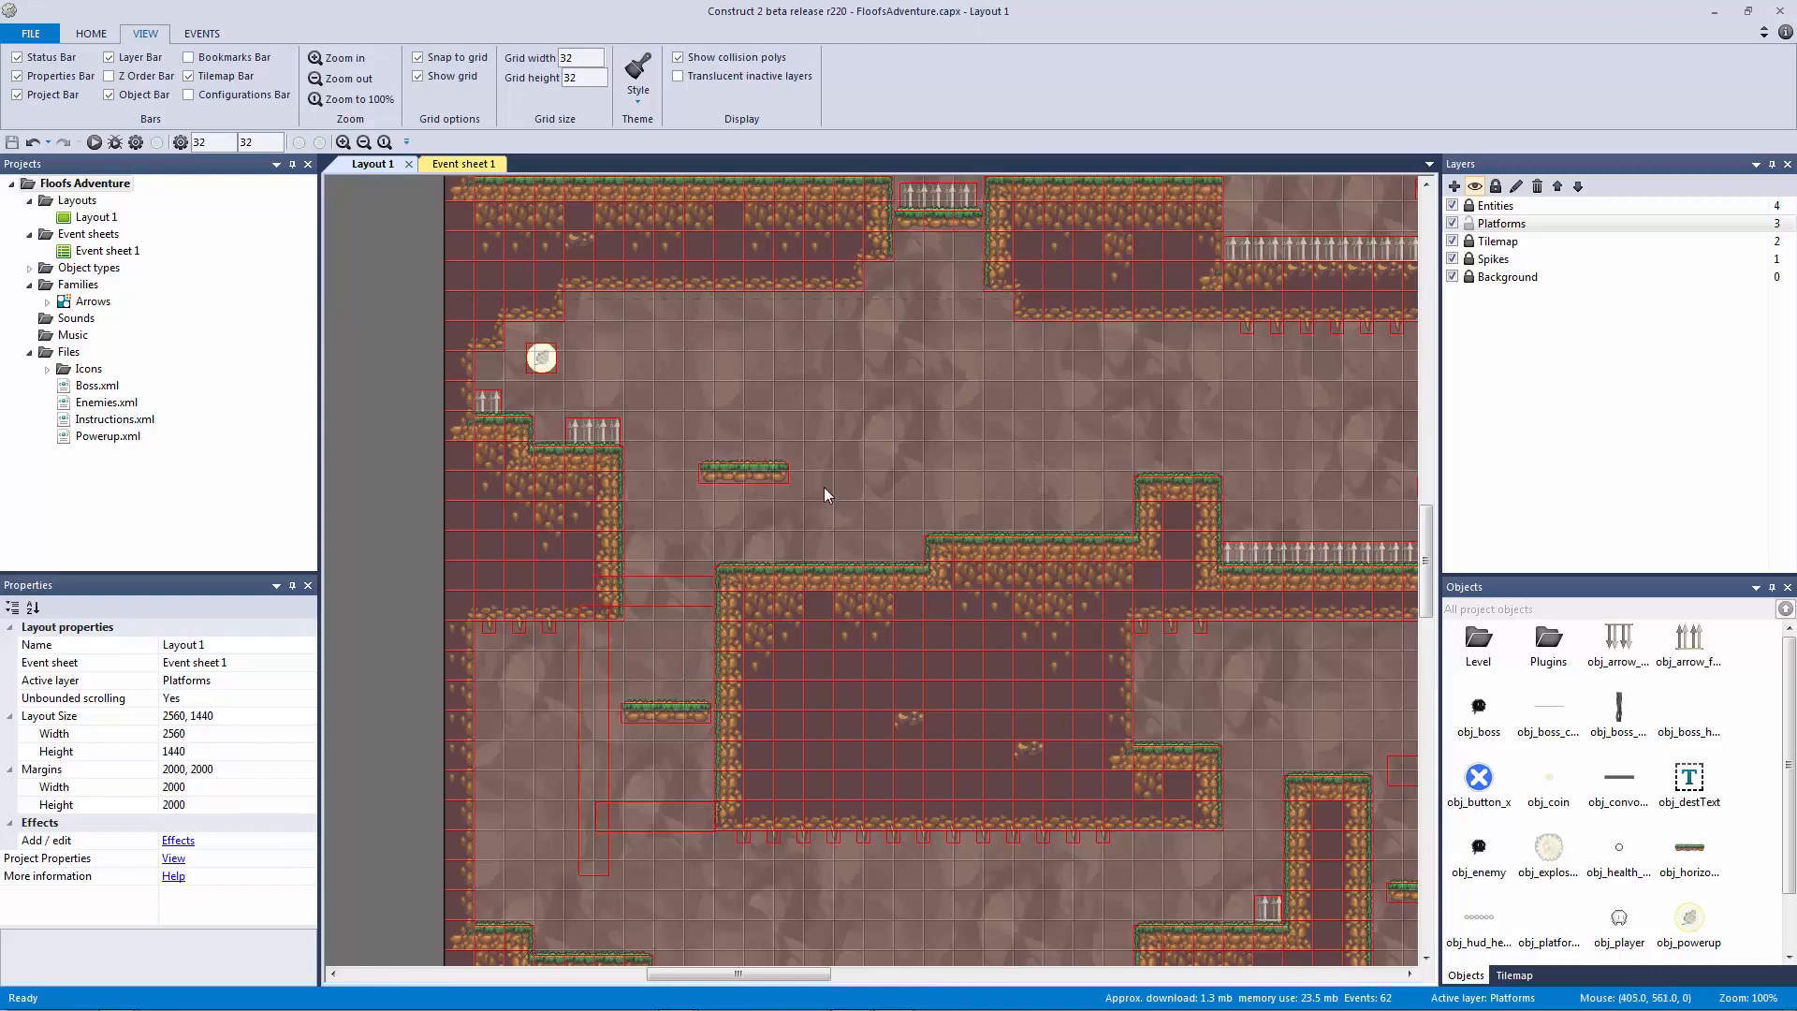
drag(834, 494, 744, 380)
drag(698, 389, 784, 515)
click(94, 142)
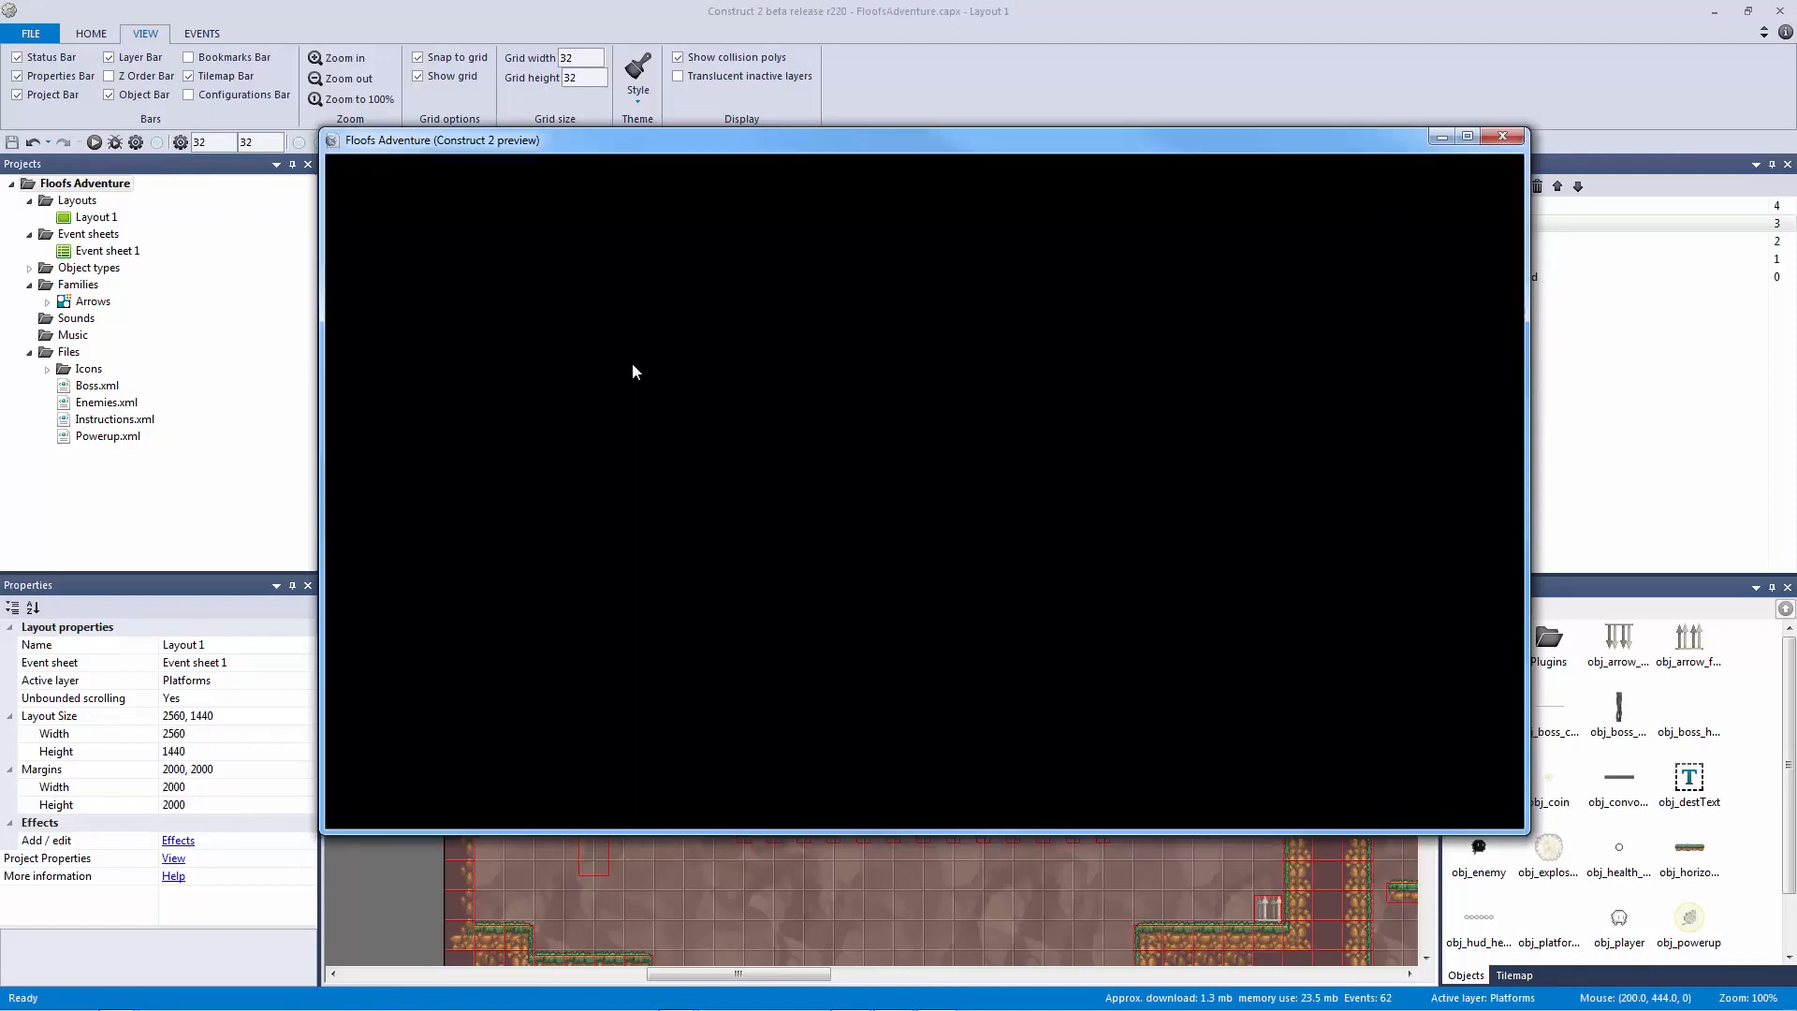
Step: Run the player right past the spikes and drop onto the small floating platform
key(Right)
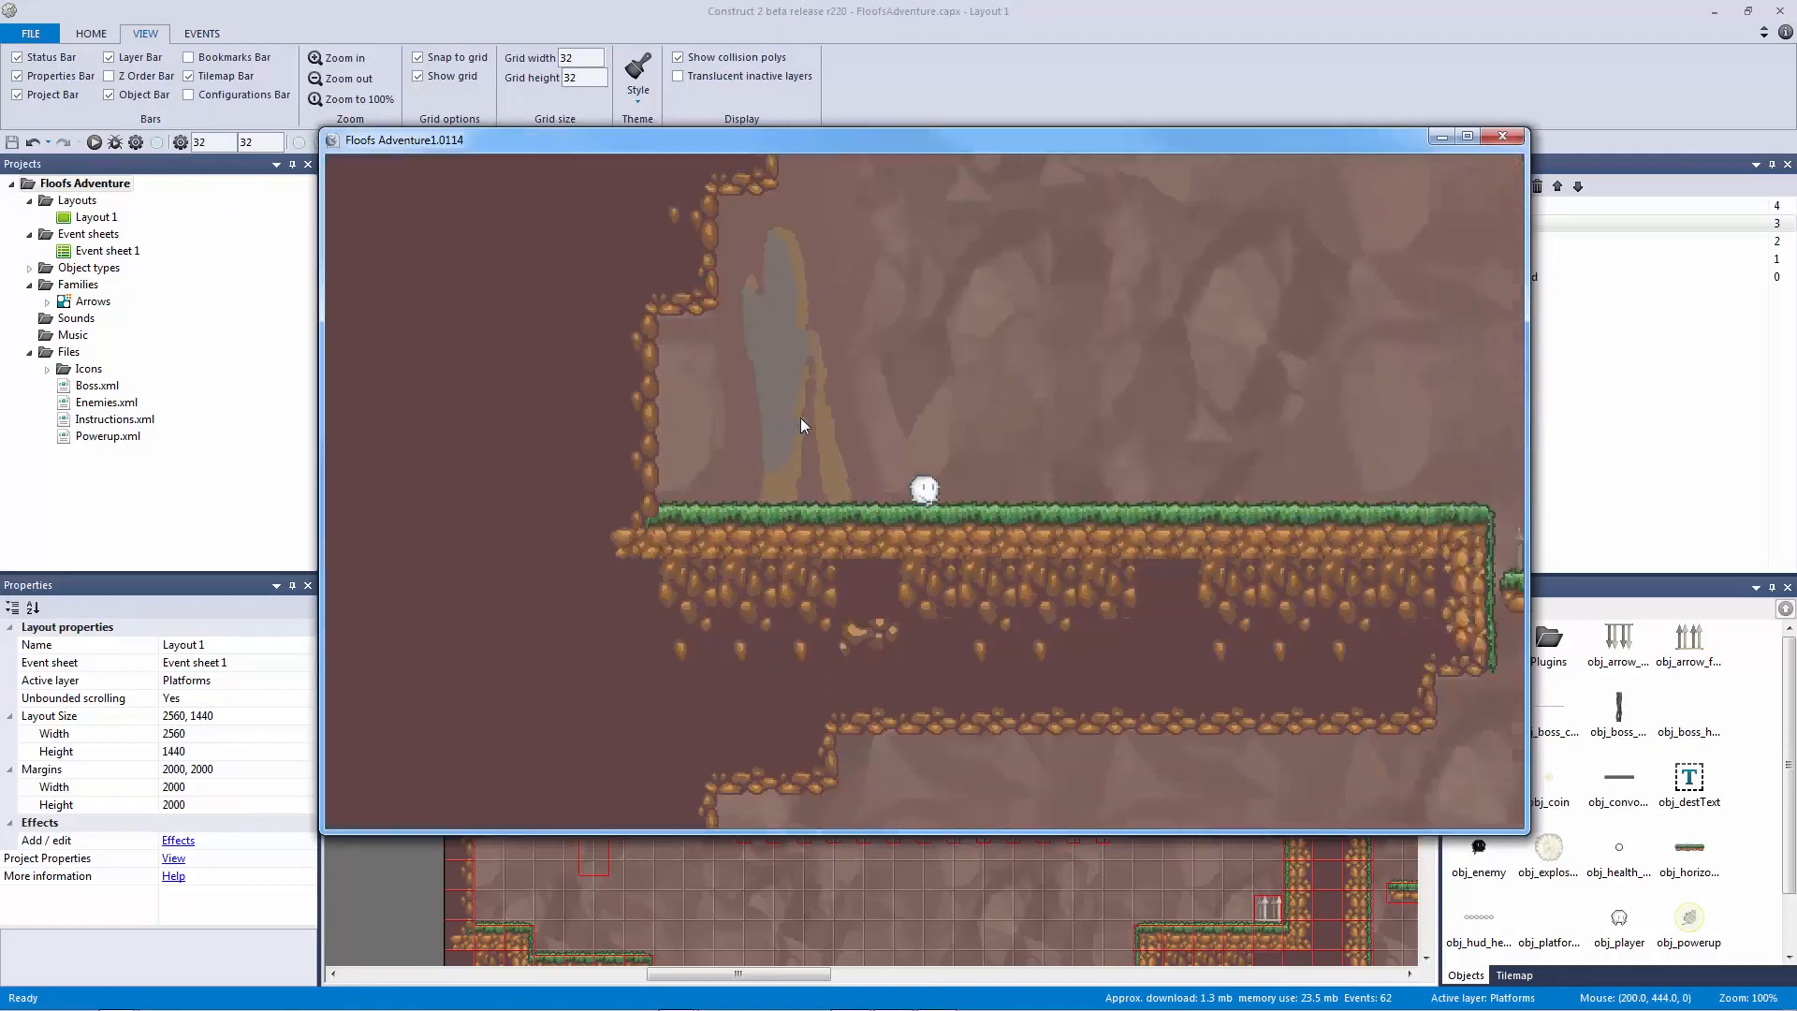
key(Up)
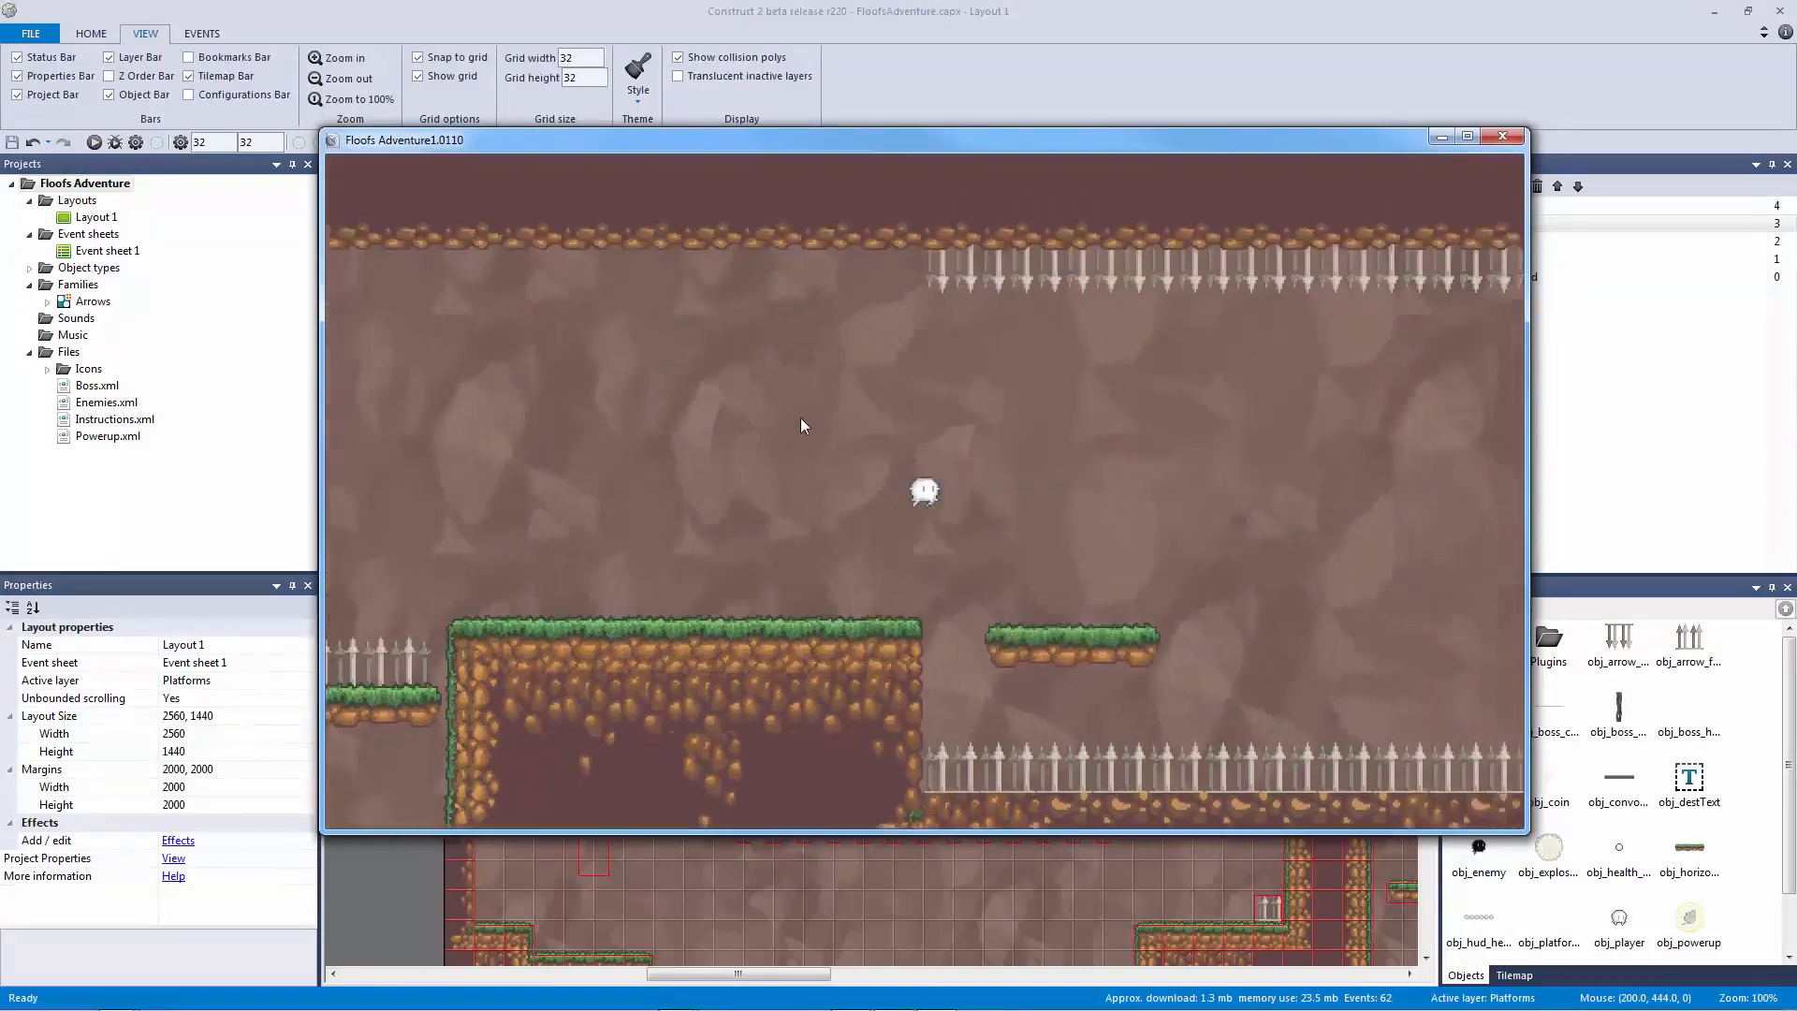
key(Right)
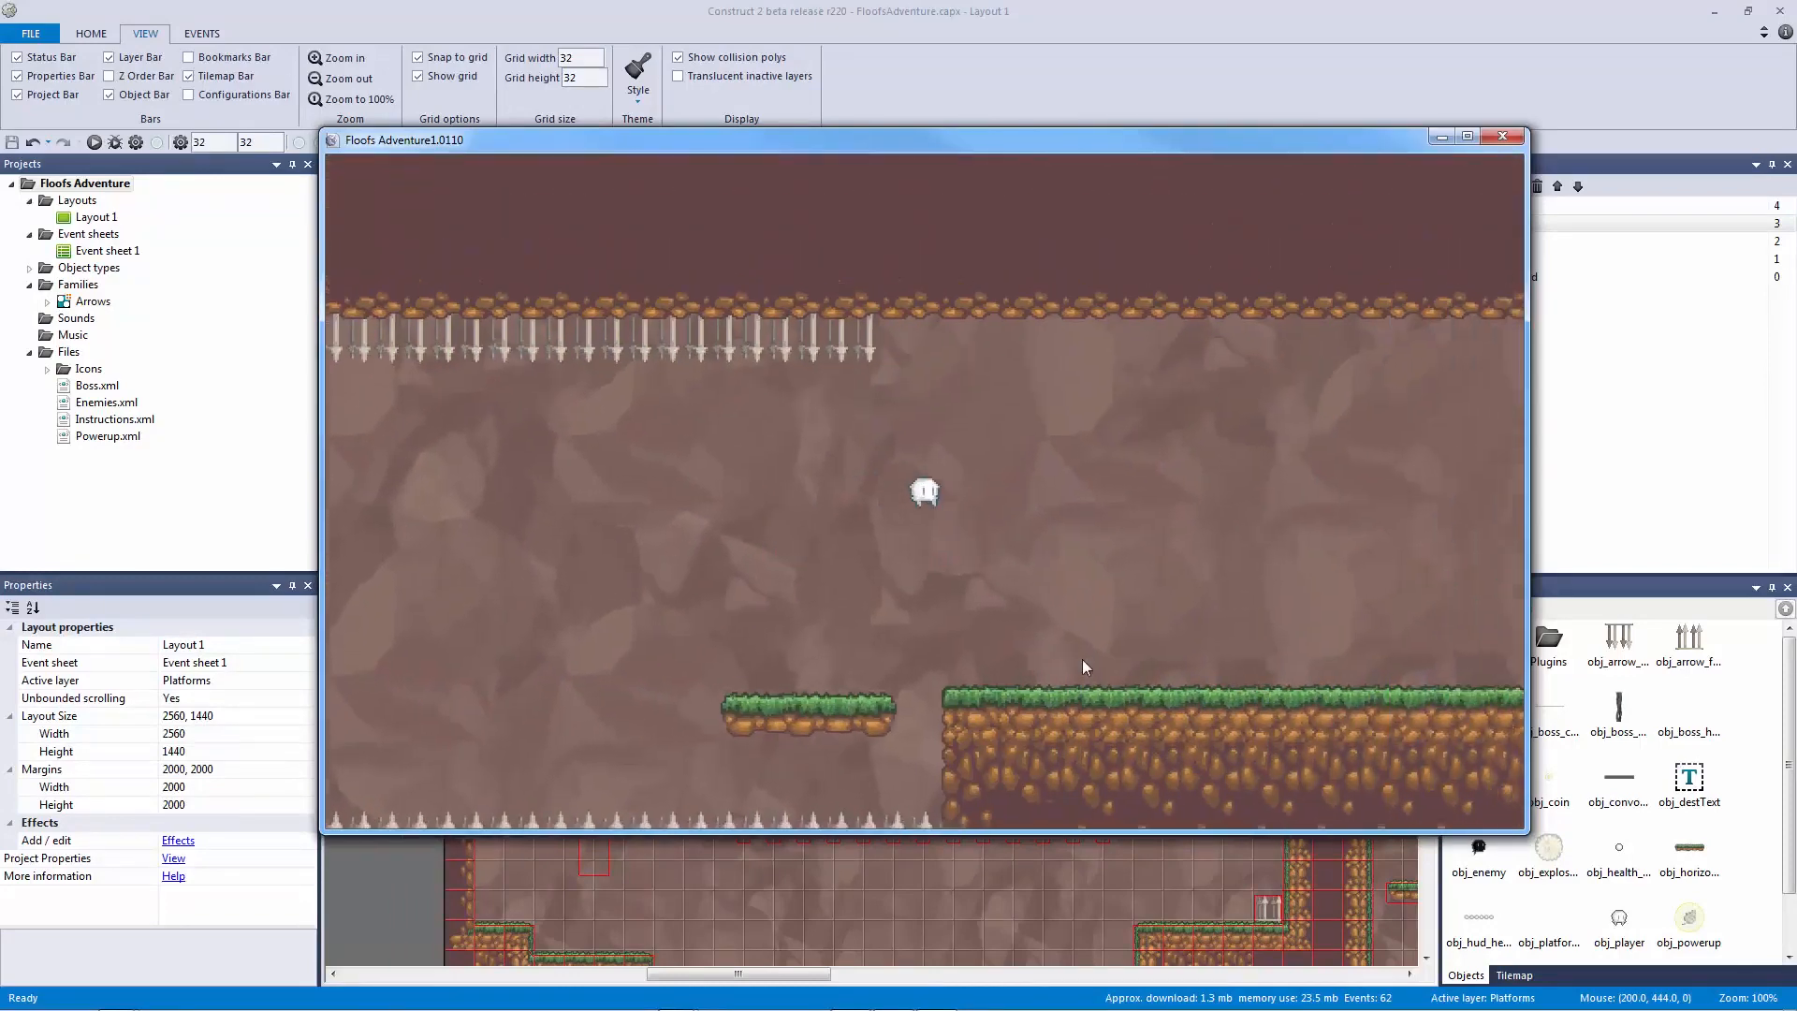
key(Right)
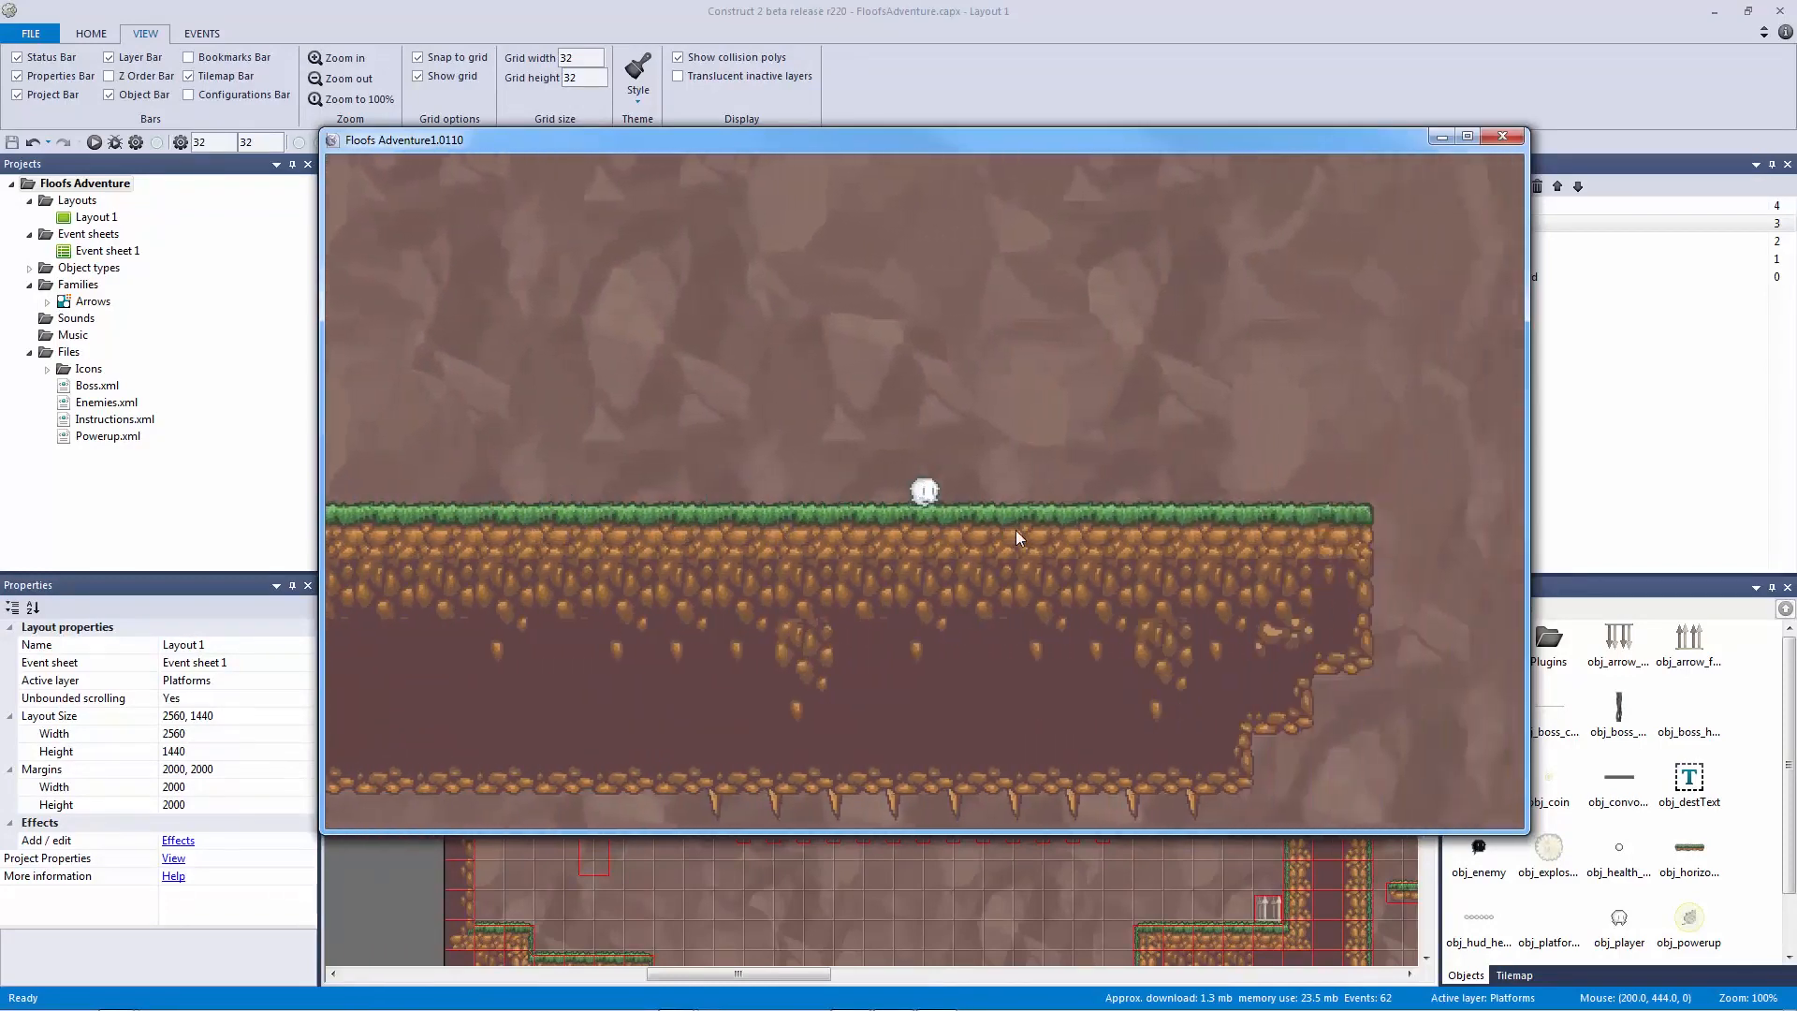
key(Right)
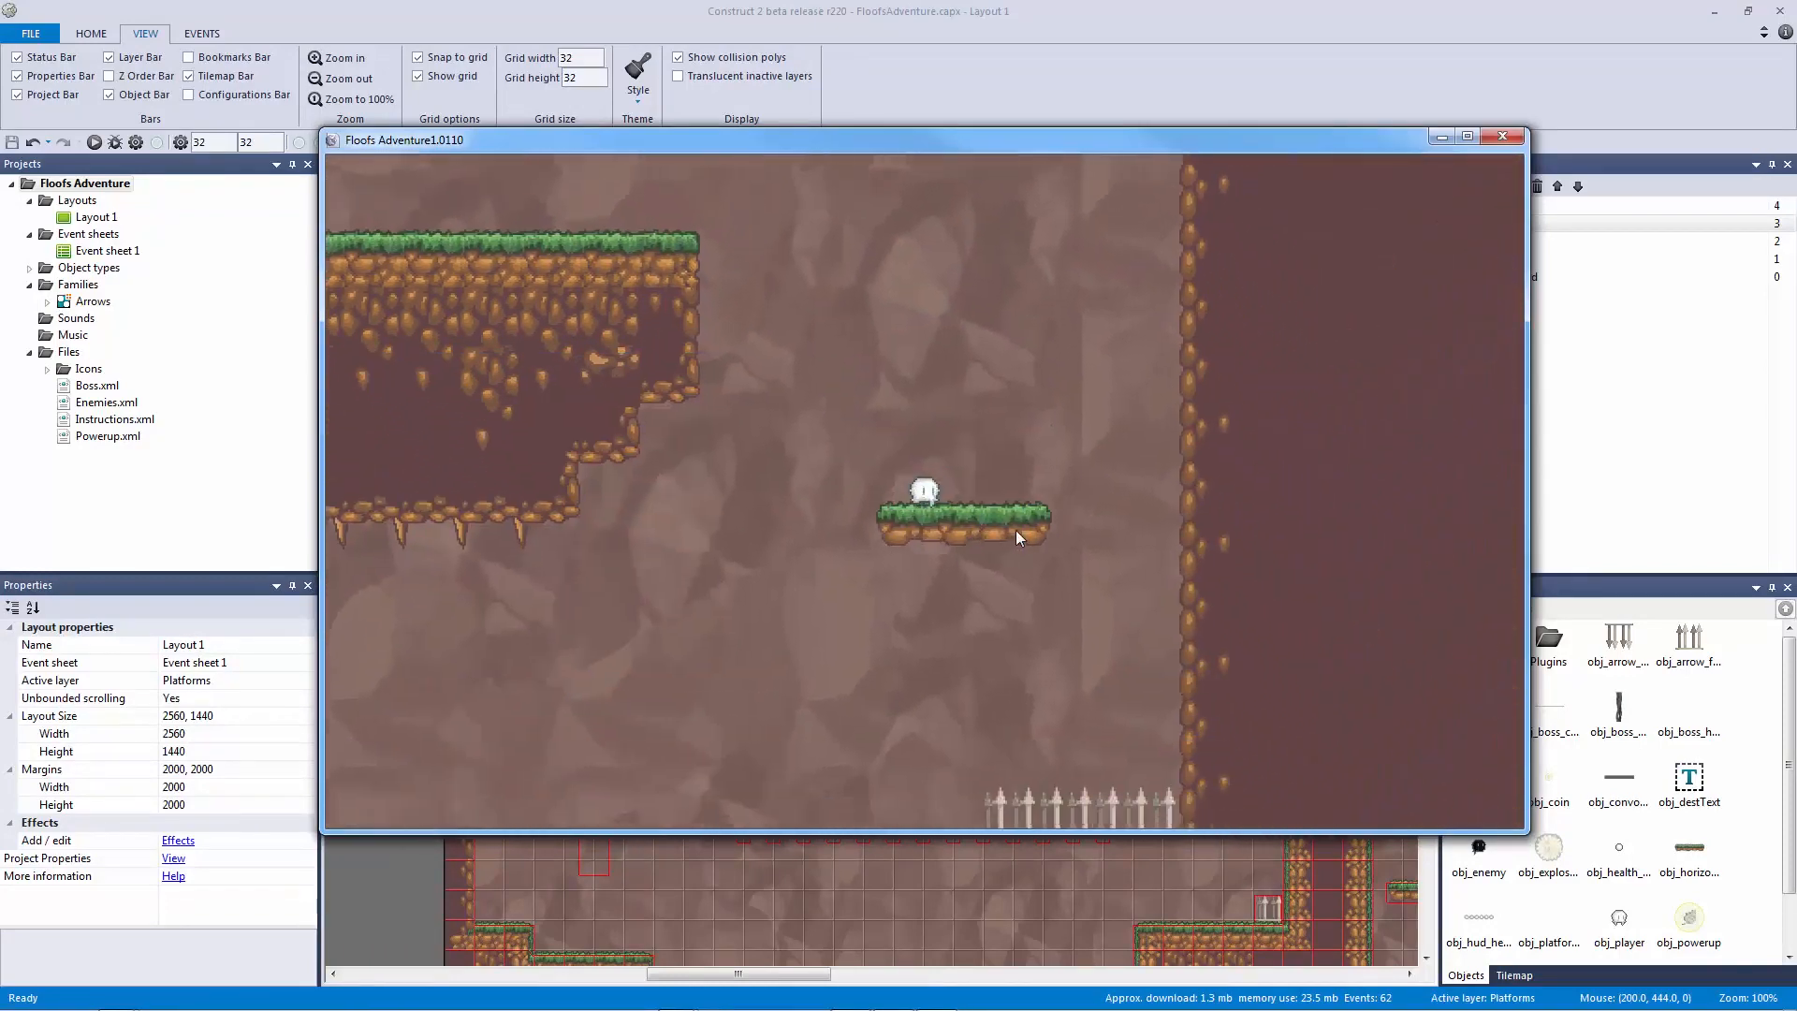
Step: Head back left along the cave ground, jumping onto and off a floating platform
key(Left)
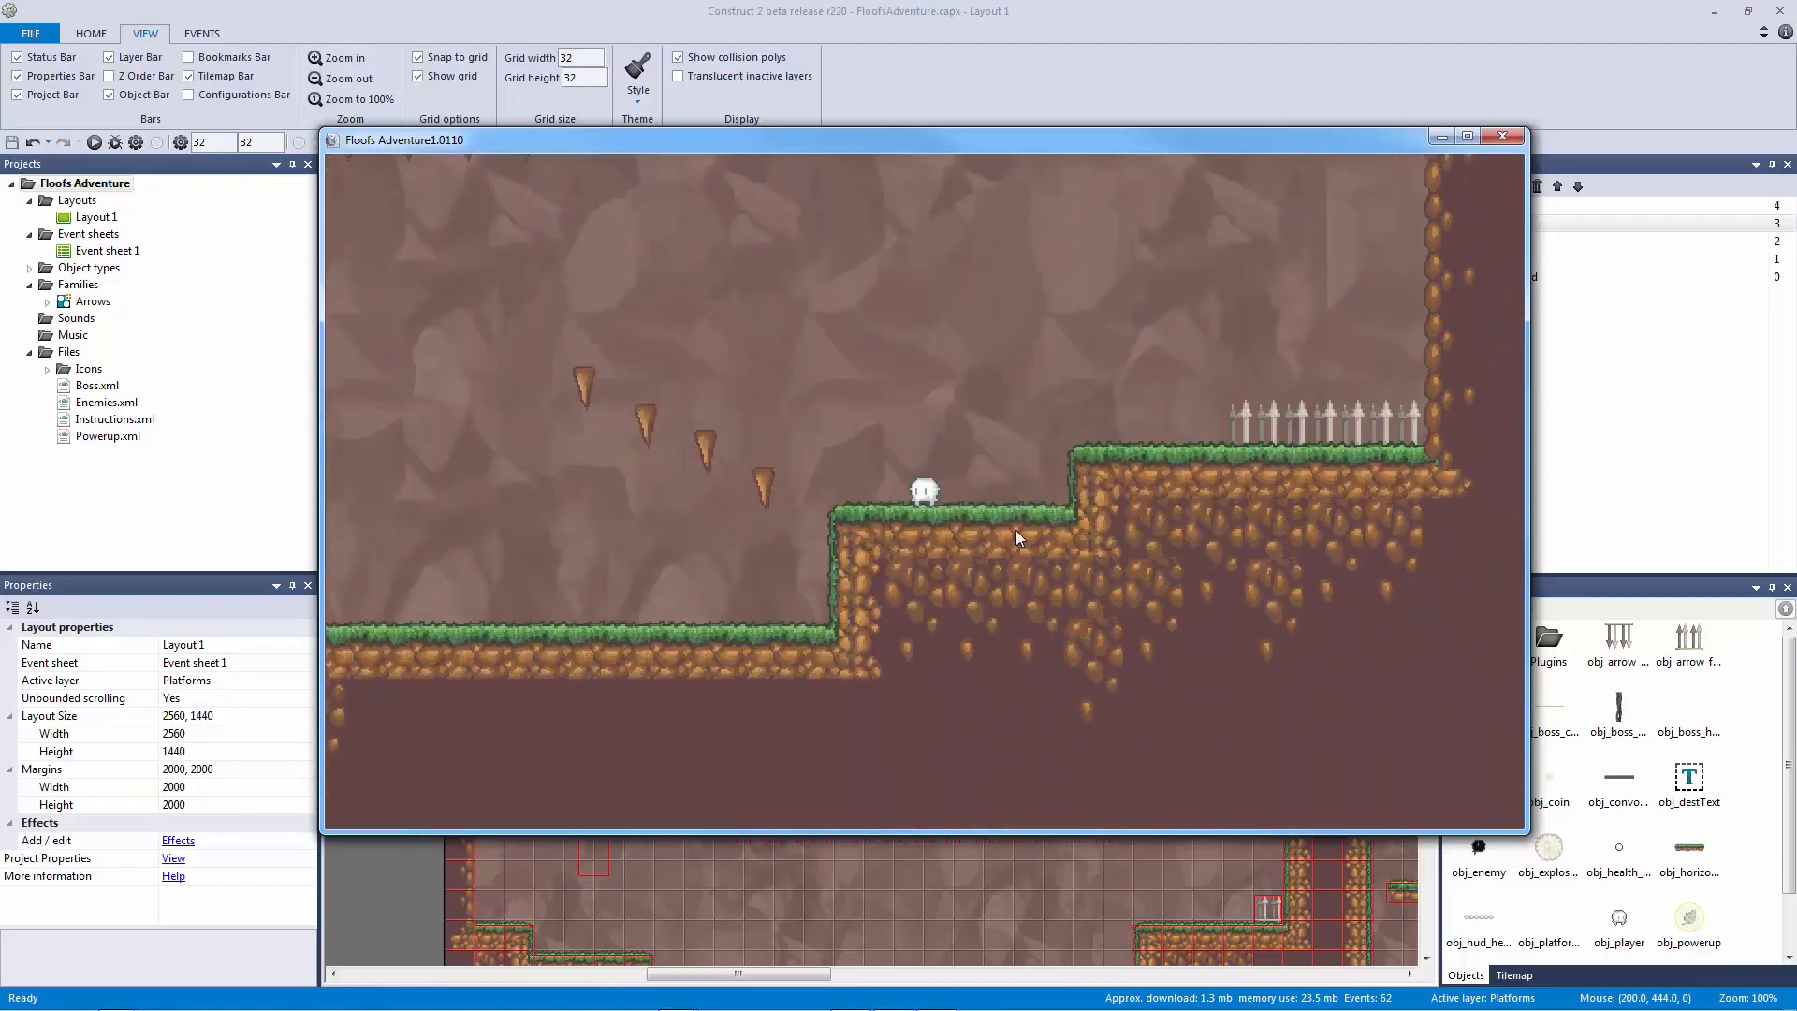
key(Up)
key(Left)
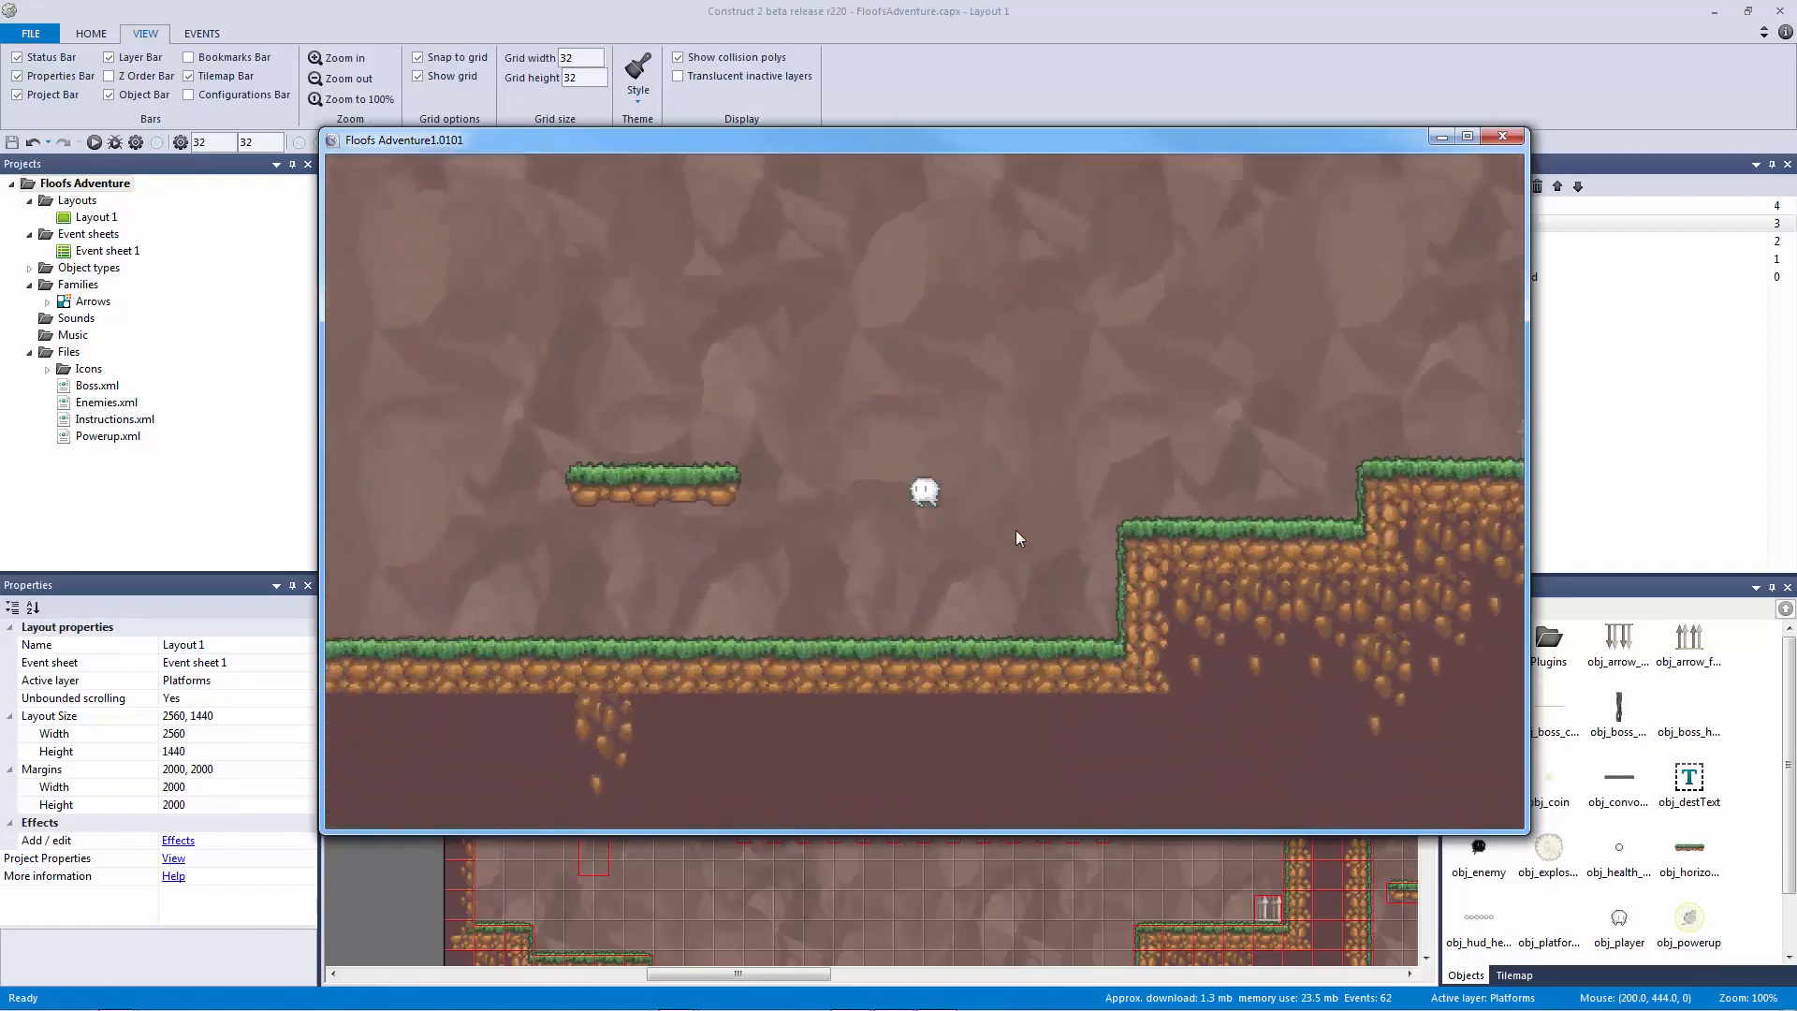
key(Left)
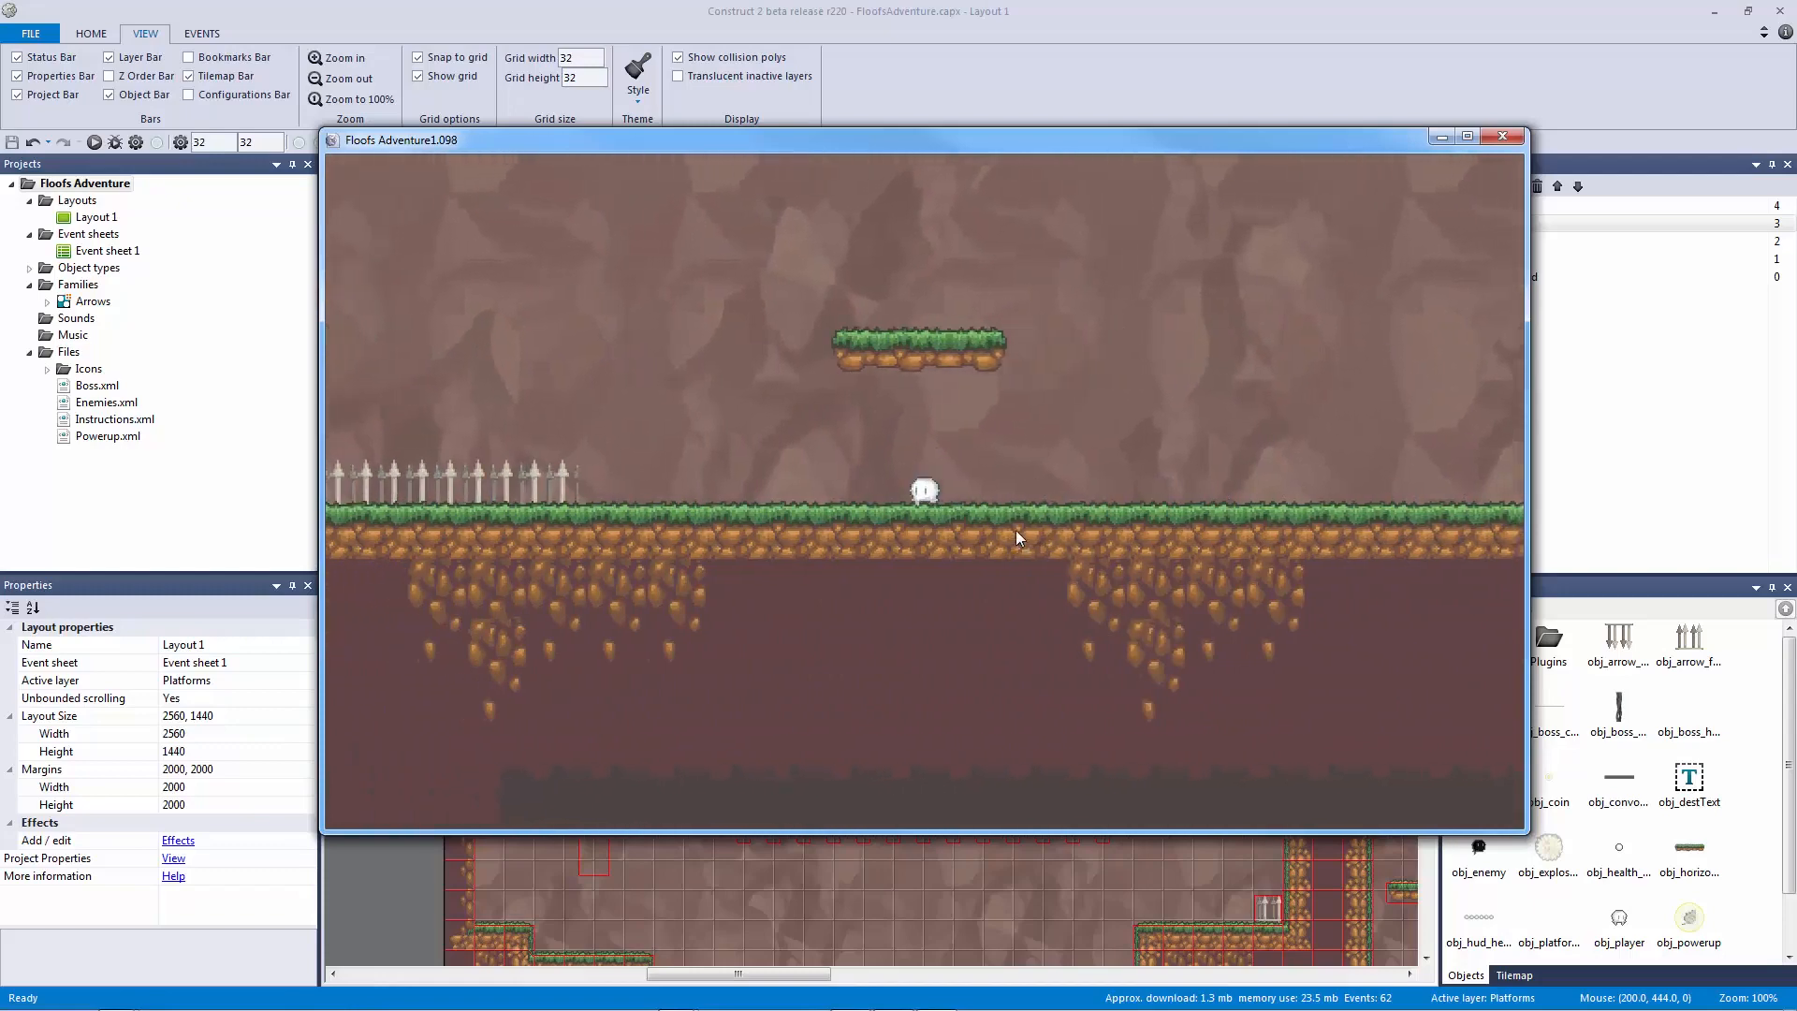
key(Left)
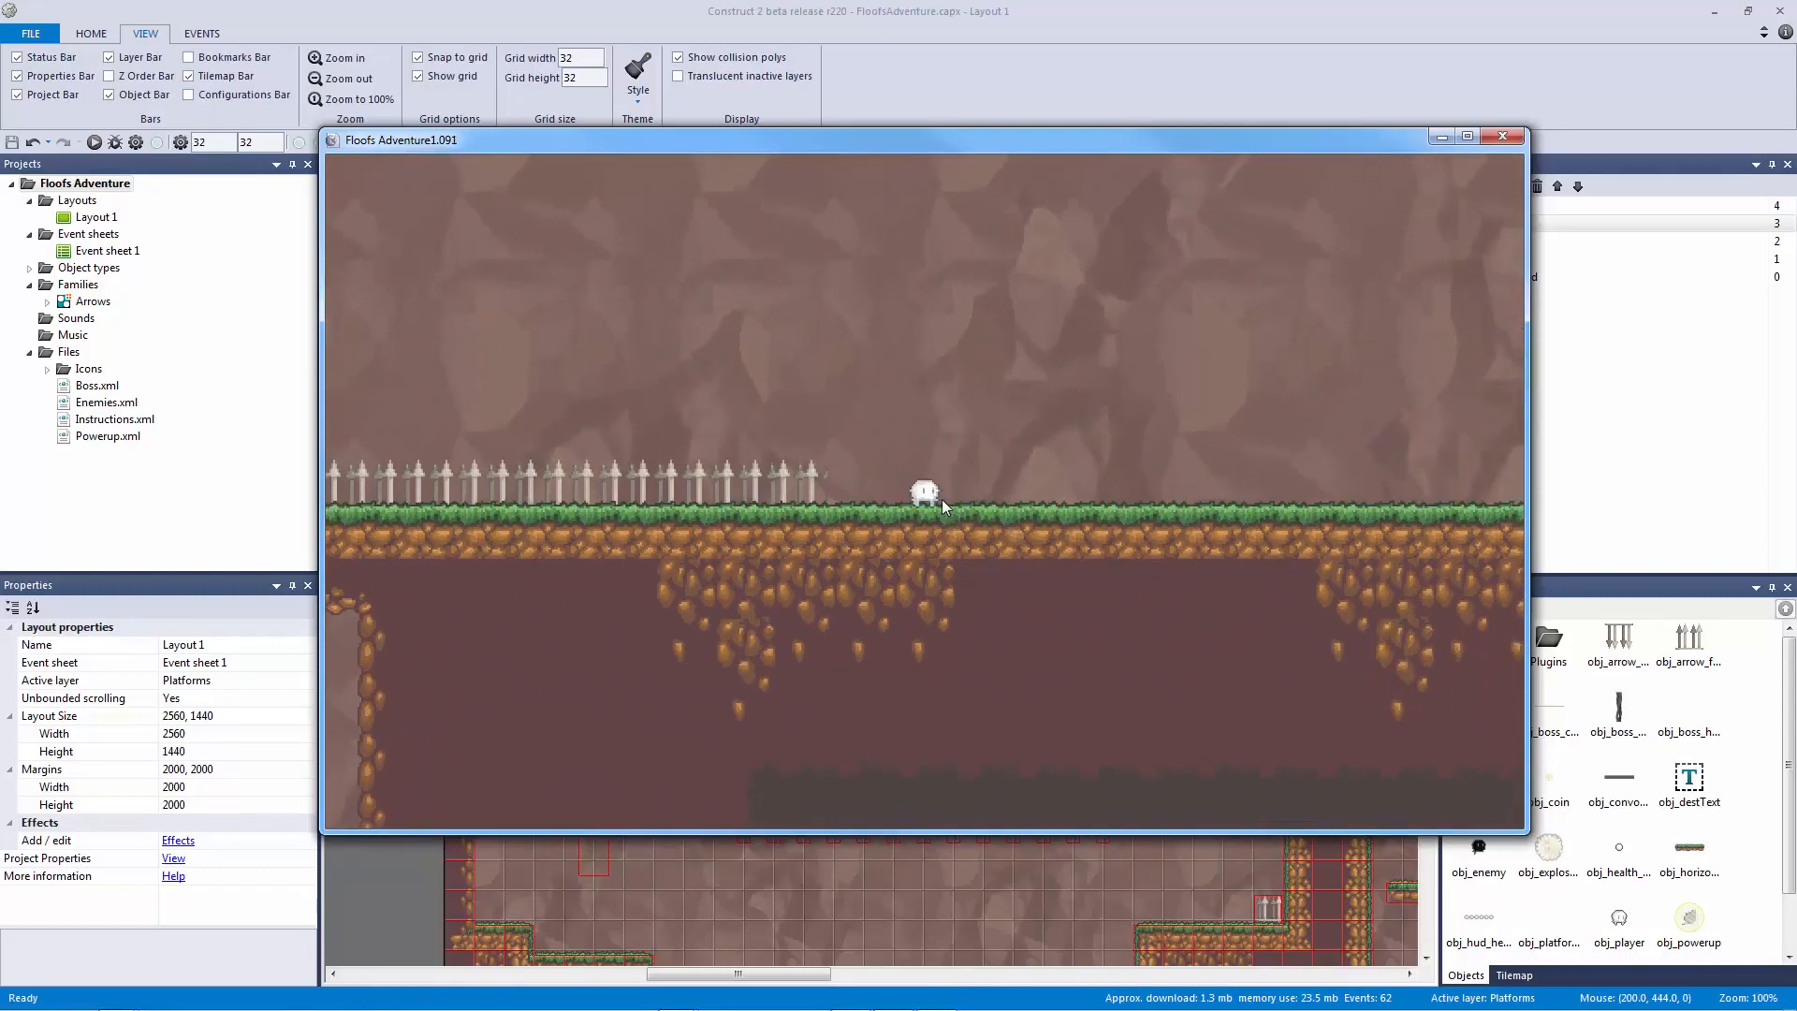
key(Up)
key(Left)
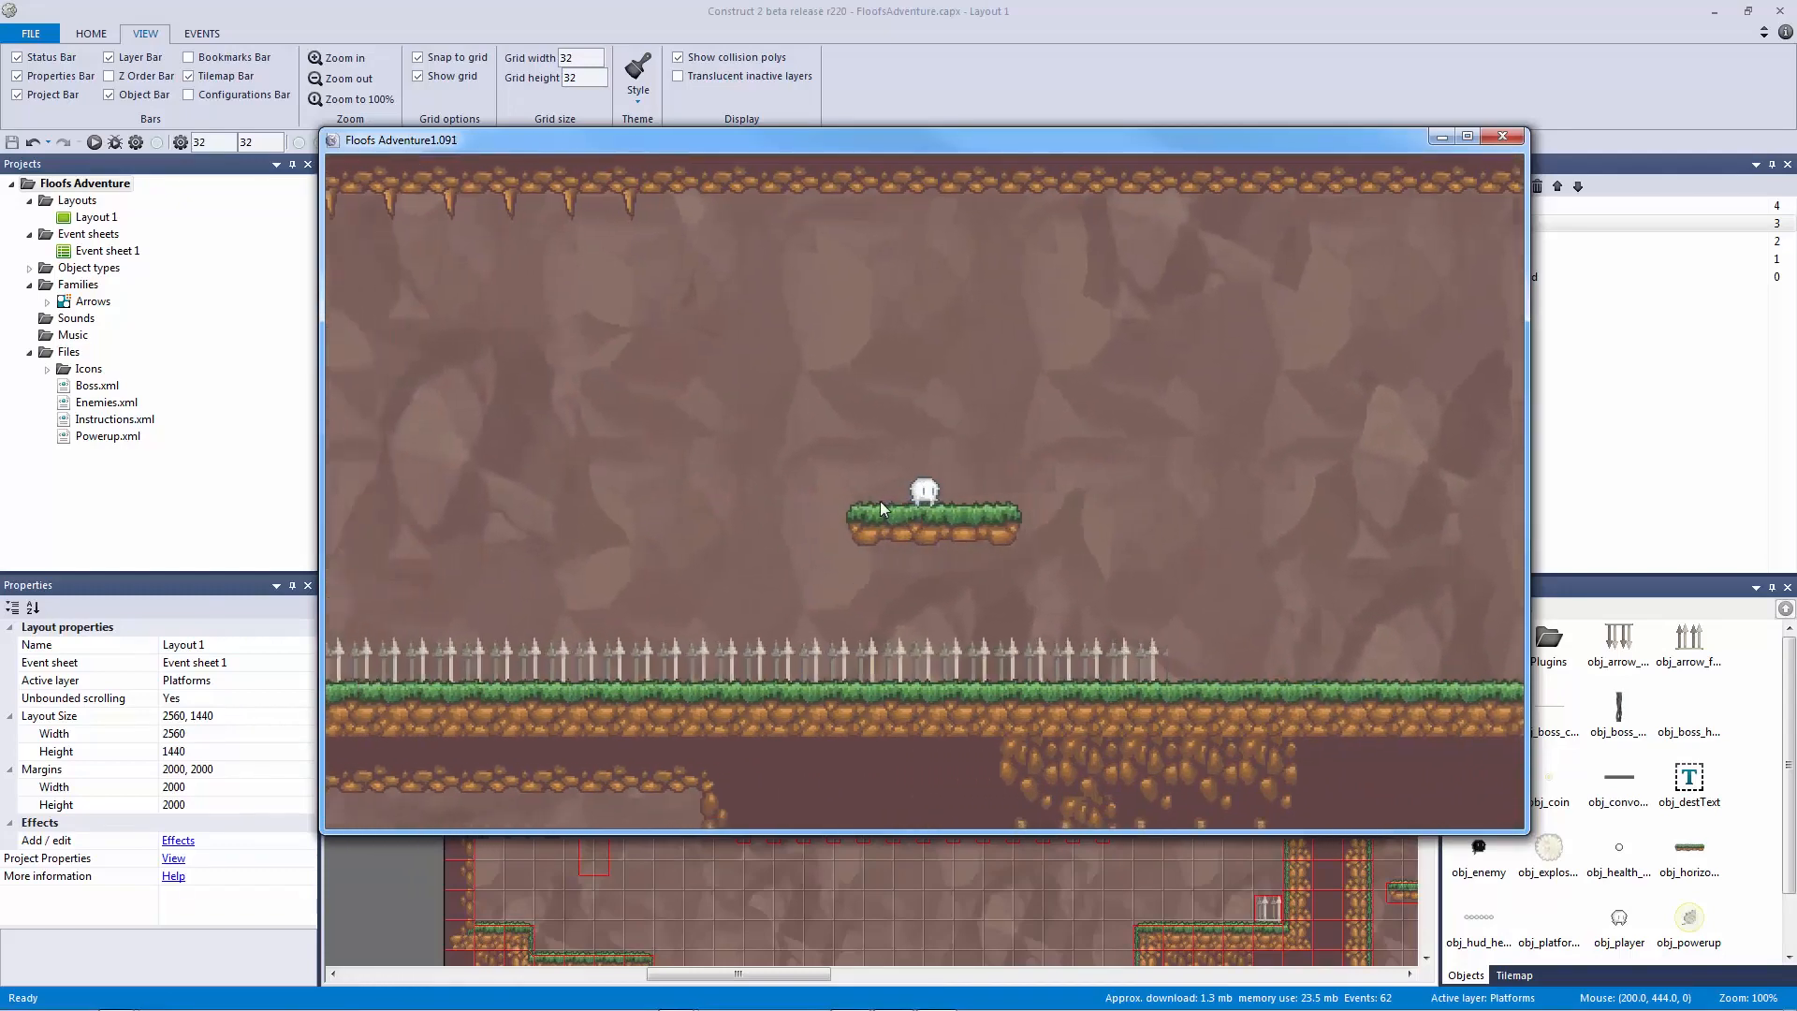
key(Left)
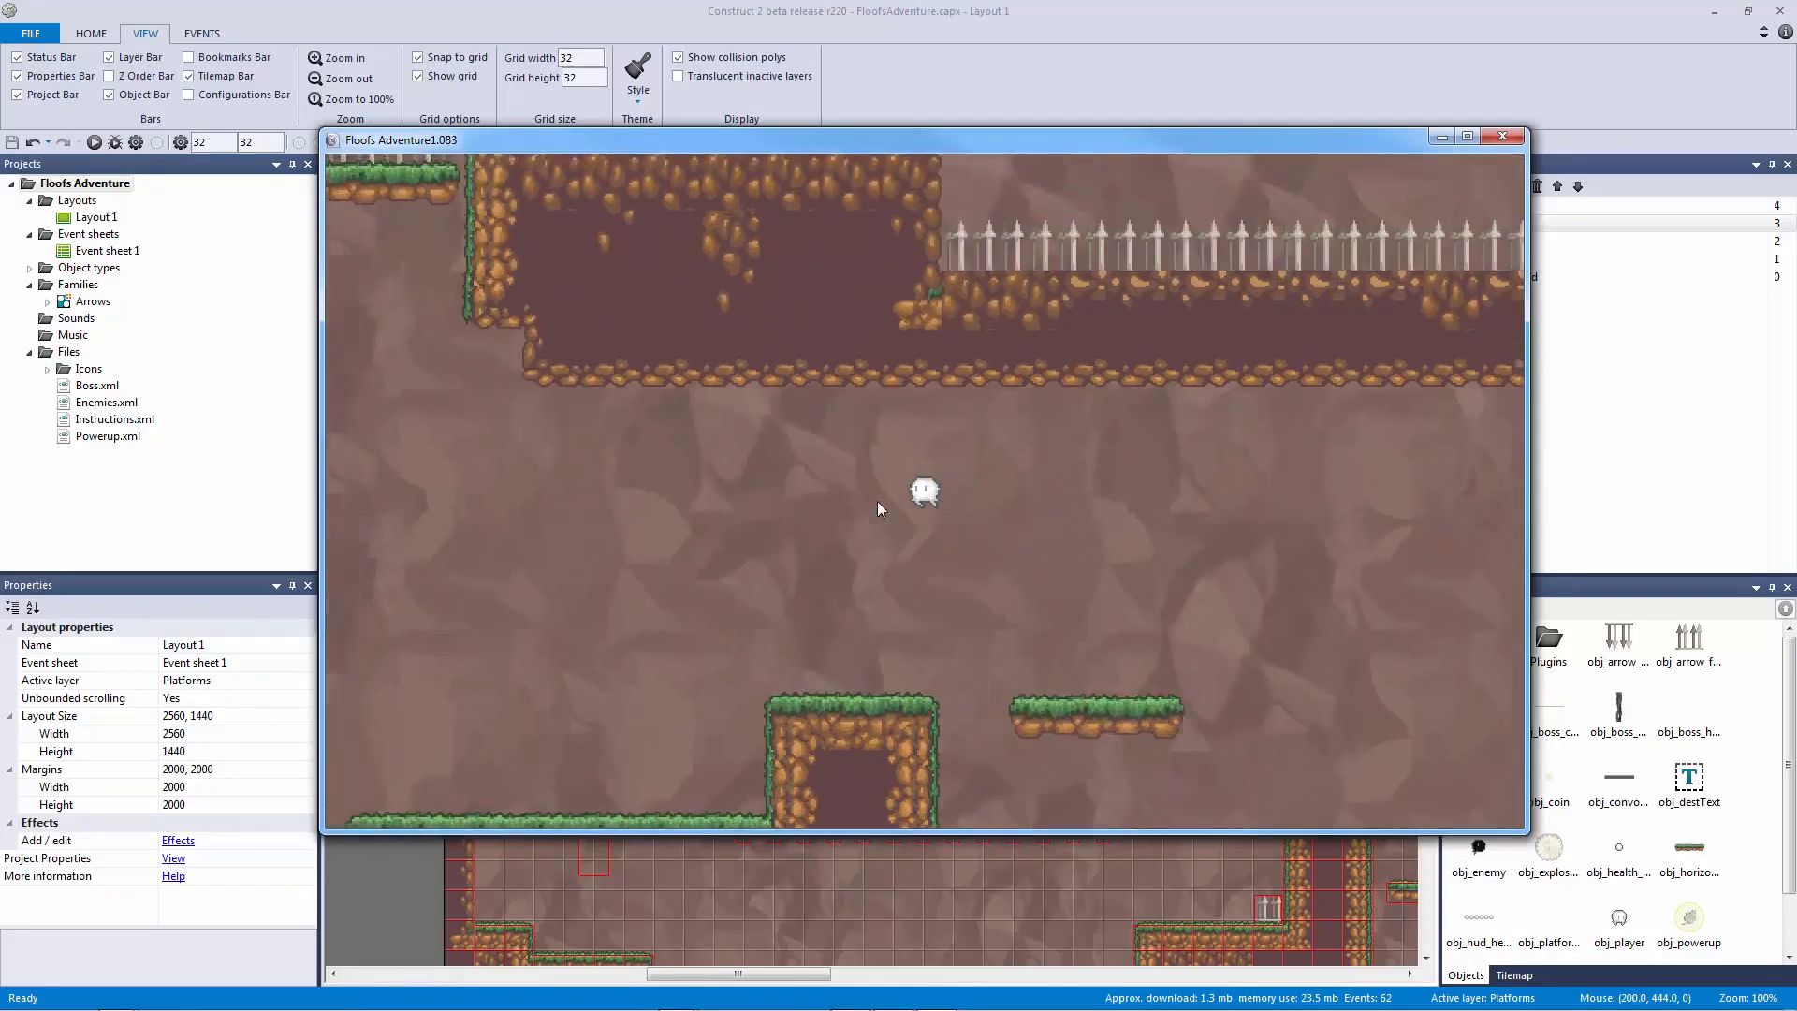
key(Left)
Step: Jump left past the spiked ledges, then arc right onto the rising grass platform
key(Up)
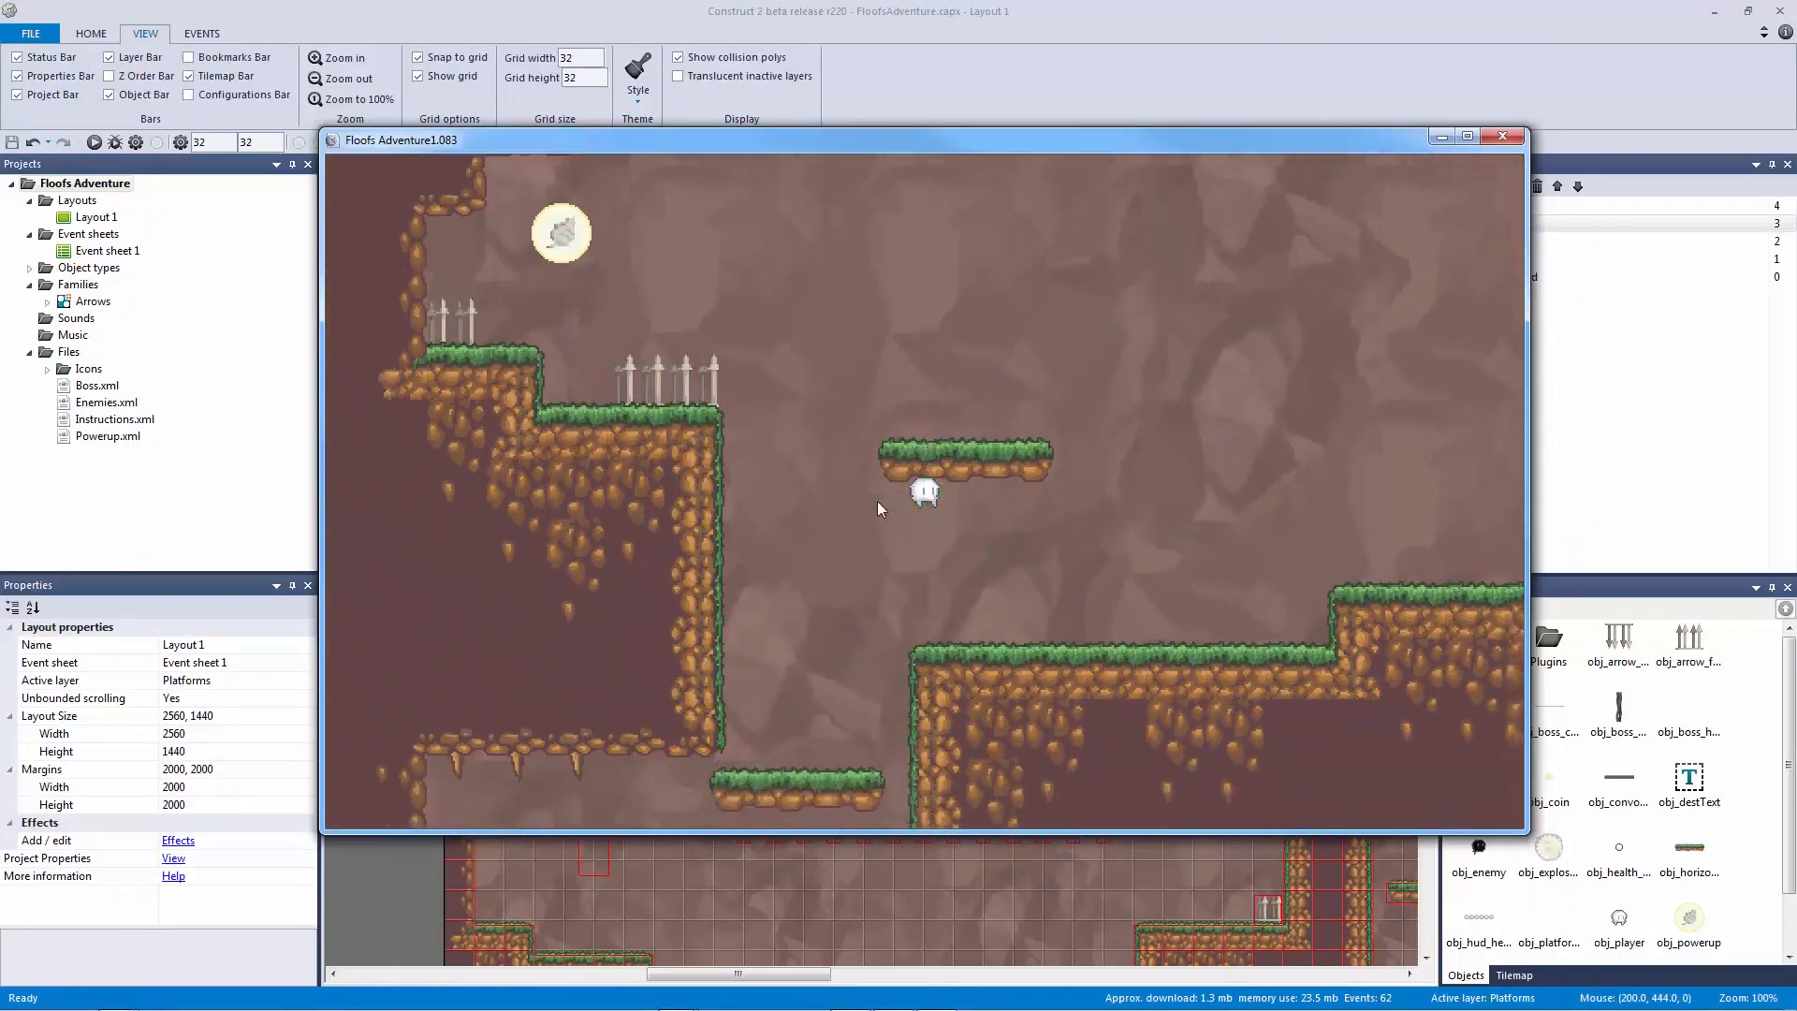
key(Up)
key(Left)
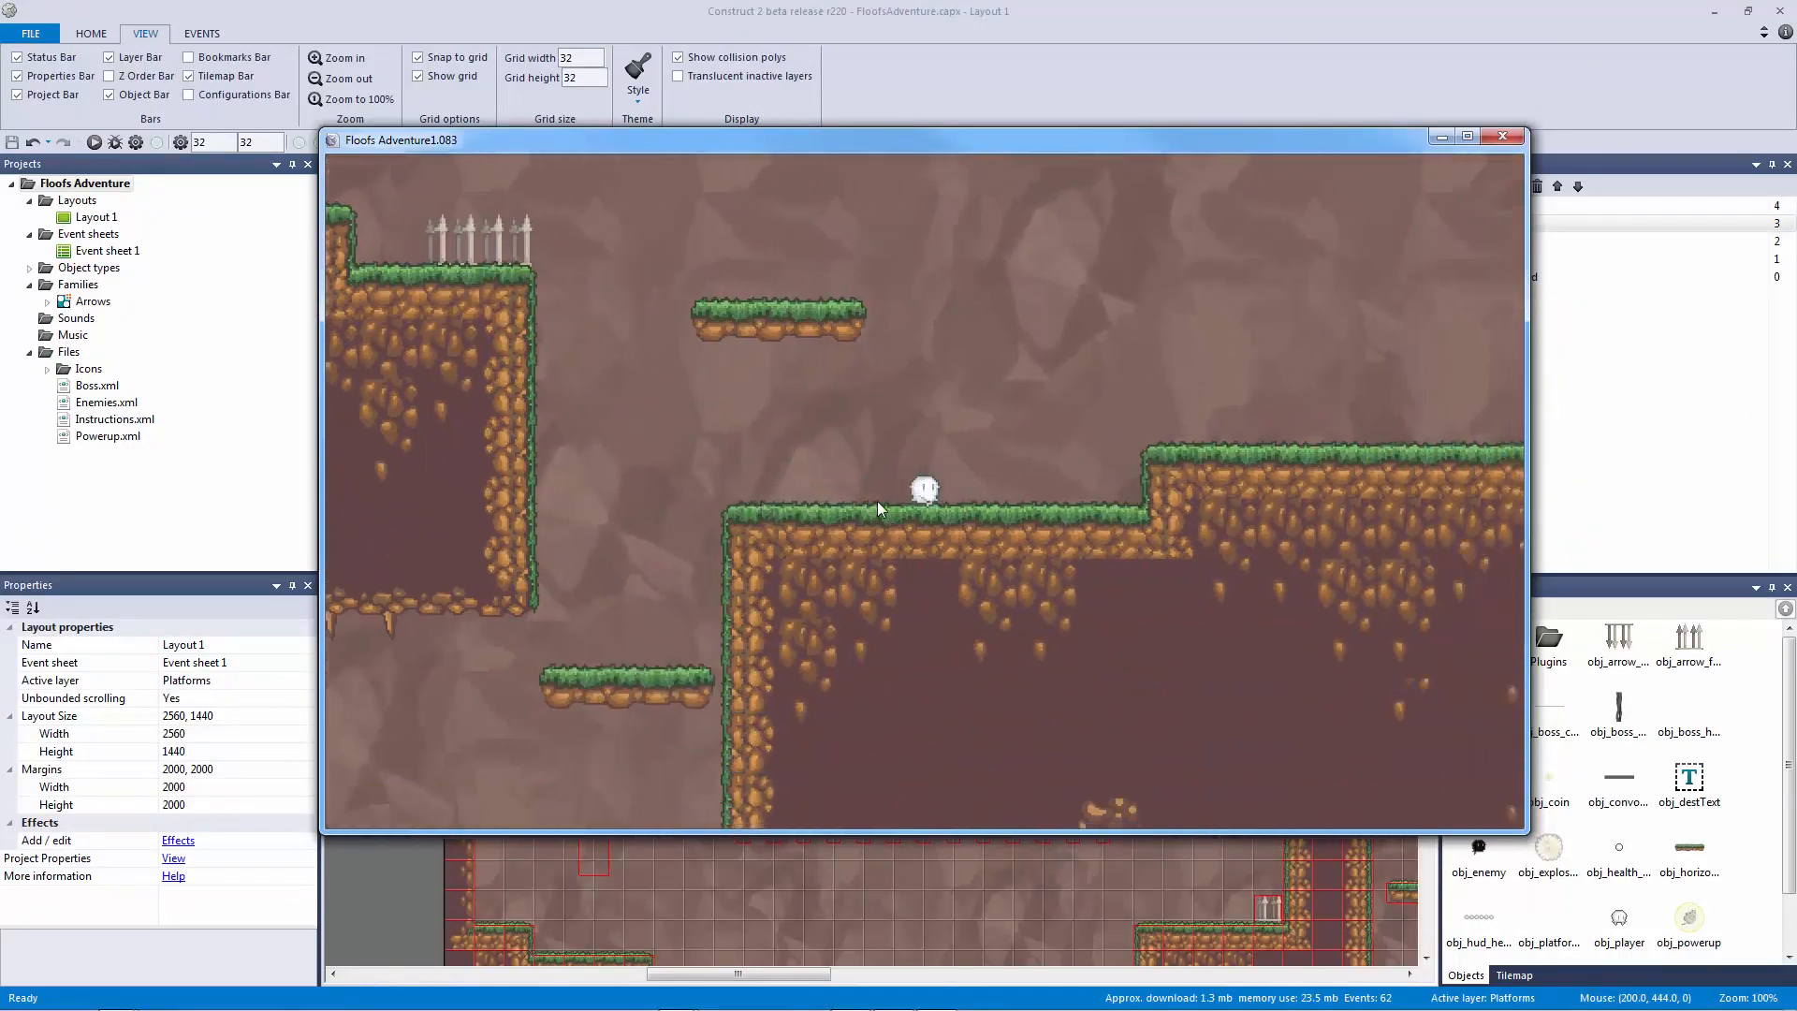
key(Left)
key(Up)
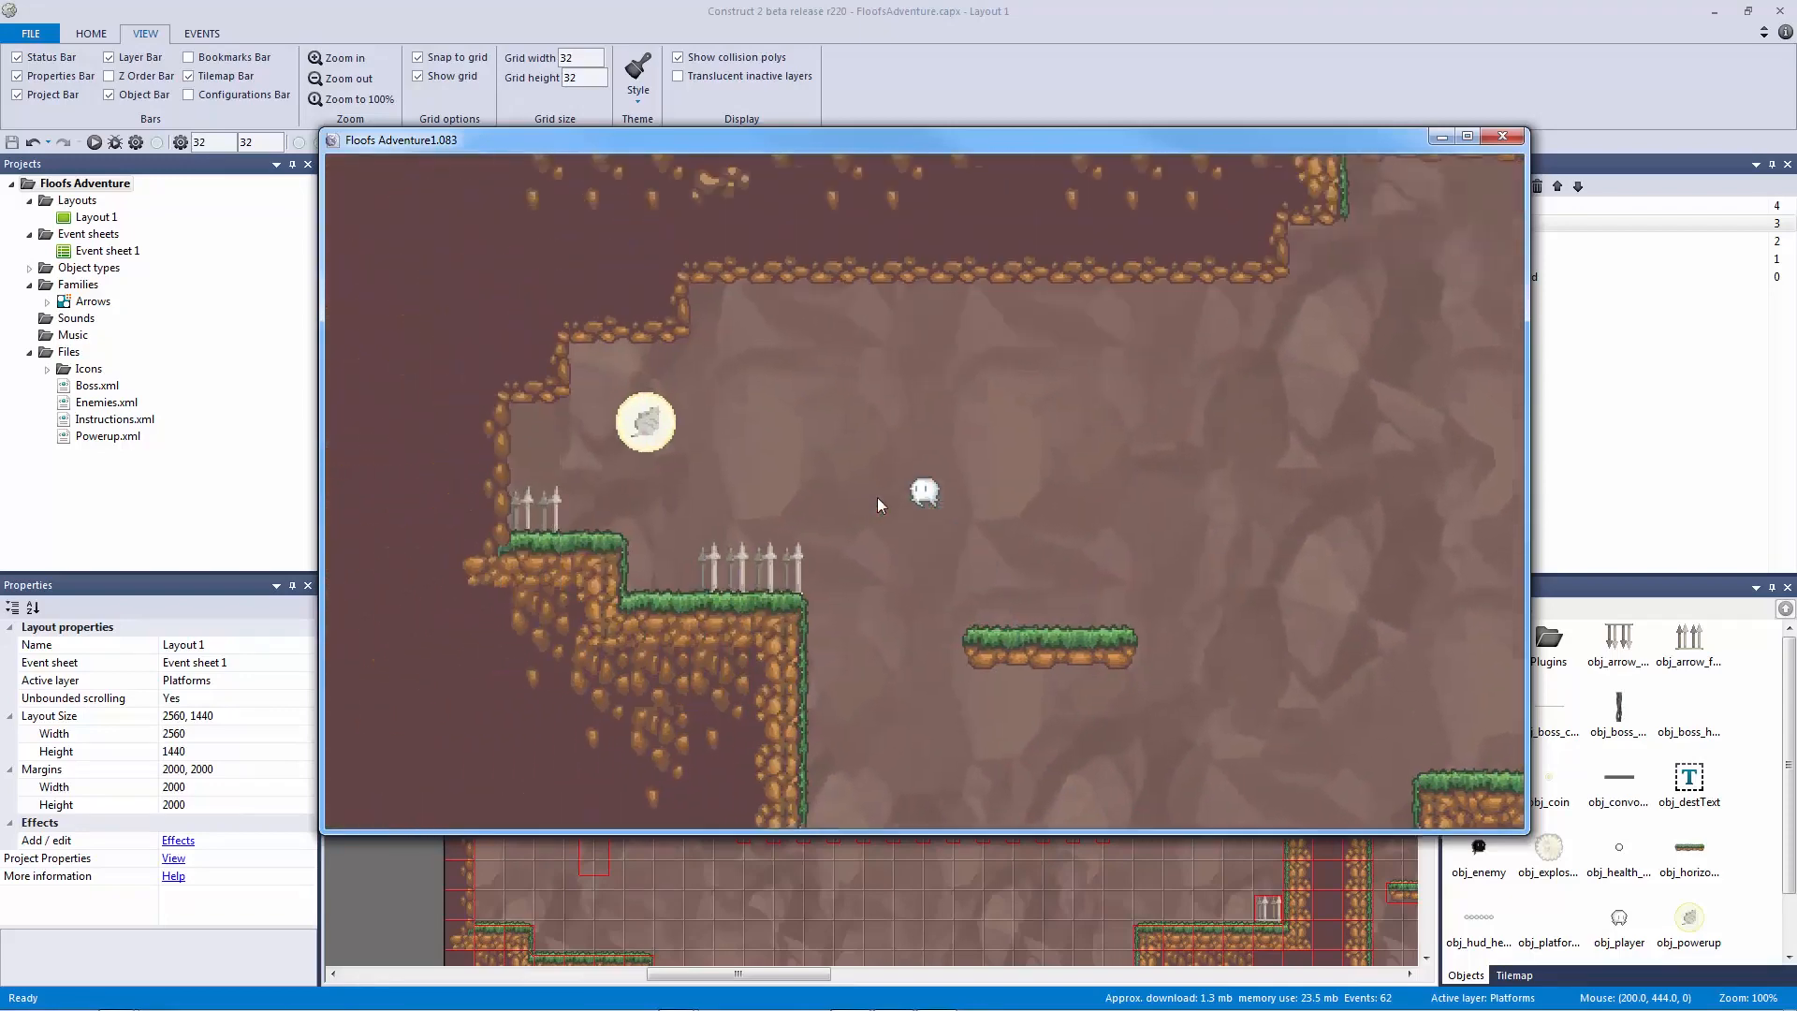
key(Up)
key(Right)
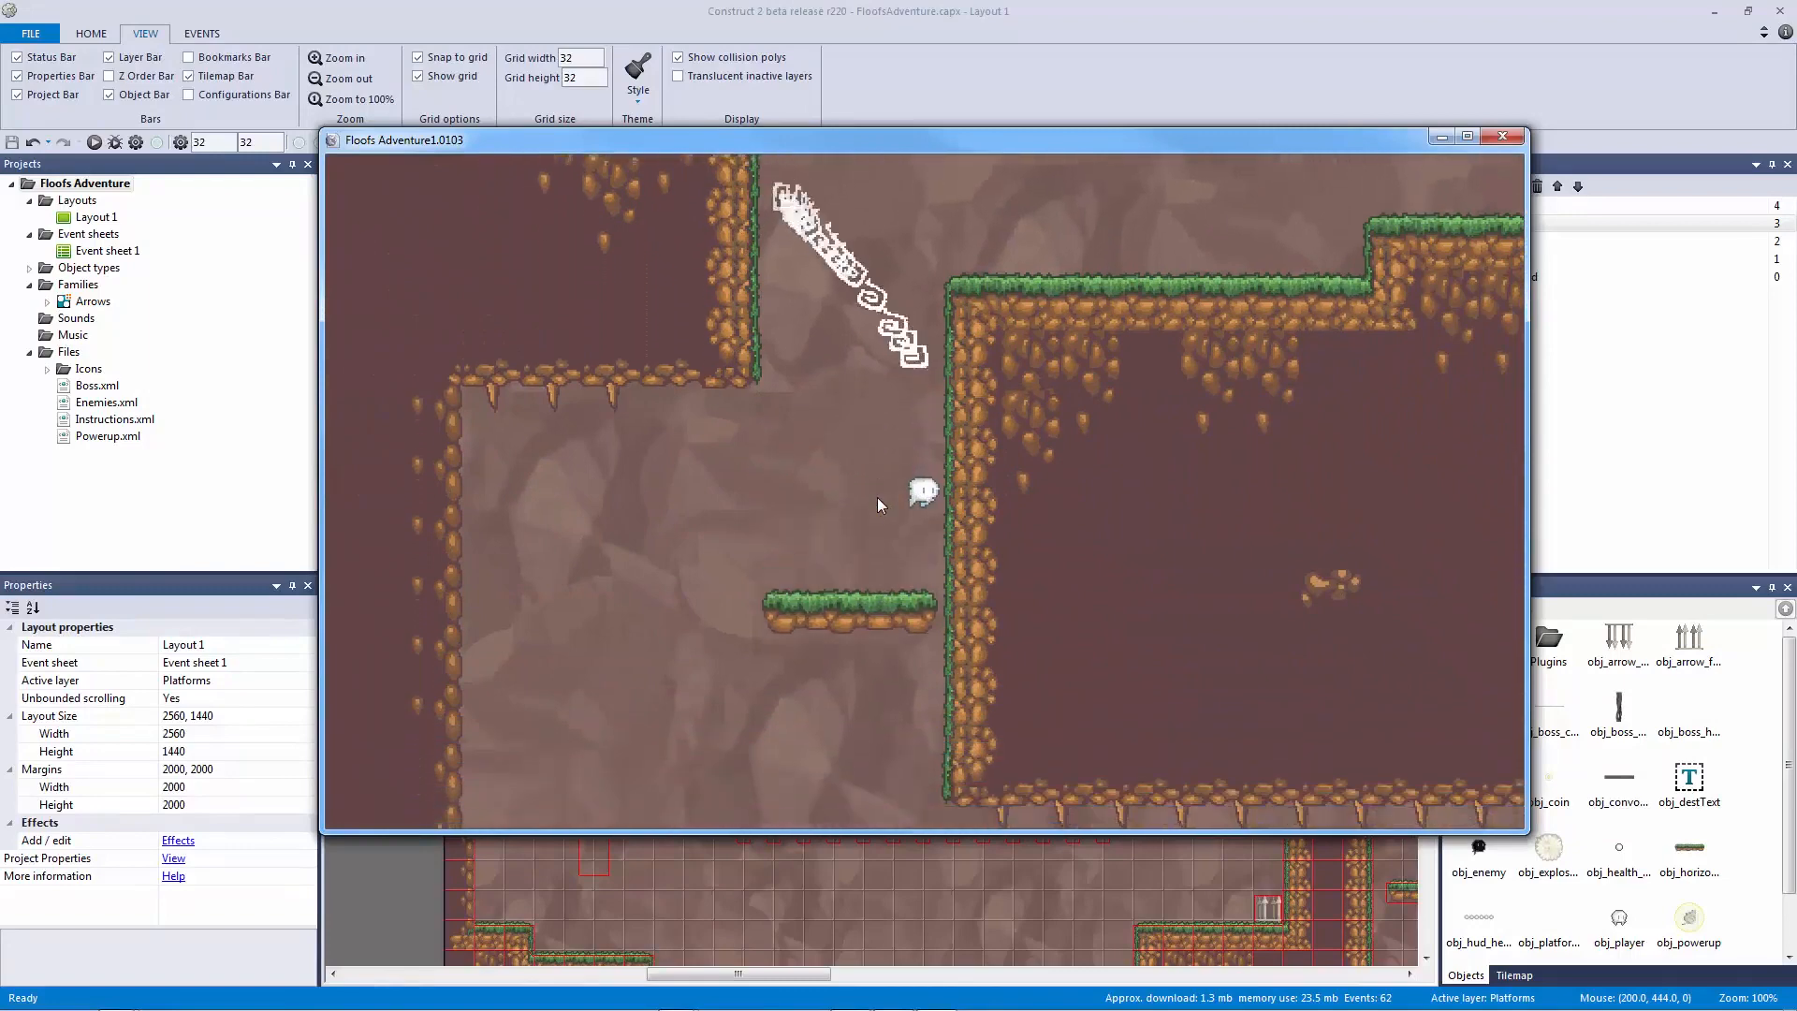
key(Right)
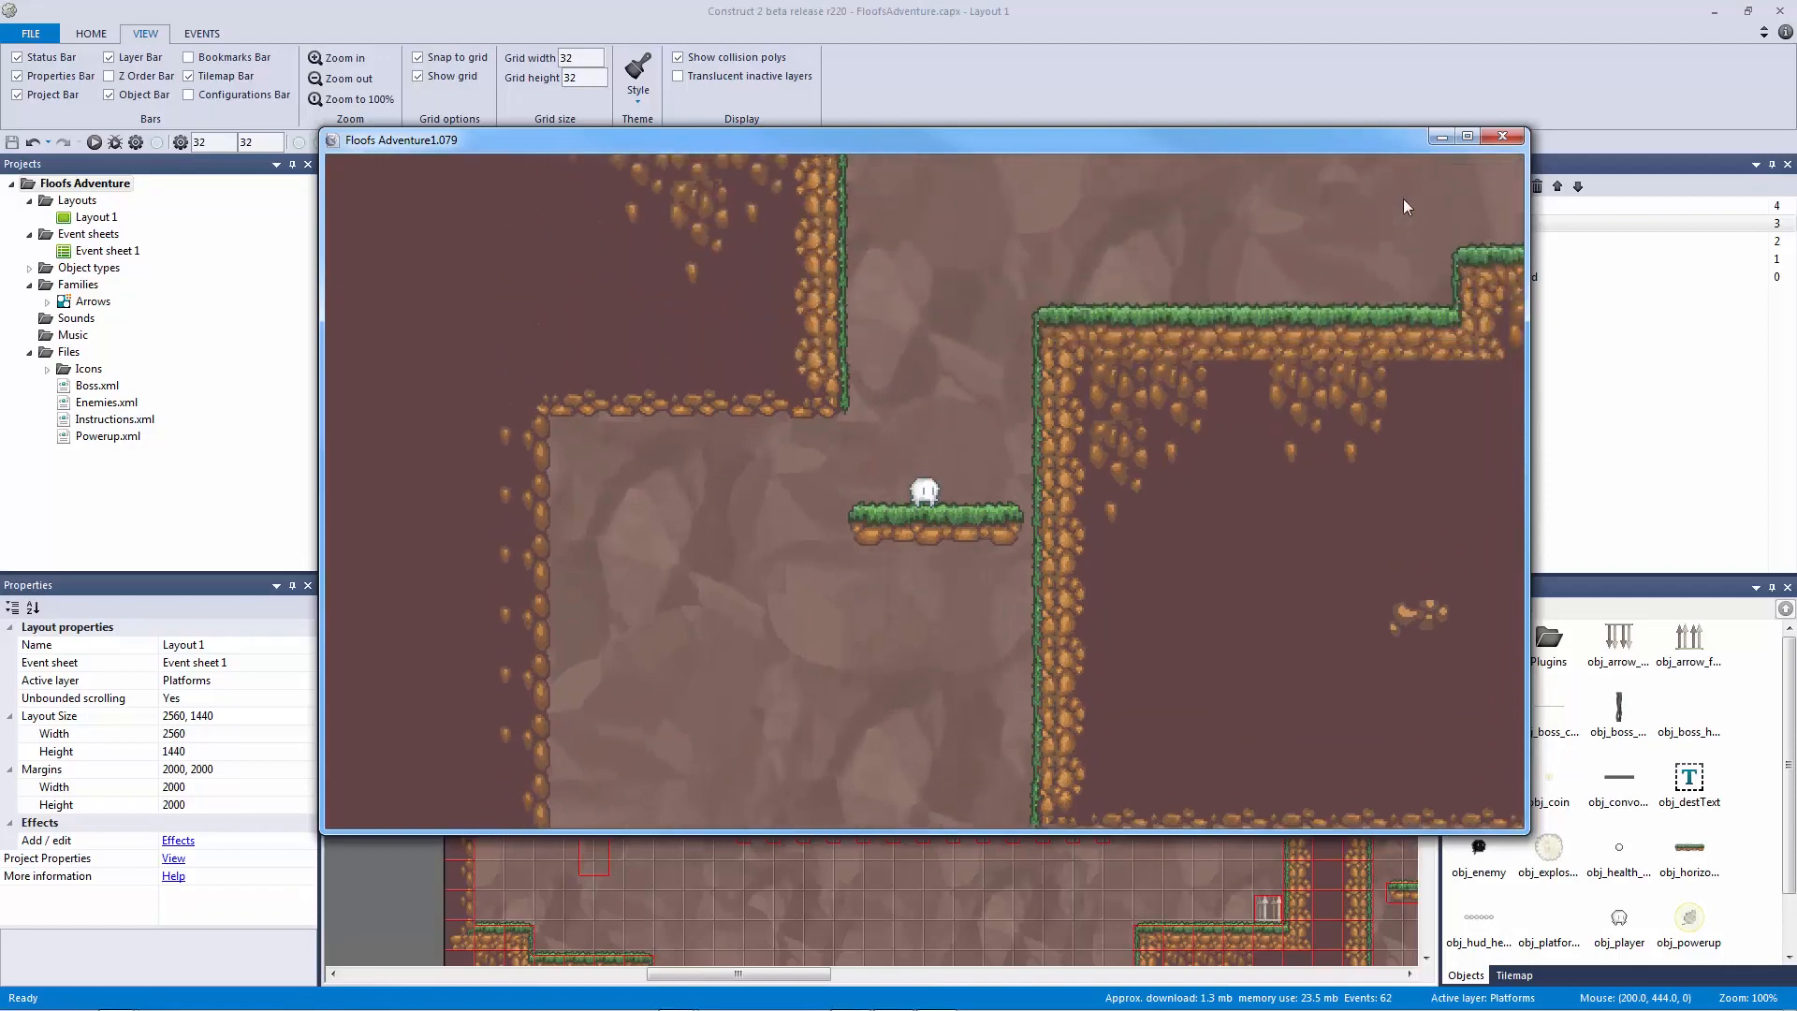
Step: Close the preview and delete the thin horizontal and tall vertical objects by the pit
click(1501, 139)
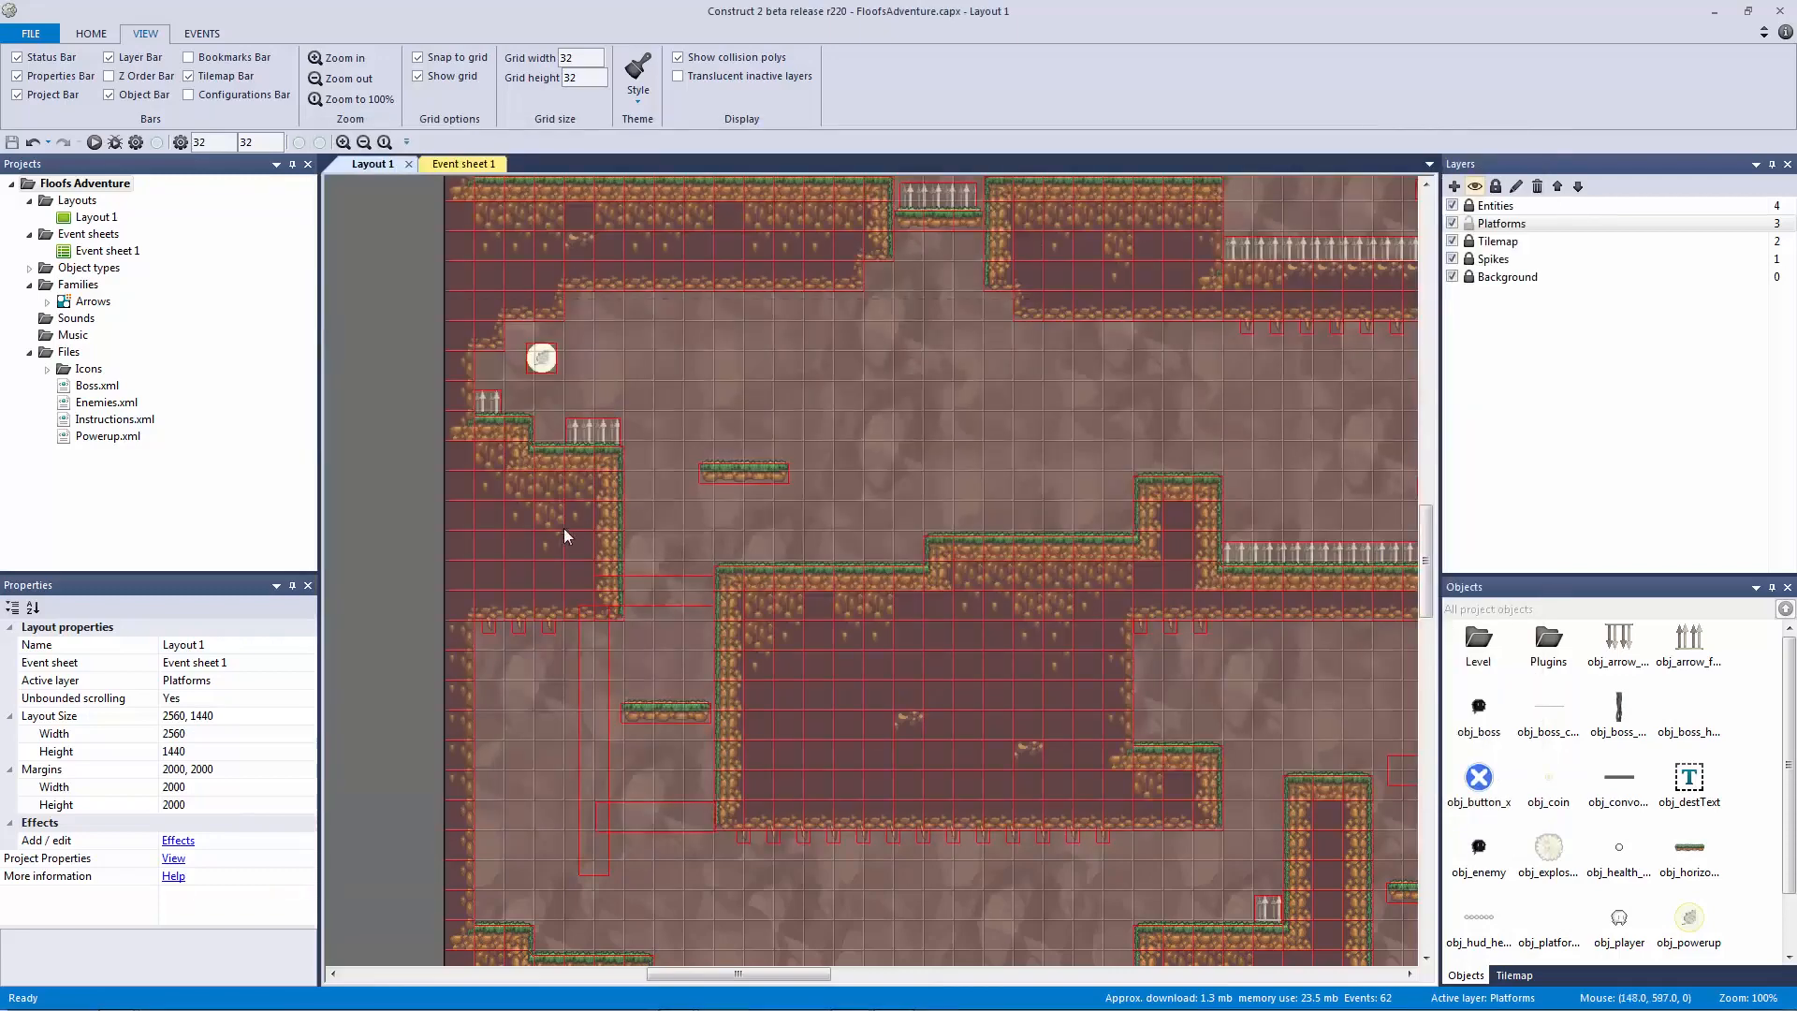
click(666, 601)
key(Delete)
click(599, 704)
key(Delete)
Step: Raise the vertical platform and its collision box higher in the gap, to 224, 800
click(641, 814)
drag(655, 815, 670, 708)
click(675, 812)
middle_drag(669, 746, 717, 553)
click(709, 525)
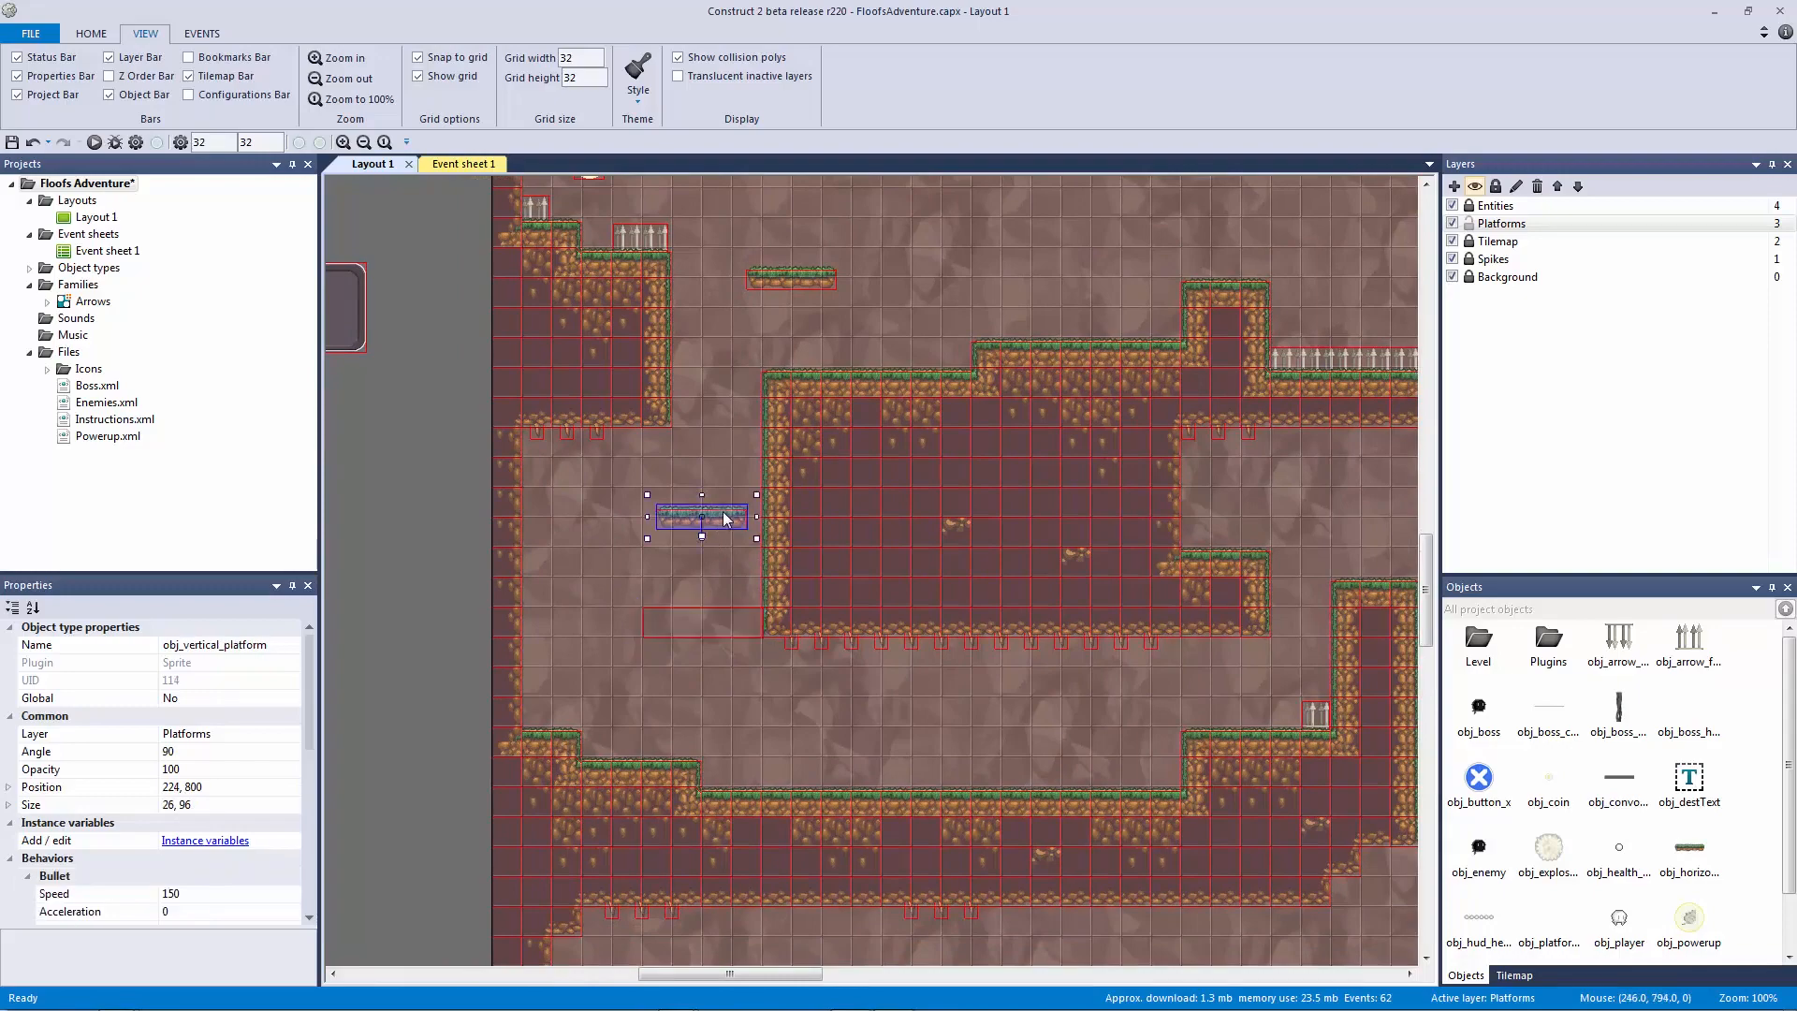
click(532, 521)
ctrl+scroll(823, 582, down, 4)
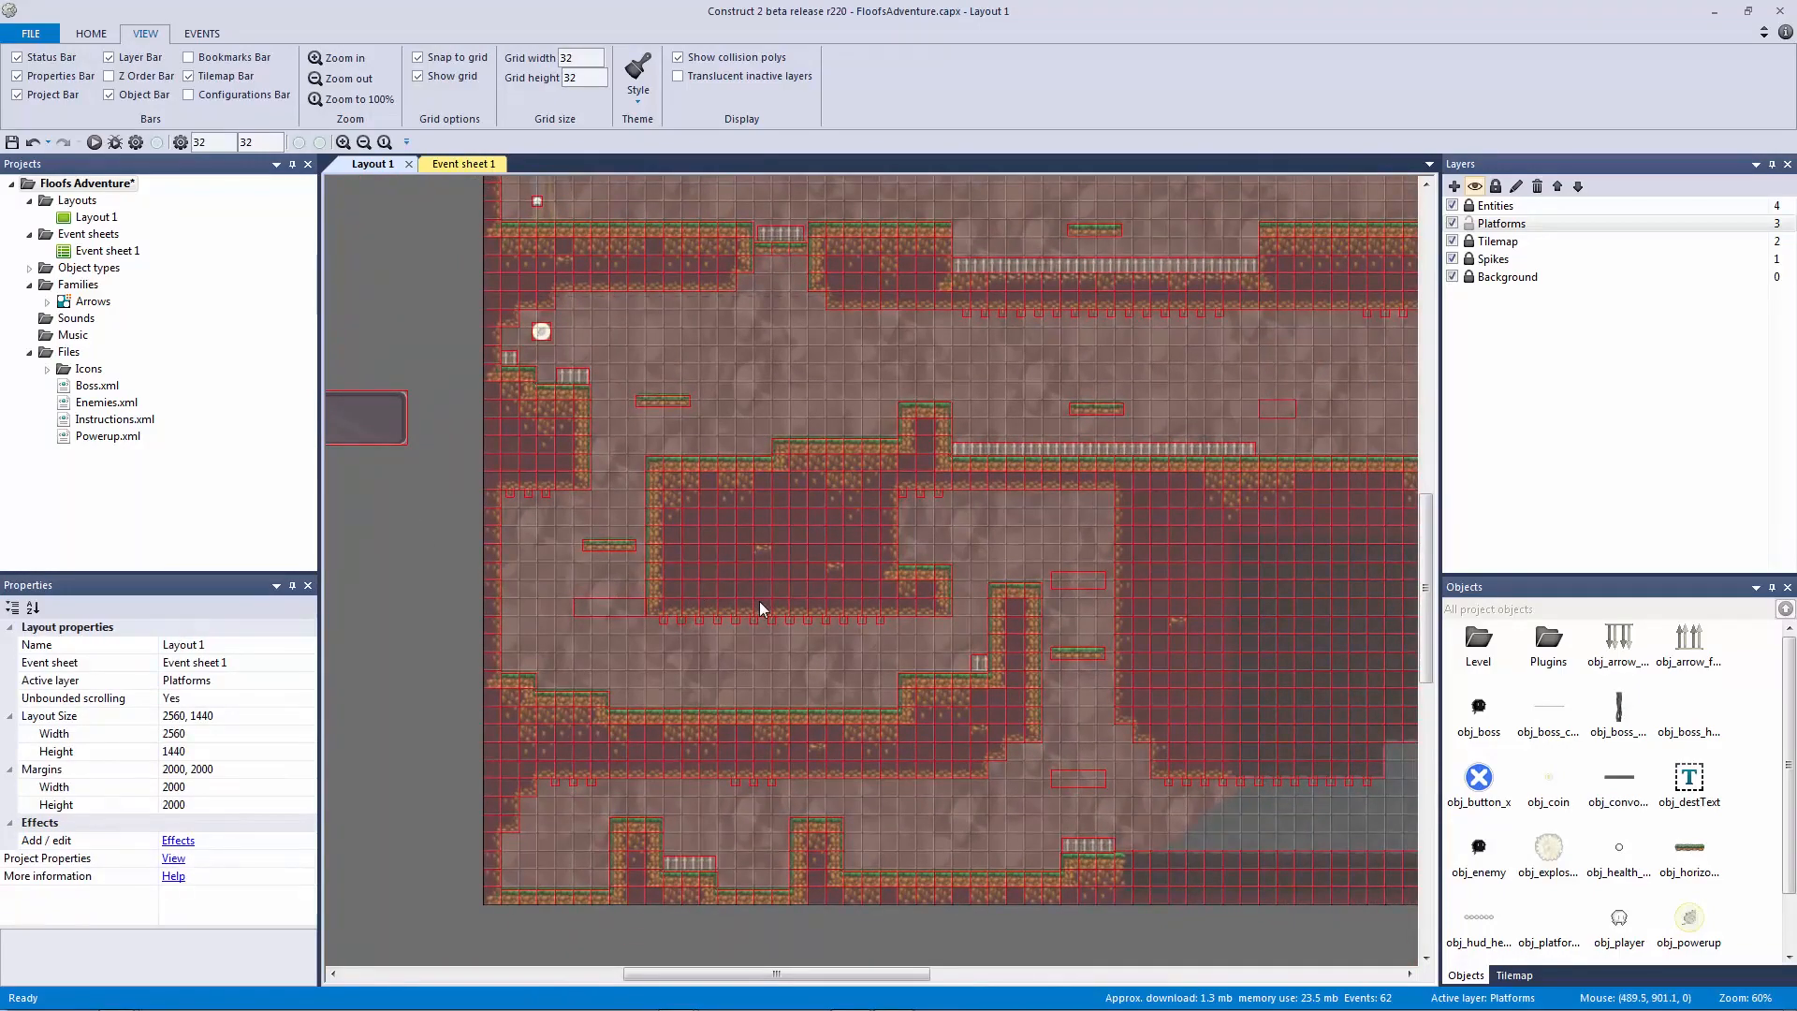
ctrl+scroll(760, 603, down, 3)
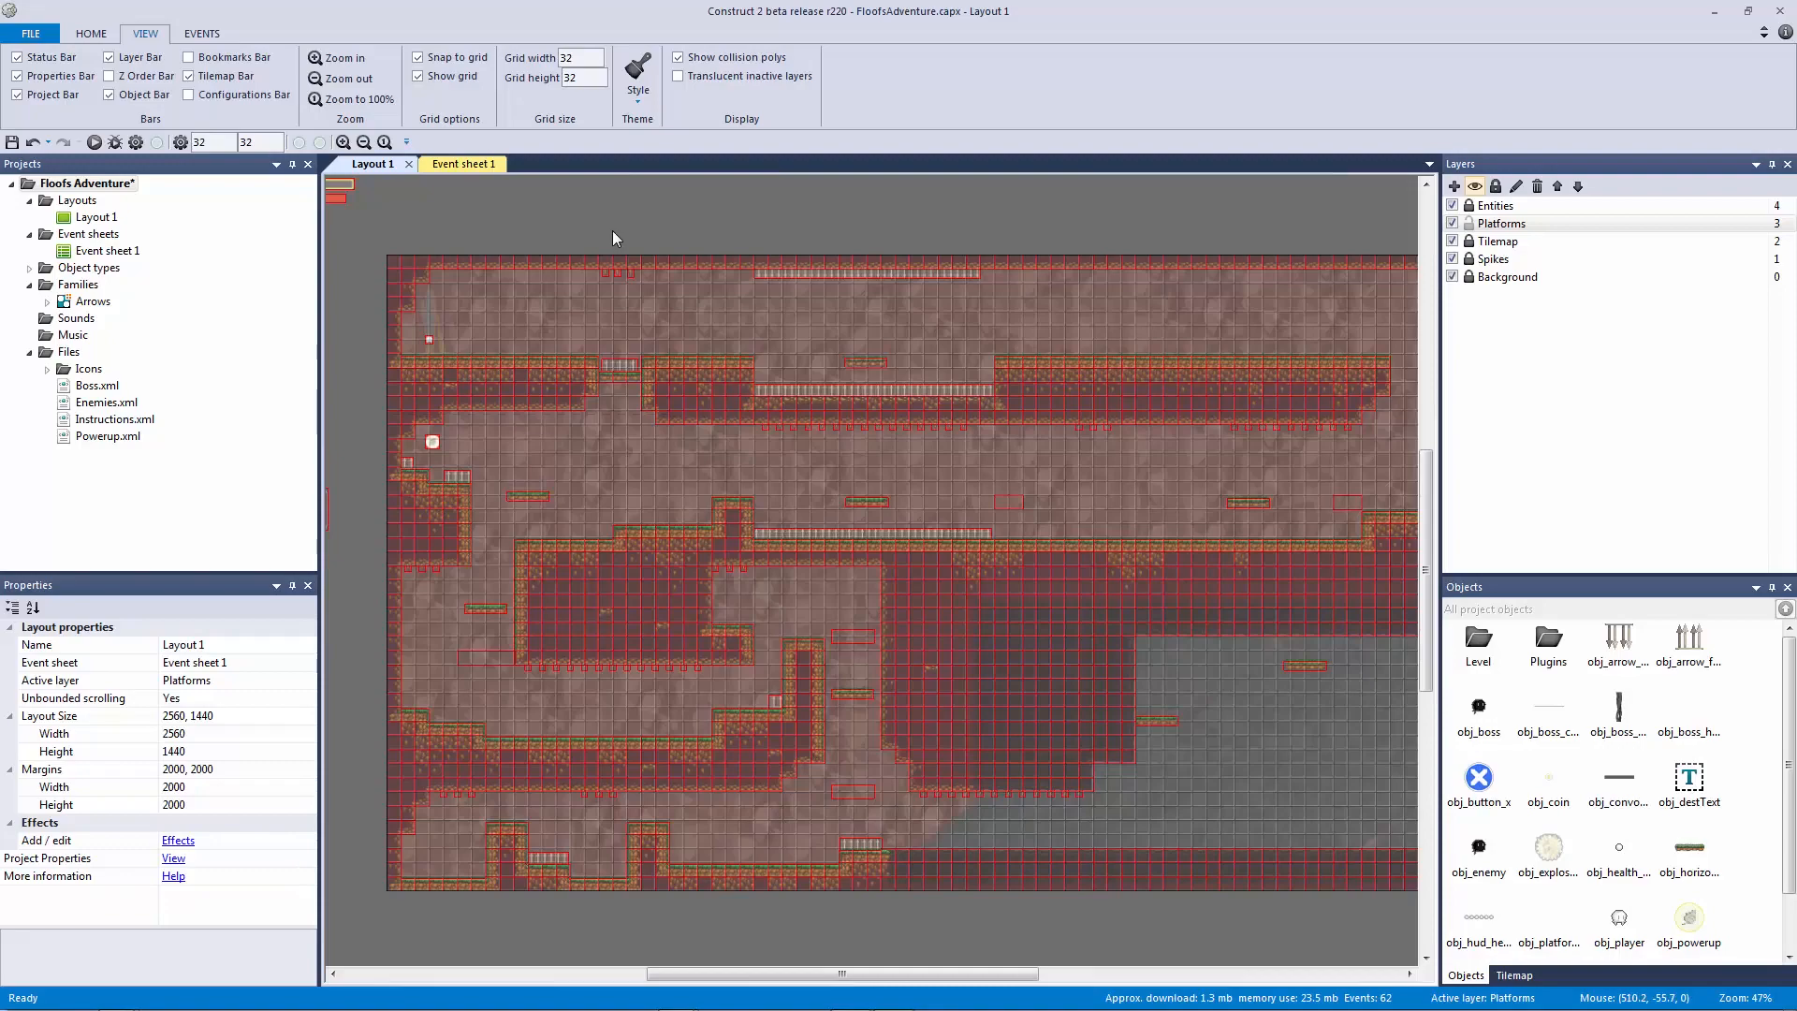
ctrl+scroll(745, 391, down, 4)
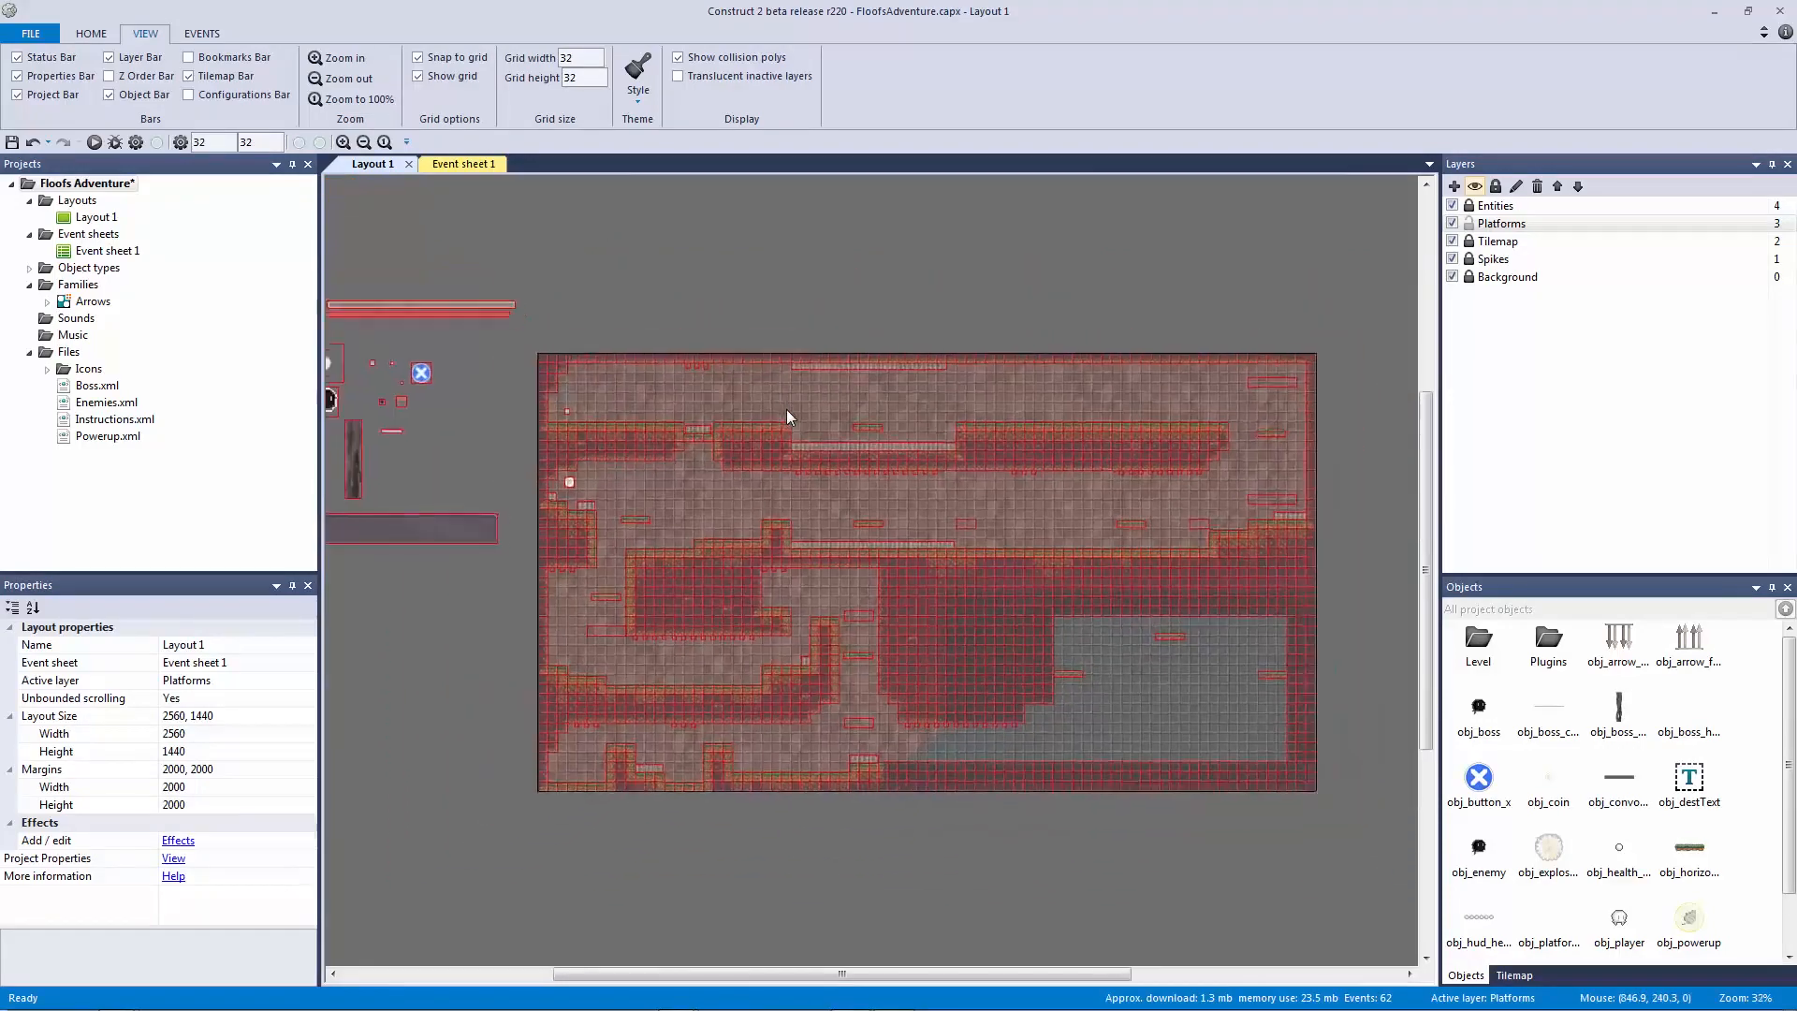
ctrl+scroll(788, 408, up, 2)
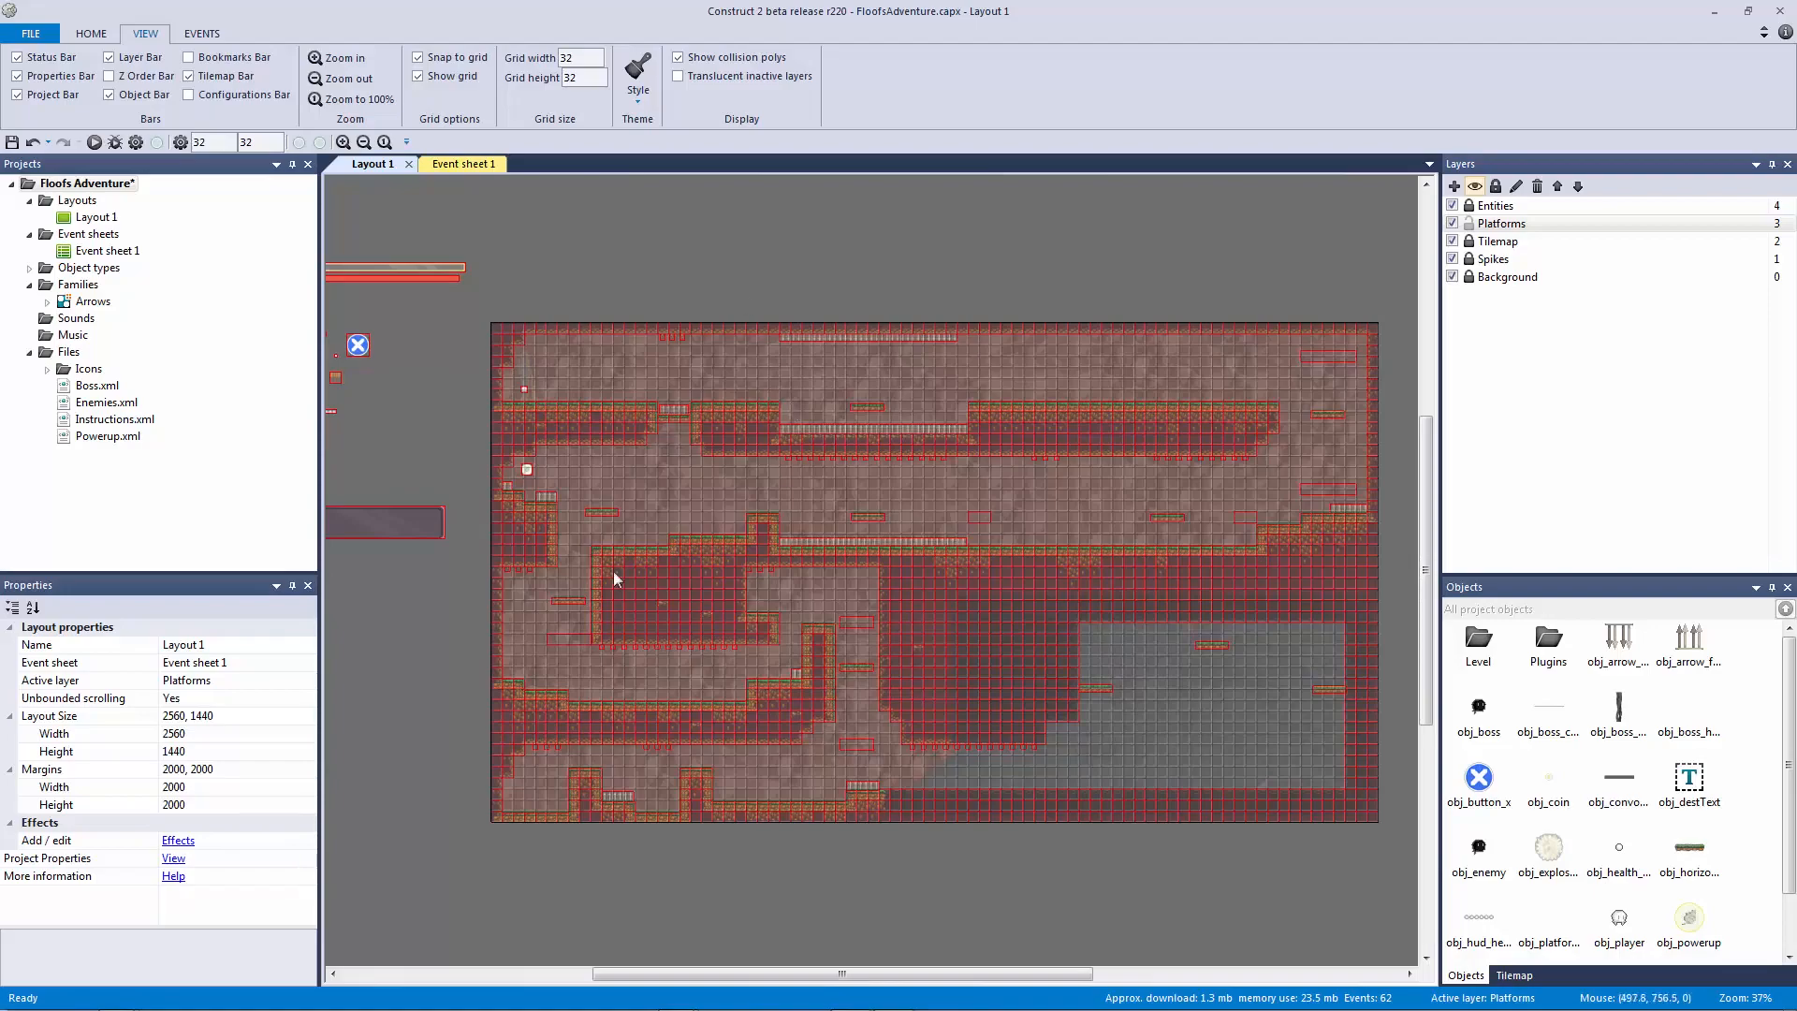
ctrl+scroll(766, 597, up, 6)
ctrl+scroll(756, 599, down, 5)
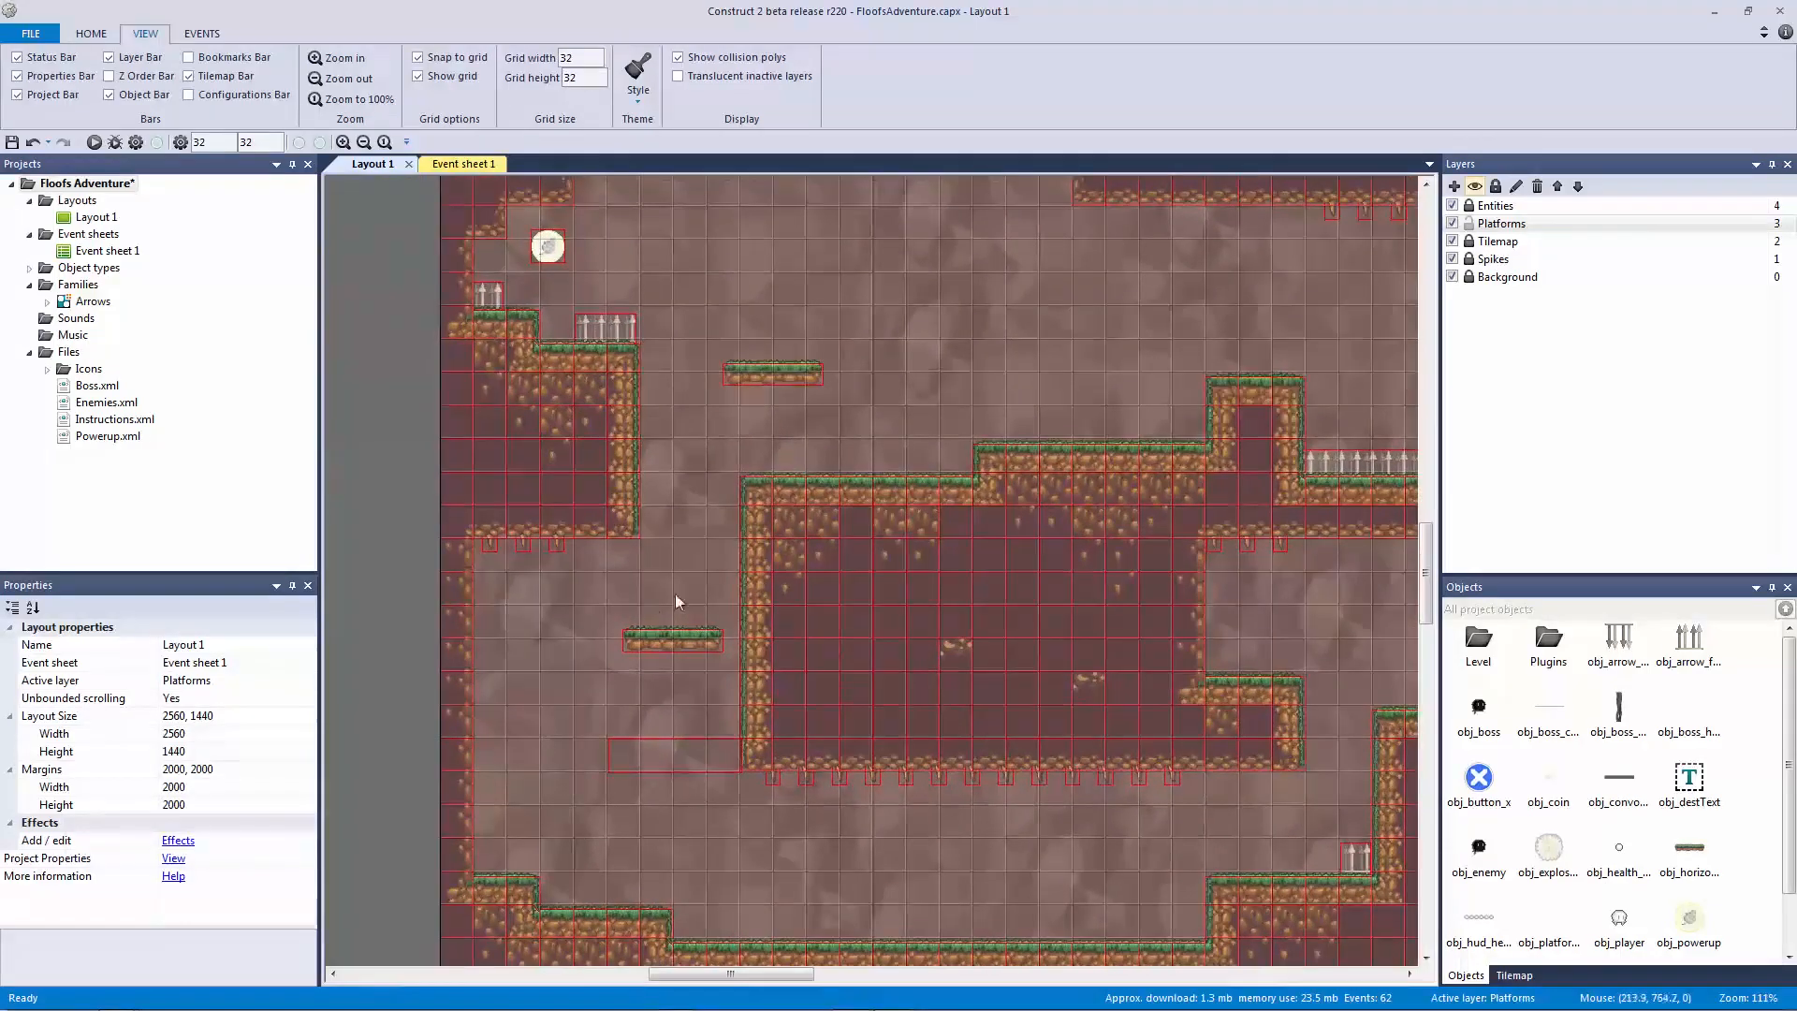
ctrl+scroll(730, 637, up, 2)
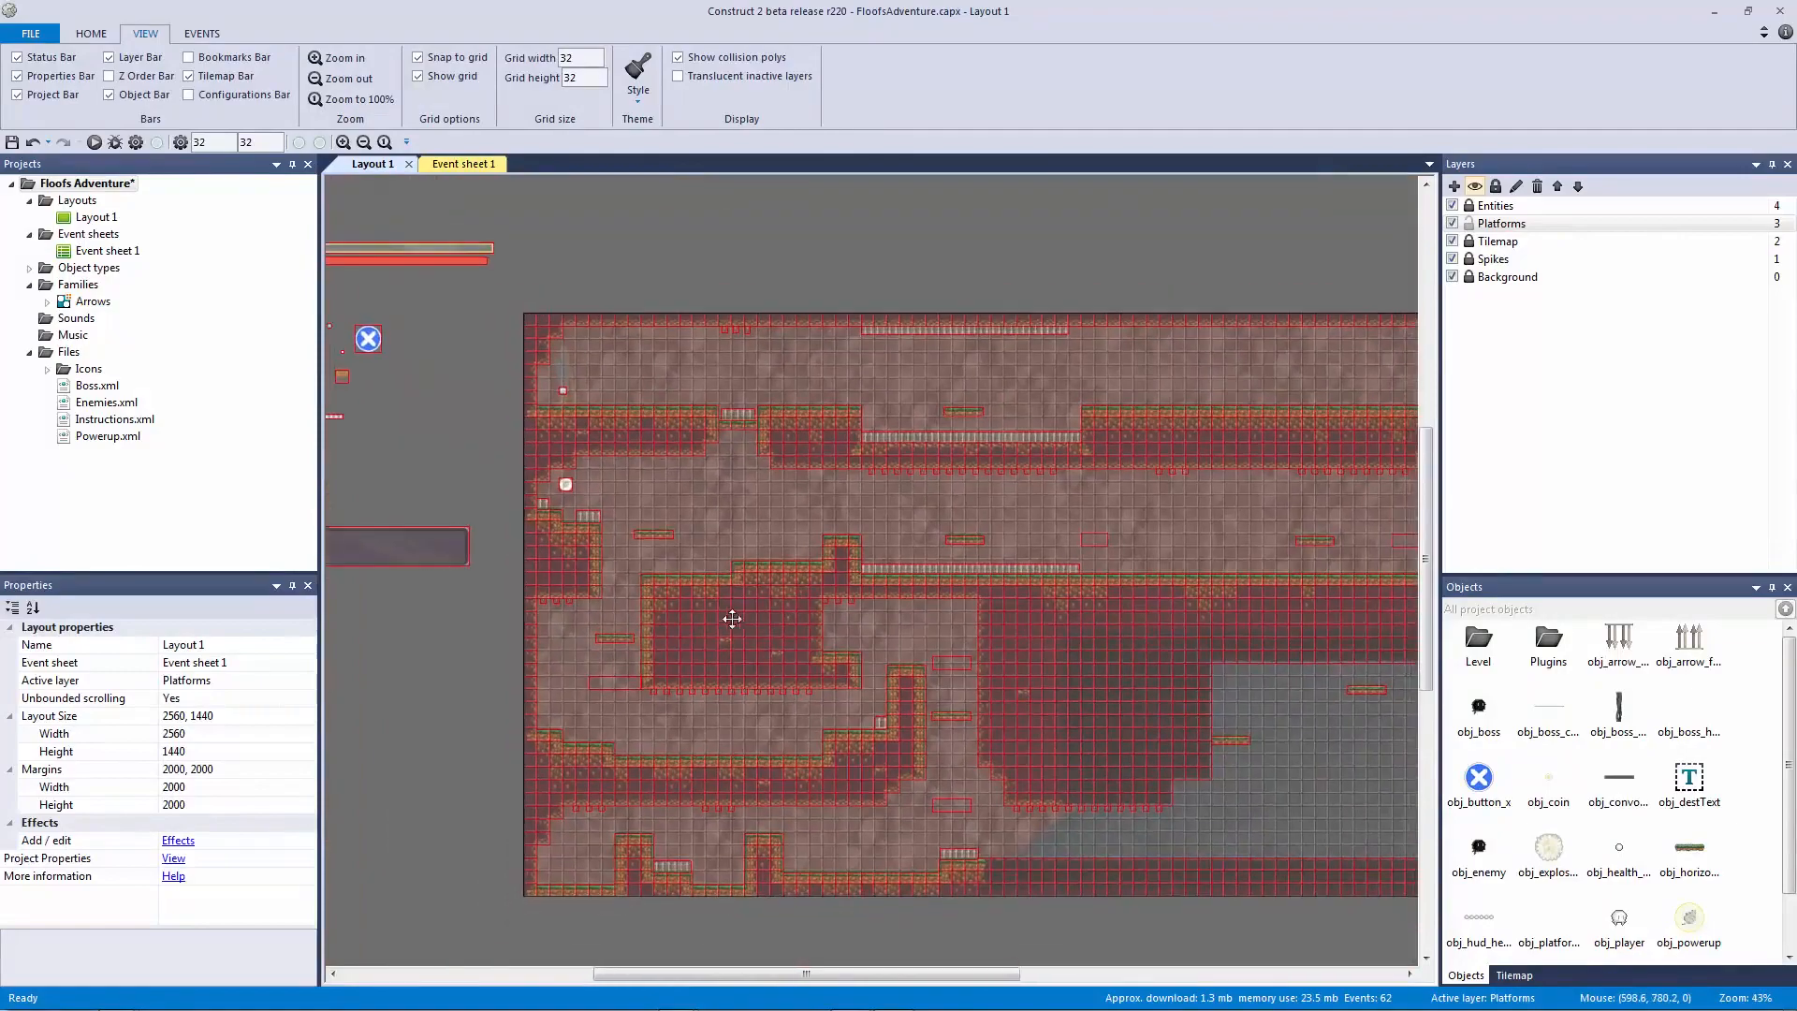
ctrl+scroll(690, 610, down, 4)
ctrl+scroll(631, 597, up, 3)
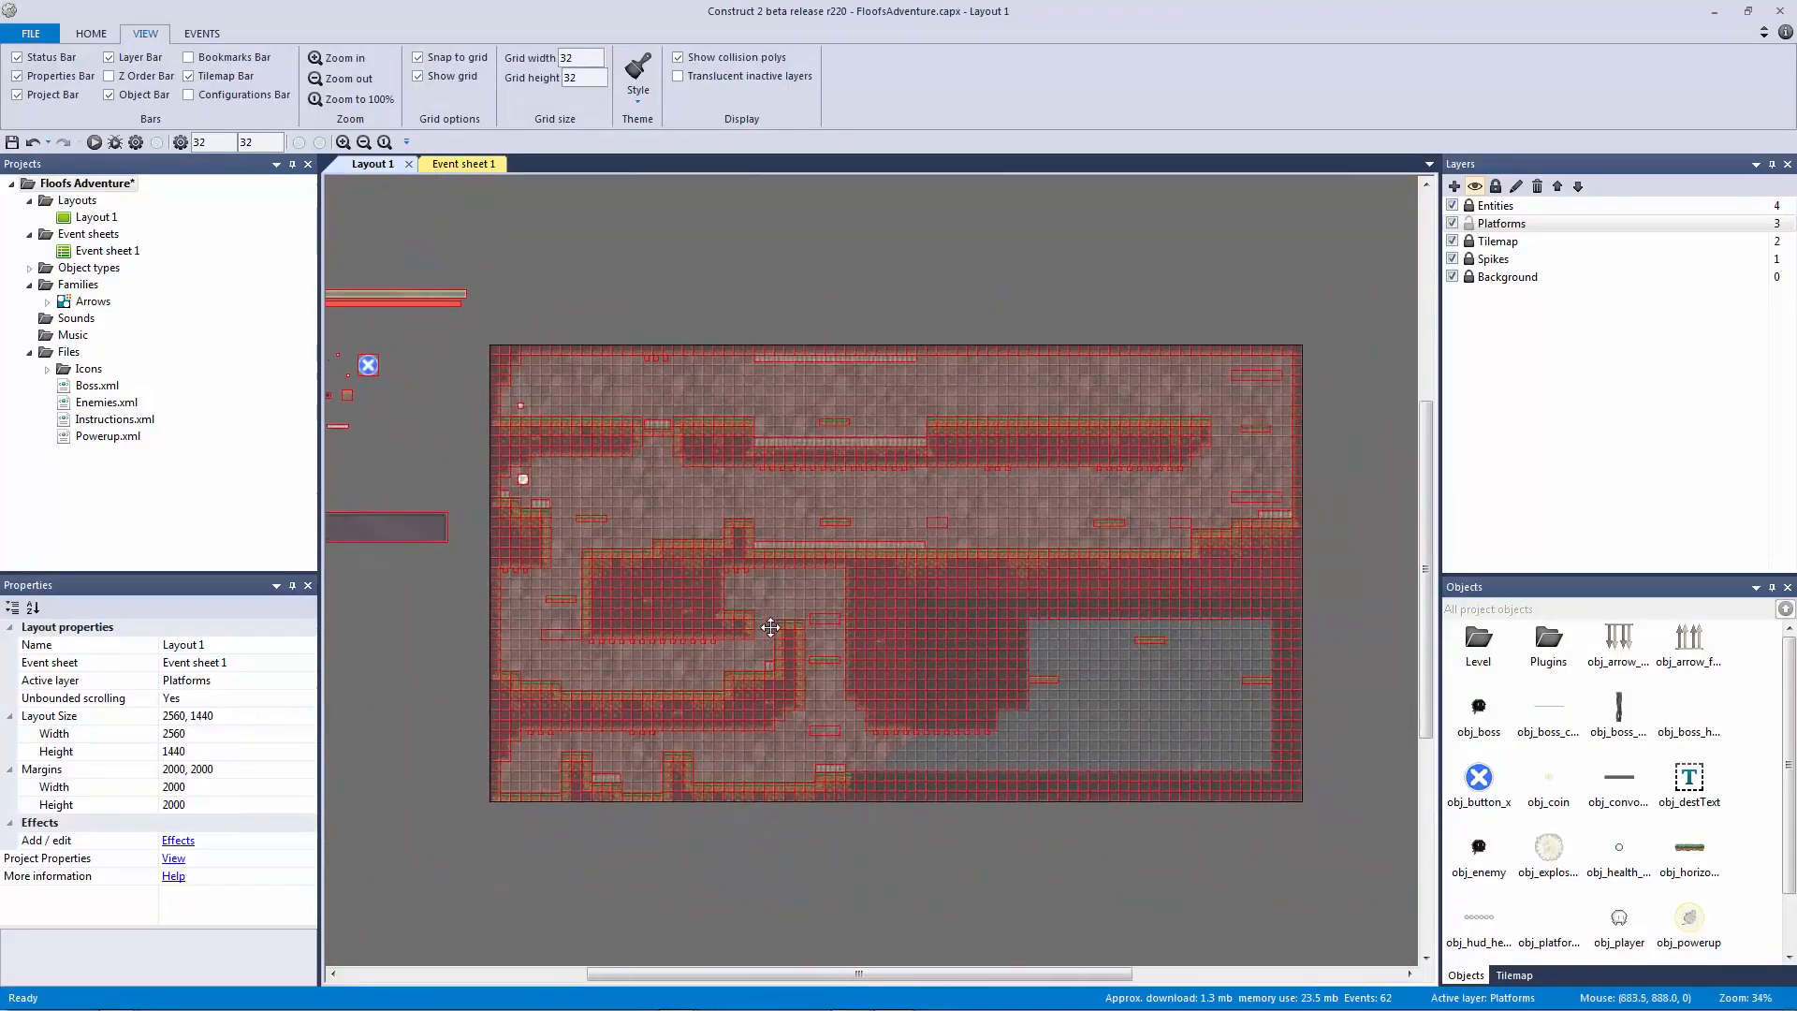
ctrl+scroll(772, 627, down, 3)
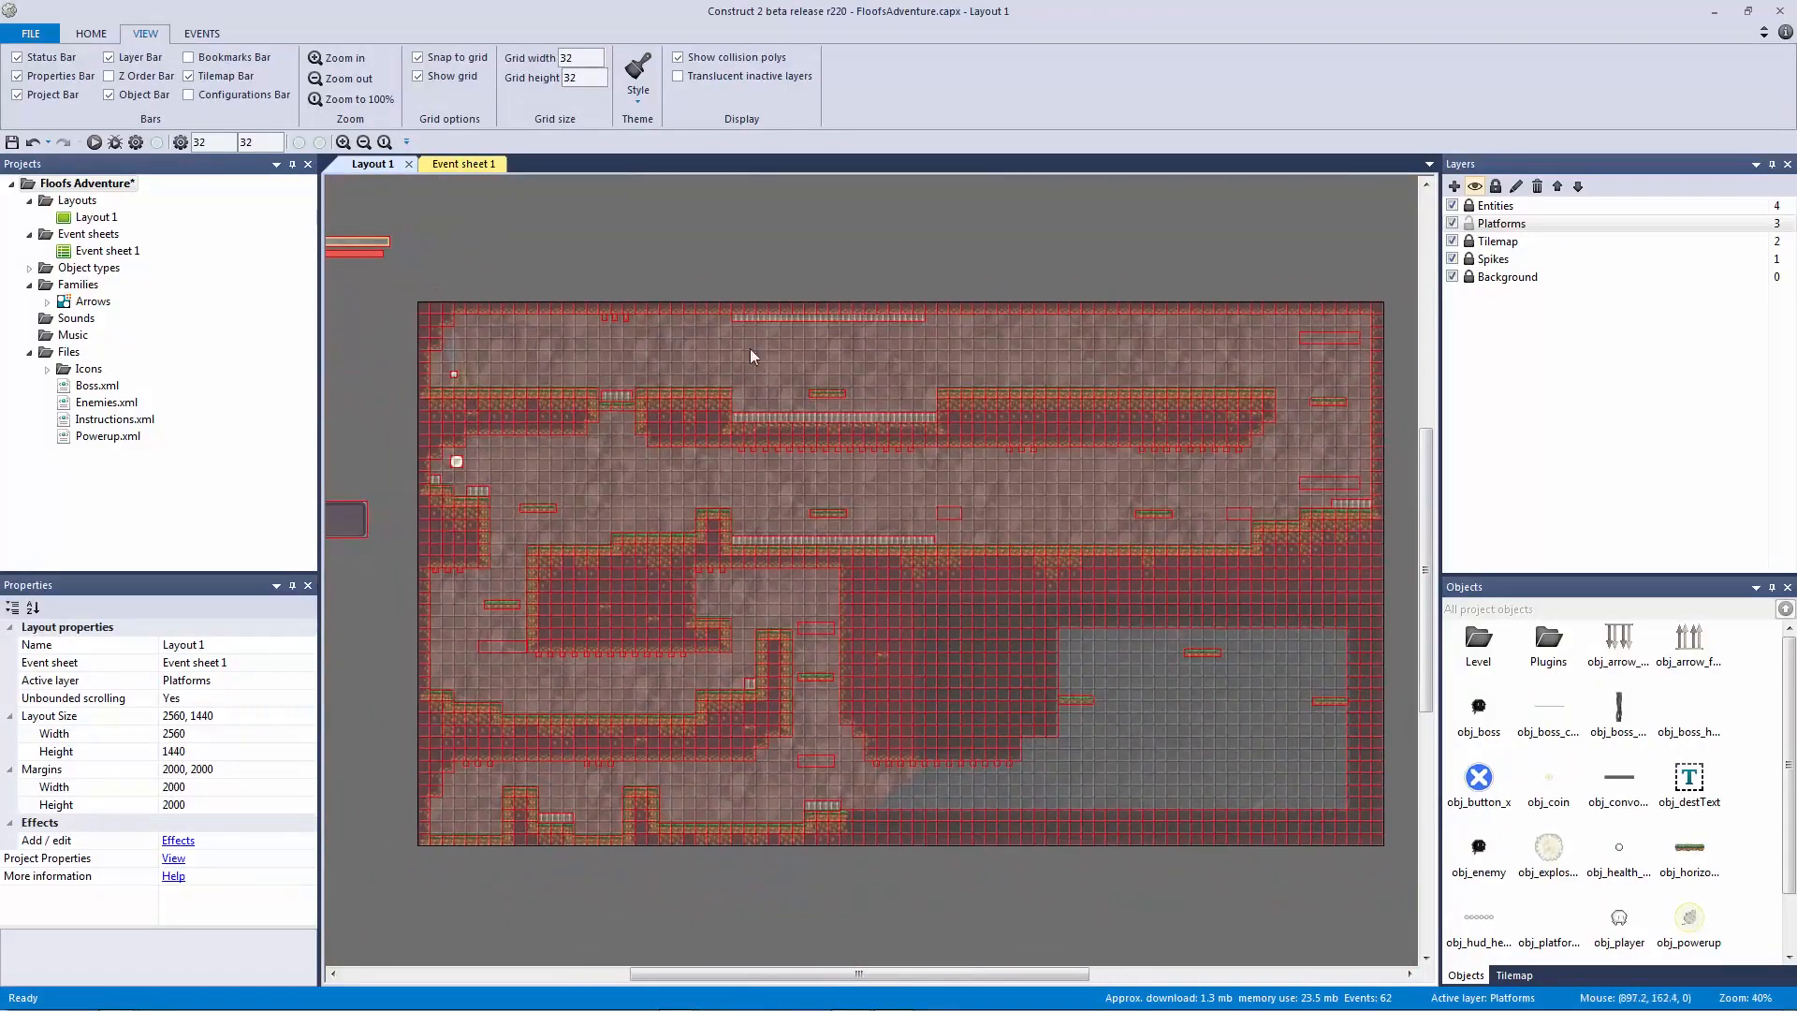